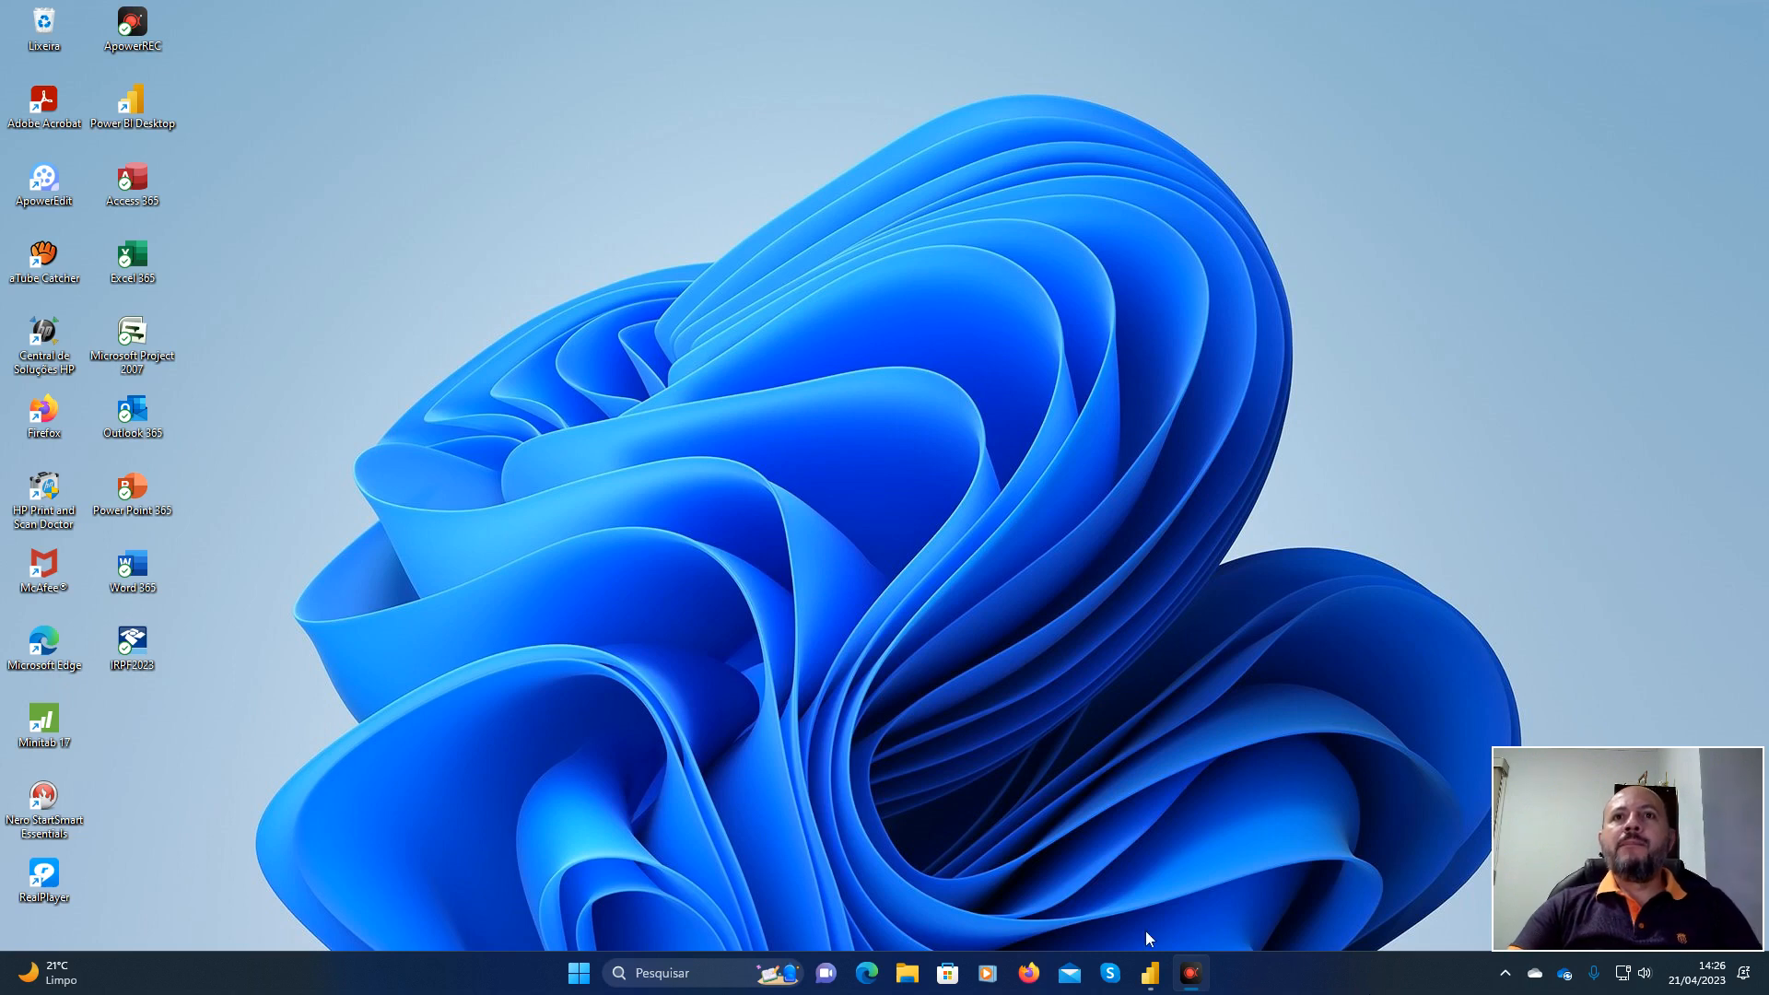
# Switch to Power BI Desktop with the Projeto_Gestão Financeira_Ori report open.
pyautogui.click(1158, 977)
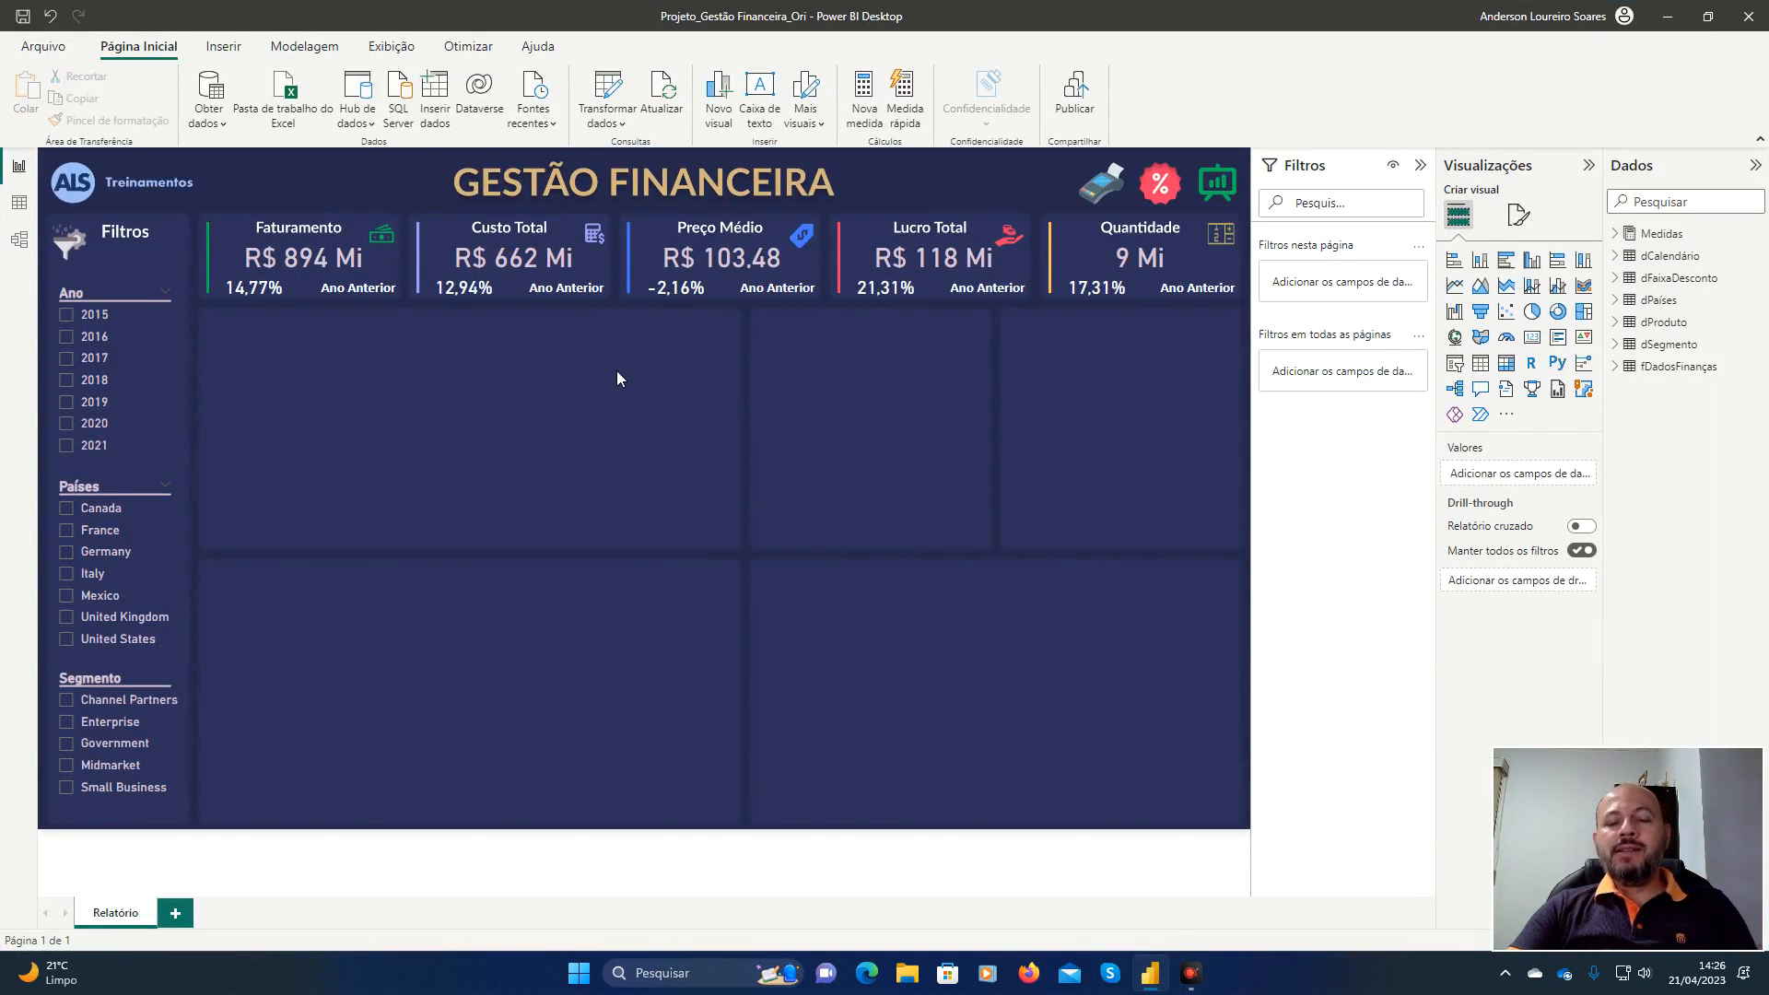
# Outline the KPI card row and the filter slicers with temporary on-screen rectangles, removing each one and closing the drawing tools.
pyautogui.hotkey('ctrl', 'alt', 'd')
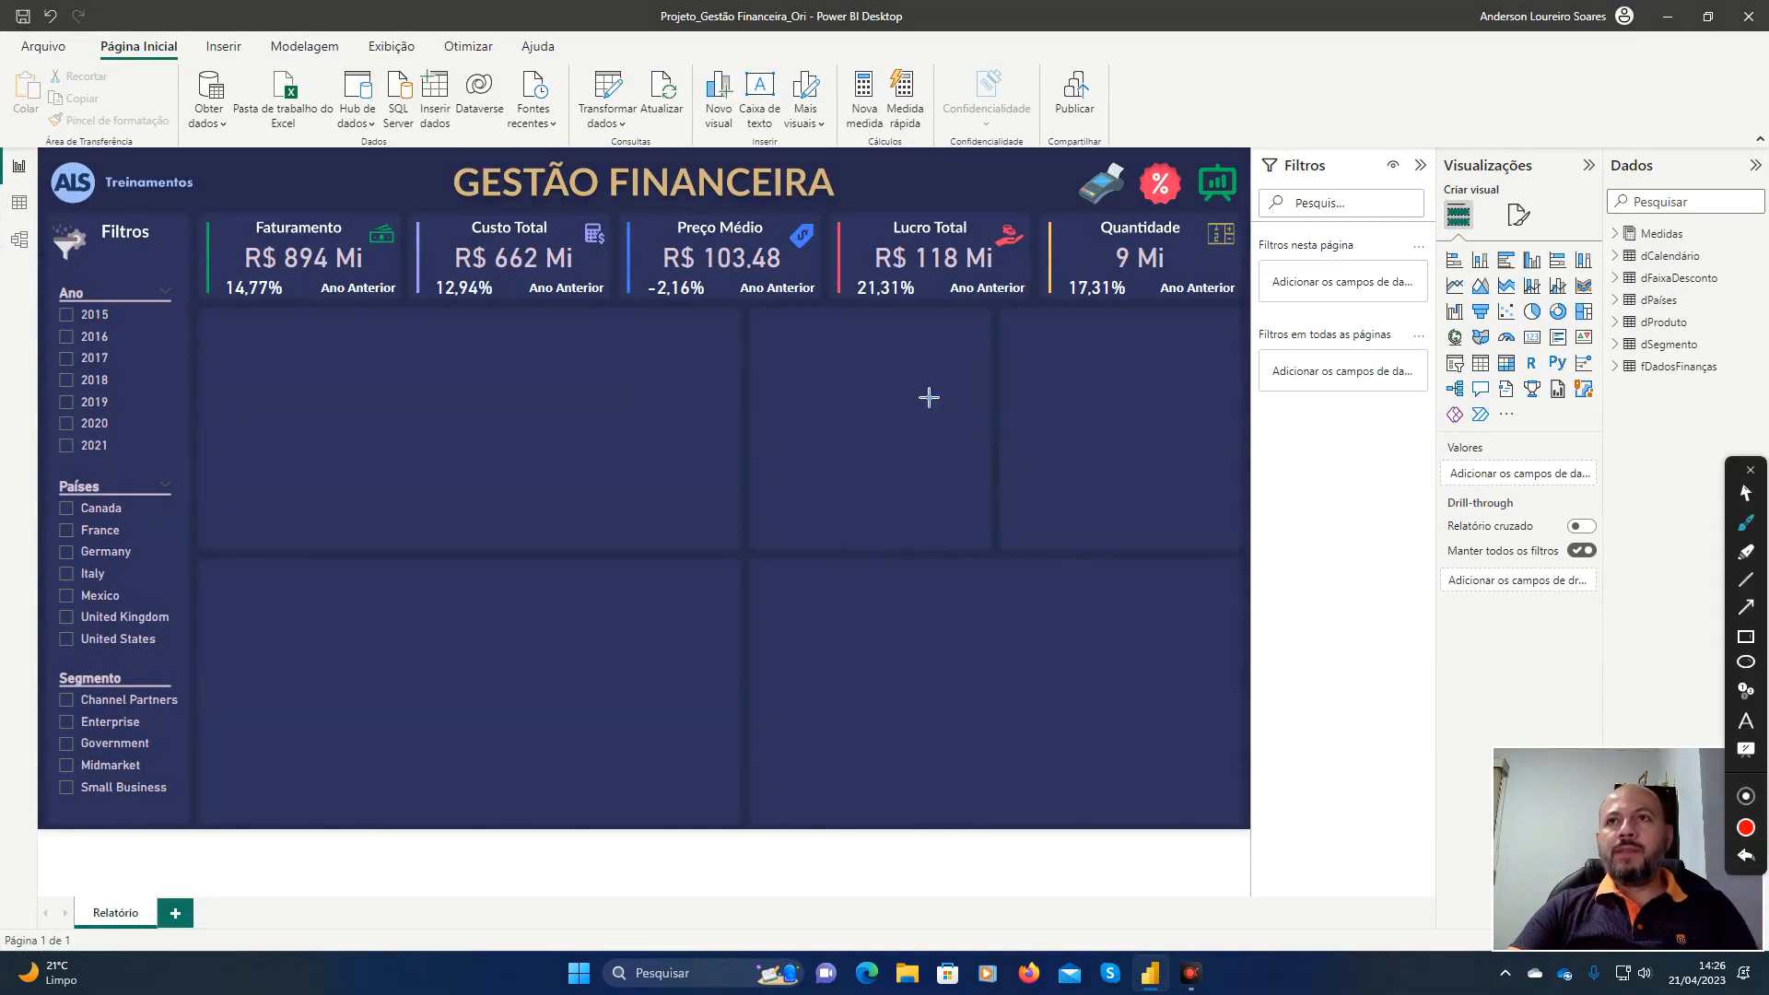
pyautogui.click(1747, 637)
pyautogui.moveTo(189, 189)
pyautogui.mouseDown()
pyautogui.moveTo(272, 323)
pyautogui.moveTo(805, 378)
pyautogui.moveTo(1200, 367)
pyautogui.moveTo(1261, 355)
pyautogui.moveTo(1263, 332)
pyautogui.mouseUp()
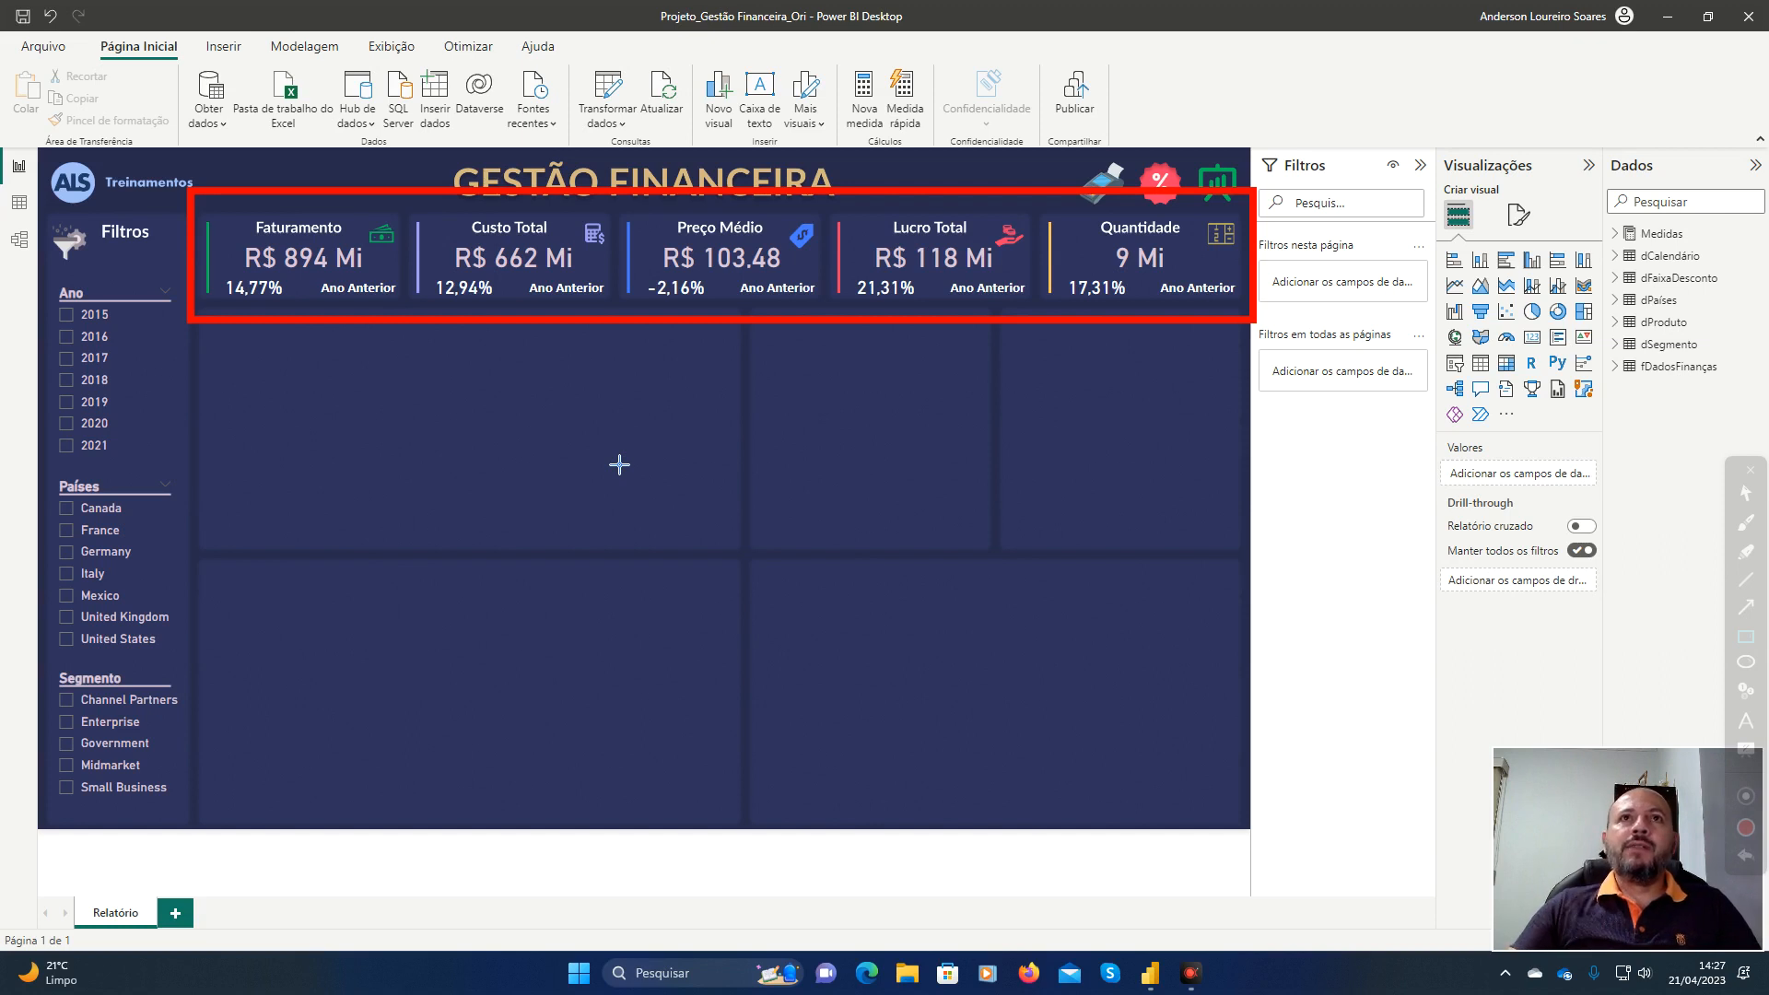
pyautogui.click(1746, 858)
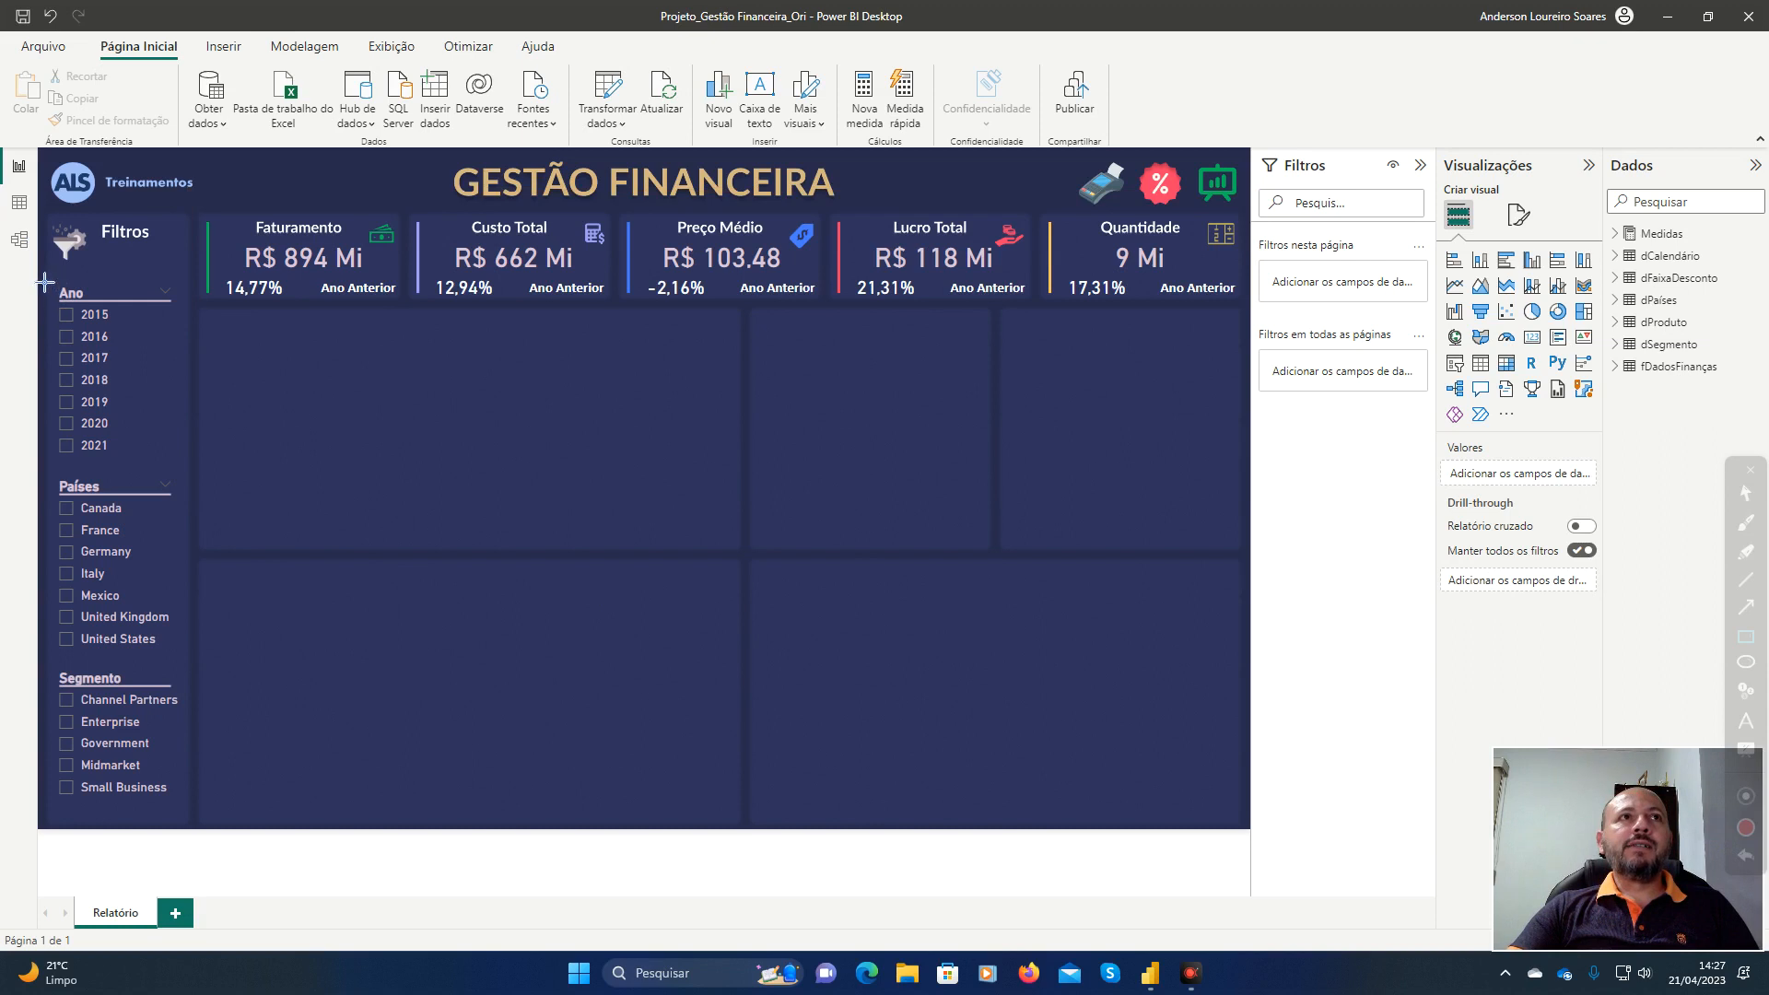
pyautogui.moveTo(27, 268)
pyautogui.mouseDown()
pyautogui.moveTo(193, 340)
pyautogui.moveTo(245, 580)
pyautogui.moveTo(215, 848)
pyautogui.mouseUp()
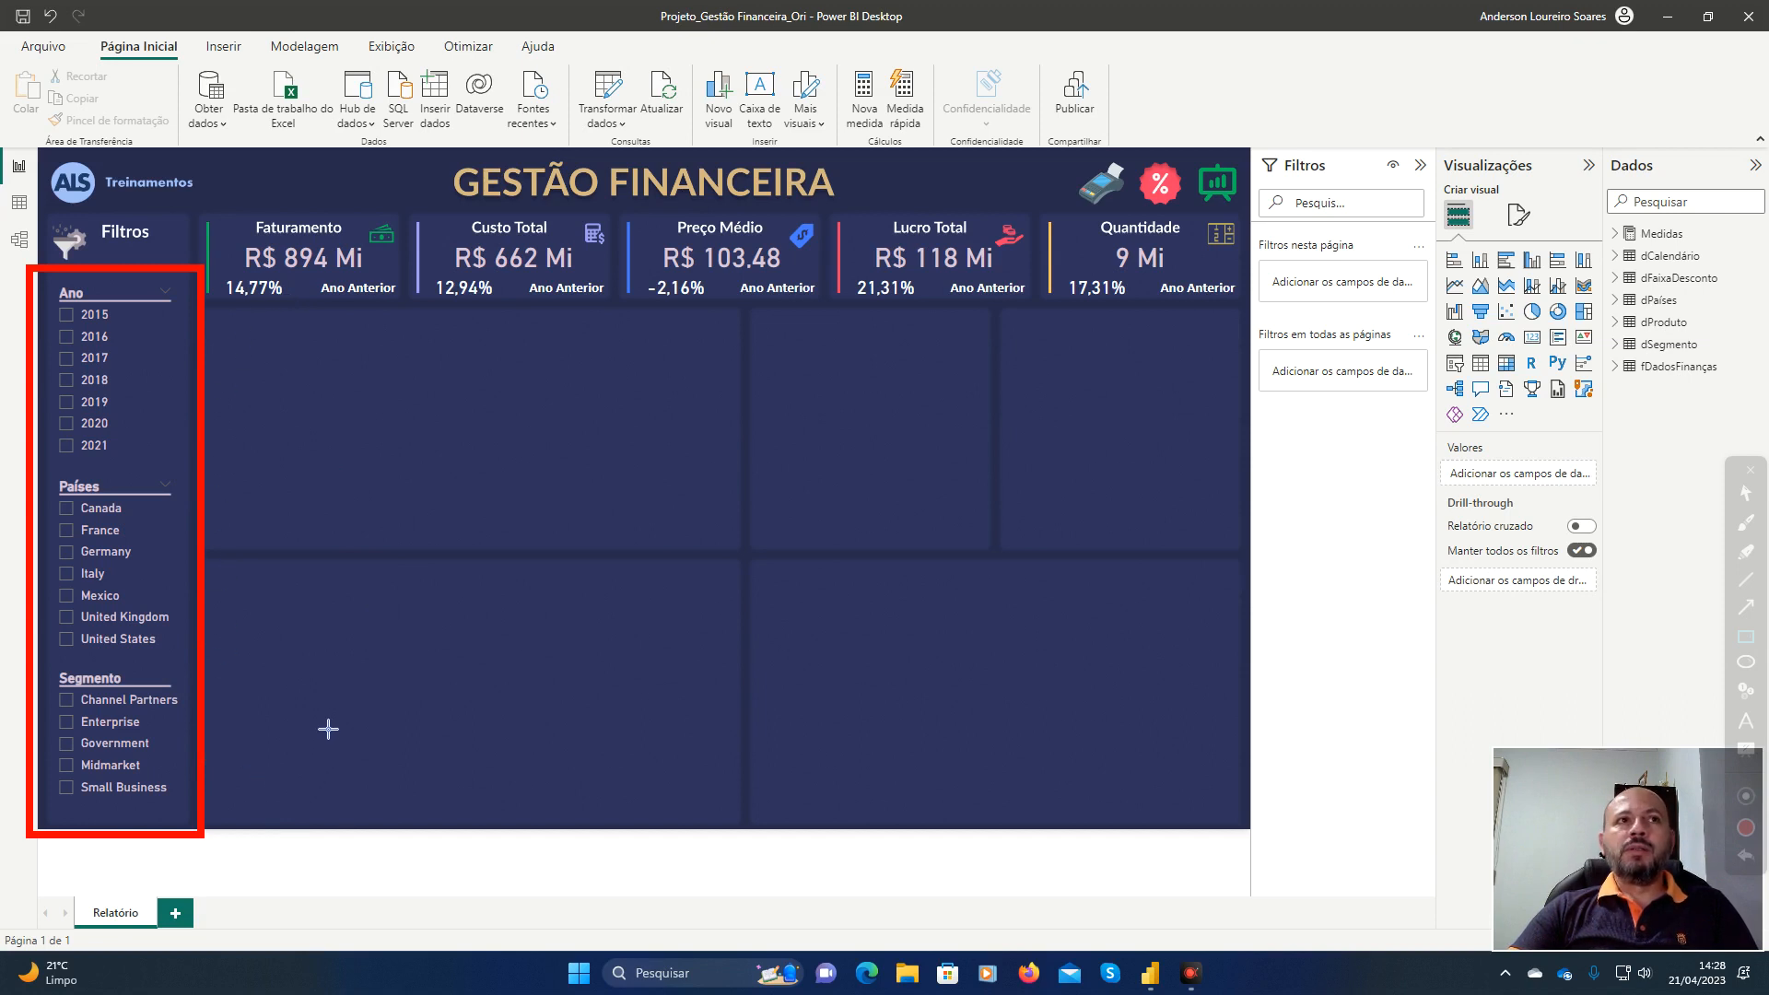
pyautogui.click(1745, 857)
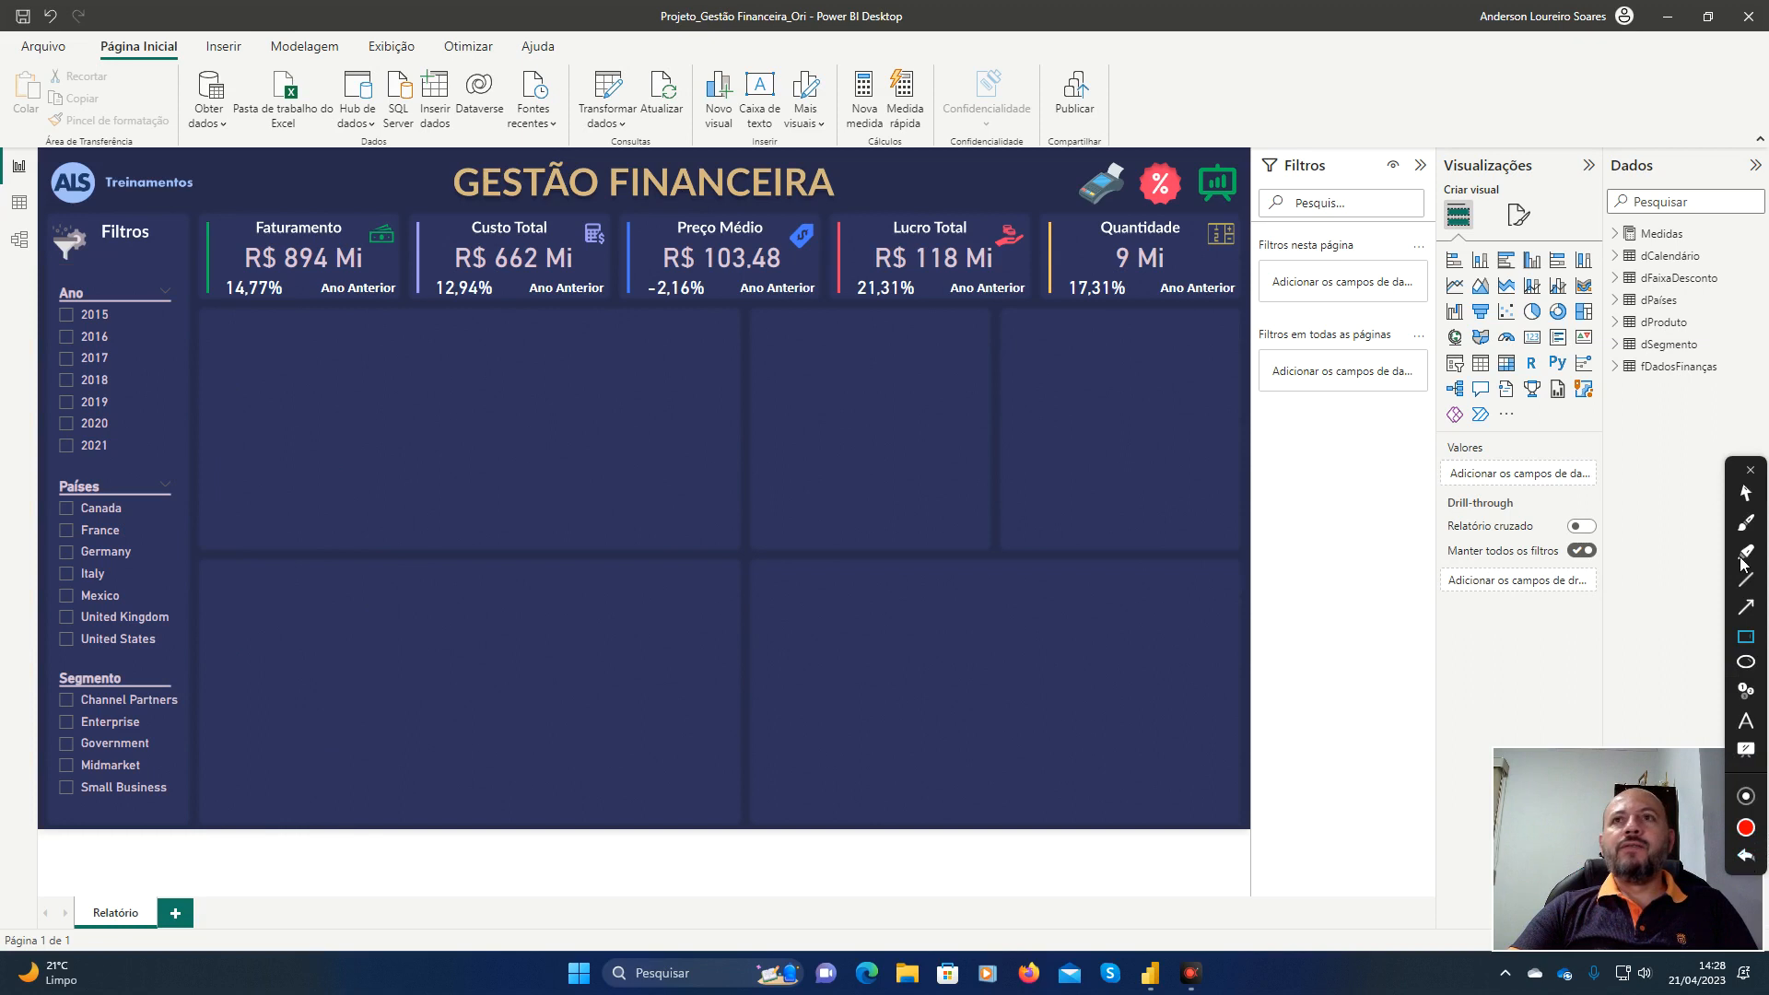
pyautogui.click(1751, 471)
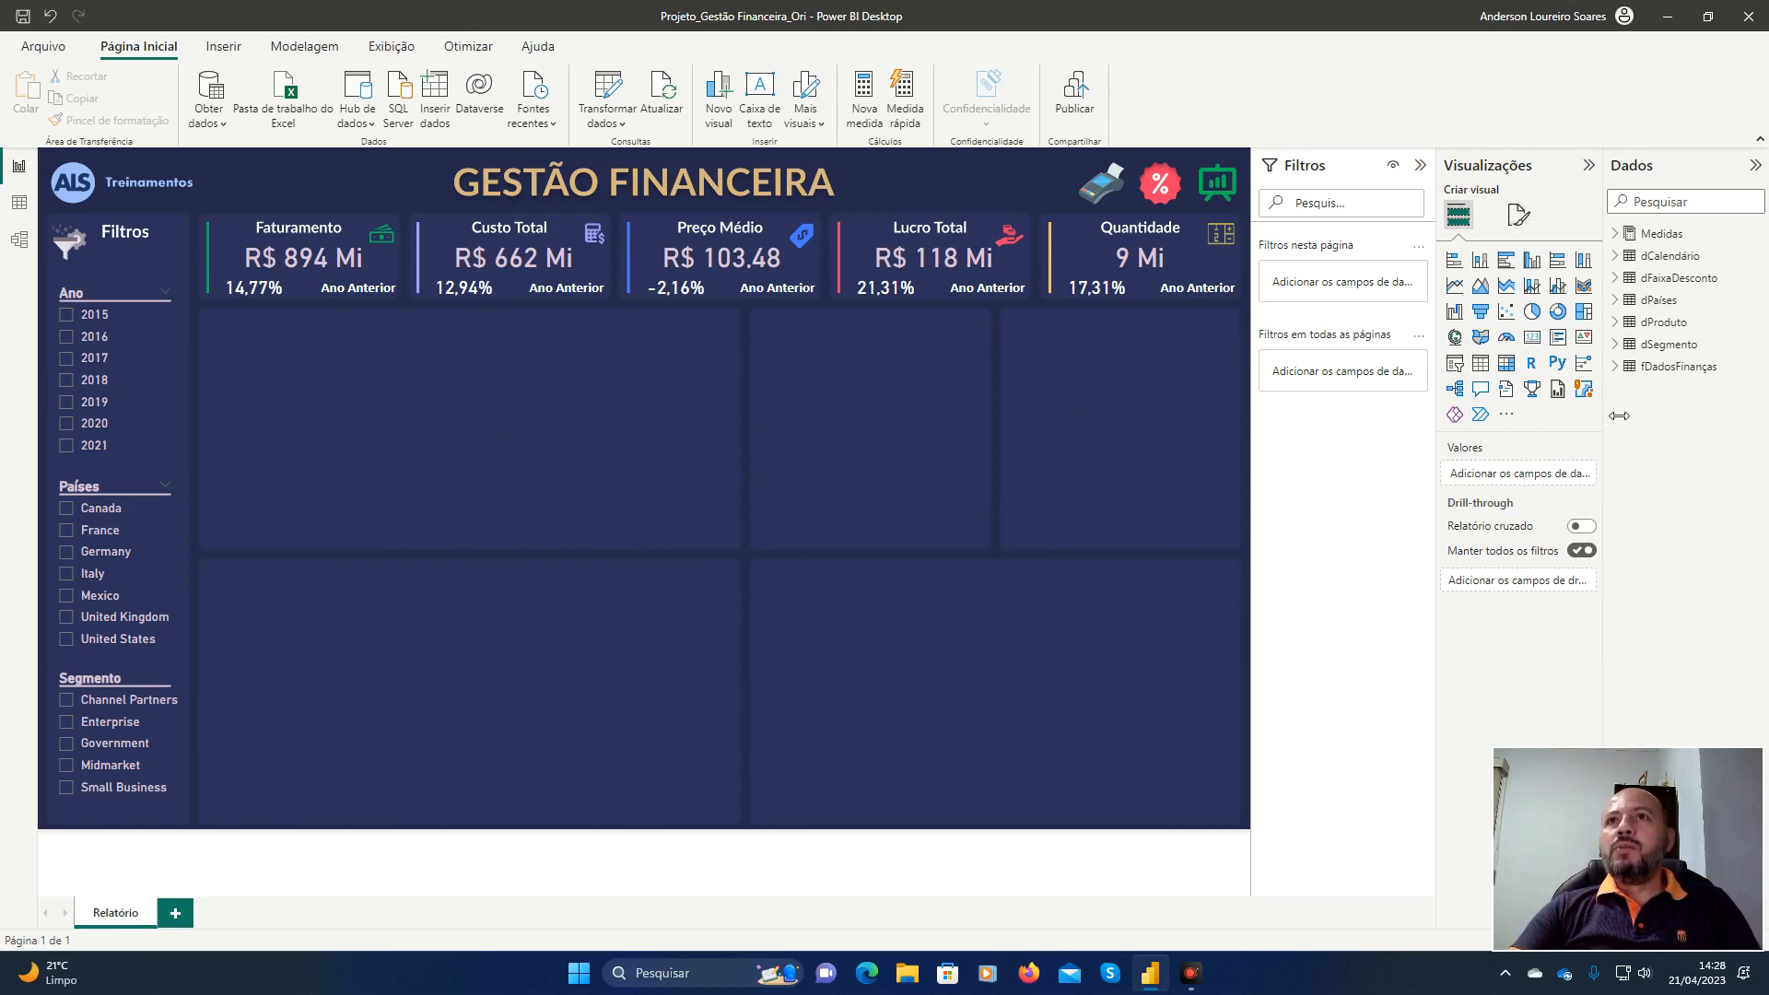
# Insert a line chart in the empty panel below the Faturamento card, with Mês Abreviado from dCalendário on the X axis.
pyautogui.click(1457, 291)
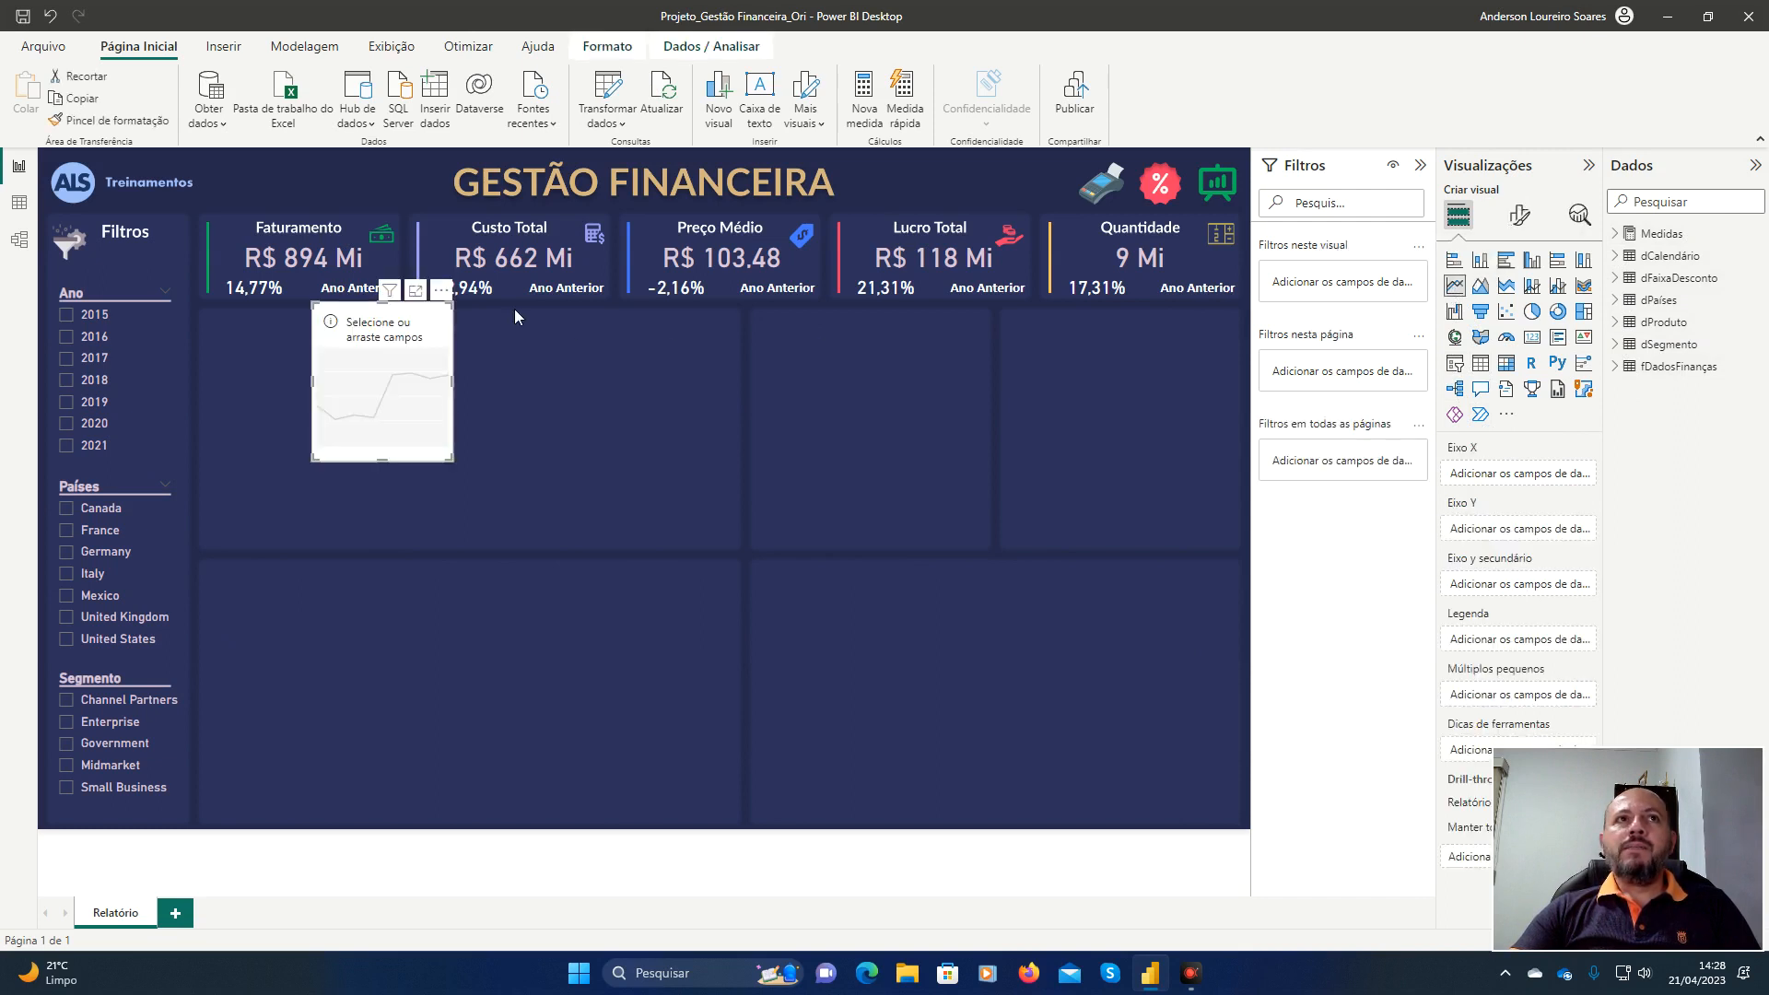
pyautogui.moveTo(375, 303); pyautogui.dragTo(474, 368)
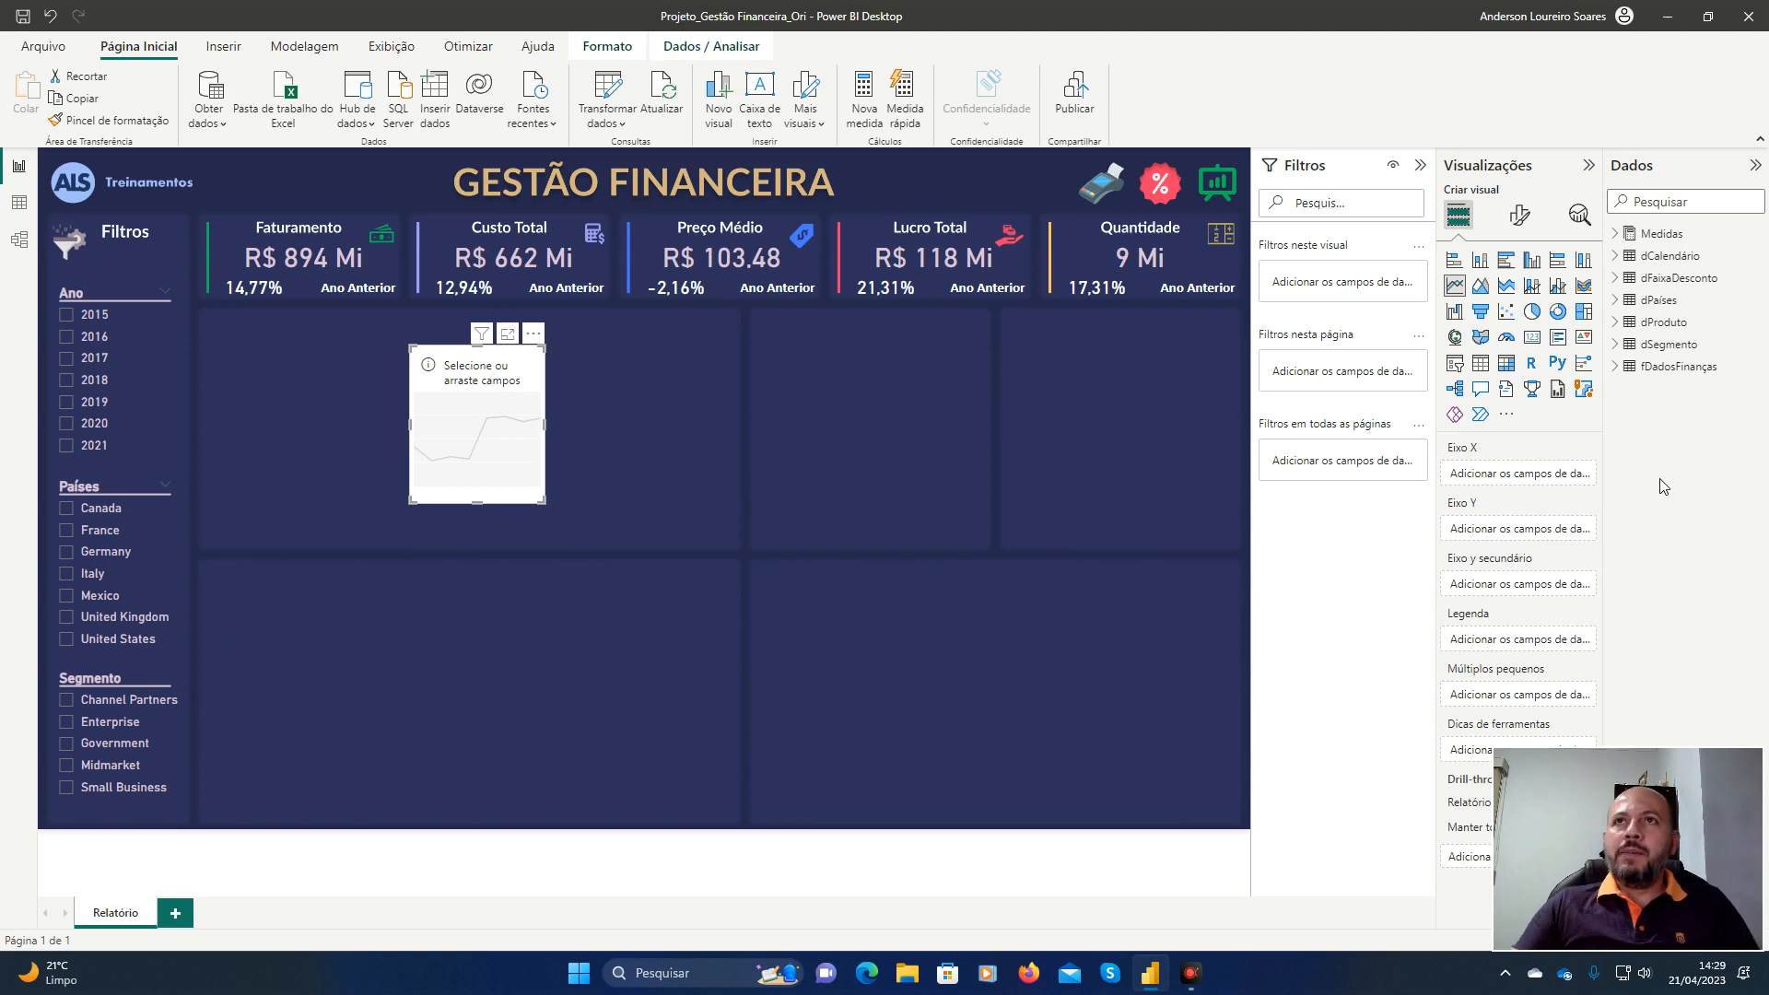
pyautogui.click(1619, 257)
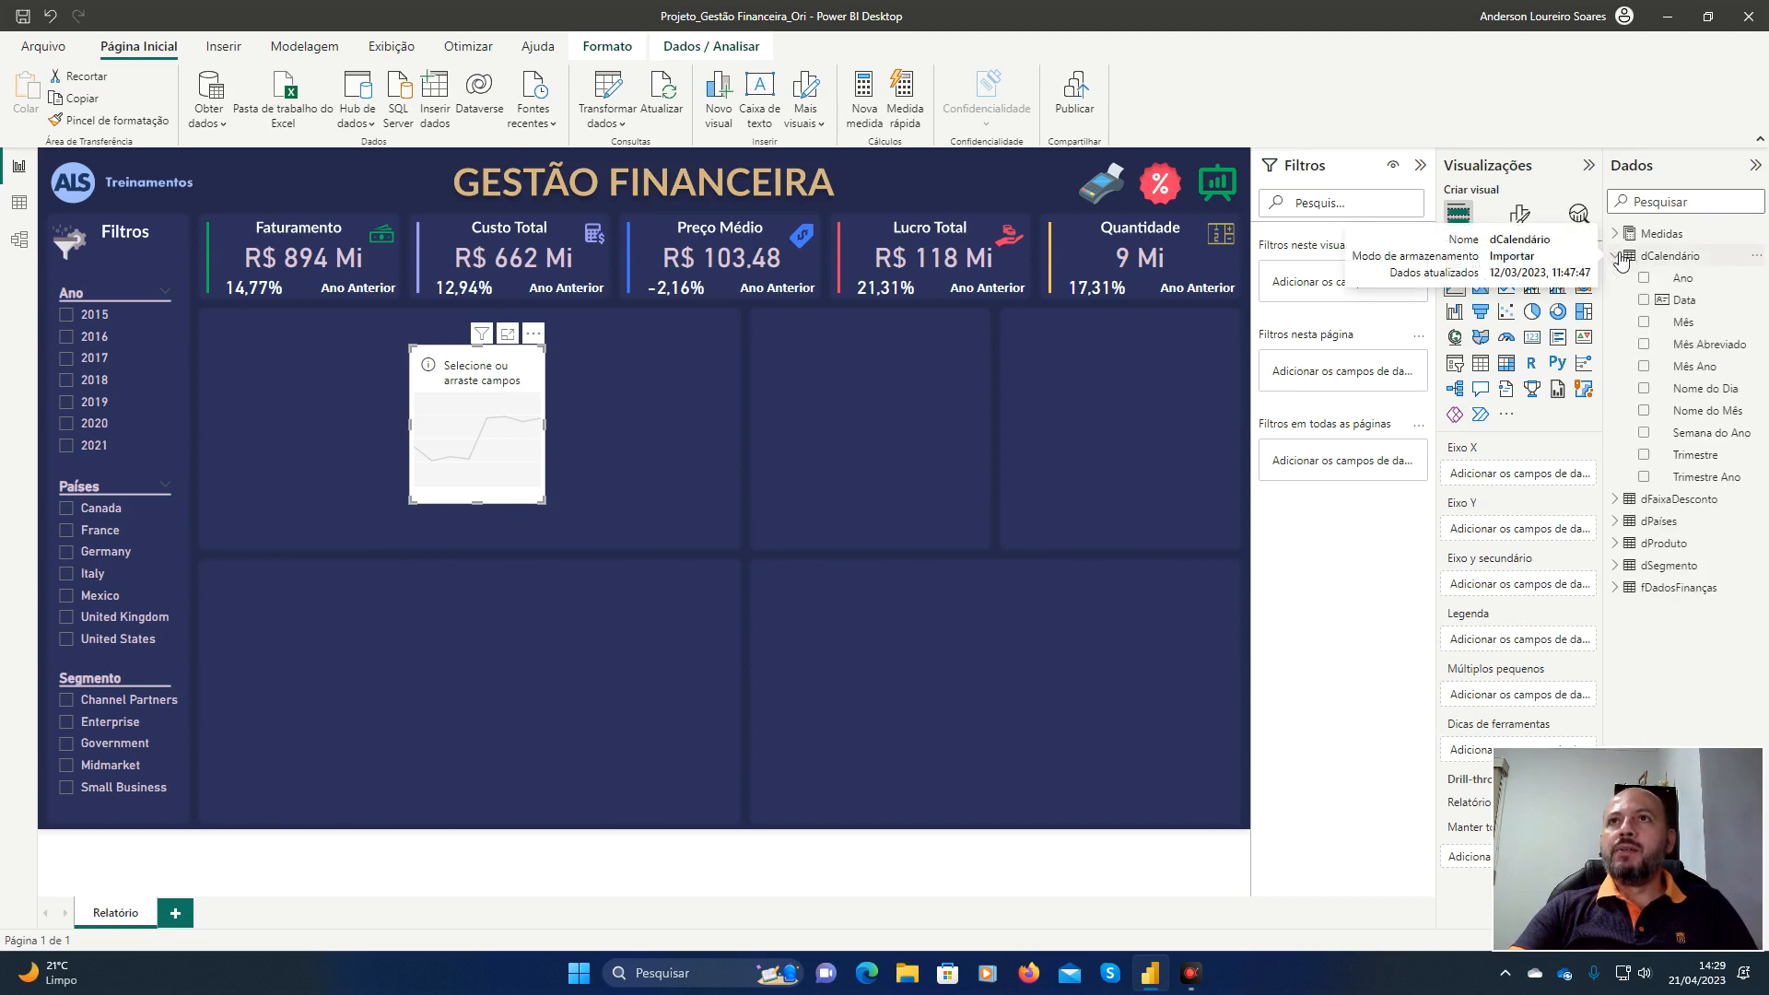
pyautogui.click(1646, 346)
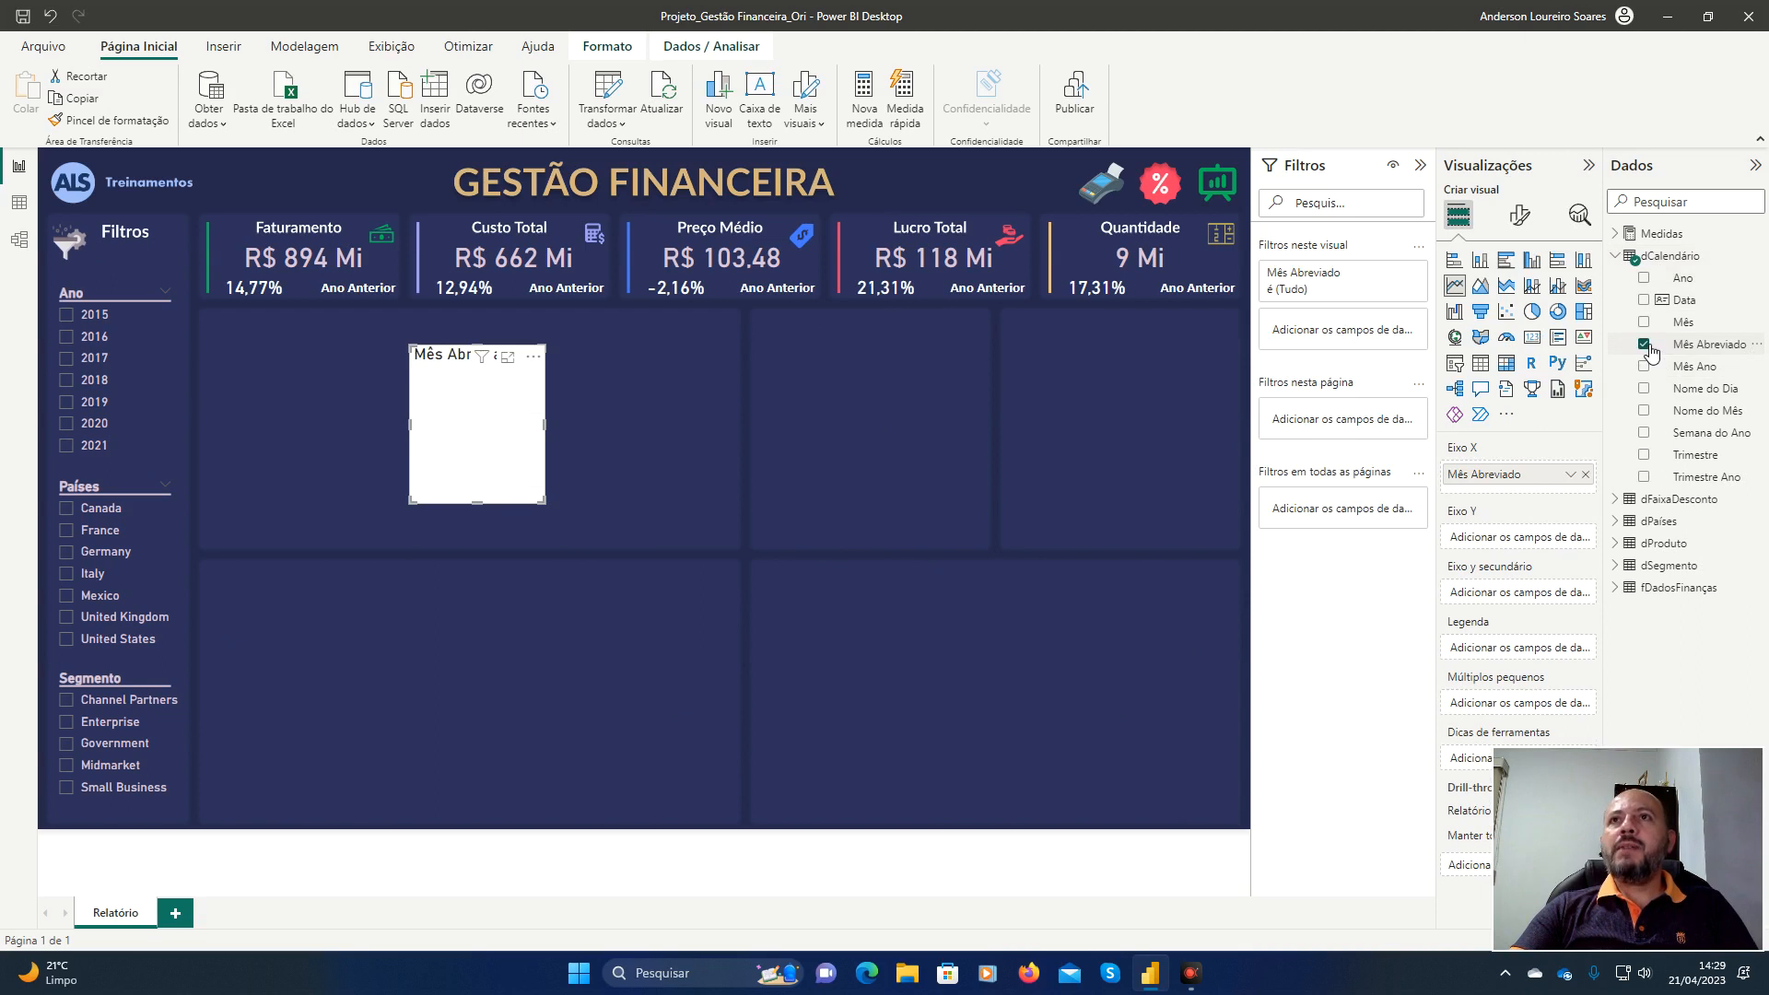
# Add the measures 01 Venda Real and 02 CMV Total to the line chart's Y axis.
pyautogui.click(1619, 257)
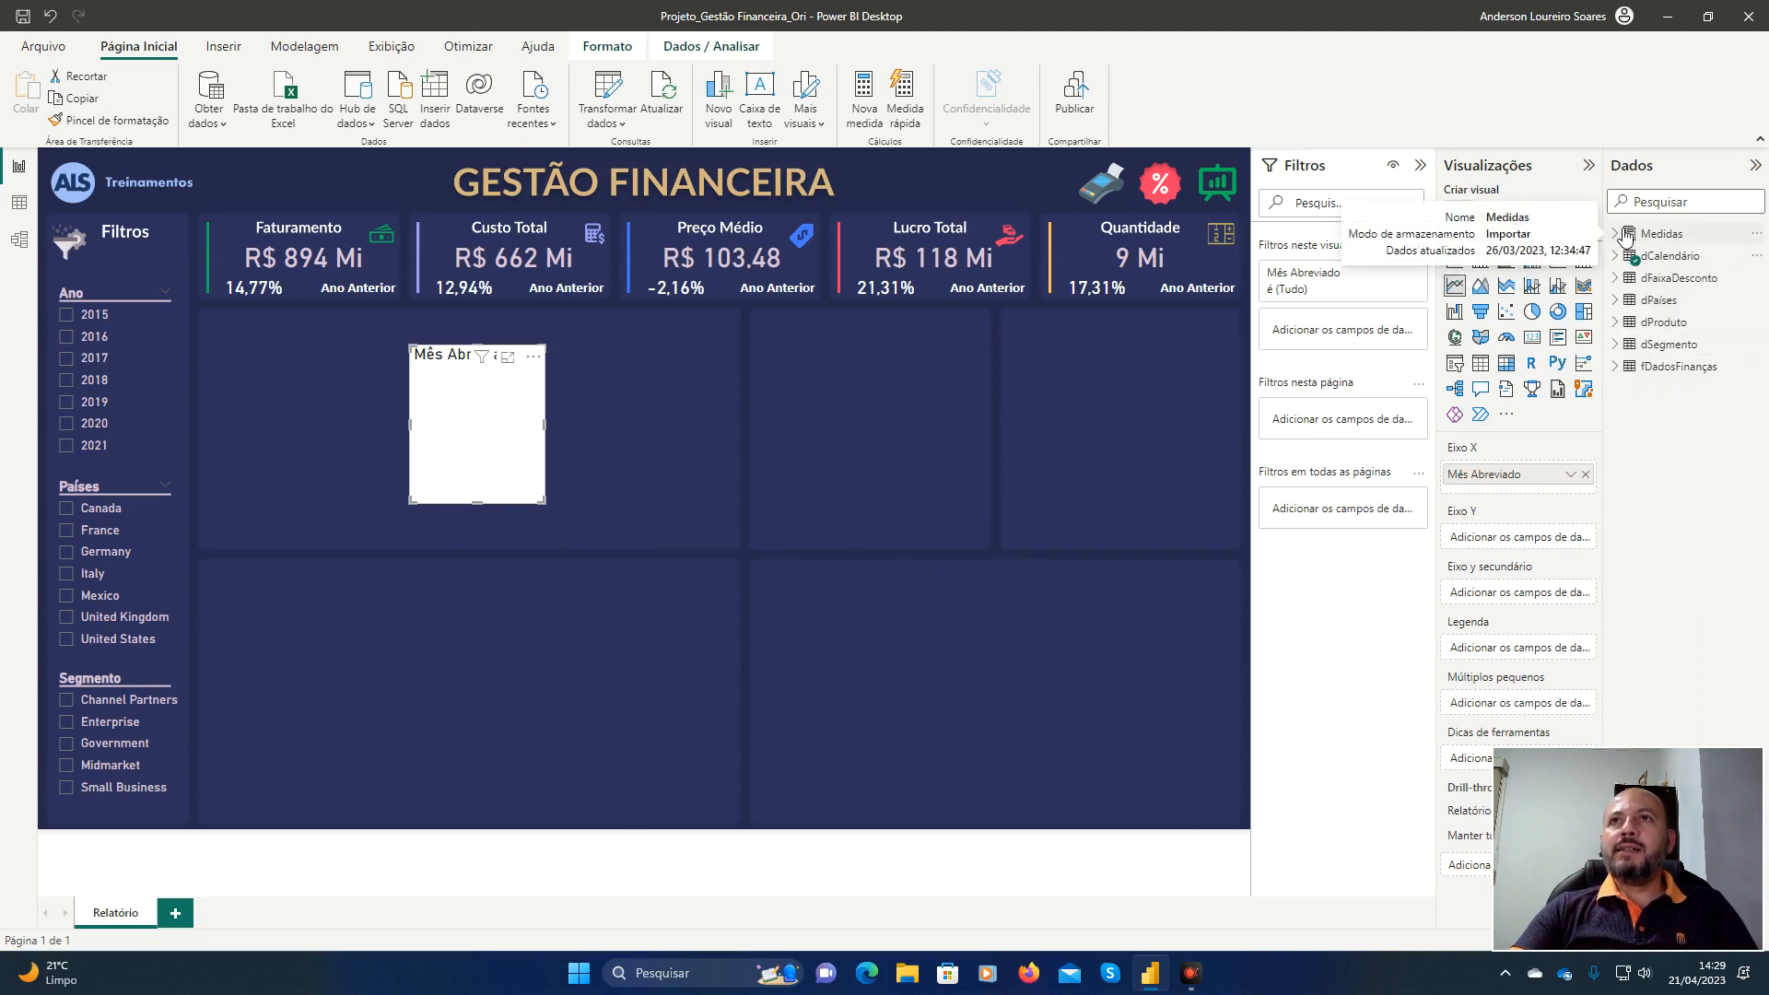
pyautogui.click(1626, 236)
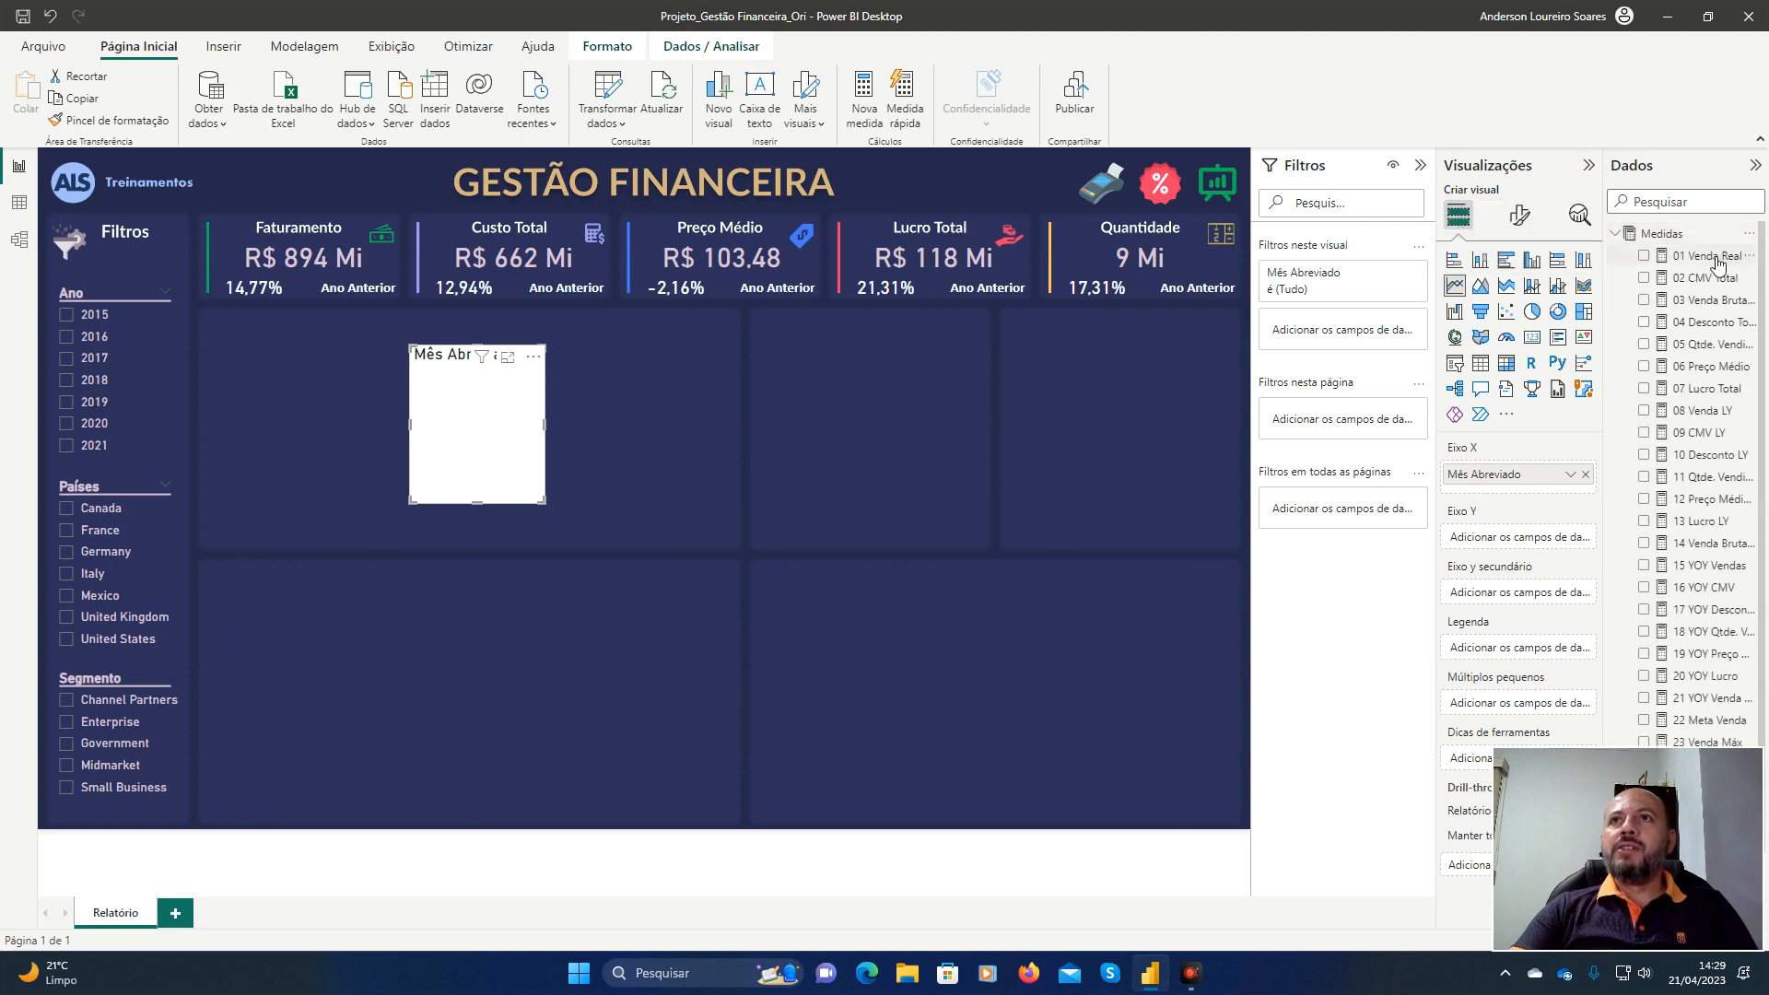
pyautogui.moveTo(1717, 265); pyautogui.dragTo(1544, 539)
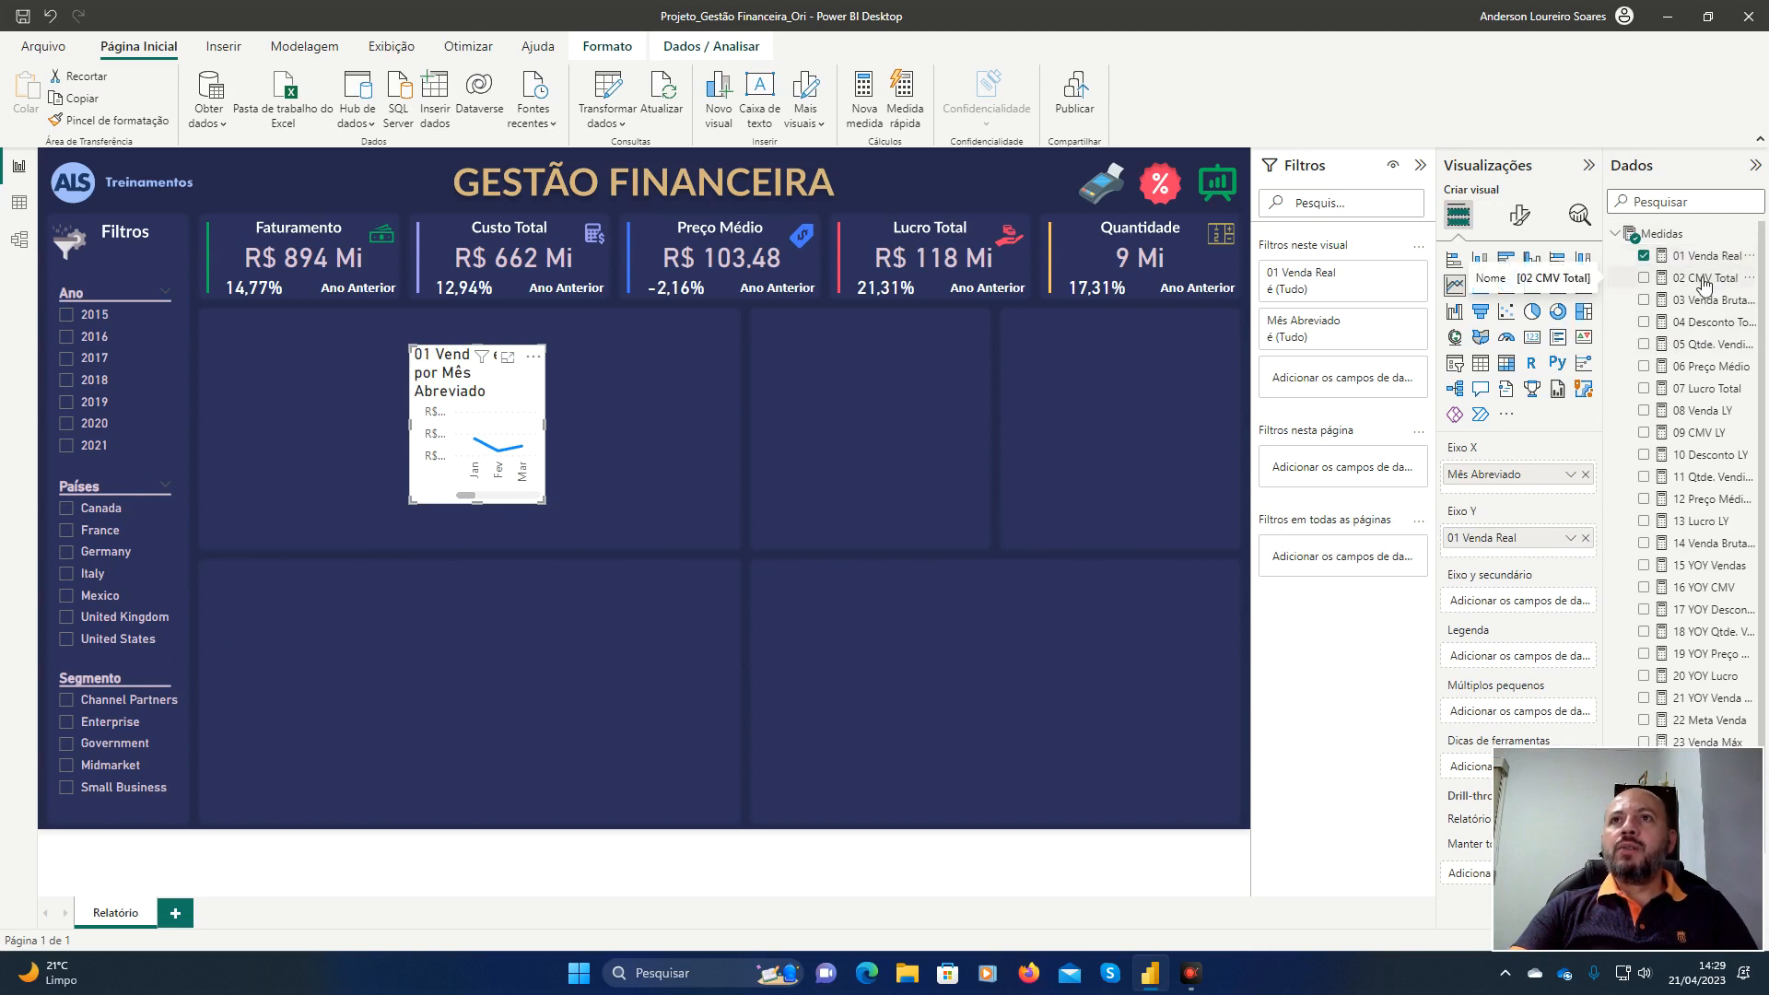
pyautogui.moveTo(1704, 286); pyautogui.dragTo(1550, 546)
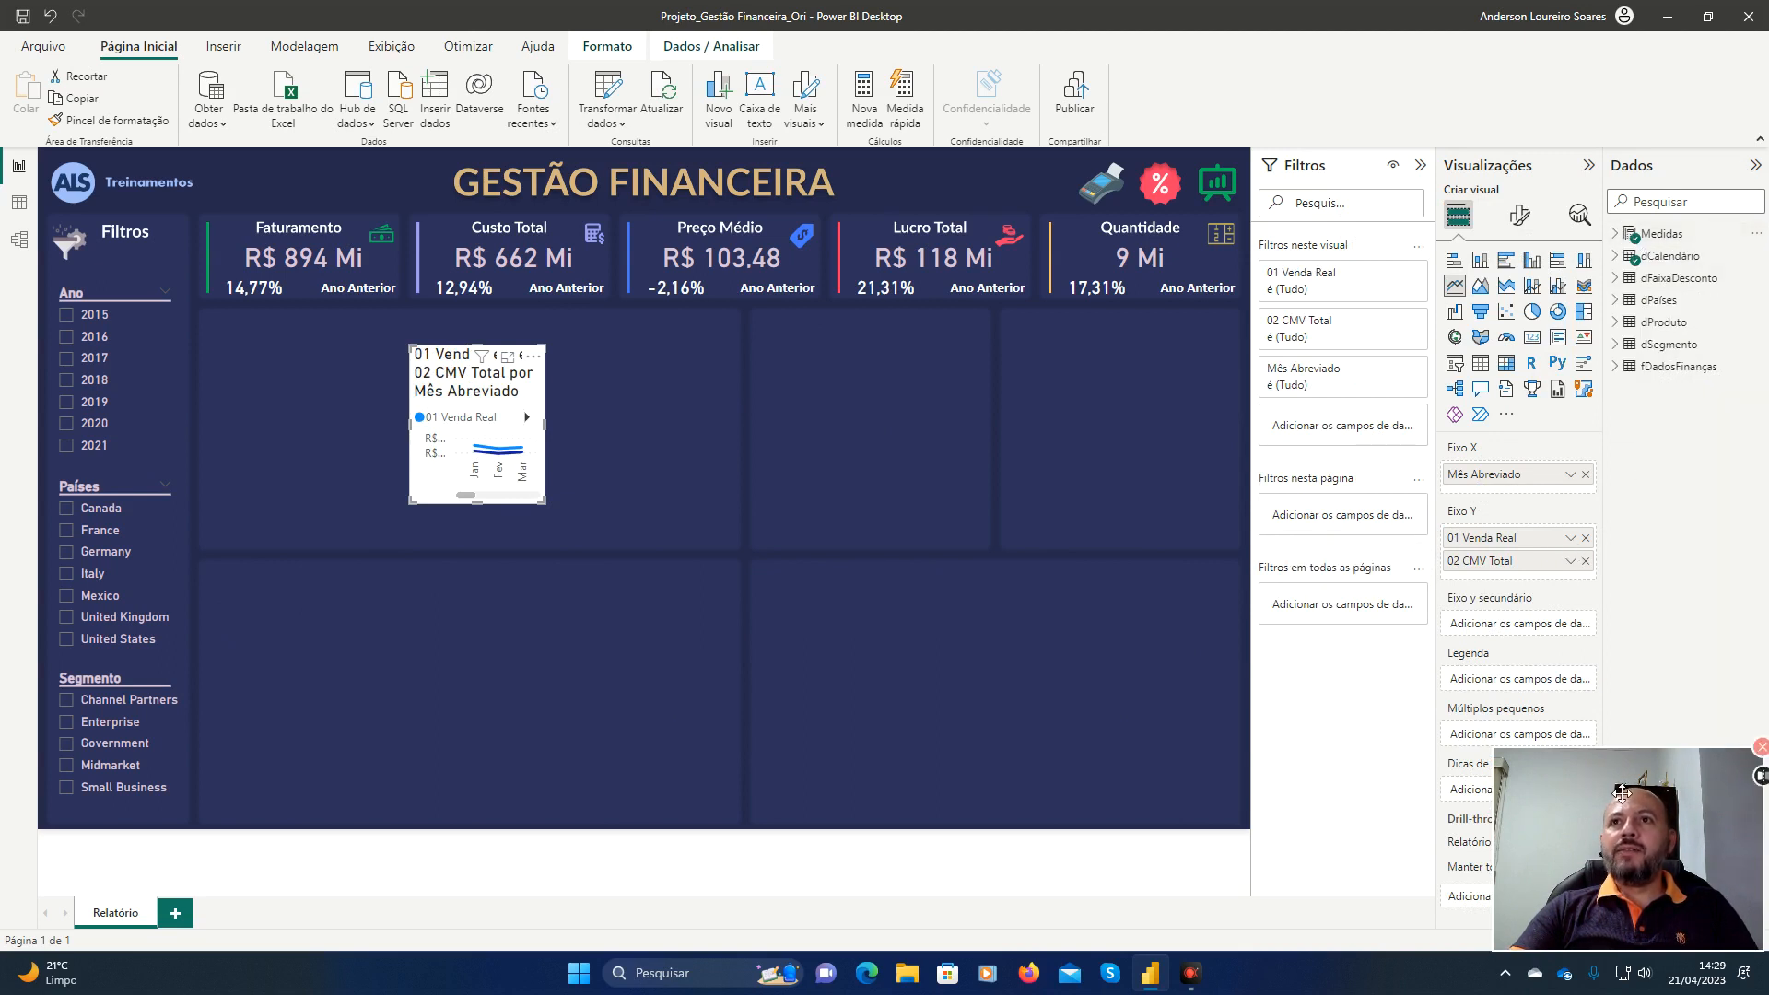
pyautogui.moveTo(1639, 801); pyautogui.dragTo(41, 832)
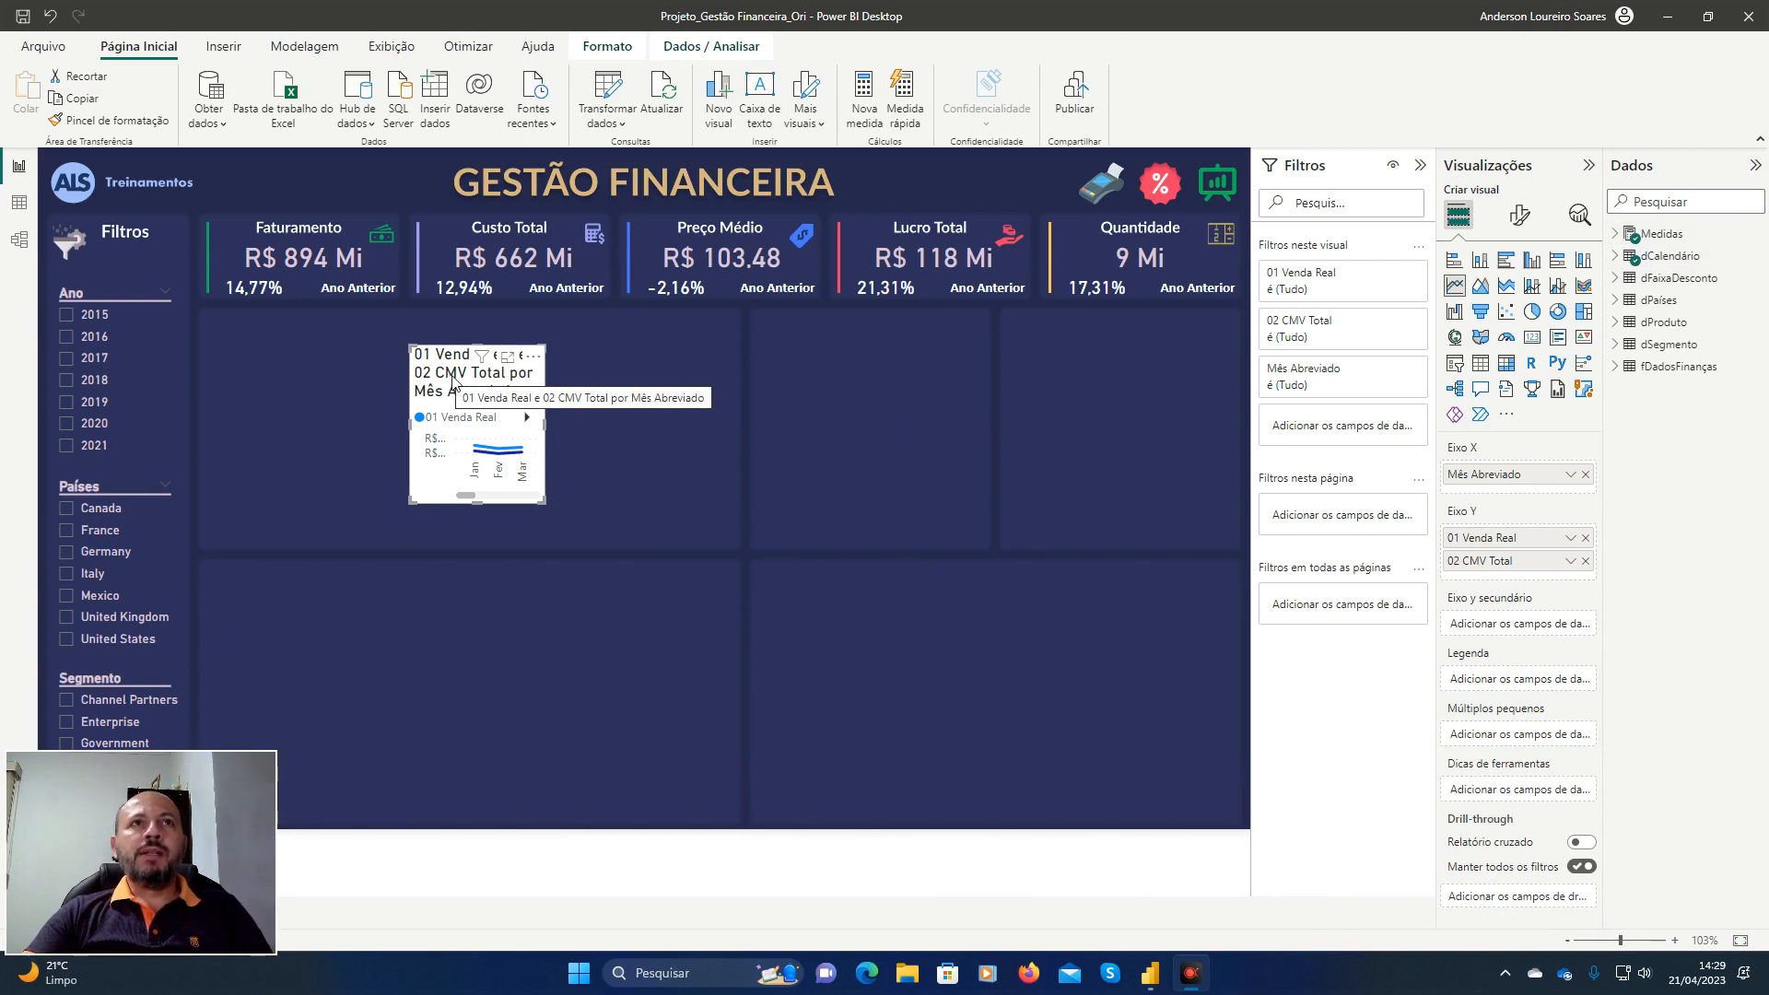
# Set the line chart's height to 248 and its width to 568 in its general formatting properties.
pyautogui.click(1520, 215)
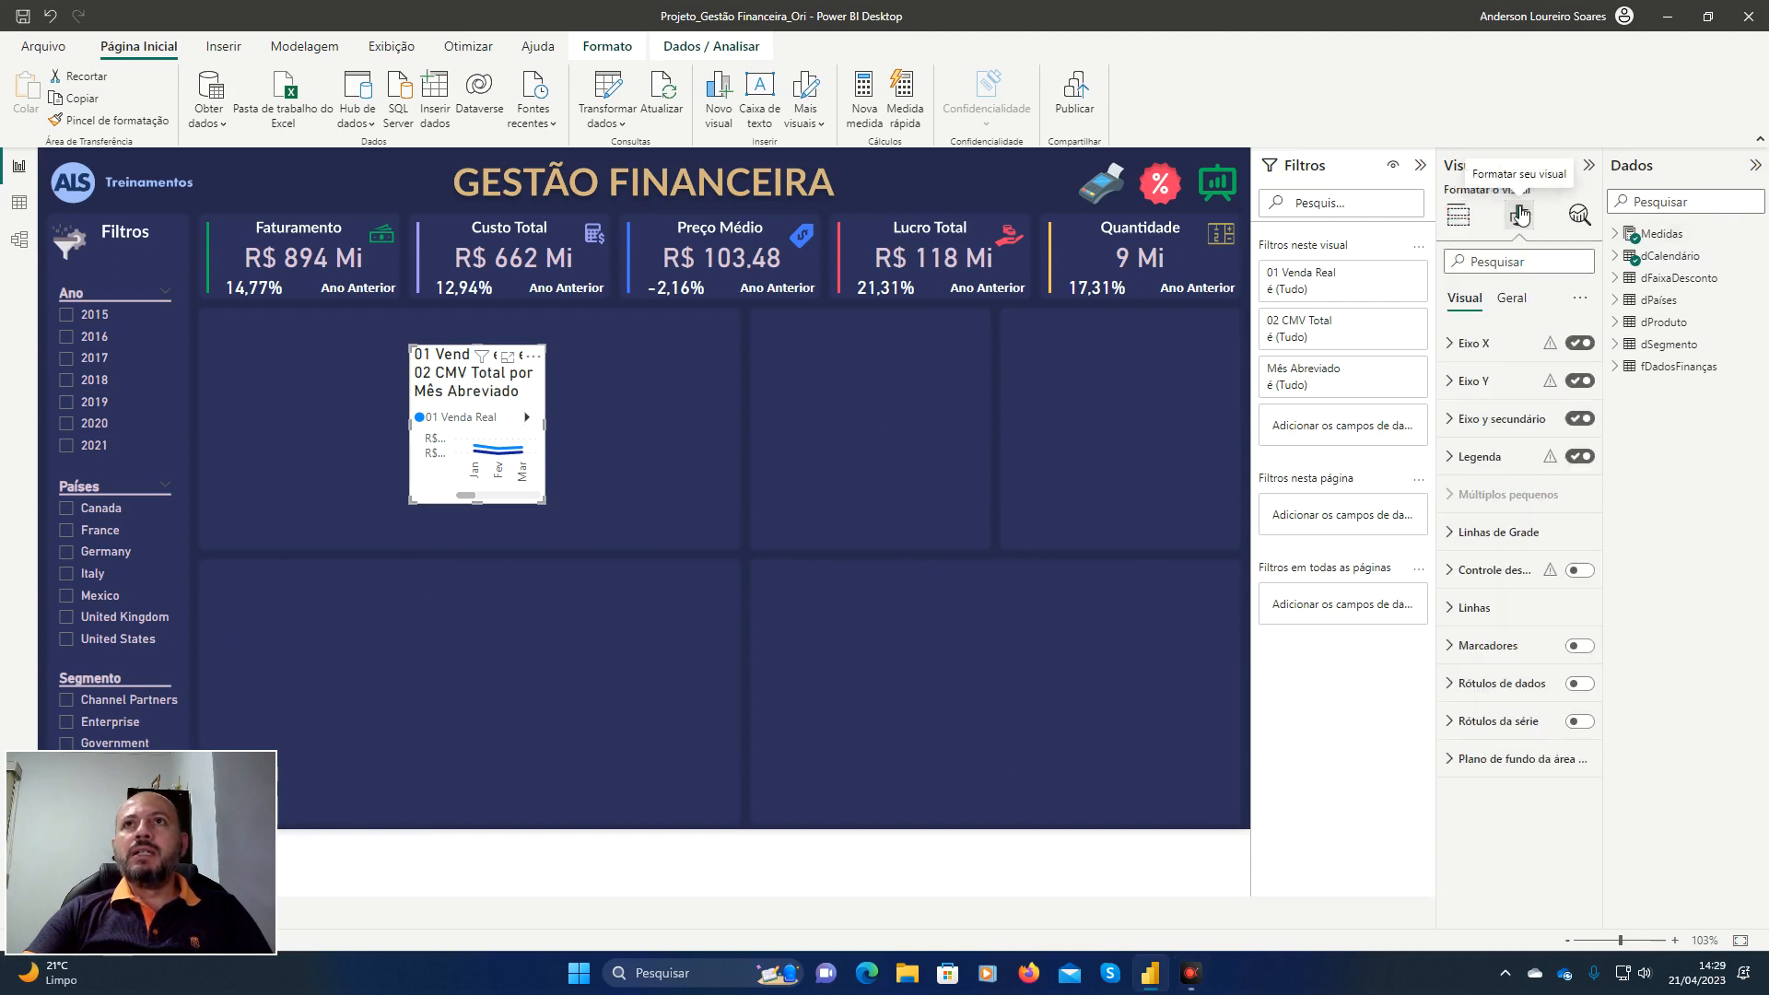
pyautogui.click(1513, 298)
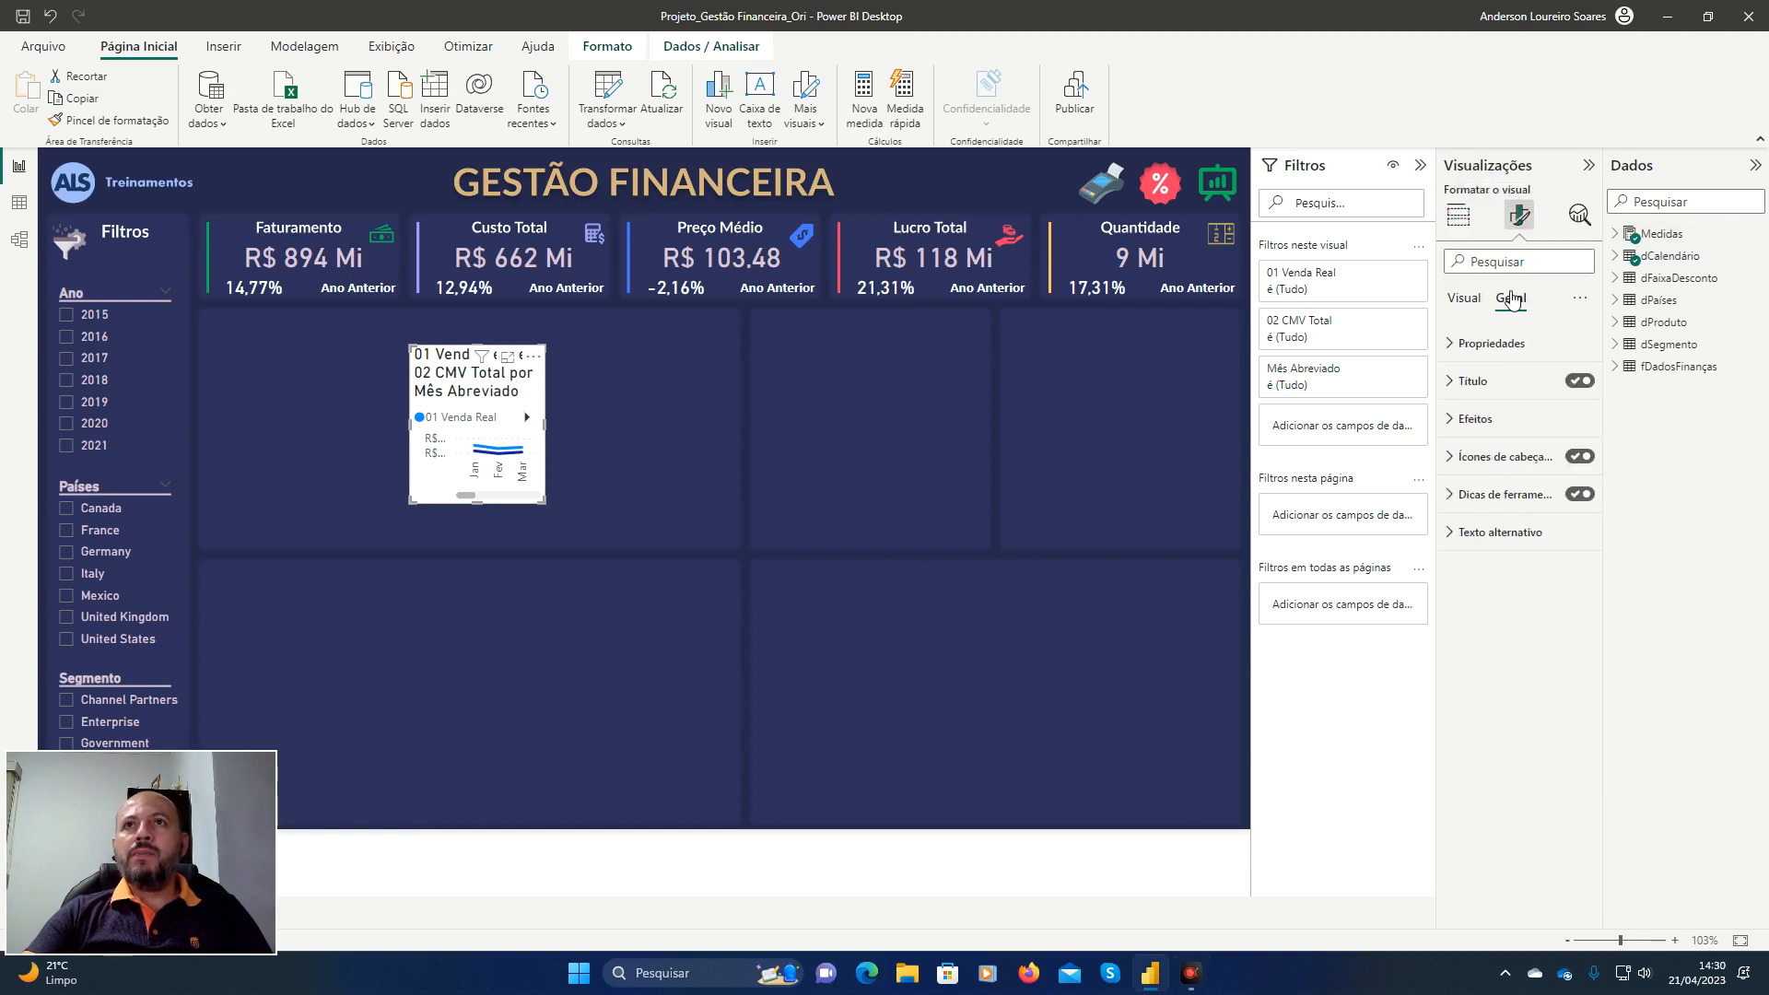
pyautogui.click(1461, 345)
pyautogui.doubleClick(1487, 435)
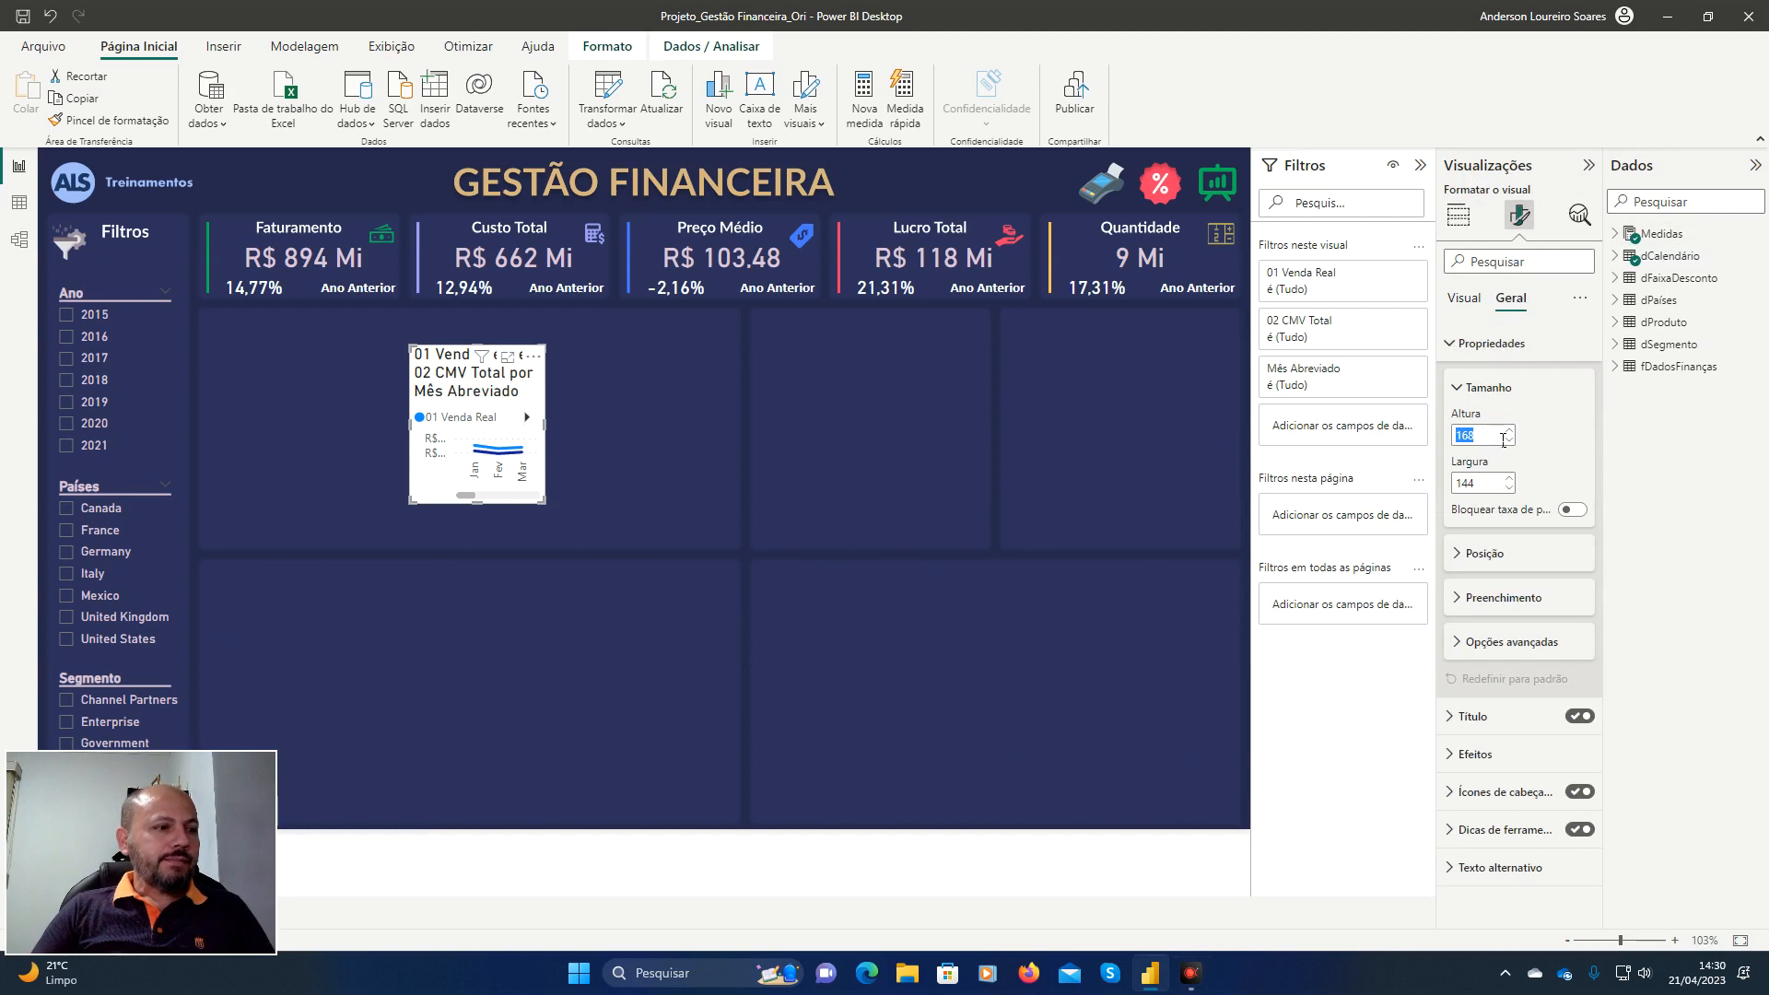
pyautogui.write('248')
pyautogui.press('Return')
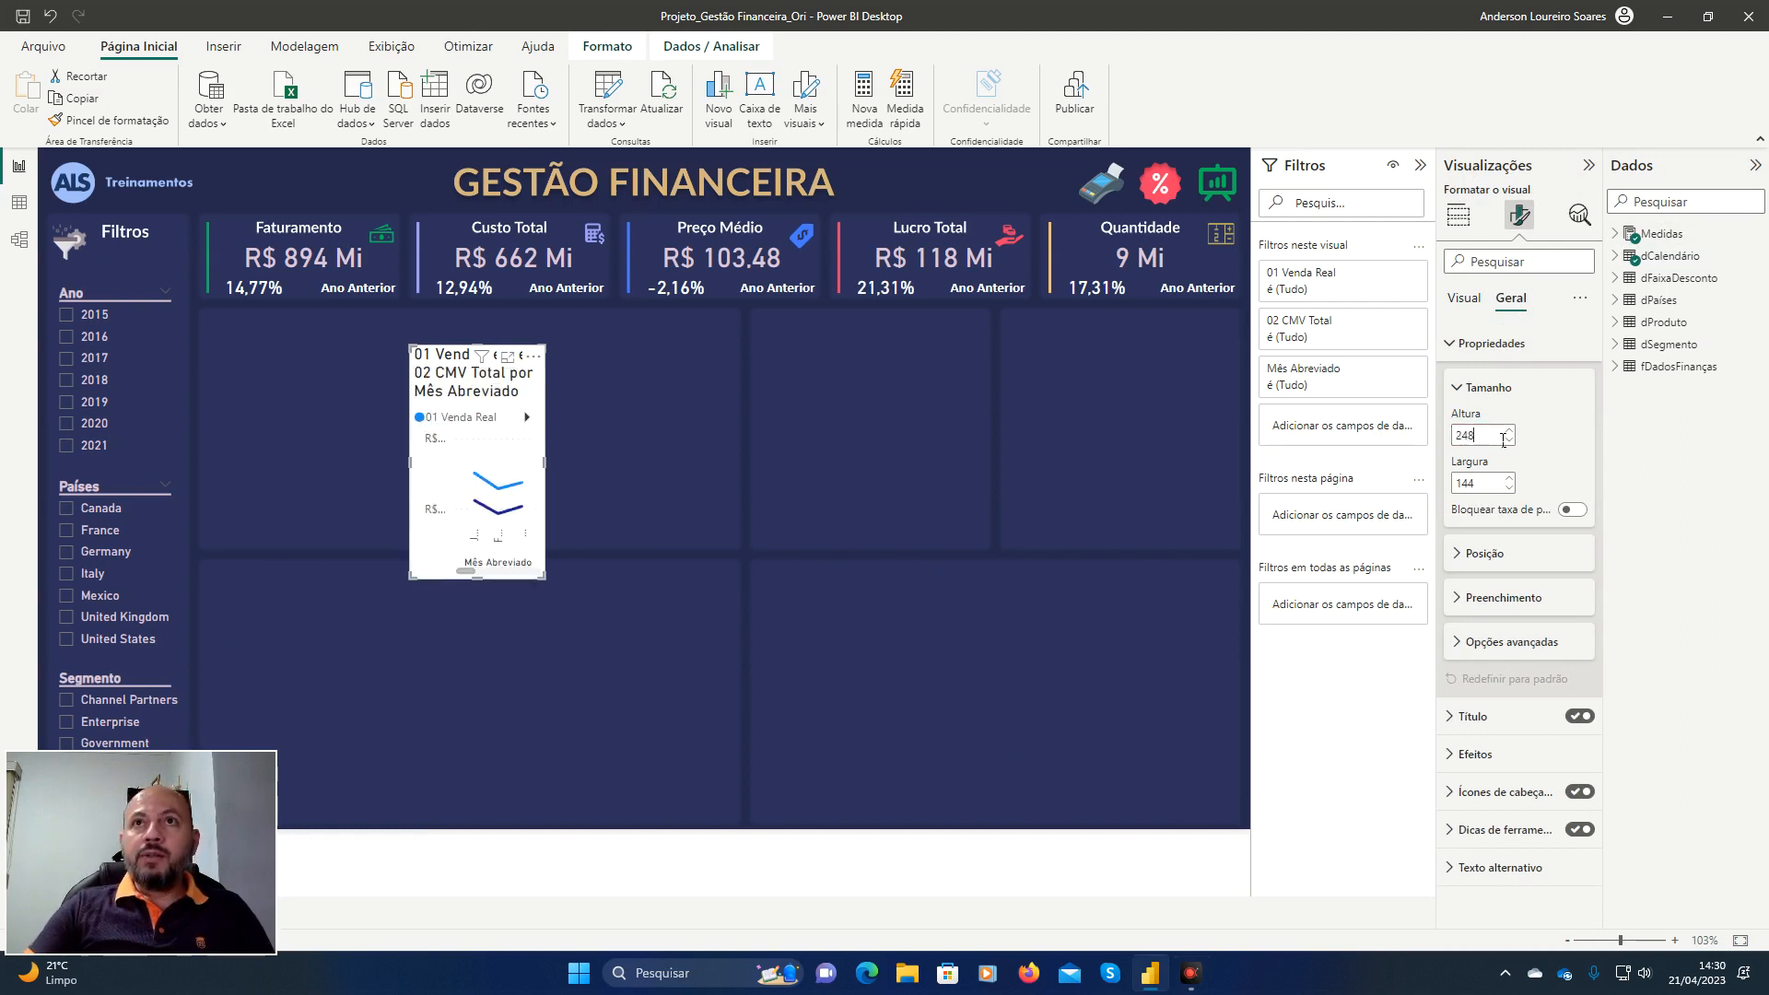
pyautogui.press('Tab')
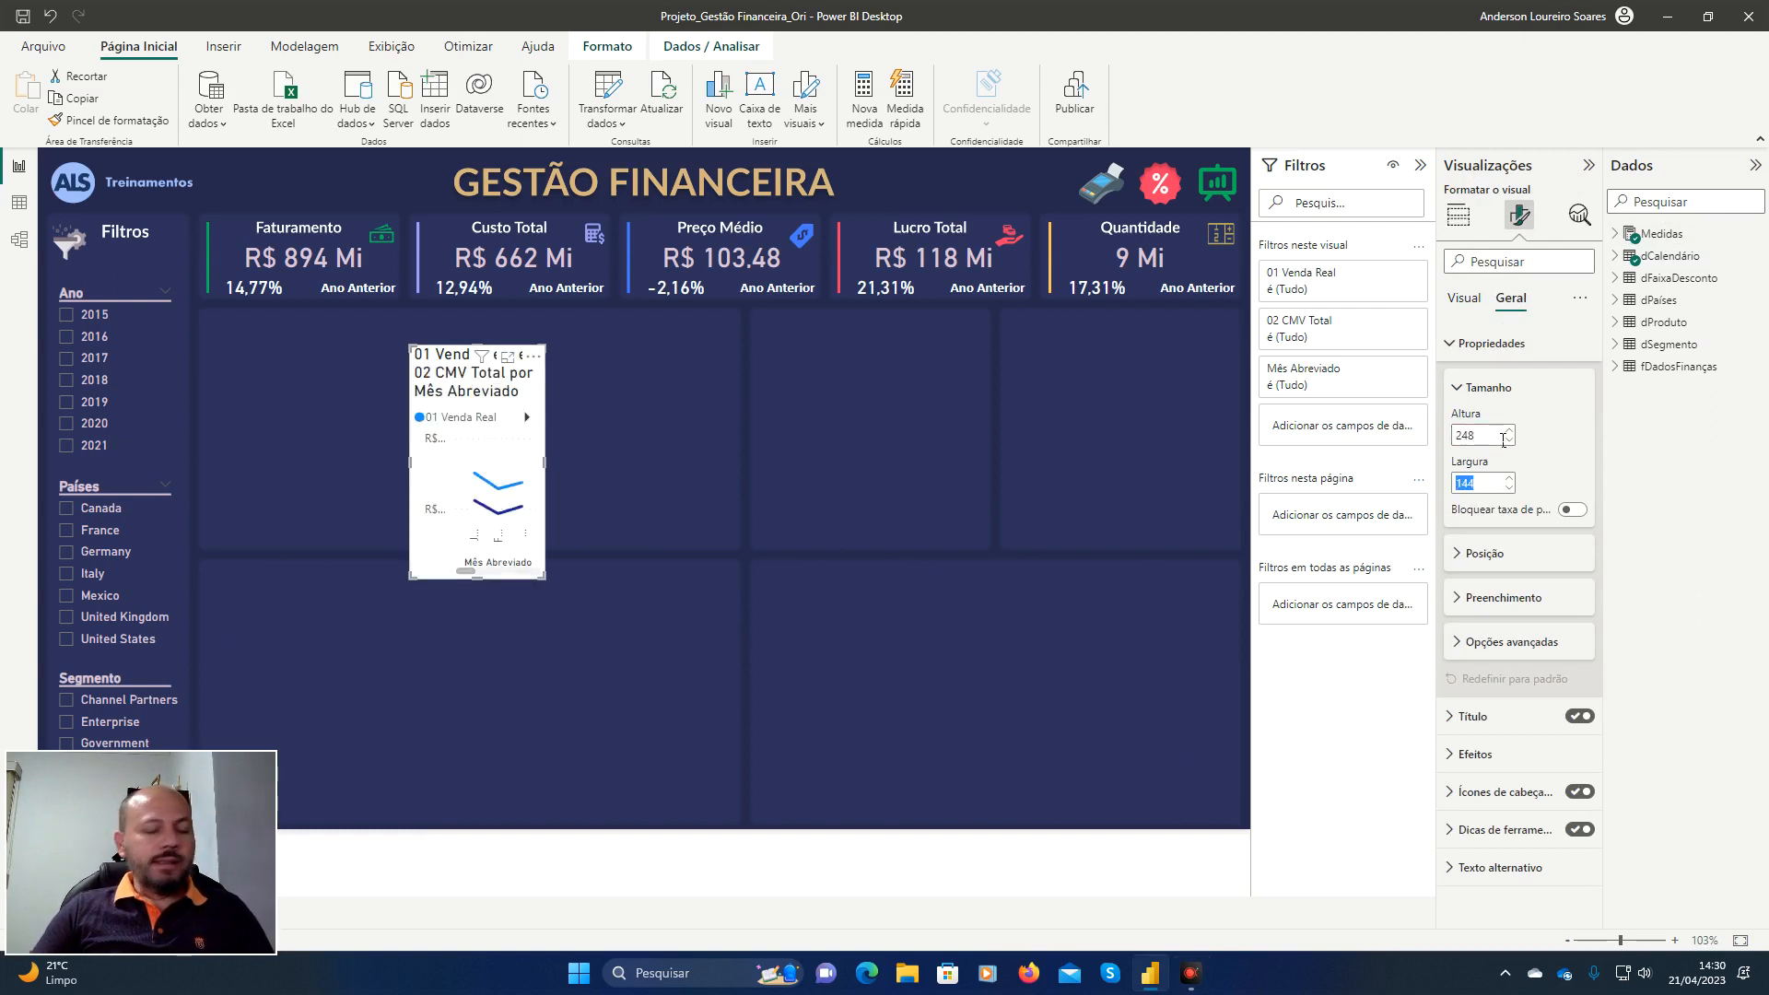
pyautogui.write('568')
pyautogui.press('Return')
pyautogui.press('Tab')
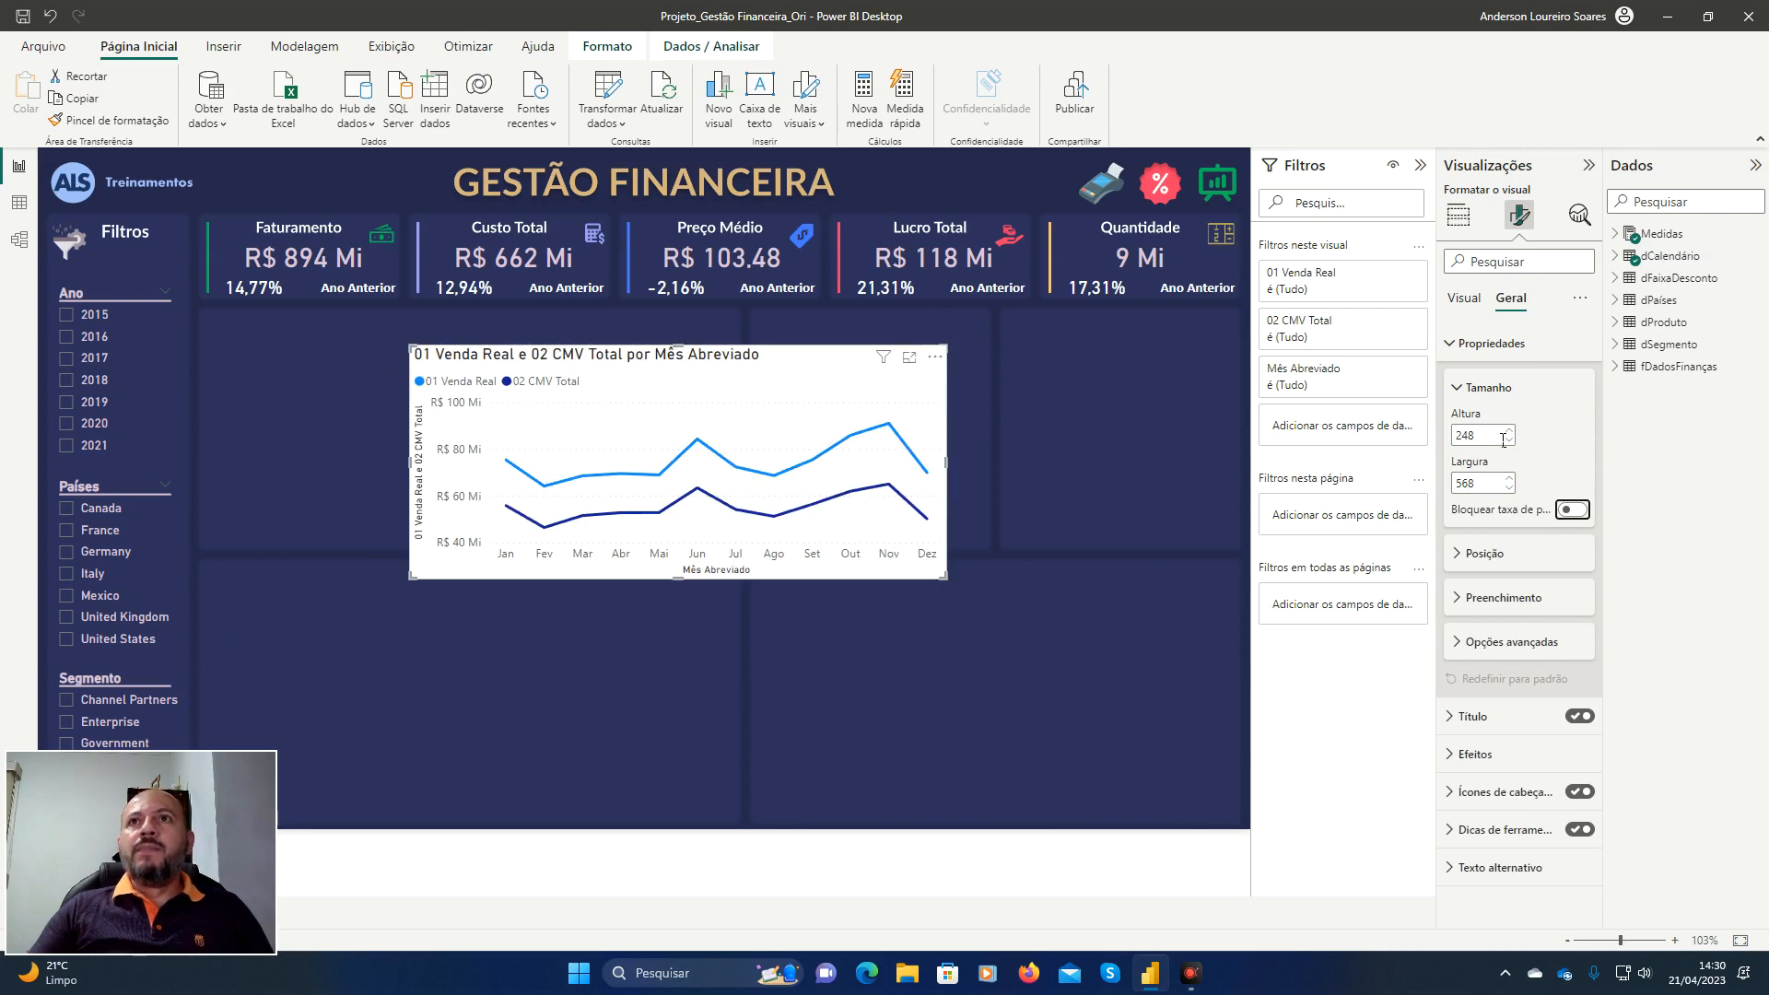
# Position the line chart at horizontal 171 and vertical 173.
pyautogui.click(1460, 558)
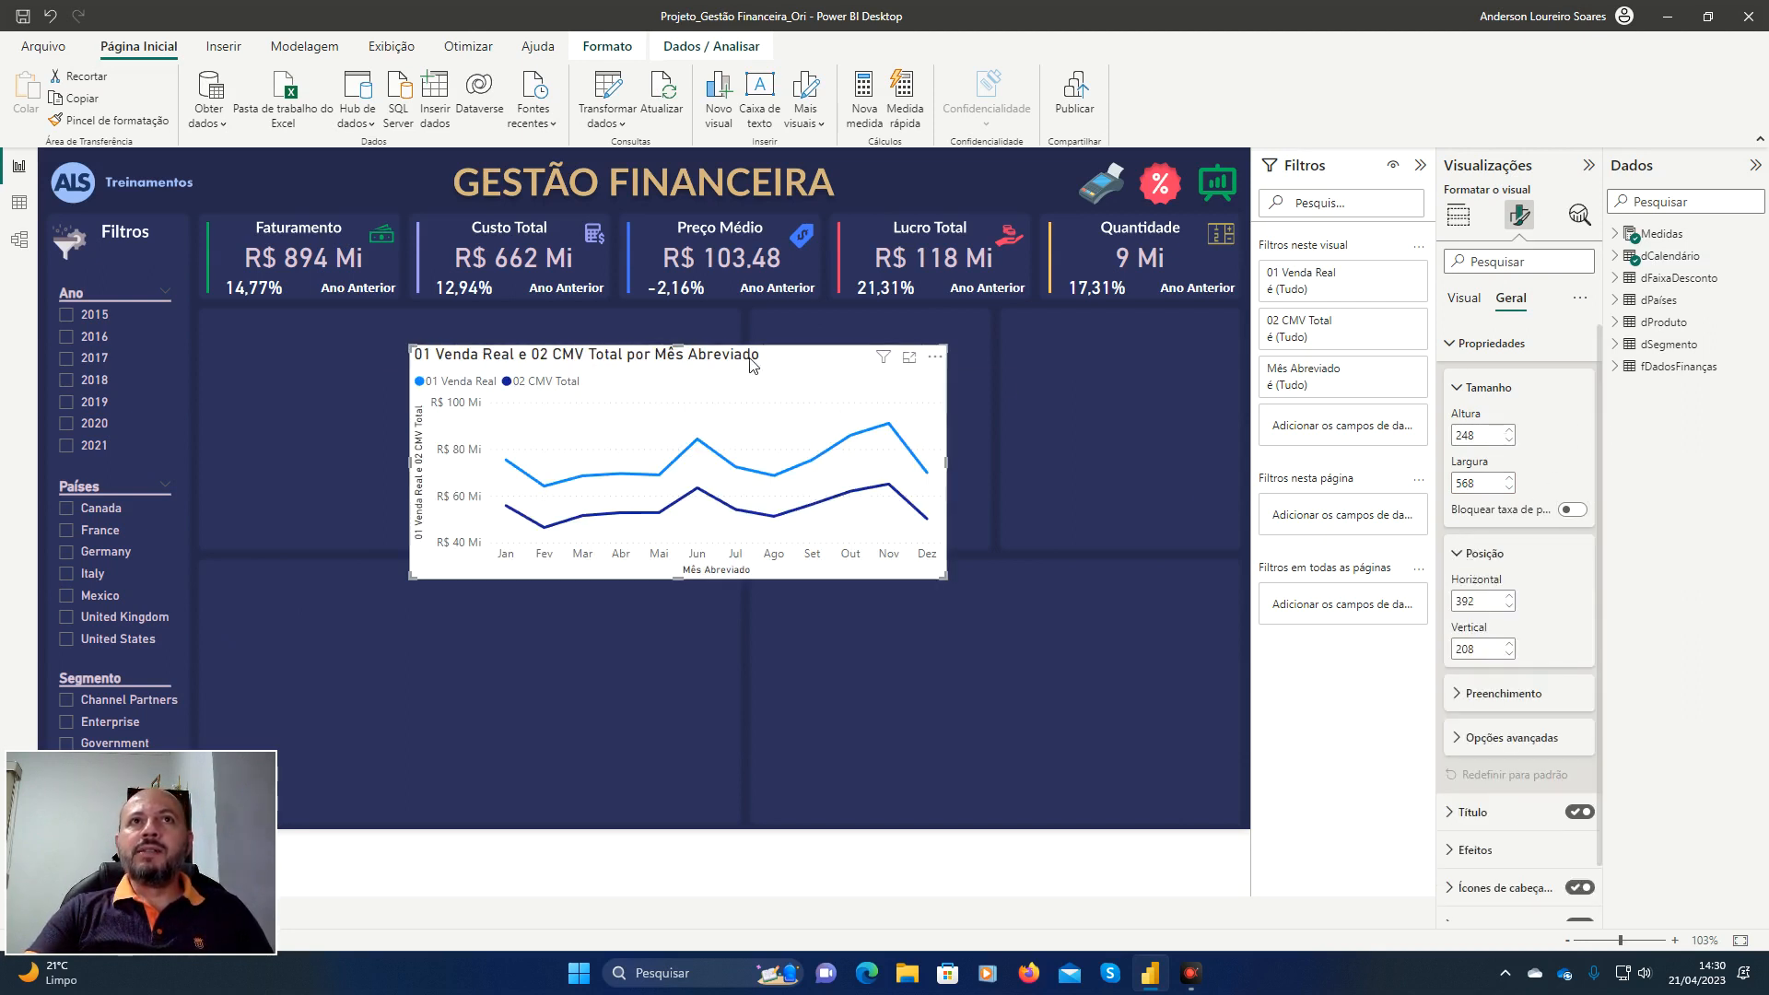
pyautogui.moveTo(751, 364); pyautogui.dragTo(698, 614)
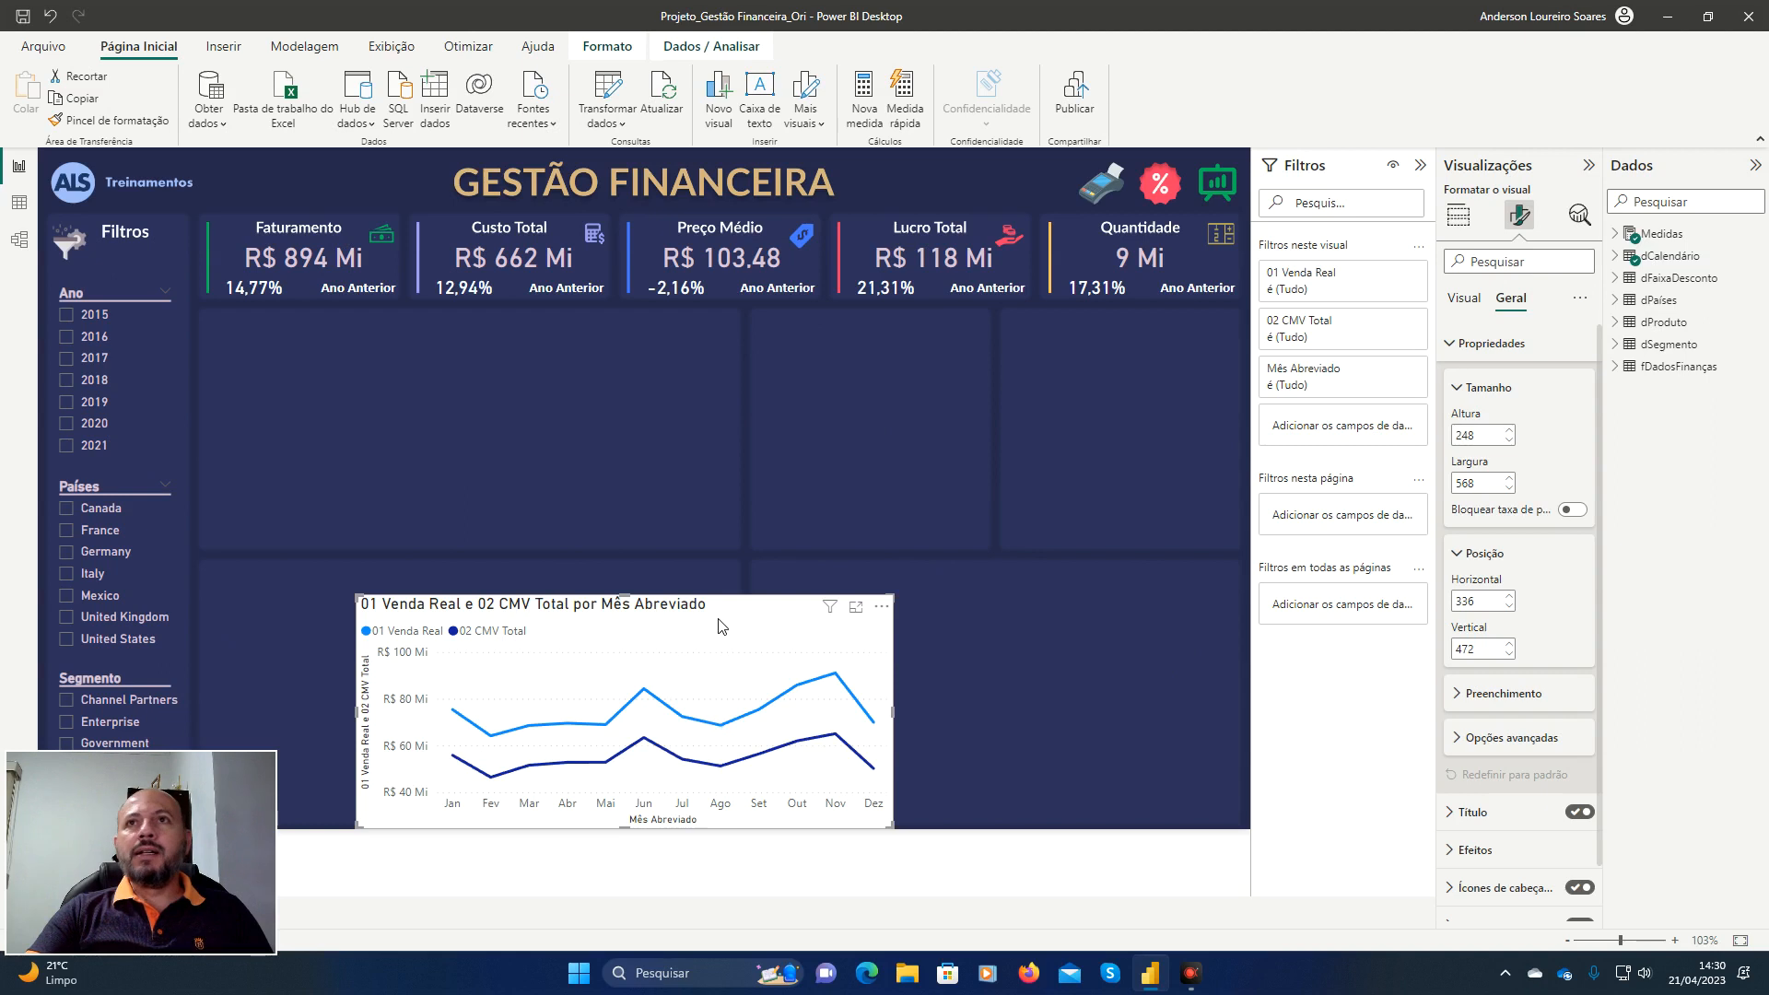
pyautogui.doubleClick(1490, 611)
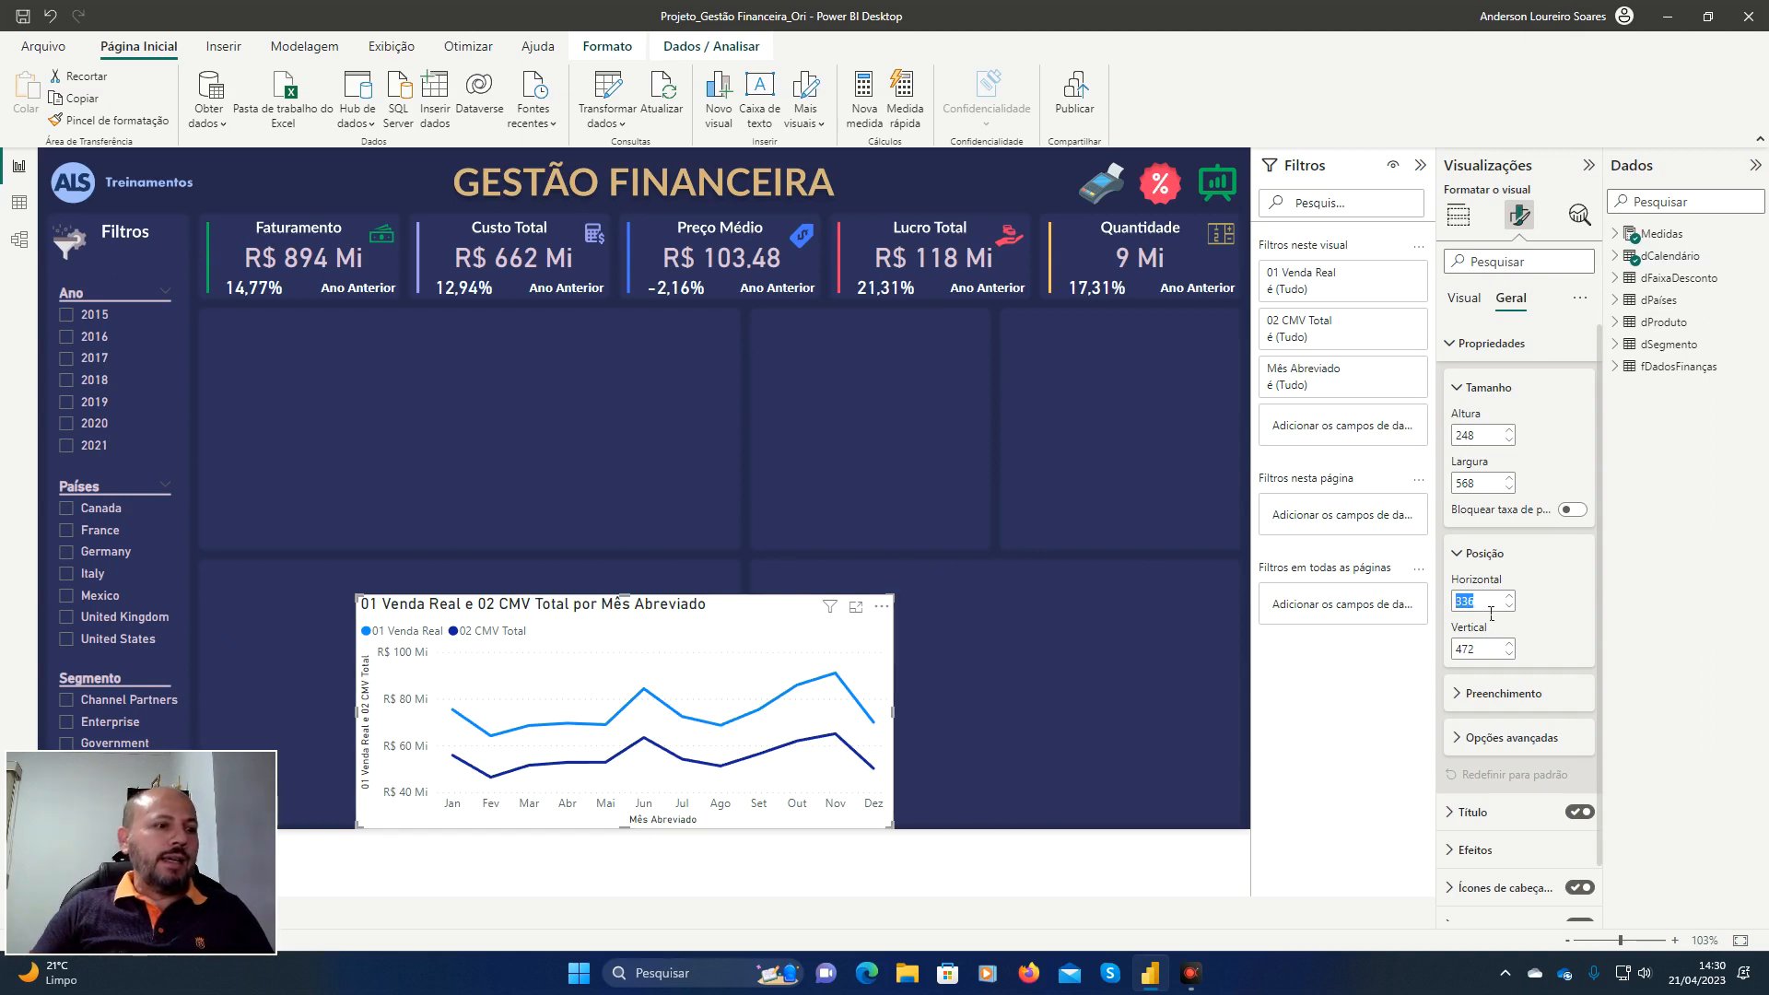
pyautogui.write('171')
pyautogui.press('Tab')
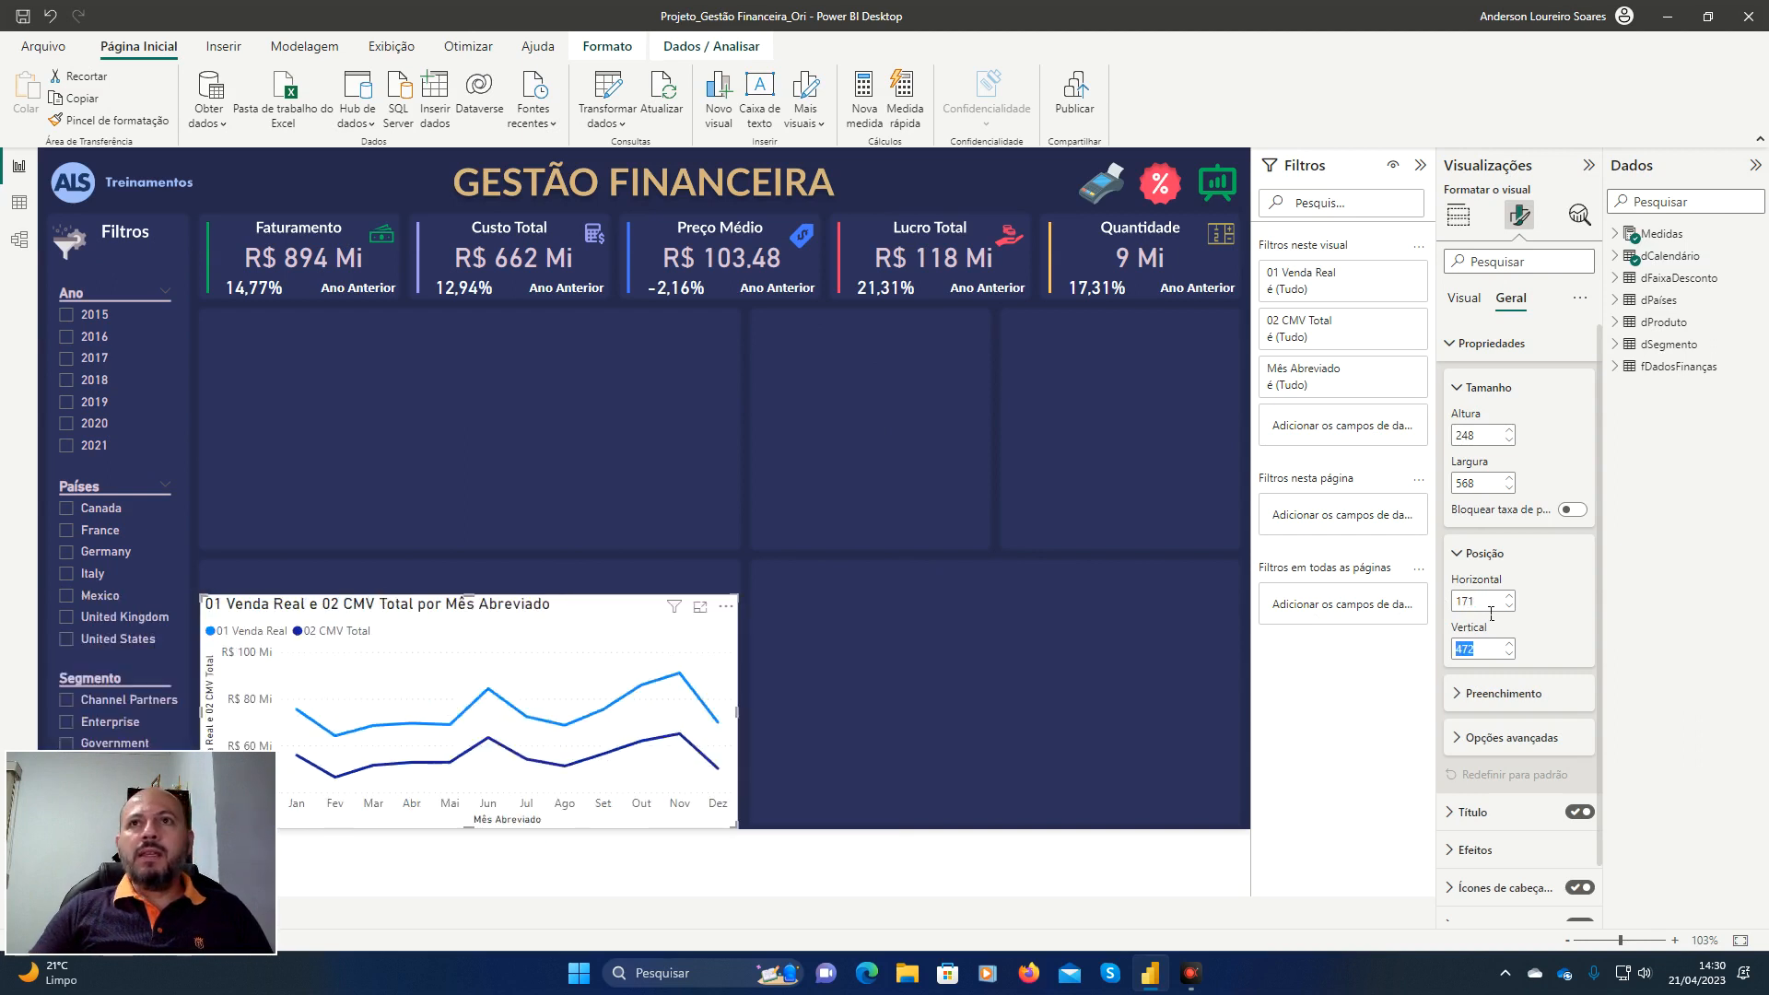
pyautogui.write('173')
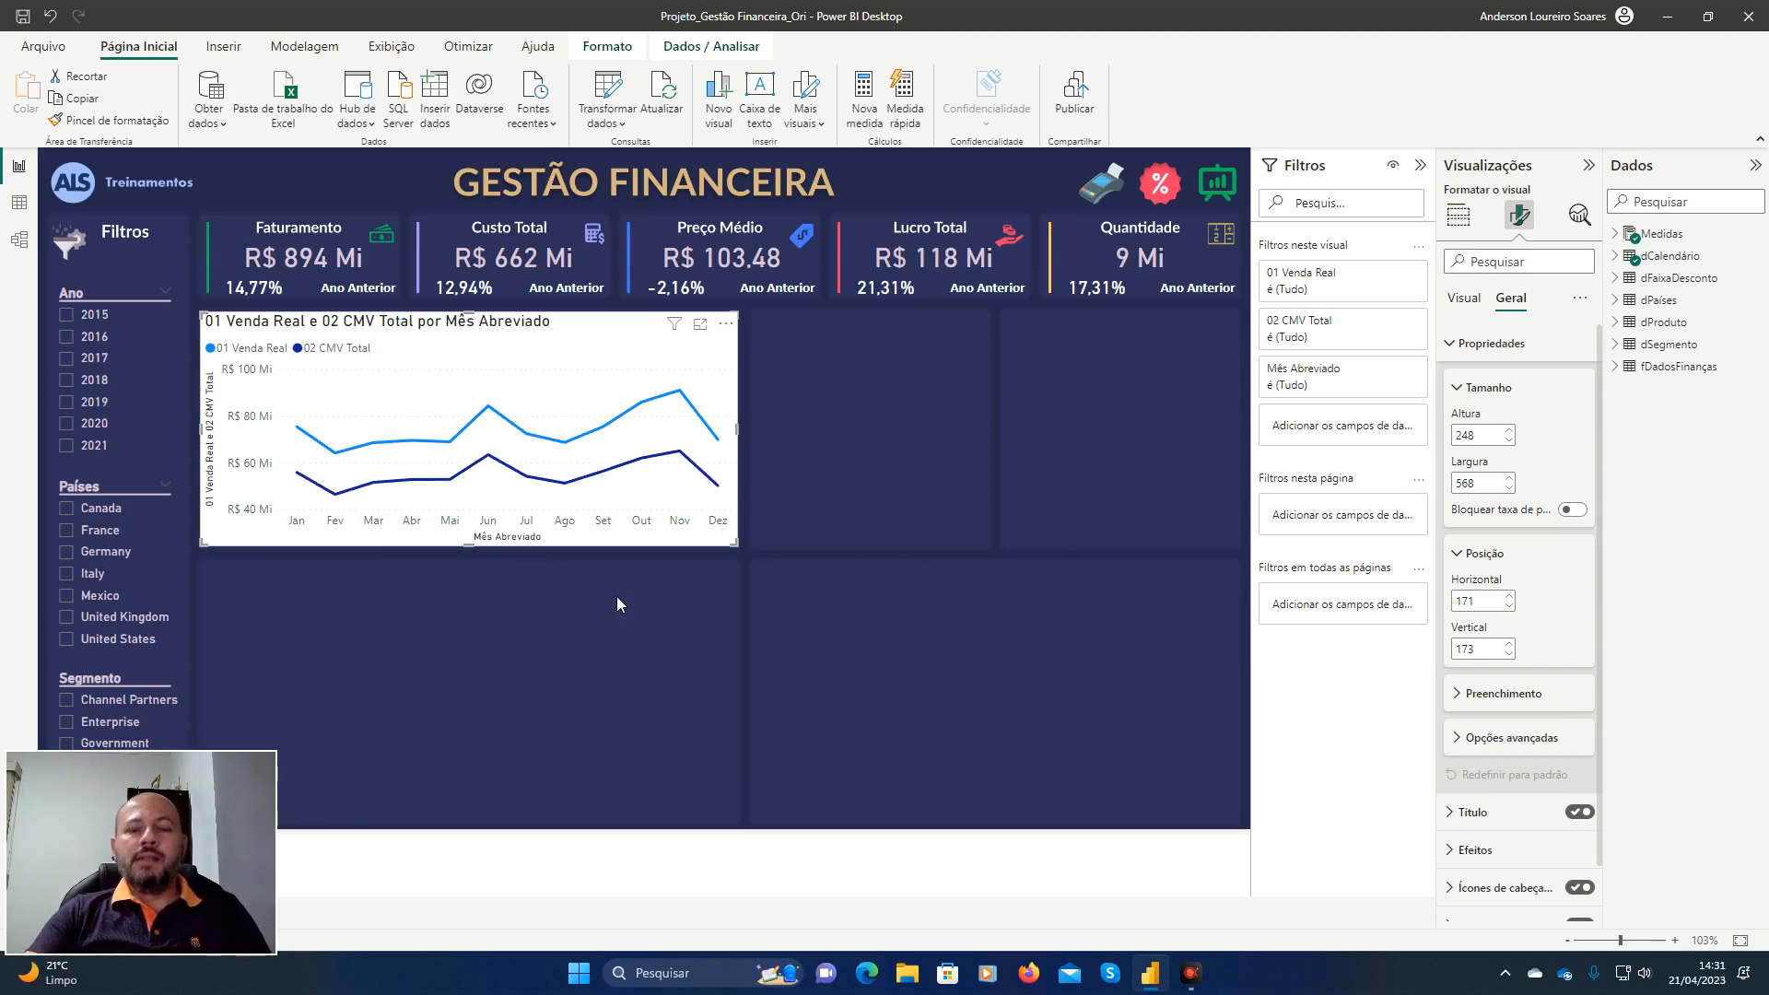
# Draw an on-screen arrow to the chart's X-axis title and a rectangle around the month labels, then remove the rectangle.
pyautogui.hotkey('ctrl', 'alt', 'd')
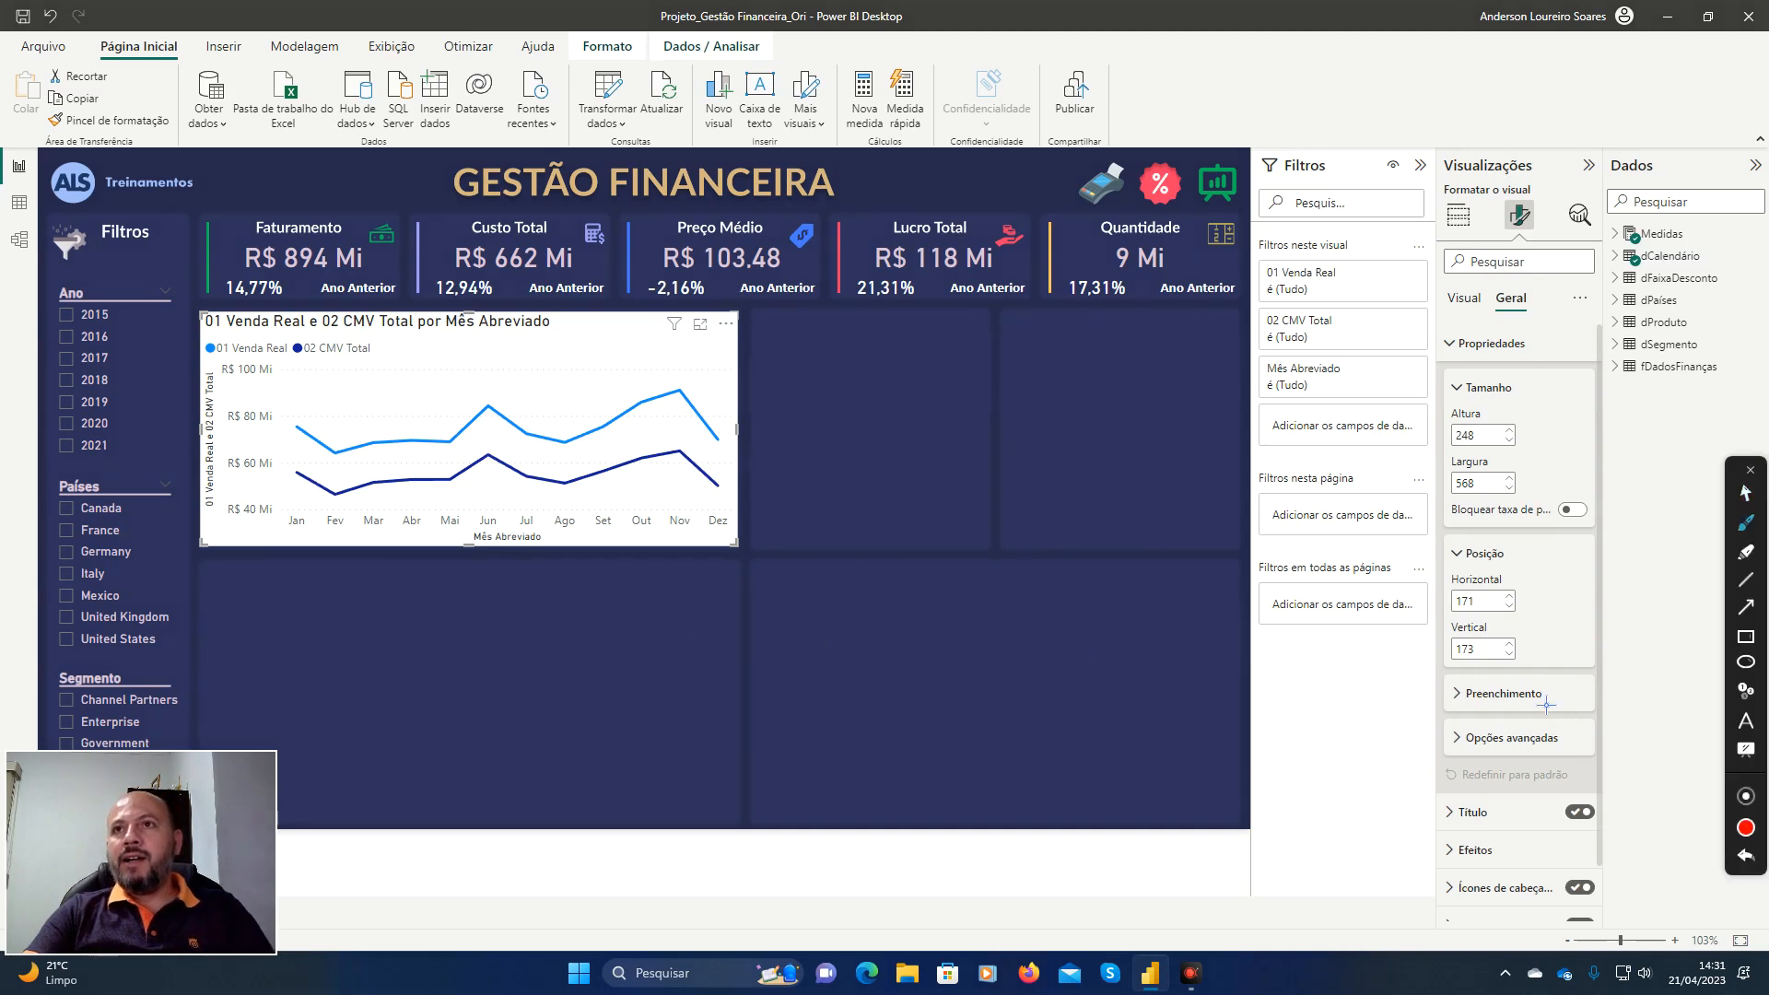
pyautogui.click(1746, 608)
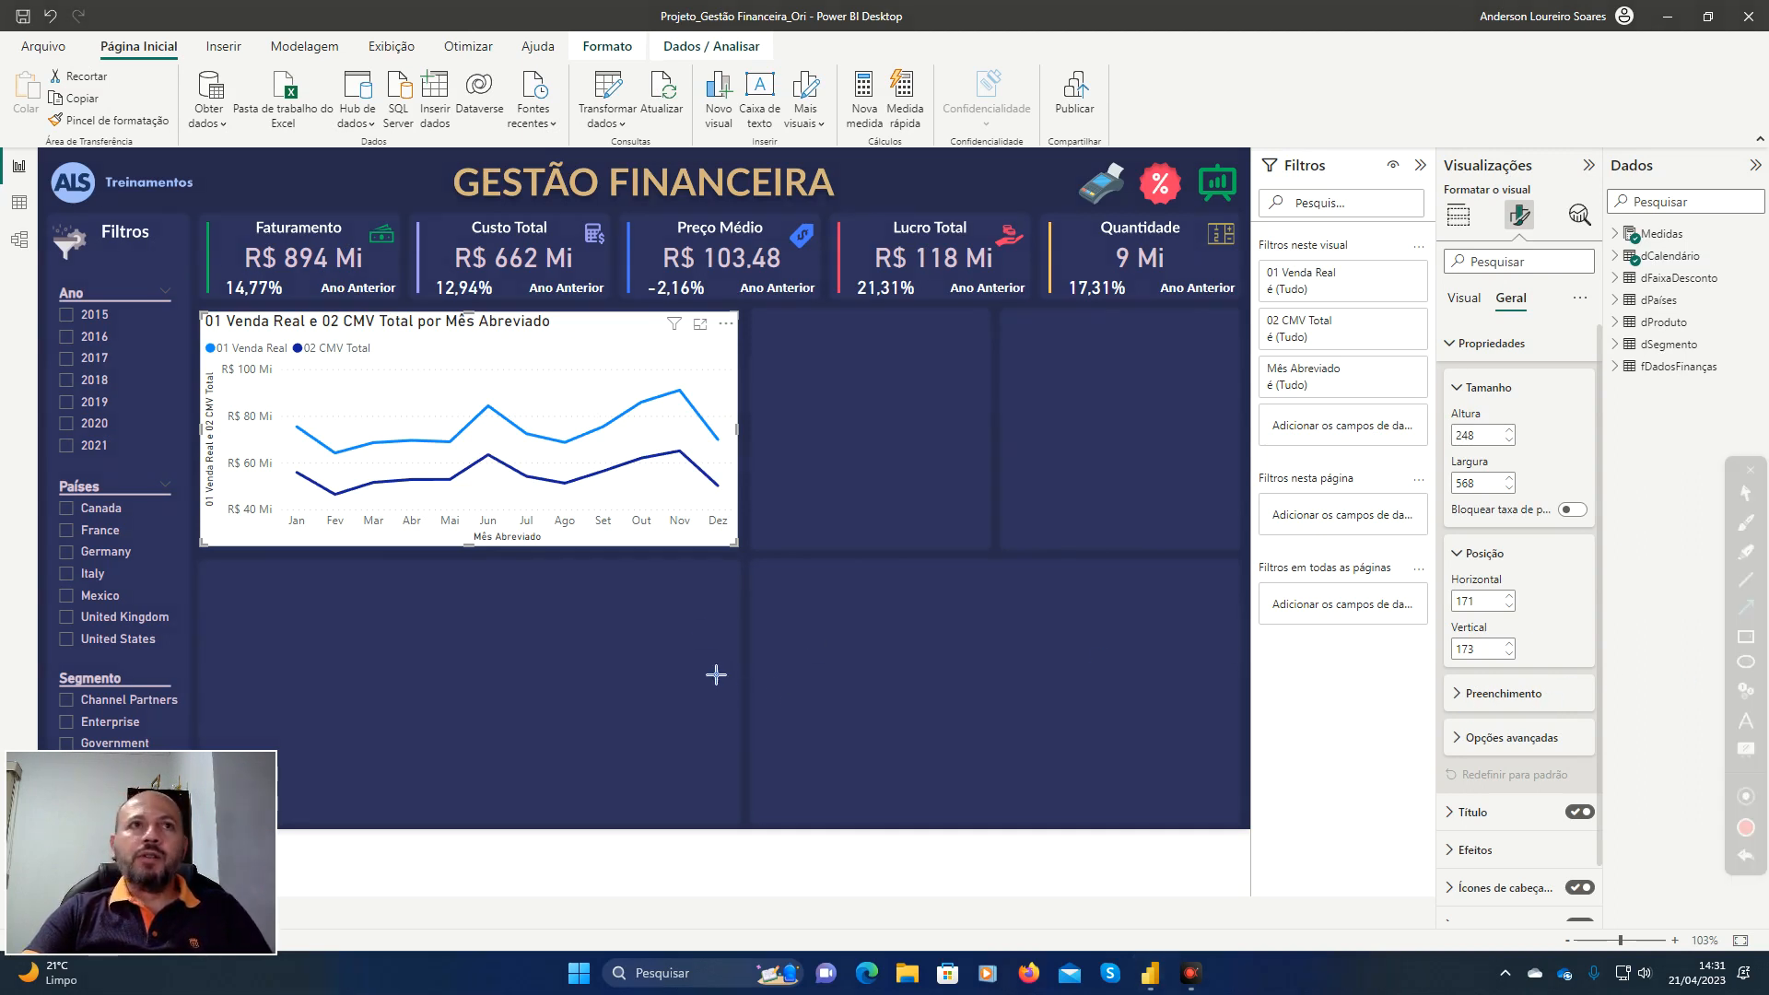
pyautogui.moveTo(605, 705); pyautogui.dragTo(539, 548)
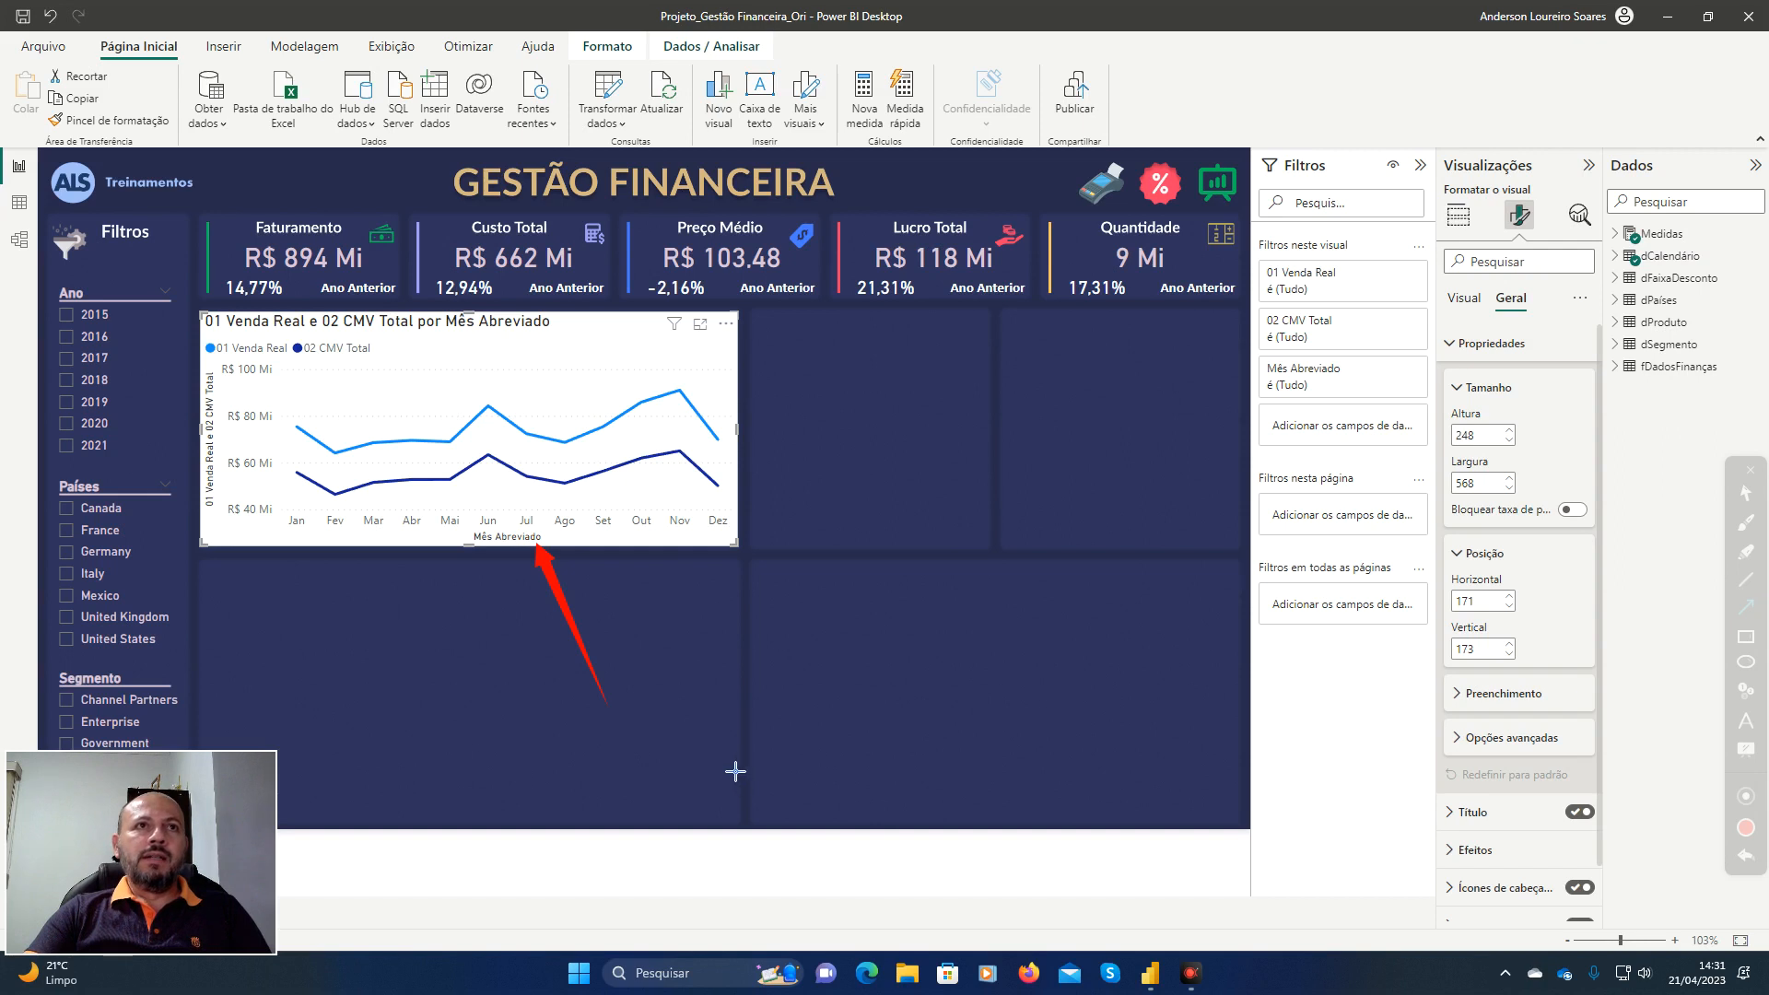
pyautogui.click(1747, 638)
pyautogui.moveTo(289, 516)
pyautogui.mouseDown()
pyautogui.moveTo(309, 539)
pyautogui.moveTo(750, 551)
pyautogui.mouseUp()
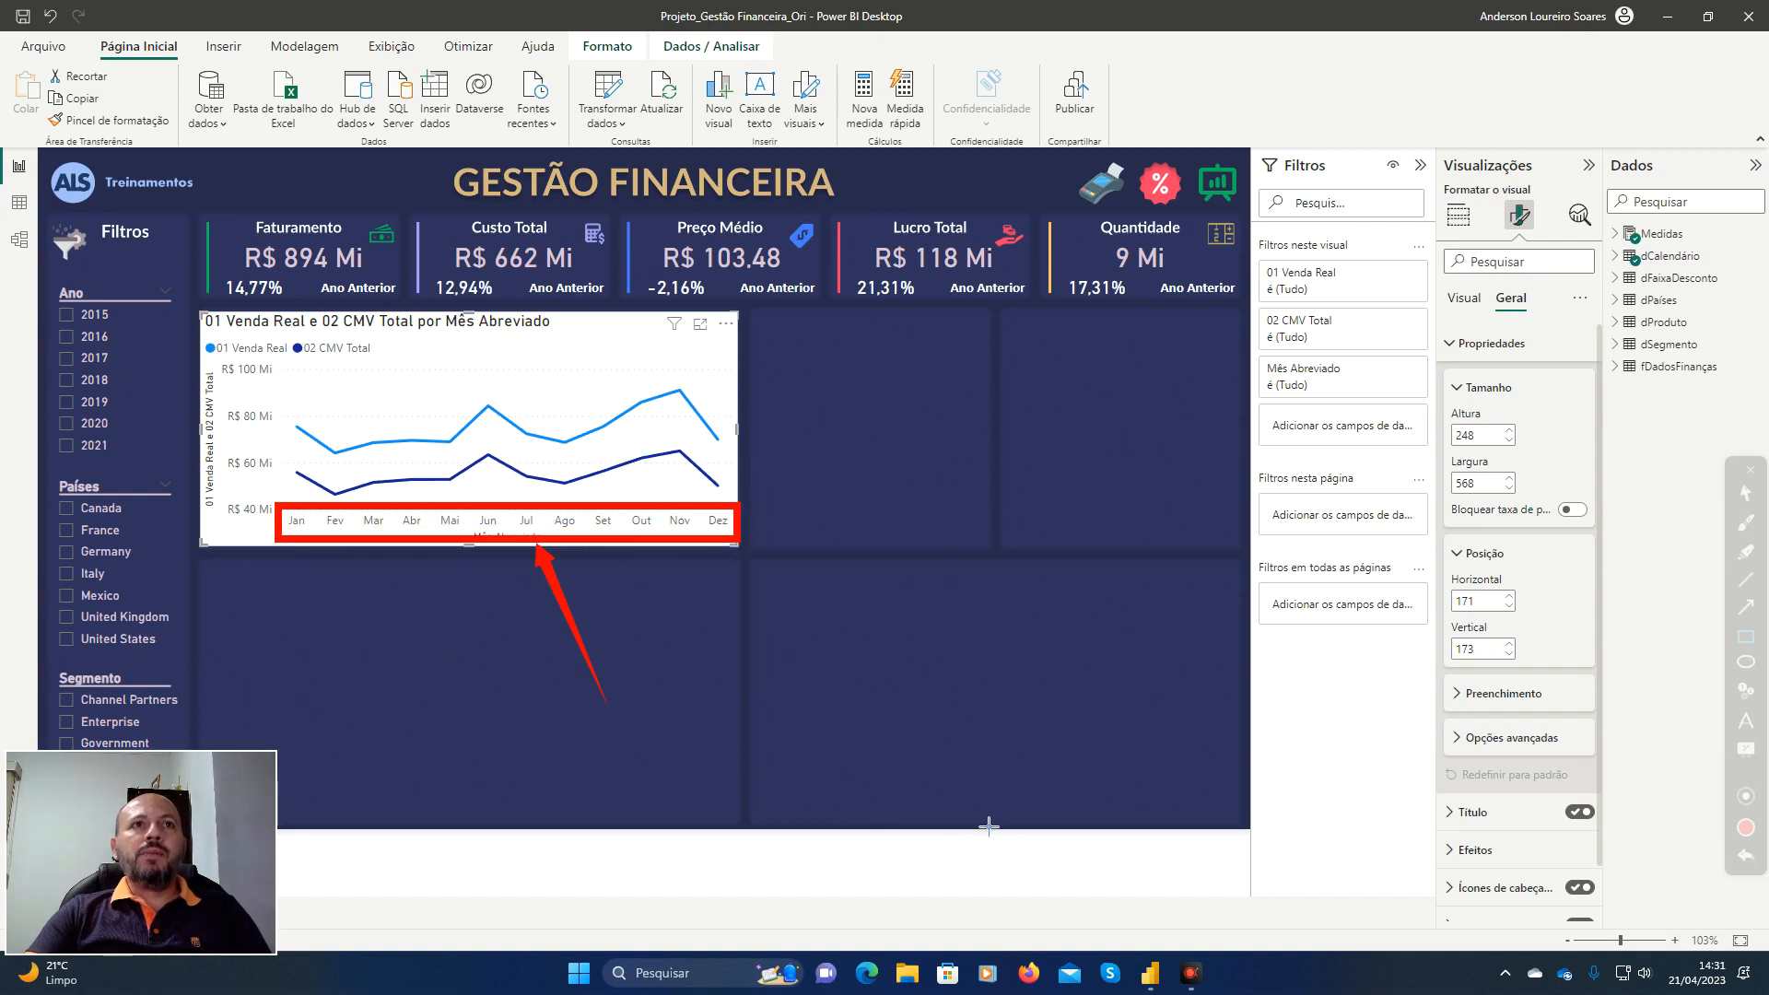
pyautogui.click(1743, 857)
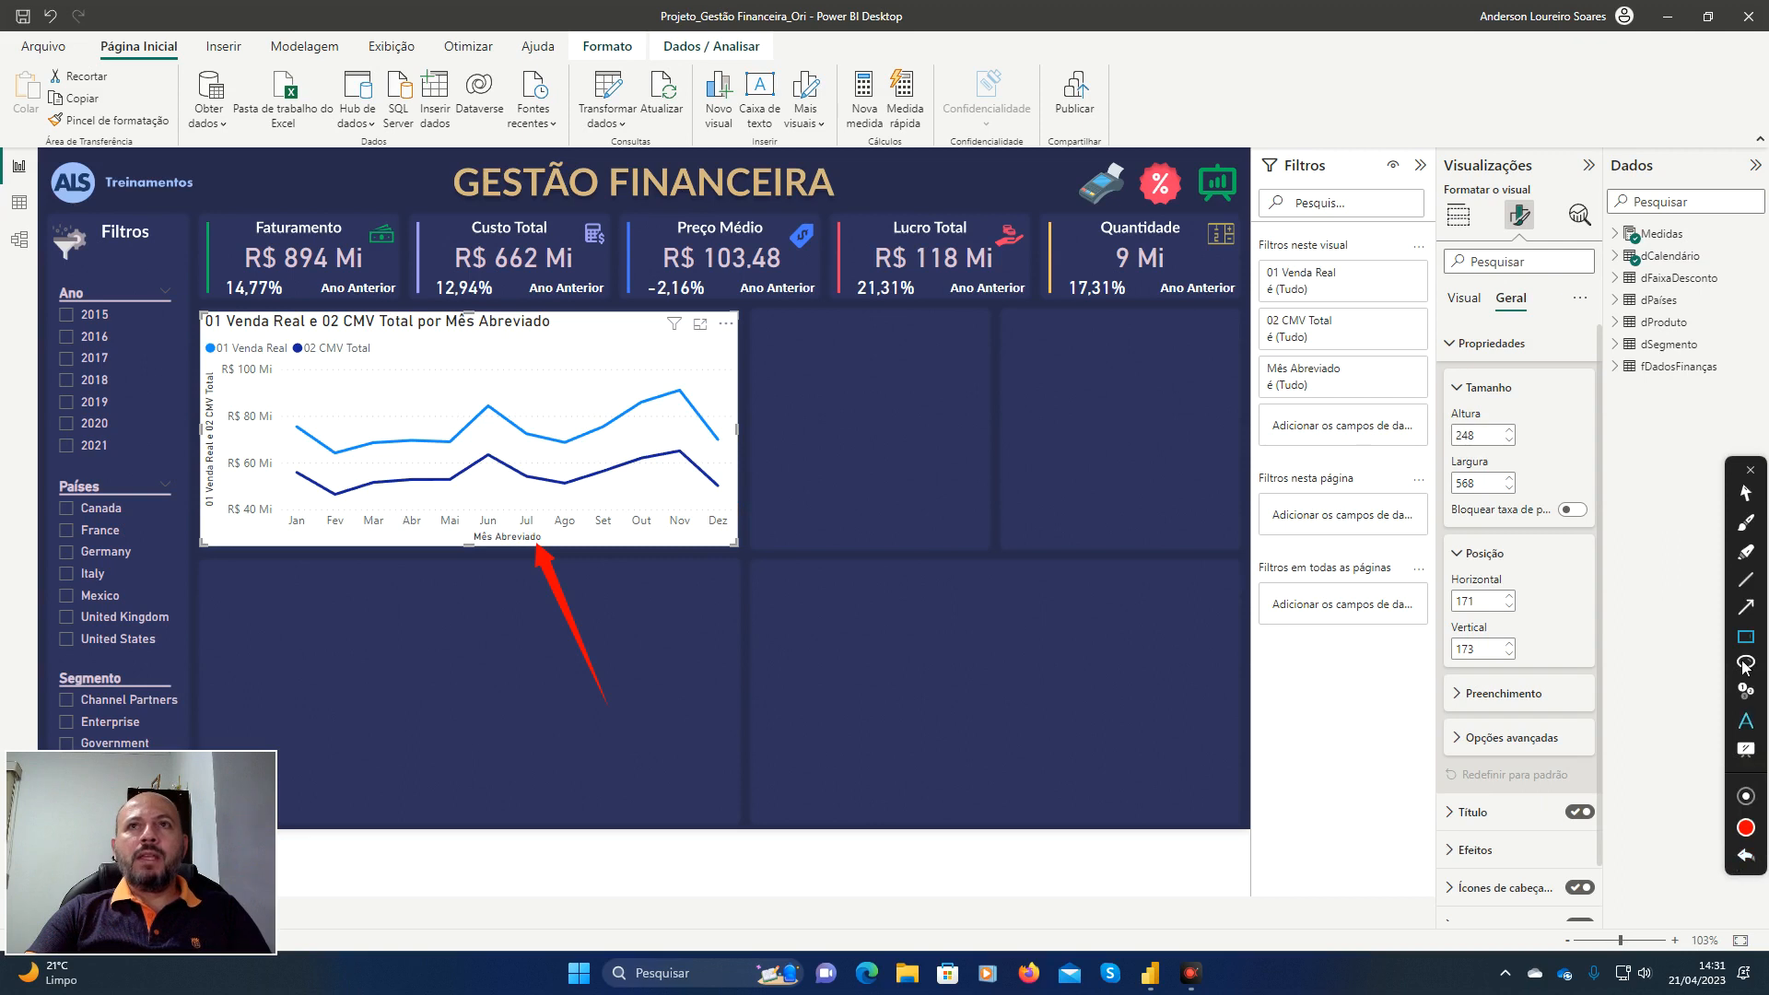
# Draw on-screen arrows pointing to the chart's Y-axis title and to its Y-axis values.
pyautogui.click(1753, 610)
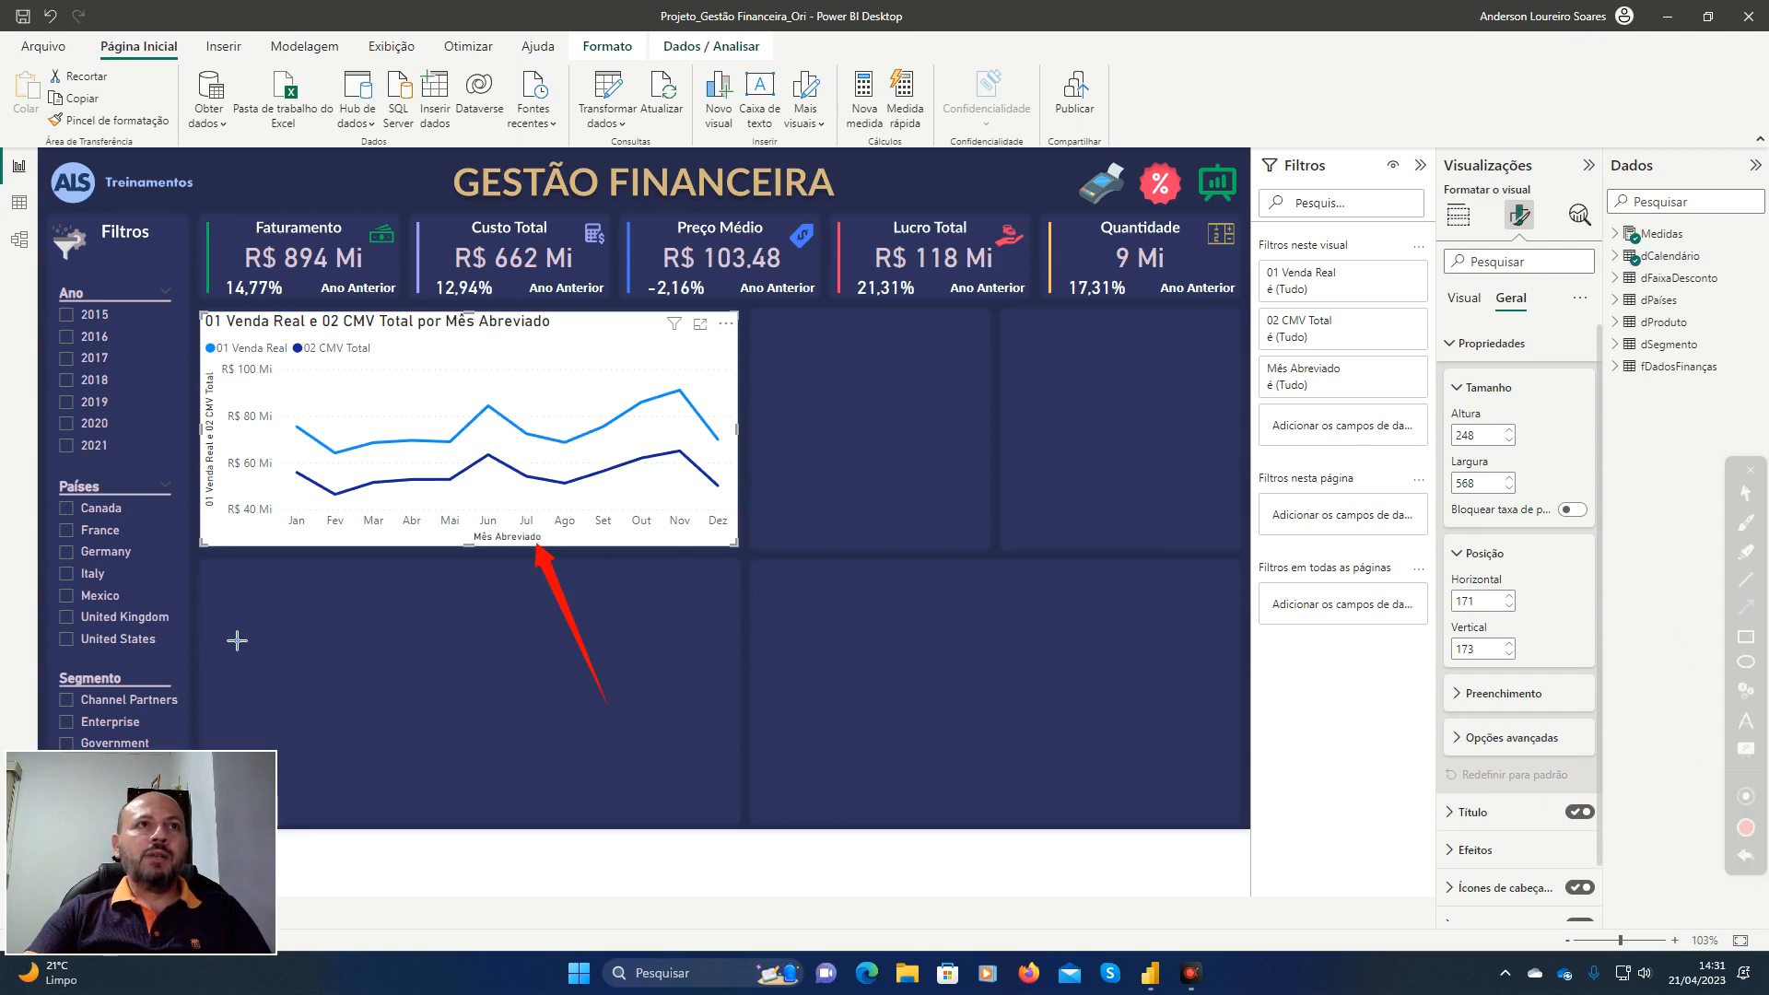
pyautogui.moveTo(221, 625); pyautogui.dragTo(212, 511)
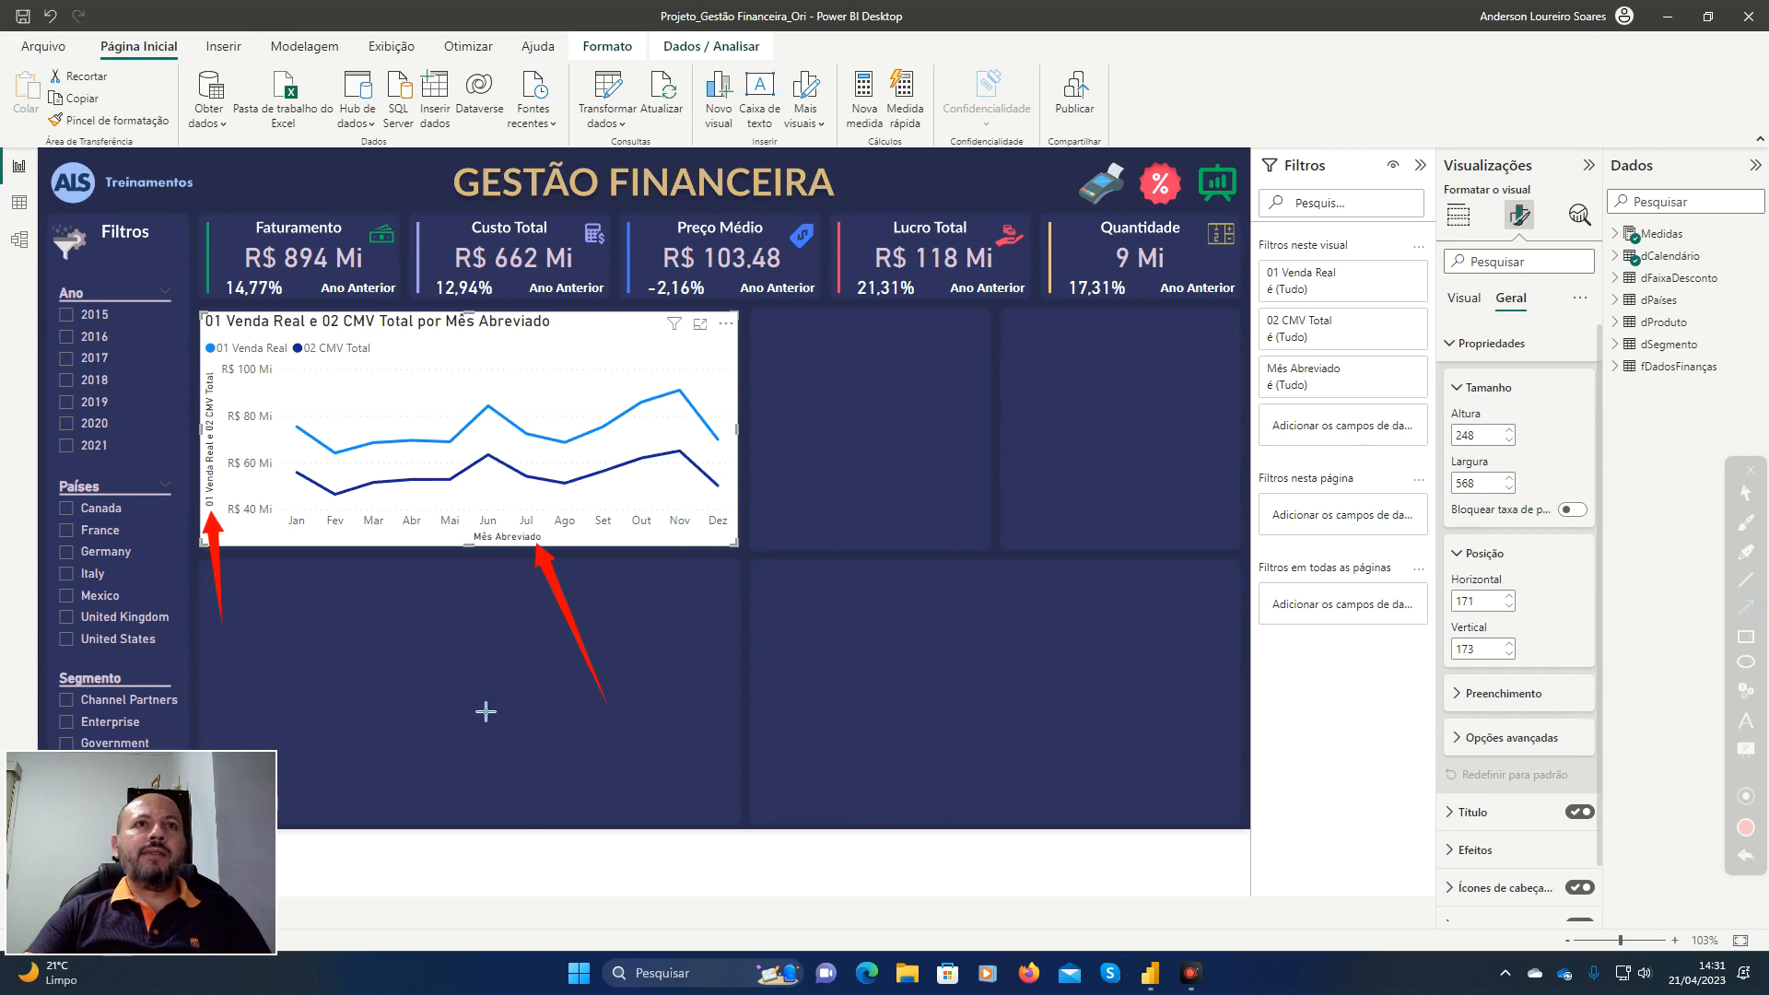
pyautogui.moveTo(278, 669); pyautogui.dragTo(257, 522)
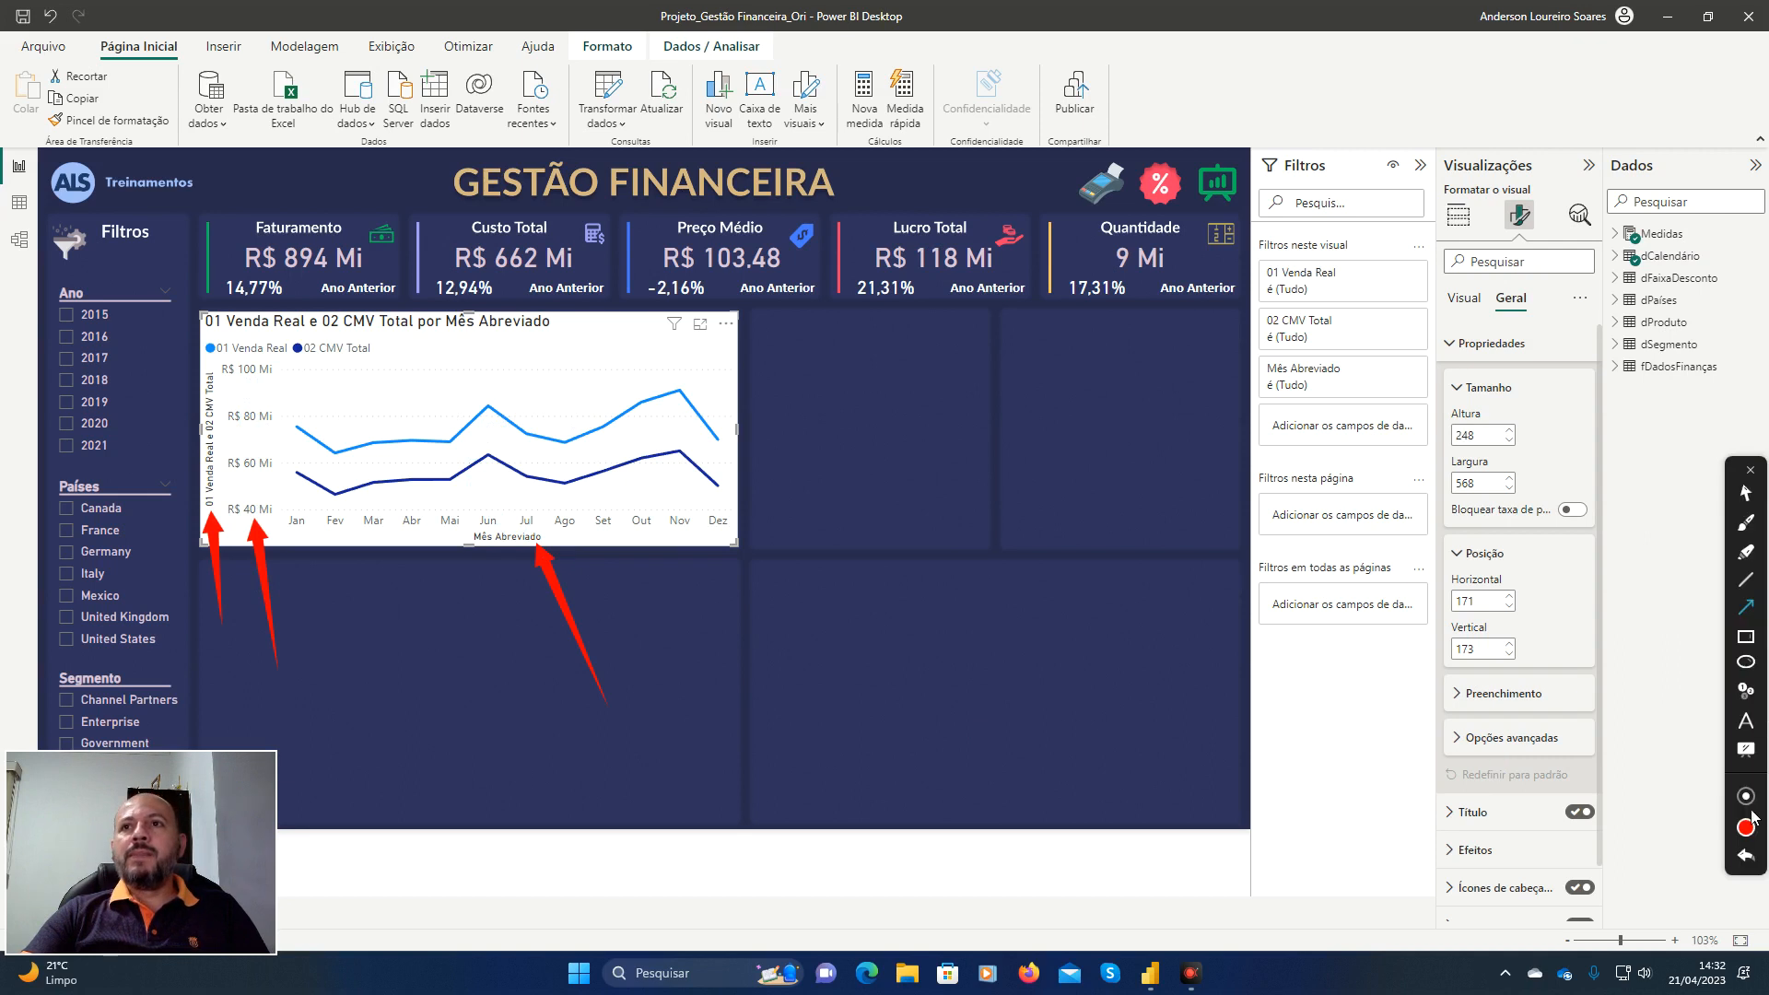
# Remove all the on-screen arrows from the line chart and close the annotation tools.
pyautogui.click(1742, 863)
pyautogui.click(1743, 863)
pyautogui.click(1743, 864)
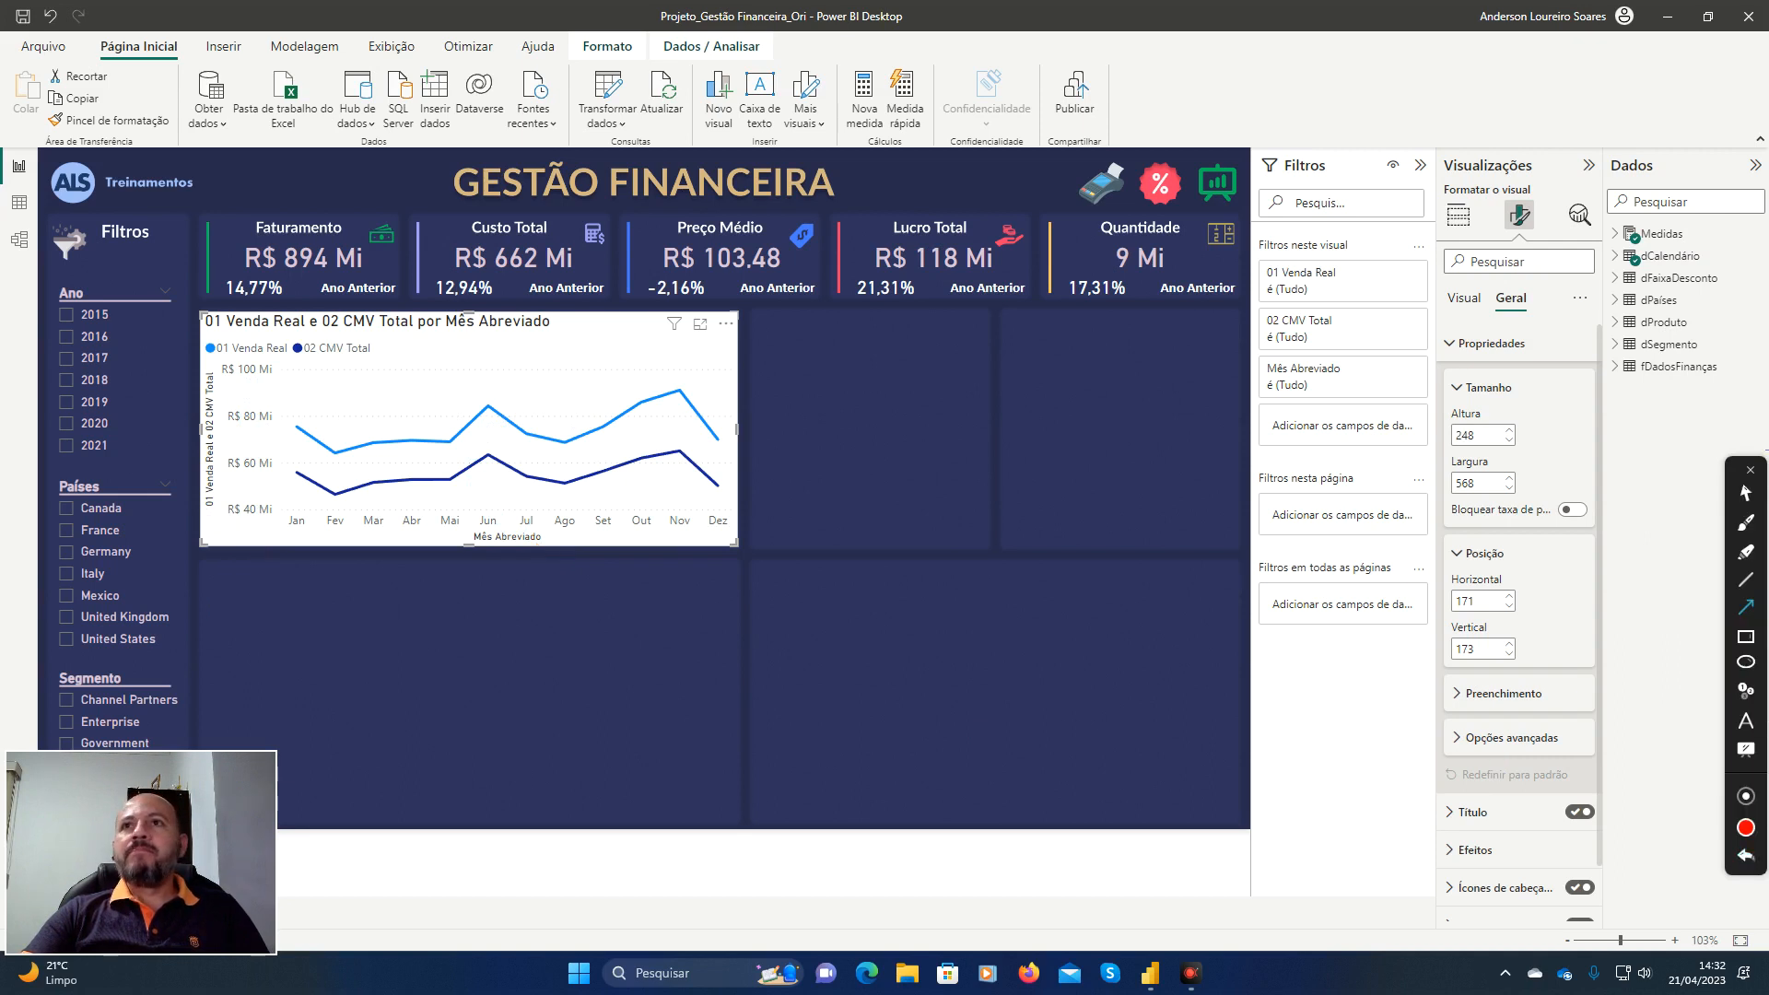
pyautogui.click(1750, 470)
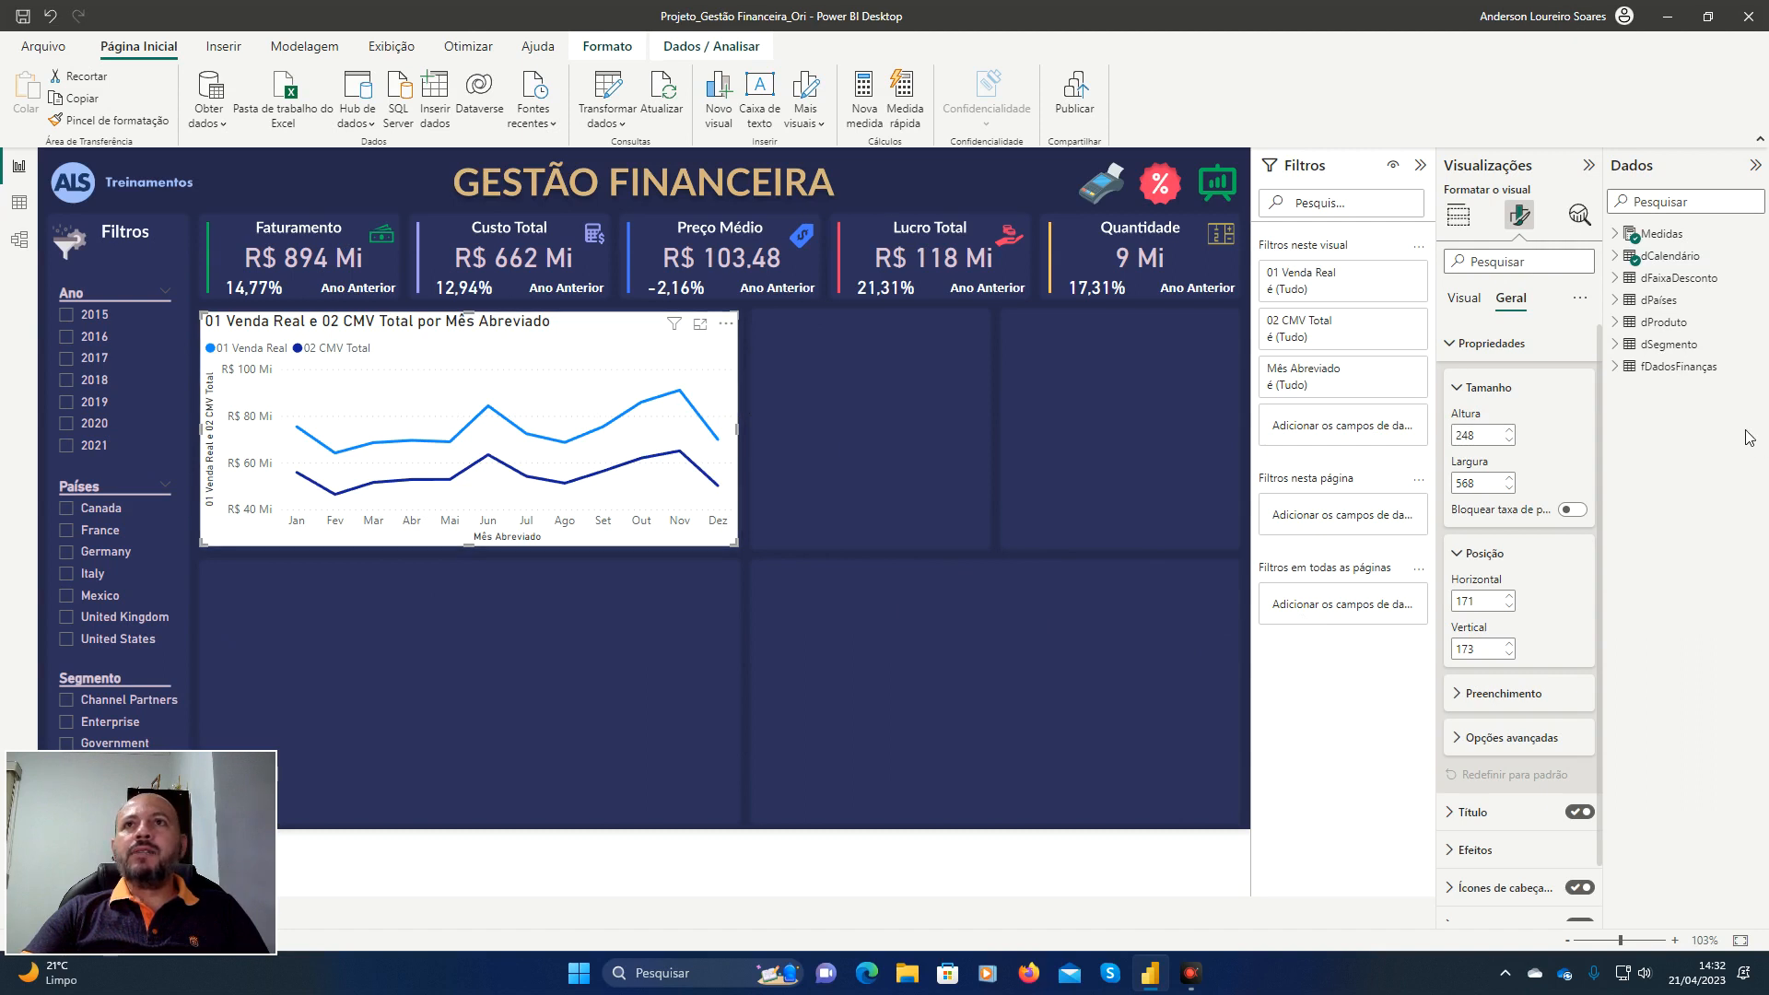
# Turn off the X-axis title of the line chart in its visual formatting options.
pyautogui.click(1458, 344)
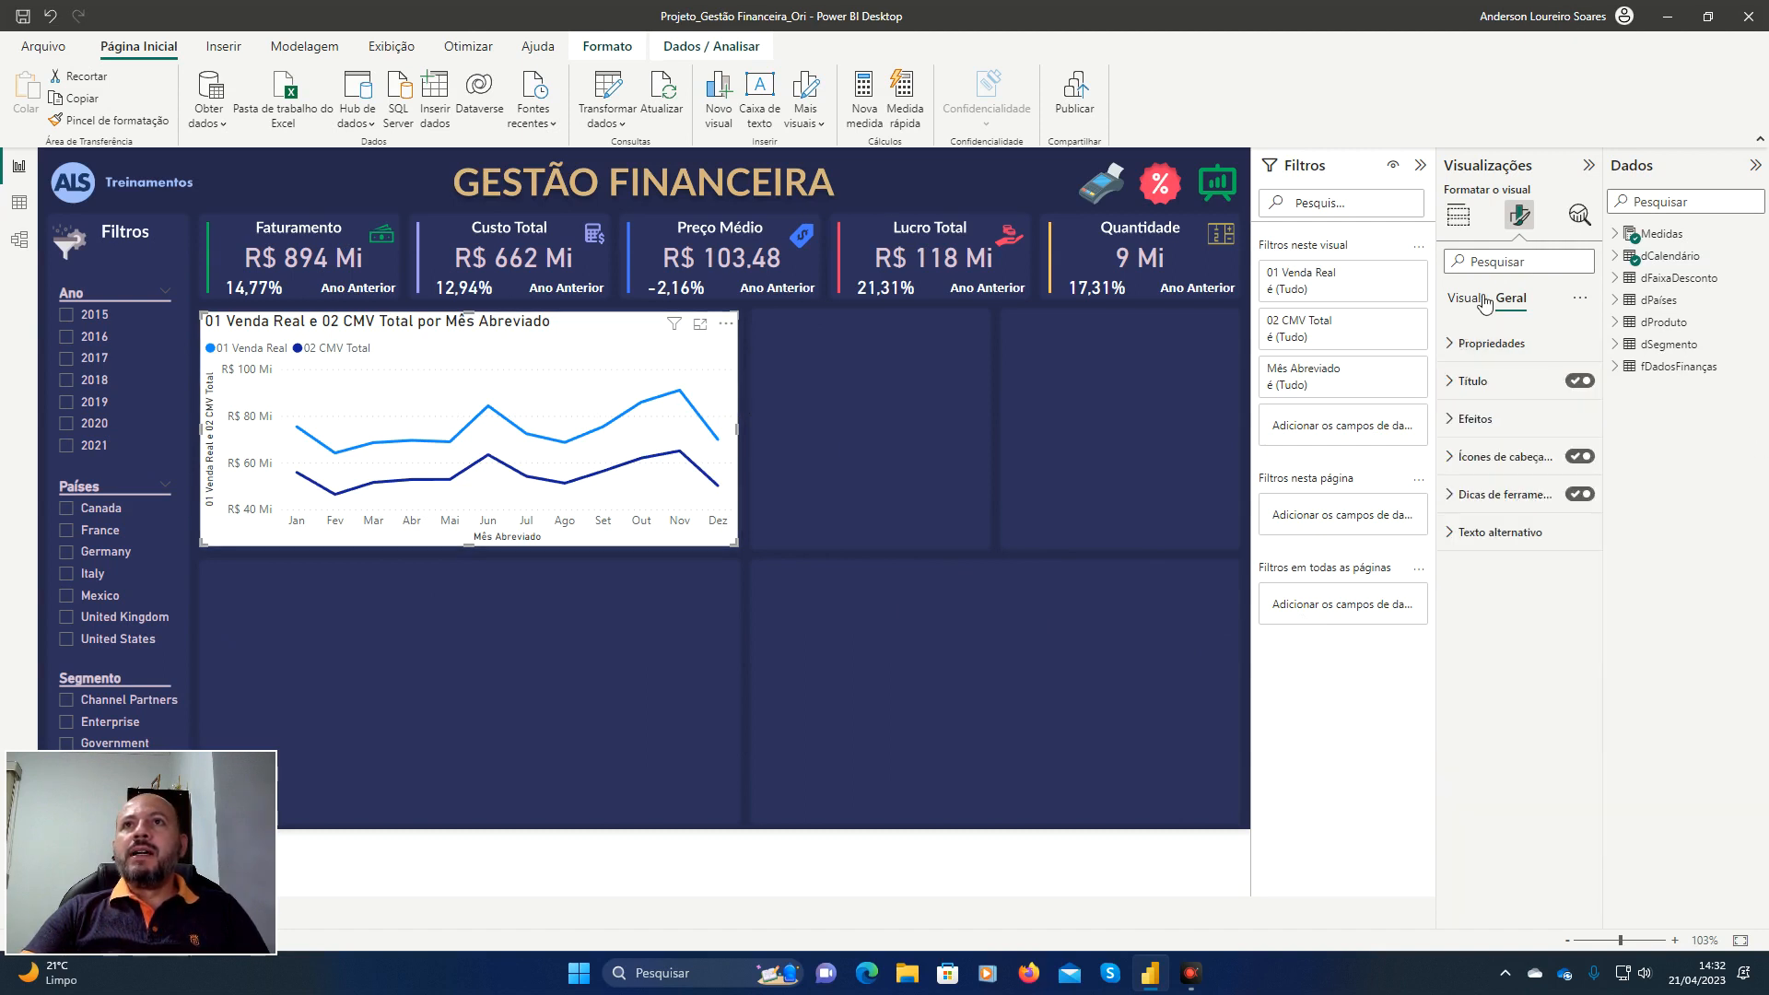
pyautogui.click(1470, 302)
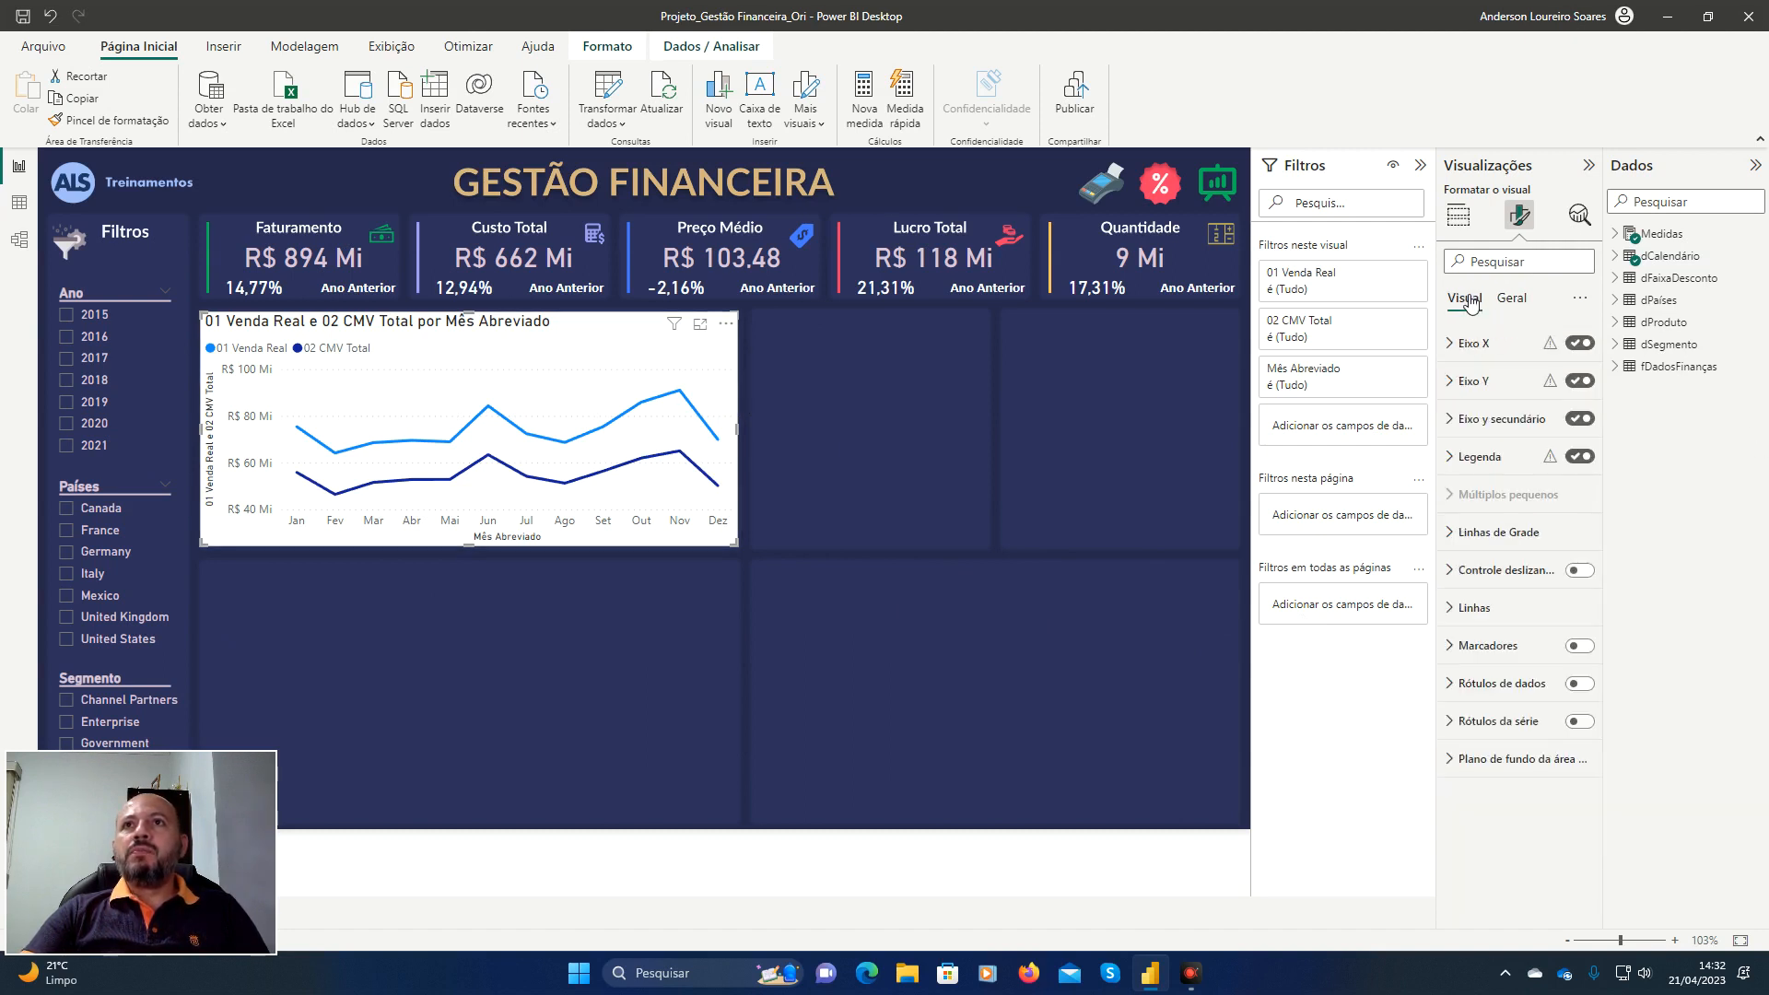
pyautogui.click(1454, 346)
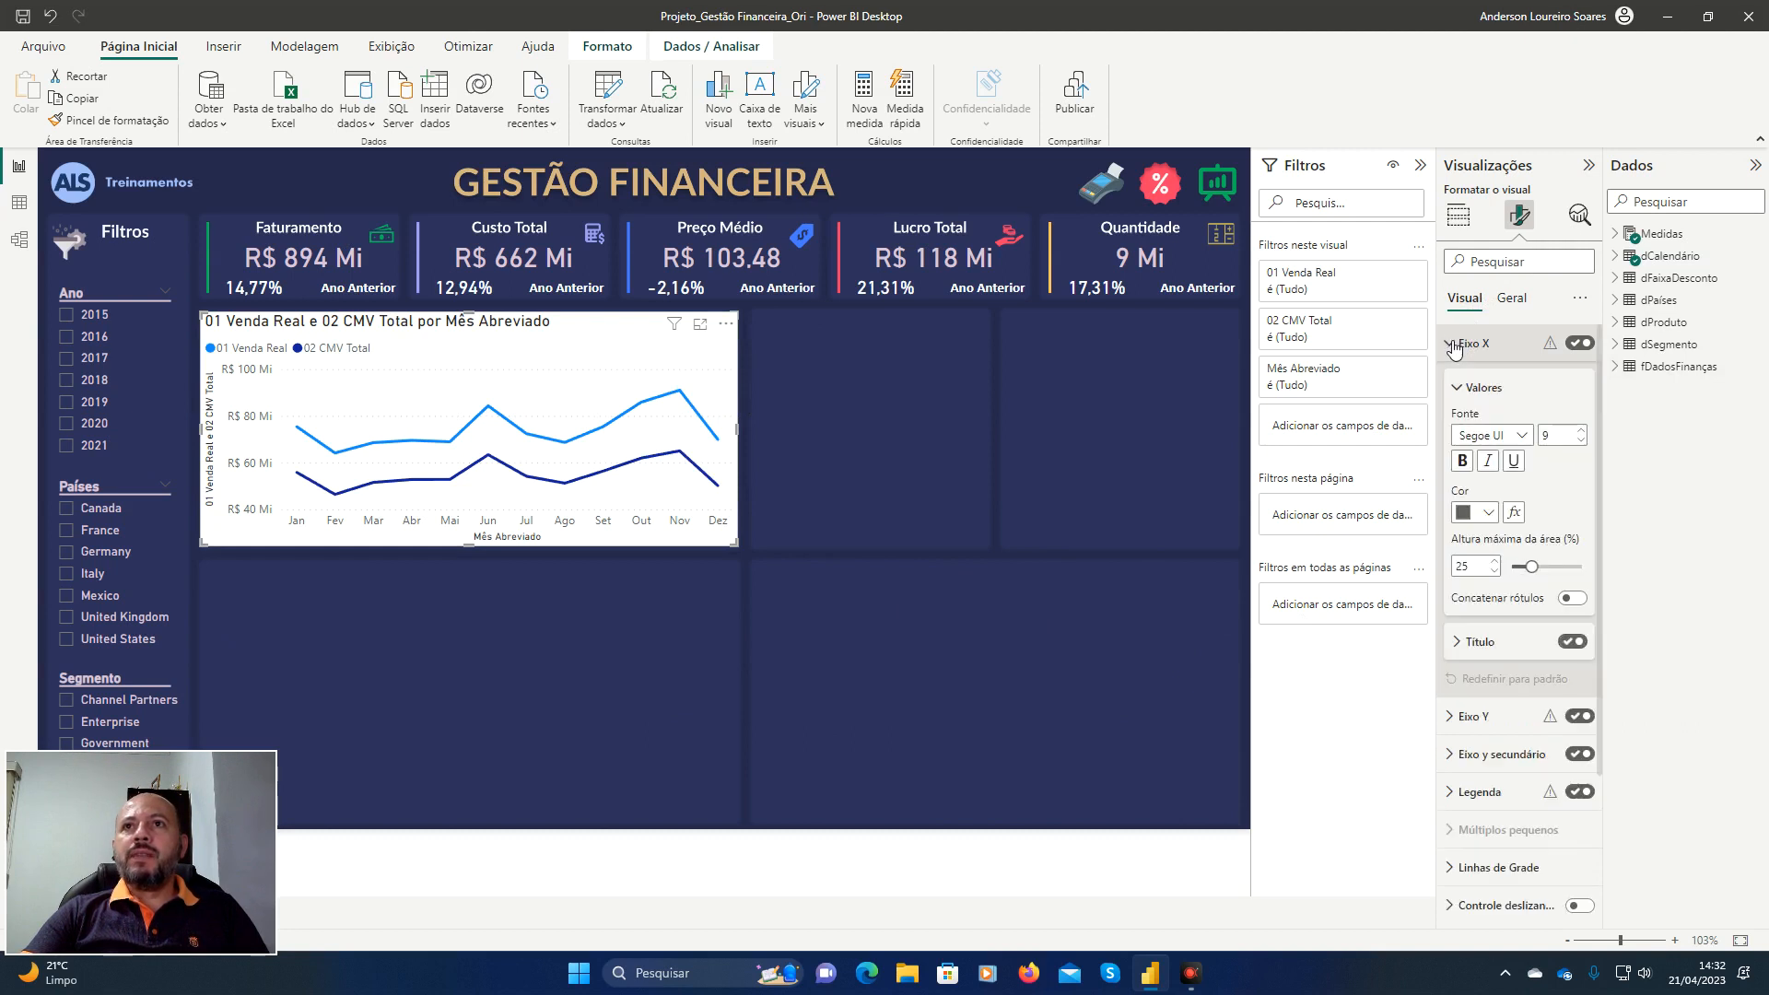
pyautogui.click(1573, 642)
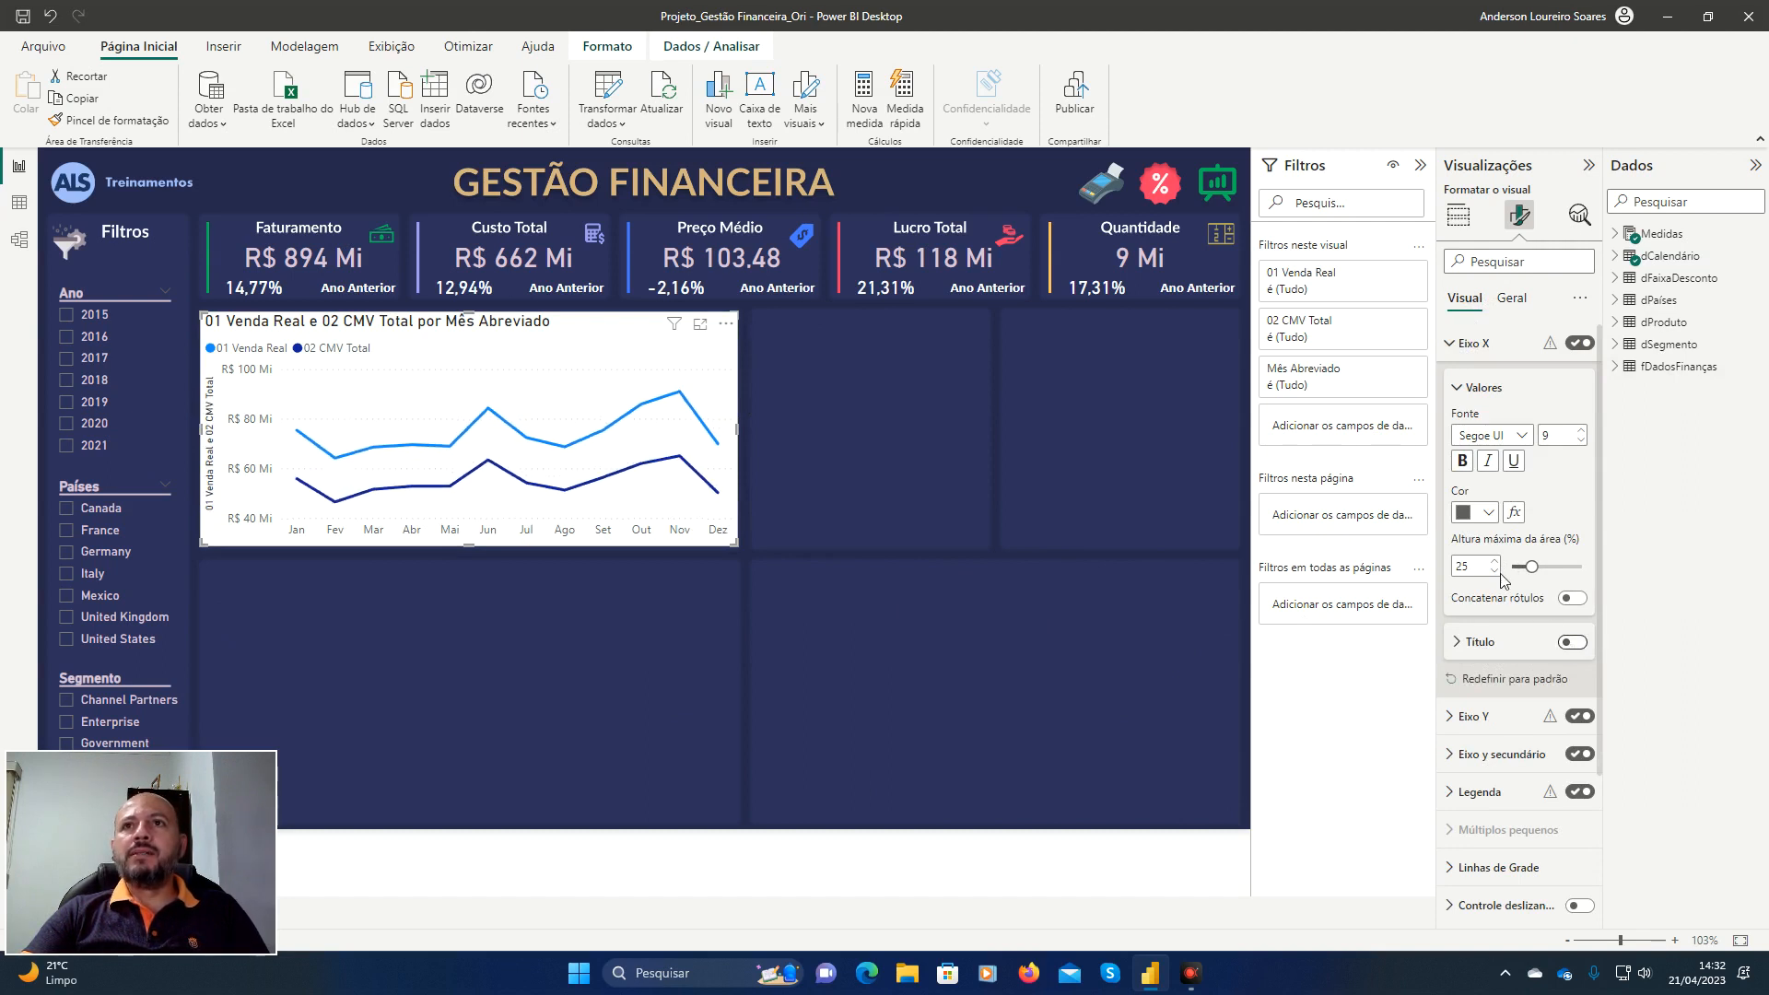
pyautogui.click(1458, 391)
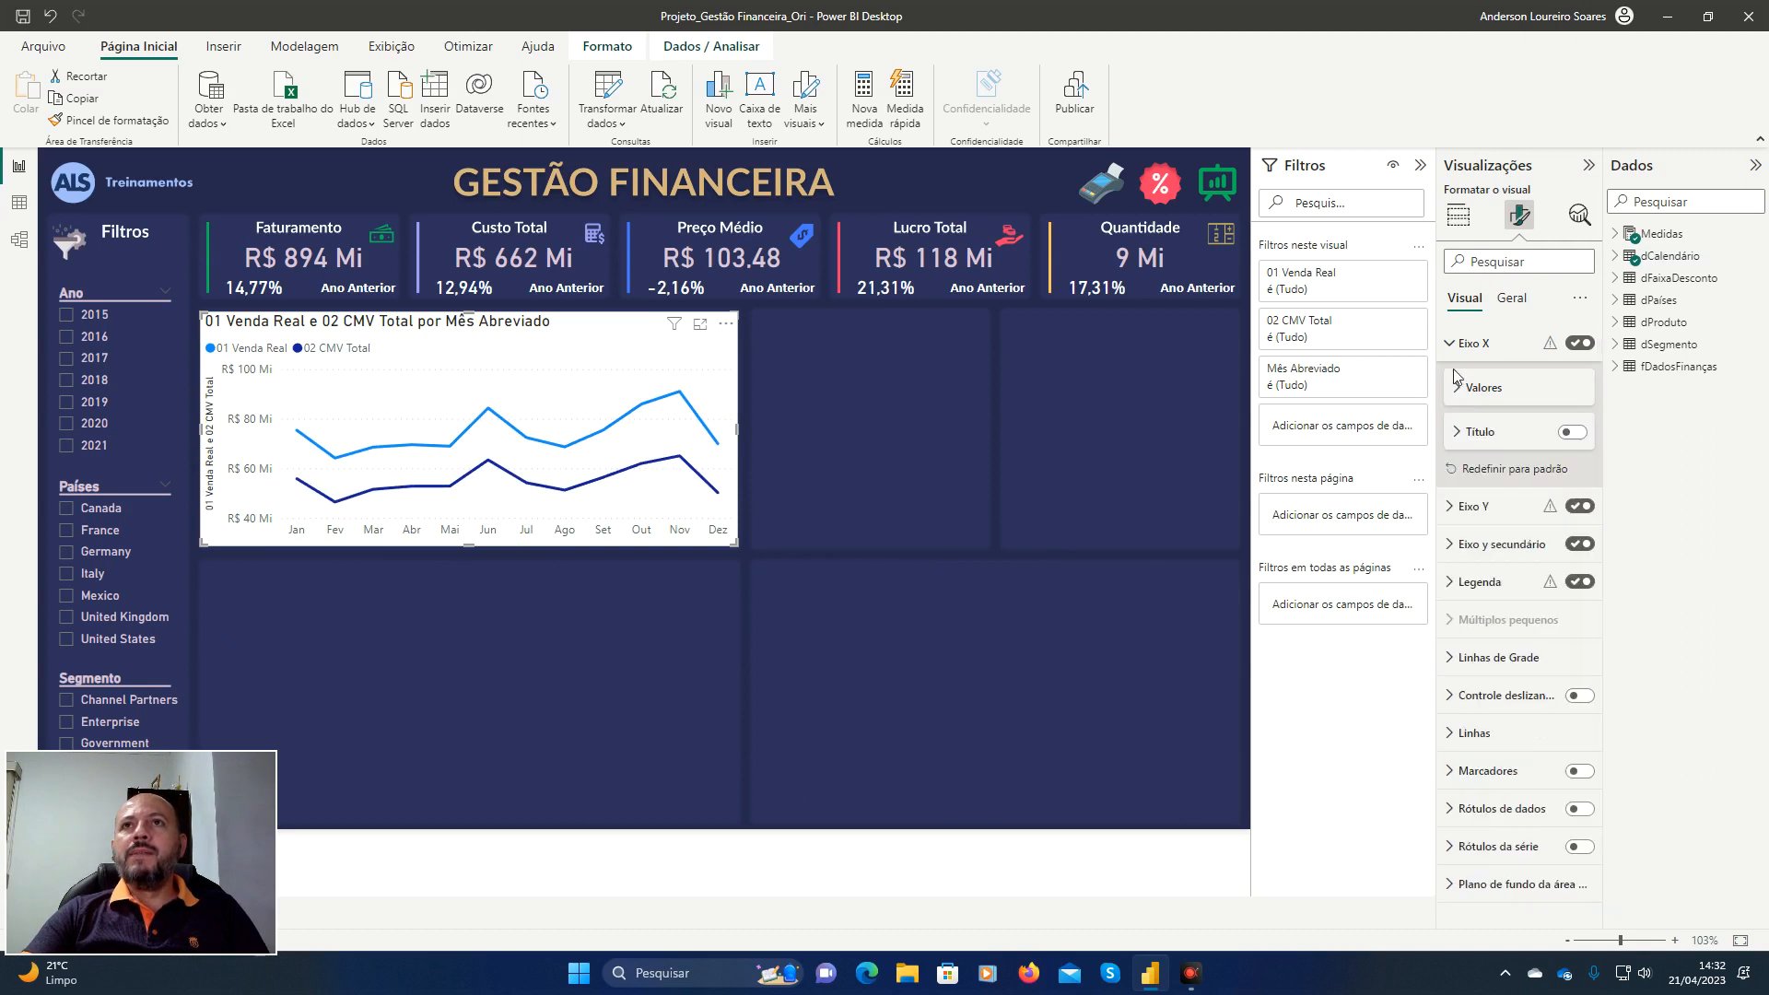
pyautogui.click(1460, 346)
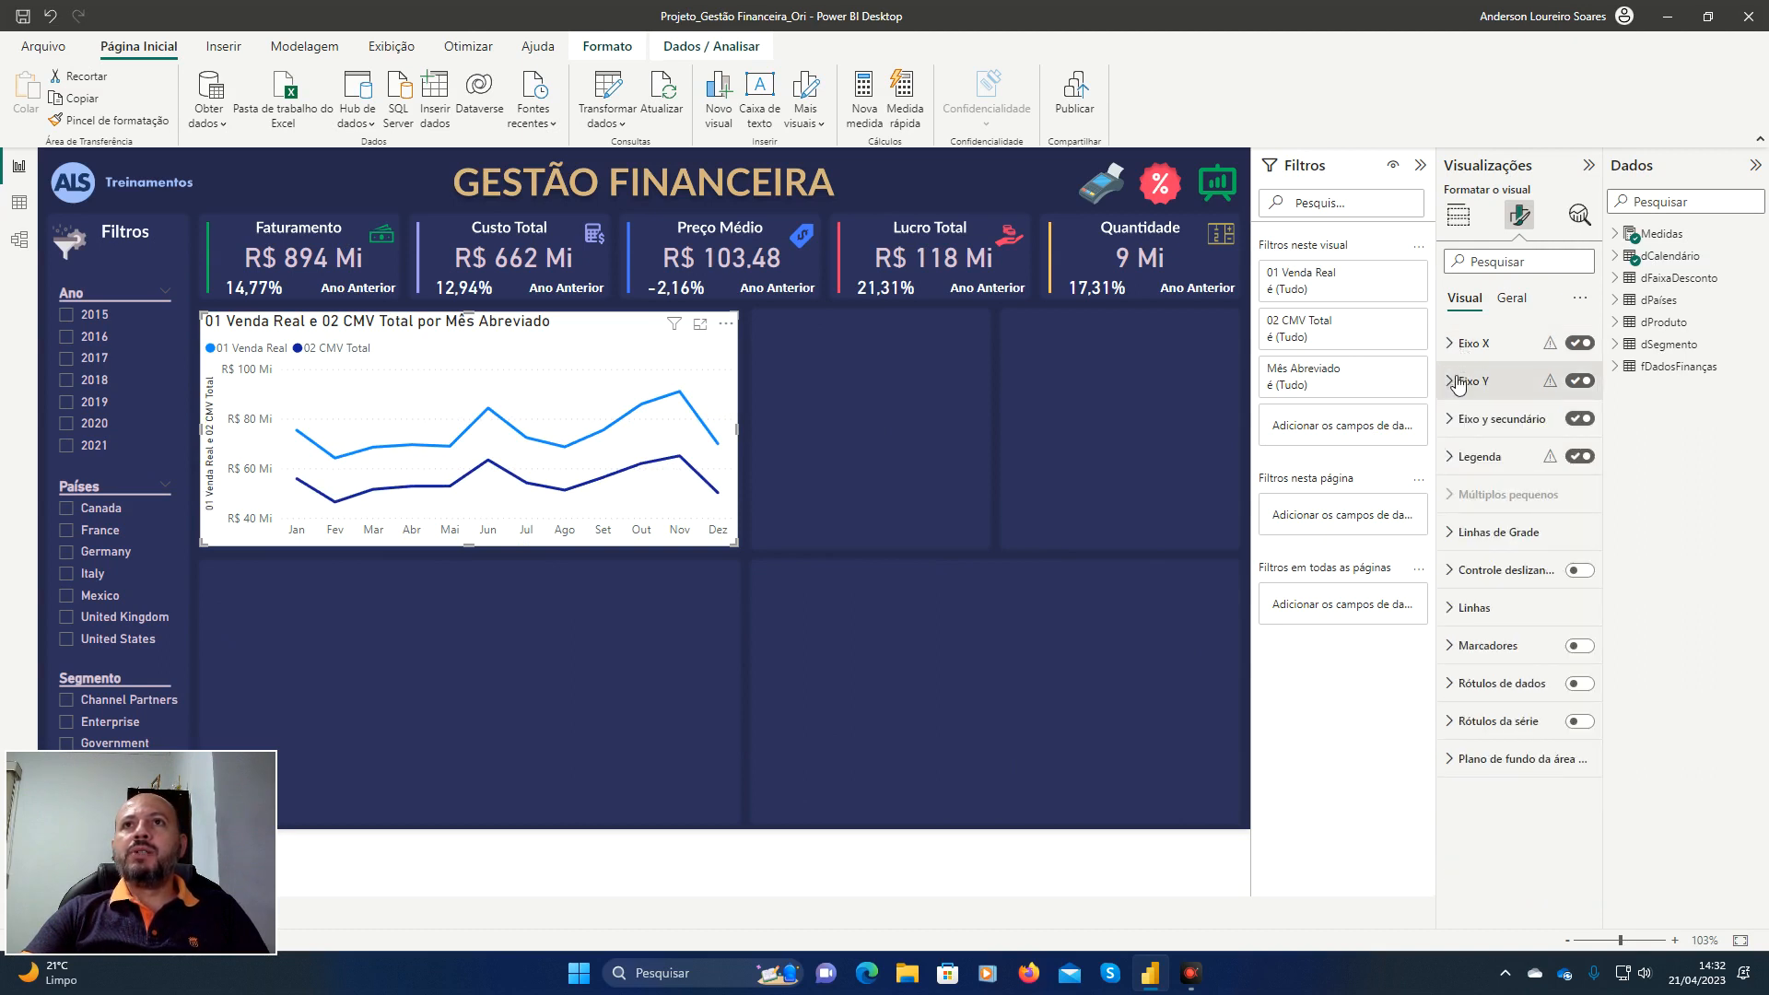
# Turn off the line chart's Y-axis title, hide the entire Y axis, and check the horizontal gridline settings.
pyautogui.click(1459, 382)
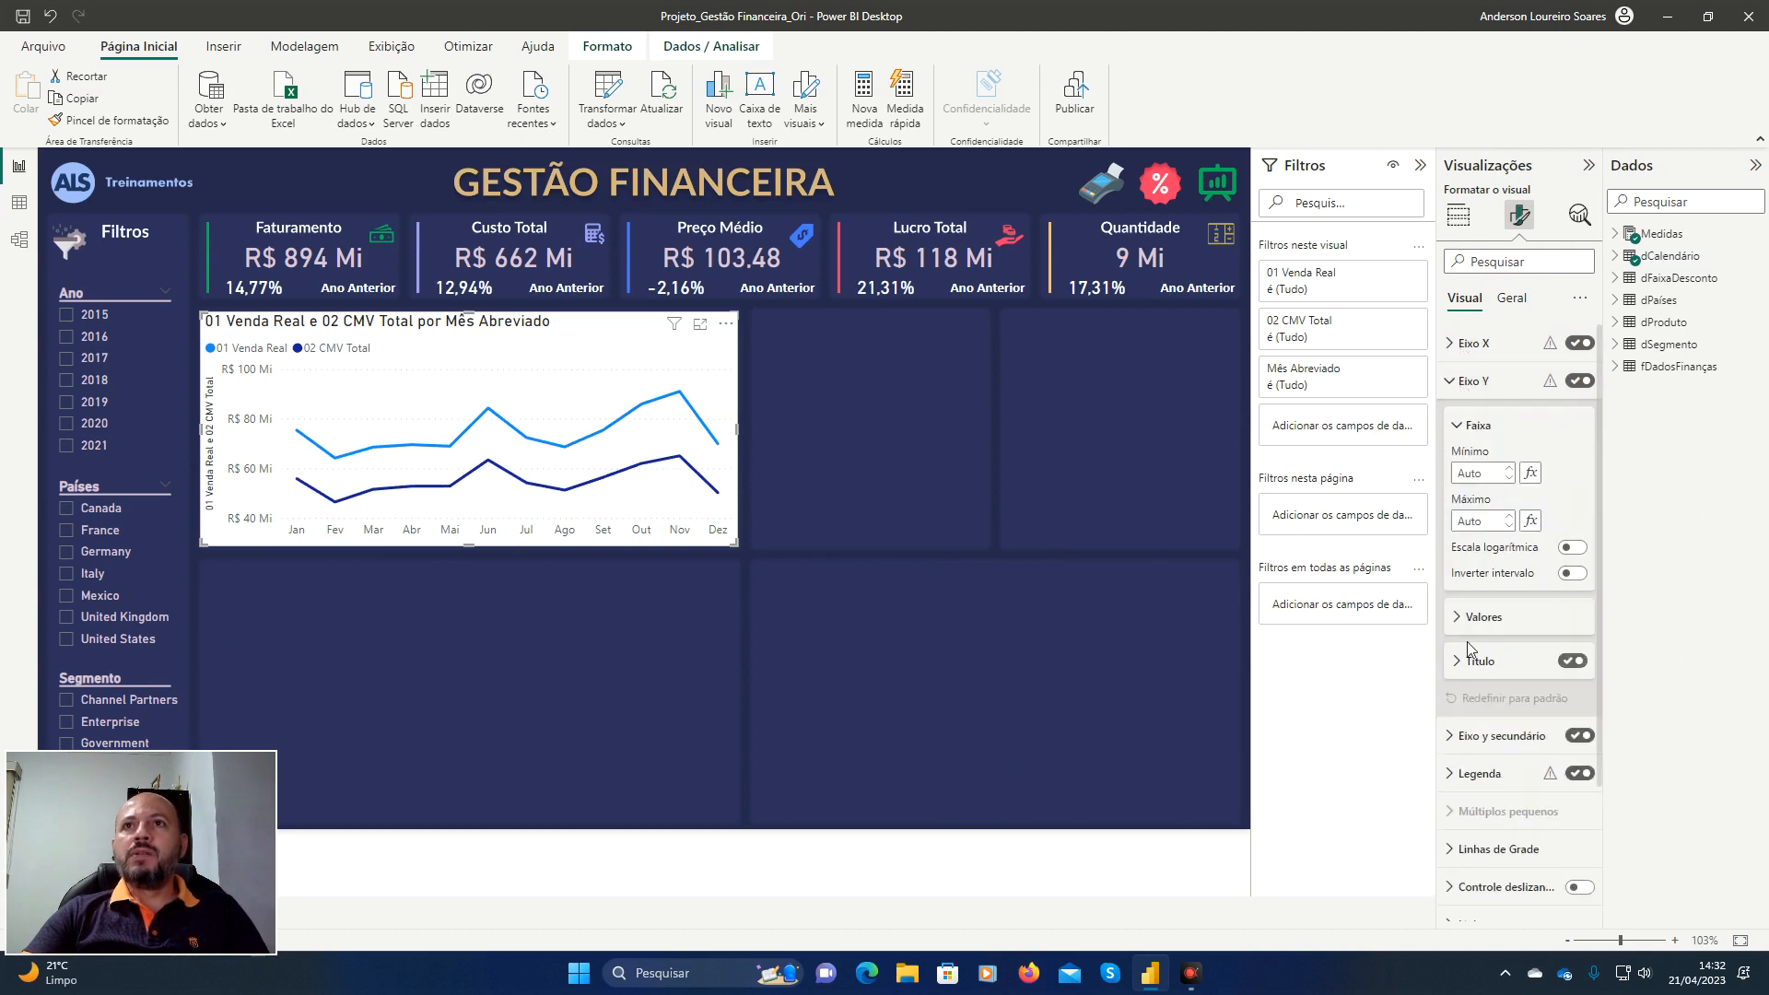
pyautogui.click(1574, 664)
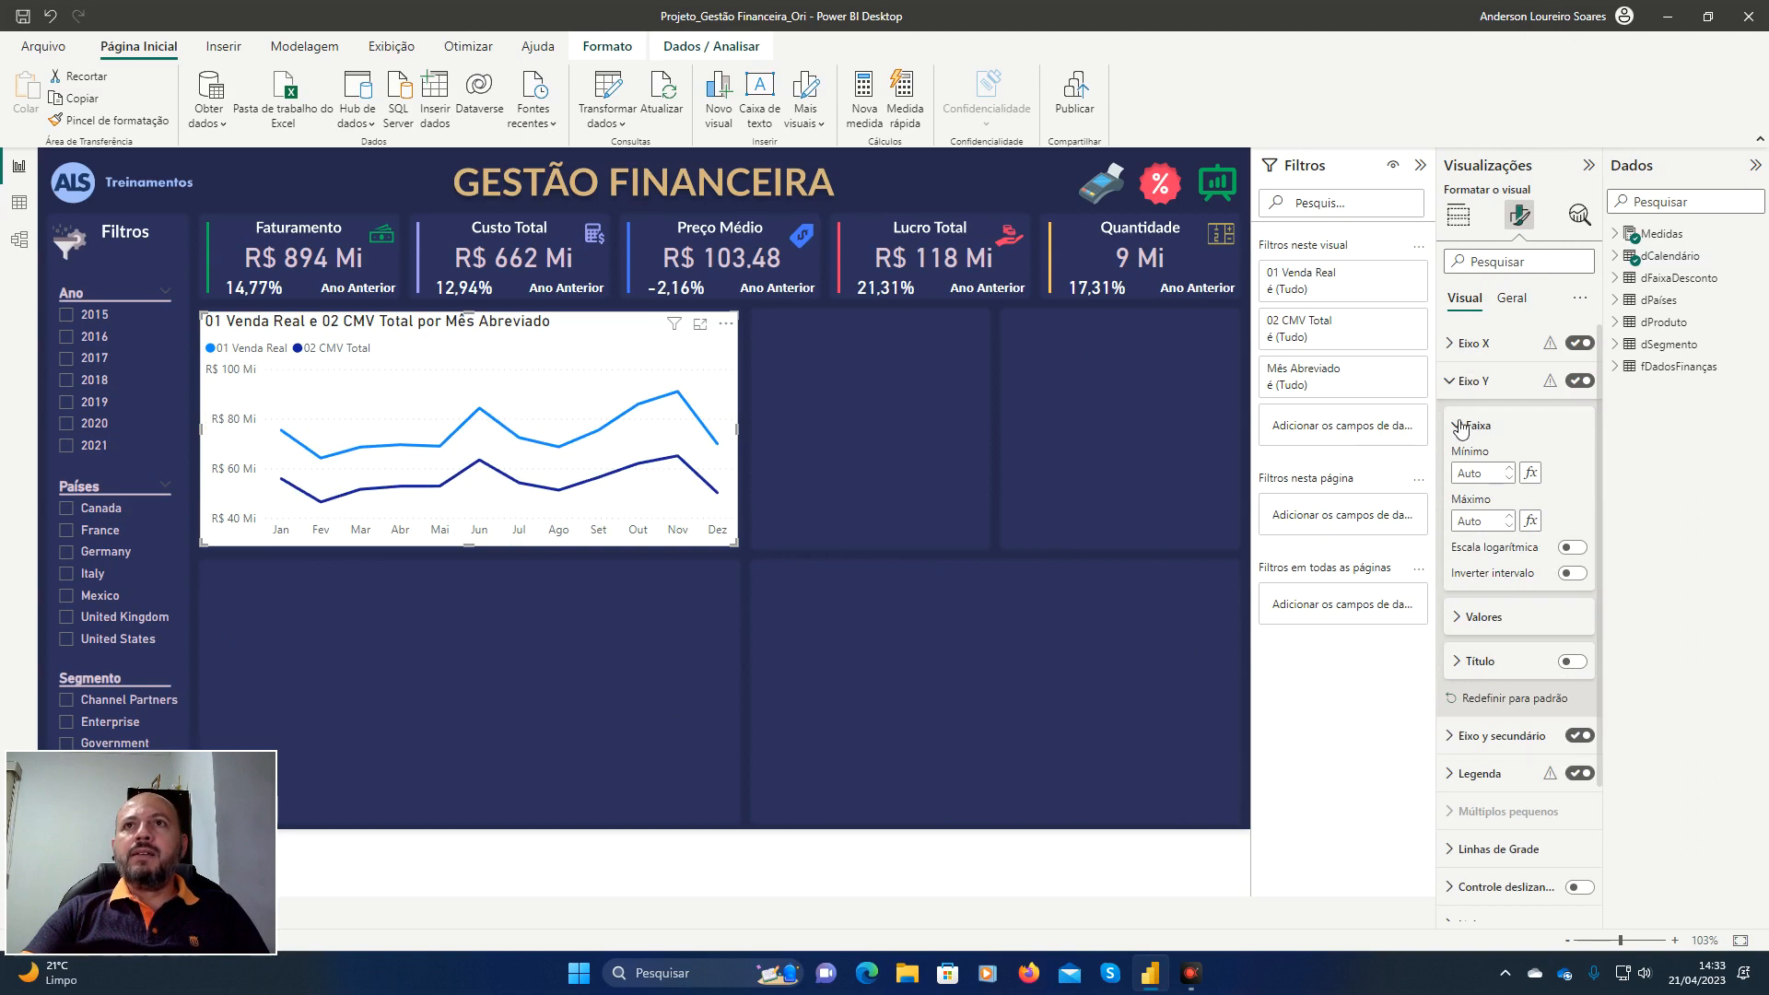
pyautogui.click(1462, 382)
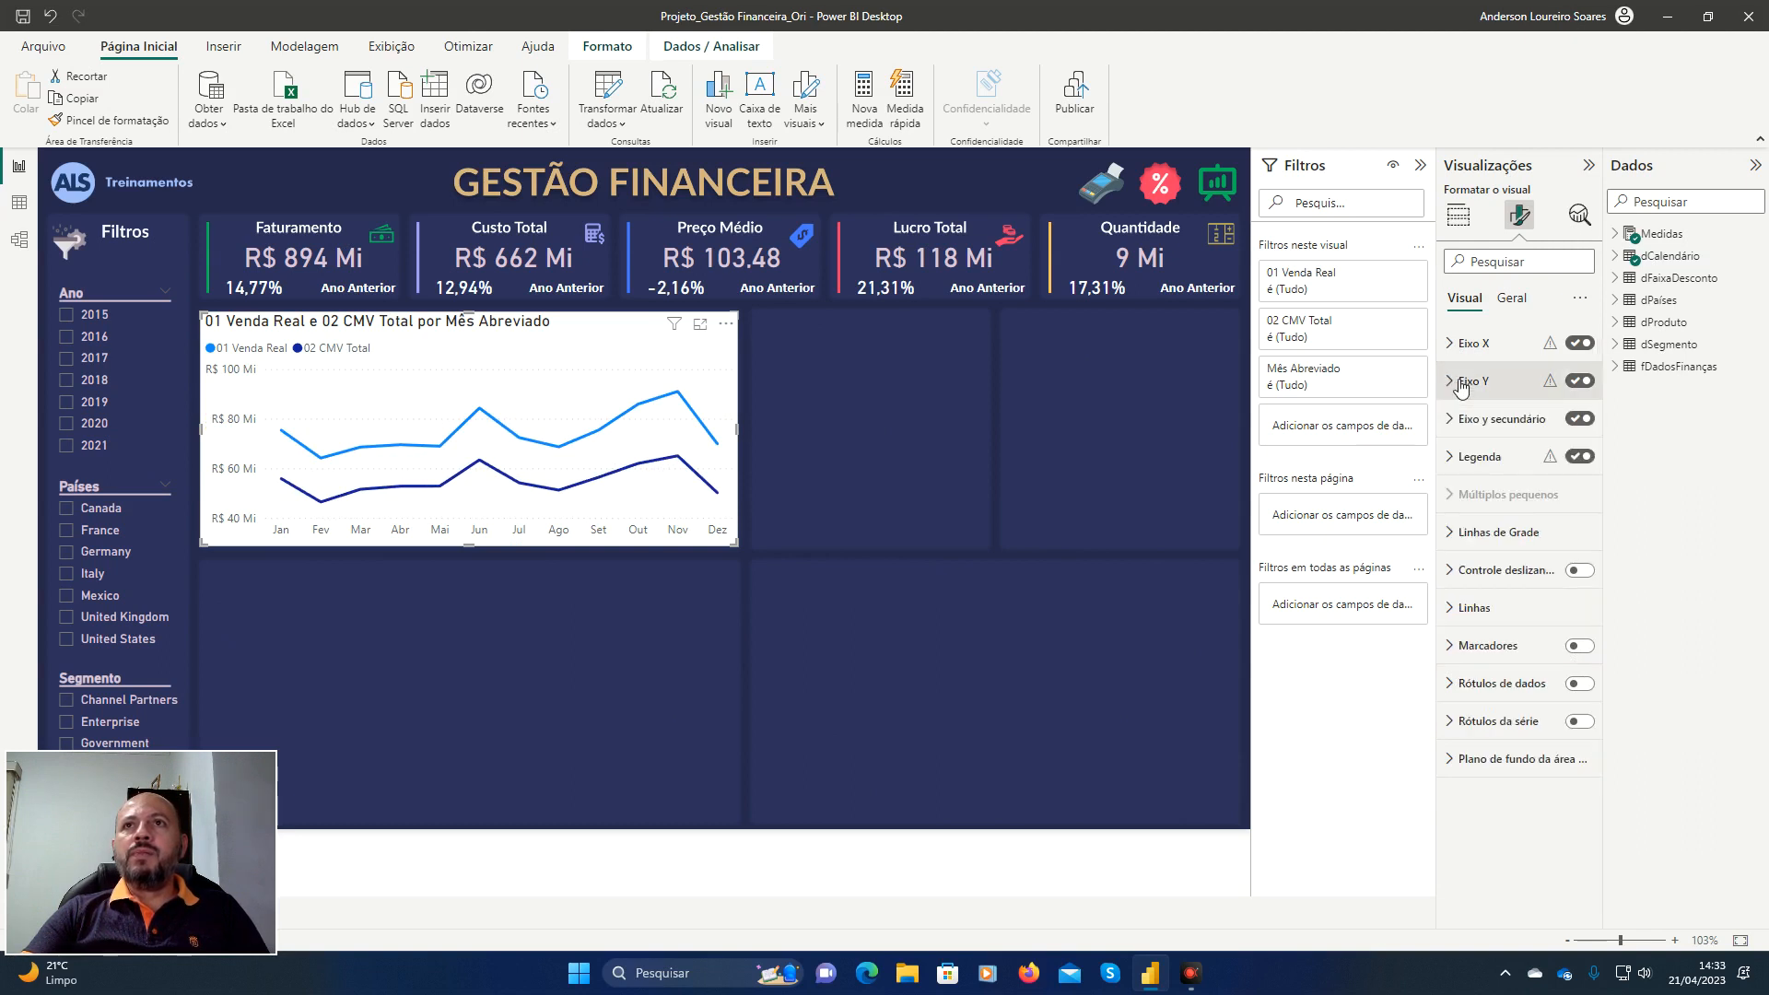
pyautogui.click(1581, 382)
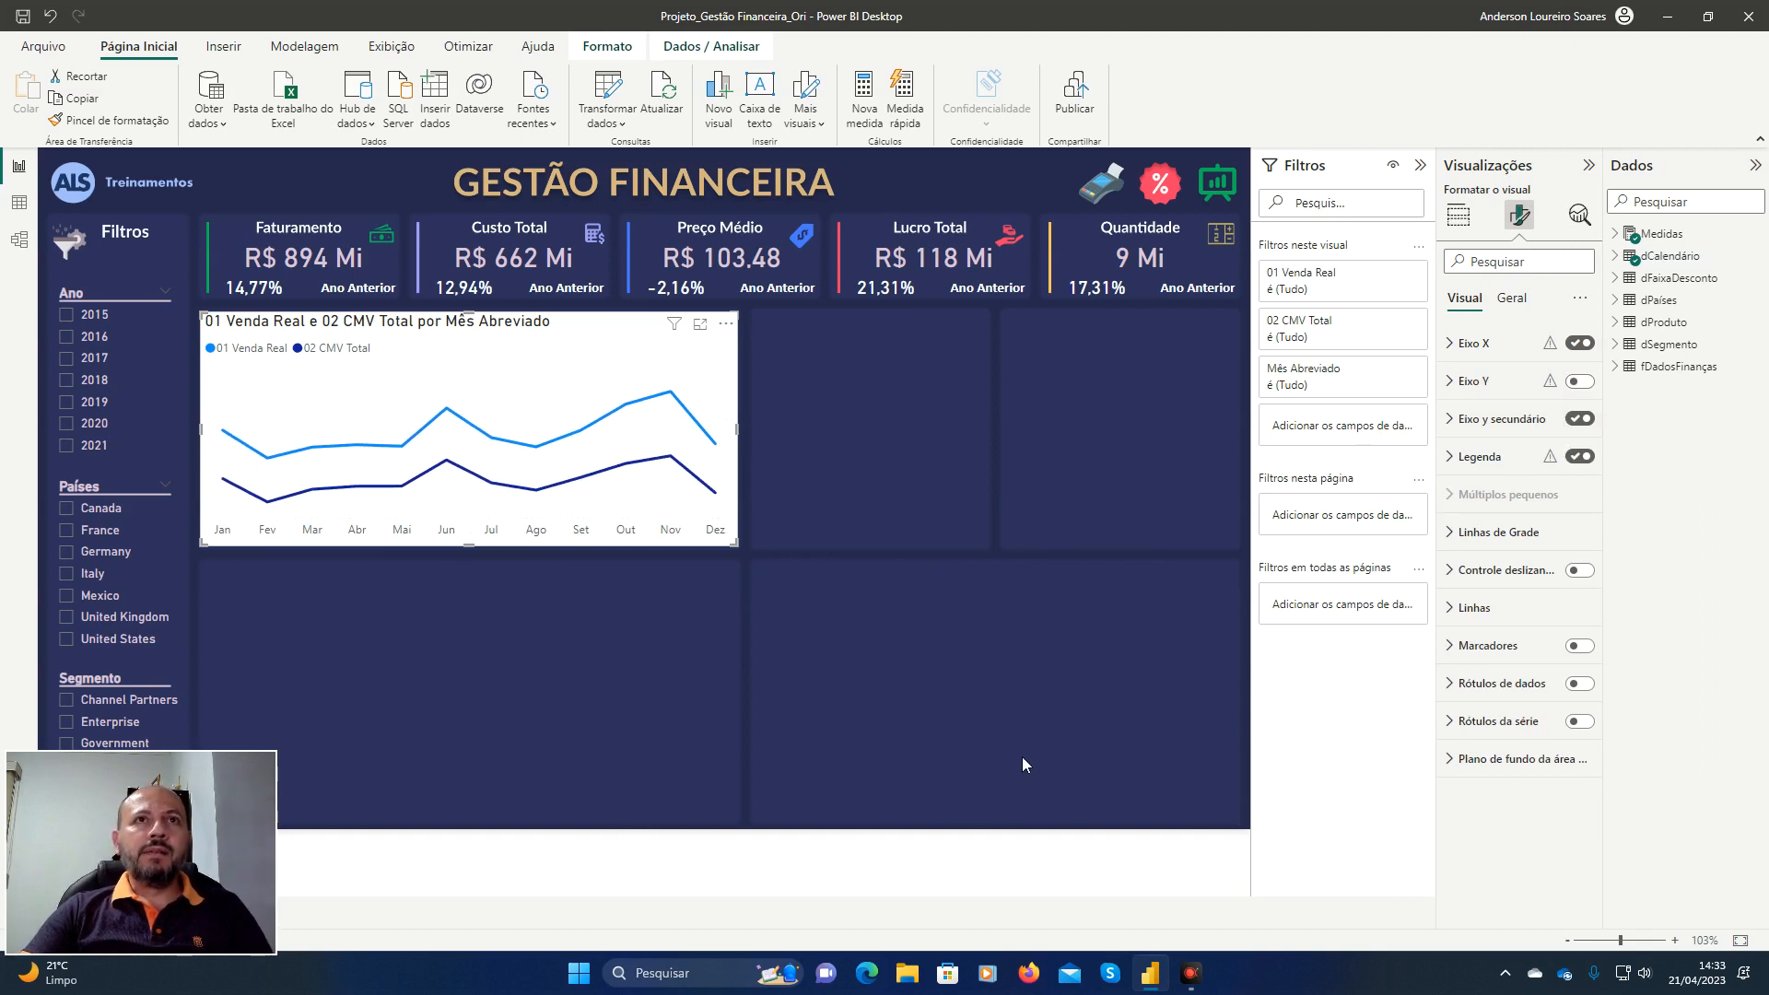
pyautogui.click(1459, 539)
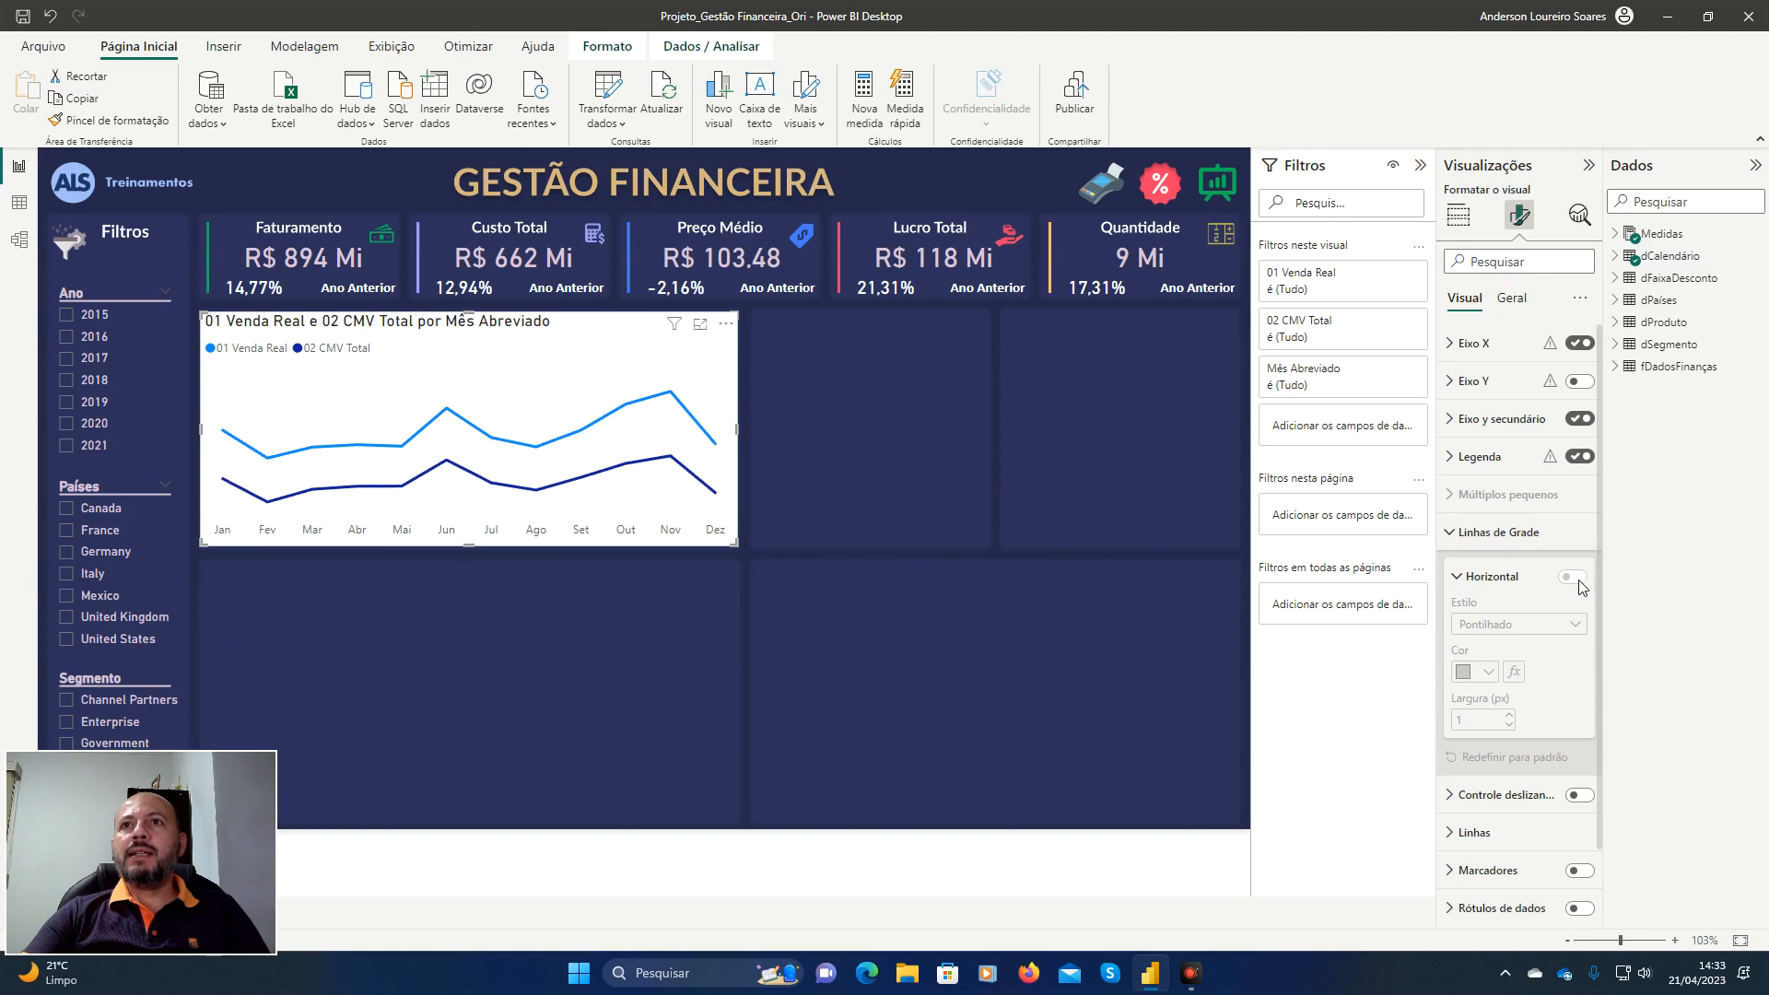
pyautogui.click(1456, 534)
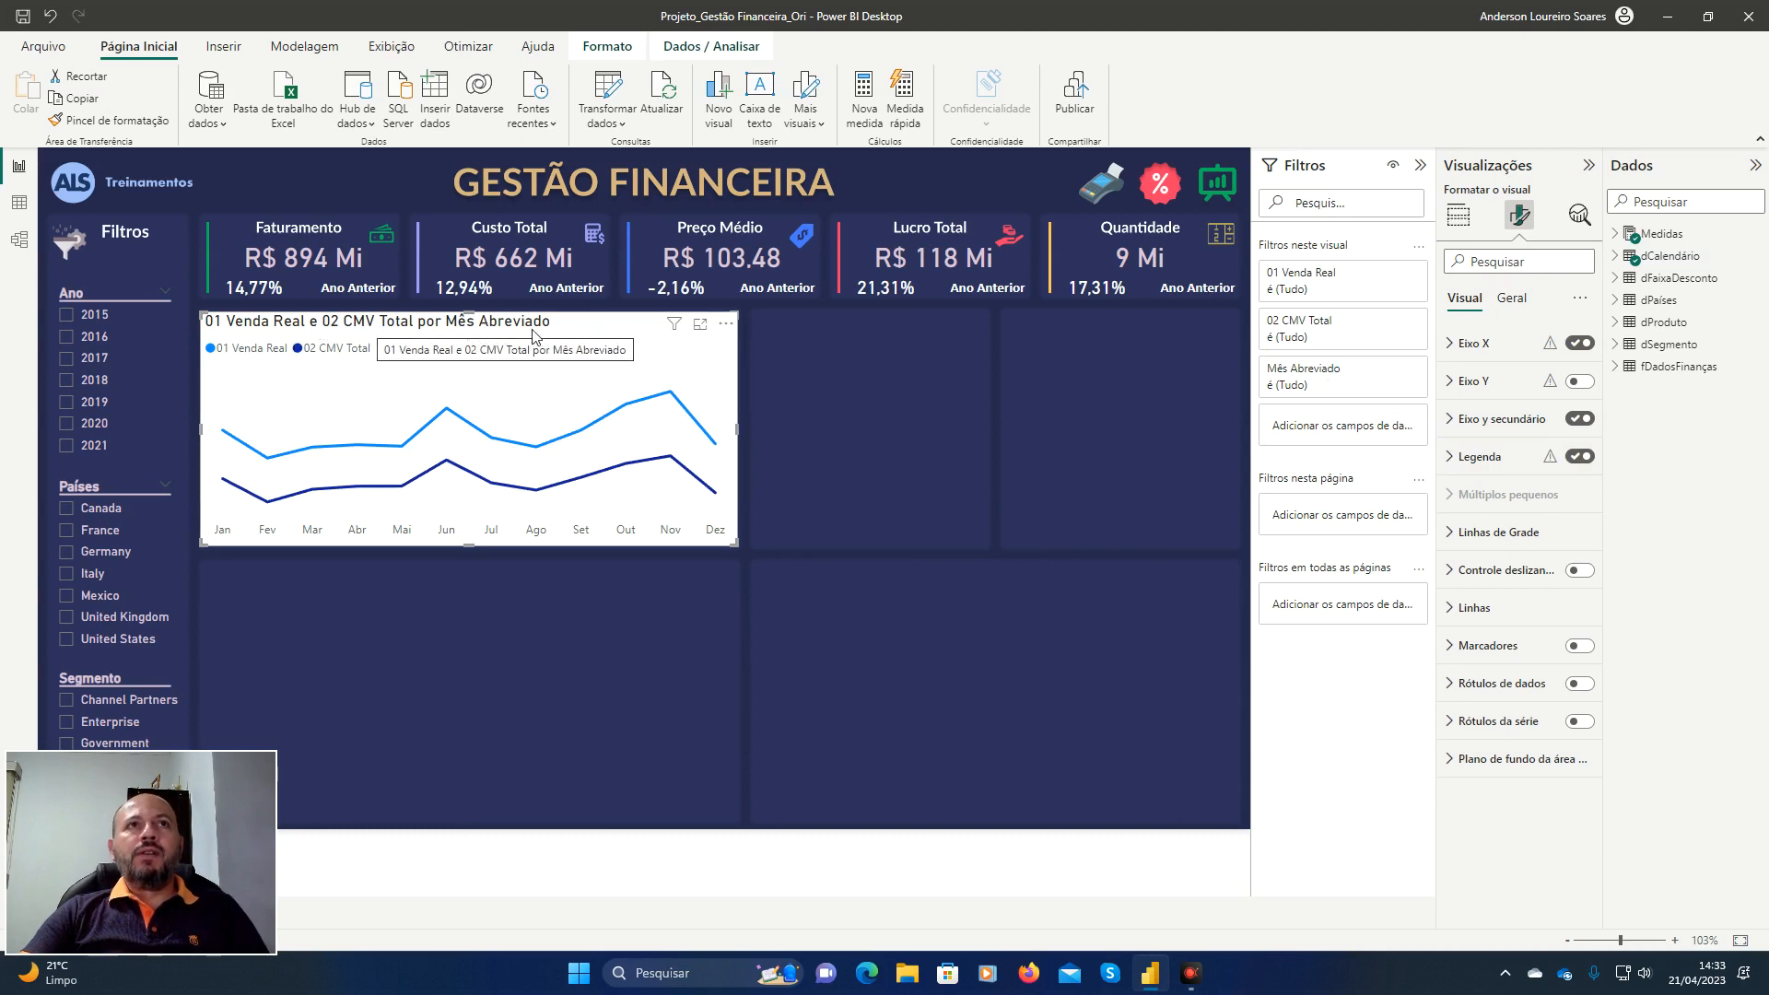
# Replace the line chart's title text with "Faturamento vs CMV" and set the title font size to 13.
pyautogui.click(1526, 308)
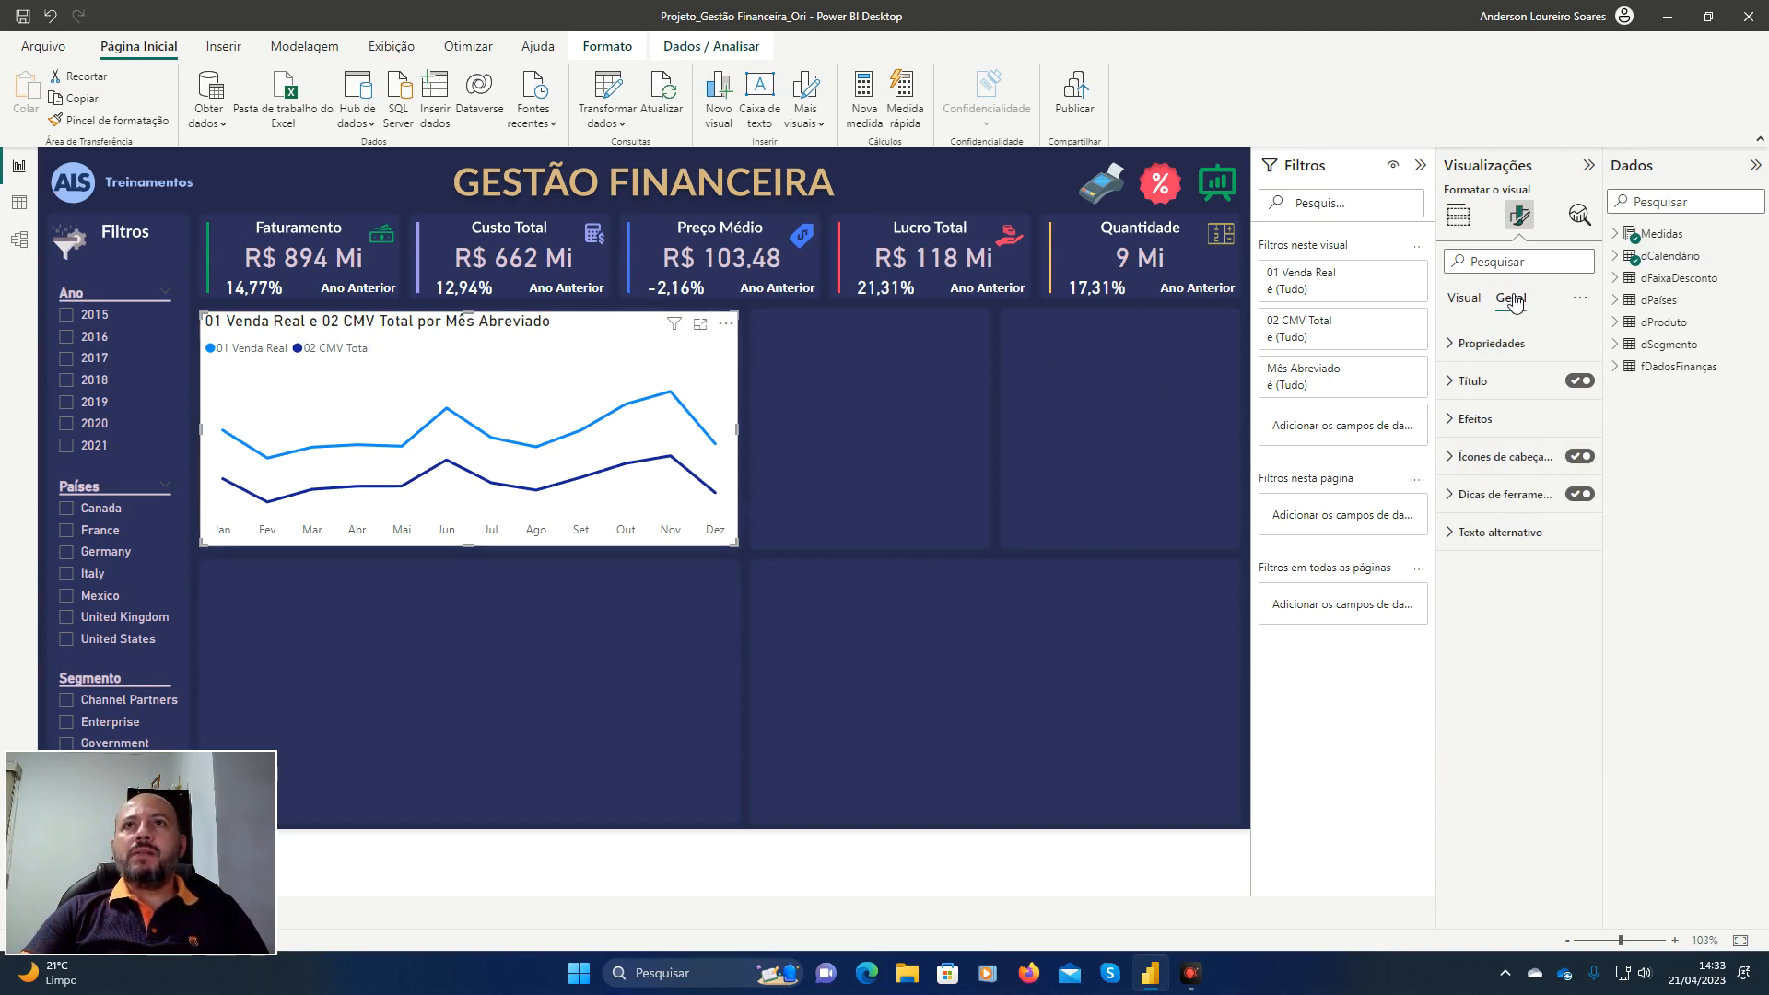
pyautogui.click(1453, 390)
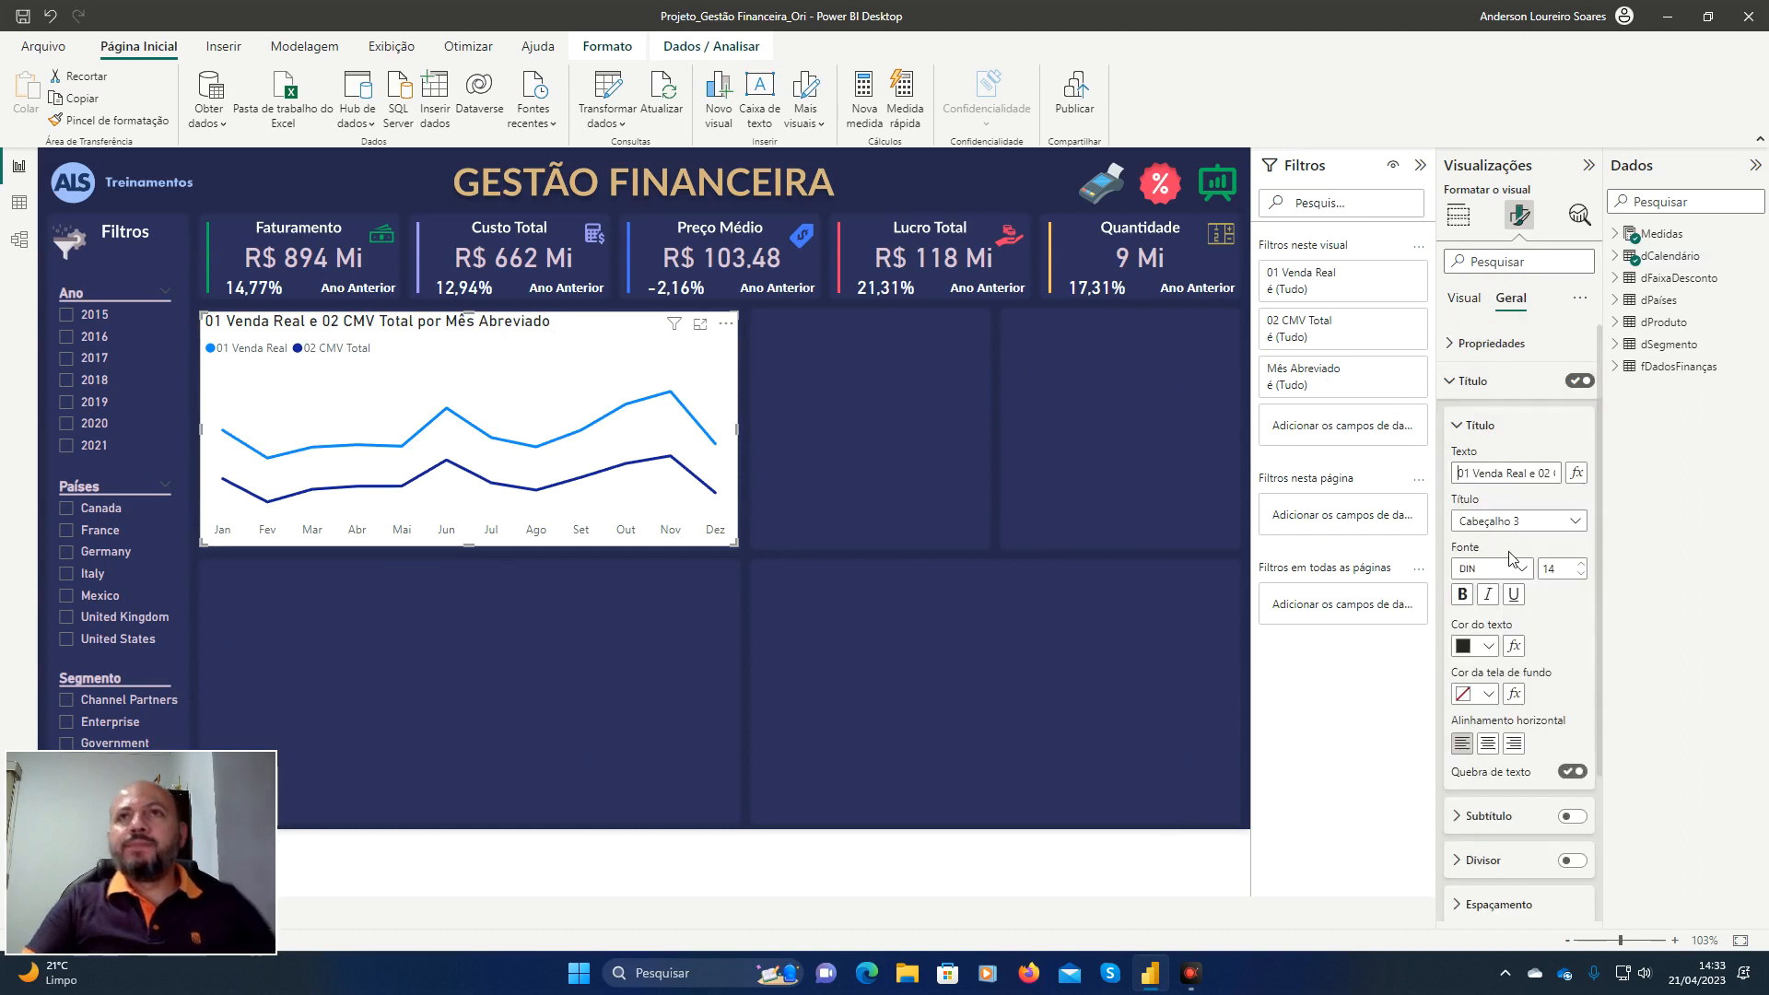
pyautogui.press('Delete')
pyautogui.press('Delete')
pyautogui.press('Delete')
pyautogui.press('Delete')
pyautogui.press('Delete')
pyautogui.press('Delete')
pyautogui.press('Delete')
pyautogui.press('Delete')
pyautogui.press('Delete')
pyautogui.press('Delete')
pyautogui.press('Delete')
pyautogui.press('Delete')
pyautogui.press('Delete')
pyautogui.press('Delete')
pyautogui.press('Delete')
pyautogui.press('Delete')
pyautogui.press('Delete')
pyautogui.press('Delete')
pyautogui.press('Delete')
pyautogui.press('Delete')
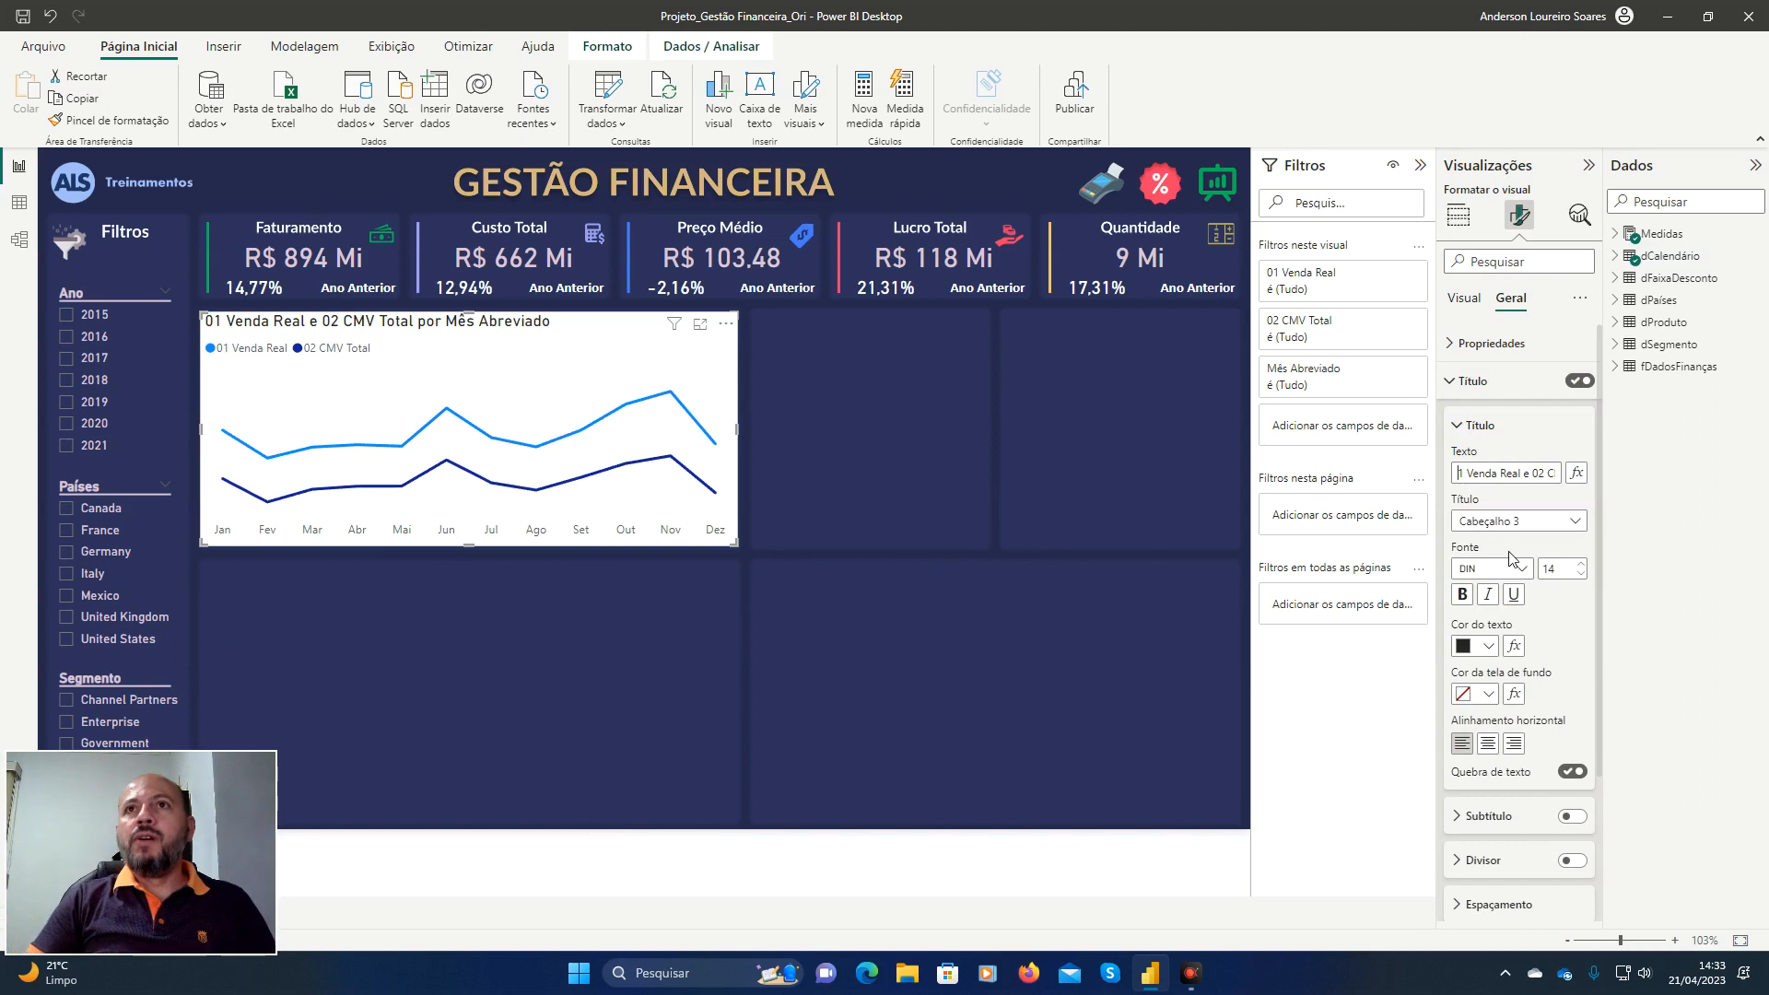
pyautogui.press('Delete')
pyautogui.press('Delete')
pyautogui.press('Delete')
pyautogui.press('Delete')
pyautogui.press('Delete')
pyautogui.press('Delete')
pyautogui.press('Delete')
pyautogui.press('Delete')
pyautogui.press('Delete')
pyautogui.press('Delete')
pyautogui.press('Delete')
pyautogui.press('Delete')
pyautogui.press('Delete')
pyautogui.press('Delete')
pyautogui.press('Delete')
pyautogui.press('Delete')
pyautogui.press('Delete')
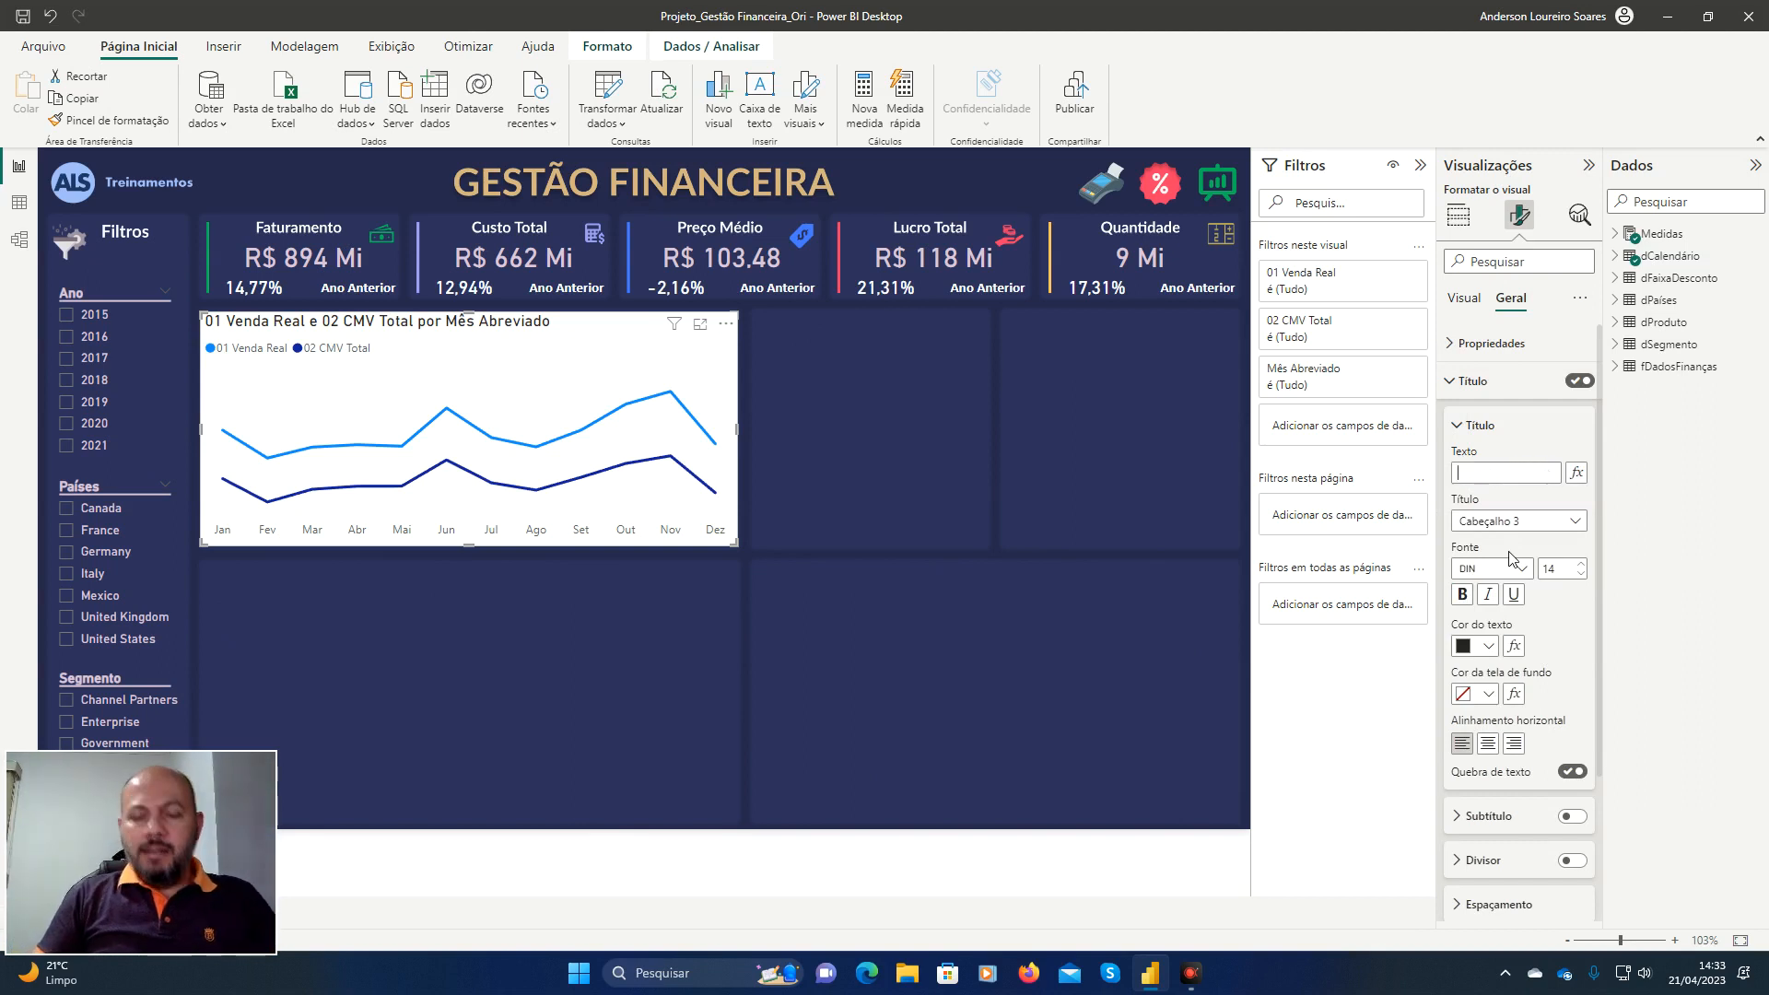
pyautogui.write('Faturamento')
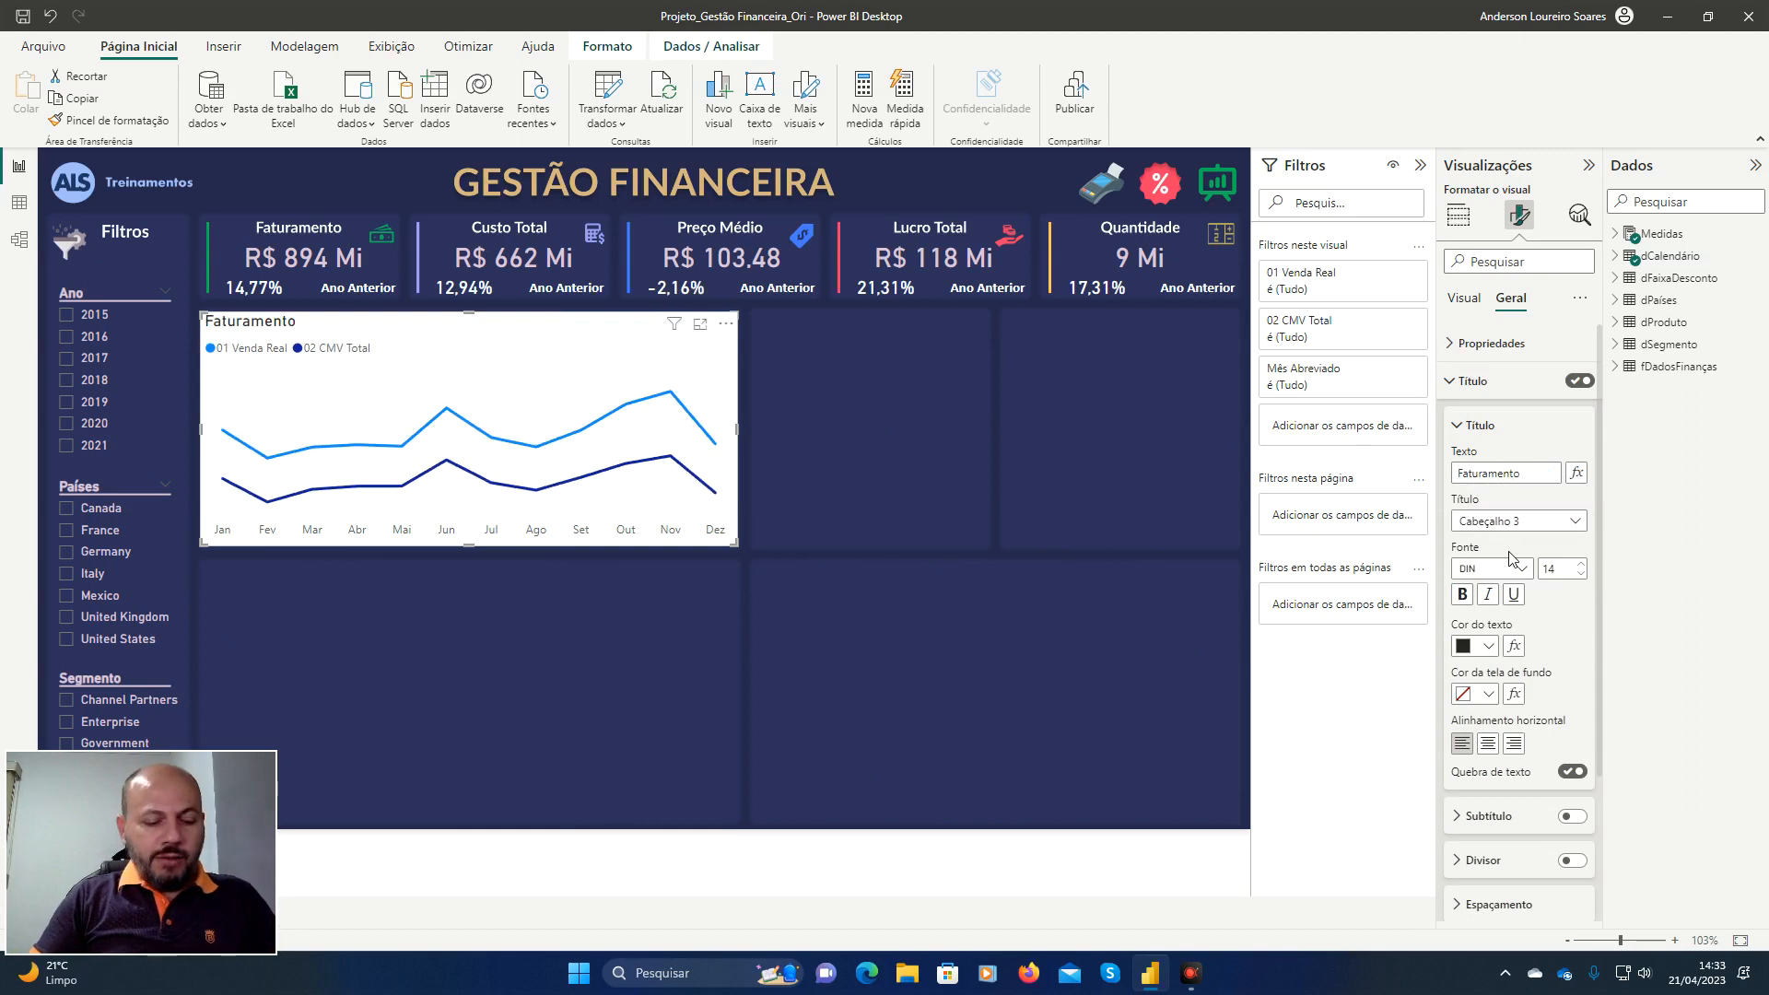
pyautogui.write(' vs CMV')
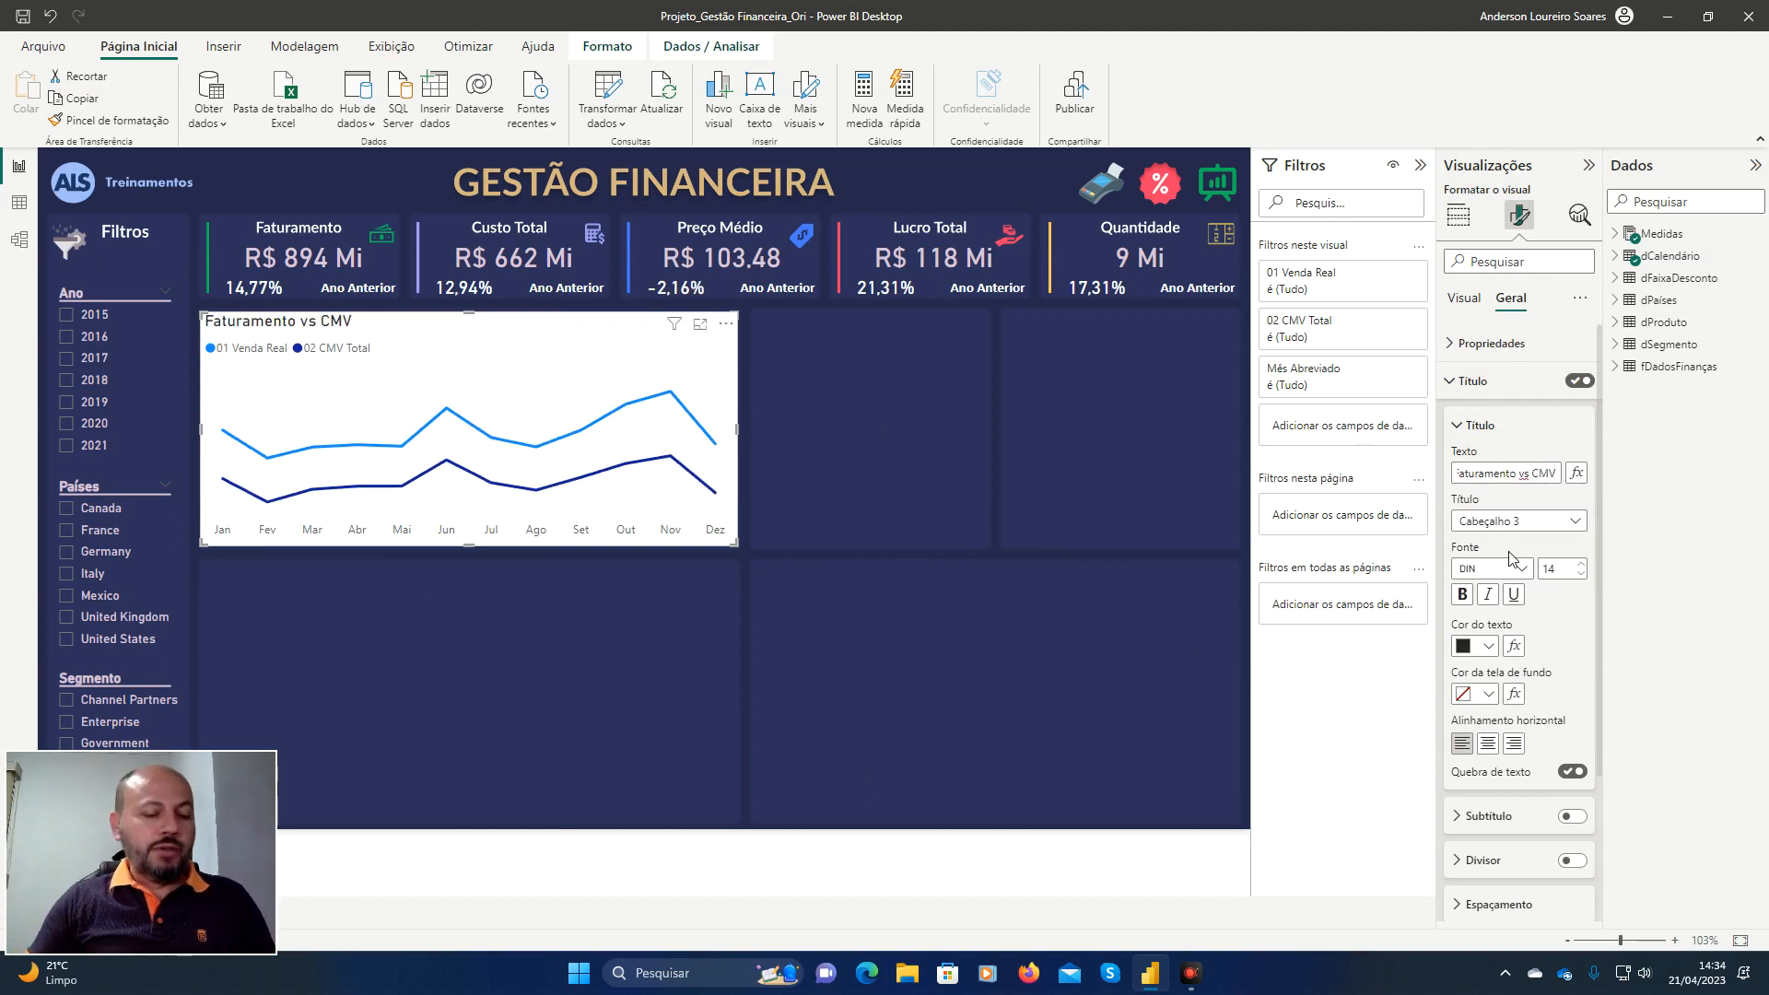
pyautogui.press('Tab')
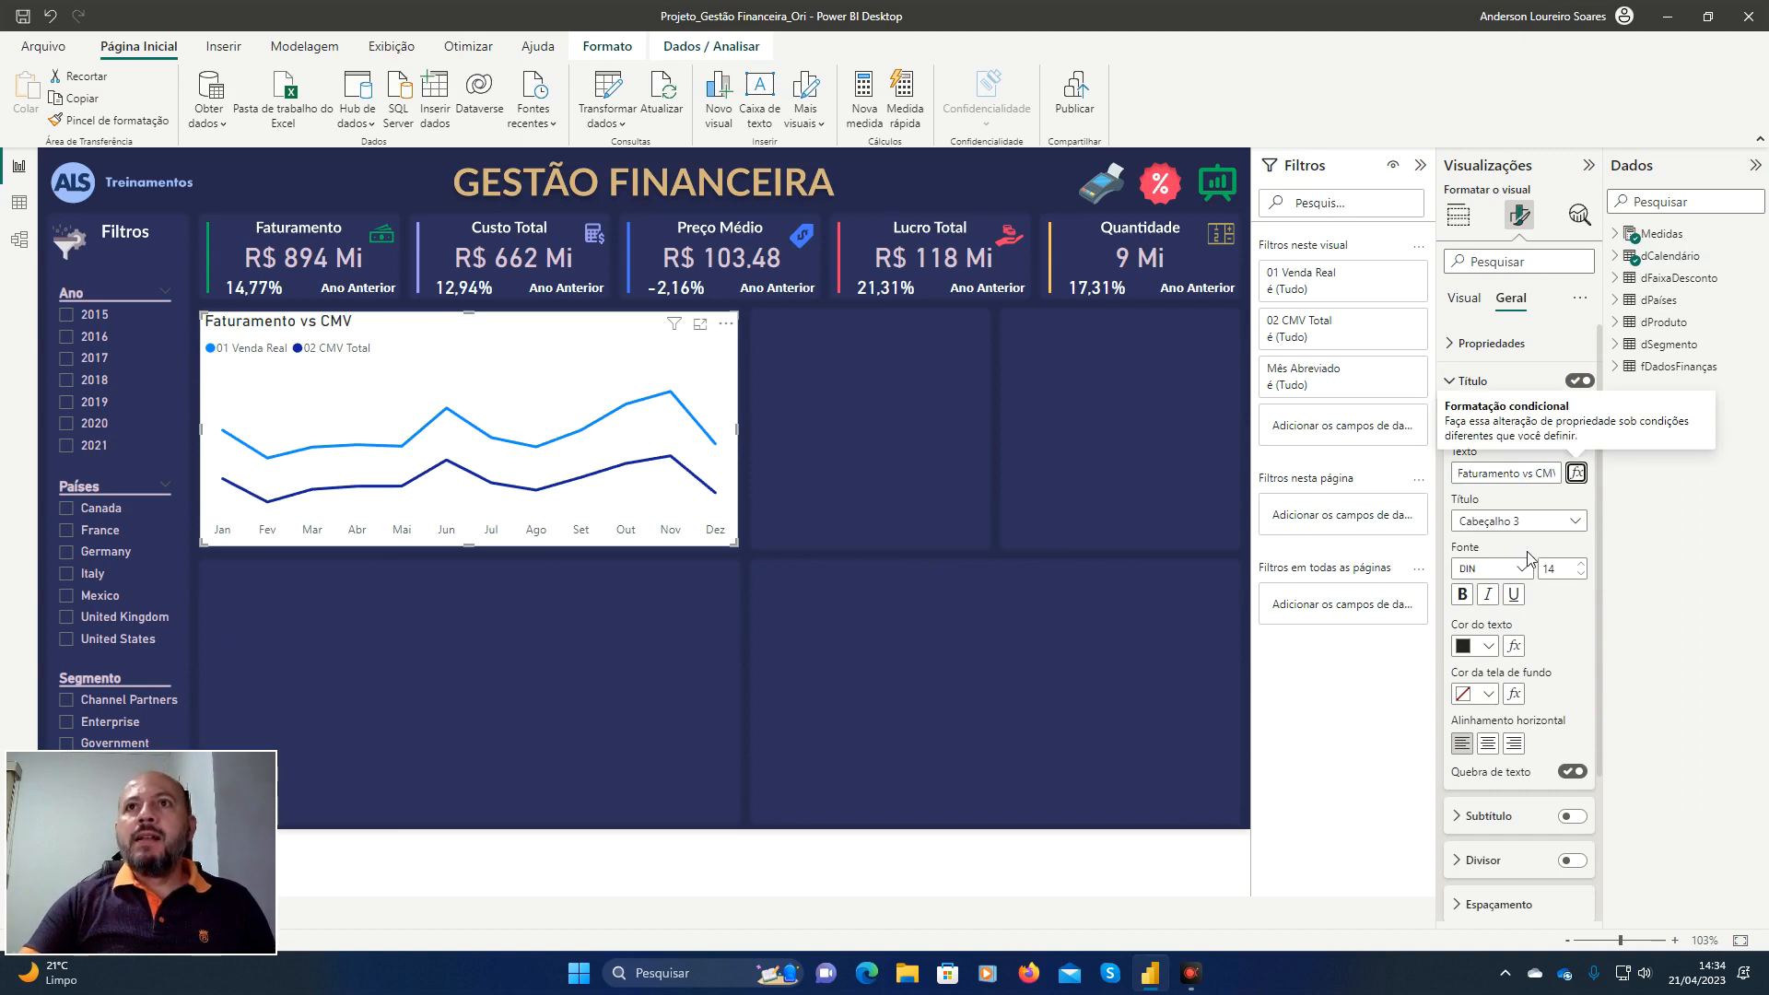
pyautogui.click(1582, 574)
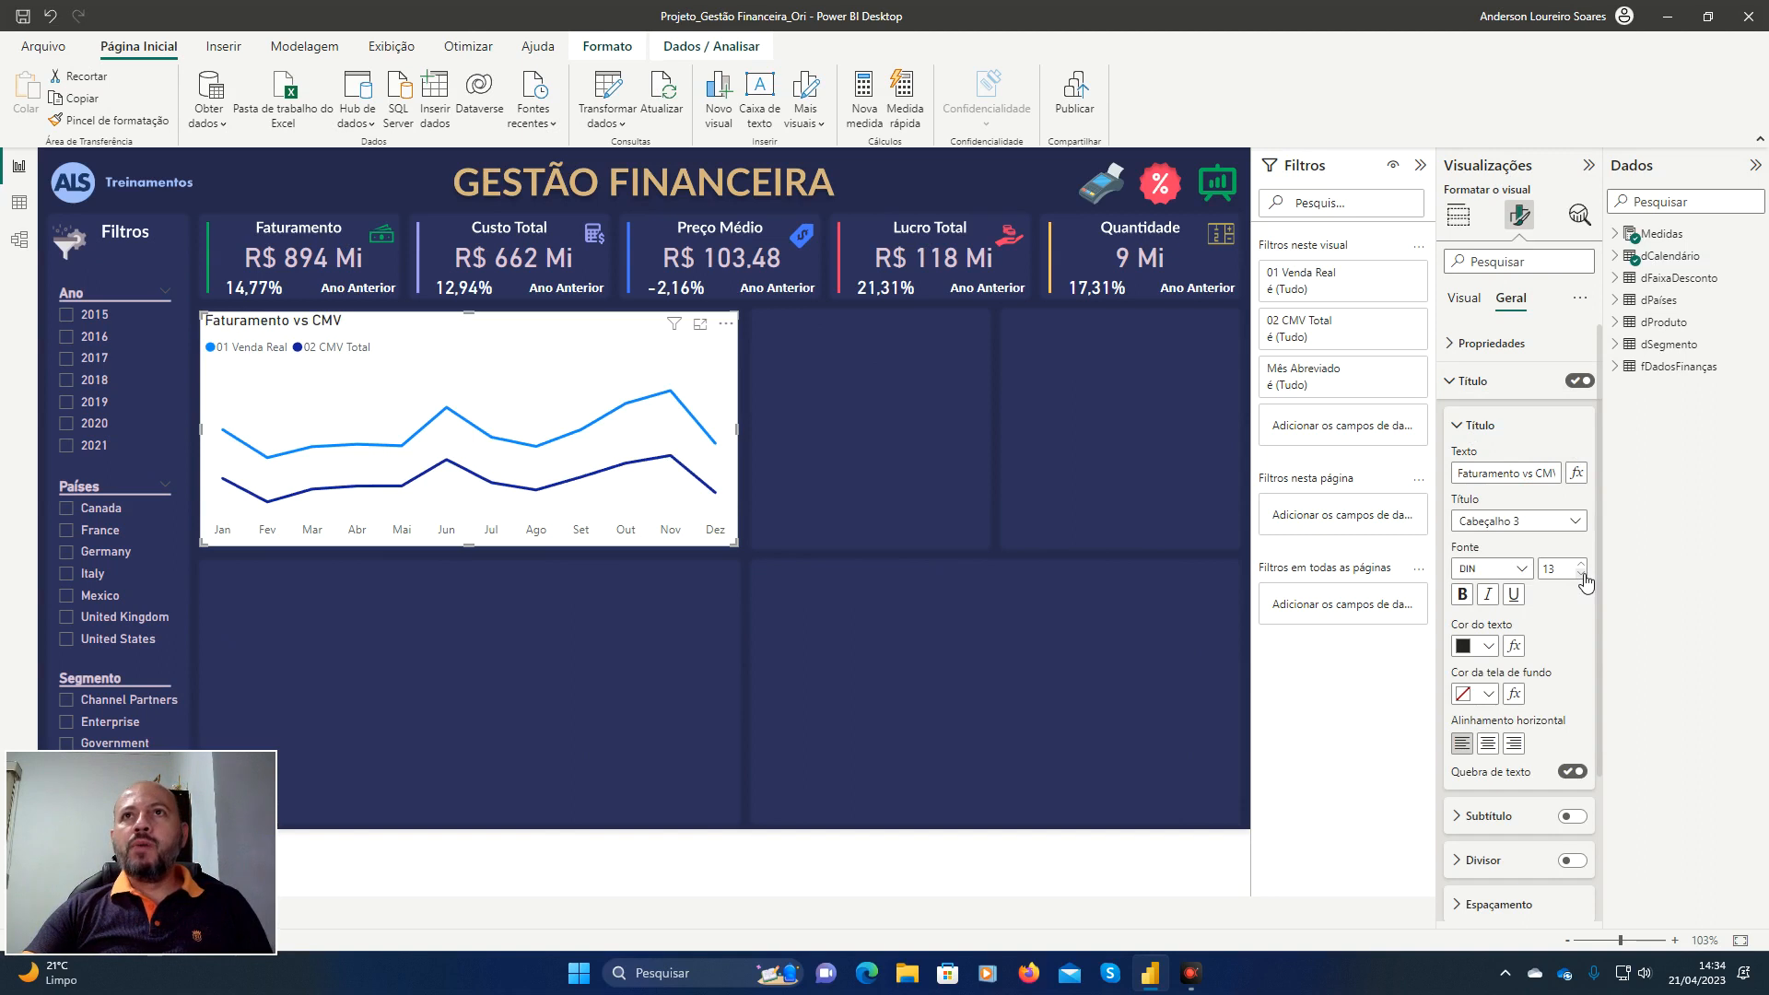
pyautogui.click(1460, 387)
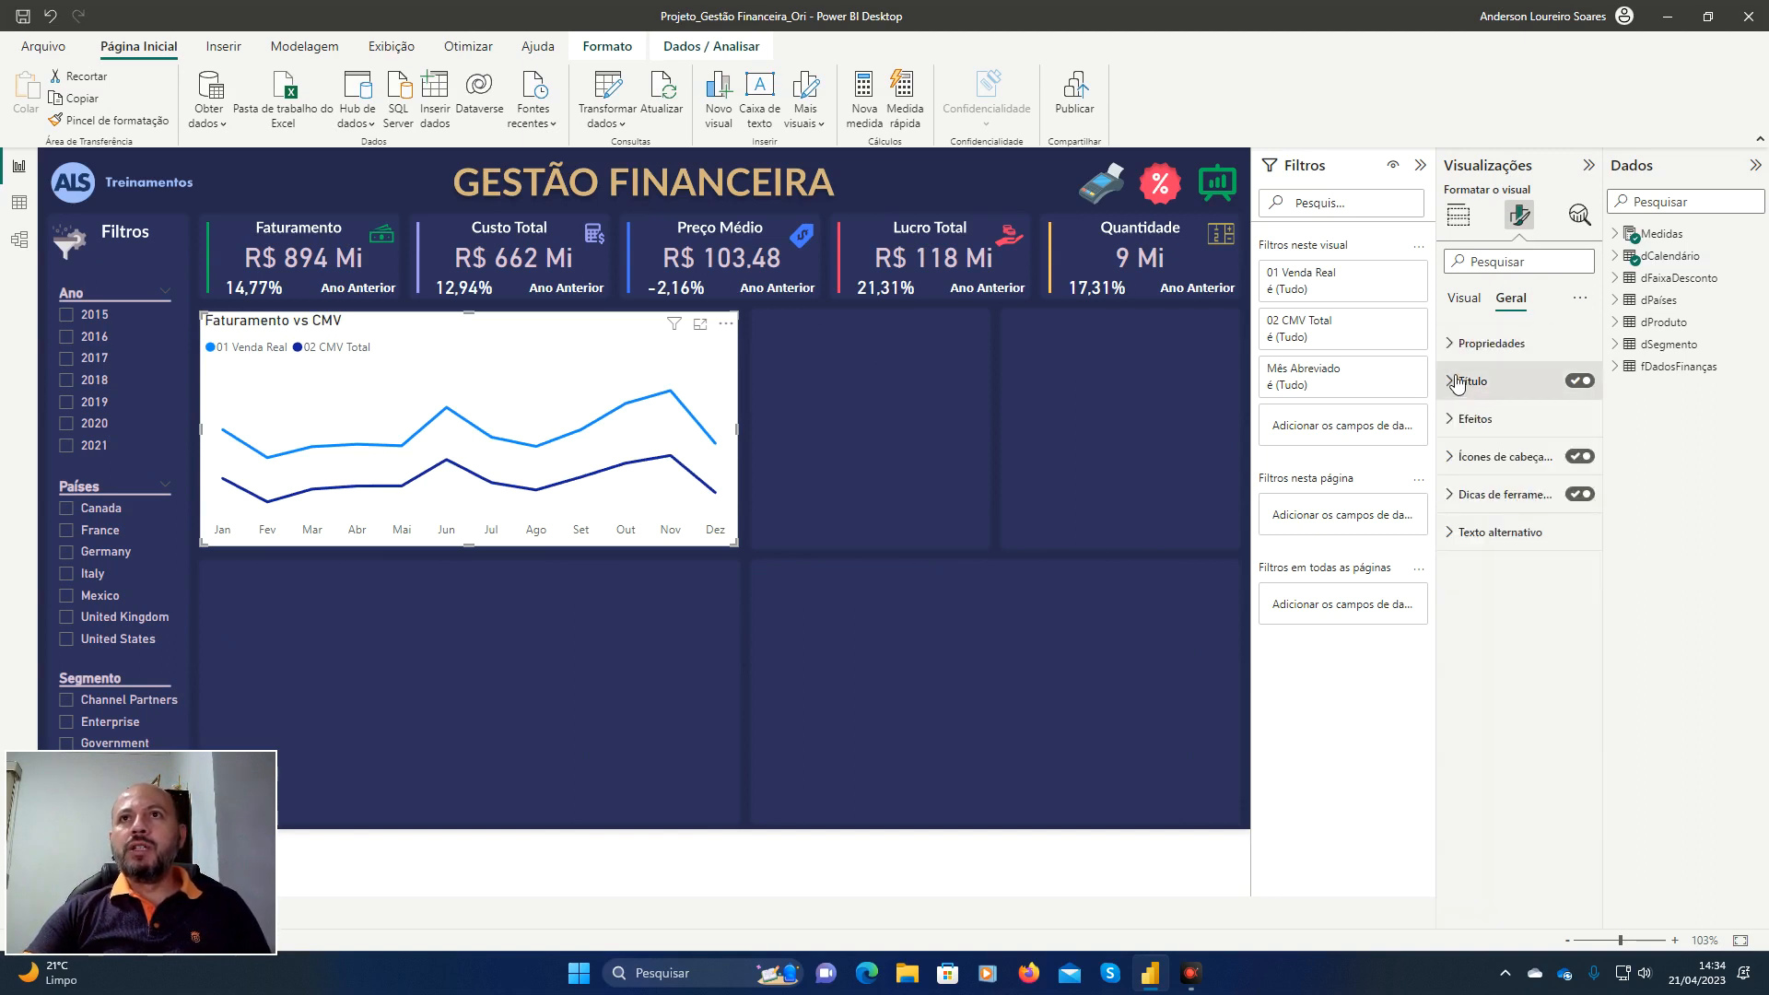
pyautogui.click(1476, 301)
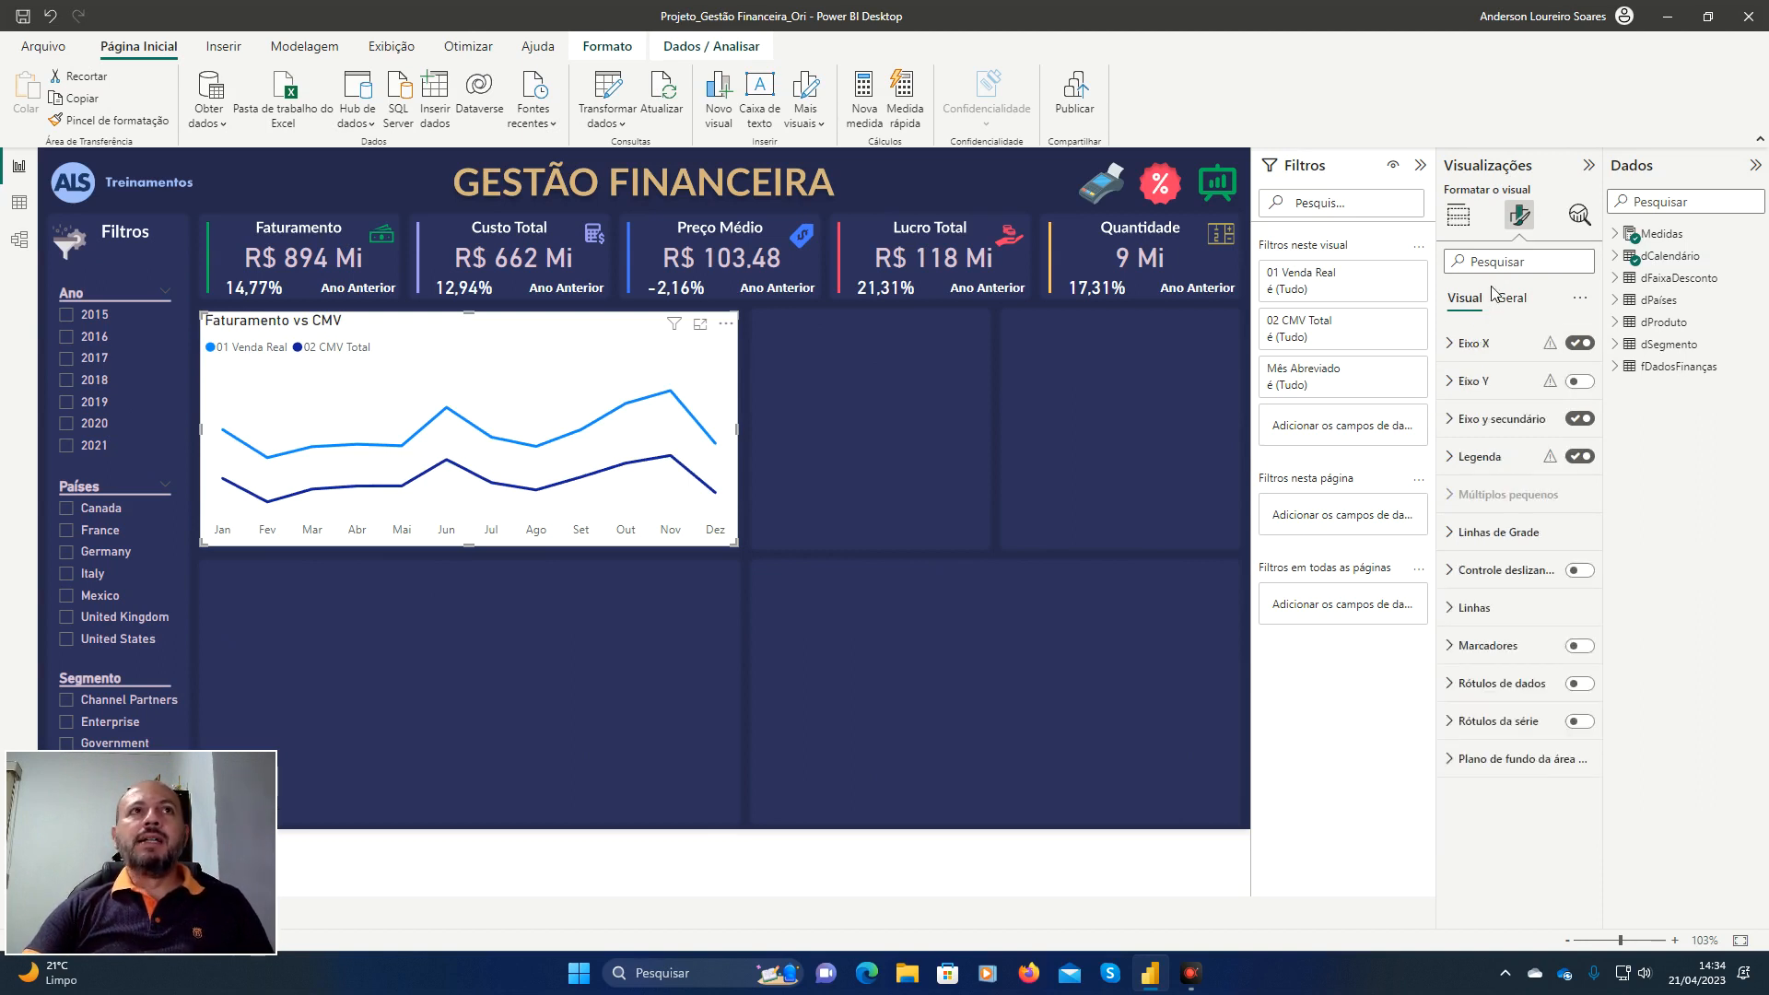
# Draw on-screen arrows to the 01 Venda Real and 02 CMV Total legend entries and a rectangle around the legend.
pyautogui.hotkey('ctrl', 'alt', 'd')
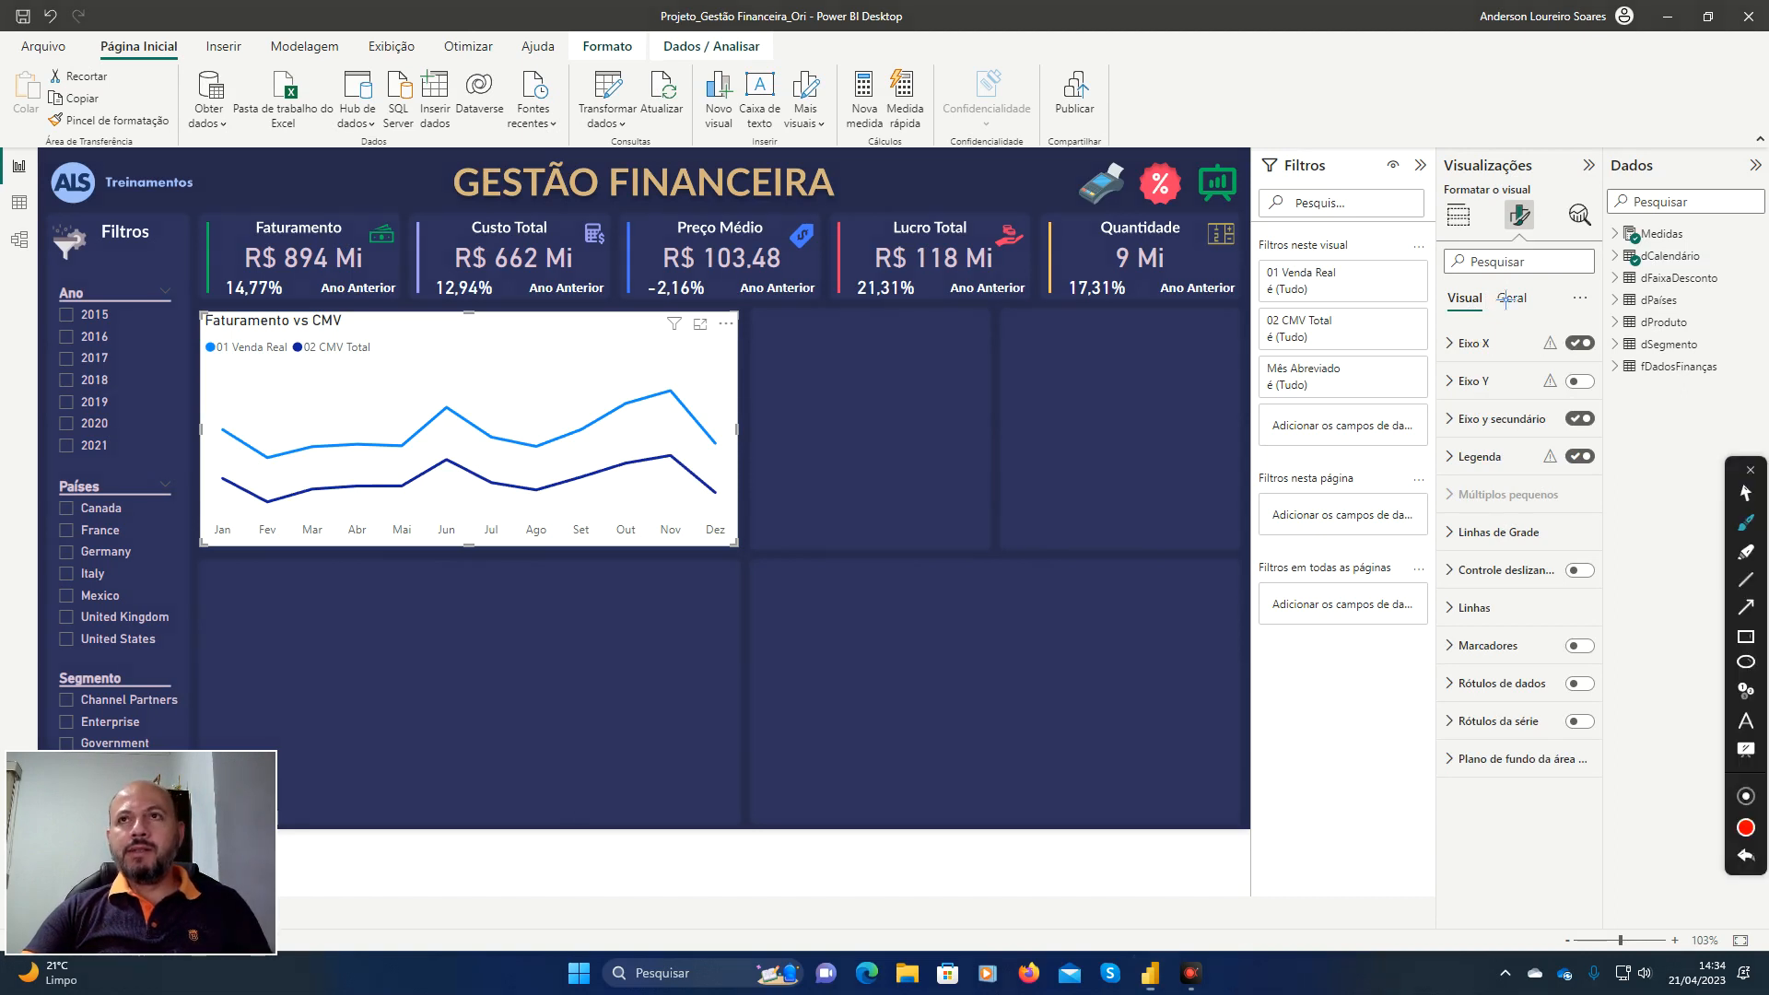
pyautogui.click(1756, 608)
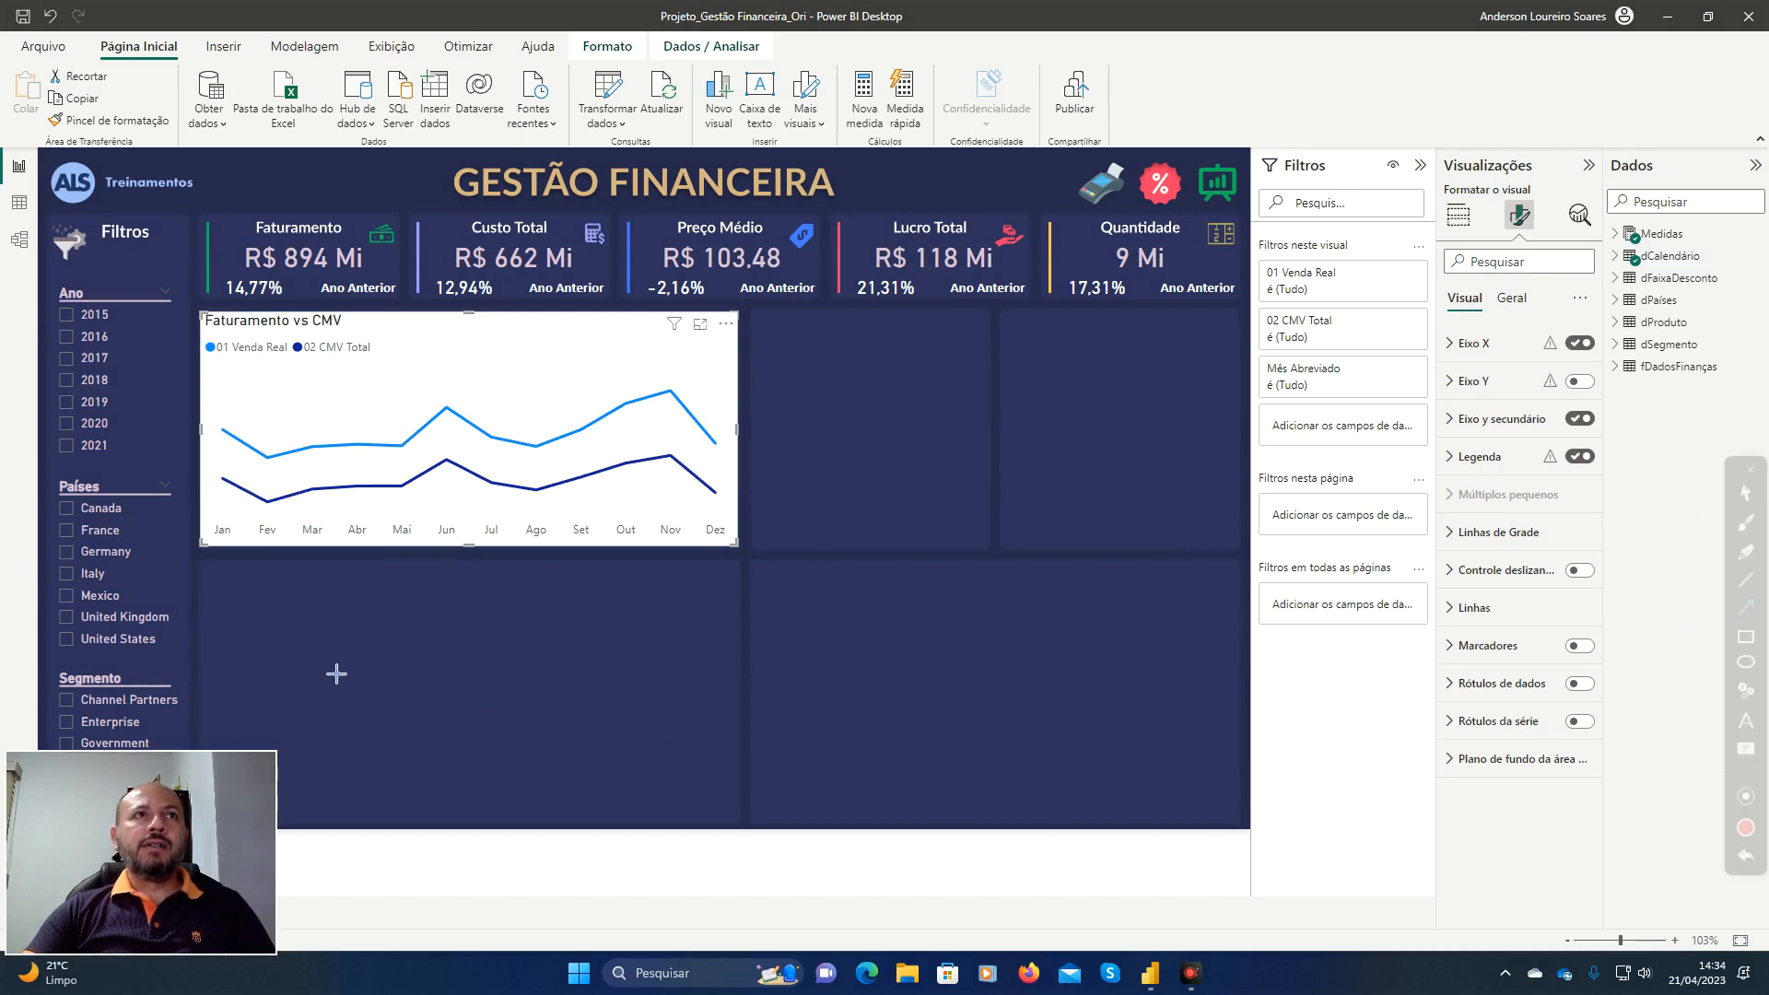
pyautogui.moveTo(318, 649); pyautogui.dragTo(245, 364)
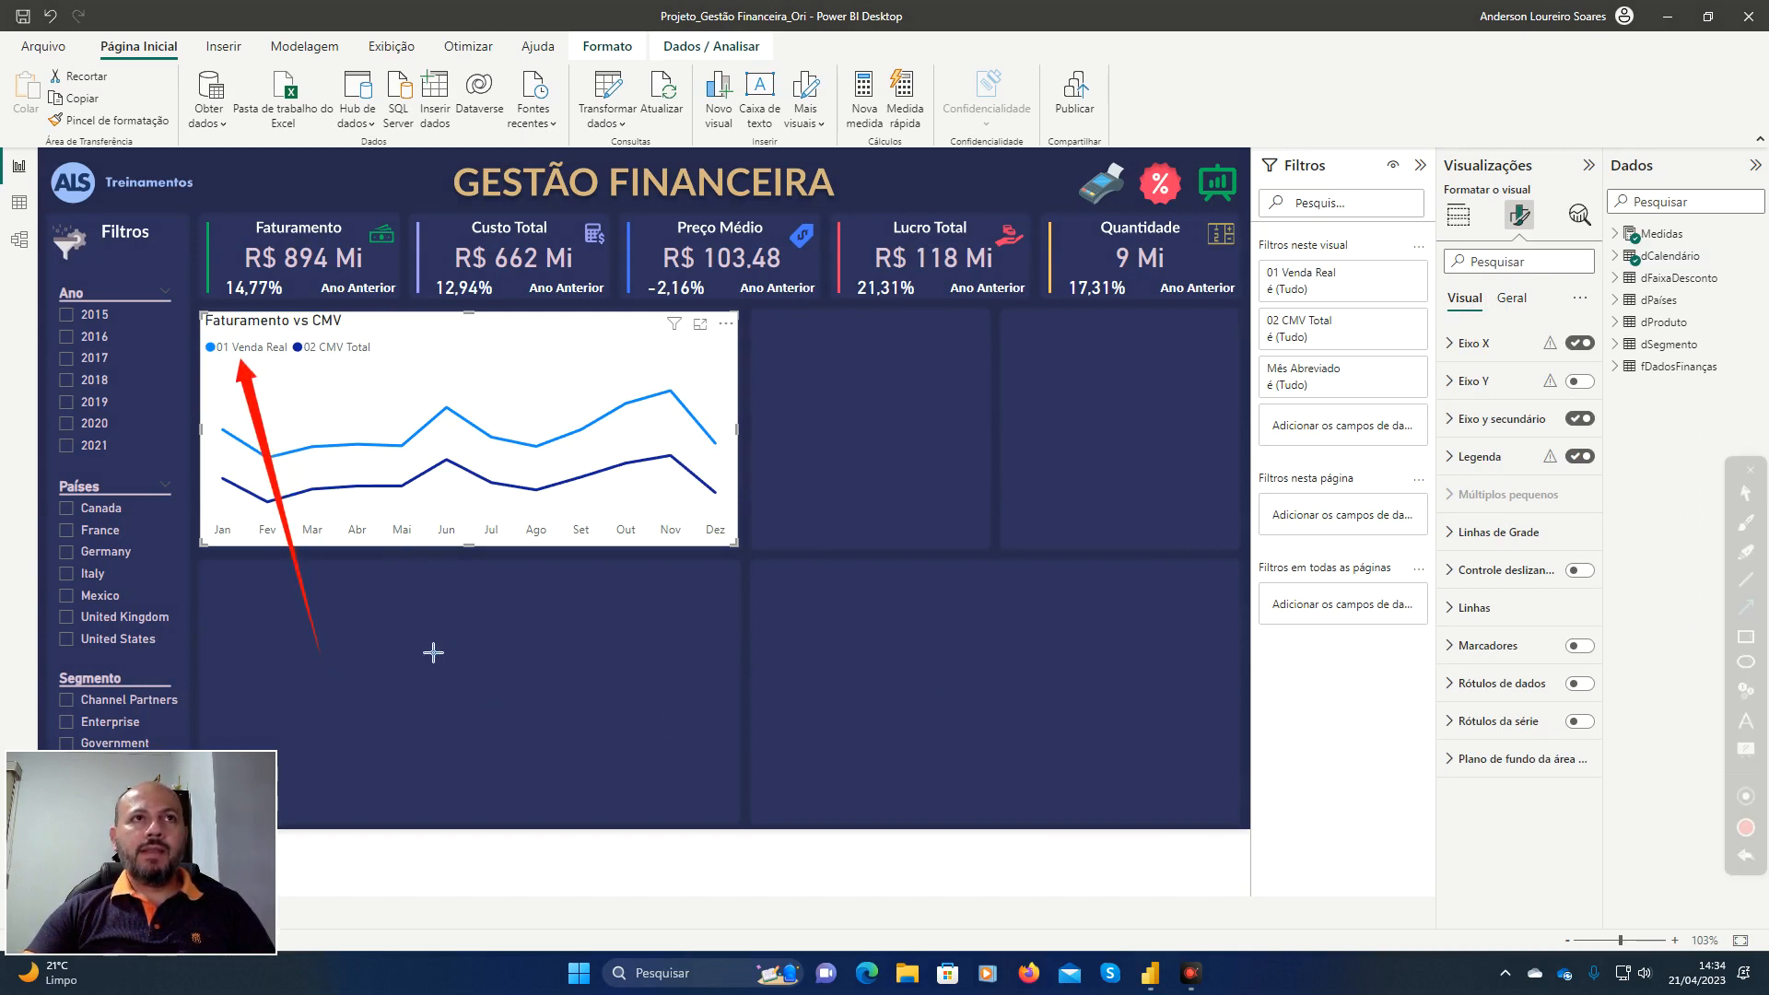
pyautogui.moveTo(416, 634); pyautogui.dragTo(338, 360)
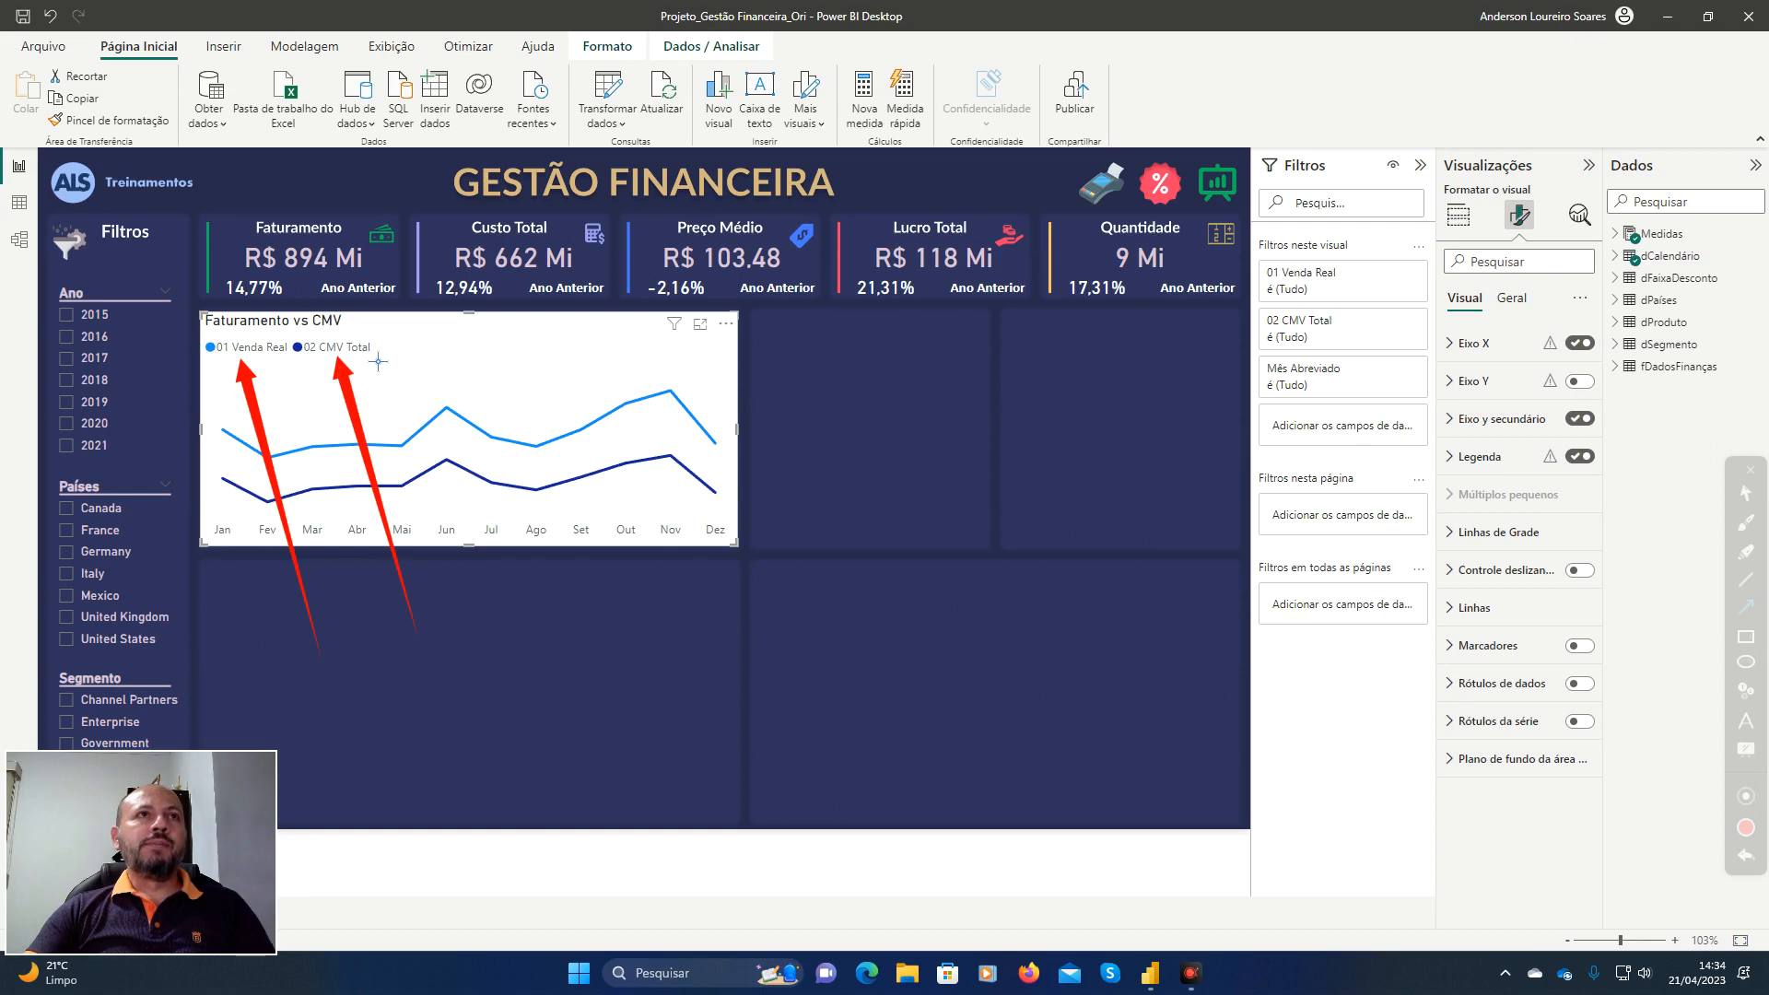
pyautogui.click(1745, 637)
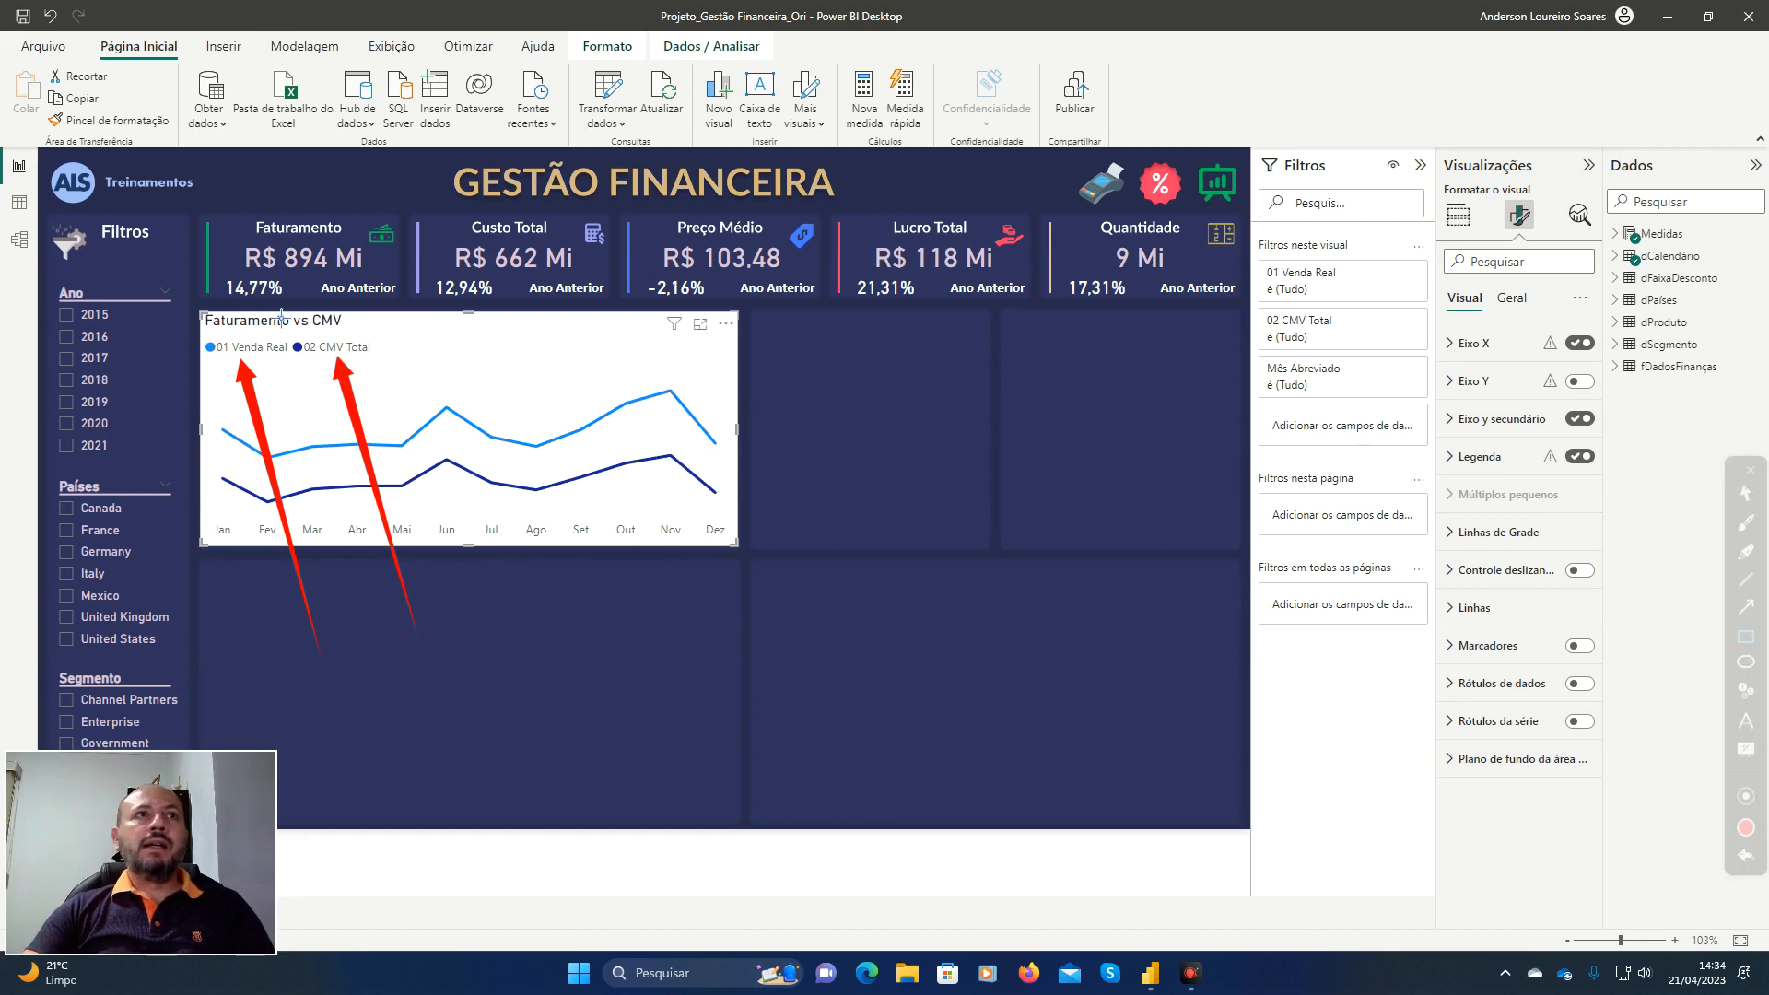
pyautogui.moveTo(194, 324)
pyautogui.mouseDown()
pyautogui.moveTo(260, 365)
pyautogui.moveTo(411, 379)
pyautogui.mouseUp()
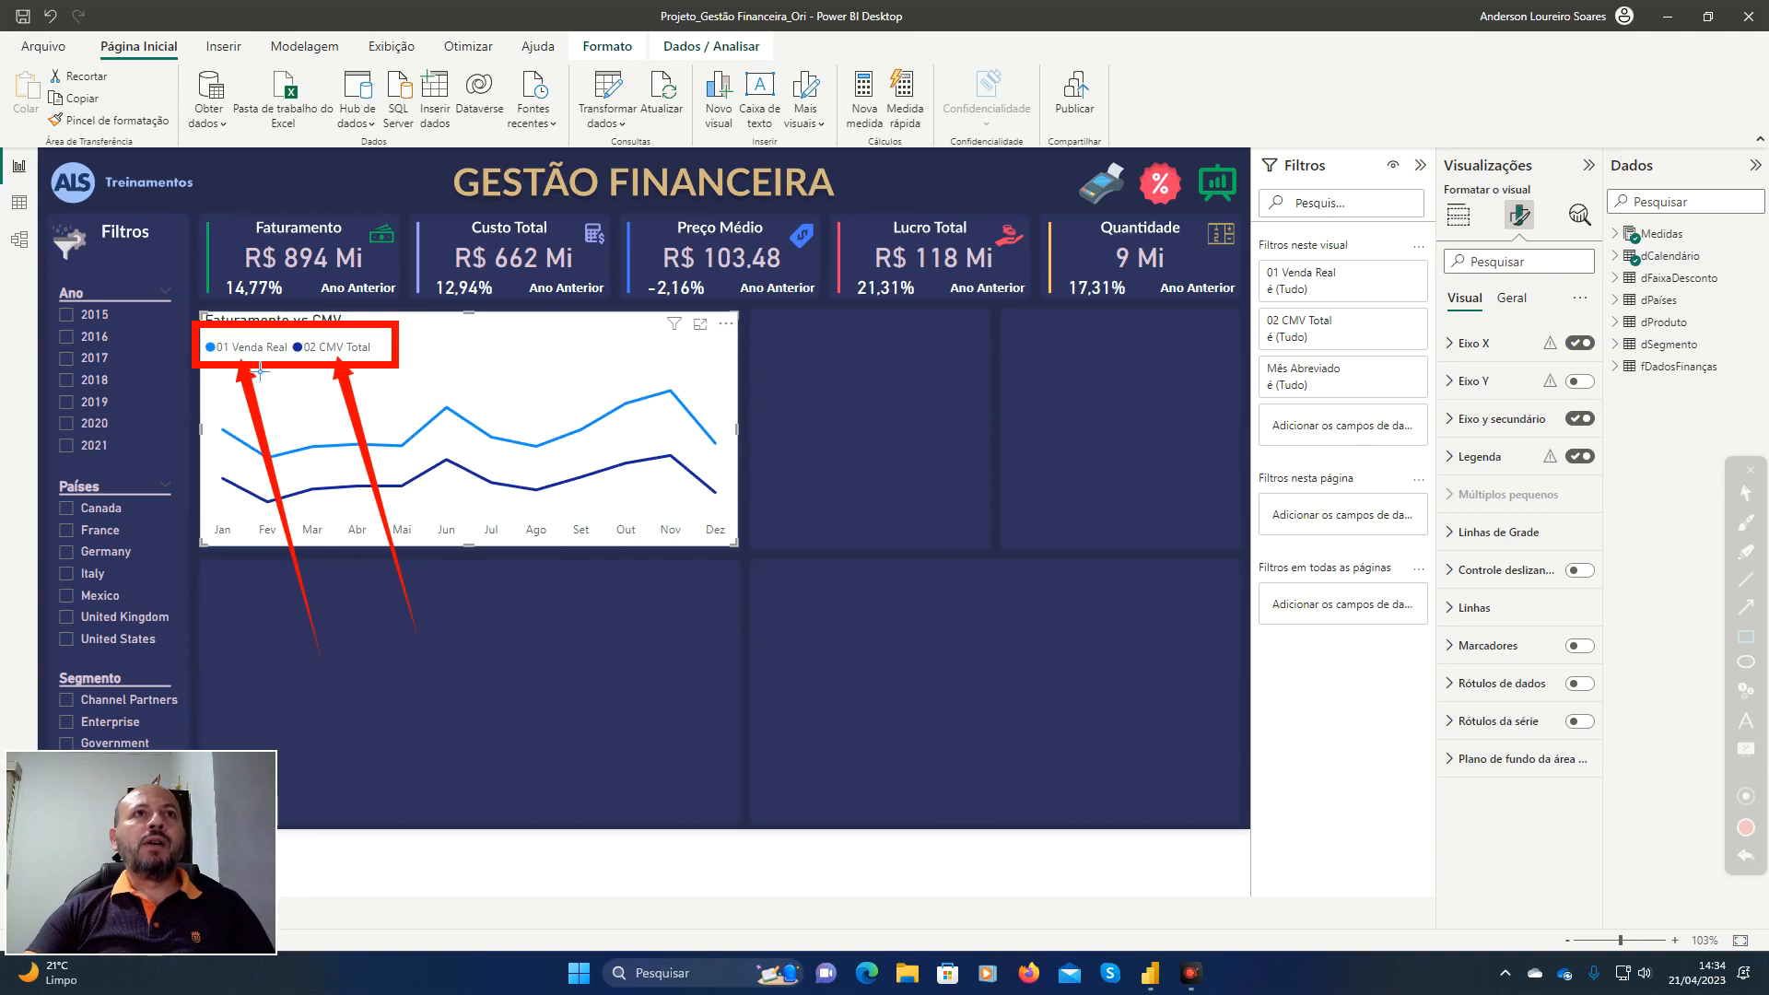
# Remove the rectangle and both arrows drawn at the chart's legend and close the annotation tools.
pyautogui.click(1755, 864)
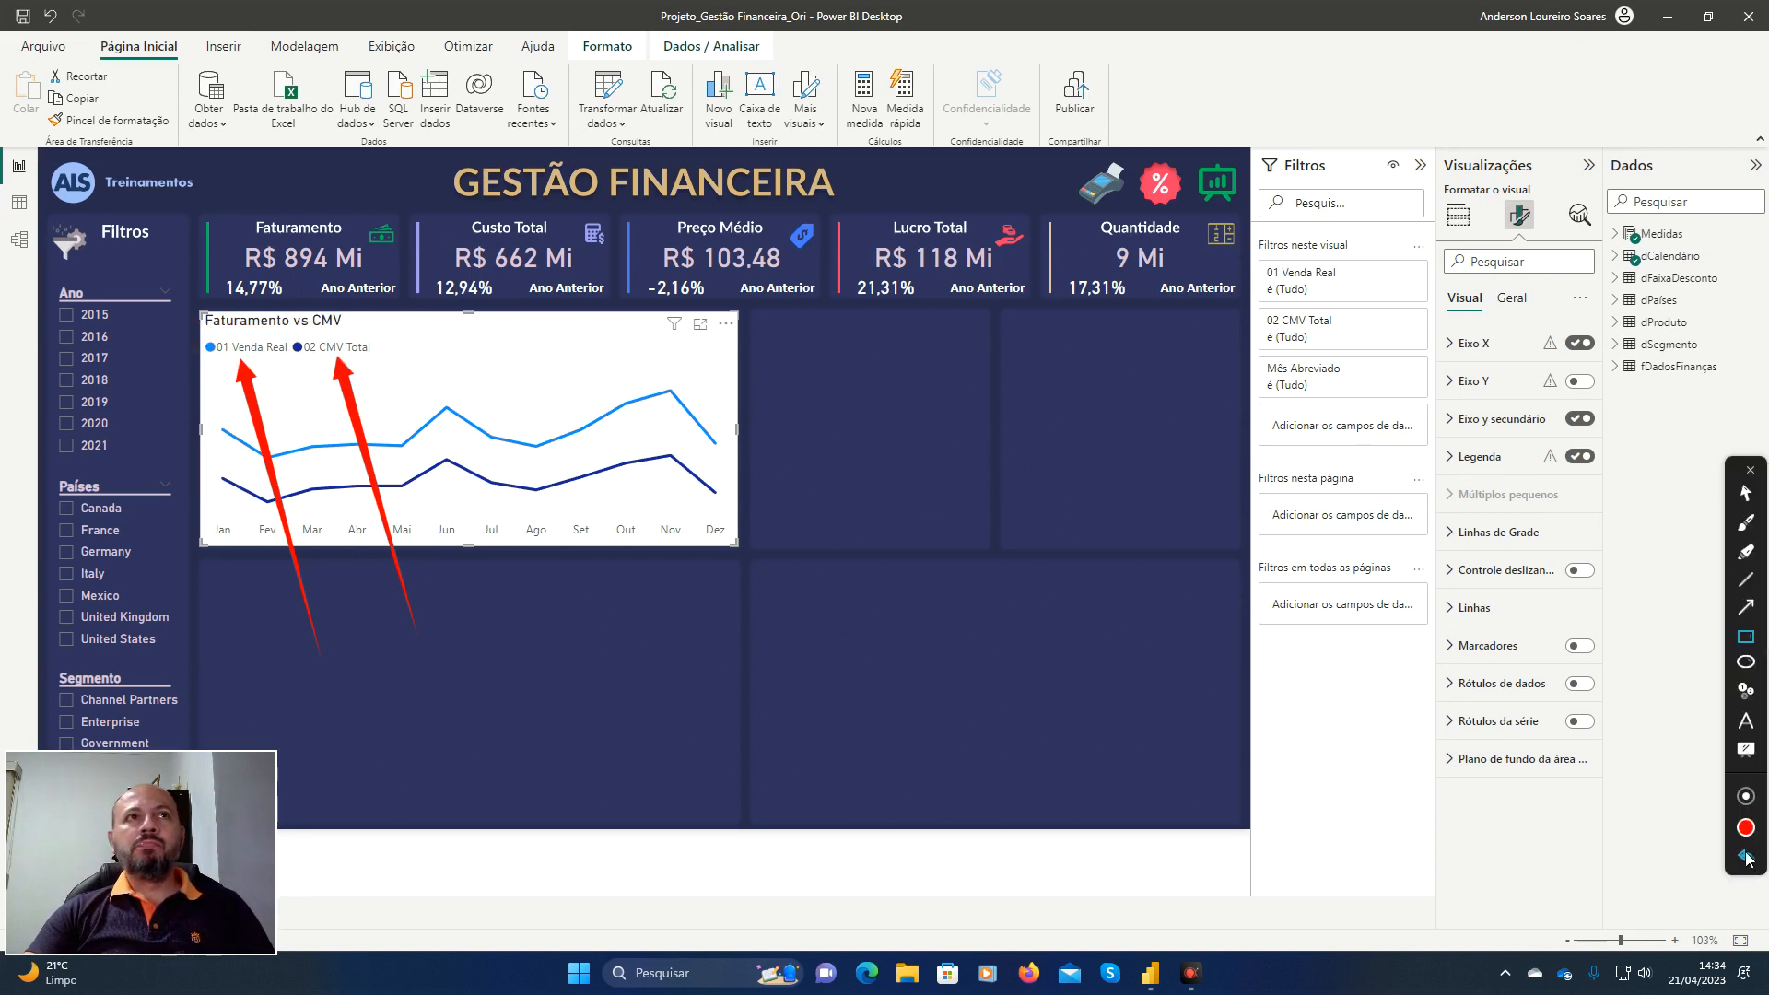
pyautogui.click(1747, 495)
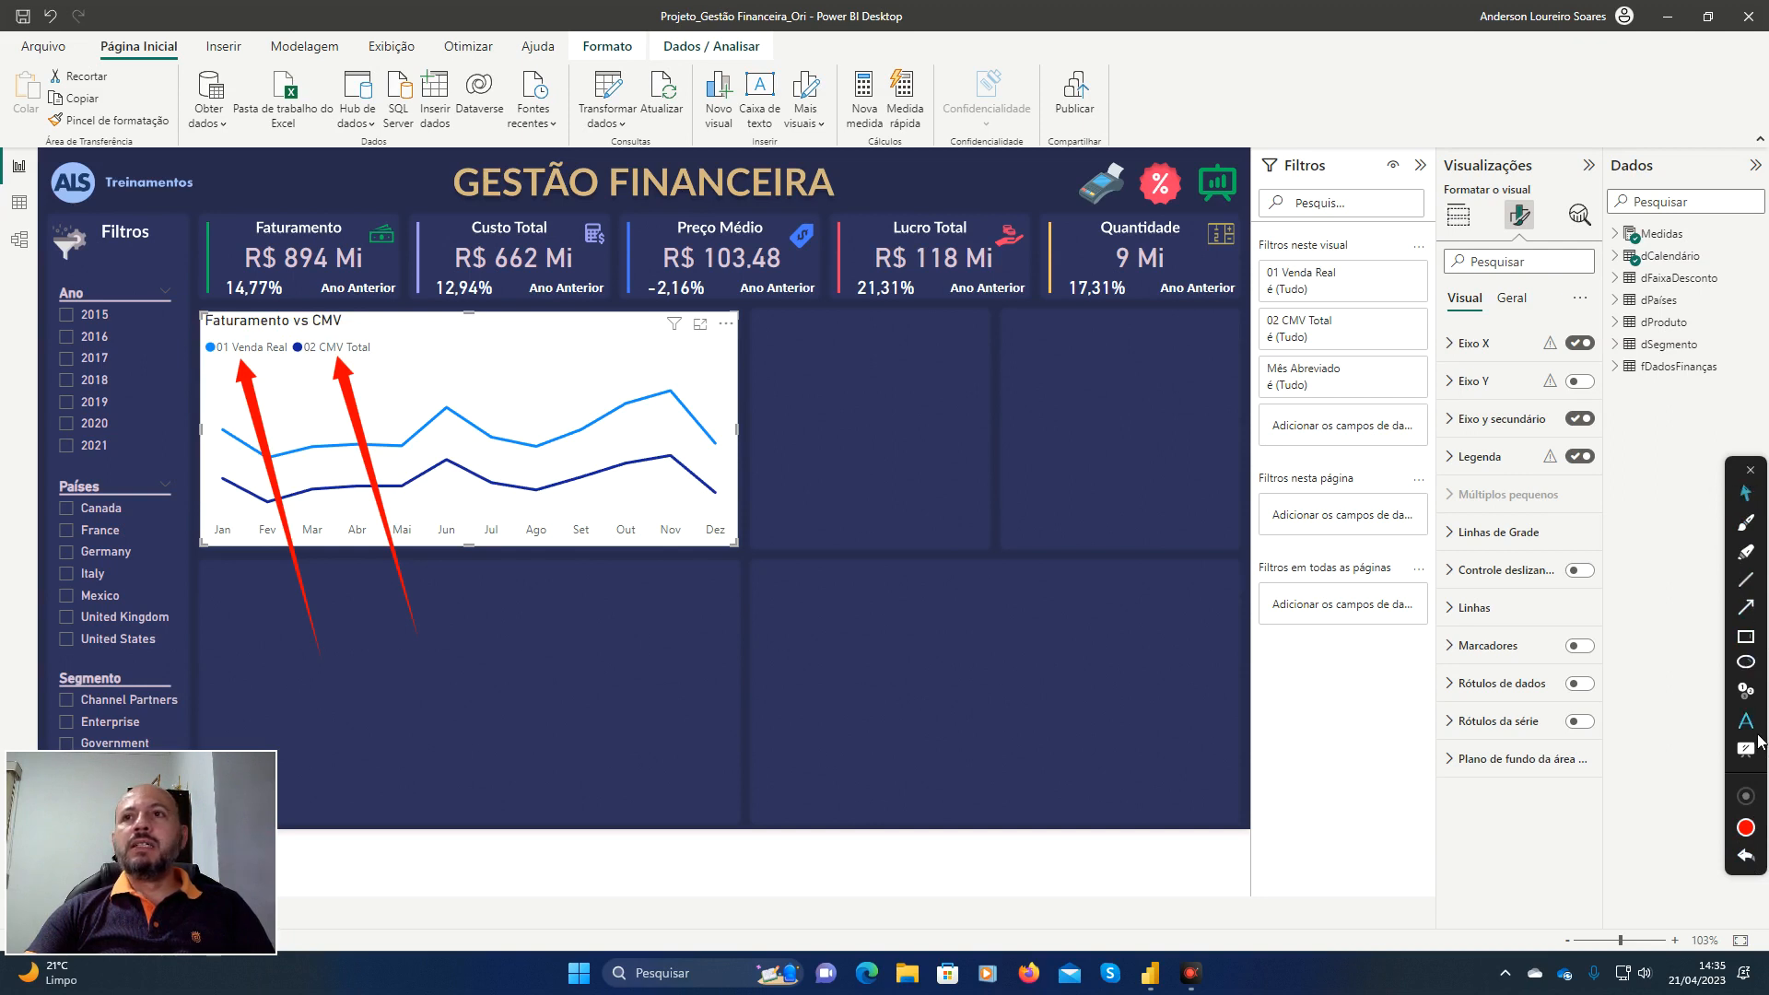
pyautogui.click(1745, 859)
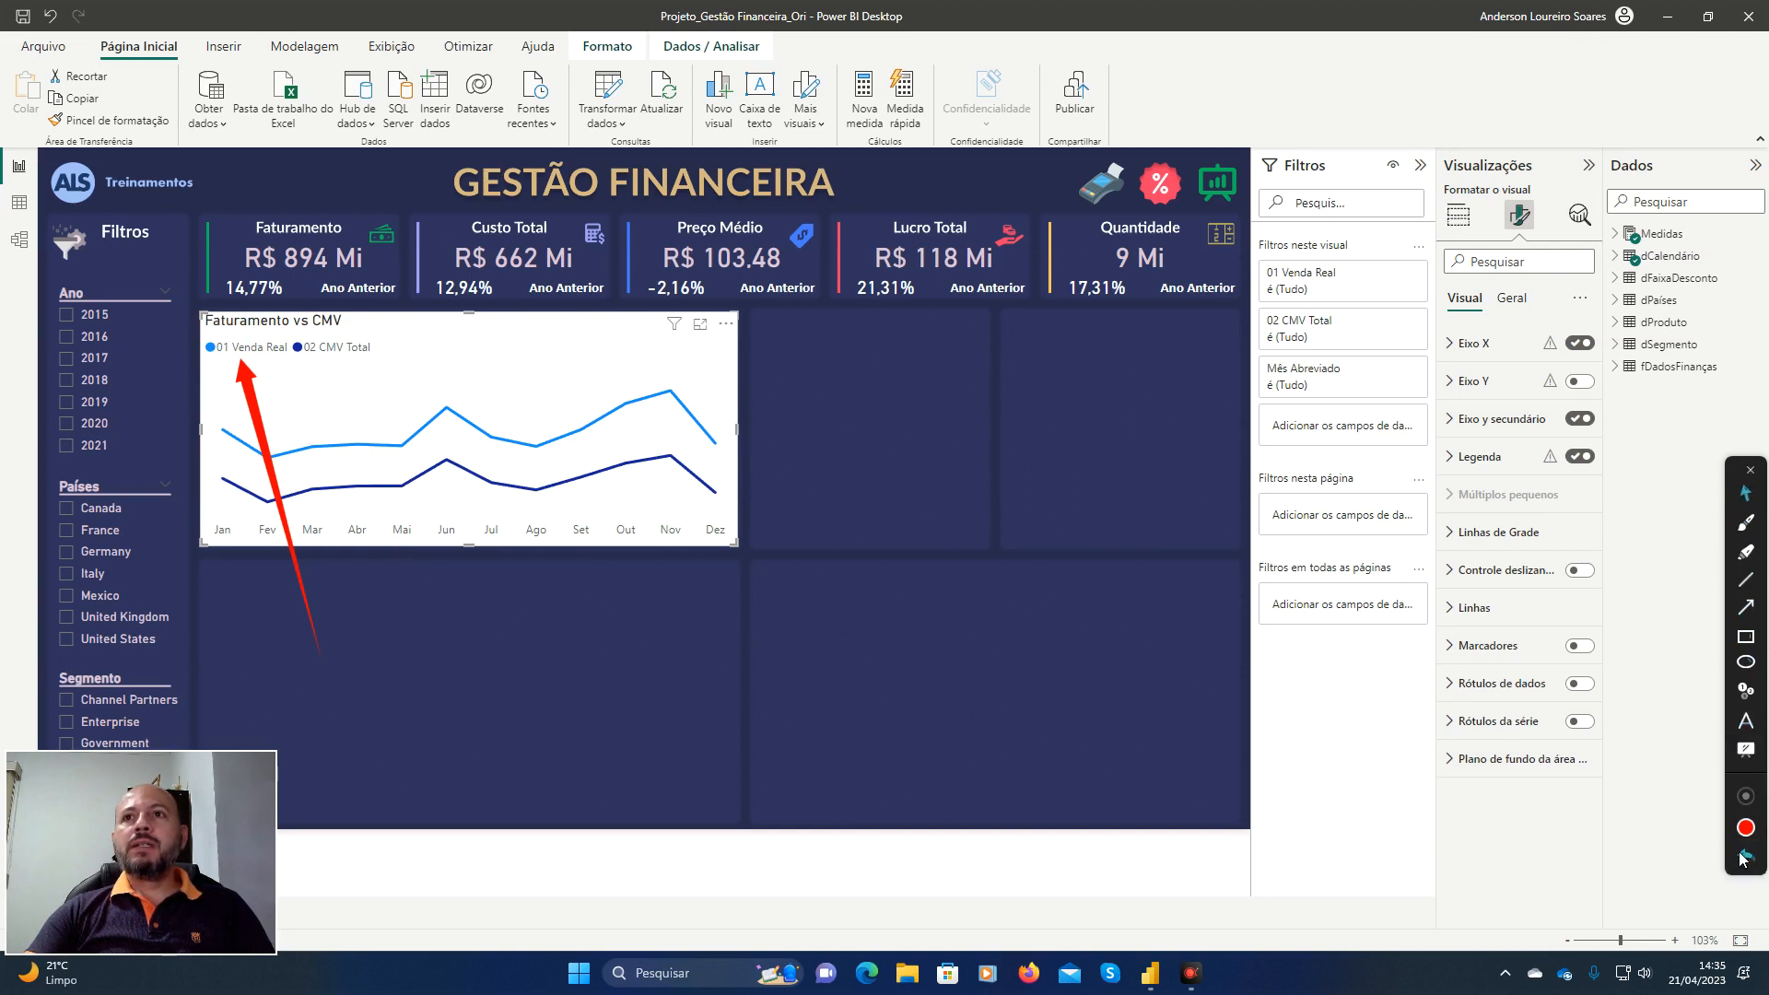
pyautogui.click(1745, 859)
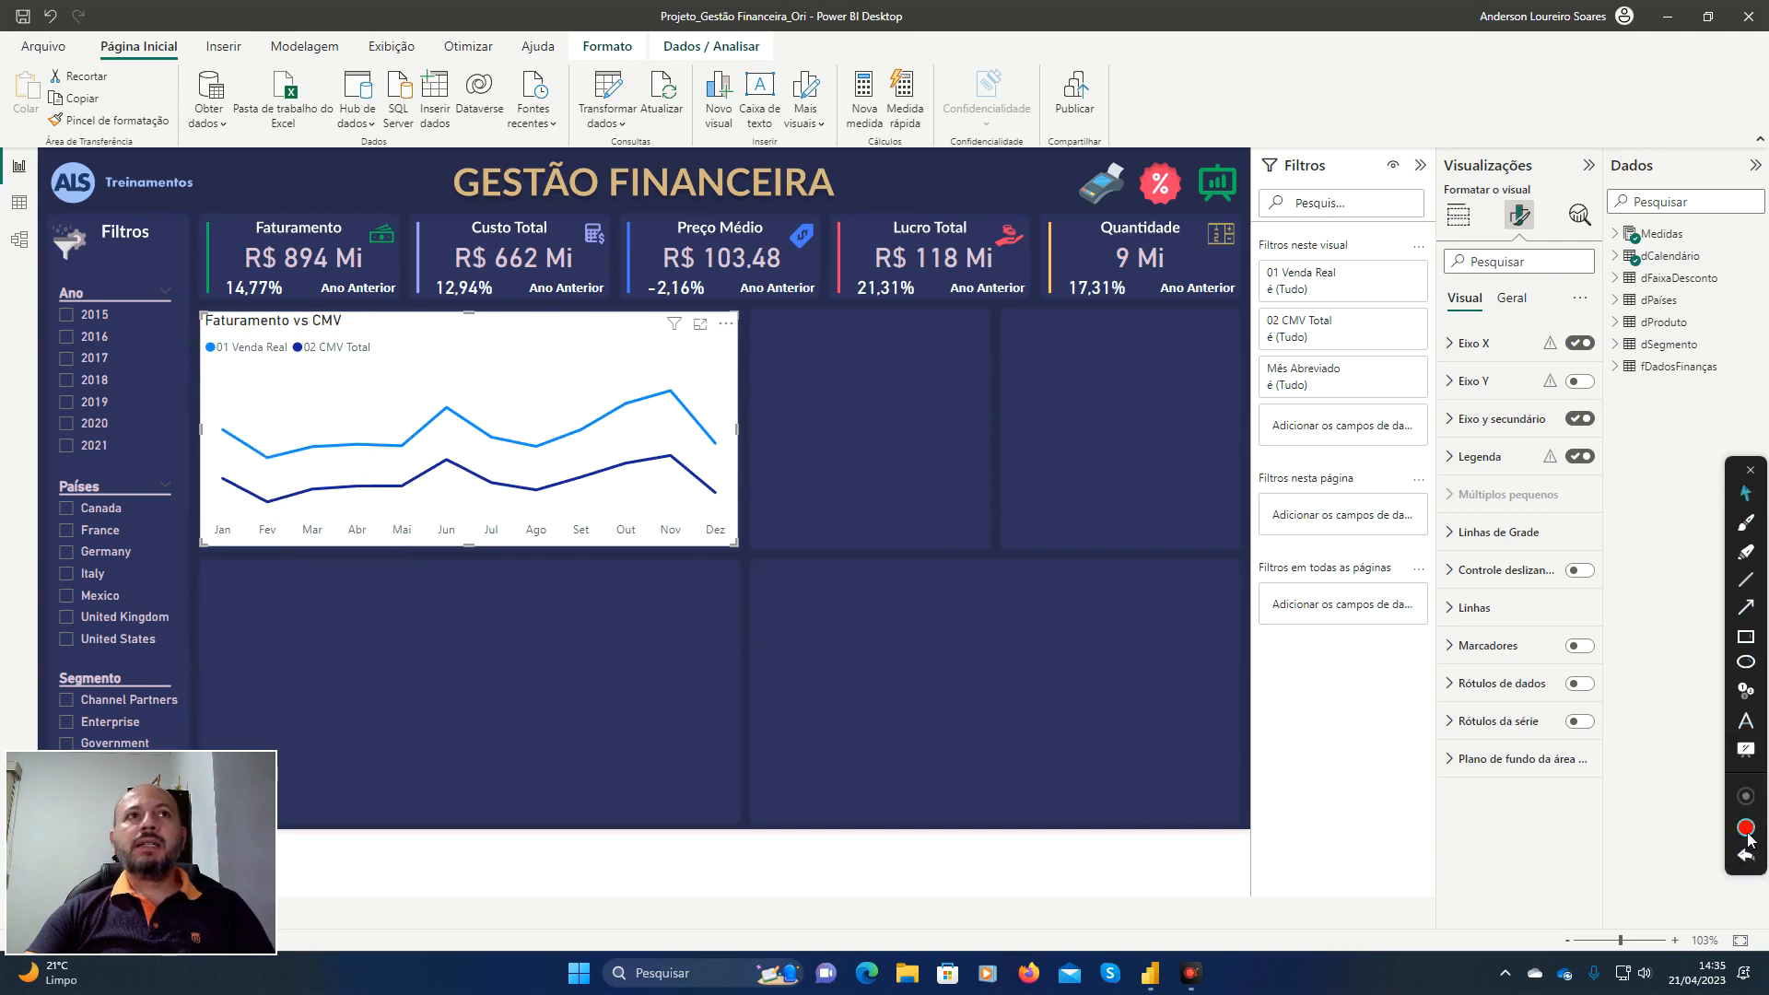
pyautogui.click(1750, 470)
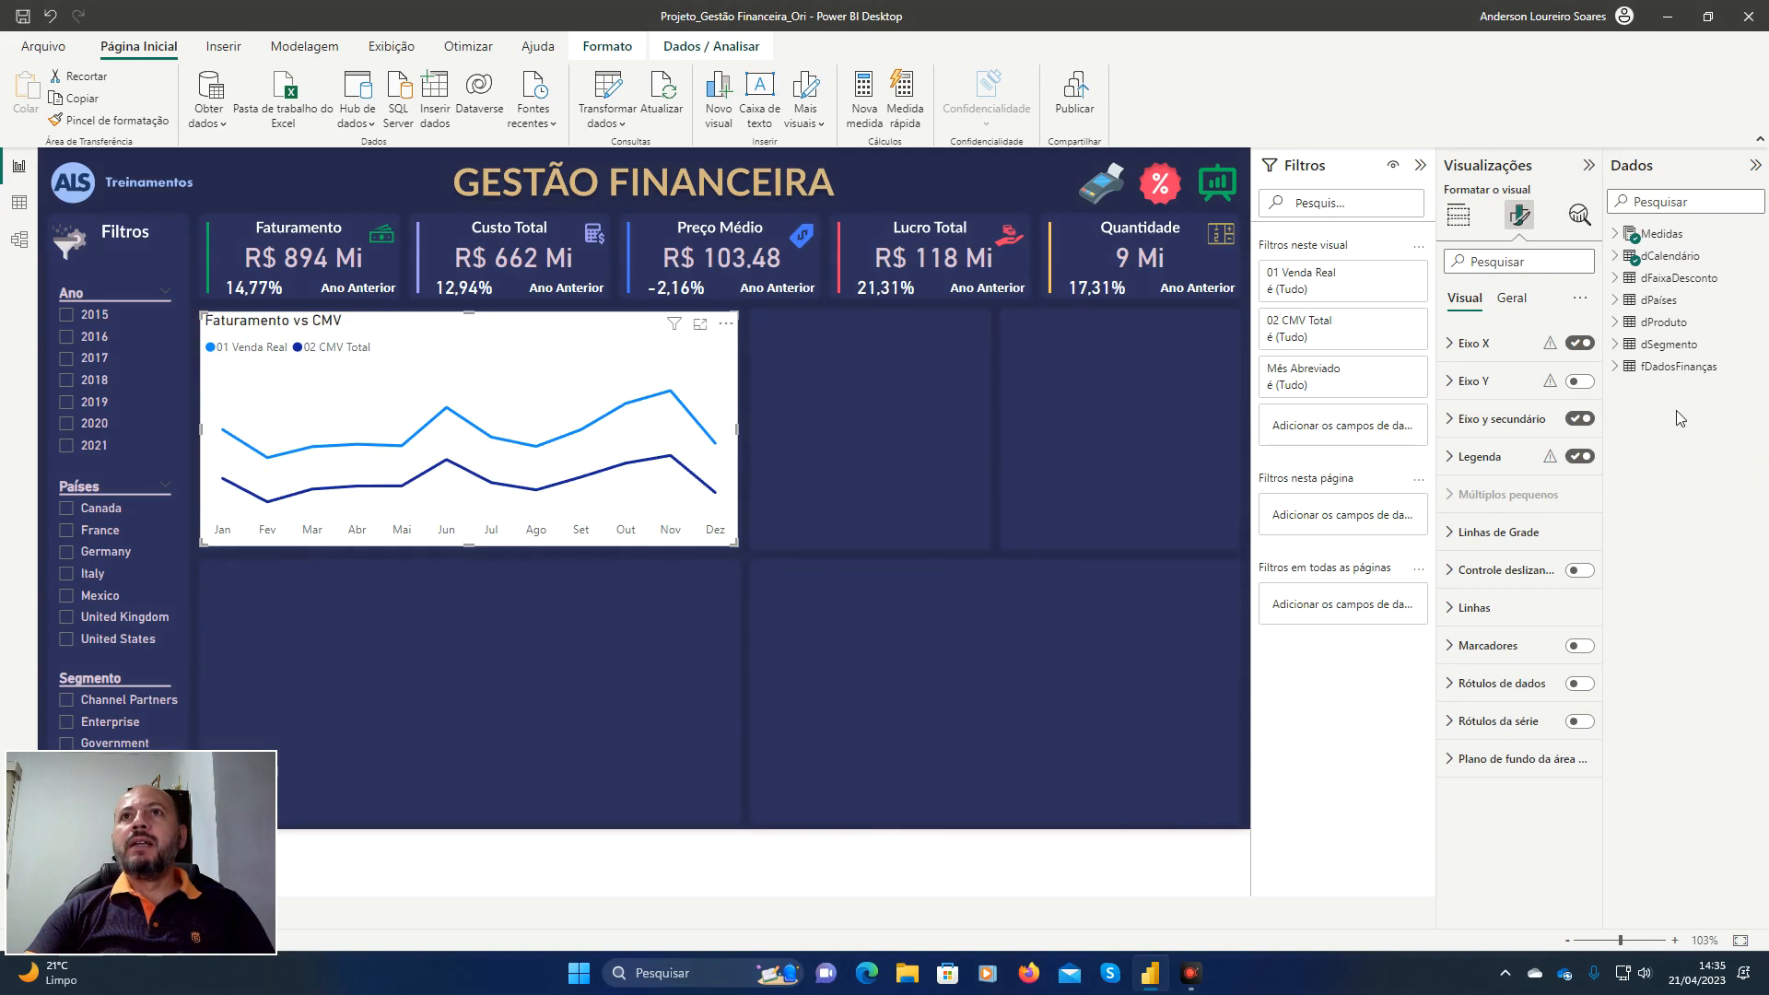
# Rename the line chart's Y-axis field 01 Venda Real to "Venda Real" for this visual.
pyautogui.click(1464, 221)
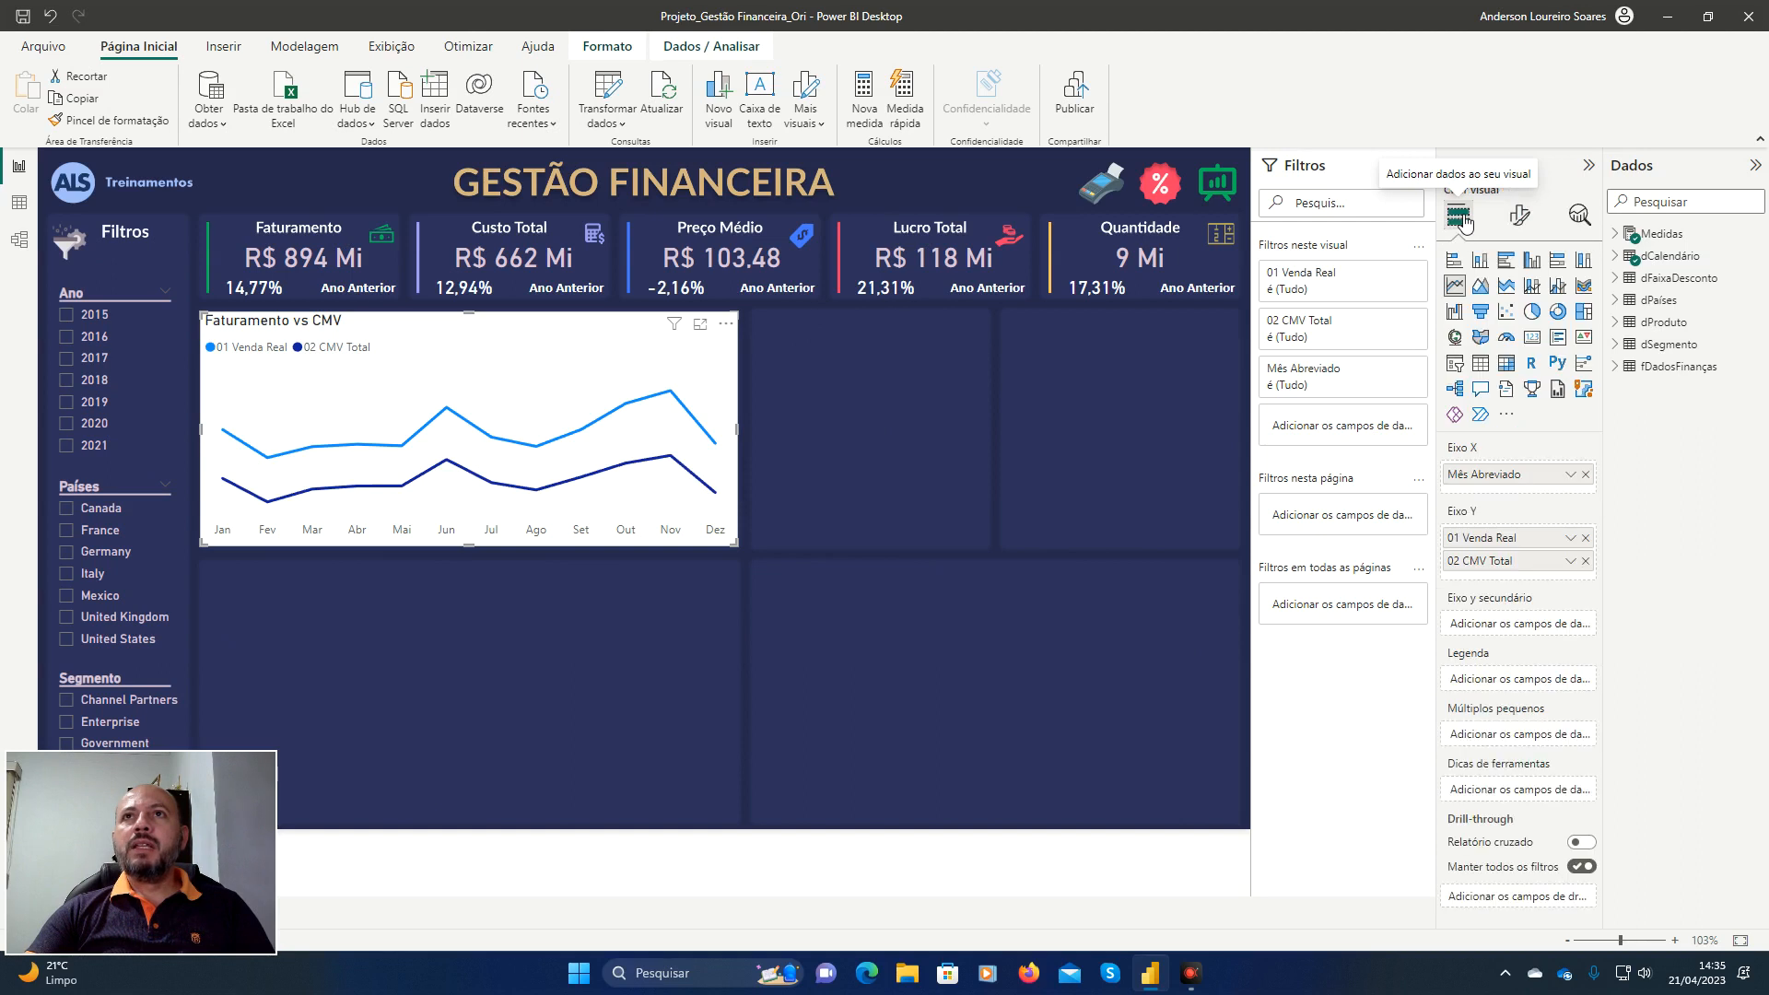
pyautogui.doubleClick(1461, 546)
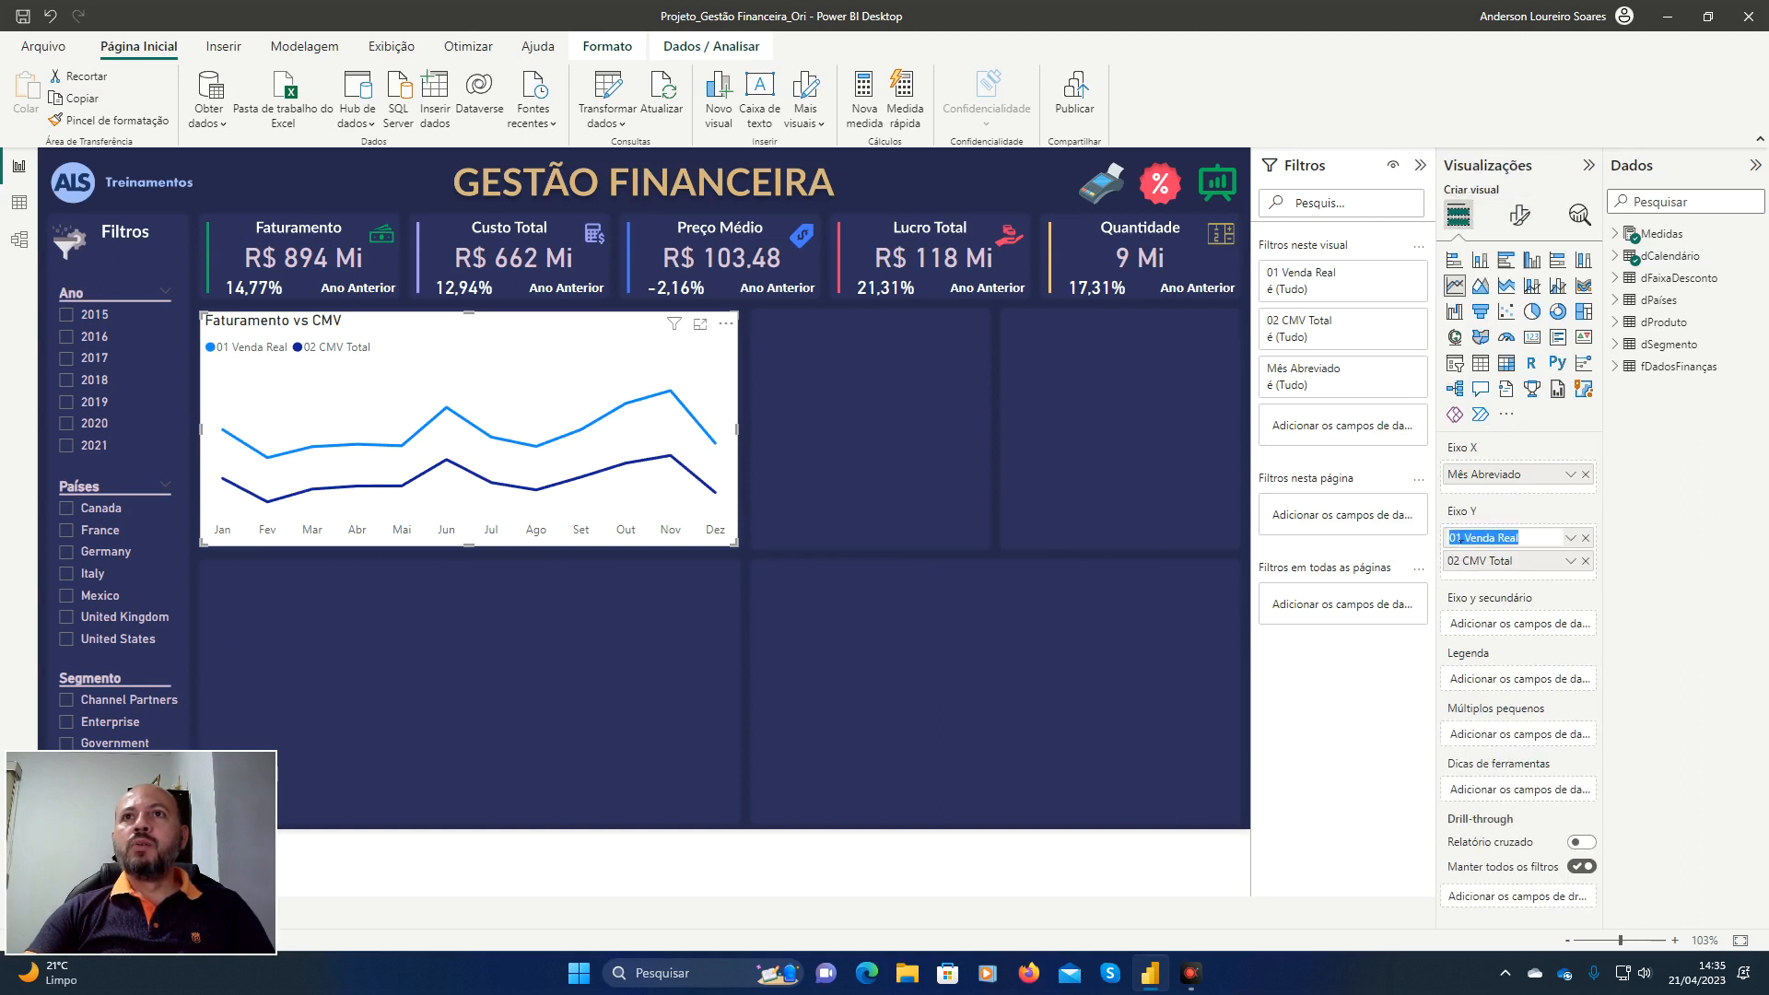
pyautogui.press('Delete')
pyautogui.press('Delete')
pyautogui.press('Delete')
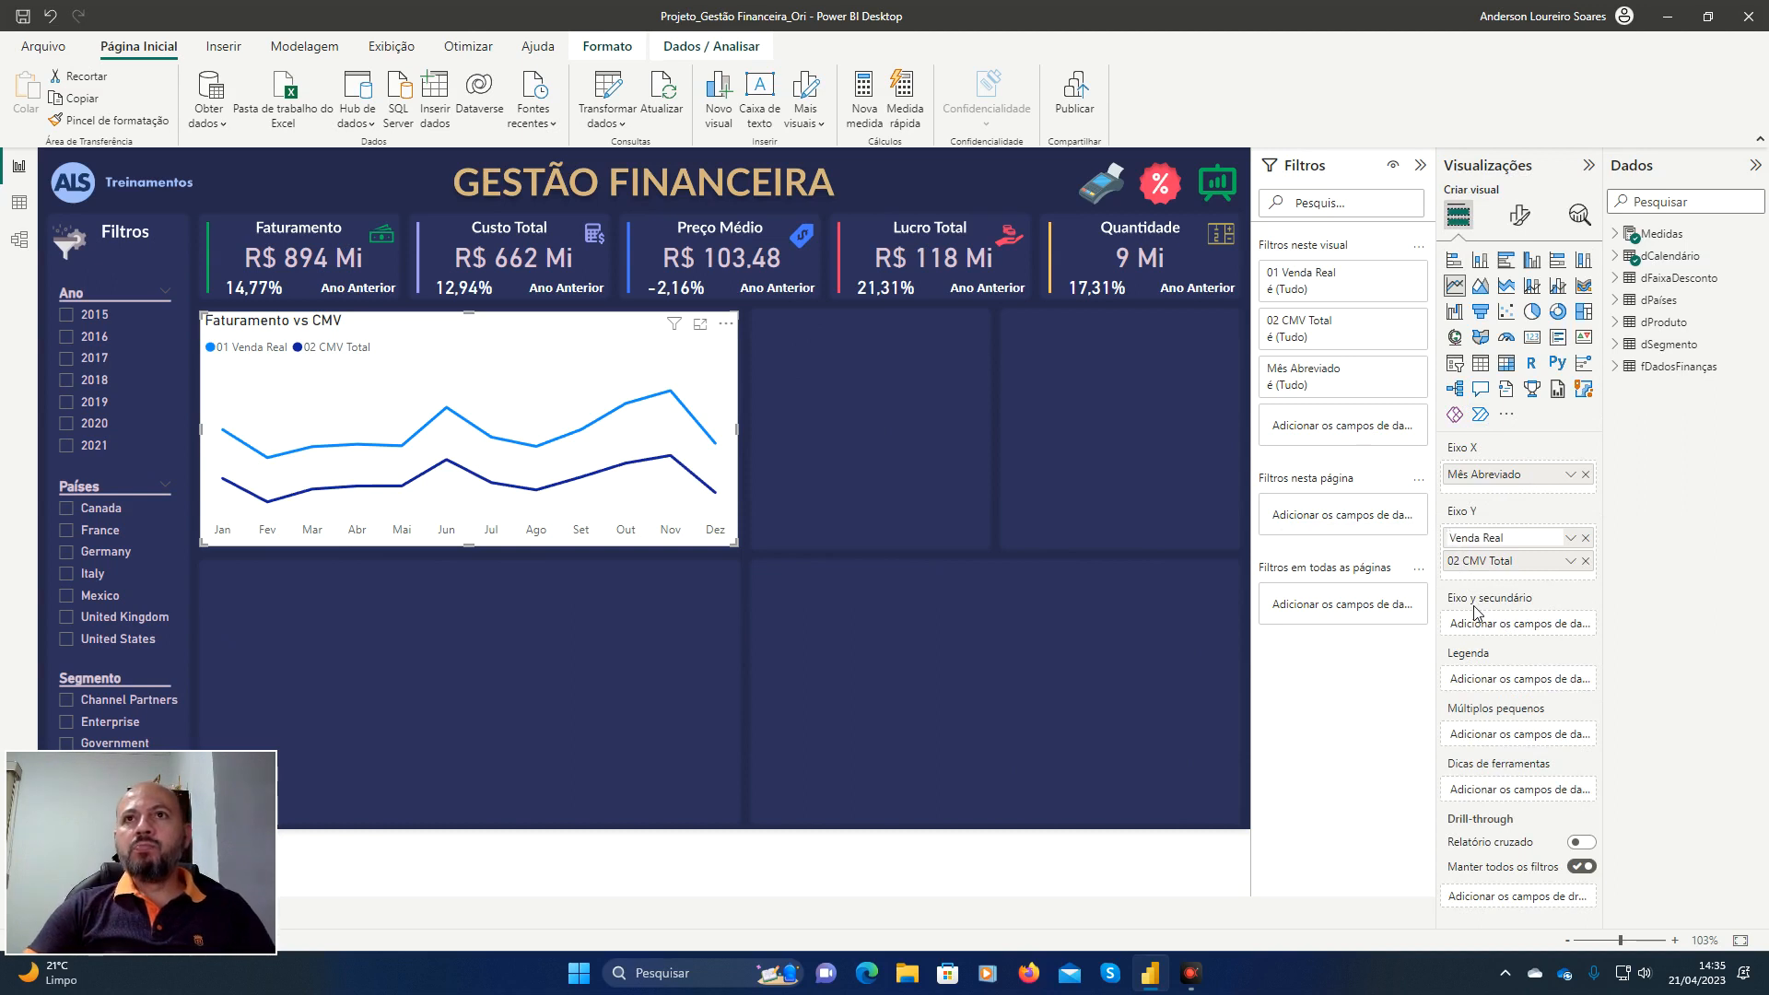
pyautogui.press('Return')
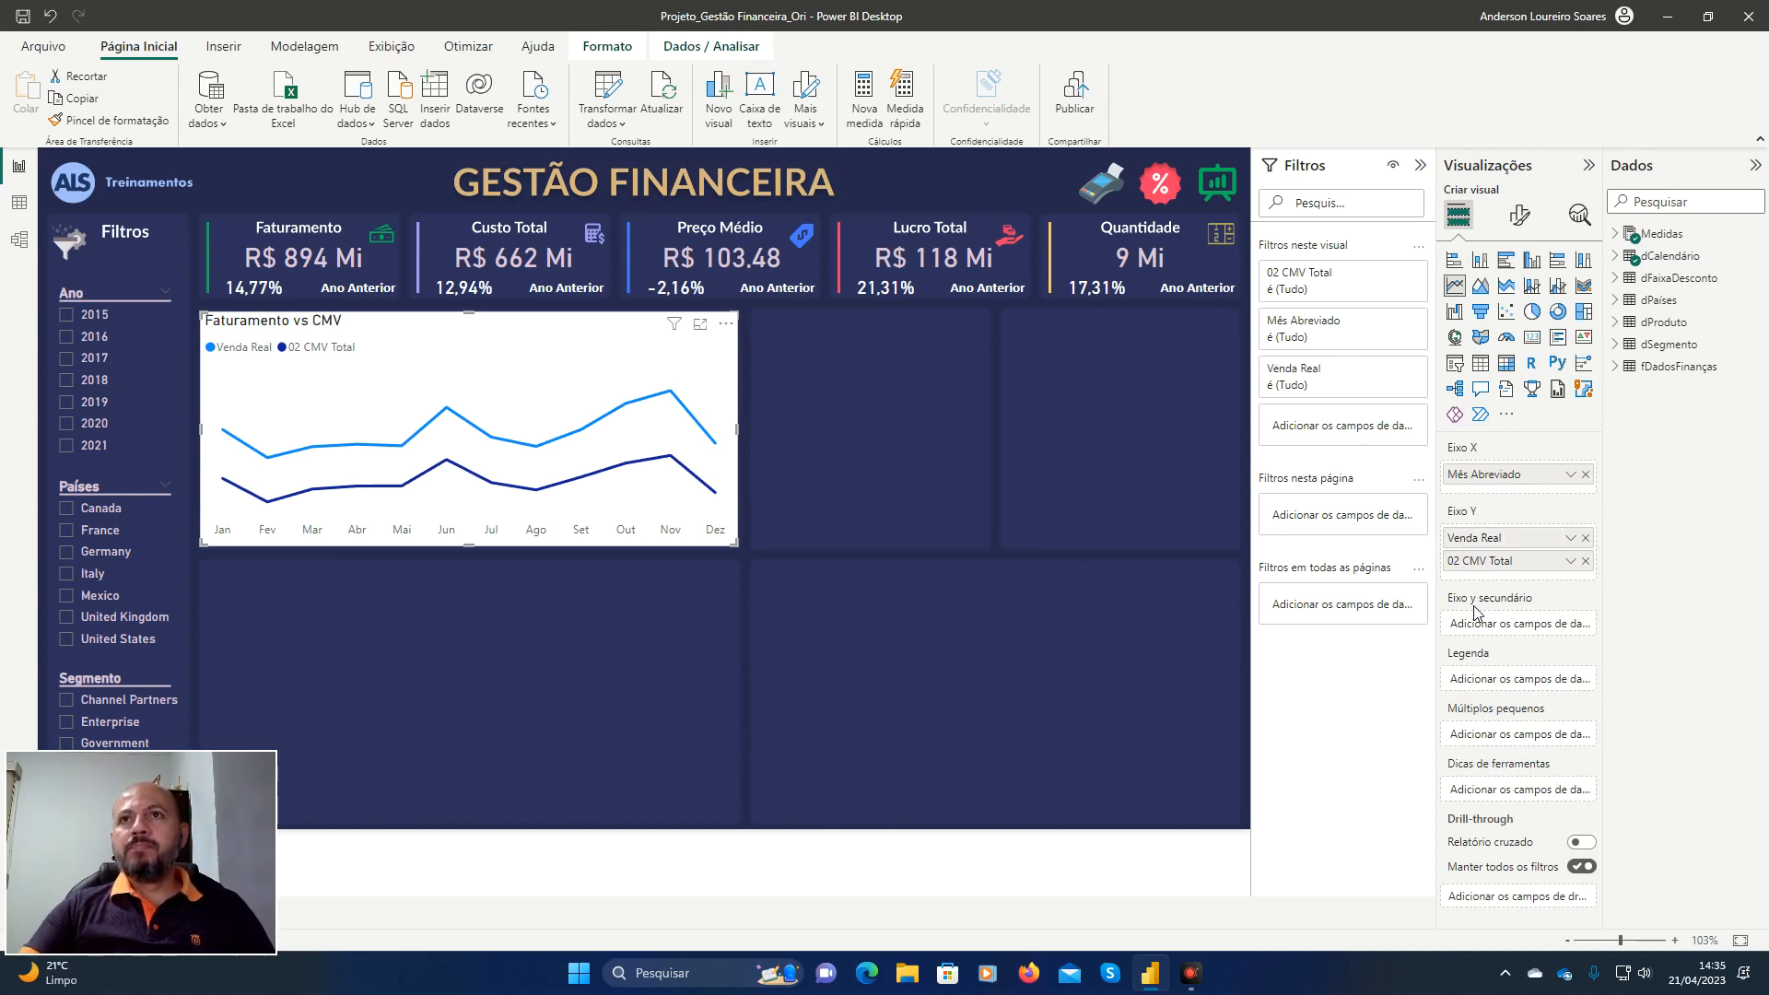
# Rename the line chart's Y-axis field 02 CMV Total to "CMV" for this visual and deselect the chart.
pyautogui.doubleClick(1455, 564)
pyautogui.press('Home')
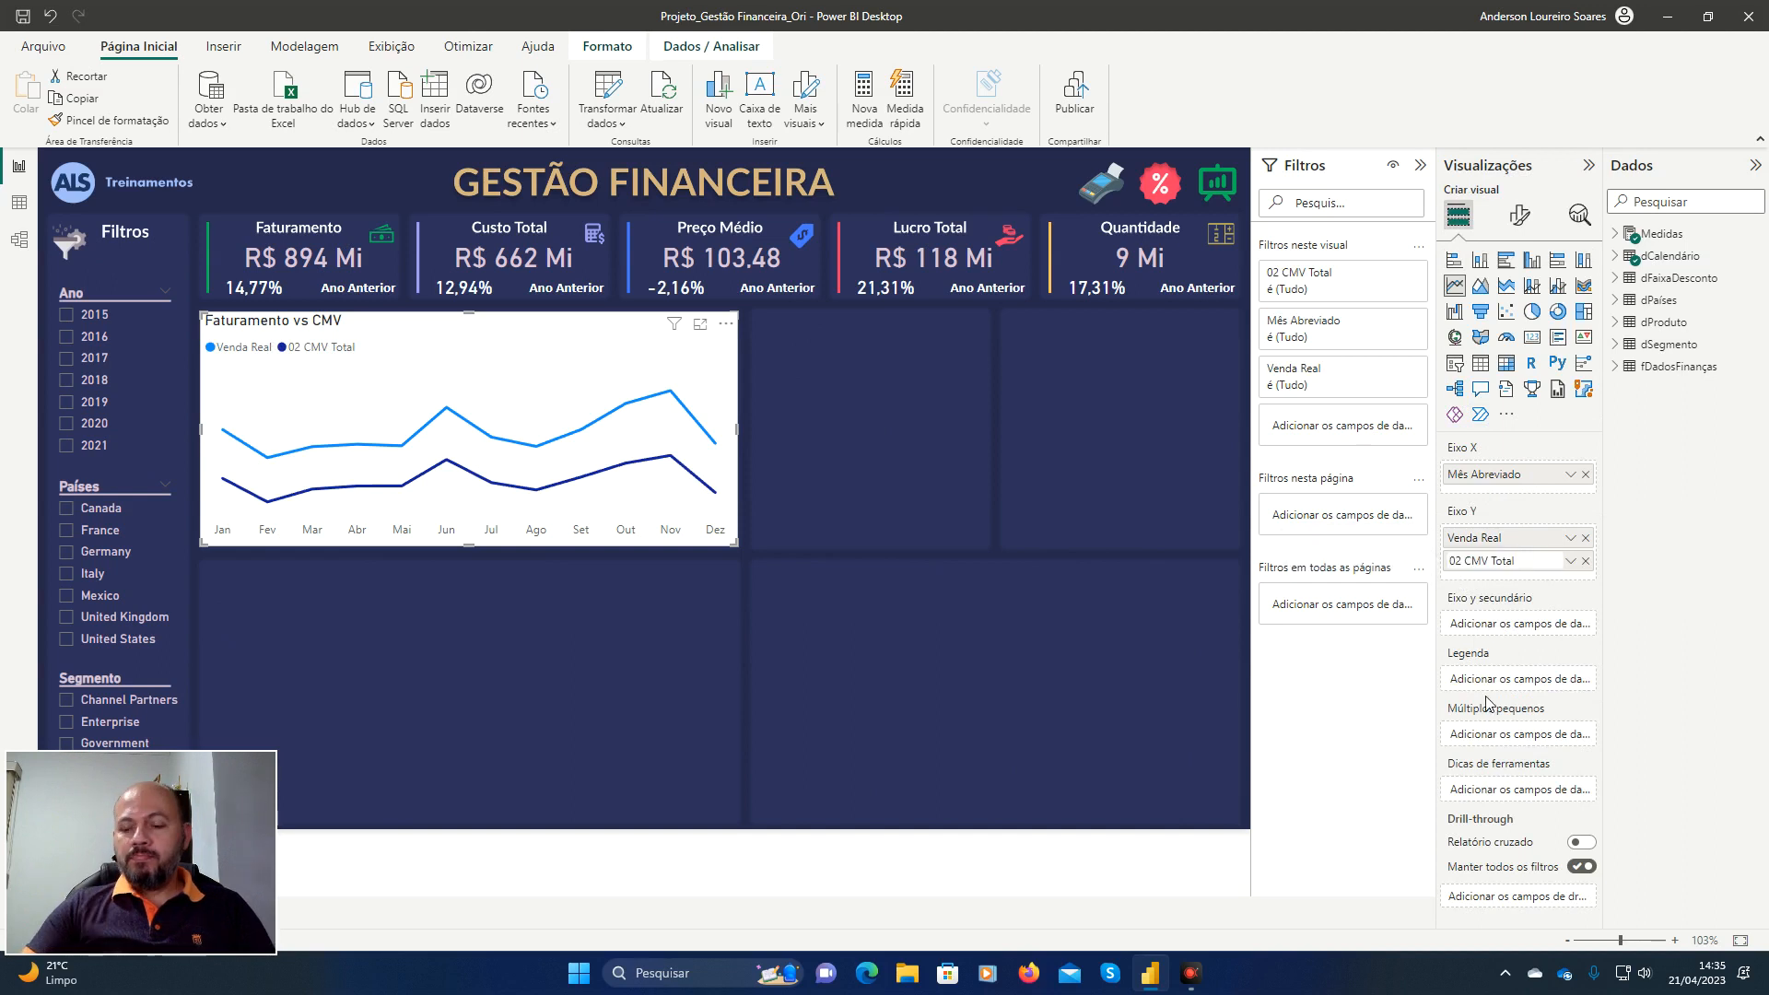
pyautogui.press('Delete')
pyautogui.press('Delete')
pyautogui.press('Delete')
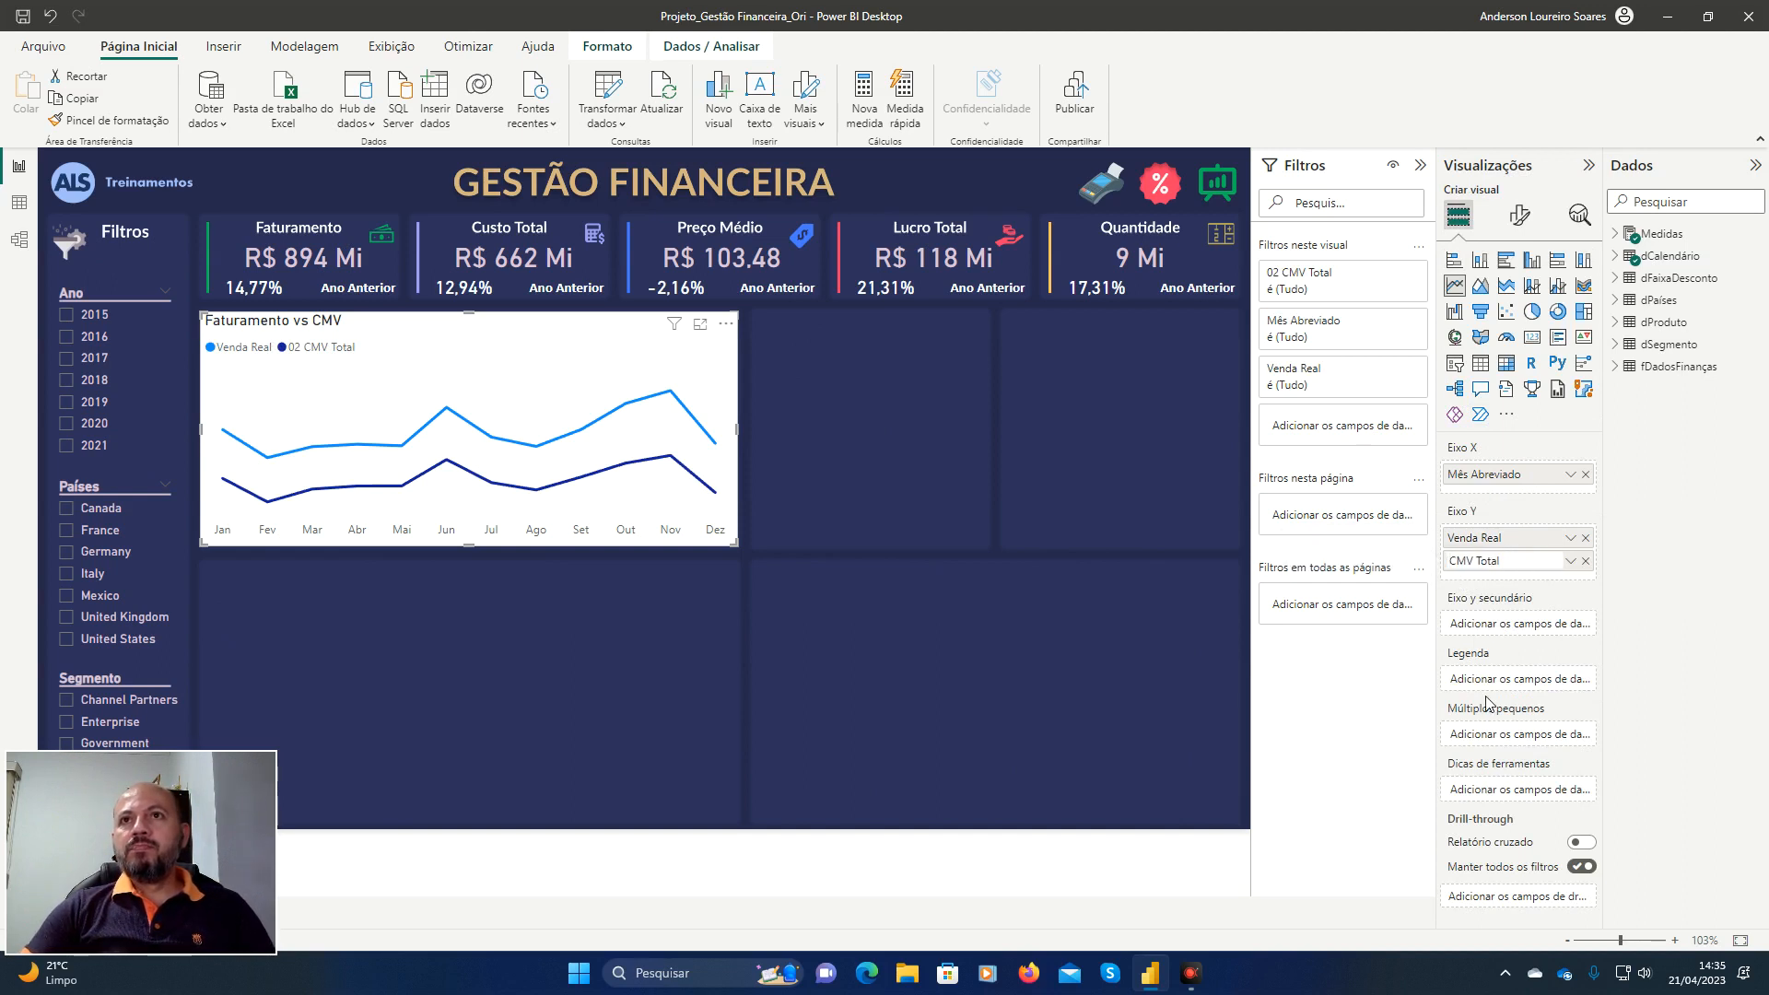
pyautogui.press('Delete')
pyautogui.press('Delete')
pyautogui.press('Delete')
pyautogui.press('Return')
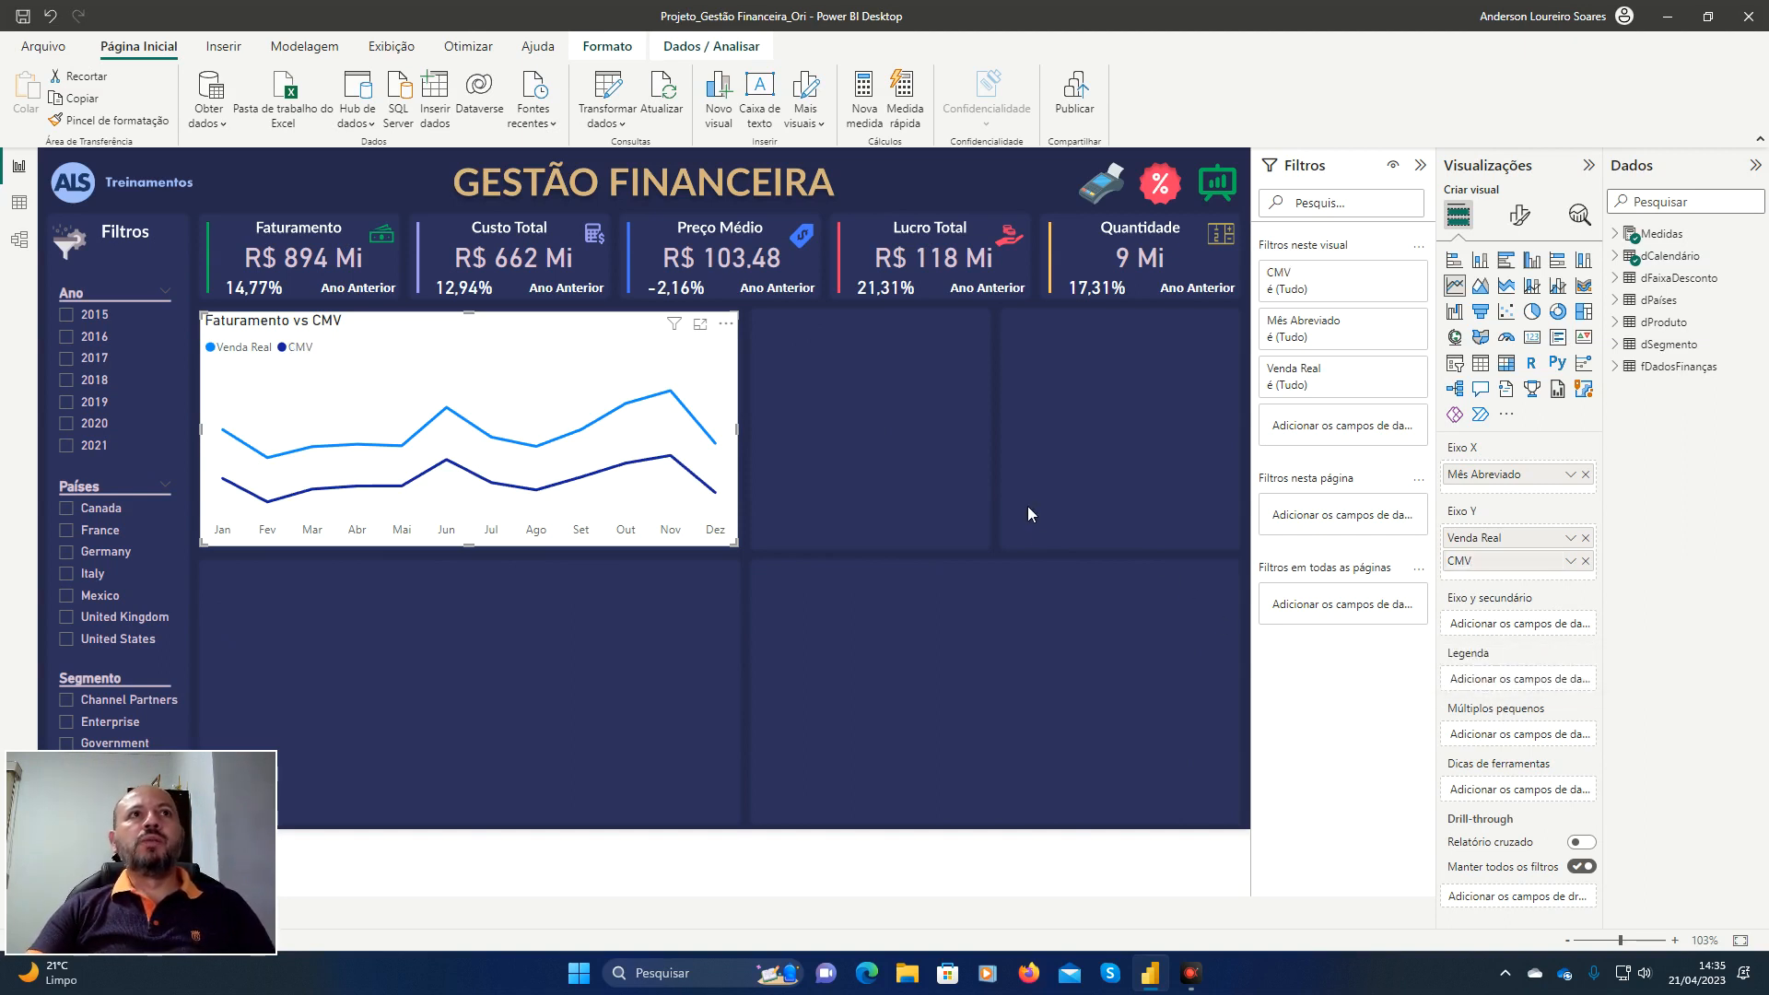
pyautogui.click(1065, 474)
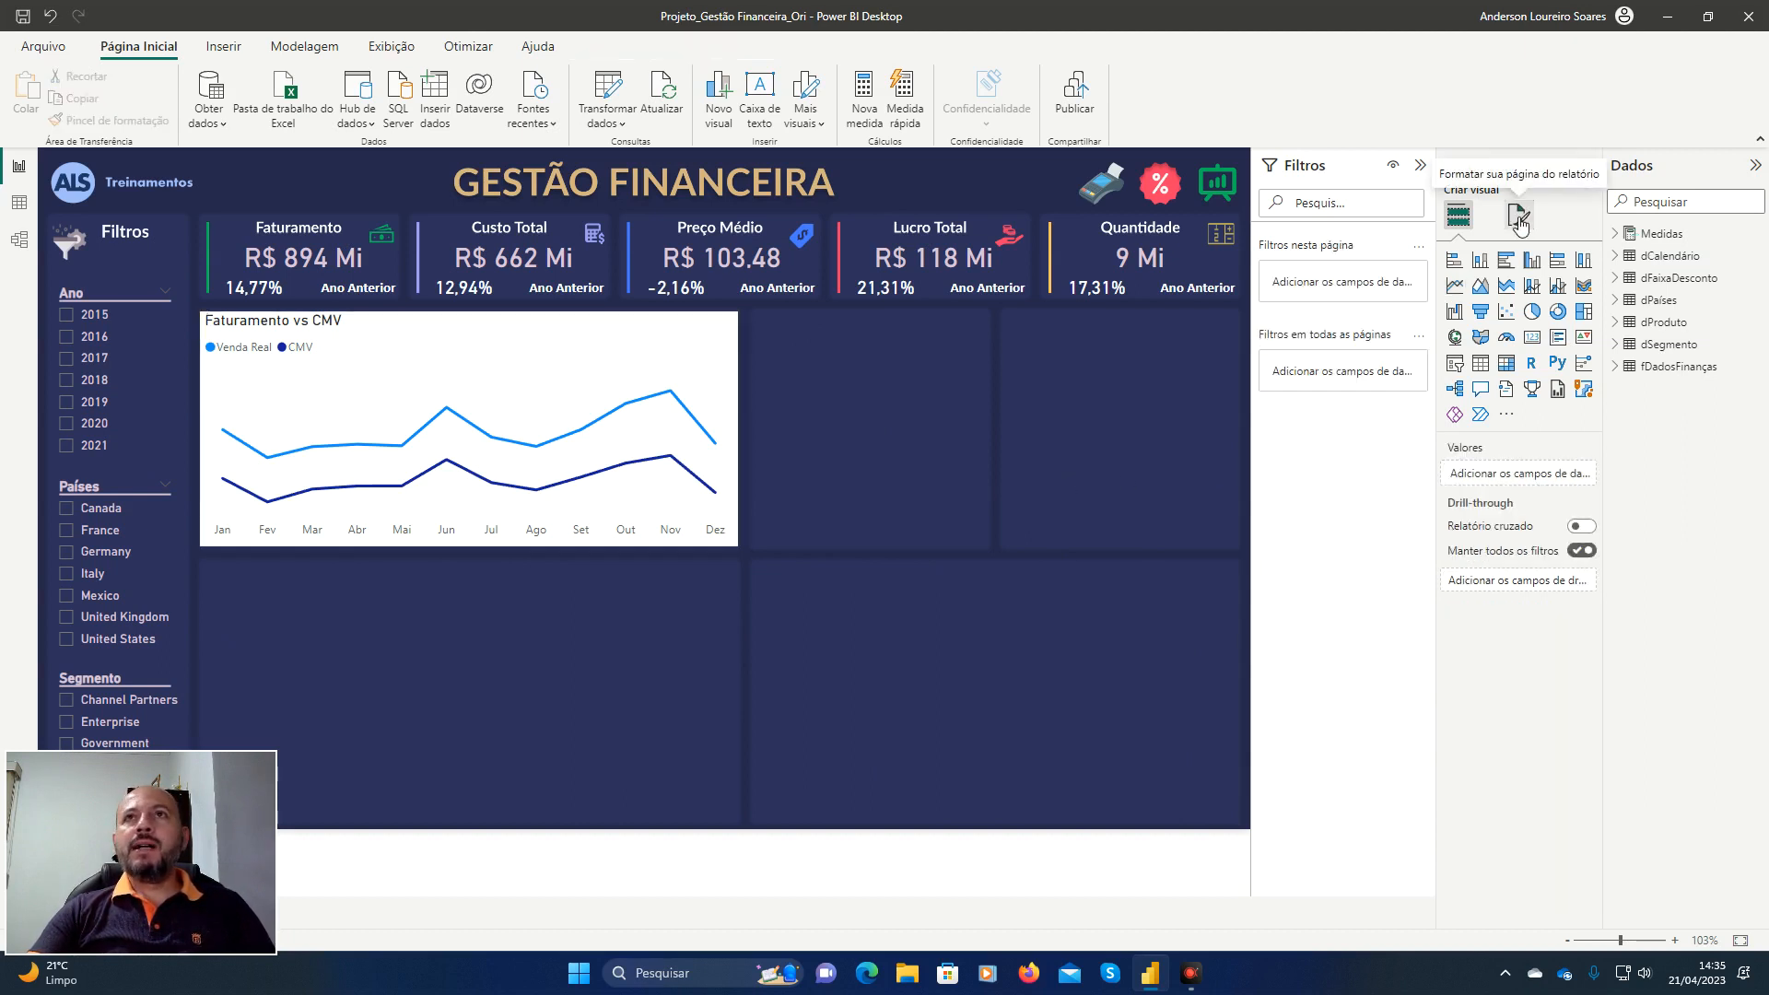
# Open the line formatting settings of the Faturamento vs CMV chart and check the line colors and the available series.
pyautogui.click(544, 349)
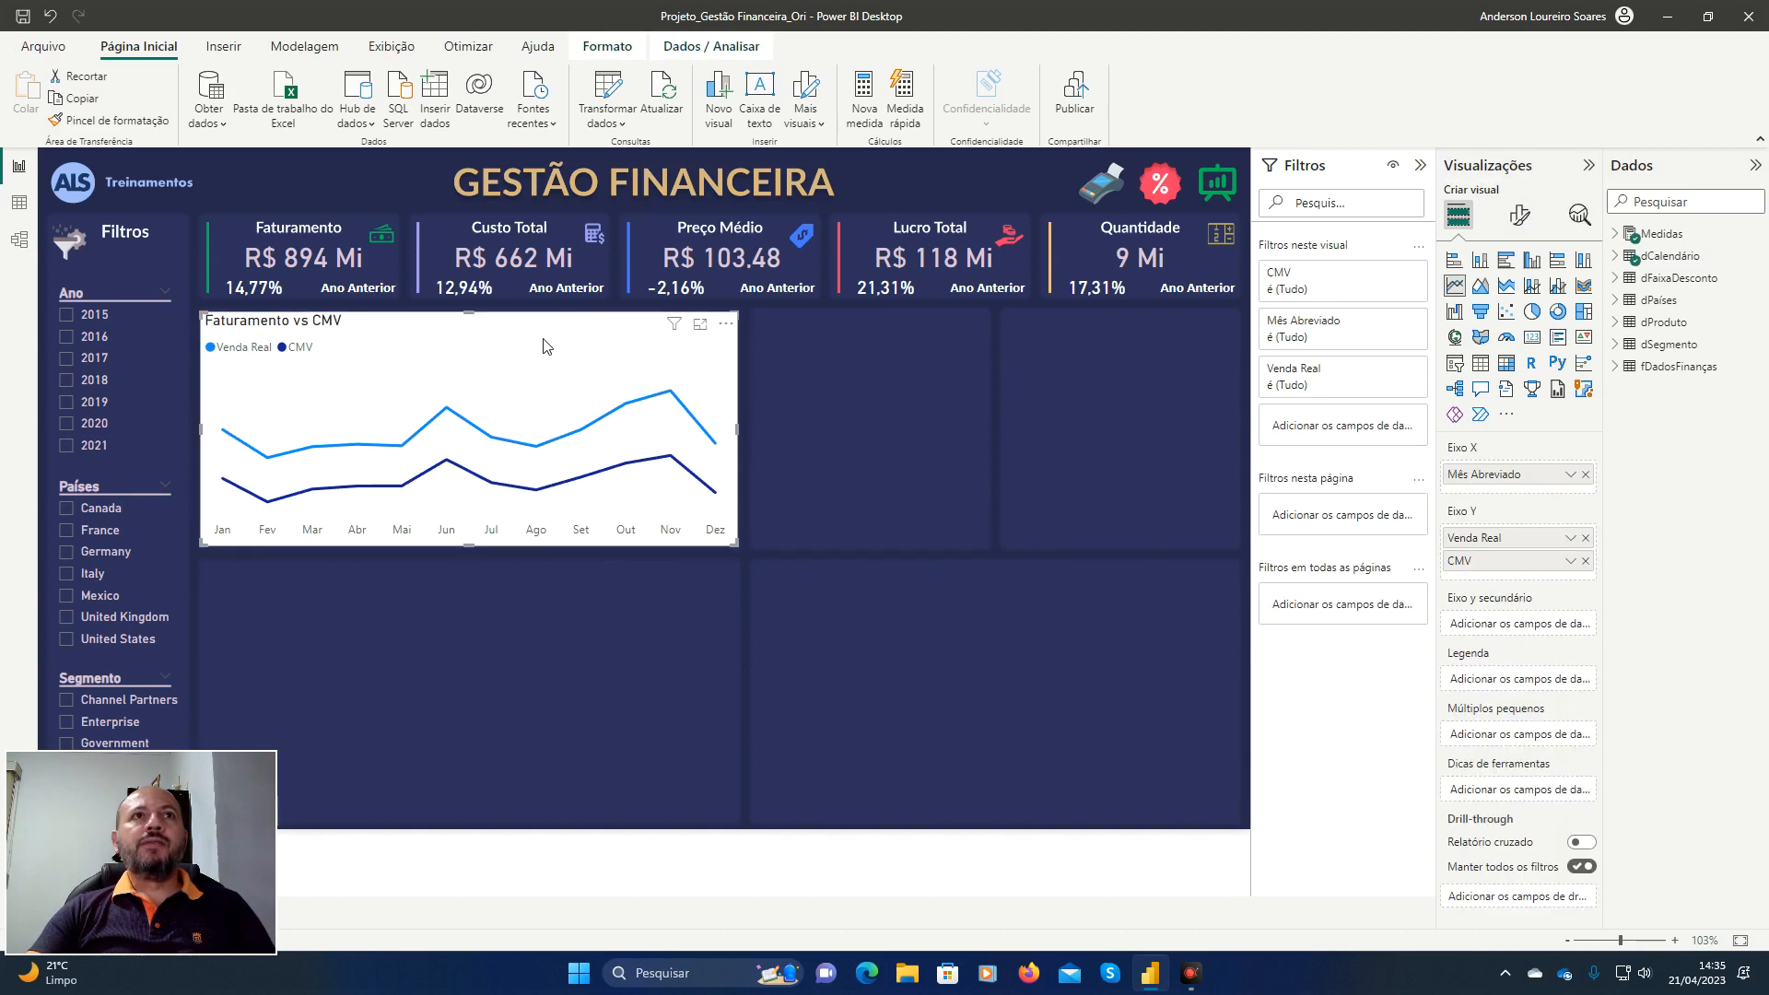
pyautogui.click(1519, 220)
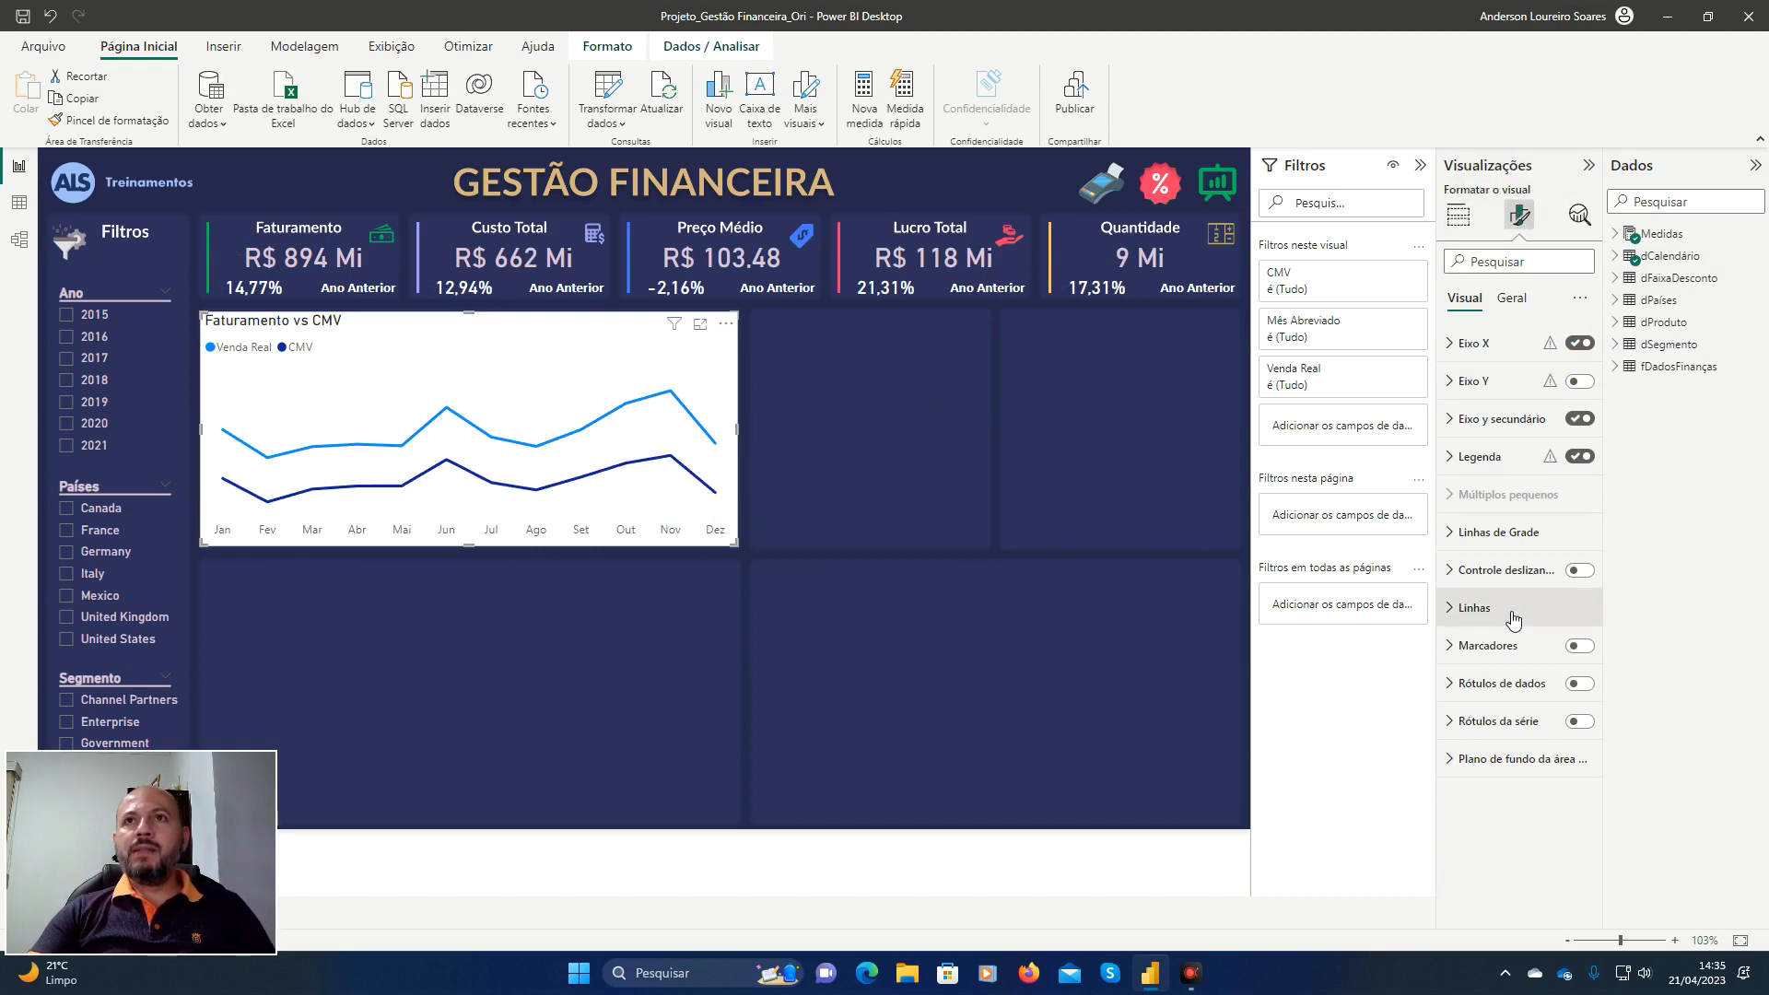
pyautogui.click(1457, 612)
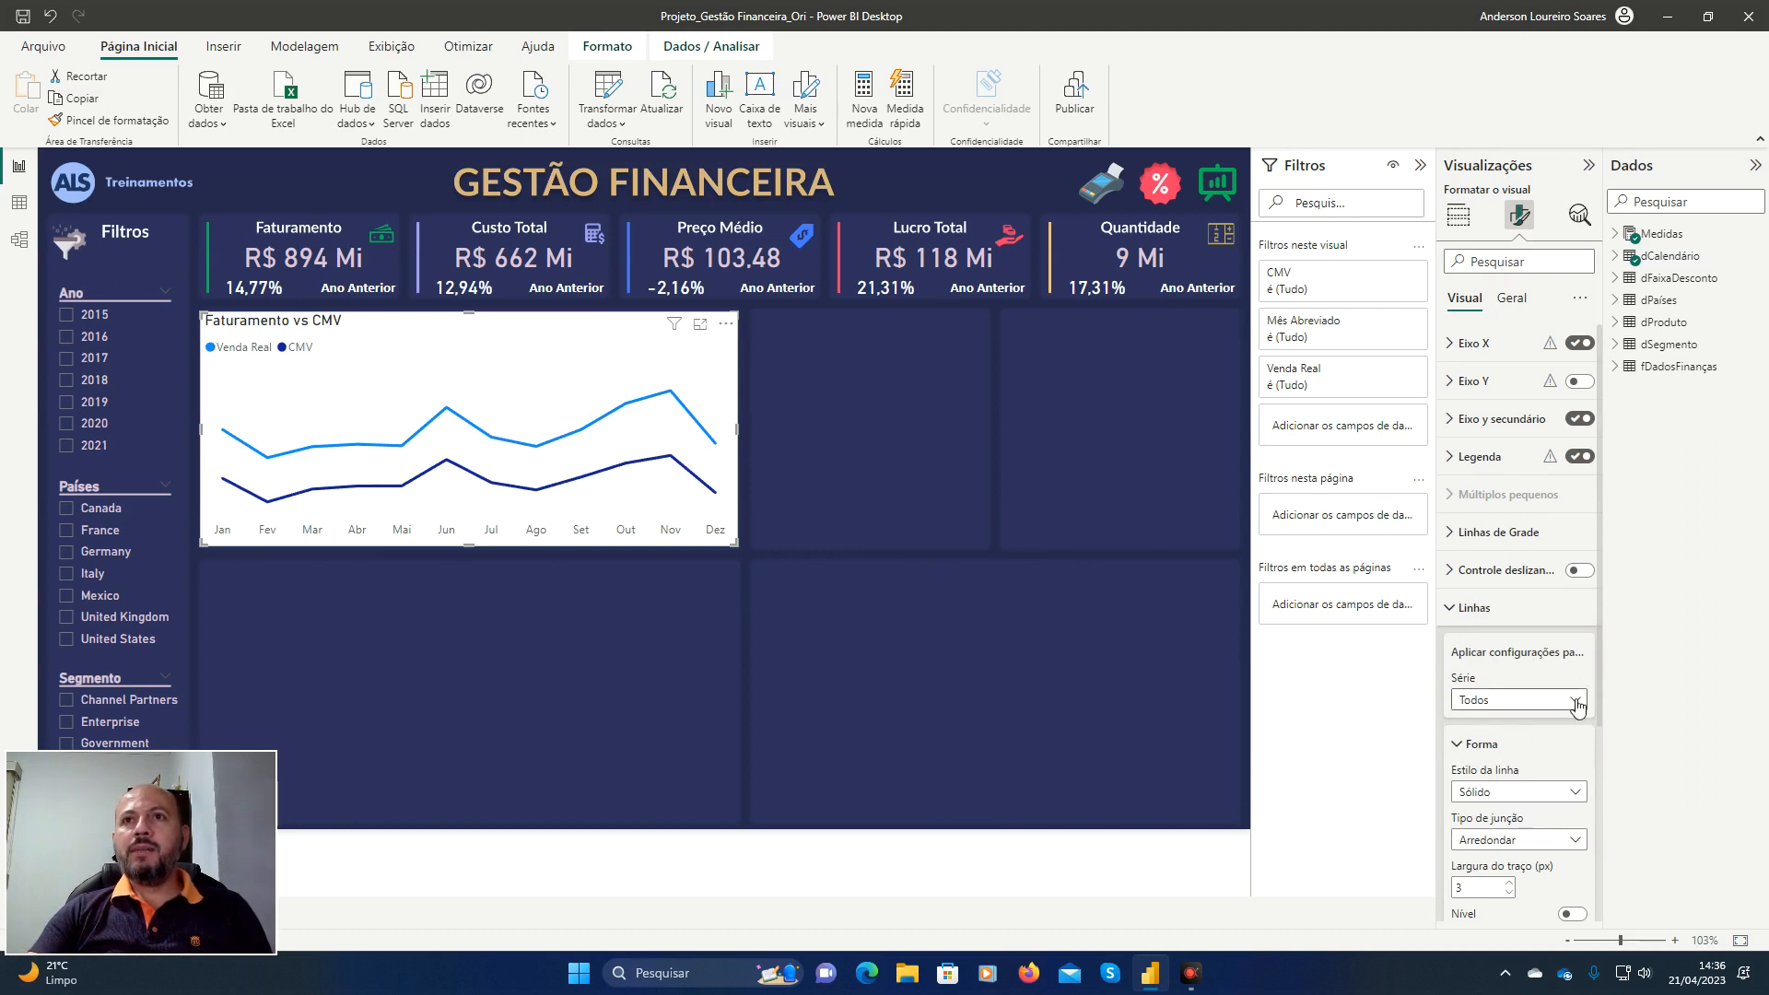
pyautogui.scroll(-3, 1485, 787)
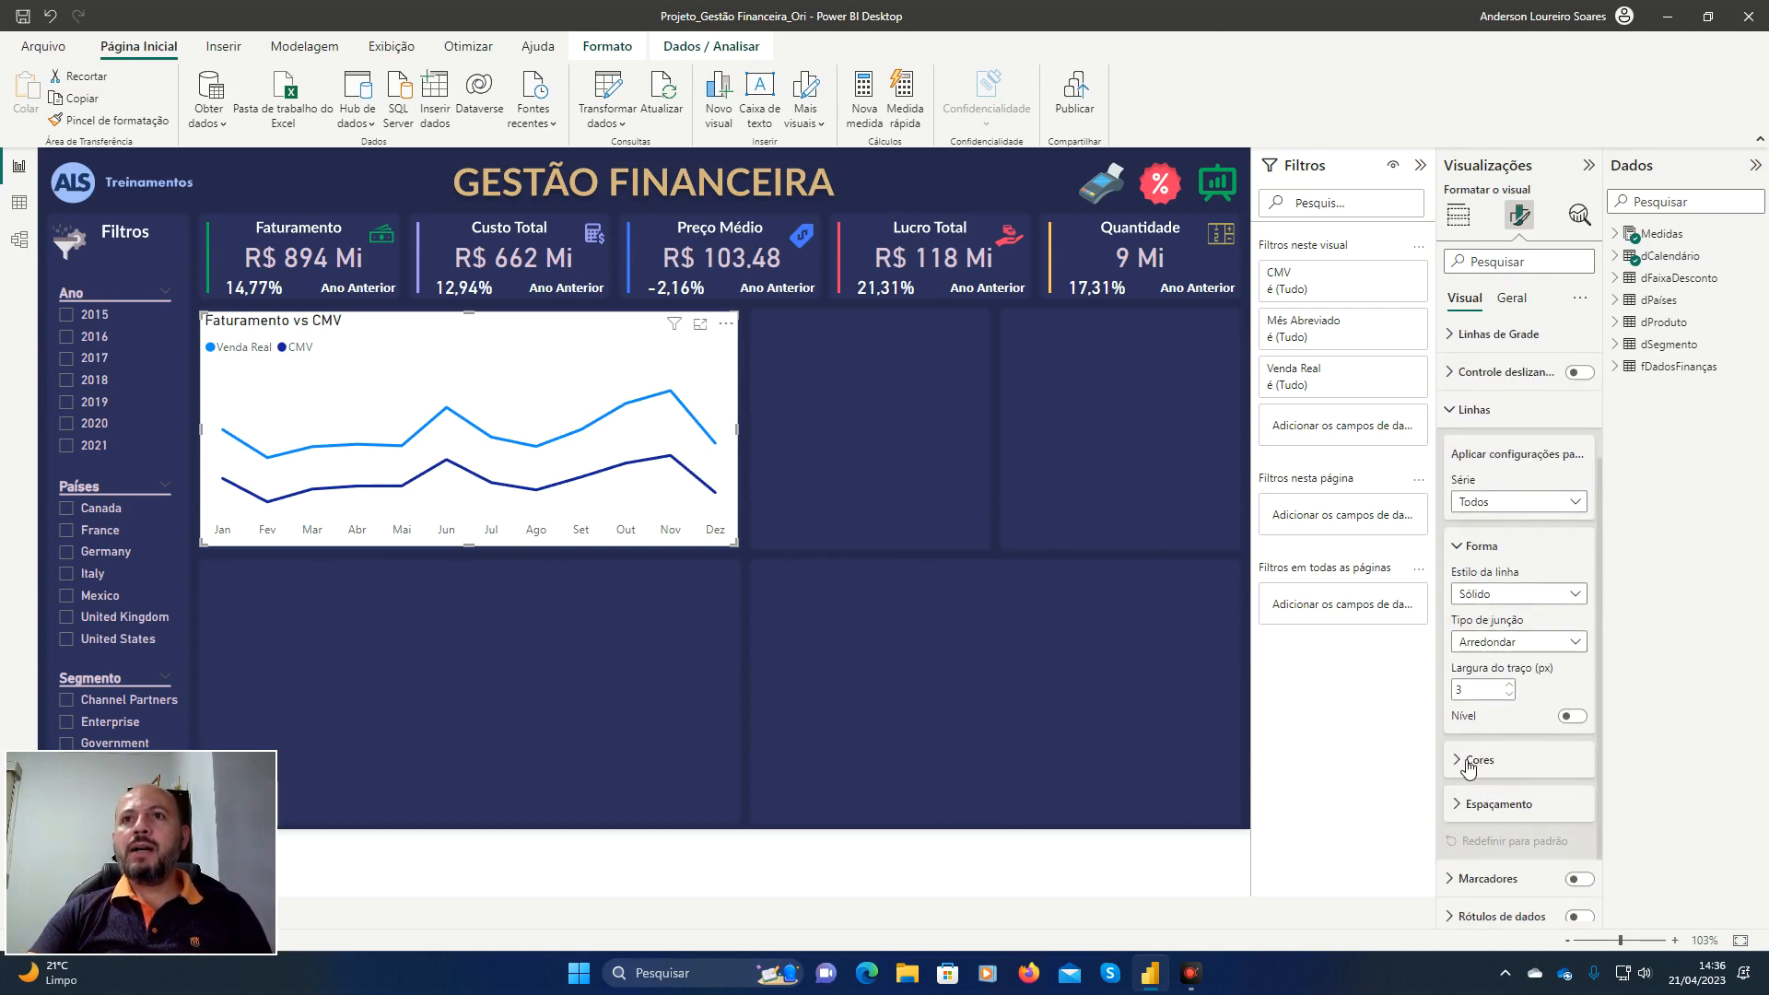
pyautogui.click(1493, 757)
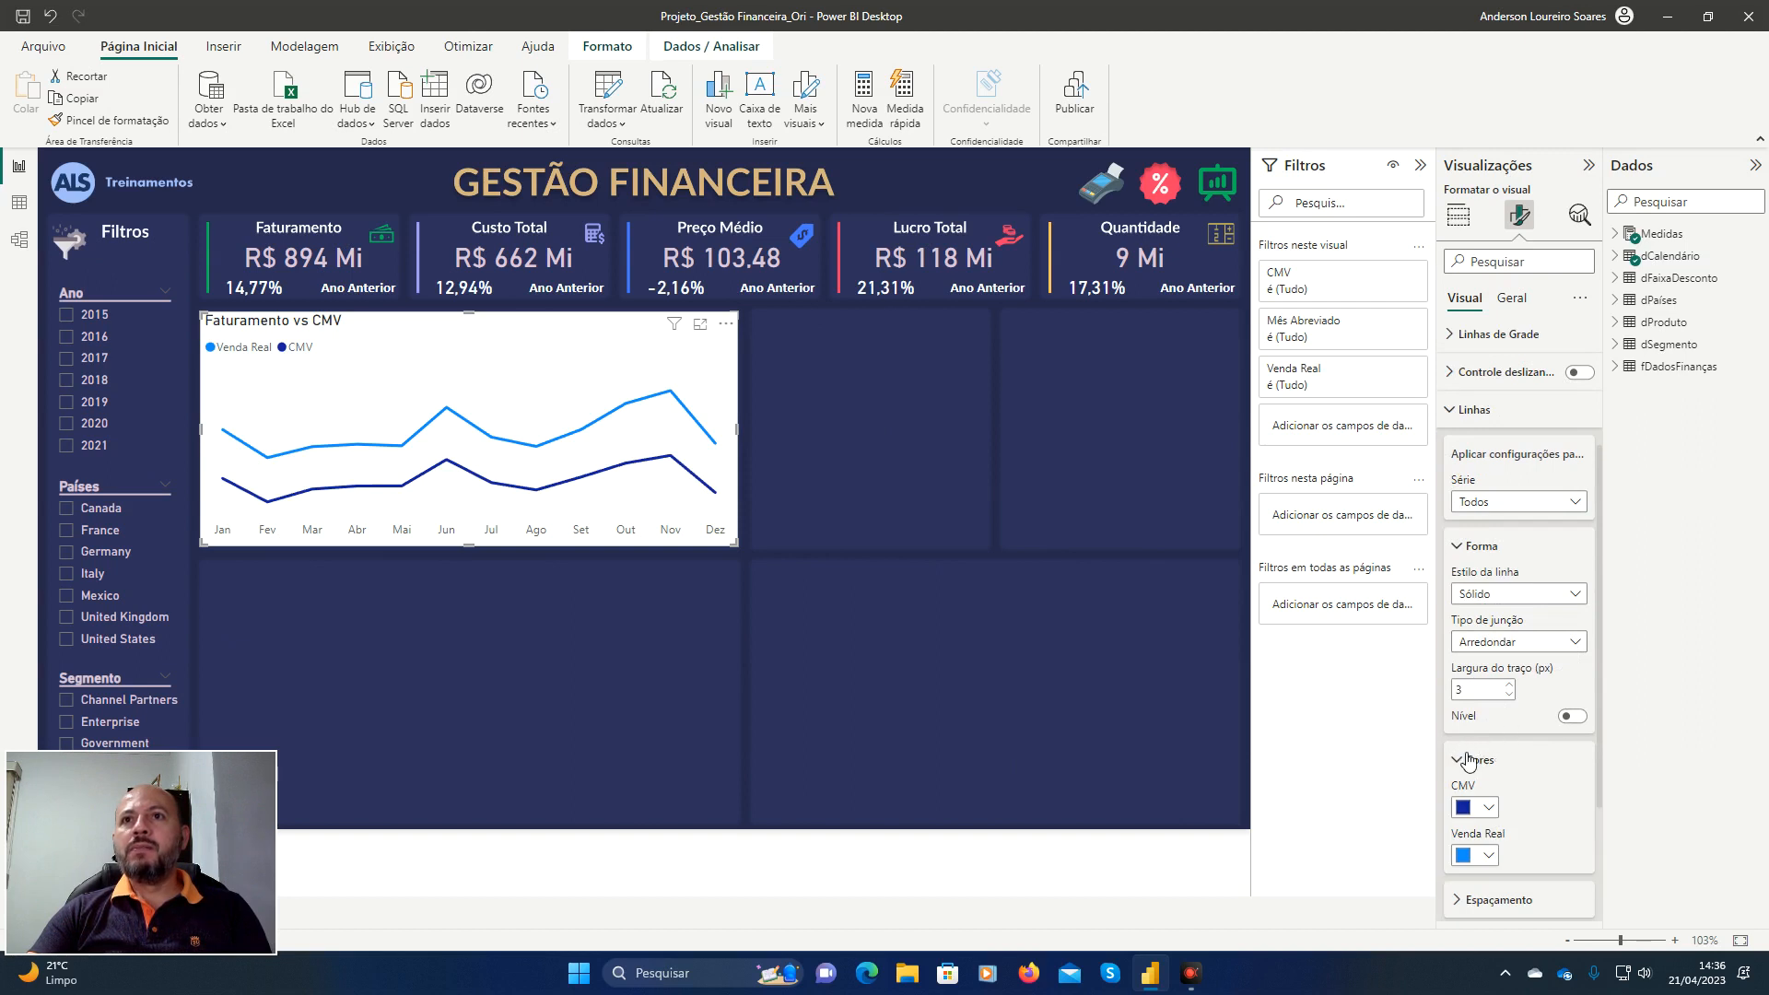
pyautogui.click(1469, 761)
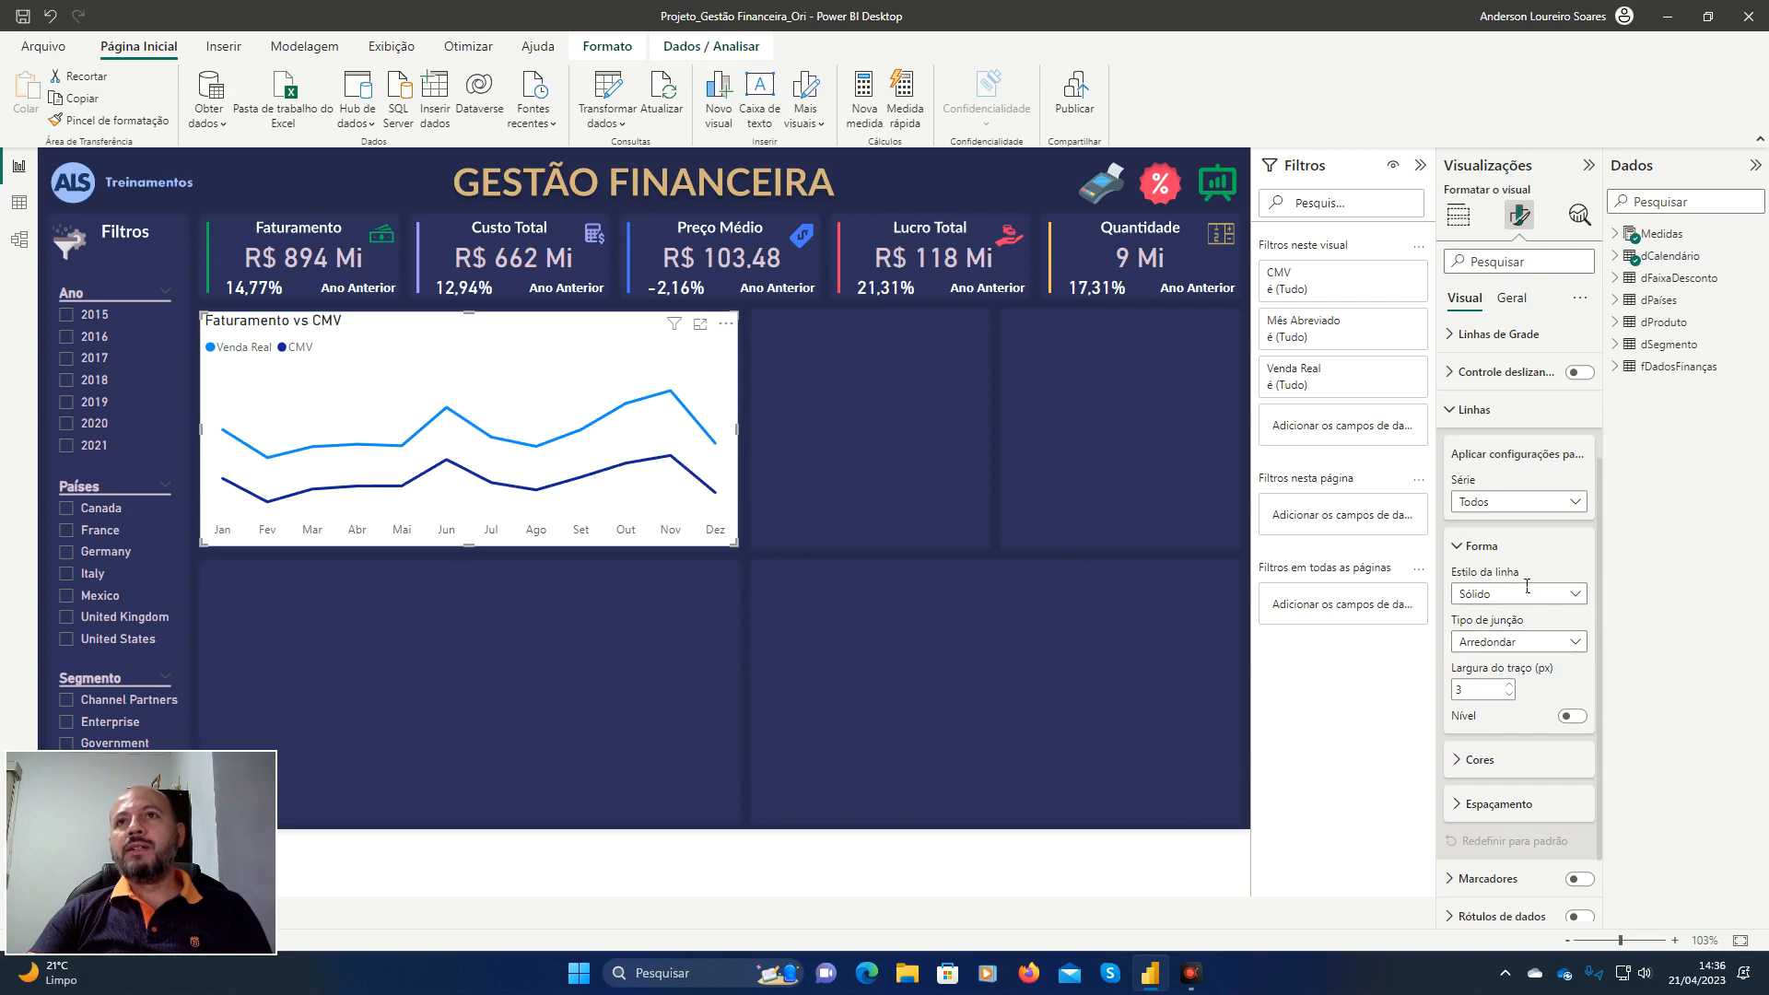
pyautogui.click(1581, 507)
pyautogui.click(1581, 504)
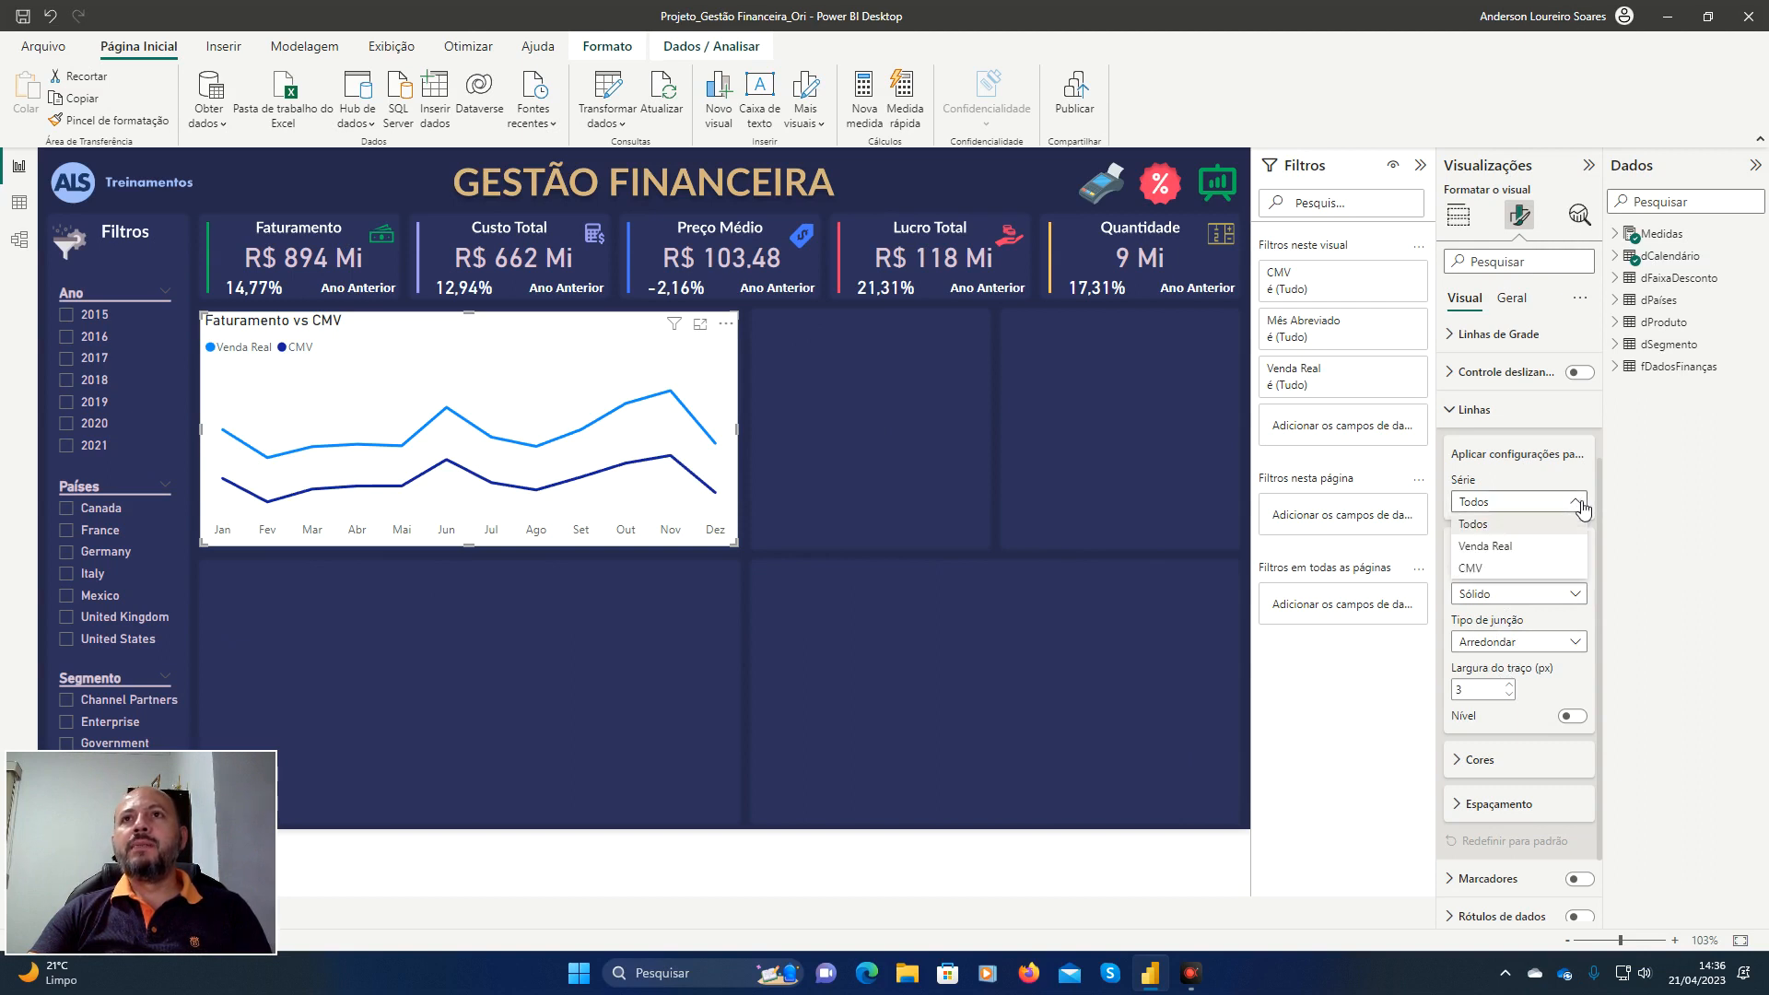
pyautogui.click(1576, 503)
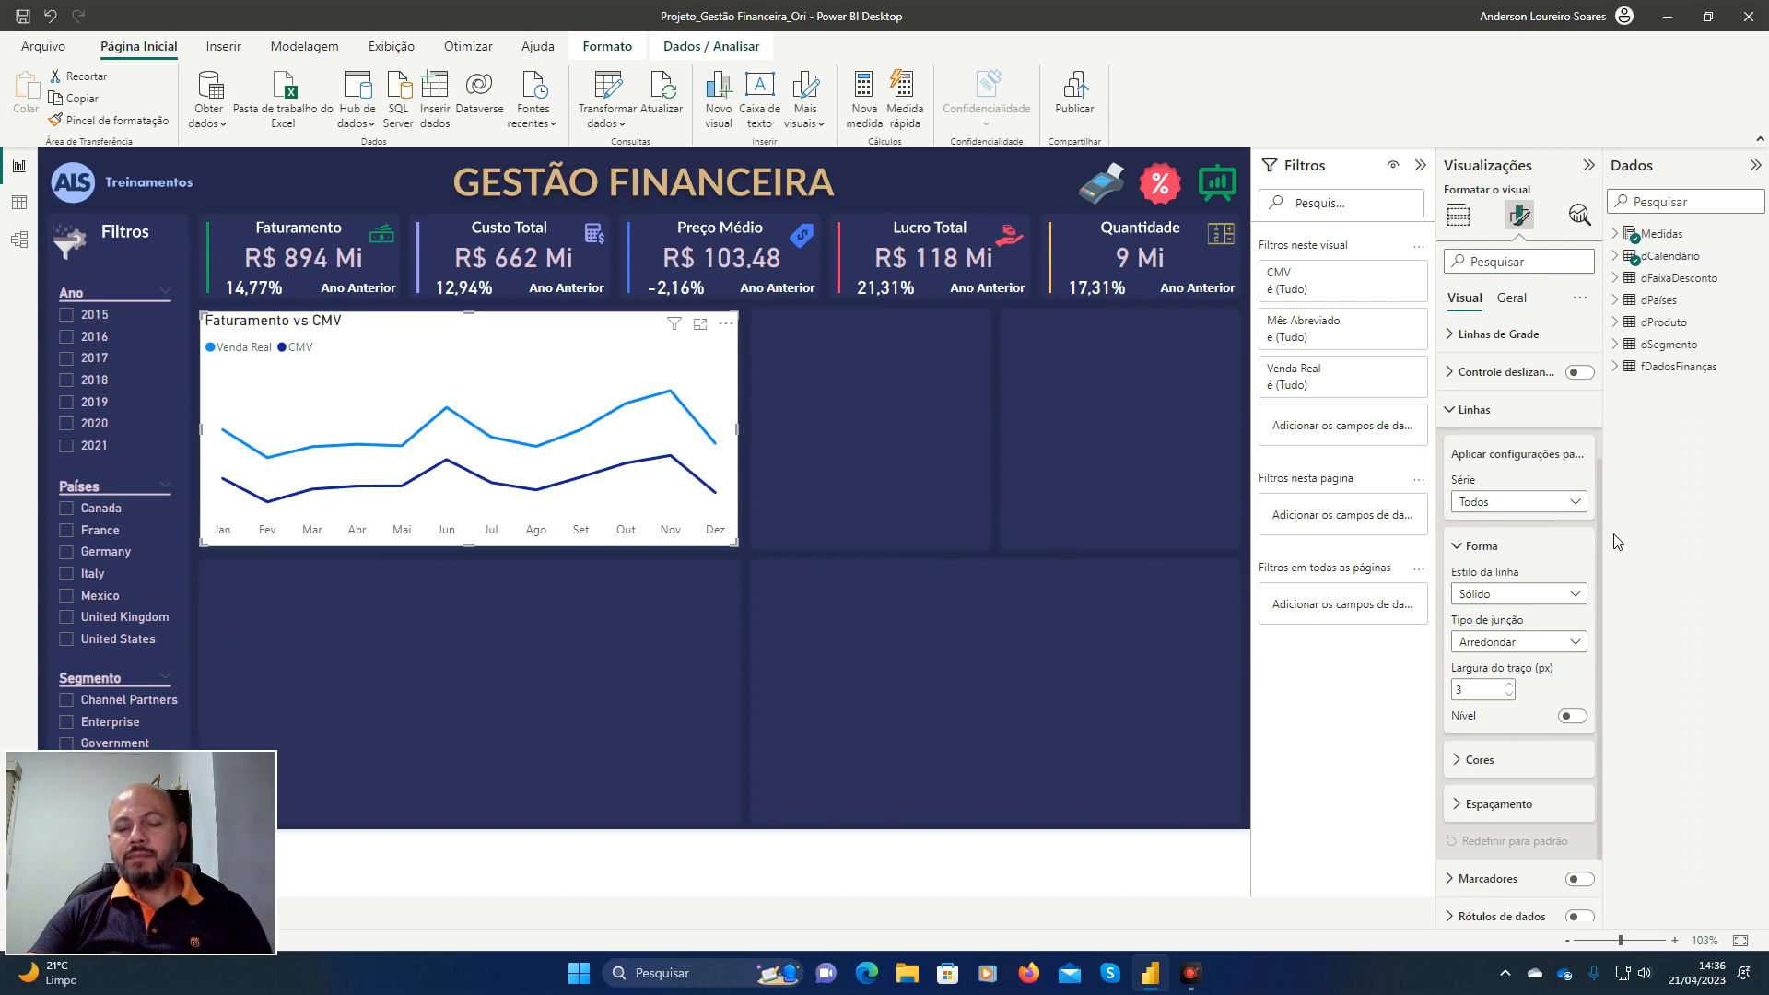
# Draw an on-screen rectangle around the series selector of the line settings, remove it and close the annotation tools.
pyautogui.hotkey('ctrl', 'alt', 'd')
pyautogui.click(1747, 637)
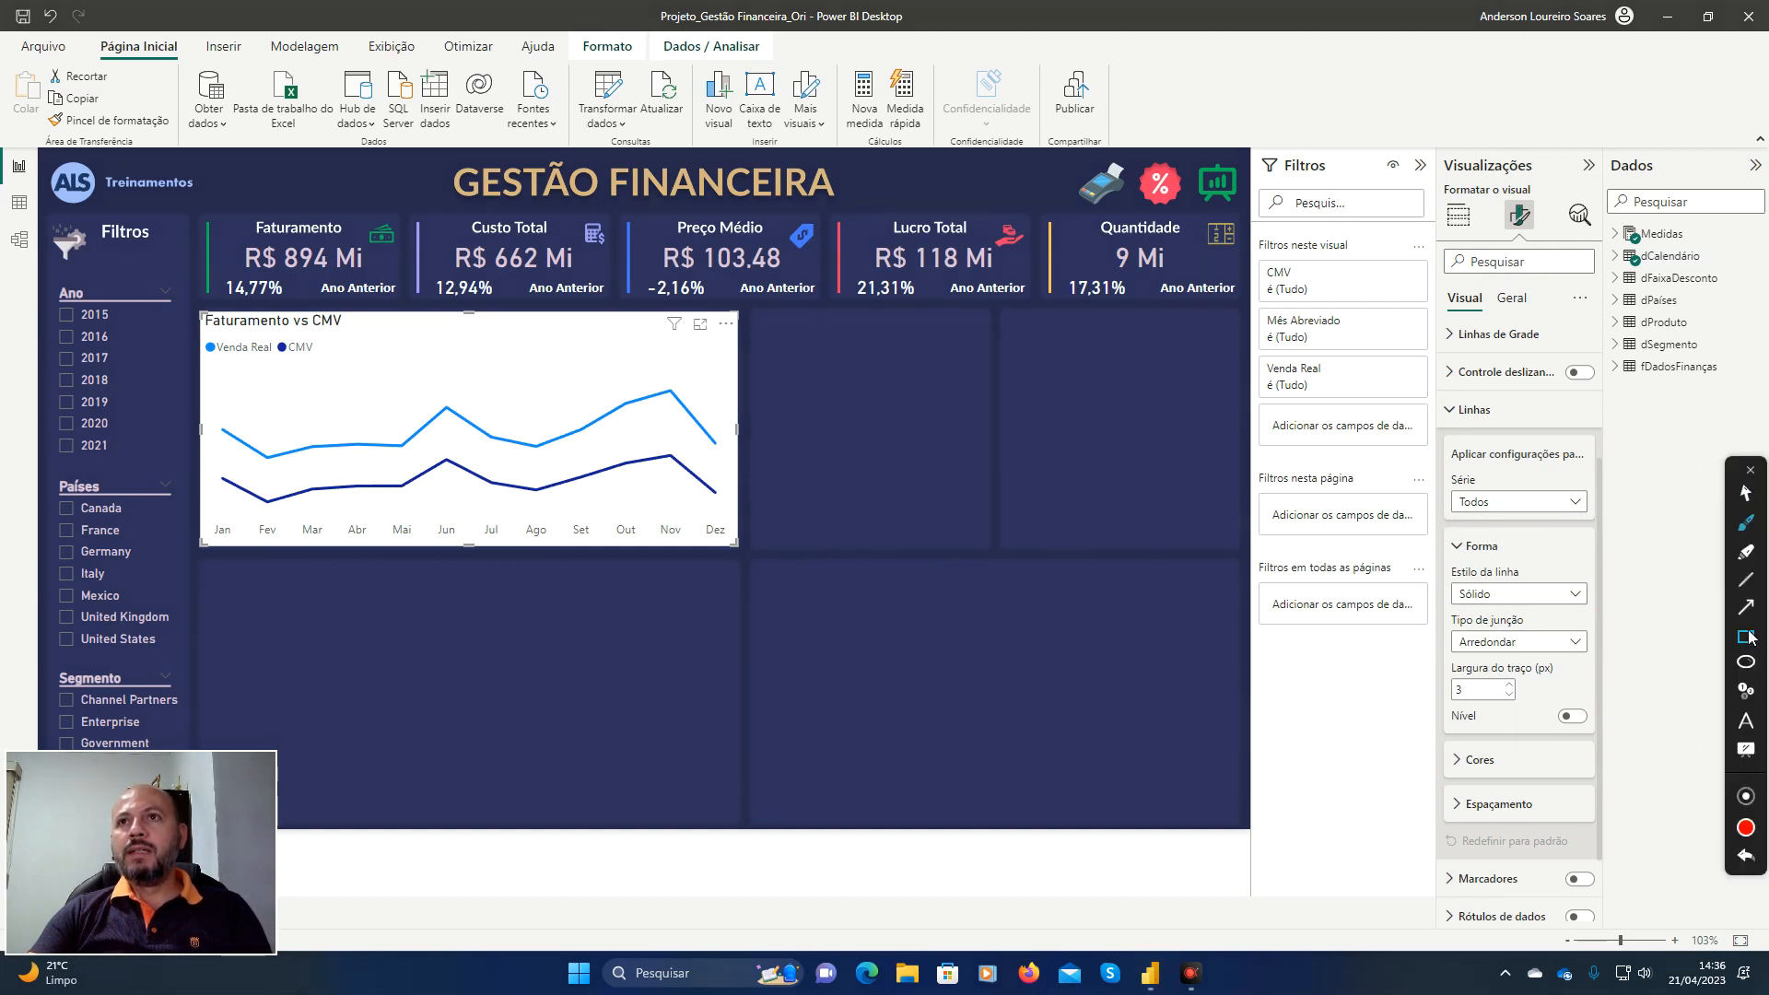
pyautogui.moveTo(1452, 468)
pyautogui.mouseDown()
pyautogui.moveTo(1485, 538)
pyautogui.moveTo(1621, 545)
pyautogui.mouseUp()
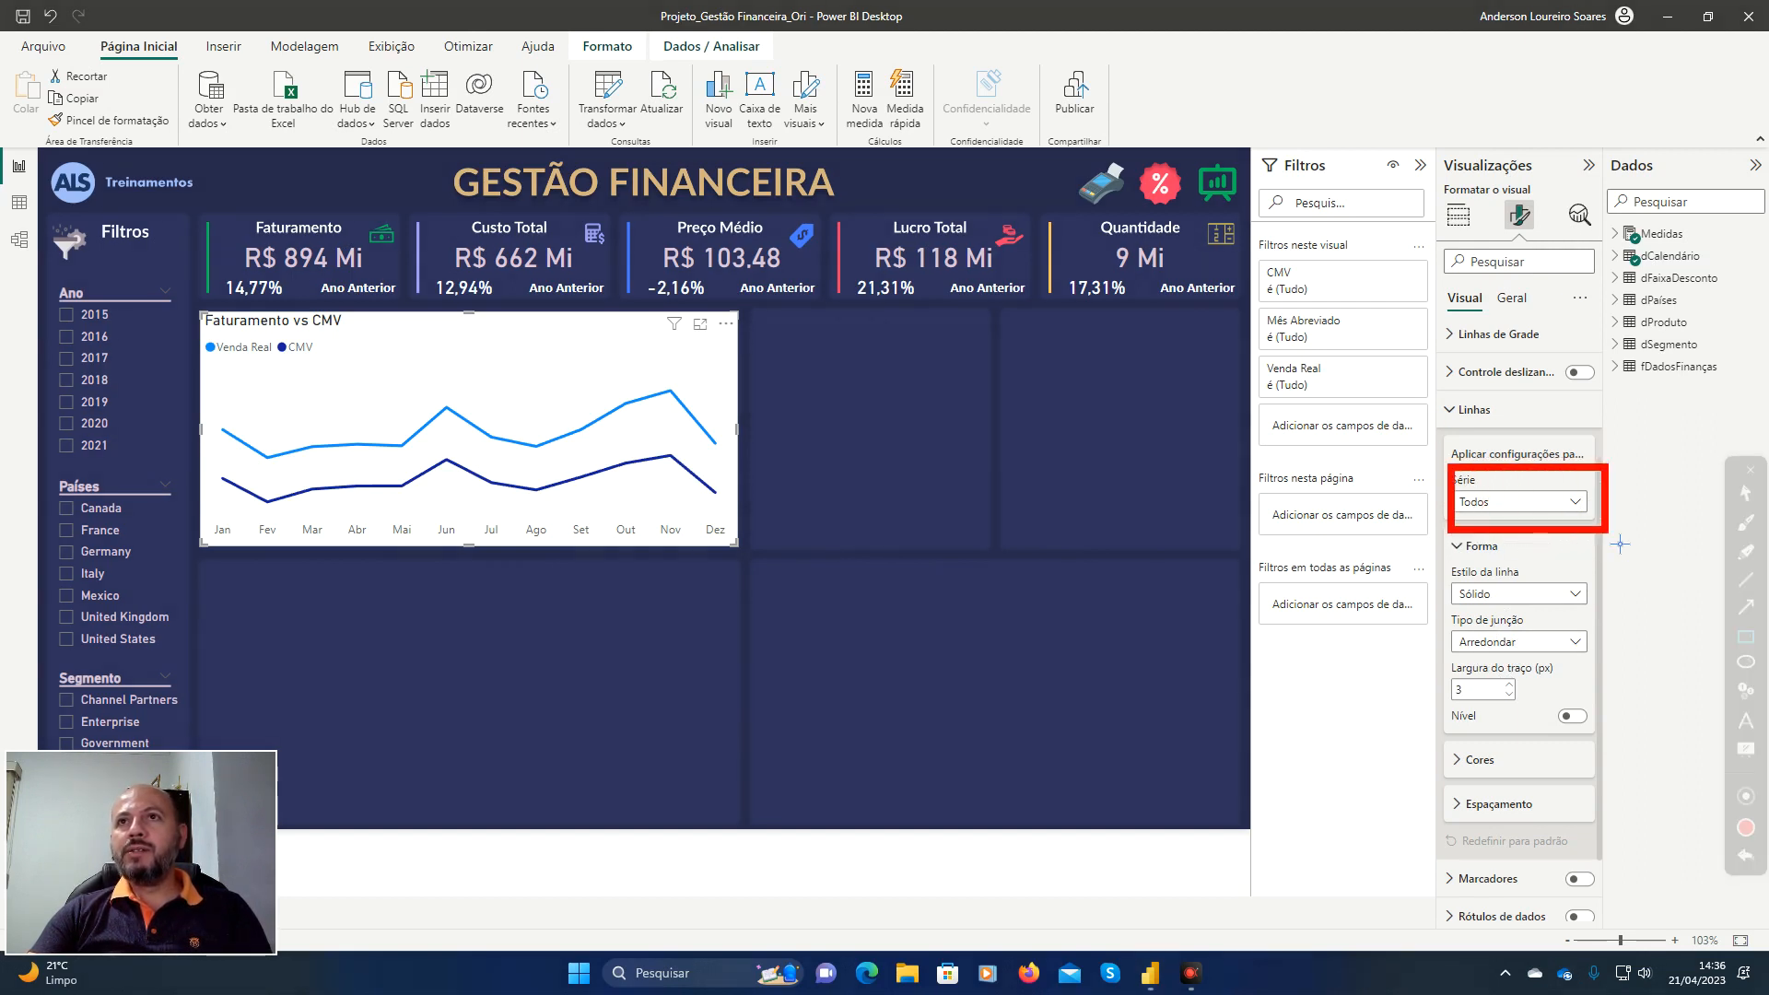
pyautogui.click(1746, 855)
pyautogui.click(1745, 493)
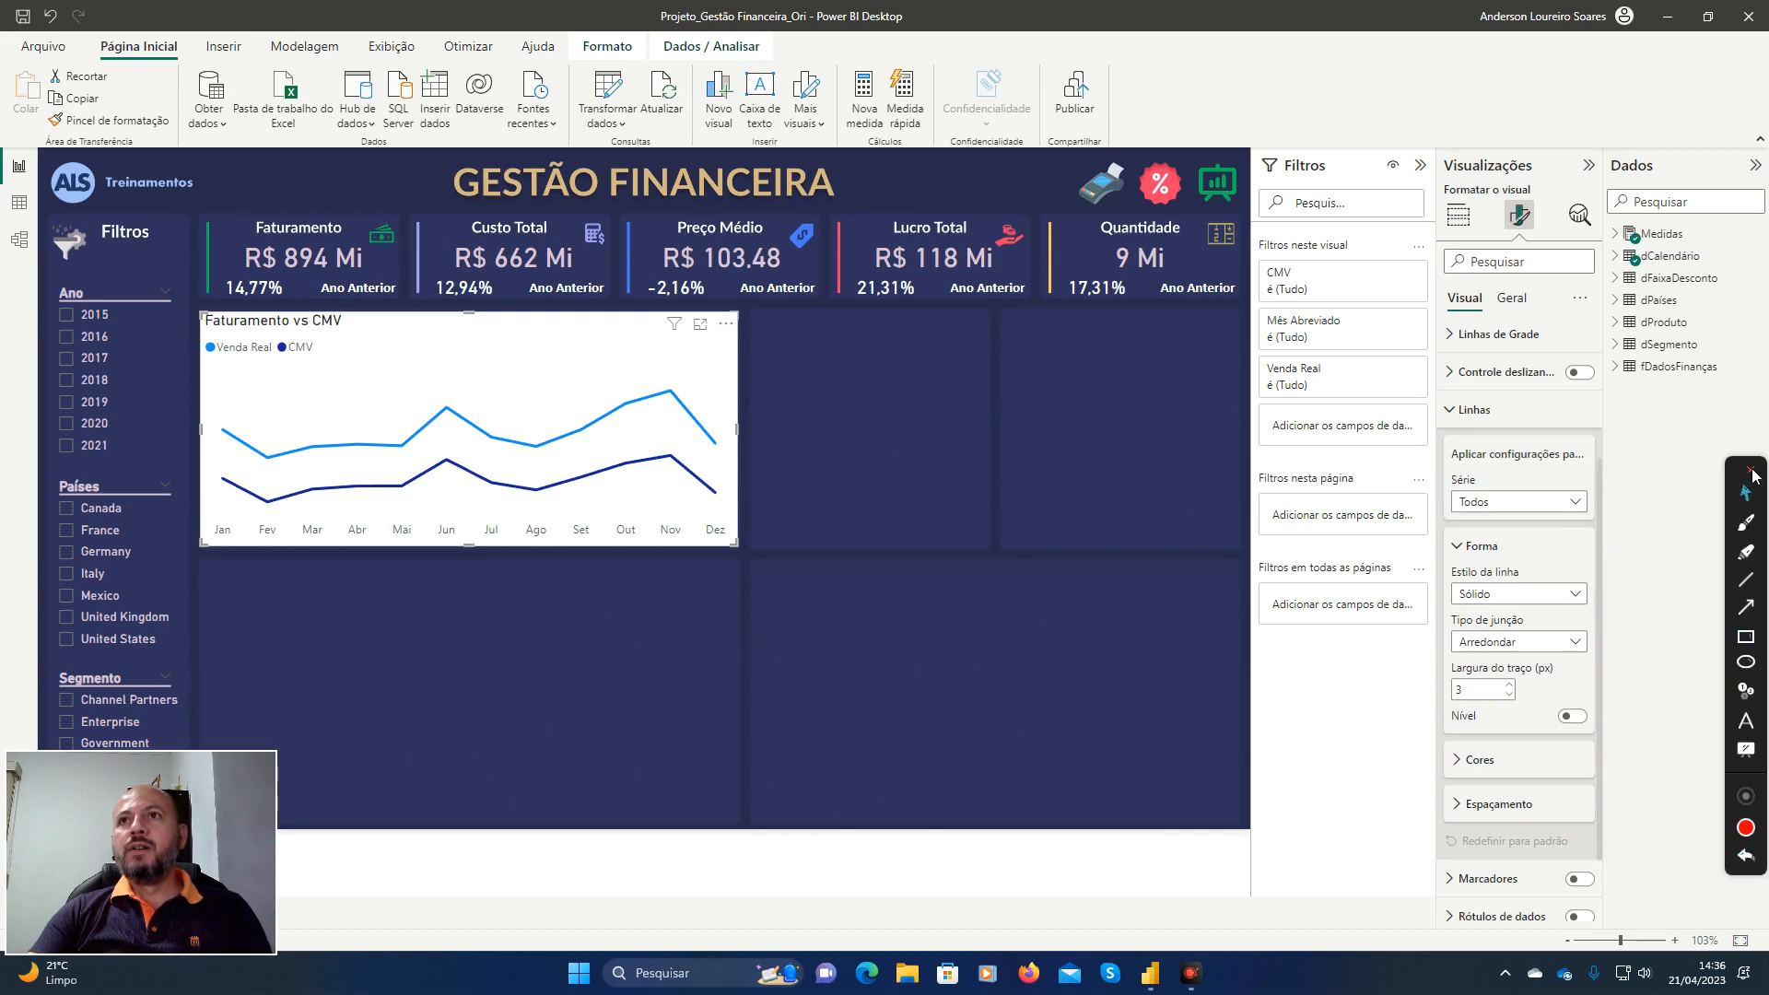
pyautogui.click(1752, 473)
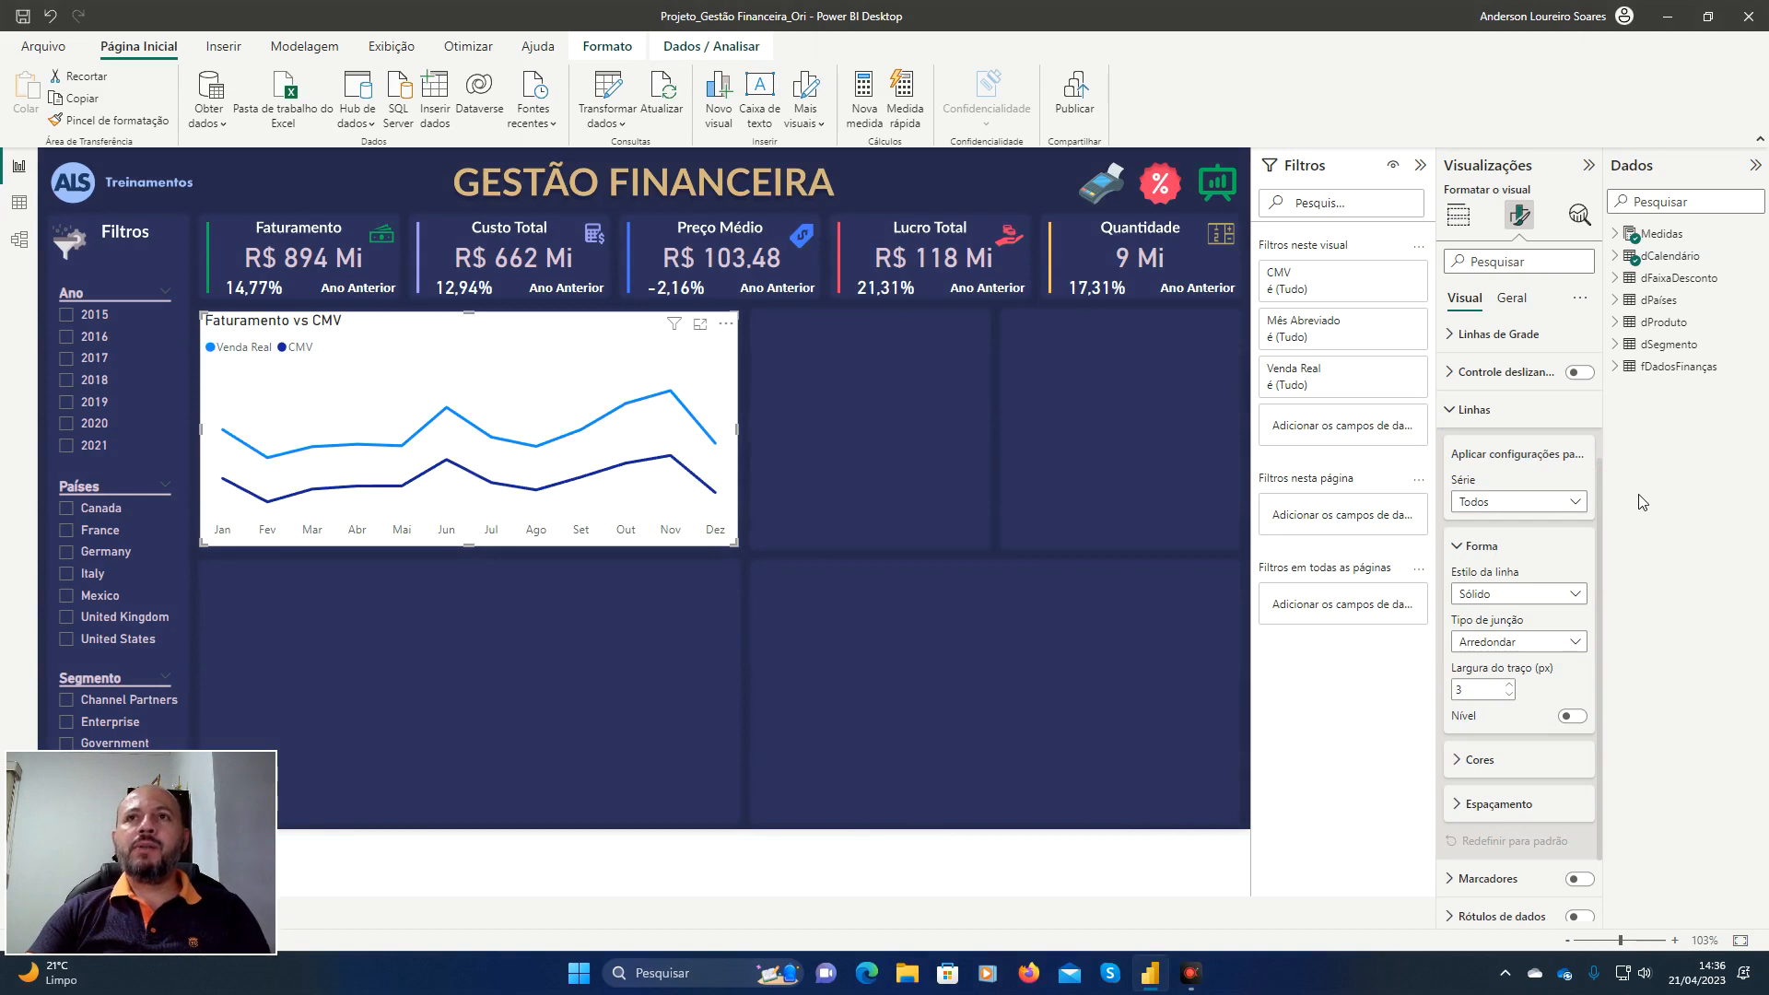
# Apply the line settings to the Venda Real series and set its line color to hex #0AB45B.
pyautogui.click(1579, 503)
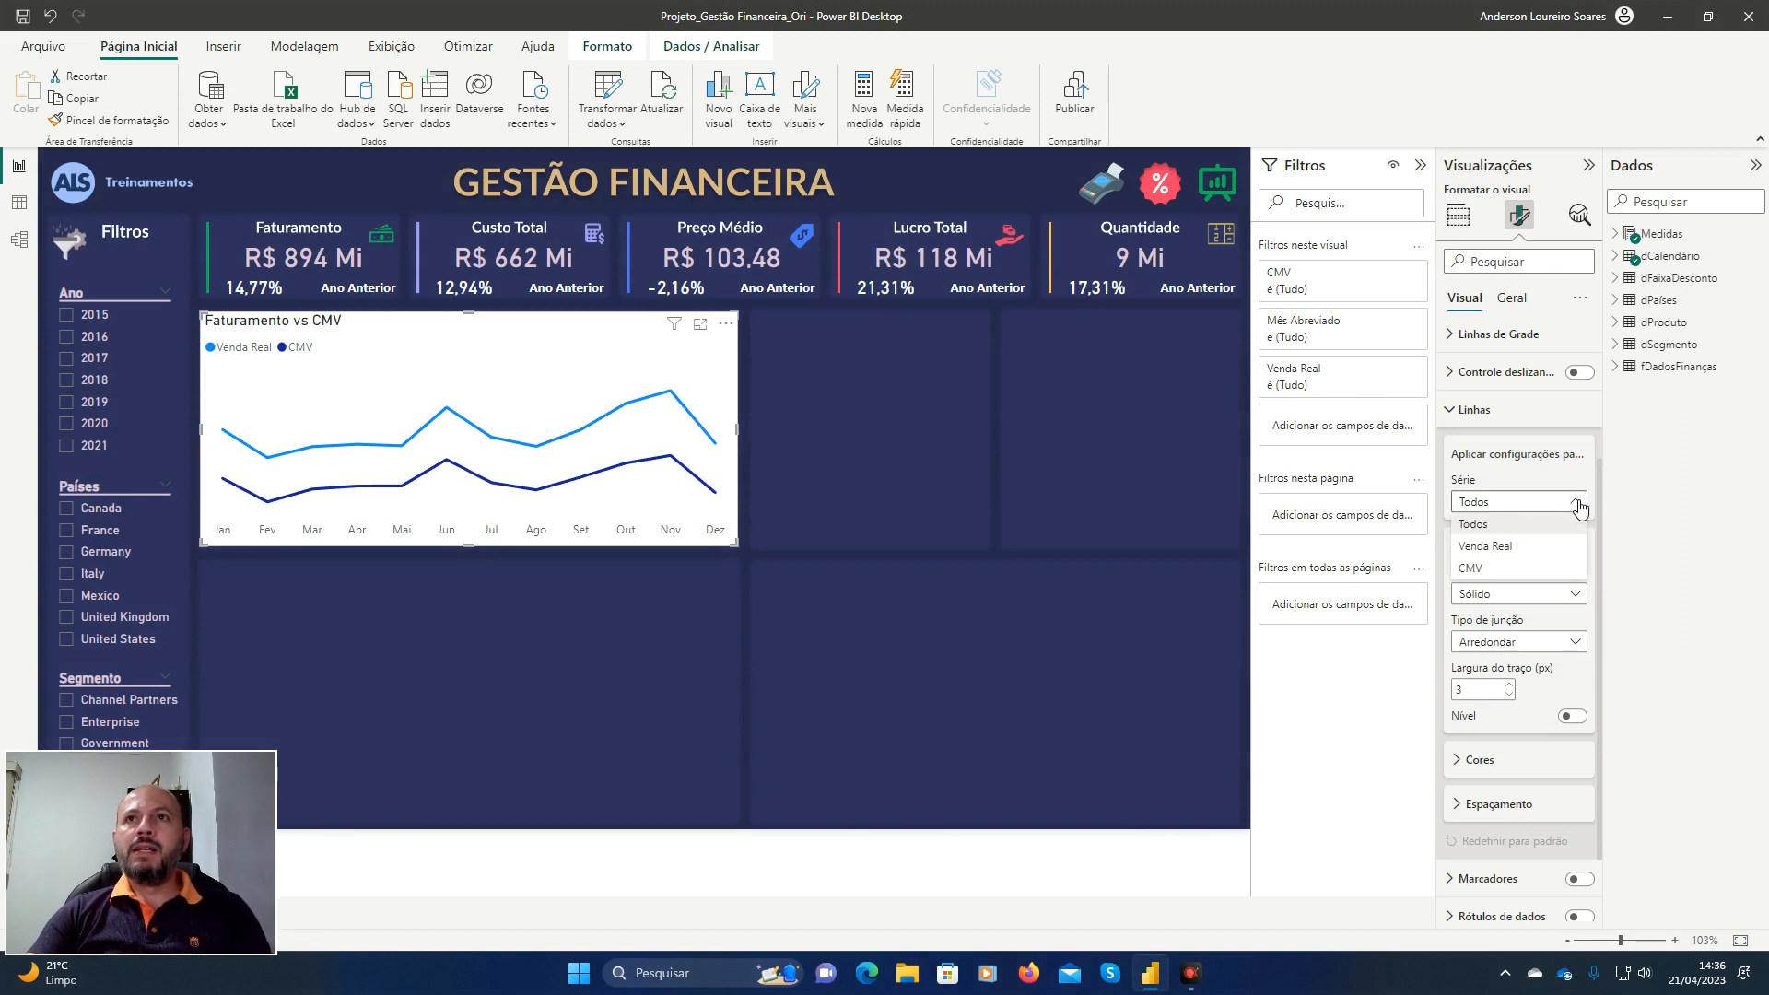
pyautogui.click(1487, 546)
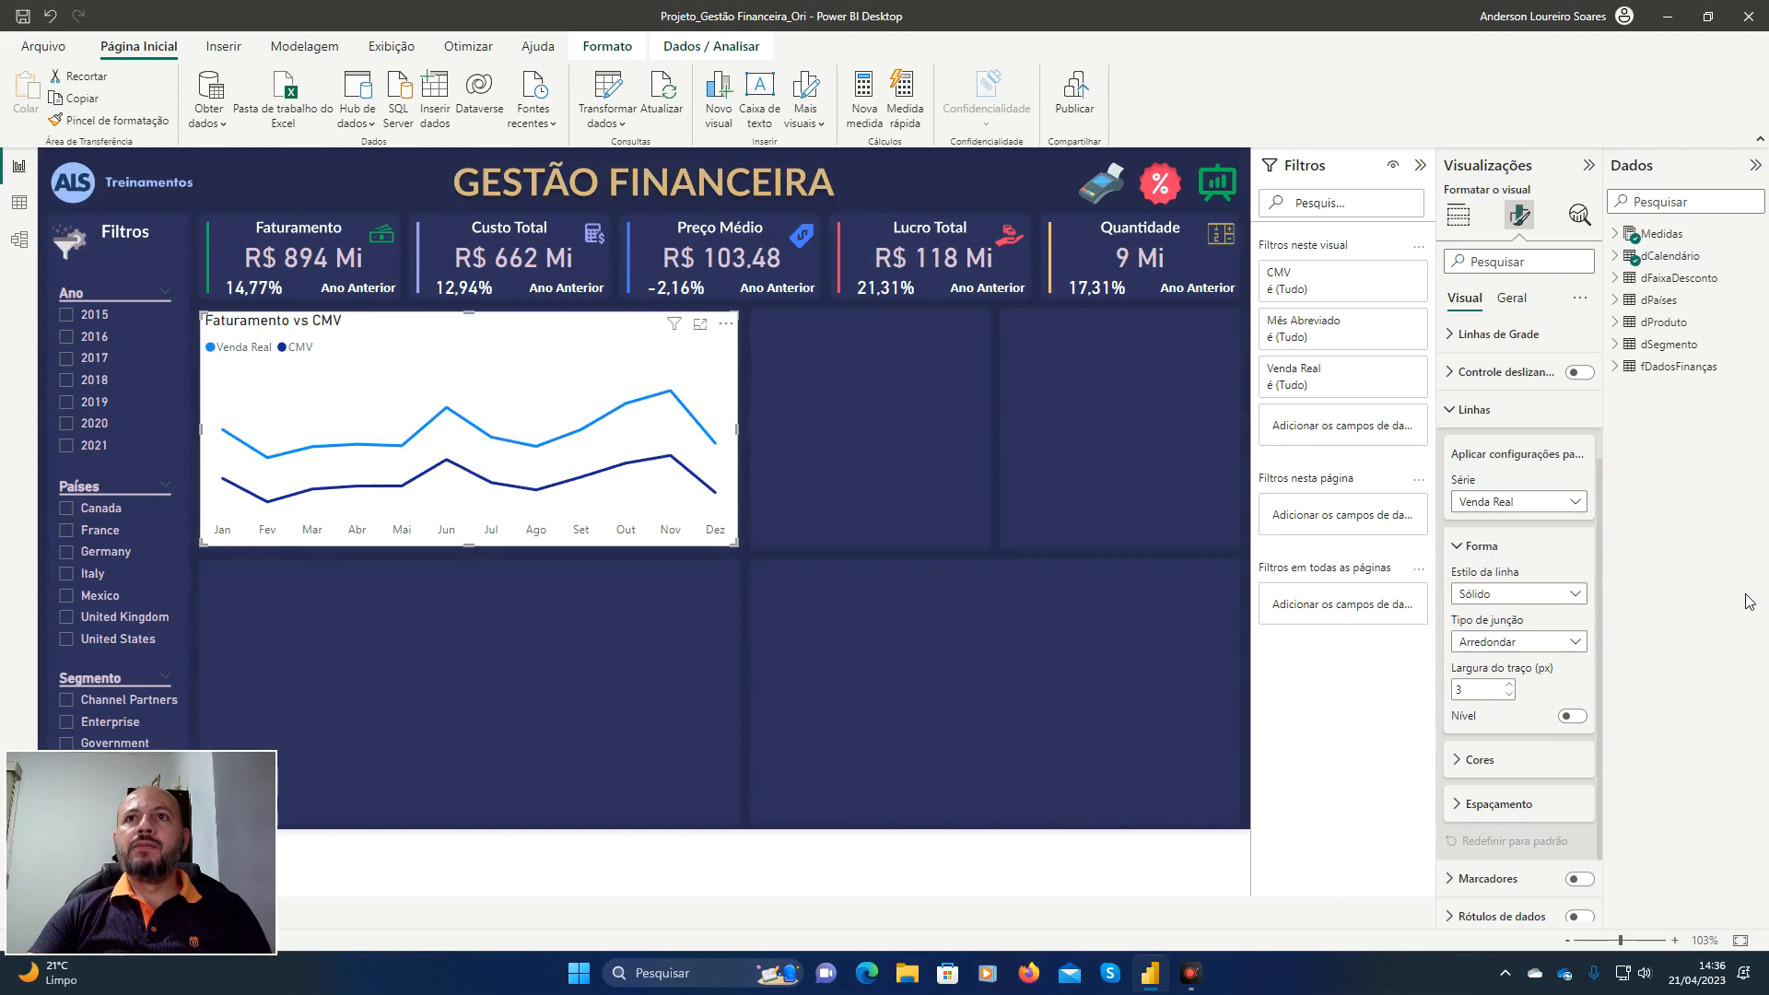
pyautogui.click(1465, 760)
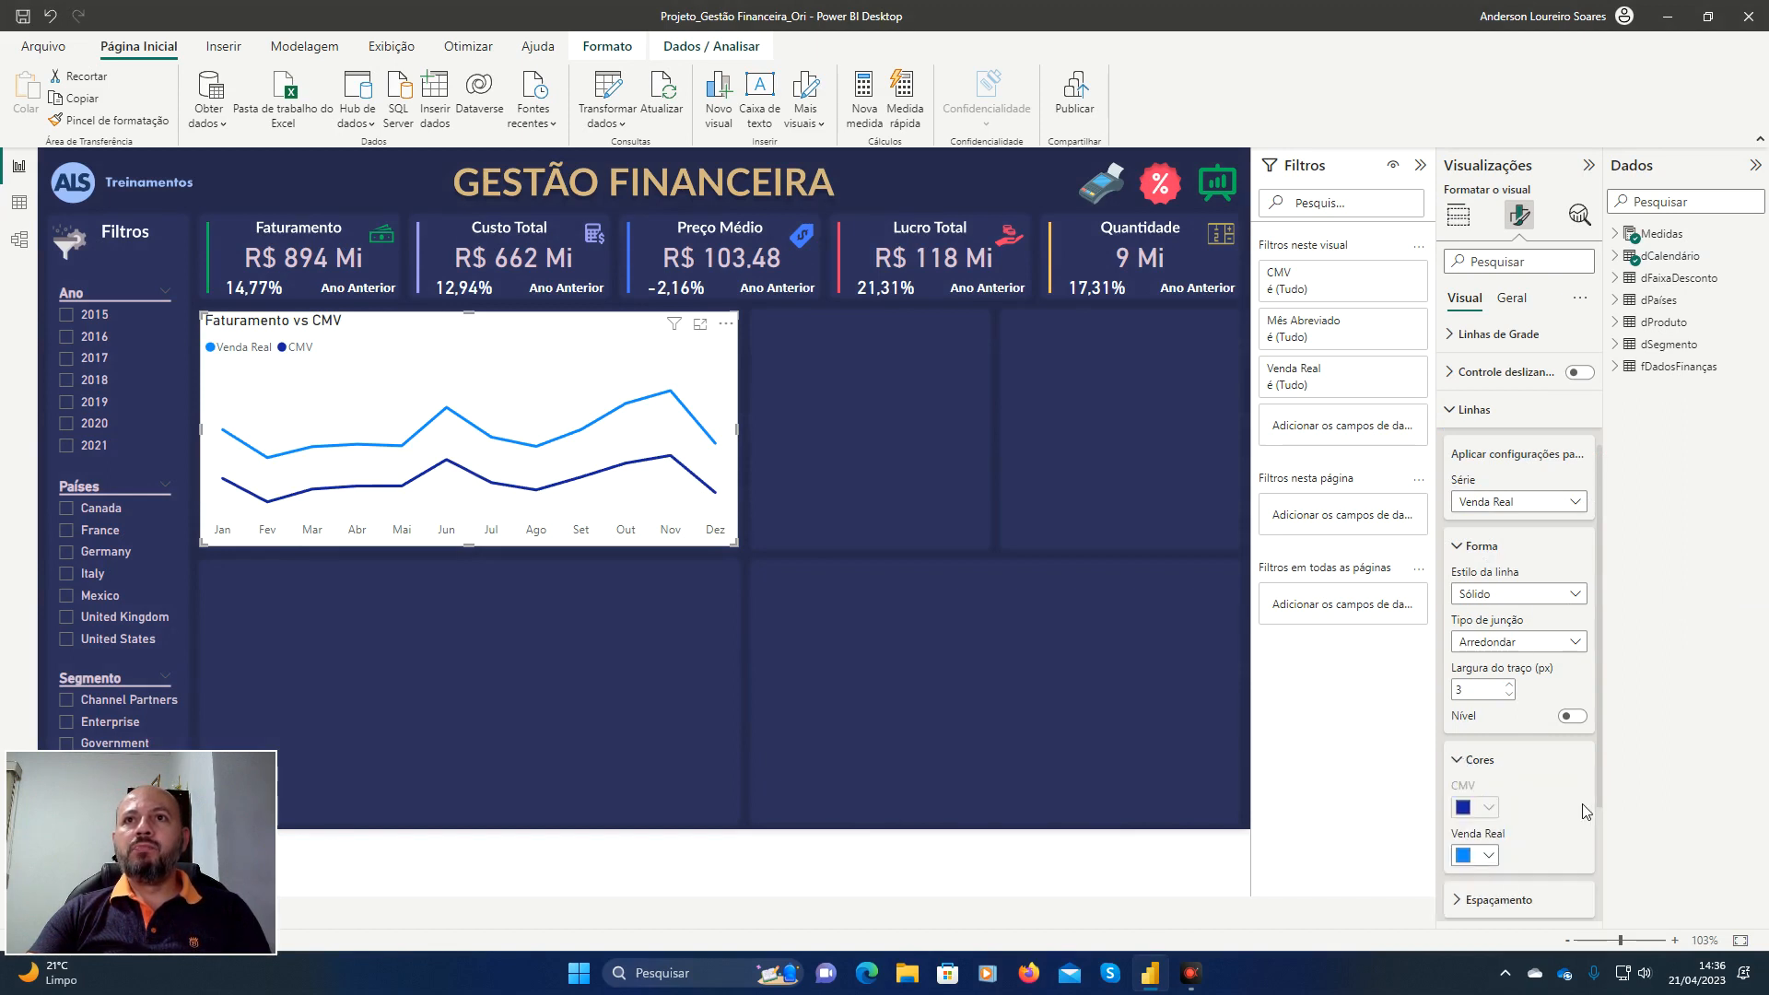
pyautogui.click(1489, 857)
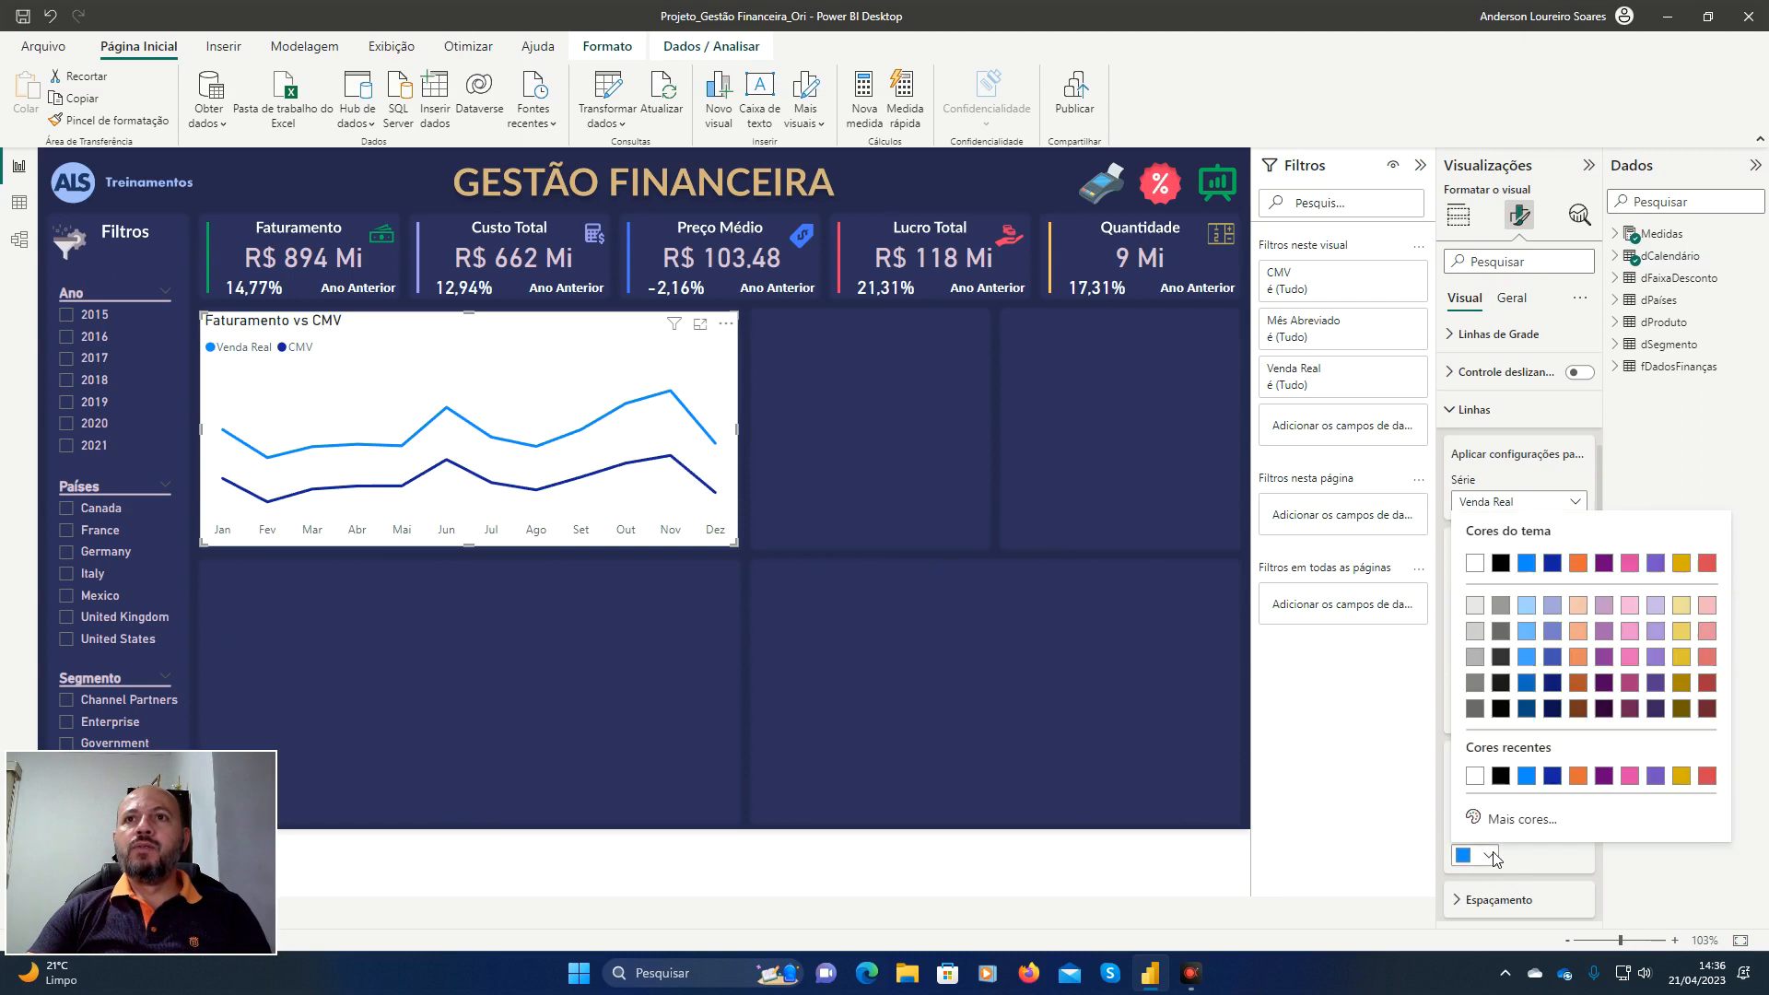
pyautogui.click(1548, 820)
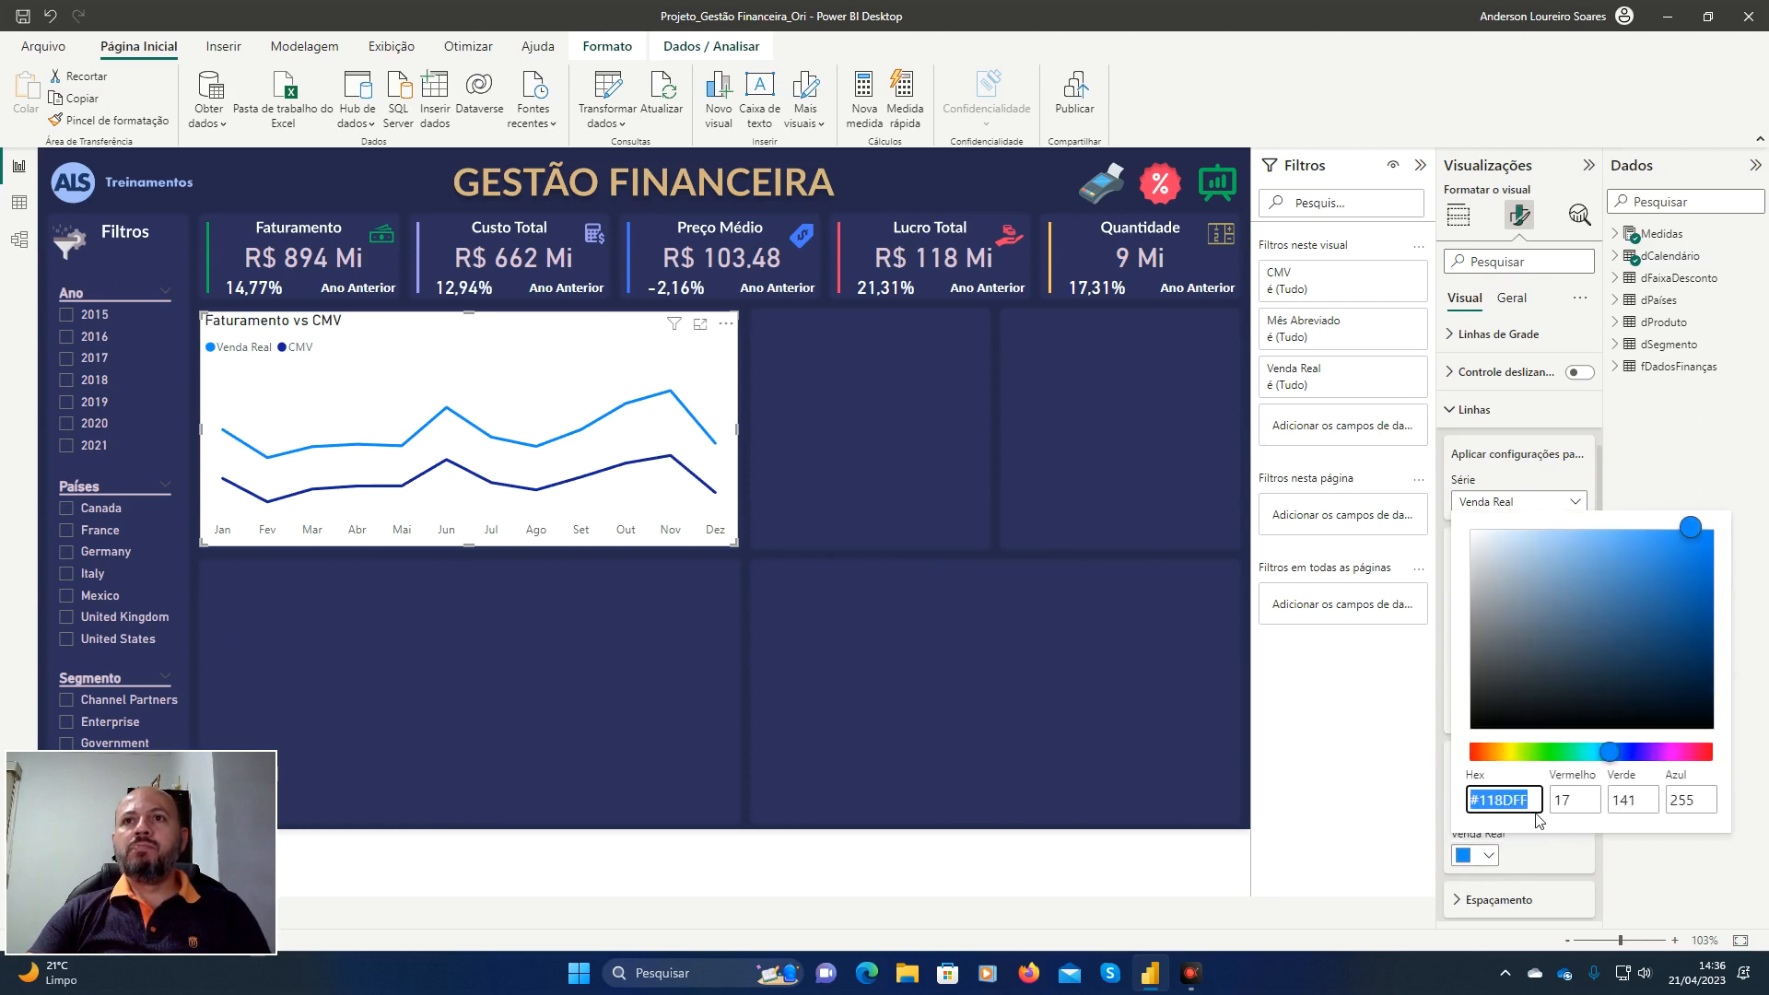
pyautogui.press('BackSpace')
pyautogui.press('BackSpace')
pyautogui.press('BackSpace')
pyautogui.press('BackSpace')
pyautogui.press('BackSpace')
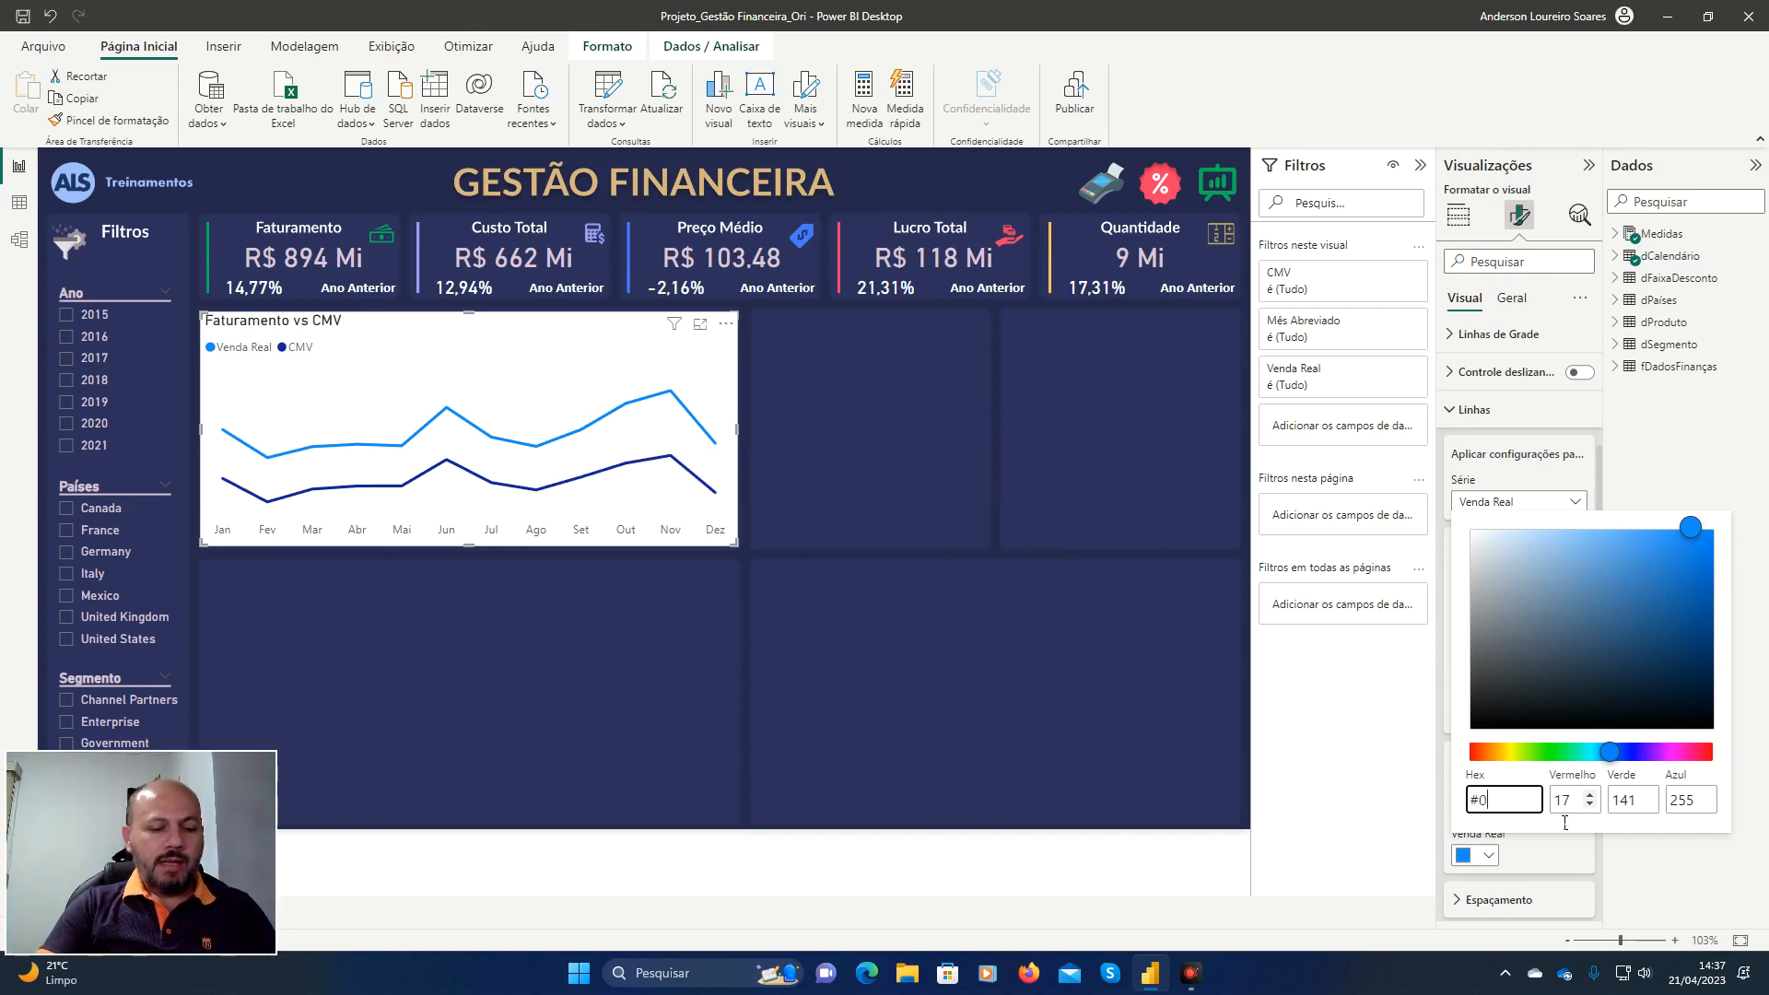
pyautogui.write('A')
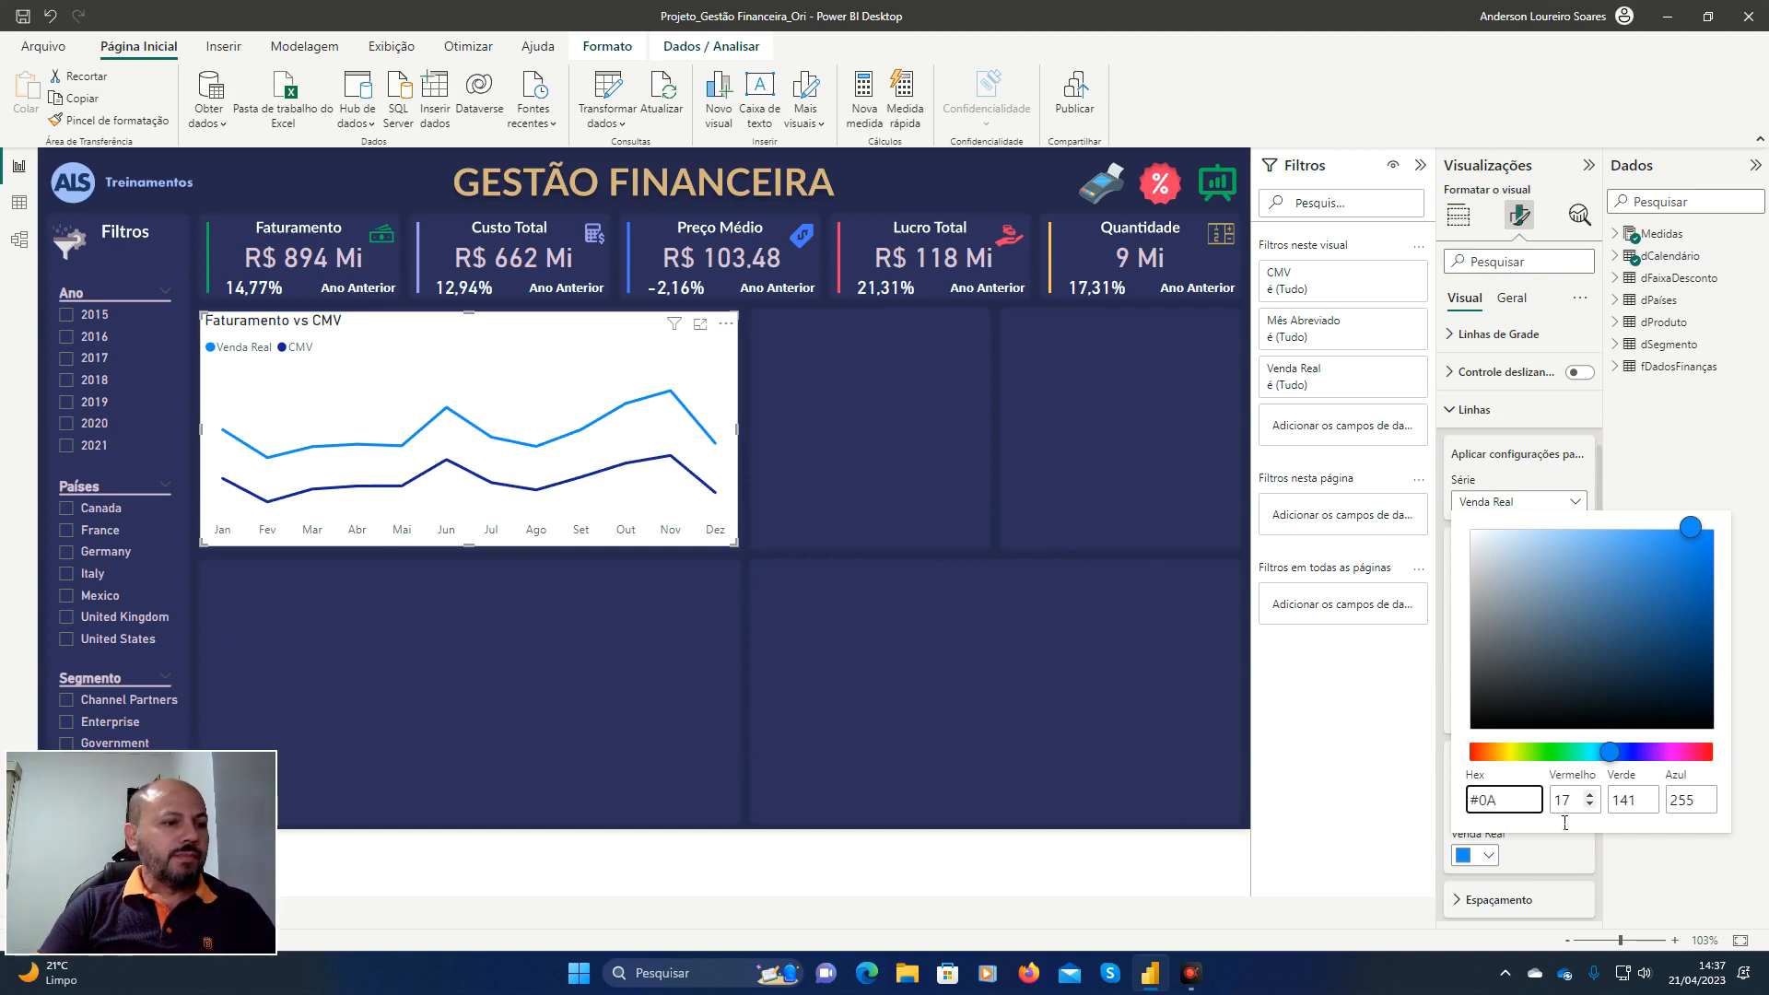
pyautogui.write('B4')
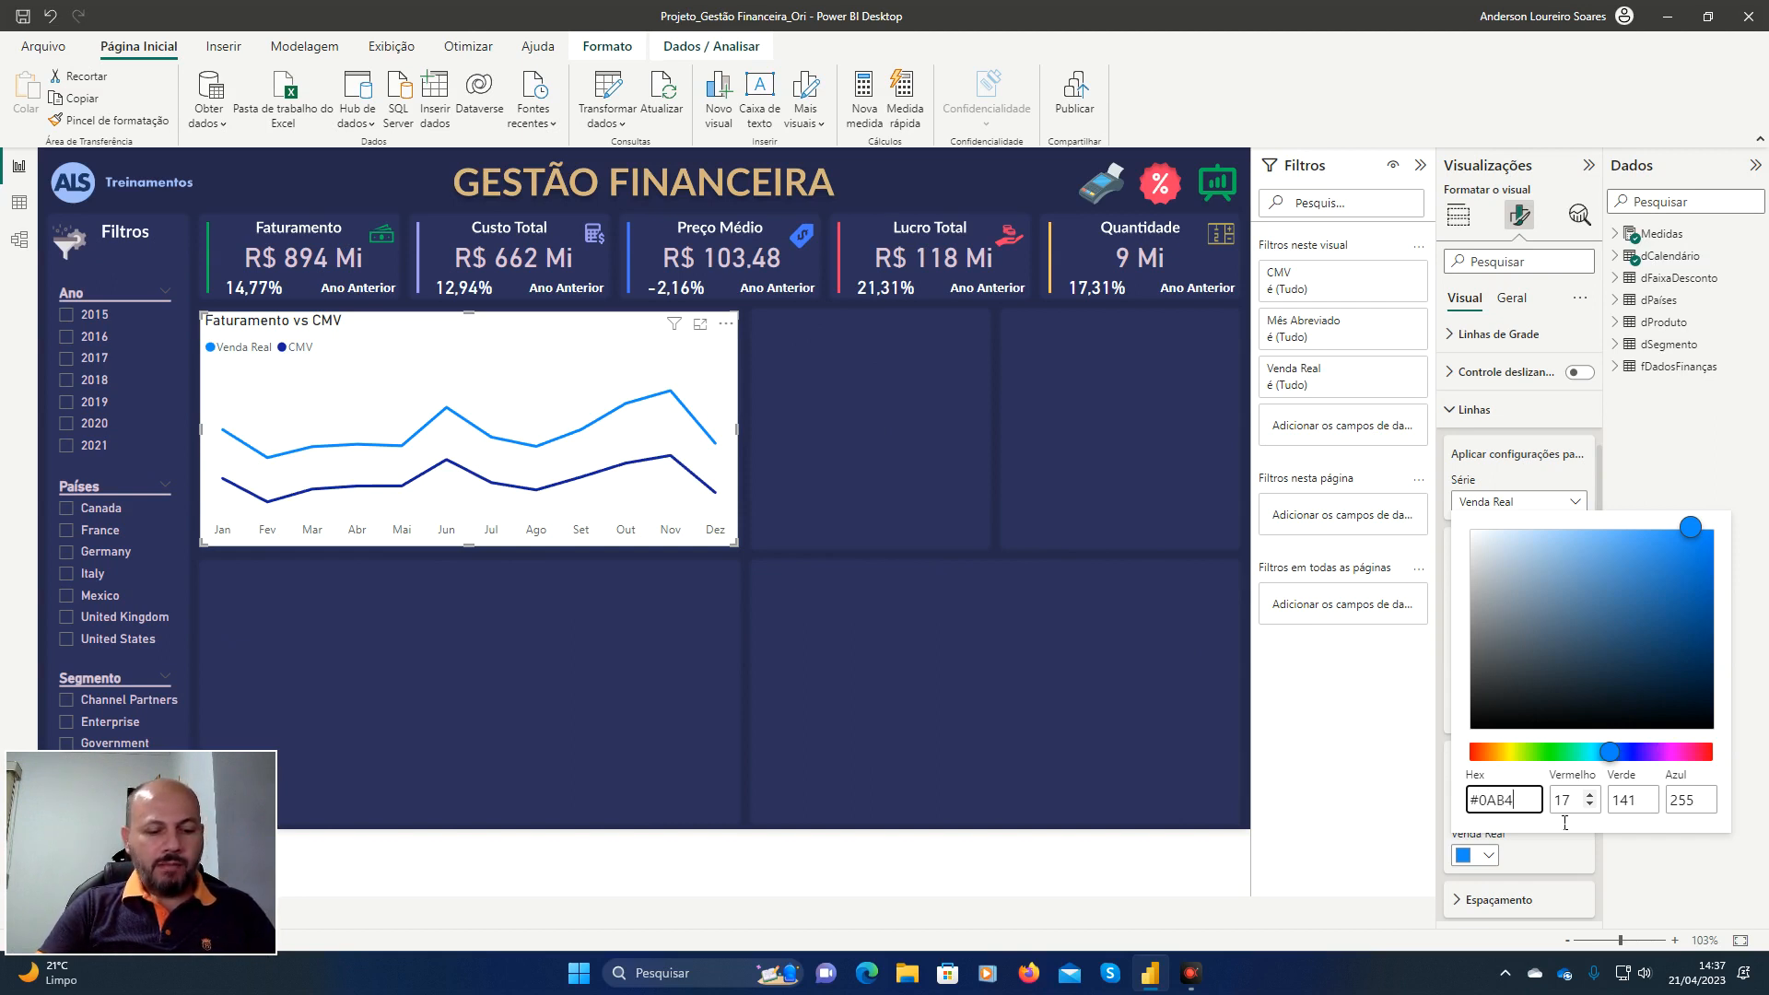
pyautogui.write('5B')
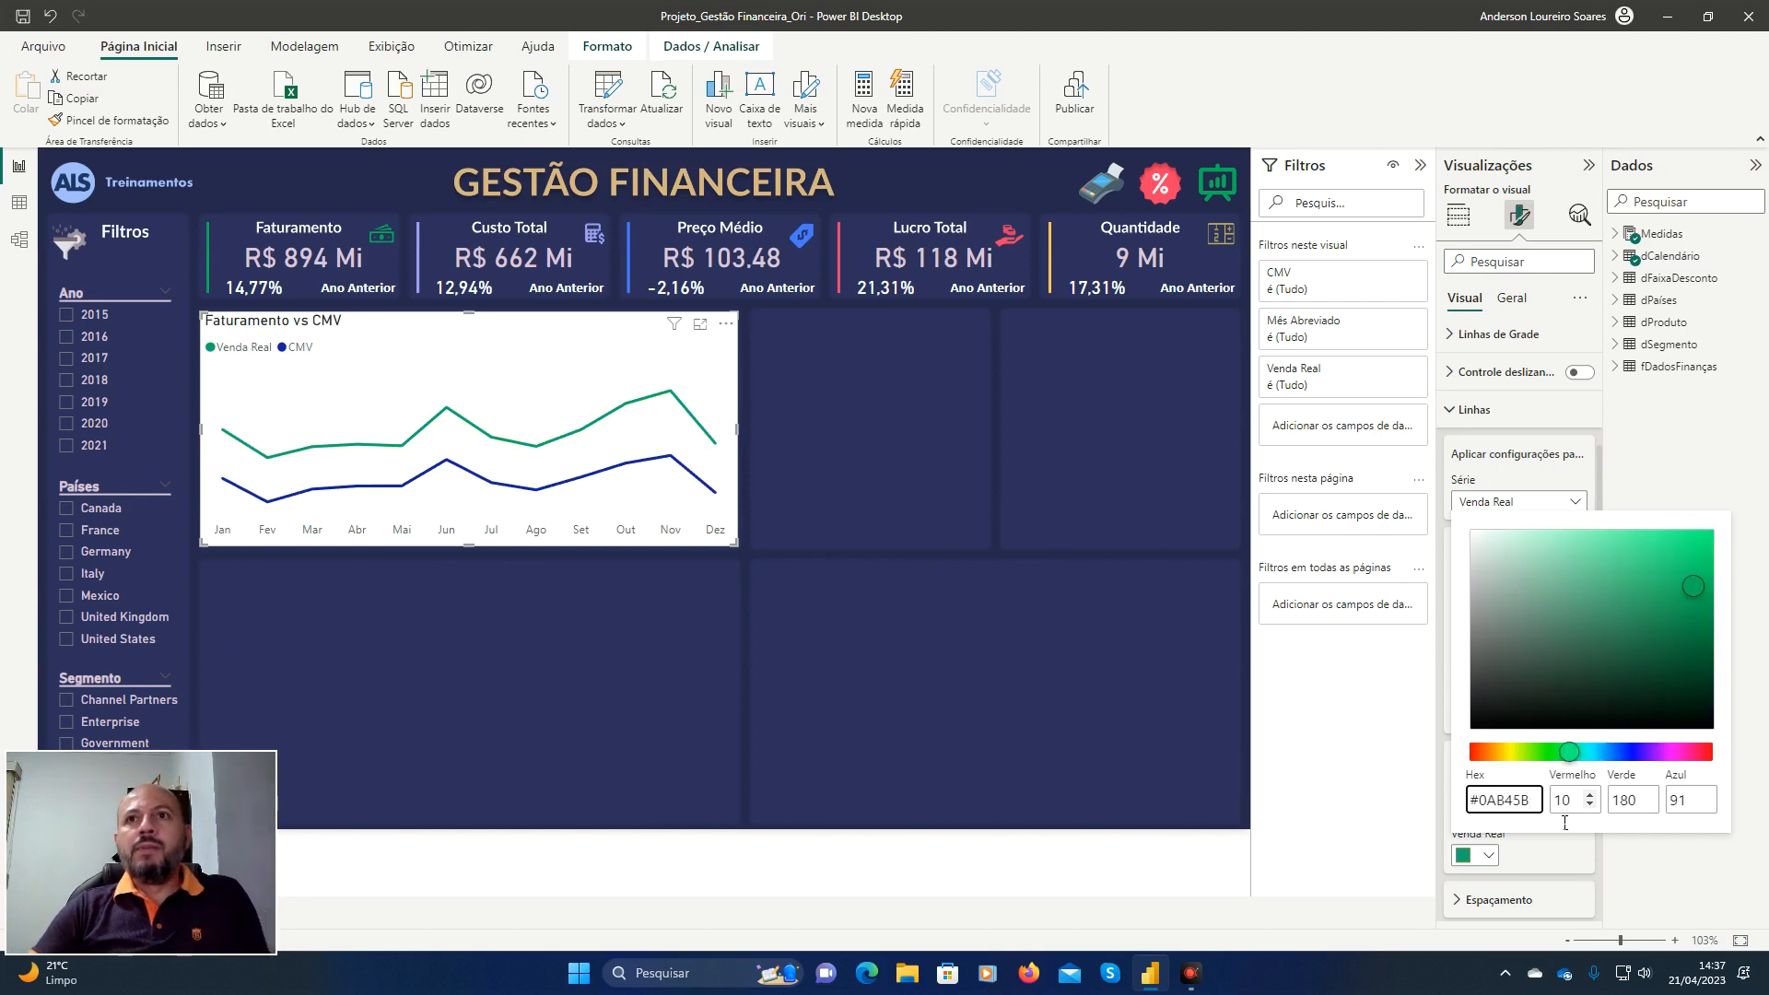
pyautogui.press('Tab')
pyautogui.press('Escape')
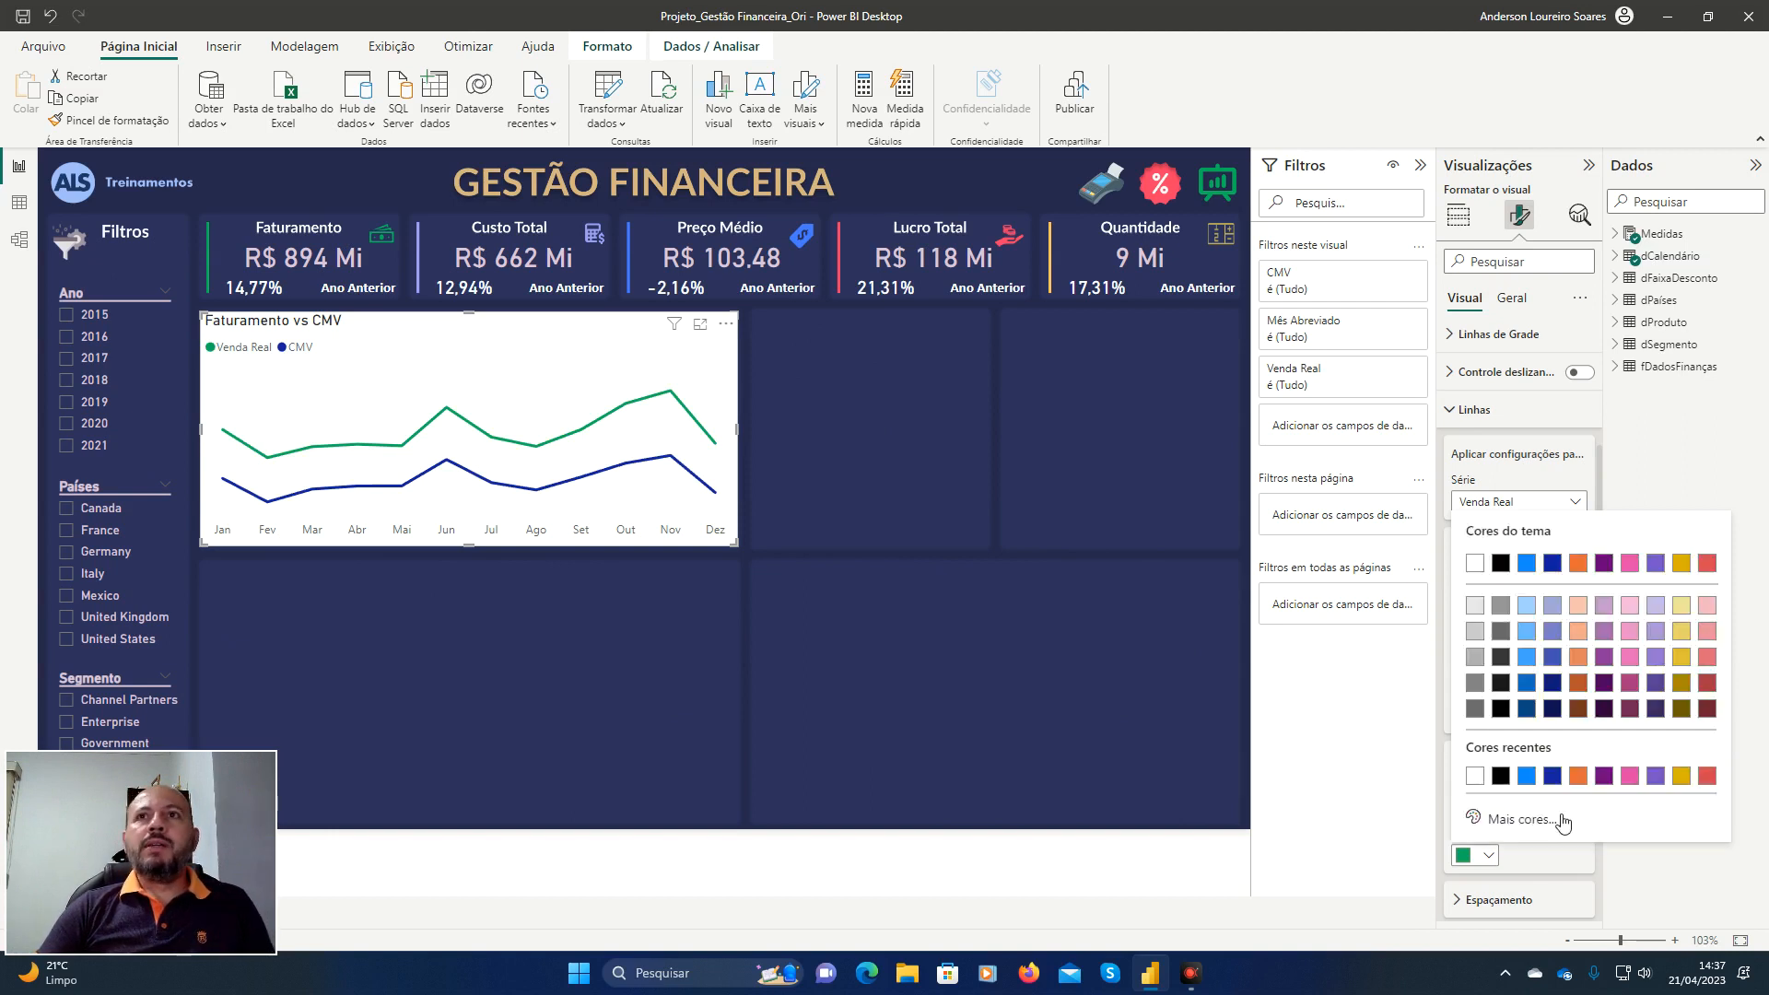
pyautogui.press('Escape')
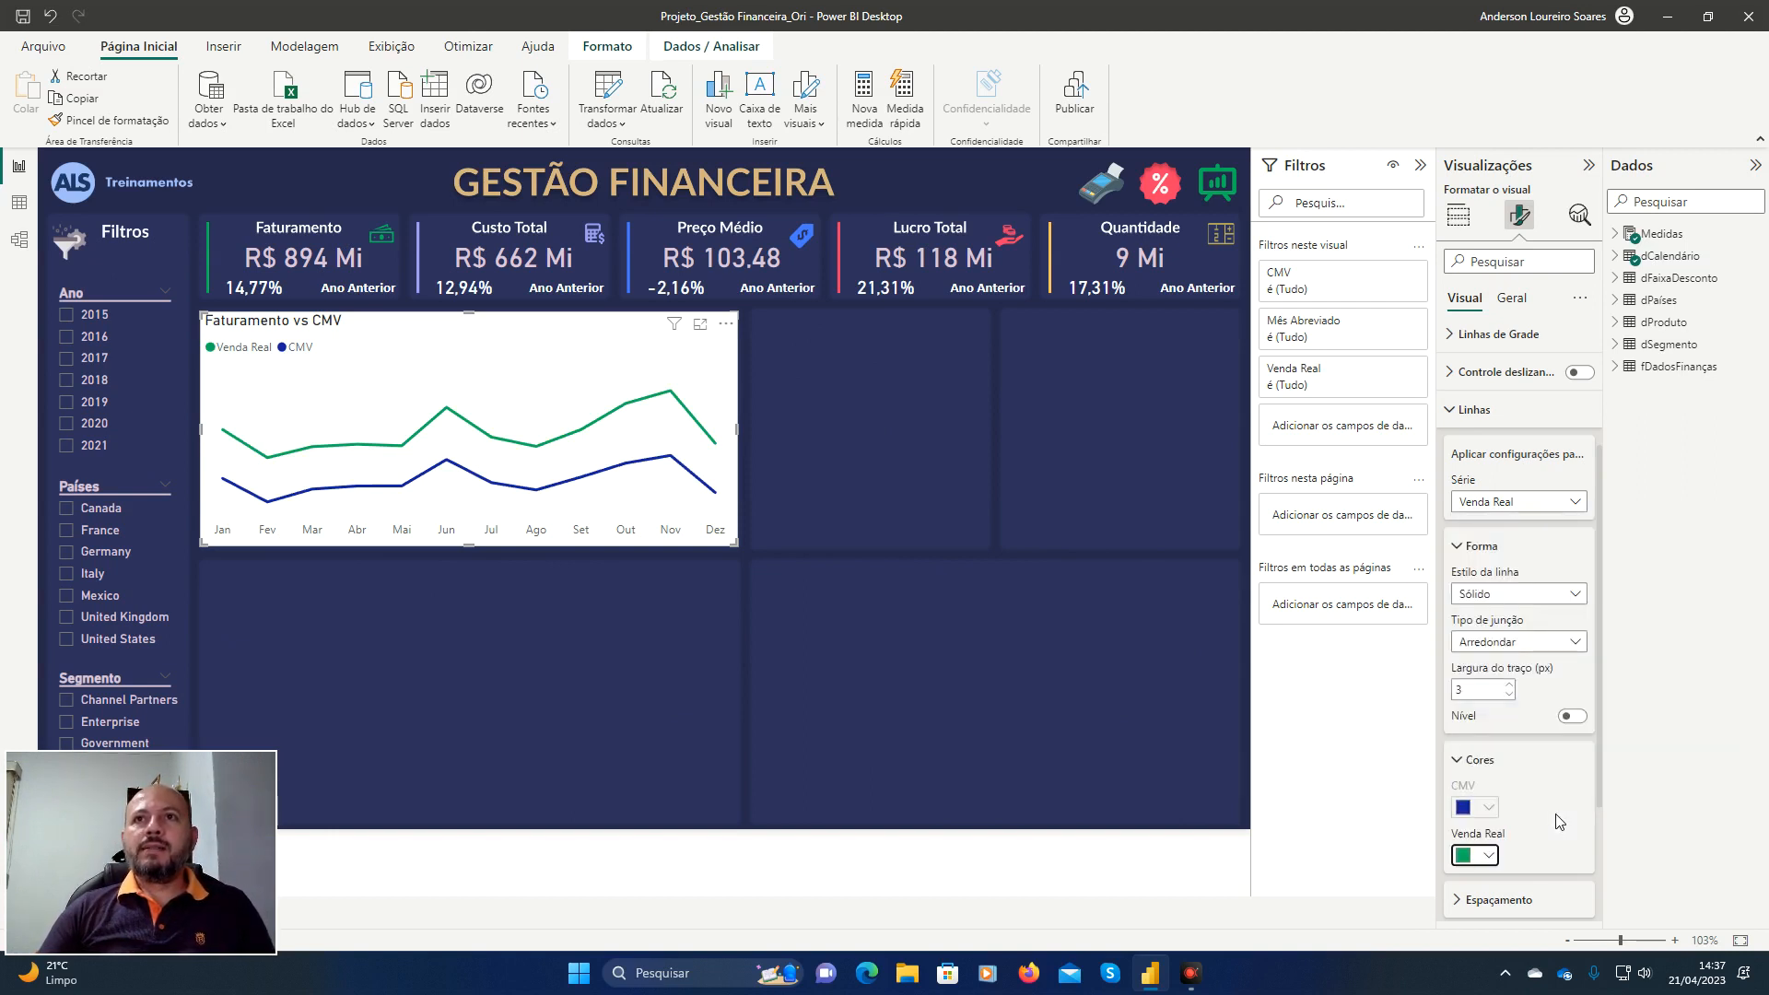
# Apply the line settings to the CMV series and set its line color to hex #9A9CF4.
pyautogui.click(1566, 507)
pyautogui.click(1519, 571)
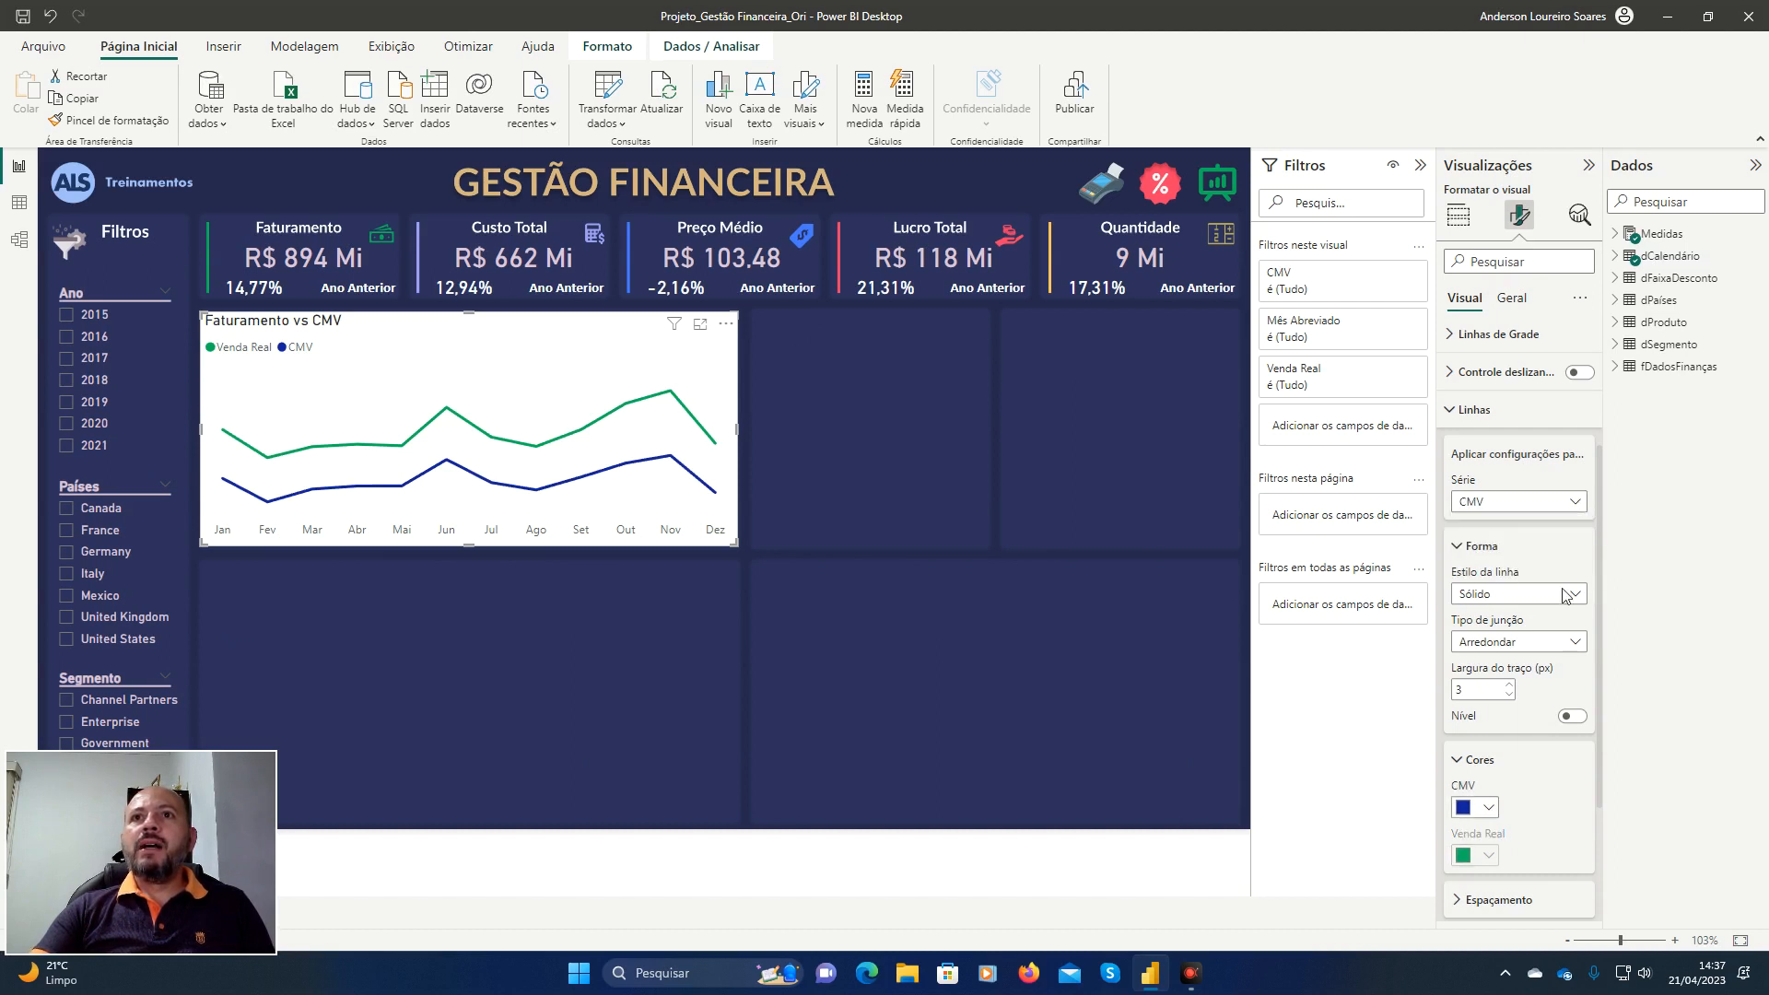
pyautogui.click(1489, 809)
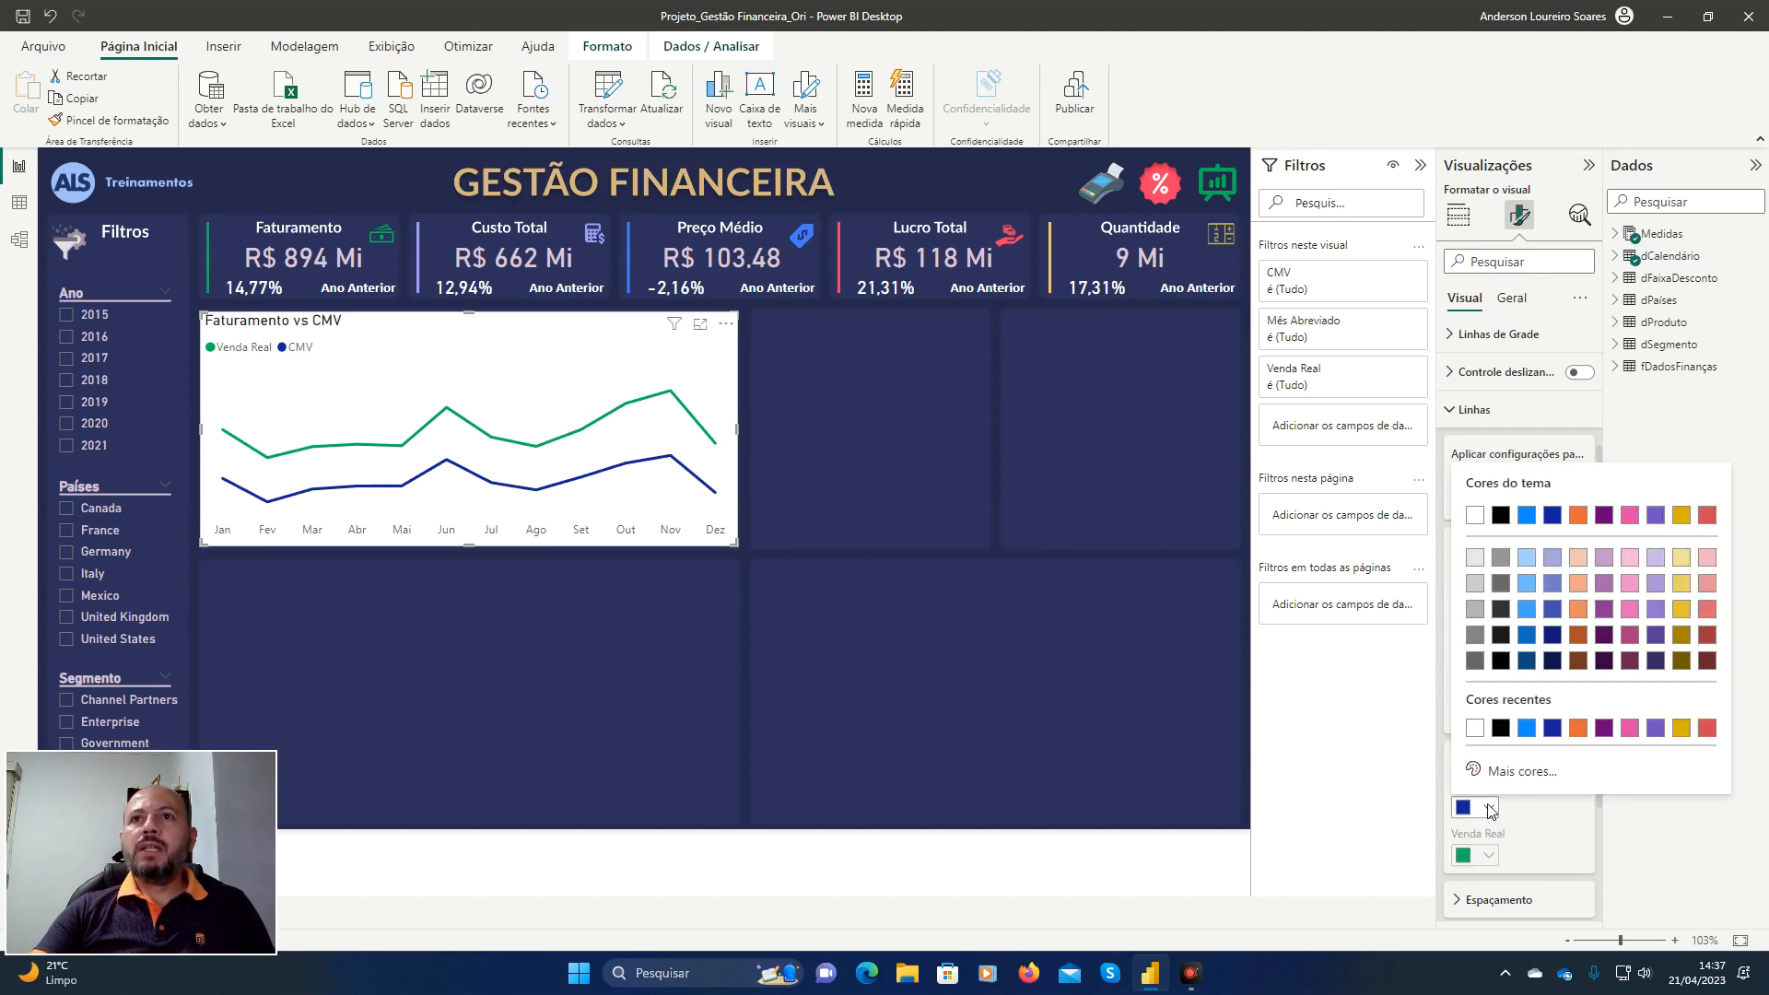
pyautogui.click(1537, 770)
pyautogui.click(1548, 763)
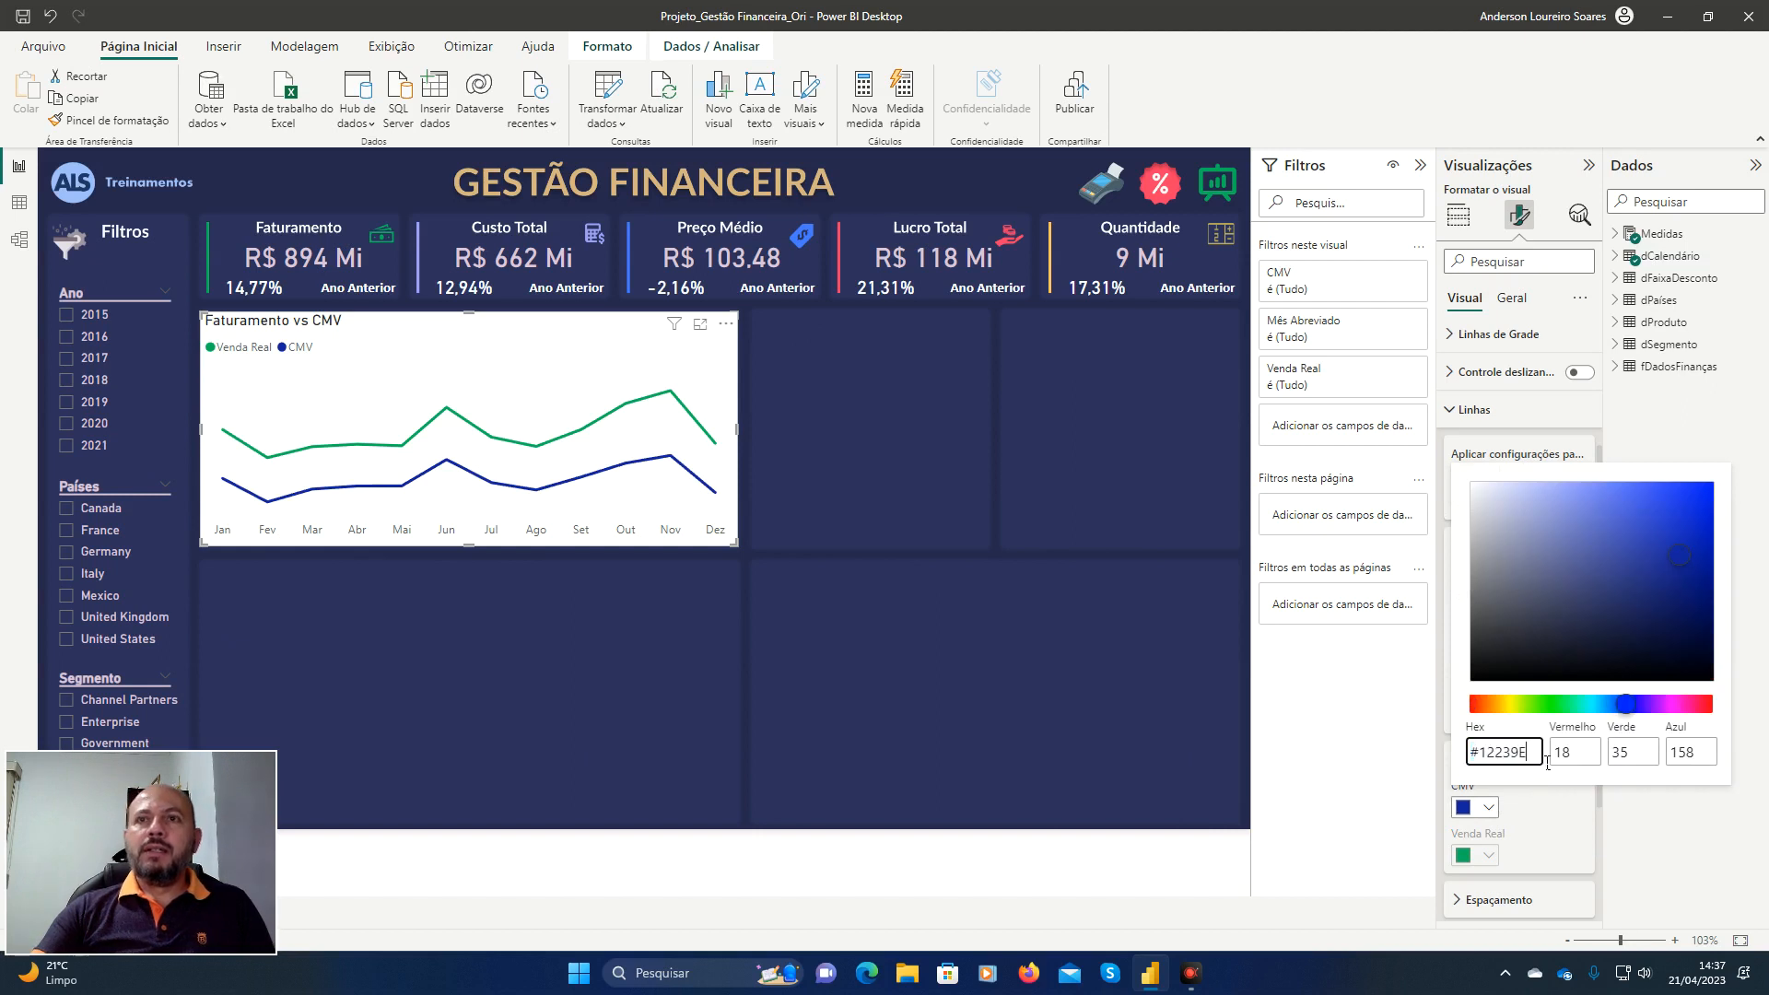
pyautogui.press('BackSpace')
pyautogui.press('BackSpace')
pyautogui.press('BackSpace')
pyautogui.press('BackSpace')
pyautogui.press('BackSpace')
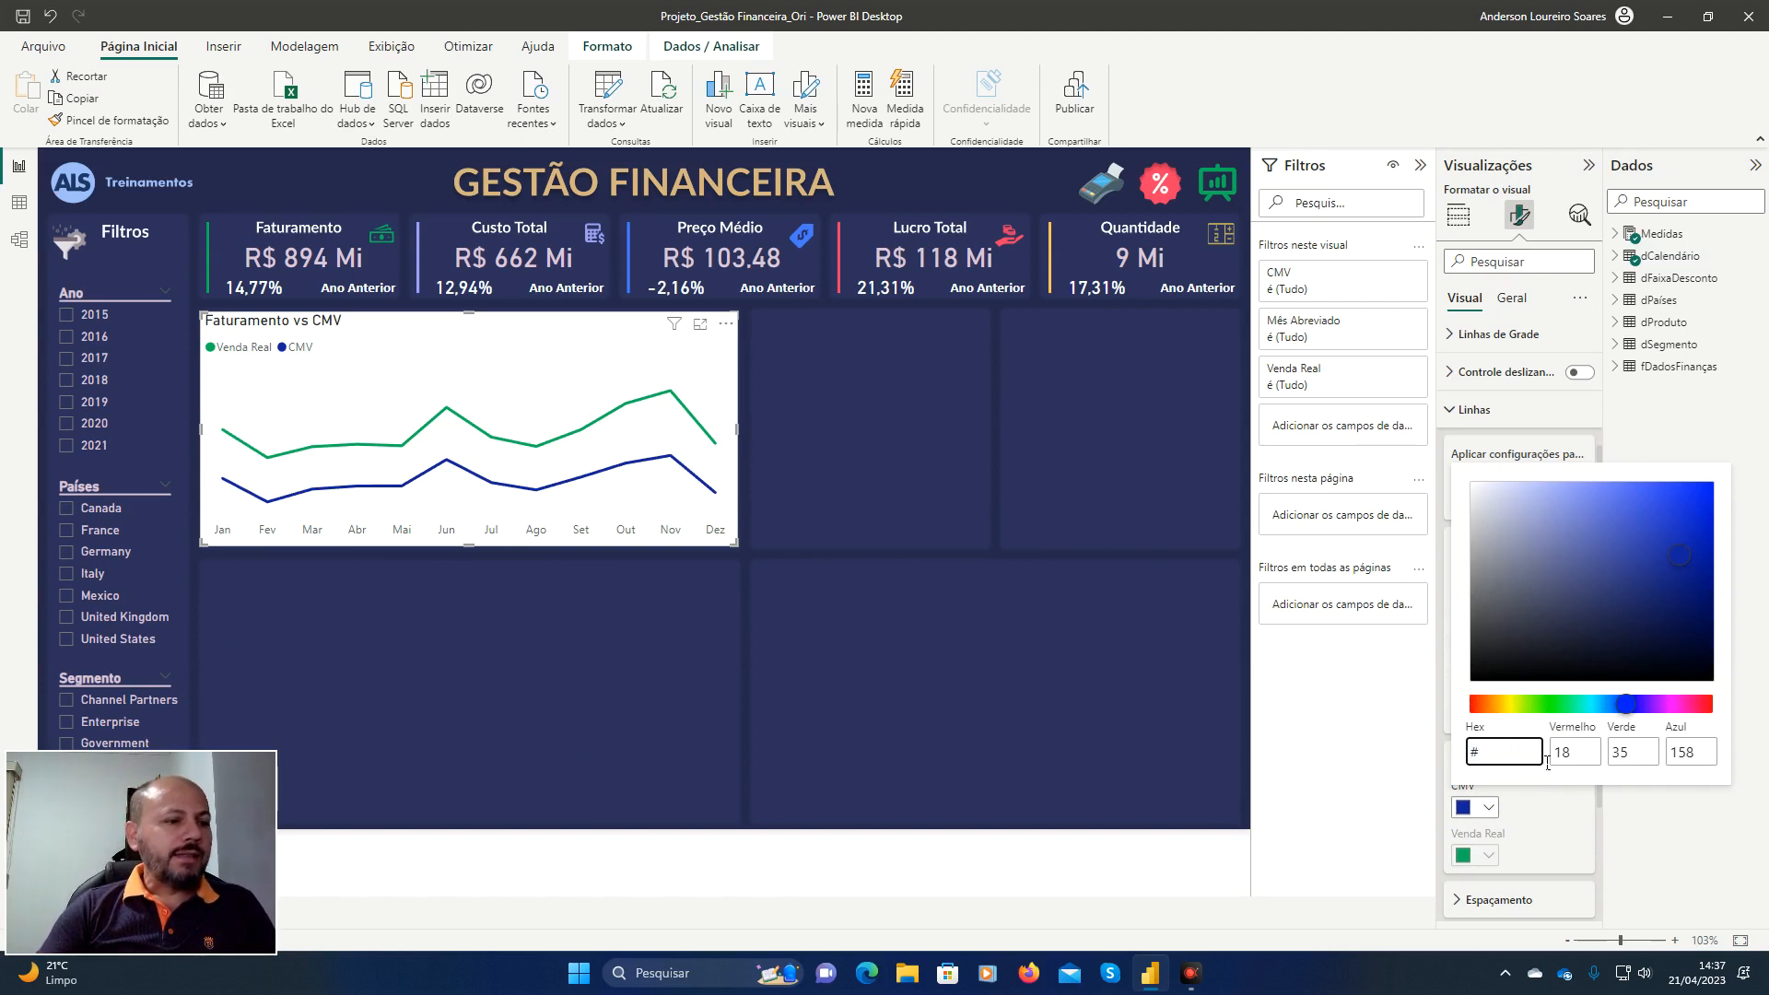
pyautogui.write('9')
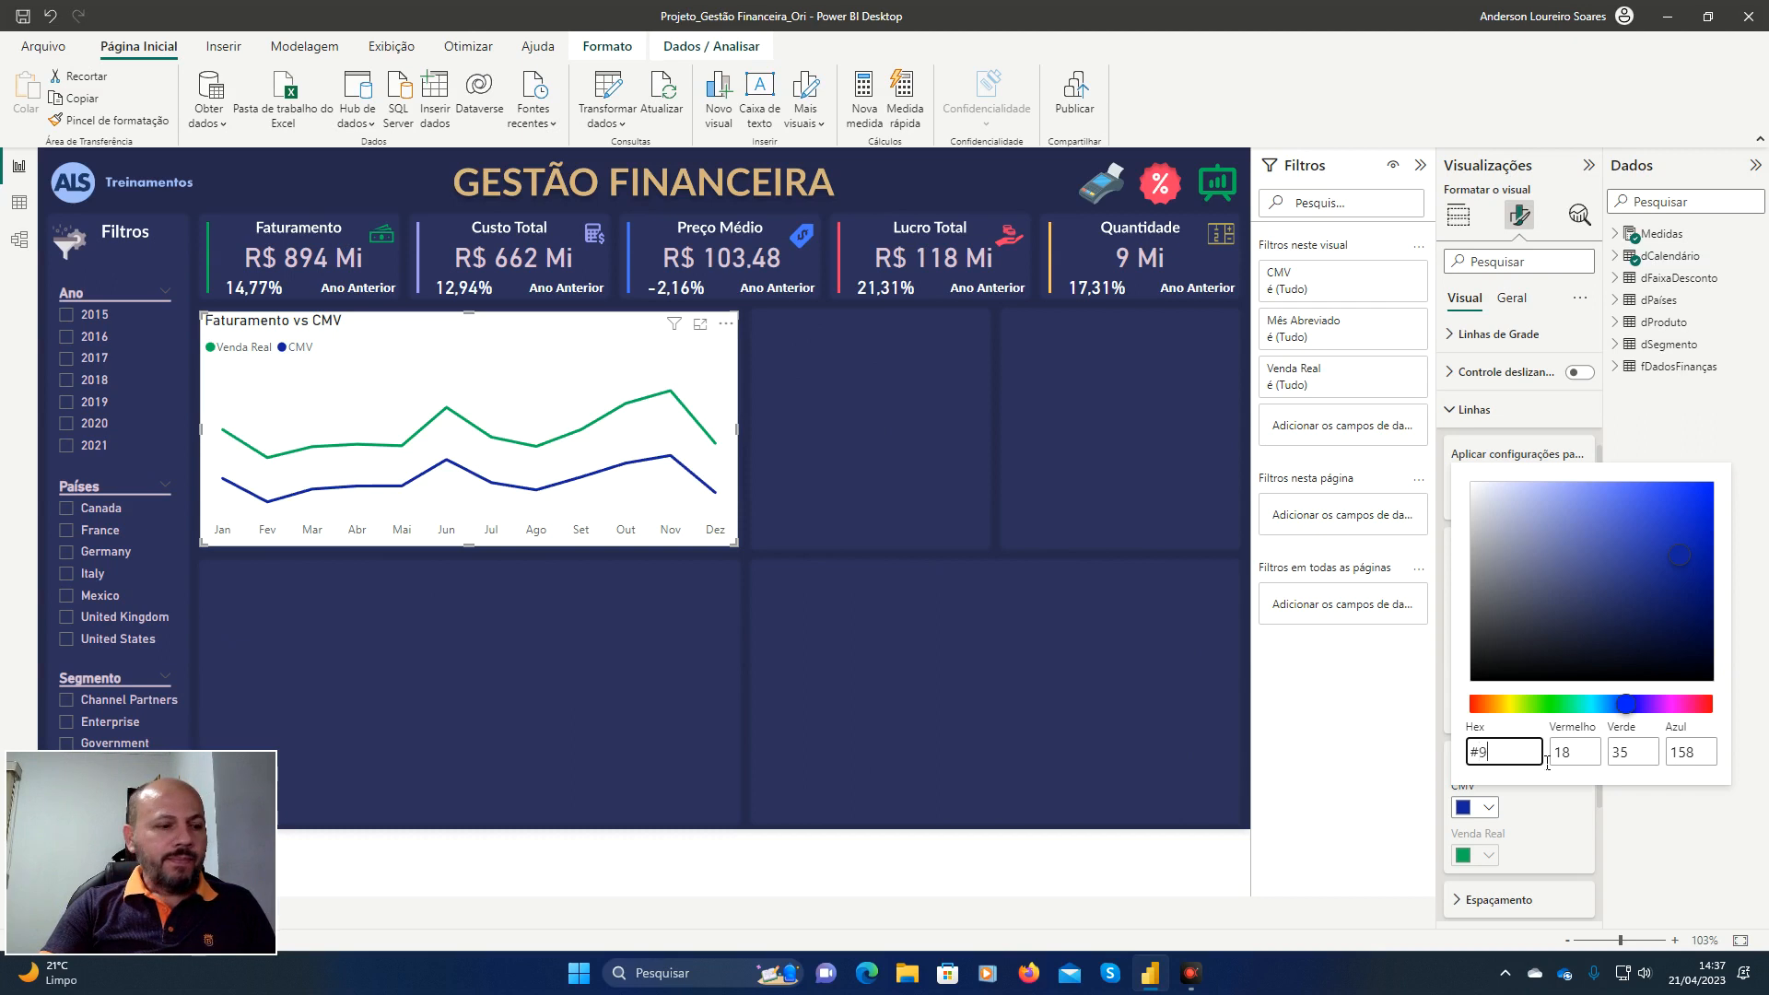
pyautogui.write('A9')
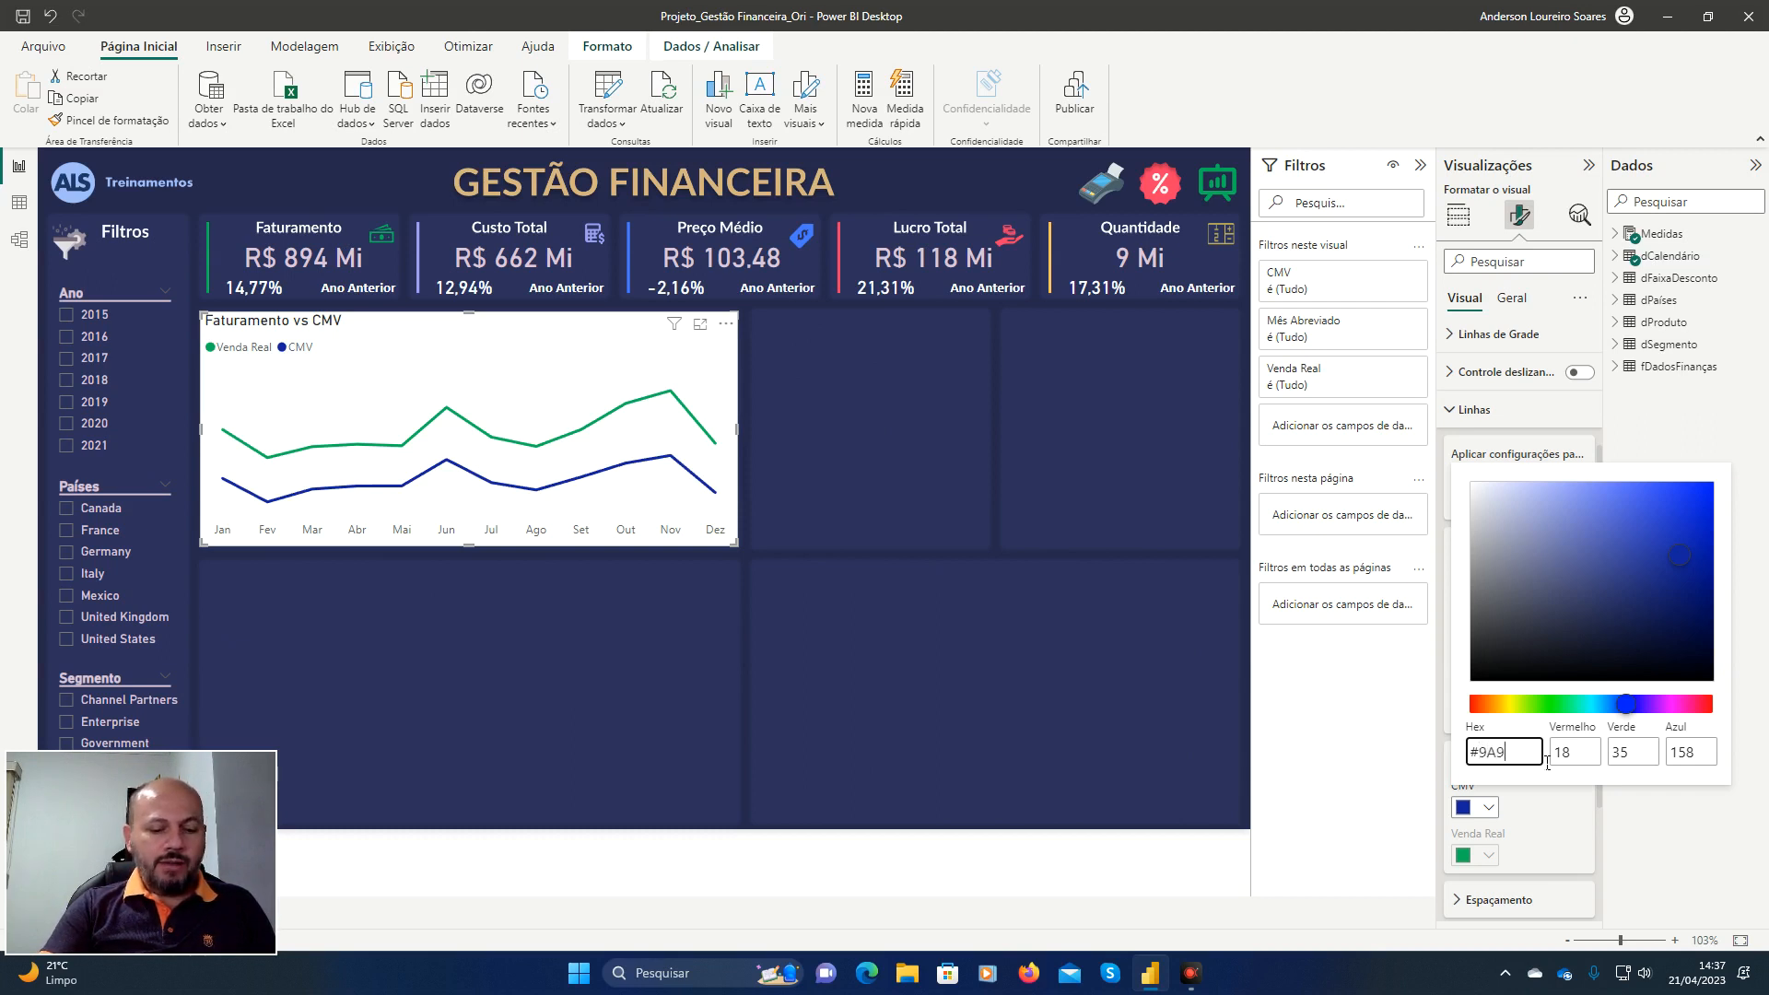
pyautogui.write('CF4')
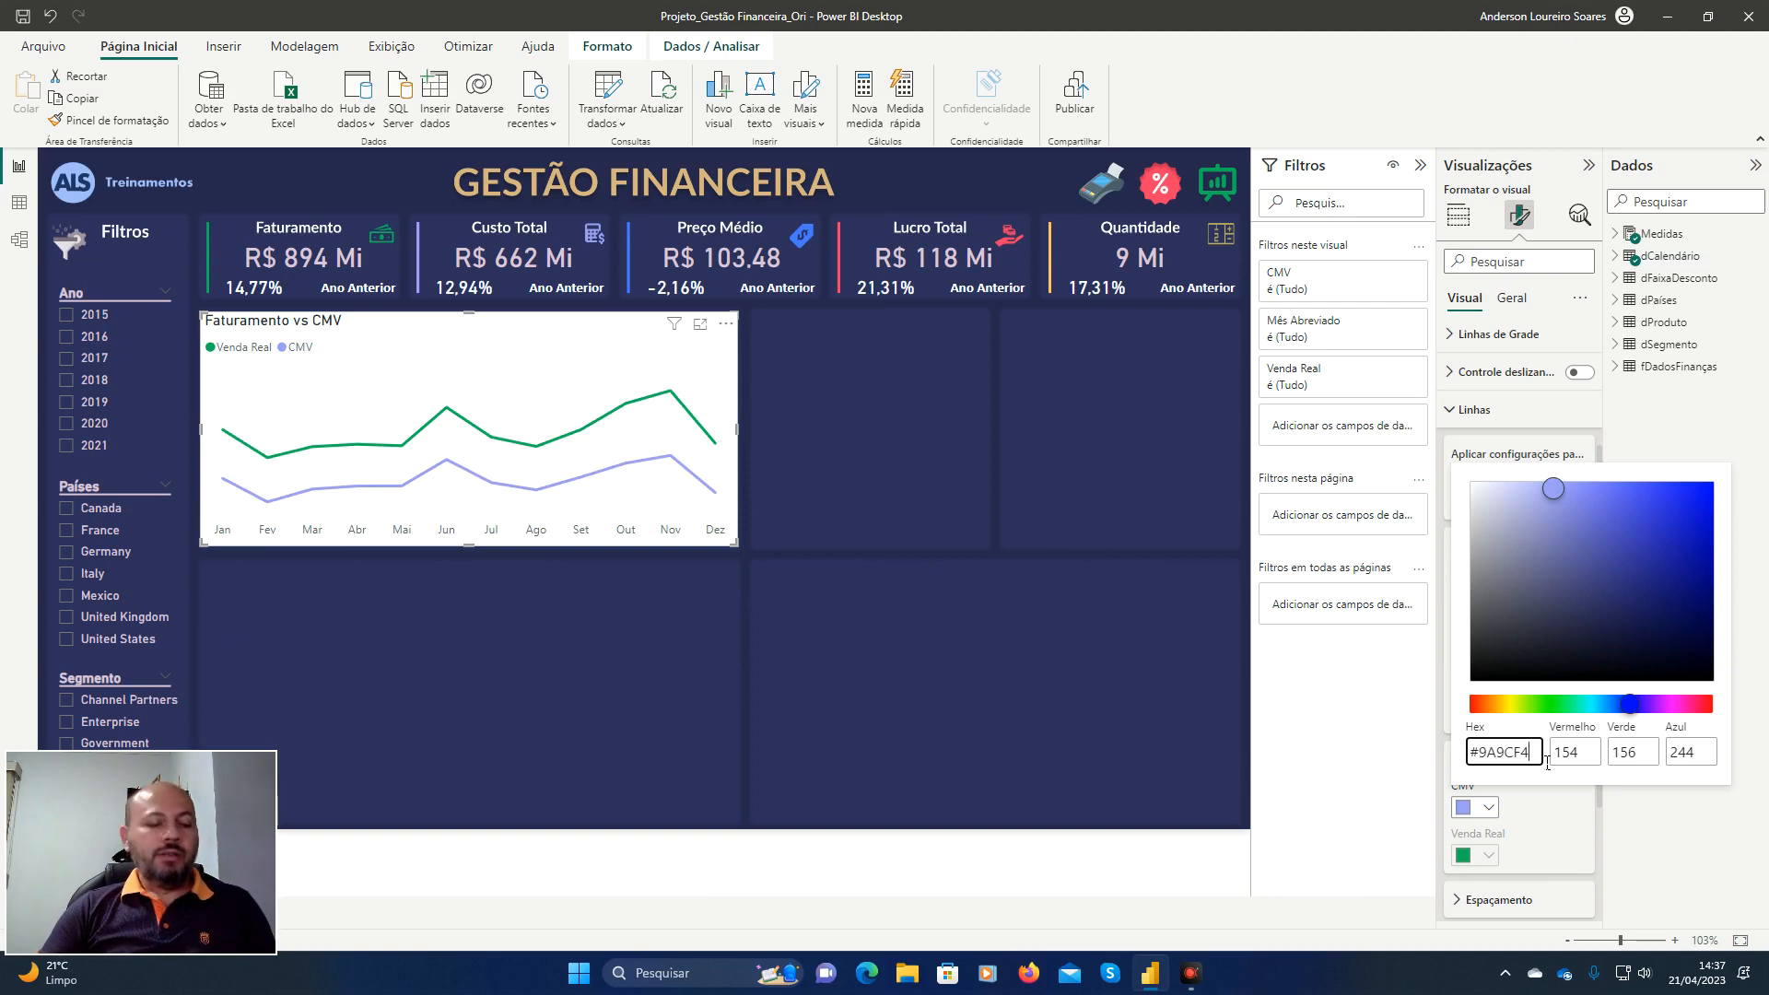
pyautogui.press('Tab')
pyautogui.press('Return')
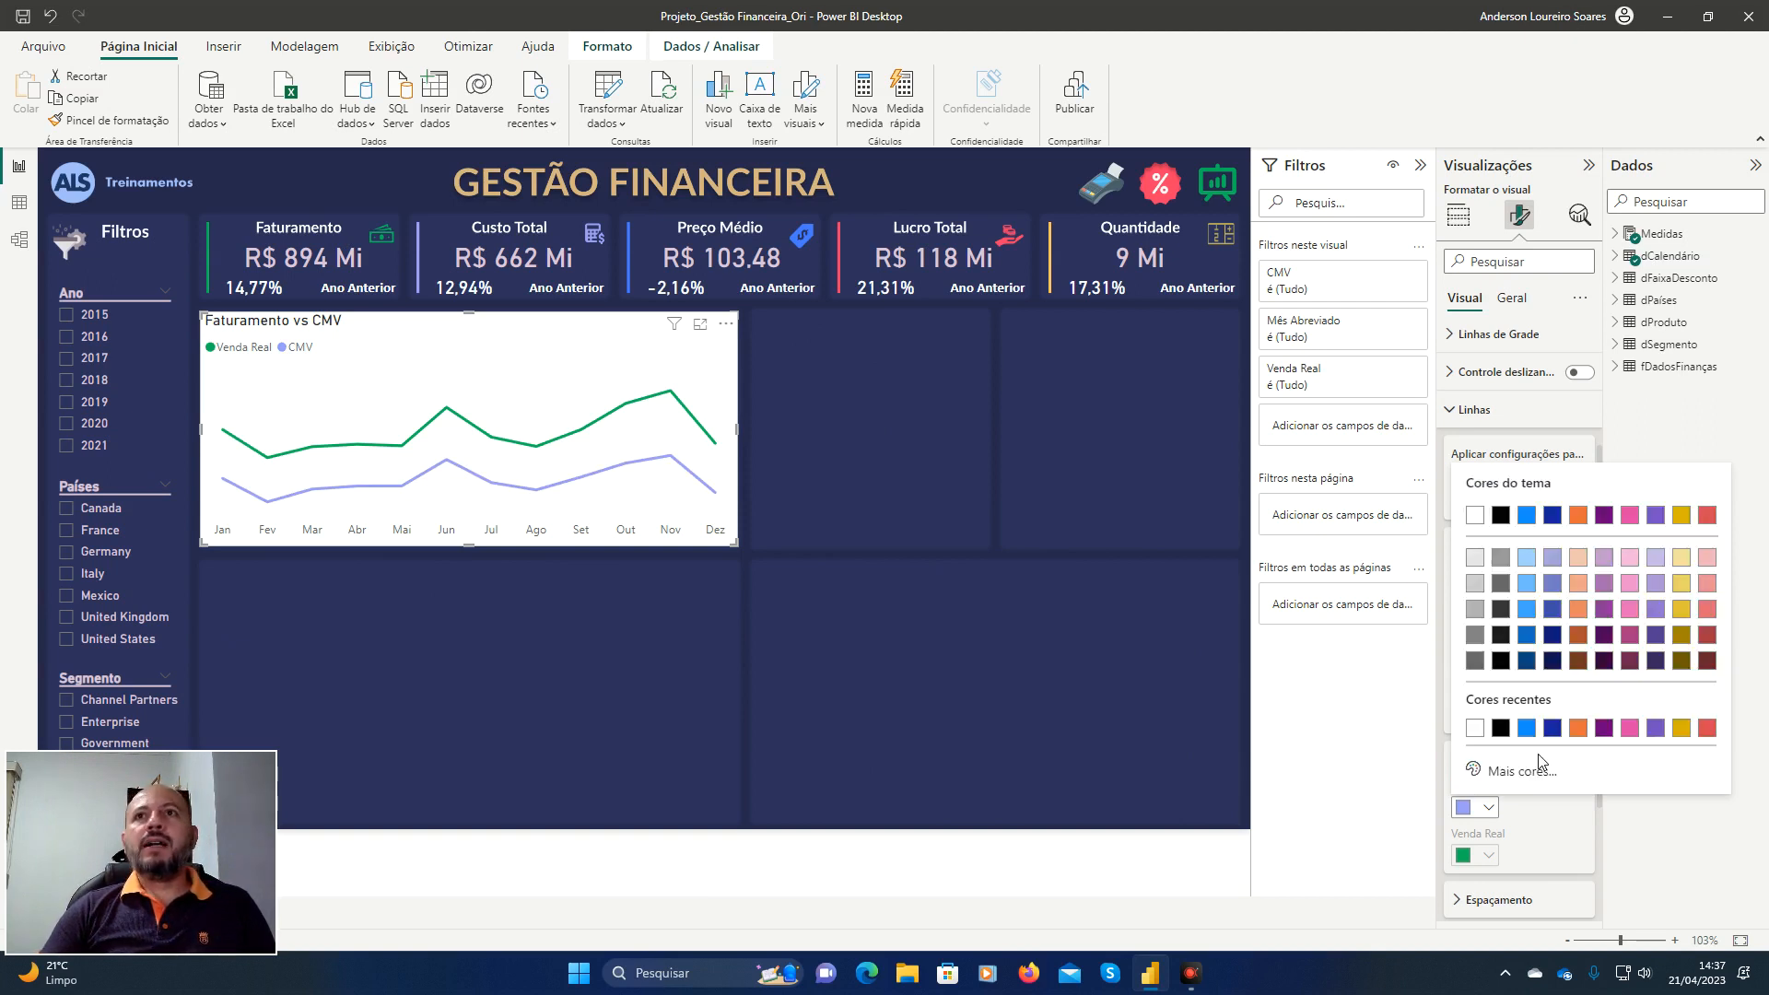
pyautogui.press('Escape')
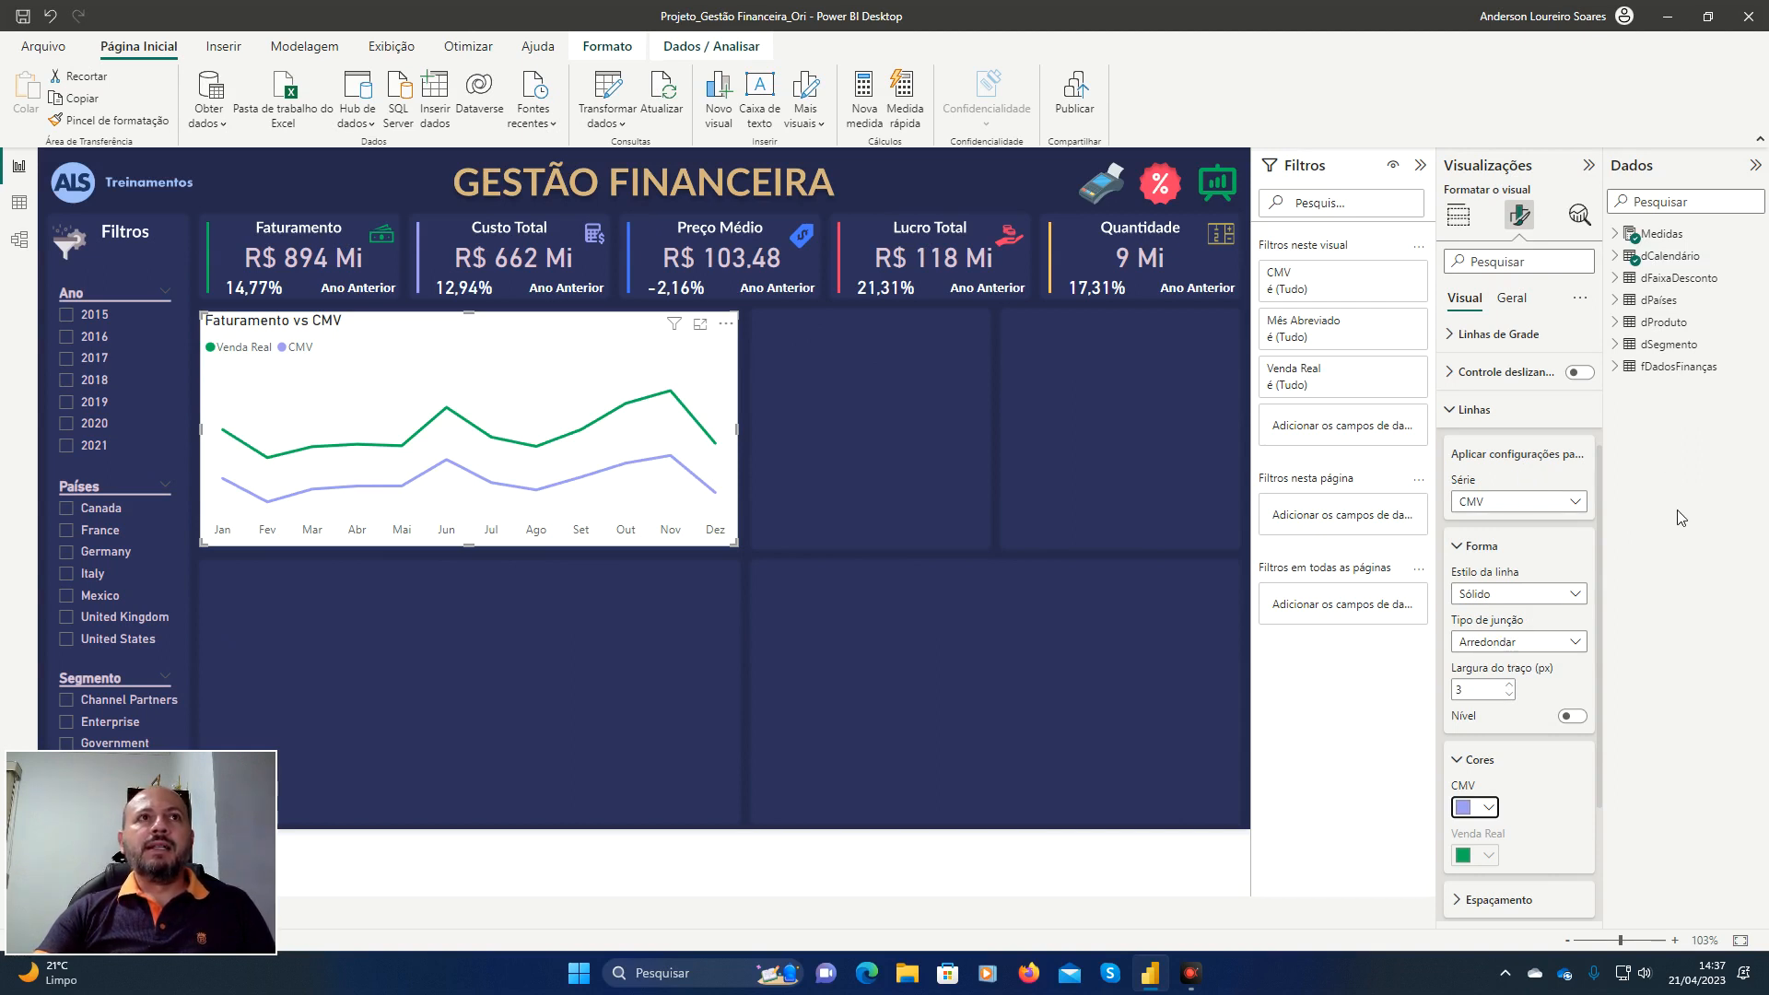
# Try a 4 px stroke width on the CMV line, point it out with a temporary arrow, and restore the width to 3 px.
pyautogui.click(1510, 685)
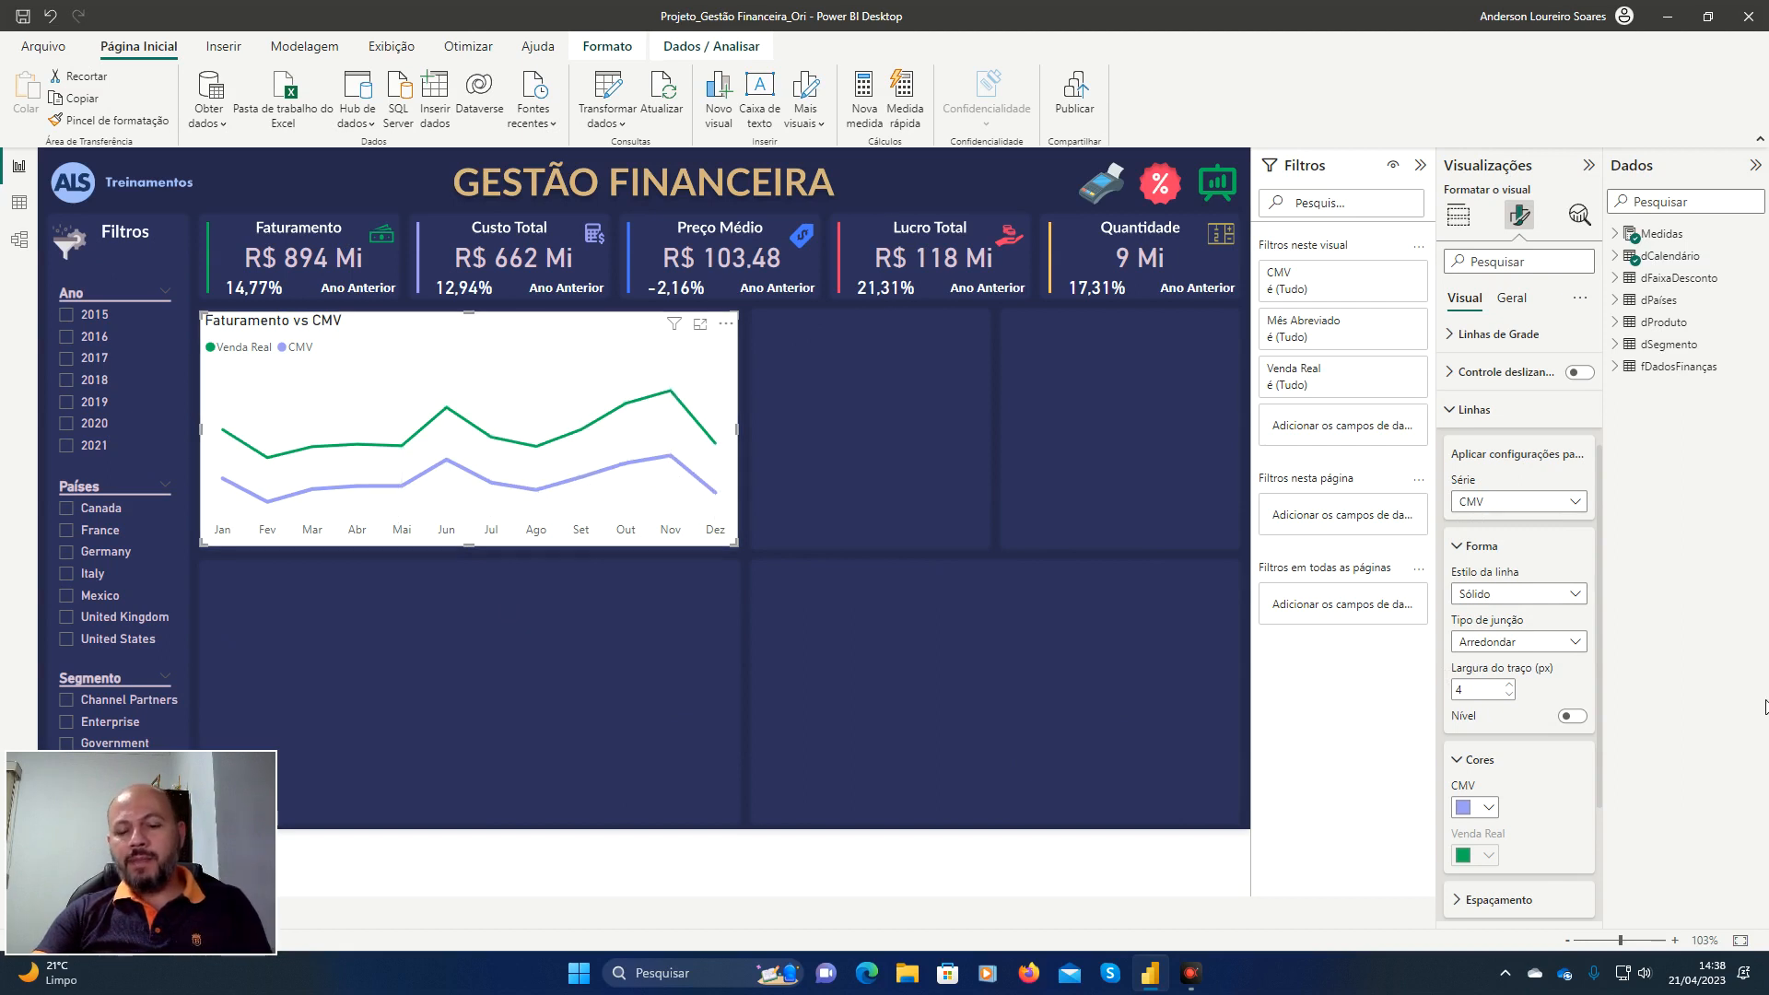
pyautogui.click(1766, 707)
pyautogui.click(1749, 609)
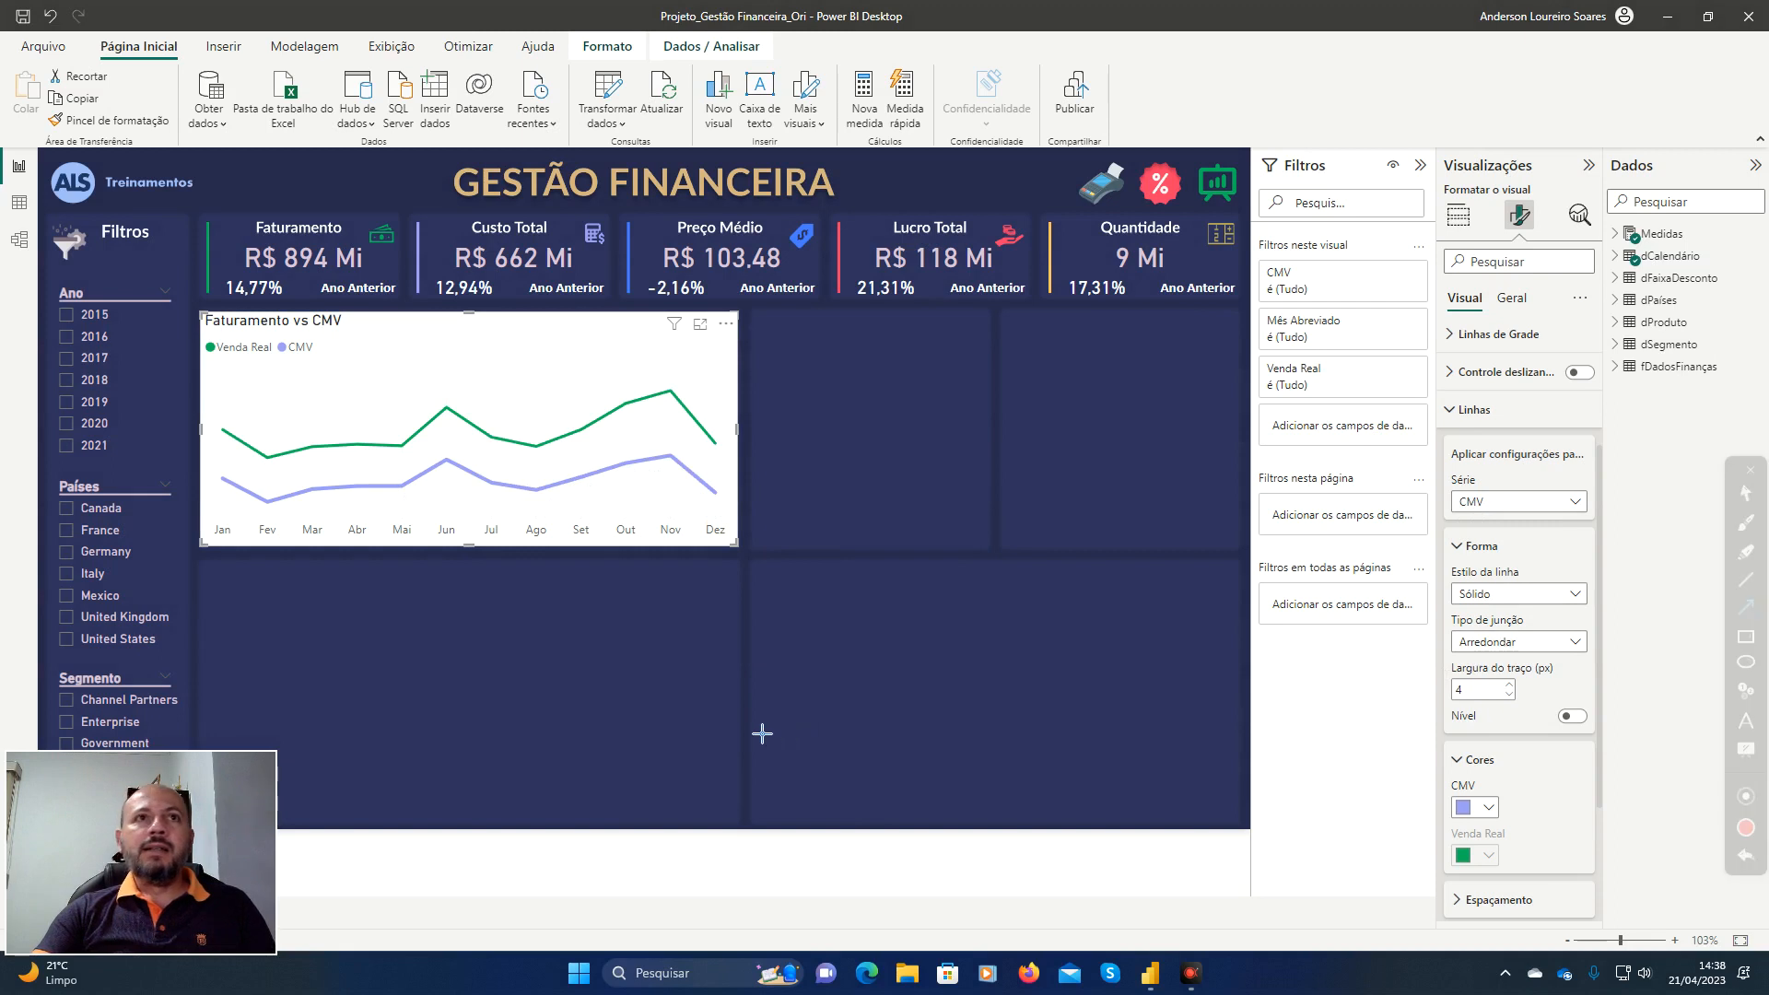
pyautogui.moveTo(705, 691); pyautogui.dragTo(645, 473)
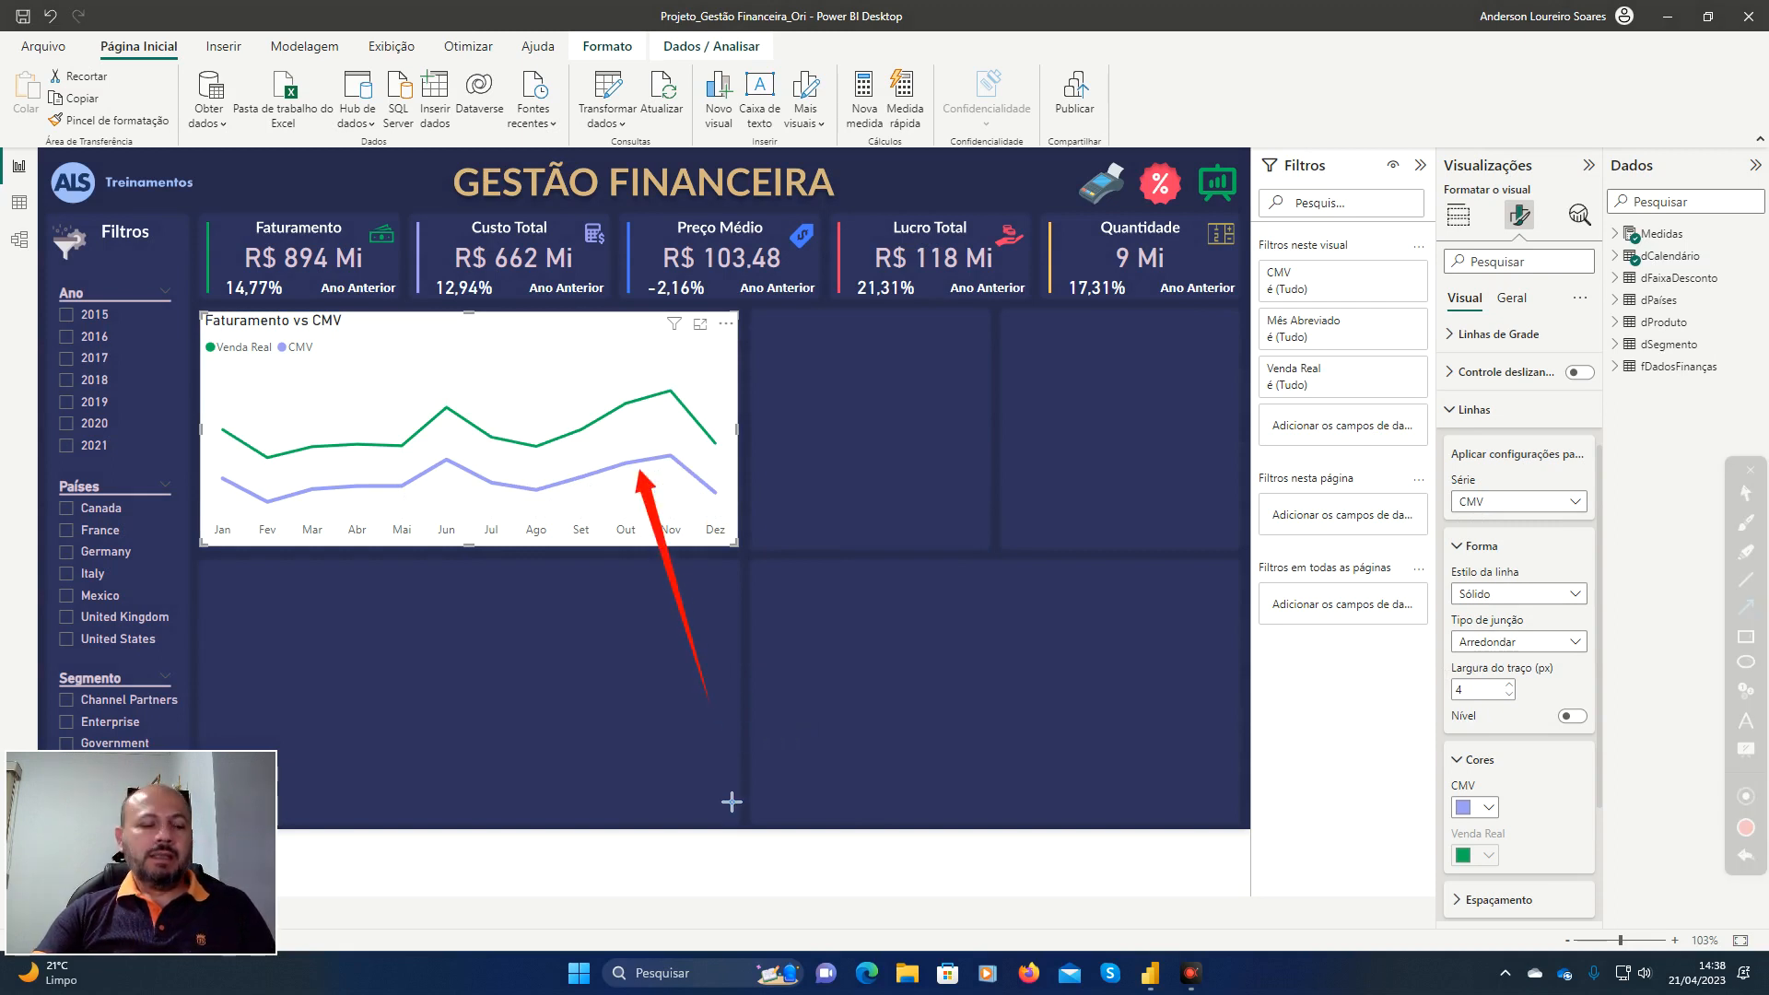
pyautogui.click(1744, 857)
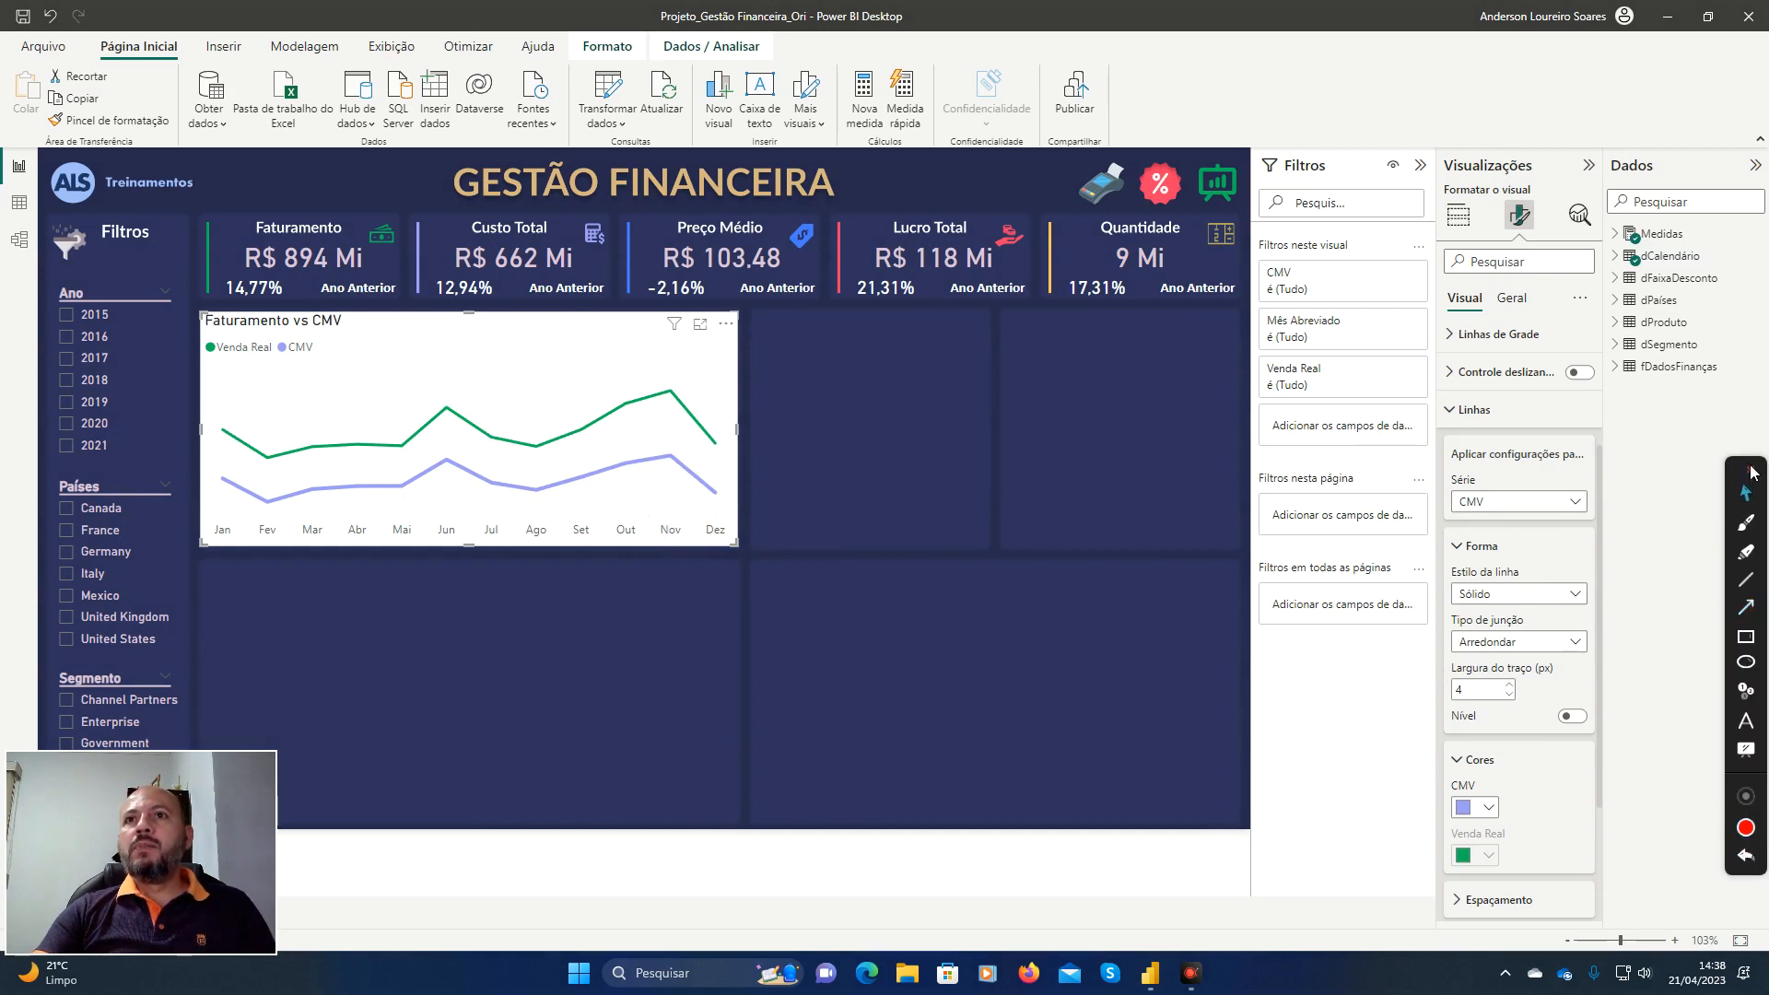
pyautogui.click(1509, 695)
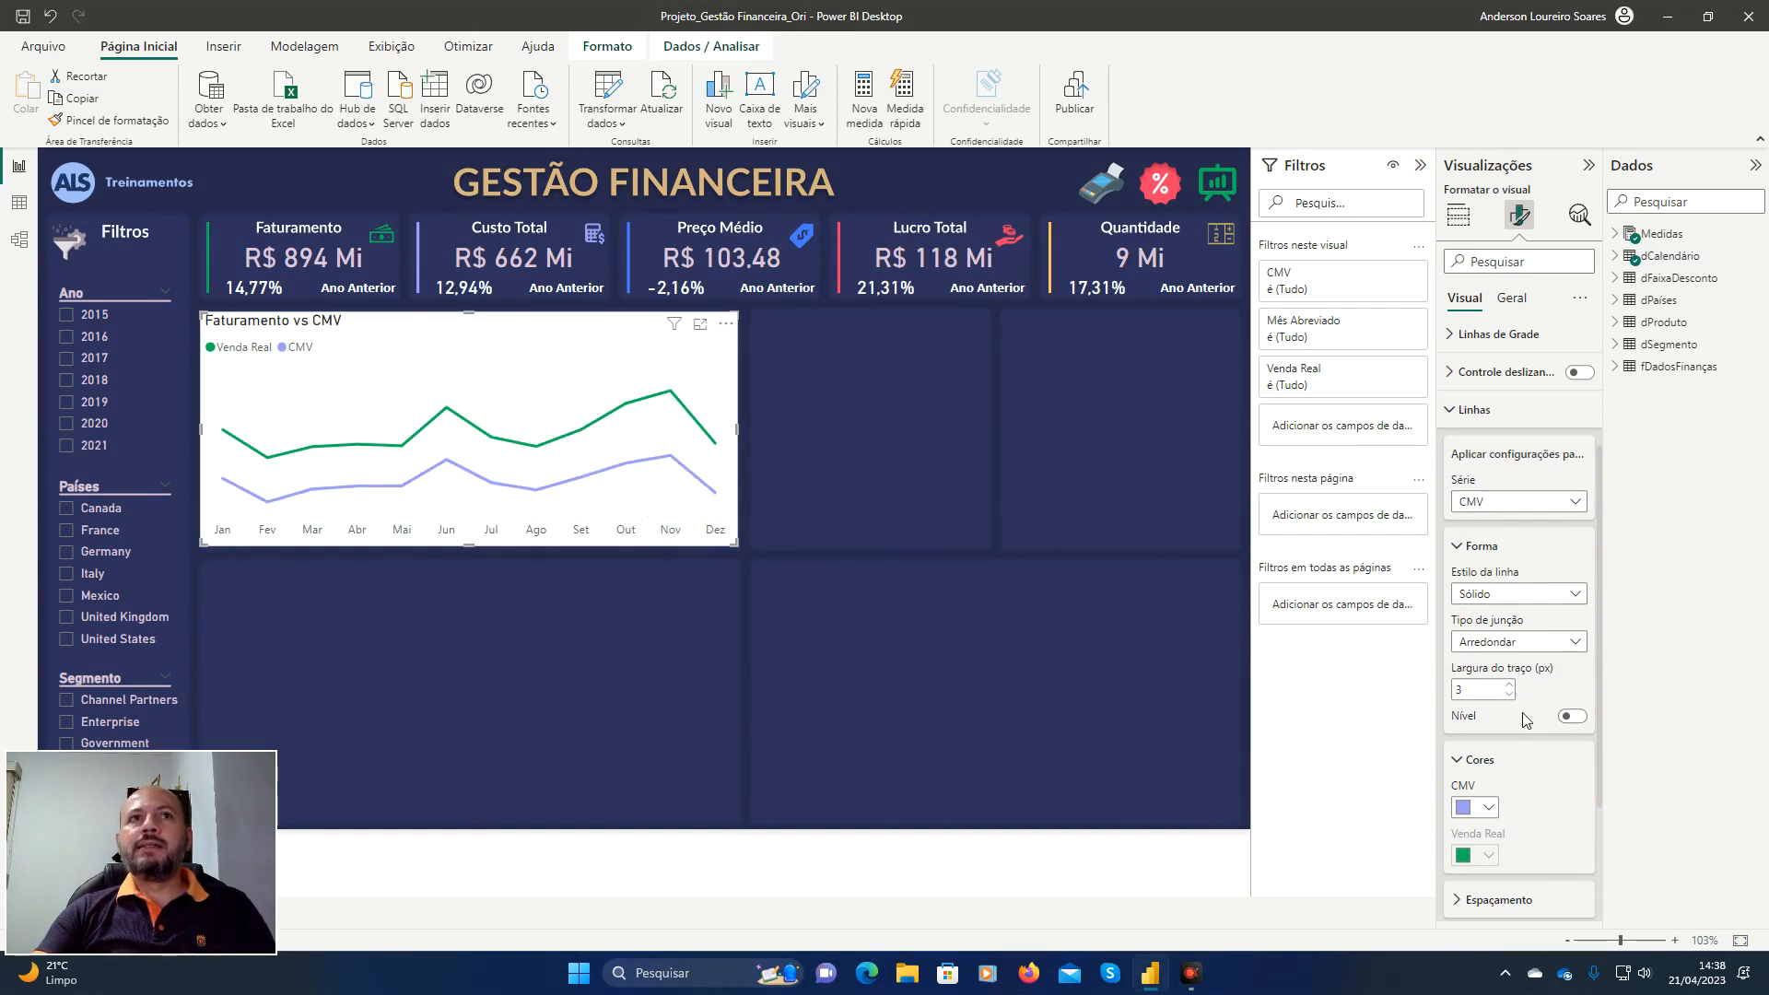
# Turn on markers for the lines of the Faturamento vs CMV chart and open the marker settings.
pyautogui.click(1456, 412)
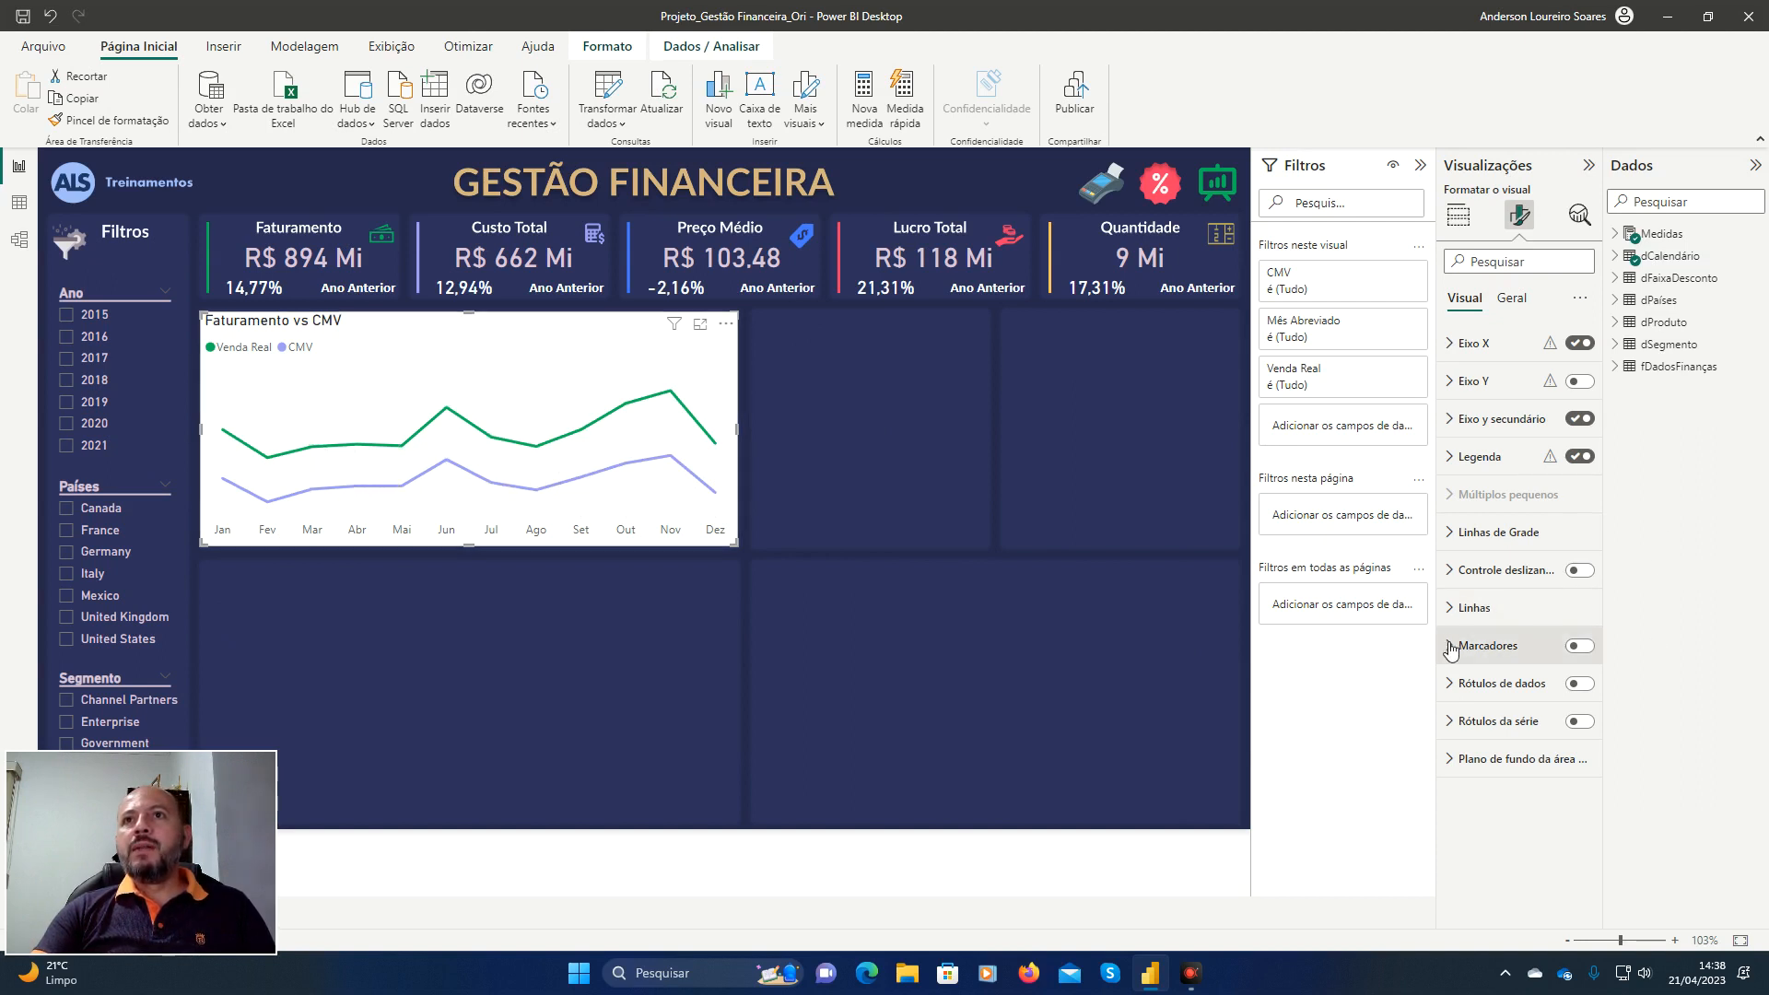
pyautogui.click(1583, 646)
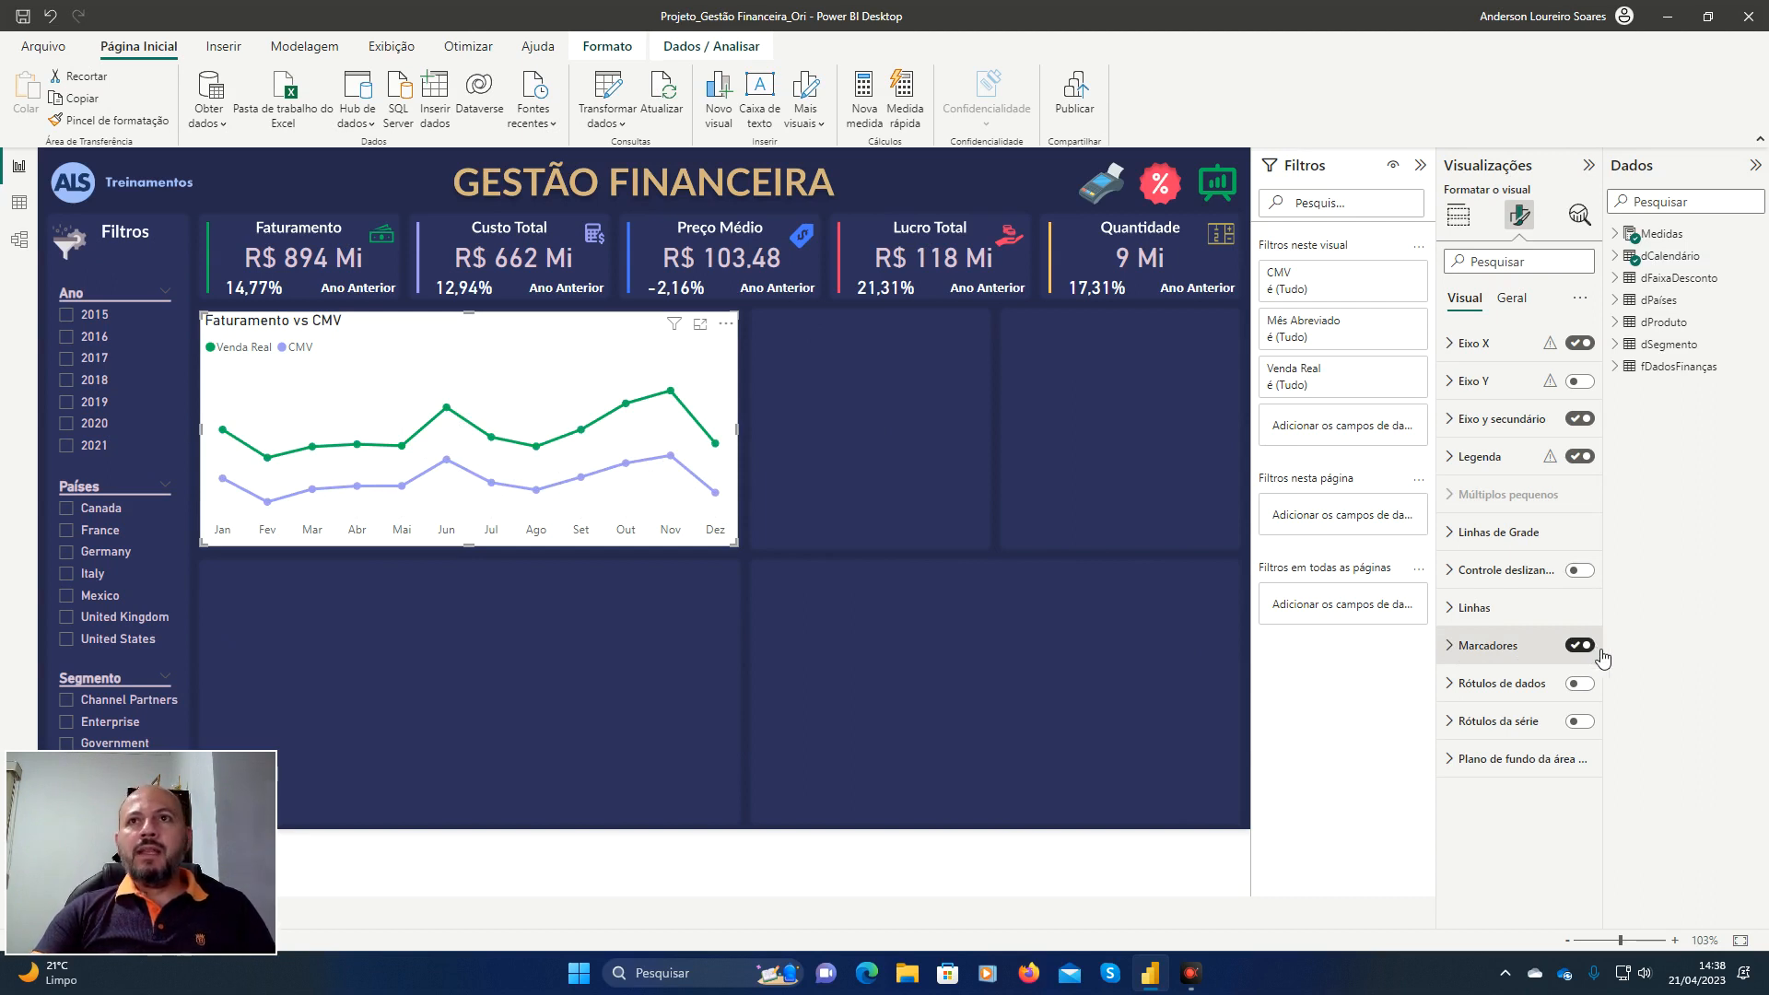
pyautogui.click(1456, 651)
pyautogui.scroll(-2, 1557, 645)
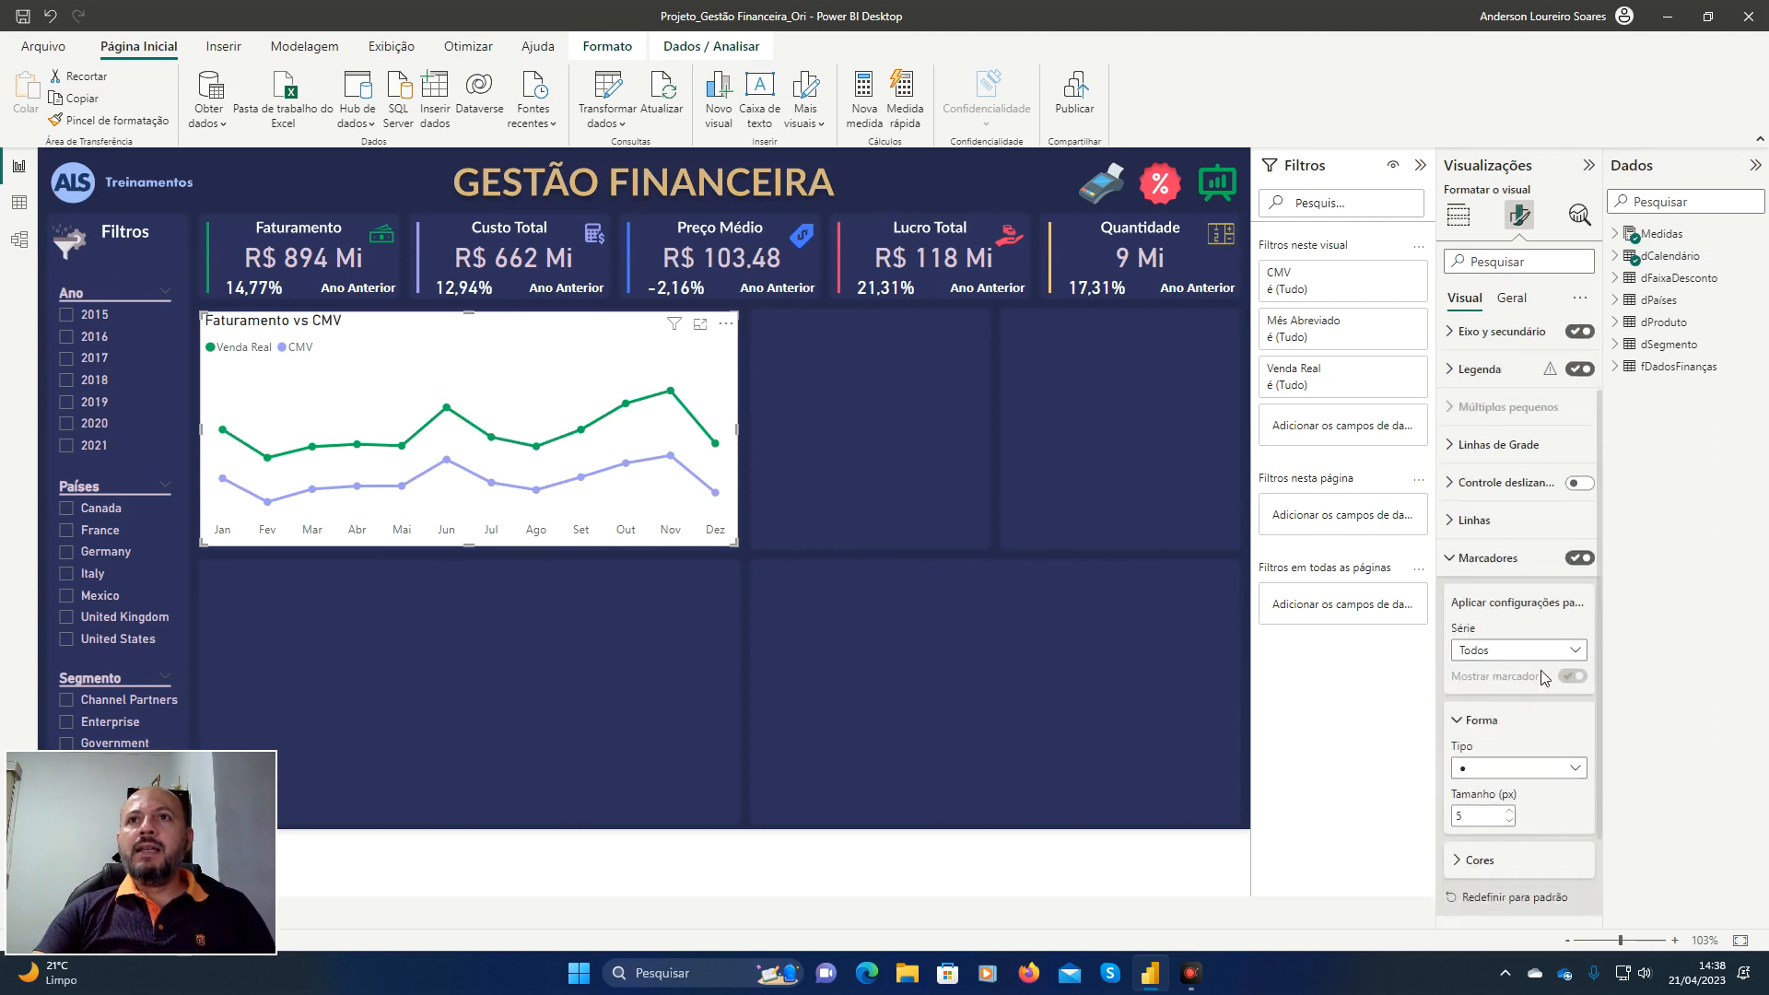
# Draw an on-screen rectangle around the series selector of the marker settings, remove it and close the annotation tools.
pyautogui.hotkey('ctrl', 'alt', 'd')
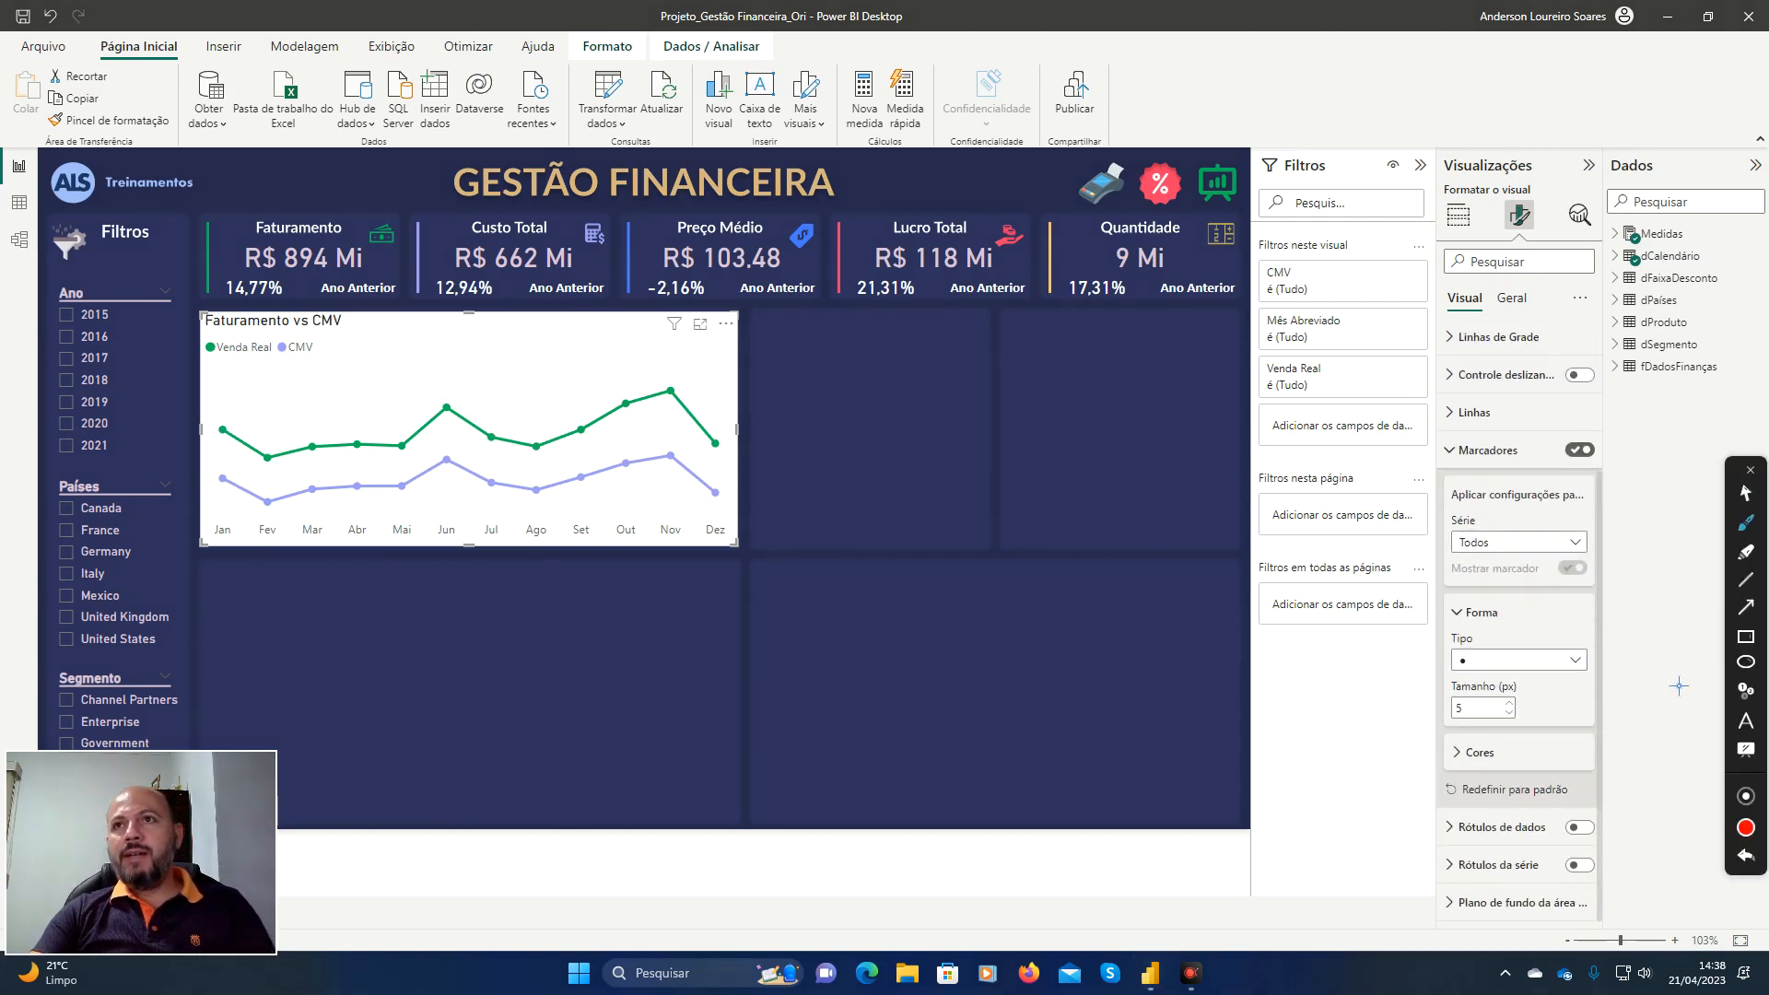
pyautogui.click(1749, 637)
pyautogui.moveTo(1443, 503)
pyautogui.mouseDown()
pyautogui.moveTo(1495, 569)
pyautogui.moveTo(1646, 590)
pyautogui.mouseUp()
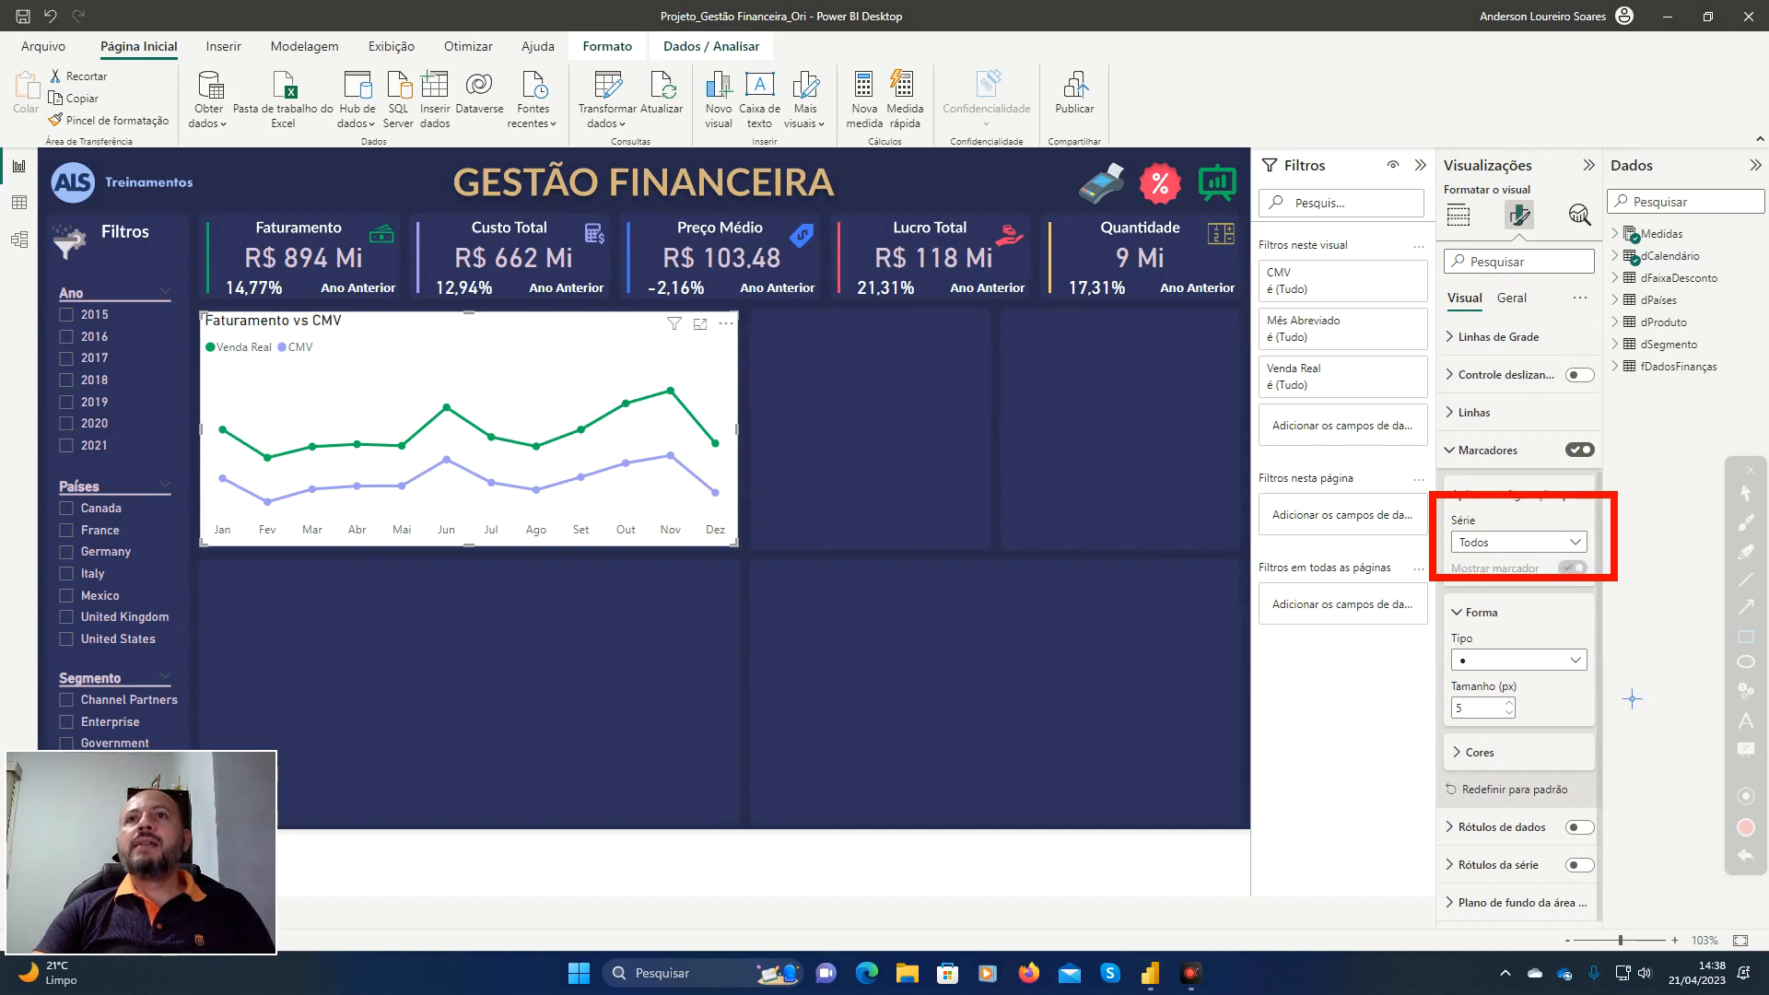
pyautogui.click(1747, 855)
pyautogui.click(1746, 493)
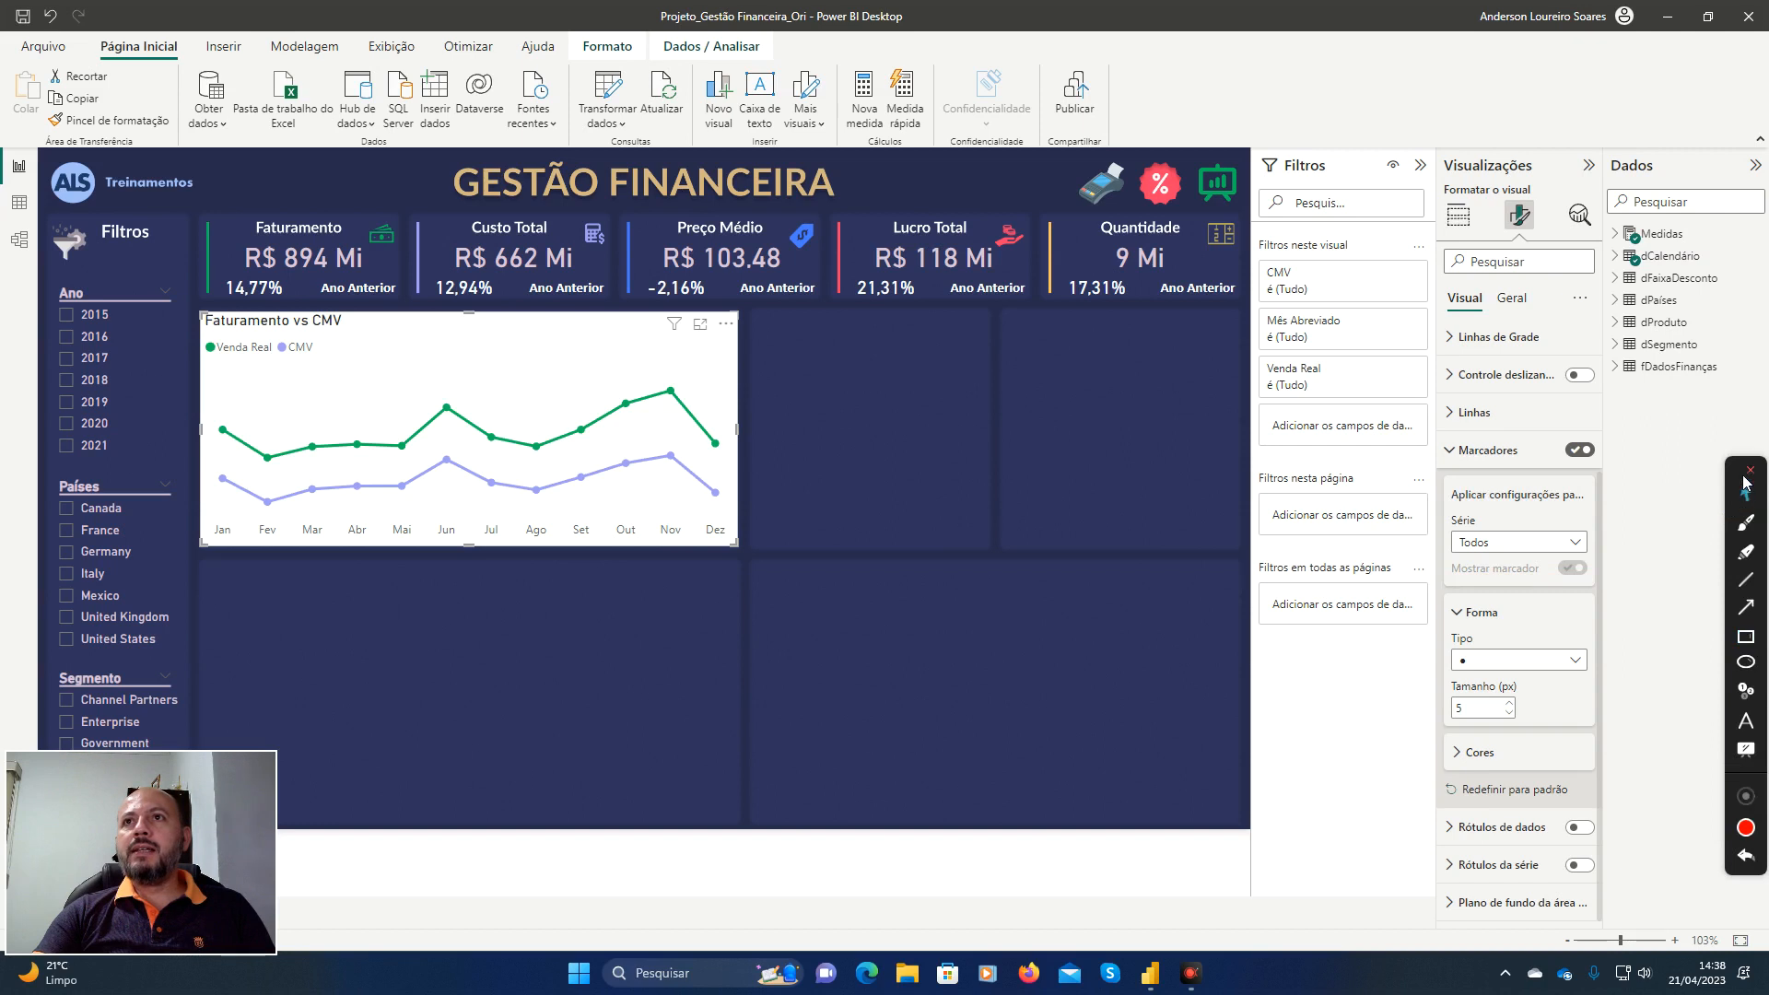
pyautogui.click(1750, 470)
# Set the Venda Real series' marker size to 6 px and review the available marker shapes, keeping the circle.
pyautogui.click(1552, 546)
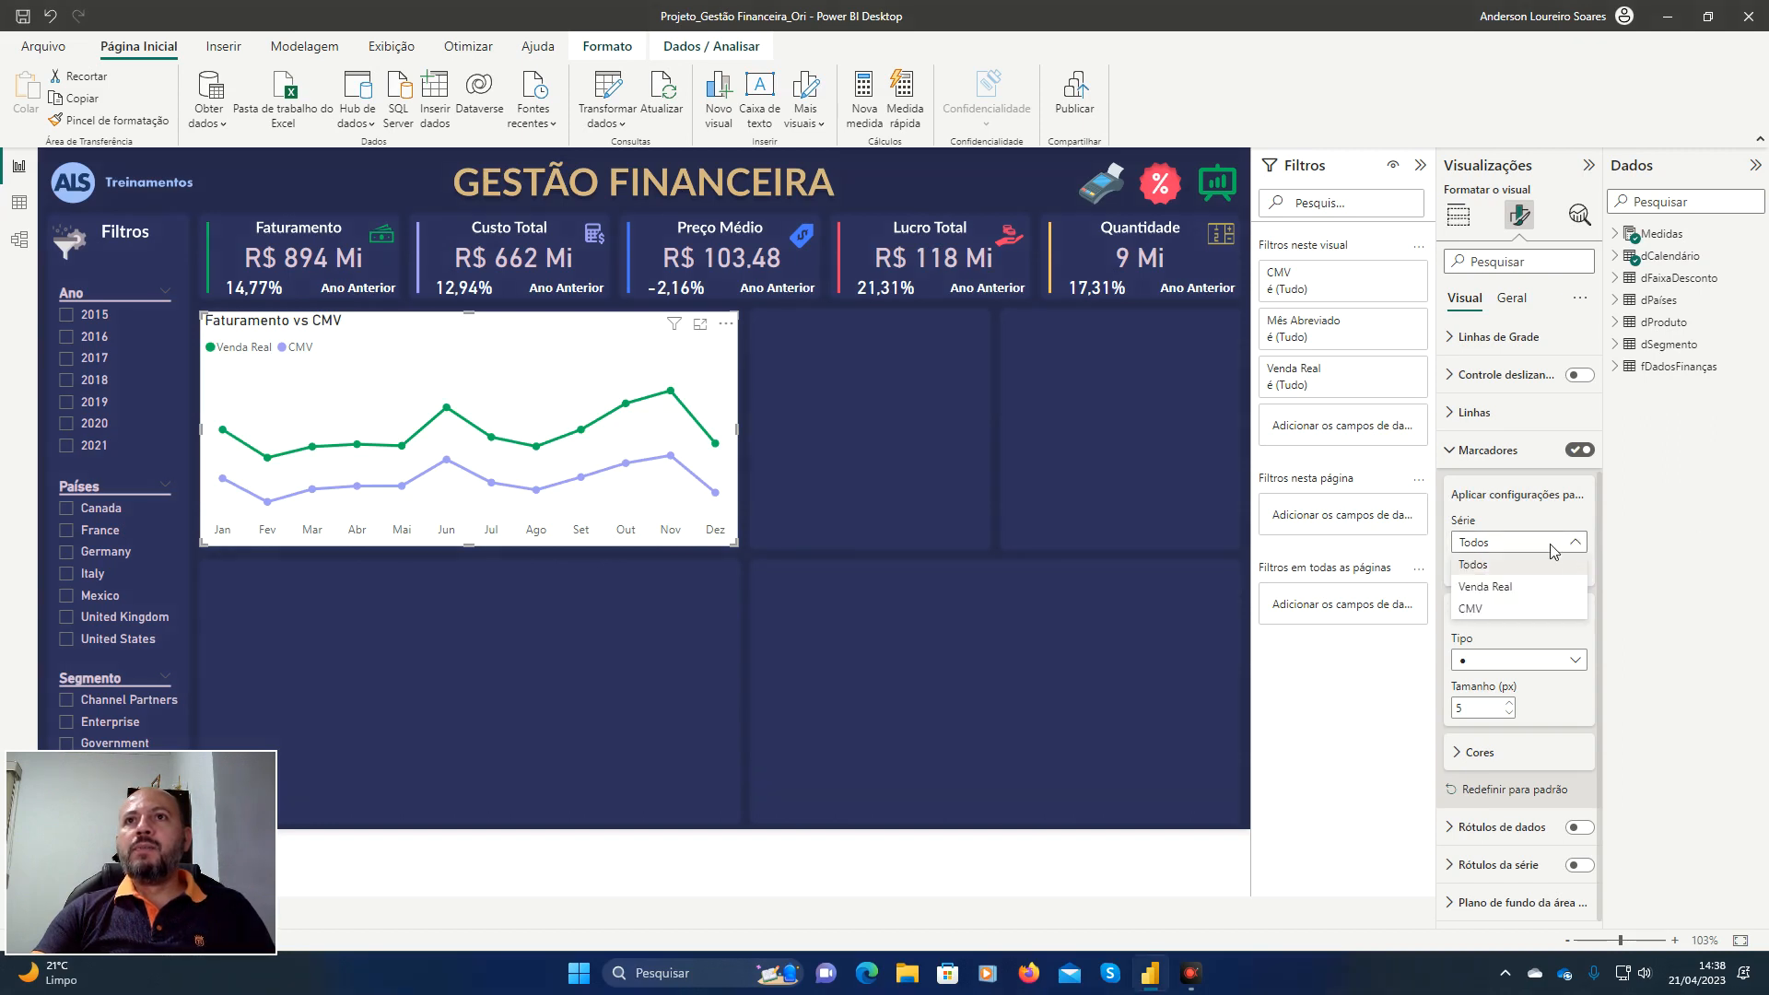
pyautogui.click(1495, 584)
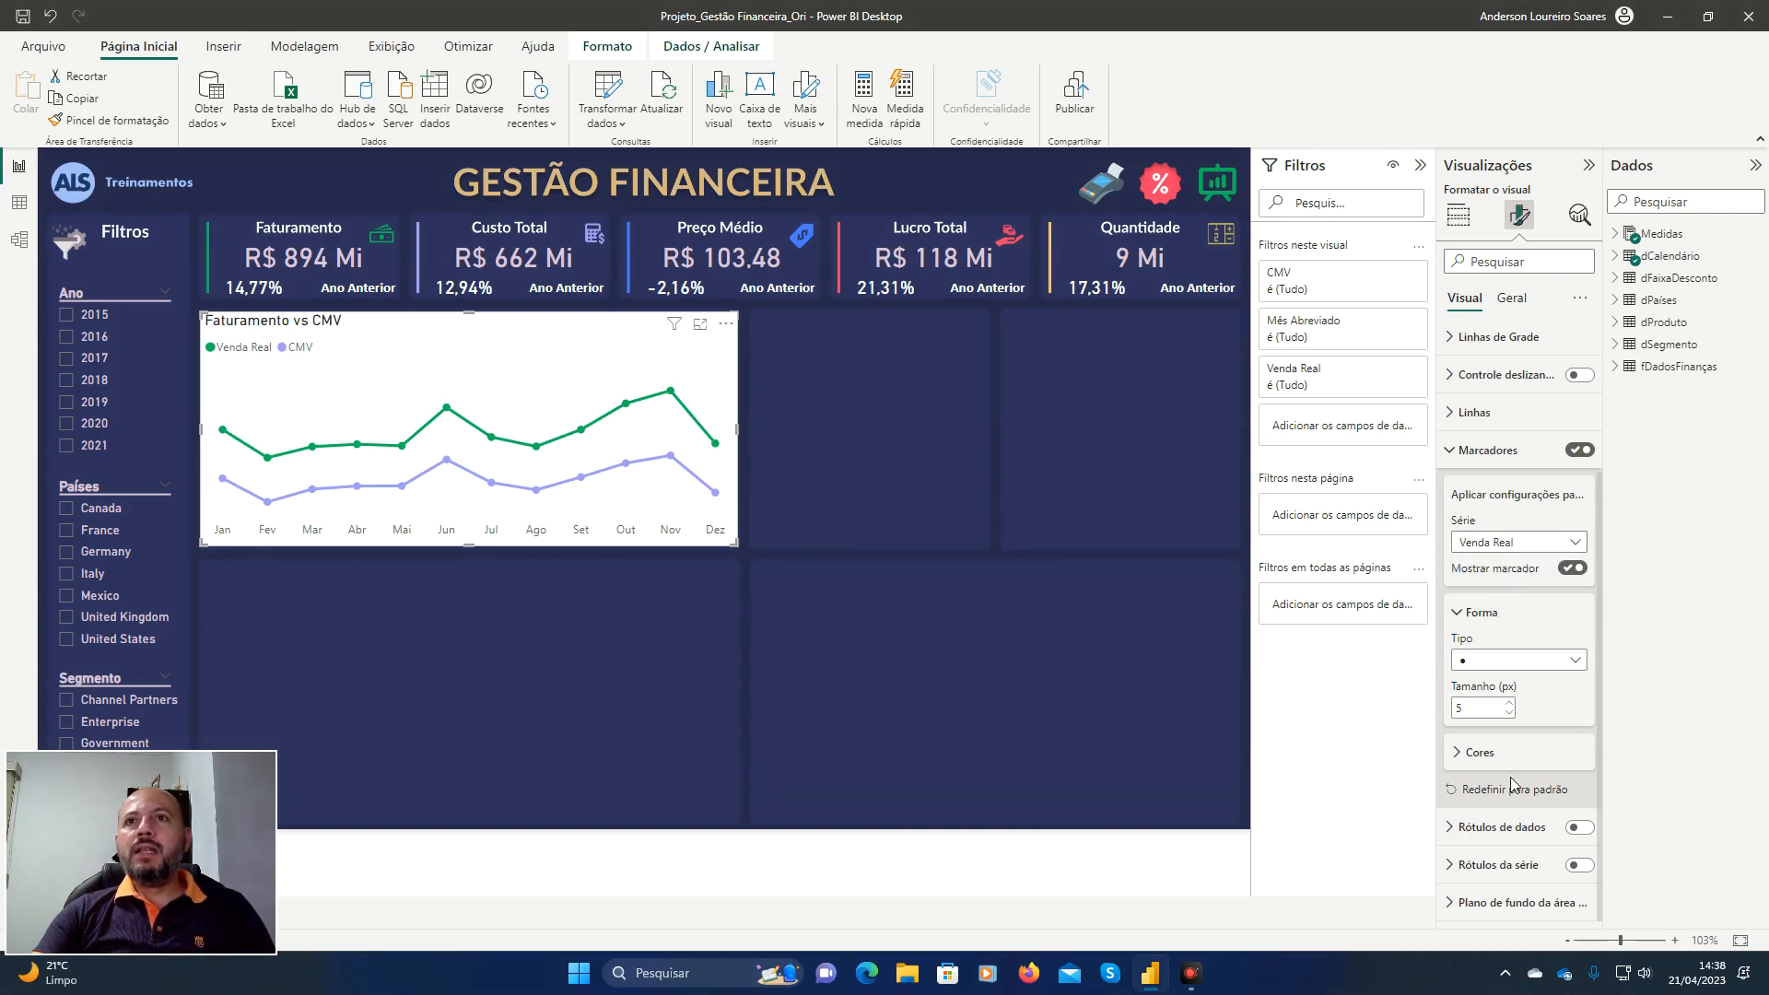
pyautogui.click(1510, 703)
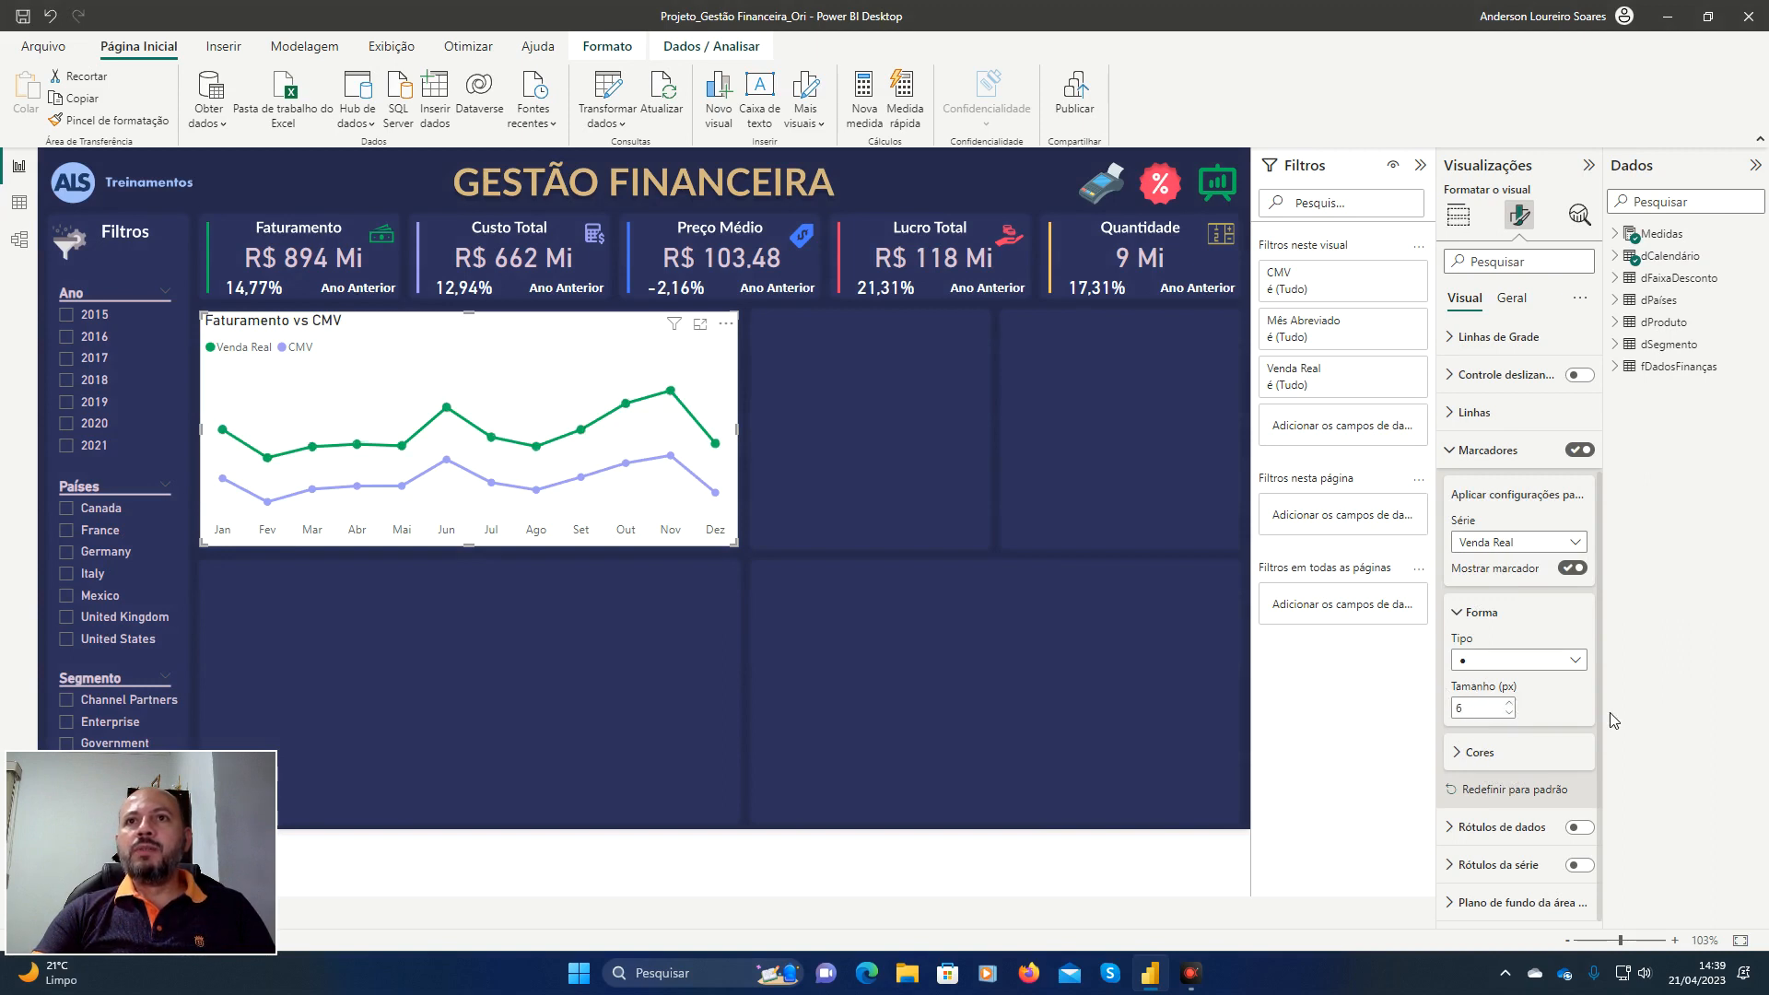
pyautogui.click(1580, 663)
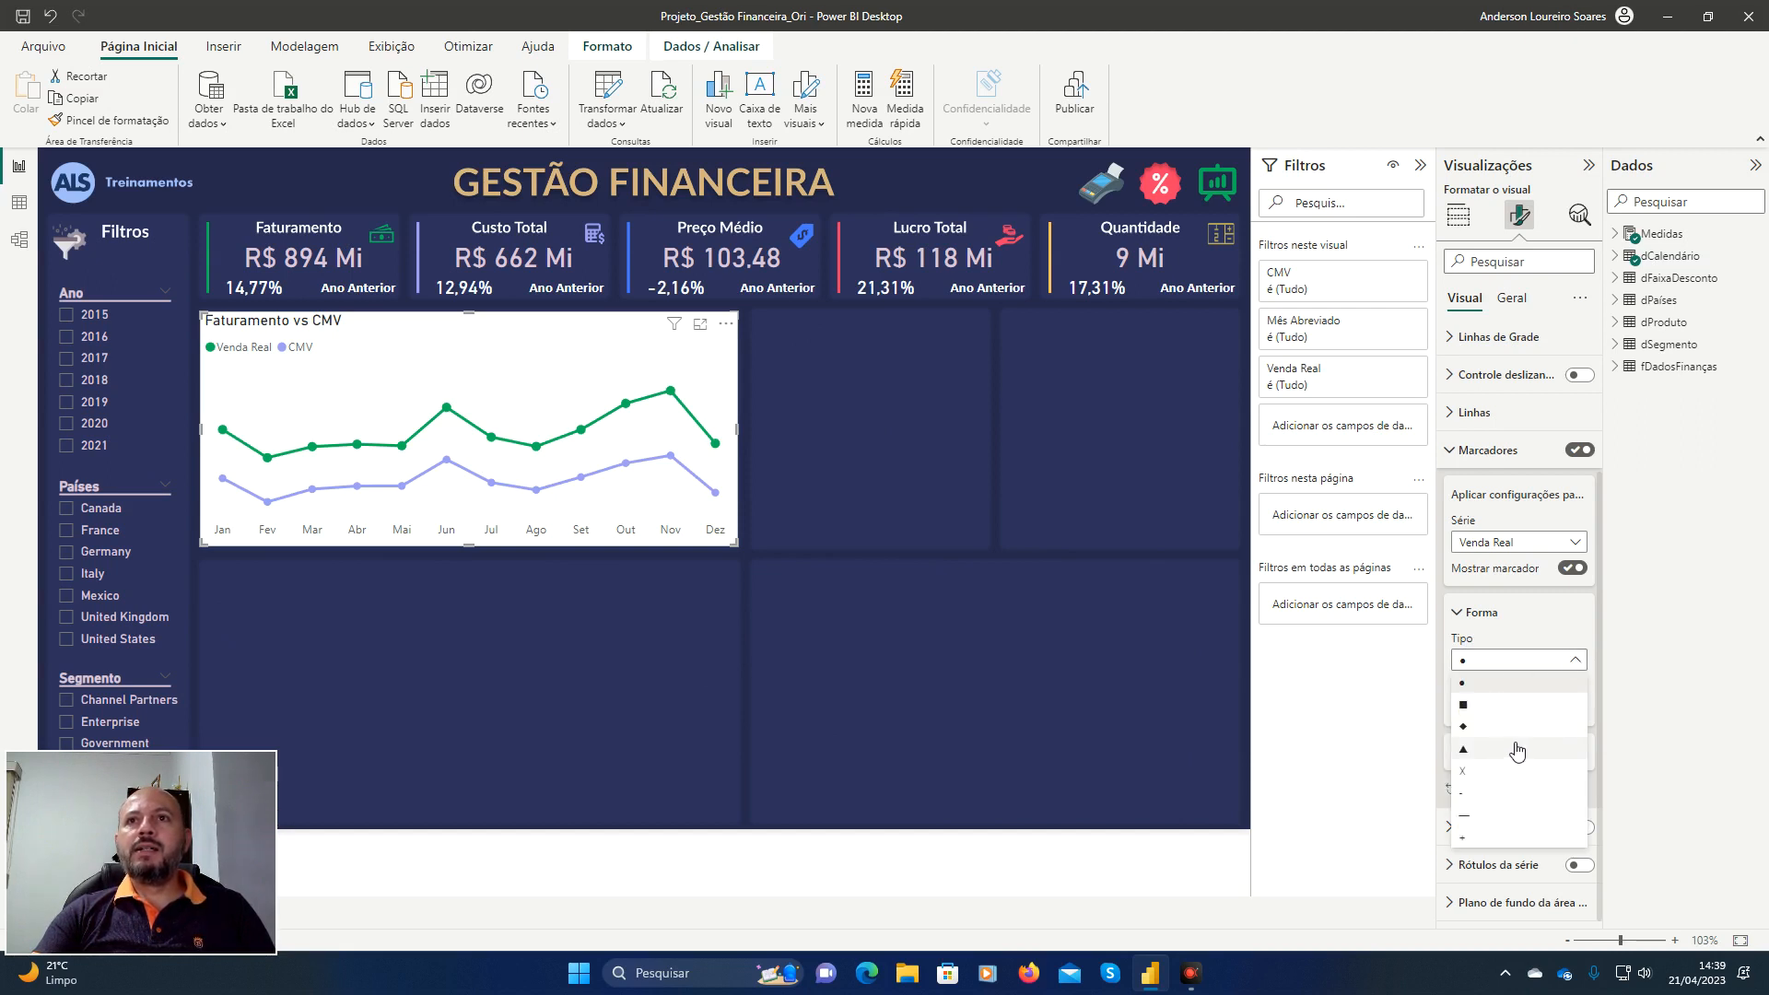
pyautogui.click(1581, 663)
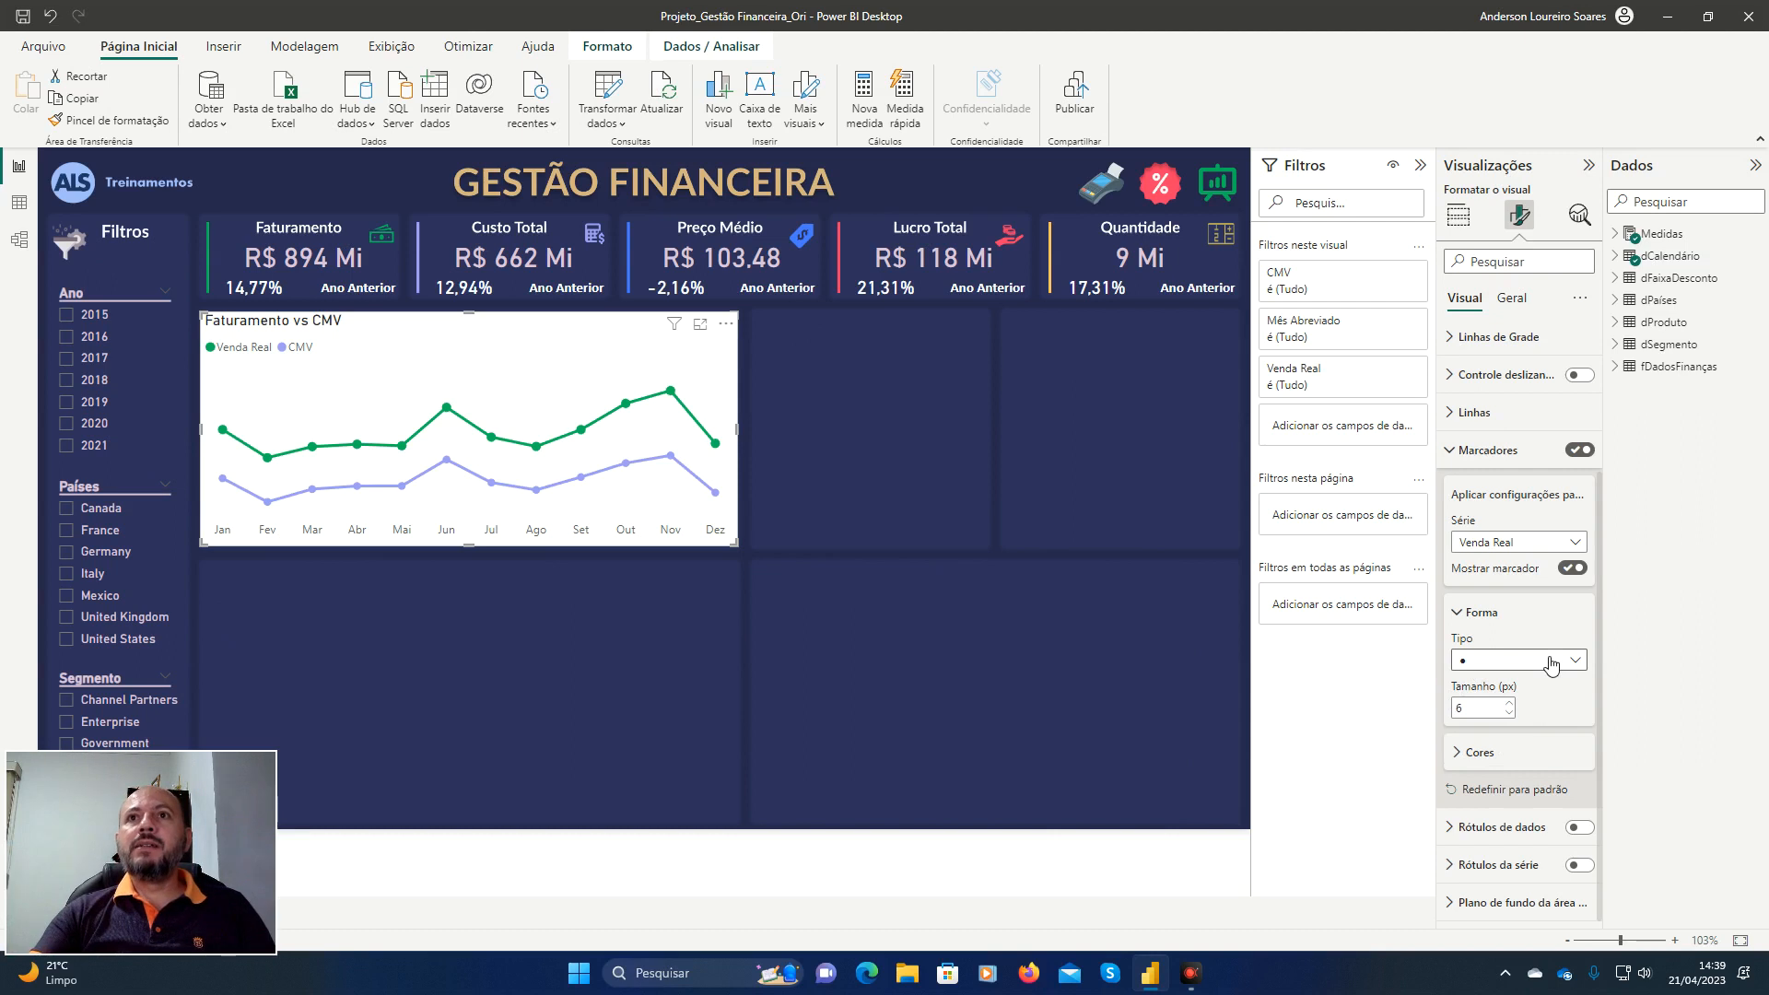
# Apply the marker settings to the CMV series and increase its marker size by 1 px.
pyautogui.click(1592, 544)
pyautogui.click(1512, 611)
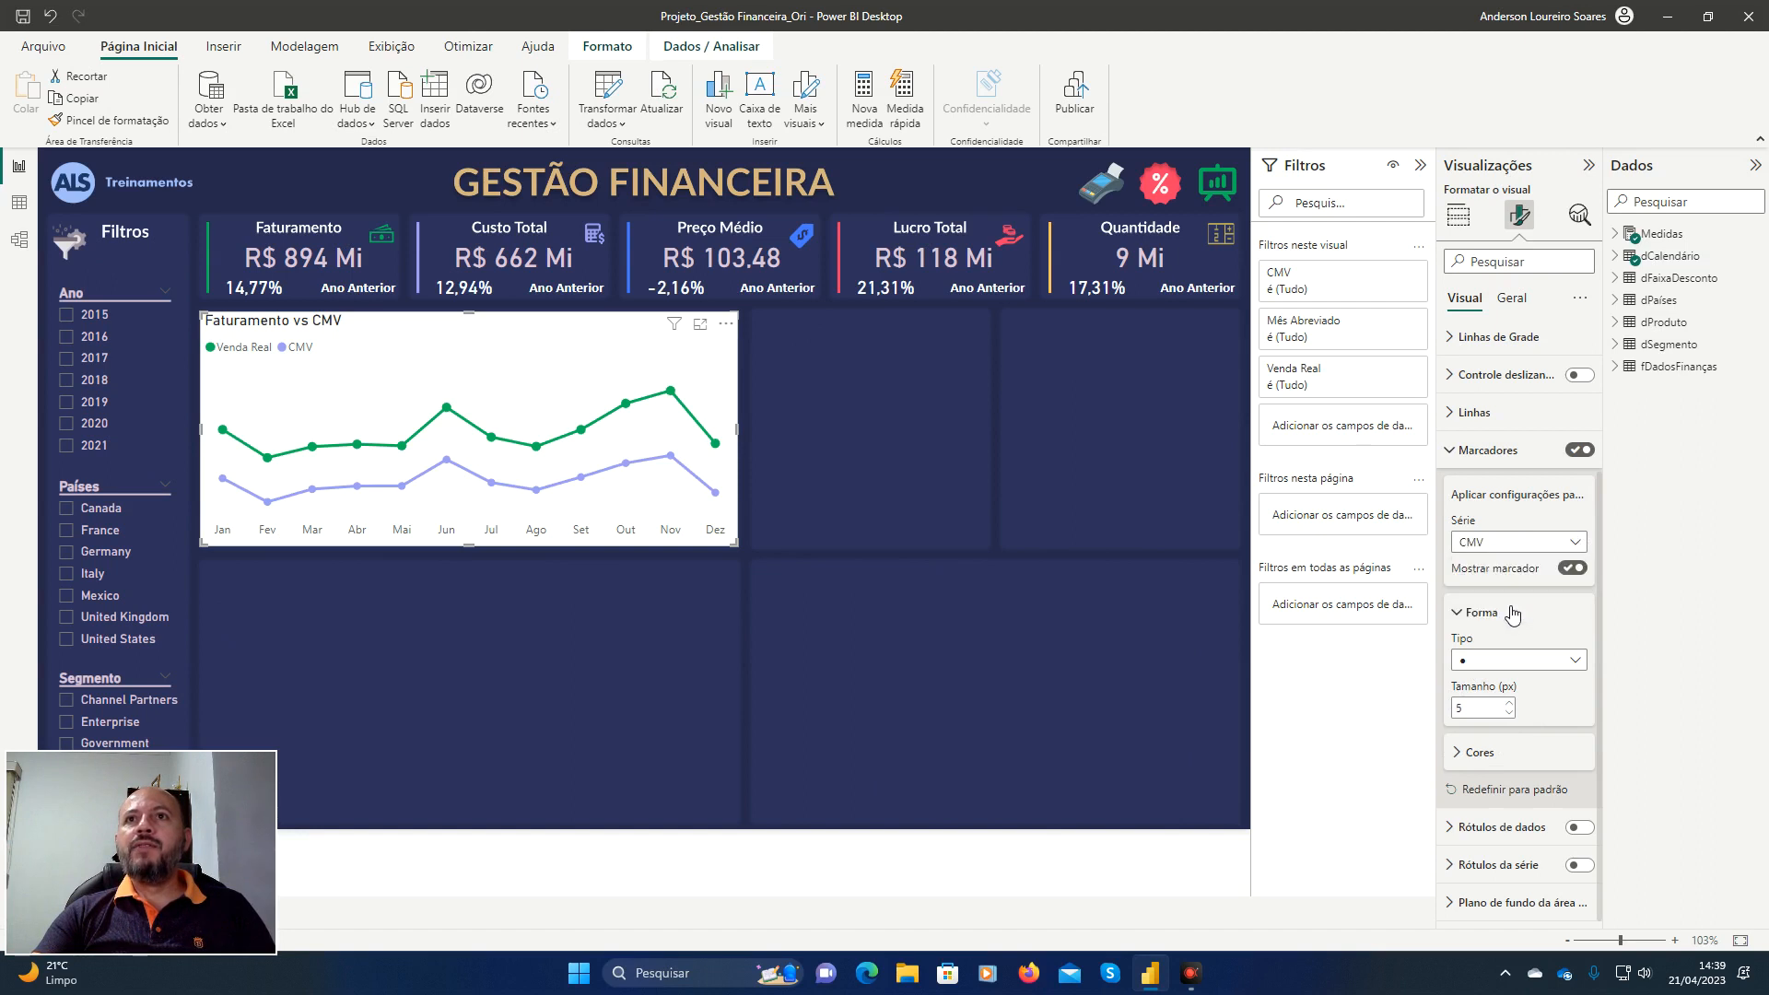
pyautogui.click(1509, 705)
# Turn on data labels for the Faturamento vs CMV chart and open the data label settings.
pyautogui.click(1456, 451)
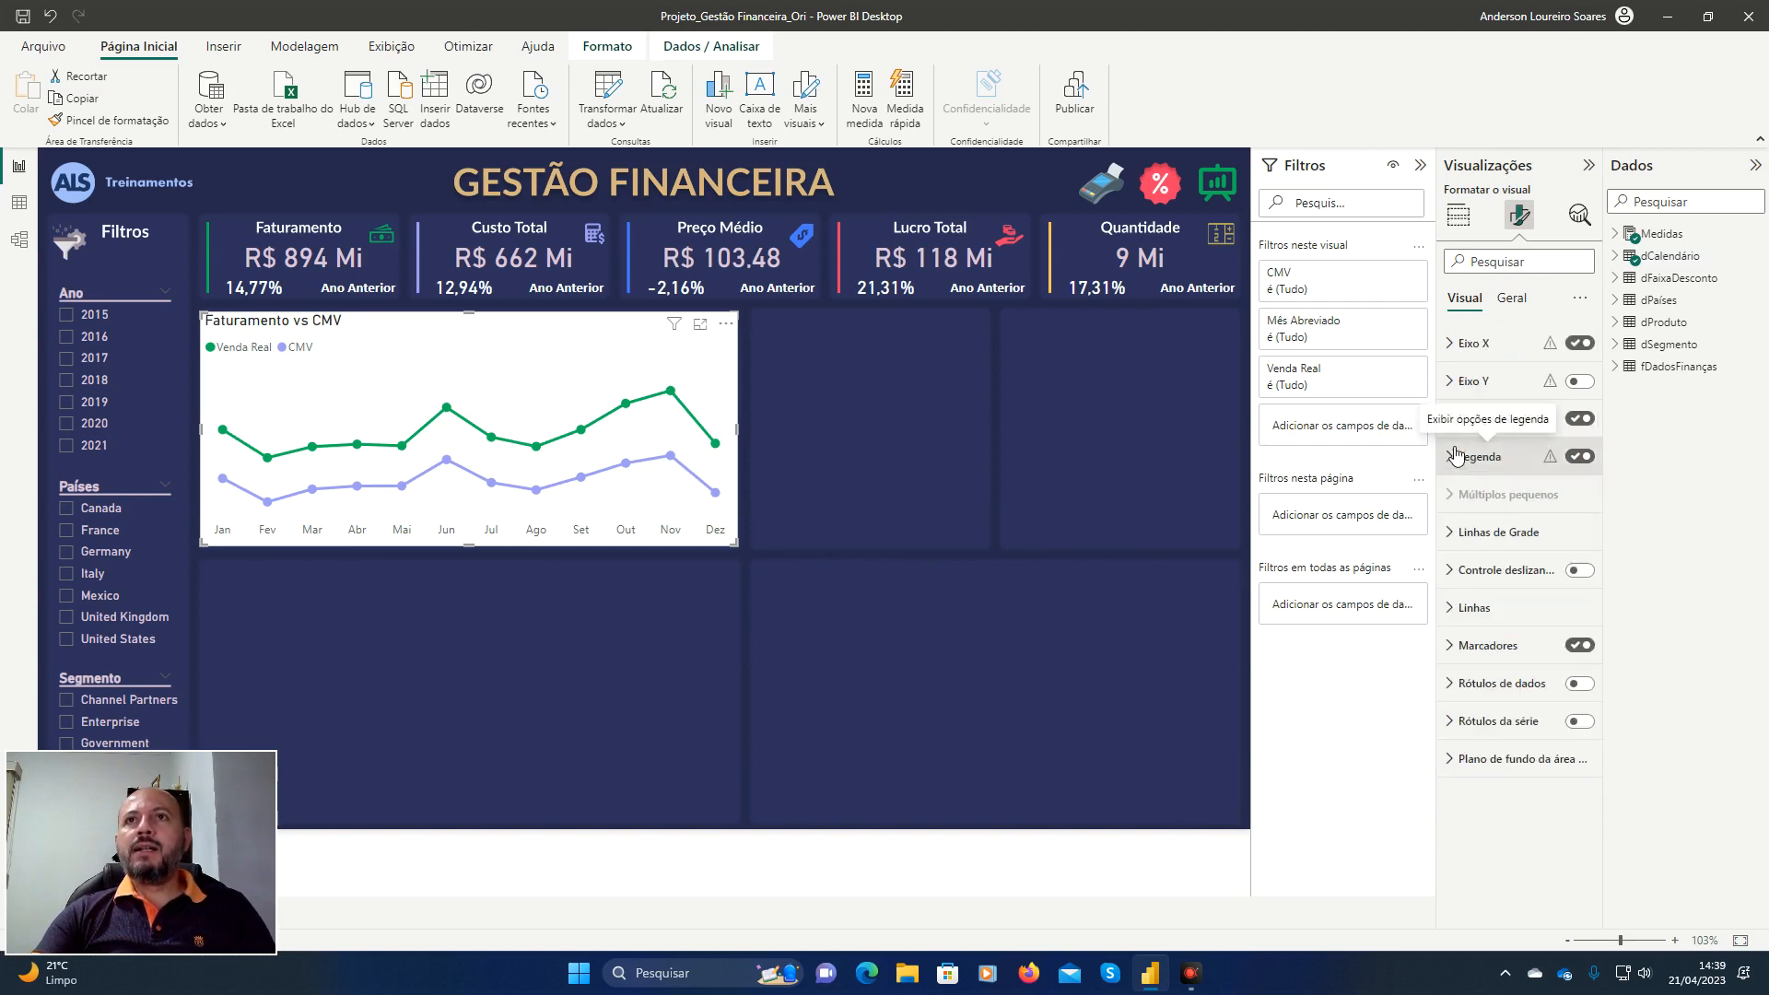
pyautogui.click(1580, 683)
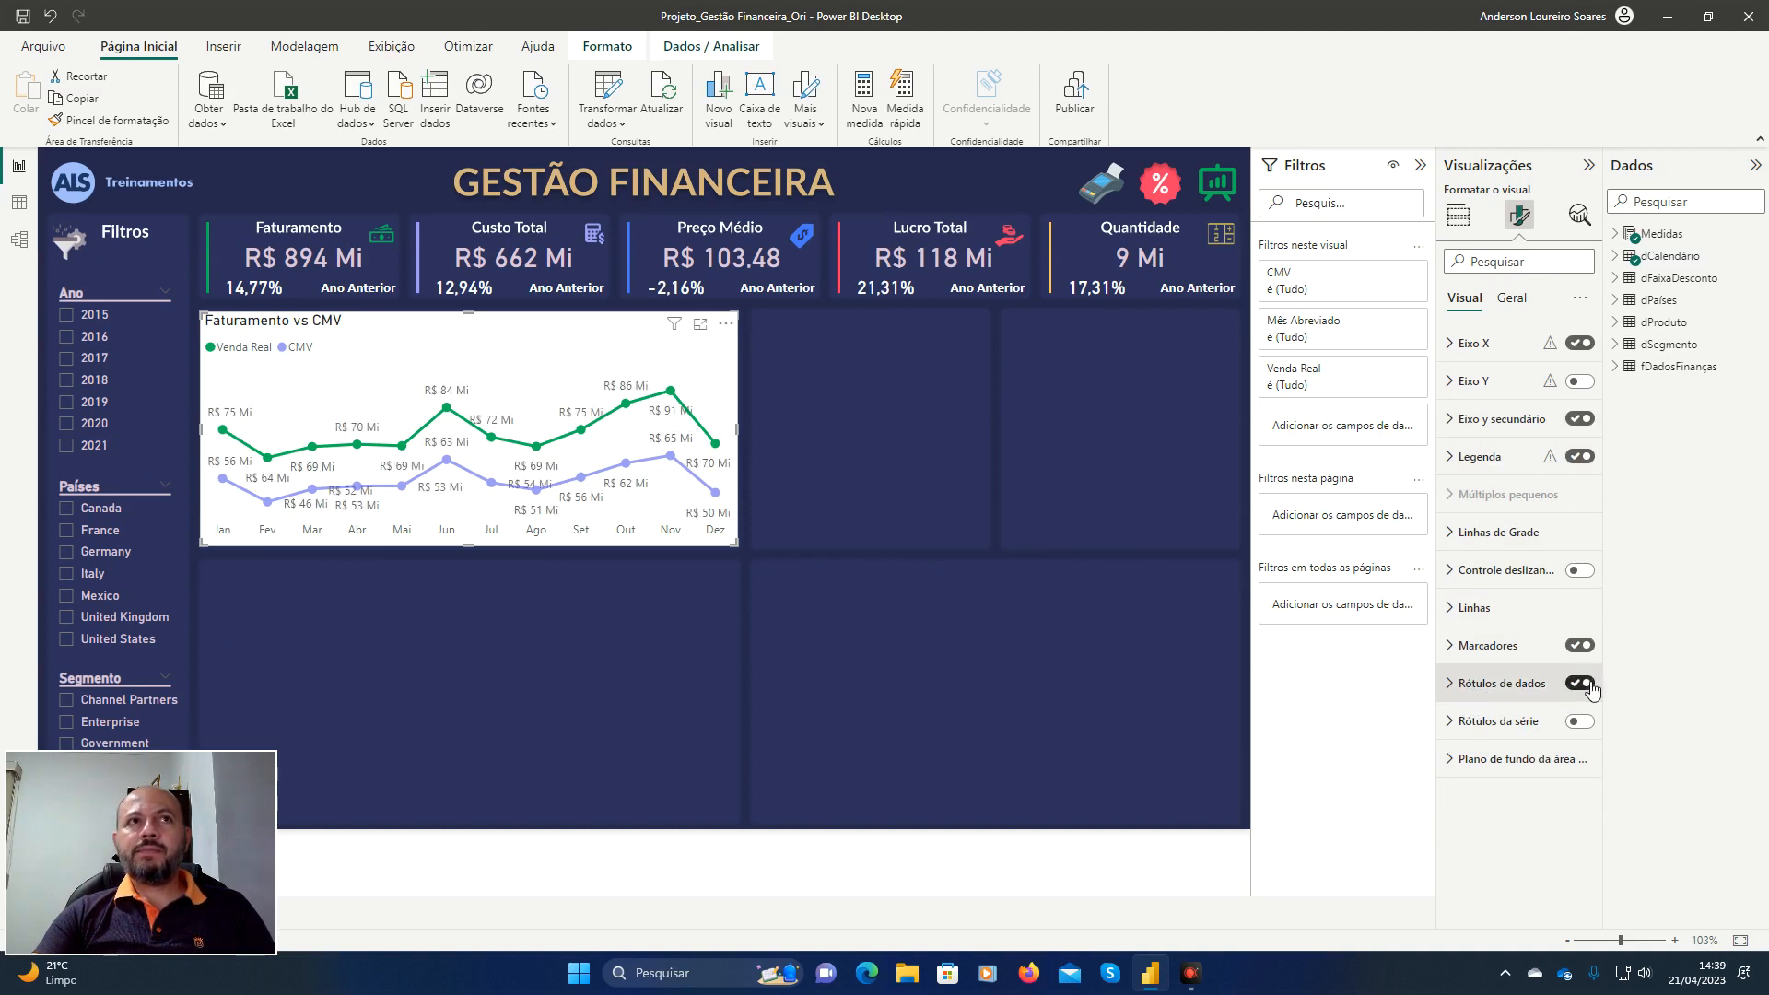
pyautogui.click(1454, 683)
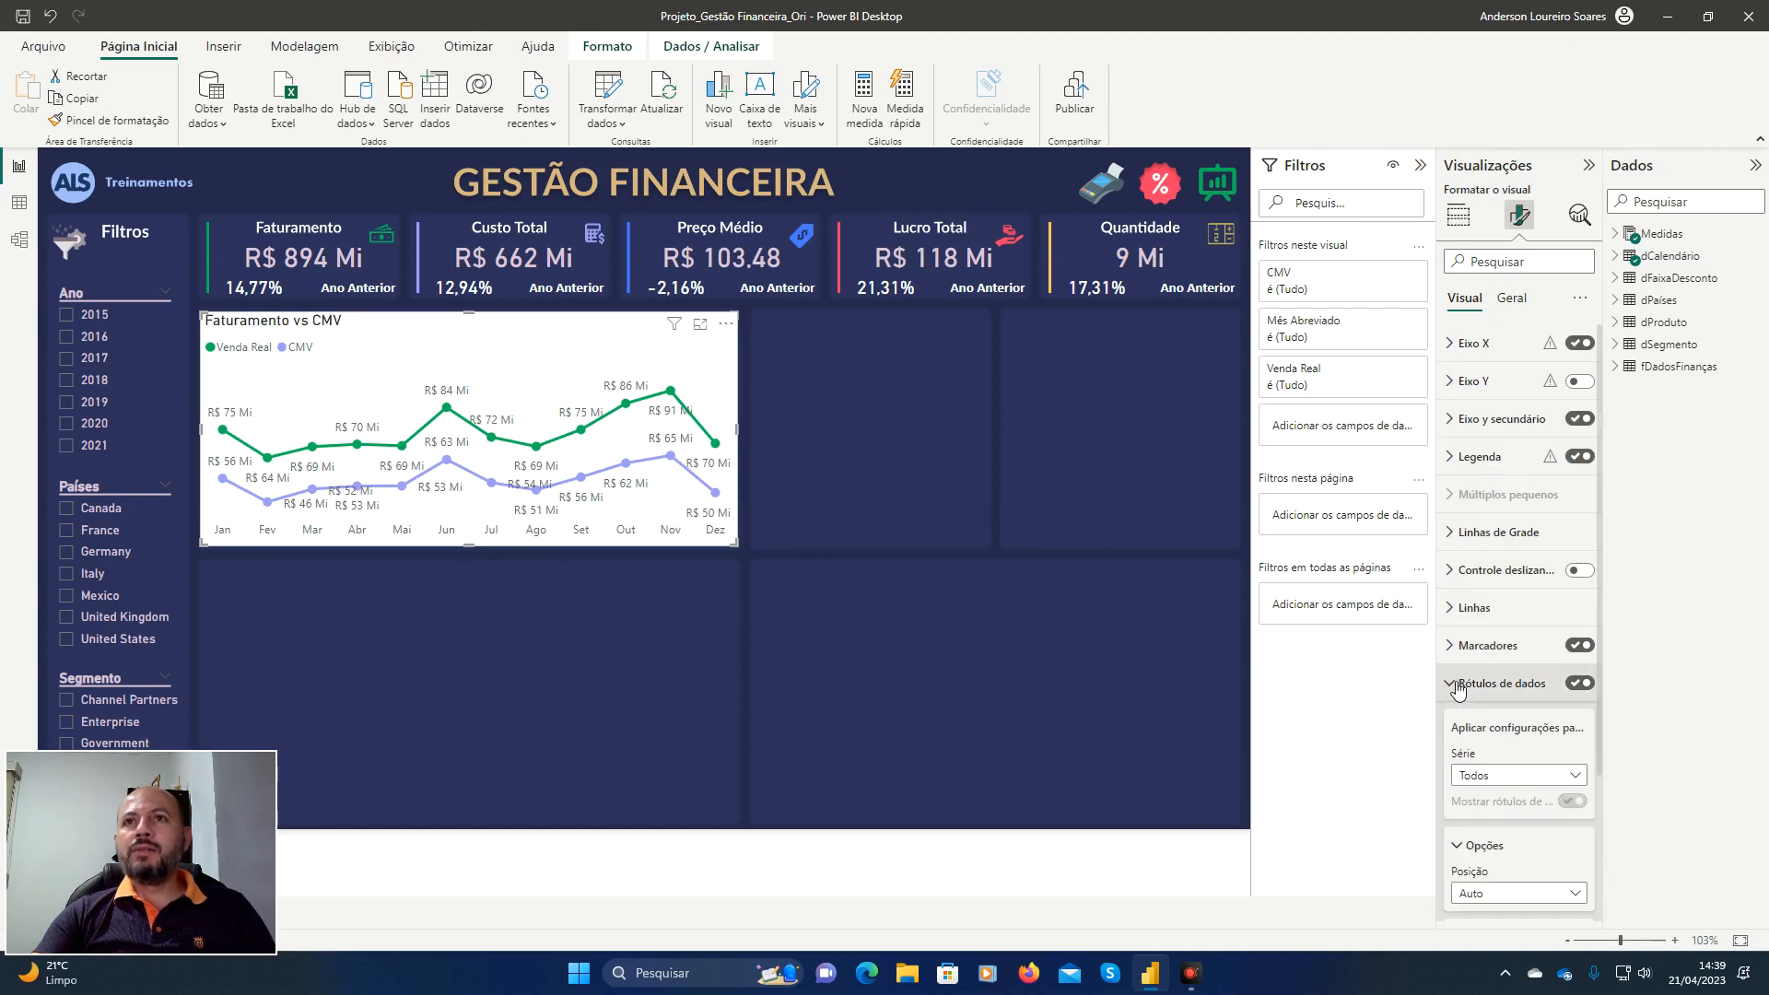
# Apply the data label settings to the Venda Real series and set its label values' font to DIN.
pyautogui.click(1582, 777)
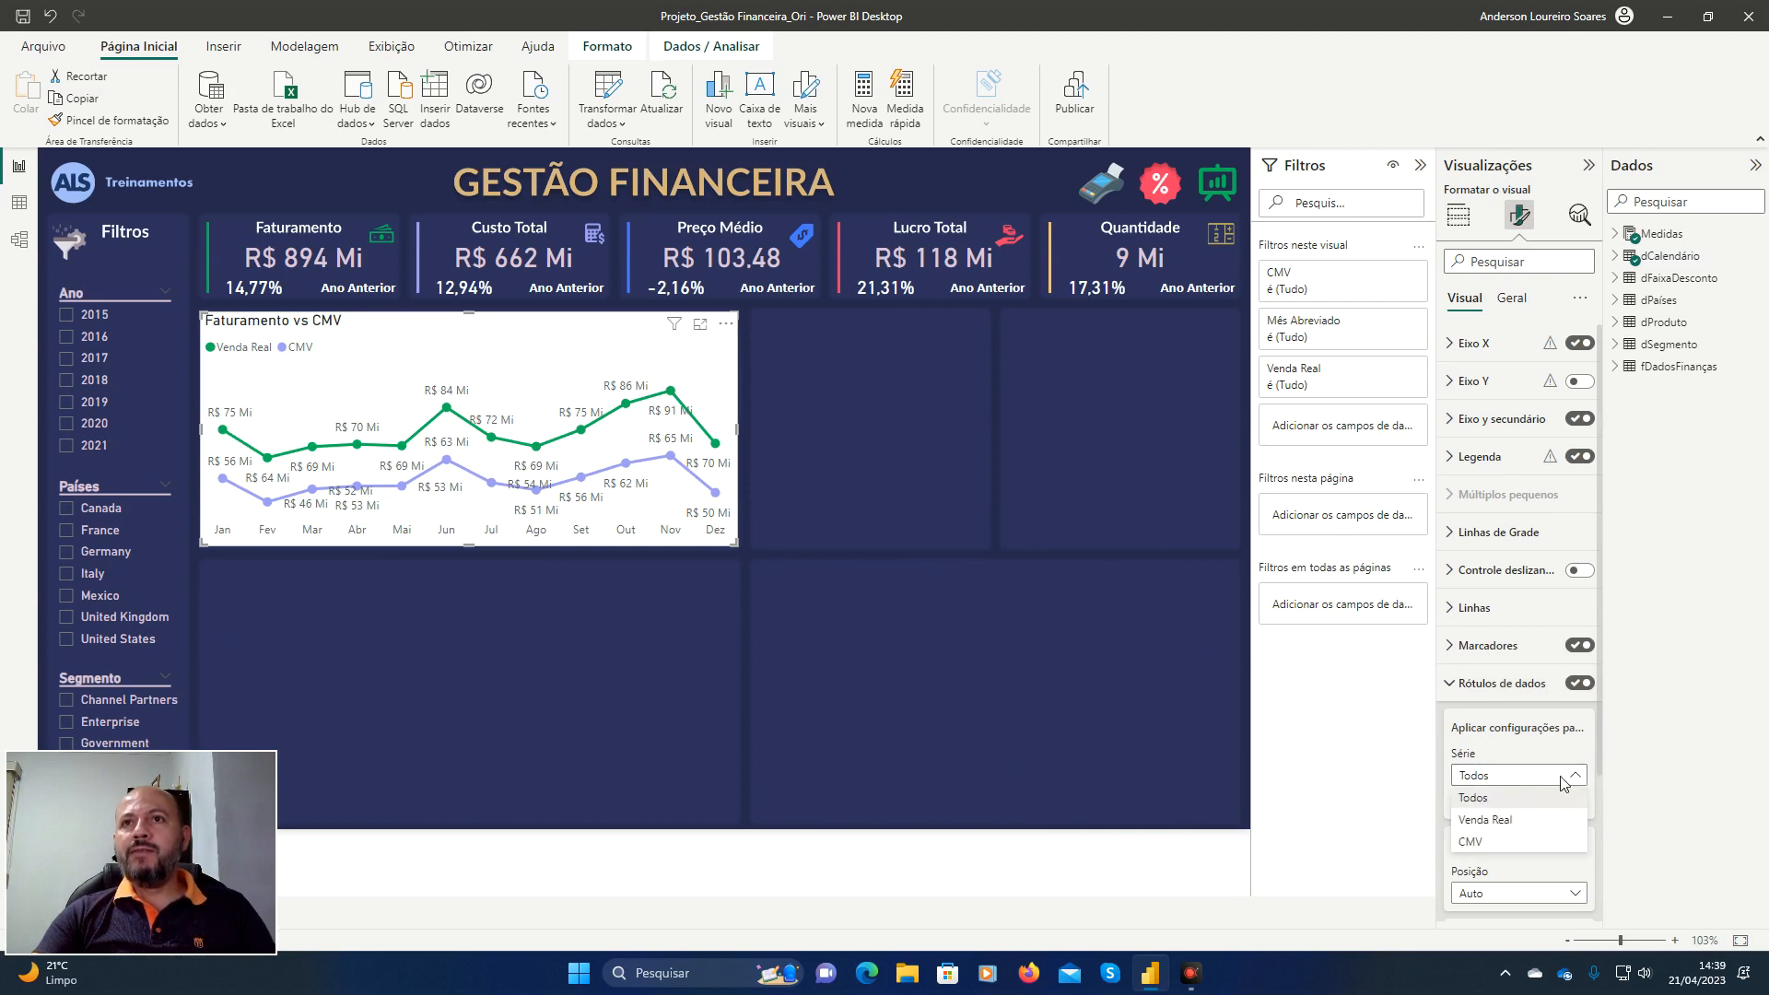
pyautogui.click(1521, 819)
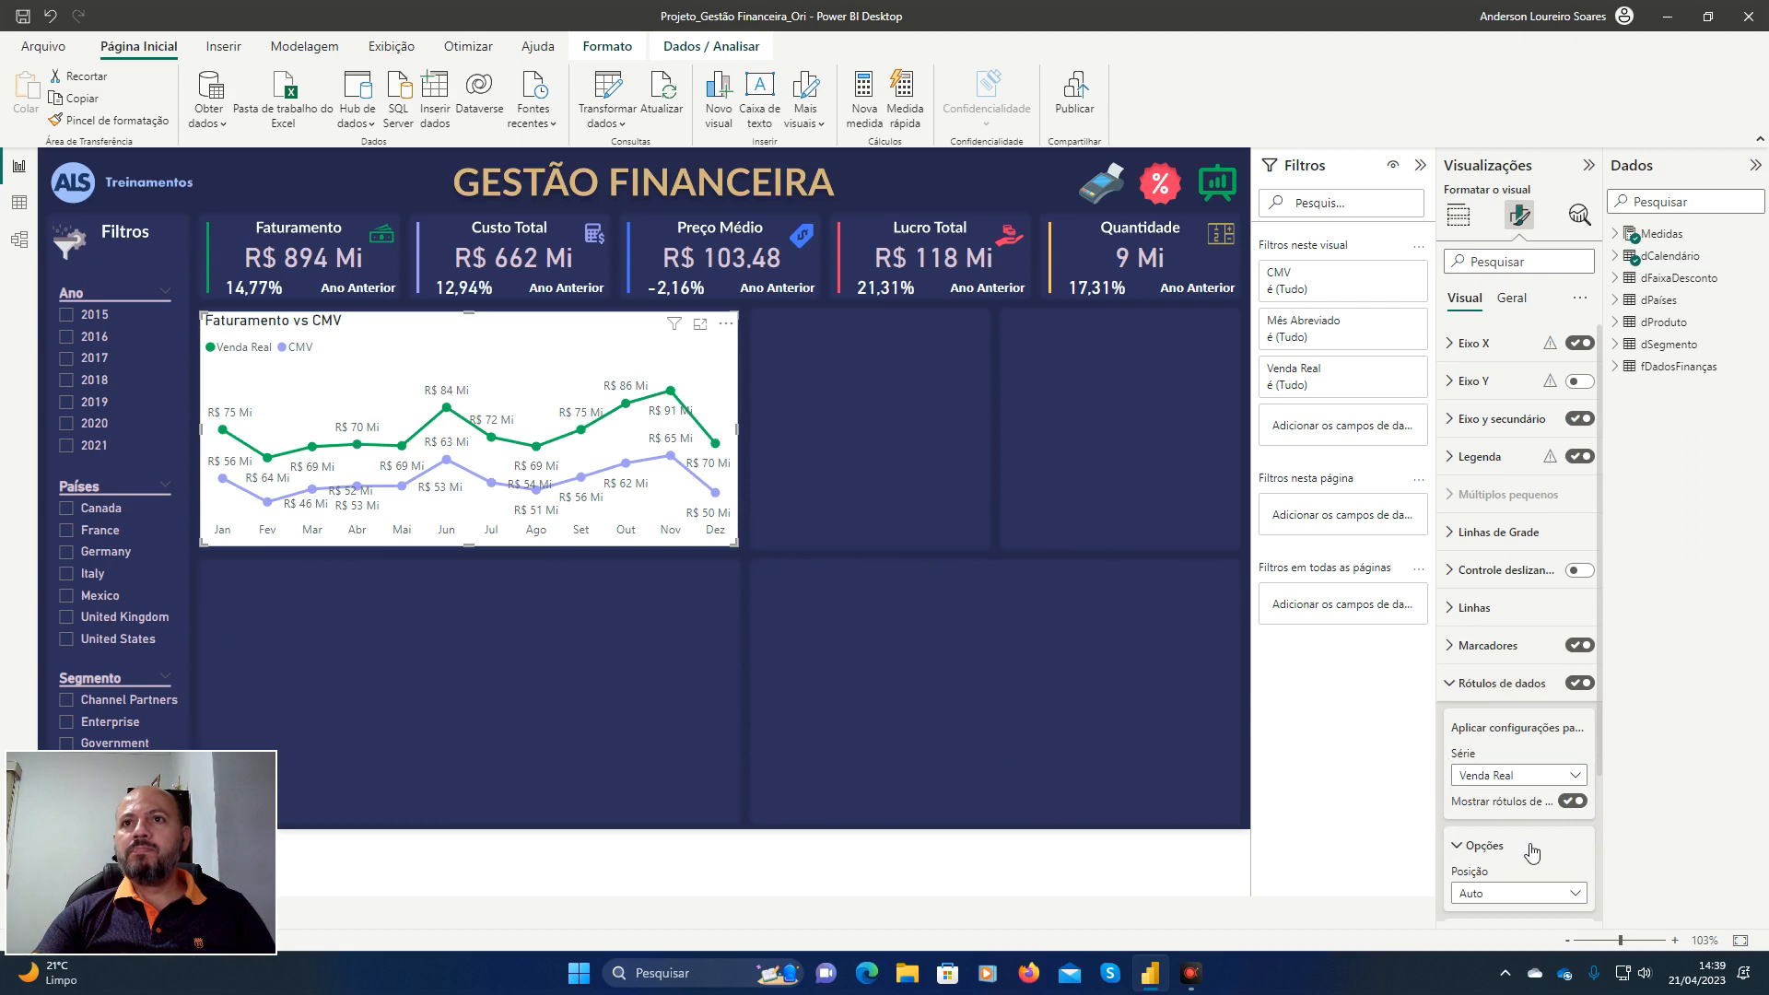
pyautogui.scroll(-3, 1532, 853)
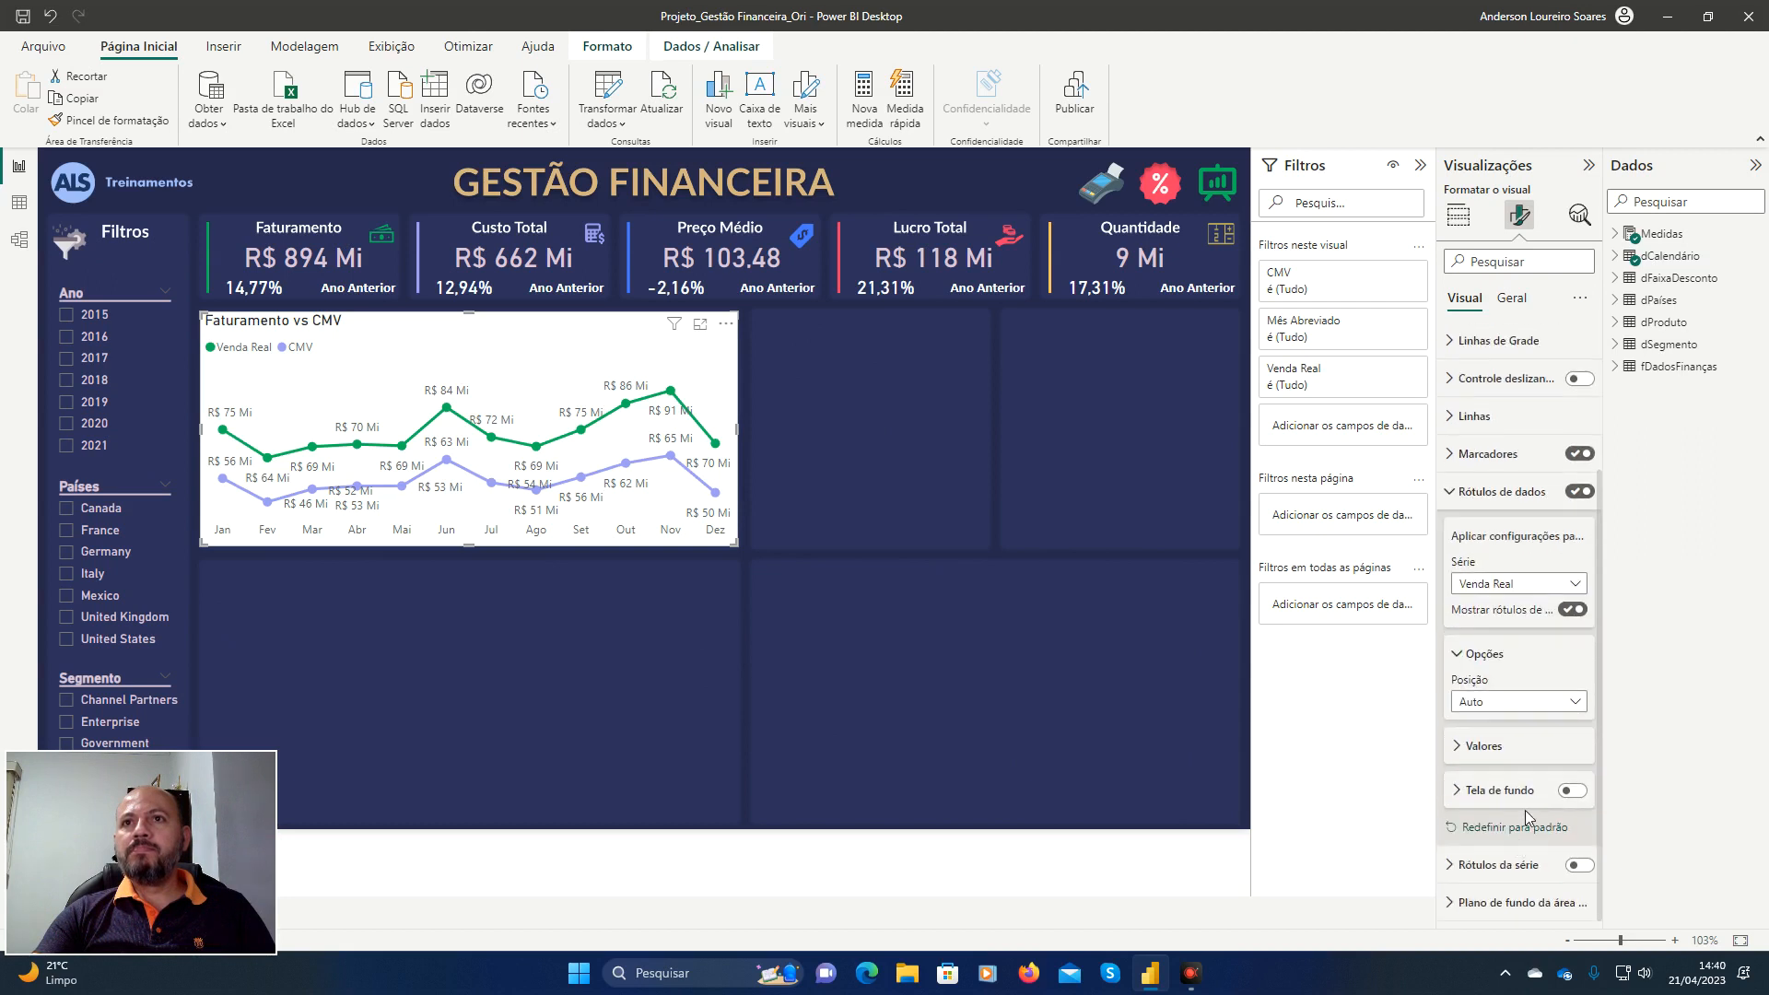
pyautogui.click(1468, 749)
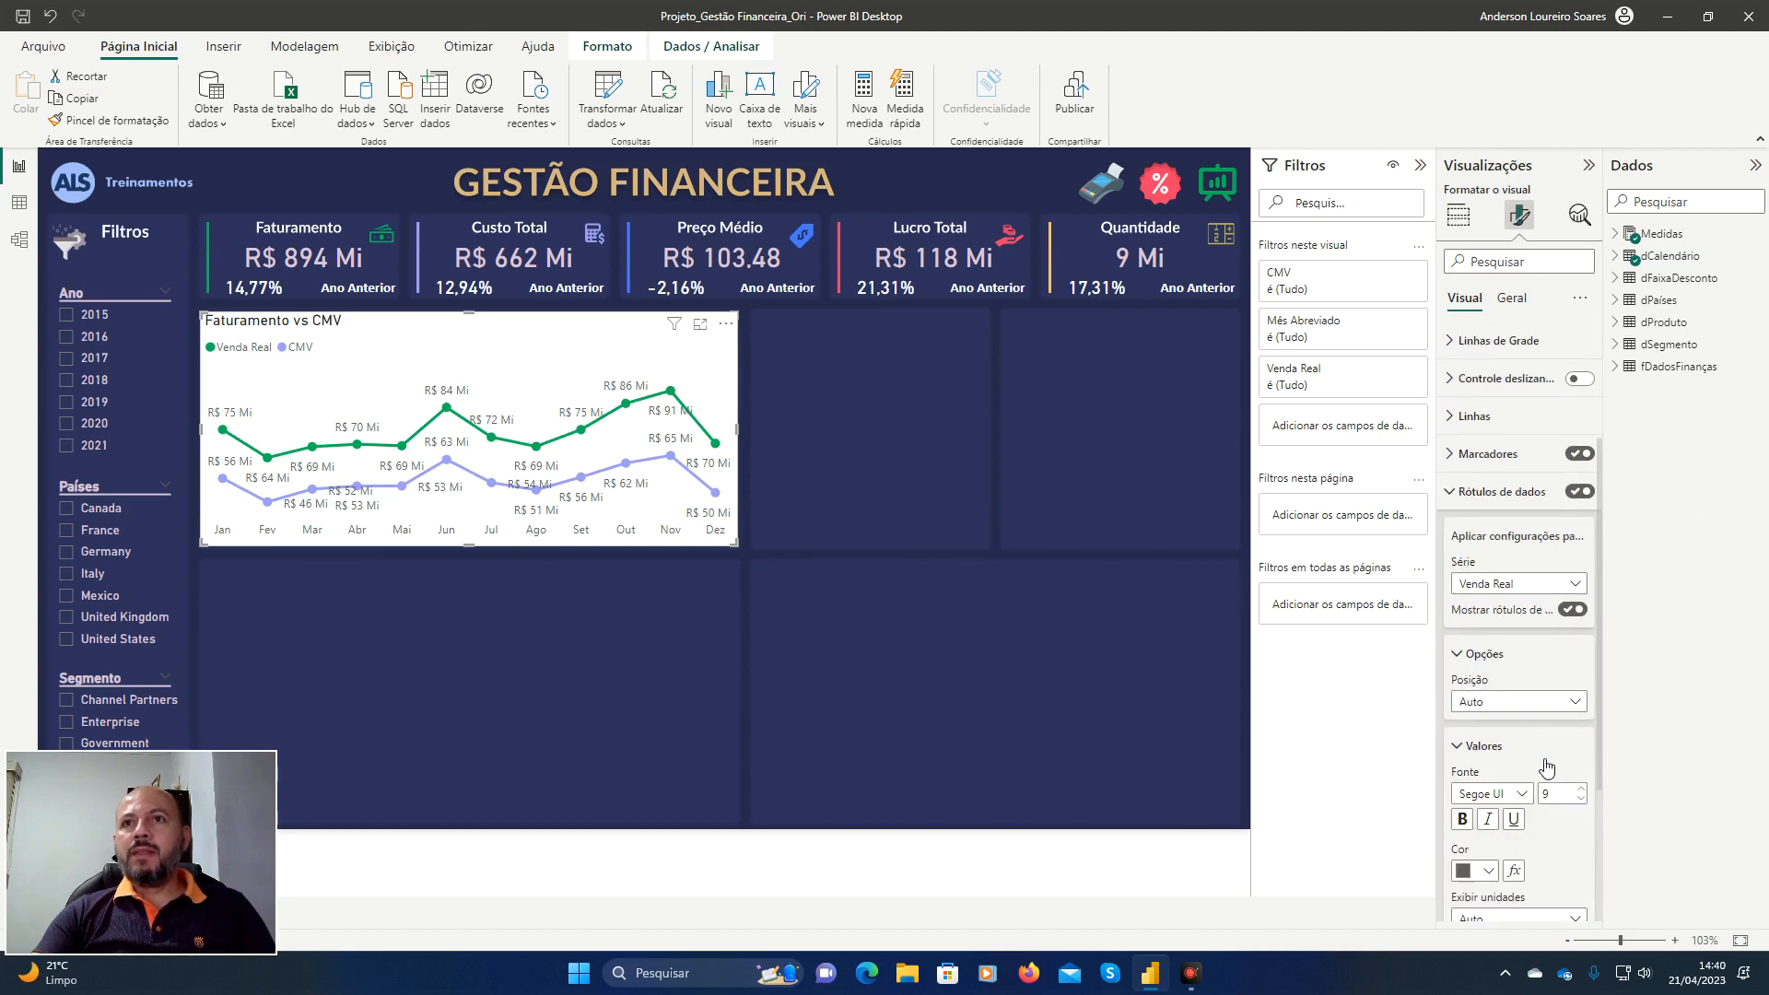
pyautogui.click(1529, 798)
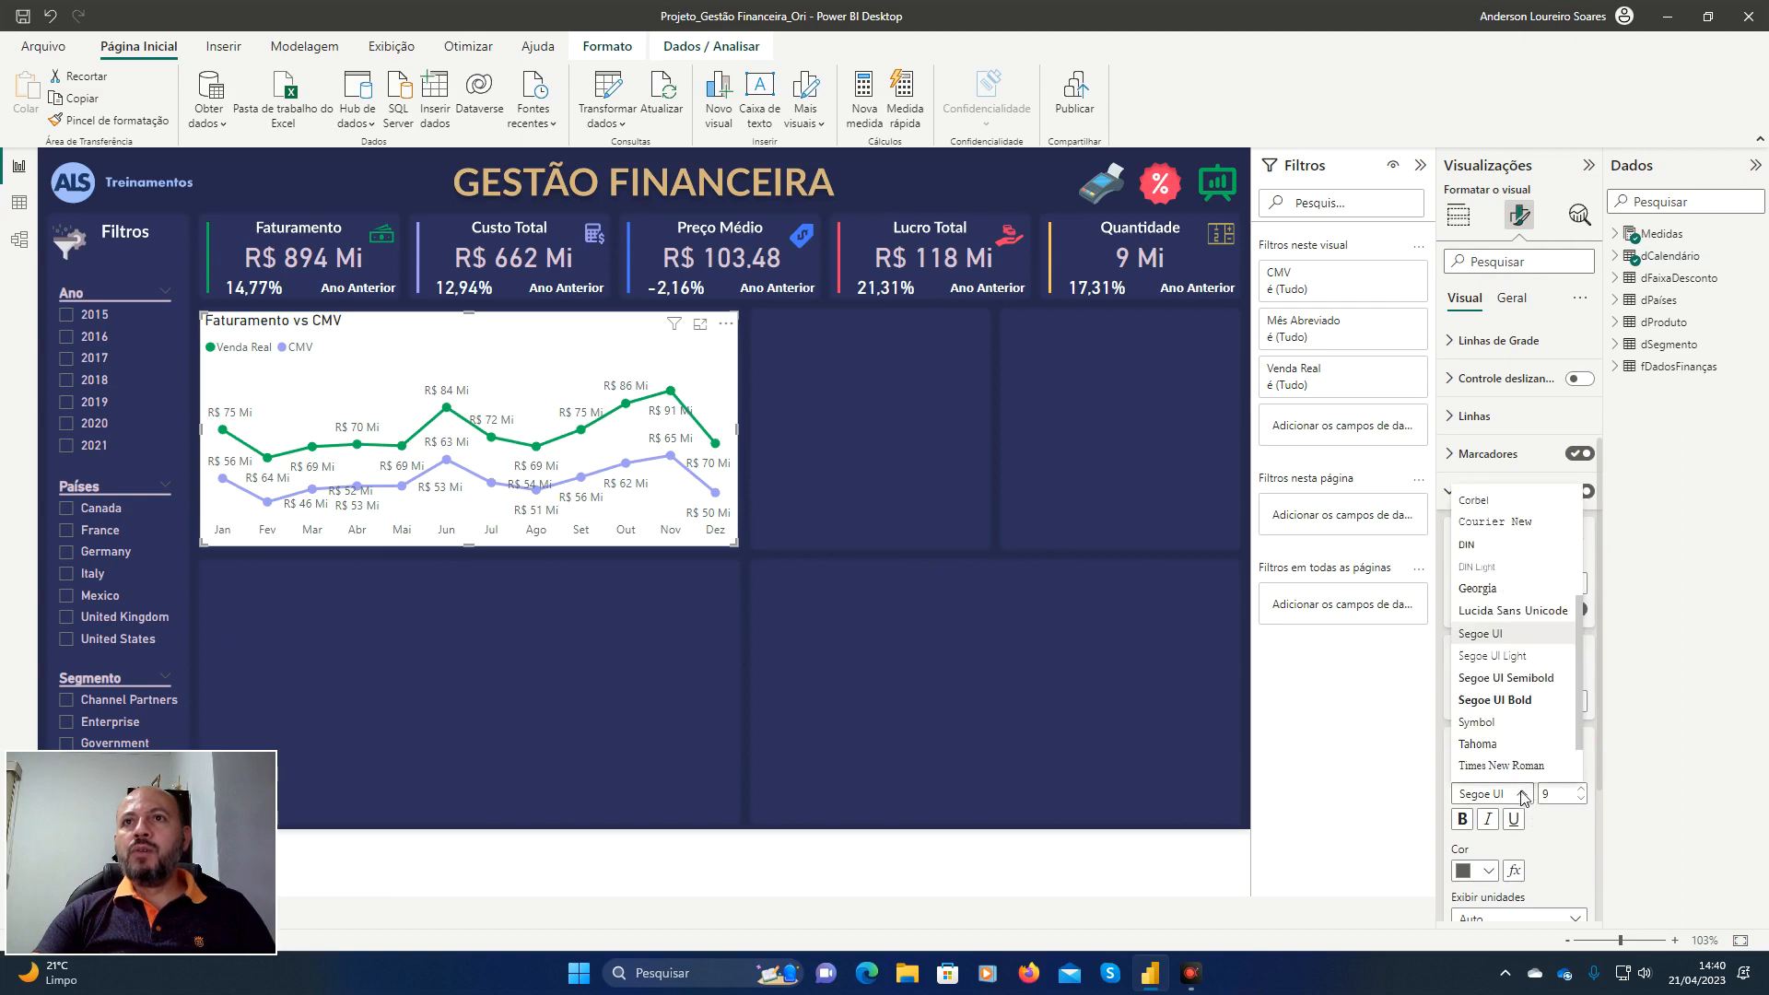
pyautogui.click(1489, 551)
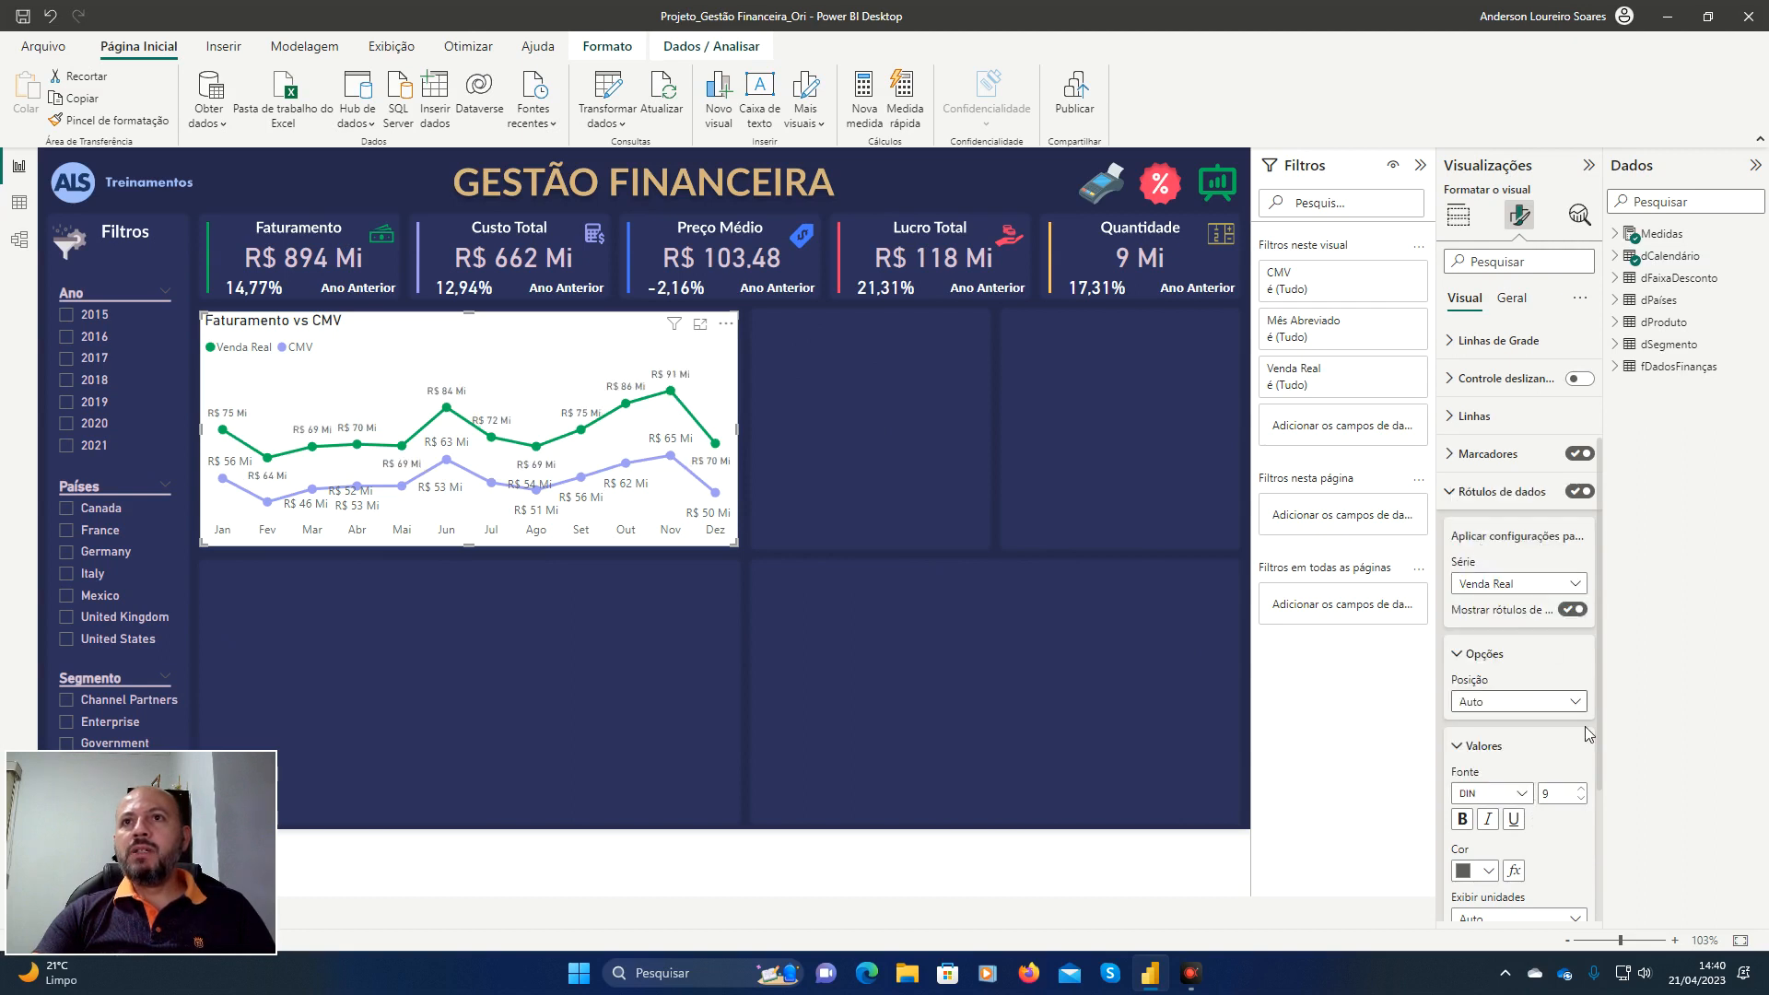
# Set the font size of the Venda Real data label values to 8.
pyautogui.click(1582, 799)
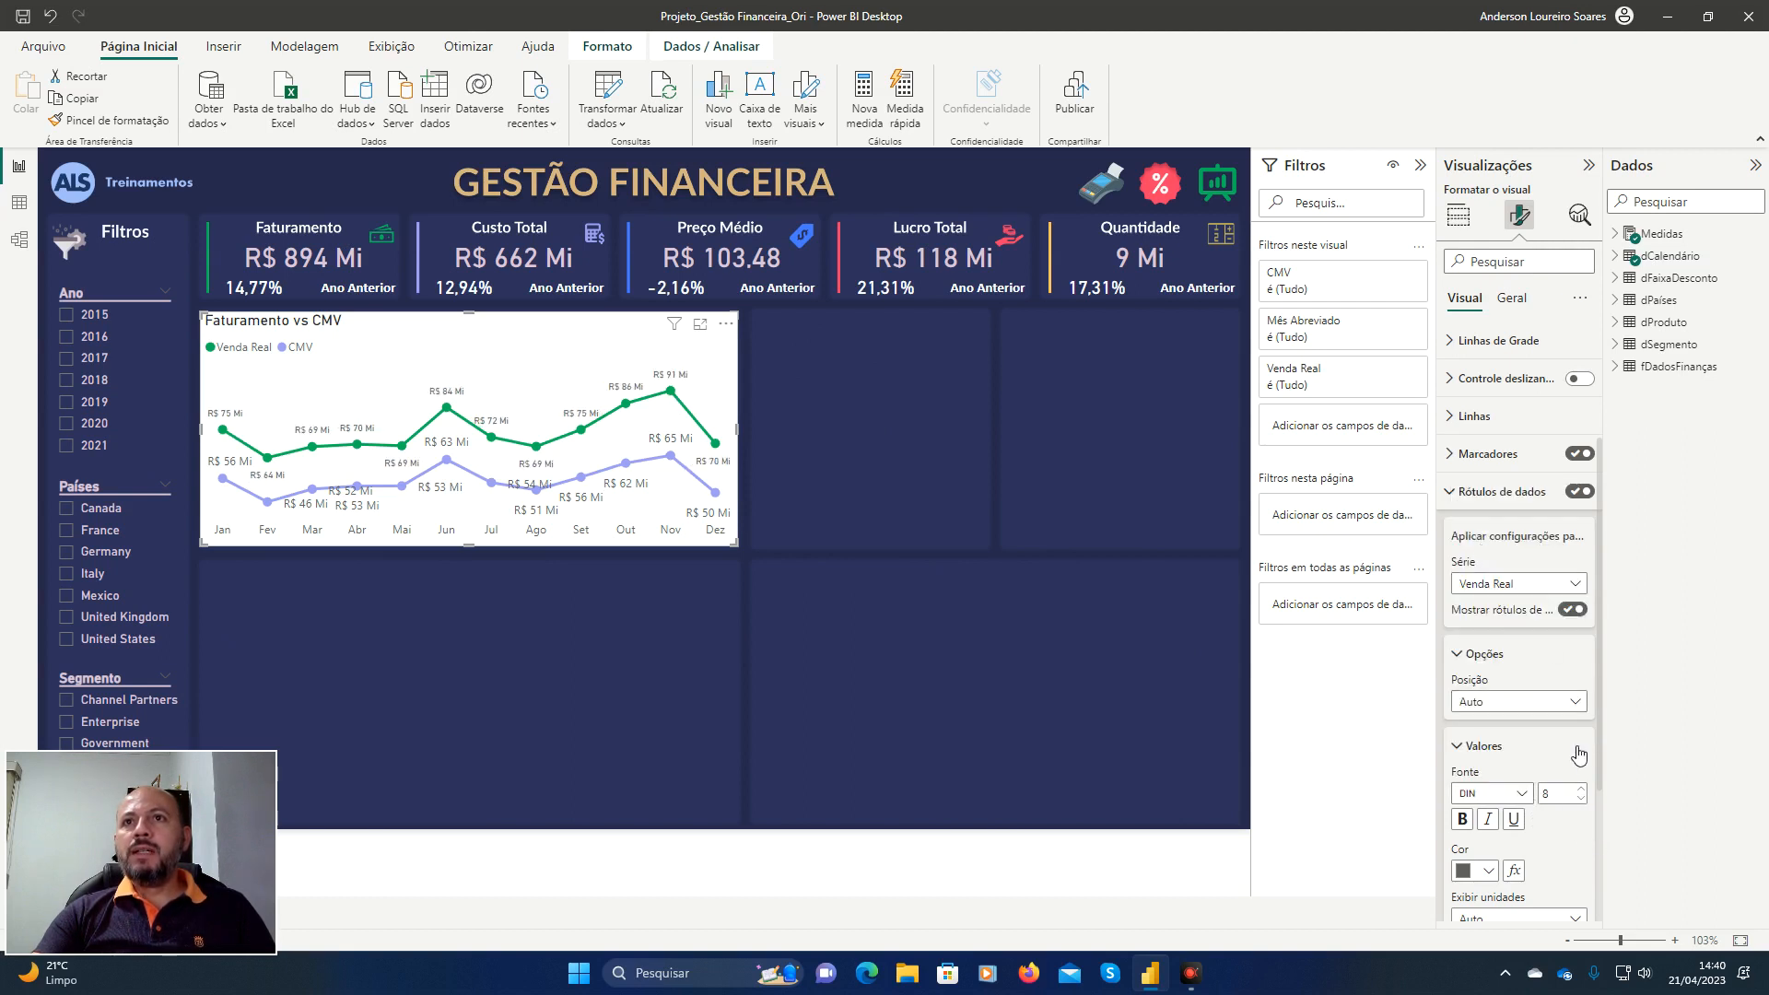
pyautogui.hotkey('ctrl', 'alt', 'd')
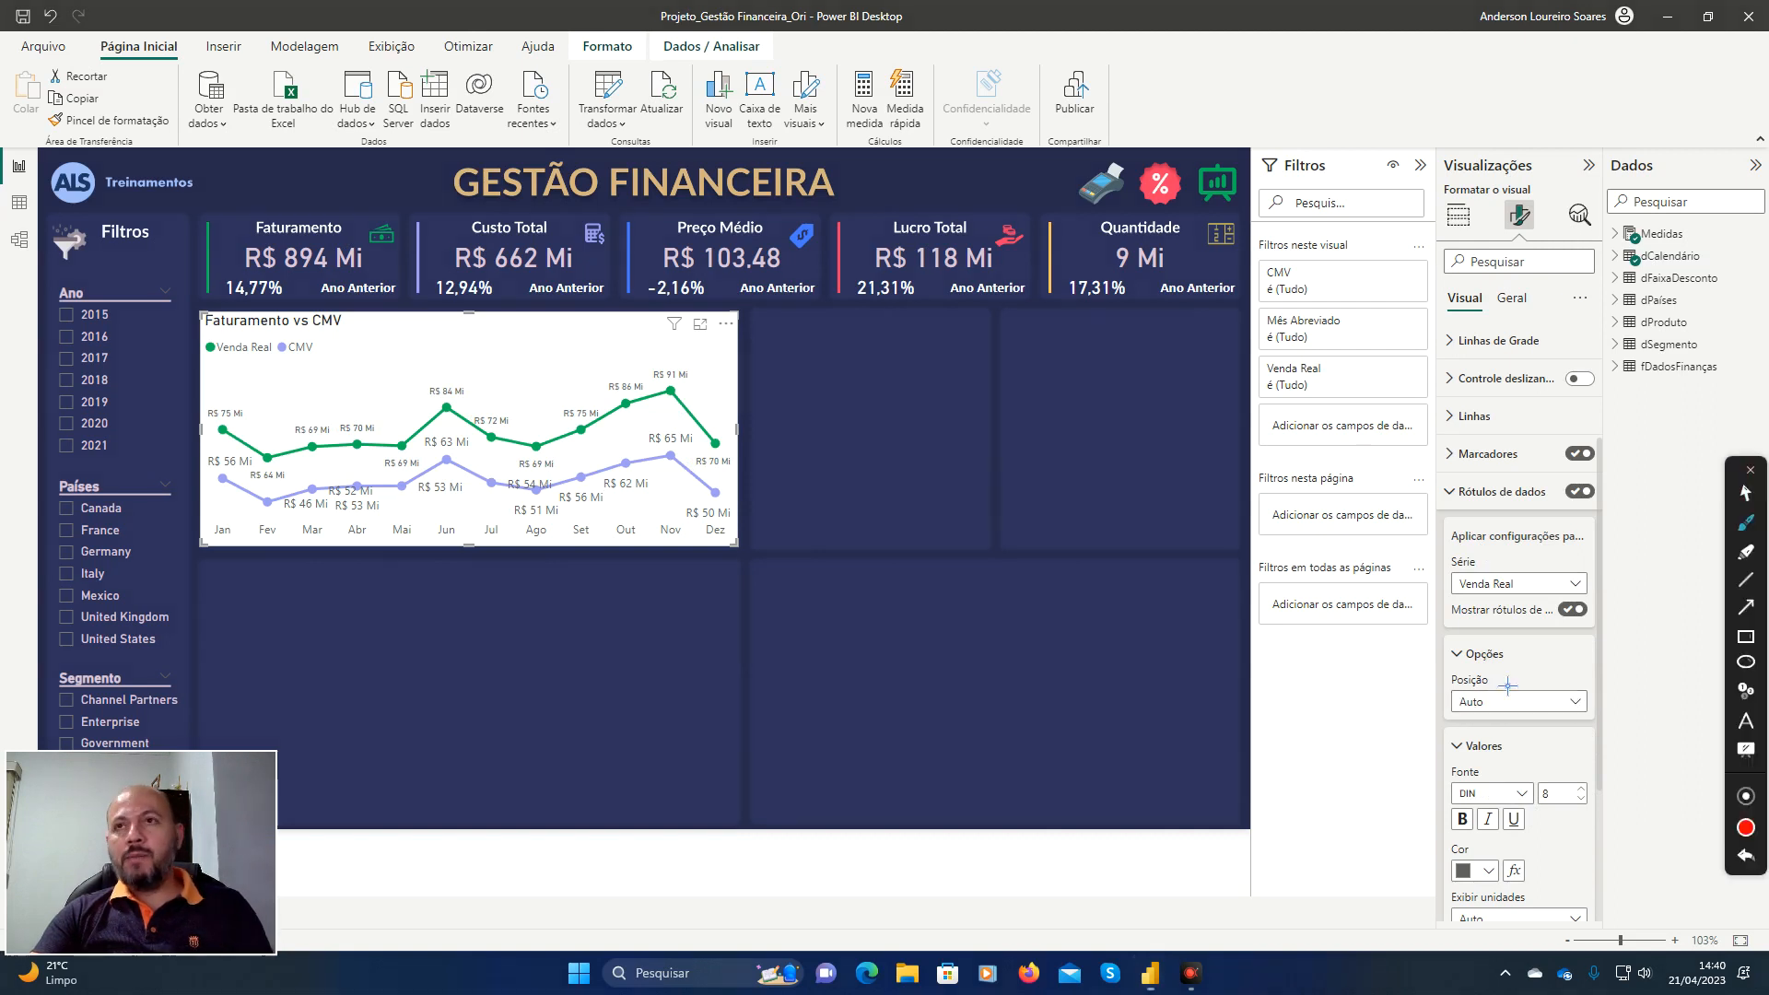
pyautogui.click(1745, 637)
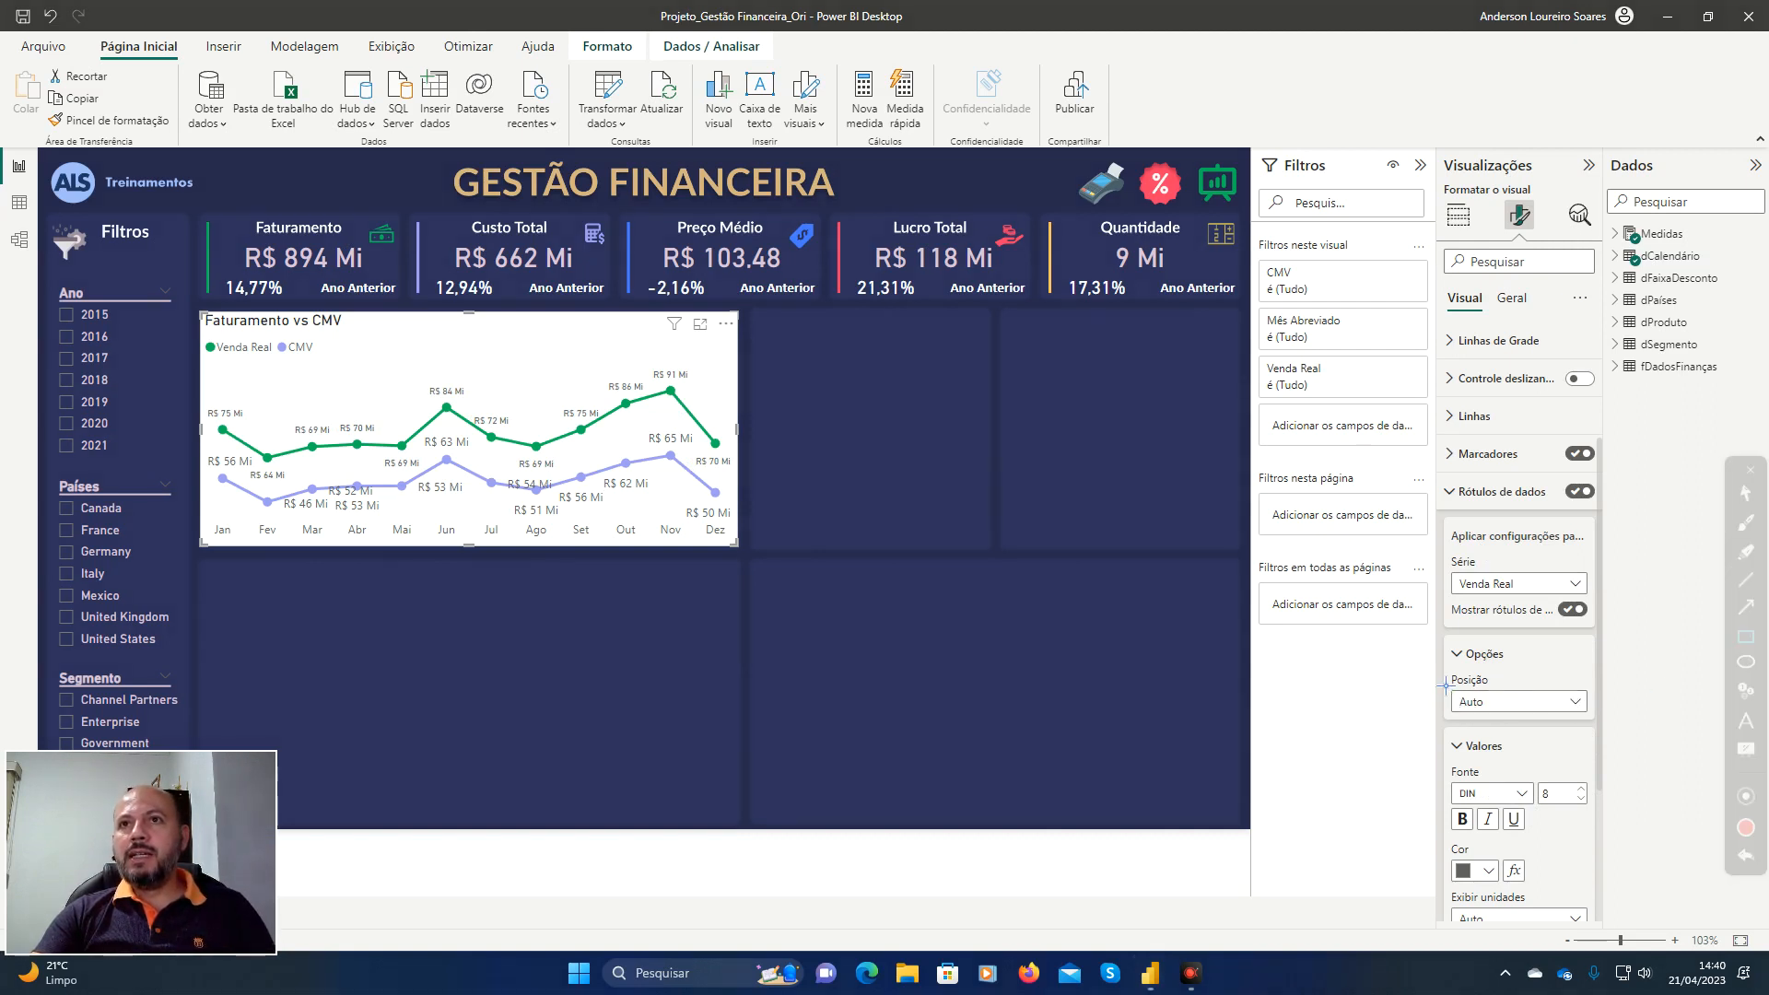
pyautogui.moveTo(1428, 667)
pyautogui.mouseDown()
pyautogui.moveTo(1526, 730)
pyautogui.moveTo(1619, 745)
pyautogui.mouseUp()
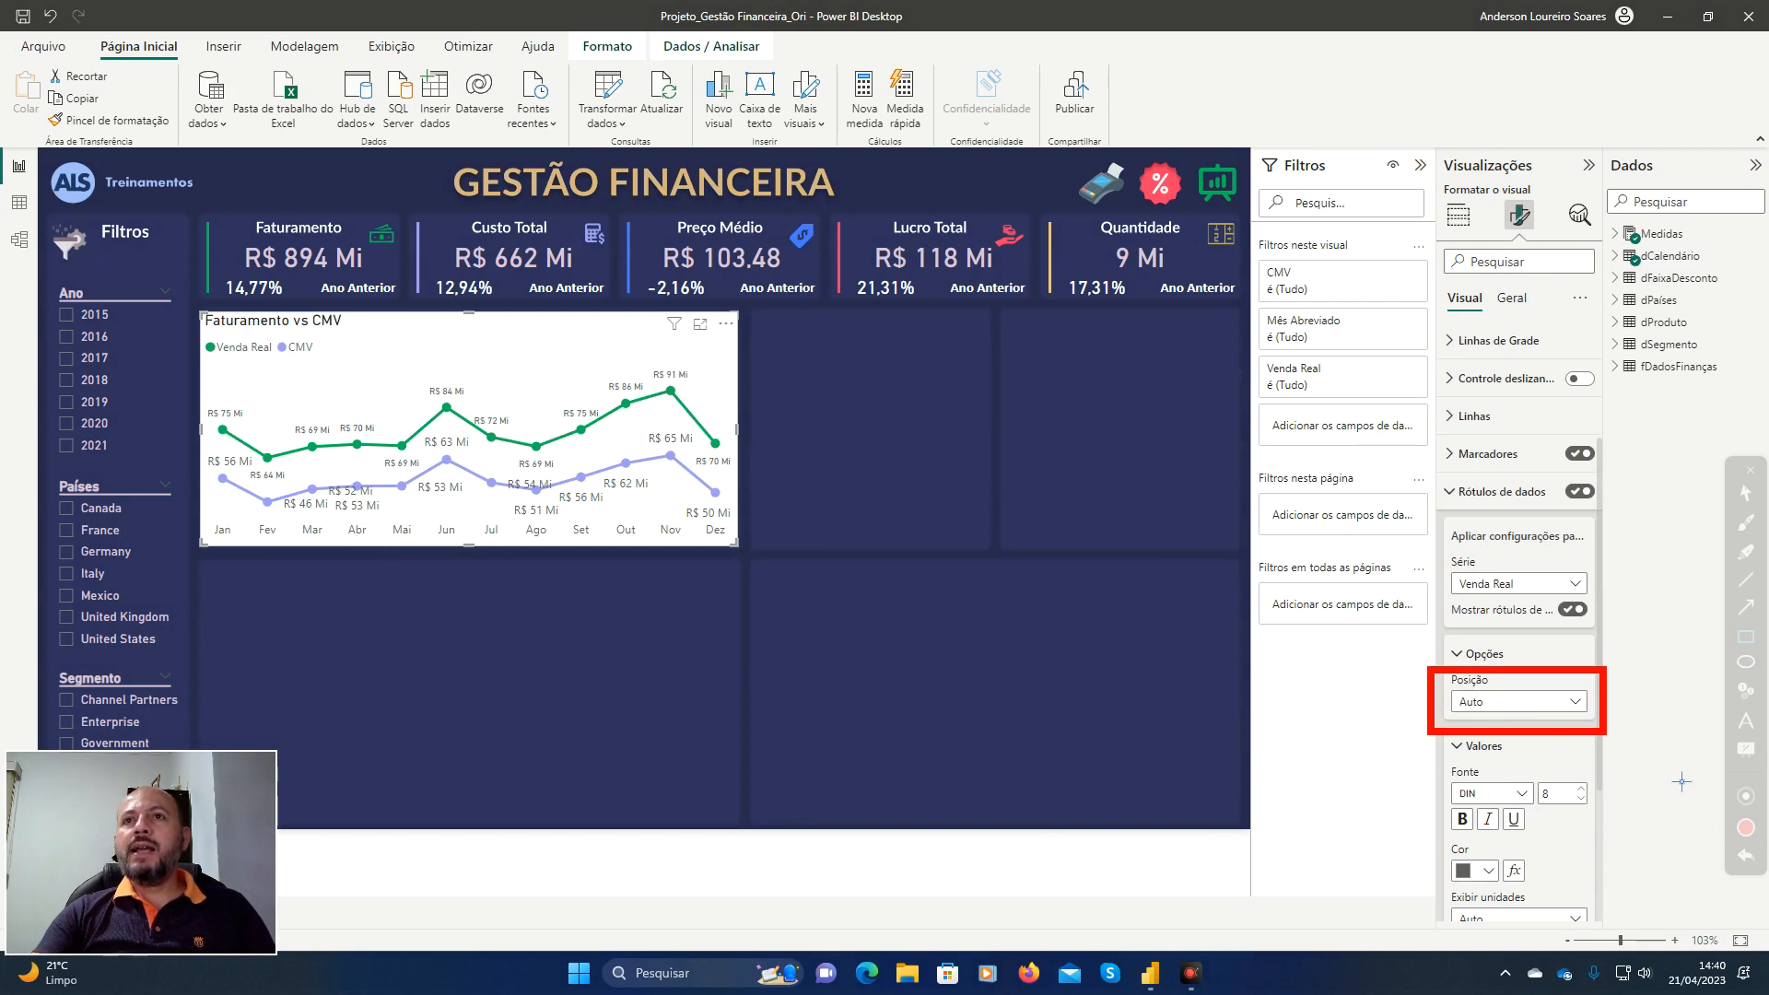
pyautogui.click(1745, 855)
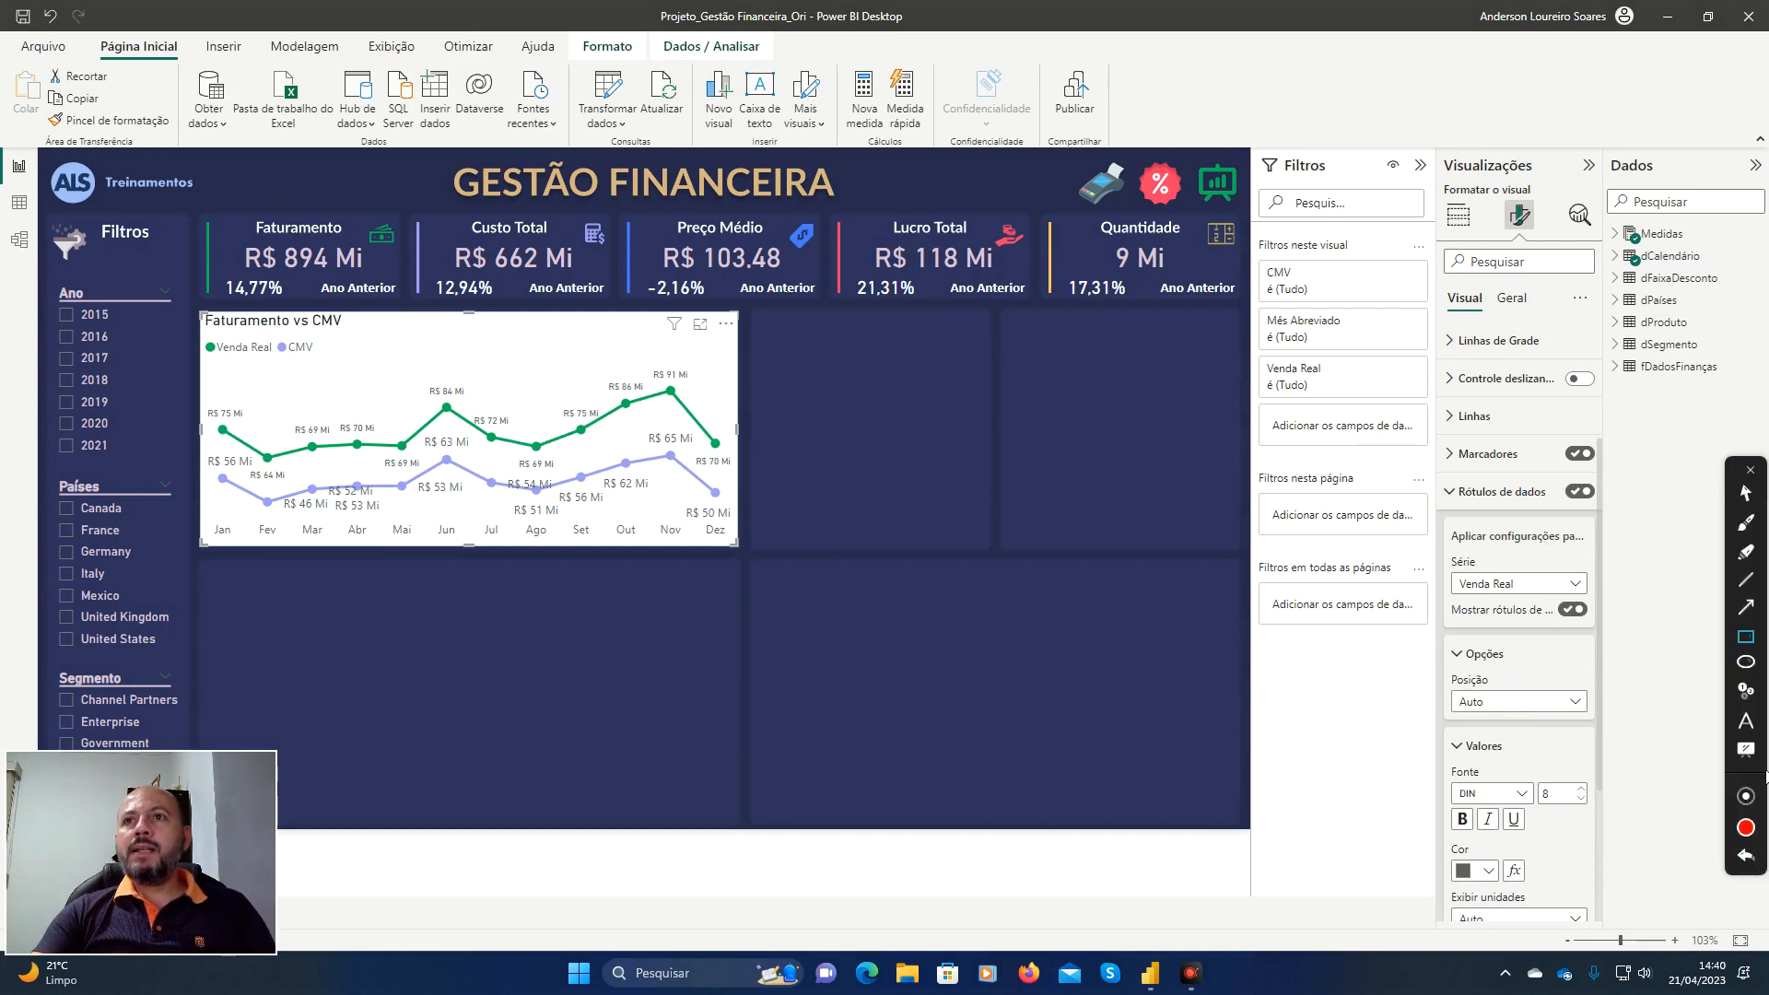
pyautogui.click(1753, 472)
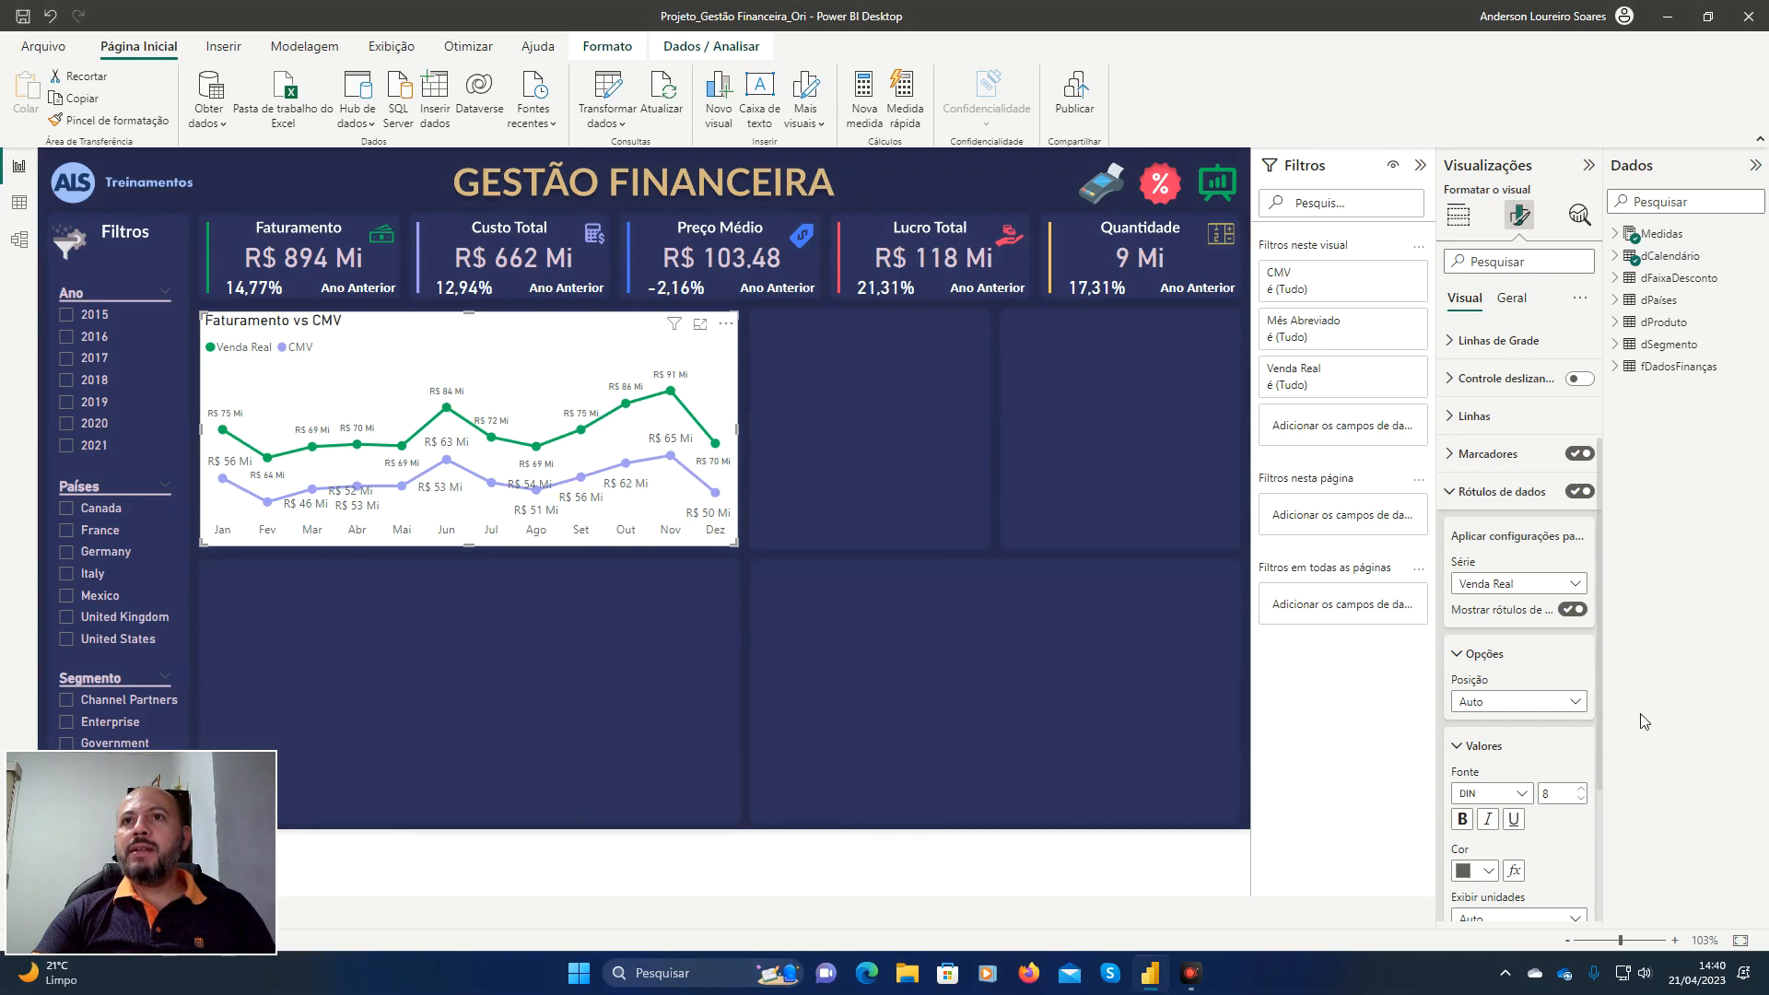
# Set the Venda Real data labels' position to Acima and review the remaining value options.
pyautogui.click(1579, 705)
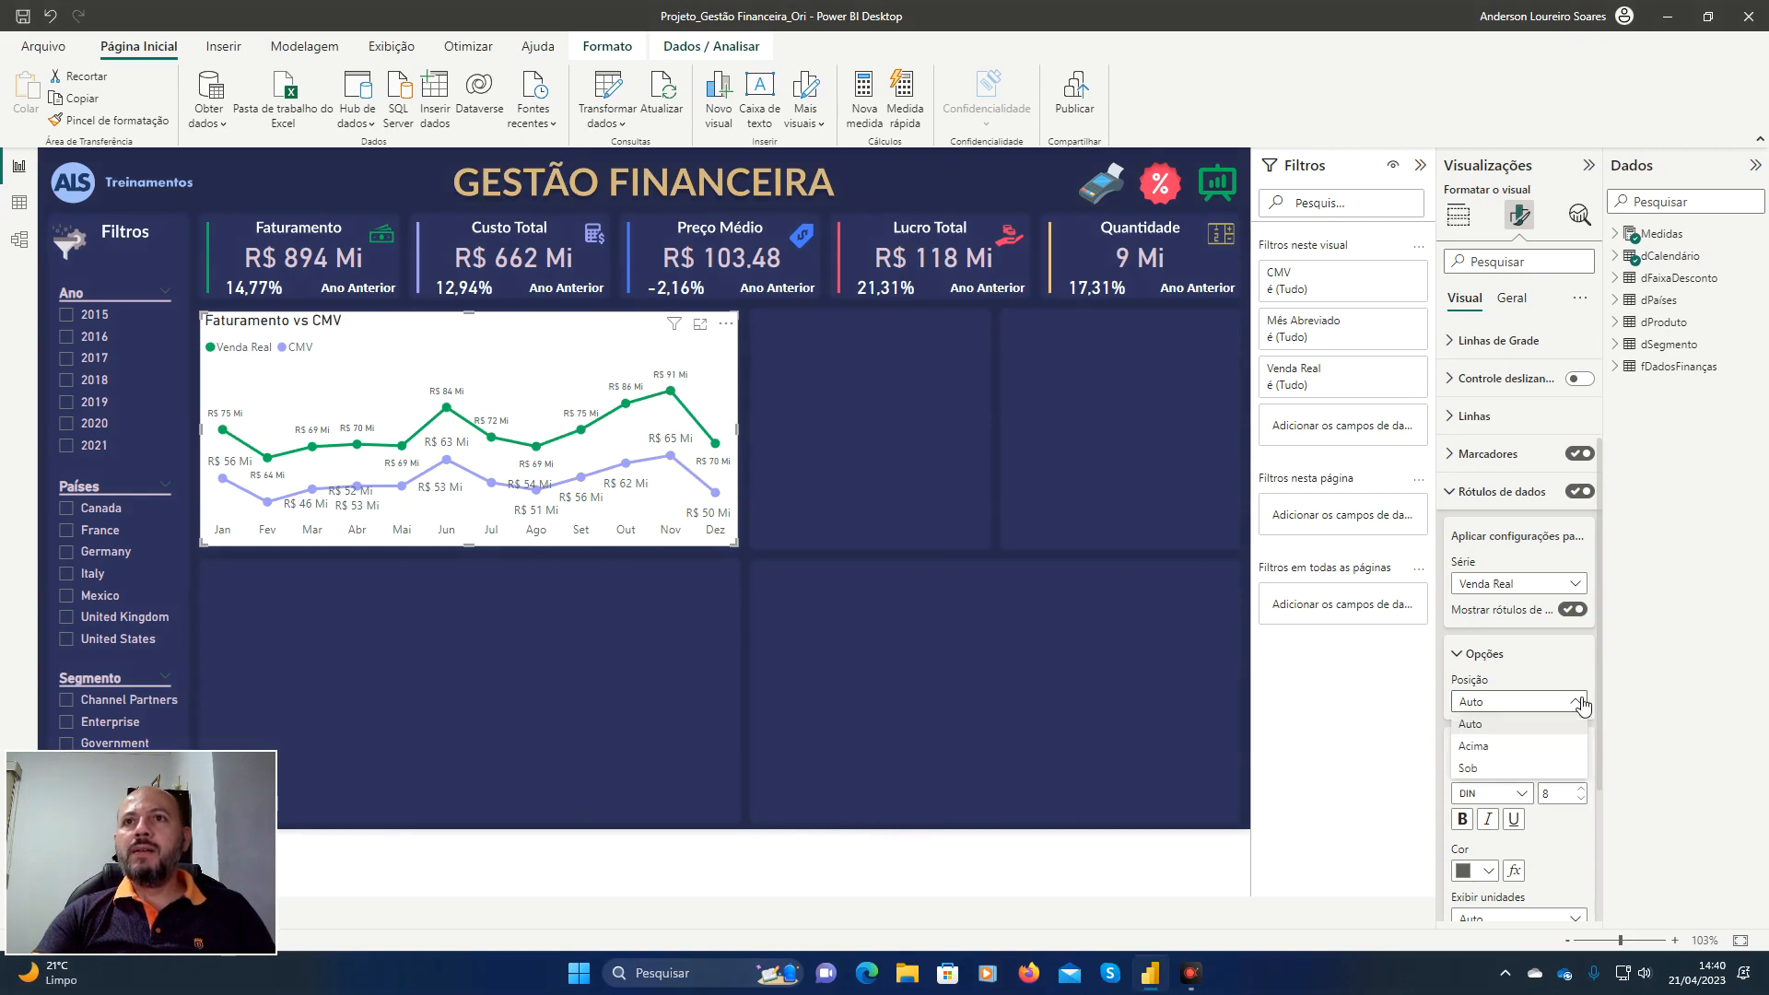
pyautogui.click(1491, 748)
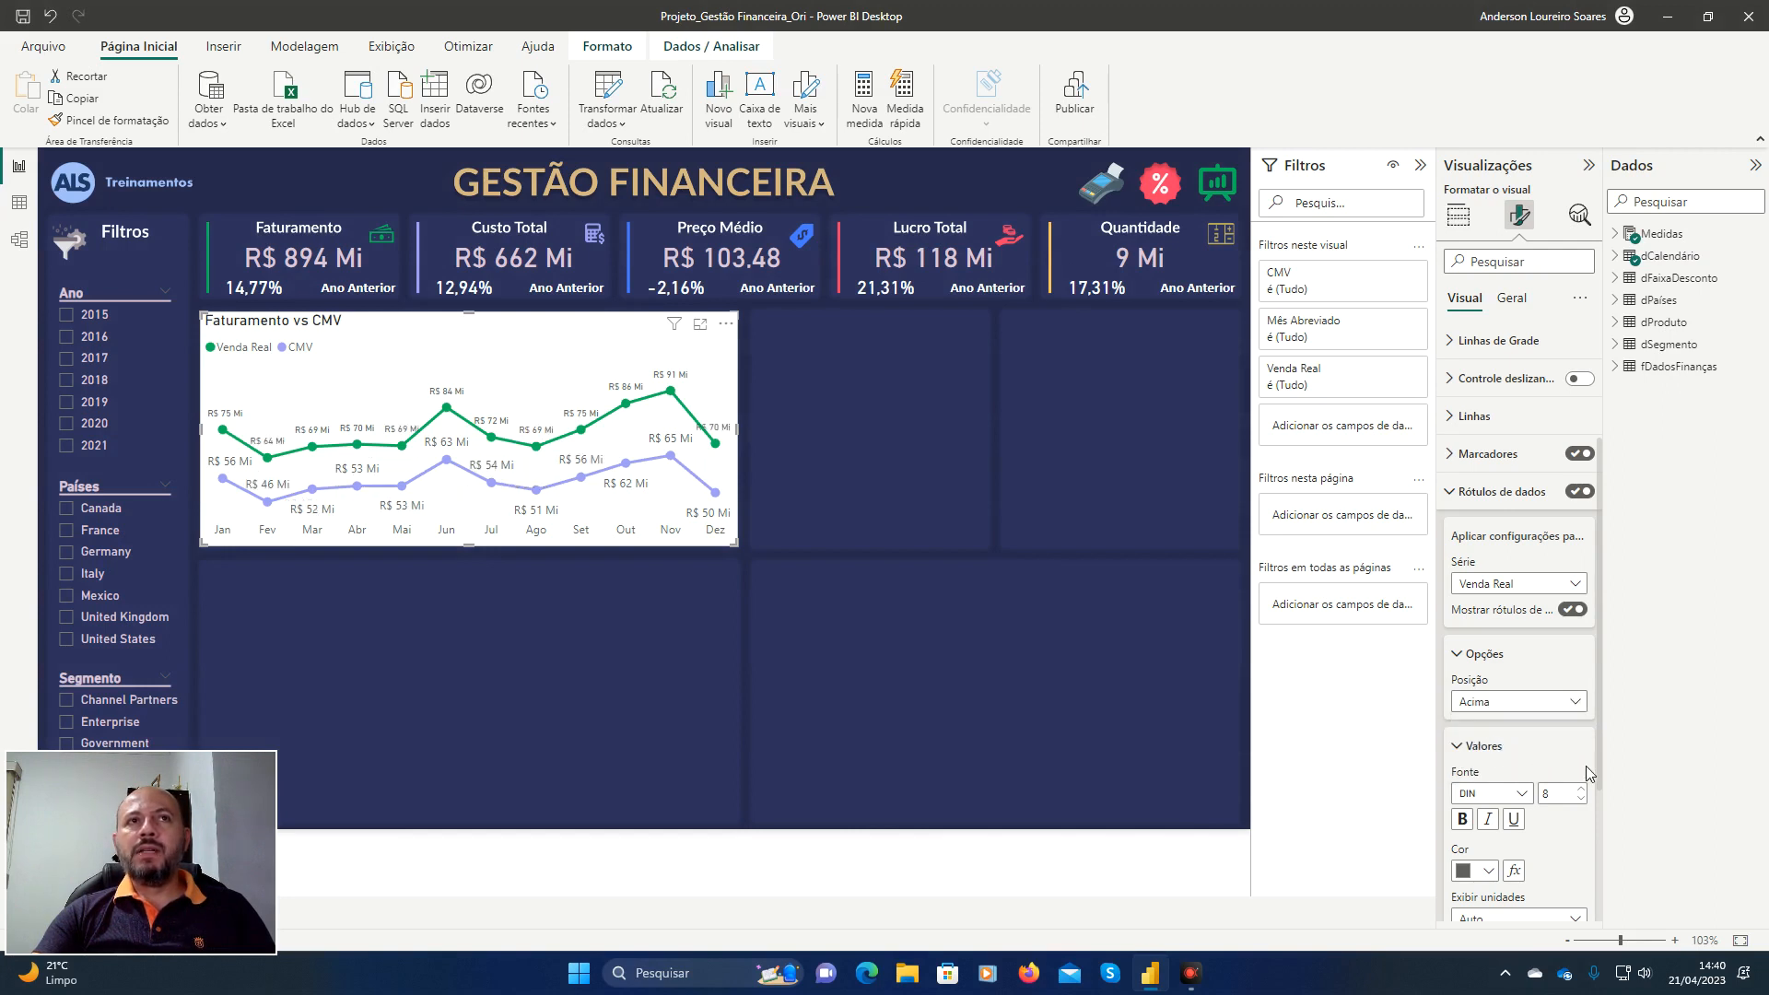
pyautogui.scroll(-3, 1585, 767)
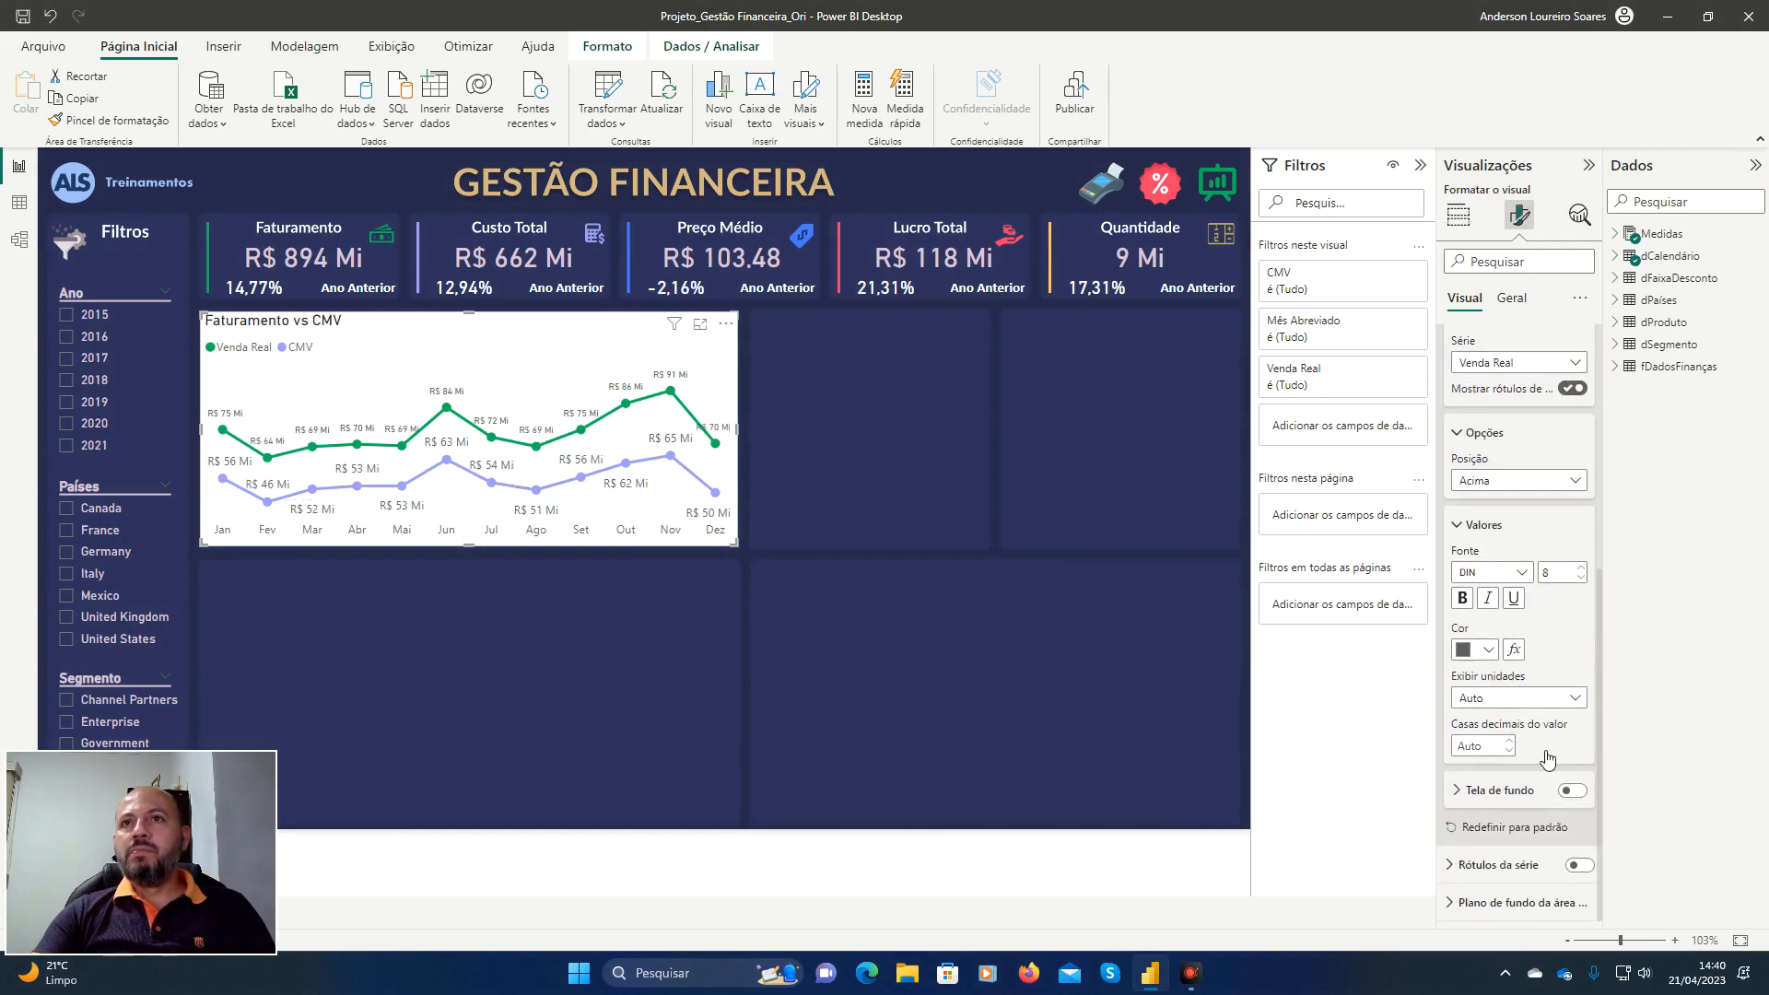
# Apply the data label settings to the CMV series and set its label position to Acima.
pyautogui.scroll(1, 1552, 779)
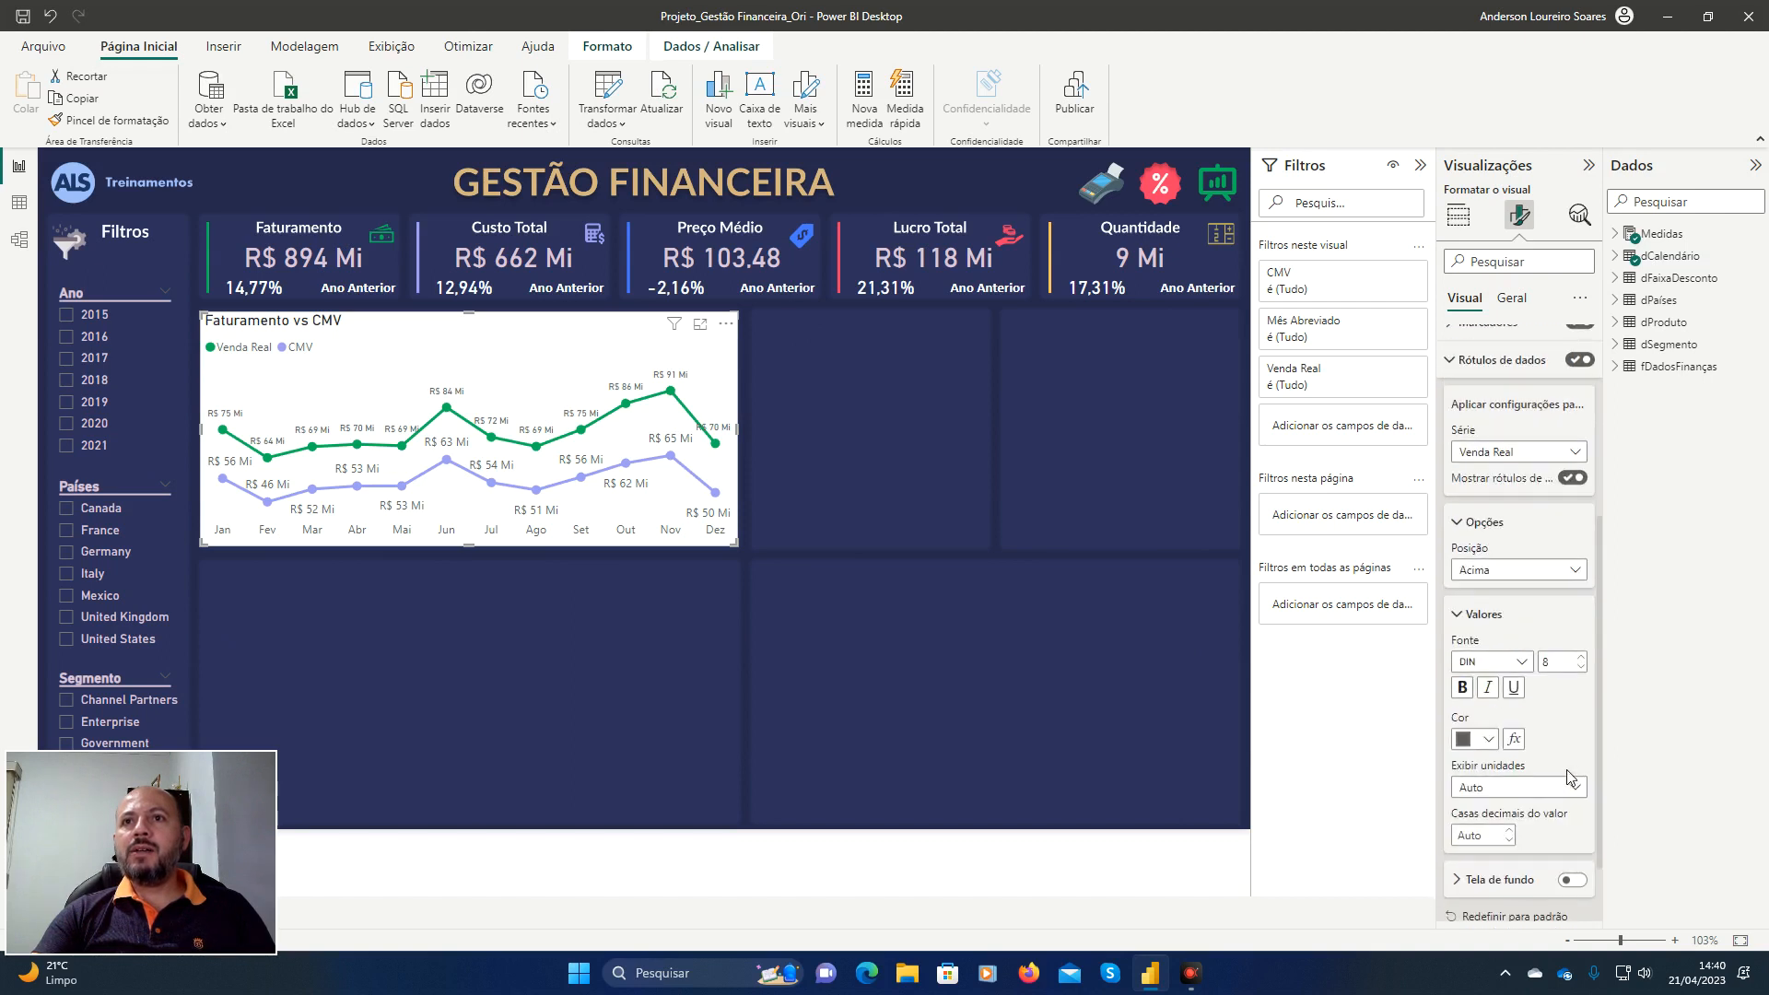
pyautogui.scroll(1, 1548, 774)
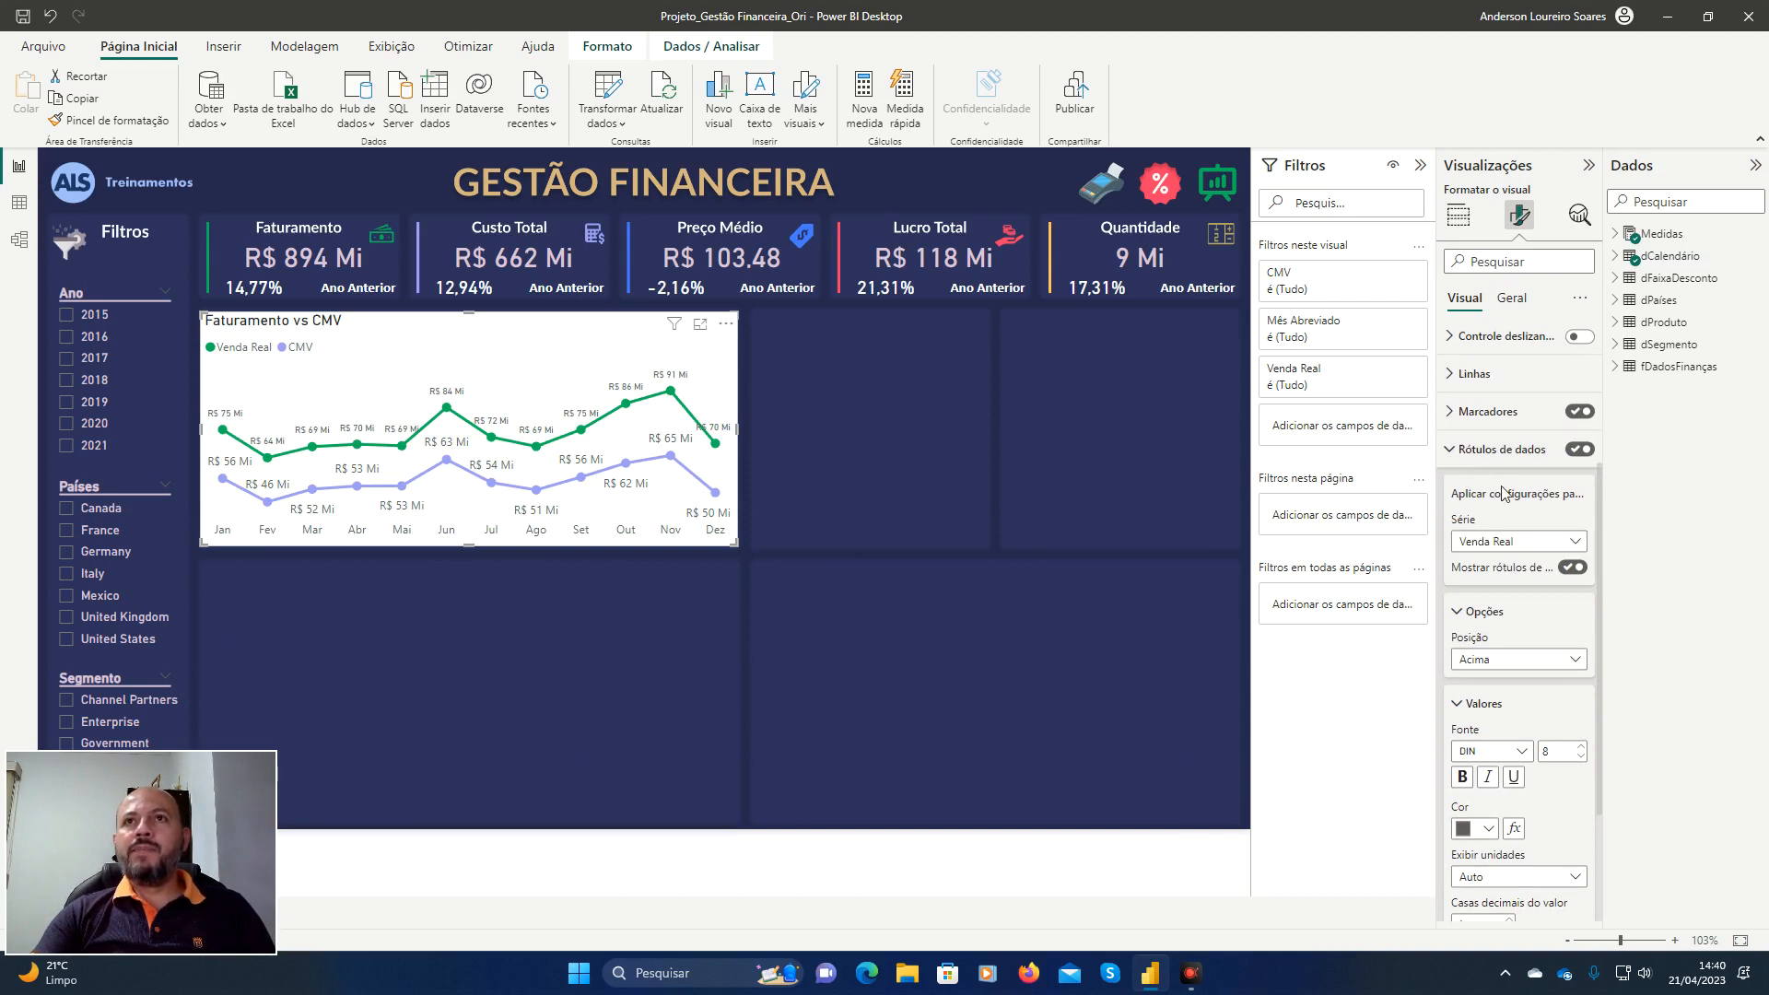
pyautogui.click(1575, 545)
pyautogui.click(1501, 612)
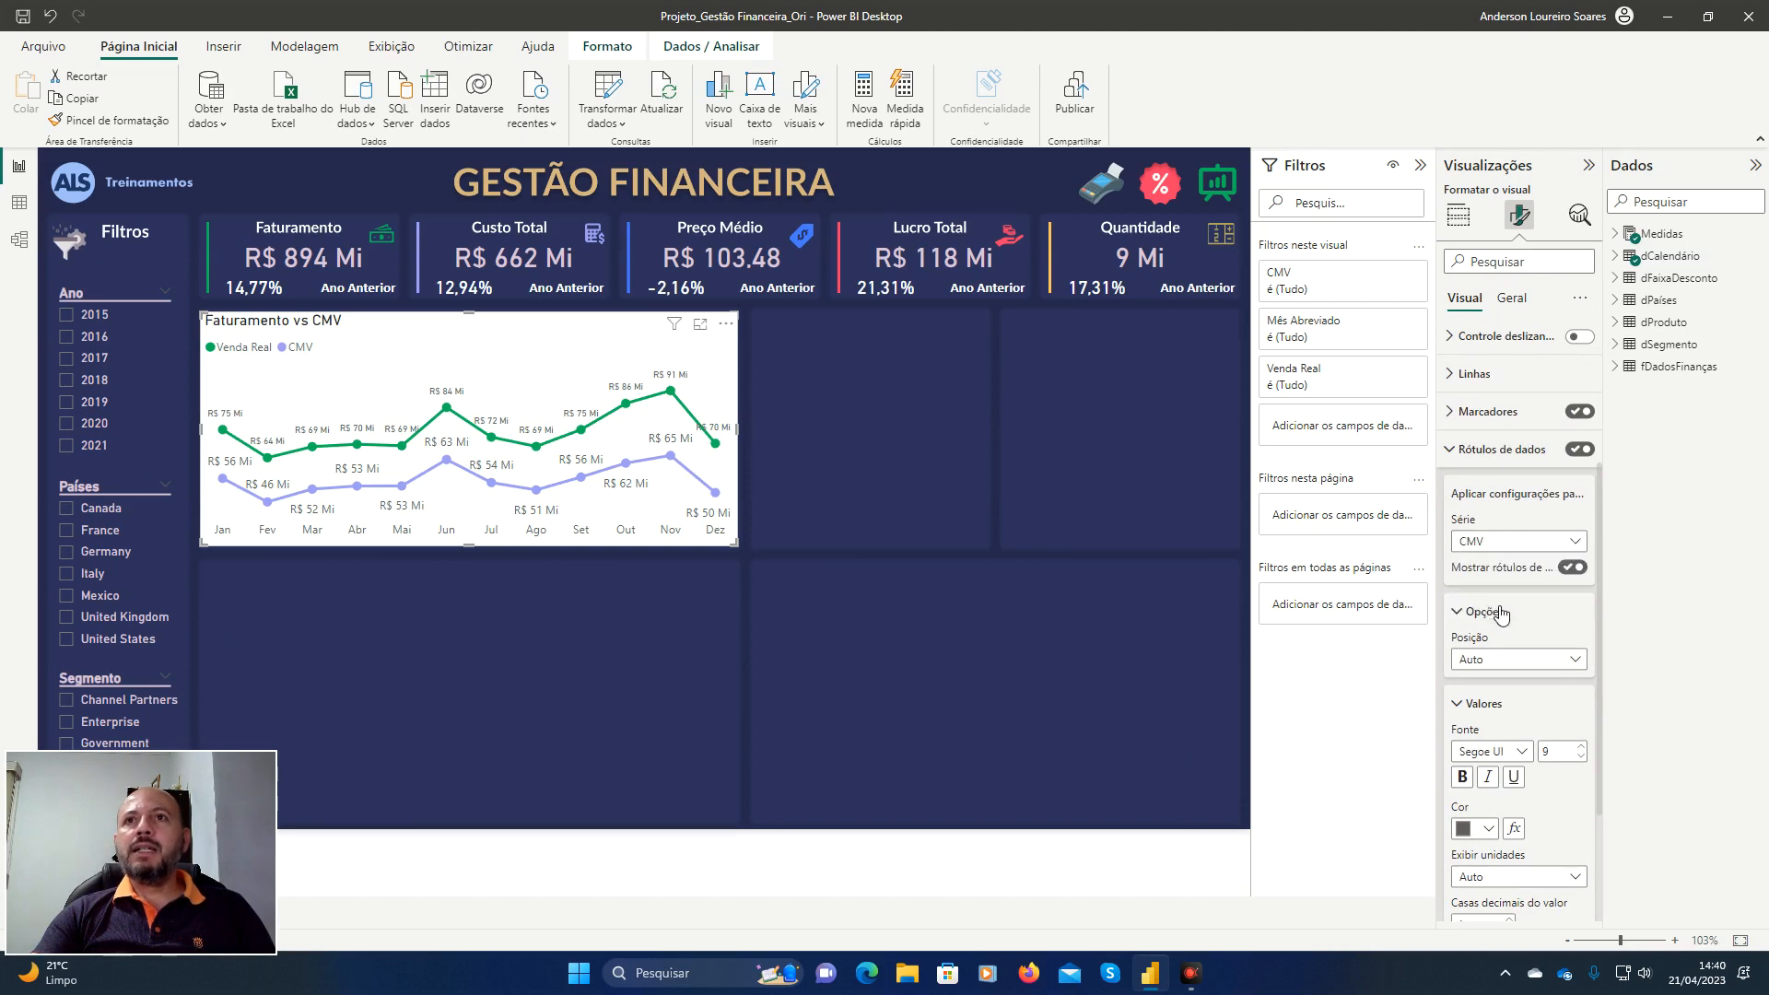
pyautogui.click(1576, 659)
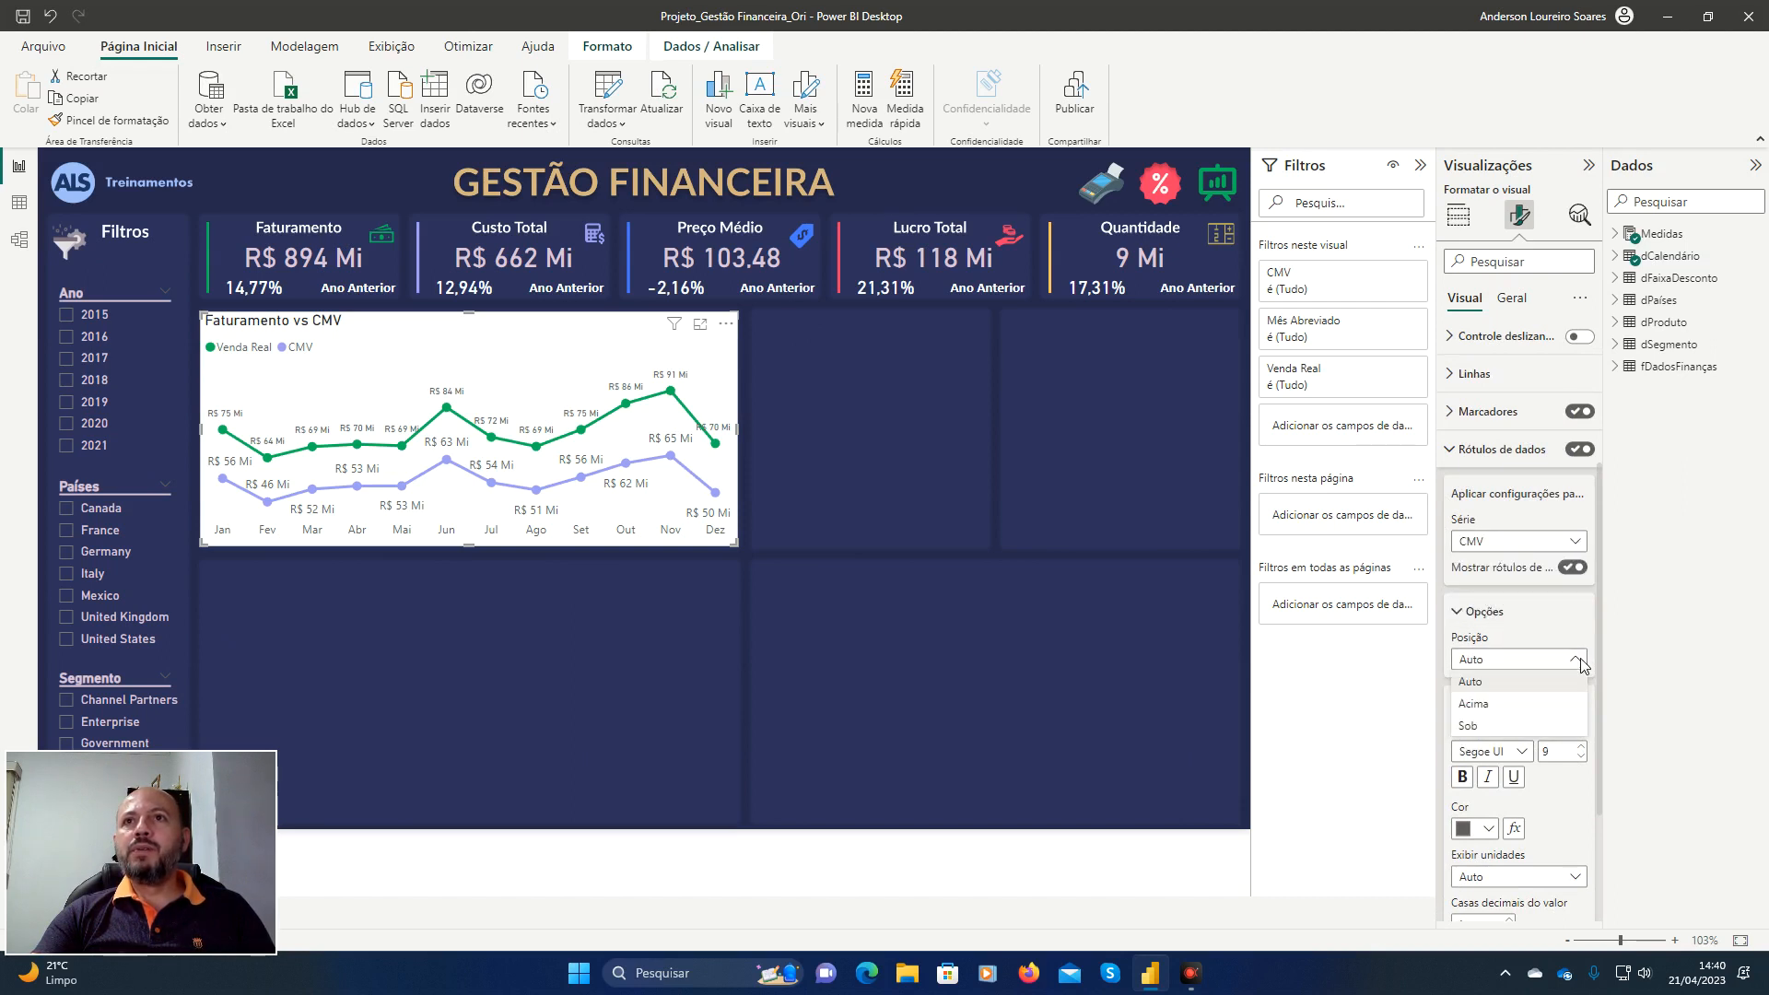
pyautogui.click(1511, 705)
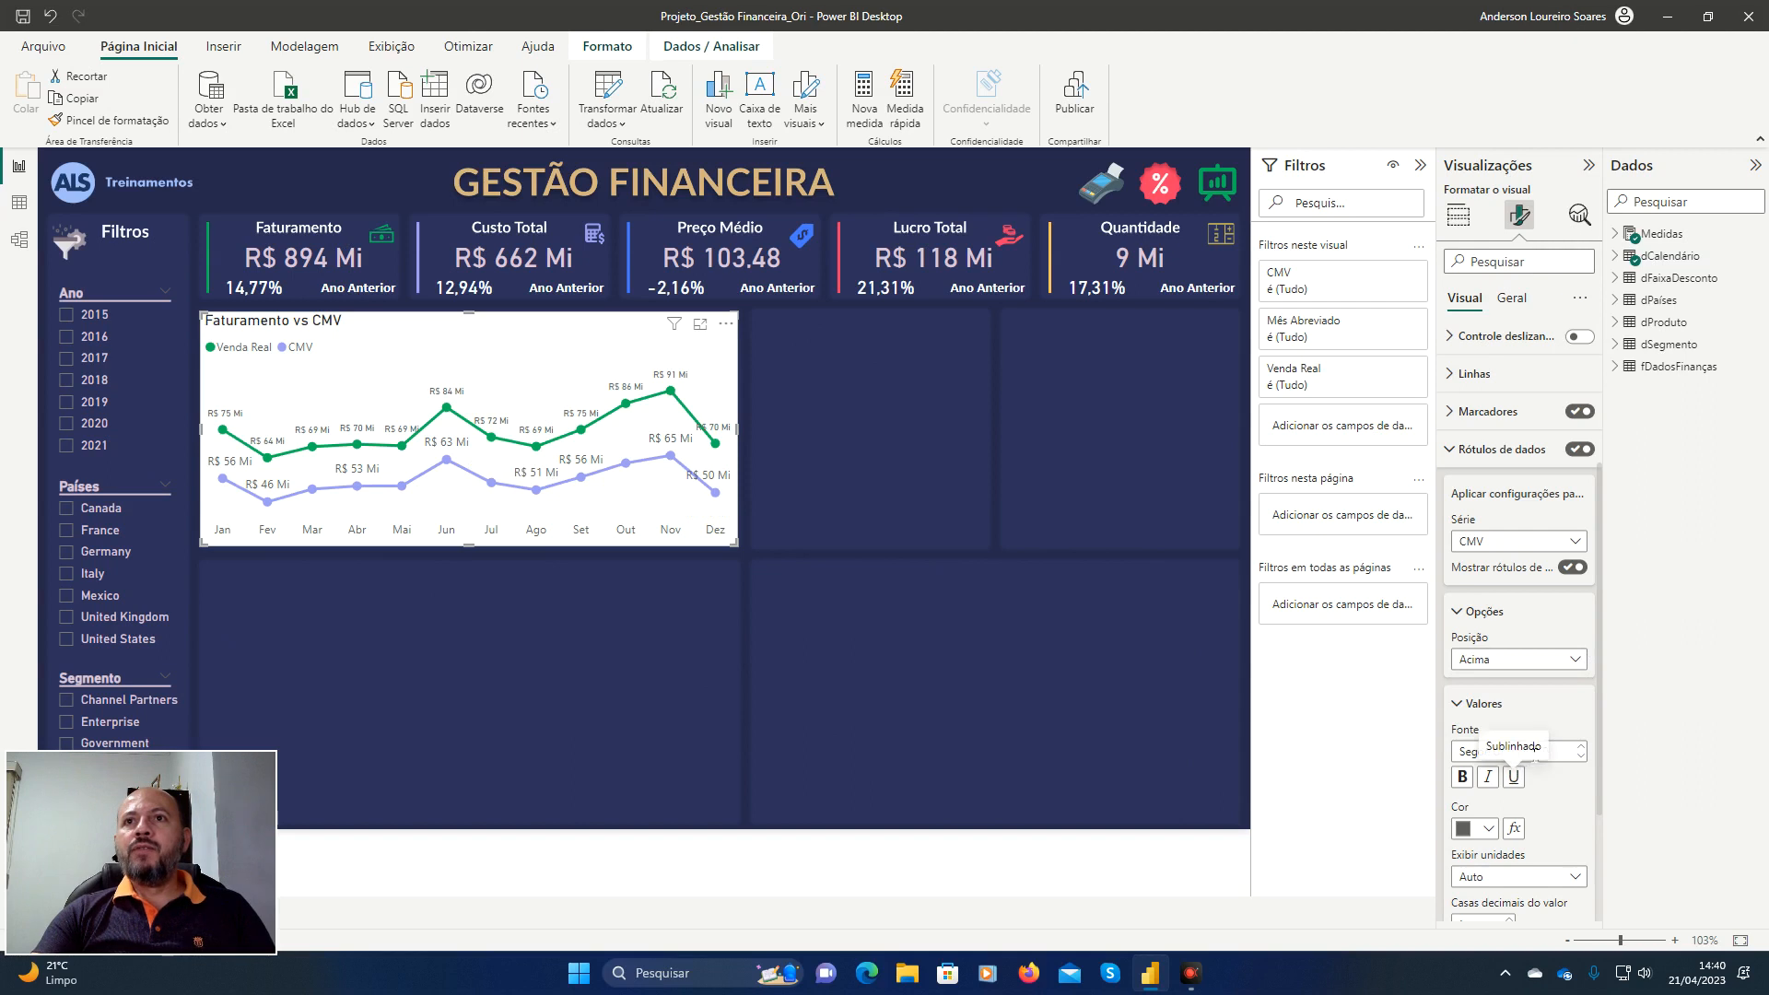
# Set the CMV data label values' font to DIN at size 8 and collapse the data label settings.
pyautogui.click(1523, 752)
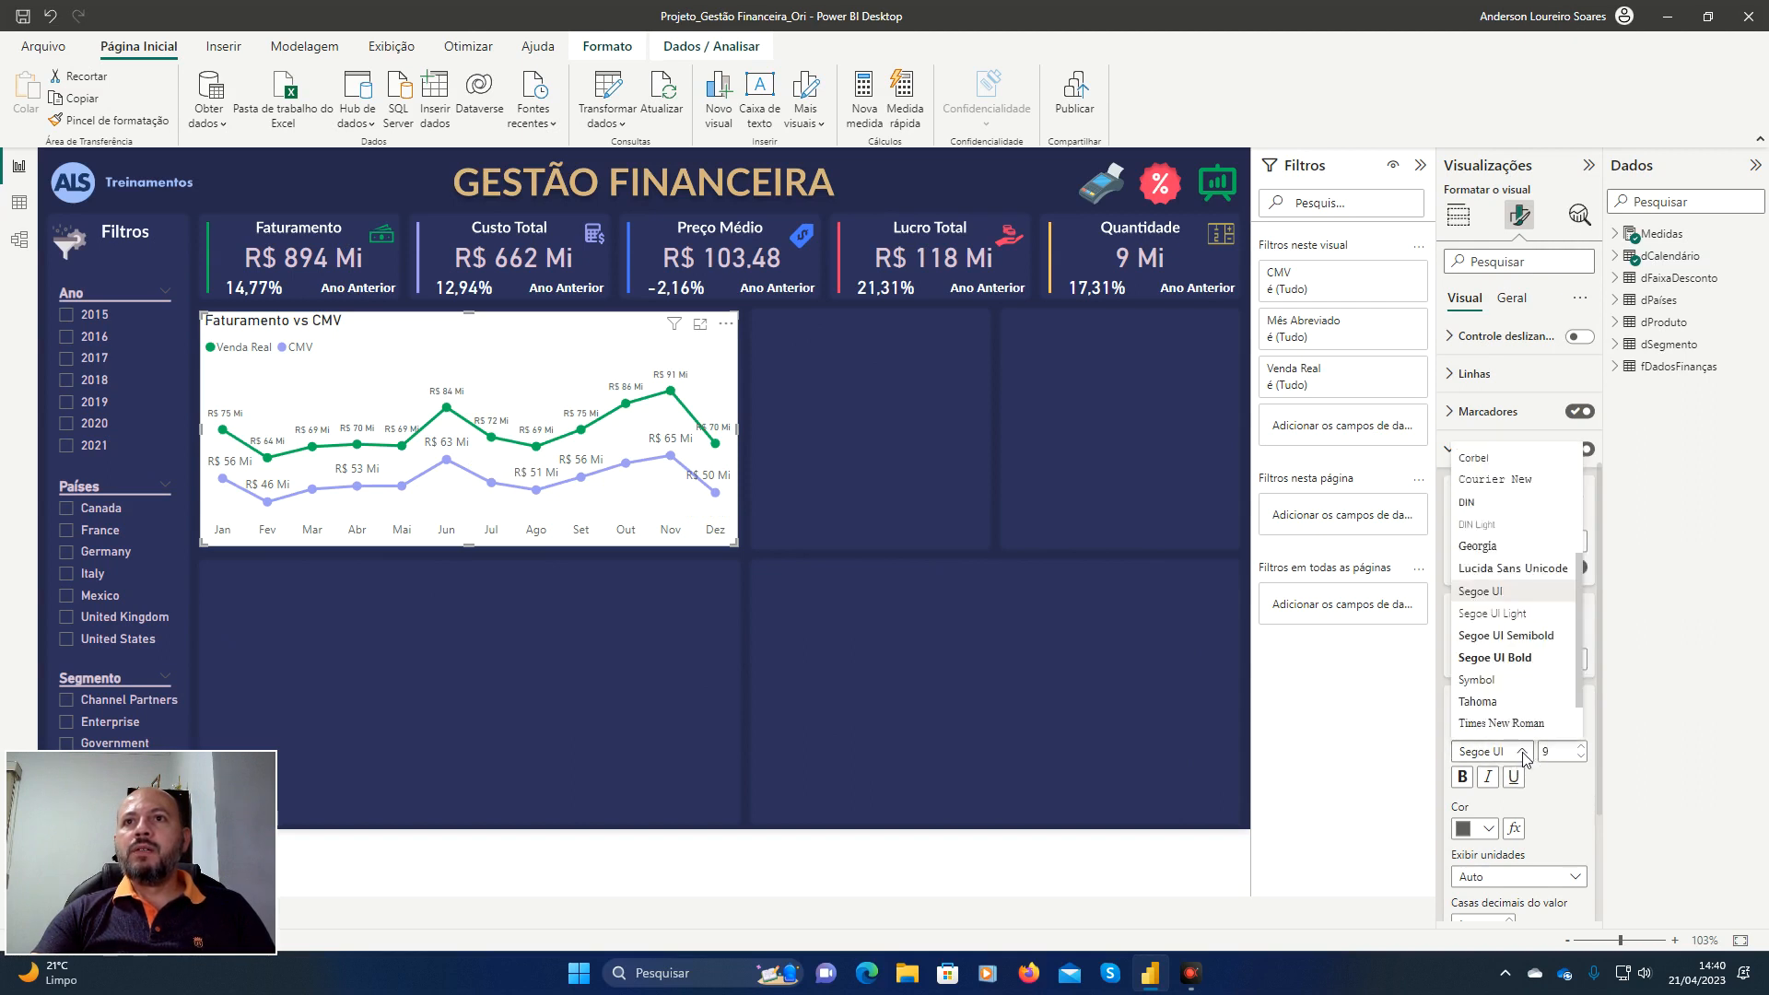
pyautogui.click(1496, 504)
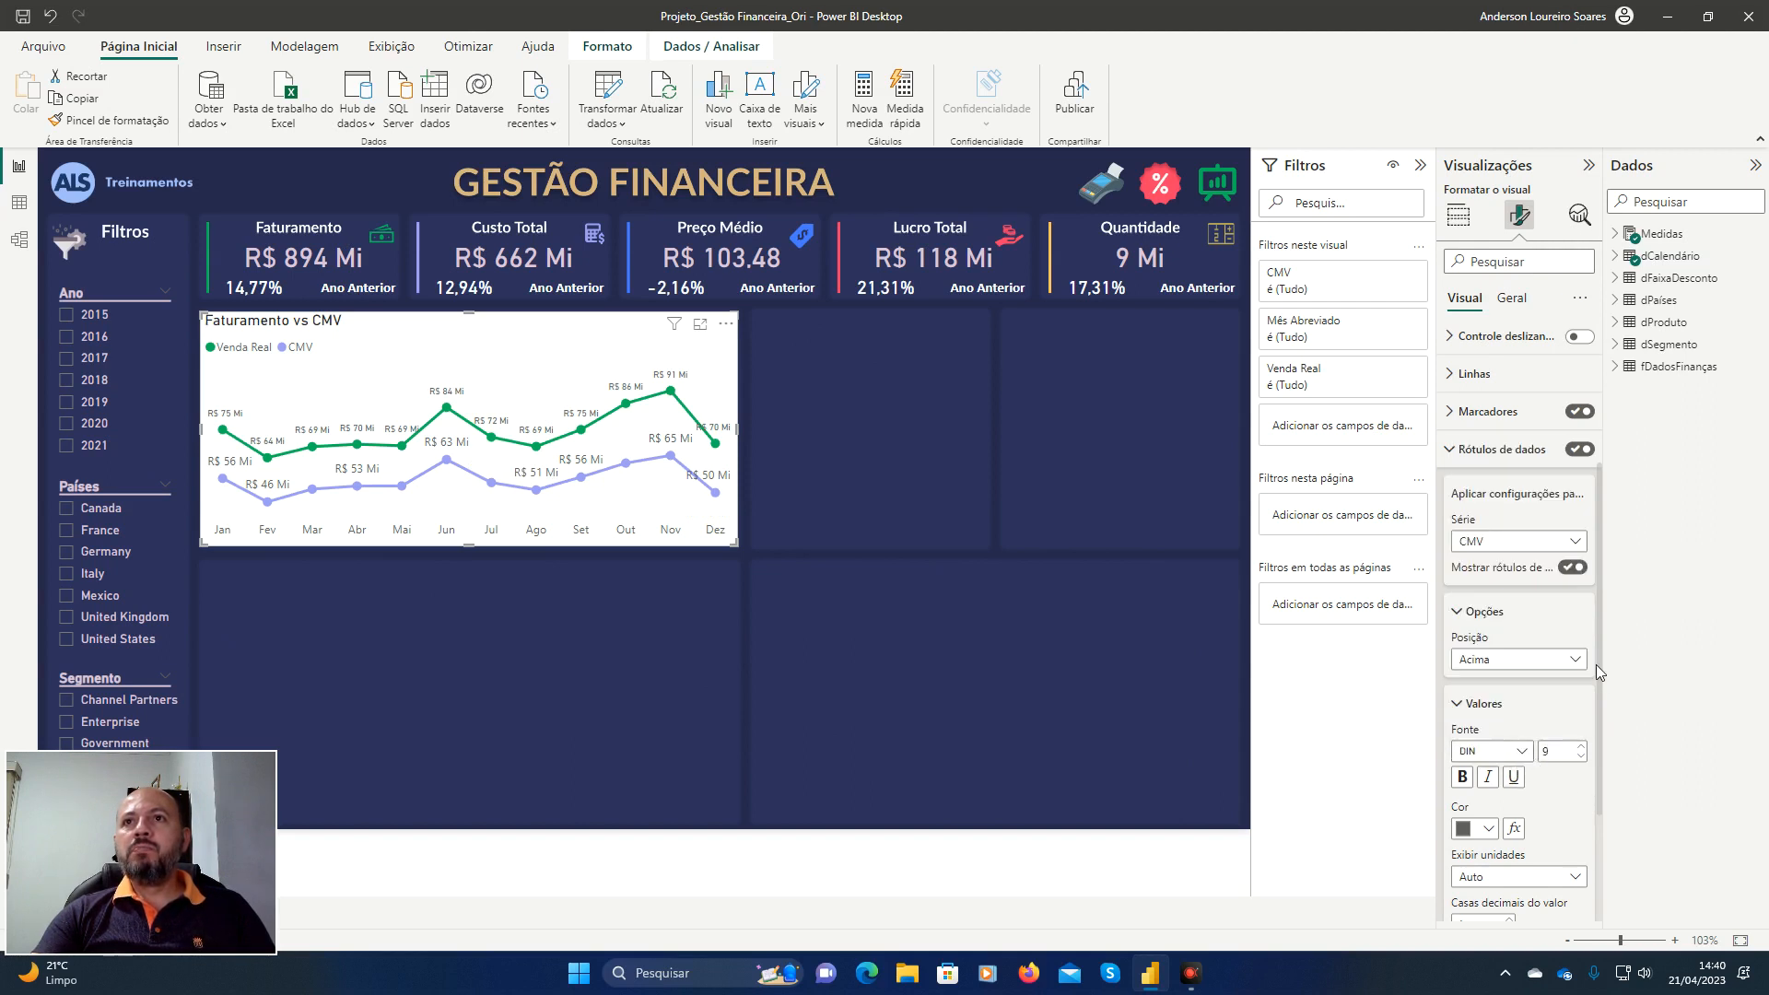
pyautogui.click(1581, 757)
pyautogui.scroll(-3, 1543, 803)
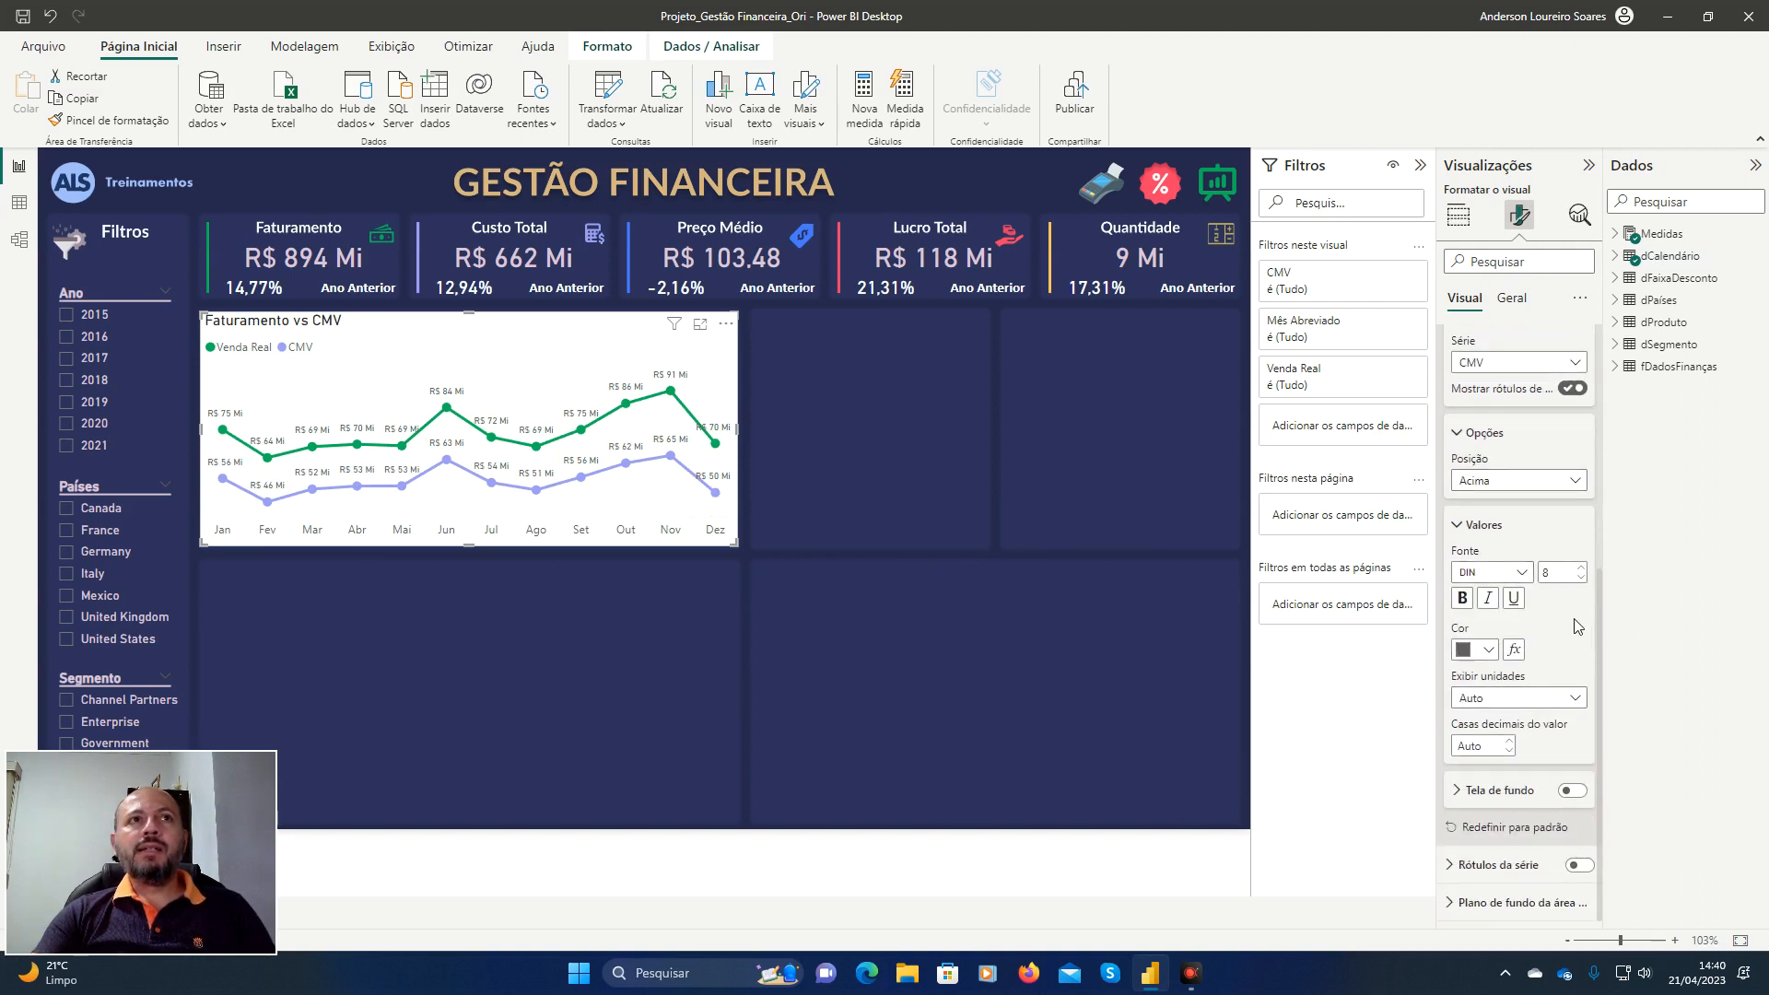
pyautogui.scroll(2, 1494, 500)
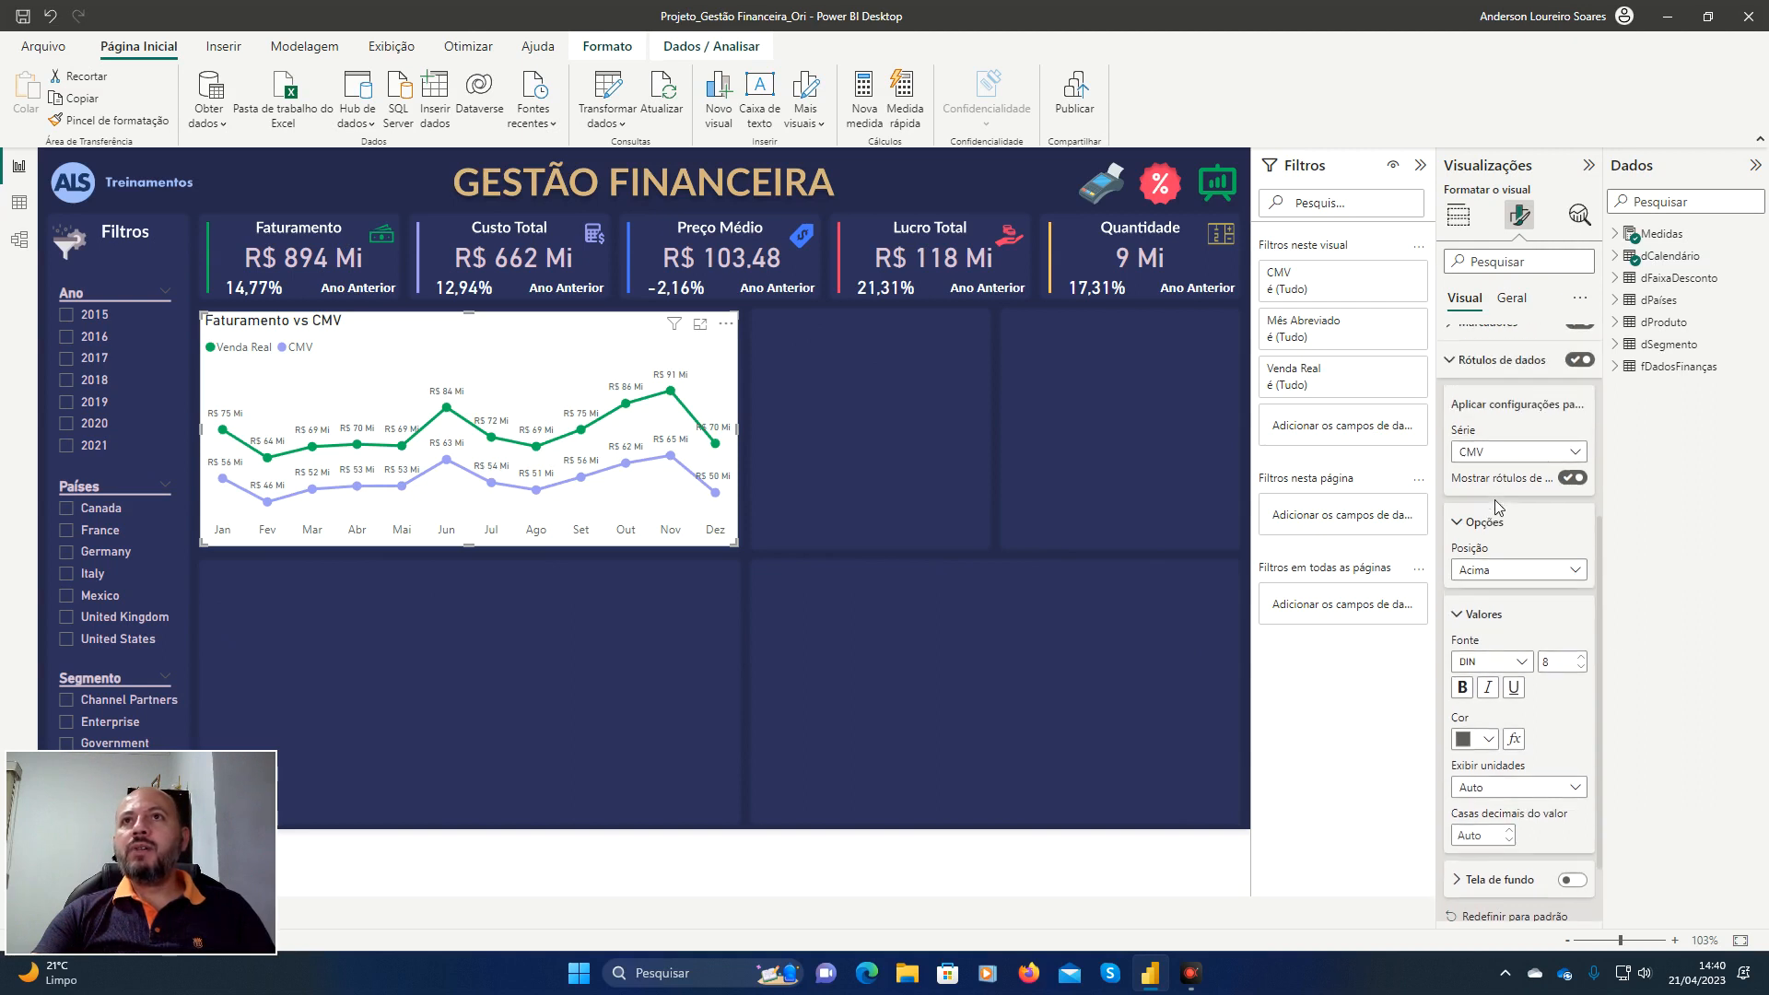
pyautogui.scroll(3, 1494, 500)
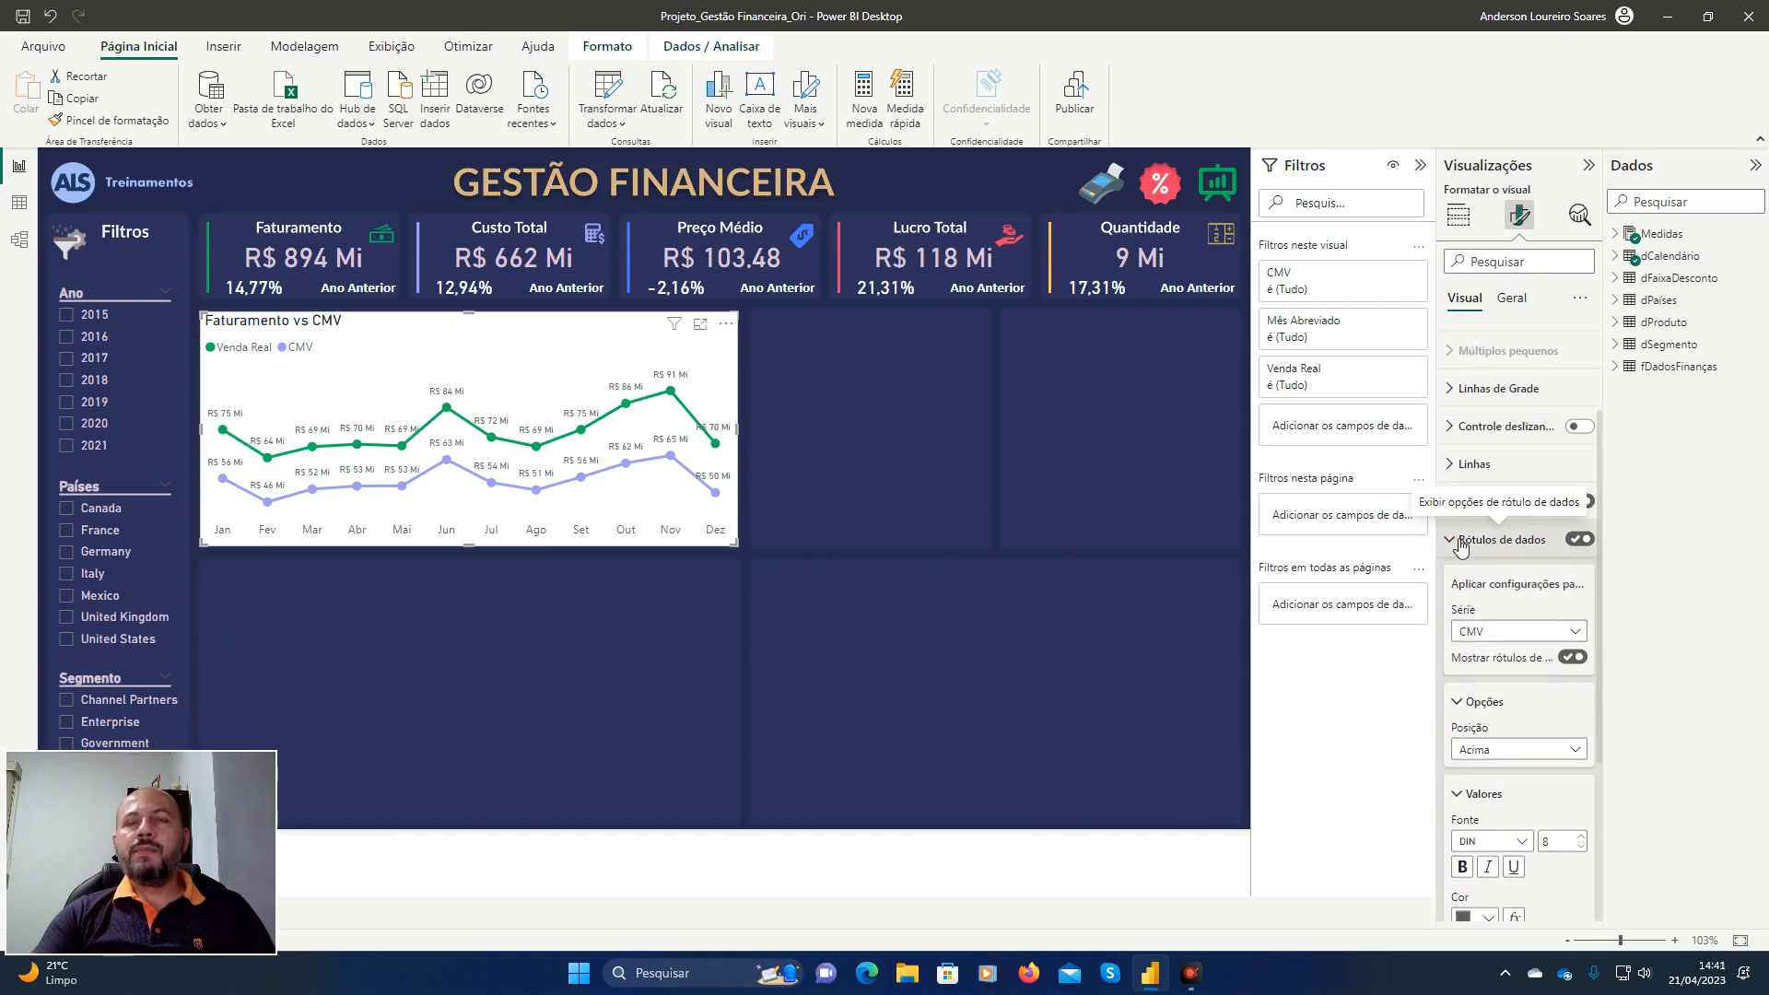
pyautogui.click(1461, 540)
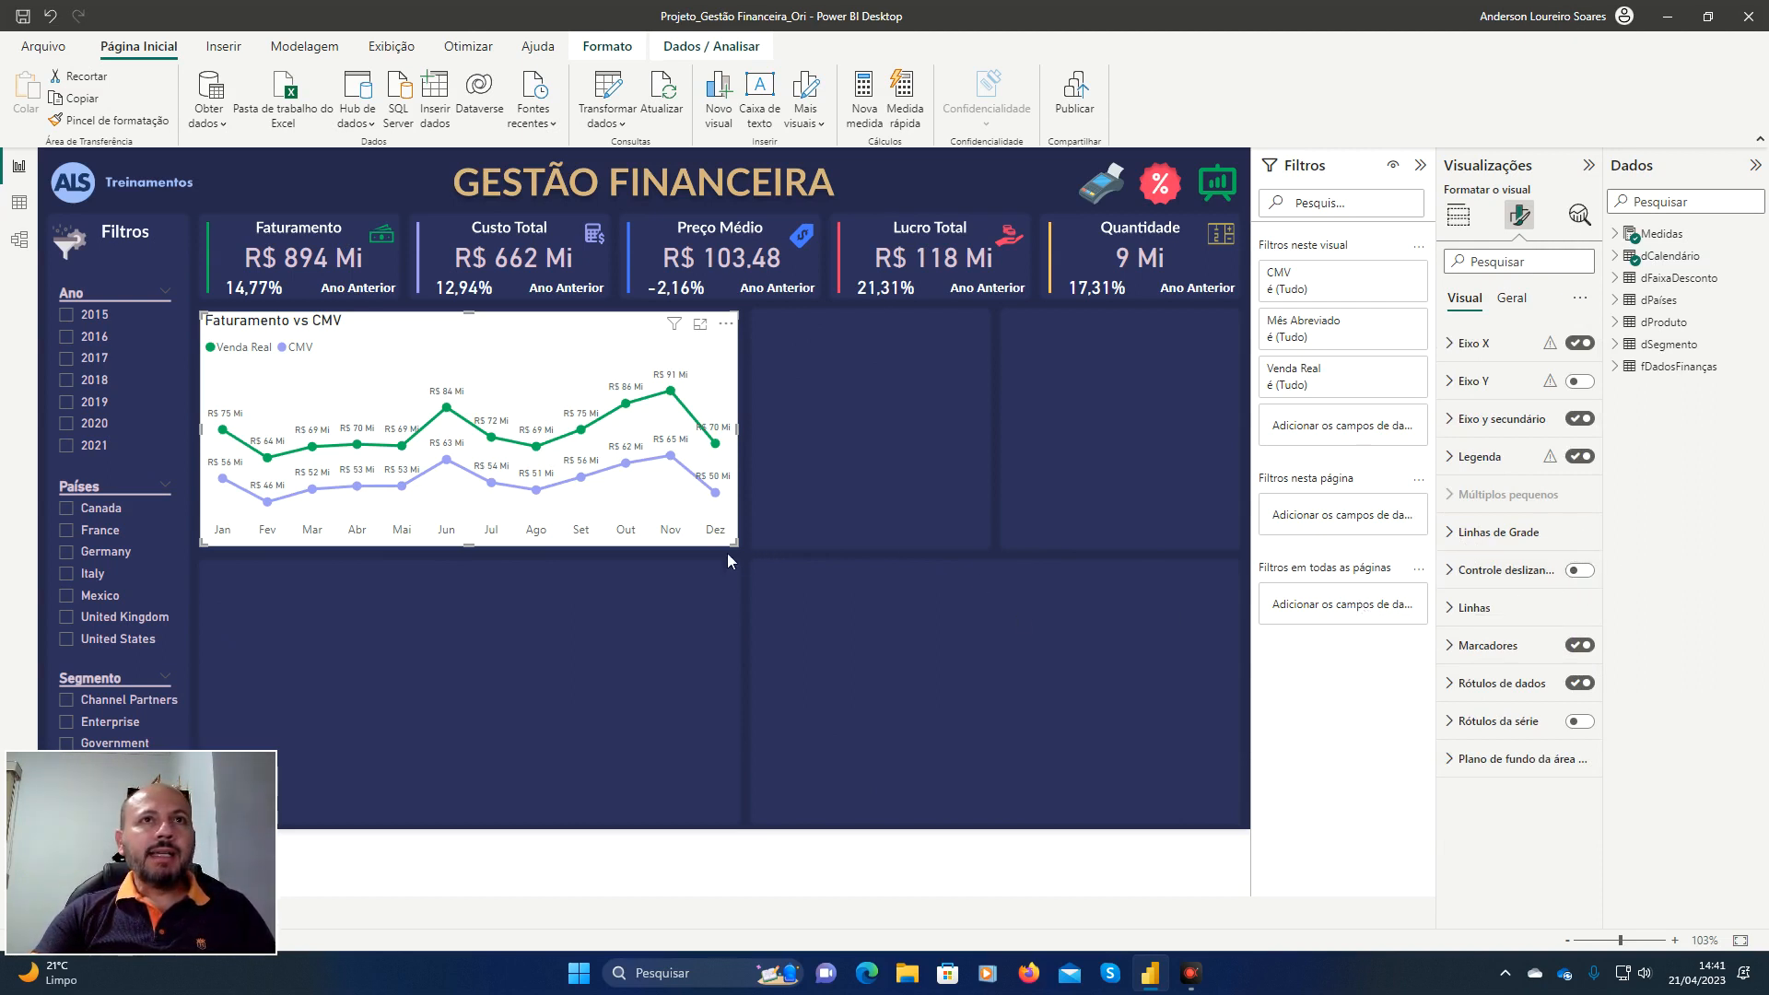
# Set the X axis values' font to DIN at size 8 and open the chart's general format settings.
pyautogui.click(1513, 300)
pyautogui.click(1465, 300)
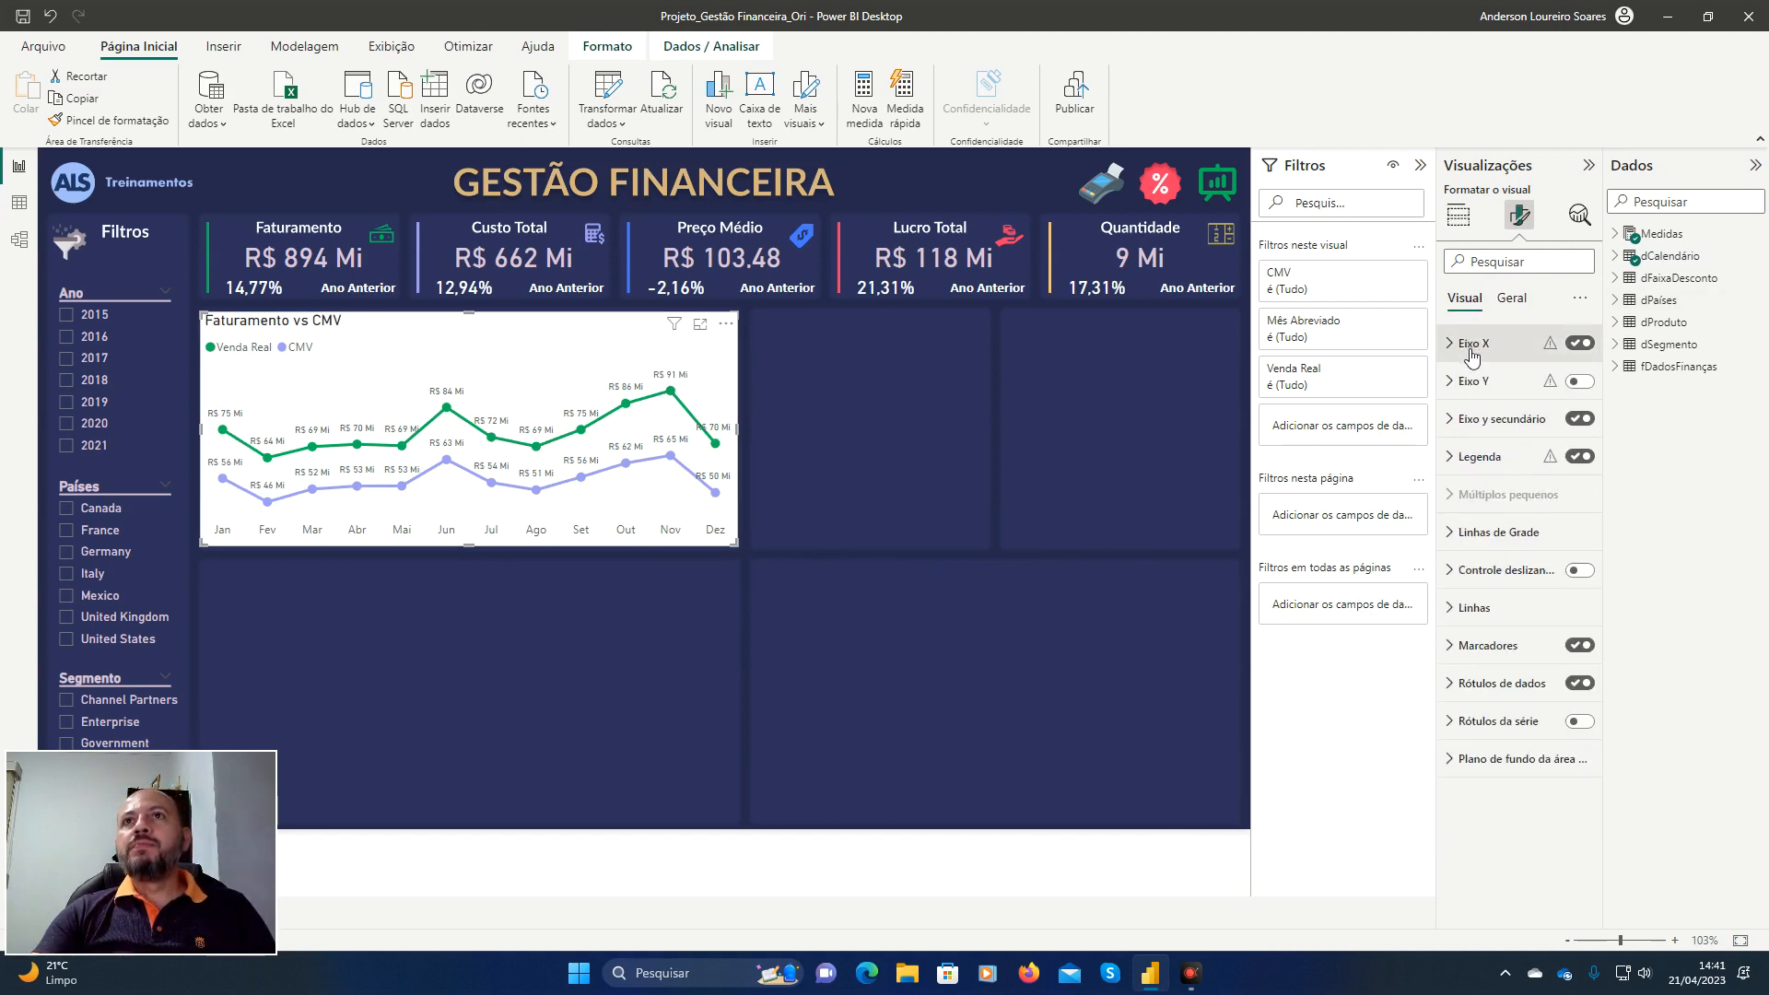
pyautogui.click(1464, 349)
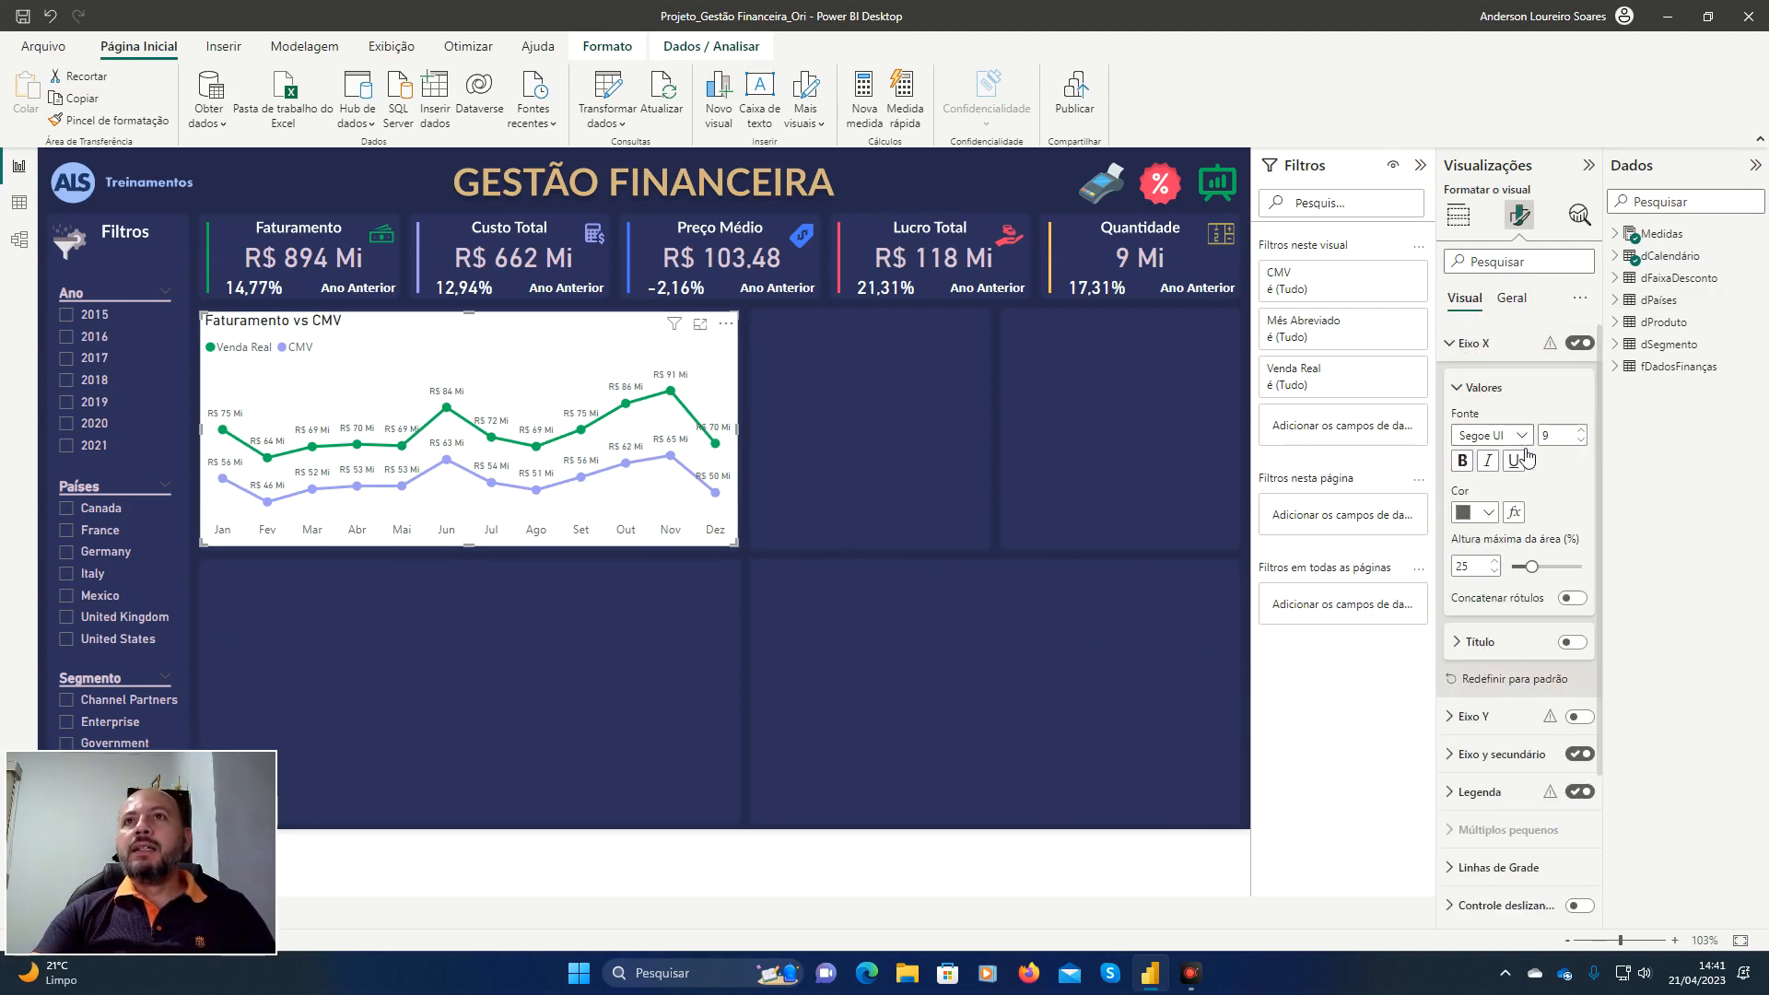
pyautogui.click(1582, 441)
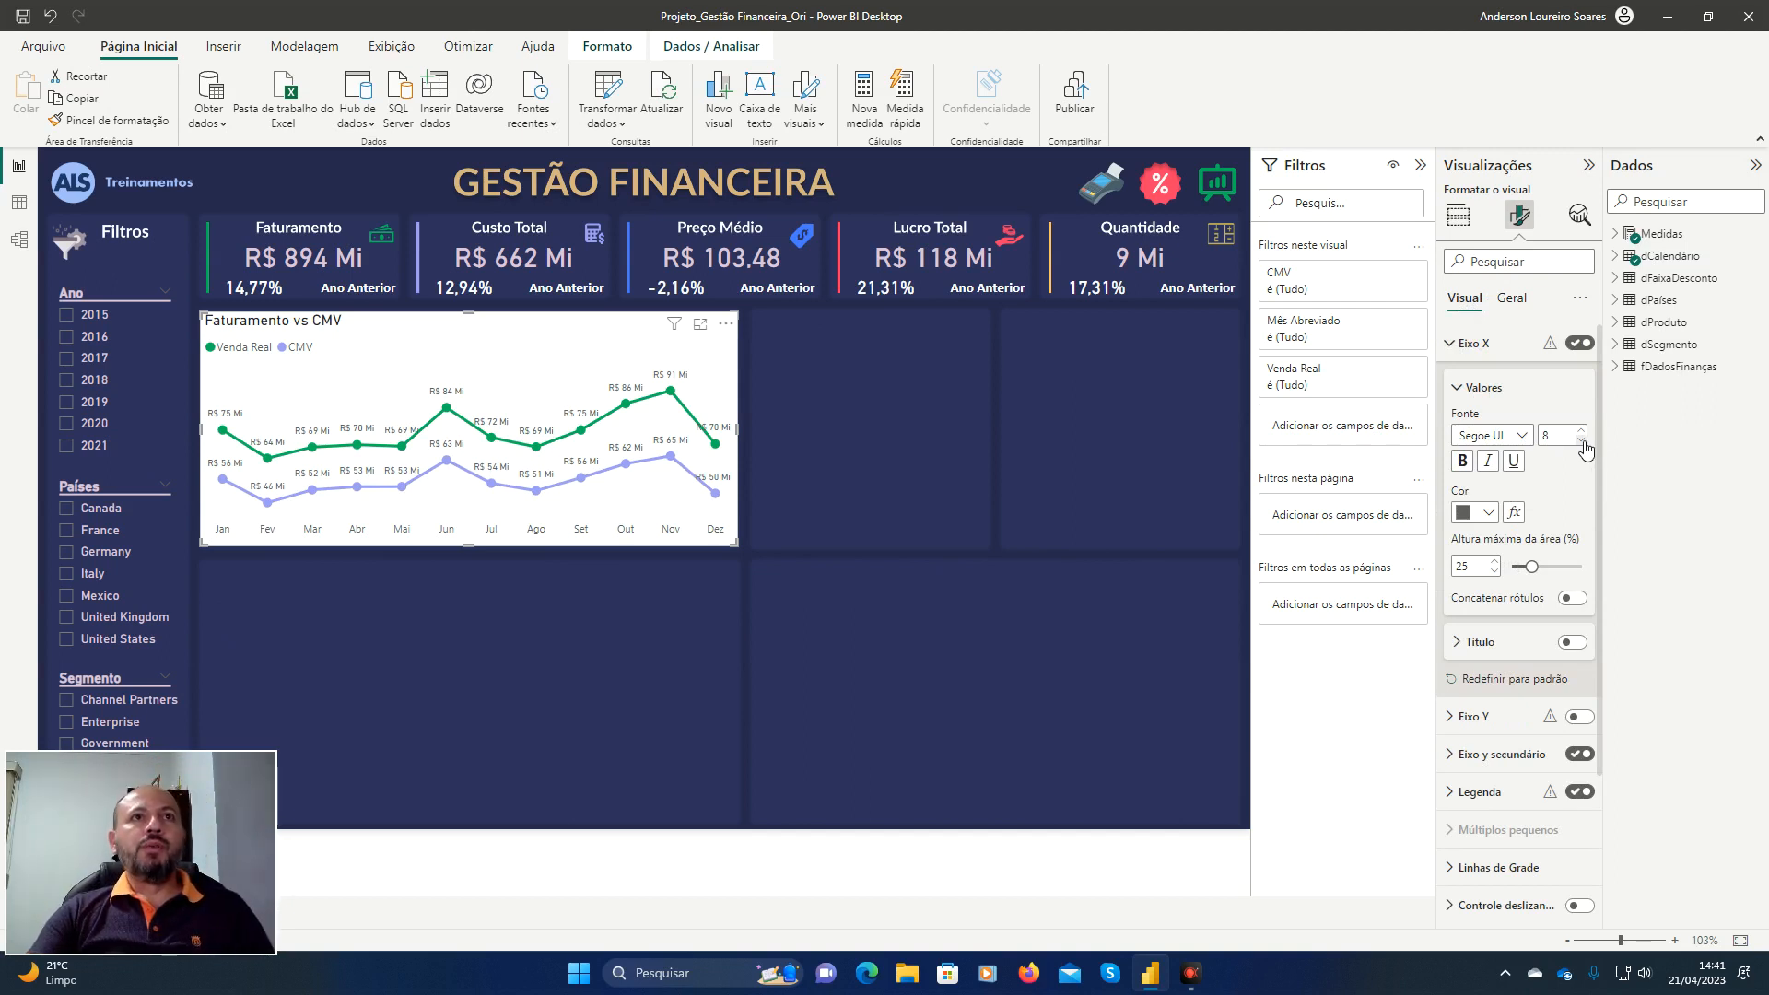
pyautogui.click(1521, 435)
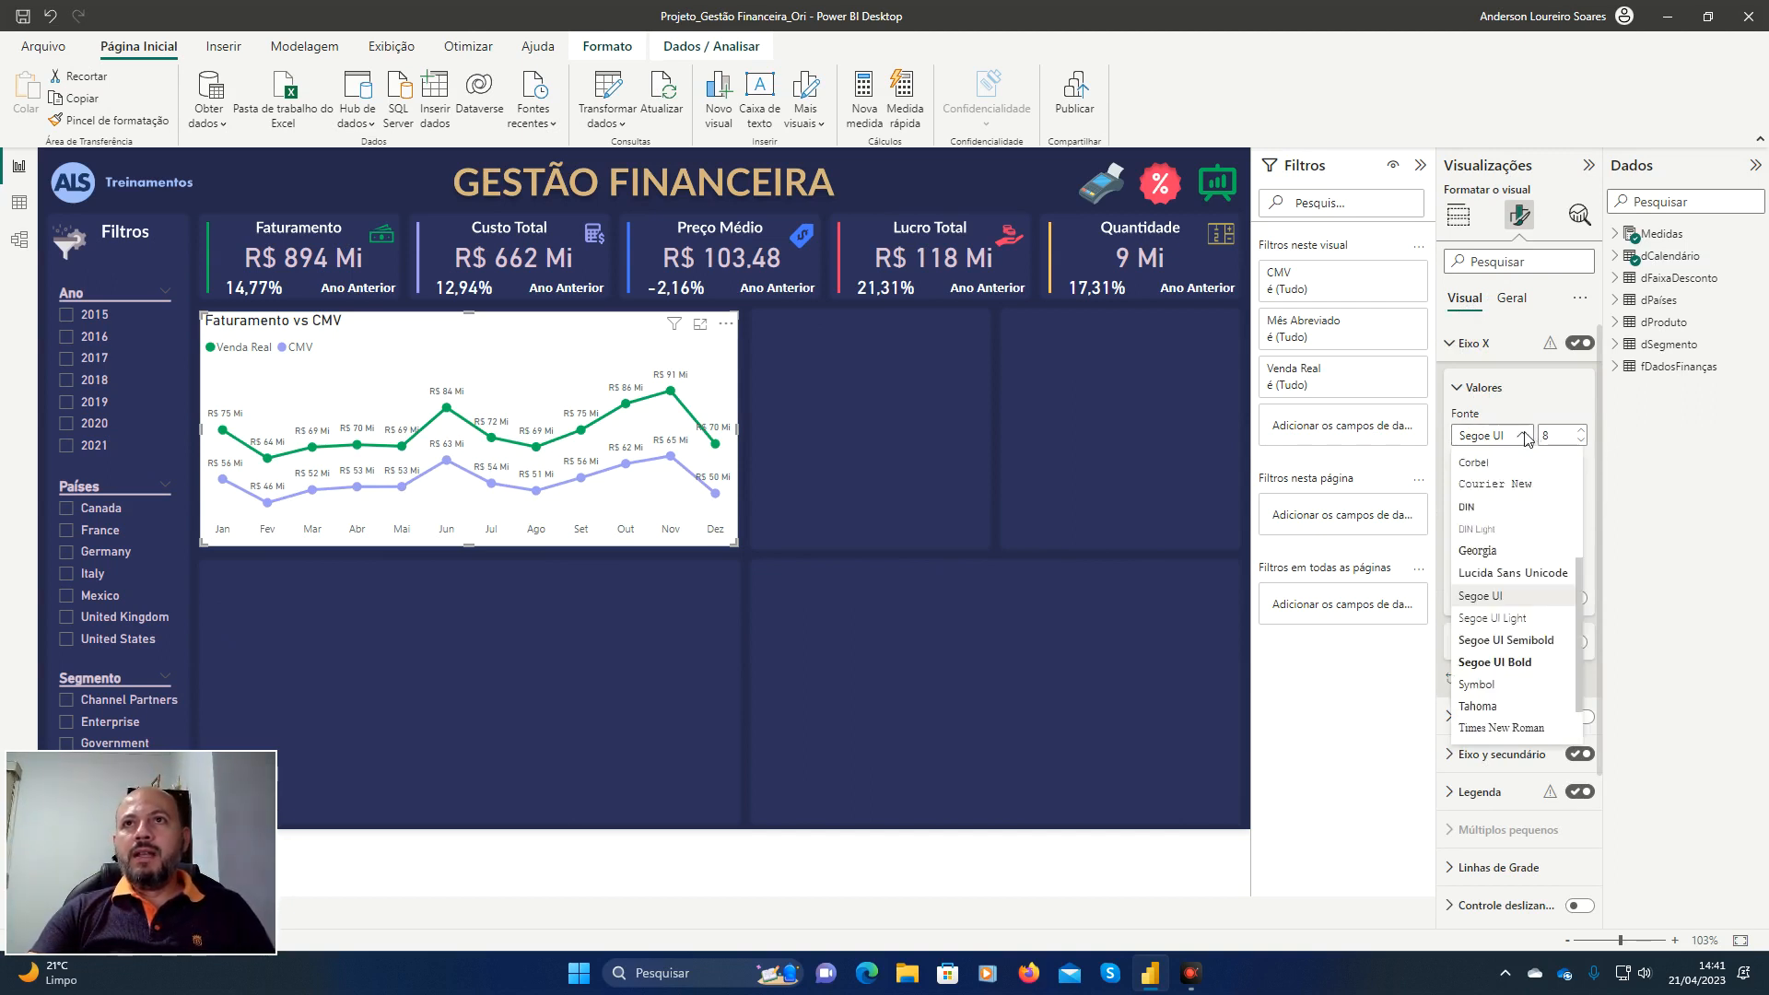
pyautogui.click(1480, 509)
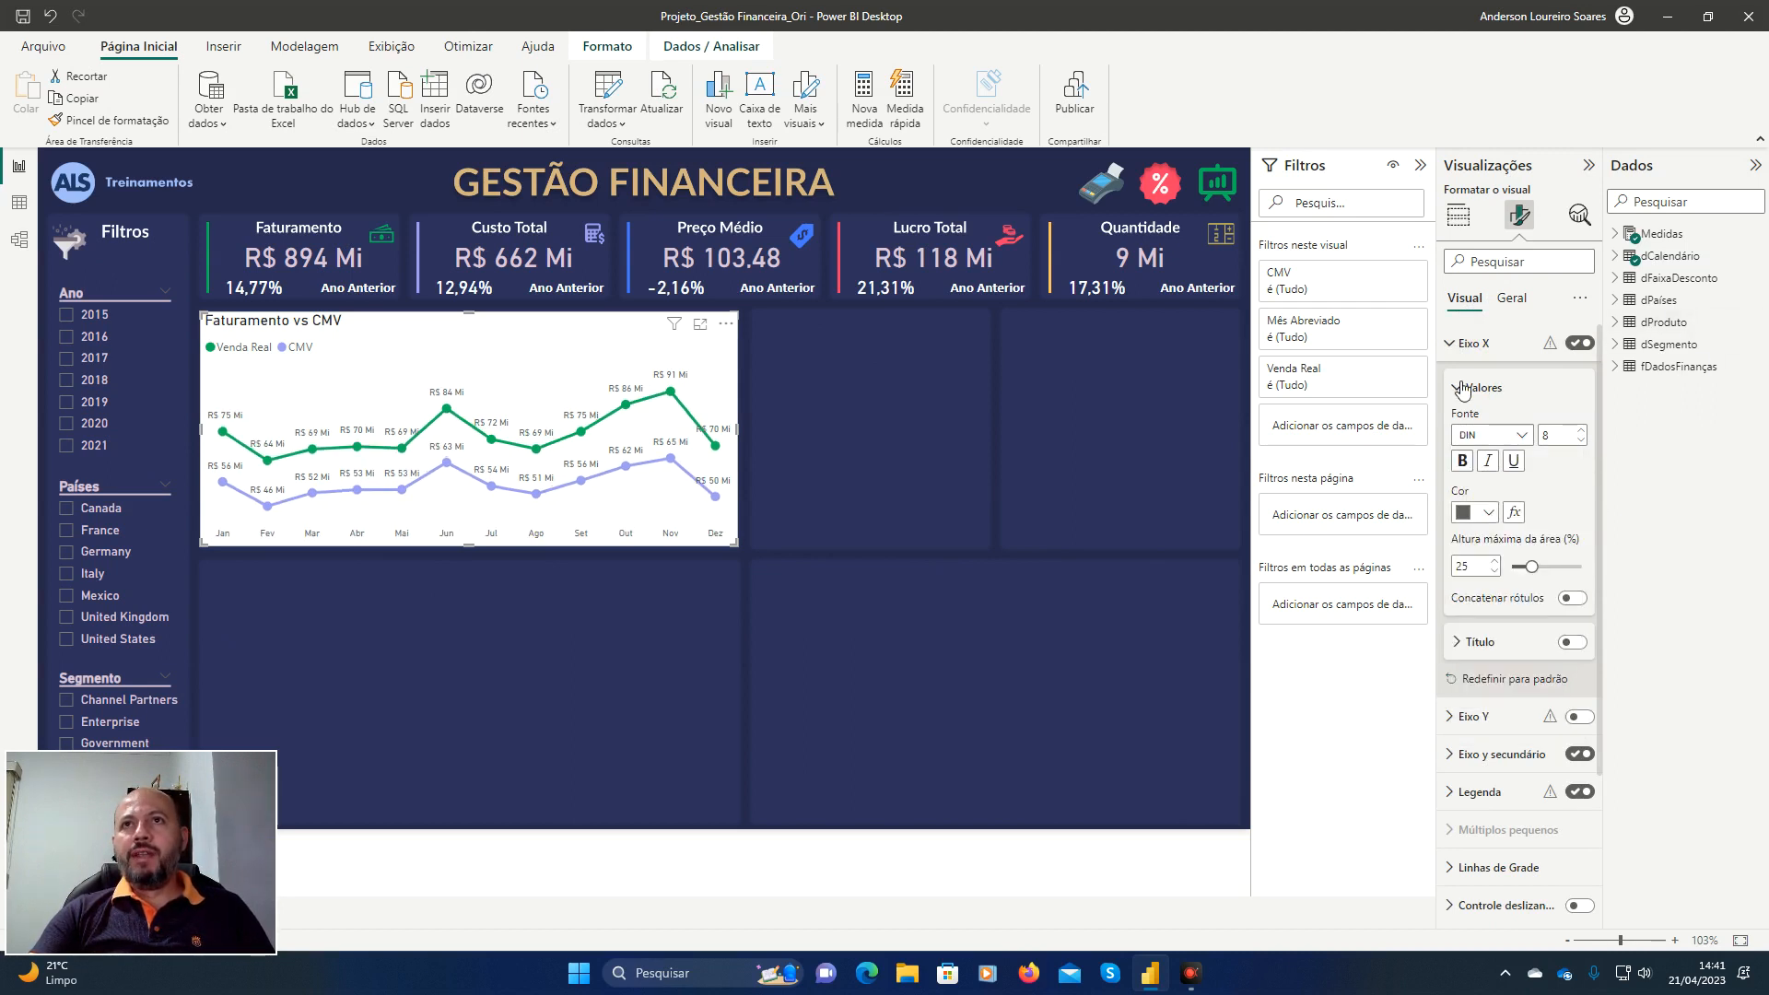
pyautogui.click(1461, 387)
pyautogui.click(1462, 347)
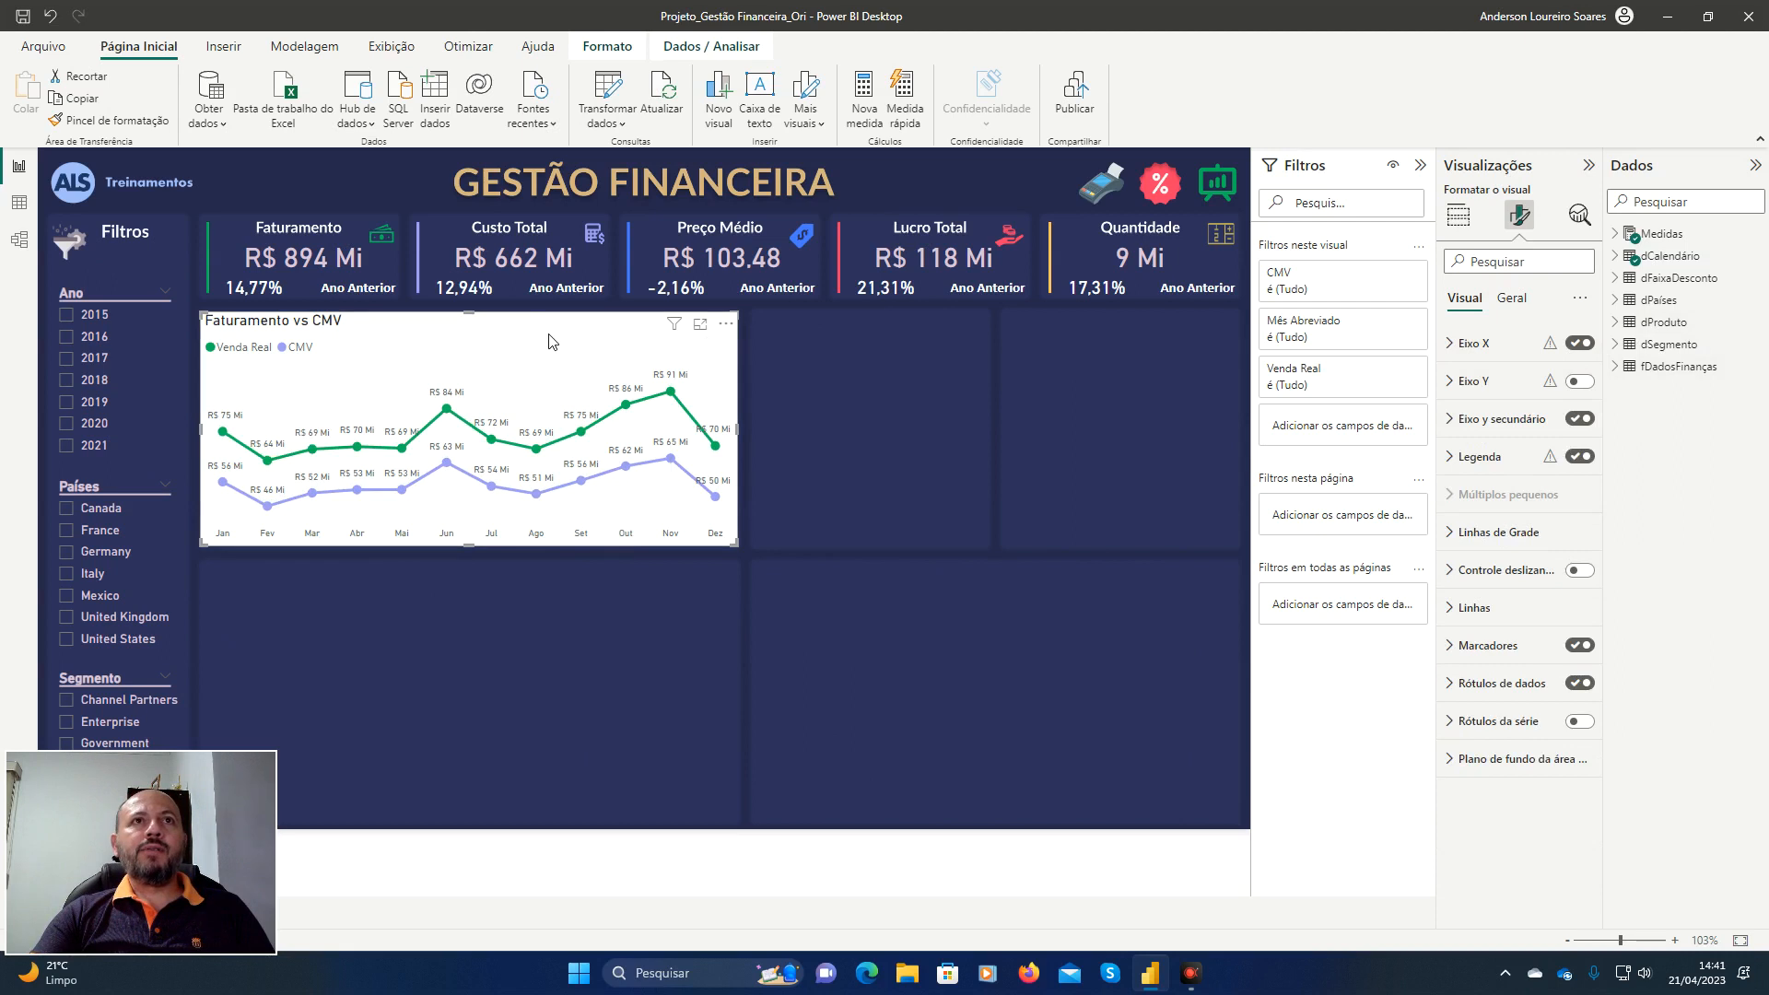
pyautogui.click(1512, 299)
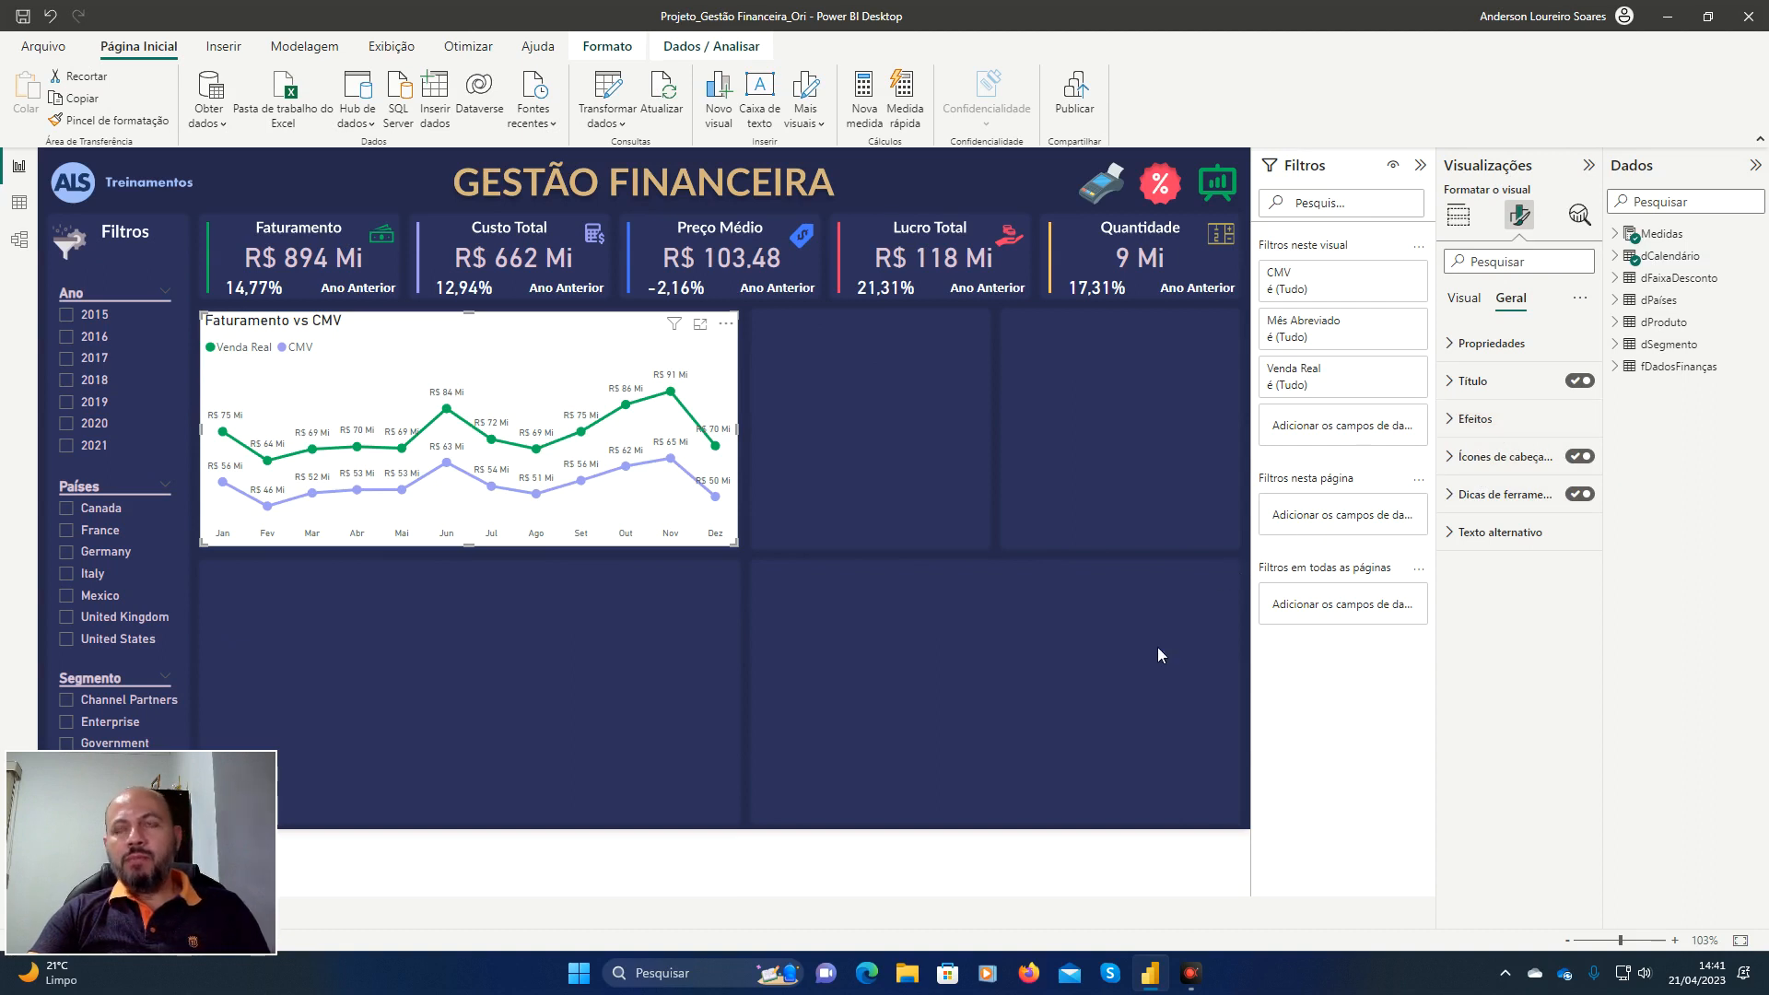
pyautogui.hotkey('ctrl', 'alt', 'd')
pyautogui.click(1745, 637)
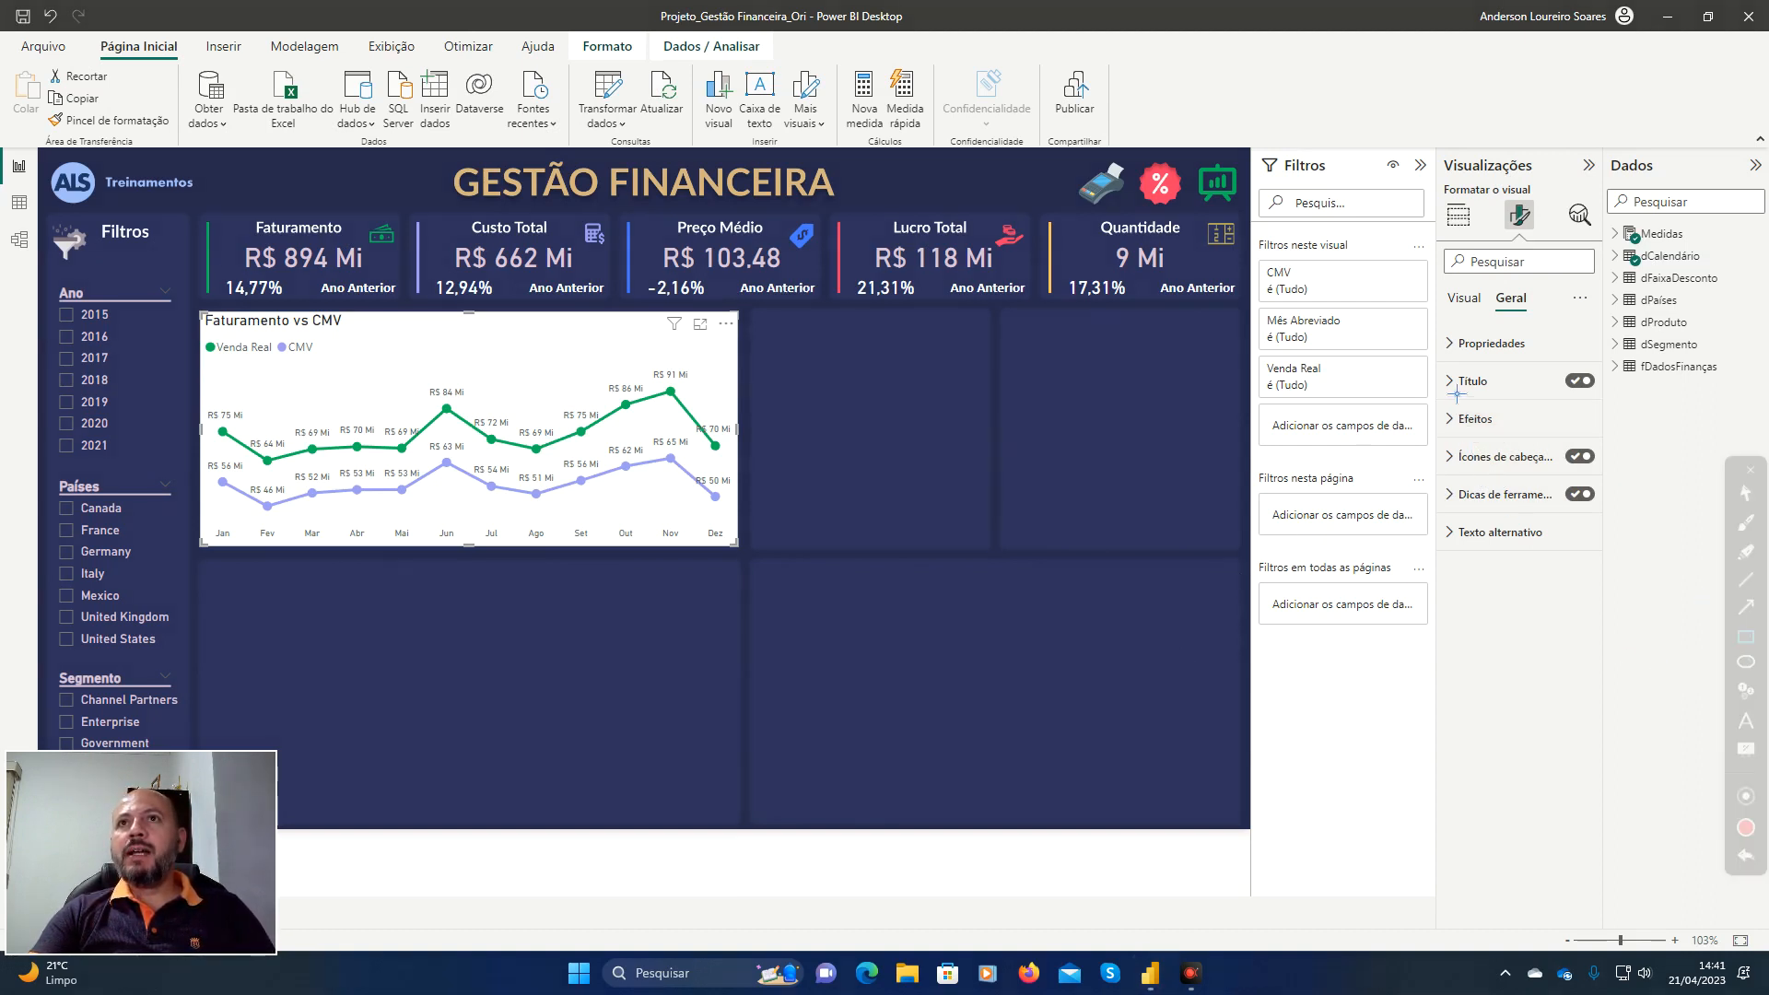
pyautogui.moveTo(1451, 409); pyautogui.dragTo(1621, 458)
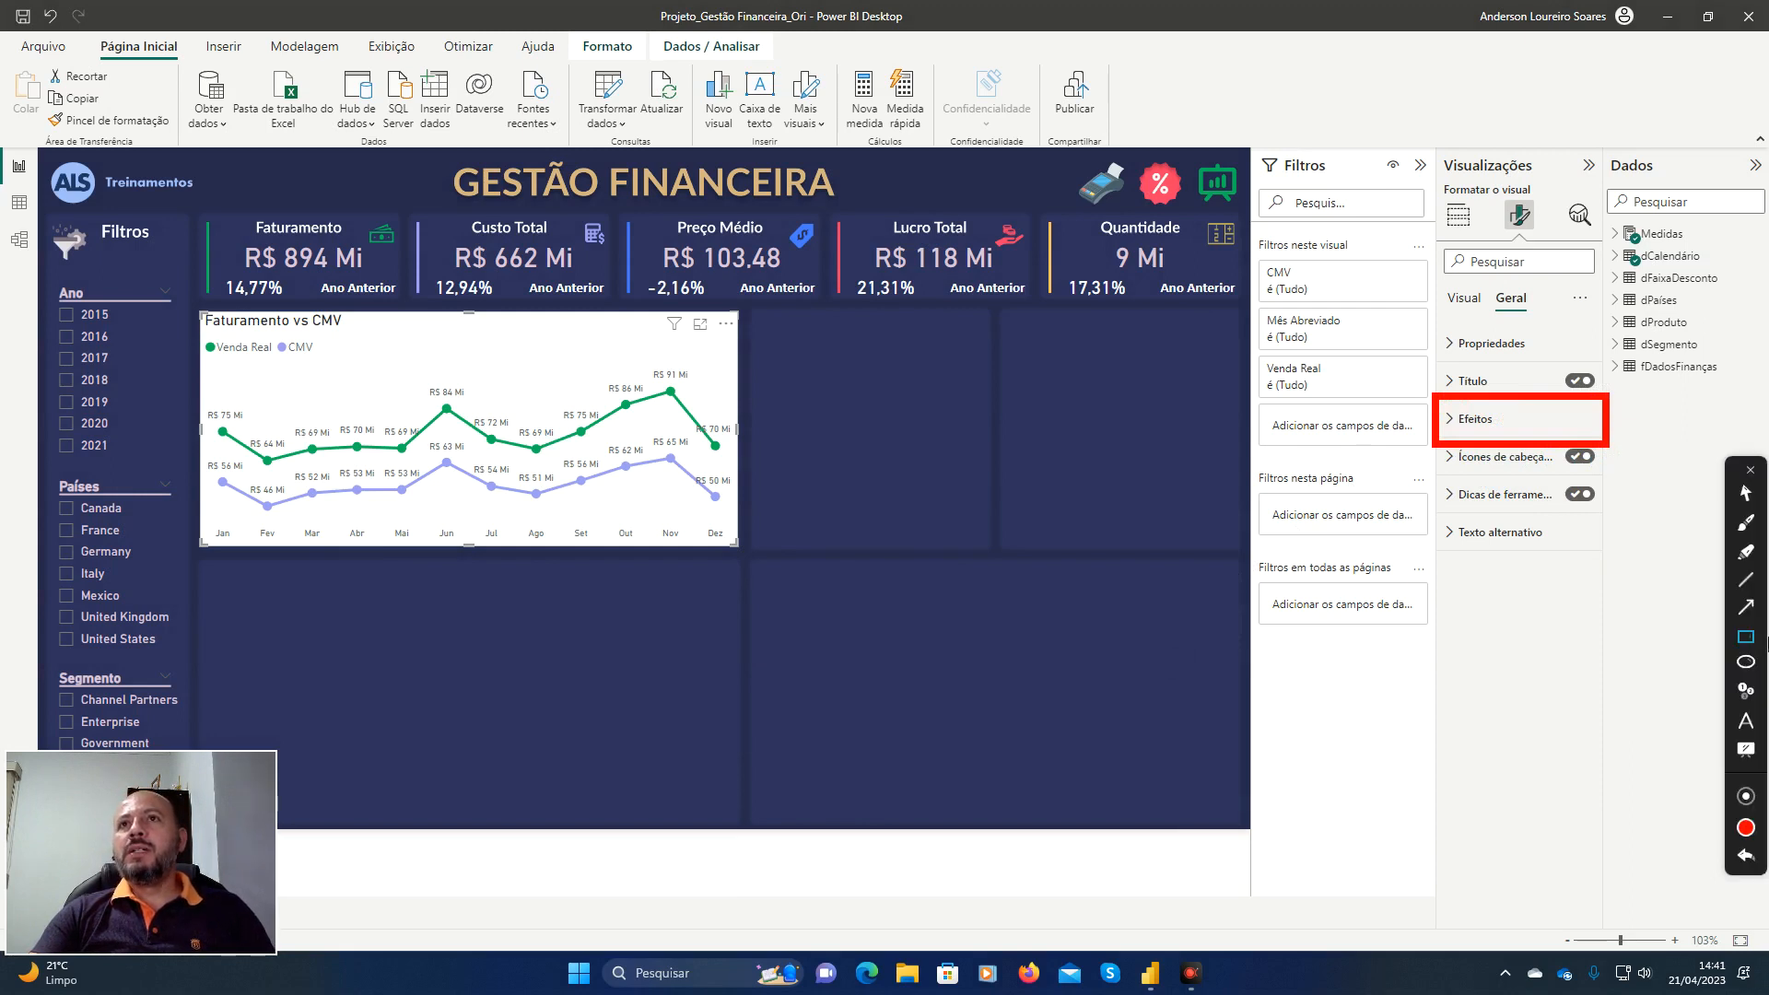
pyautogui.click(1754, 857)
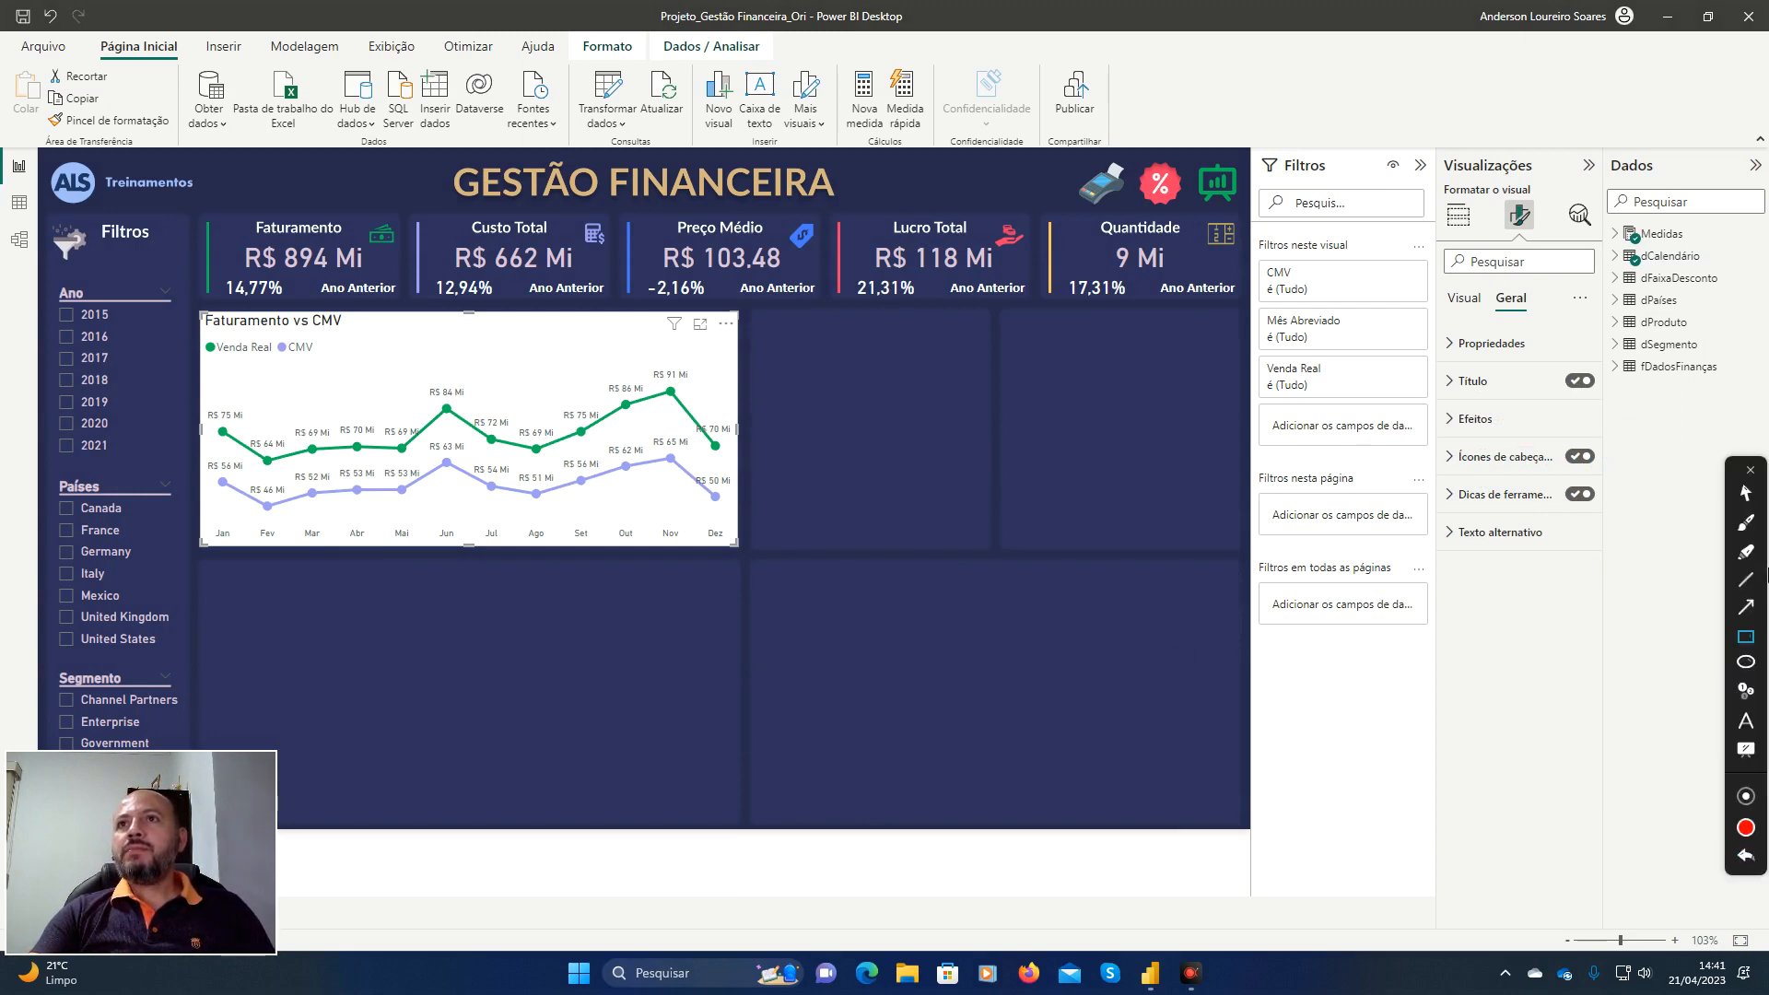
pyautogui.click(1745, 493)
pyautogui.click(1750, 474)
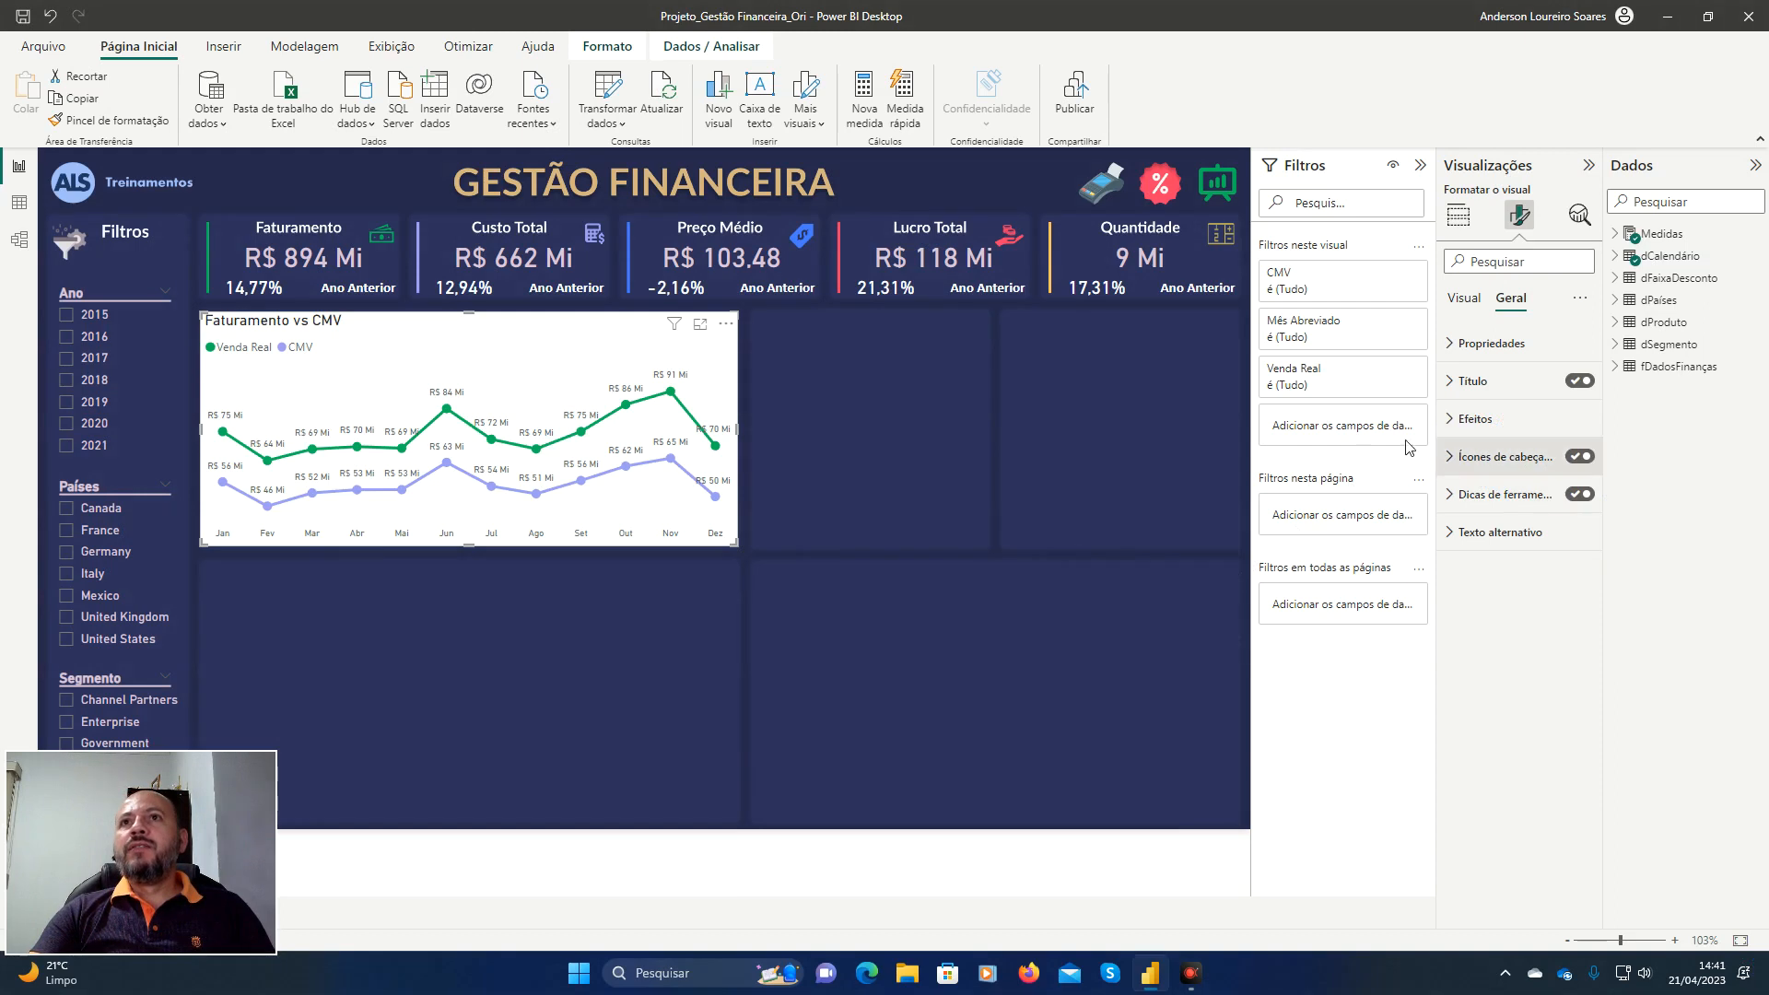
# Turn off the background of the Faturamento vs CMV chart in its effects settings.
pyautogui.click(1459, 417)
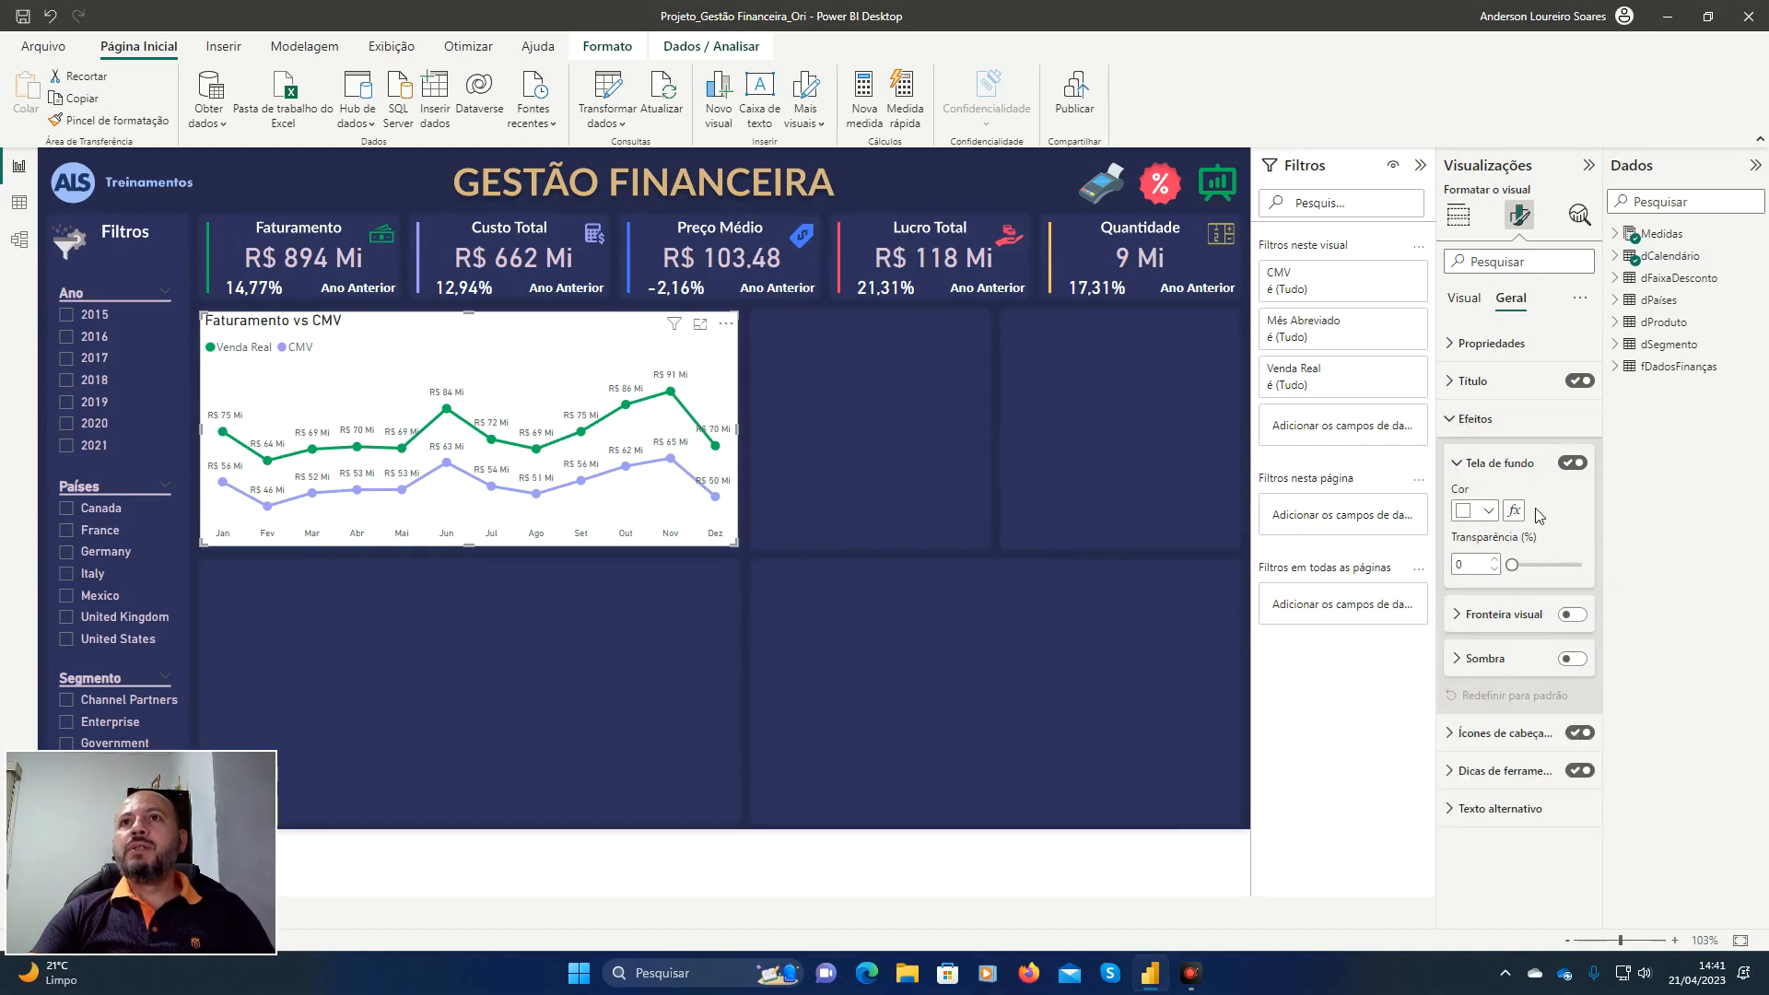
pyautogui.click(1576, 464)
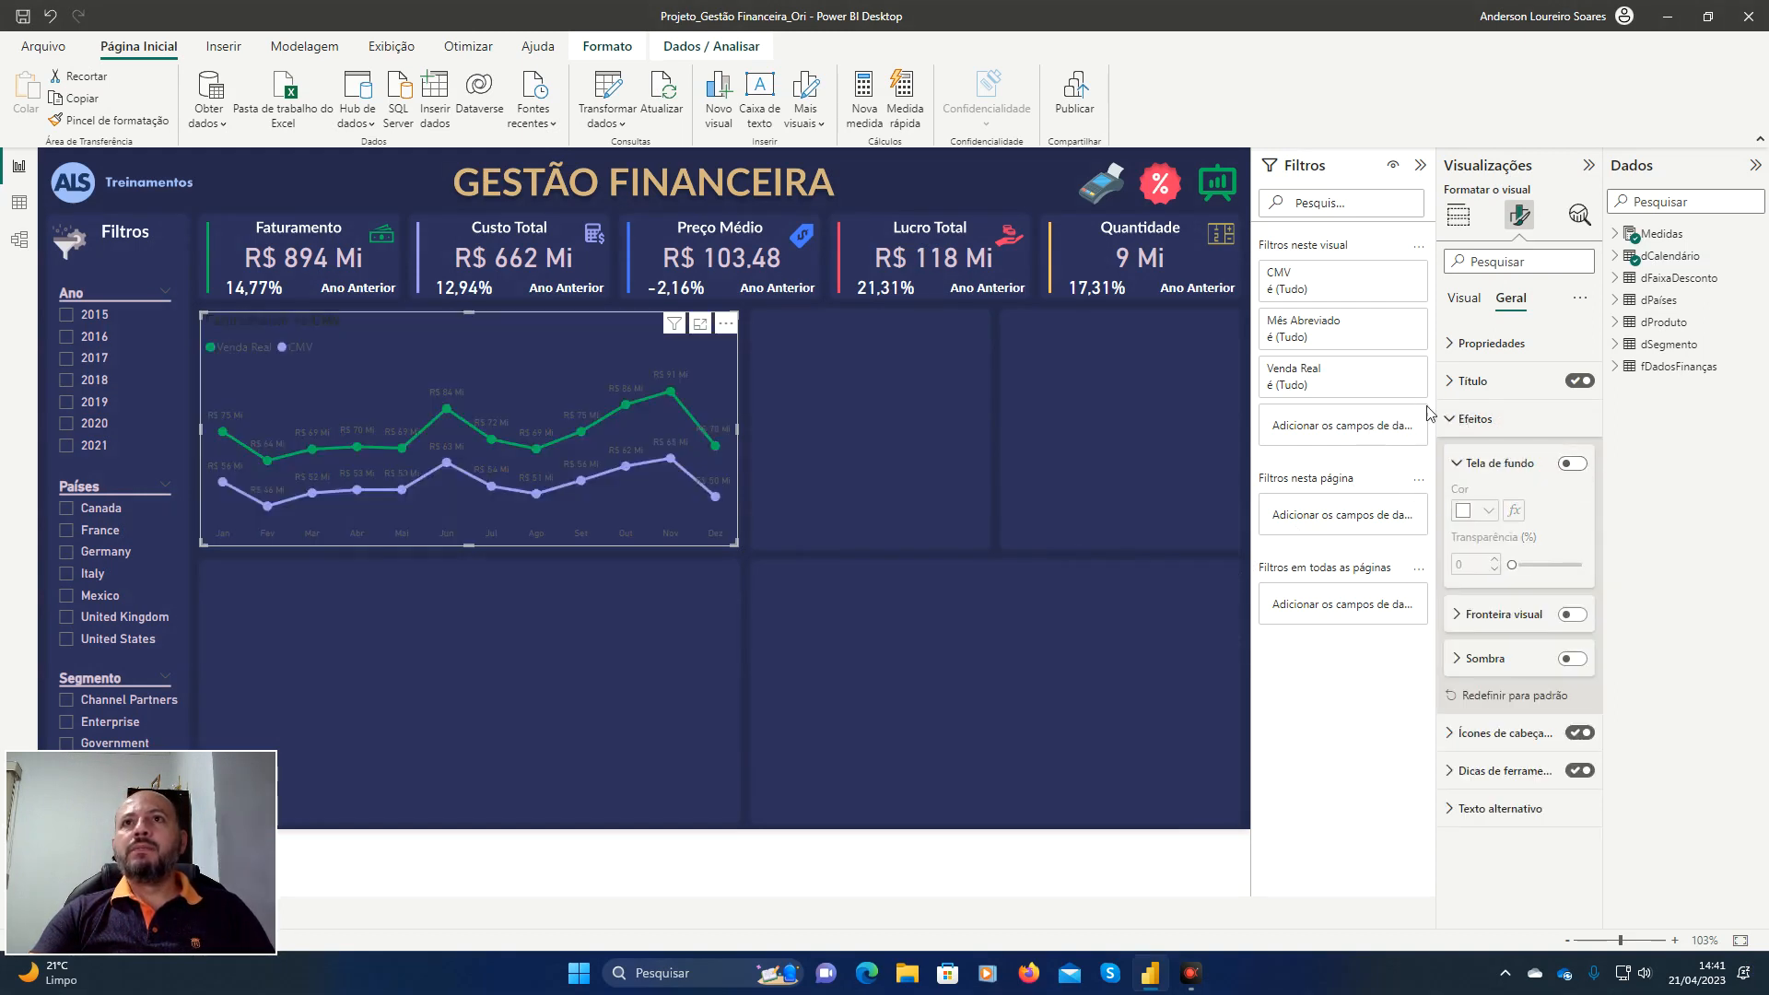
pyautogui.click(1465, 421)
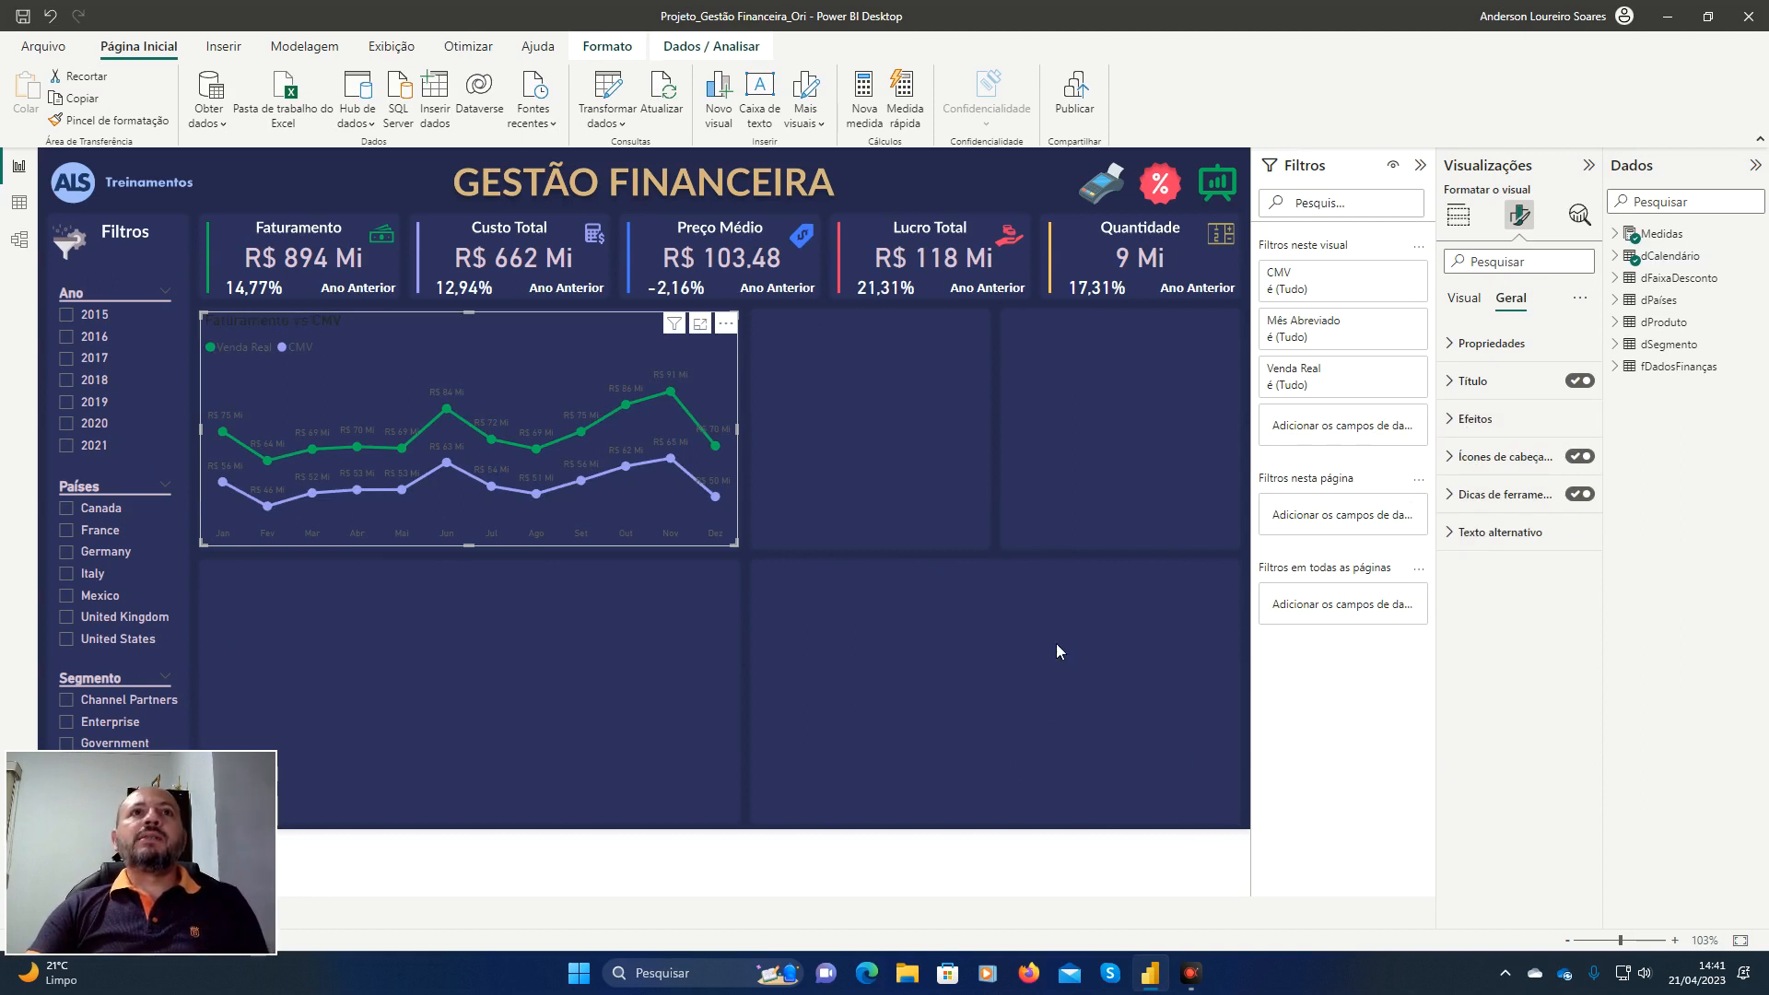
# Set the Faturamento vs CMV chart title's text color to hex #DCC3D6 and collapse the title settings.
pyautogui.click(1453, 383)
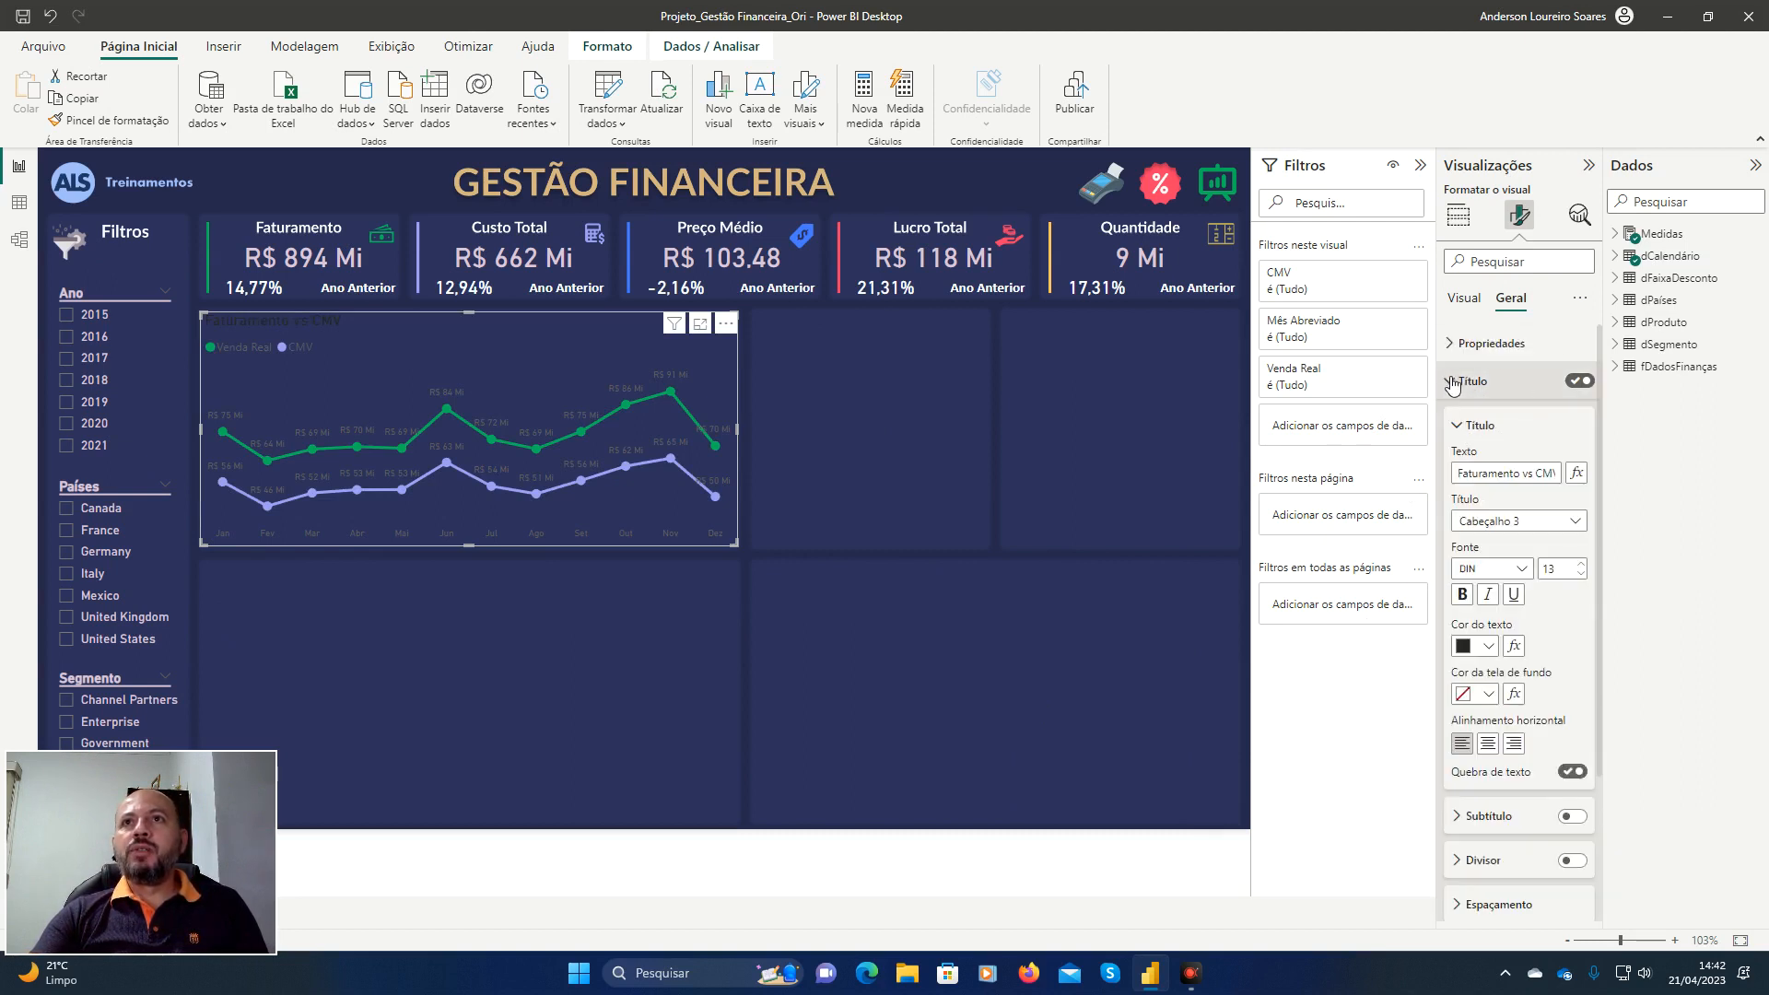
pyautogui.click(1485, 646)
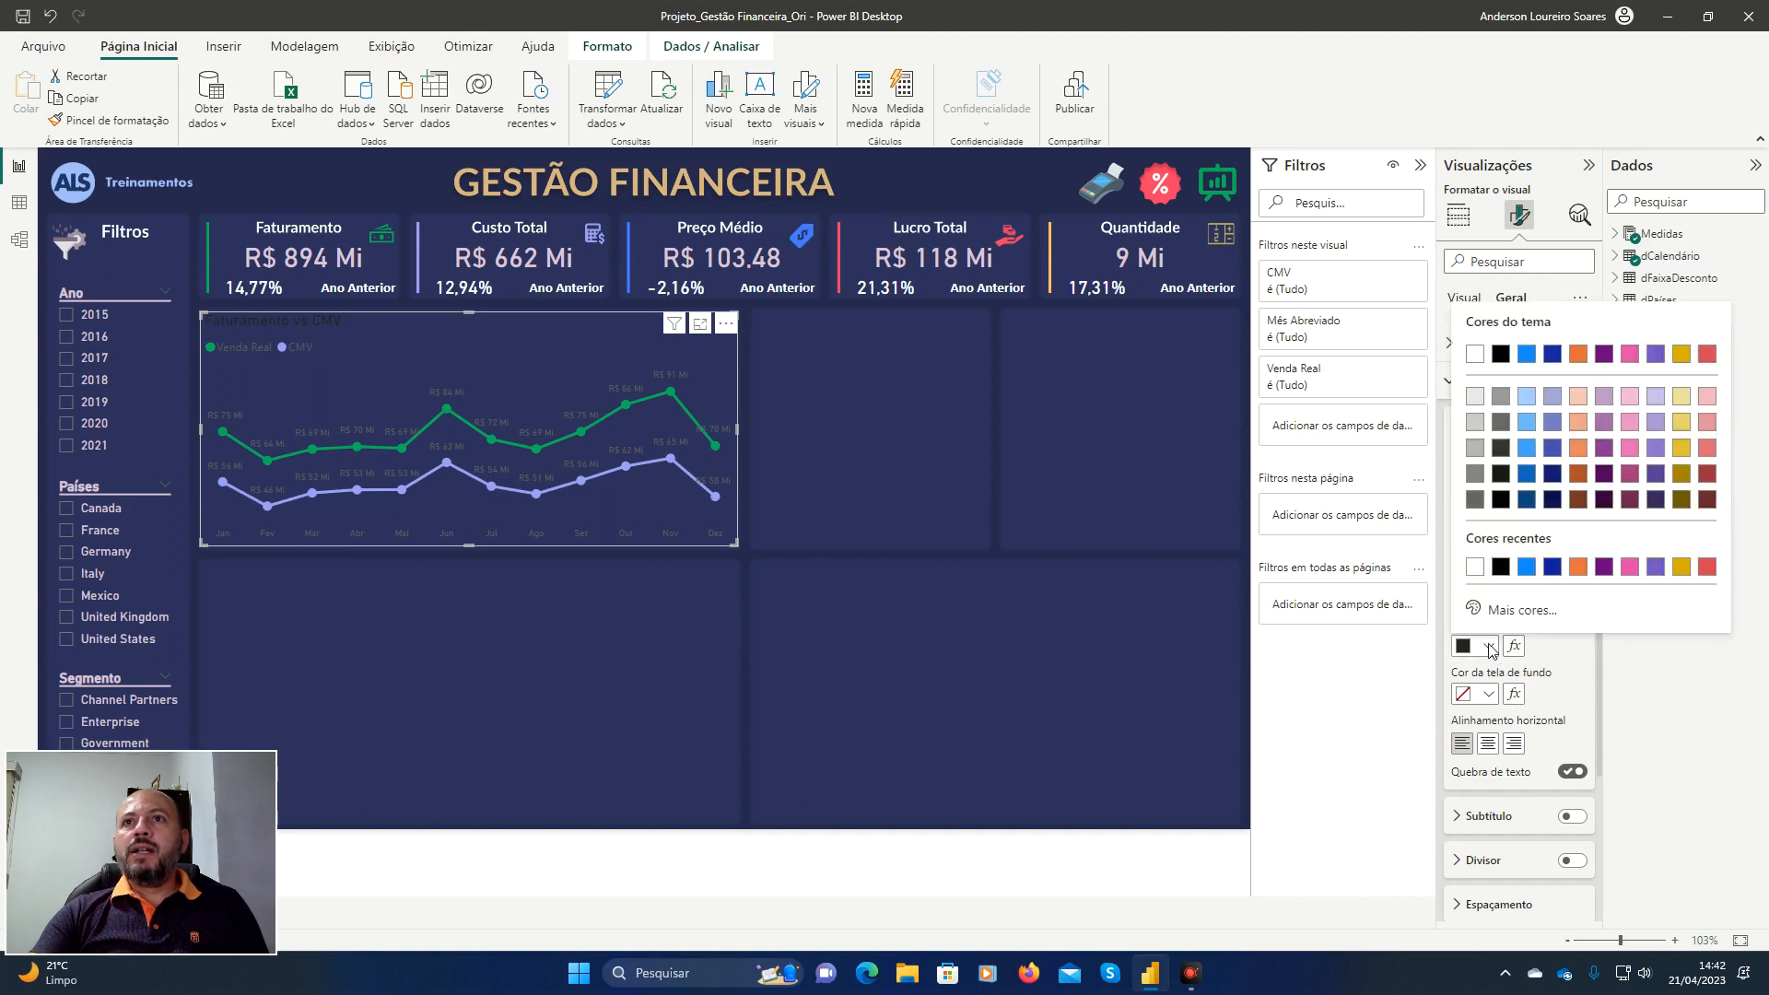
pyautogui.click(1518, 612)
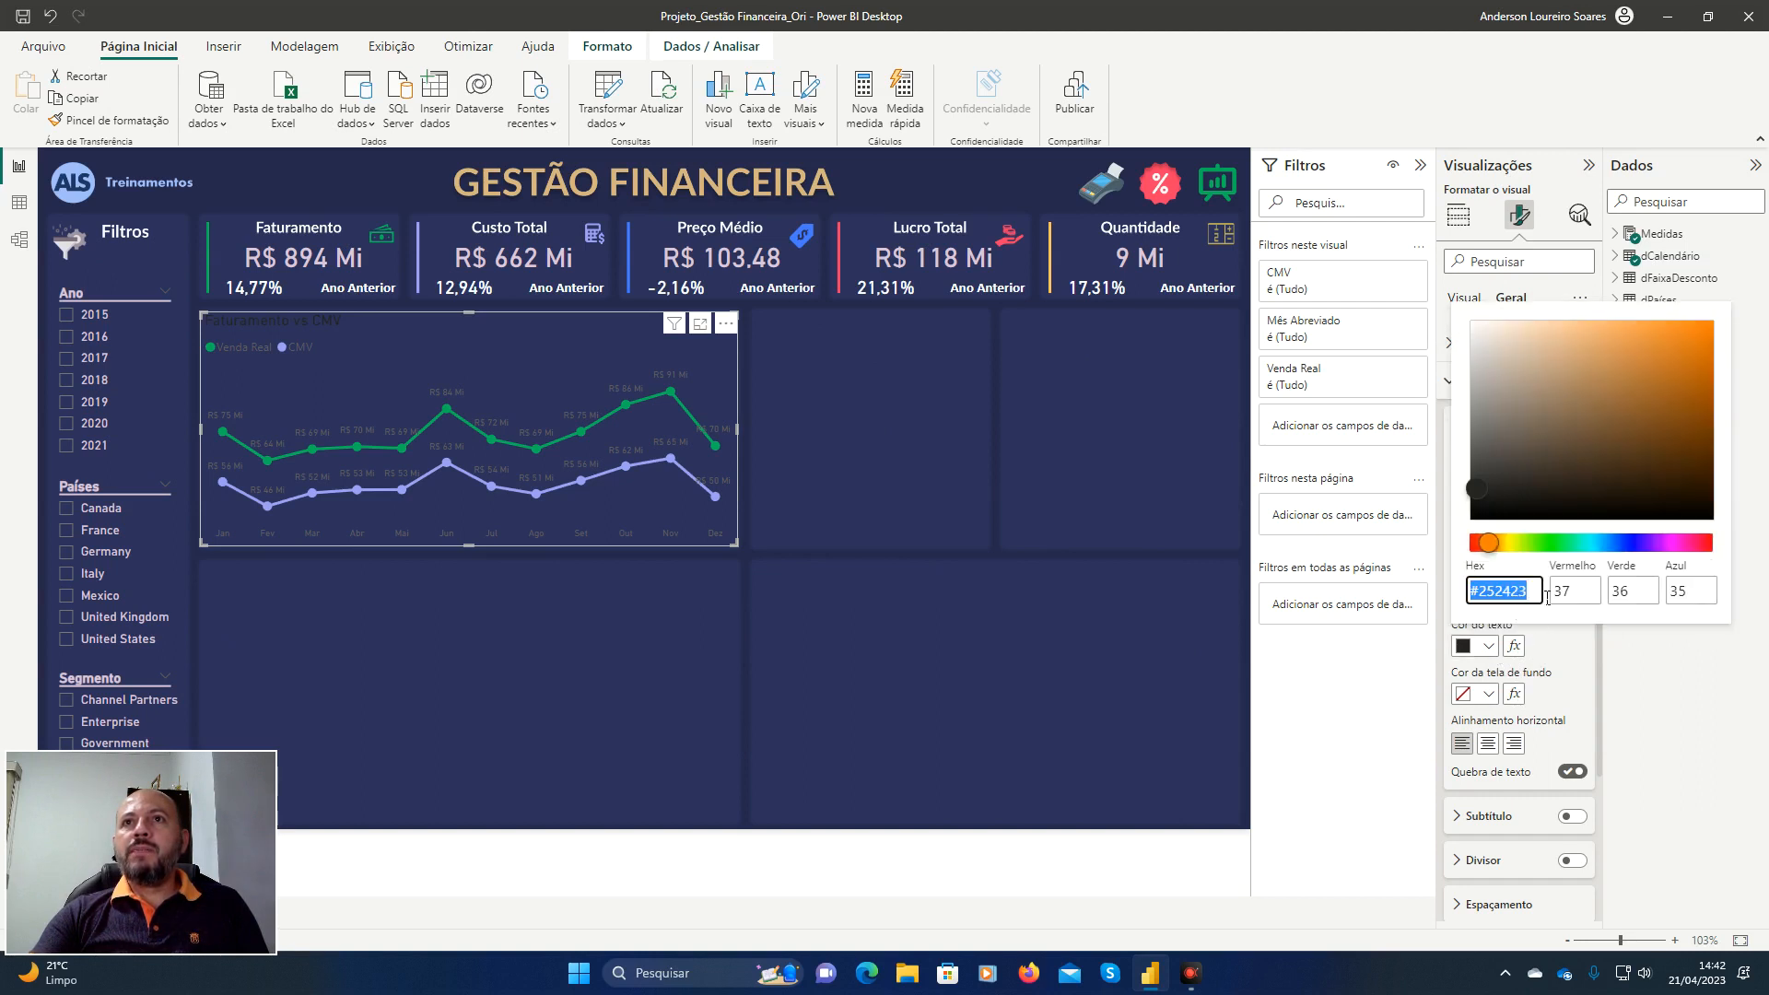
pyautogui.click(1547, 595)
pyautogui.press('BackSpace')
pyautogui.press('BackSpace')
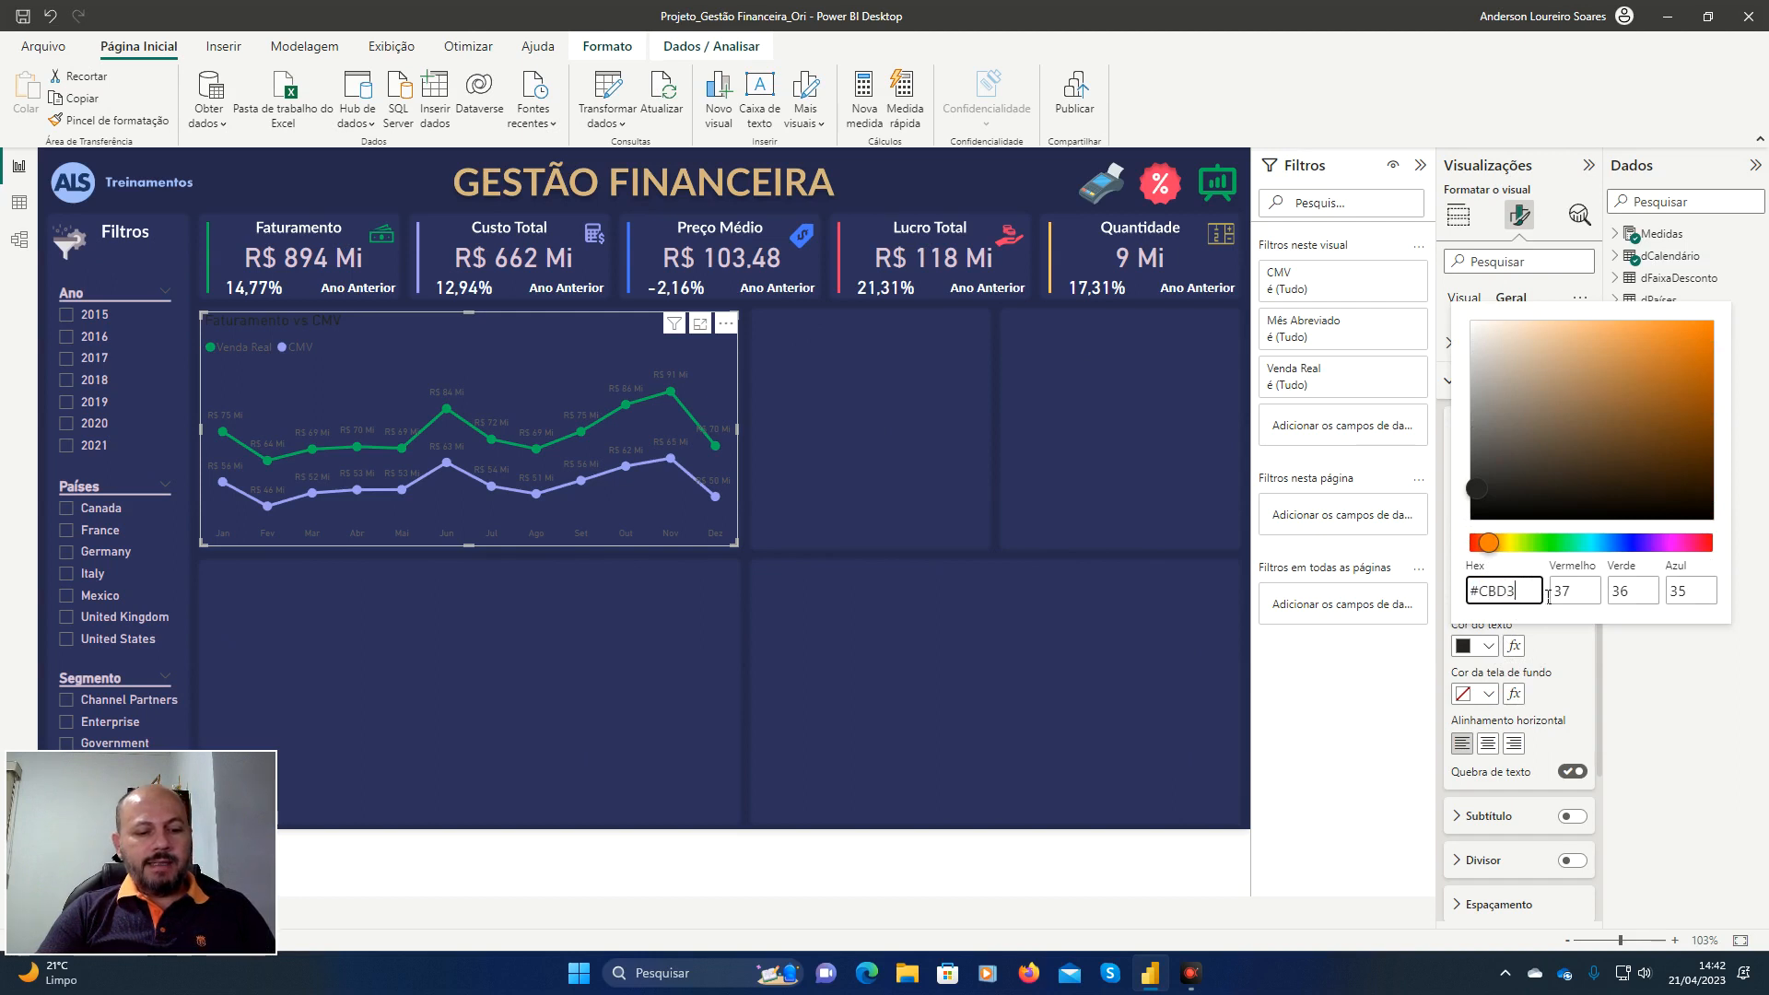
pyautogui.write('D6')
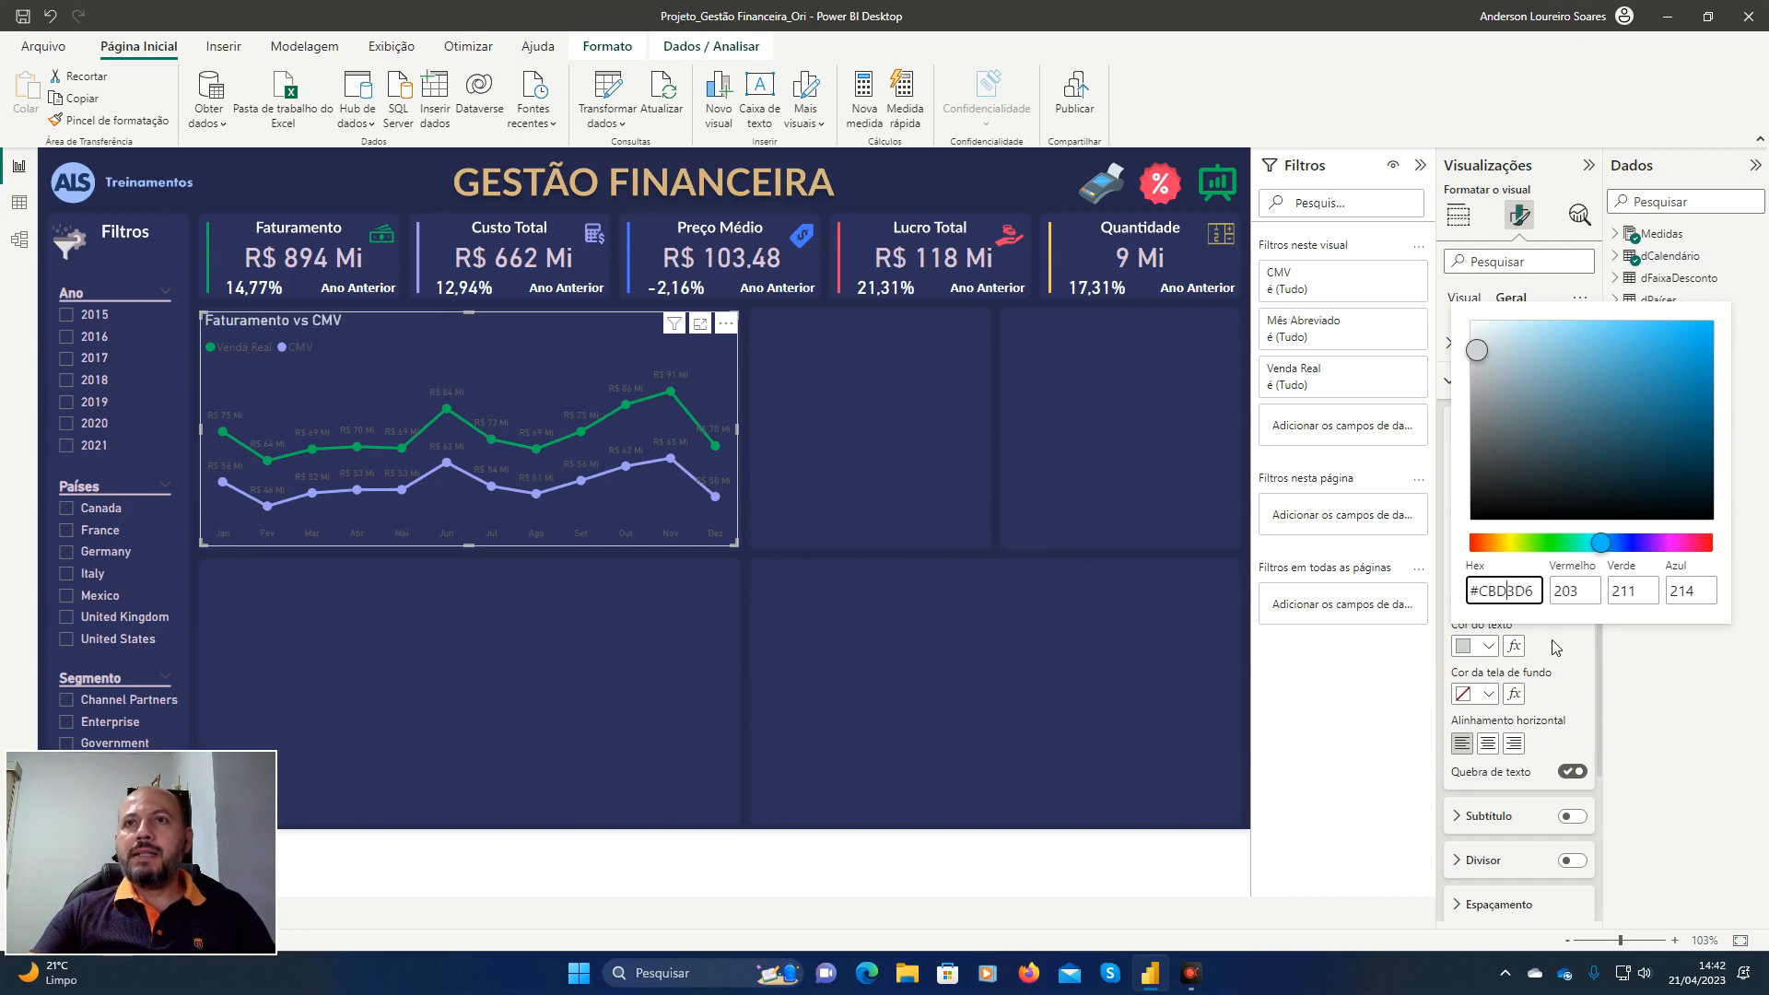
pyautogui.press('BackSpace')
pyautogui.write('C')
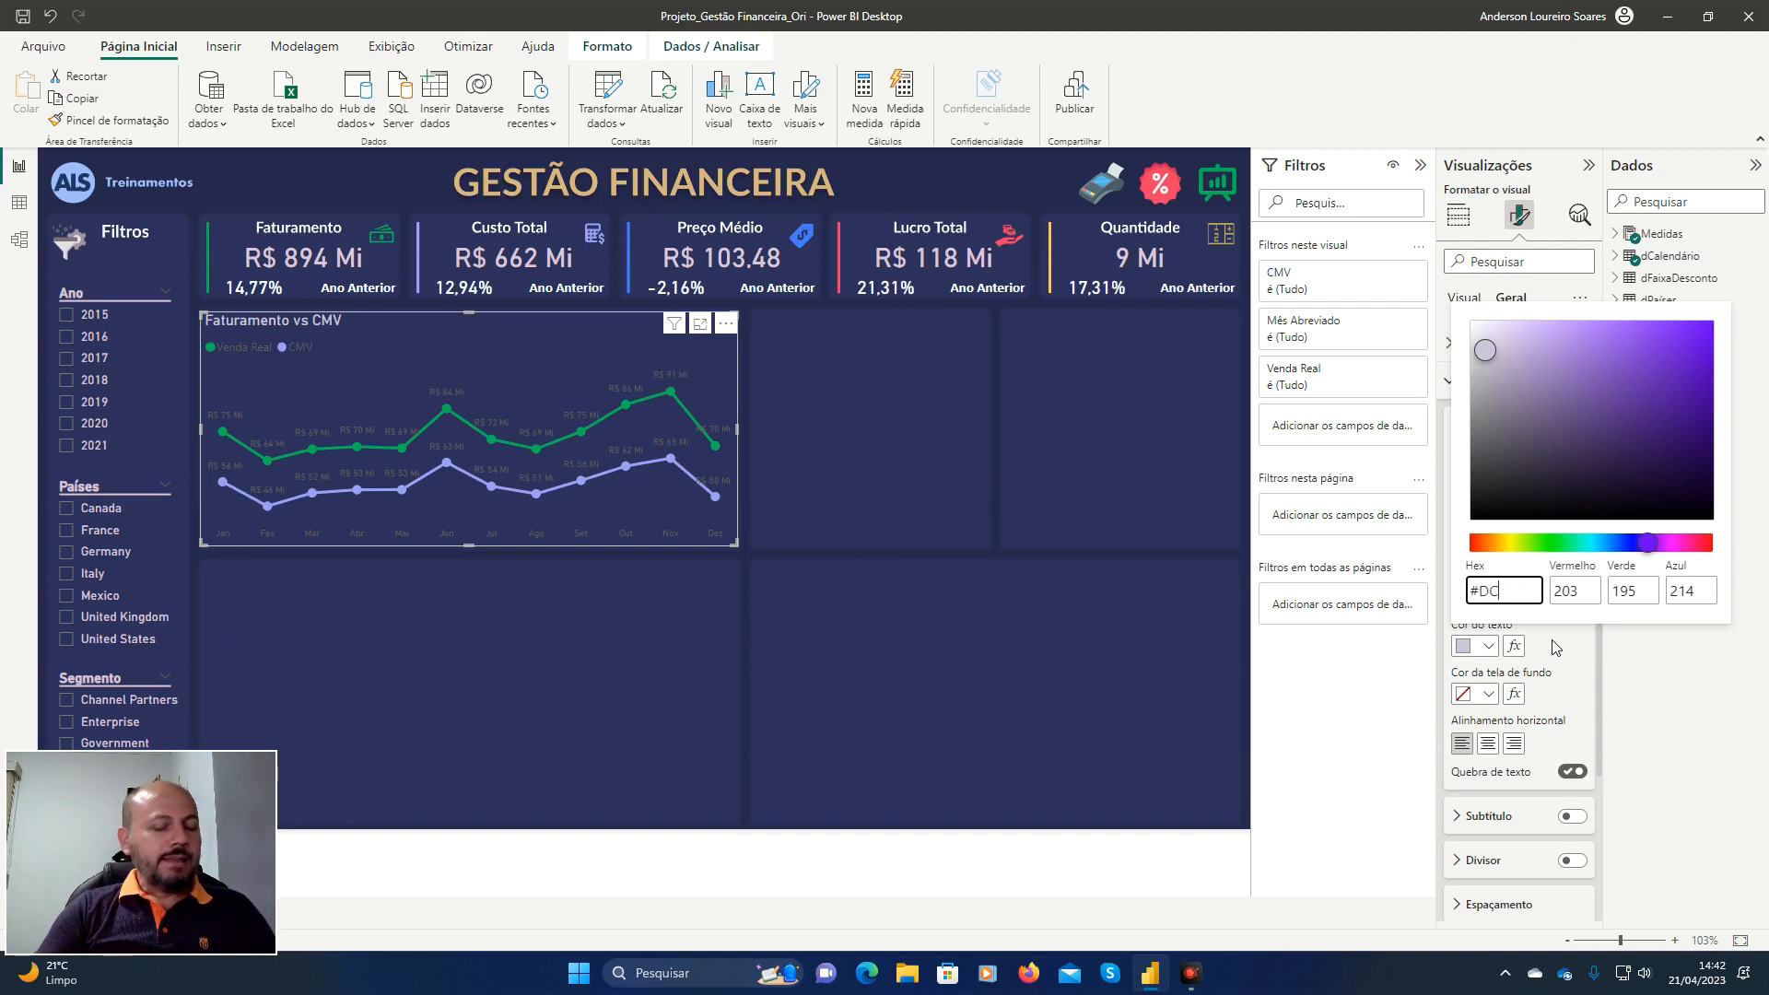
pyautogui.write('6')
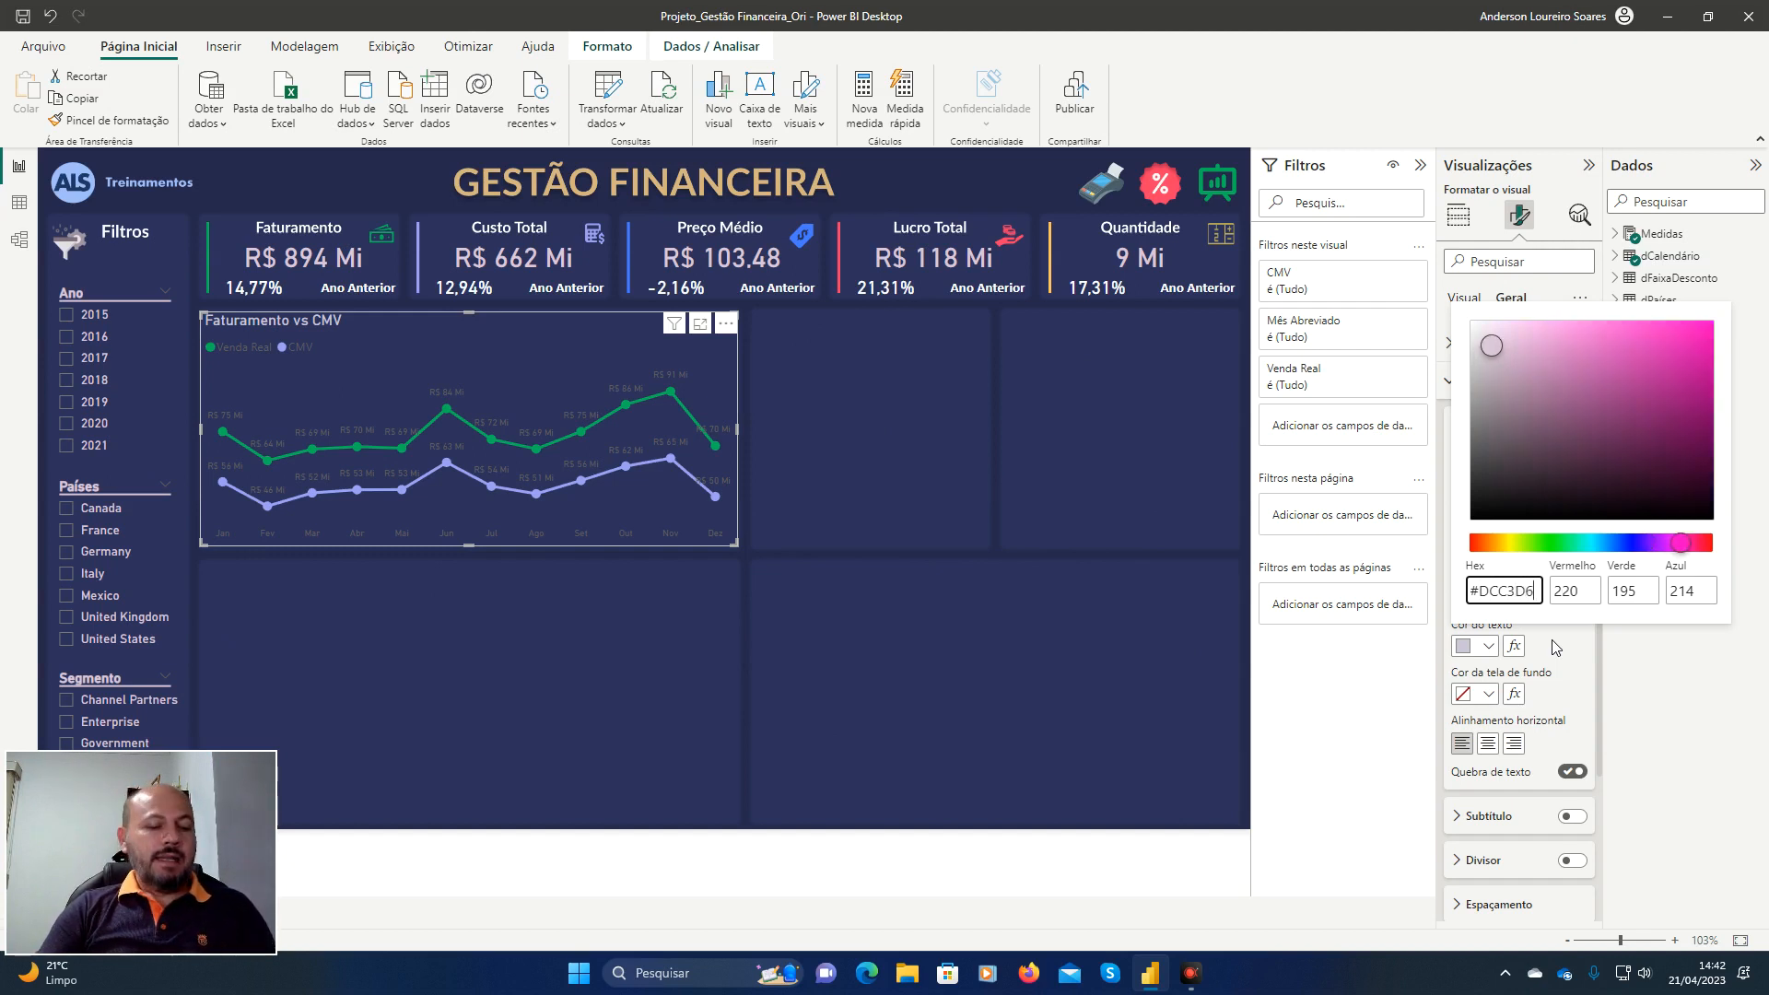
pyautogui.press('Tab')
pyautogui.press('Tab')
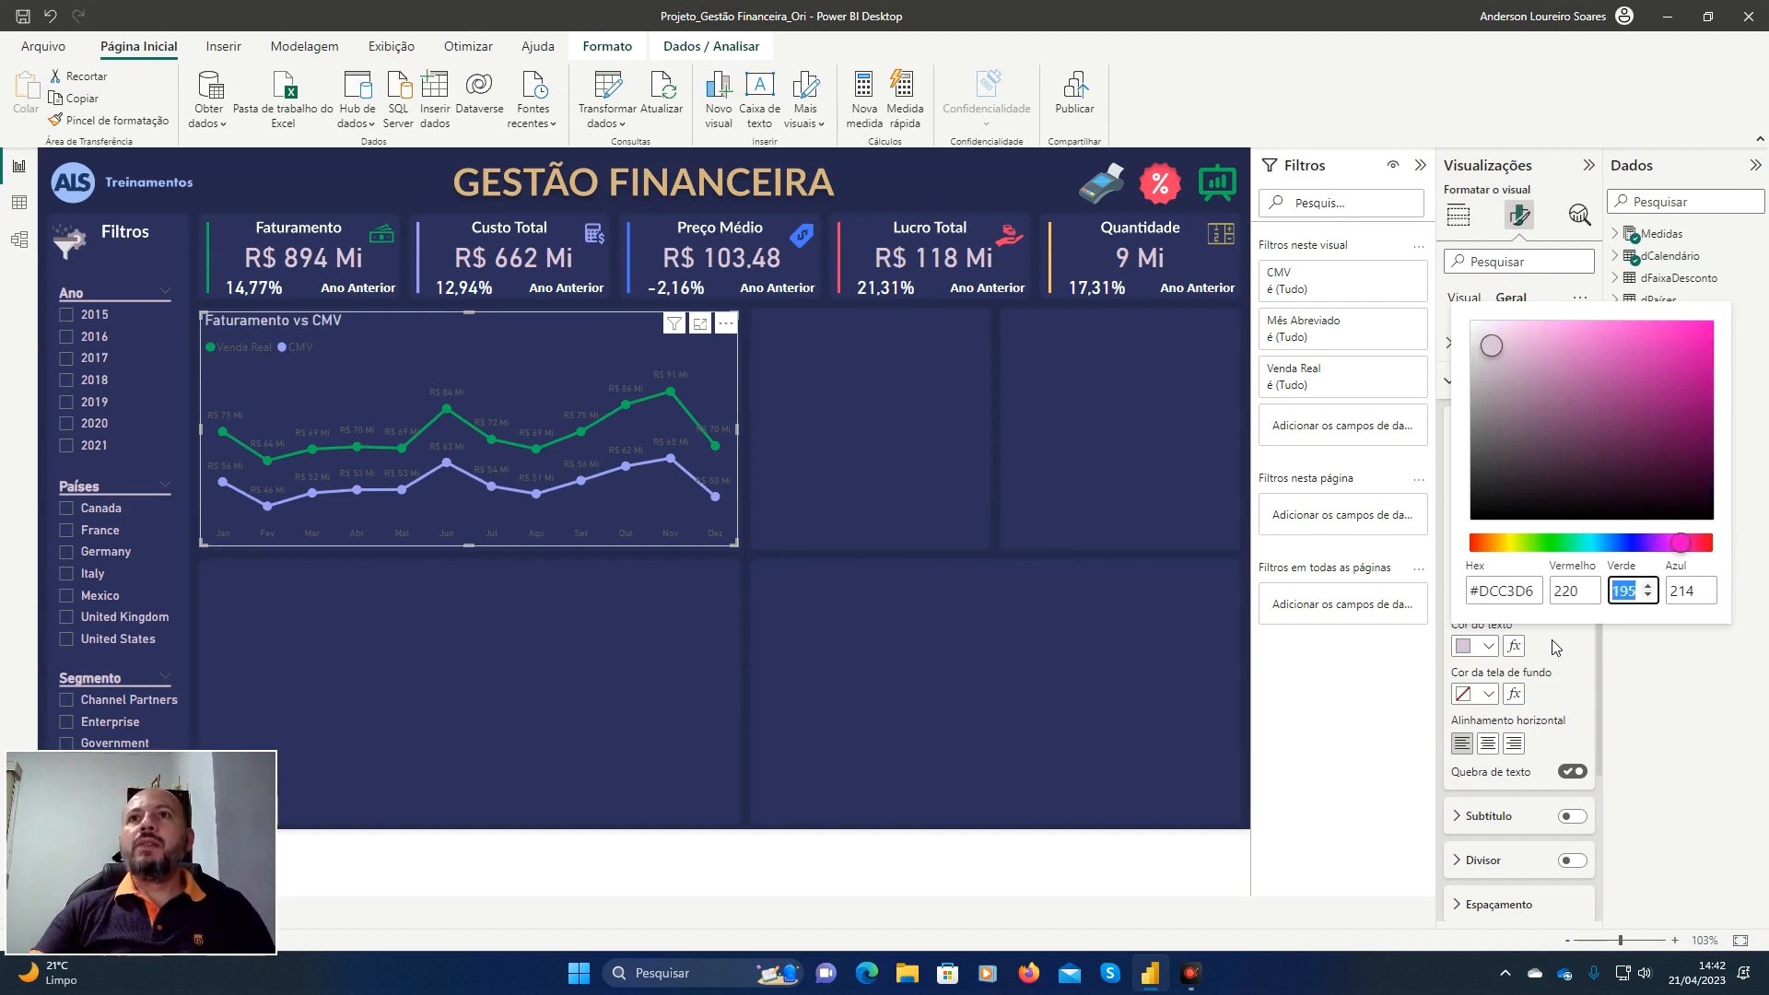
pyautogui.press('Escape')
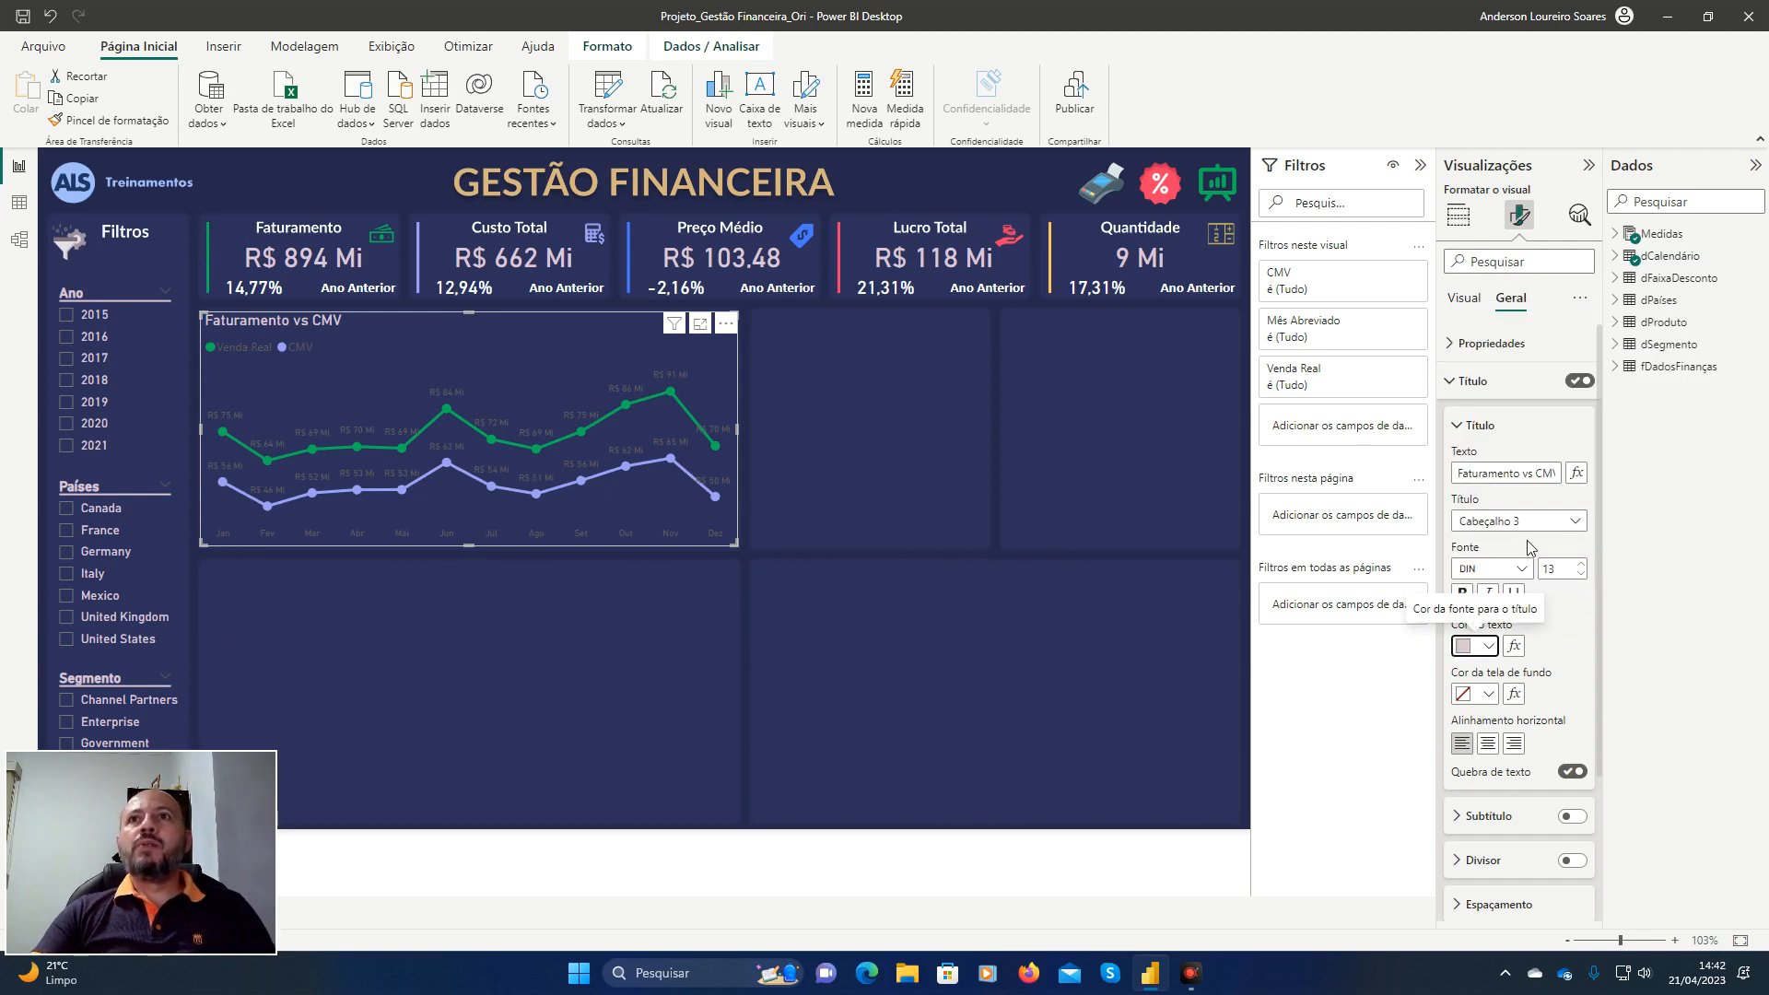
pyautogui.click(1458, 387)
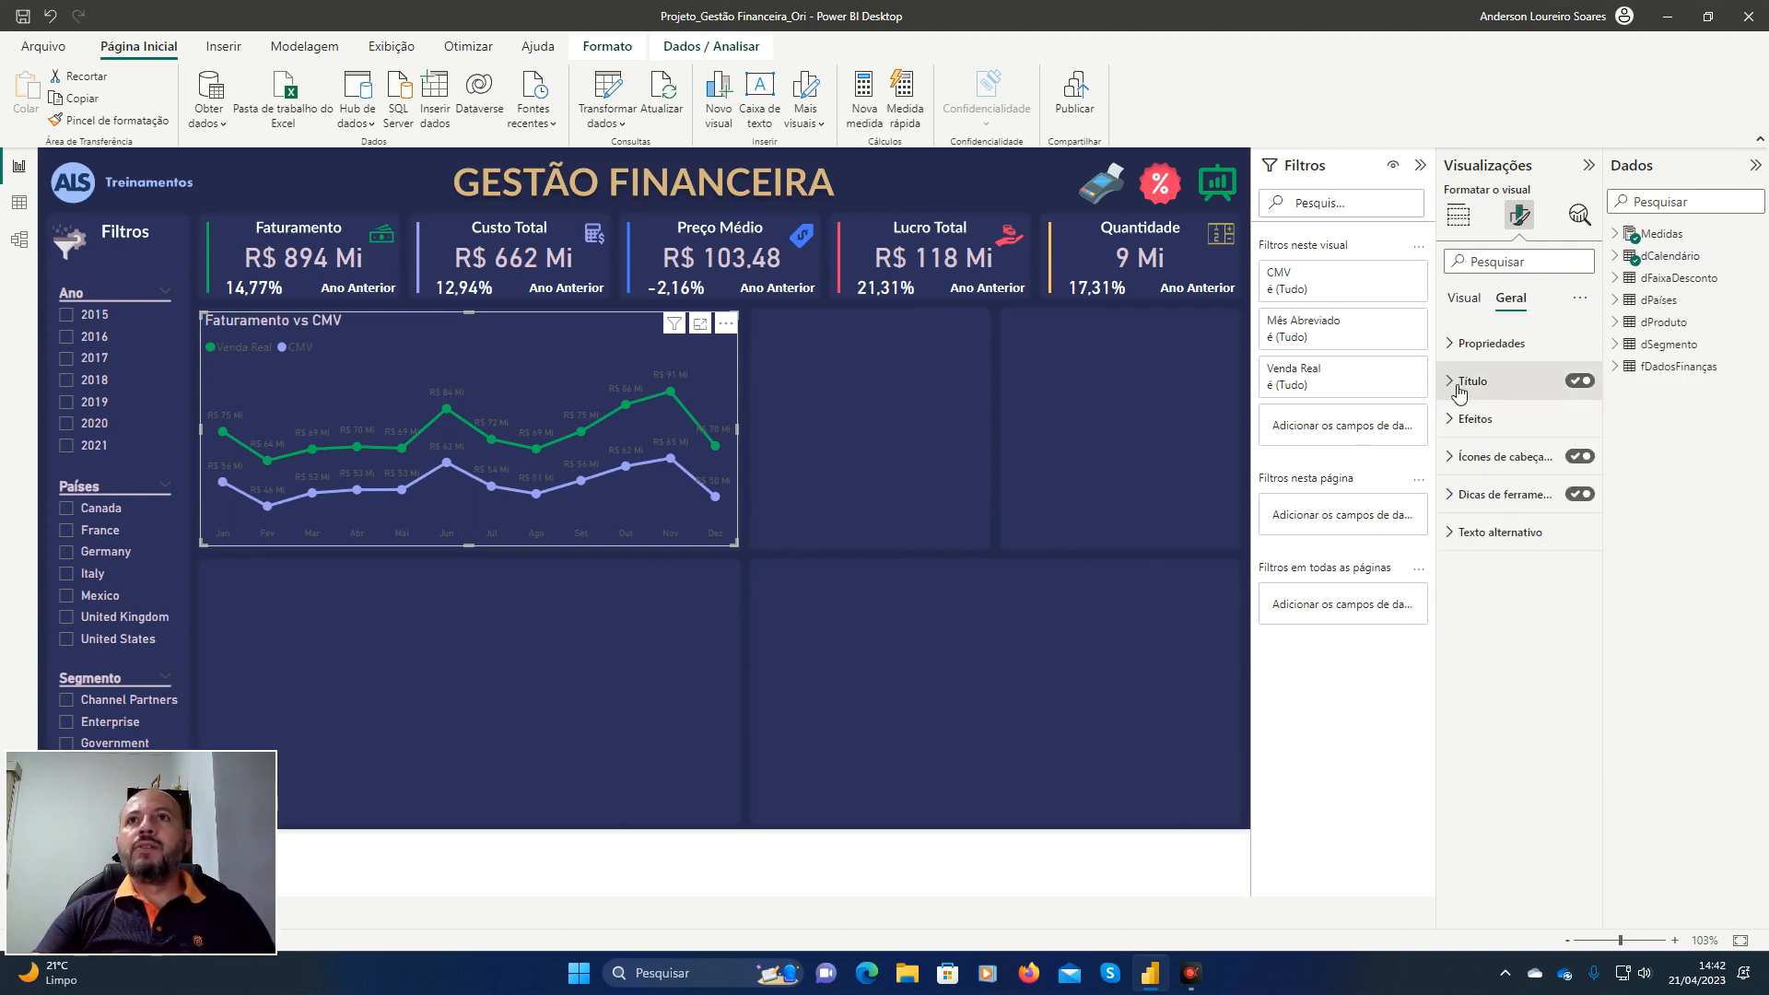
# Open the legend's text settings for the Faturamento vs CMV chart and set the font size to 8.
pyautogui.click(1472, 306)
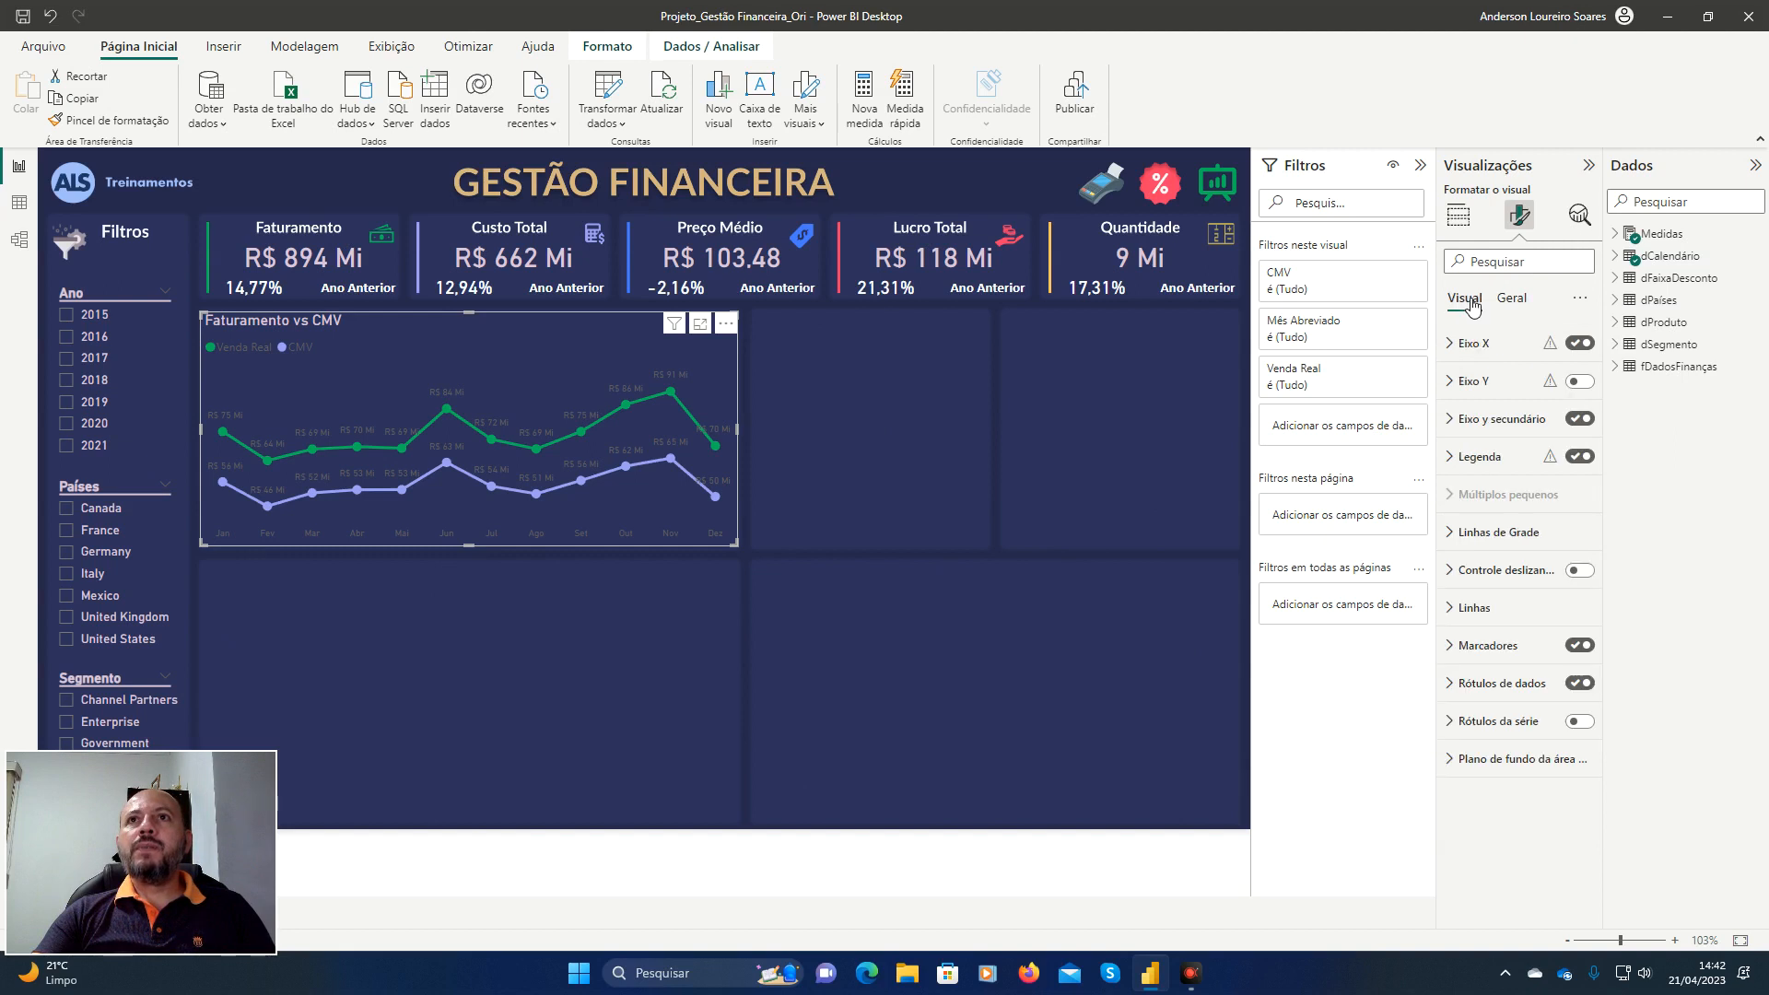
pyautogui.click(1453, 458)
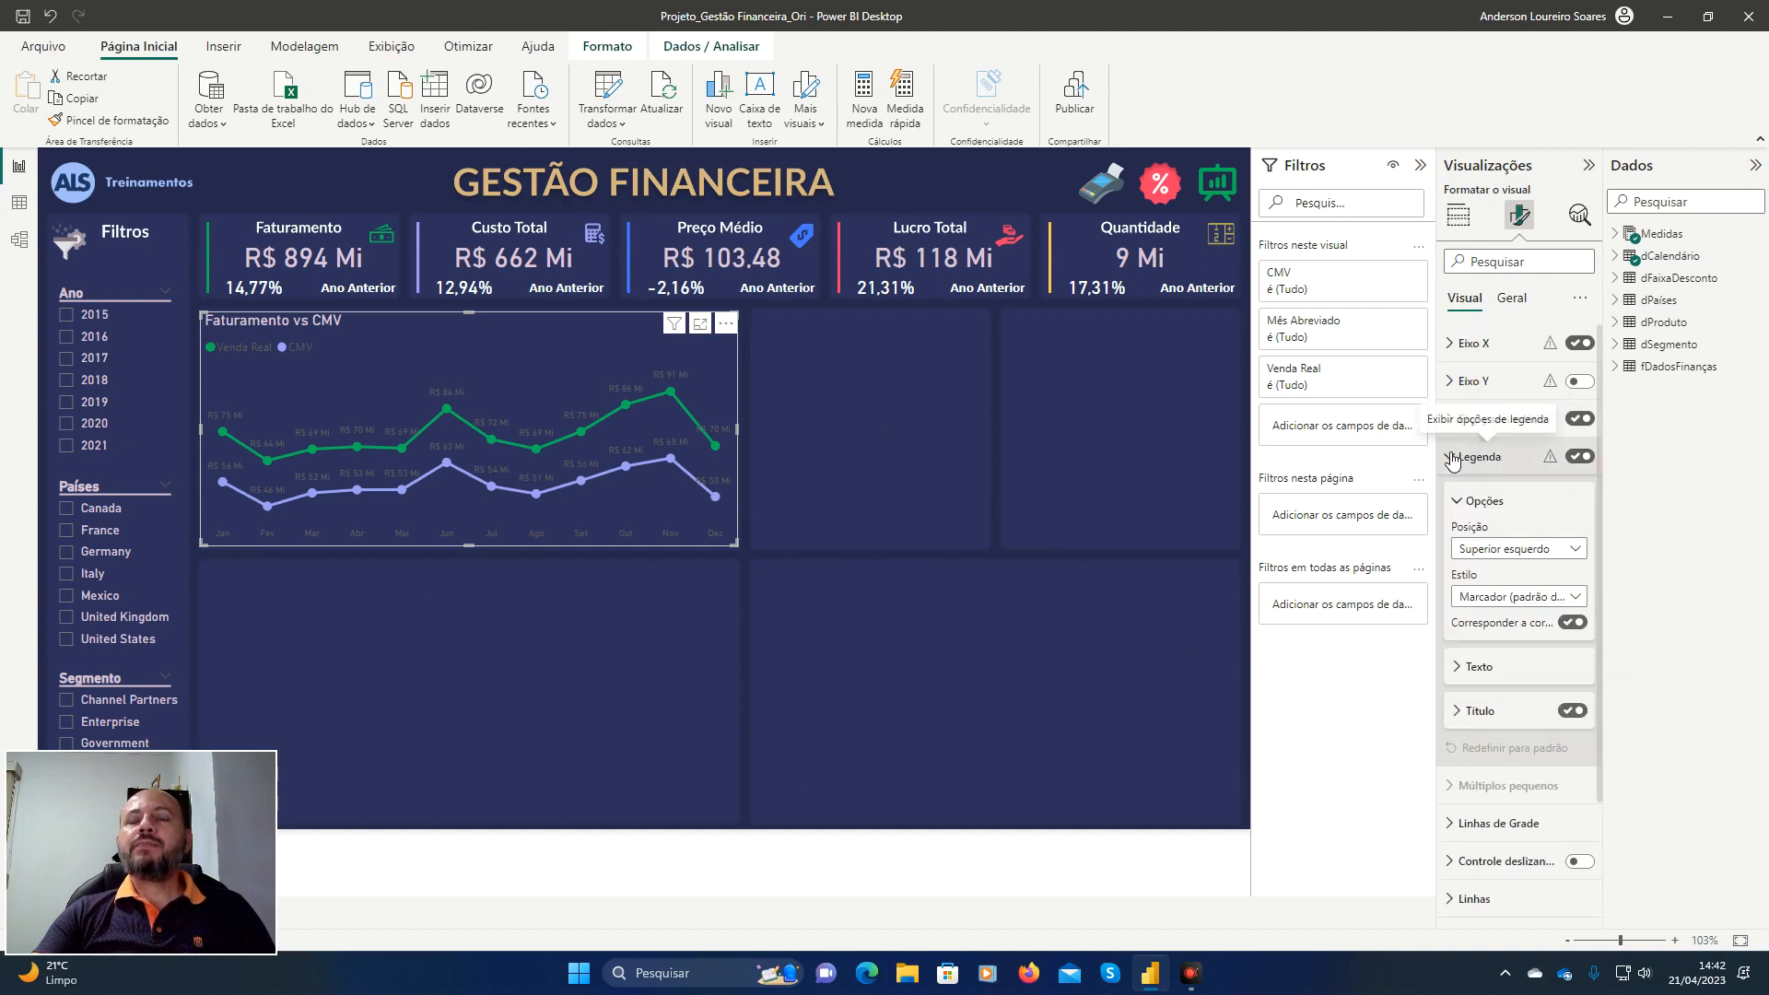
pyautogui.click(1467, 669)
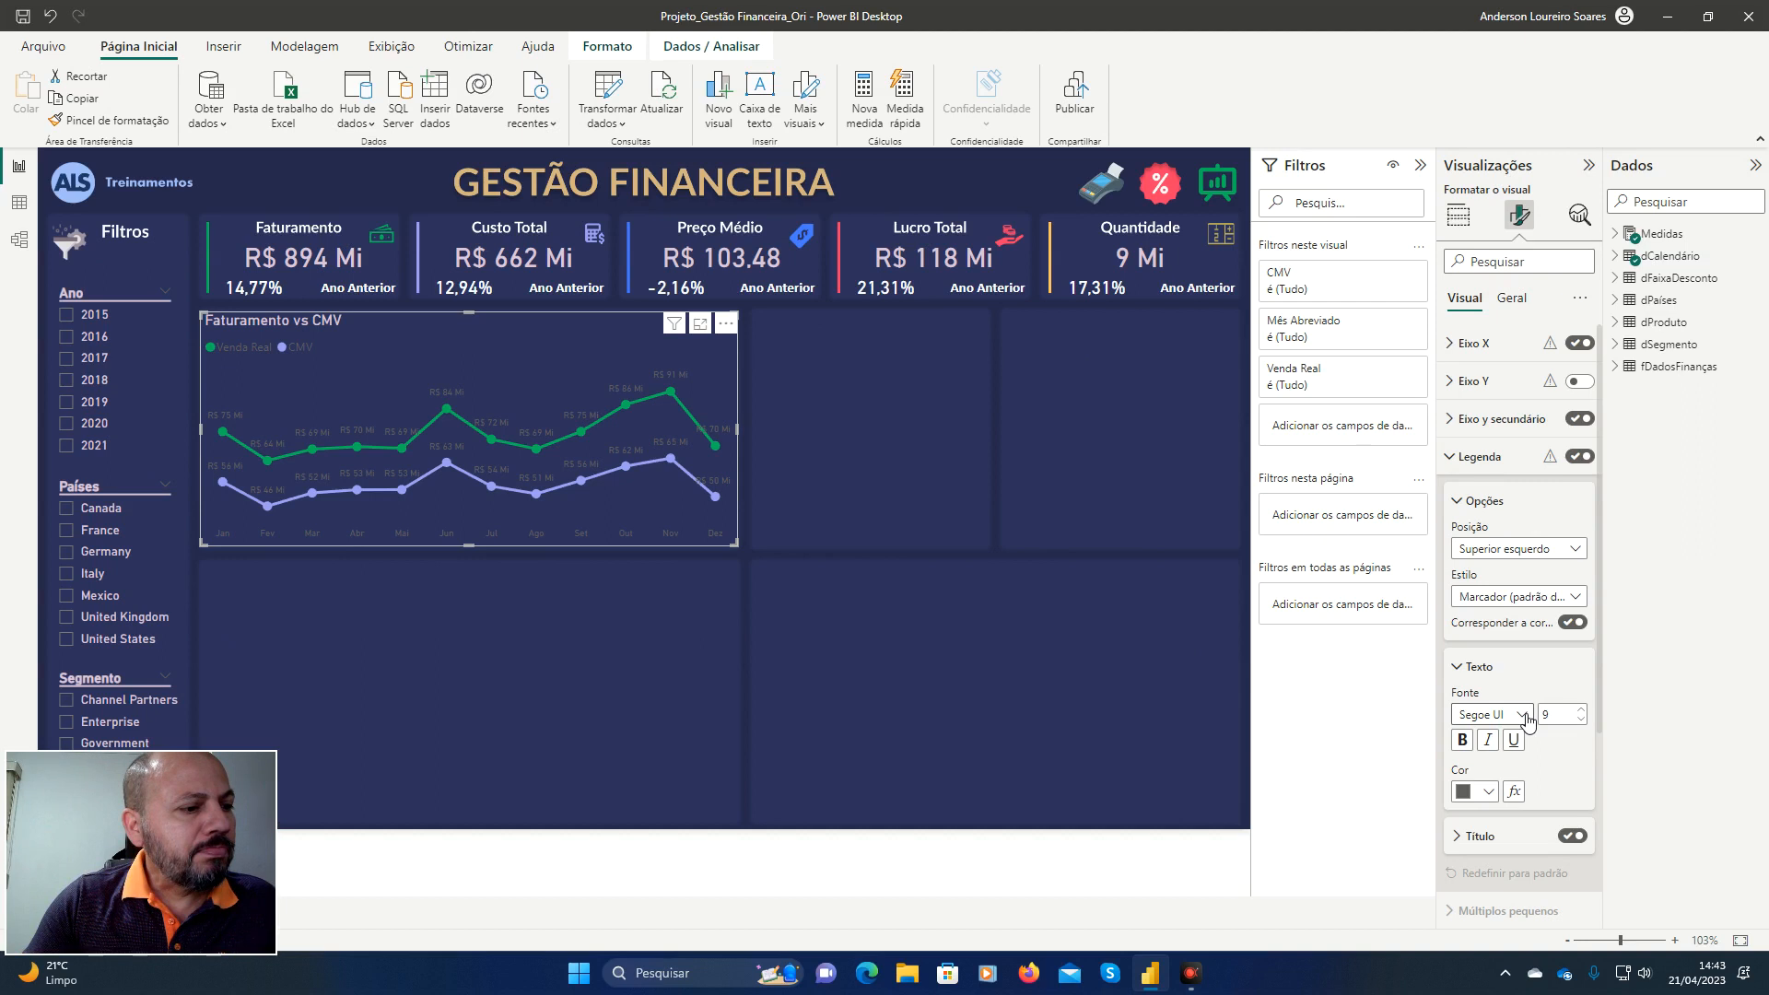
pyautogui.click(1582, 720)
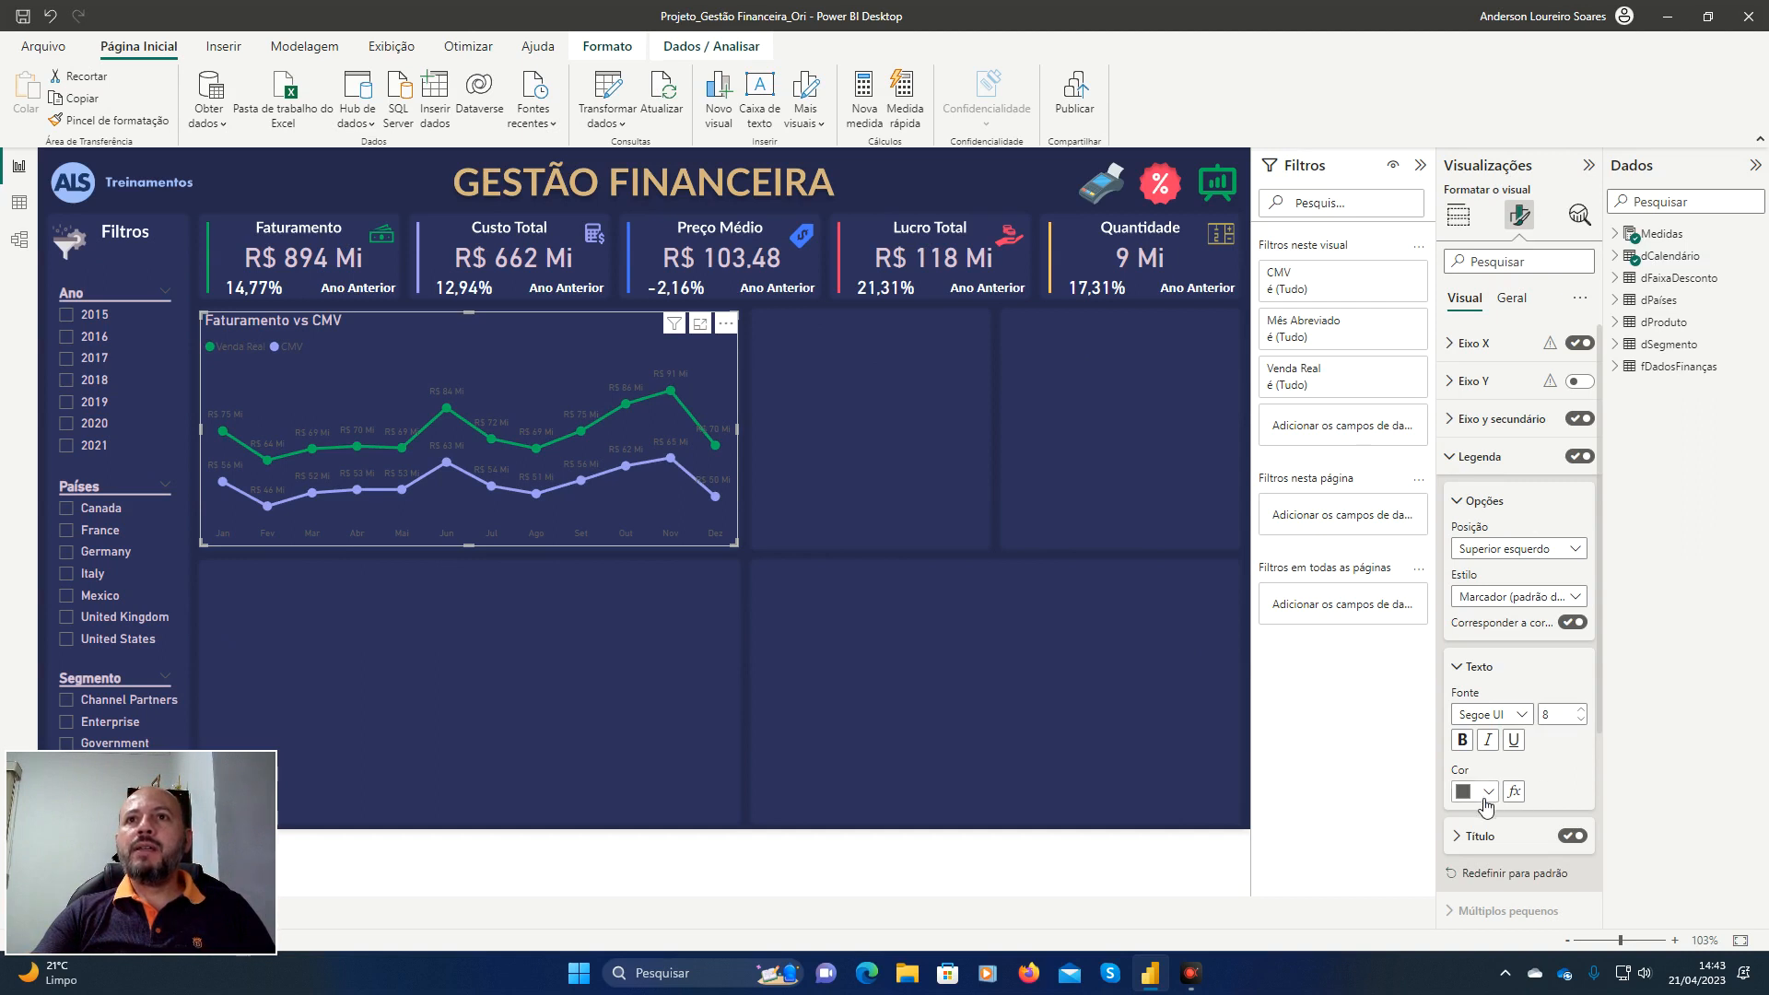
# Set the legend text color to hex #DBC3D6, make it bold, and collapse the legend settings.
pyautogui.click(1499, 795)
pyautogui.click(1522, 746)
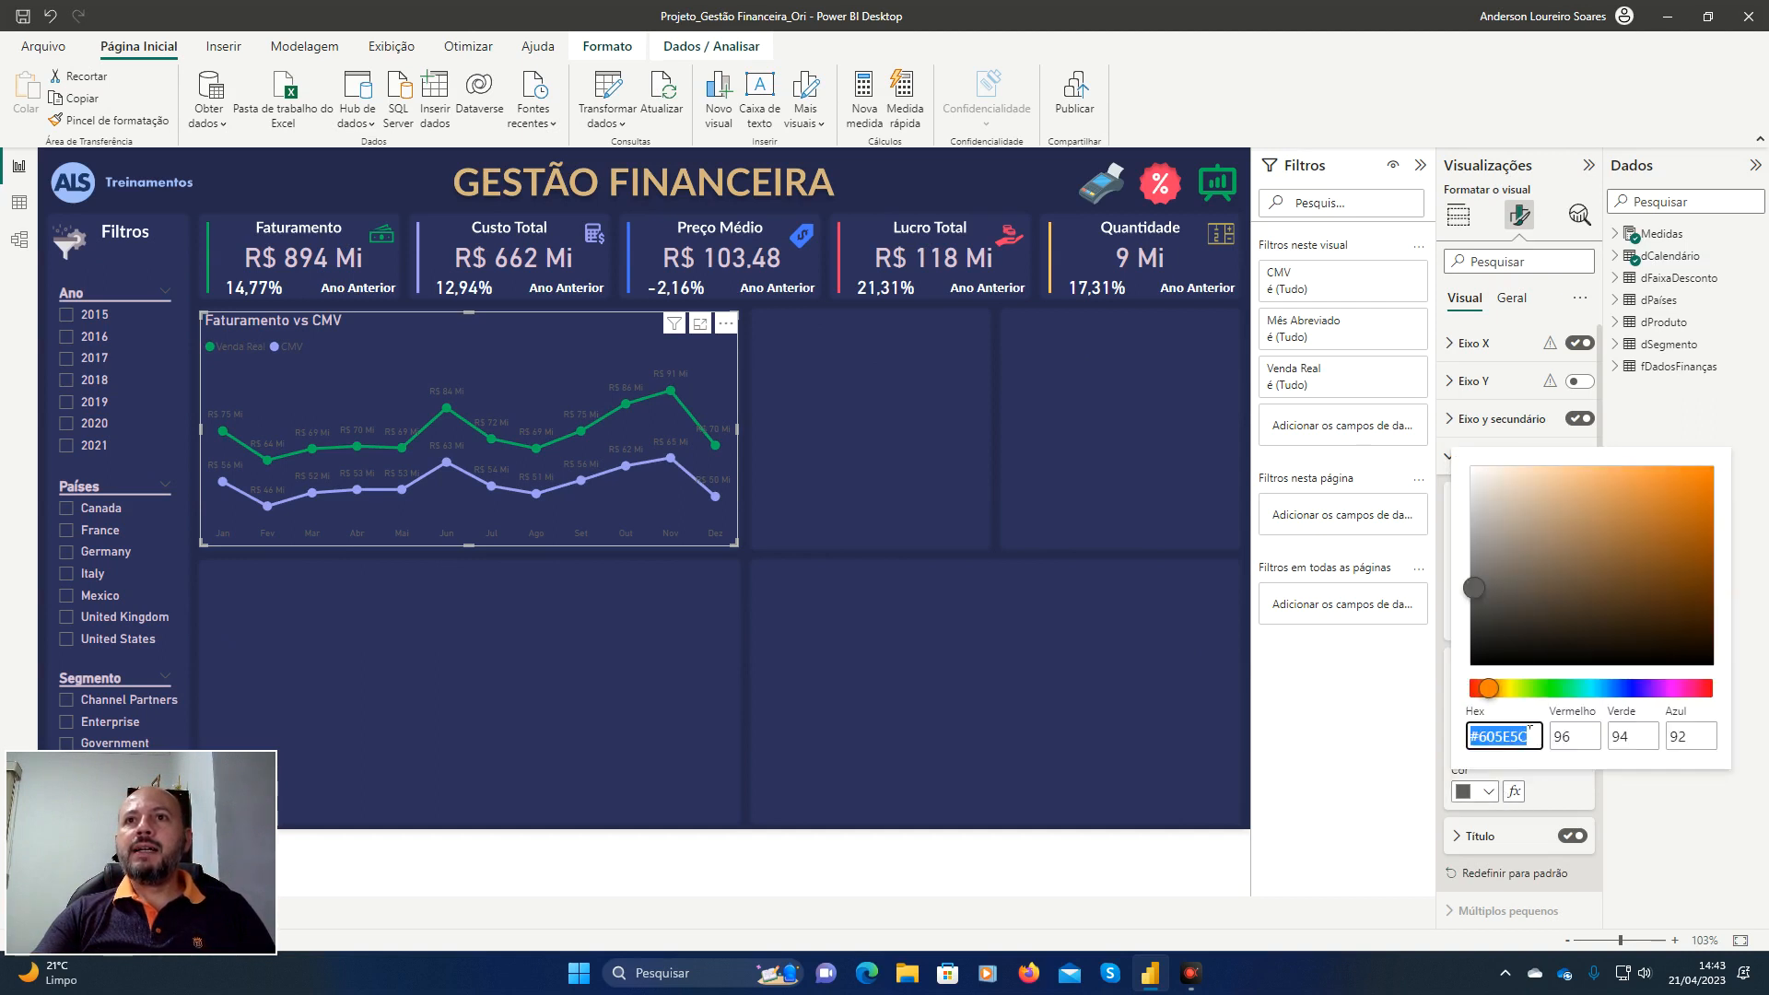
pyautogui.click(1537, 737)
pyautogui.press('BackSpace')
pyautogui.press('BackSpace')
pyautogui.press('BackSpace')
pyautogui.press('BackSpace')
pyautogui.press('BackSpace')
pyautogui.press('BackSpace')
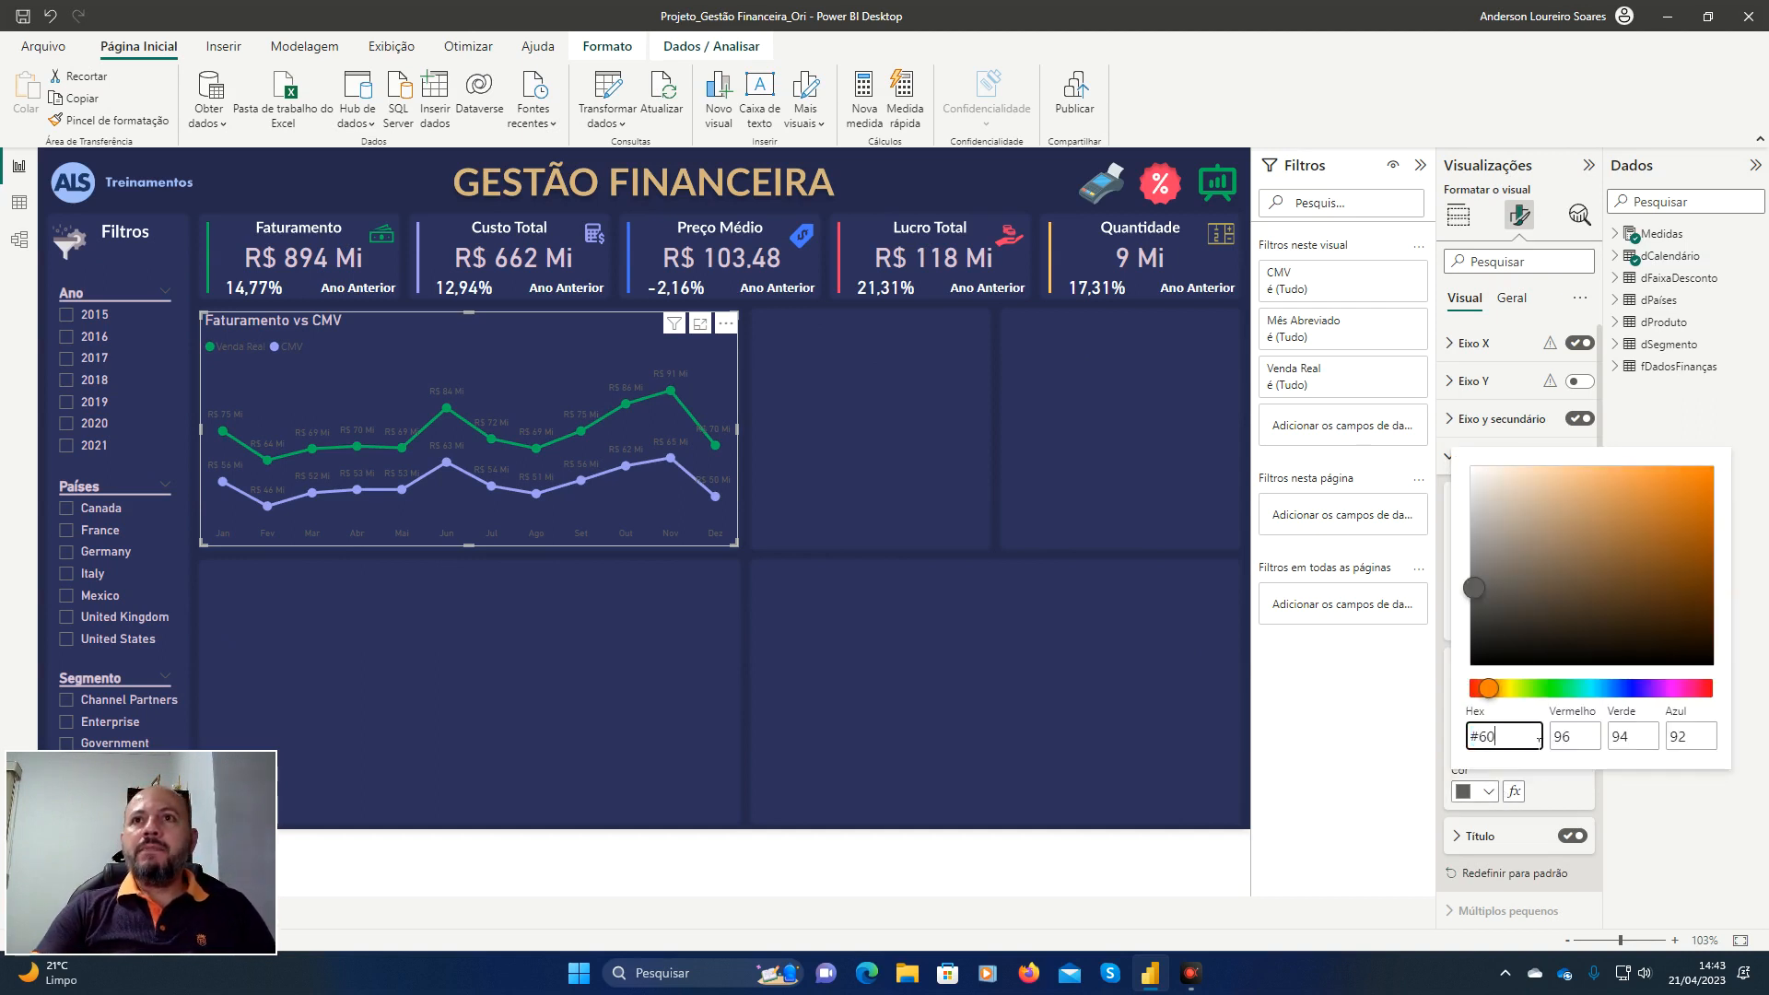
pyautogui.write('DB')
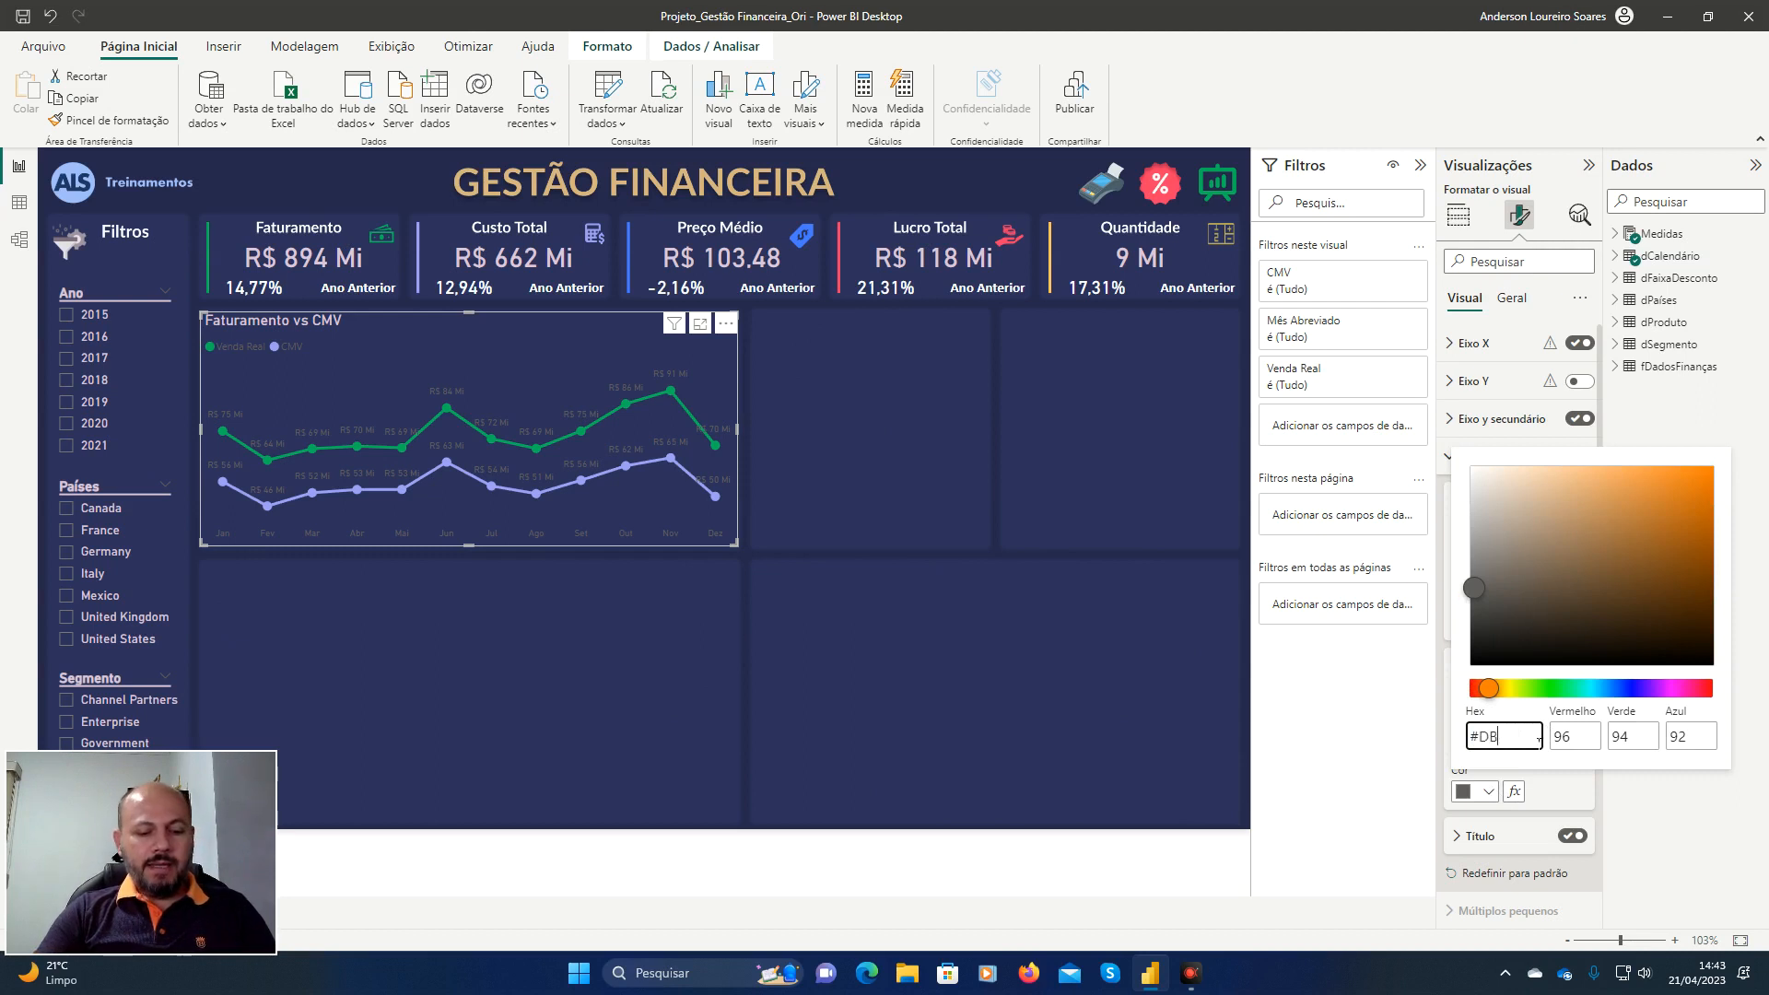
pyautogui.write('C3D6')
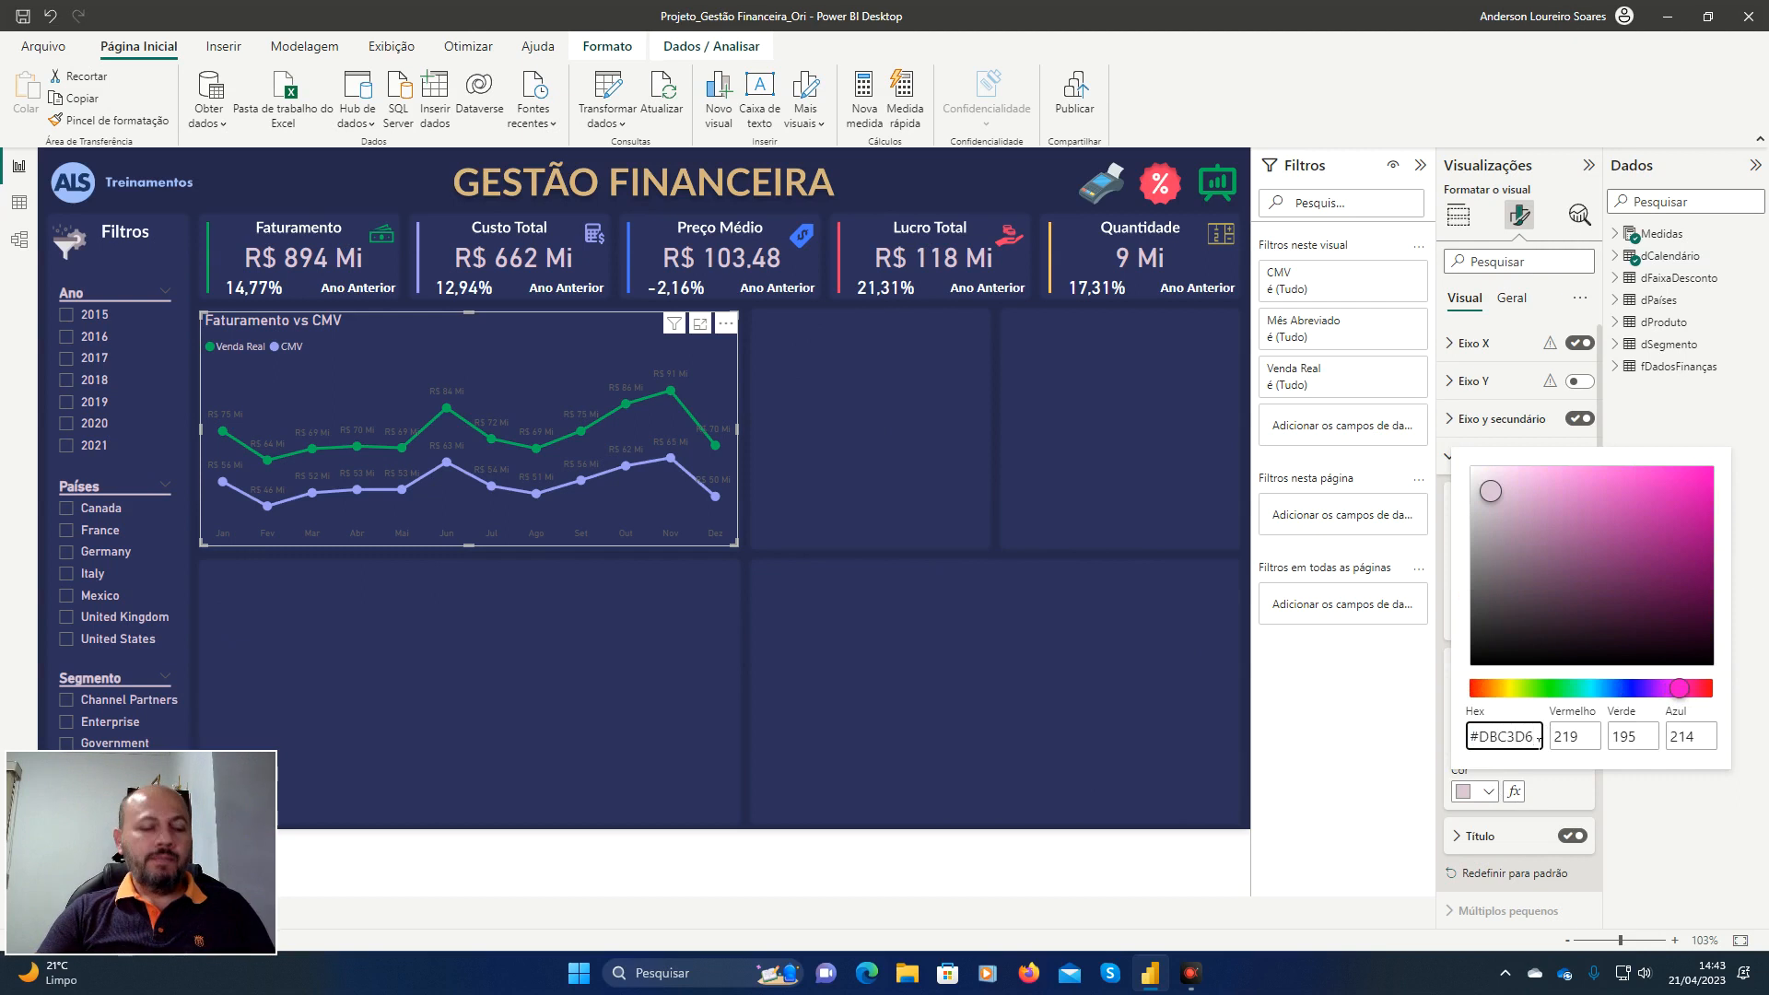
pyautogui.press('Tab')
pyautogui.press('Escape')
pyautogui.press('Escape')
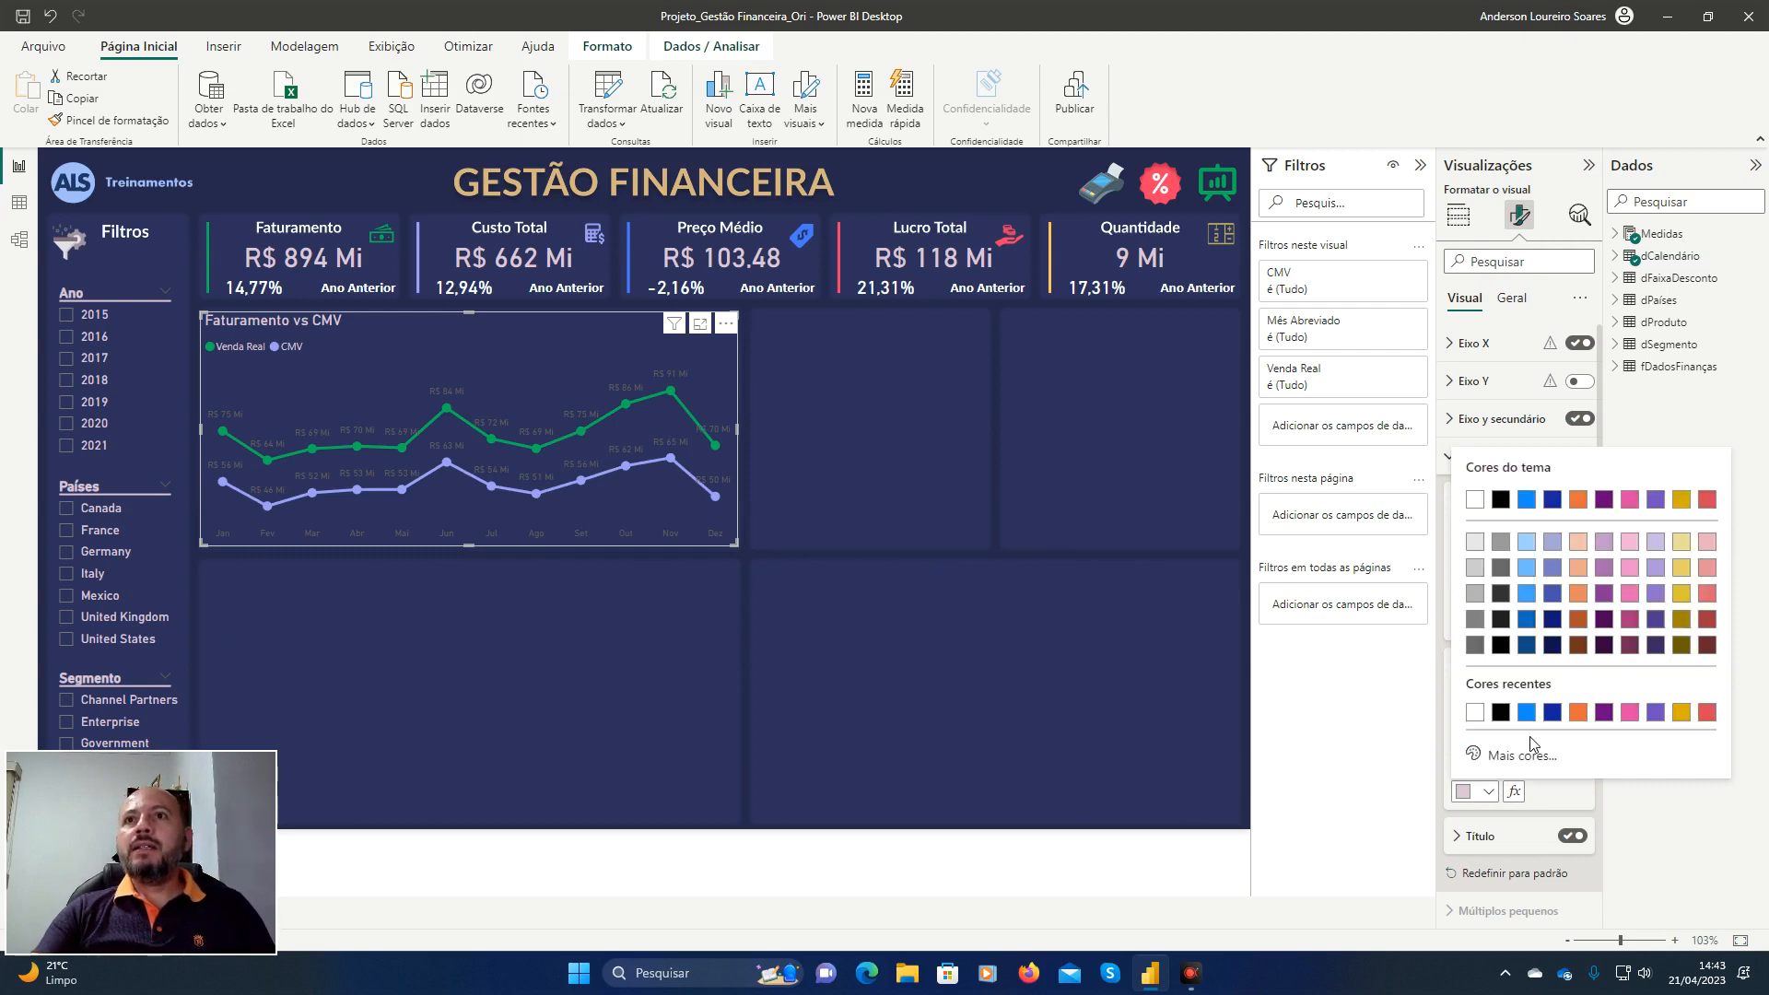
pyautogui.click(1463, 740)
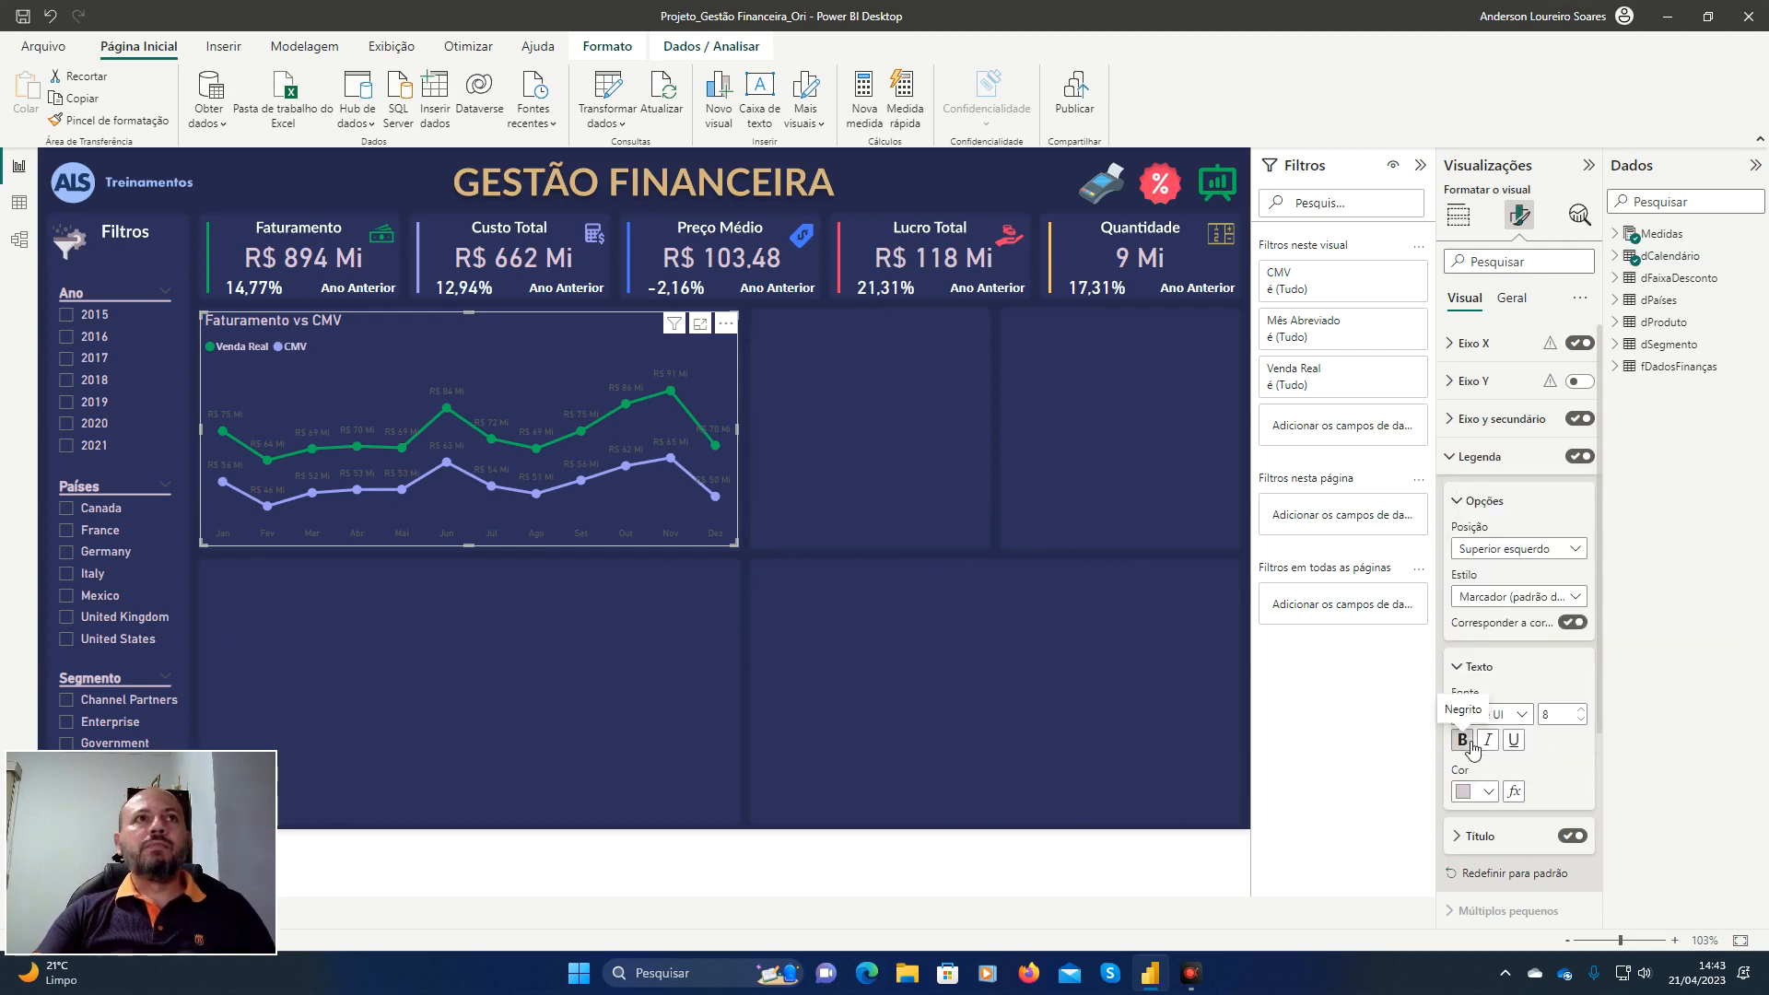
pyautogui.click(1458, 458)
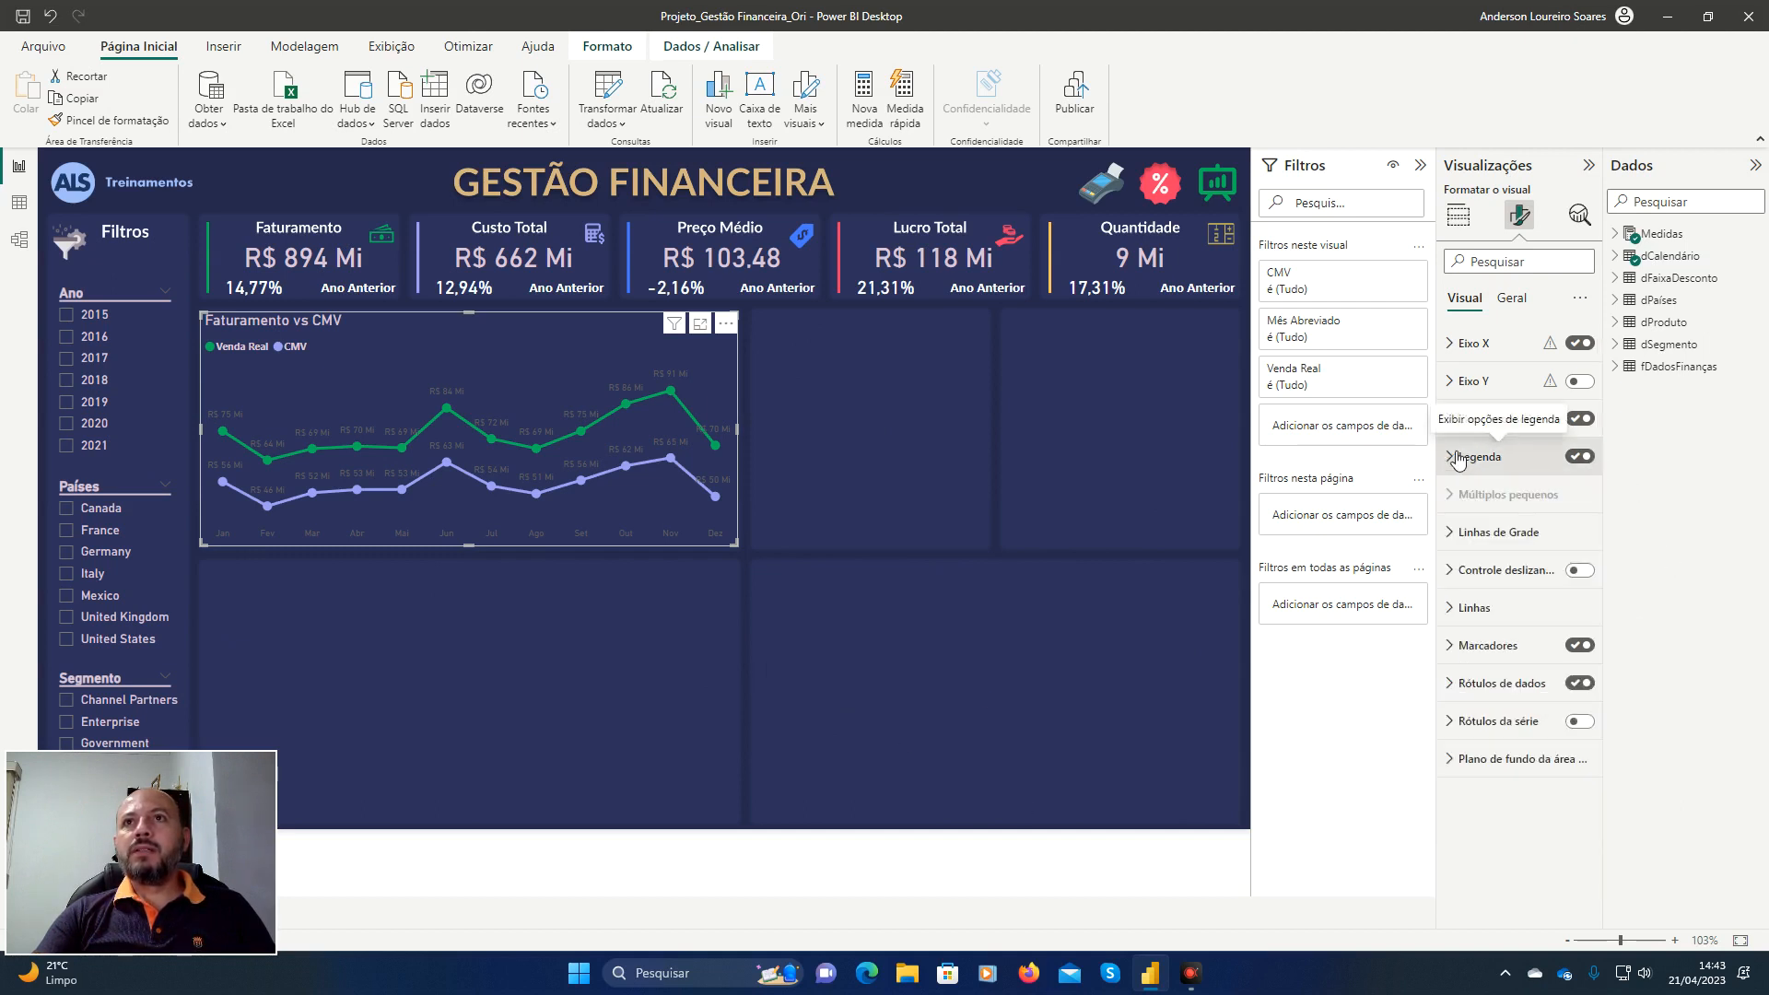
# Set the CMV series' data label values to the color hex #DBC3D6.
pyautogui.click(1462, 686)
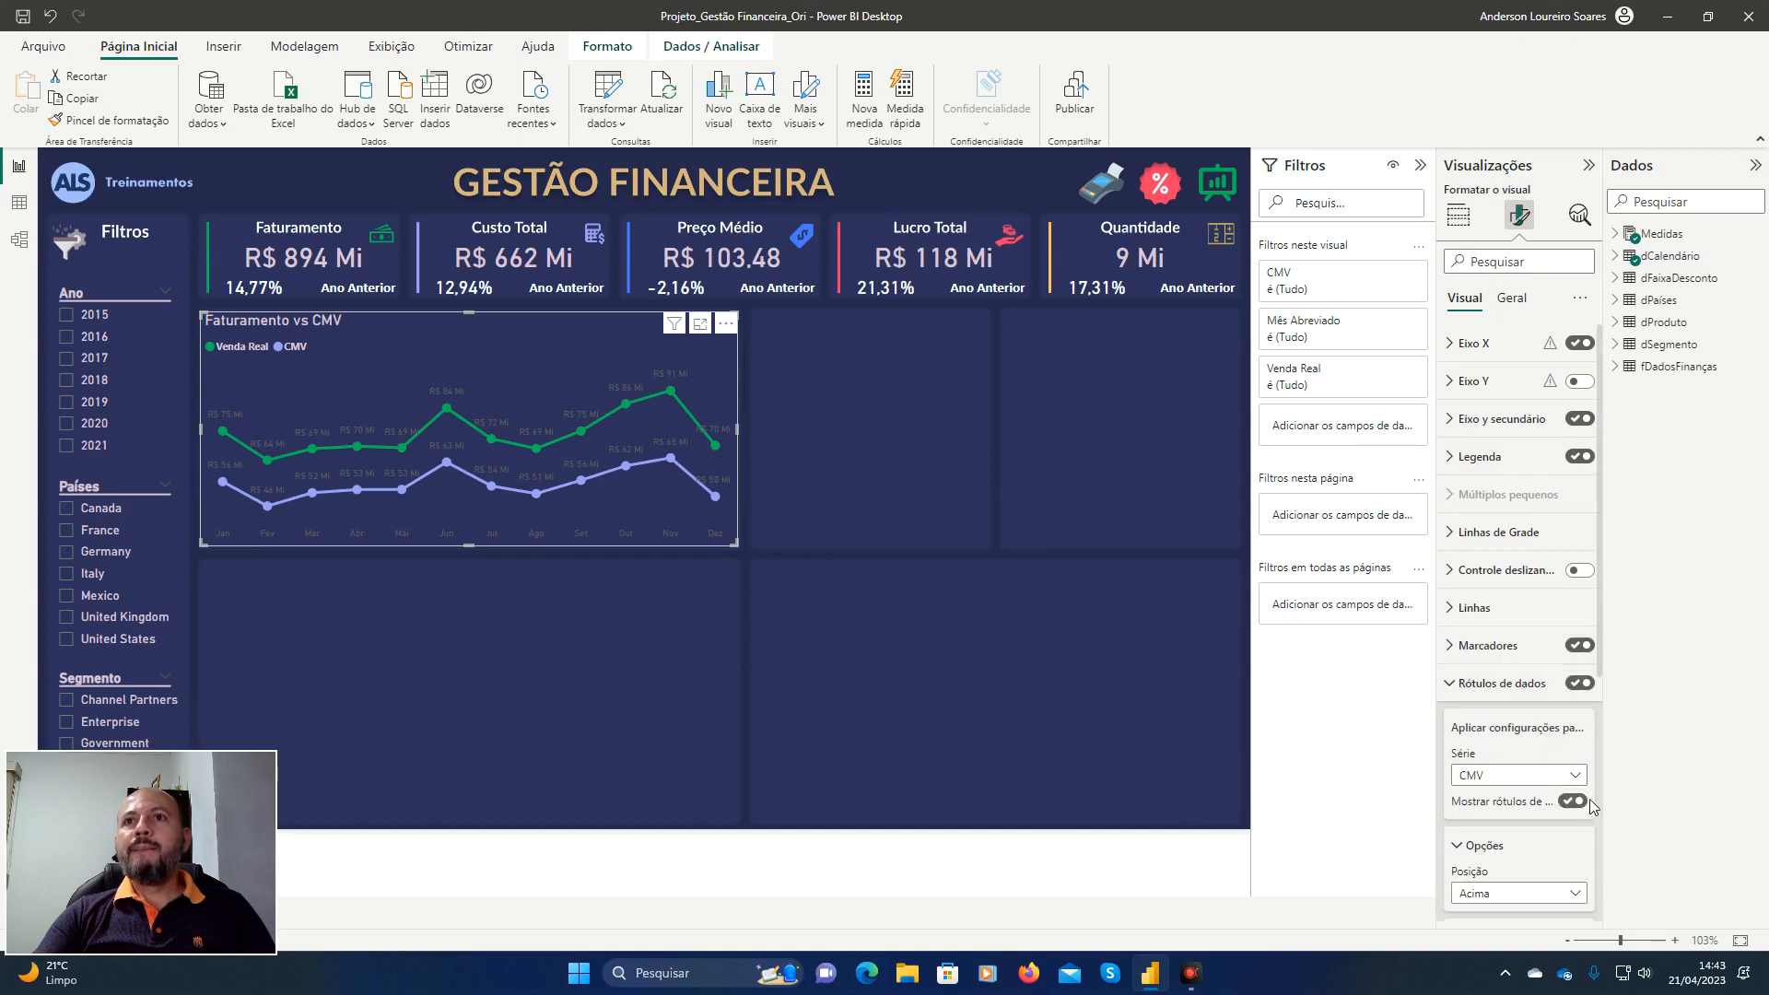
pyautogui.scroll(-3, 1566, 783)
pyautogui.scroll(-1, 1569, 785)
pyautogui.click(1488, 794)
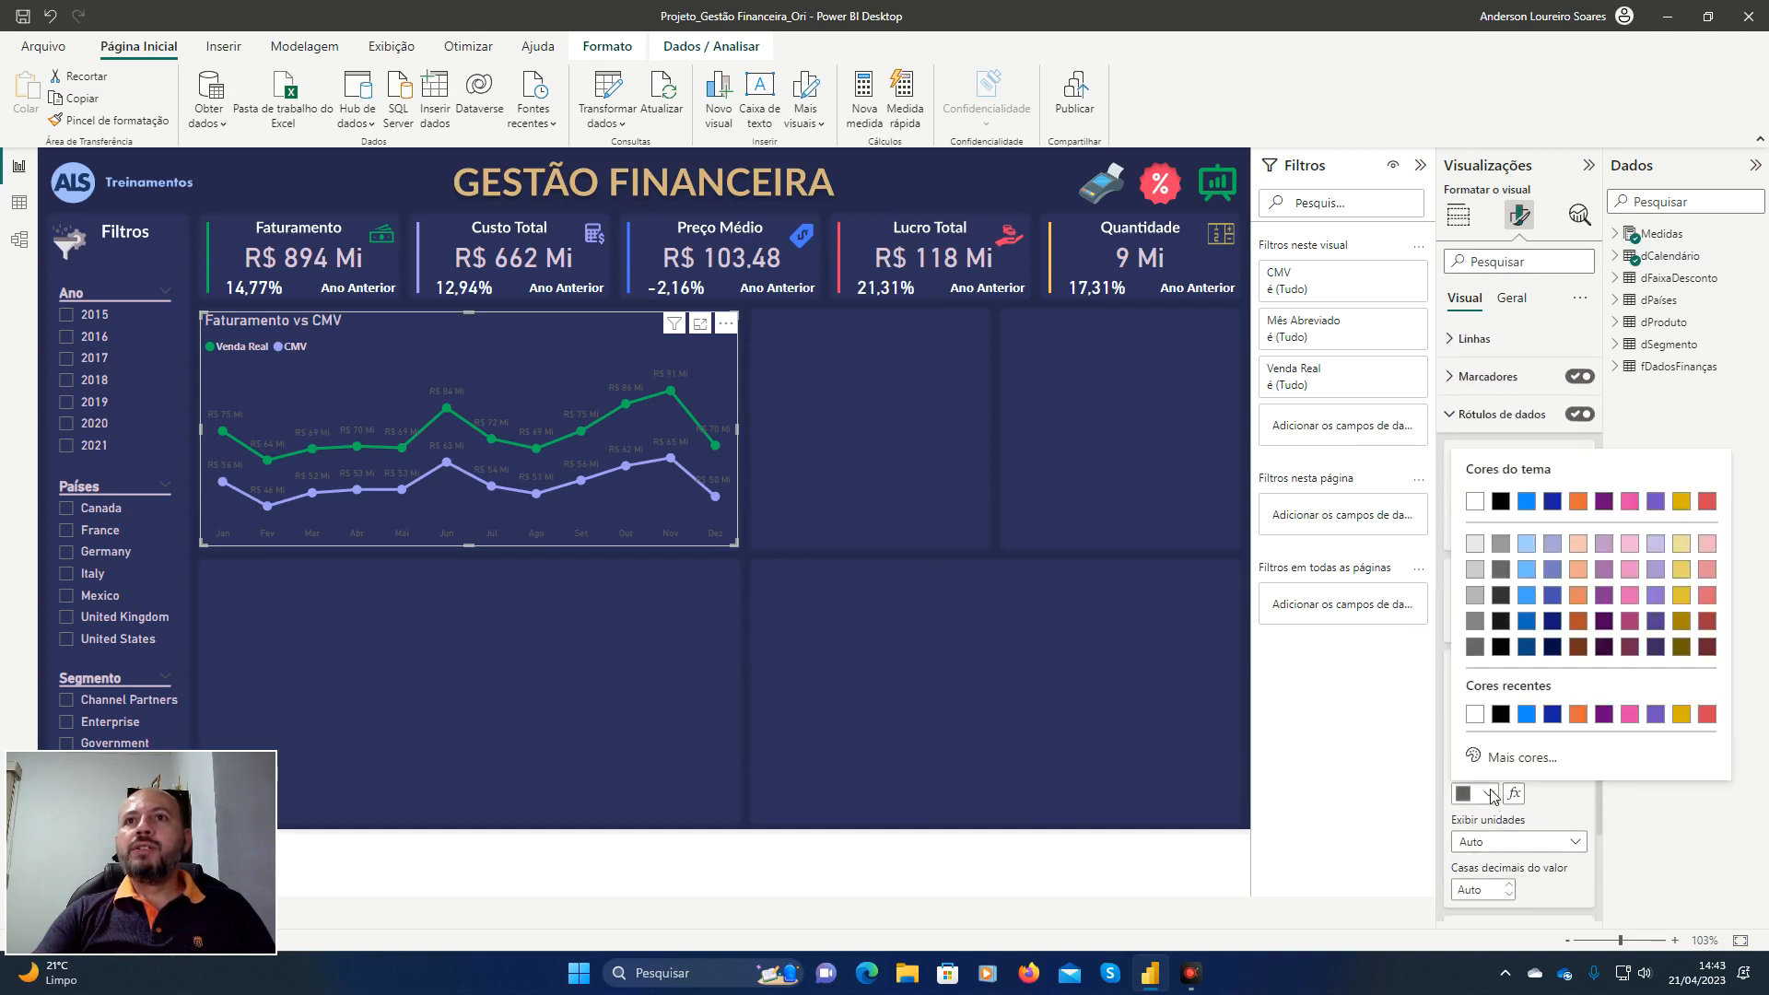
pyautogui.click(1523, 757)
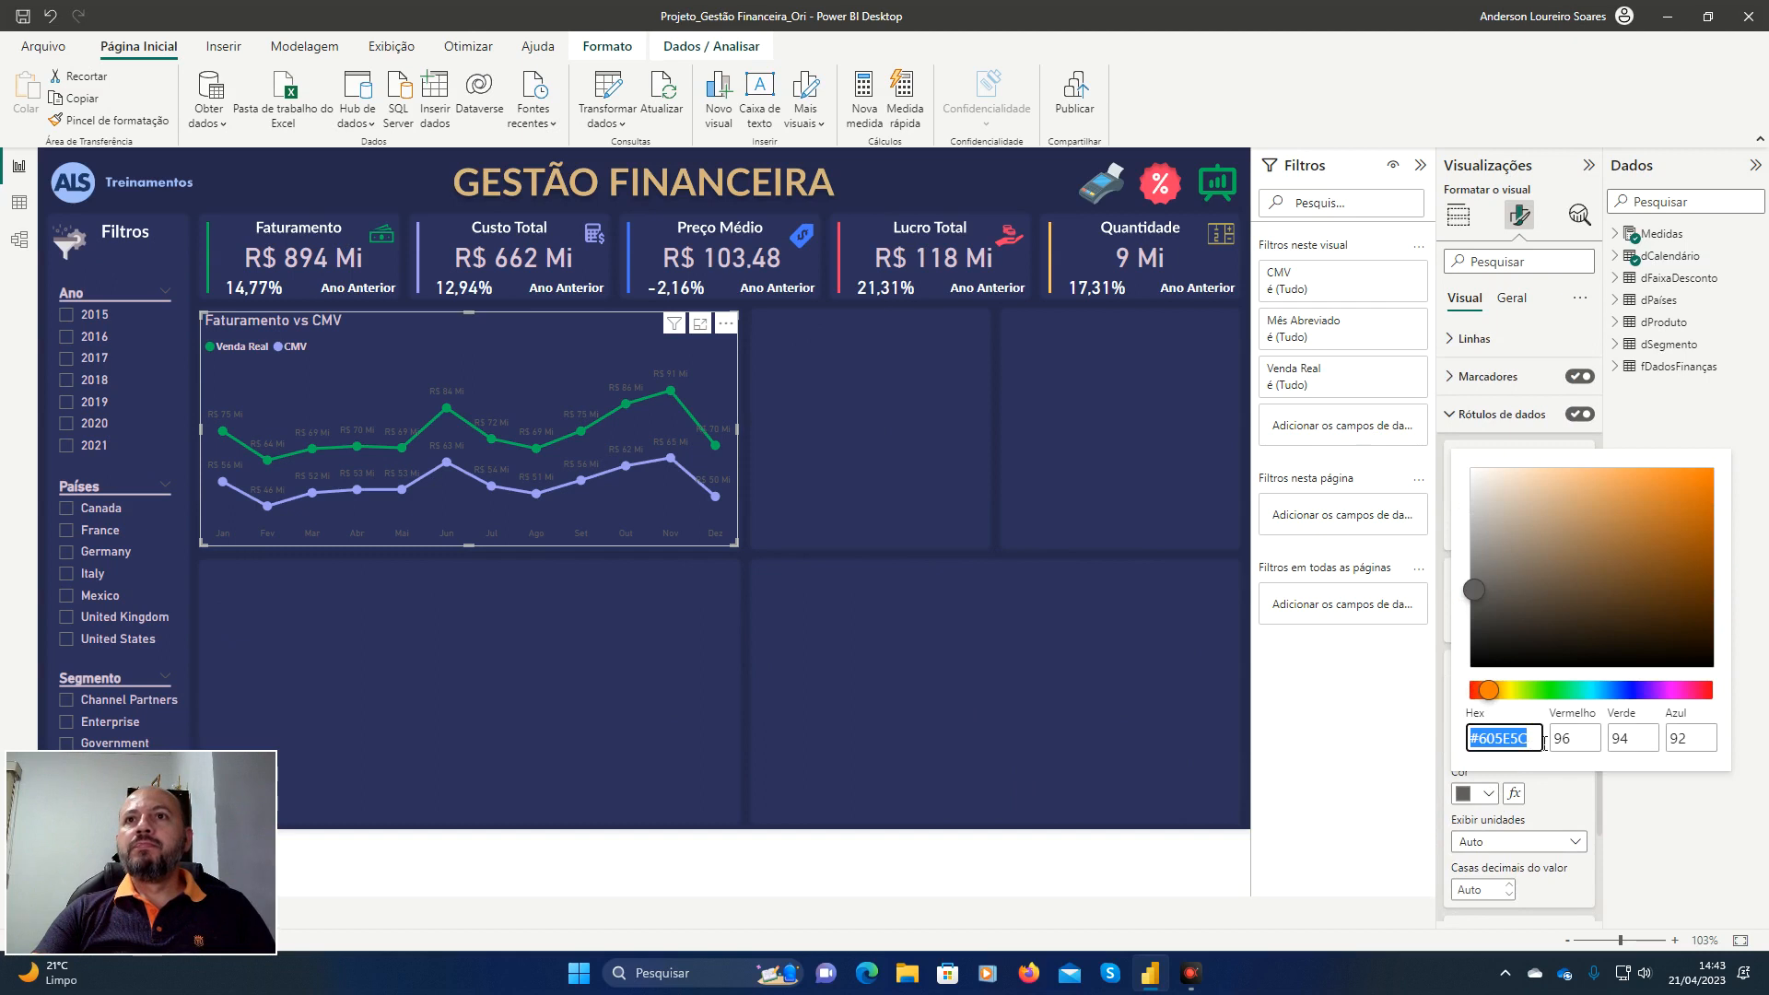
pyautogui.click(1546, 743)
pyautogui.press('BackSpace')
pyautogui.press('BackSpace')
pyautogui.press('BackSpace')
pyautogui.press('BackSpace')
pyautogui.press('BackSpace')
pyautogui.press('BackSpace')
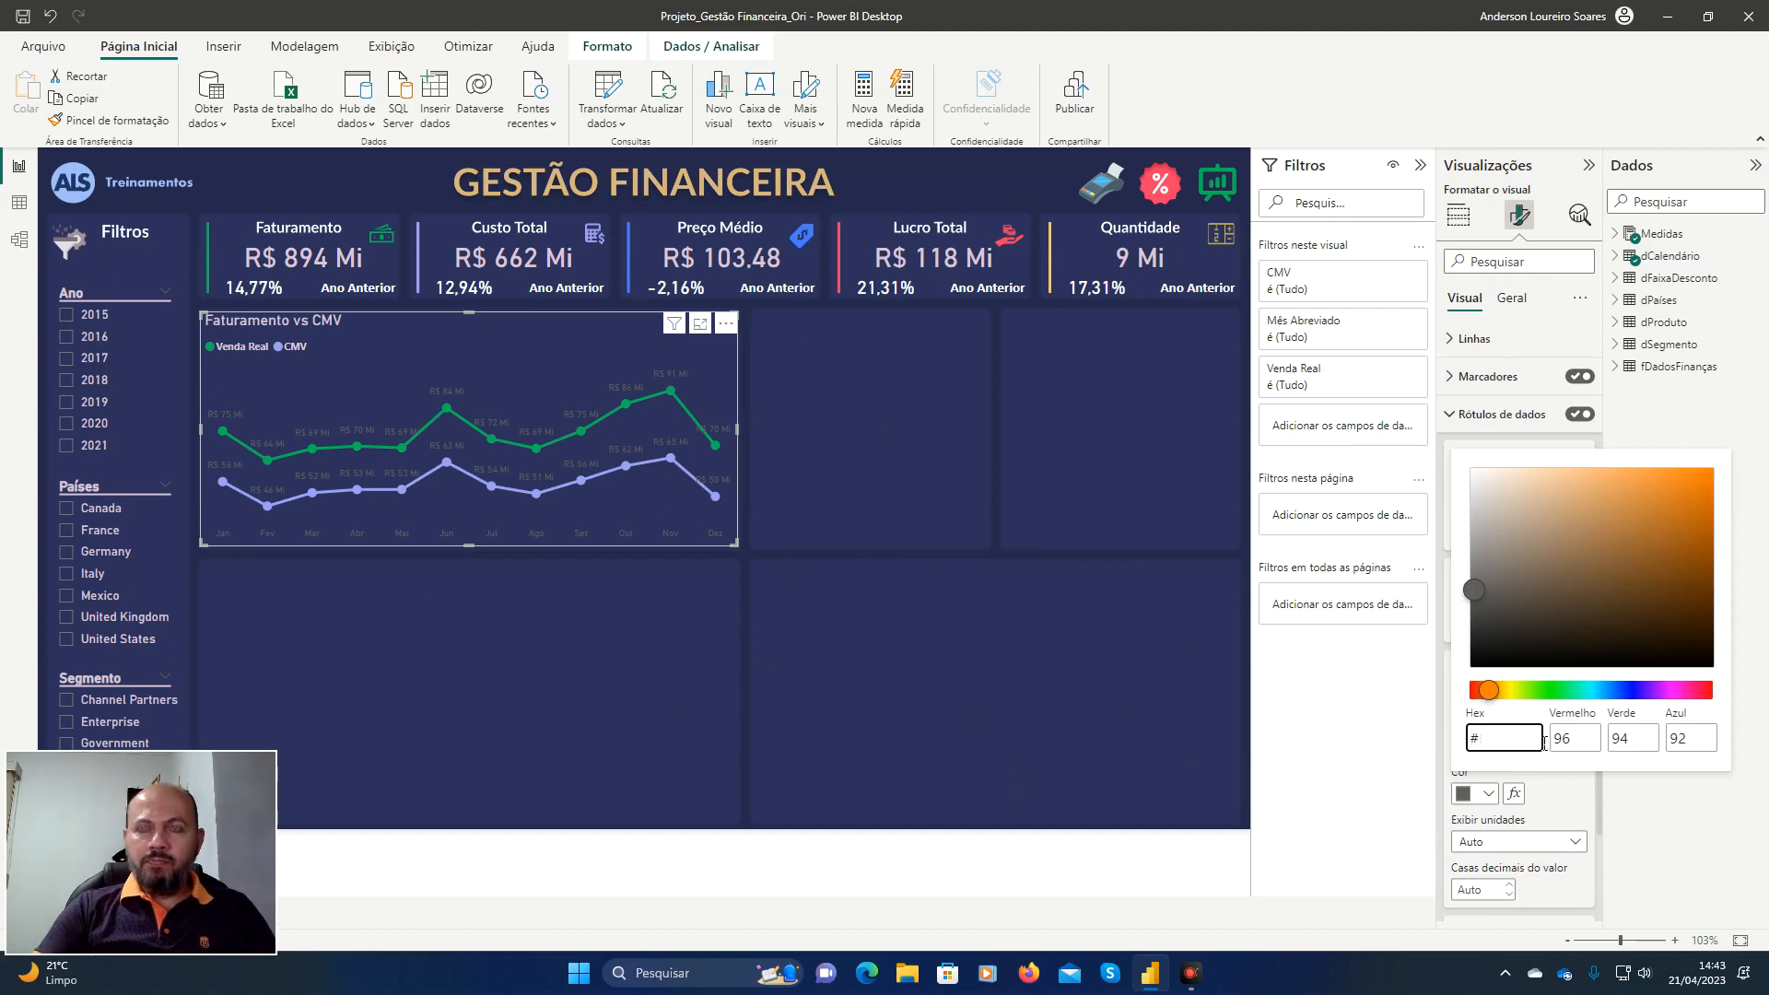
pyautogui.write('DBC')
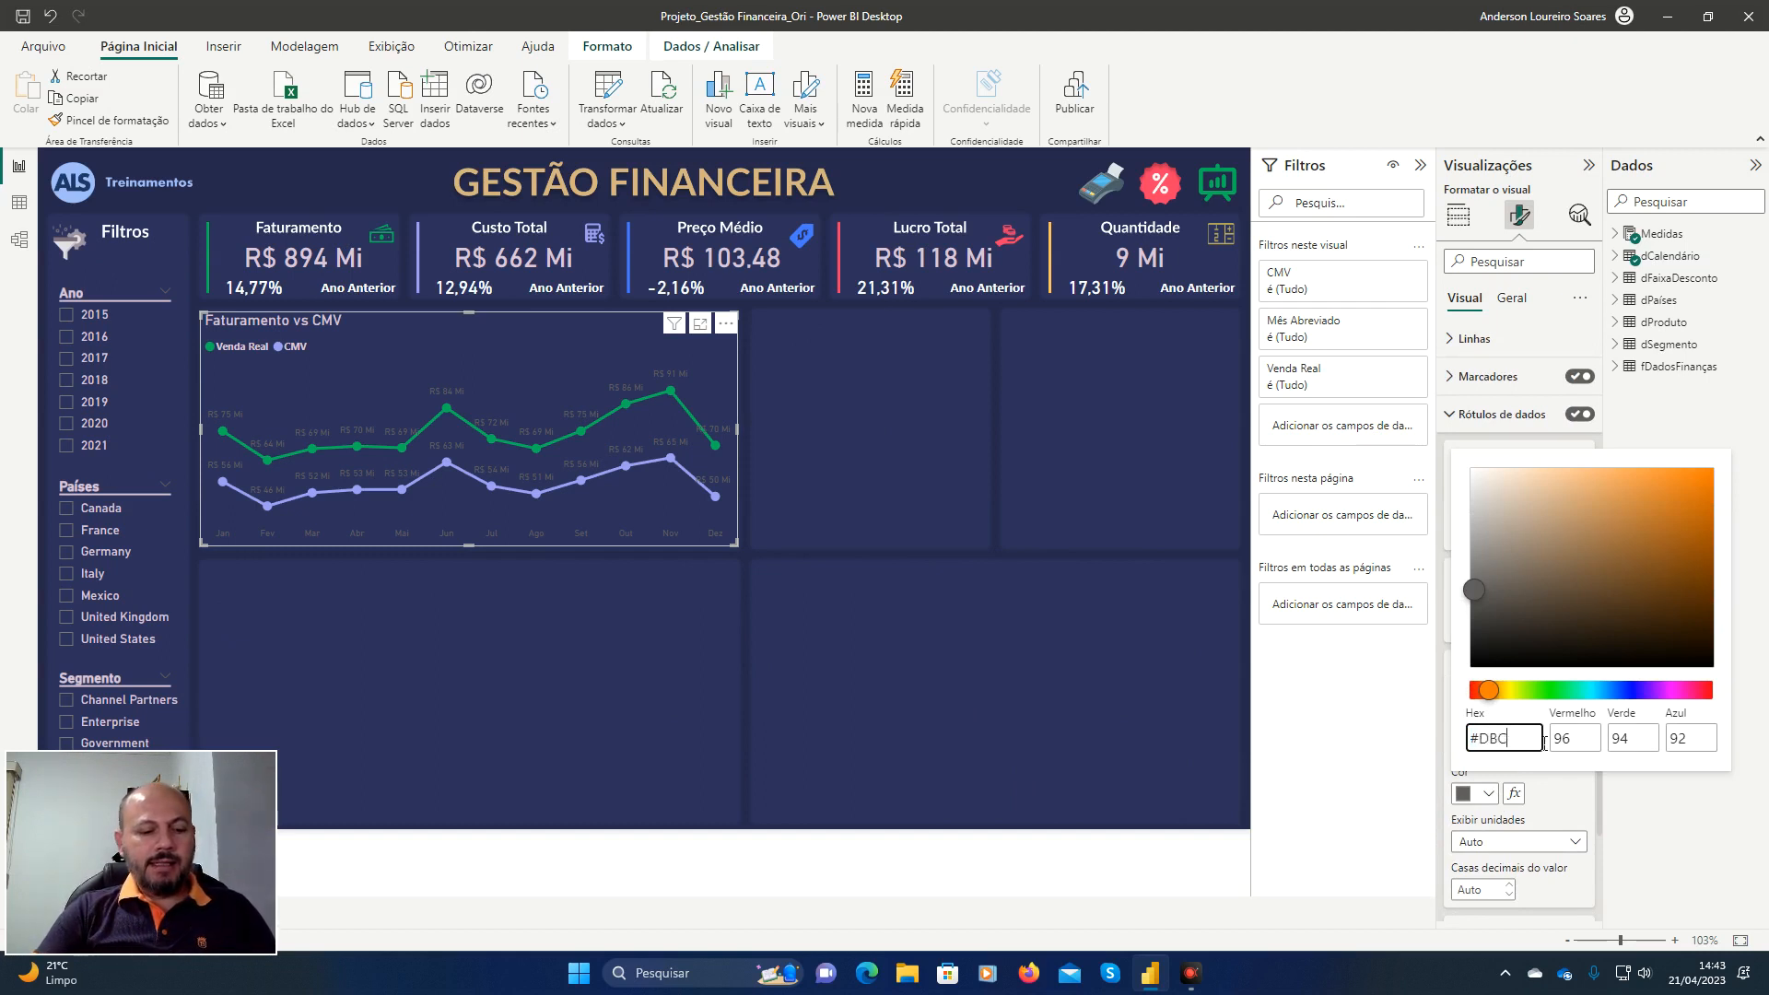
pyautogui.write('3D6')
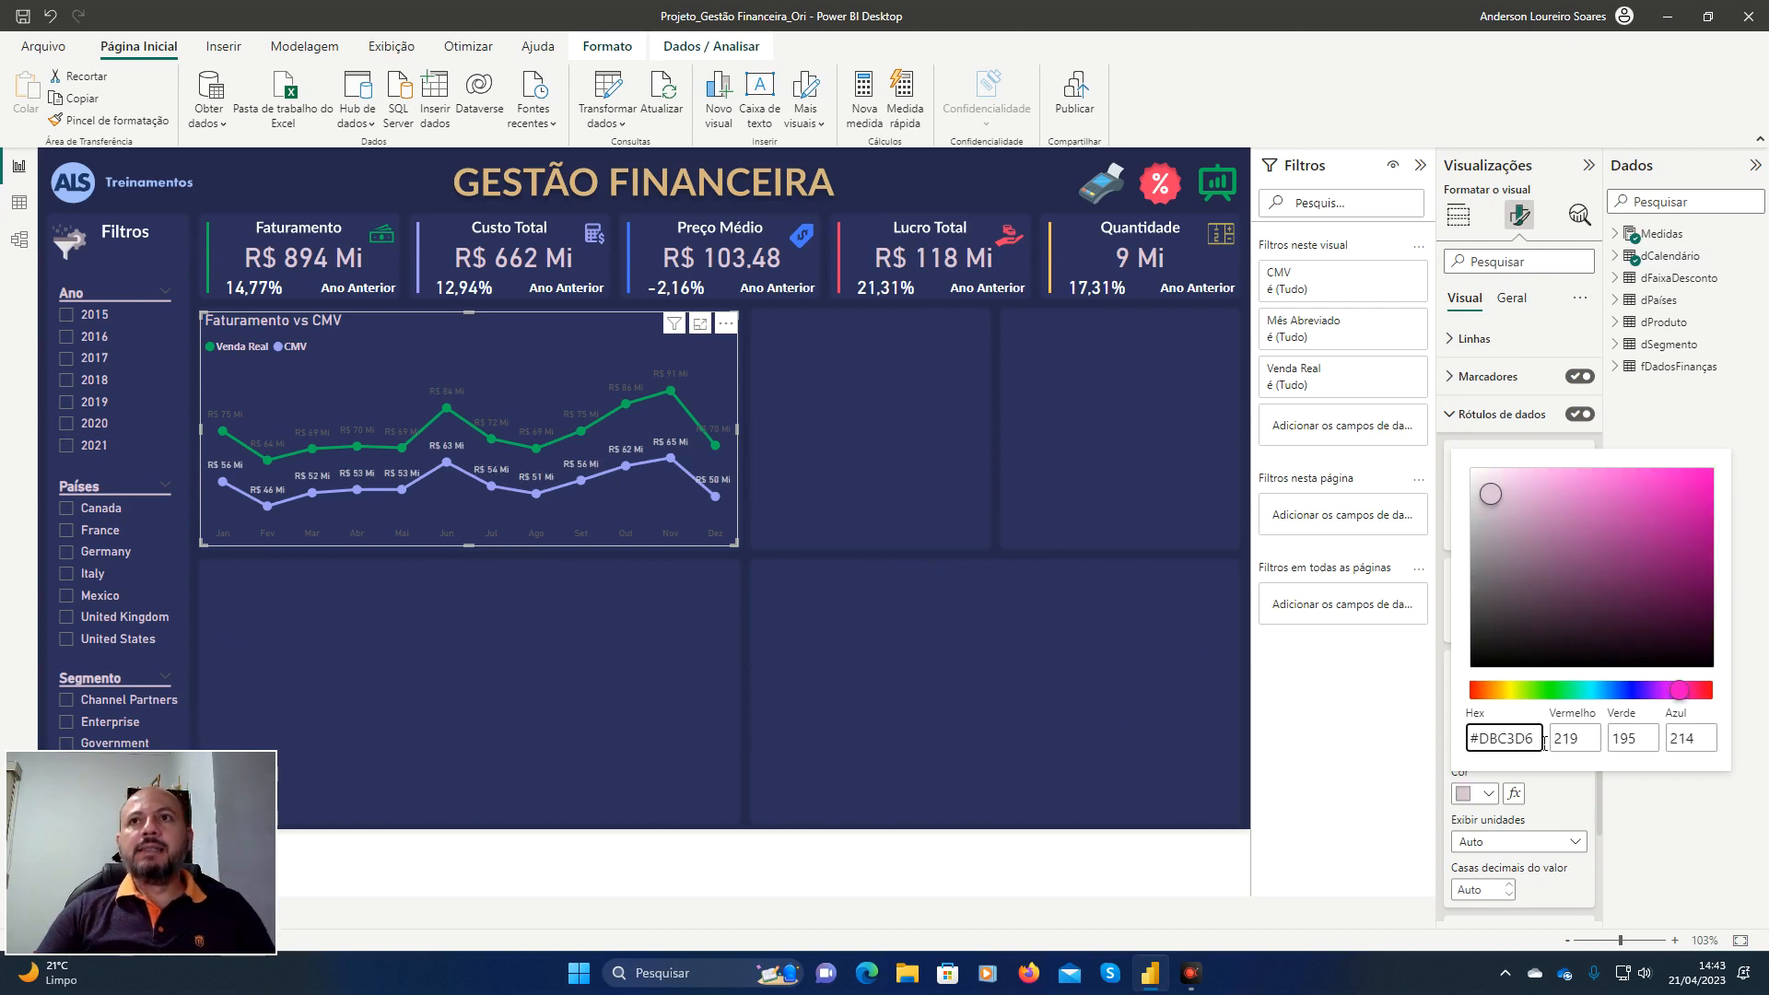
pyautogui.press('Tab')
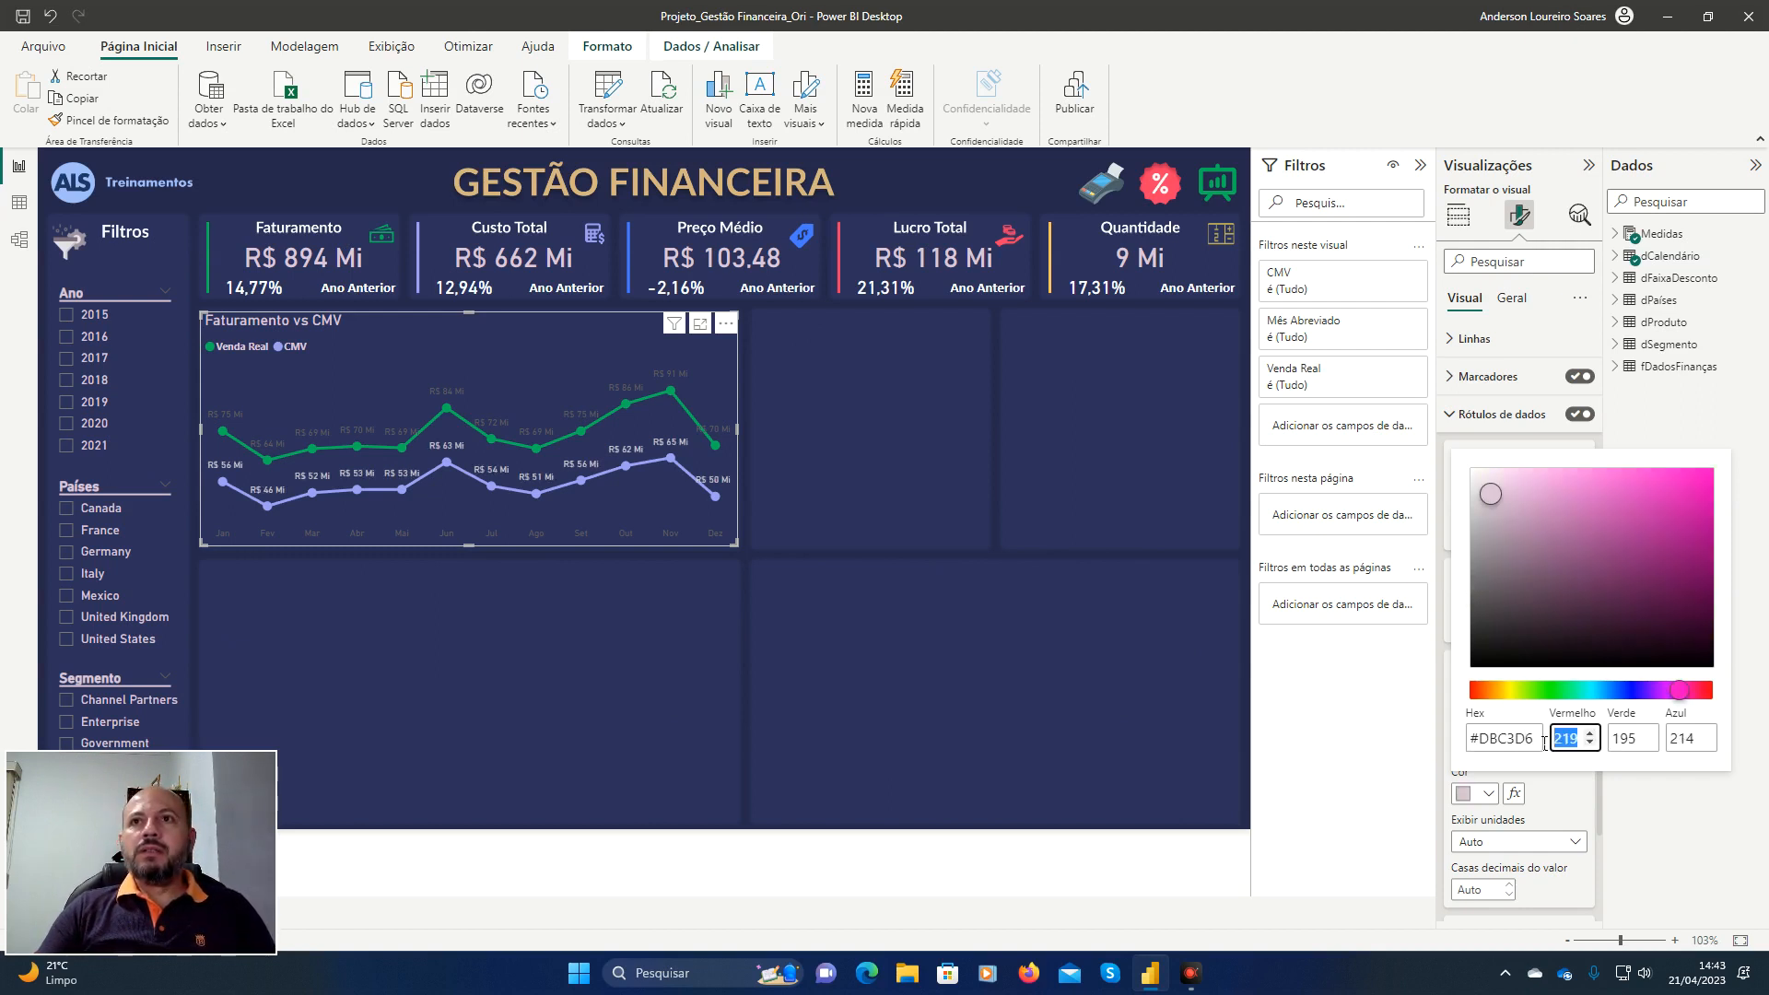
pyautogui.press('Escape')
pyautogui.press('Escape')
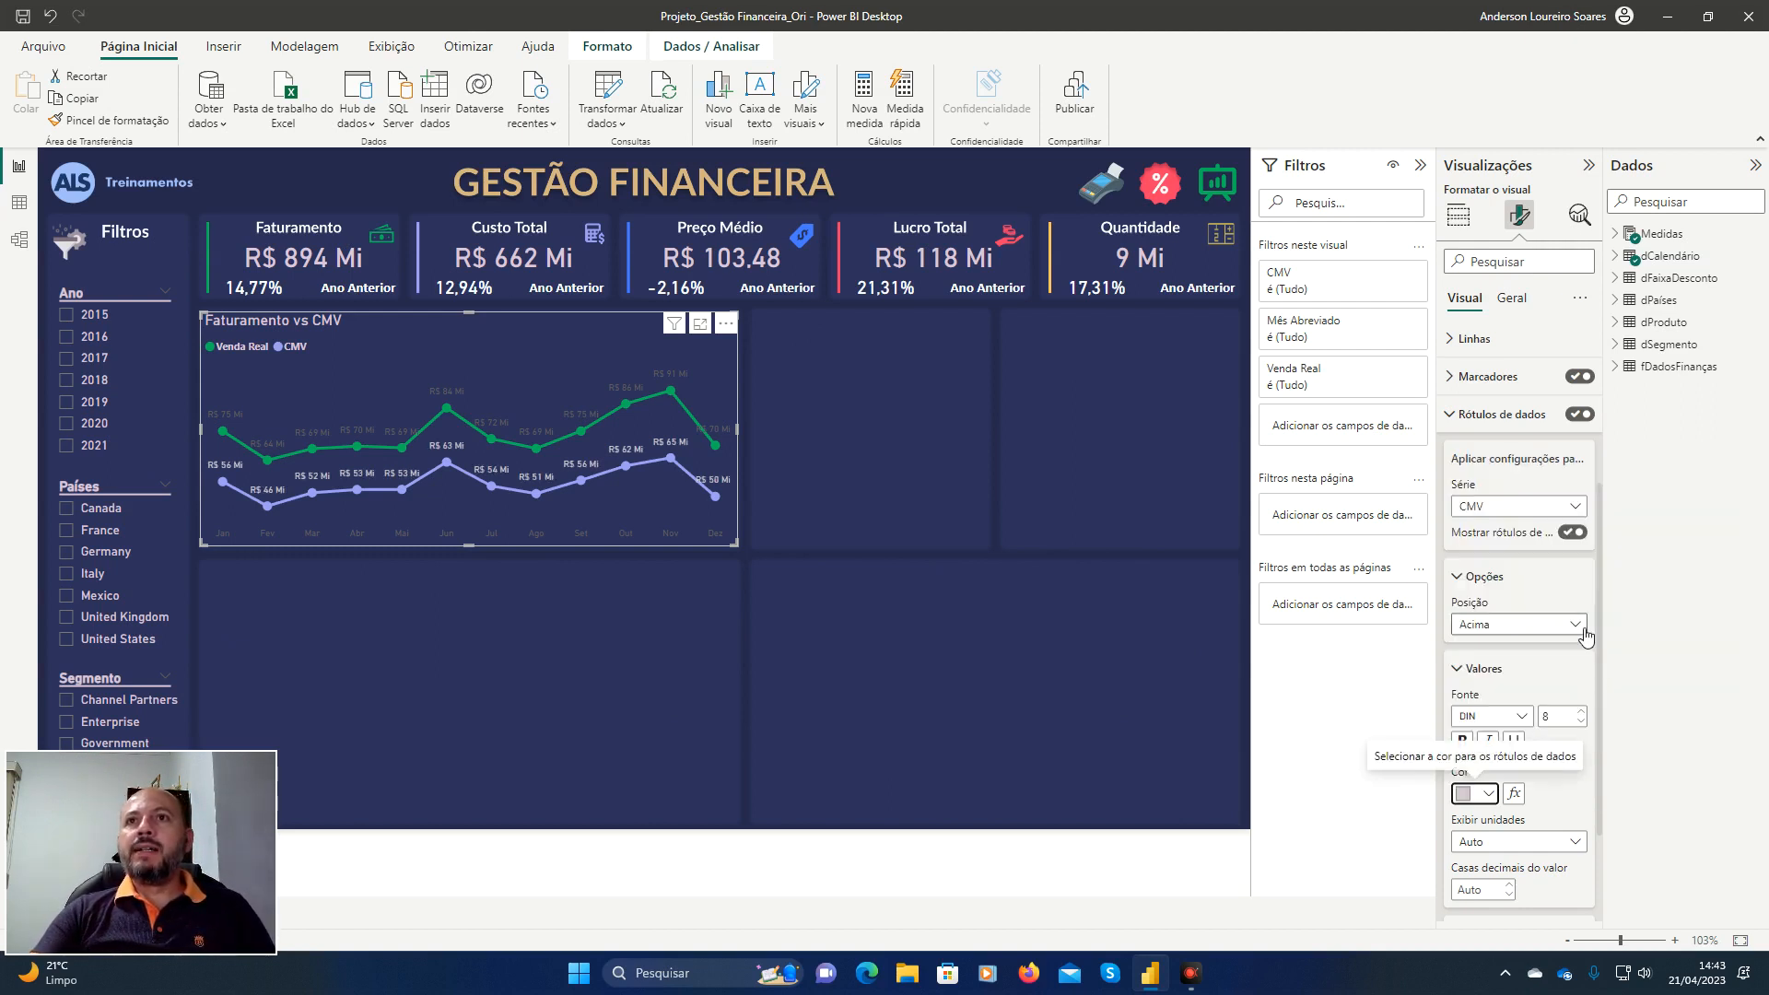
# Apply the data label settings to the Venda Real series and set its label color to hex #DBC3D6.
pyautogui.click(1576, 506)
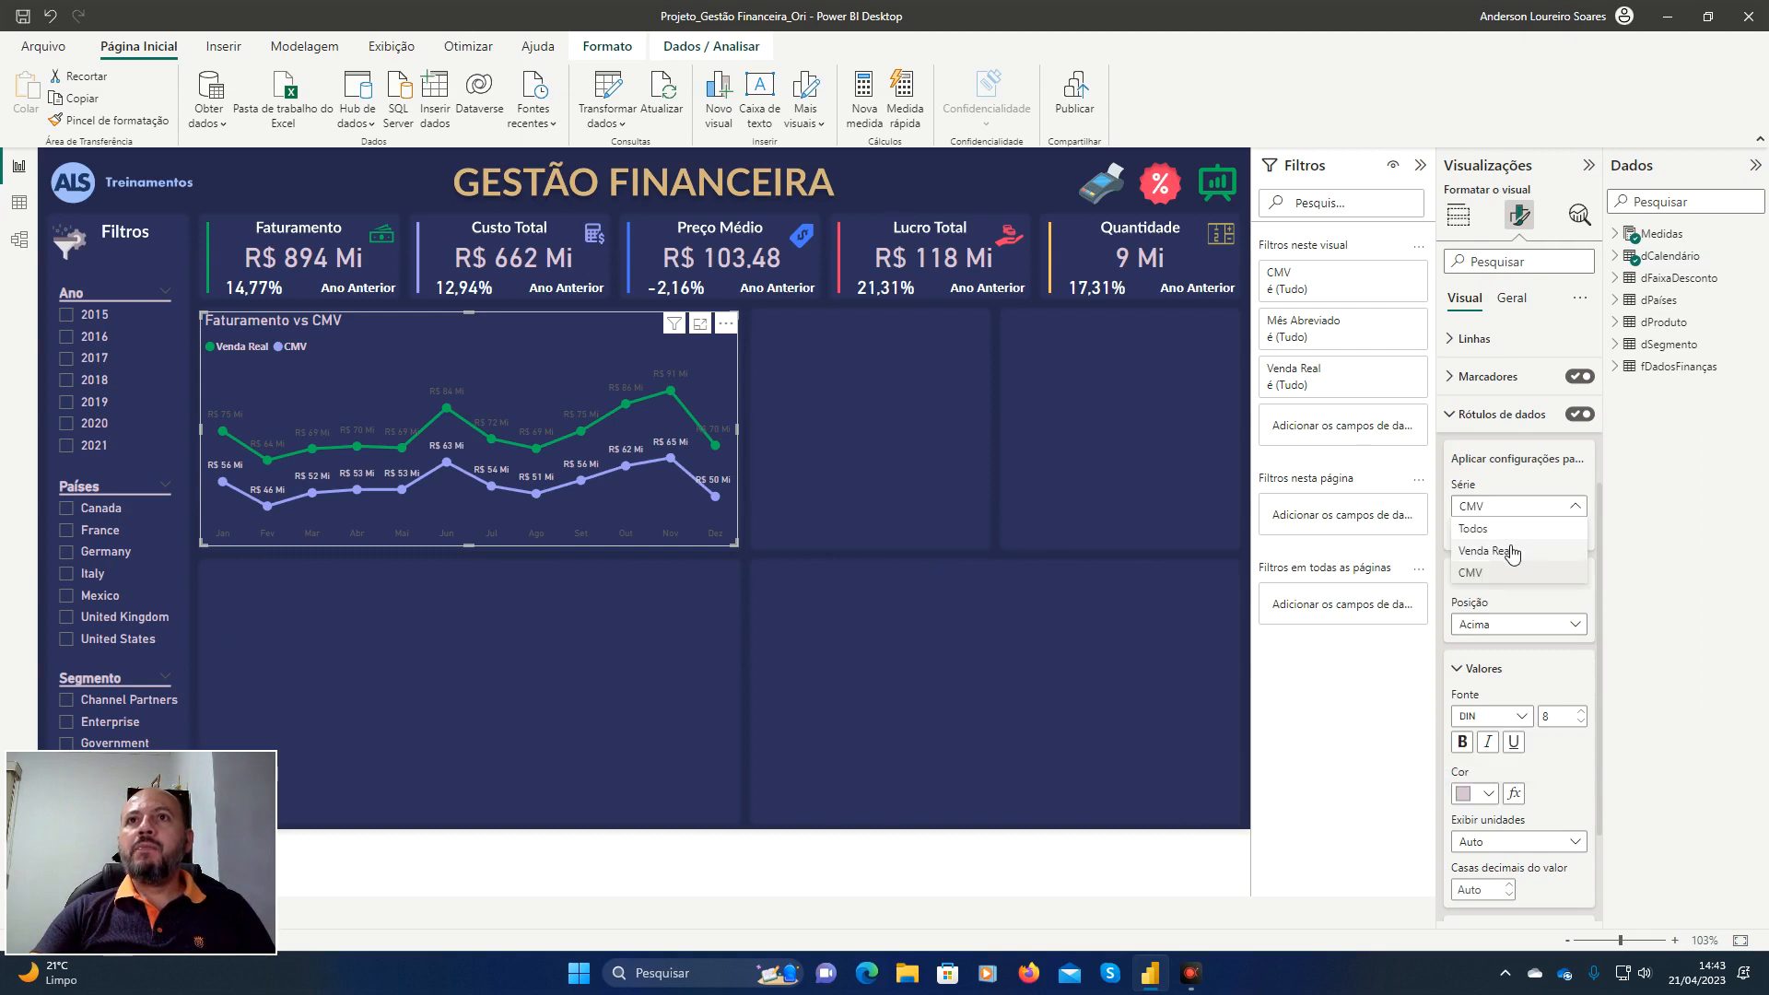
pyautogui.click(1509, 550)
pyautogui.click(1489, 794)
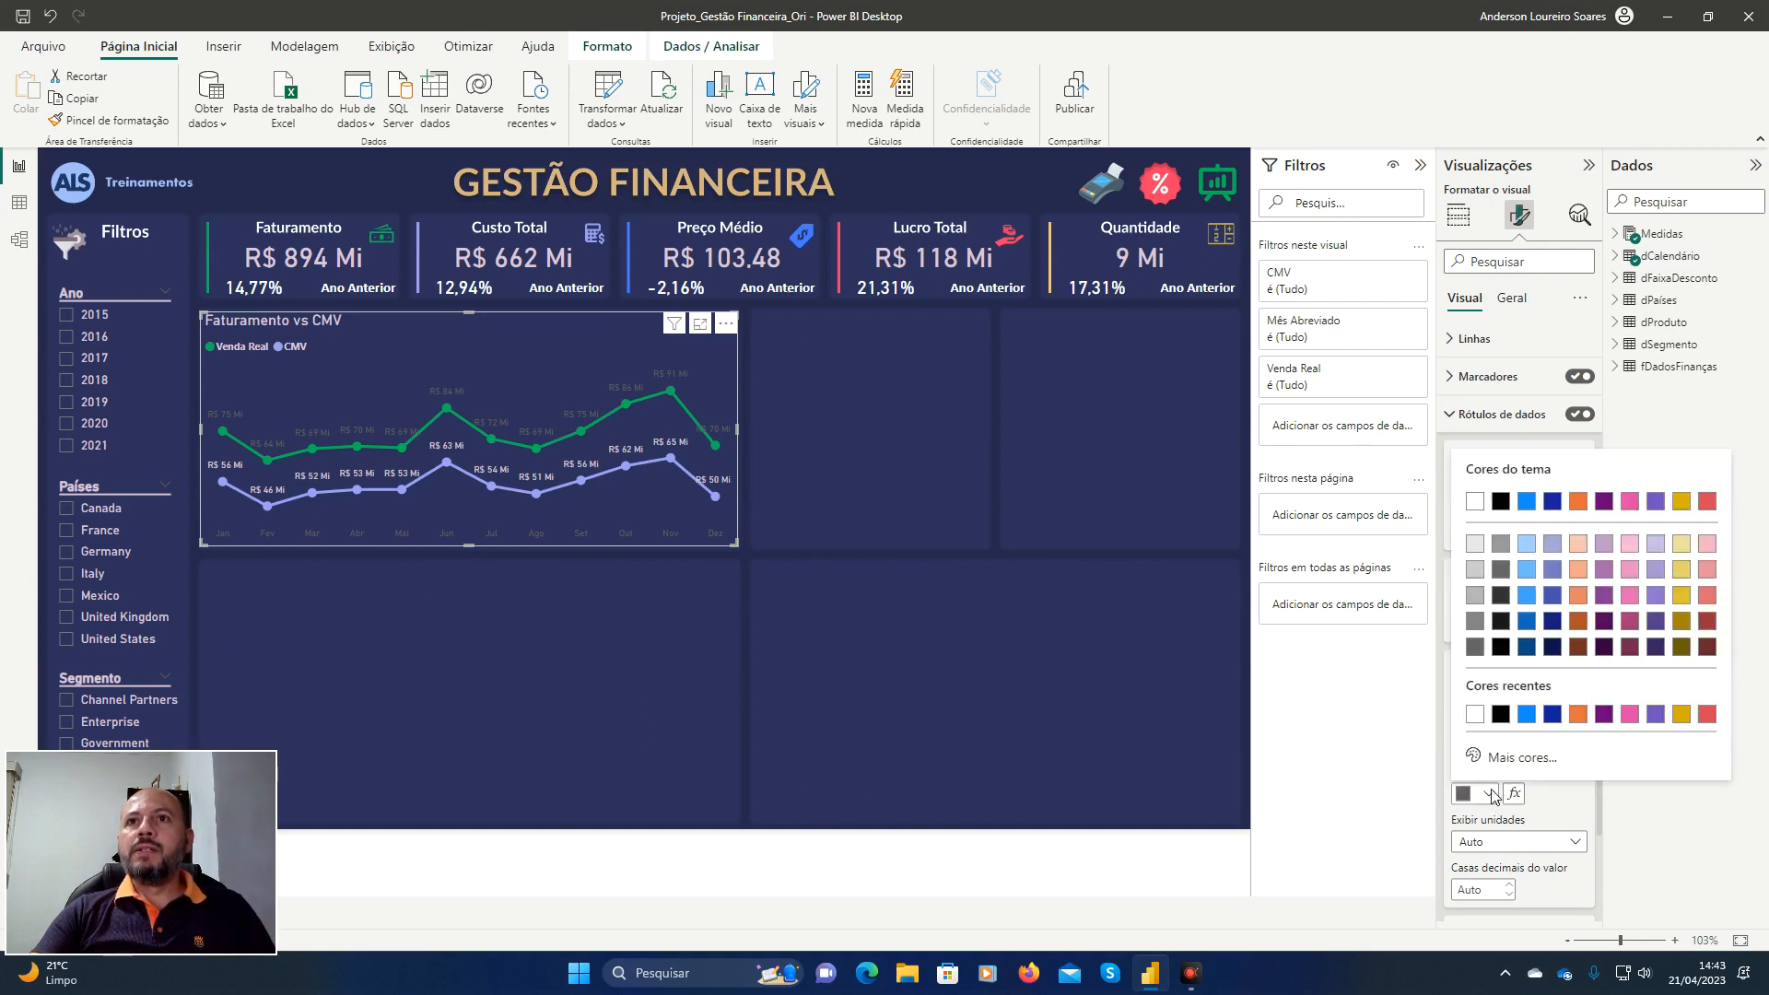
pyautogui.click(1519, 757)
pyautogui.click(1509, 748)
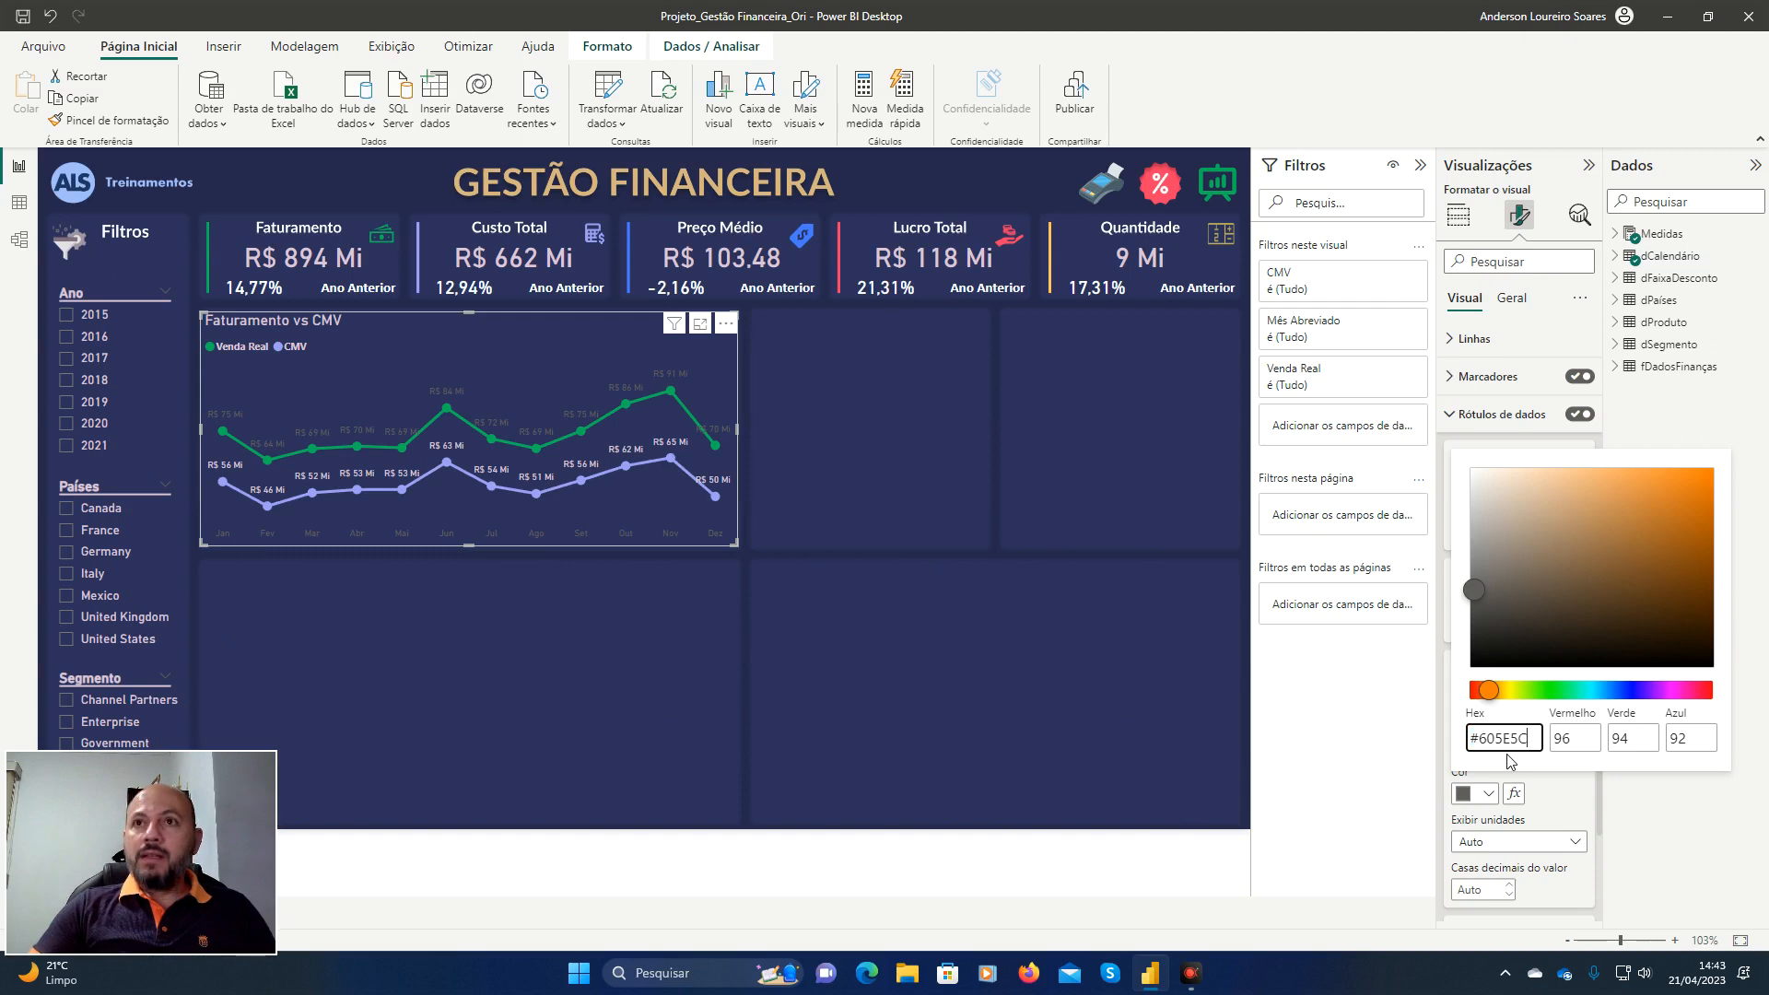
pyautogui.press('BackSpace')
pyautogui.press('BackSpace')
pyautogui.press('BackSpace')
pyautogui.press('BackSpace')
pyautogui.press('BackSpace')
pyautogui.press('BackSpace')
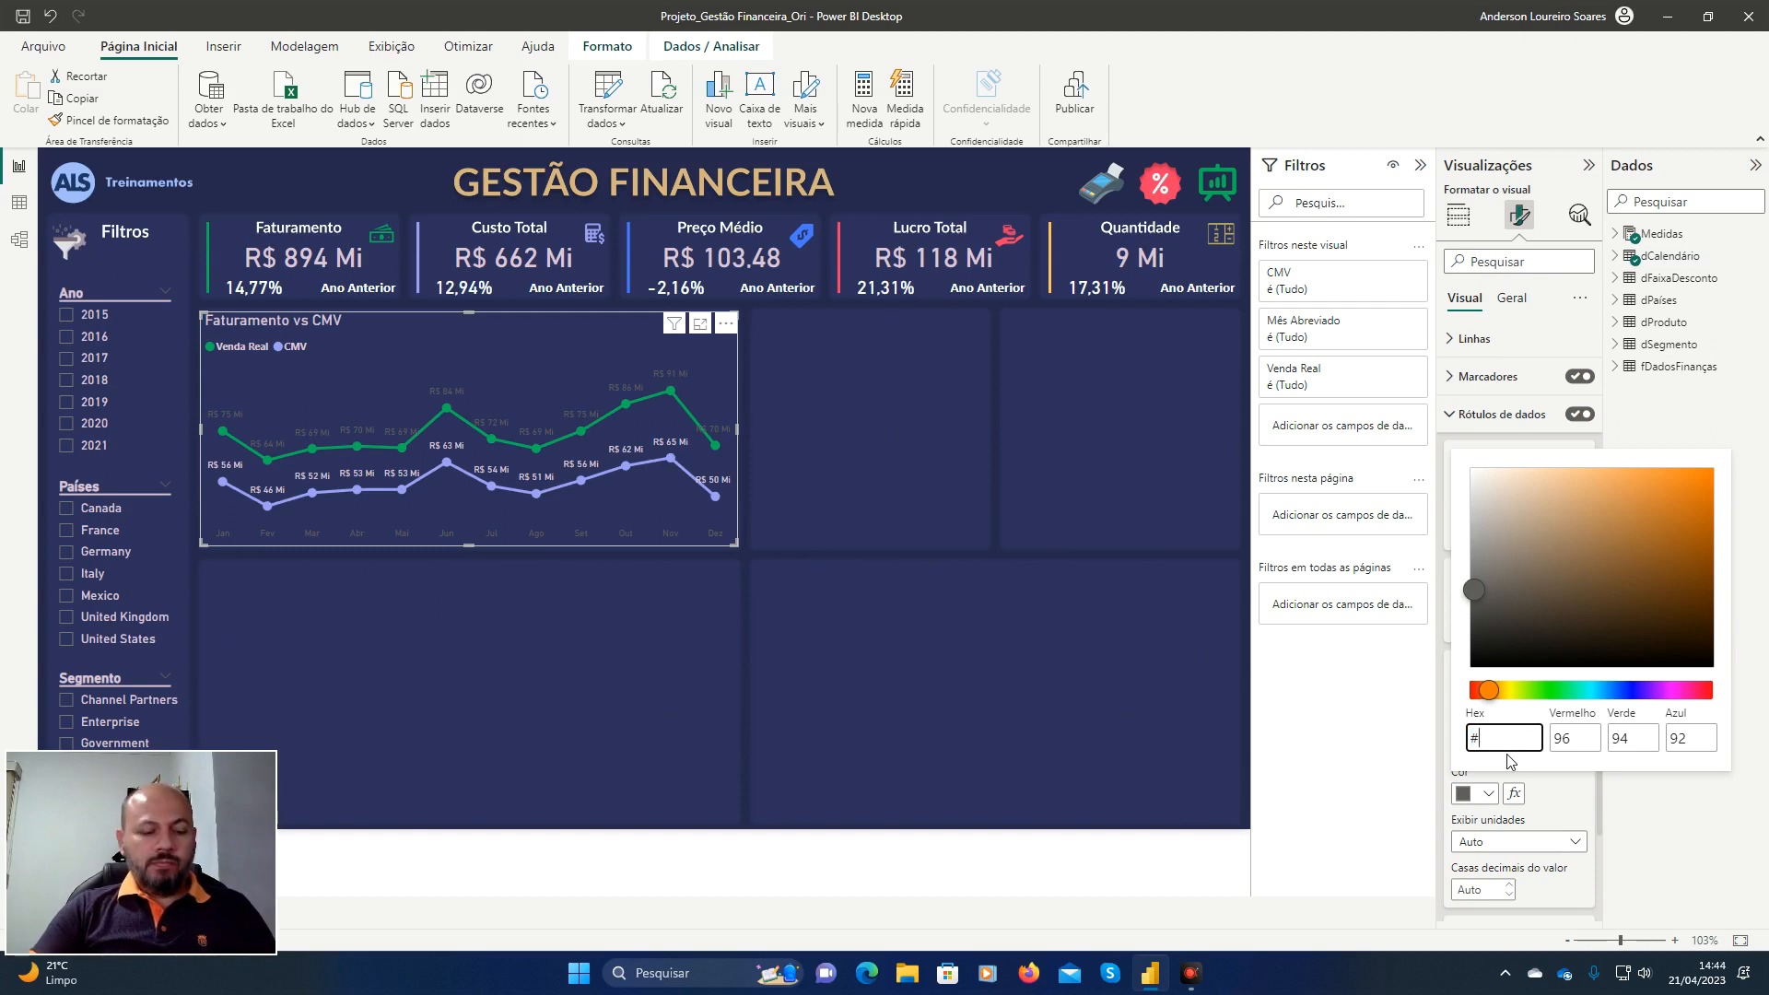
pyautogui.write('DBC3D')
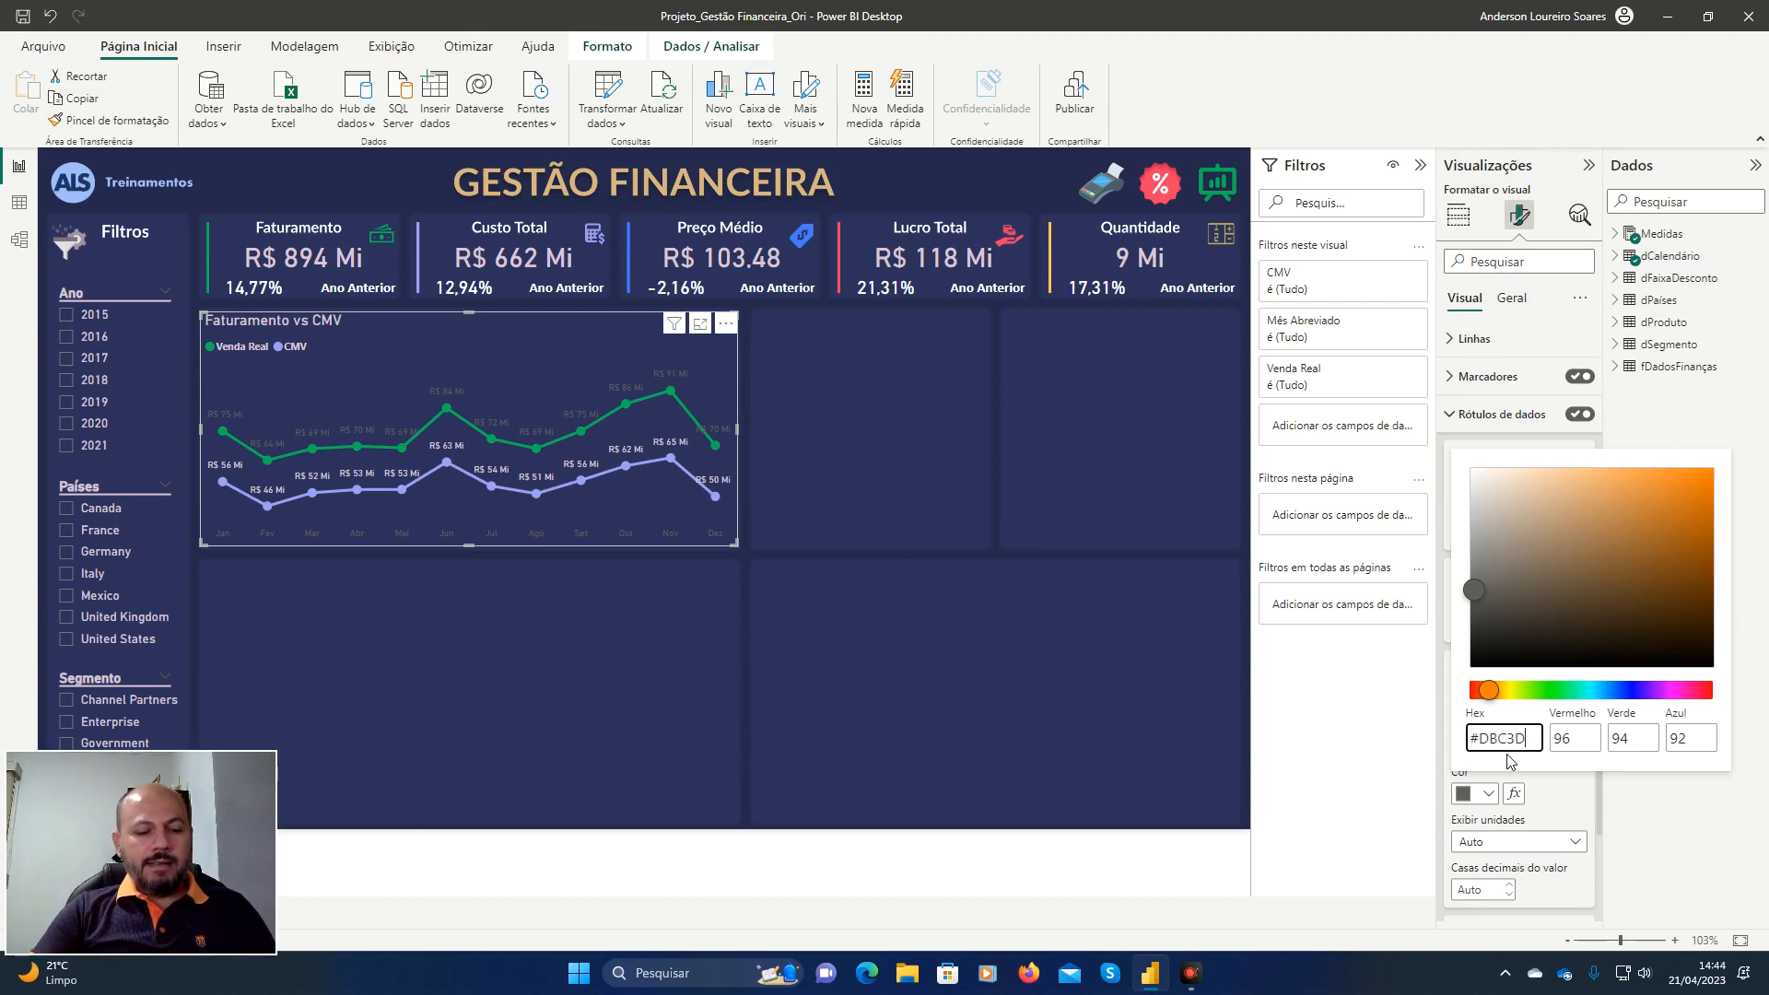
pyautogui.write('6')
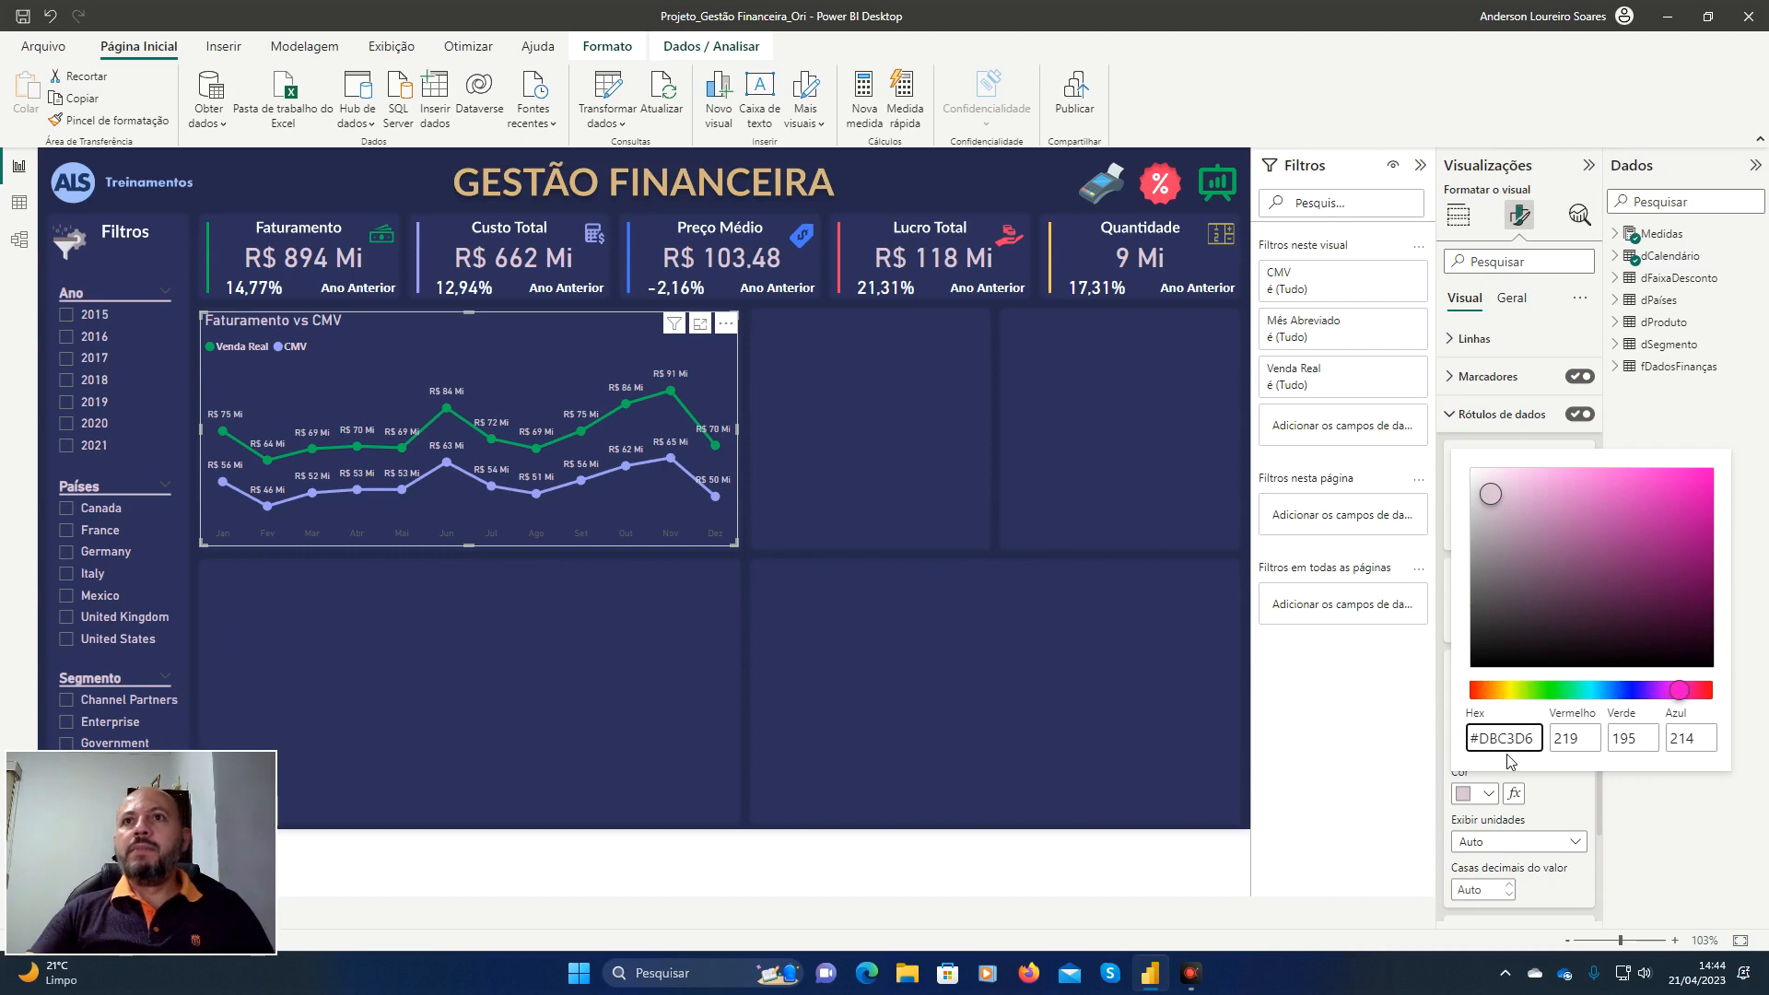
# Close the Venda Real label color picker and collapse the chart's data label settings.
pyautogui.press('Tab')
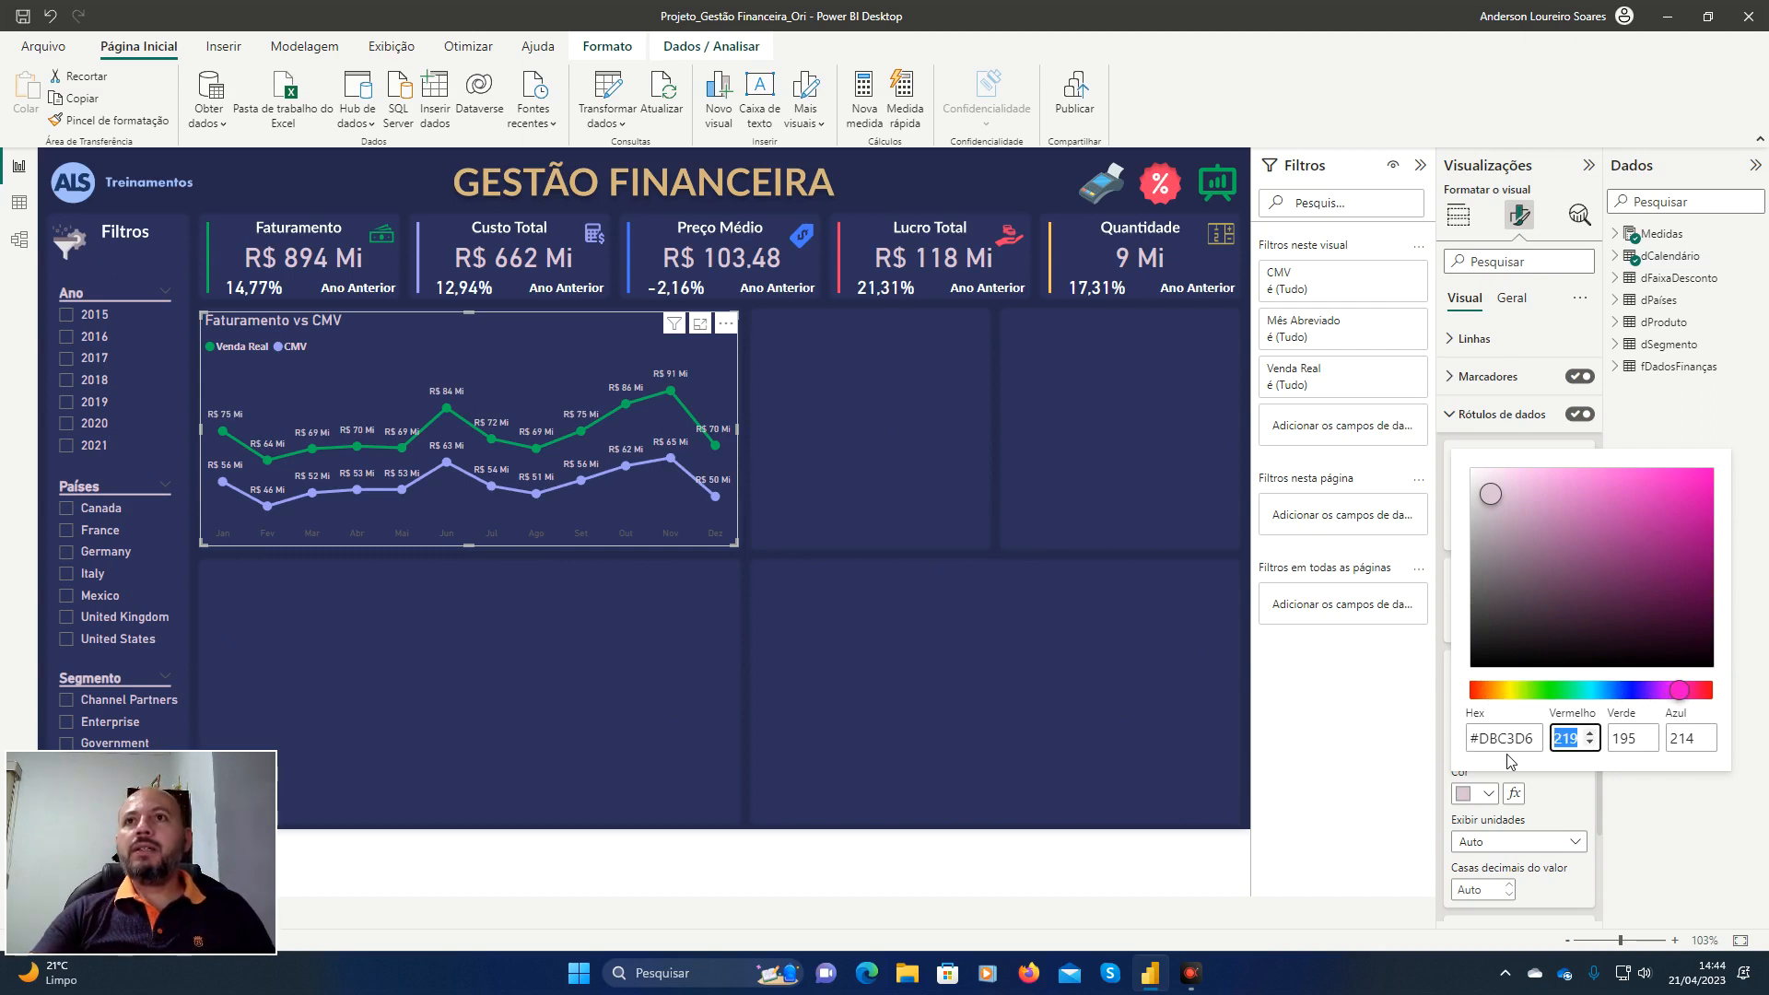
pyautogui.press('Escape')
pyautogui.press('Escape')
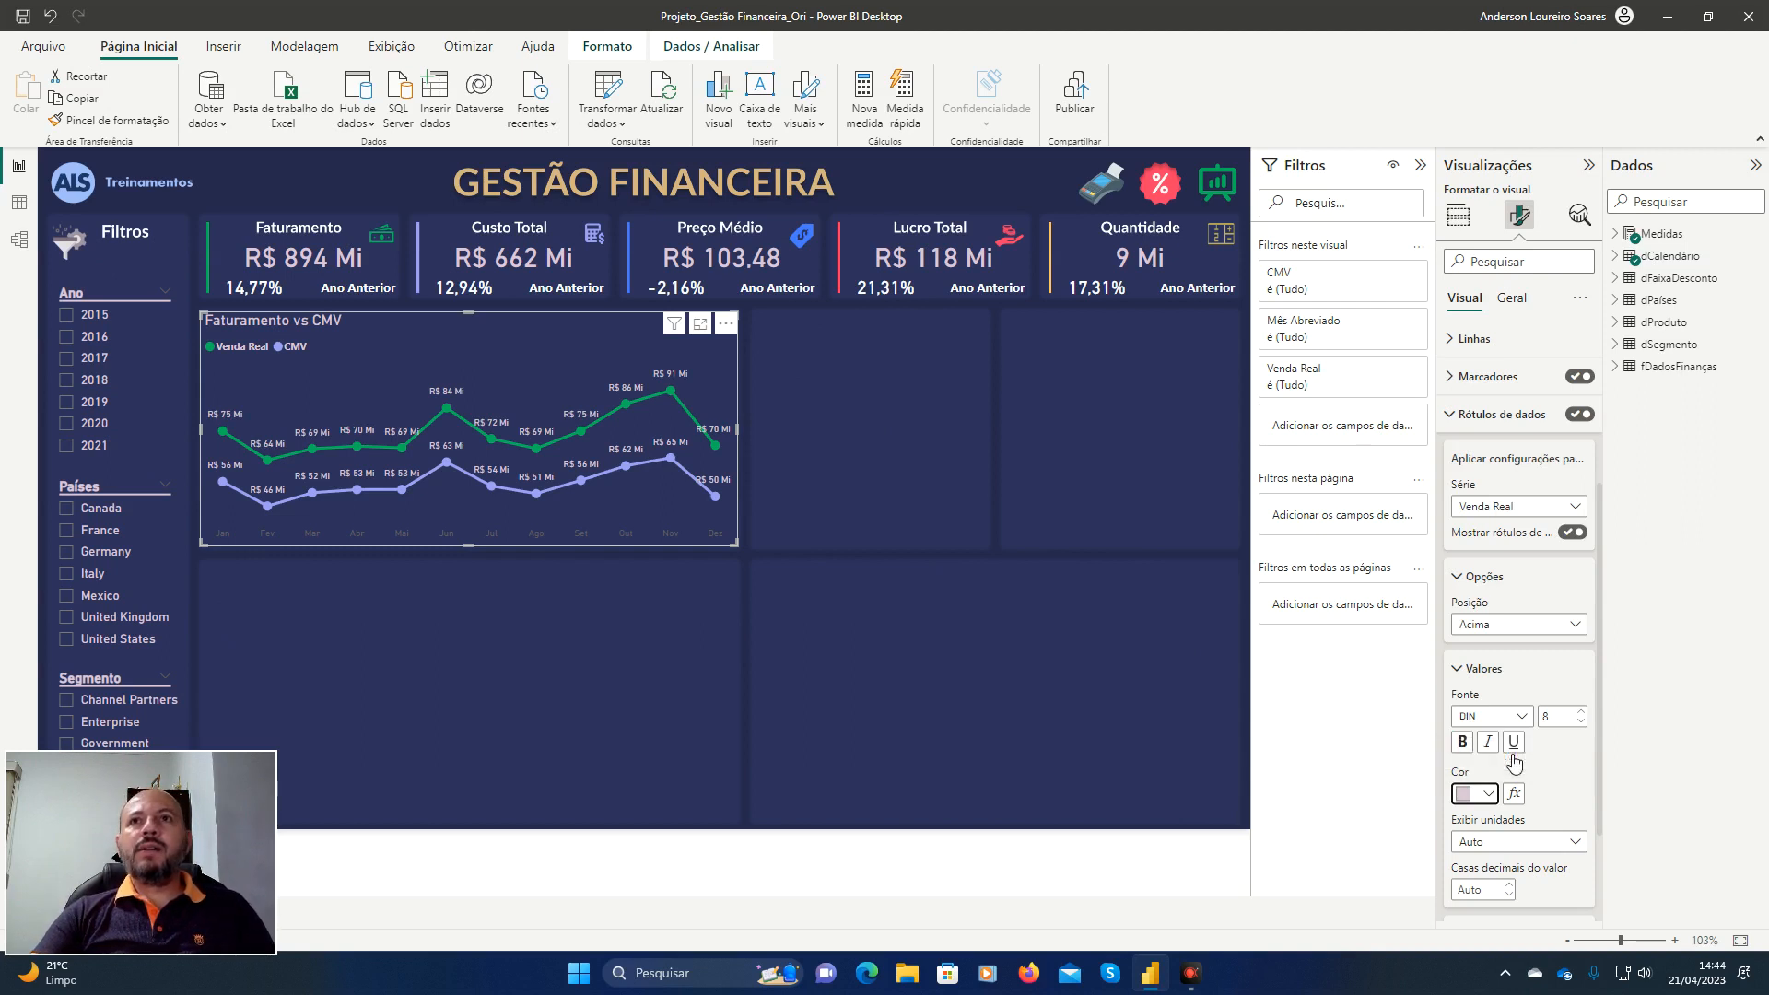
pyautogui.click(1453, 415)
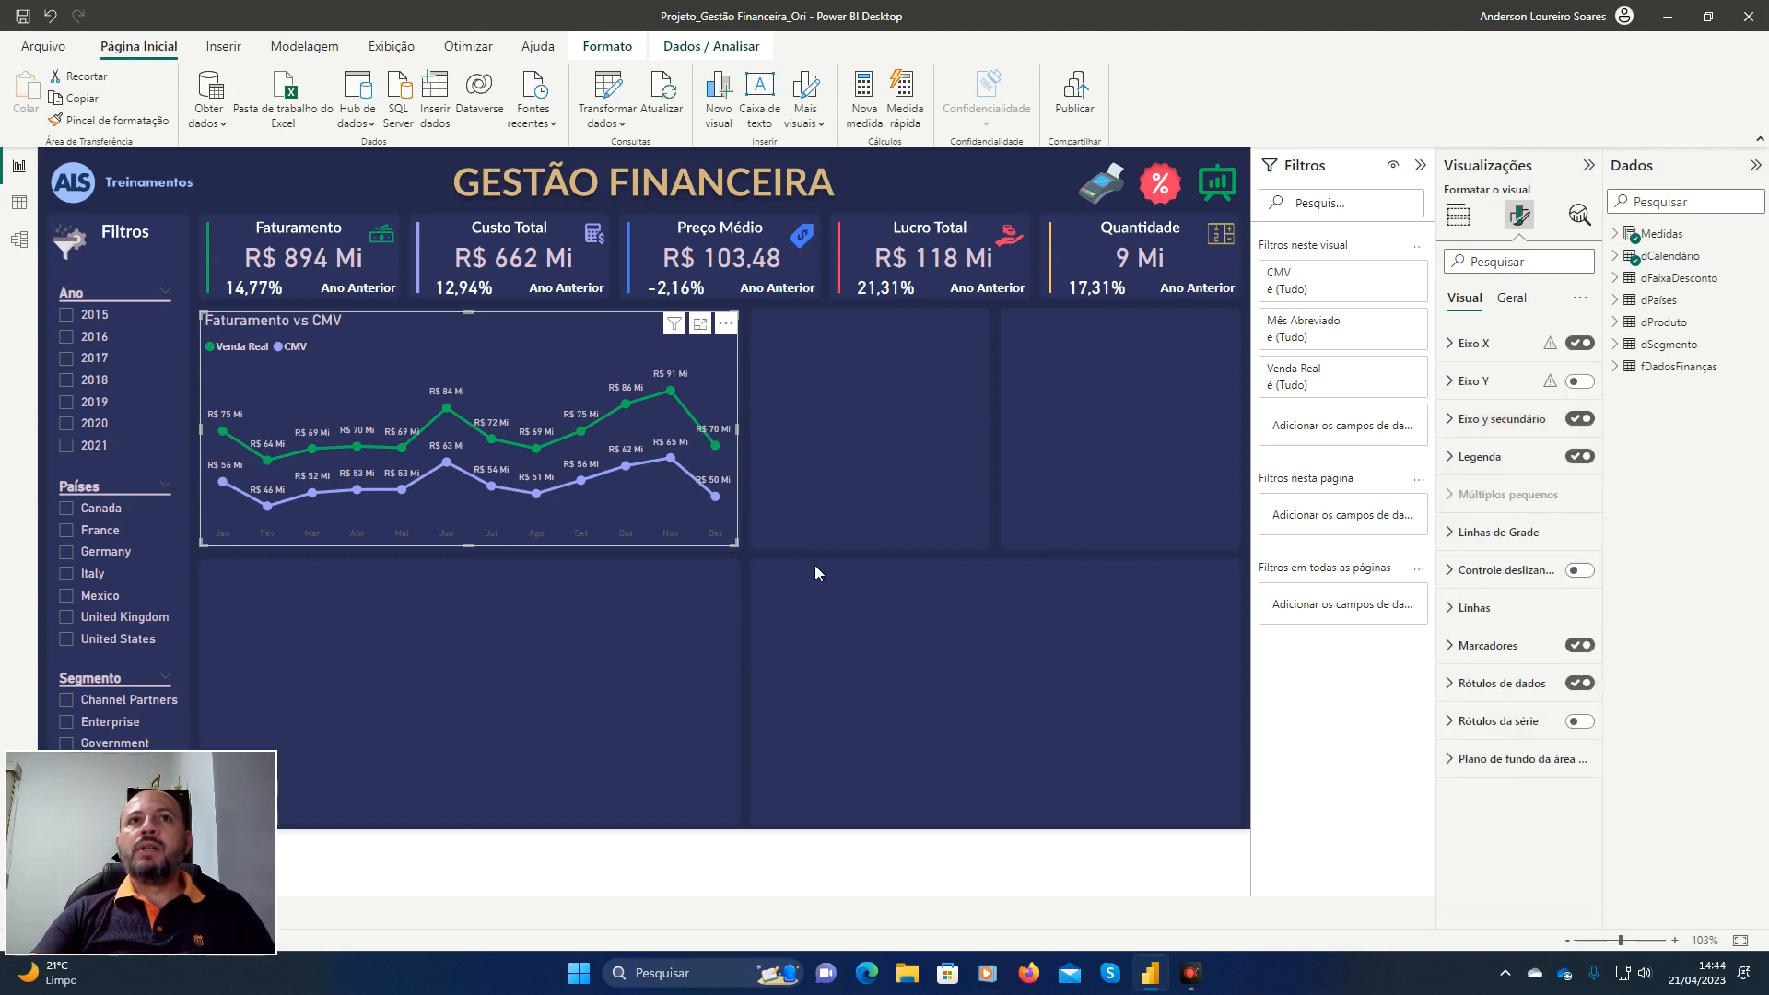
# Set the X-axis value color of the Faturamento vs CMV chart to hex #DBC3D6 and collapse the axis settings.
pyautogui.click(1459, 345)
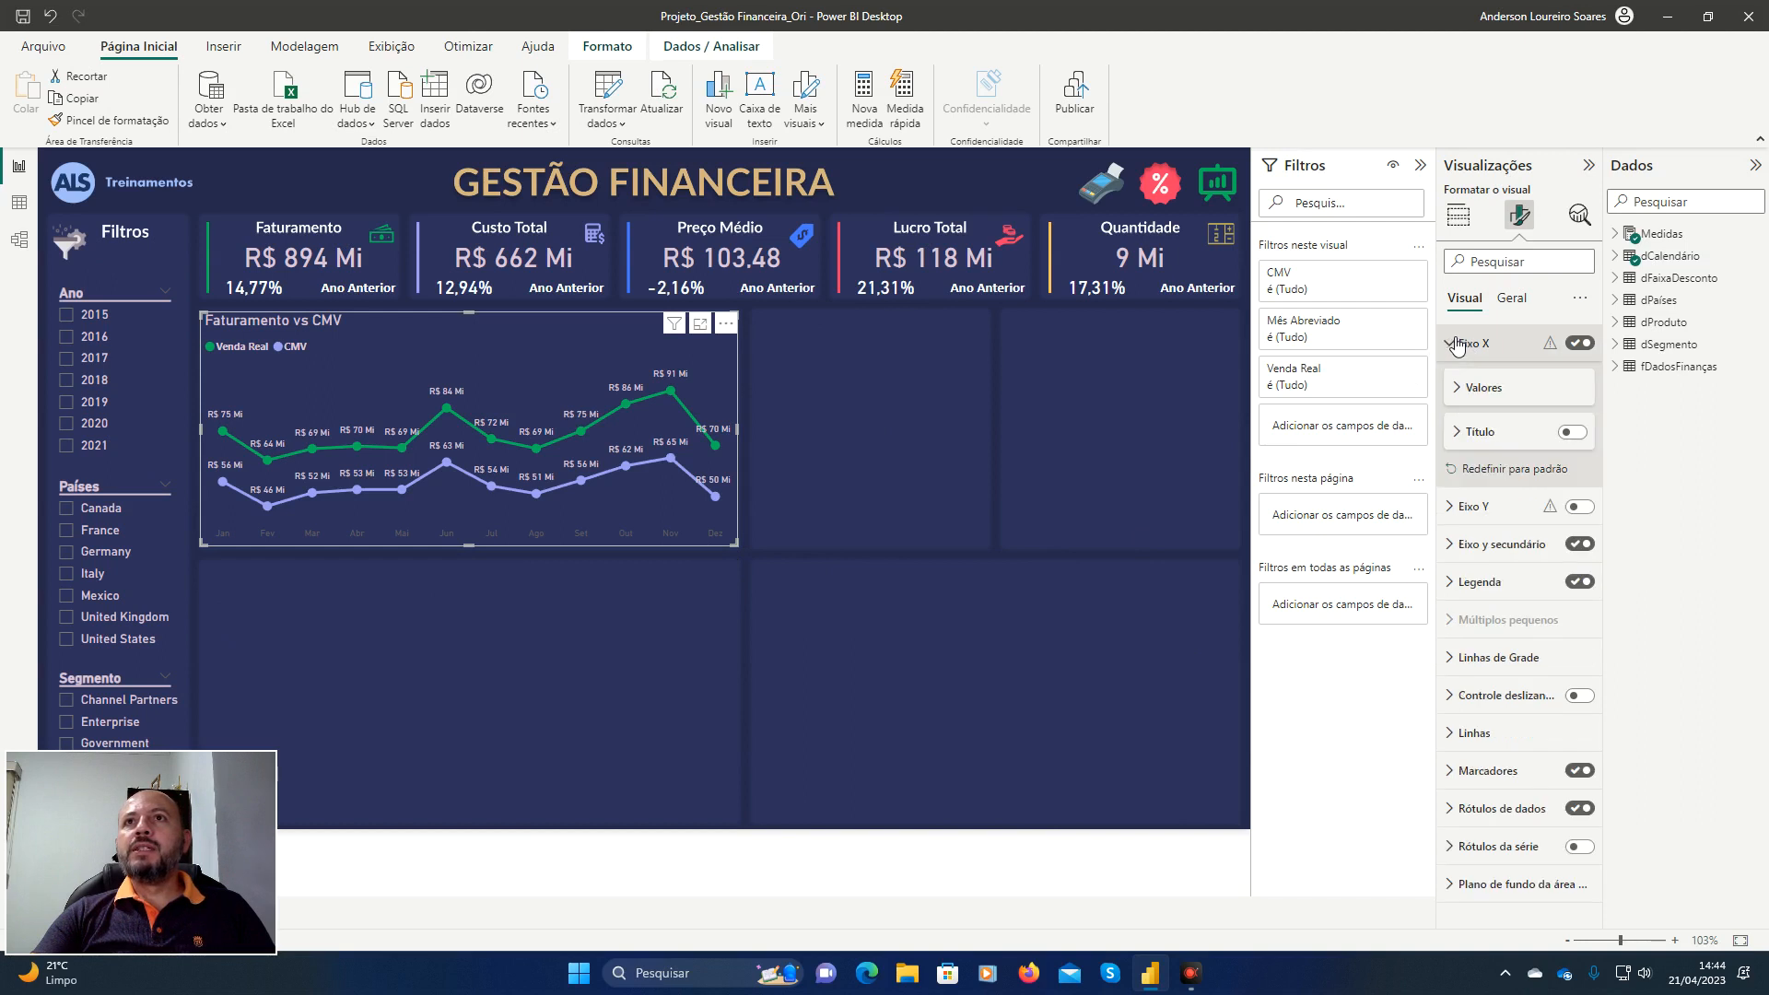
pyautogui.click(1466, 388)
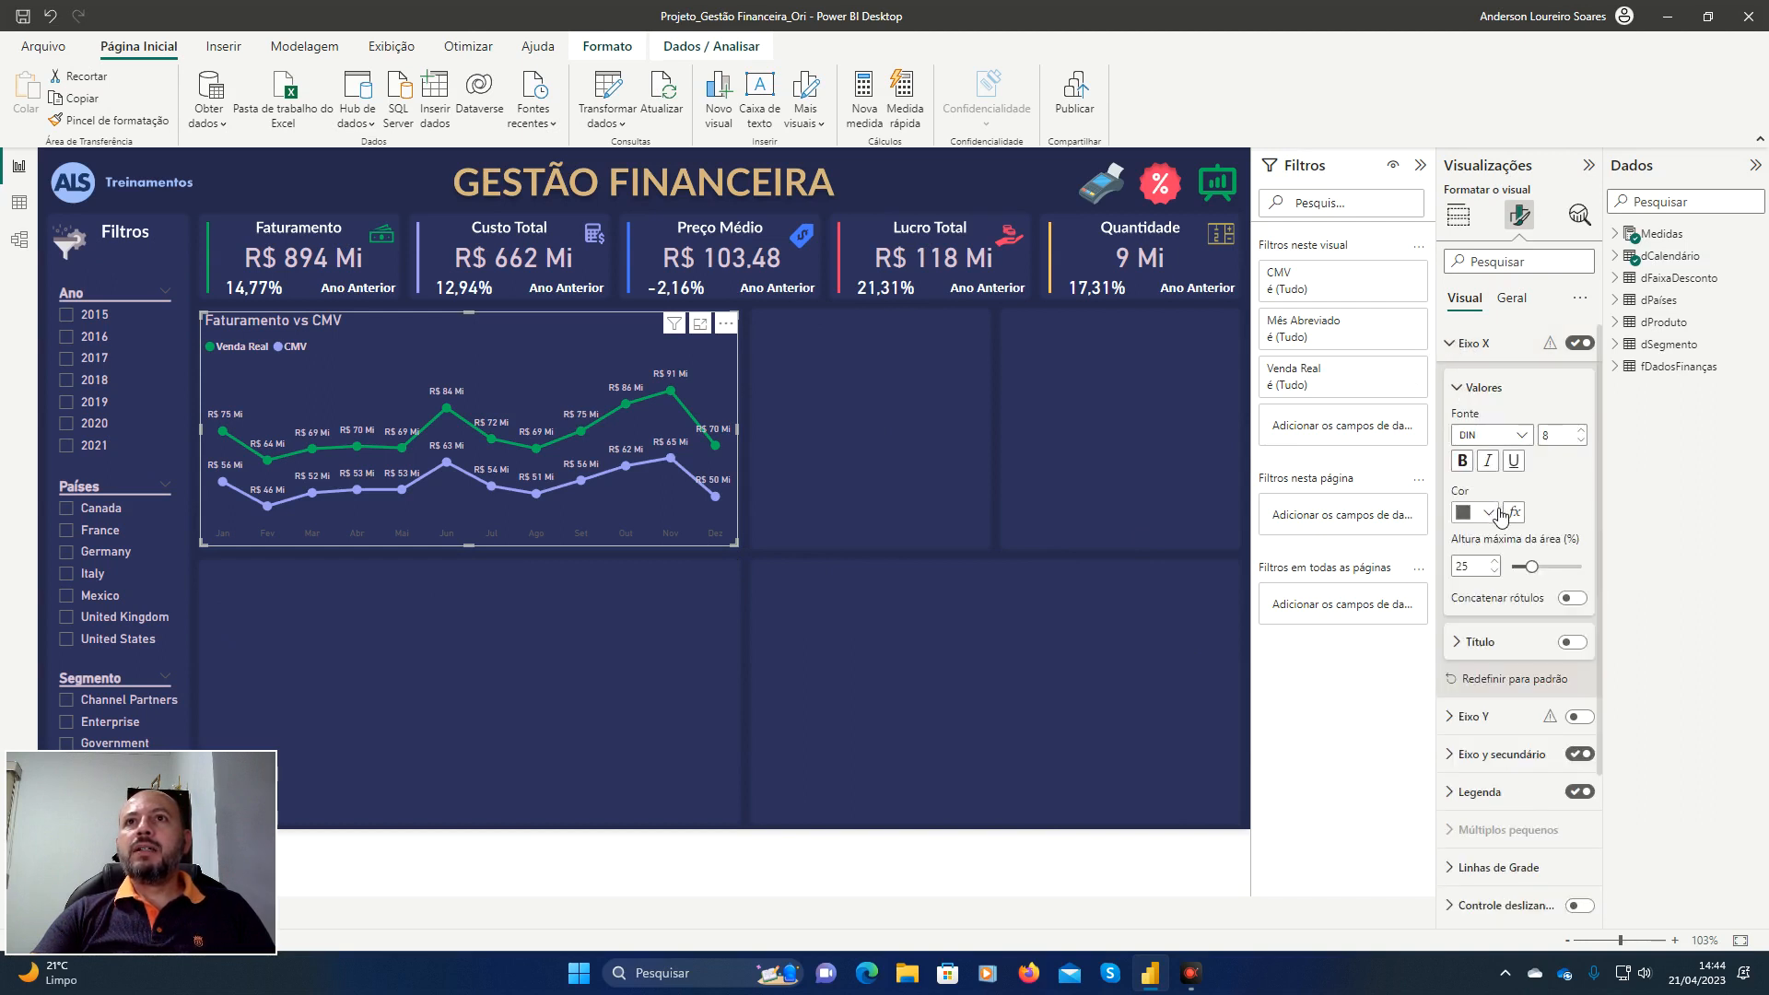
pyautogui.click(1488, 512)
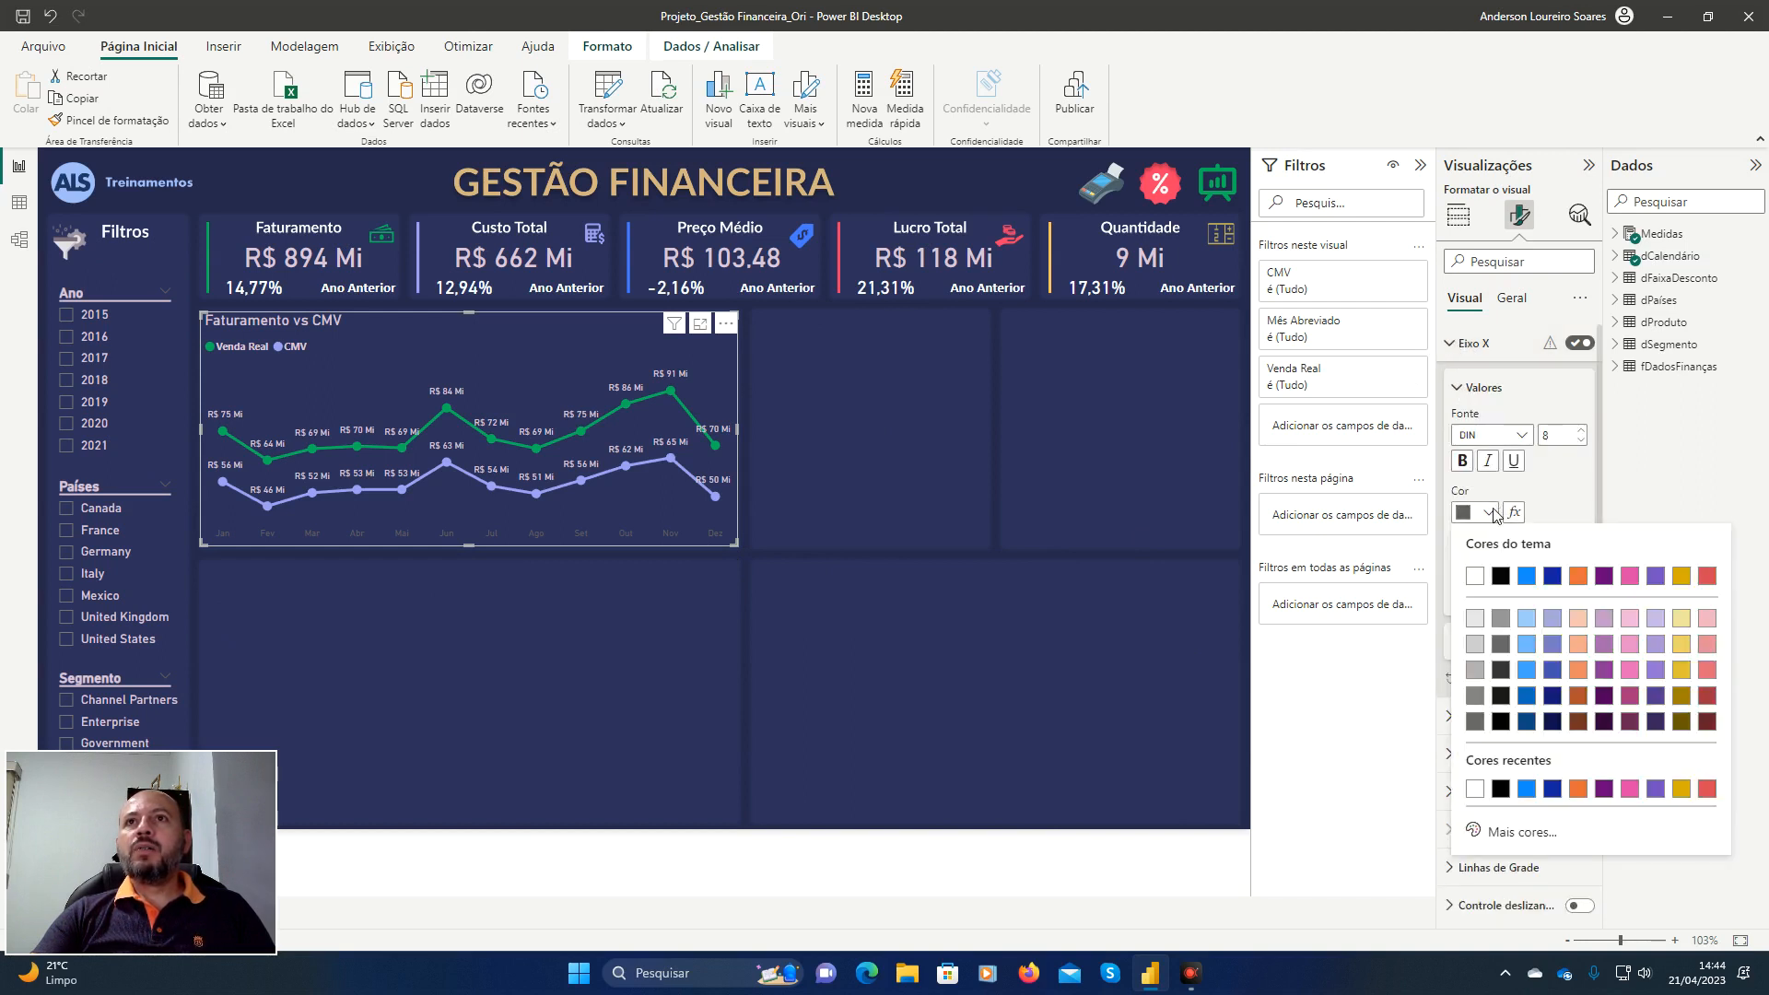
pyautogui.click(1520, 832)
pyautogui.click(1547, 817)
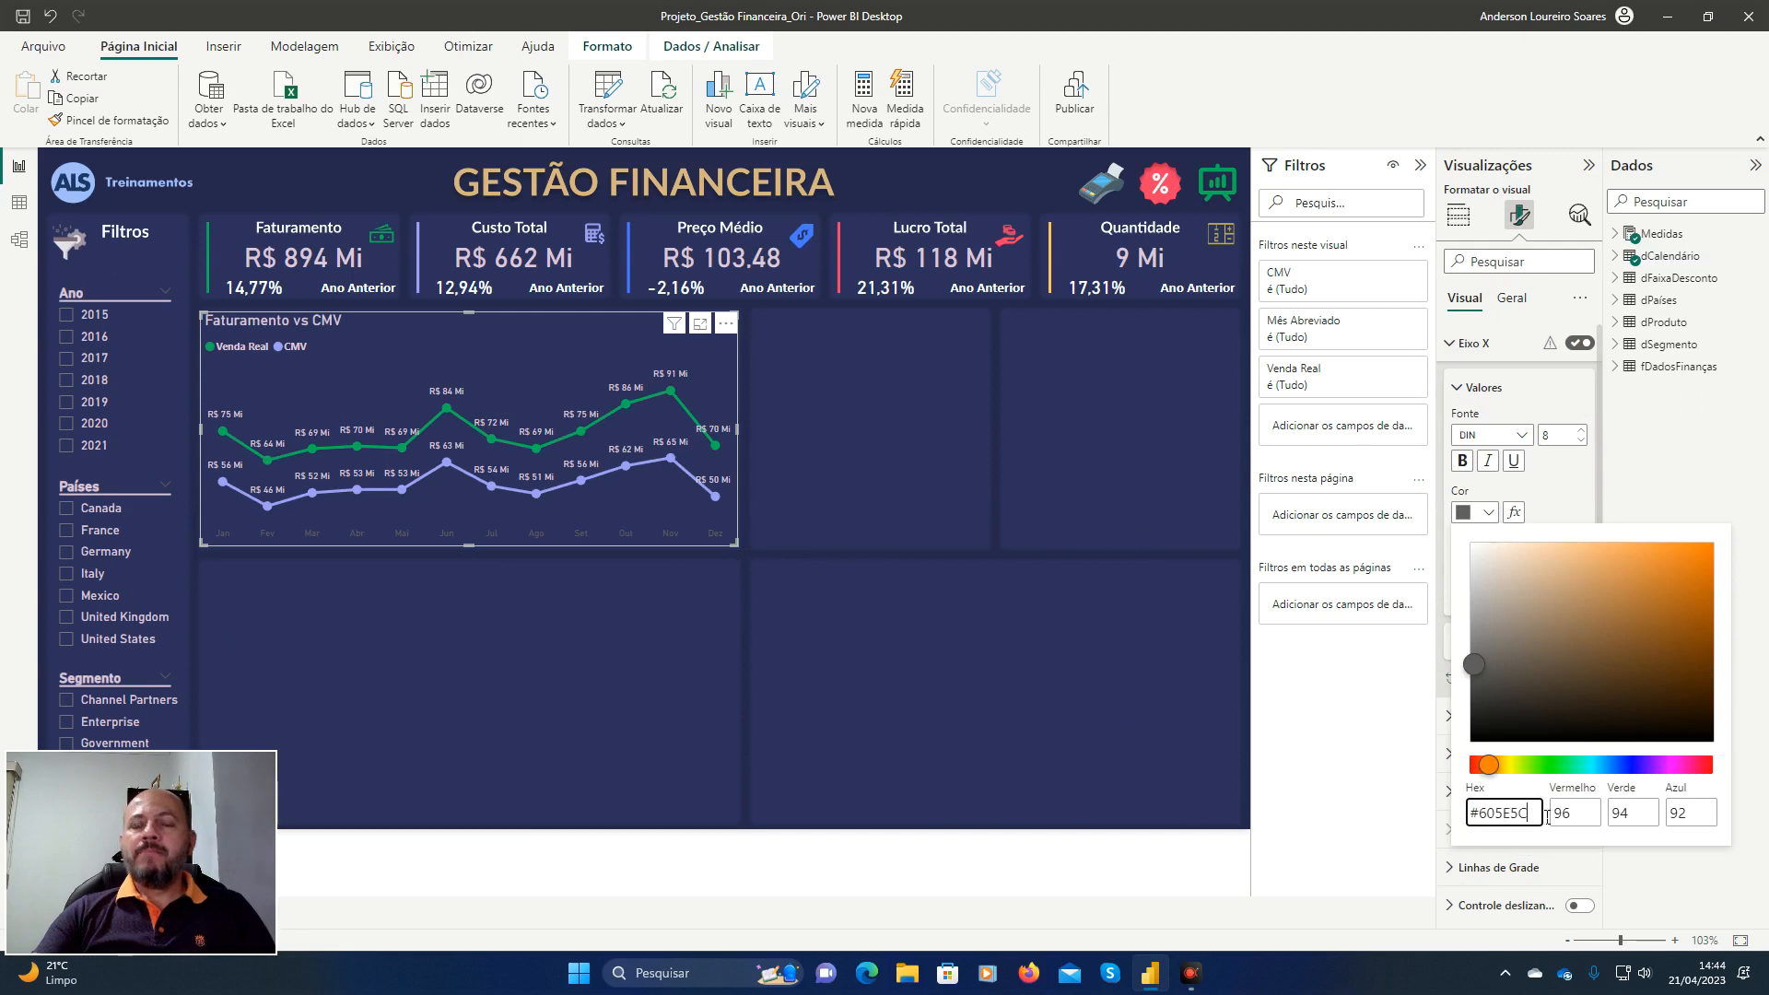
pyautogui.press('BackSpace')
pyautogui.press('BackSpace')
pyautogui.press('BackSpace')
pyautogui.press('BackSpace')
pyautogui.press('BackSpace')
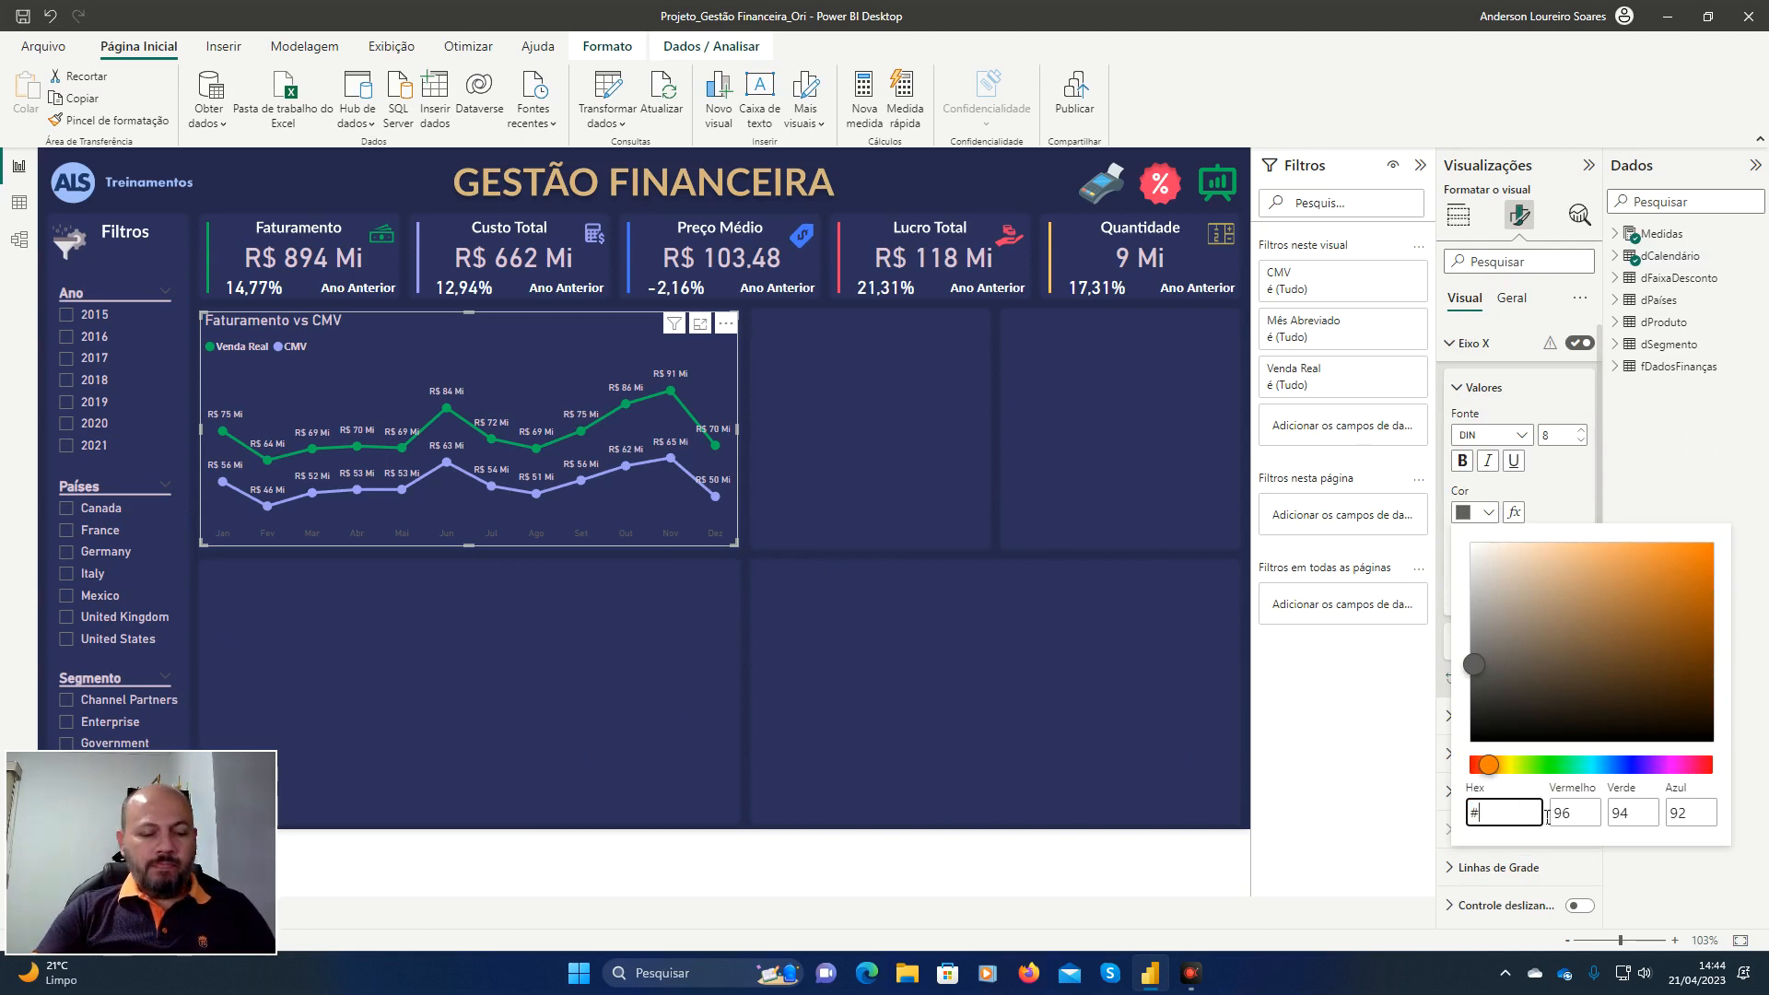
pyautogui.write('DBC3')
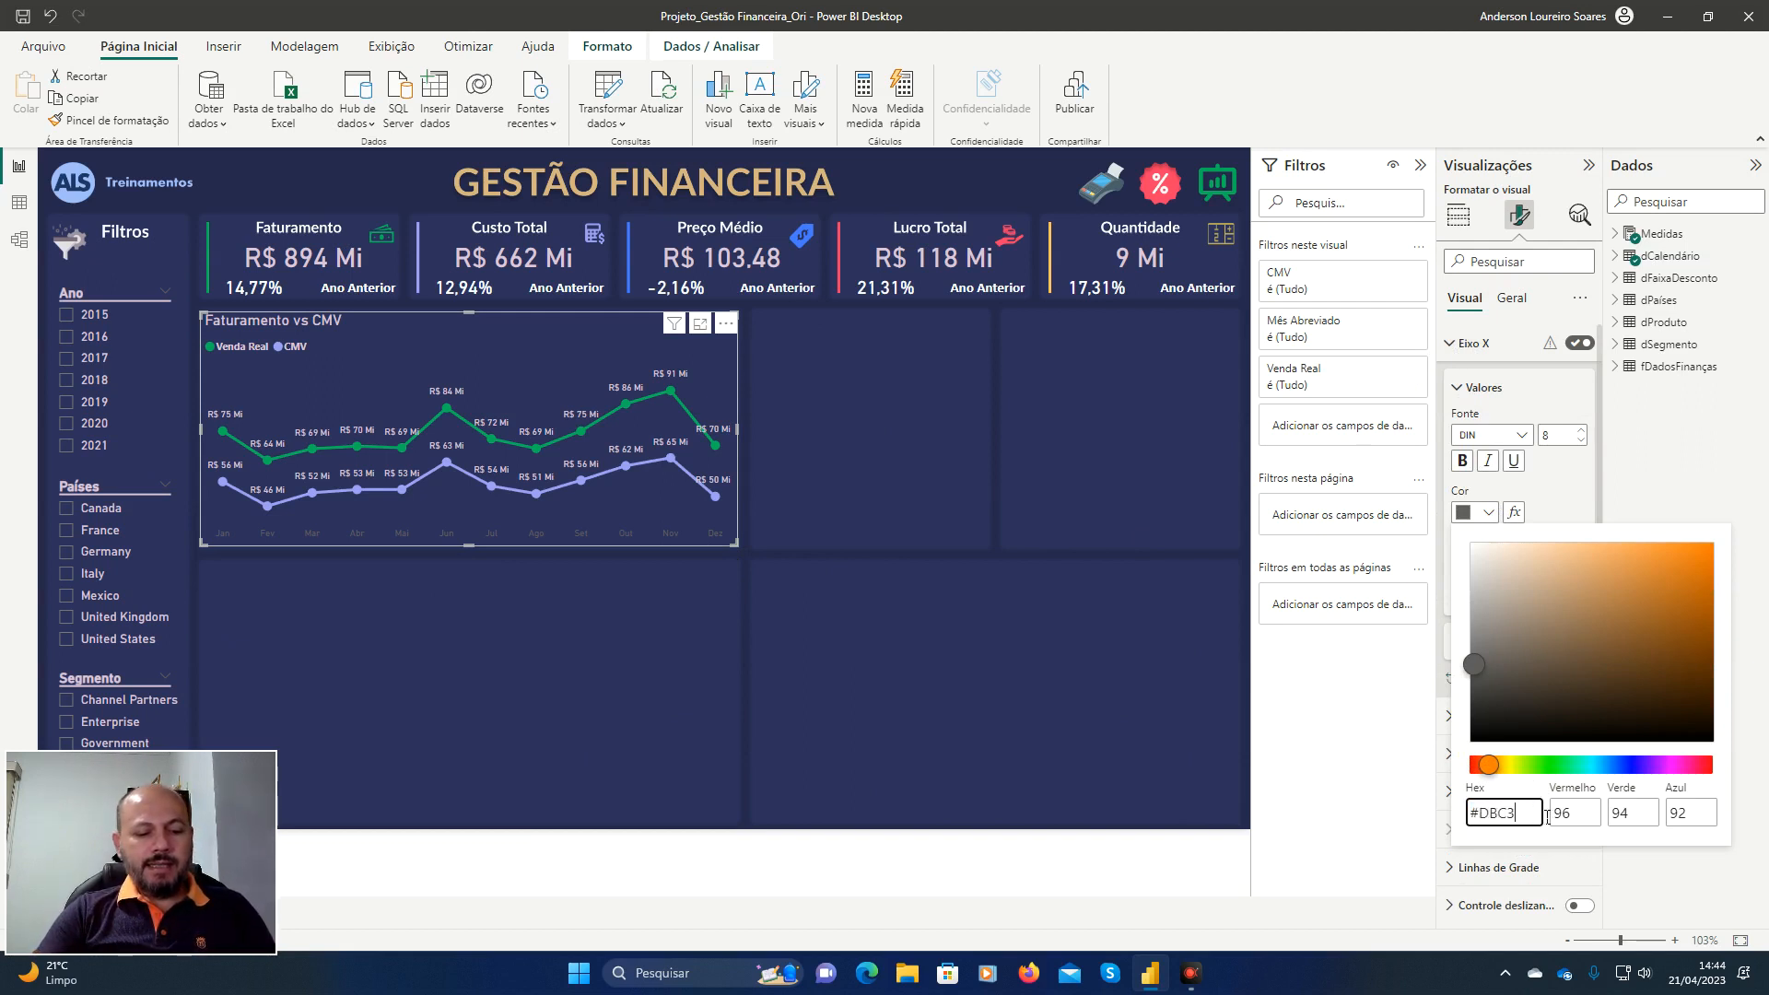
pyautogui.write('D6')
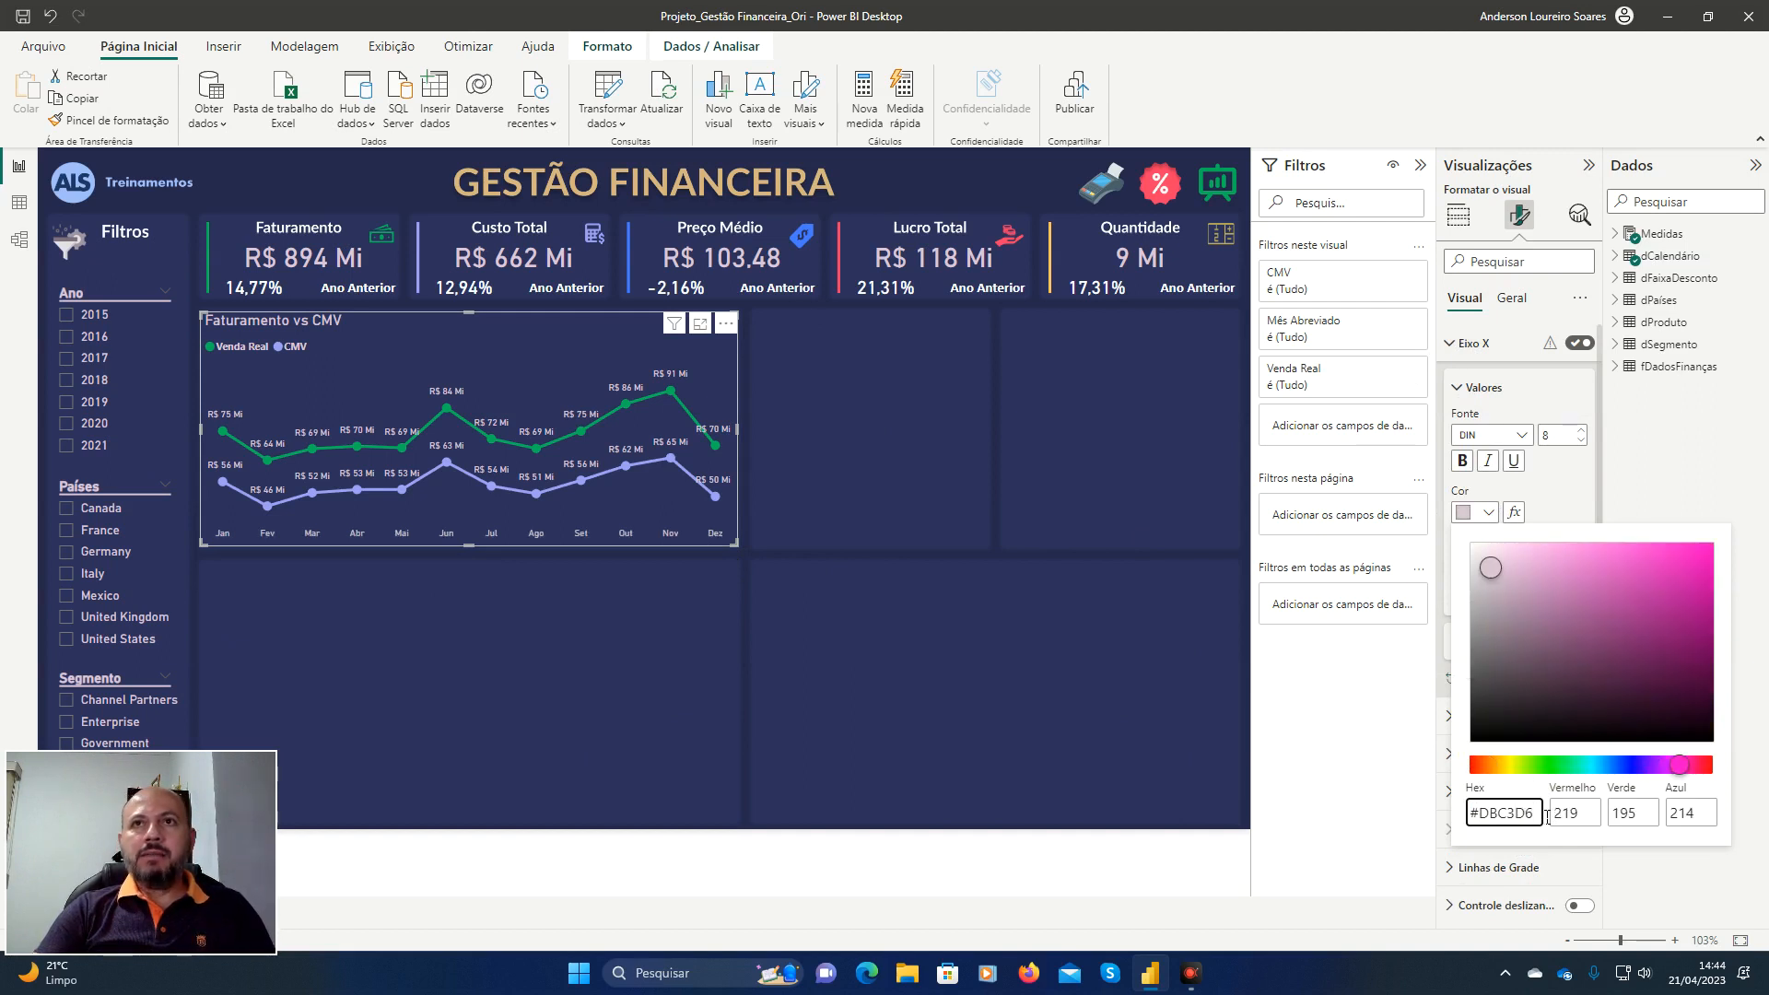
pyautogui.press('Tab')
pyautogui.press('Escape')
pyautogui.press('Escape')
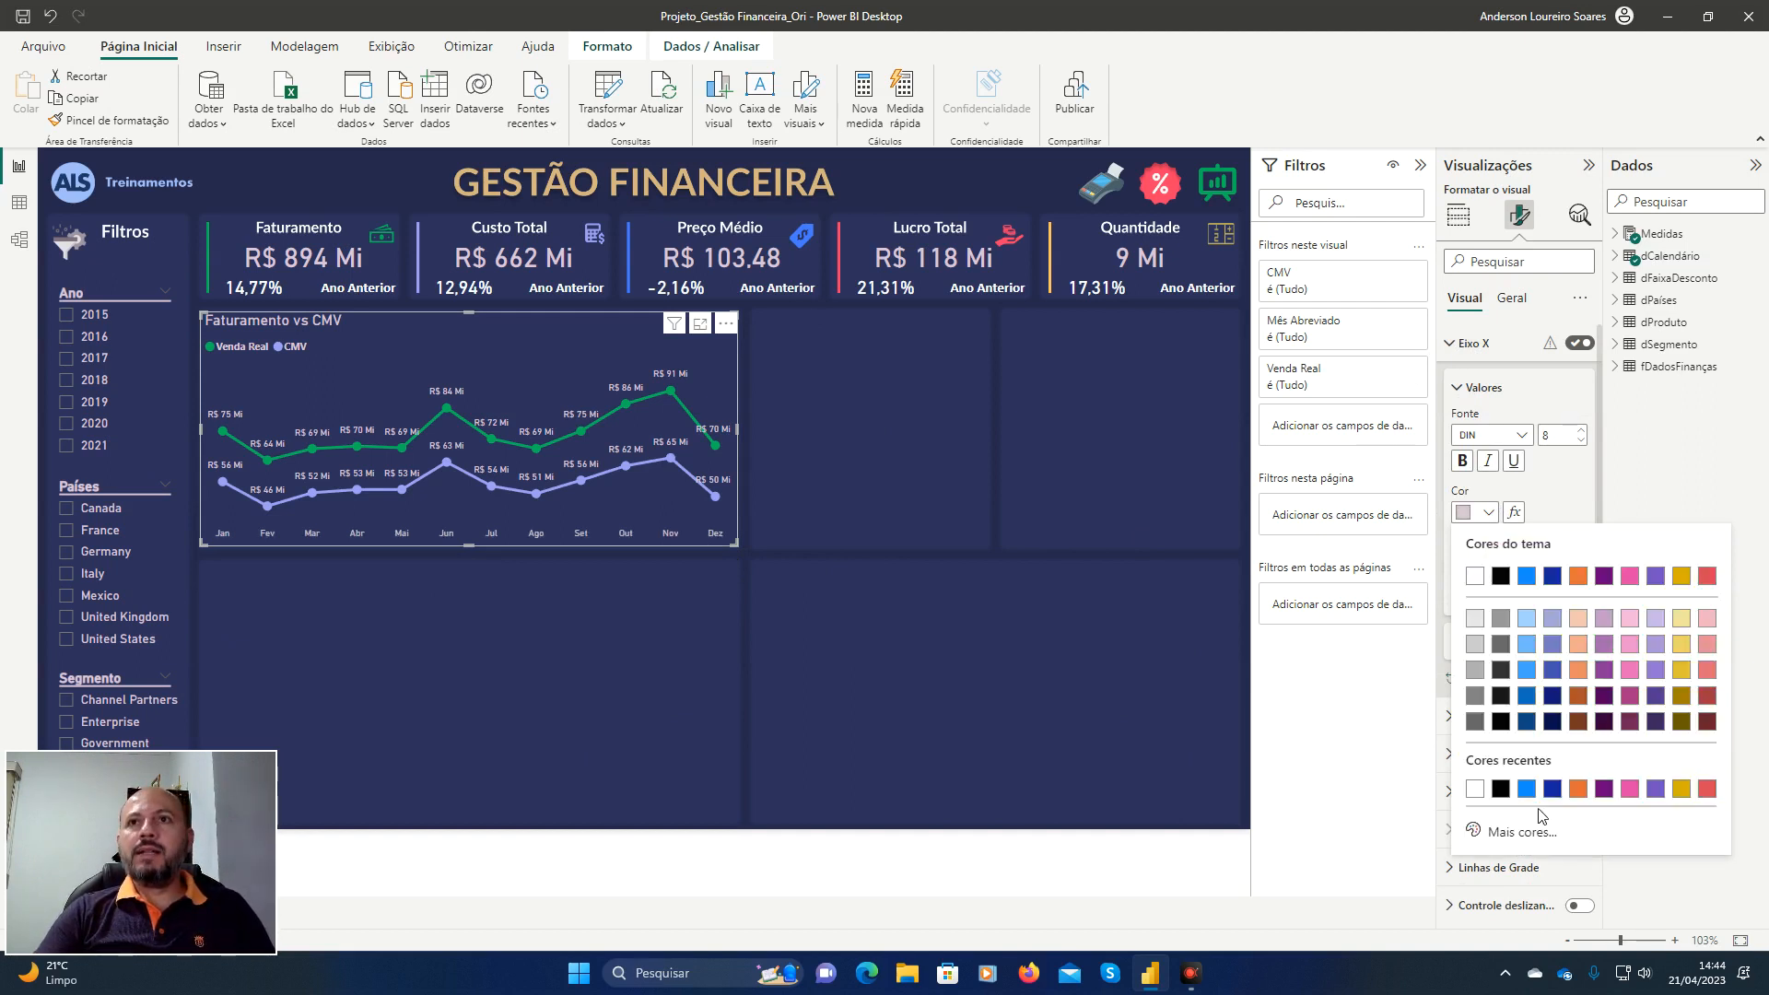
pyautogui.click(1461, 339)
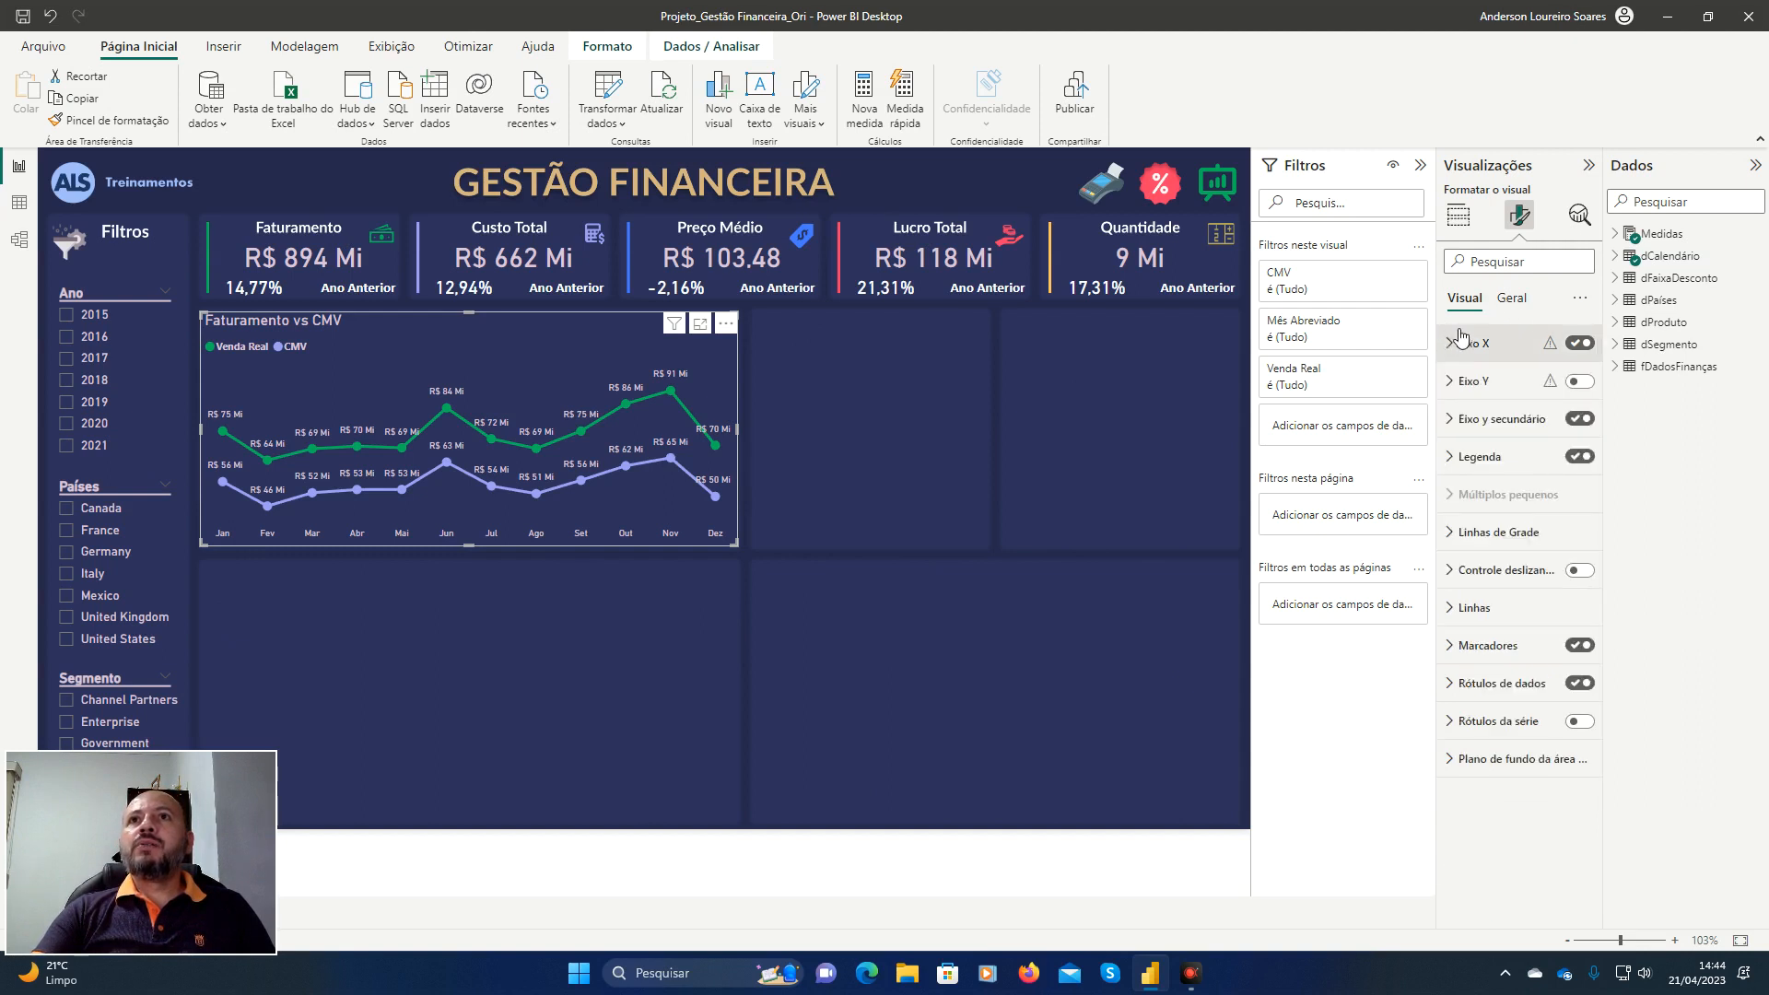
# Deselect the Faturamento vs CMV chart and save the report.
pyautogui.click(798, 457)
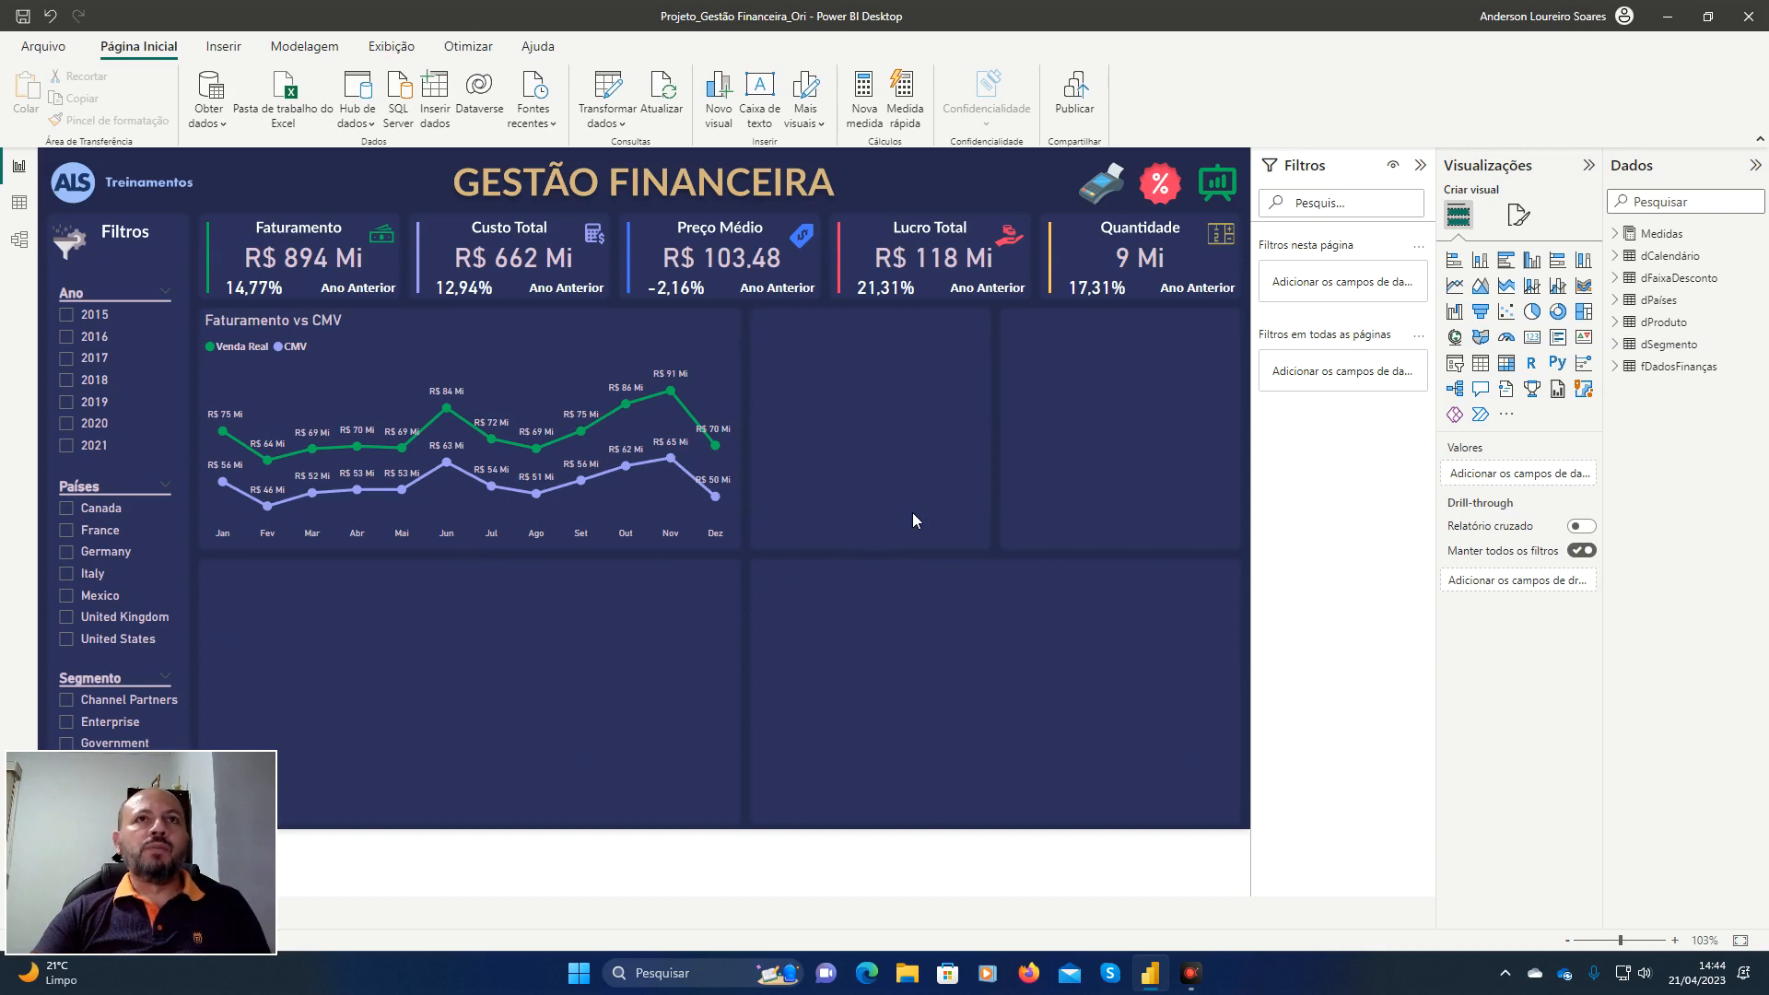
pyautogui.click(24, 17)
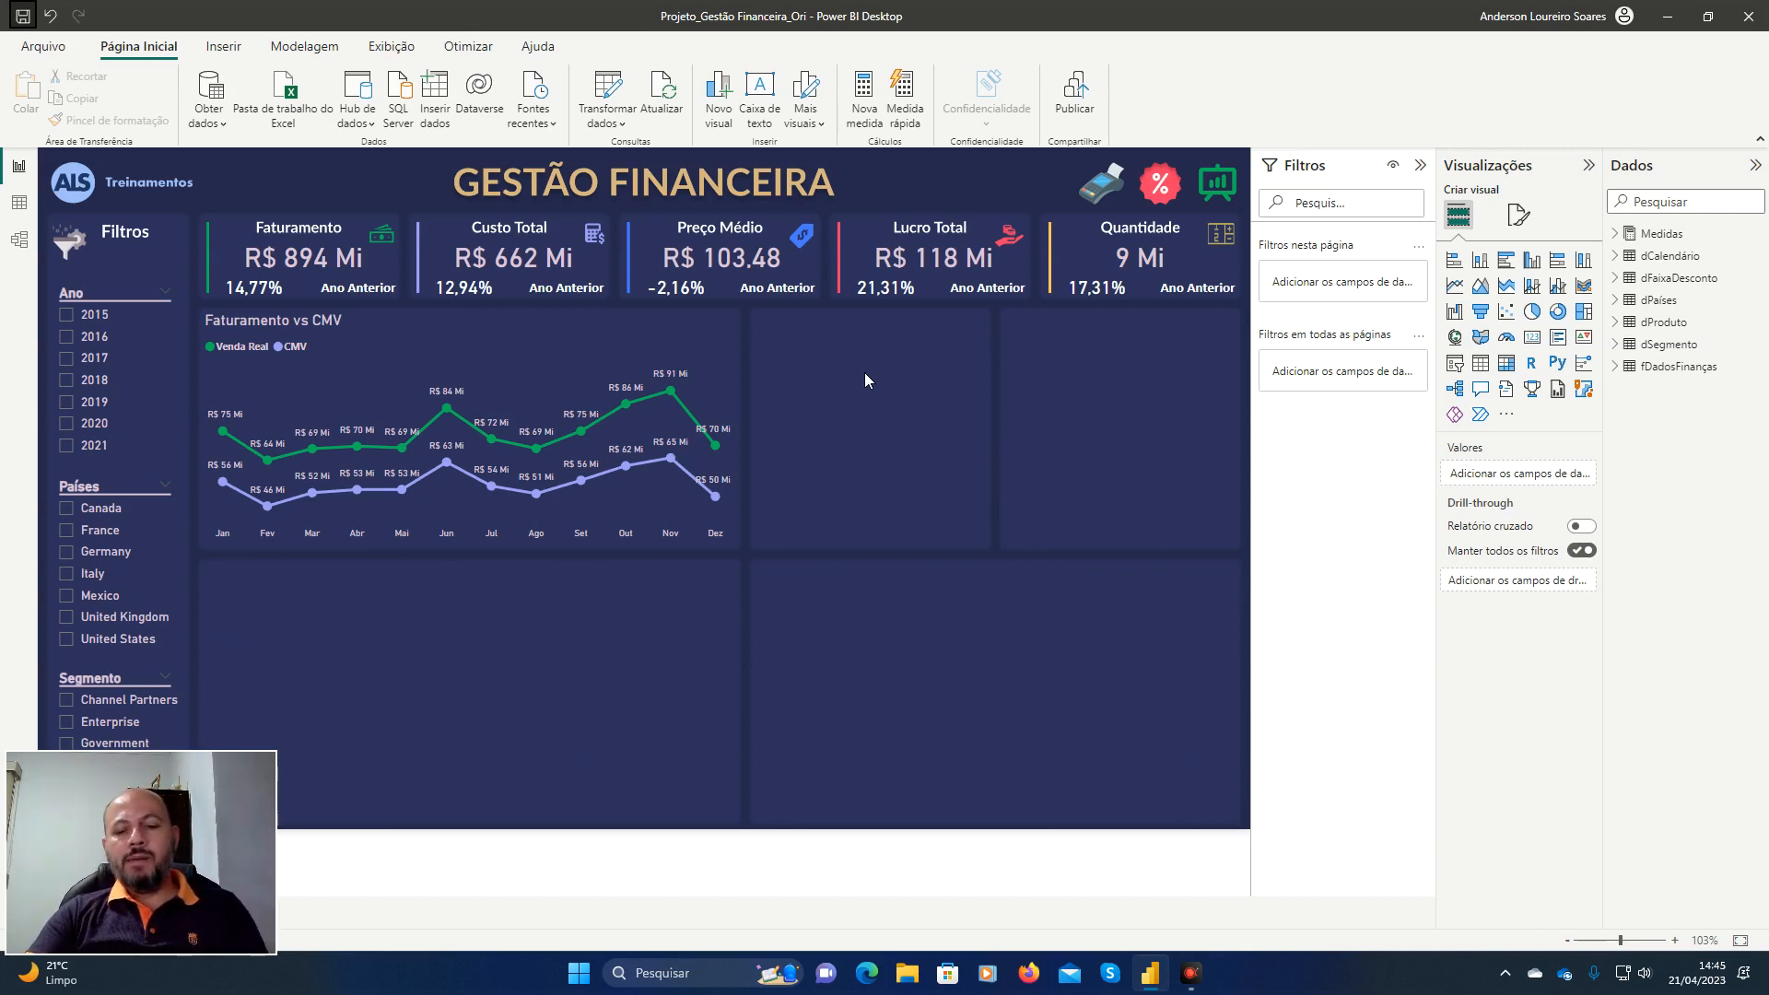
pyautogui.hotkey('ctrl', 'alt', 'd')
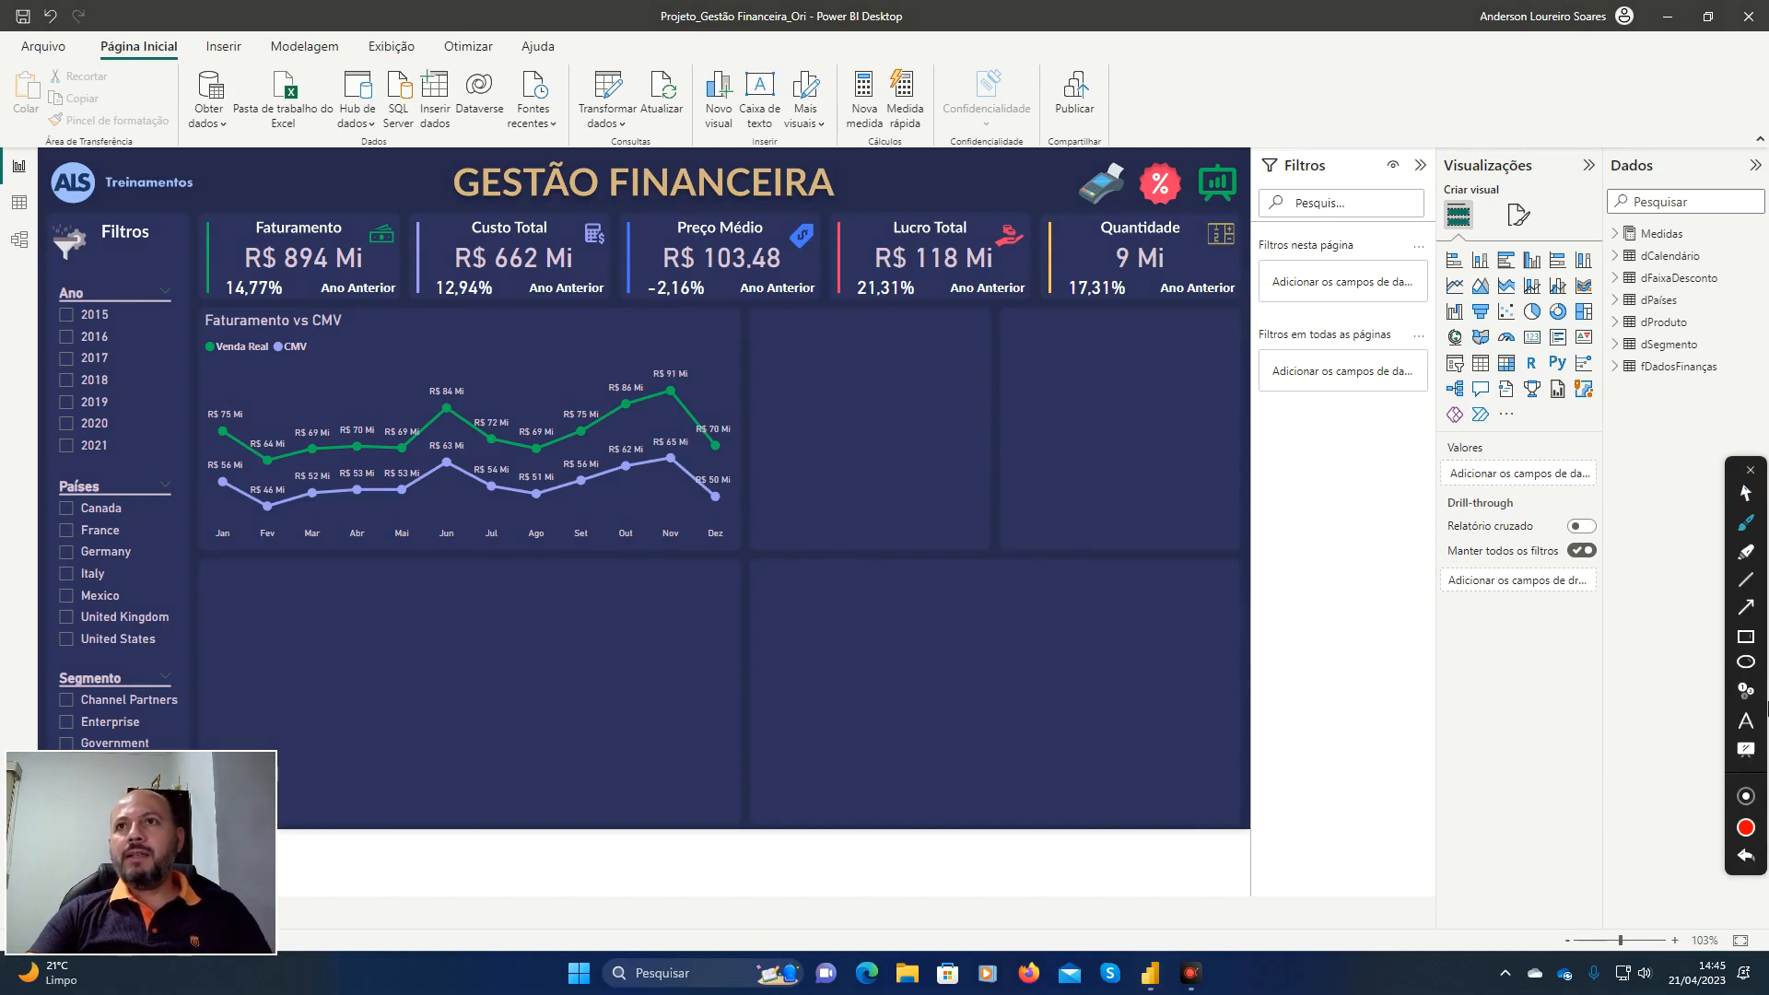
pyautogui.click(1747, 664)
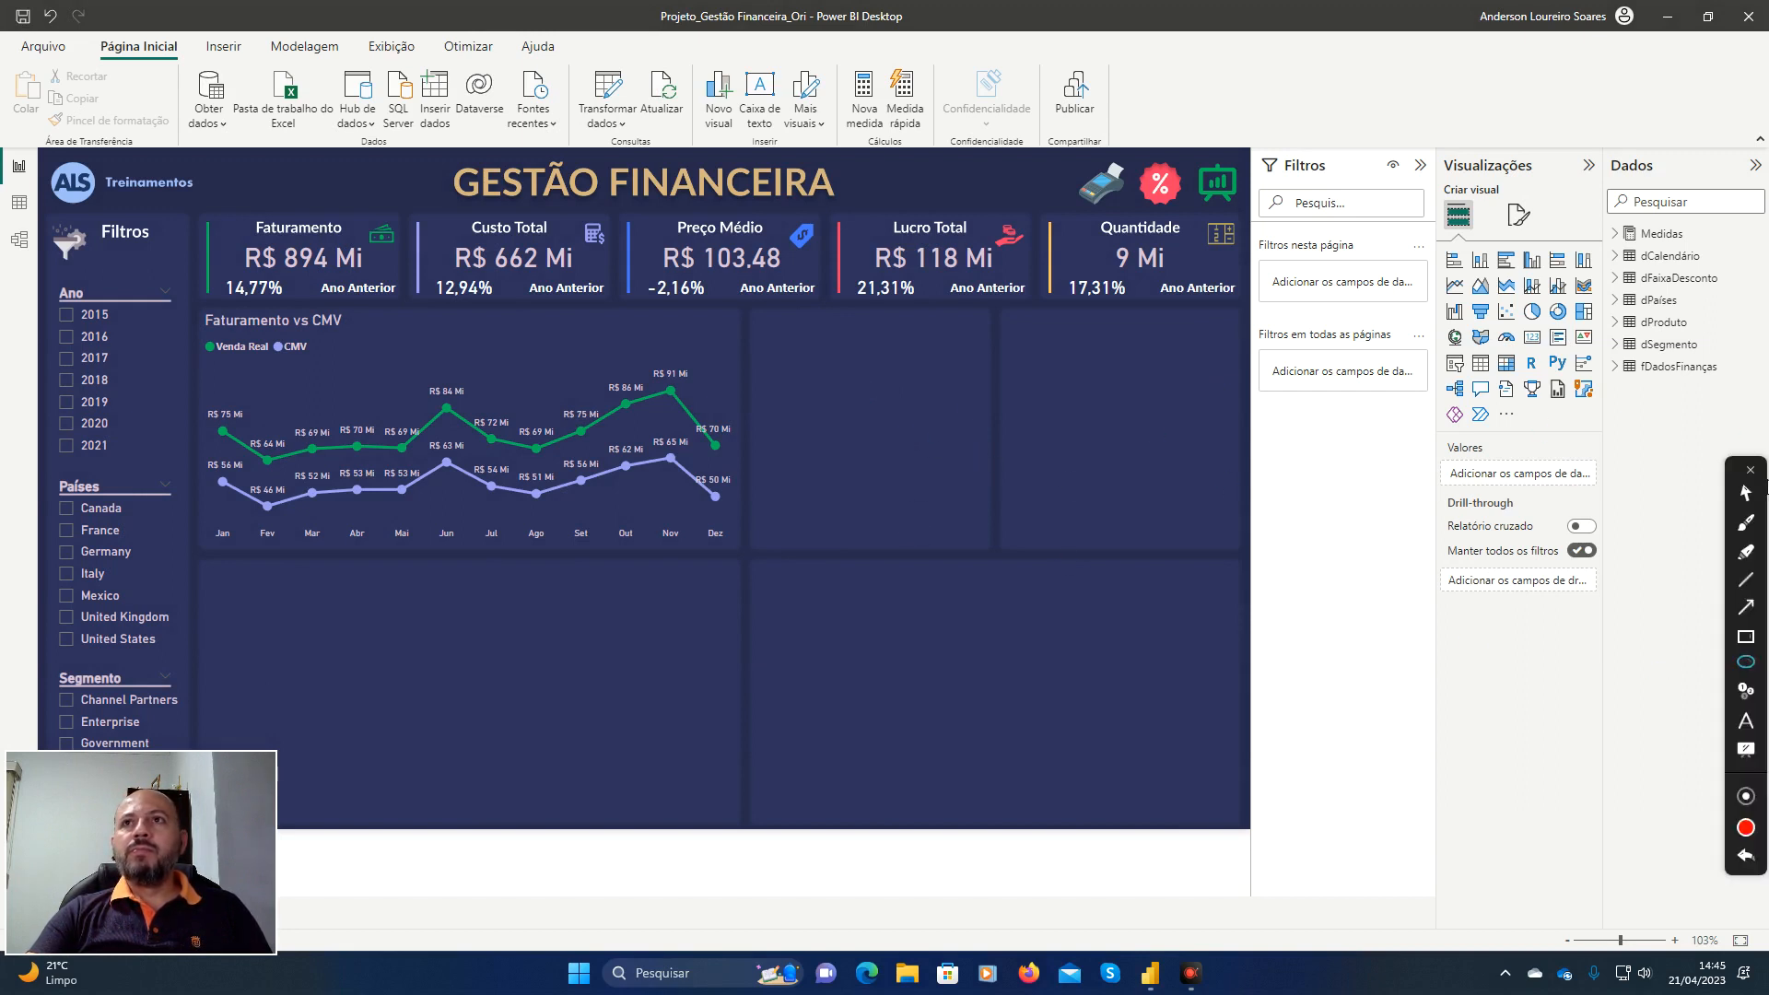
pyautogui.click(1751, 470)
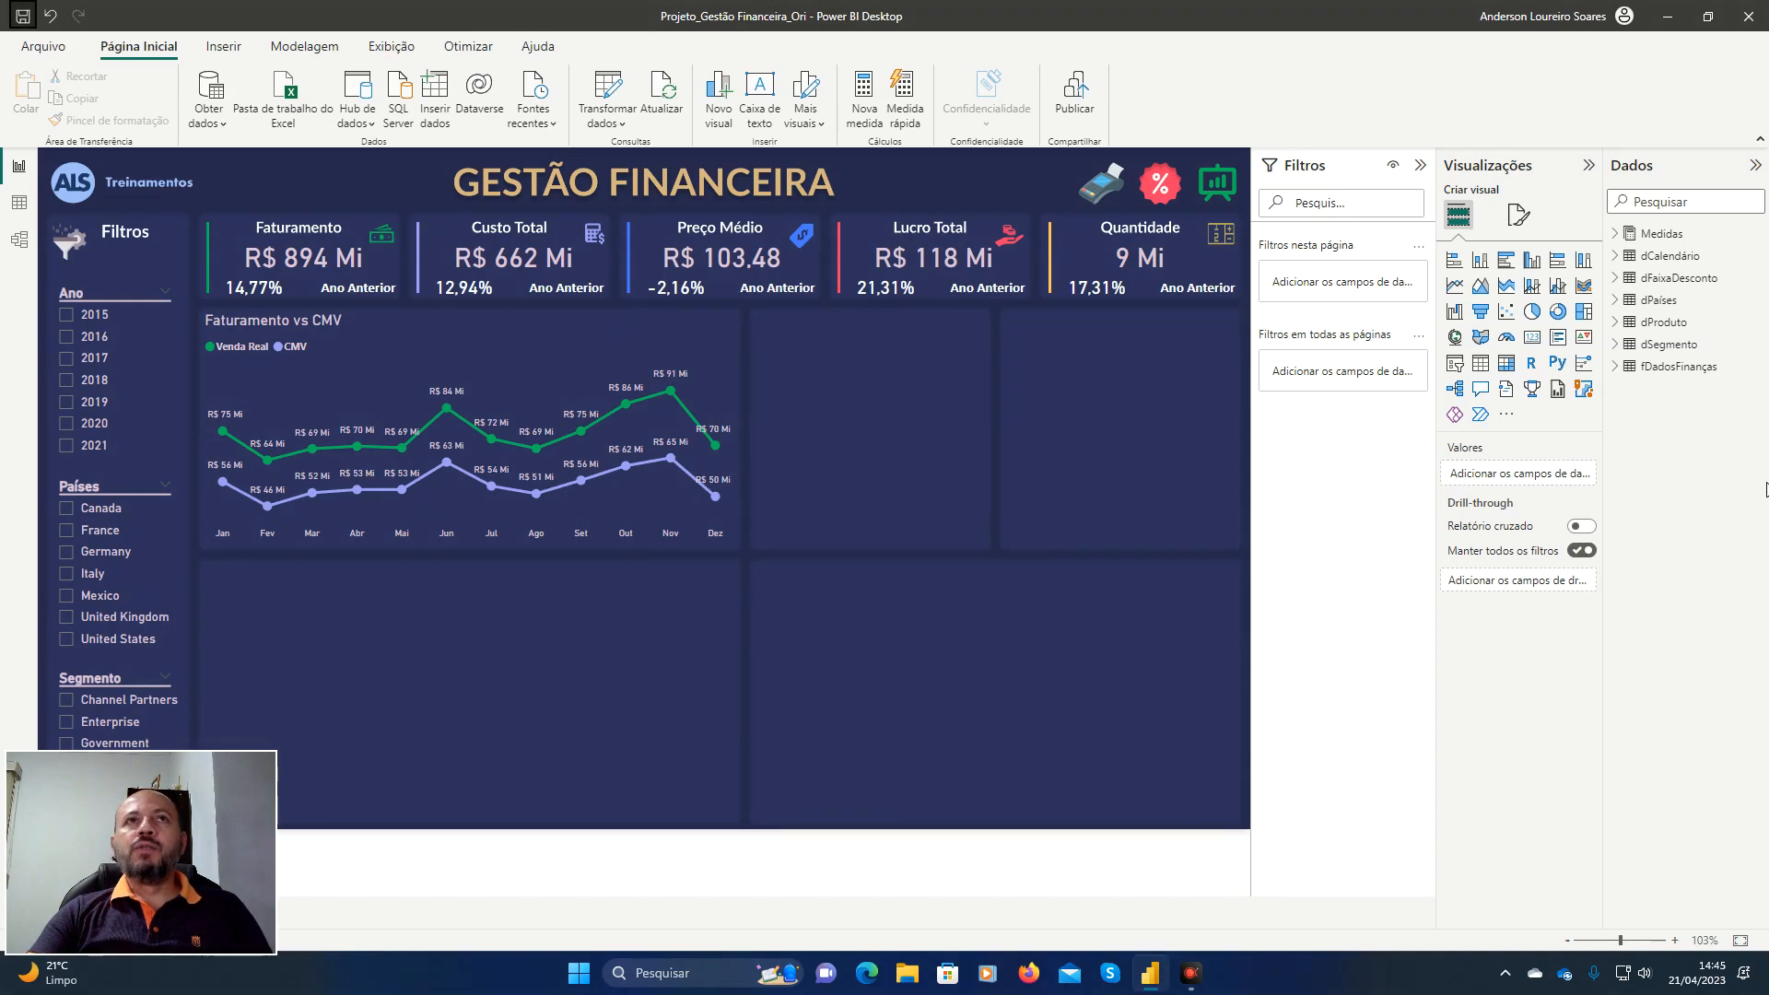
# Insert an oval shape, shrink it to about 48 wide by 40 high, and place it near the top of the panel beside the line chart.
pyautogui.click(228, 50)
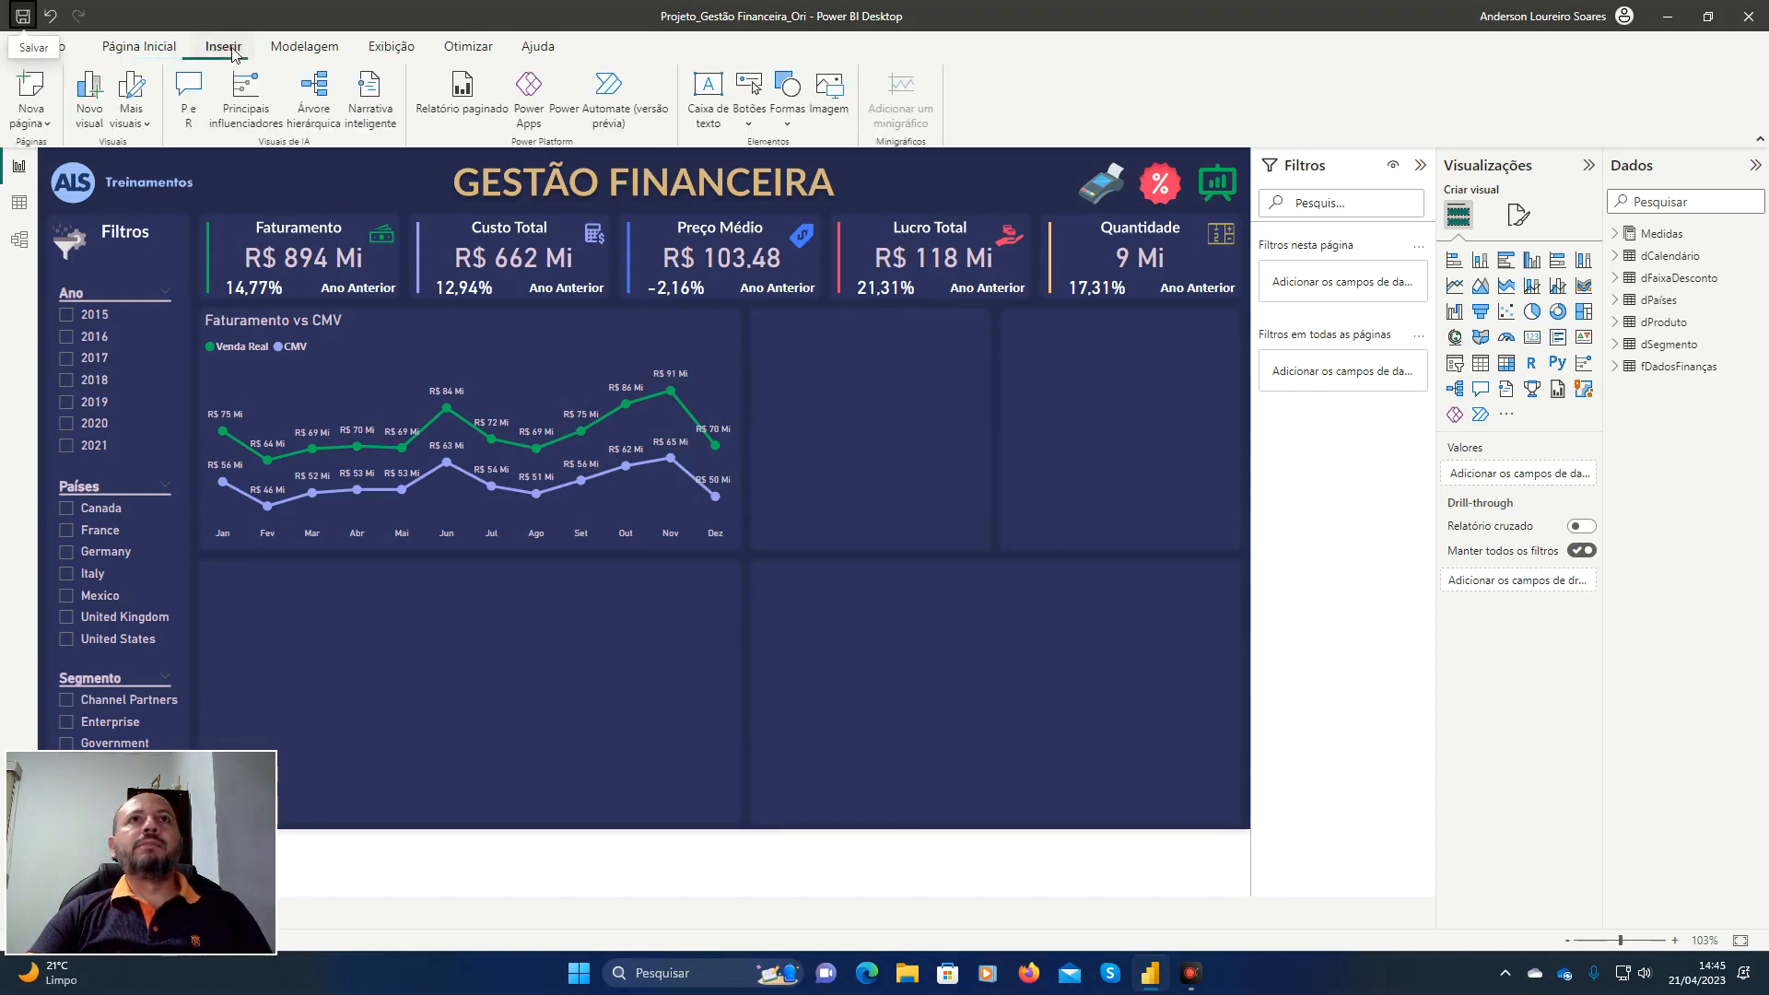
pyautogui.click(788, 126)
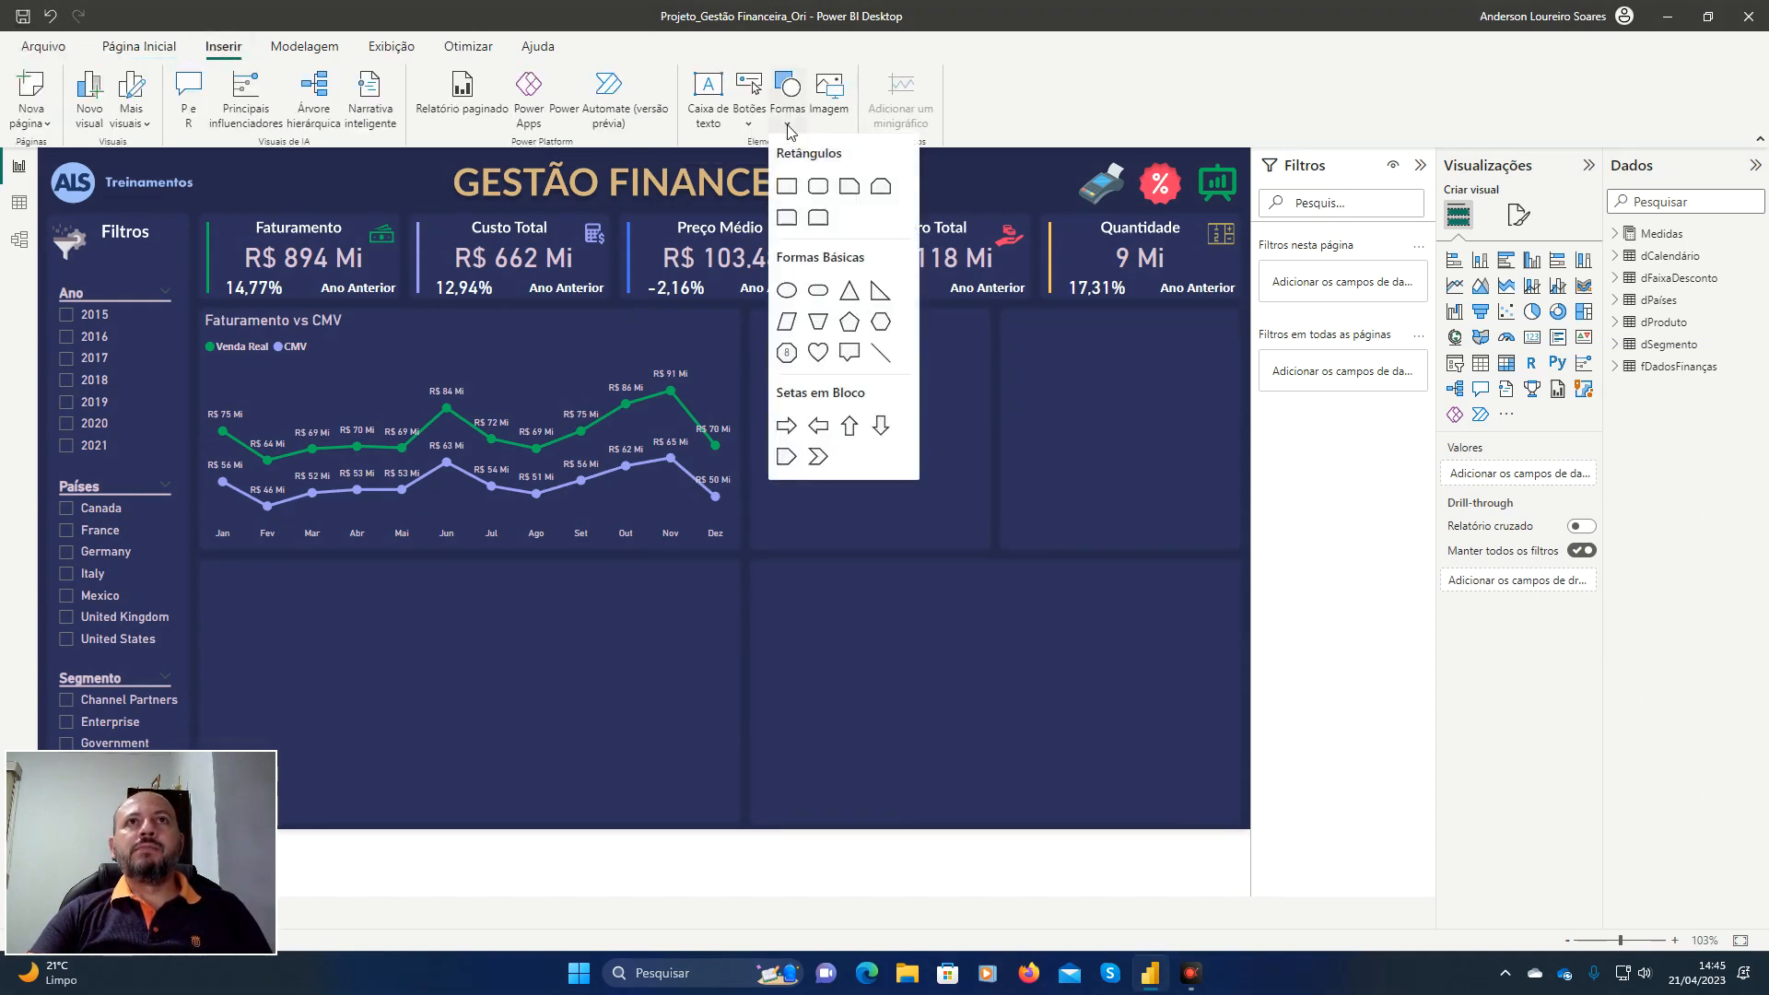
pyautogui.click(787, 290)
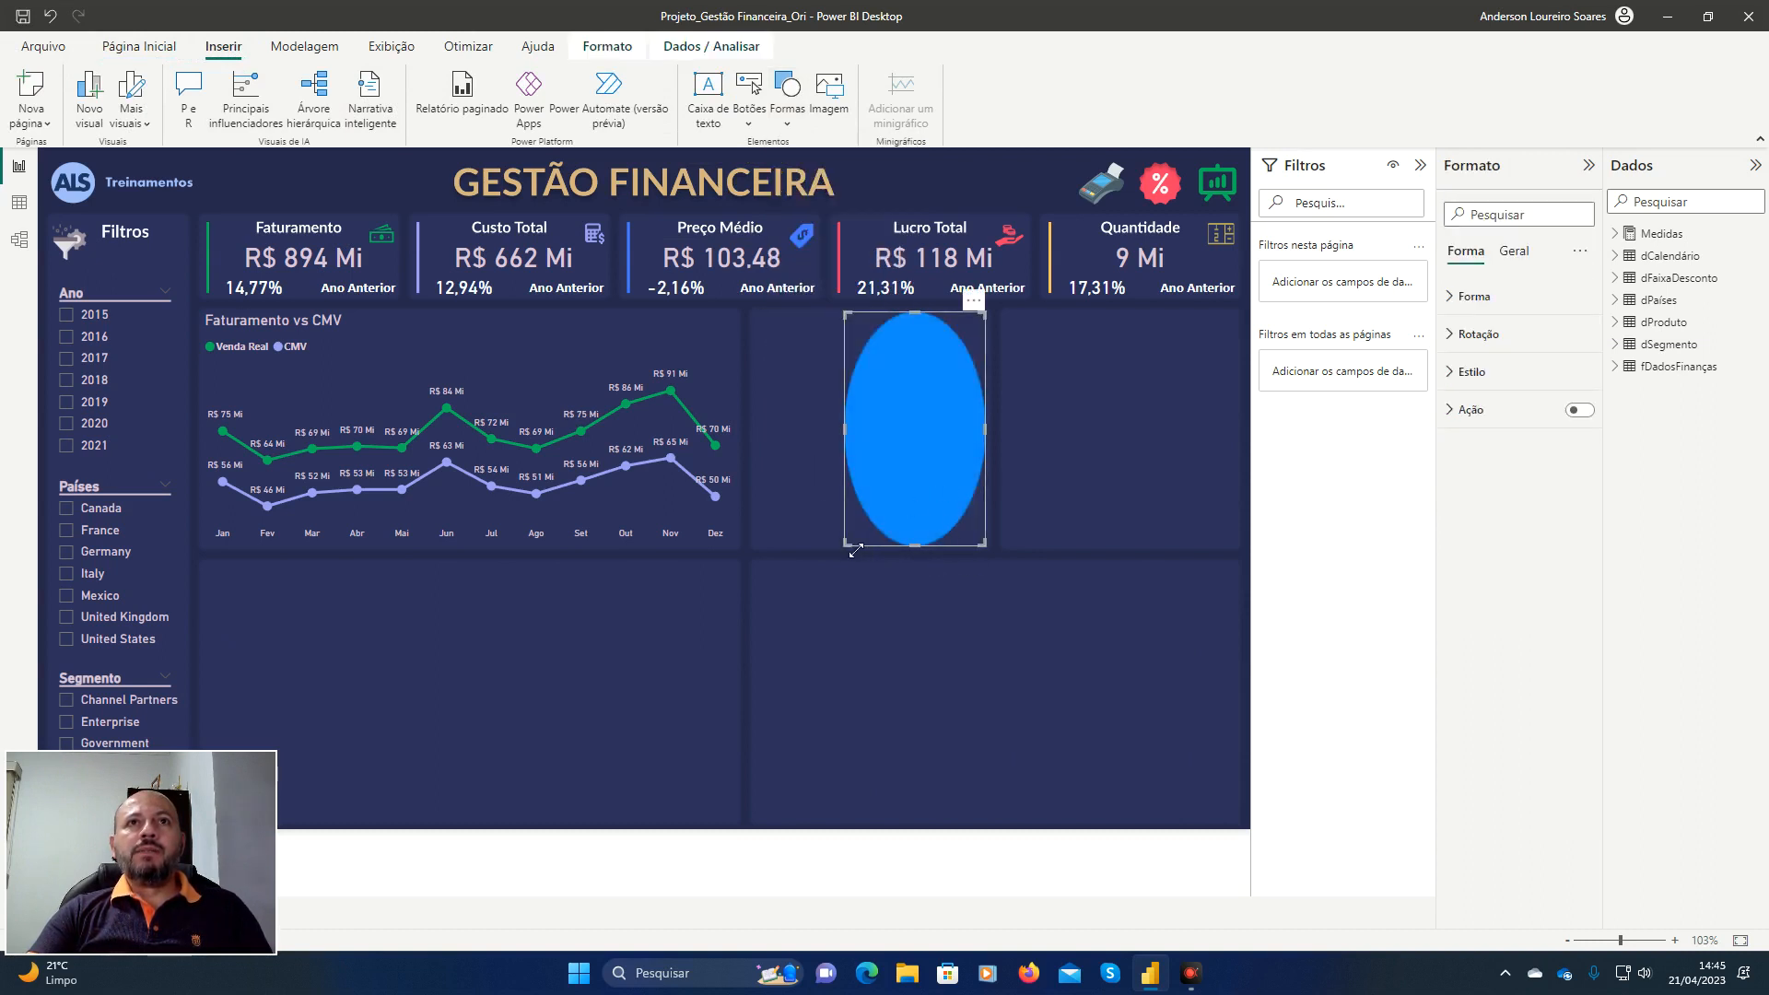
pyautogui.moveTo(848, 543); pyautogui.dragTo(879, 350)
pyautogui.click(877, 389)
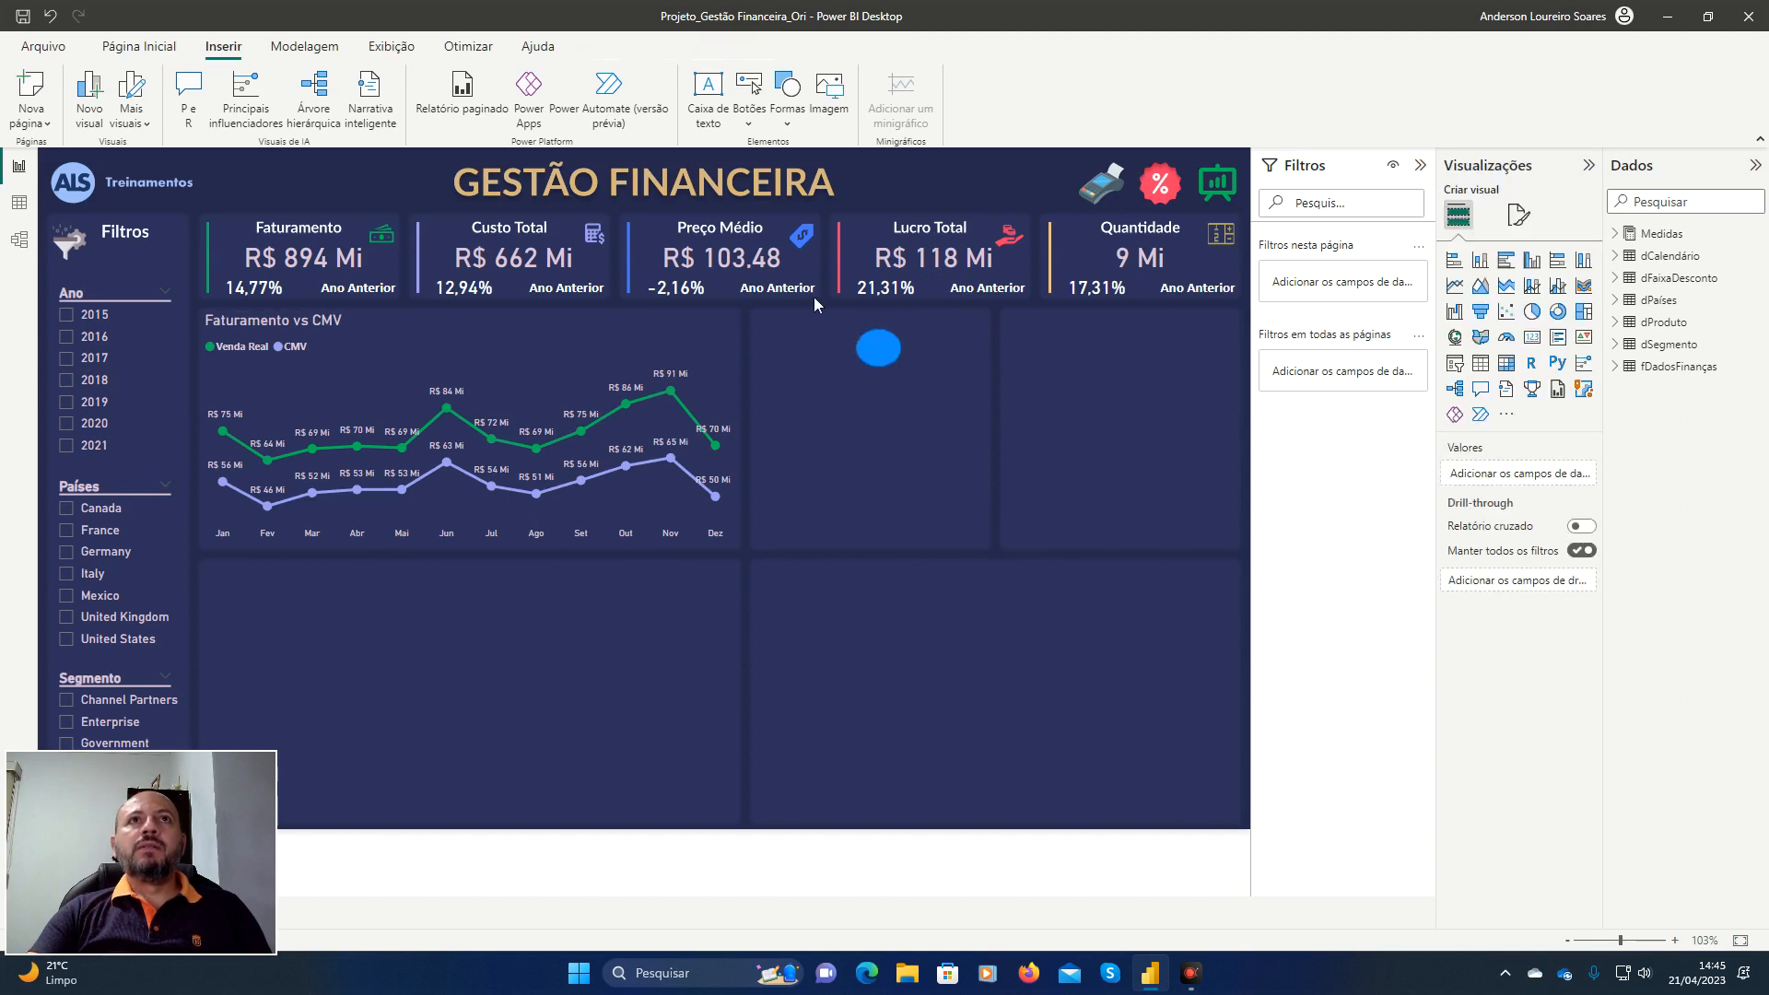
# Duplicate the small oval twice and stack the copies evenly below it in the same panel.
pyautogui.click(874, 334)
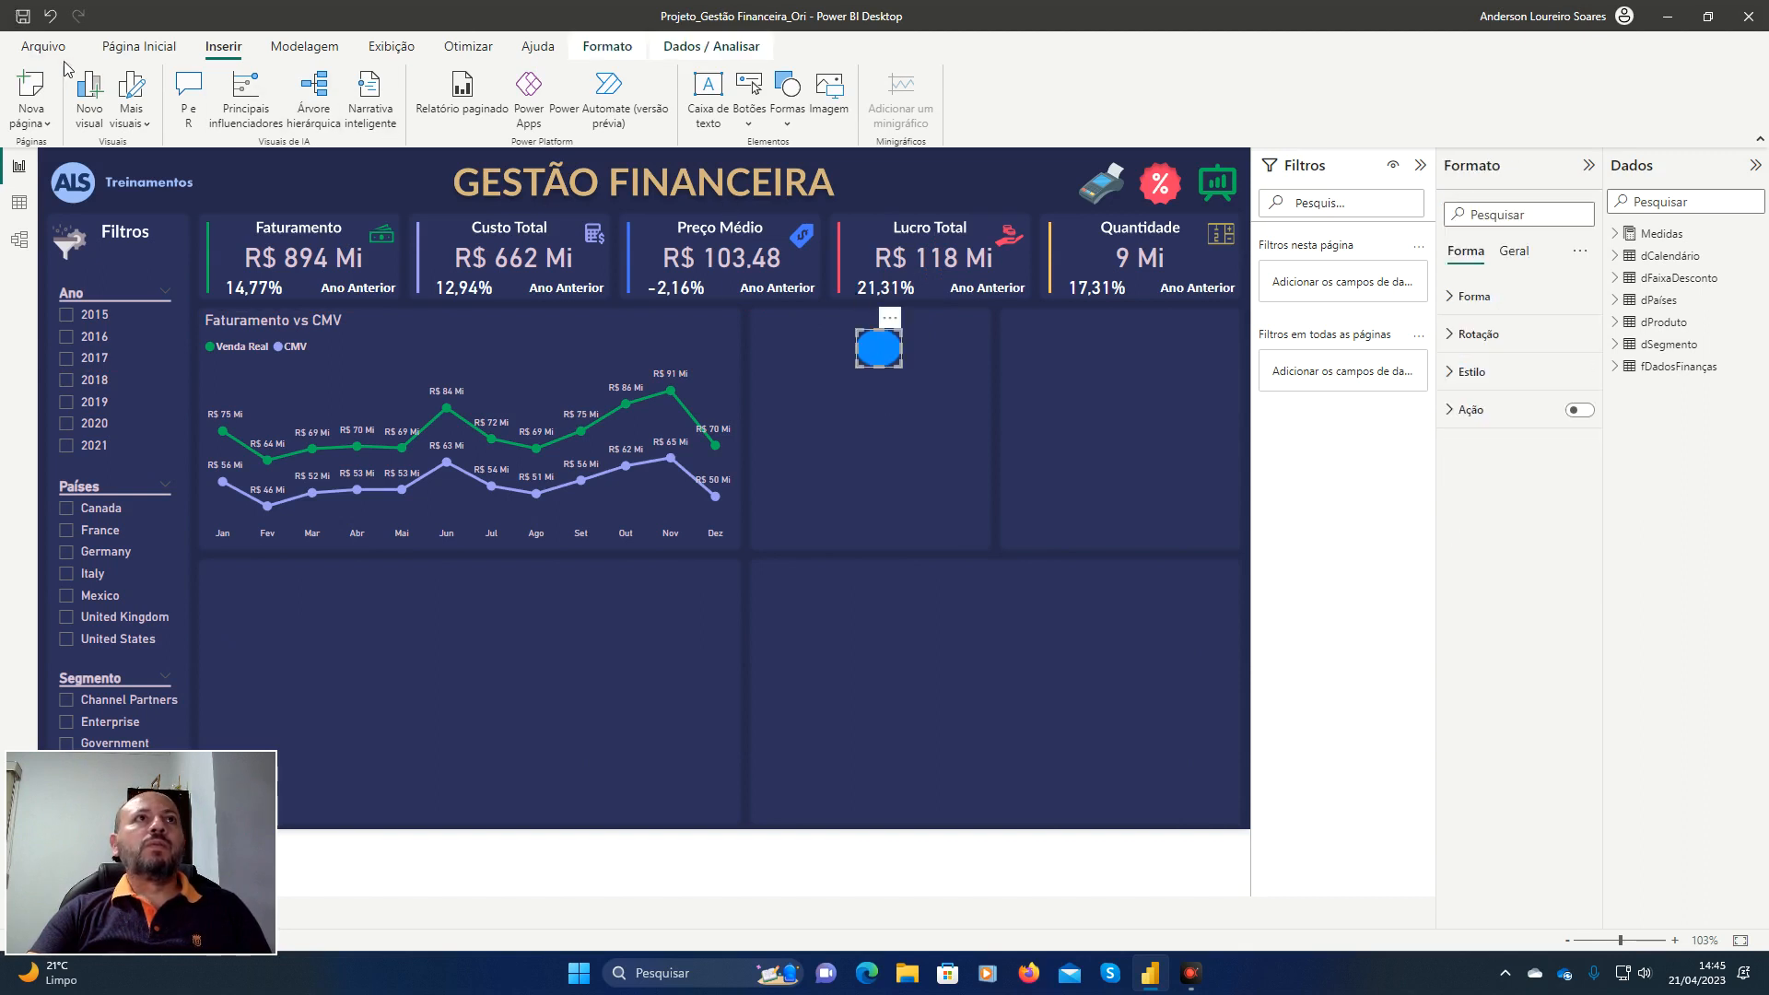
pyautogui.click(112, 50)
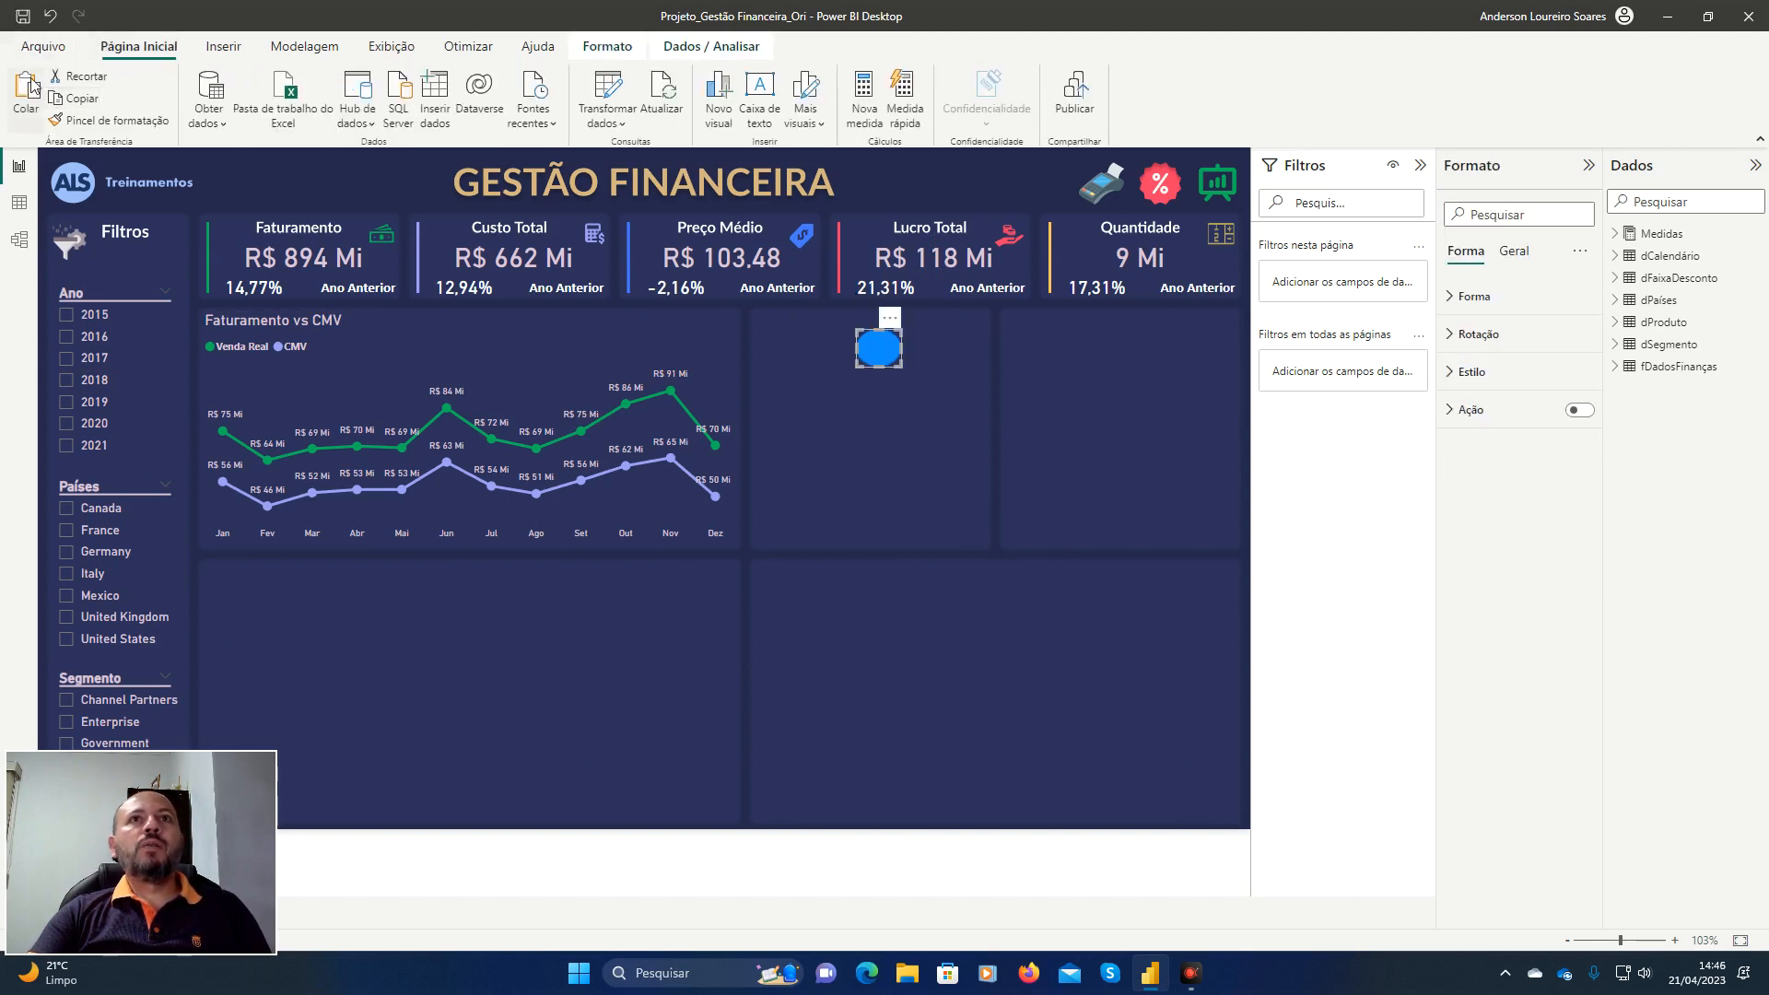
pyautogui.moveTo(889, 363); pyautogui.dragTo(880, 407)
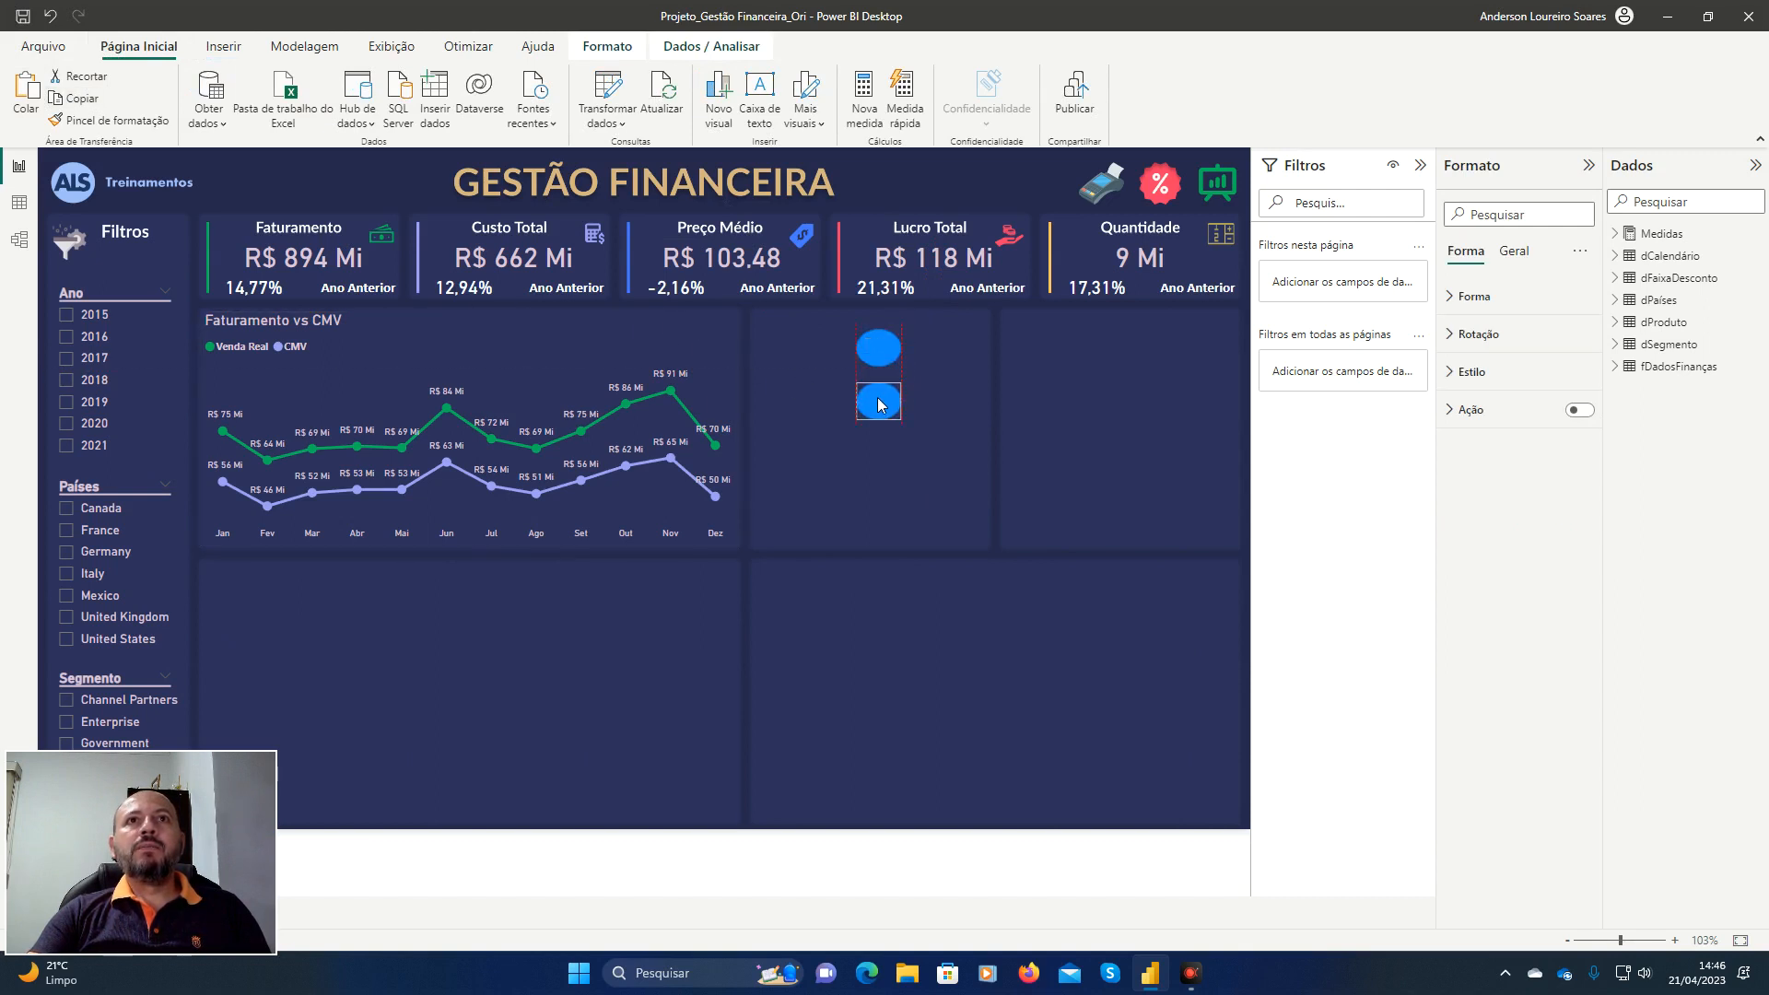
pyautogui.click(847, 469)
pyautogui.hotkey('ctrl', 'v')
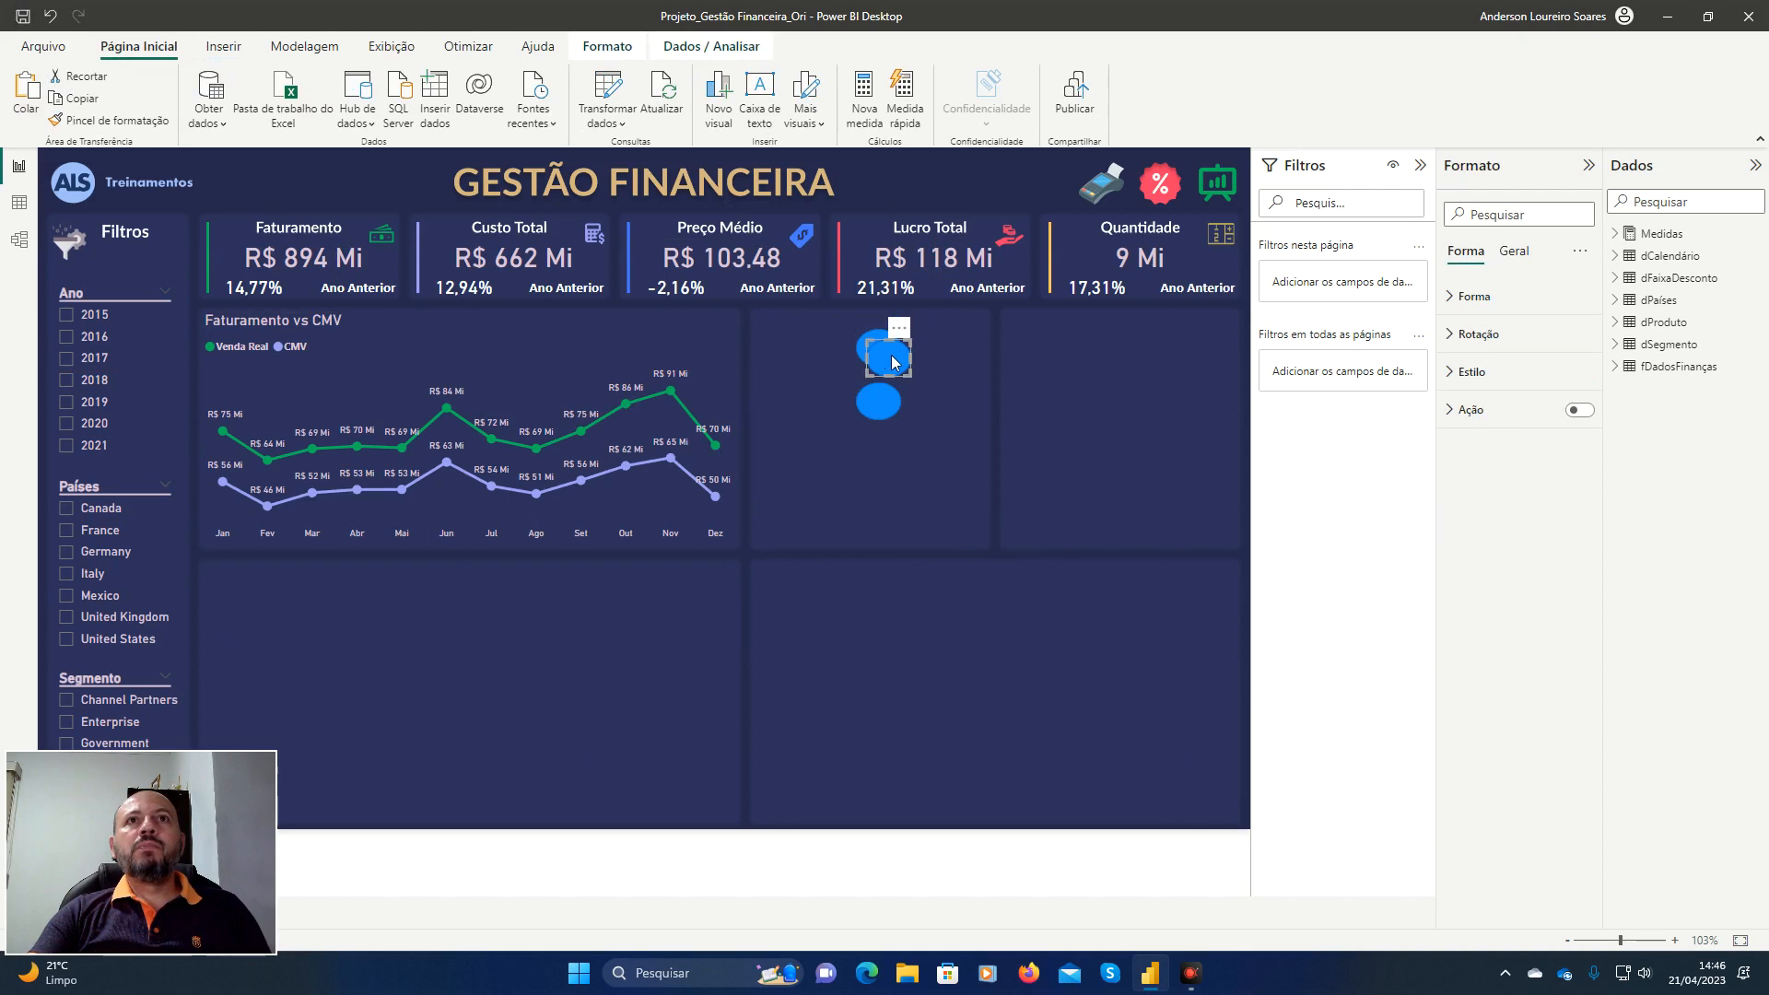
pyautogui.moveTo(892, 362); pyautogui.dragTo(881, 455)
pyautogui.click(961, 392)
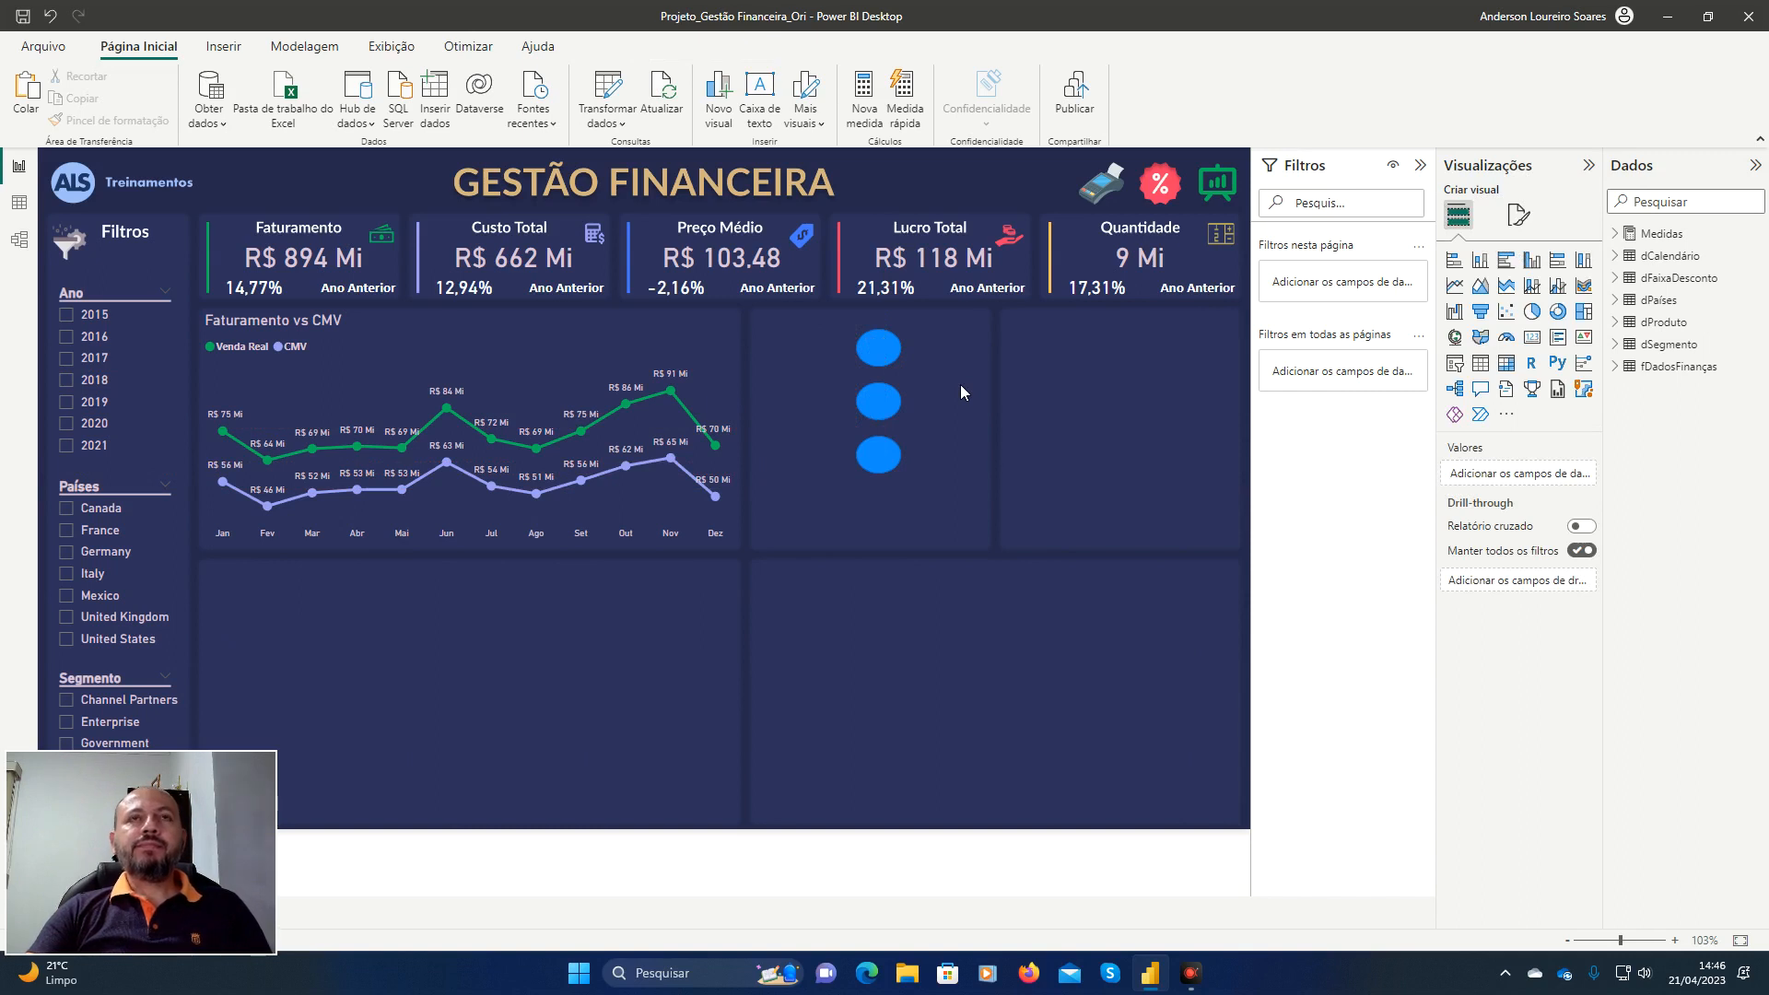
# Look through the top oval's formatting options, including its general size and padding properties.
pyautogui.click(891, 350)
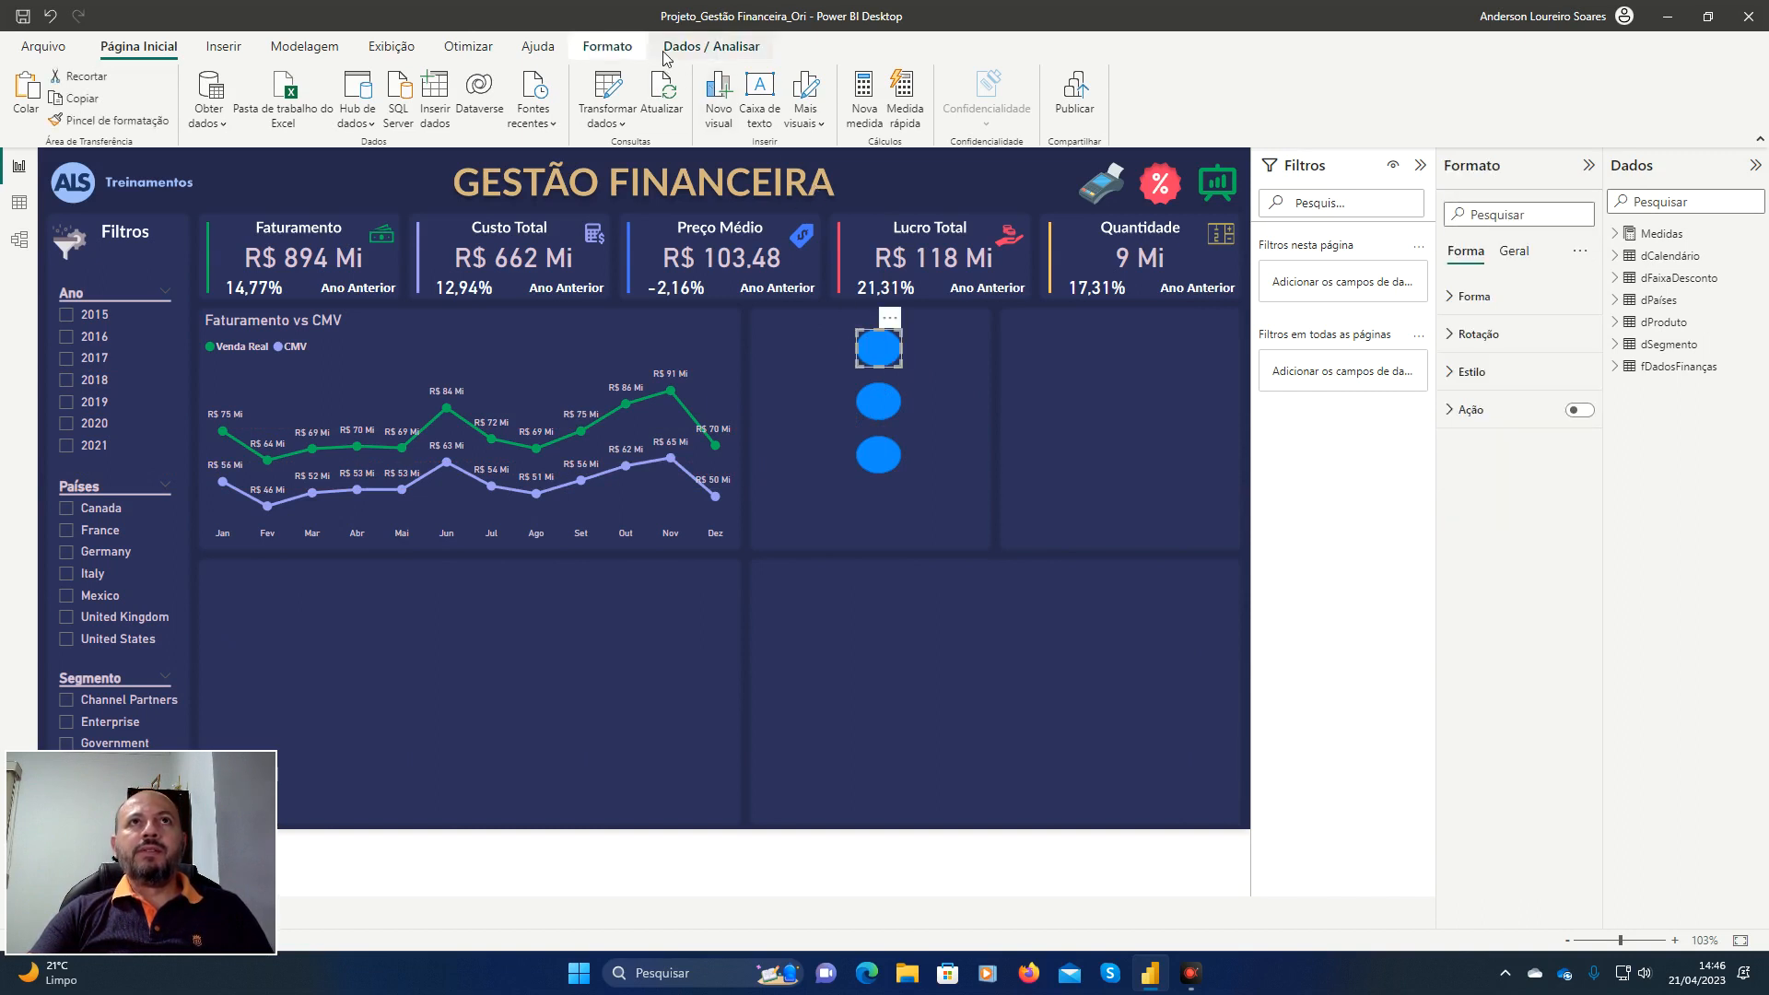
pyautogui.click(623, 50)
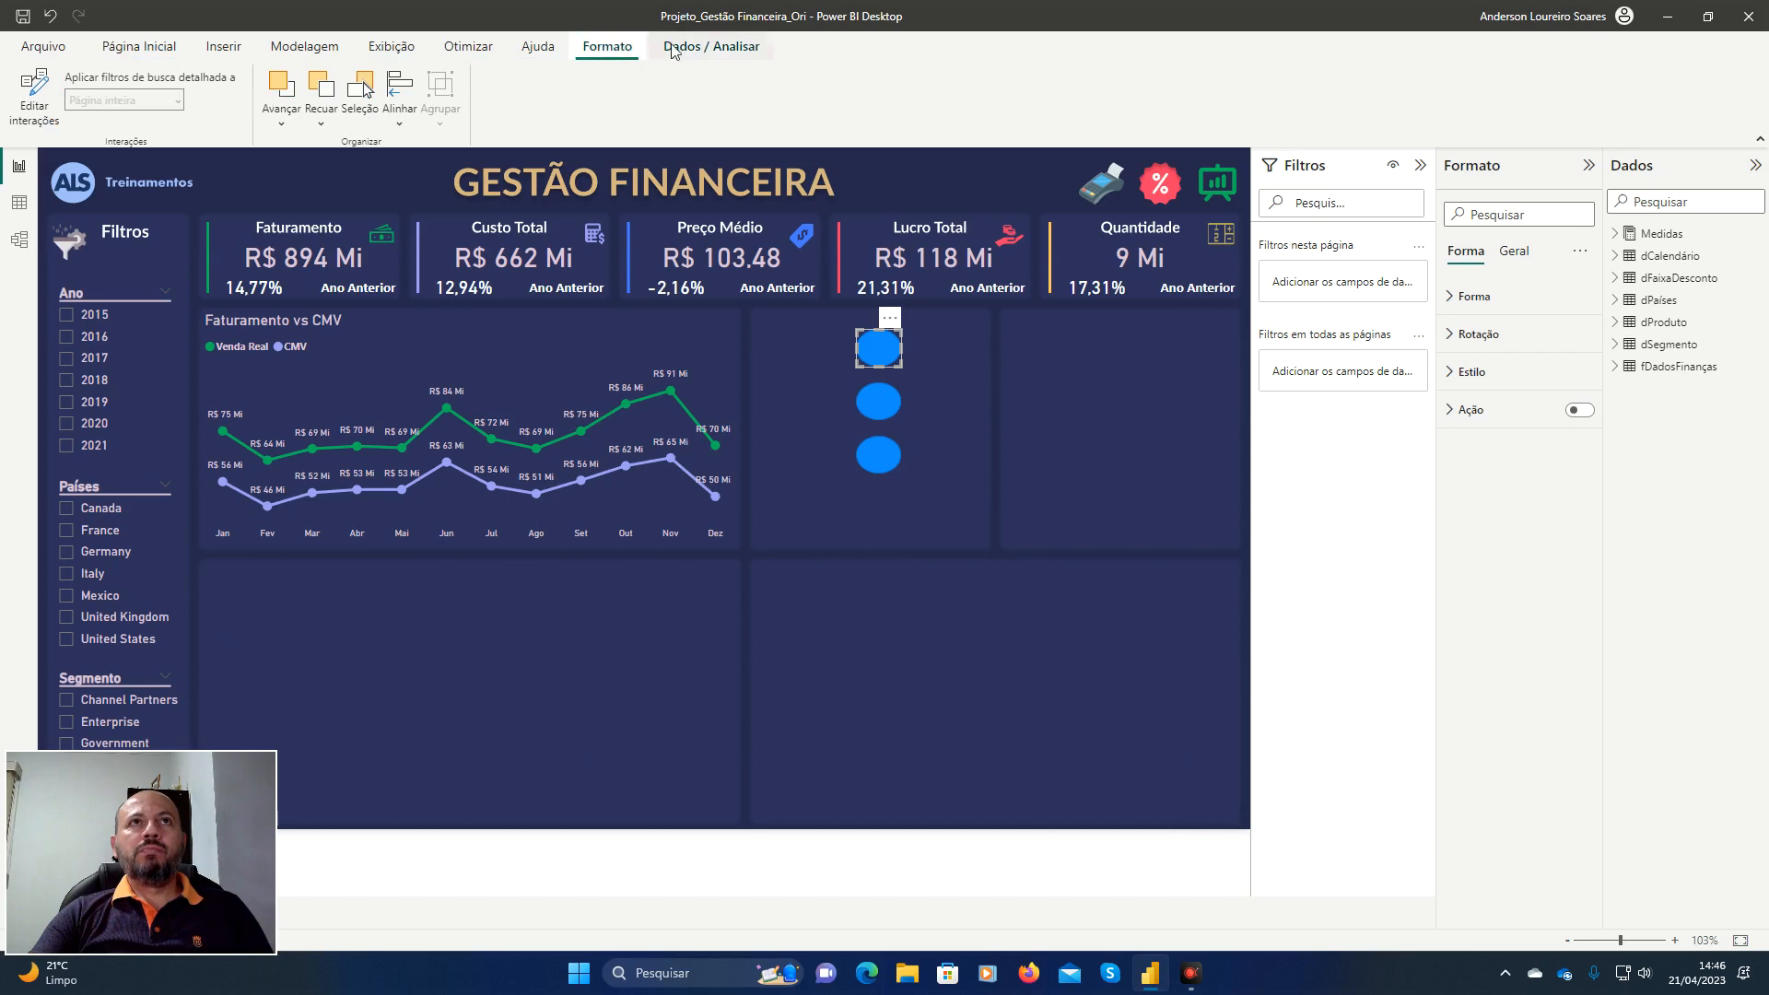
pyautogui.click(710, 46)
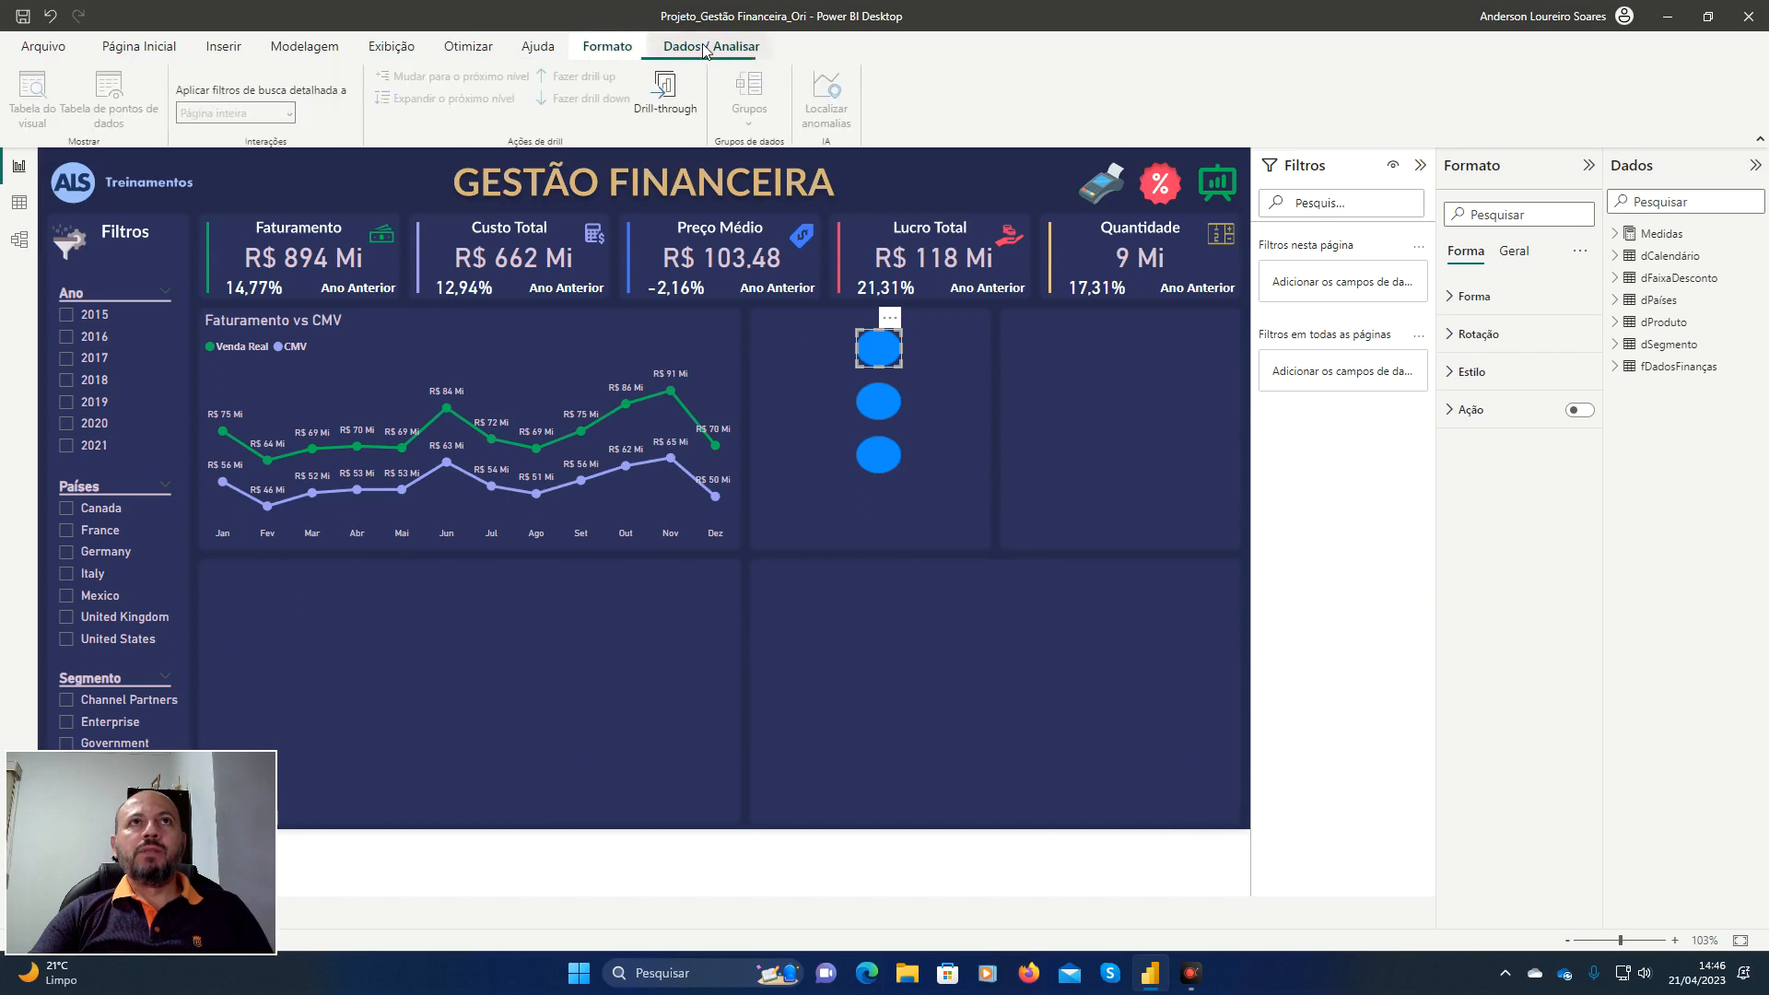
pyautogui.click(1461, 297)
pyautogui.click(1461, 299)
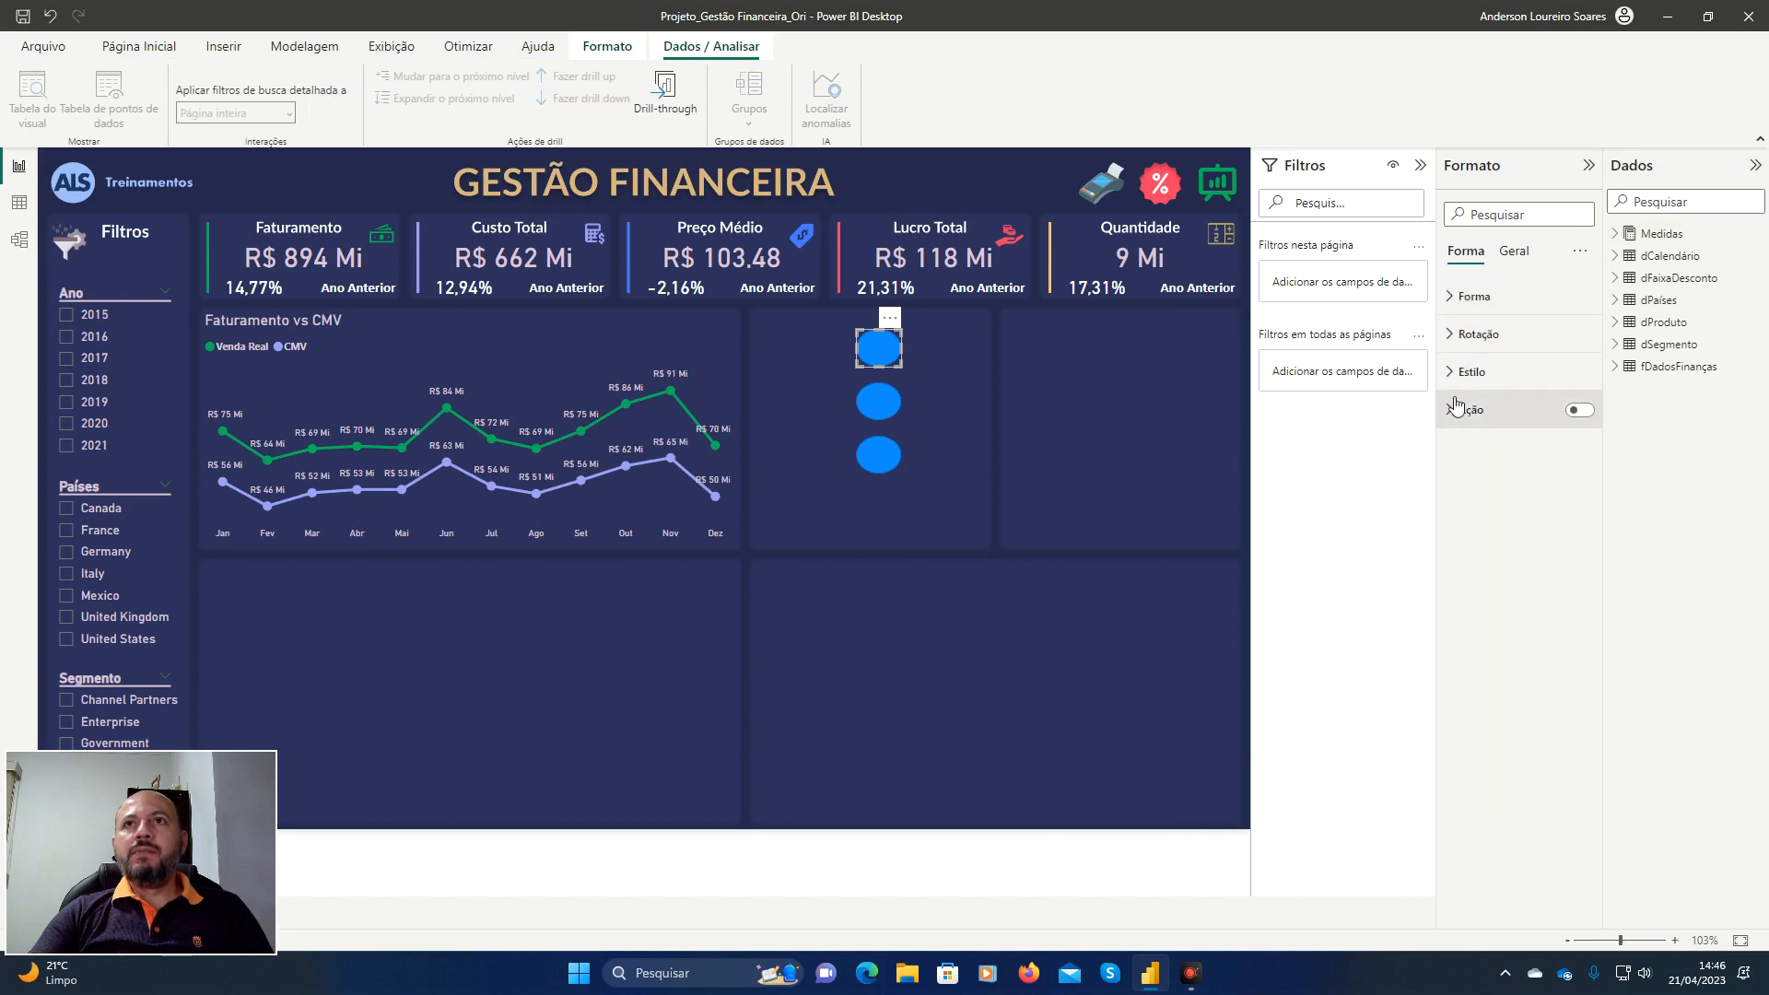
pyautogui.click(1529, 260)
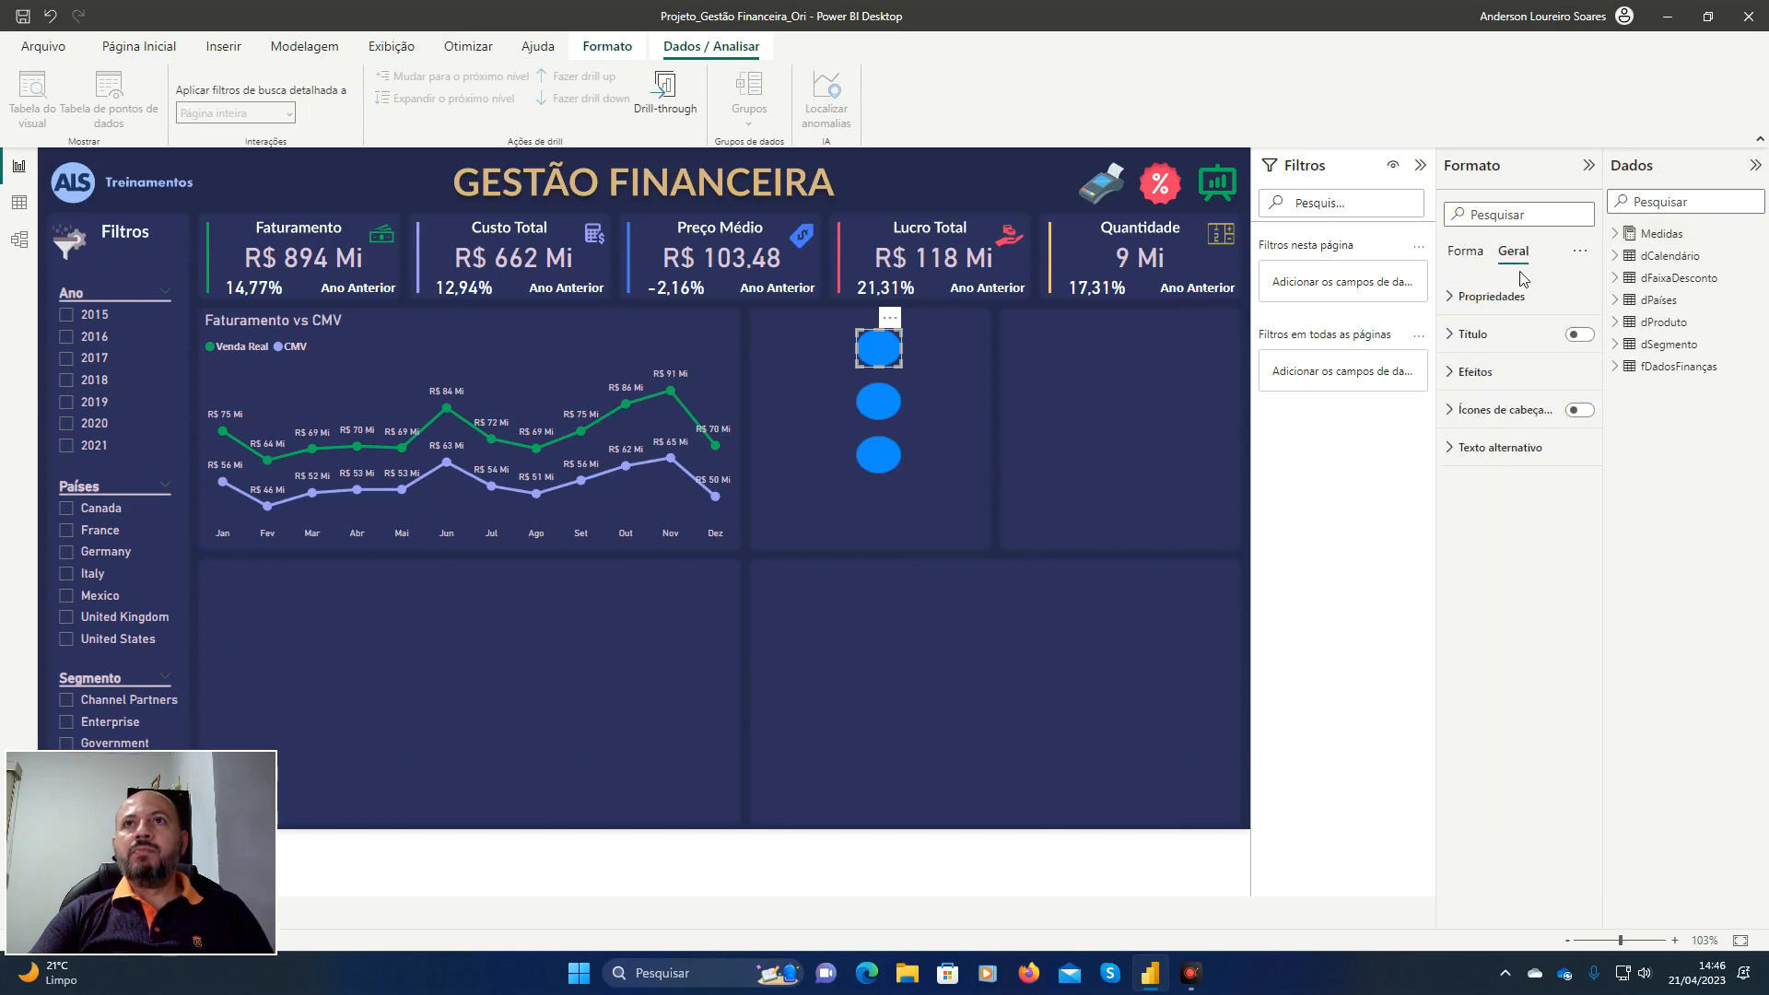
pyautogui.click(1463, 299)
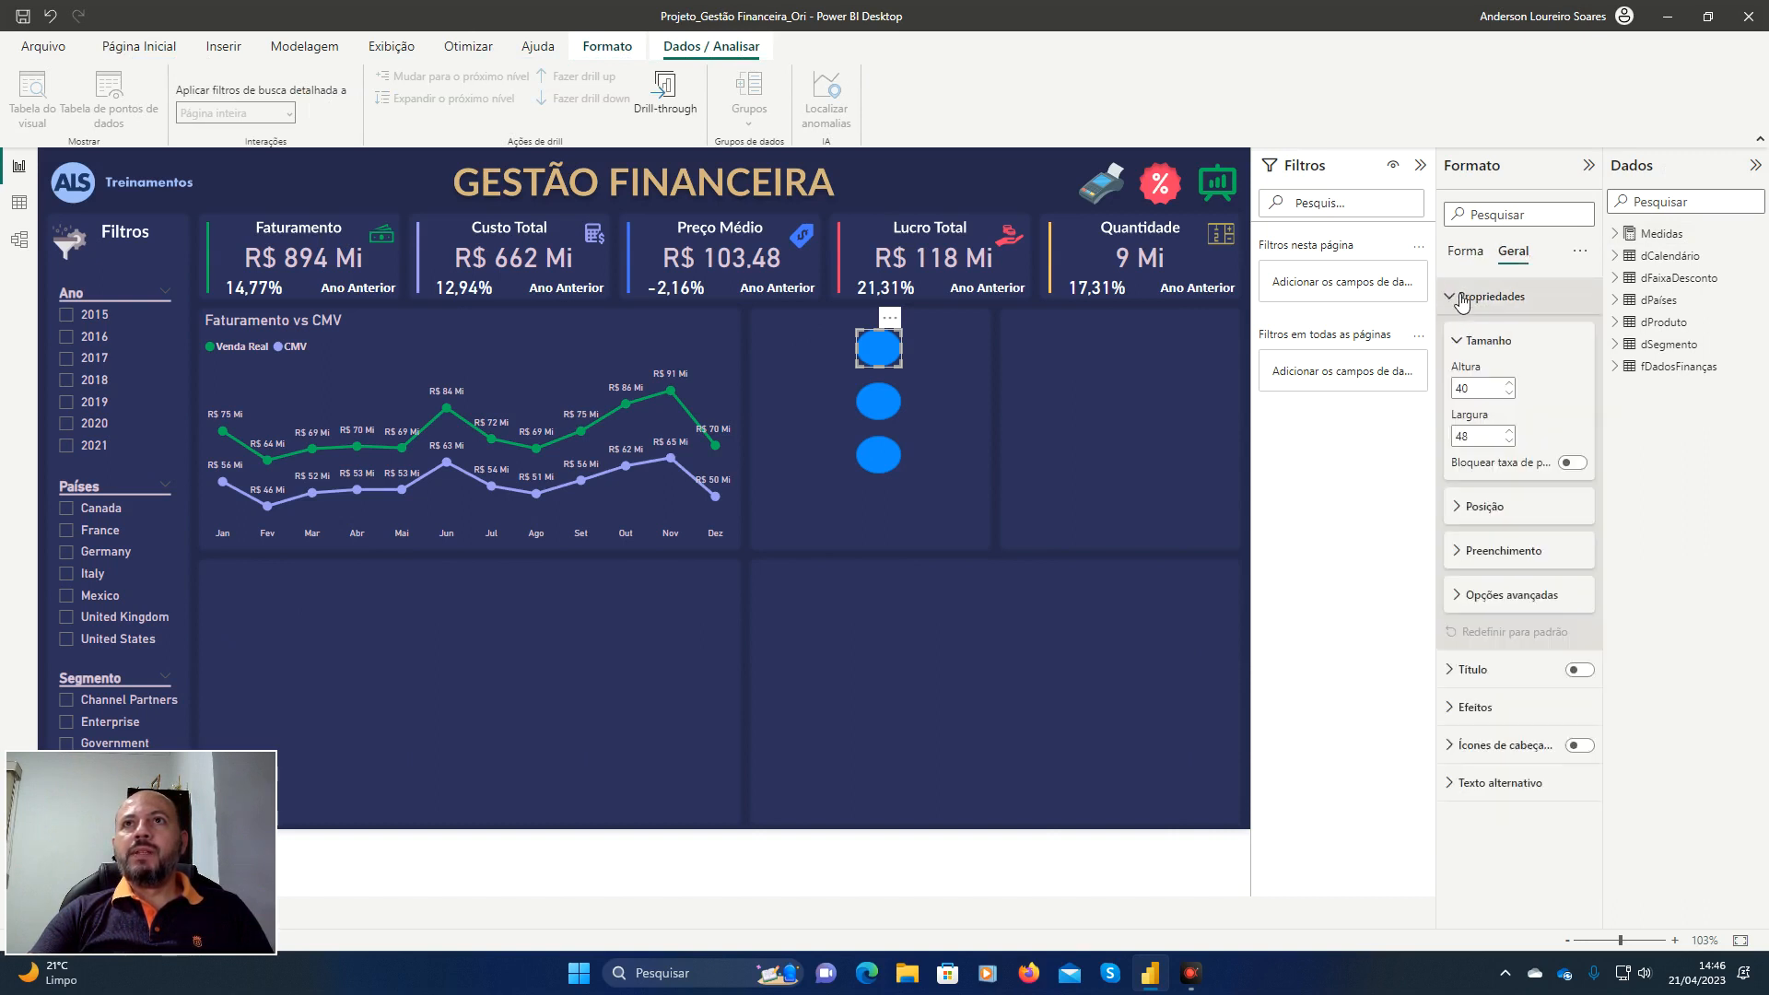
pyautogui.click(1463, 553)
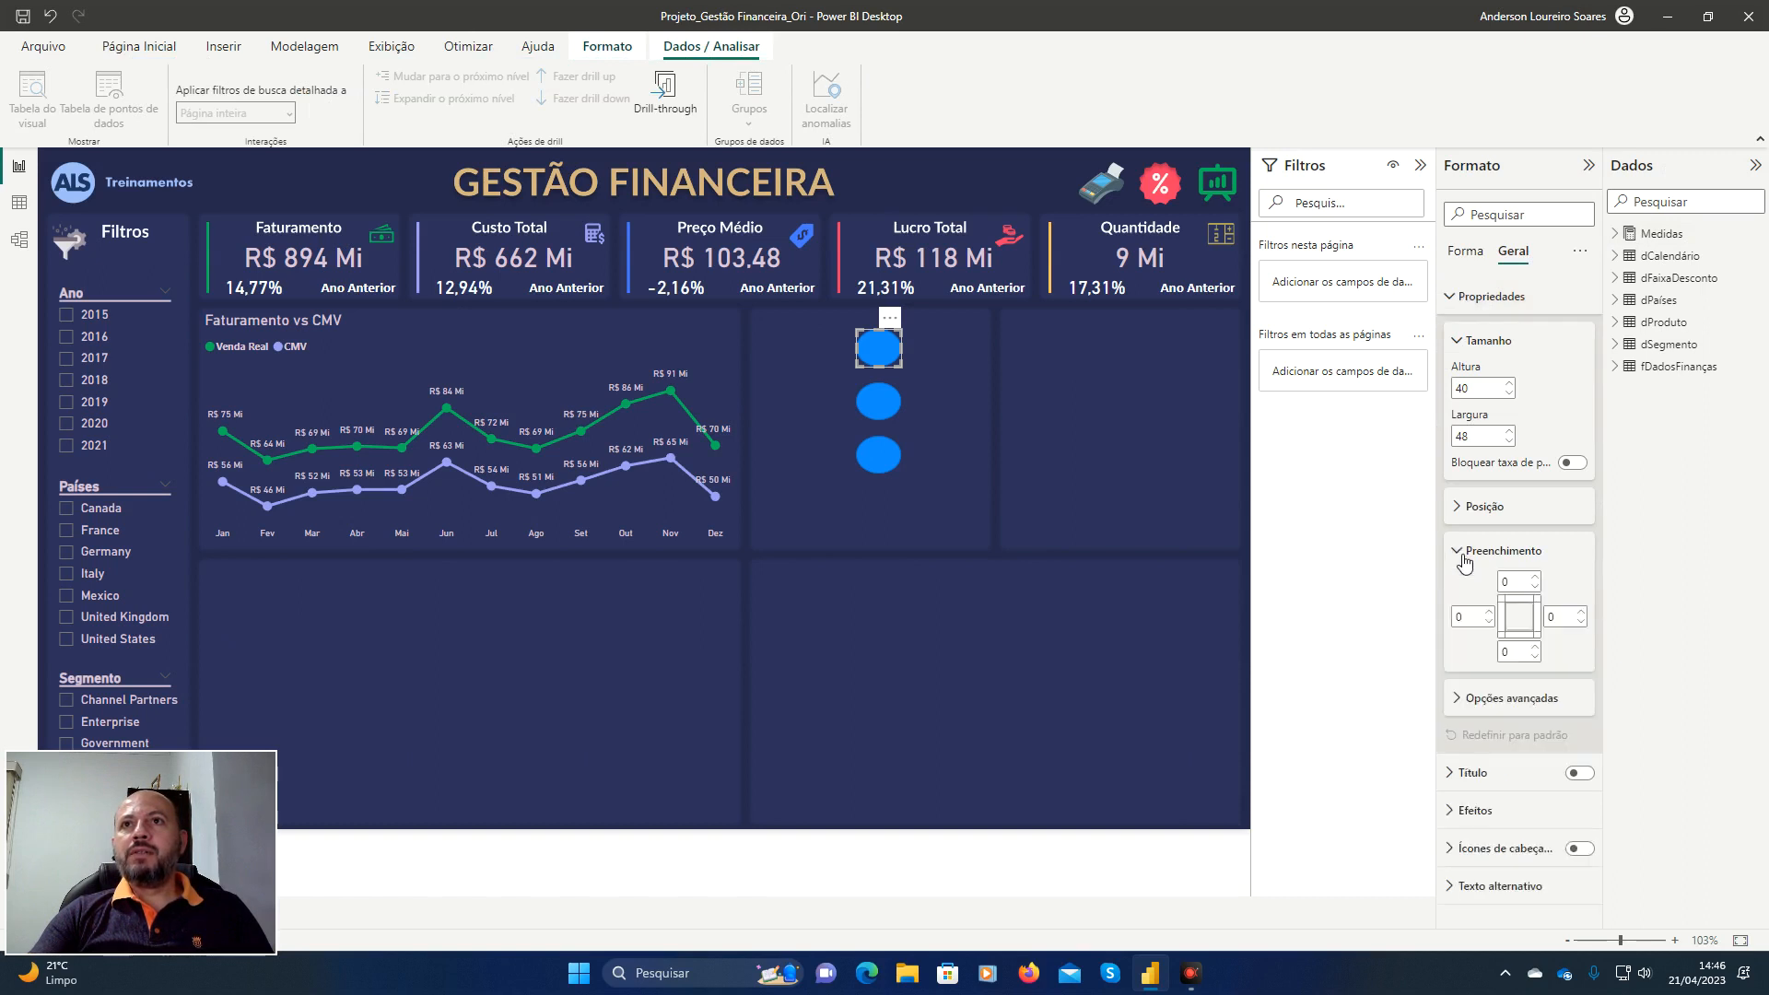
pyautogui.click(1465, 555)
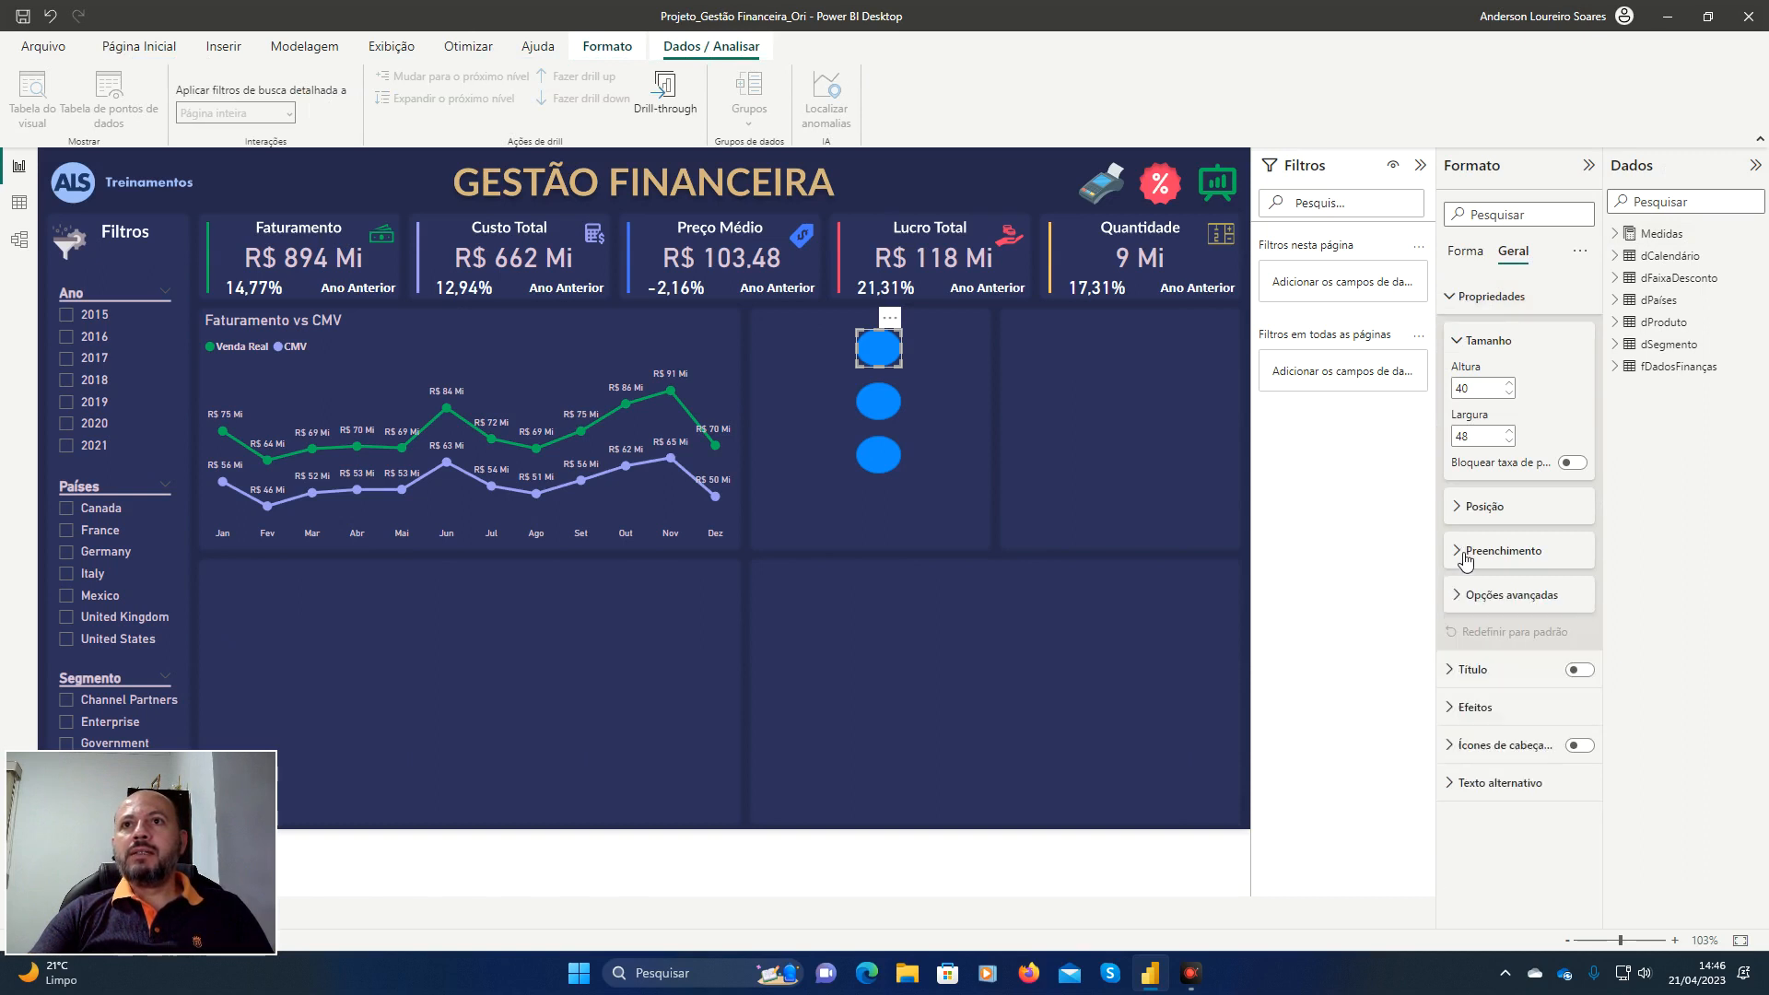
pyautogui.click(1467, 343)
pyautogui.click(1467, 265)
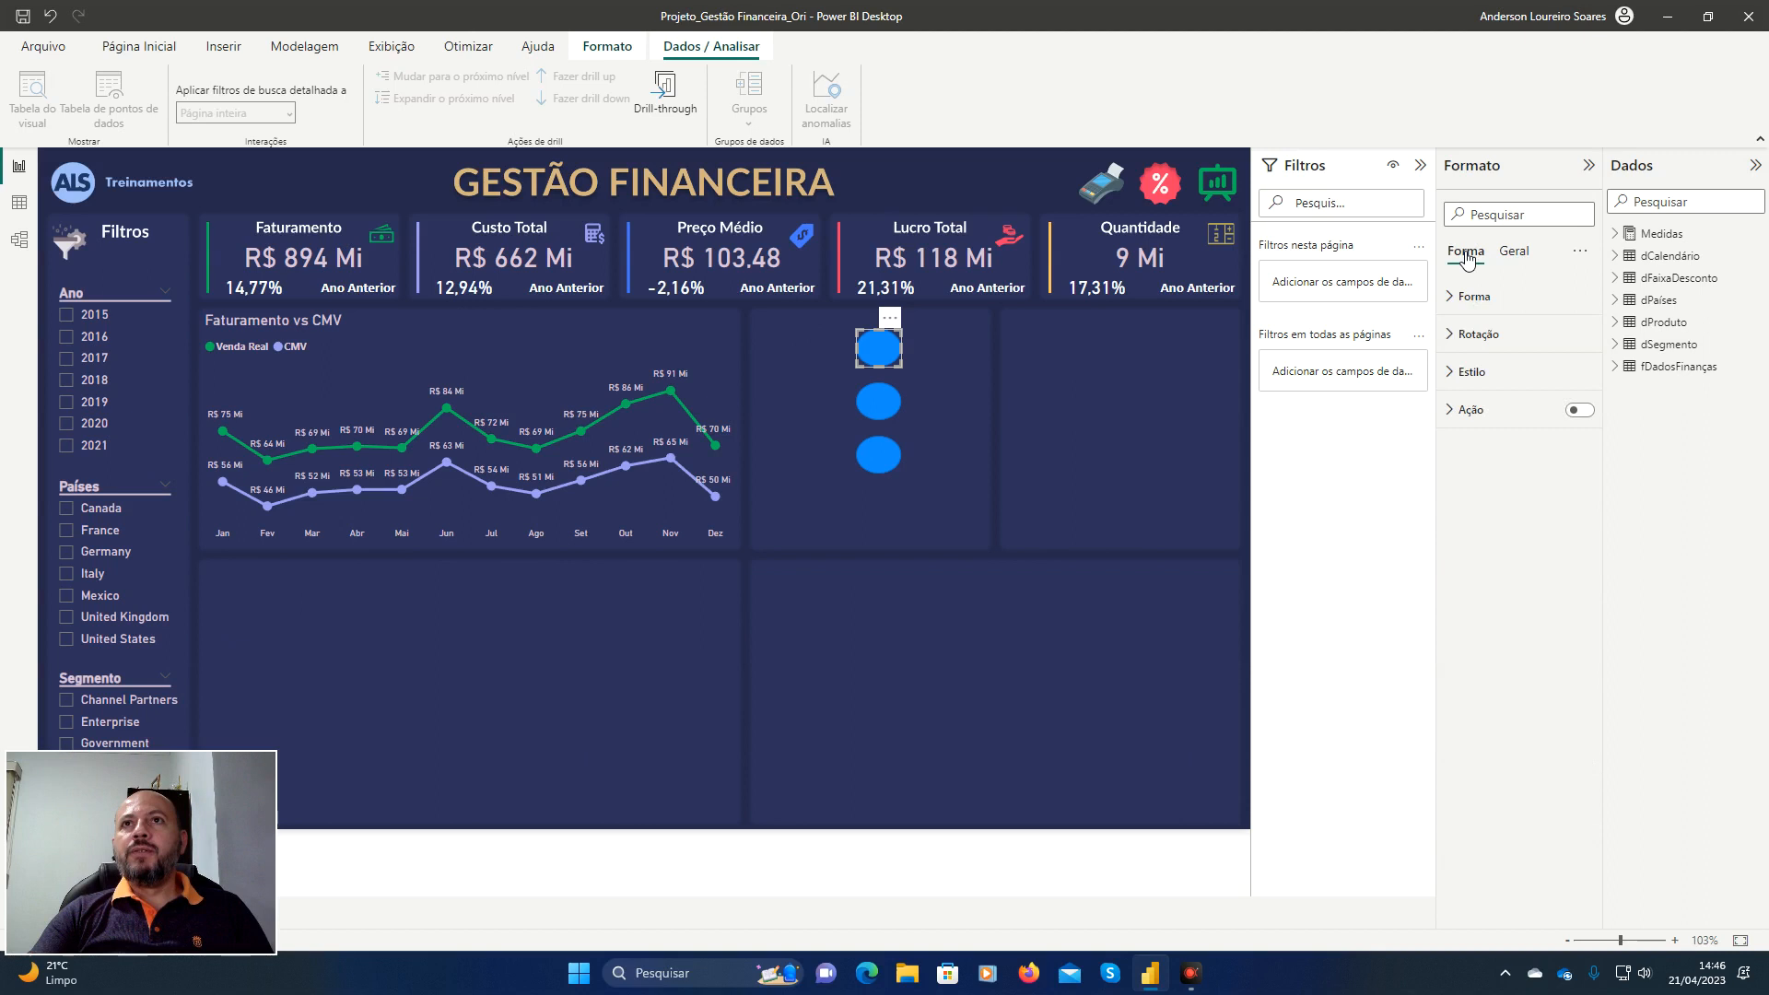
# Open the top oval's shape and style settings and check its fill color choices.
pyautogui.click(1463, 298)
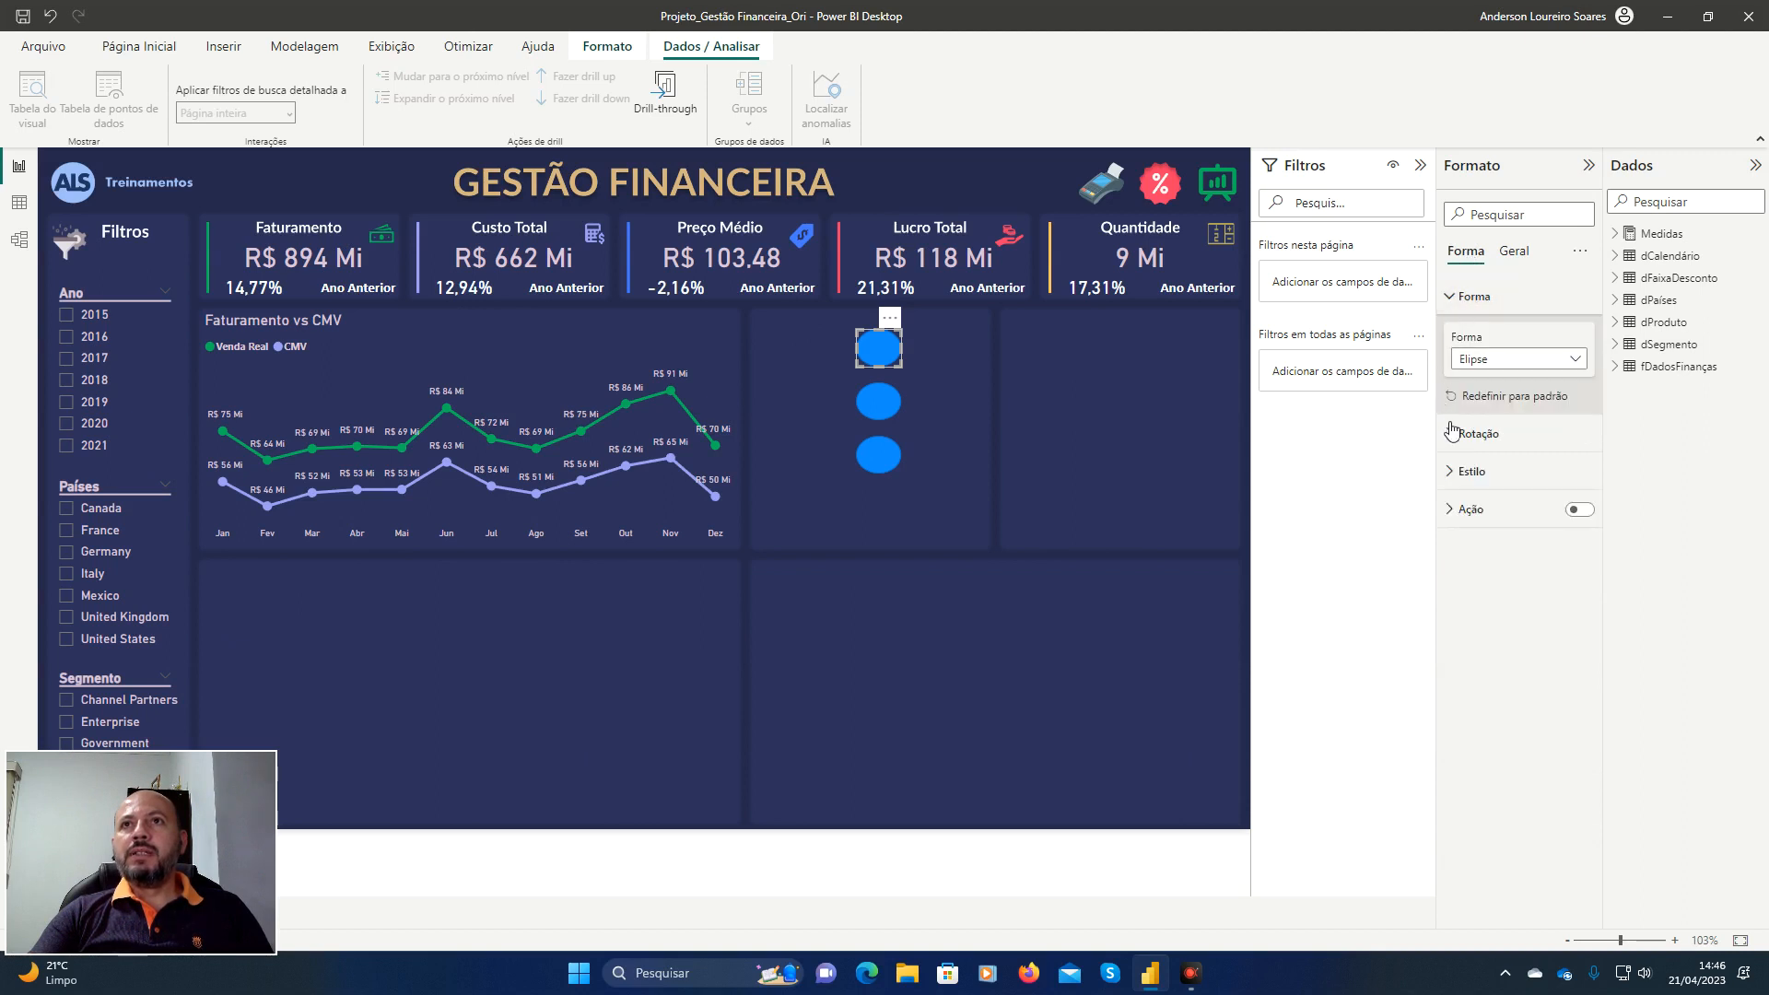
pyautogui.click(1465, 470)
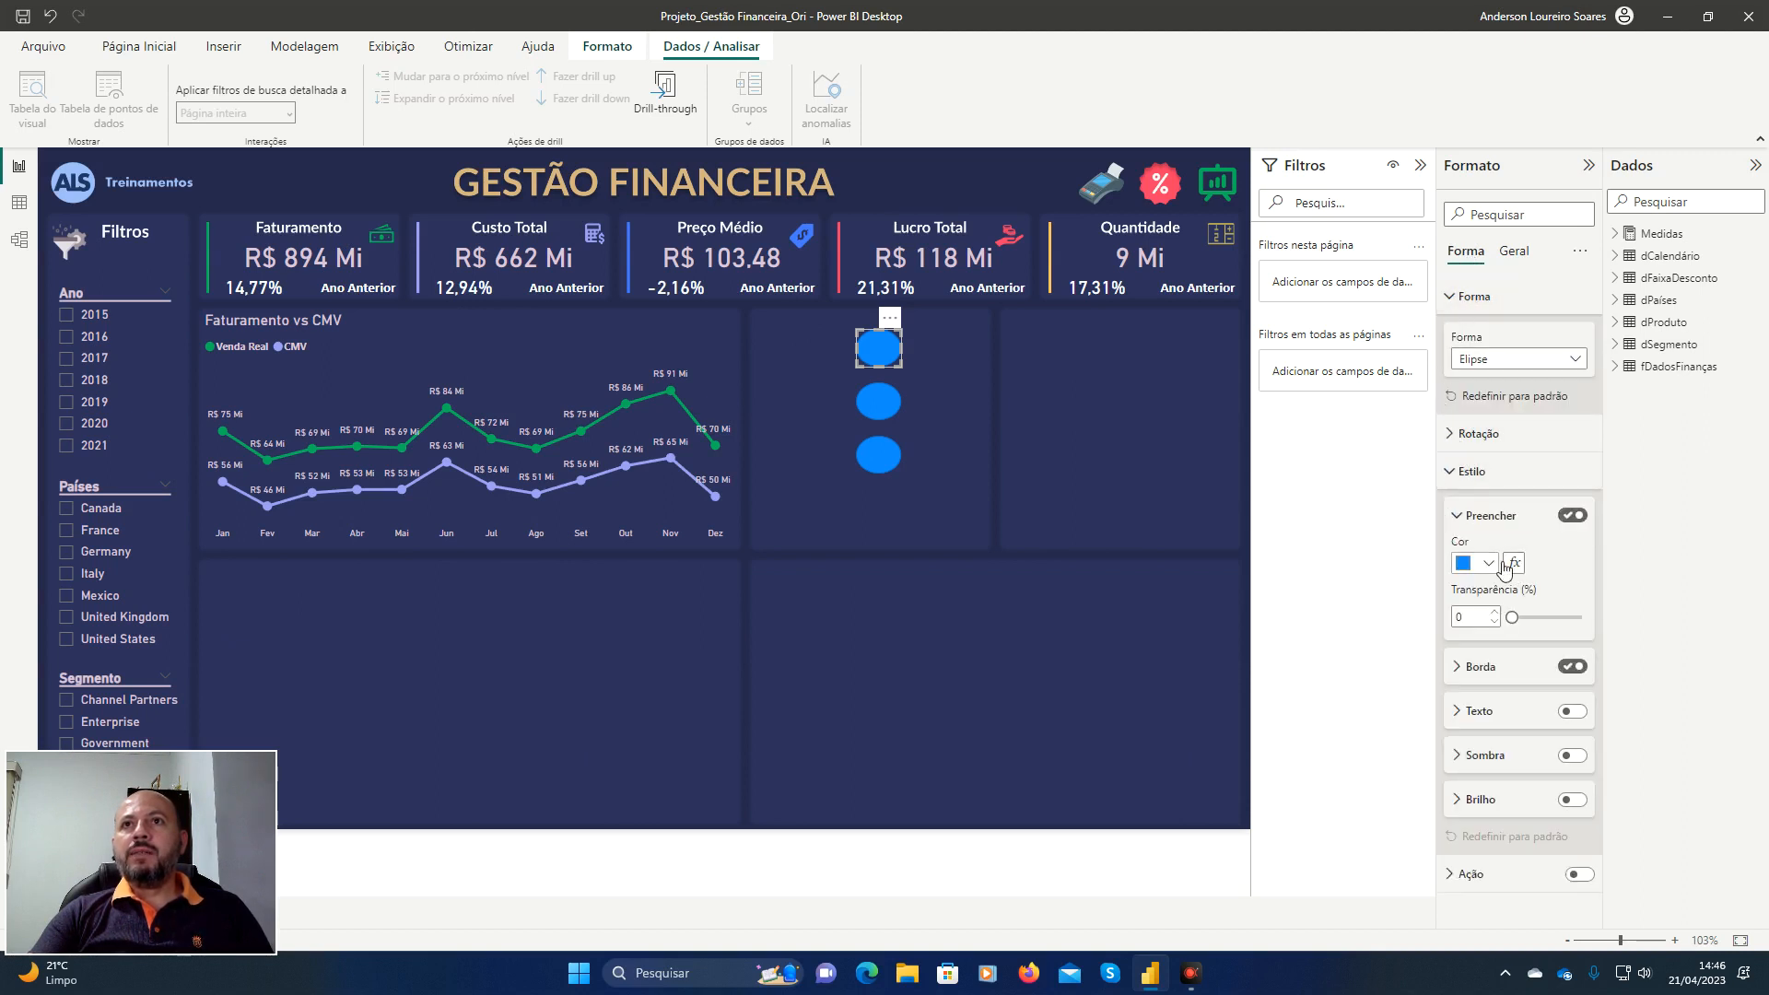
pyautogui.click(1489, 563)
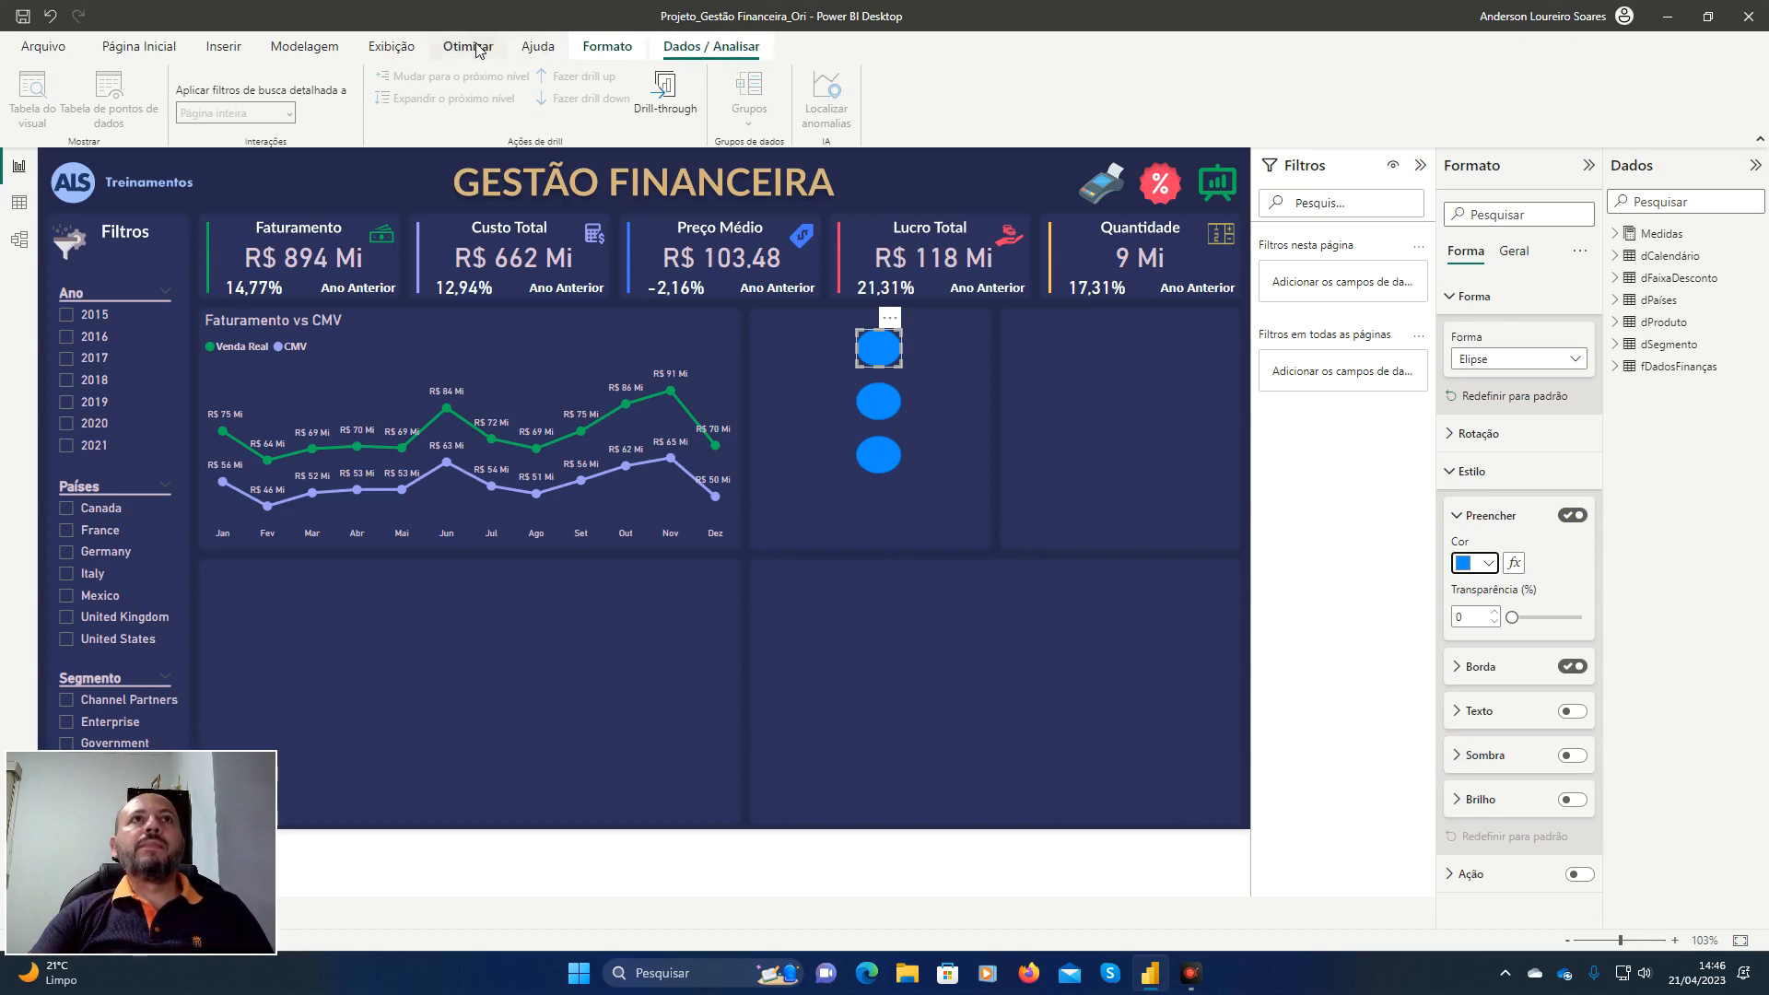
# Apply the built-in Power BI report theme that has teal as its main color.
pyautogui.click(393, 53)
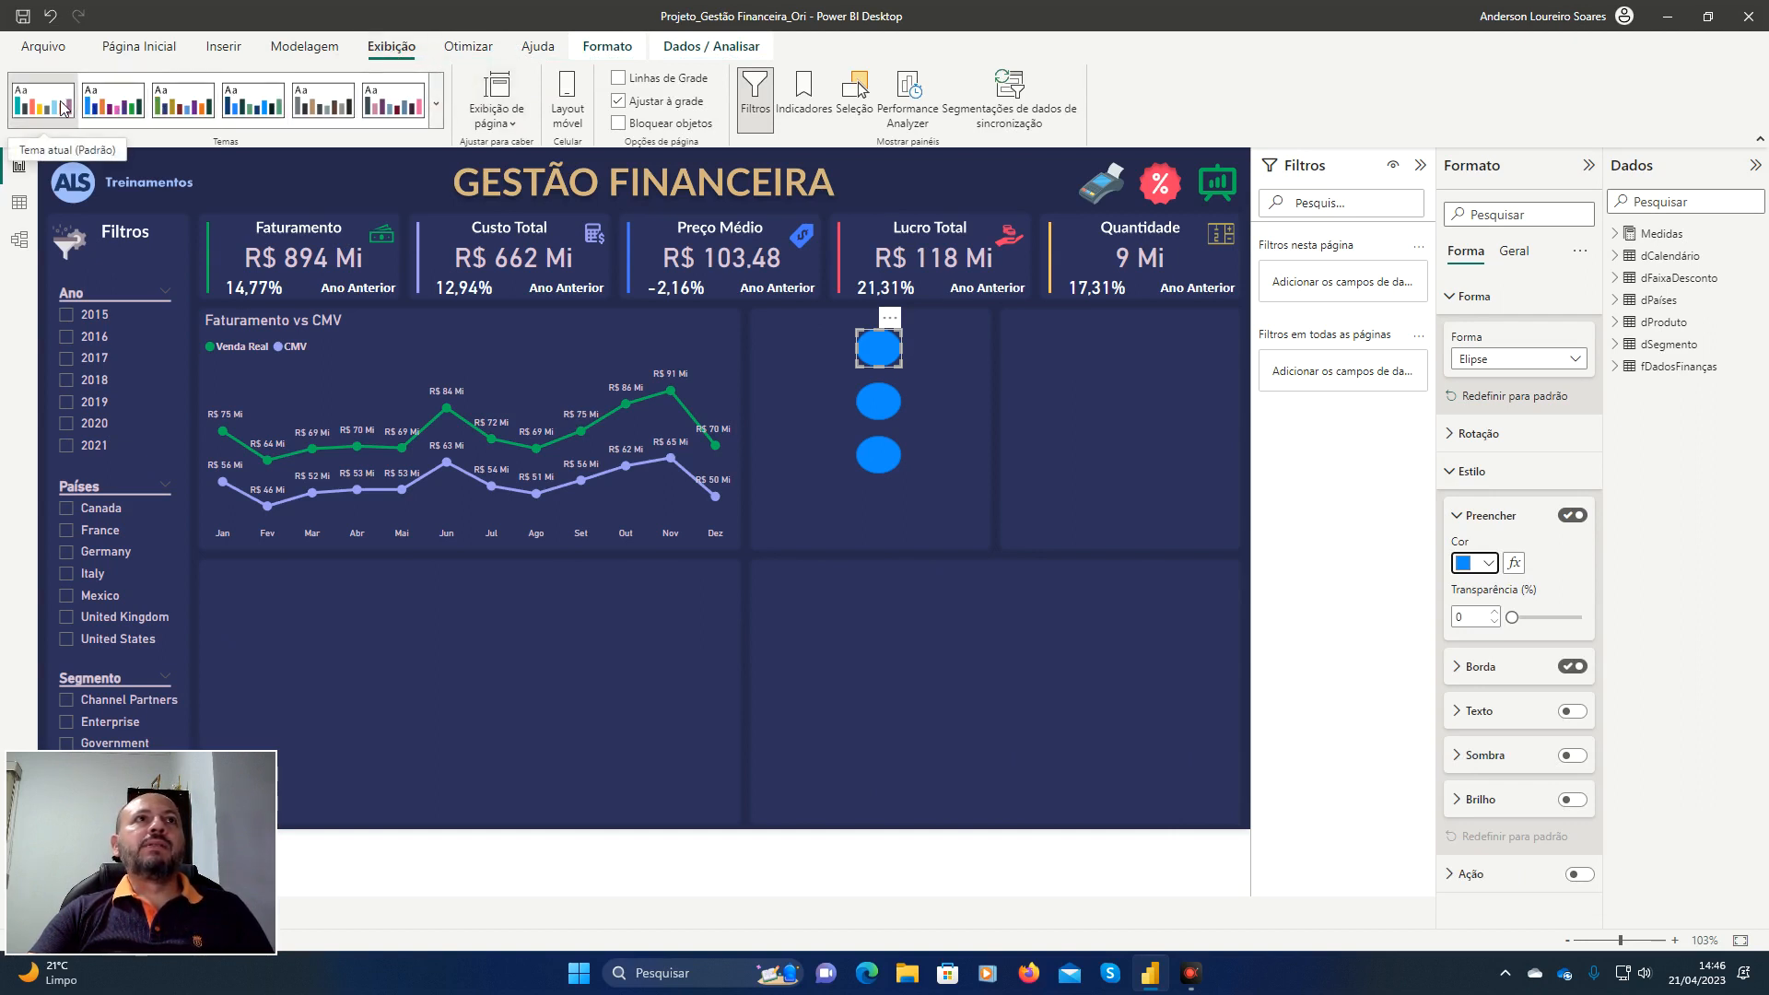
pyautogui.click(437, 113)
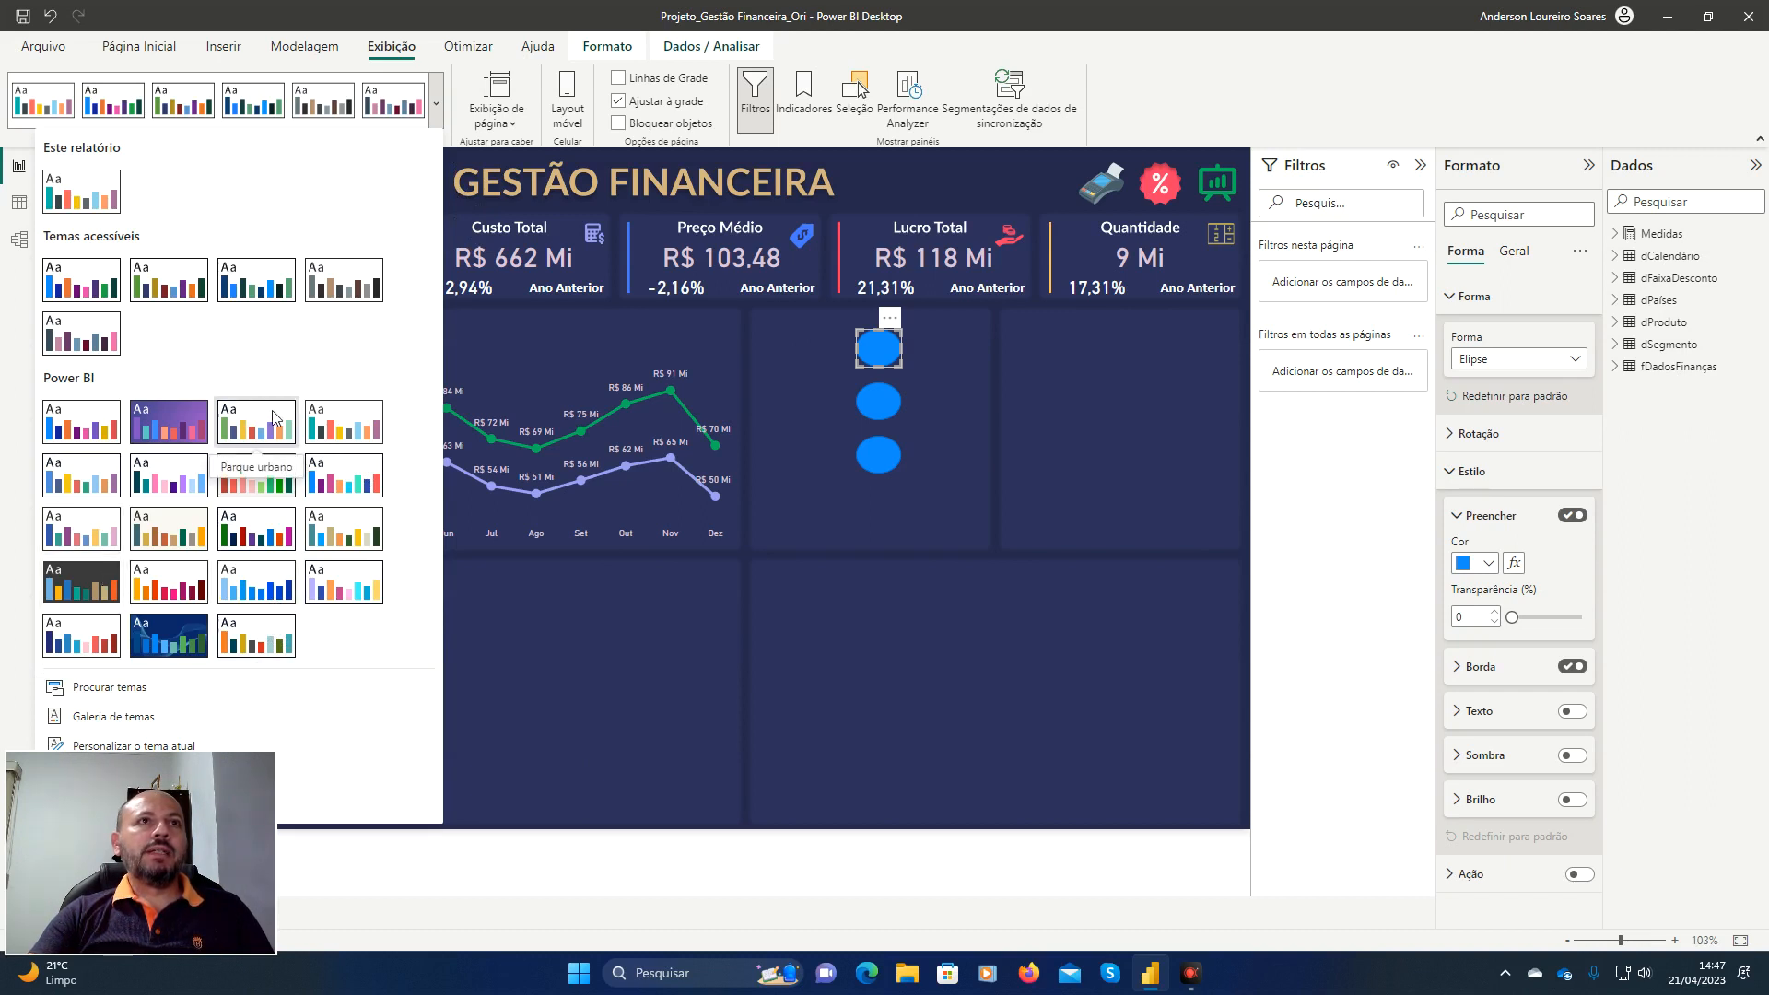
pyautogui.click(346, 425)
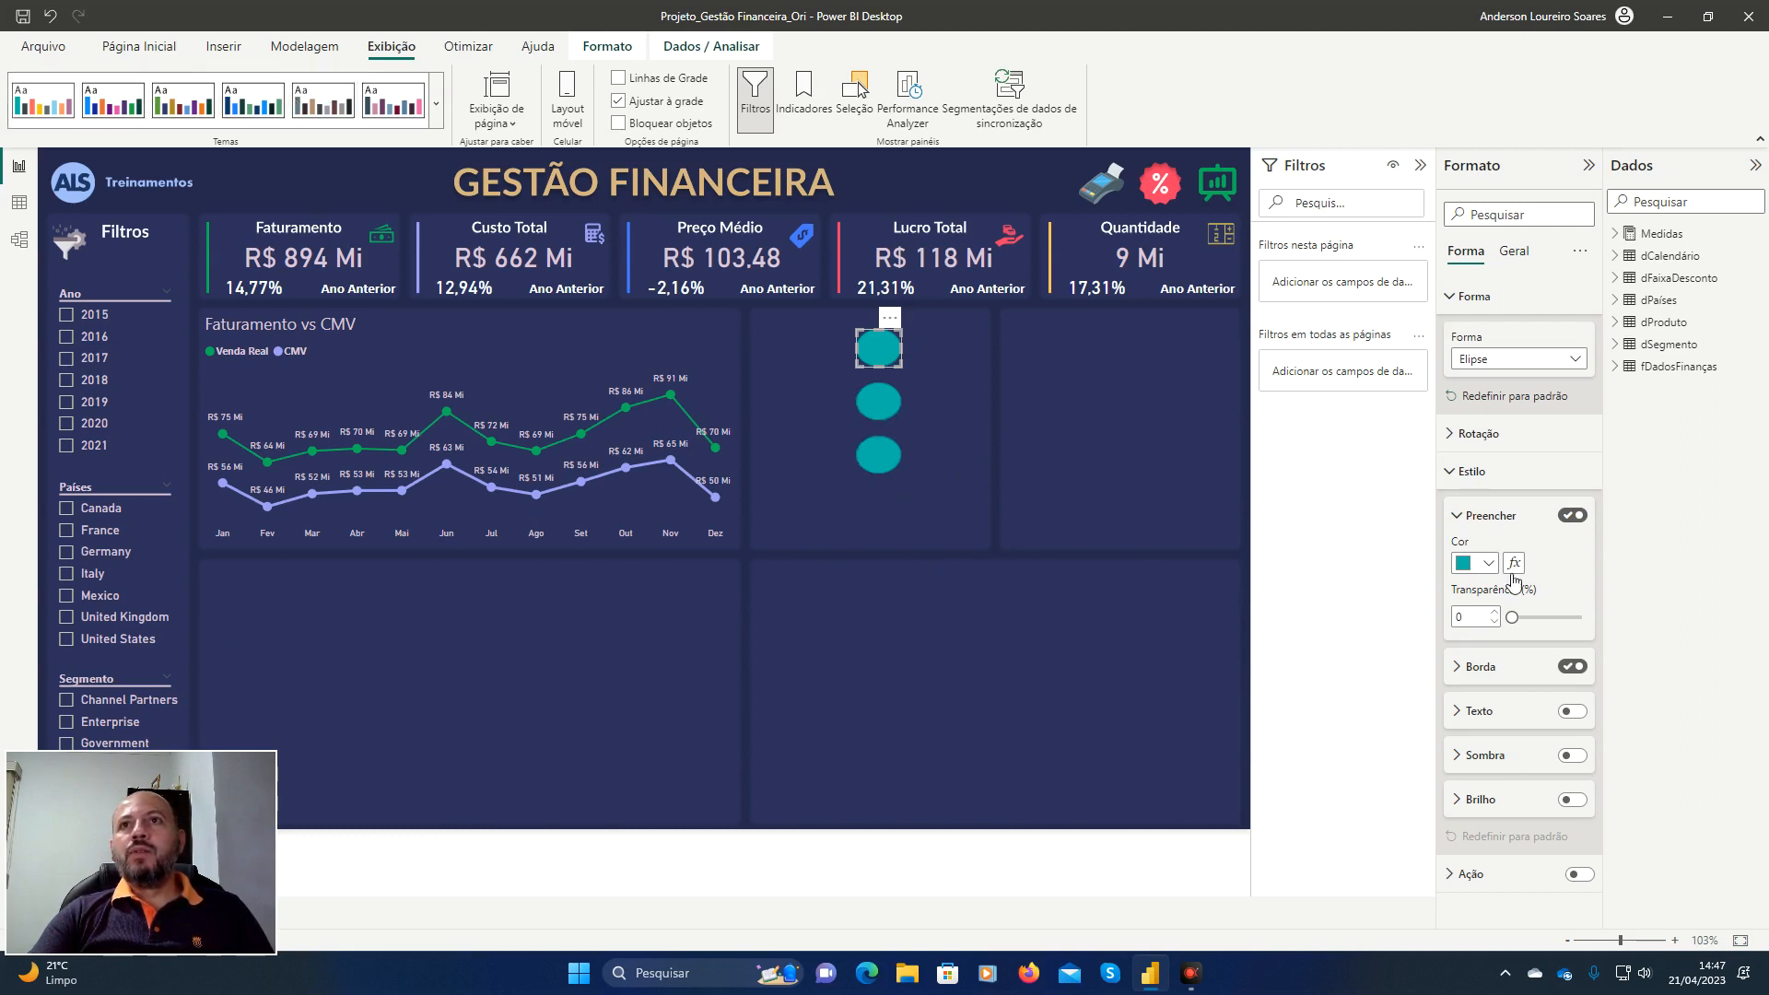
# Set the fill of the top oval to custom red #B8000D.
pyautogui.click(1485, 565)
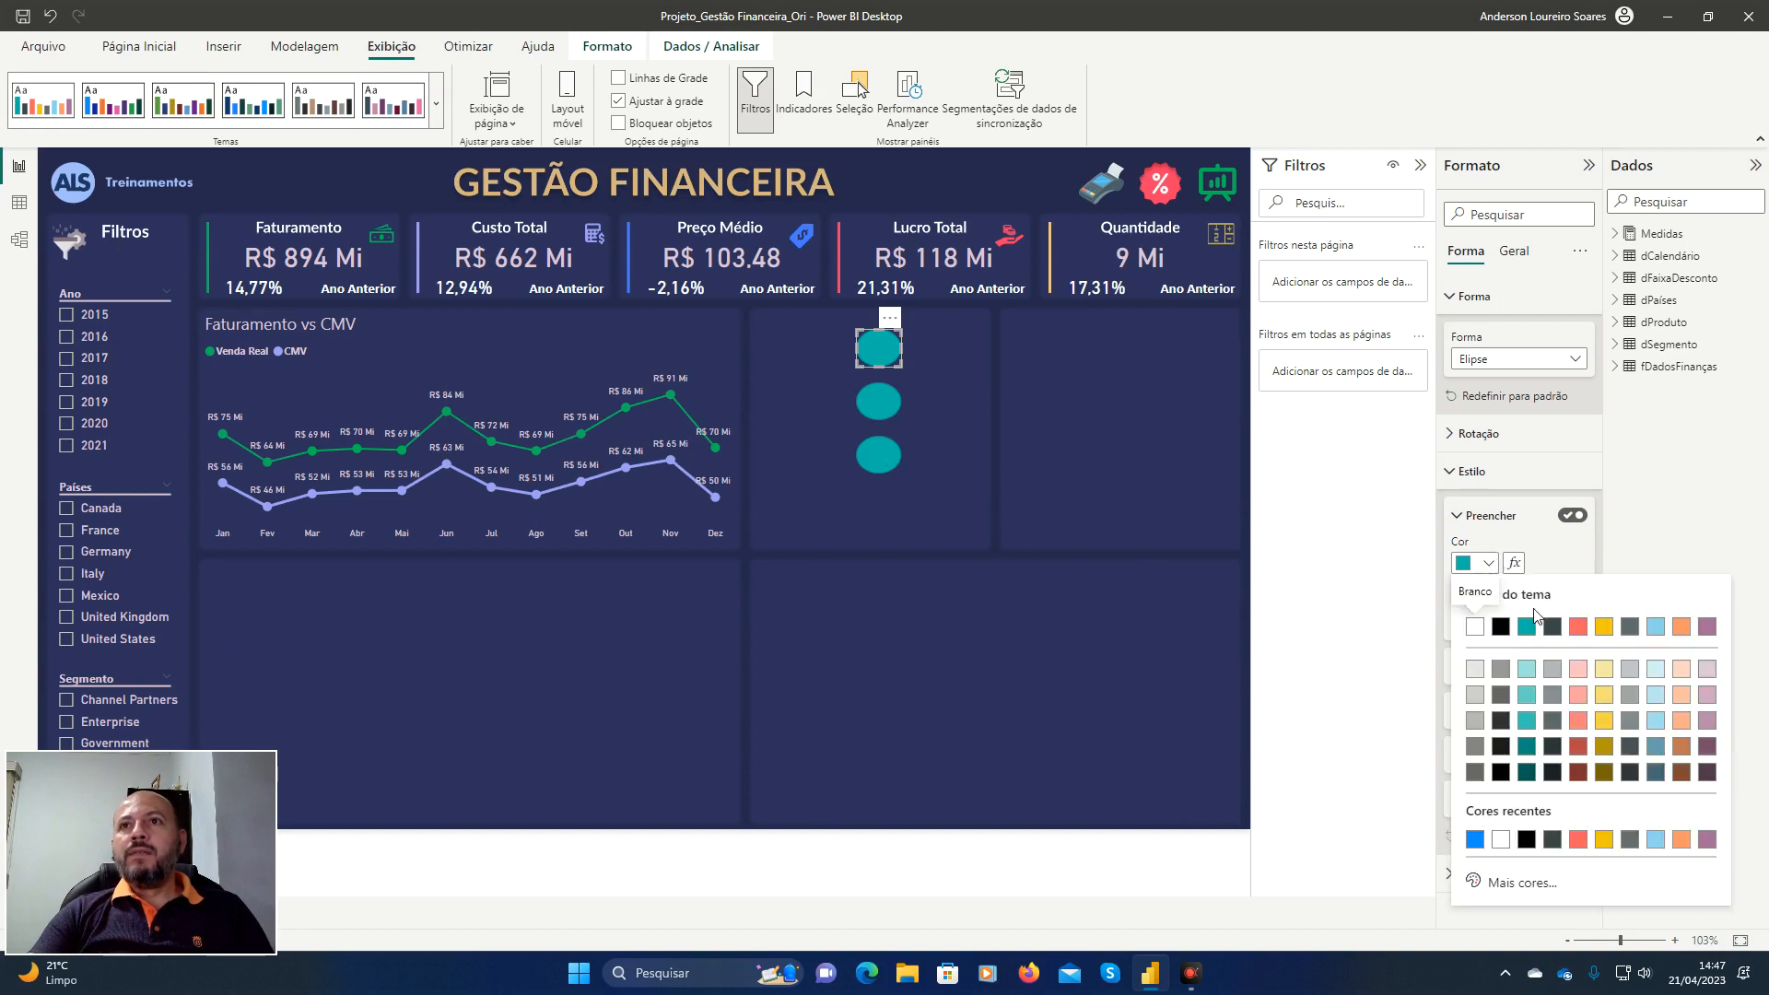
pyautogui.click(1526, 885)
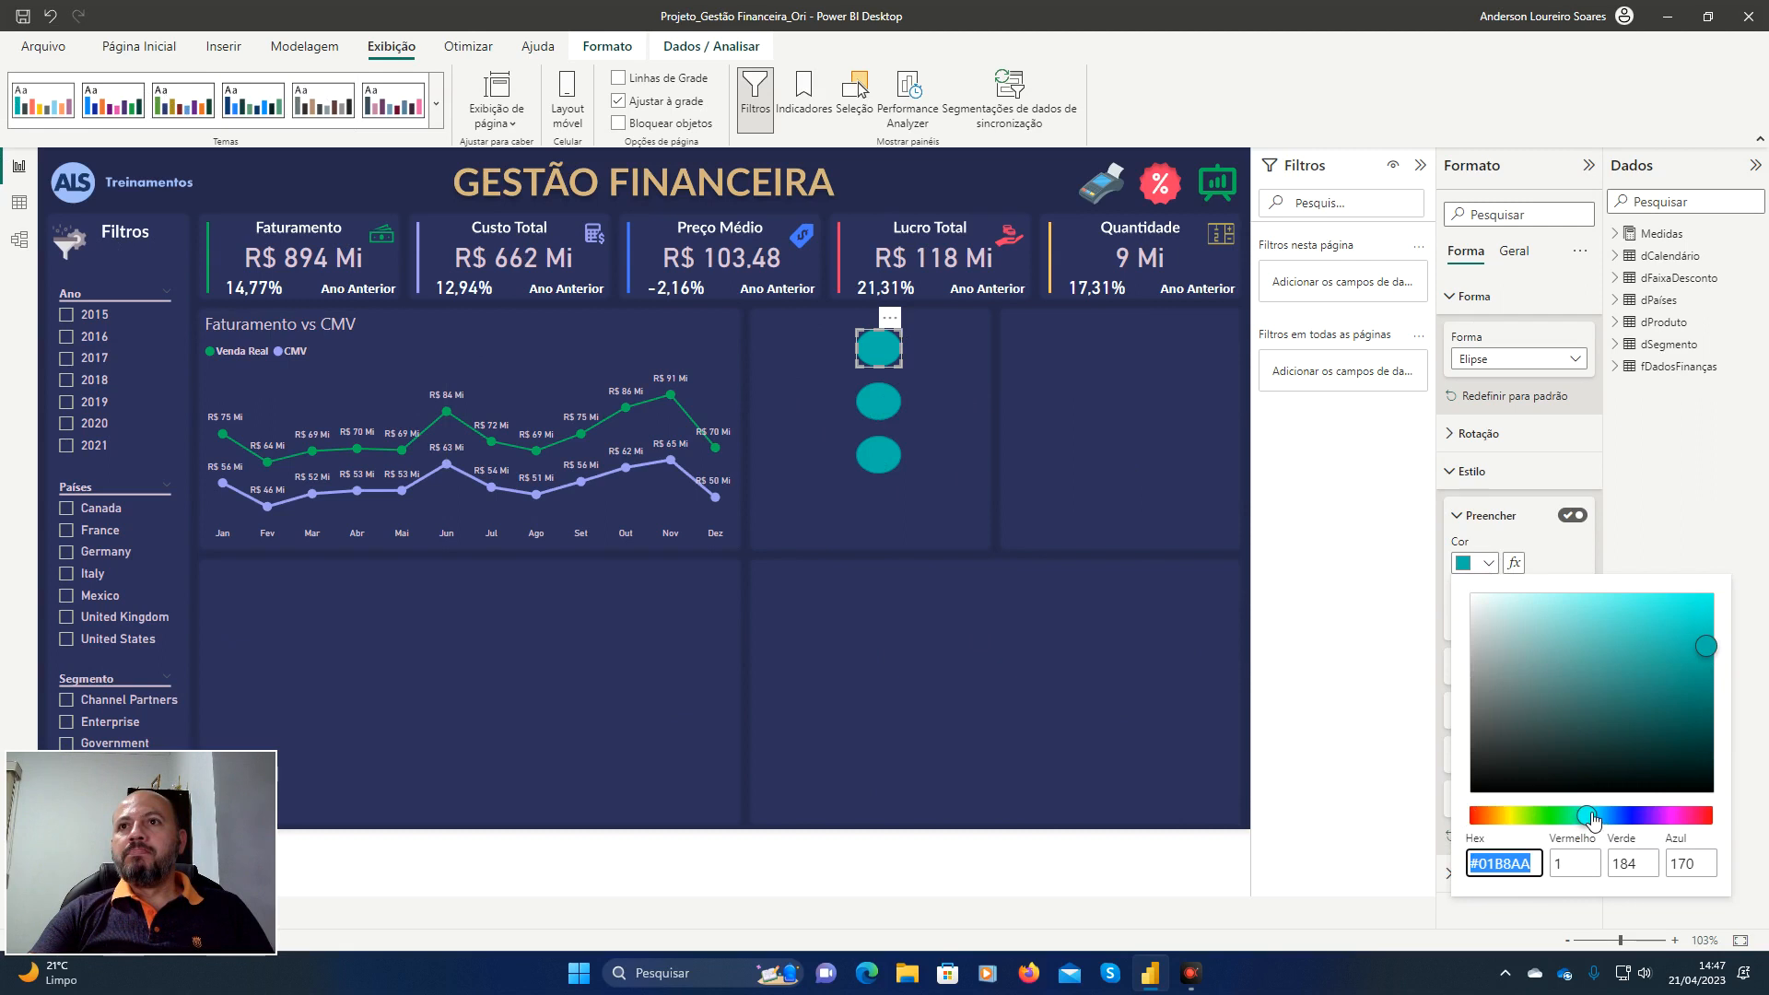
pyautogui.moveTo(1586, 816); pyautogui.dragTo(1717, 821)
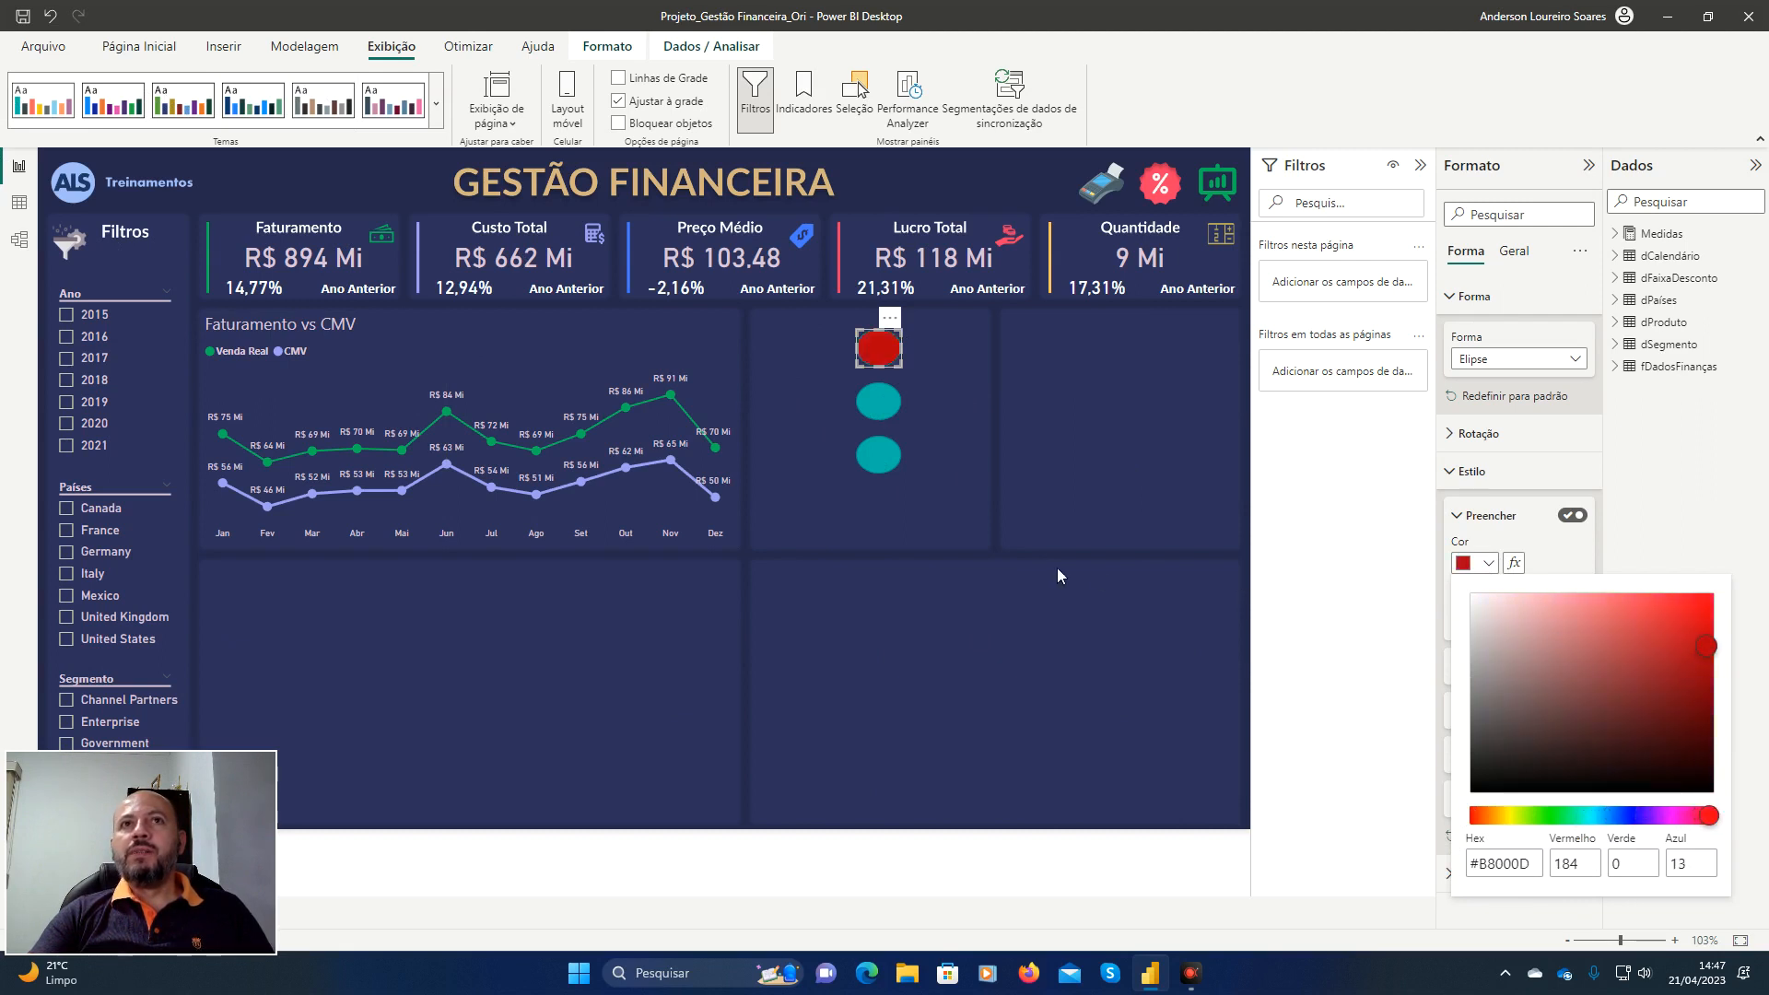
pyautogui.press('Escape')
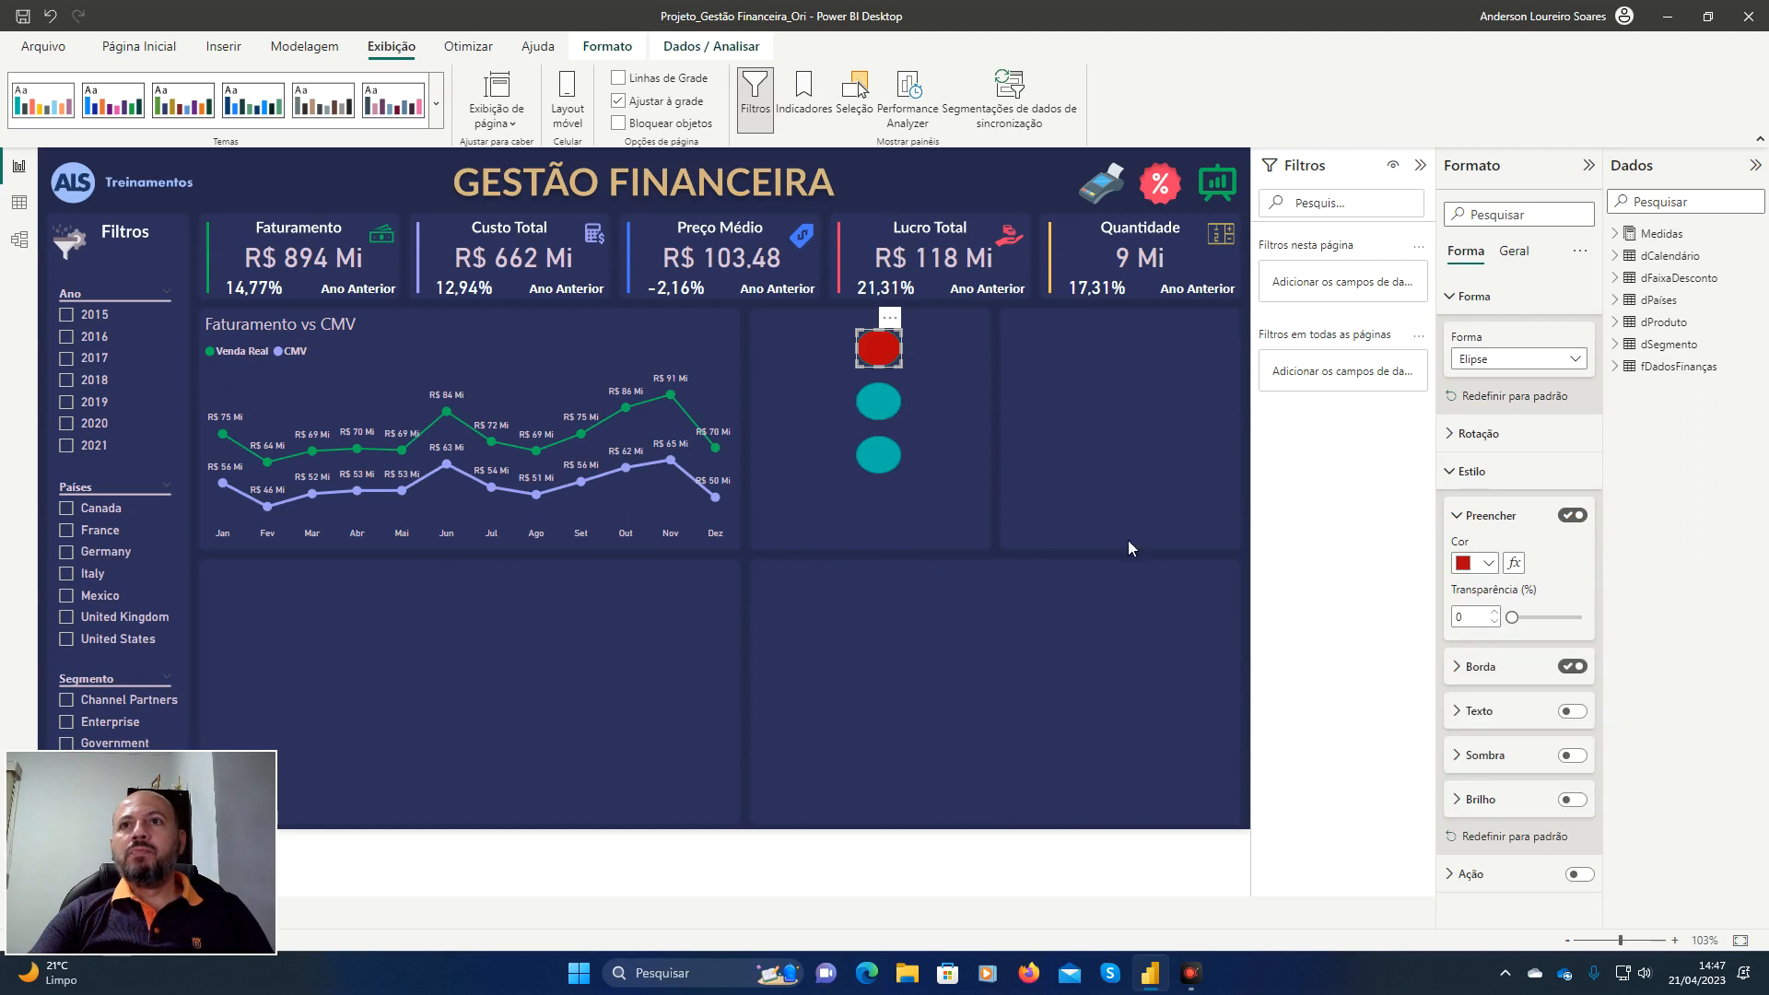
pyautogui.click(1490, 563)
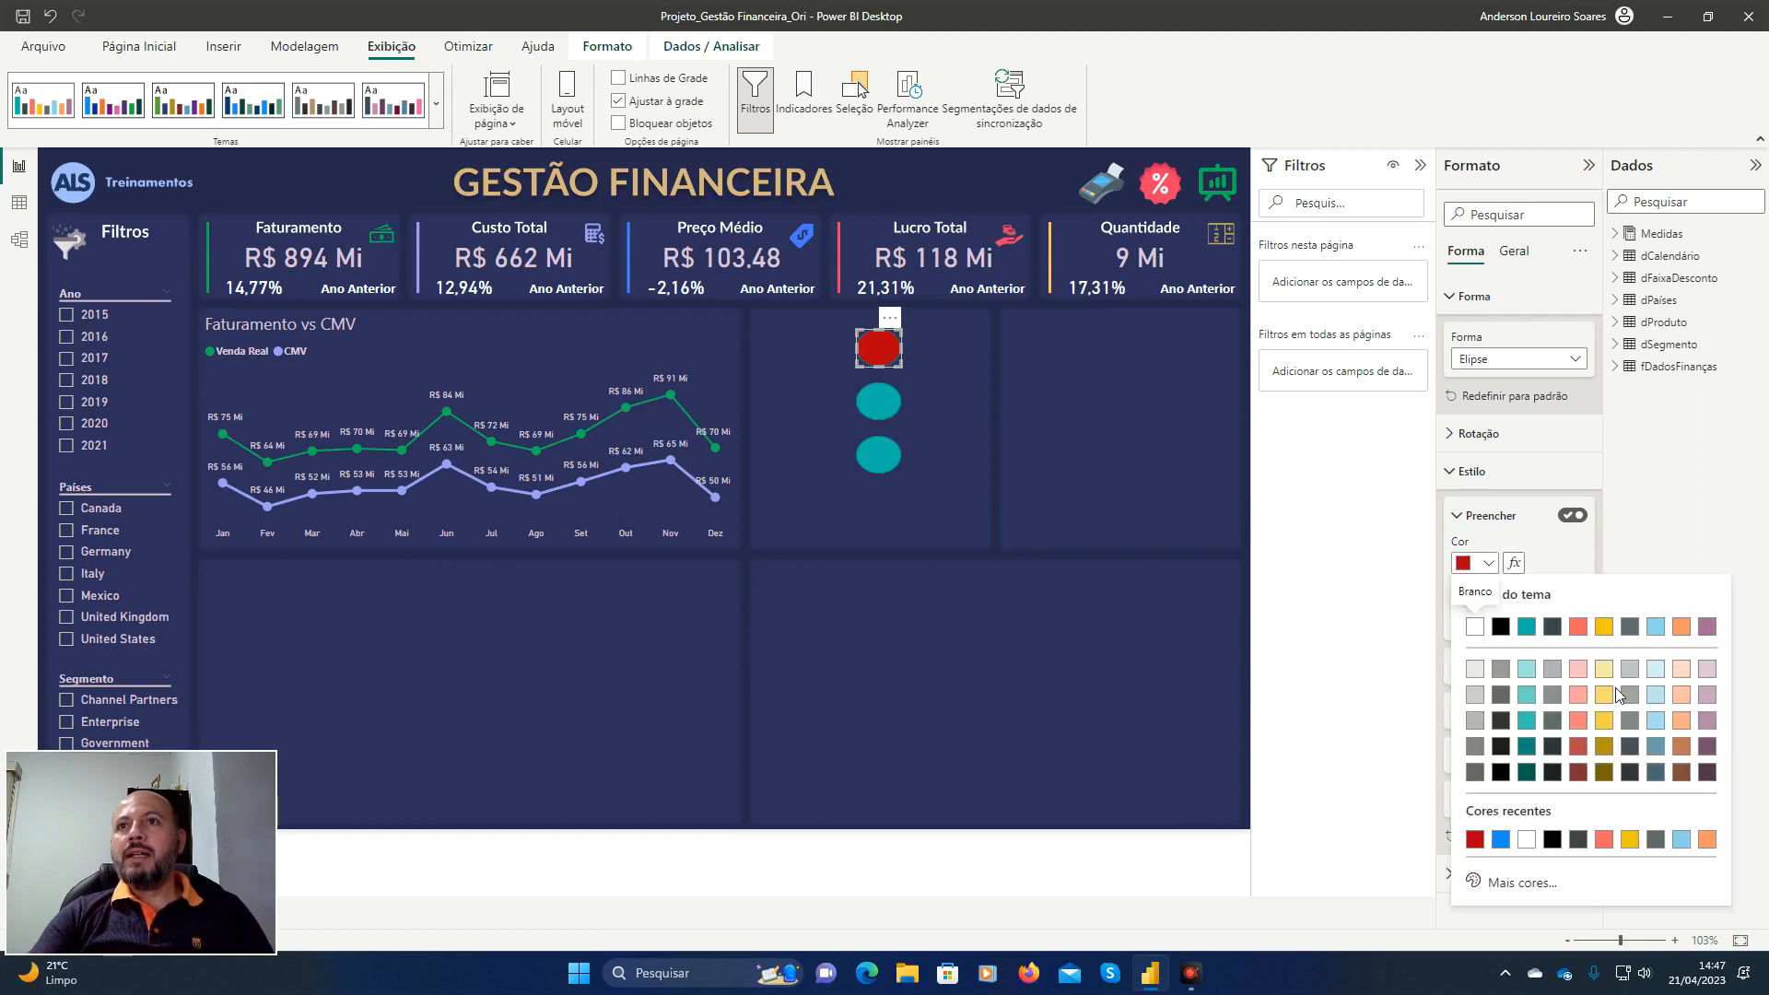
pyautogui.click(1629, 839)
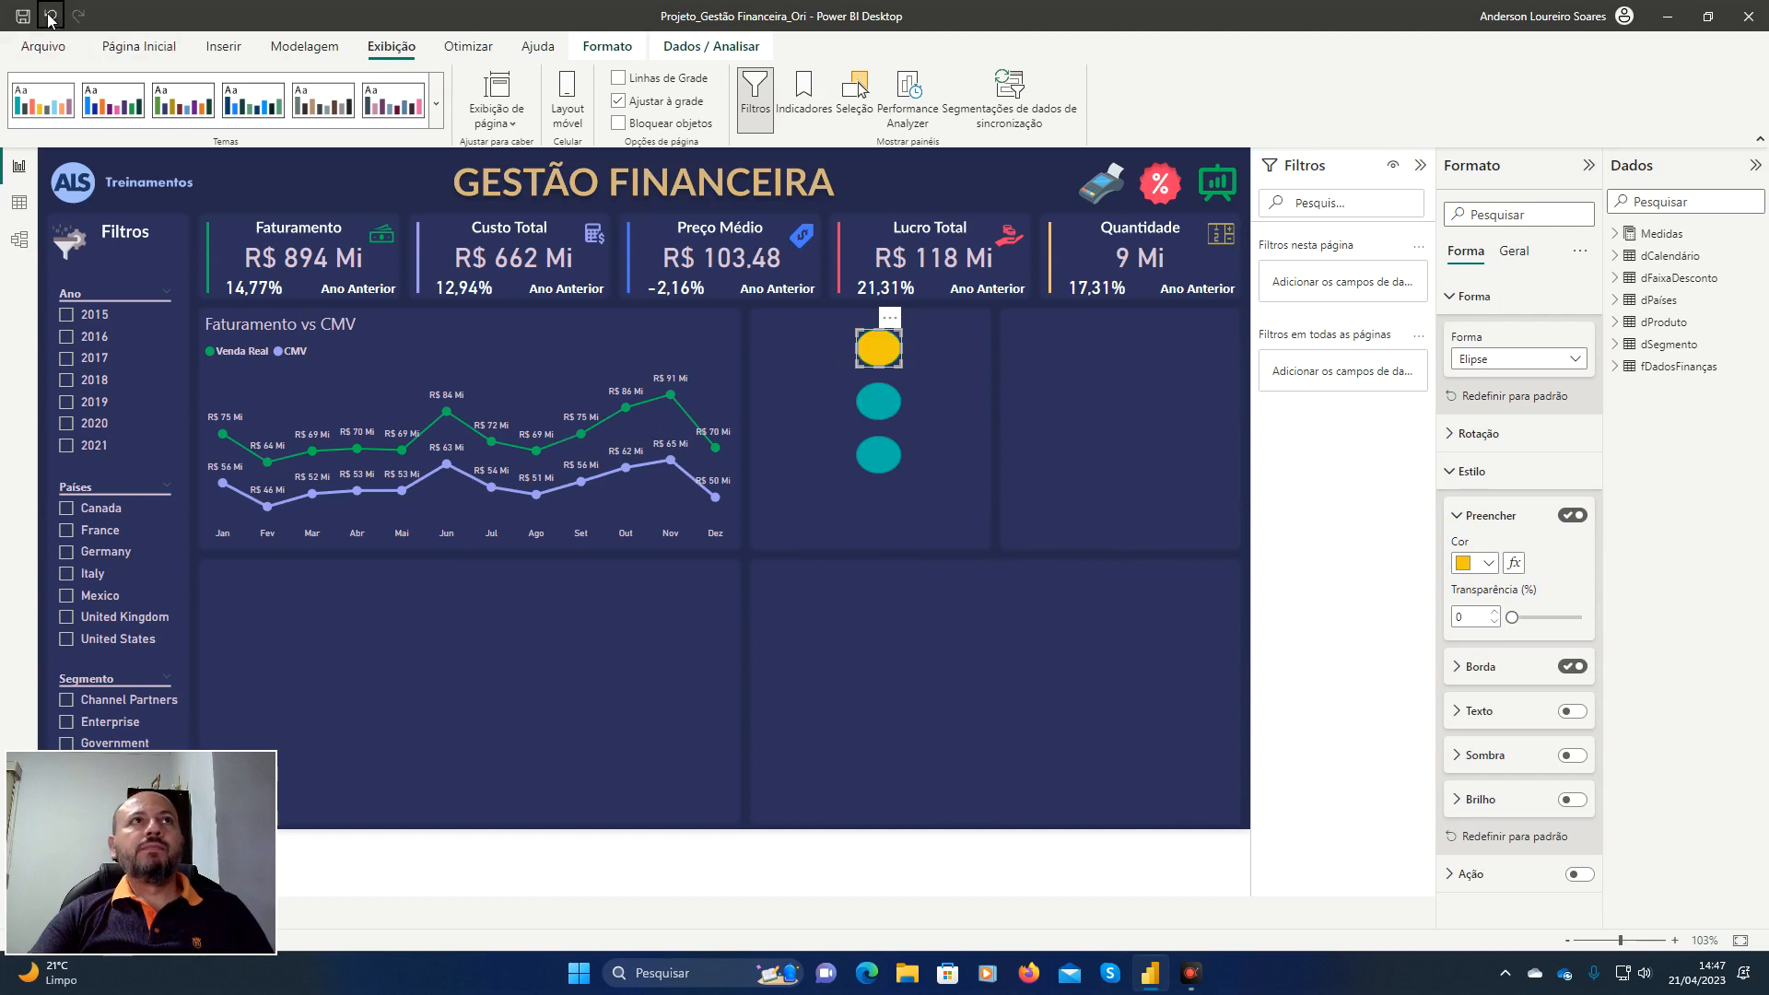
pyautogui.click(129, 51)
# Fill the middle oval with the theme's base yellow and deselect it.
pyautogui.click(880, 403)
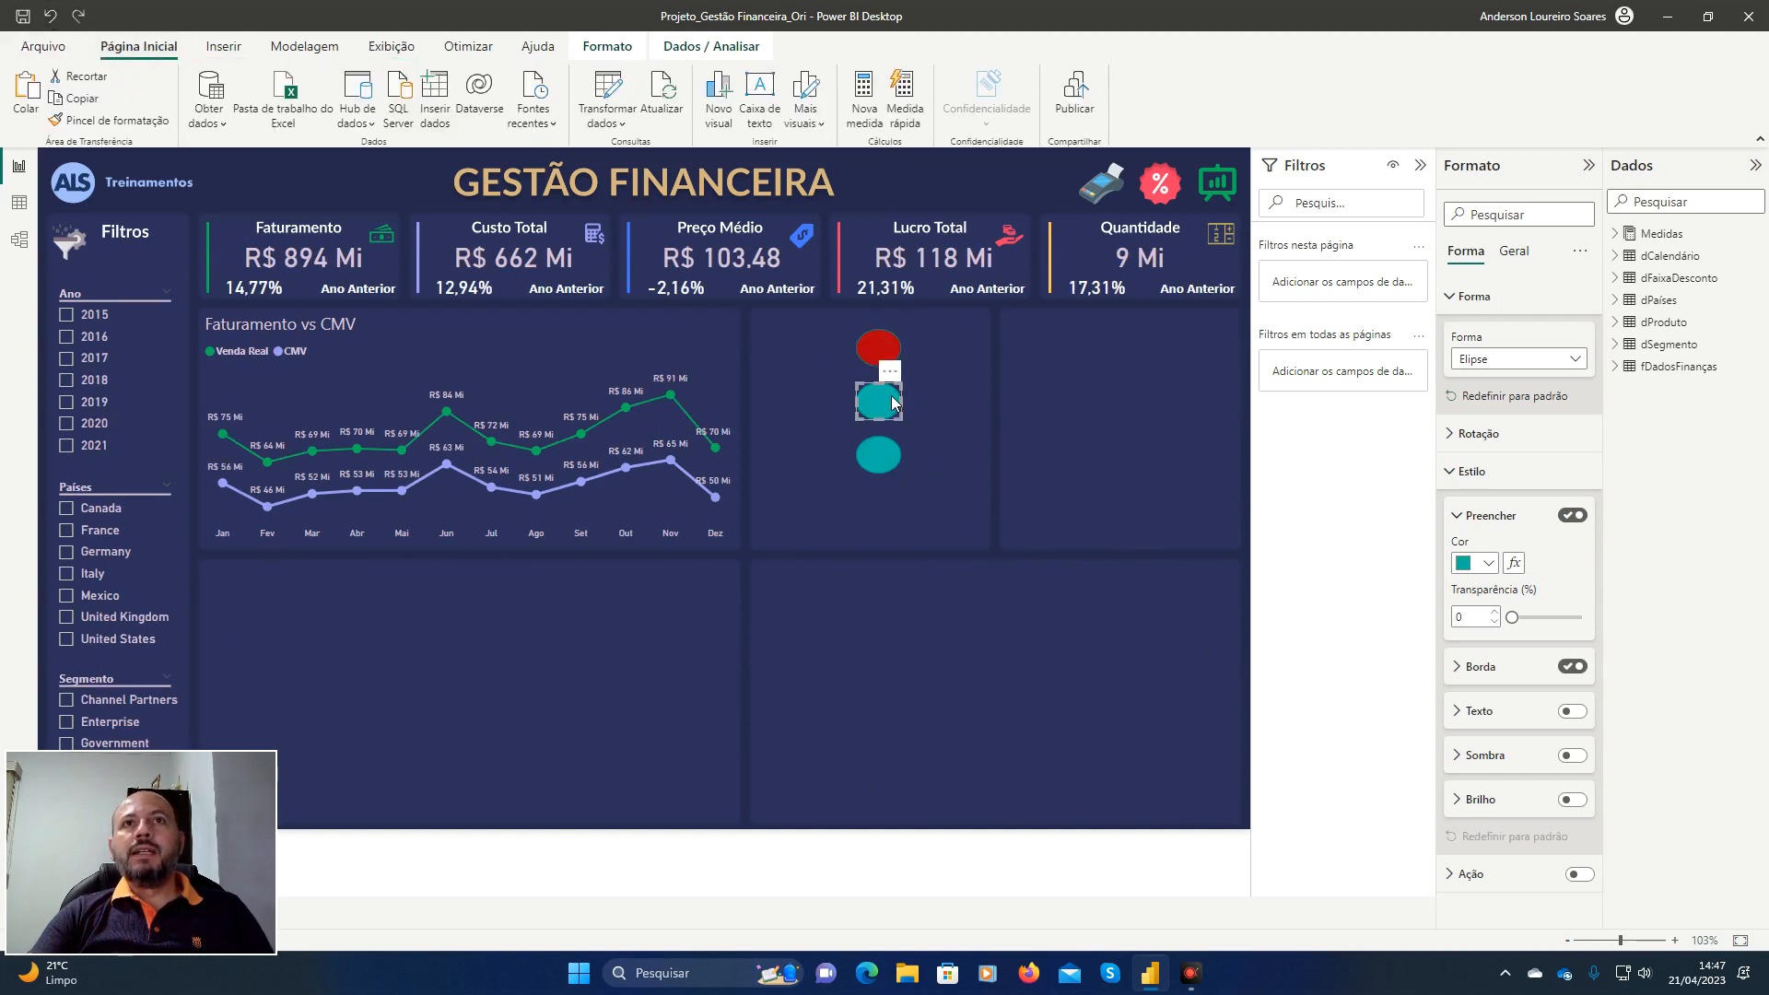
pyautogui.click(1488, 563)
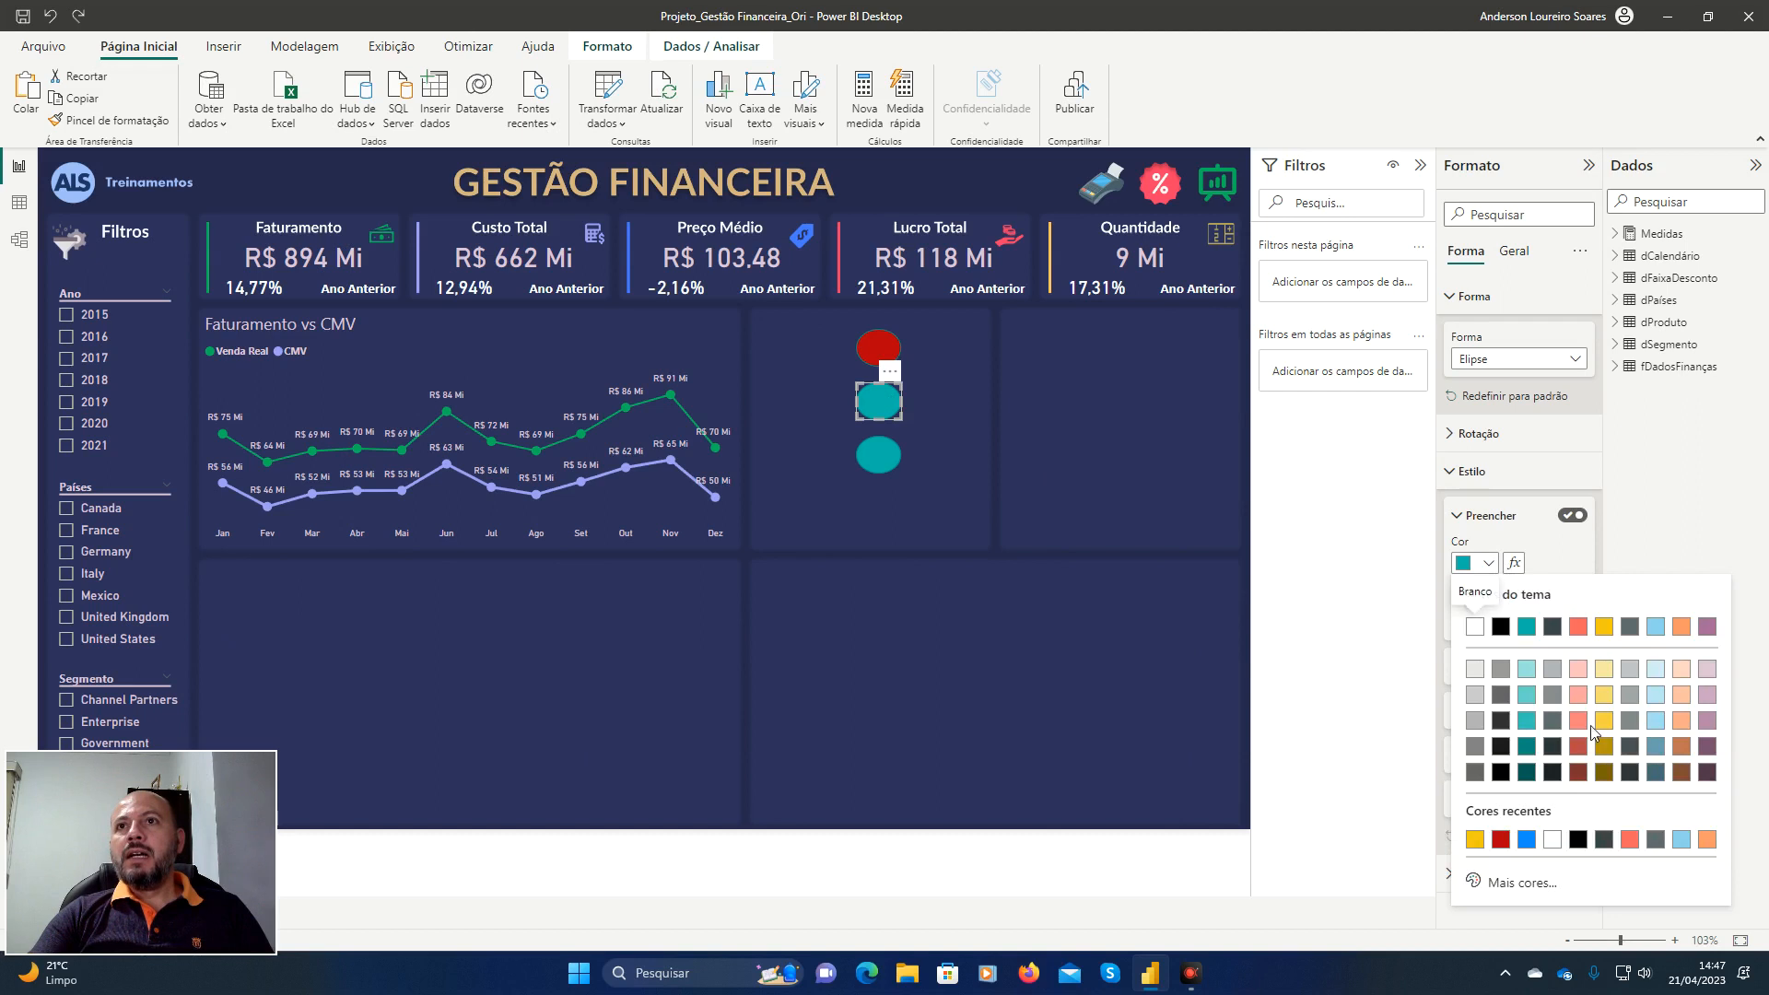
pyautogui.click(1604, 627)
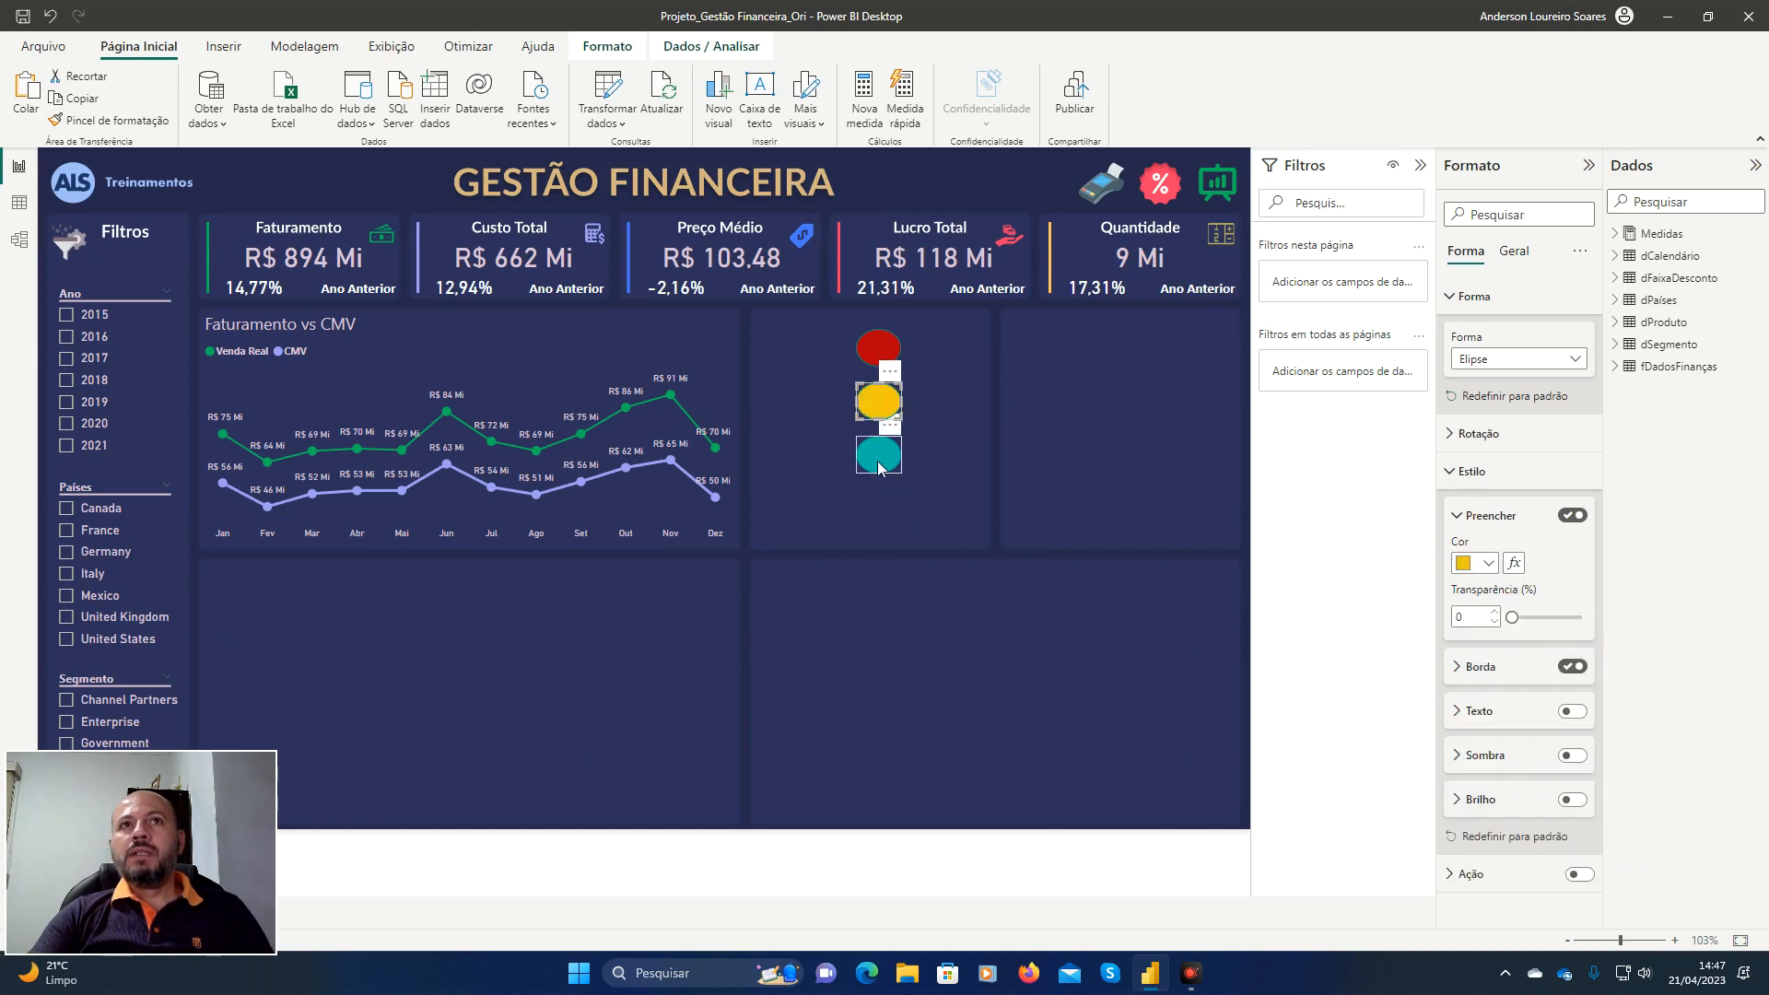
pyautogui.click(938, 567)
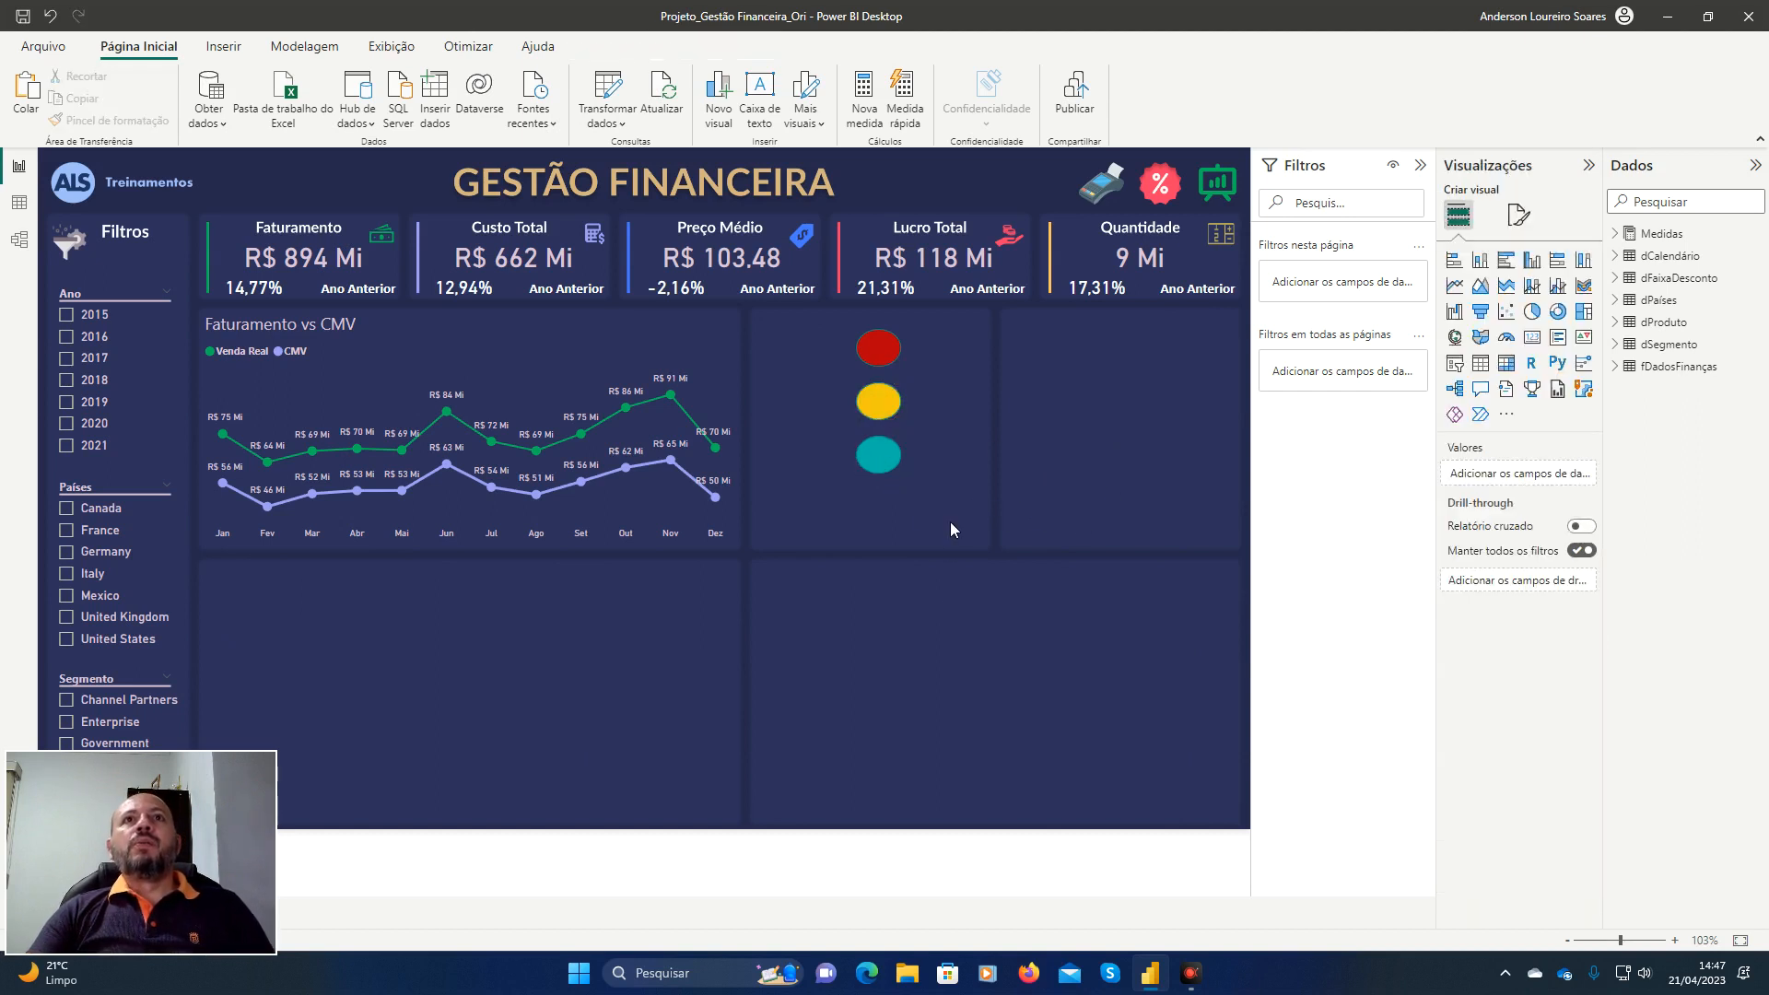
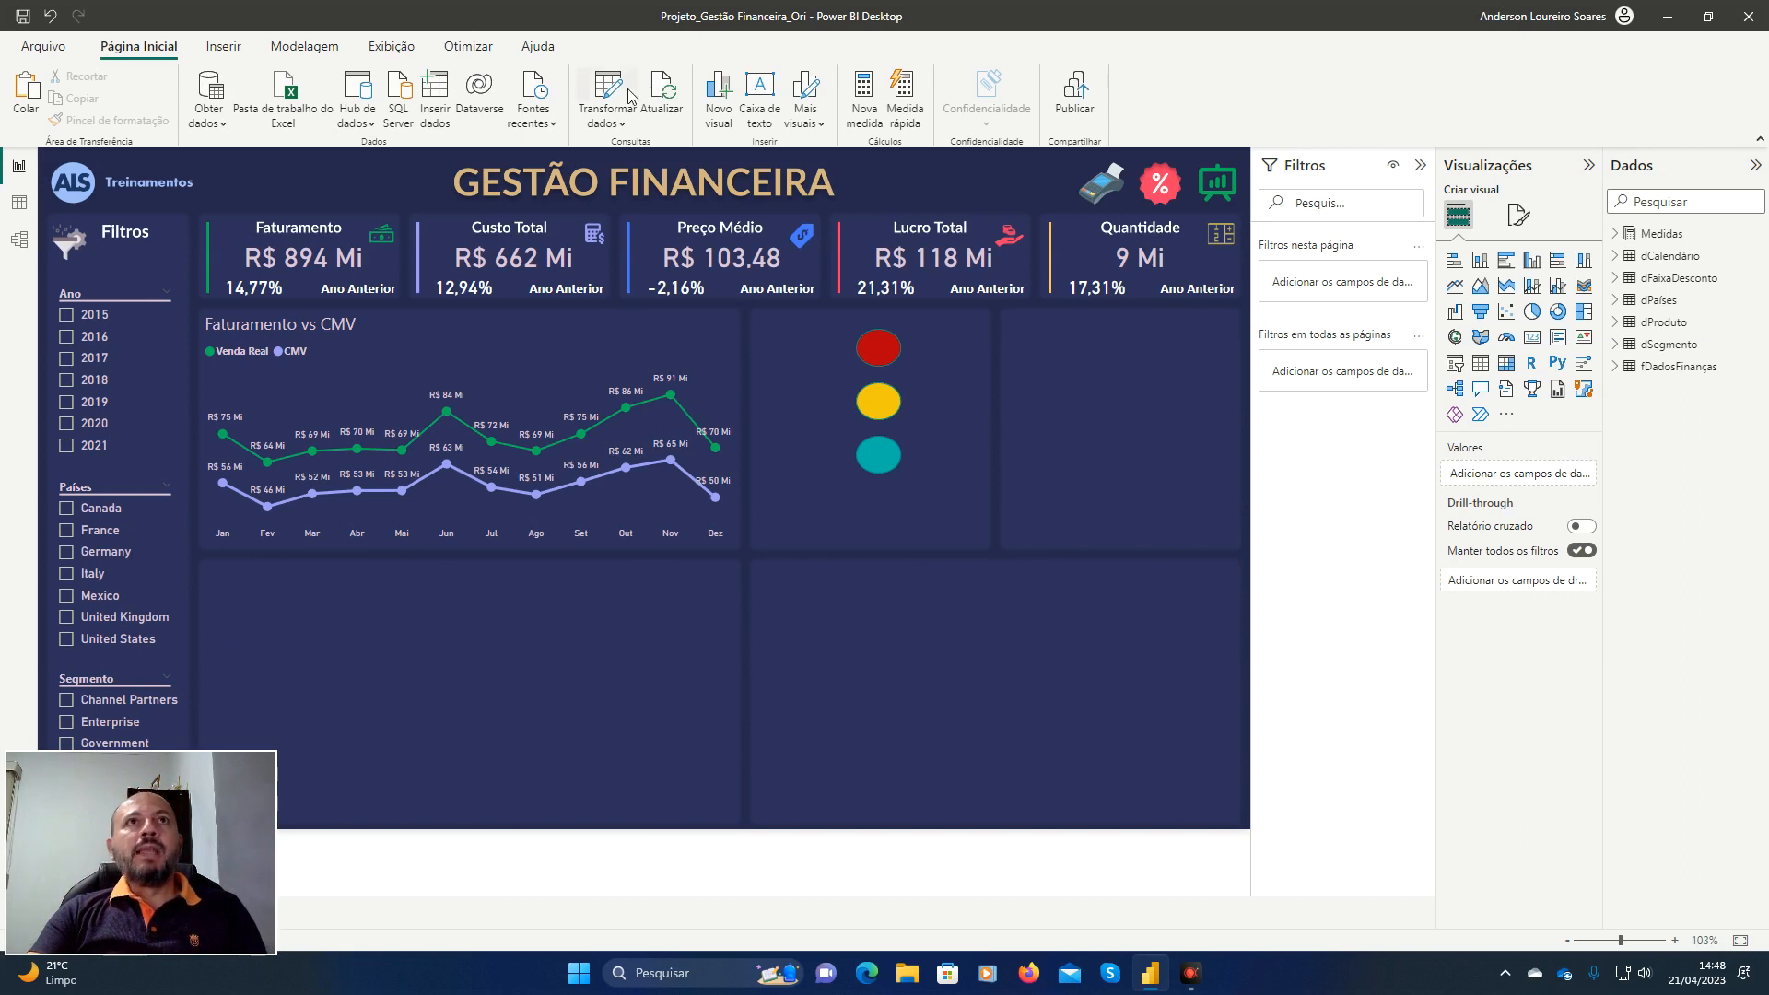
# Insert a text box on the report page and enter the text "Siga".
pyautogui.click(236, 54)
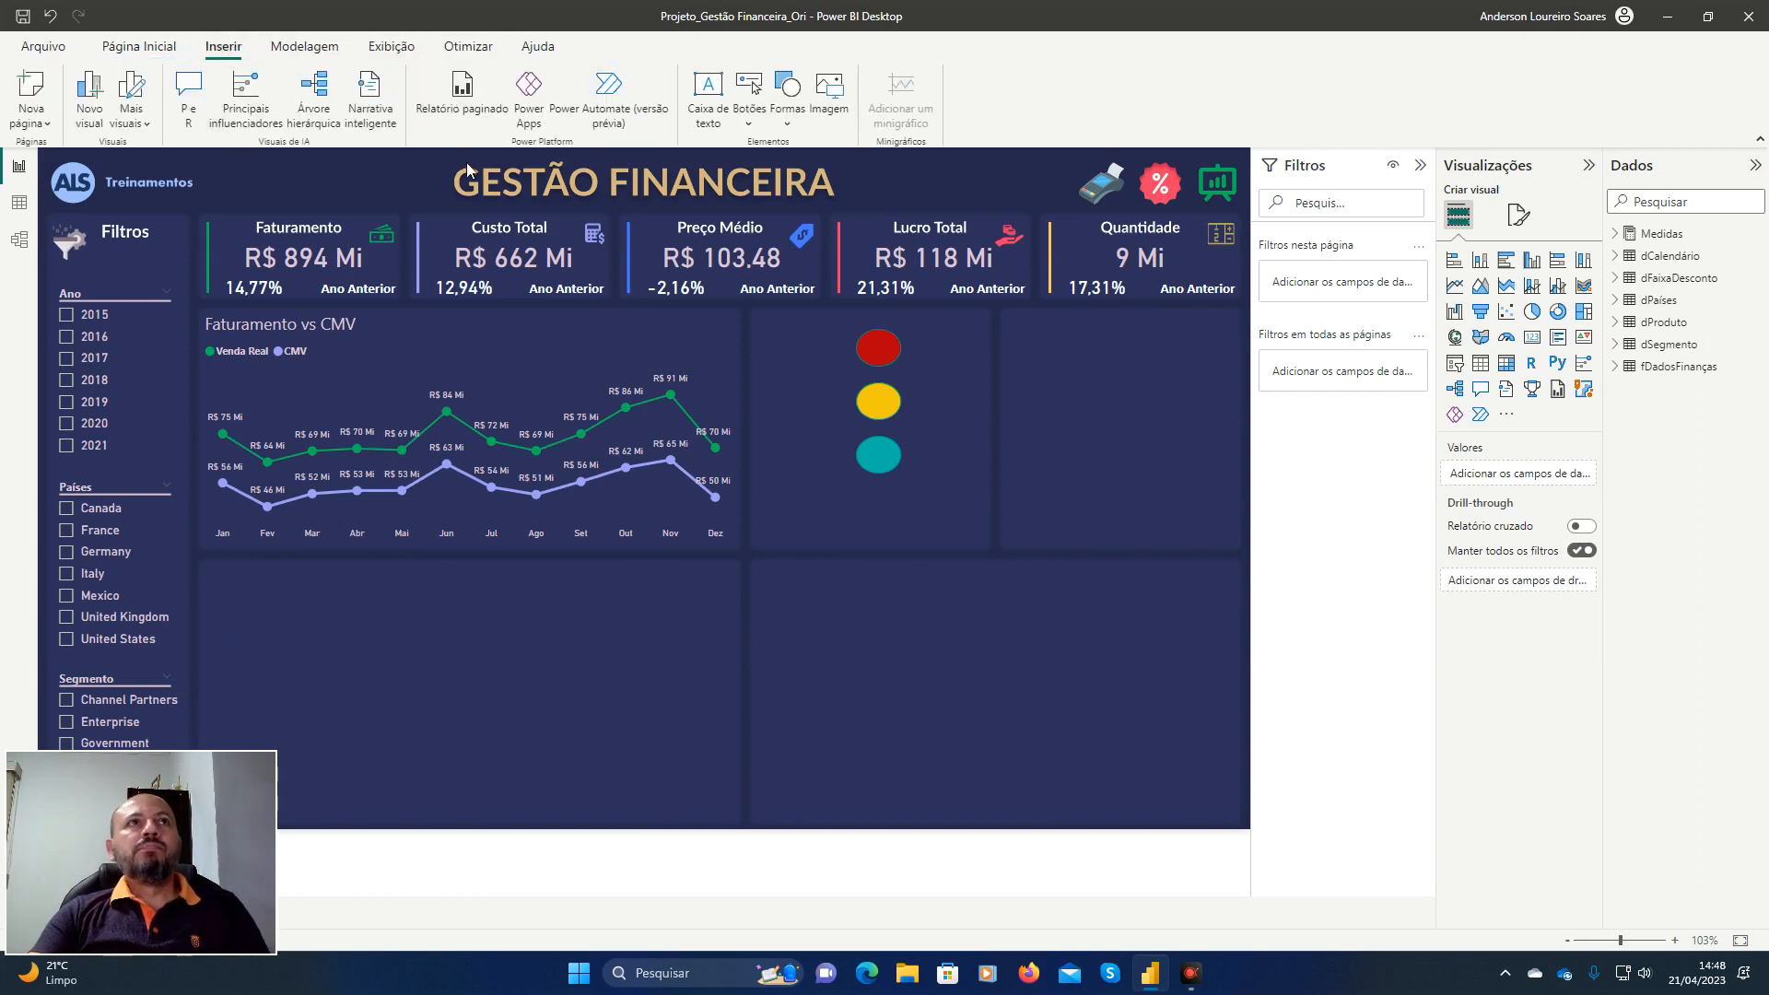
pyautogui.click(708, 92)
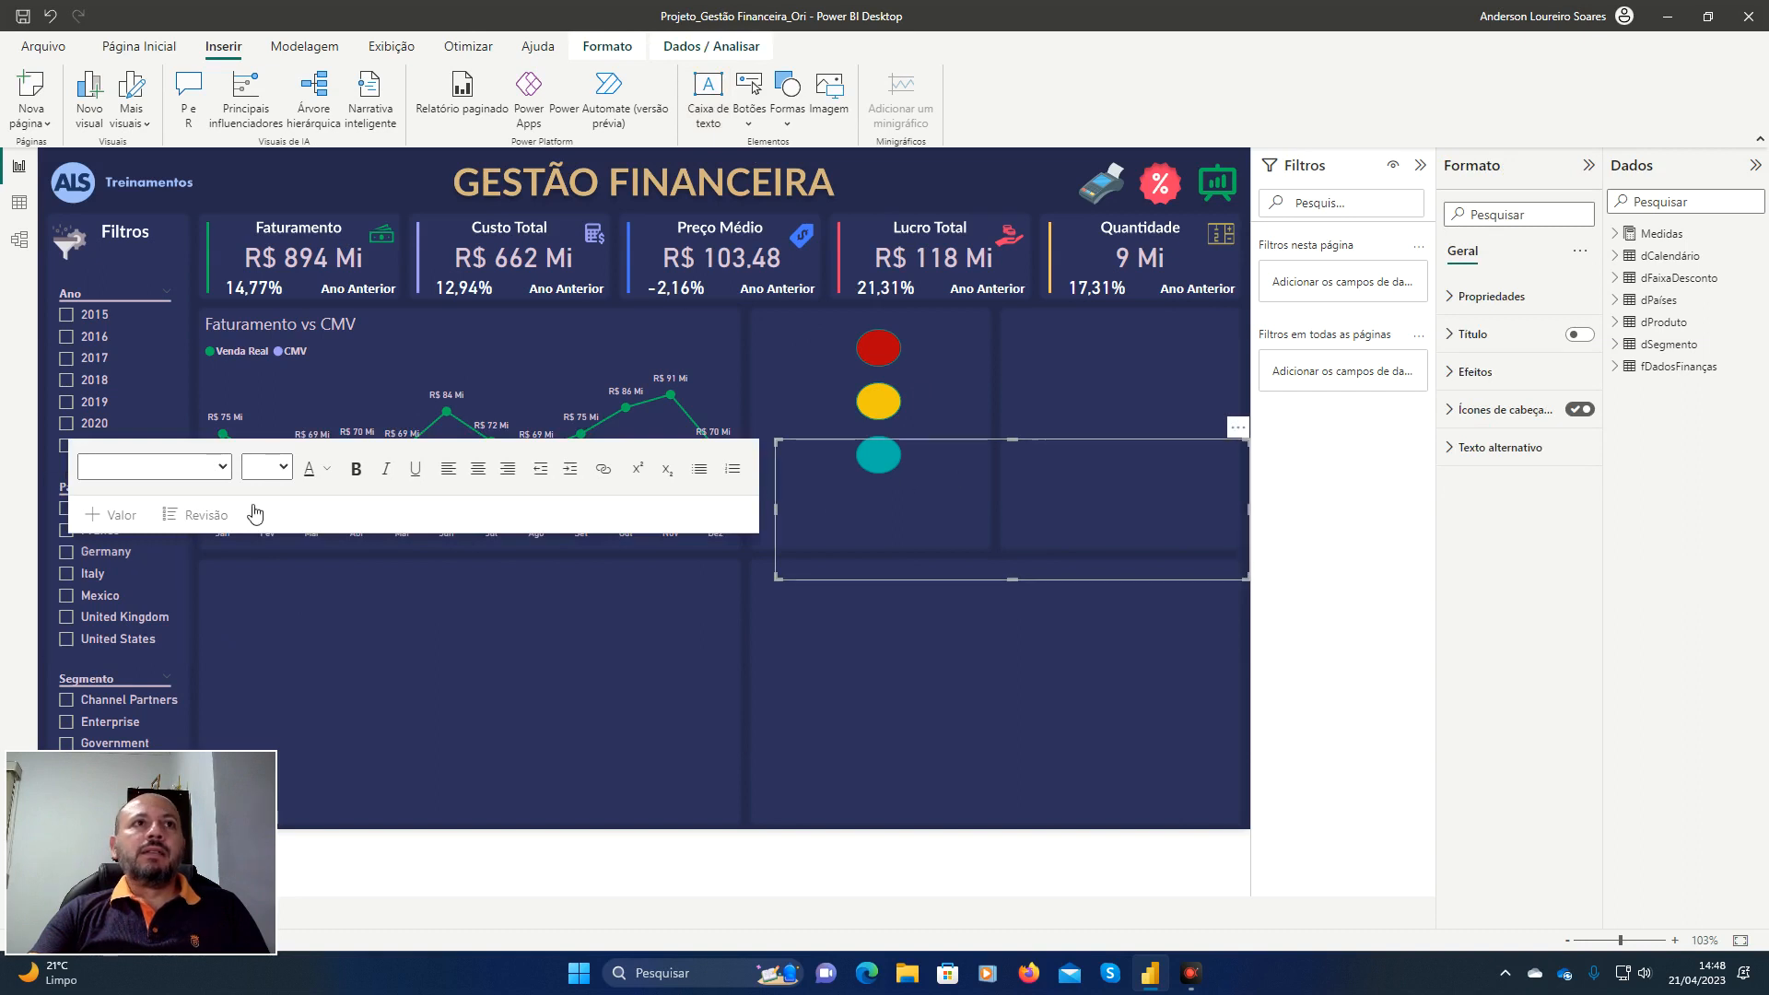
pyautogui.click(850, 467)
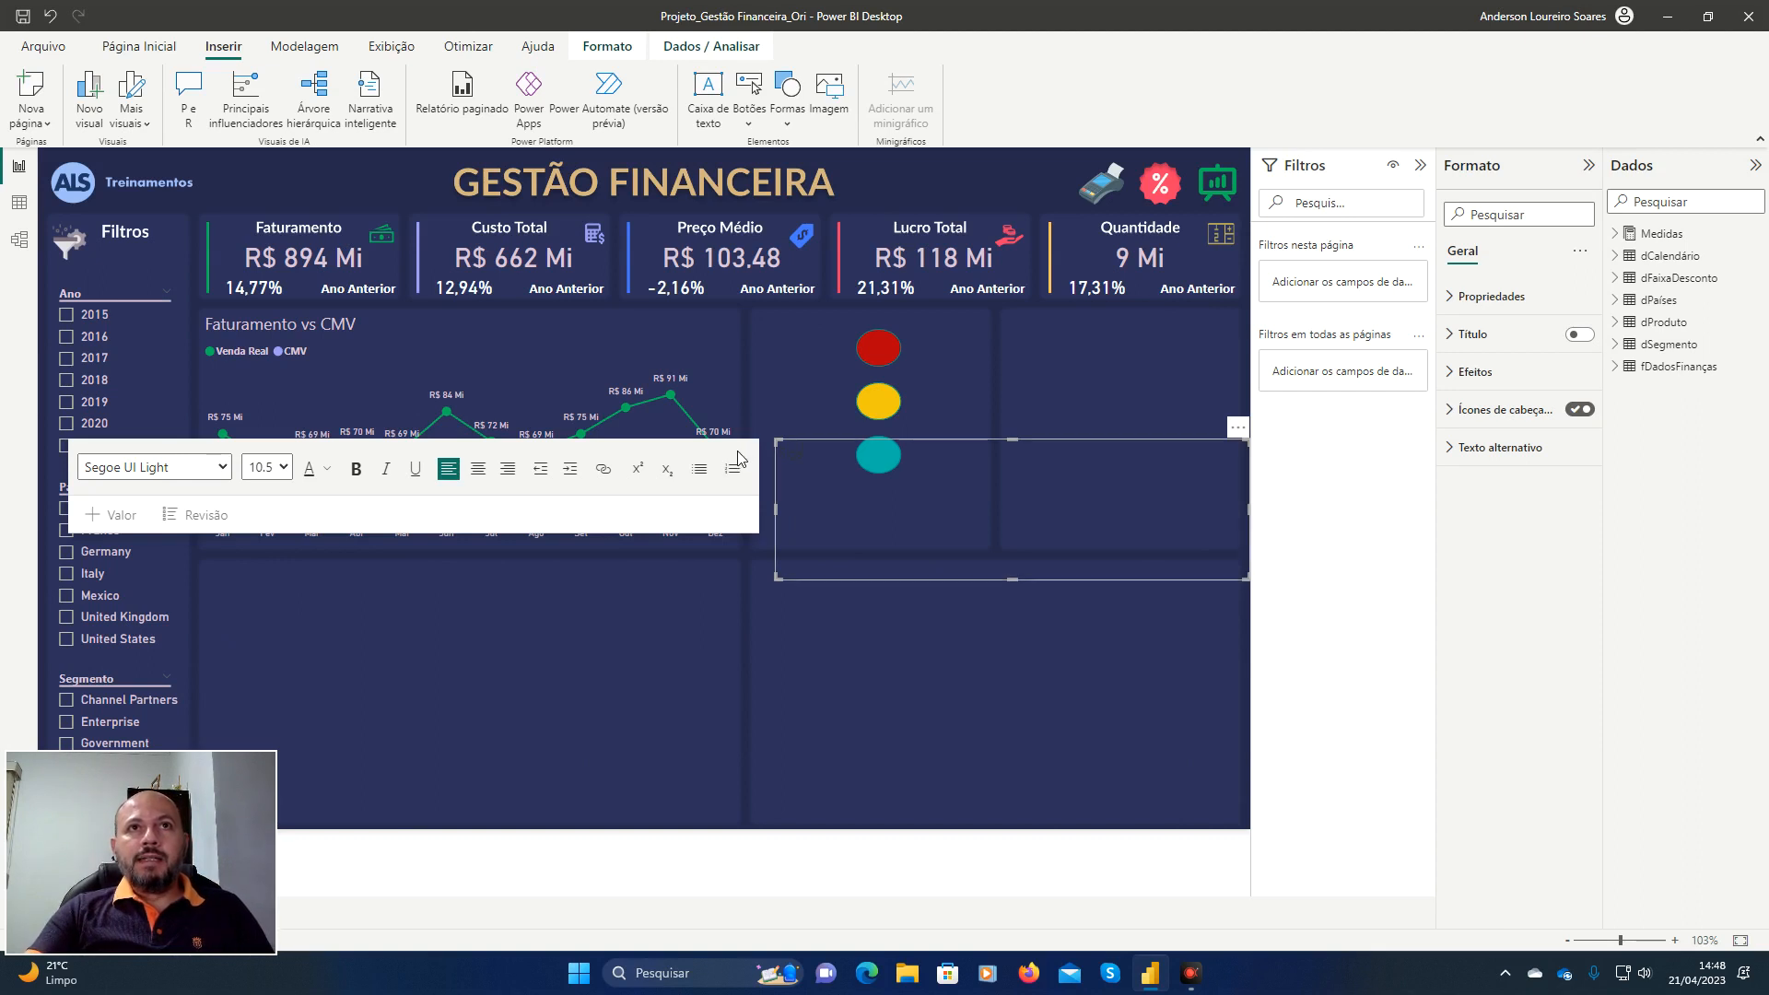
# Set the font color of the word "Siga" in the text box to white.
pyautogui.moveTo(779, 454); pyautogui.dragTo(808, 454)
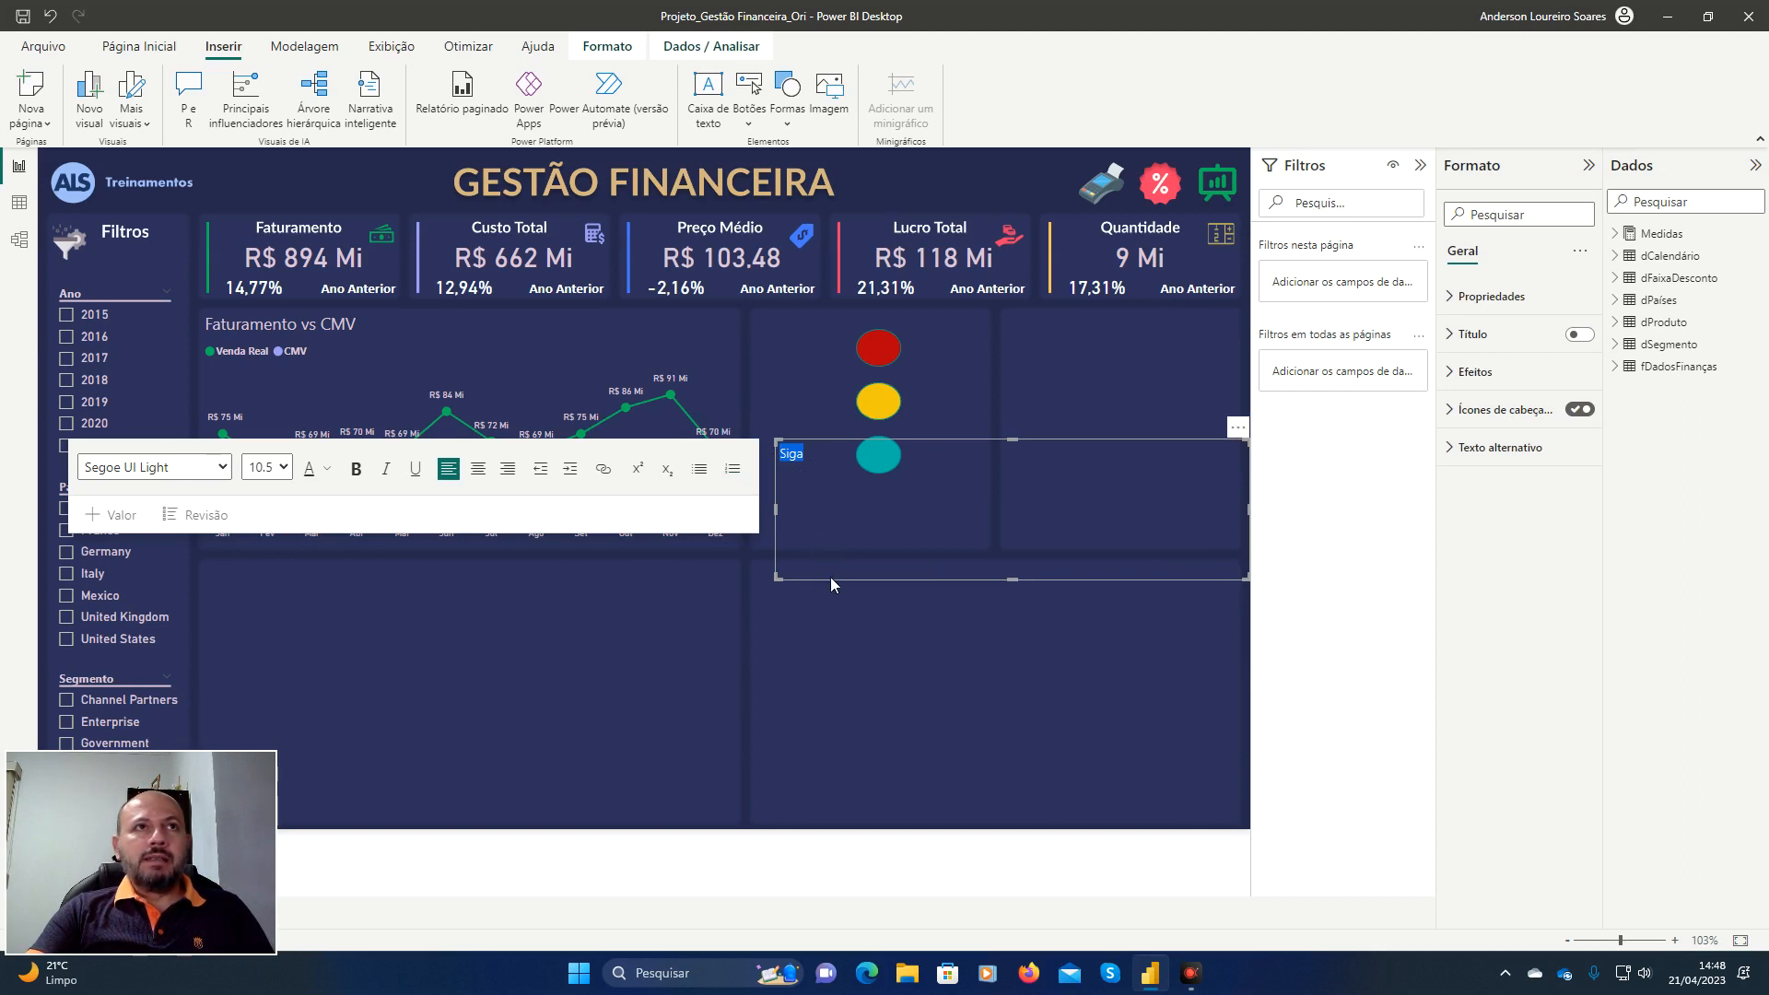
pyautogui.click(326, 470)
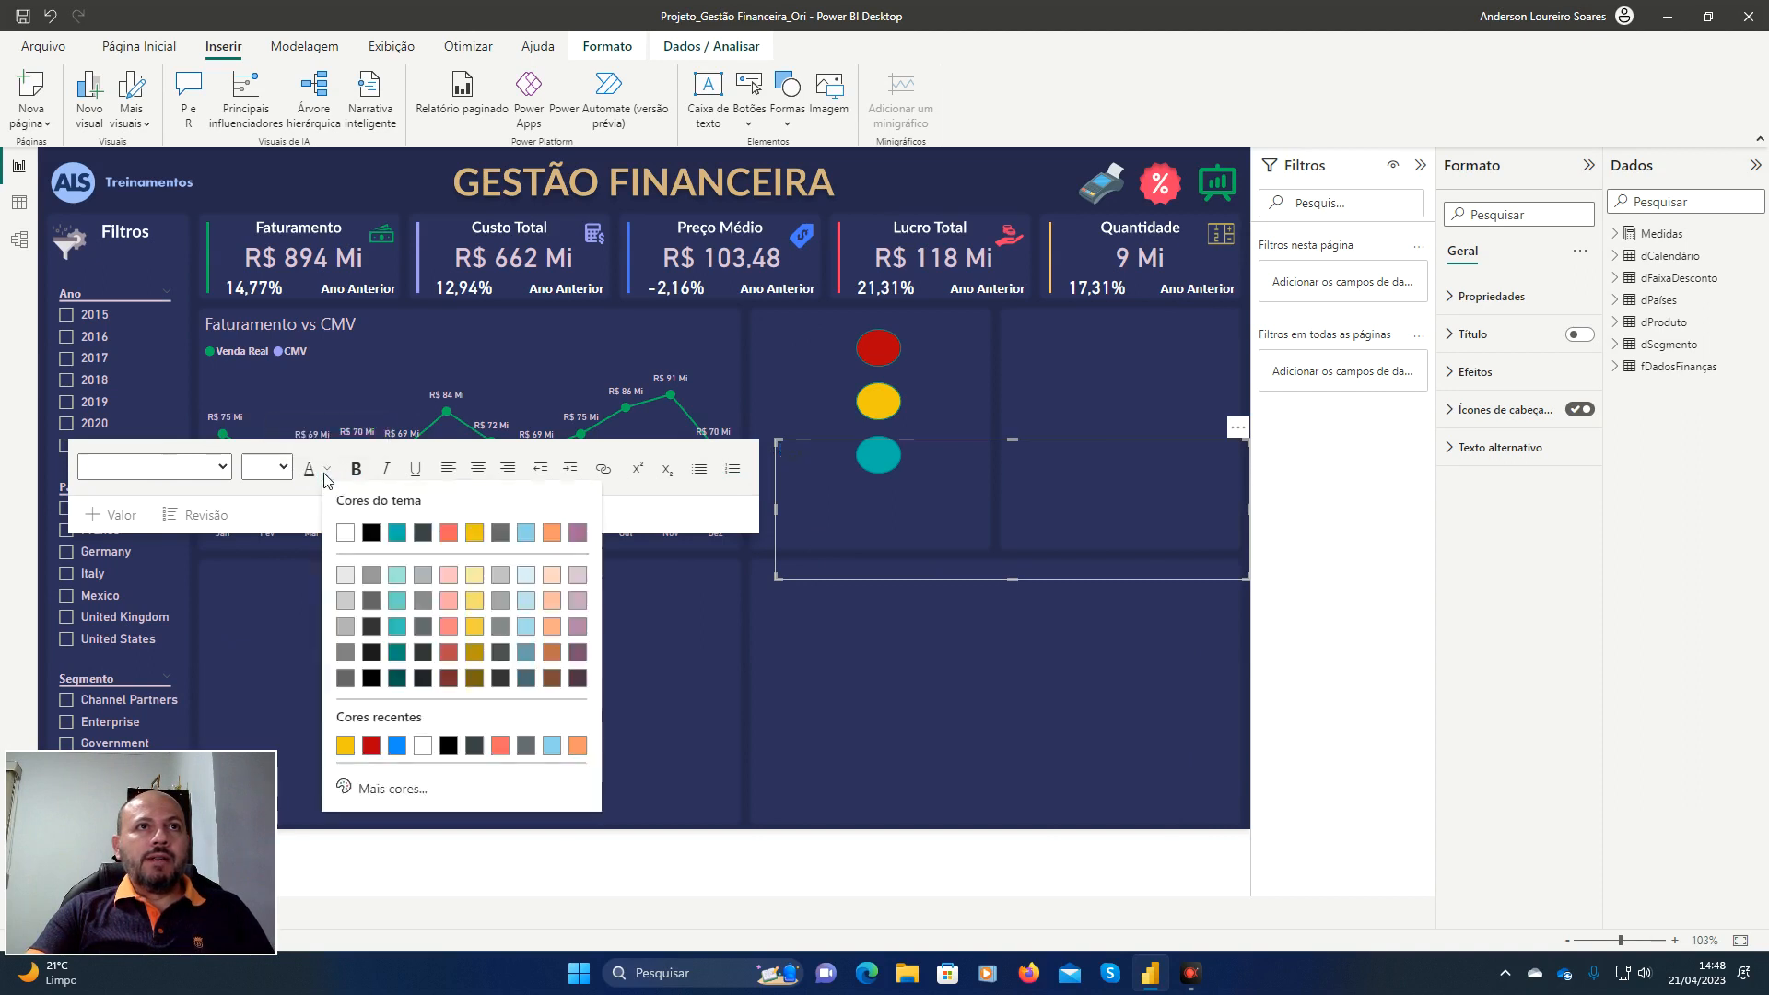
pyautogui.click(397, 533)
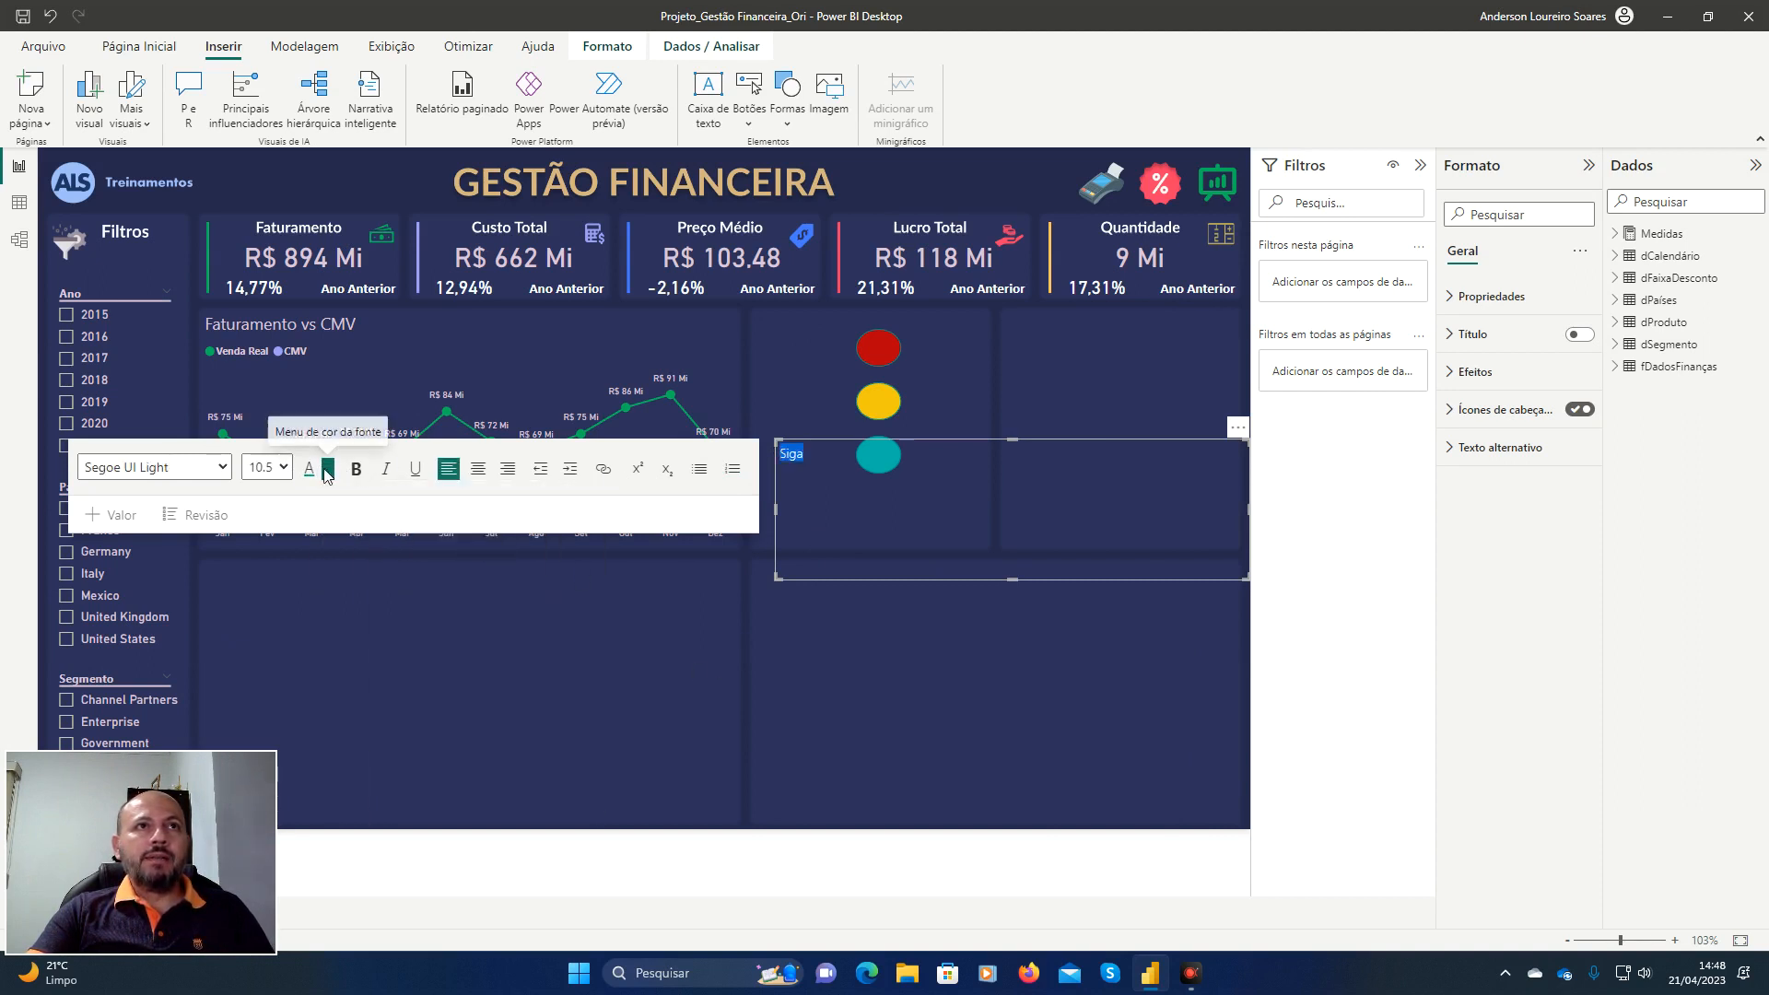
pyautogui.click(326, 469)
pyautogui.click(387, 547)
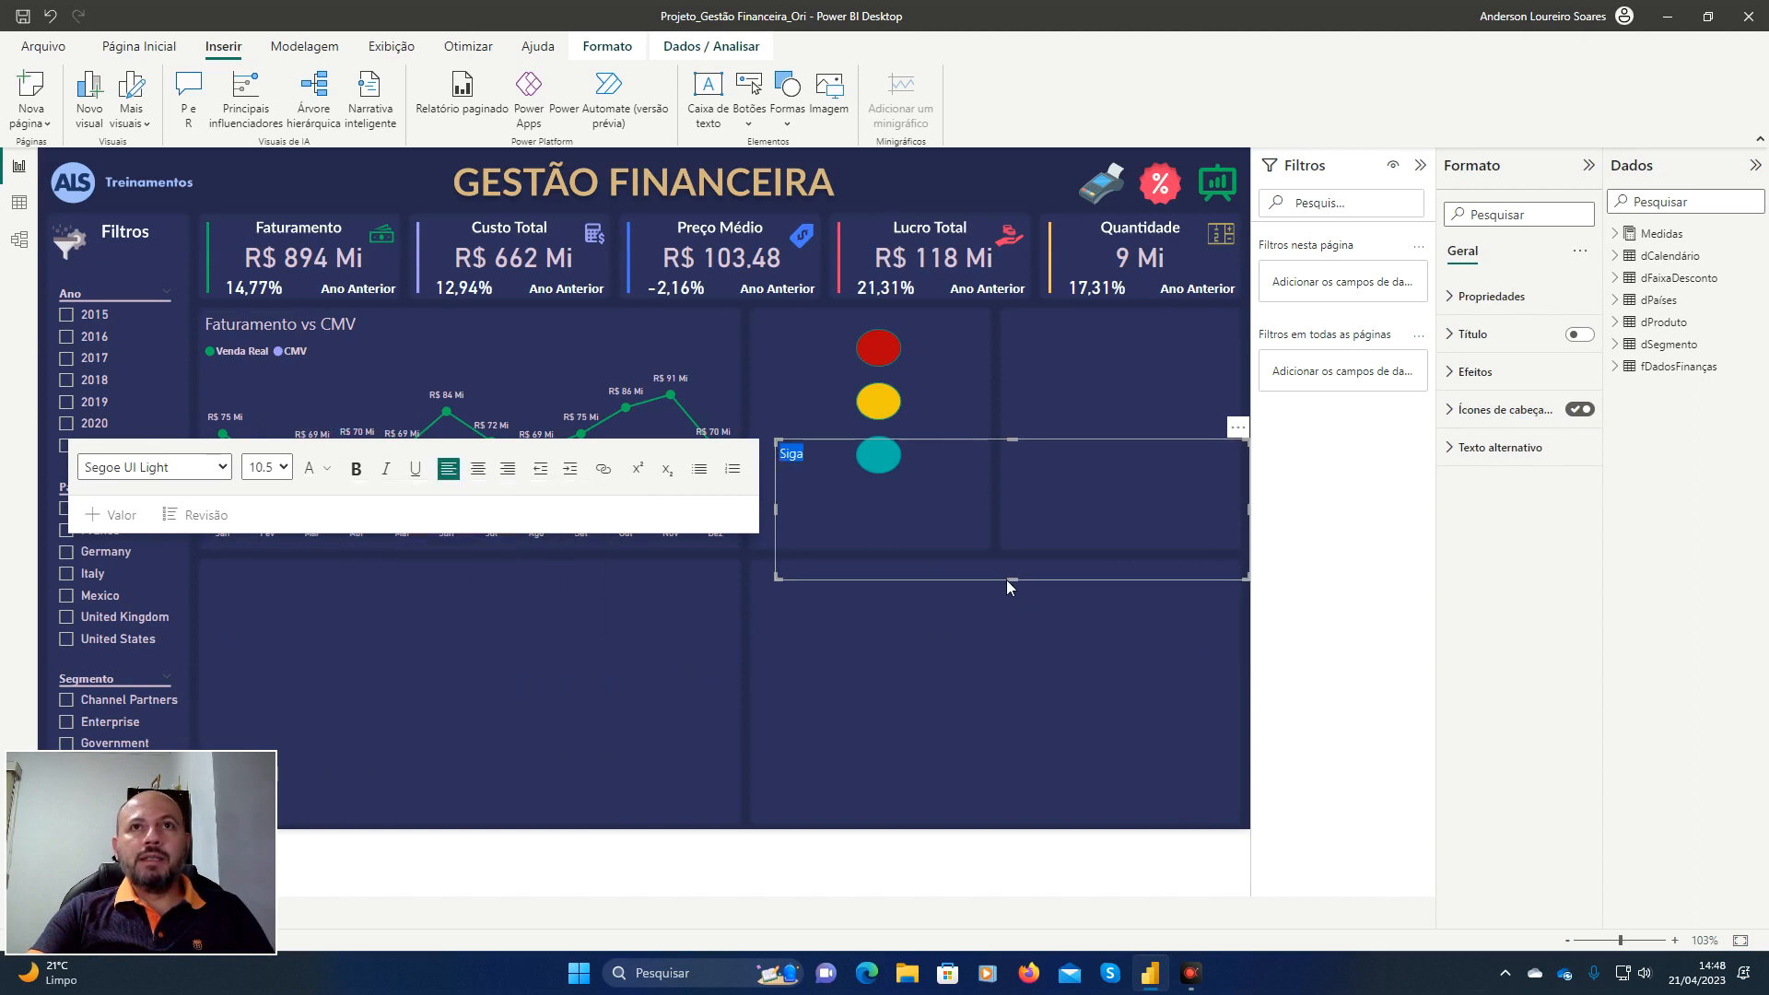
# Shrink the "Siga" text box to fit its word and place it just beside the teal bottom oval.
pyautogui.moveTo(1008, 583); pyautogui.dragTo(1008, 481)
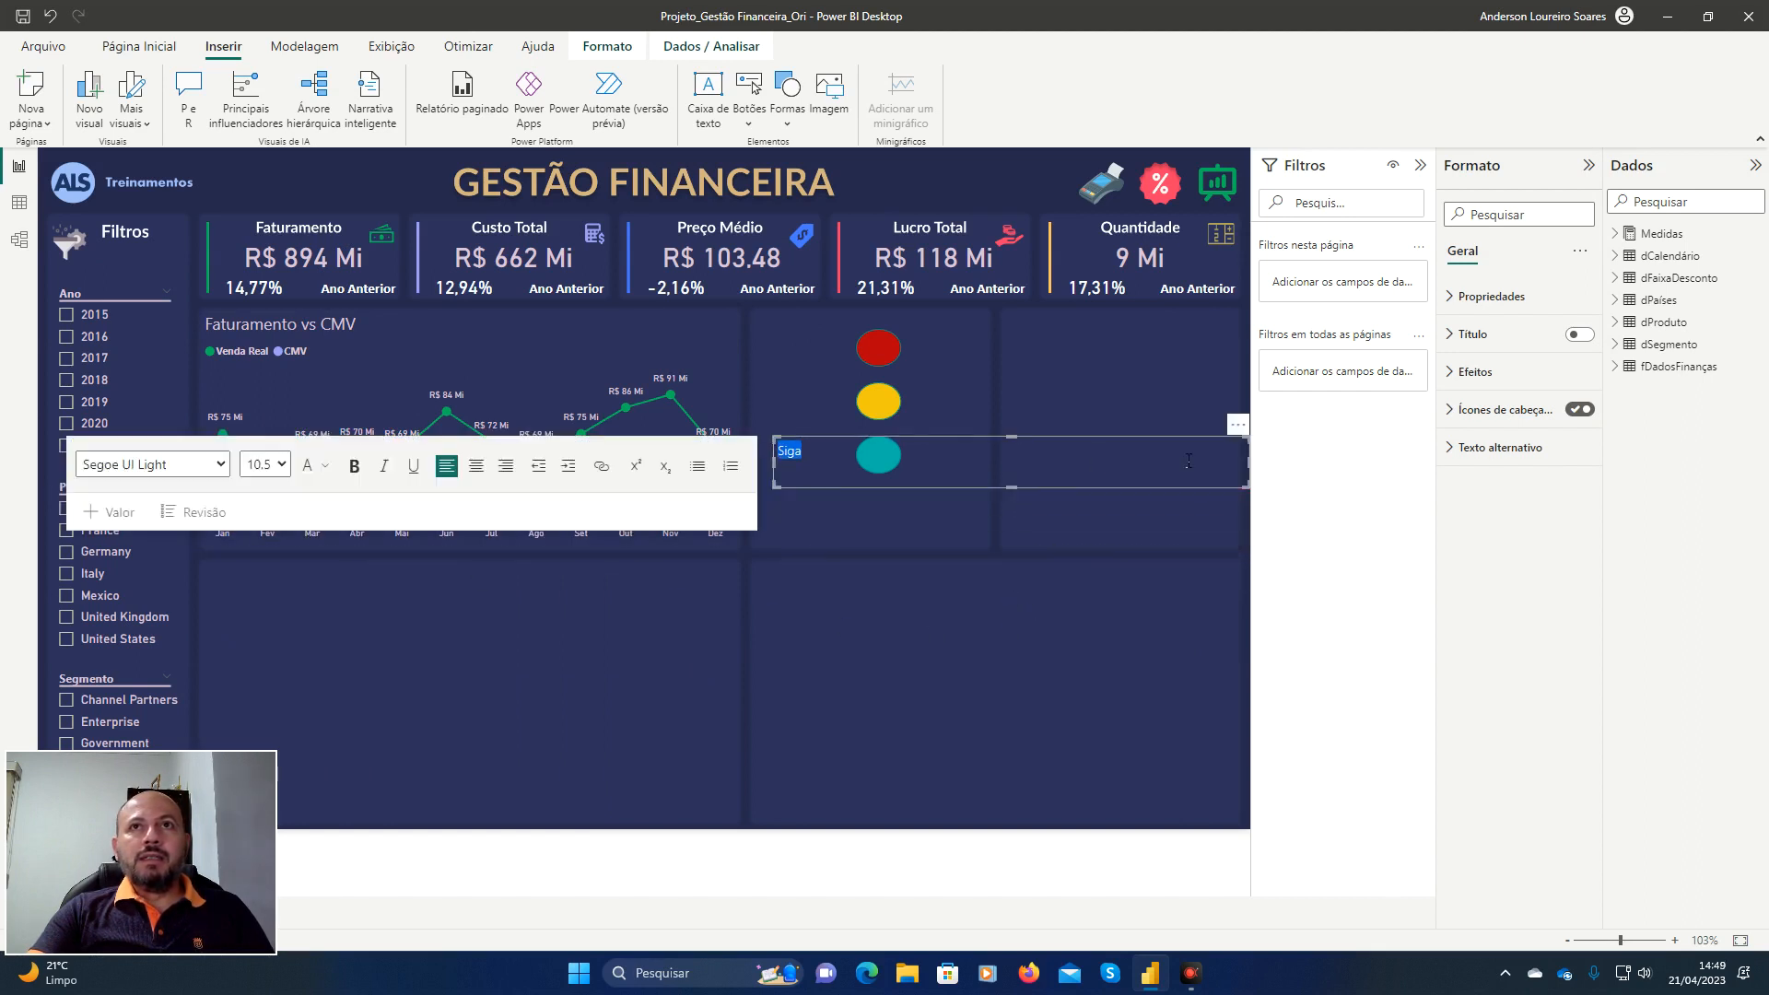
pyautogui.moveTo(1248, 463); pyautogui.dragTo(965, 480)
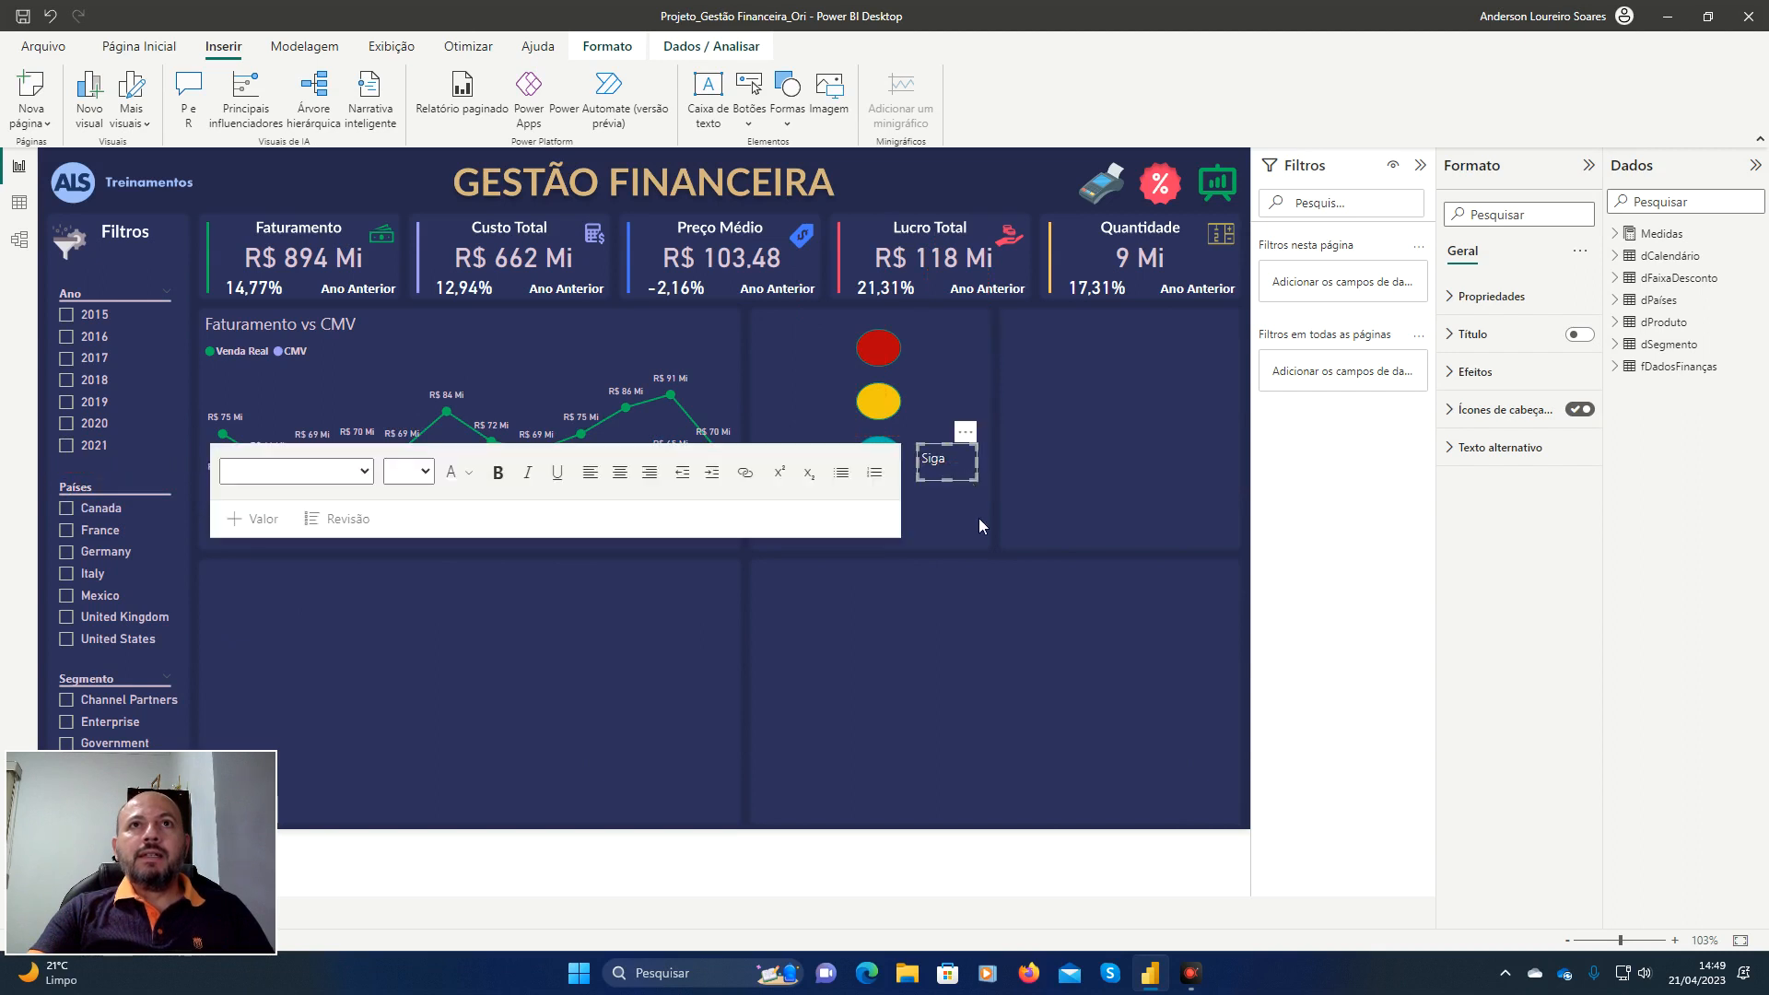
# Format the word "Siga" in its text box as white, size 14, bold and centered.
pyautogui.click(470, 474)
pyautogui.click(487, 535)
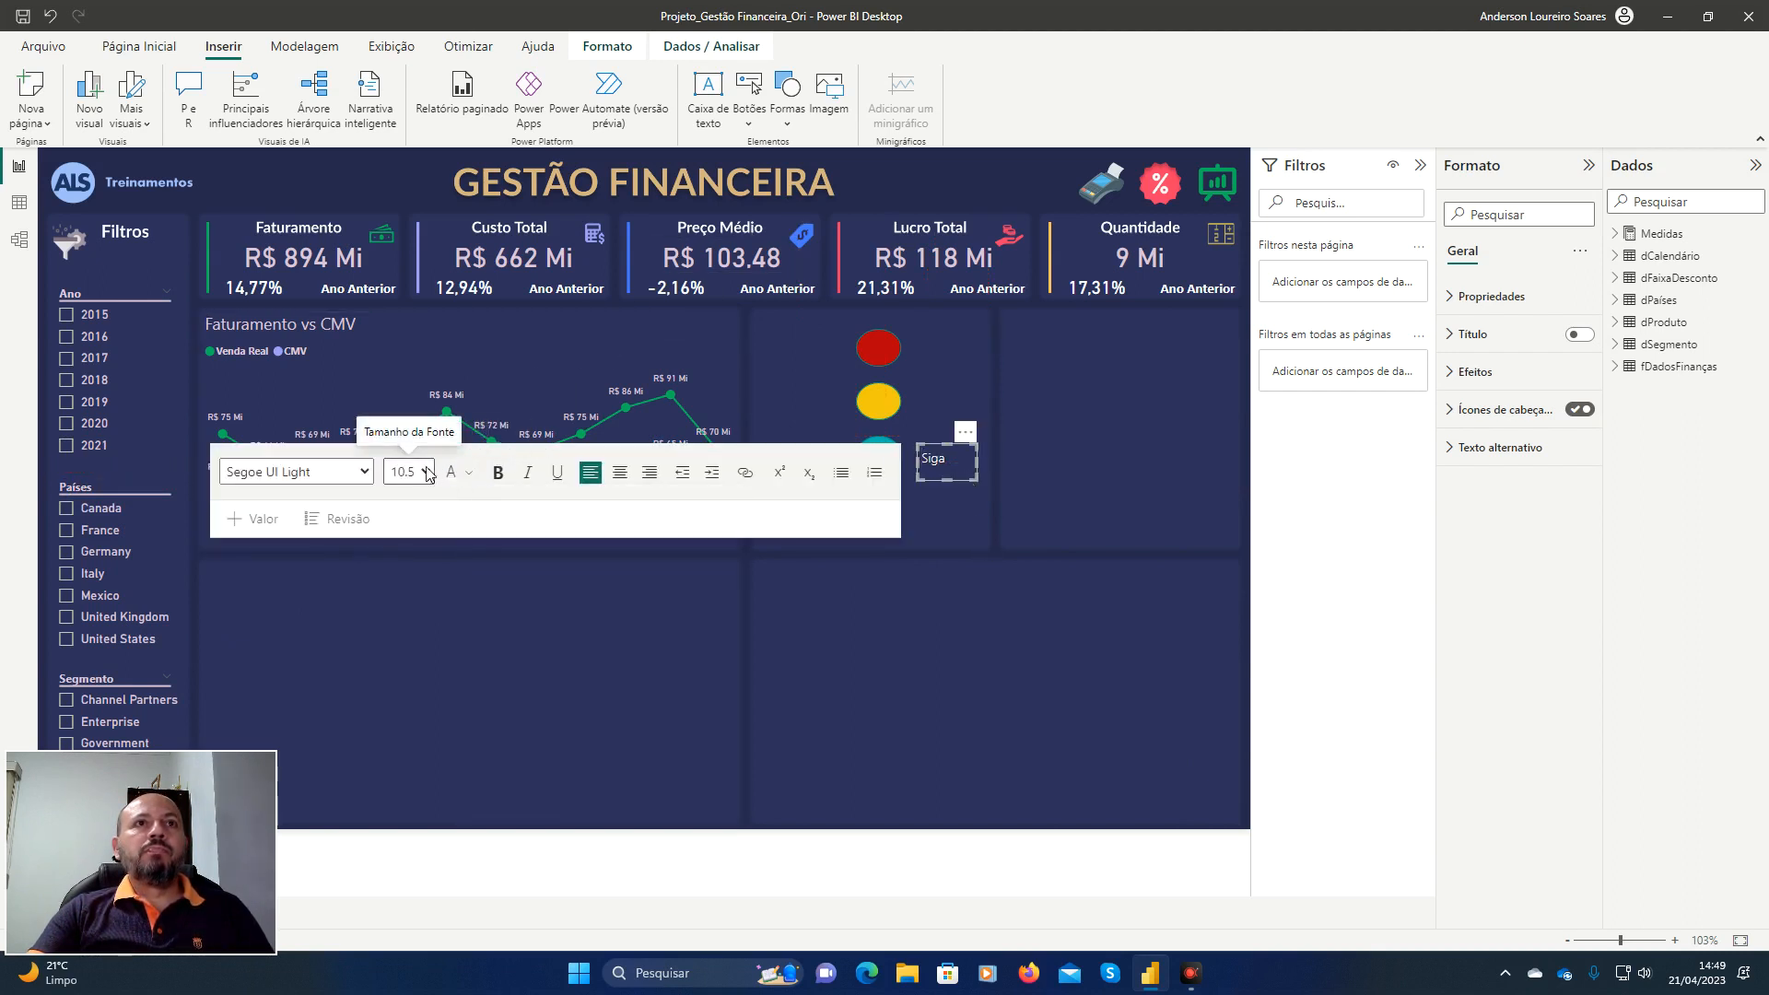
pyautogui.click(429, 473)
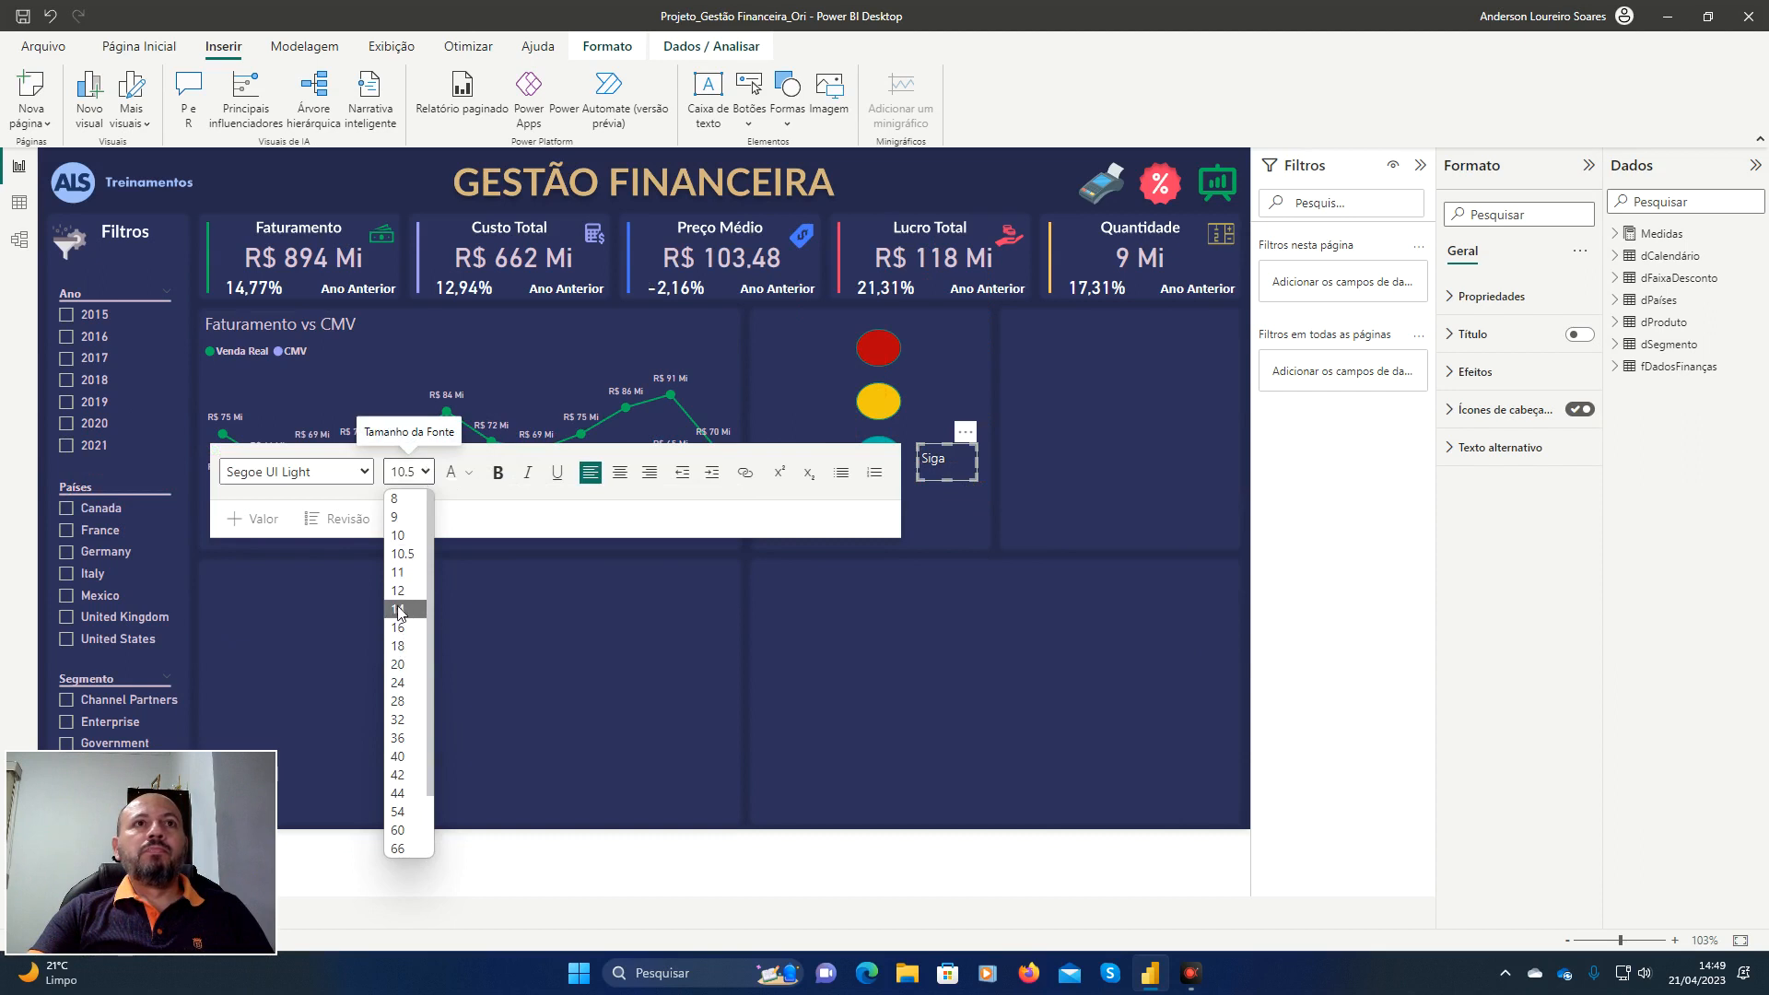
pyautogui.click(400, 611)
pyautogui.moveTo(955, 468); pyautogui.dragTo(909, 461)
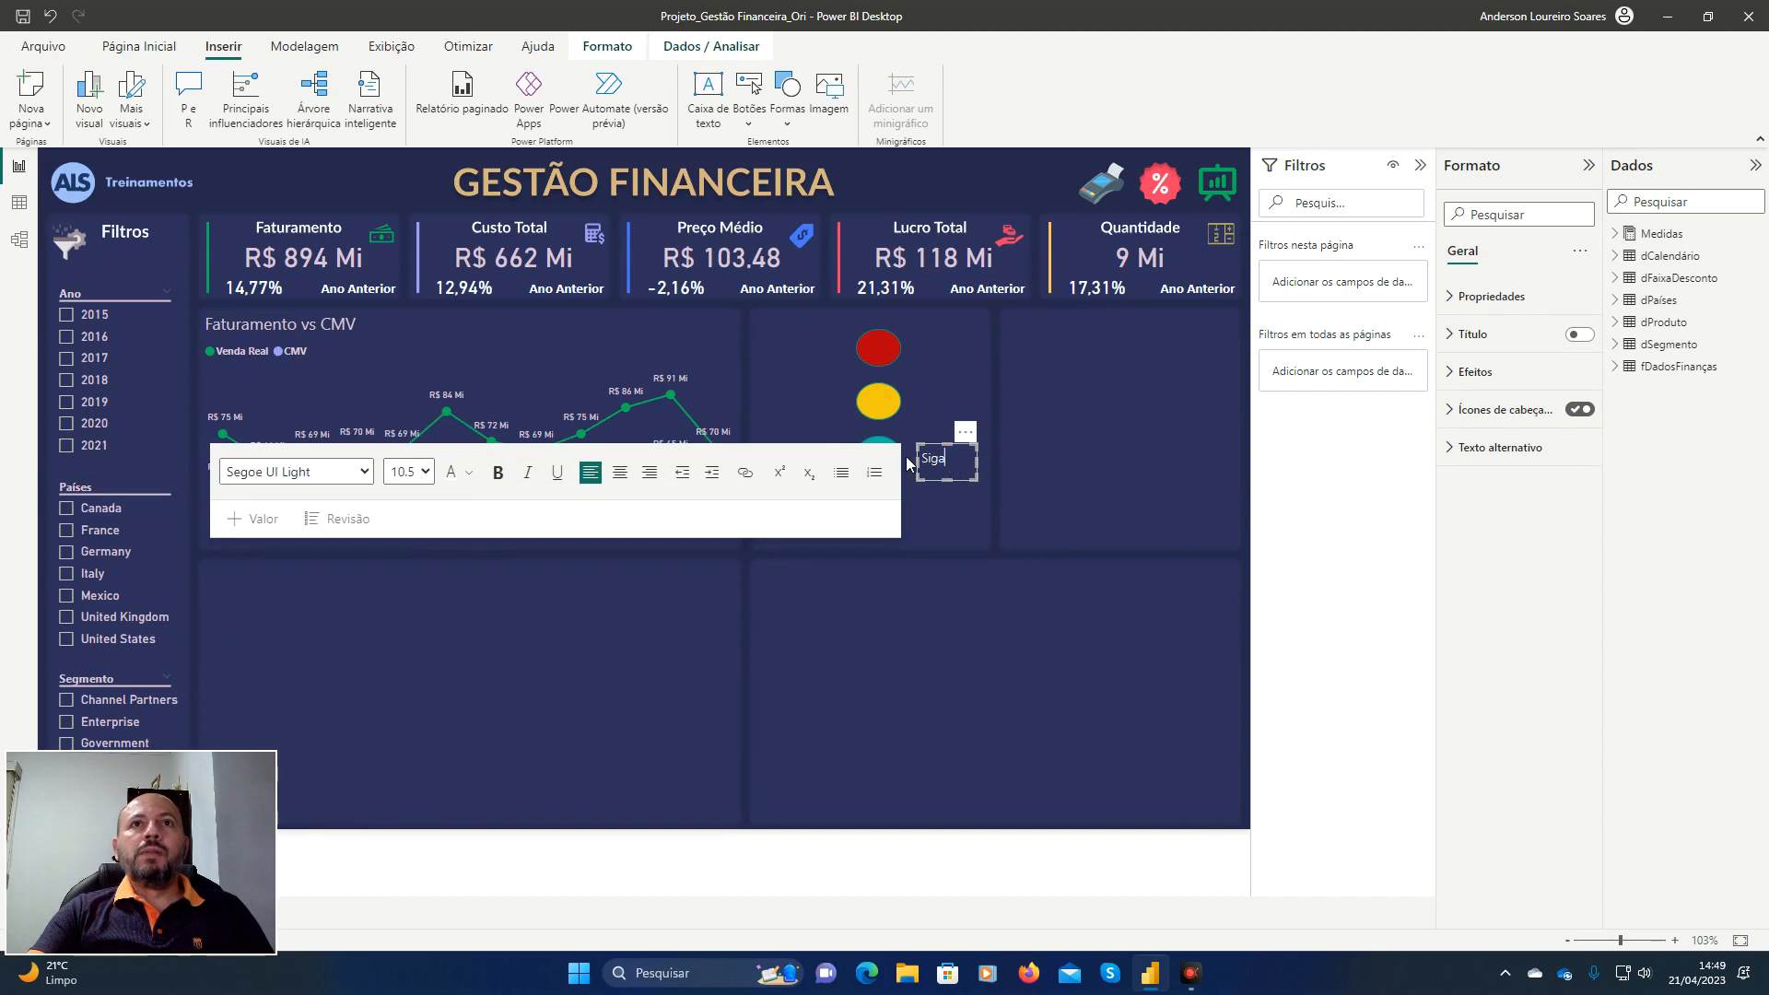
pyautogui.doubleClick(934, 460)
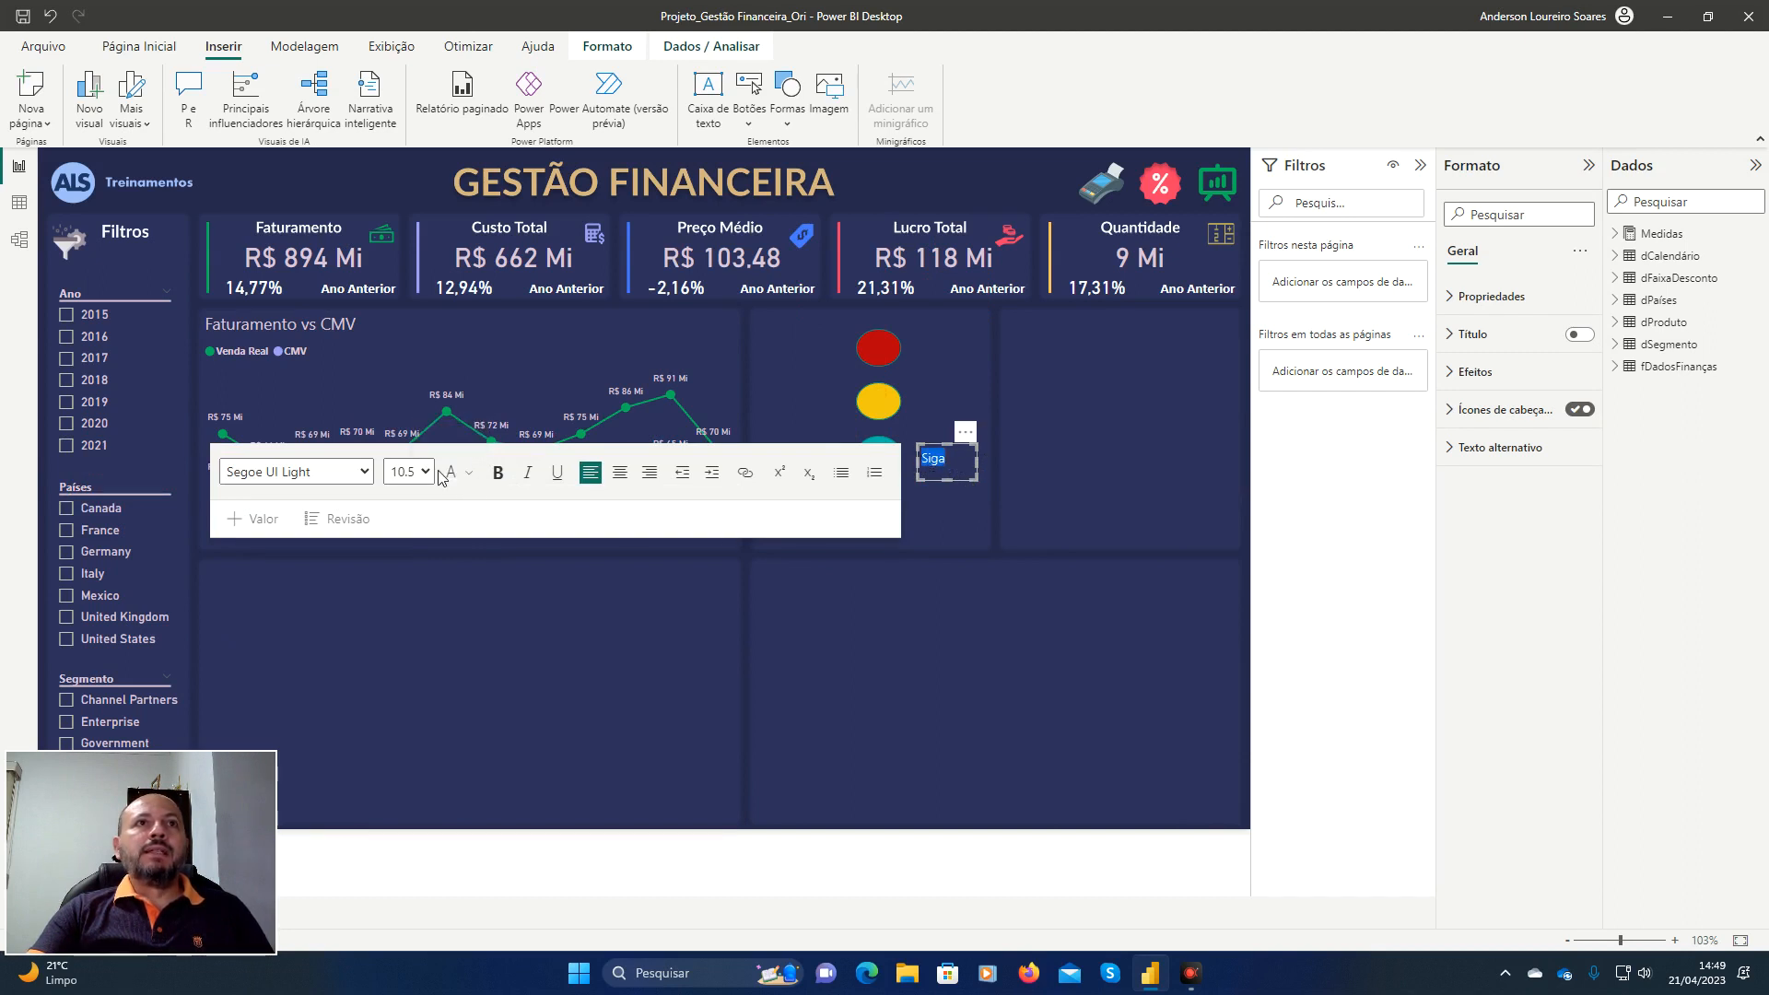
pyautogui.click(408, 472)
pyautogui.click(398, 609)
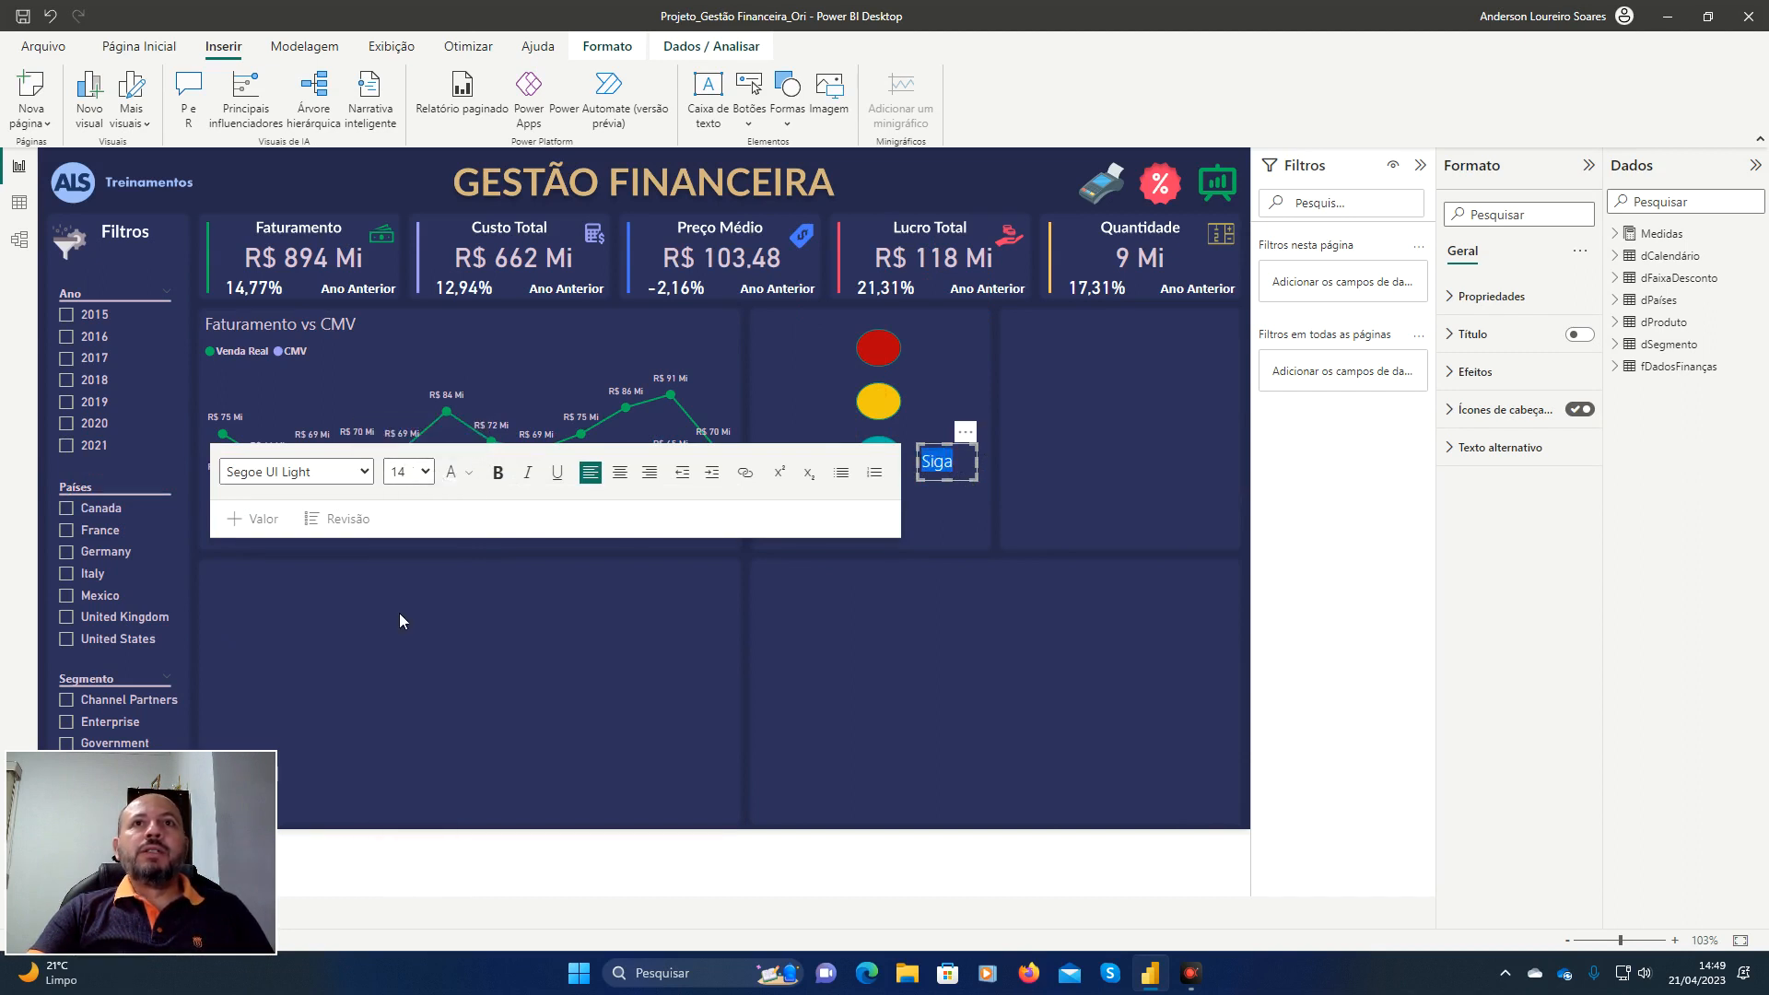
pyautogui.click(497, 472)
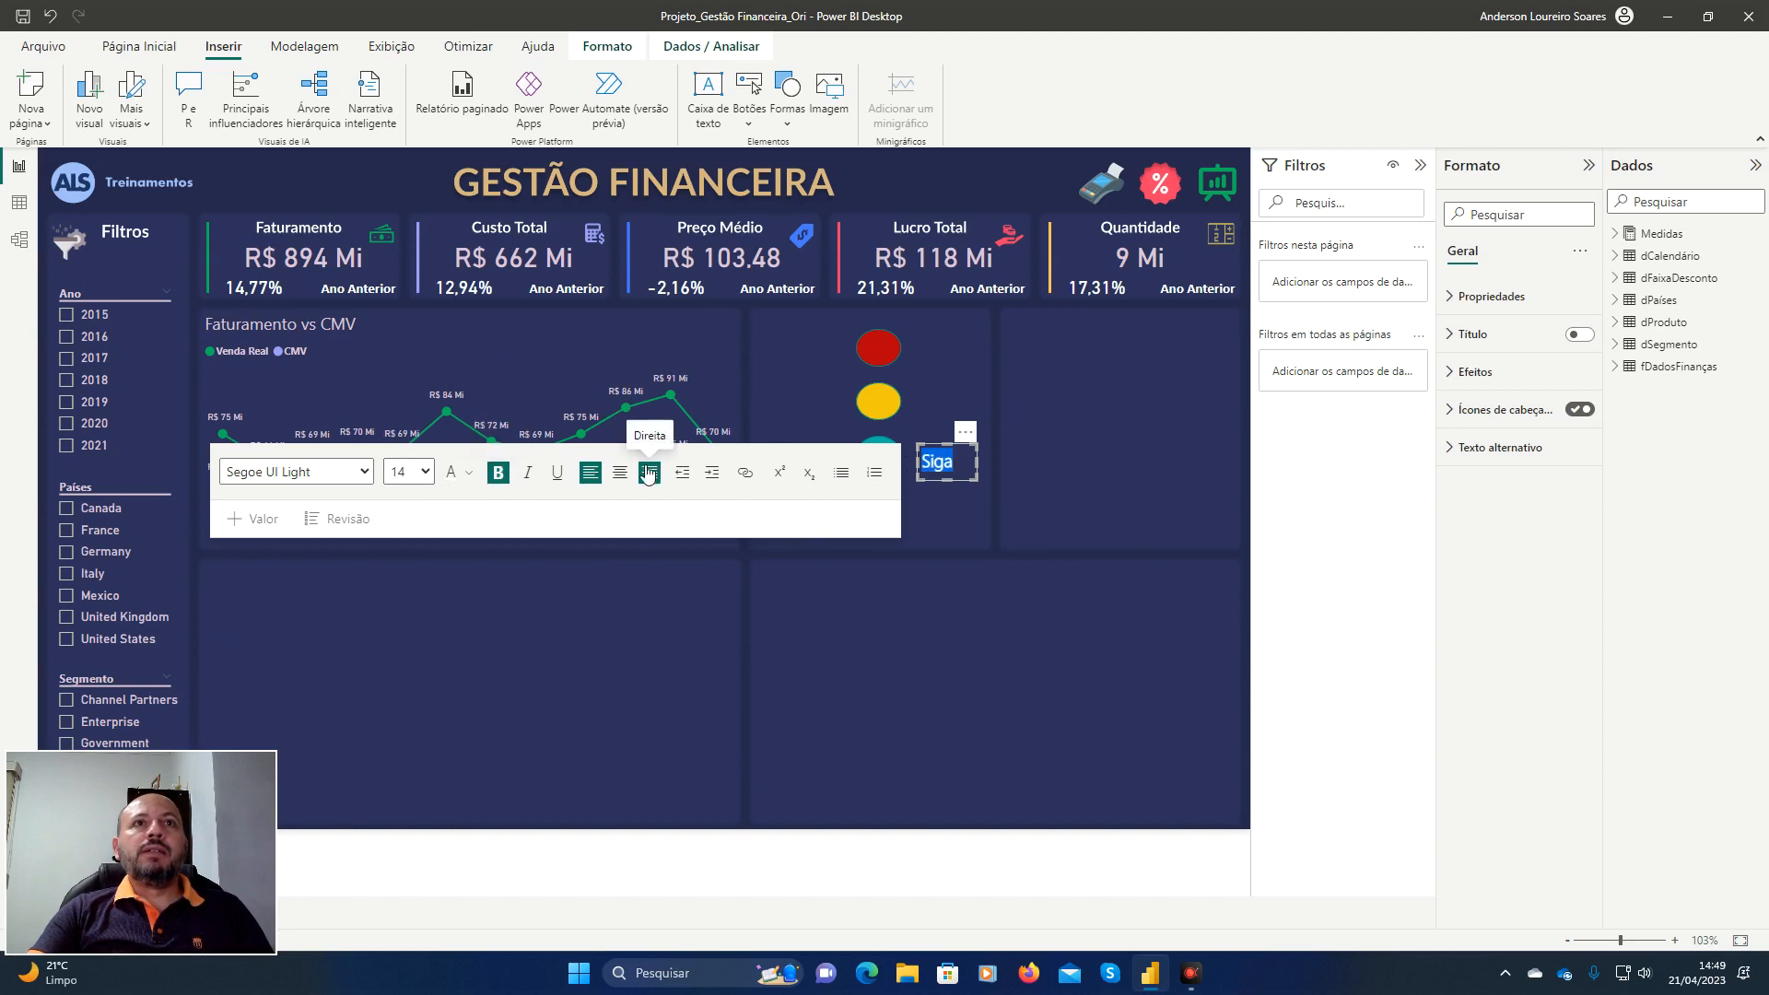
pyautogui.click(619, 471)
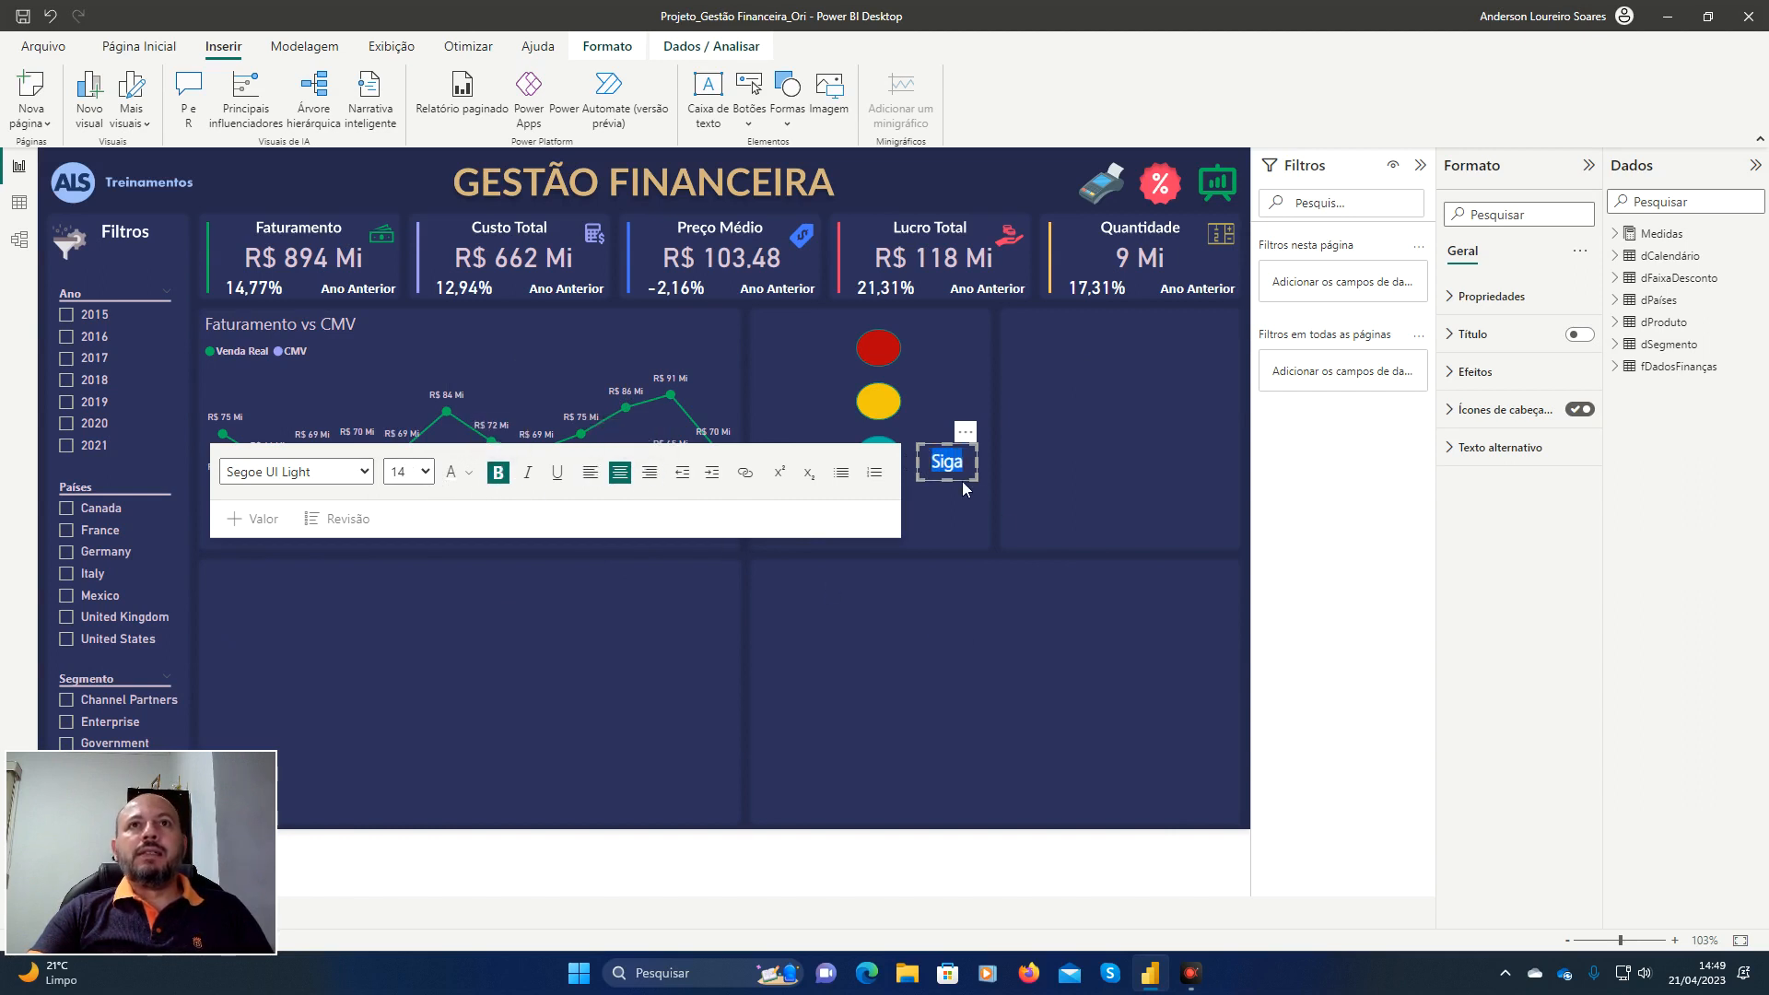
# Paste a copy of the "Siga" text box and place it just beside the yellow middle oval.
pyautogui.click(129, 48)
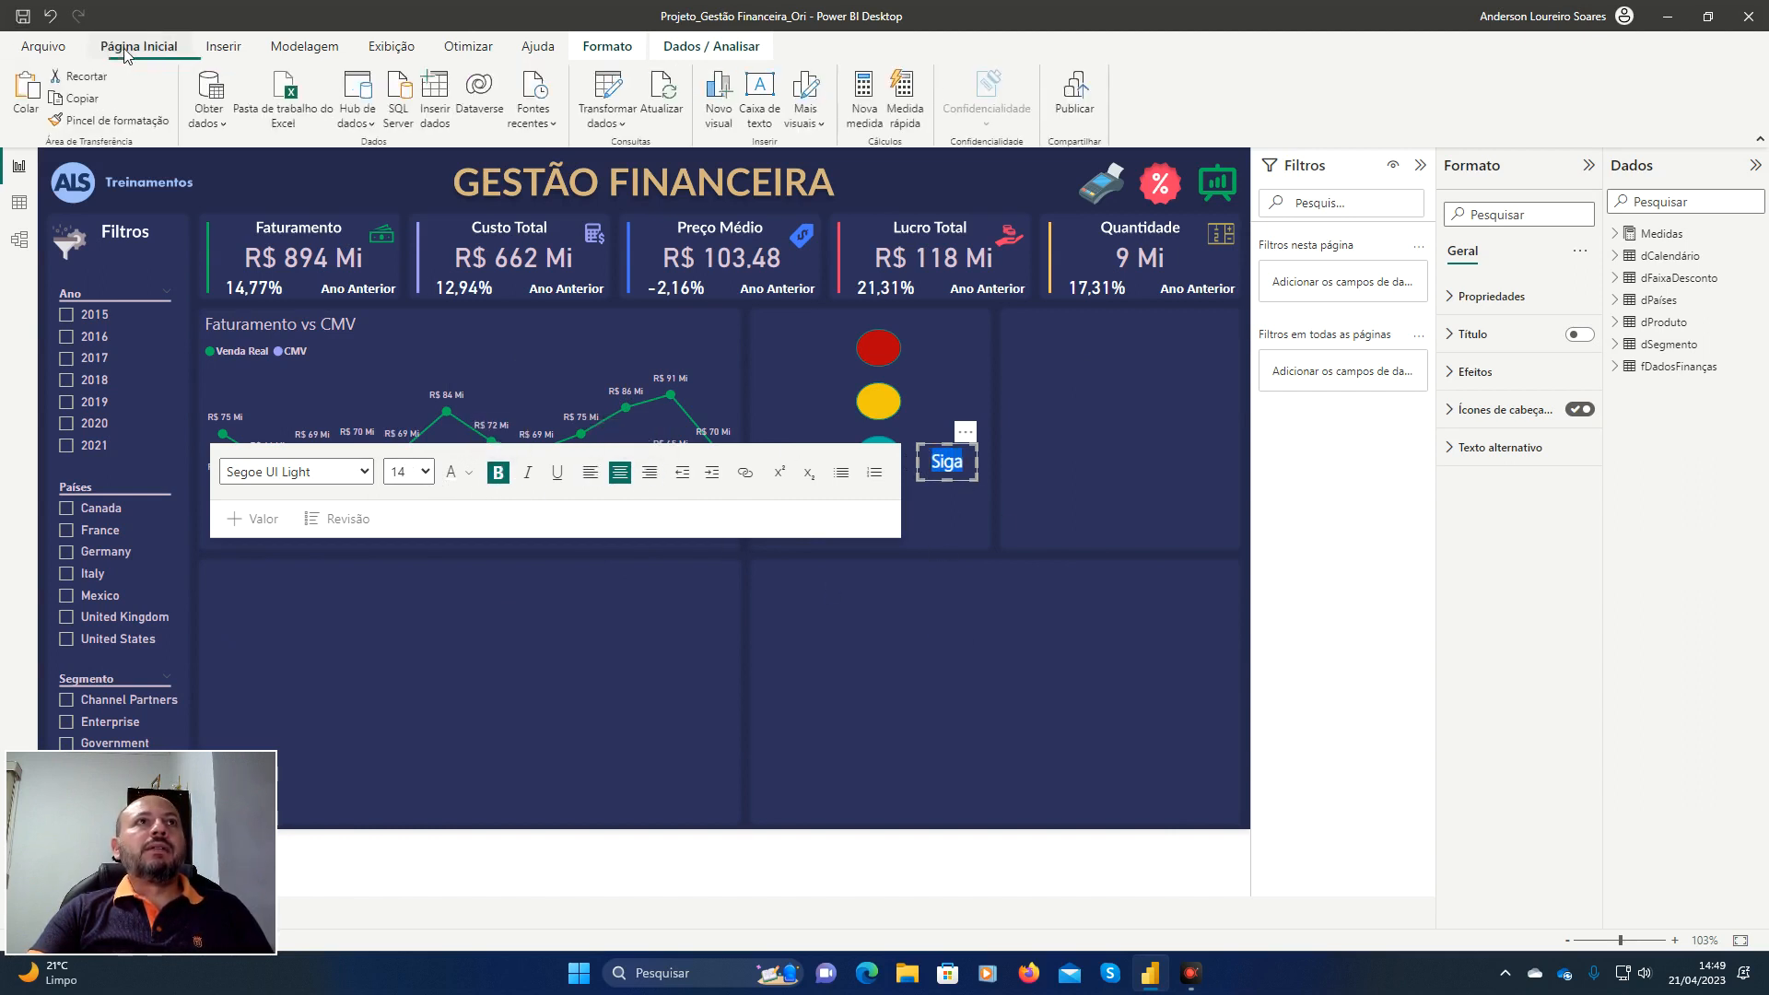
pyautogui.click(26, 92)
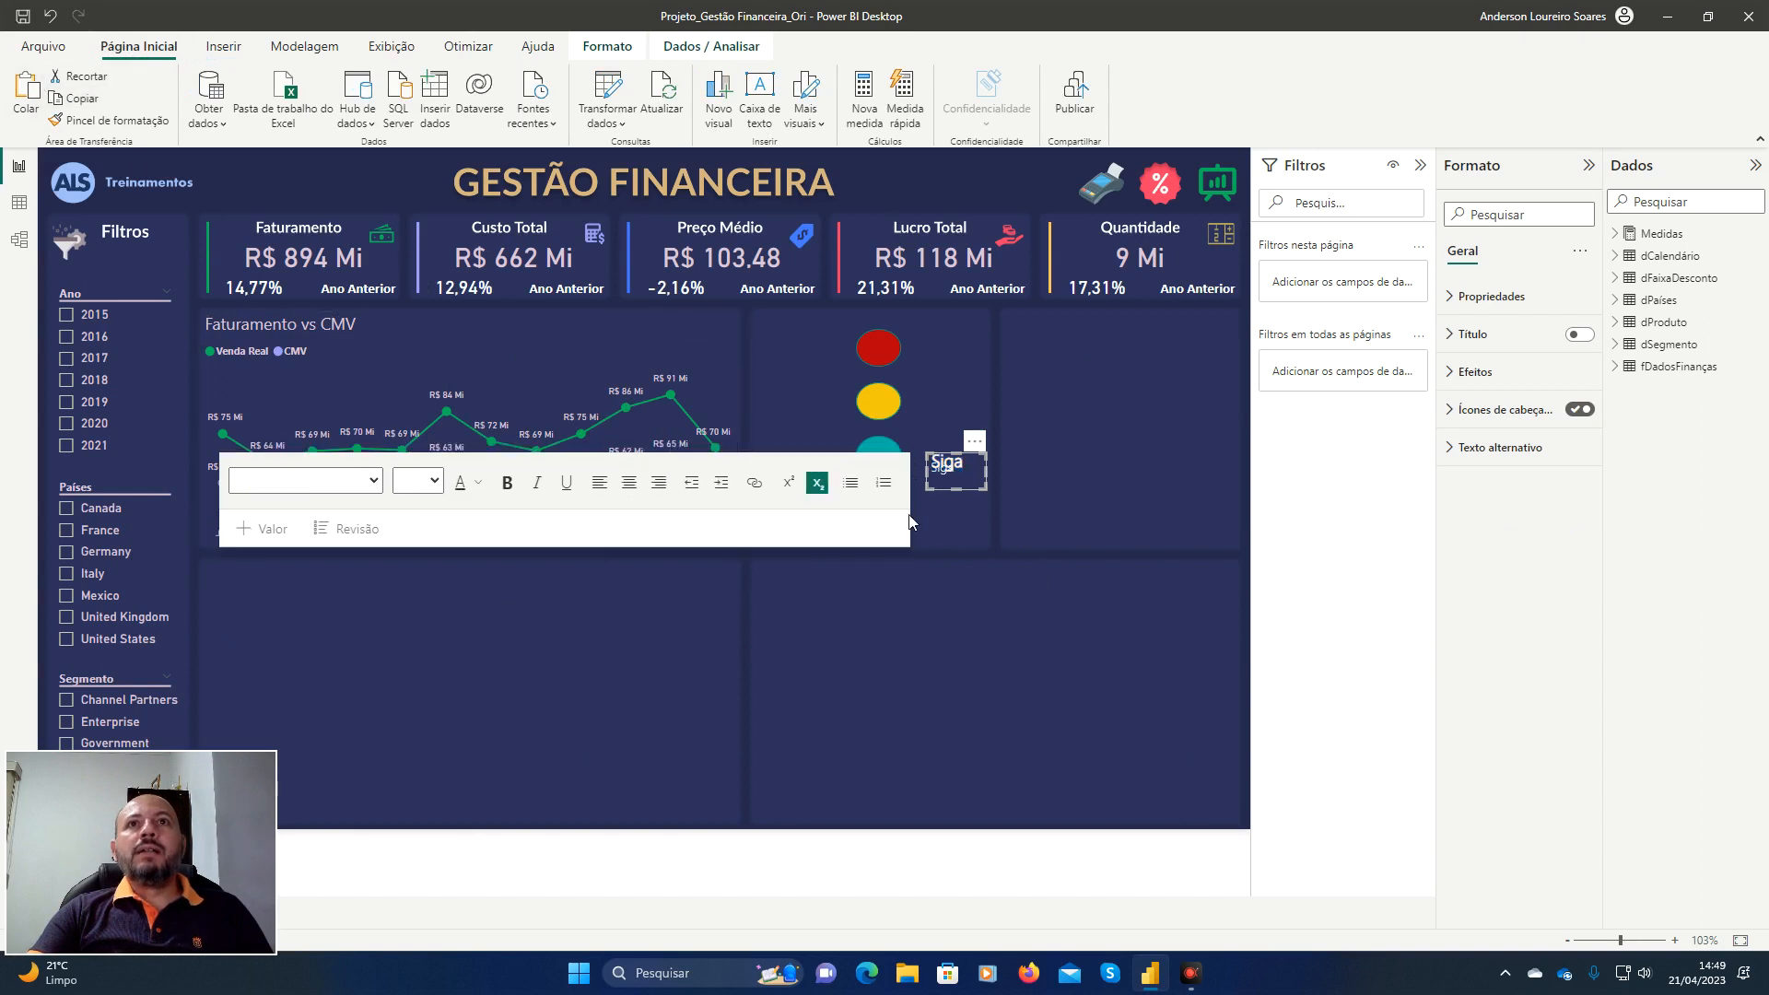
pyautogui.moveTo(975, 485); pyautogui.dragTo(959, 423)
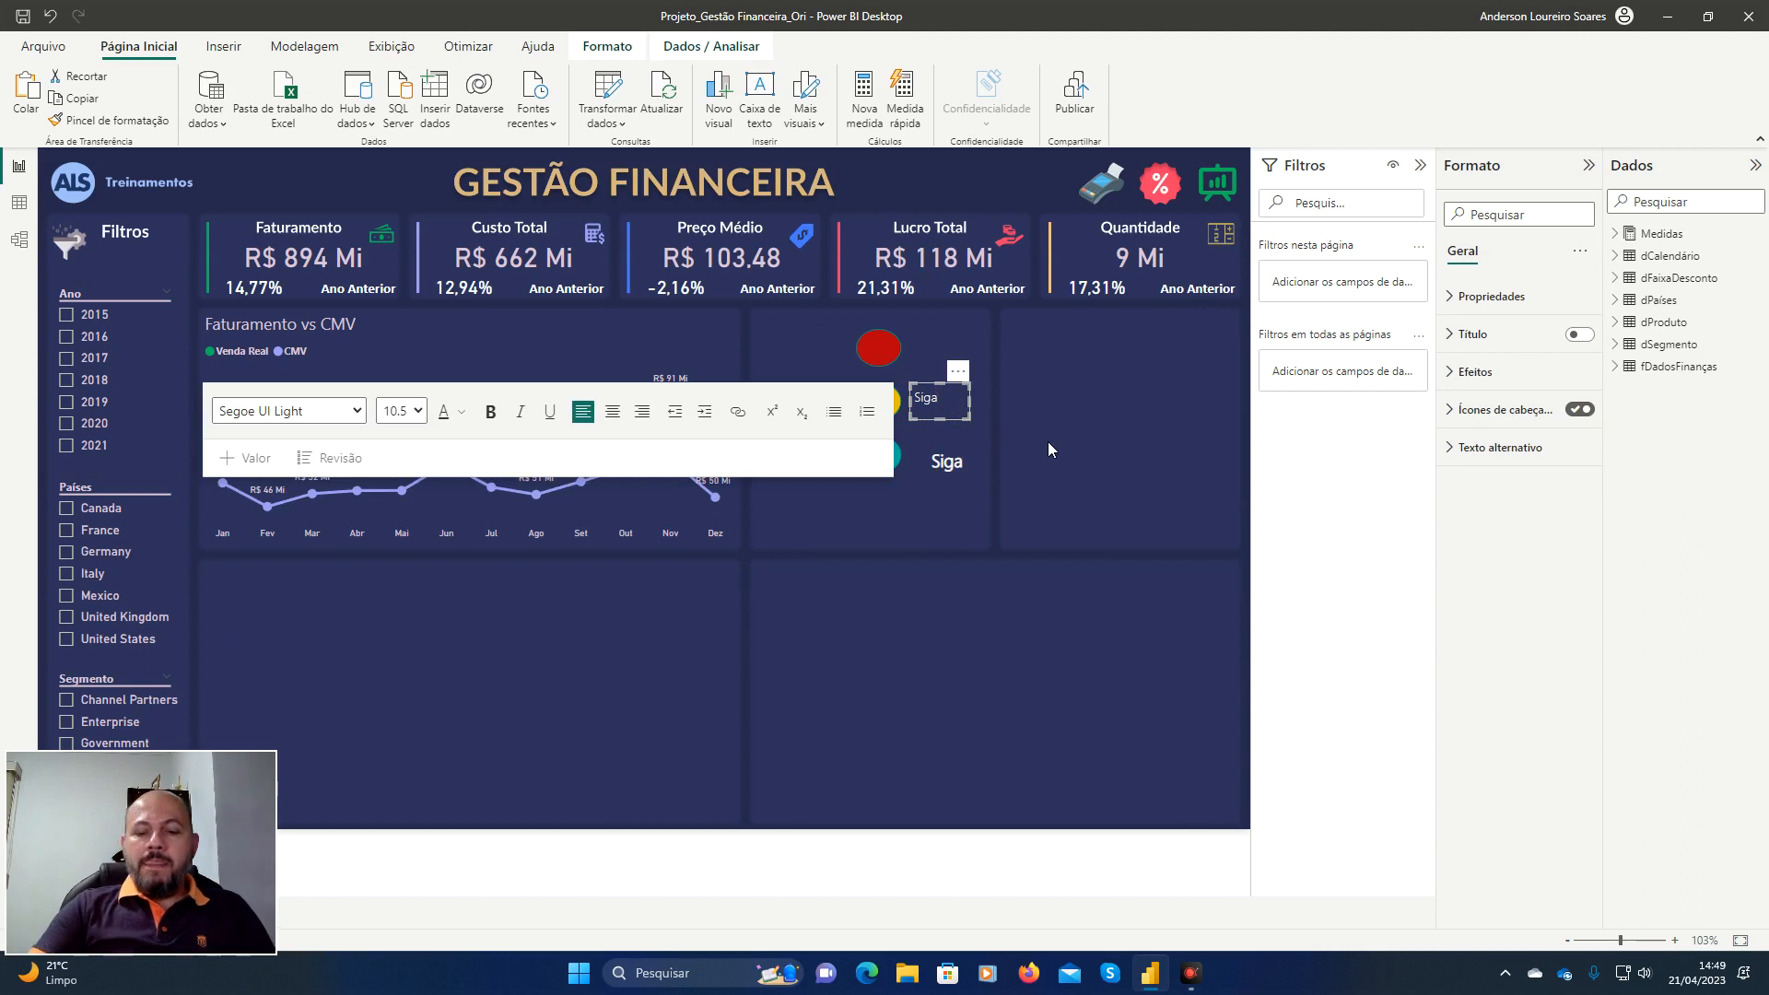
# Replace the copied label's text beside the yellow oval with "Atenção" and widen its text box.
pyautogui.press('BackSpace')
pyautogui.press('BackSpace')
pyautogui.press('BackSpace')
pyautogui.press('BackSpace')
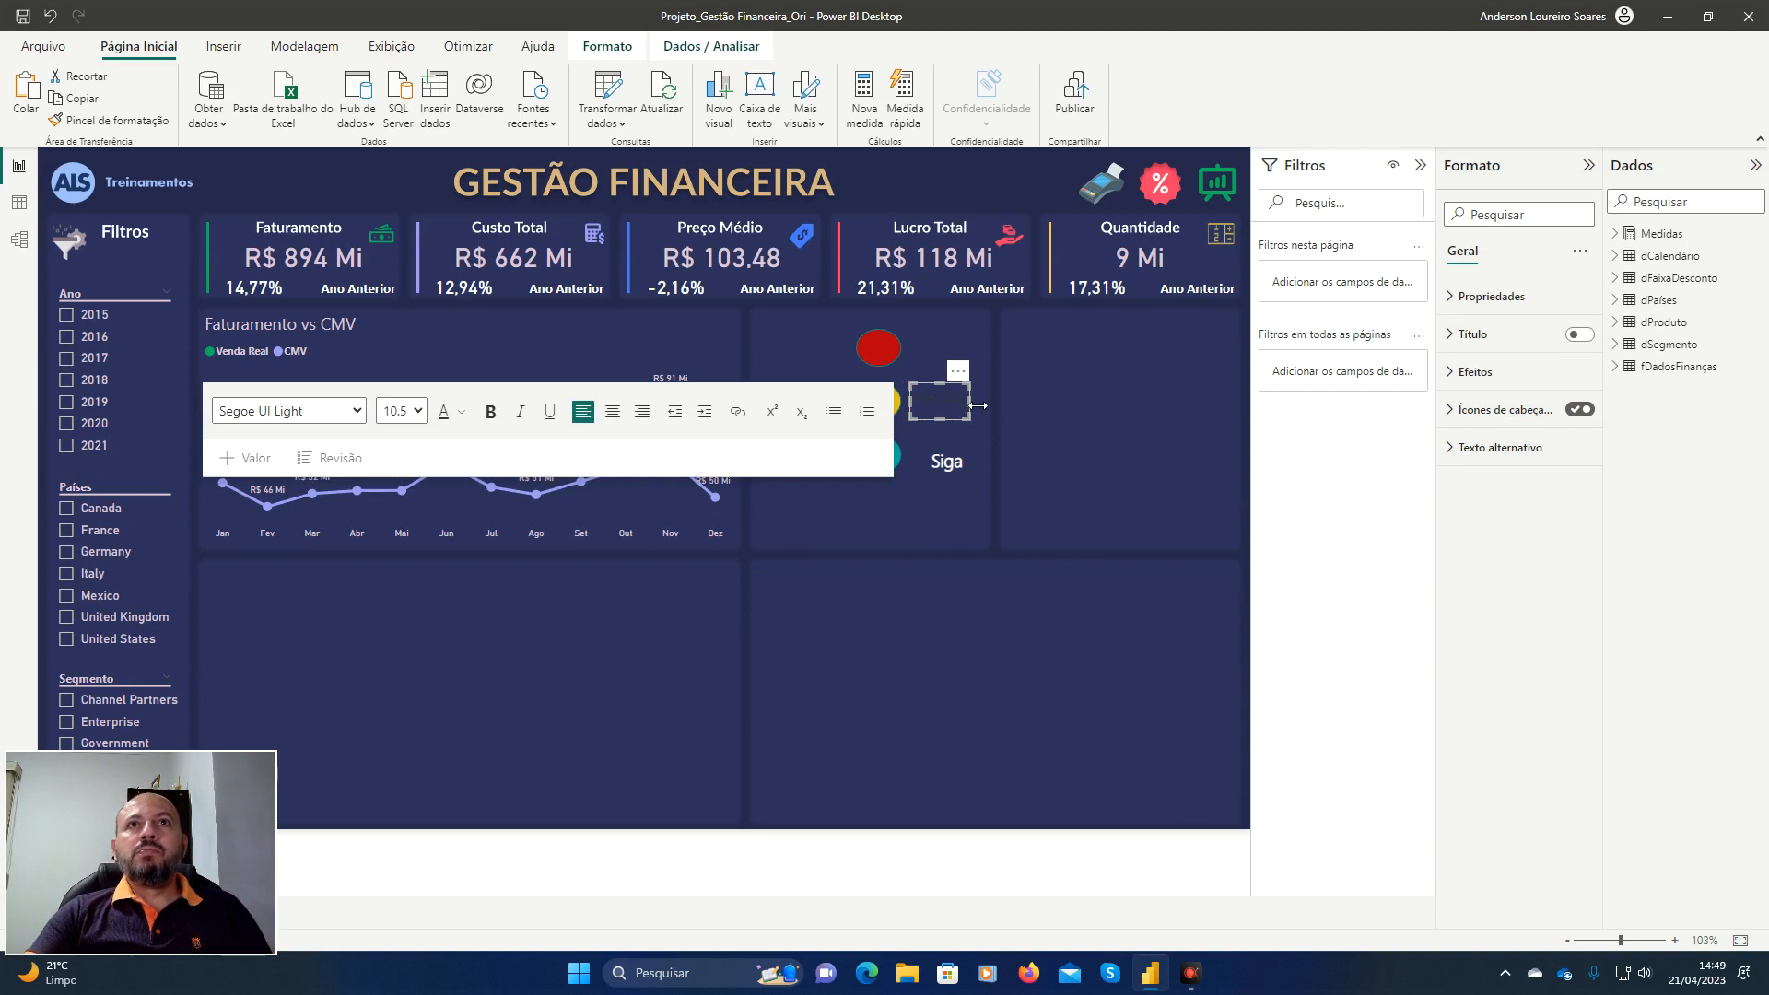
pyautogui.moveTo(964, 405); pyautogui.dragTo(1007, 406)
# Format the word "Atenção" as white, bold and size 14, and deselect its text box.
pyautogui.moveTo(996, 403); pyautogui.dragTo(925, 404)
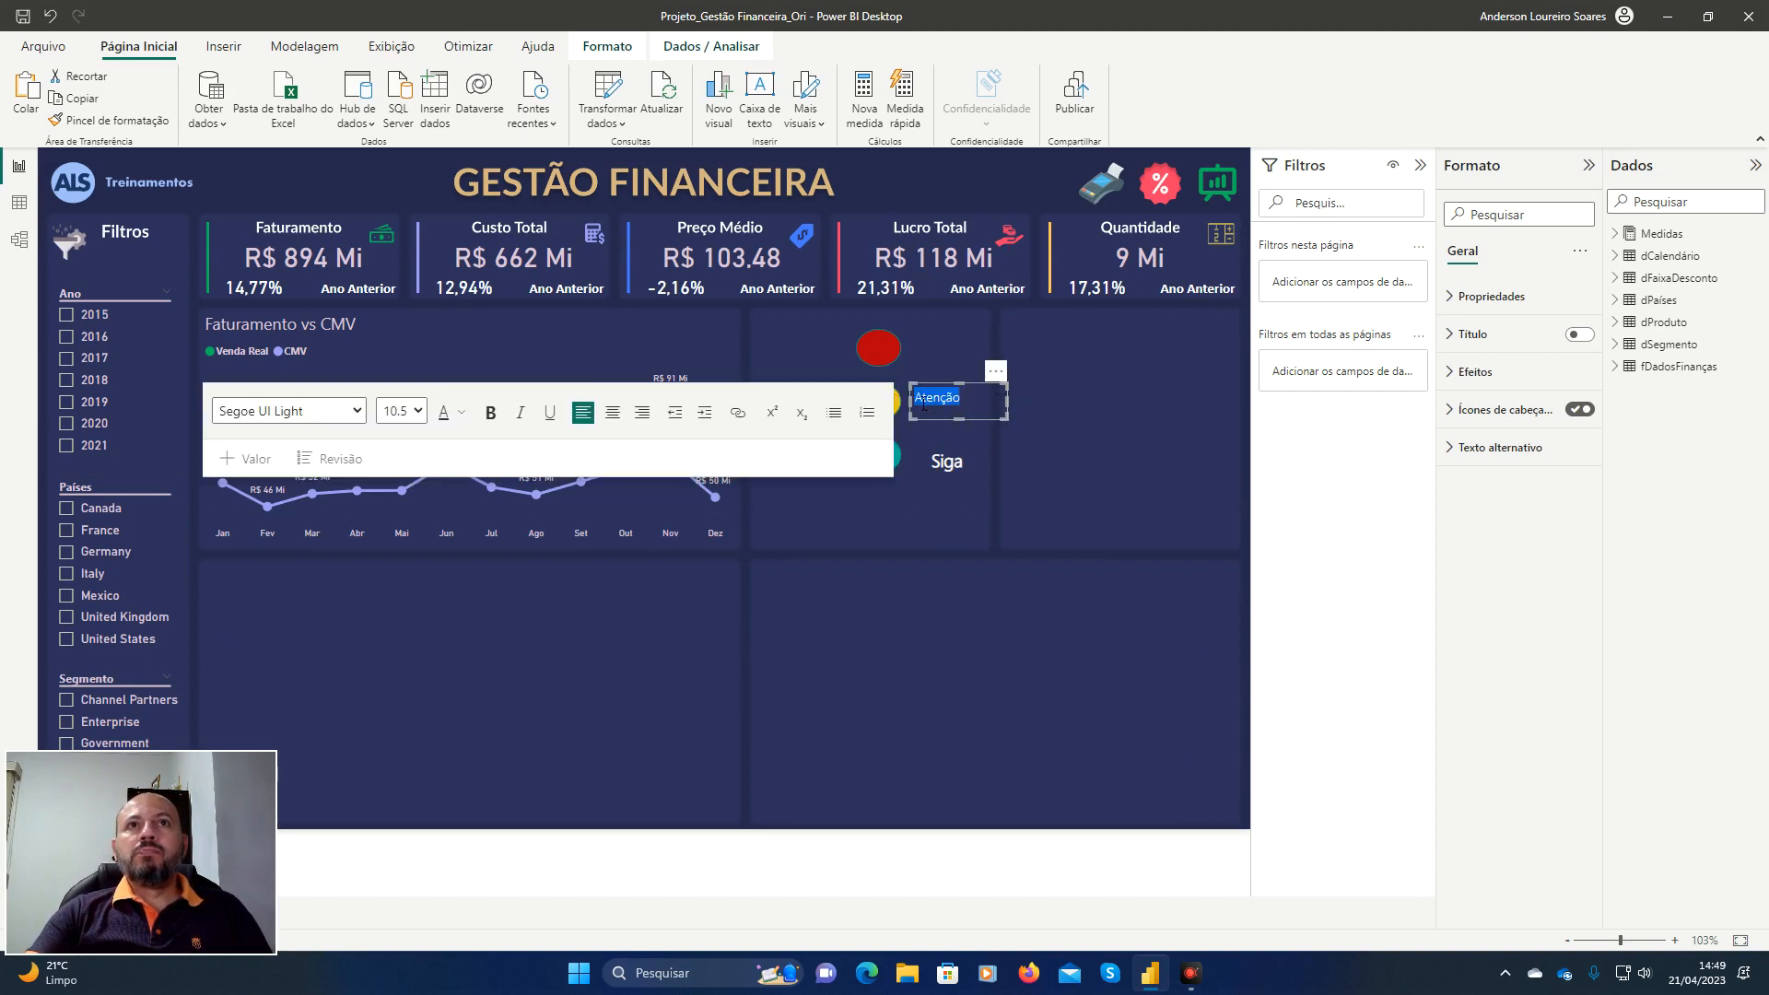
pyautogui.click(461, 413)
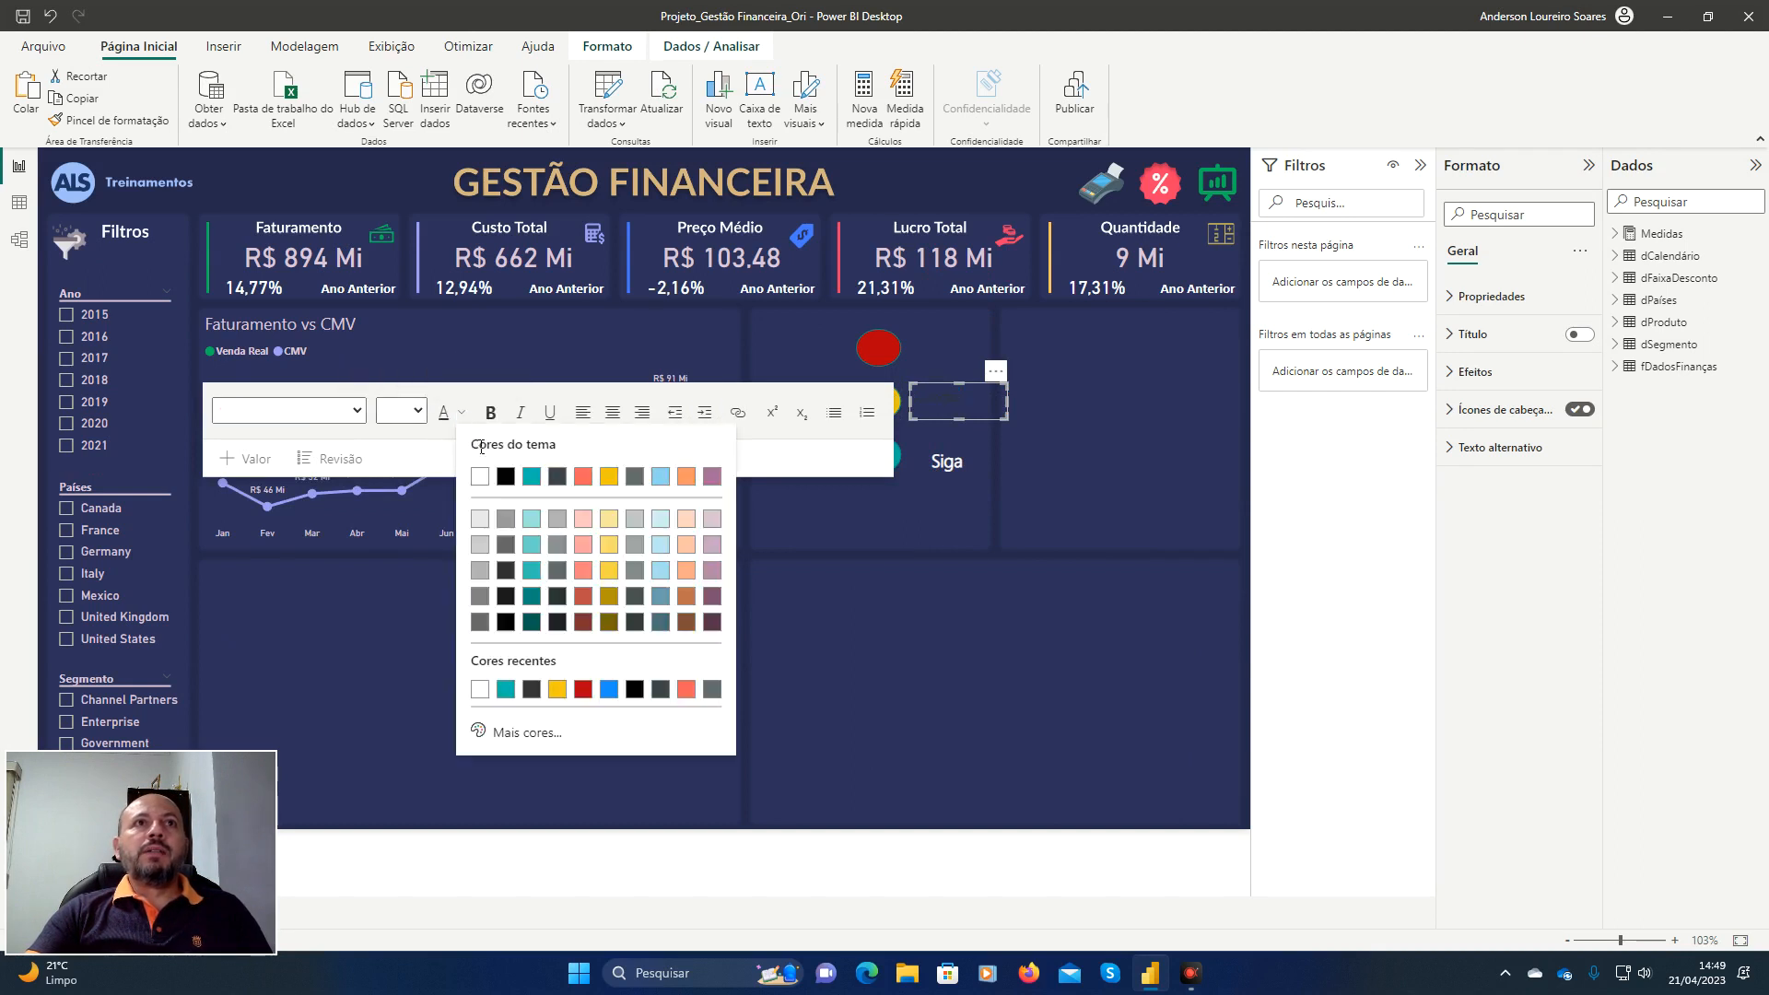
pyautogui.click(451, 453)
pyautogui.click(401, 411)
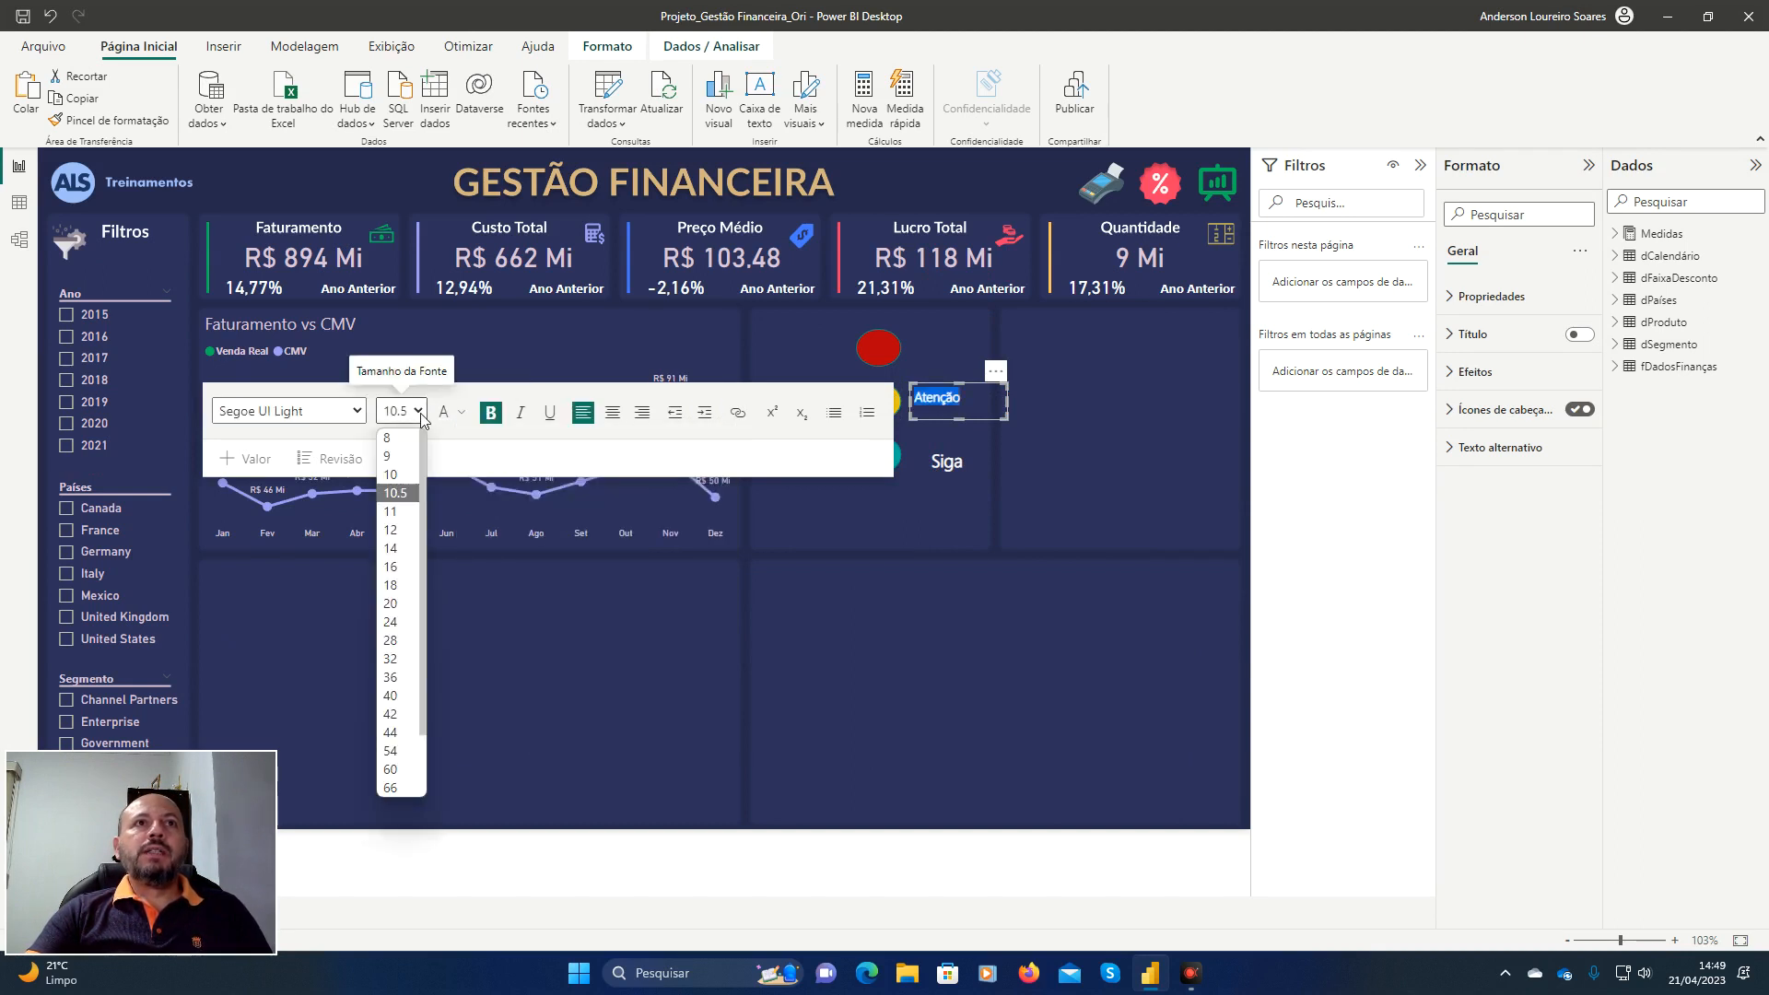
pyautogui.click(395, 546)
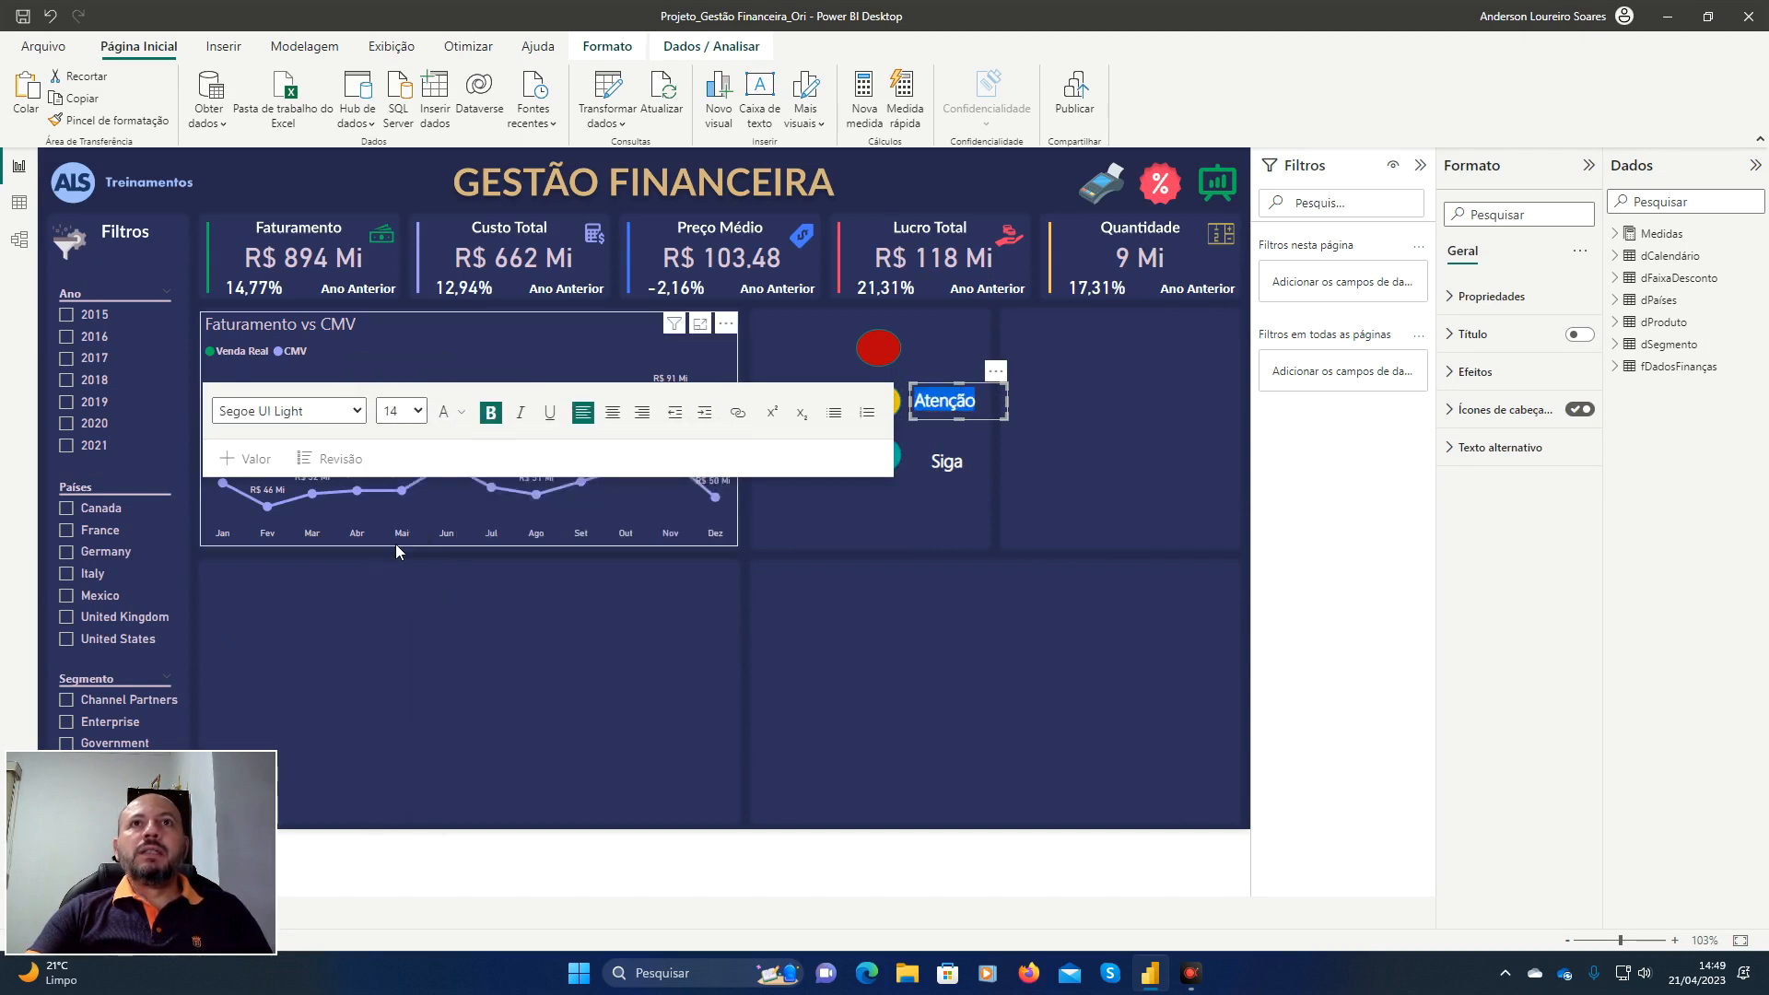
pyautogui.click(931, 537)
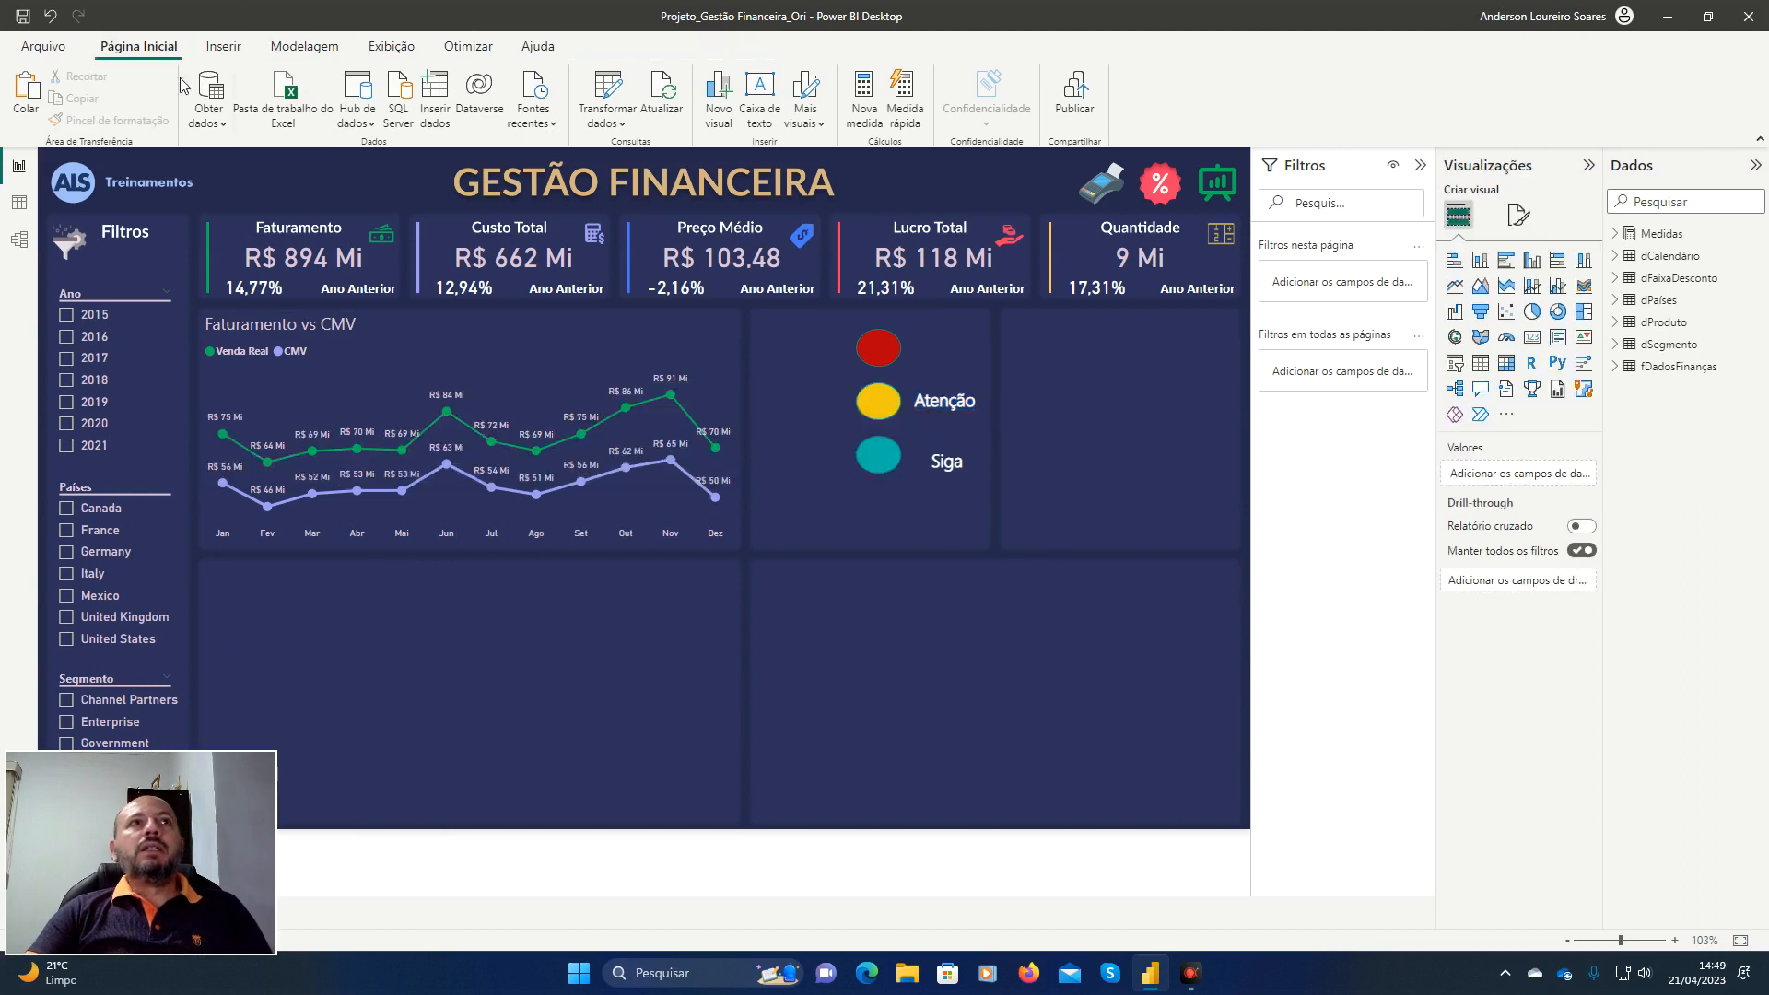
# Paste another copy of the "Siga" text box beside the red top oval and replace its text with "Pare".
pyautogui.click(942, 470)
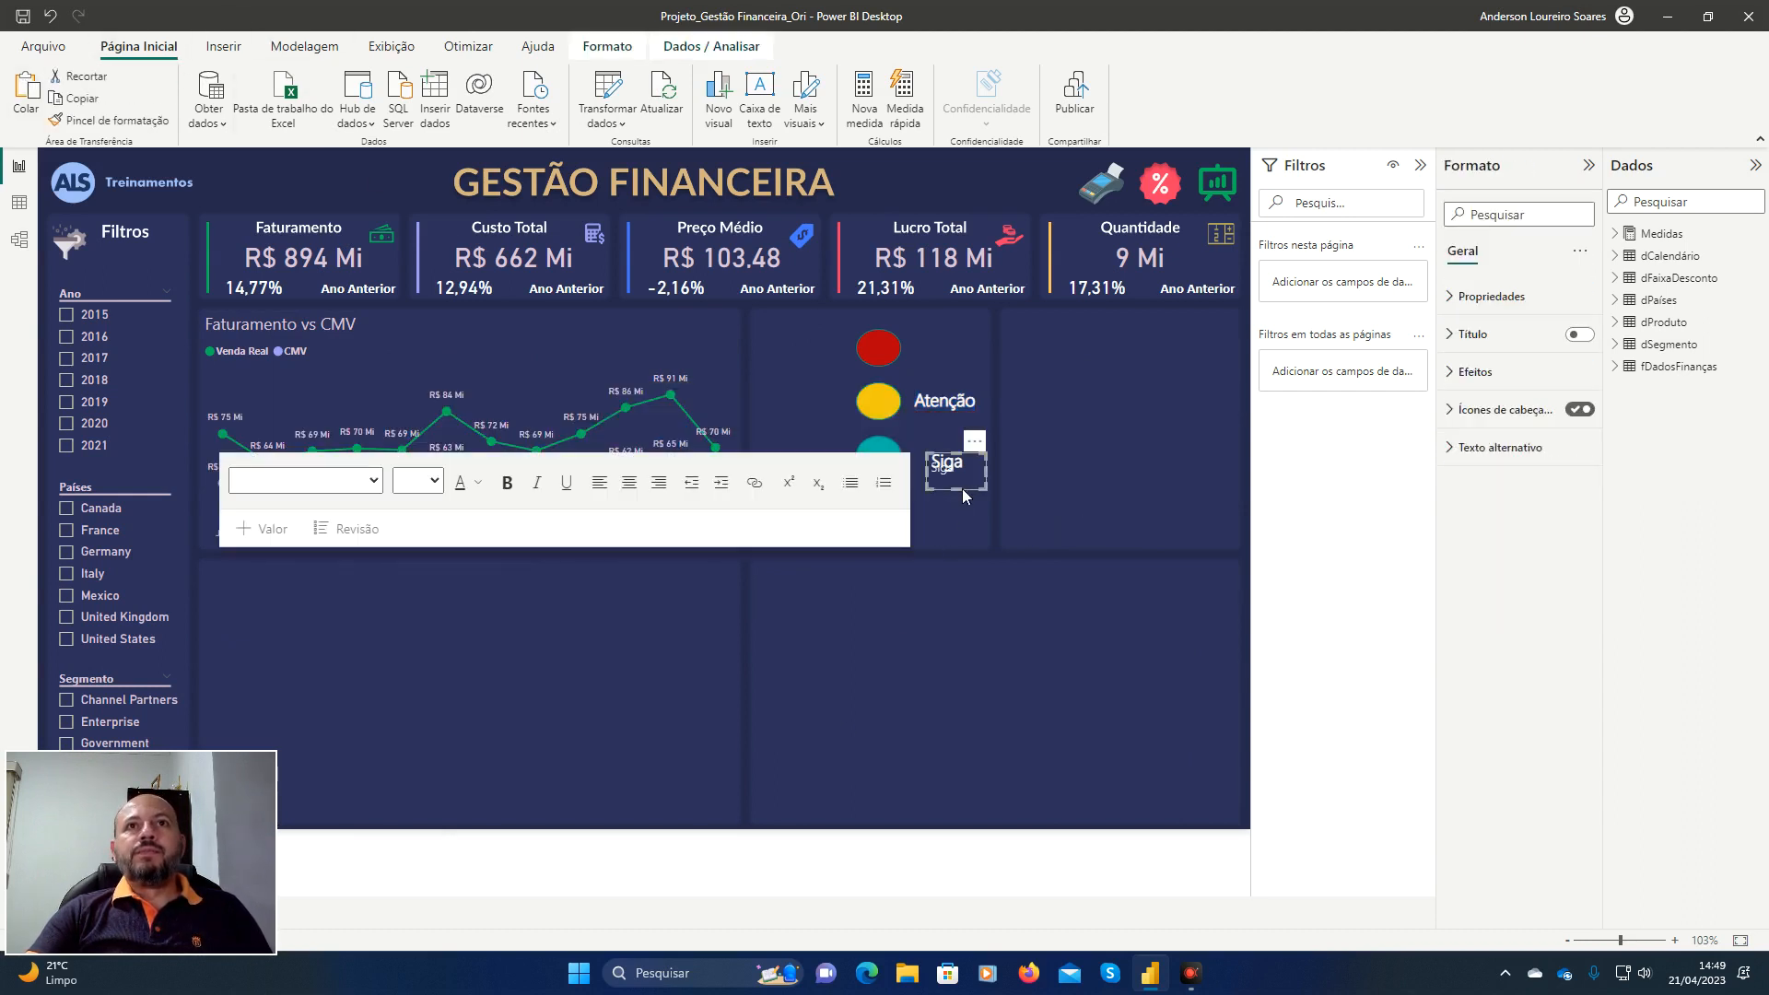
pyautogui.moveTo(966, 488); pyautogui.dragTo(942, 366)
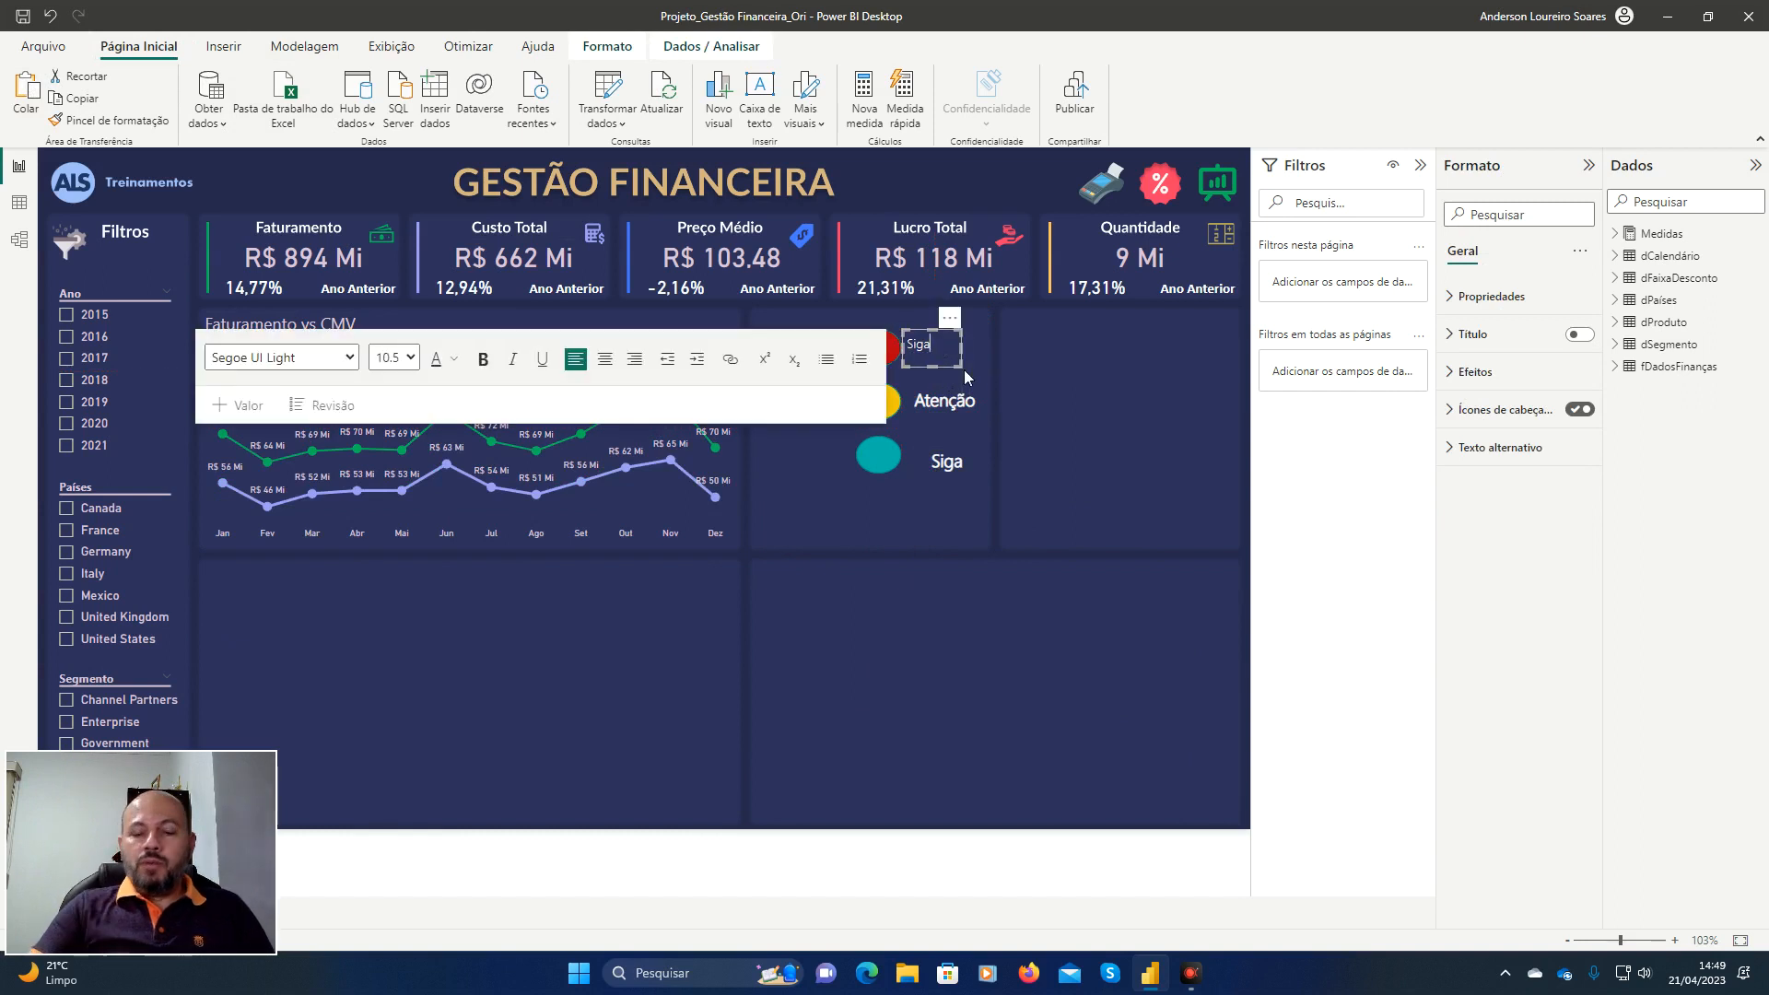
pyautogui.press('BackSpace')
pyautogui.press('BackSpace')
pyautogui.press('BackSpace')
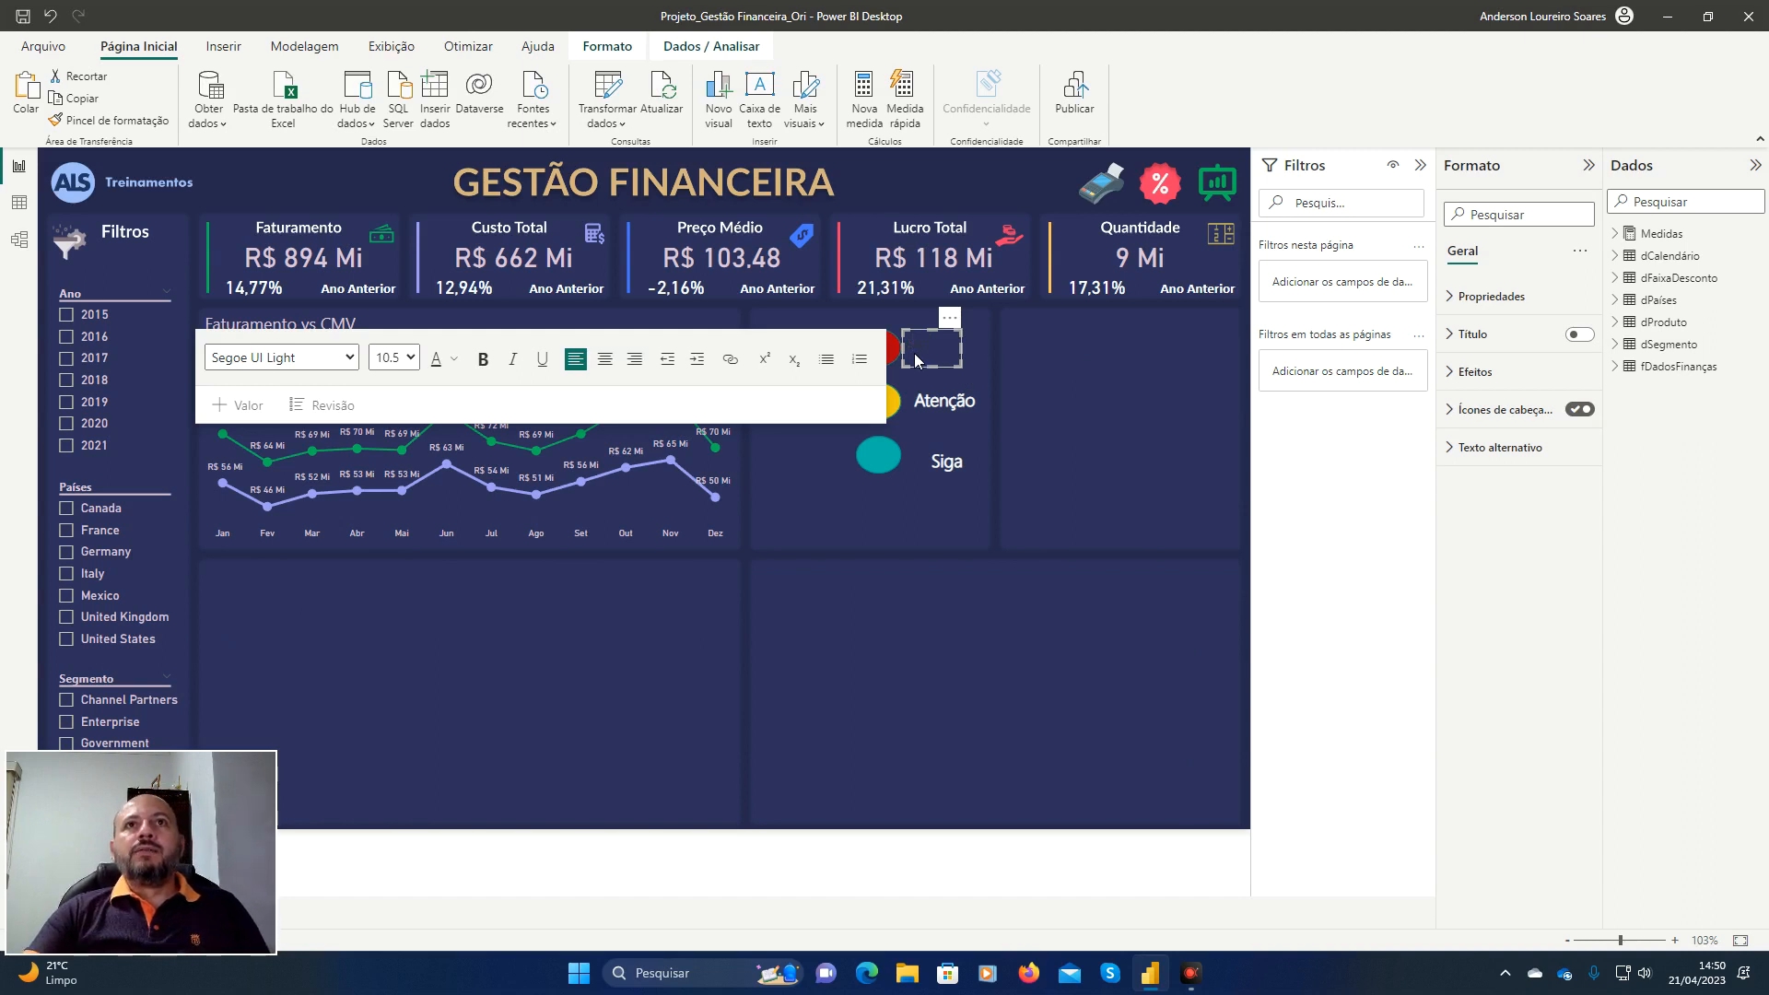
# Format the word "Pare" as bold, white and size 14, and deselect its text box.
pyautogui.moveTo(951, 352); pyautogui.dragTo(910, 358)
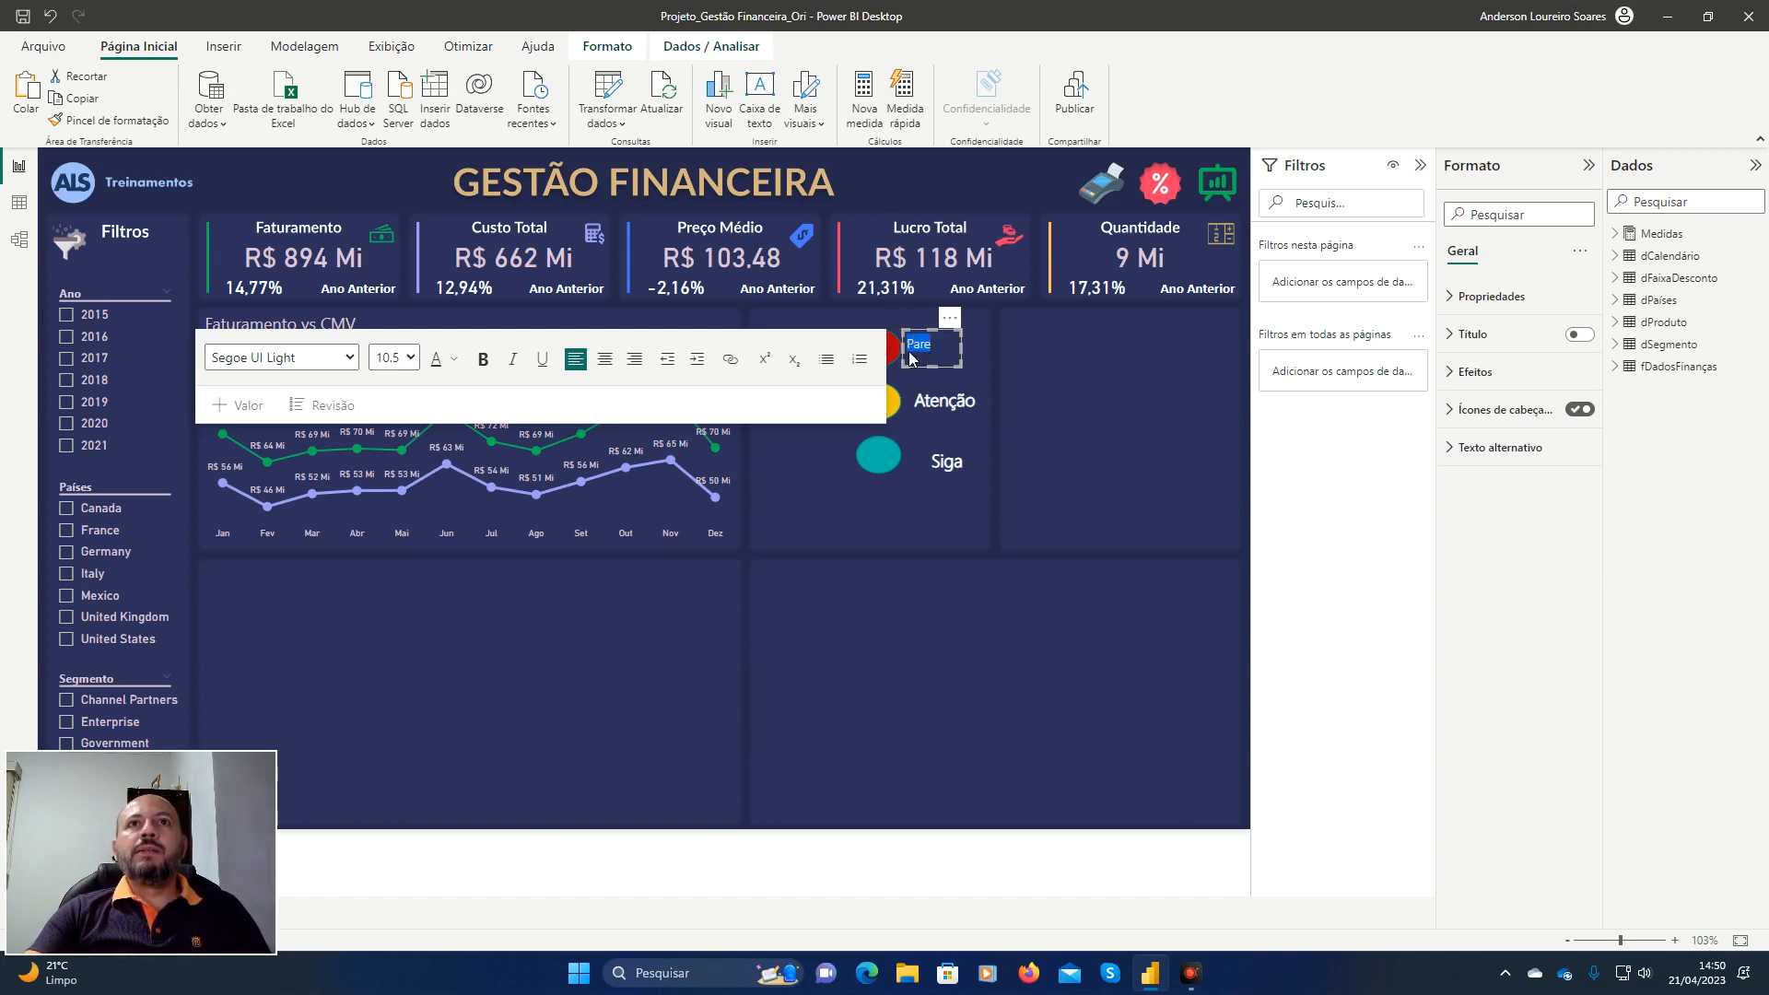
pyautogui.click(482, 358)
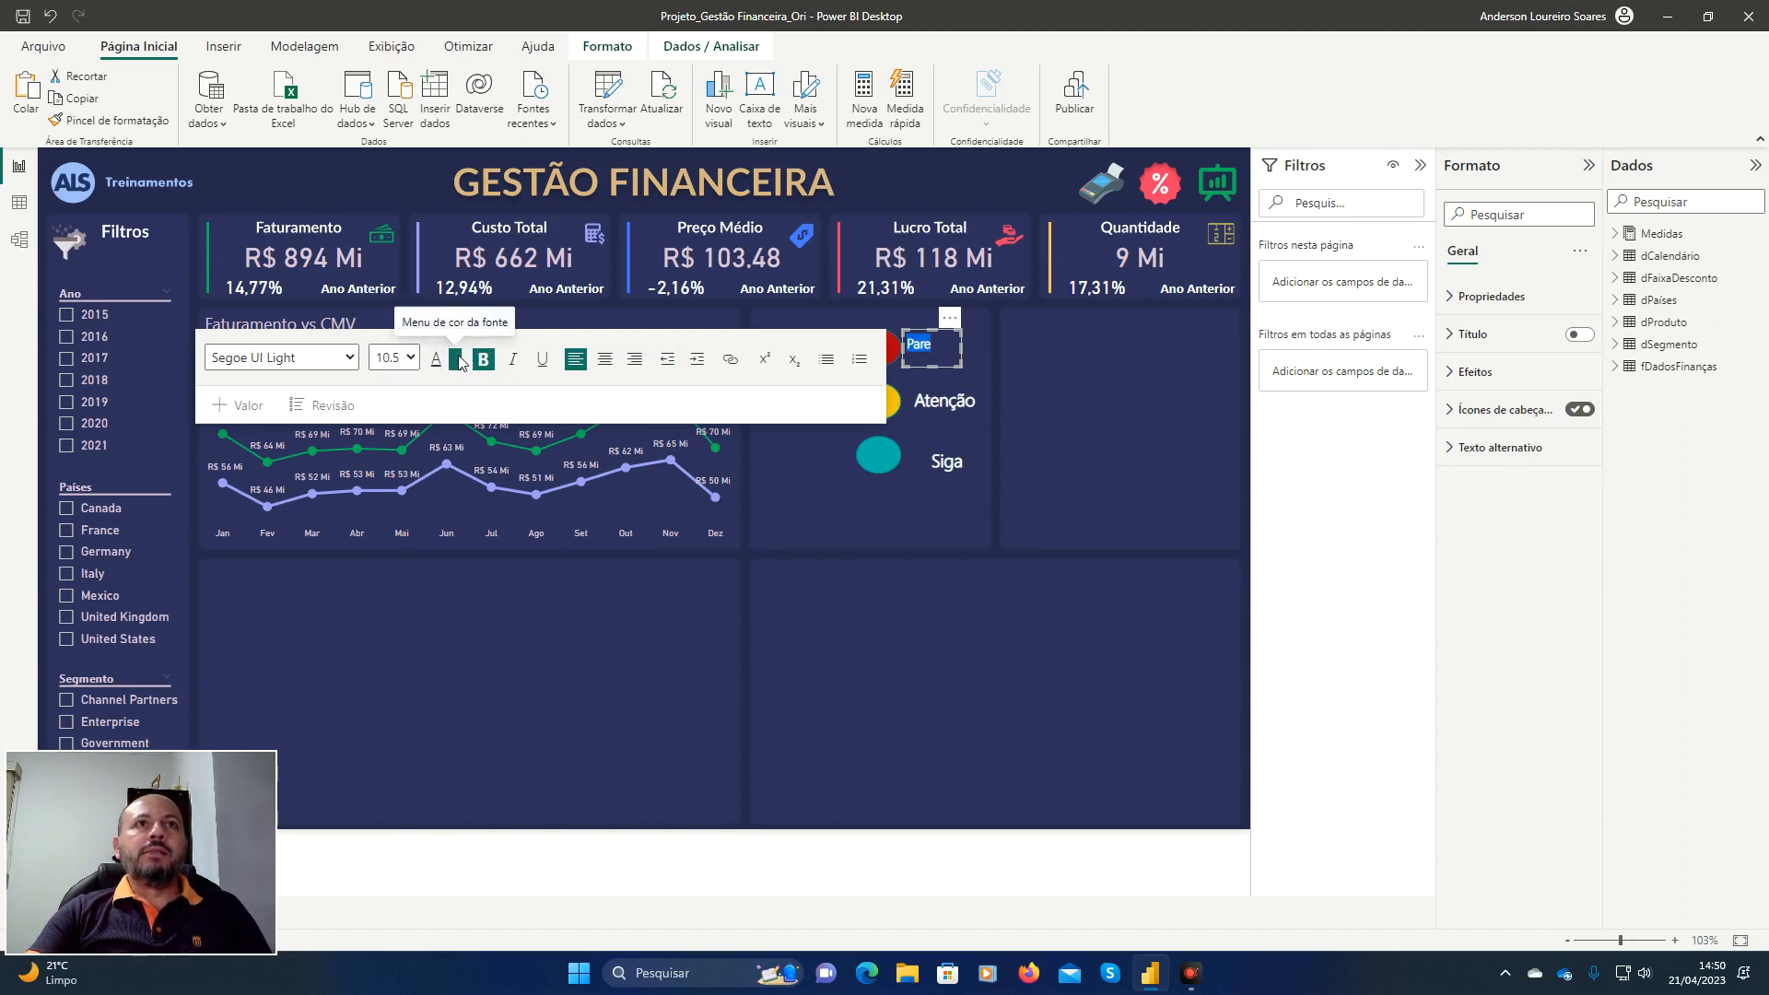
pyautogui.click(452, 362)
pyautogui.click(473, 423)
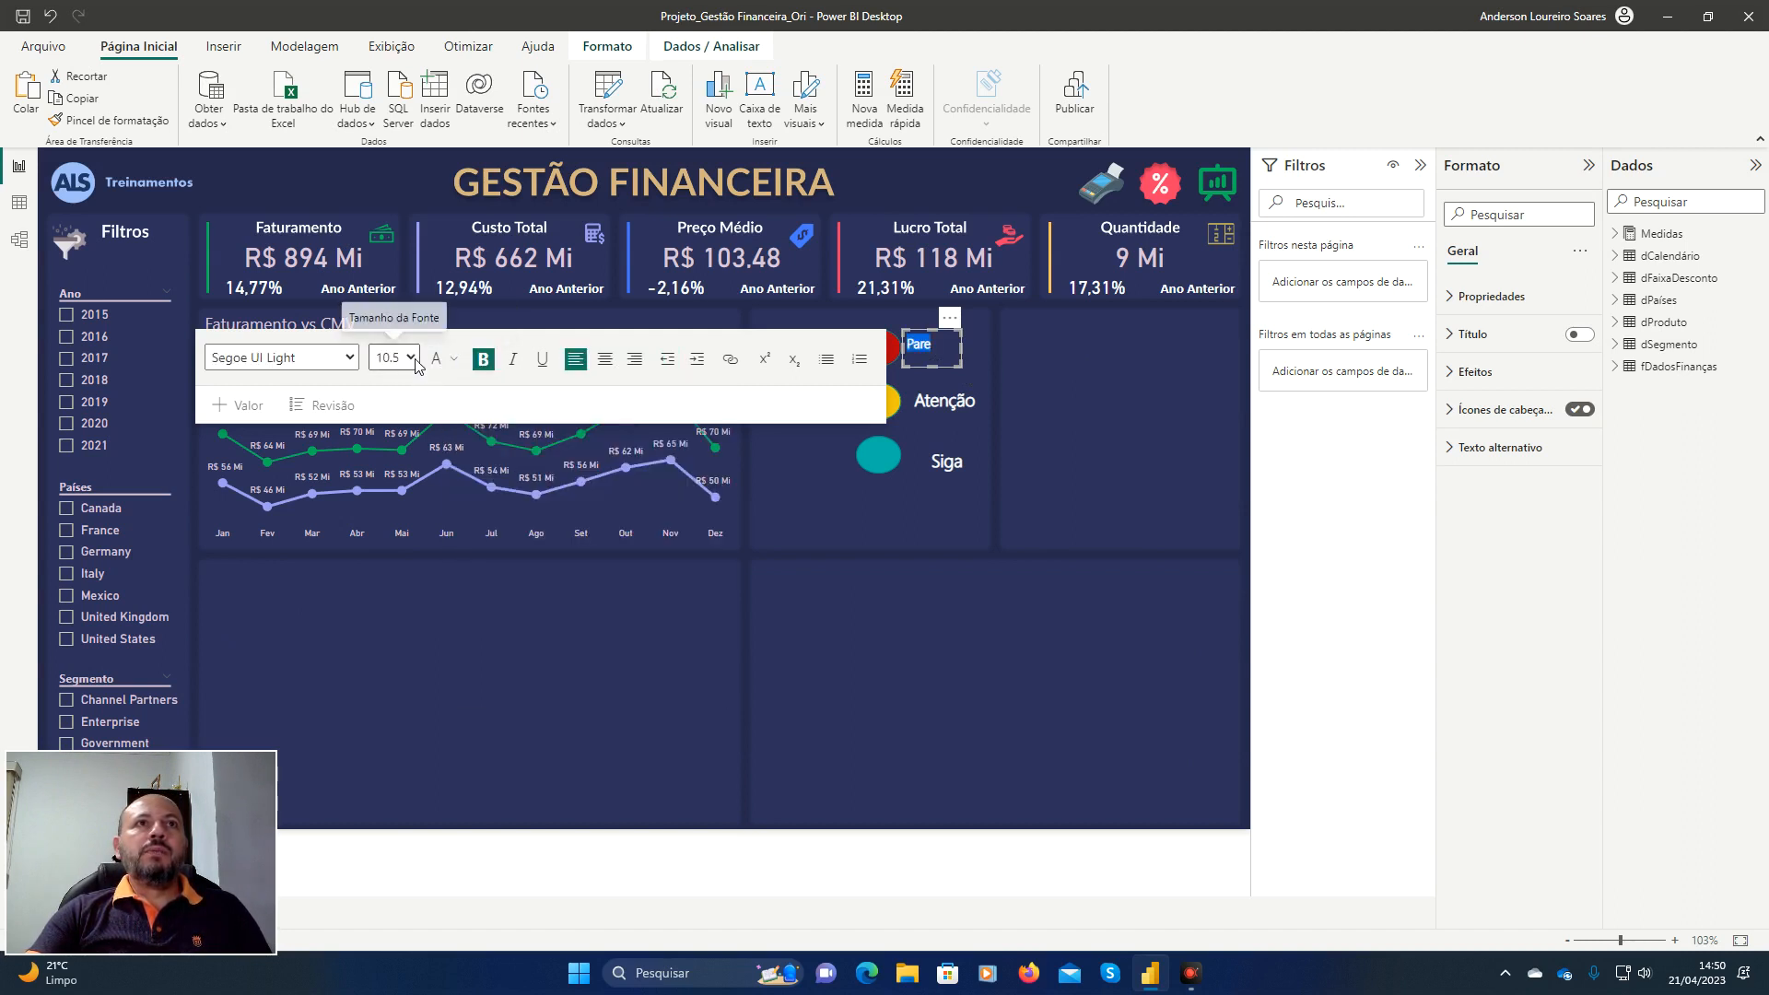
pyautogui.click(395, 359)
pyautogui.click(391, 494)
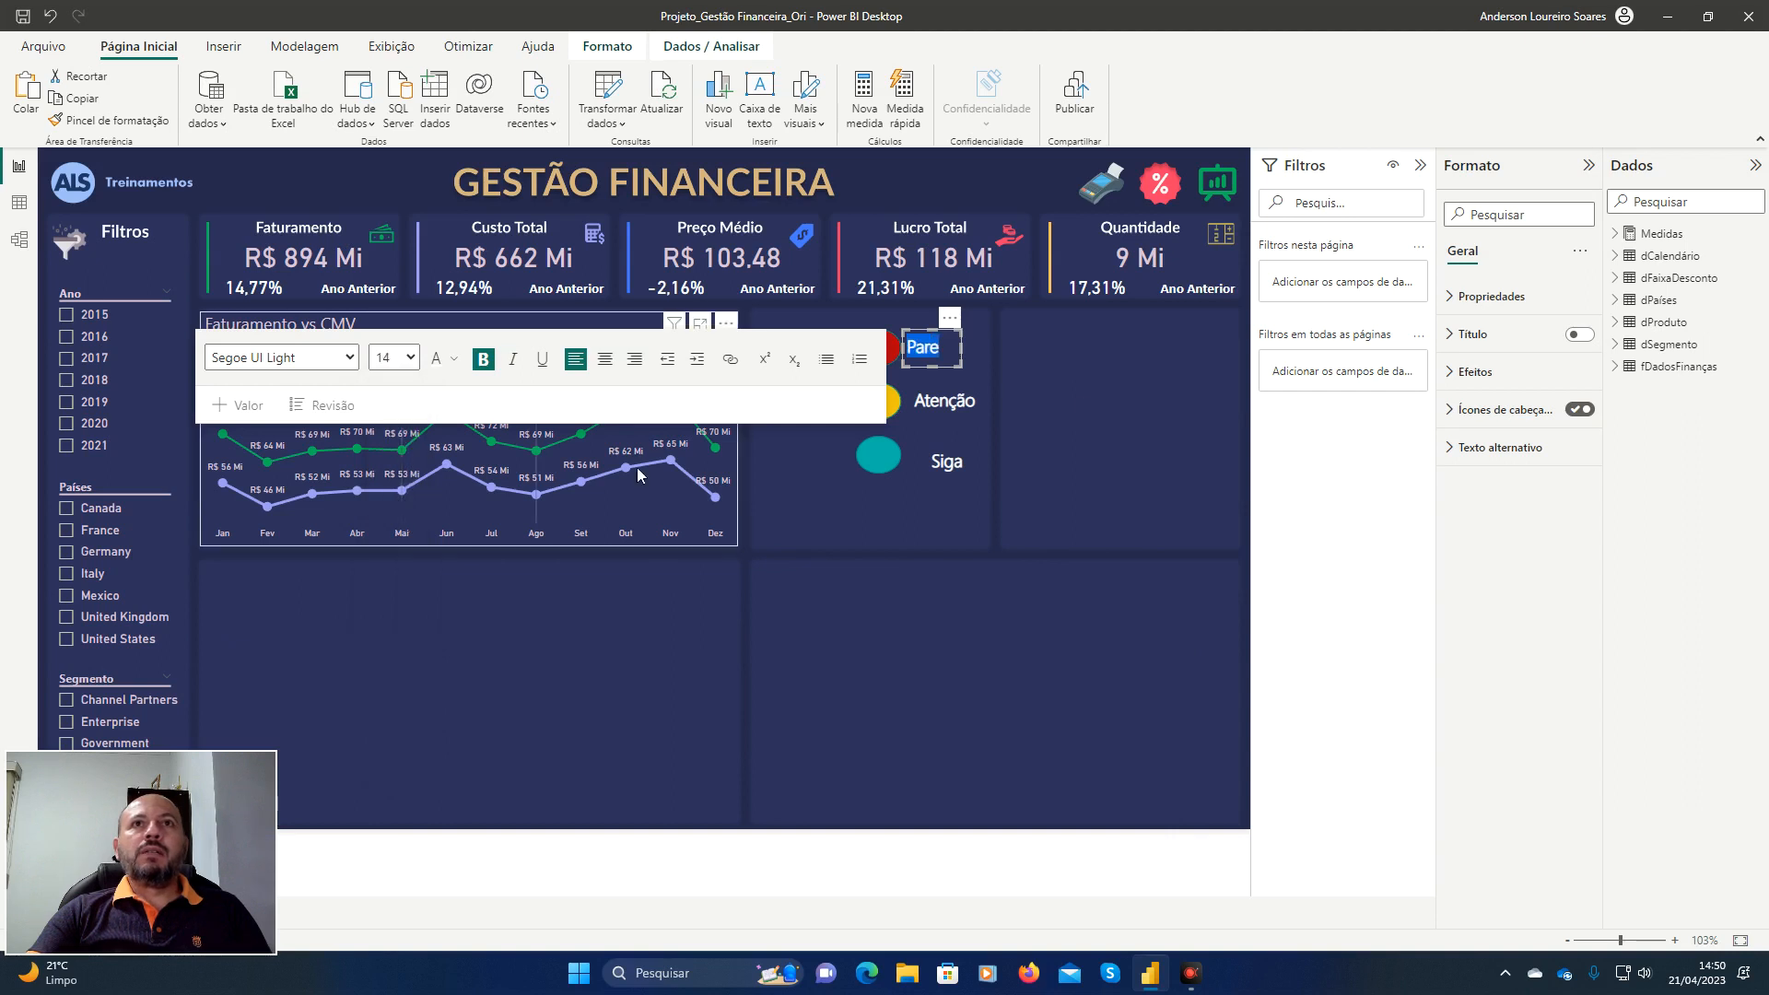
pyautogui.click(982, 523)
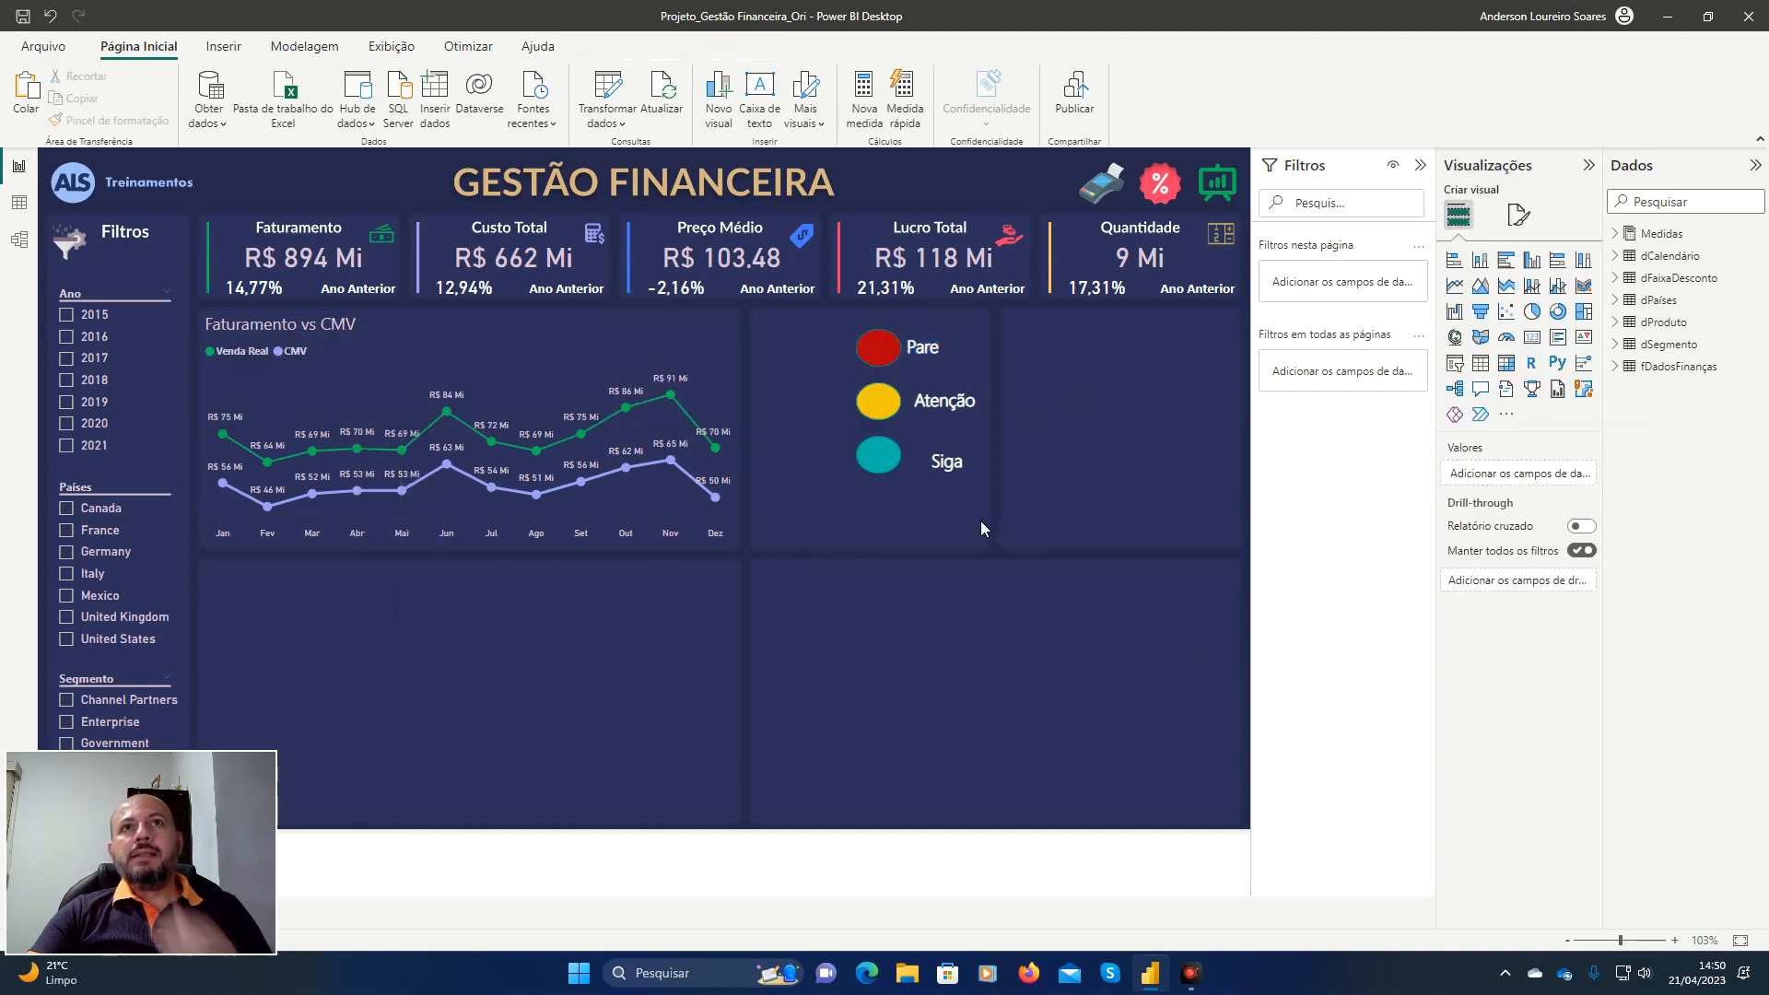
# Narrow the "Atenção" text box to fit its word and align the three labels "Pare", "Atenção" and "Siga" by their left edges.
pyautogui.click(929, 355)
pyautogui.click(947, 414)
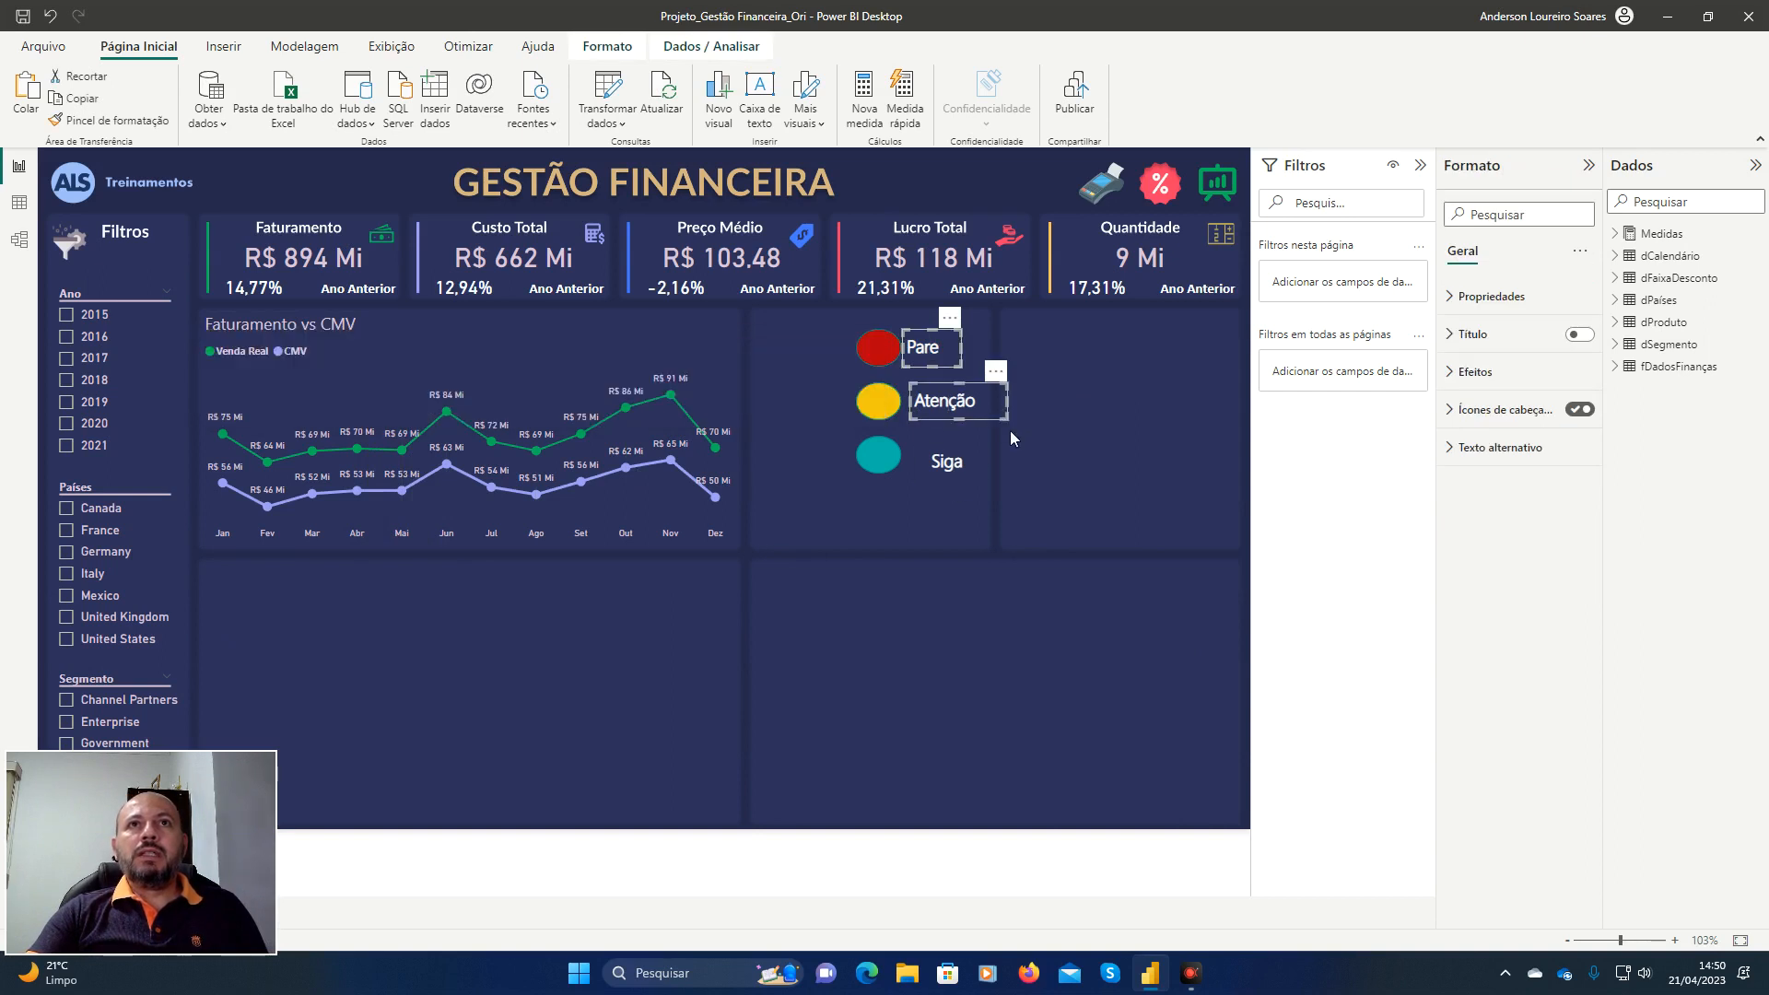
pyautogui.moveTo(1016, 401); pyautogui.dragTo(992, 396)
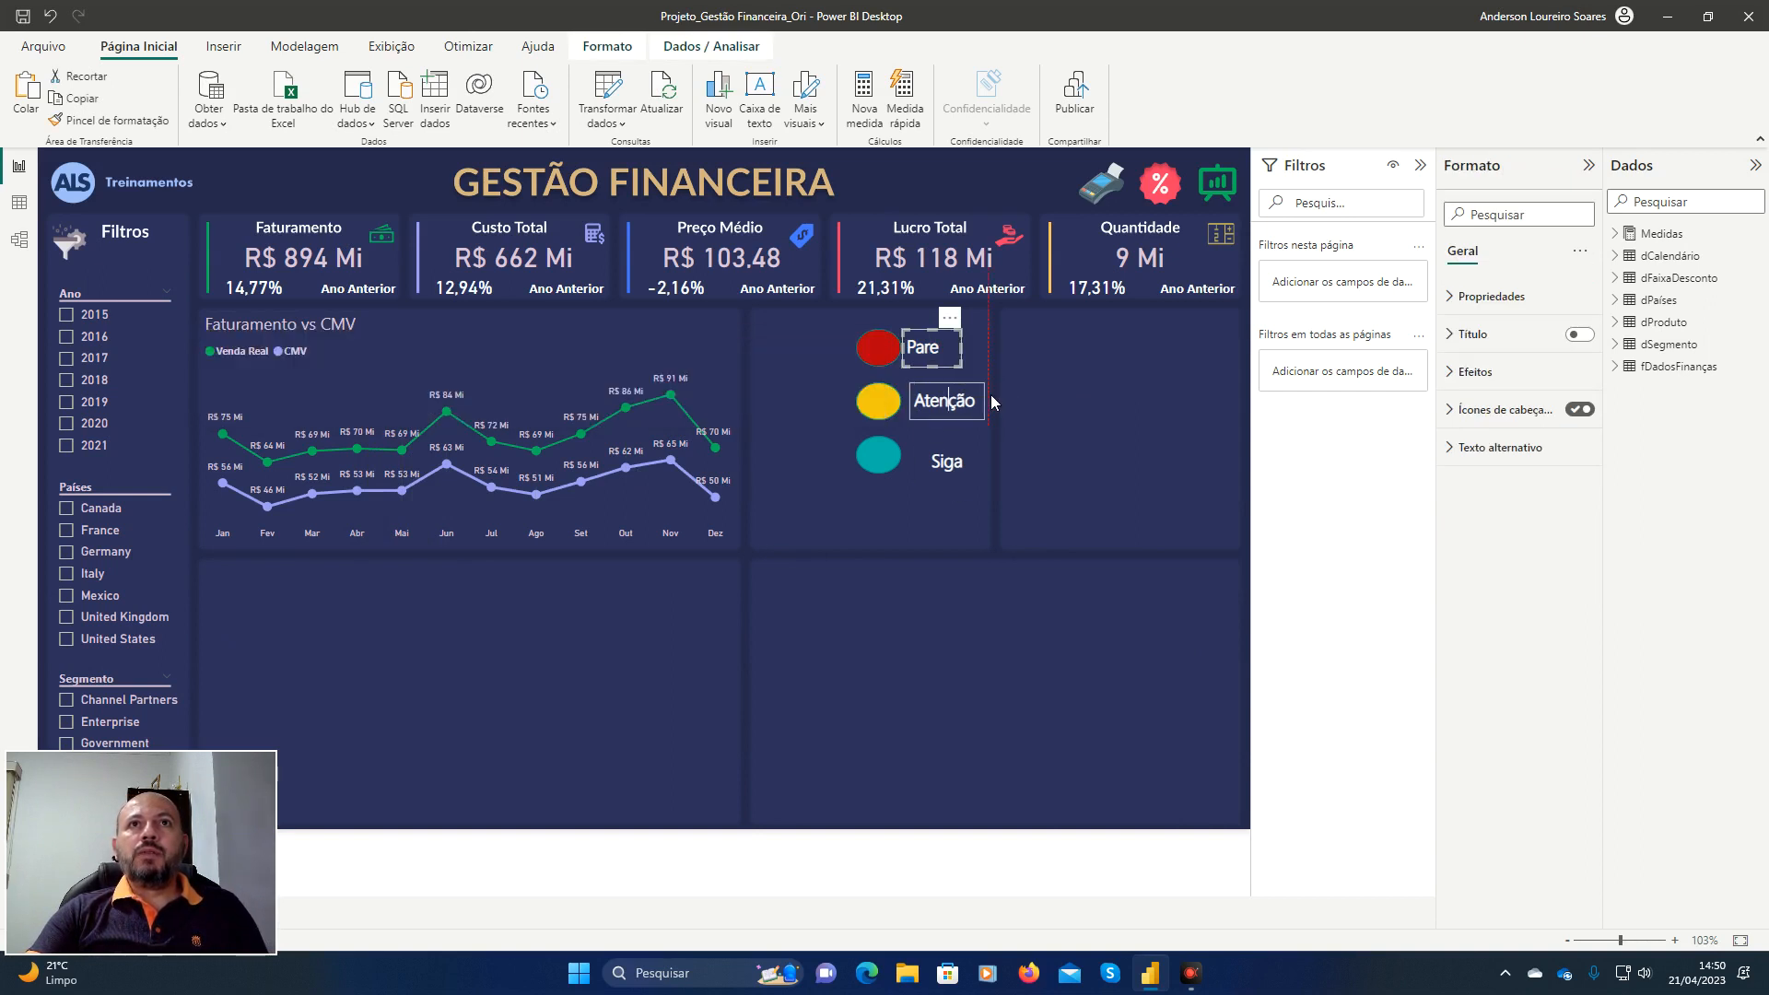
pyautogui.click(942, 473)
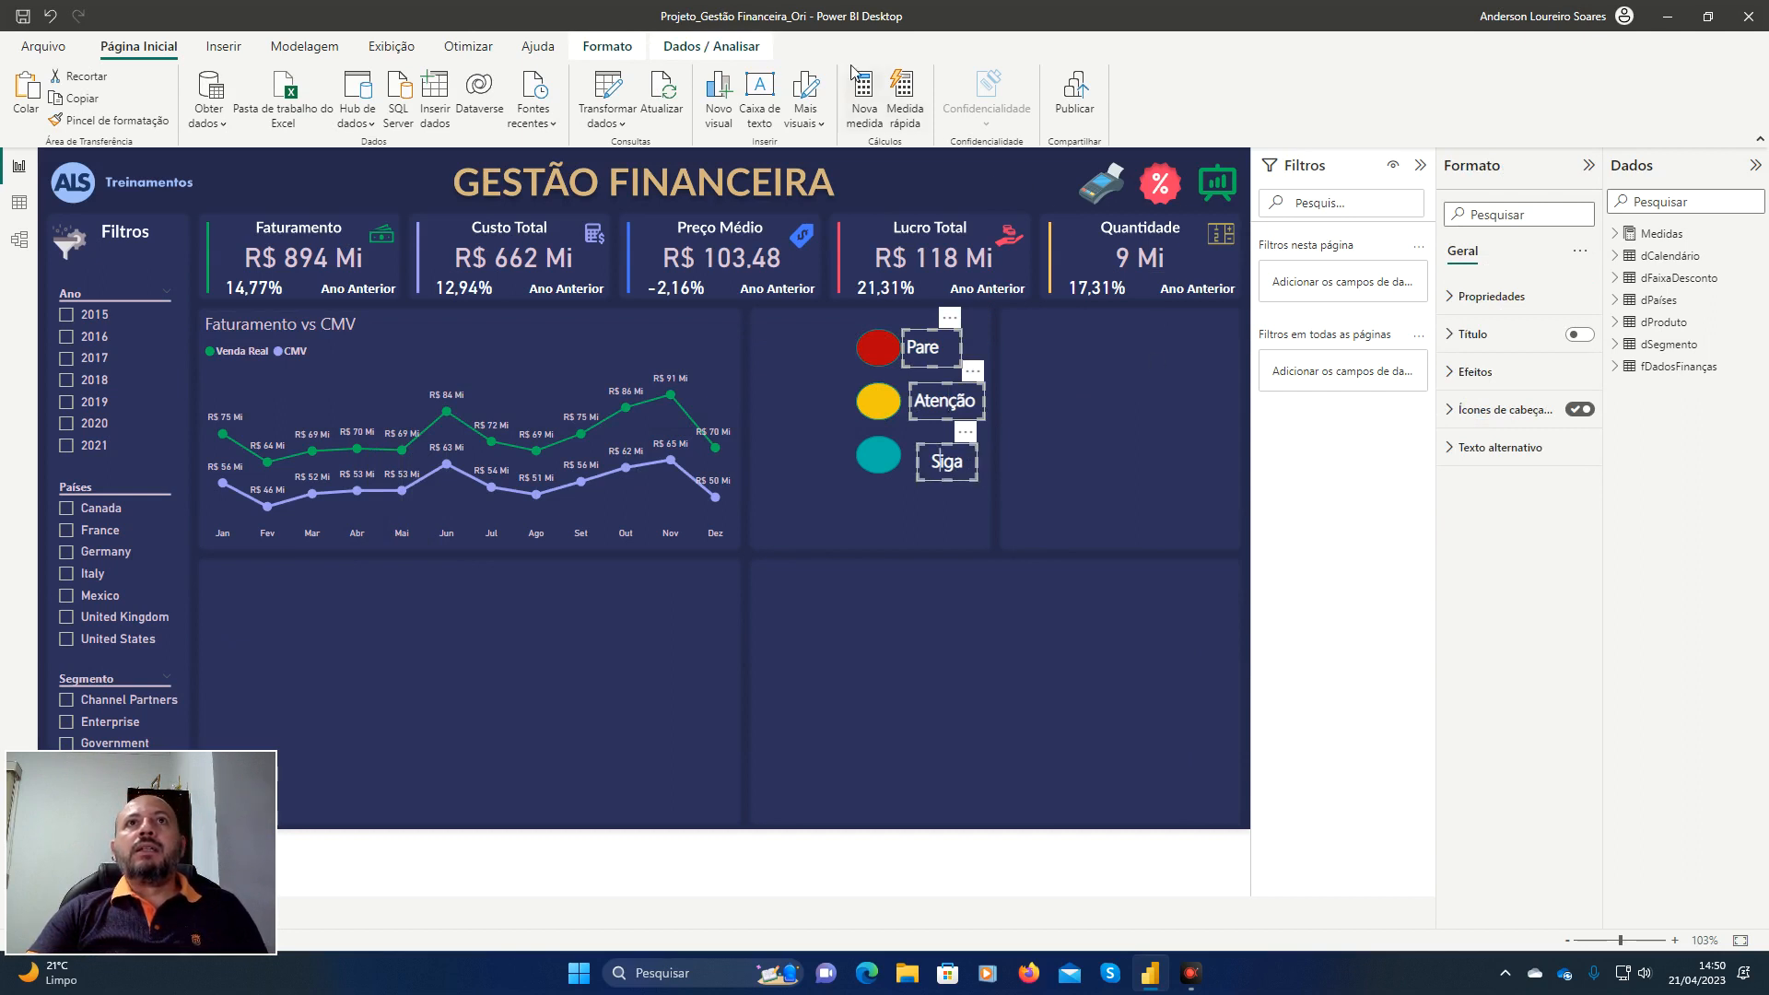
pyautogui.click(607, 46)
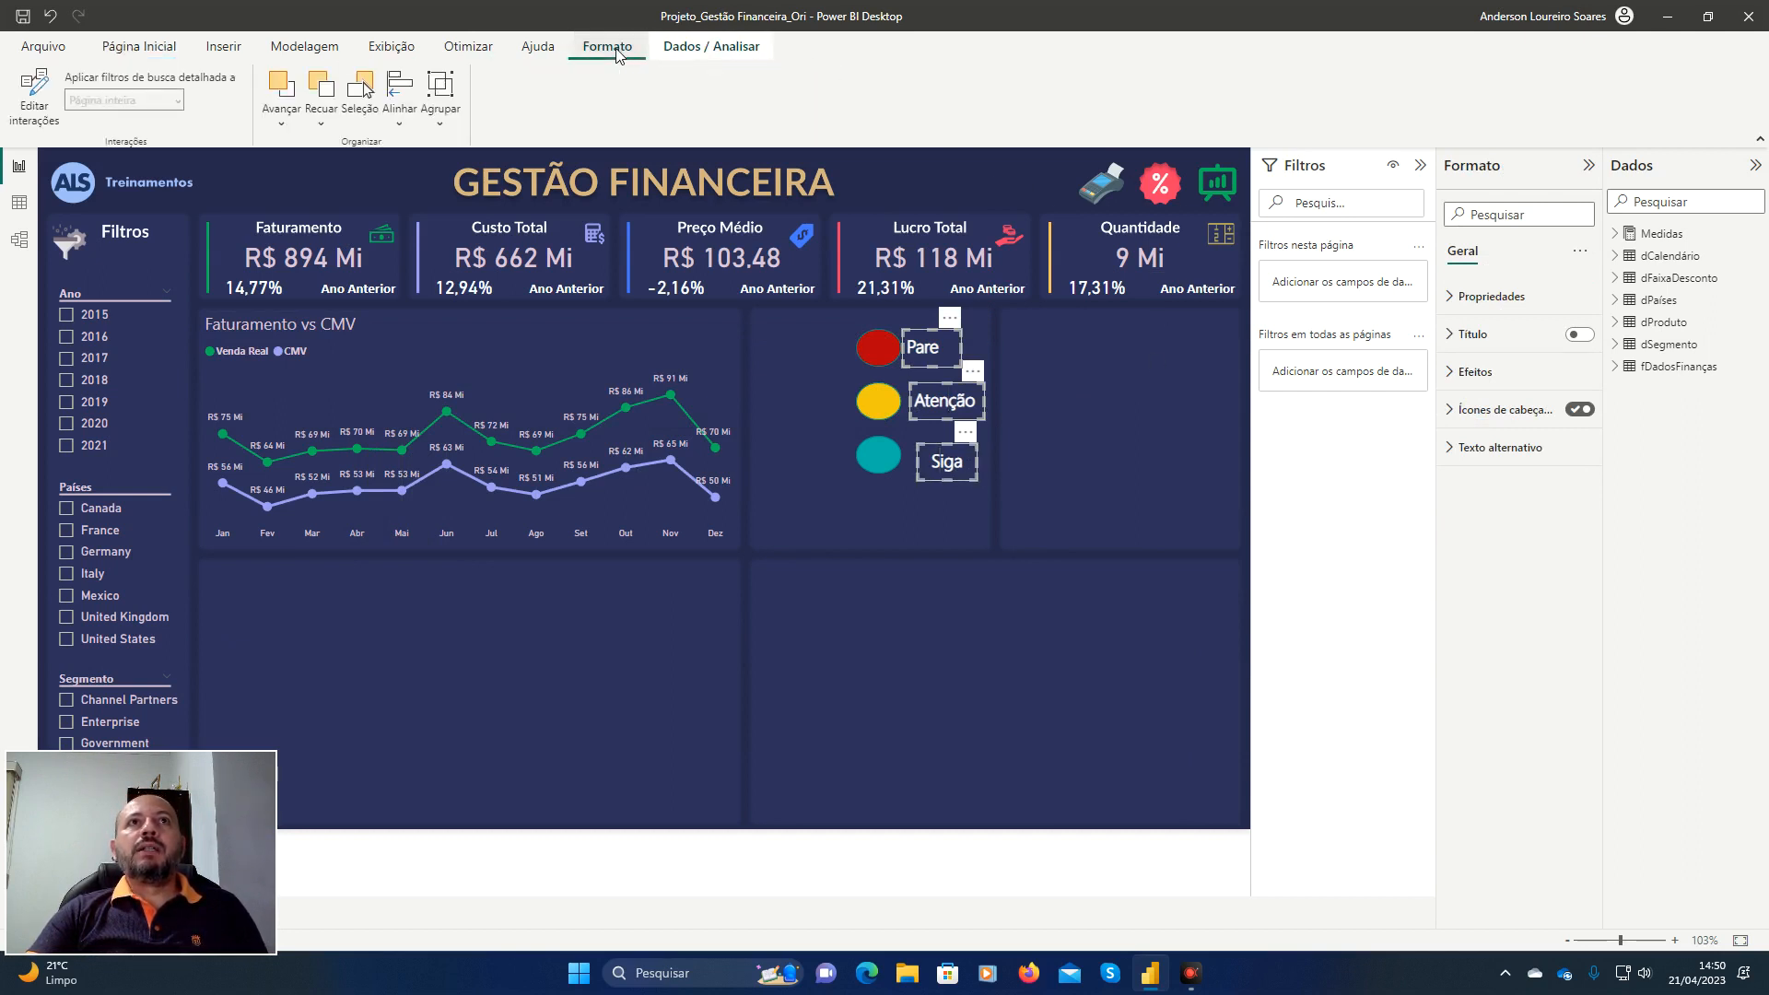
pyautogui.click(411, 121)
pyautogui.click(454, 157)
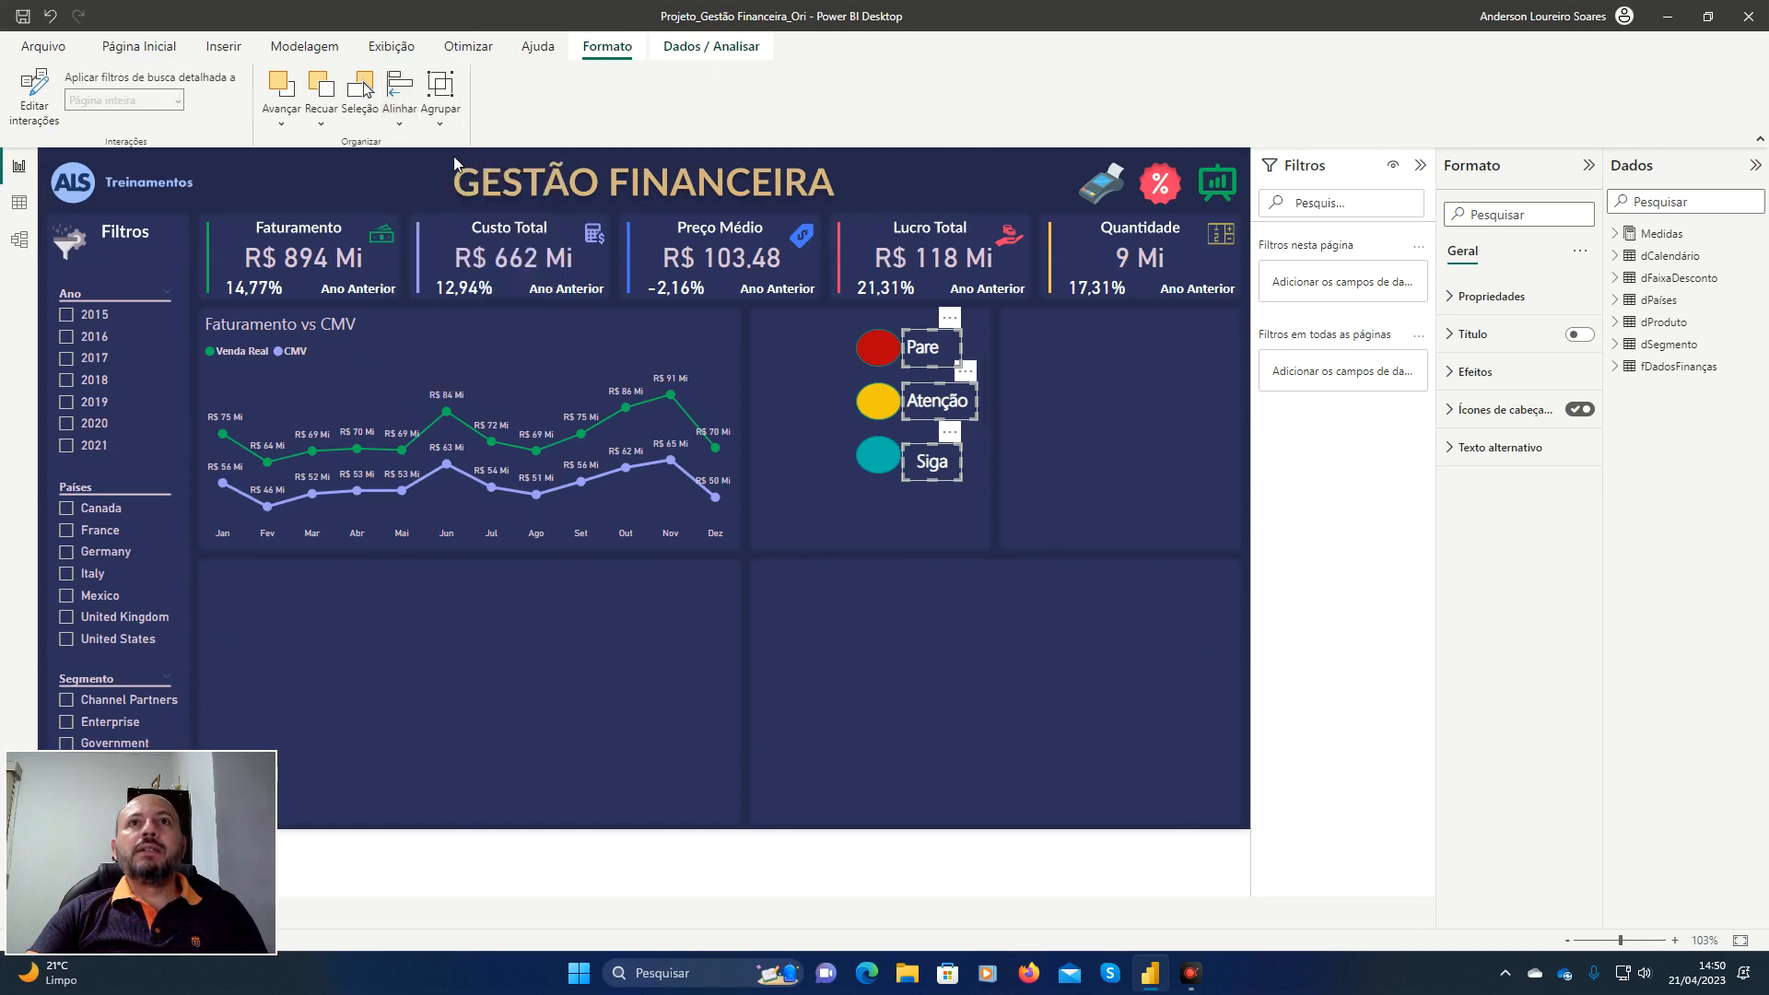
# Annotate the Pare, Atenção and Siga labels with one red arrow each.
pyautogui.click(991, 564)
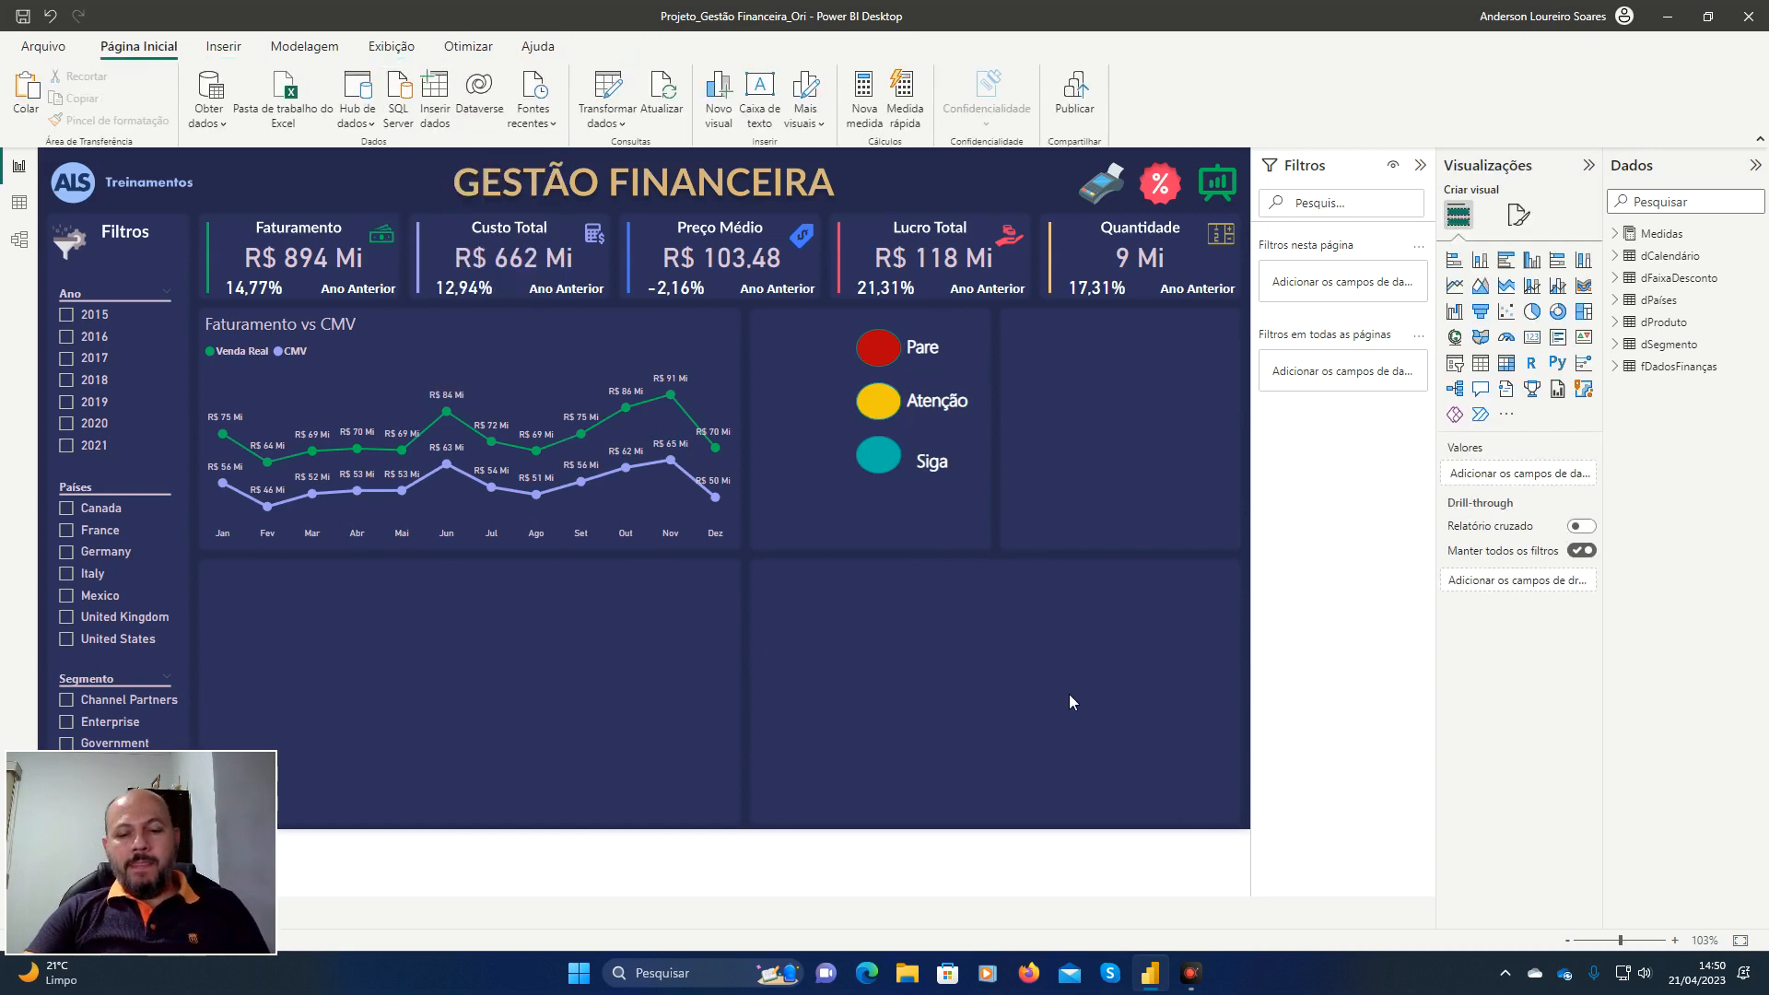
pyautogui.hotkey('ctrl', 'alt', 'd')
pyautogui.click(1745, 608)
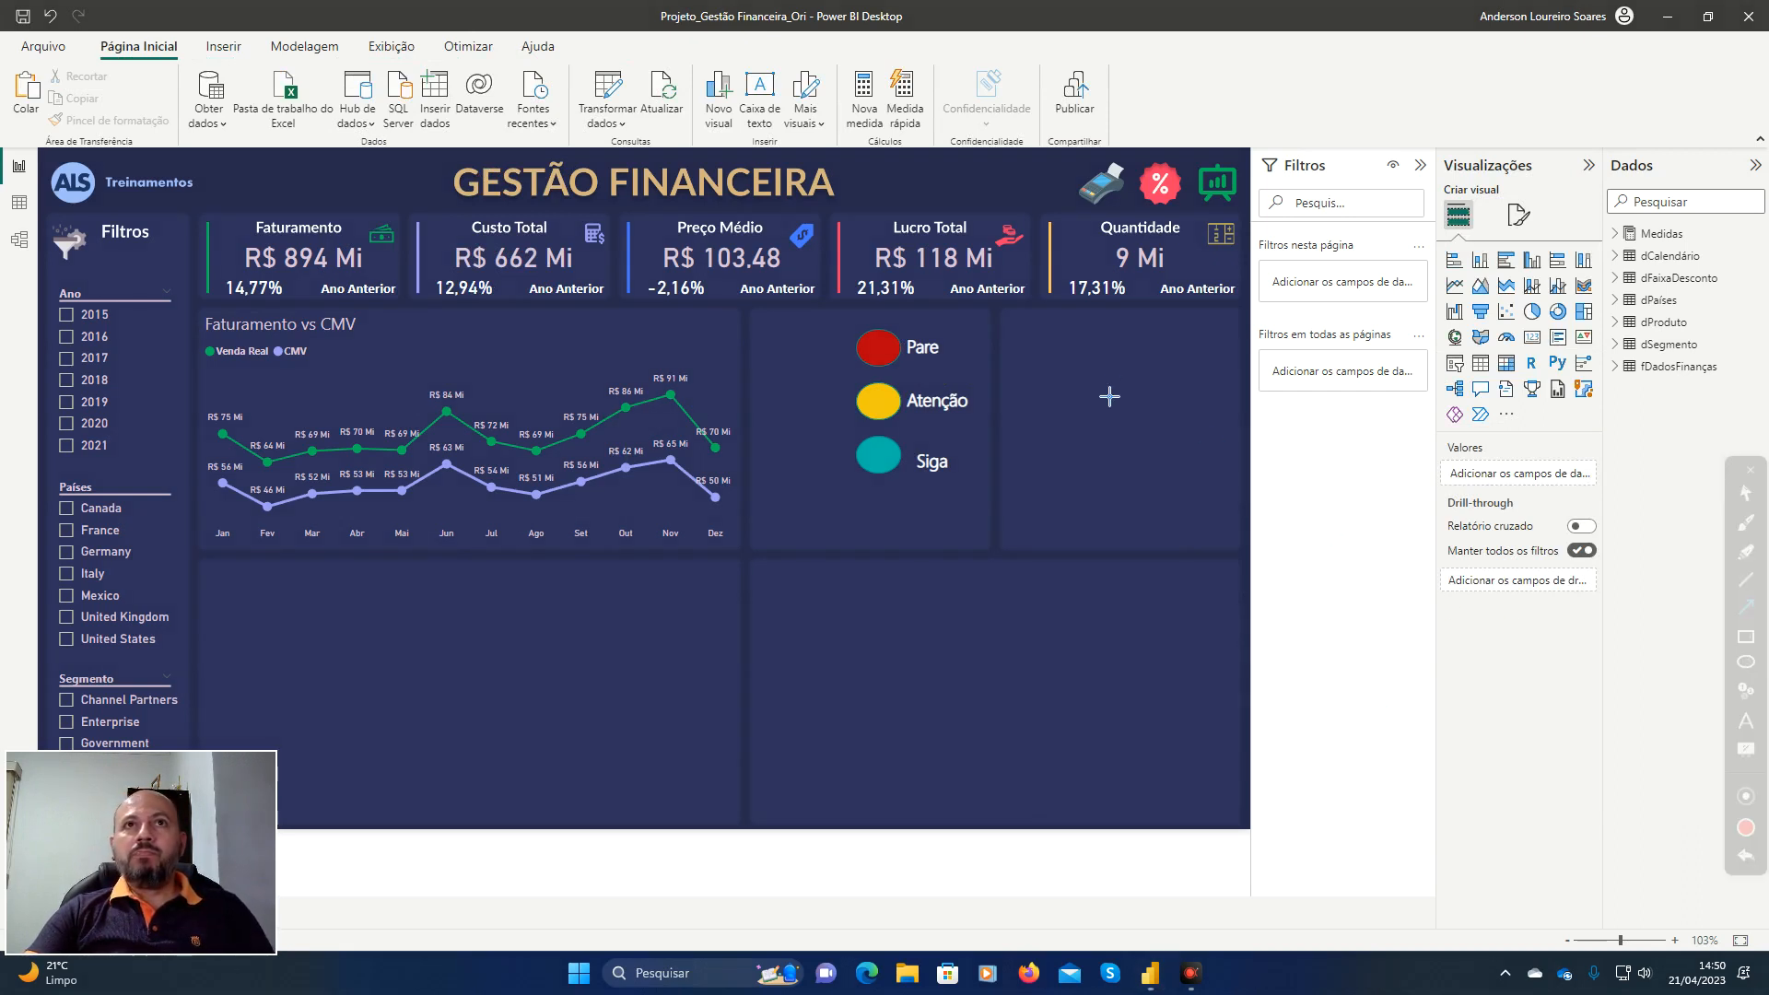
pyautogui.moveTo(1102, 364); pyautogui.dragTo(985, 364)
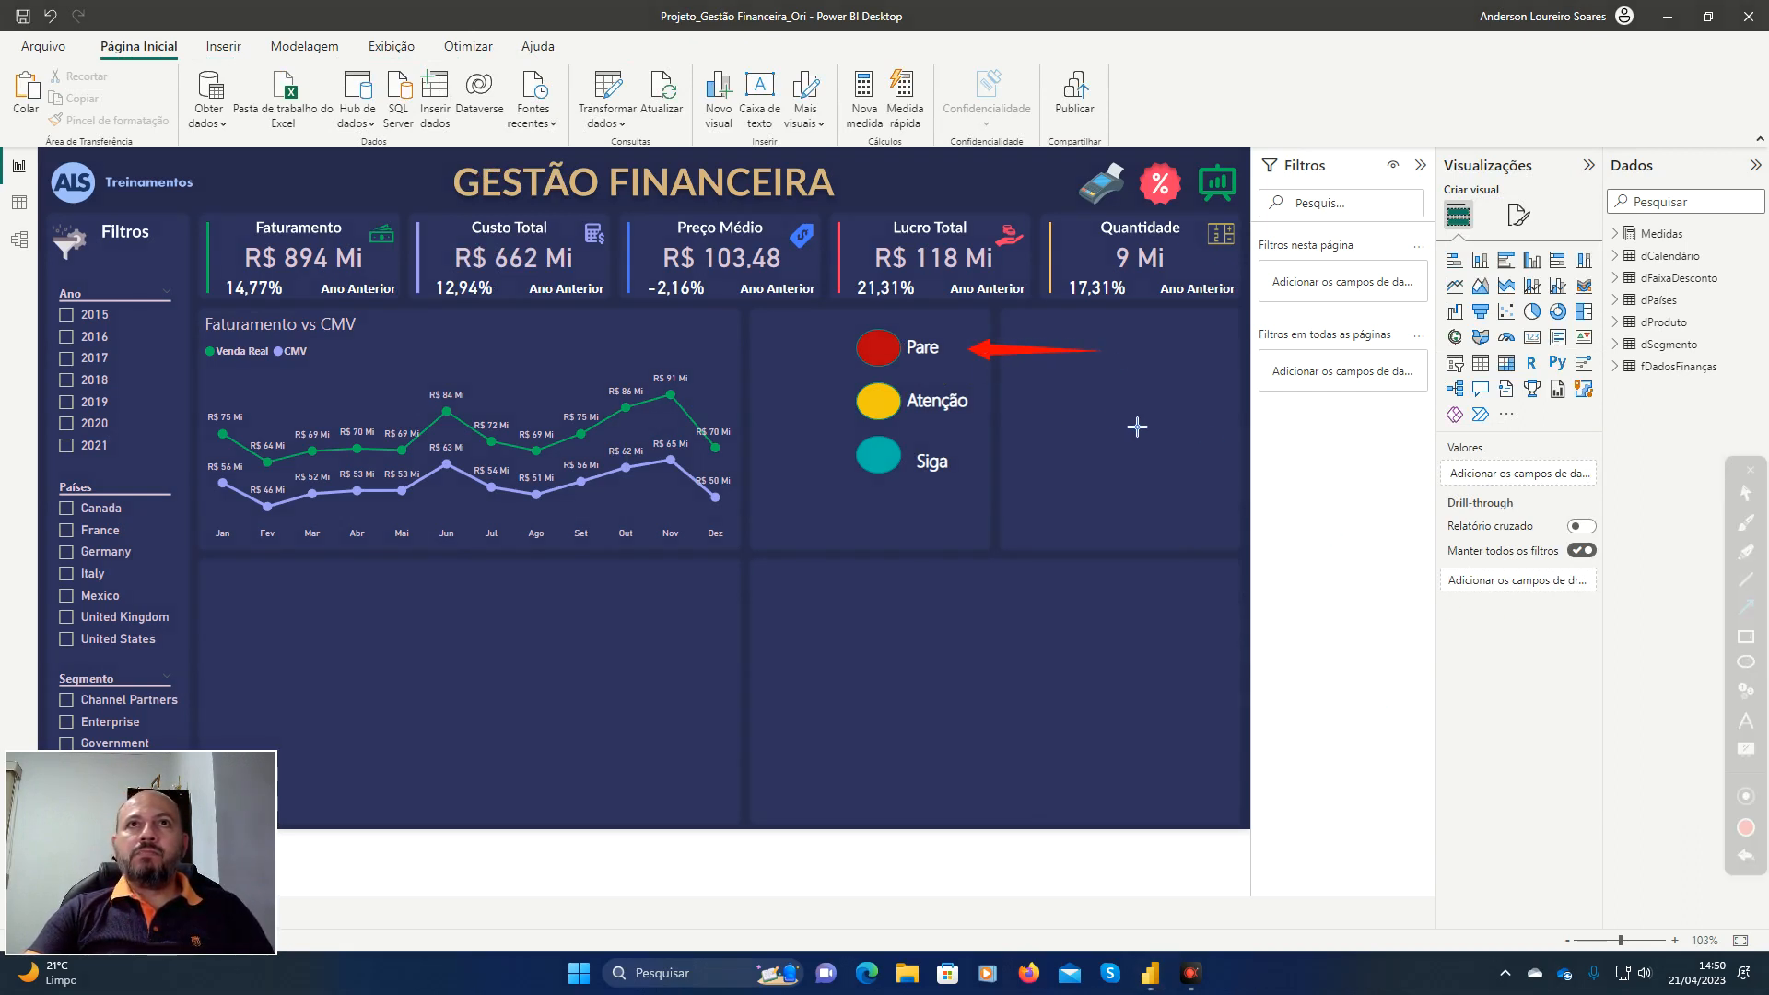
pyautogui.moveTo(1130, 422); pyautogui.dragTo(997, 420)
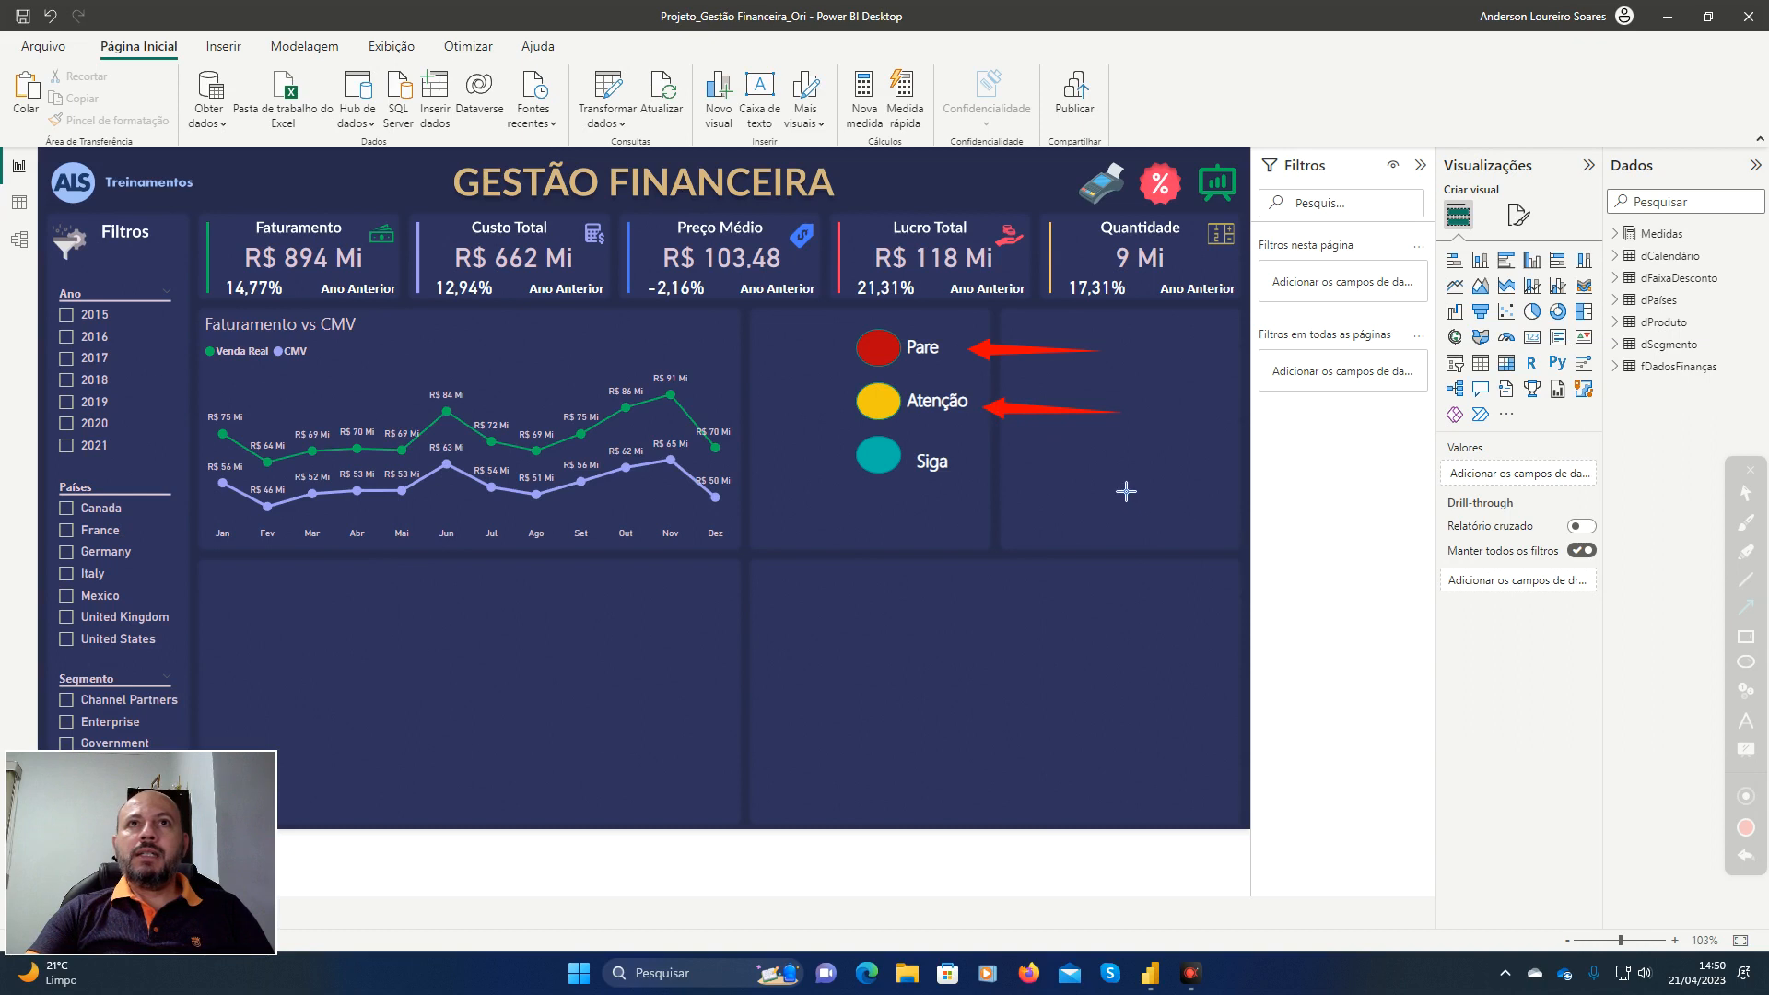
pyautogui.moveTo(1080, 464); pyautogui.dragTo(982, 464)
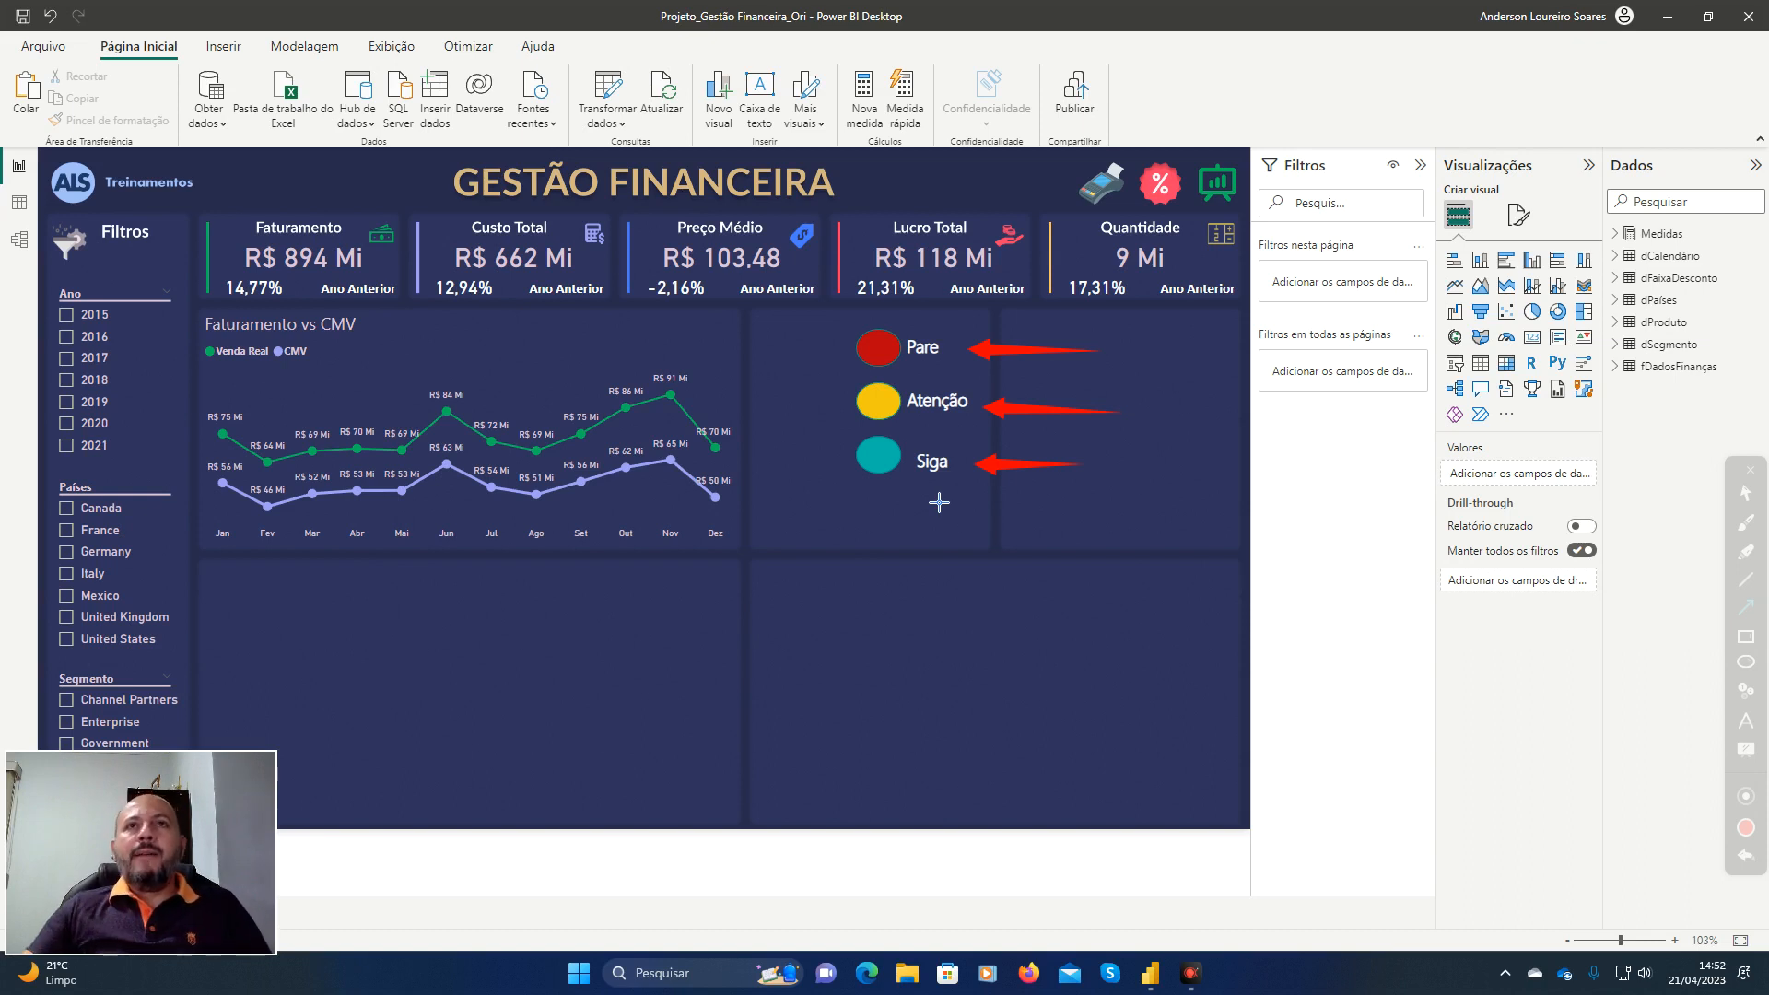
# Remove the three red arrow annotations and close the annotation tool.
pyautogui.click(1745, 857)
pyautogui.click(1745, 857)
pyautogui.click(1746, 857)
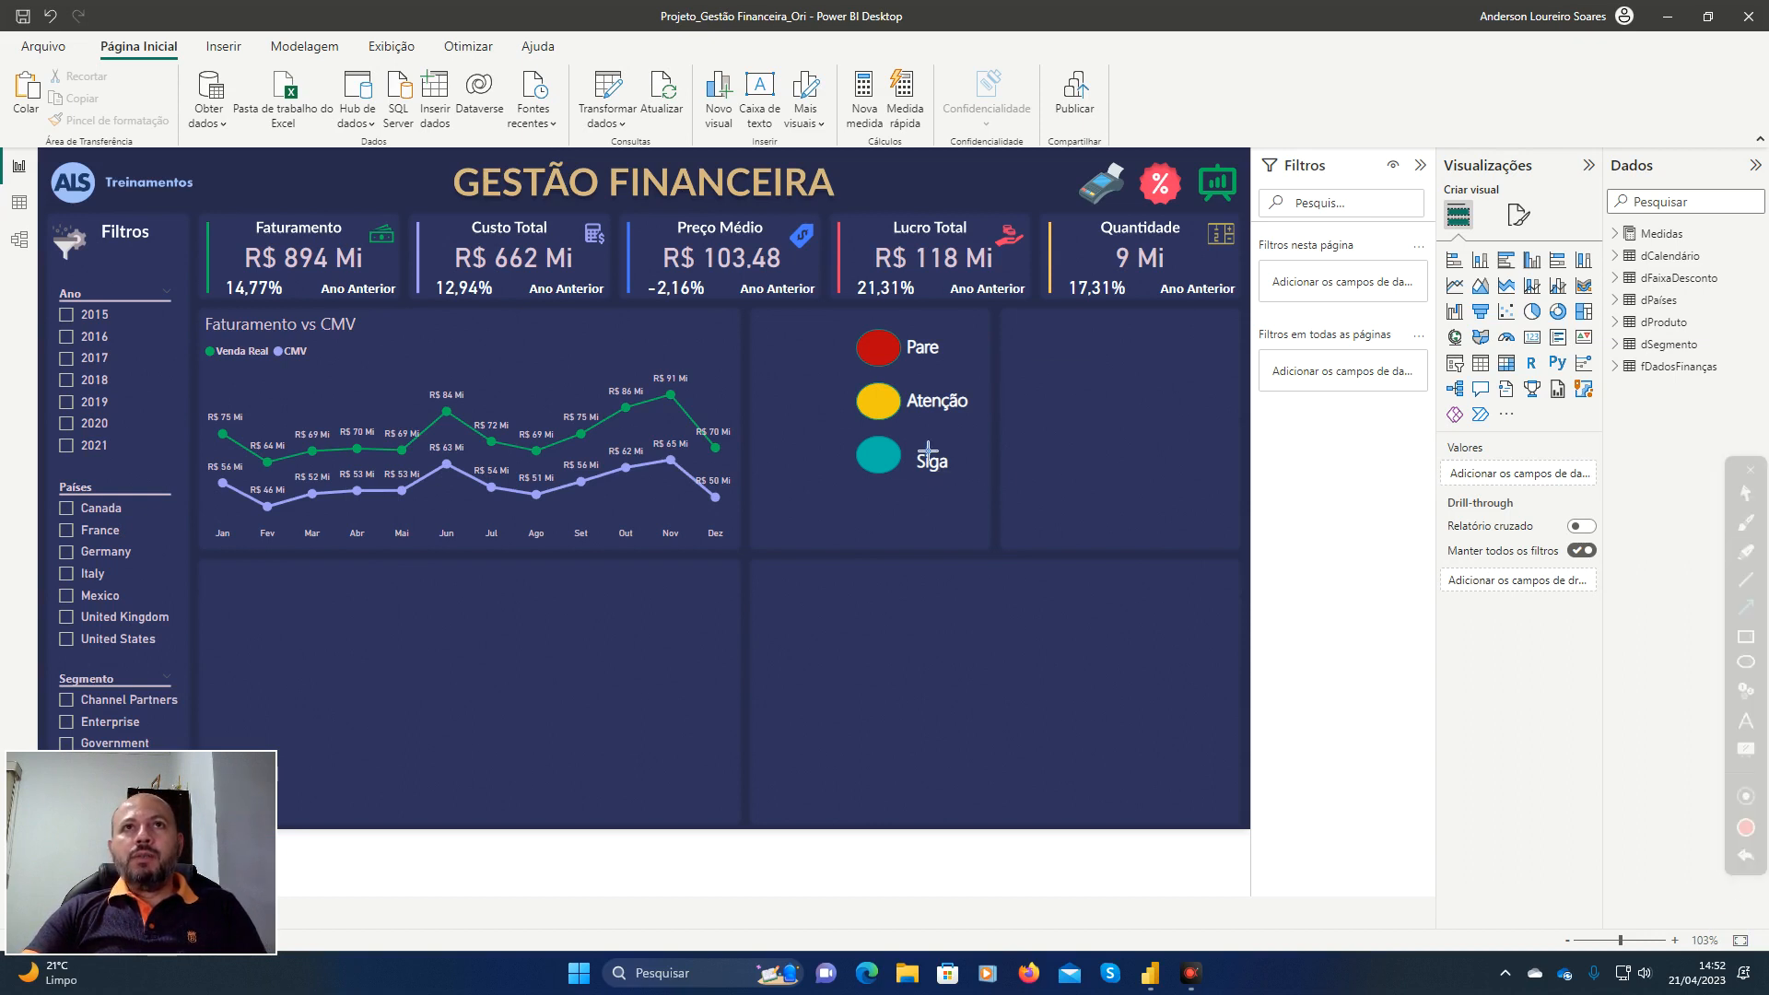
pyautogui.click(1750, 470)
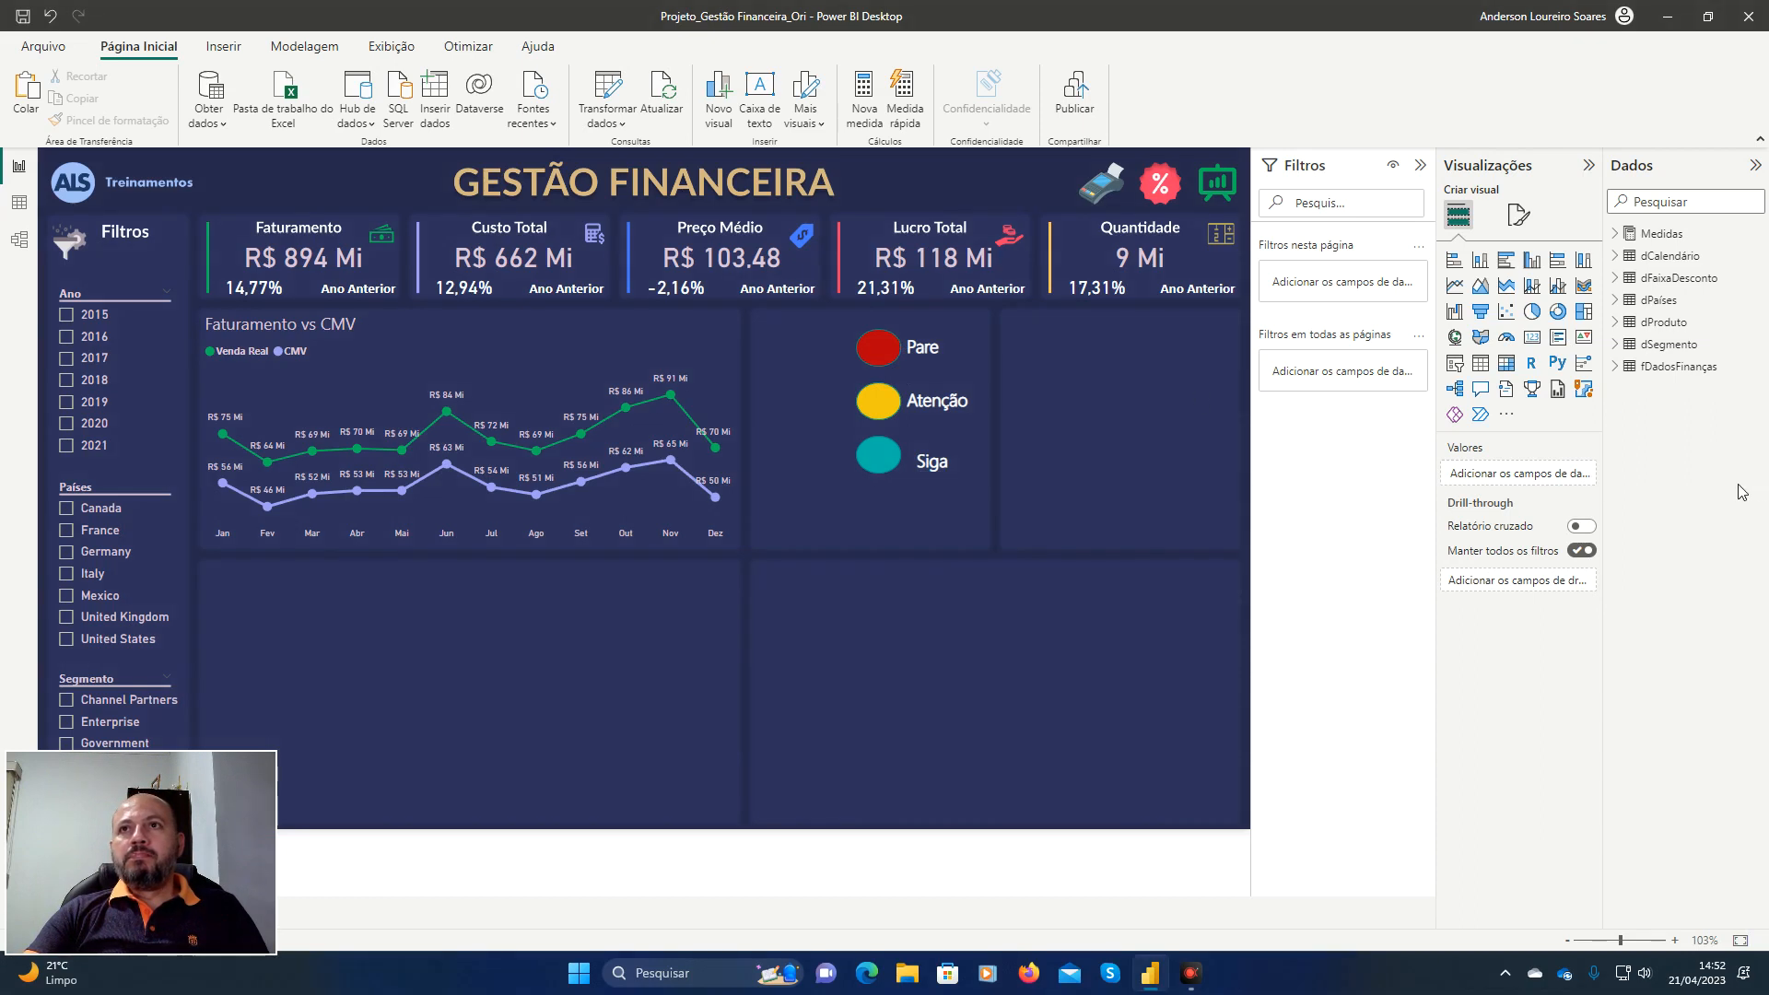
# Delete the red, yellow and teal circles beside the Pare, Atenção and Siga labels.
pyautogui.click(876, 347)
pyautogui.press('Delete')
pyautogui.click(877, 400)
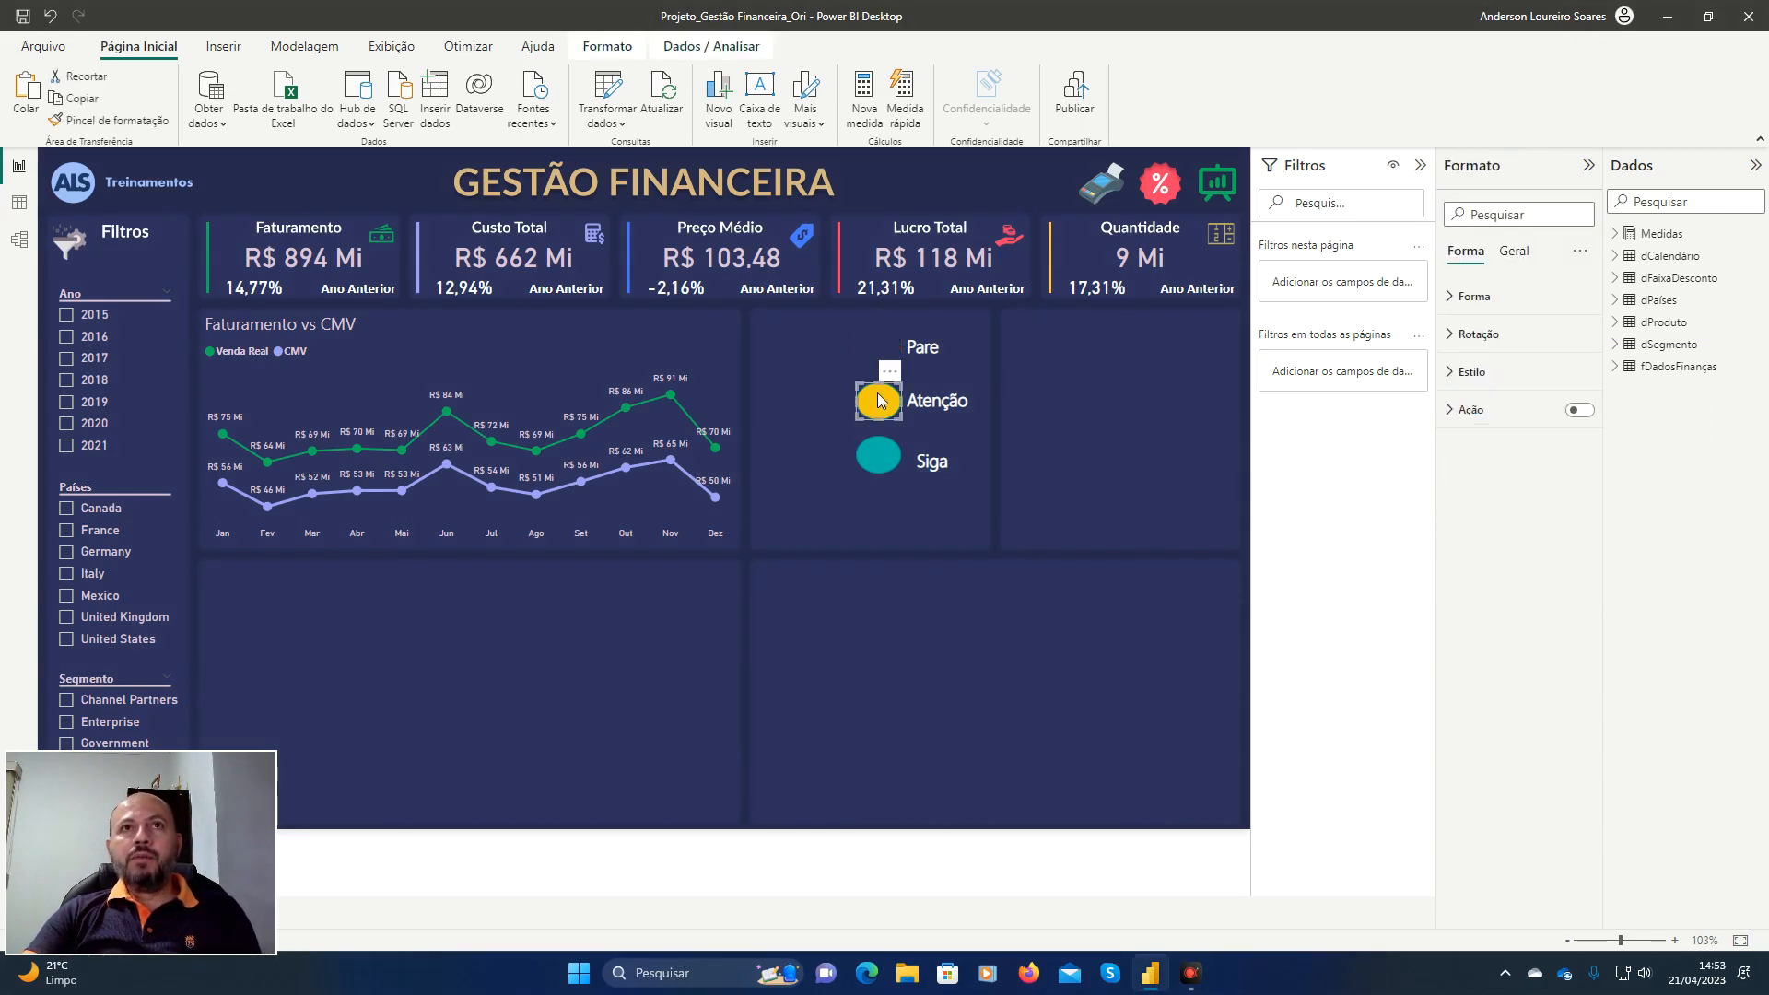
pyautogui.press('Delete')
pyautogui.click(881, 472)
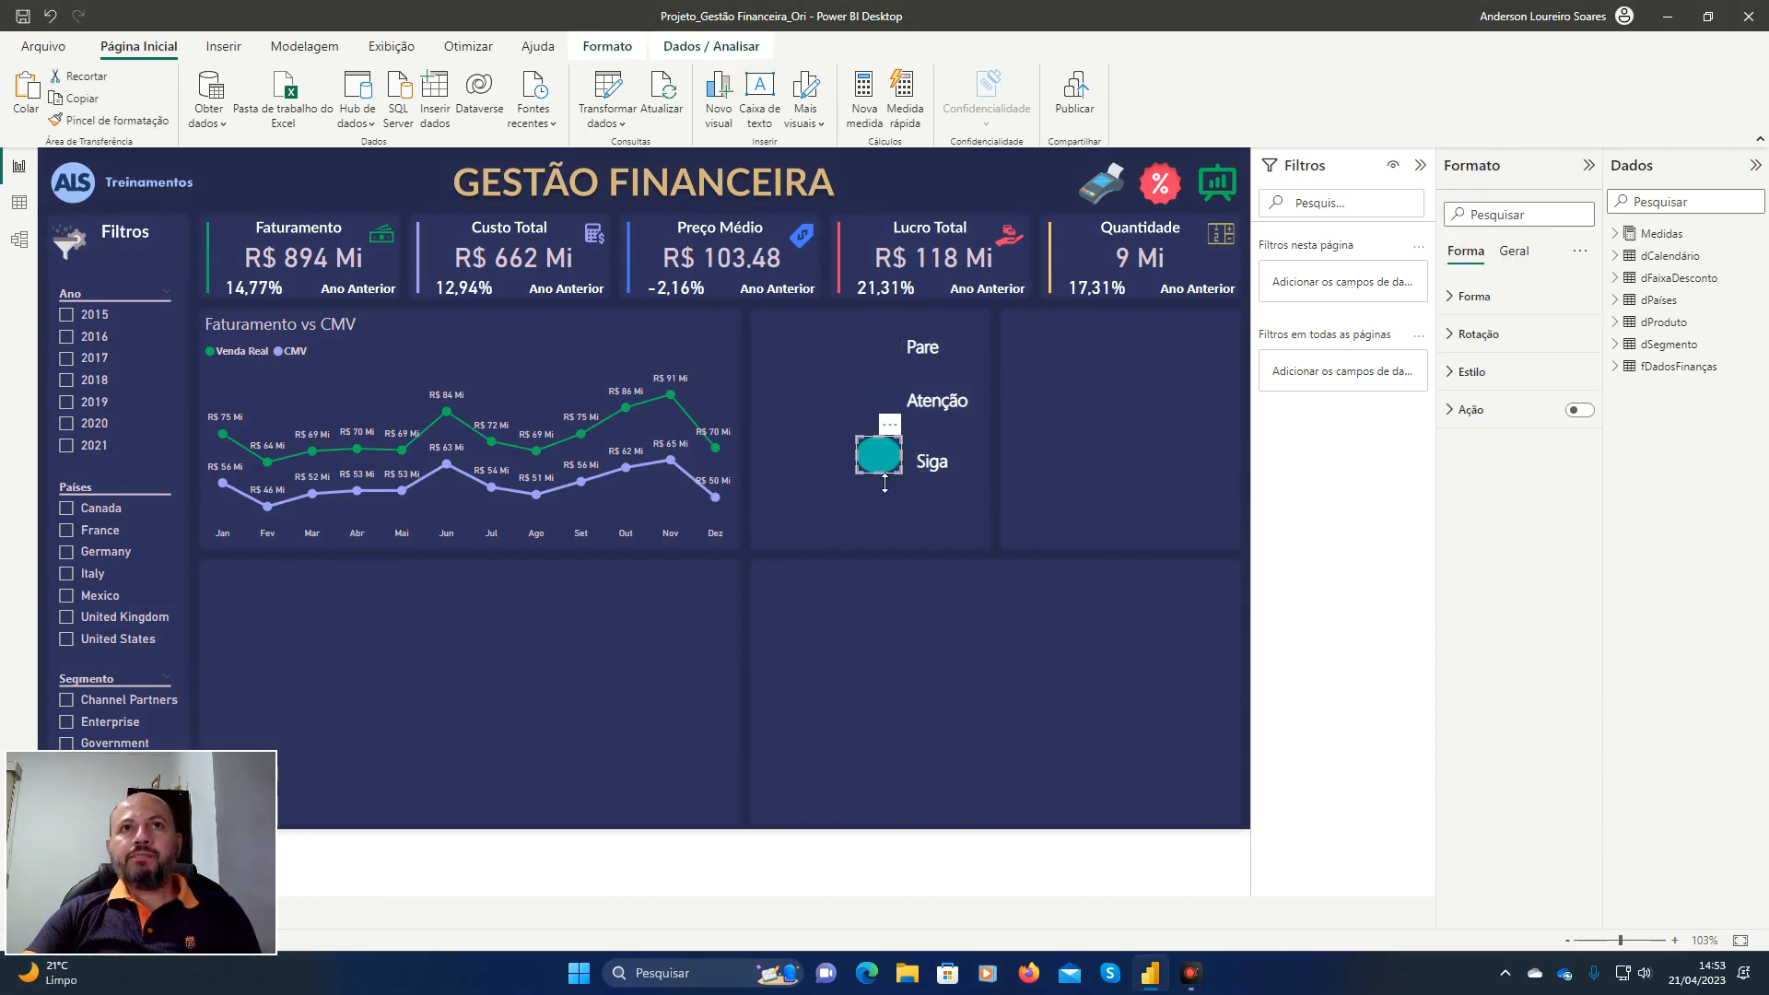
# Delete the Siga, Atenção and Pare text boxes from the report page.
pyautogui.click(953, 474)
pyautogui.click(949, 479)
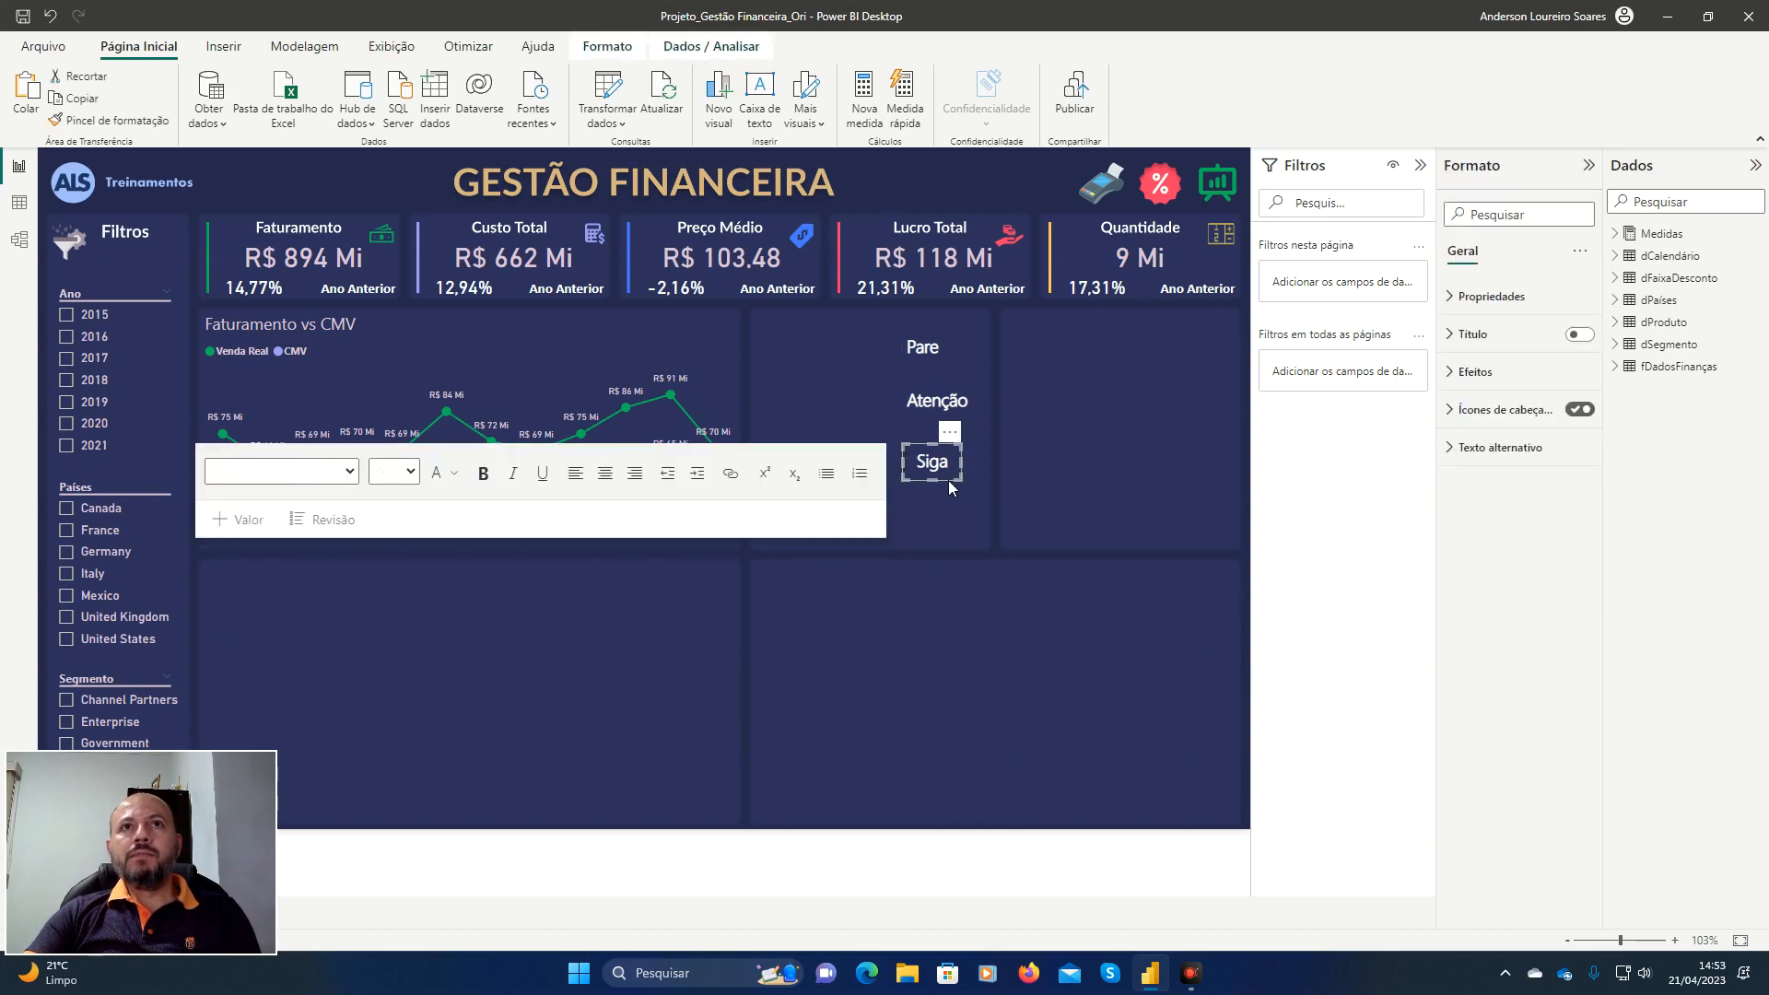
pyautogui.press('Delete')
pyautogui.click(947, 417)
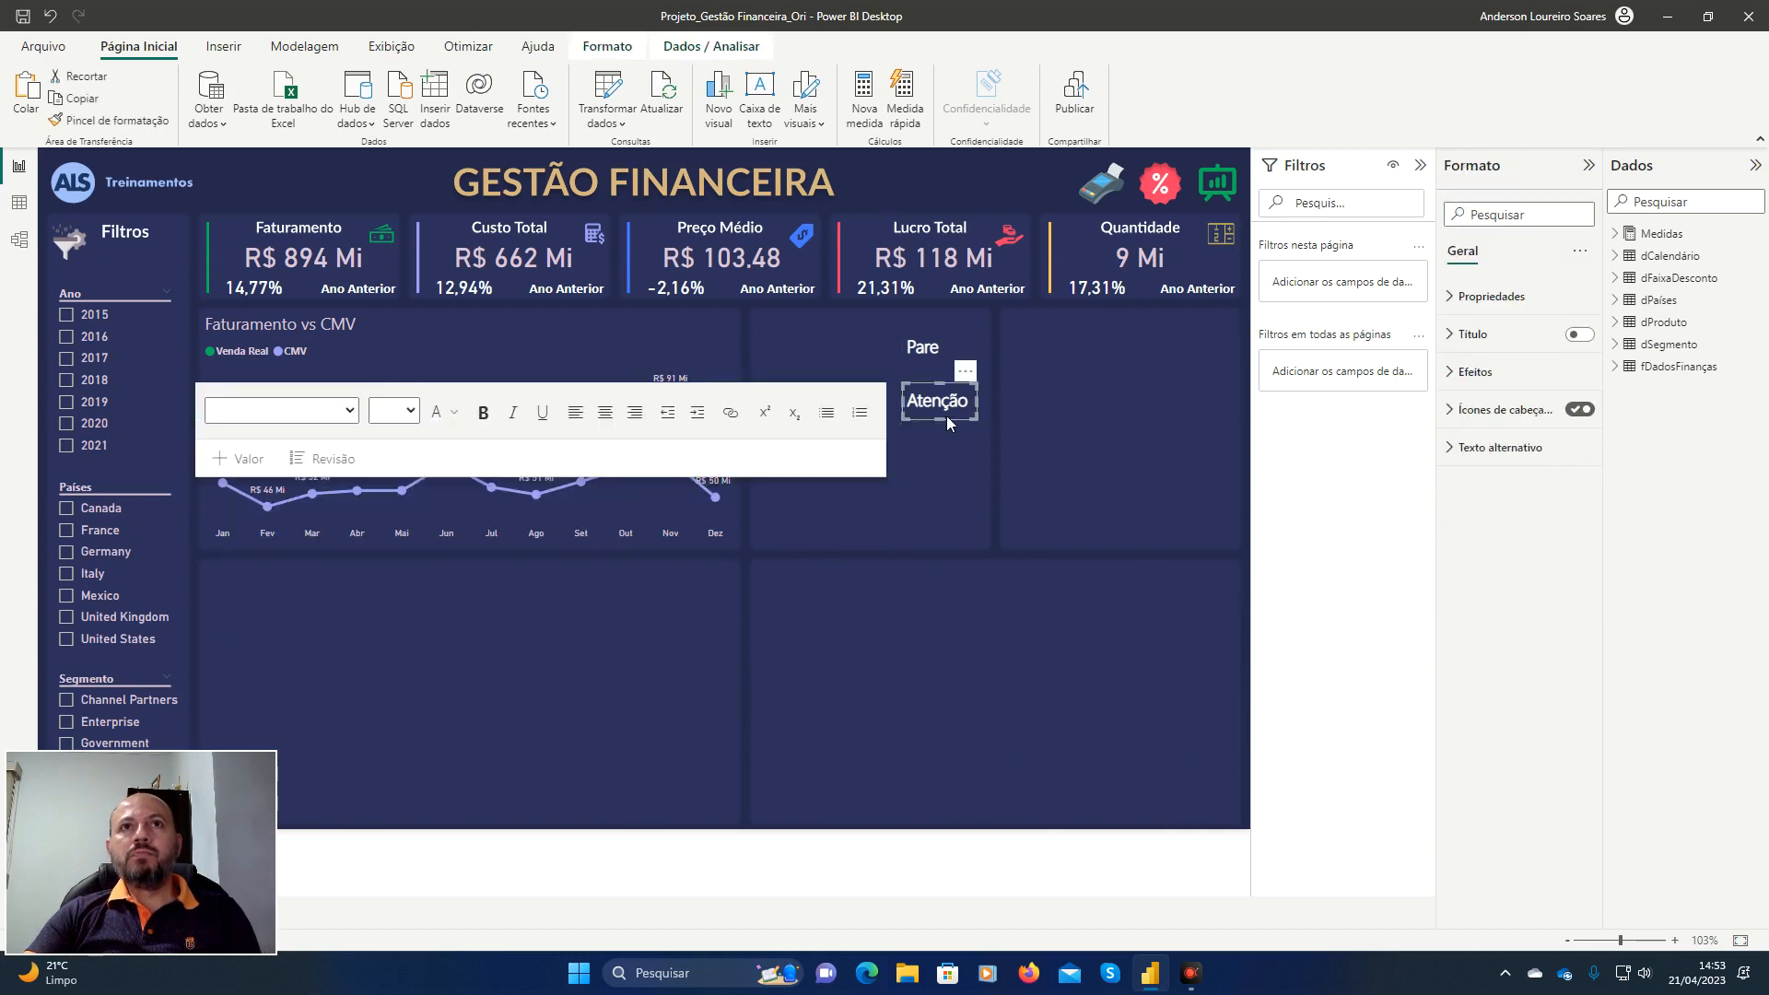
pyautogui.press('Delete')
pyautogui.click(946, 364)
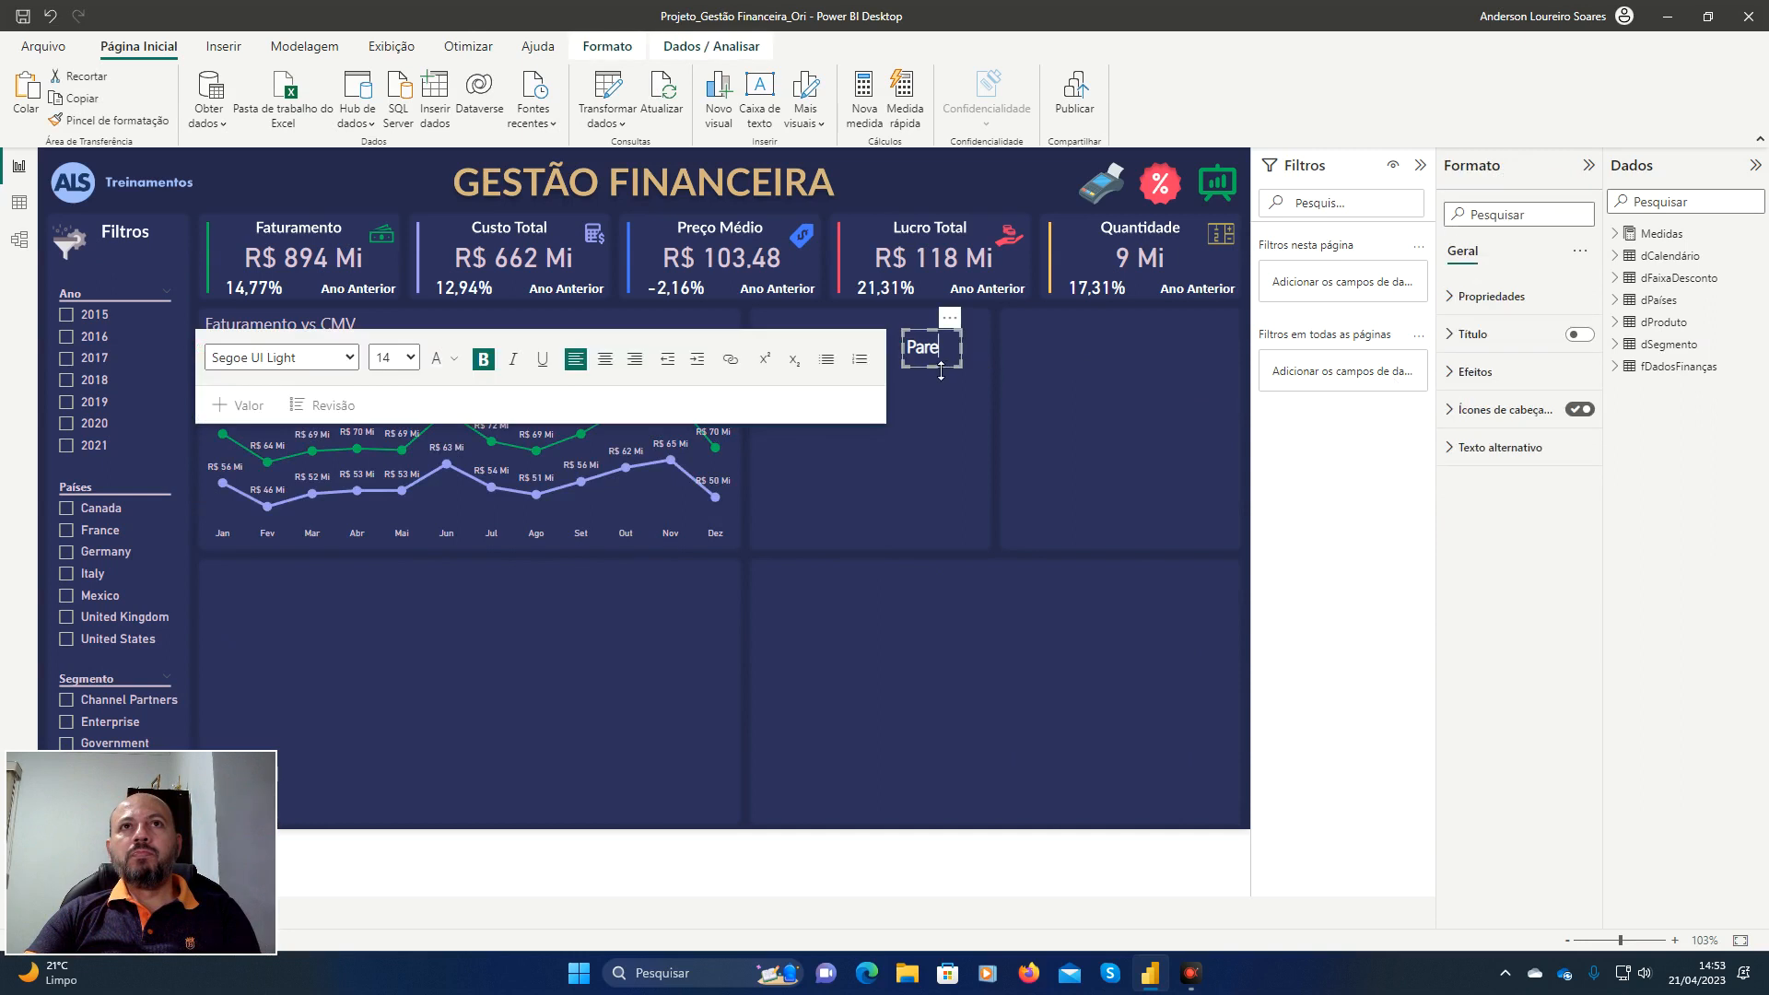
pyautogui.click(943, 369)
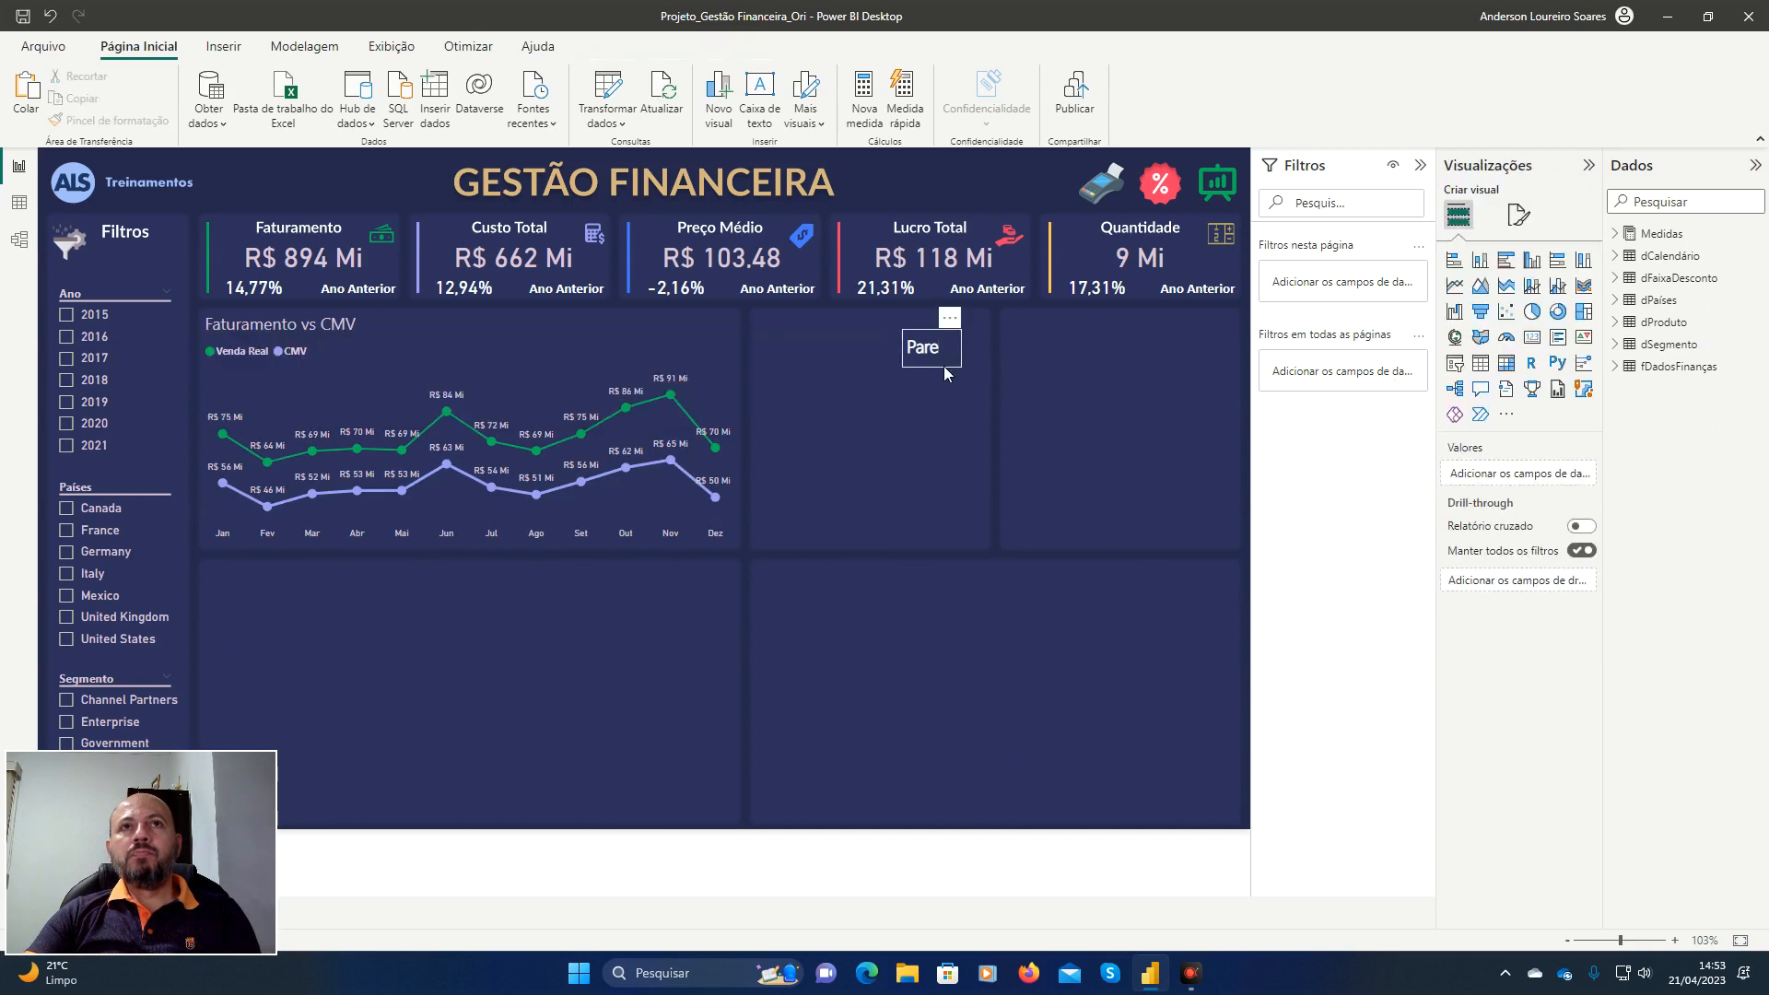
pyautogui.press('Delete')
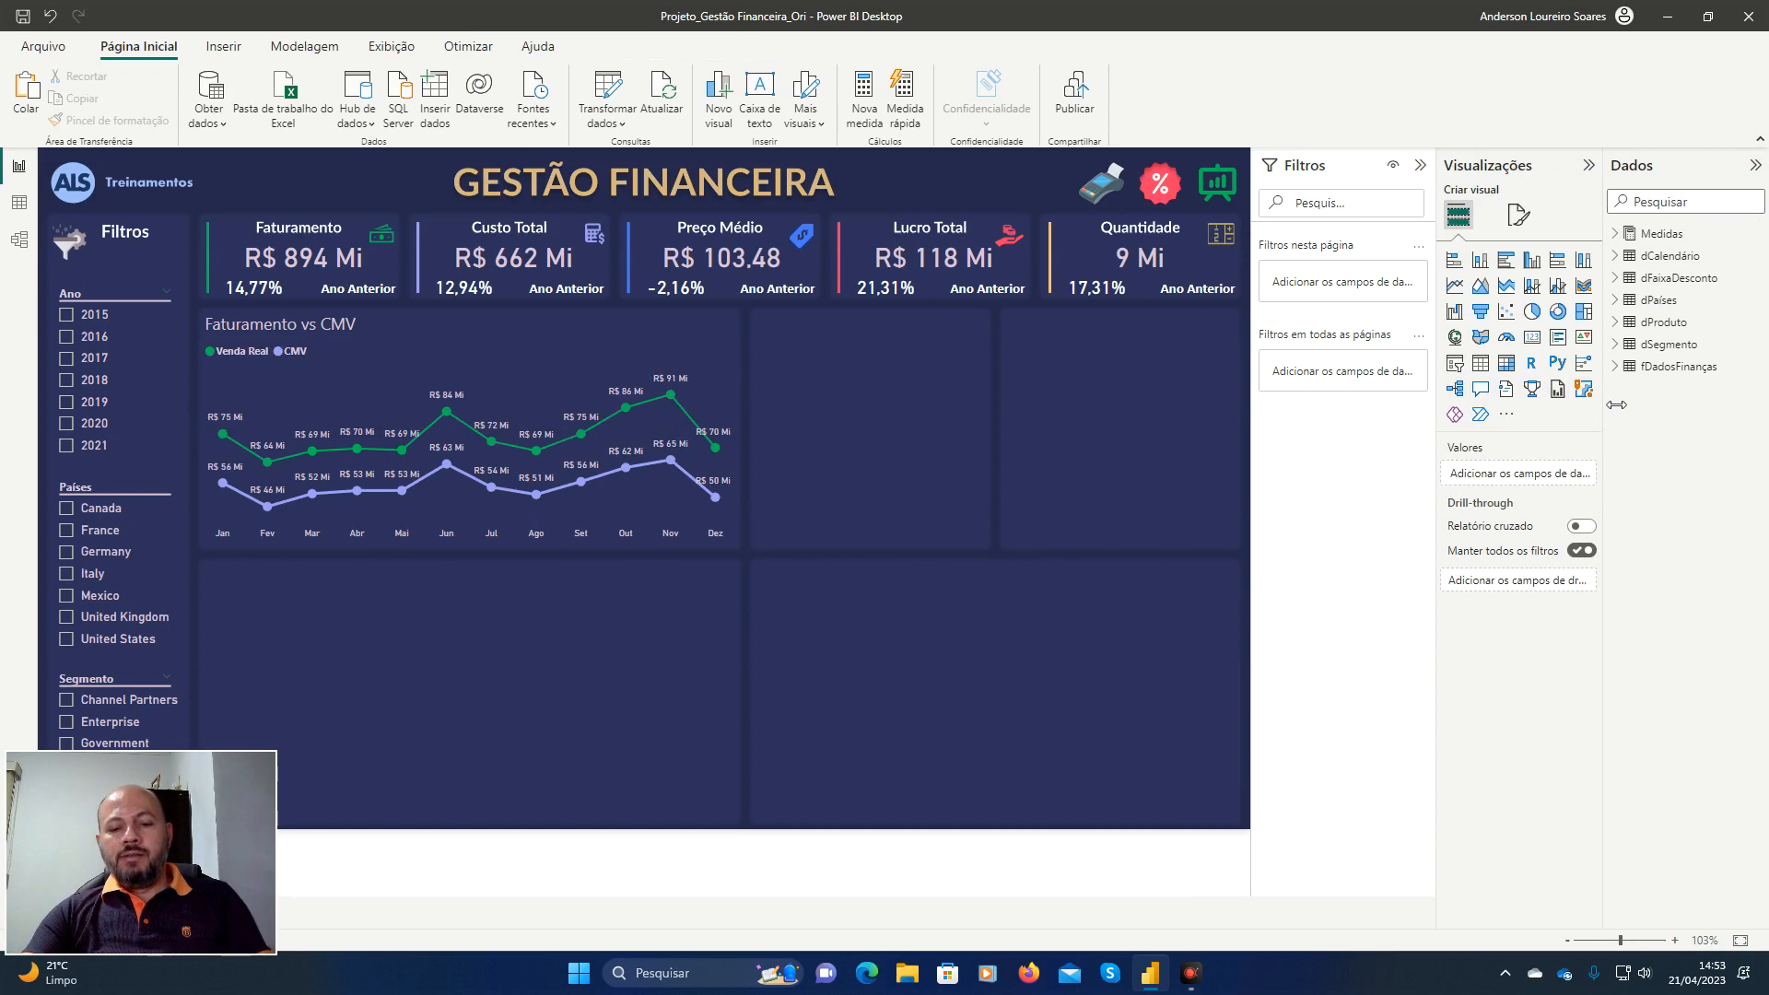
# Point out the table visual type with two red arrow annotations and clear them again.
pyautogui.hotkey('ctrl', 'alt', 'd')
pyautogui.click(1750, 608)
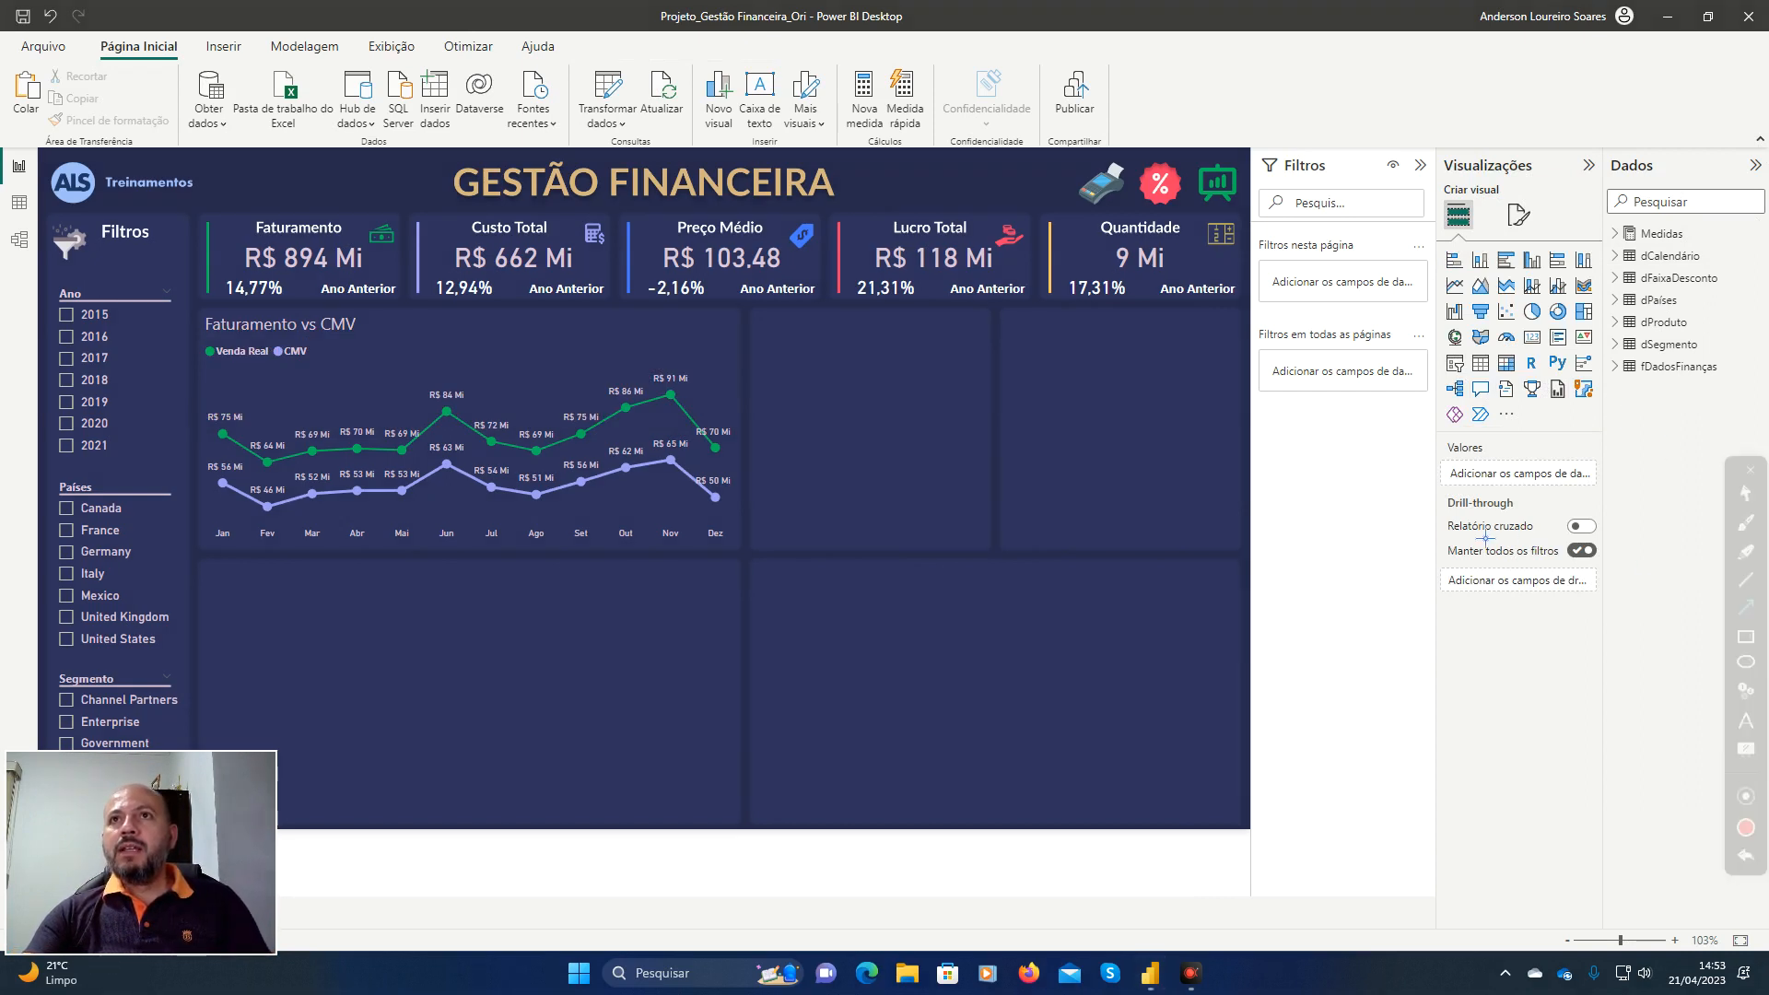
pyautogui.moveTo(1314, 512)
pyautogui.mouseDown()
pyautogui.moveTo(1399, 424)
pyautogui.moveTo(1493, 392)
pyautogui.mouseUp()
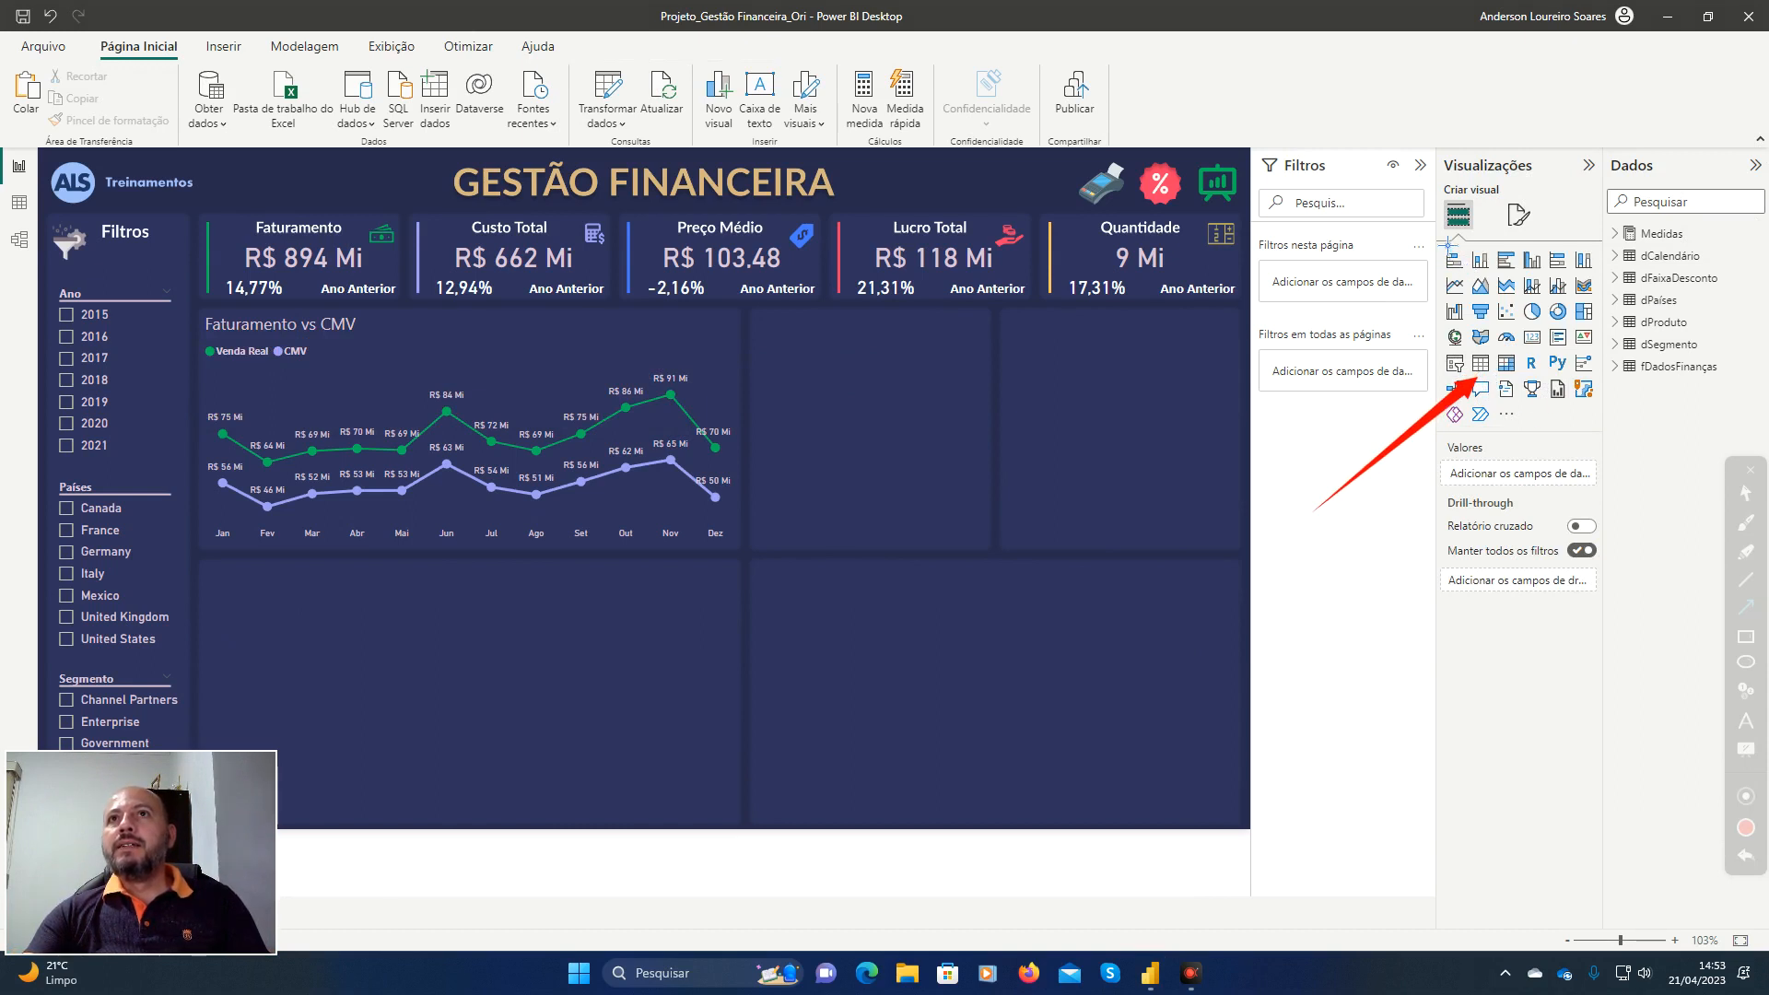
pyautogui.moveTo(1437, 236); pyautogui.dragTo(1454, 382)
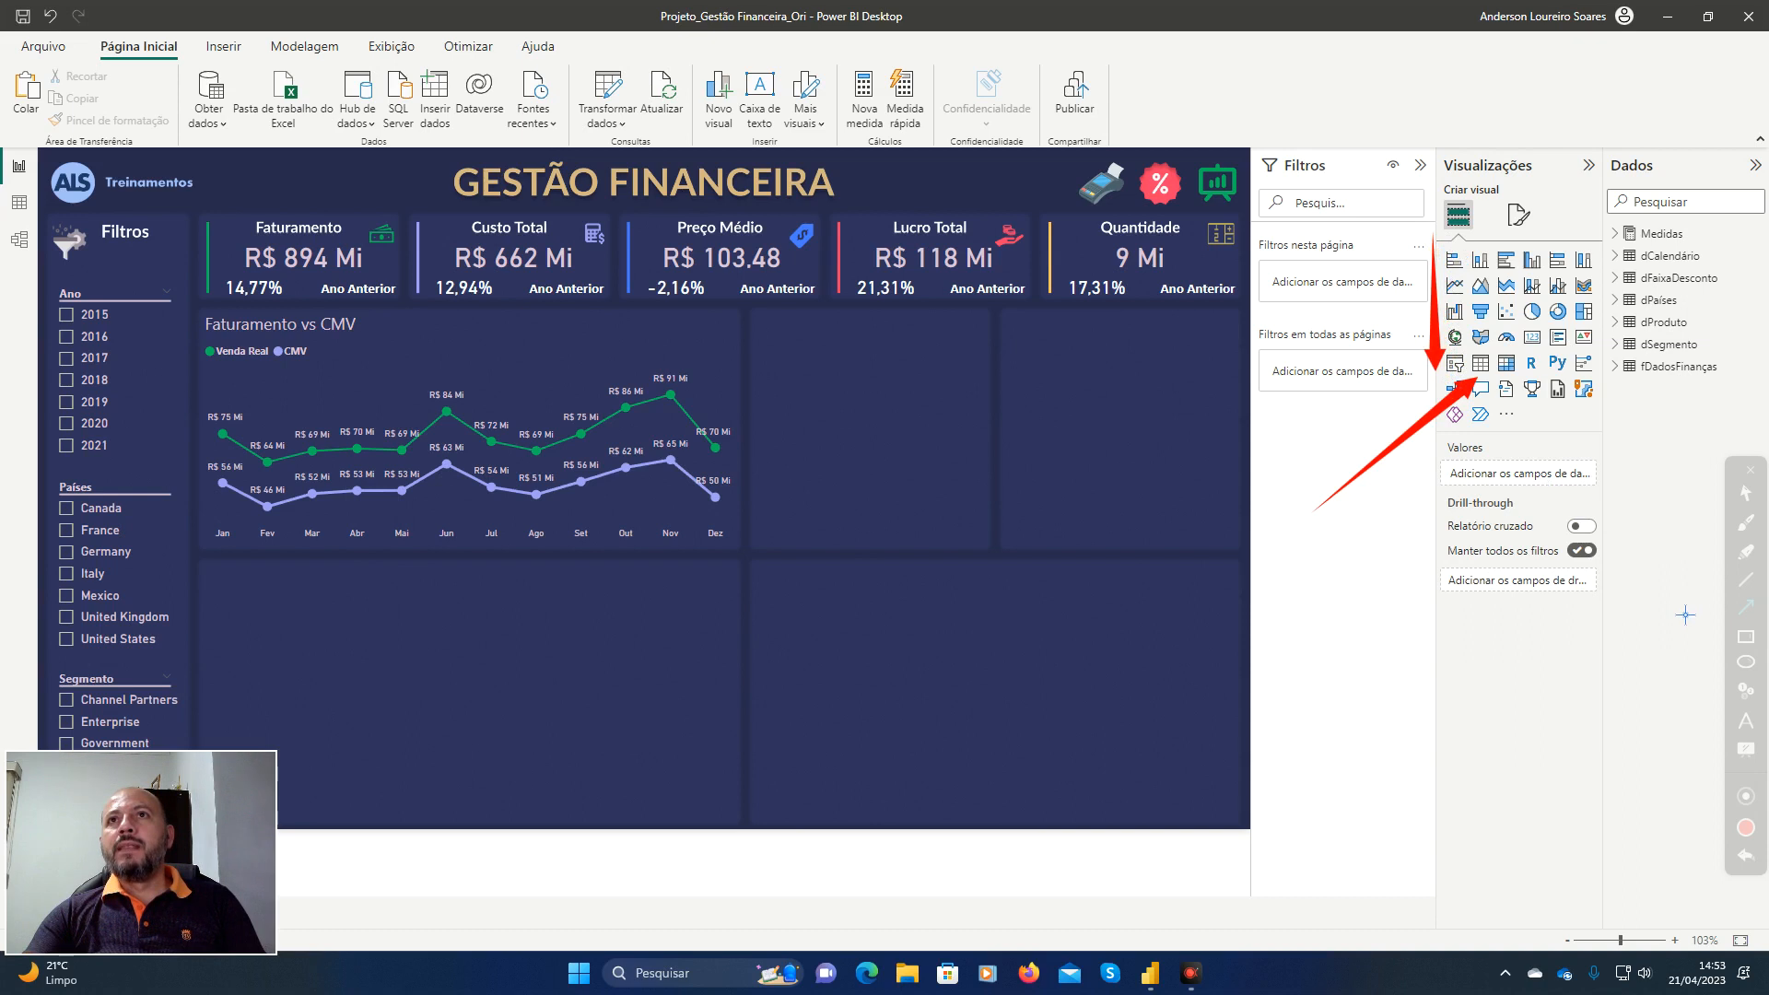
pyautogui.click(1748, 858)
pyautogui.click(1750, 858)
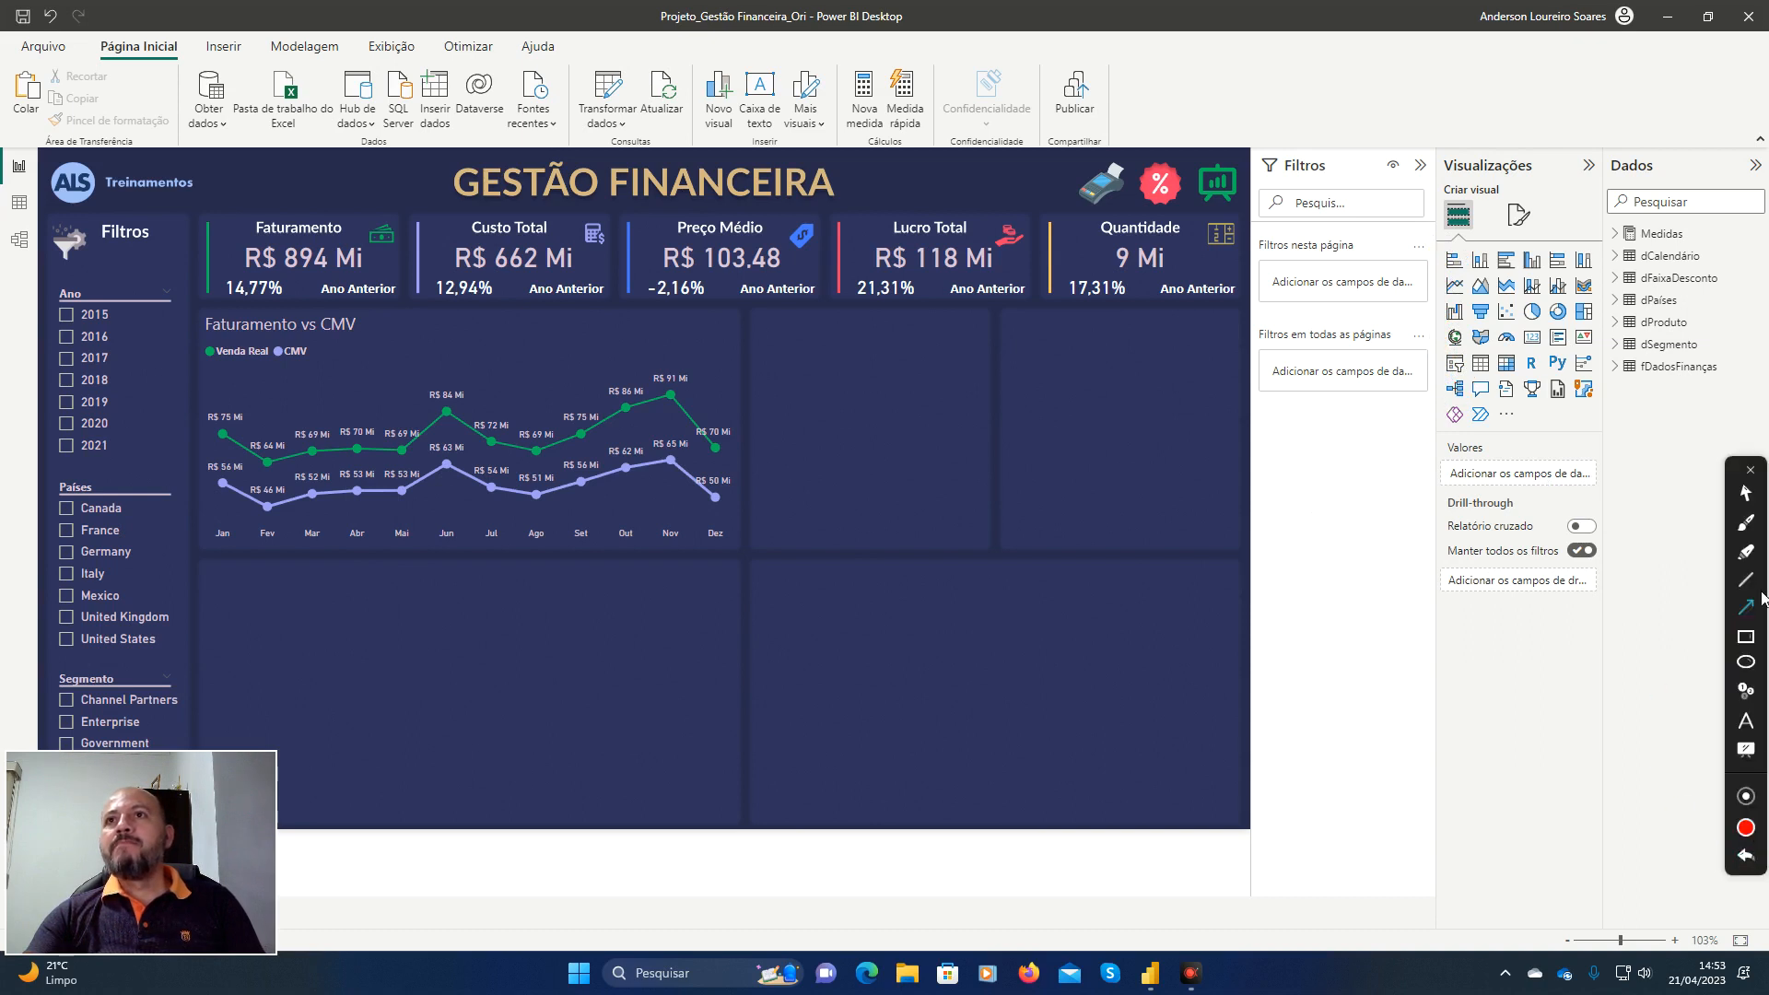
pyautogui.click(1746, 494)
pyautogui.click(1751, 472)
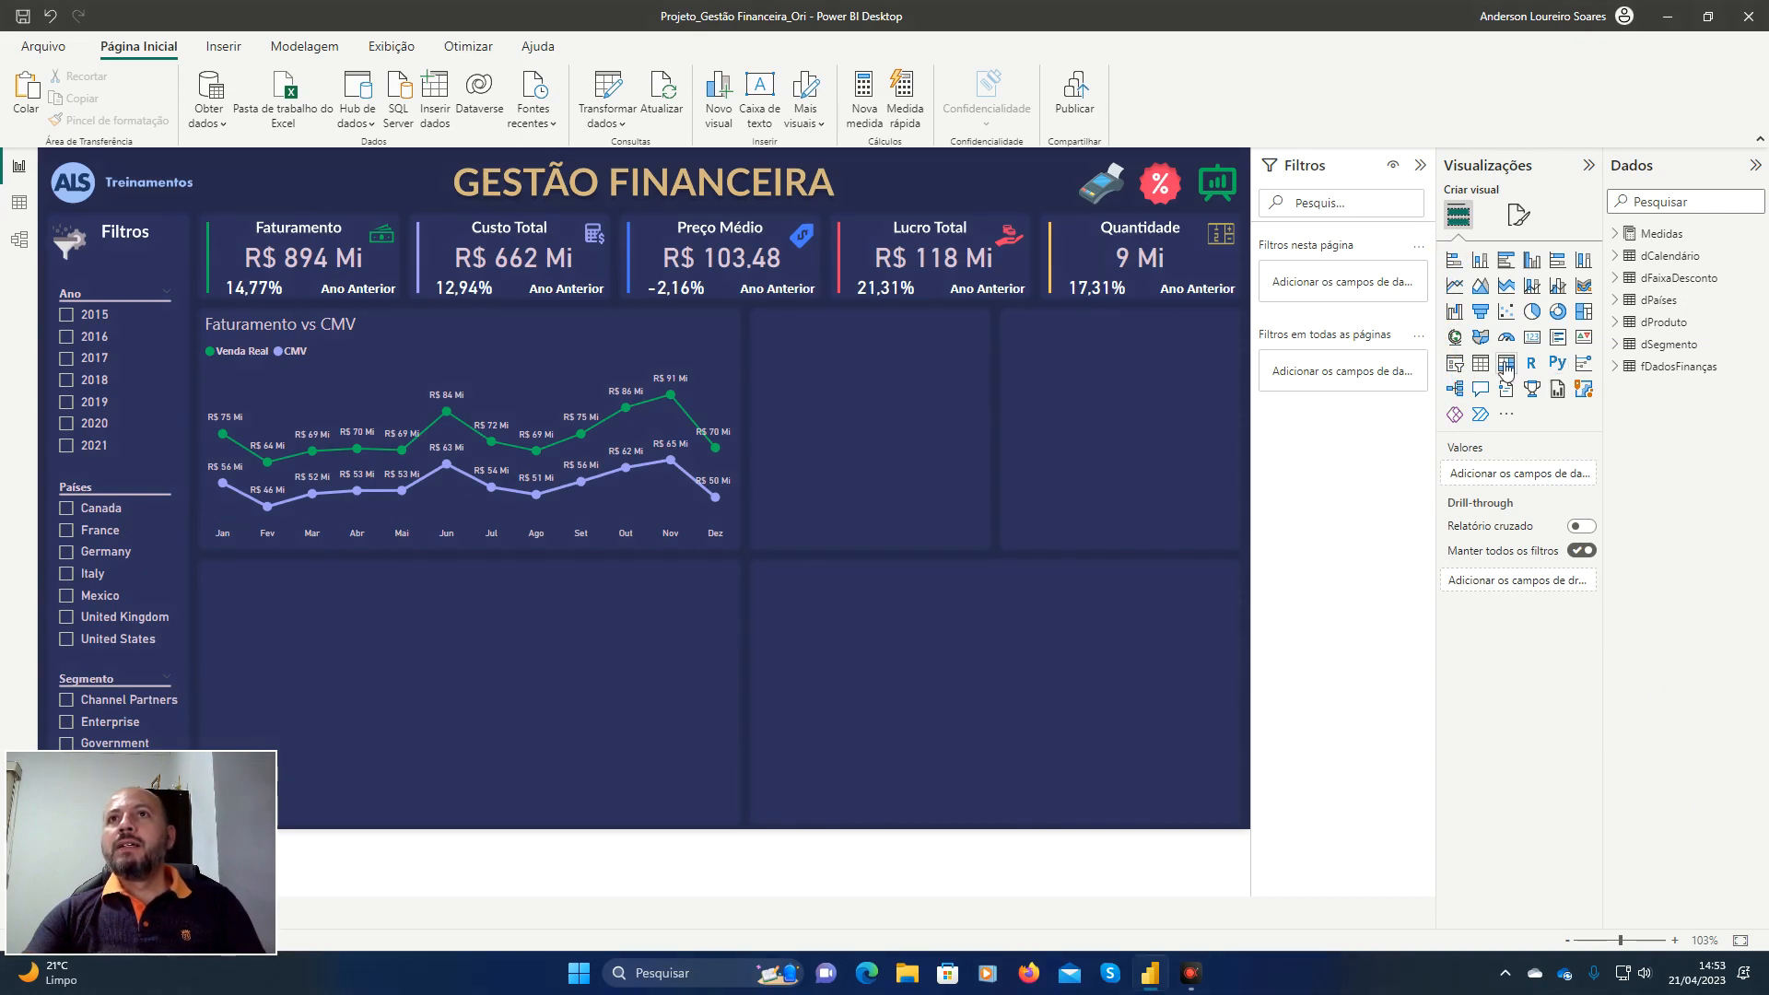
# Insert an empty table visual and place it in the panel beside the Faturamento vs CMV chart.
pyautogui.click(1481, 363)
pyautogui.moveTo(918, 364); pyautogui.dragTo(882, 386)
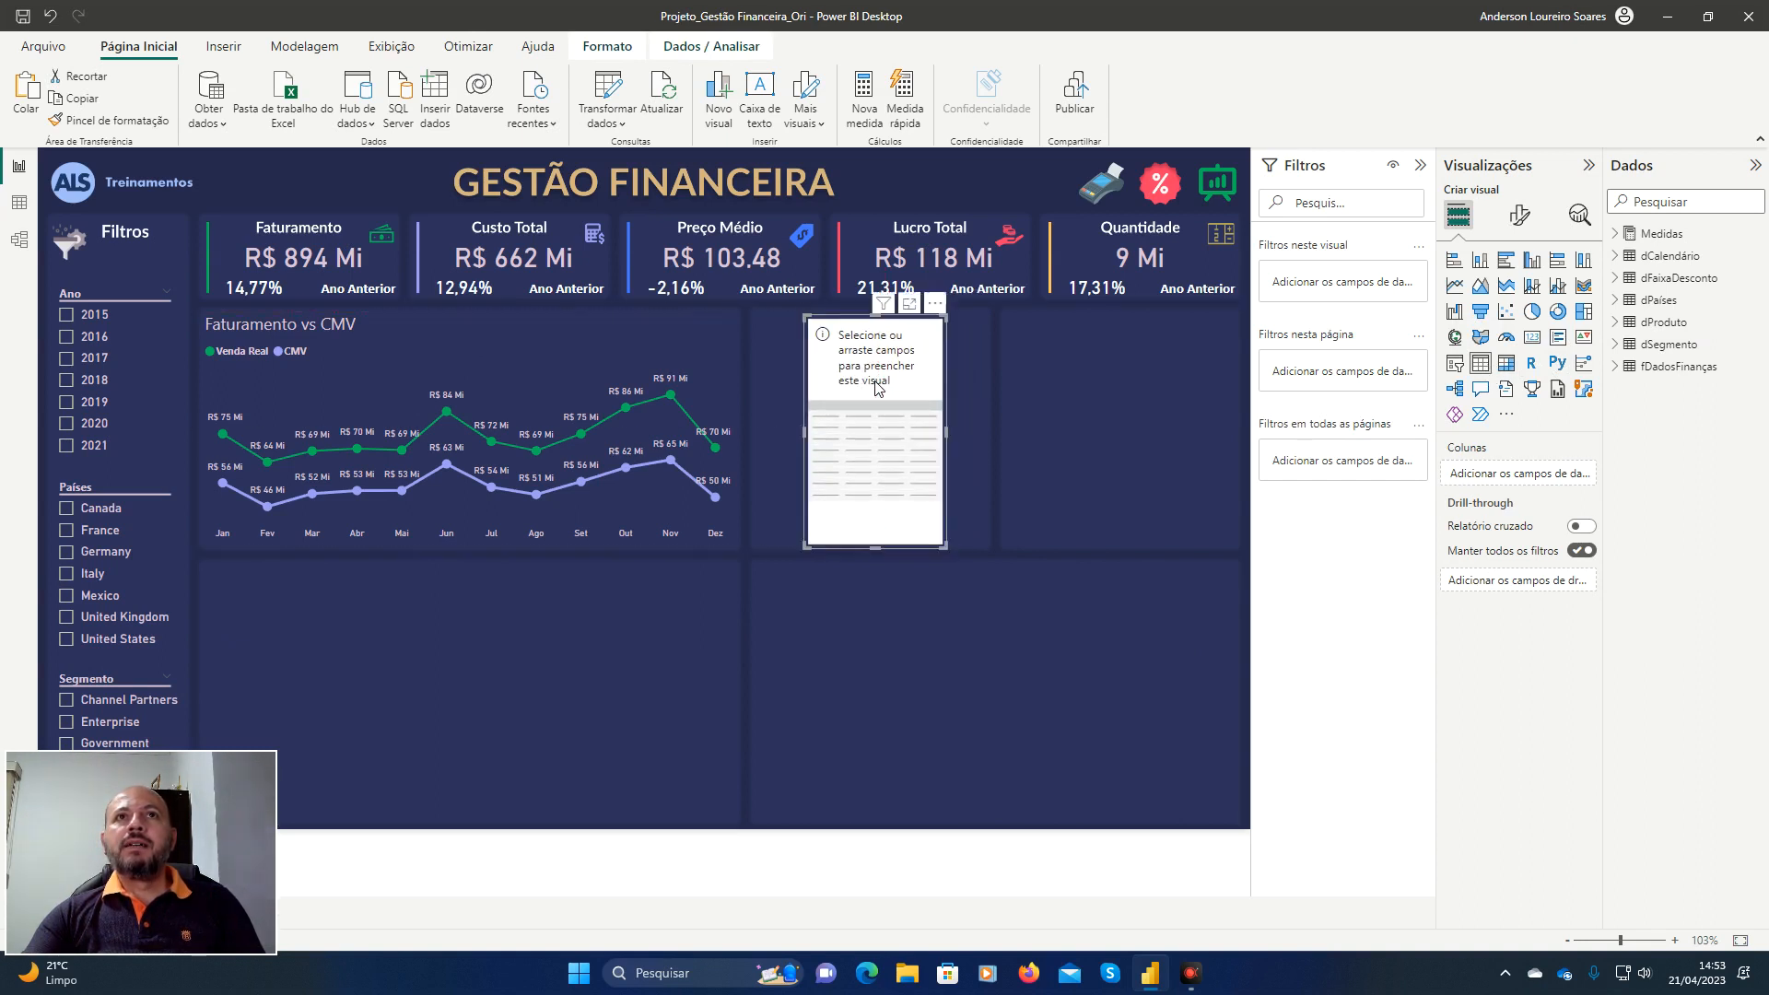
pyautogui.click(1010, 600)
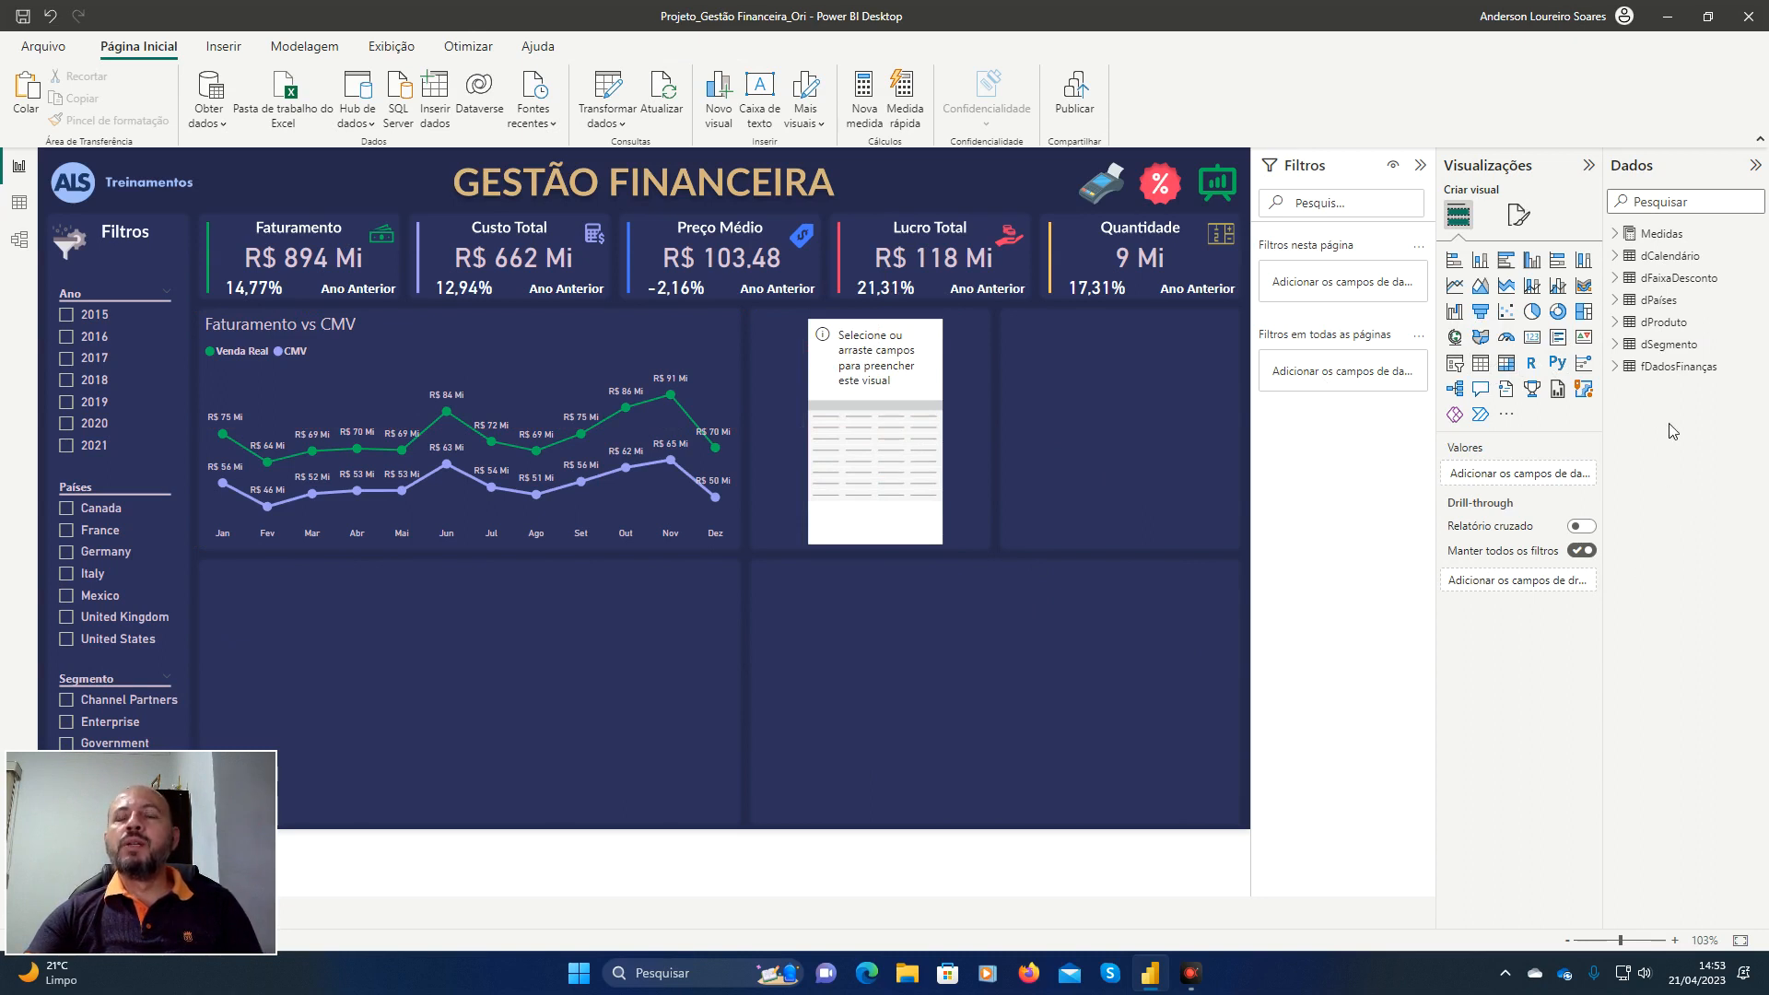
# Add the Produto field from dProduto as a column of the empty table visual beside the line chart.
pyautogui.click(1626, 327)
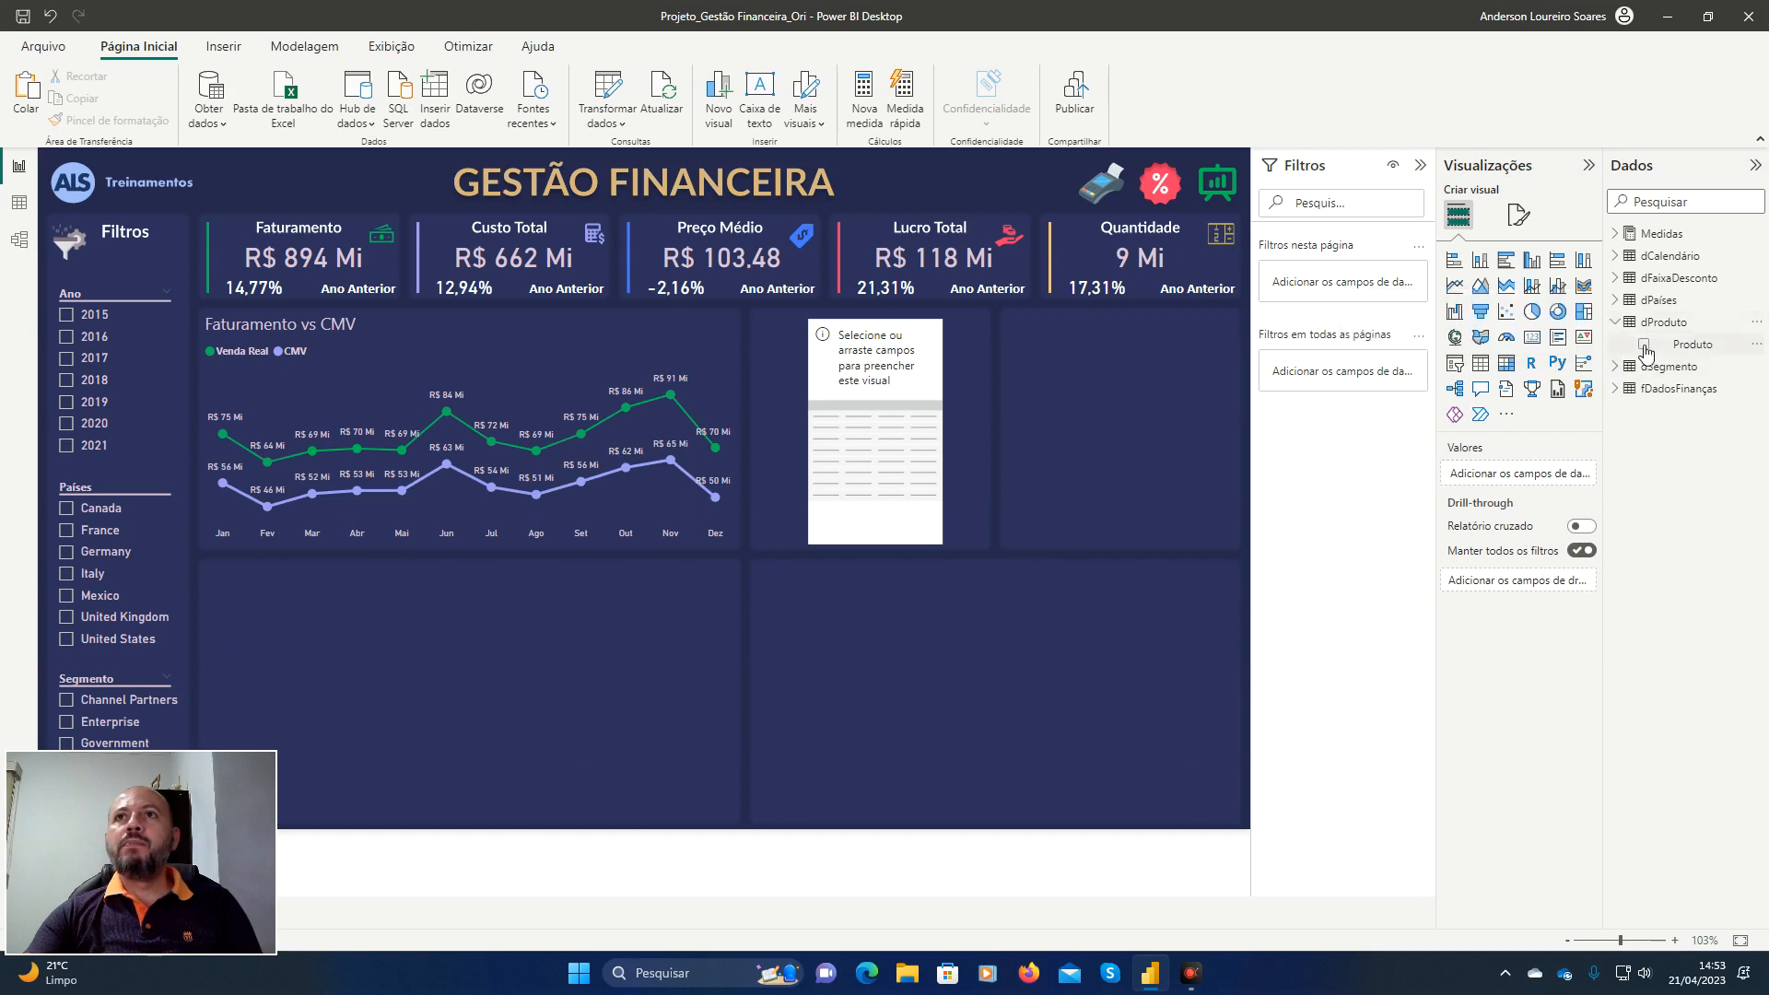
pyautogui.click(1646, 346)
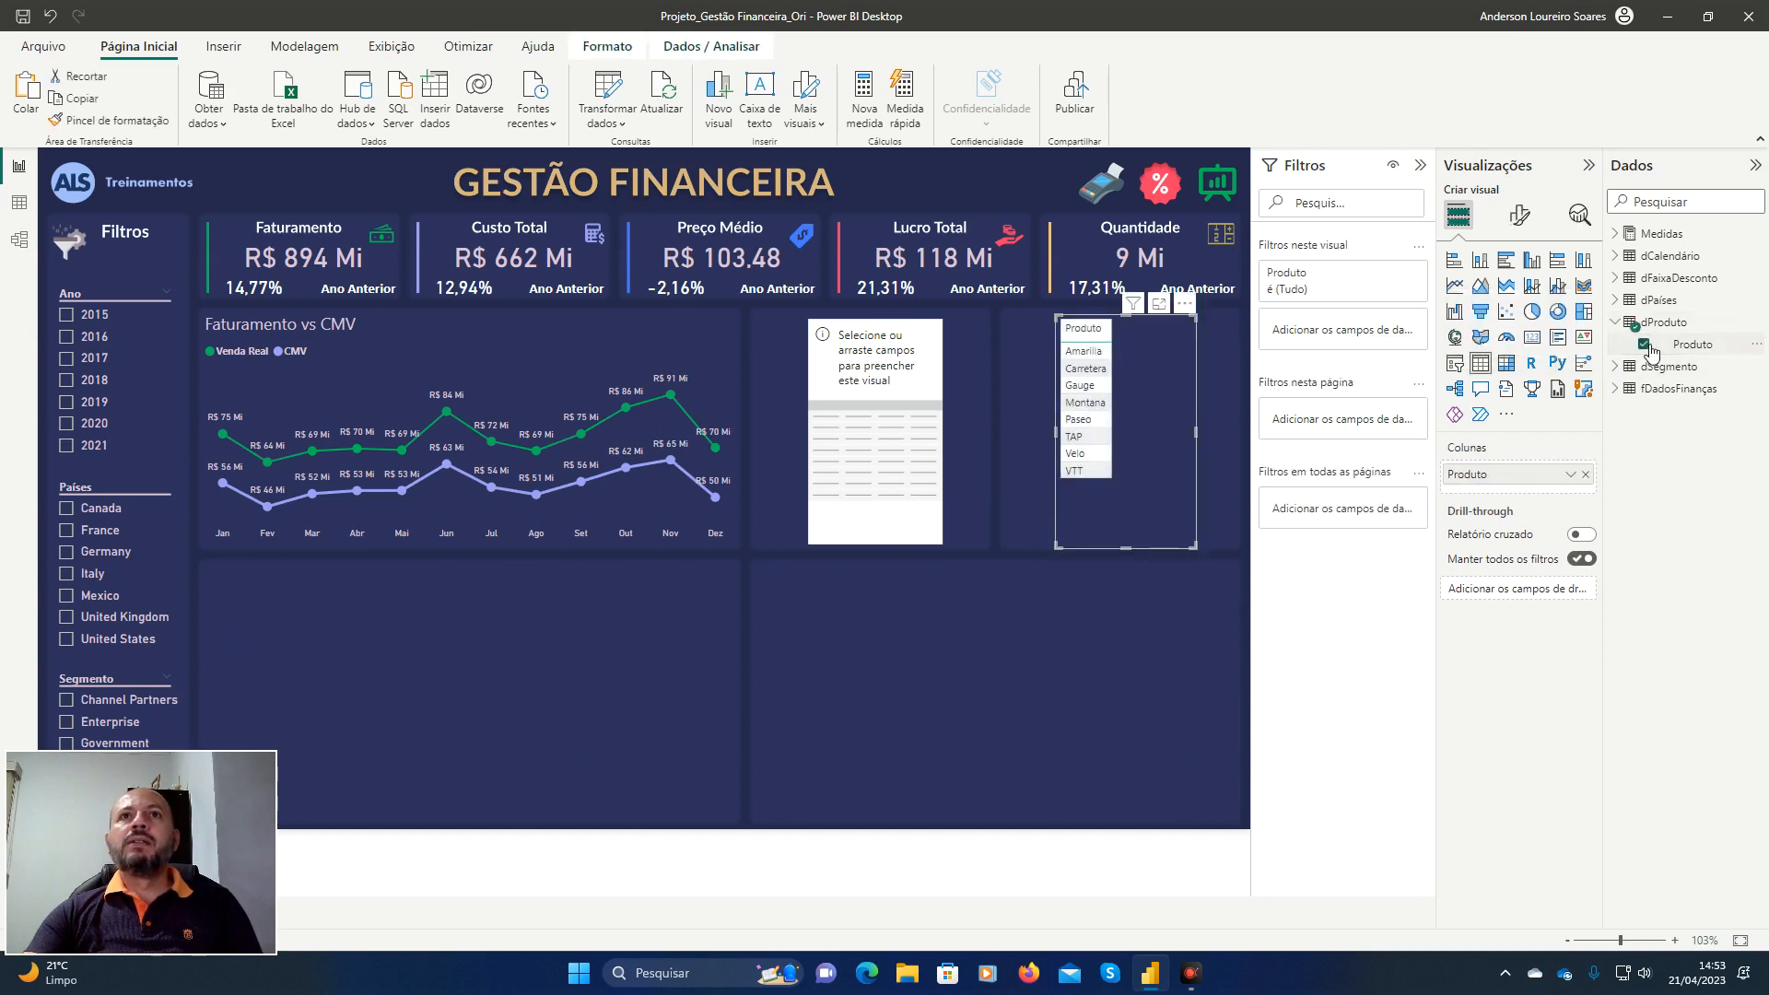
pyautogui.press('Delete')
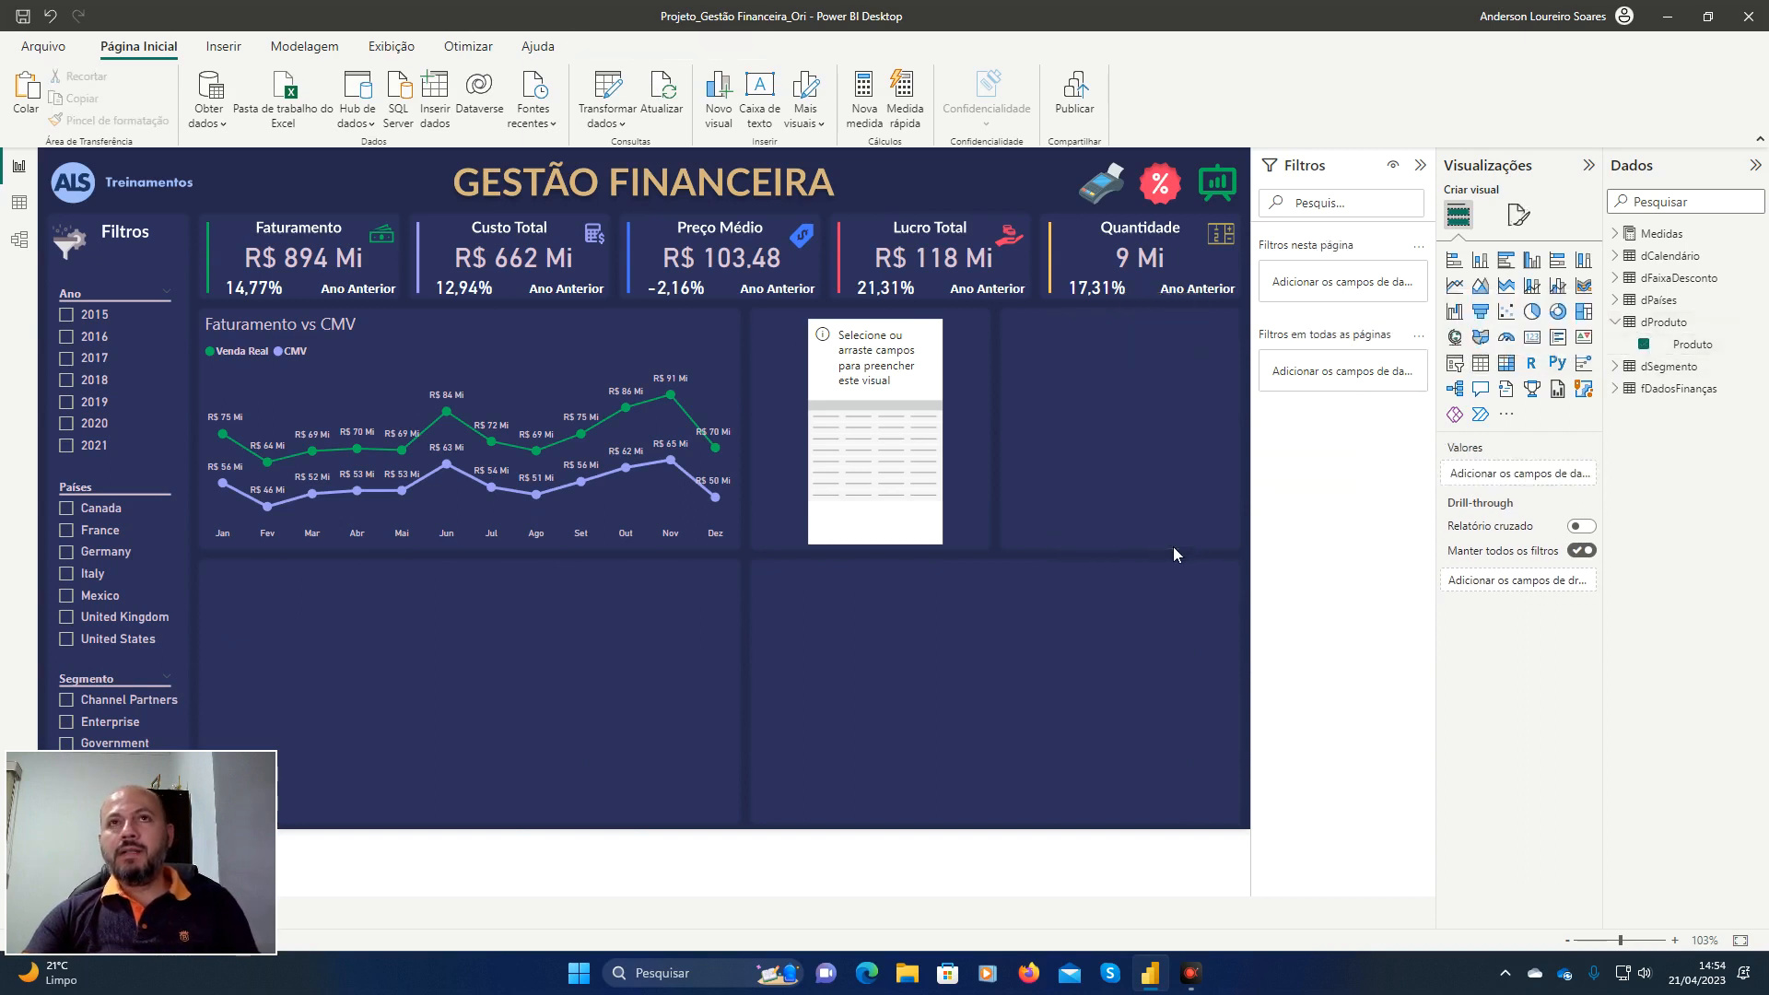
pyautogui.click(915, 494)
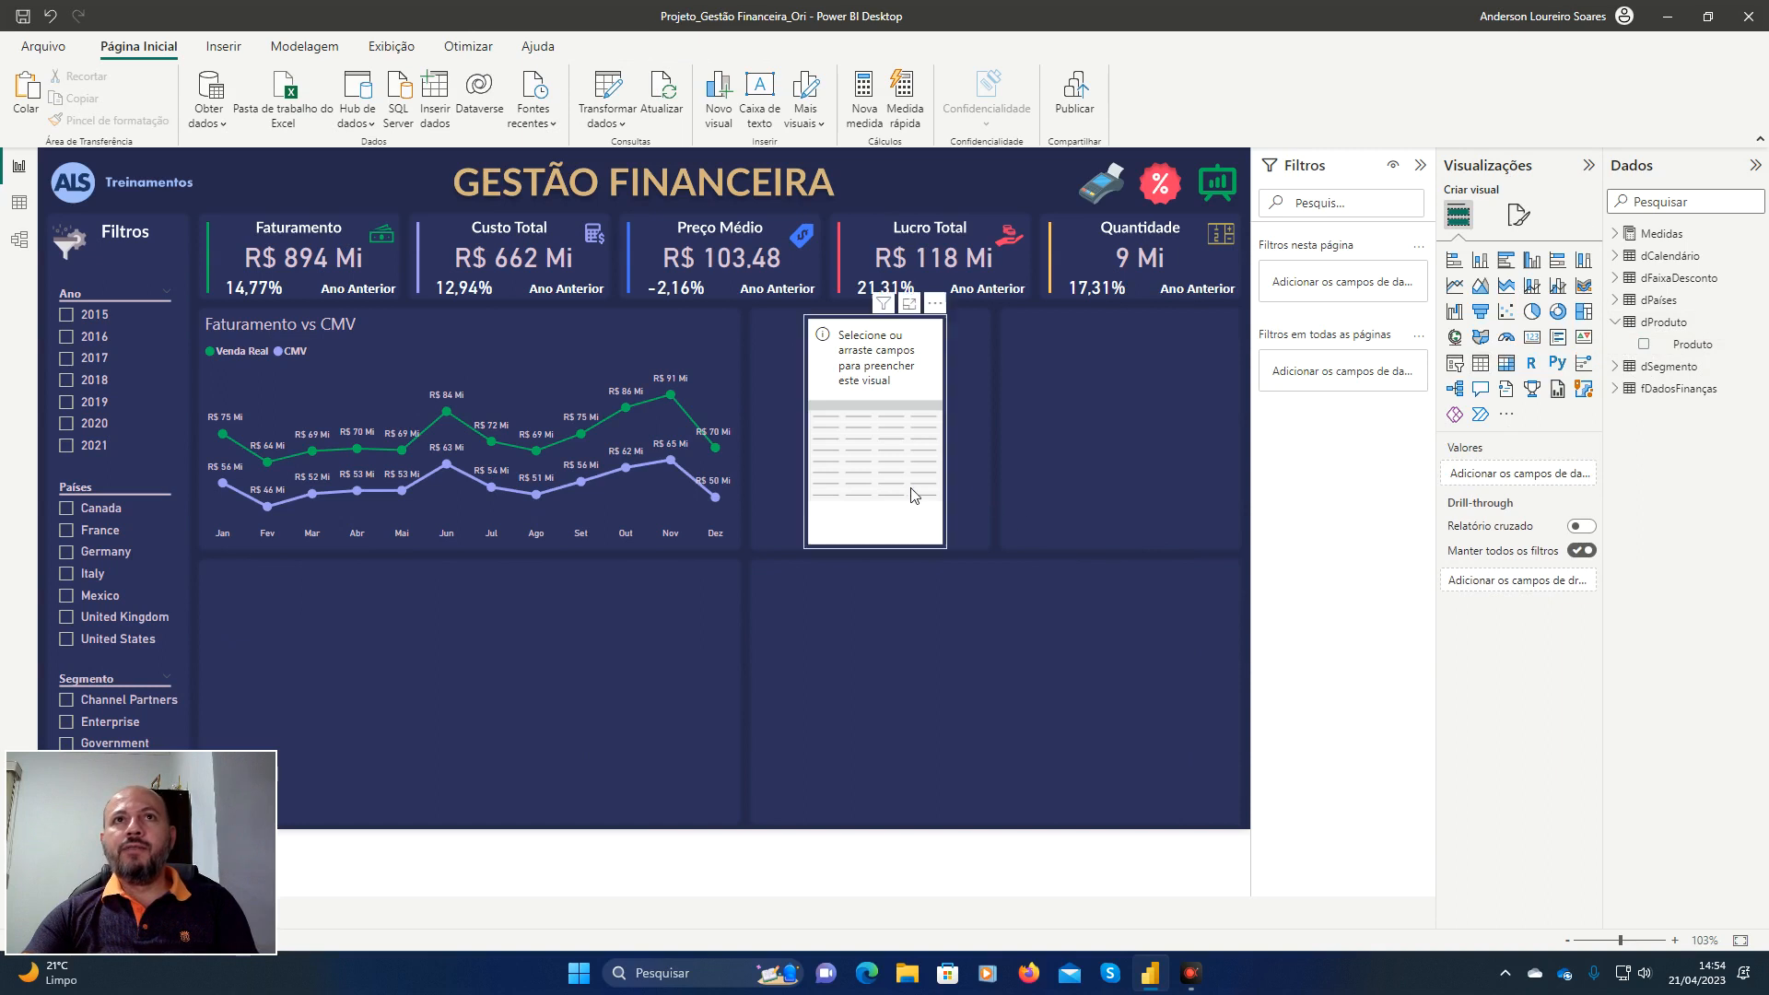
pyautogui.click(1645, 344)
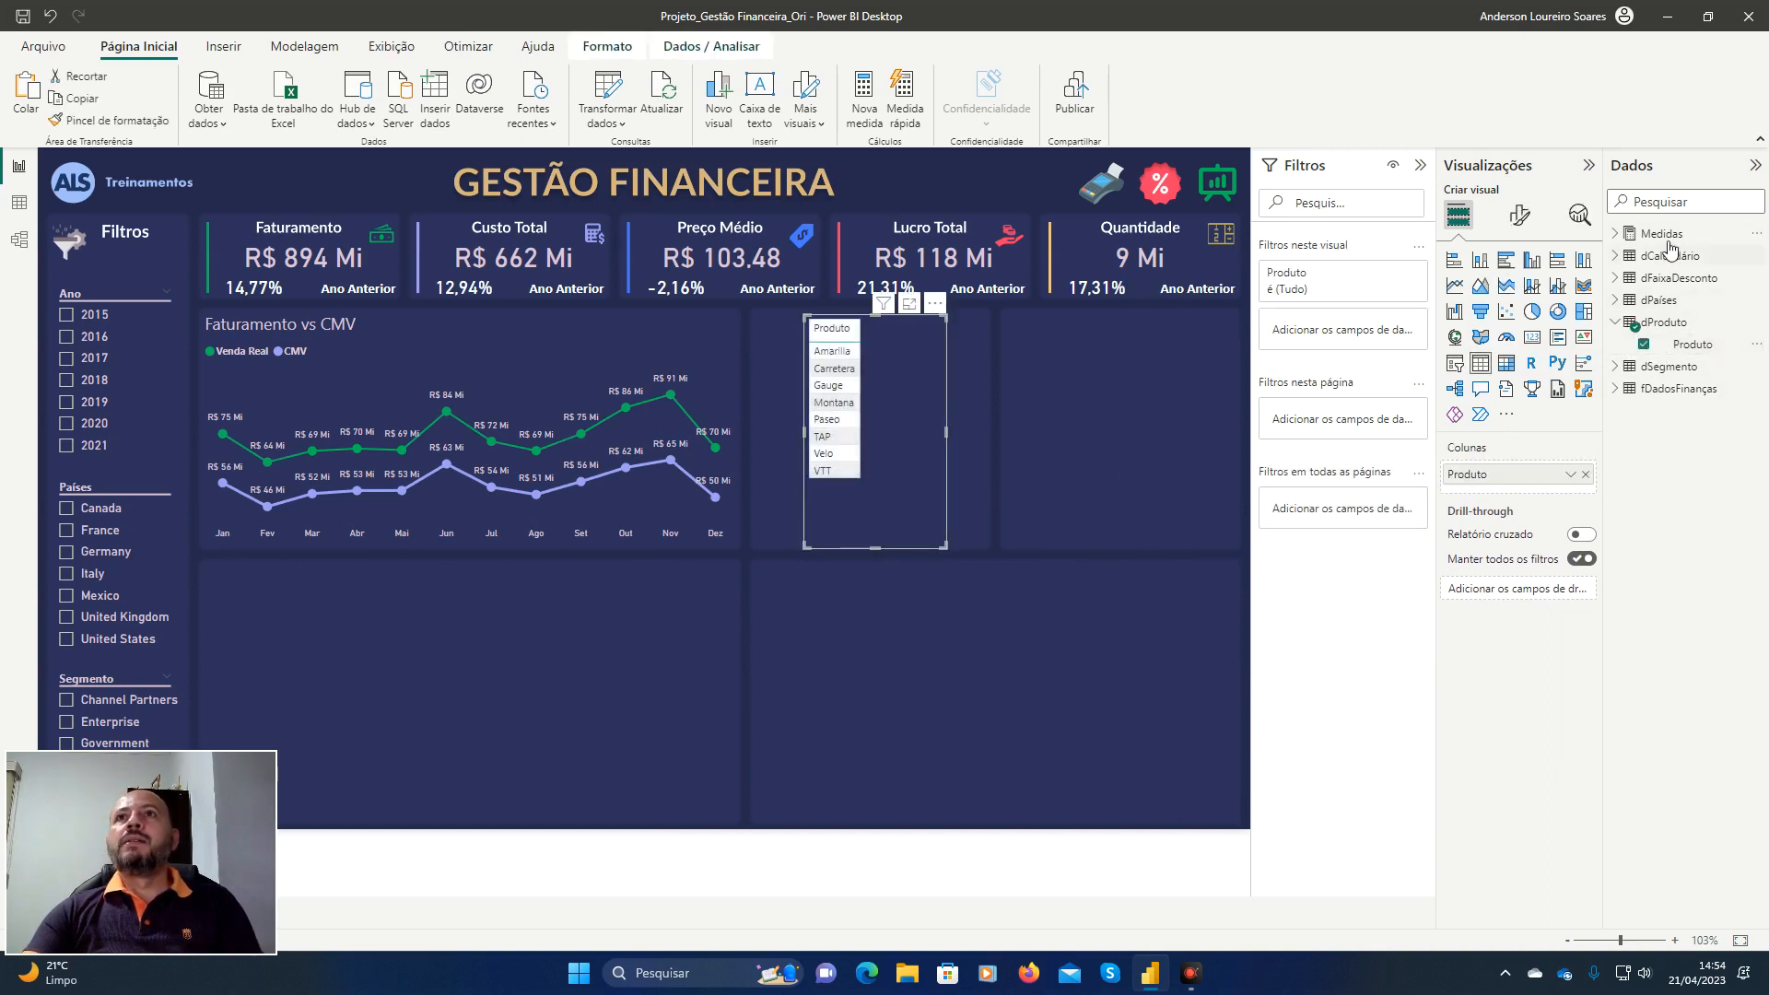
pyautogui.click(1618, 324)
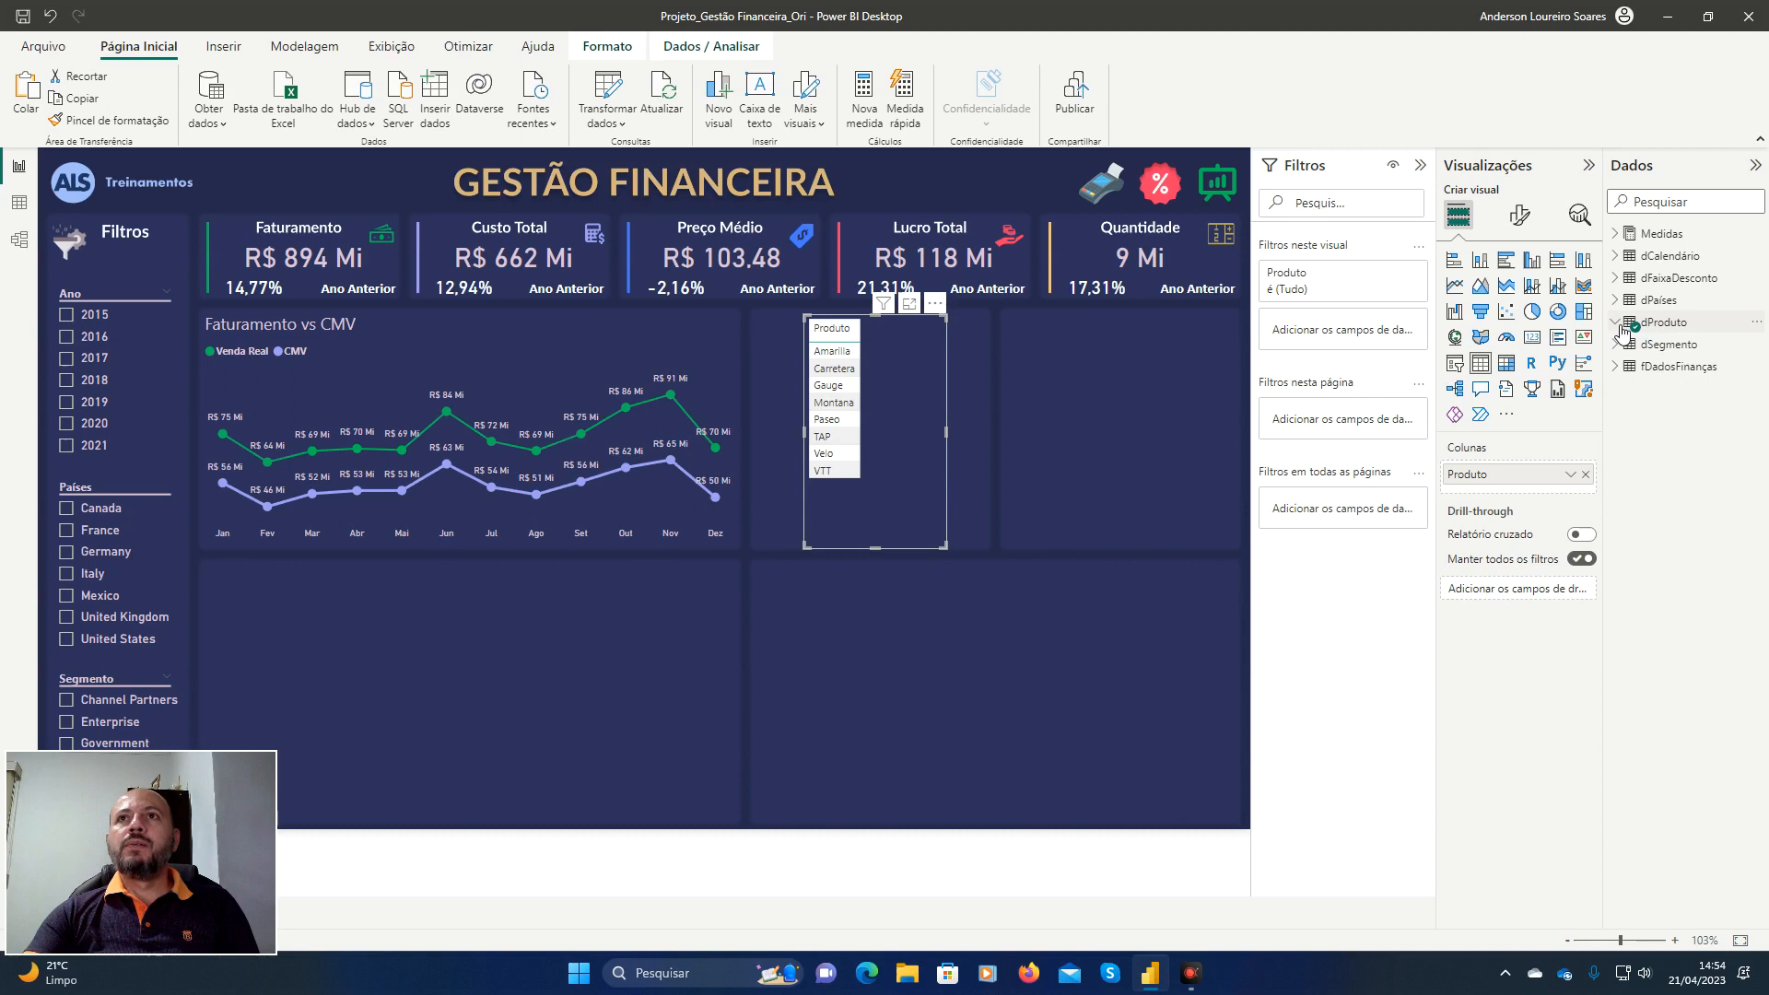
# Add the measures 25 % Meta and 26 KPI to the product table.
pyautogui.click(1624, 235)
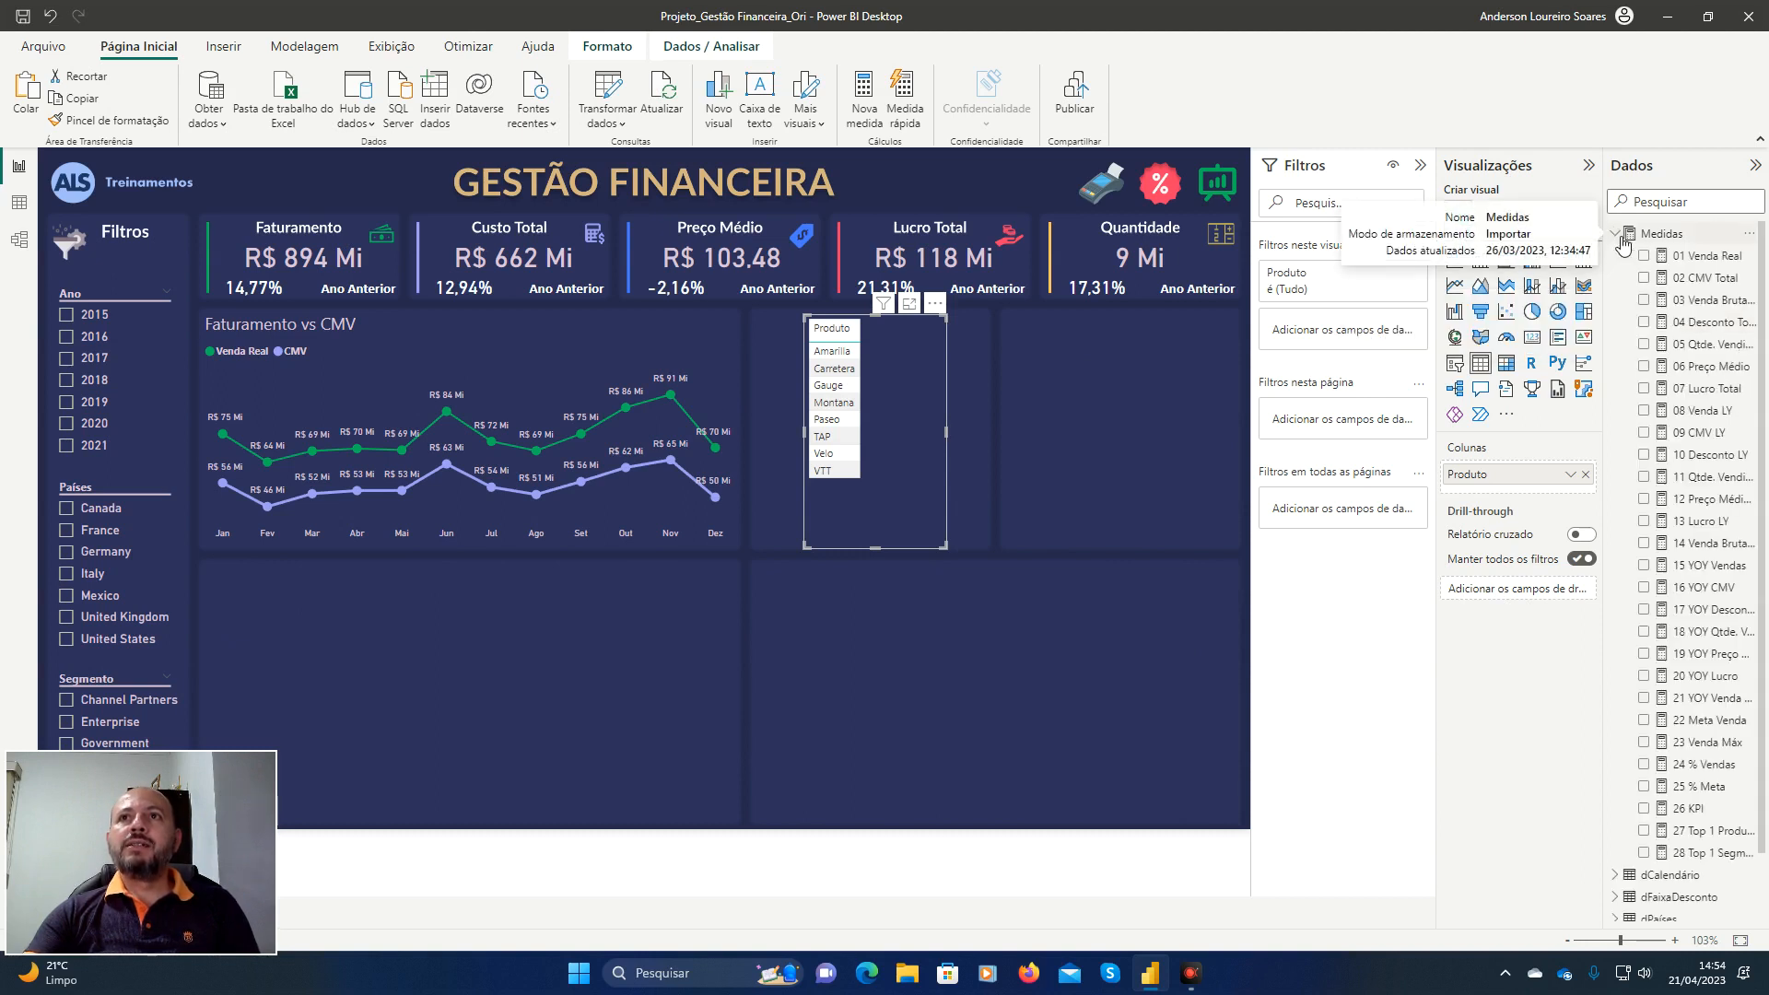
pyautogui.click(1646, 787)
pyautogui.click(1646, 809)
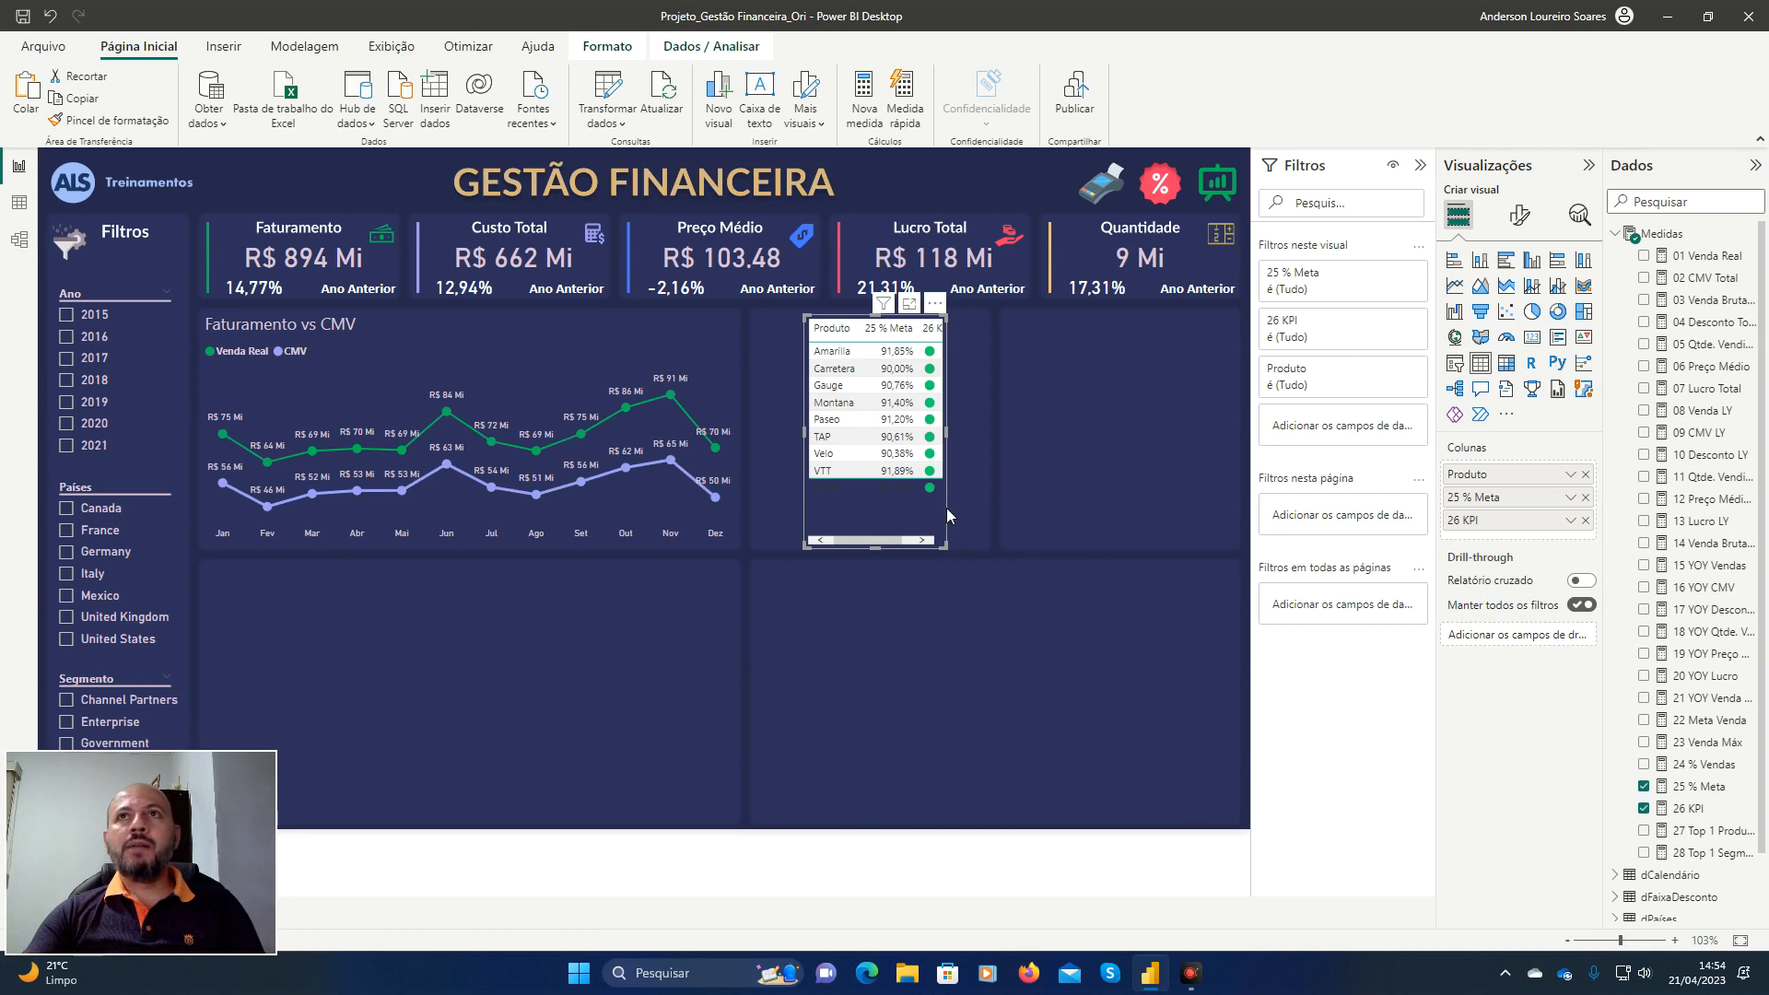
# Set the product table visual's height to 235 and its width to 236.
pyautogui.click(1522, 218)
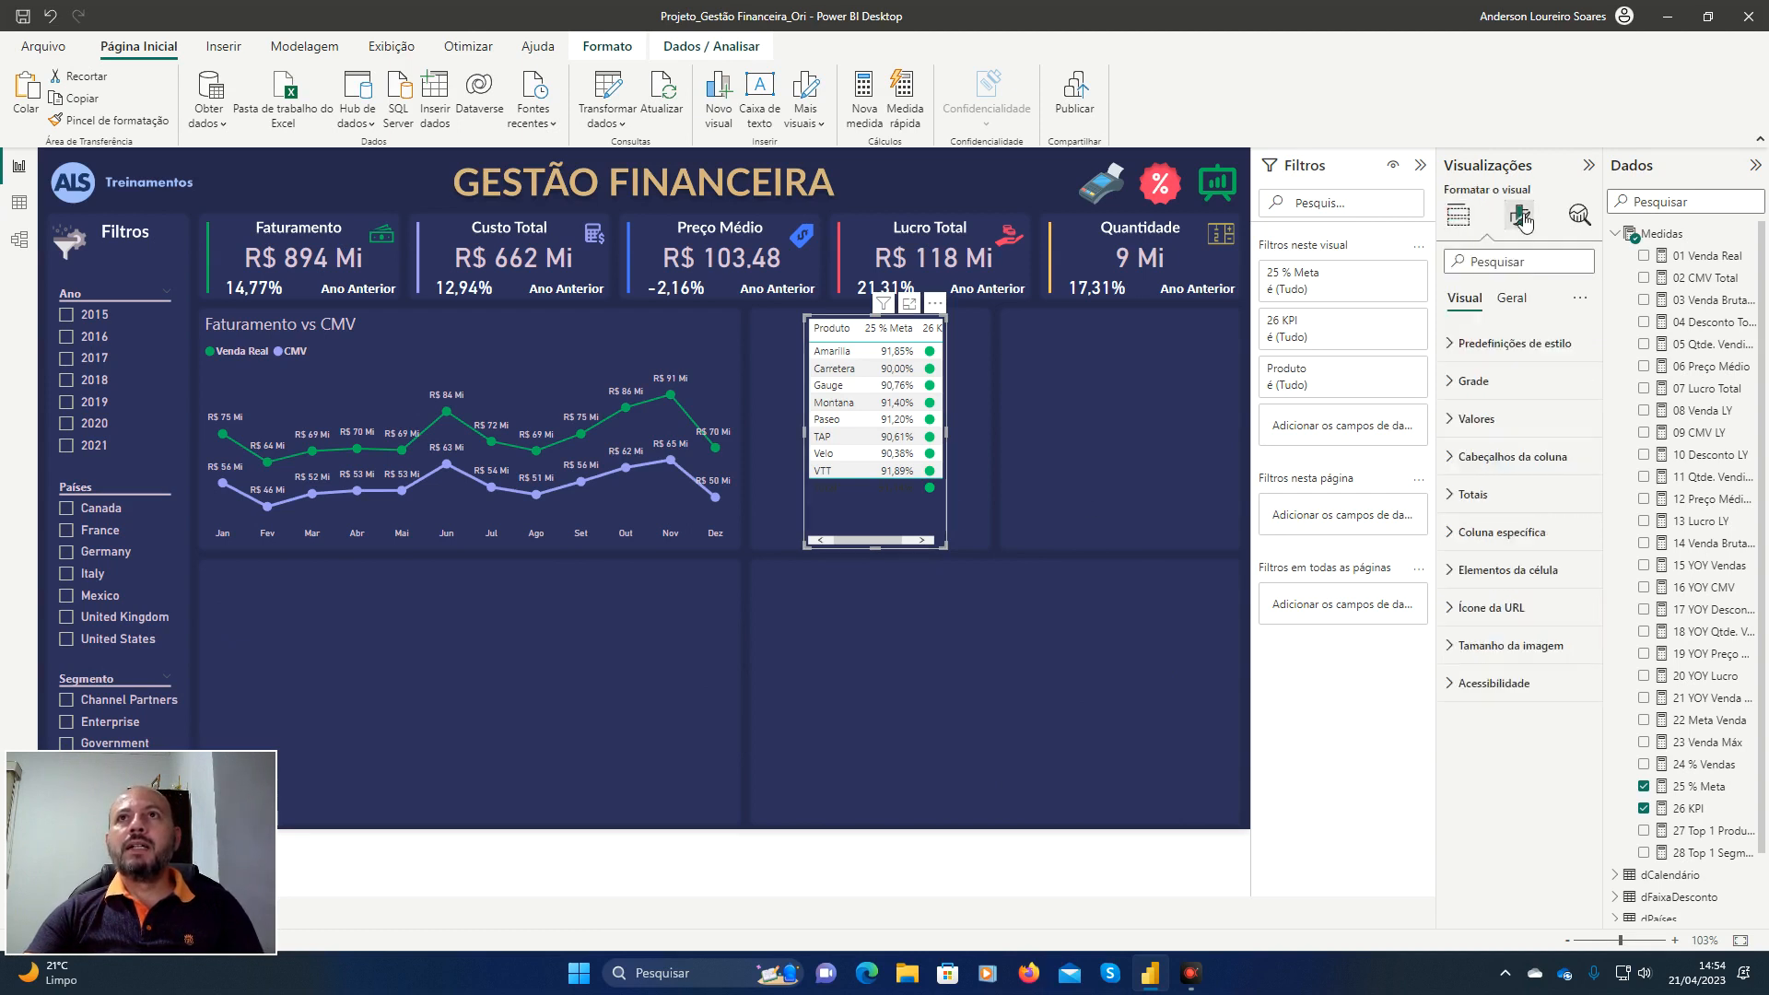
pyautogui.click(1512, 298)
pyautogui.click(1466, 346)
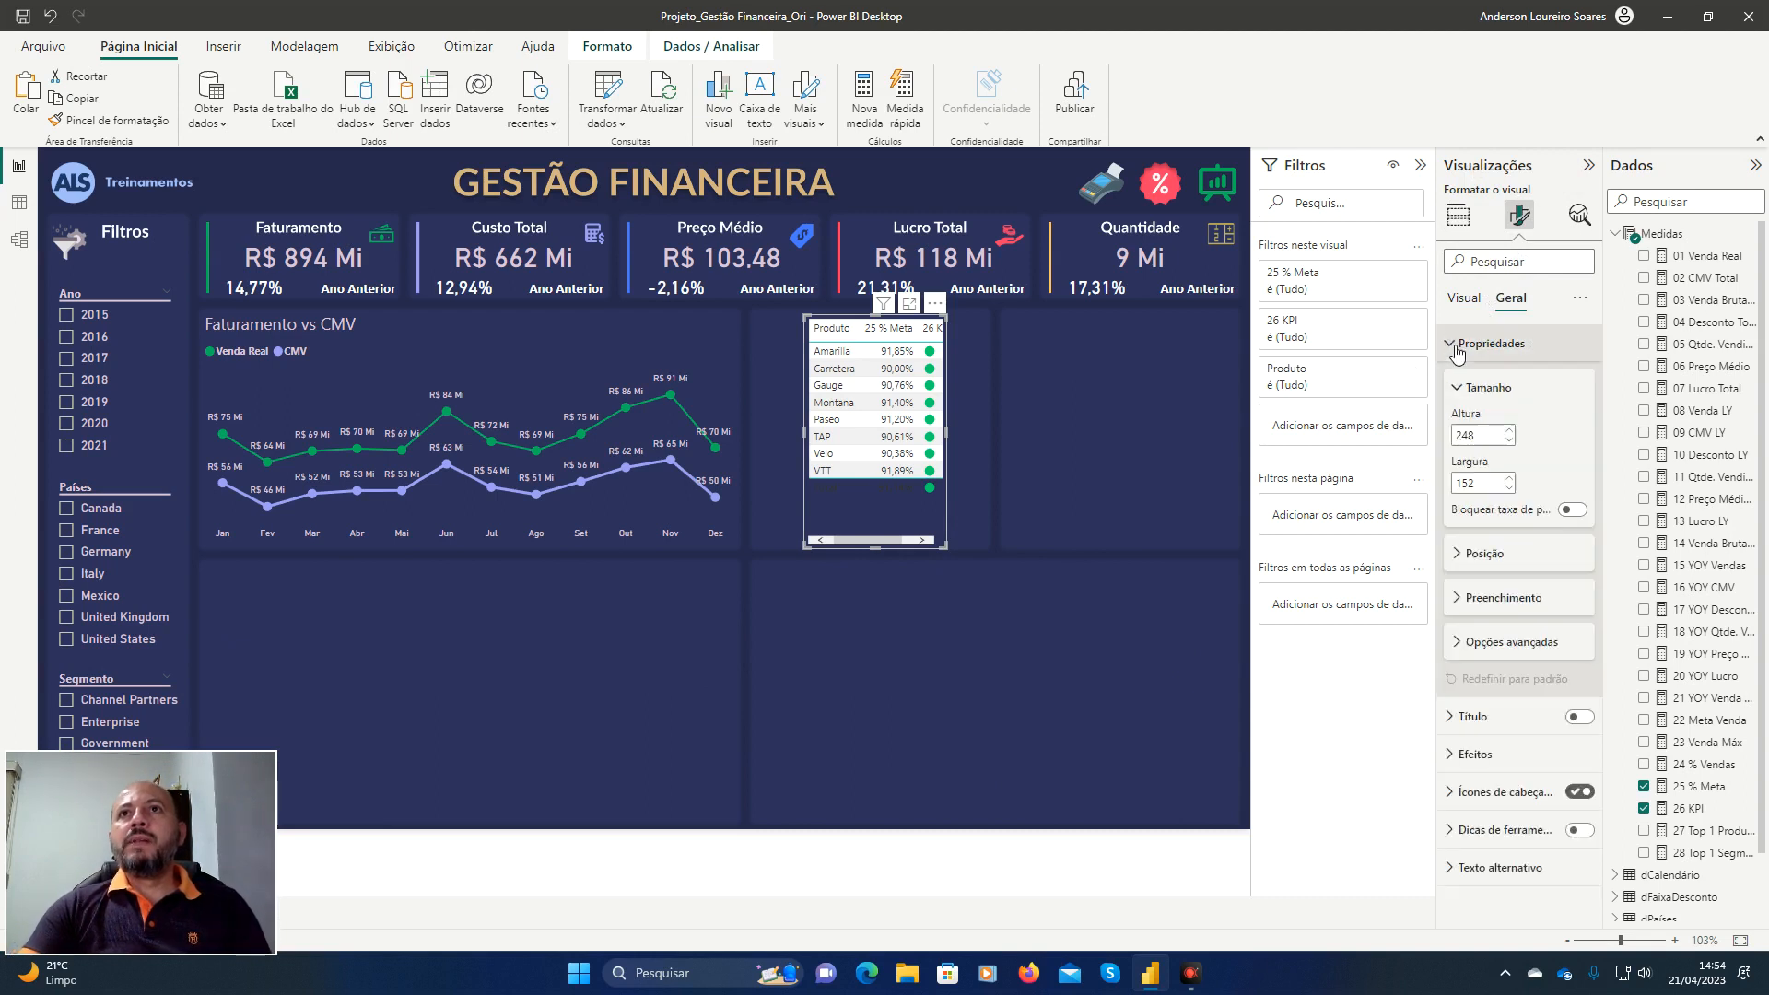
pyautogui.click(1490, 441)
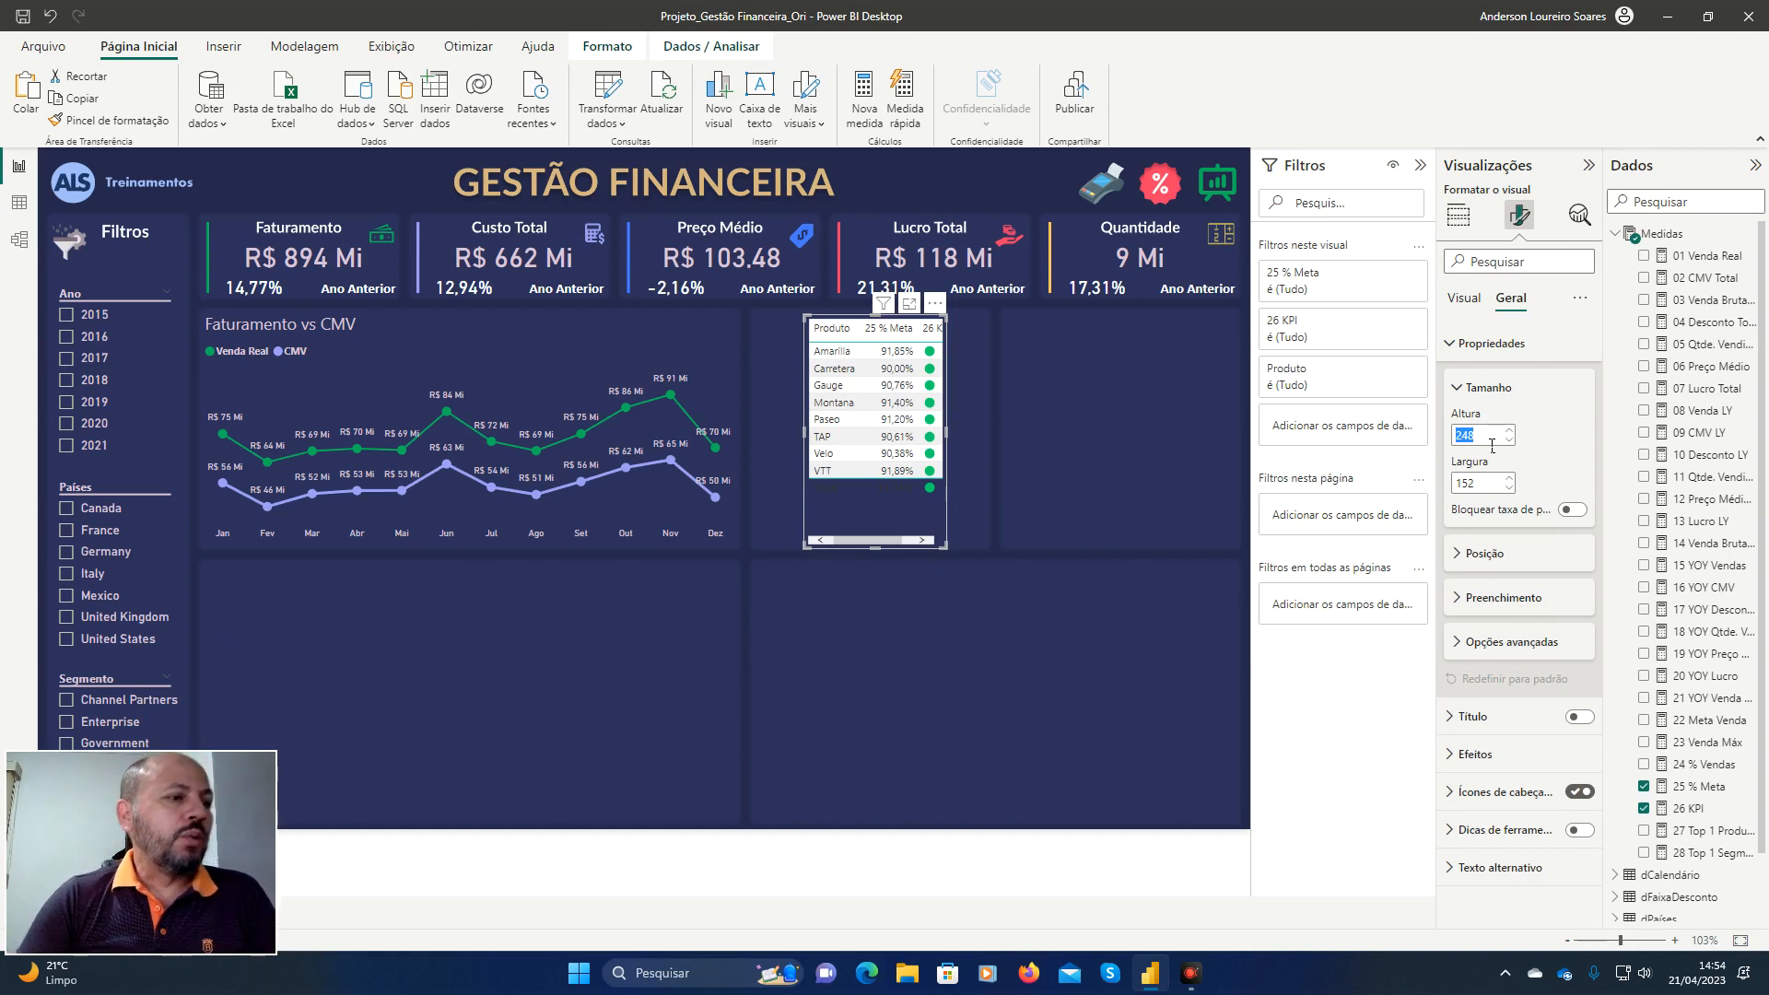
pyautogui.write('235')
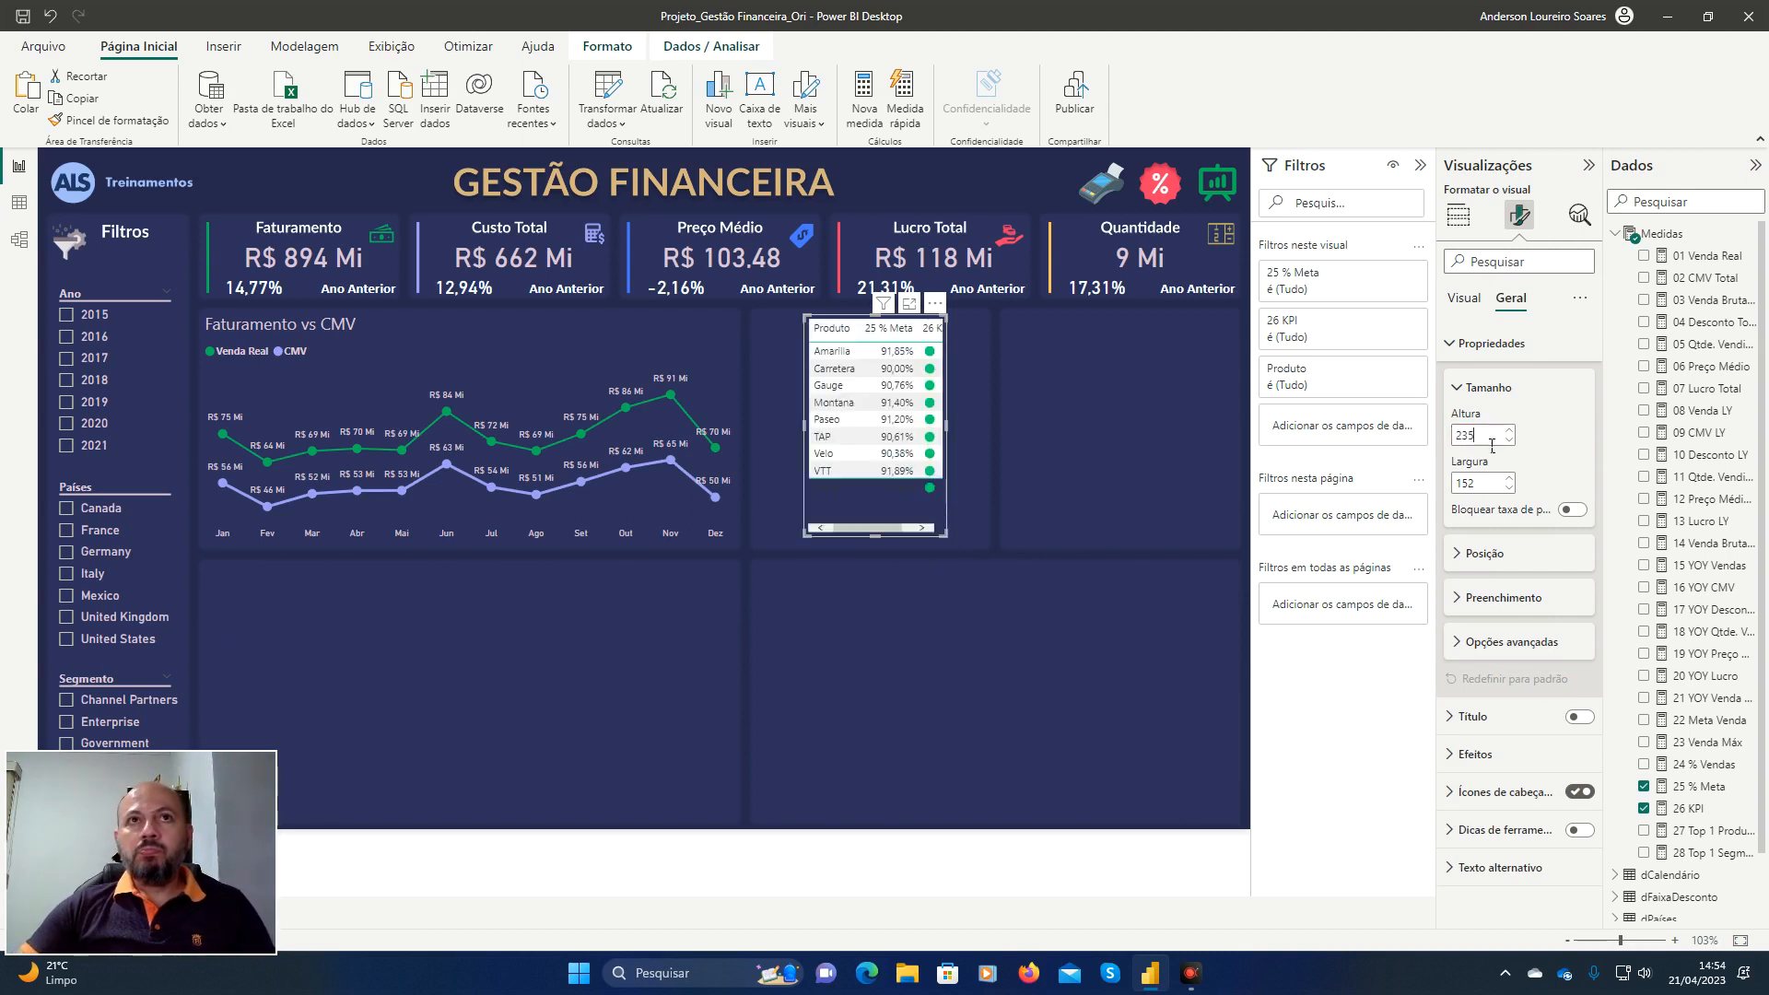
pyautogui.press('Tab')
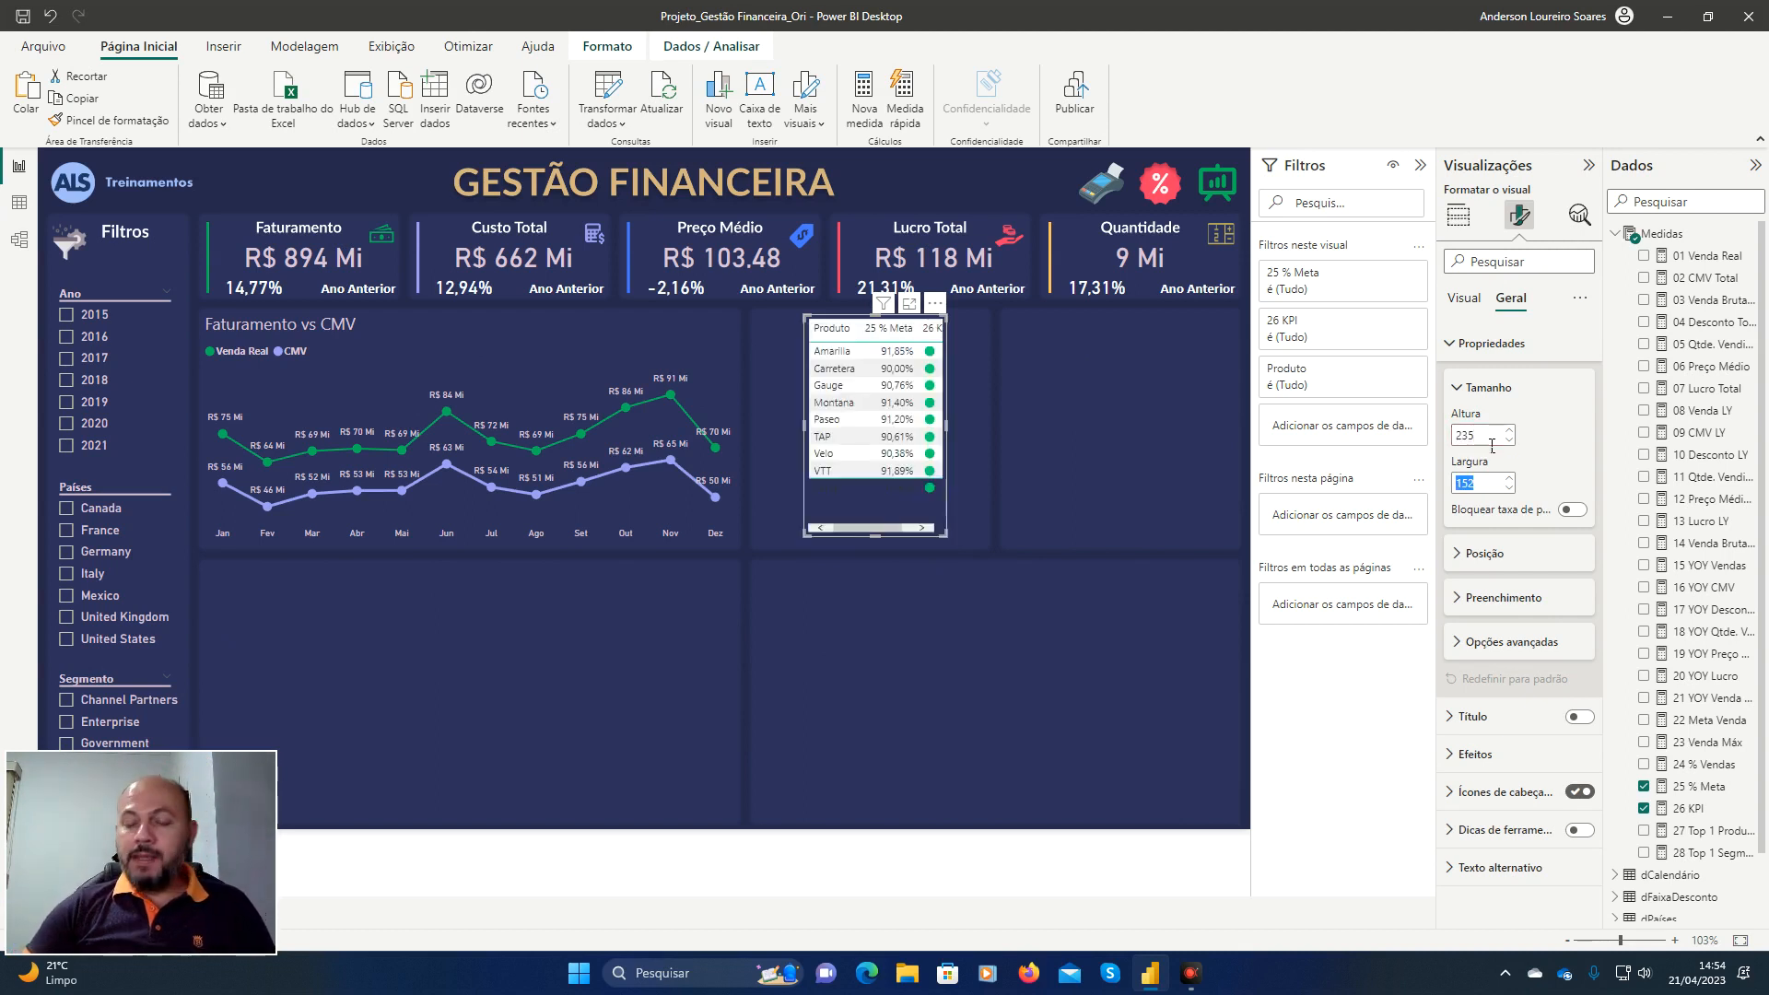
pyautogui.write('236')
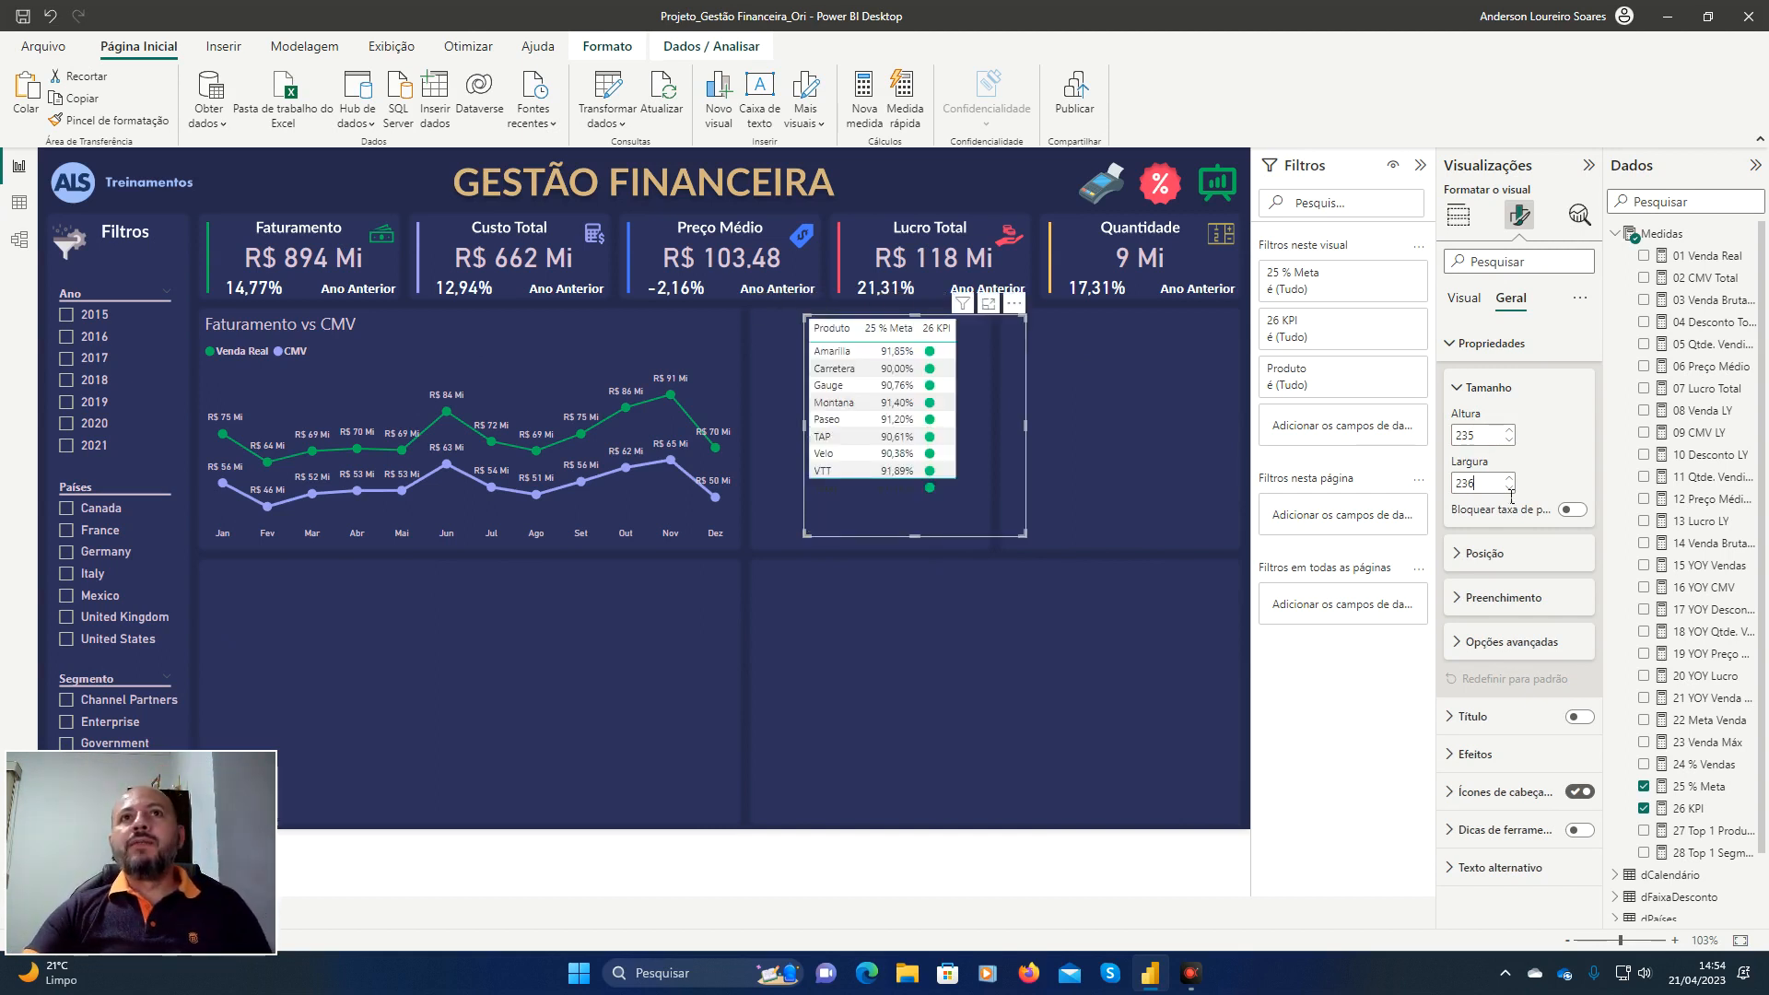
# Position the product table visual at horizontal 761 and vertical 181.
pyautogui.click(1473, 554)
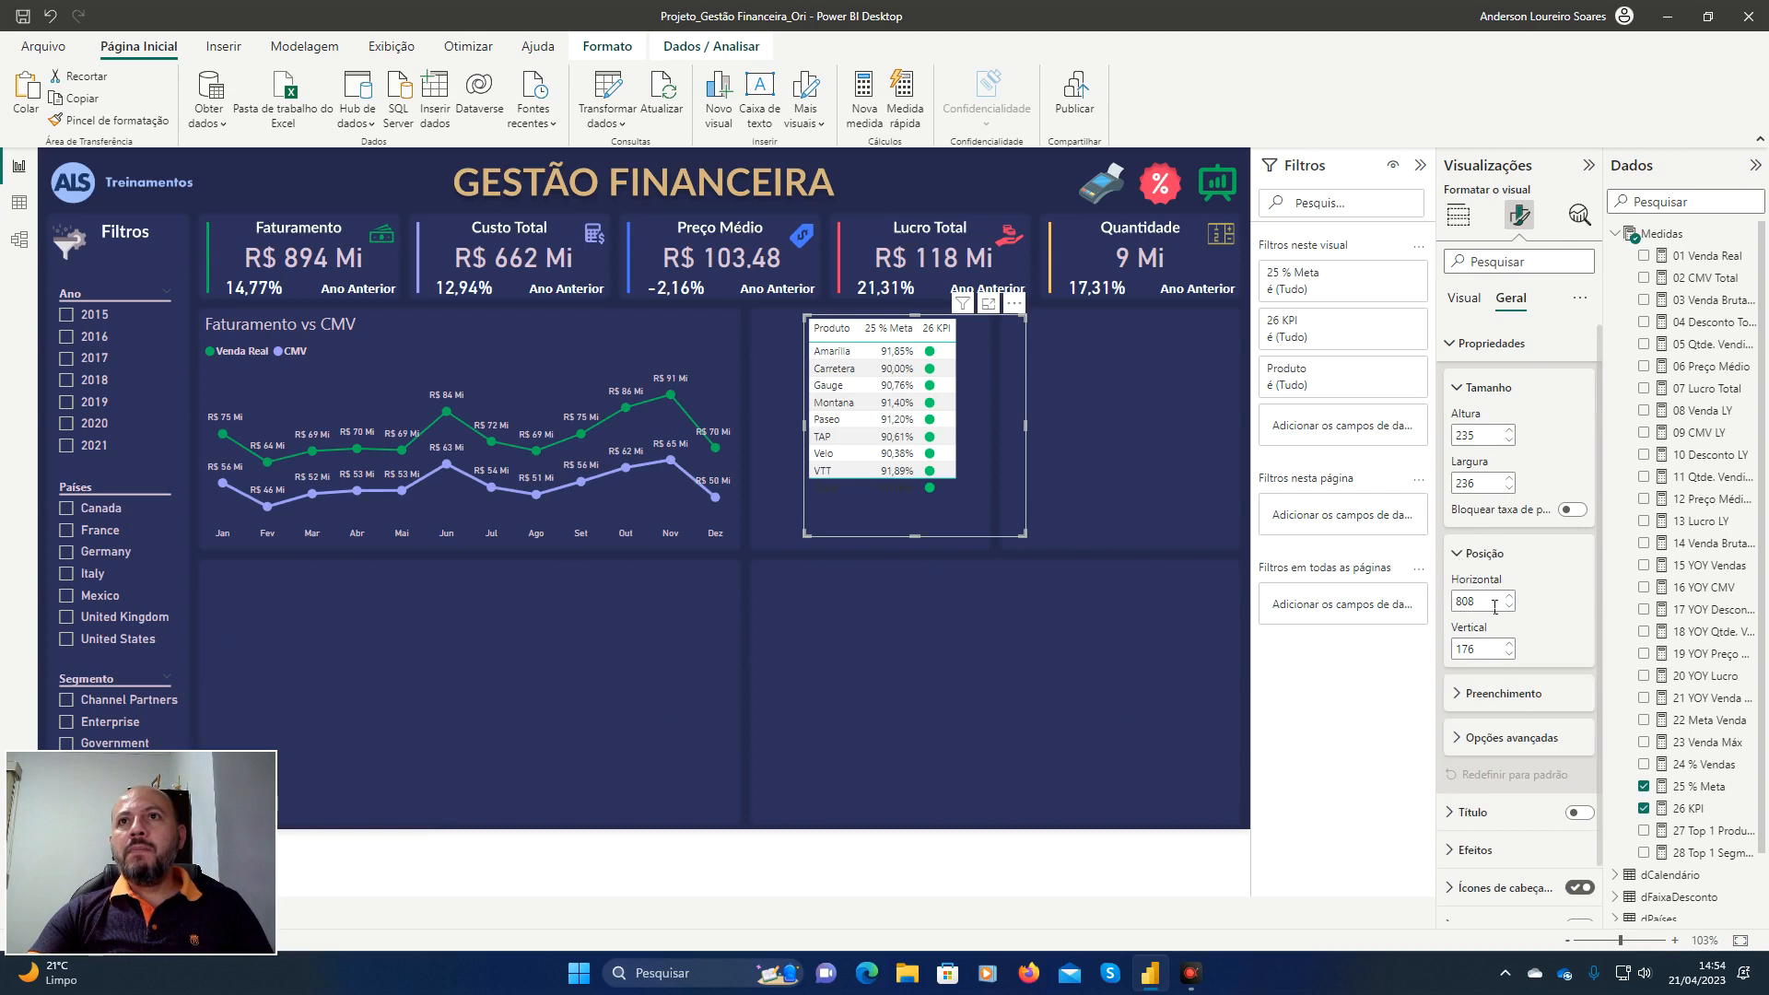
pyautogui.click(1495, 608)
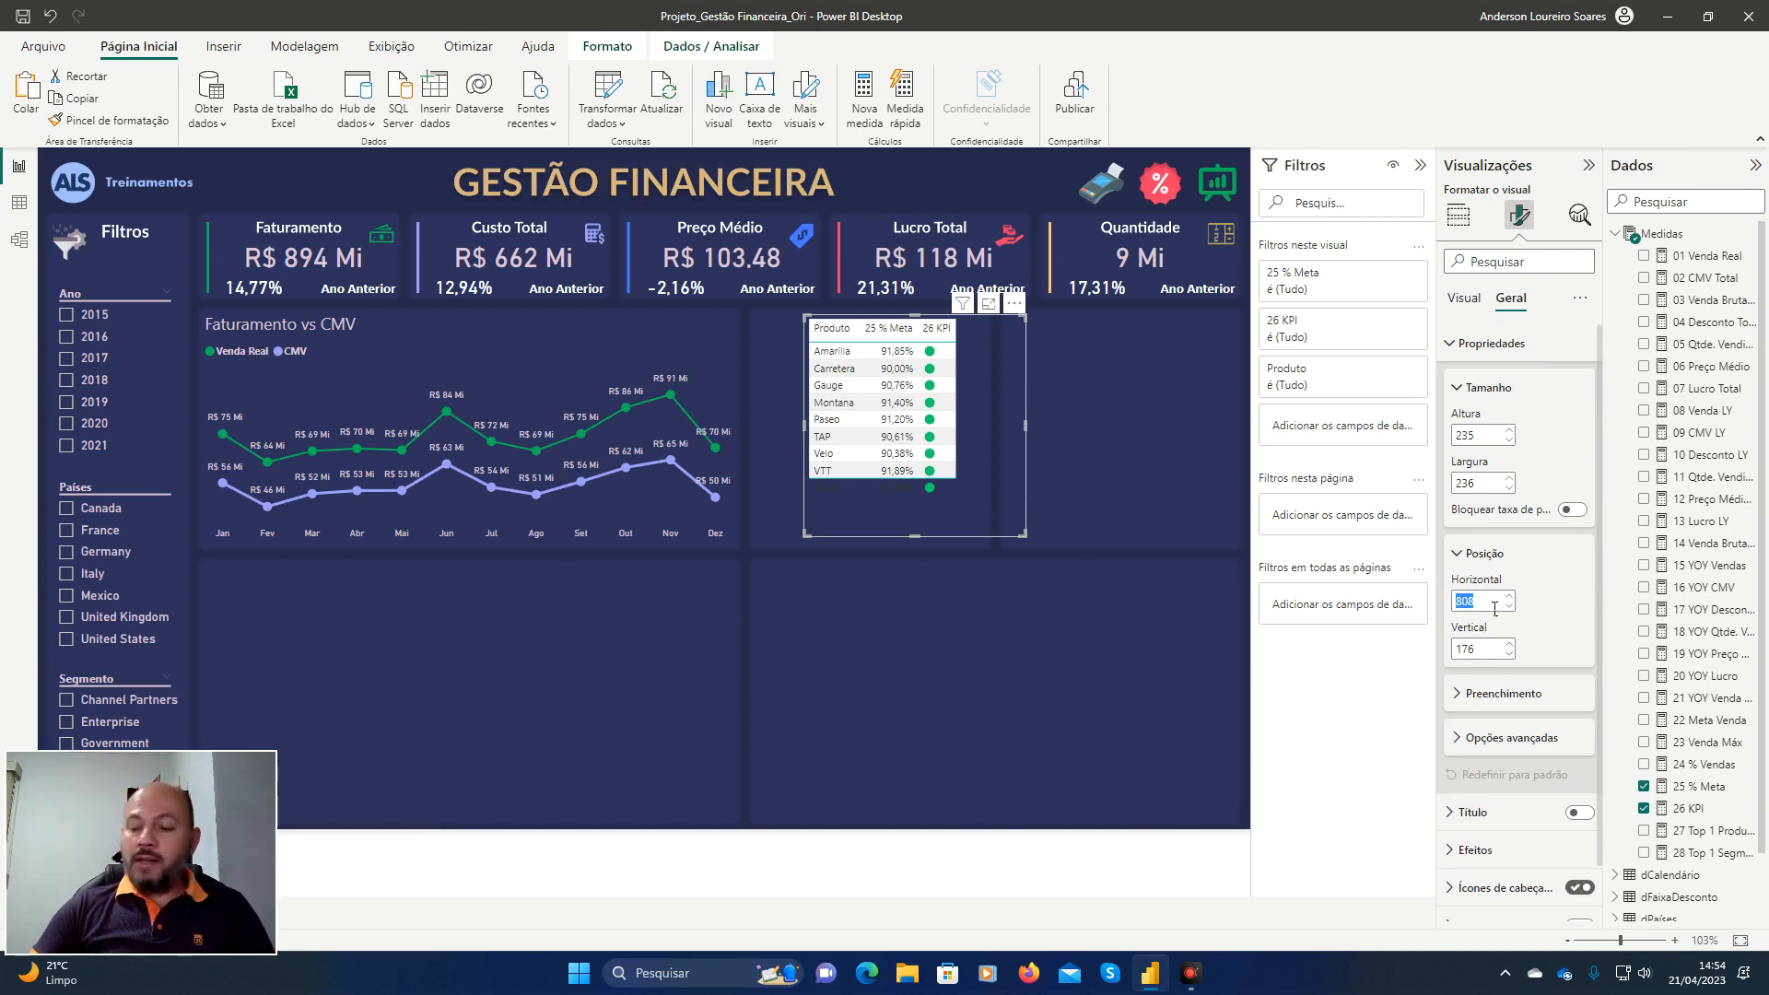
pyautogui.write('76')
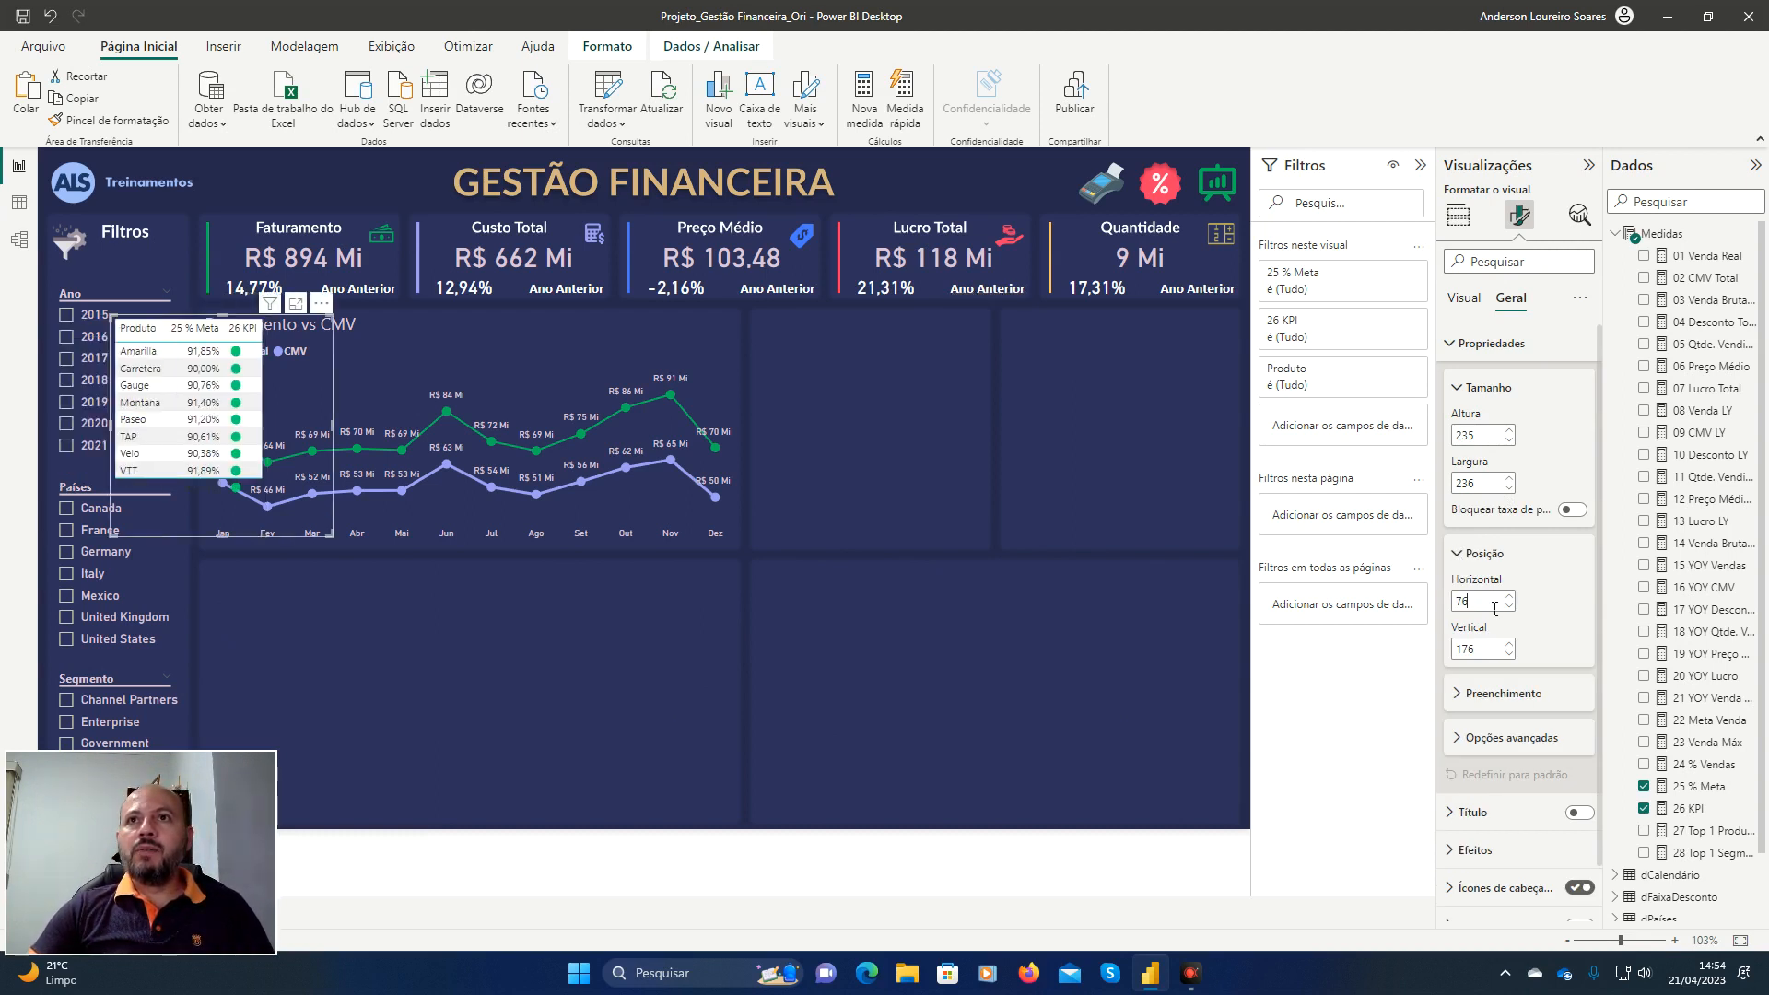
pyautogui.write('1')
pyautogui.press('Tab')
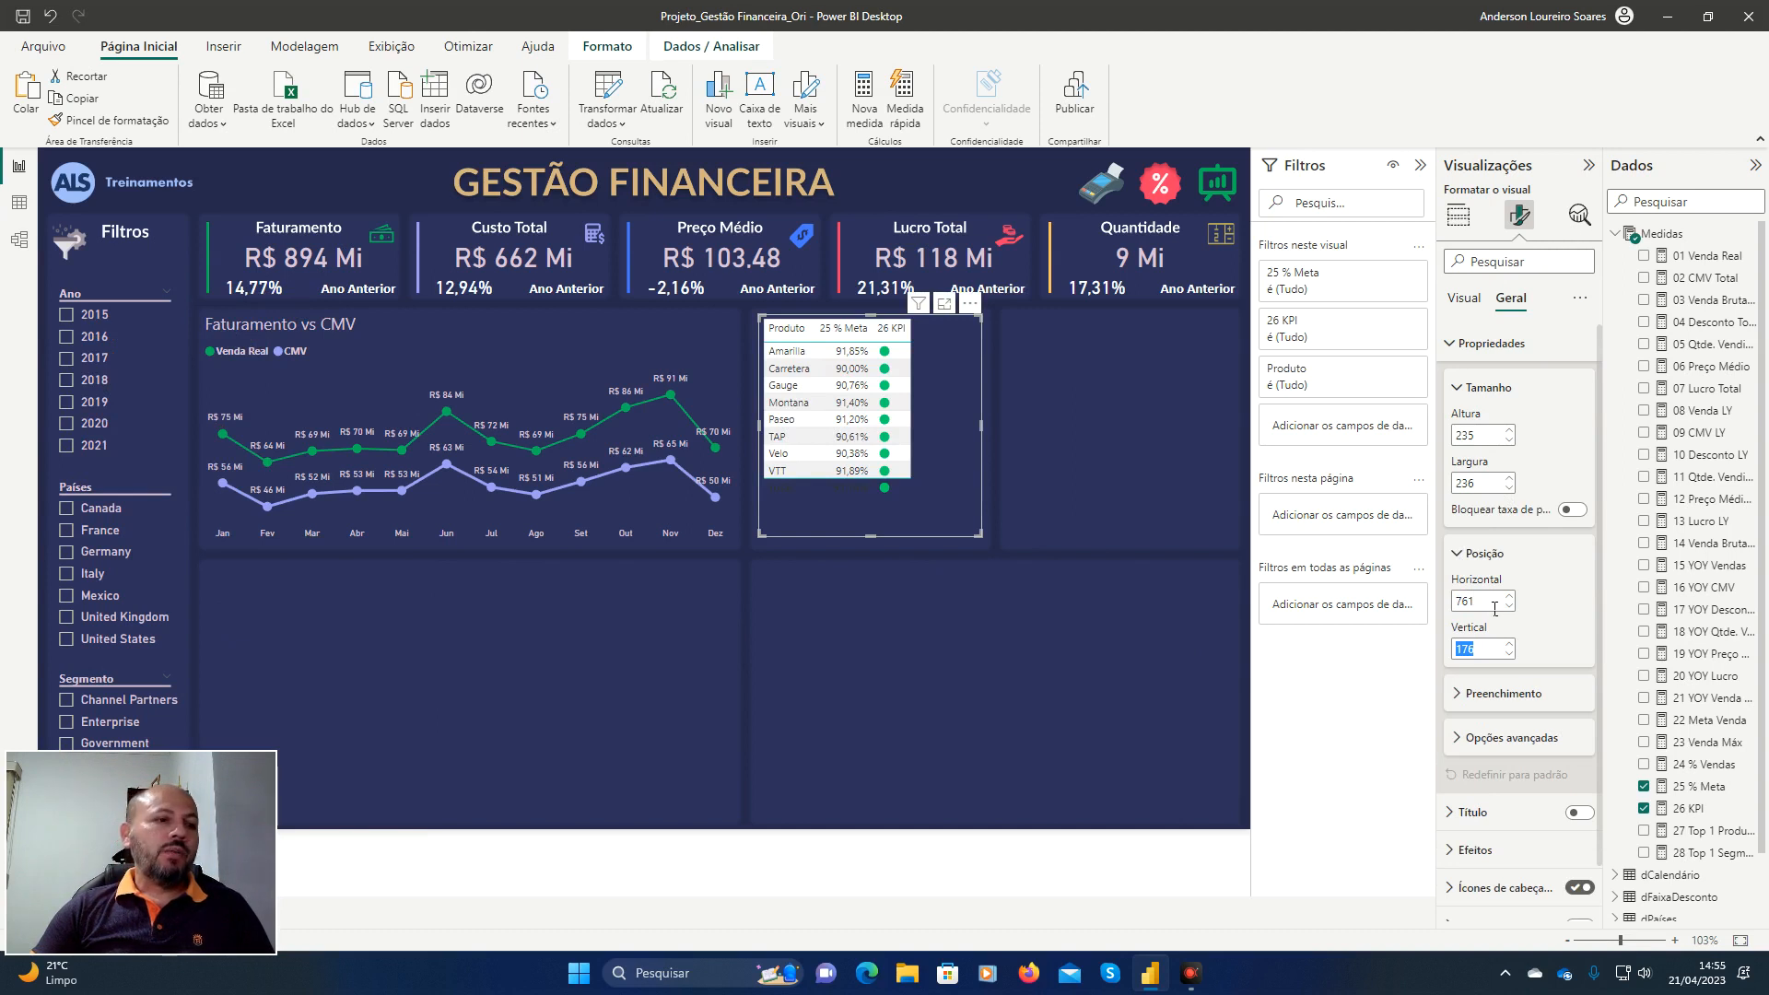
pyautogui.write('181')
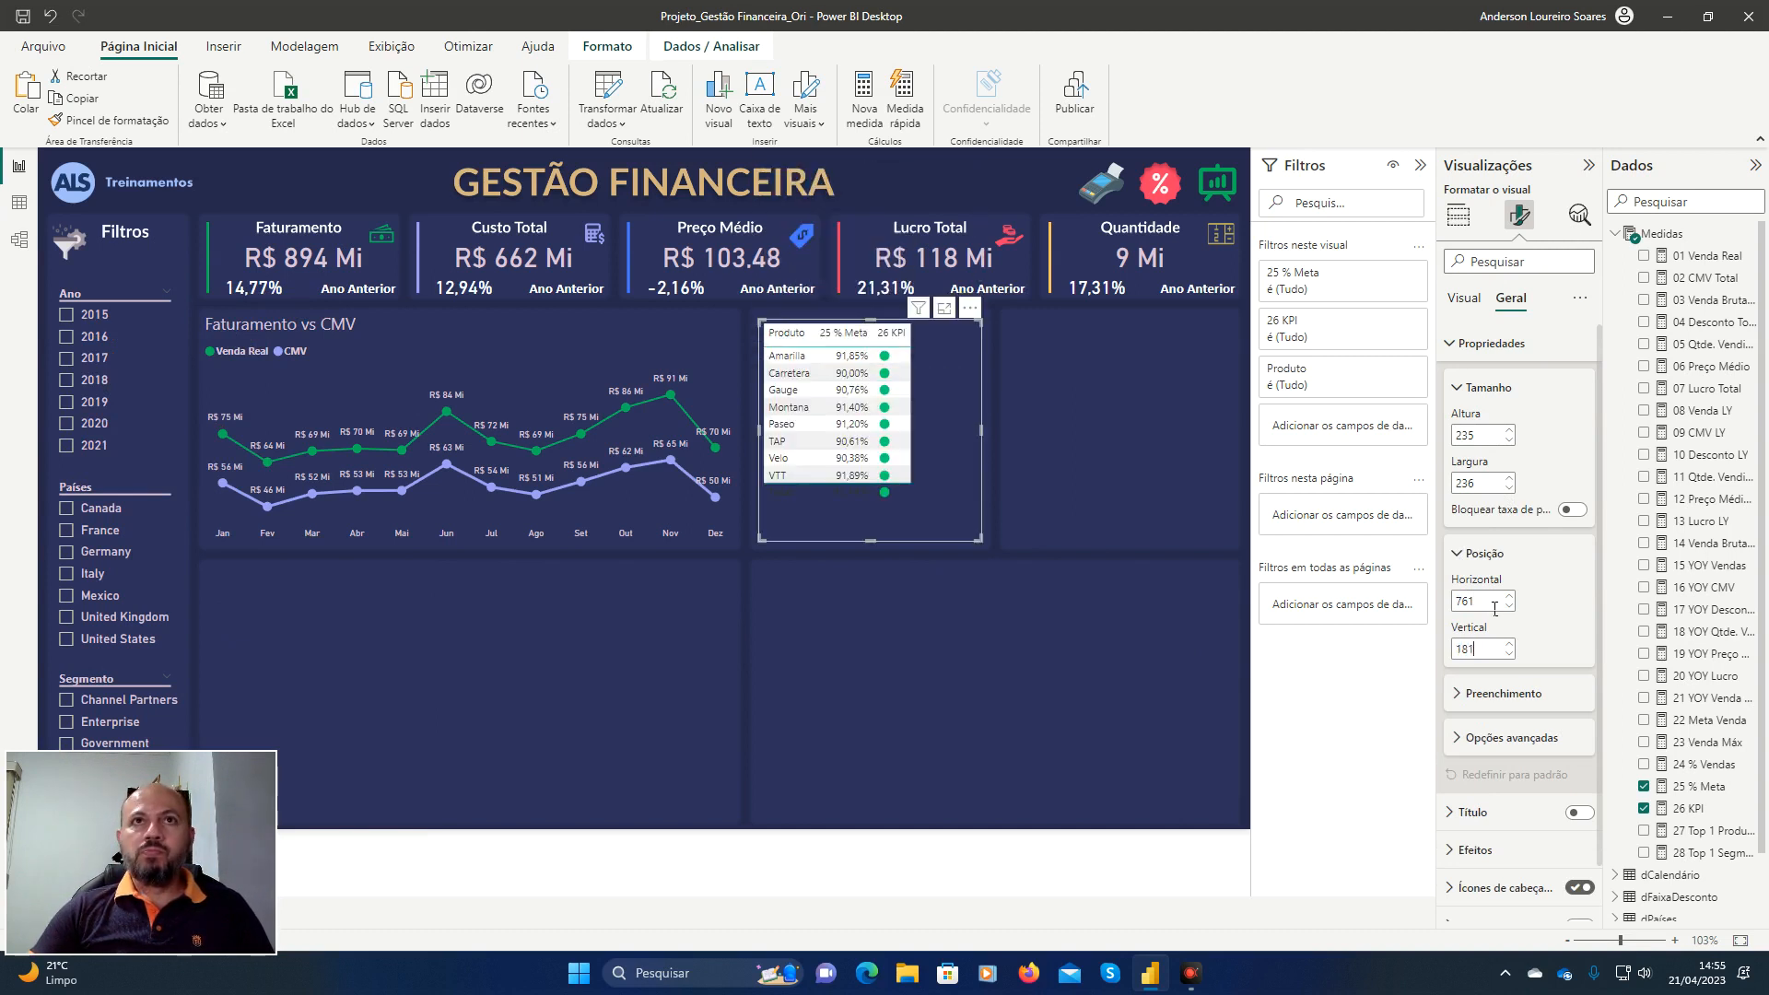
pyautogui.click(1458, 349)
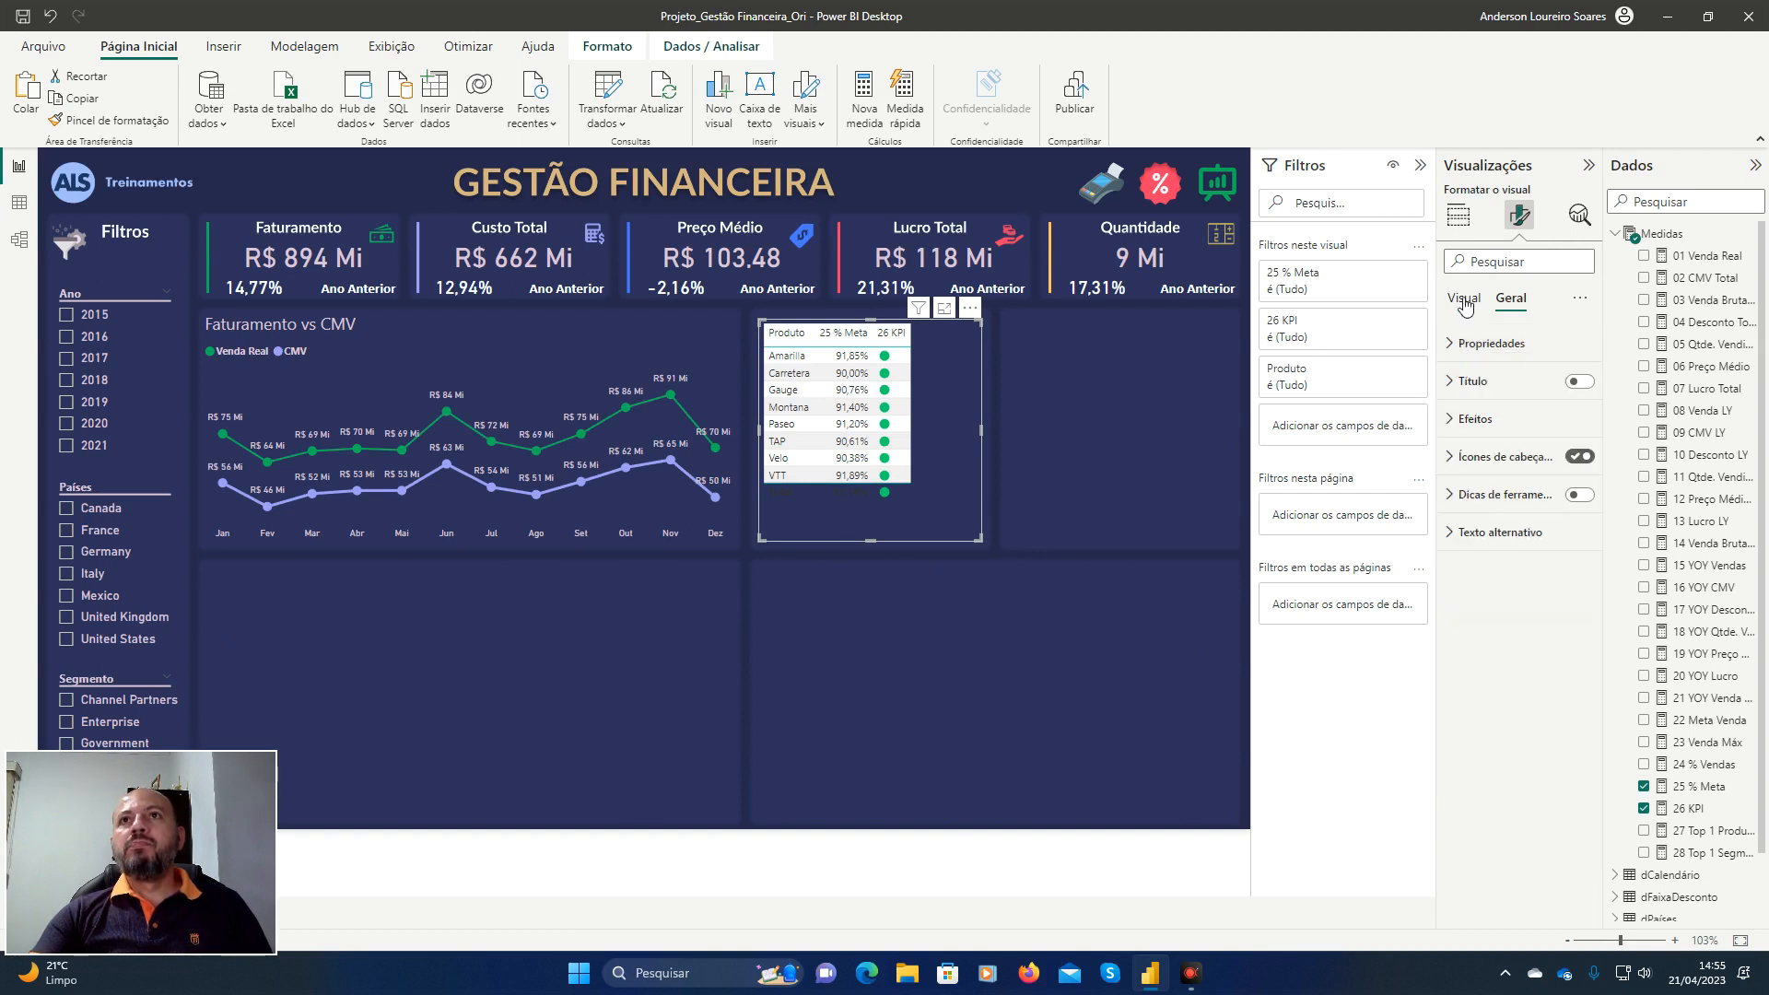
# Set the product table's style preset to Nenhum.
pyautogui.click(1465, 299)
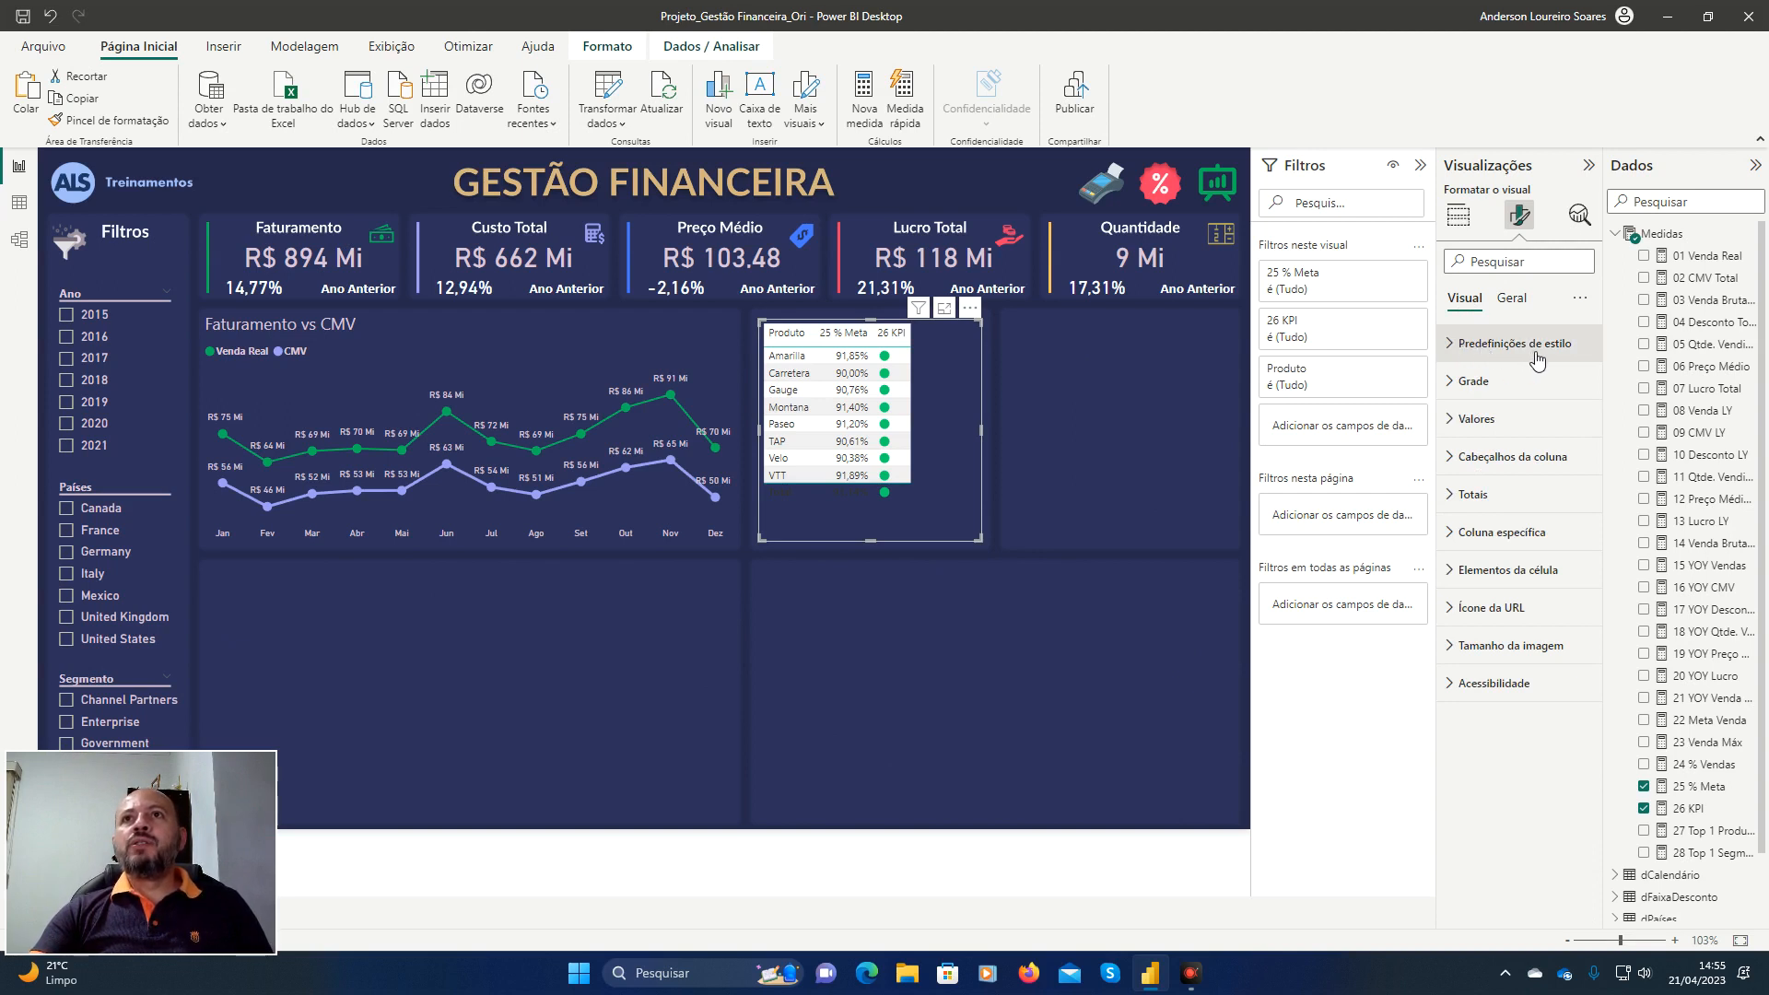
pyautogui.click(1454, 351)
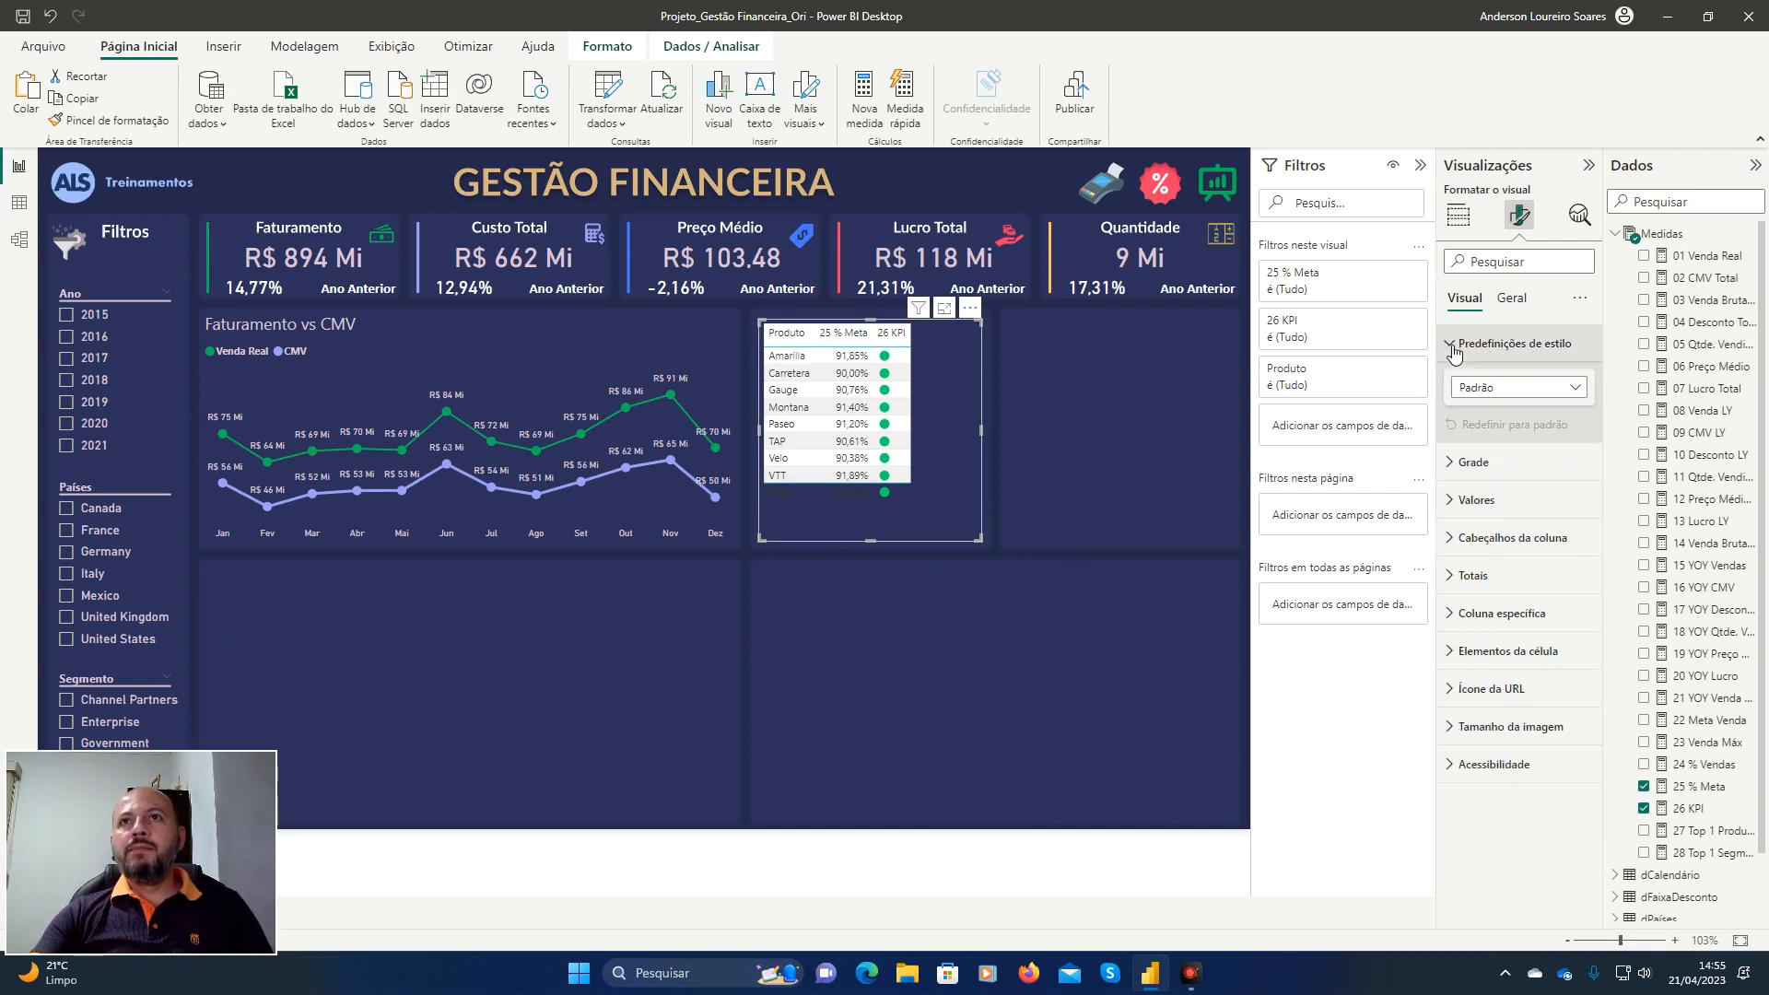
pyautogui.click(1577, 388)
pyautogui.click(1501, 436)
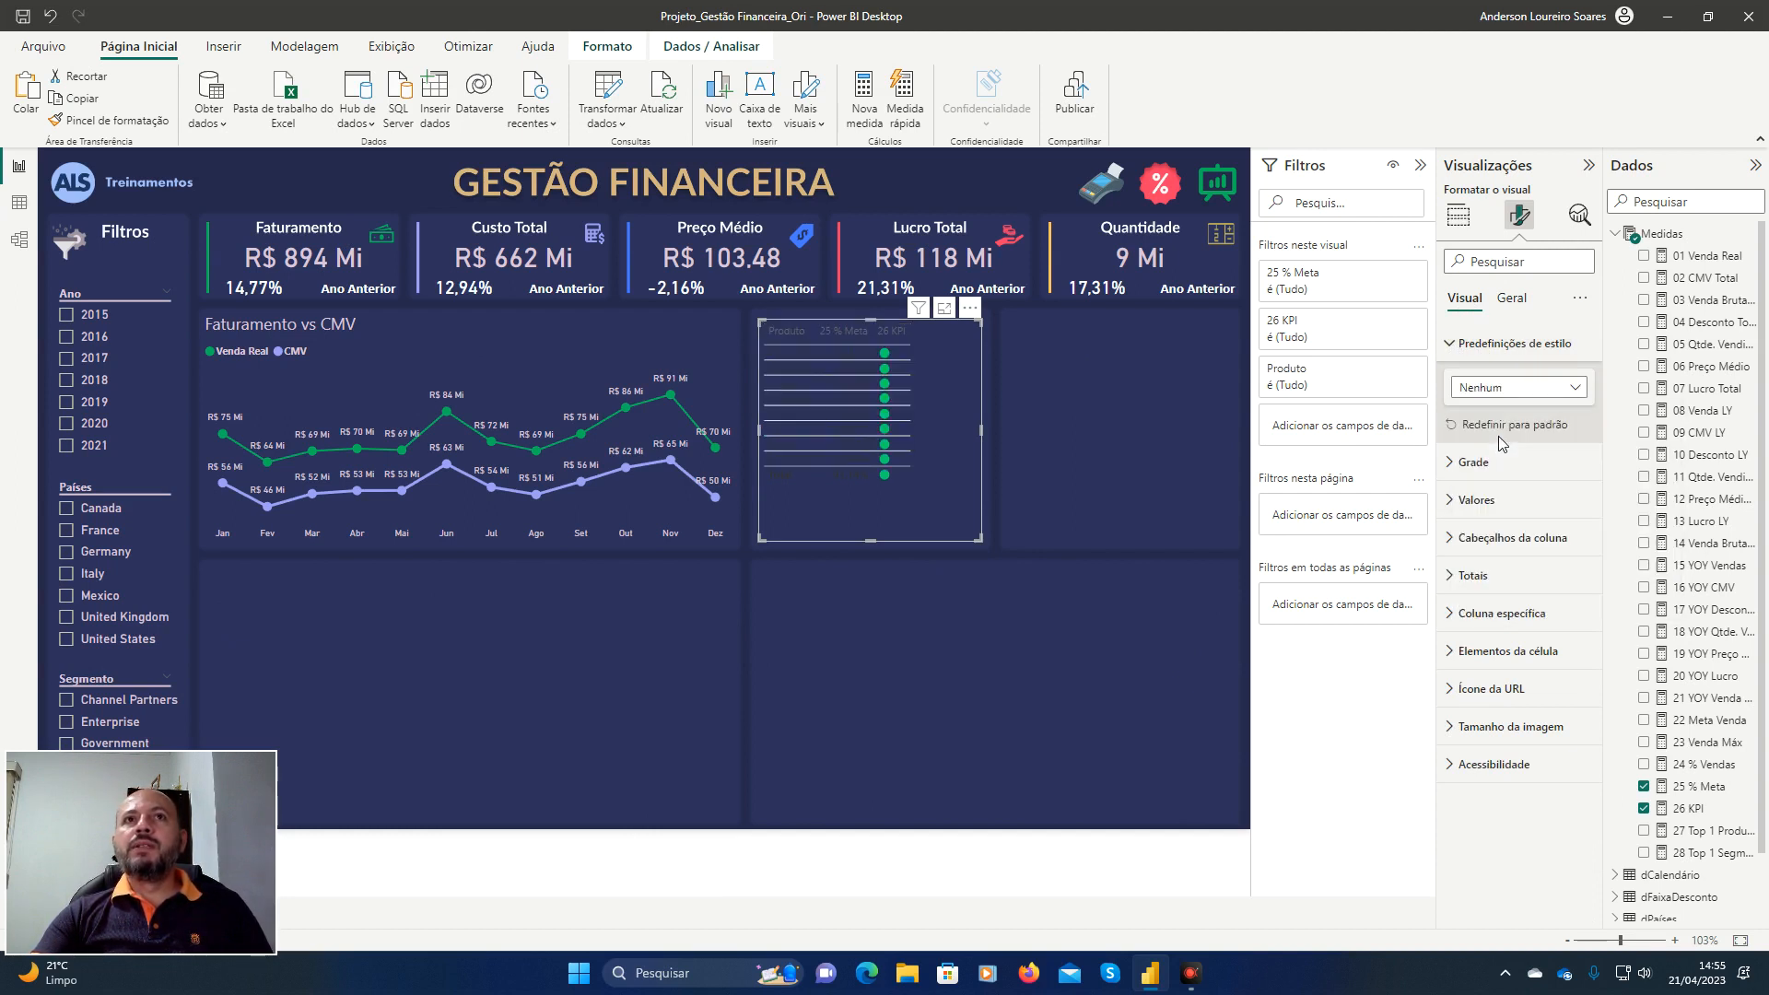
pyautogui.click(1457, 349)
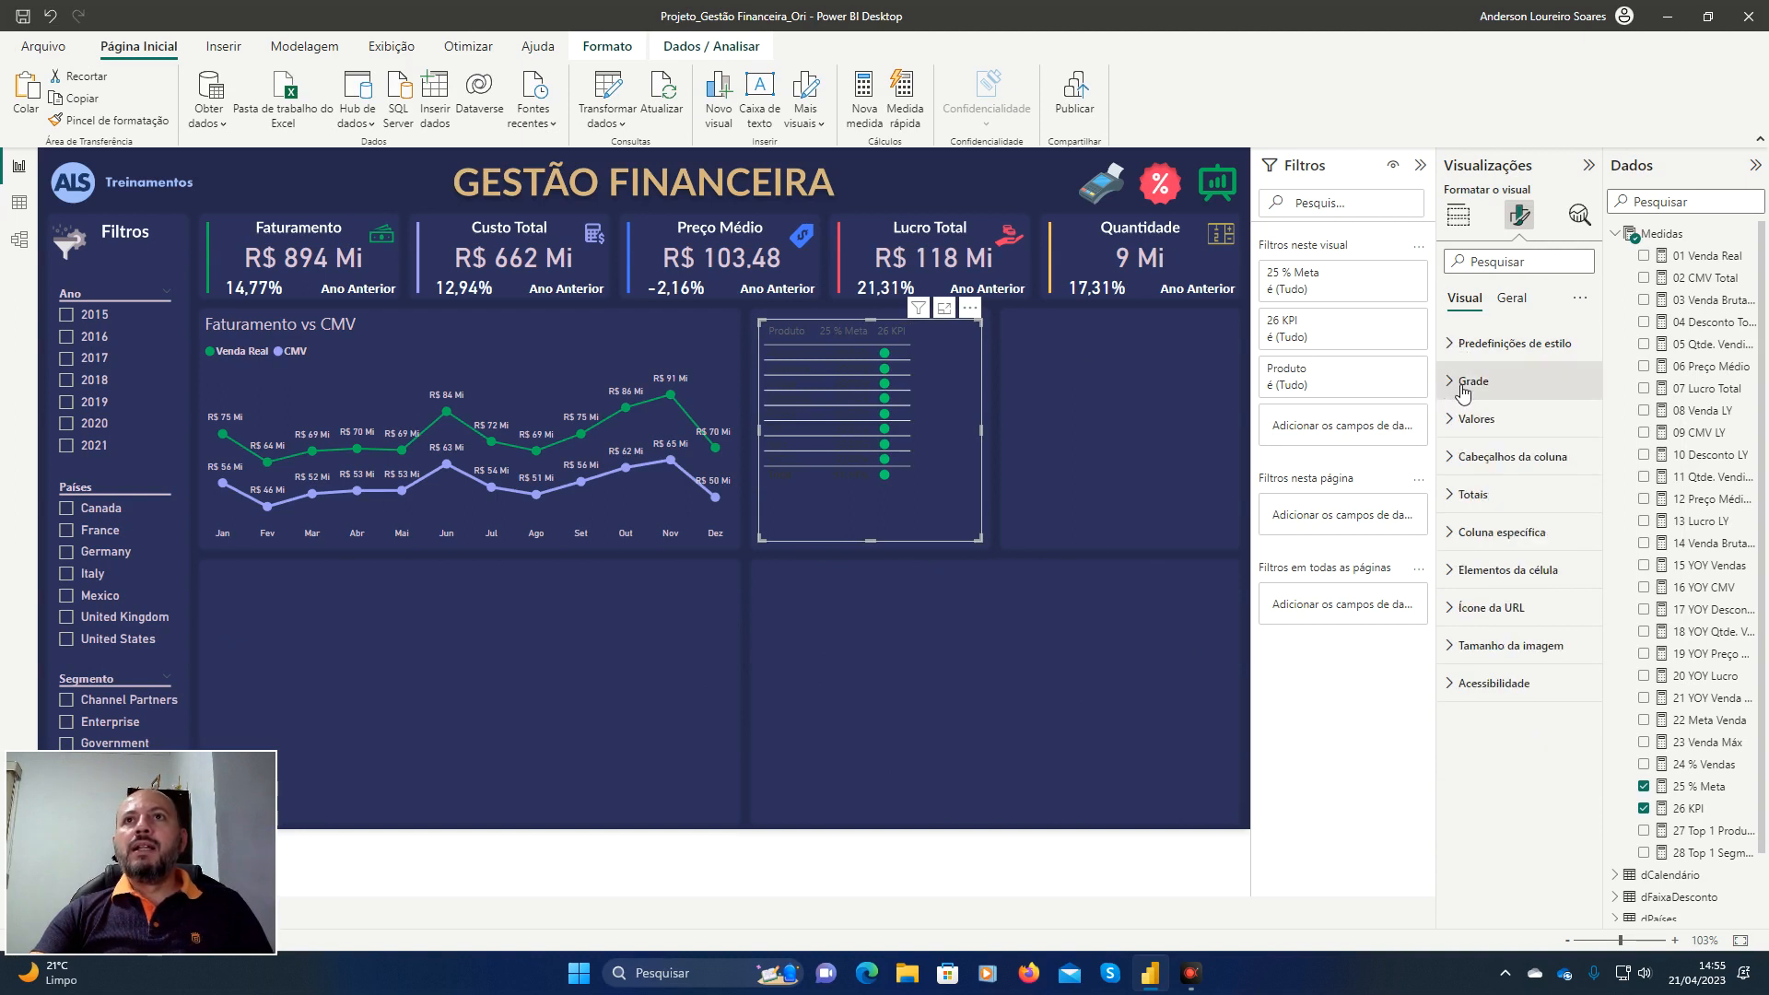
# Turn off the product table's horizontal gridlines and turn on its vertical gridlines.
pyautogui.click(1461, 385)
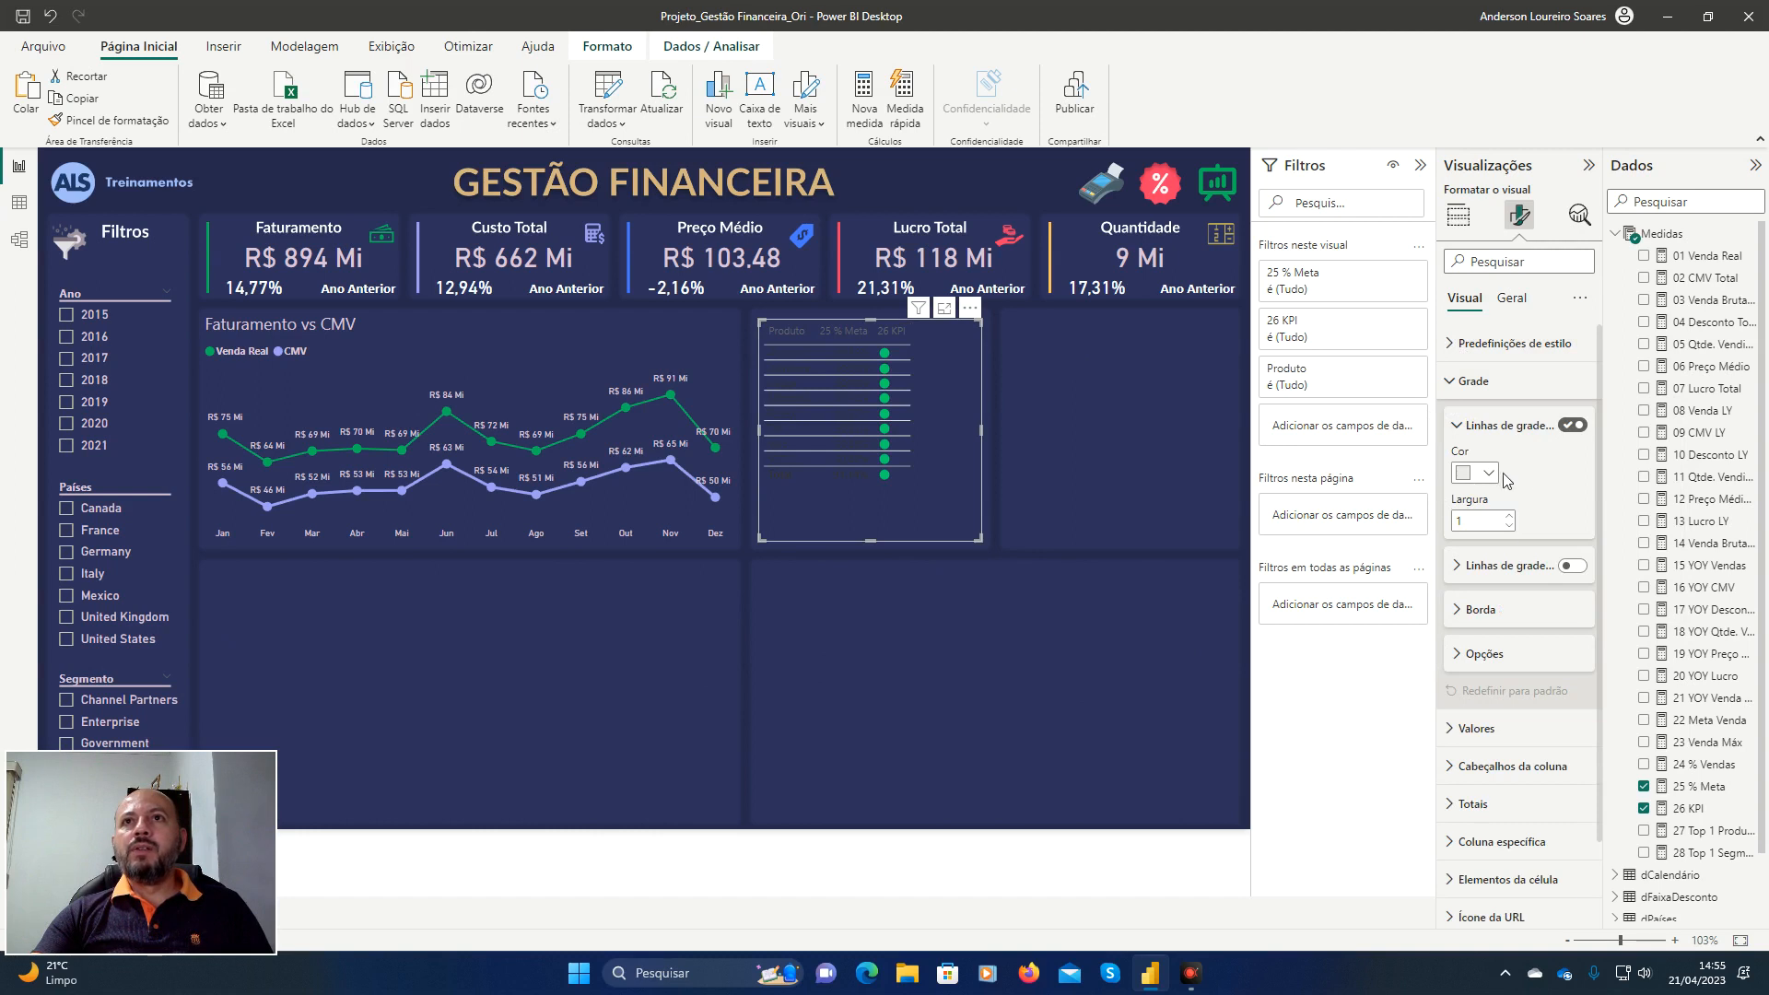
pyautogui.click(1578, 428)
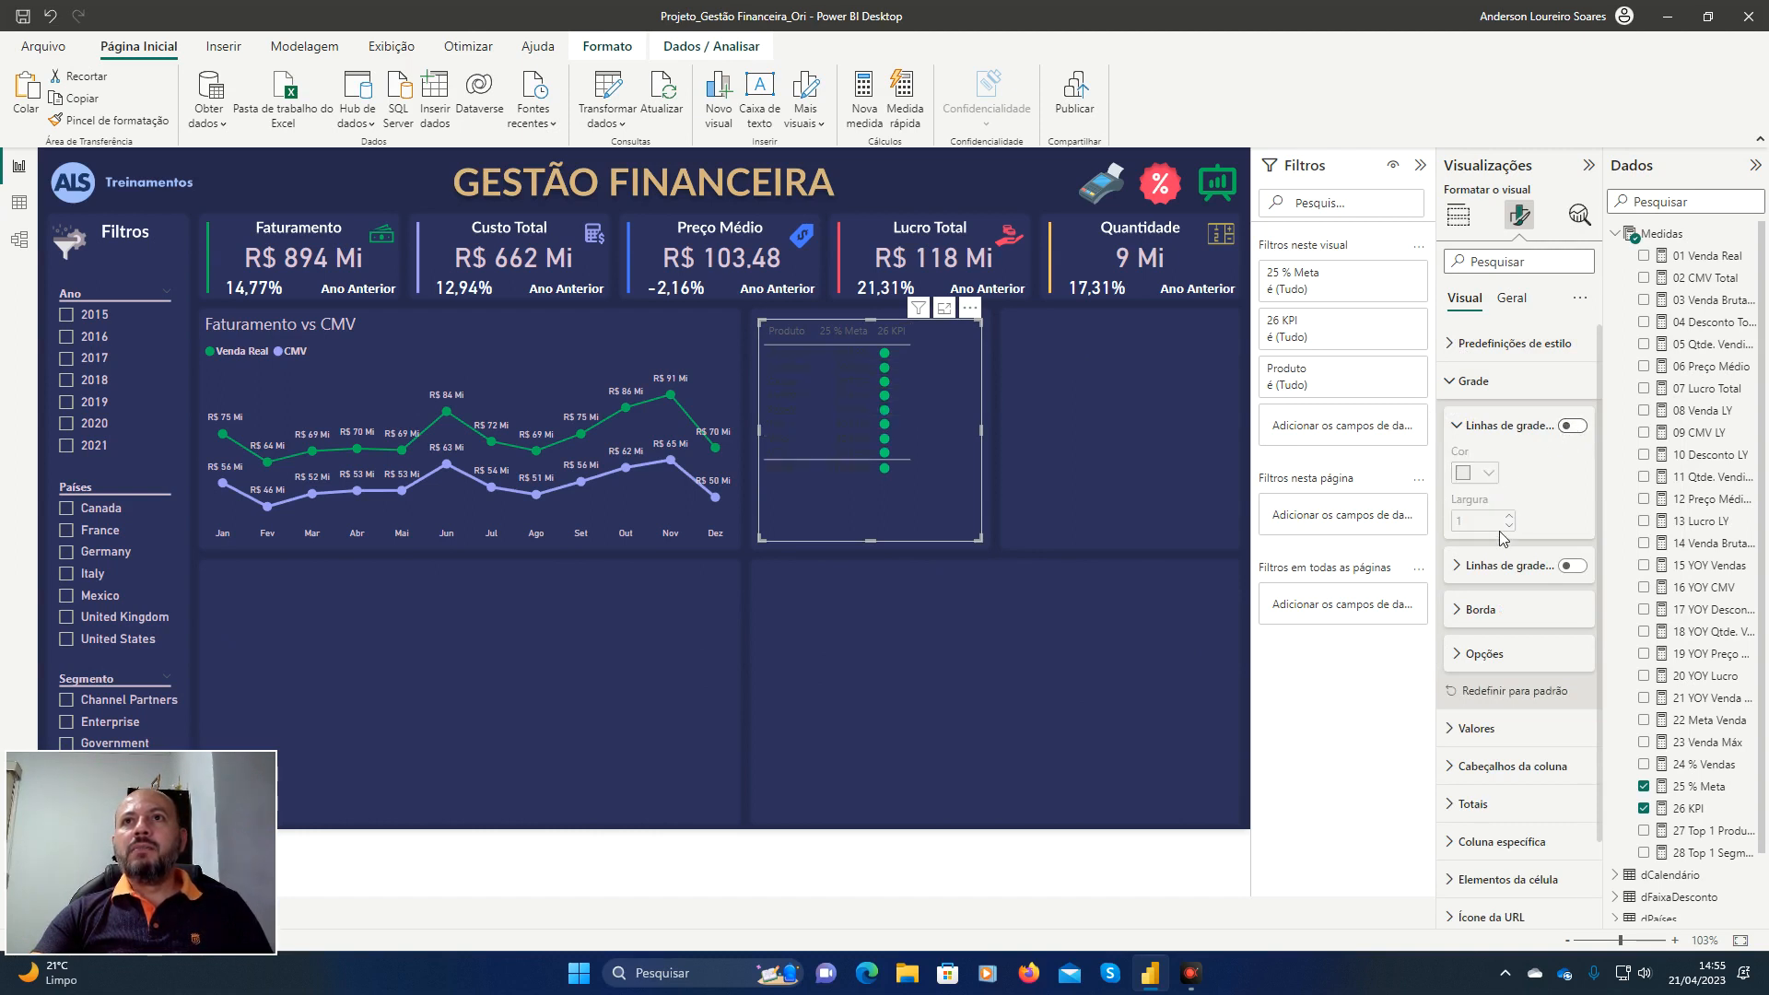
pyautogui.click(1468, 573)
pyautogui.click(1576, 566)
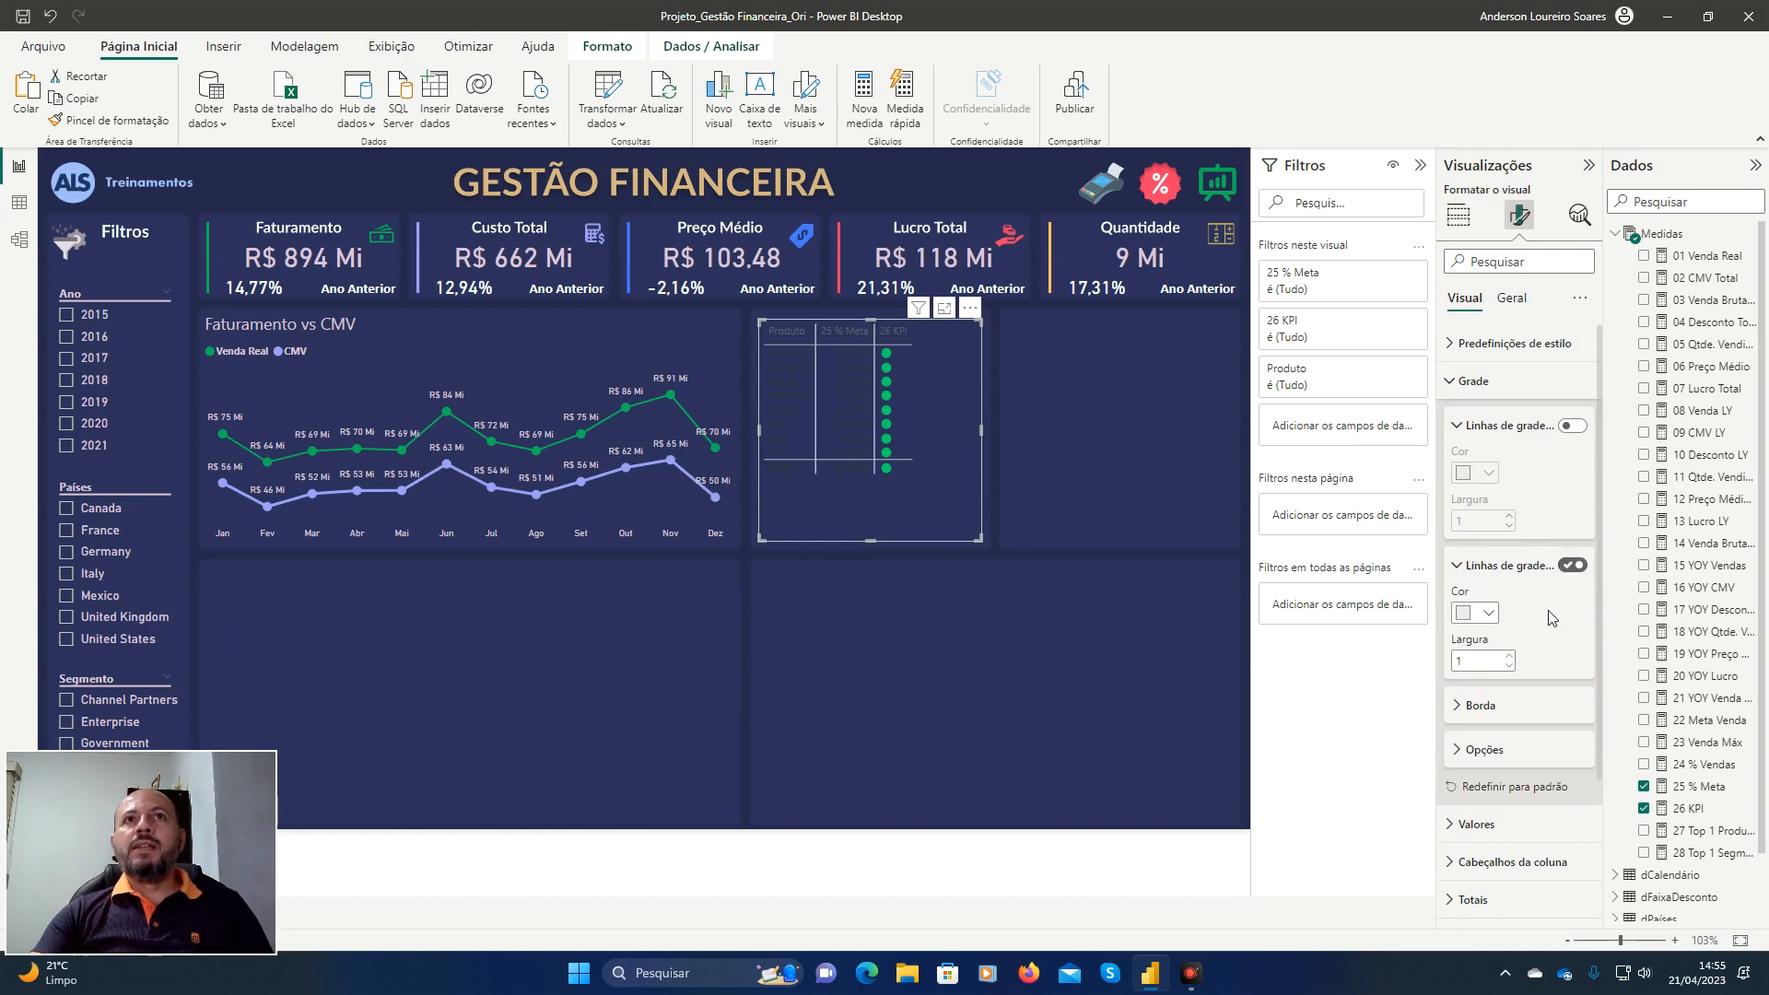
# Set the color of the product table's vertical gridlines to the custom hex value #DBC3D6.
pyautogui.click(1488, 615)
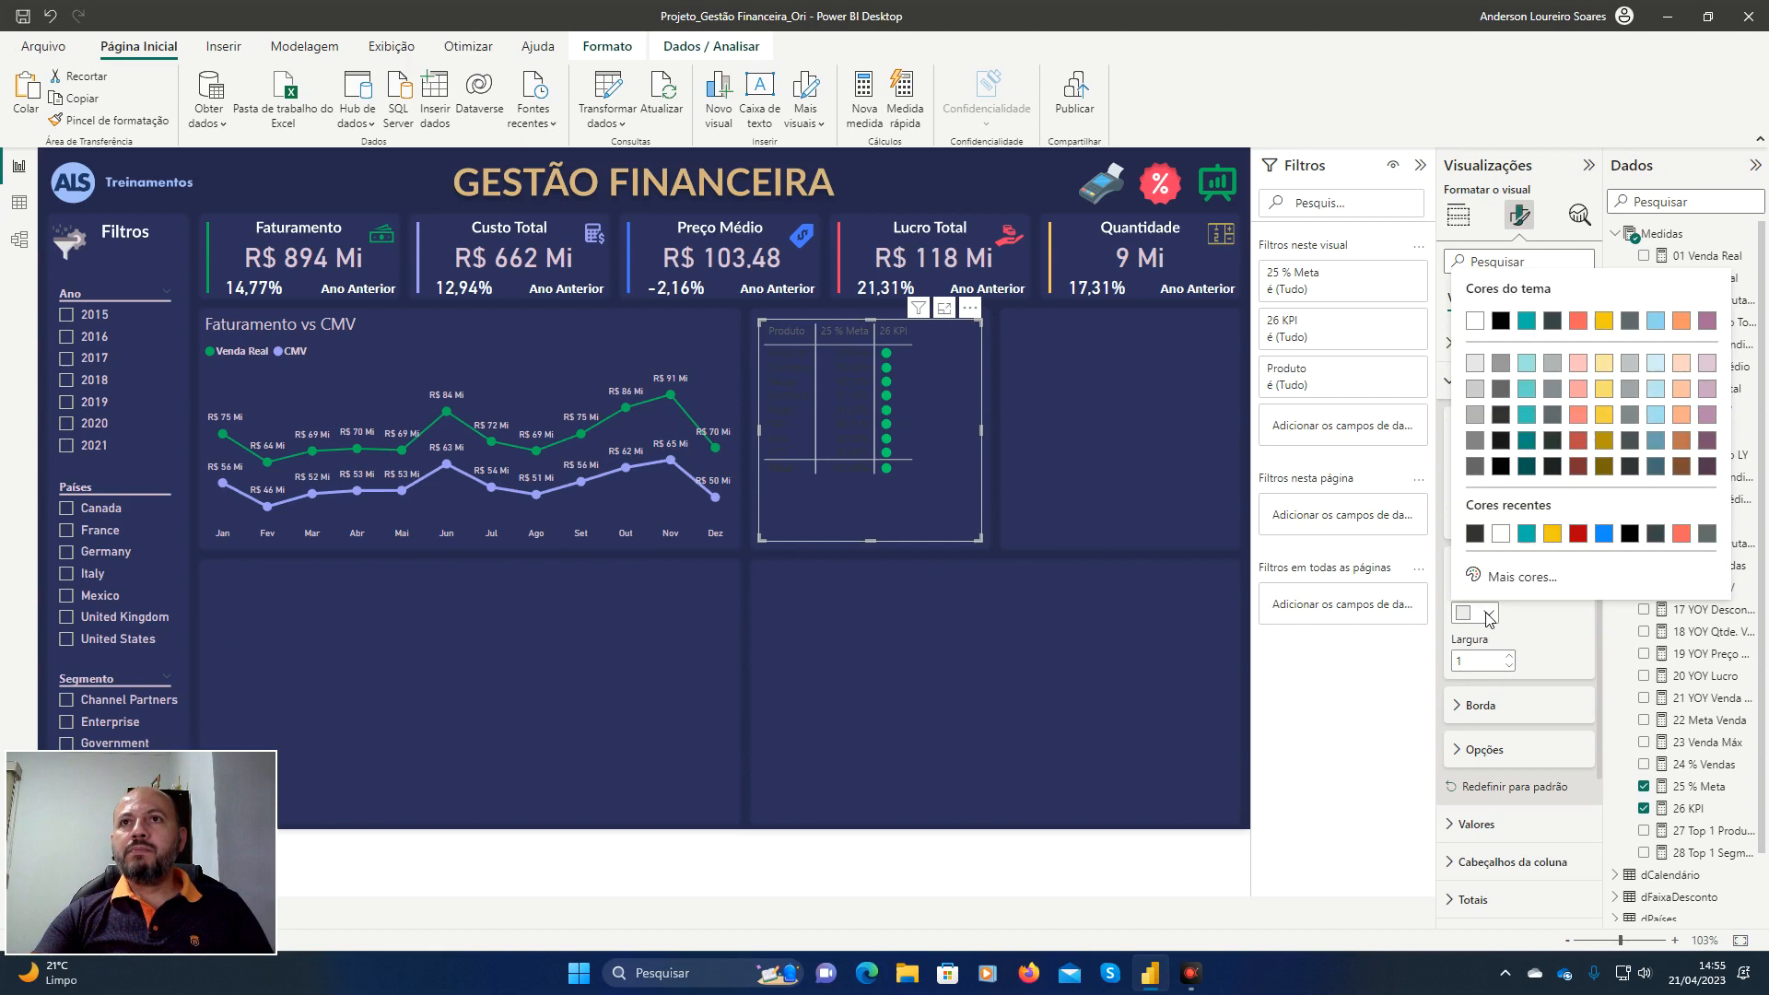
pyautogui.click(1522, 577)
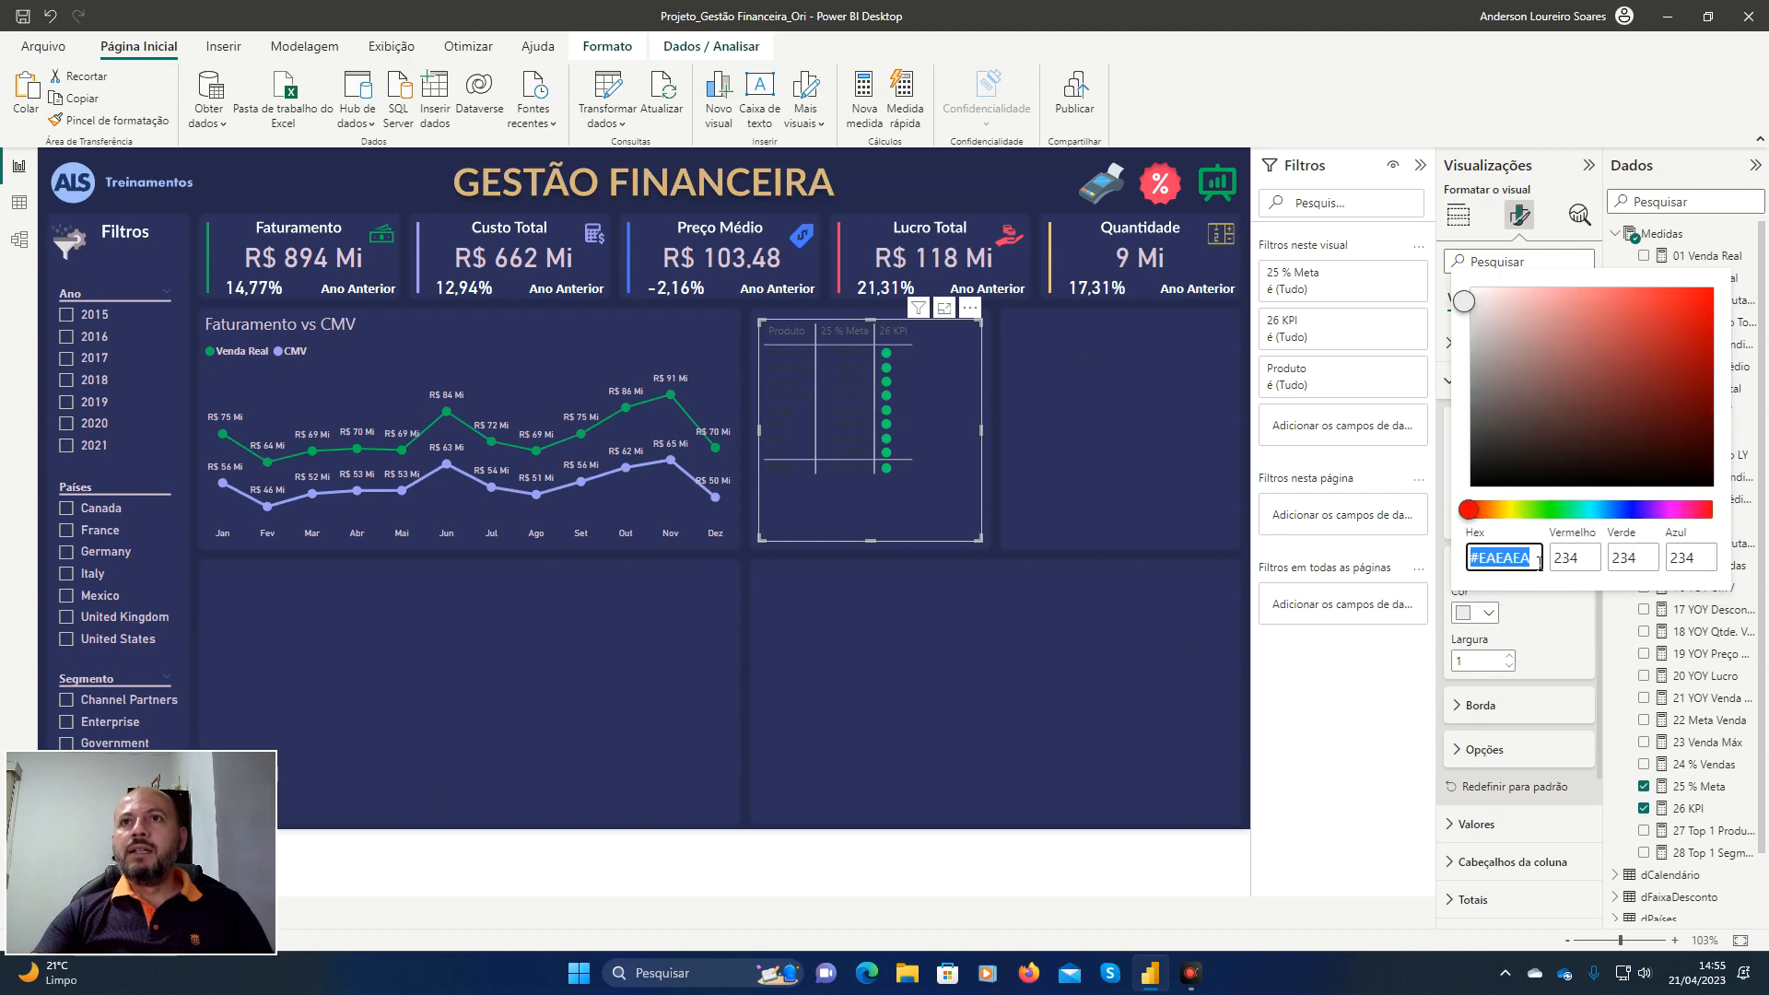
pyautogui.click(1539, 561)
pyautogui.press('BackSpace')
pyautogui.press('BackSpace')
pyautogui.press('BackSpace')
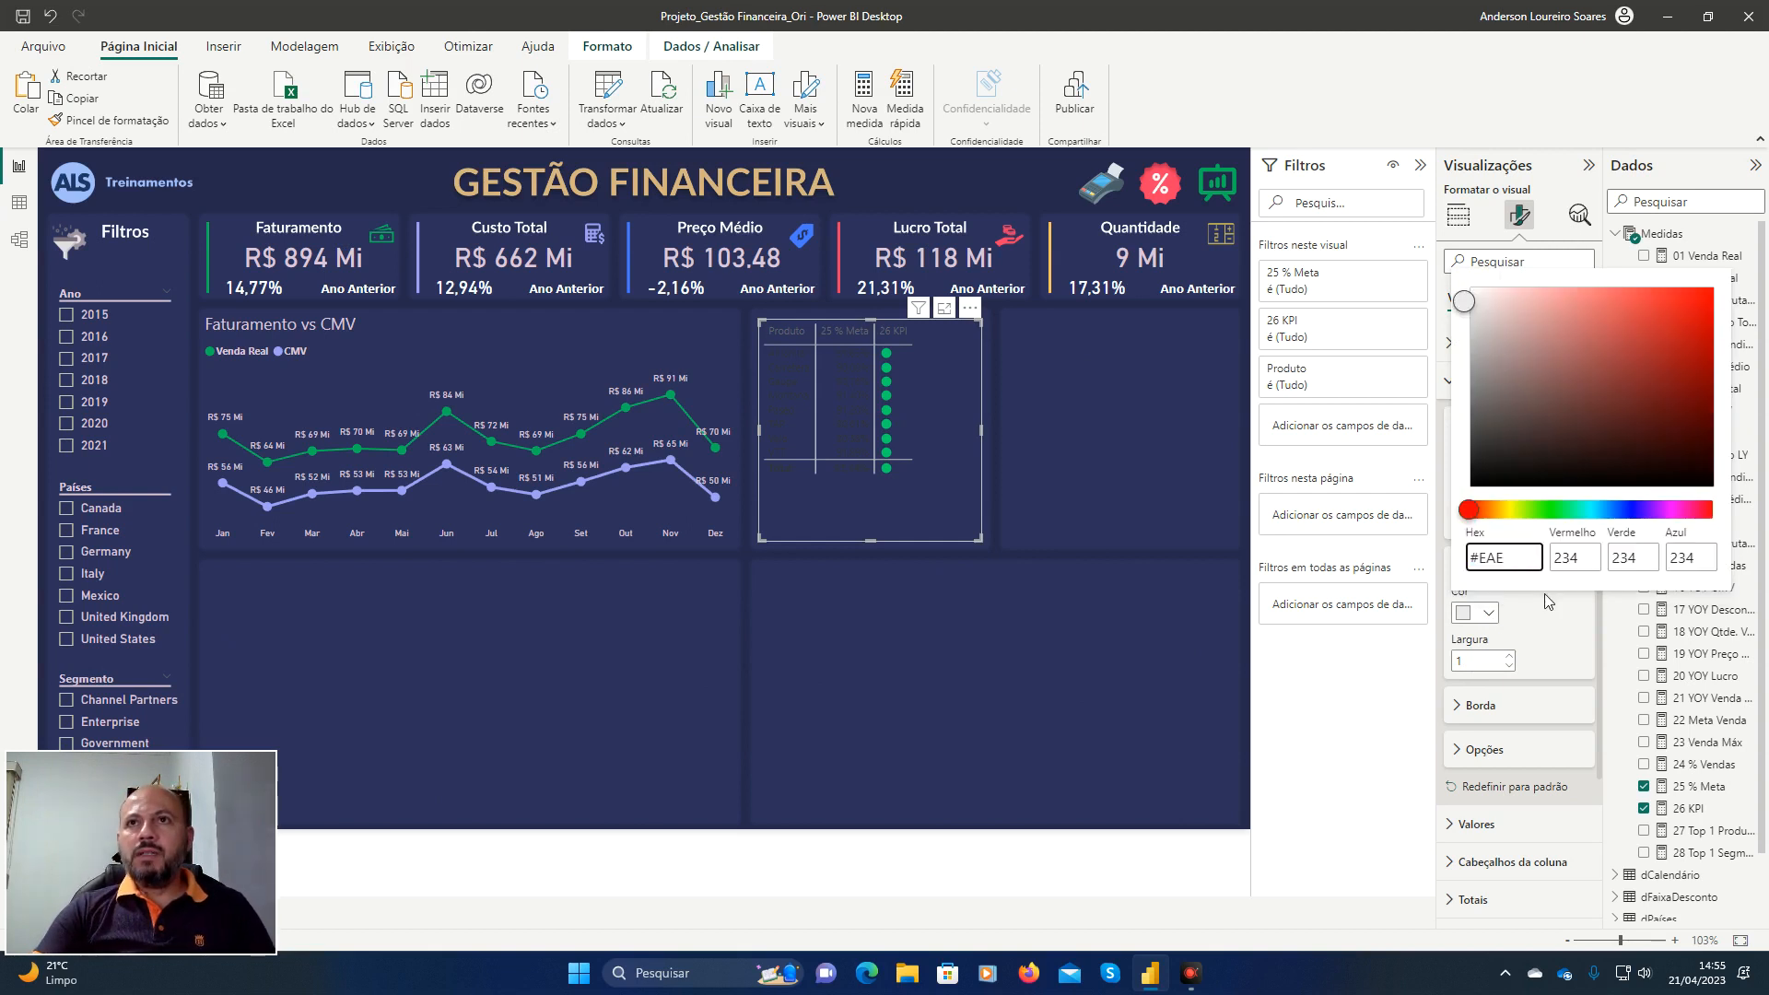
pyautogui.press('BackSpace')
pyautogui.press('BackSpace')
pyautogui.press('BackSpace')
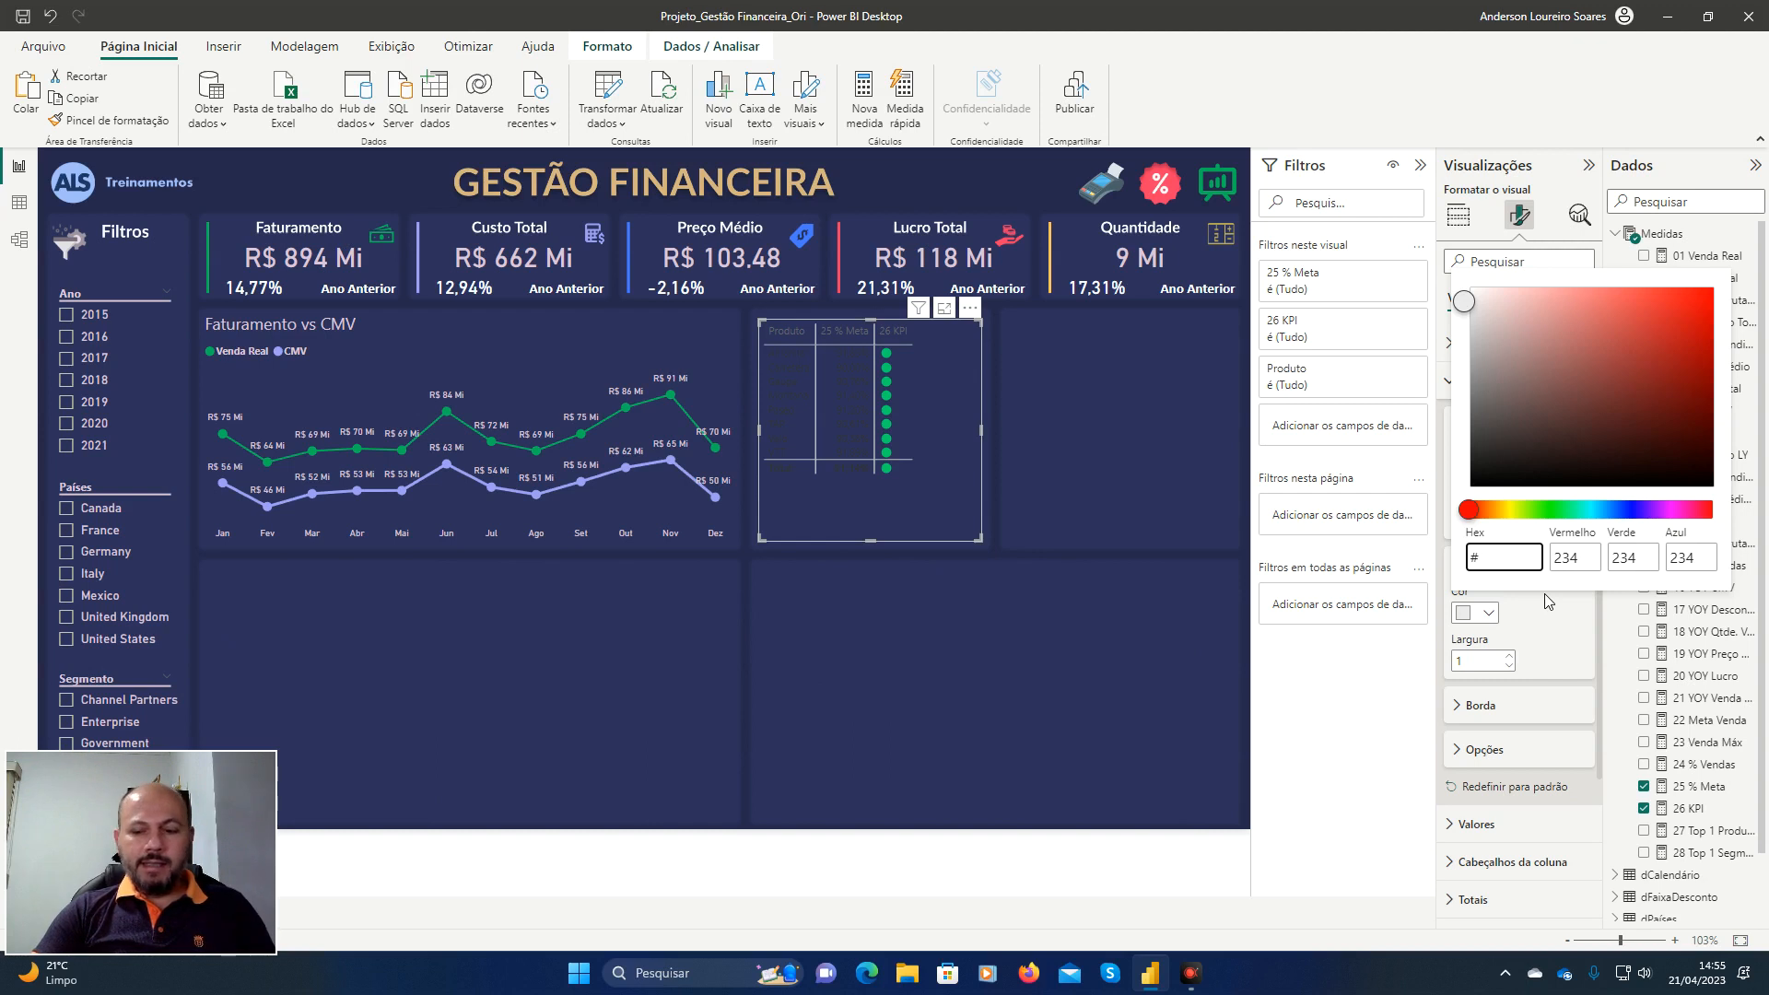
pyautogui.write('DBC')
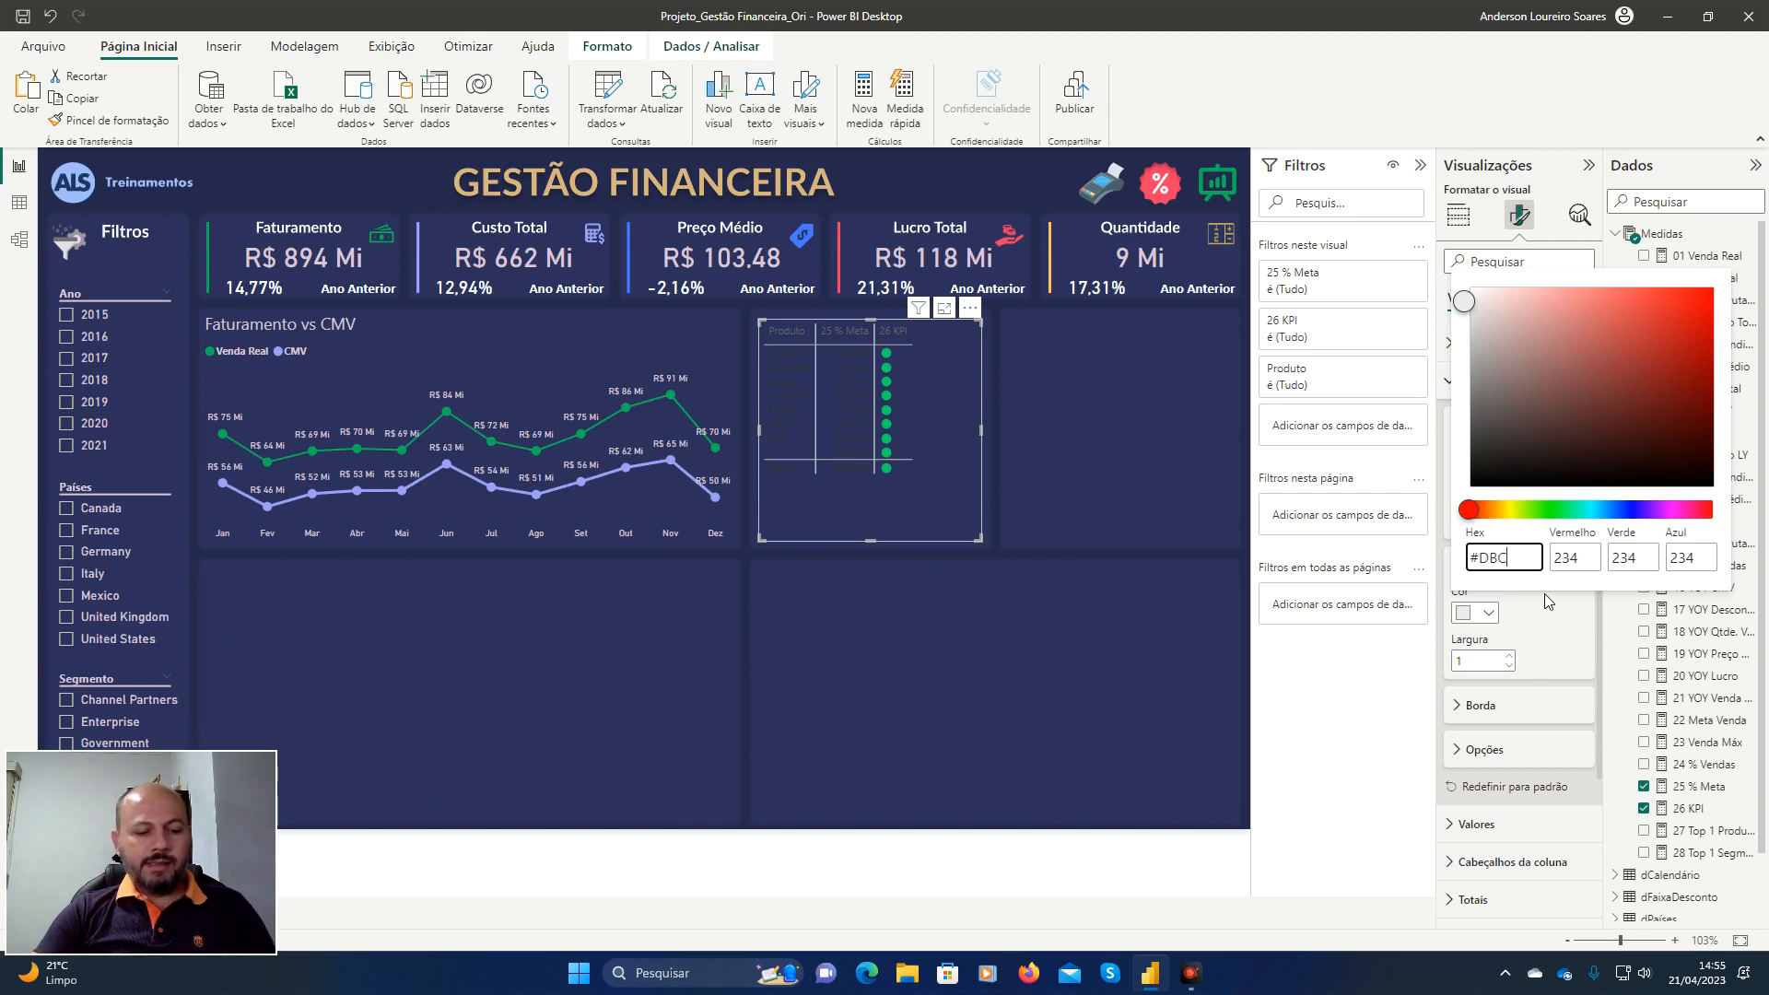
pyautogui.write('3D6')
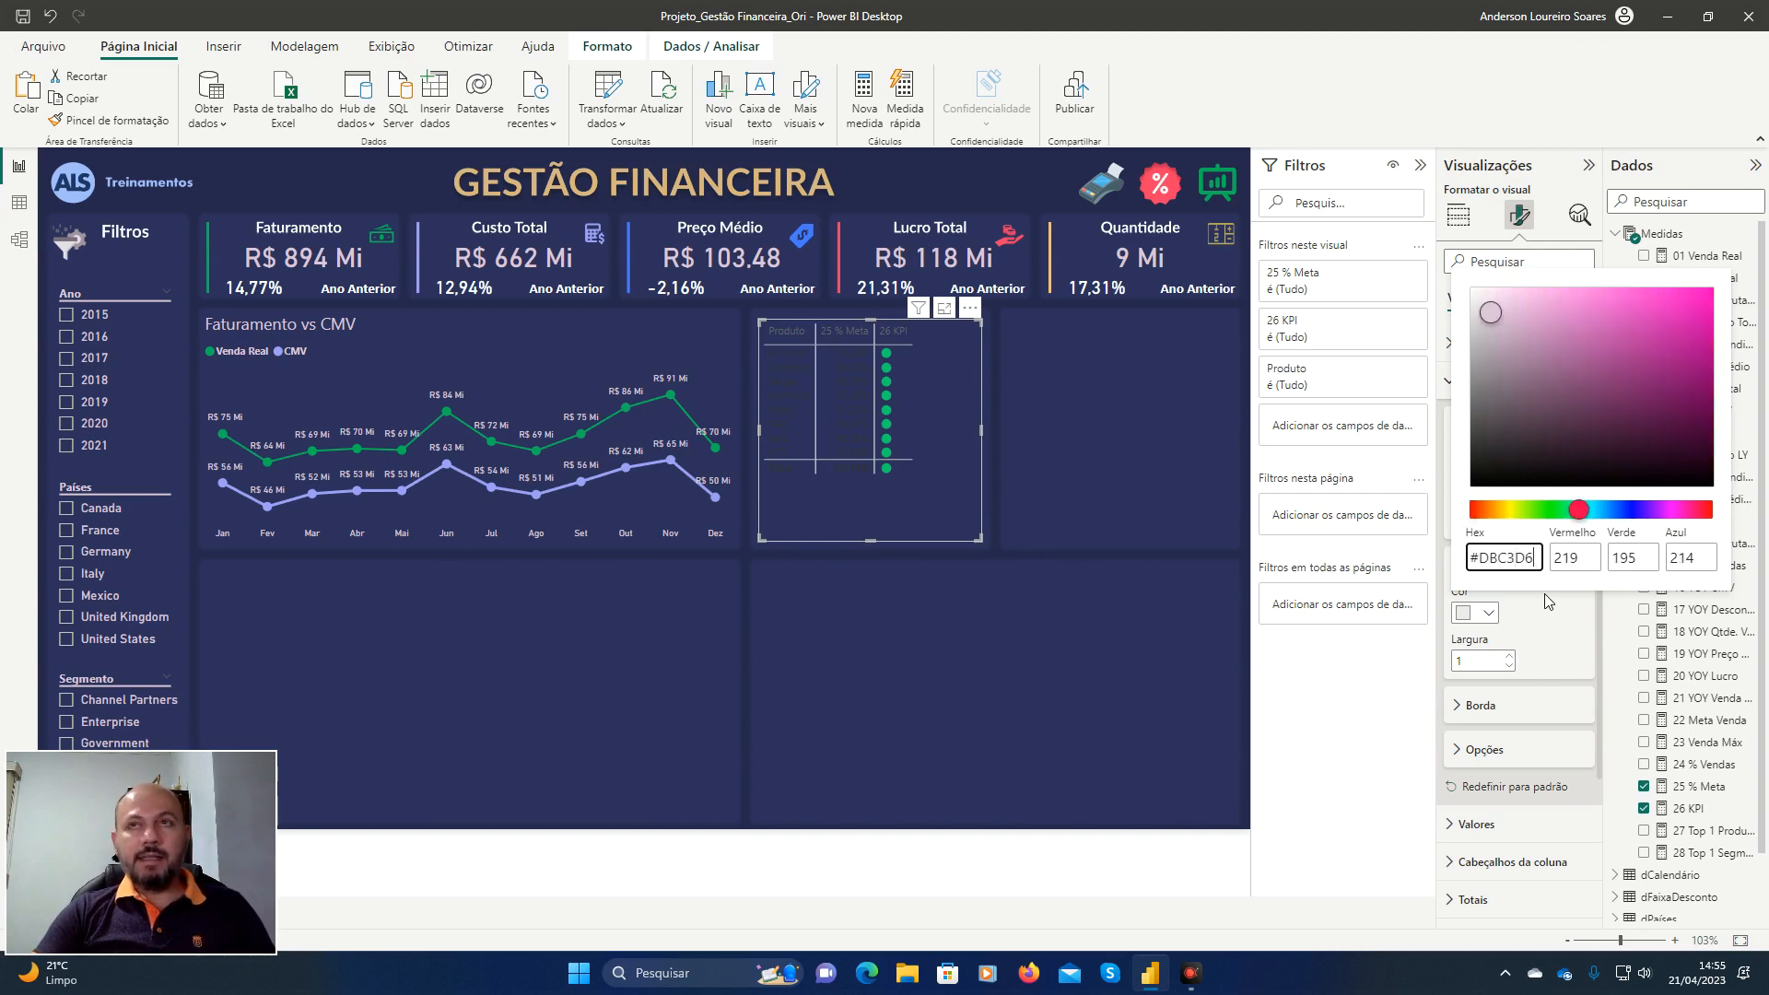
pyautogui.press('Tab')
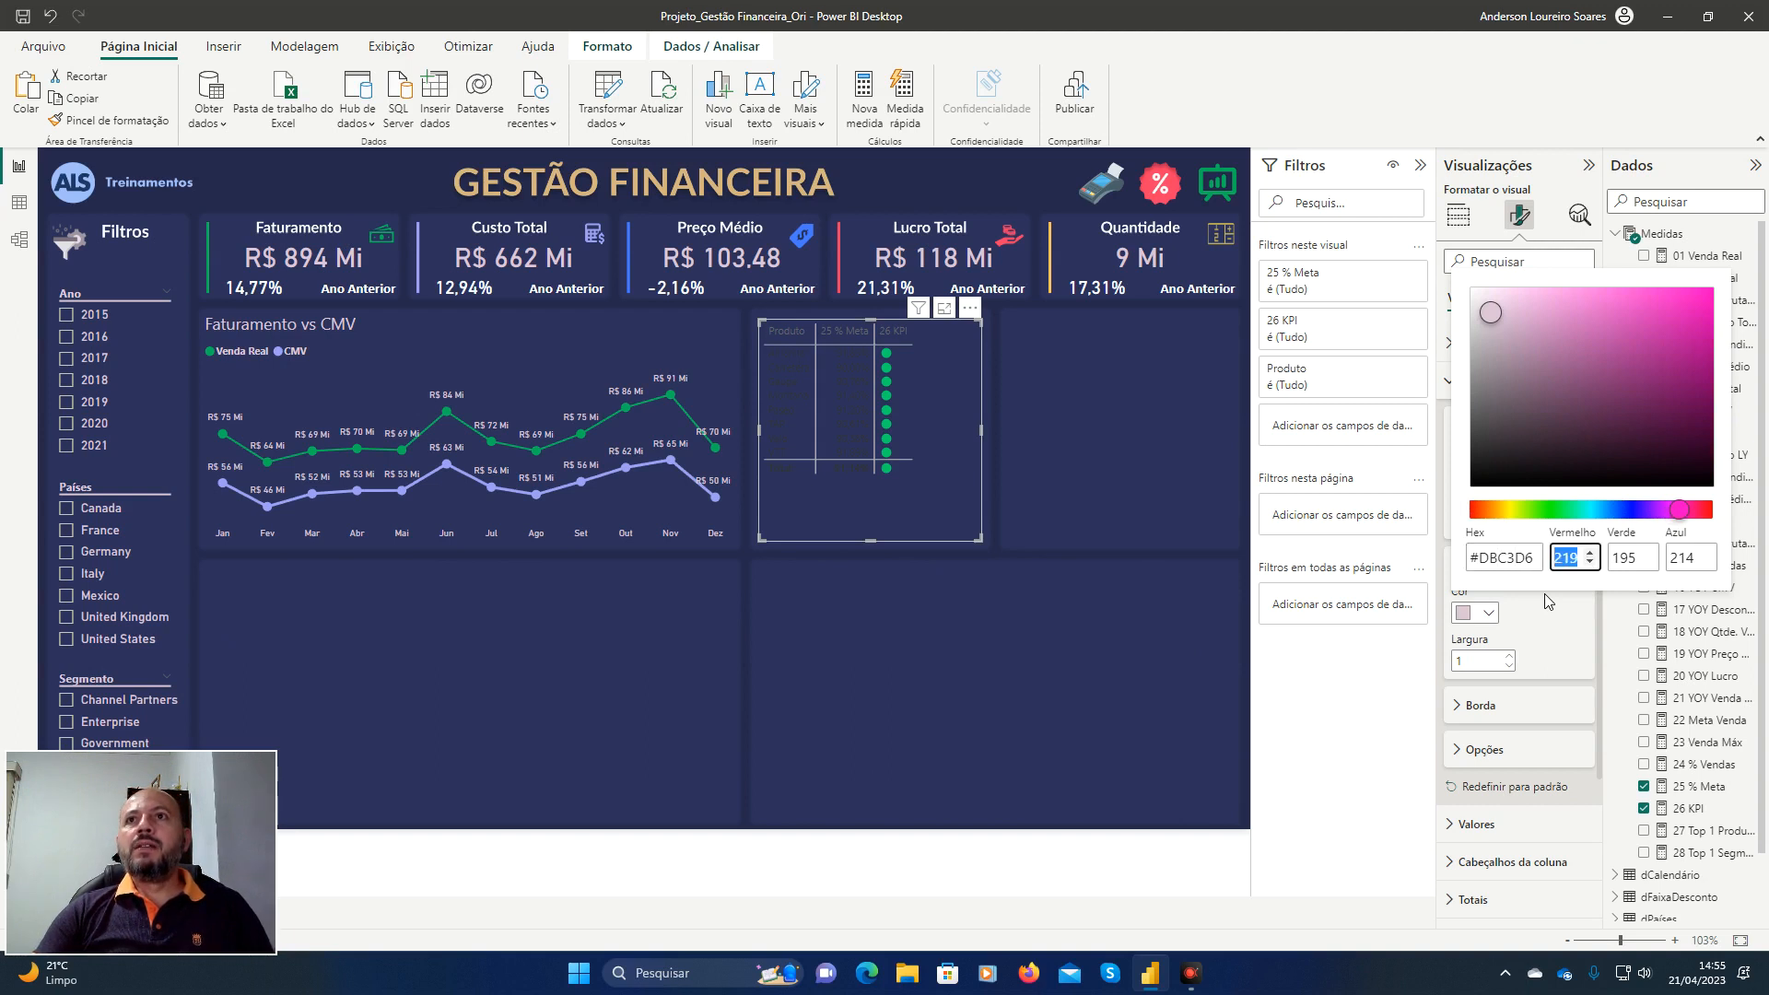
pyautogui.press('Escape')
pyautogui.press('Escape')
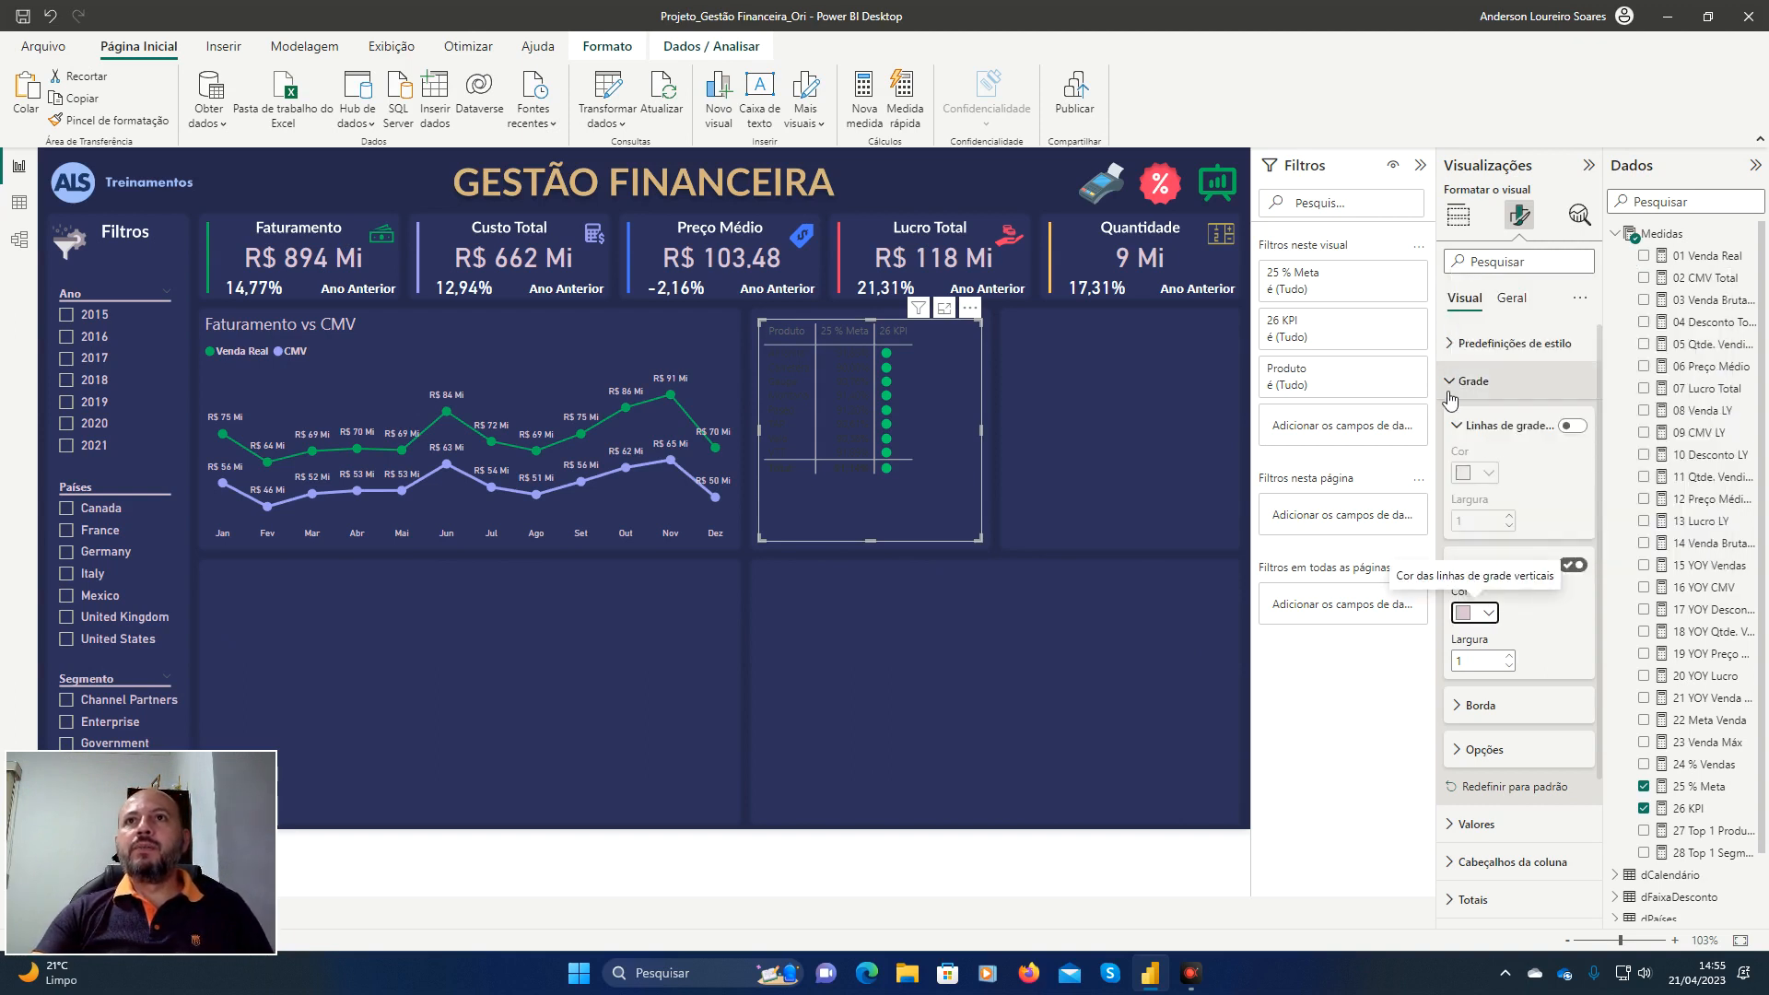
pyautogui.click(1459, 385)
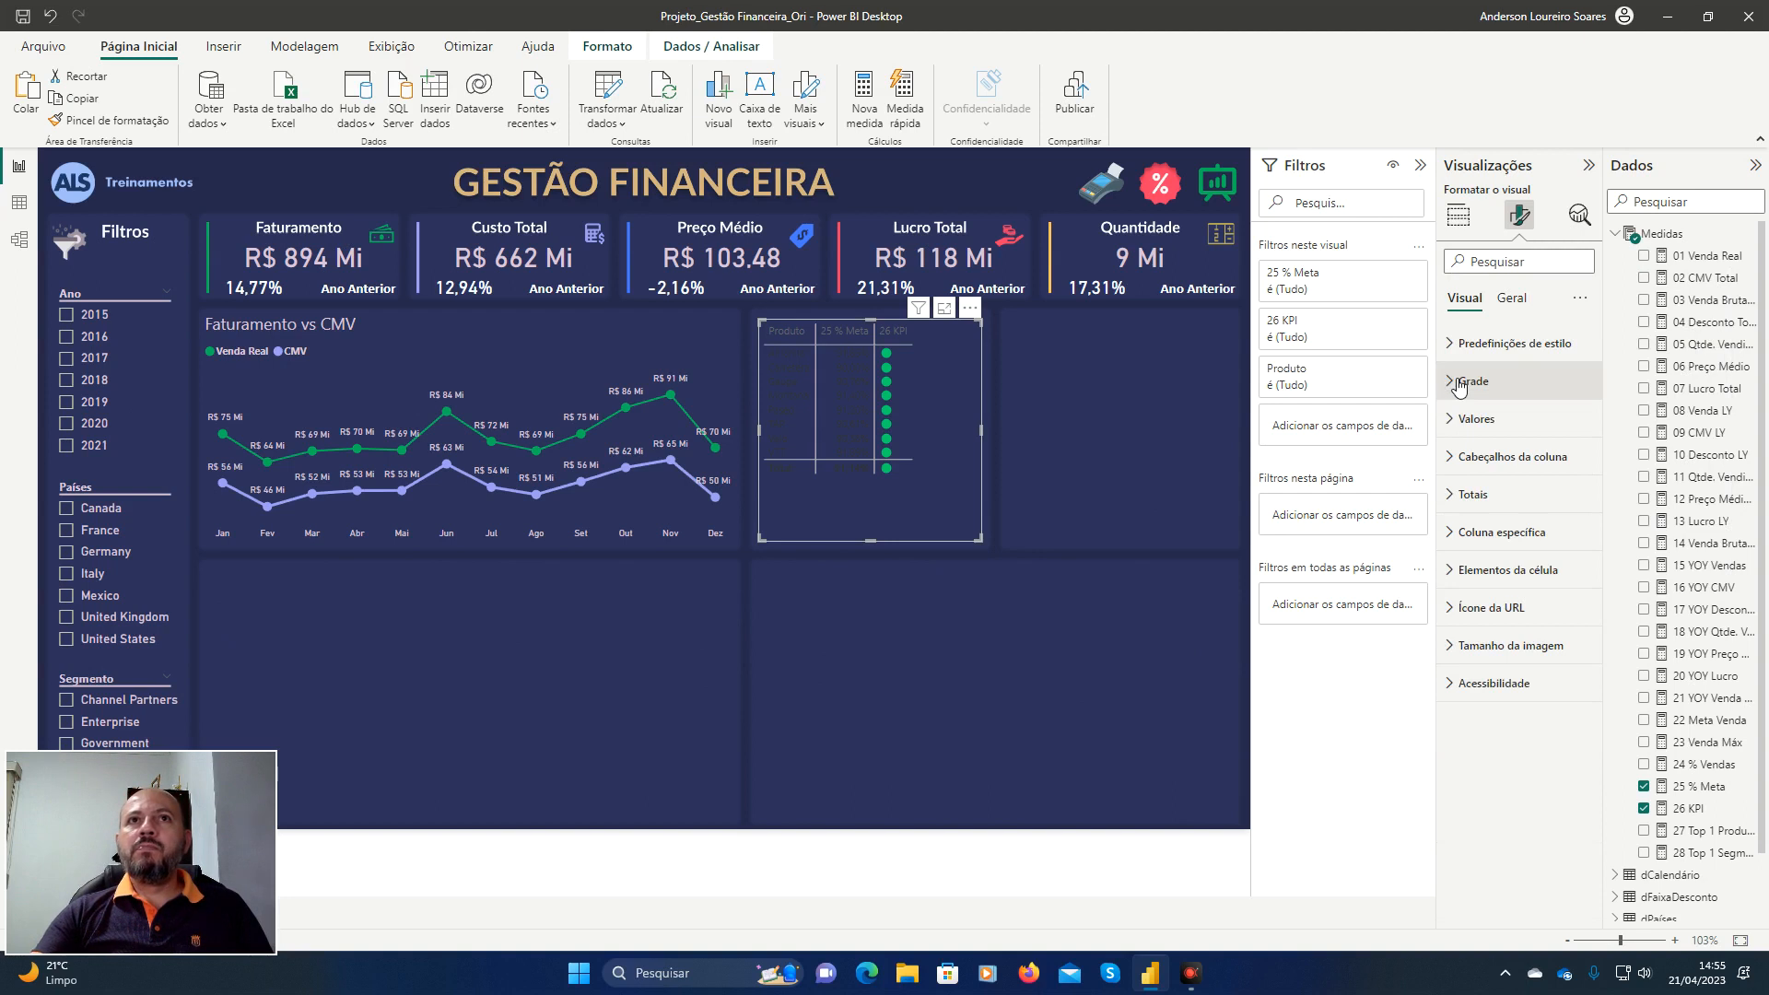
# Set the font size of the product table's values to 12.
pyautogui.click(1459, 420)
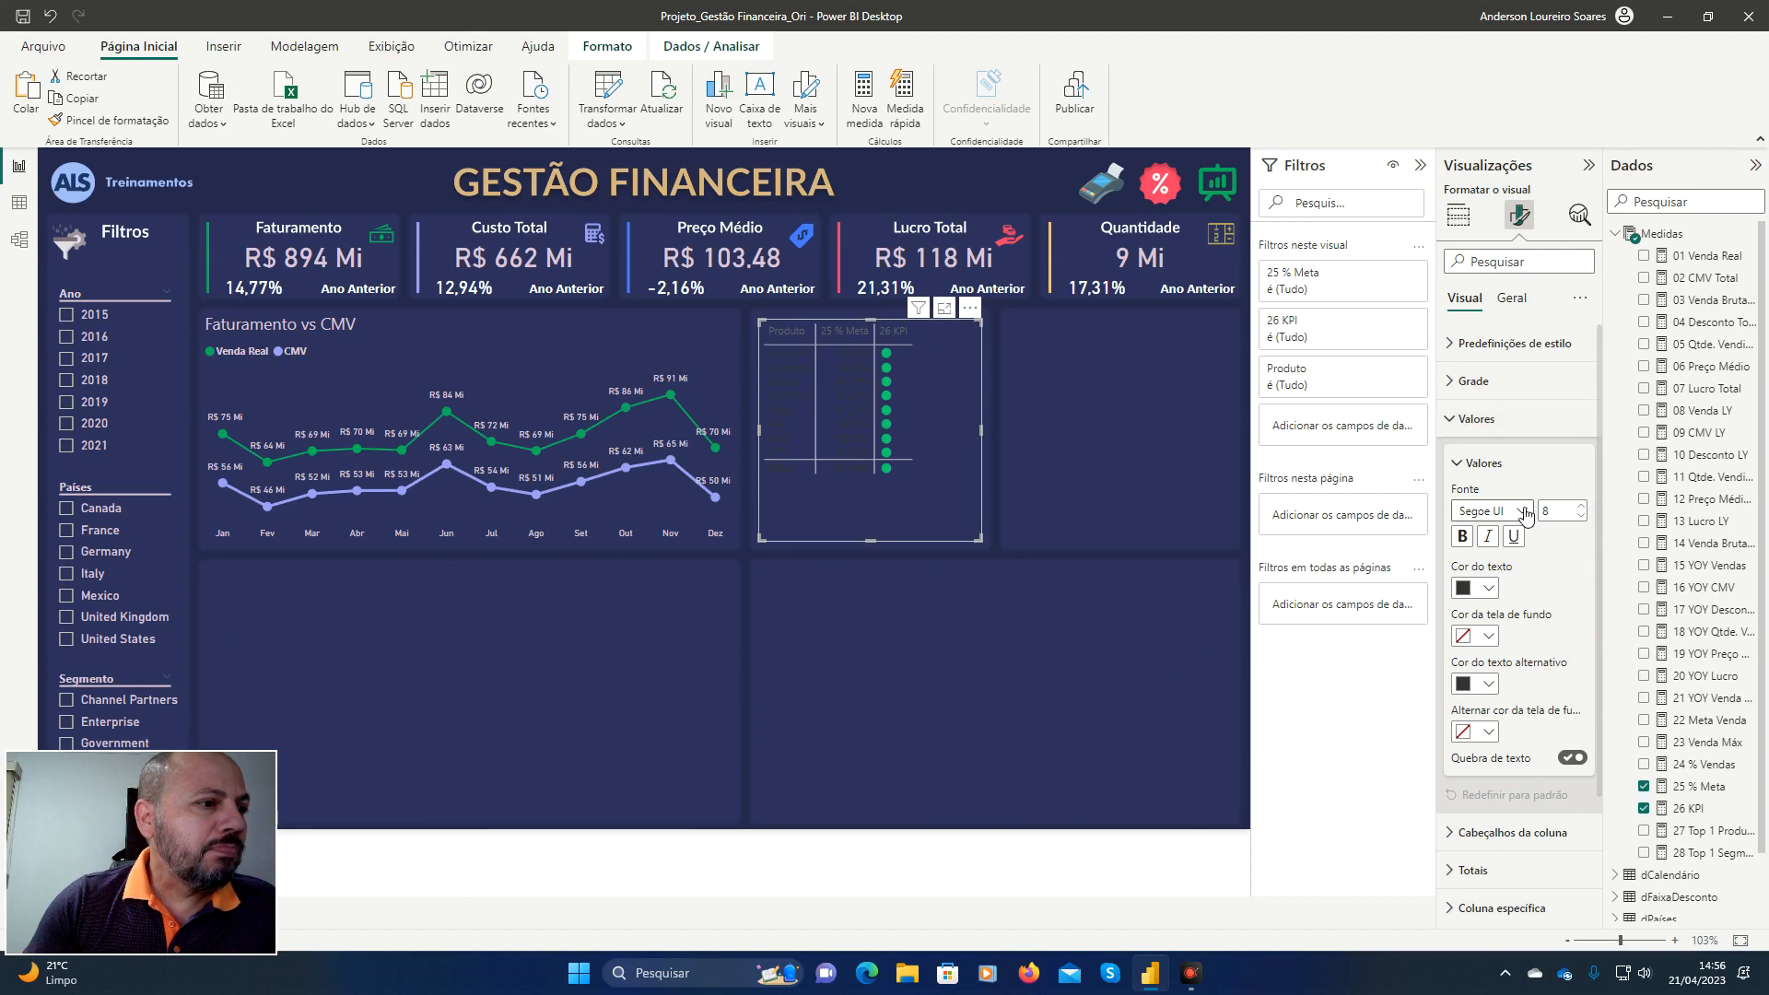
pyautogui.click(1587, 506)
pyautogui.click(1587, 506)
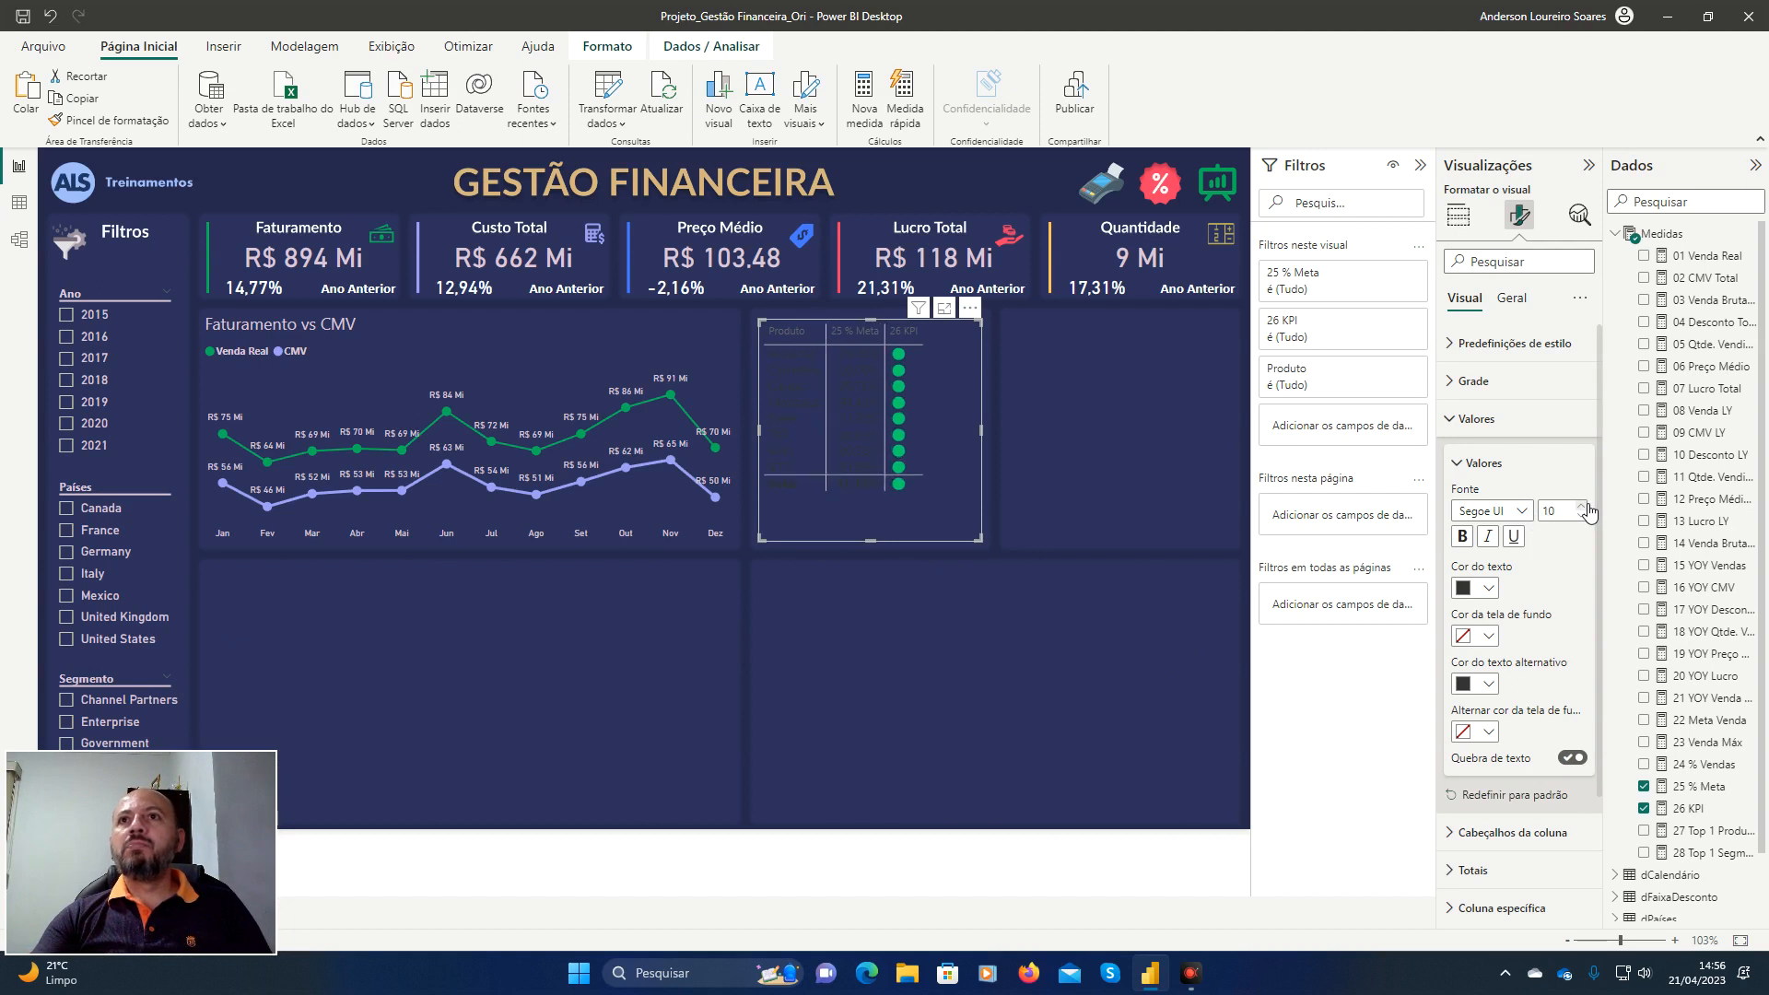
pyautogui.click(1587, 506)
pyautogui.click(1587, 506)
# Set the main text color of the product table's values to the custom hex value #DBC3D6.
pyautogui.click(1488, 589)
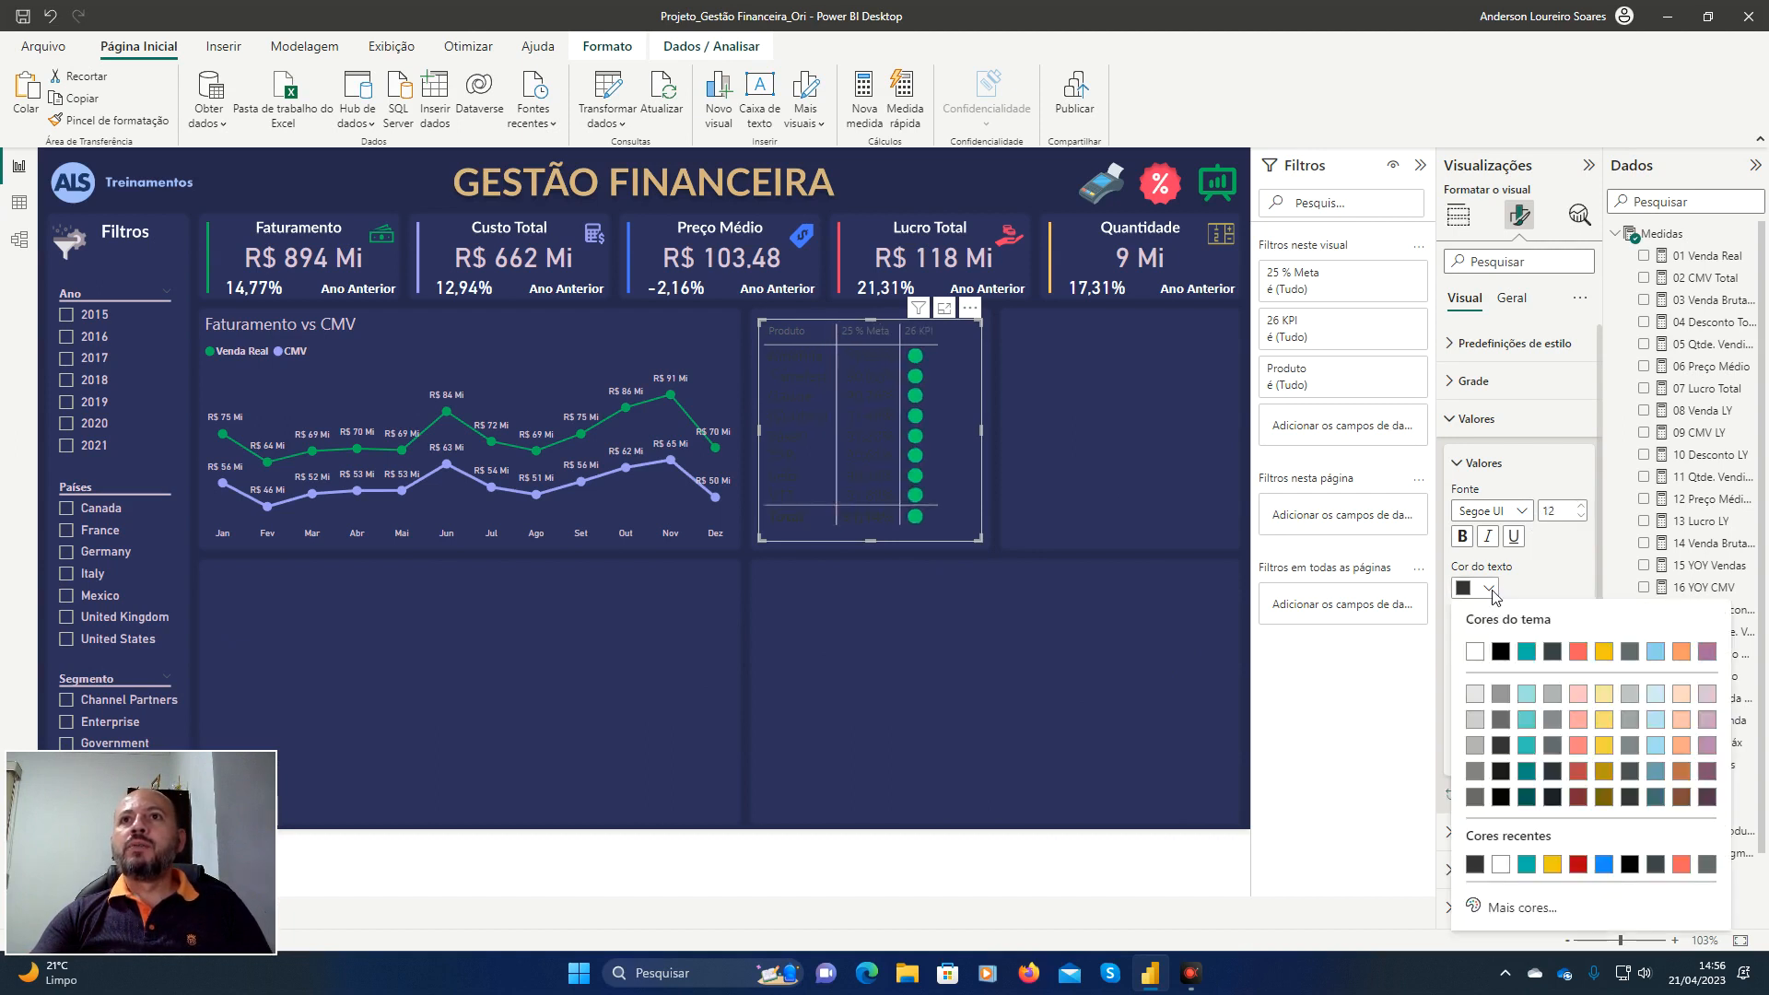
pyautogui.click(1522, 908)
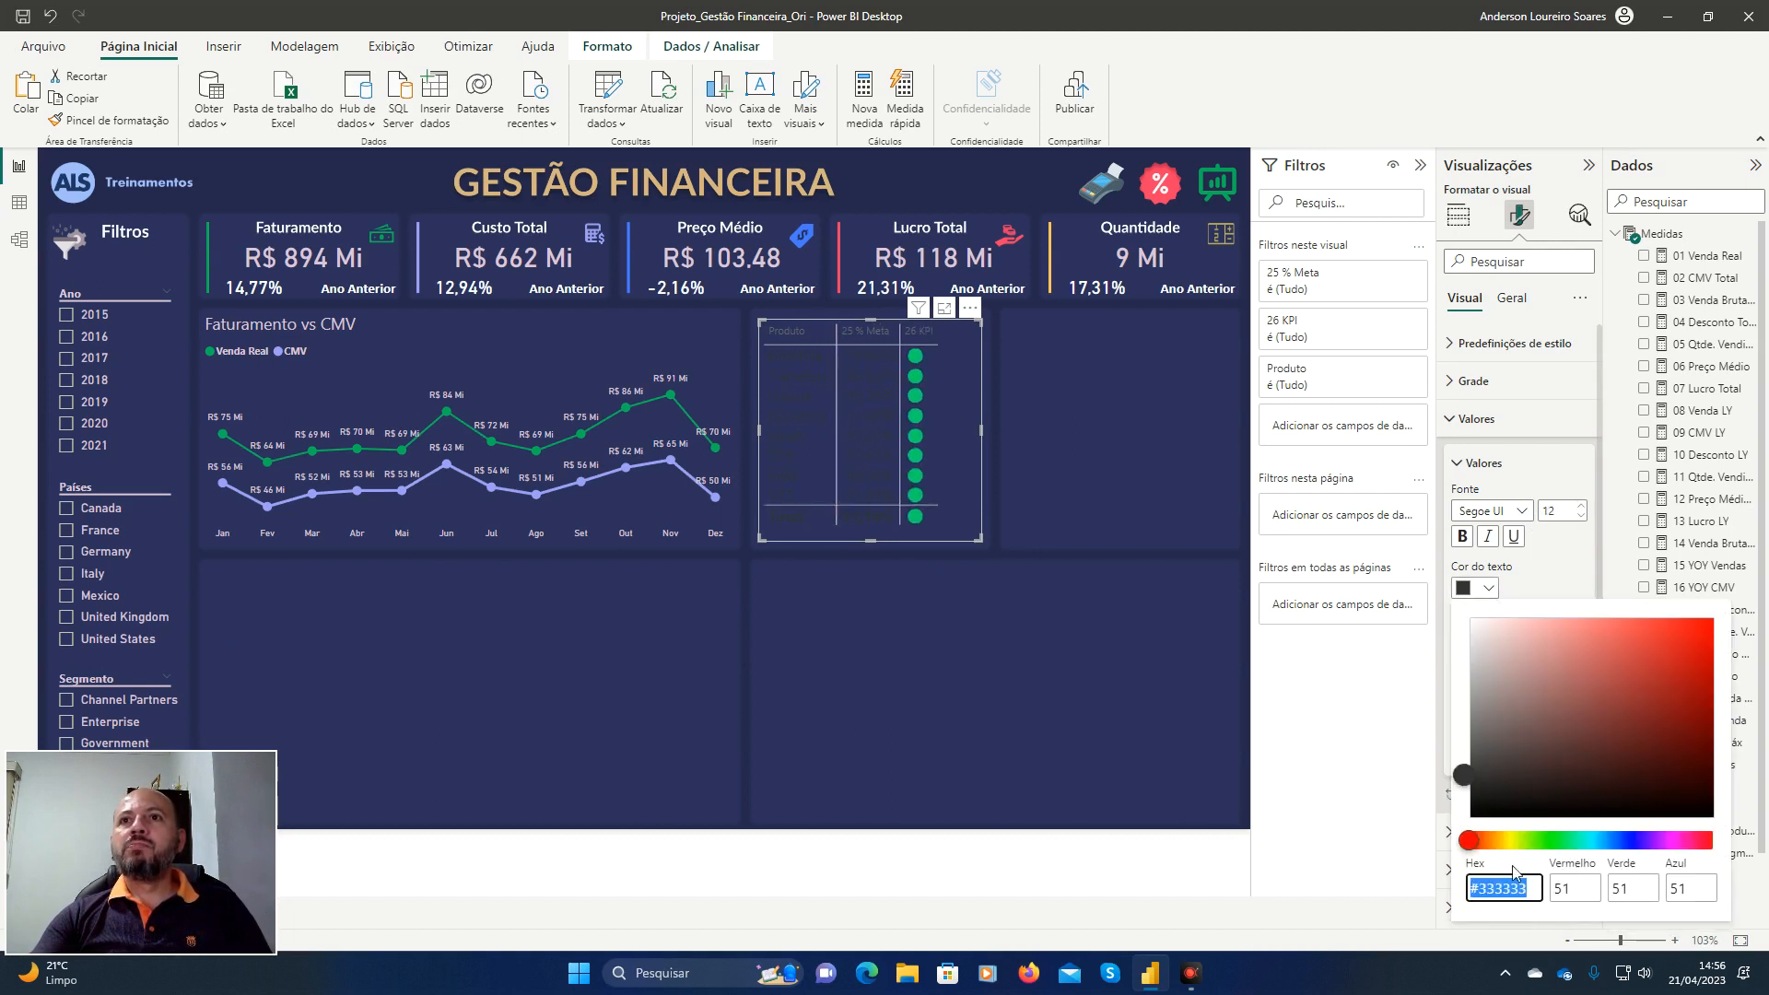
pyautogui.click(1533, 892)
pyautogui.press('BackSpace')
pyautogui.press('BackSpace')
pyautogui.press('BackSpace')
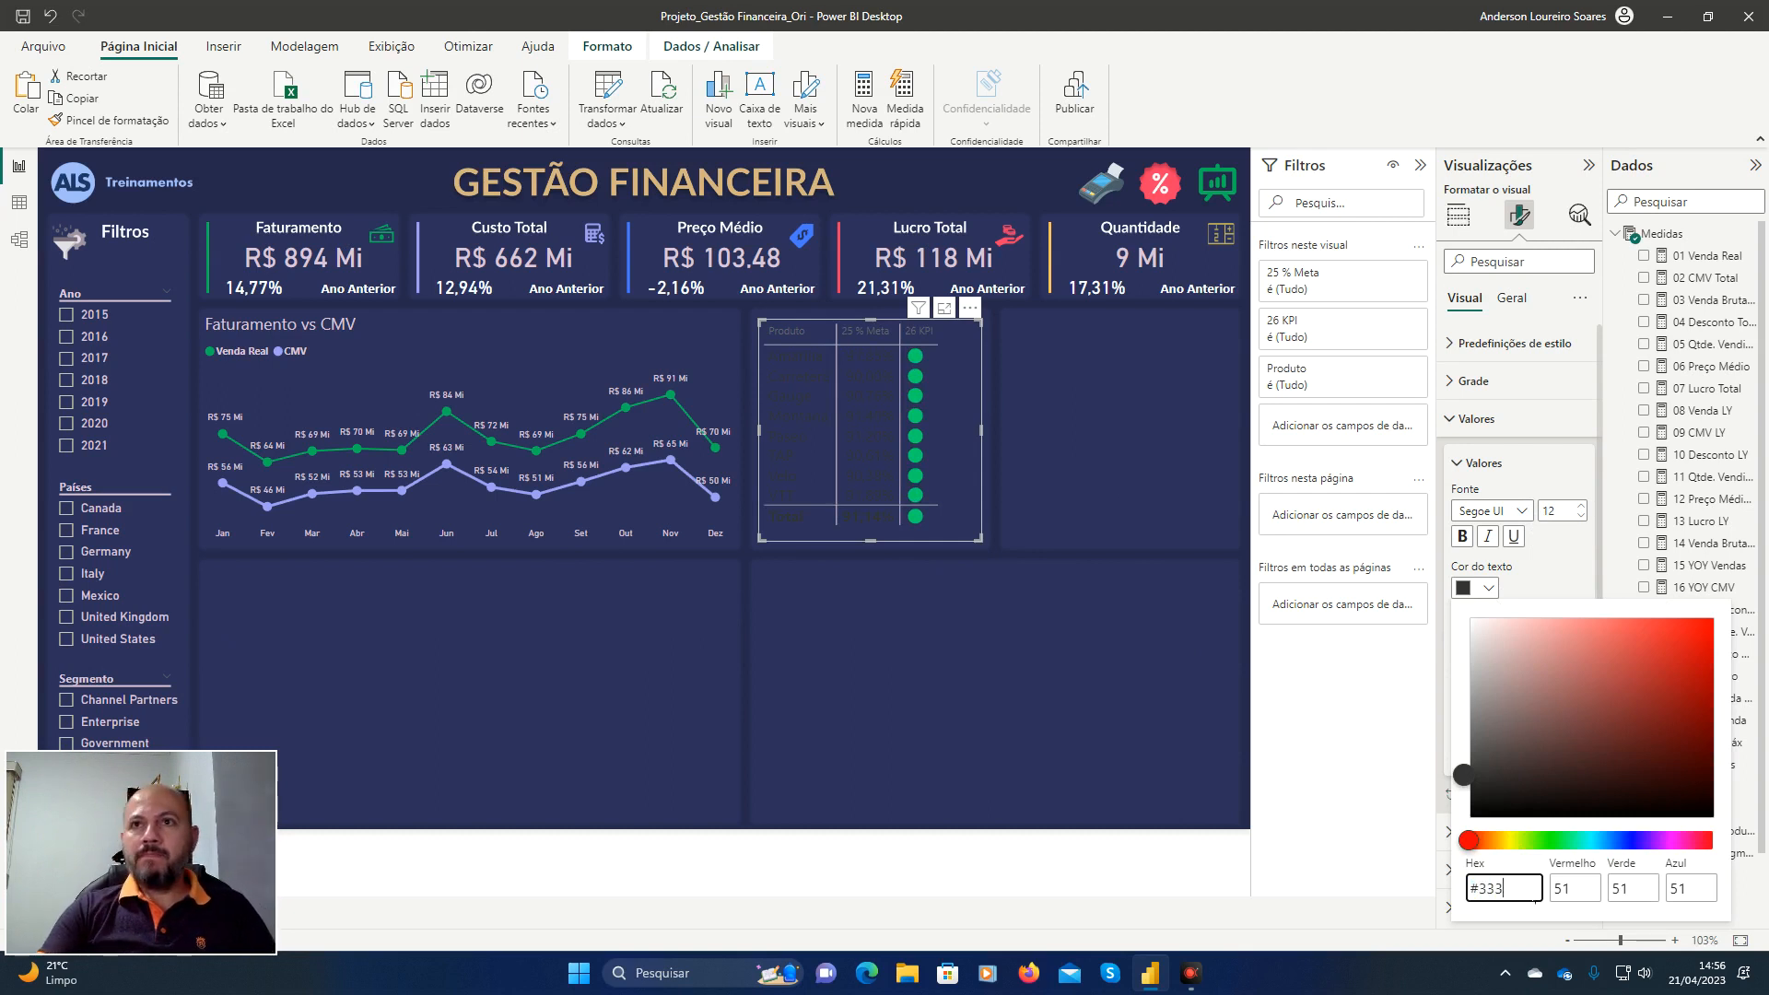
pyautogui.press('BackSpace')
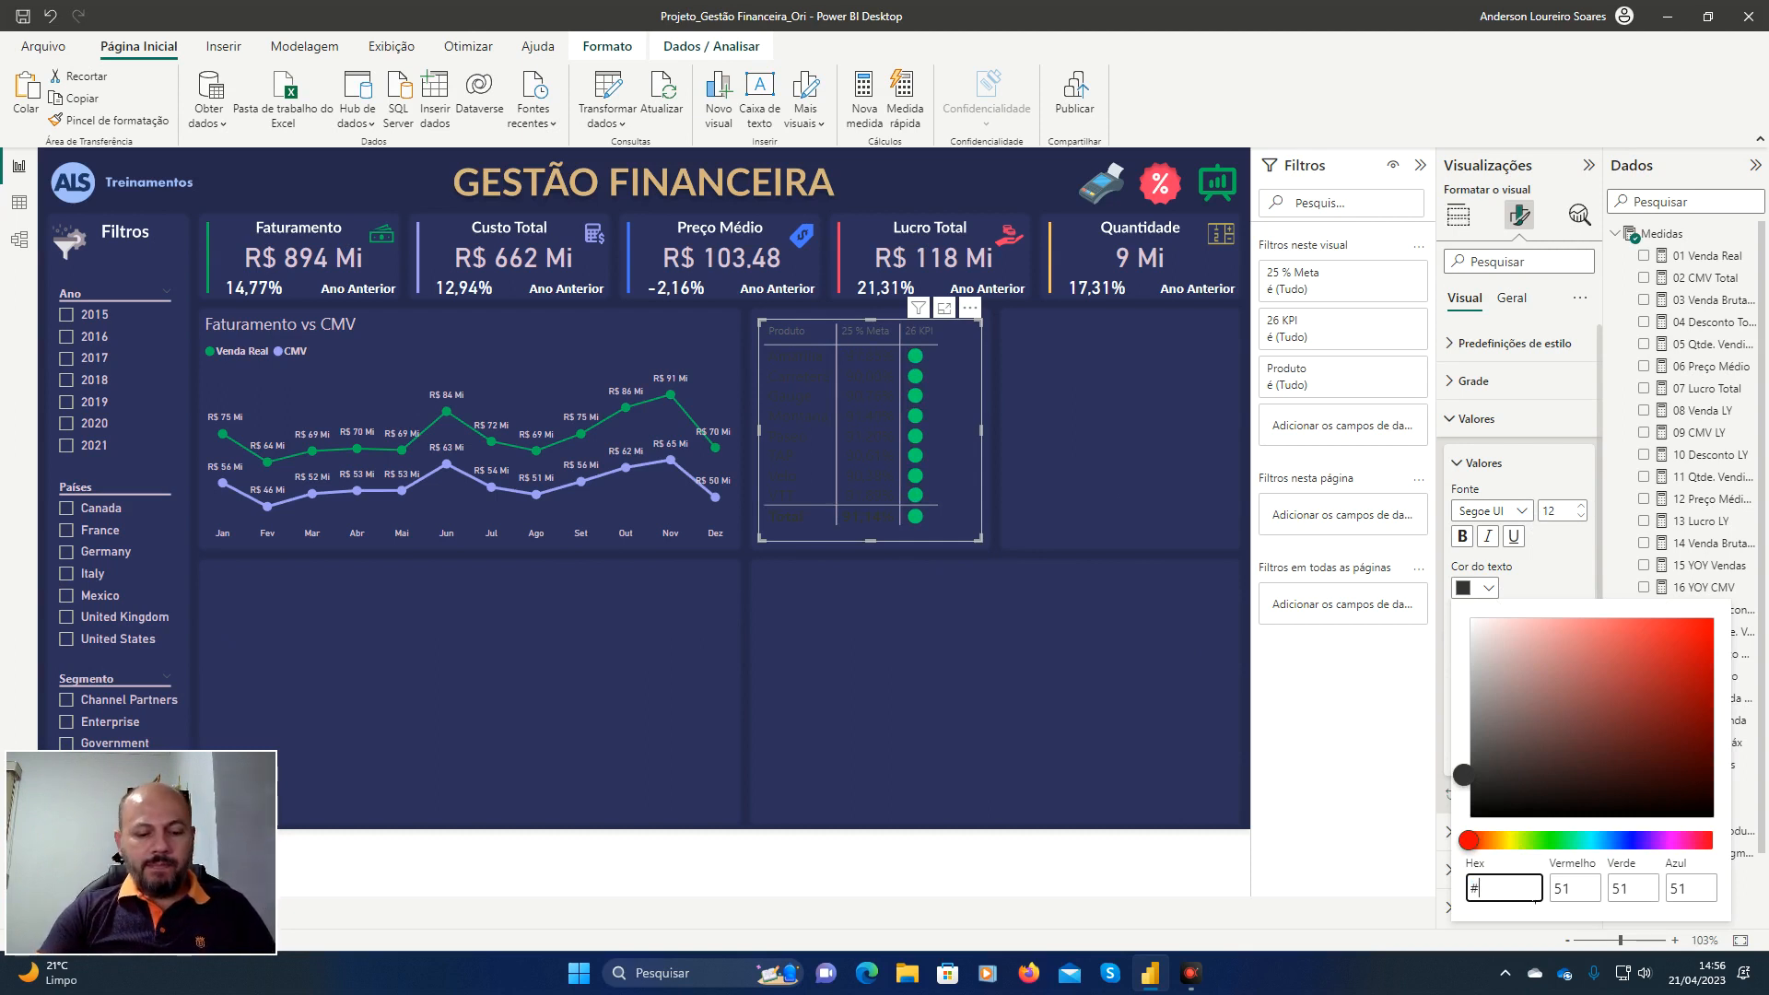
pyautogui.write('DB')
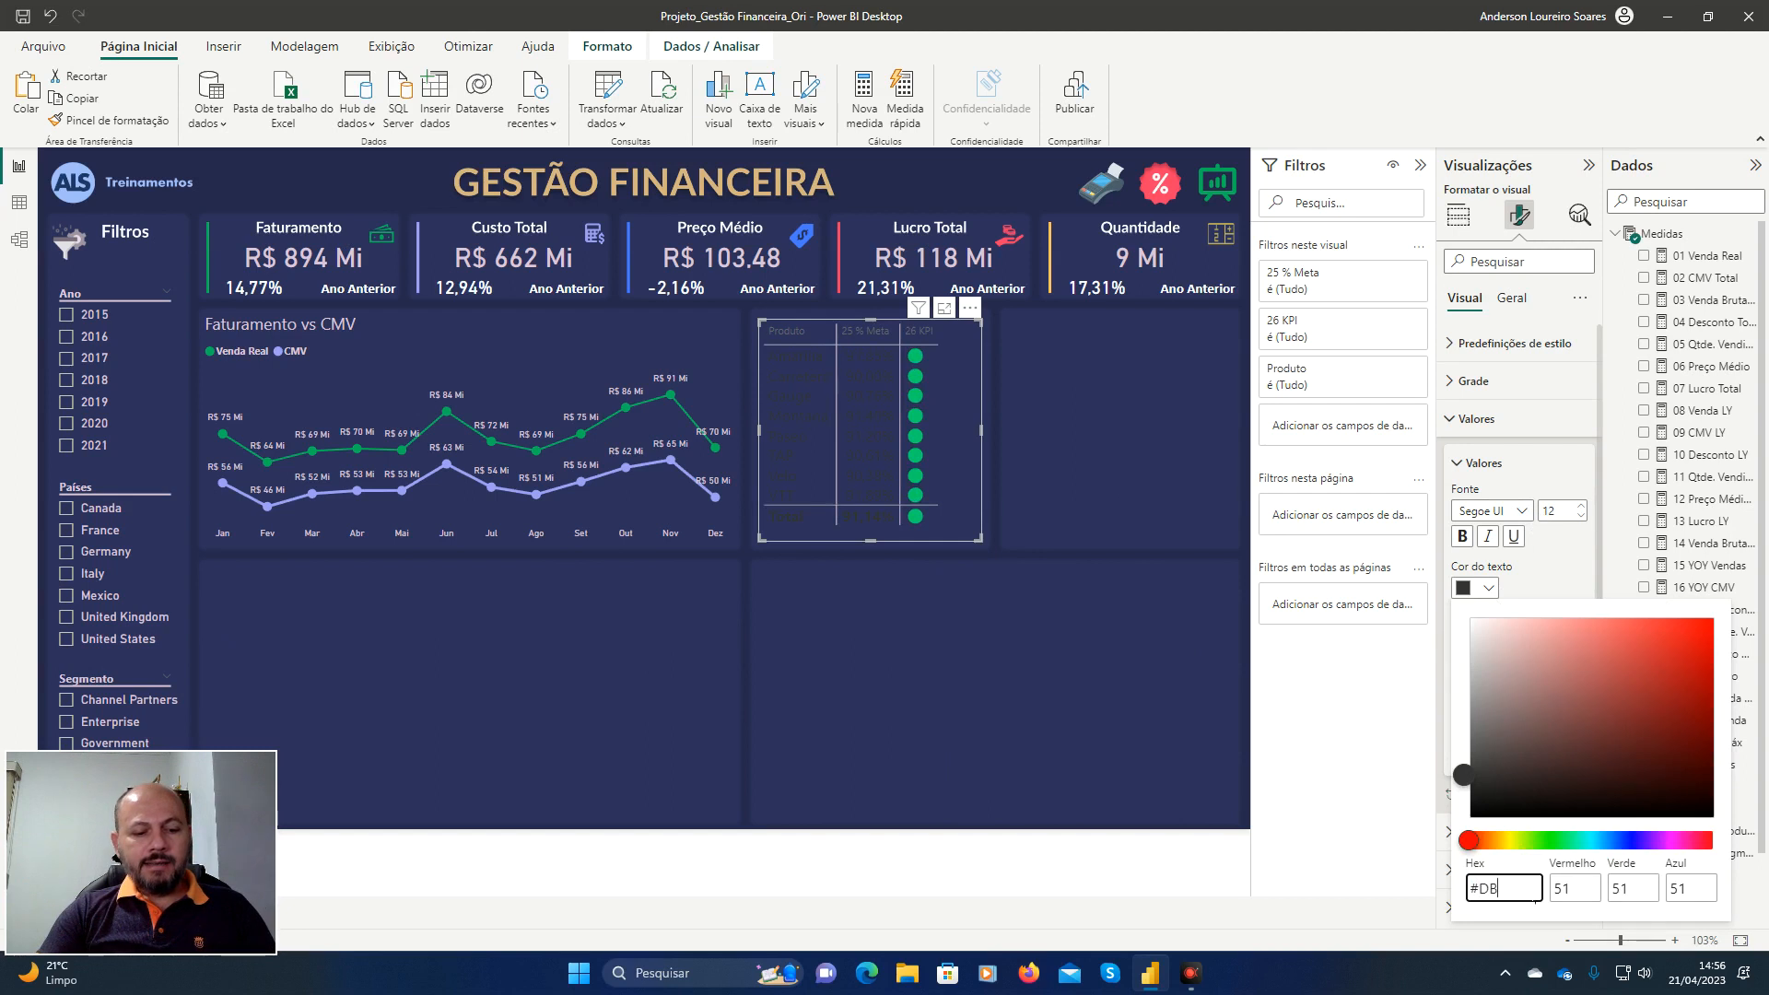
pyautogui.write('C3')
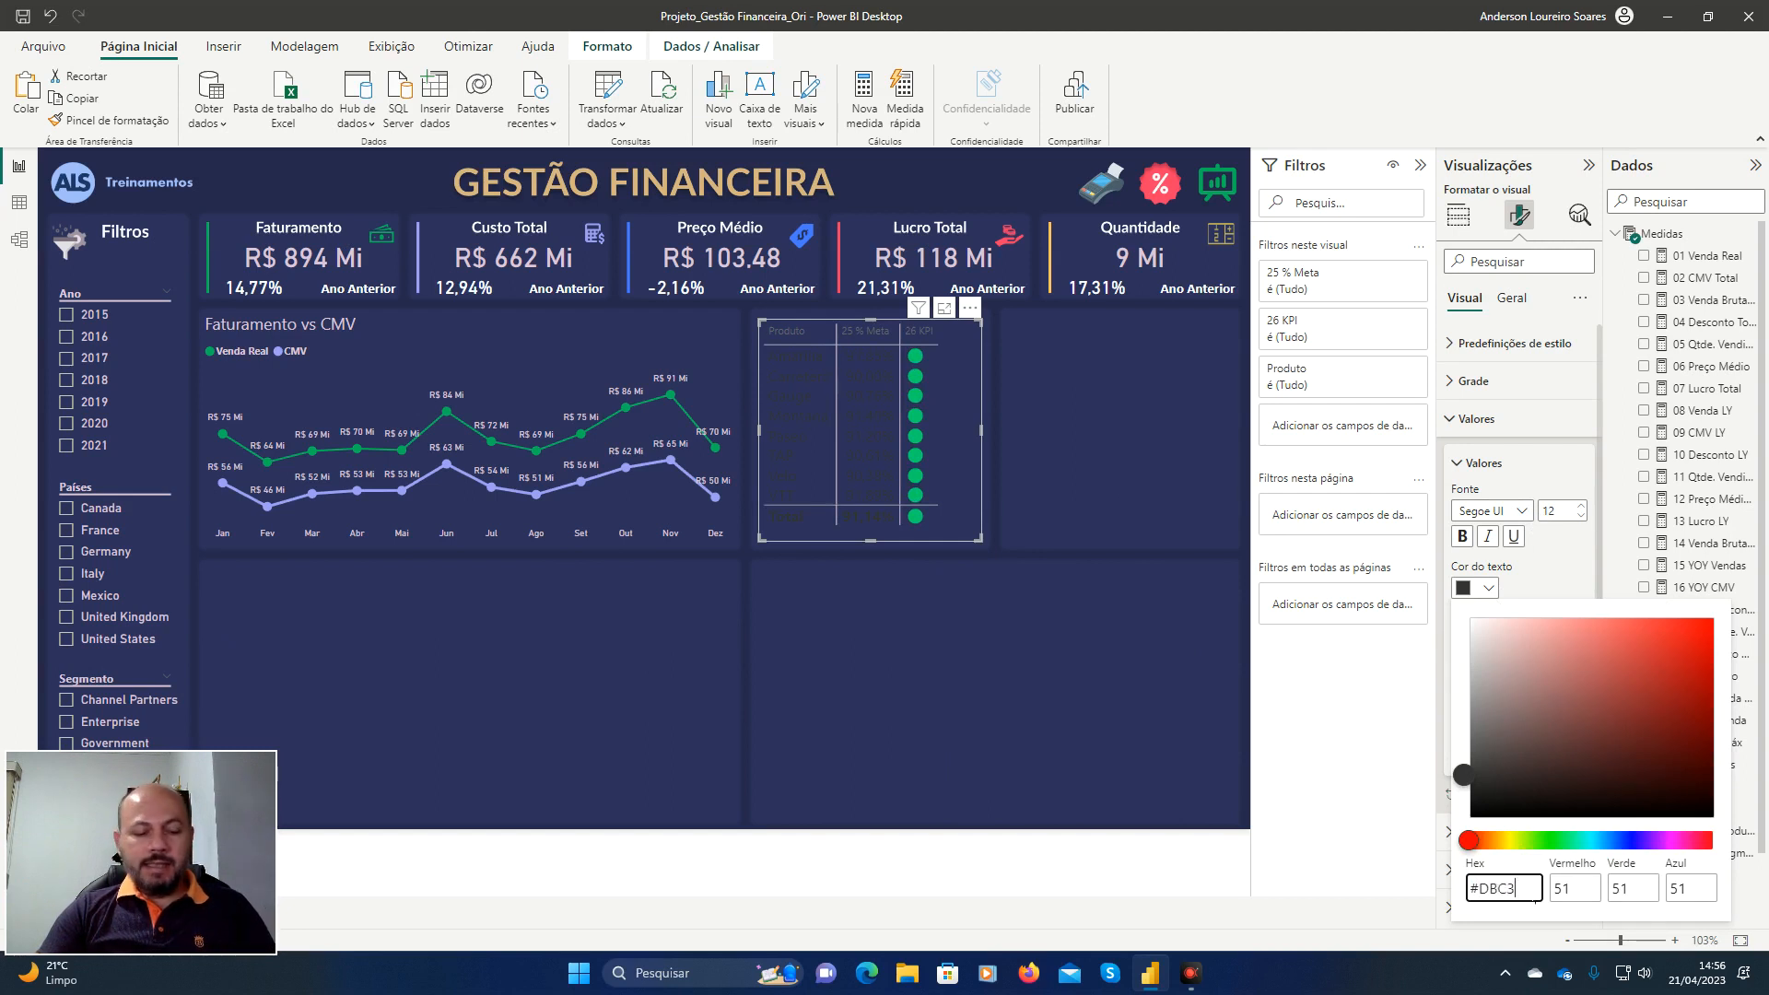
pyautogui.write('D6')
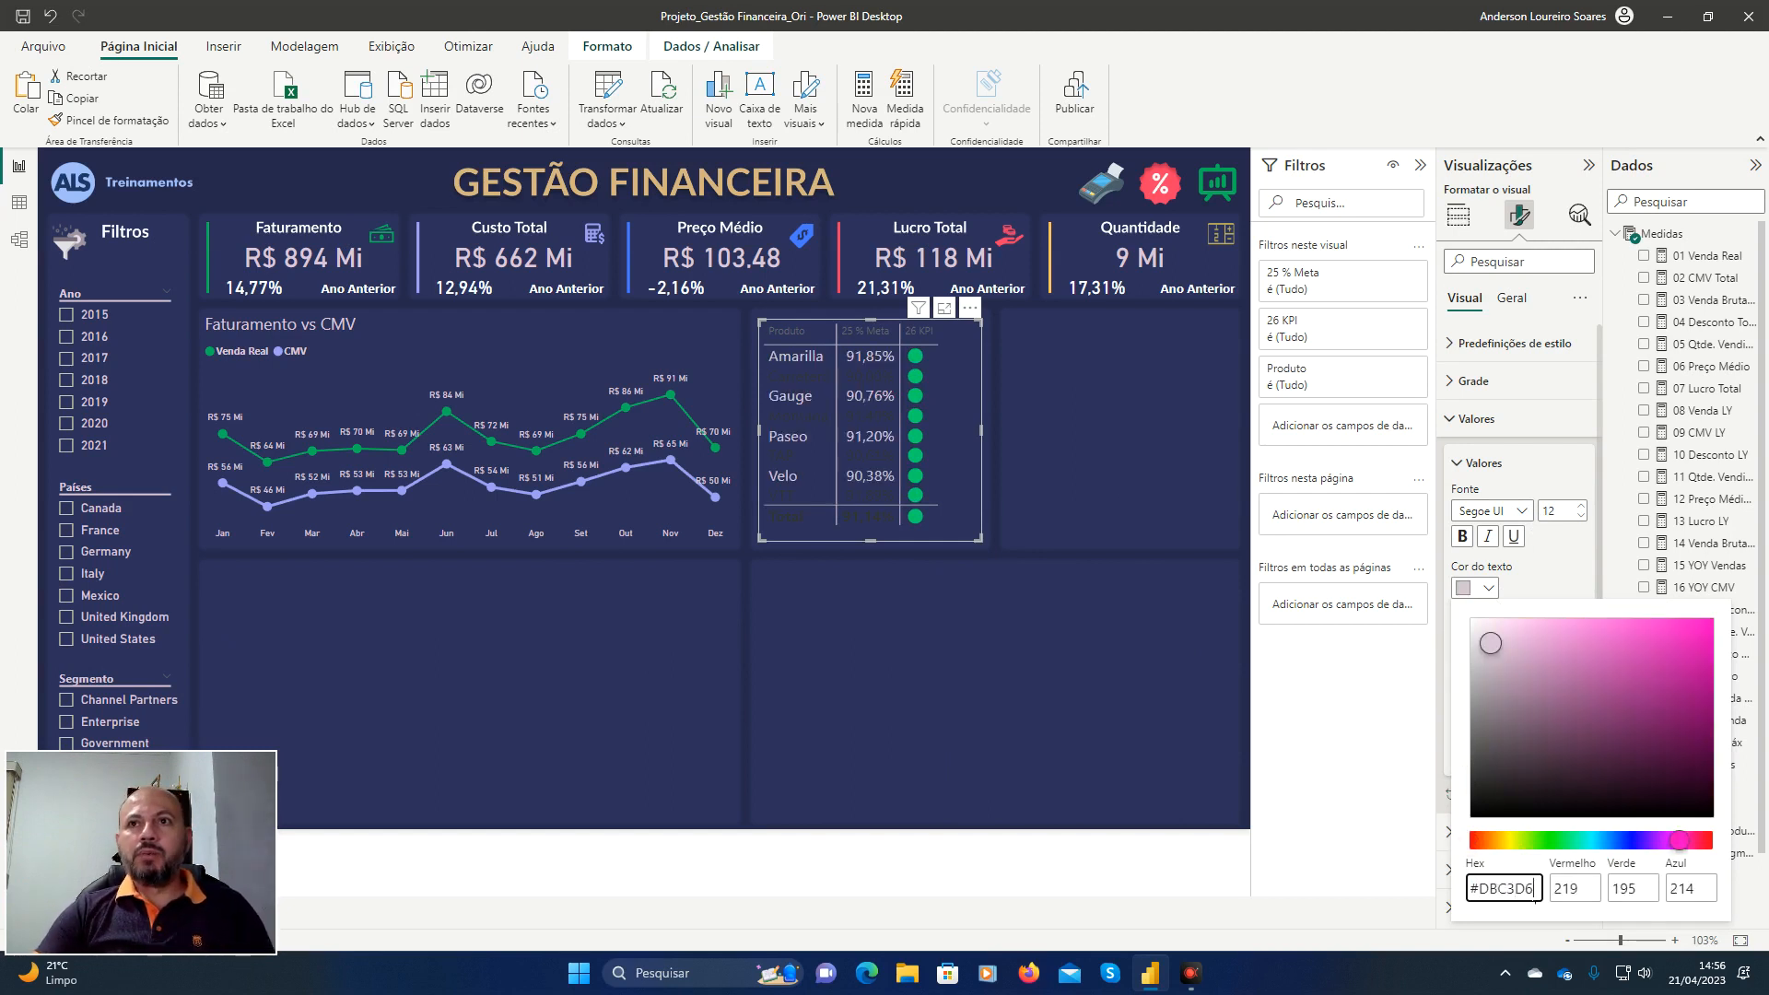
pyautogui.press('Tab')
pyautogui.press('Escape')
pyautogui.press('Escape')
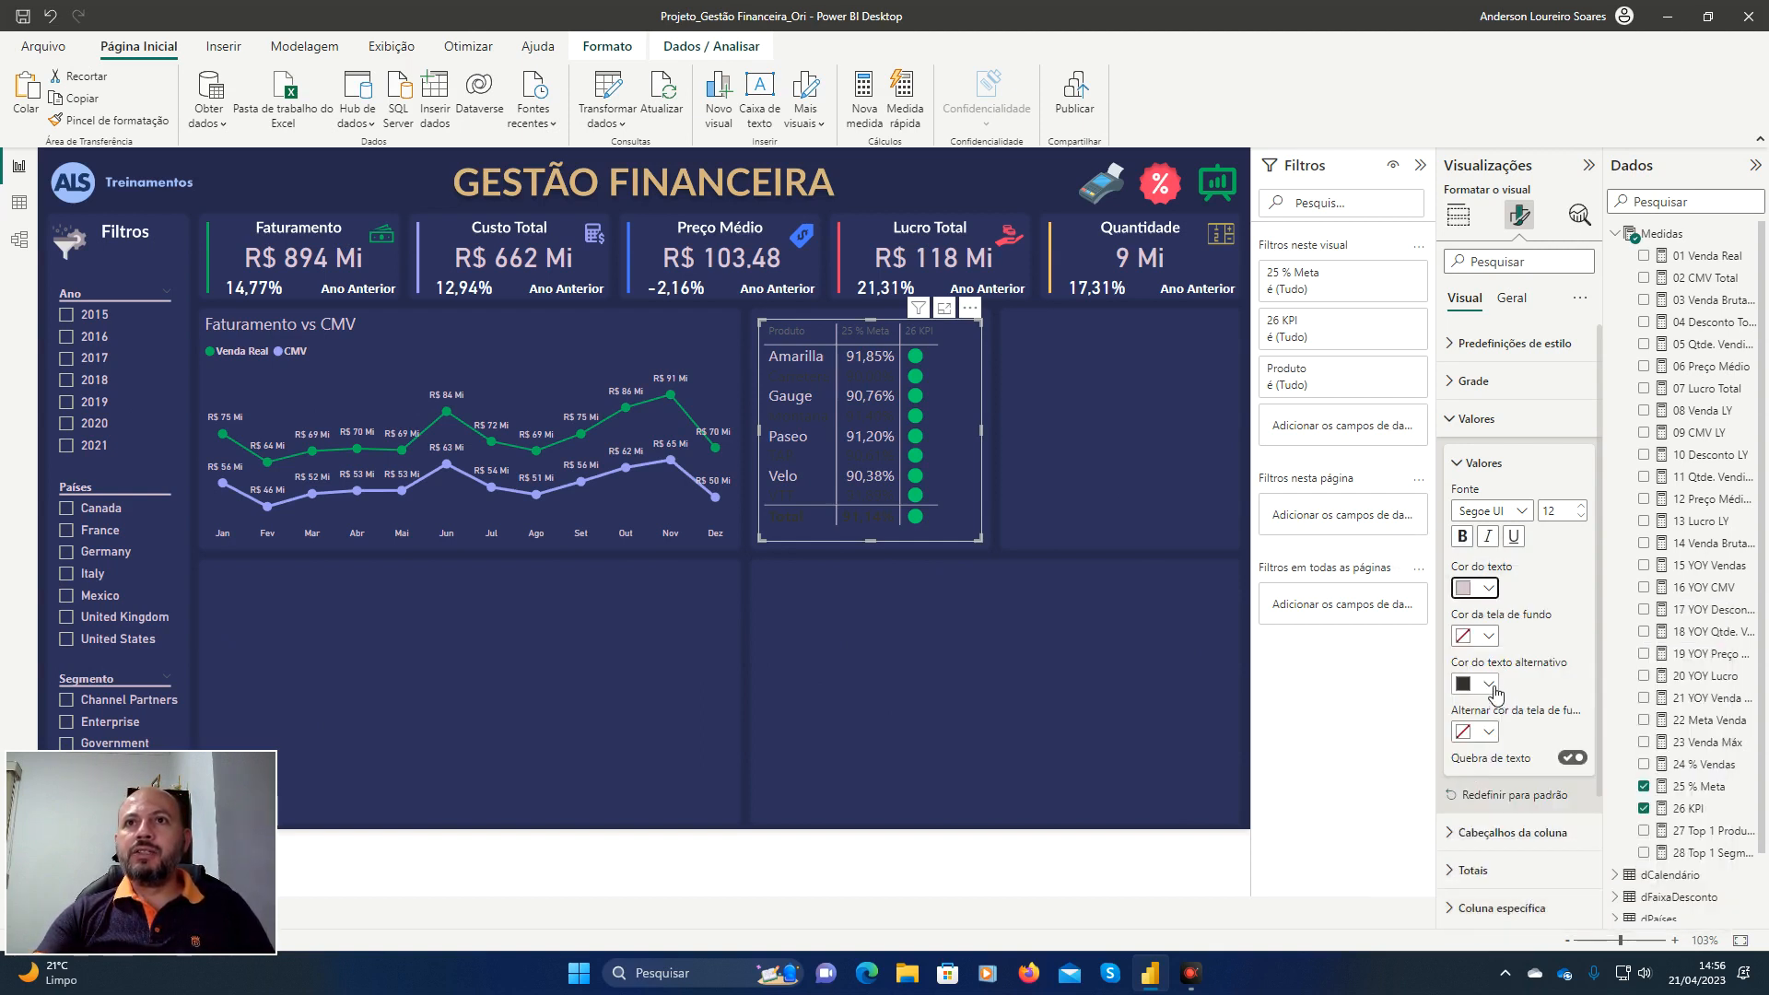
# Set the alternate text color of the product table's values to the custom hex value #DBC3D6.
pyautogui.click(1491, 688)
pyautogui.click(1521, 656)
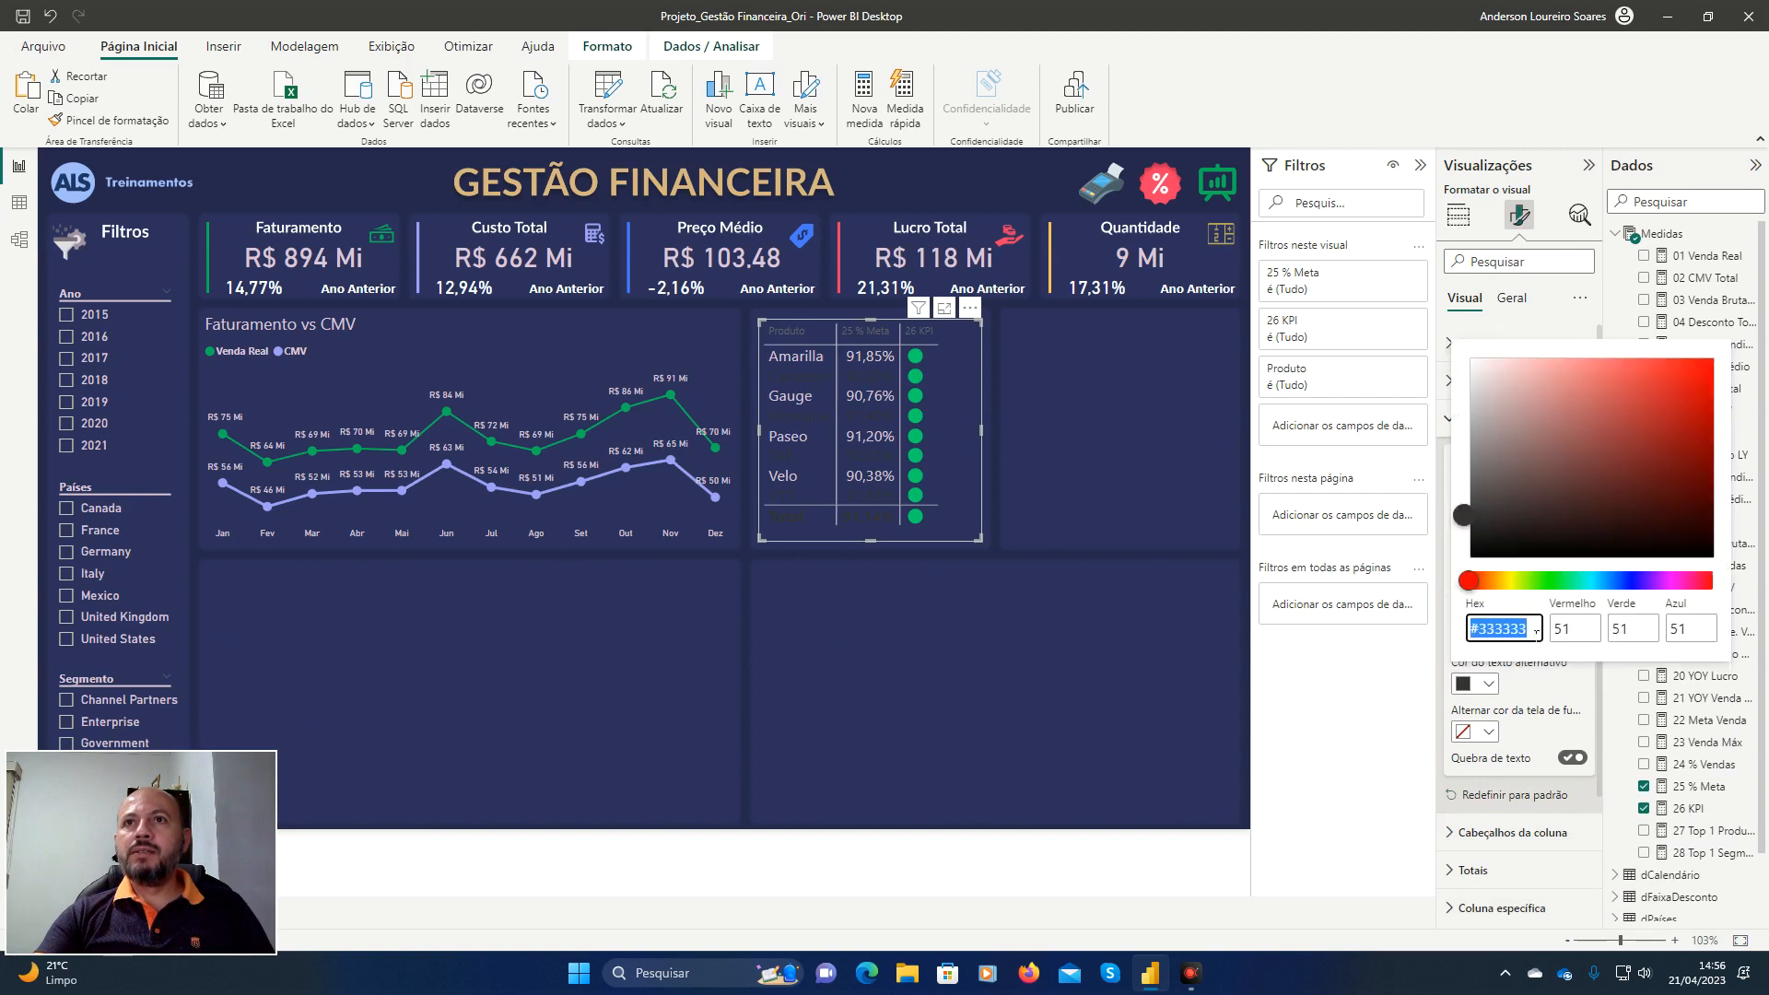
pyautogui.click(1536, 630)
pyautogui.press('BackSpace')
pyautogui.press('BackSpace')
pyautogui.press('BackSpace')
pyautogui.press('BackSpace')
pyautogui.press('BackSpace')
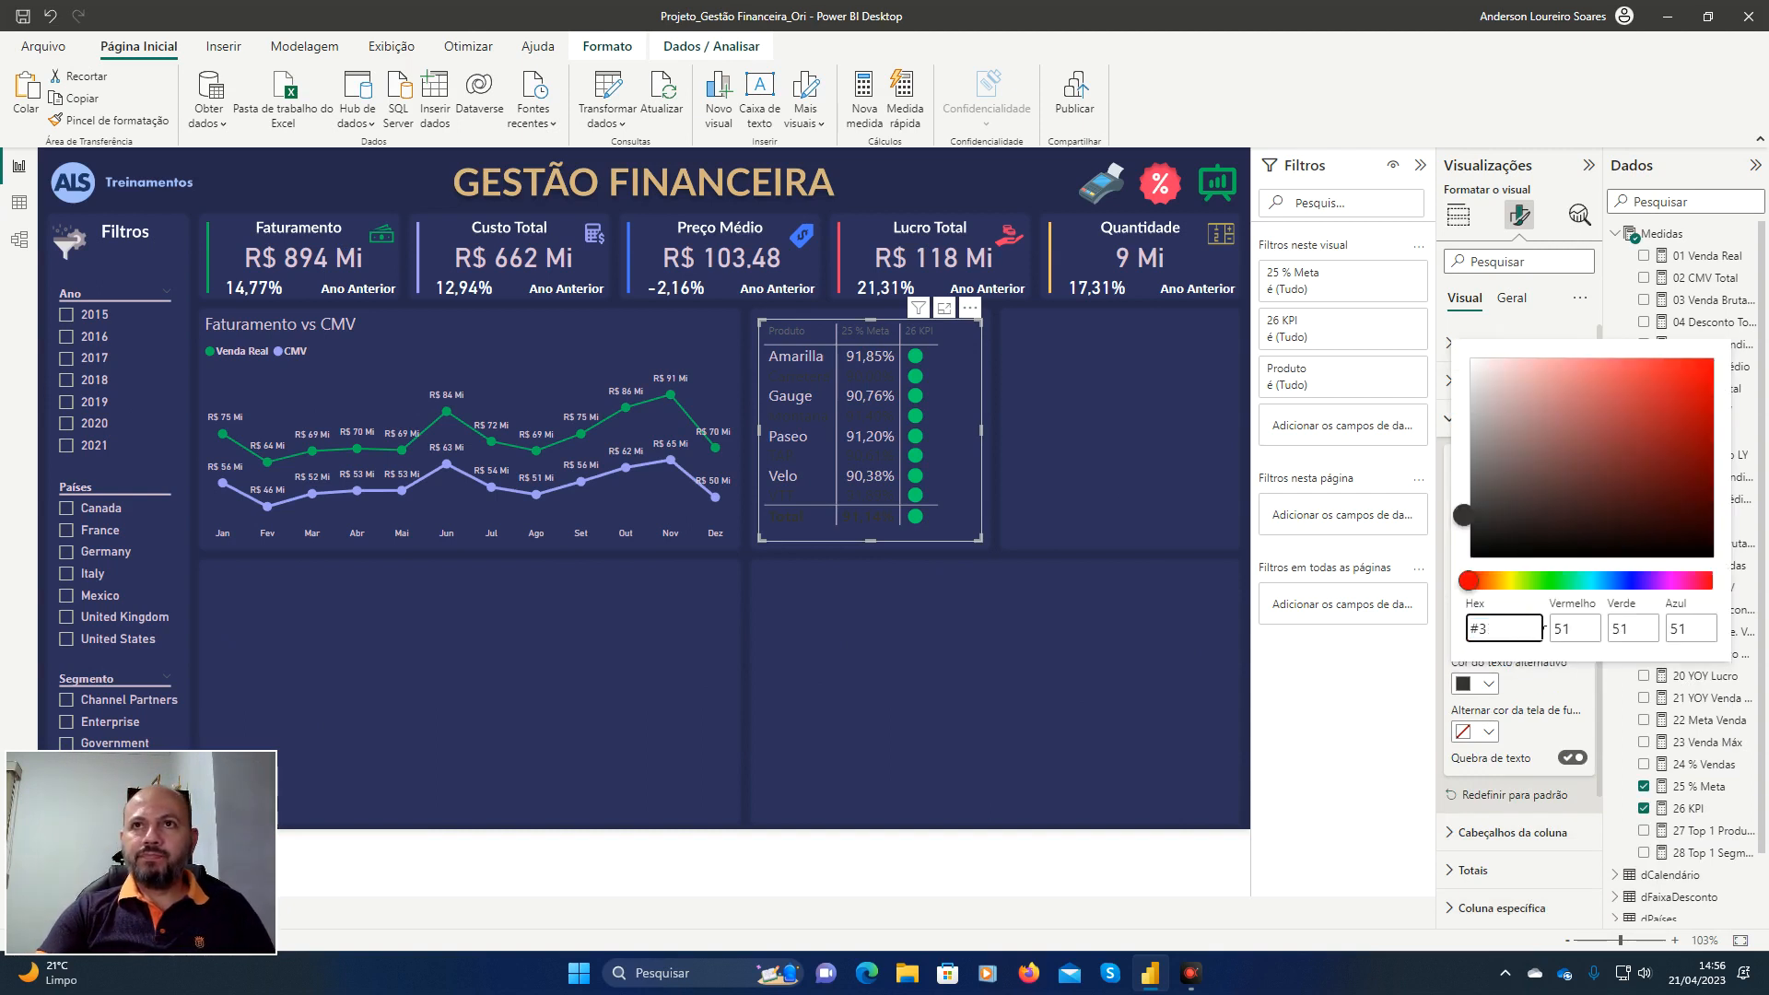
pyautogui.write('DBC3')
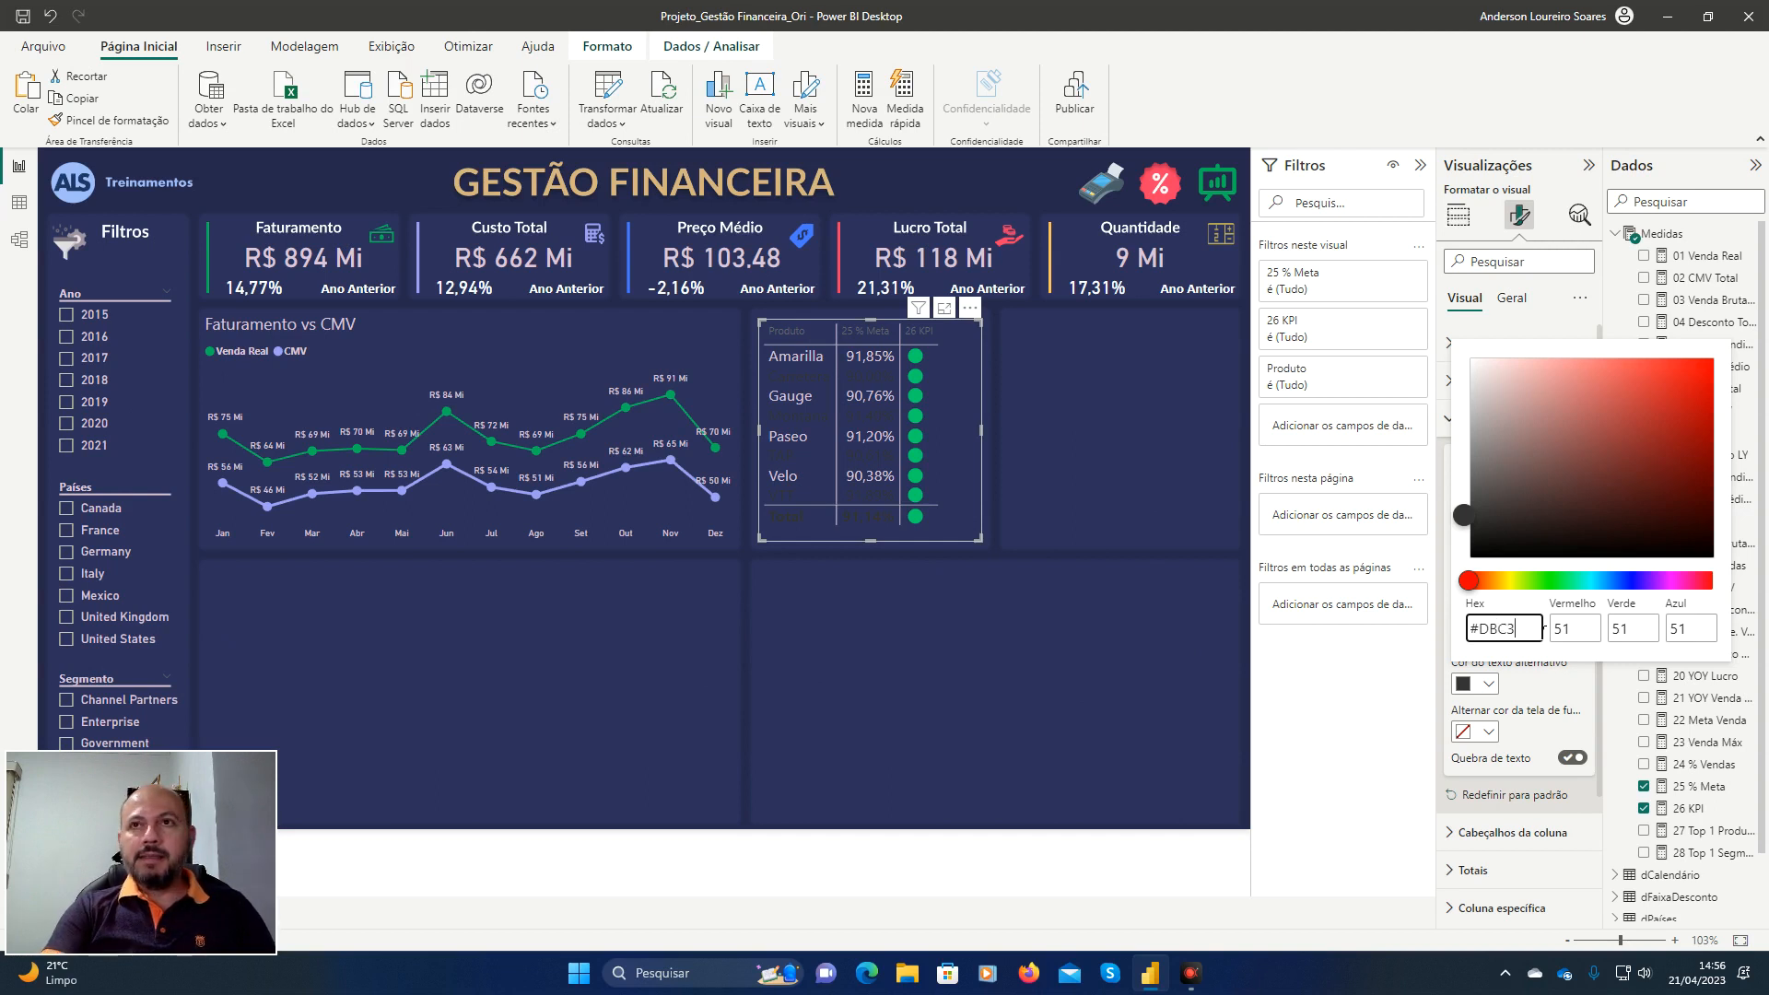
pyautogui.write('D6')
pyautogui.press('Tab')
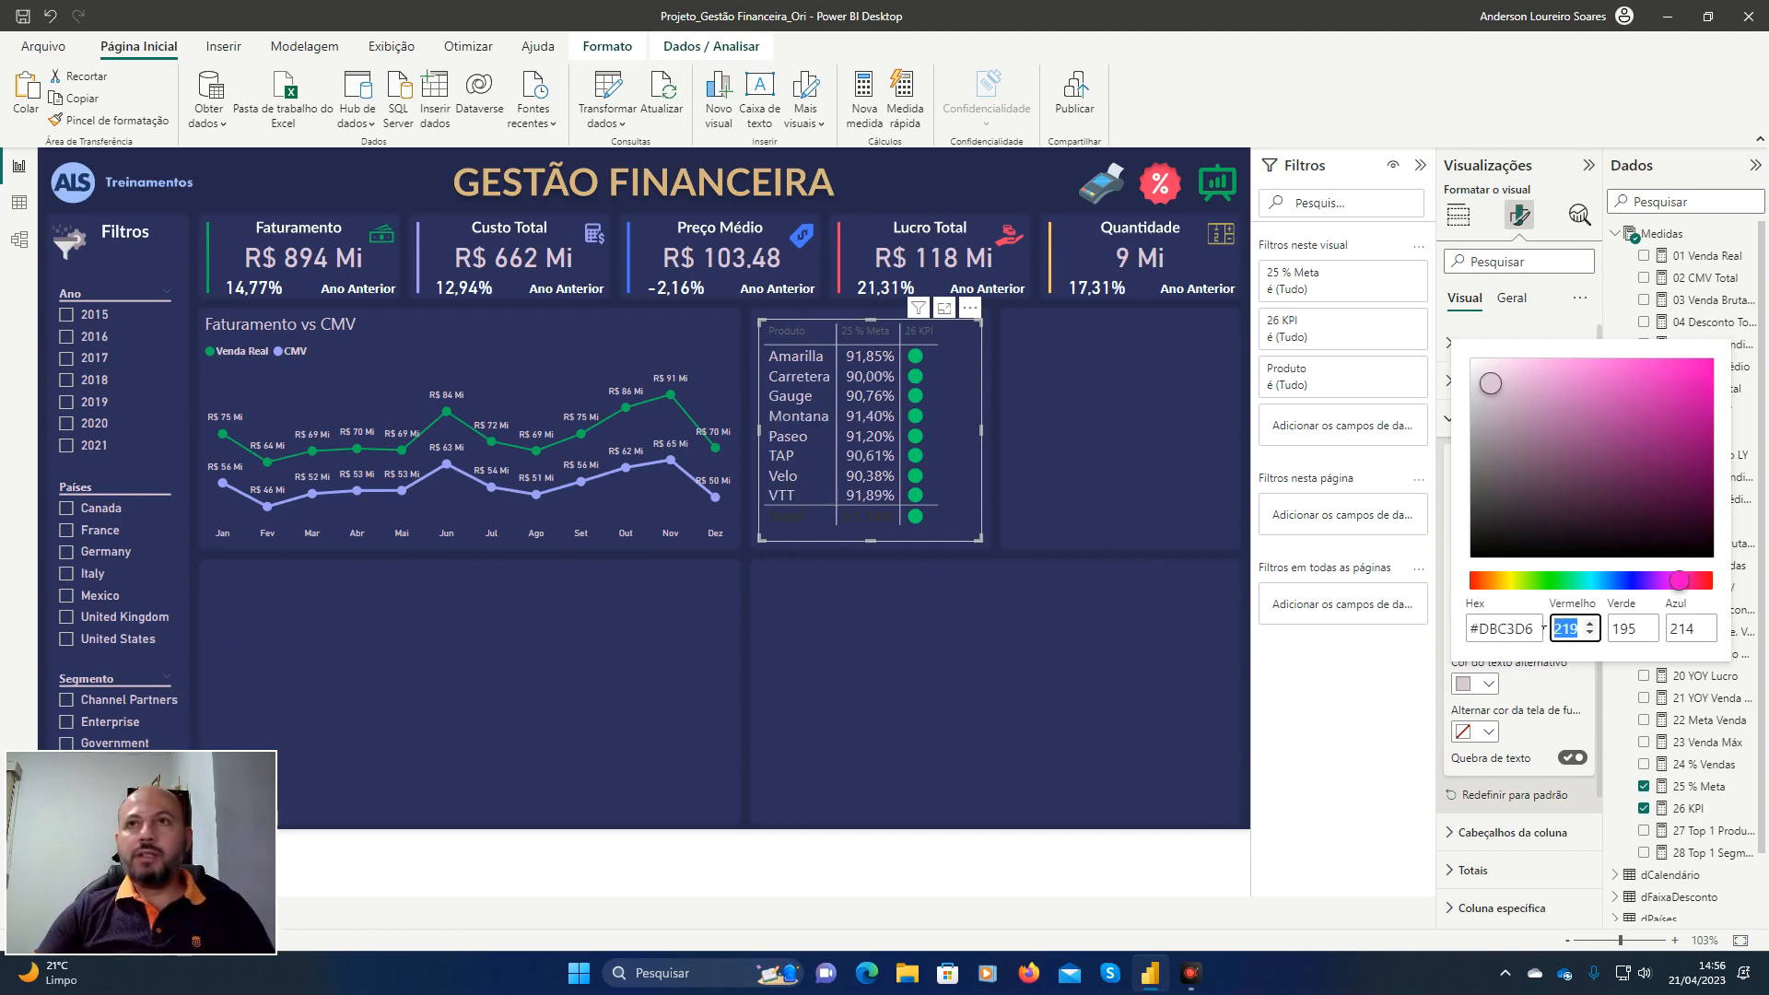
pyautogui.press('Escape')
pyautogui.press('Escape')
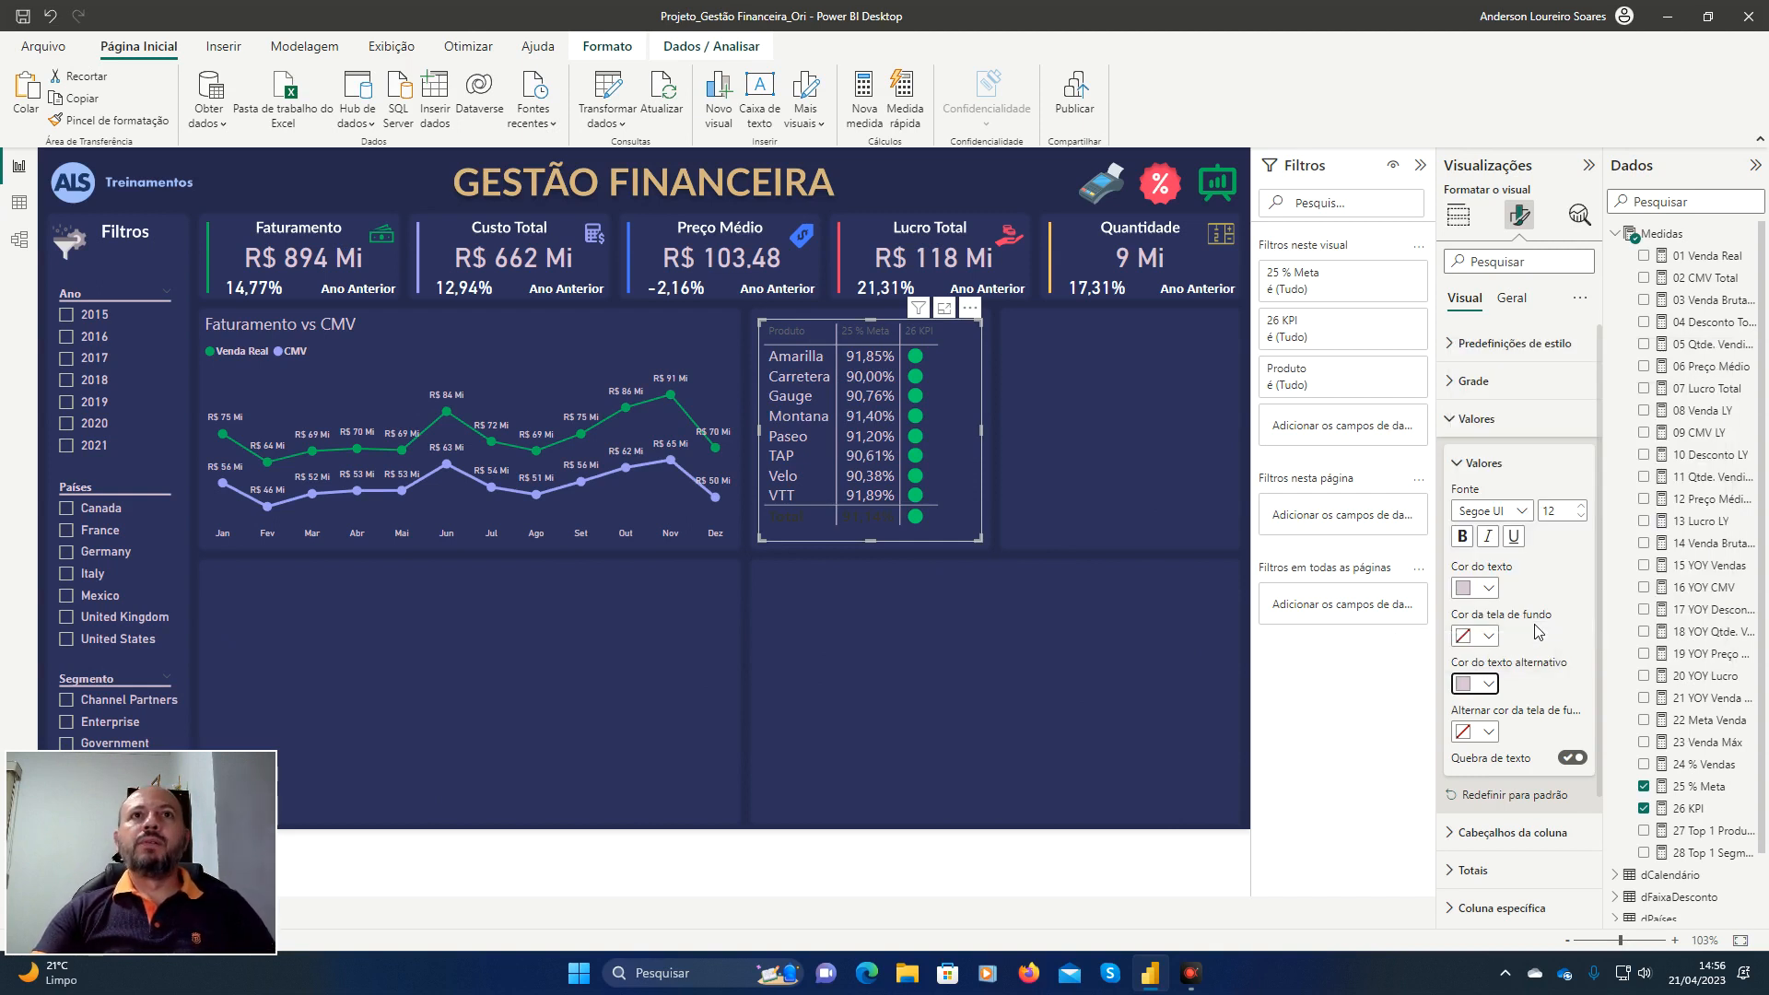
# Turn off the totals row of the product table.
pyautogui.click(1461, 422)
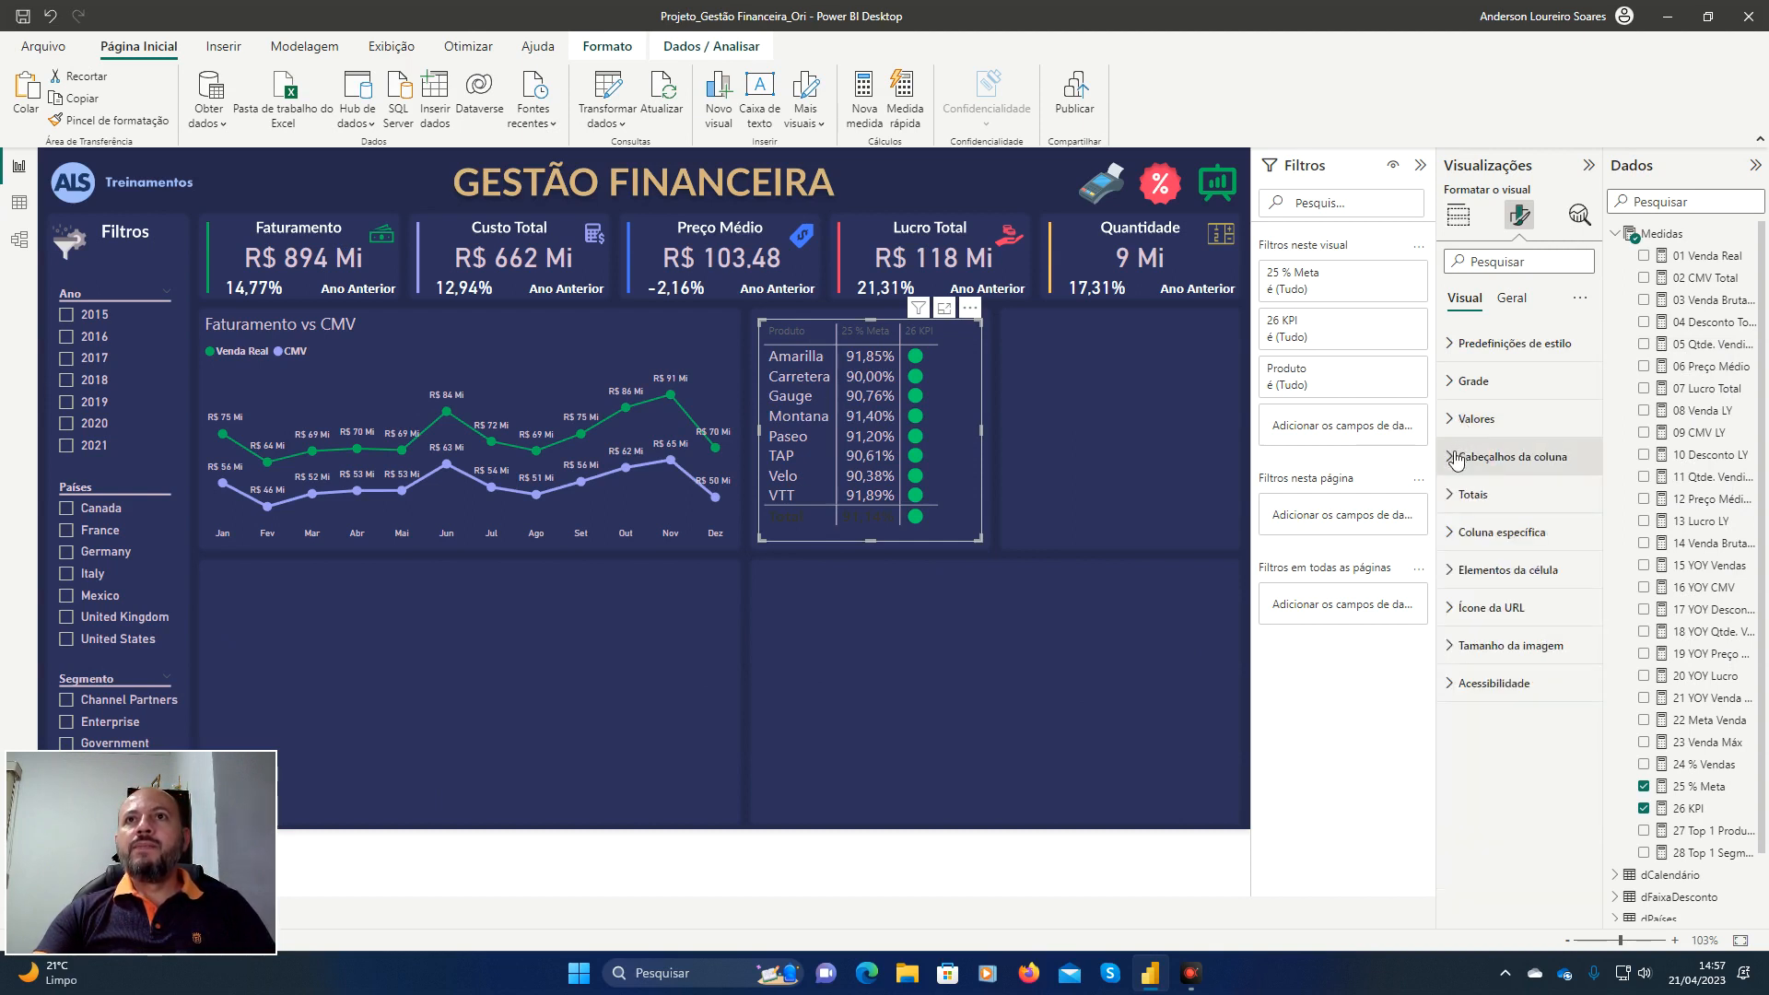
pyautogui.click(1456, 461)
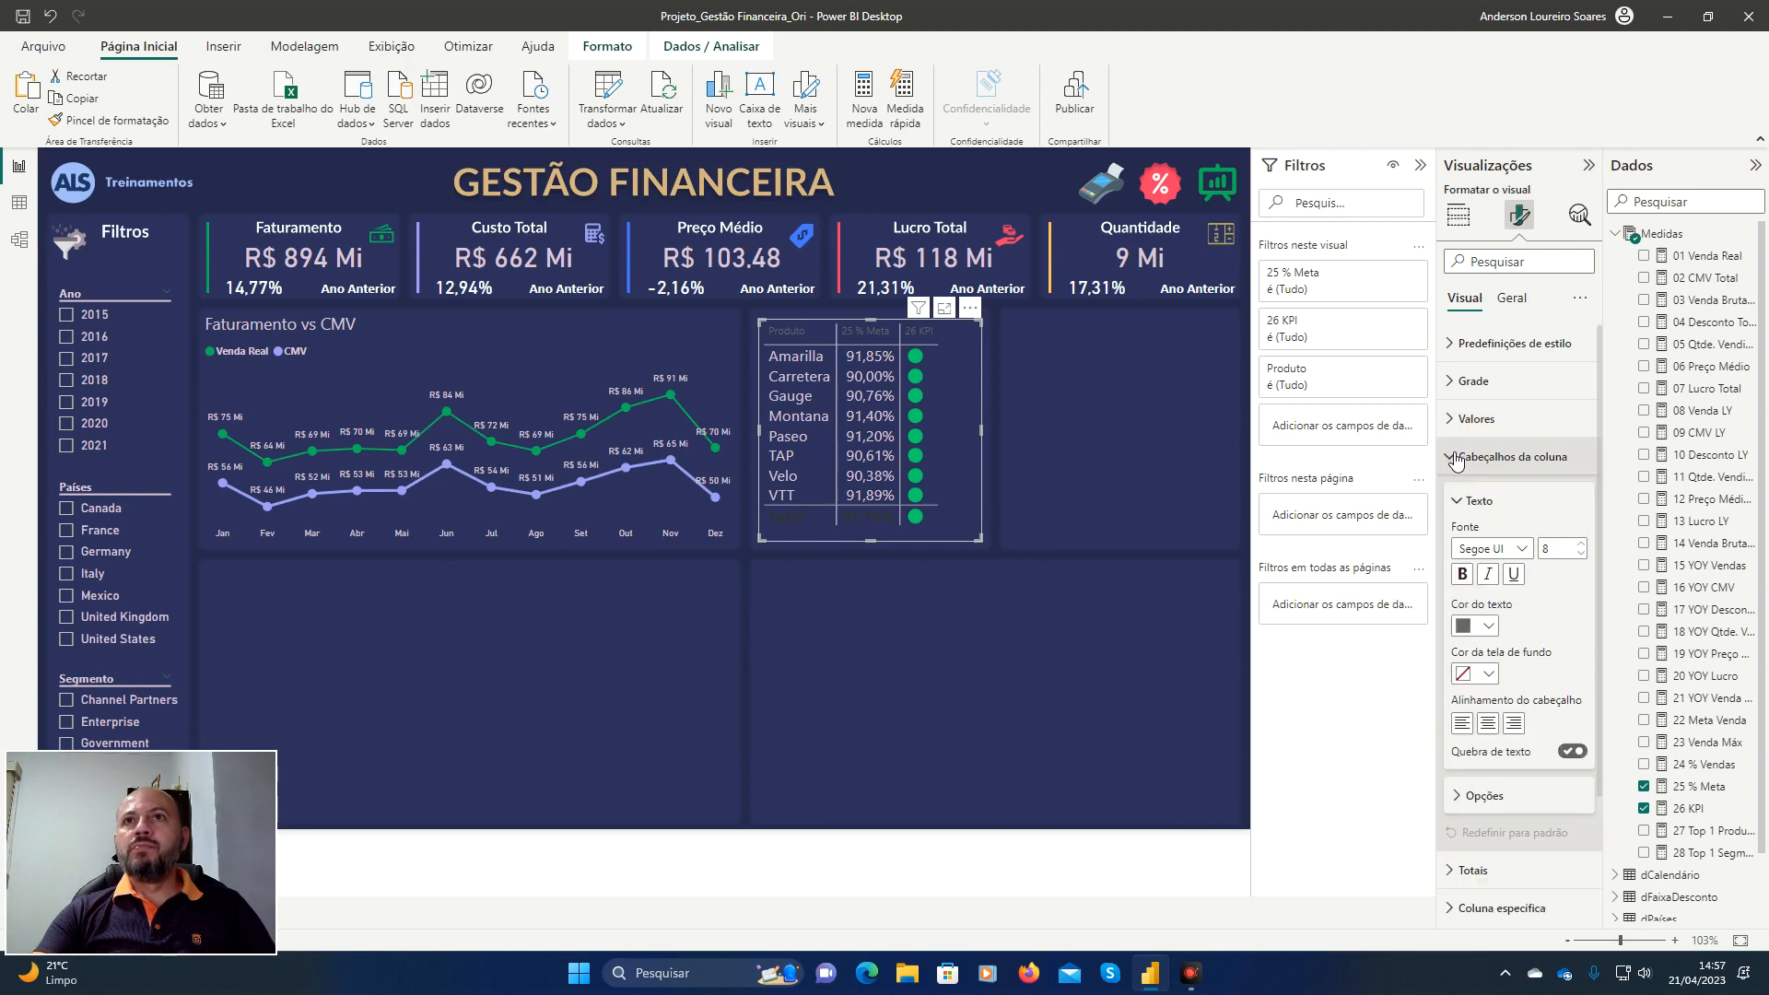
pyautogui.click(1456, 458)
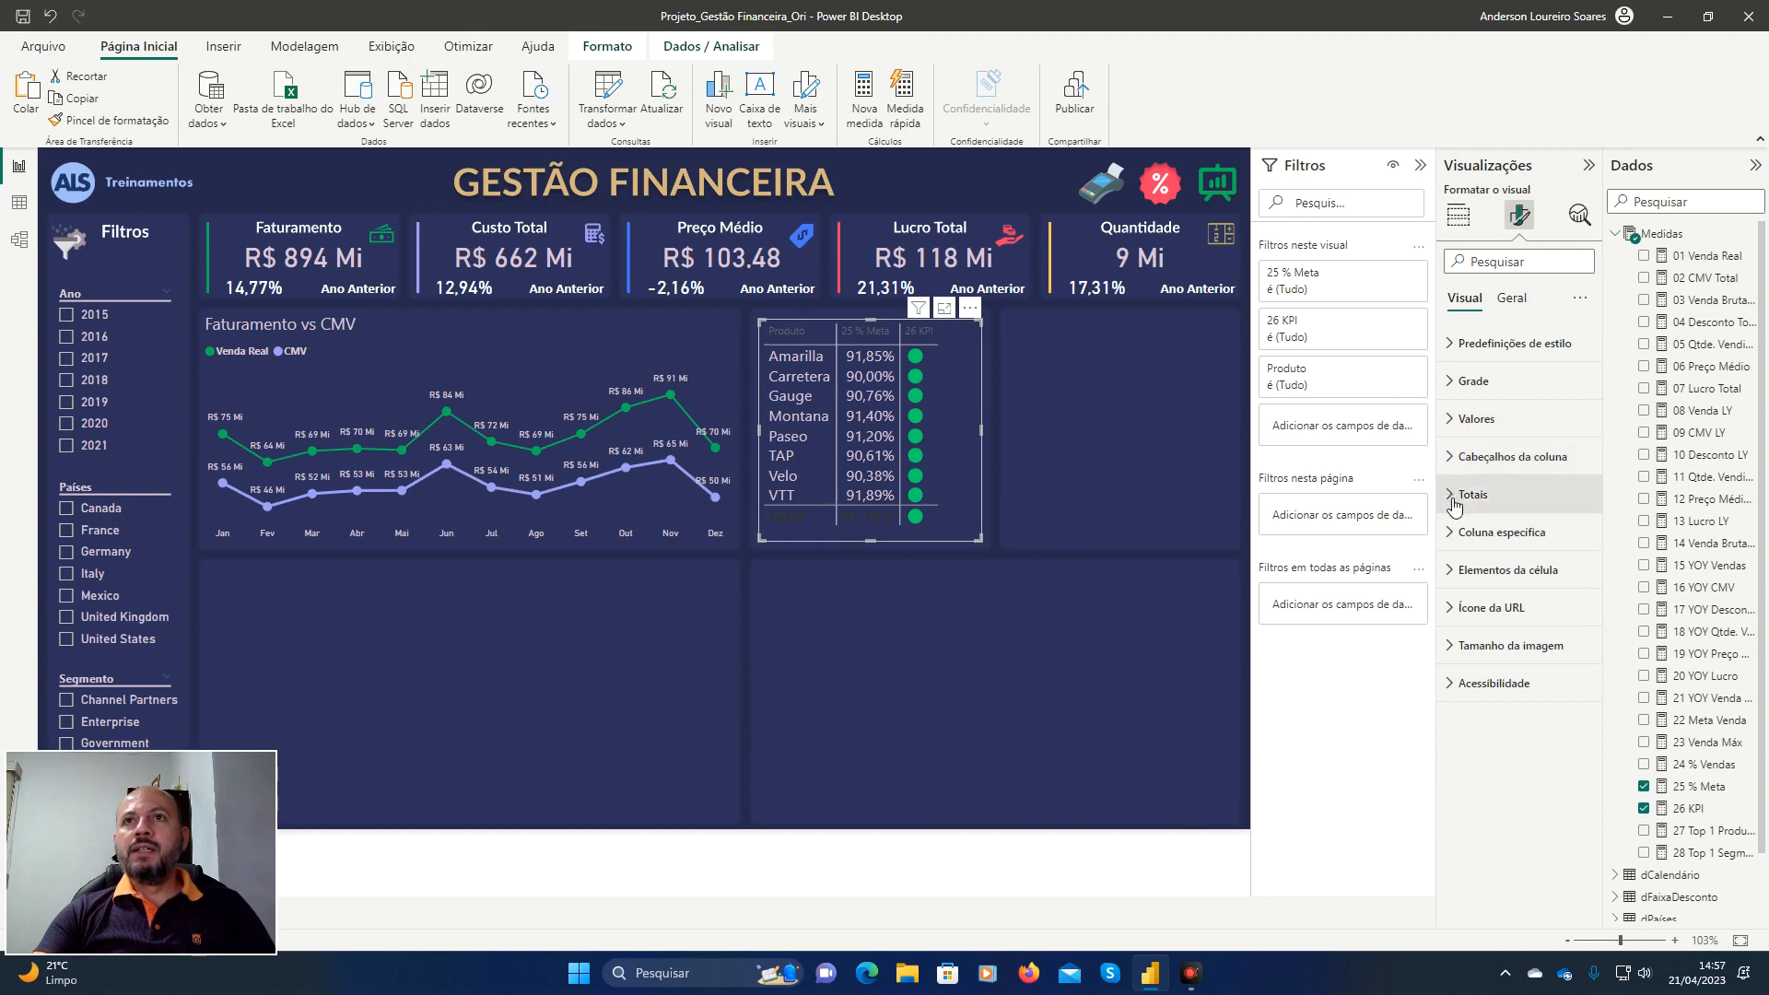
pyautogui.click(1463, 495)
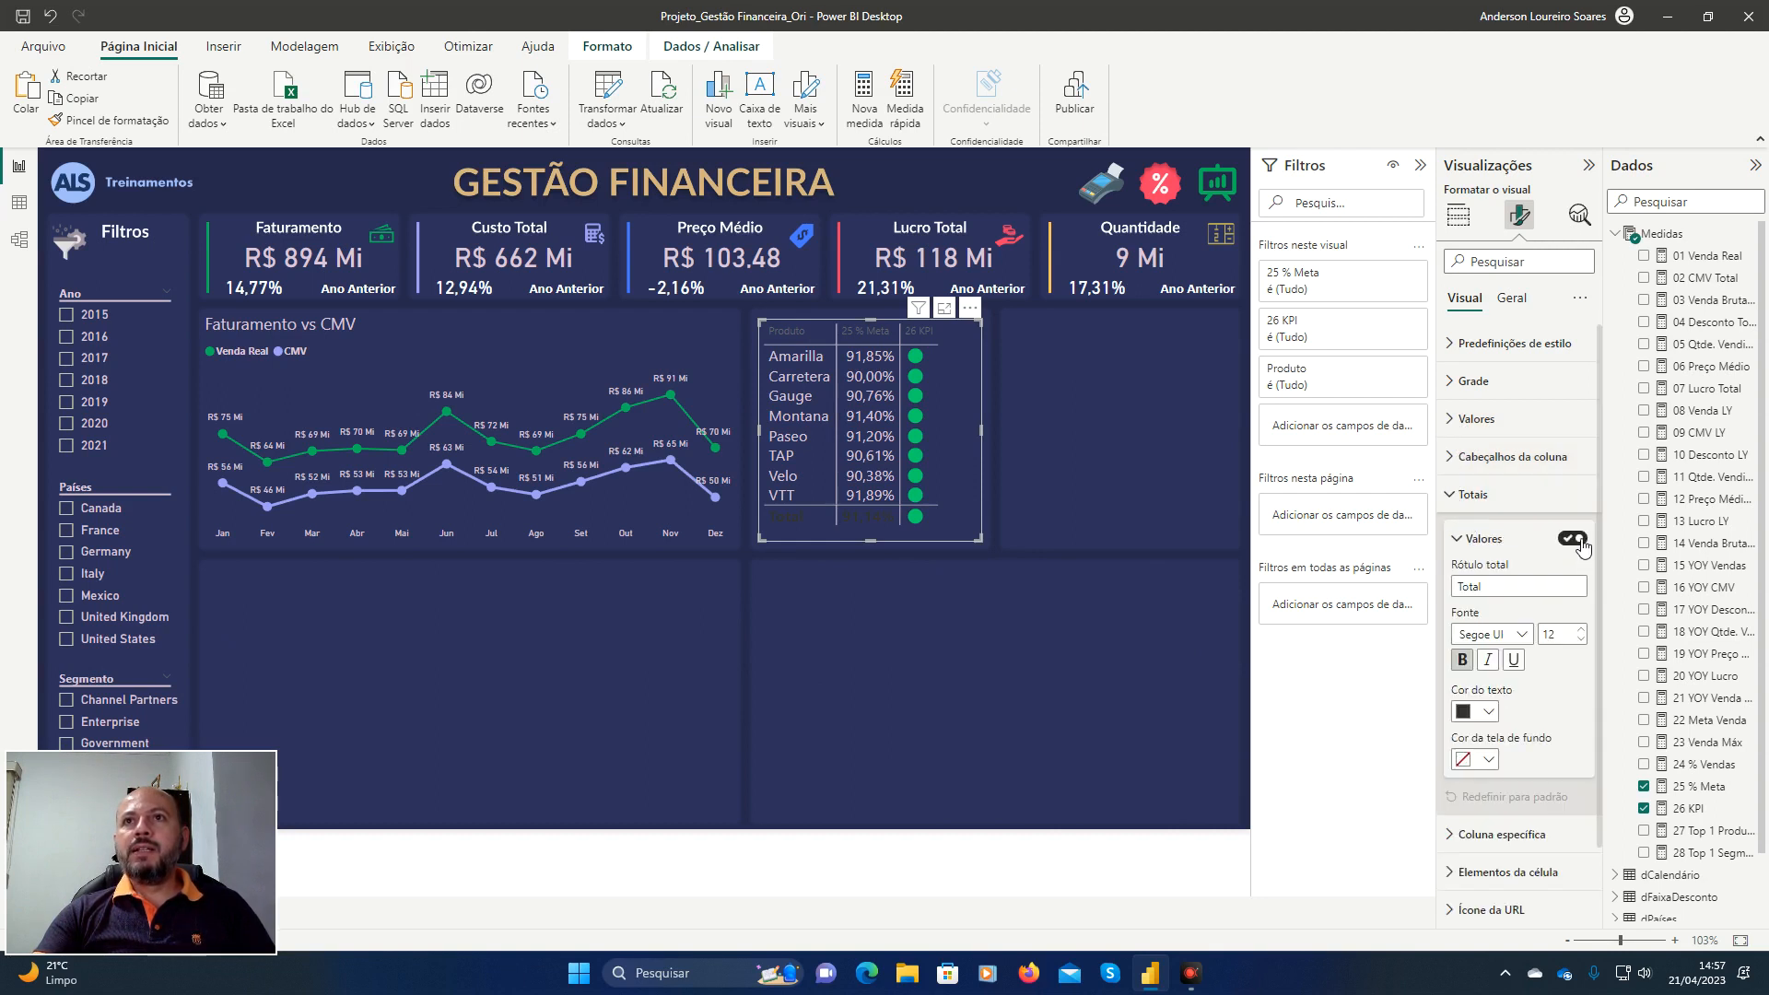
pyautogui.click(1574, 539)
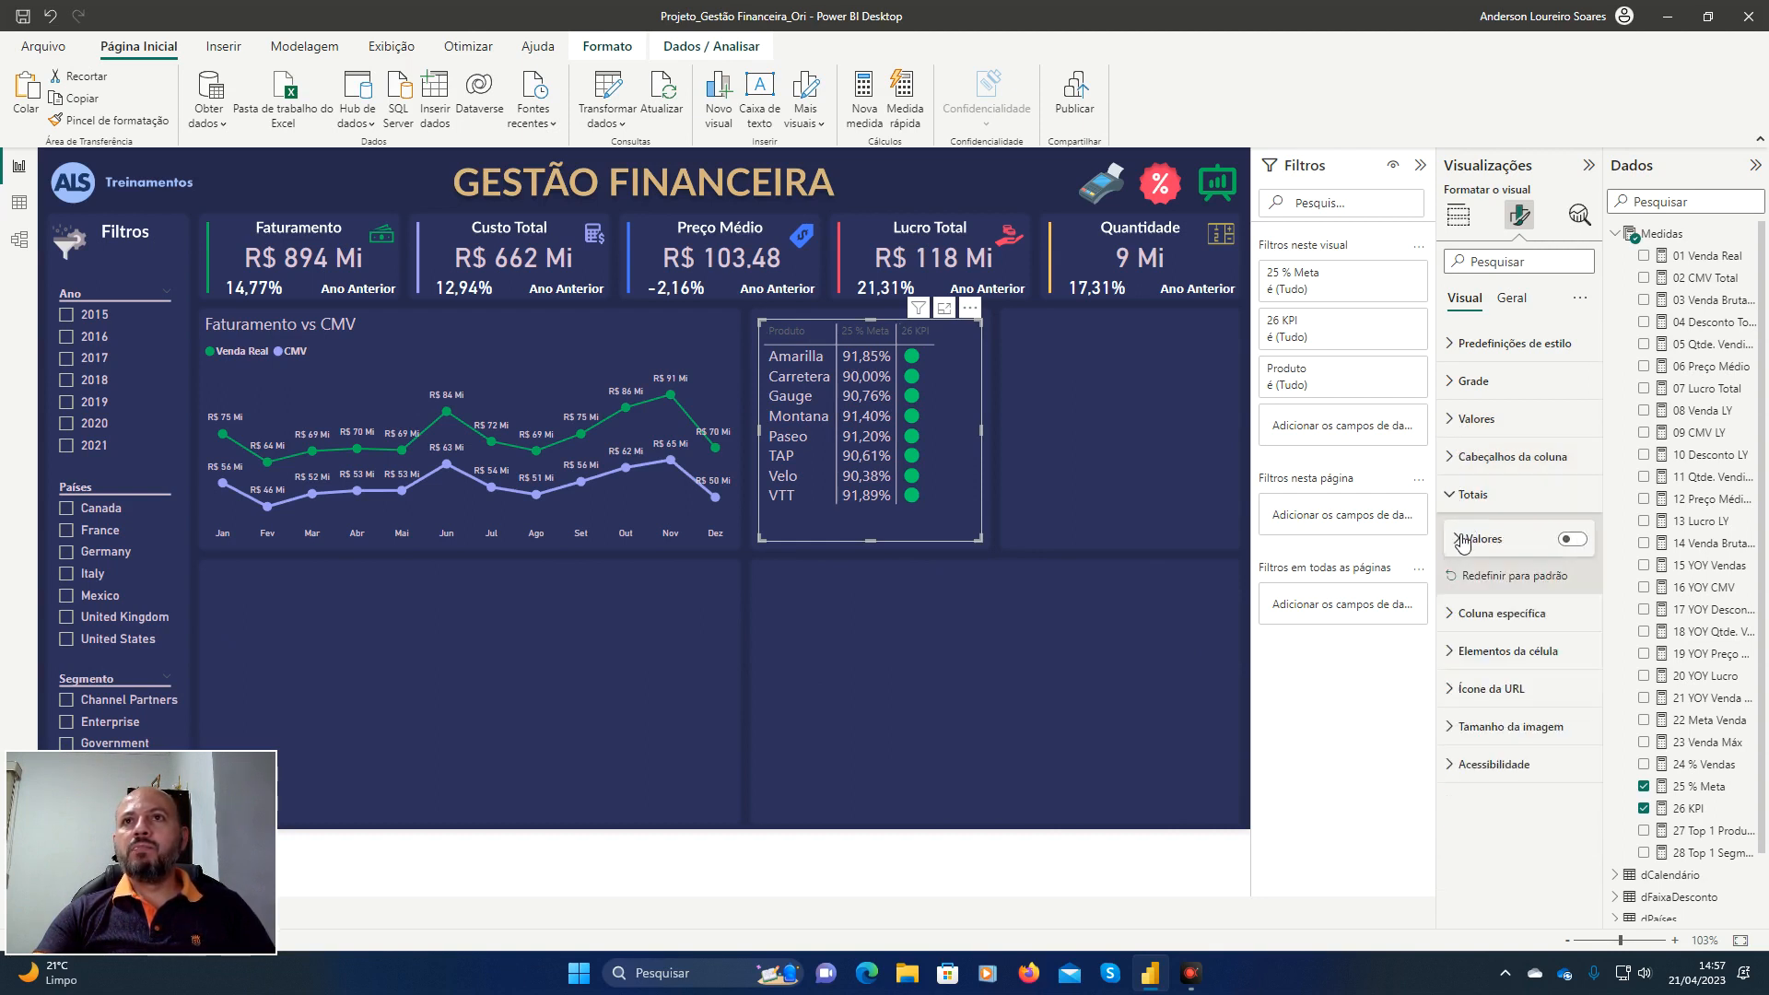
# Try applying the Produto column's specific settings to its header and review that column's formatting options.
pyautogui.click(1452, 613)
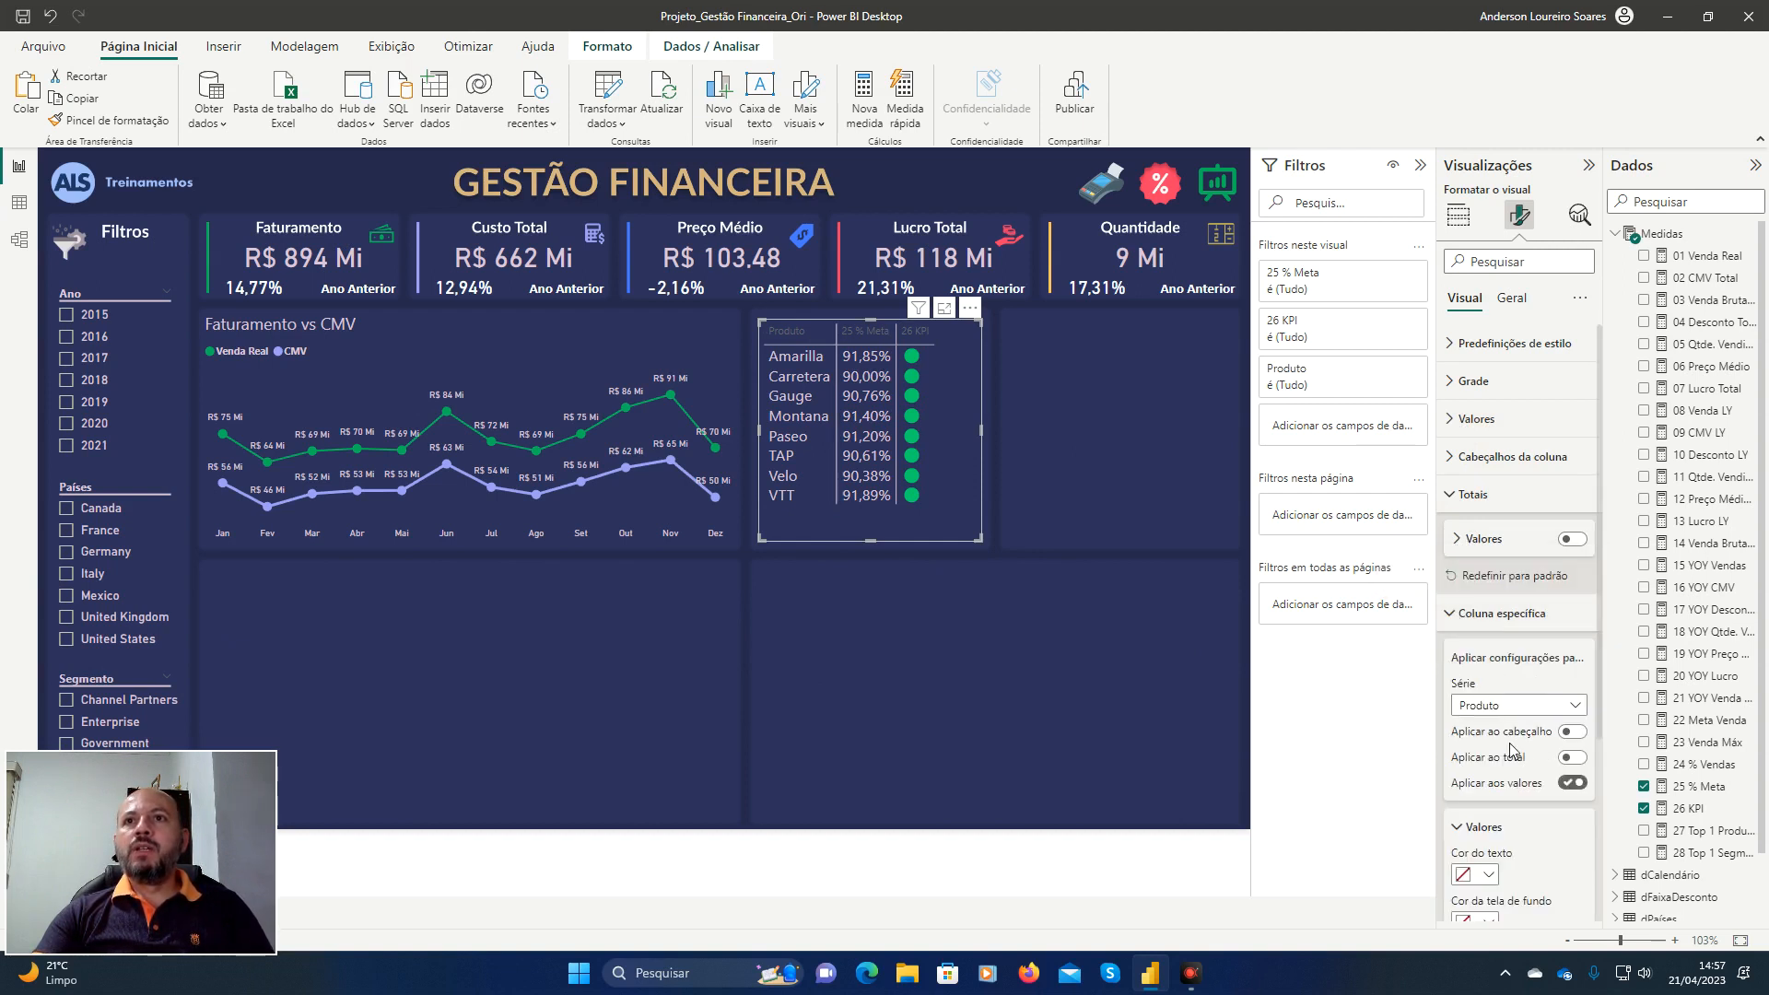
pyautogui.click(1581, 733)
pyautogui.click(1579, 734)
pyautogui.click(1583, 733)
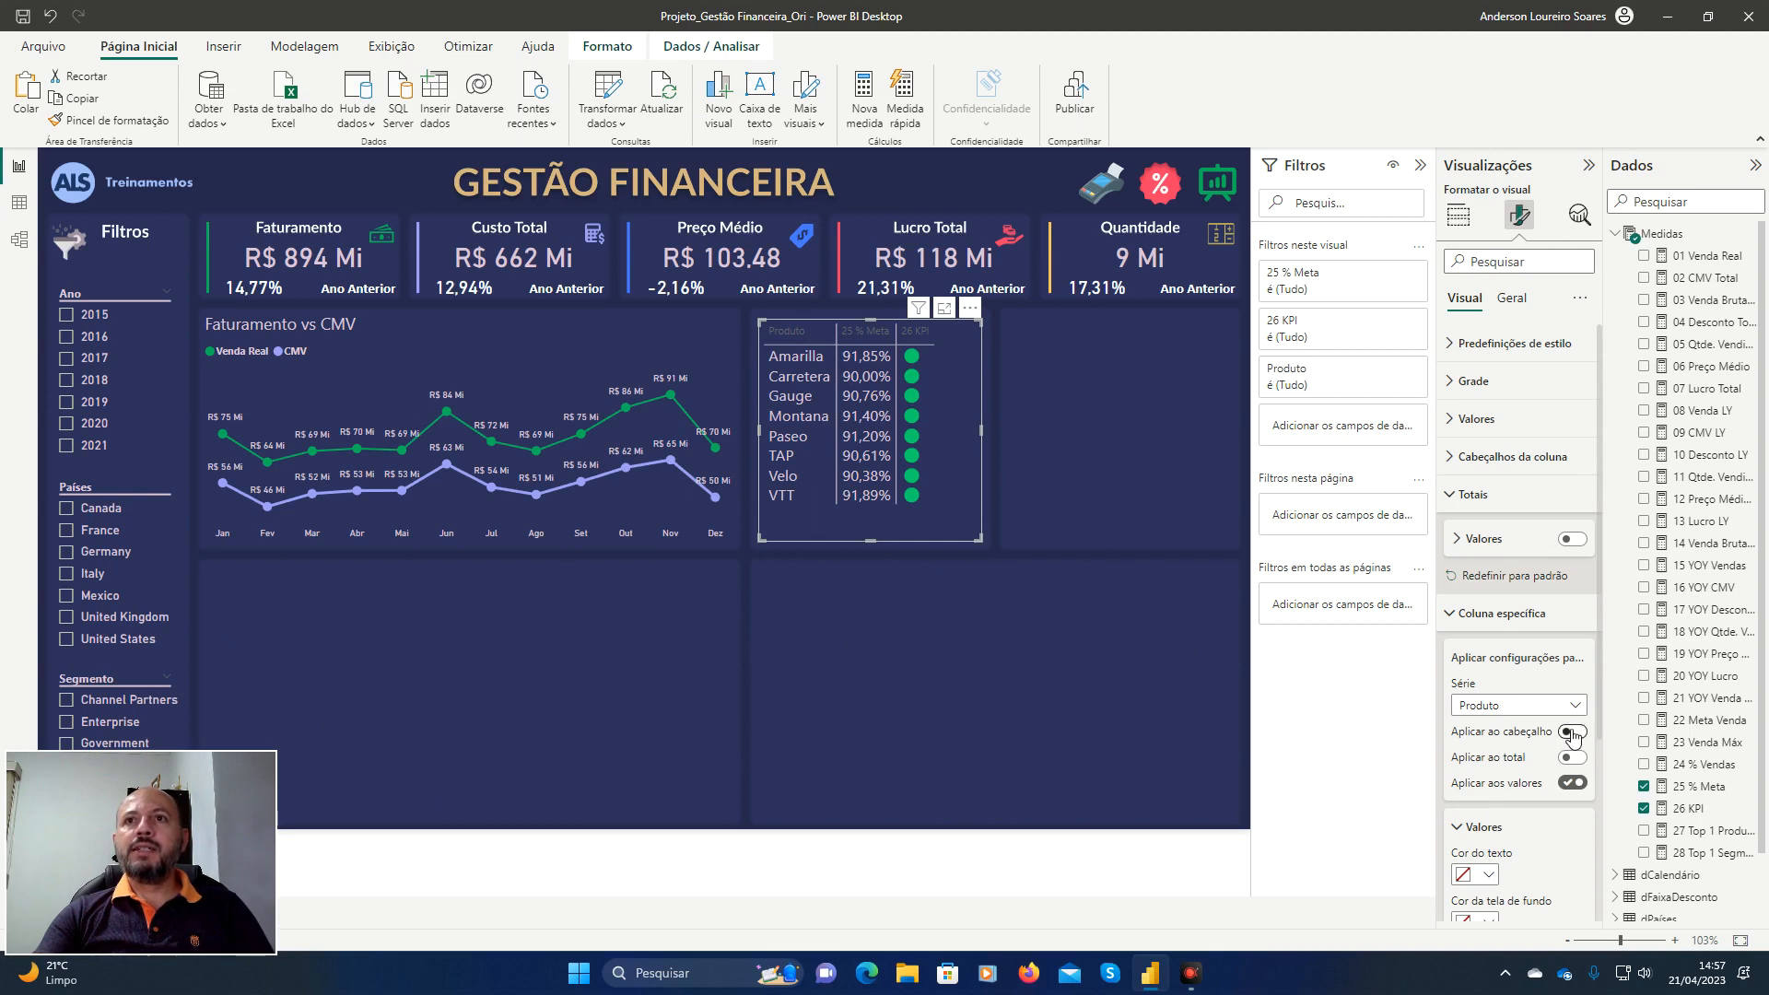
pyautogui.click(1574, 734)
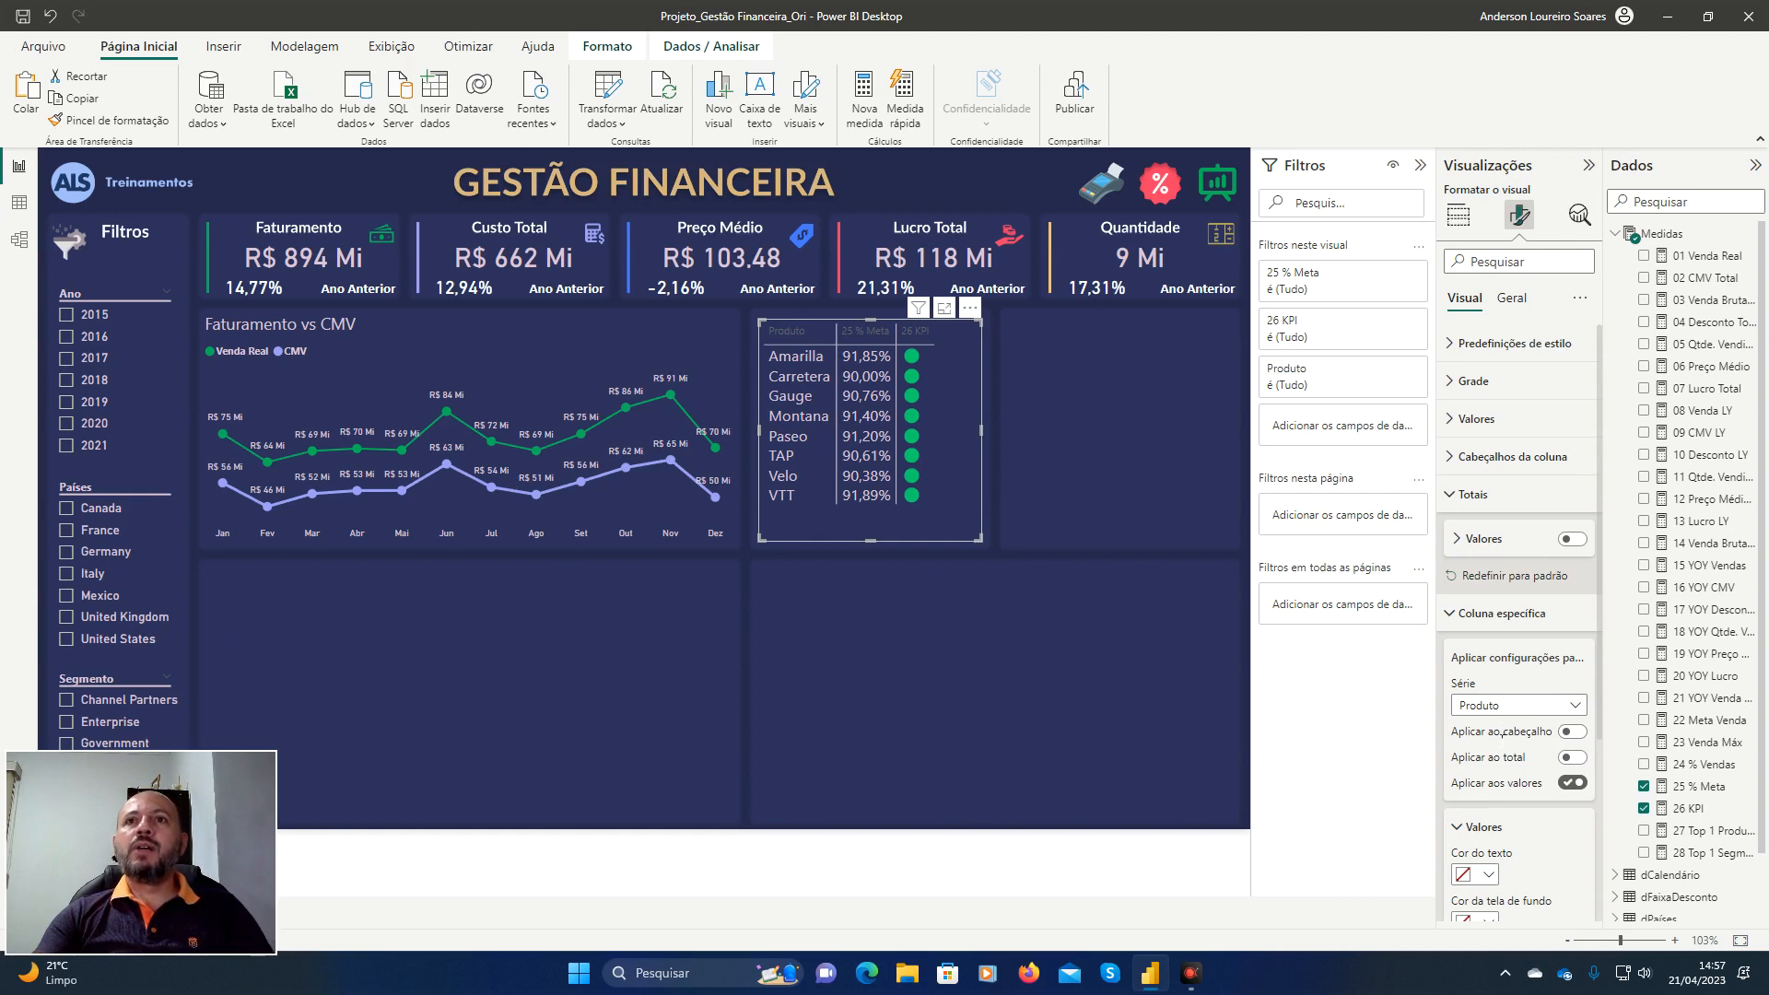
pyautogui.scroll(-3, 1511, 733)
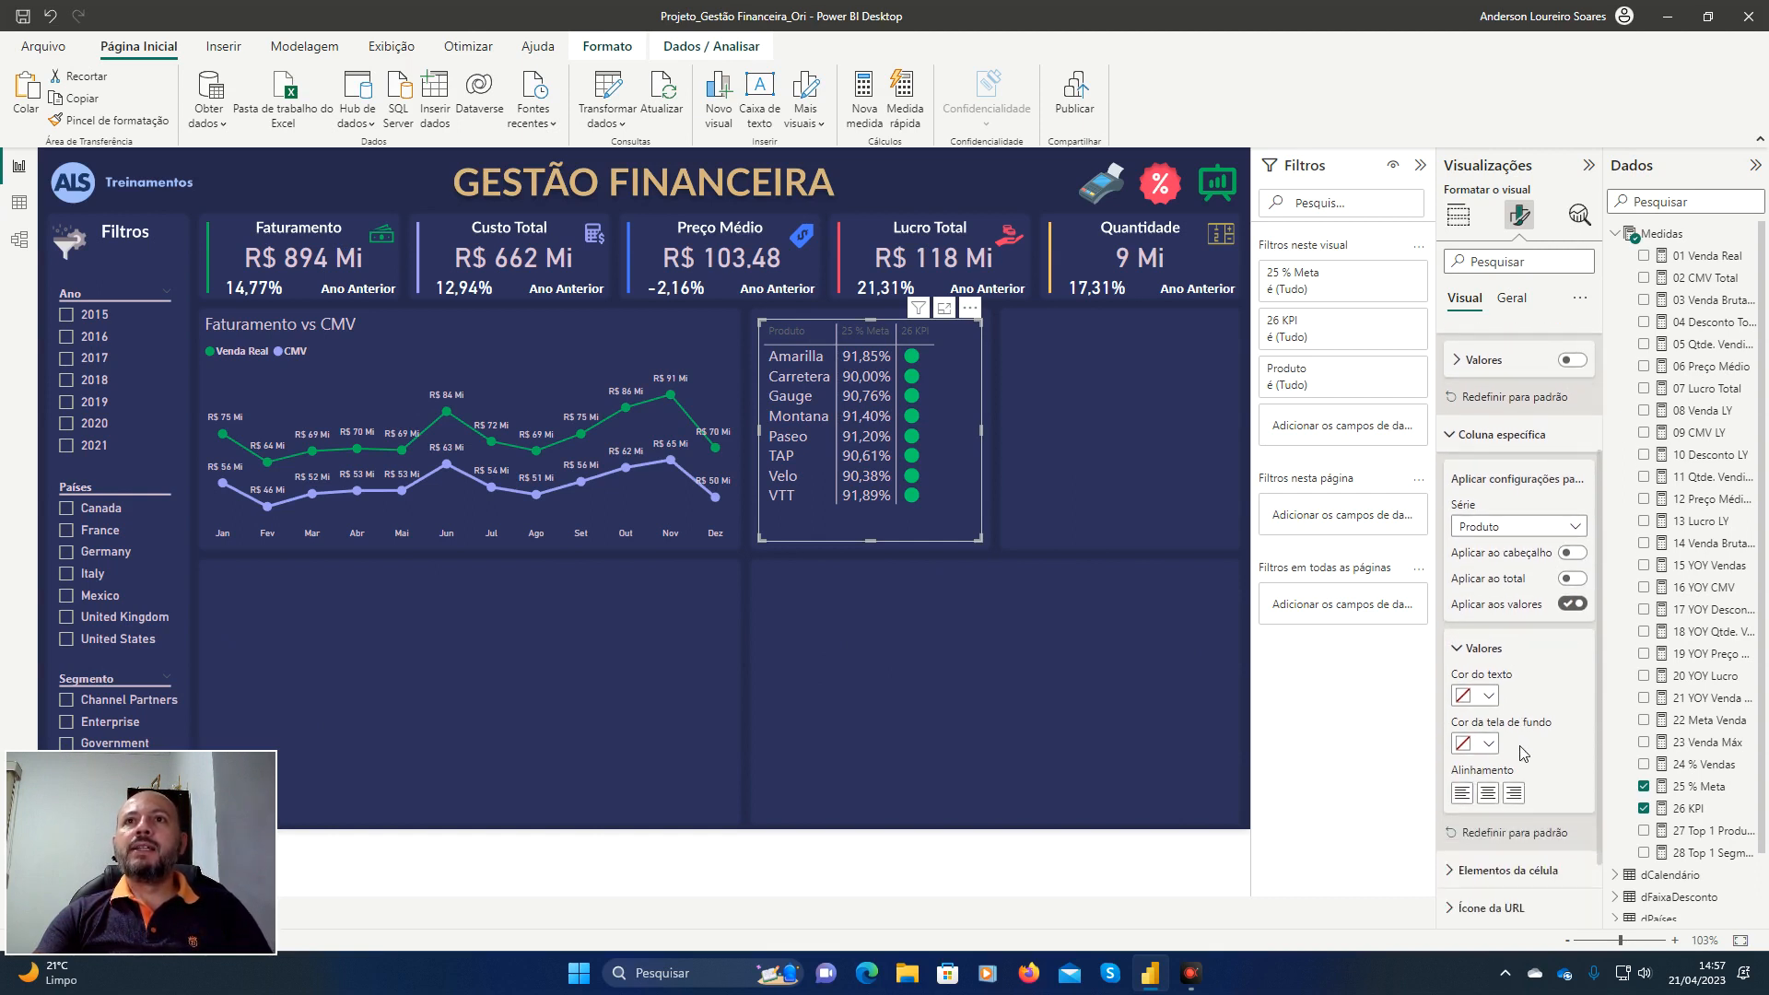
pyautogui.scroll(3, 1530, 733)
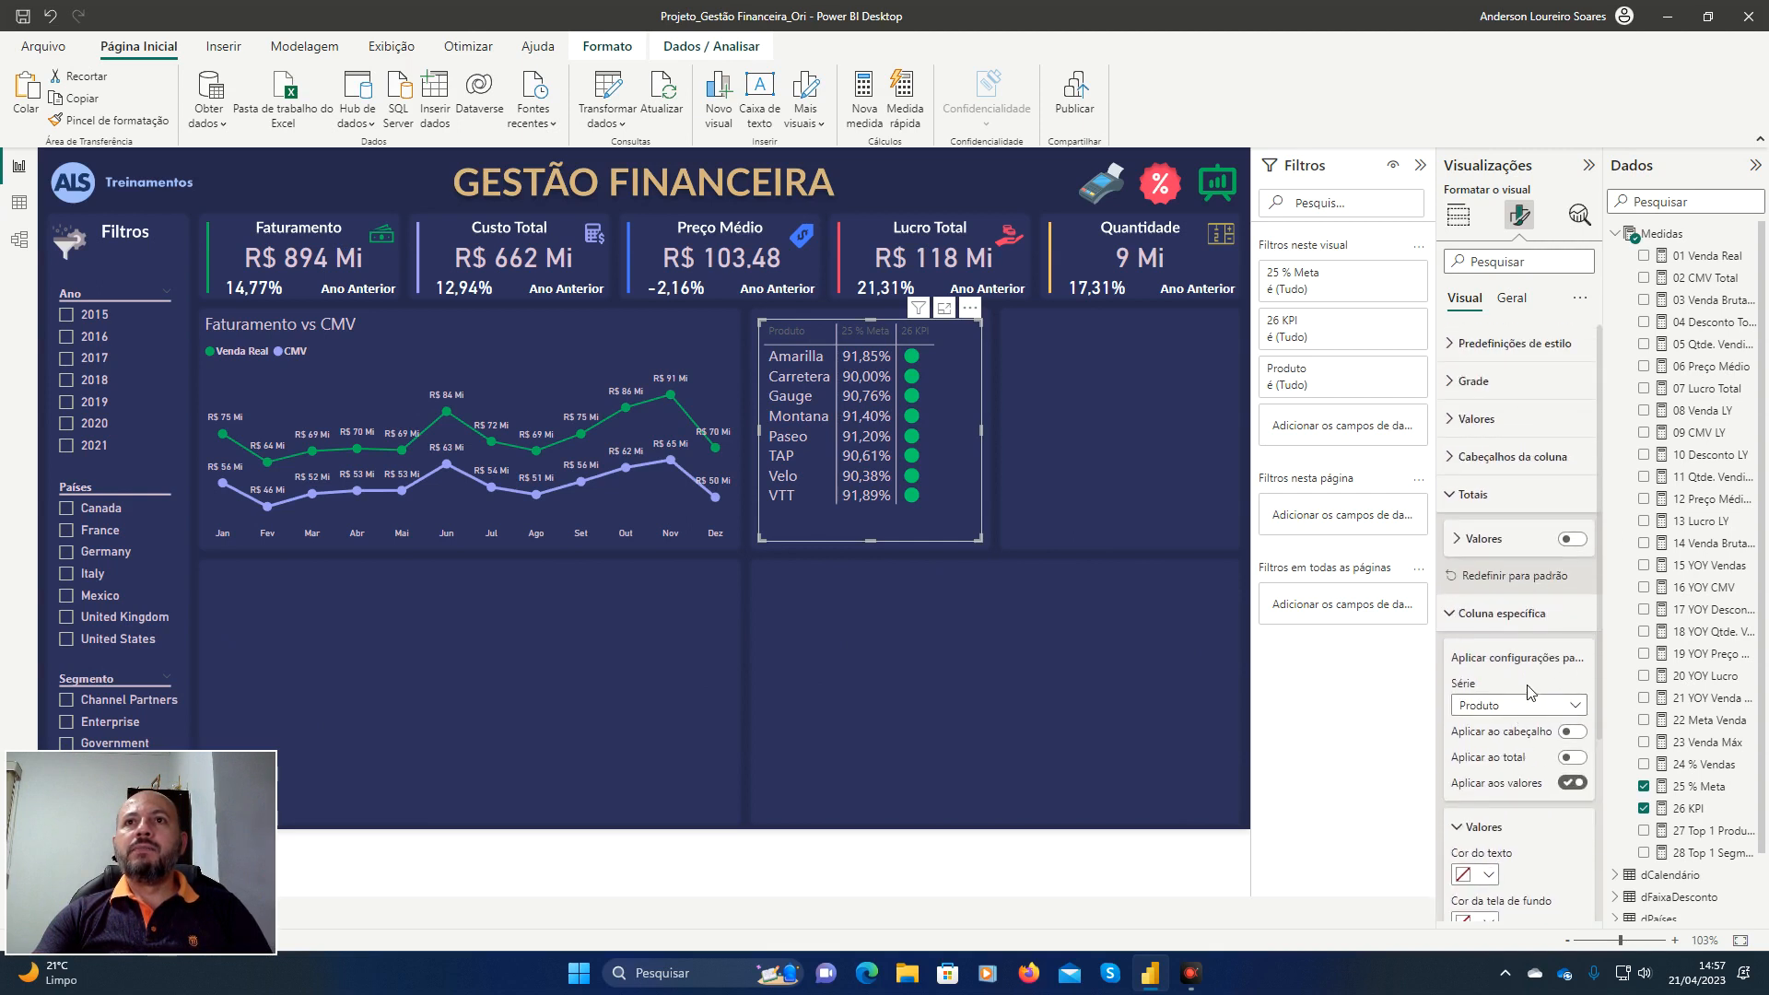
# Undo the recent product table changes back through the totals setting and the alternate and main text colors of the values.
pyautogui.click(50, 17)
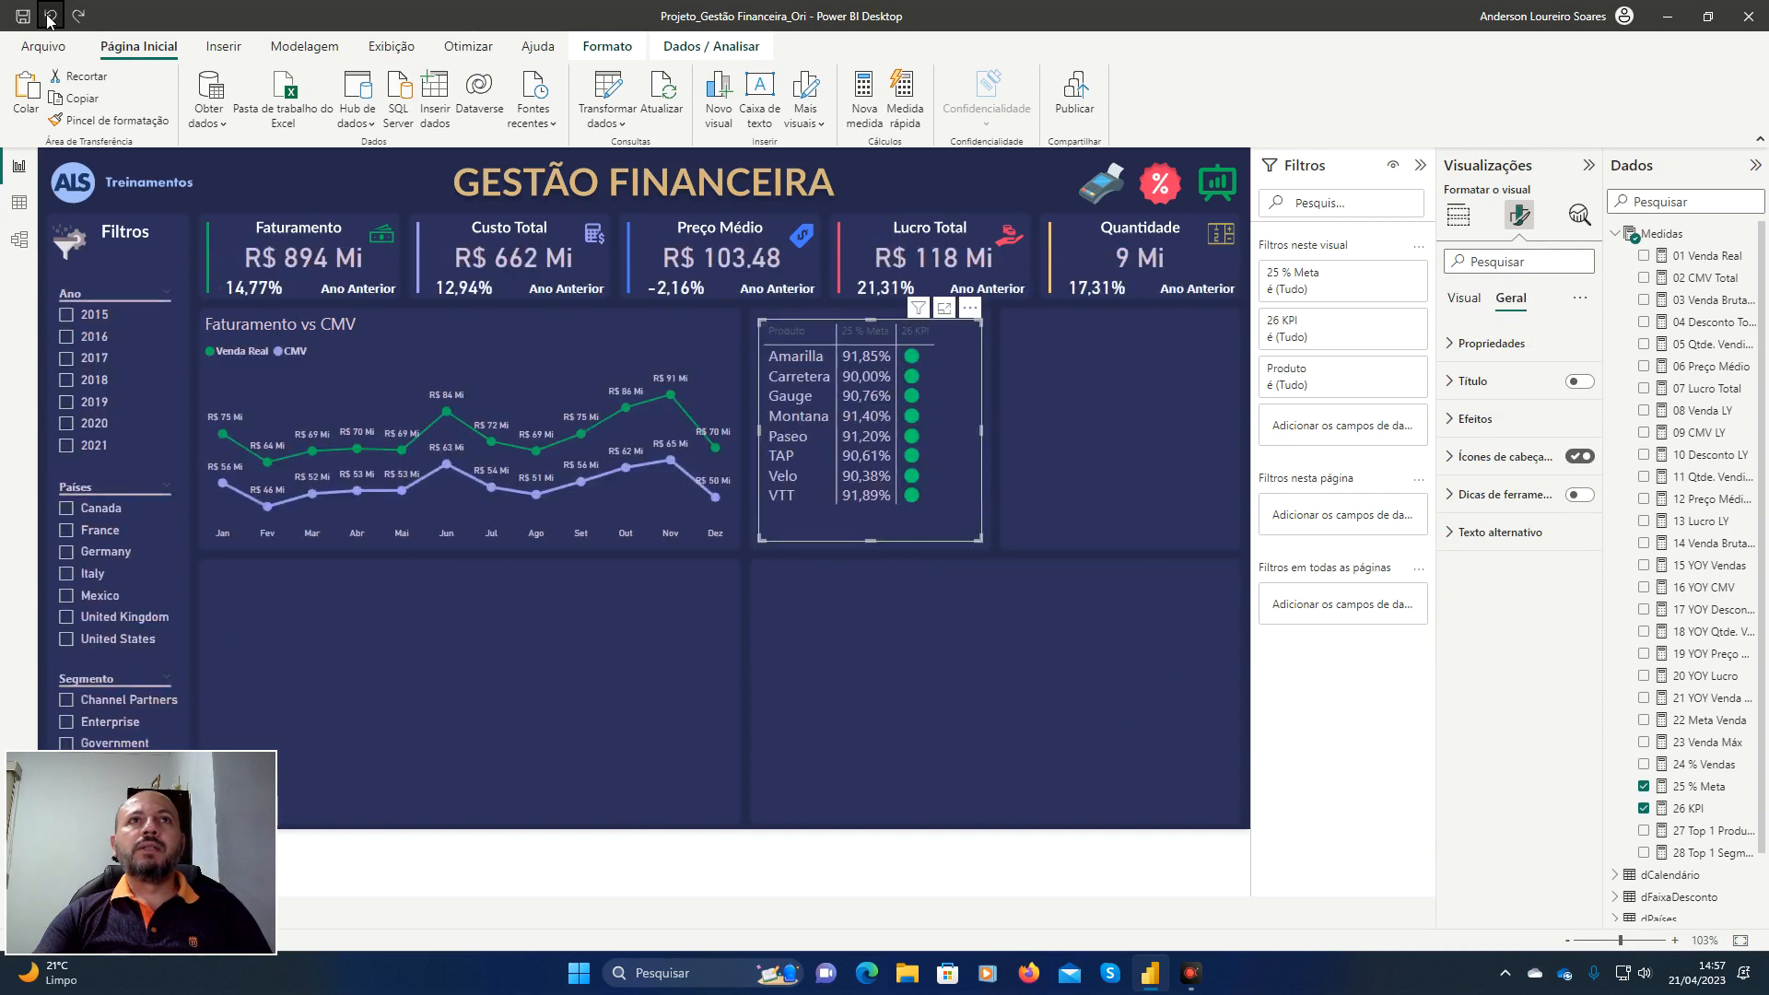
pyautogui.click(49, 17)
pyautogui.click(50, 17)
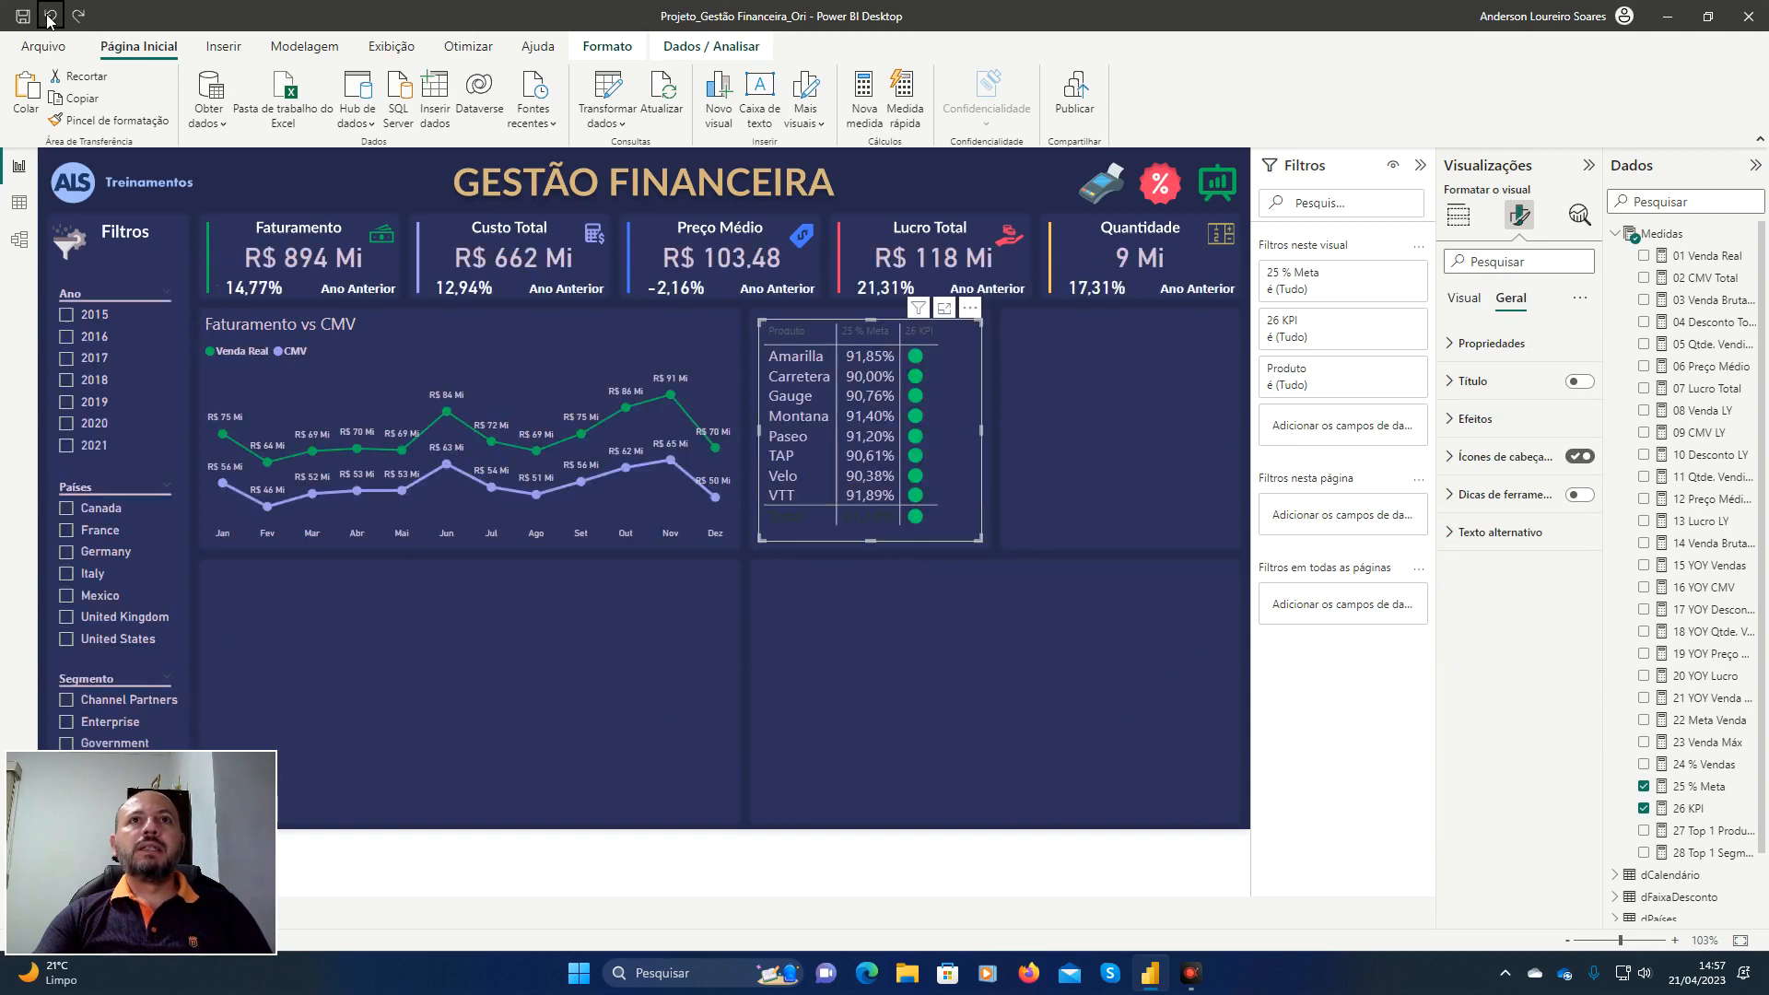
pyautogui.click(50, 17)
pyautogui.click(50, 17)
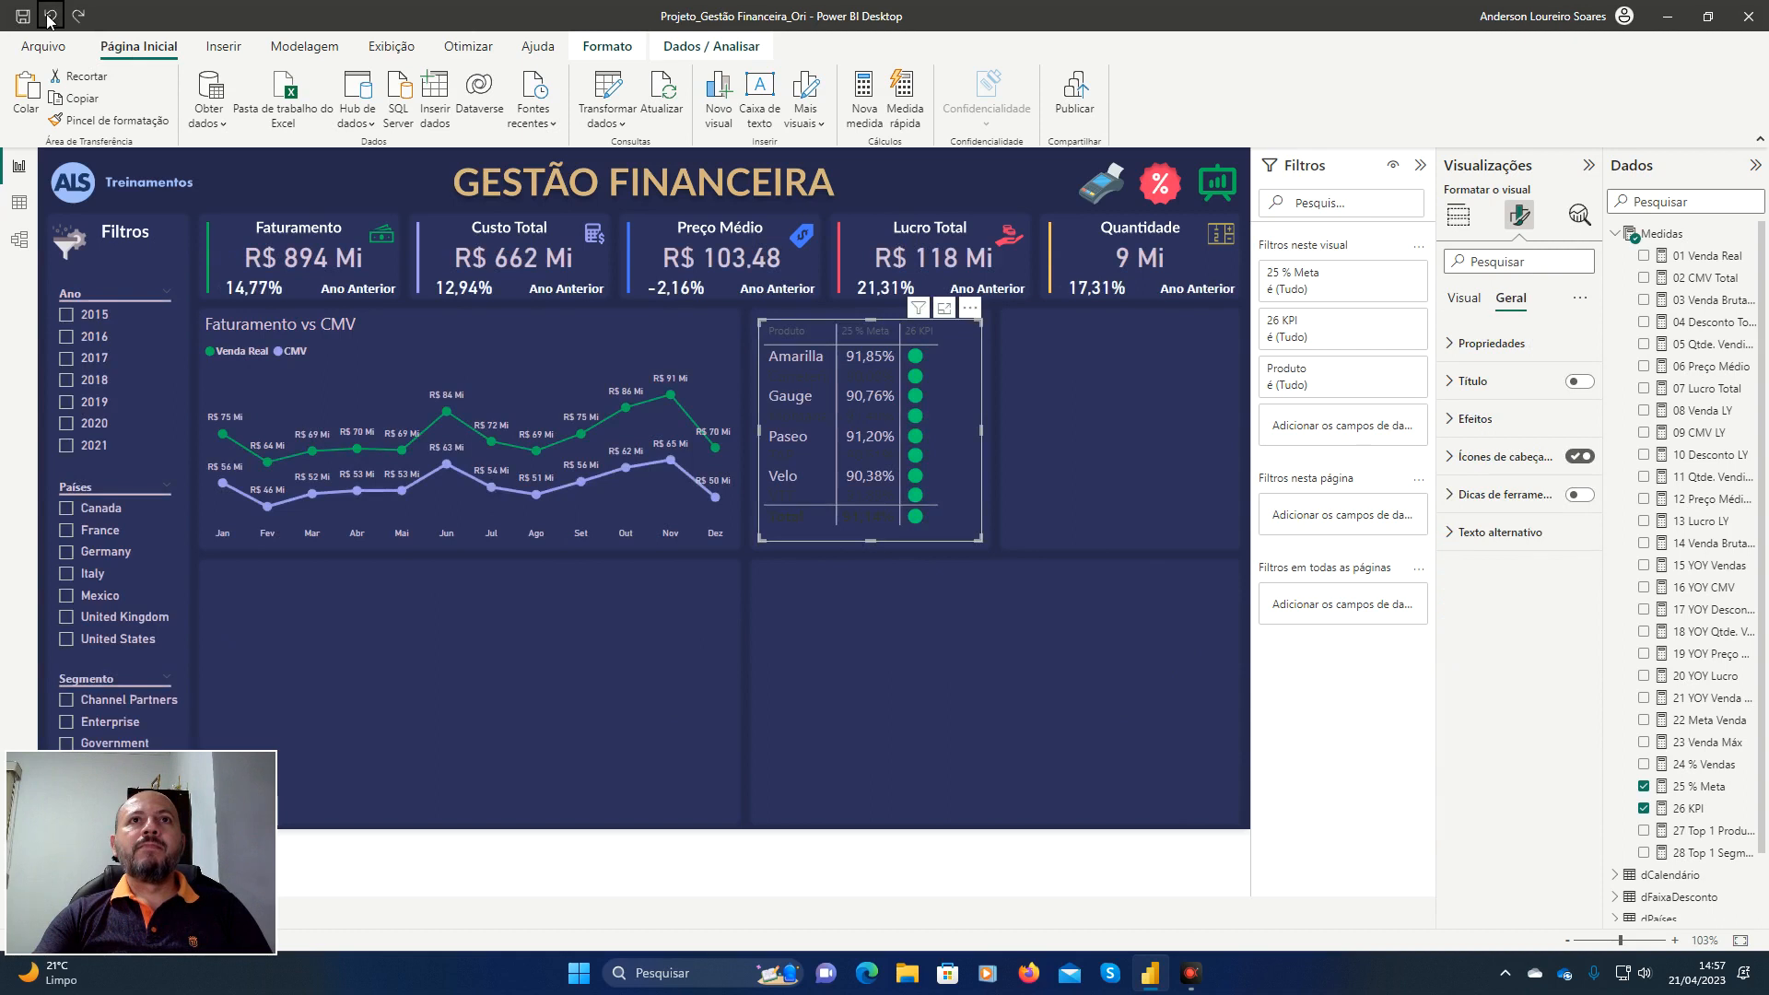
pyautogui.click(50, 17)
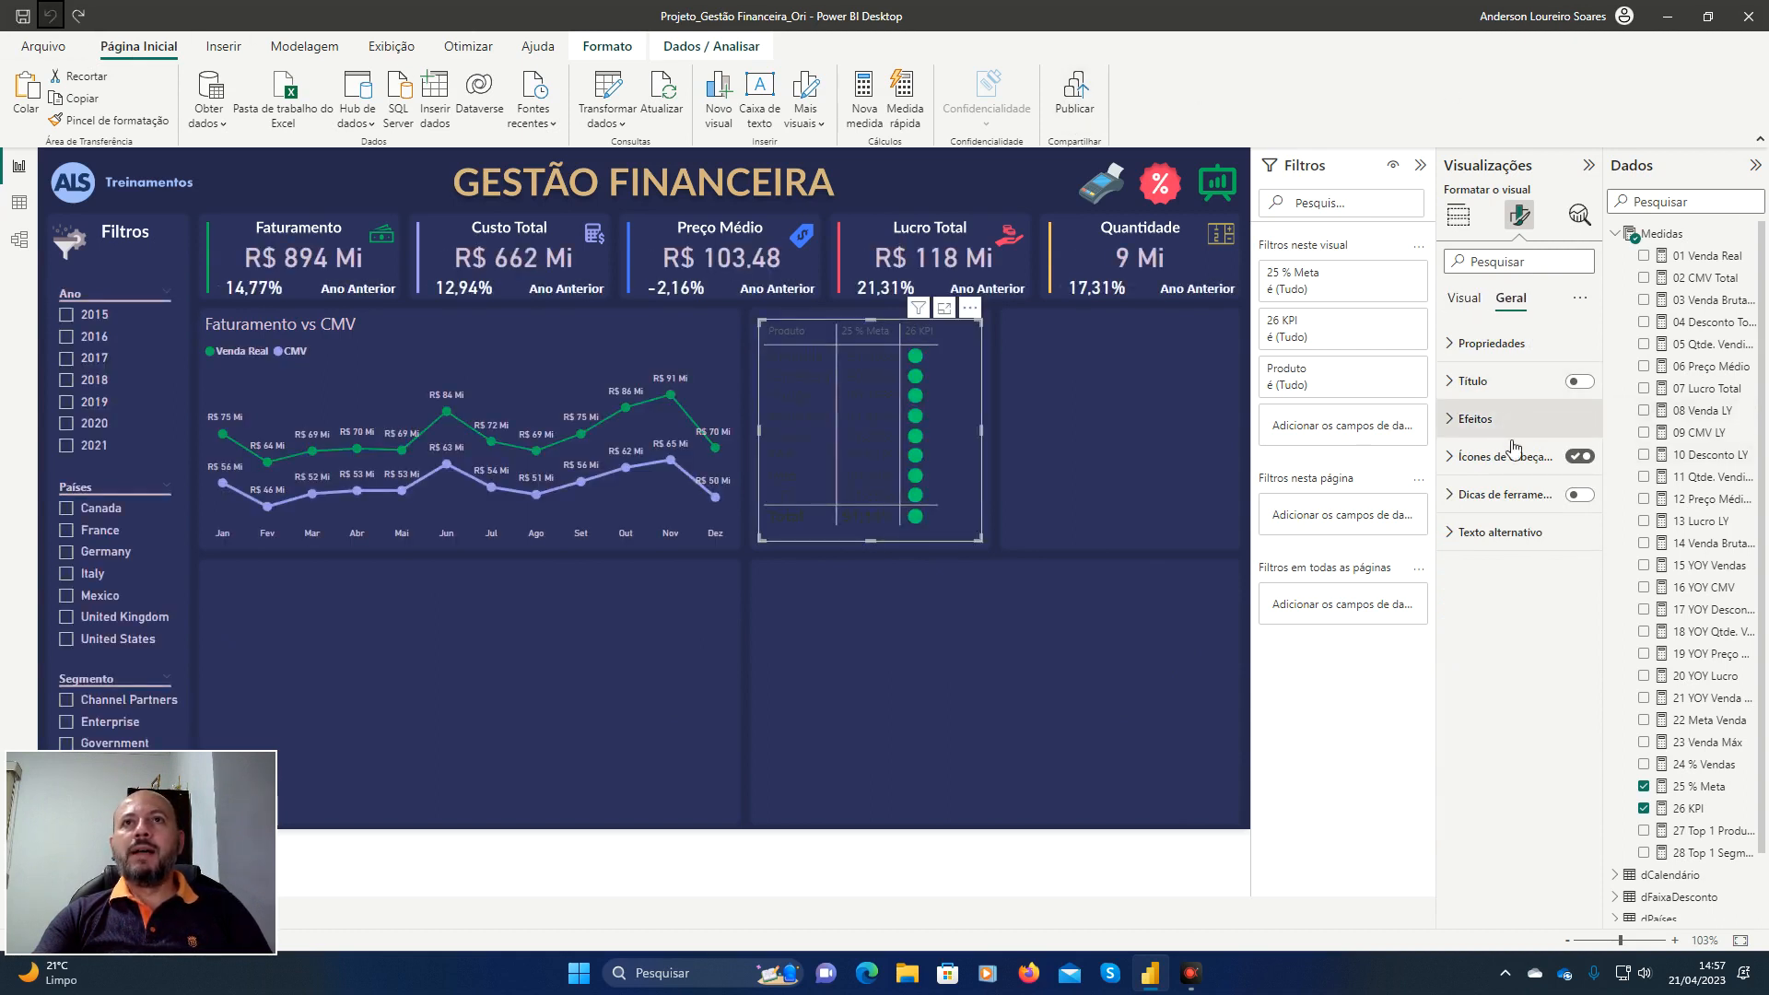
# Turn off the totals row in the product table's visual formatting.
pyautogui.click(1466, 300)
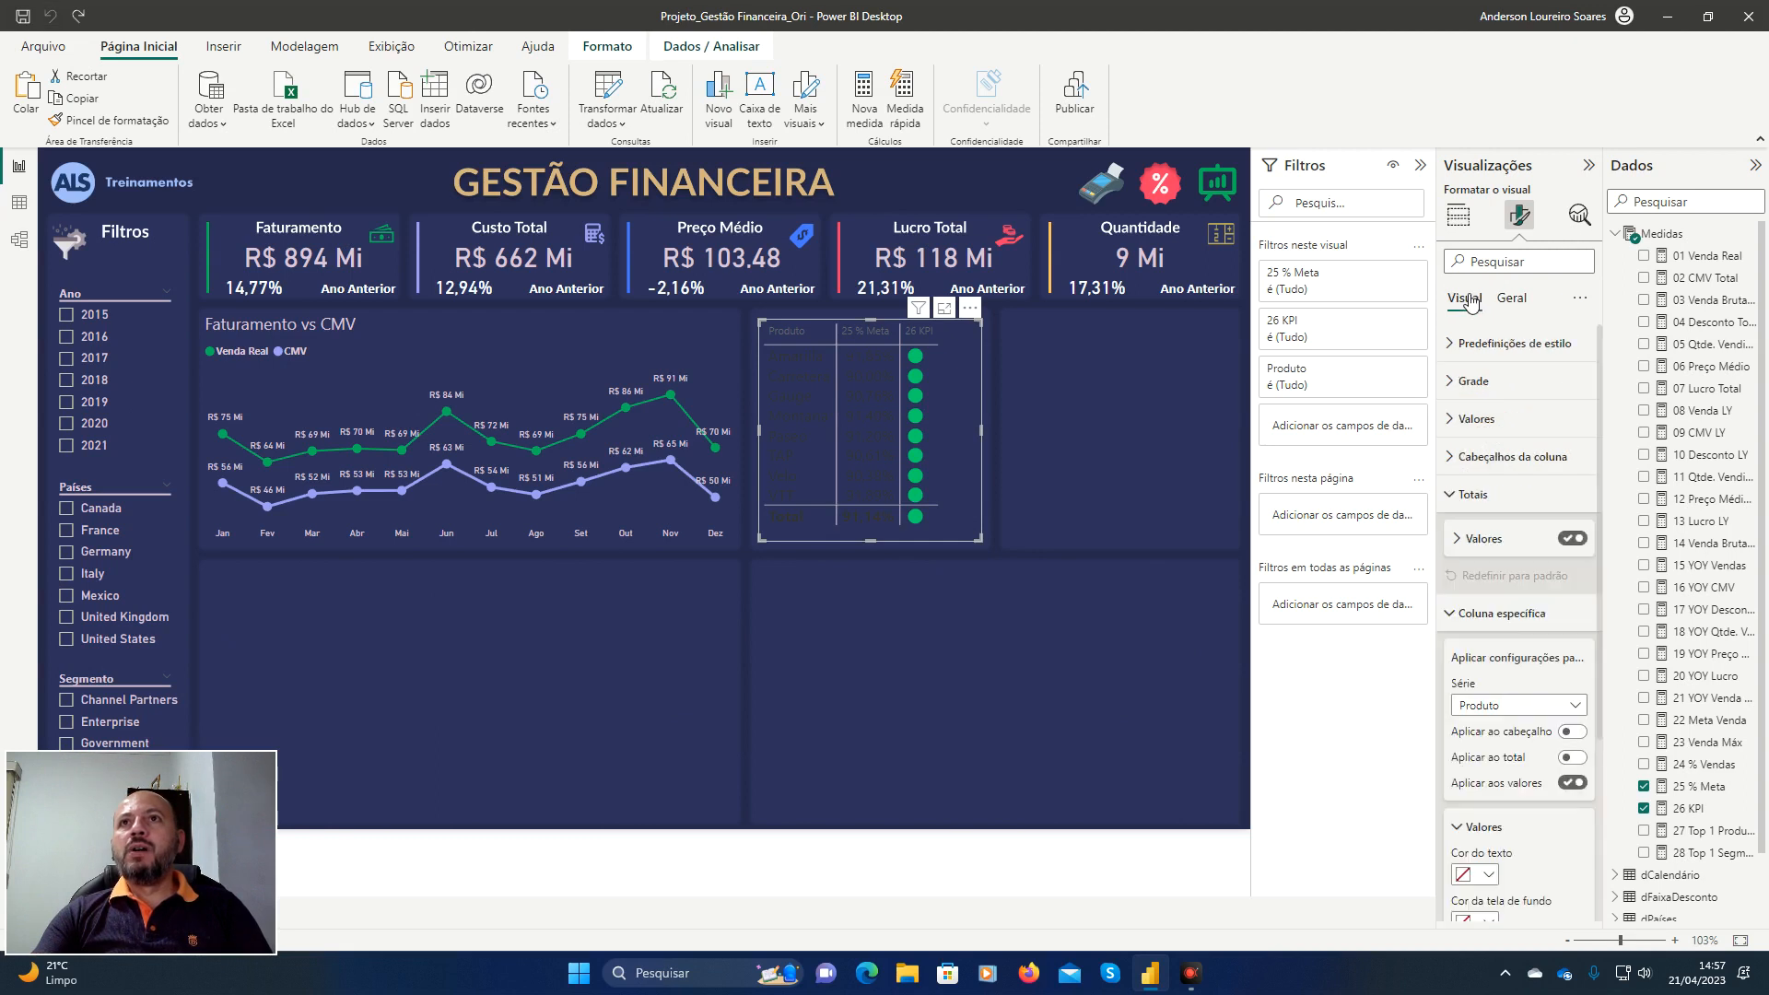
pyautogui.click(1573, 538)
pyautogui.click(1457, 499)
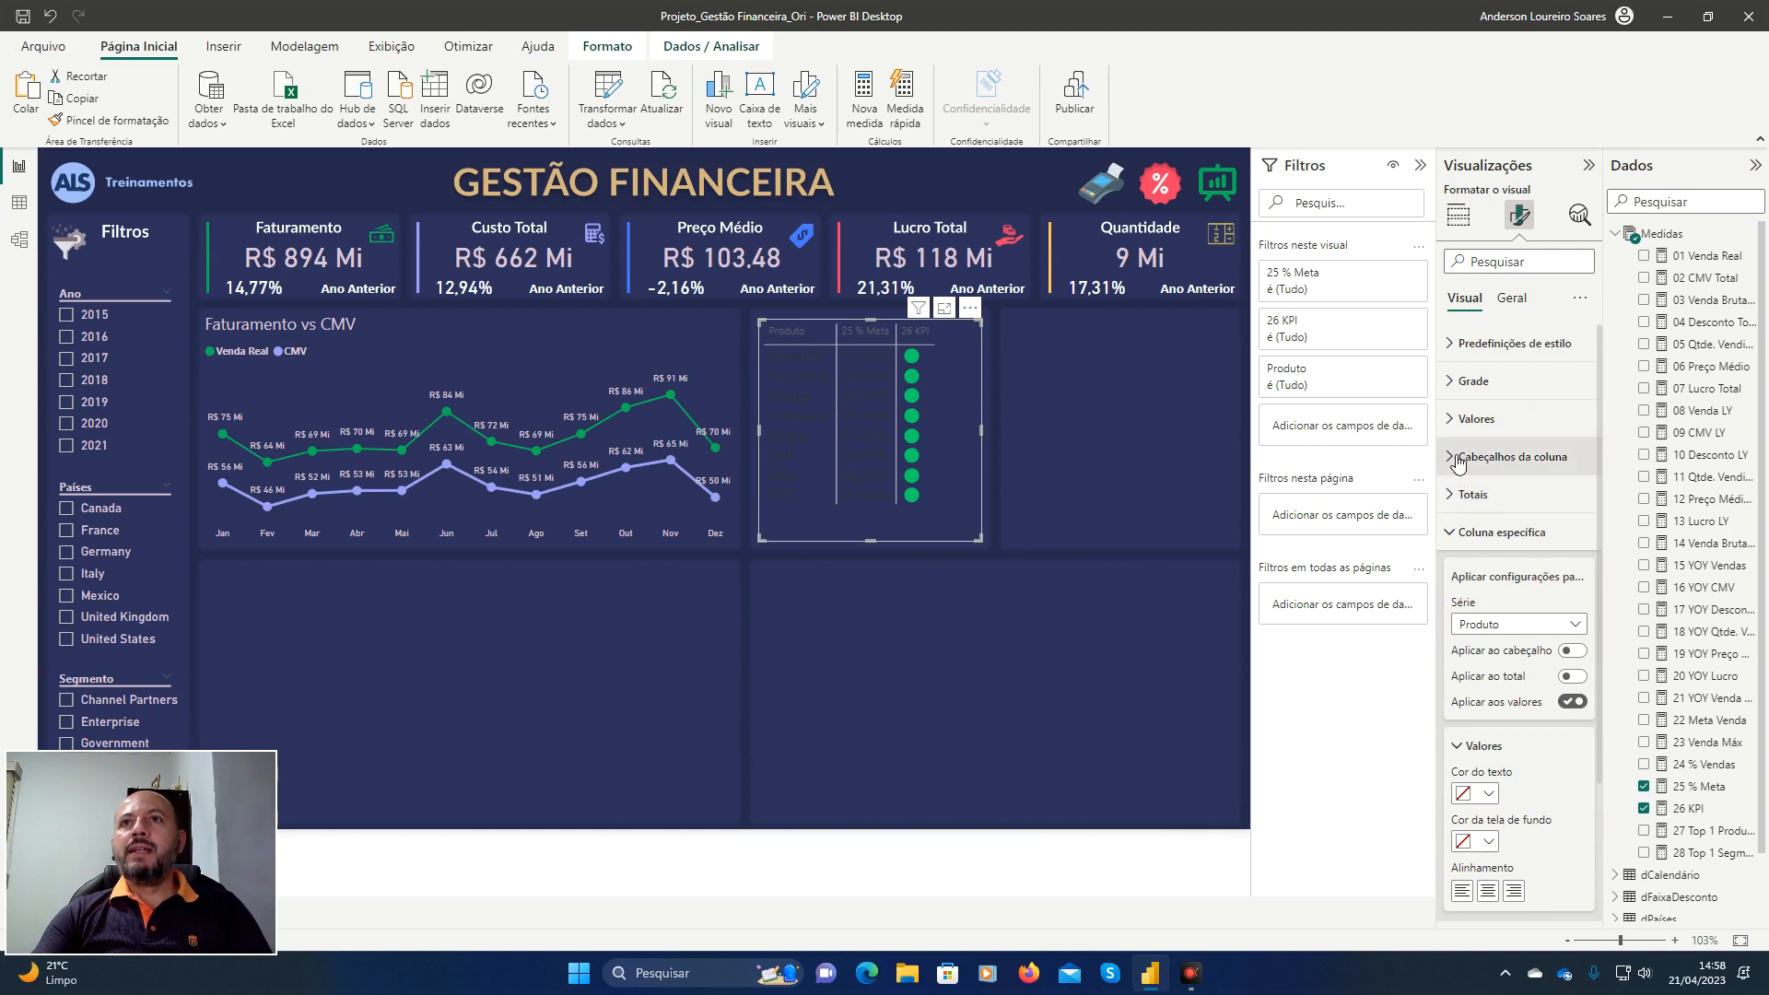
pyautogui.click(1459, 533)
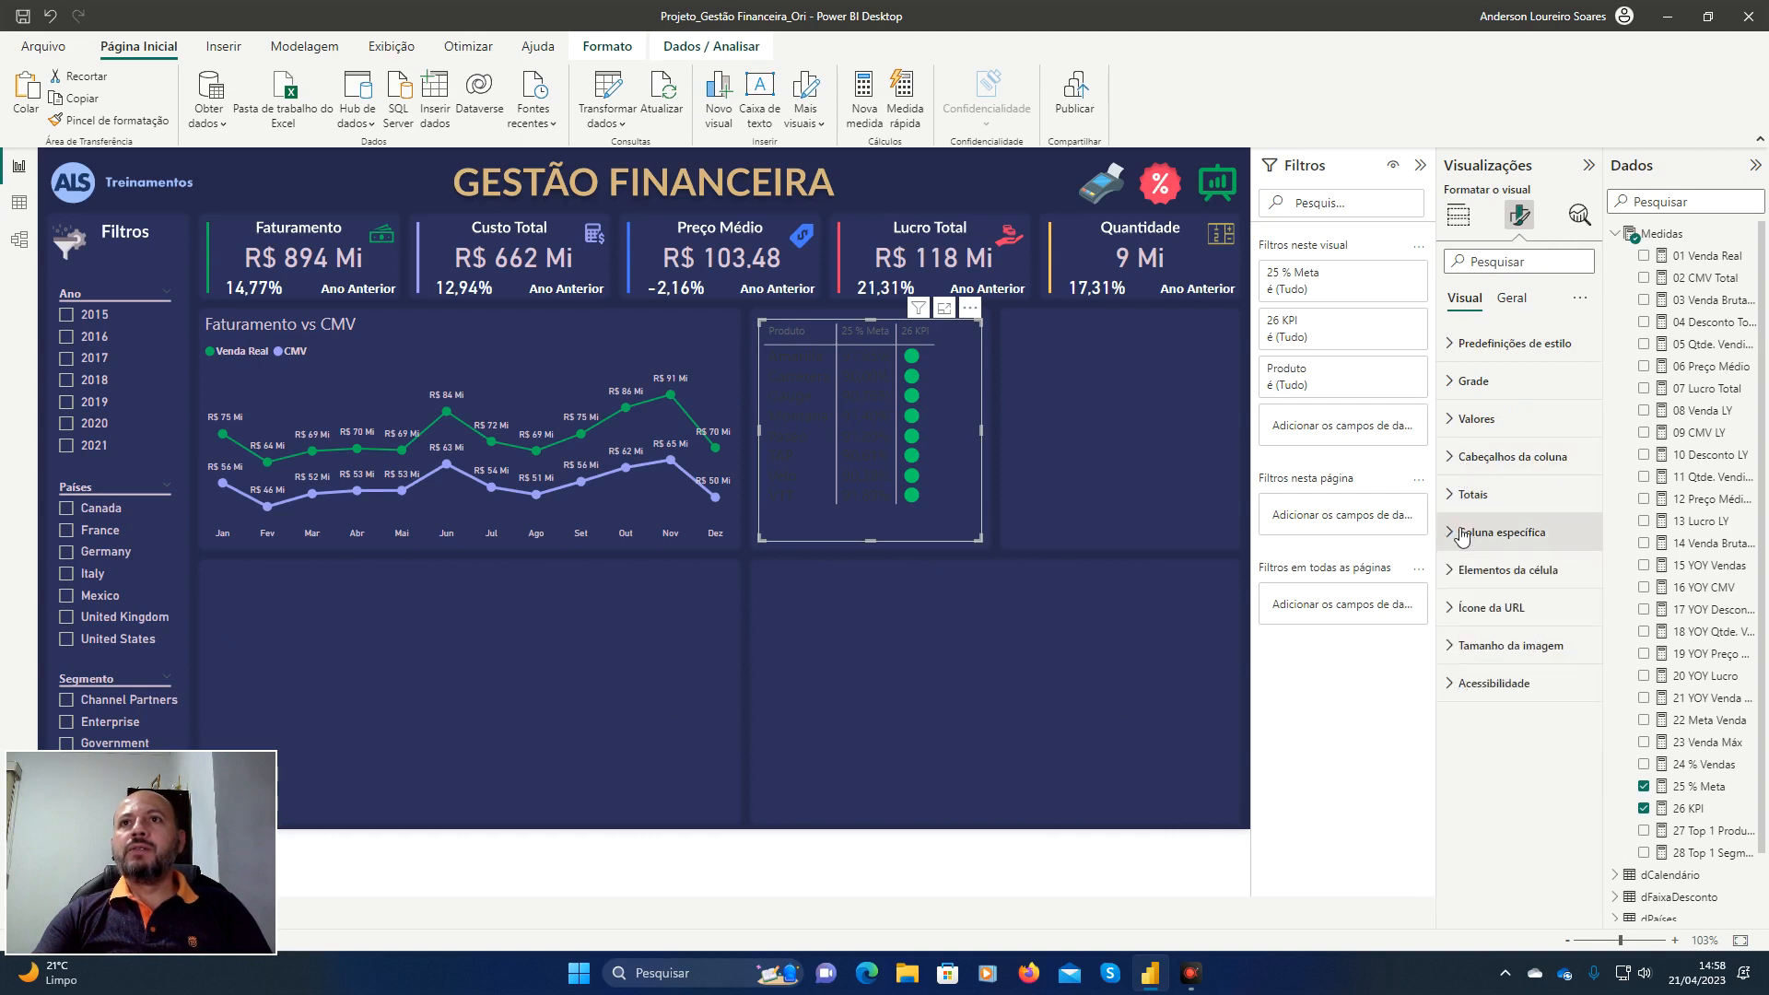
# Extend the specific-column formatting of the Produto series to its header.
pyautogui.click(1462, 420)
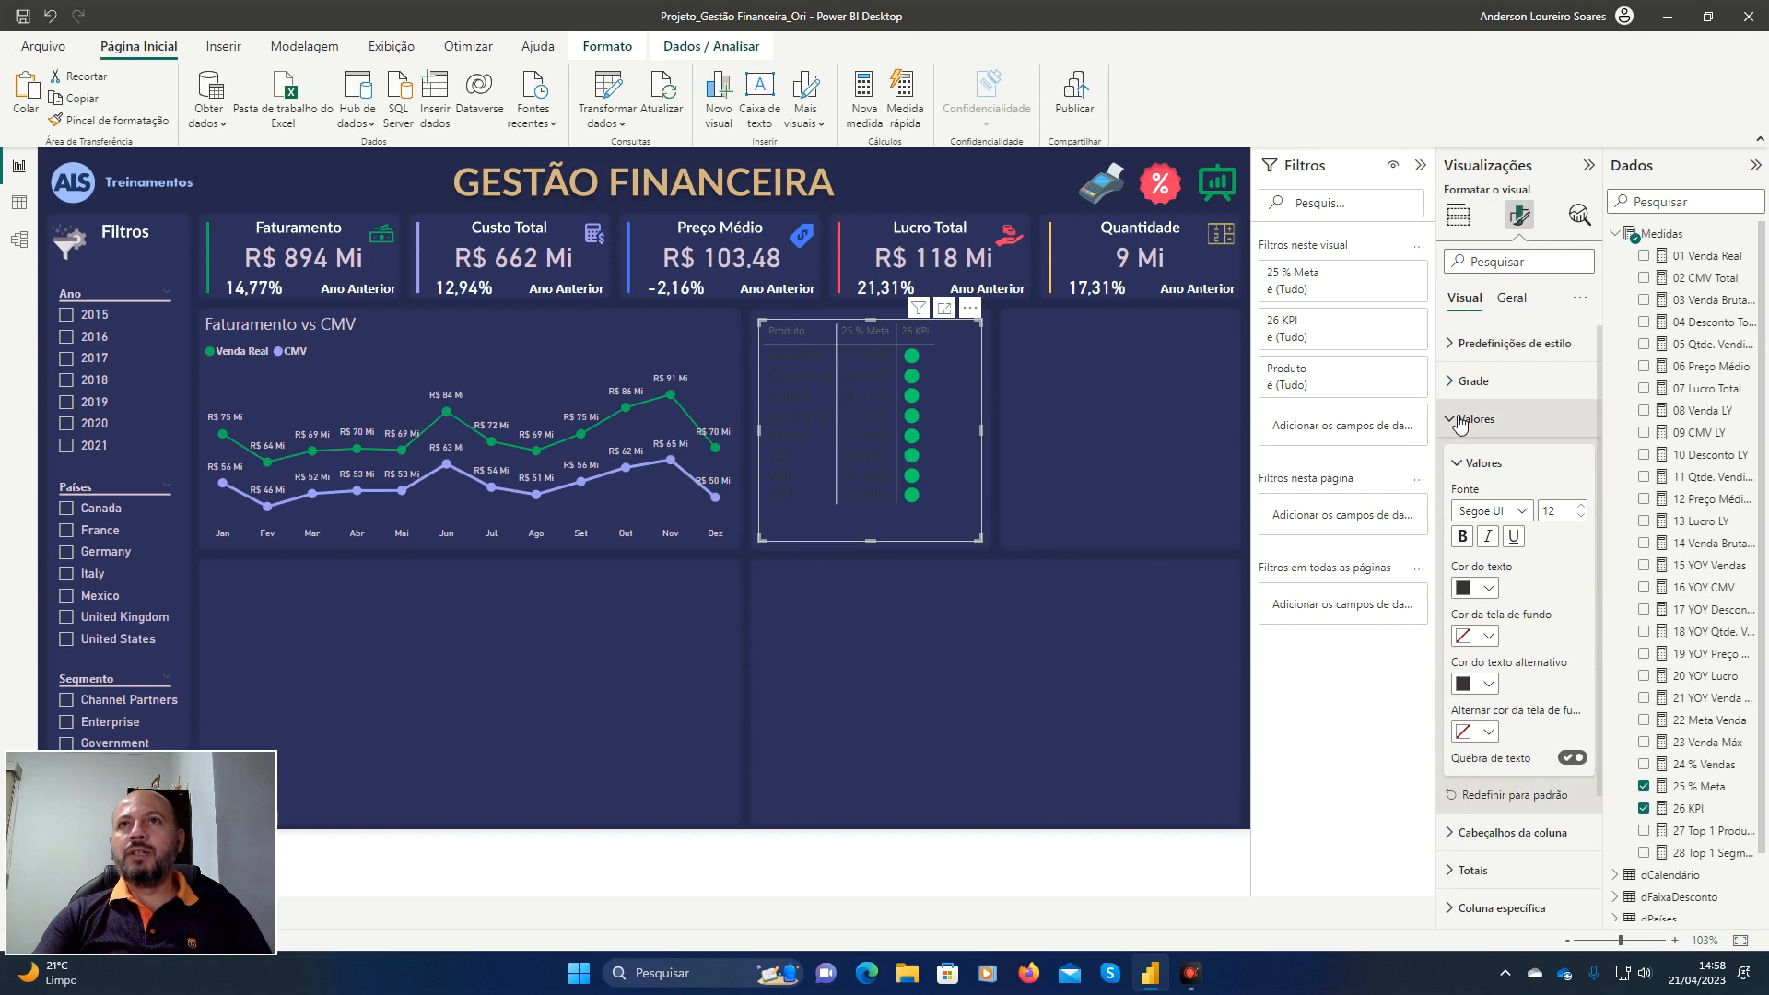
pyautogui.click(1461, 421)
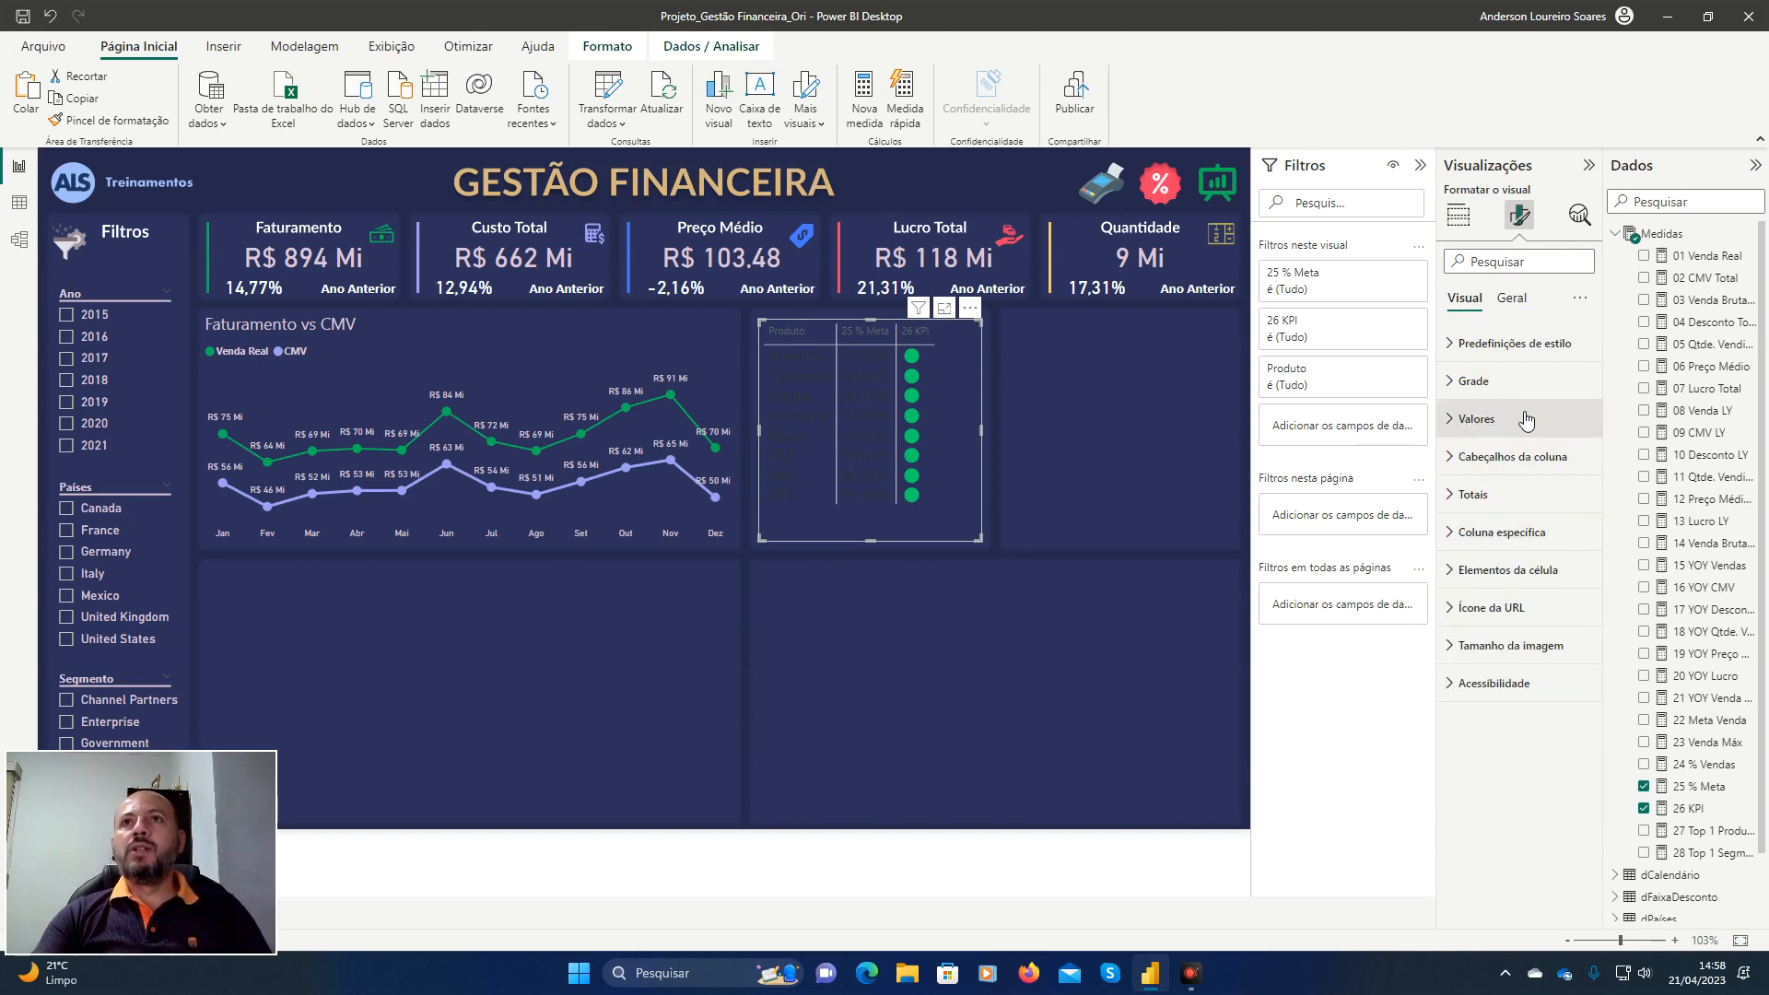
pyautogui.click(1457, 535)
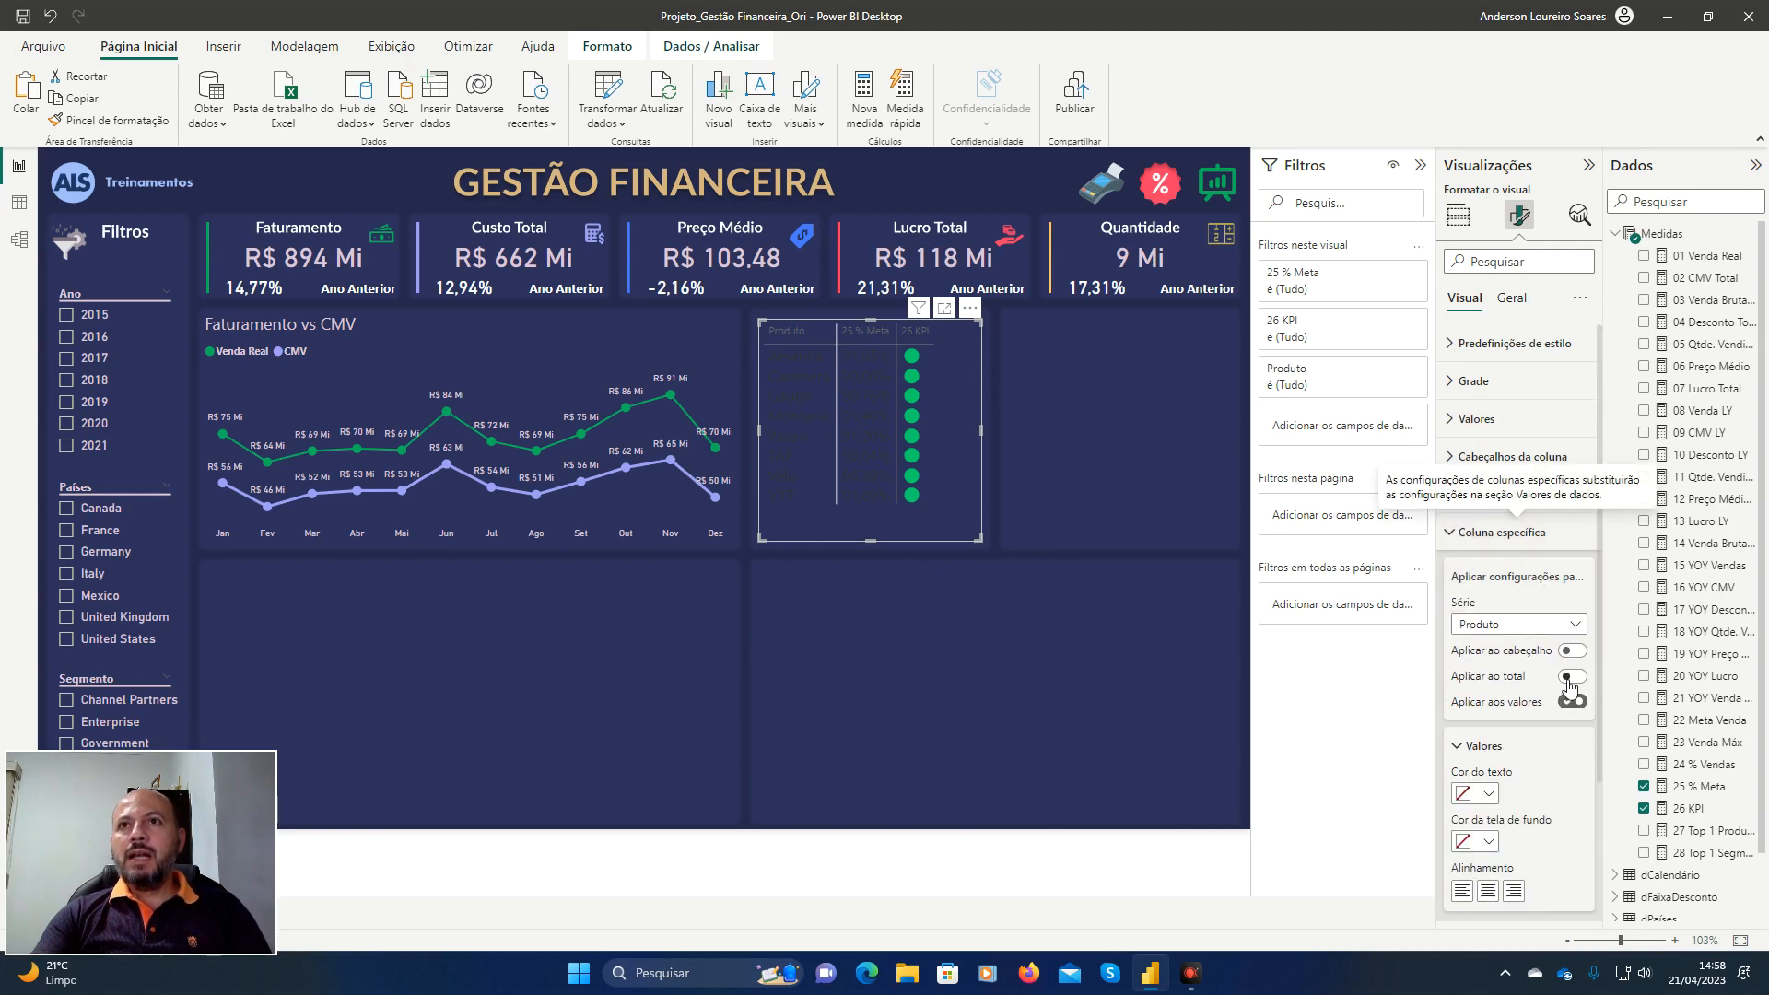
pyautogui.click(1577, 627)
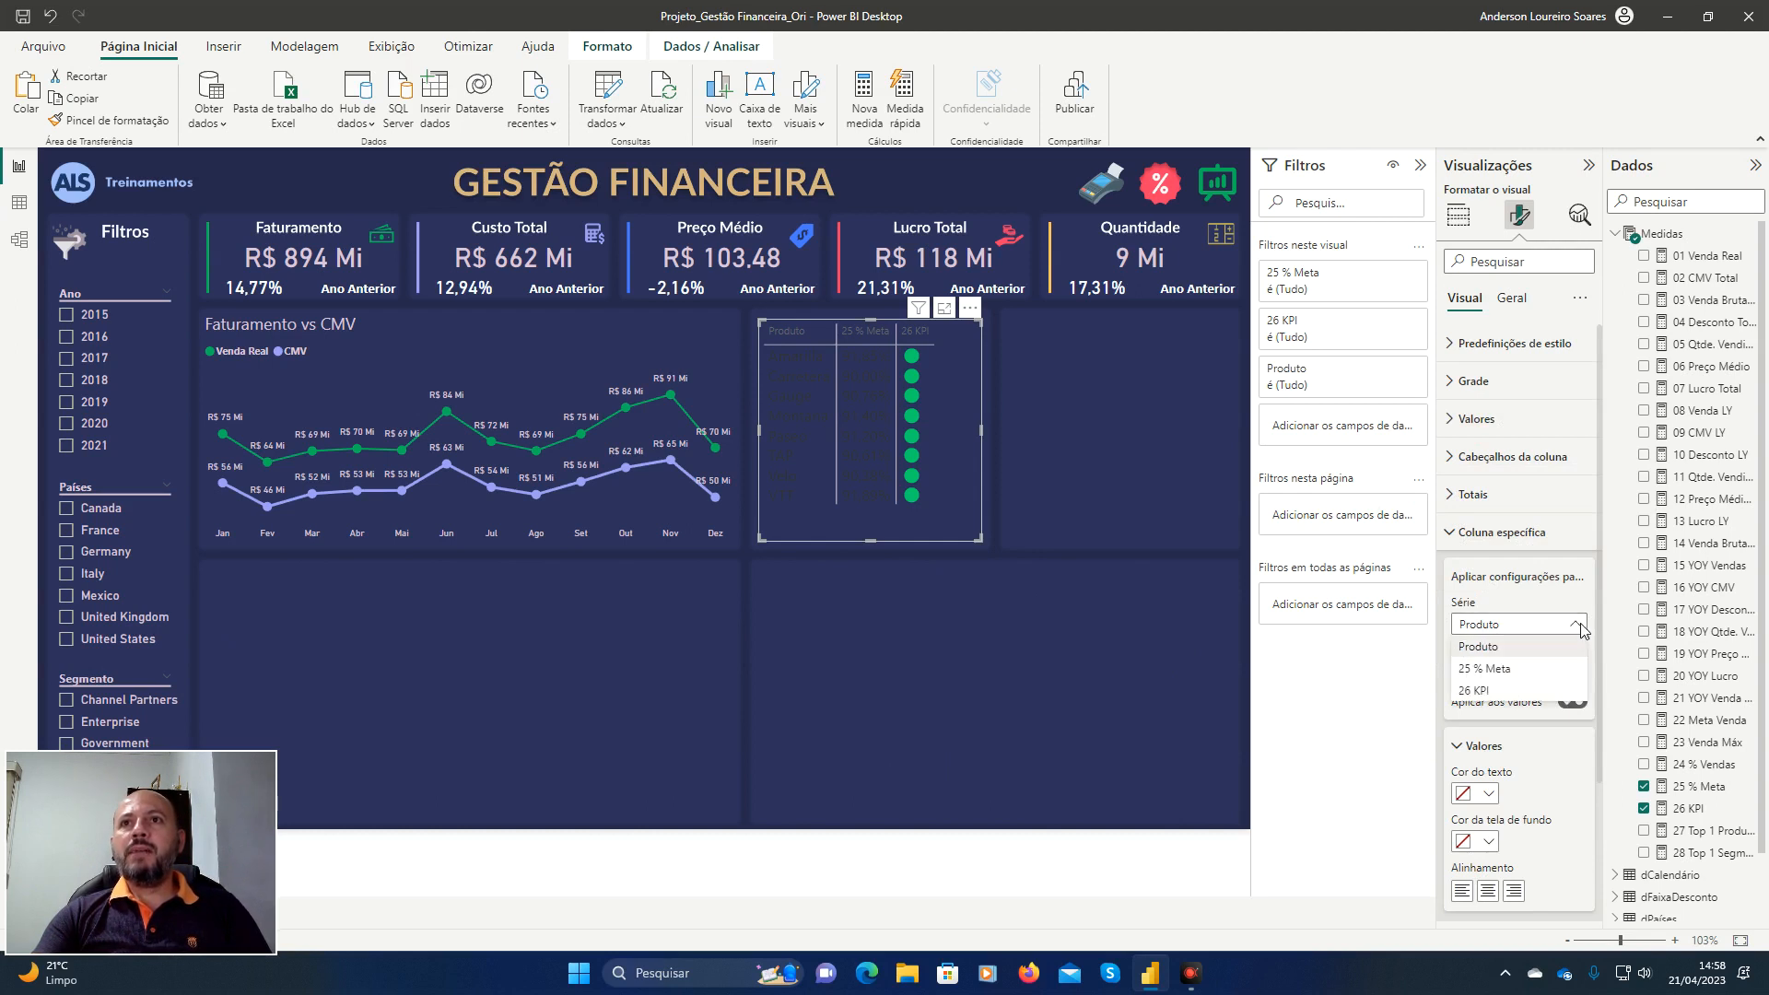
pyautogui.click(1582, 630)
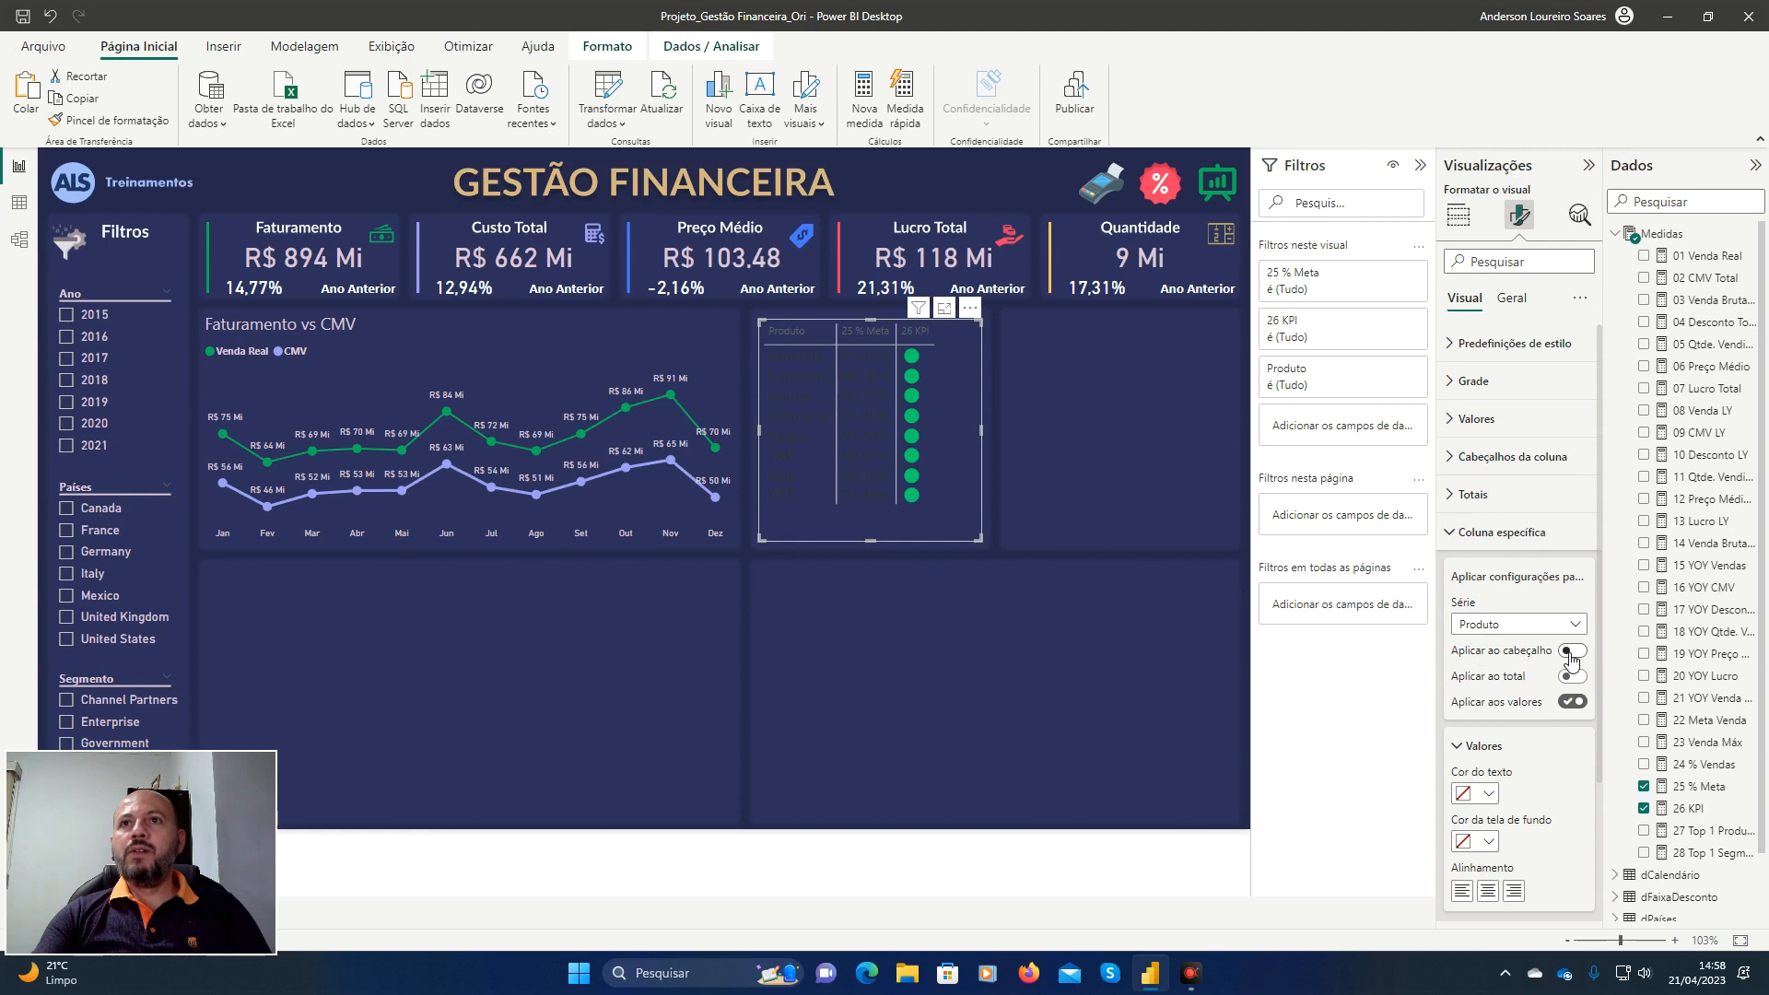
pyautogui.click(1574, 651)
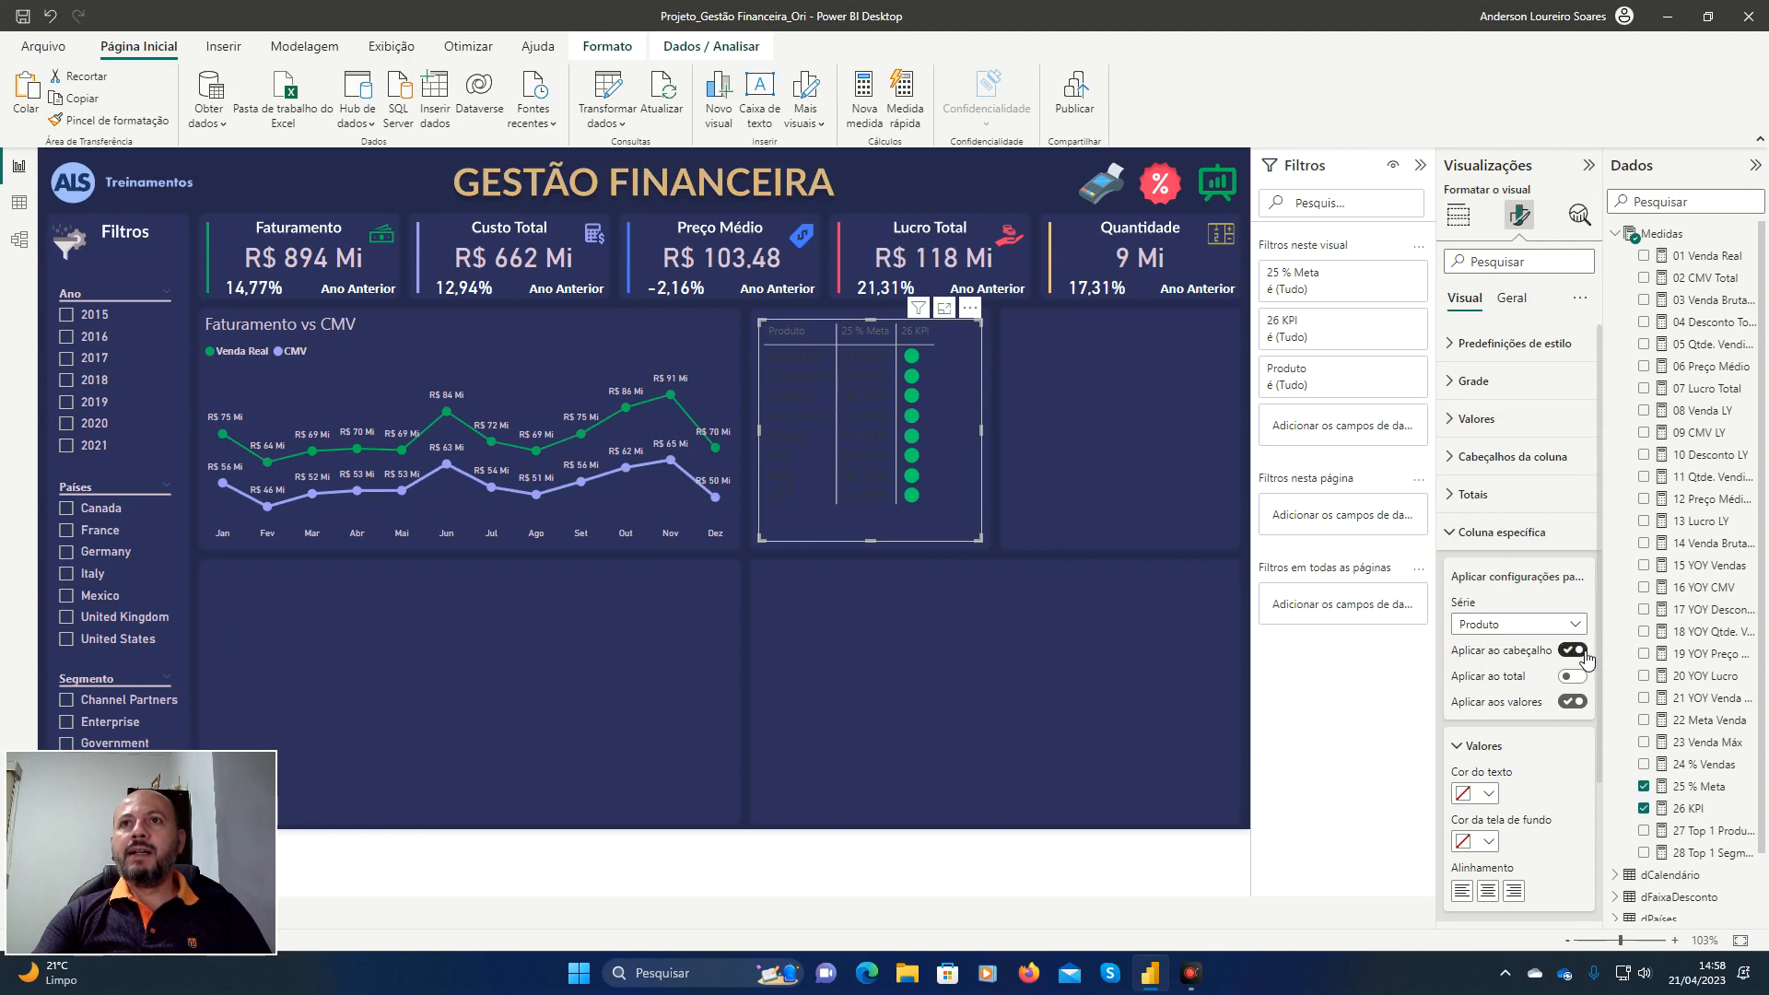
# Set the text color of the Produto column to the custom hex value #DBC3D6.
pyautogui.click(1489, 794)
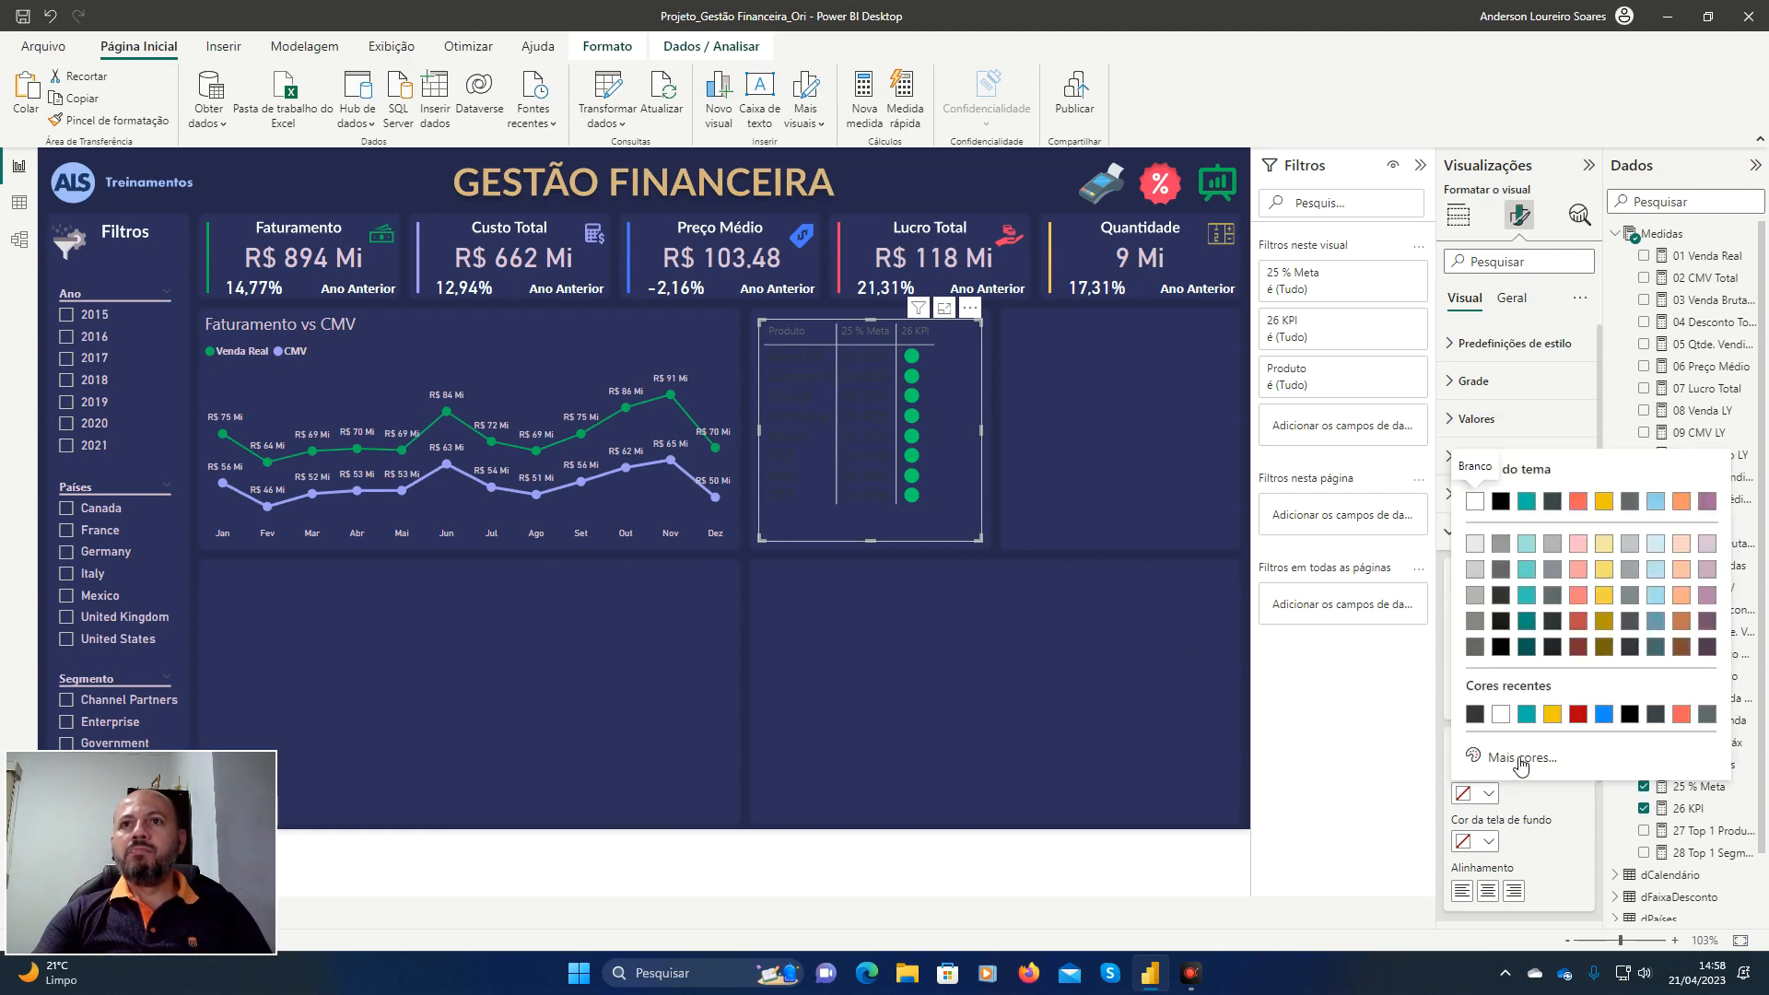
pyautogui.click(1522, 762)
pyautogui.hotkey('ctrl', 'c')
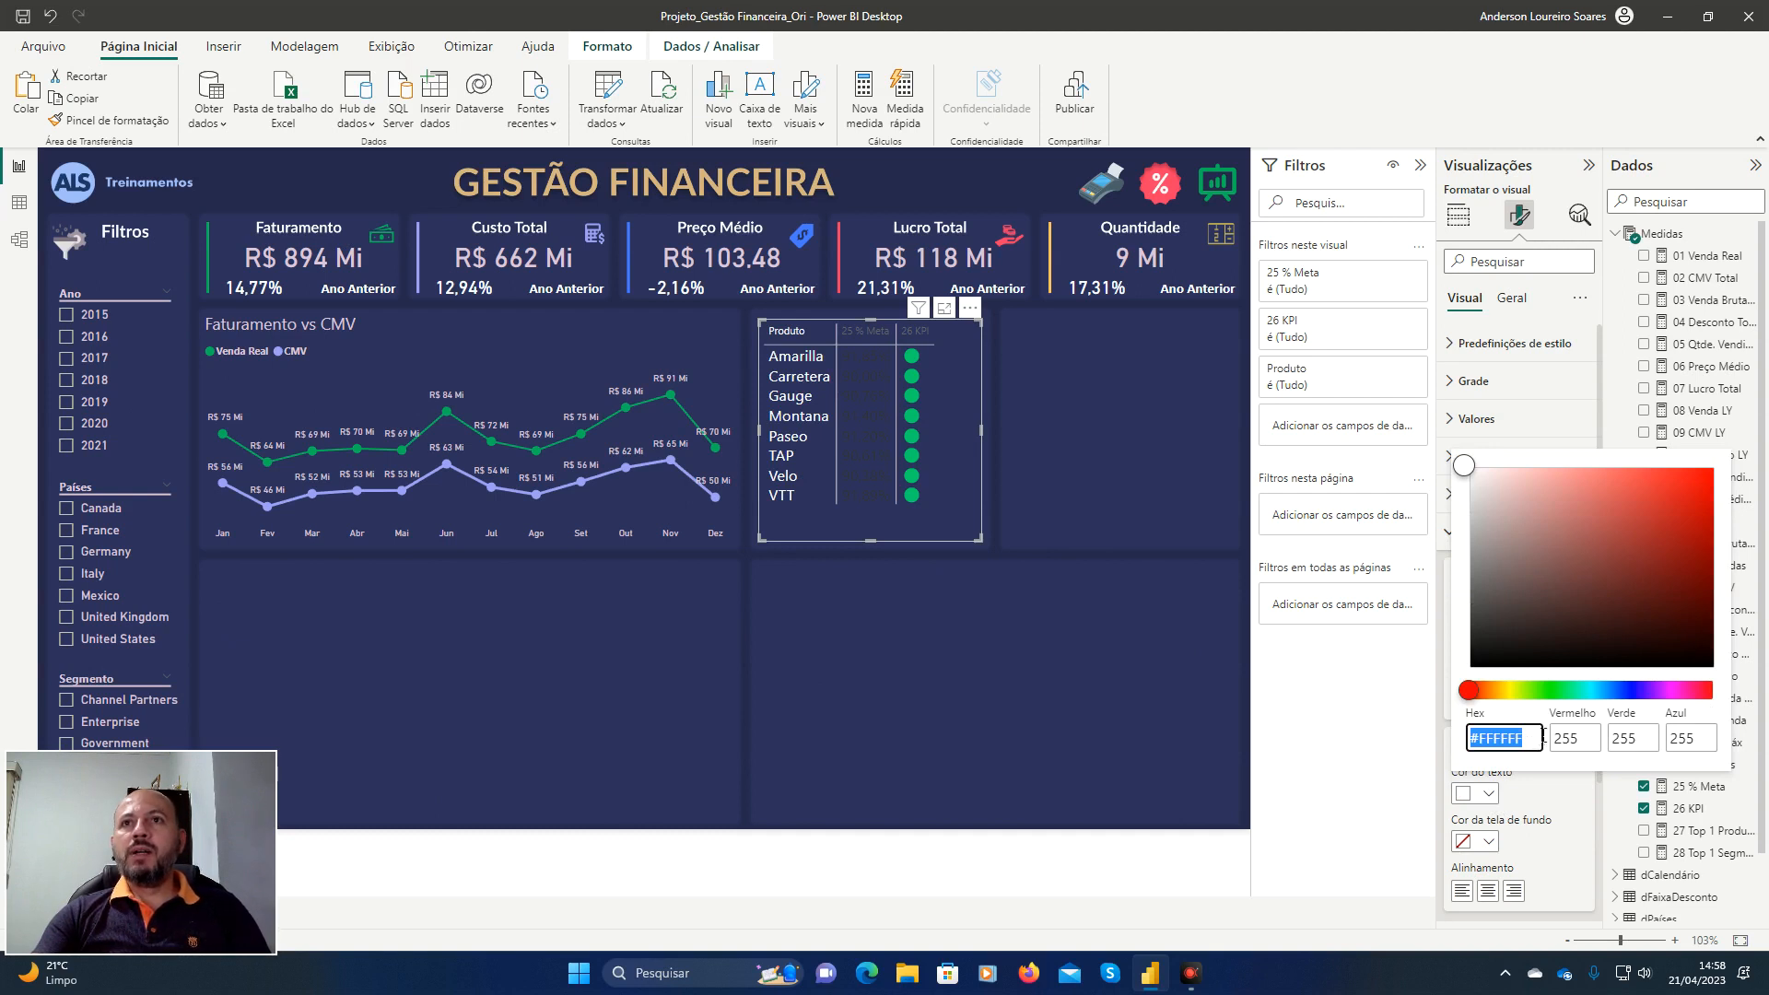
pyautogui.click(1541, 741)
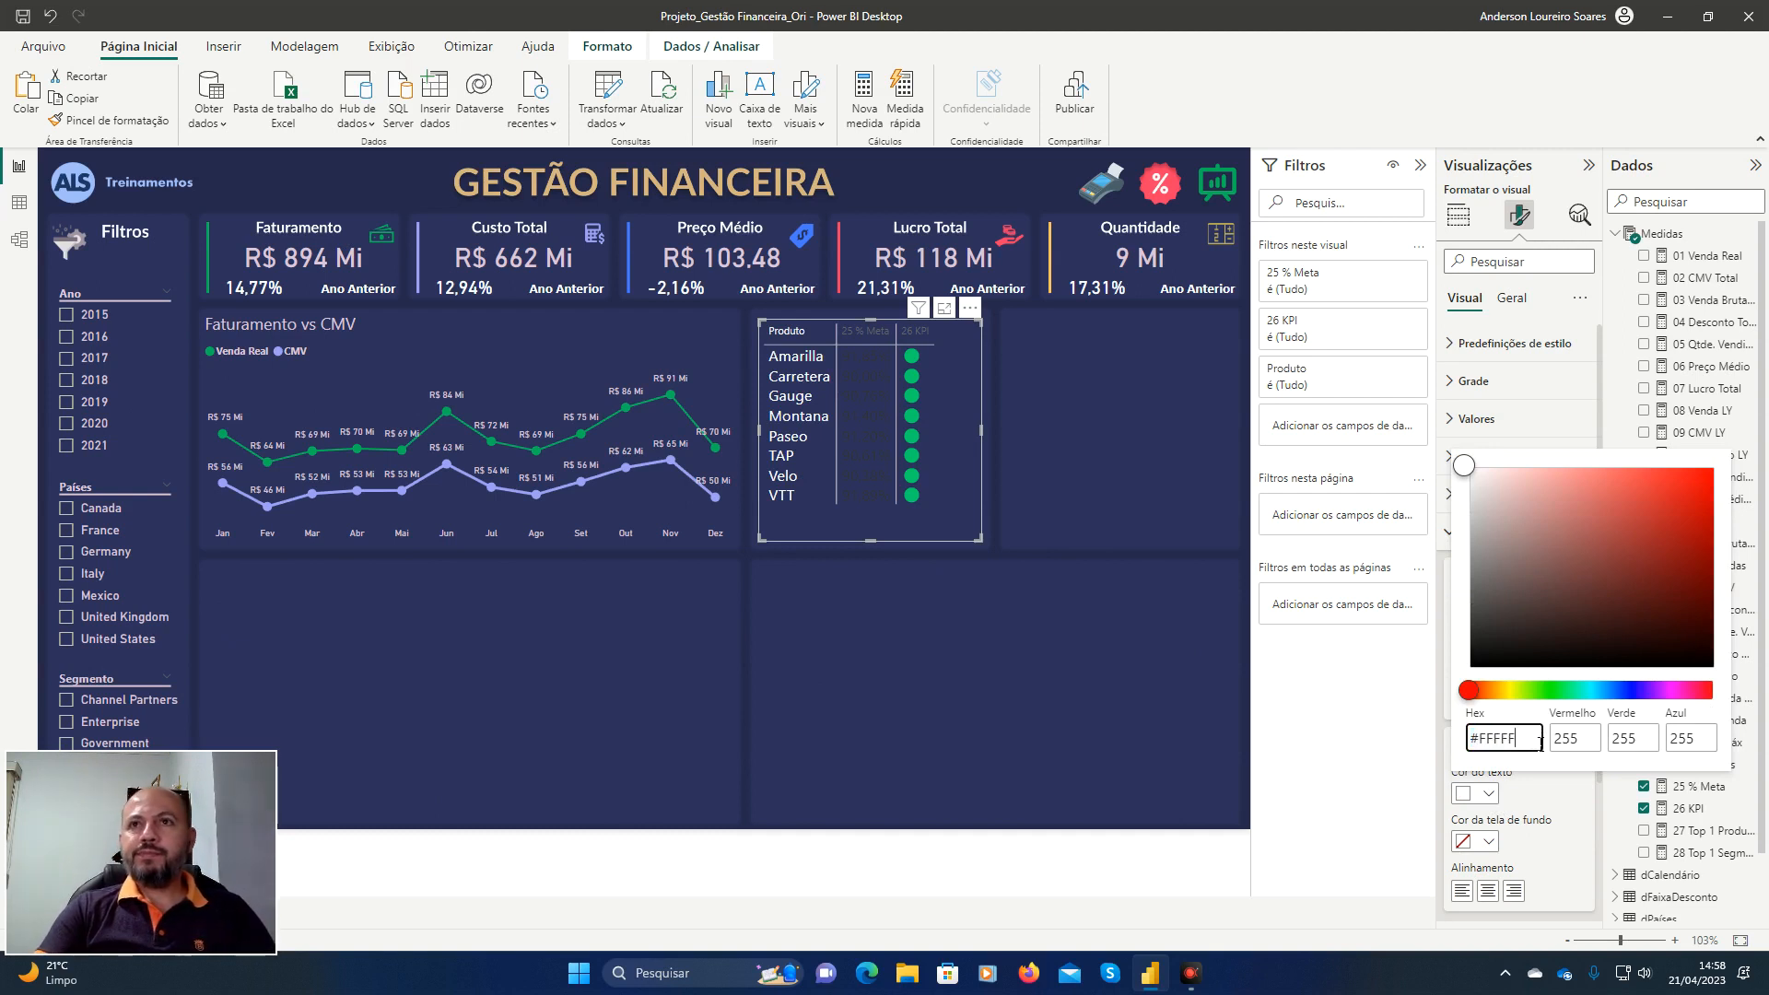
pyautogui.press('BackSpace')
pyautogui.press('BackSpace')
pyautogui.press('BackSpace')
pyautogui.write('DBC3')
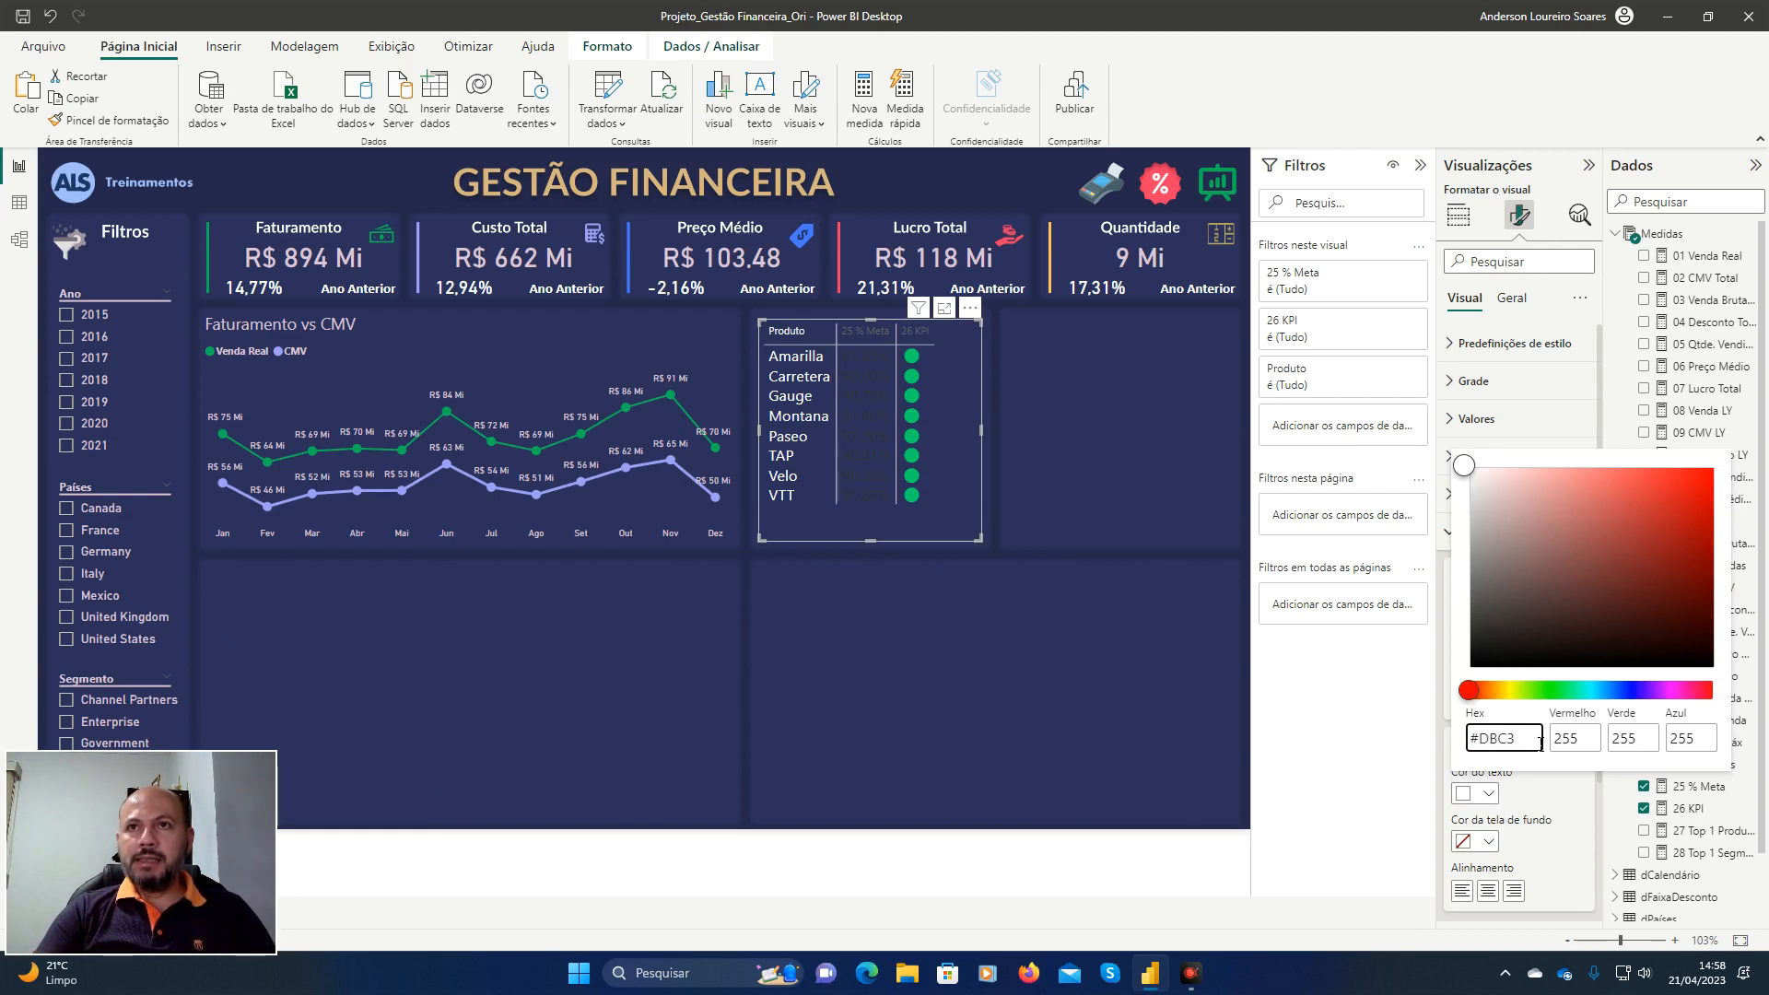
pyautogui.write('D6')
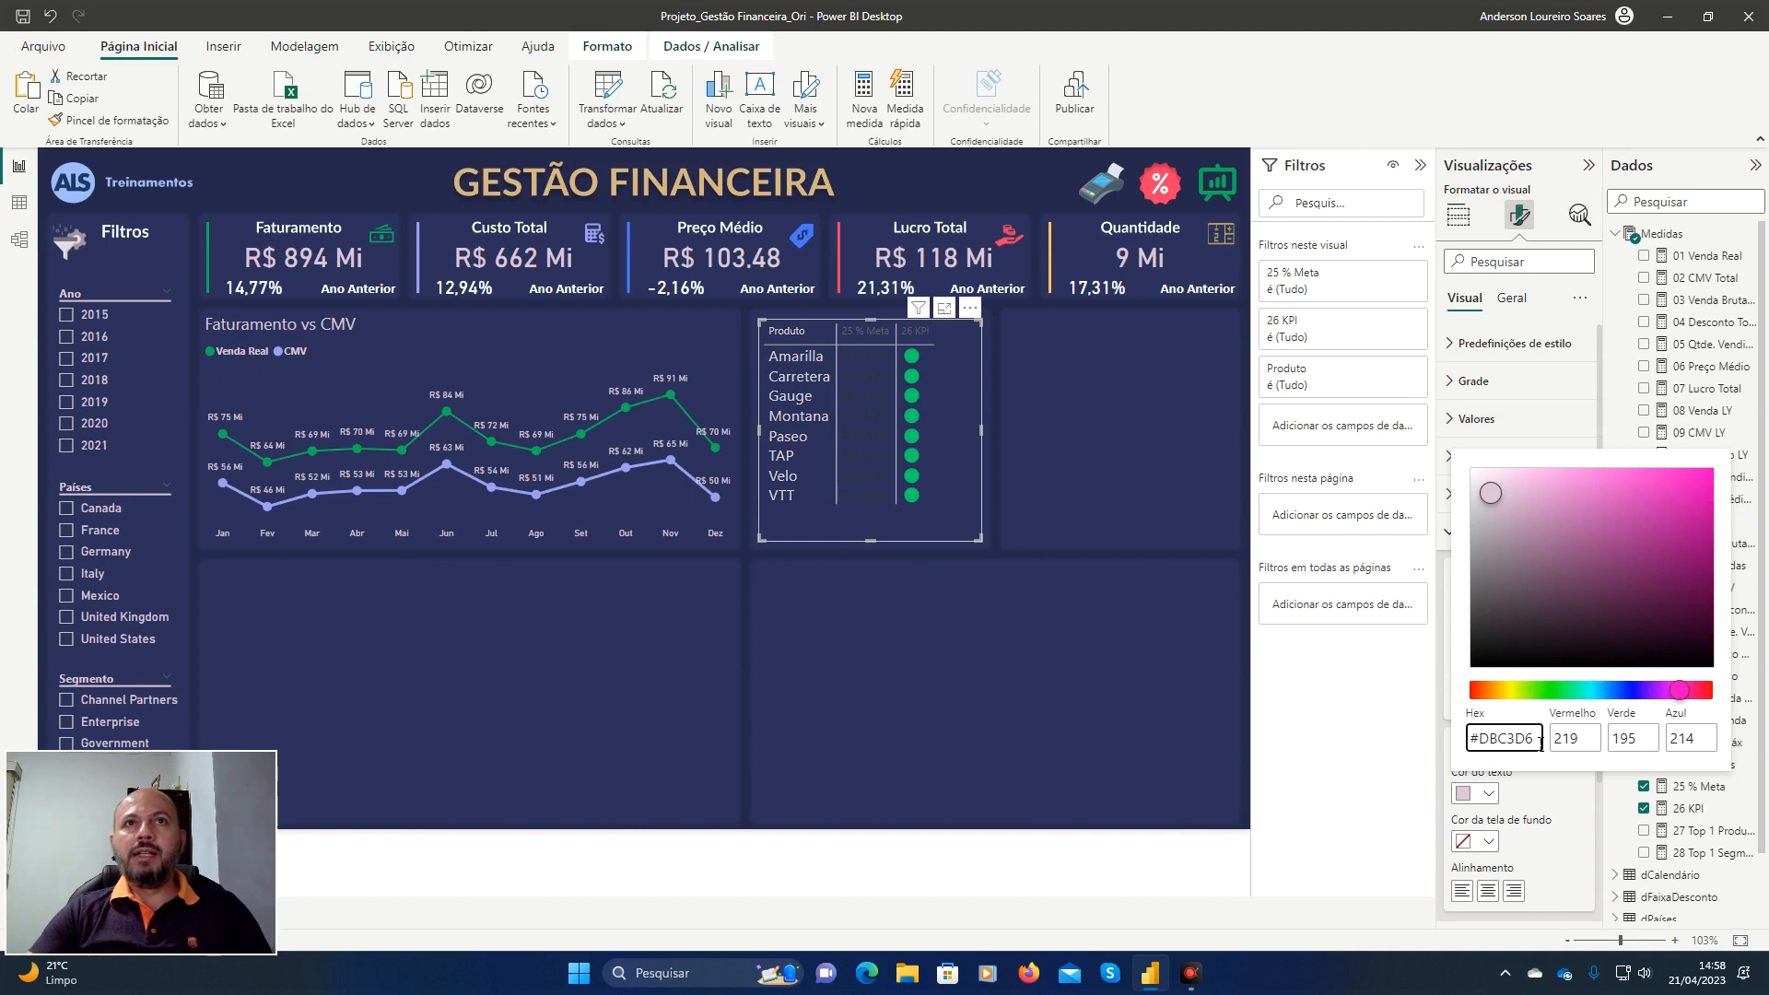
pyautogui.press('Tab')
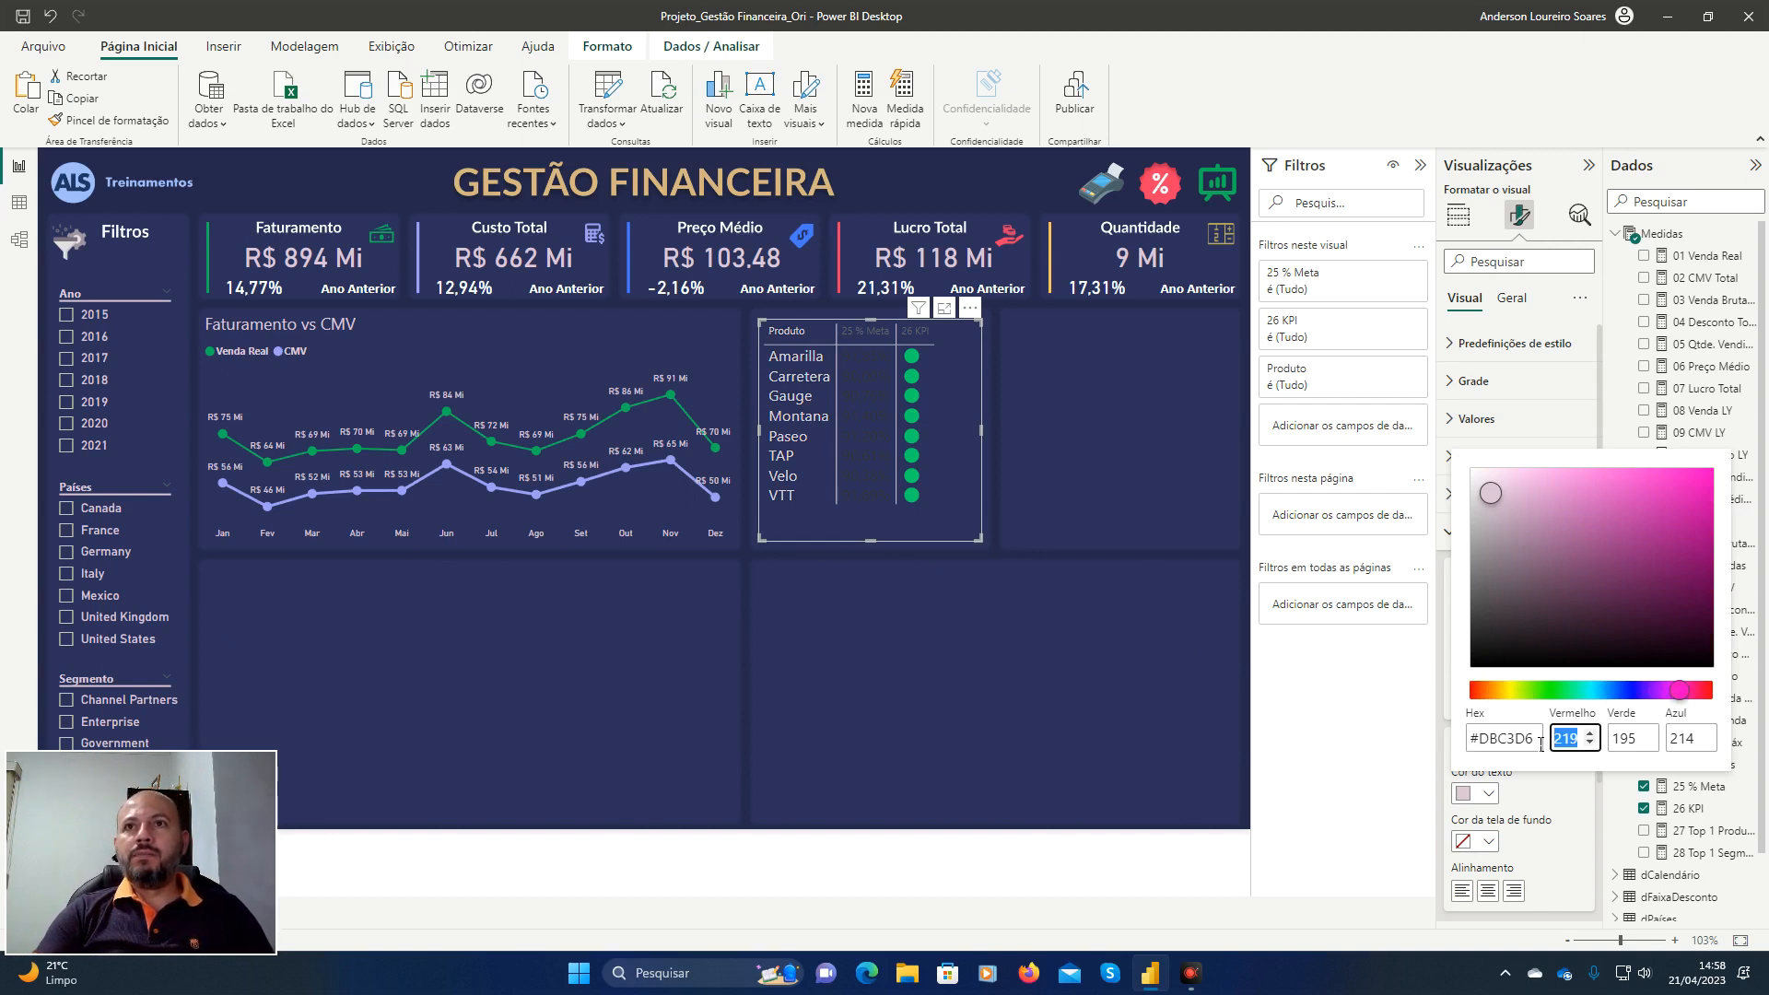
pyautogui.press('Escape')
pyautogui.press('Escape')
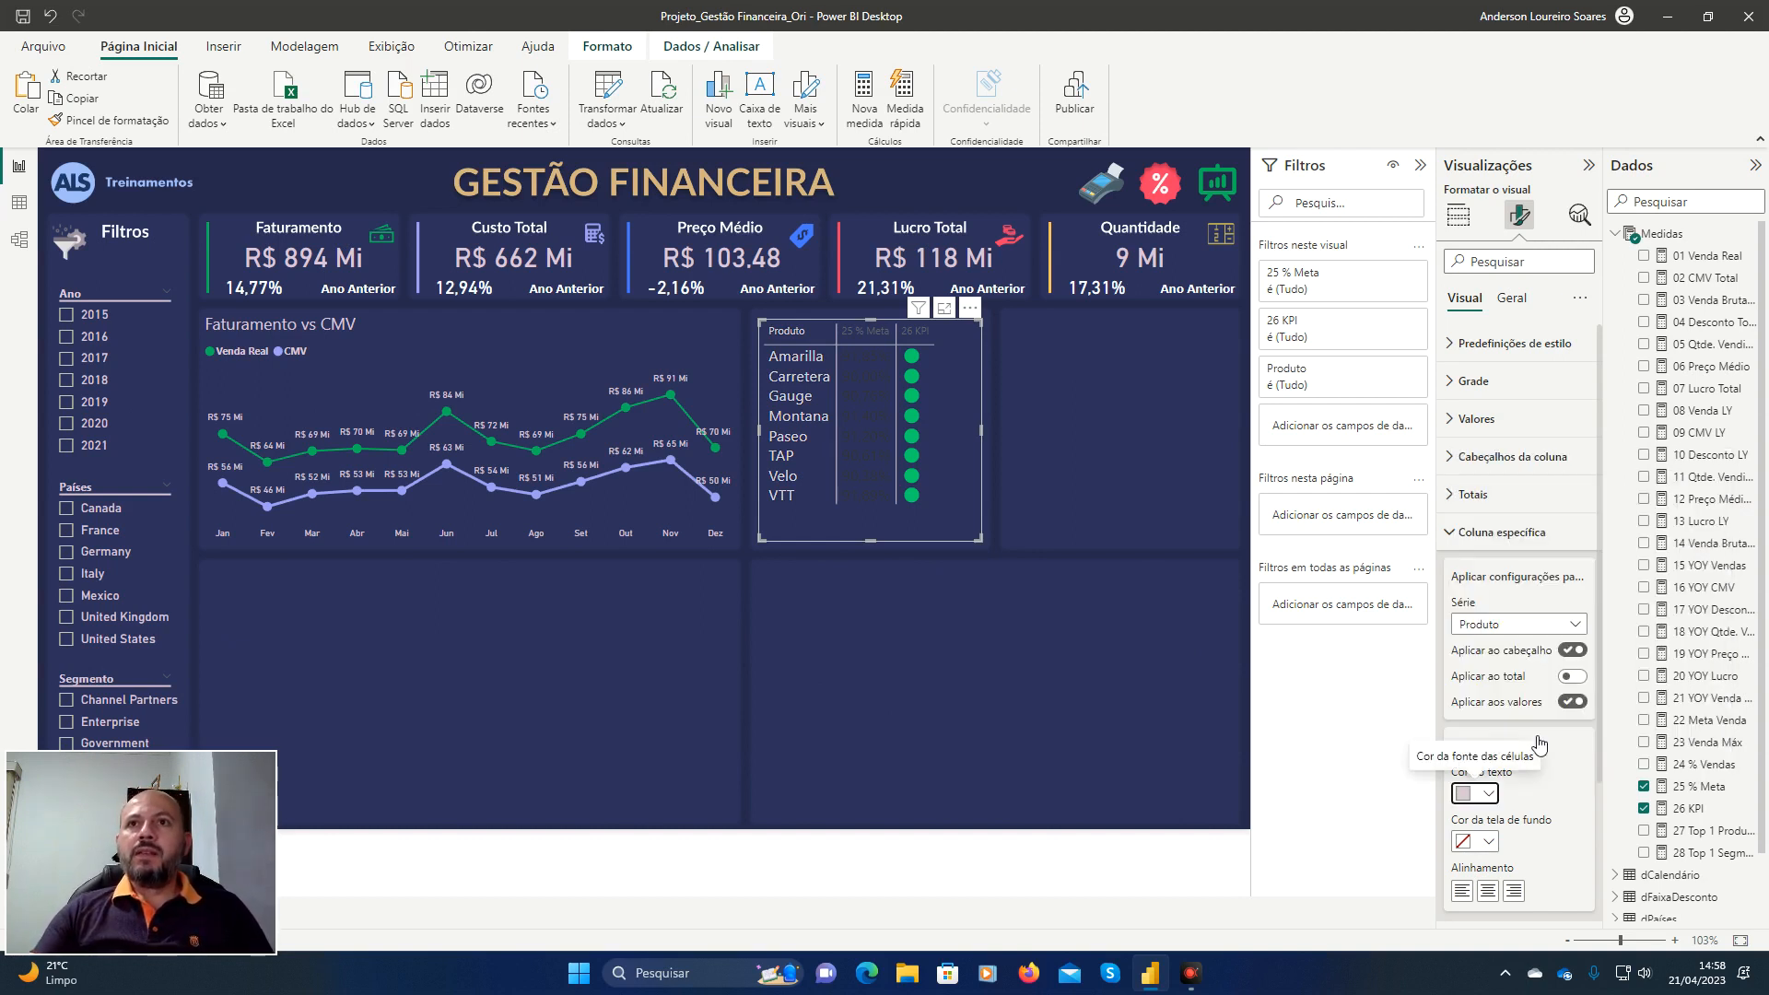
# Extend the specific-column formatting of the 25 % Meta series to its header.
pyautogui.click(1530, 624)
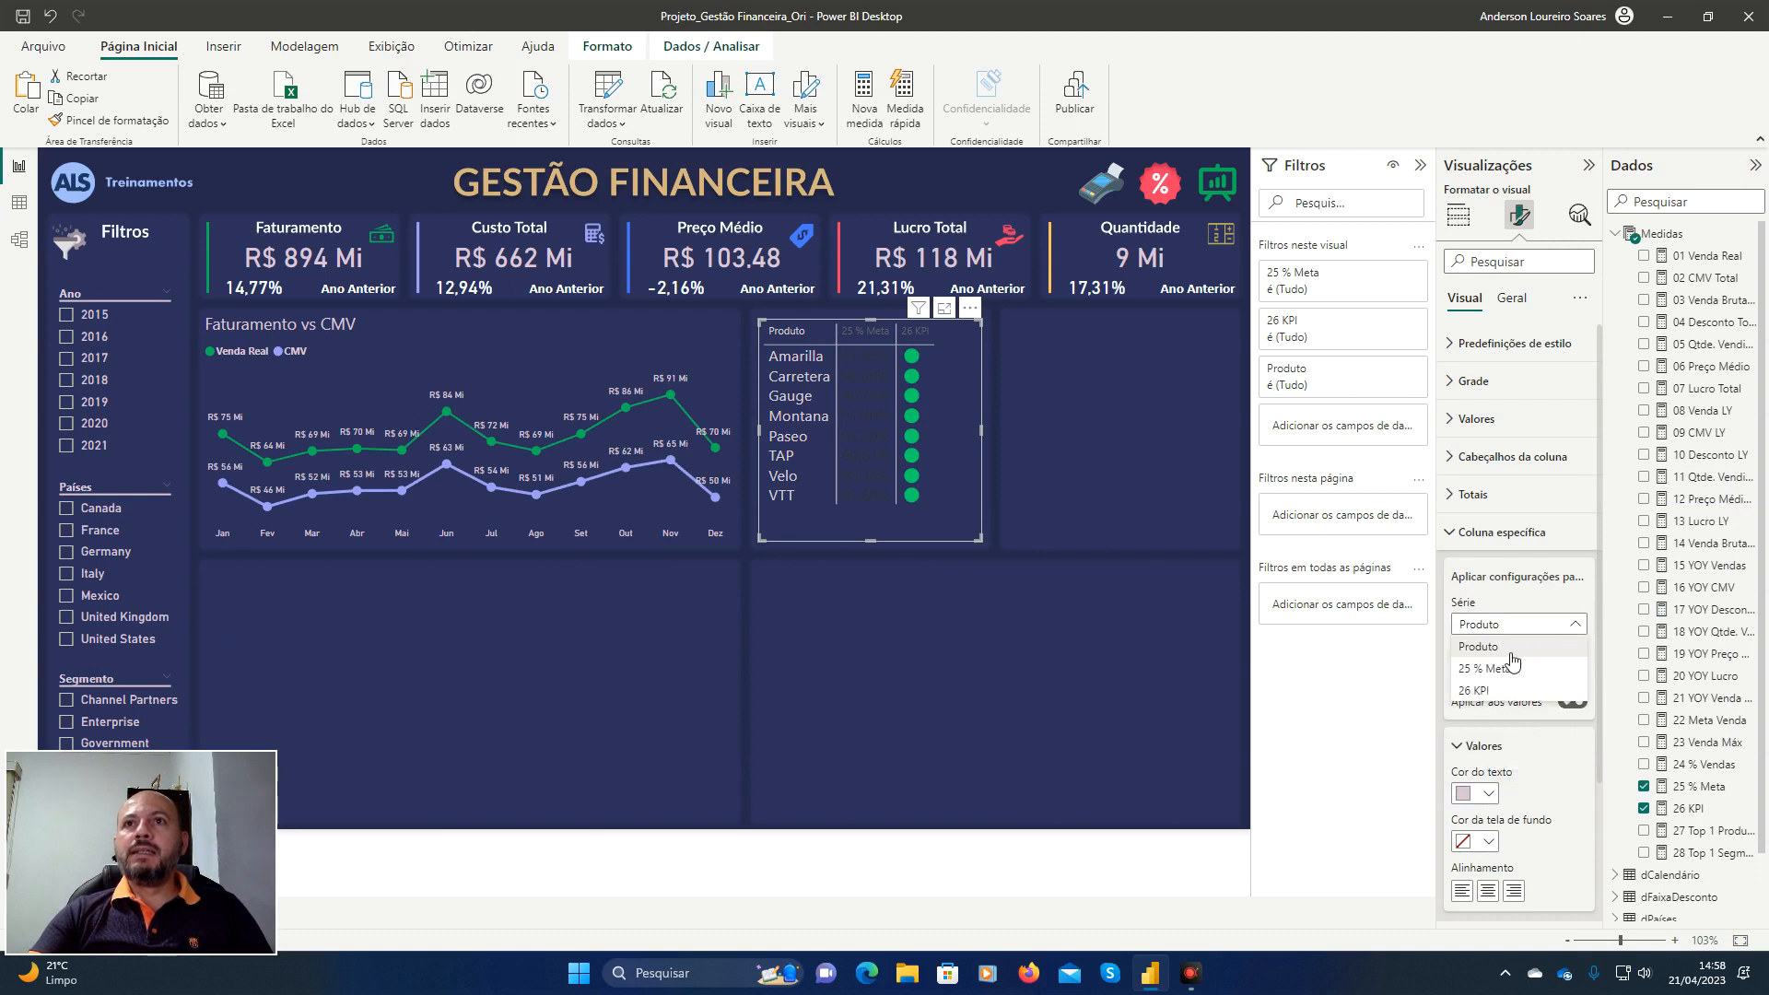
pyautogui.click(1505, 678)
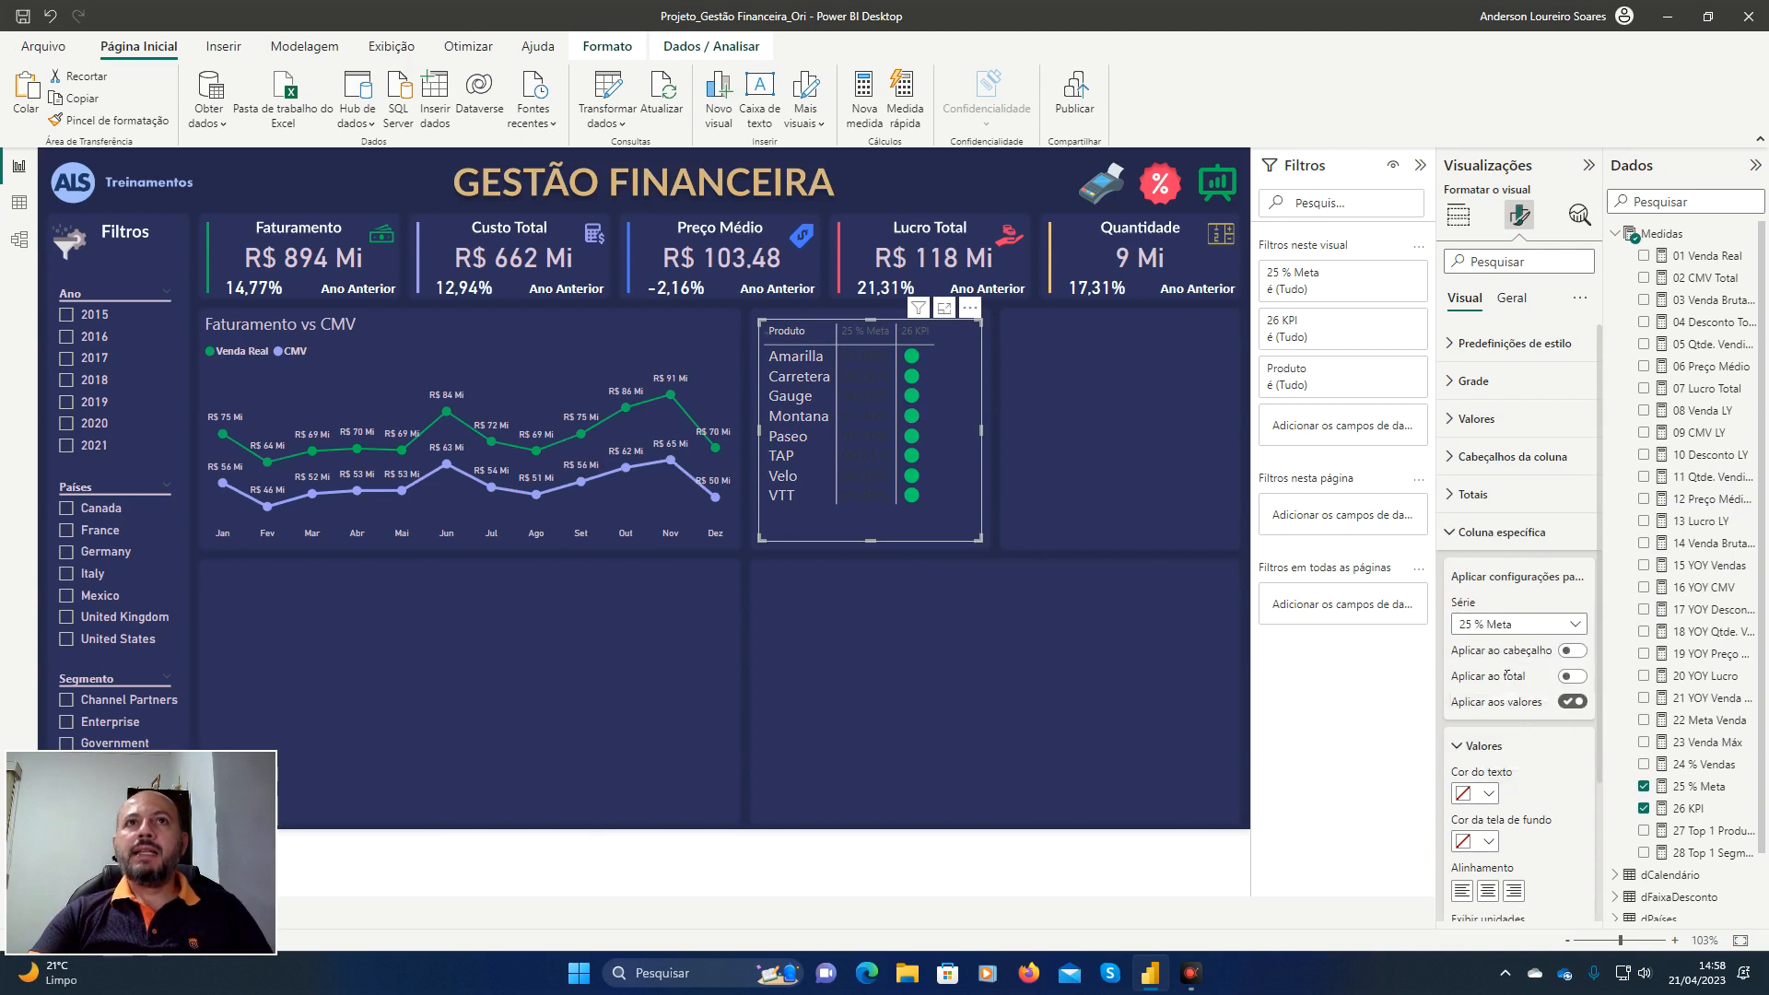
pyautogui.click(1574, 651)
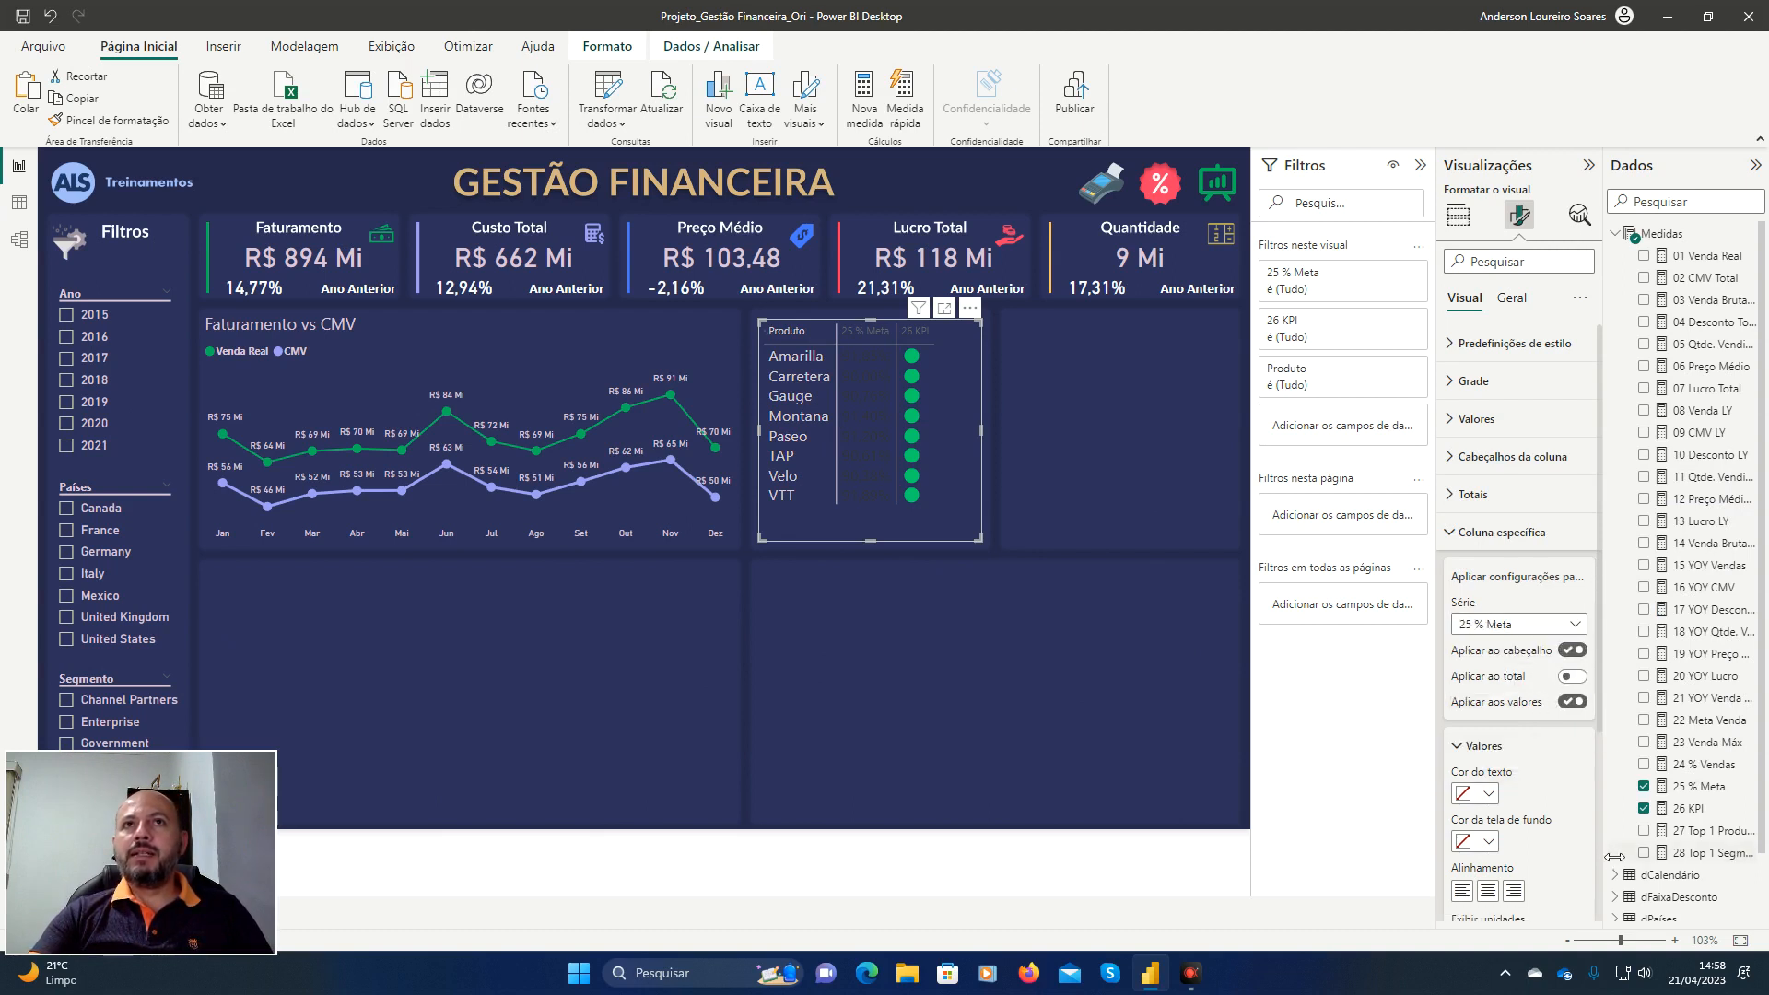
# Set the text color of the 25 % Meta column to the custom hex value #DBC3D6.
pyautogui.click(1479, 794)
pyautogui.click(1520, 765)
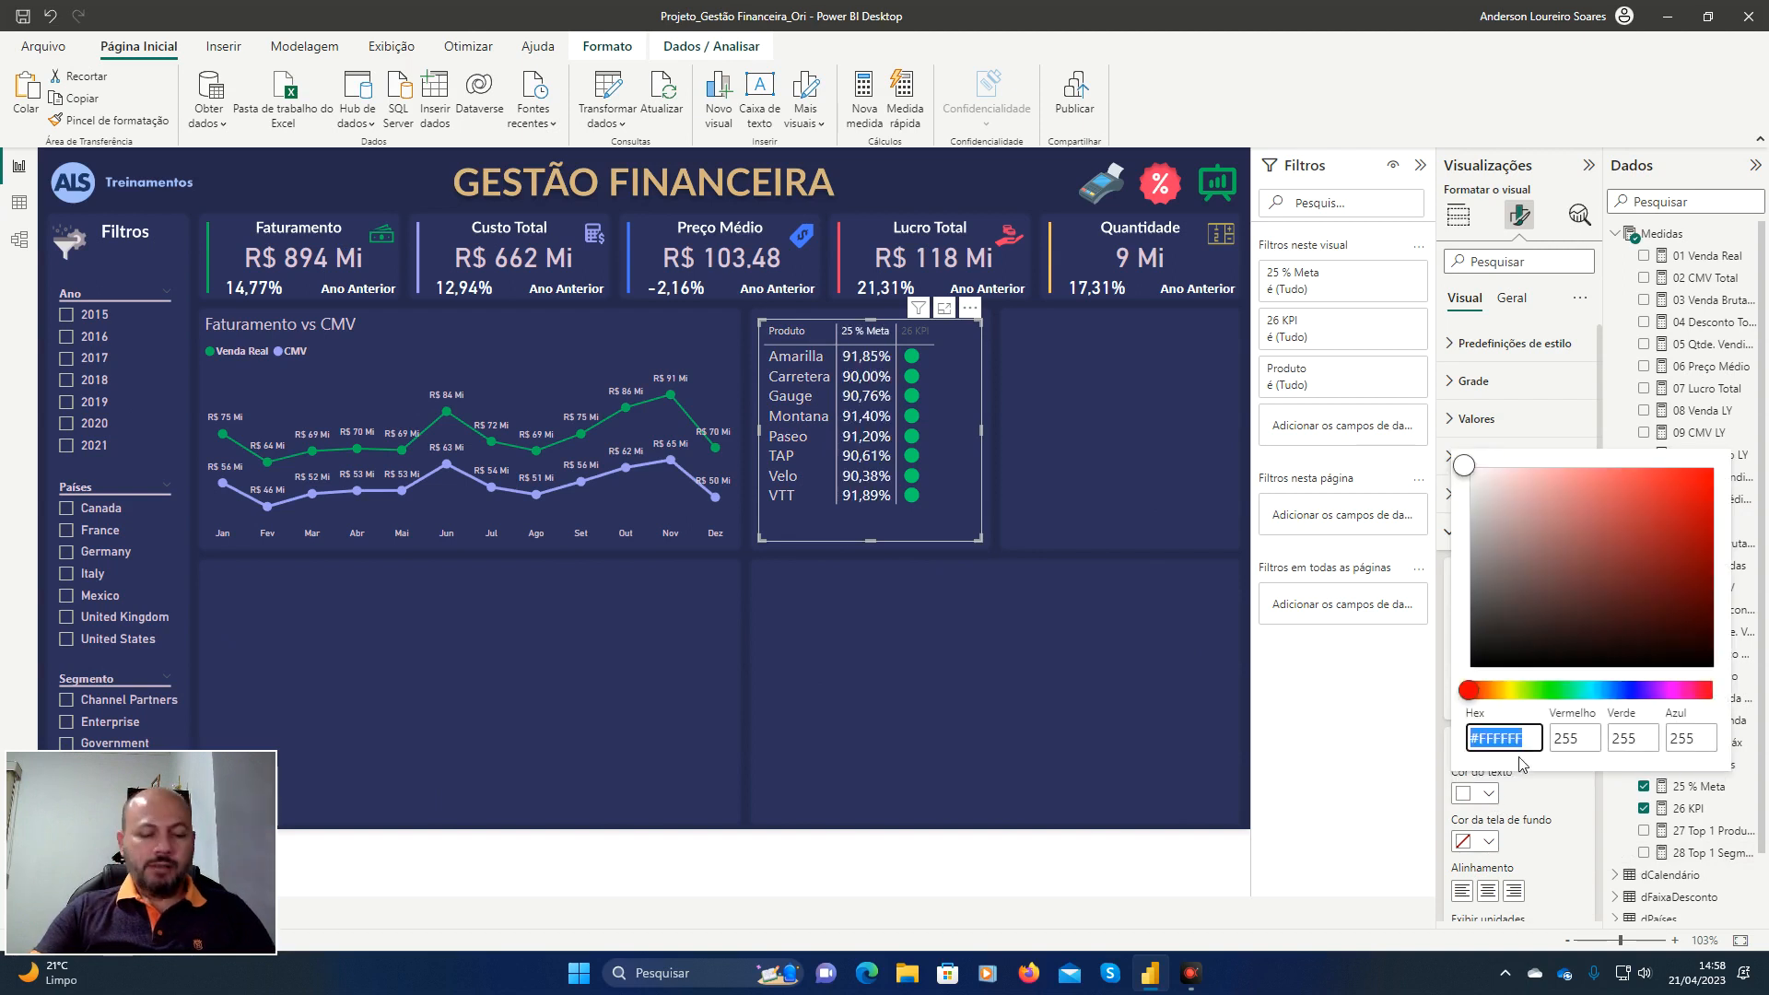
pyautogui.hotkey('ctrl', 'v')
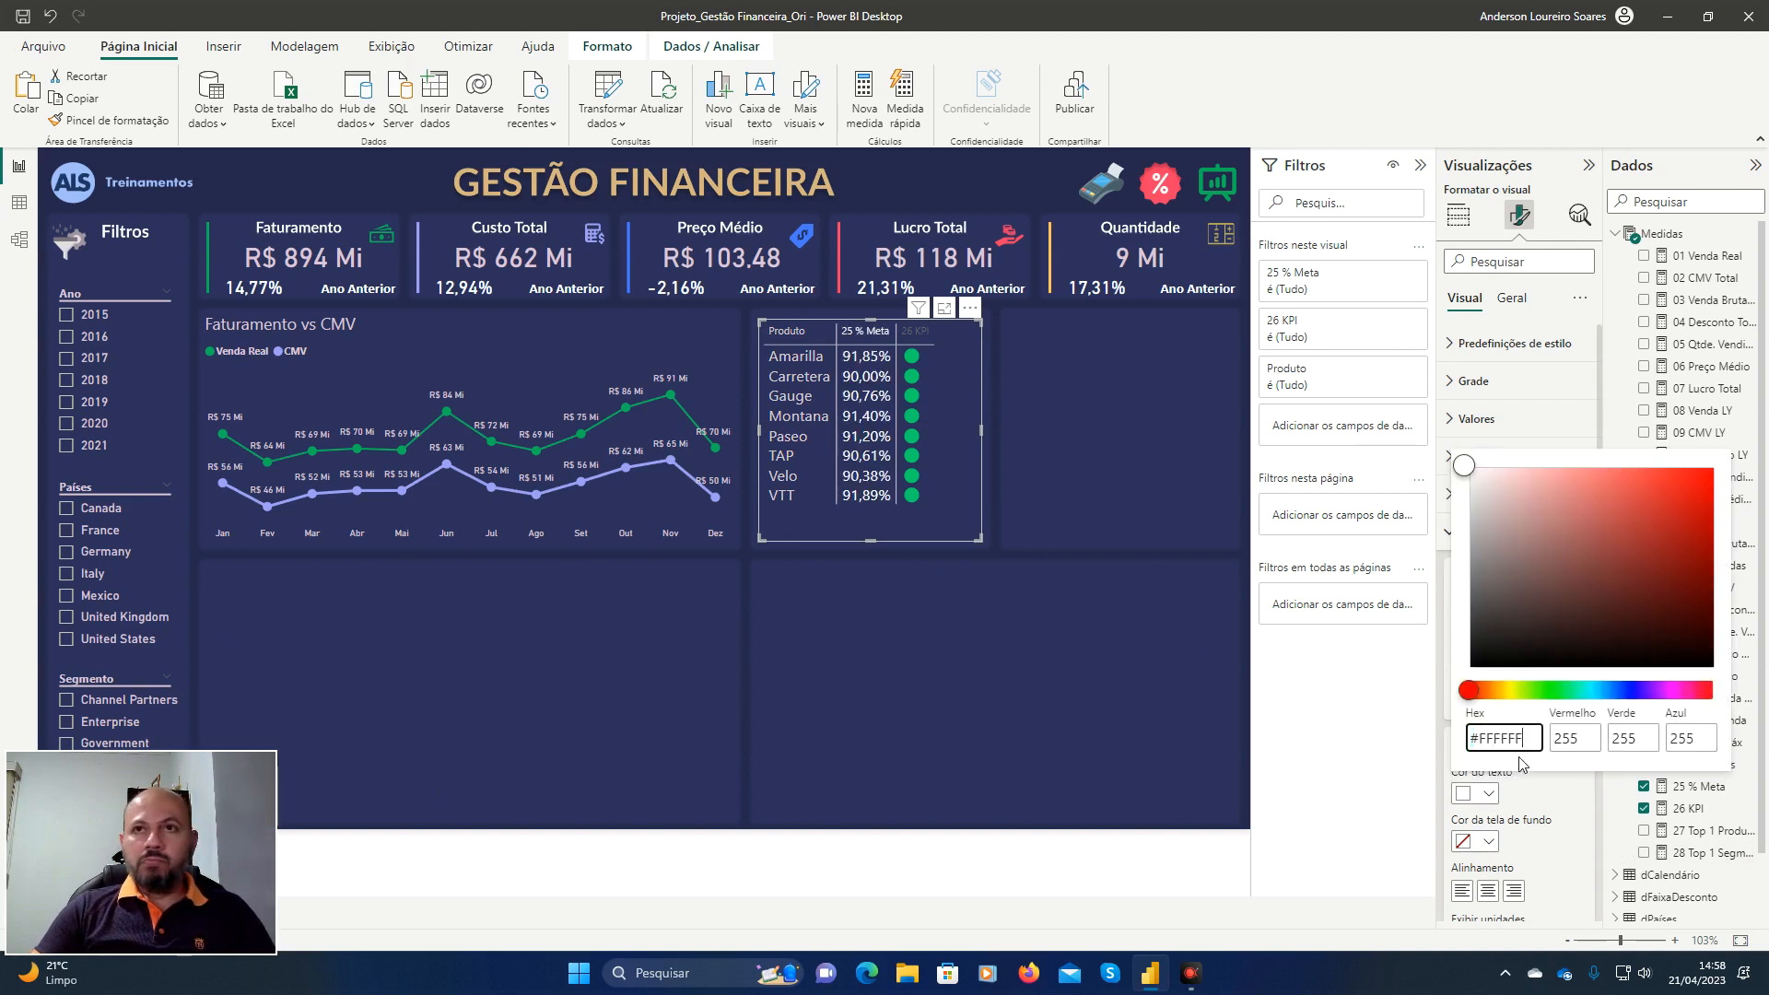
pyautogui.press('BackSpace')
pyautogui.press('BackSpace')
pyautogui.press('BackSpace')
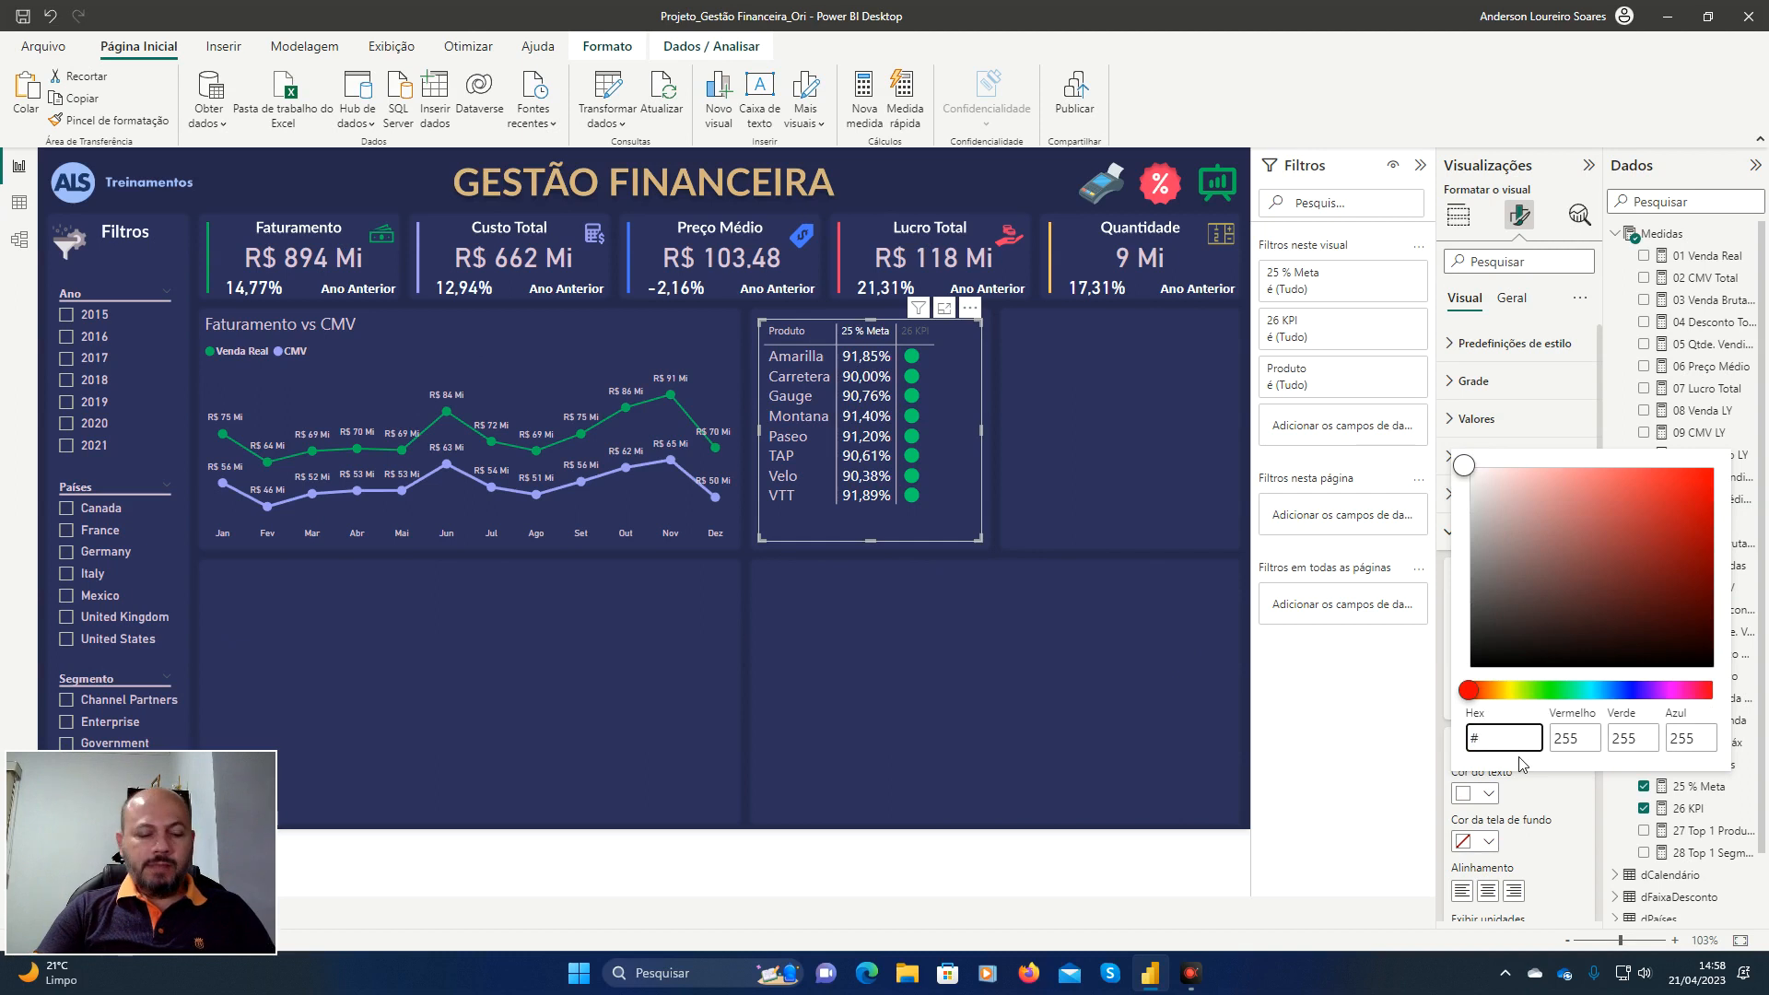
pyautogui.write('DBC')
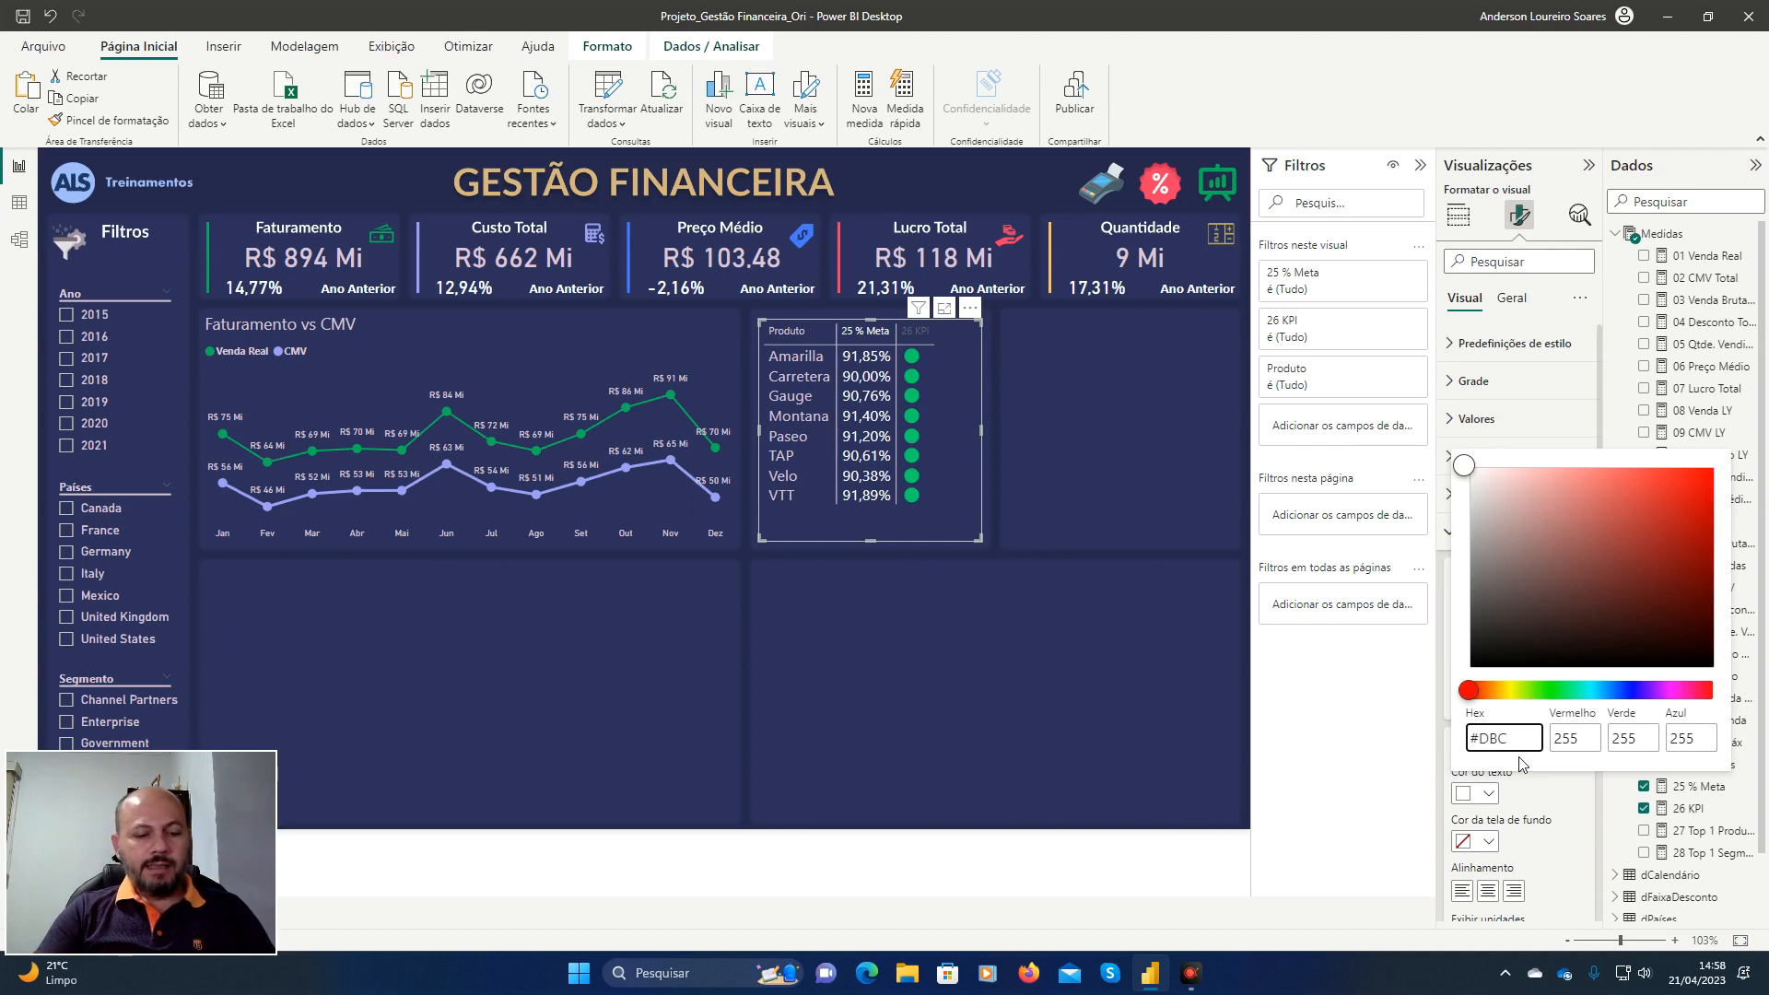
pyautogui.write('3D6')
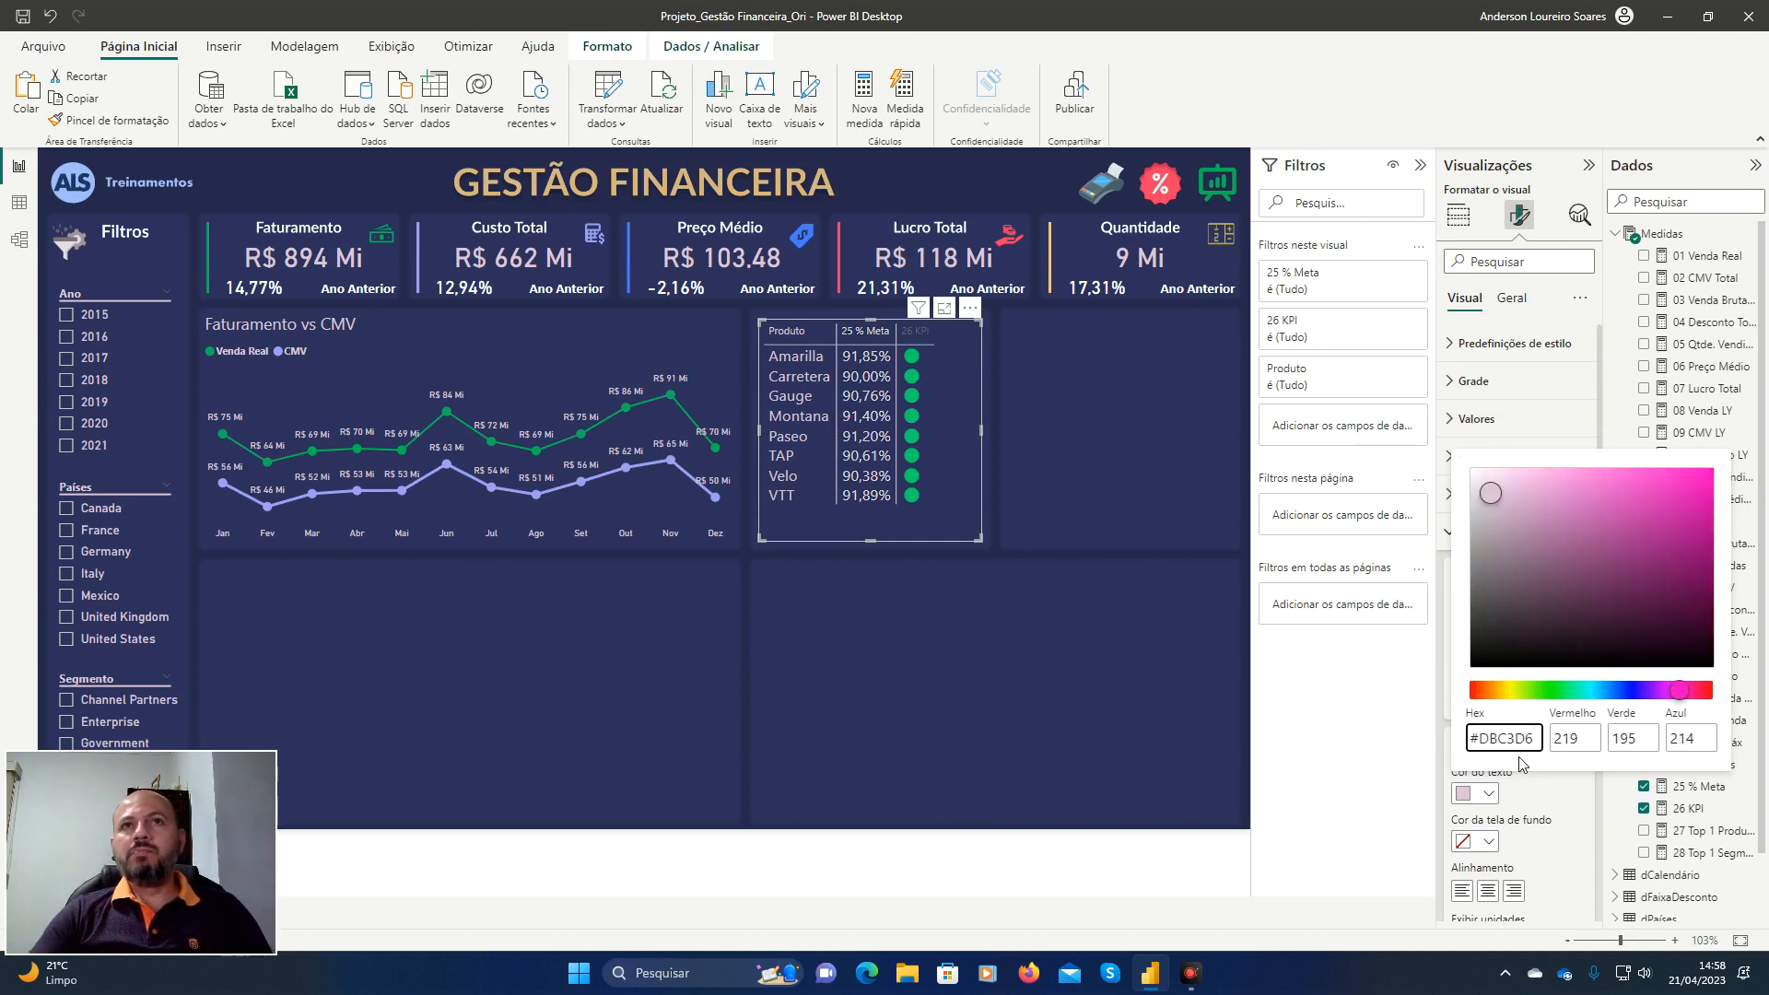
pyautogui.press('Tab')
pyautogui.press('Return')
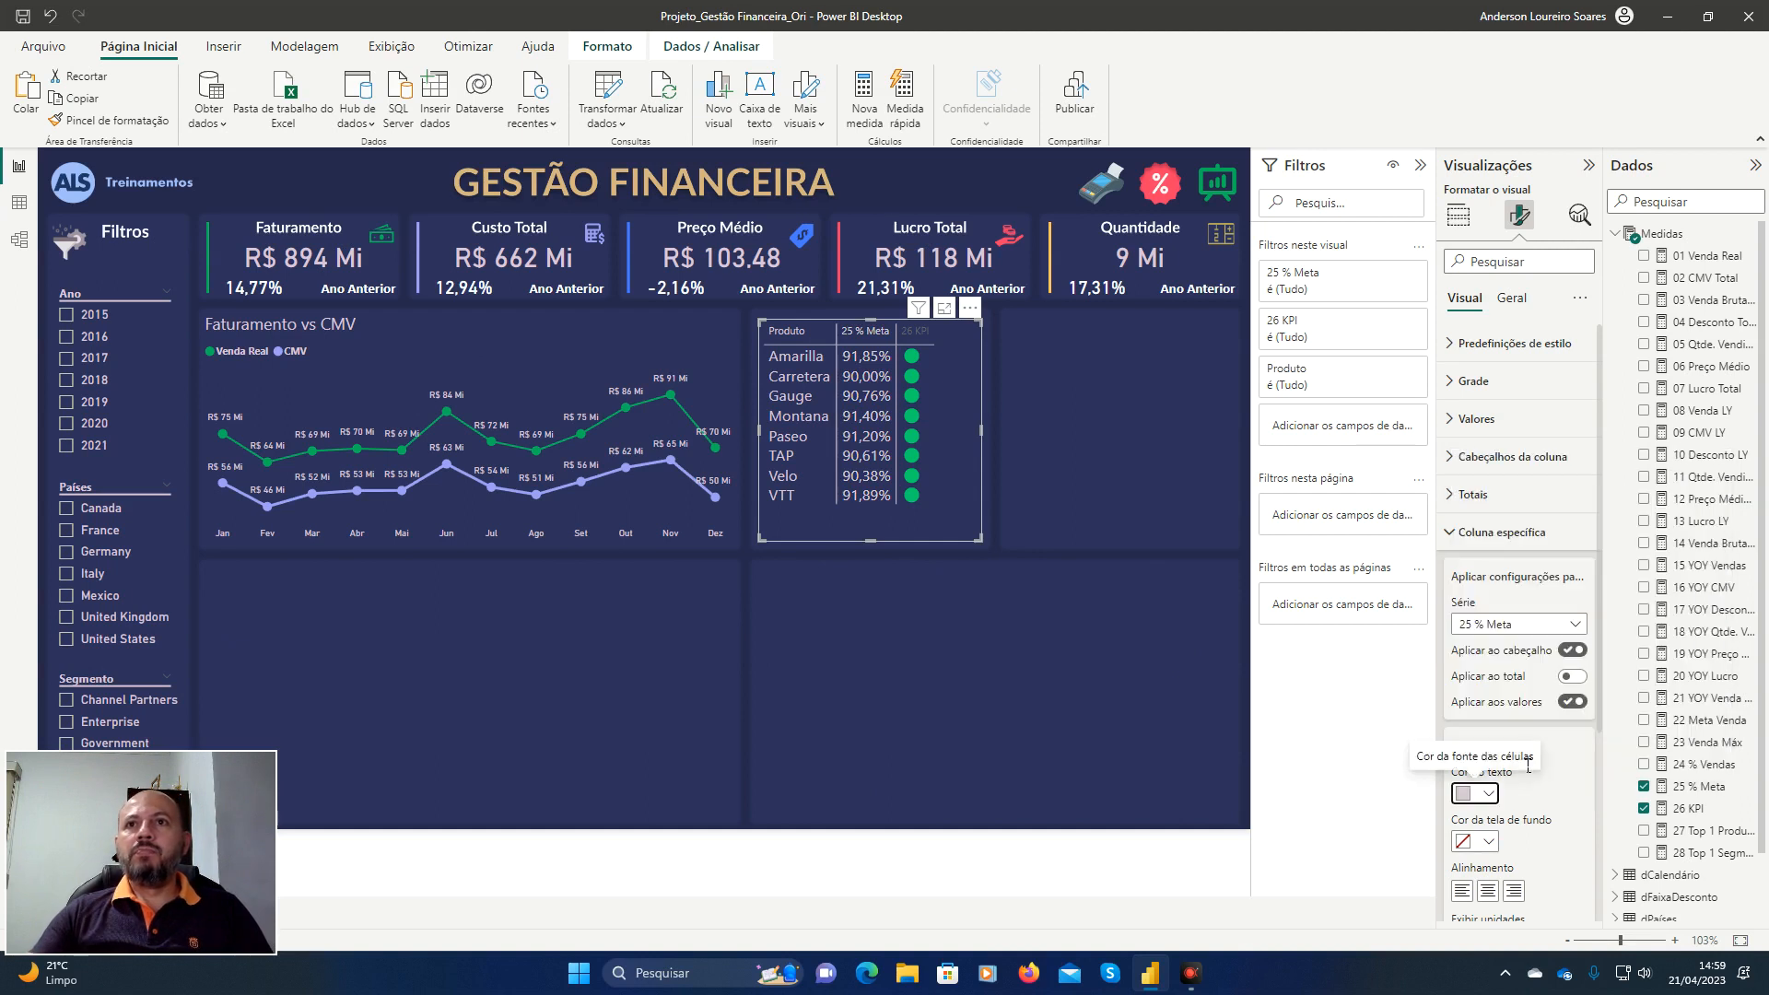
# Apply the specific-column formatting of the 26 KPI series to its header and set its text color to #DBCED6.
pyautogui.click(1516, 624)
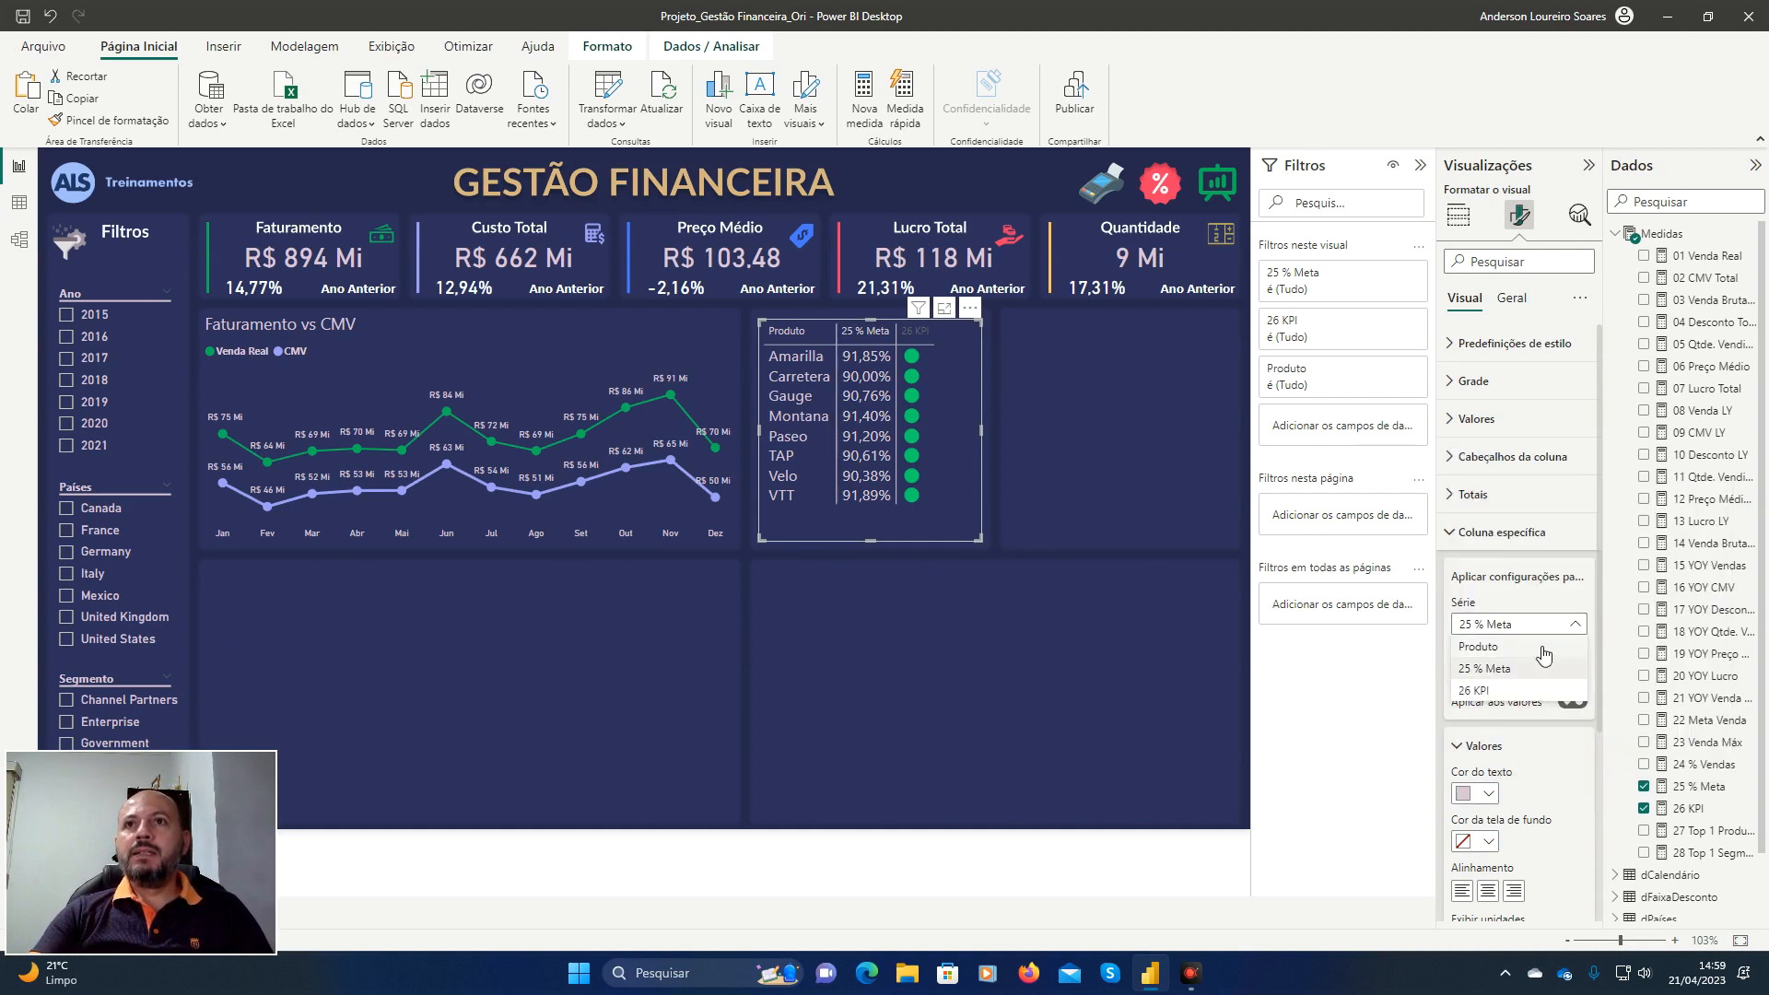
pyautogui.click(1490, 698)
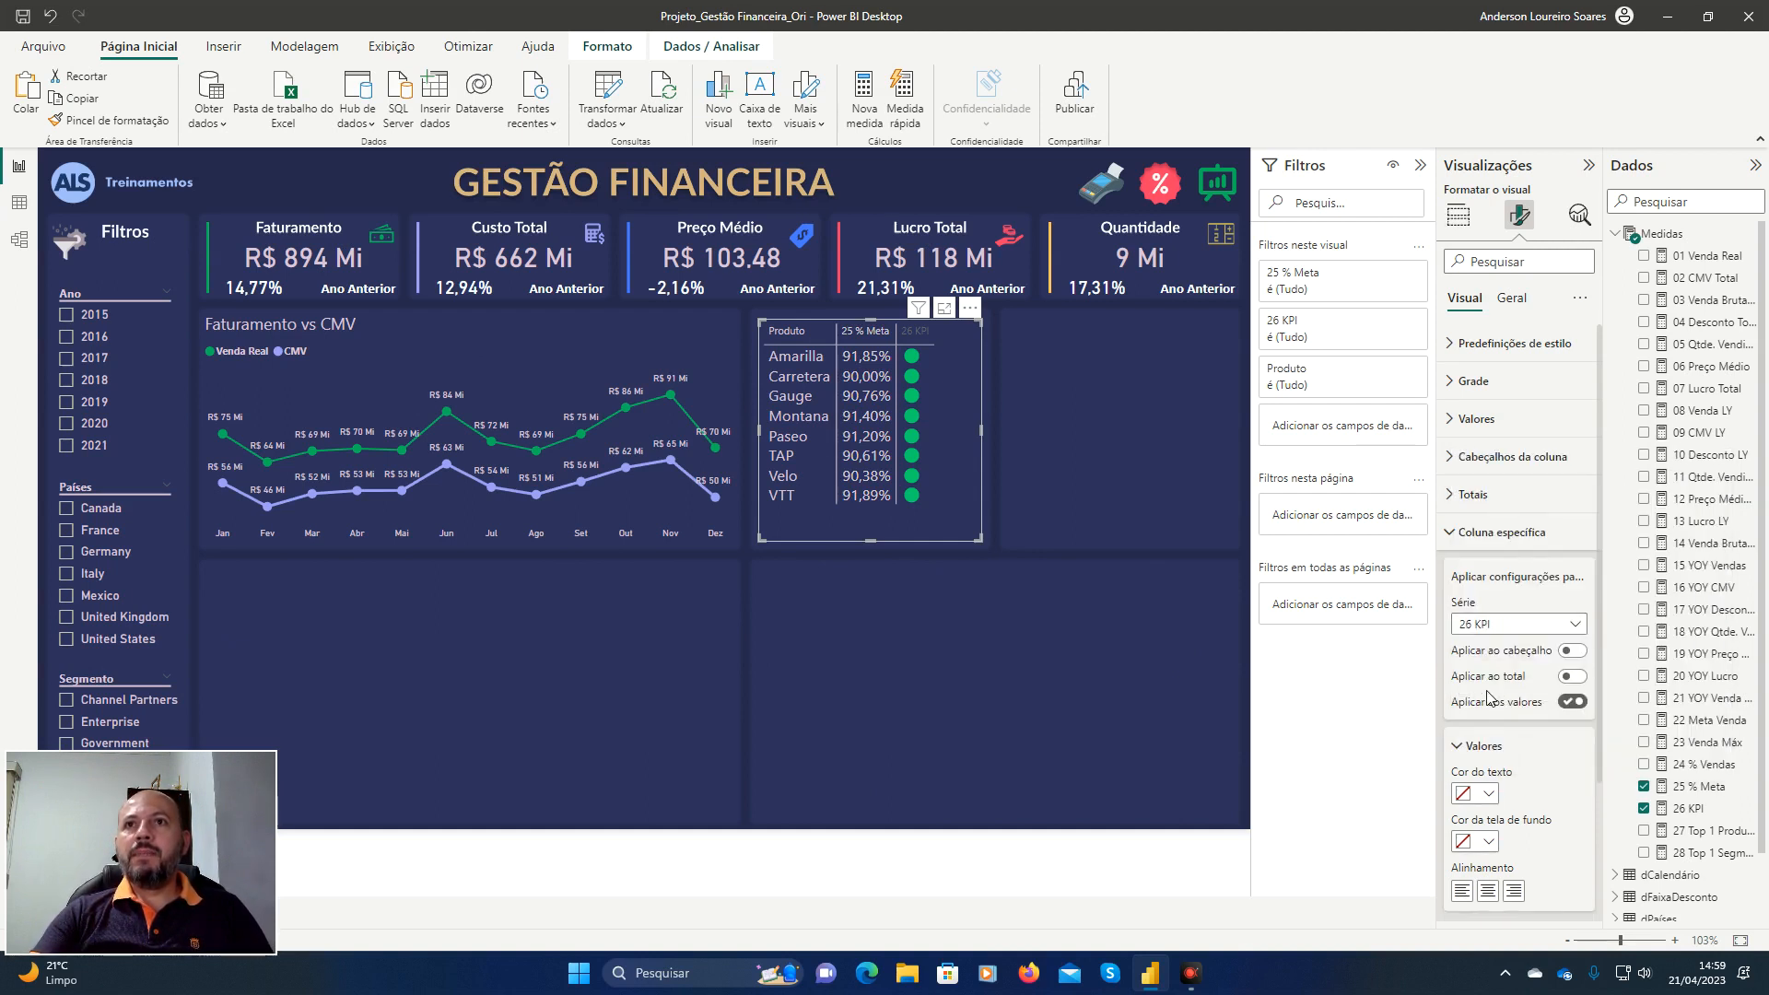
pyautogui.click(1486, 794)
pyautogui.click(1523, 758)
pyautogui.click(1531, 745)
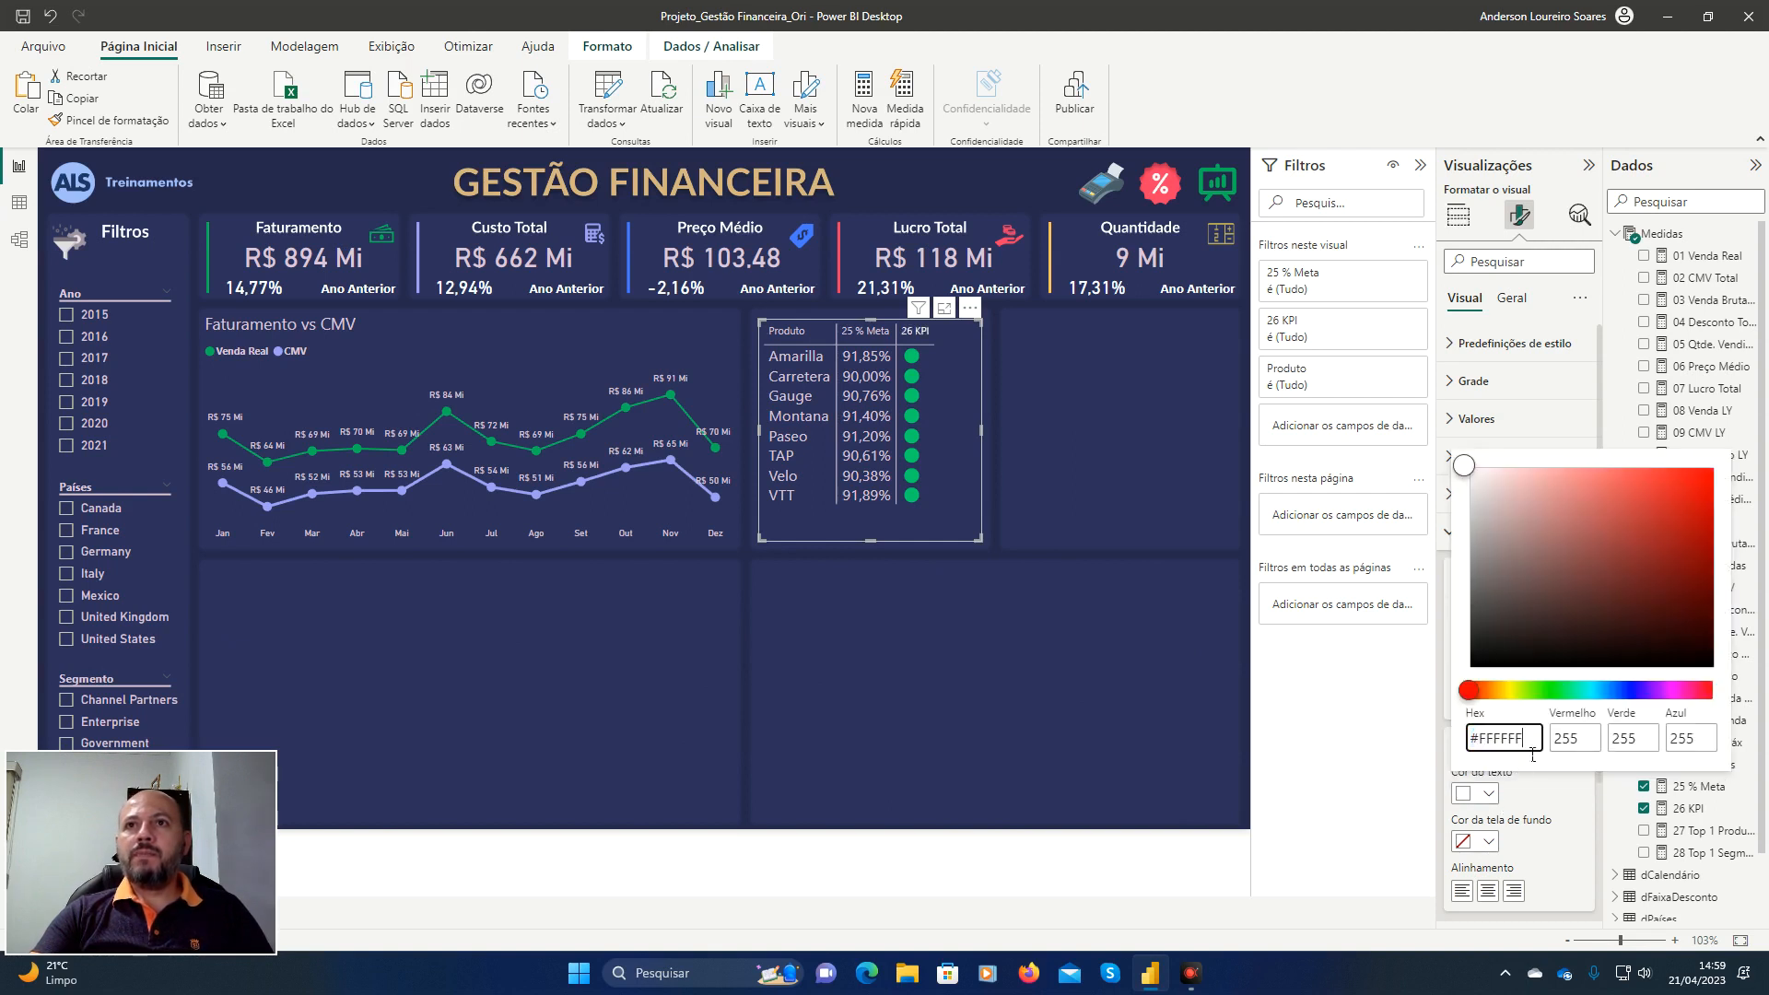
pyautogui.press('BackSpace')
pyautogui.press('BackSpace')
pyautogui.press('BackSpace')
pyautogui.press('BackSpace')
pyautogui.press('BackSpace')
pyautogui.press('BackSpace')
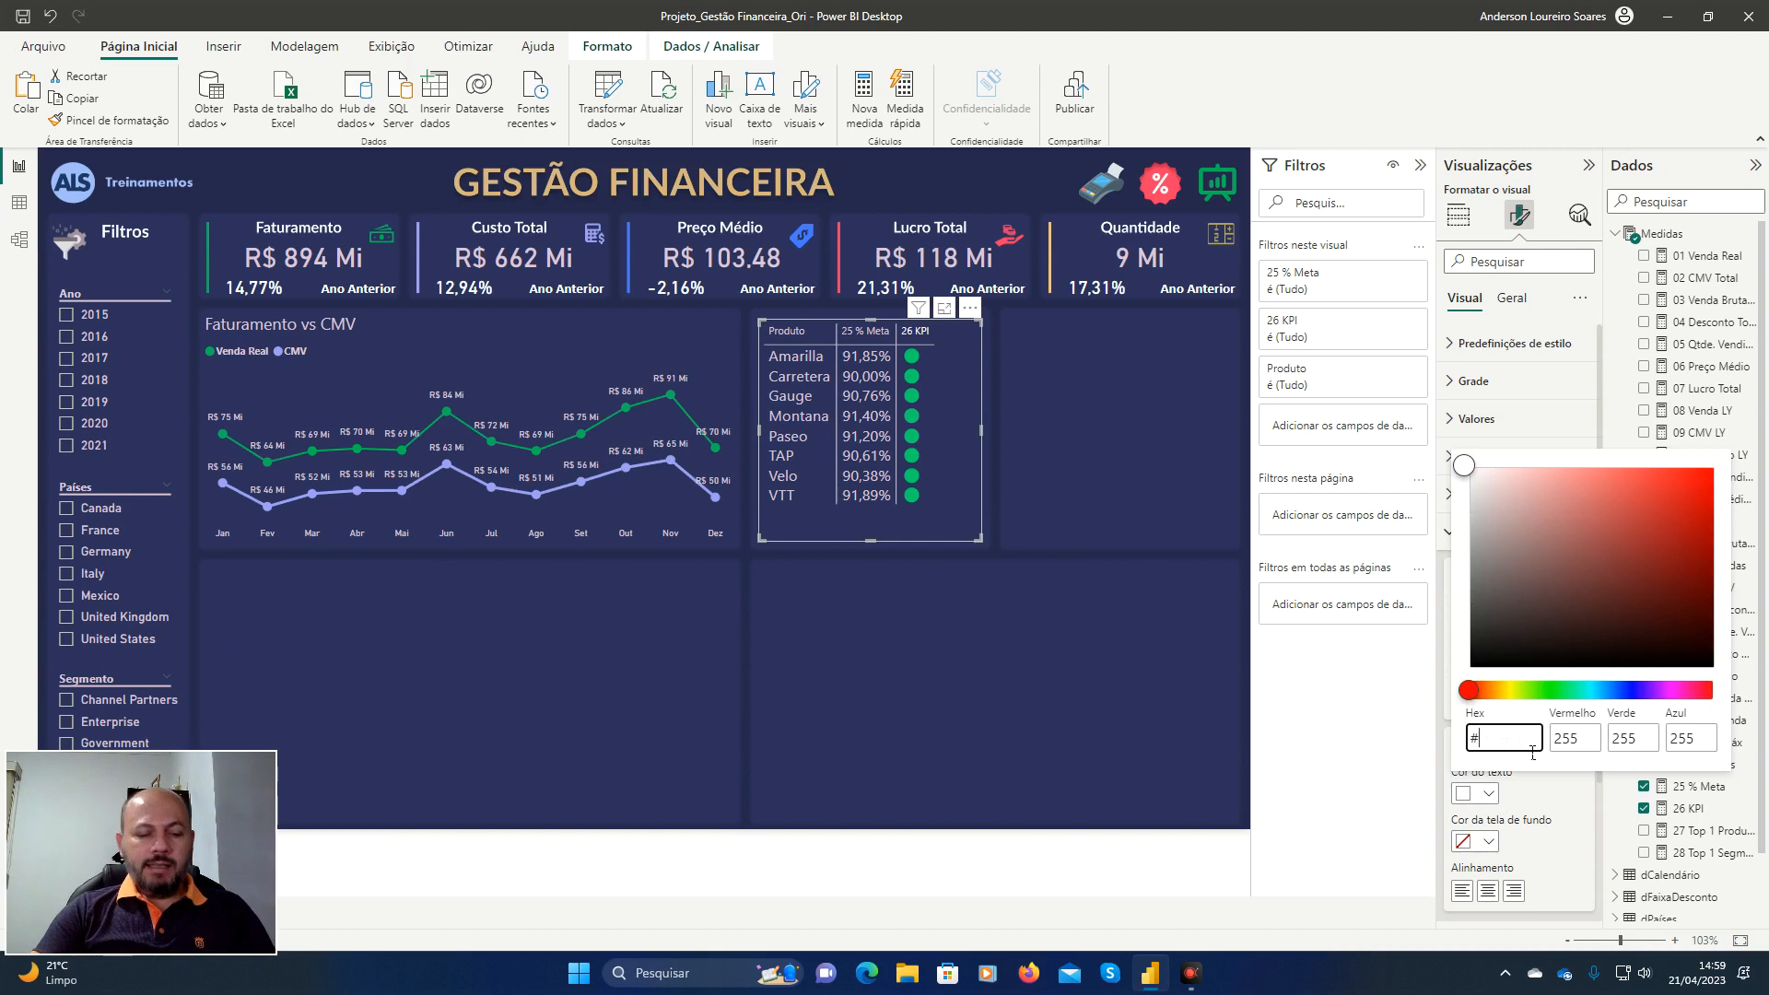
pyautogui.write('DBCE')
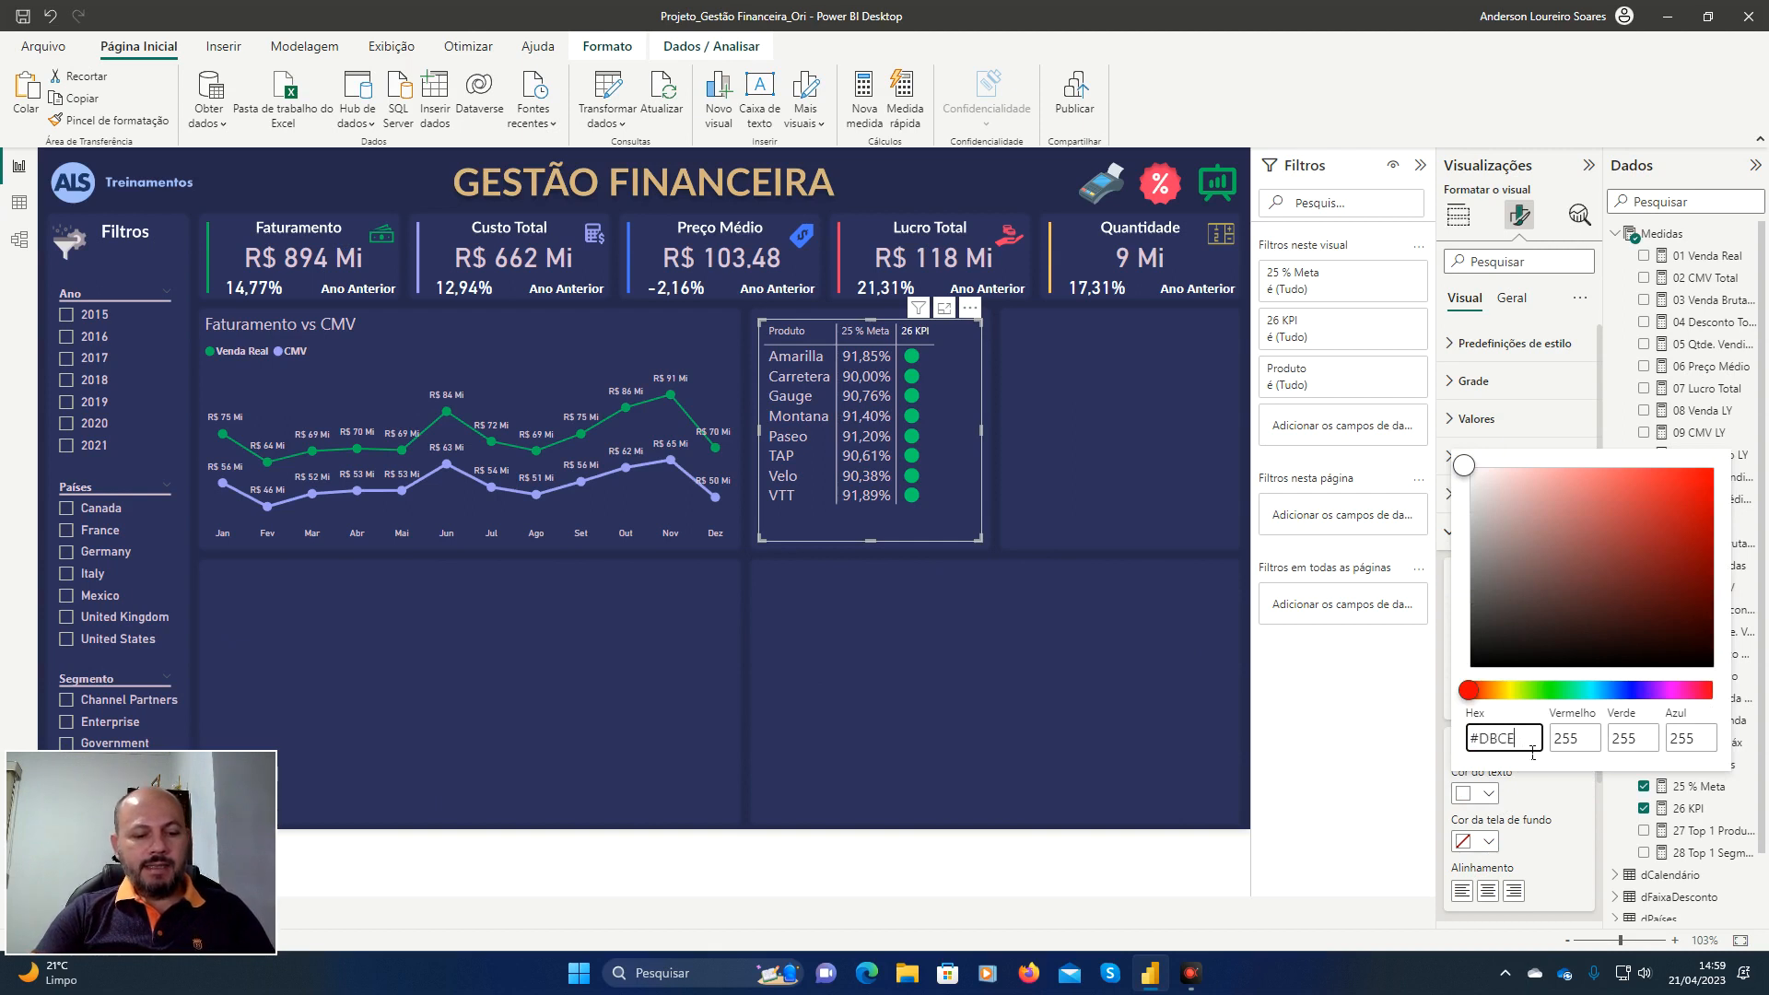
pyautogui.write('5')
pyautogui.write('6')
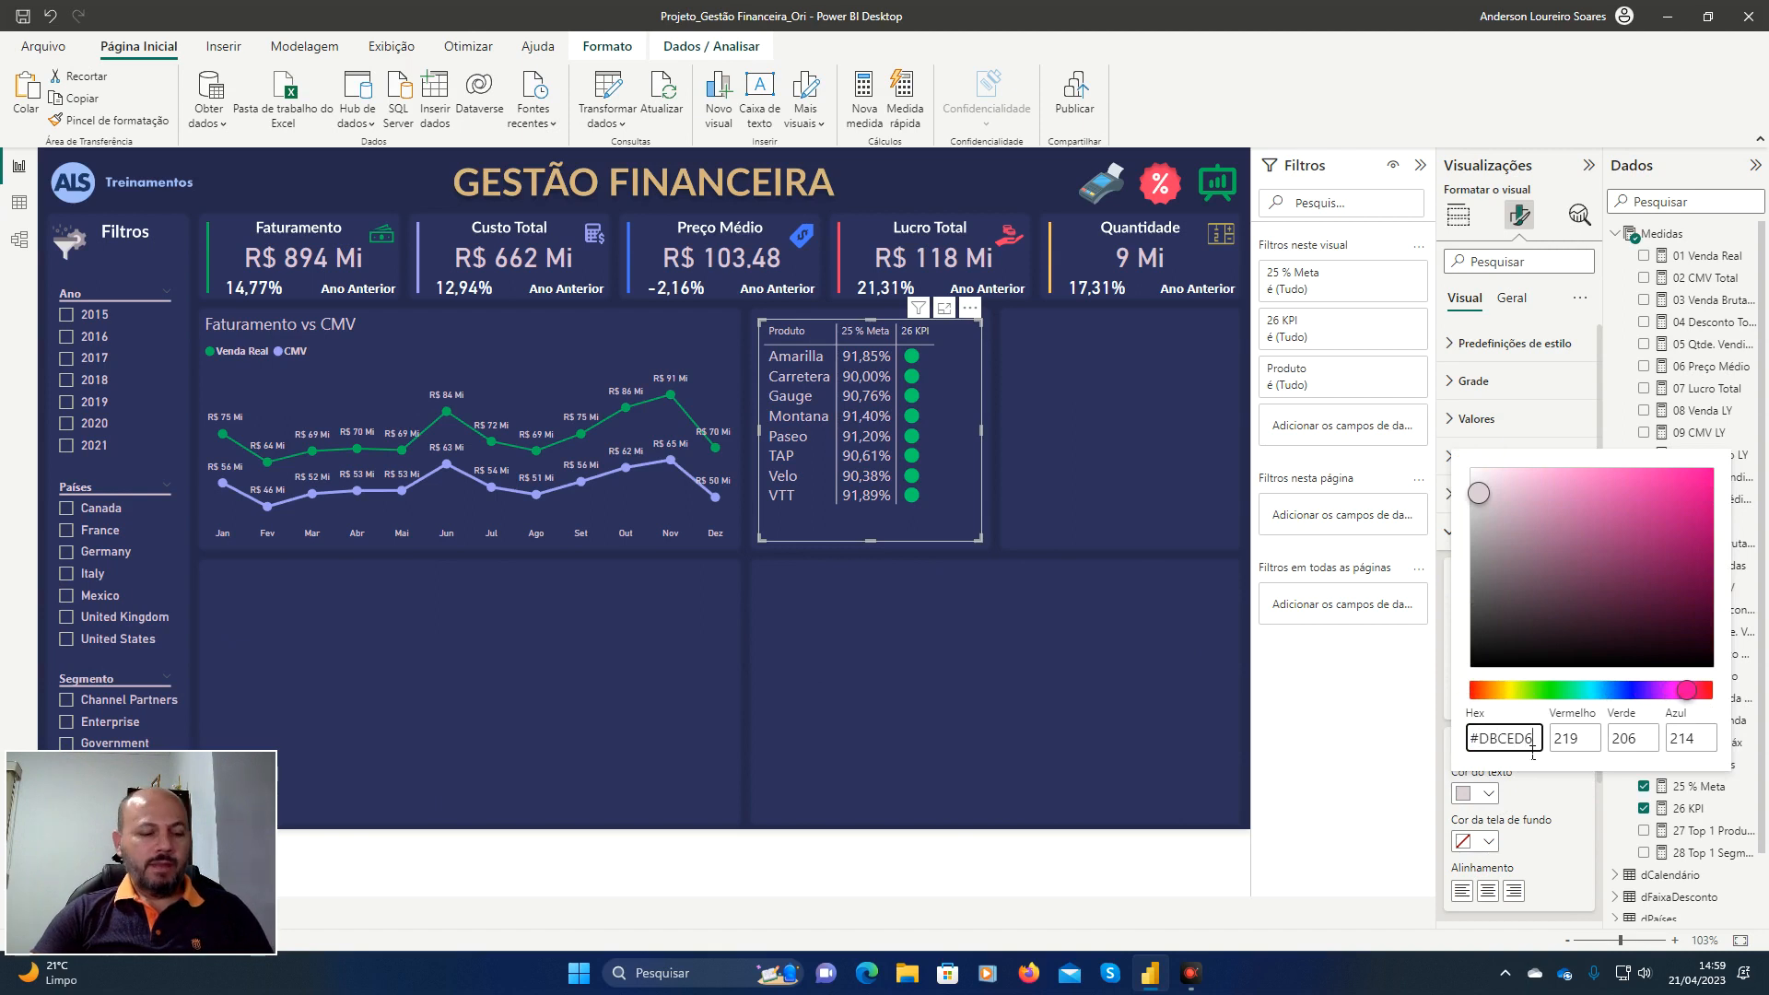
pyautogui.press('Tab')
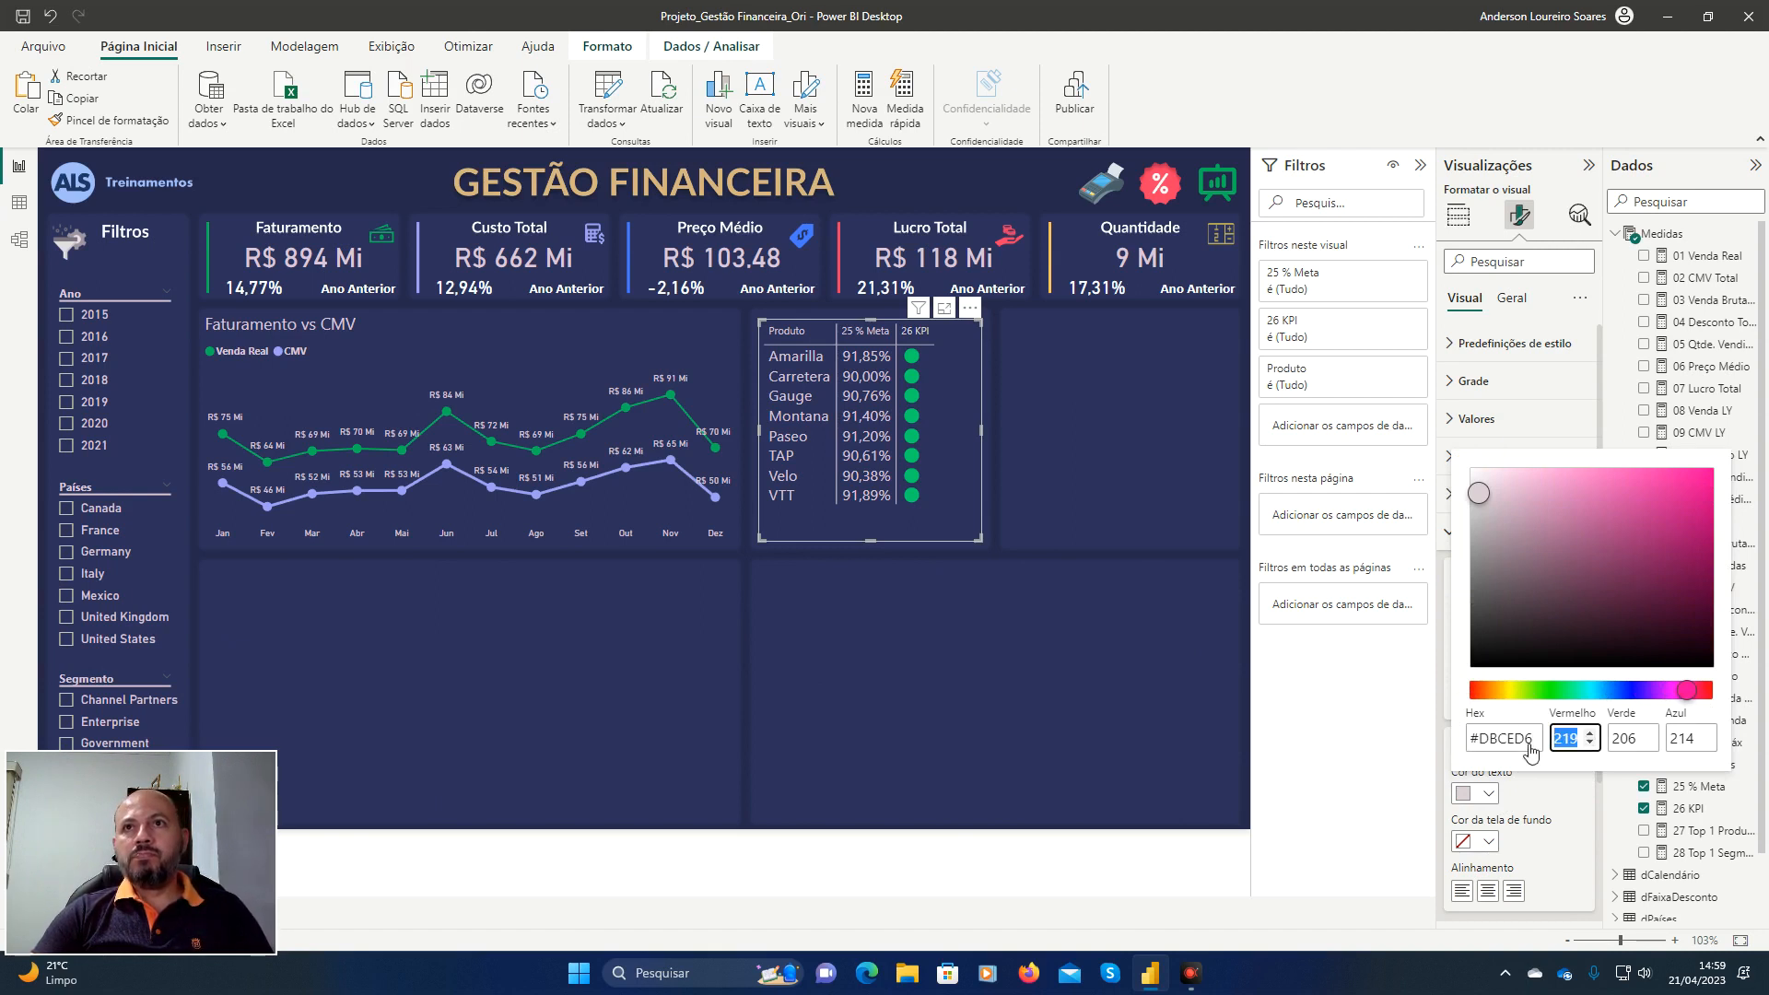
pyautogui.press('Escape')
pyautogui.press('Escape')
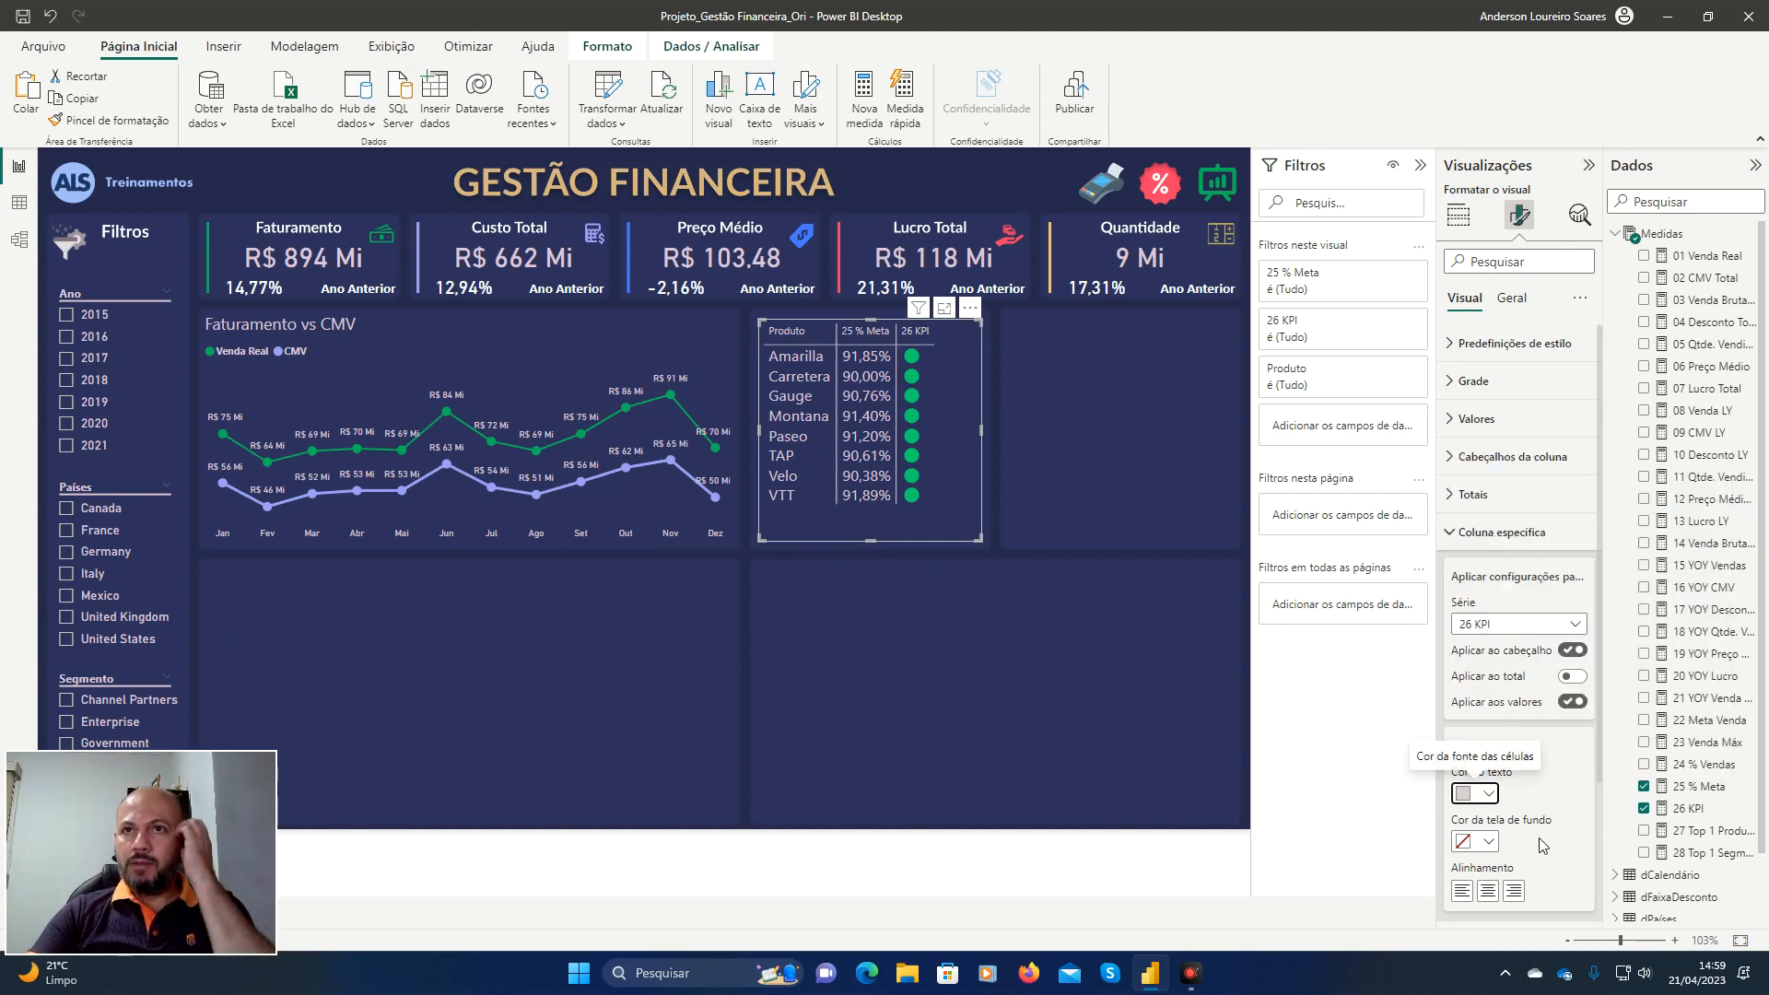
# Correct the text color of the 26 KPI column to the hex value #DBC3D6 and close the specific-column settings.
pyautogui.click(1487, 794)
pyautogui.click(1516, 759)
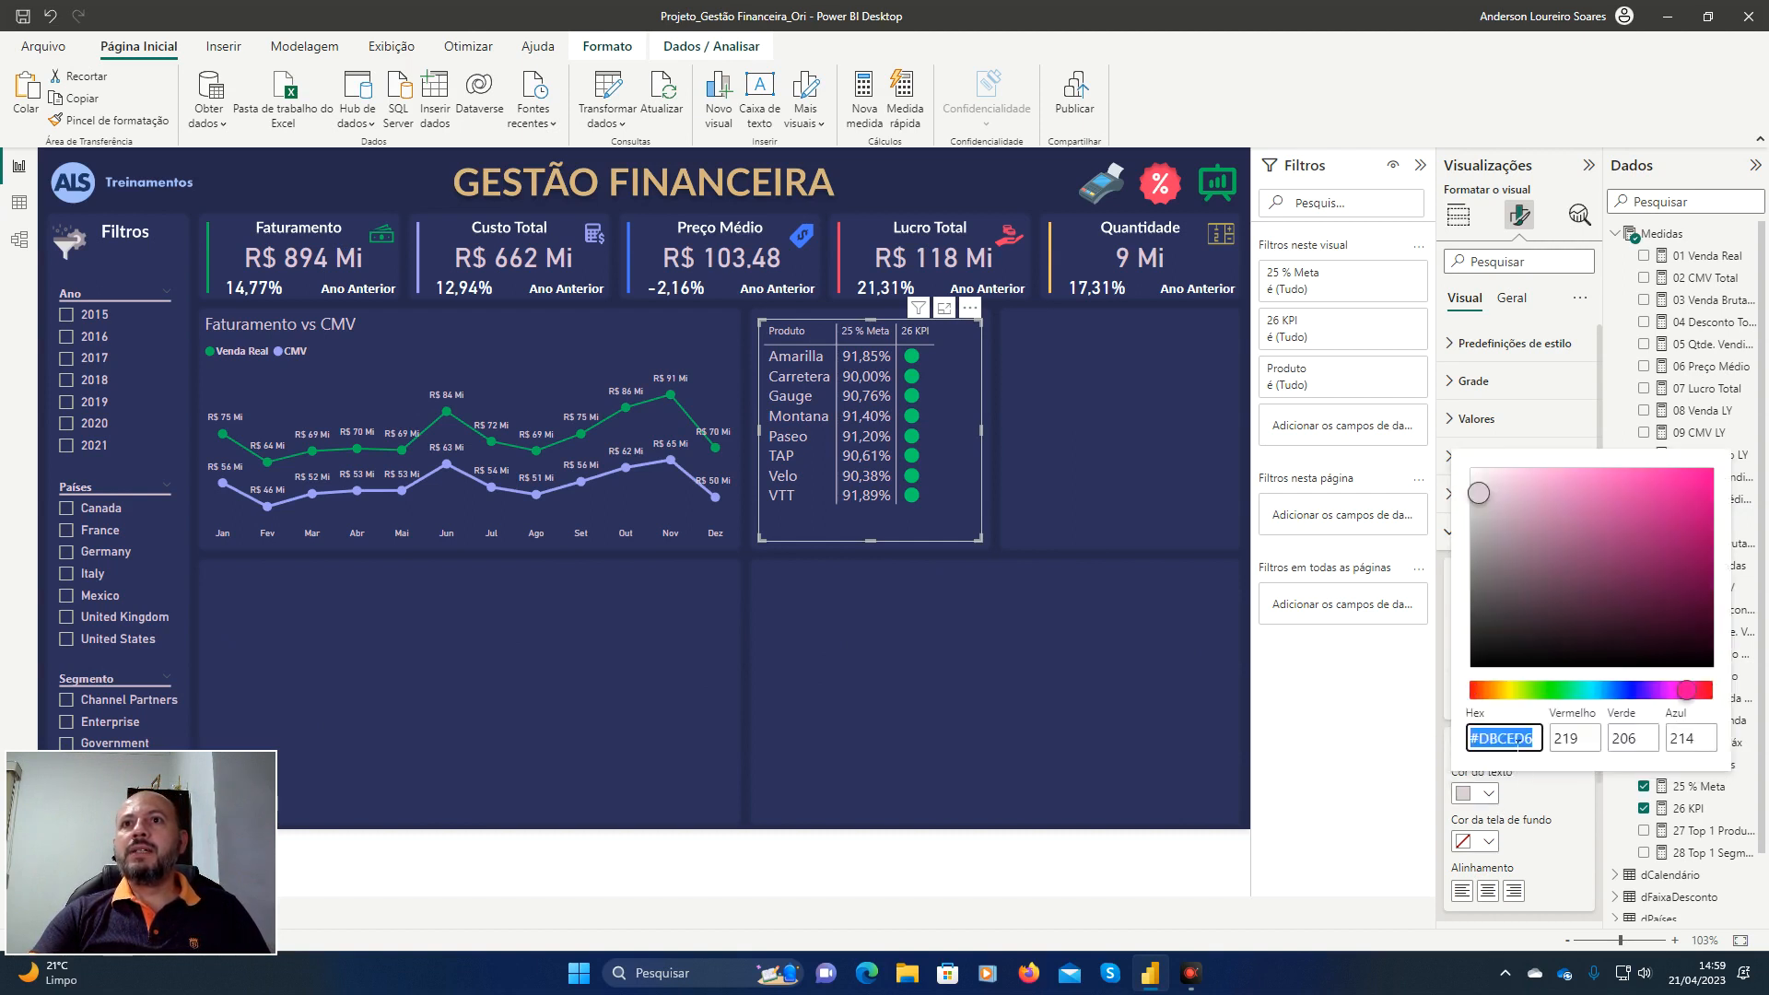
pyautogui.click(1517, 739)
pyautogui.press('BackSpace')
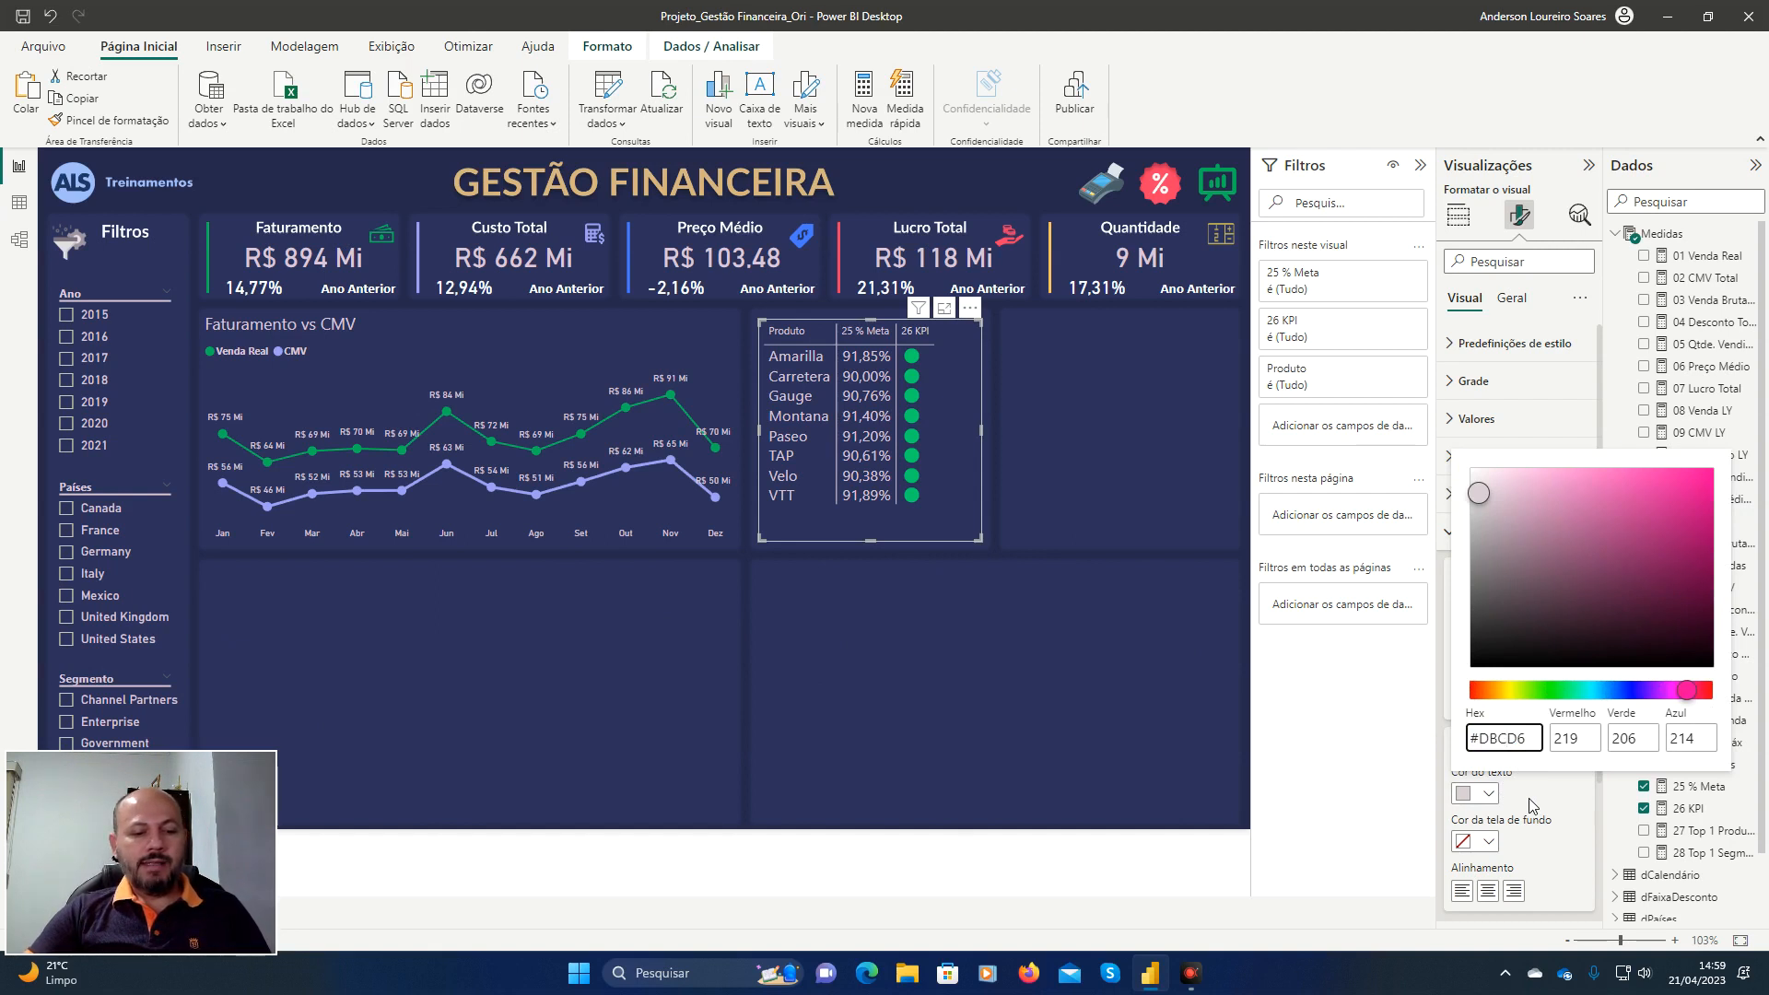
pyautogui.write('3')
pyautogui.press('Tab')
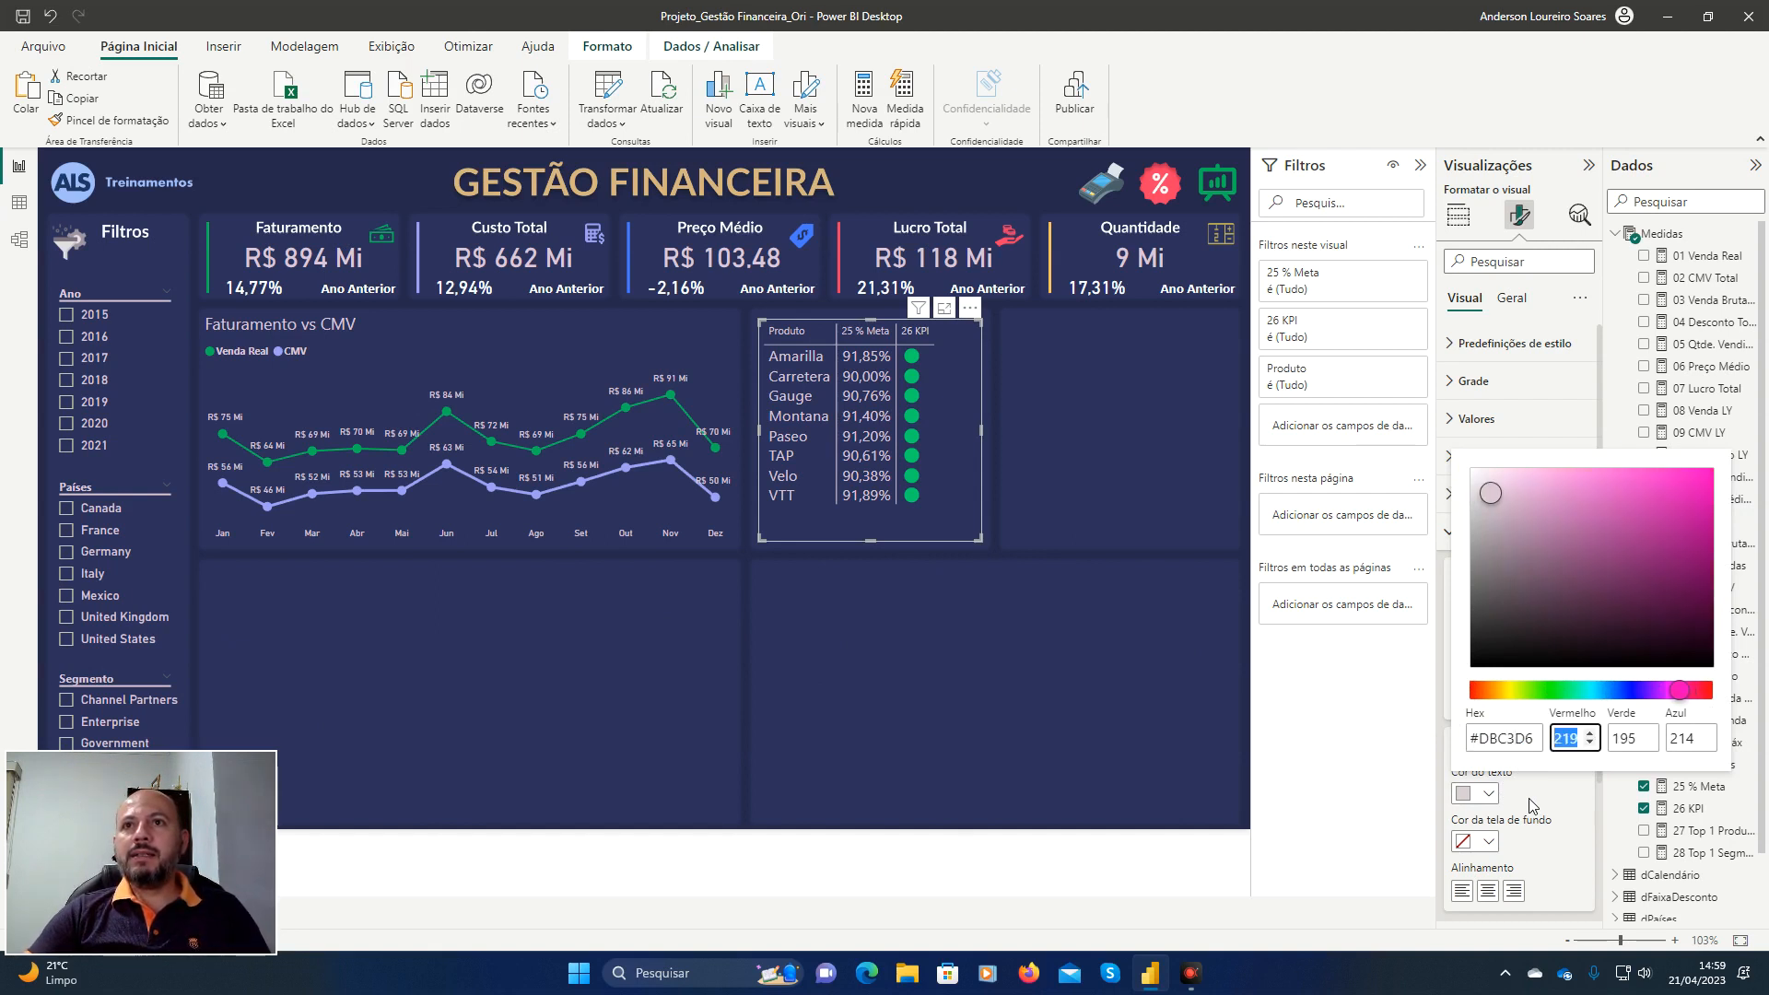
pyautogui.click(1530, 806)
pyautogui.click(1530, 806)
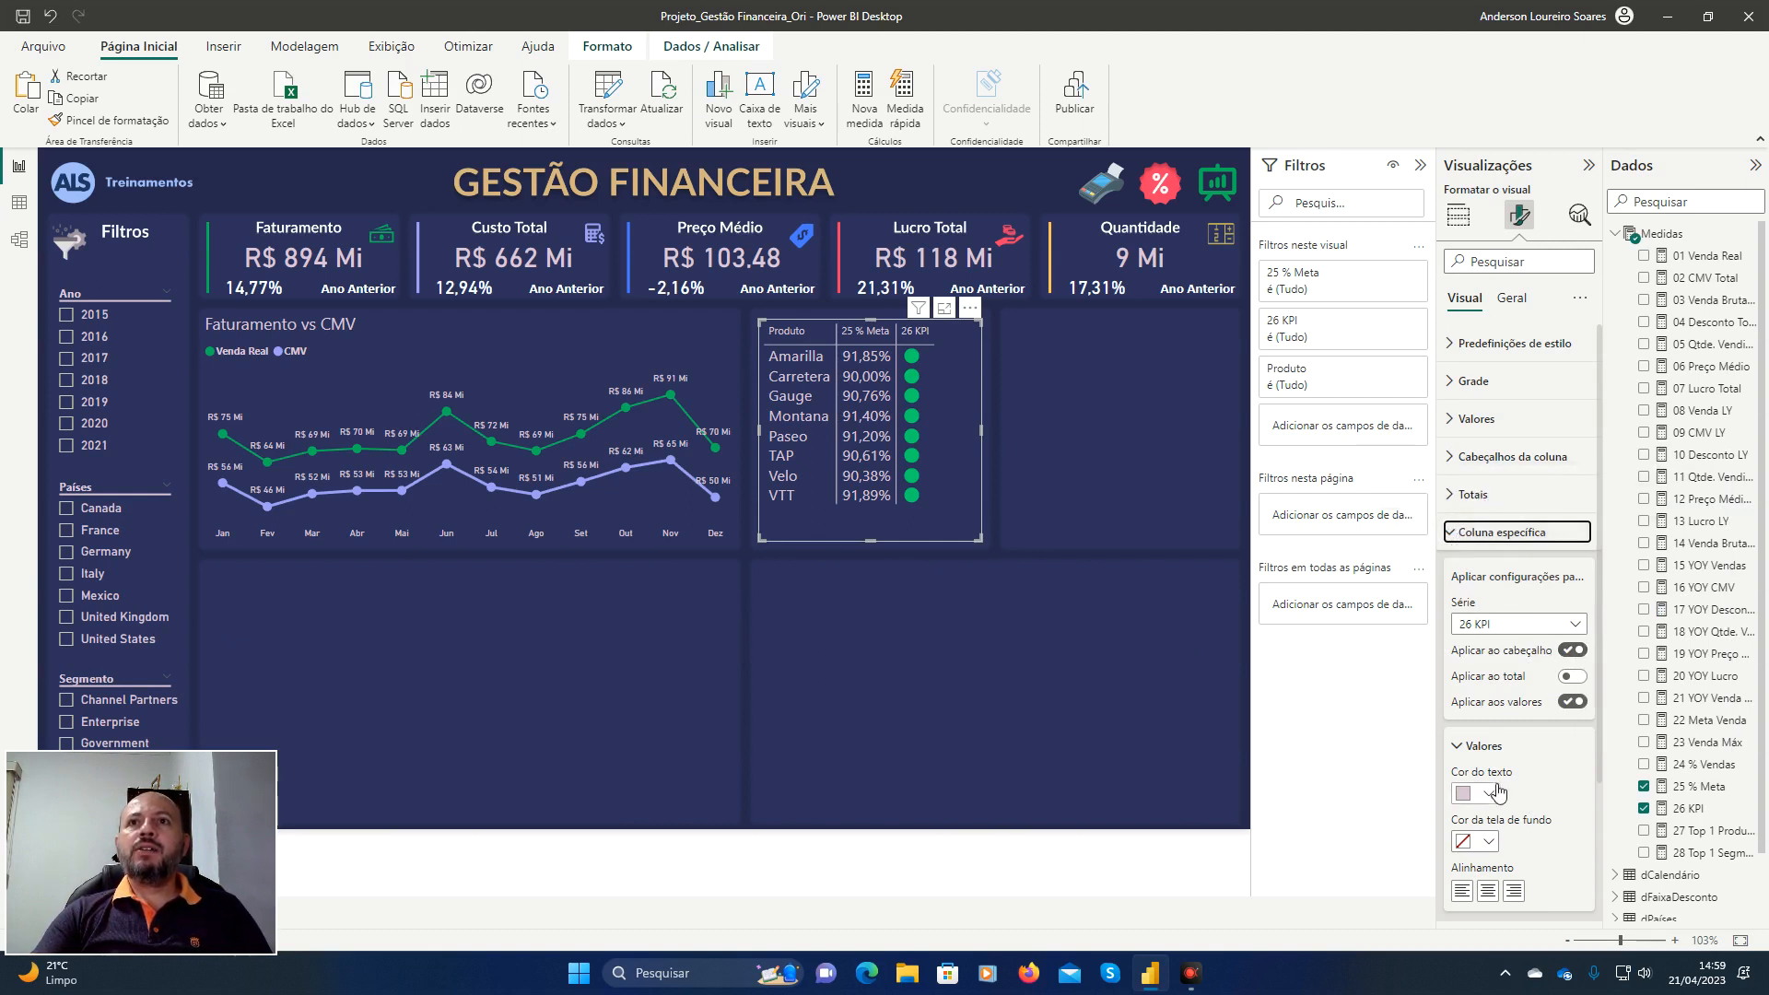
pyautogui.click(1463, 532)
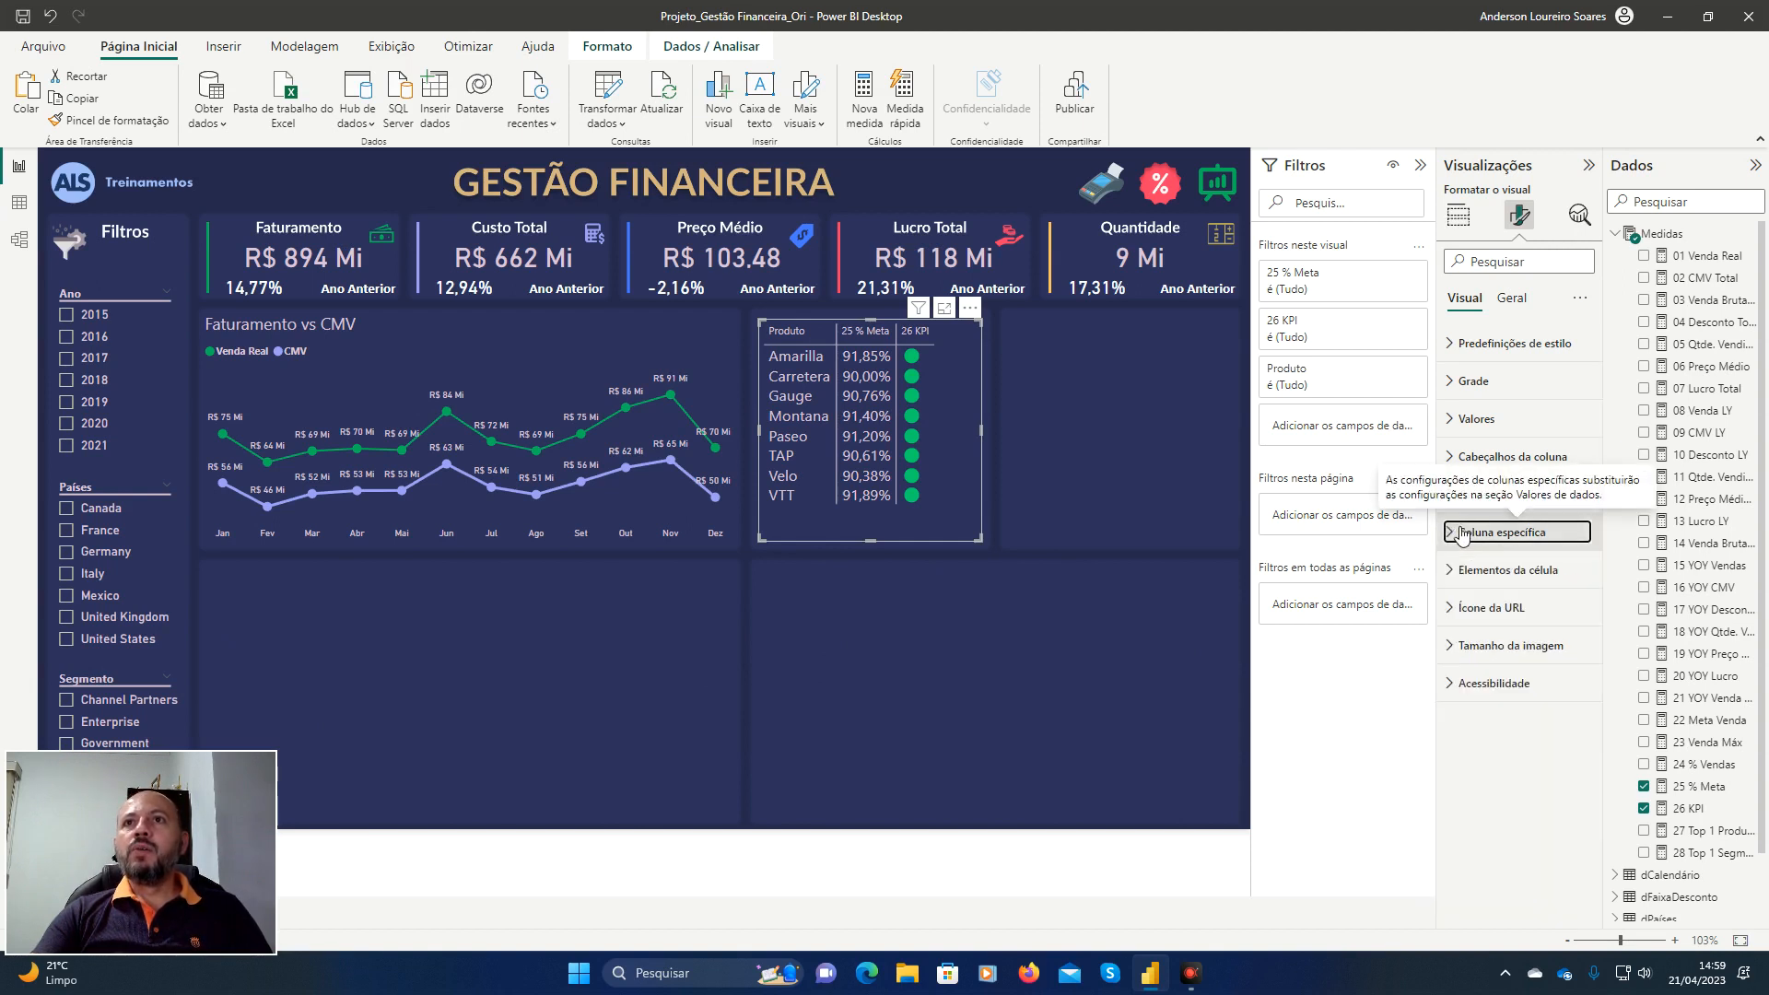
# Set the font size of the product table's column headers to 12.
pyautogui.click(1461, 420)
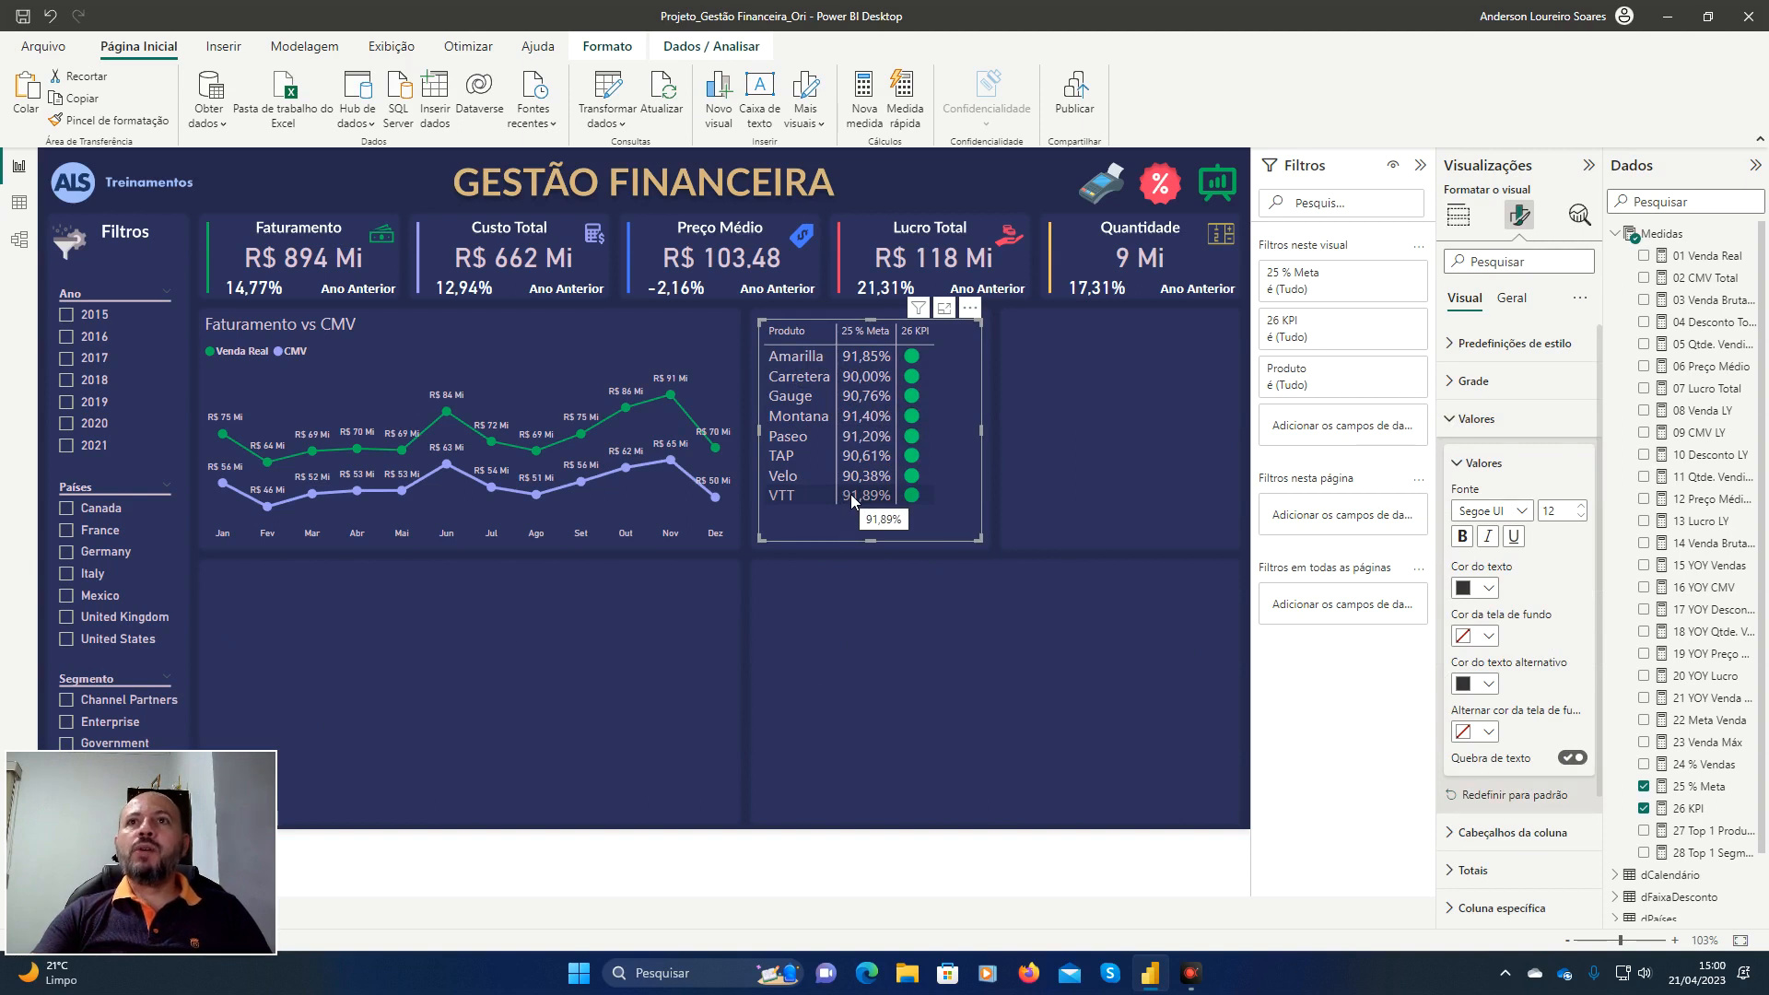
pyautogui.click(1456, 422)
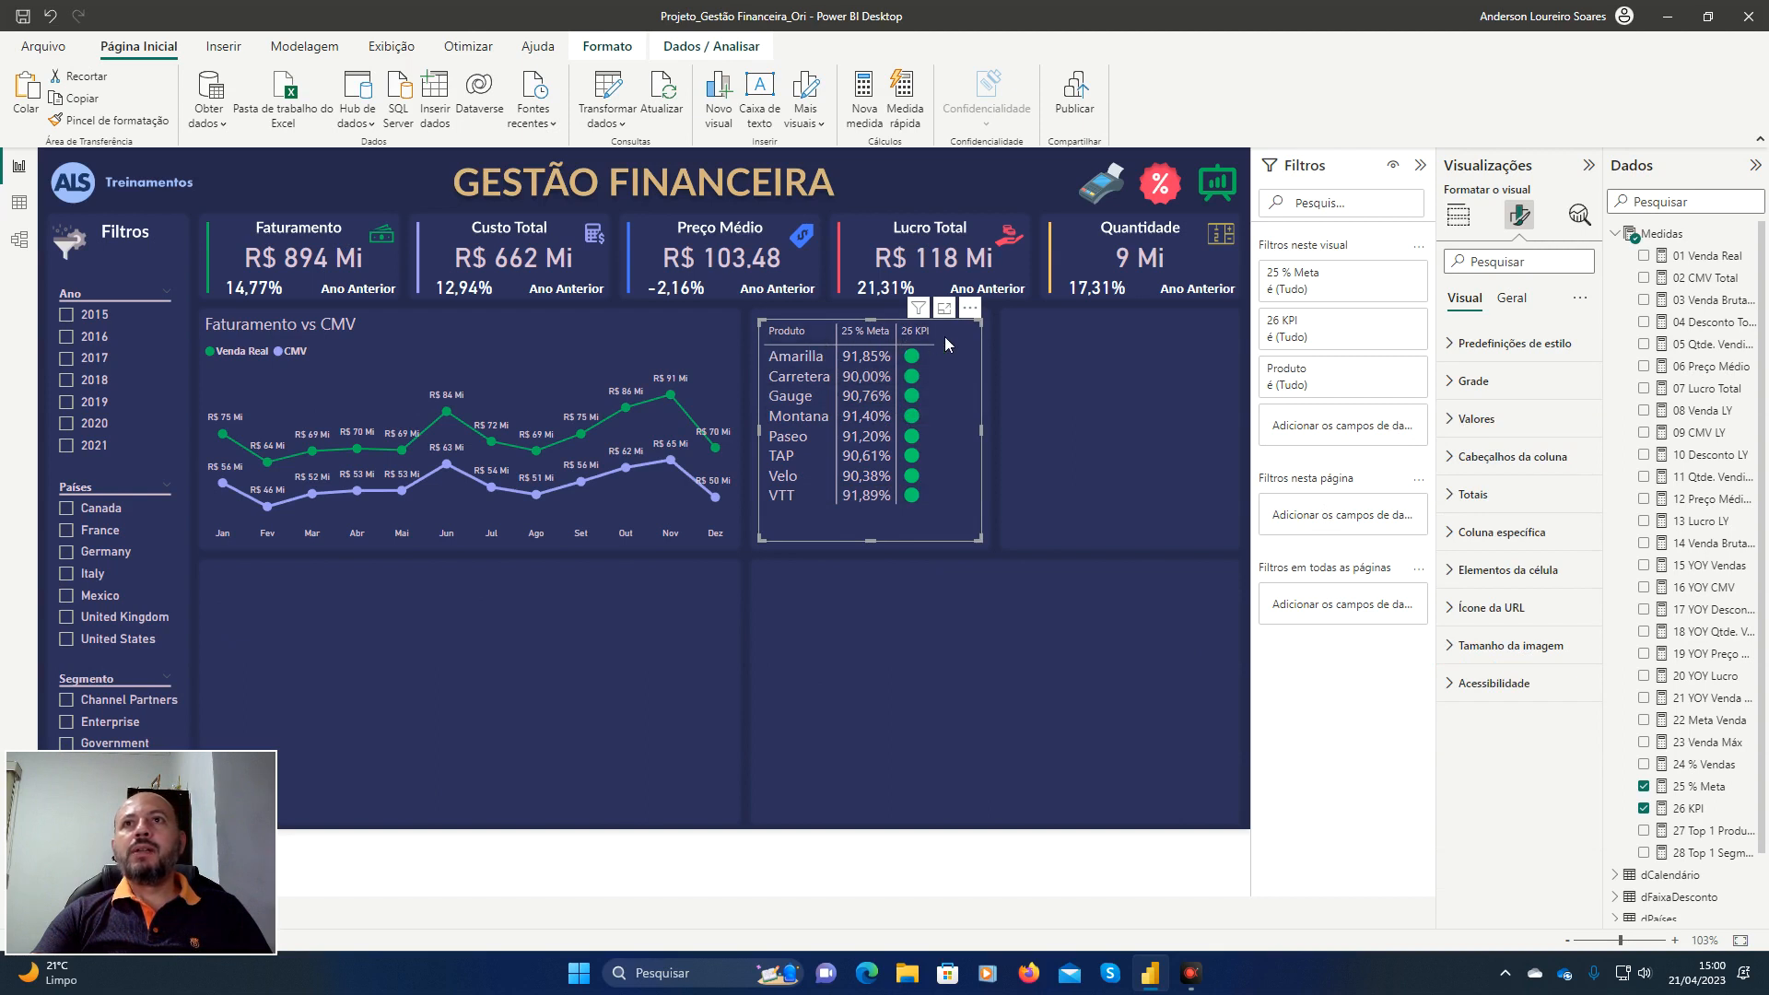
pyautogui.click(1456, 459)
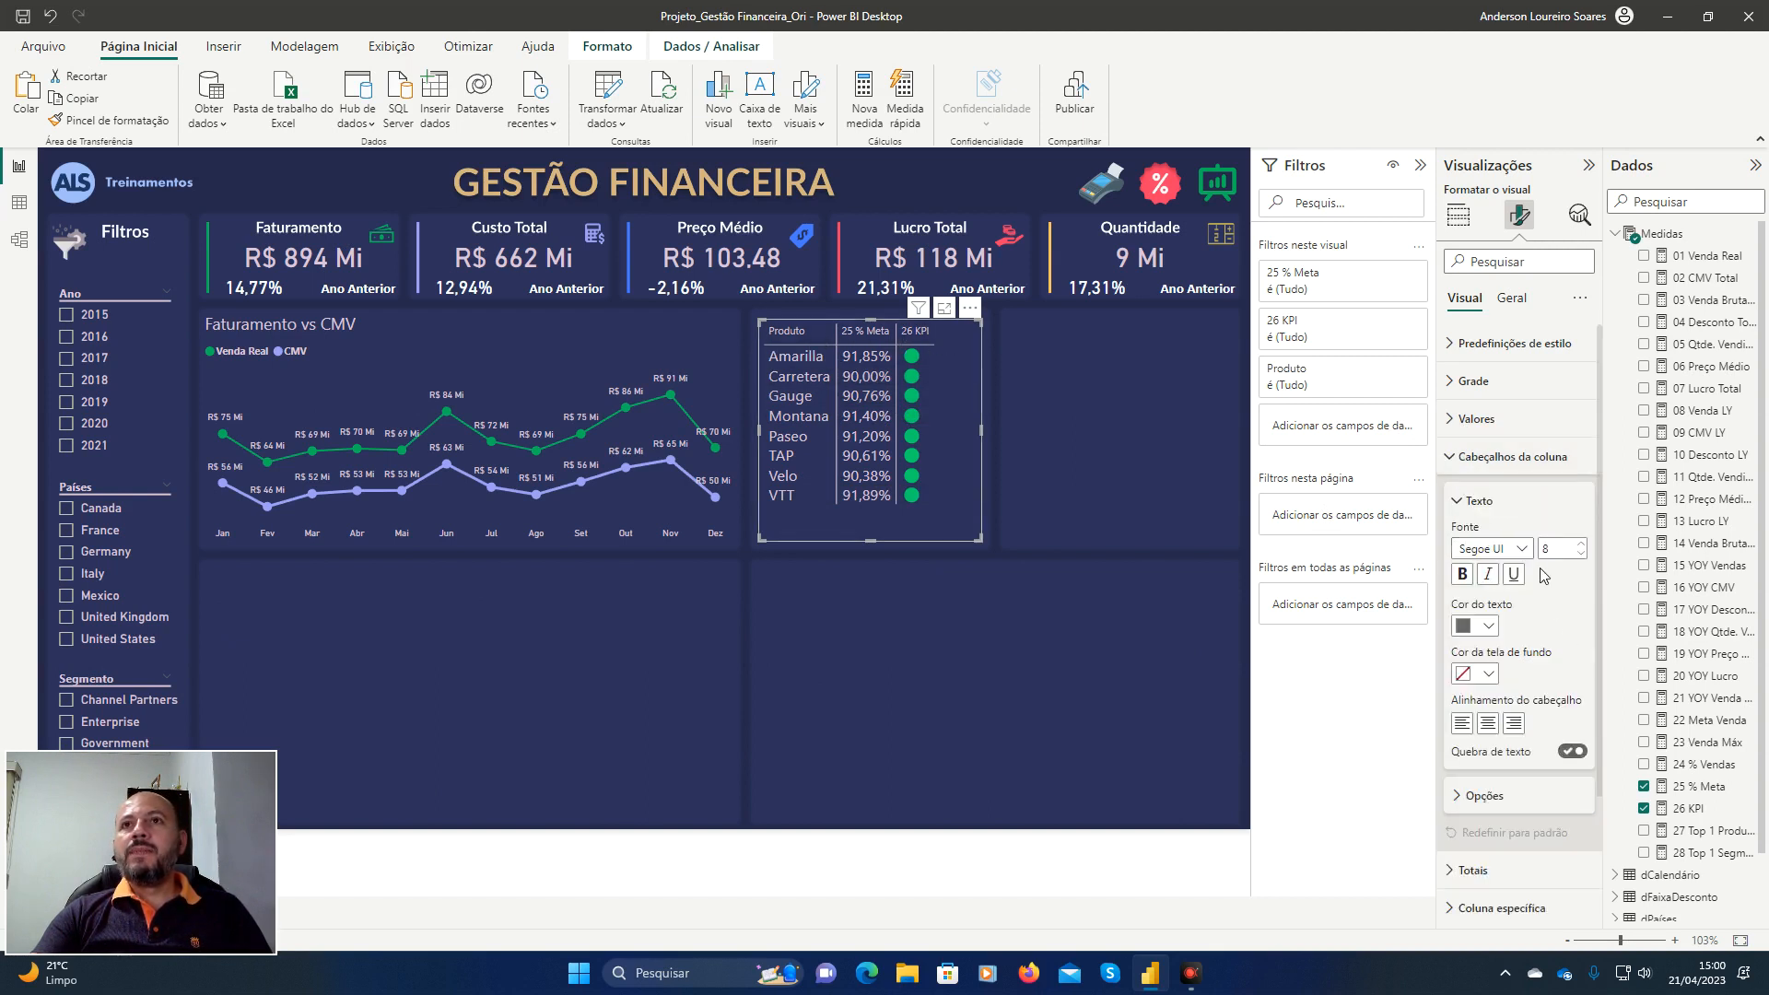
pyautogui.click(1581, 544)
pyautogui.click(1582, 544)
pyautogui.click(1582, 543)
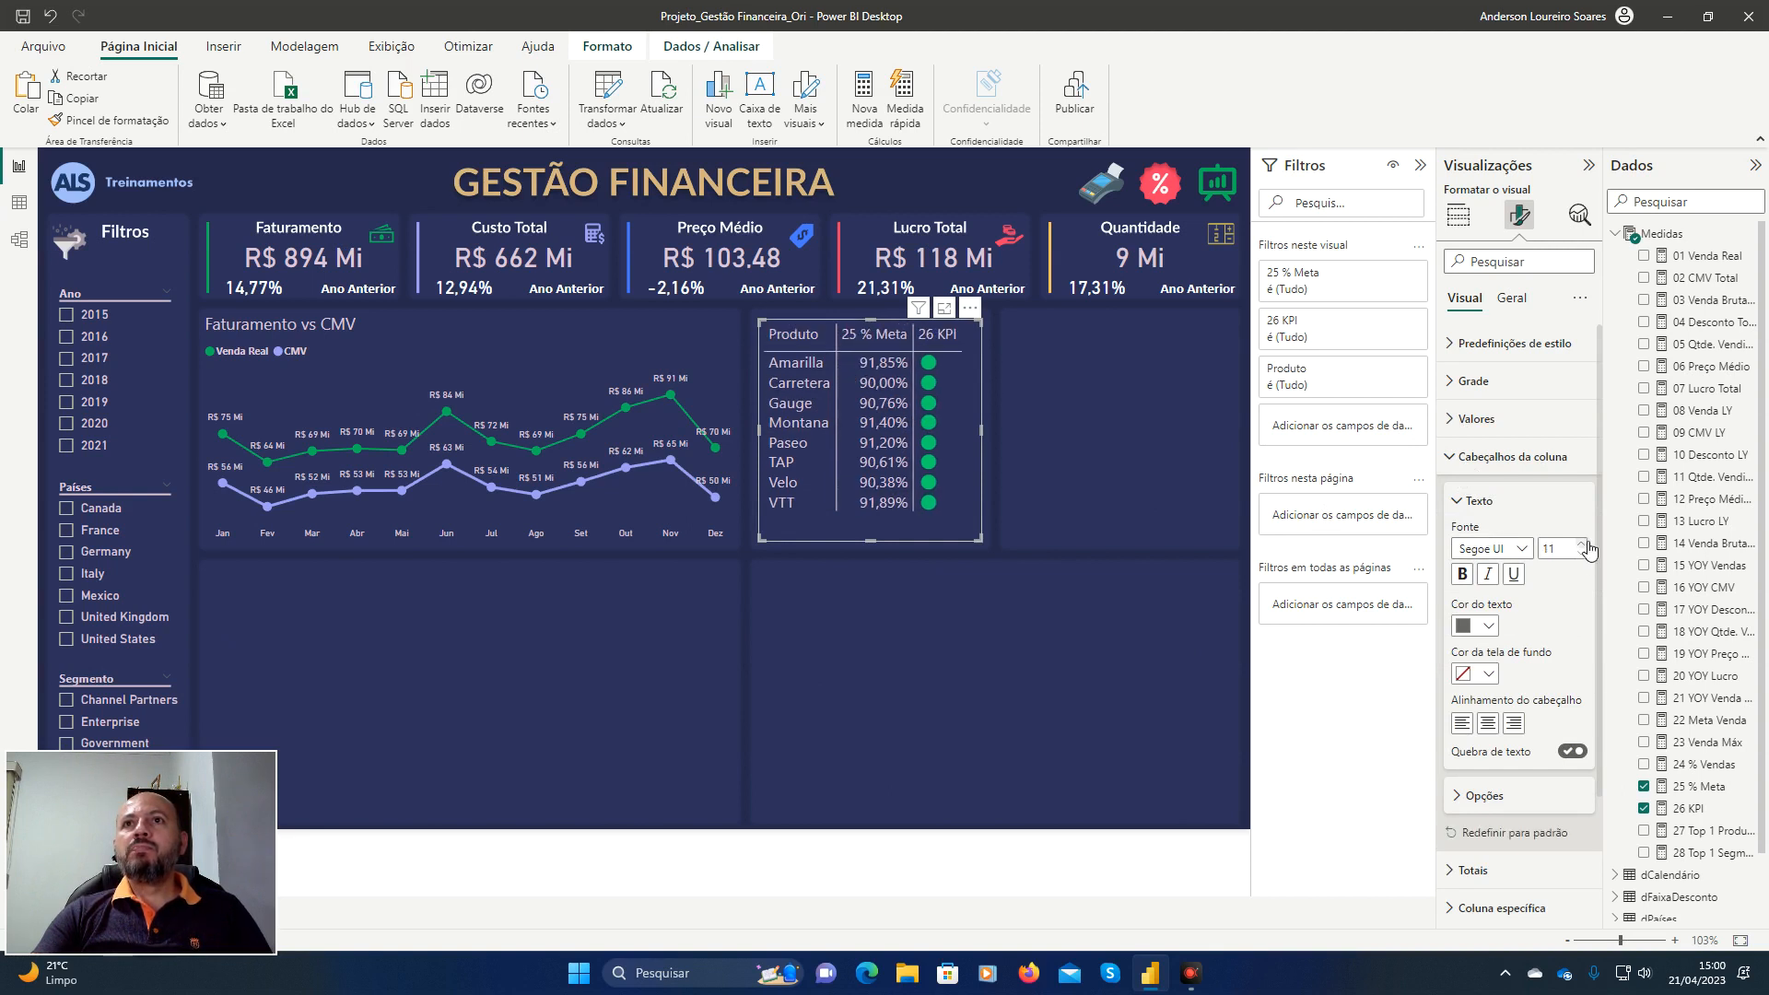
pyautogui.click(1582, 544)
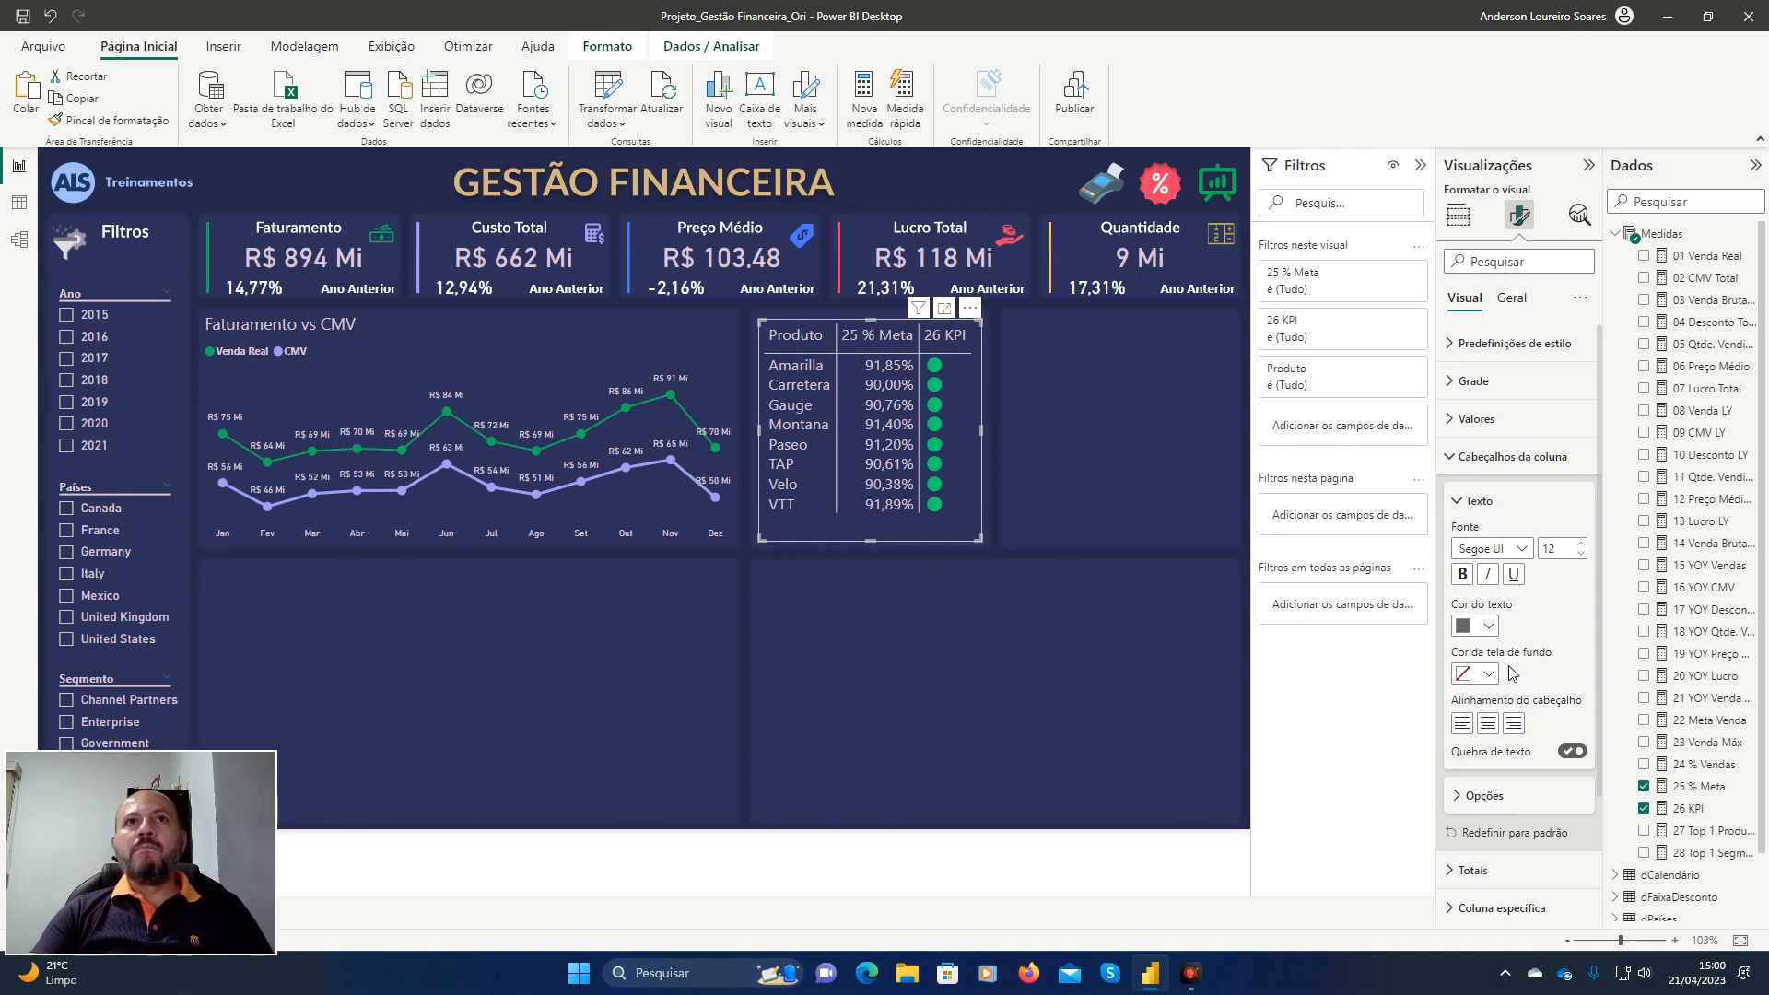
pyautogui.click(1458, 458)
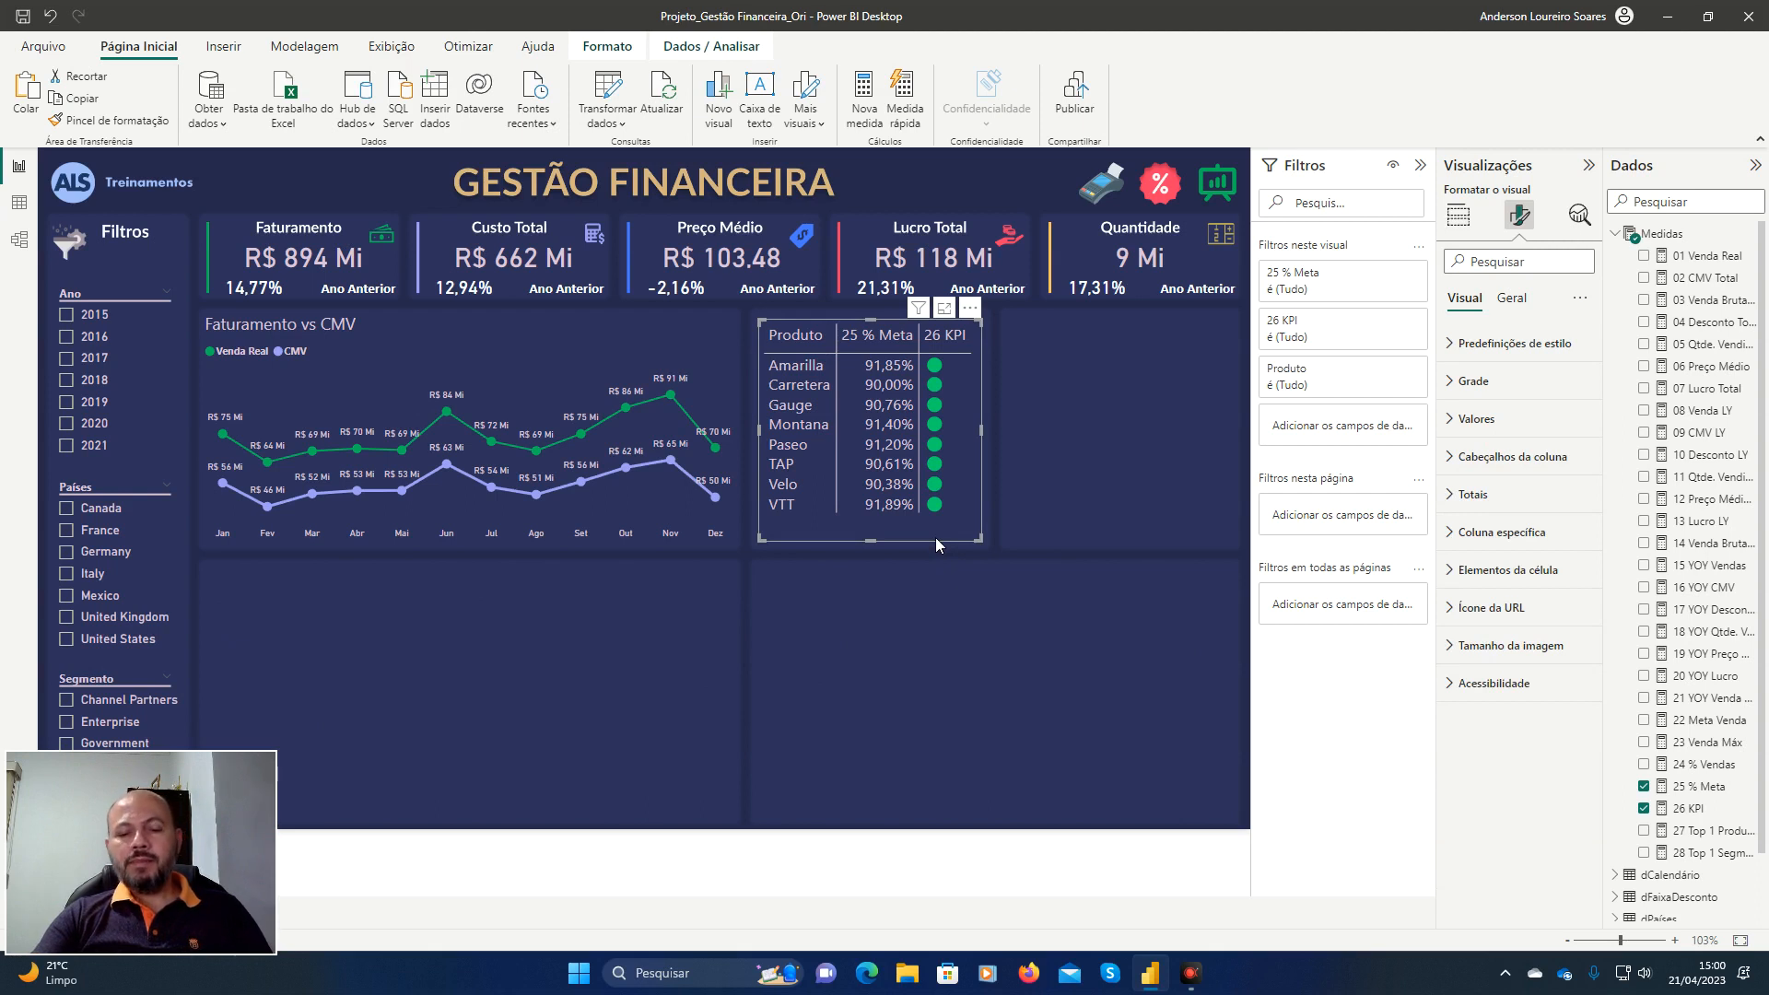
# Mark the 25 % Meta and 26 KPI headers with red annotation arrows, clear the arrows and deselect the table.
pyautogui.hotkey('ctrl', 'F5')
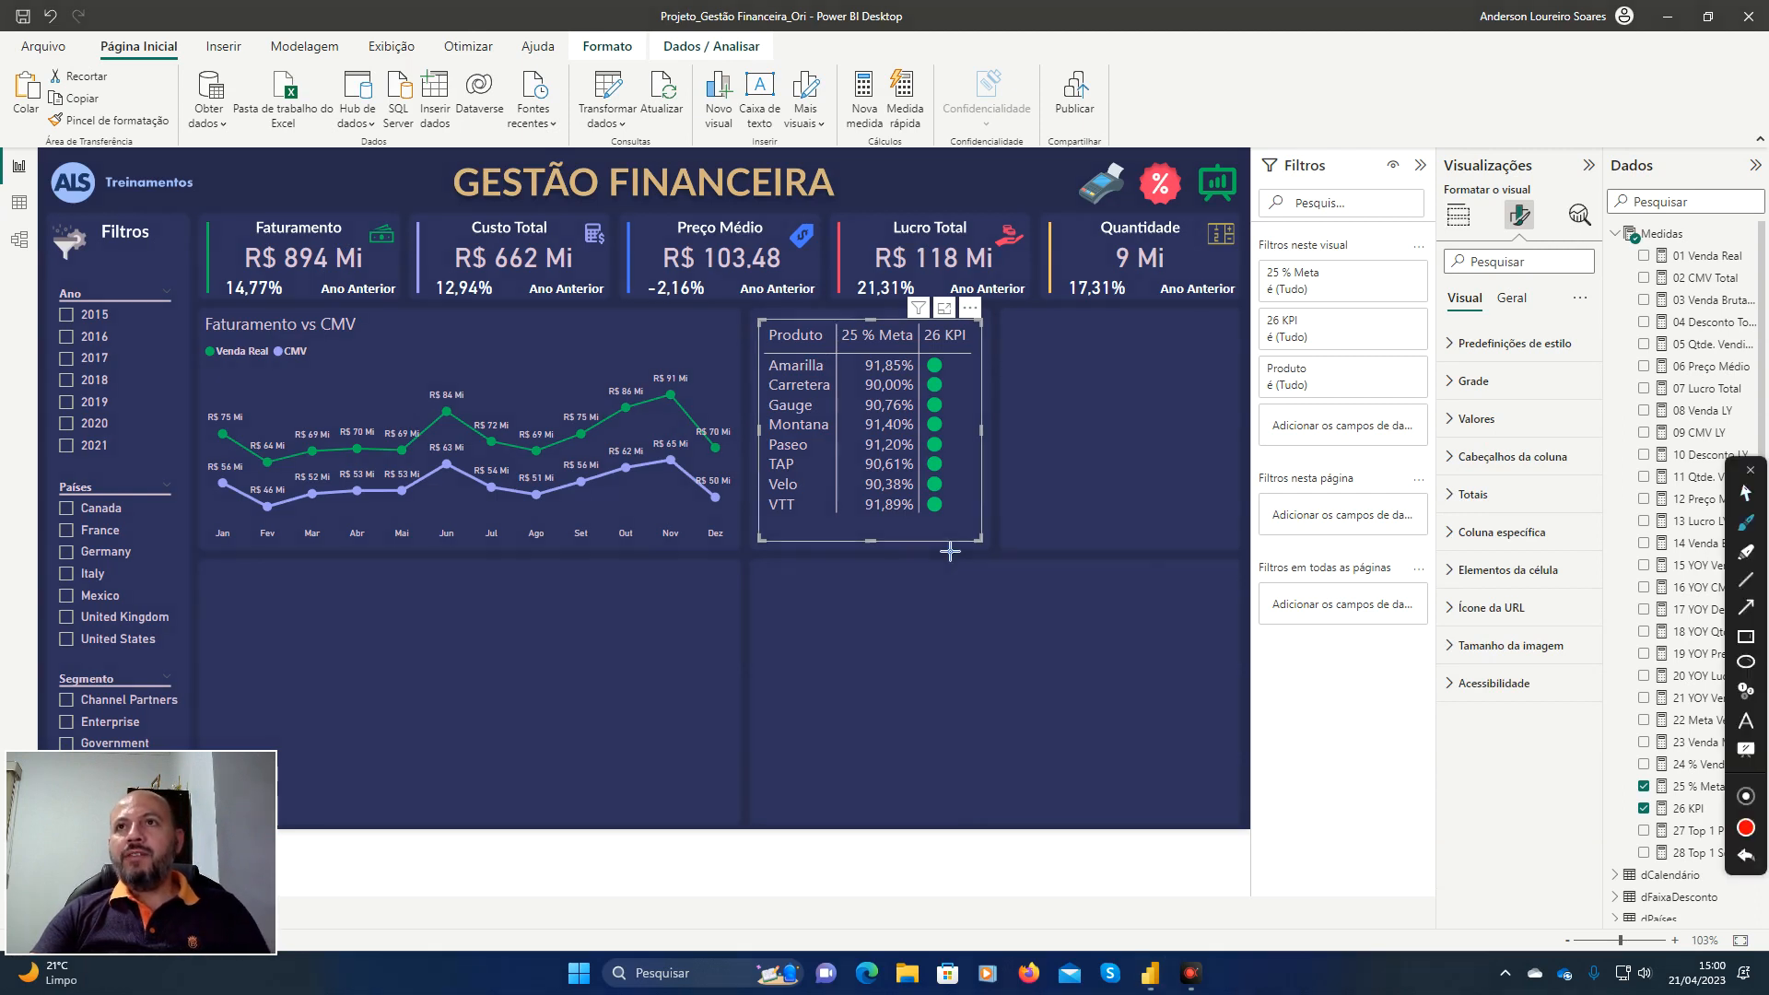
pyautogui.click(1751, 606)
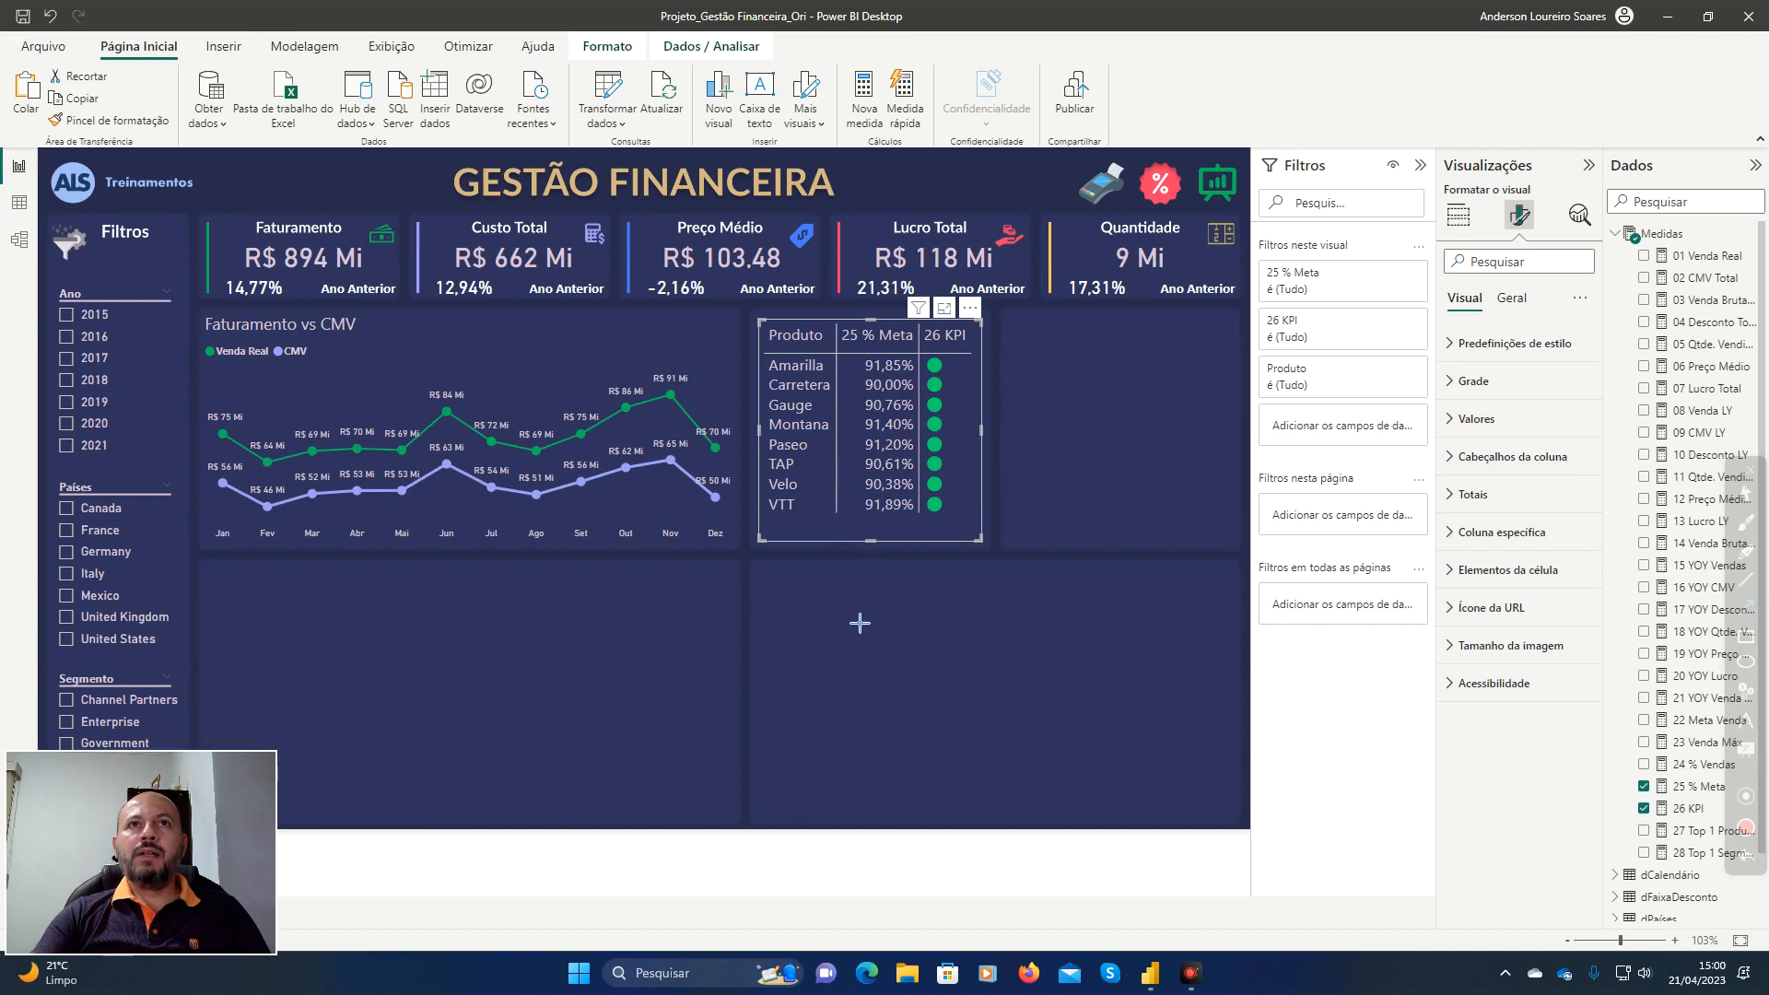
pyautogui.moveTo(846, 601); pyautogui.dragTo(848, 350)
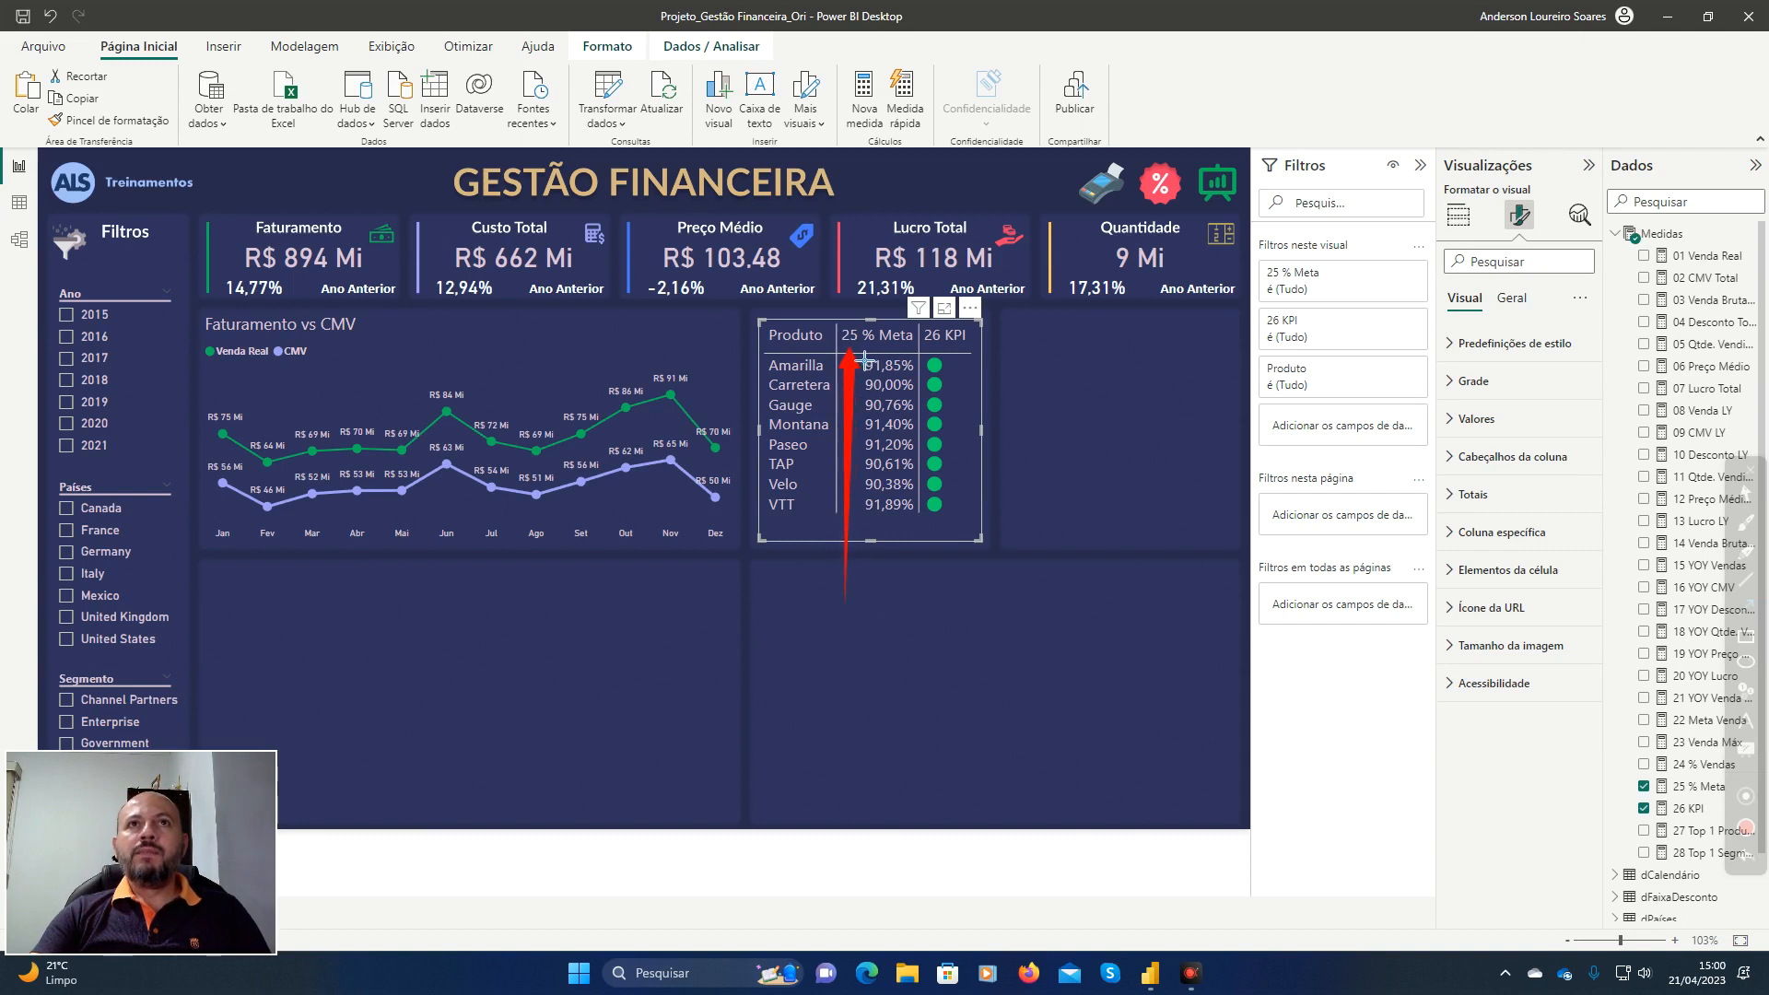
pyautogui.moveTo(1065, 548); pyautogui.dragTo(946, 351)
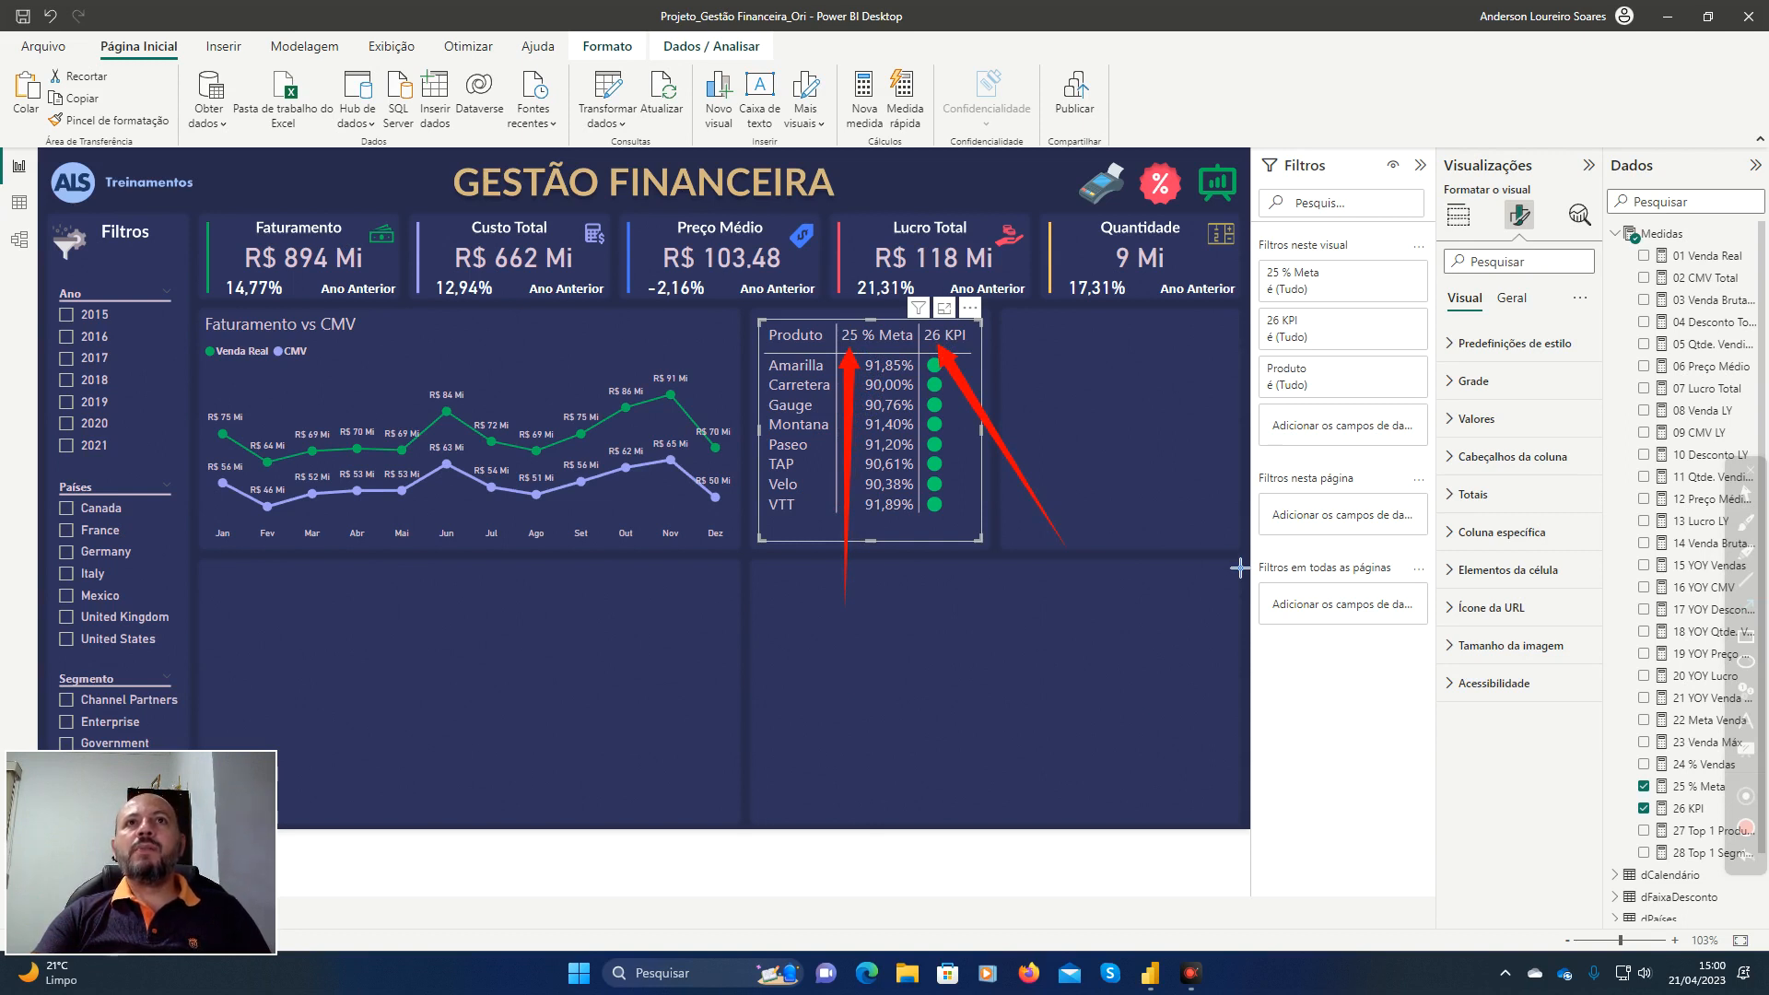
pyautogui.click(1750, 861)
pyautogui.click(1750, 861)
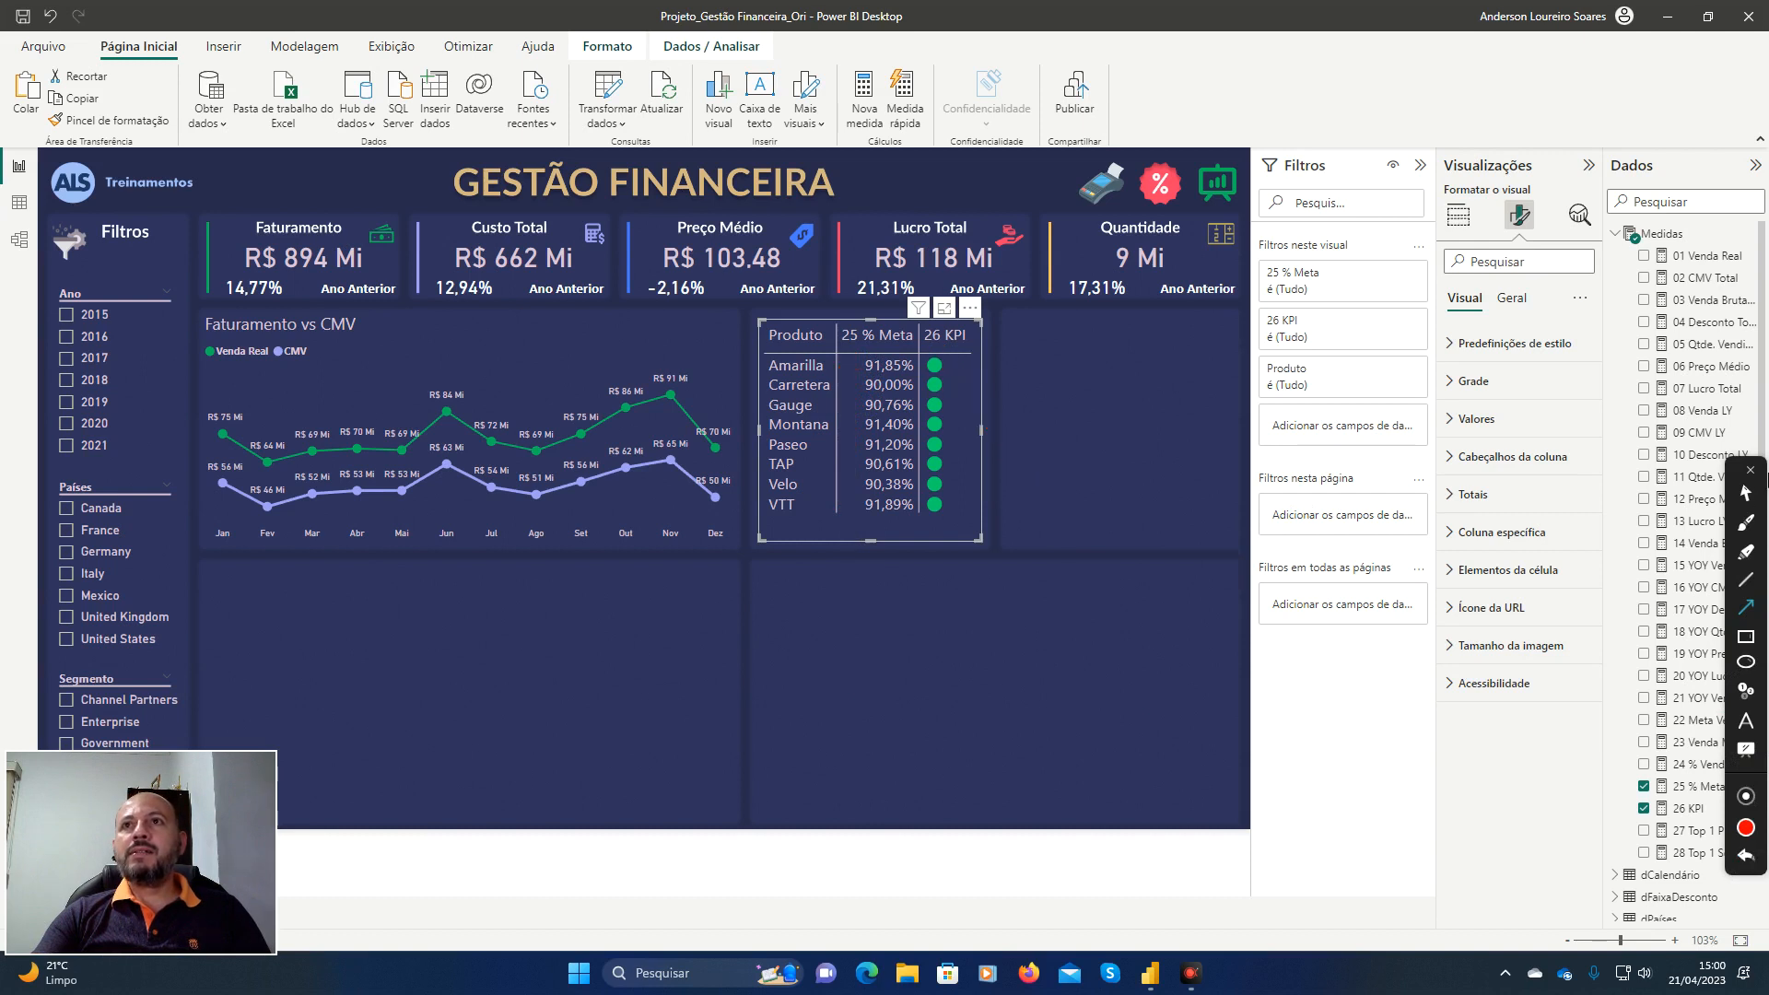
pyautogui.click(1750, 491)
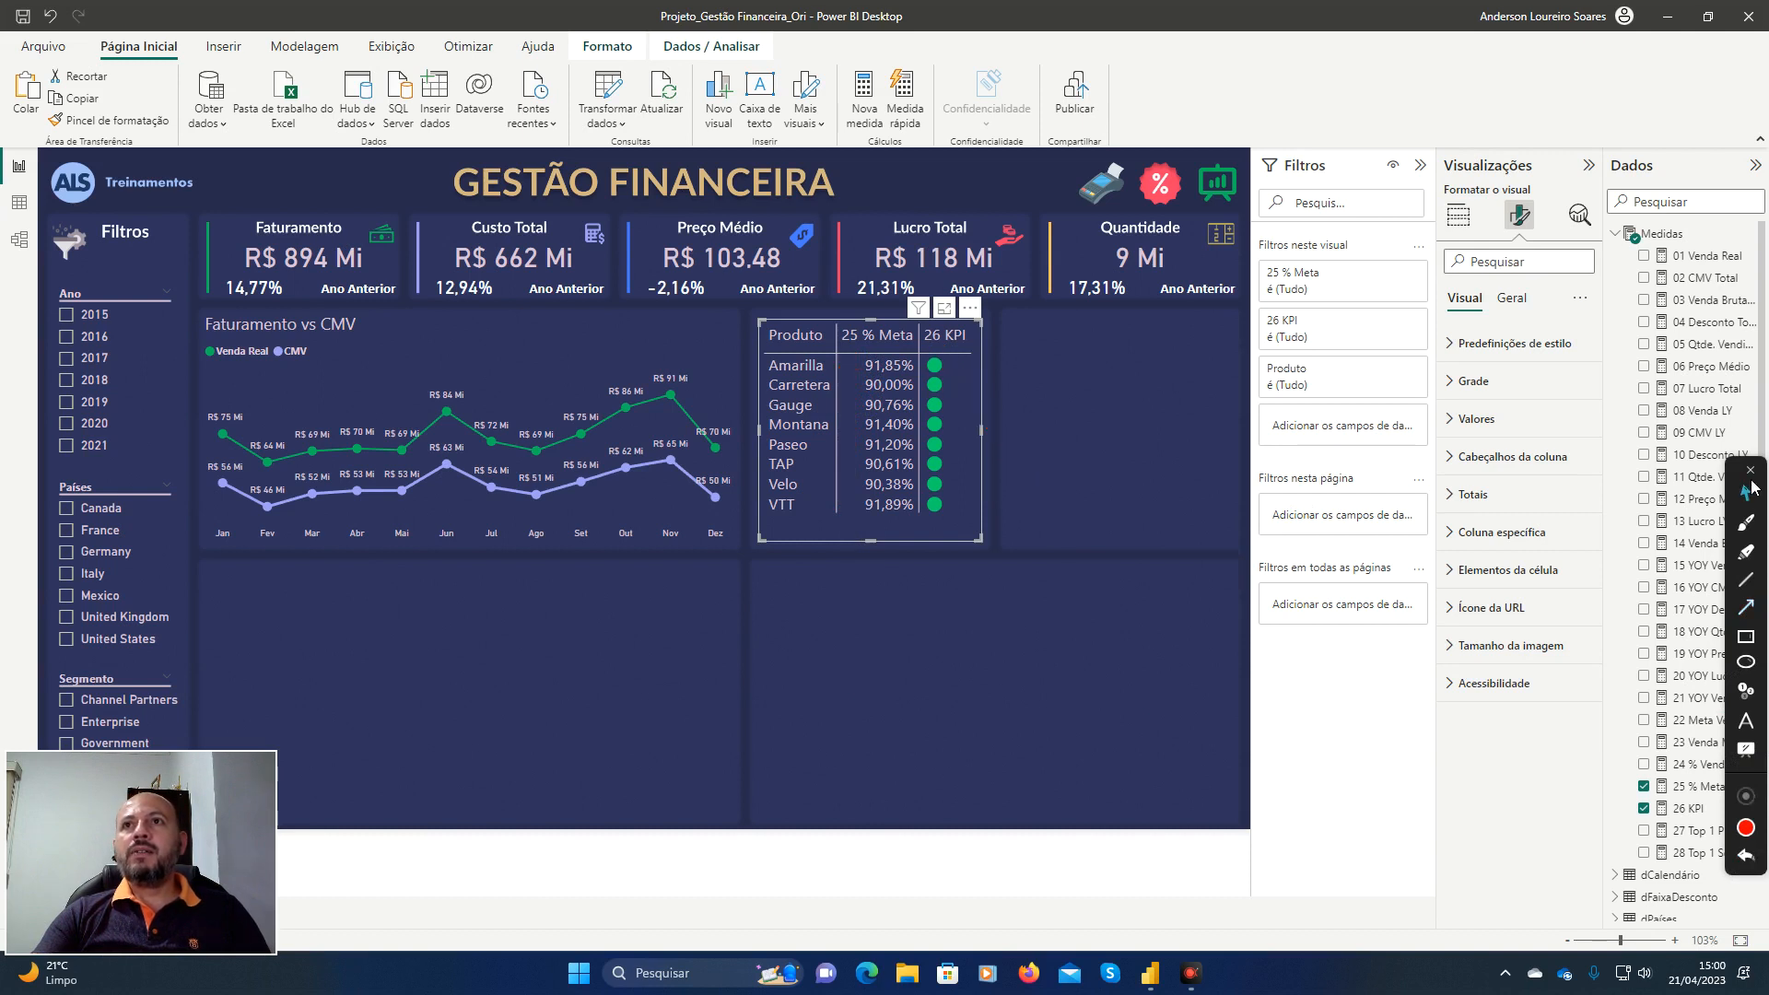
pyautogui.click(1154, 602)
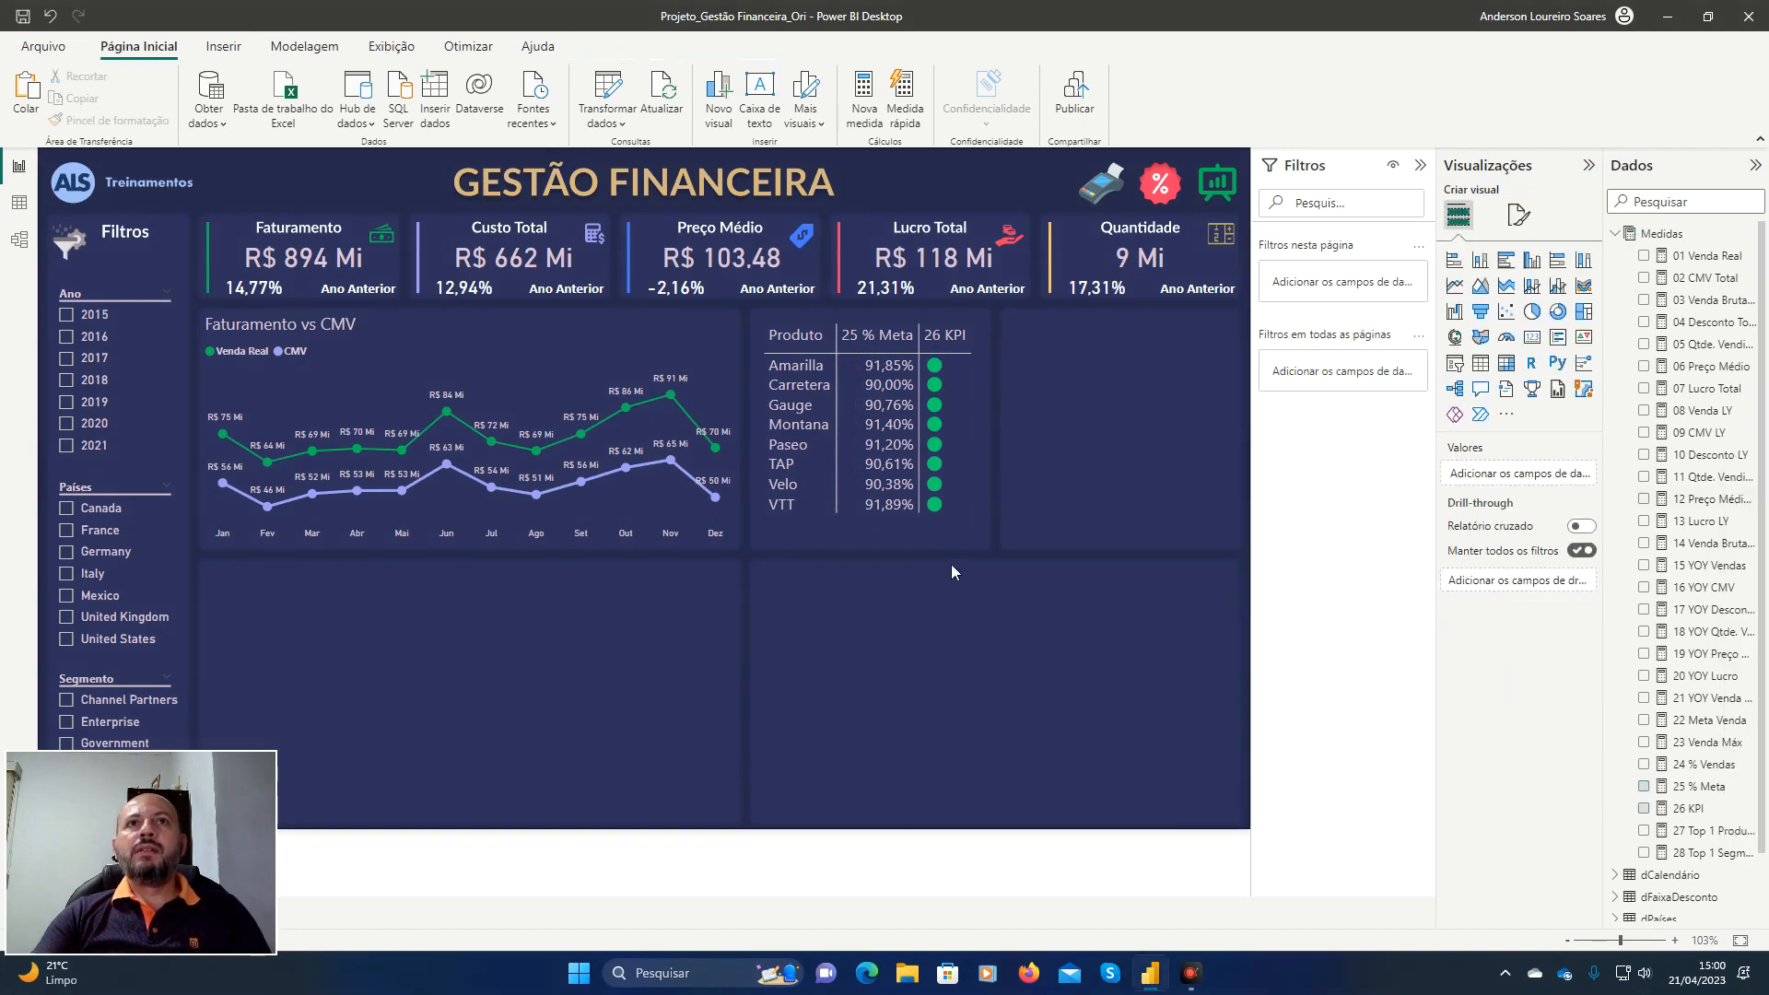
# Rename the product table's 25 % Meta column as "% Meta" for this visual.
pyautogui.click(905, 533)
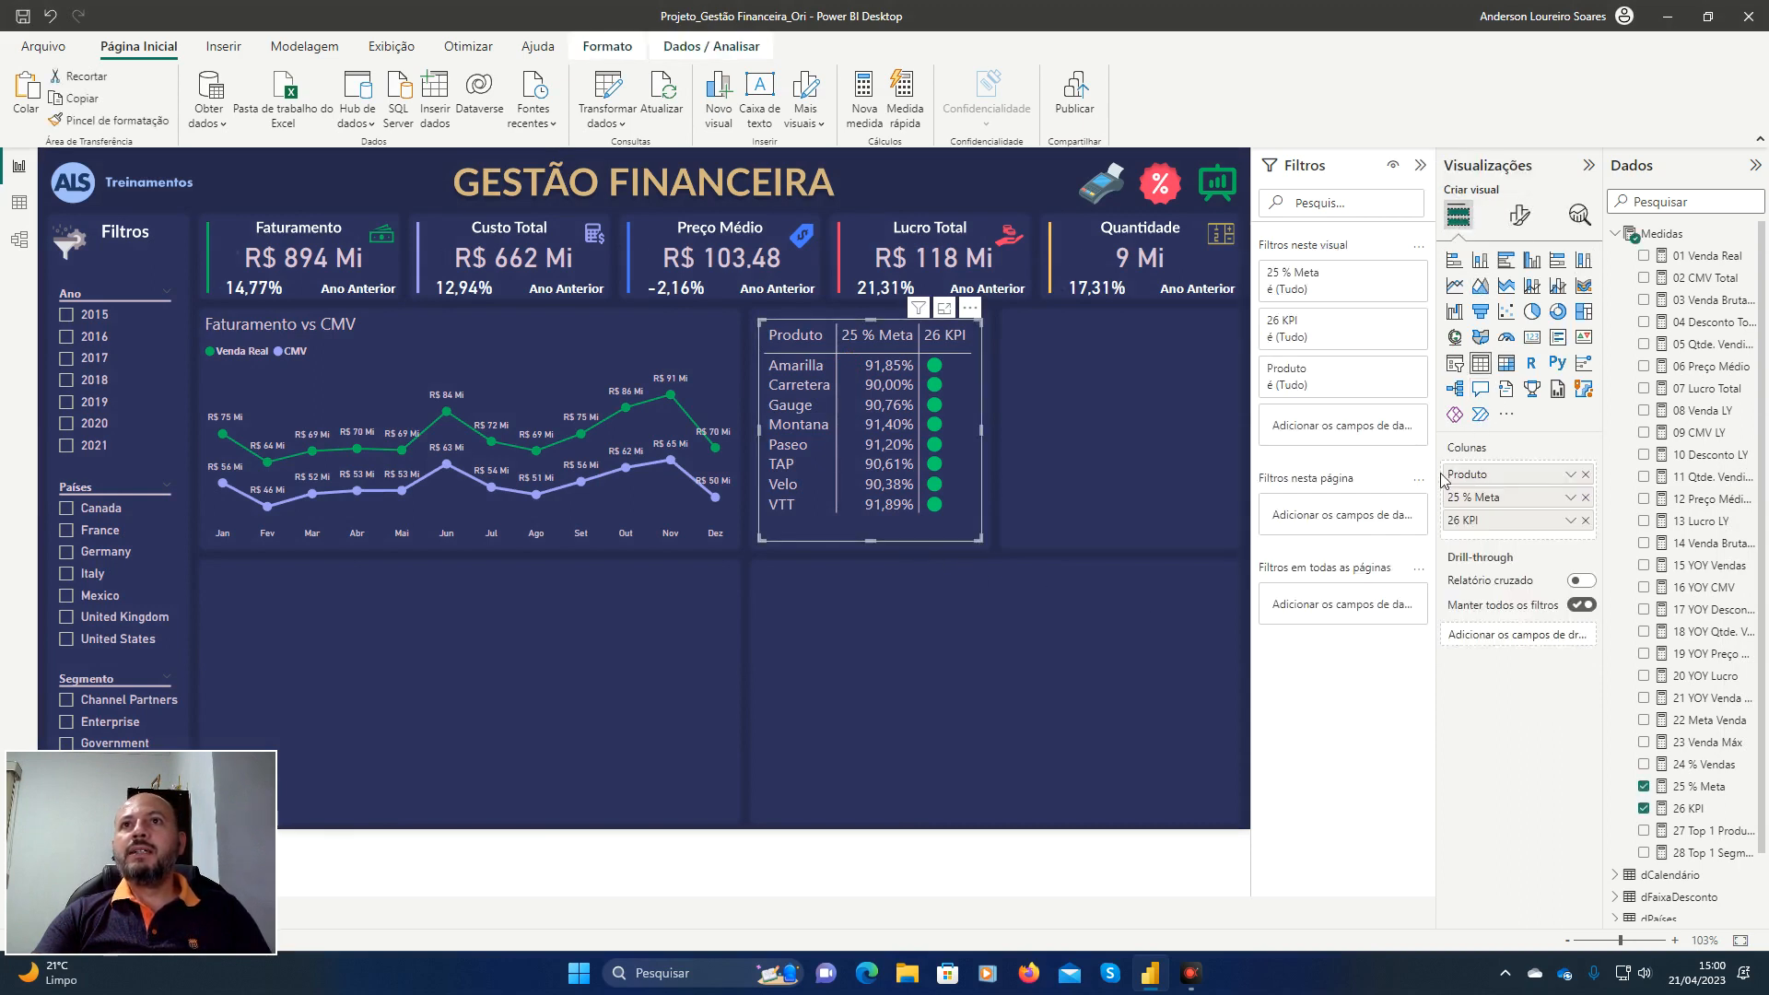
pyautogui.doubleClick(1460, 504)
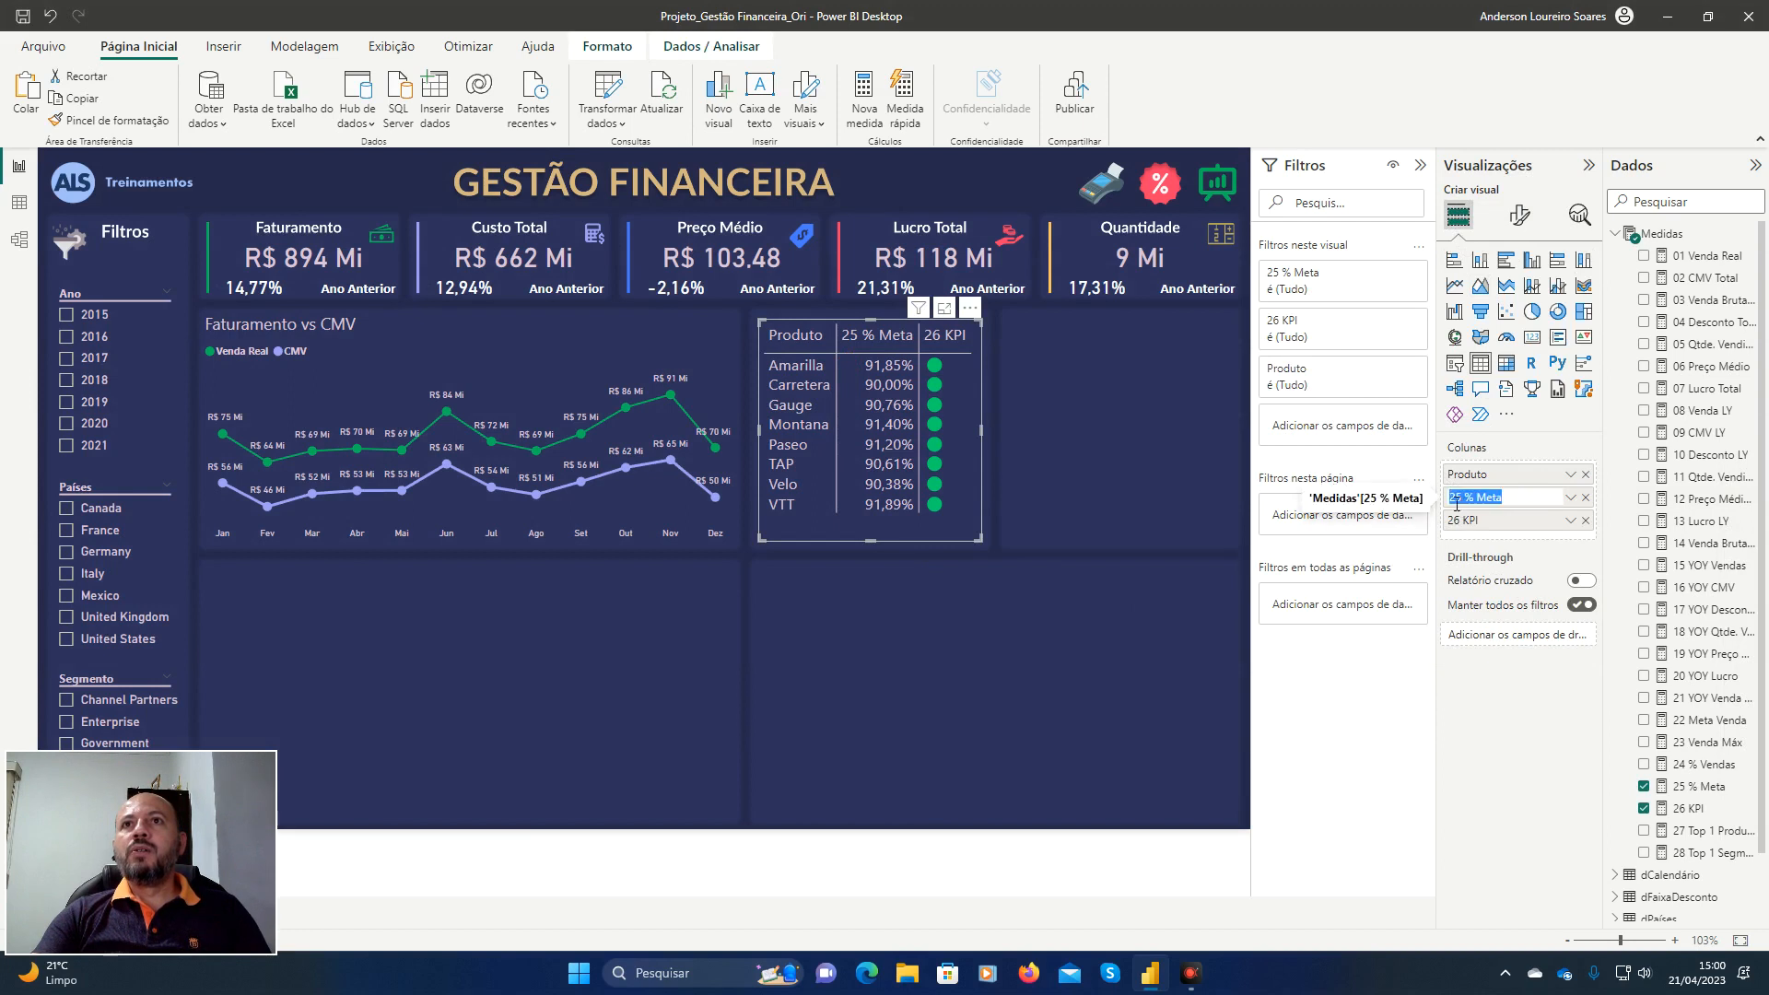
pyautogui.click(1461, 500)
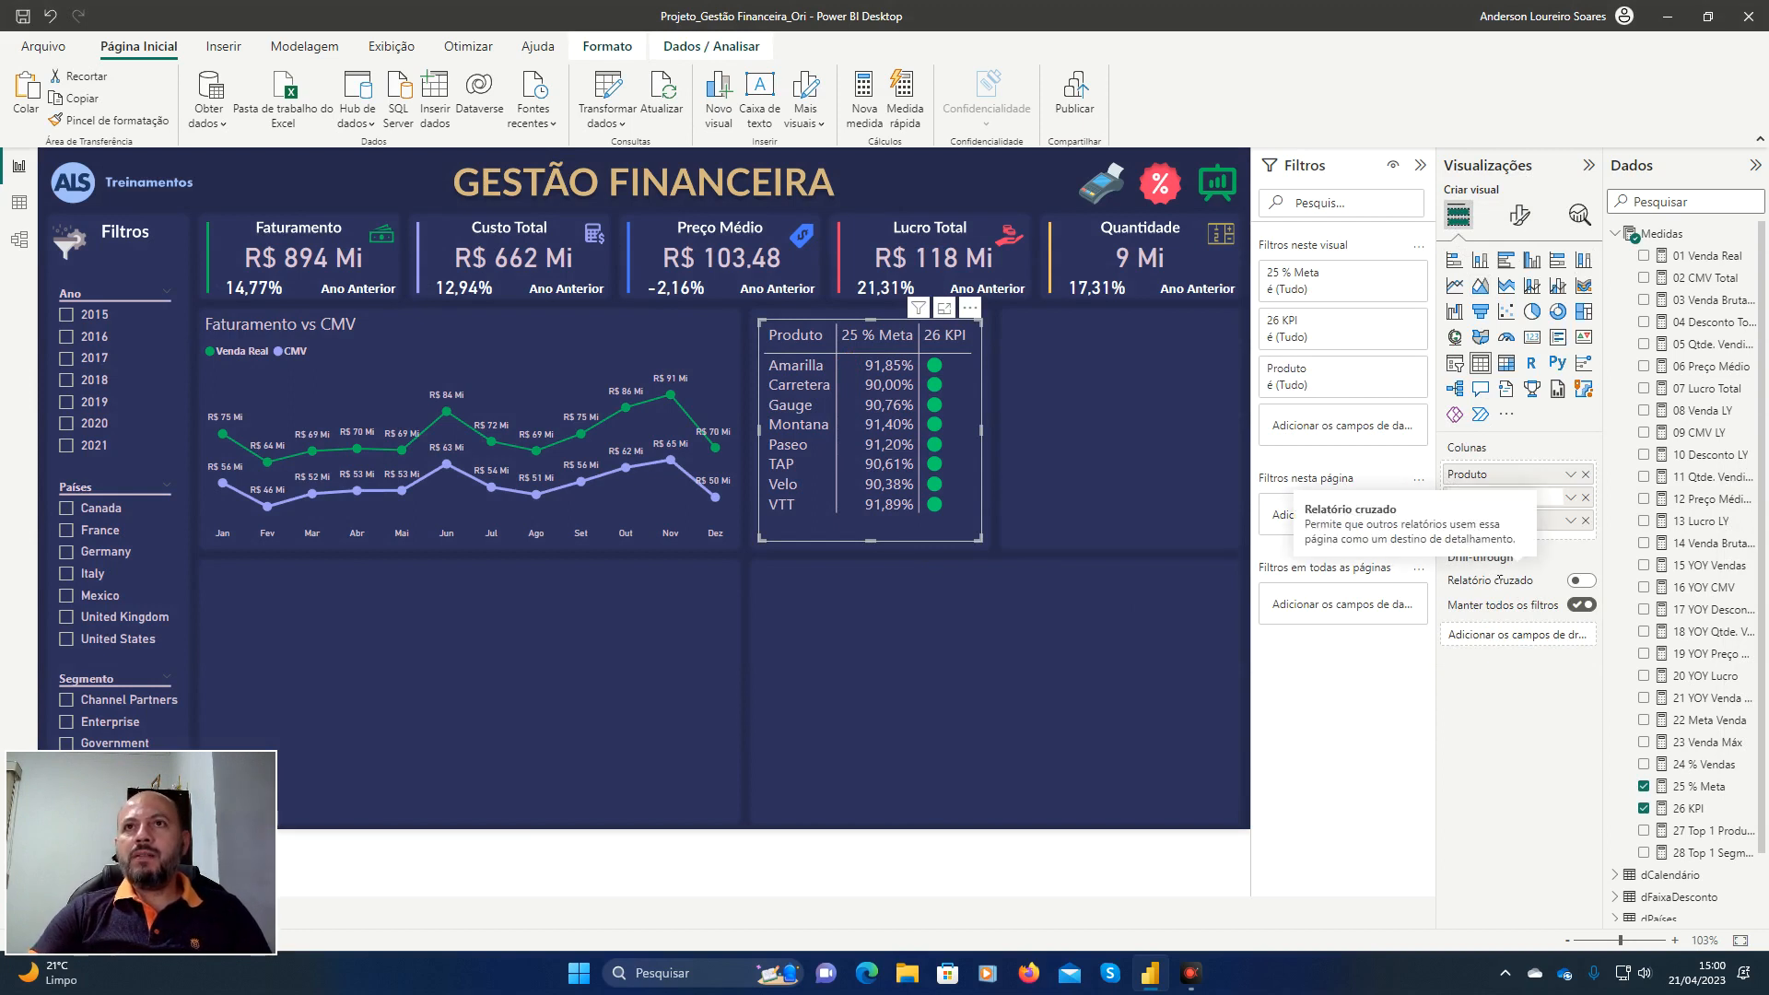
pyautogui.press('BackSpace')
pyautogui.press('BackSpace')
pyautogui.press('BackSpace')
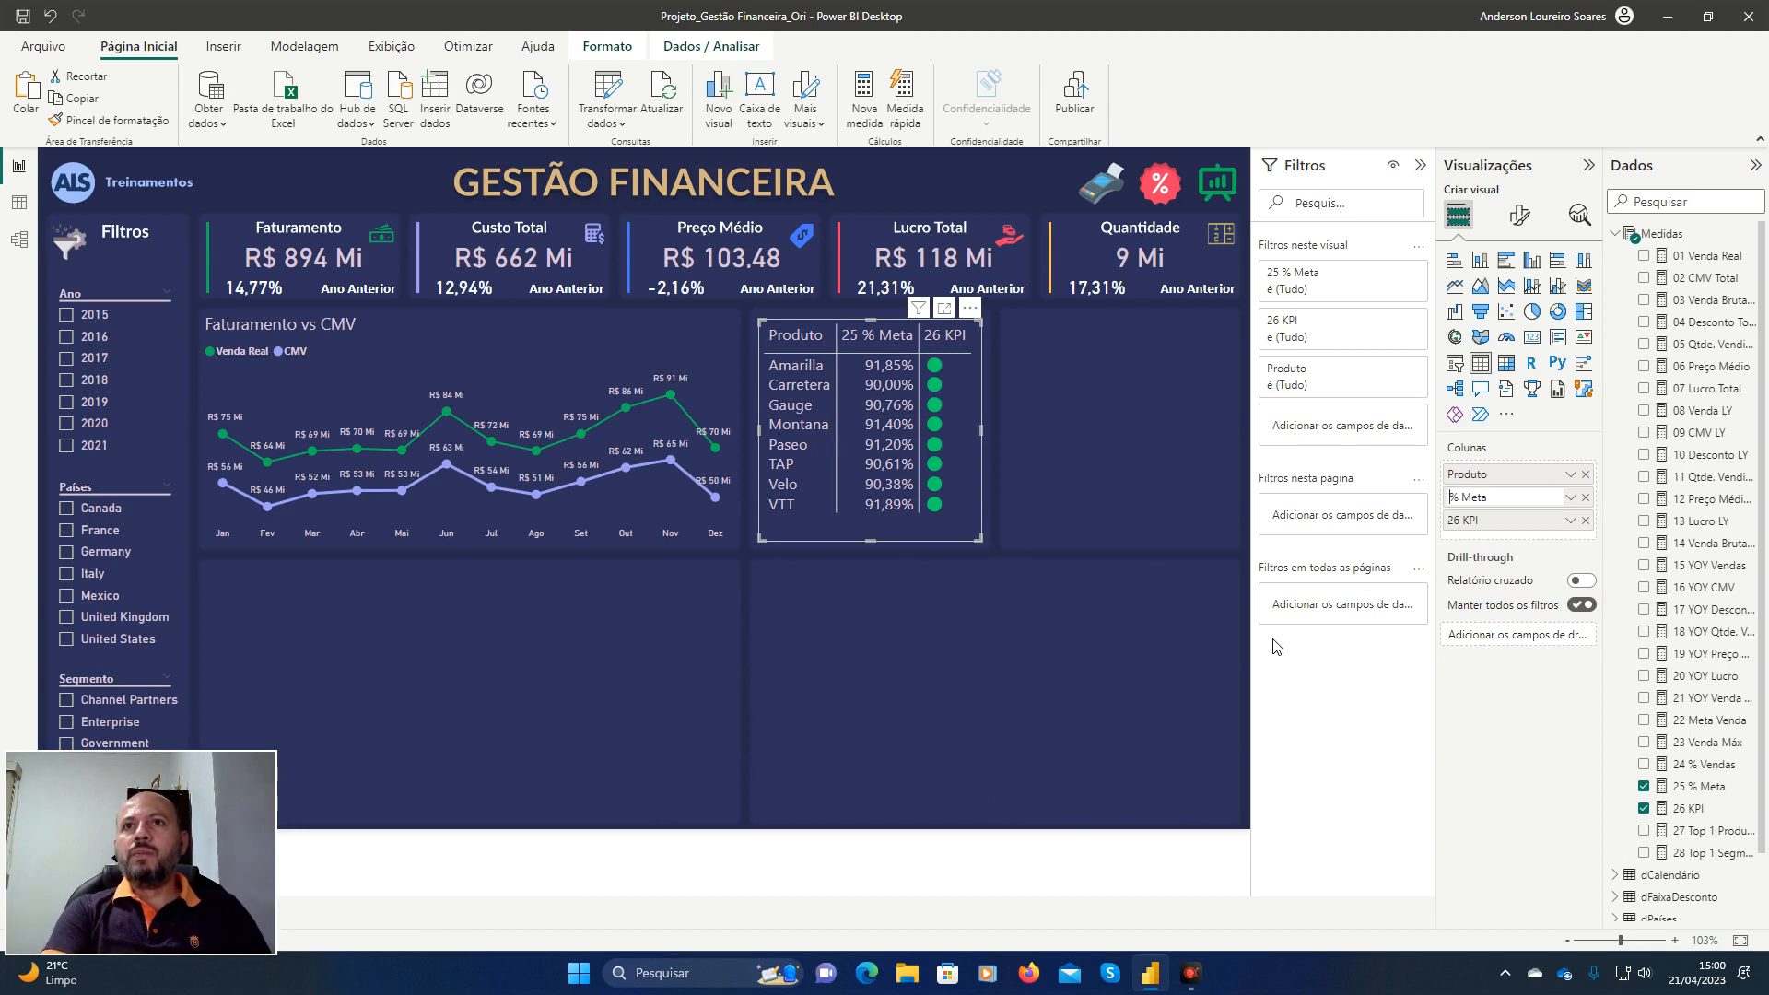
pyautogui.press('Return')
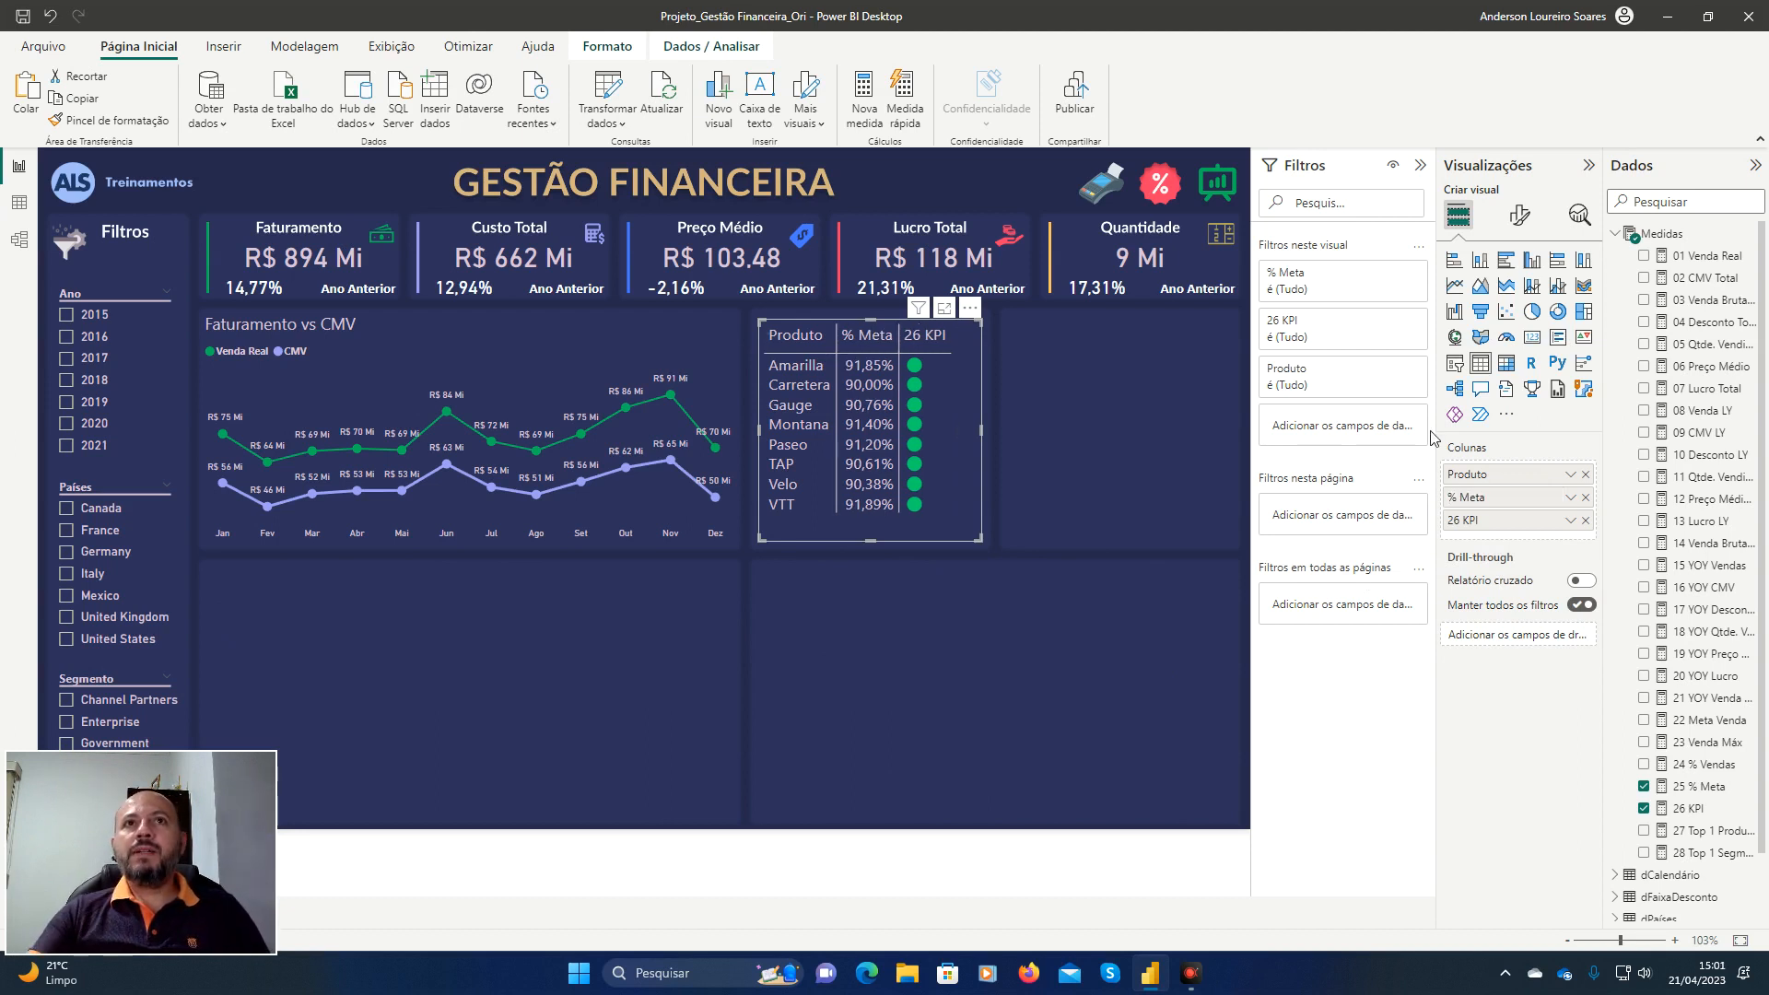
# Rename the product table's 26 KPI column as "KPI" for this visual and deselect the table.
pyautogui.doubleClick(1454, 521)
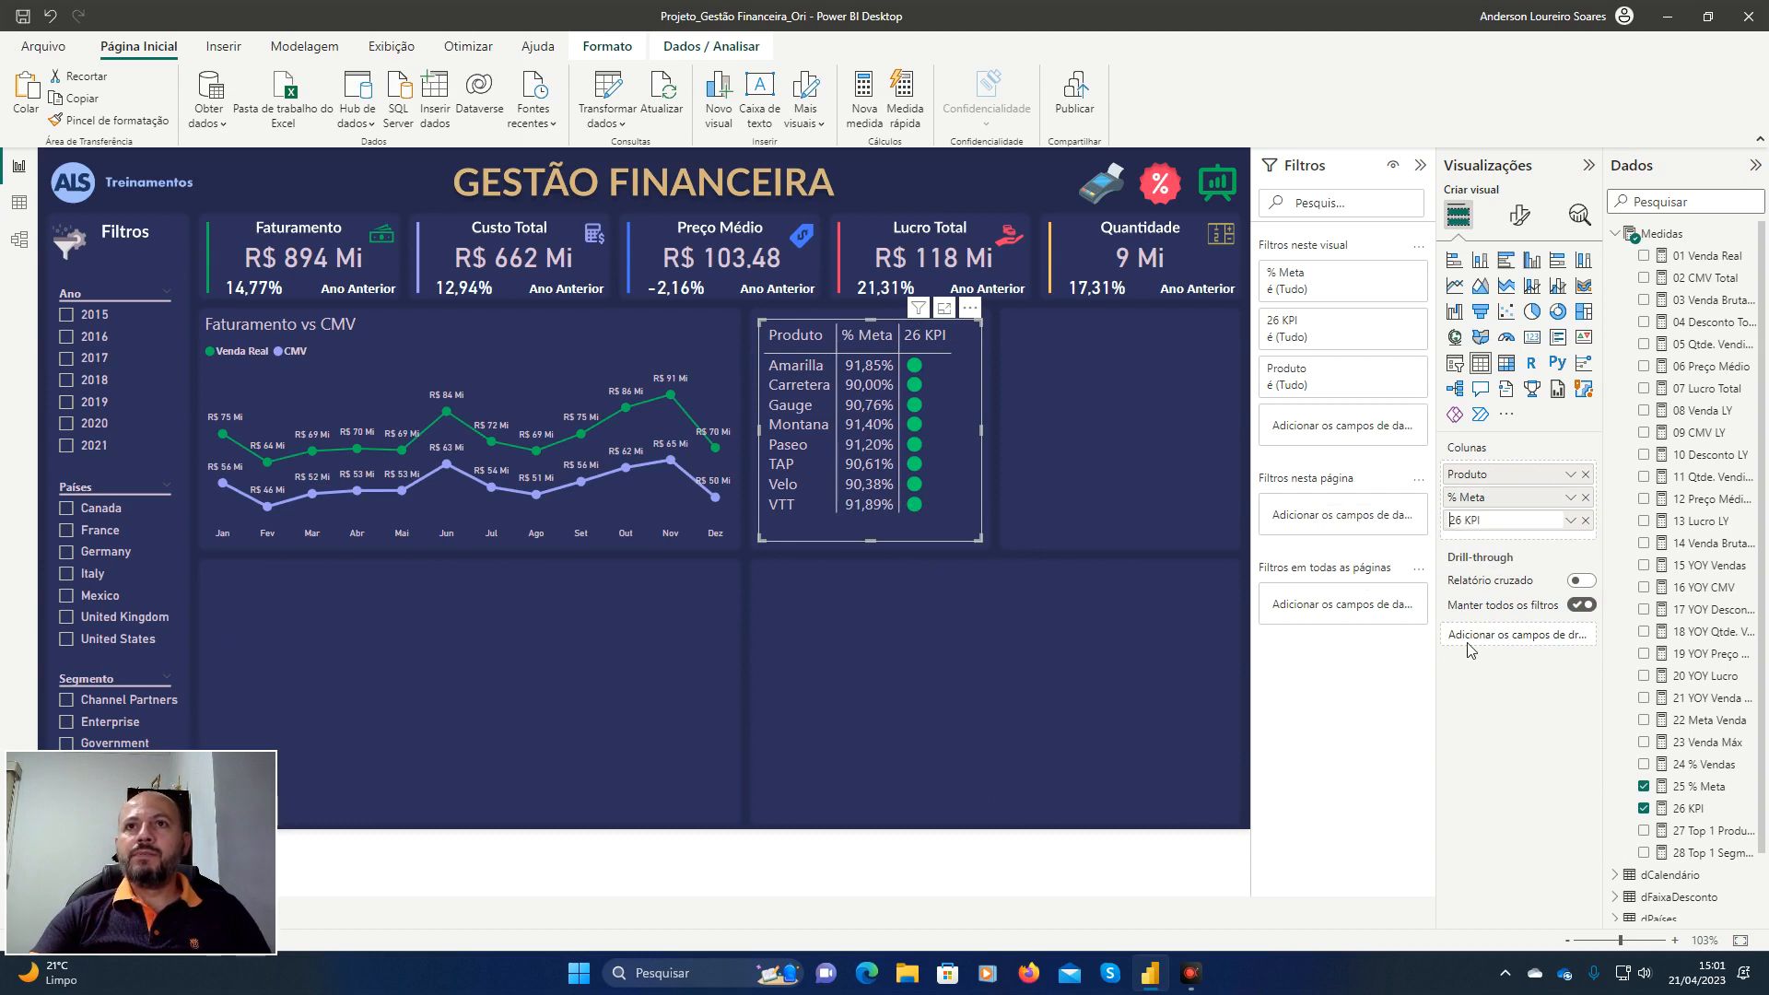
pyautogui.press('Delete')
pyautogui.press('Delete')
pyautogui.press('Delete')
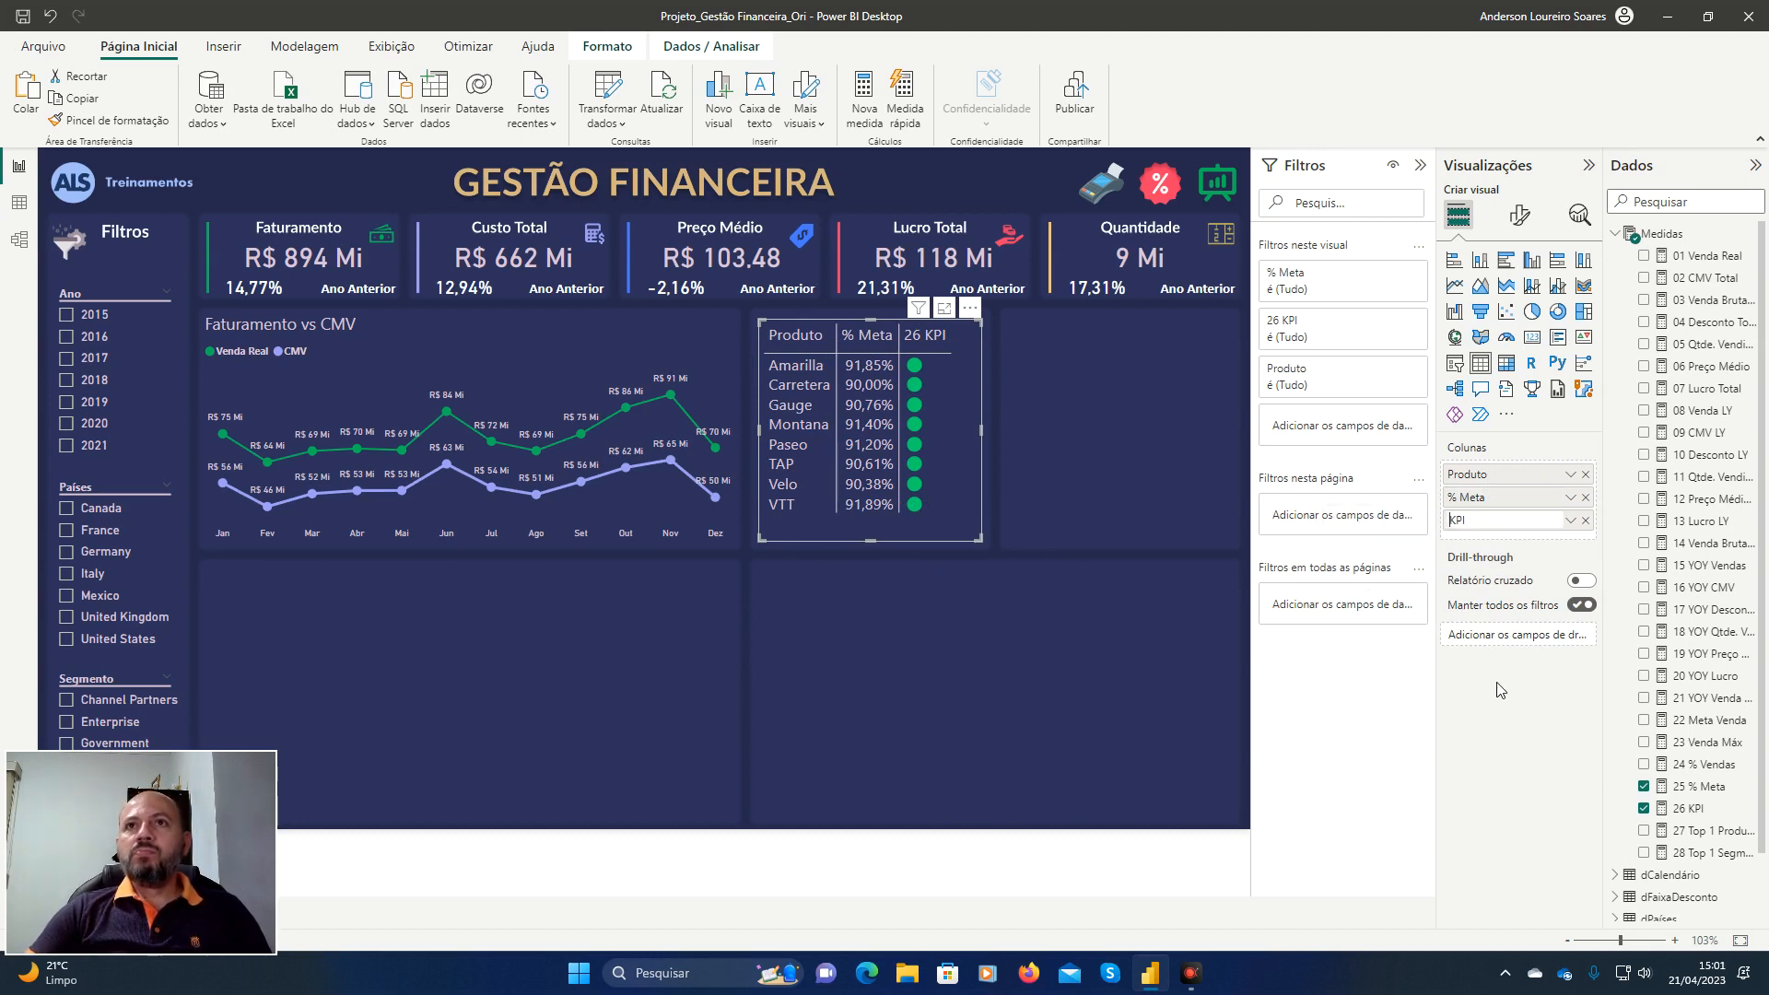
pyautogui.press('Return')
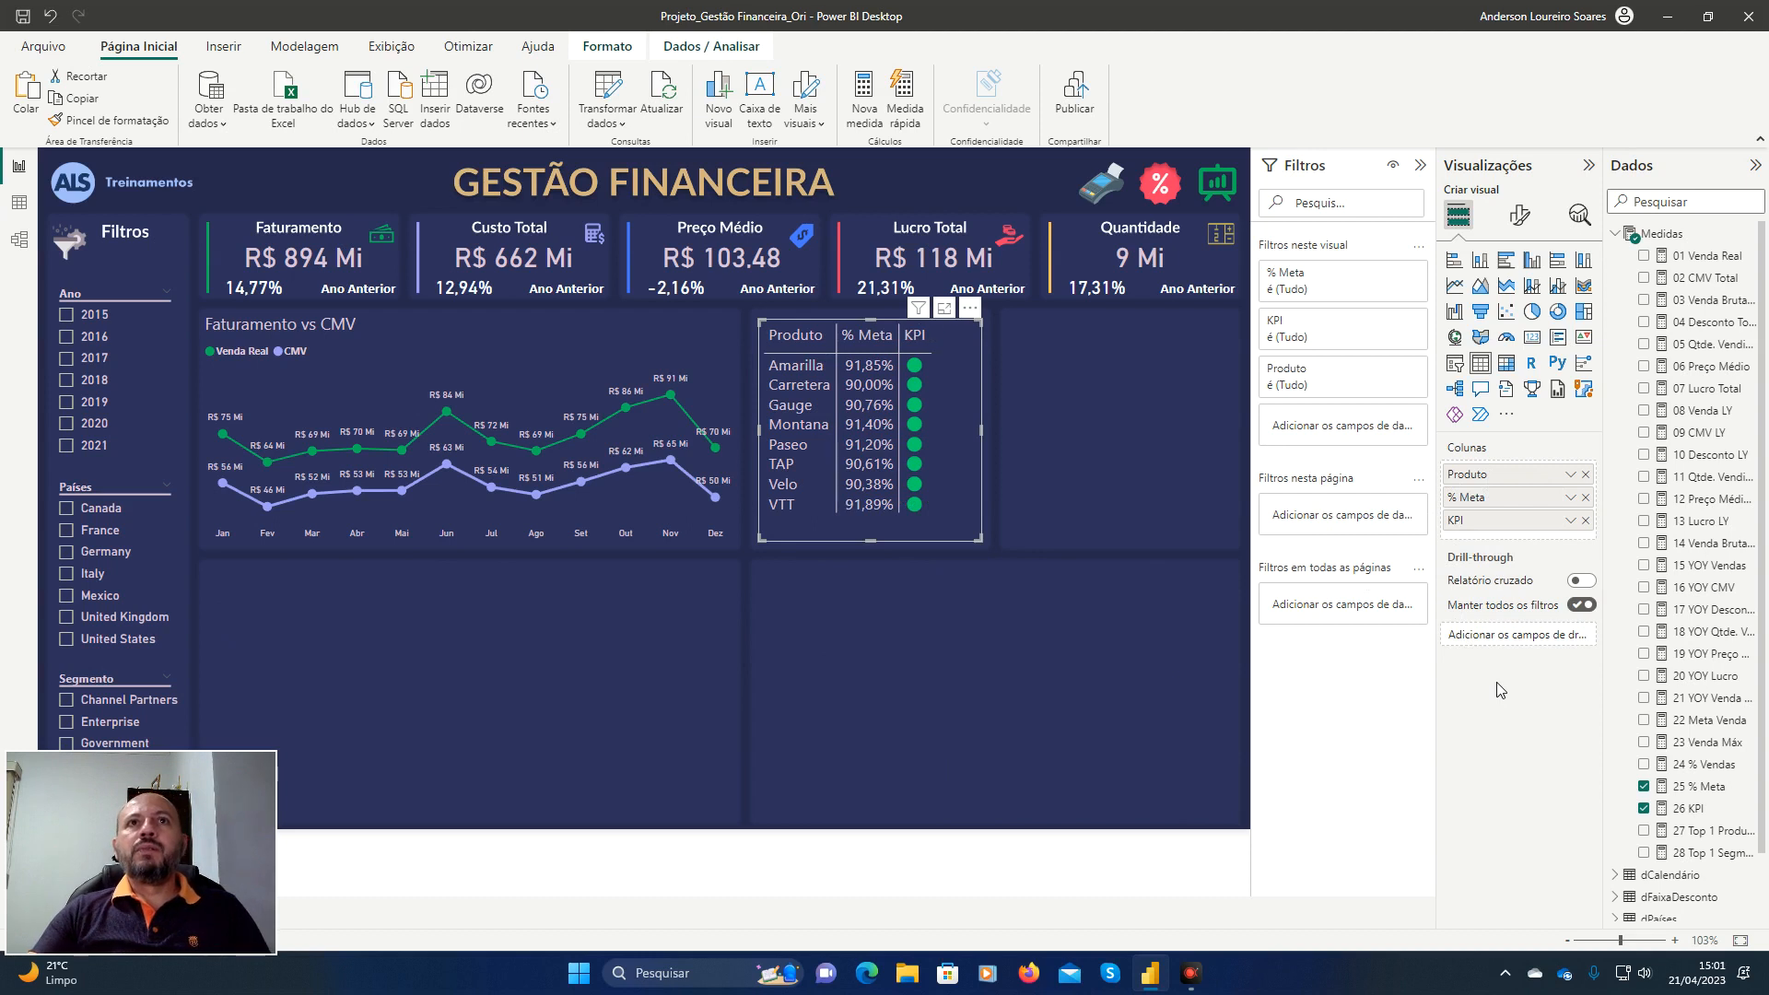
pyautogui.click(944, 607)
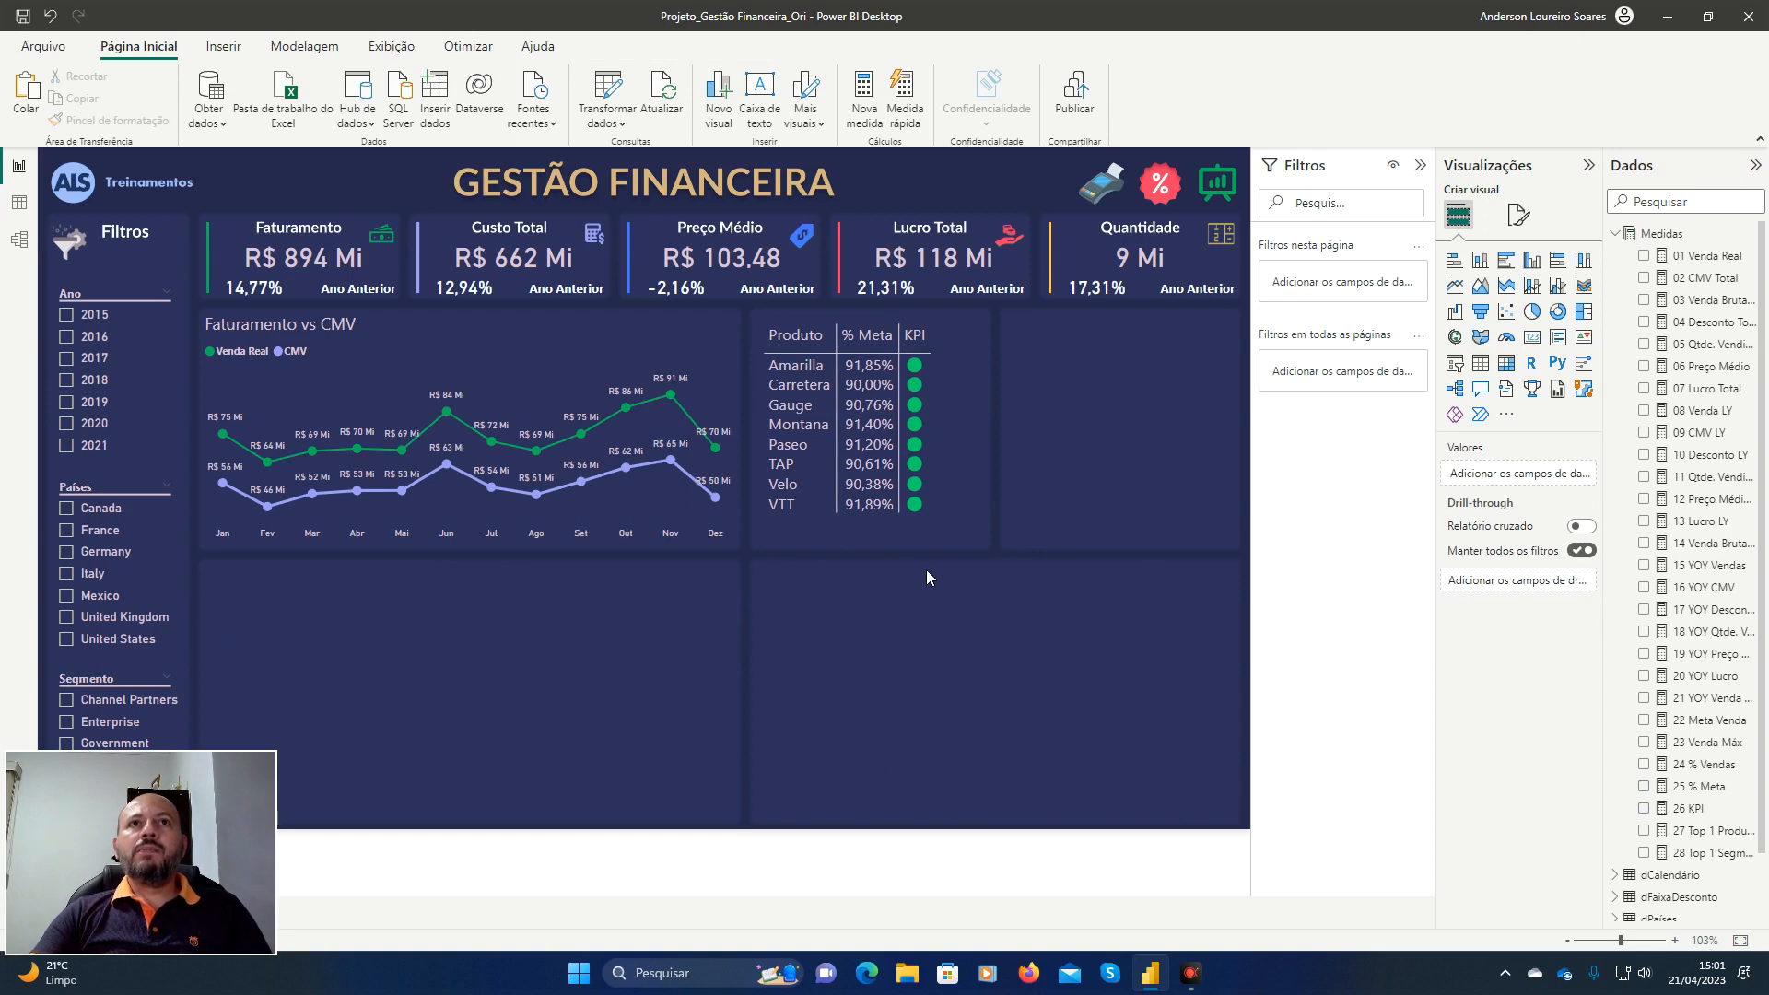
# Turn on the title of the product table and expand its title settings.
pyautogui.click(897, 539)
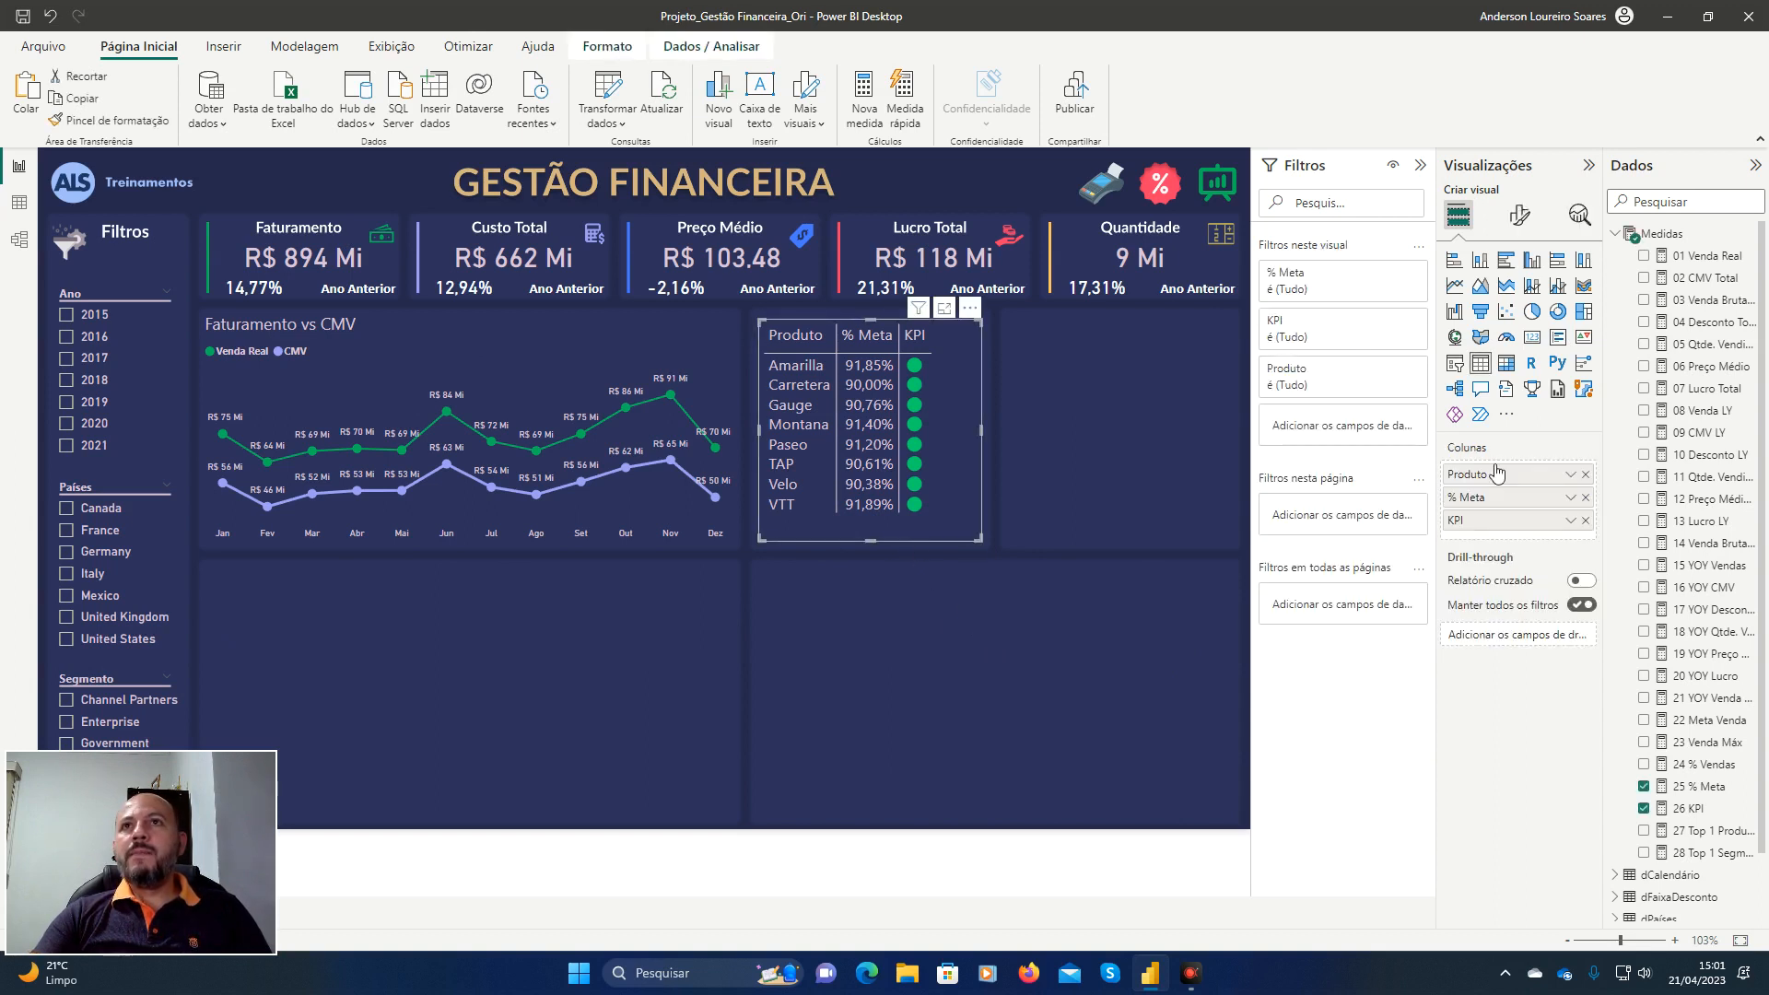
pyautogui.click(1521, 217)
pyautogui.click(1522, 302)
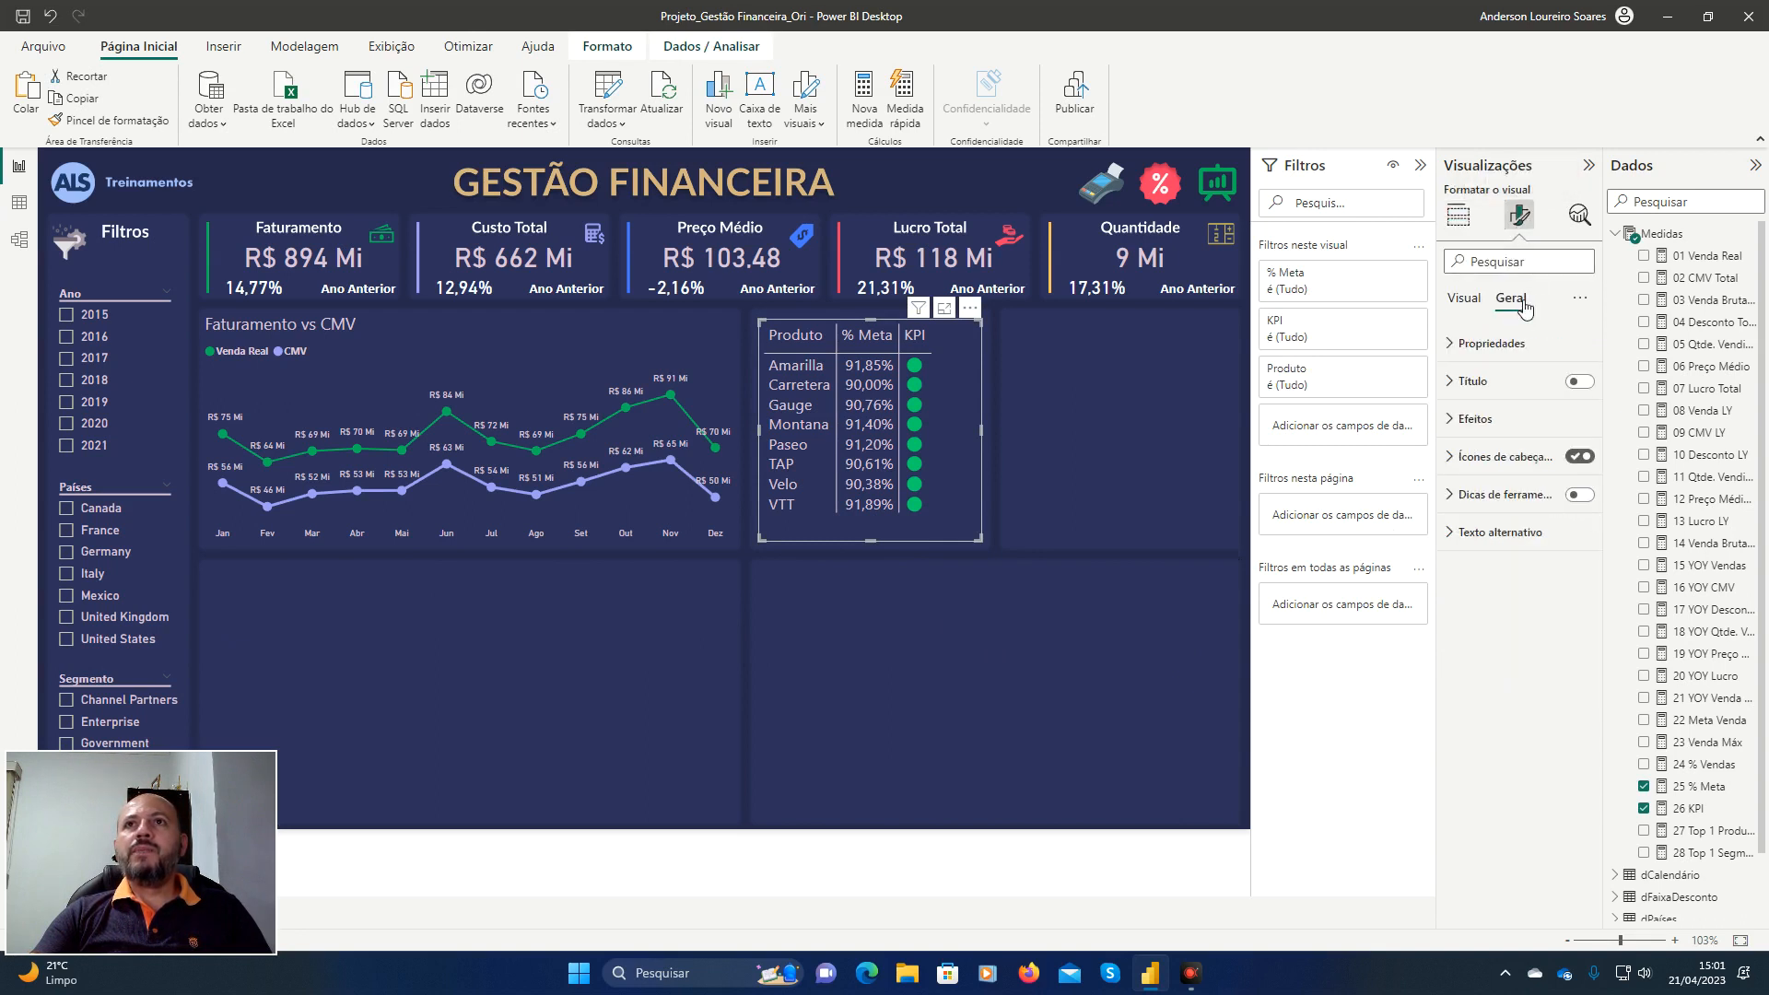
pyautogui.click(1592, 386)
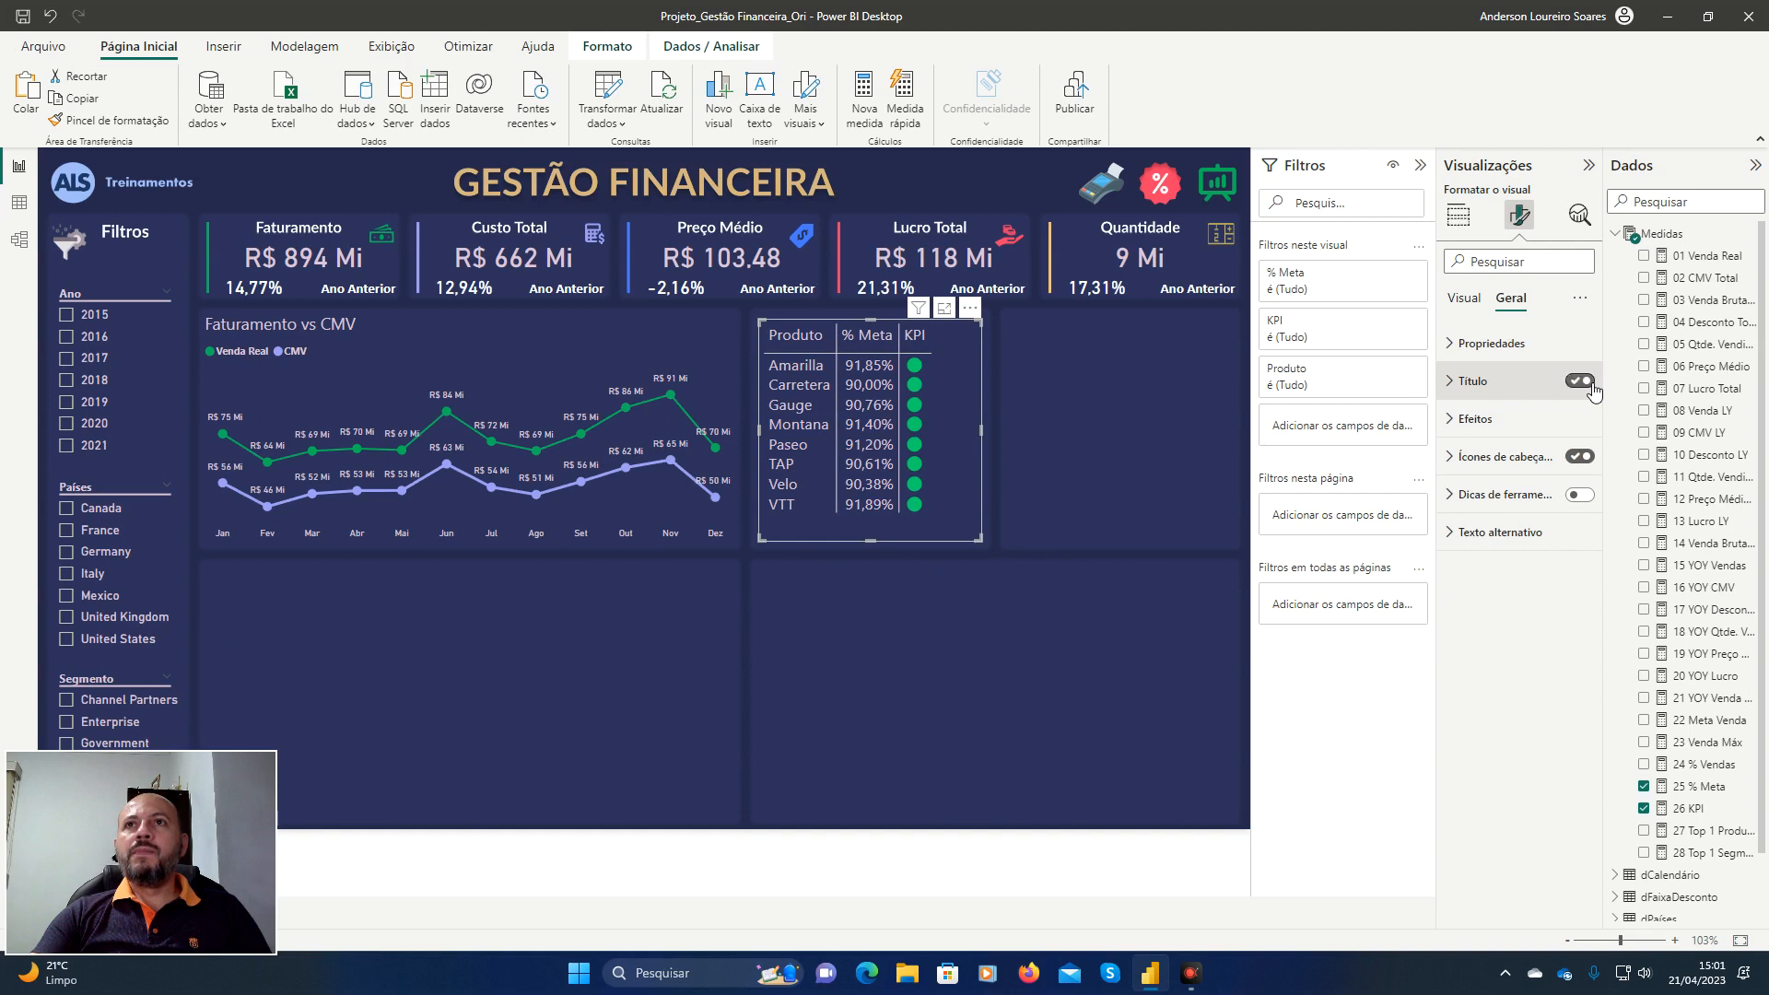
pyautogui.click(1466, 381)
# Set the product table's title text to "KPI de Vendas".
pyautogui.click(1479, 473)
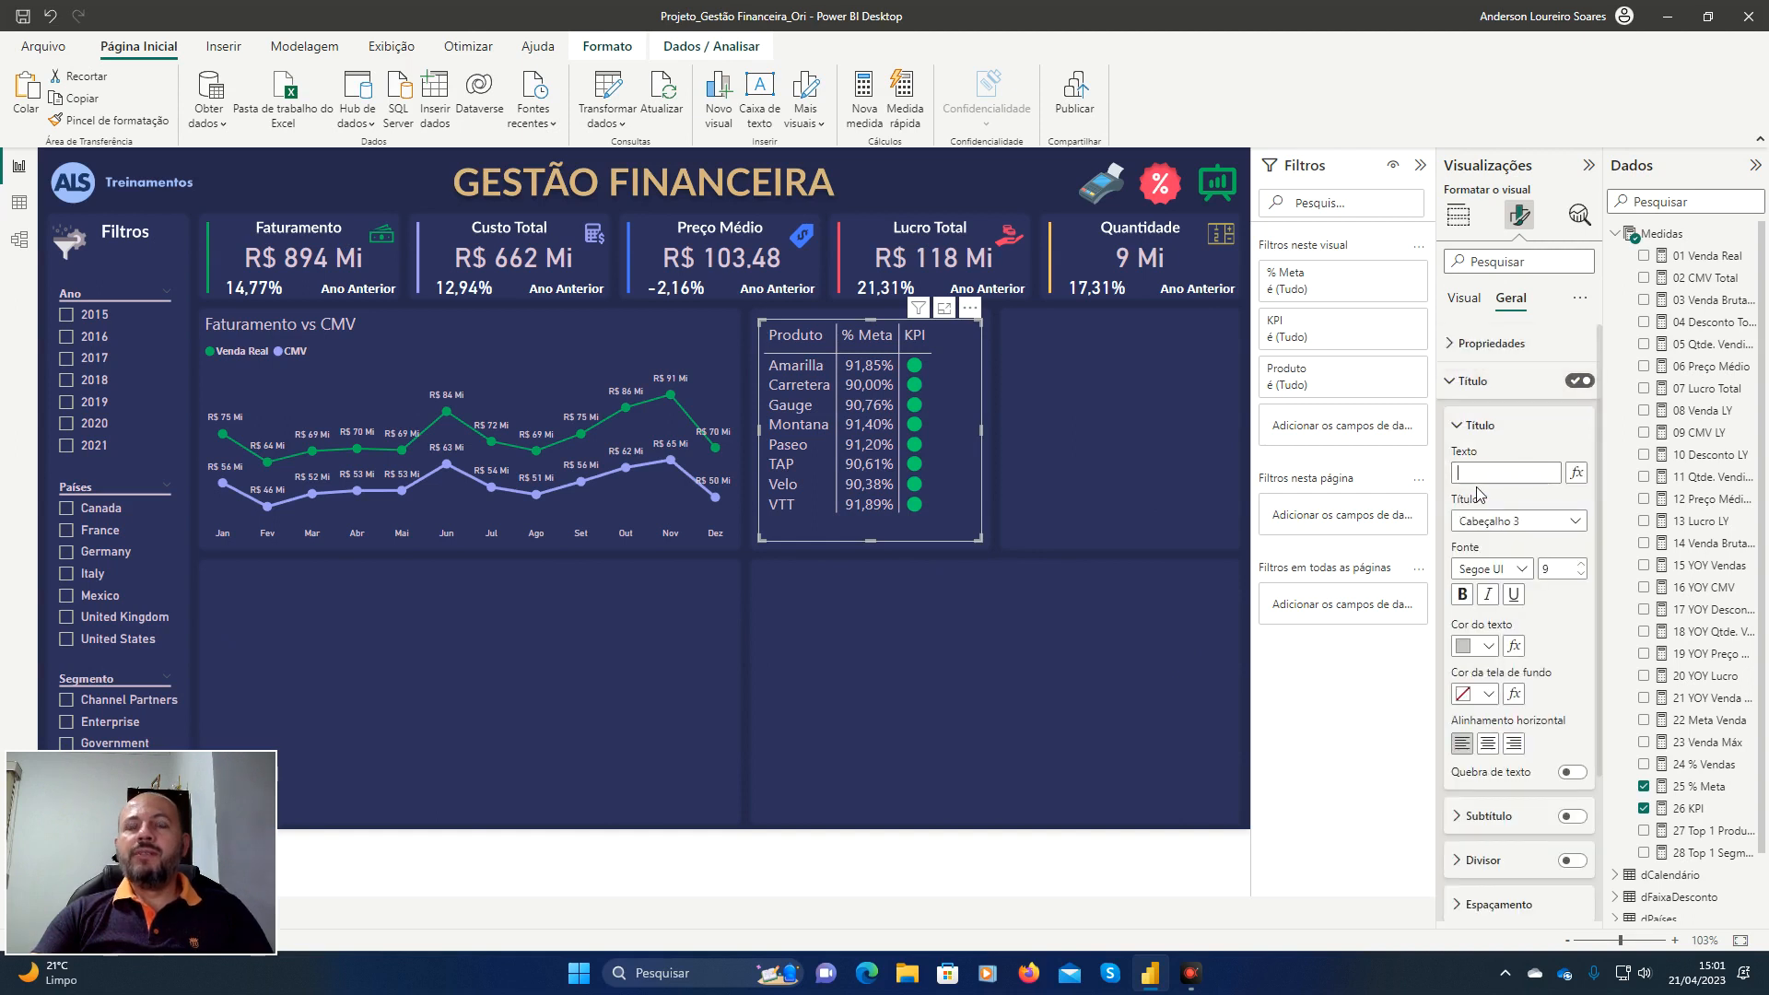
pyautogui.write('kp')
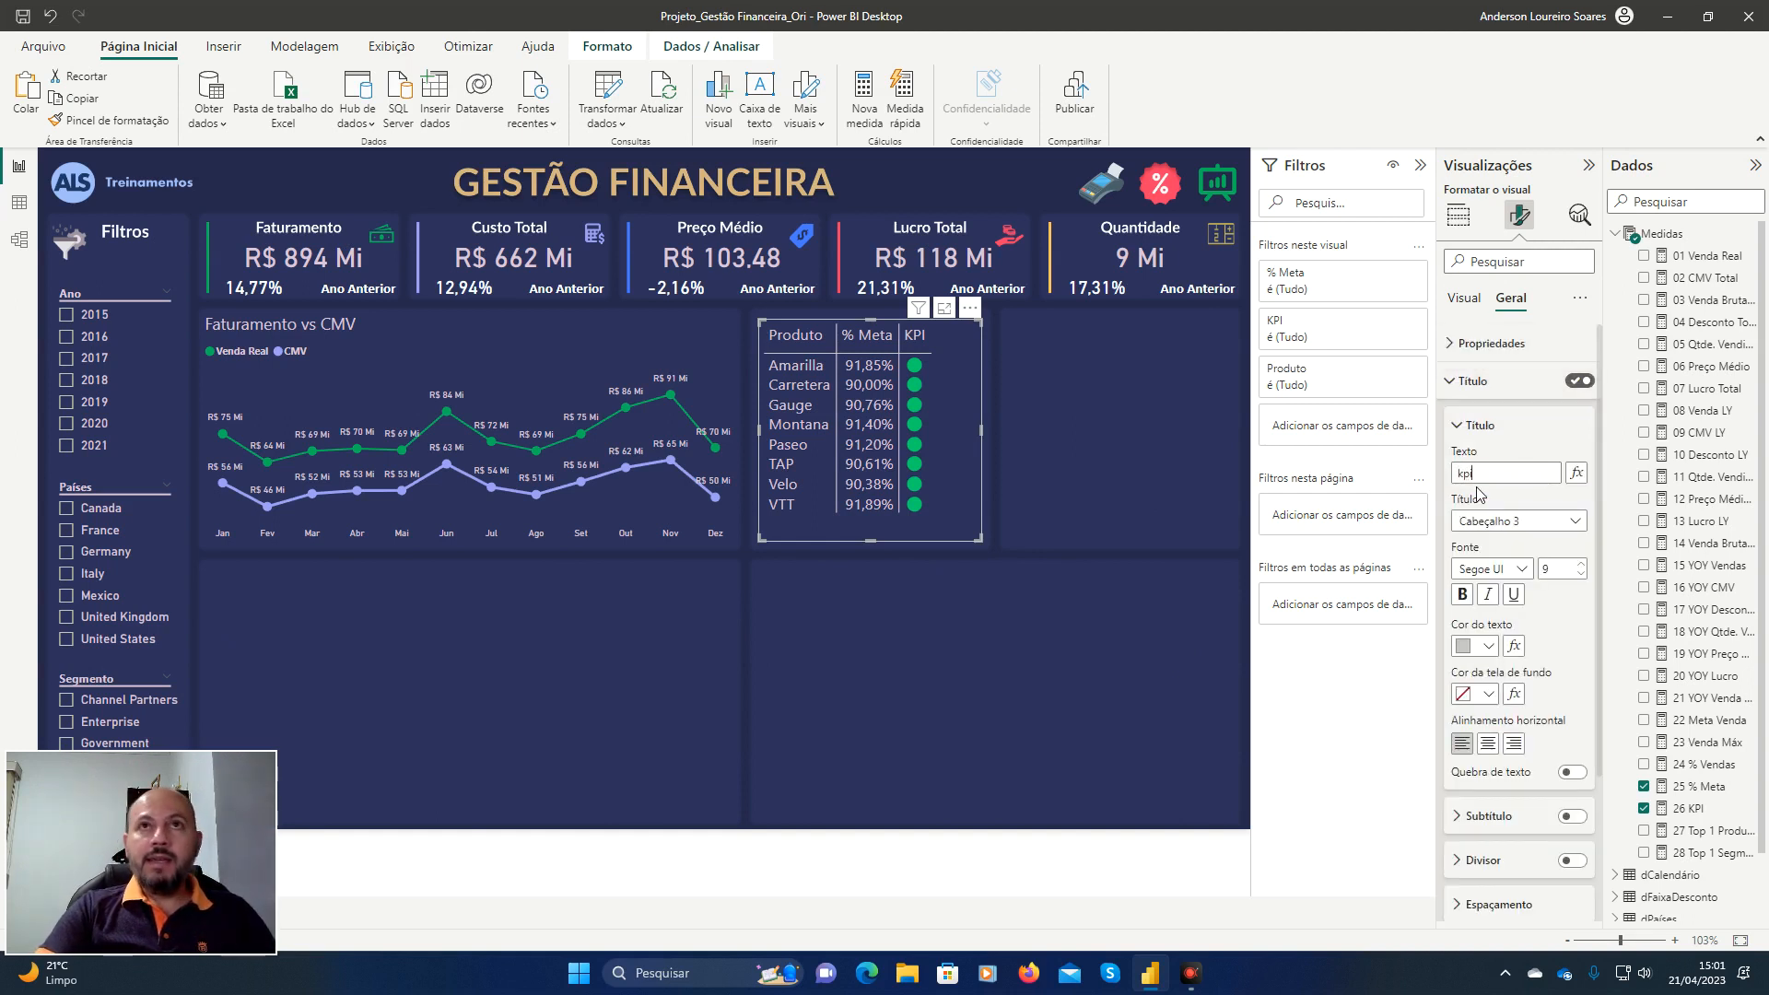
pyautogui.write('i')
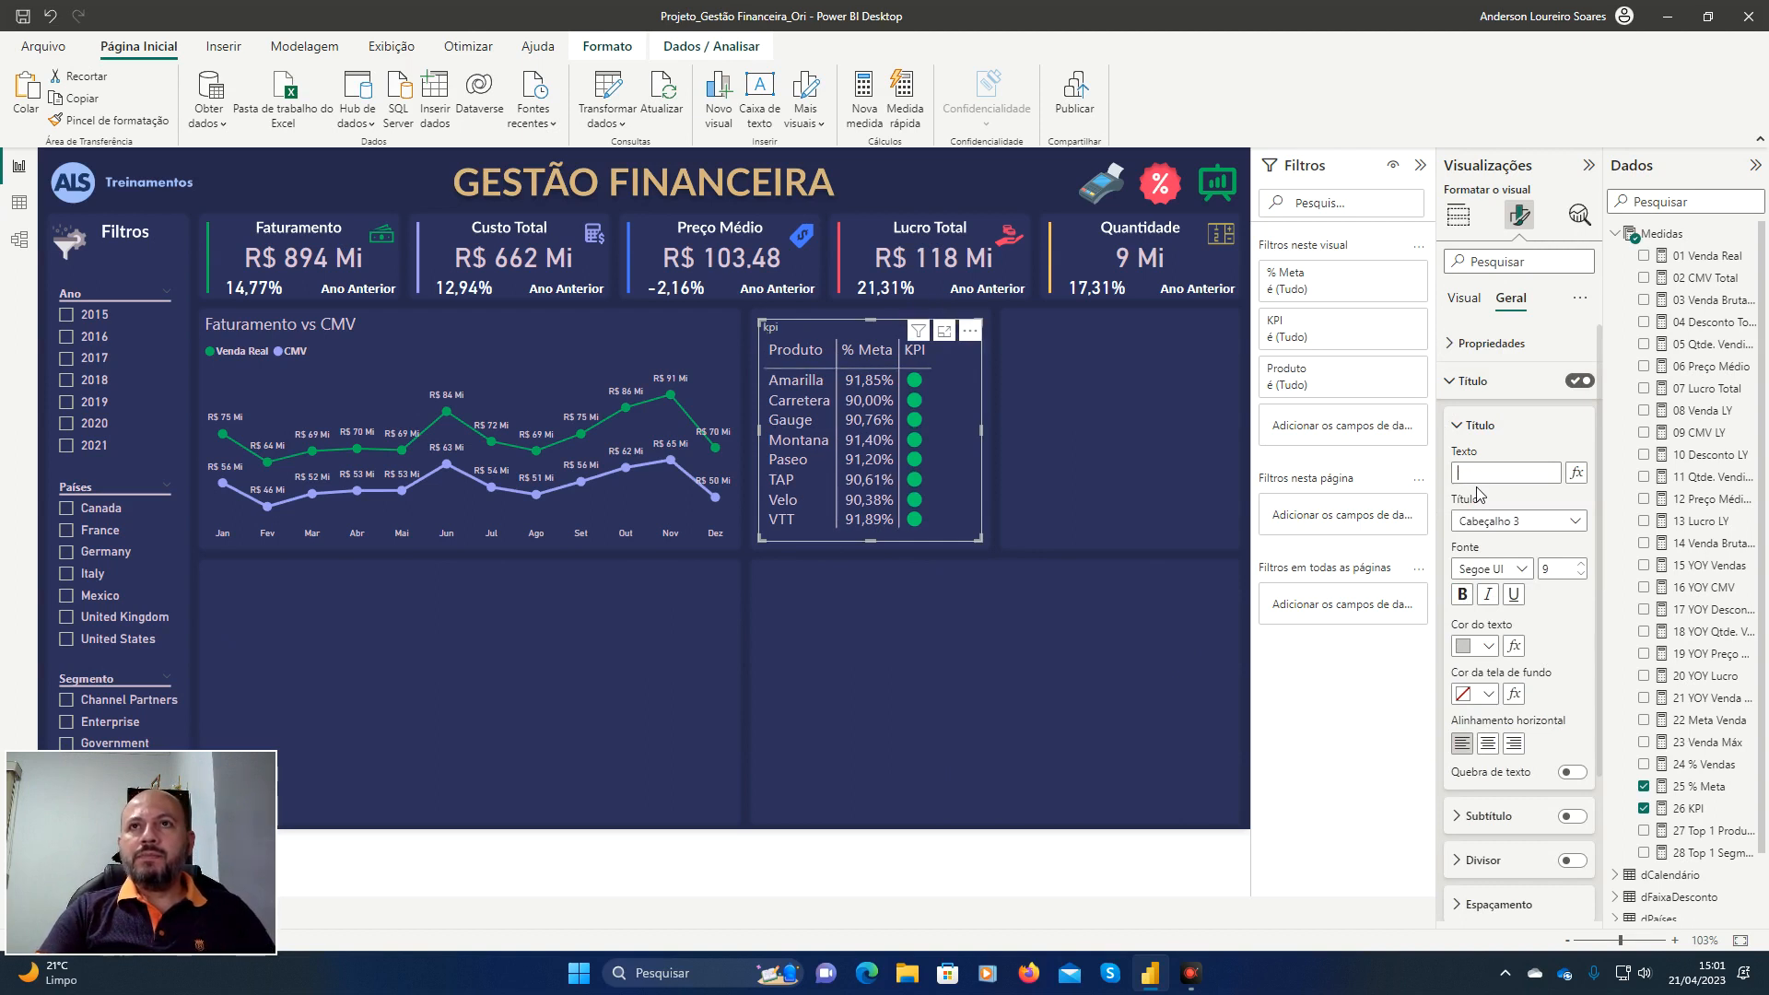
pyautogui.write('KPI D')
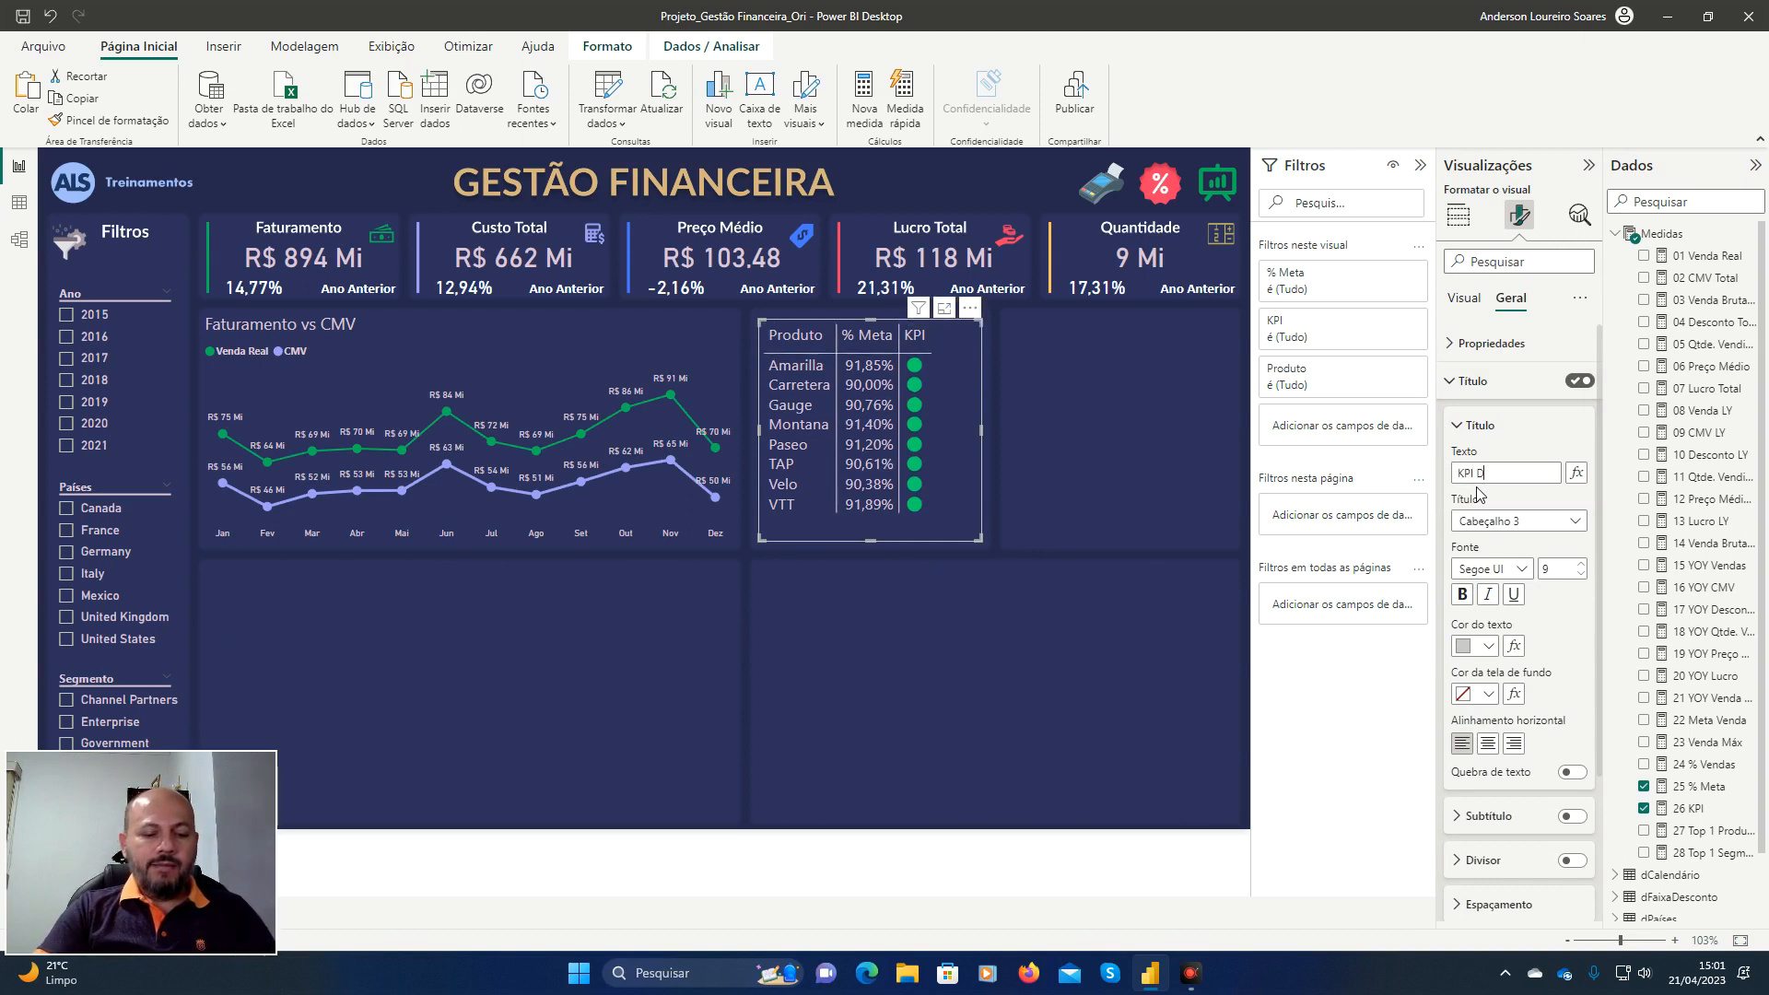
pyautogui.write('E VENDAS')
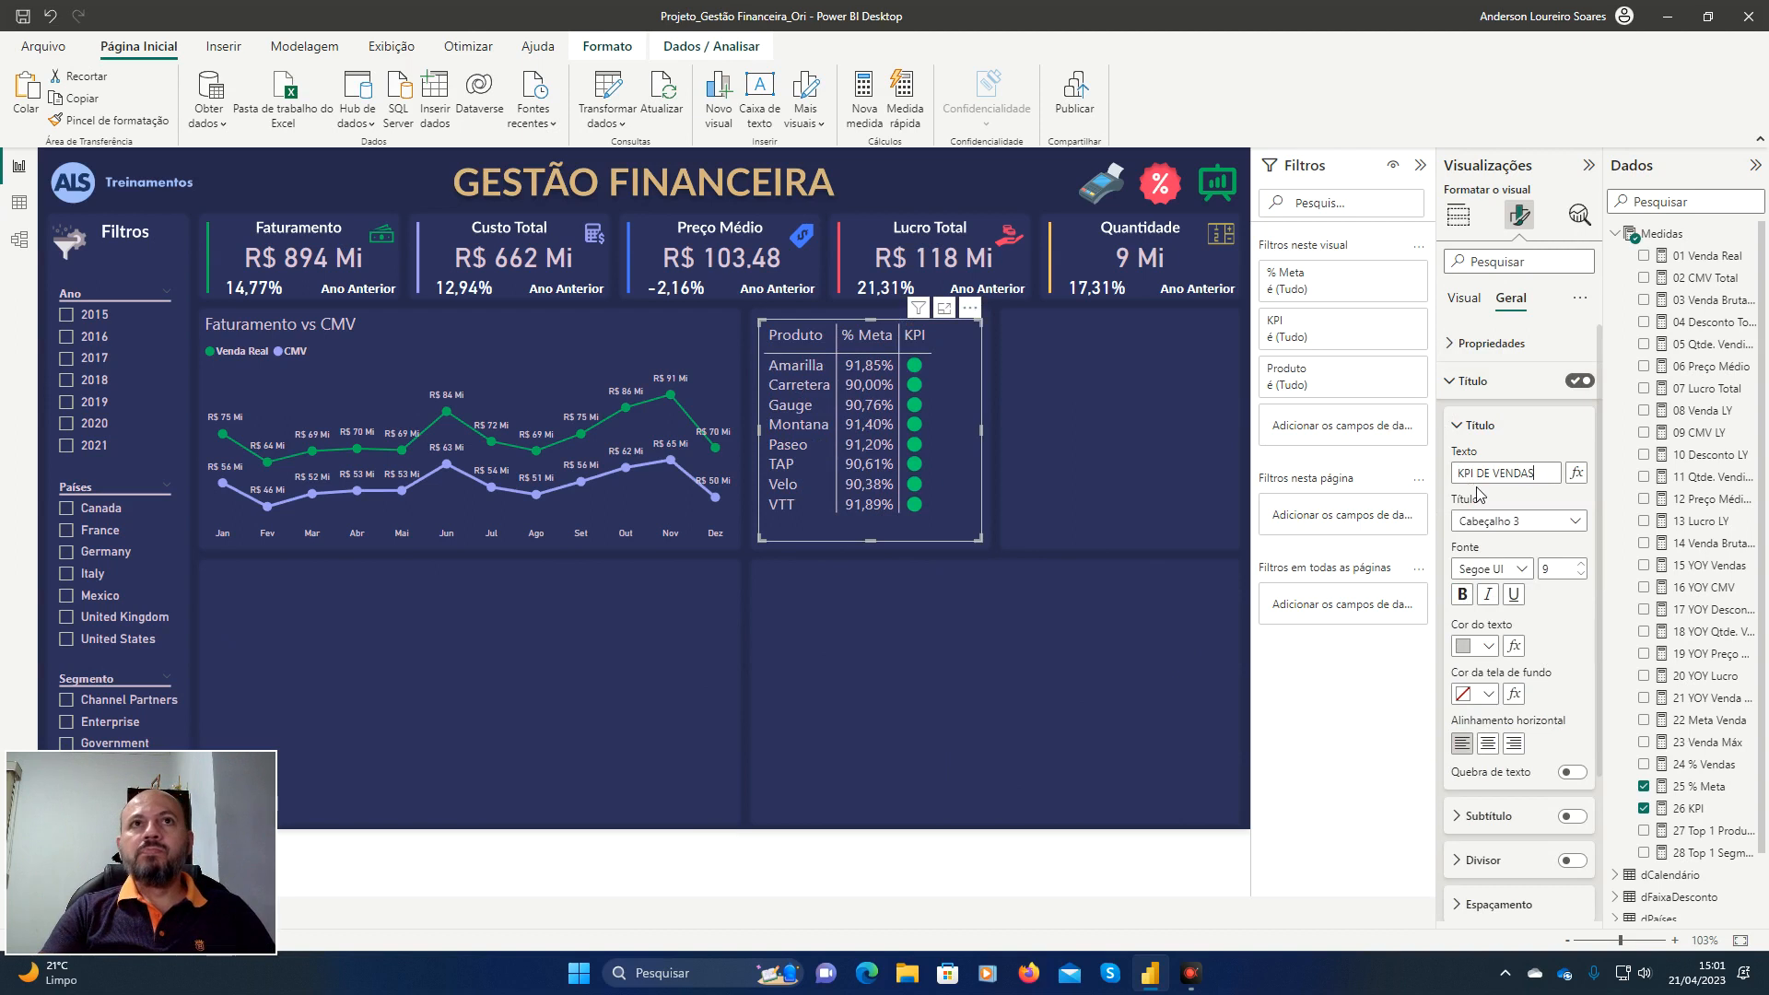
pyautogui.press('BackSpace')
pyautogui.press('BackSpace')
pyautogui.press('BackSpace')
pyautogui.press('BackSpace')
pyautogui.press('BackSpace')
pyautogui.press('BackSpace')
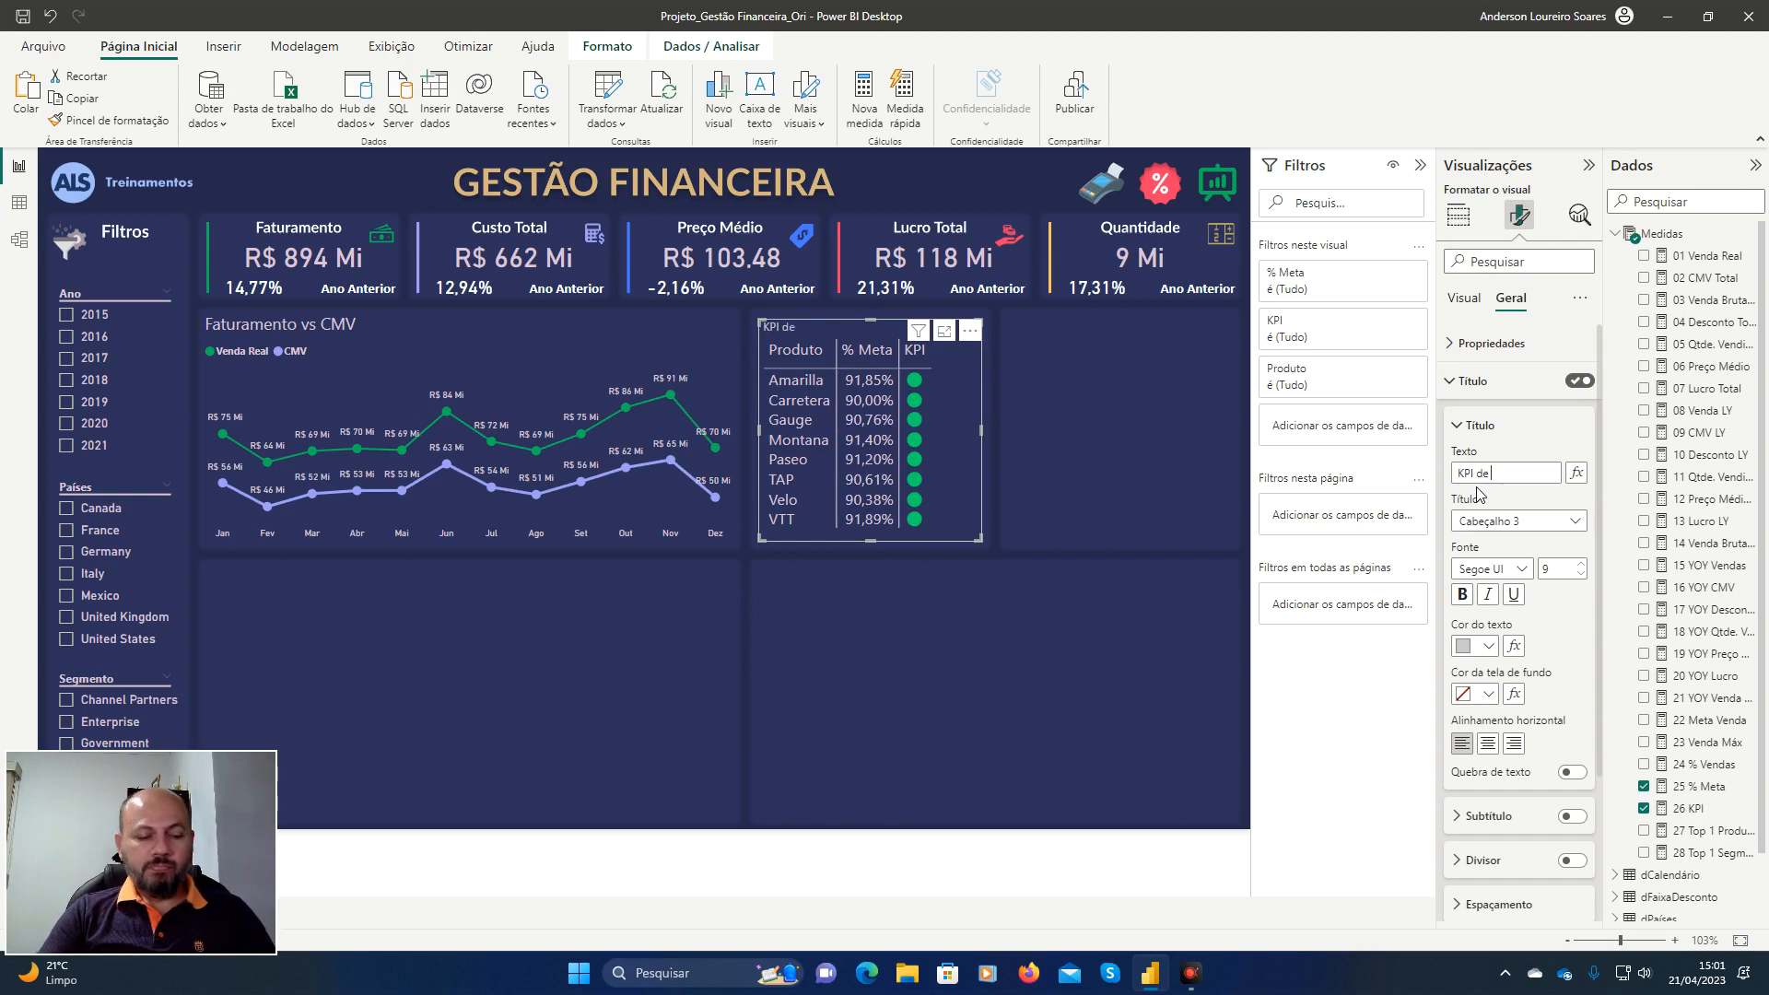
pyautogui.write('de Vendas')
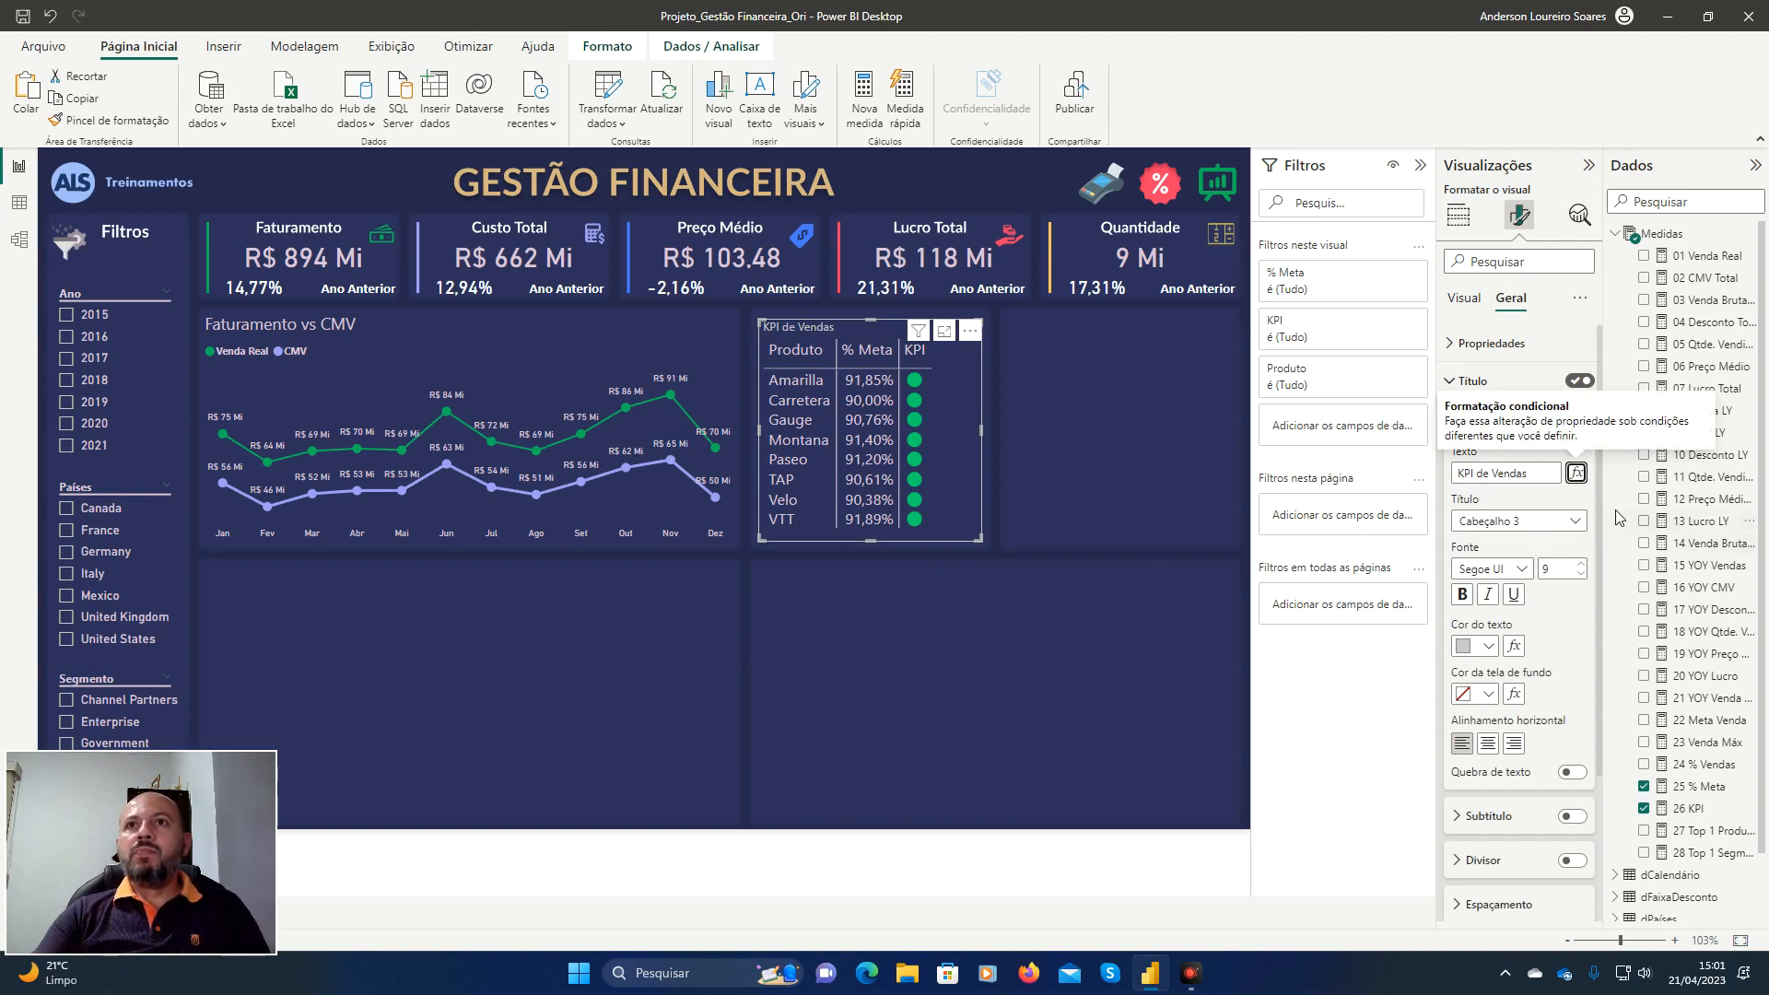
# Set the table title's font to DIN at size 14 and centre it horizontally.
pyautogui.click(1511, 569)
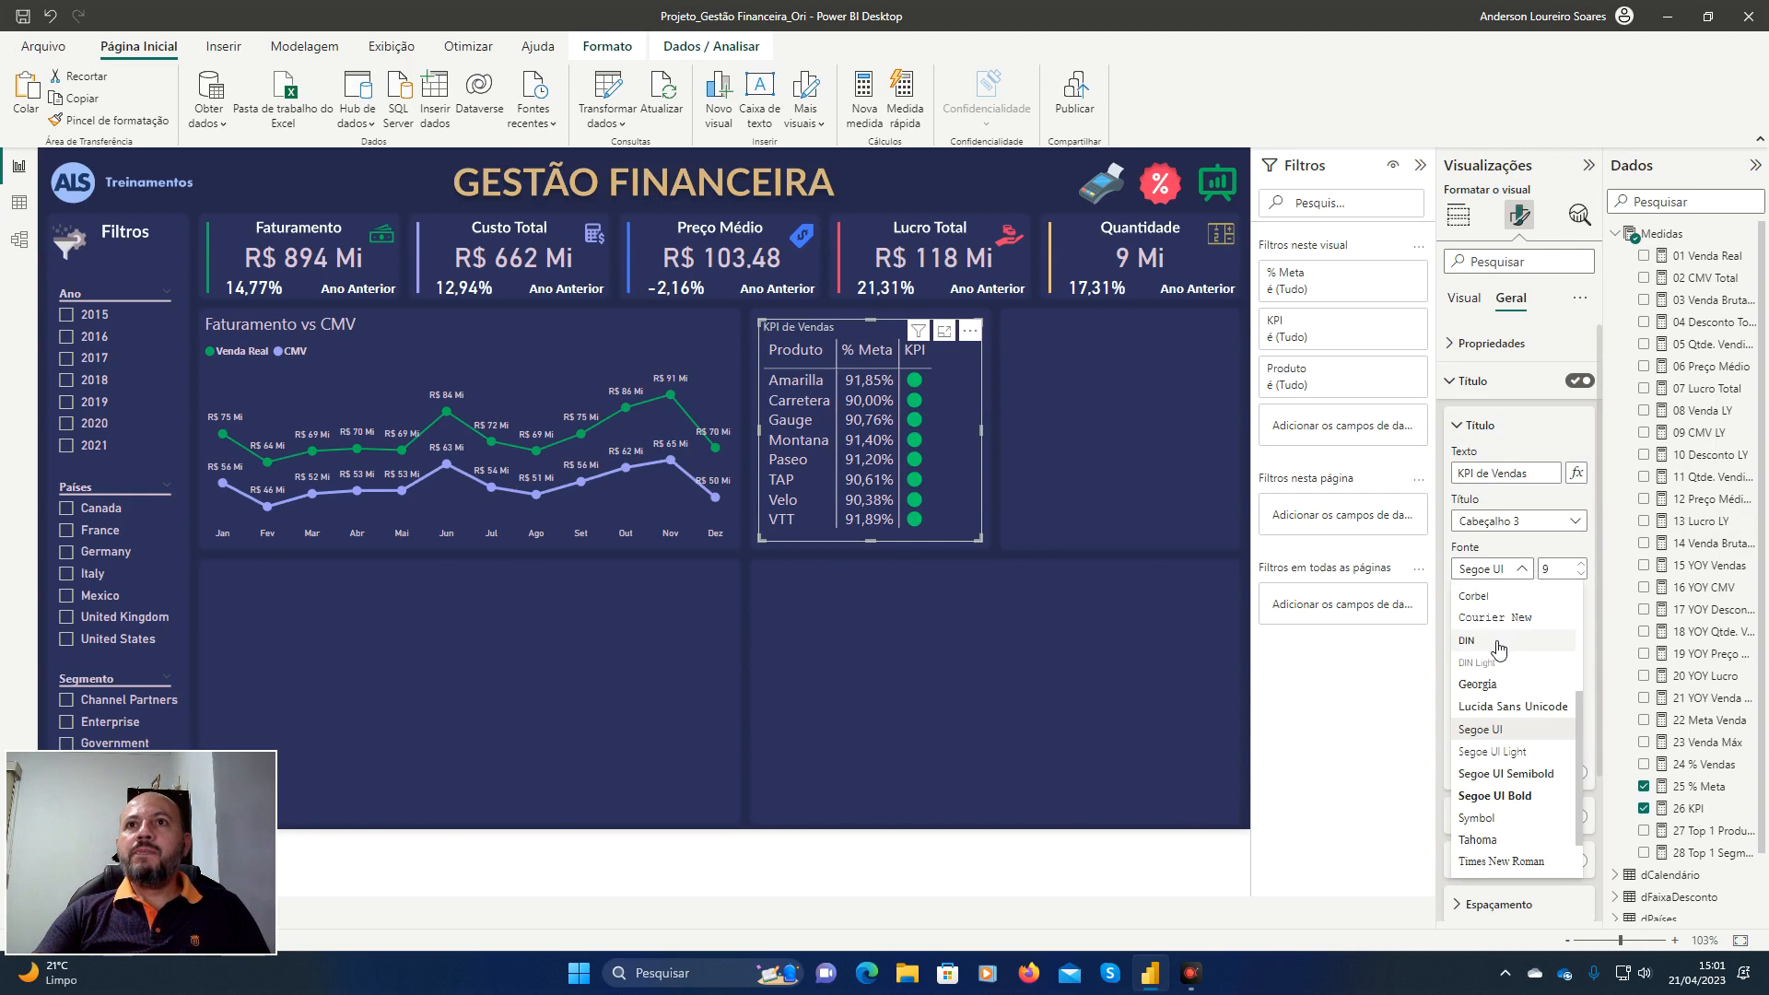
pyautogui.click(1493, 640)
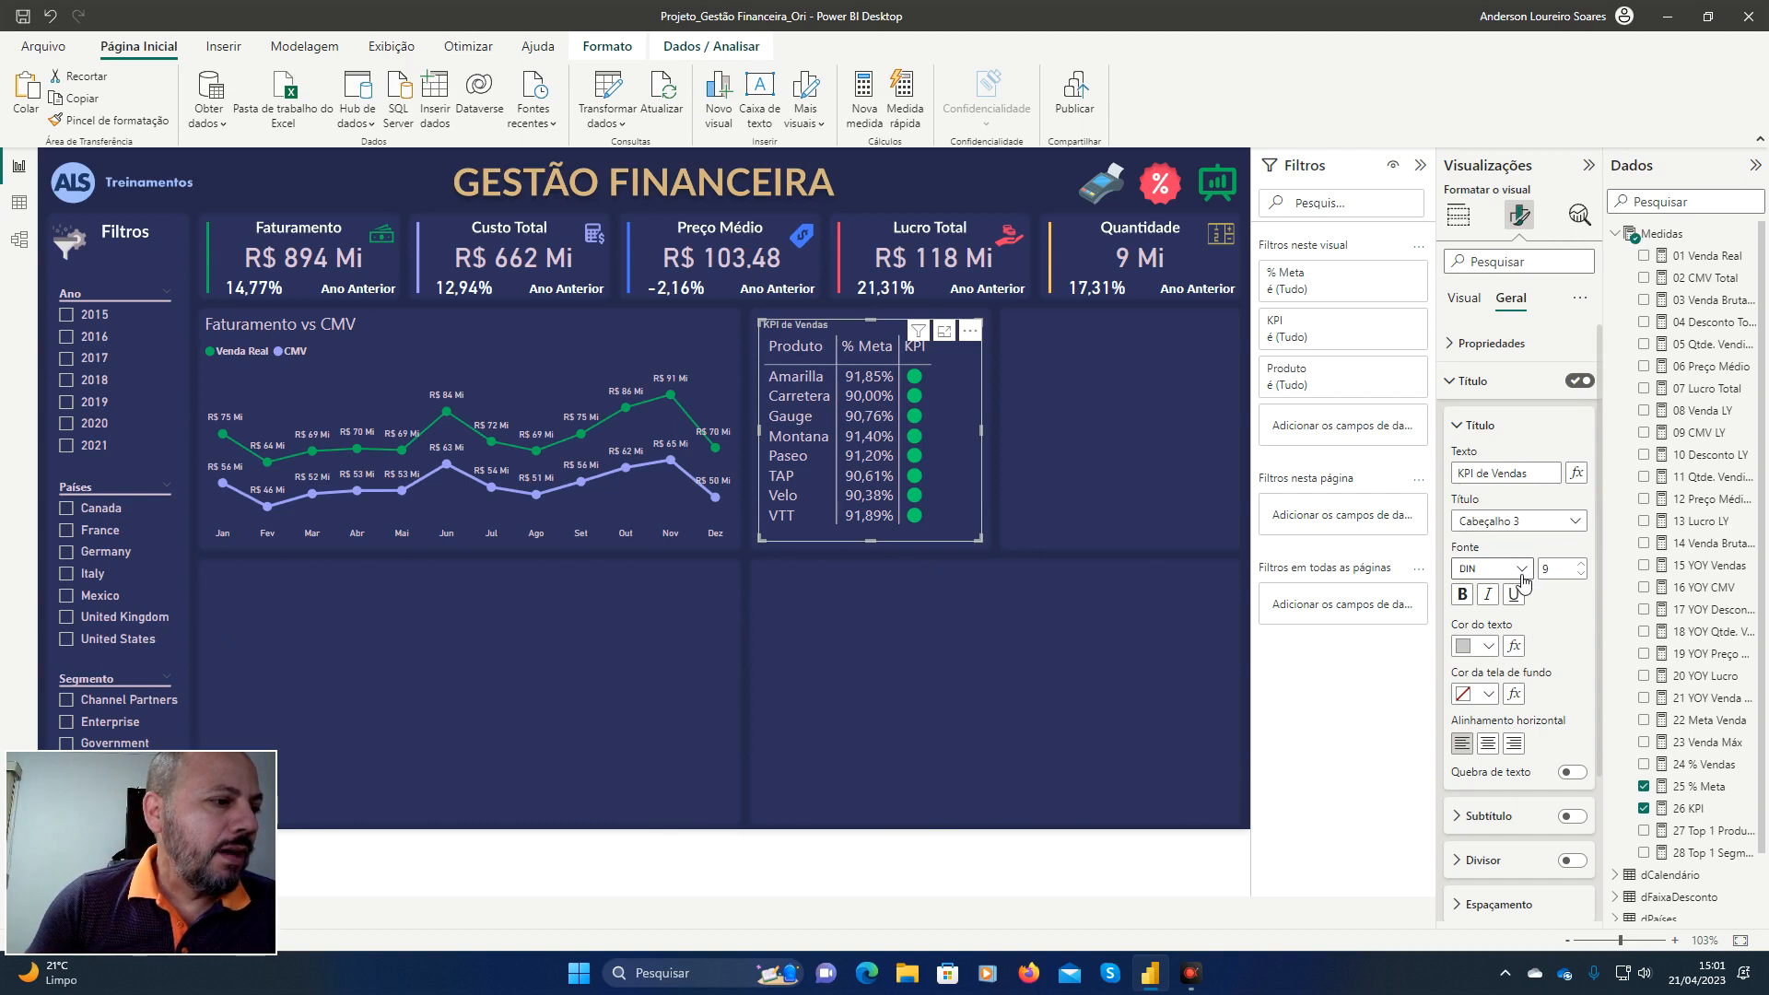
pyautogui.click(1583, 568)
pyautogui.click(1583, 568)
pyautogui.click(1583, 567)
pyautogui.click(1584, 568)
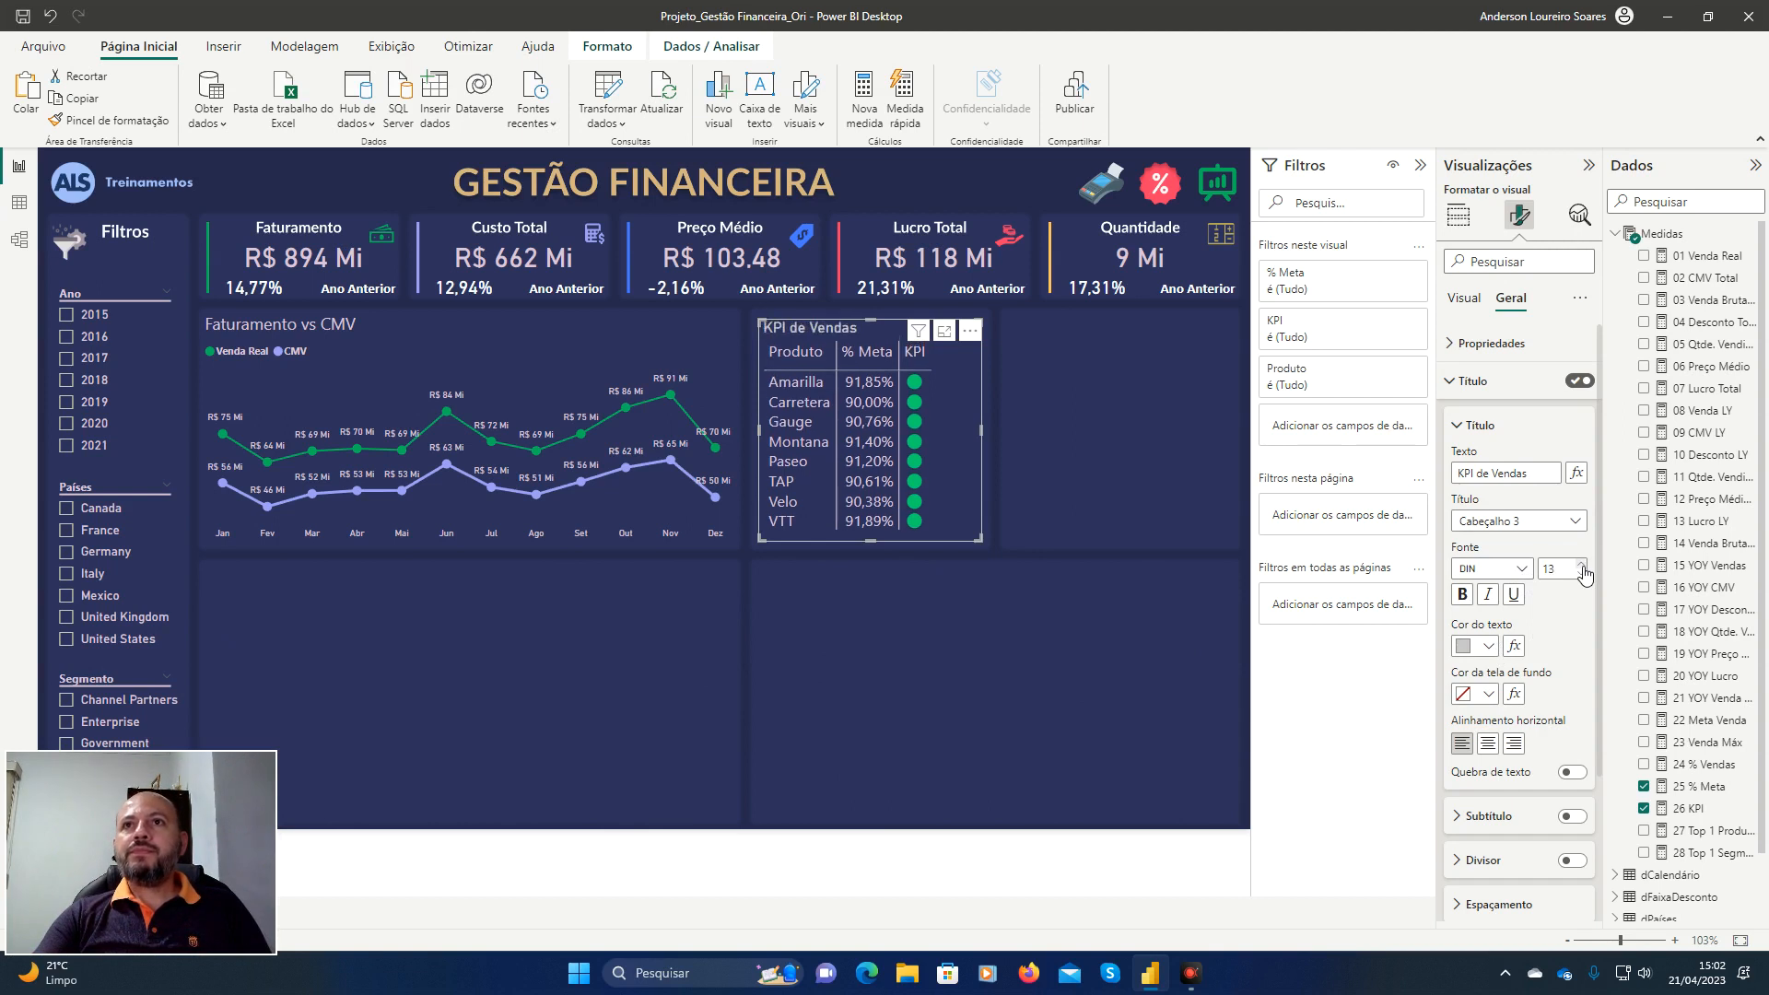
pyautogui.click(1583, 568)
pyautogui.click(1487, 744)
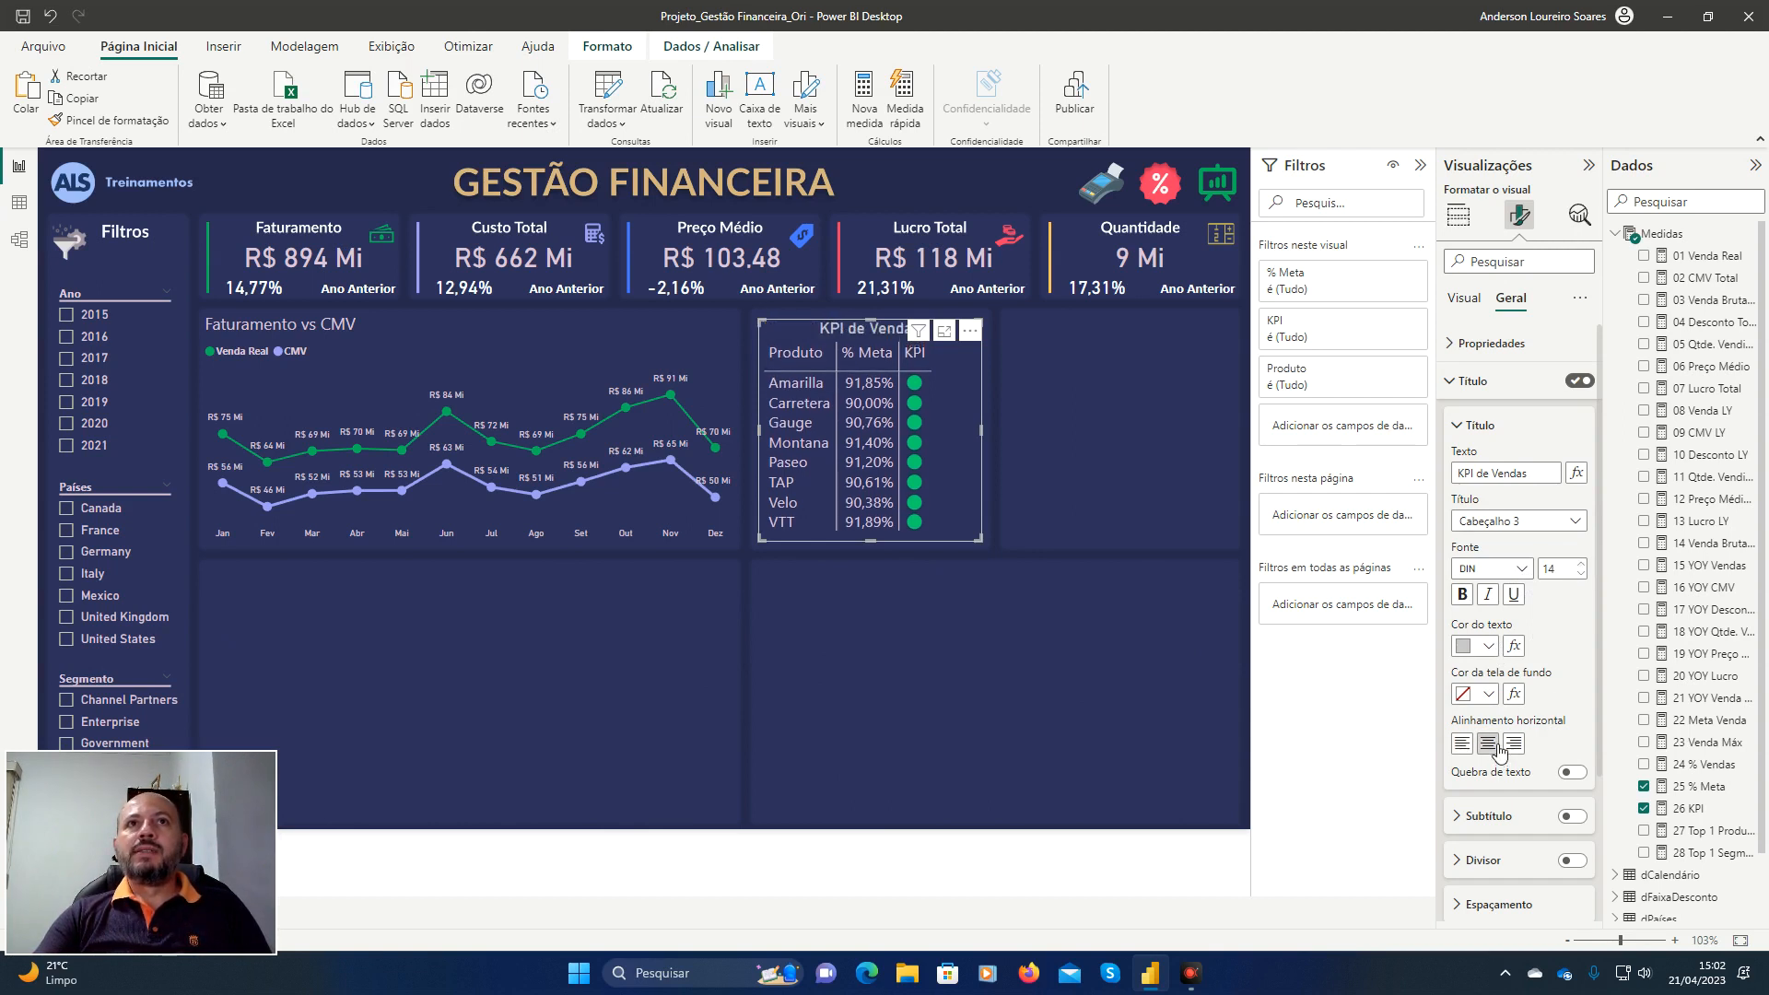
# Make the table title bold black on a "Branco, 10% mais escuro" background and deselect the table.
pyautogui.click(1489, 646)
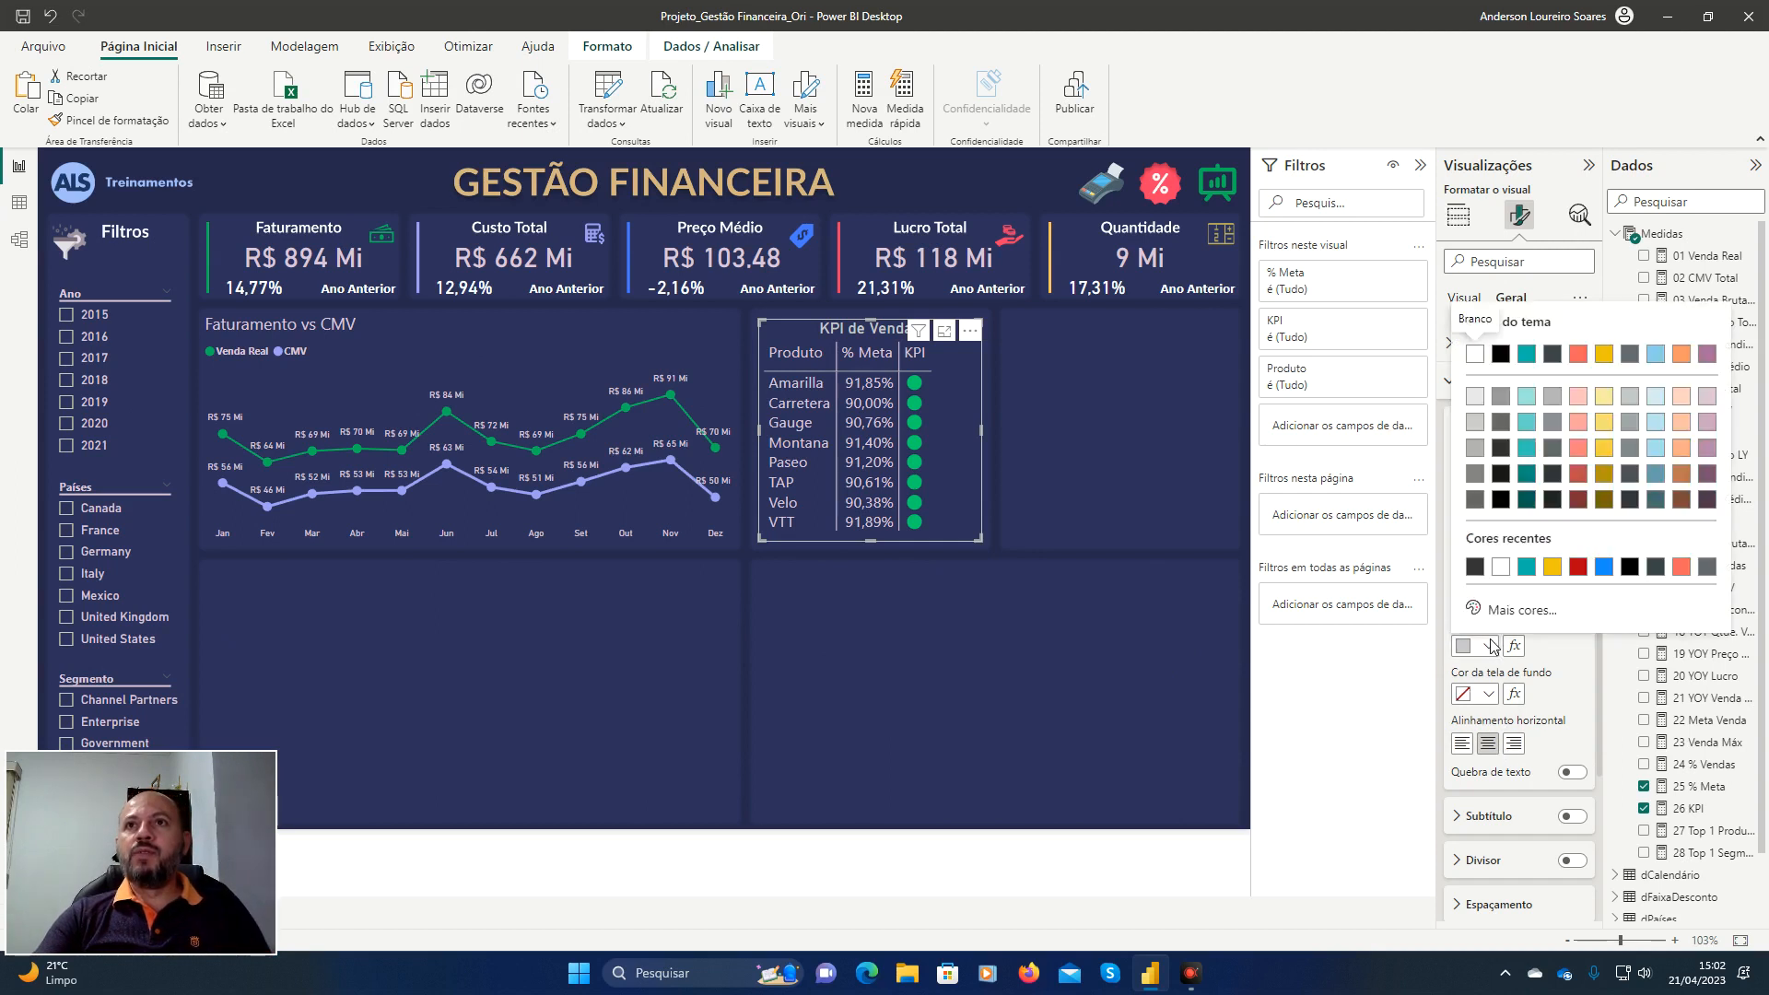
pyautogui.click(1502, 354)
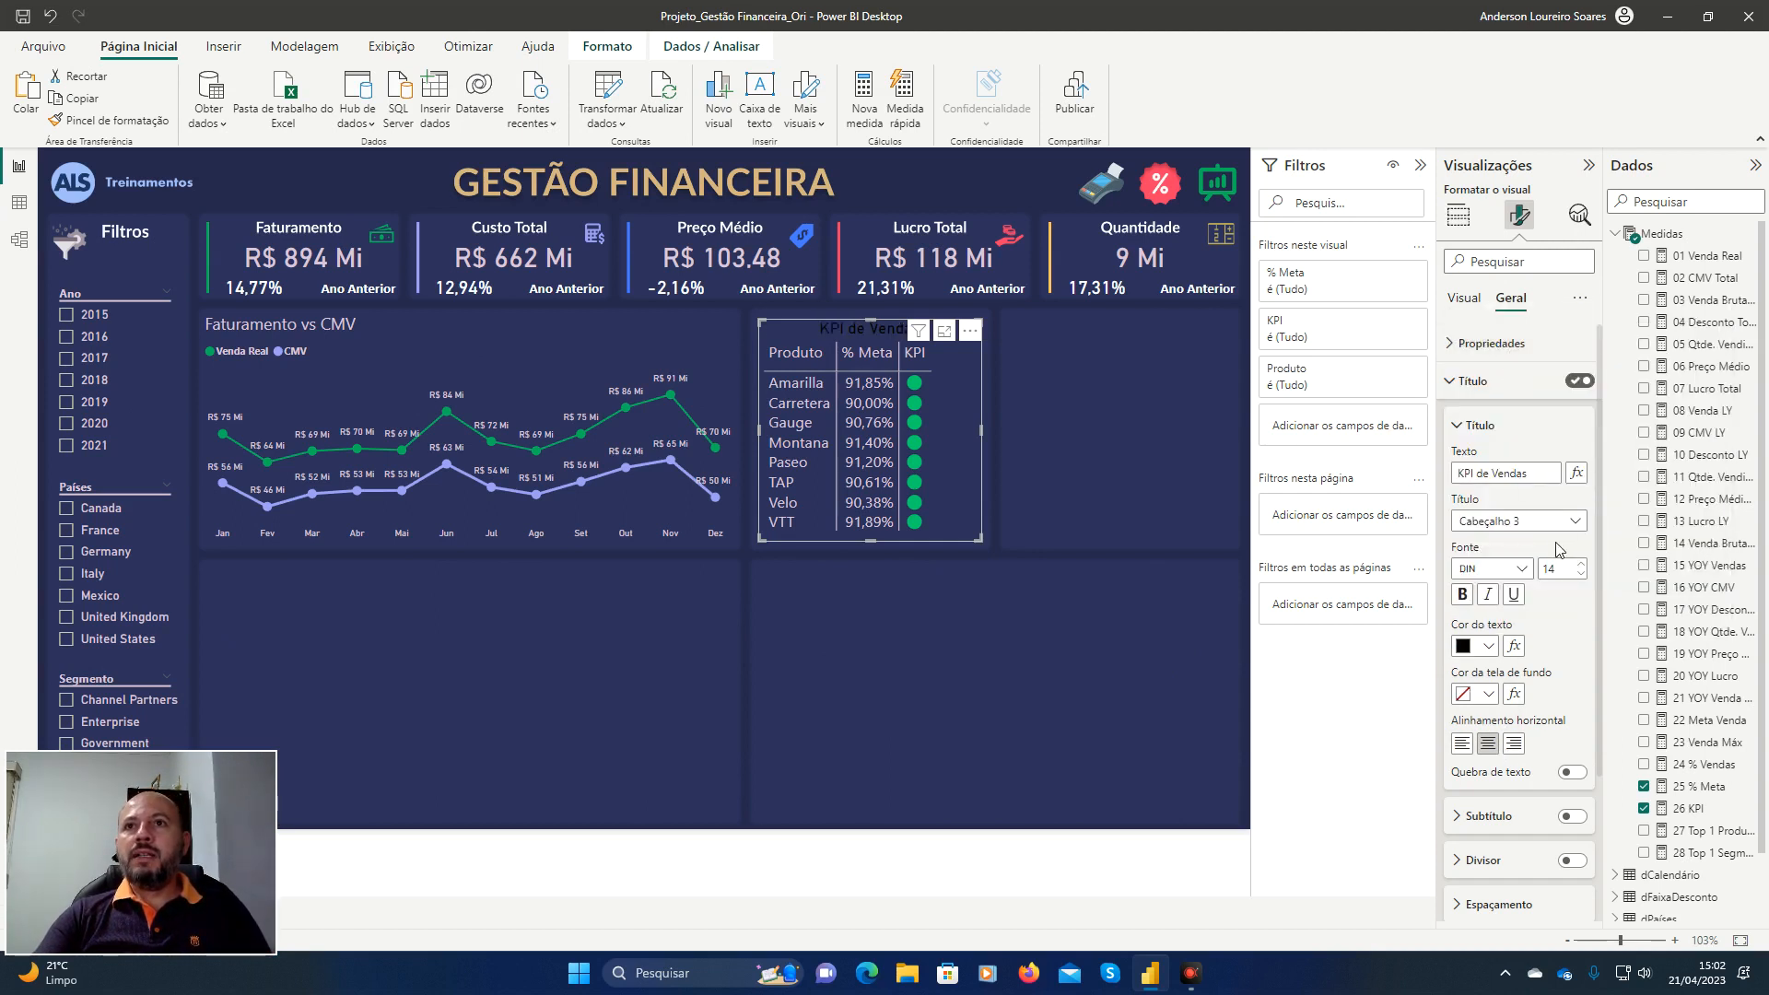
pyautogui.click(1489, 695)
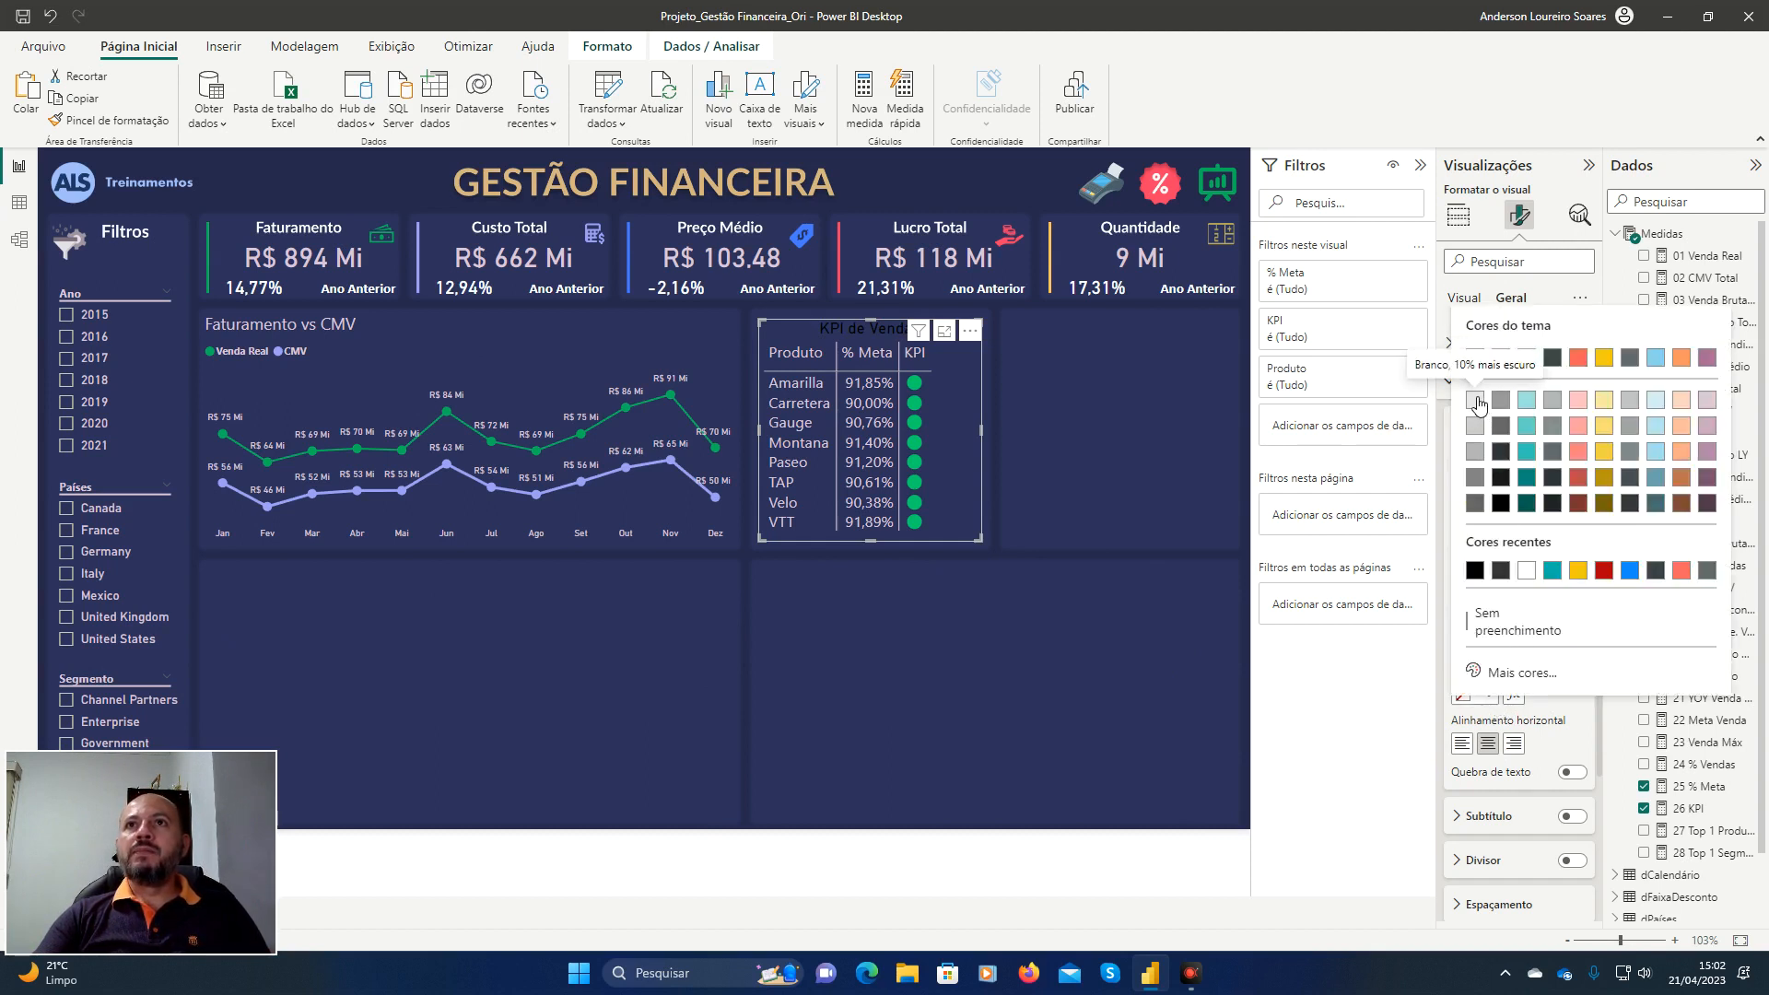
pyautogui.click(1477, 401)
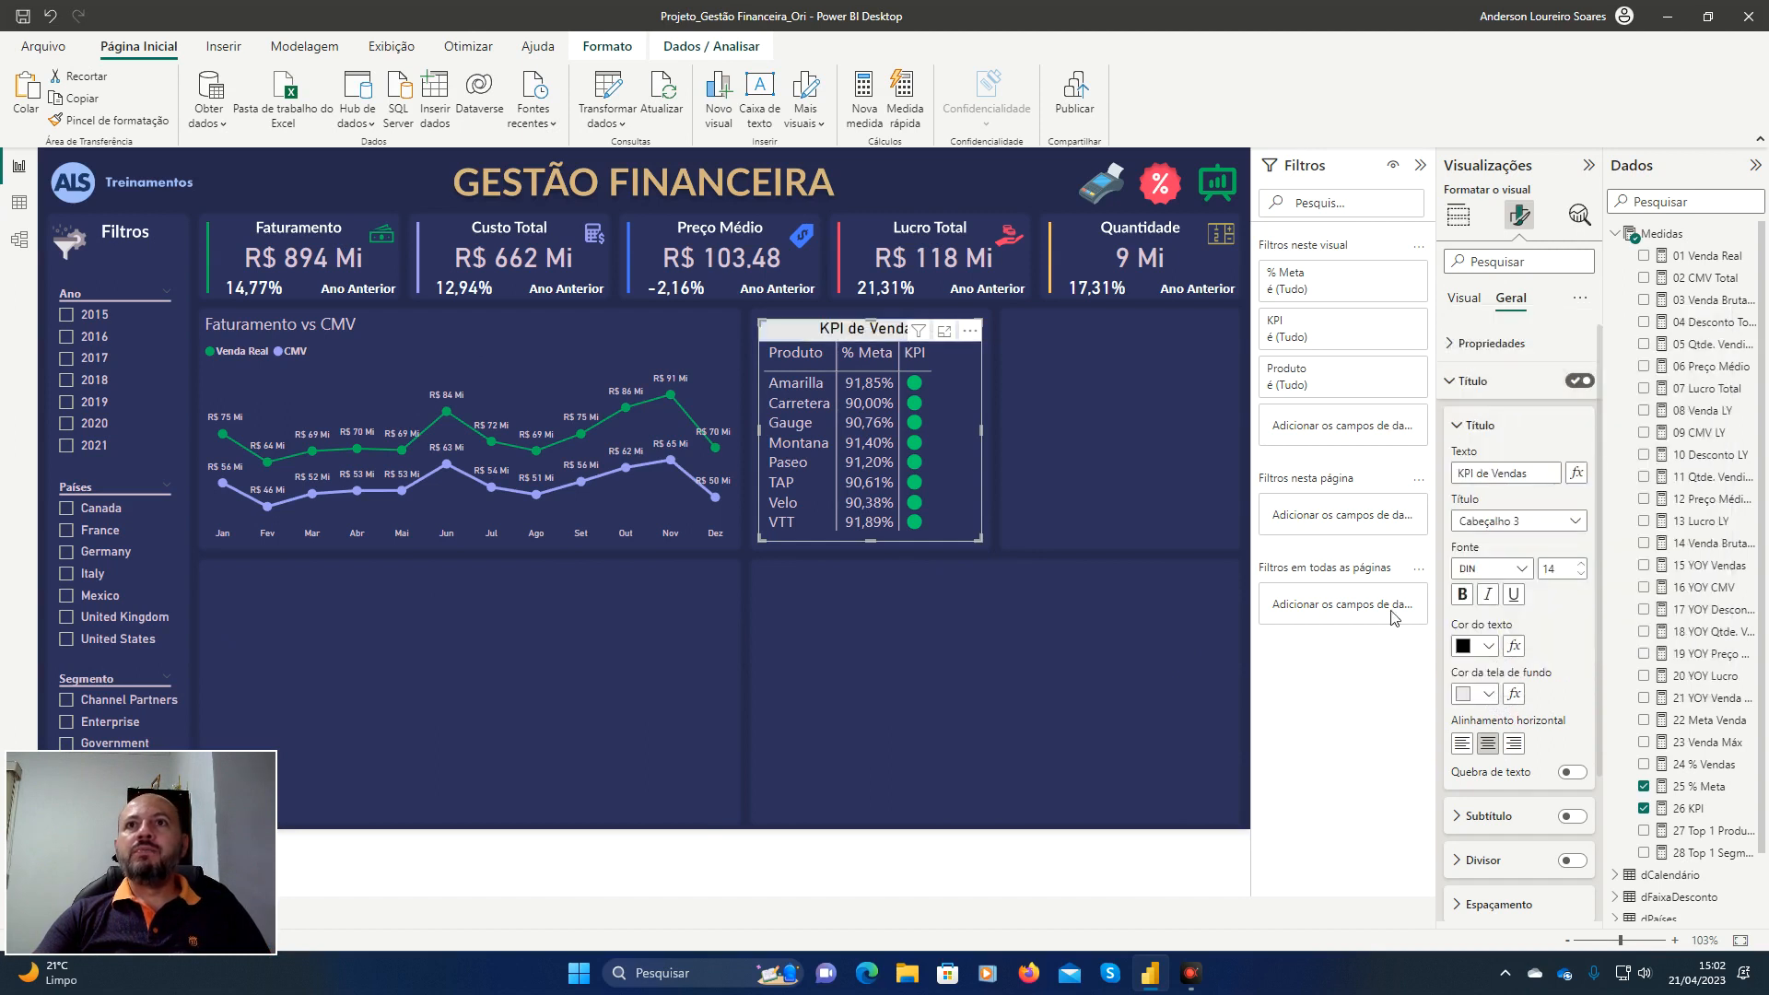
pyautogui.click(1466, 593)
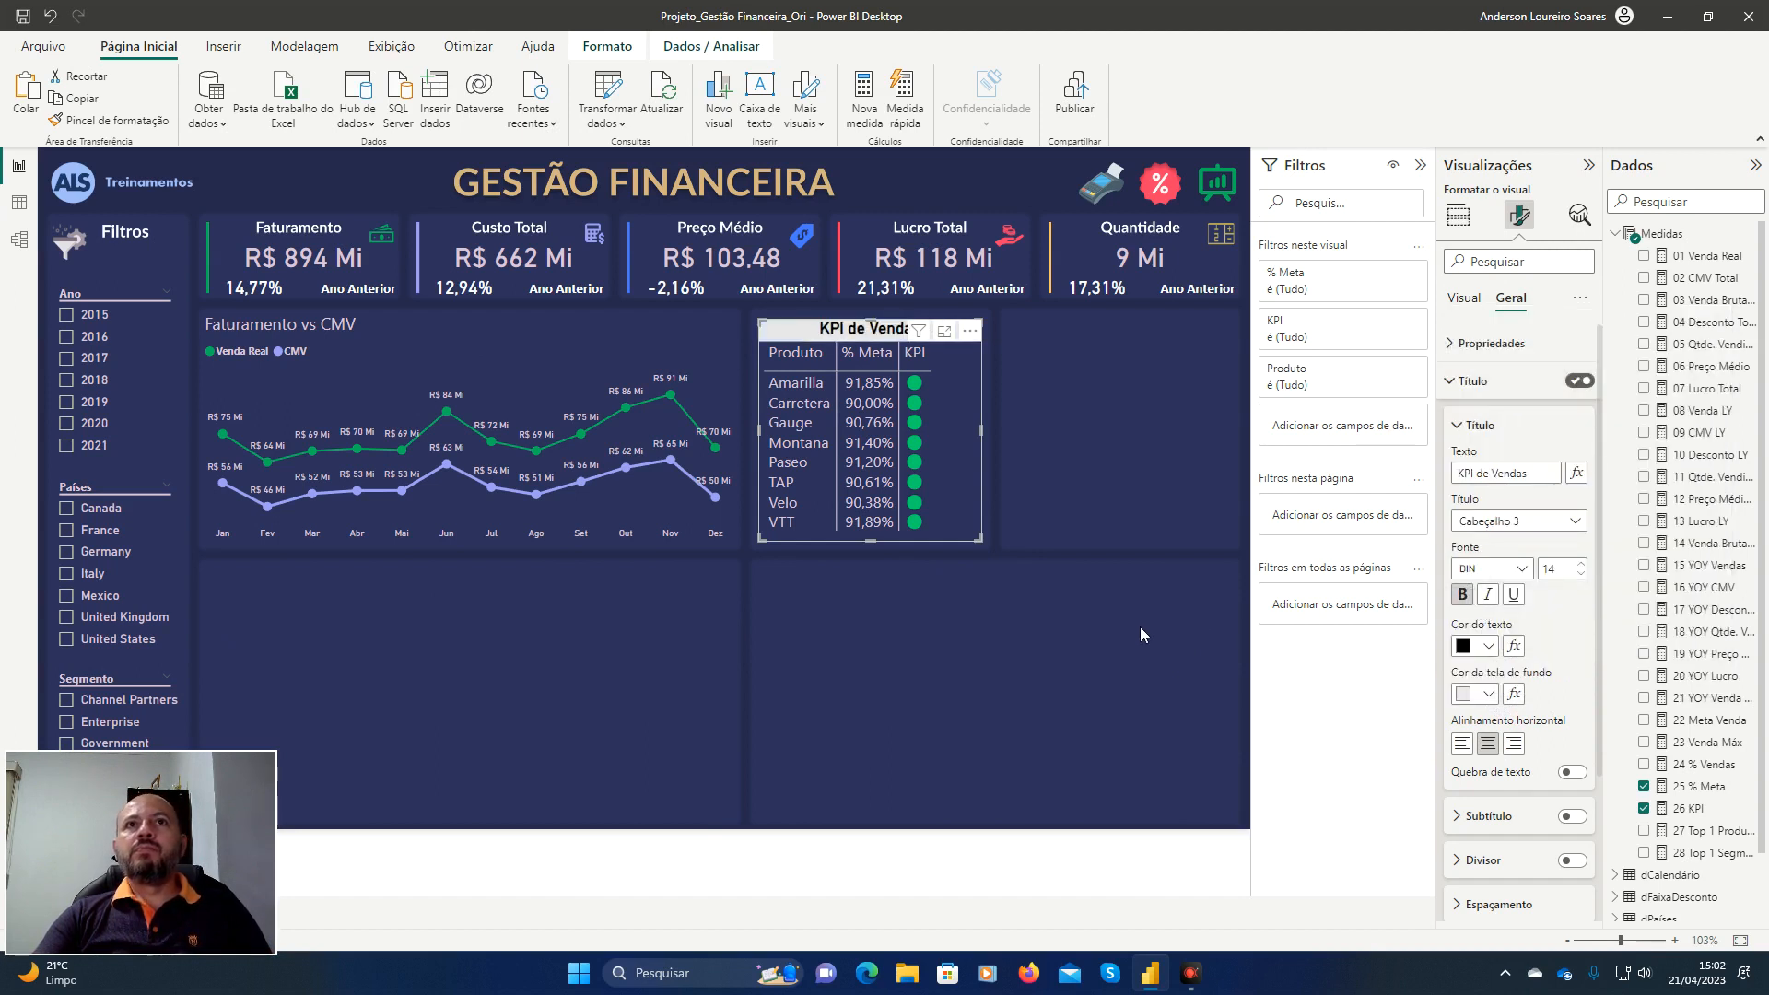
pyautogui.click(1108, 637)
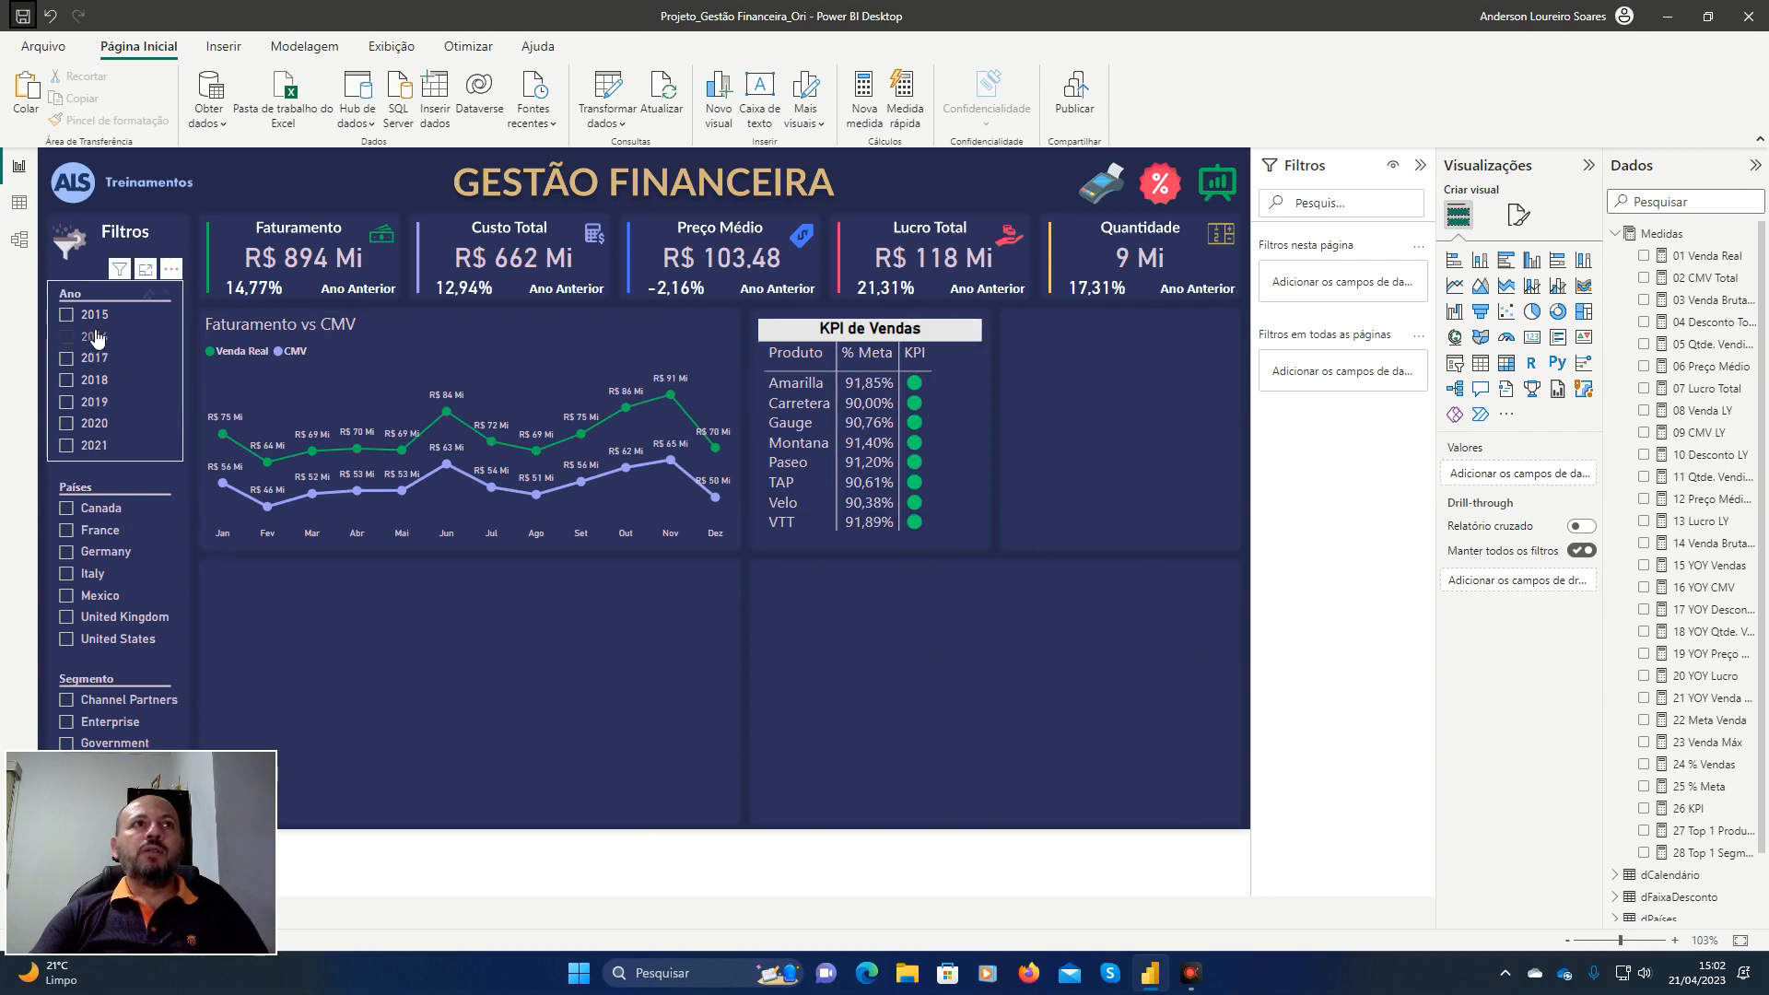
# Filter the dashboard by each year from 2015 to 2020 in turn to examine the product KPI indicators.
pyautogui.click(68, 316)
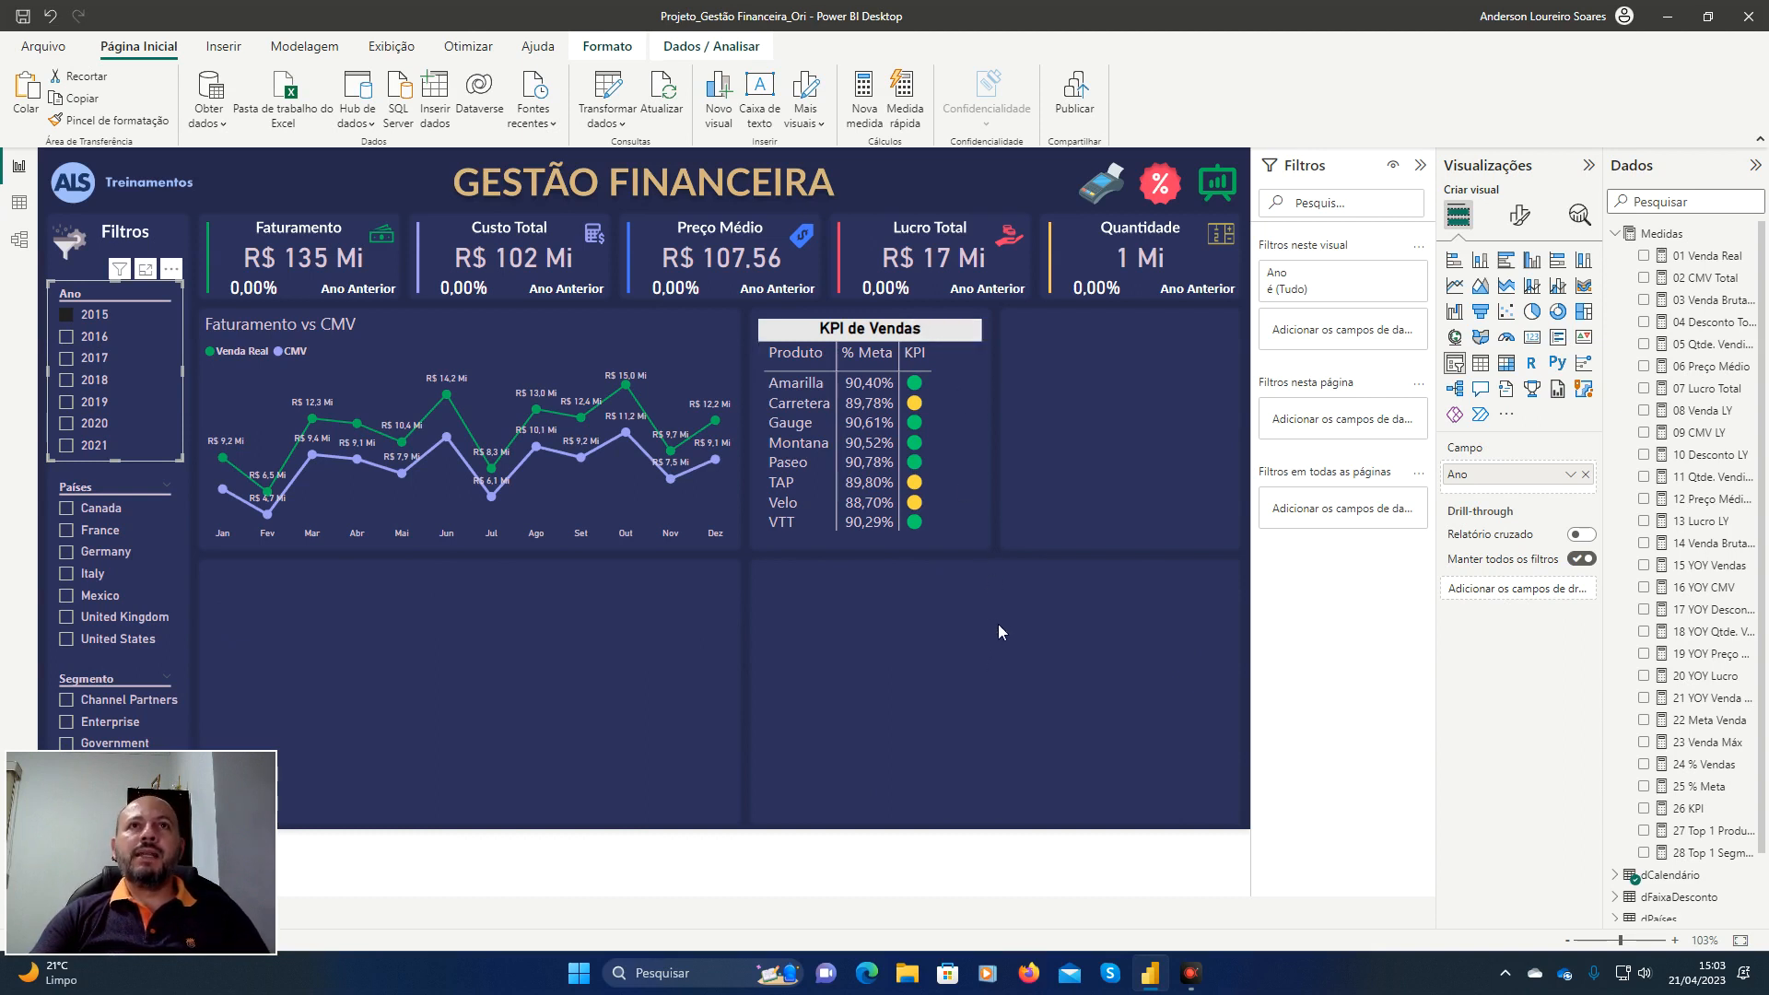
pyautogui.click(70, 339)
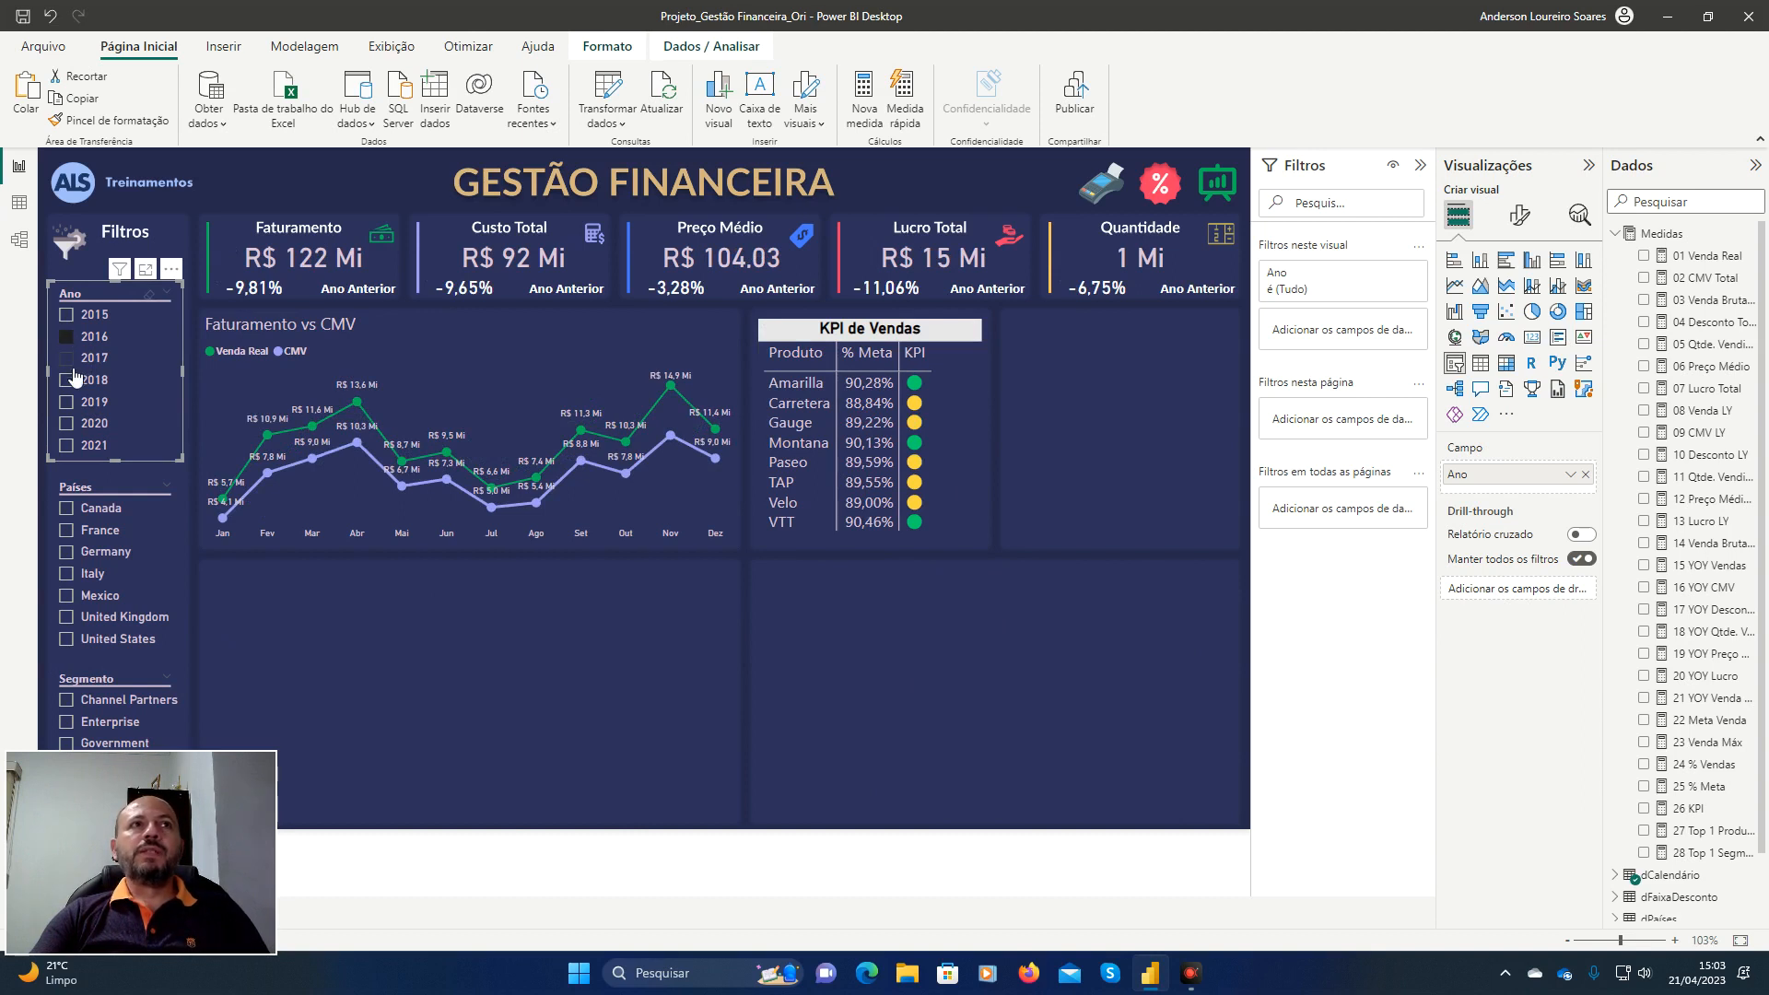
pyautogui.click(74, 363)
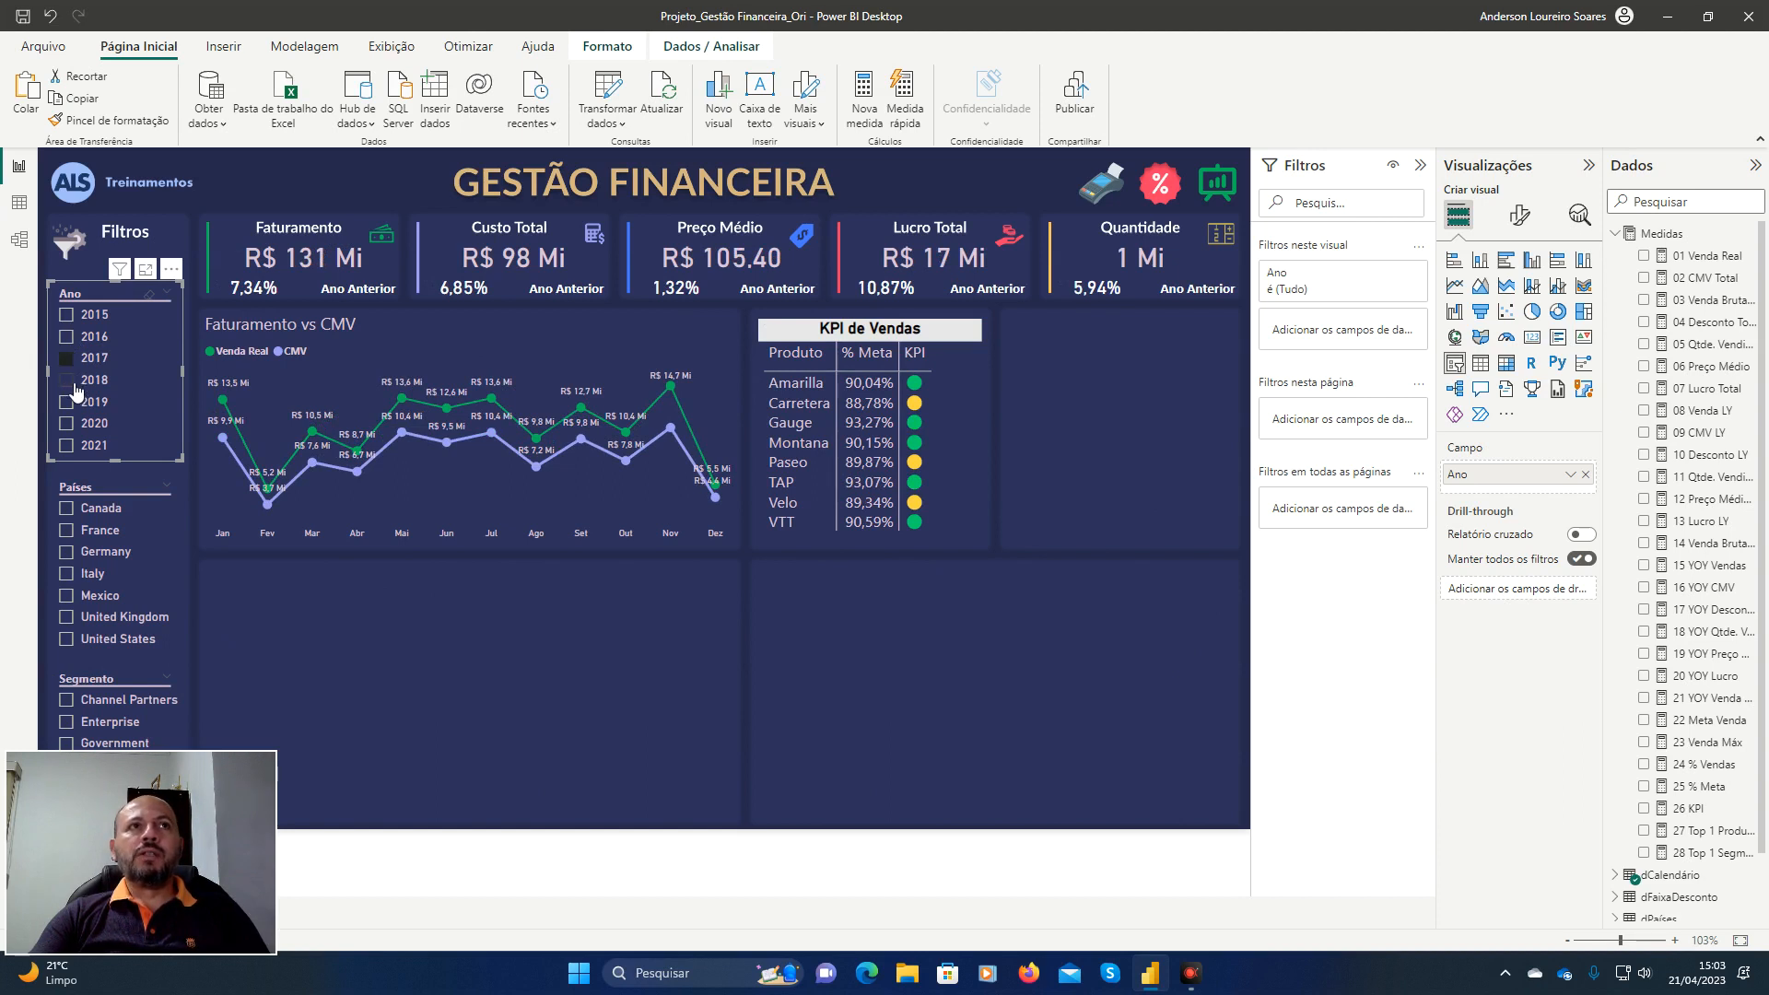
pyautogui.click(75, 390)
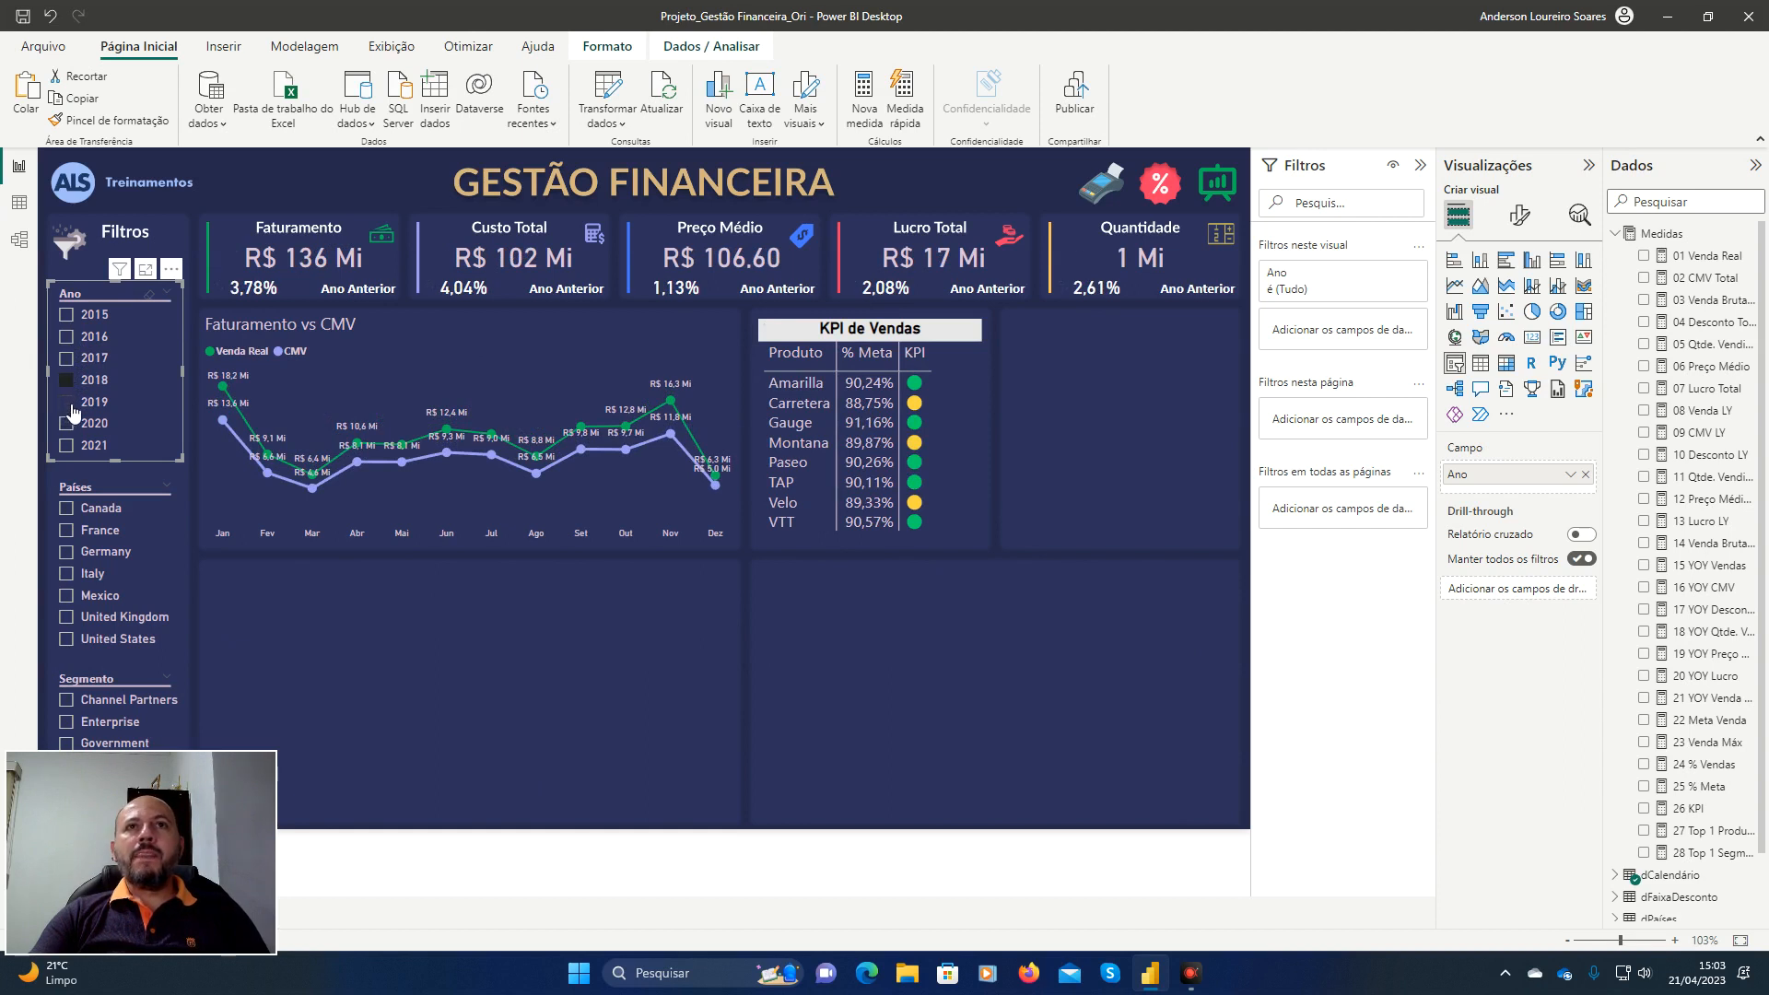
pyautogui.click(75, 406)
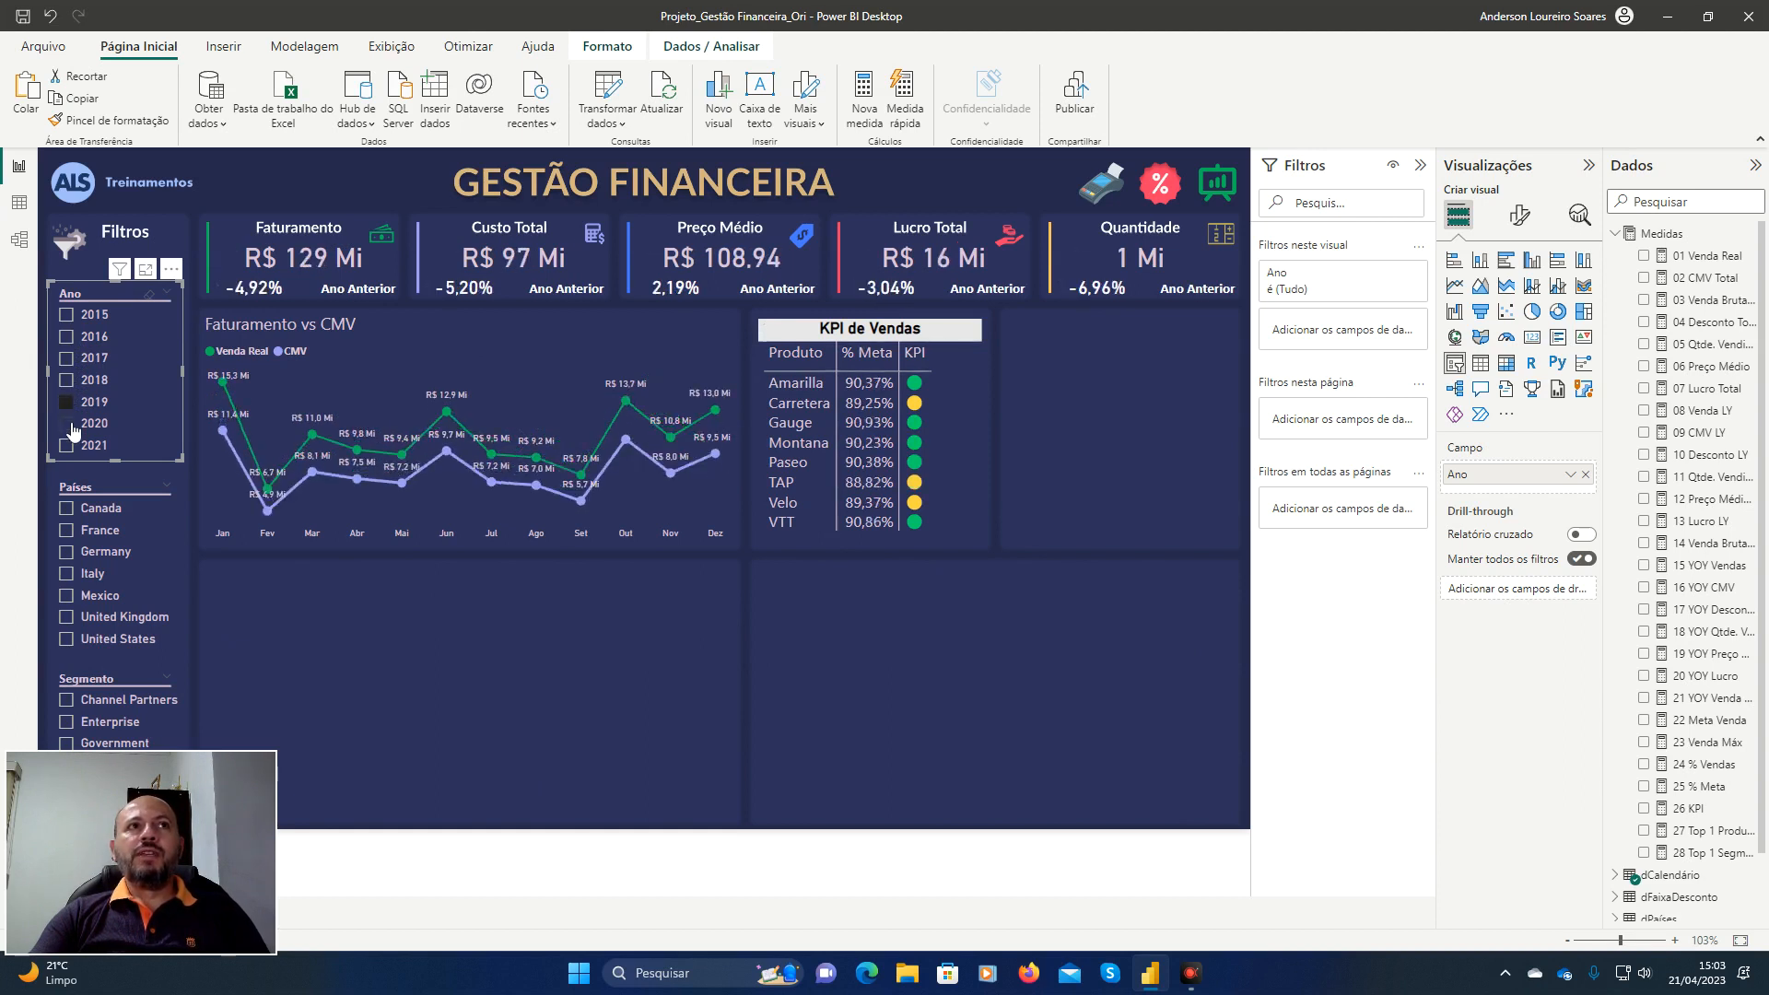
pyautogui.click(74, 426)
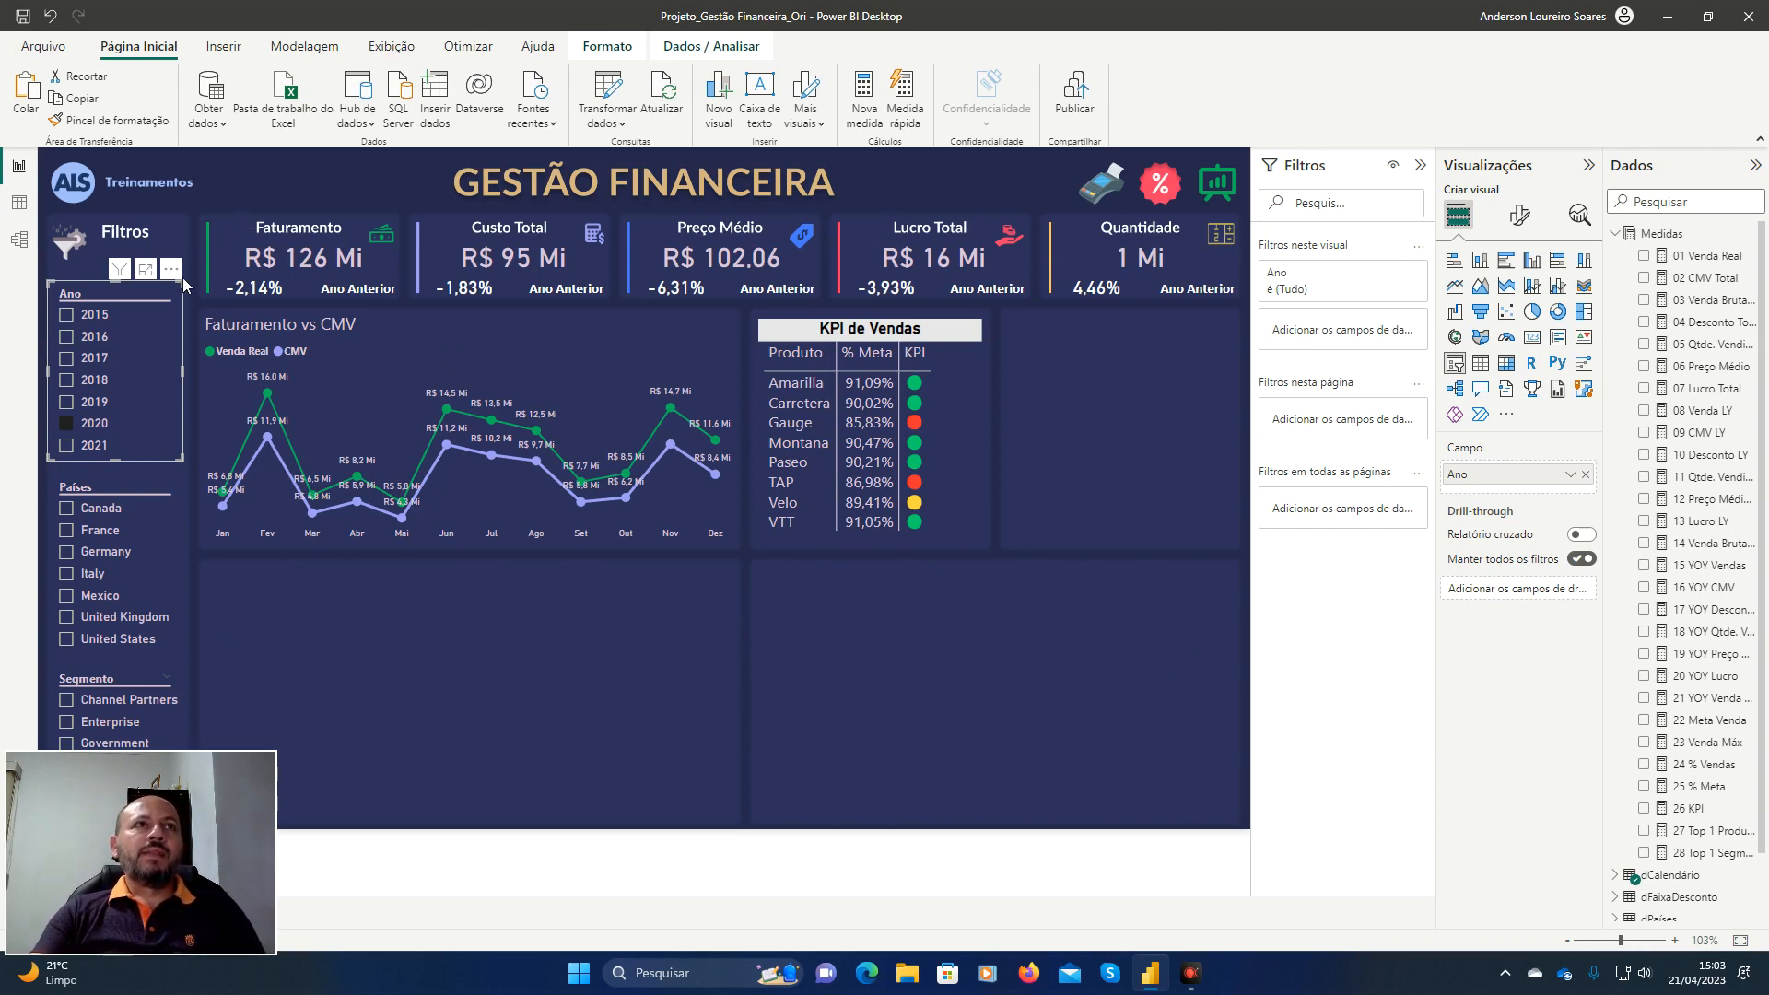
# Clear the year filter, deselect the slicer and save the report.
pyautogui.click(153, 300)
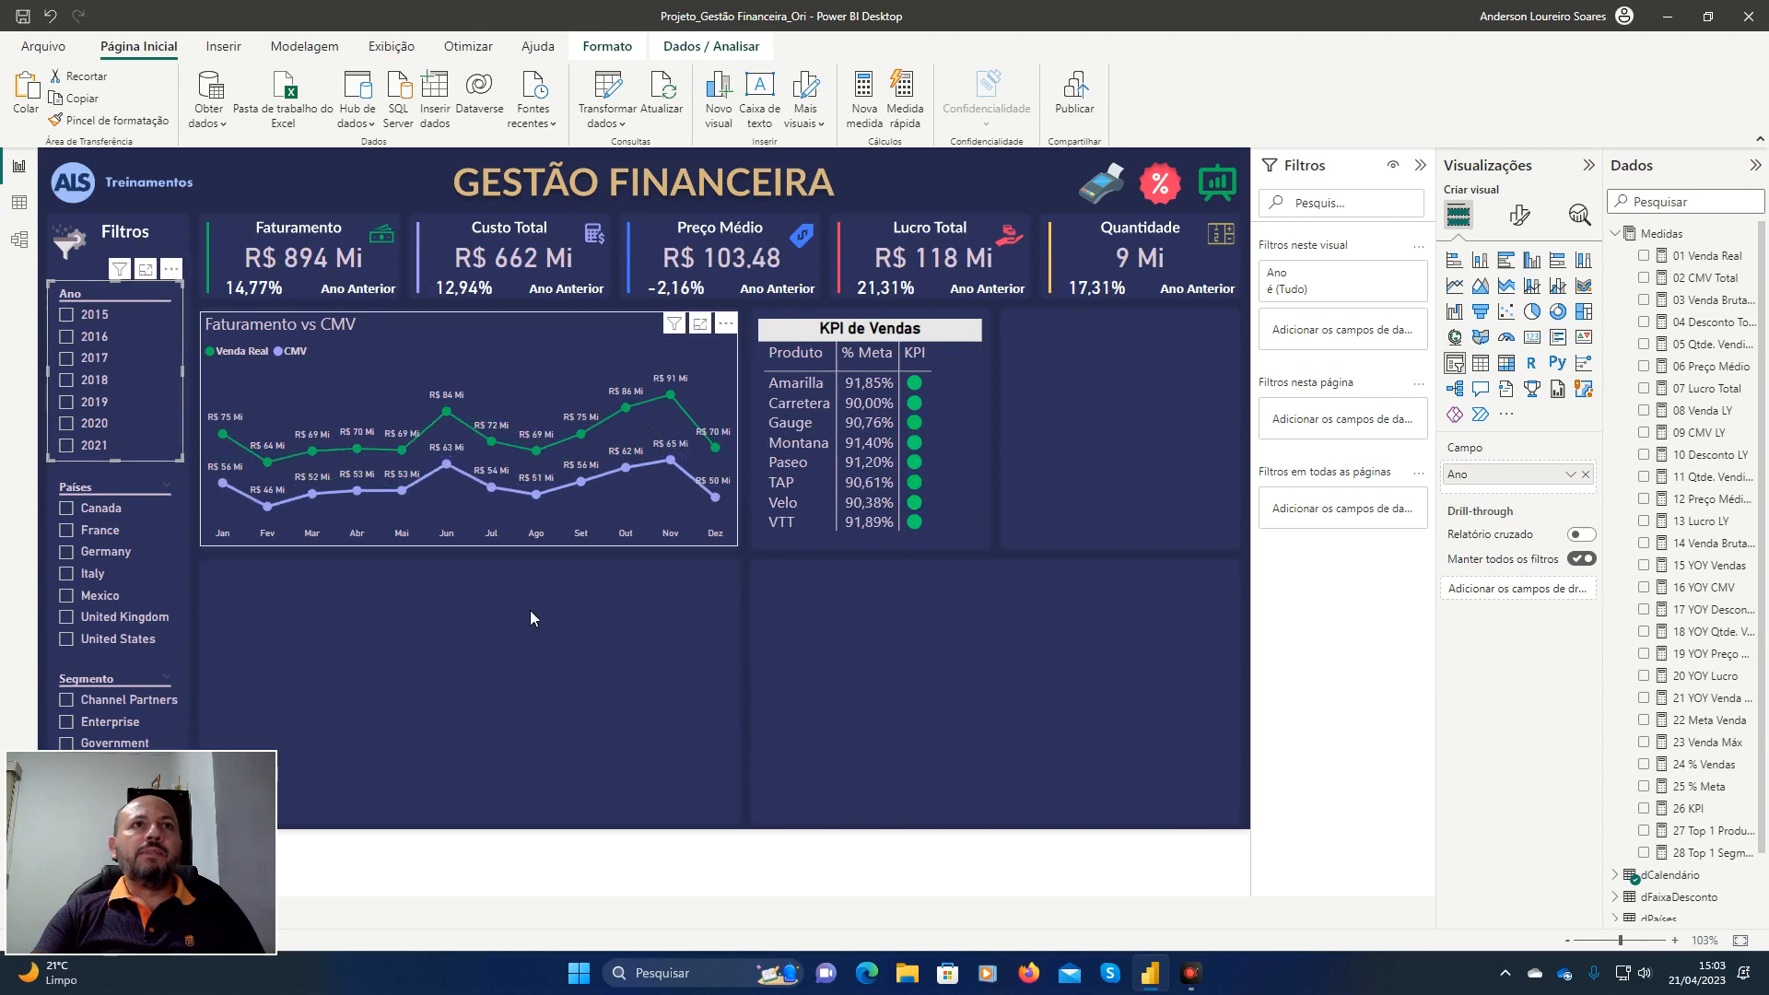
pyautogui.click(599, 617)
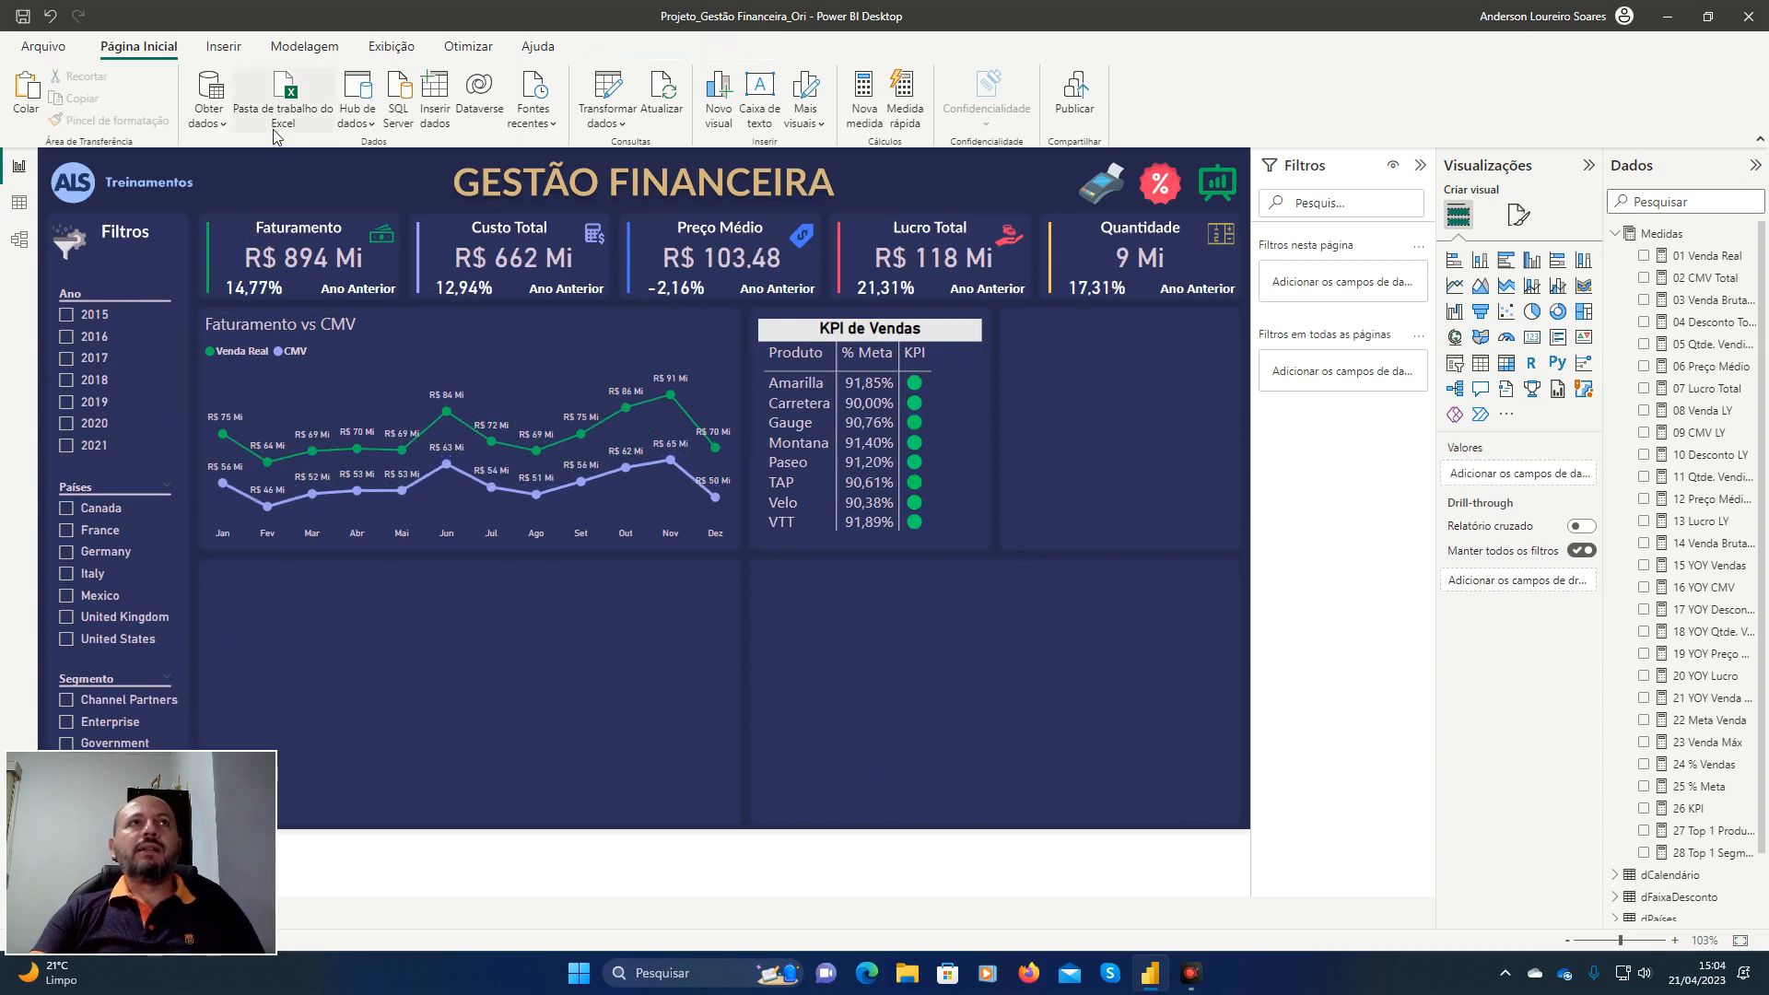
pyautogui.click(20, 18)
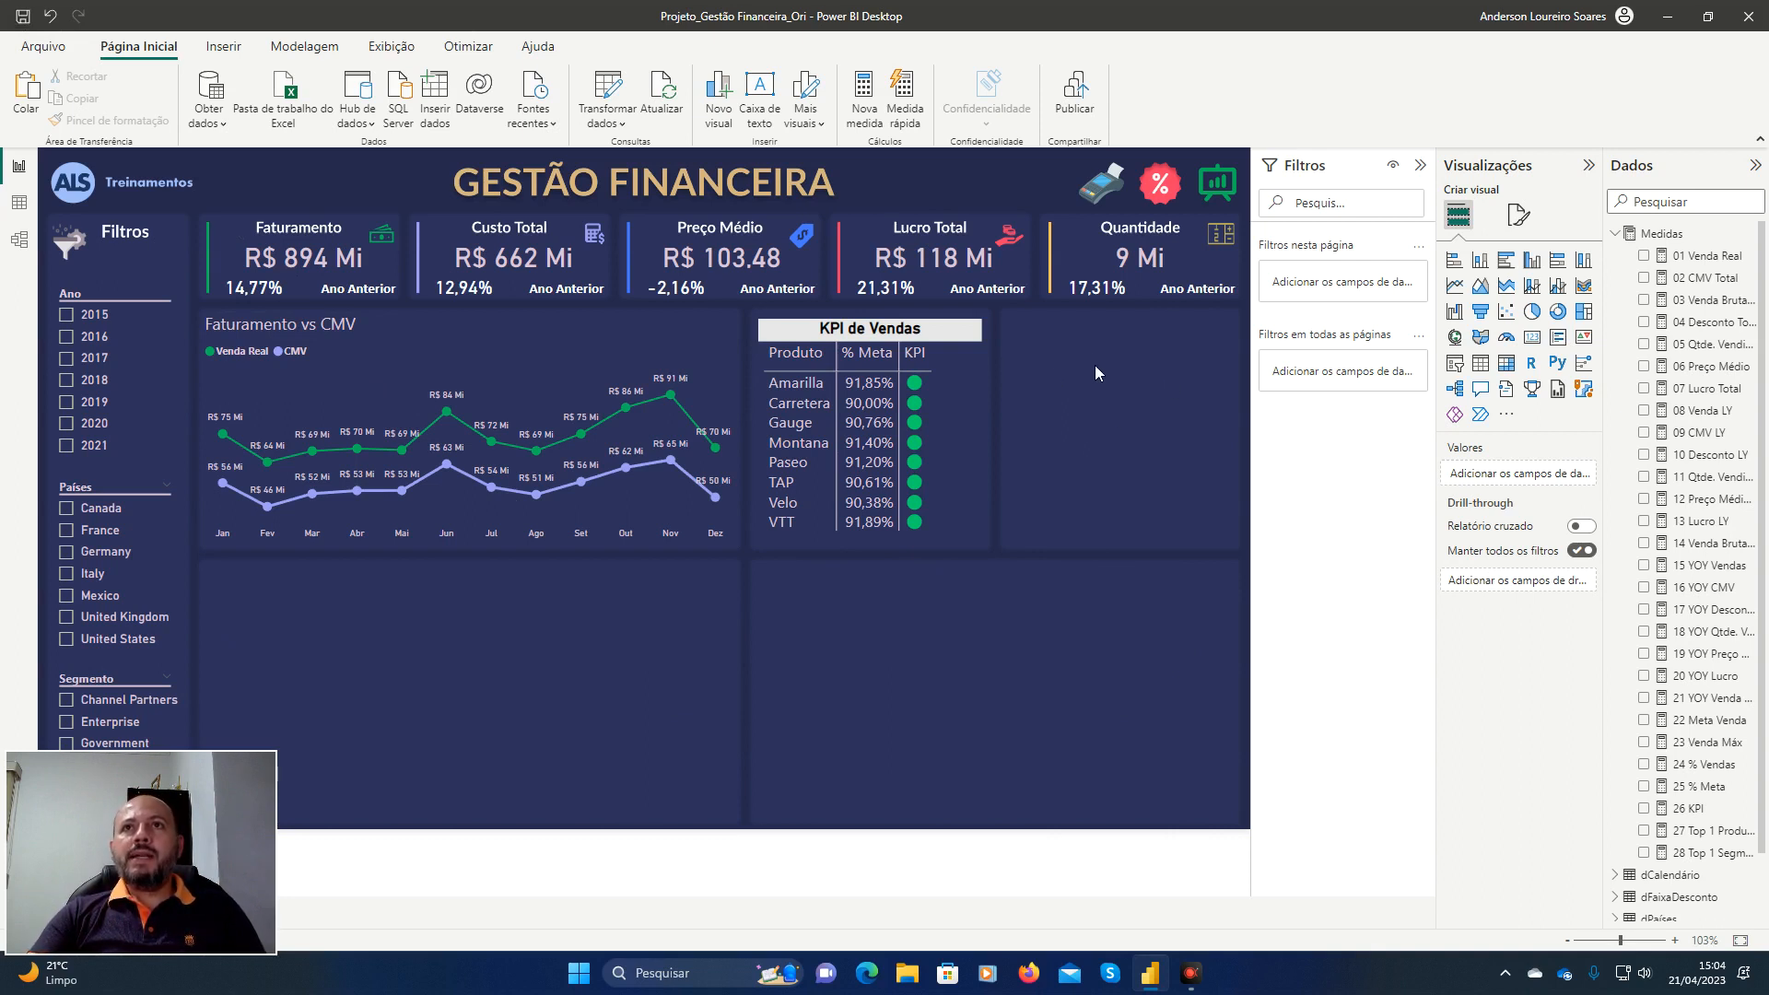
# Insert a new table visual beside the KPI table with the dPaíses field Países and the measure 01 Venda Real.
pyautogui.click(1481, 365)
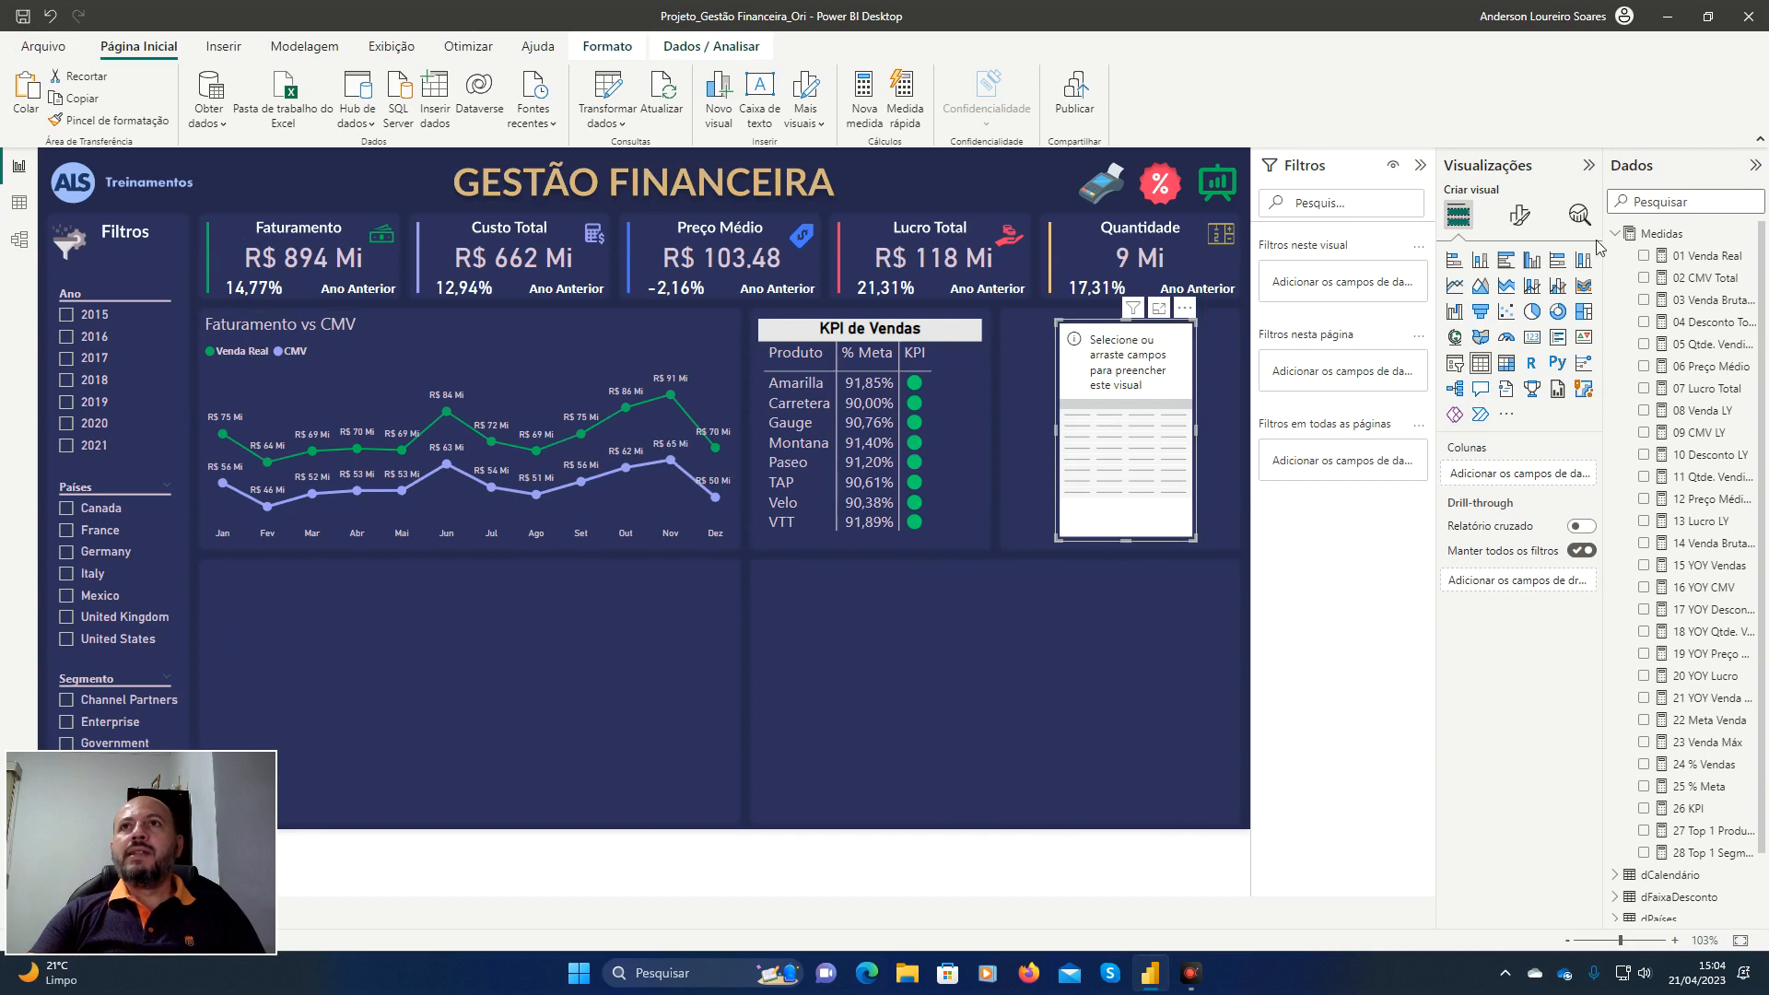
pyautogui.click(1630, 236)
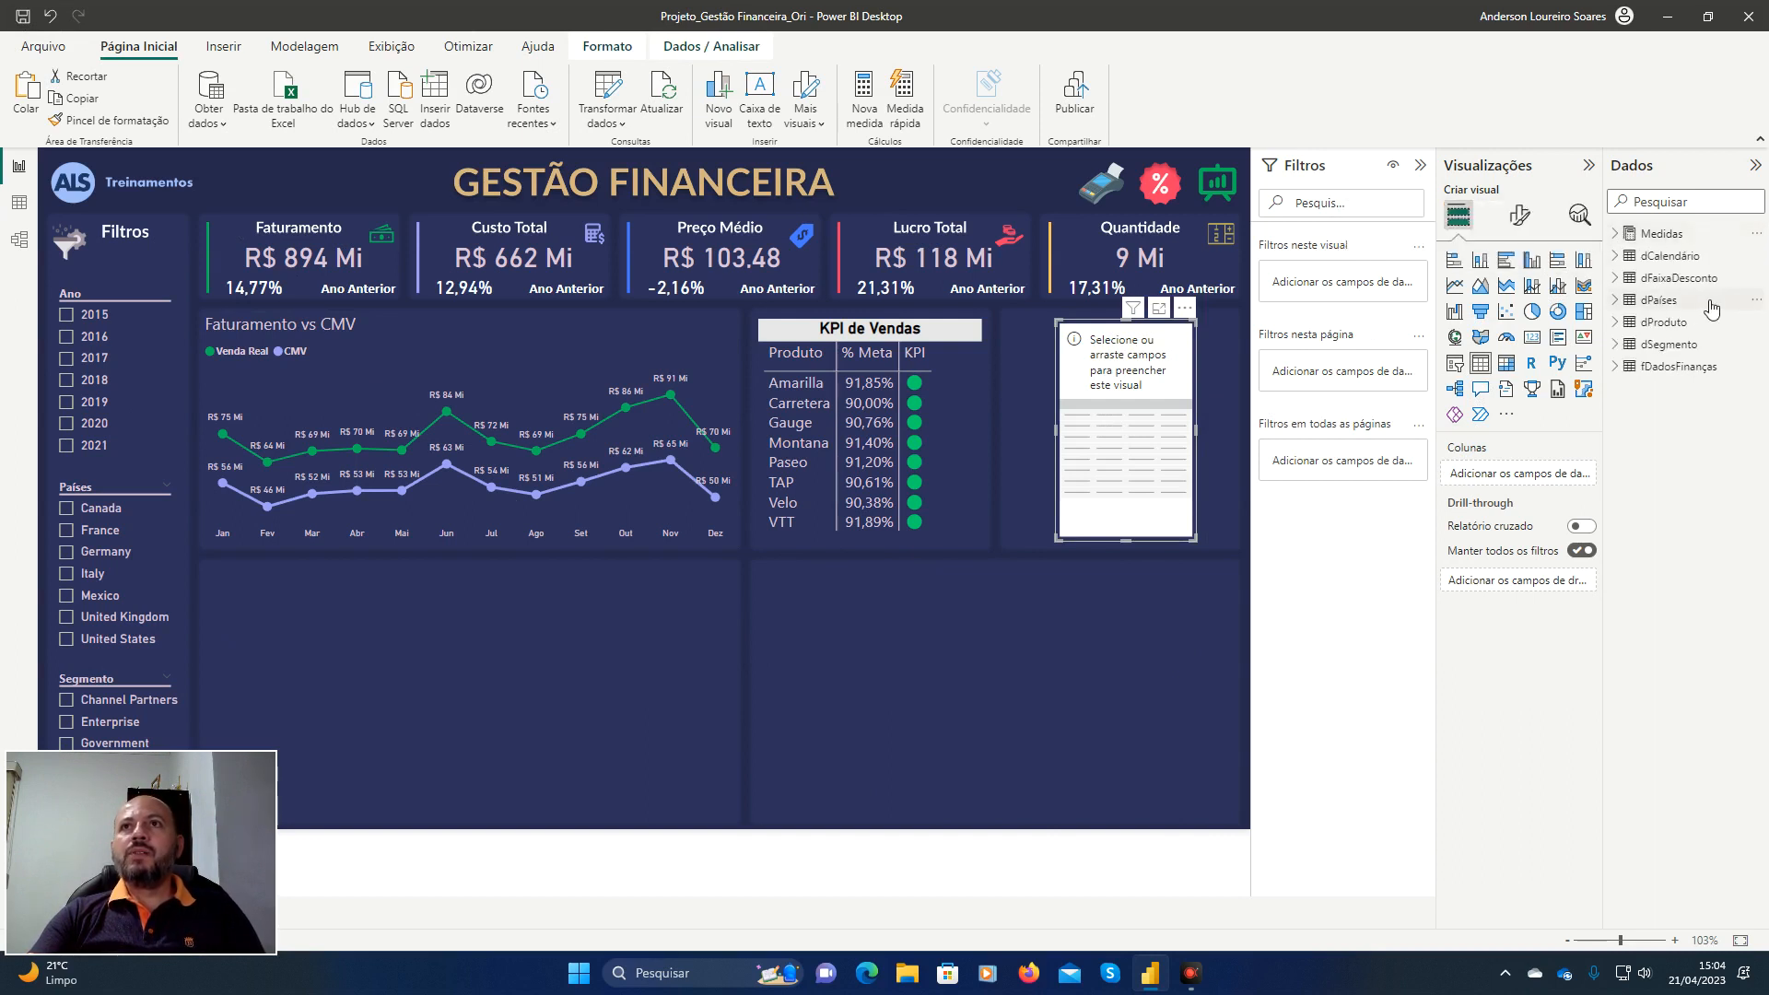
pyautogui.click(1617, 302)
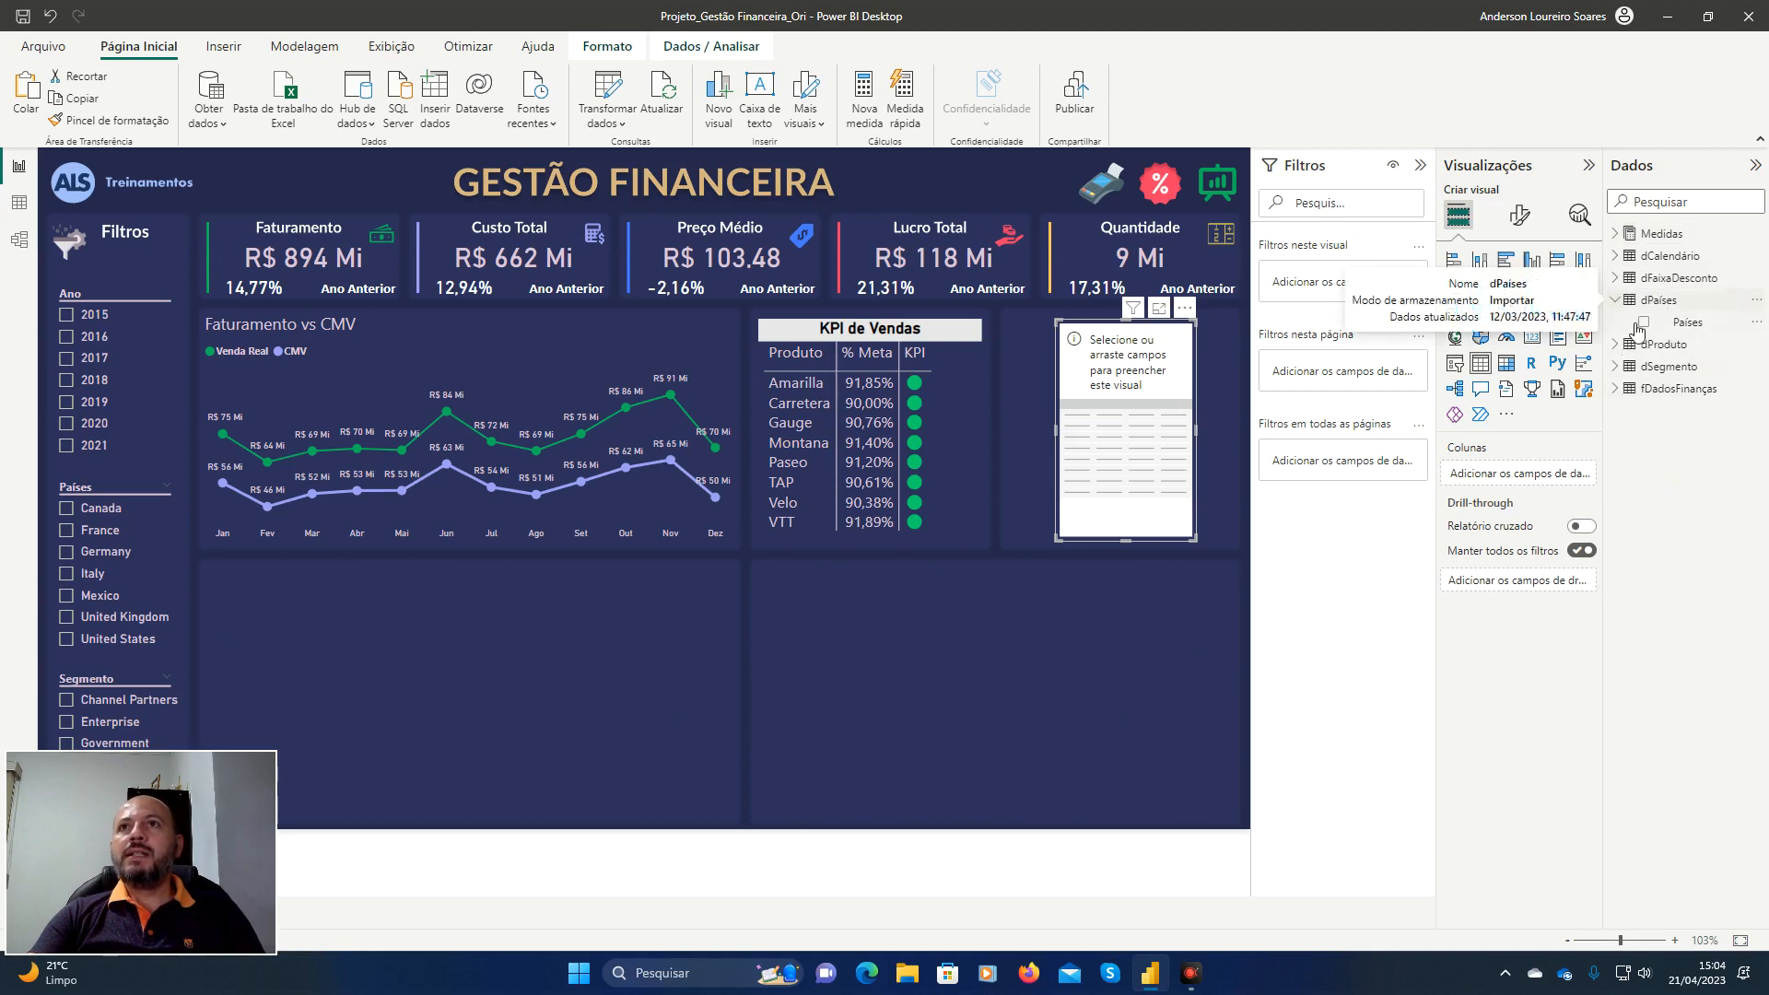
pyautogui.click(1646, 324)
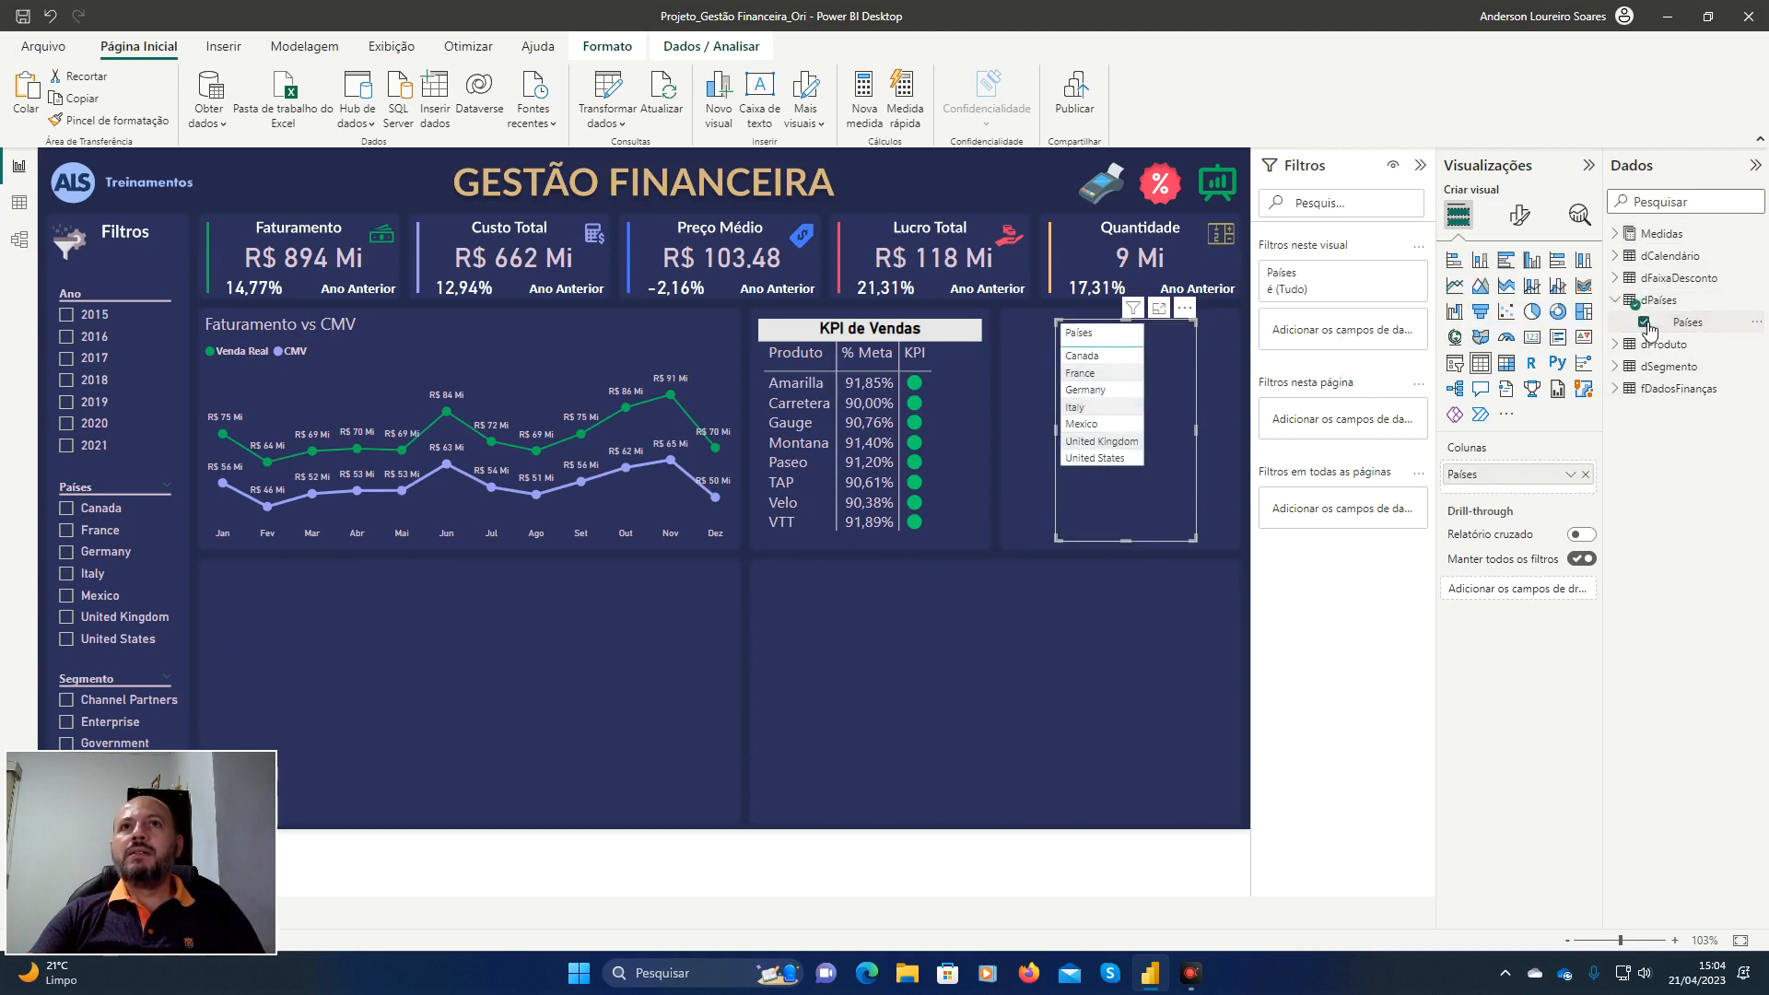
pyautogui.click(1617, 300)
pyautogui.click(1622, 238)
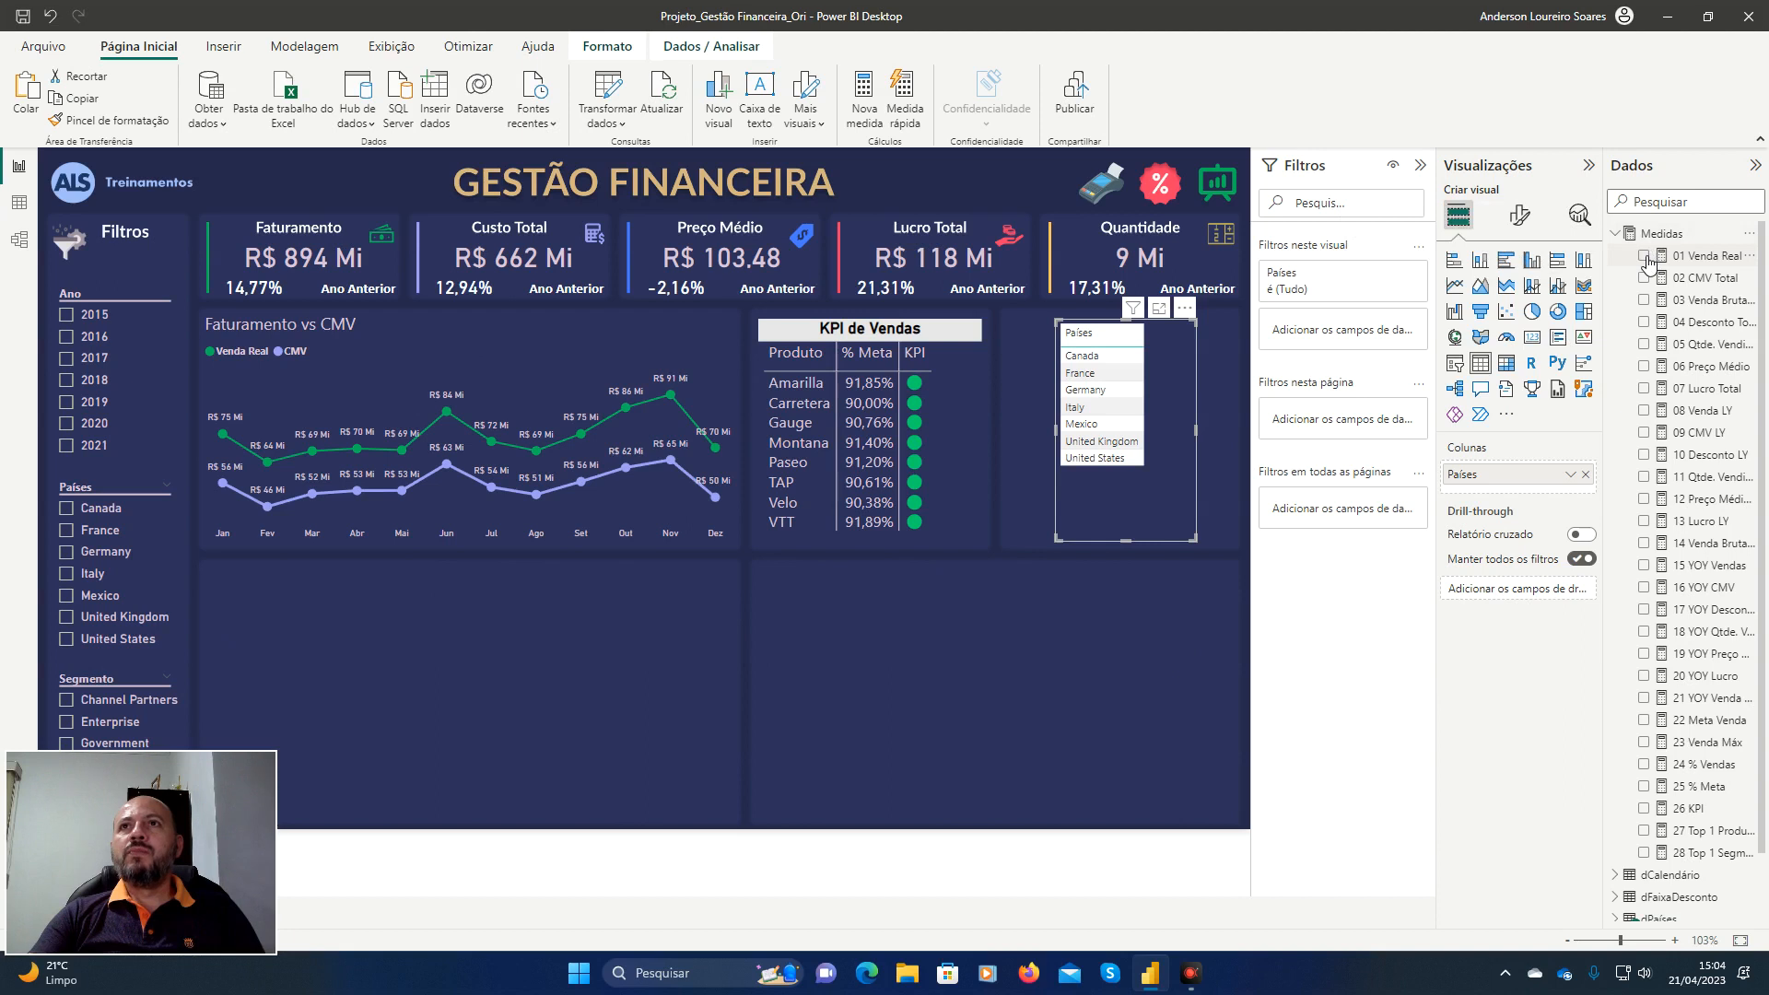
pyautogui.click(1644, 256)
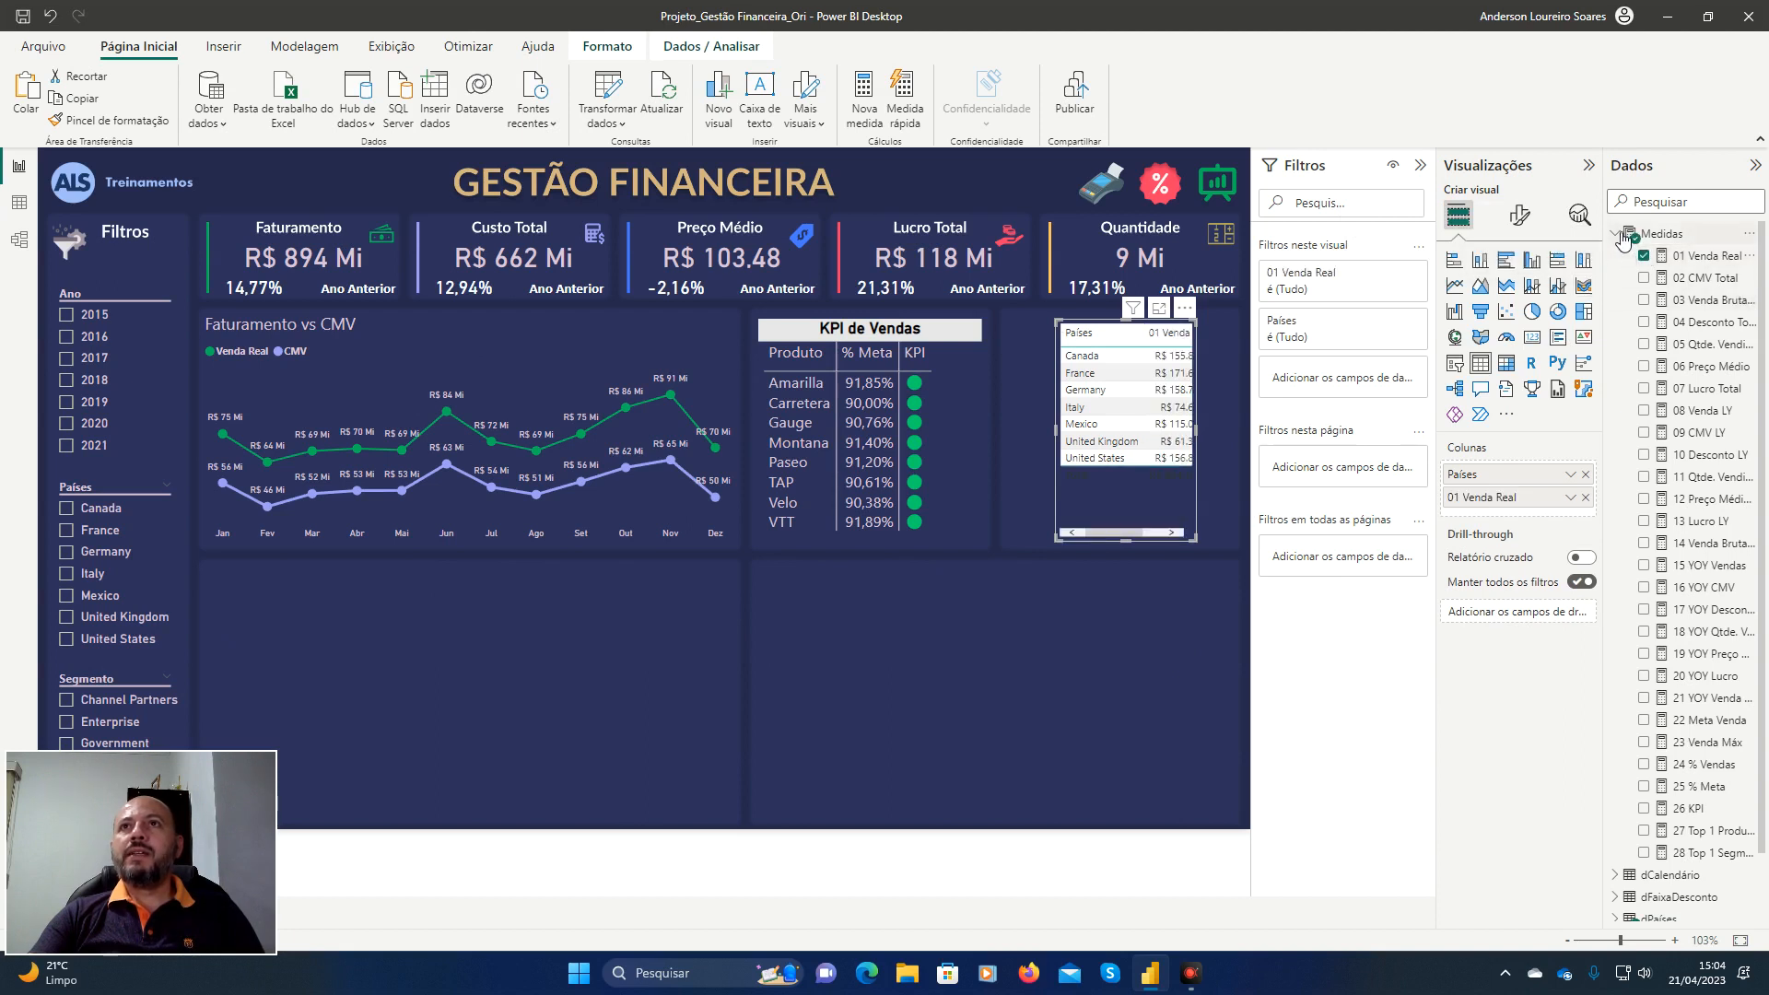
pyautogui.click(1622, 238)
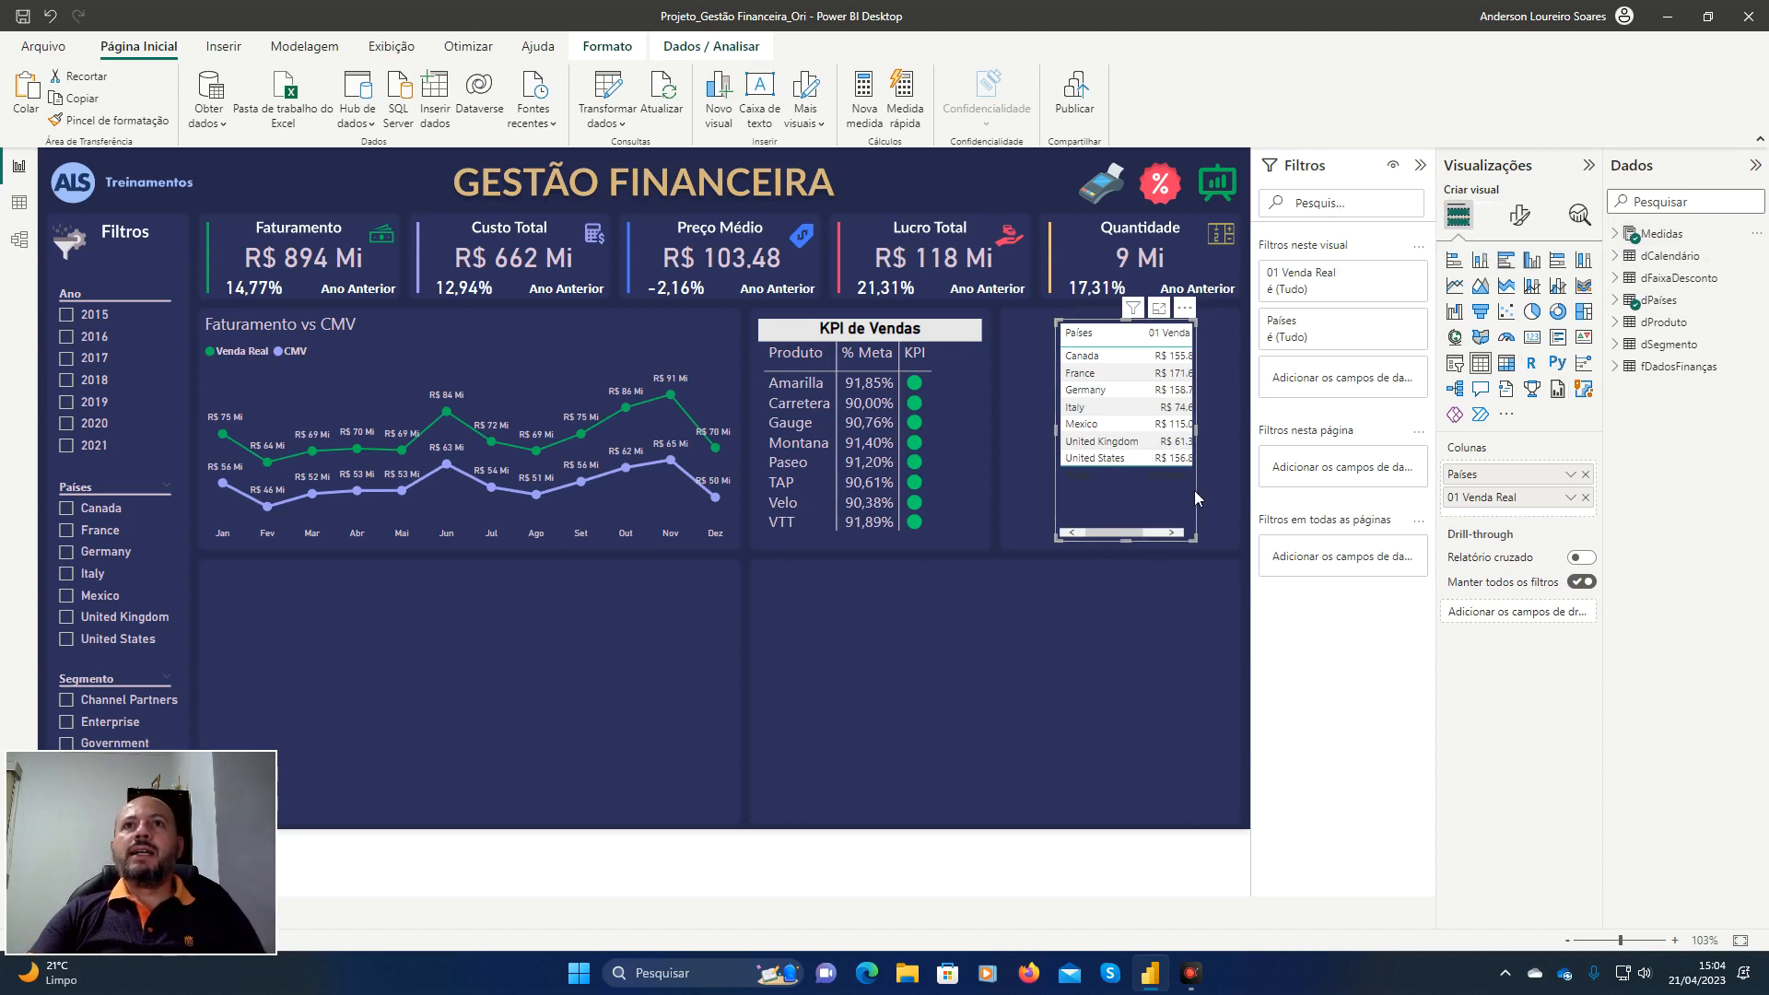
# Set the country table's height to 219 and its width to 206.
pyautogui.click(1521, 219)
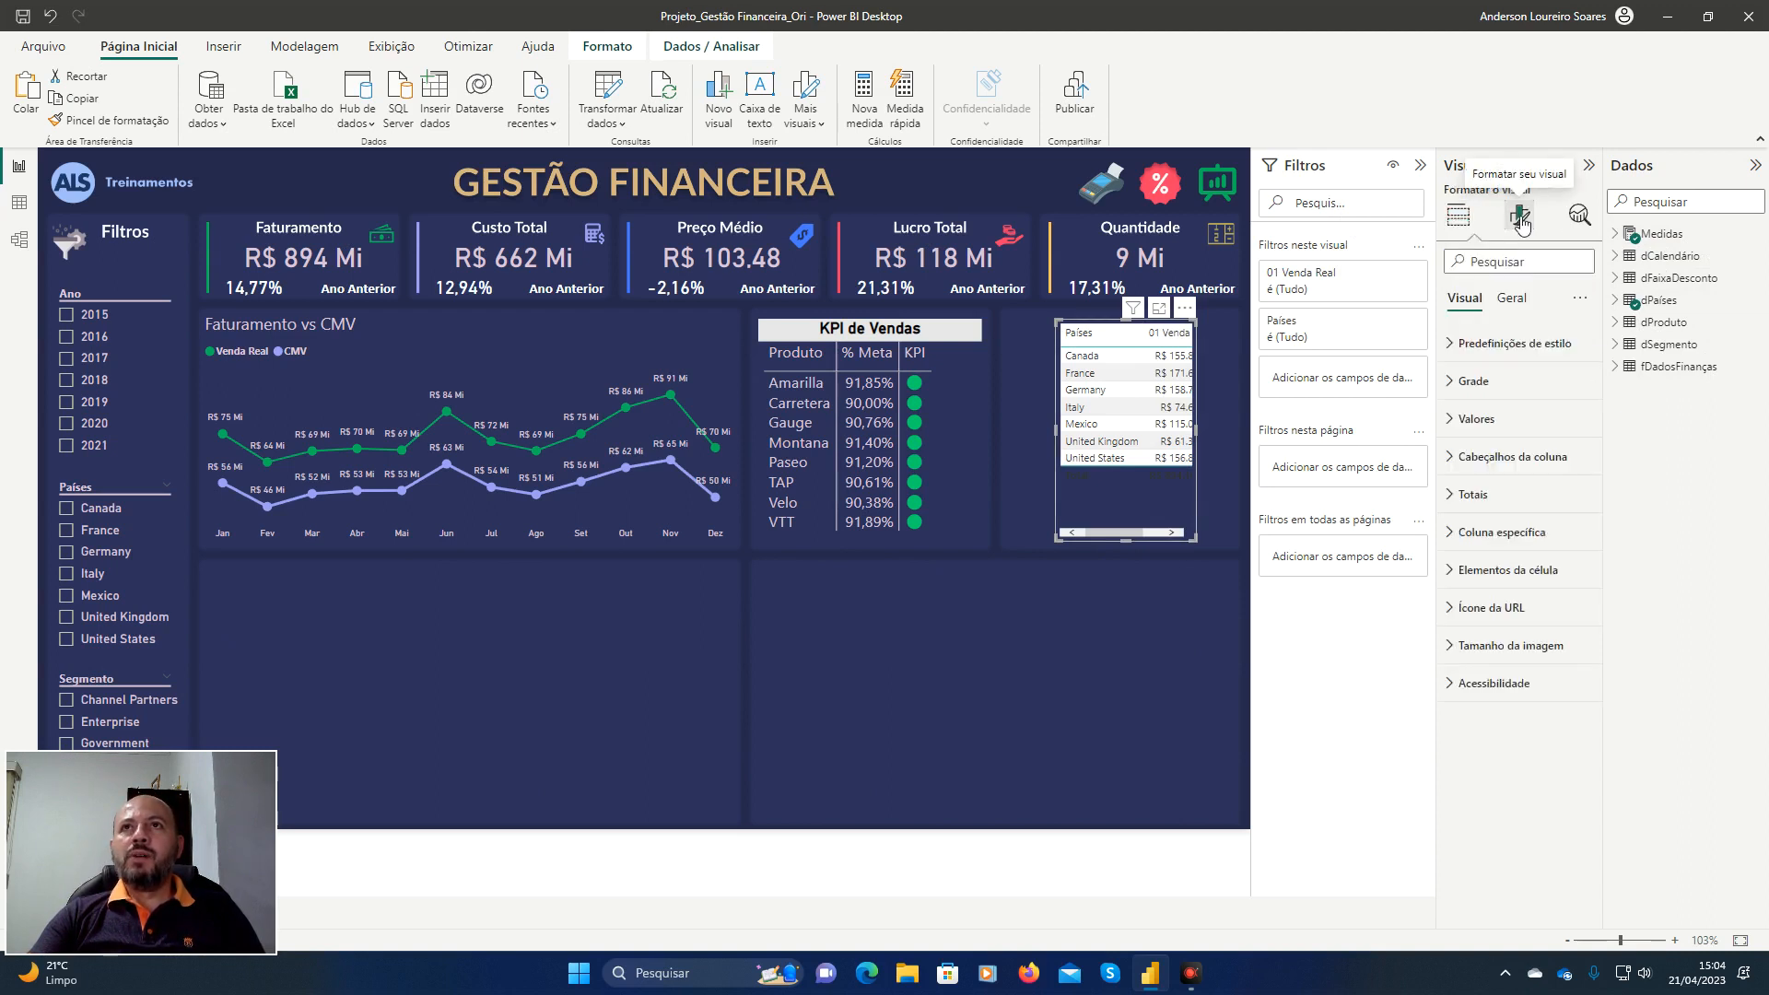
pyautogui.click(1516, 302)
pyautogui.click(1454, 348)
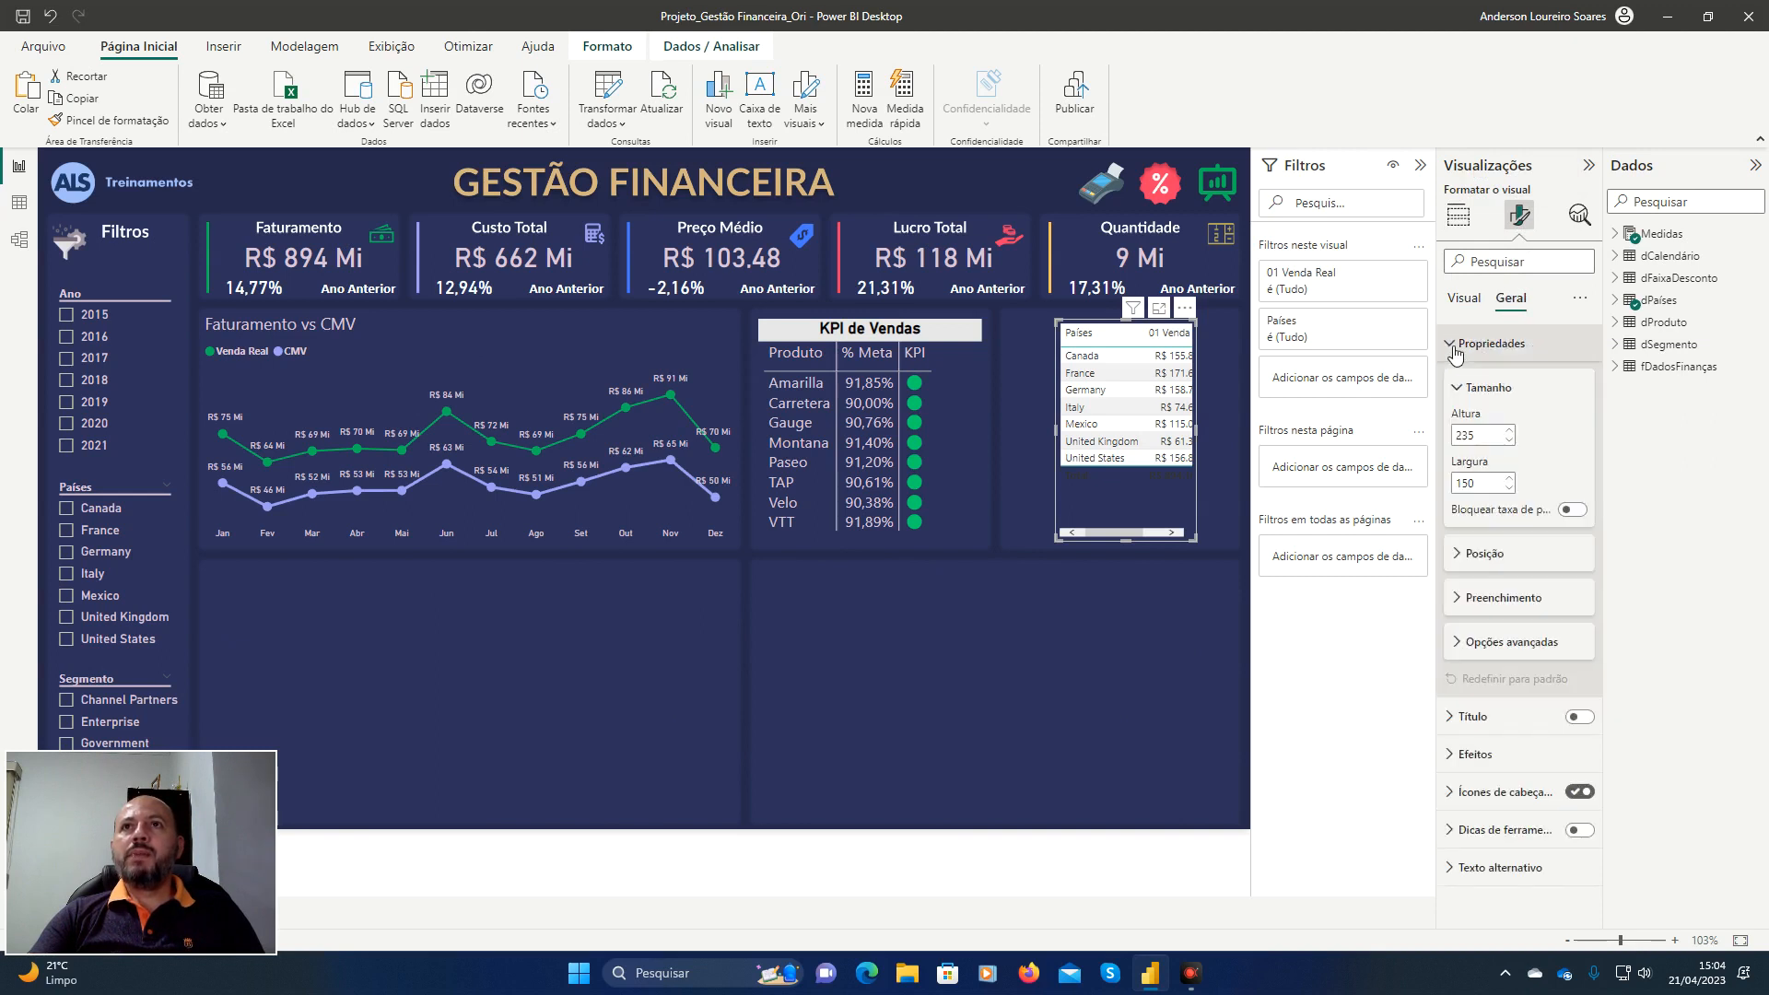
pyautogui.click(1477, 435)
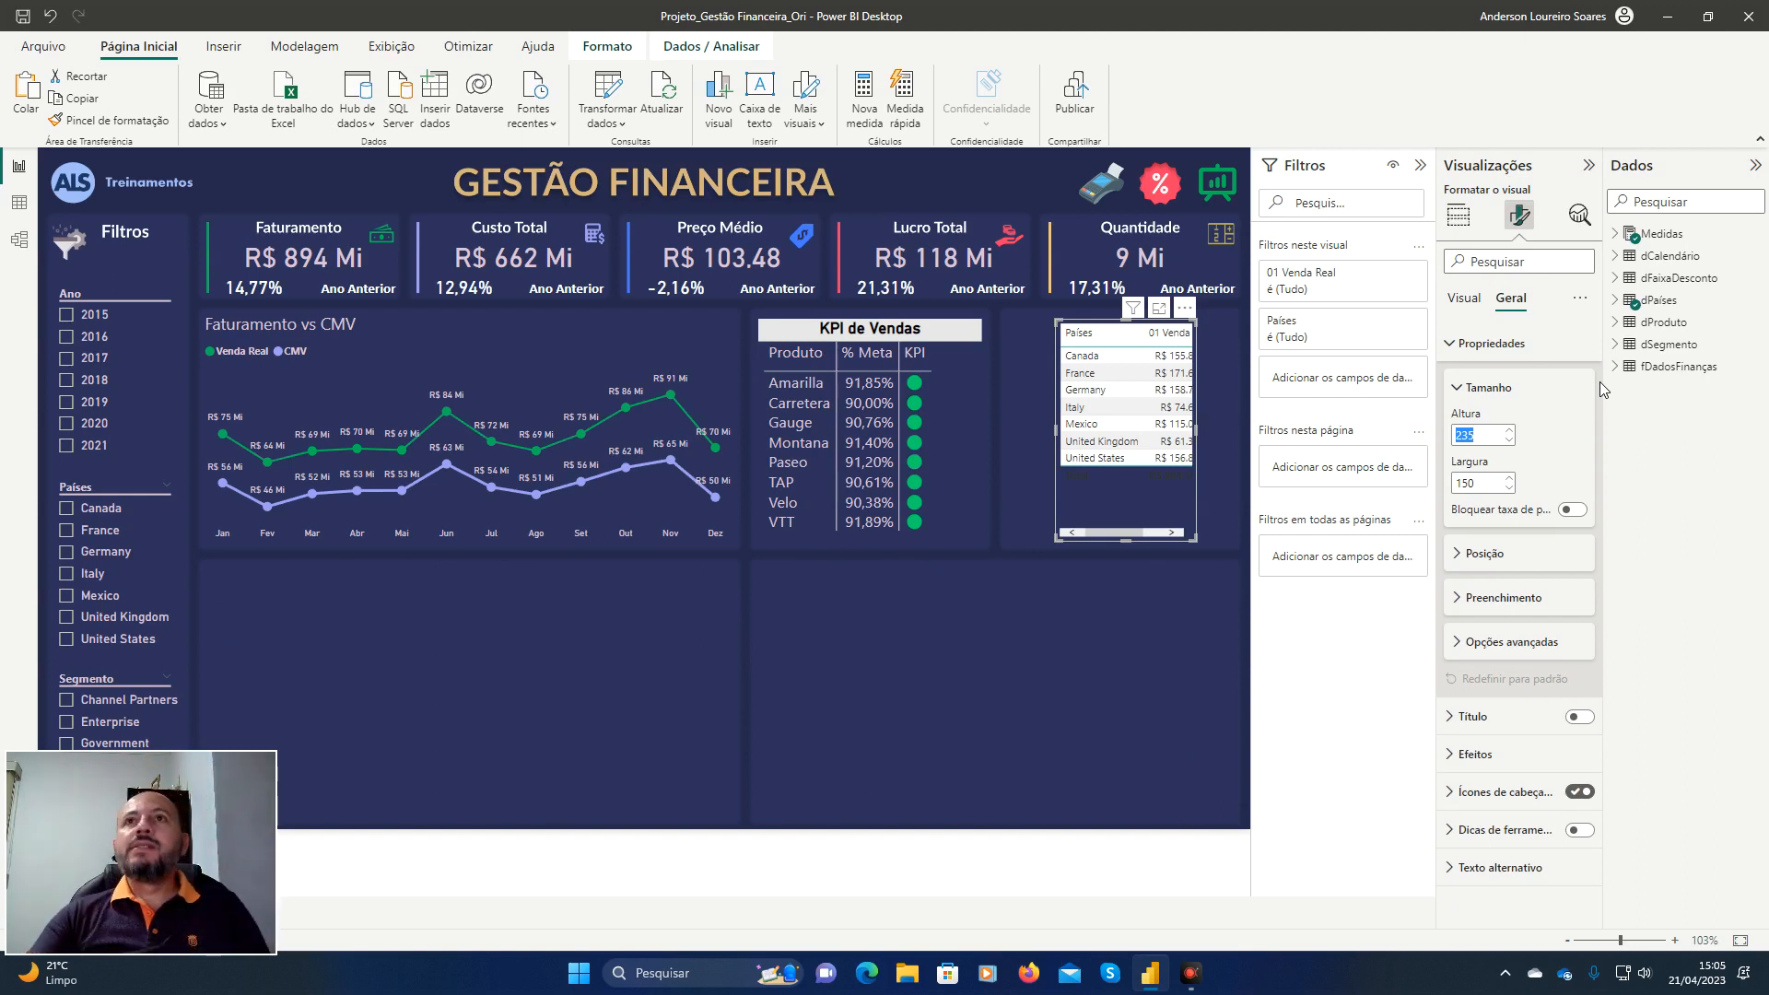
pyautogui.write('219')
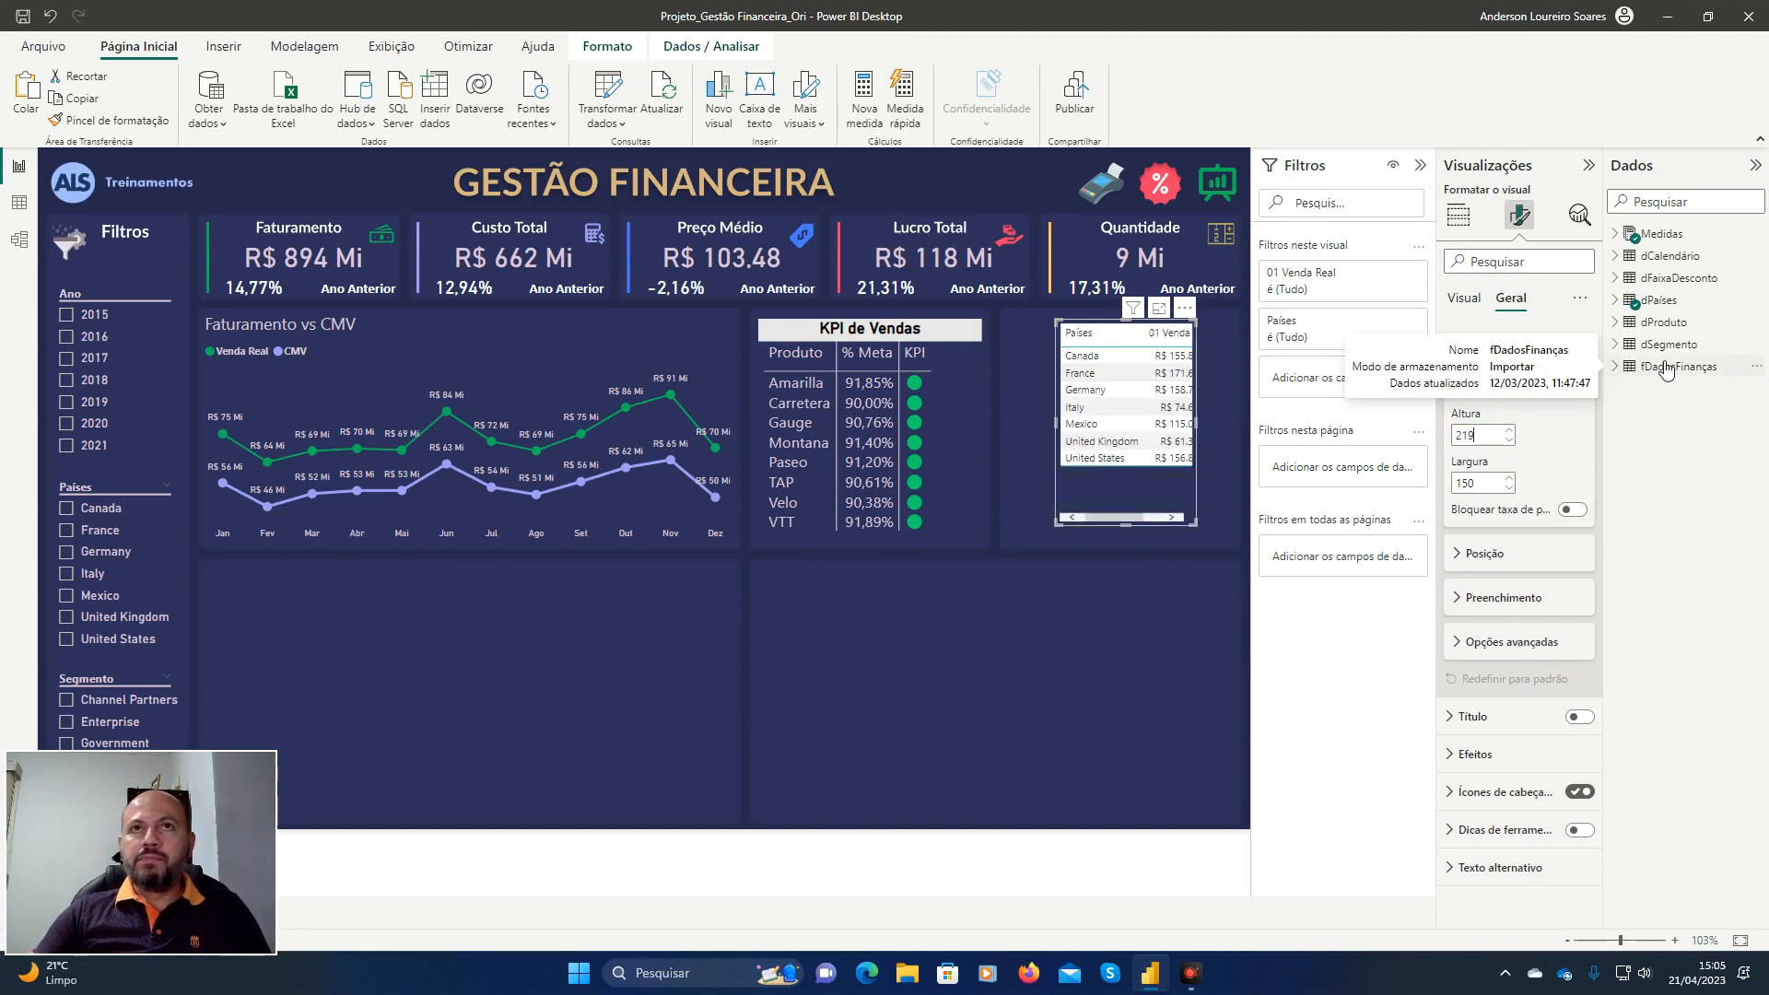
pyautogui.press('Tab')
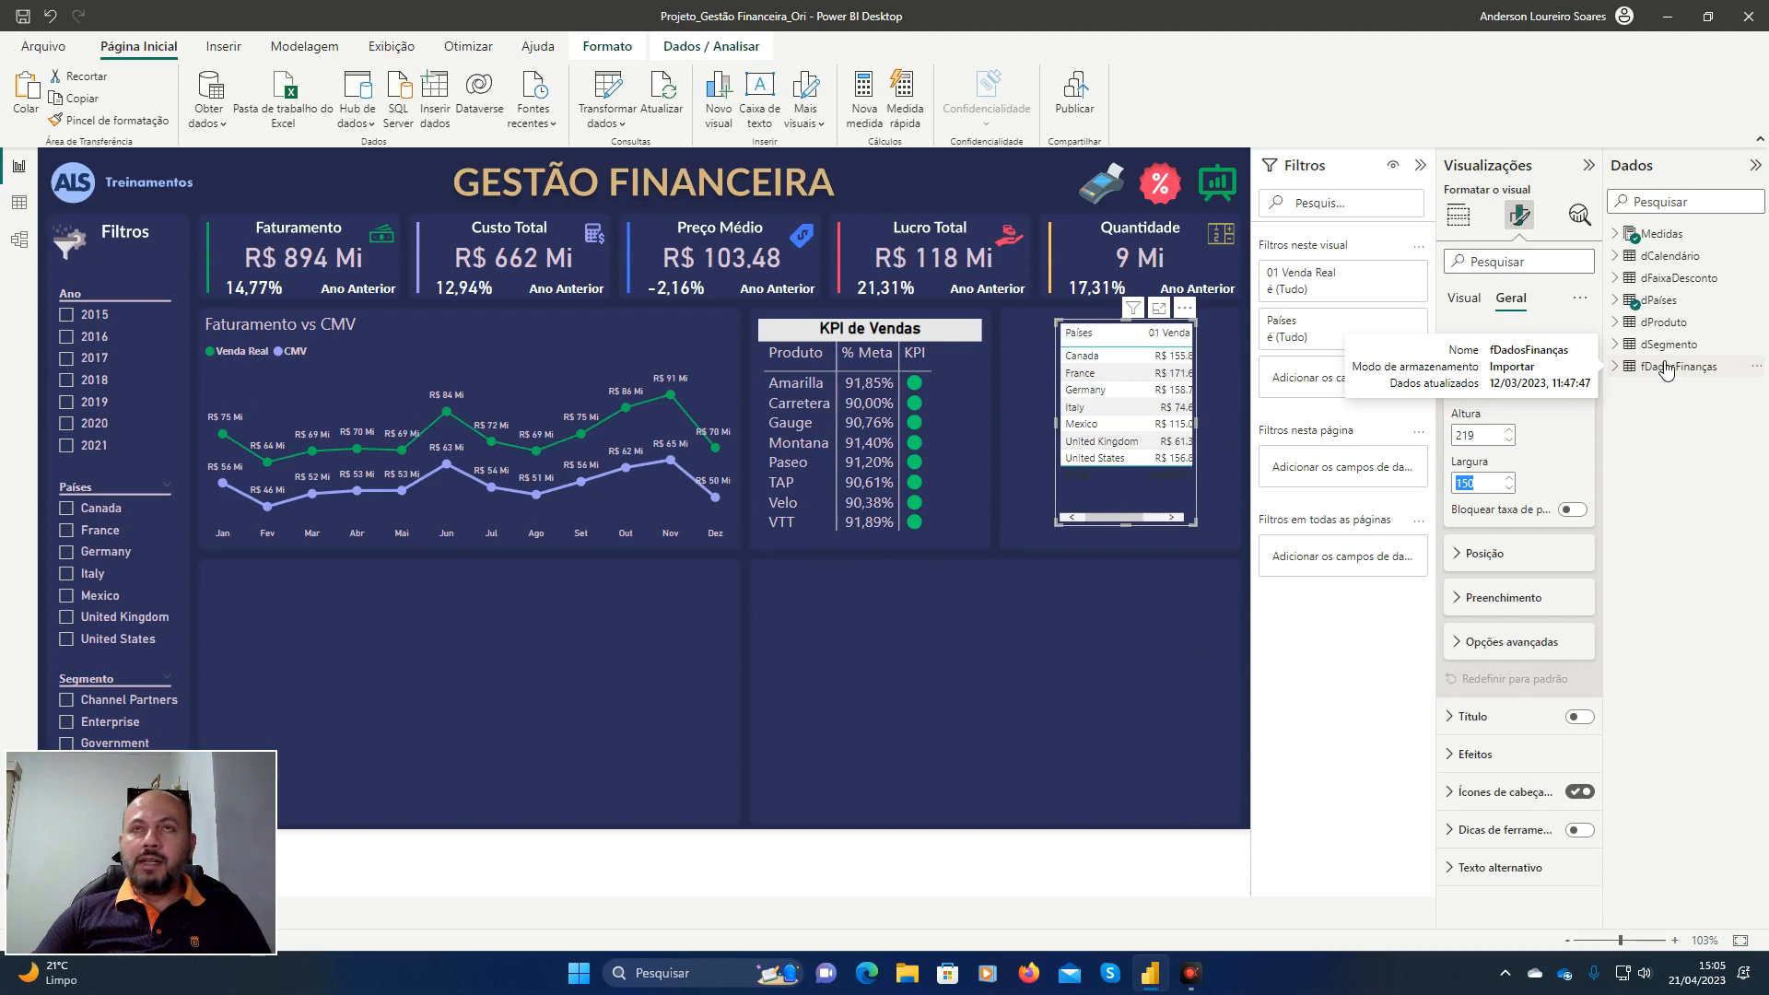
pyautogui.write('242')
pyautogui.press('Tab')
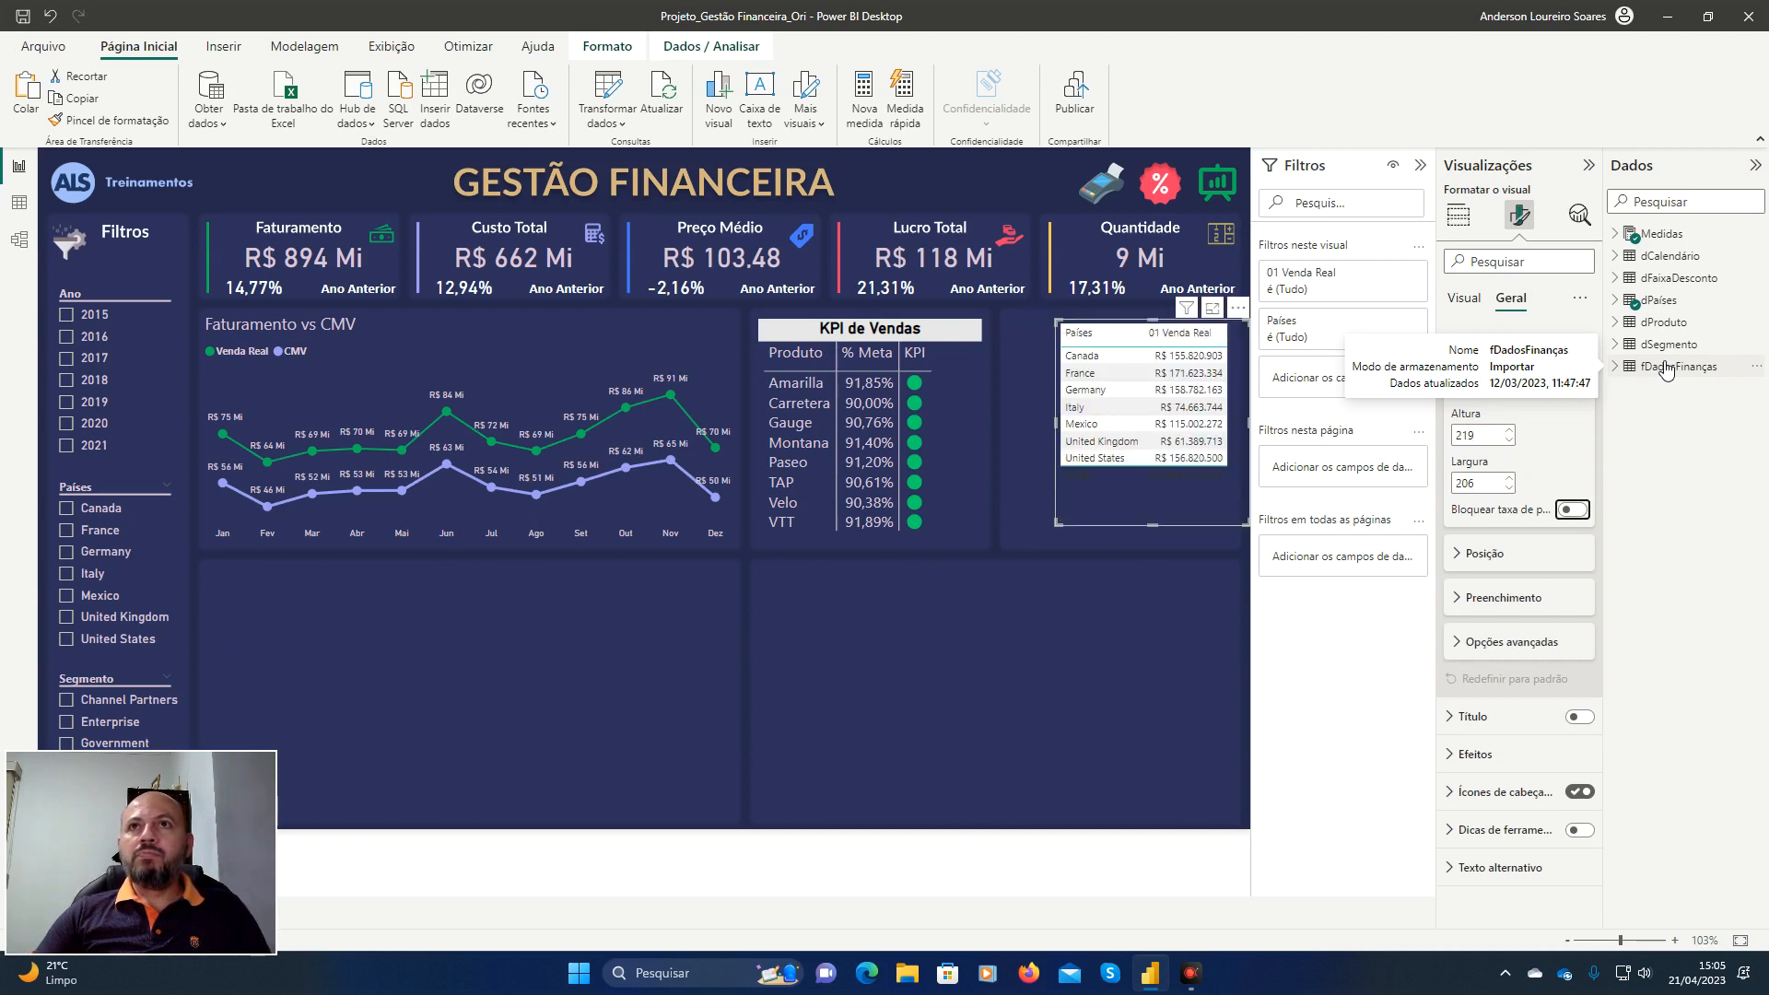
# Set the country table's horizontal position to 1022.
pyautogui.click(1474, 555)
pyautogui.doubleClick(1491, 599)
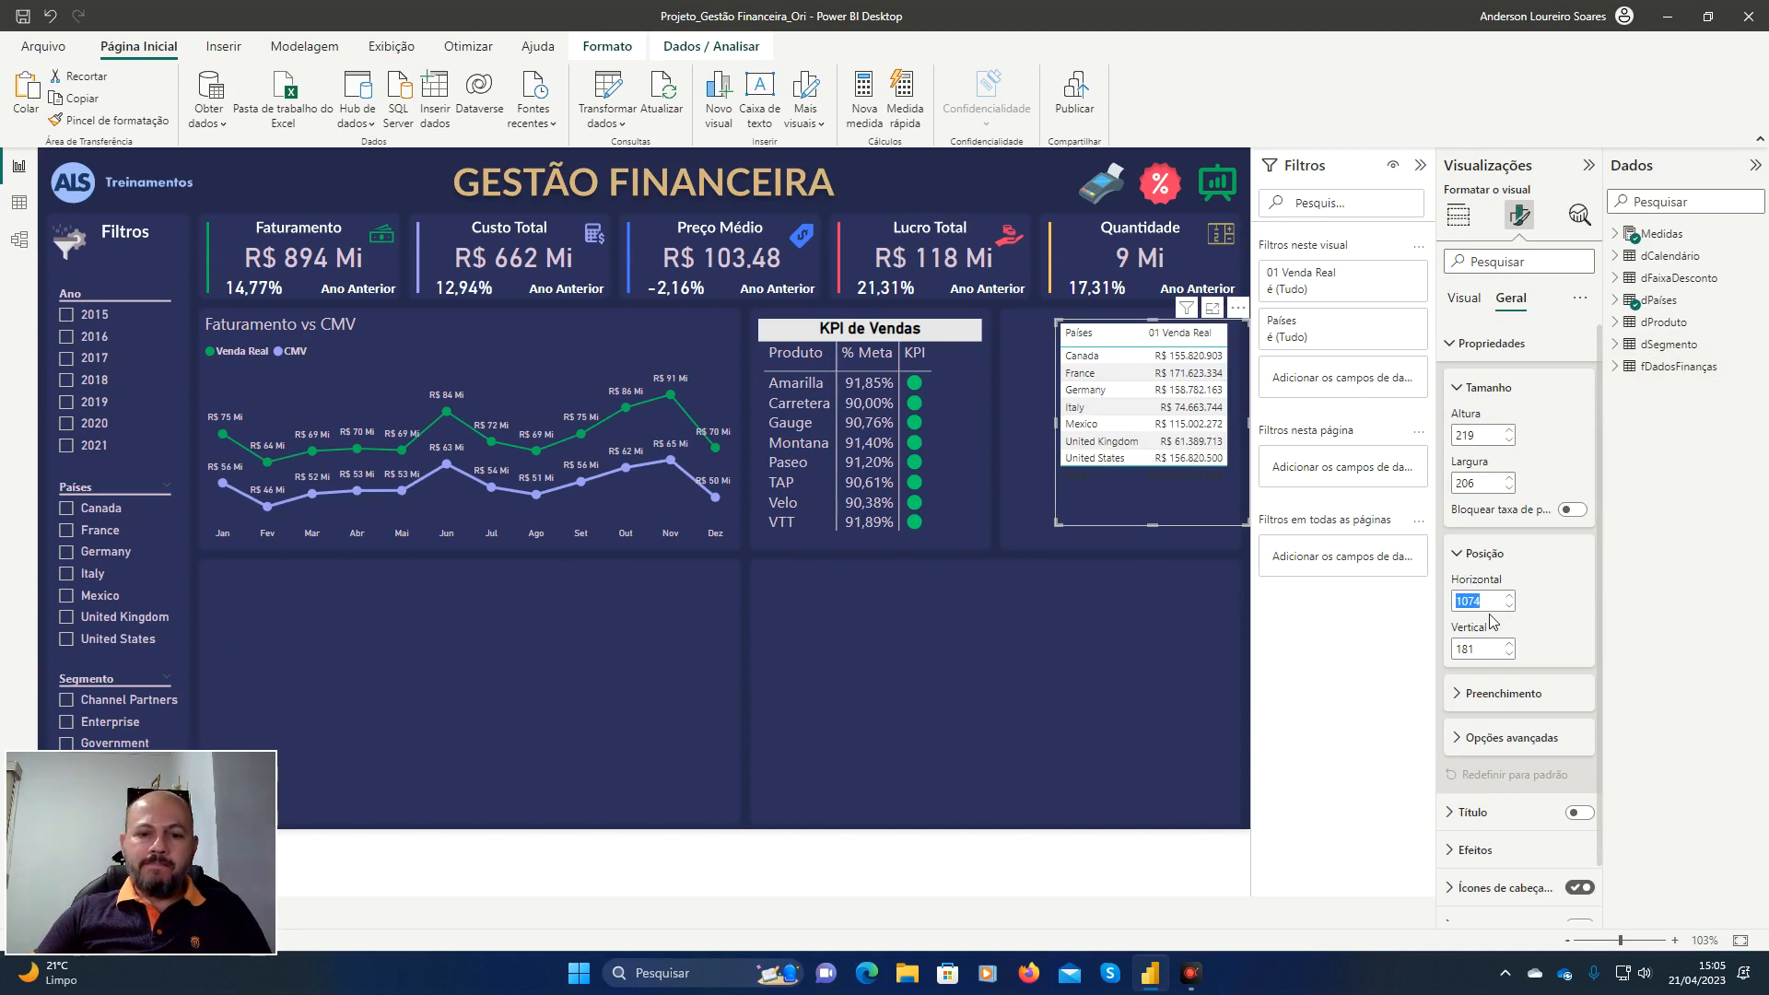
pyautogui.write('1022')
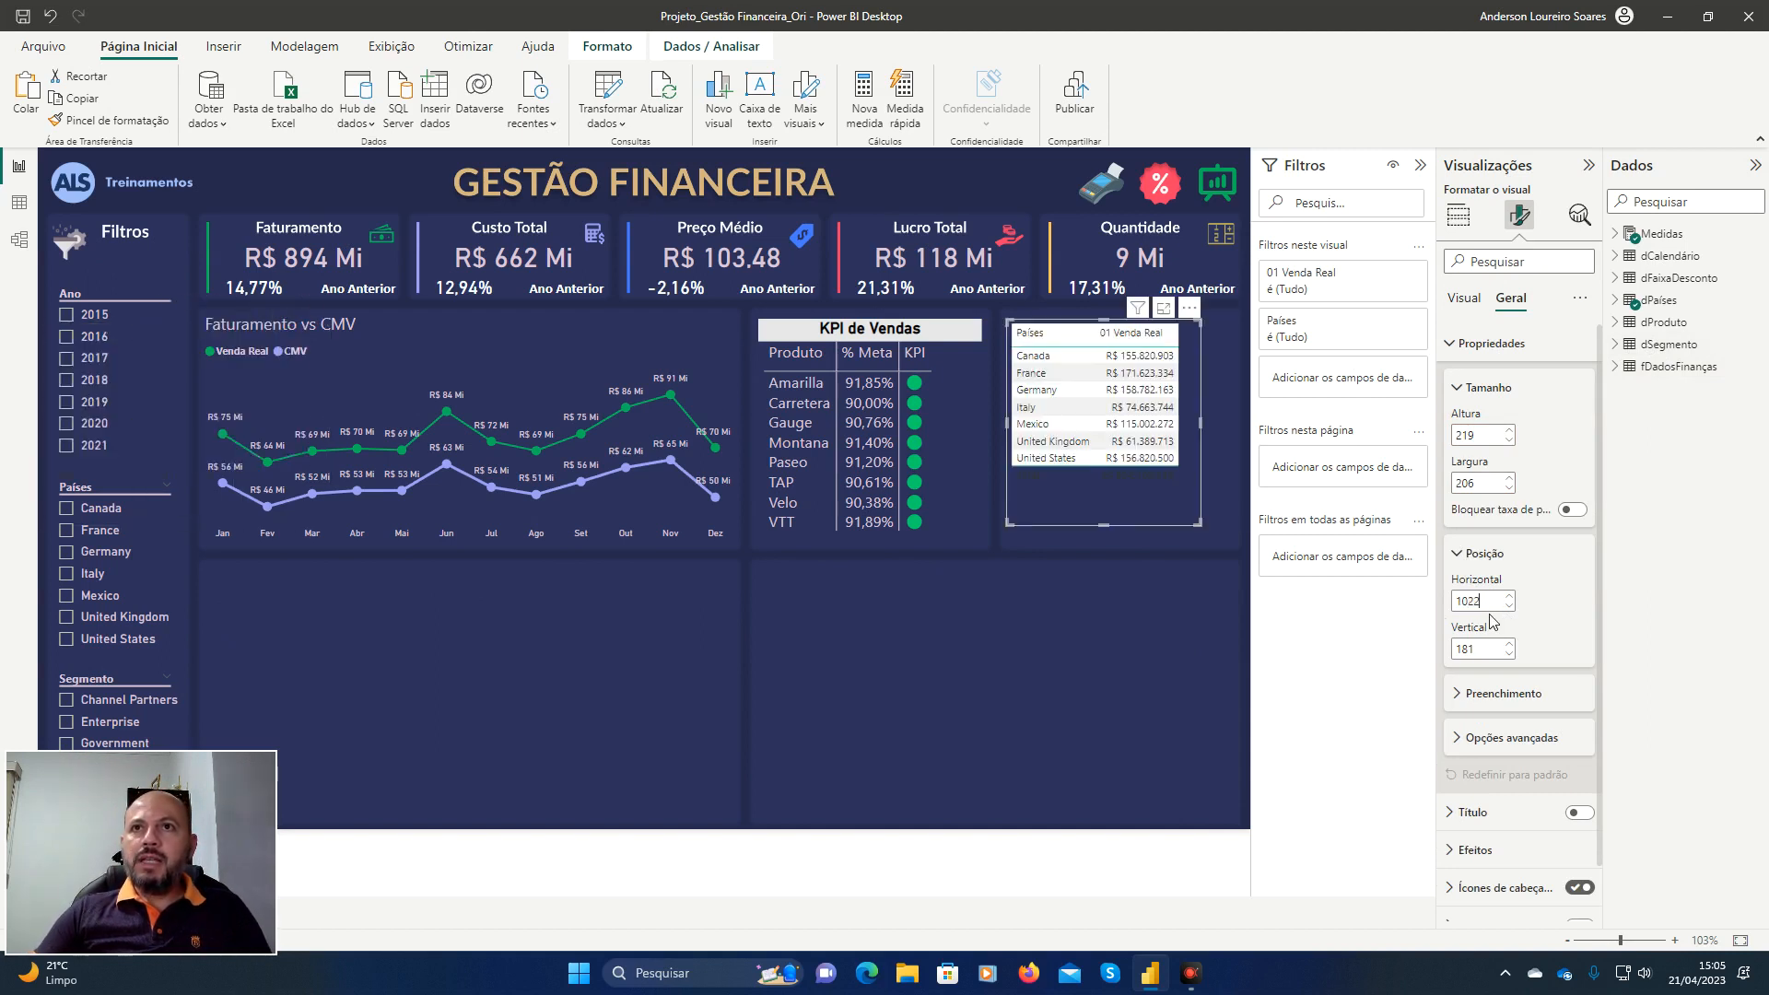
pyautogui.press('Tab')
pyautogui.press('Tab')
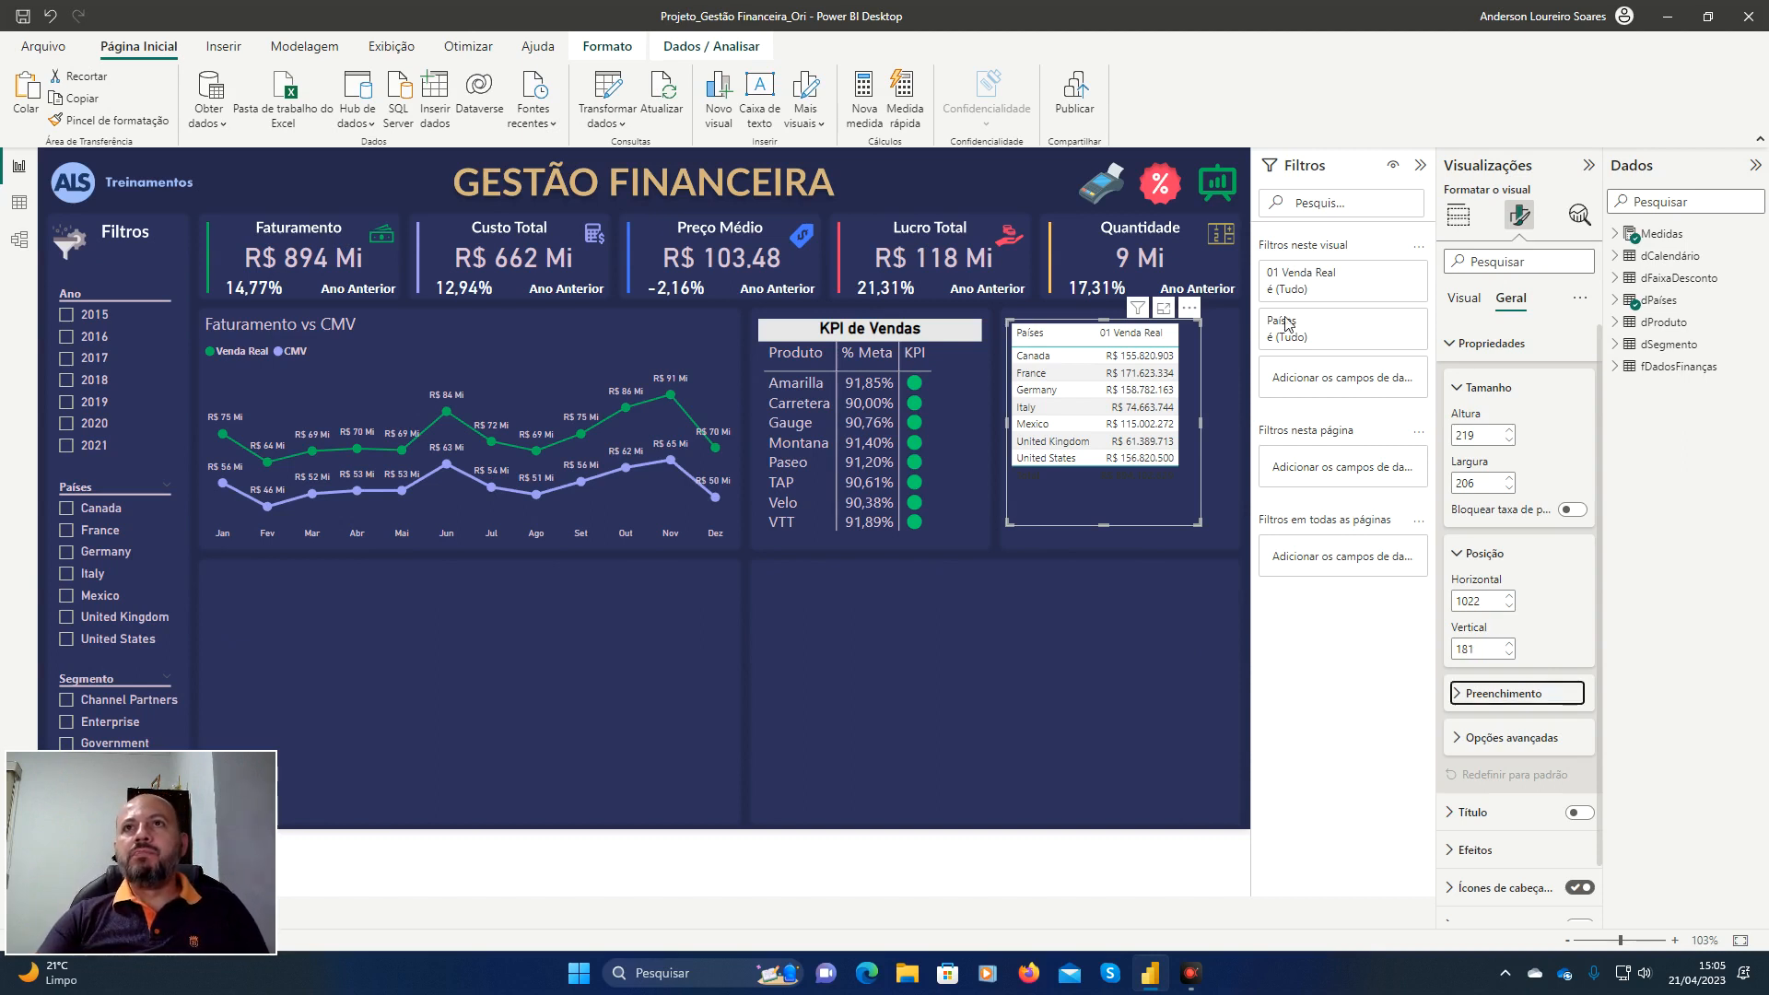
pyautogui.click(1456, 347)
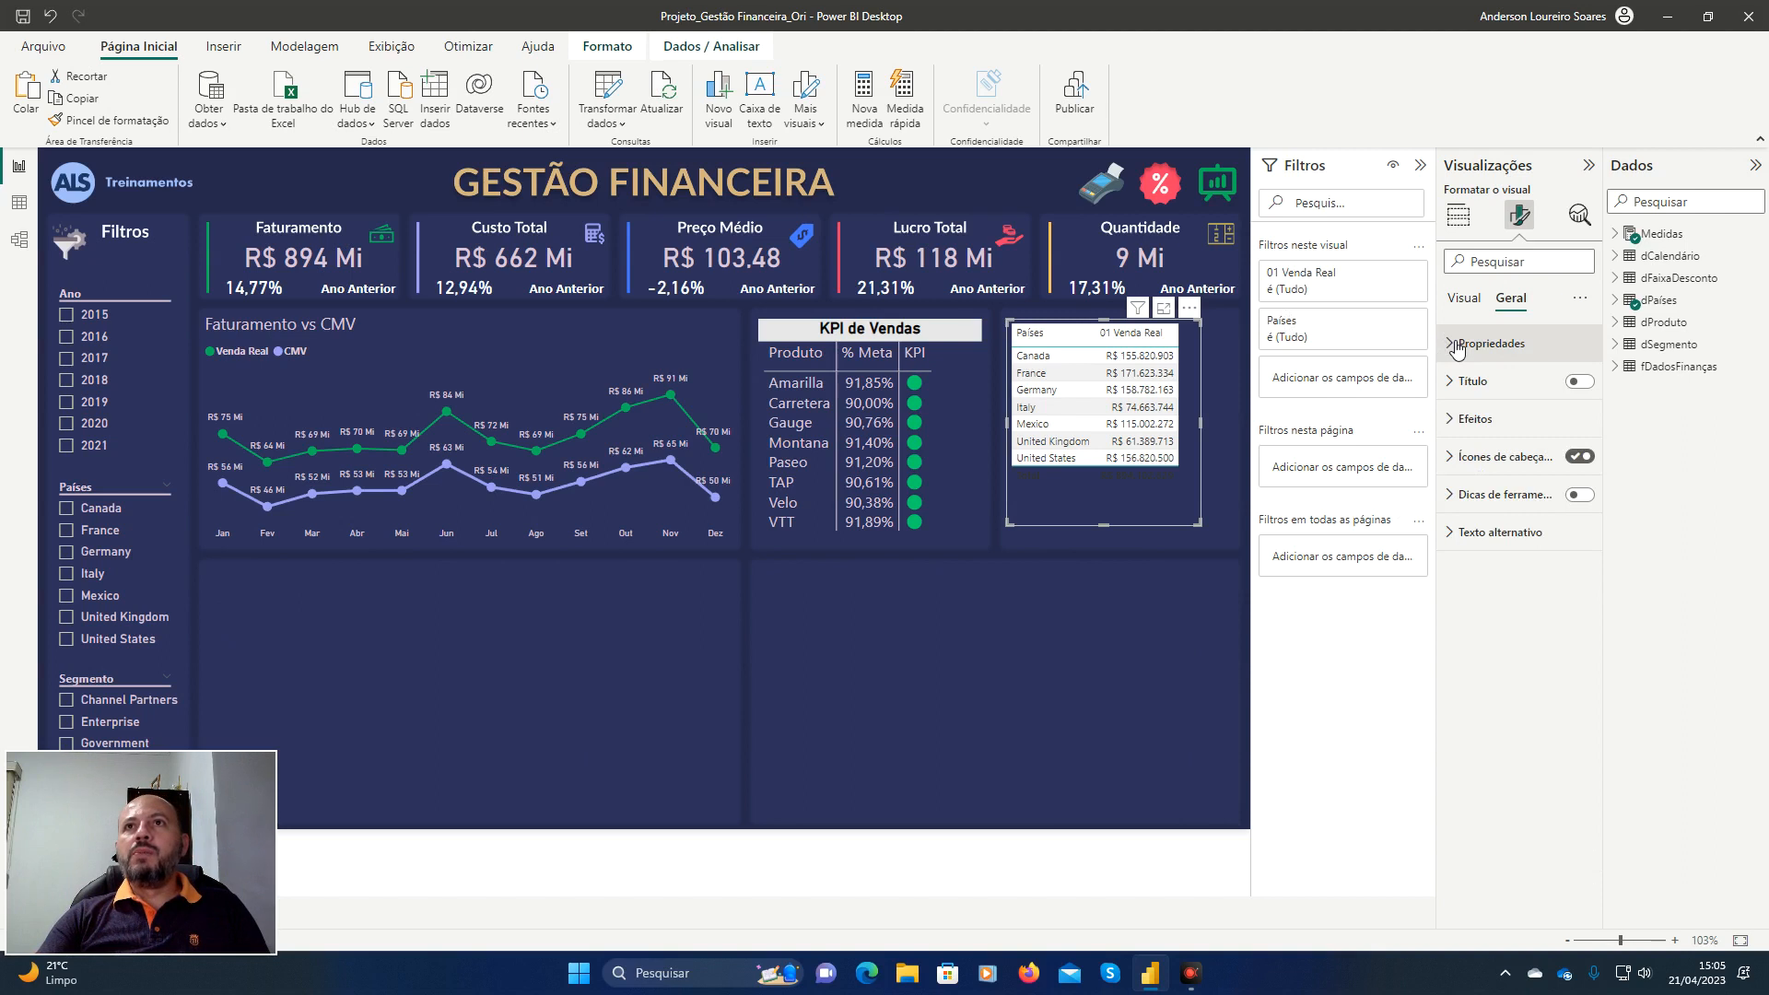
# Set the country table's style preset to "Nenhum".
pyautogui.click(1467, 300)
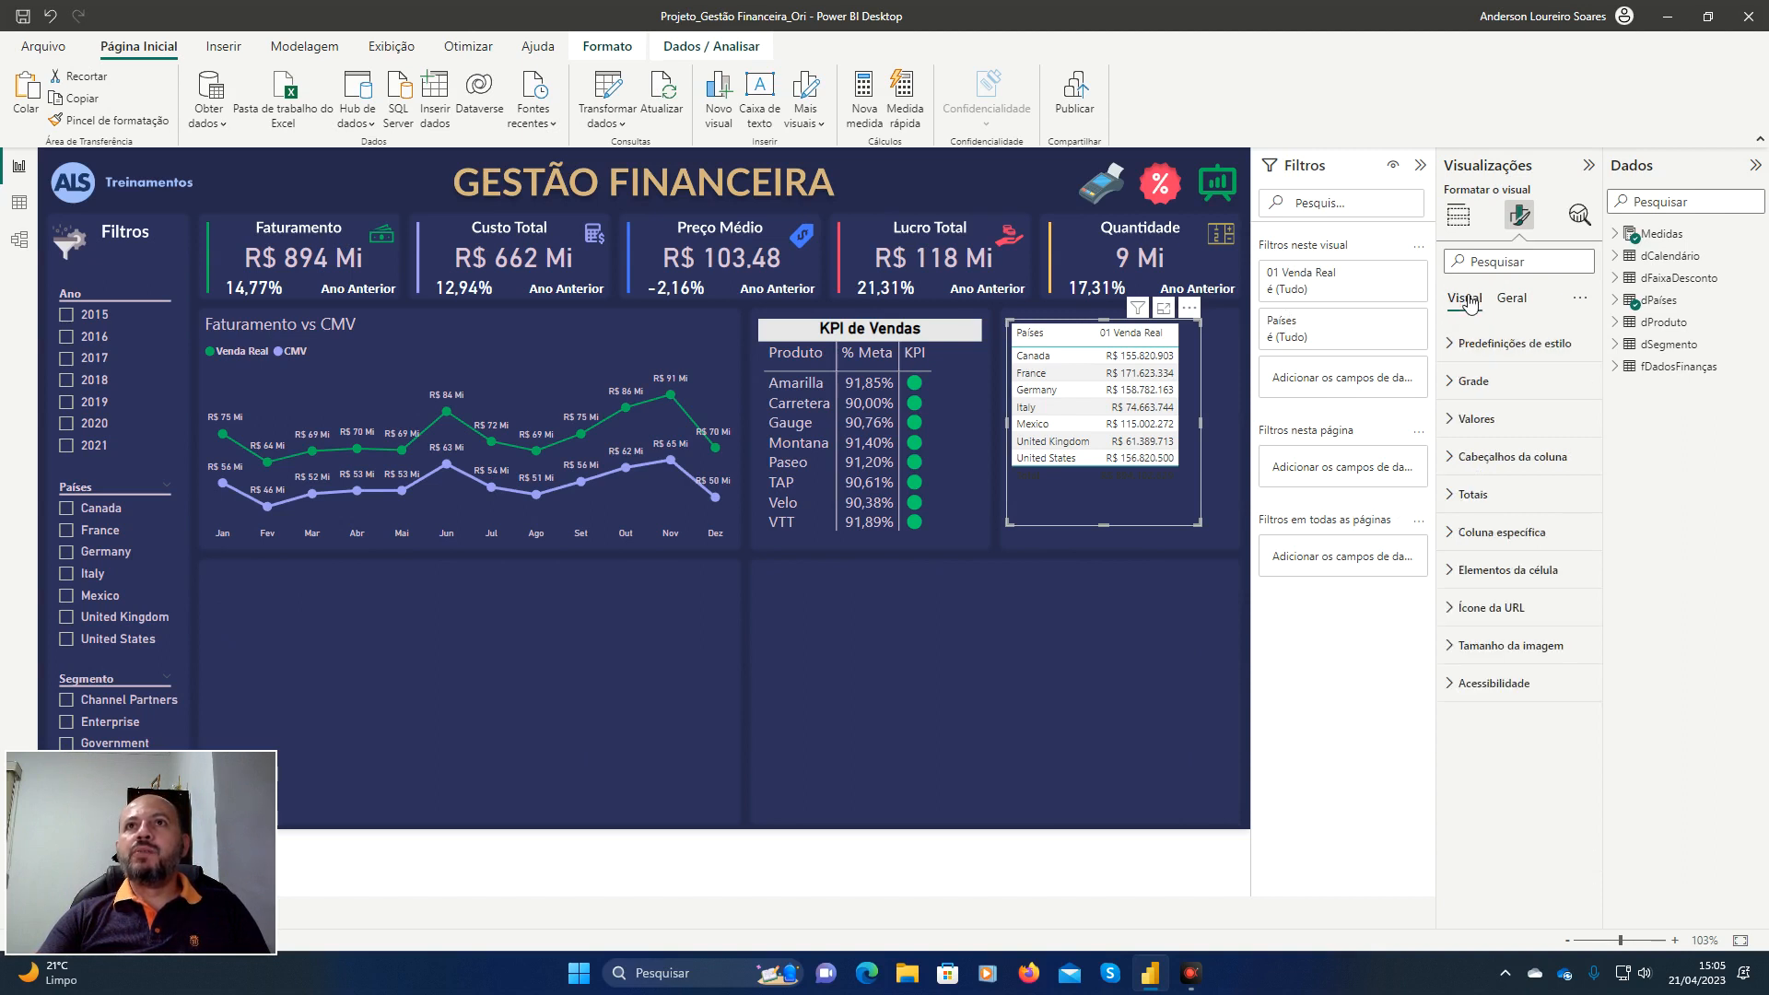
pyautogui.click(1460, 345)
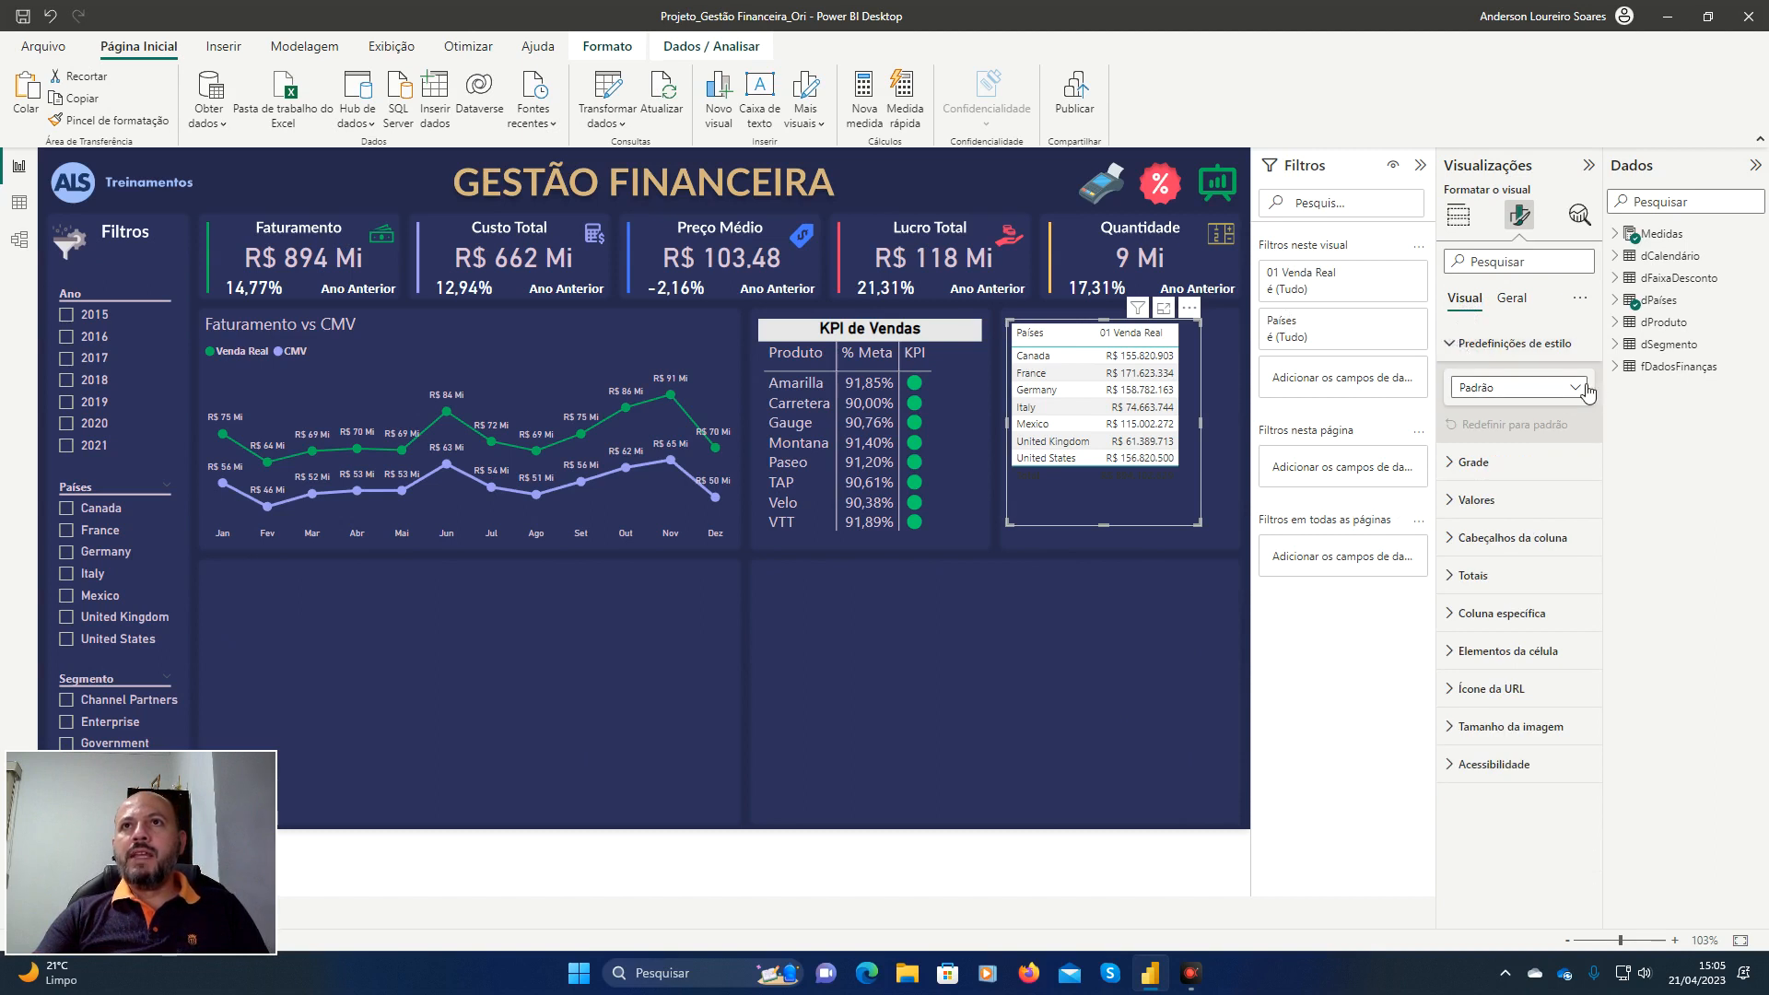
pyautogui.click(1557, 388)
pyautogui.click(1535, 432)
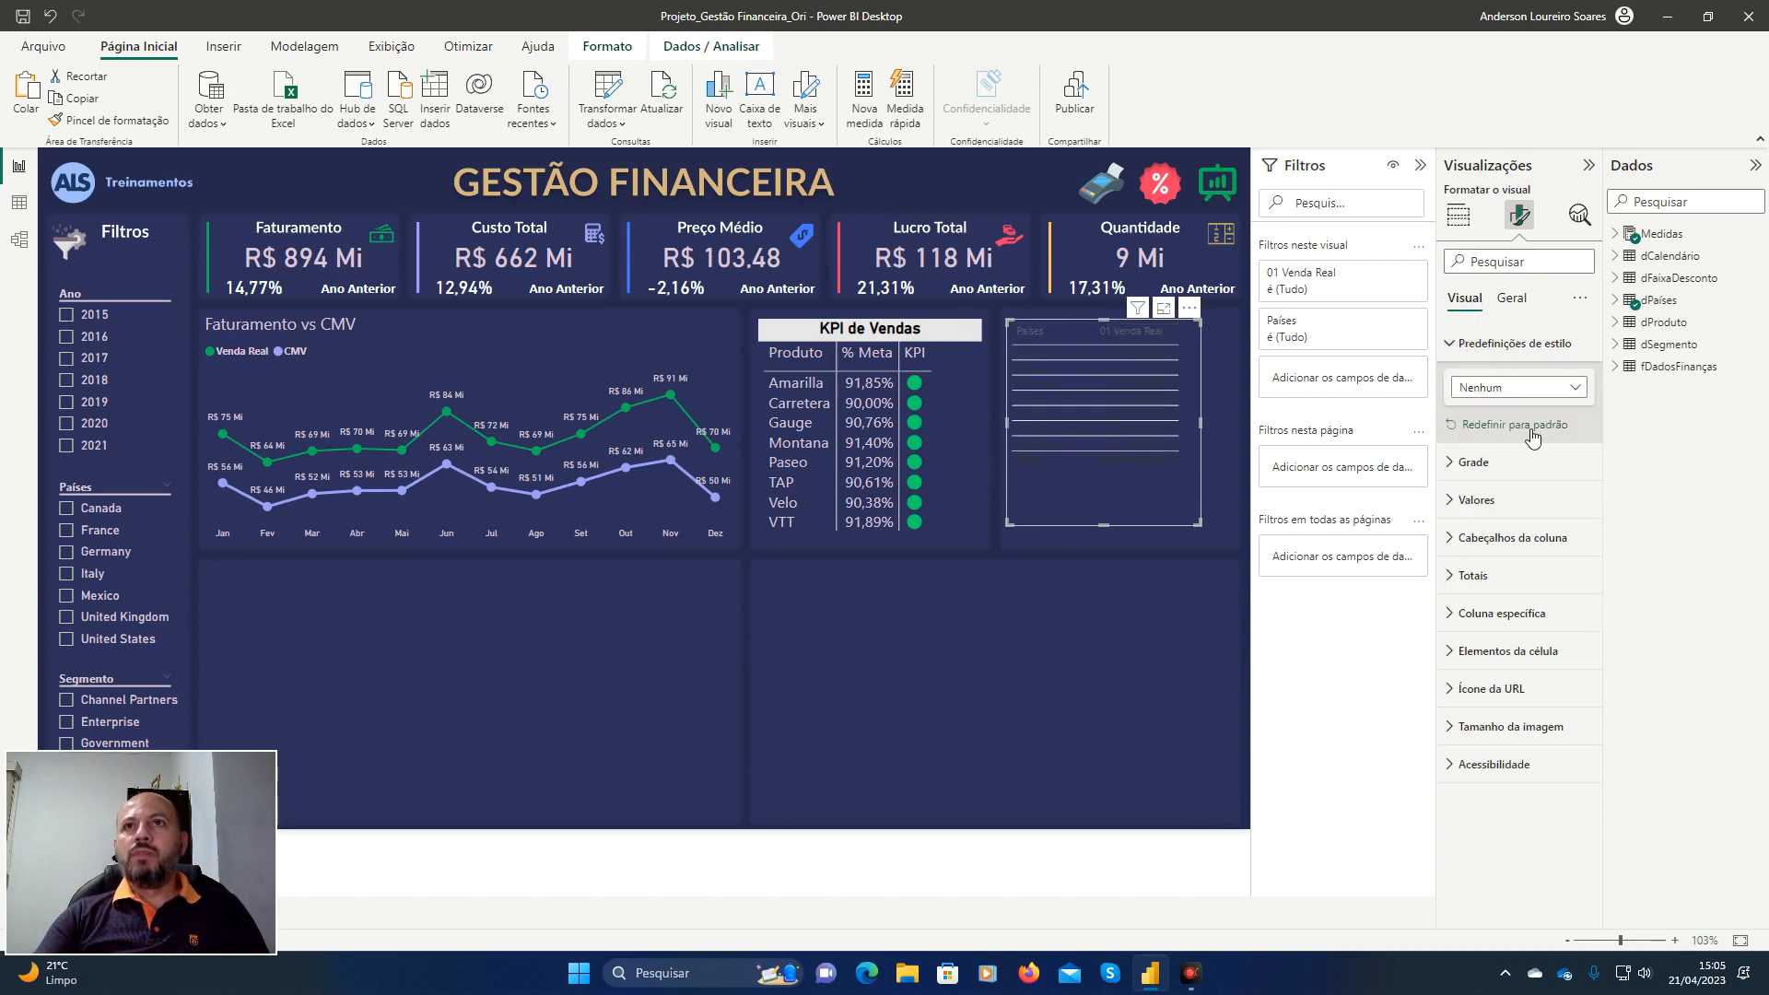
pyautogui.click(1453, 344)
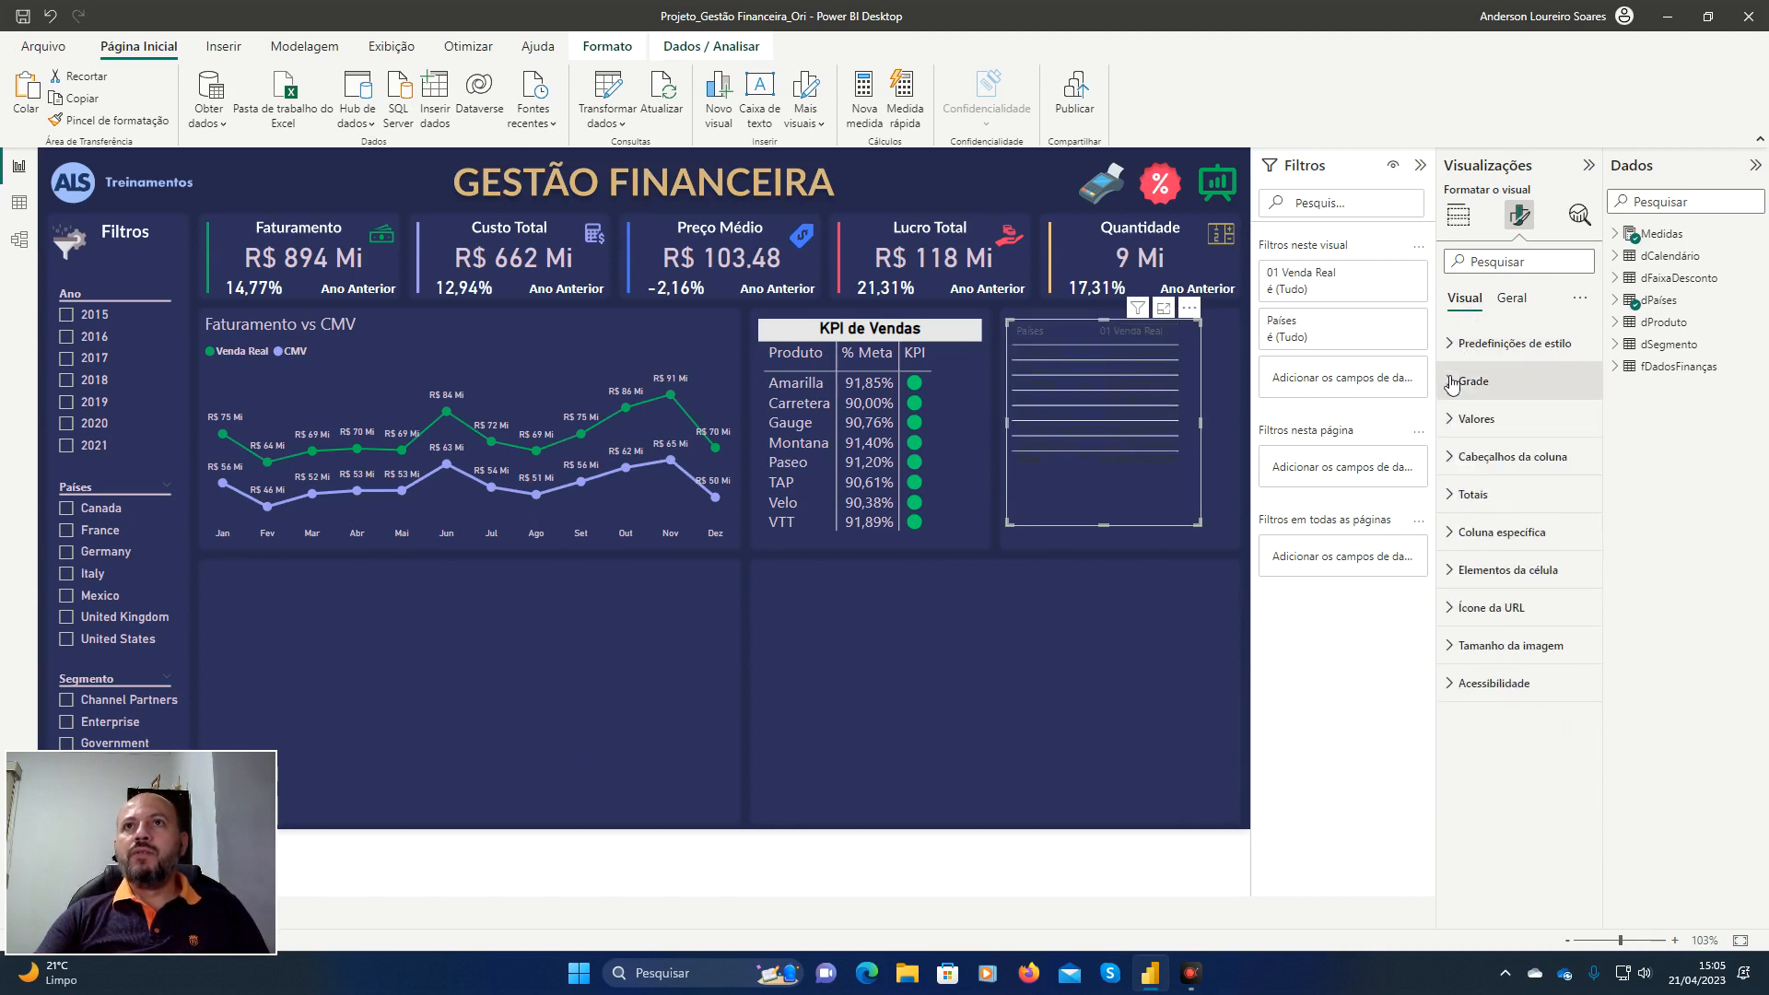
# Turn off the country table's horizontal gridlines and turn on its vertical gridlines.
pyautogui.click(1465, 381)
pyautogui.click(1573, 426)
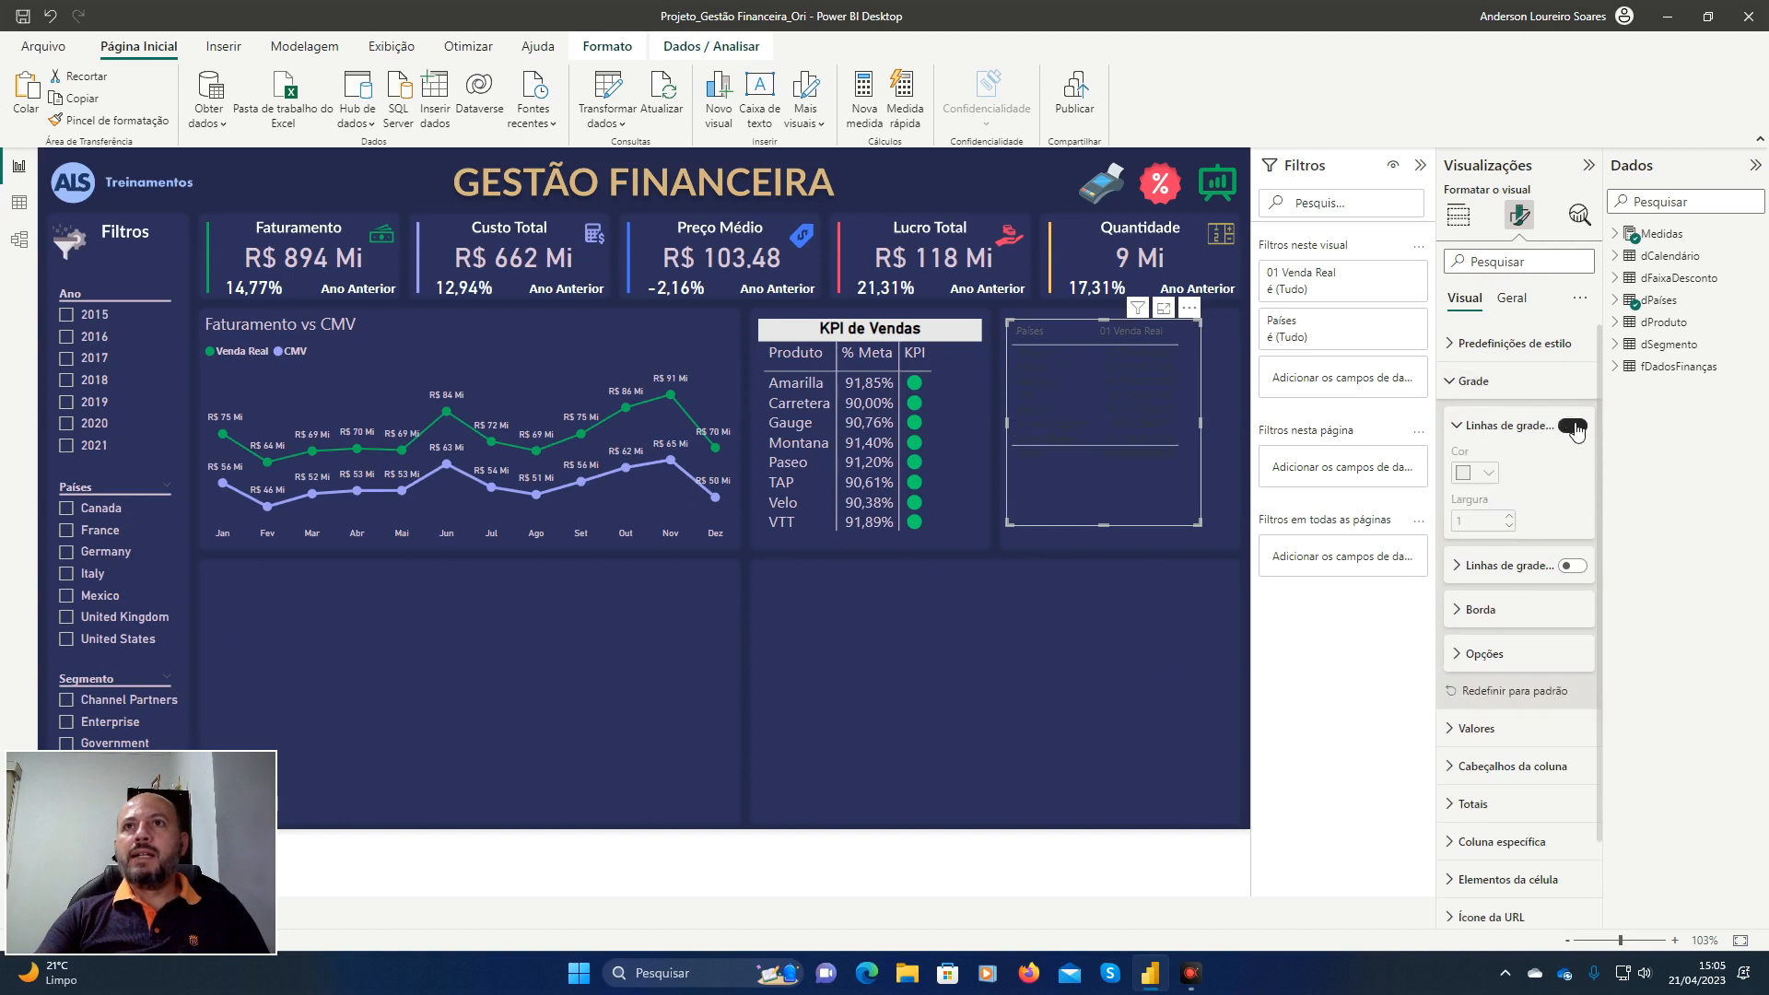
pyautogui.click(1585, 567)
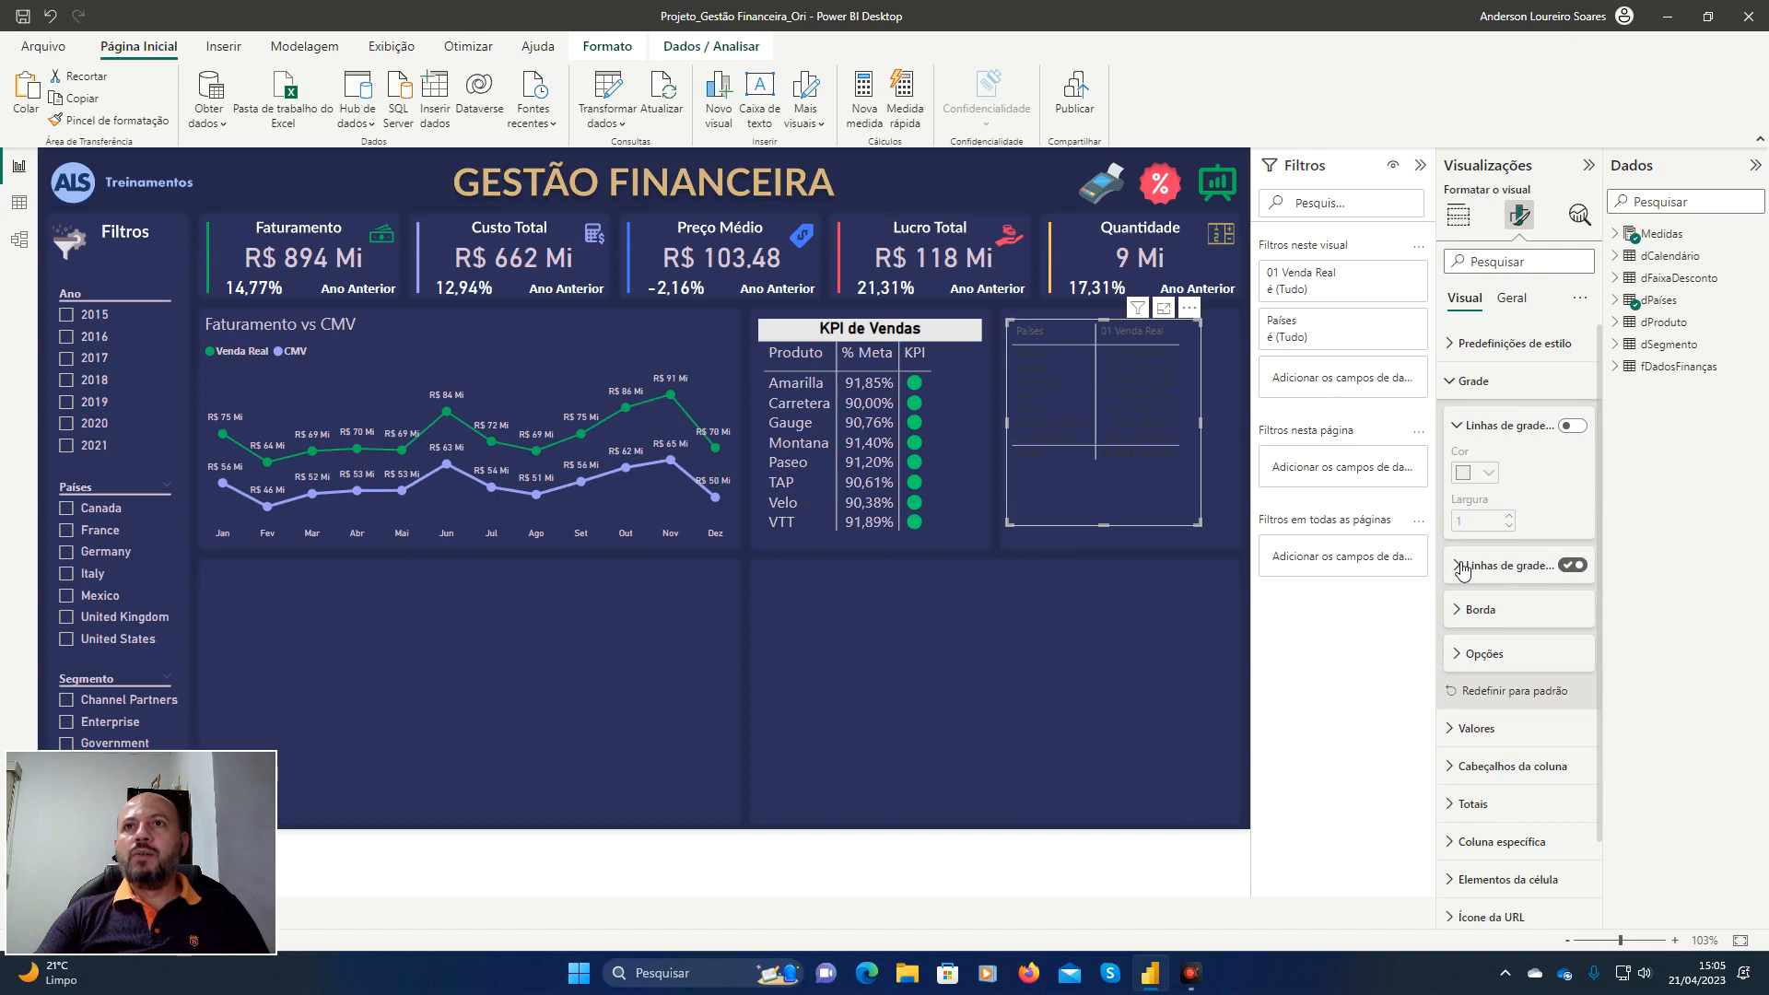
# Set the colour of the country table's vertical gridlines to the custom hex value #DBC3D6.
pyautogui.click(1462, 566)
pyautogui.click(1488, 614)
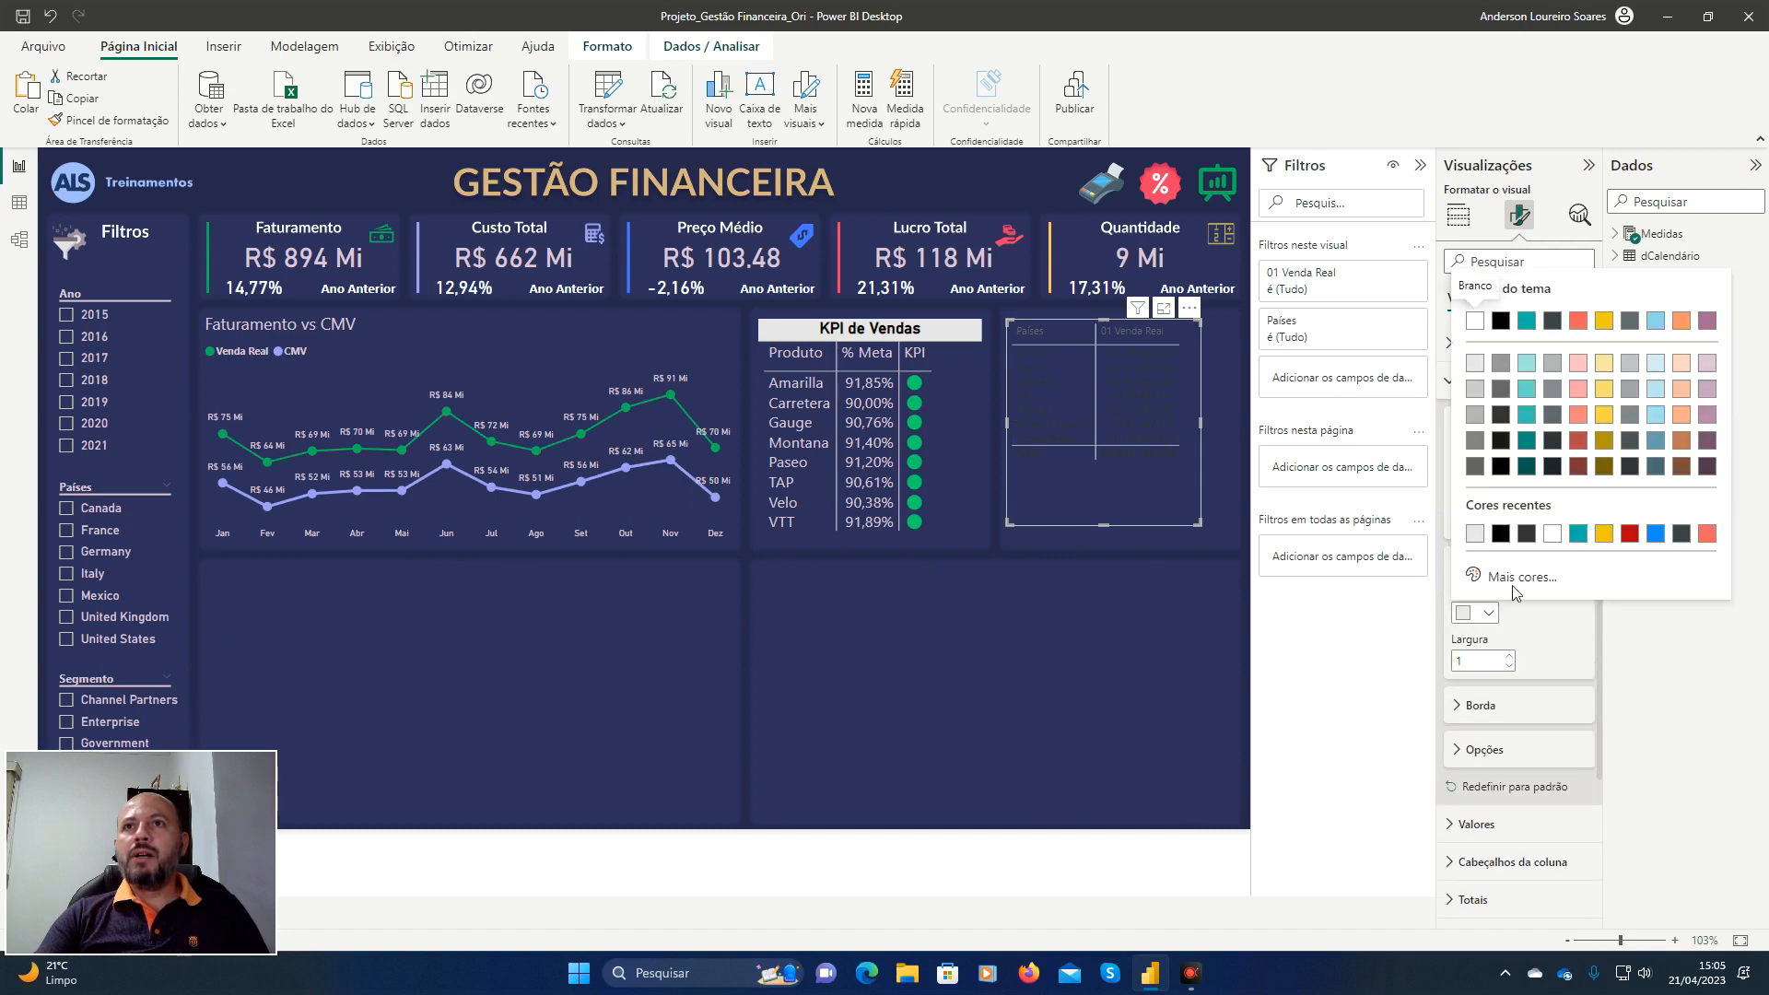
pyautogui.click(1520, 577)
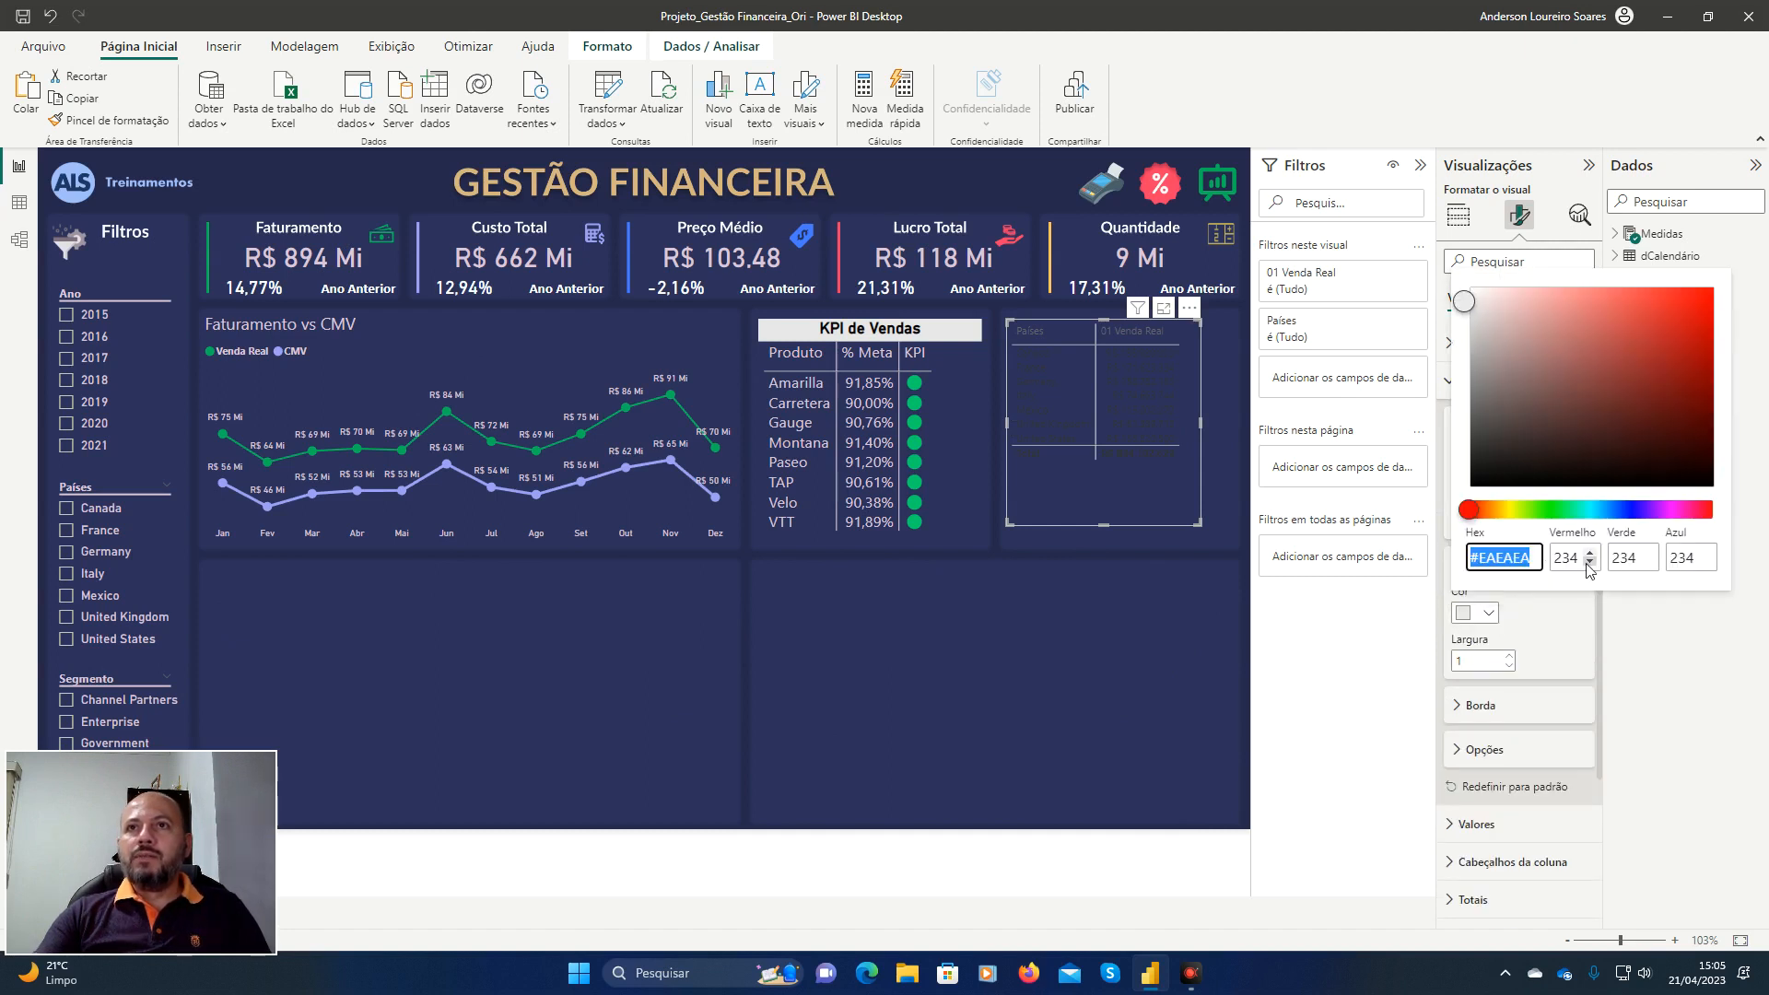
pyautogui.press('End')
pyautogui.press('BackSpace')
pyautogui.press('BackSpace')
pyautogui.press('BackSpace')
pyautogui.press('BackSpace')
pyautogui.press('BackSpace')
pyautogui.press('BackSpace')
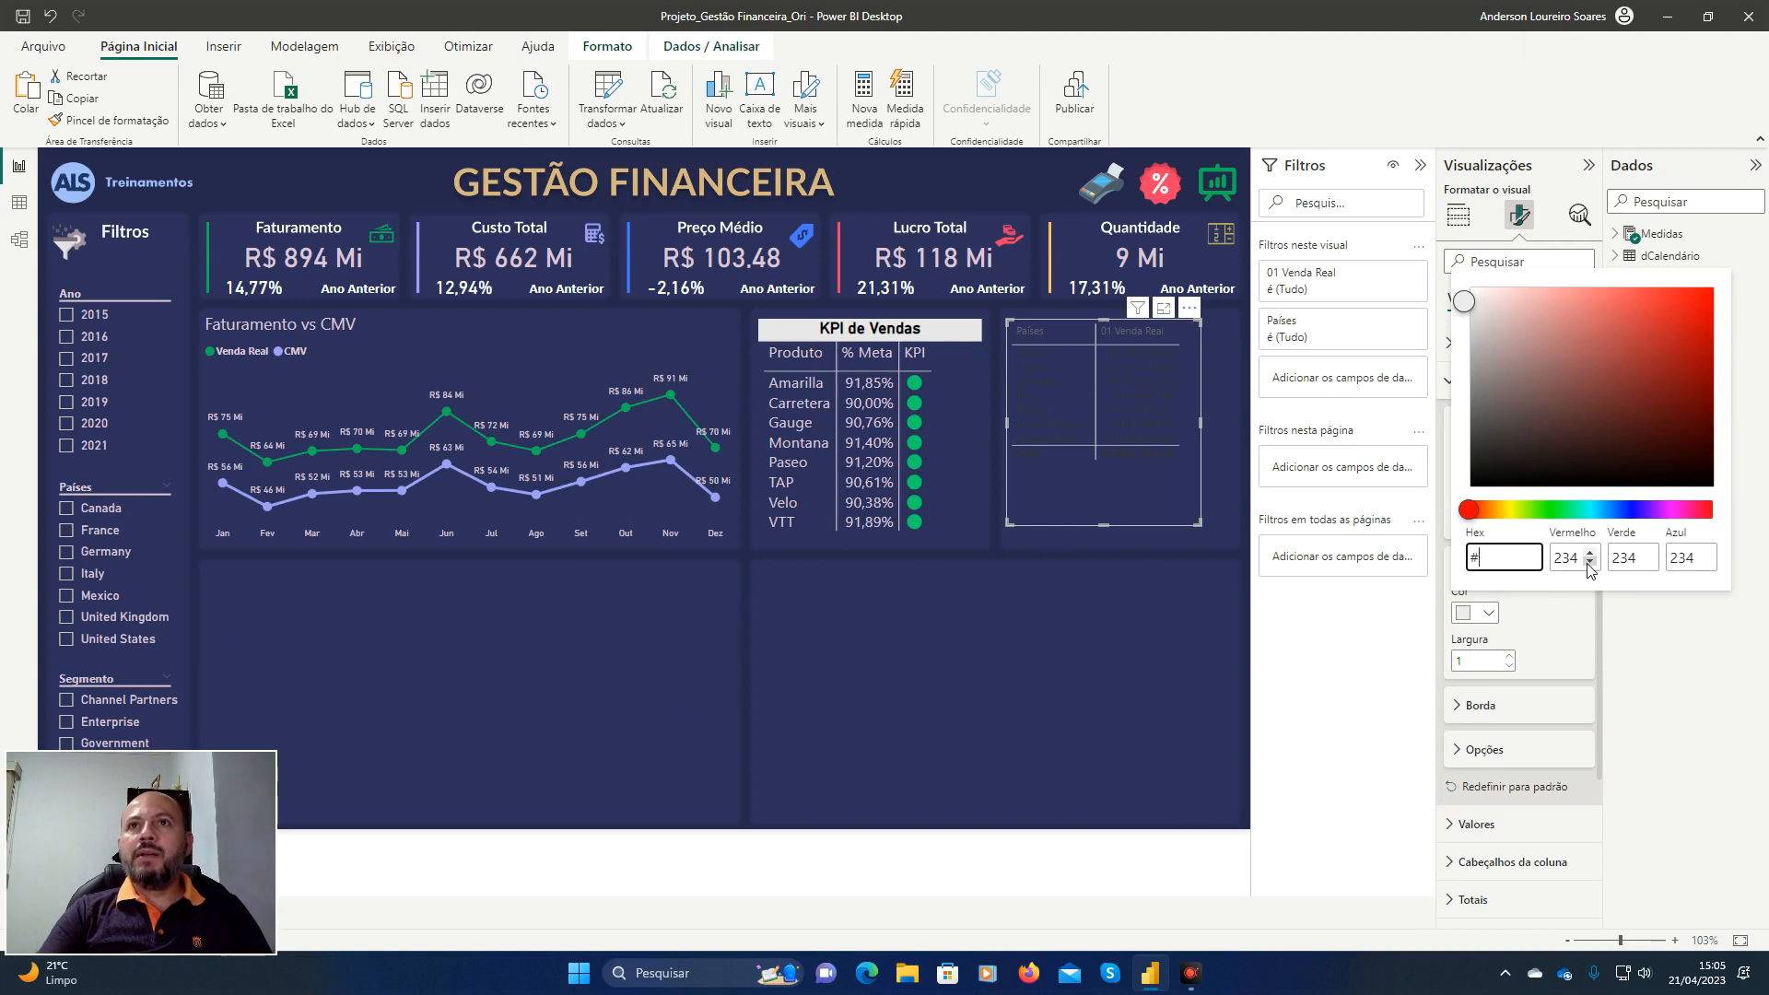
pyautogui.write('d')
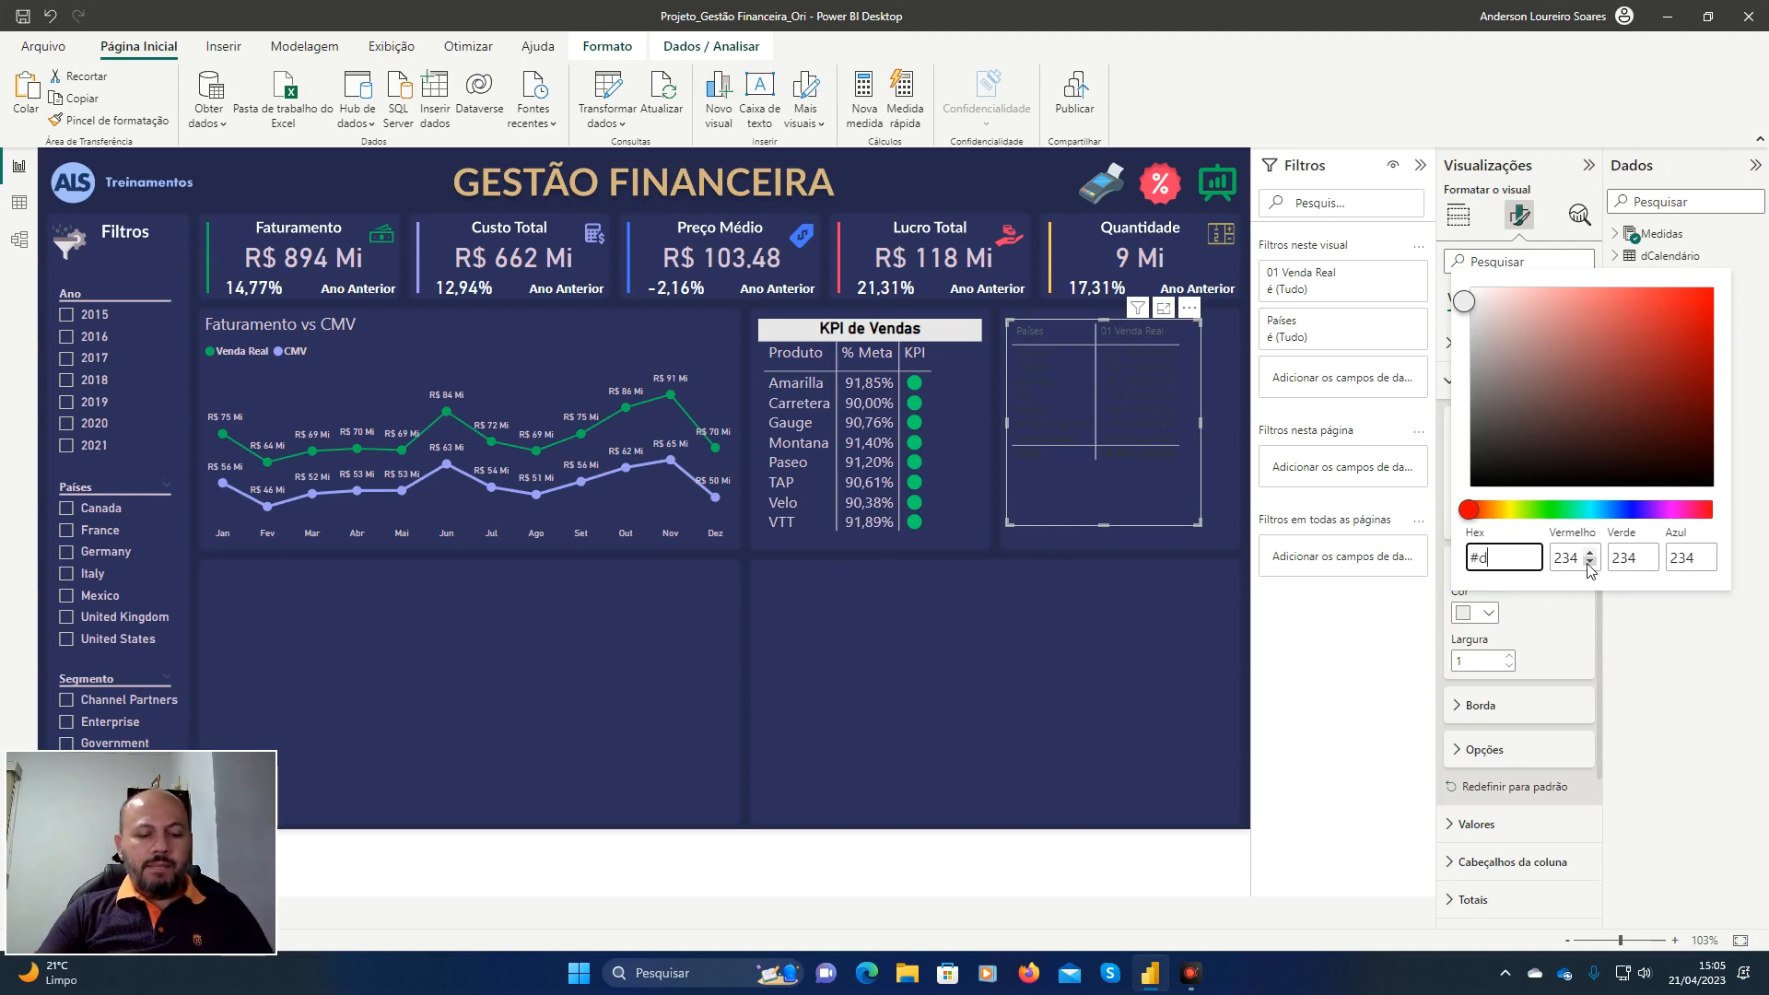
pyautogui.write('bc3d6')
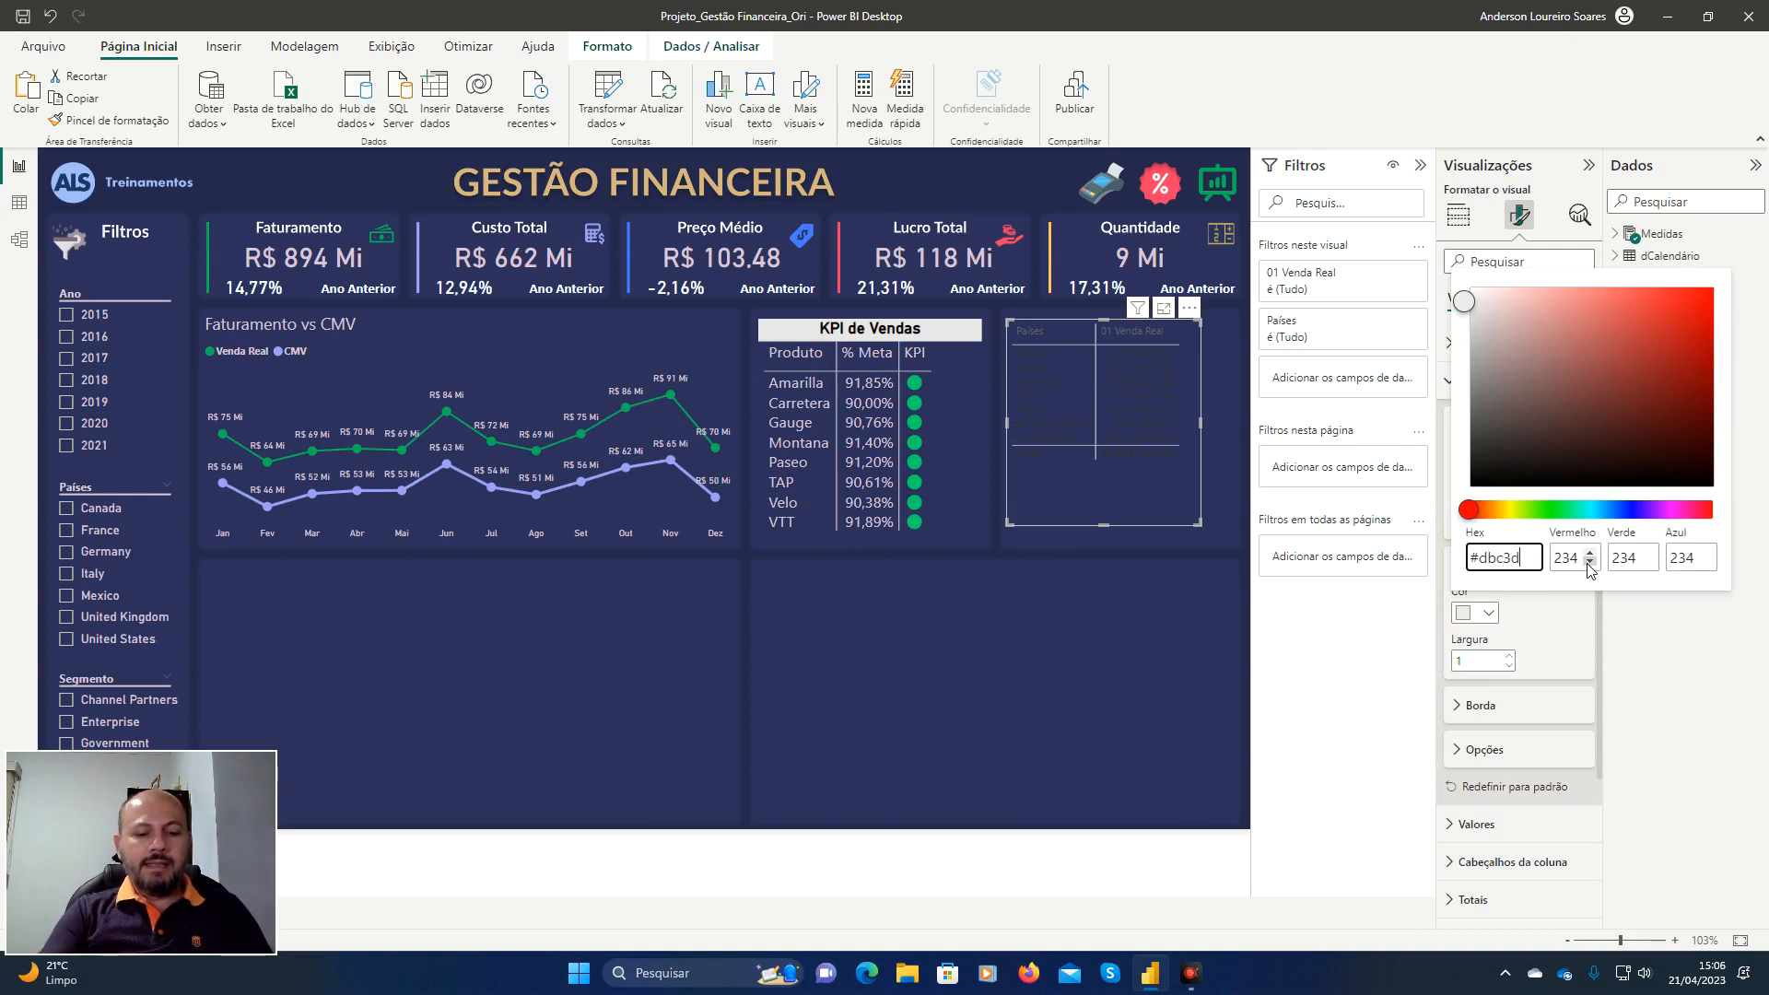
pyautogui.press('Tab')
pyautogui.press('Tab')
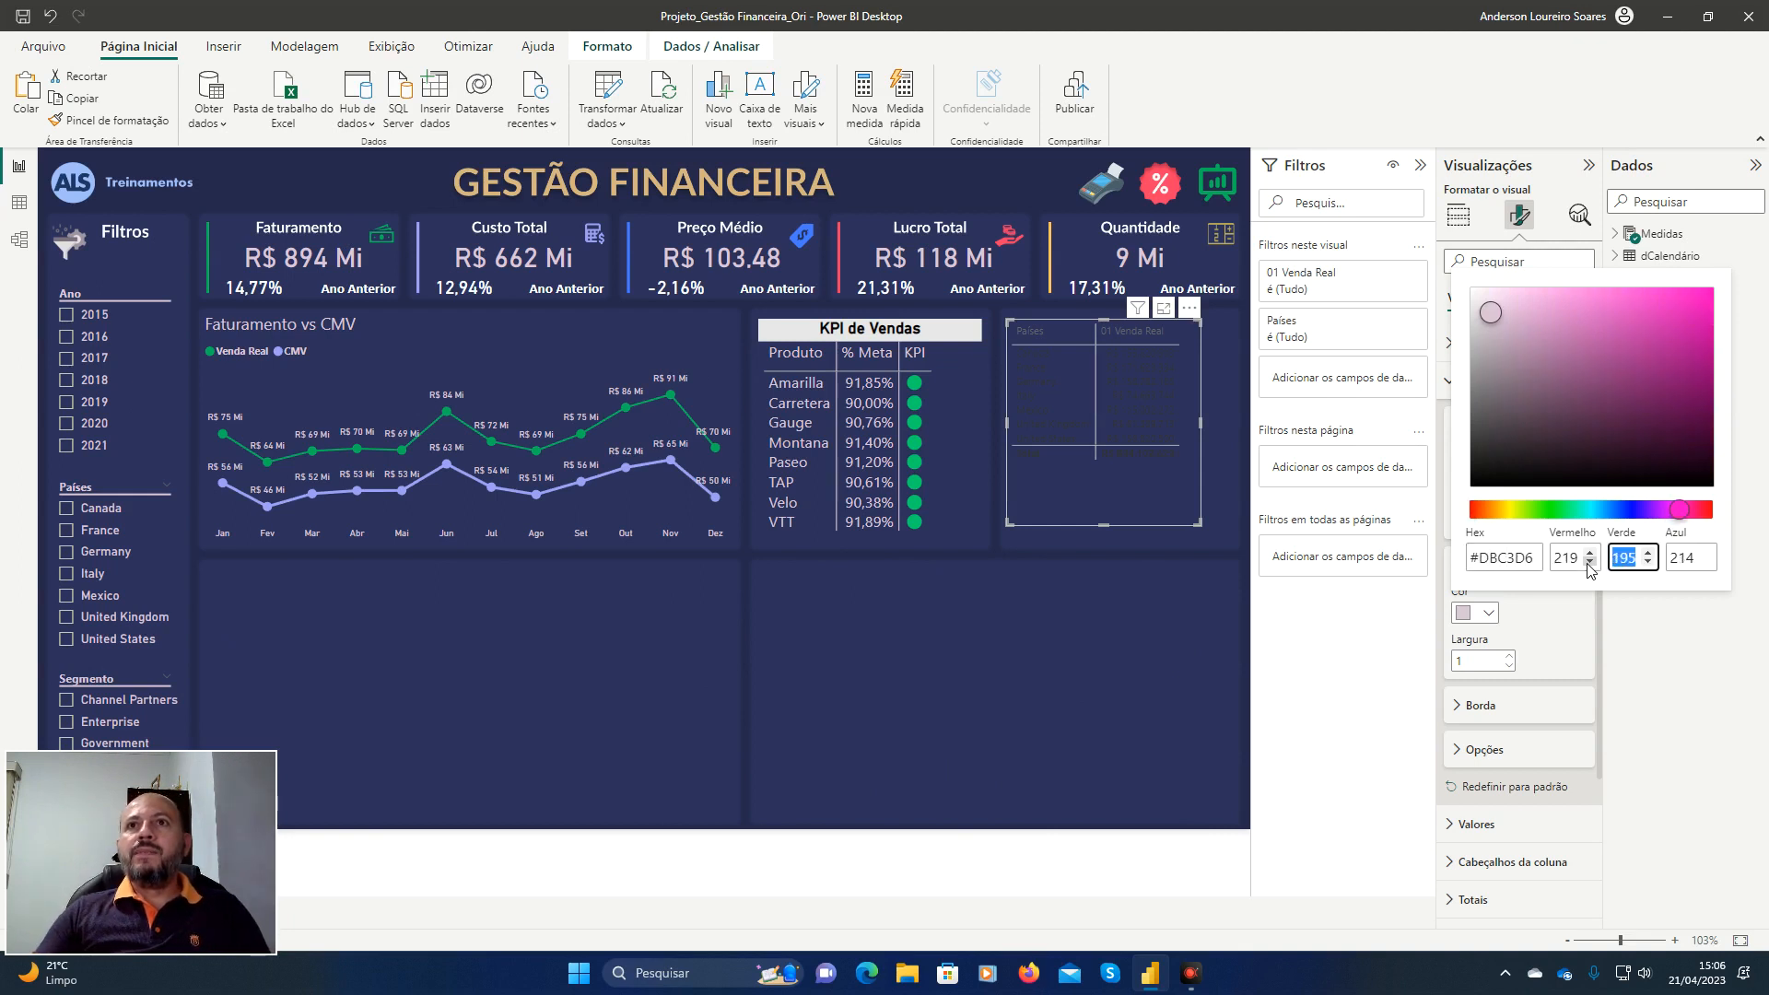
pyautogui.press('Escape')
pyautogui.press('Escape')
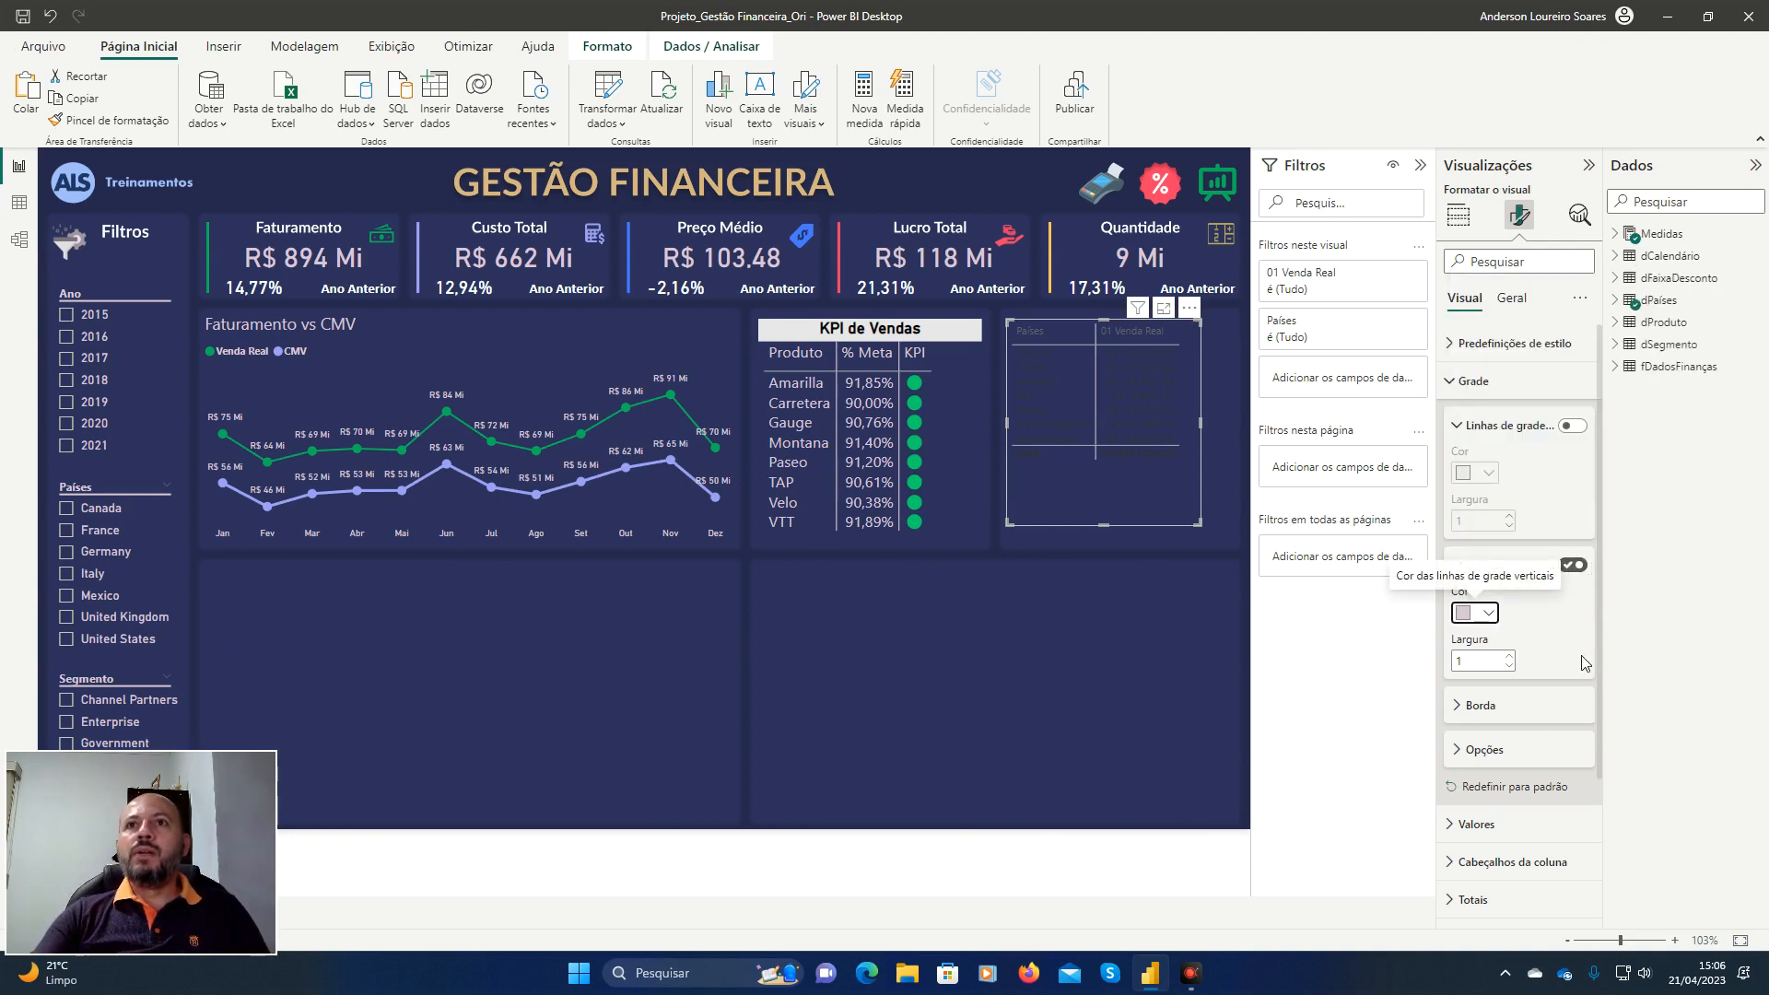
pyautogui.click(1456, 395)
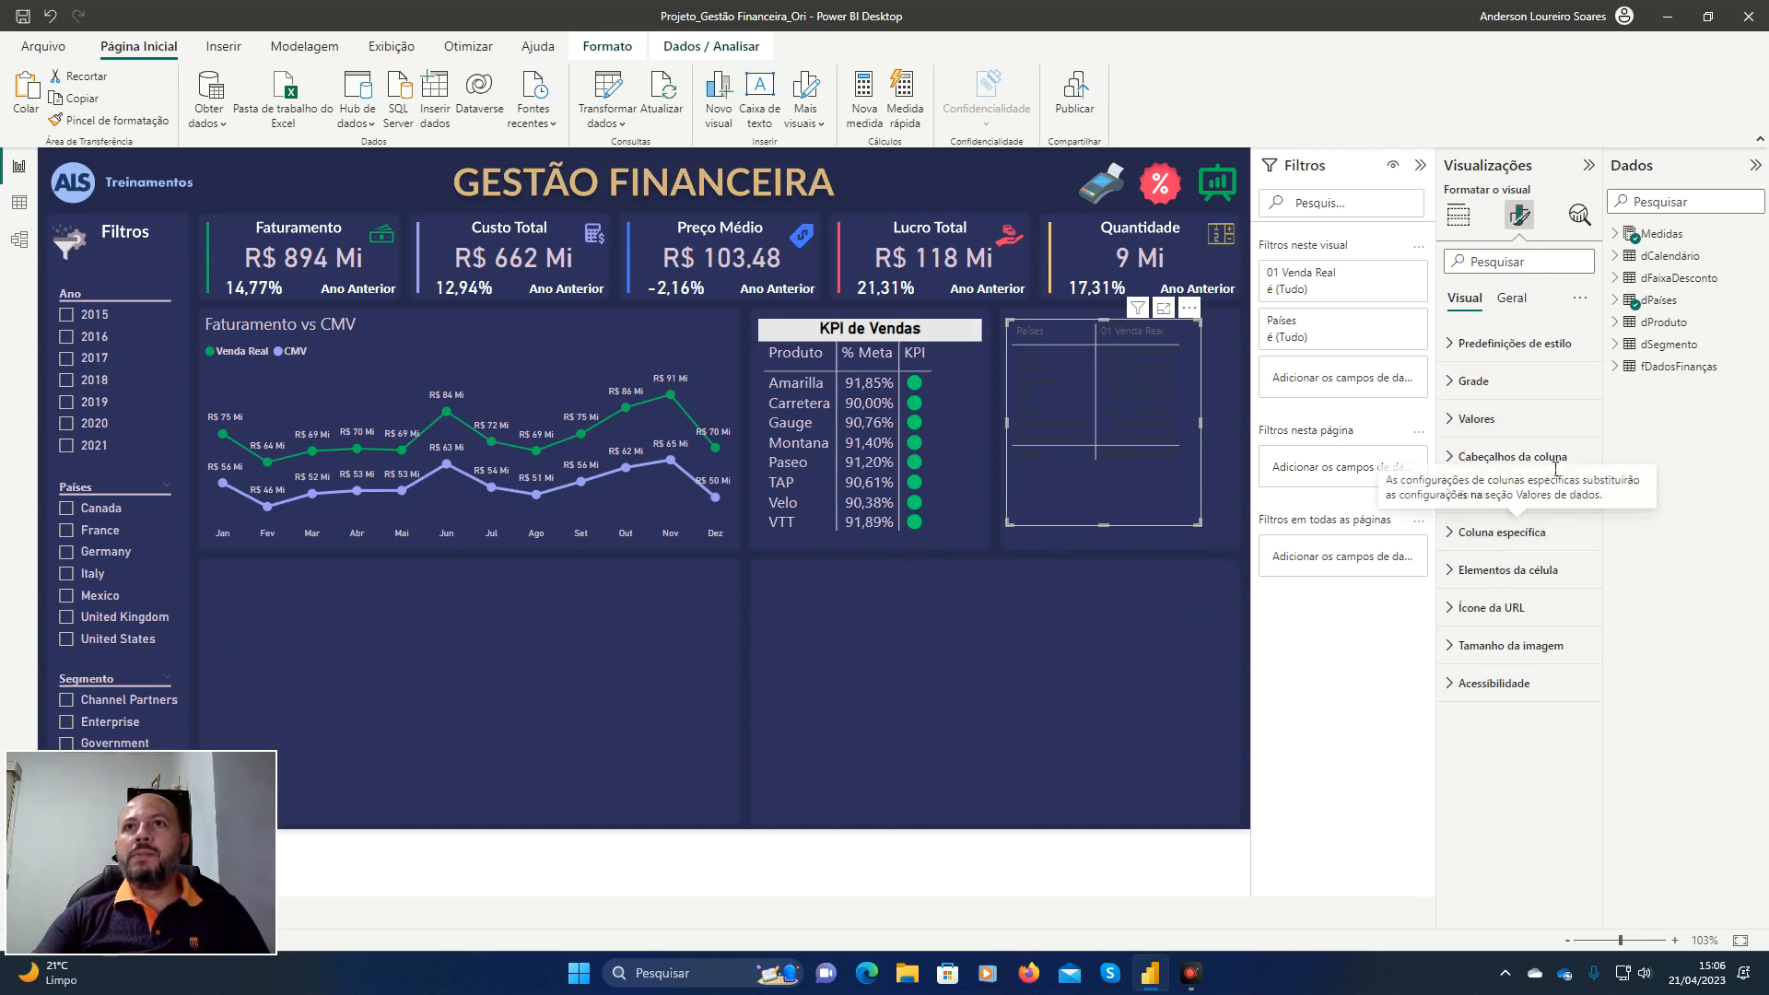
# Set the font size of the country table's values to 12.
pyautogui.click(1457, 421)
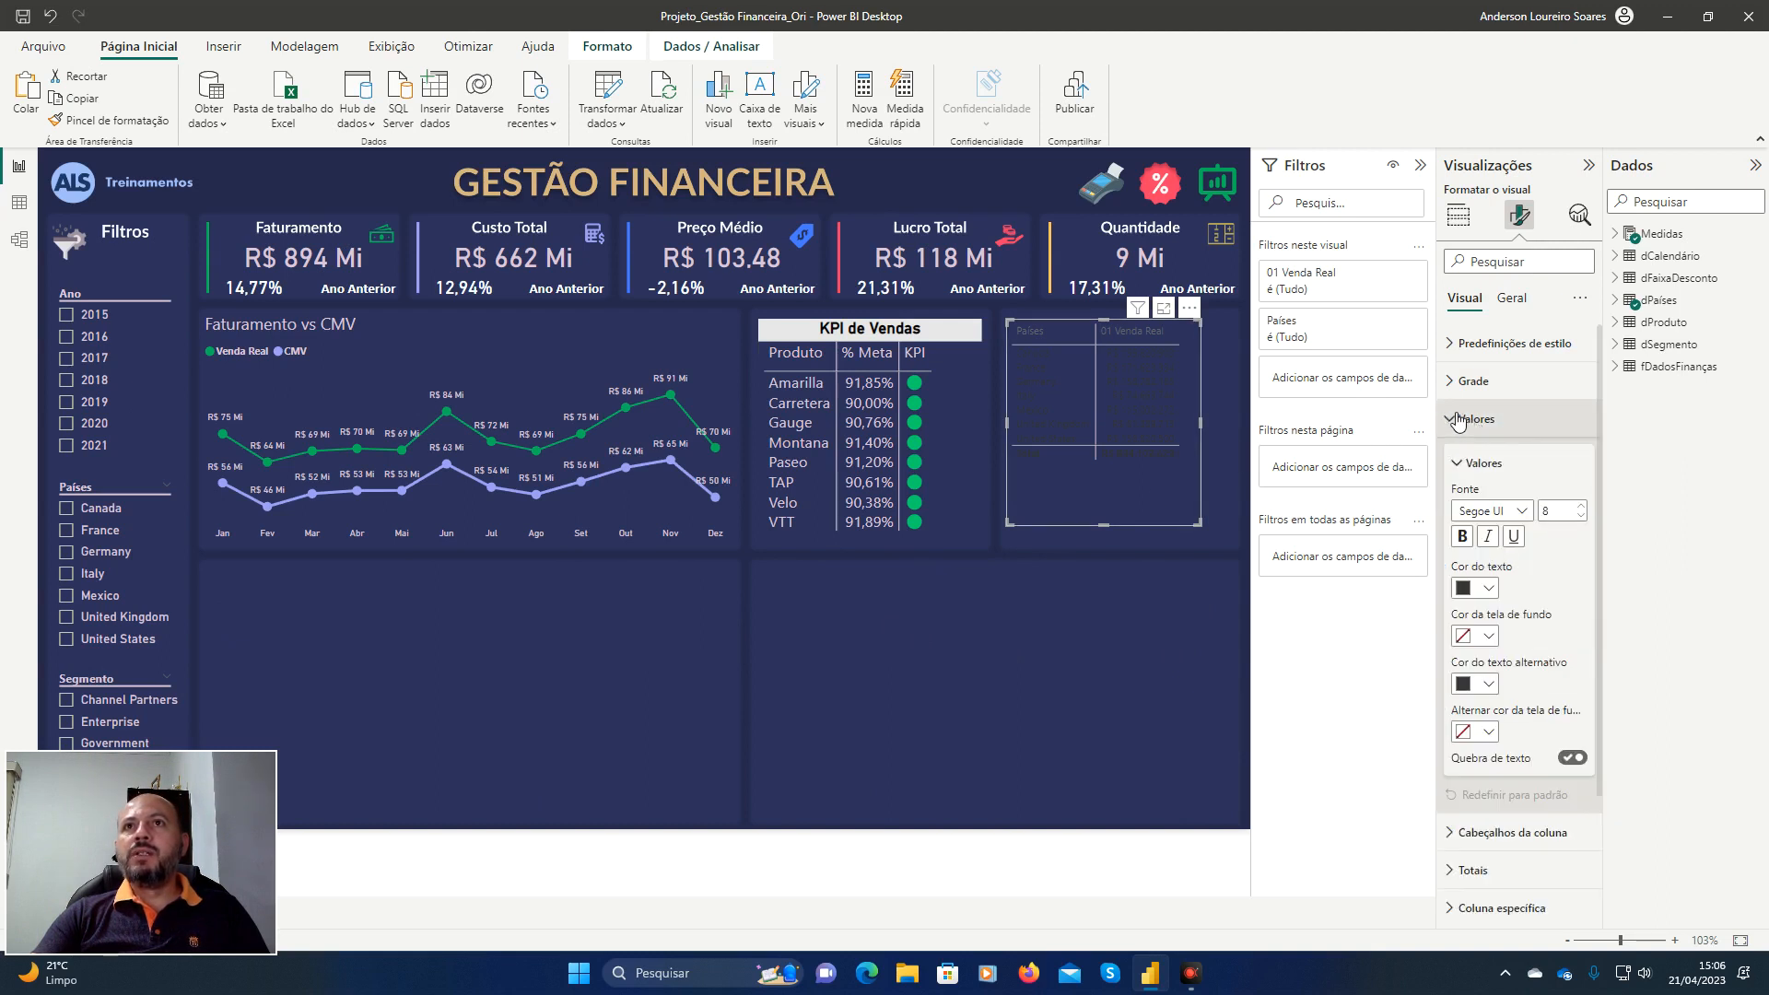
pyautogui.click(1525, 512)
pyautogui.click(1525, 511)
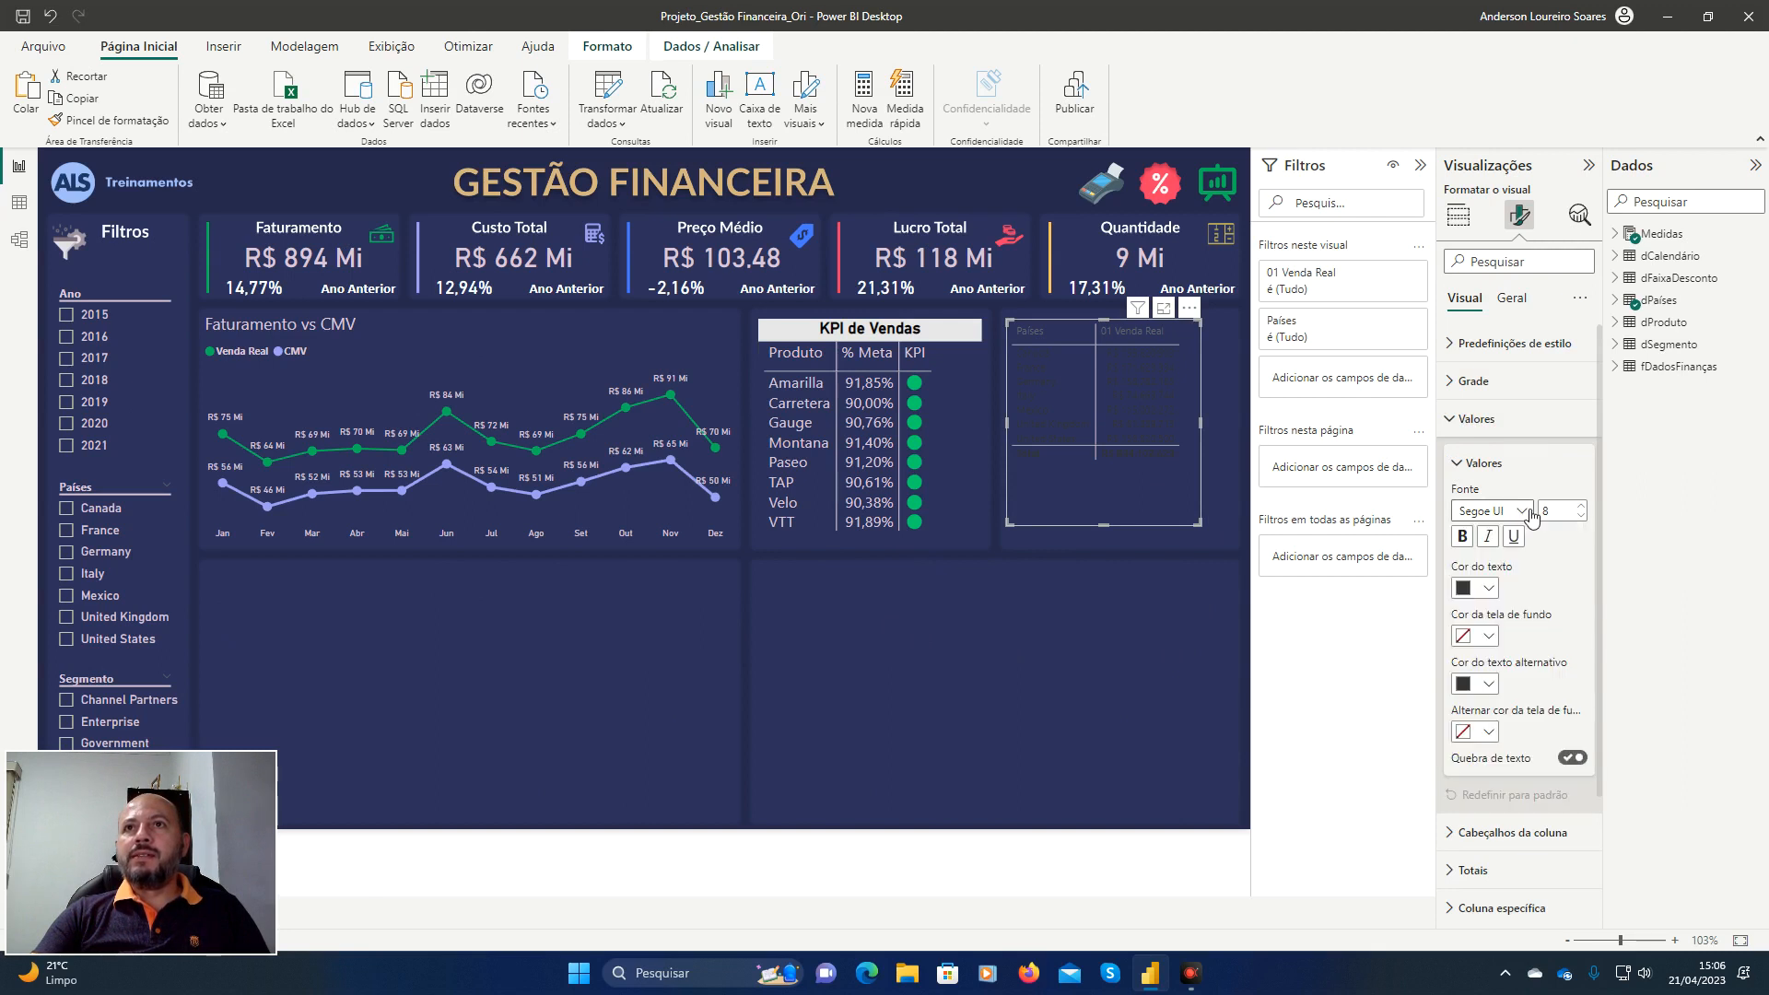
pyautogui.click(1582, 506)
pyautogui.click(1582, 506)
pyautogui.click(1582, 506)
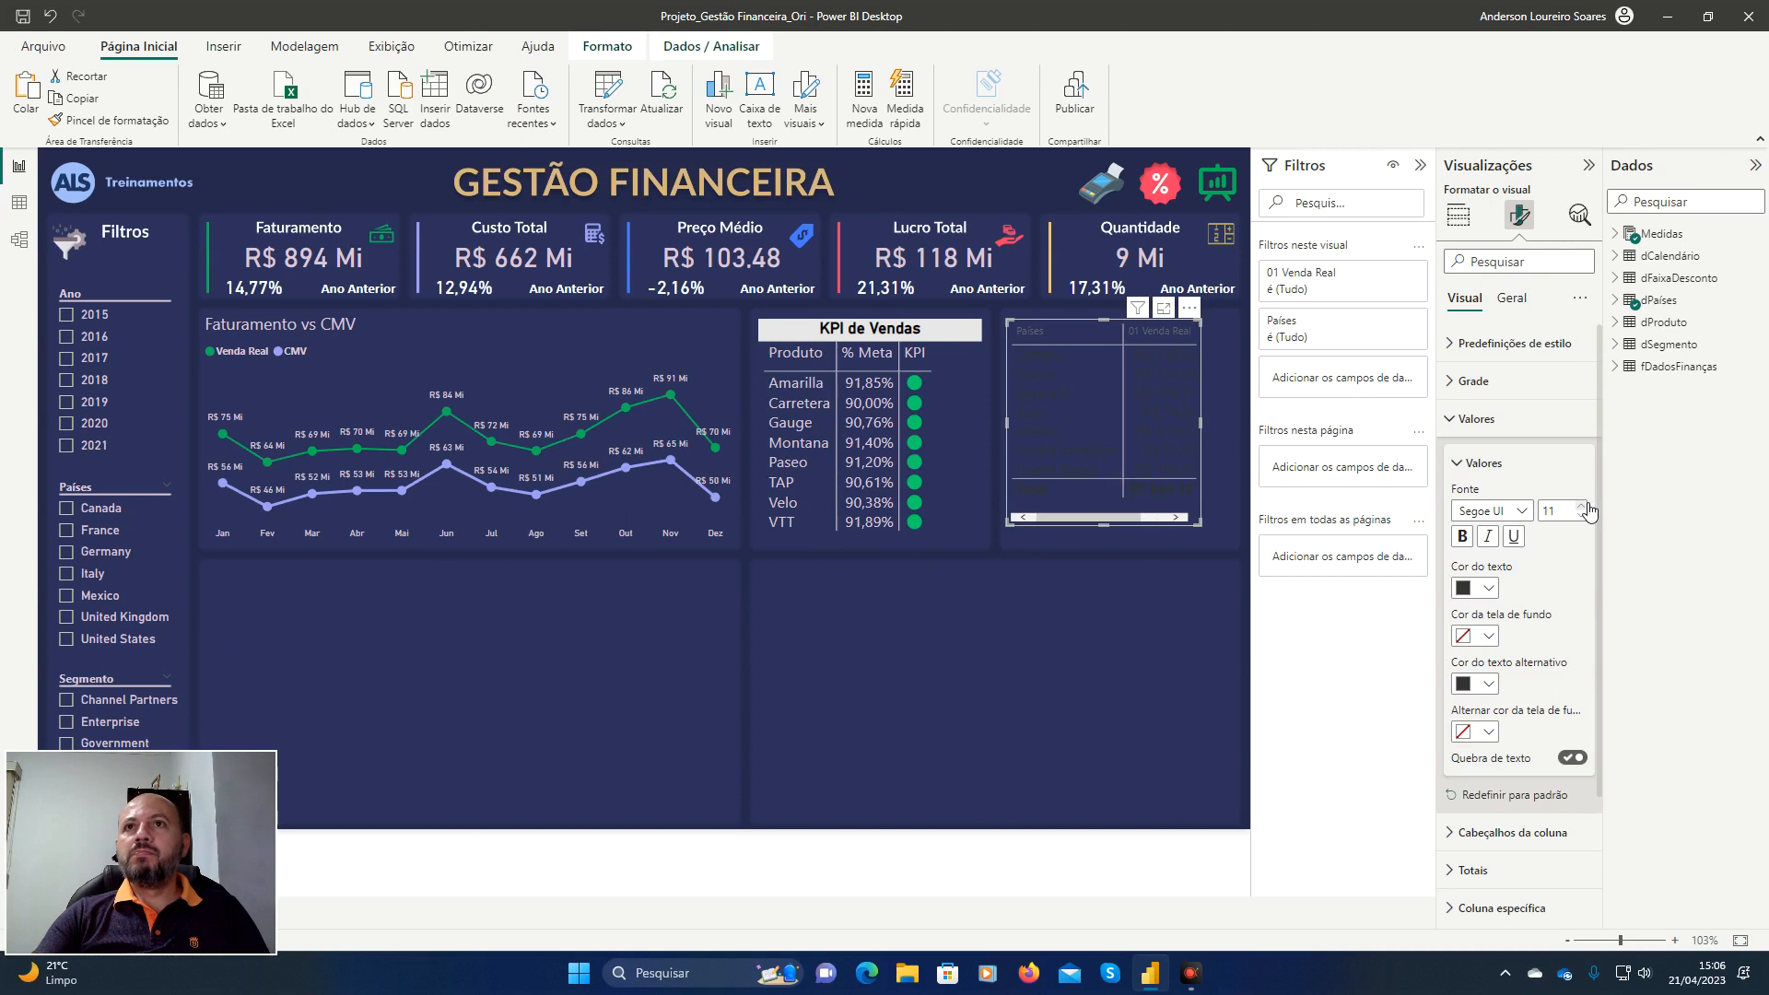
# Set the main text colour of the country table's values to the custom hex value #DBC3D6.
pyautogui.click(1483, 588)
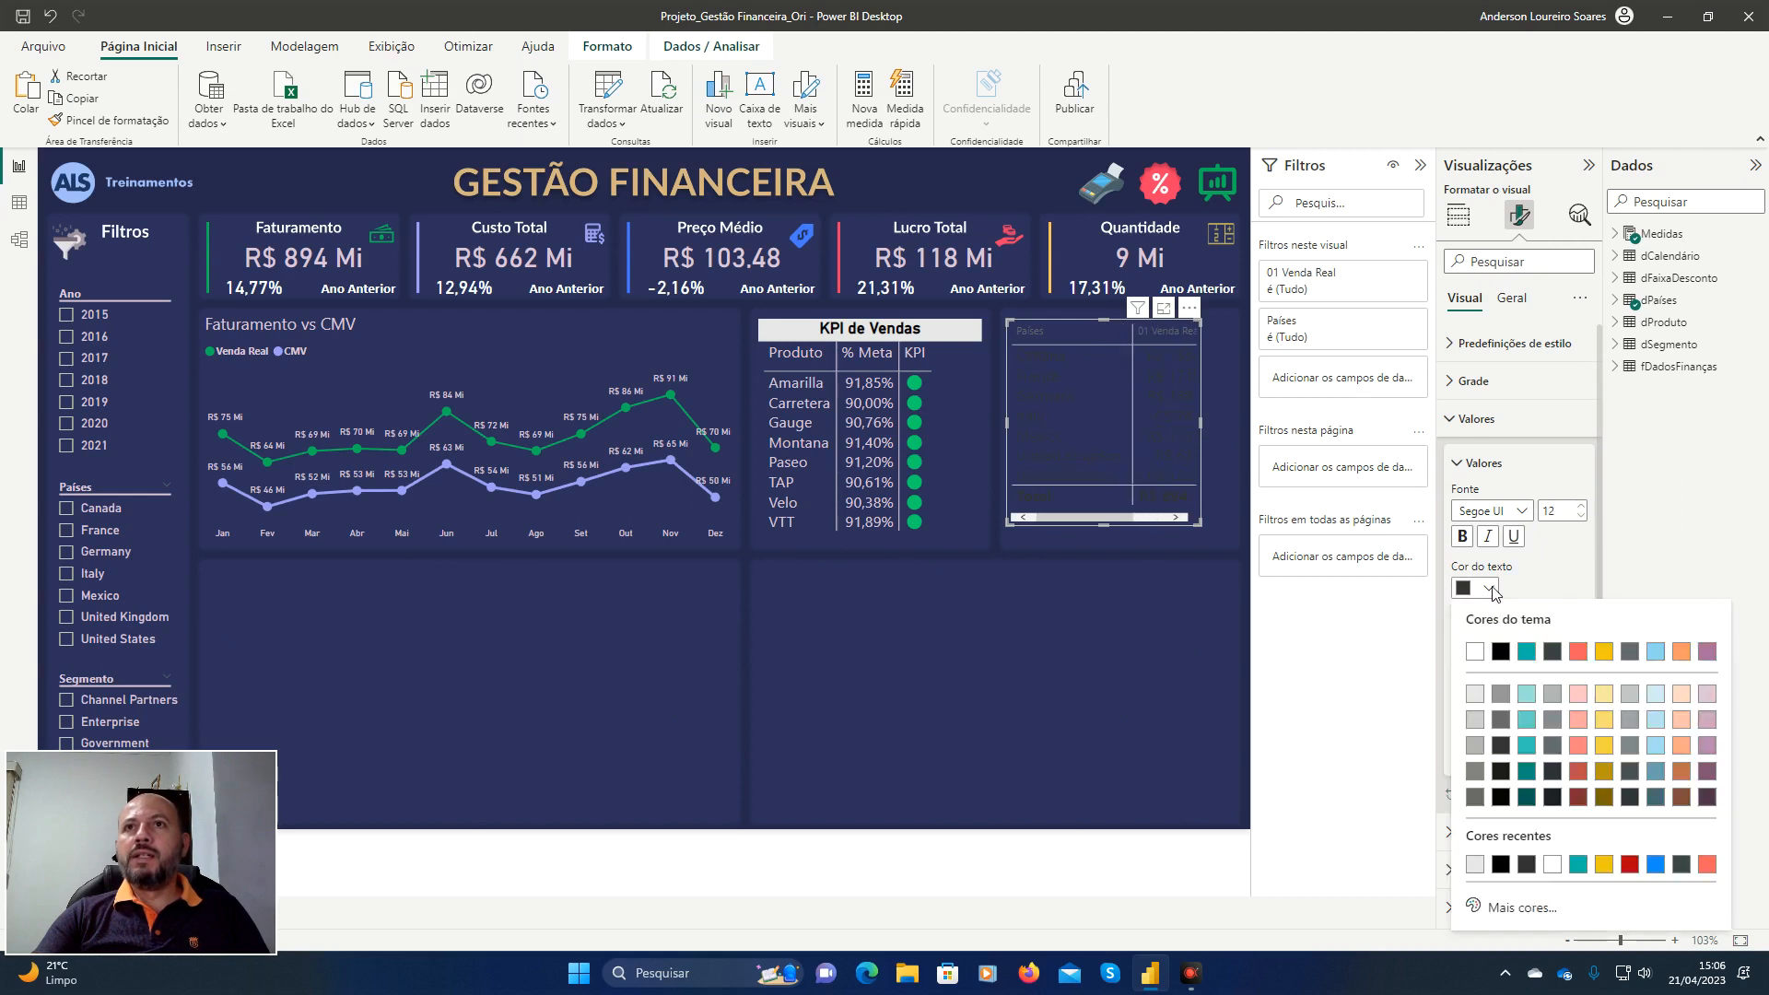
pyautogui.click(1556, 908)
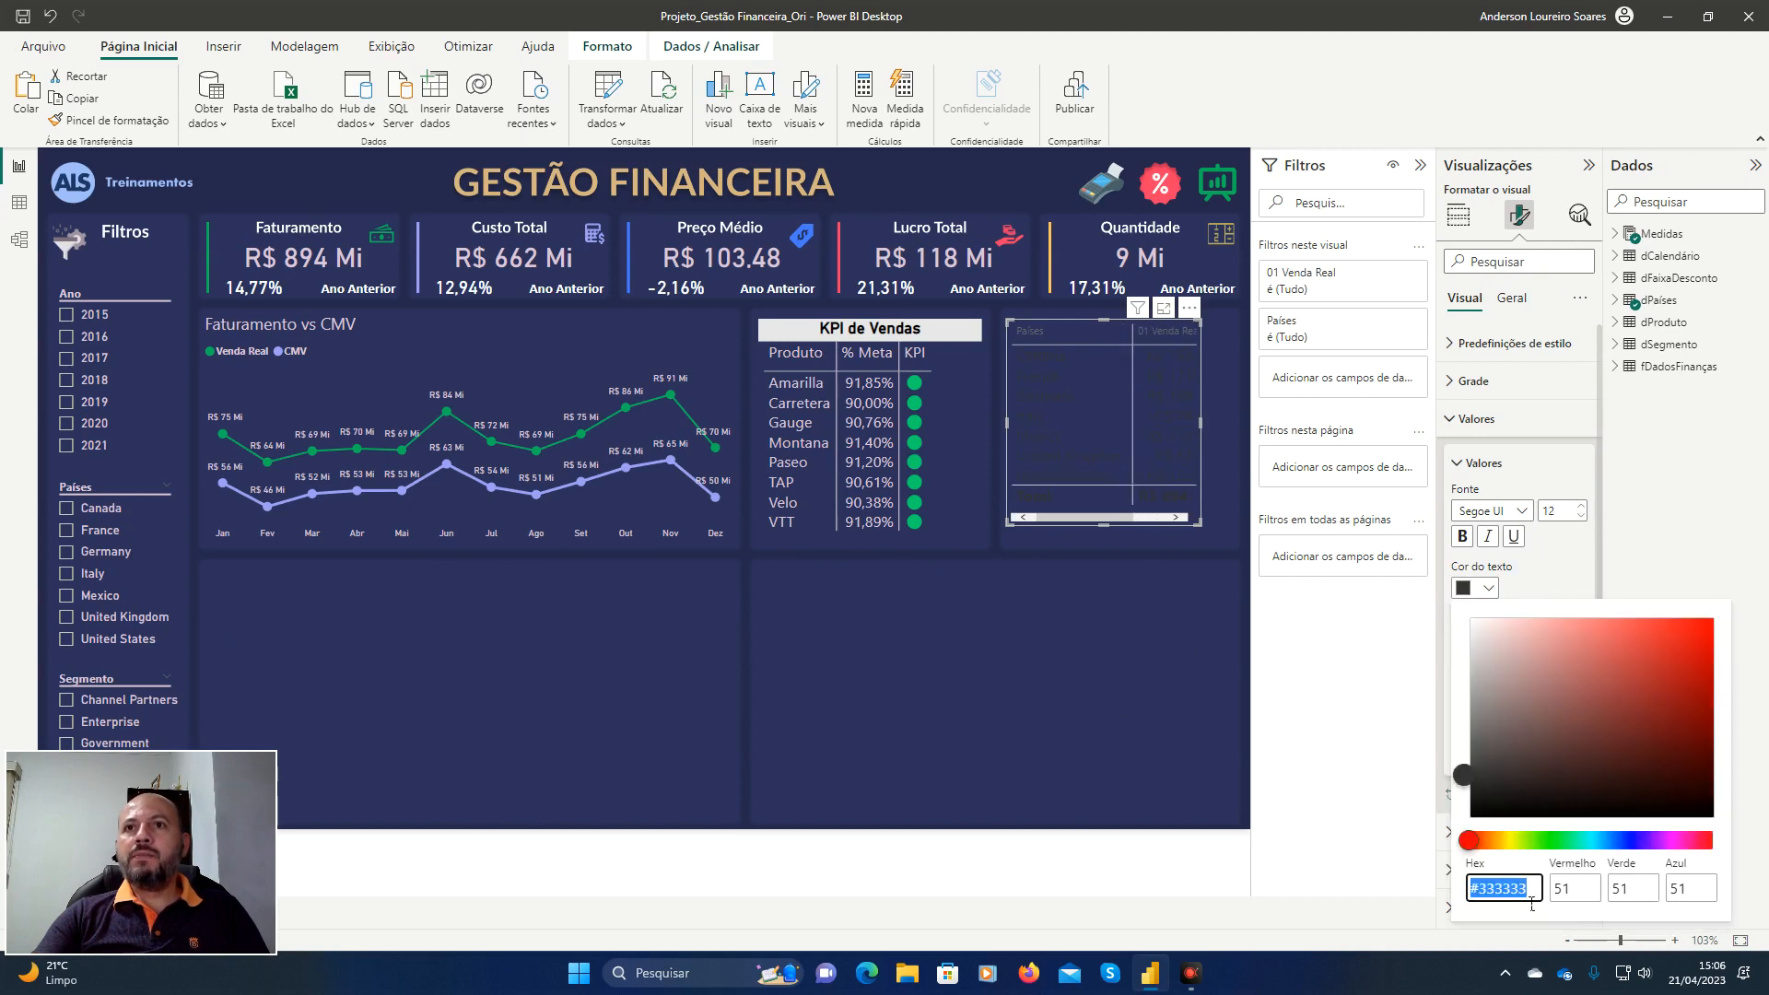
pyautogui.click(1532, 904)
pyautogui.press('BackSpace')
pyautogui.press('BackSpace')
pyautogui.press('BackSpace')
pyautogui.press('BackSpace')
pyautogui.press('BackSpace')
pyautogui.press('BackSpace')
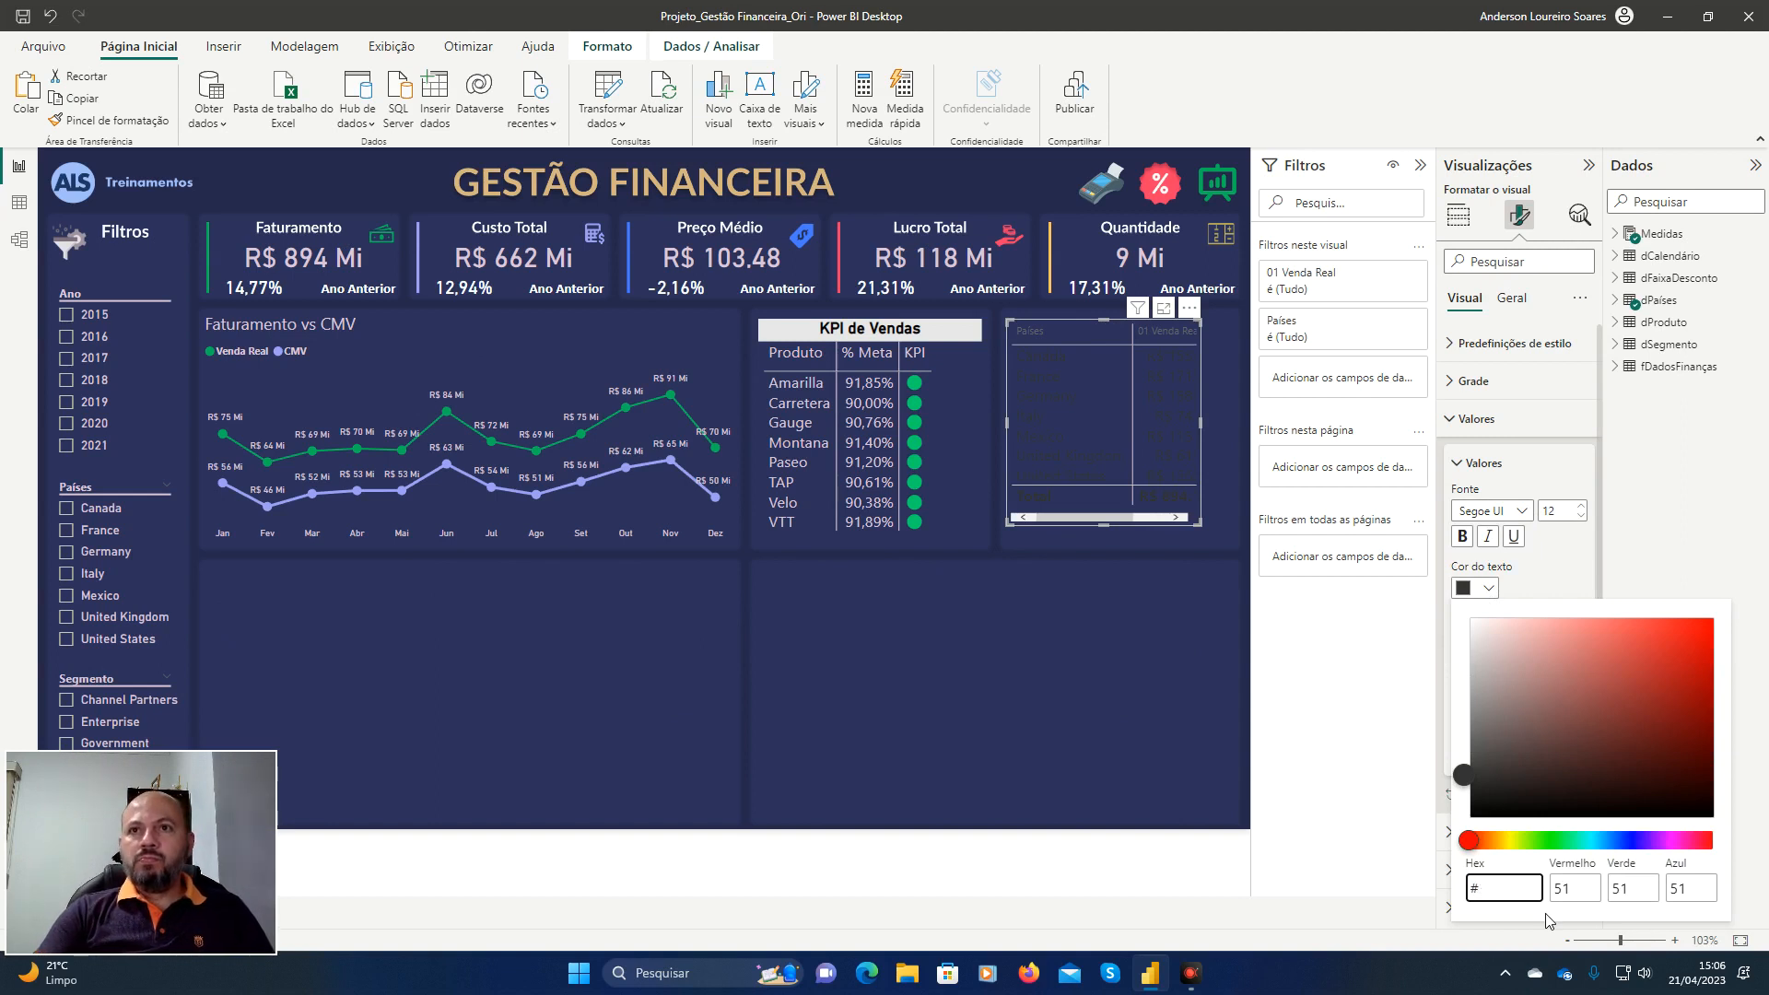
pyautogui.write('dbc')
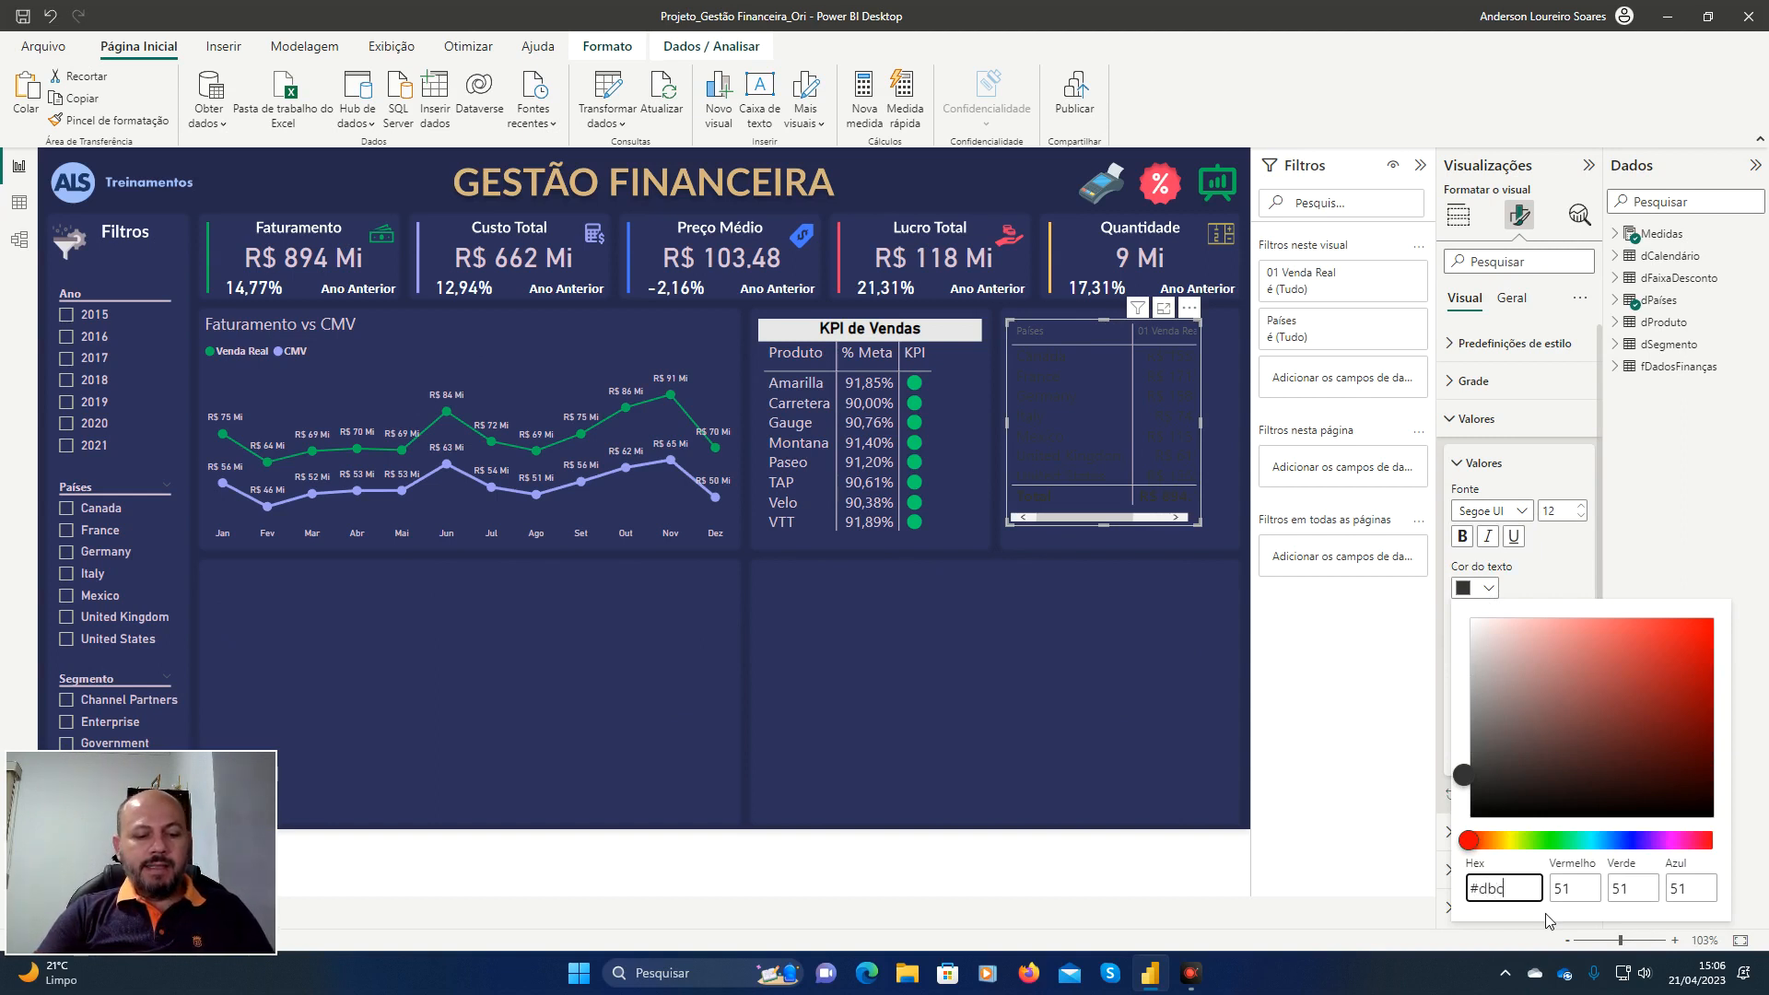
pyautogui.write('3d6')
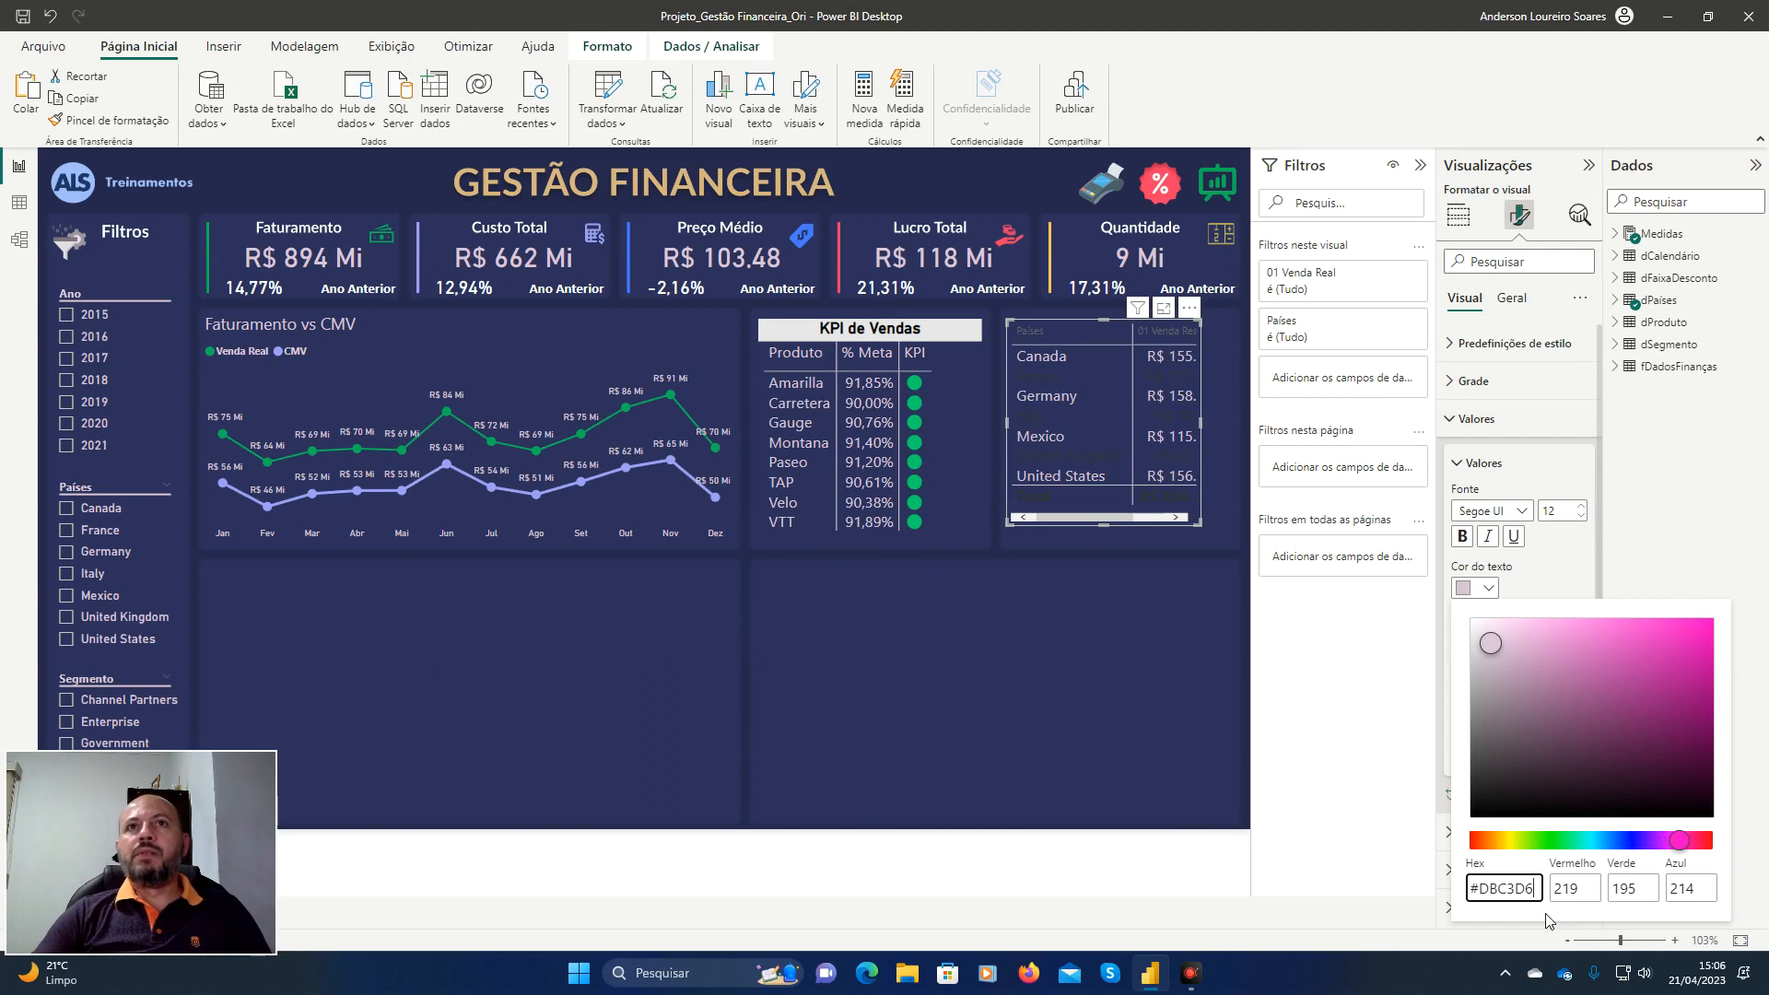
pyautogui.press('Return')
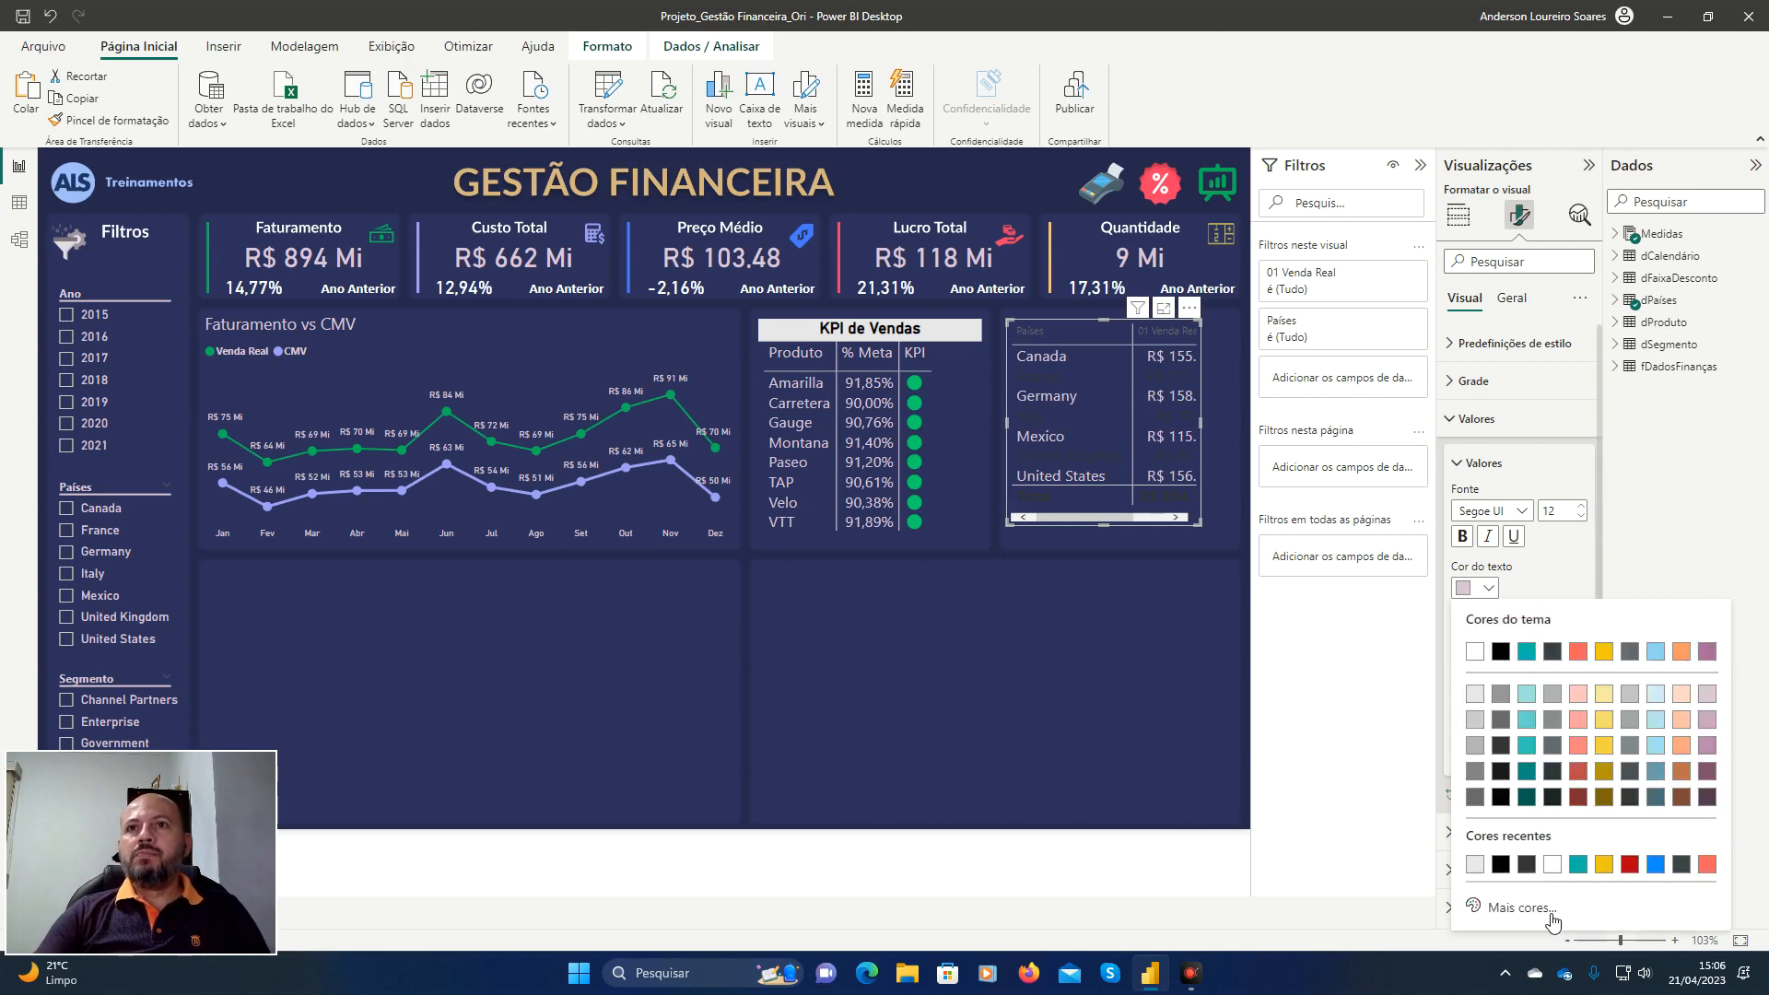
pyautogui.press('Escape')
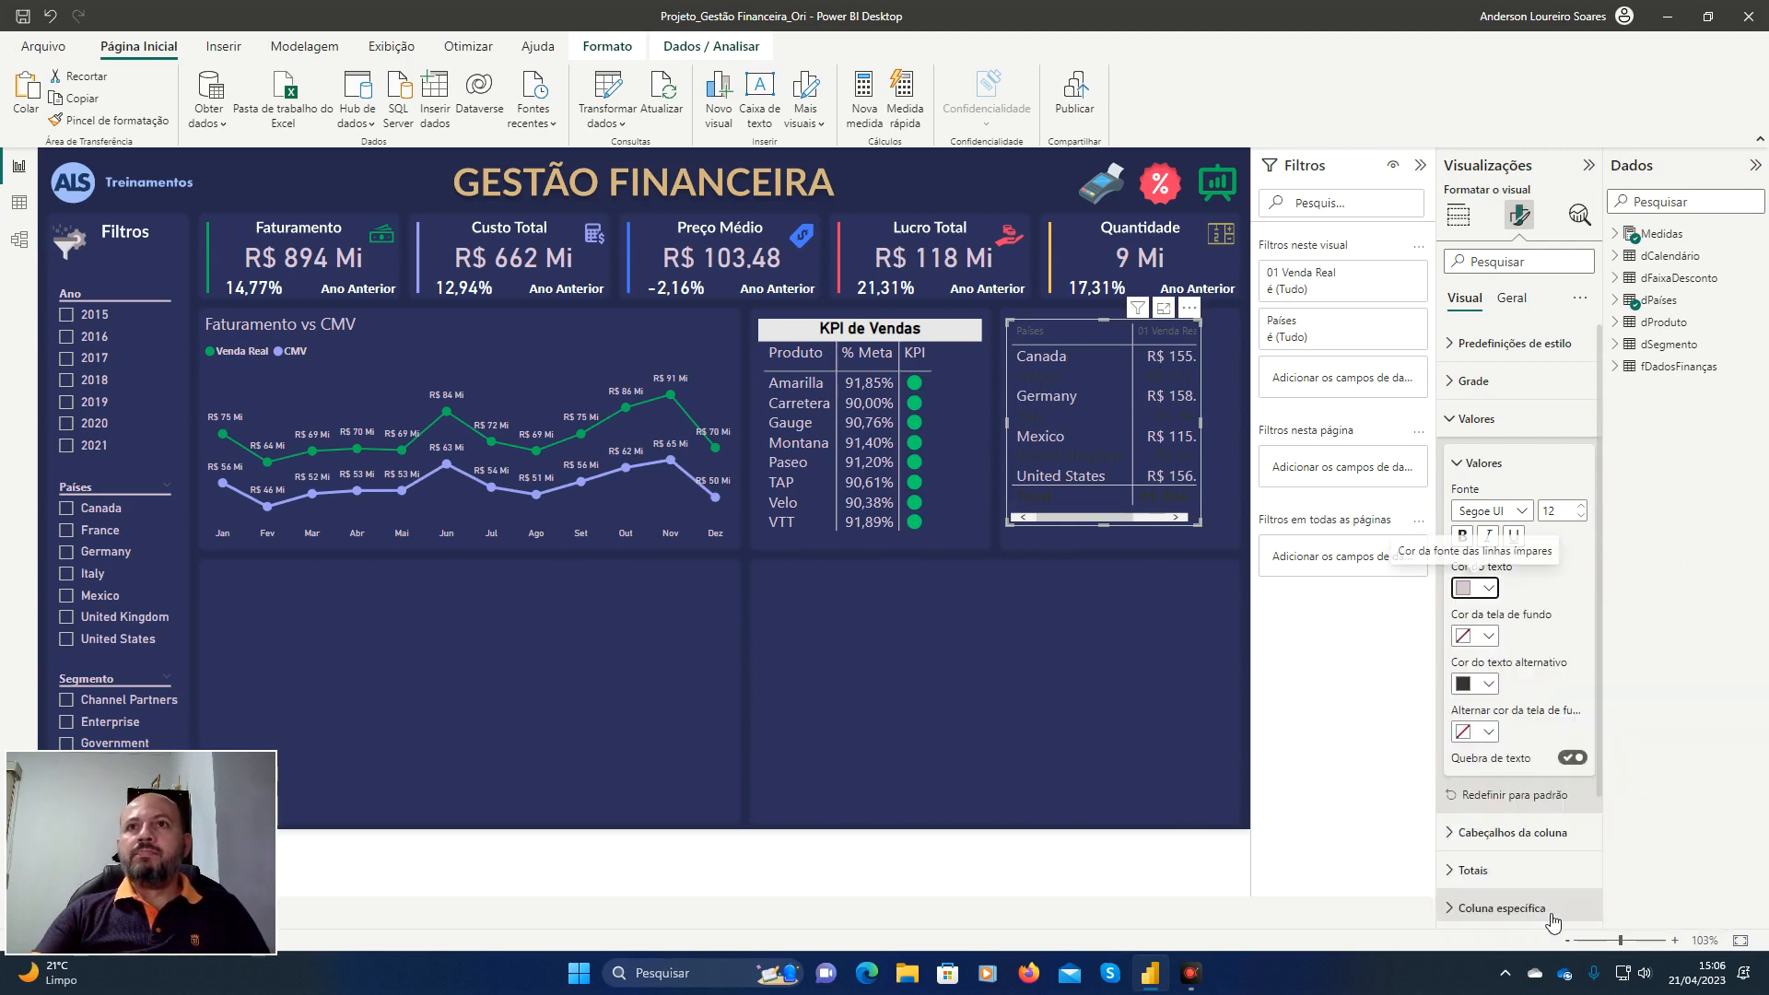
# Set the alternate text colour of the country table's values to the custom hex value #DBC3D6.
pyautogui.click(1492, 685)
pyautogui.click(1516, 650)
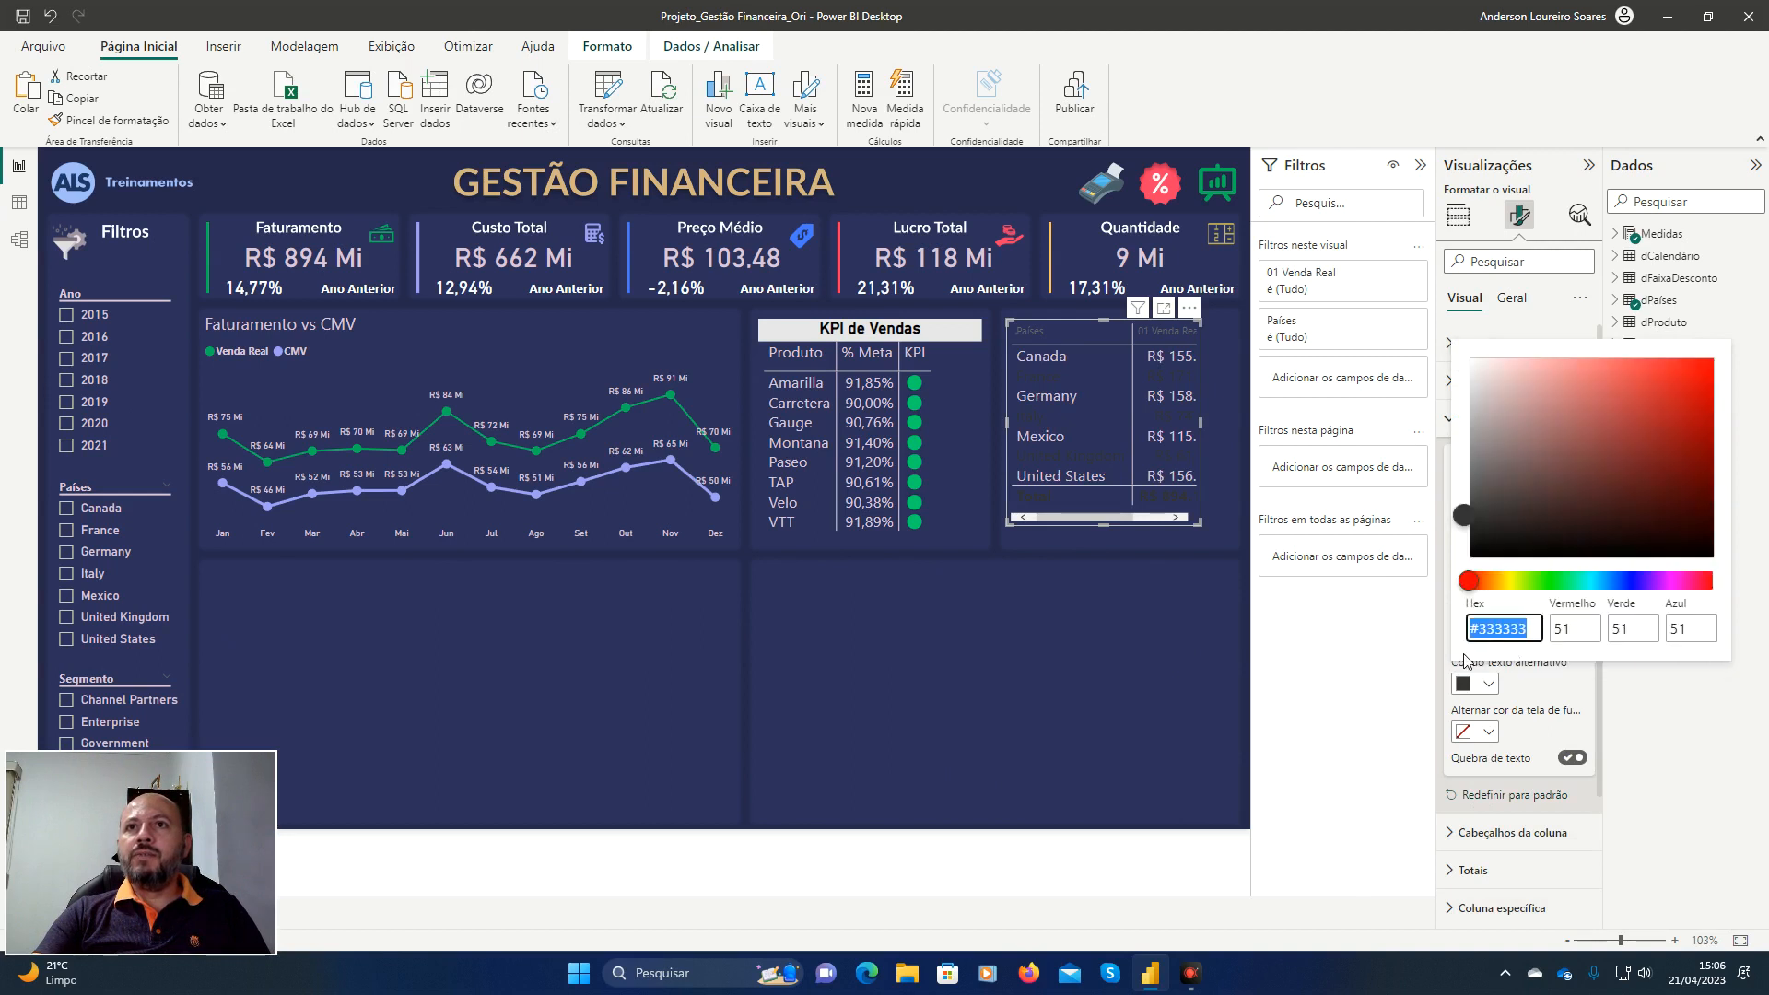
pyautogui.click(1542, 628)
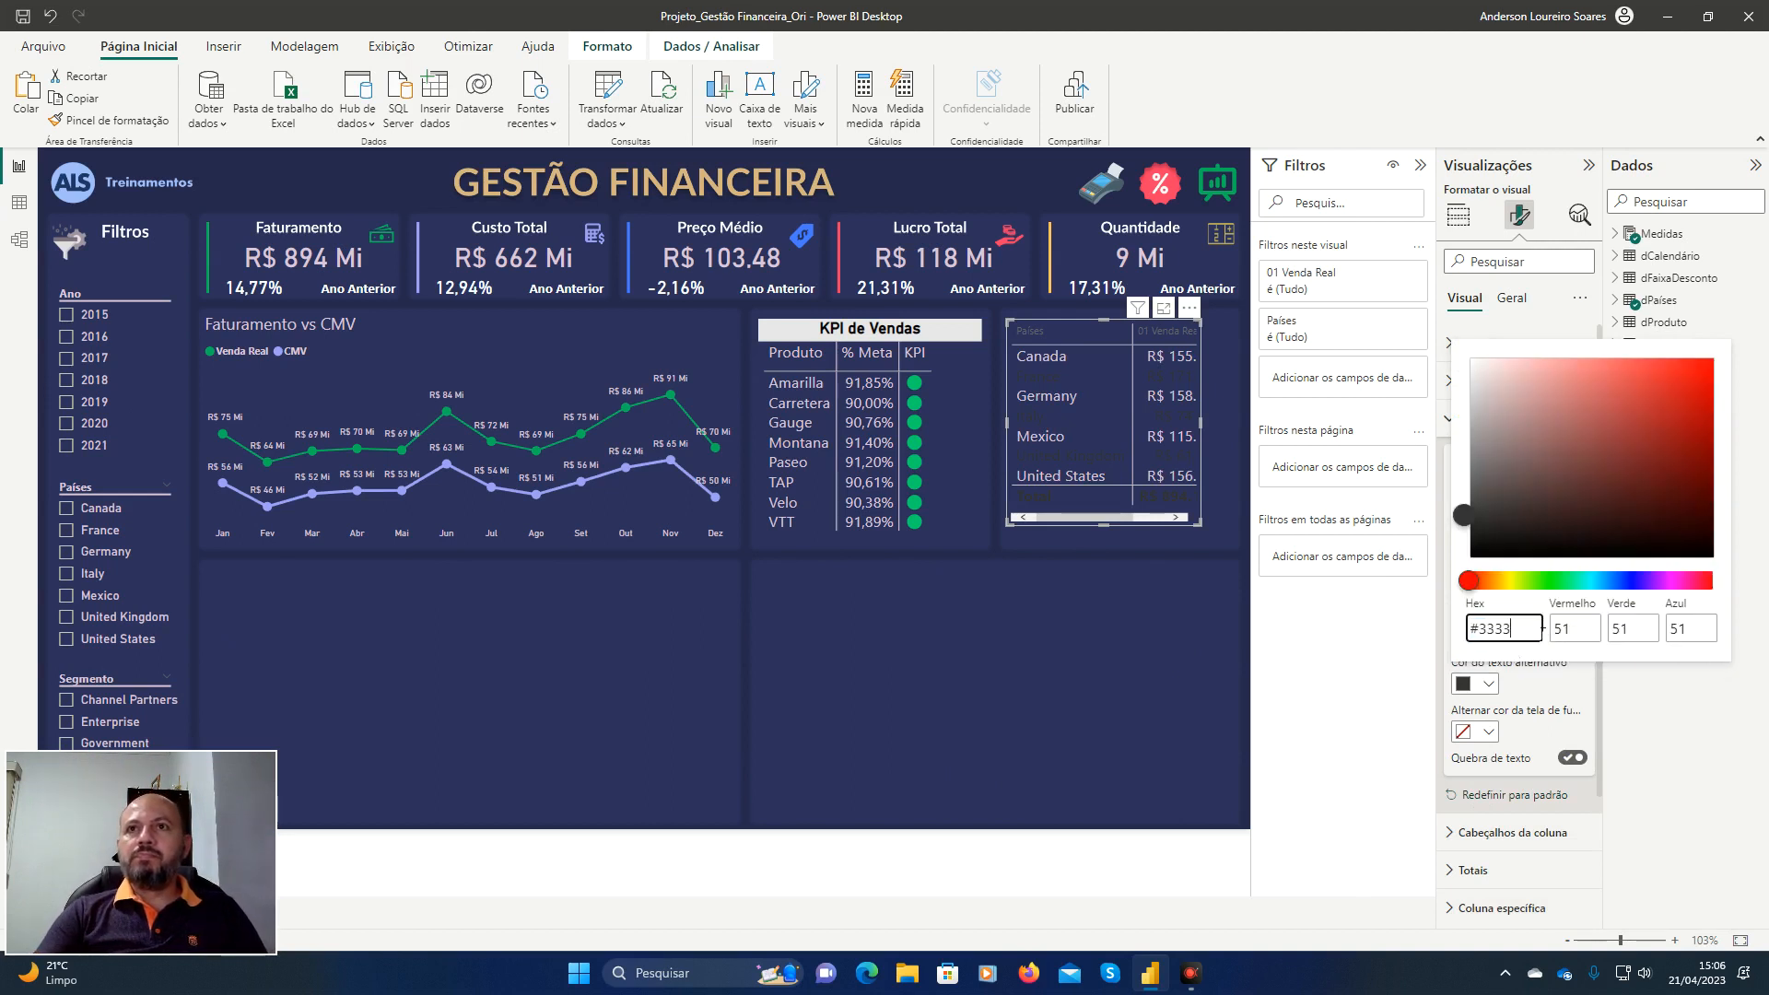
pyautogui.write('d')
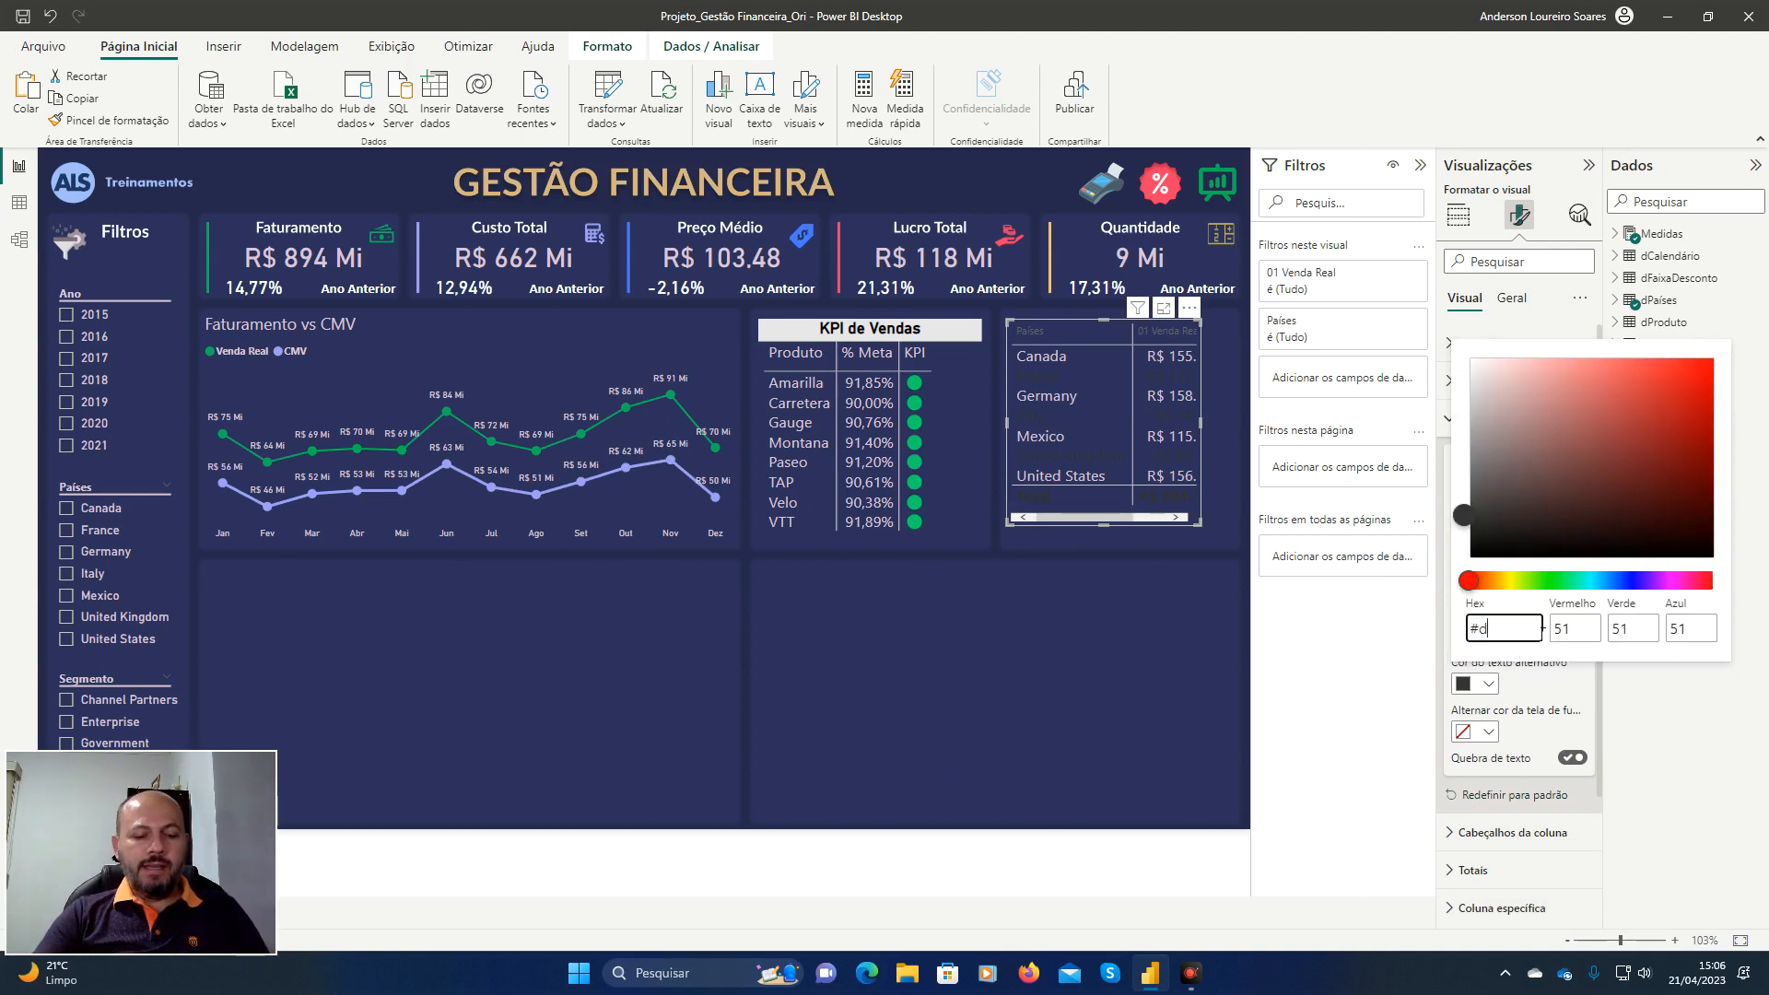
pyautogui.write('bc')
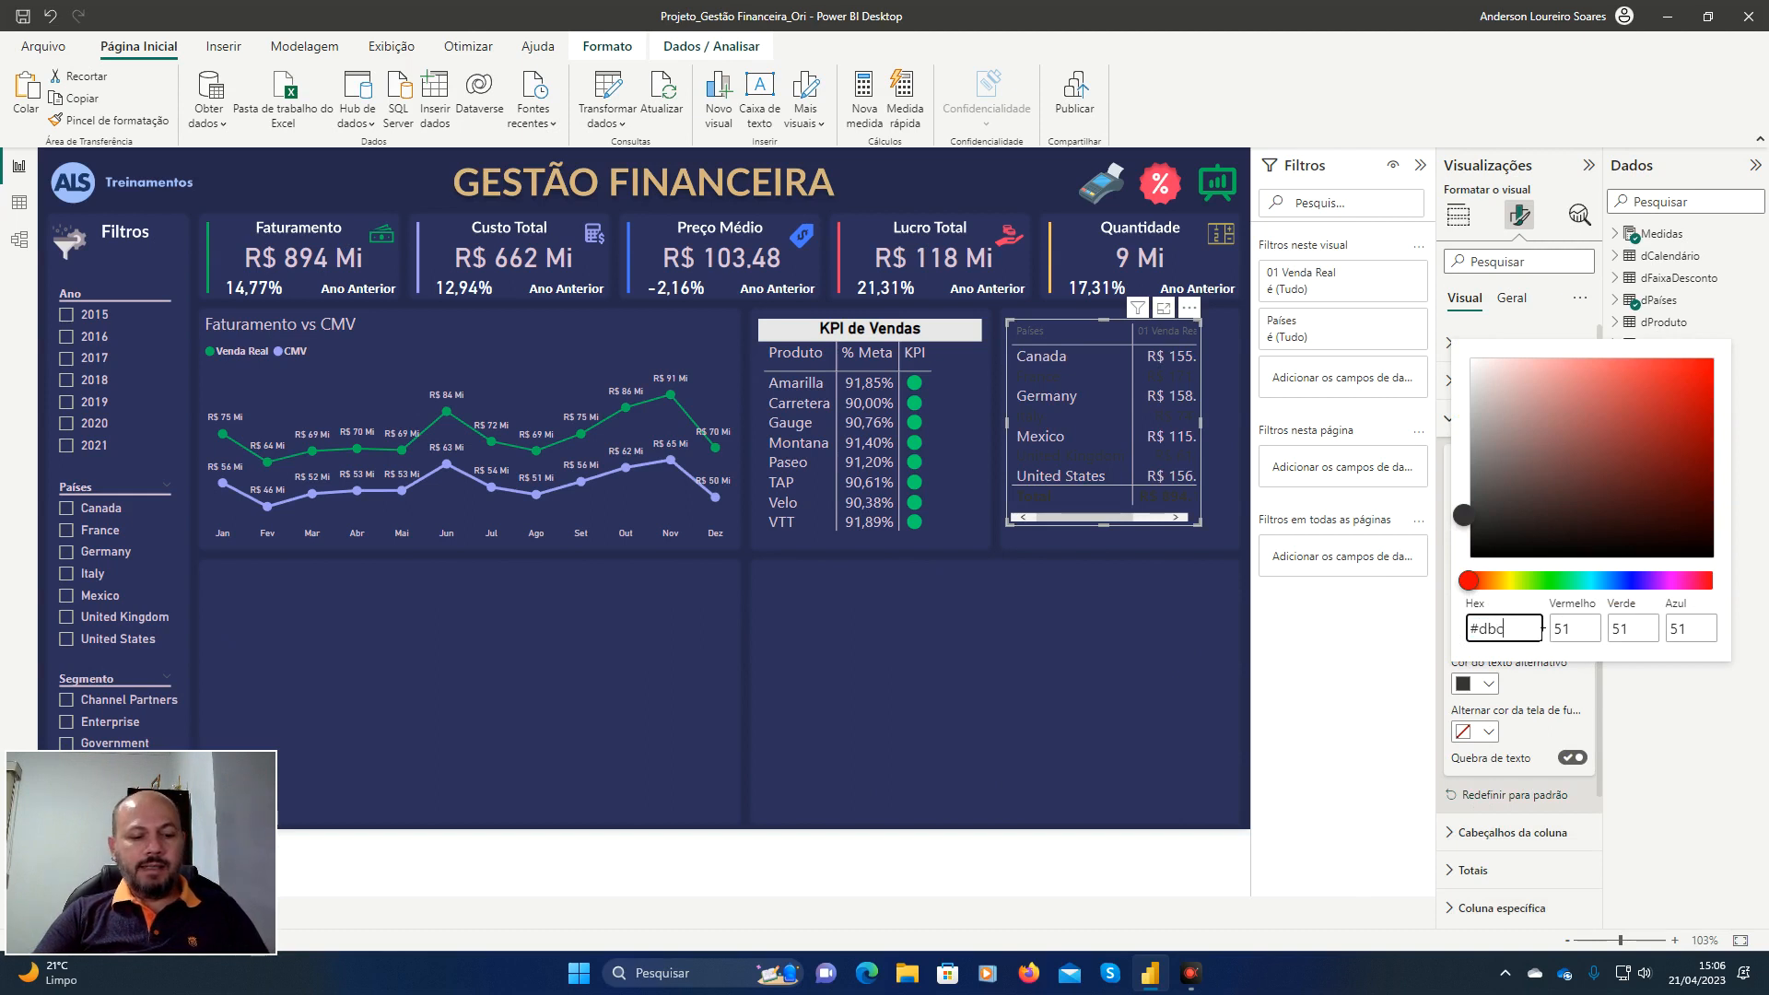
pyautogui.write('3d6')
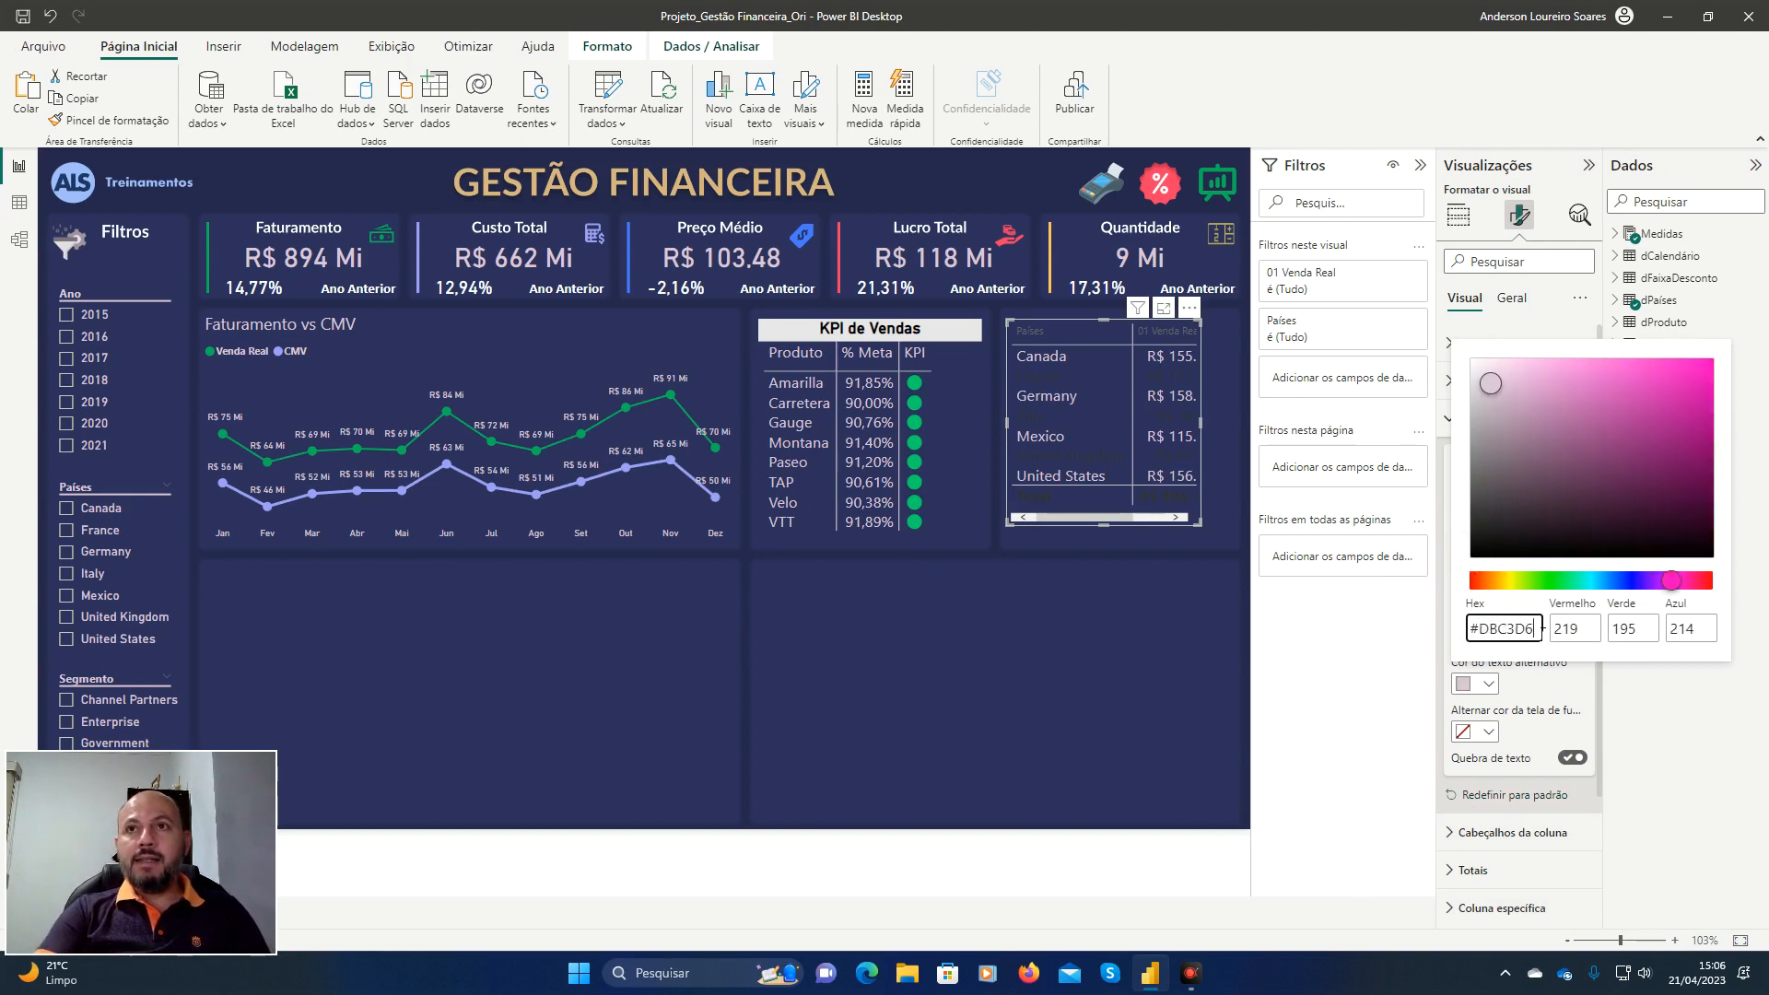
pyautogui.press('Tab')
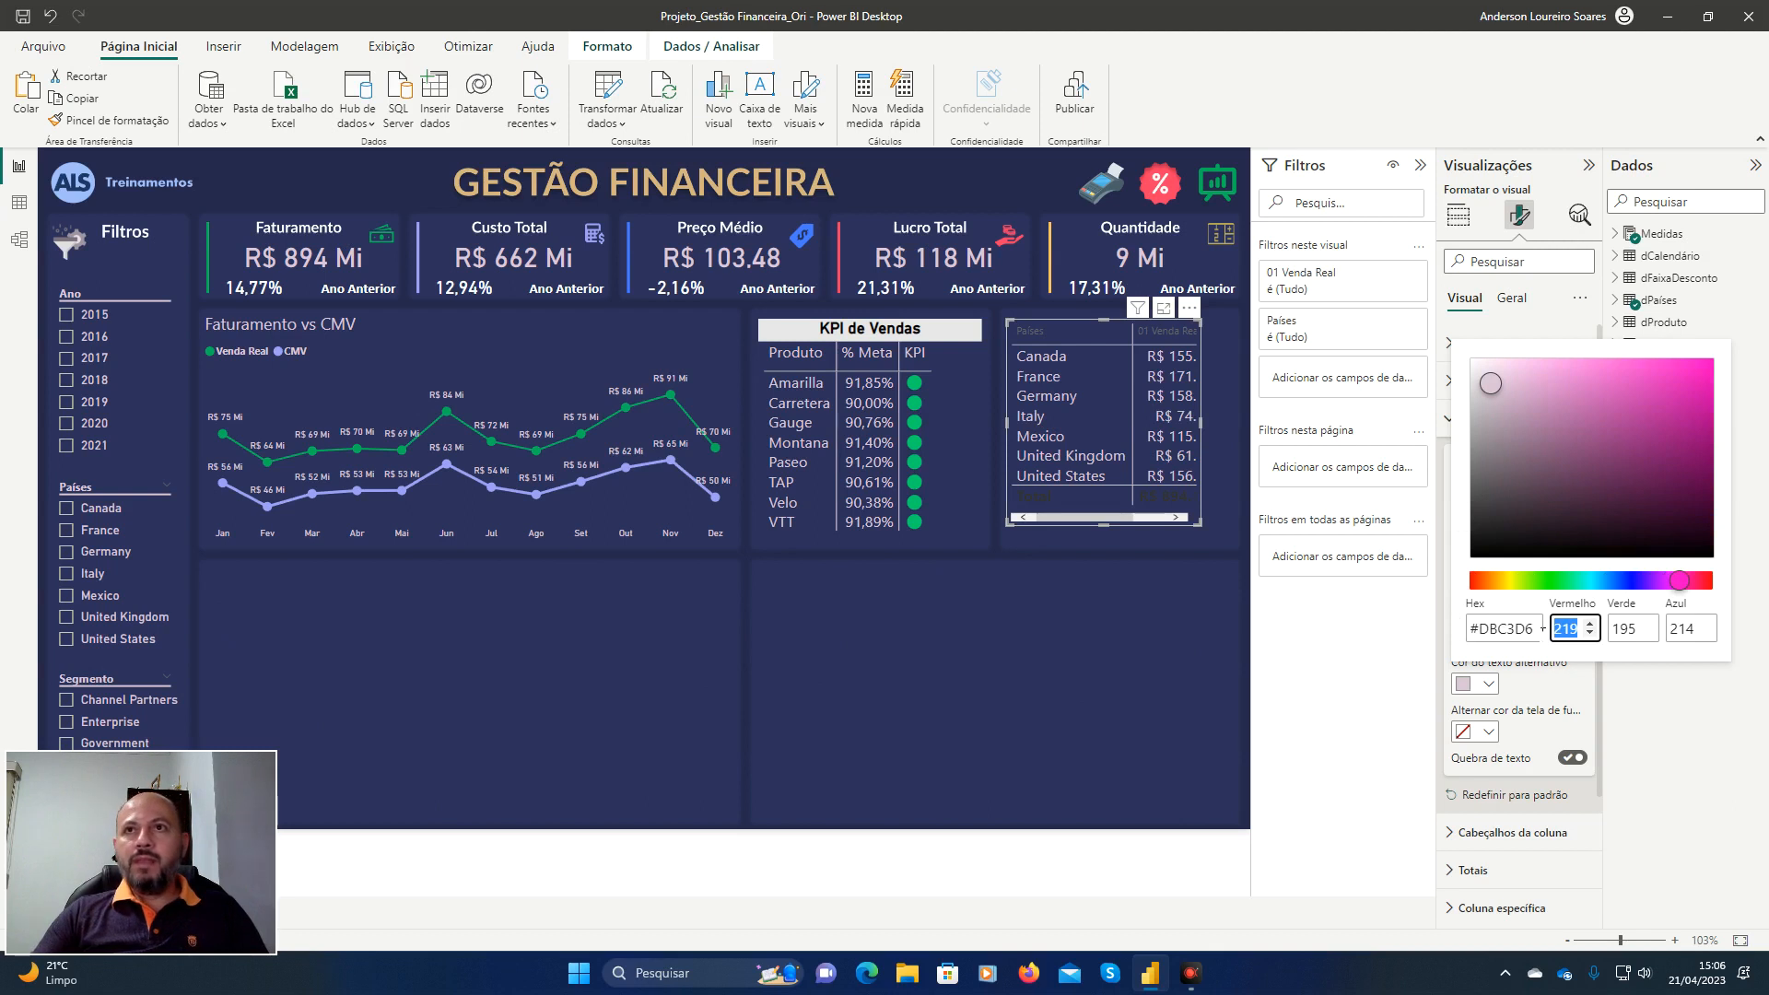
pyautogui.press('Escape')
pyautogui.press('Escape')
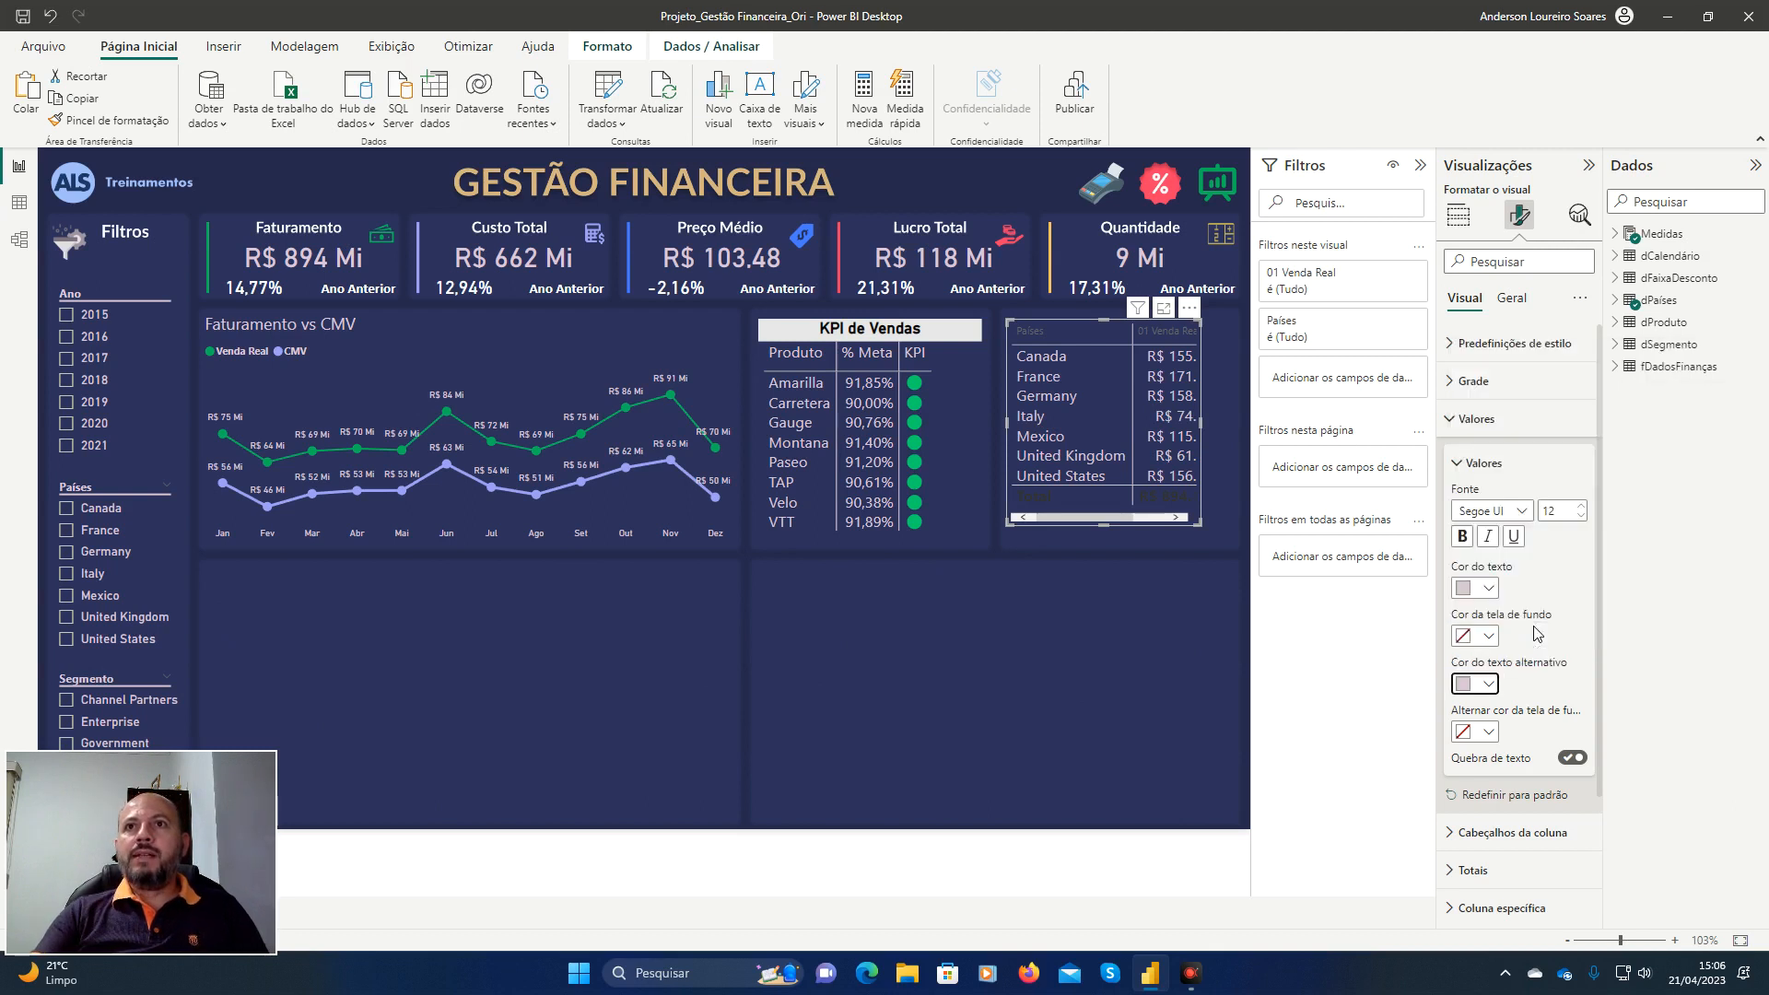
pyautogui.click(1460, 422)
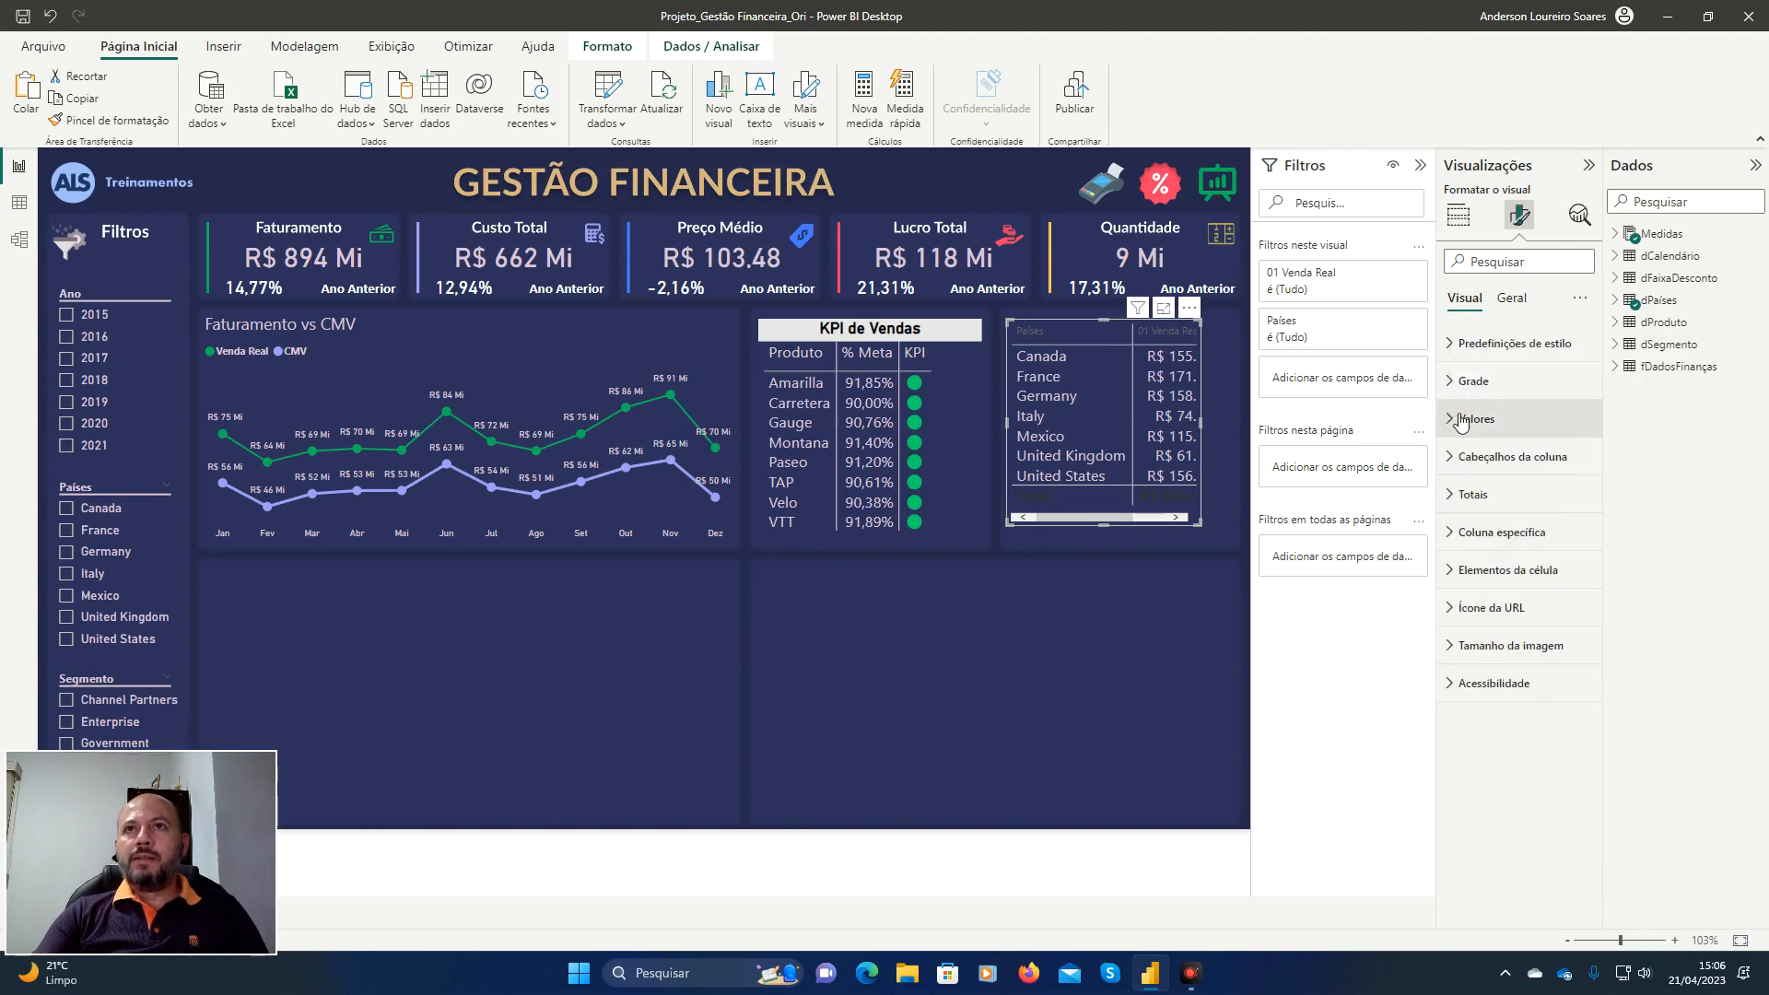
# Set the font size of the country table's column headers to 12.
pyautogui.click(1465, 456)
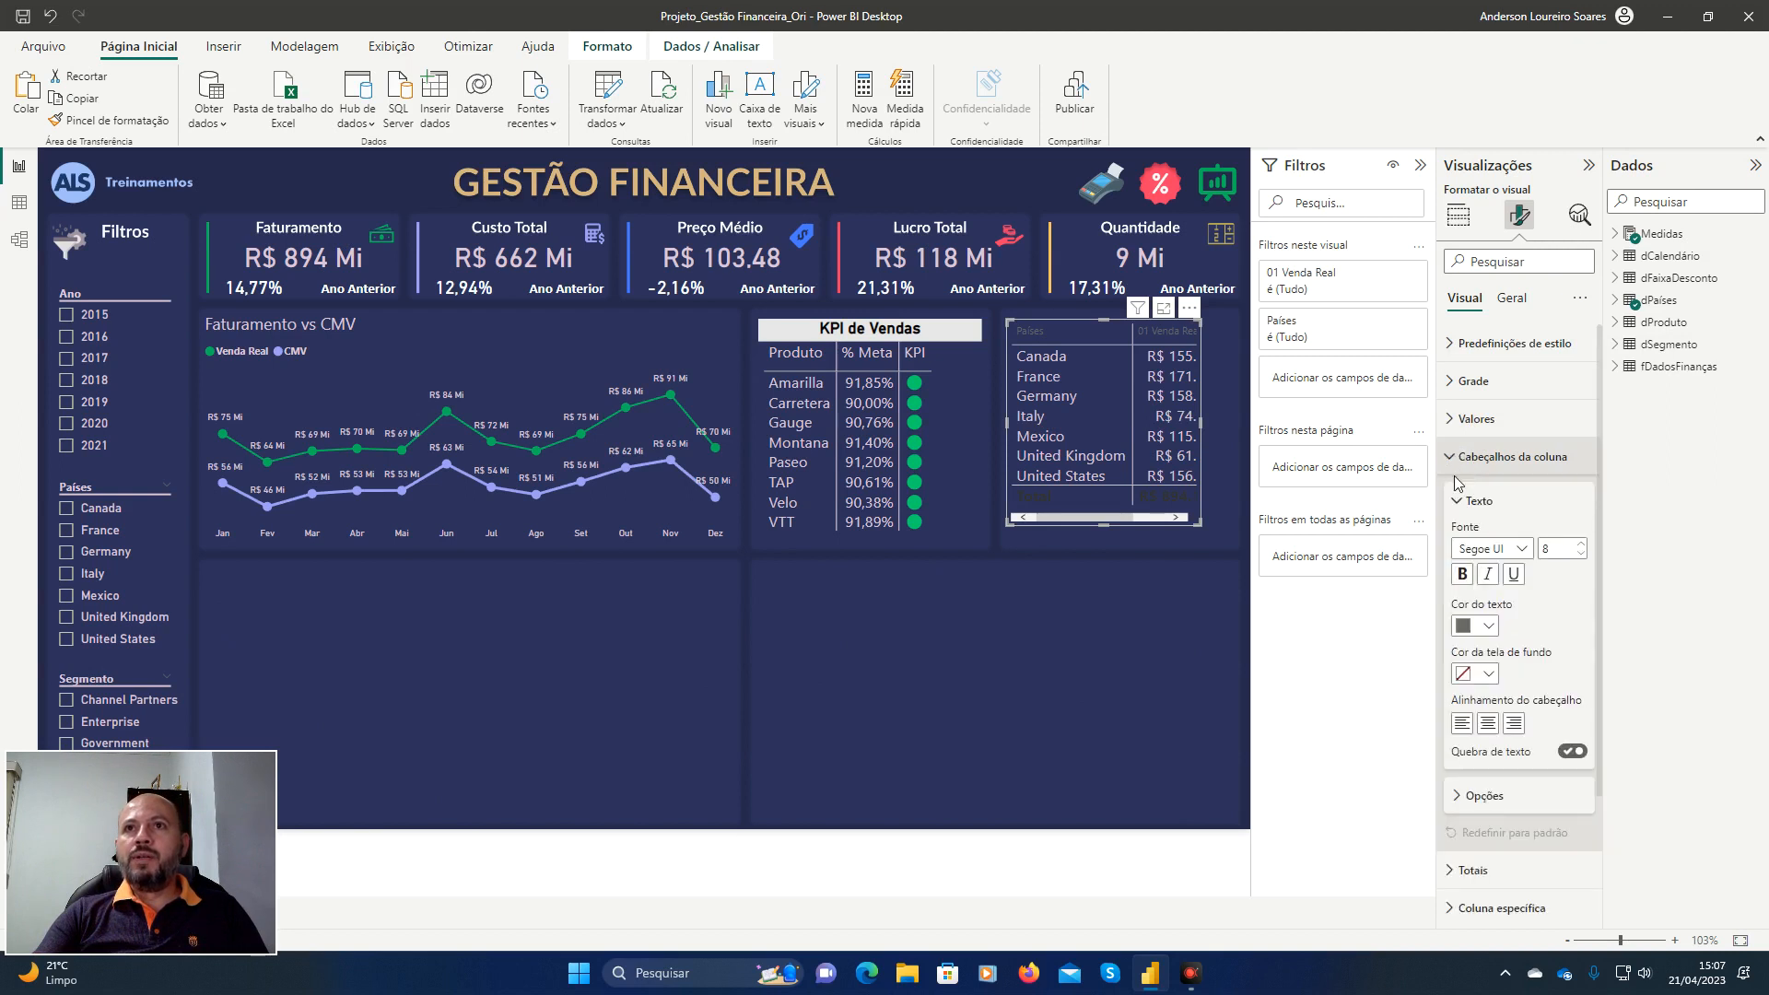
pyautogui.click(1585, 544)
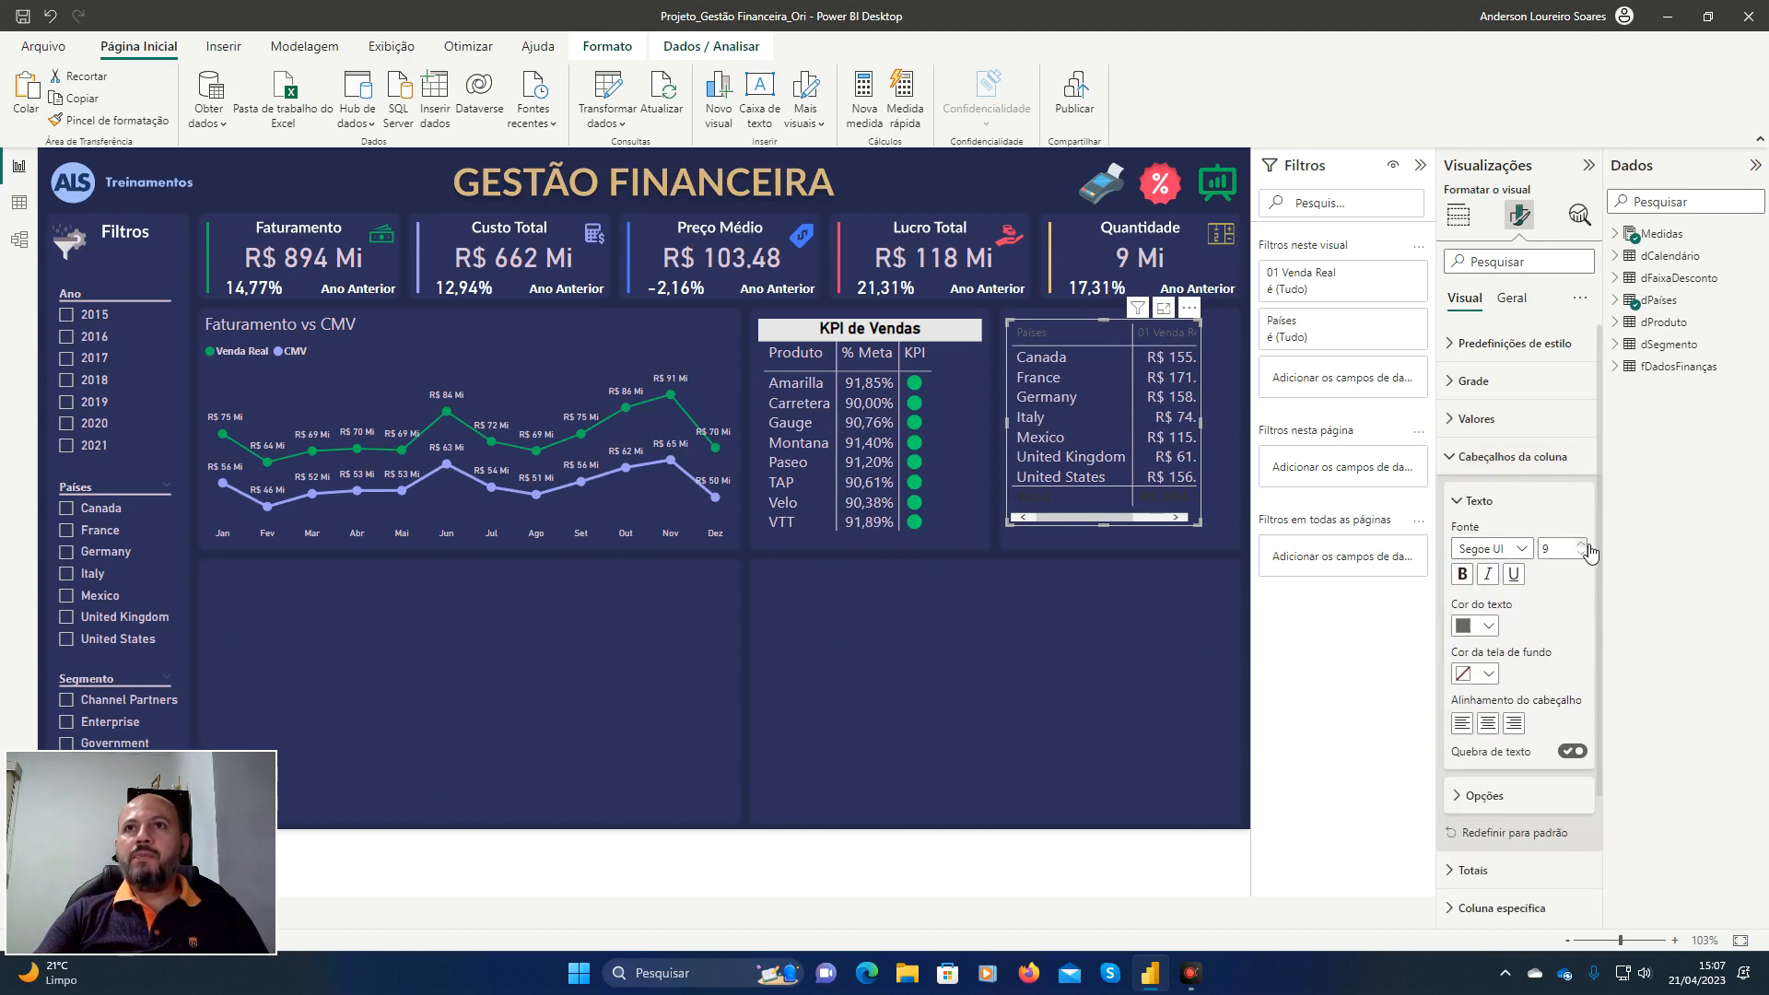
pyautogui.click(1585, 544)
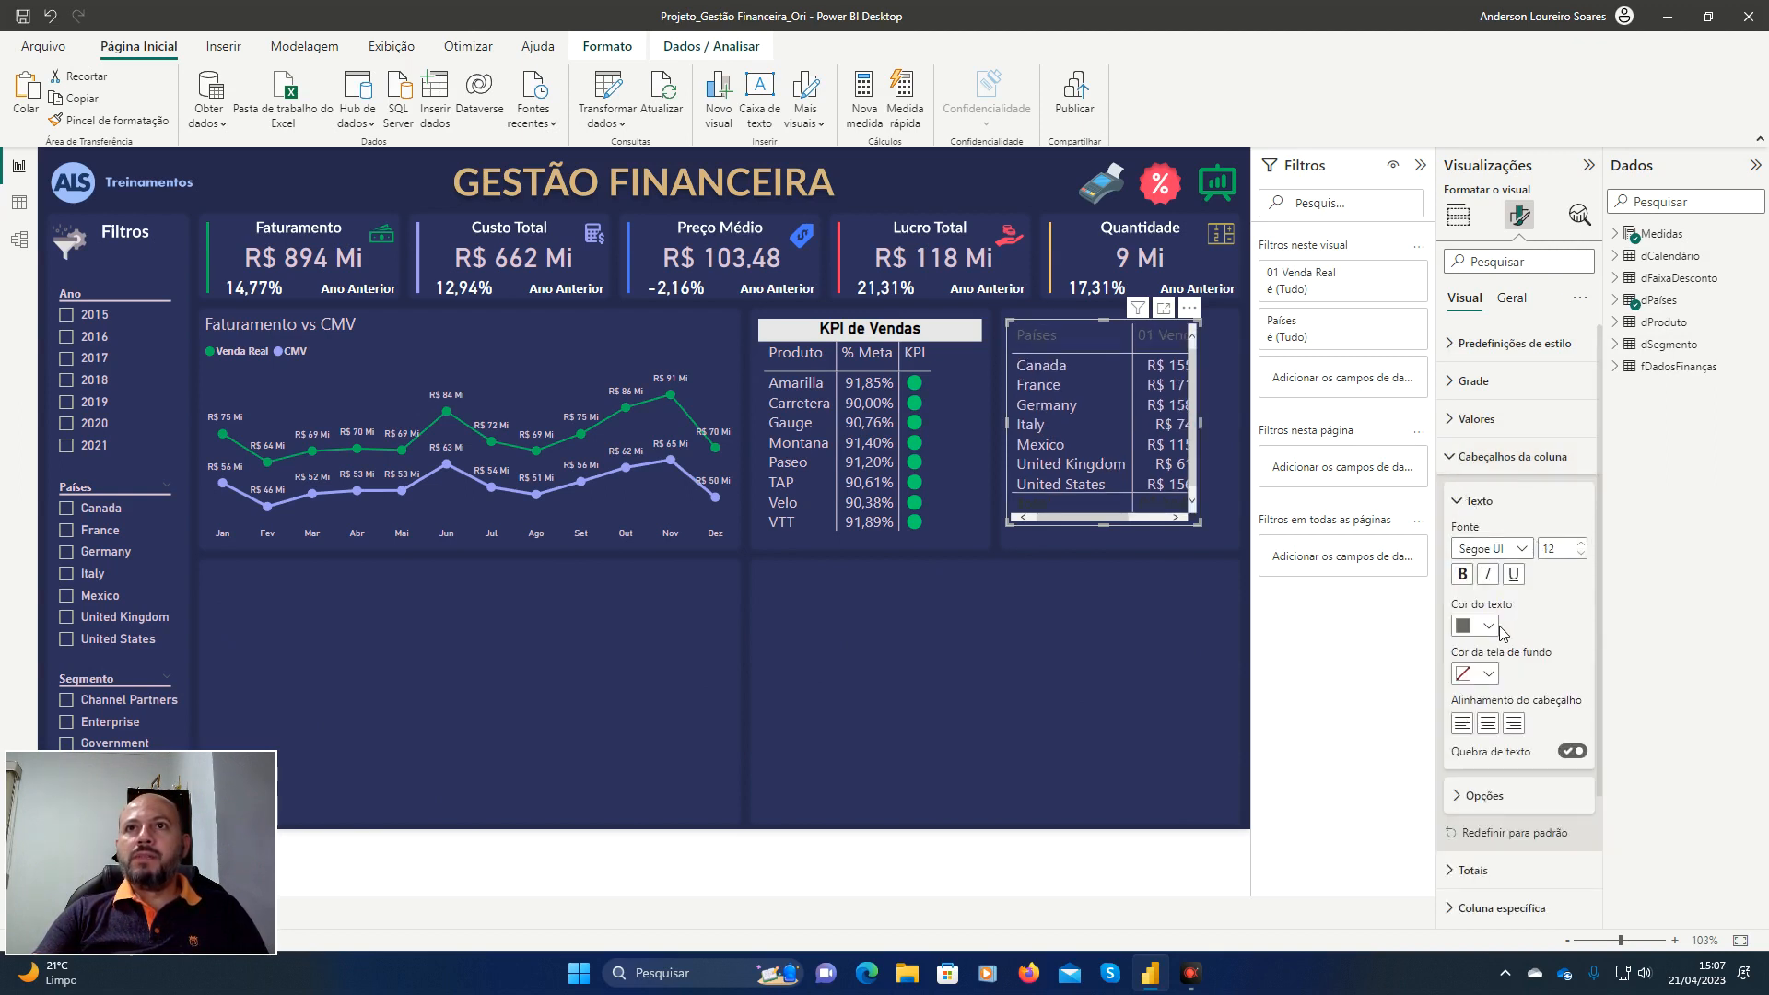
# Set the text colour of the country table's column headers to the custom hex value #DBC3D6.
pyautogui.click(1502, 632)
pyautogui.click(1522, 594)
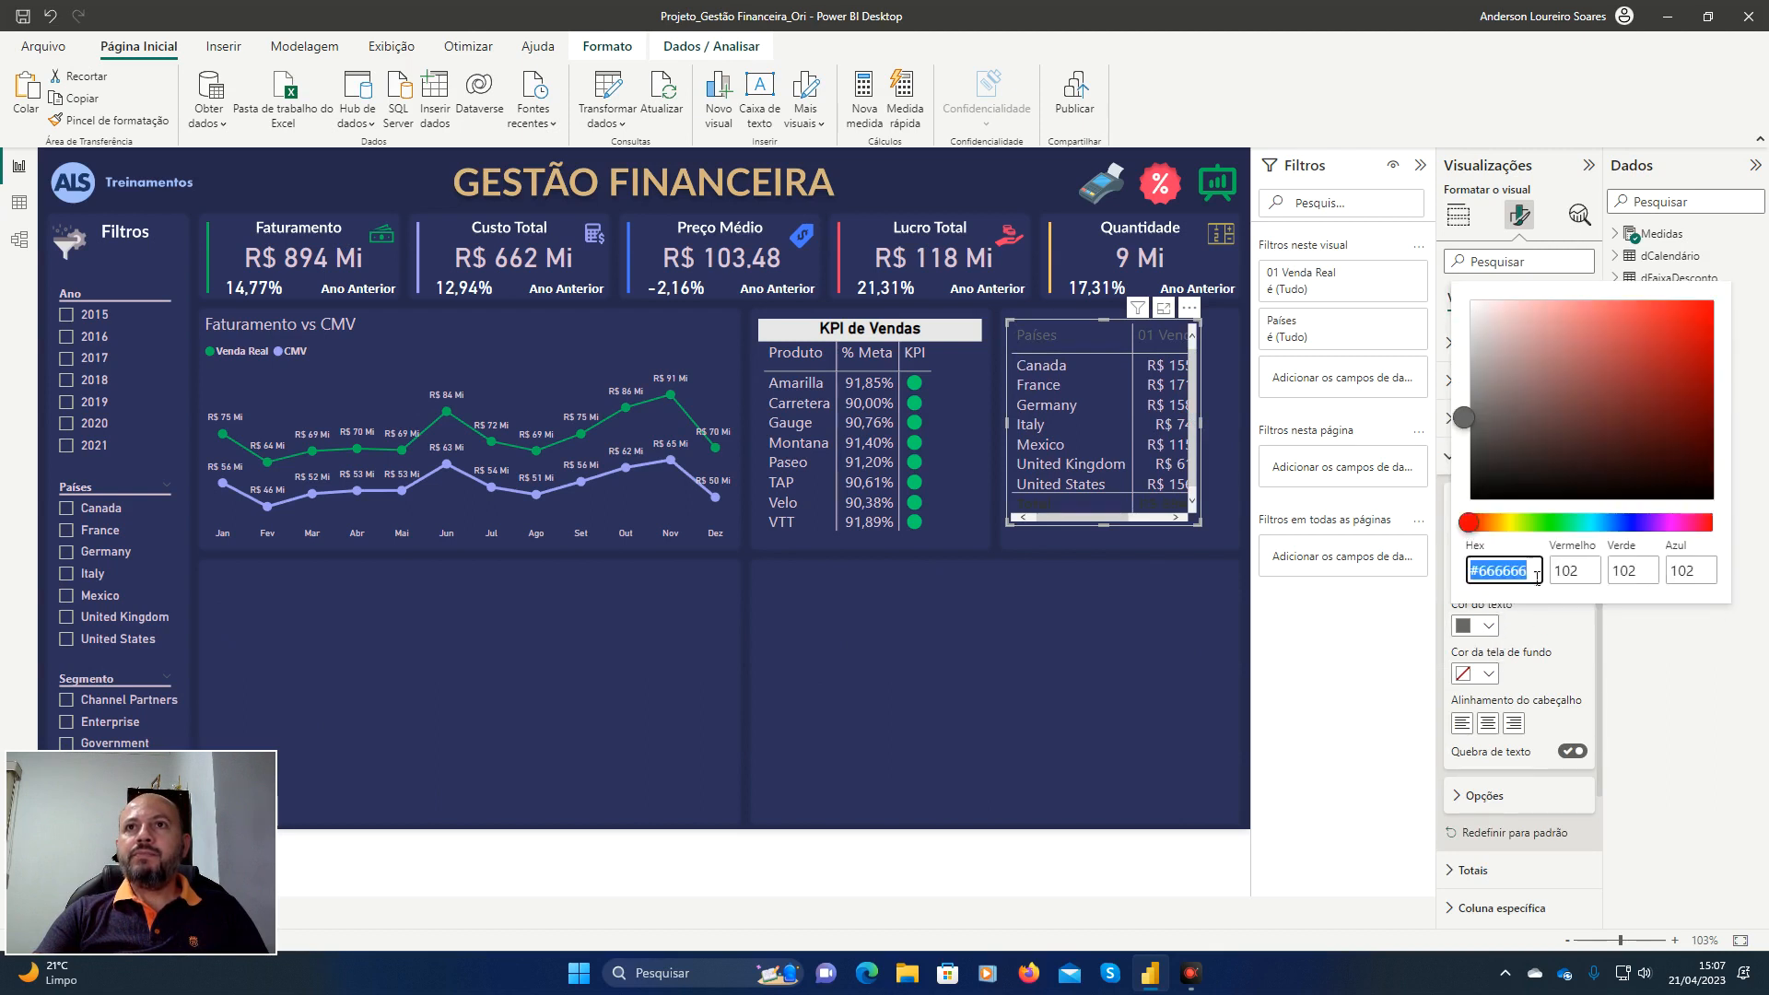
pyautogui.press('BackSpace')
pyautogui.press('BackSpace')
pyautogui.press('BackSpace')
pyautogui.press('BackSpace')
pyautogui.press('BackSpace')
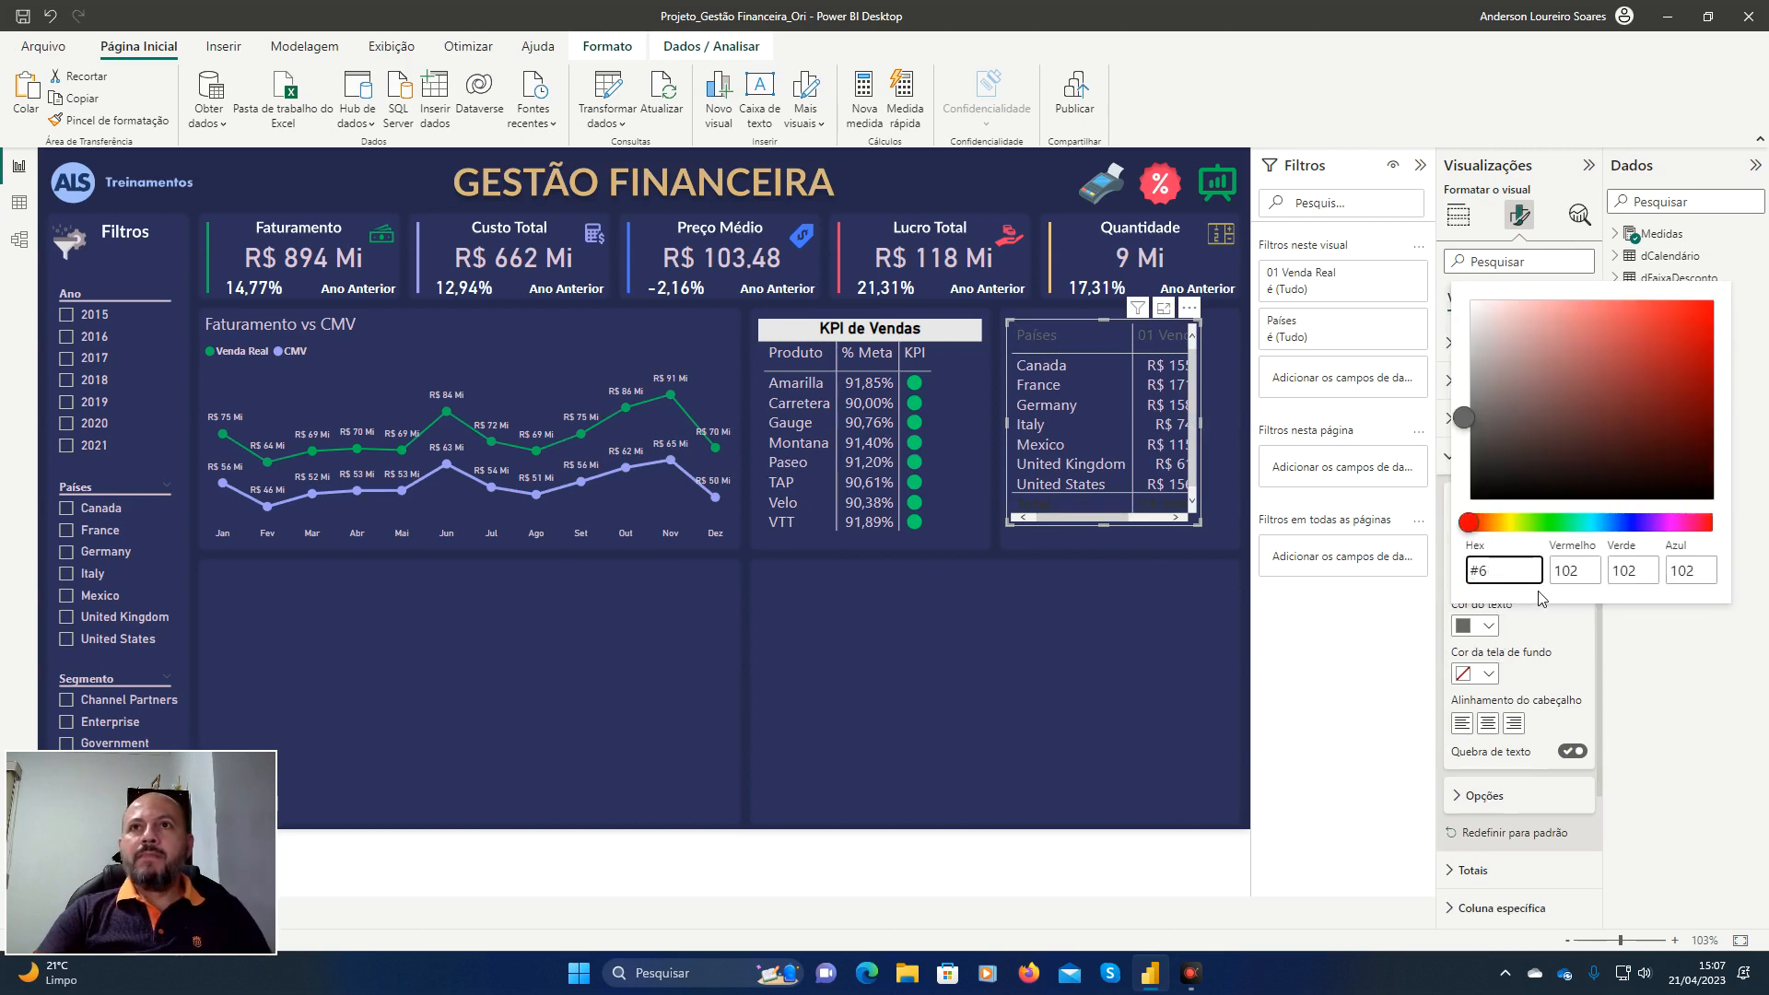
pyautogui.write('dbc')
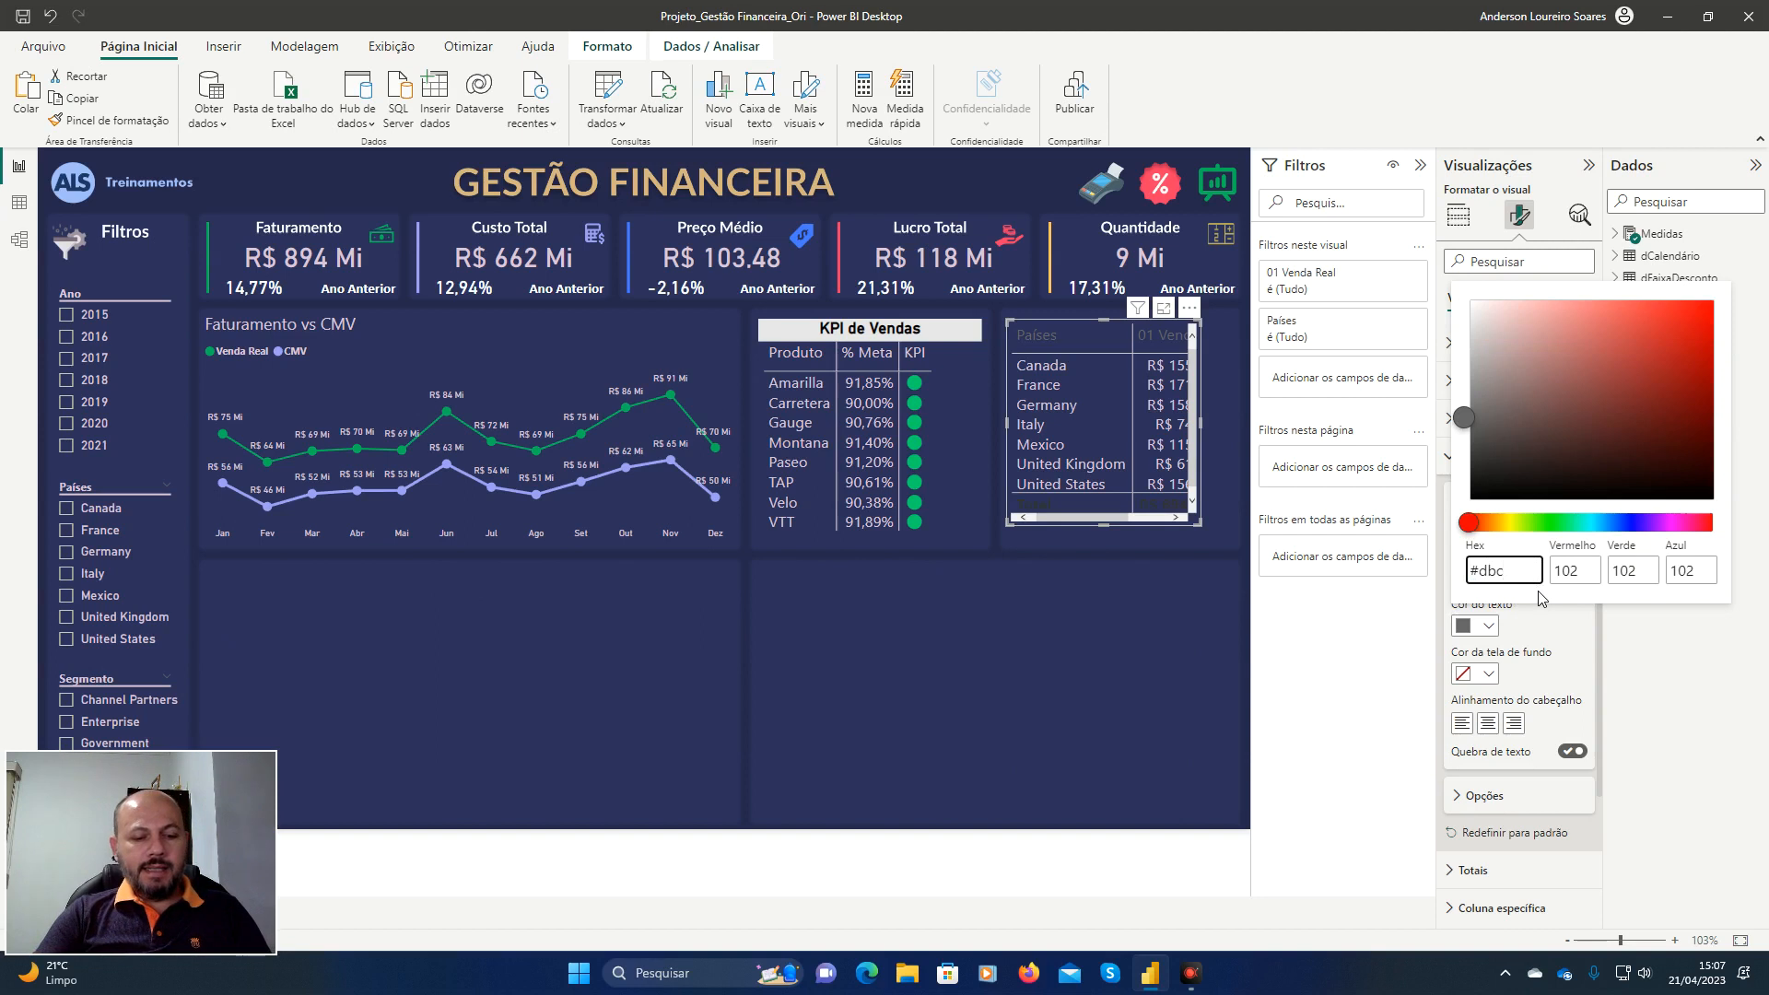
pyautogui.write('3d6')
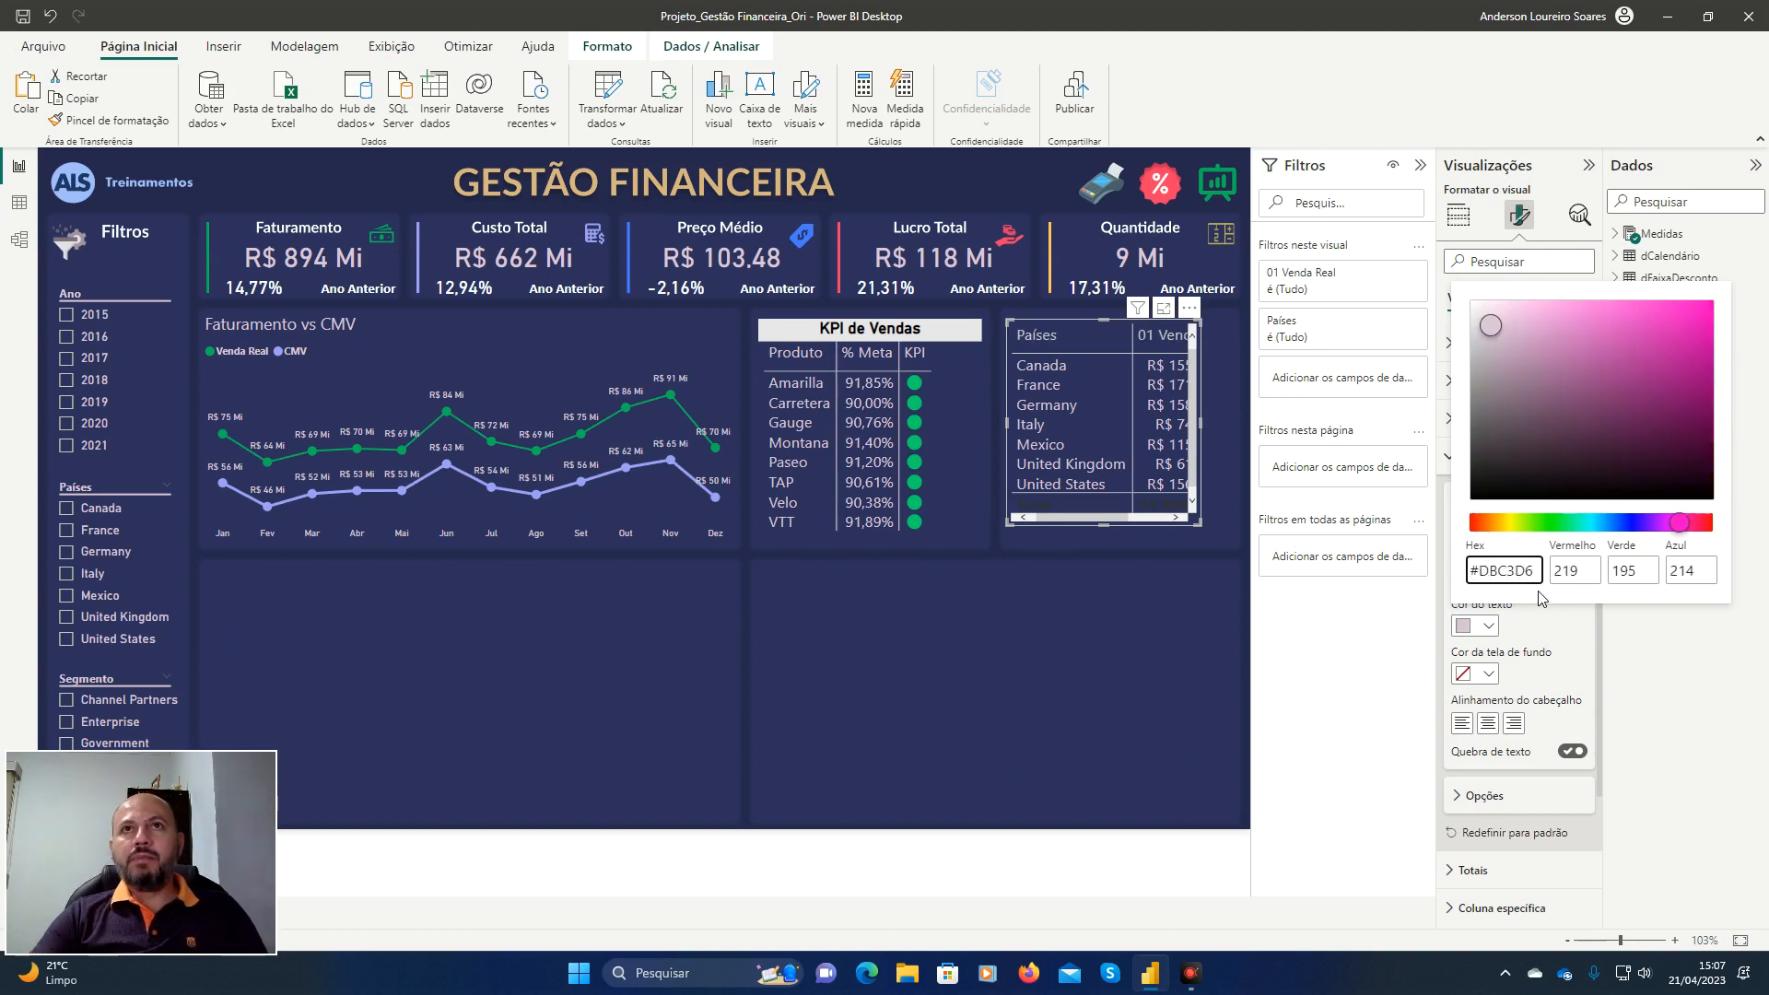
pyautogui.press('Tab')
pyautogui.press('Escape')
pyautogui.press('Escape')
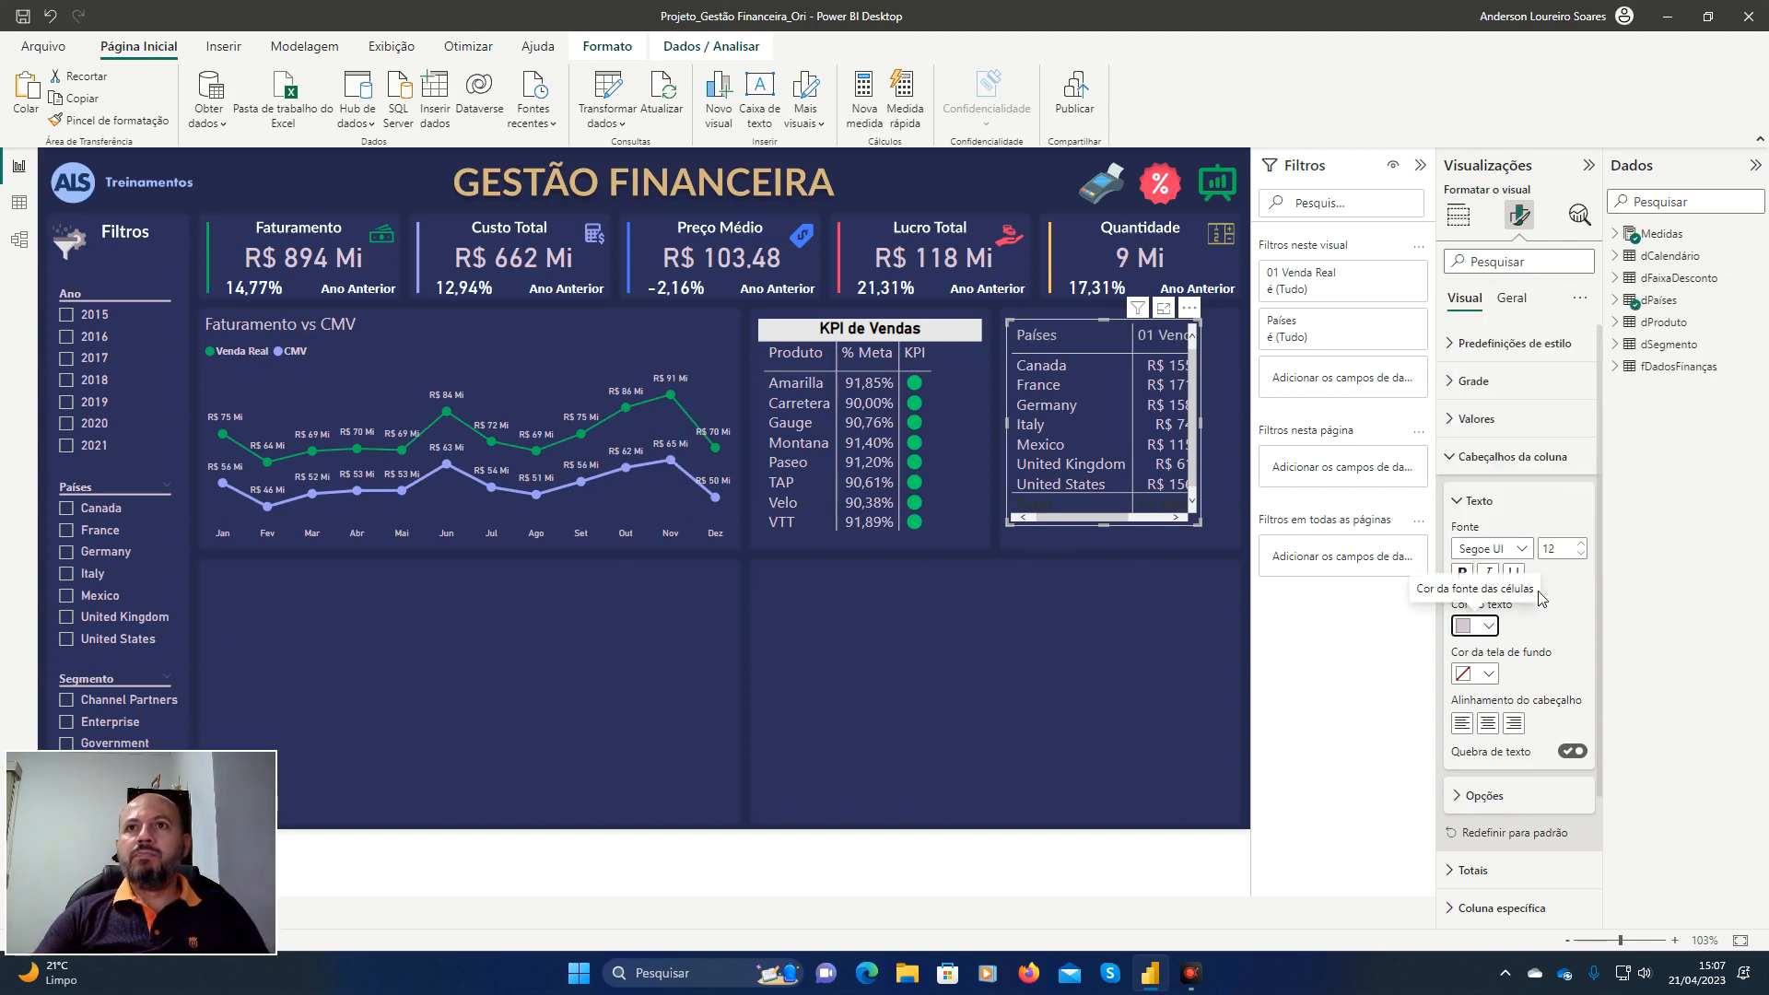
# Turn off the totals row of the country table.
pyautogui.click(1456, 461)
pyautogui.click(1464, 497)
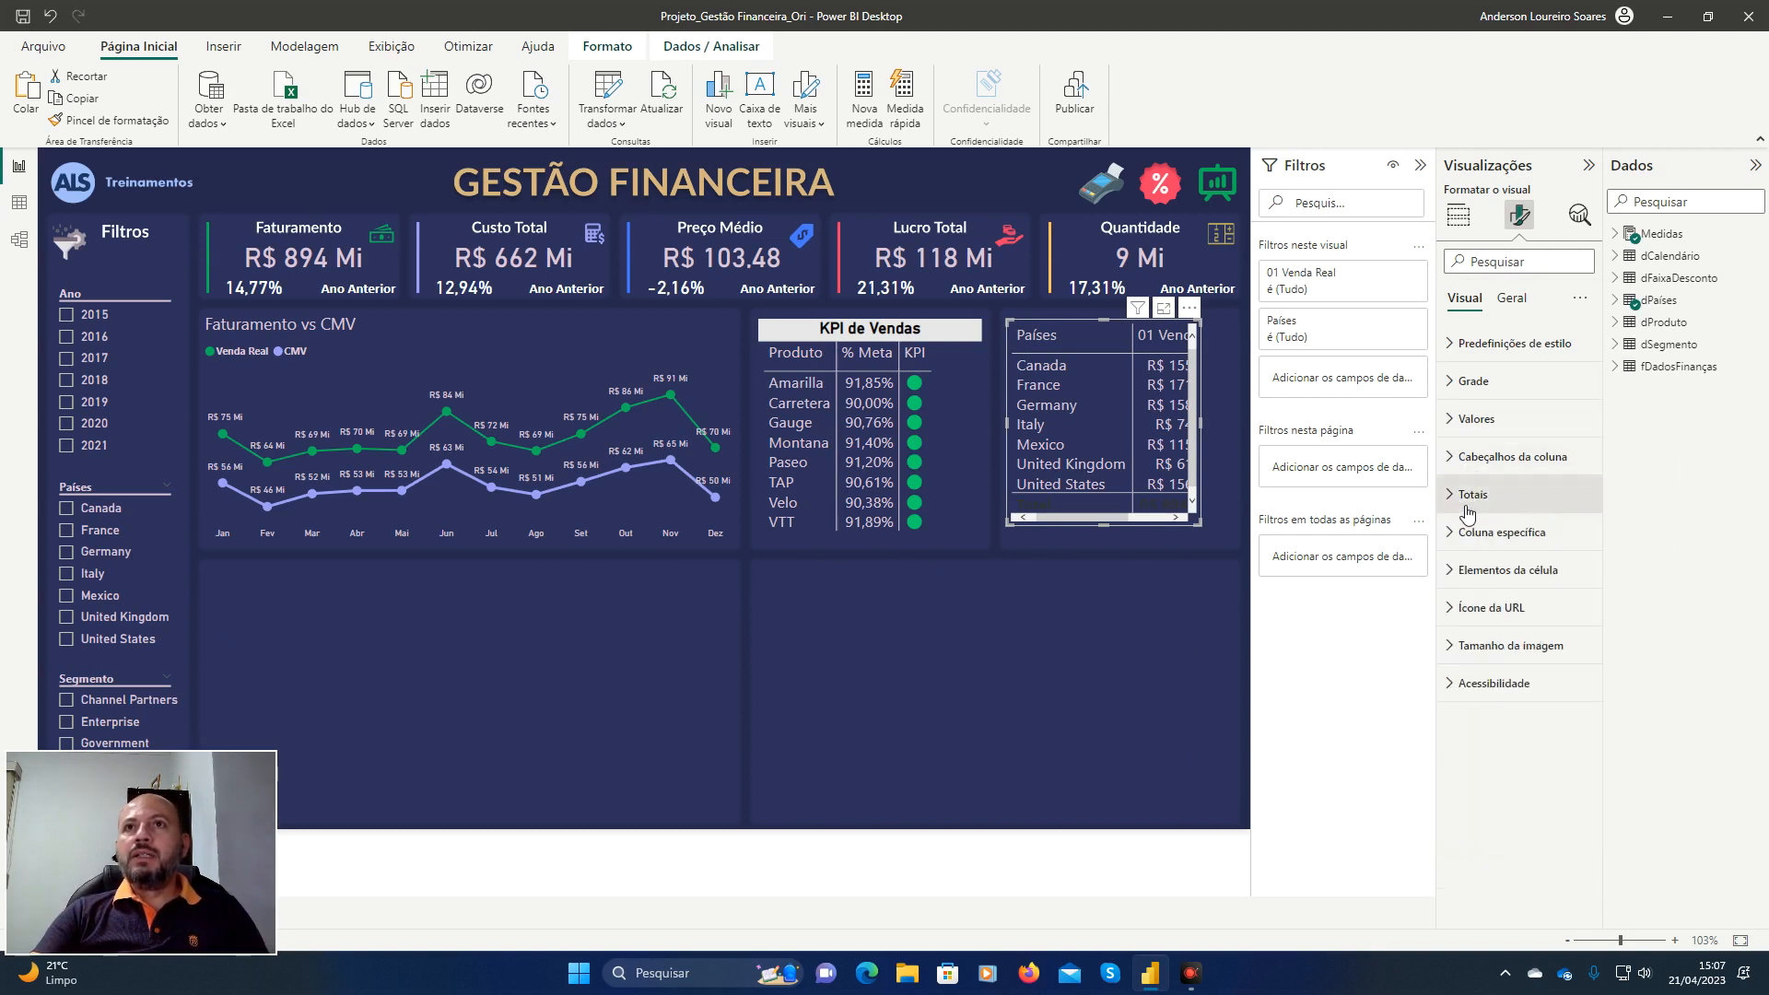
pyautogui.click(1573, 538)
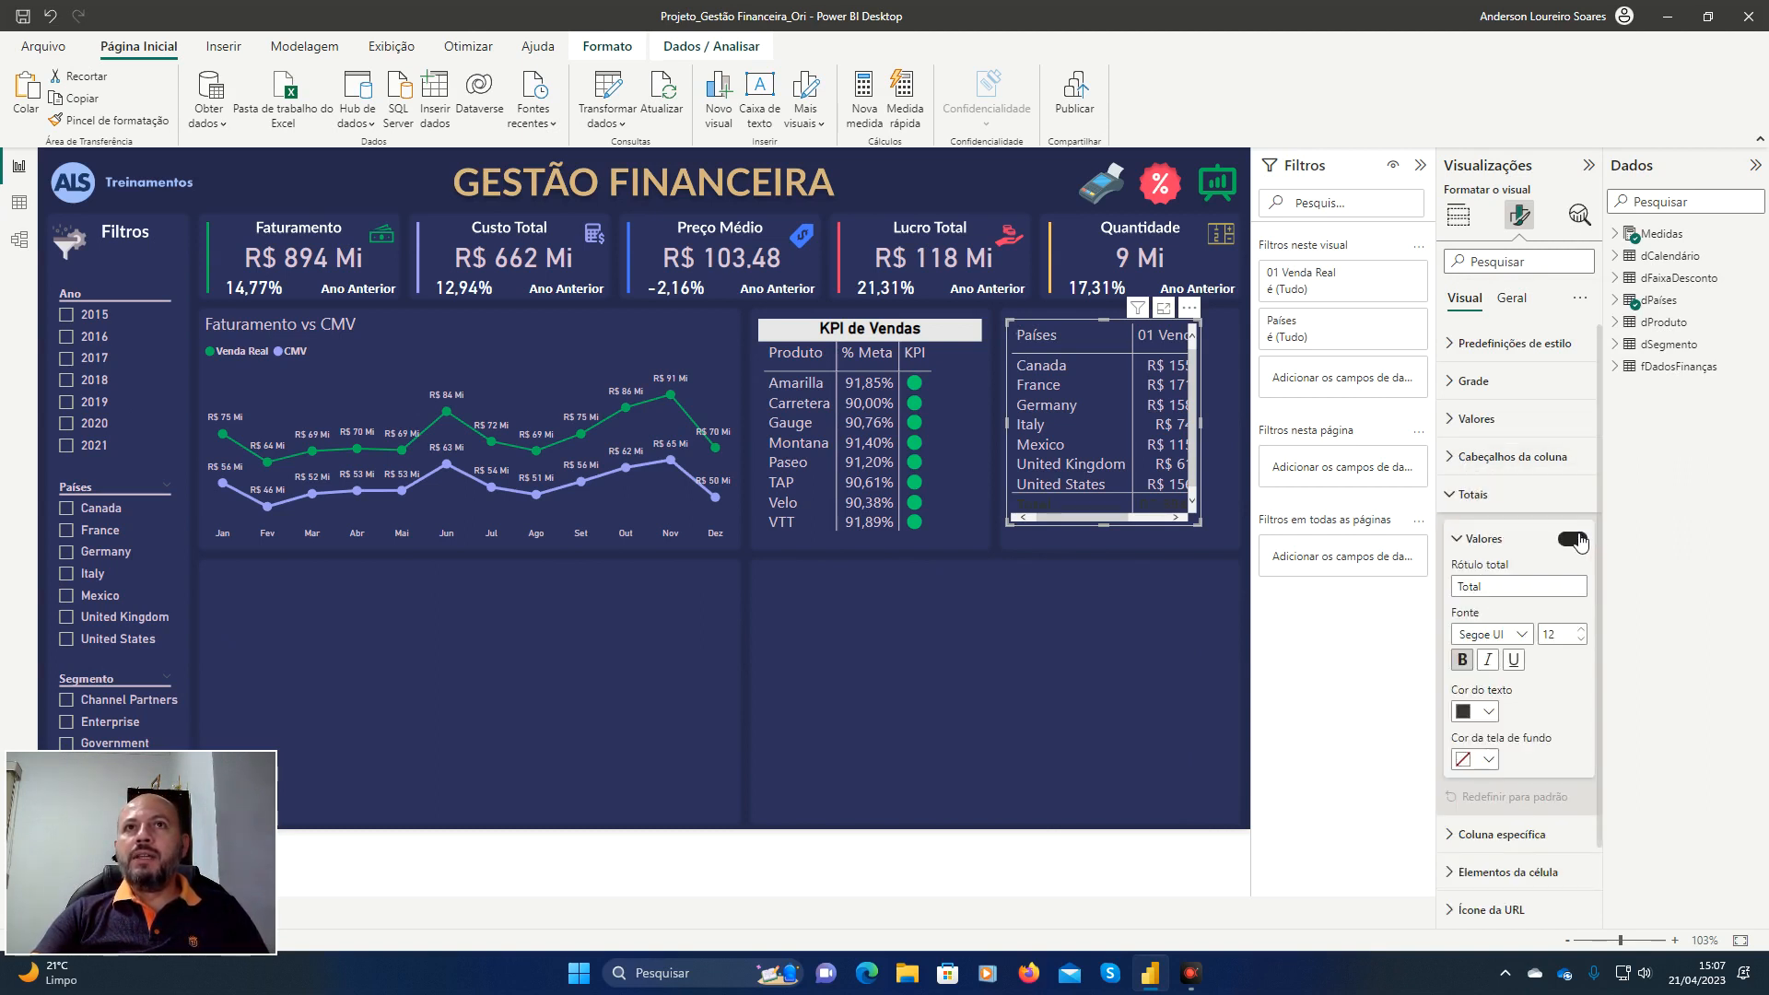
pyautogui.click(1454, 500)
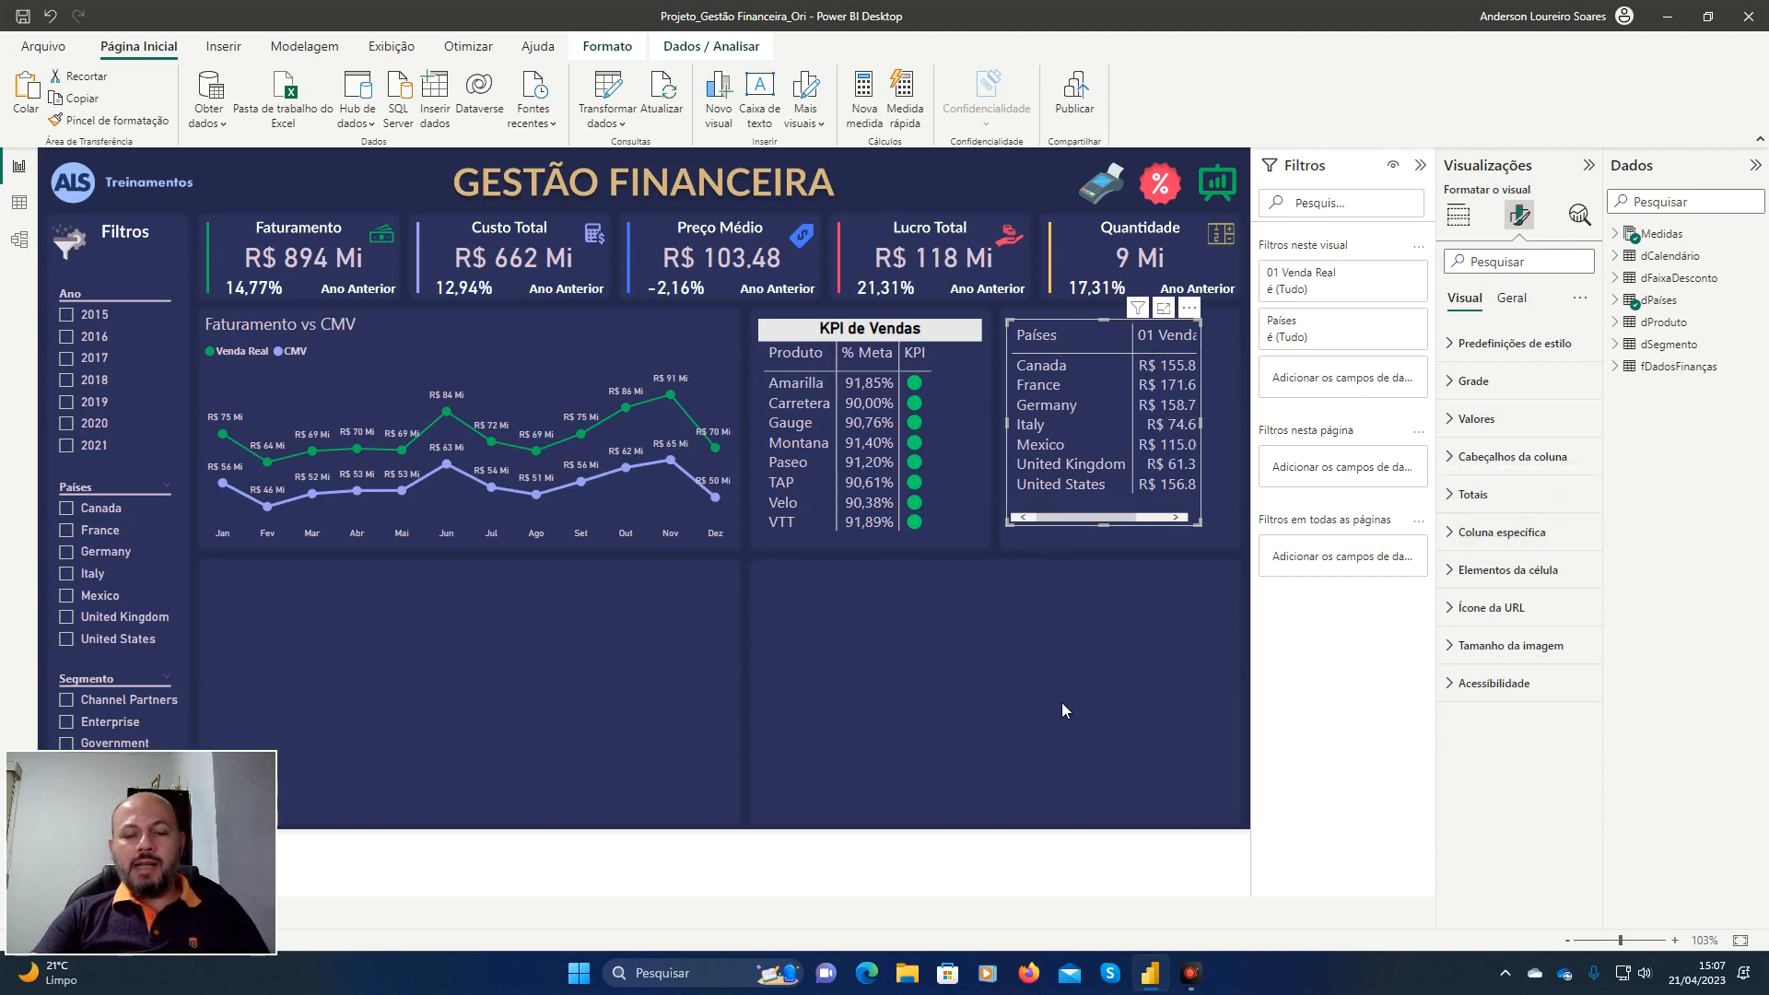
pyautogui.hotkey('ctrl', 'alt', 'd')
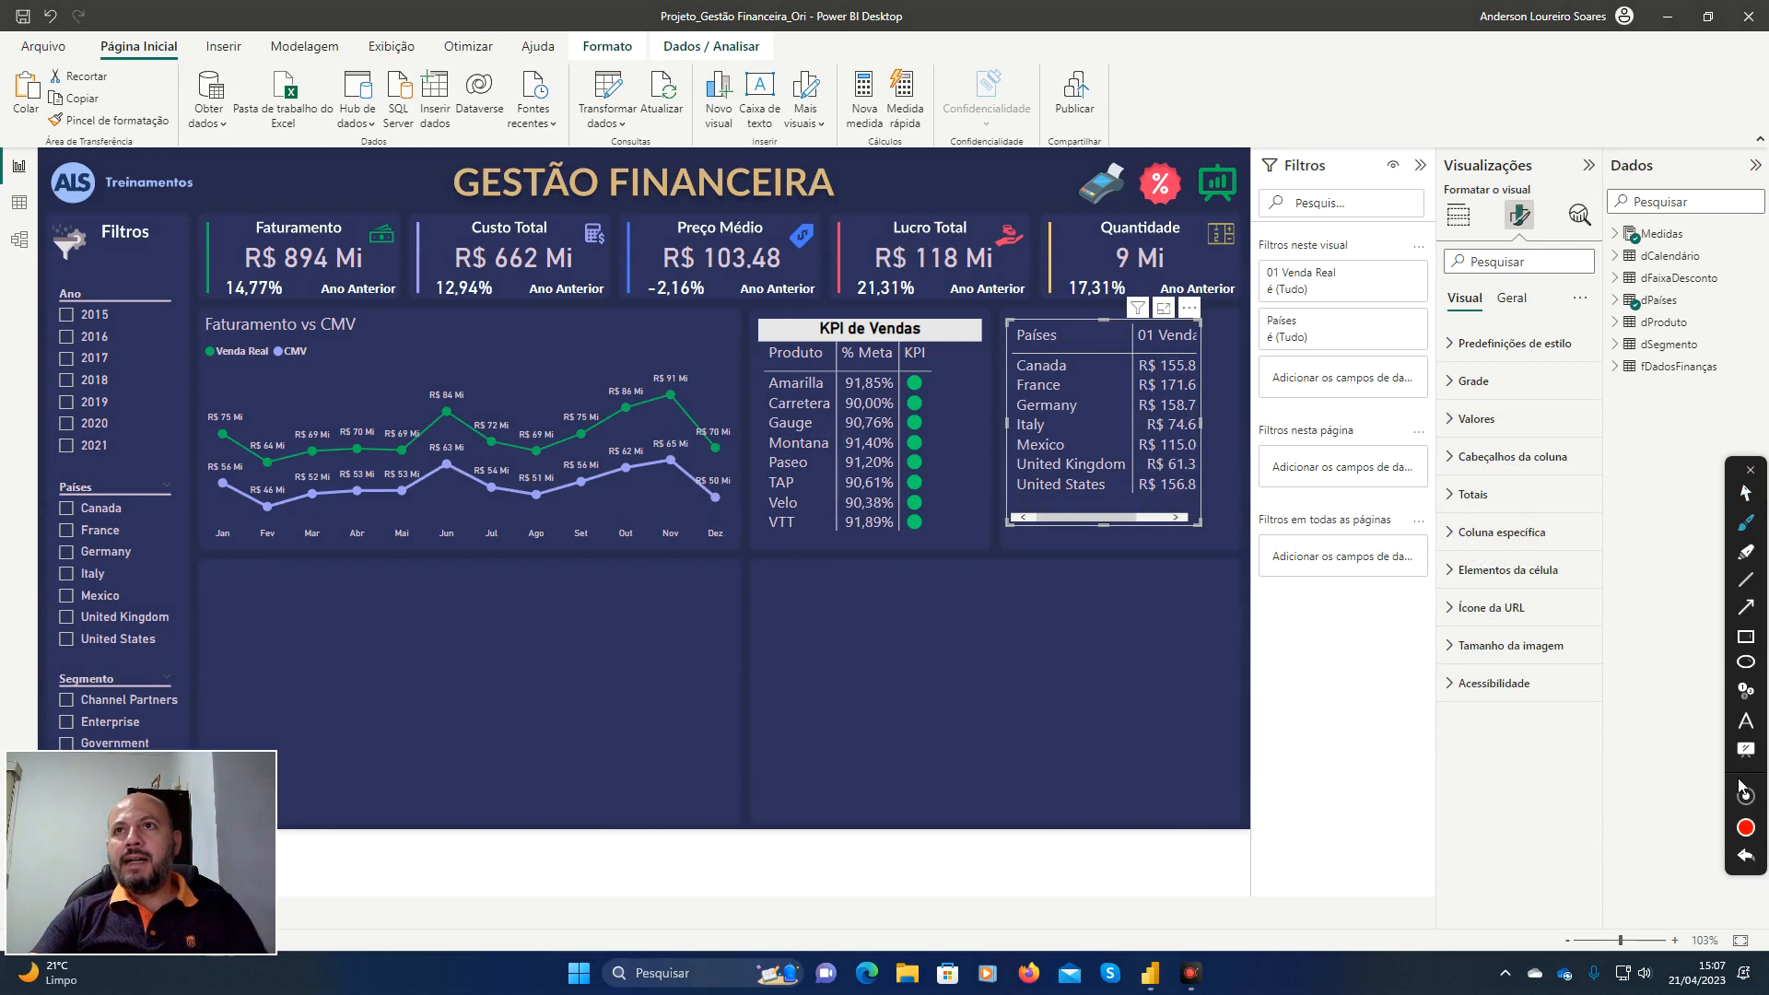
pyautogui.click(1748, 636)
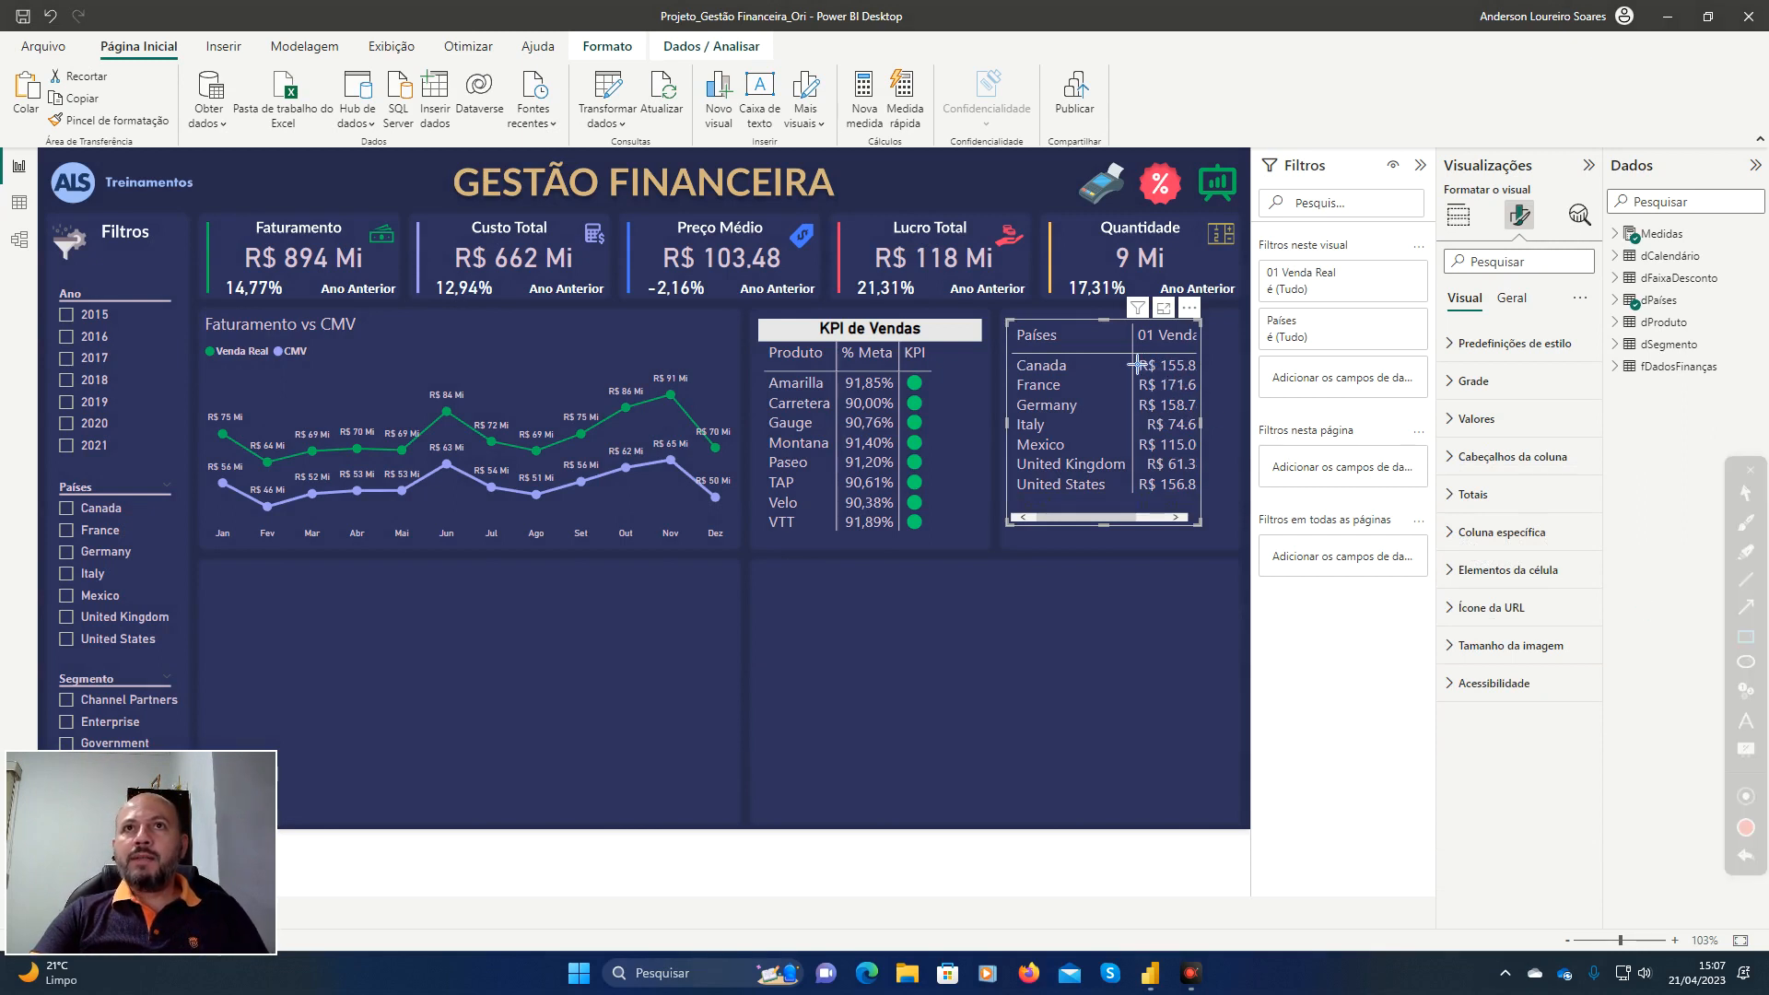
pyautogui.moveTo(1137, 362)
pyautogui.mouseDown()
pyautogui.moveTo(1201, 393)
pyautogui.moveTo(1225, 518)
pyautogui.mouseUp()
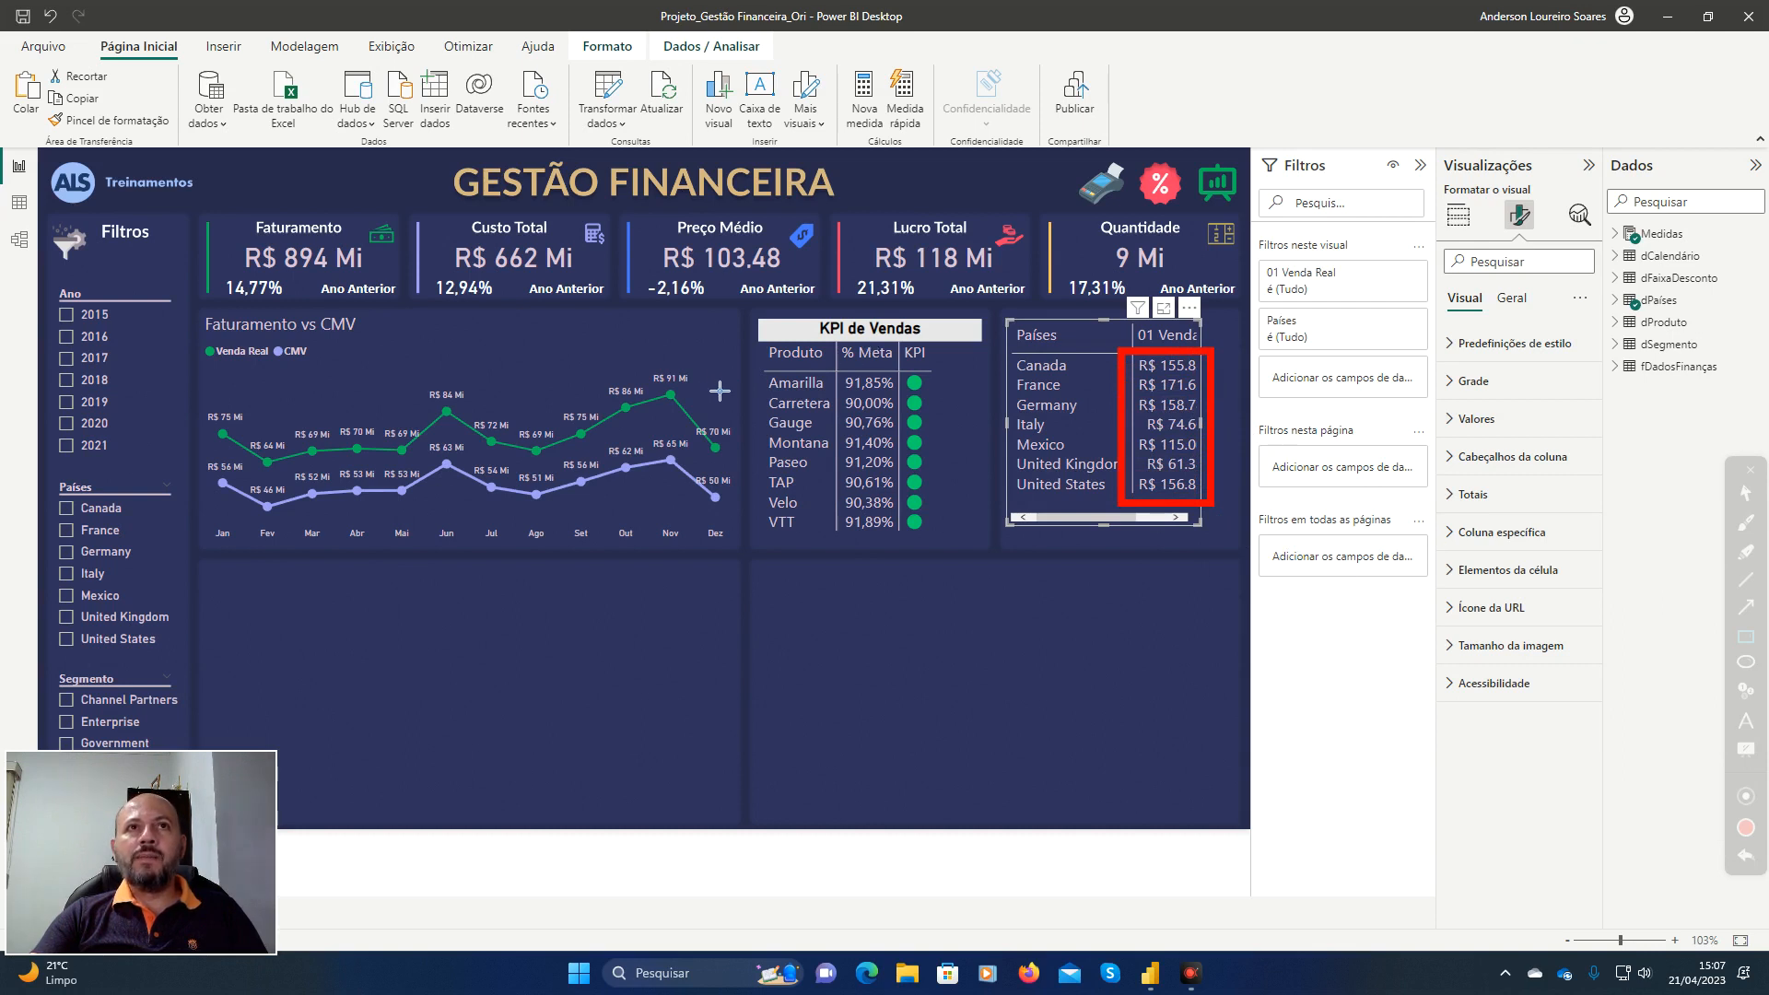
pyautogui.moveTo(646, 355); pyautogui.dragTo(700, 396)
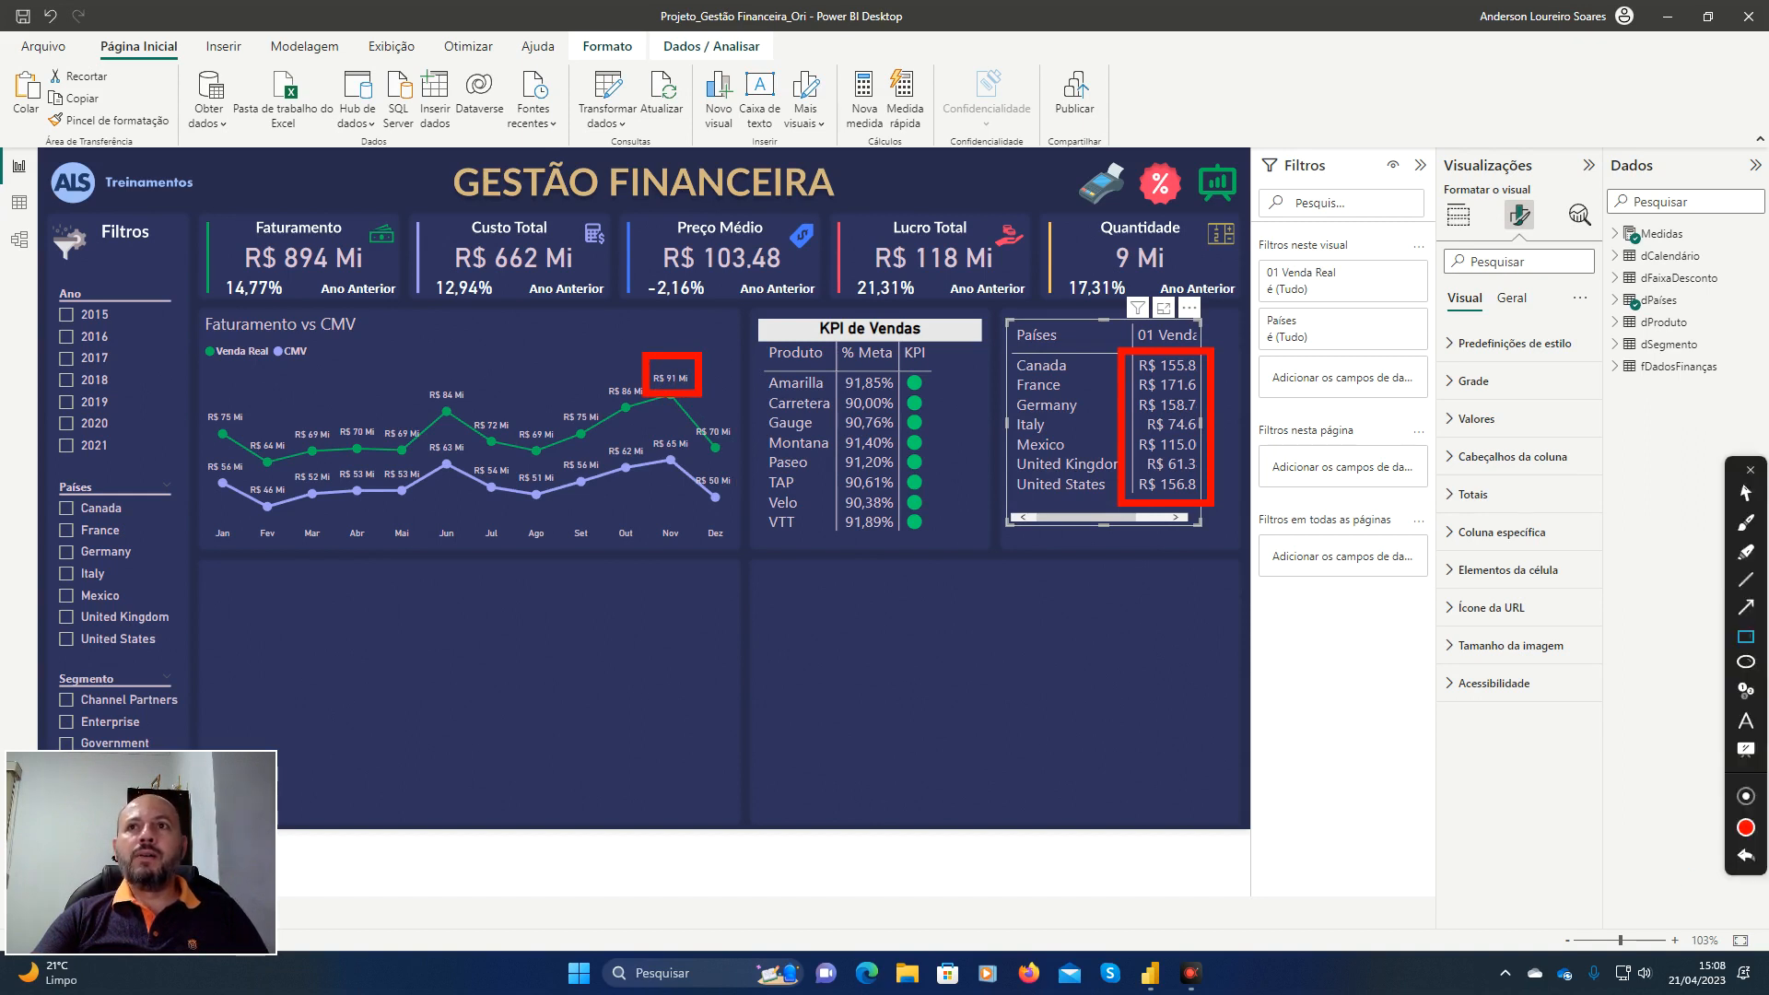
pyautogui.click(1748, 857)
pyautogui.click(1748, 857)
pyautogui.click(1746, 495)
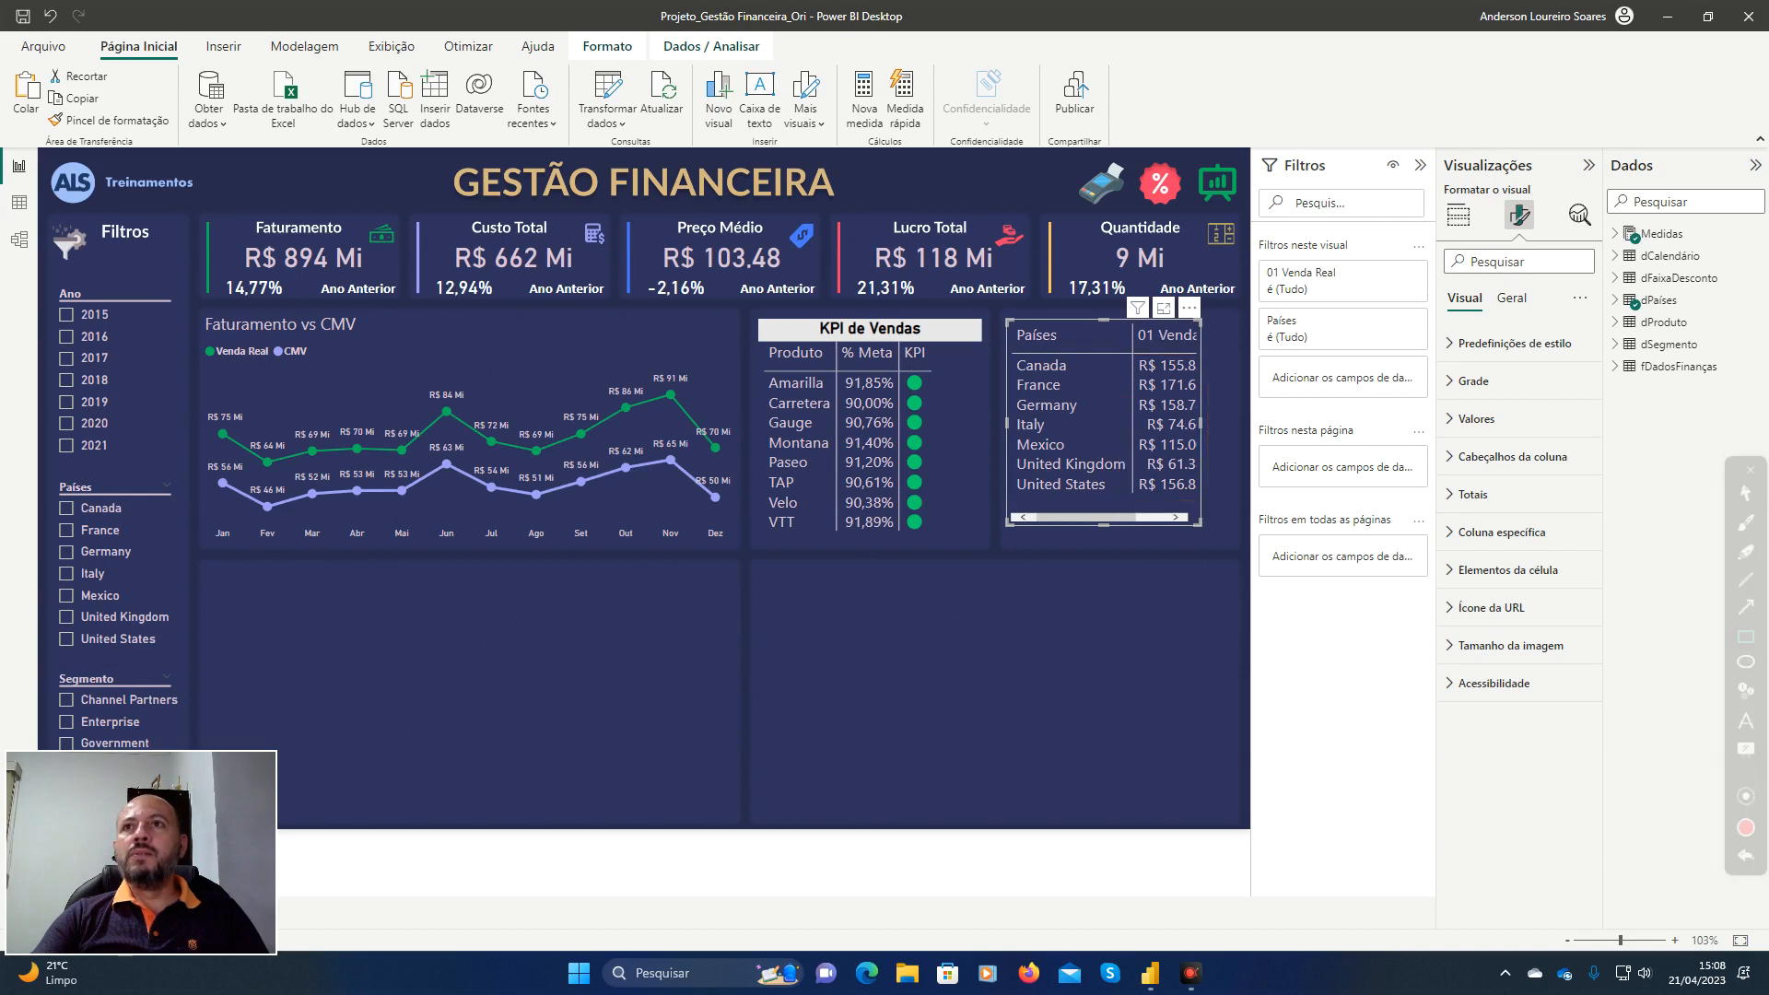
pyautogui.click(1751, 471)
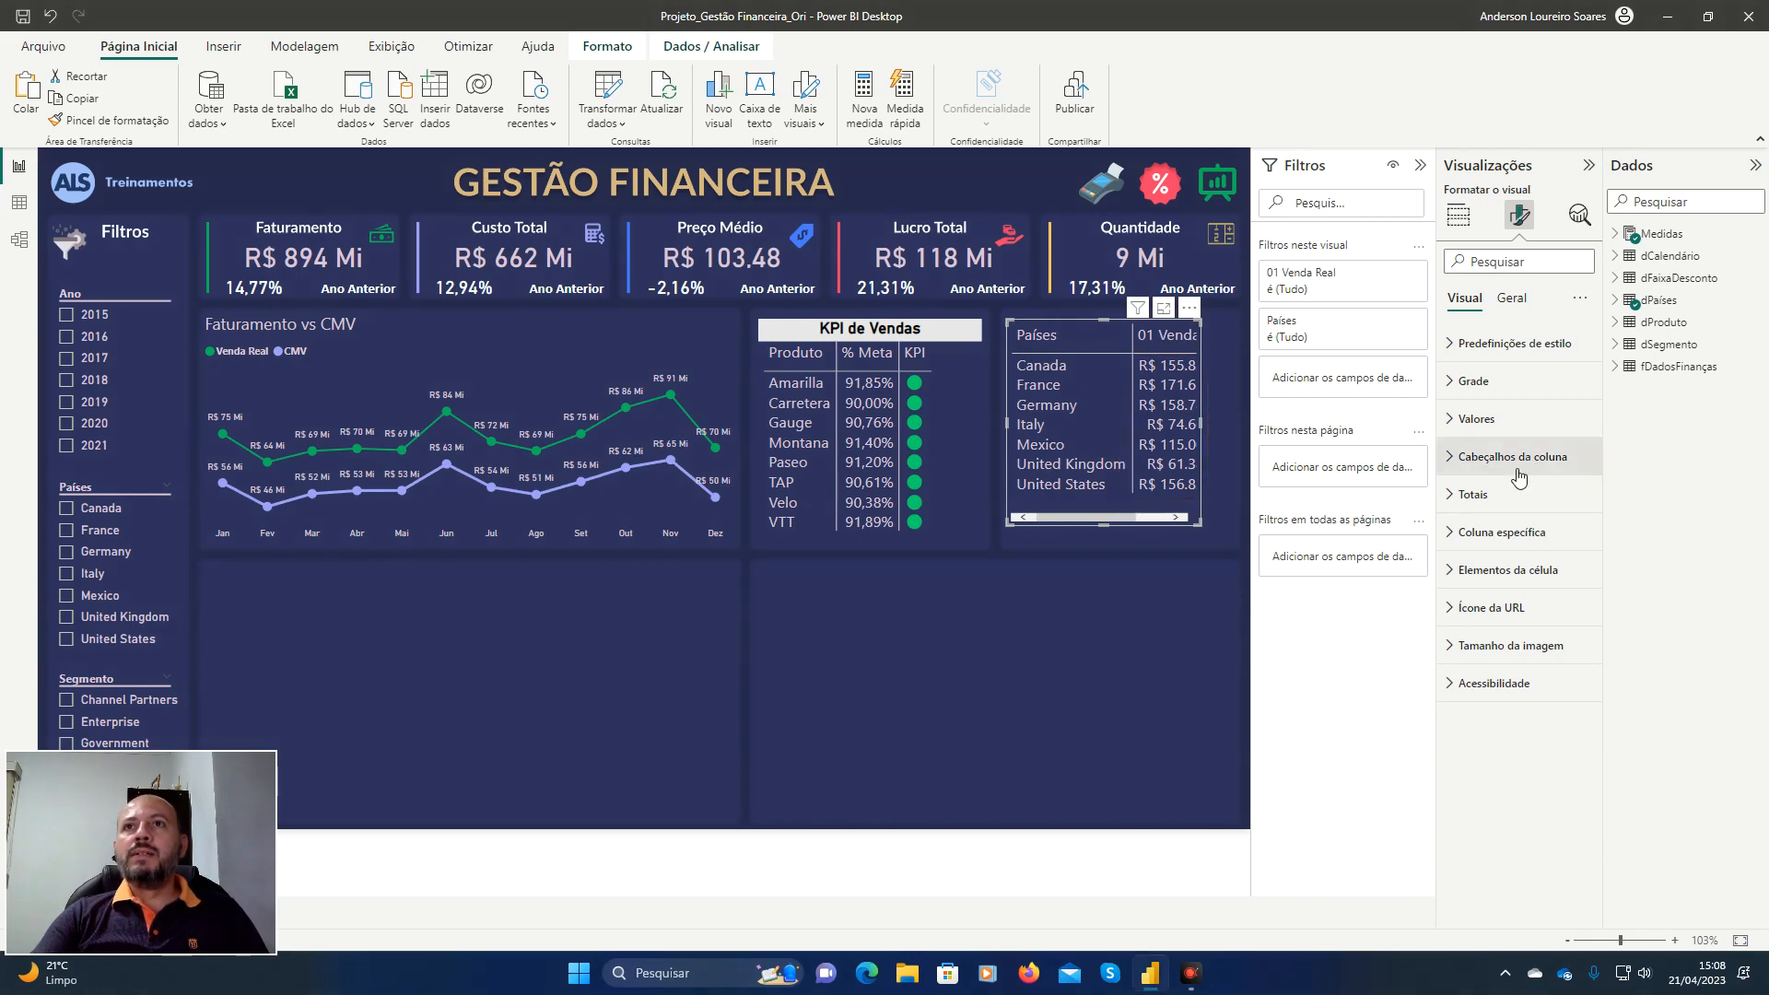
# Set the display units of the 01 Venda Real column's values to Milhão in the country table.
pyautogui.click(1454, 533)
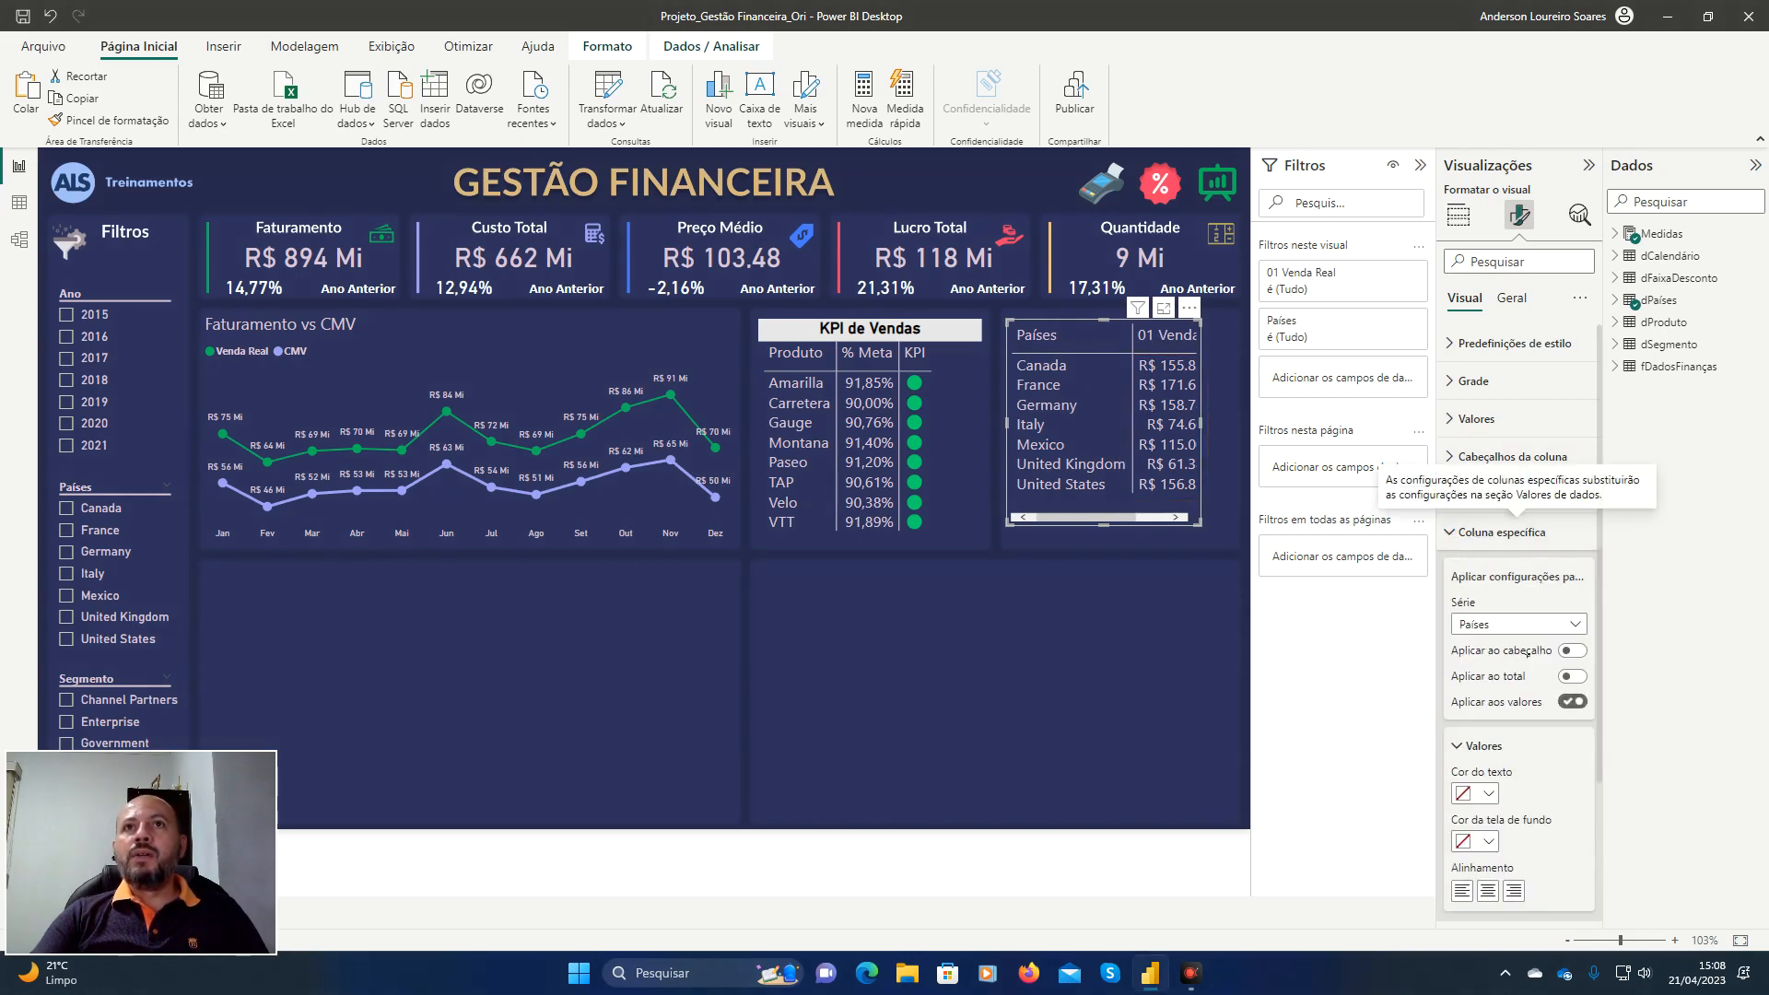
pyautogui.click(1577, 624)
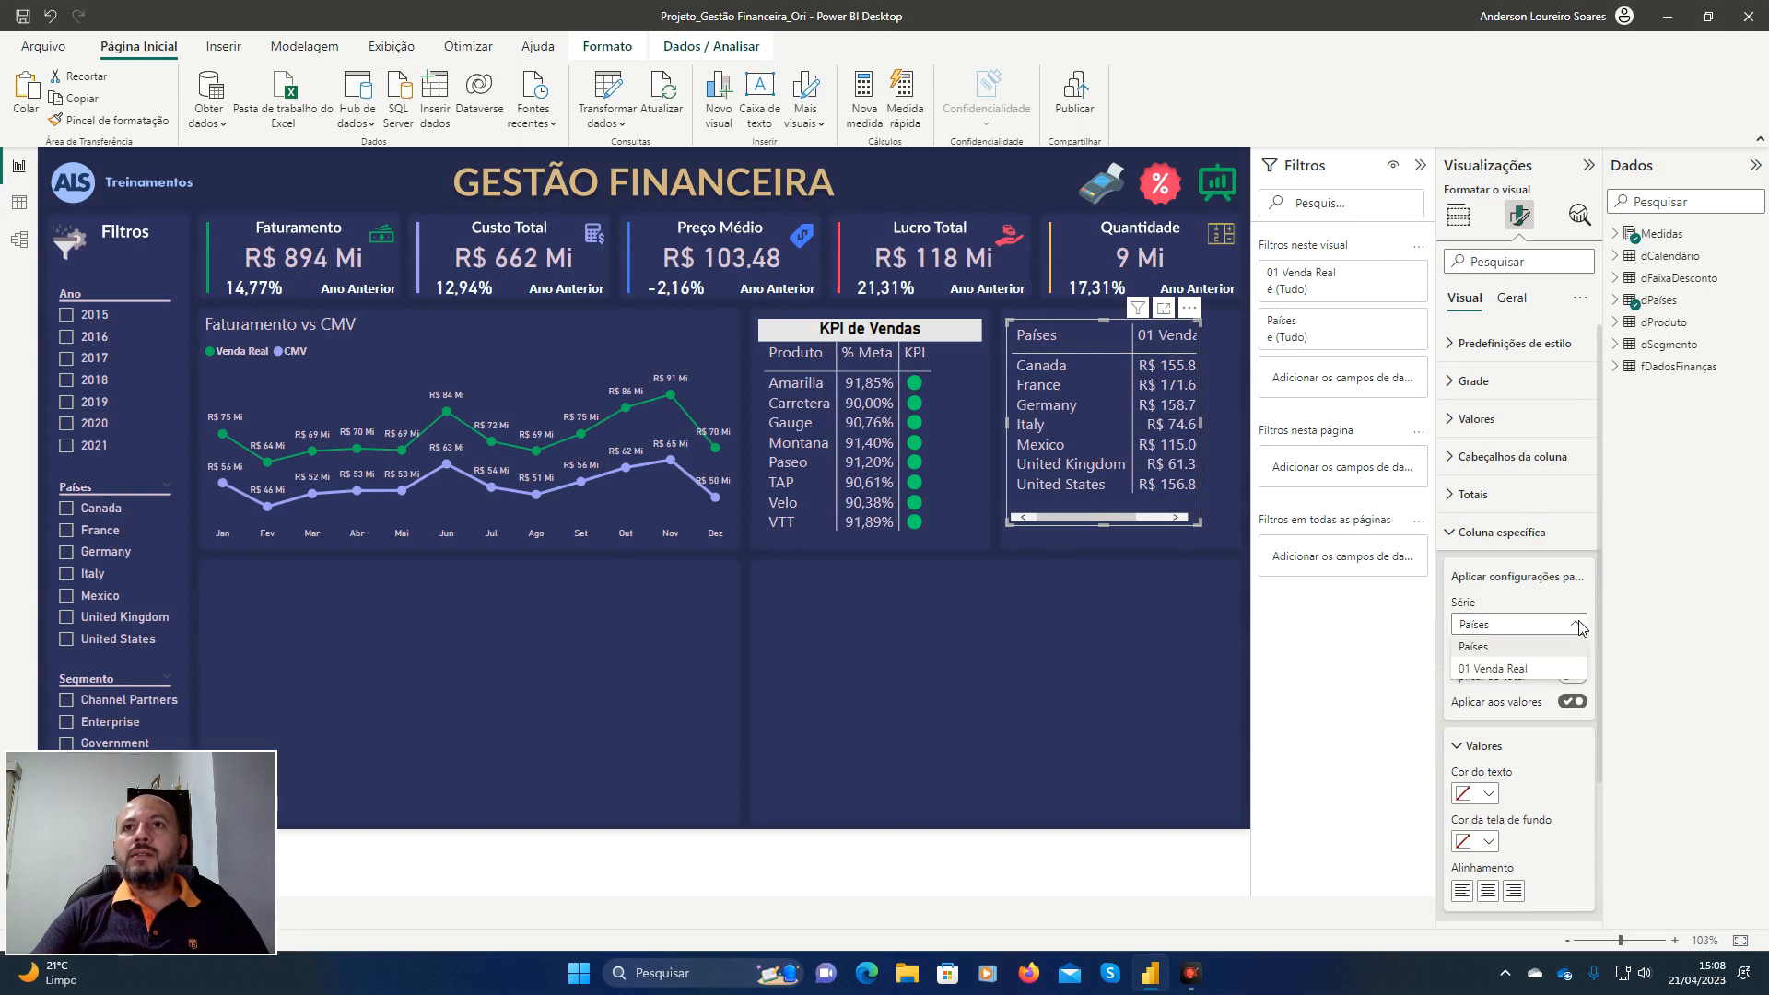
pyautogui.click(1510, 669)
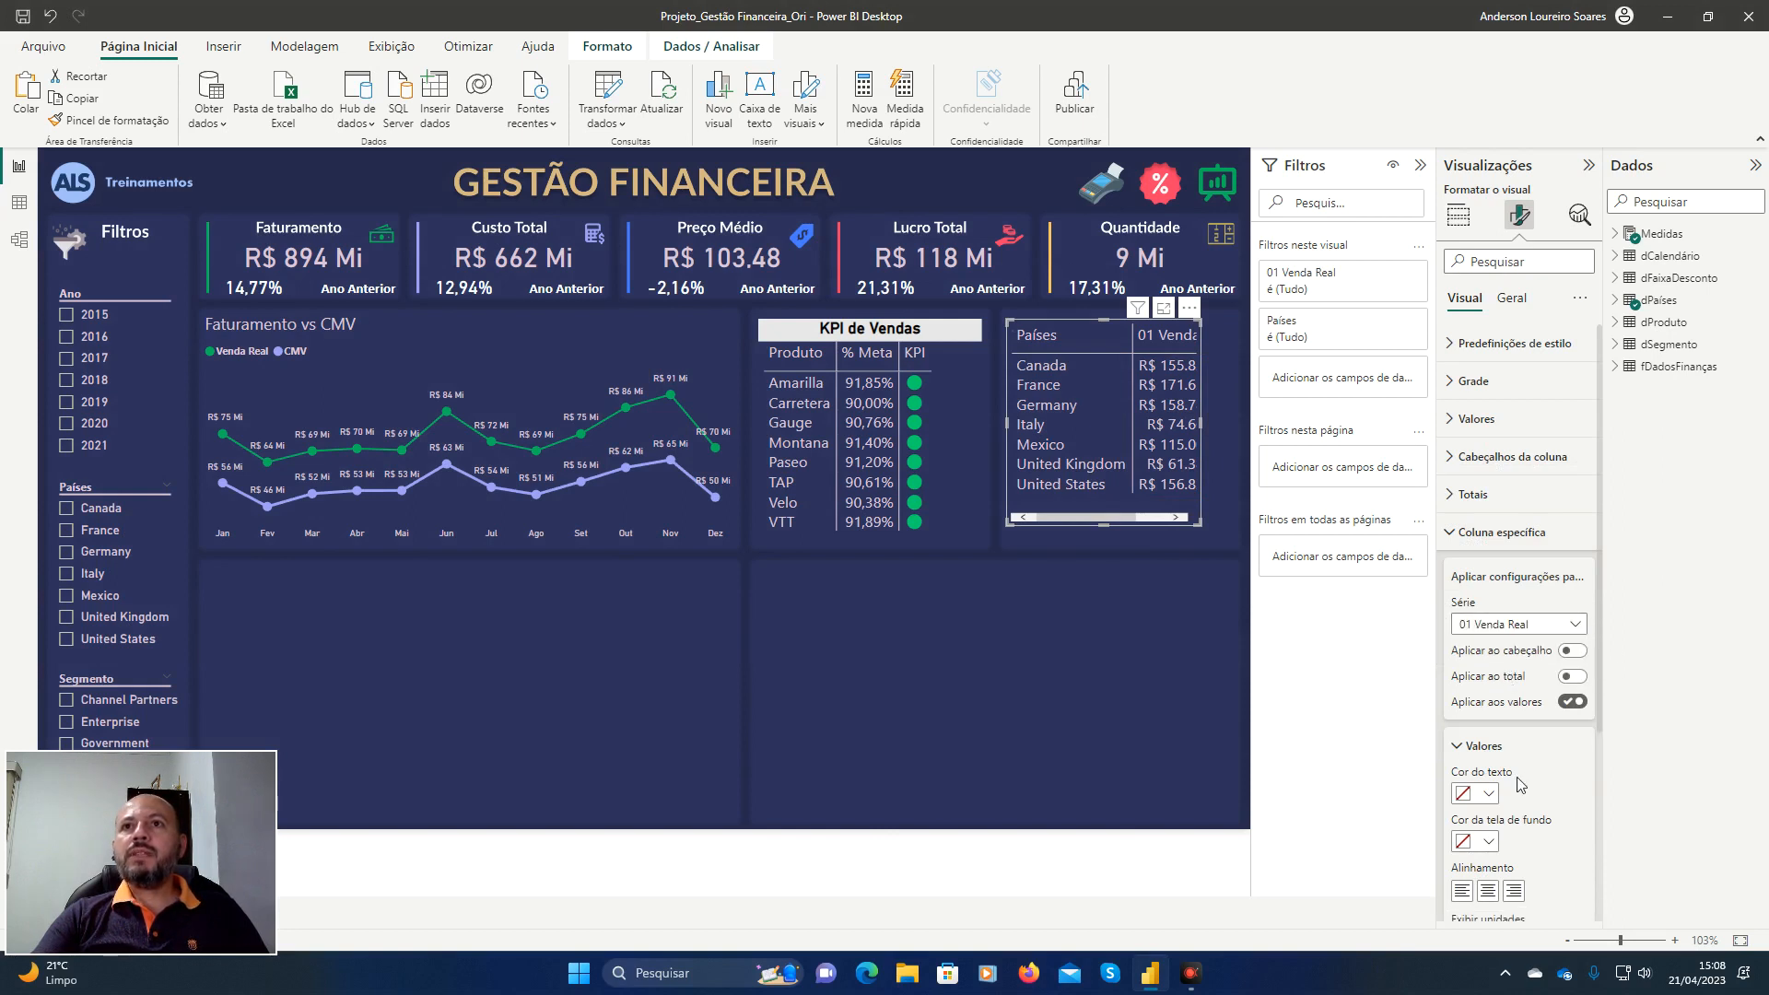
pyautogui.scroll(-5, 1539, 755)
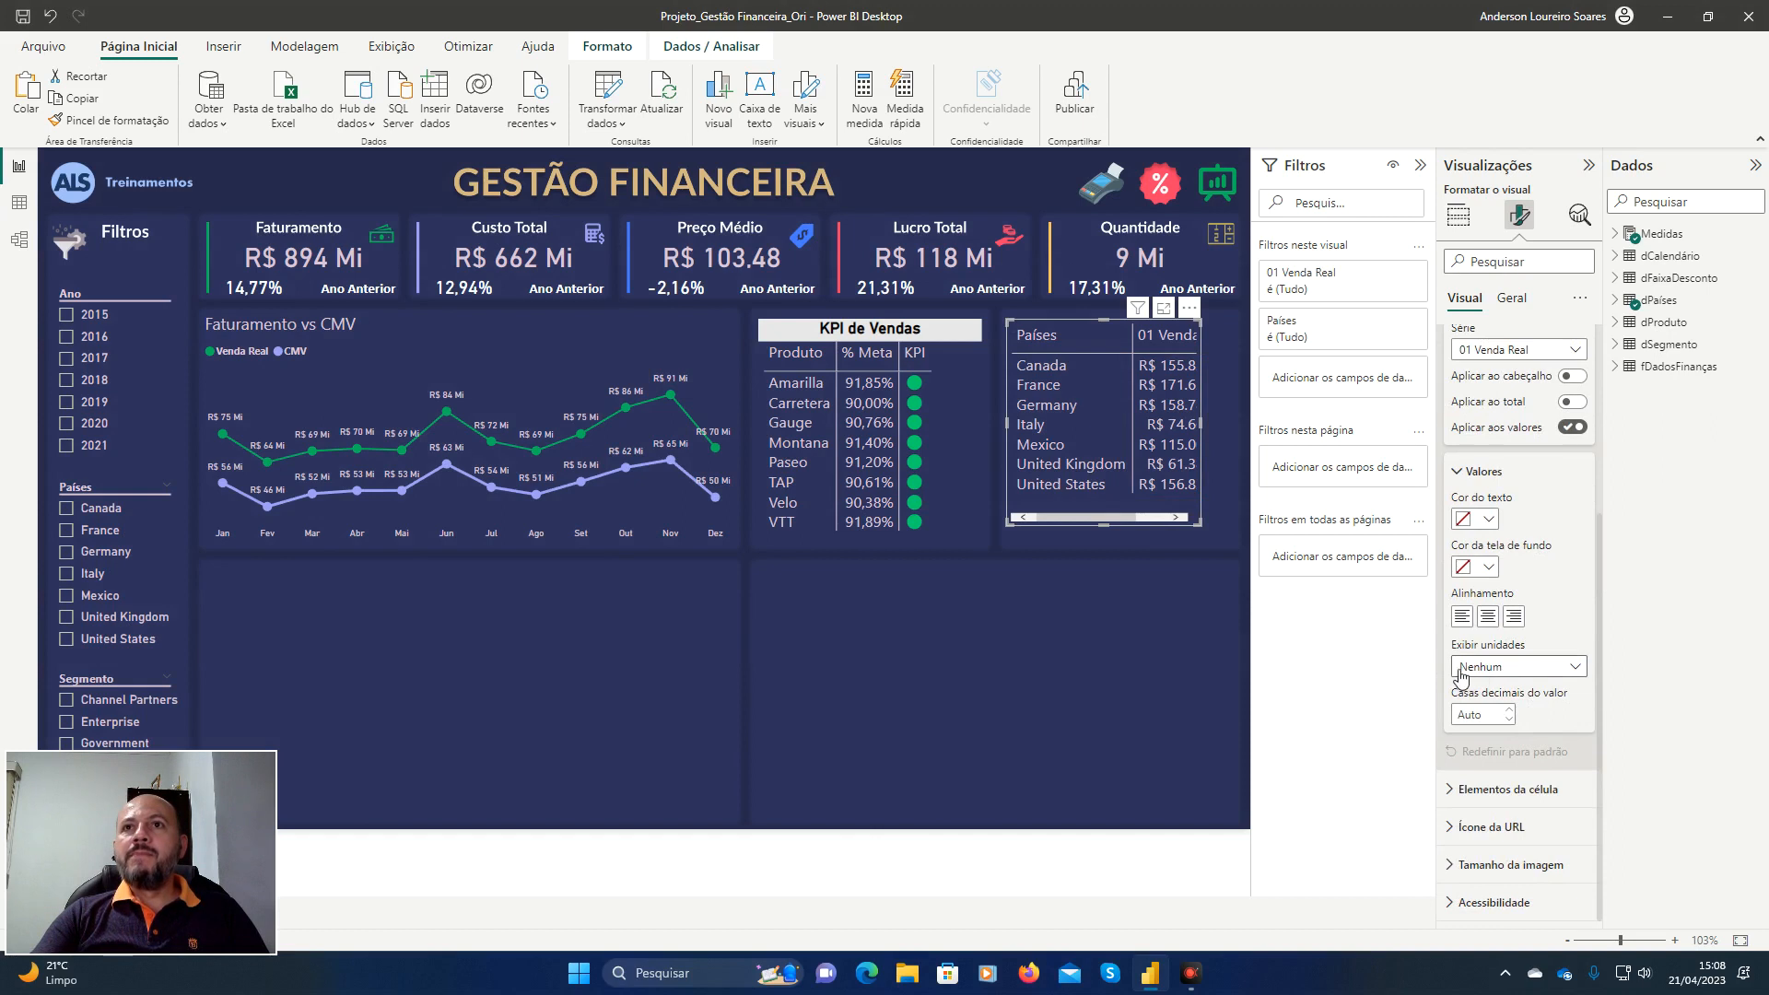
pyautogui.click(1576, 667)
pyautogui.click(1502, 736)
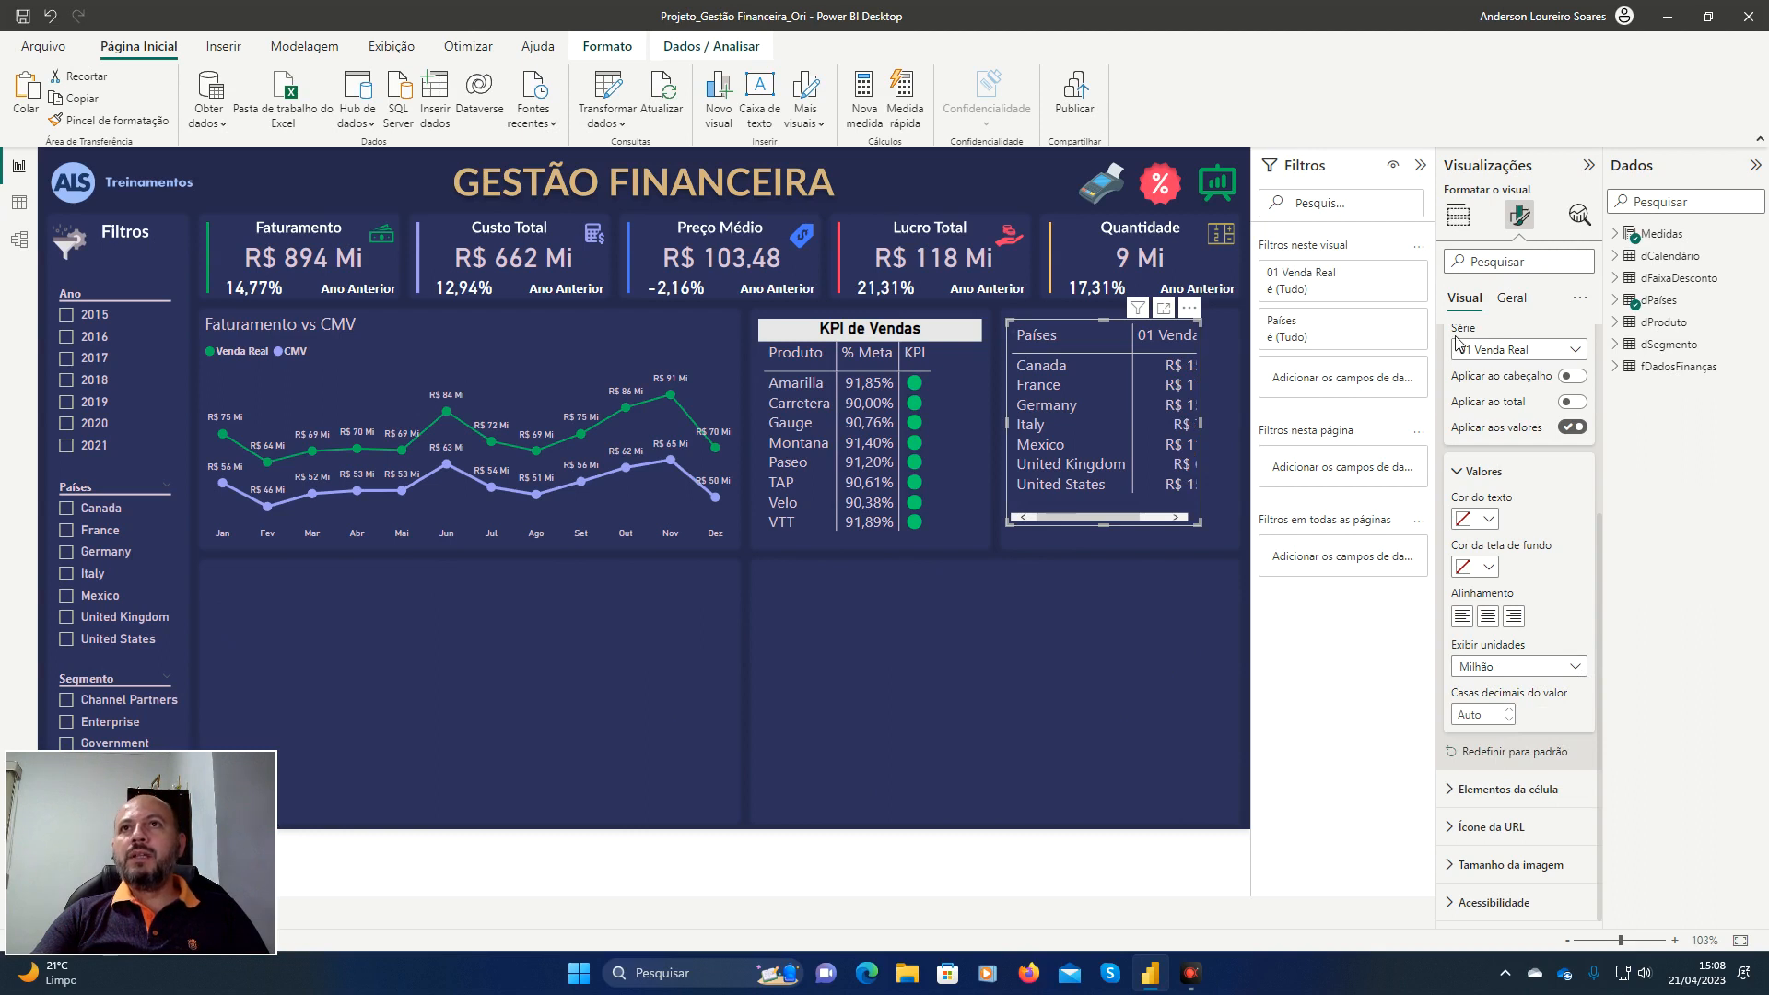
pyautogui.scroll(3, 1456, 507)
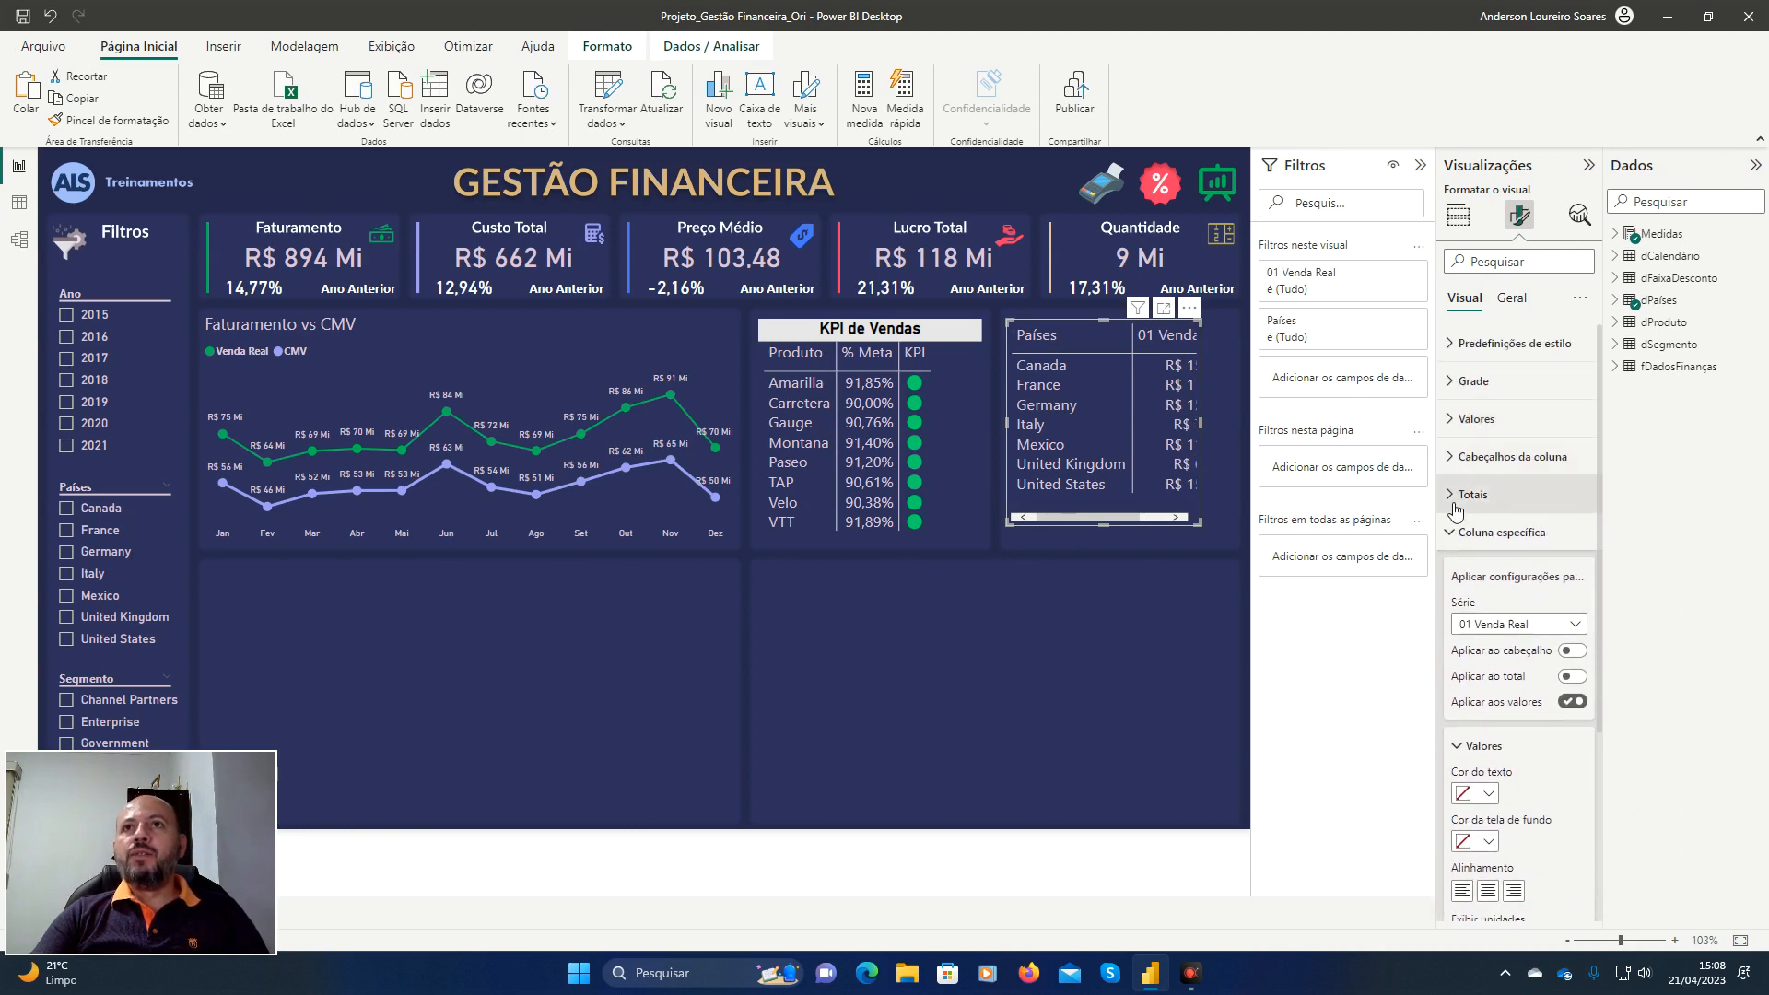
pyautogui.click(1459, 540)
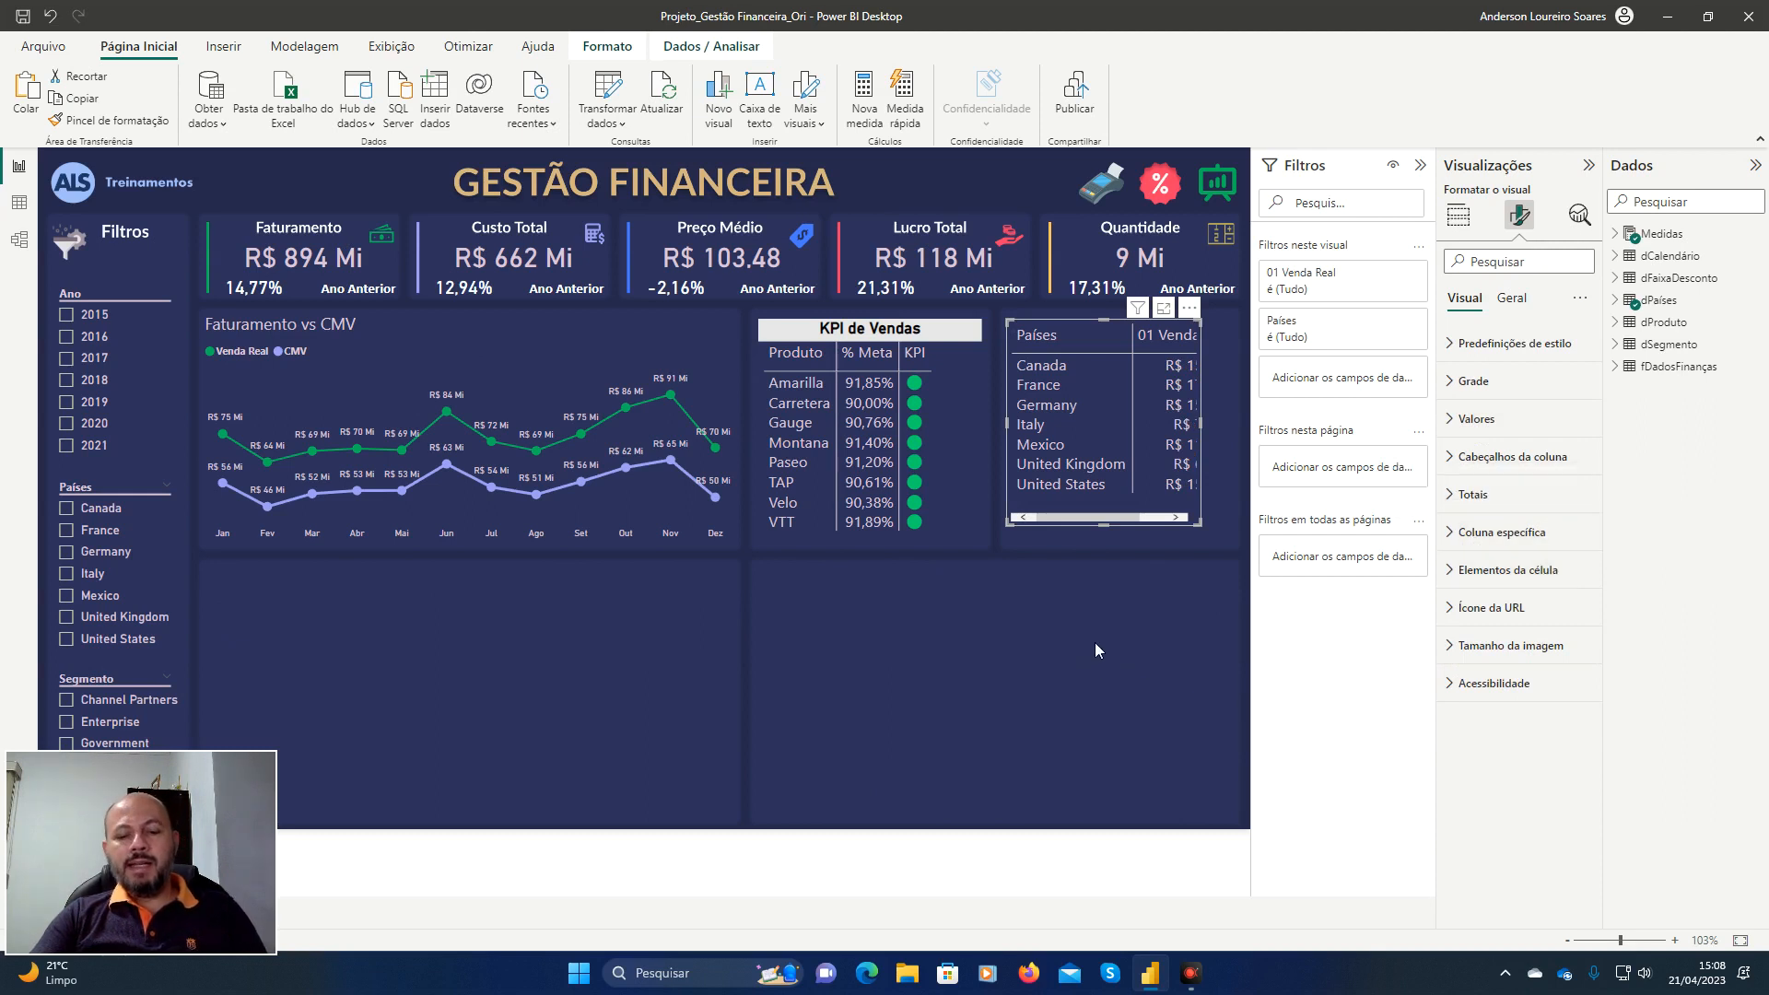
pyautogui.hotkey('ctrl', 'alt', 'd')
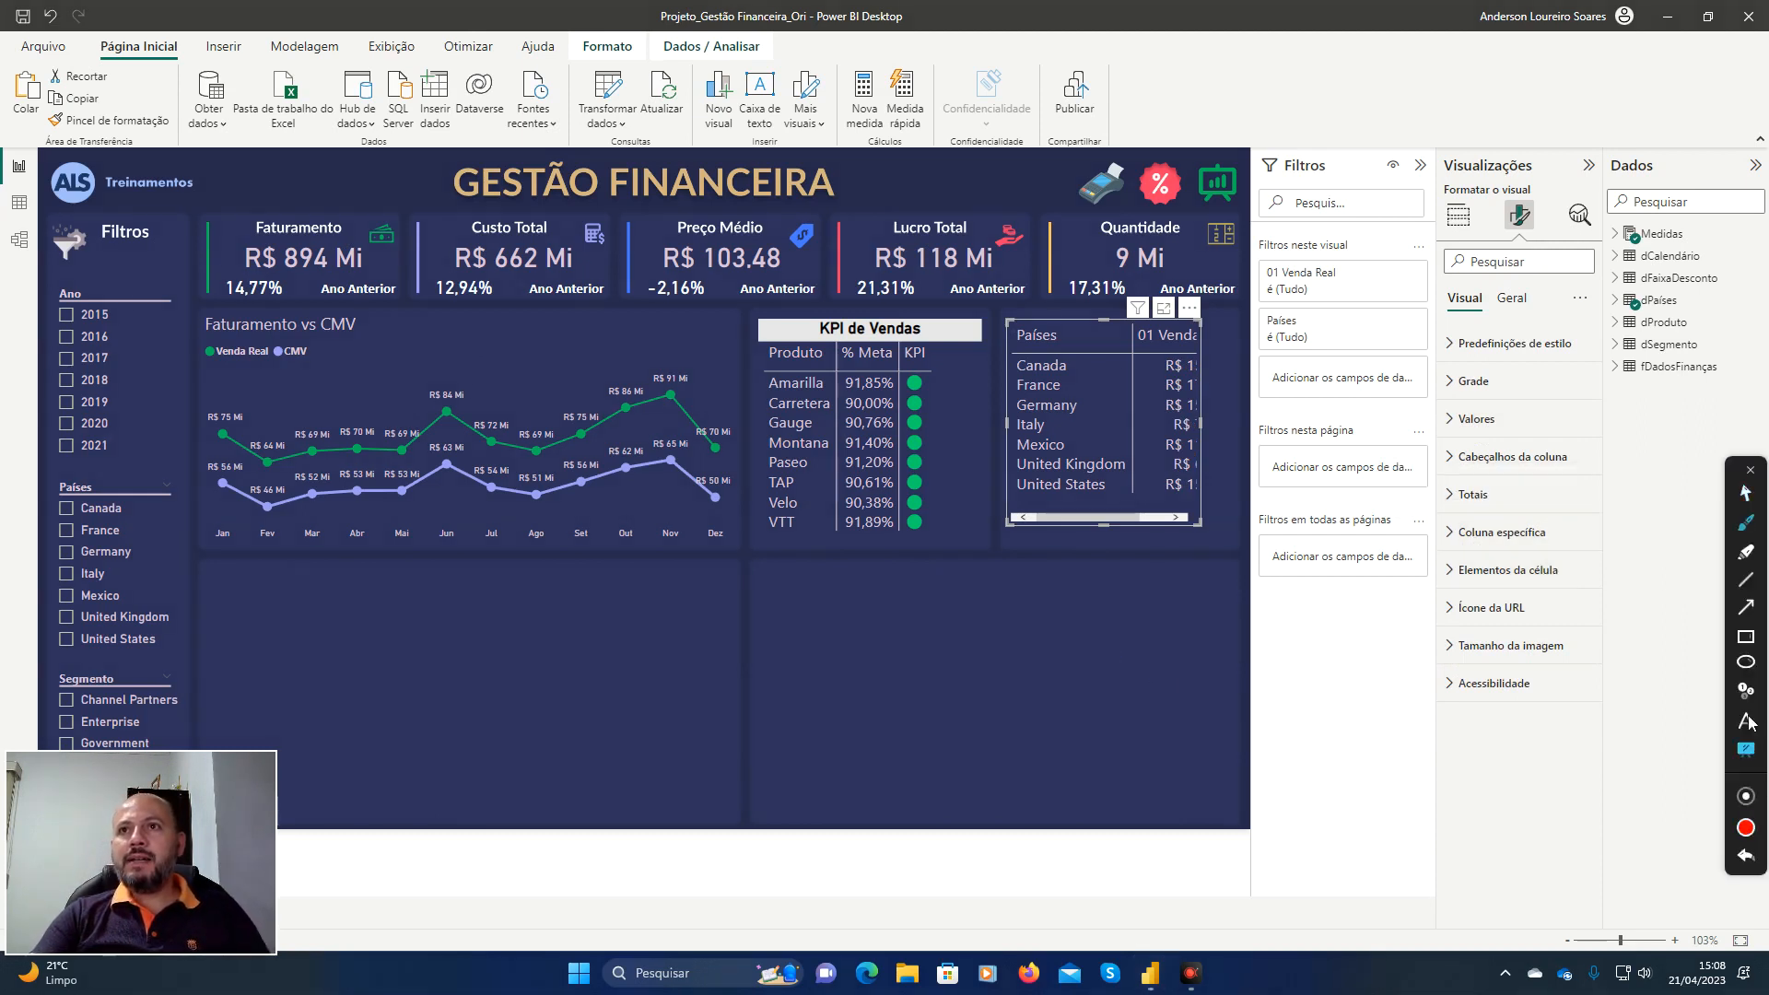
pyautogui.click(1748, 612)
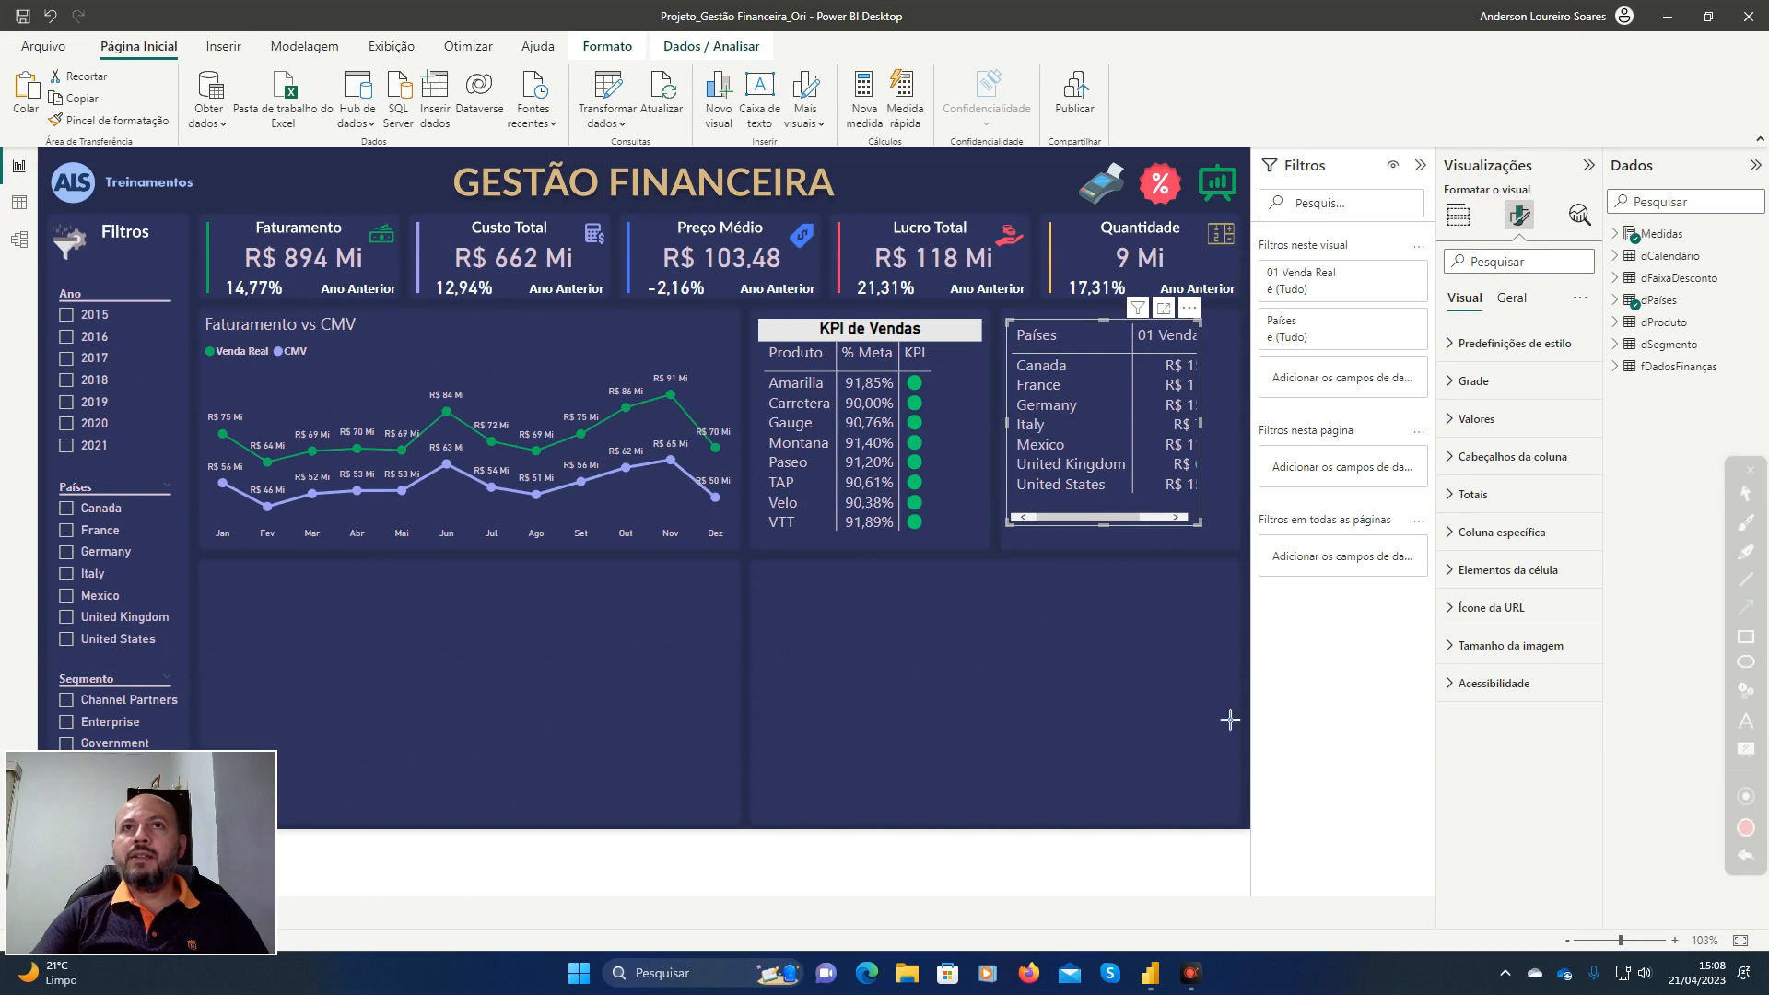
pyautogui.moveTo(1126, 719)
pyautogui.mouseDown()
pyautogui.moveTo(1174, 440)
pyautogui.moveTo(1147, 352)
pyautogui.mouseUp()
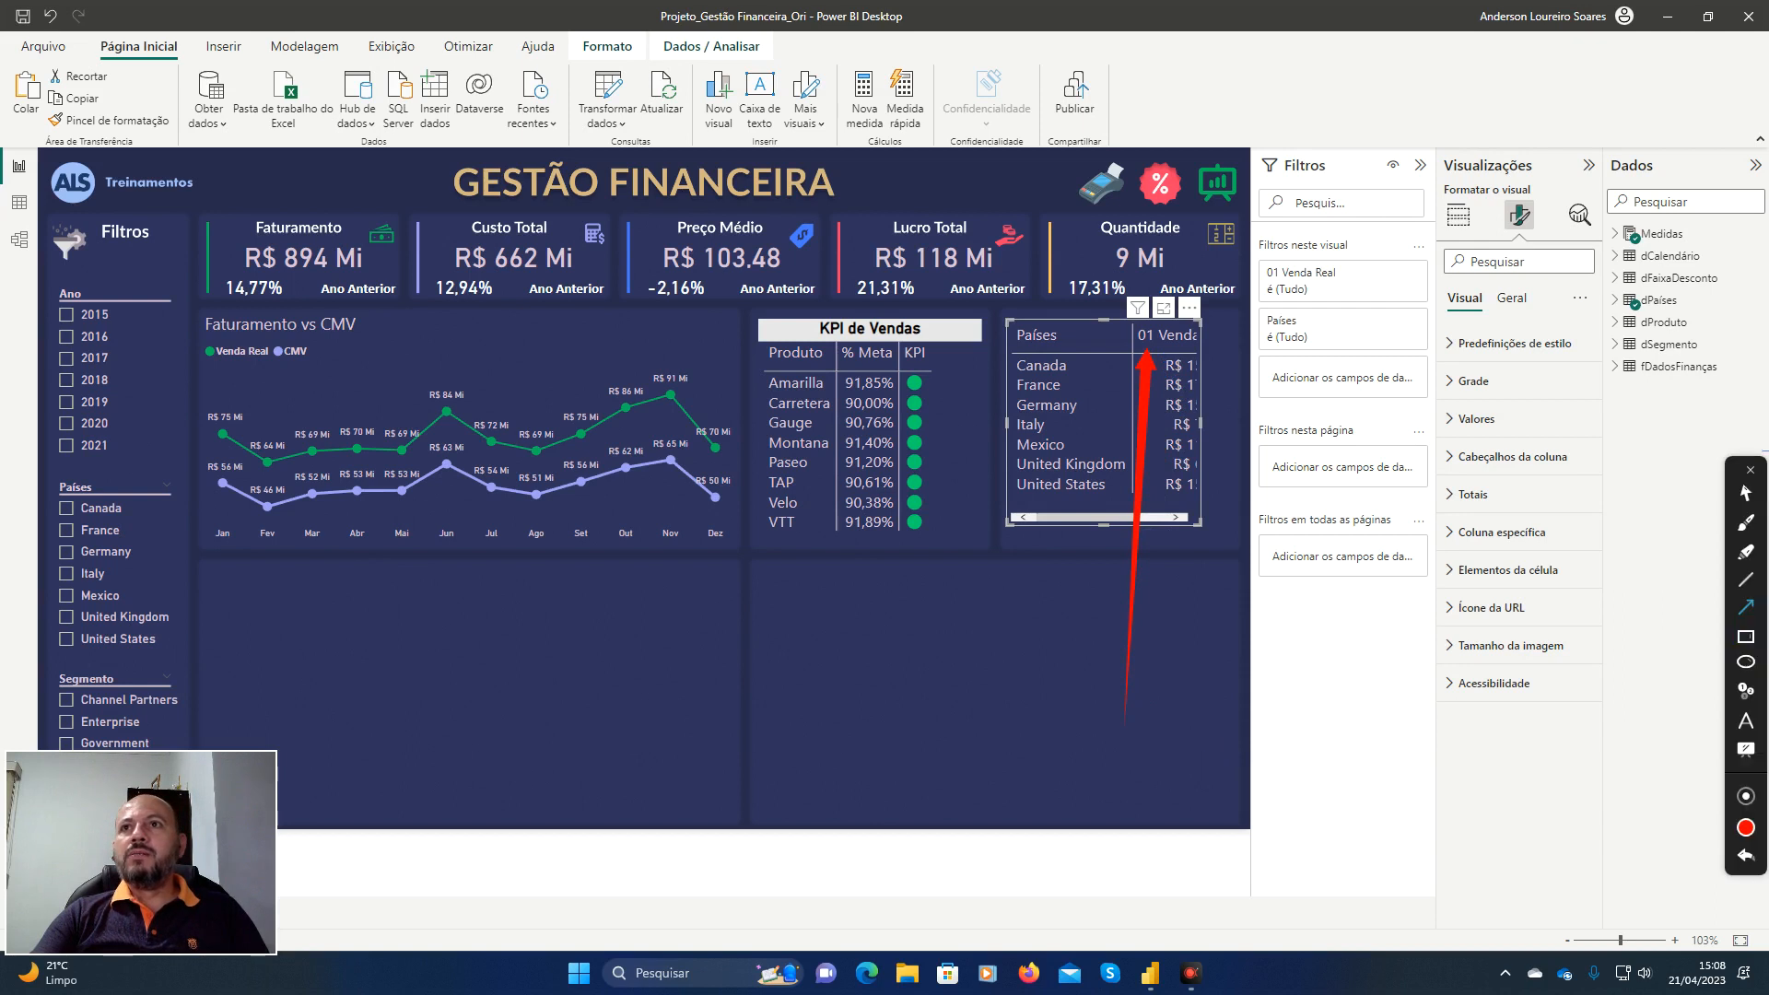
pyautogui.click(1747, 857)
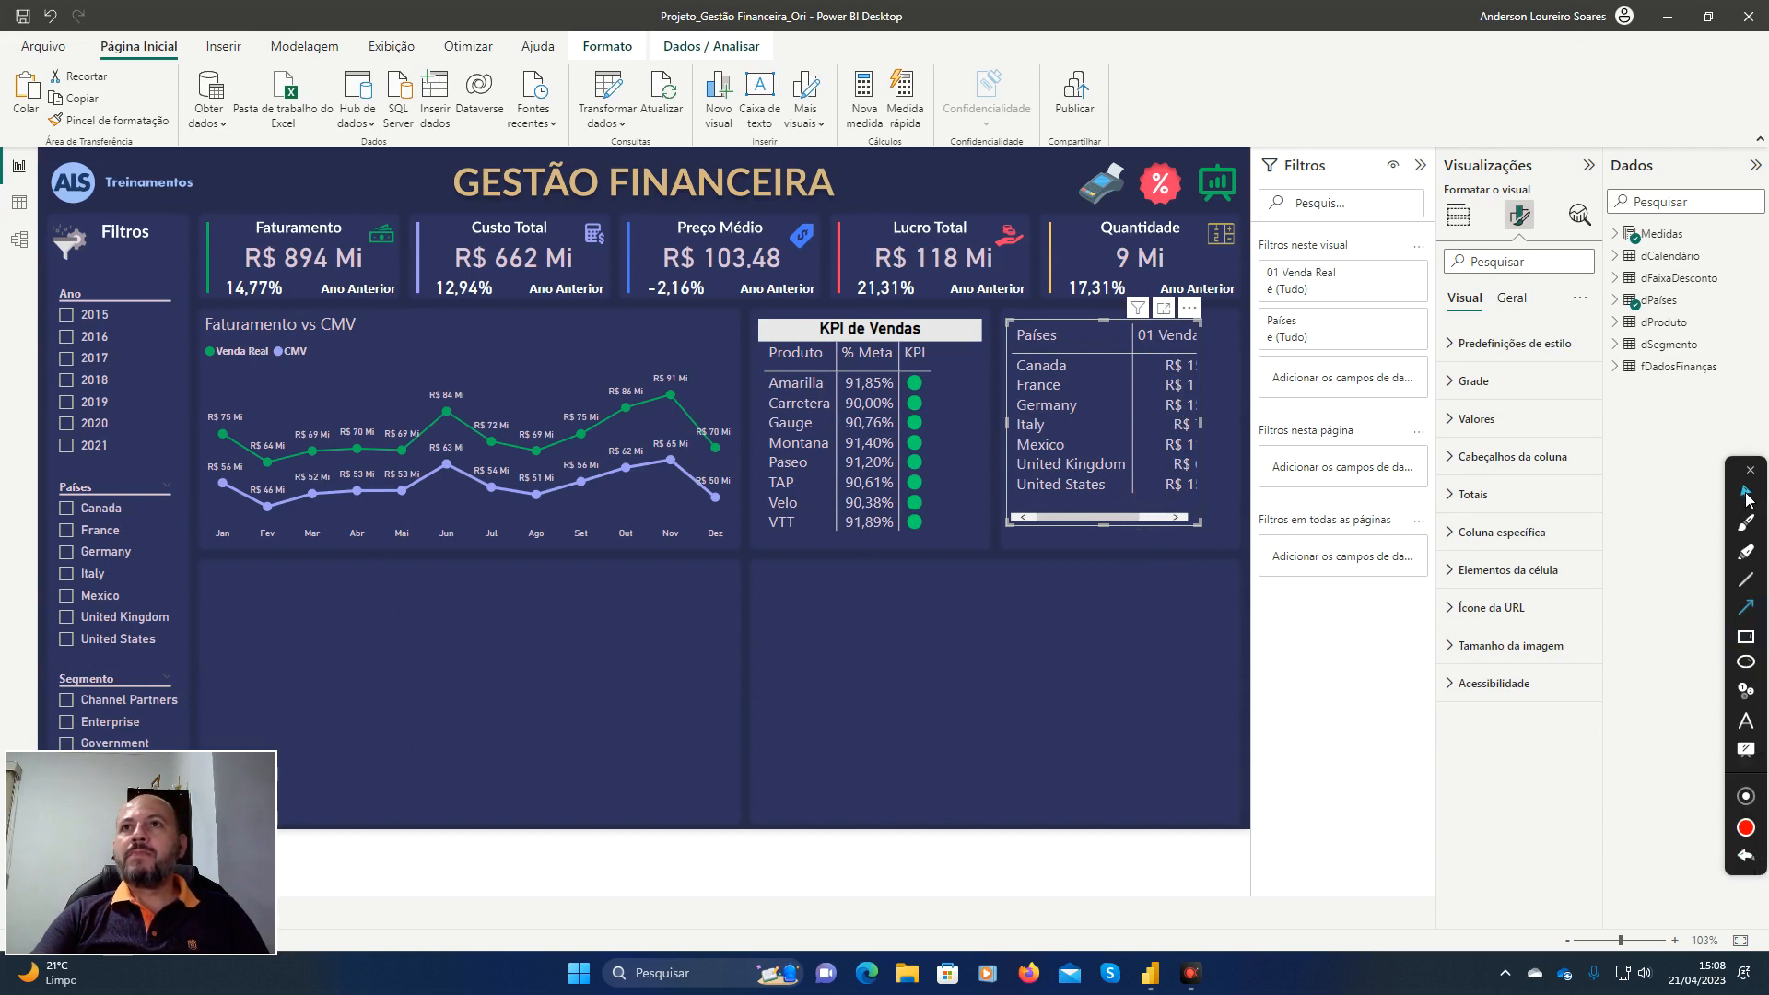
pyautogui.click(1749, 471)
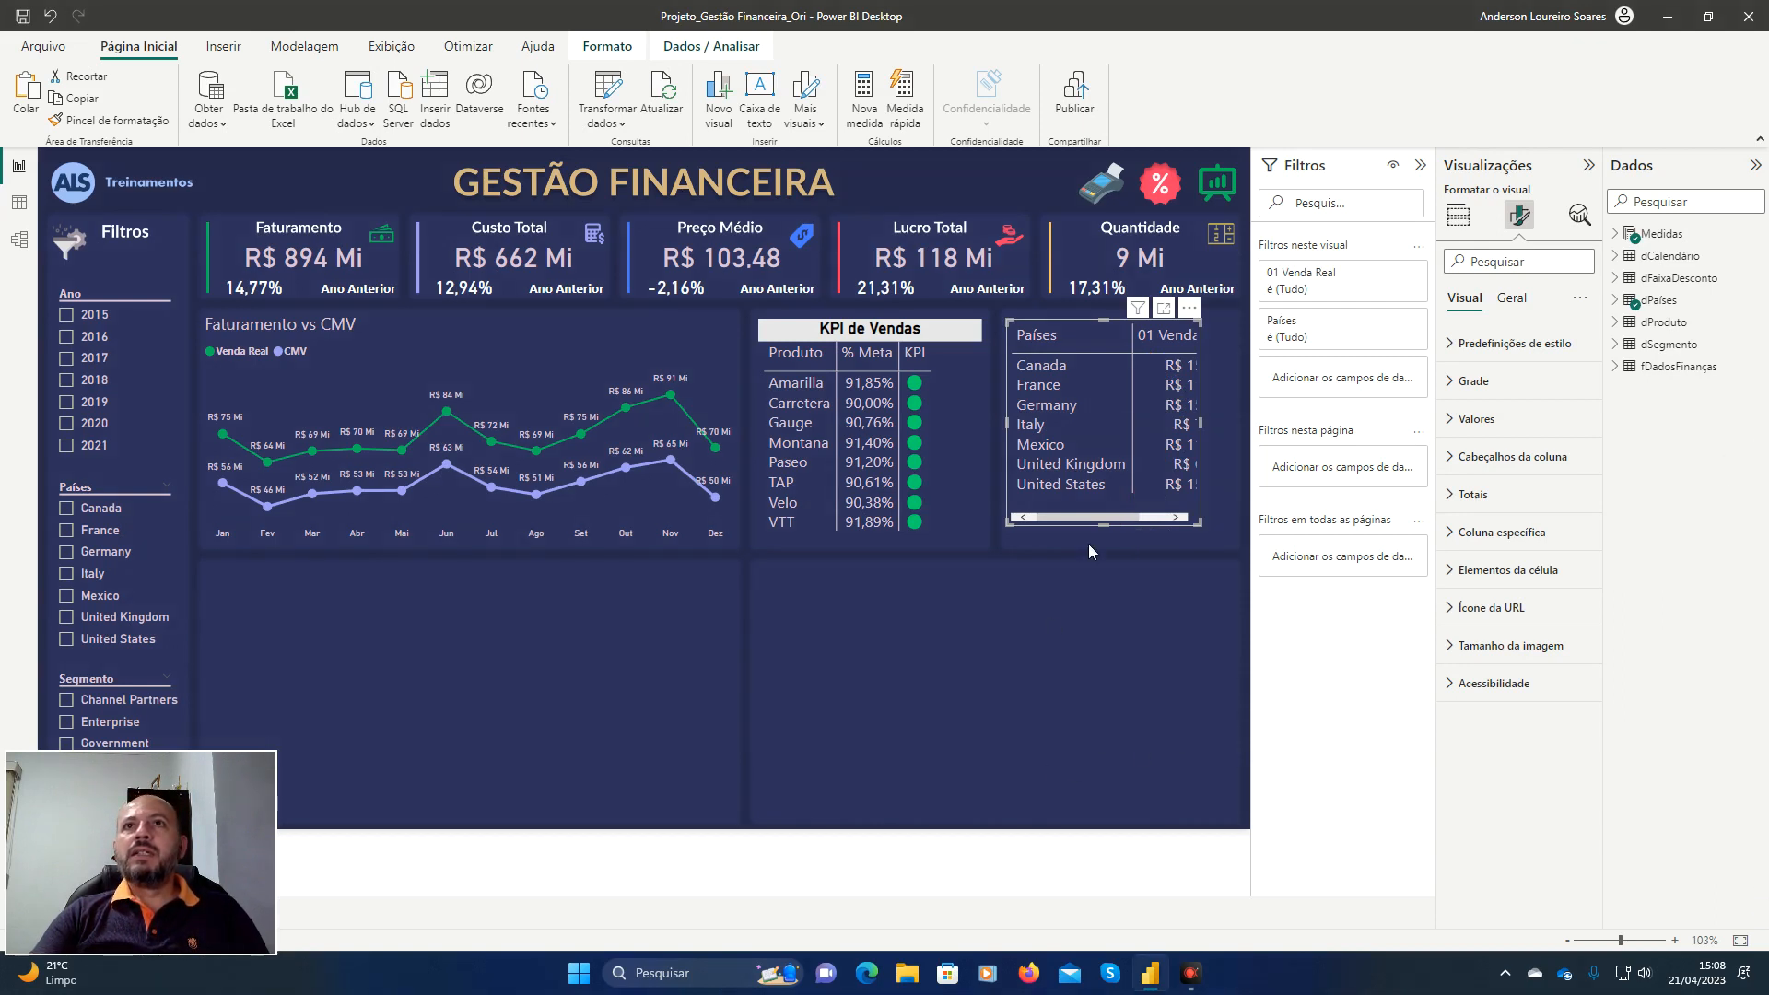
# Rename the 01 Venda Real field of the country table as Venda Real for this visual.
pyautogui.click(1467, 221)
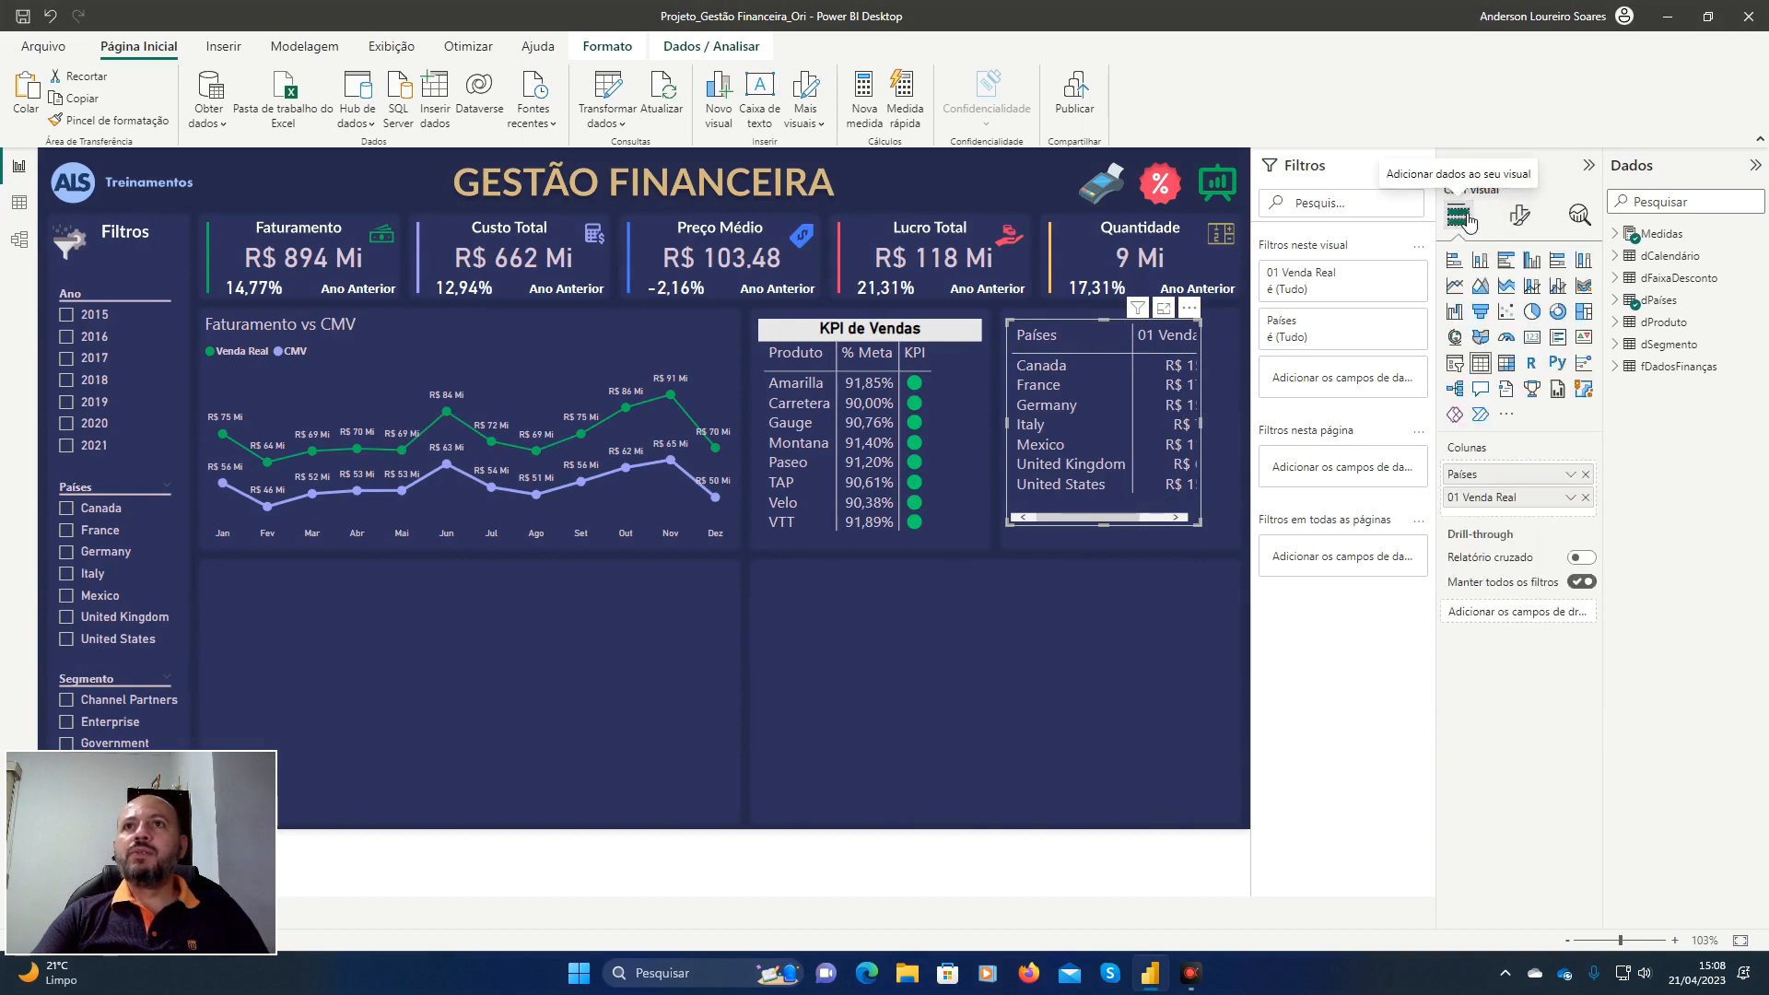
pyautogui.doubleClick(1460, 498)
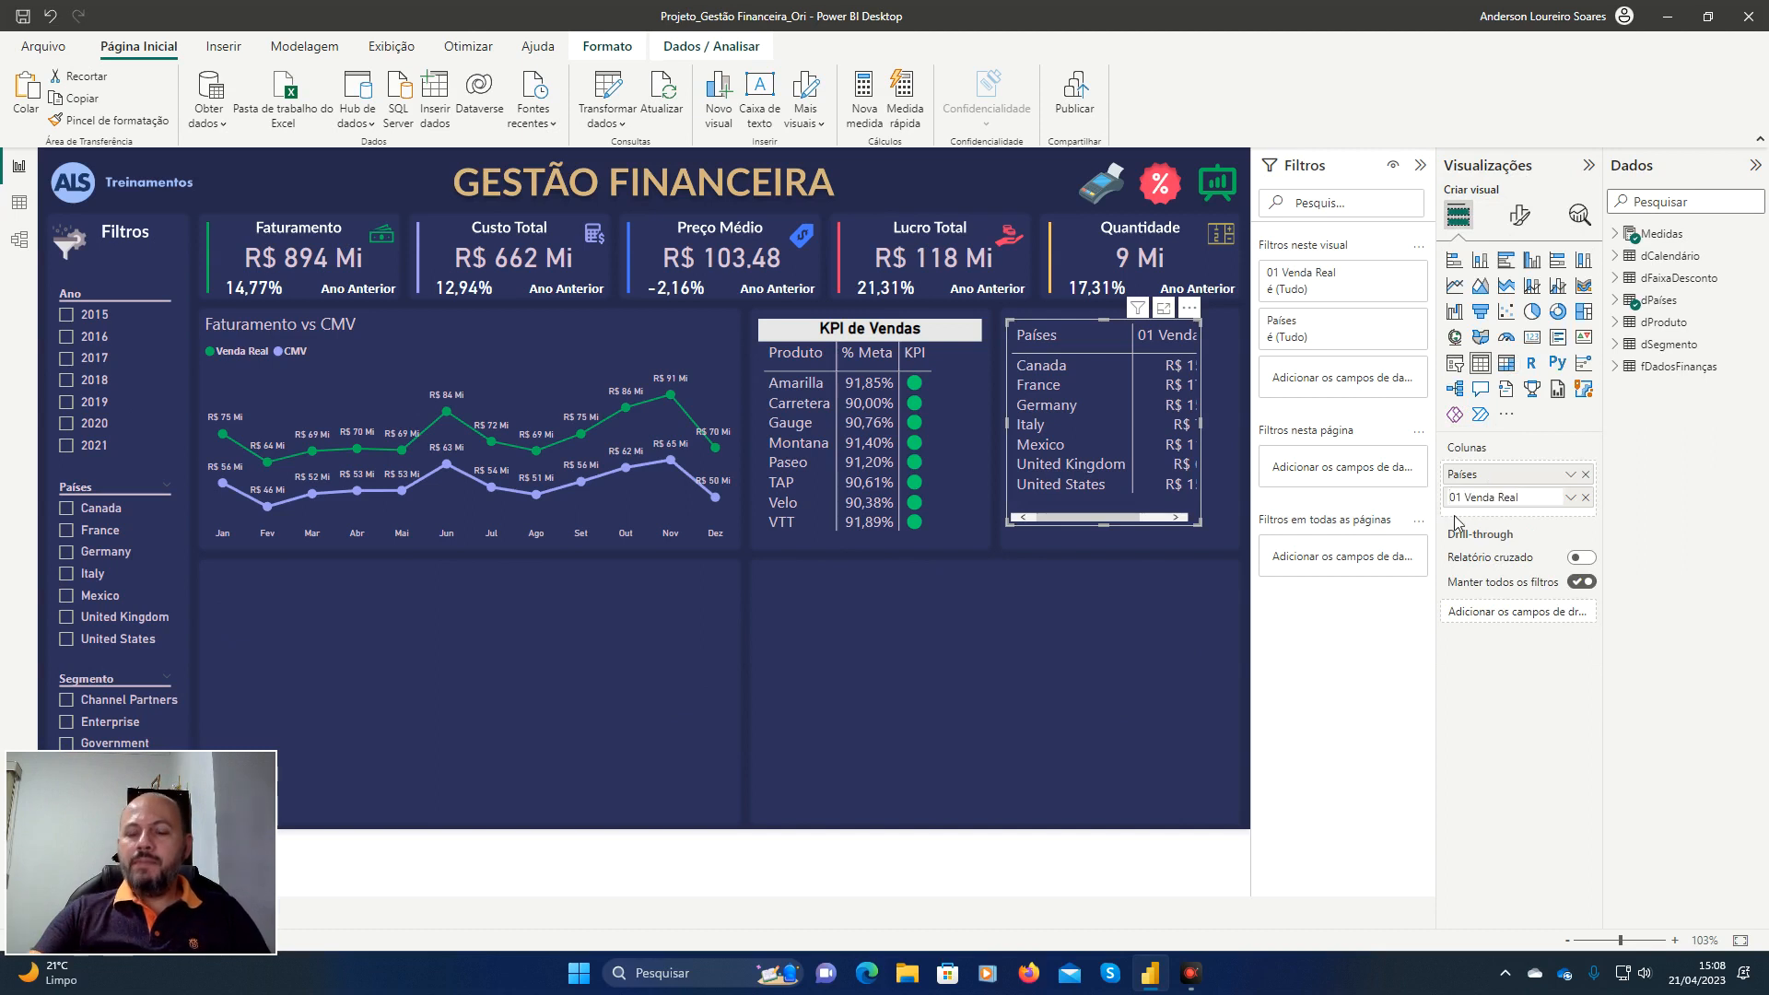
pyautogui.press('Delete')
pyautogui.press('Delete')
pyautogui.press('Delete')
pyautogui.press('Return')
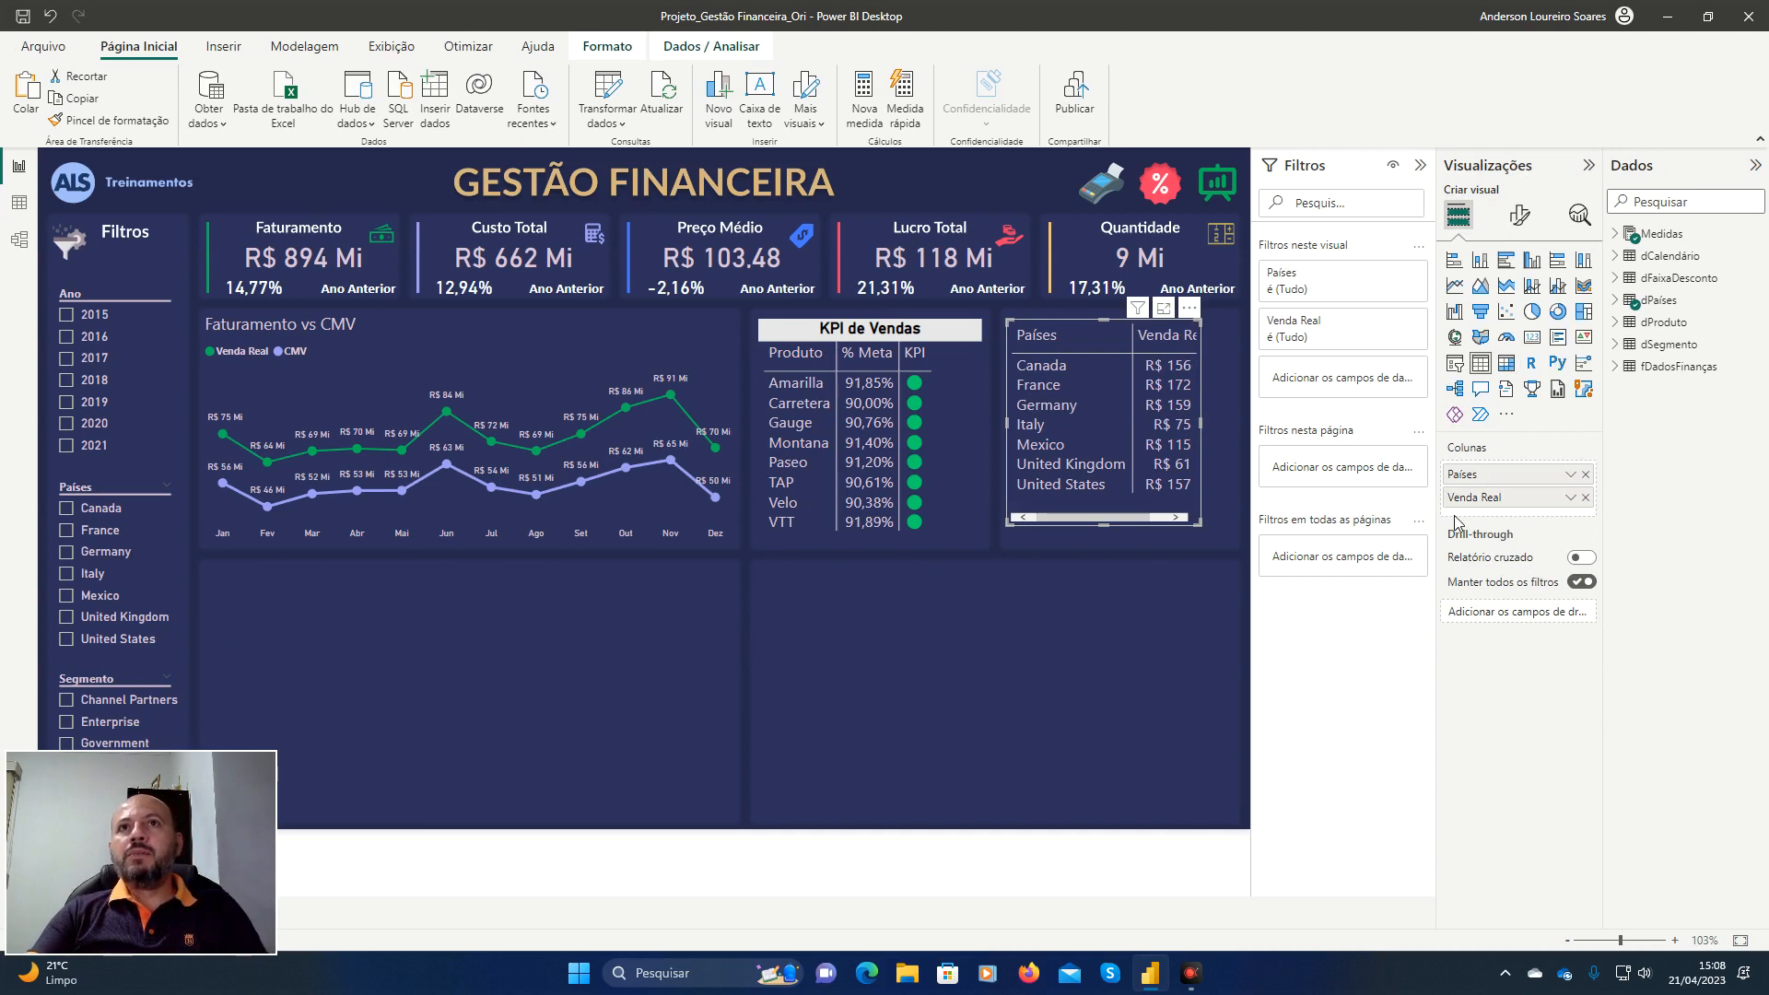
pyautogui.click(1141, 572)
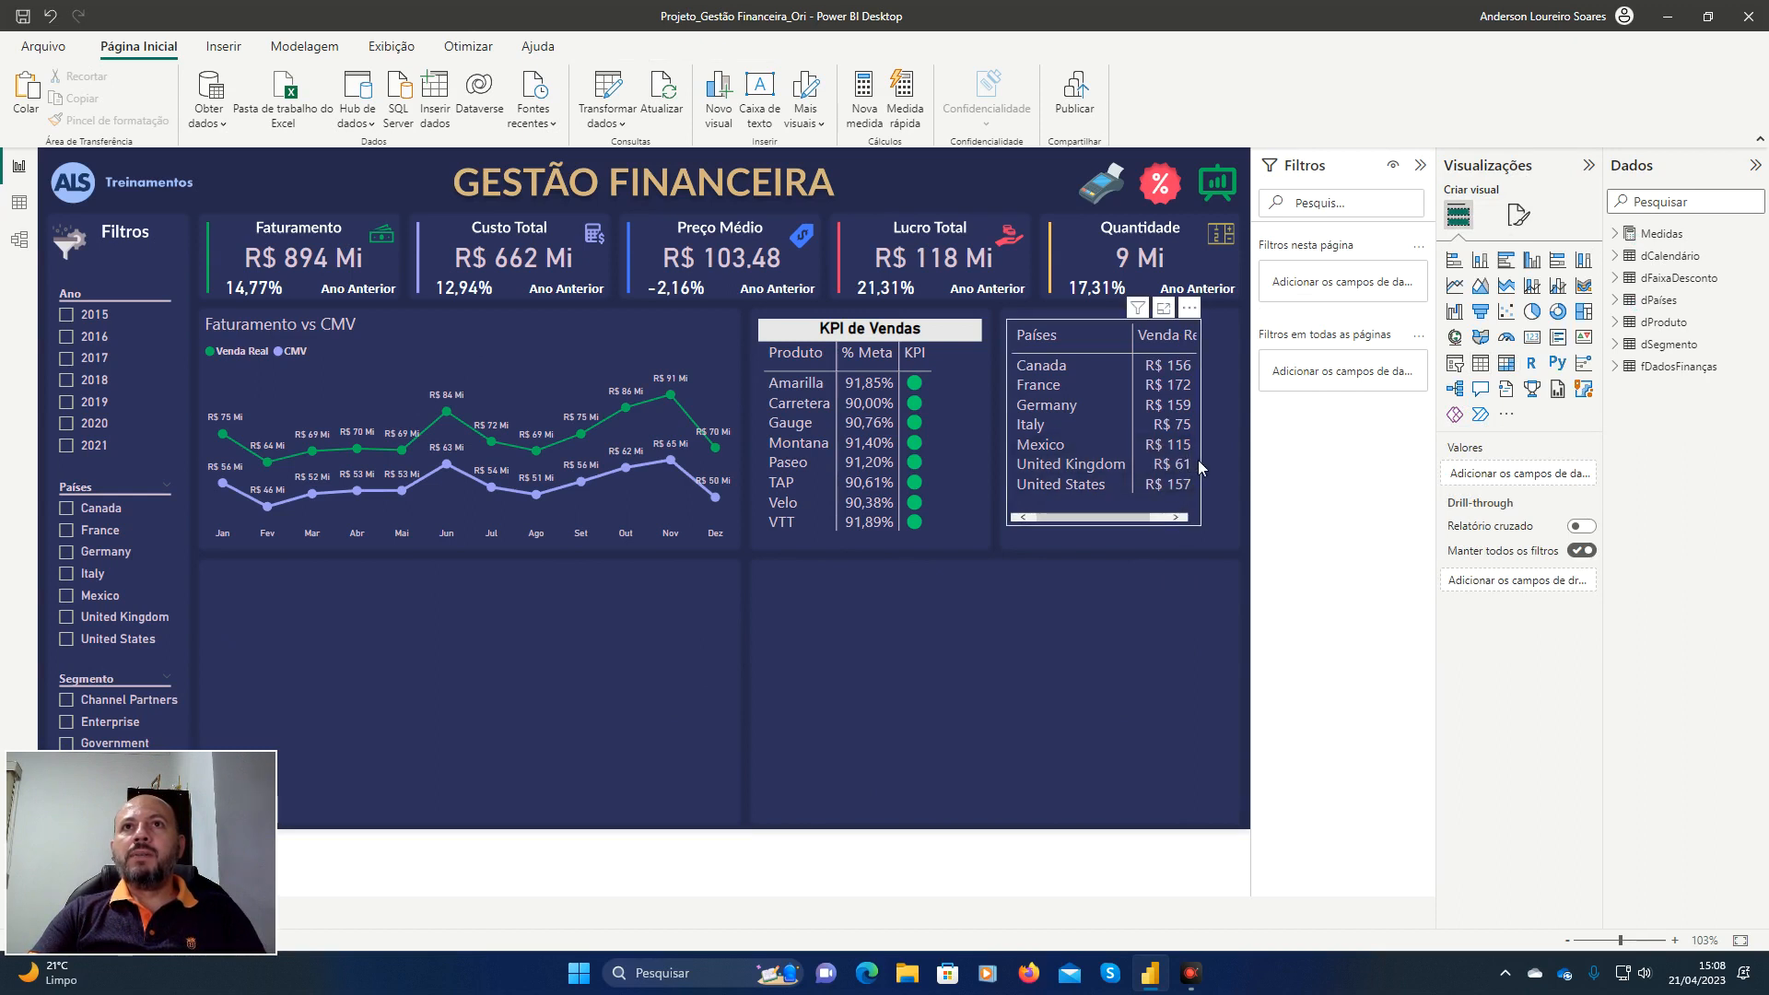
# Set the width of the country table to 242.
pyautogui.moveTo(1174, 452)
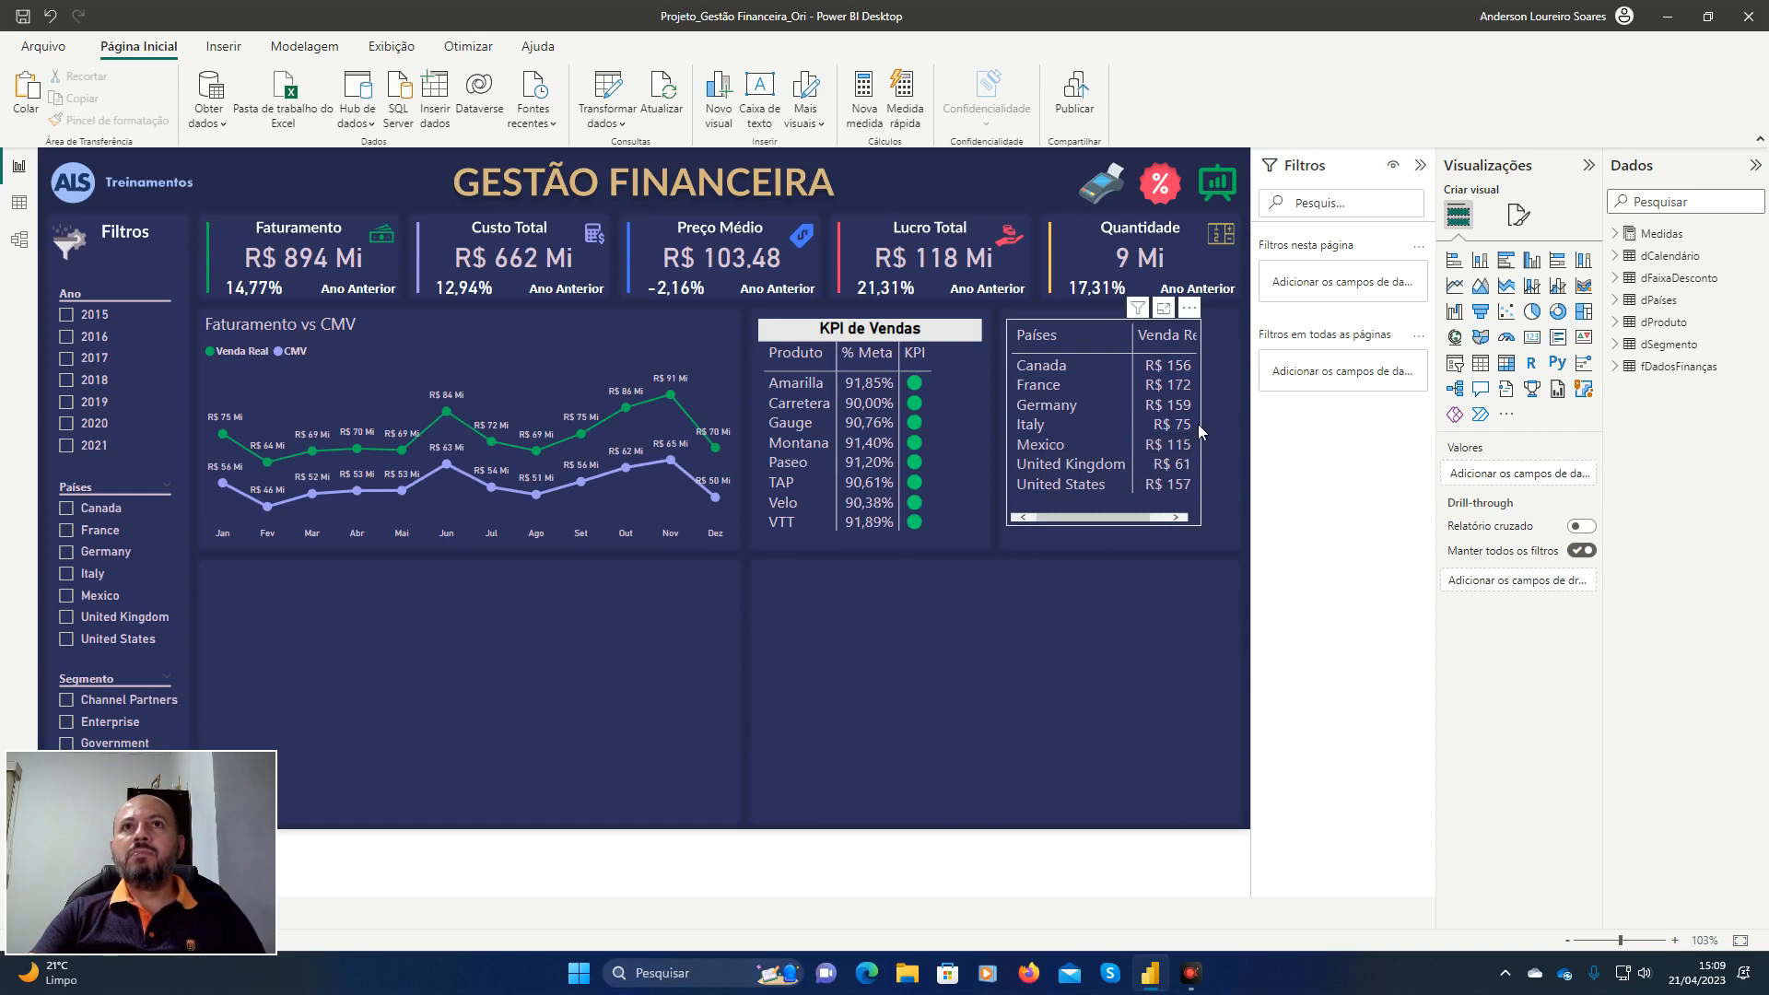
pyautogui.click(1199, 427)
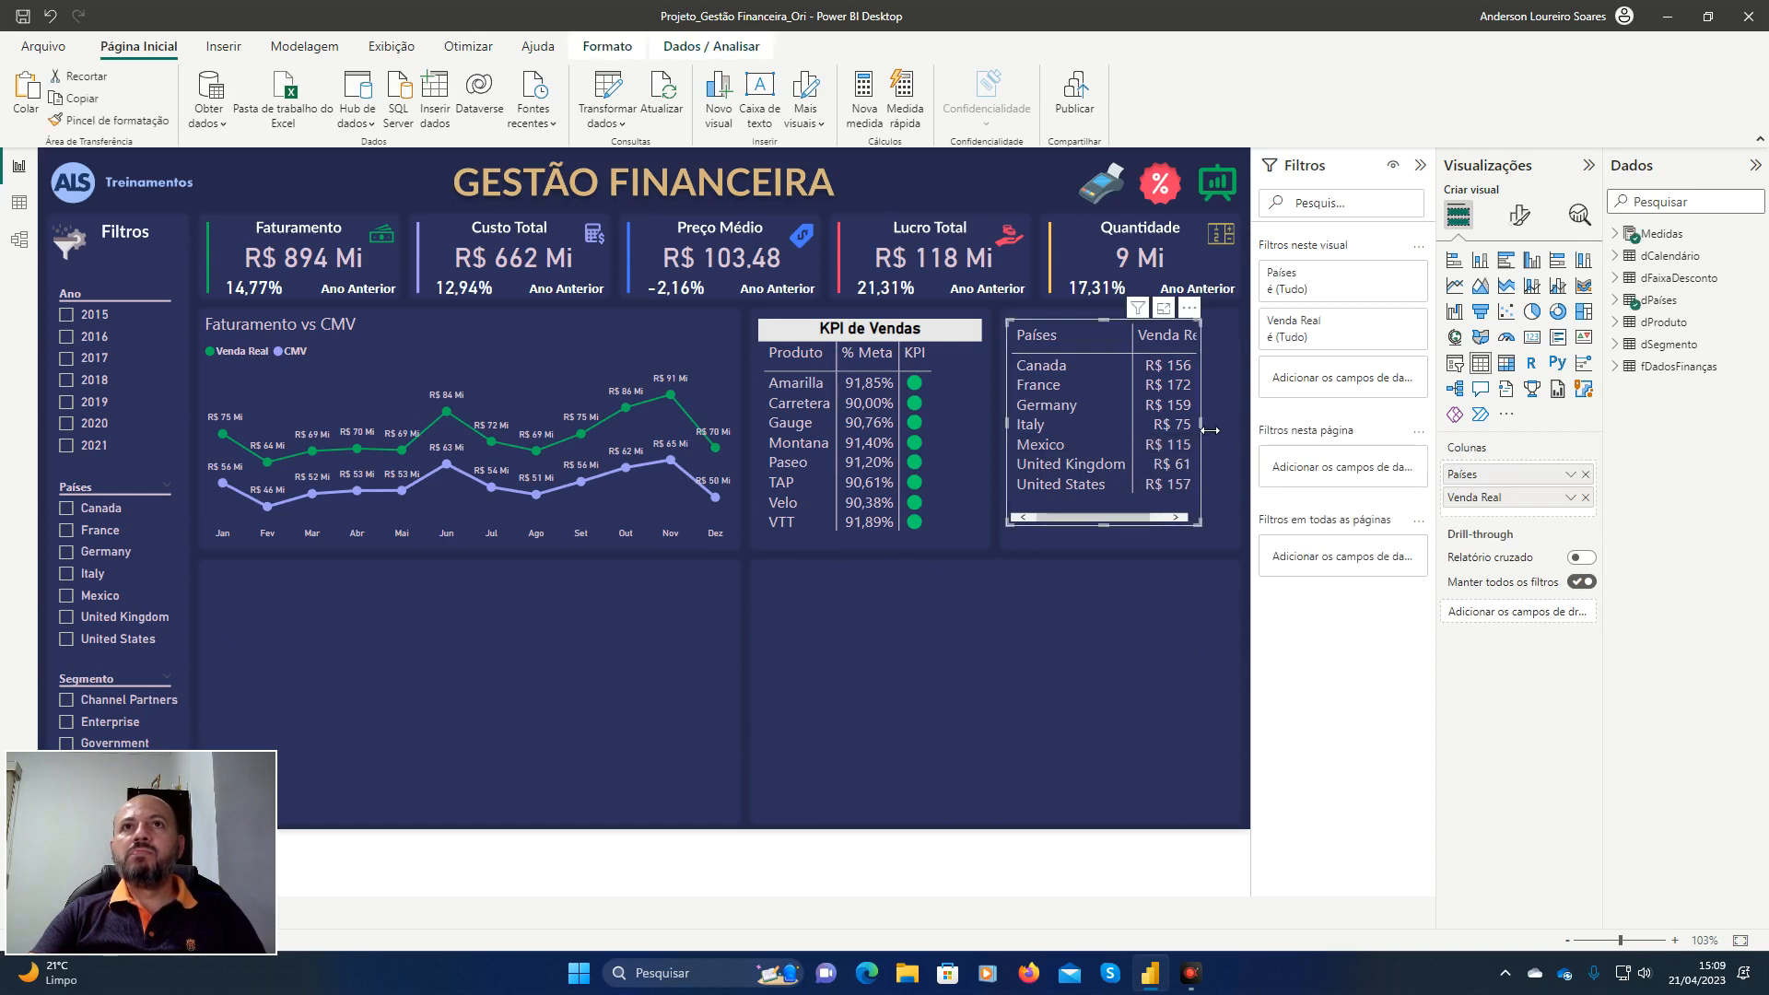
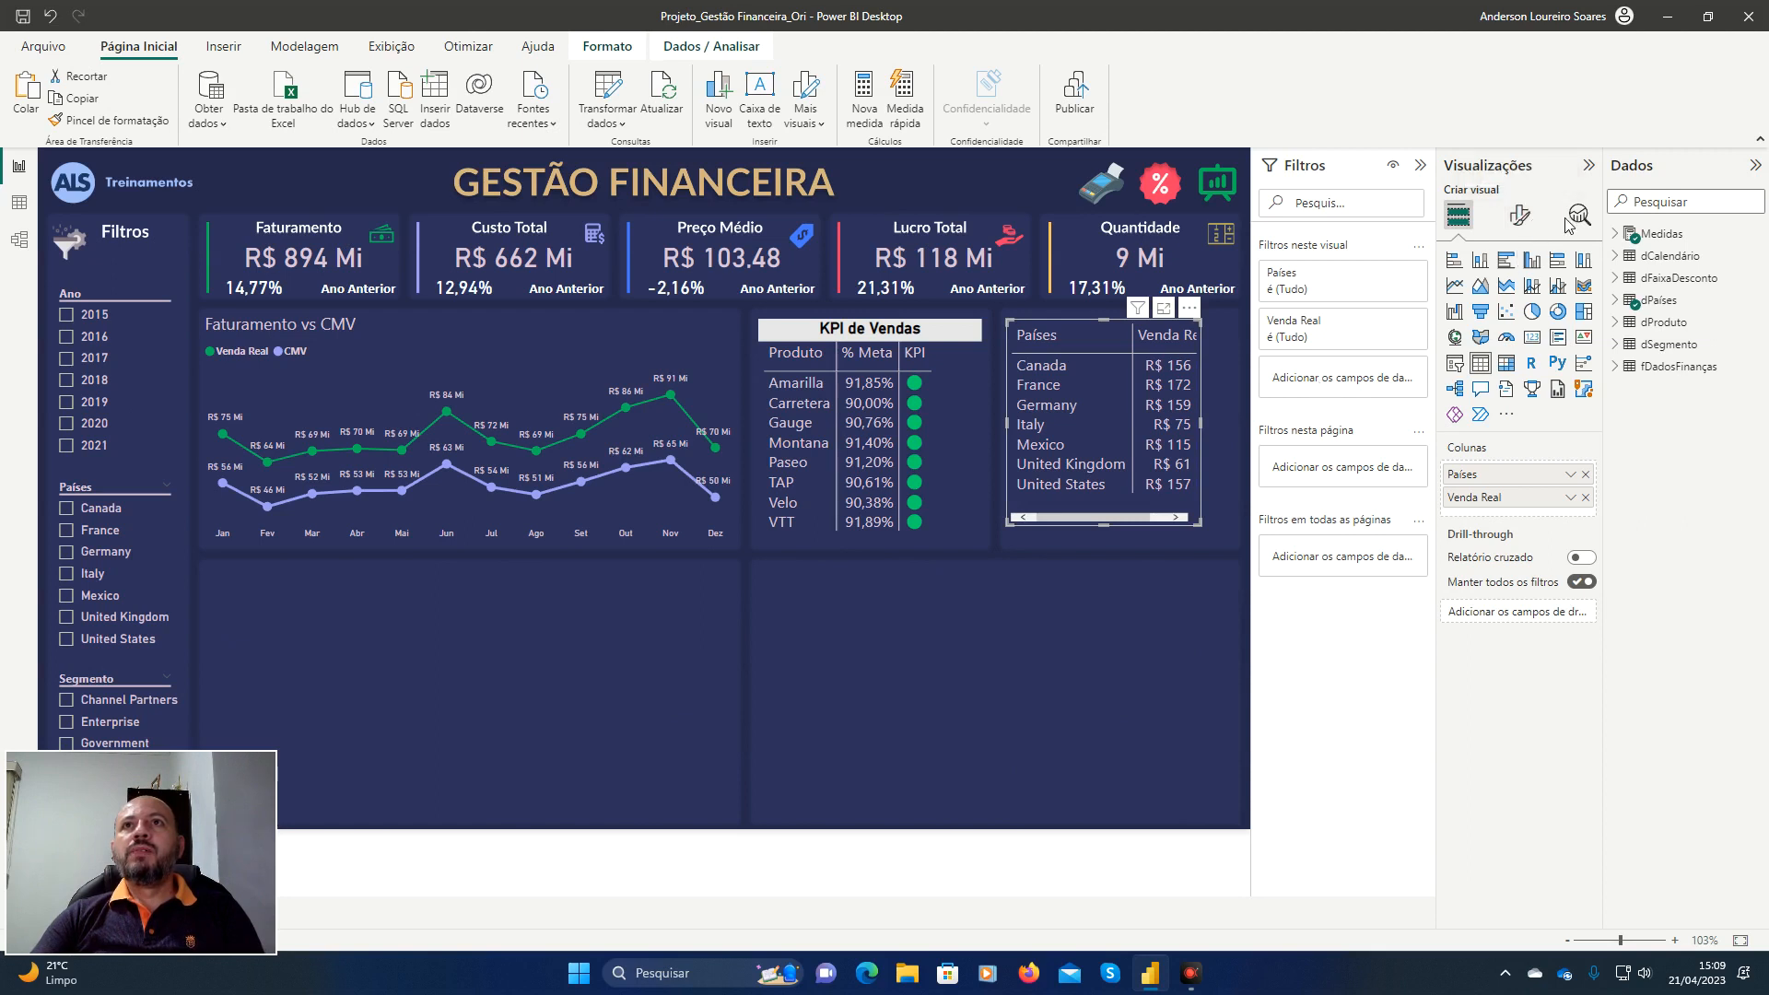
pyautogui.click(1532, 212)
pyautogui.click(1512, 298)
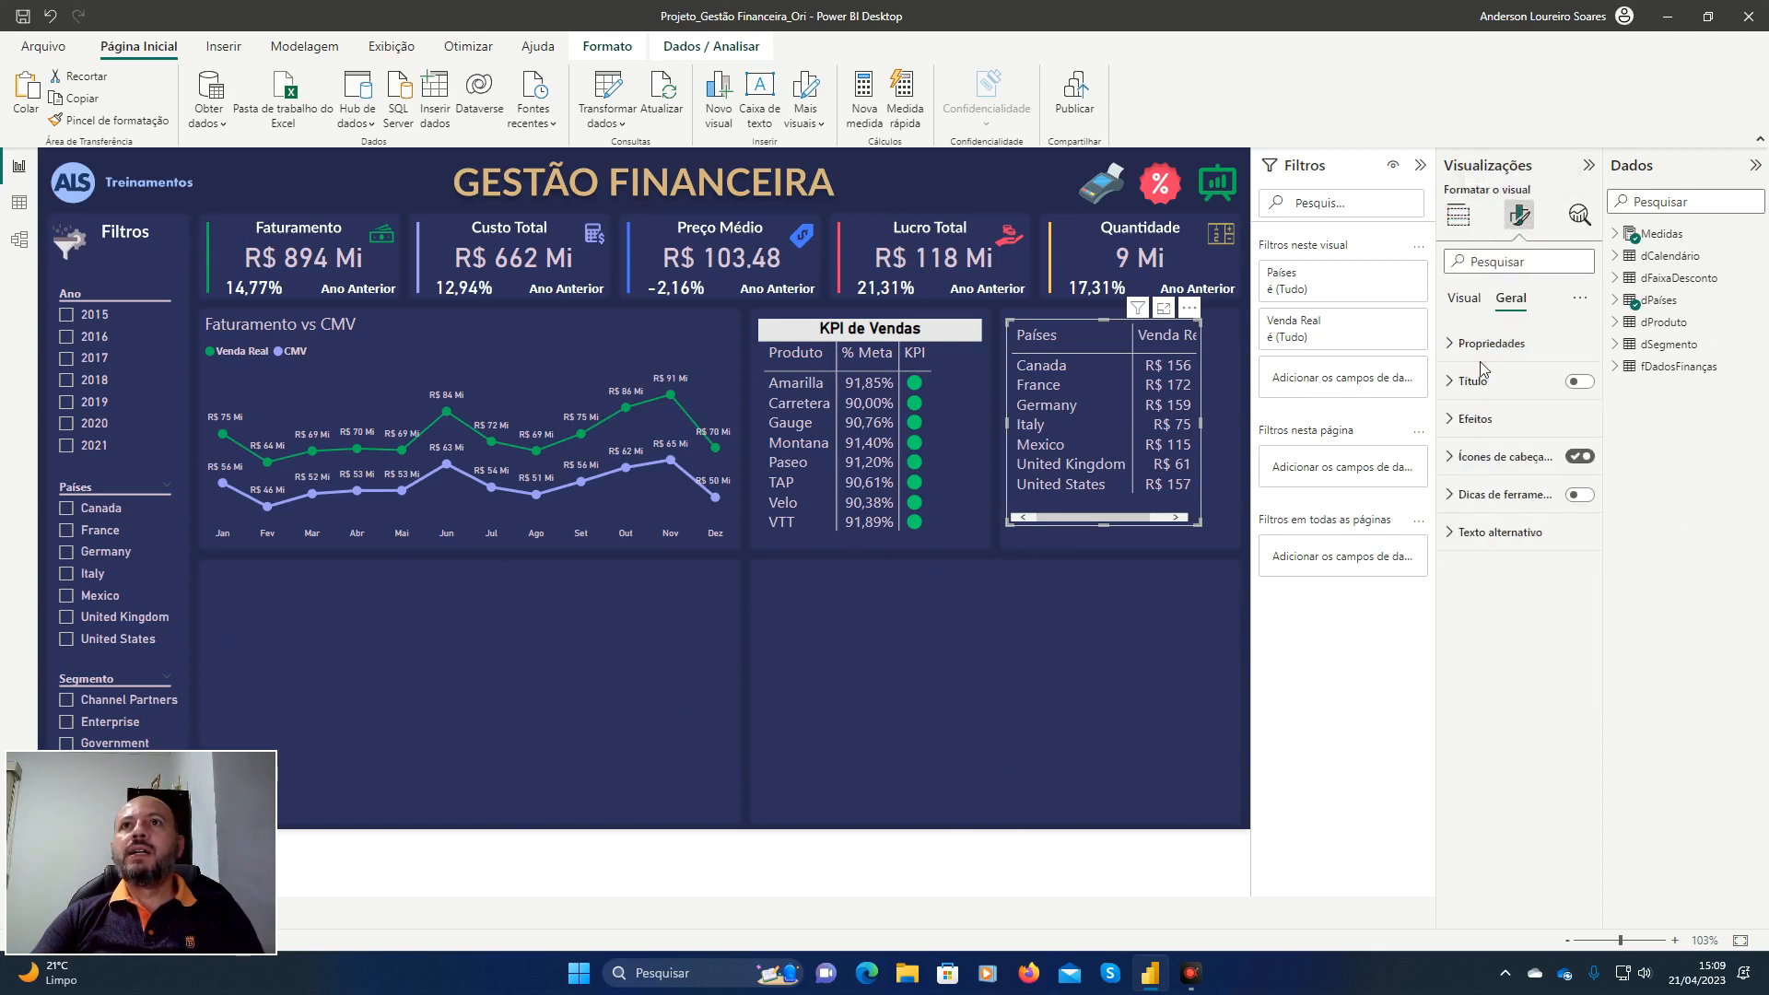
pyautogui.click(1488, 349)
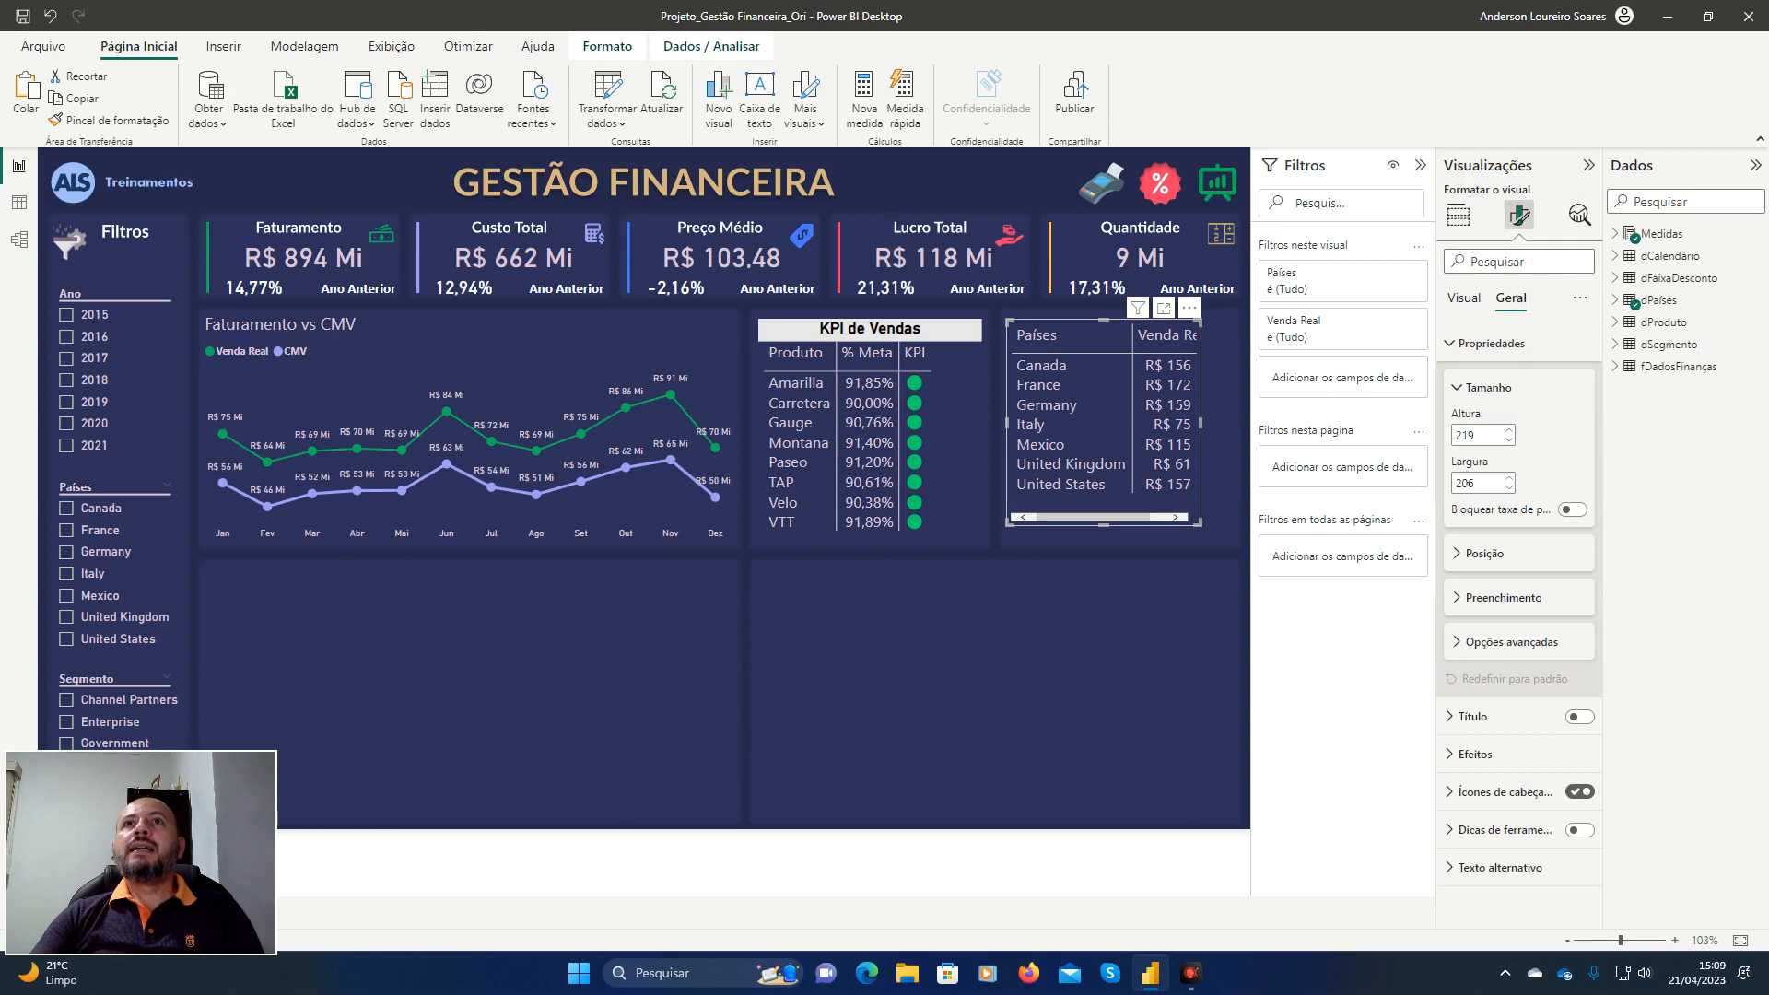
pyautogui.doubleClick(1497, 492)
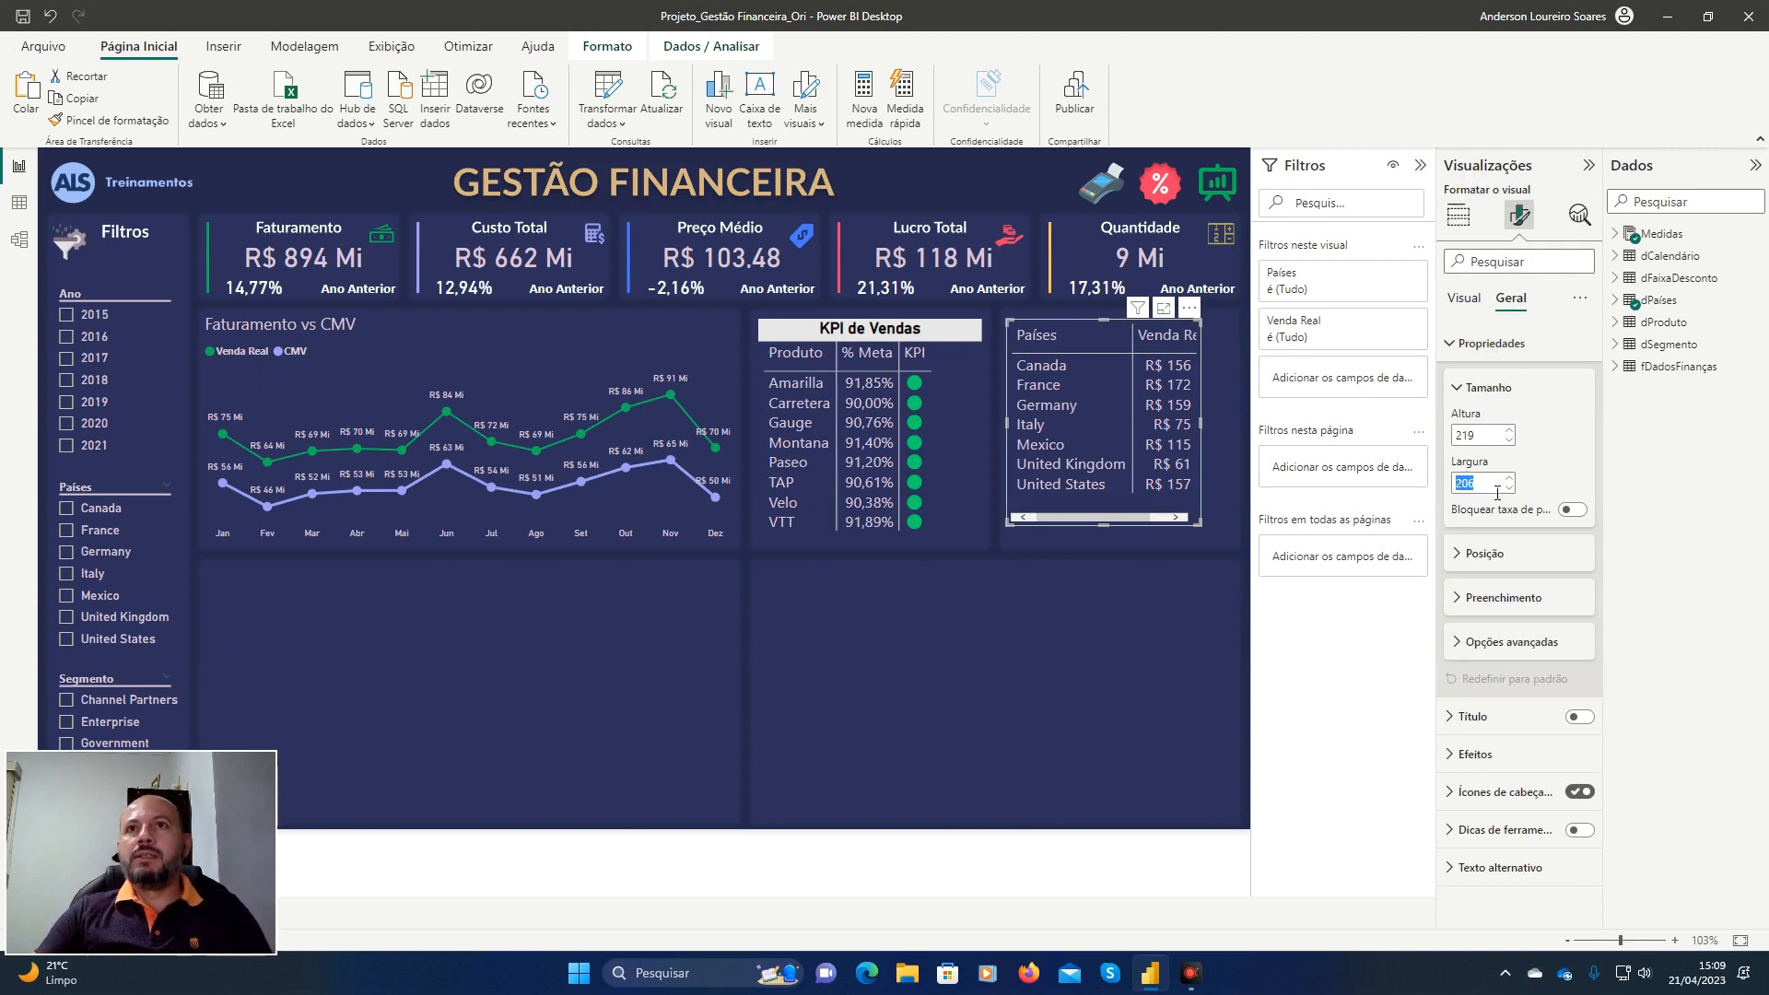
pyautogui.write('5')
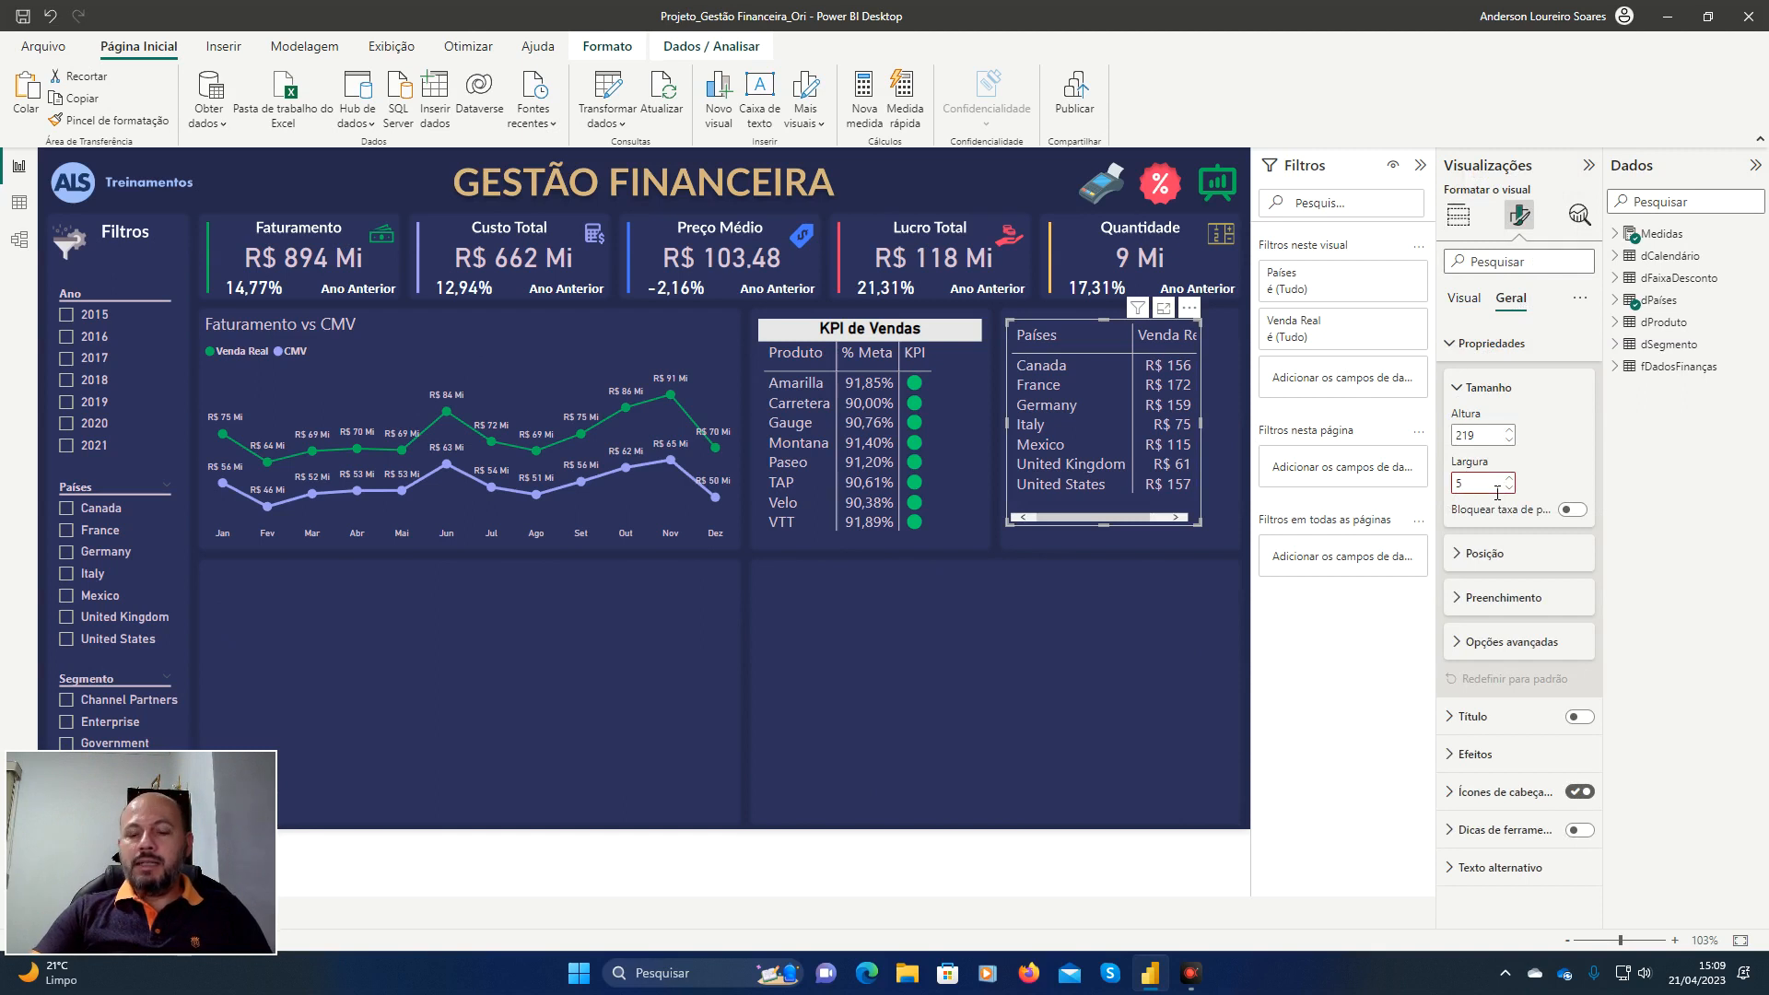
pyautogui.write('242')
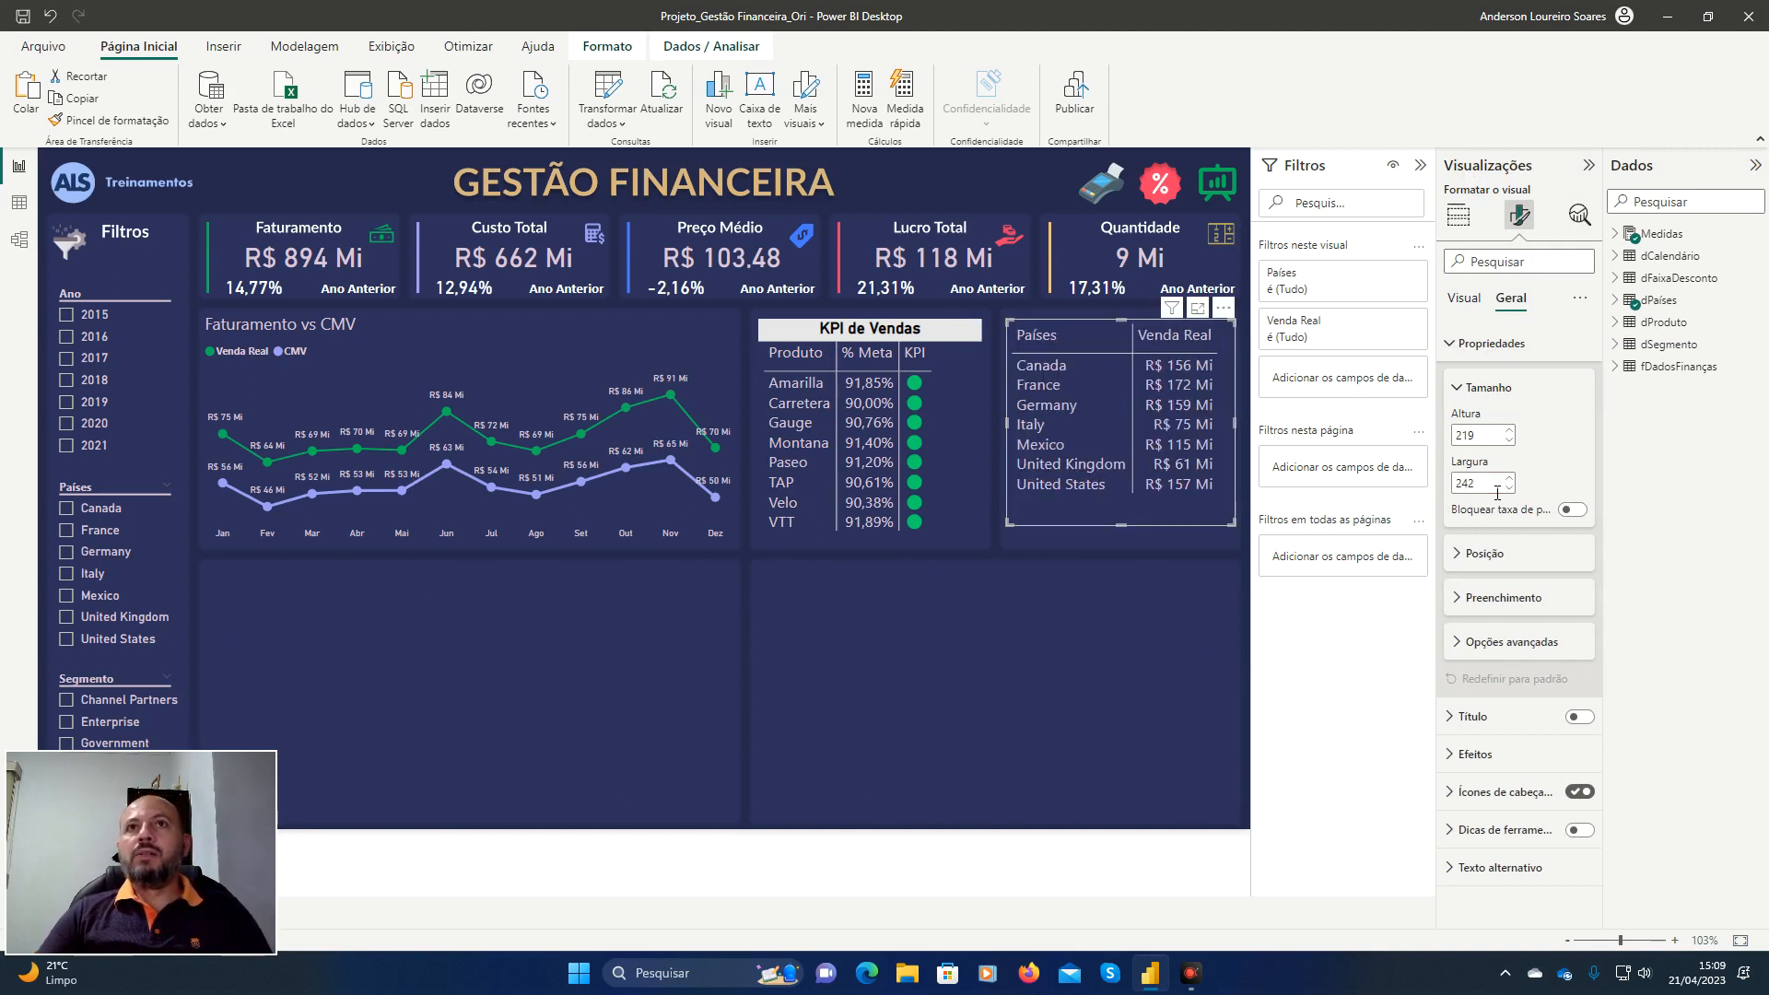
pyautogui.press('Tab')
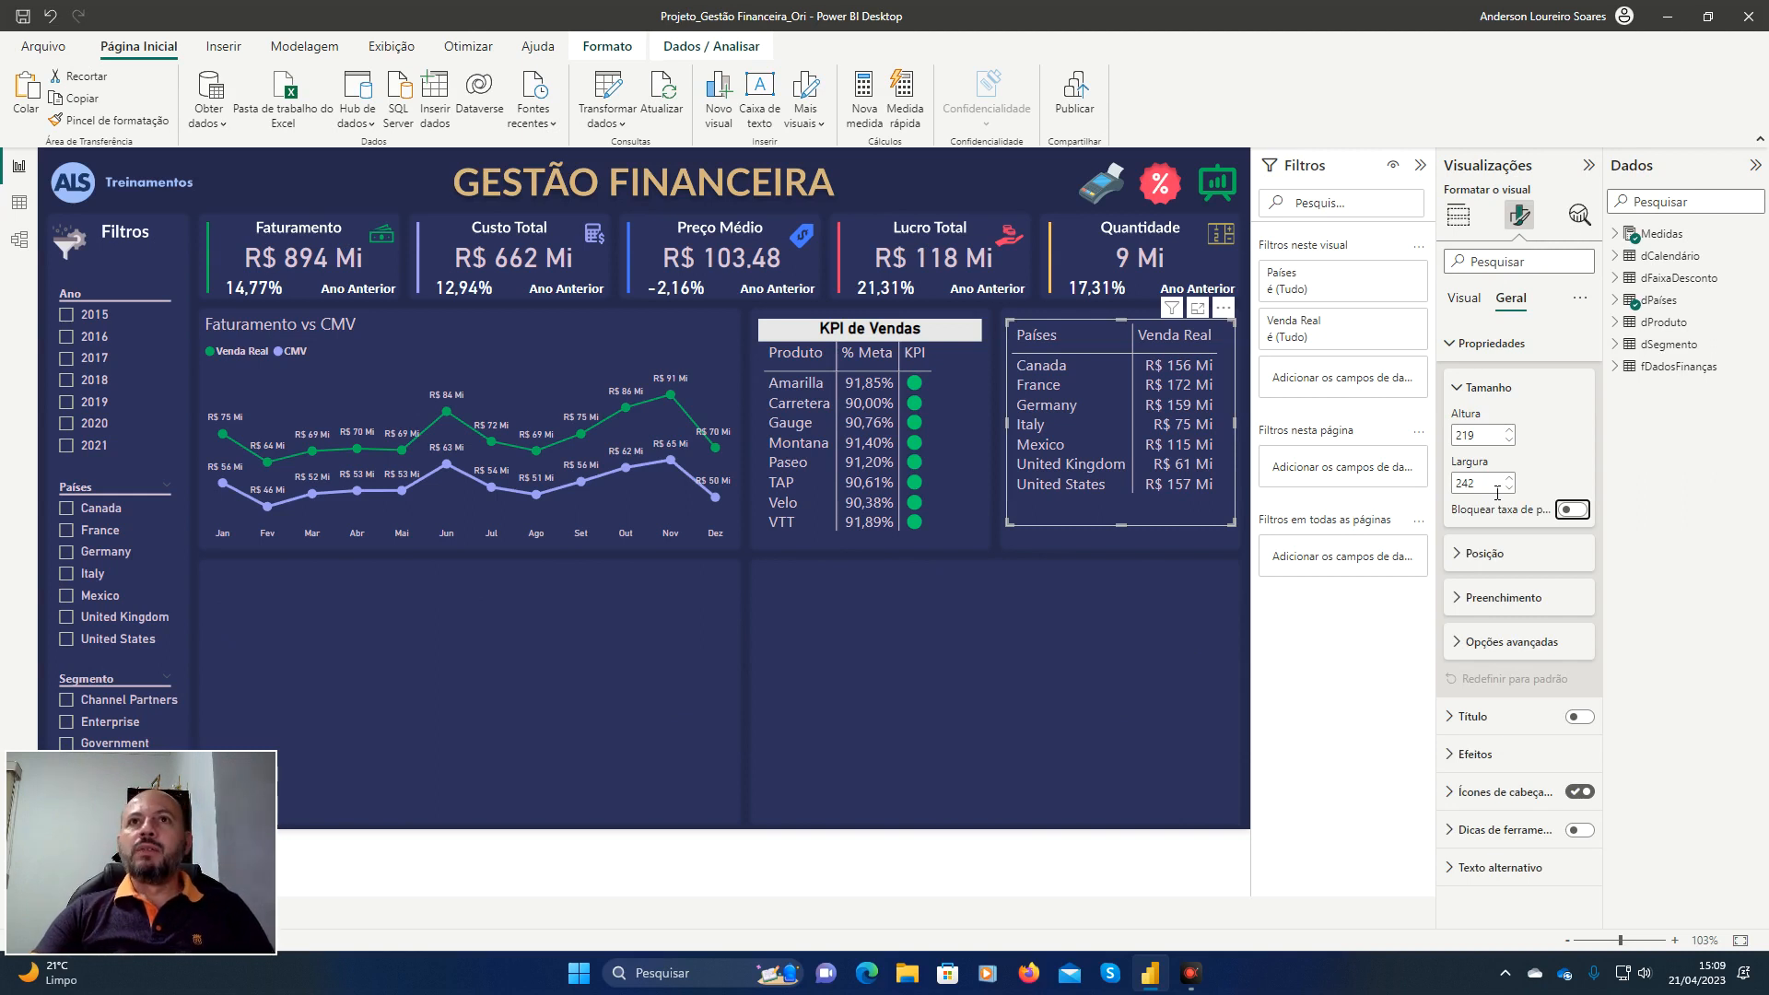
pyautogui.press('Escape')
pyautogui.press('Escape')
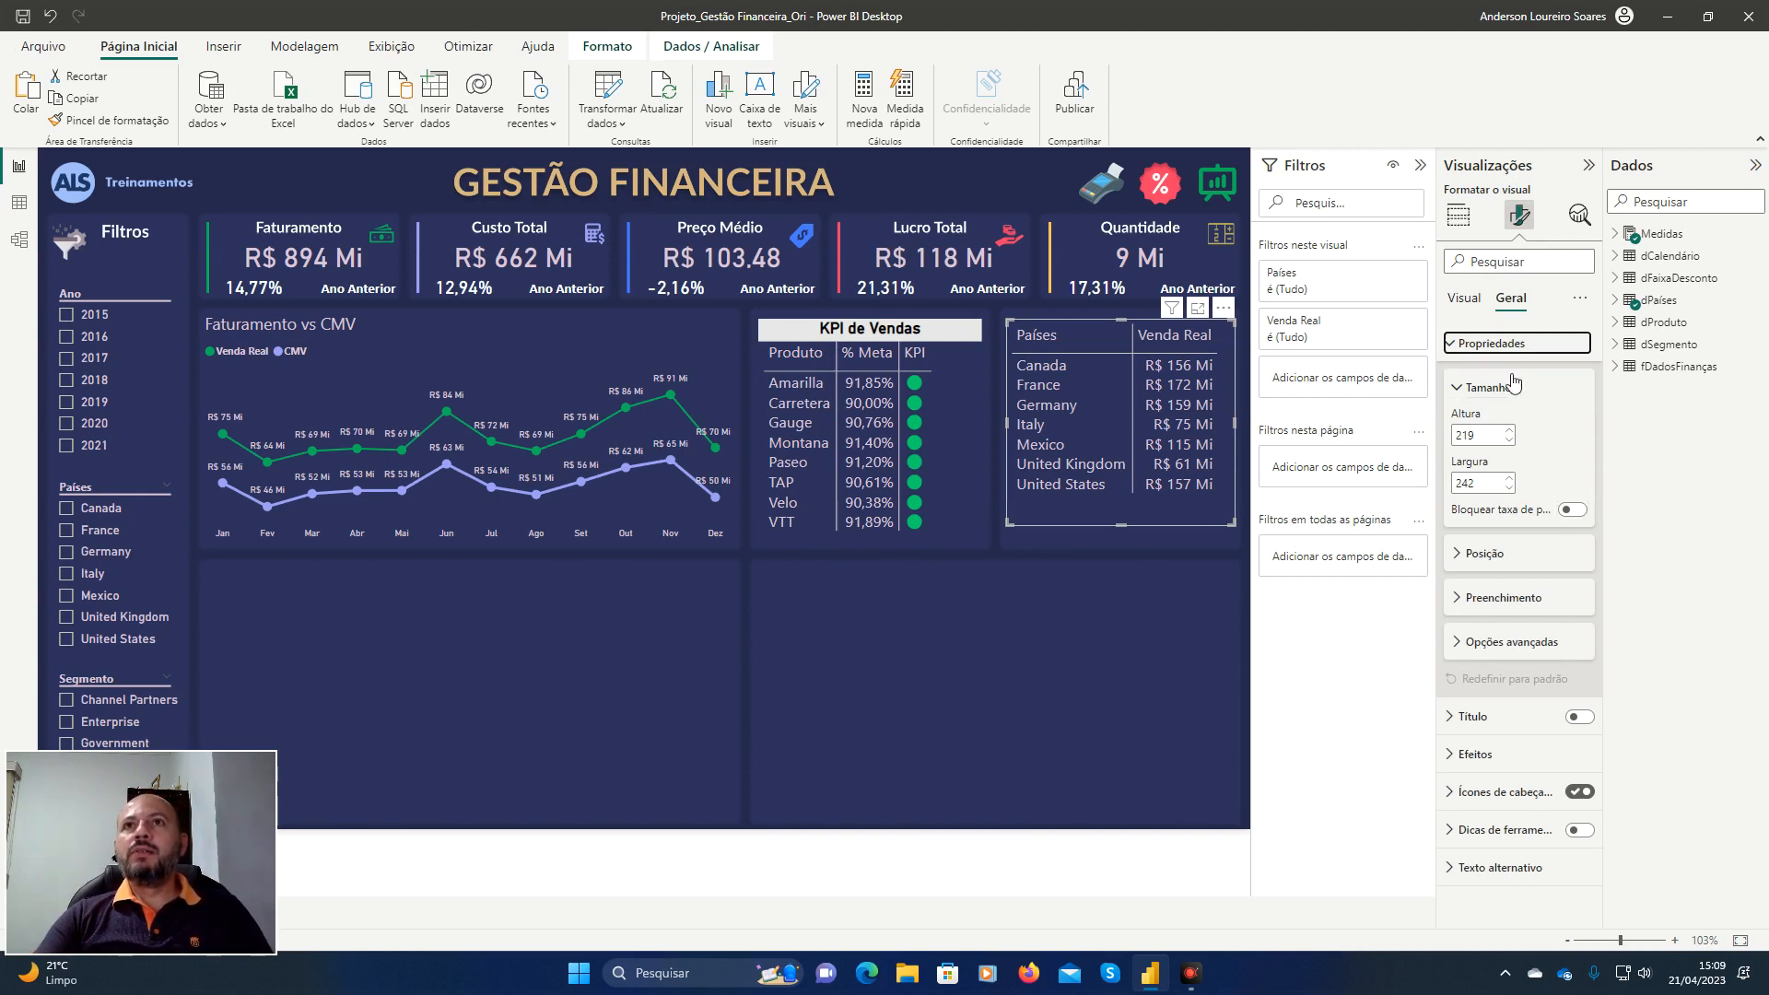
pyautogui.press('Return')
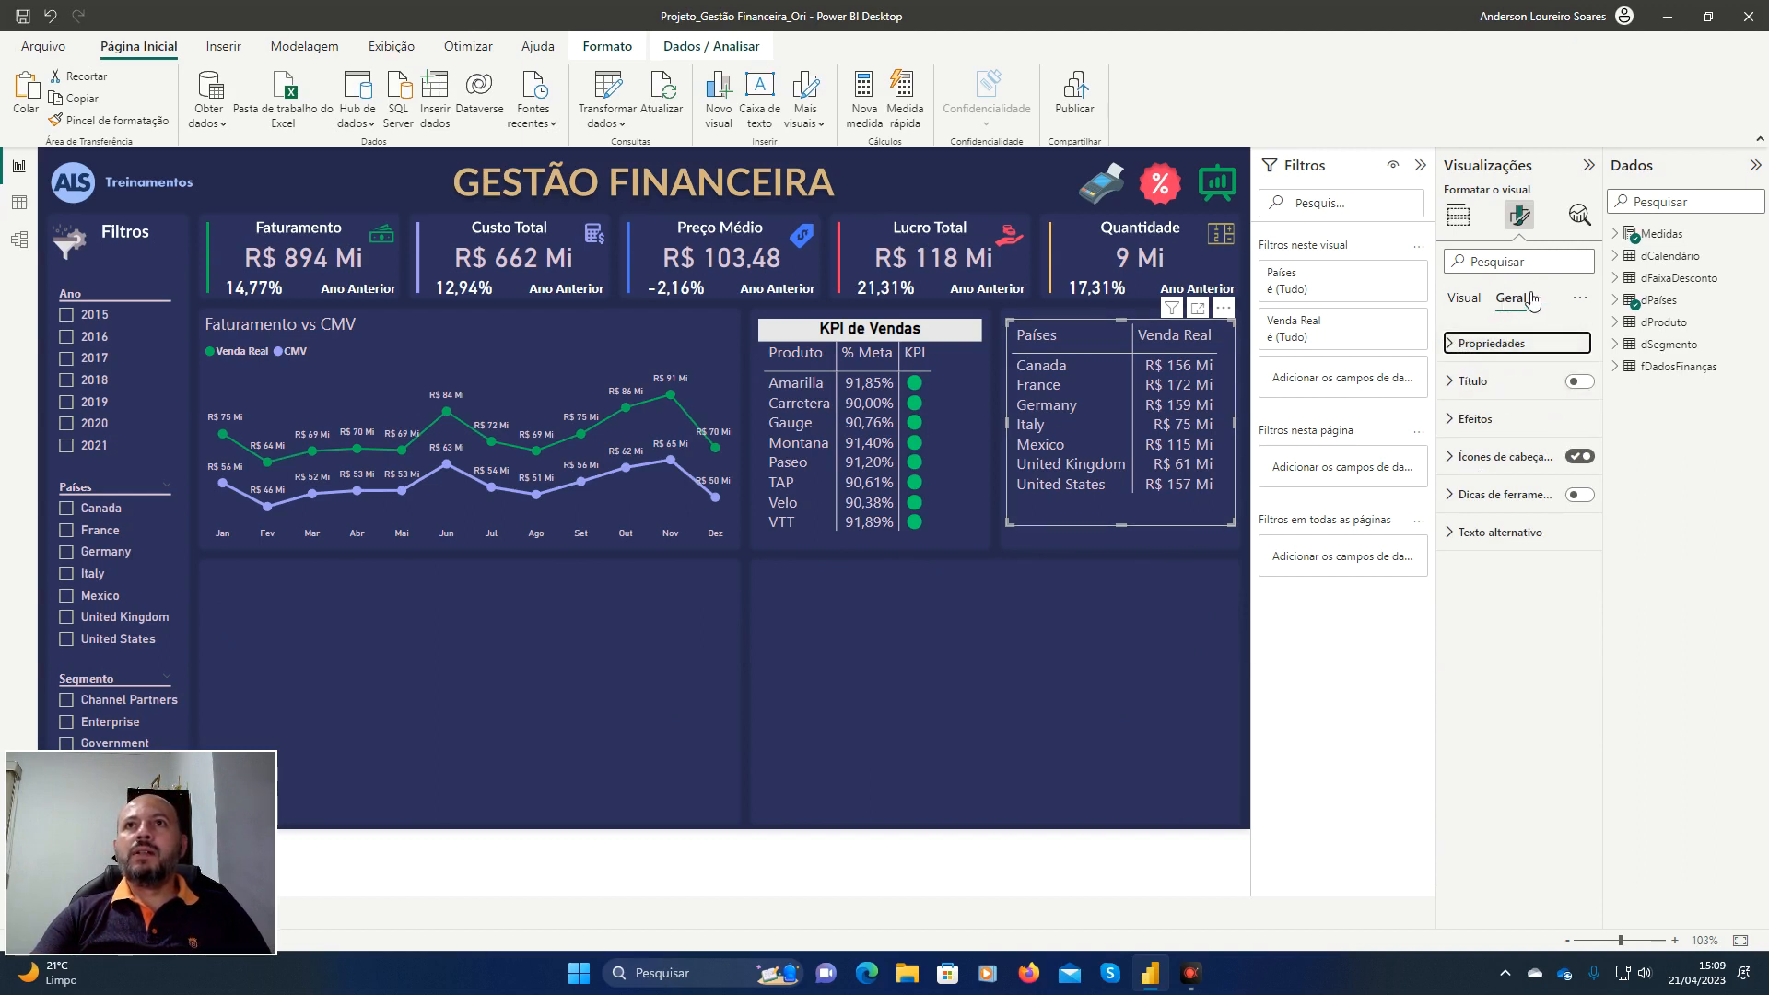
# Turn on the country table's title and set its text to "Faturamento por Países".
pyautogui.click(1580, 382)
pyautogui.click(1455, 390)
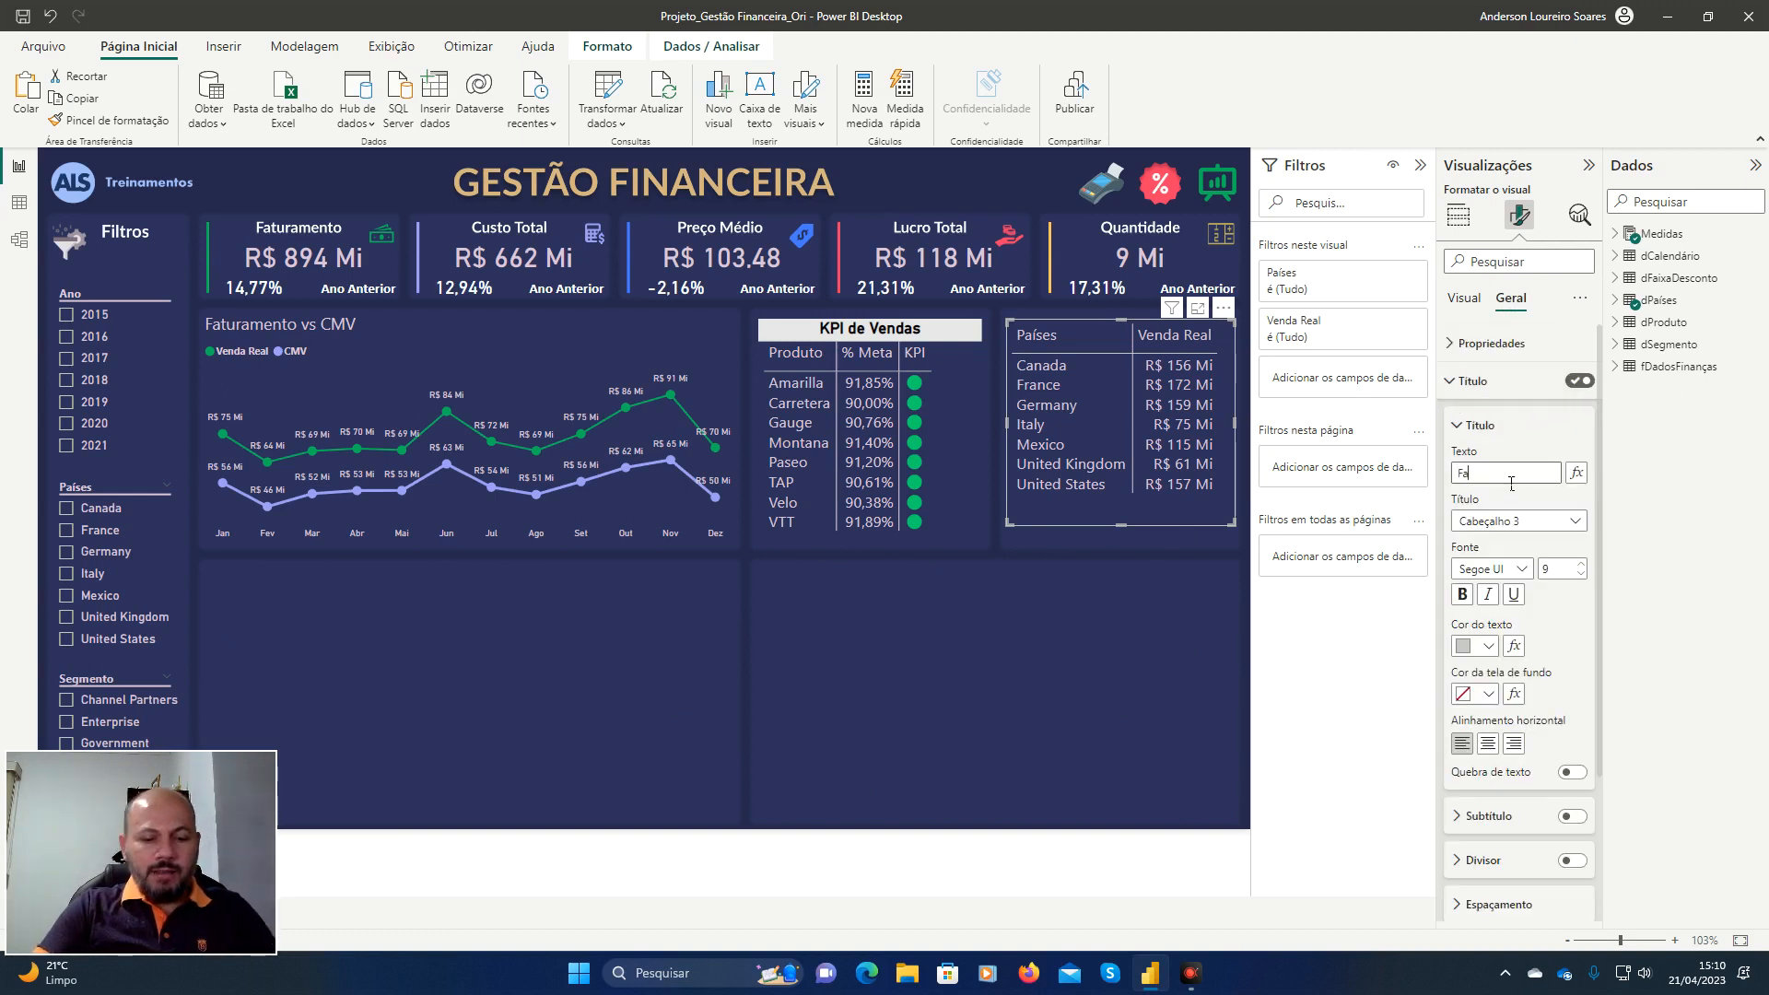
pyautogui.click(1511, 477)
pyautogui.write('Faturamento ')
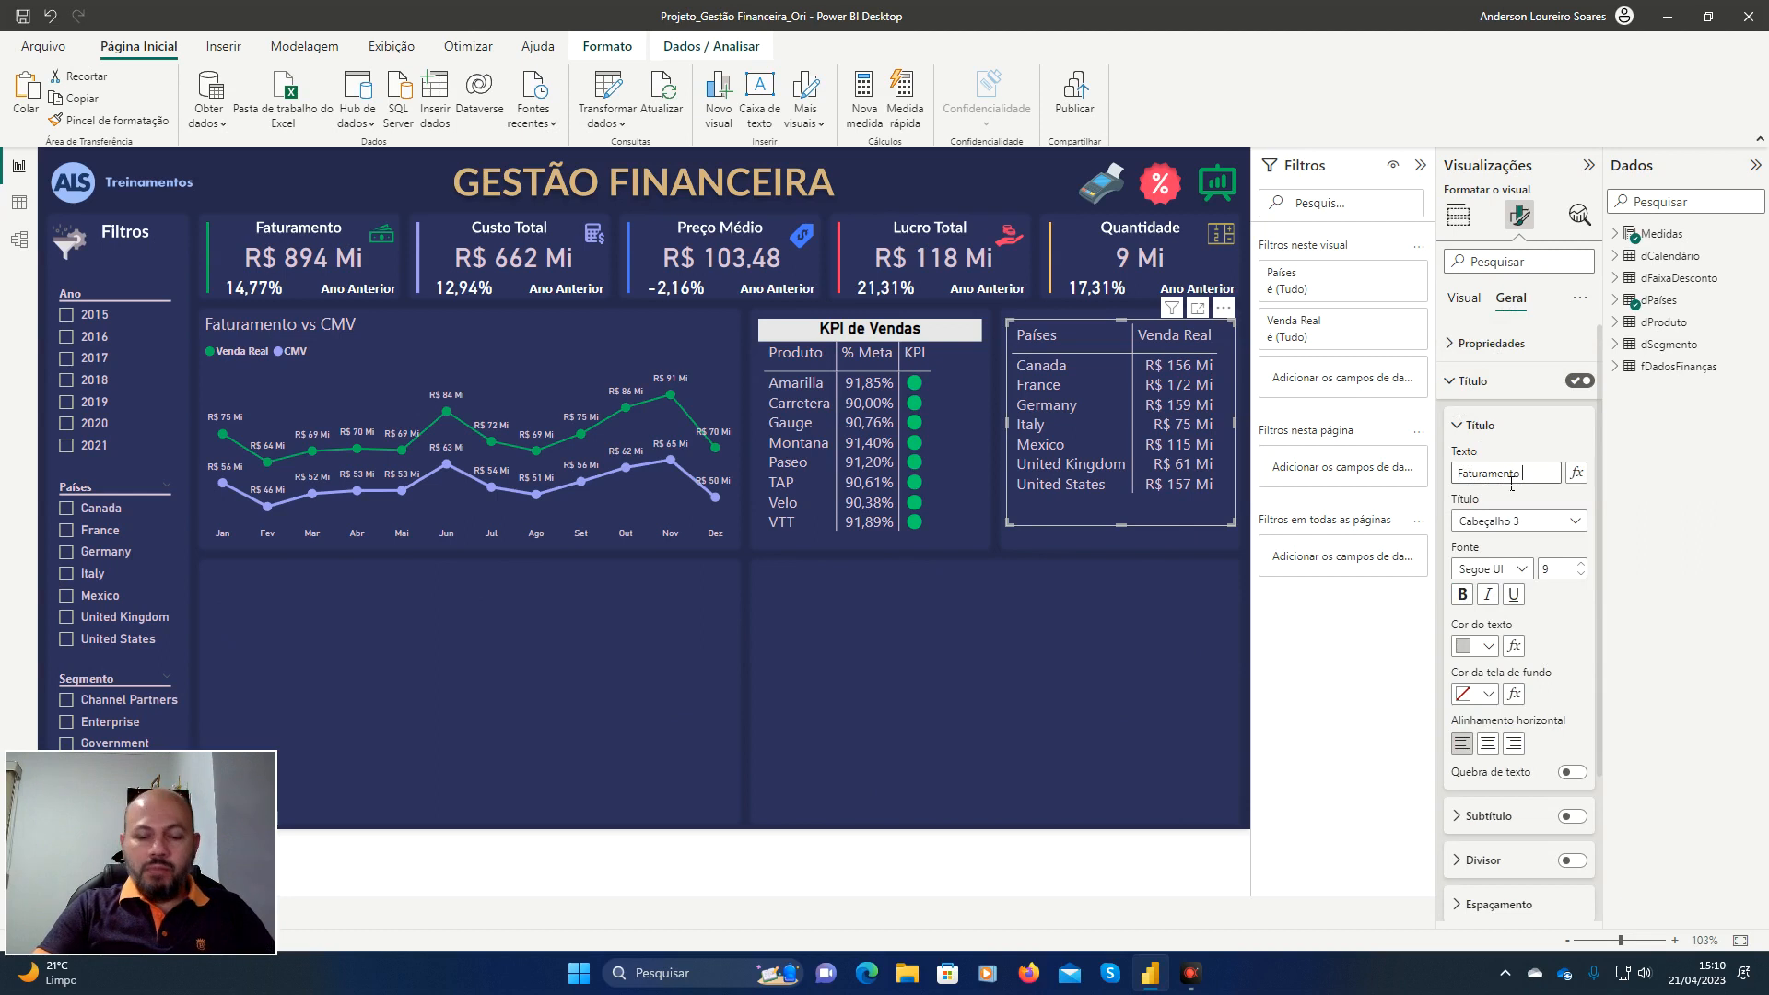
pyautogui.write('por Pa')
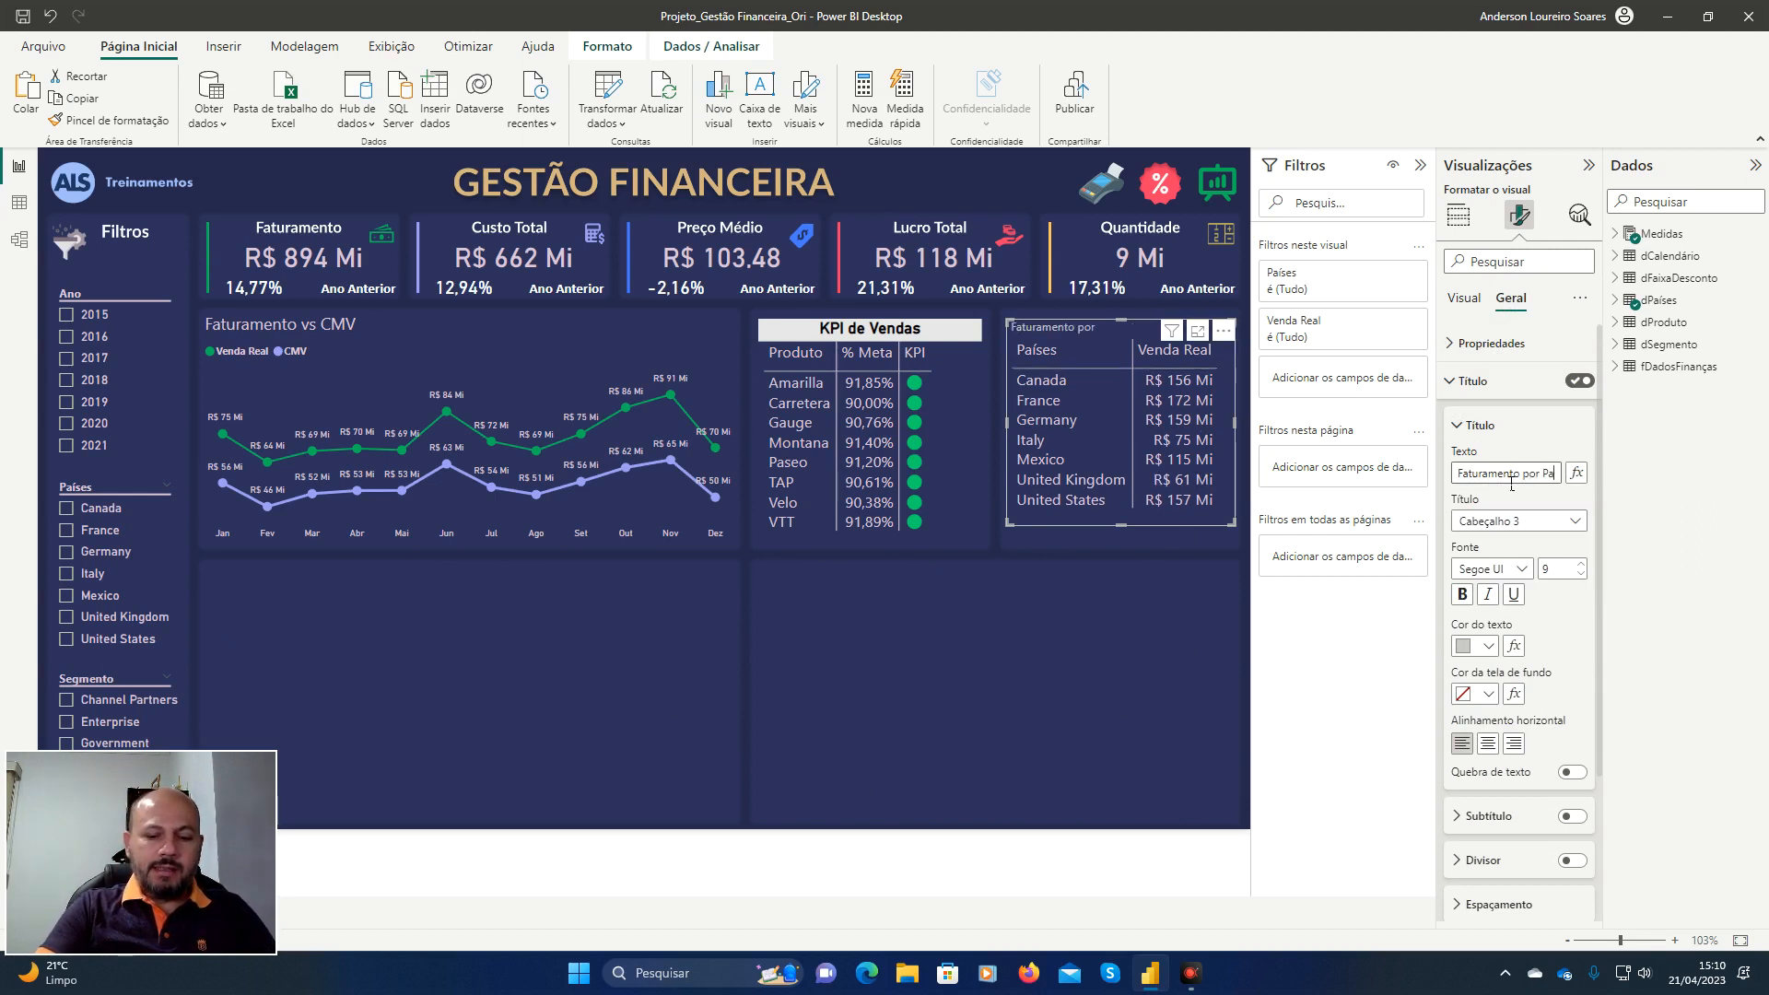
pyautogui.write('íses')
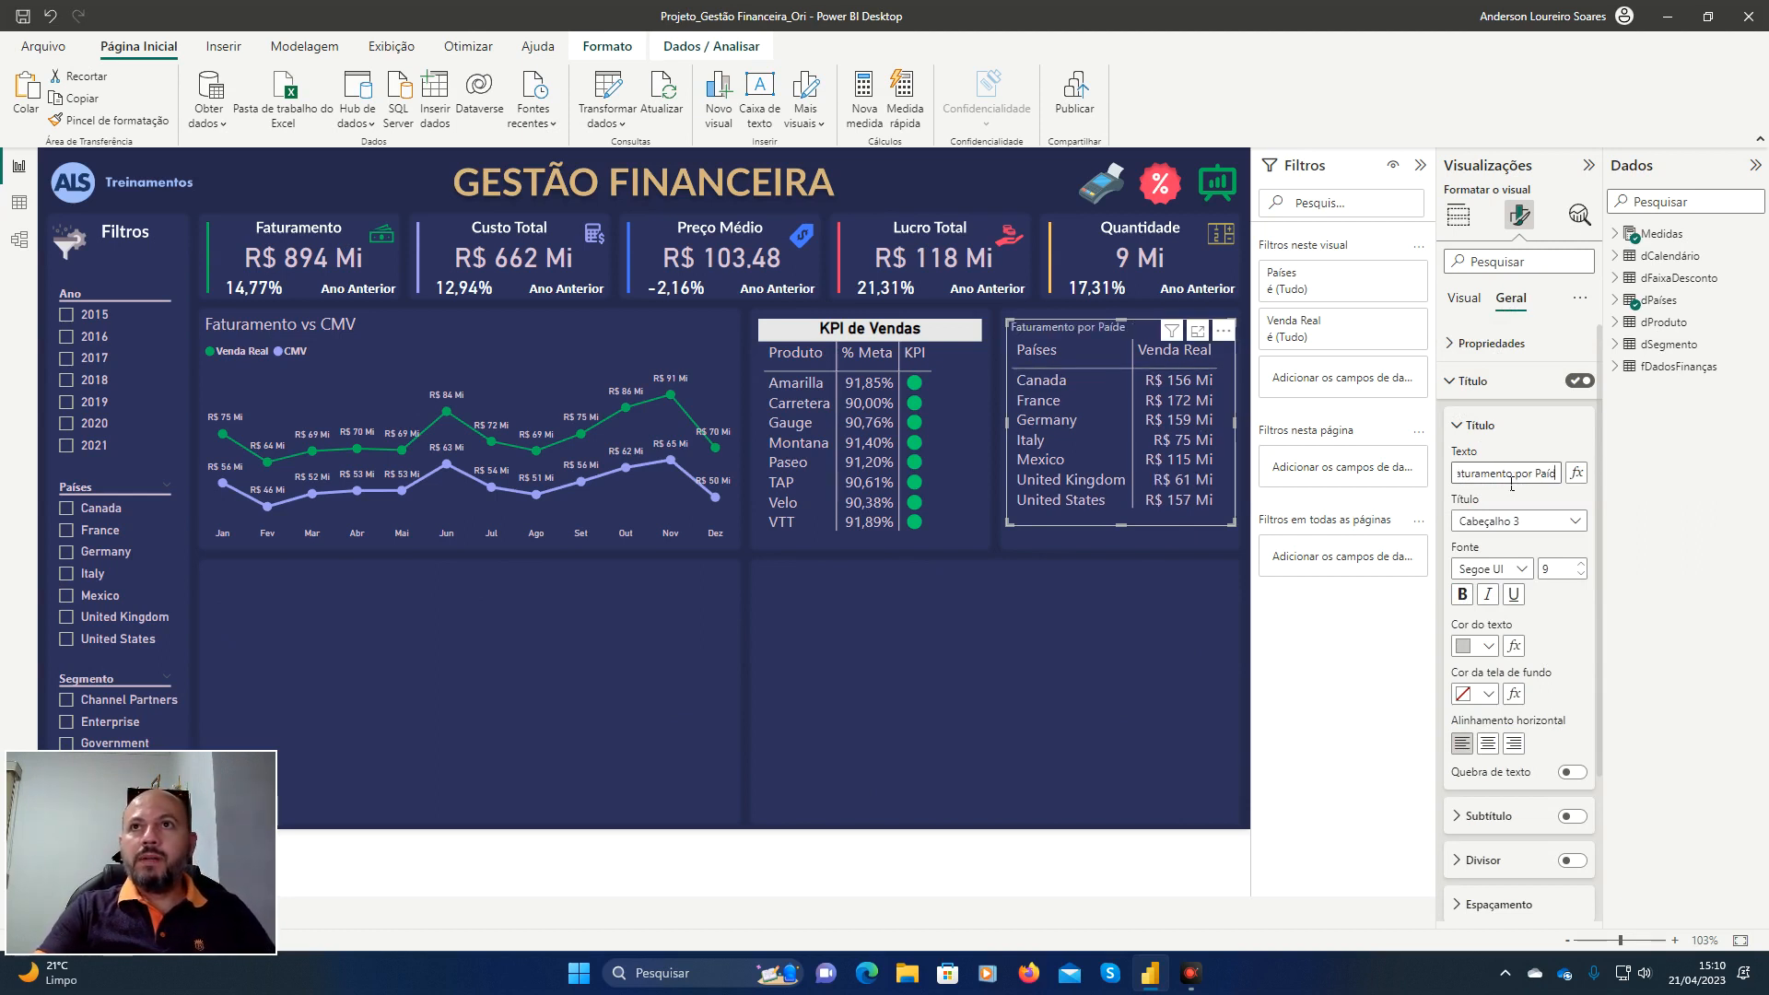
pyautogui.press('Tab')
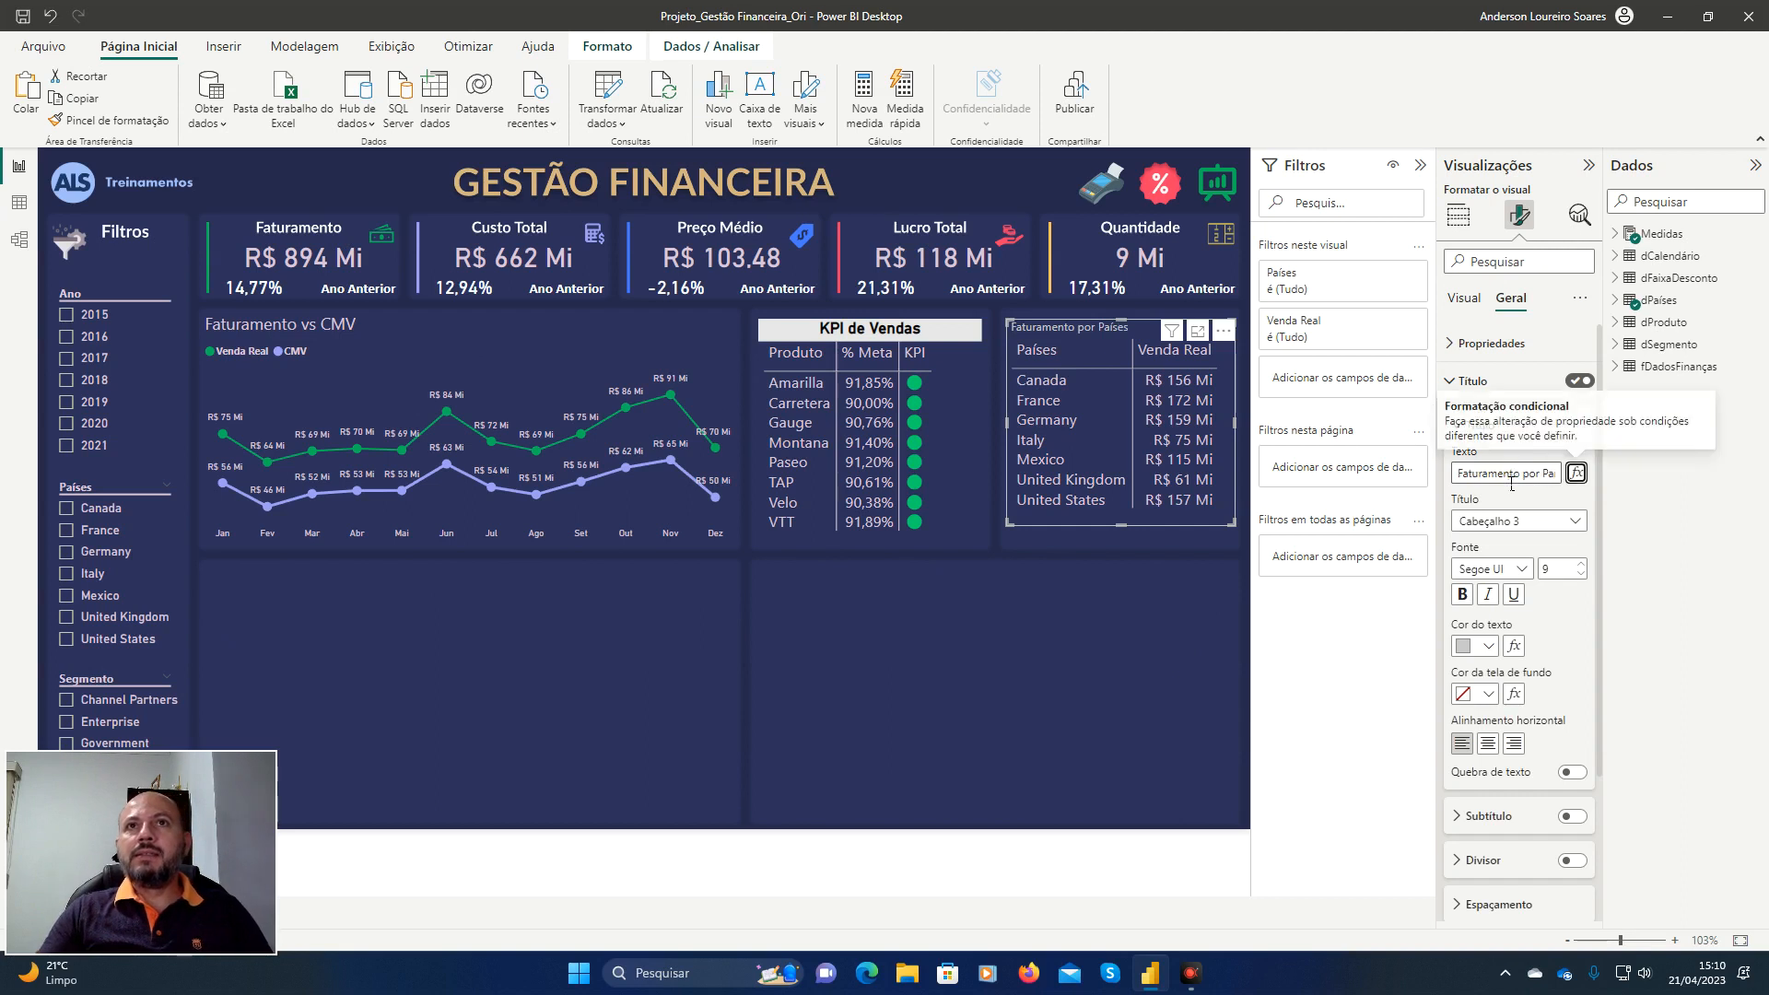
# Format the country table's title as bold, horizontally centred, in DIN font at size 11.
pyautogui.click(1463, 594)
pyautogui.click(1491, 743)
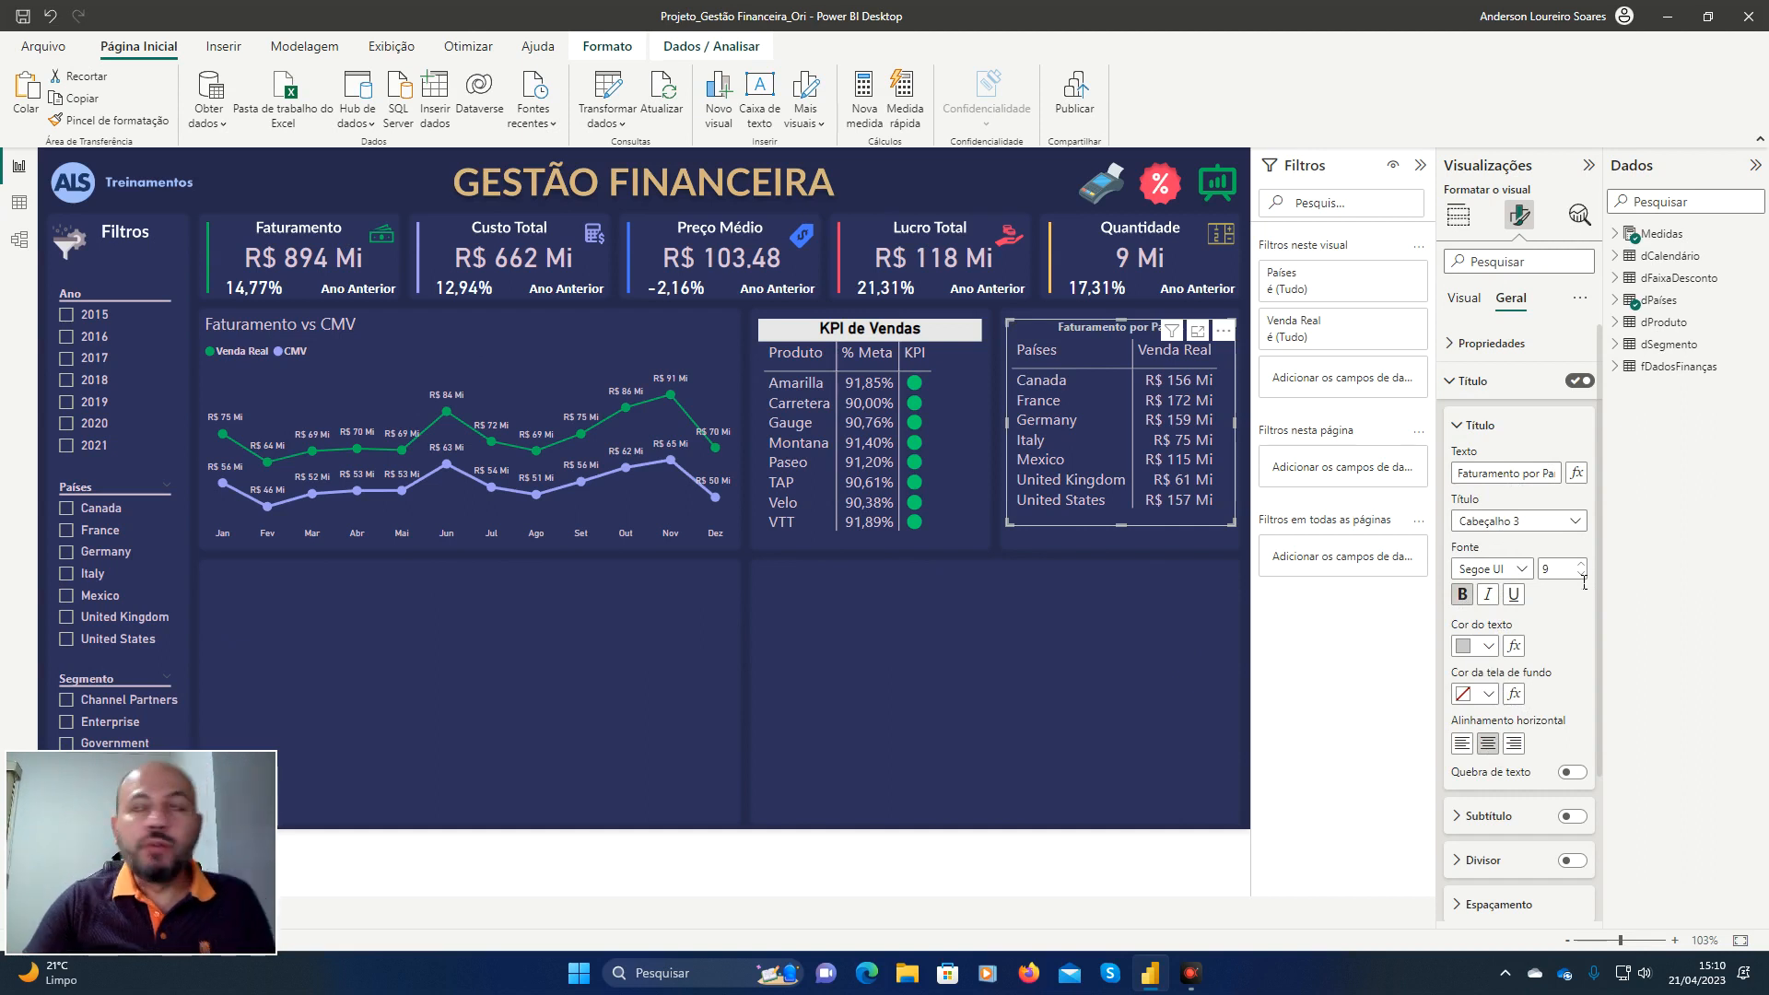
pyautogui.click(1525, 578)
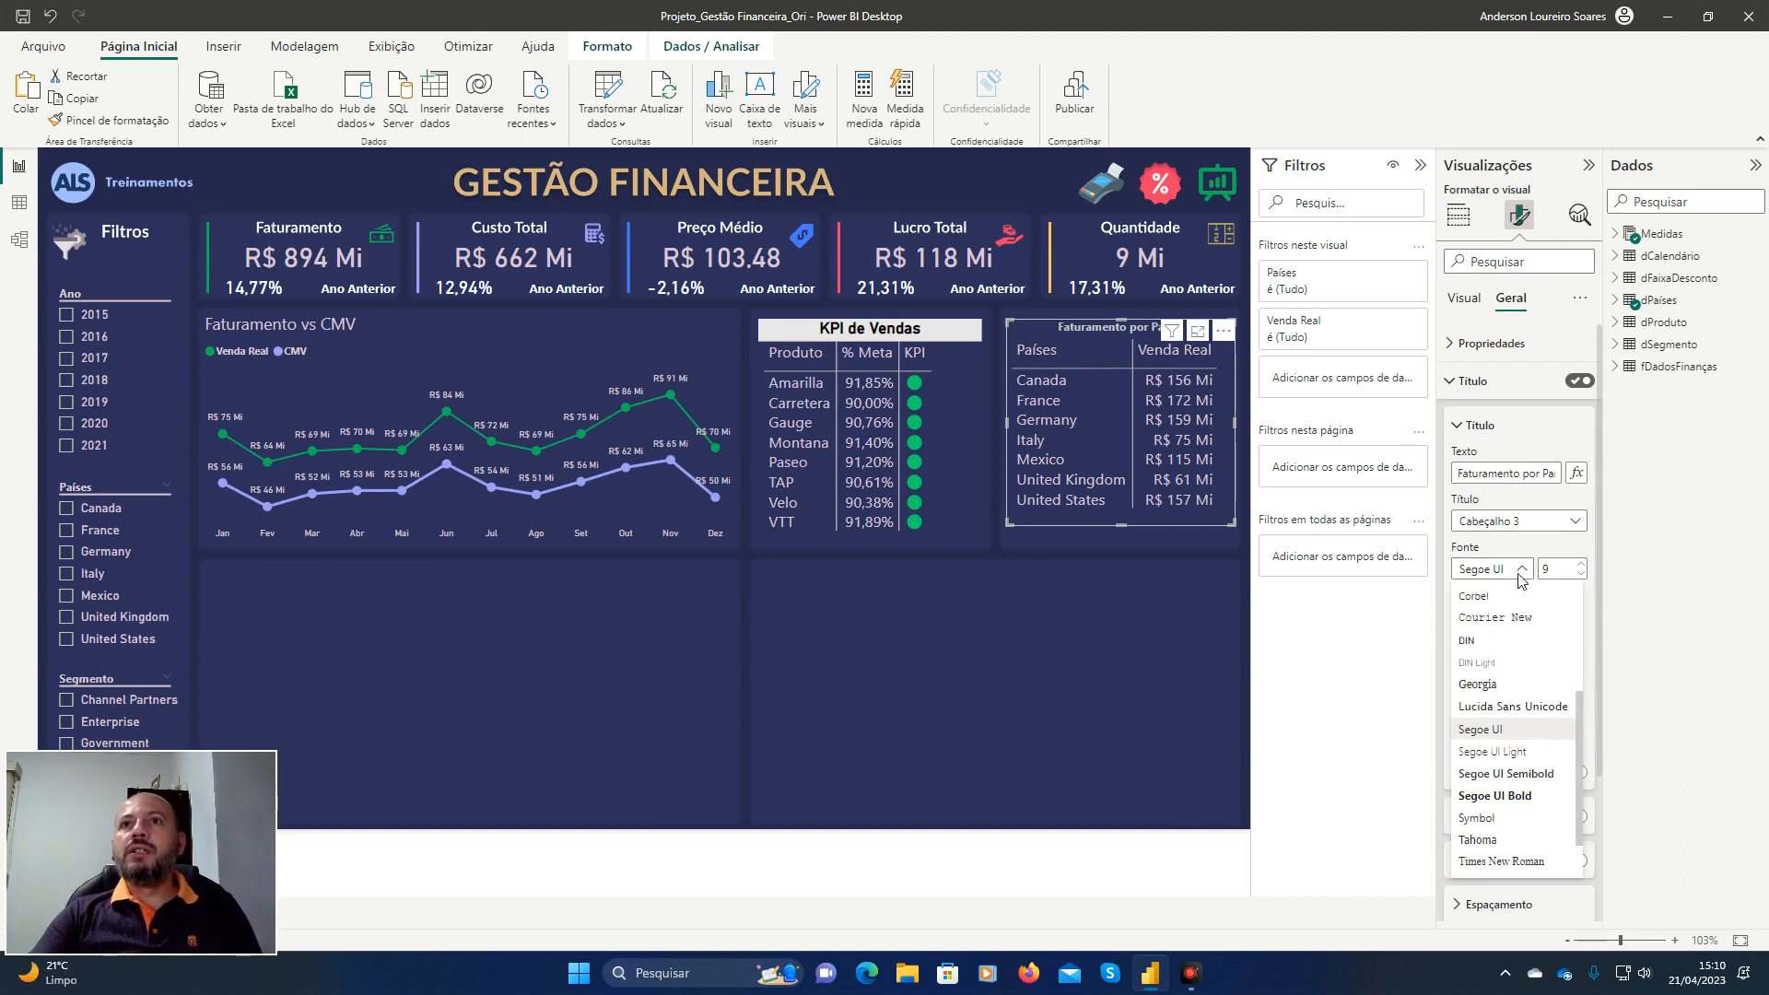
pyautogui.click(1486, 634)
pyautogui.click(1582, 564)
pyautogui.click(1582, 564)
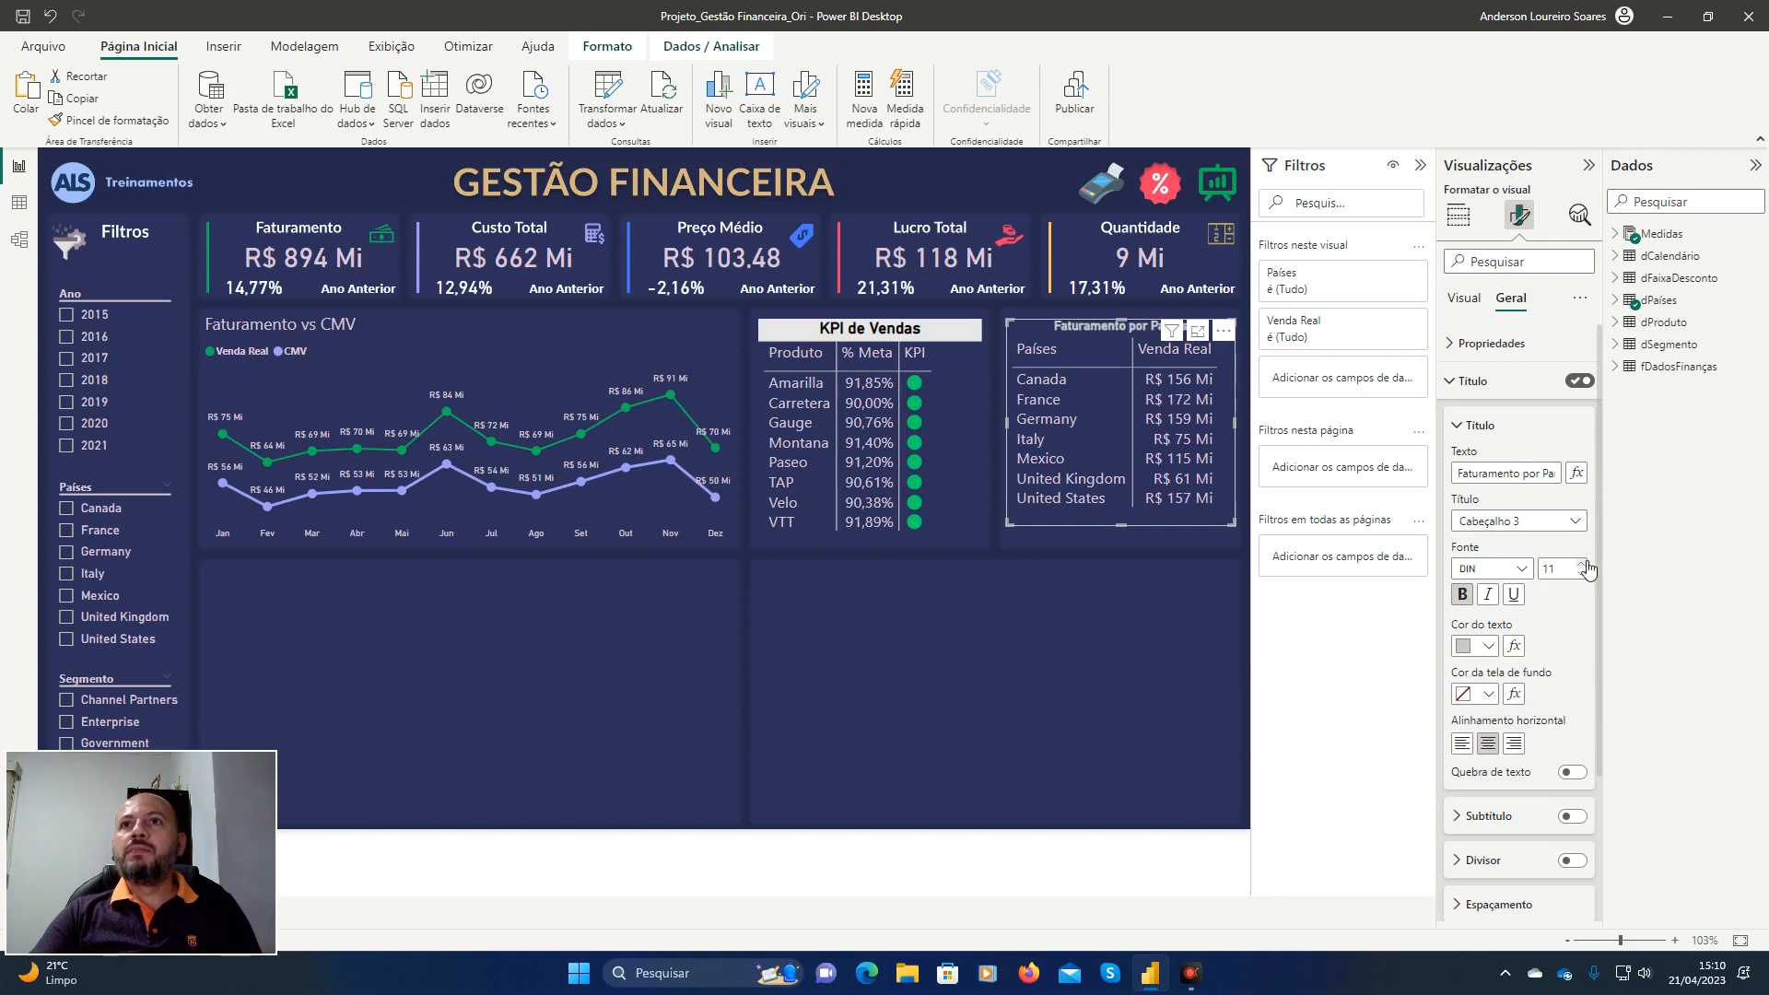
# Set the country table title's font size to 14 and its text colour to black.
pyautogui.click(1583, 564)
pyautogui.click(1582, 564)
pyautogui.click(1582, 563)
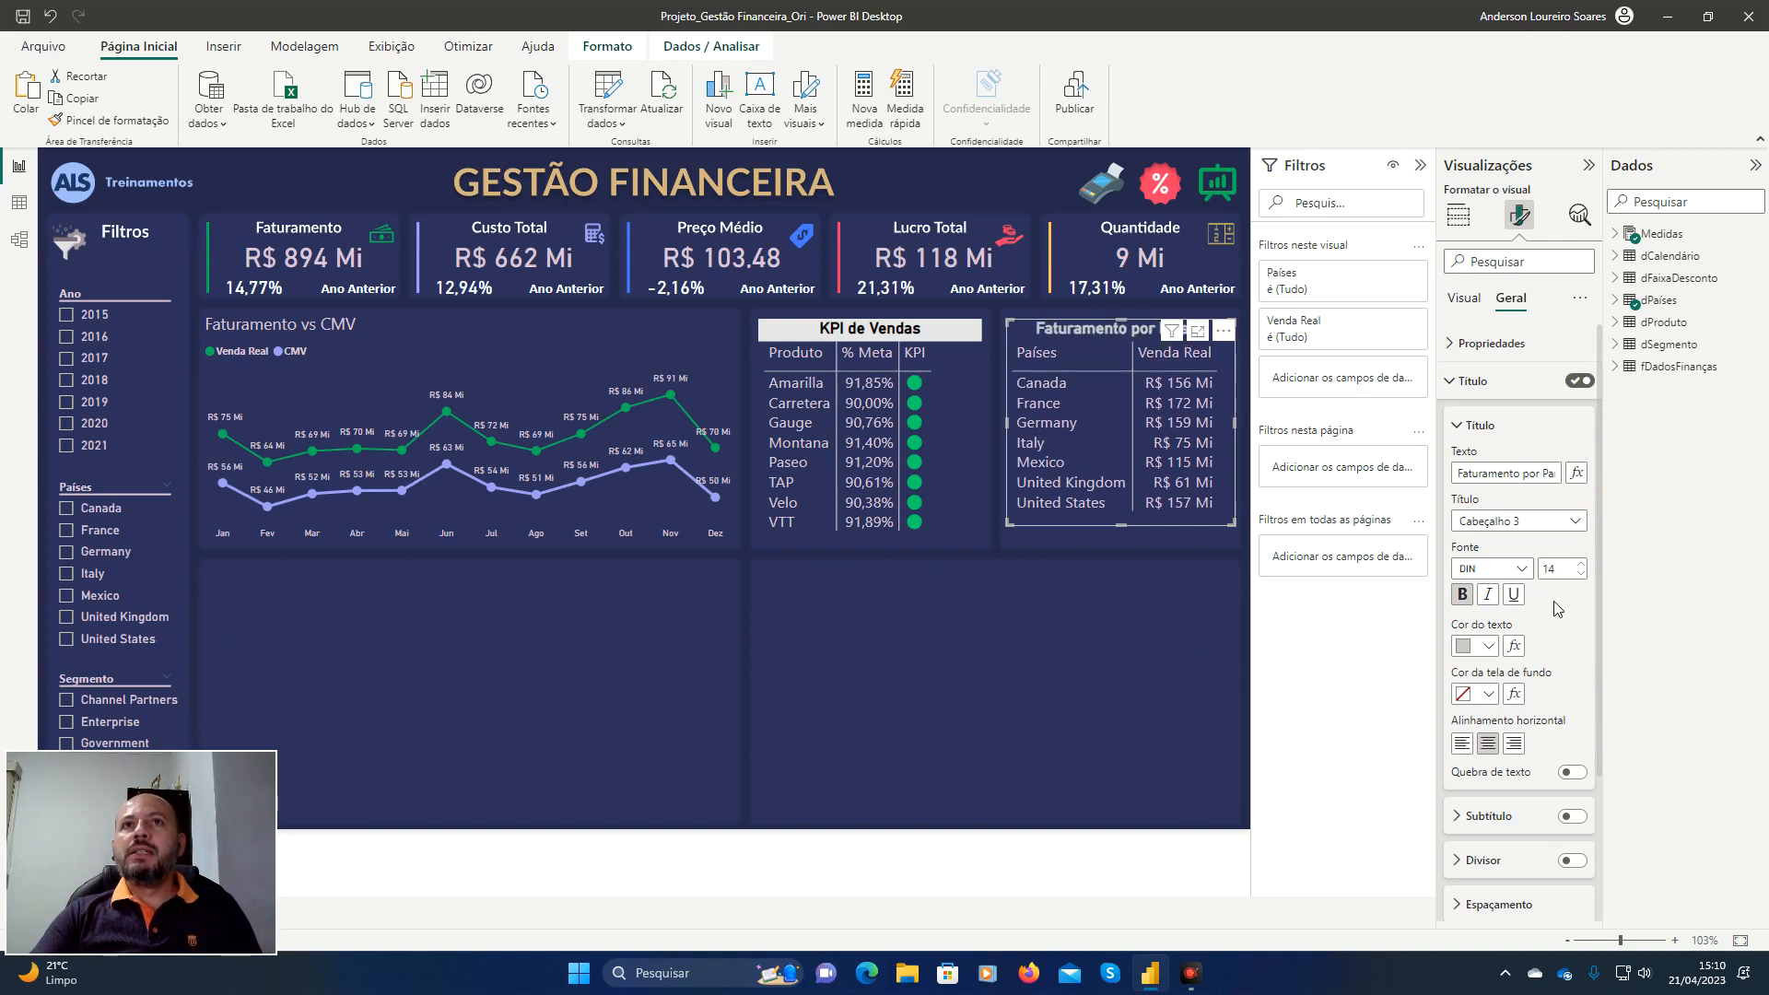
pyautogui.click(1488, 645)
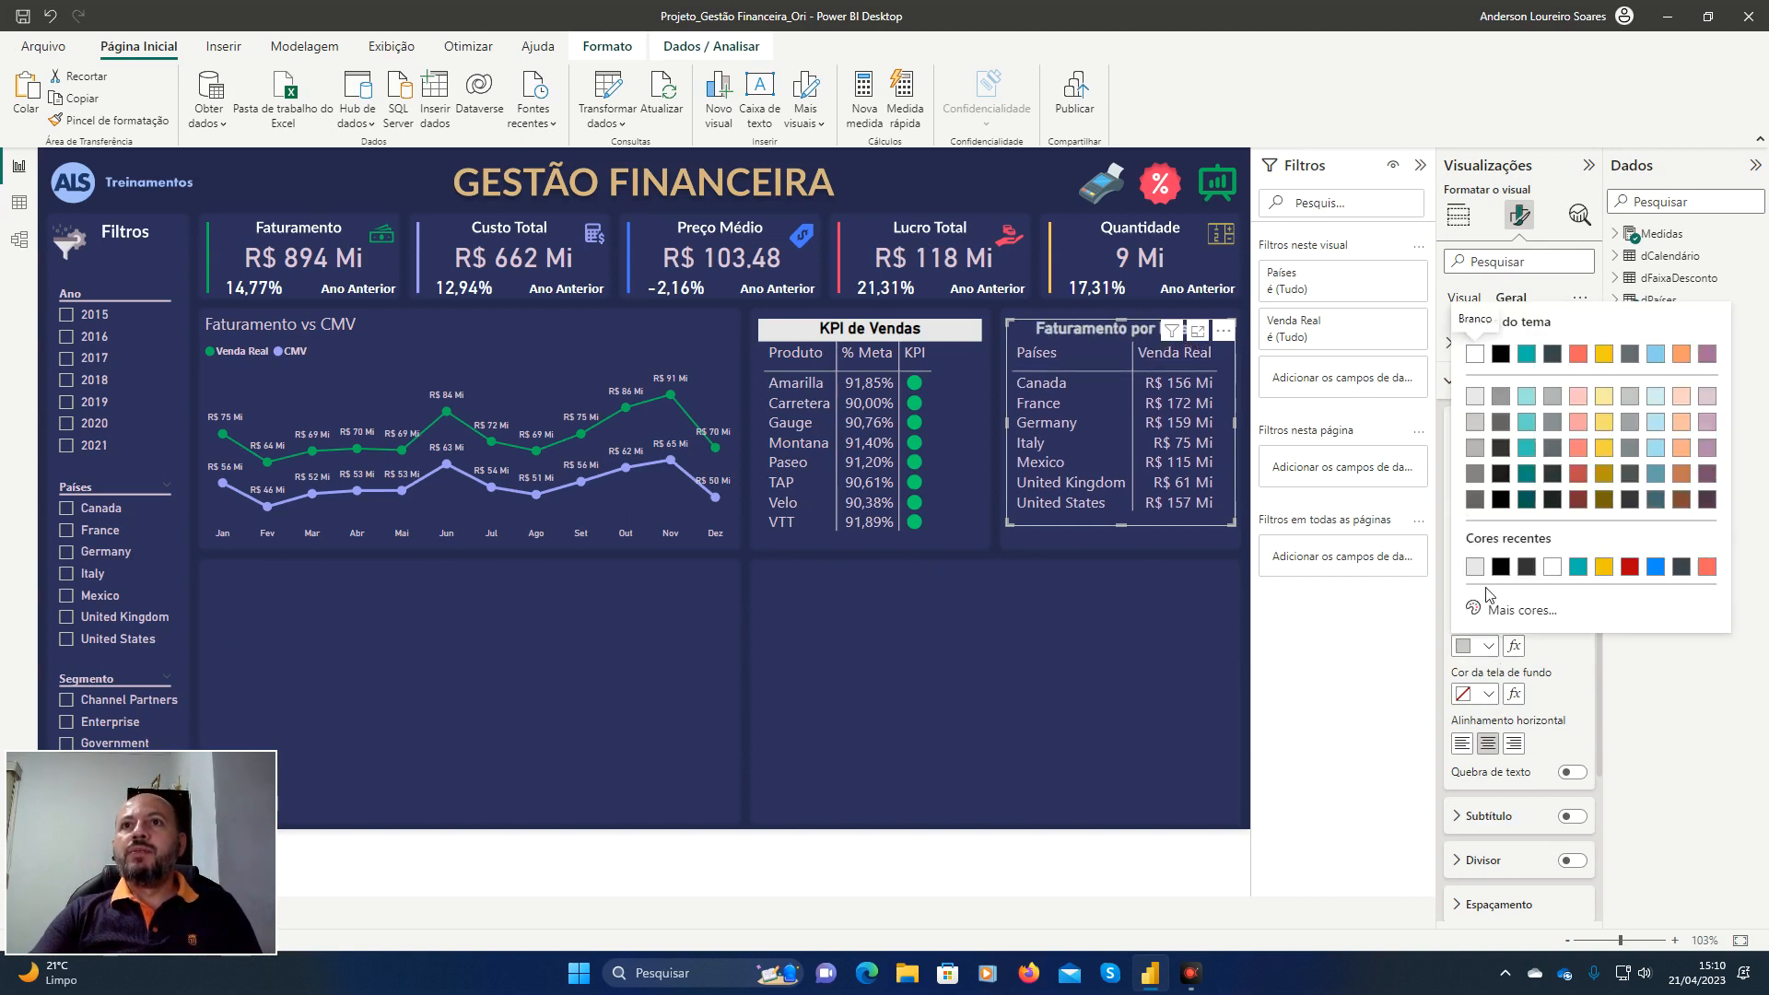
pyautogui.click(1525, 603)
pyautogui.click(1542, 591)
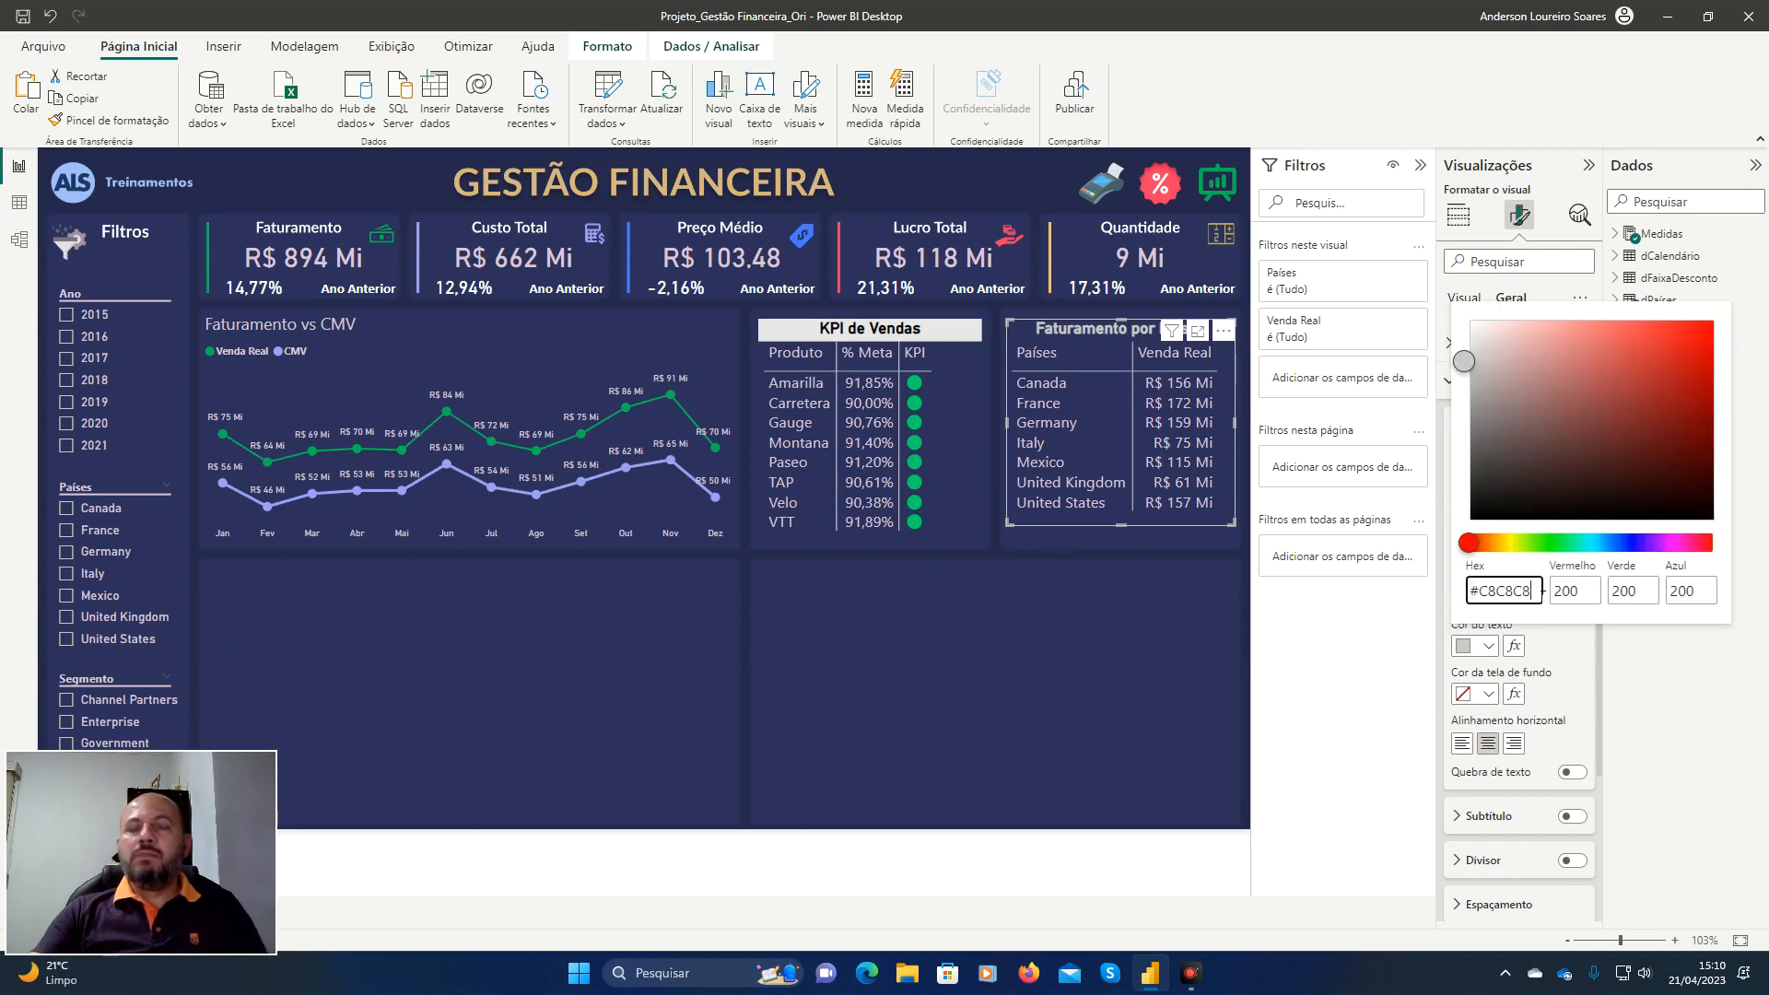
pyautogui.press('Return')
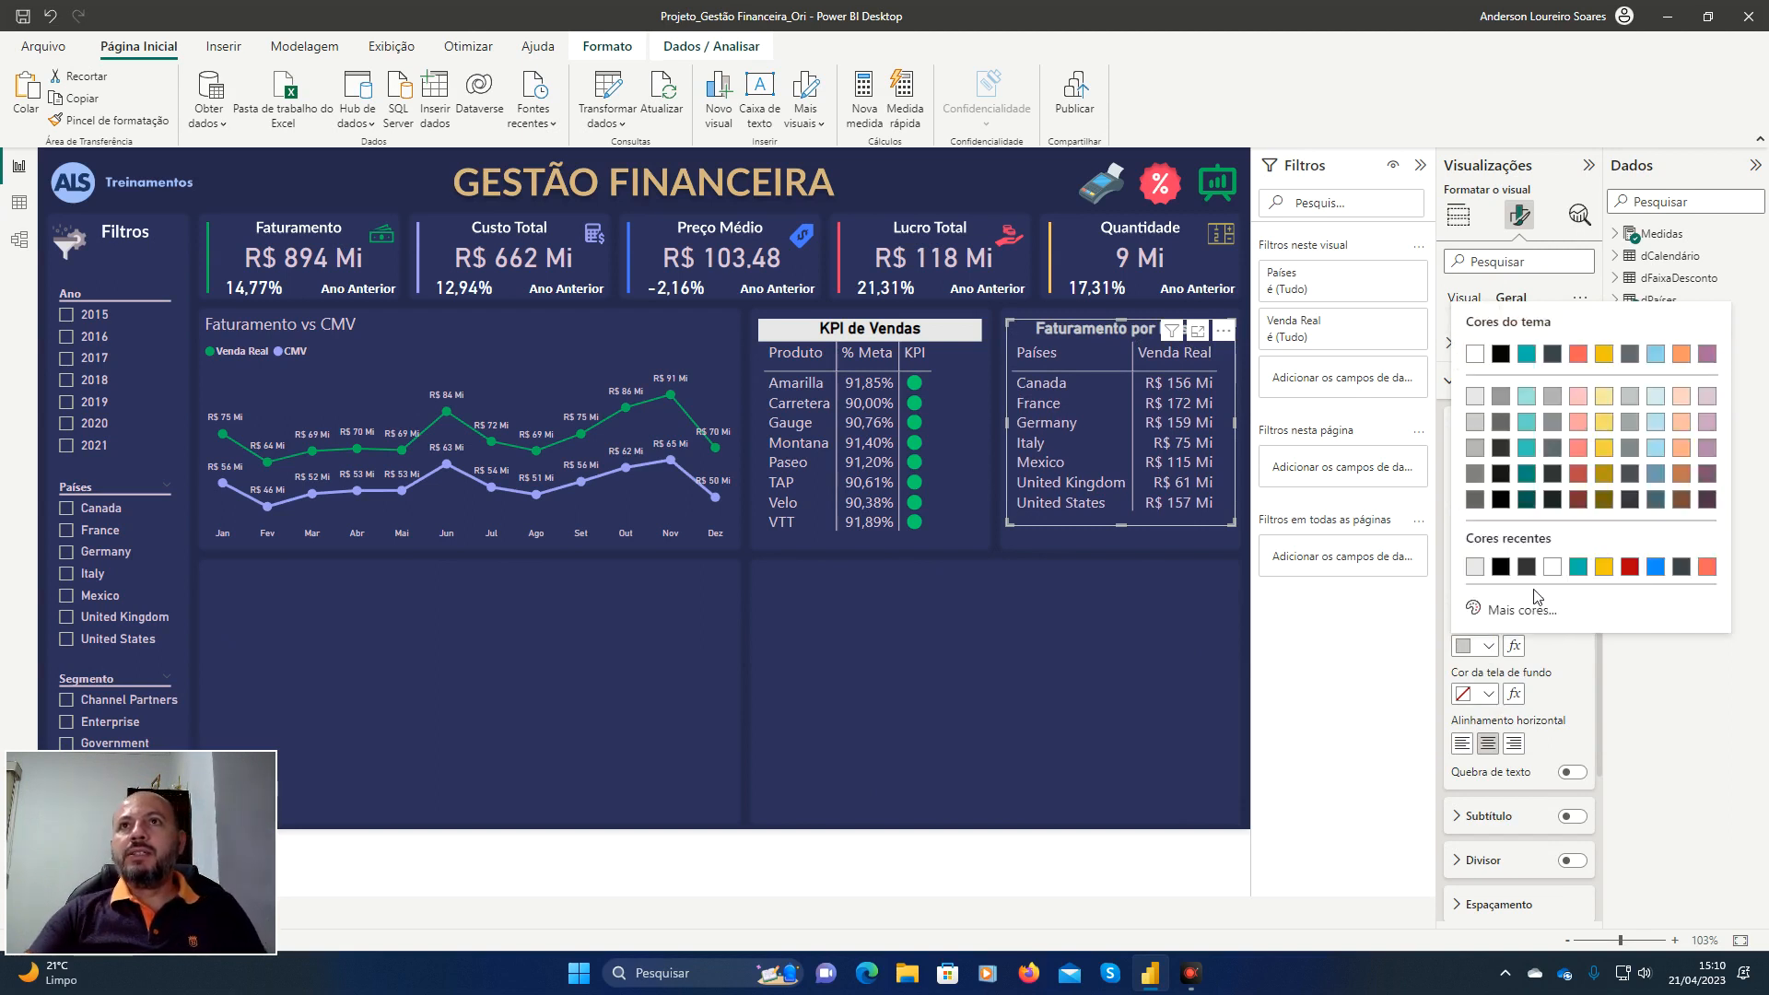
pyautogui.click(1501, 353)
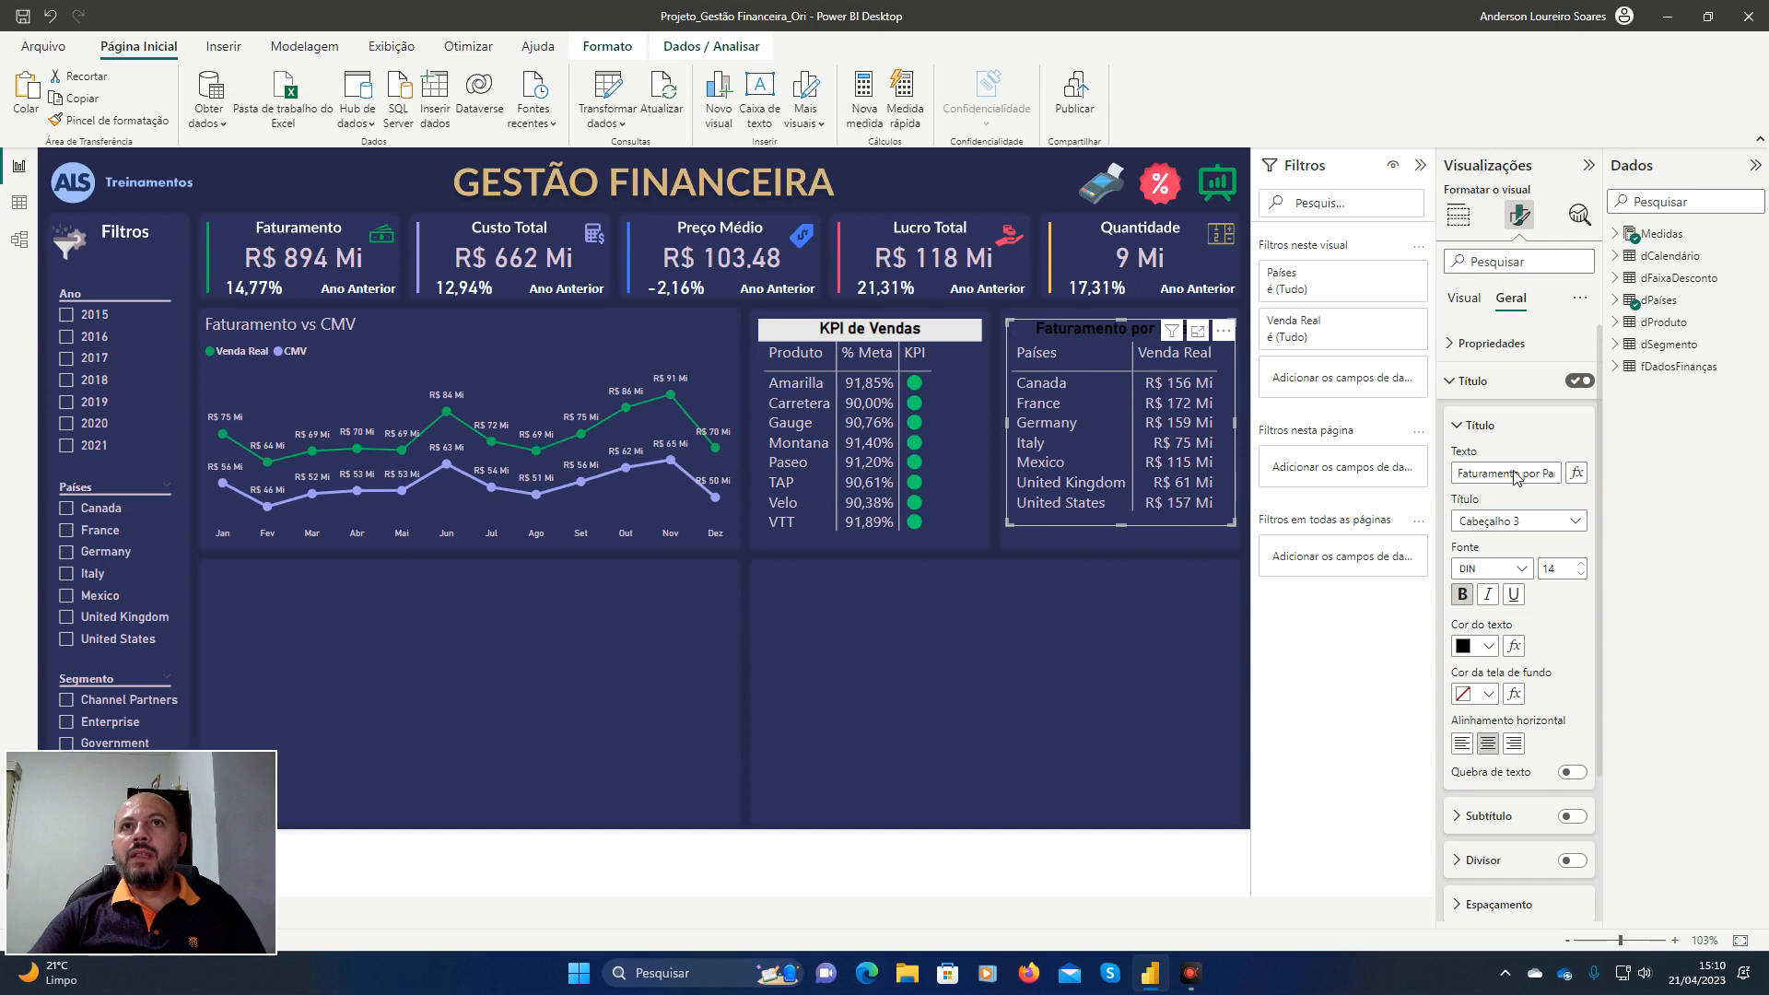
# Set the background colour of the country table's title to white, 10% darker.
pyautogui.click(1491, 698)
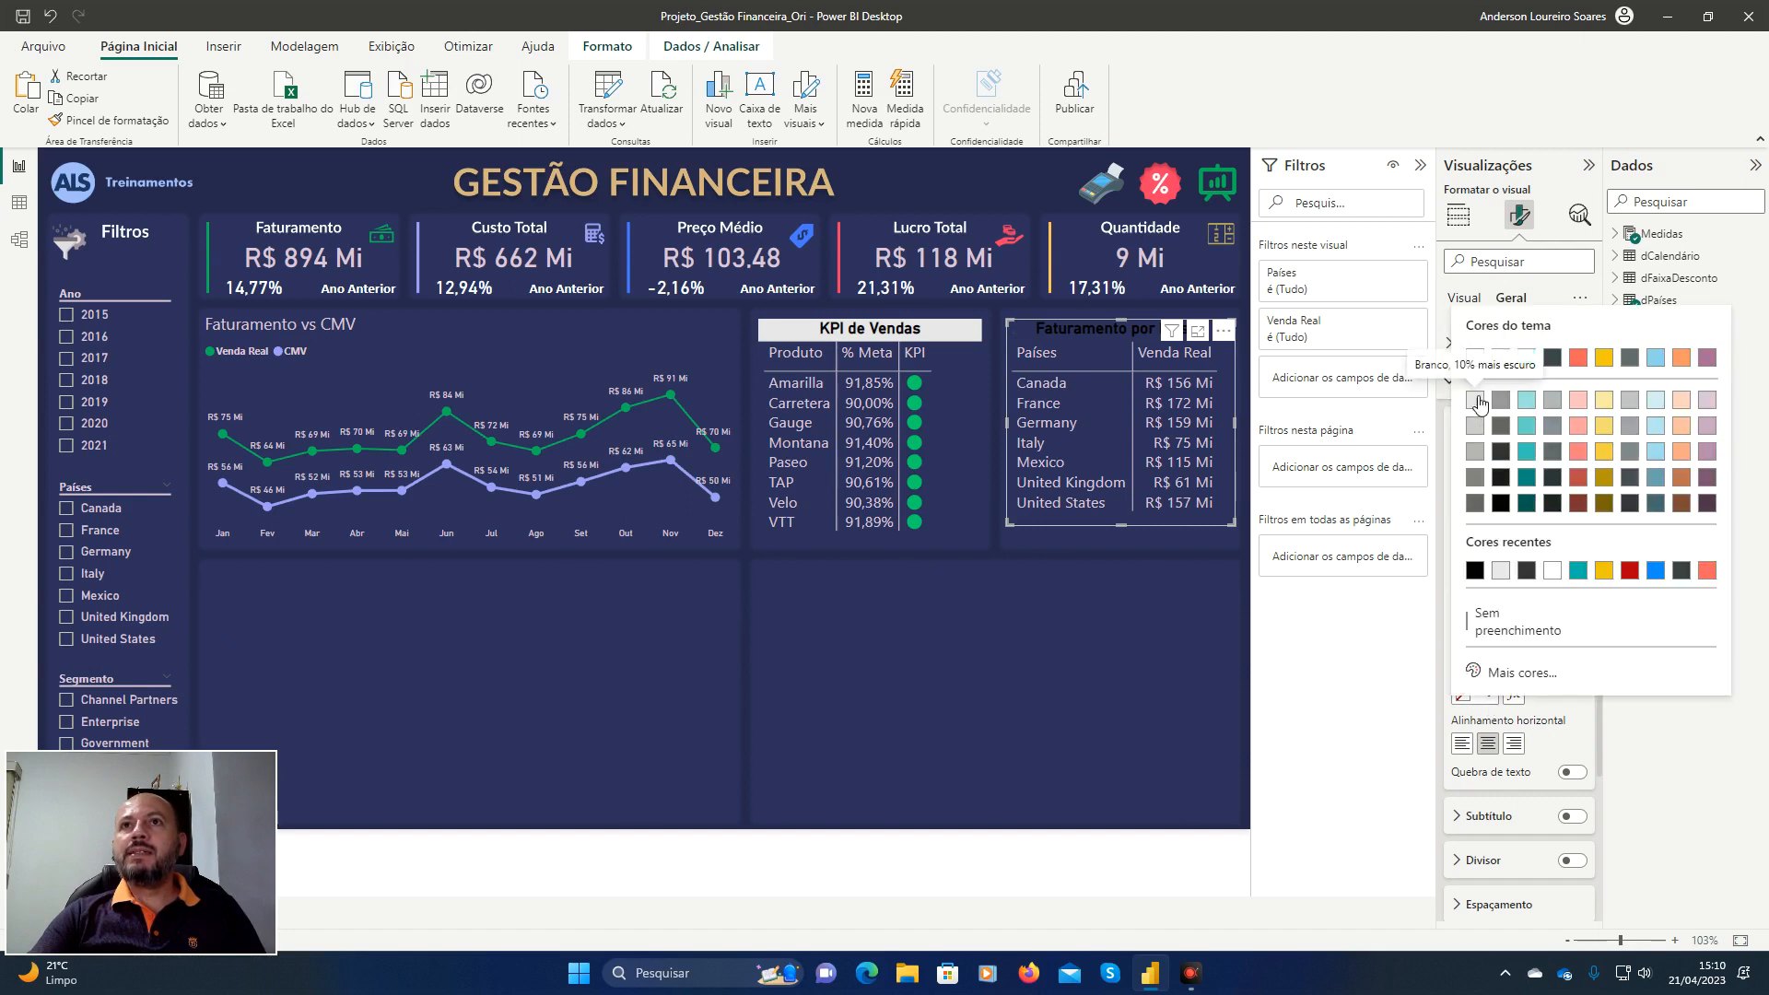
pyautogui.click(1478, 400)
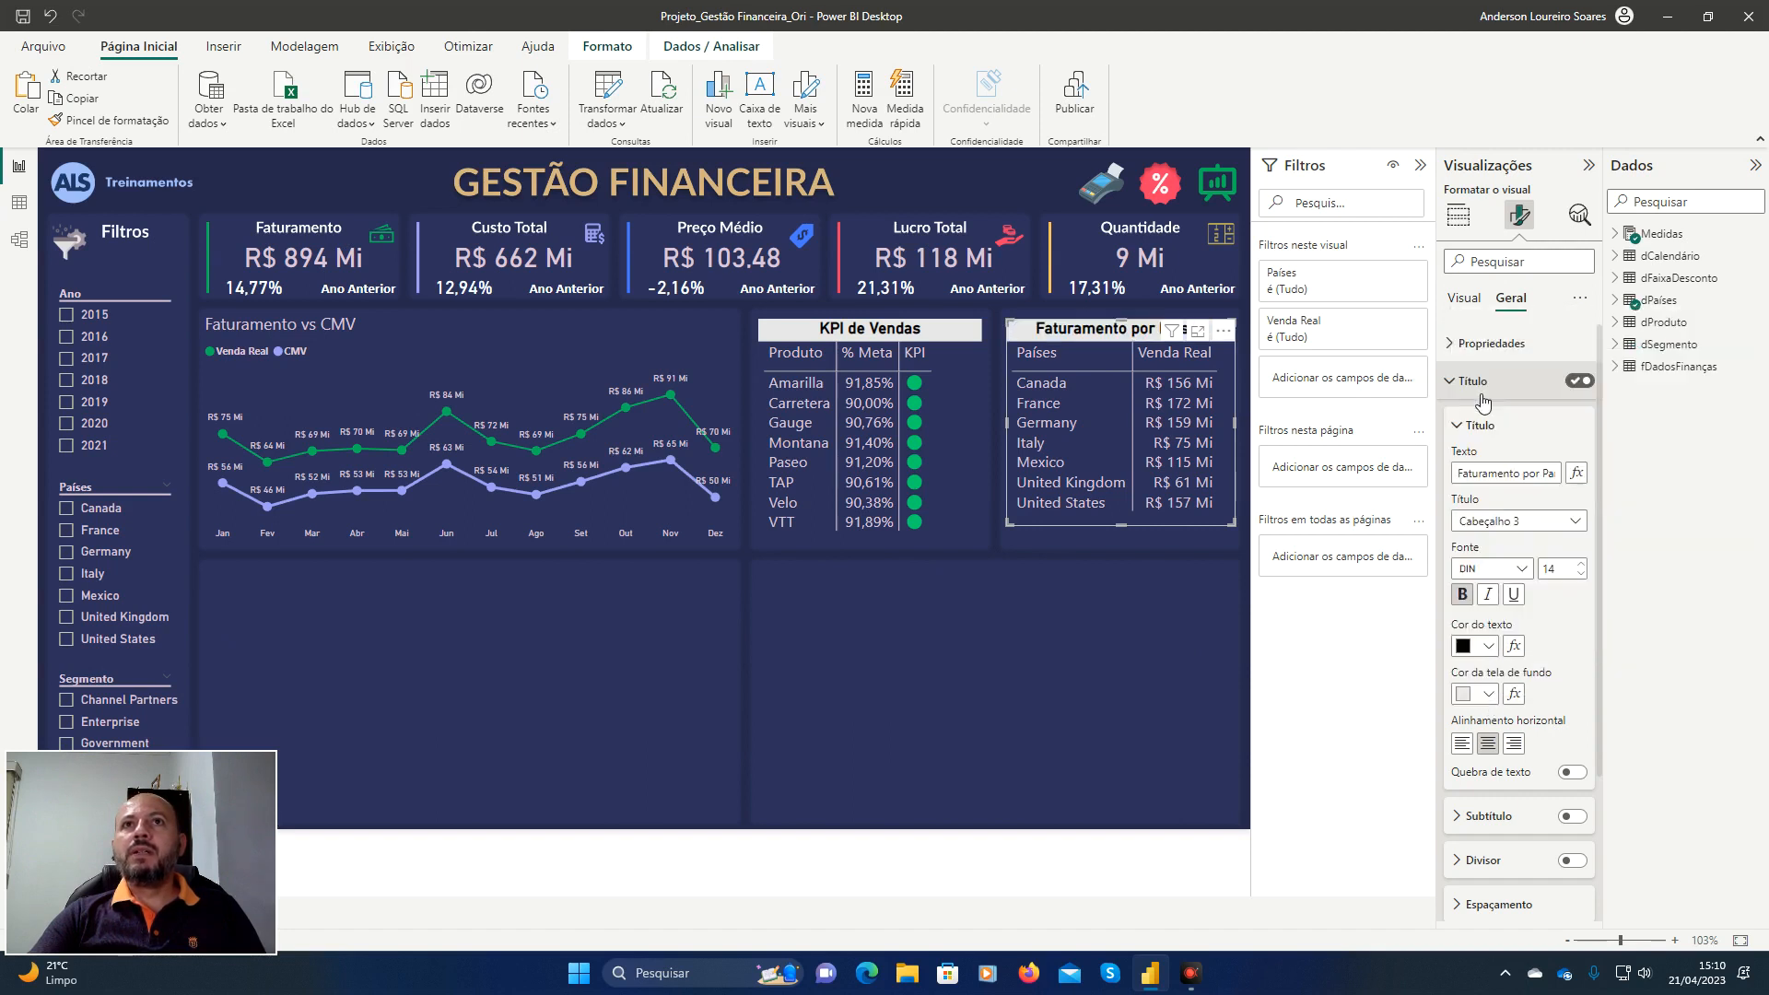
pyautogui.click(1137, 632)
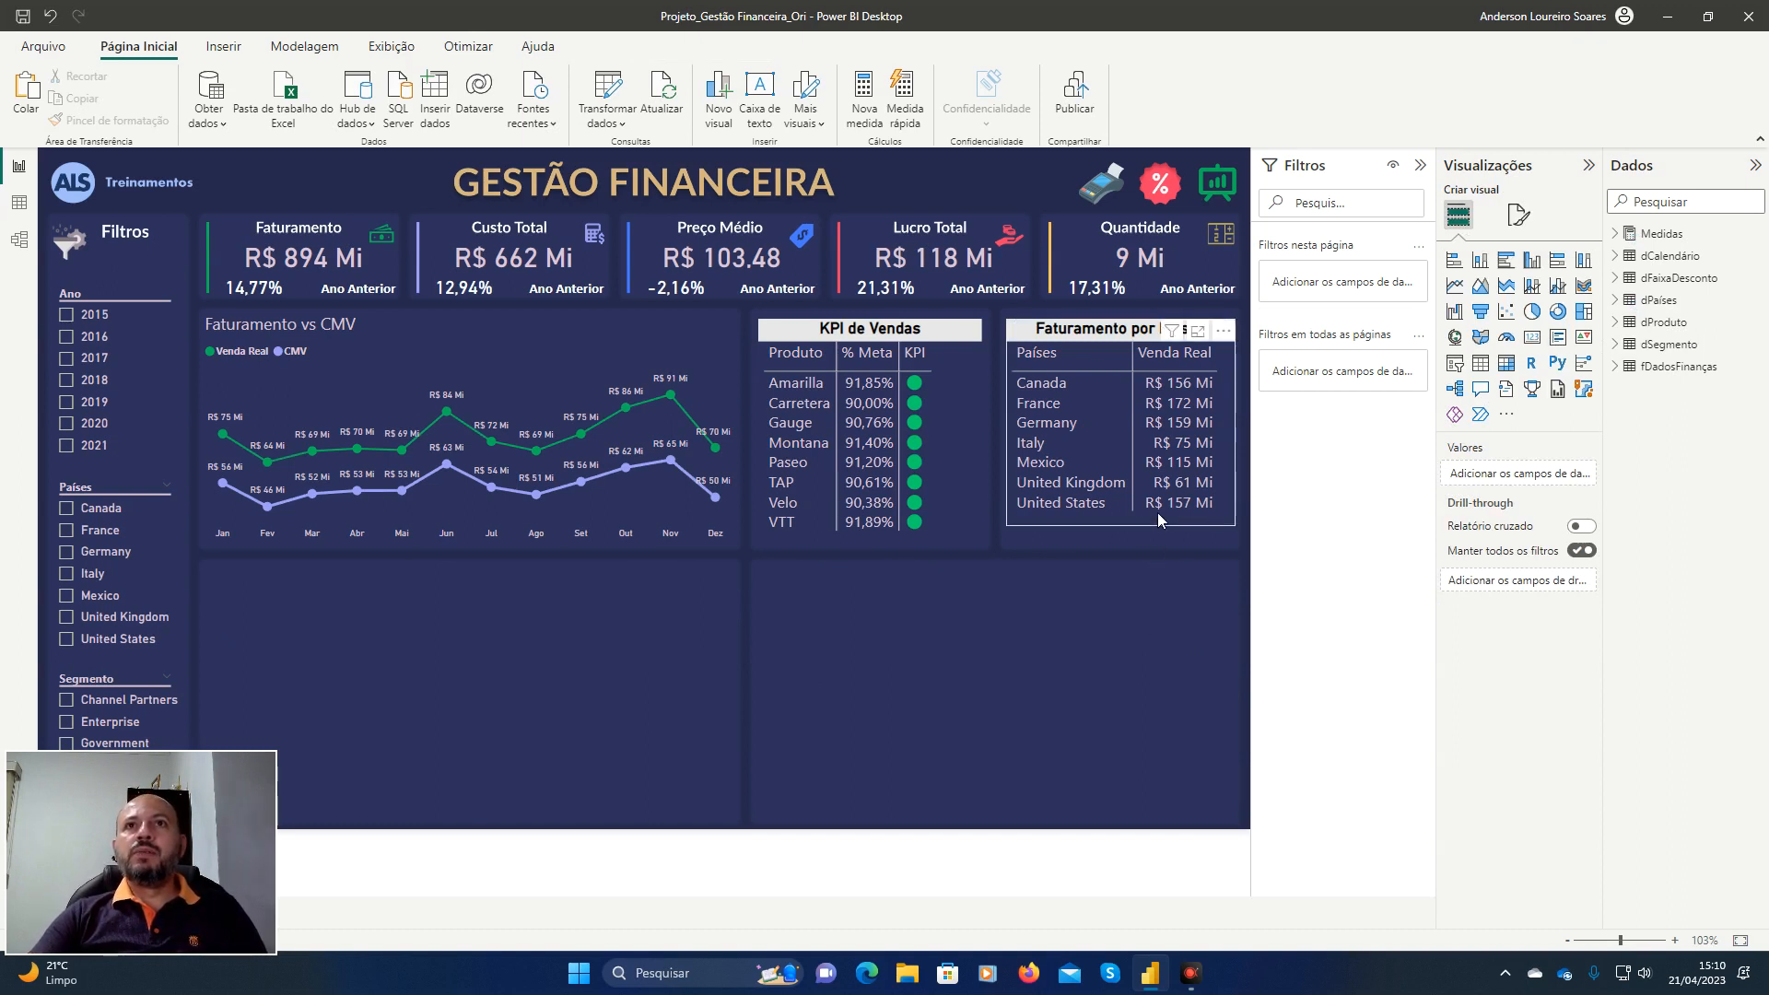
pyautogui.click(1120, 523)
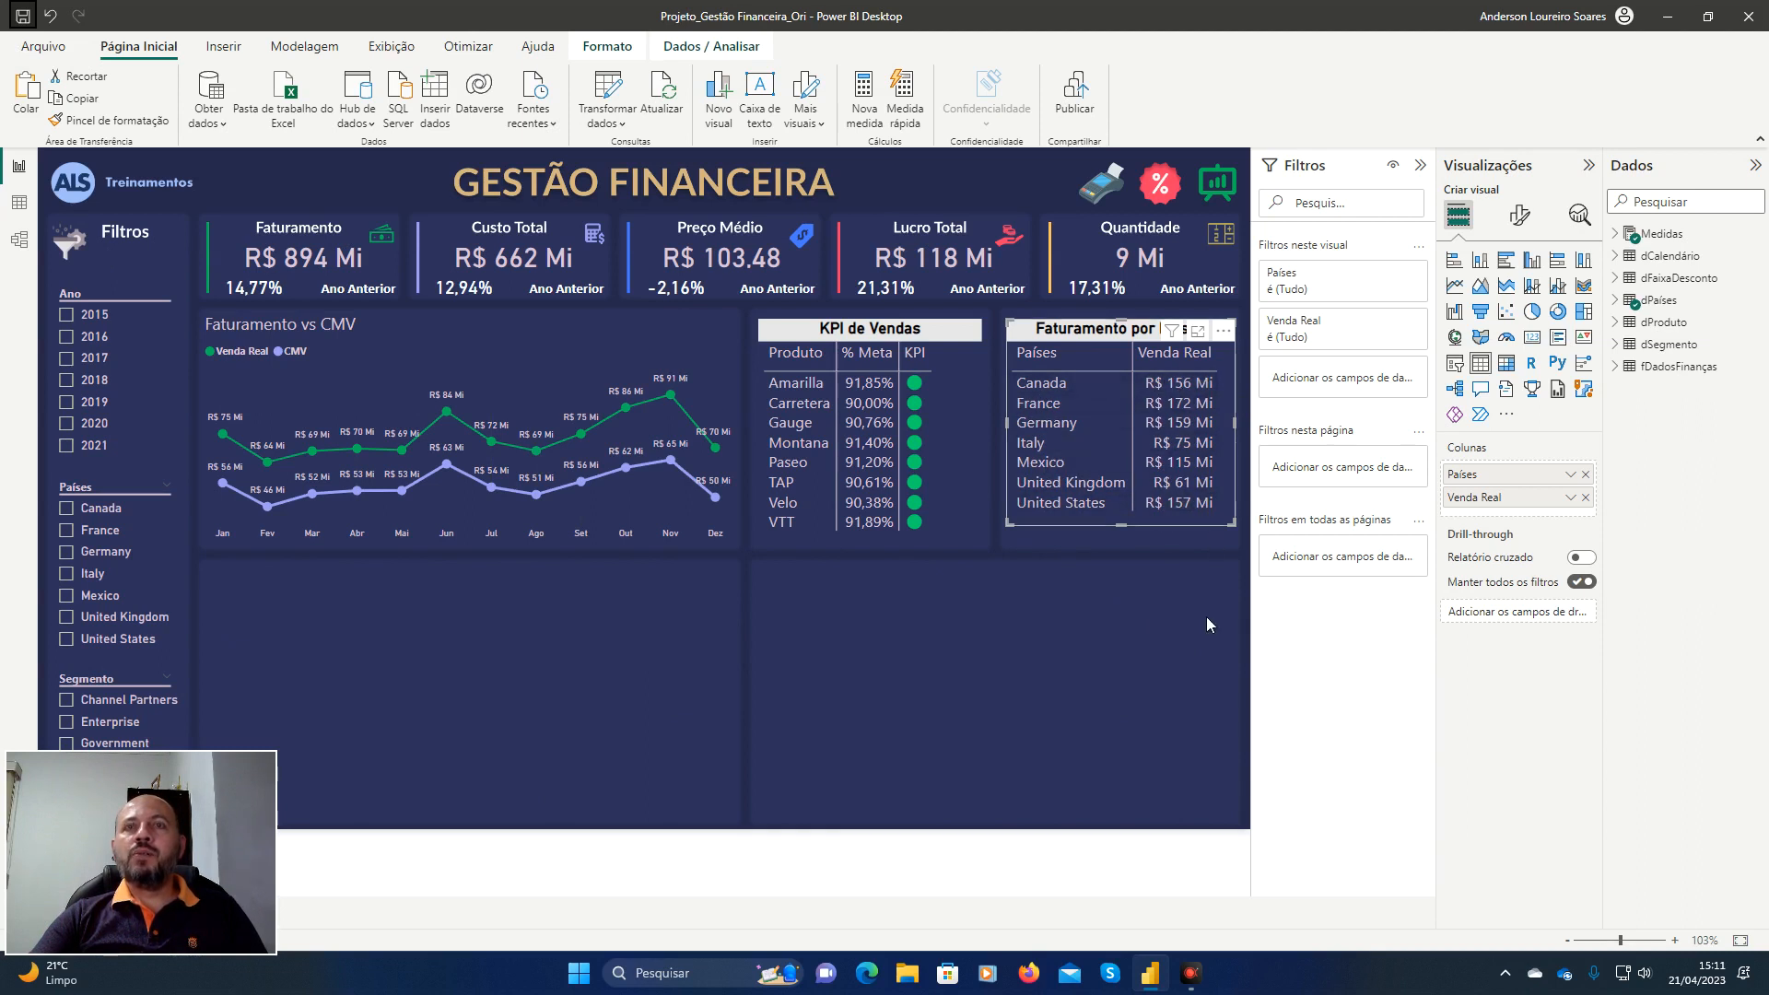
pyautogui.hotkey('ctrl', 'alt', 'd')
pyautogui.click(1748, 637)
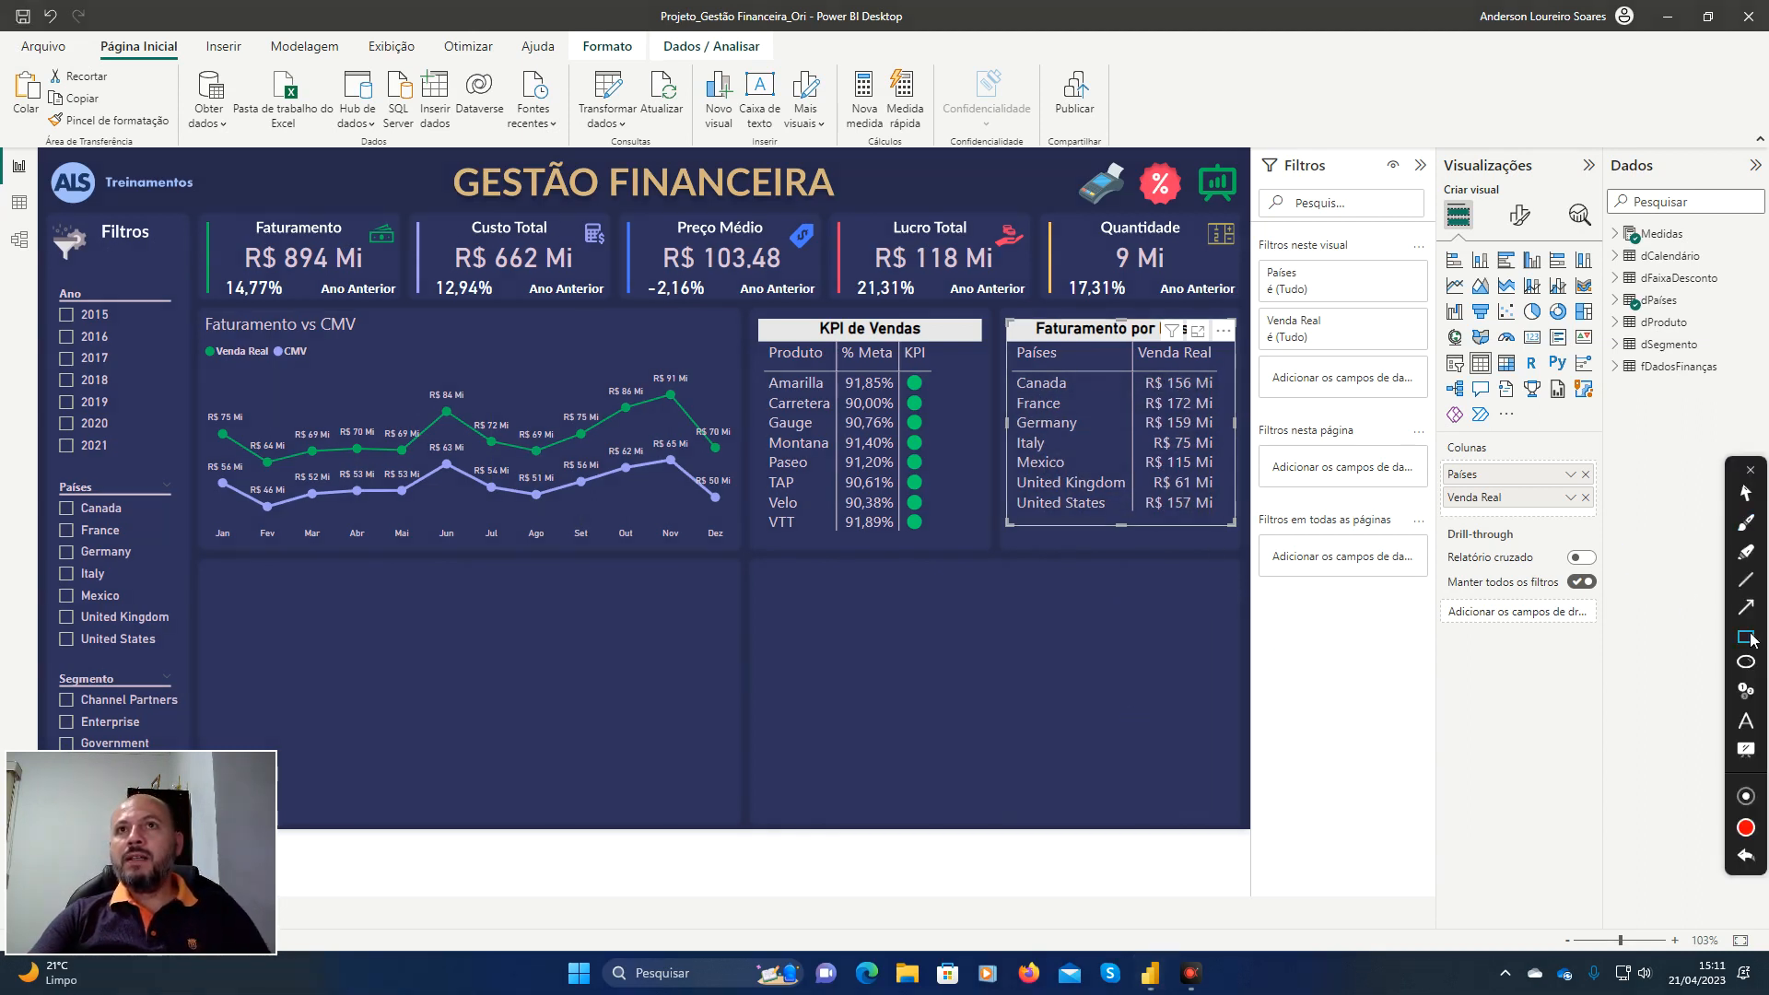
pyautogui.moveTo(1123, 367)
pyautogui.mouseDown()
pyautogui.moveTo(1227, 399)
pyautogui.moveTo(1234, 526)
pyautogui.mouseUp()
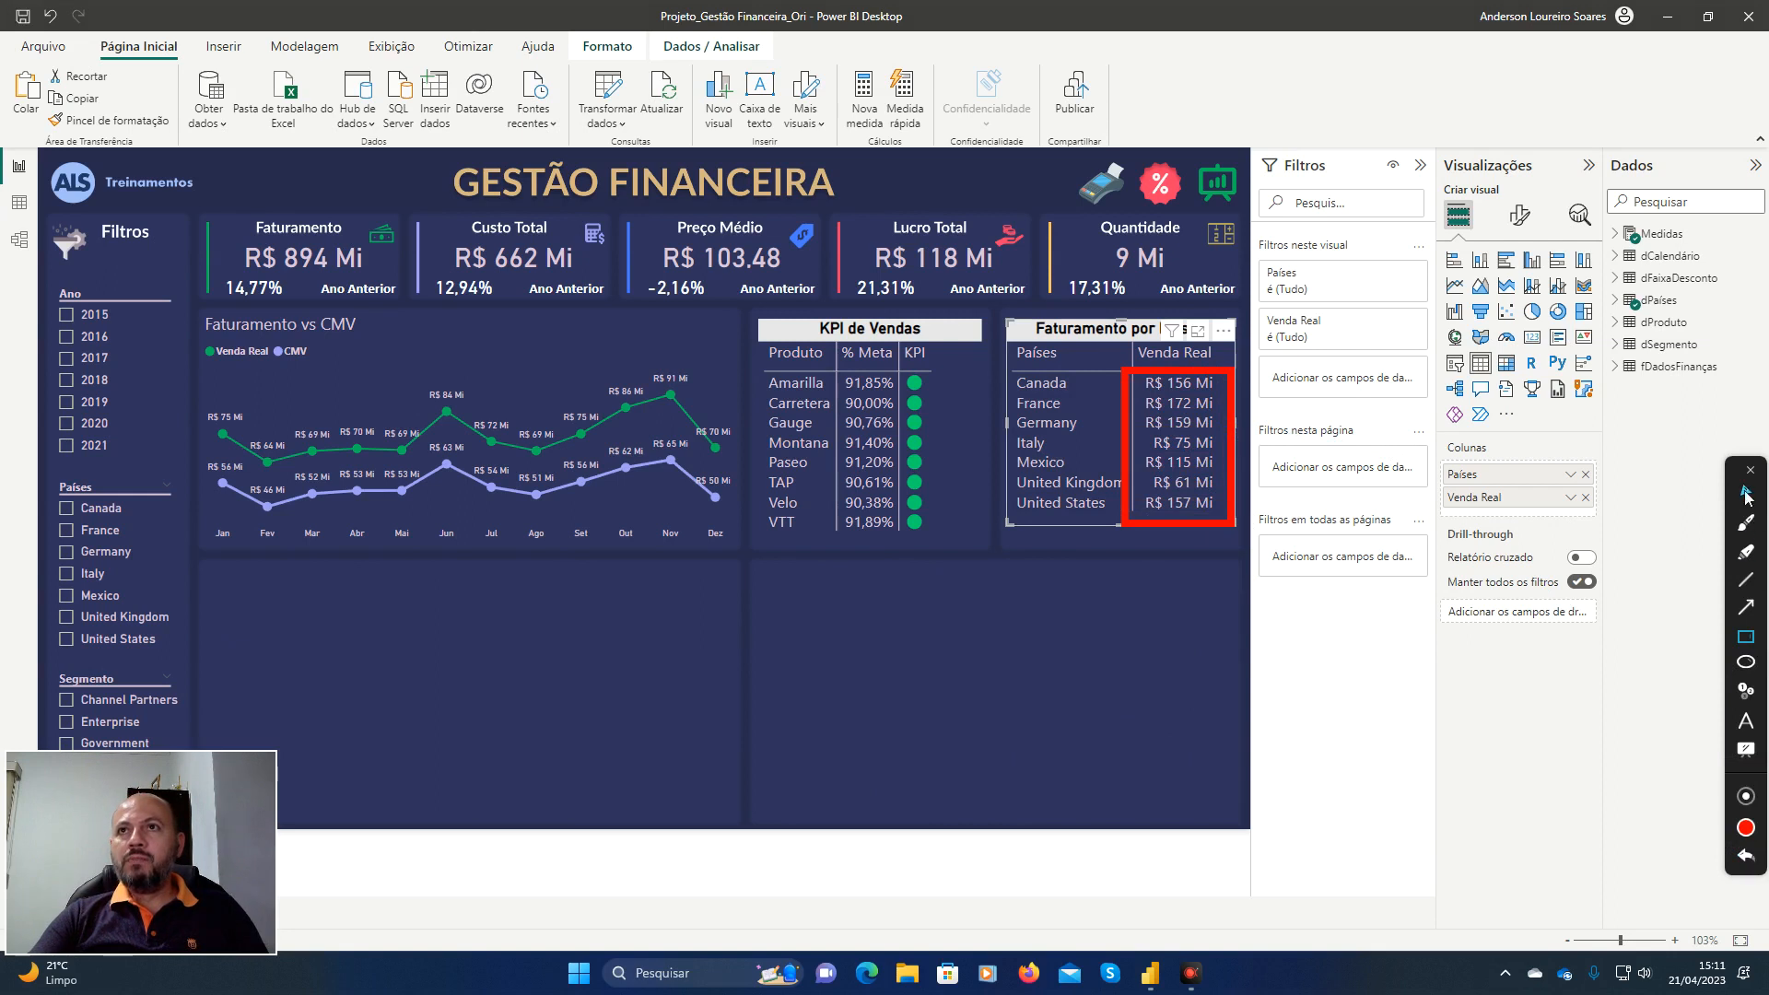
pyautogui.click(1746, 856)
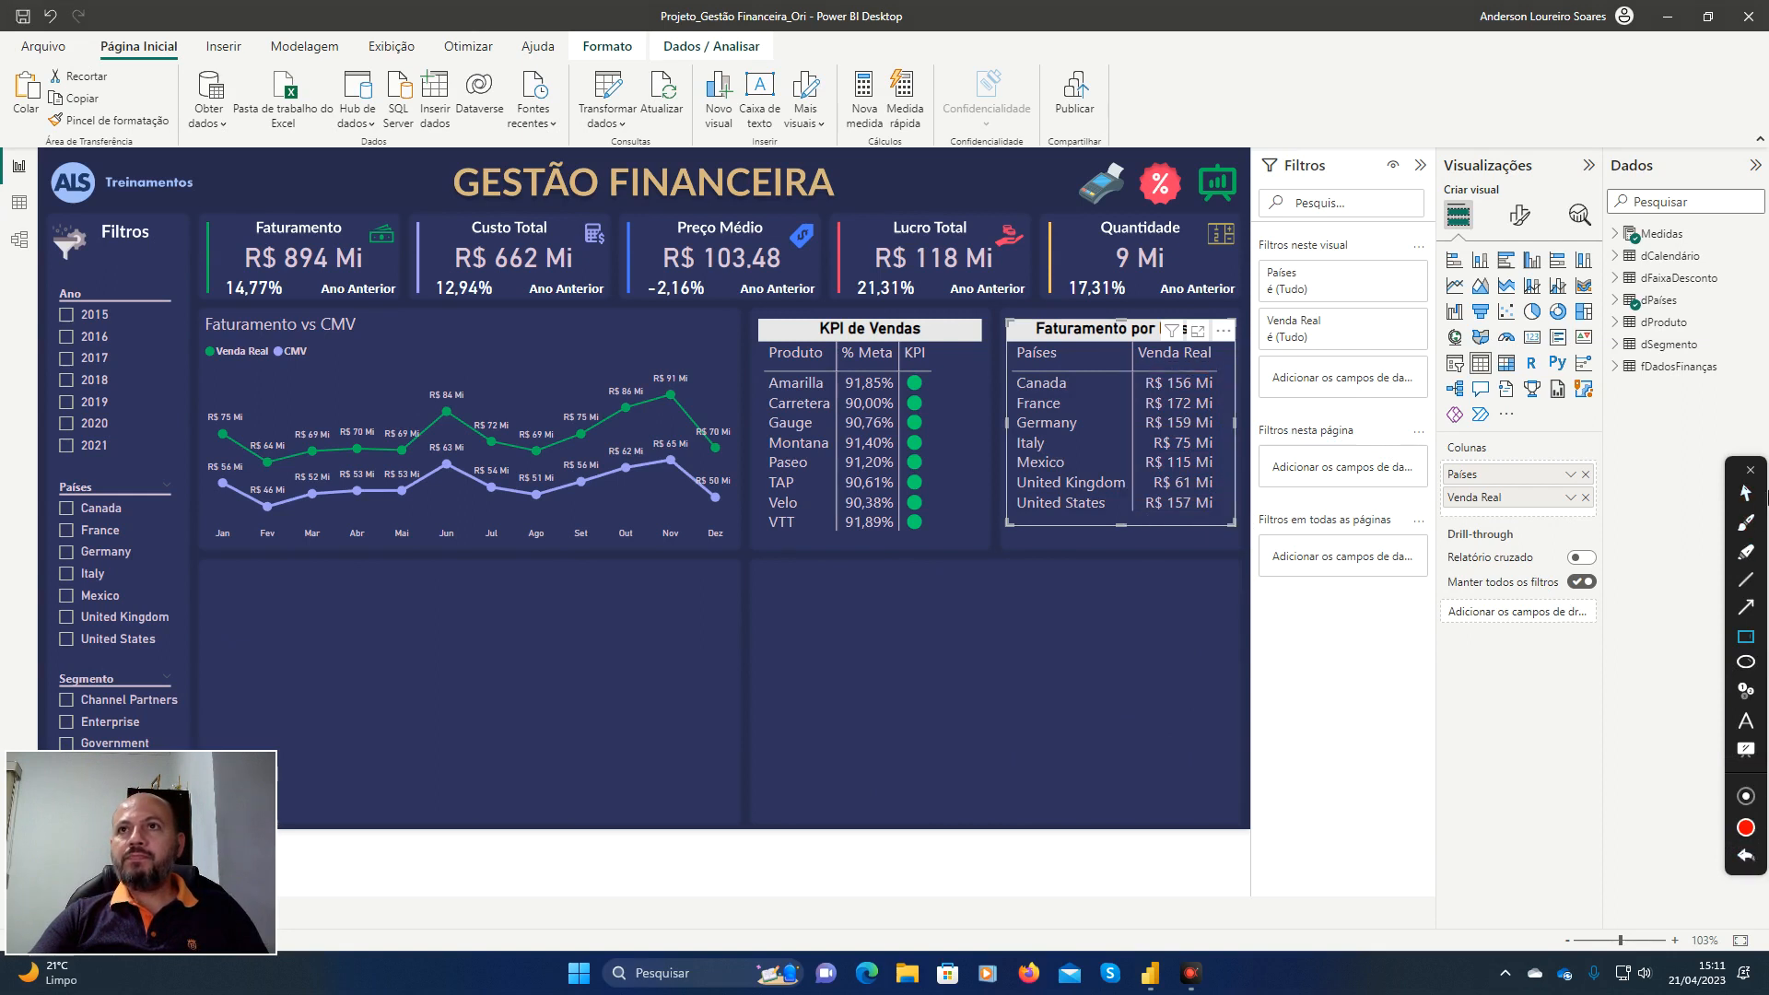
pyautogui.click(1751, 470)
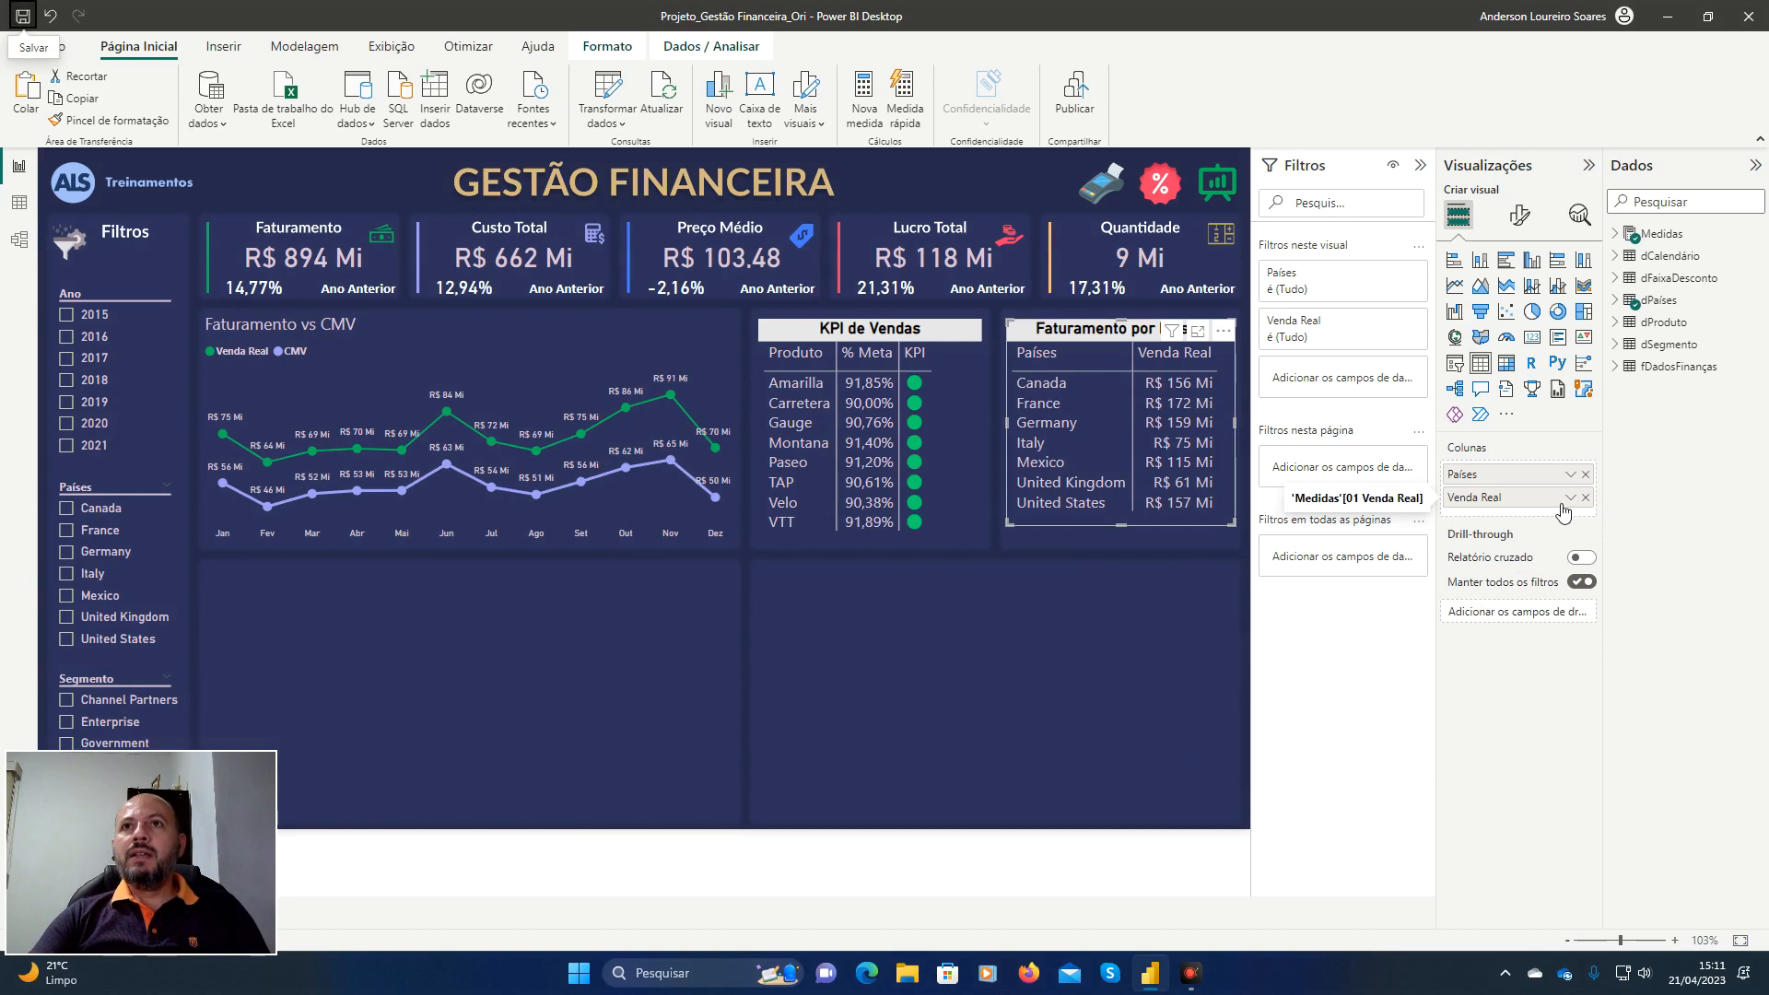
pyautogui.click(1005, 671)
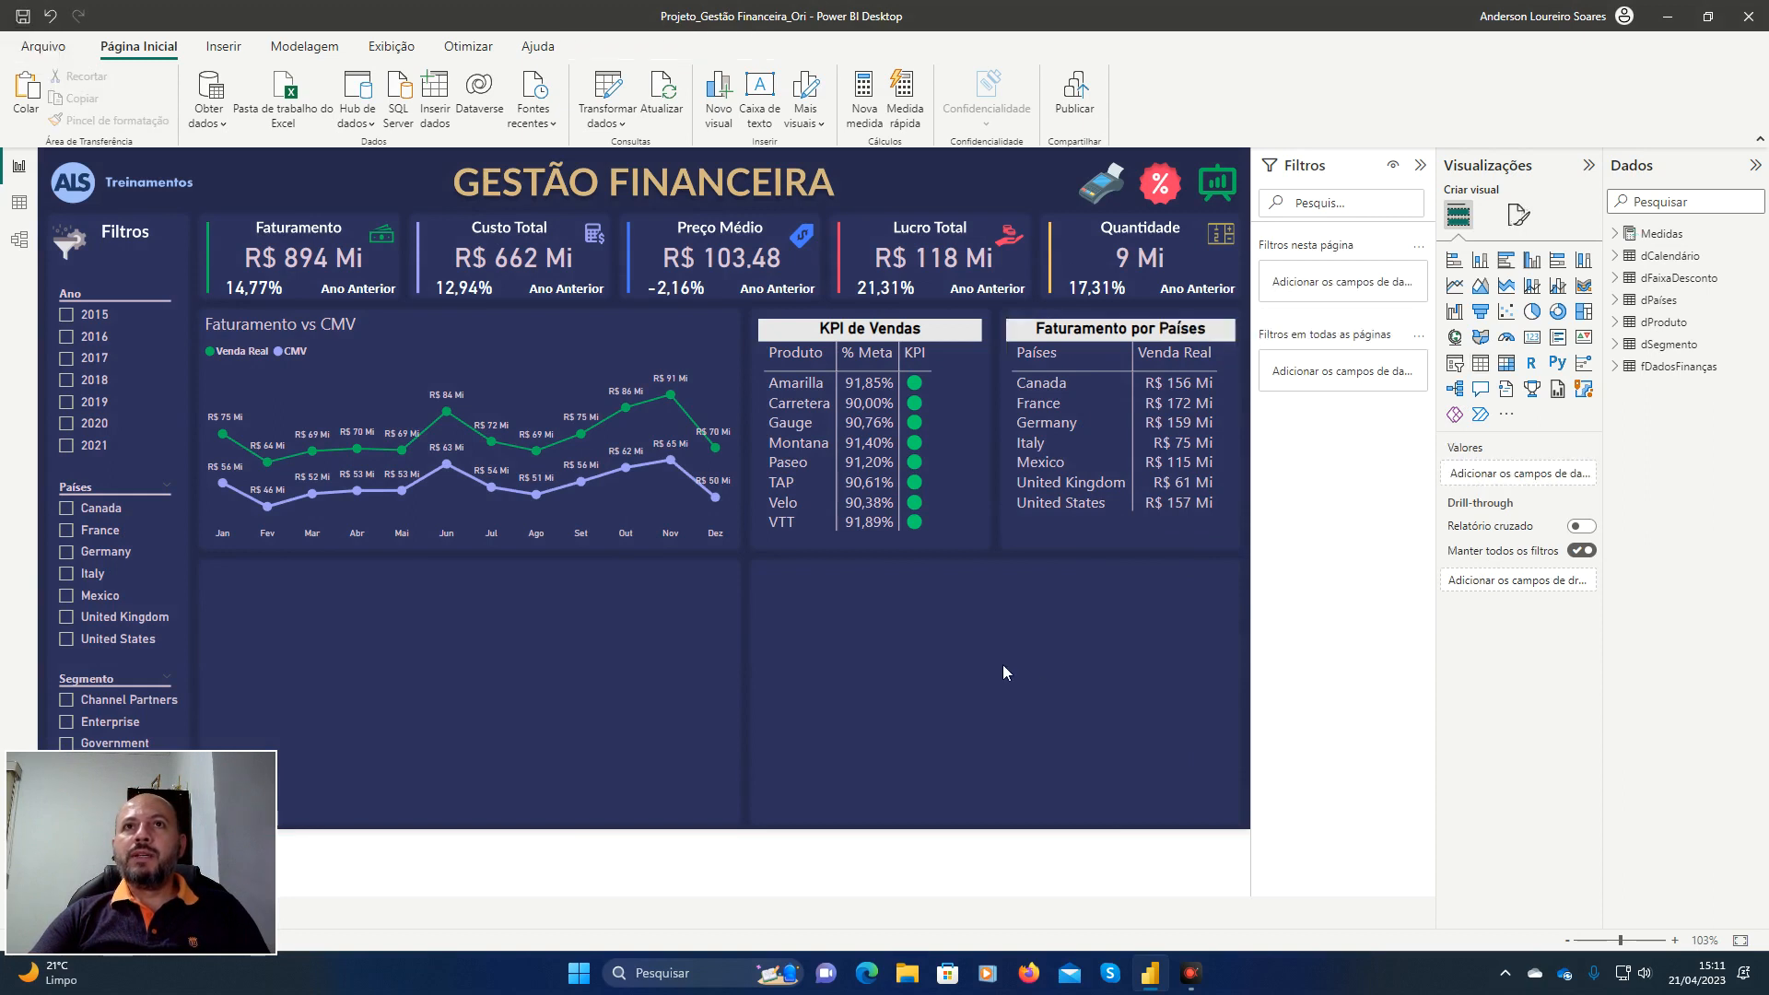
# Start data bar conditional formatting on the country table's Venda Real field and open the positive bar's custom hex colour for editing.
pyautogui.click(1070, 517)
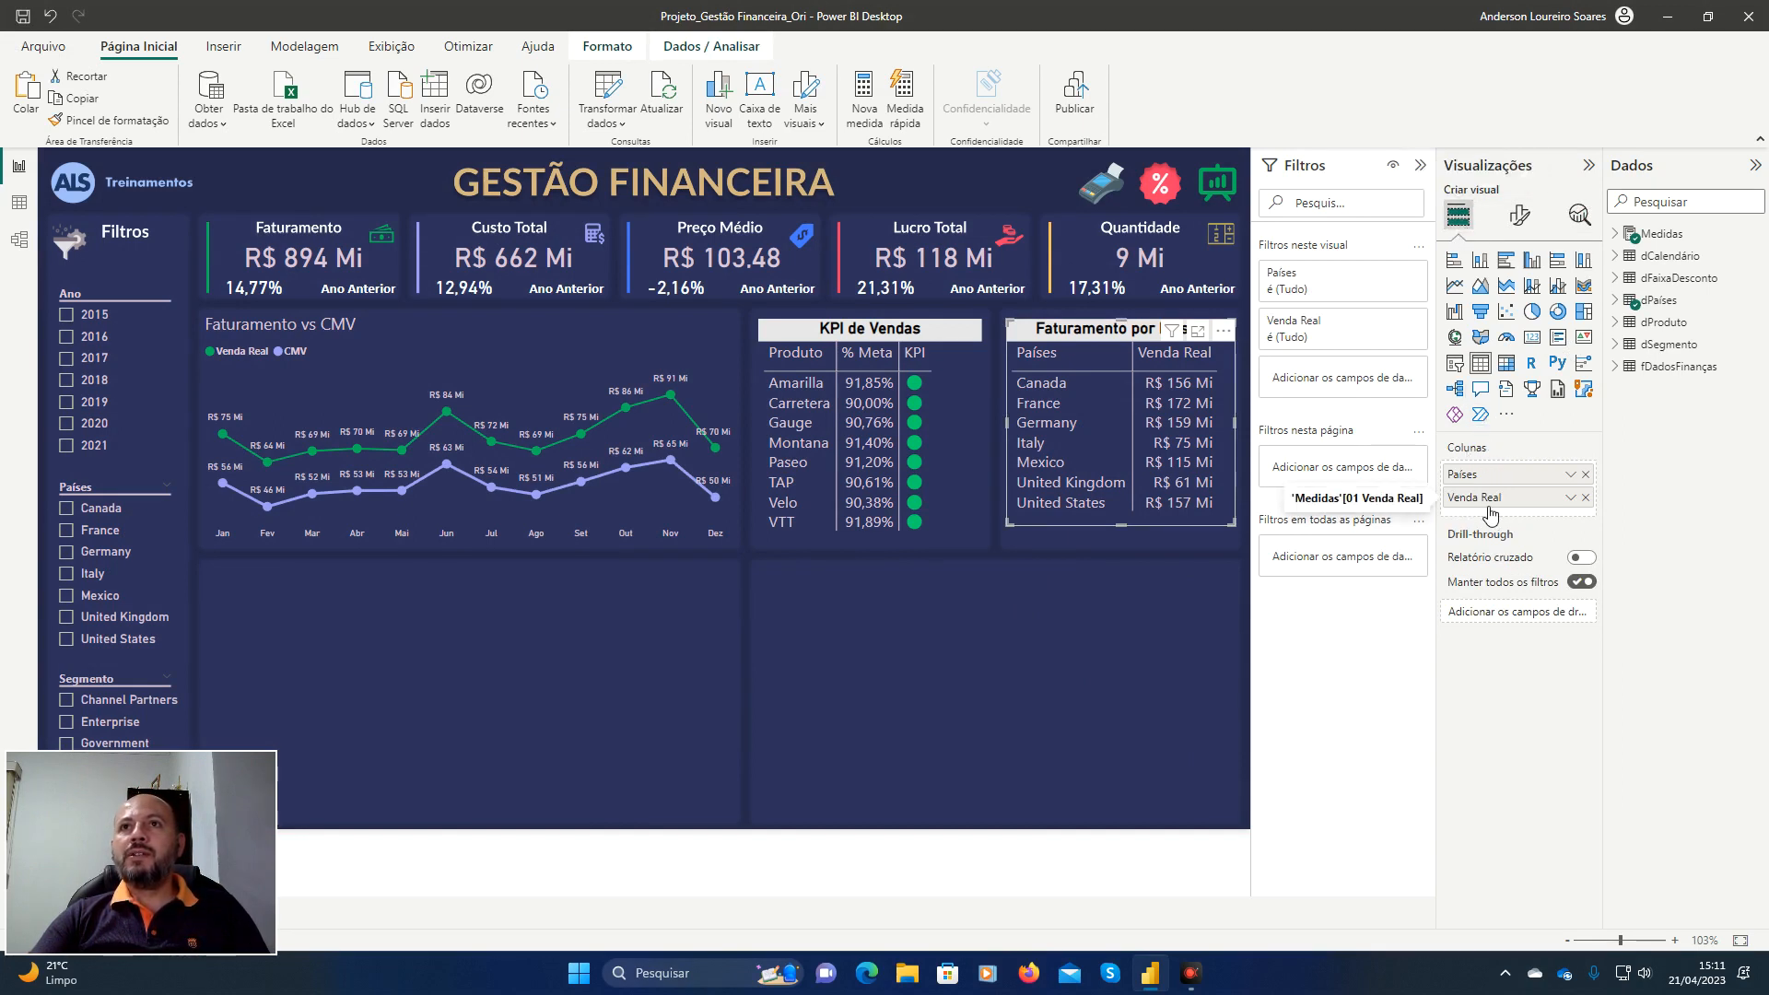
pyautogui.click(1572, 498)
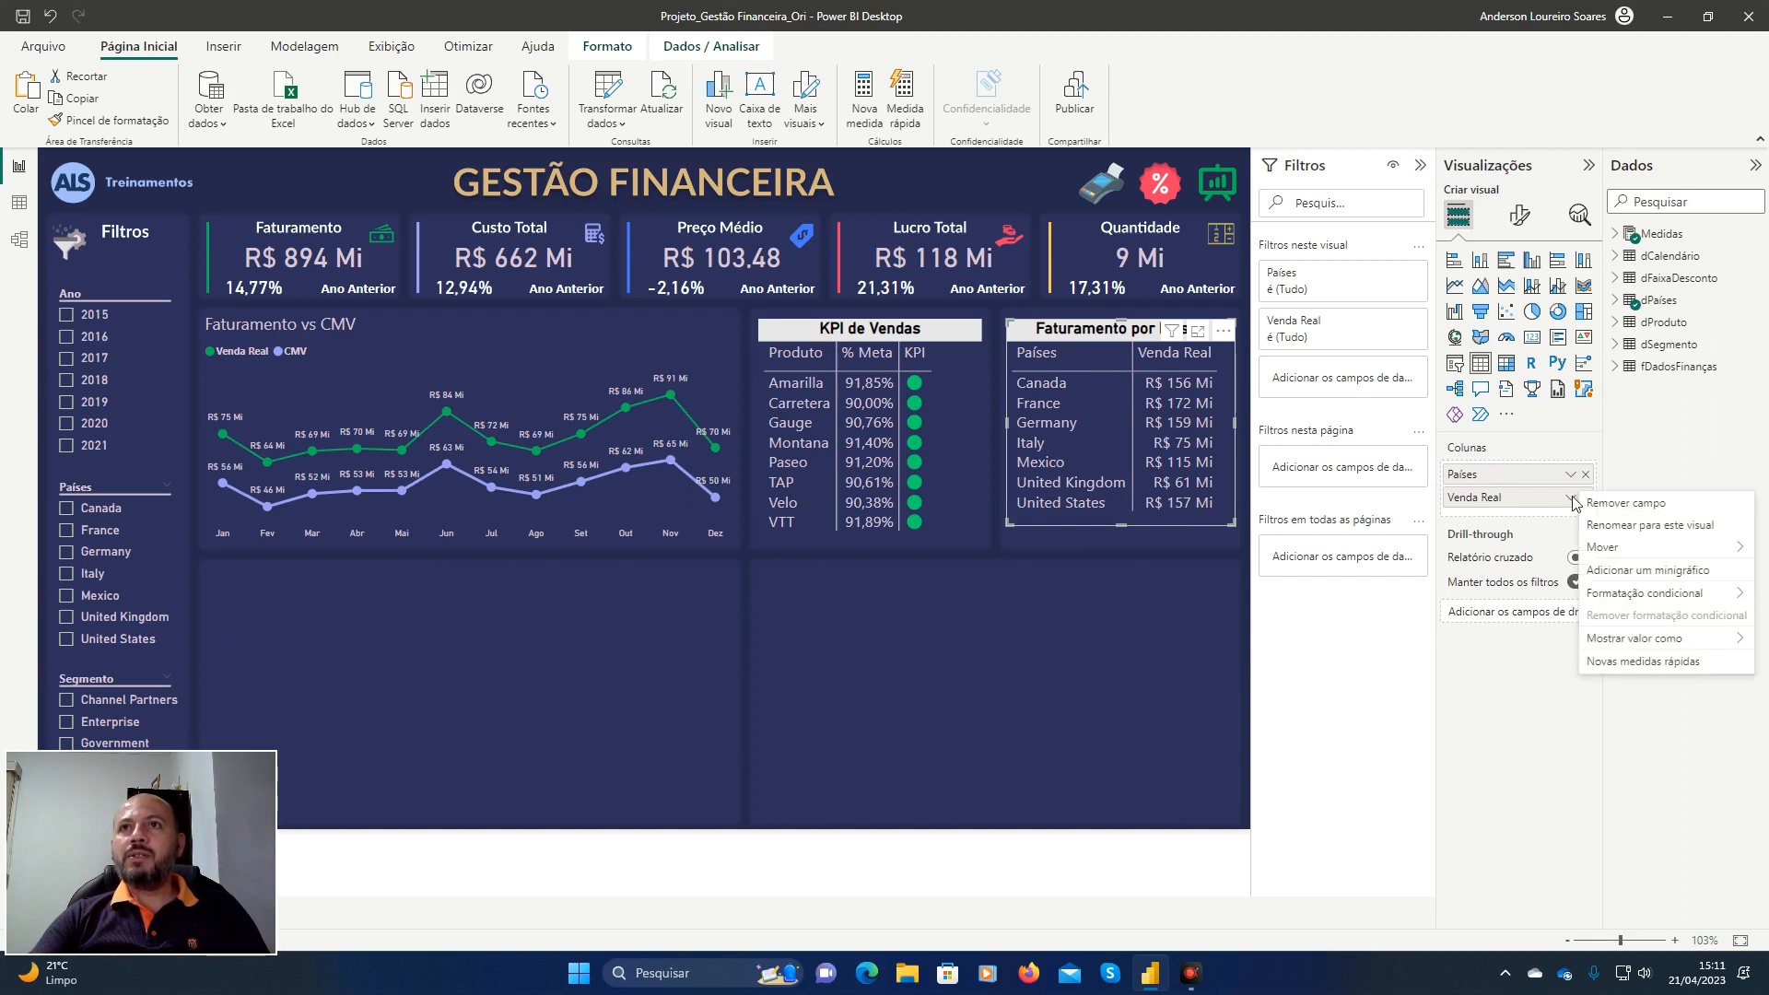
pyautogui.moveTo(1632, 590)
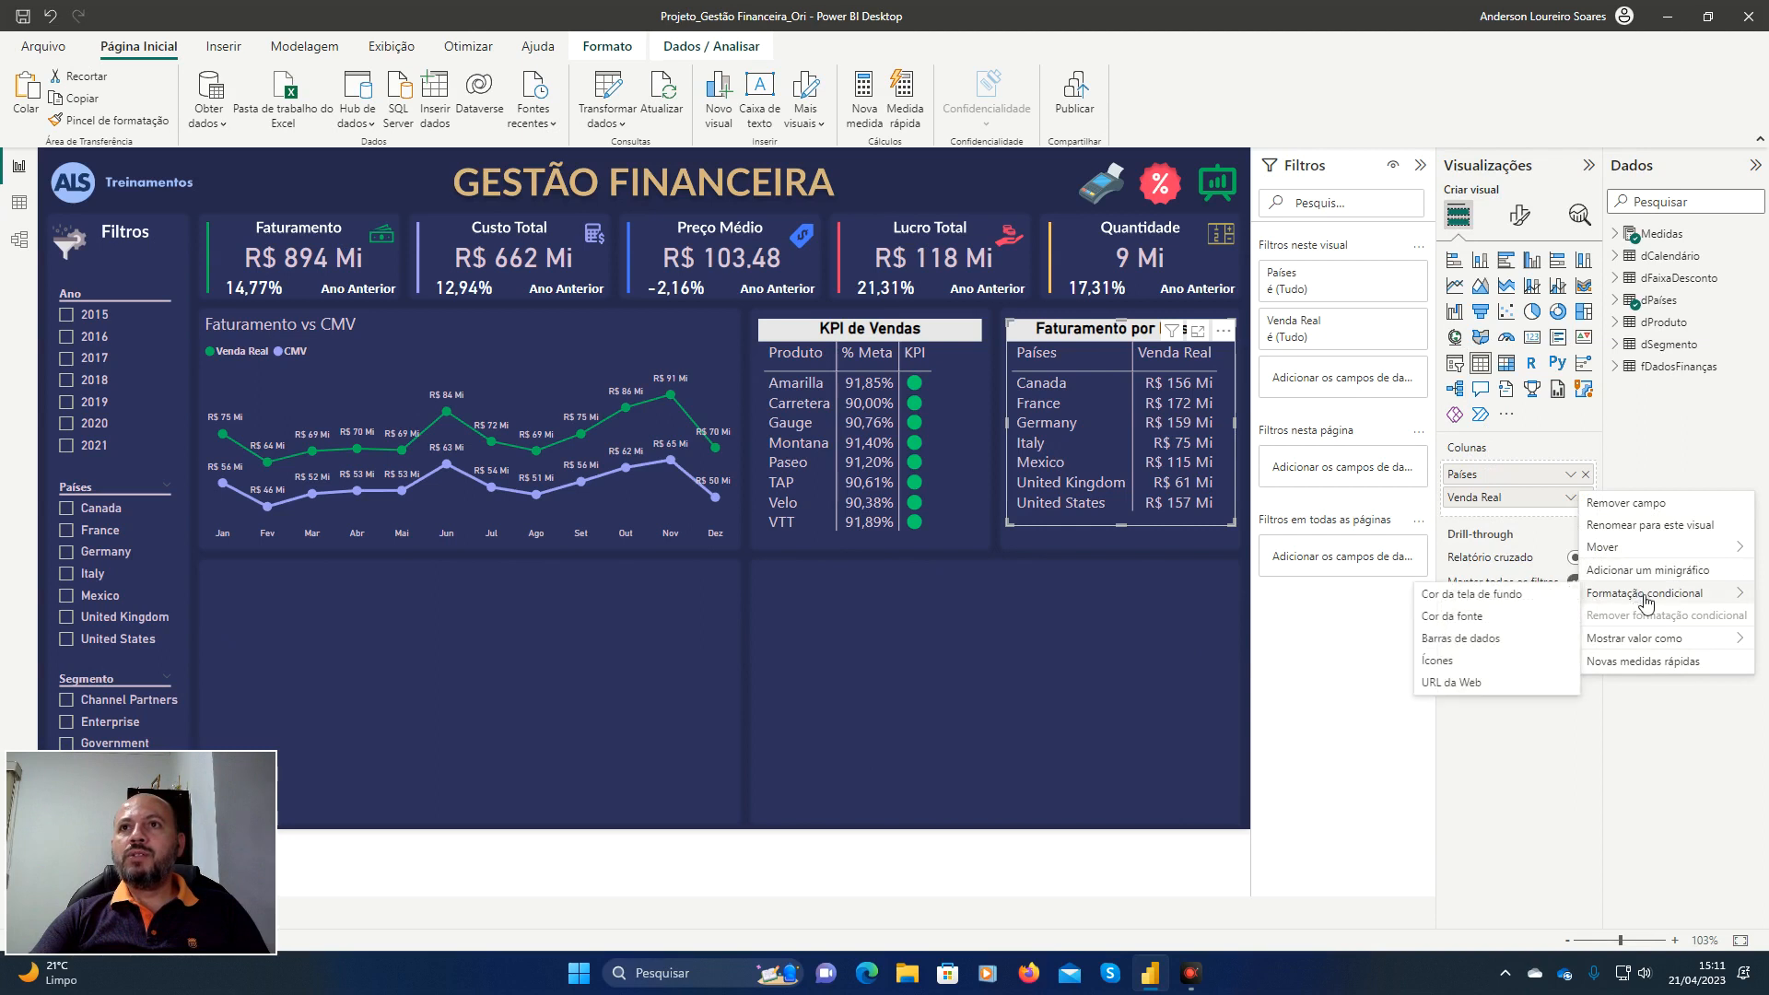
pyautogui.click(1521, 642)
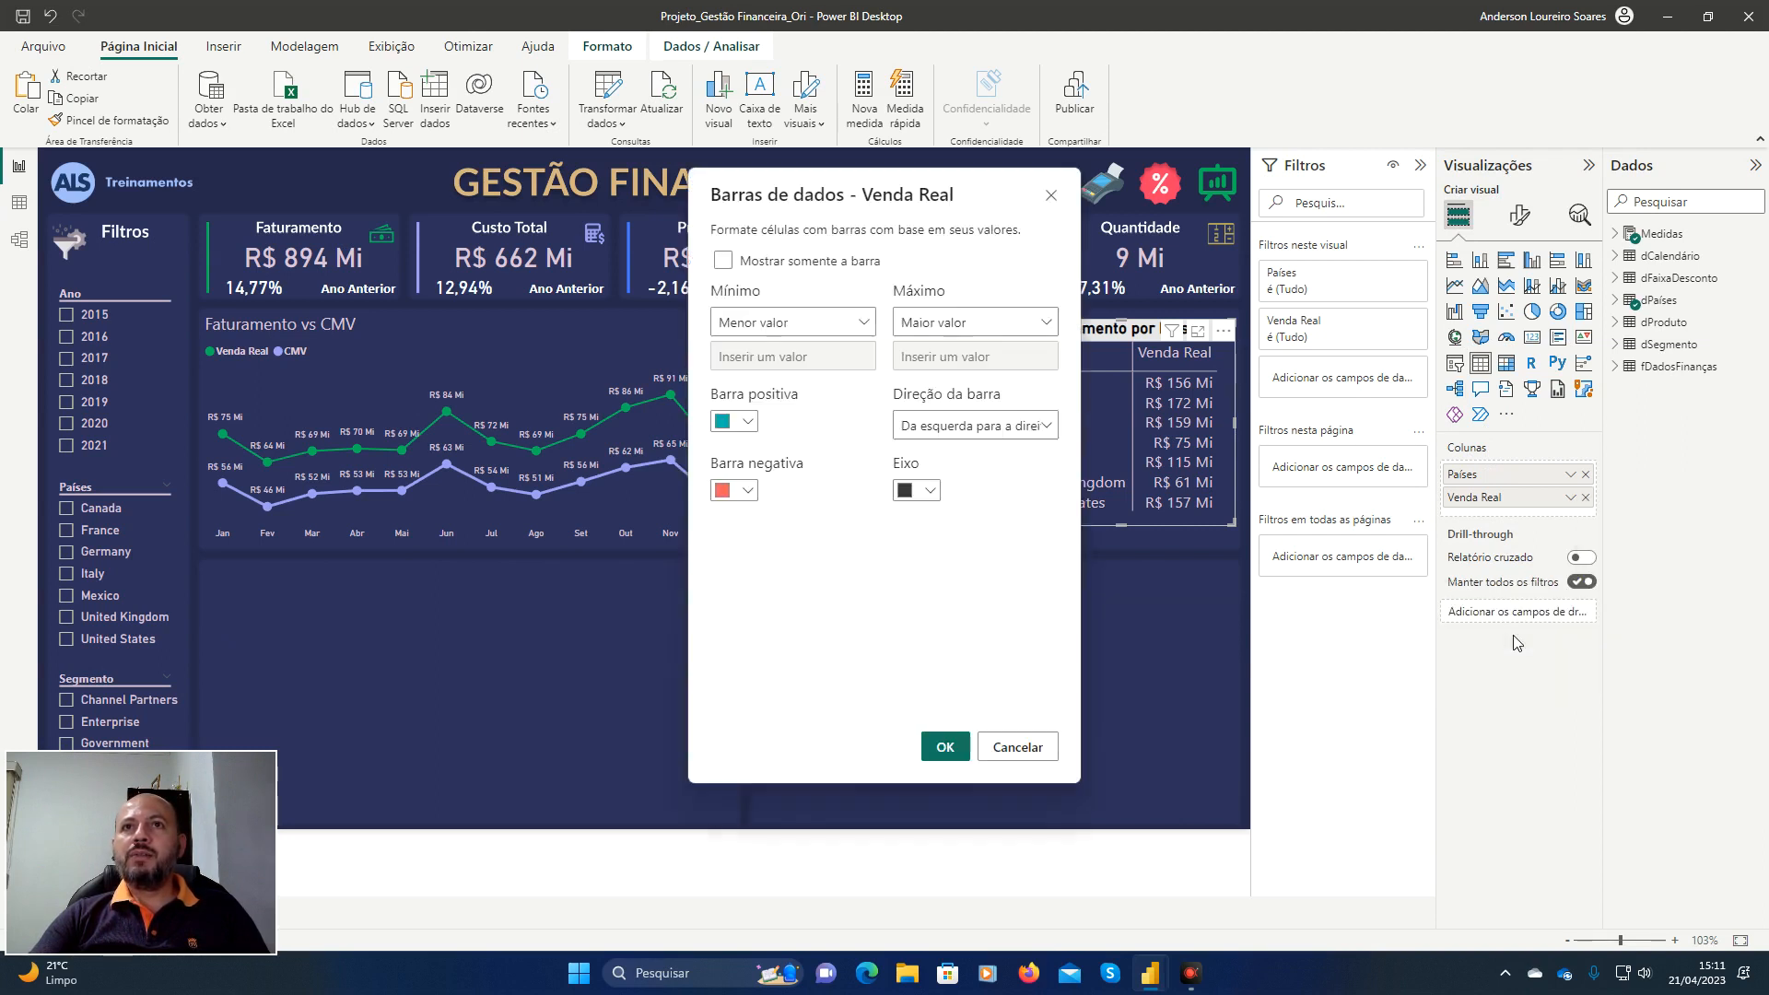
pyautogui.click(757, 423)
pyautogui.click(783, 730)
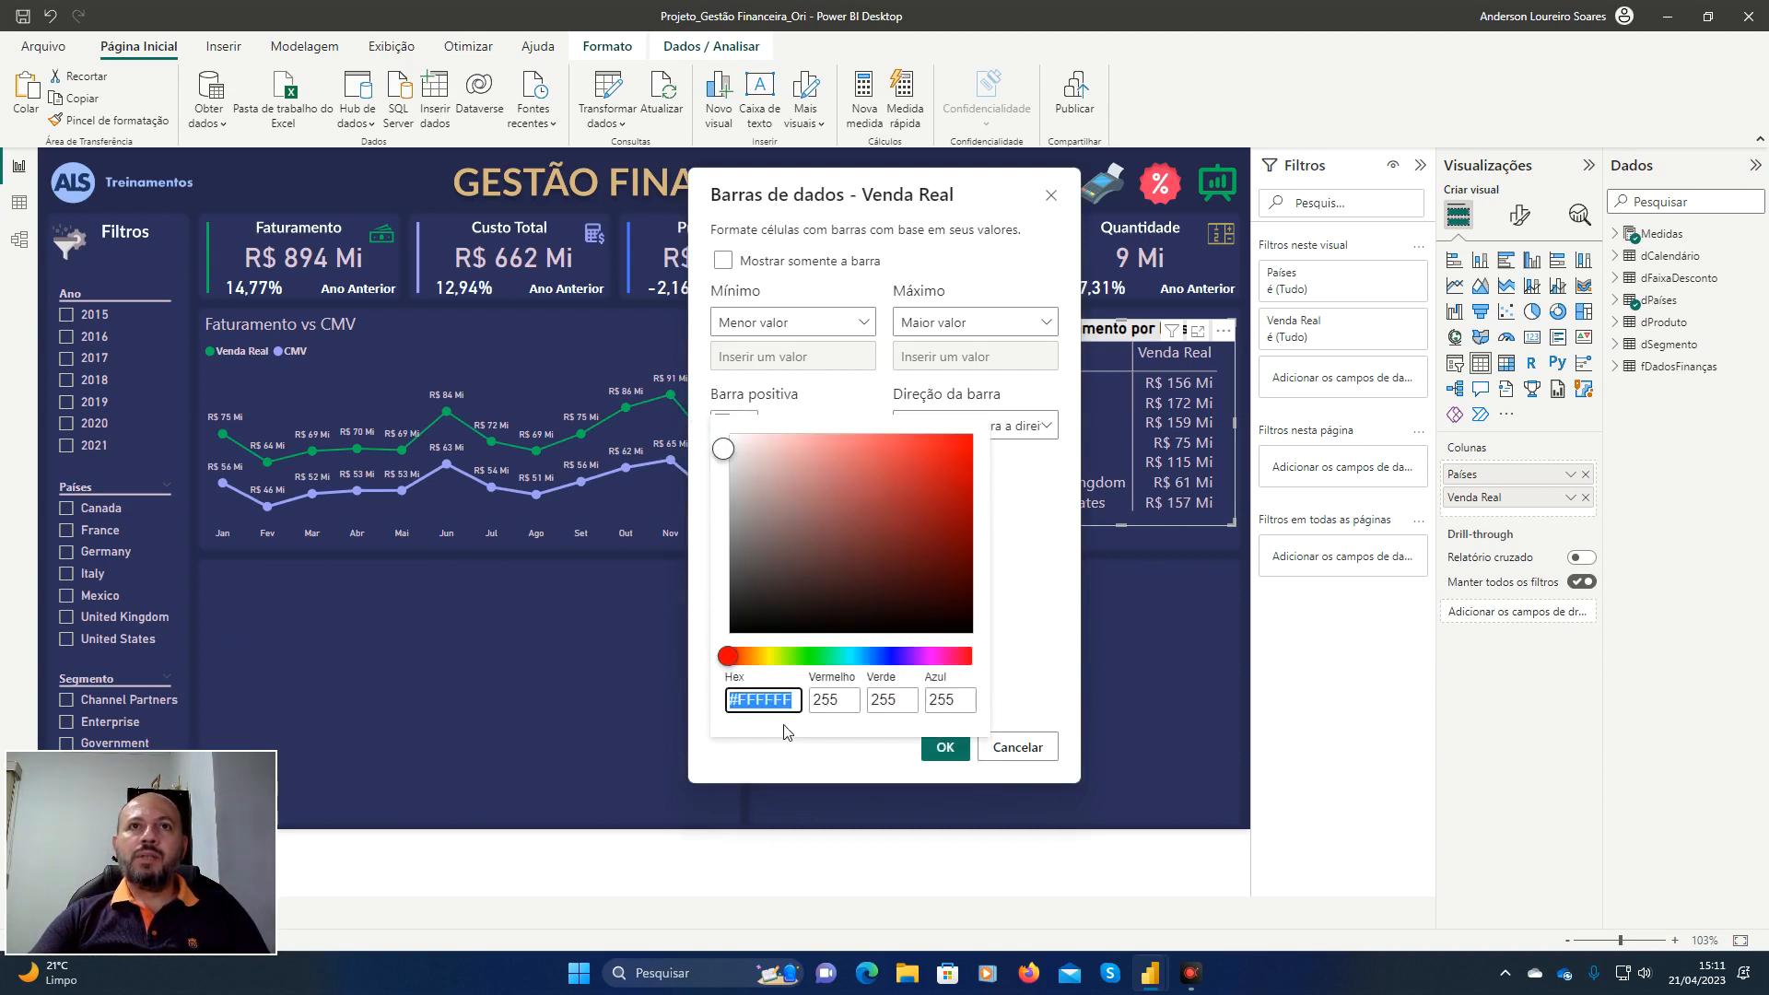
pyautogui.click(803, 704)
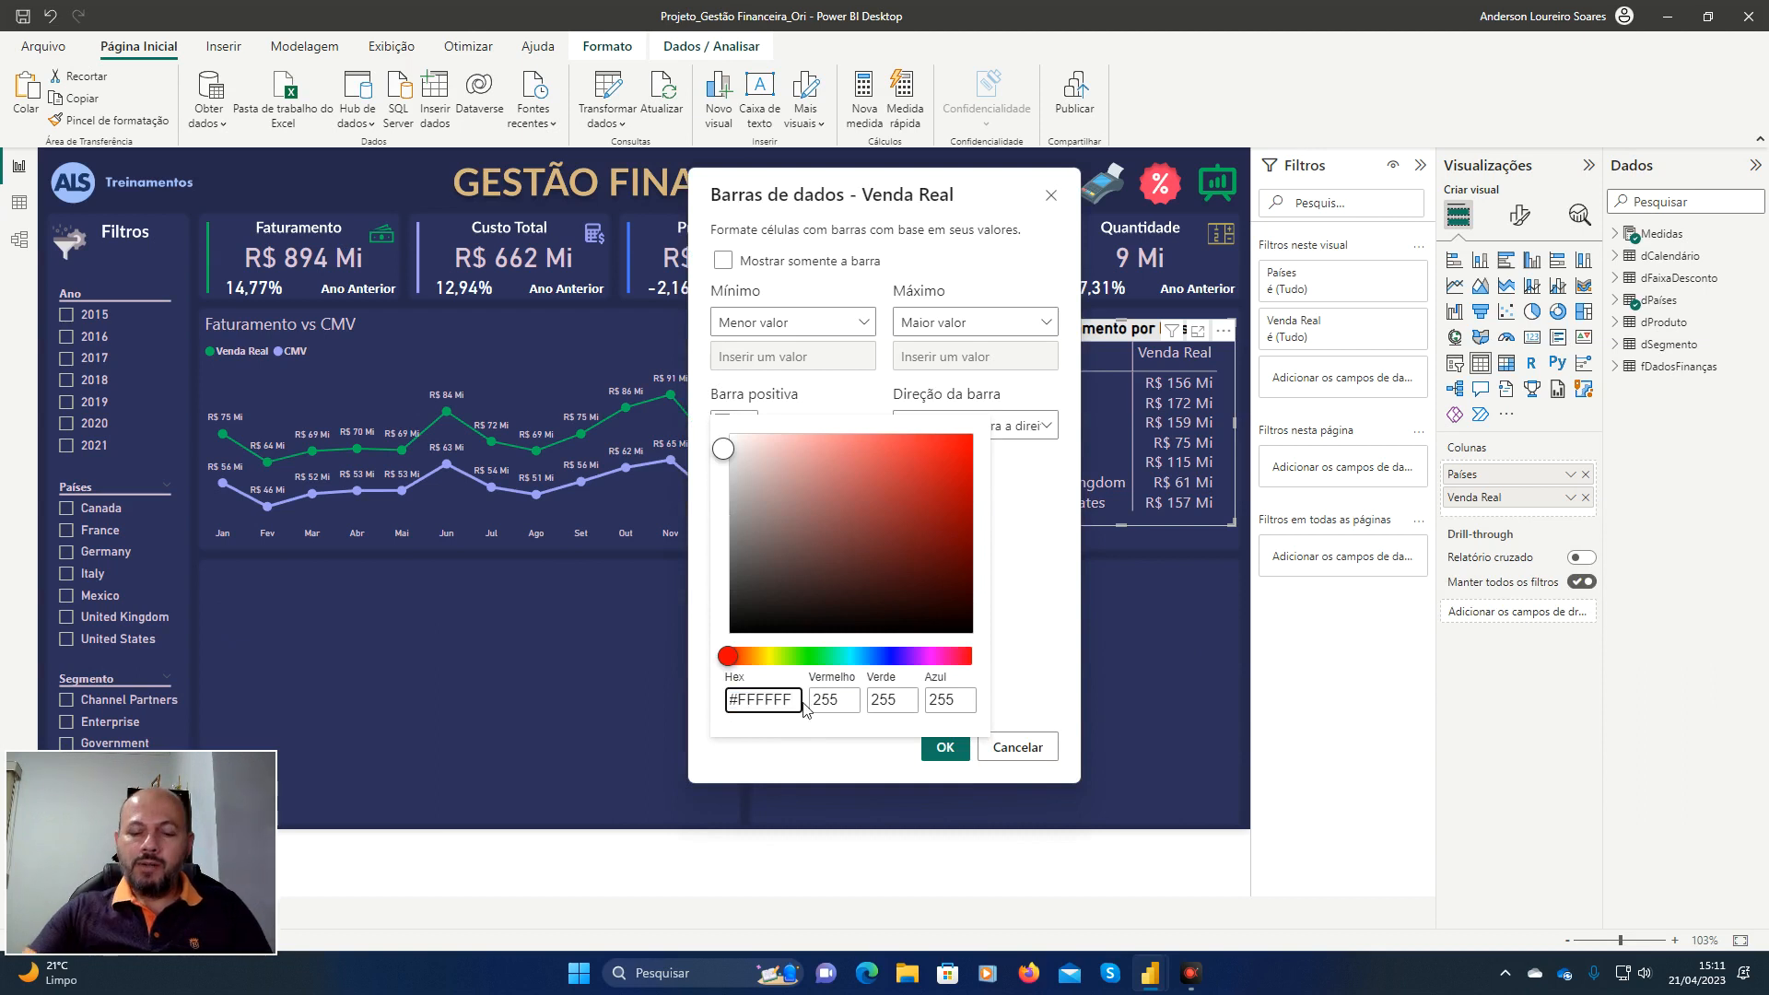
# Set the positive bar colour of the Venda Real data bars to #354996 and apply the data bars.
pyautogui.press('BackSpace')
pyautogui.press('BackSpace')
pyautogui.press('BackSpace')
pyautogui.press('BackSpace')
pyautogui.press('BackSpace')
pyautogui.press('BackSpace')
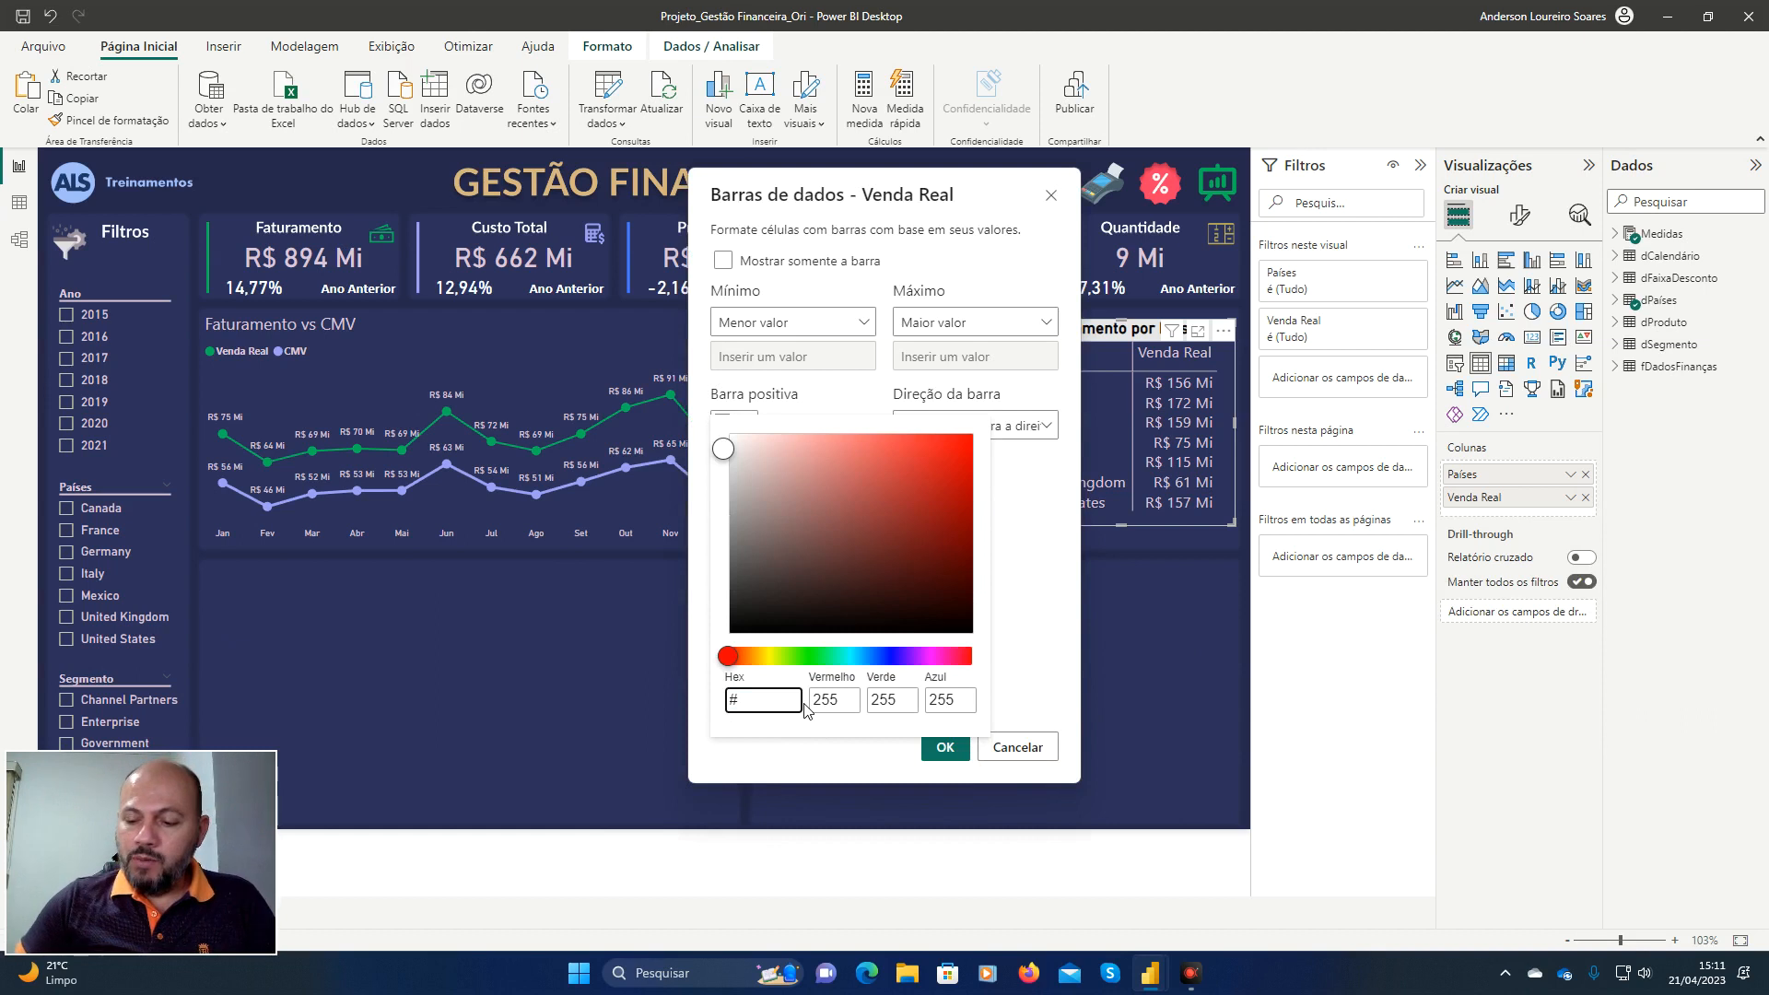
pyautogui.write('354996')
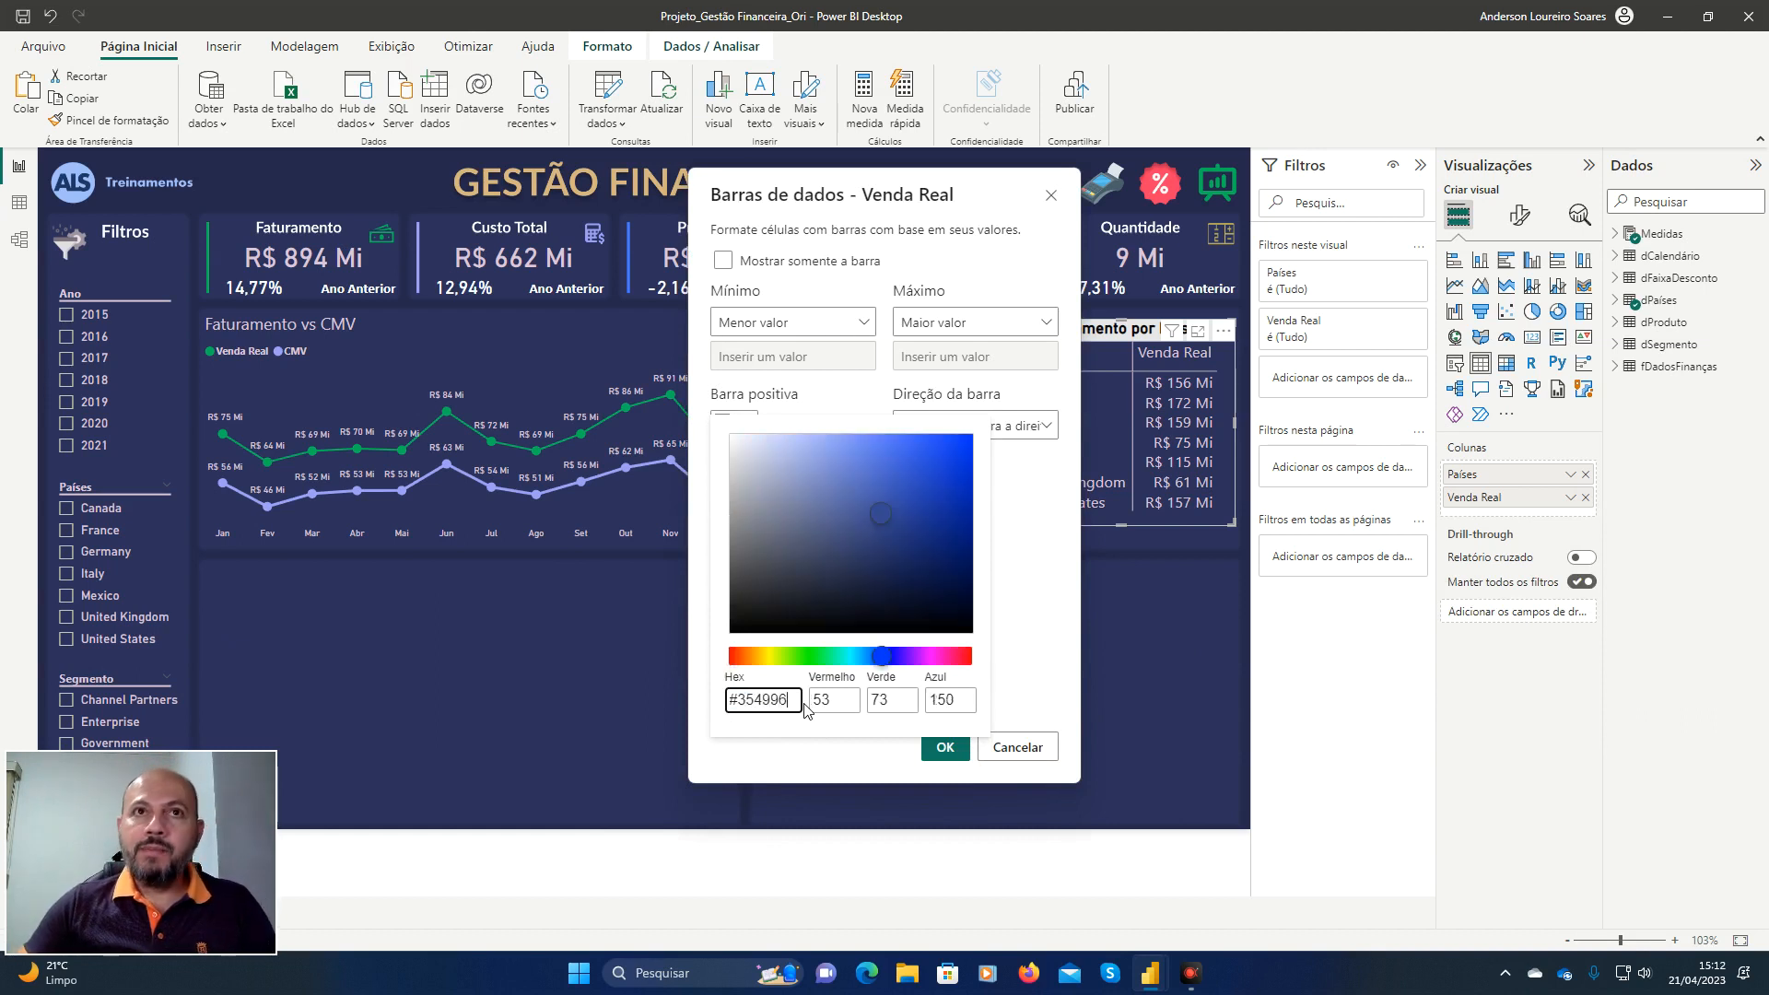
pyautogui.press('Tab')
pyautogui.press('Escape')
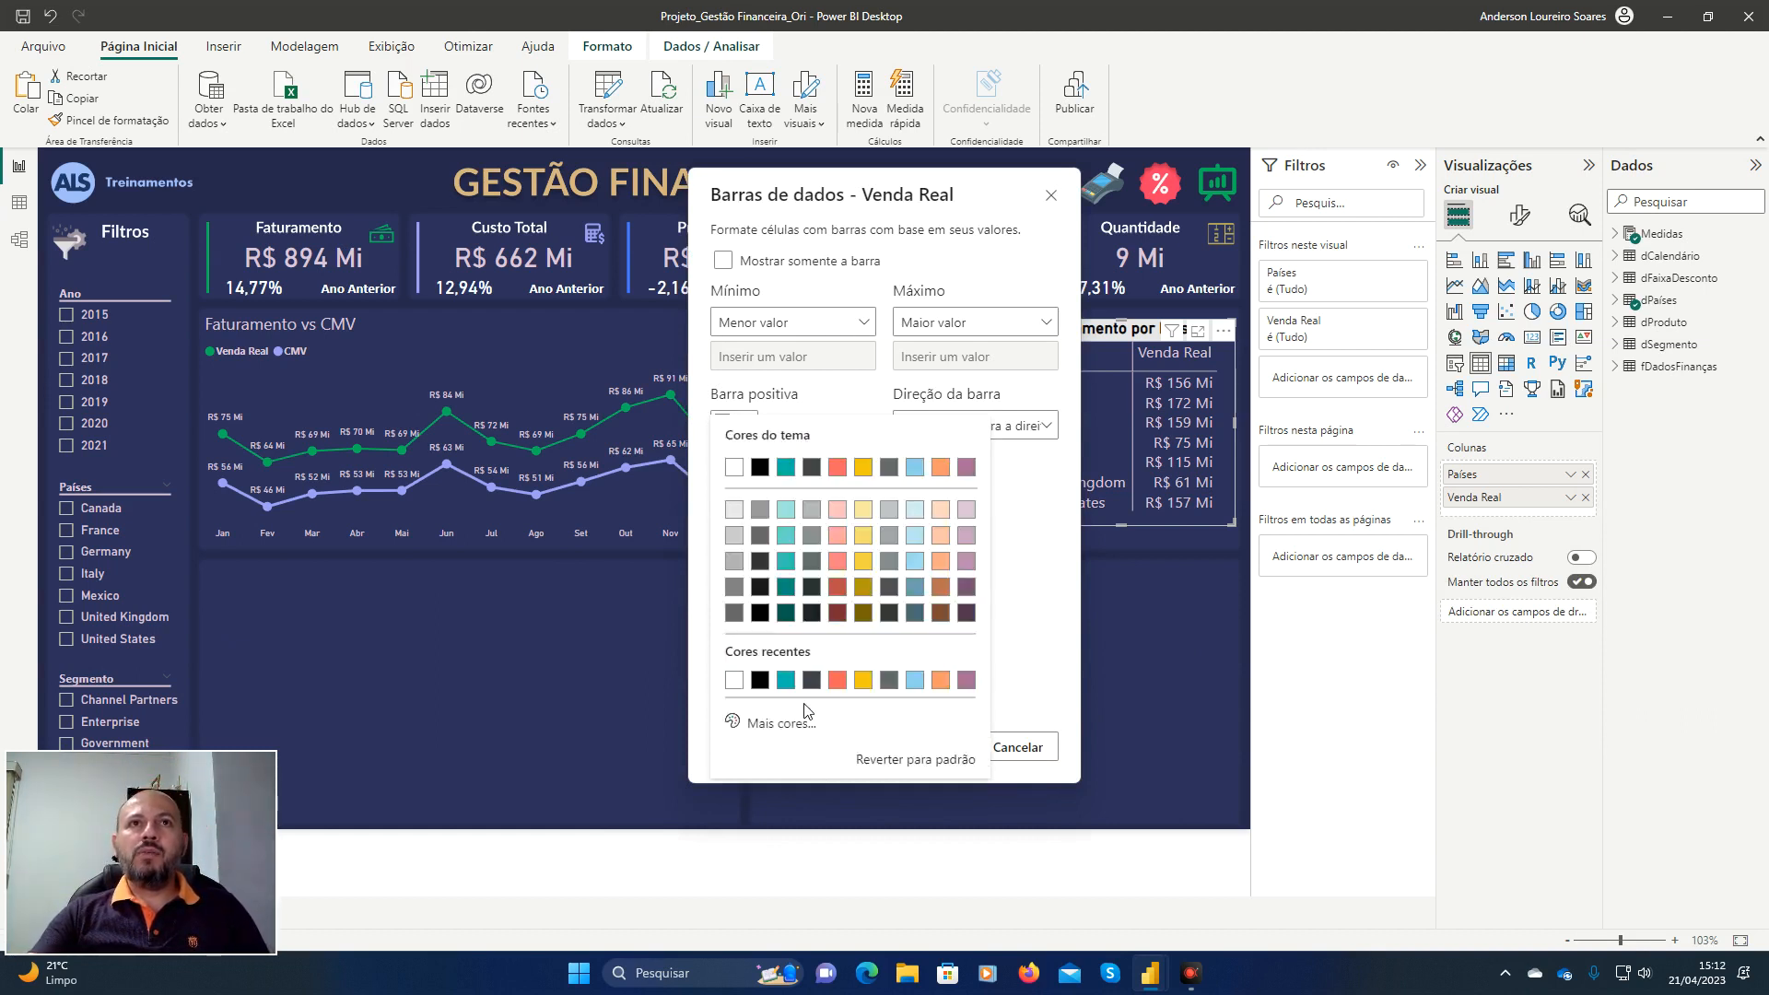
pyautogui.press('Escape')
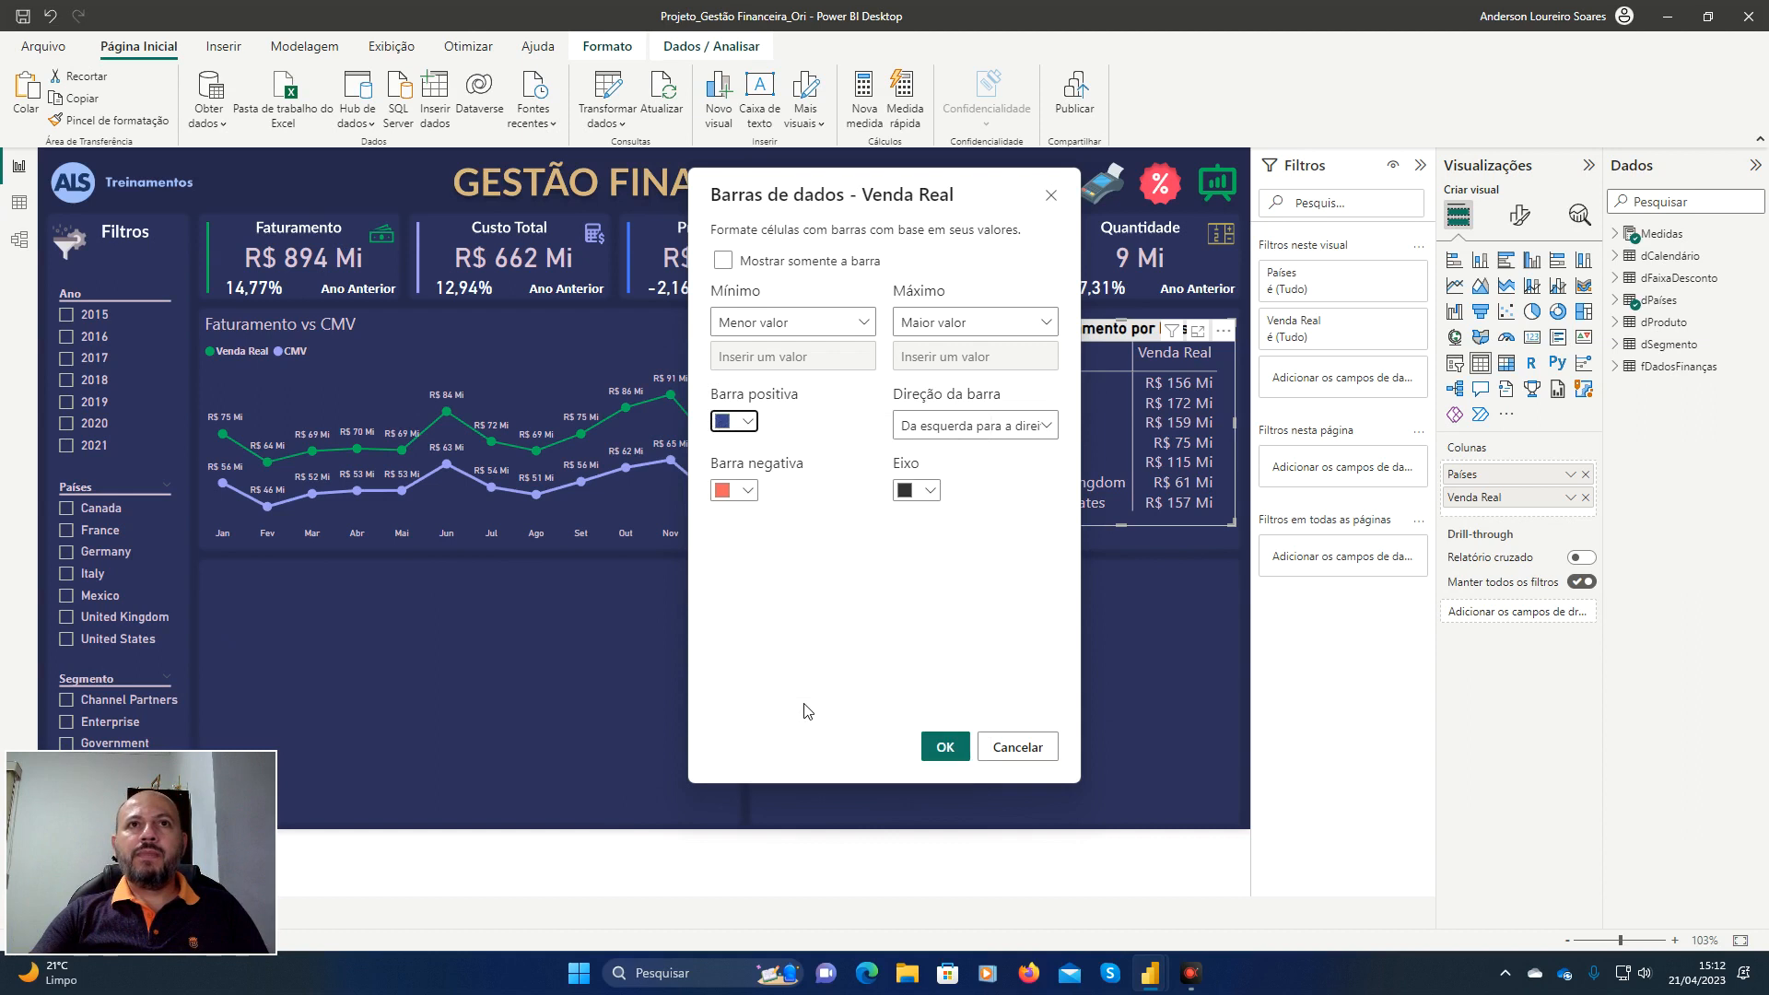
pyautogui.click(941, 745)
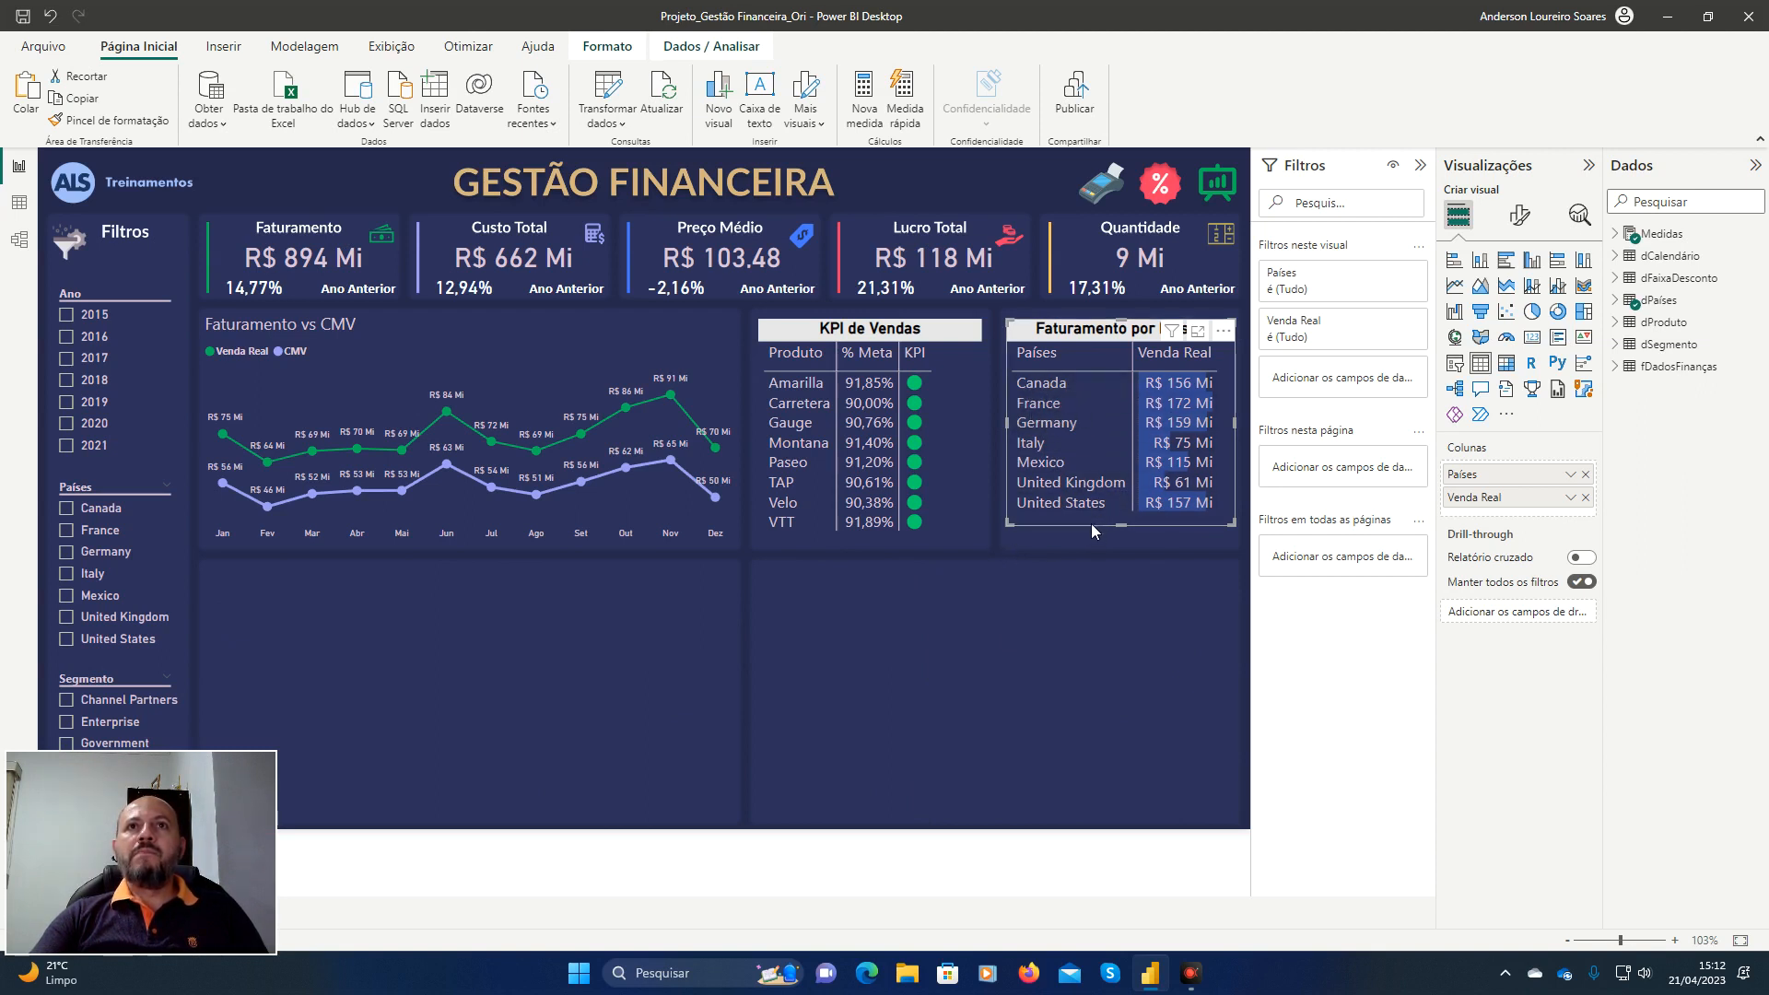
# Sort the Faturamento por Países table by Venda Real in descending order.
pyautogui.click(1142, 366)
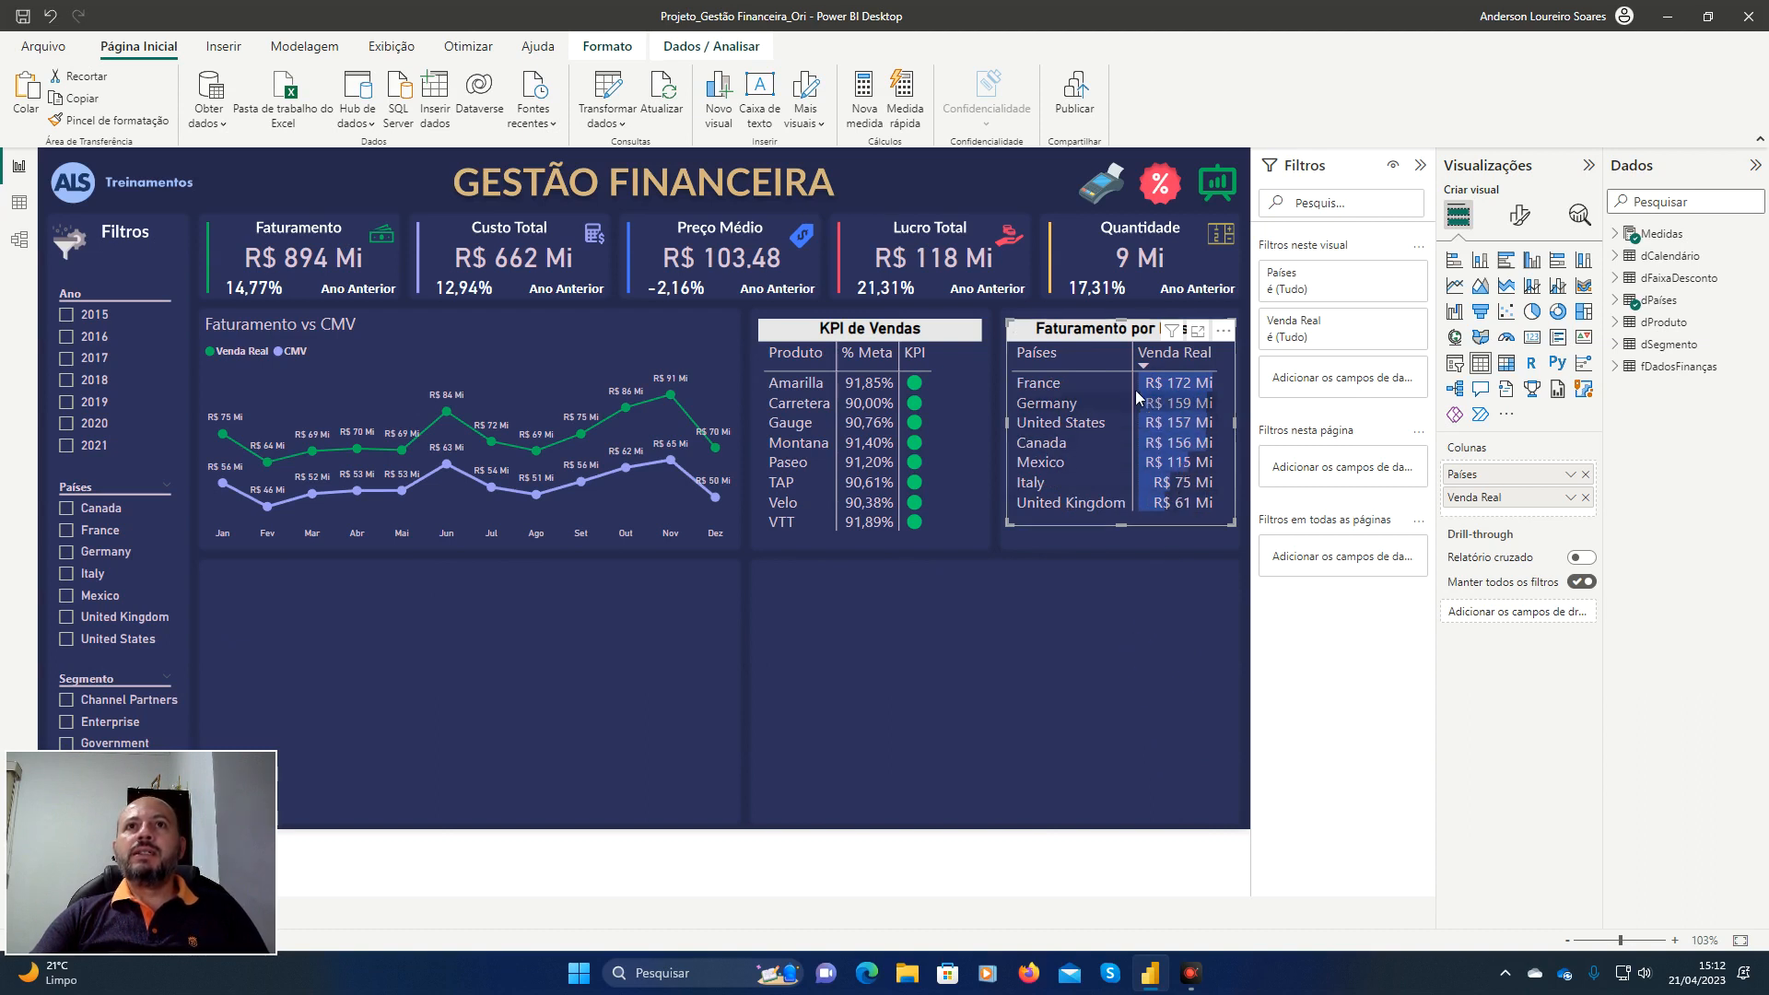
pyautogui.click(1228, 332)
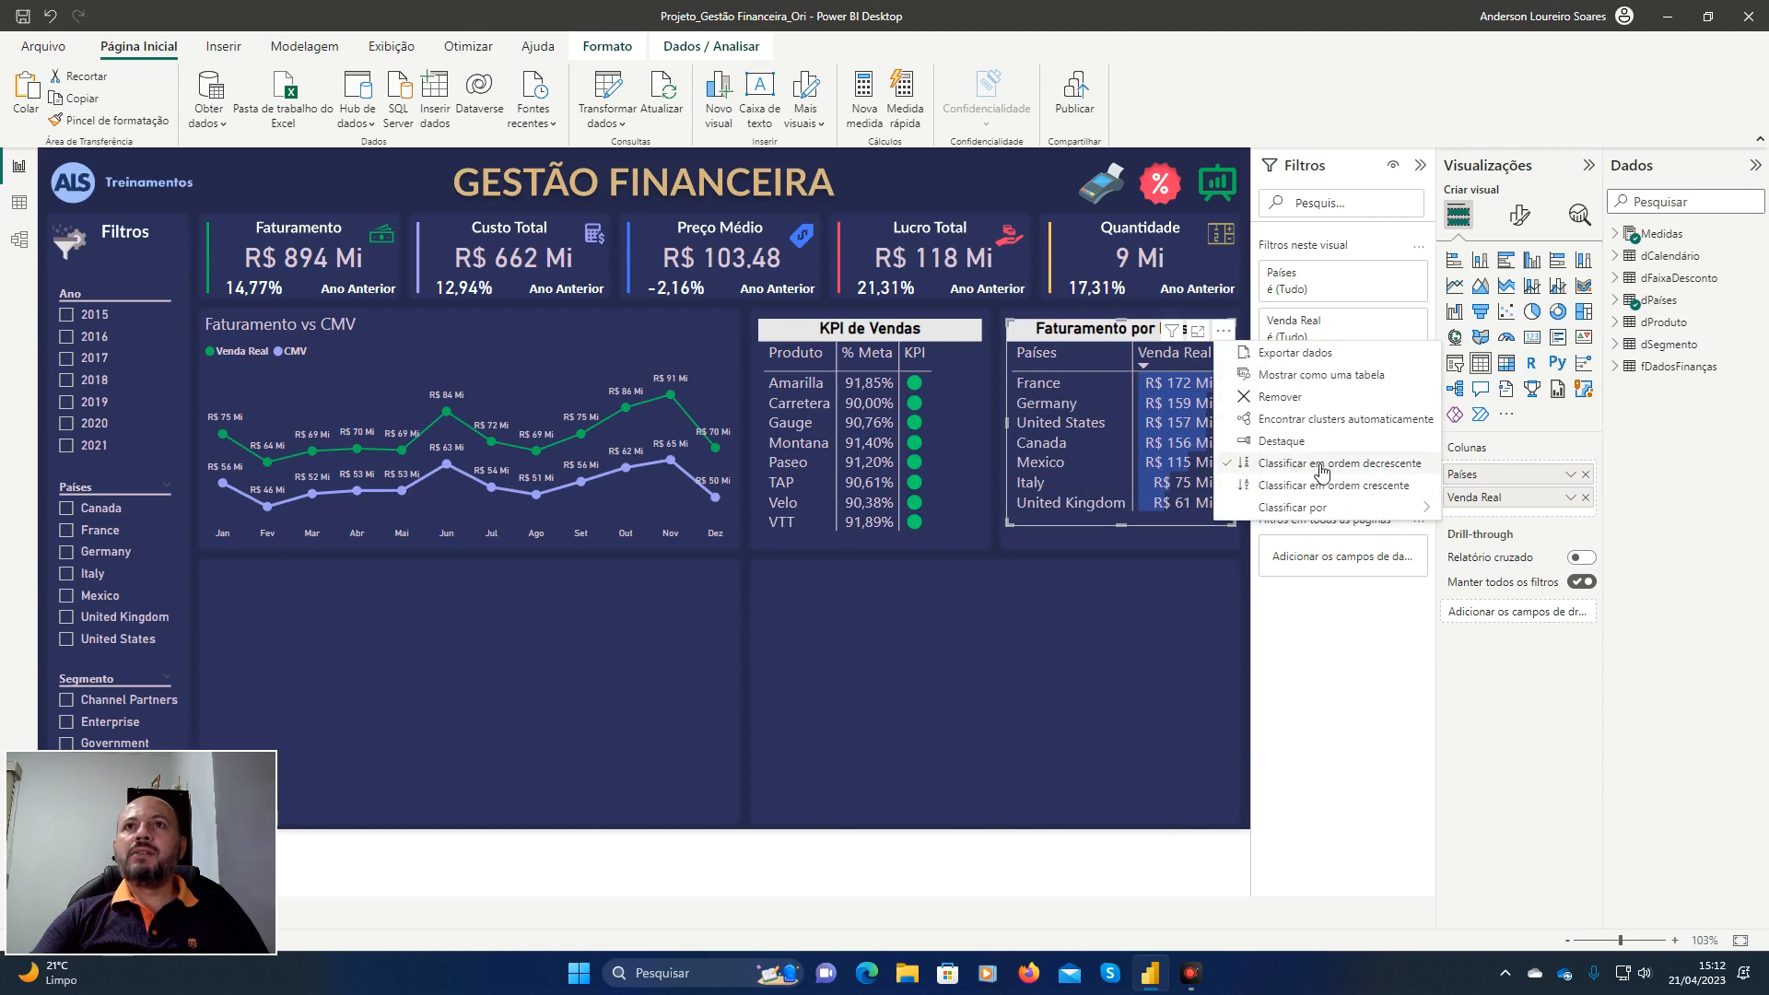
pyautogui.click(927, 580)
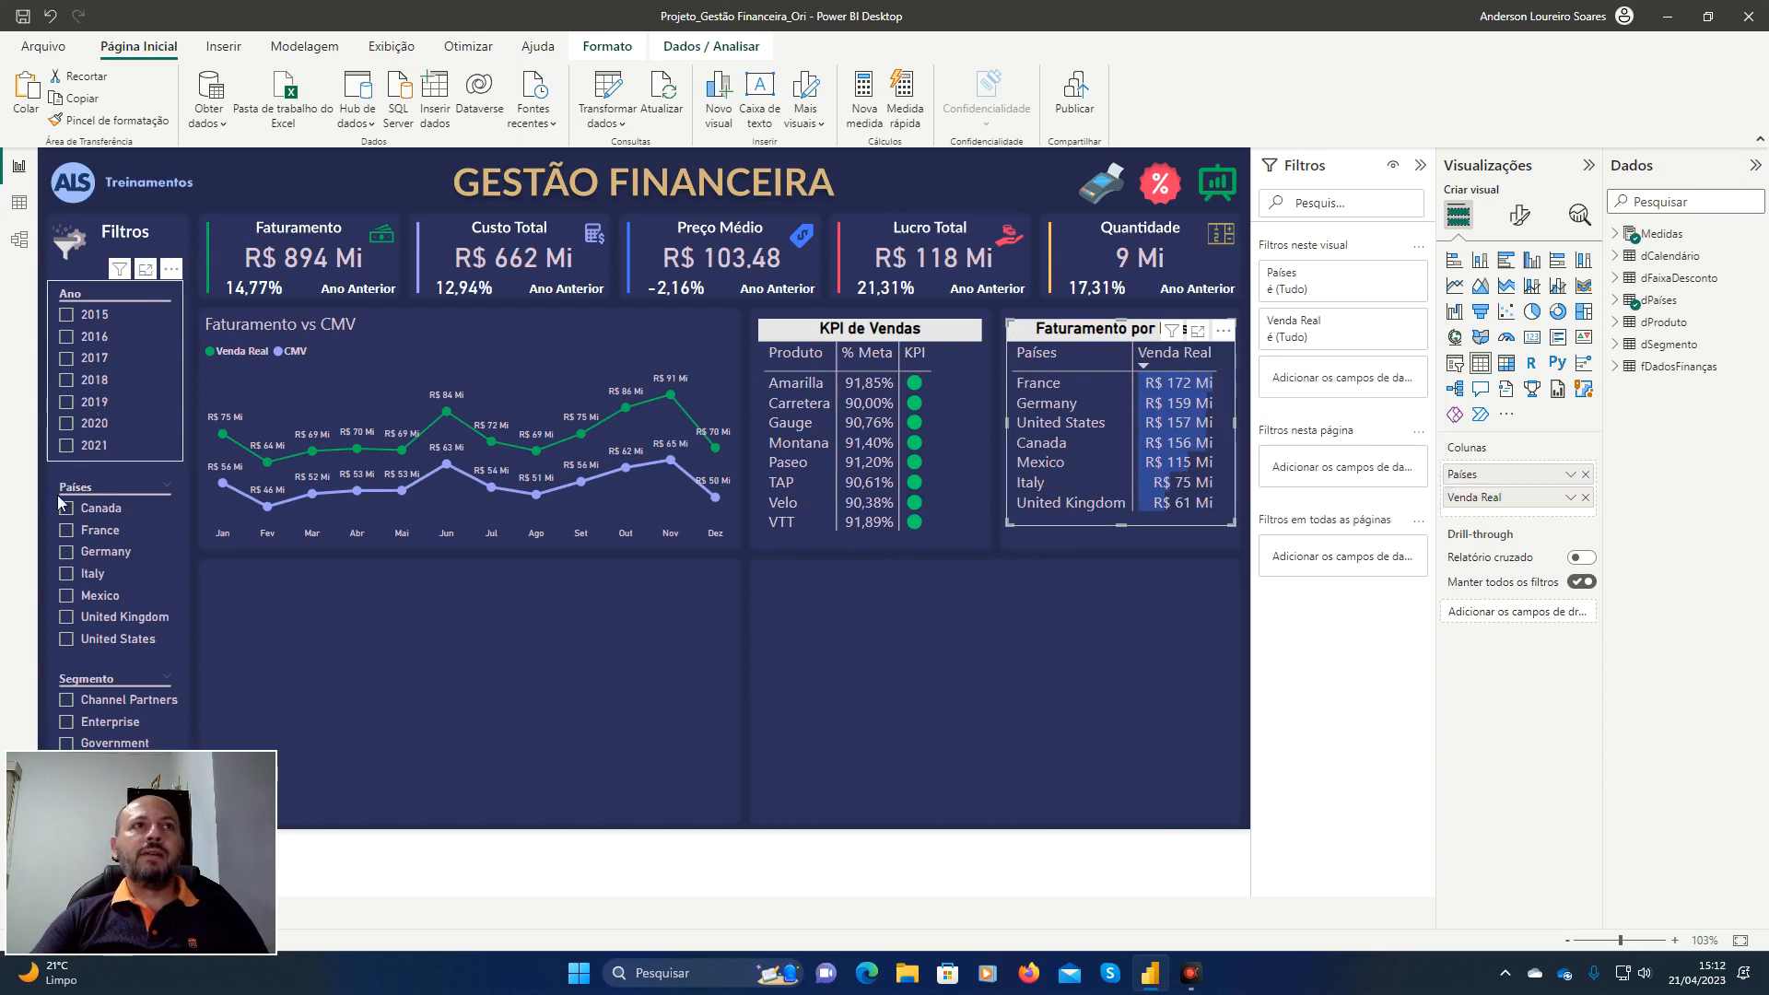
# Check the report visuals for the years 2015, 2016, 2017 and 2018 one at a time, and clear the year filter.
pyautogui.click(75, 318)
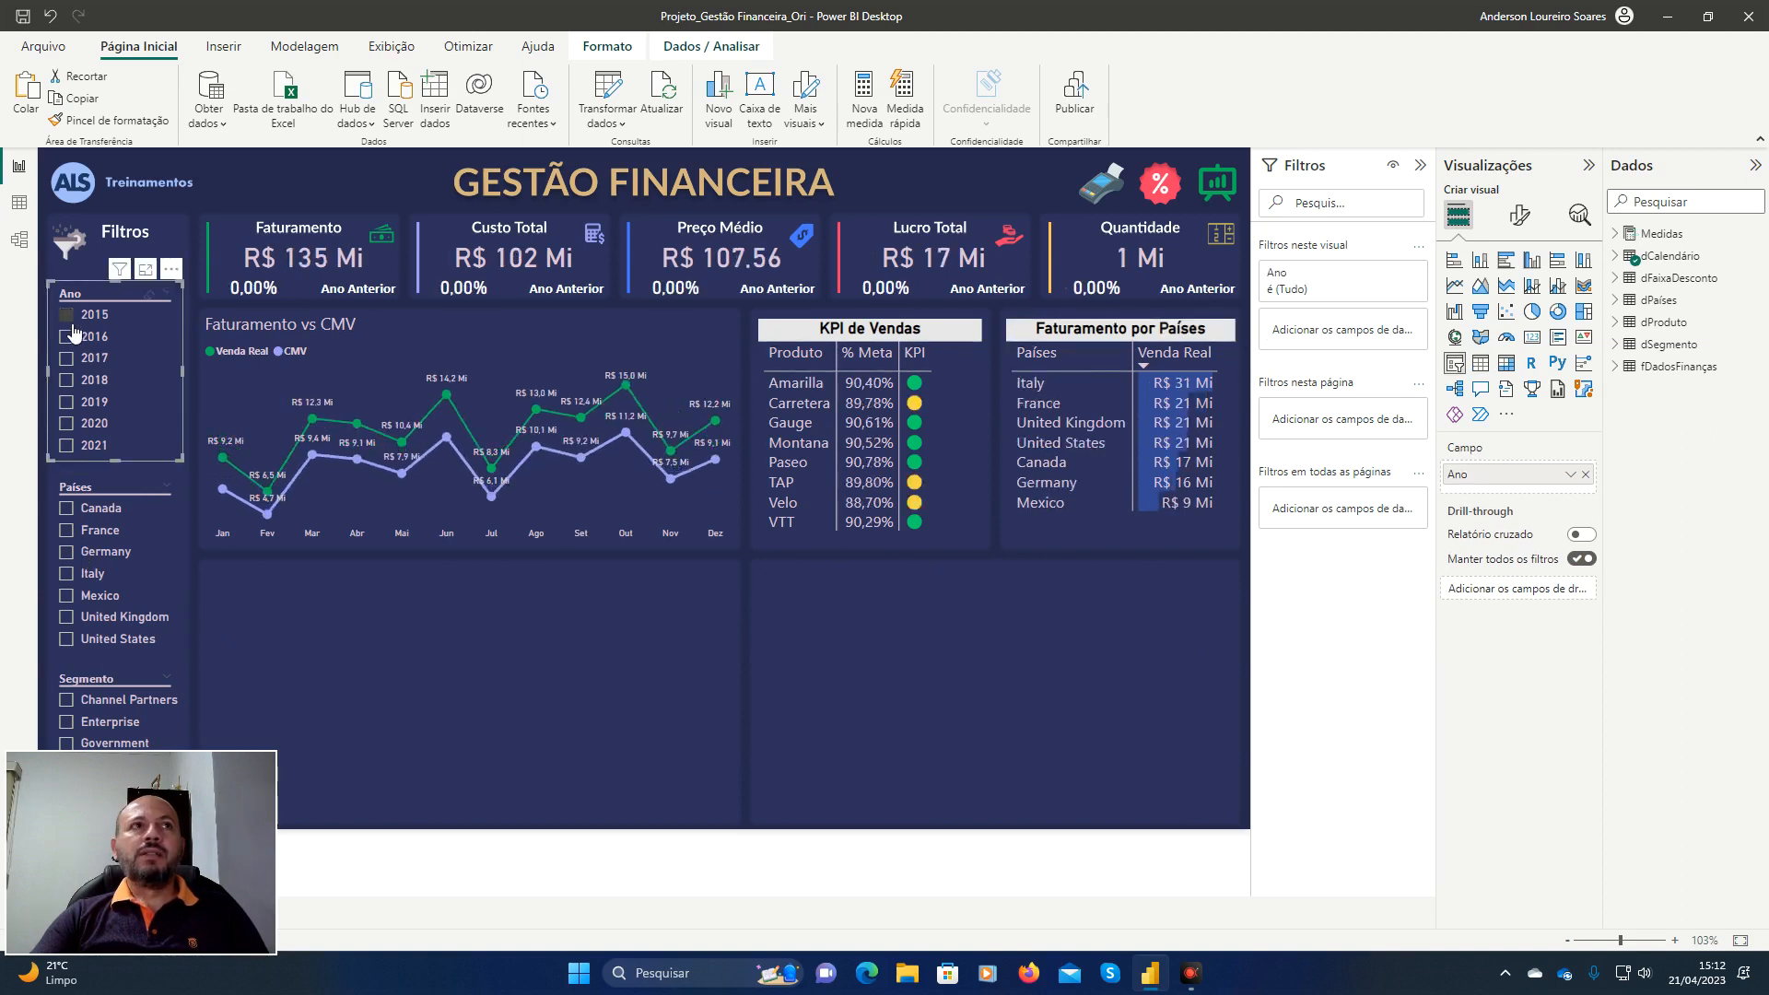
pyautogui.click(69, 339)
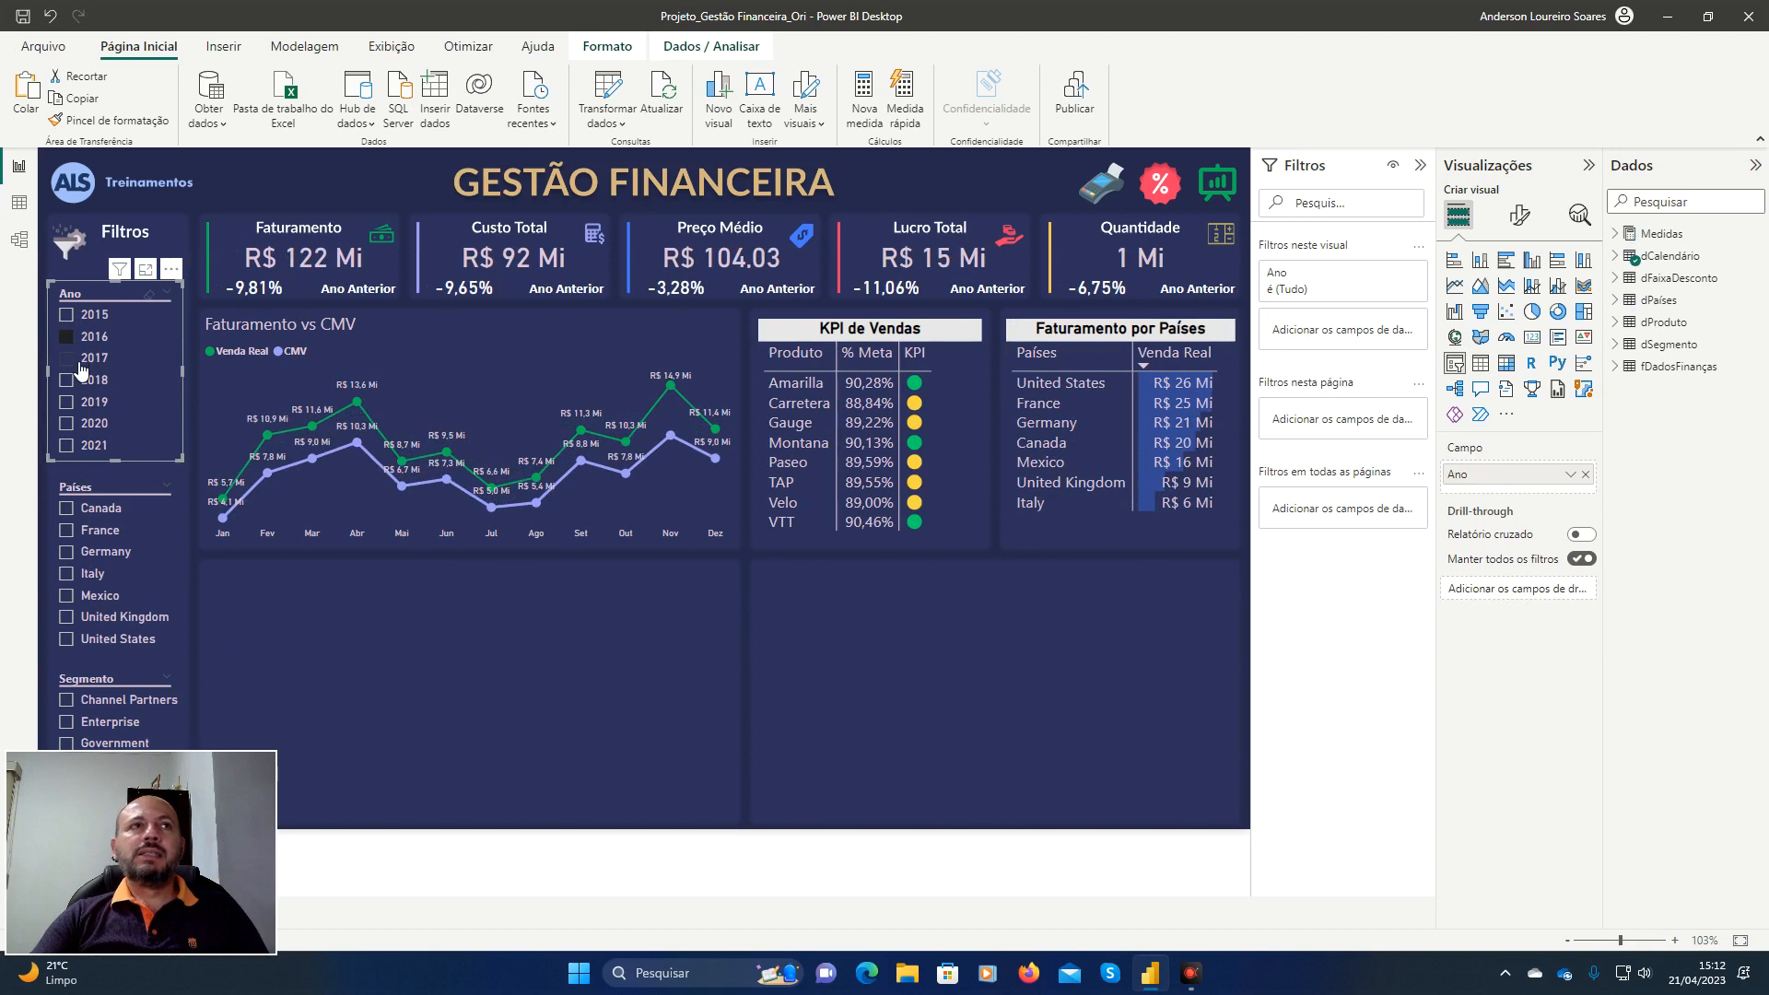
pyautogui.click(75, 362)
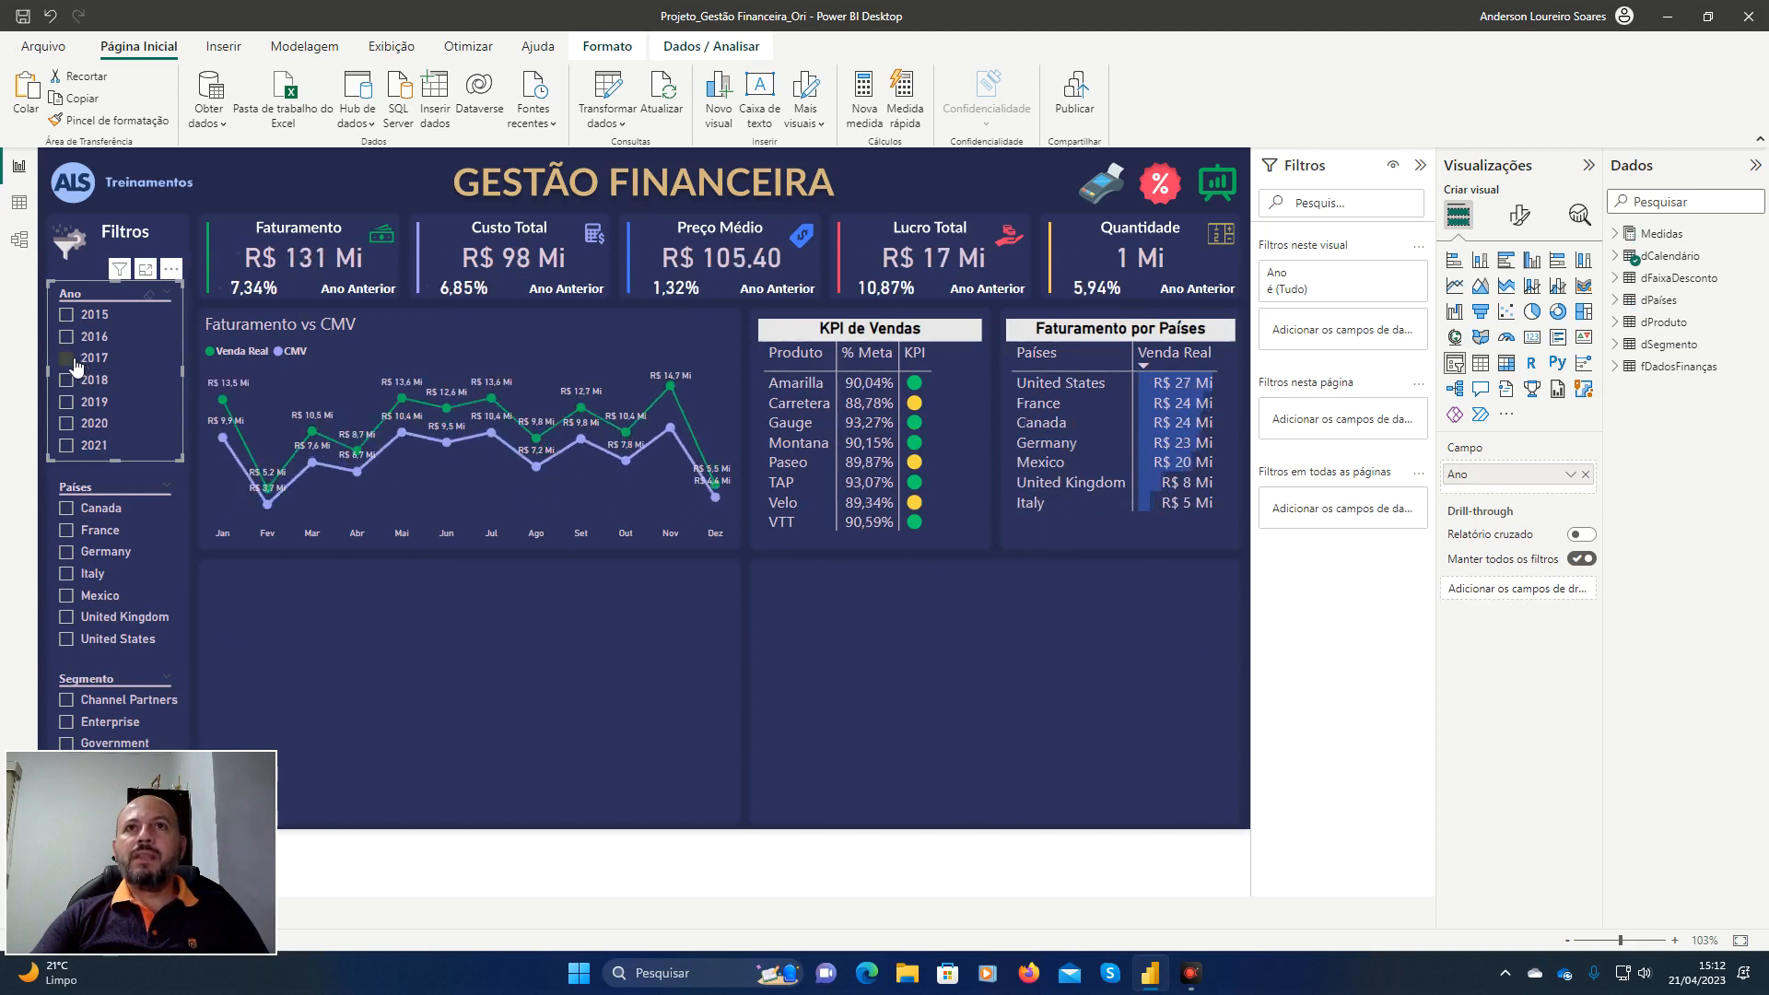
pyautogui.click(73, 383)
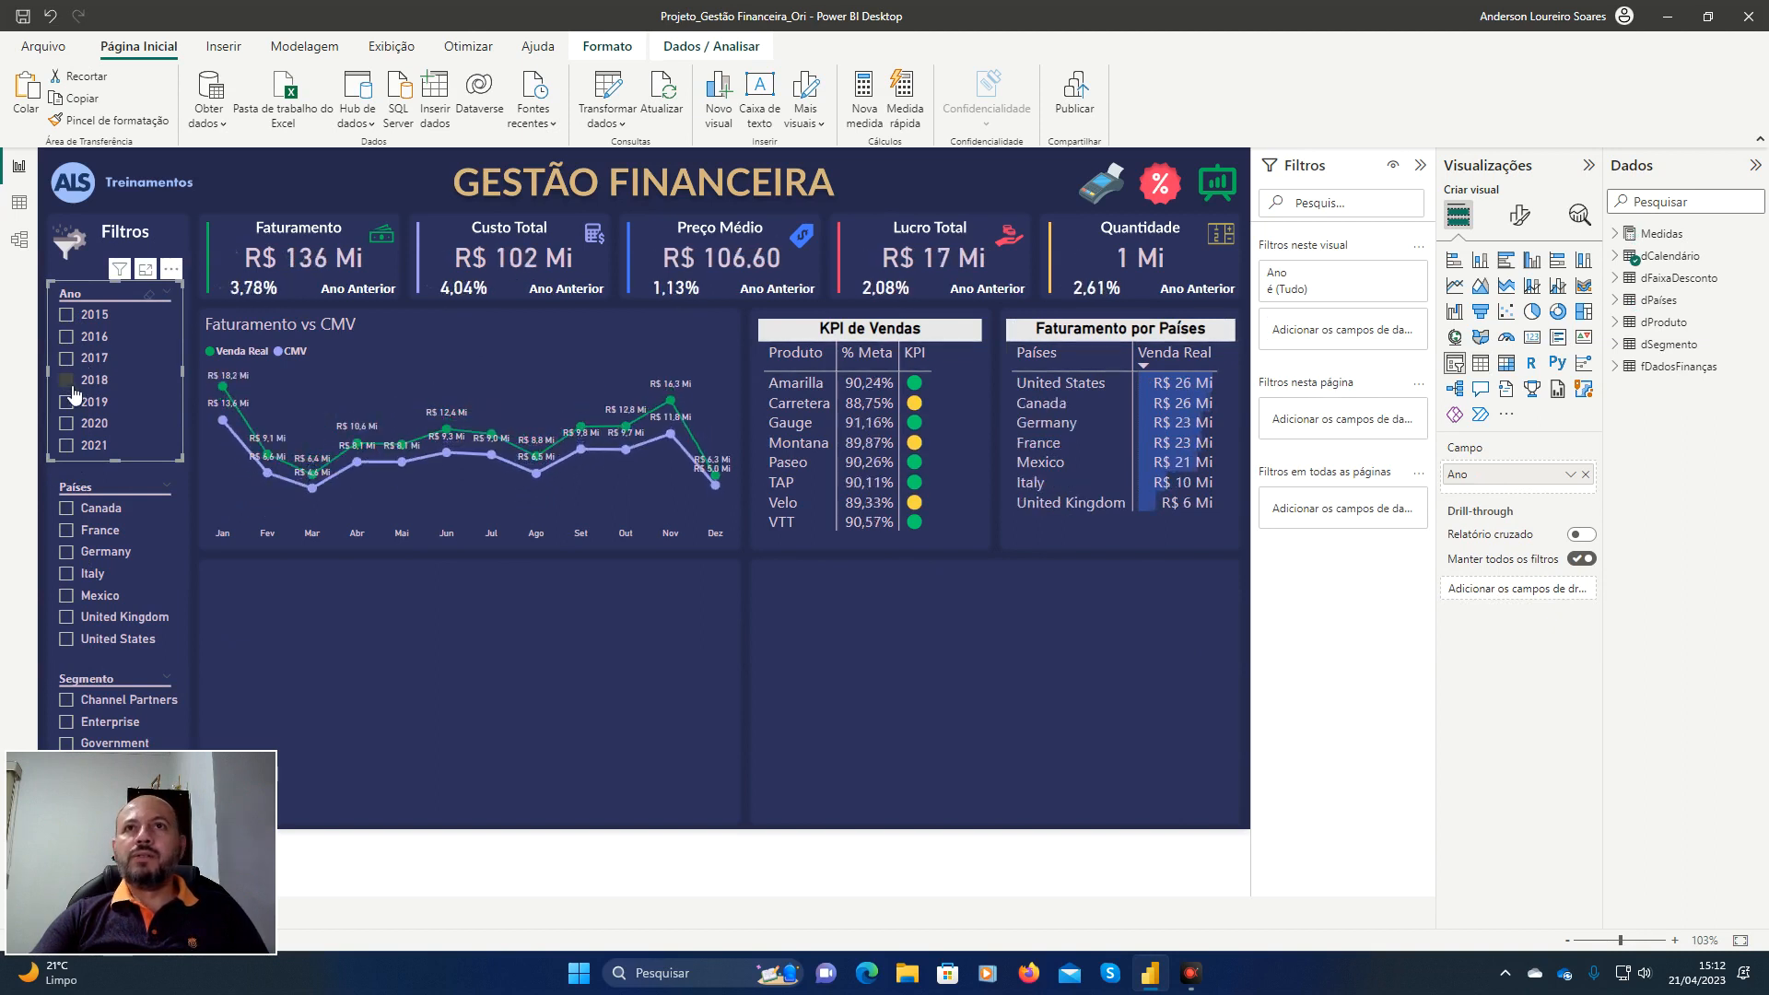
pyautogui.click(74, 389)
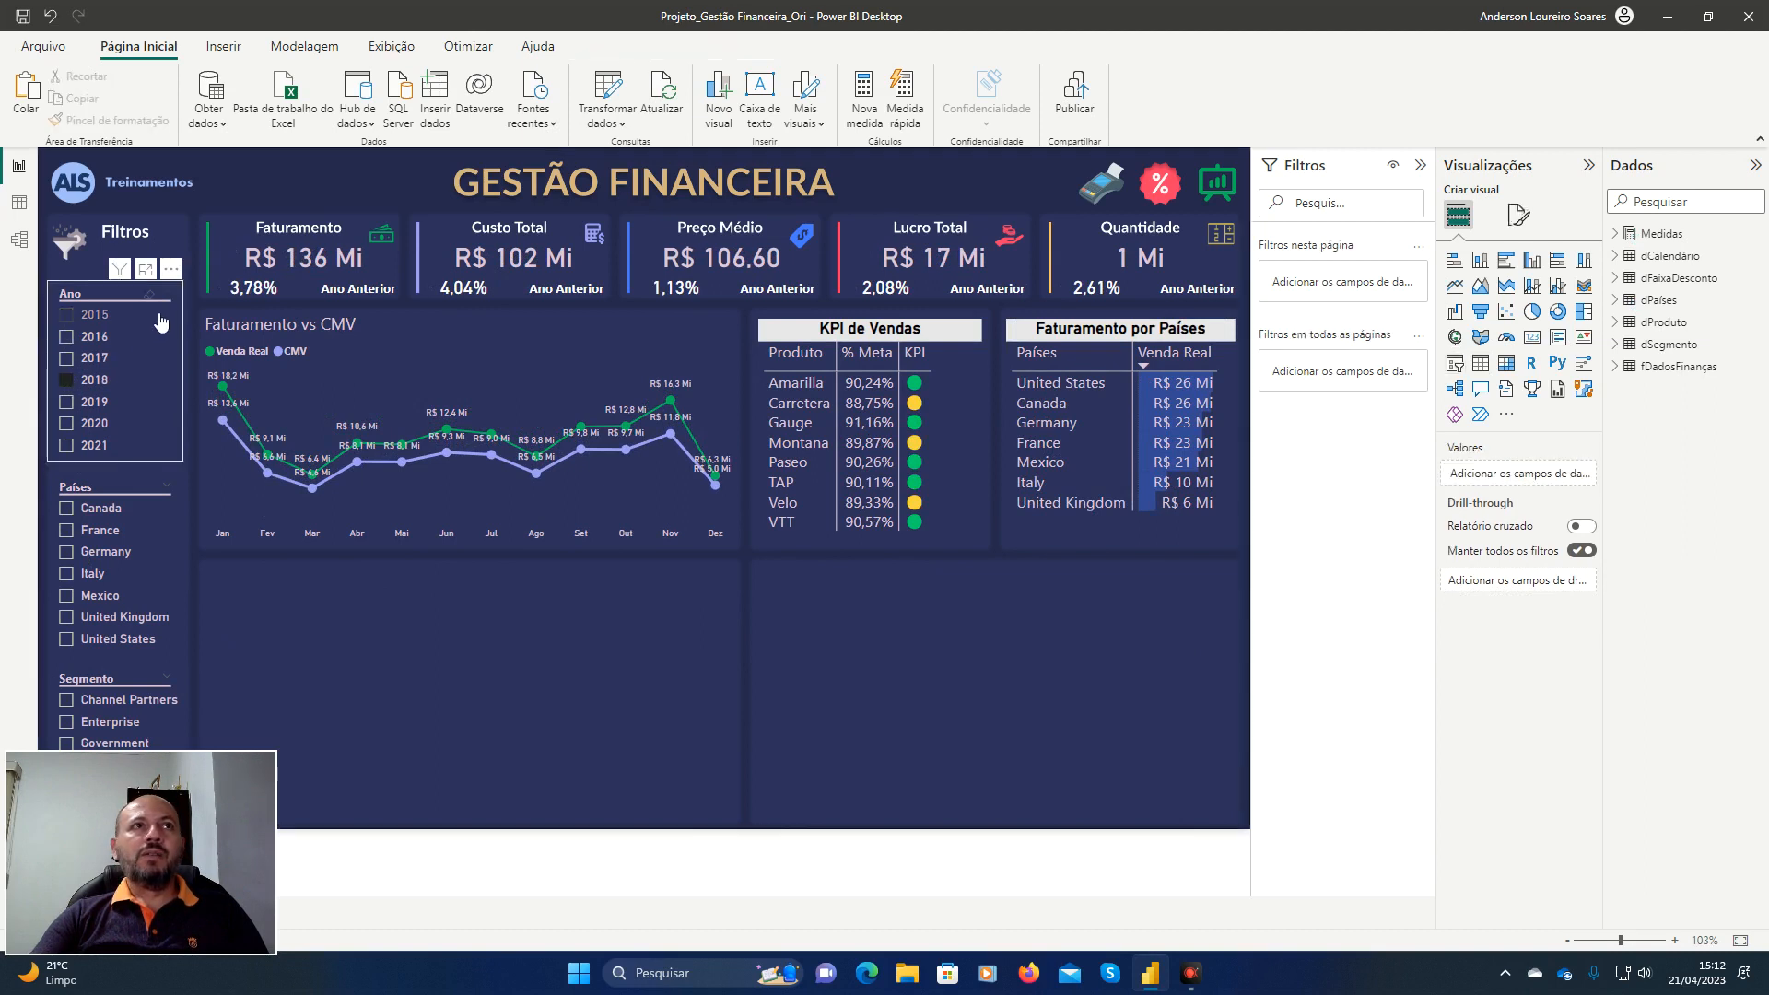
pyautogui.click(509, 662)
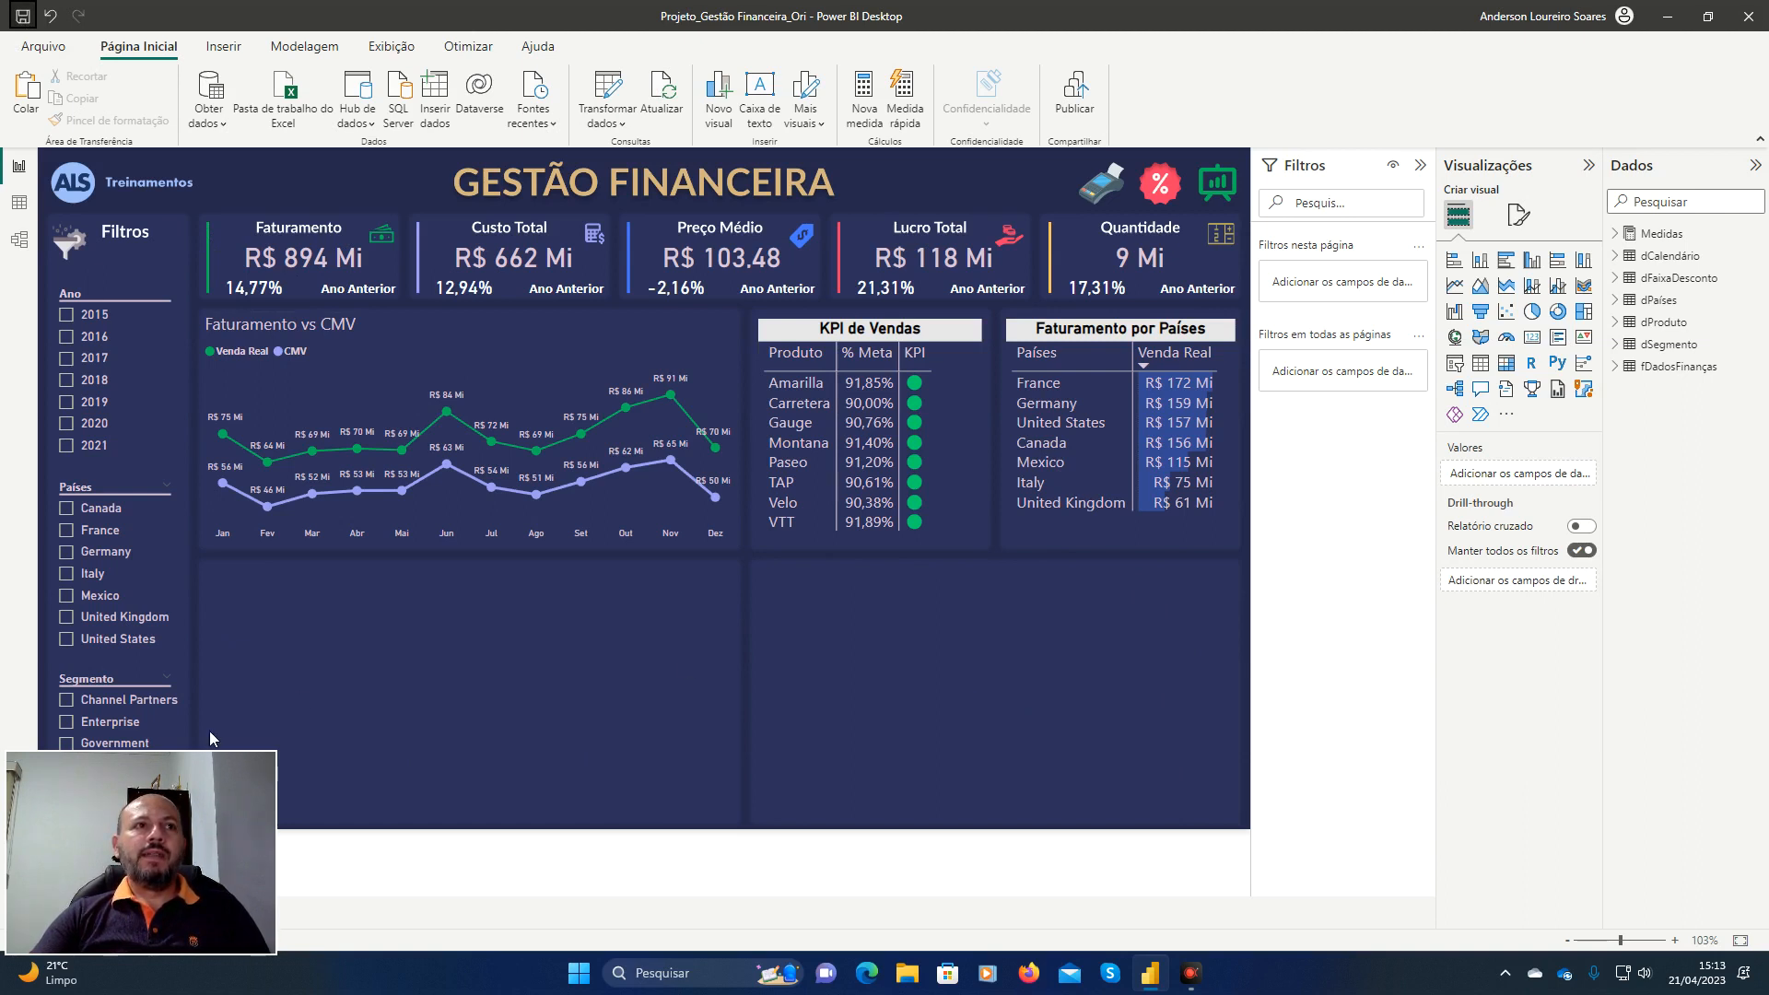
pyautogui.moveTo(171, 781)
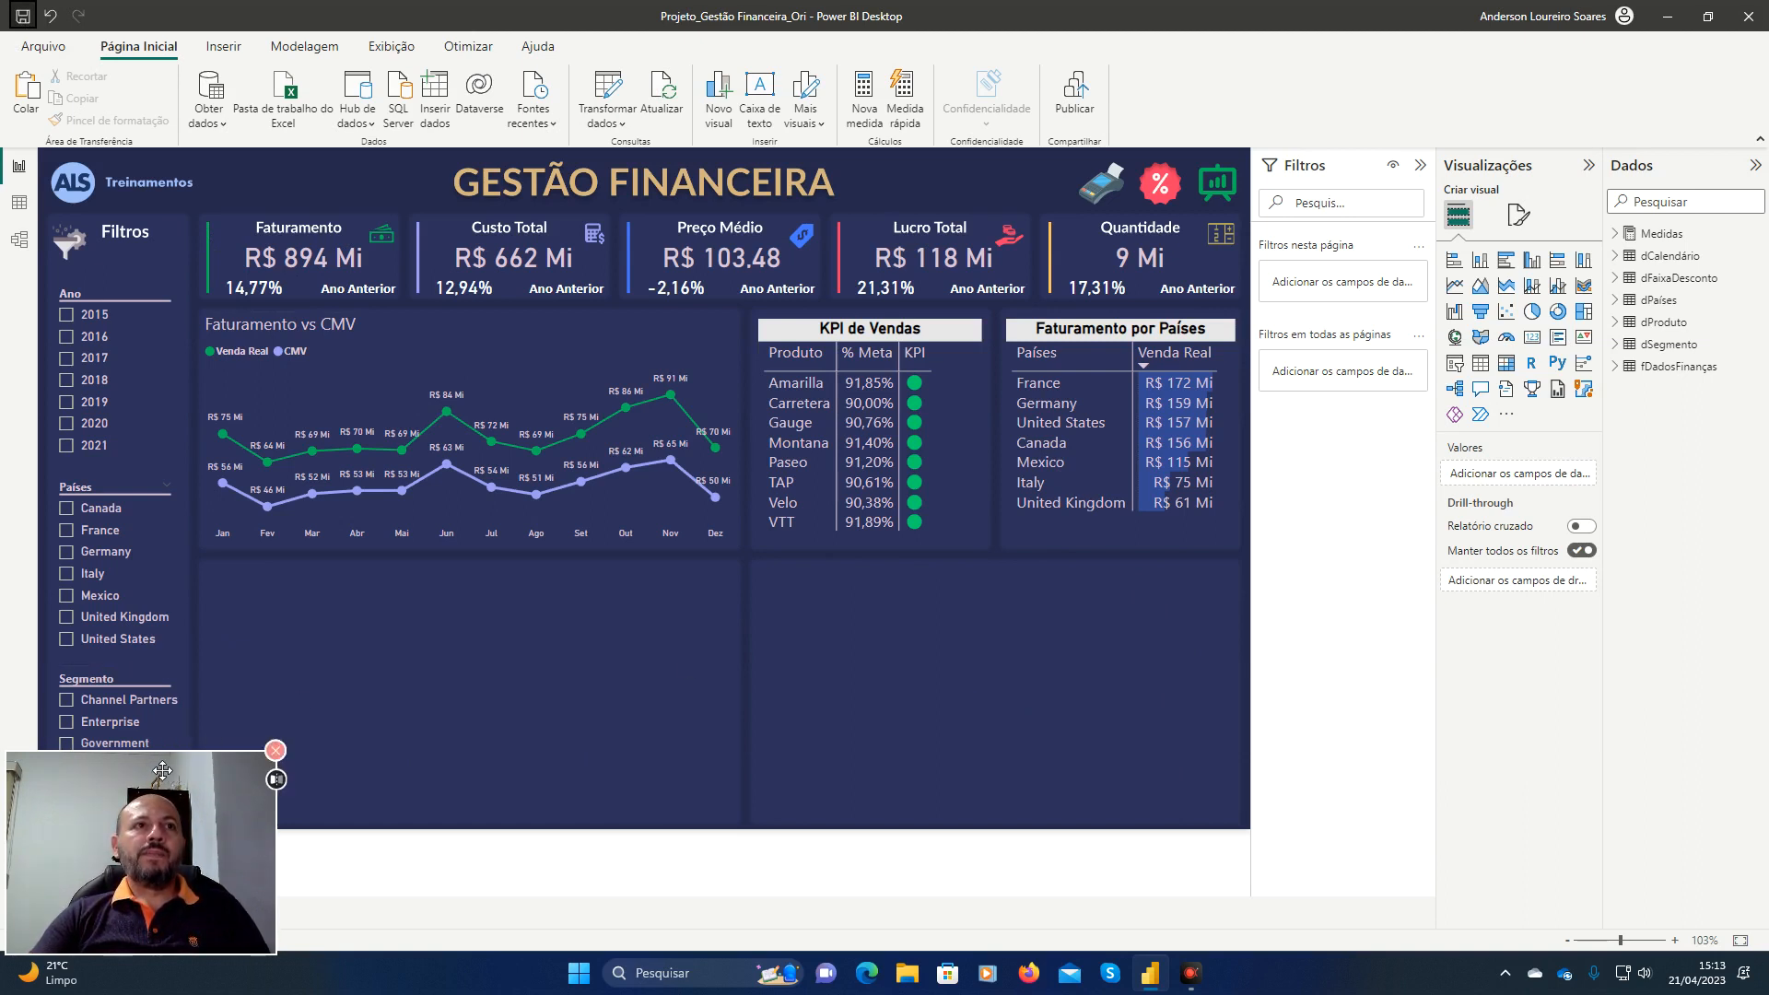
pyautogui.moveTo(171, 780); pyautogui.dragTo(1302, 842)
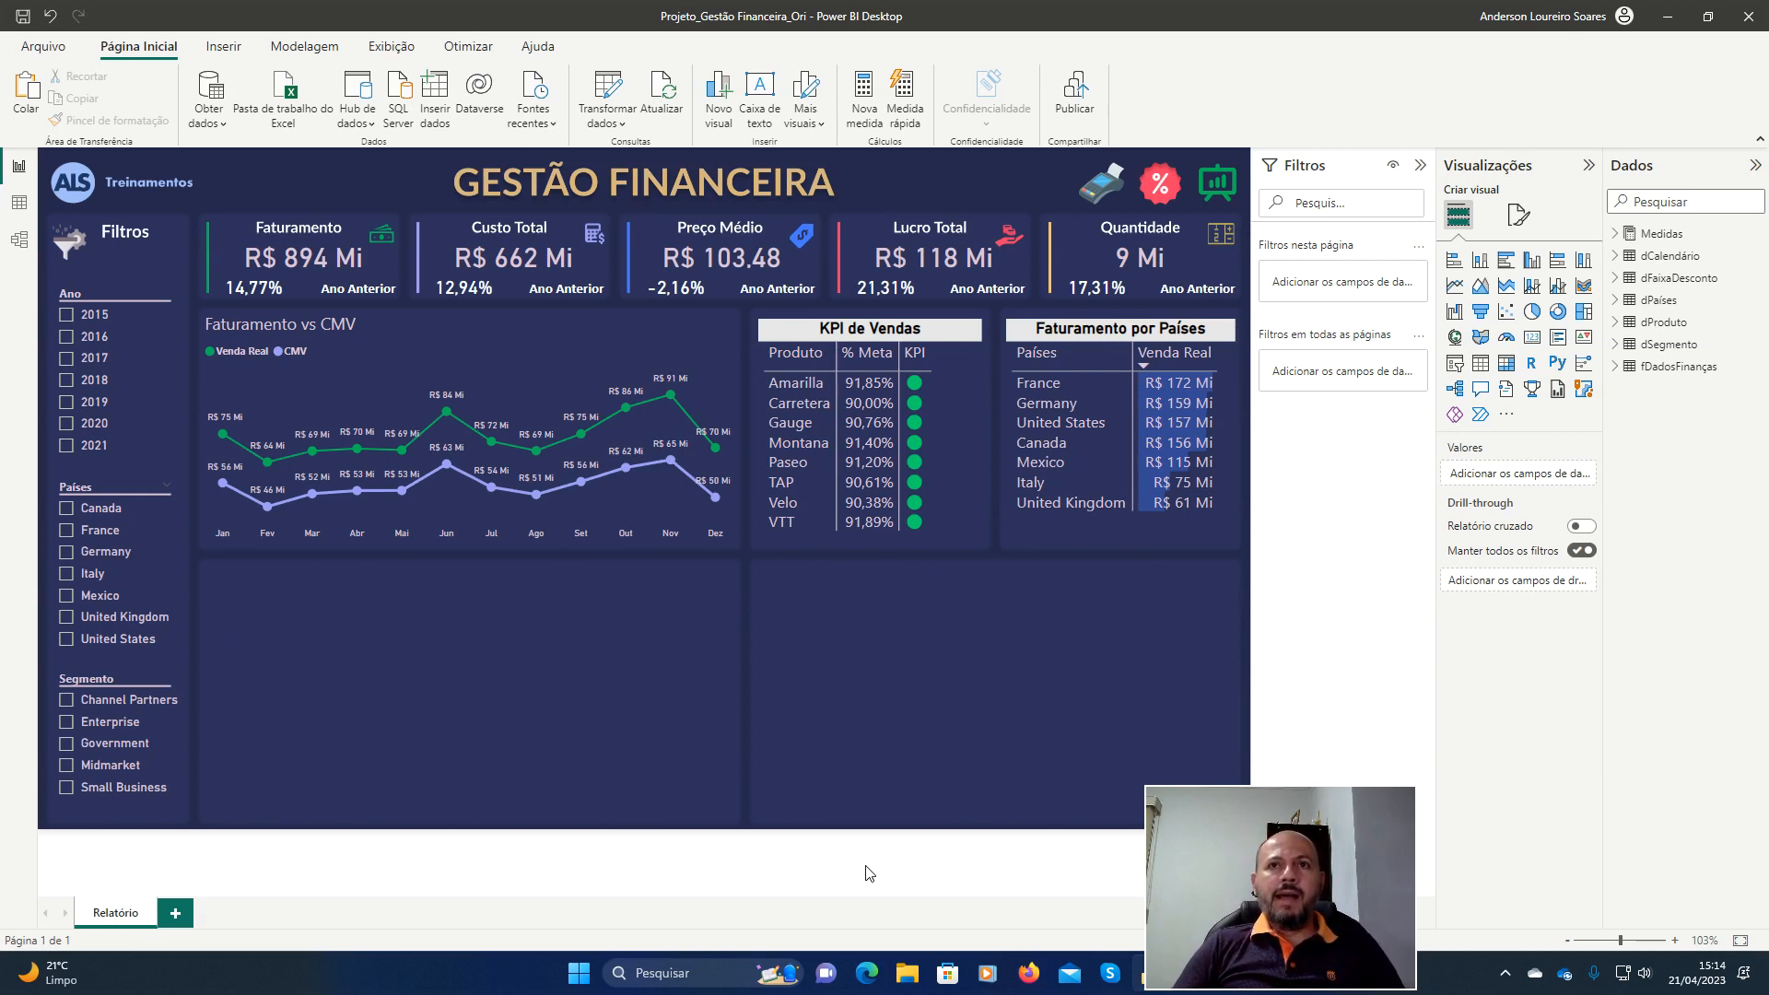
pyautogui.hotkey('ctrl', 'alt', 'd')
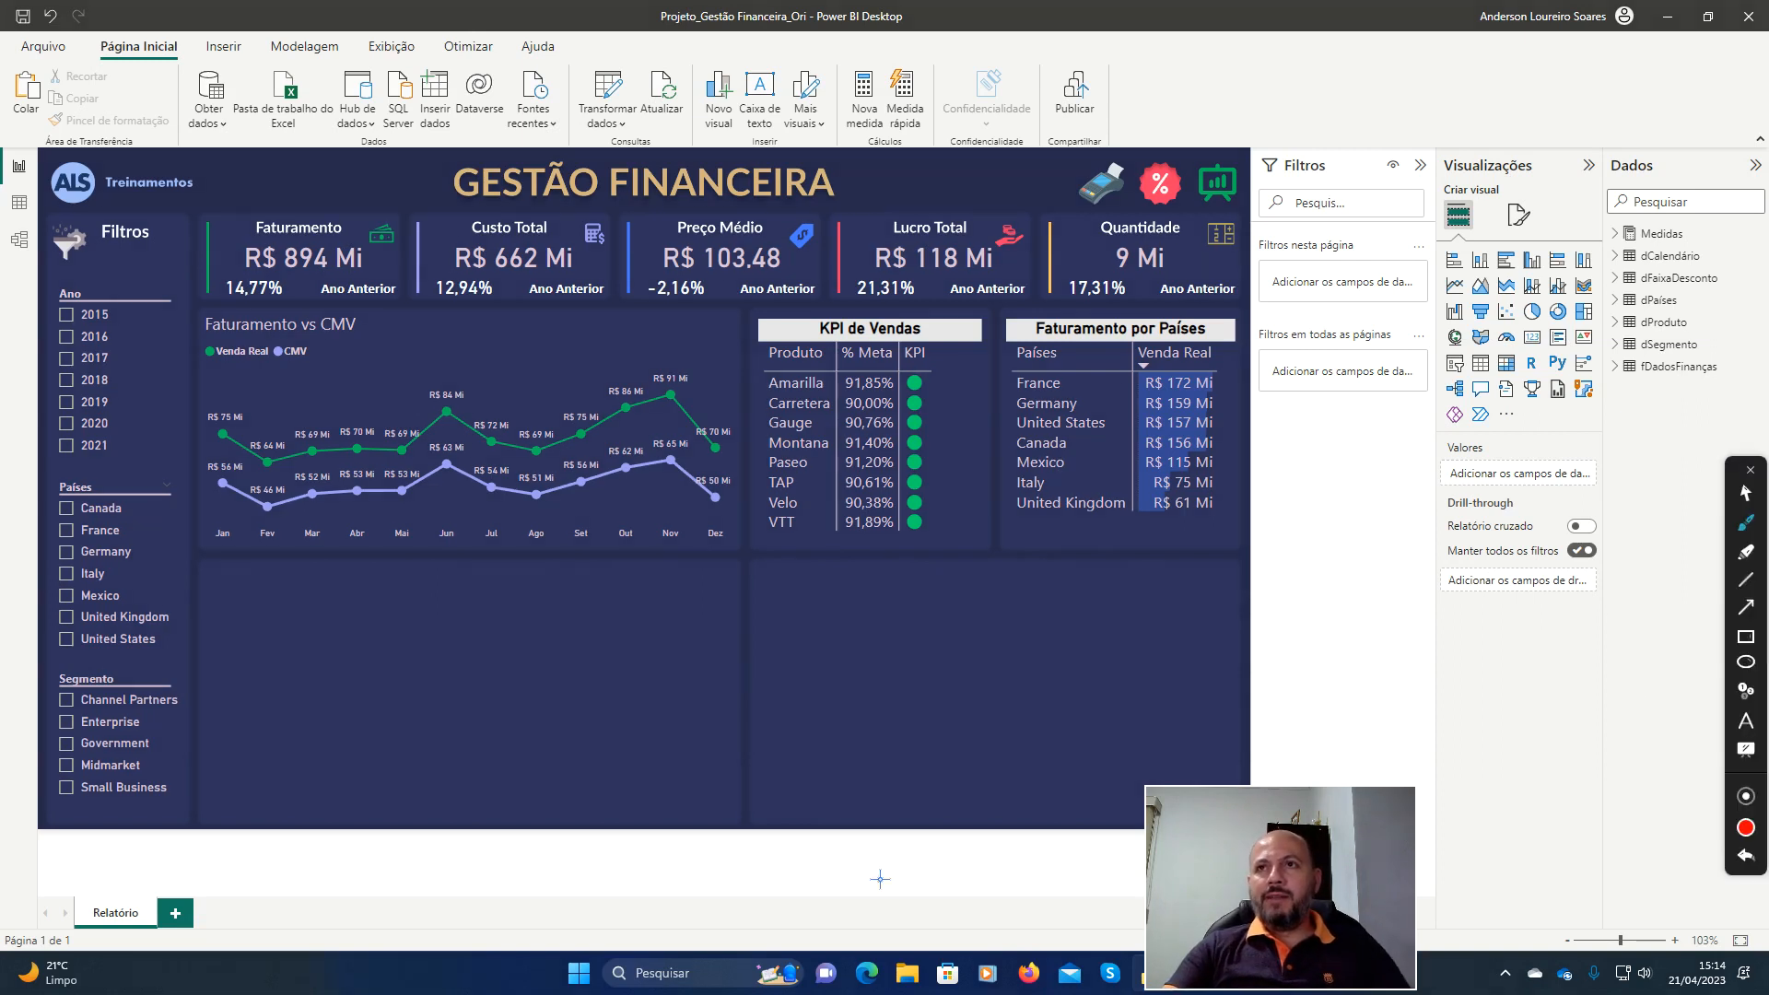
pyautogui.click(1755, 613)
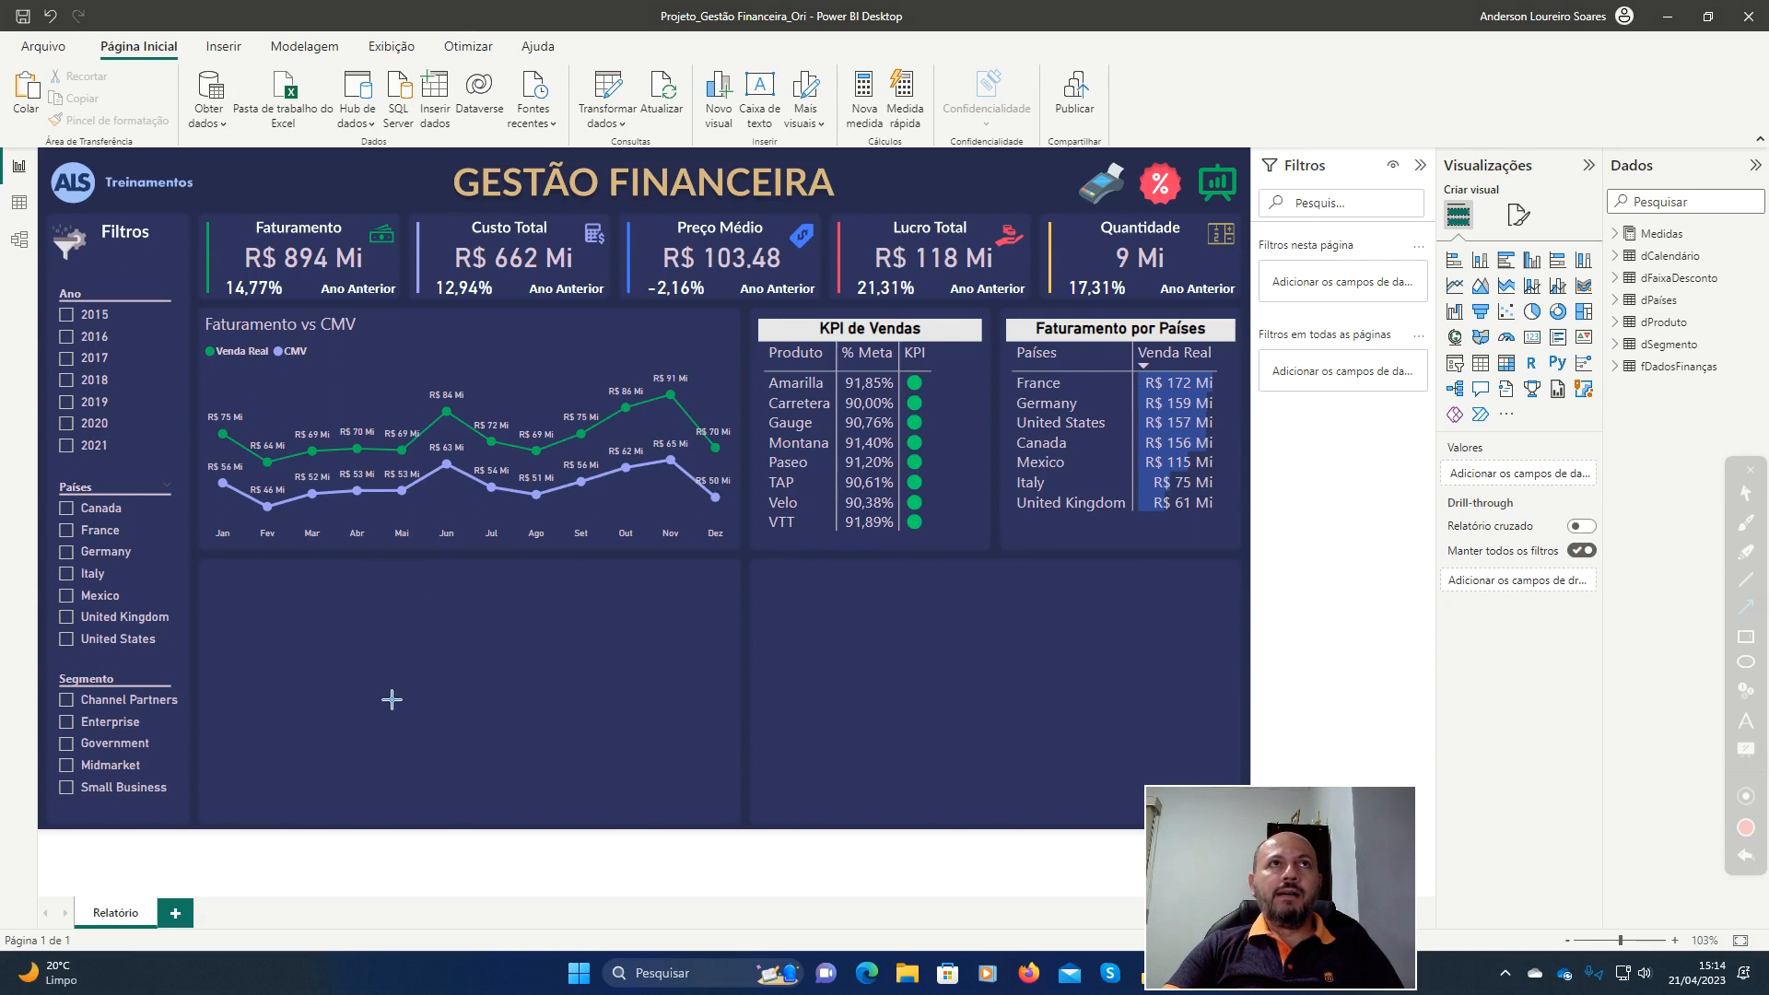
pyautogui.moveTo(376, 672); pyautogui.dragTo(310, 55)
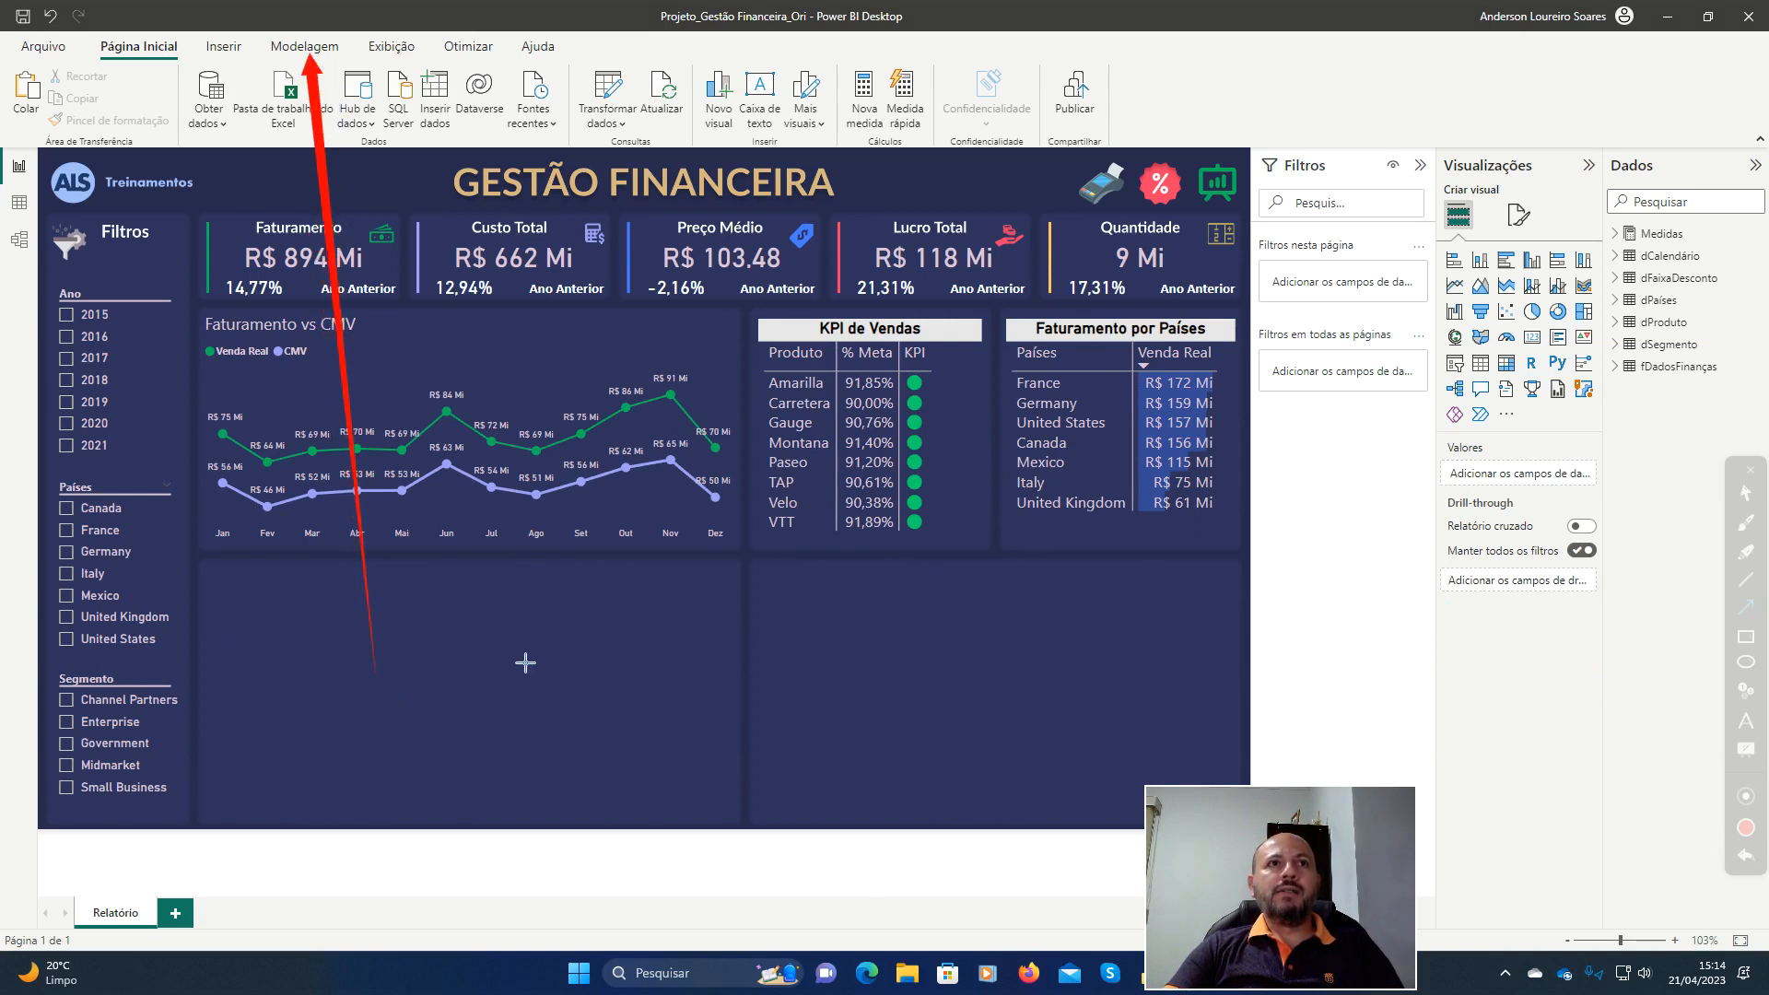
pyautogui.click(1746, 856)
pyautogui.click(1747, 494)
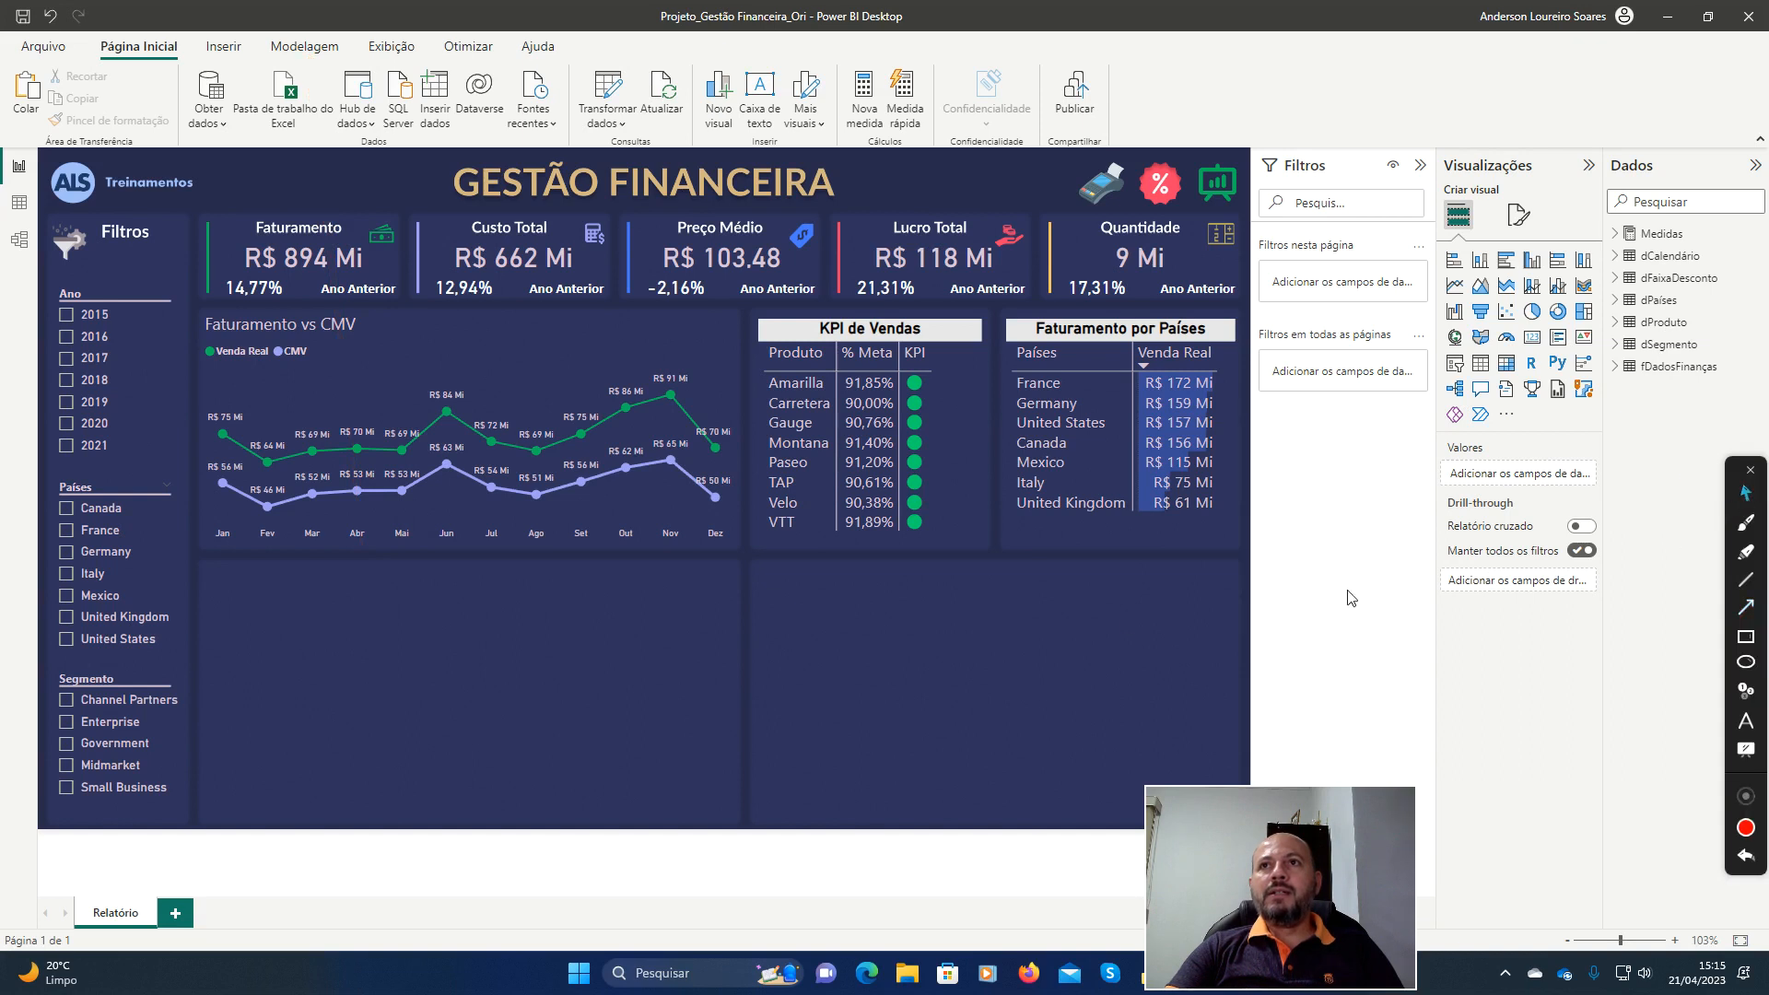
pyautogui.click(313, 49)
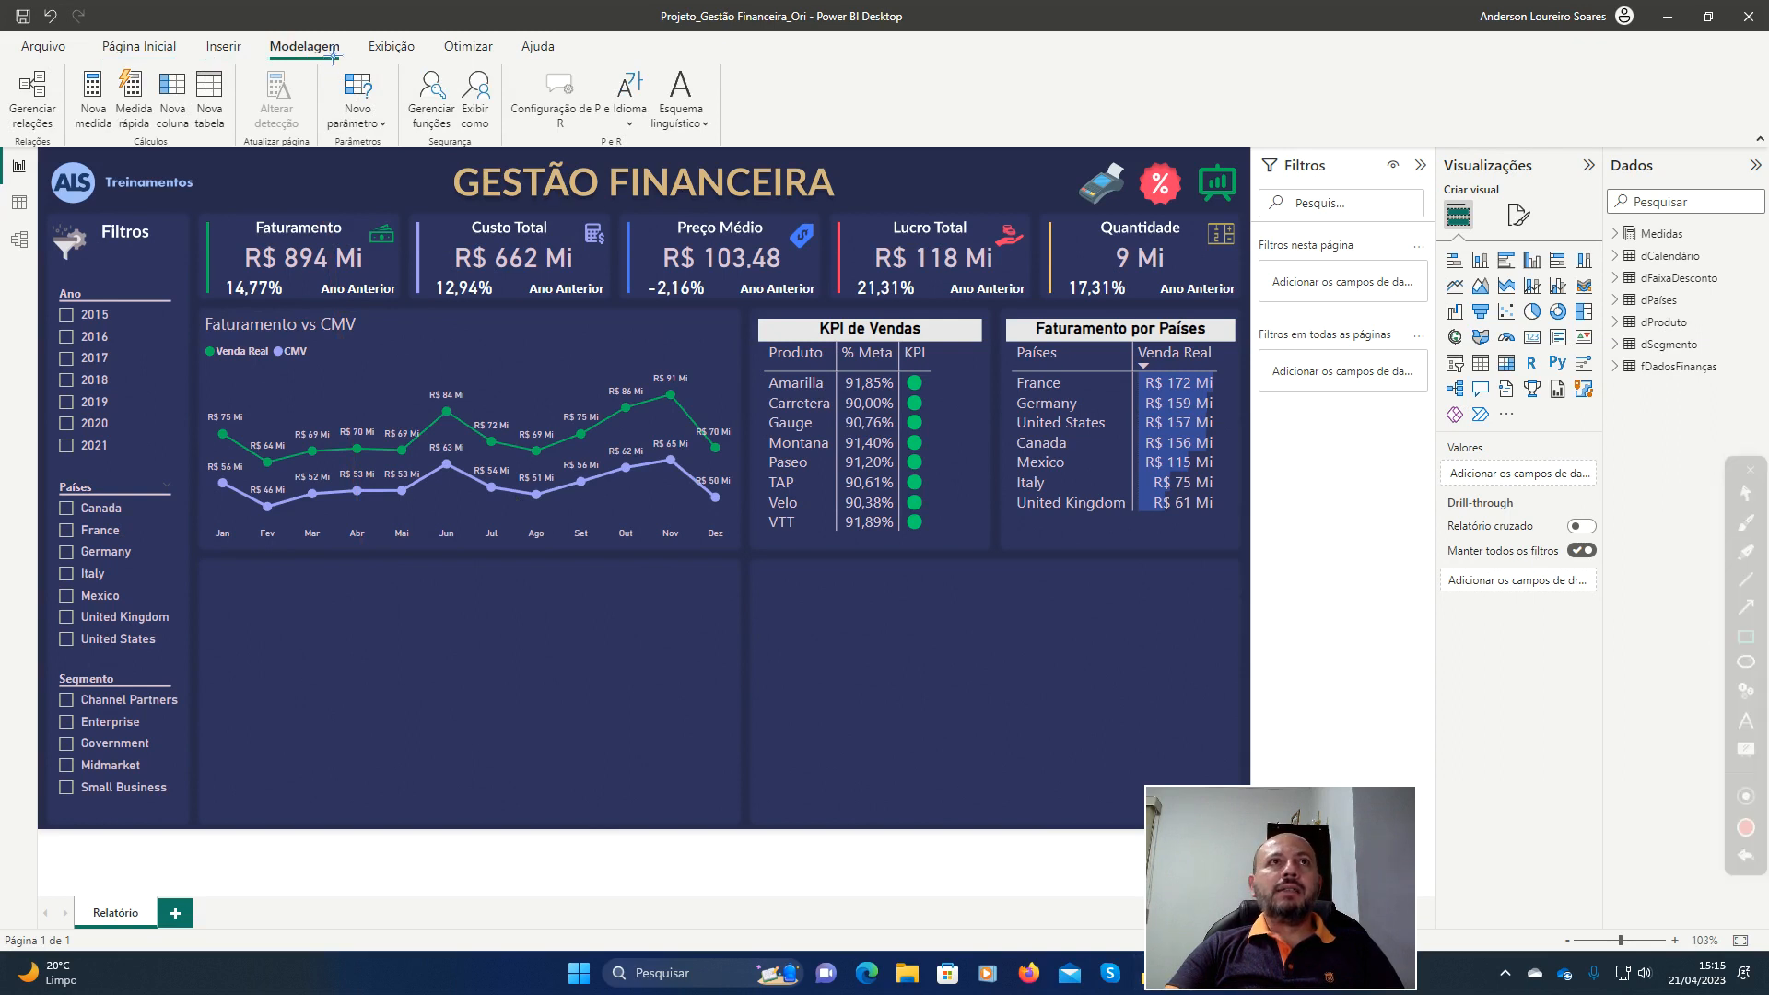
pyautogui.moveTo(313, 36)
pyautogui.mouseDown()
pyautogui.moveTo(336, 138)
pyautogui.moveTo(421, 147)
pyautogui.mouseUp()
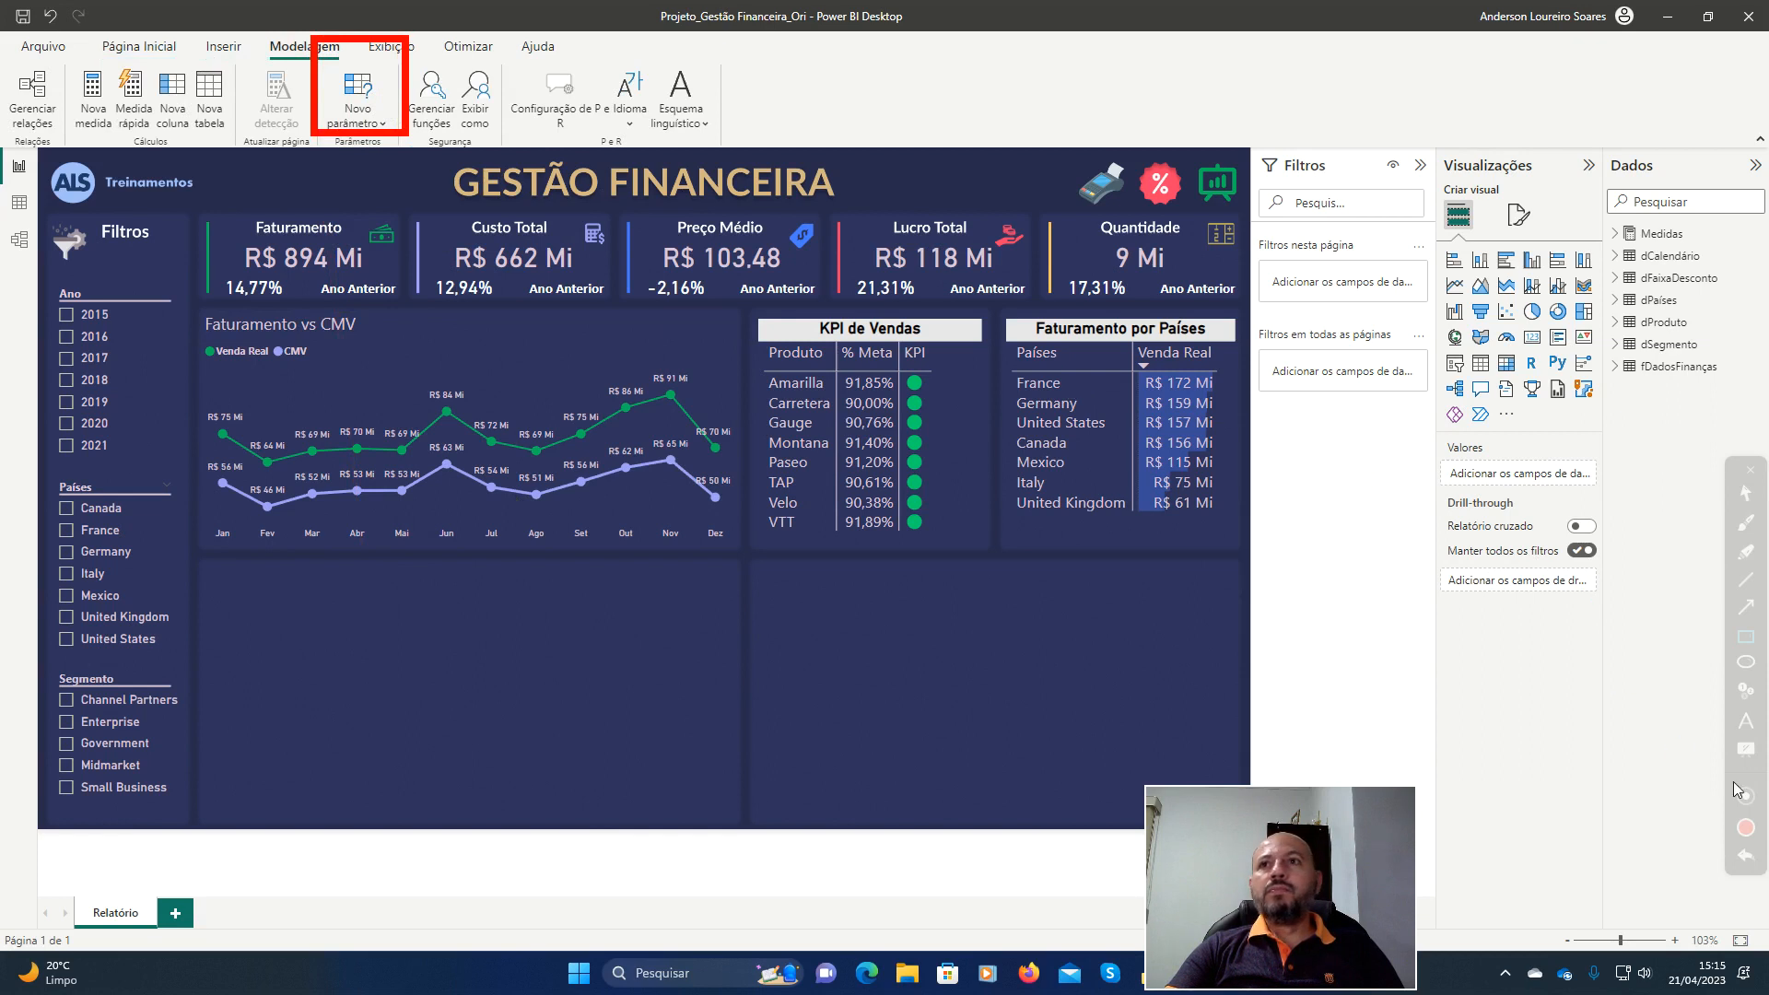
pyautogui.click(1745, 607)
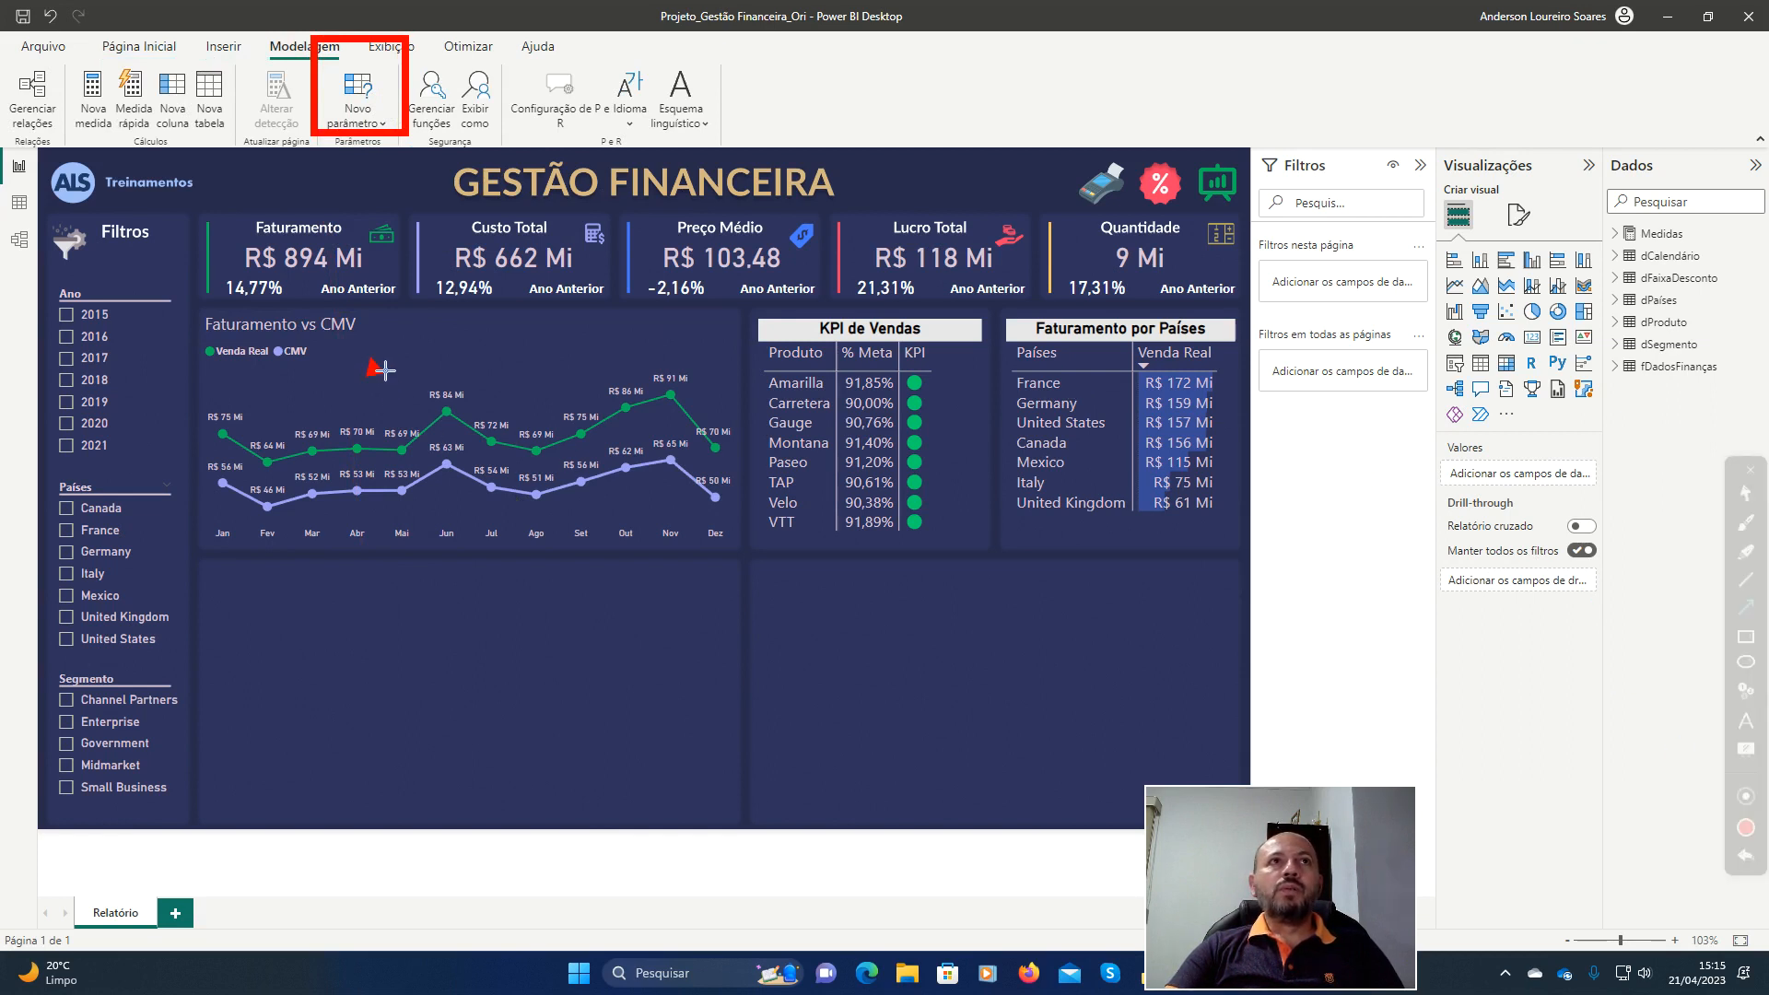
pyautogui.moveTo(384, 370); pyautogui.dragTo(360, 159)
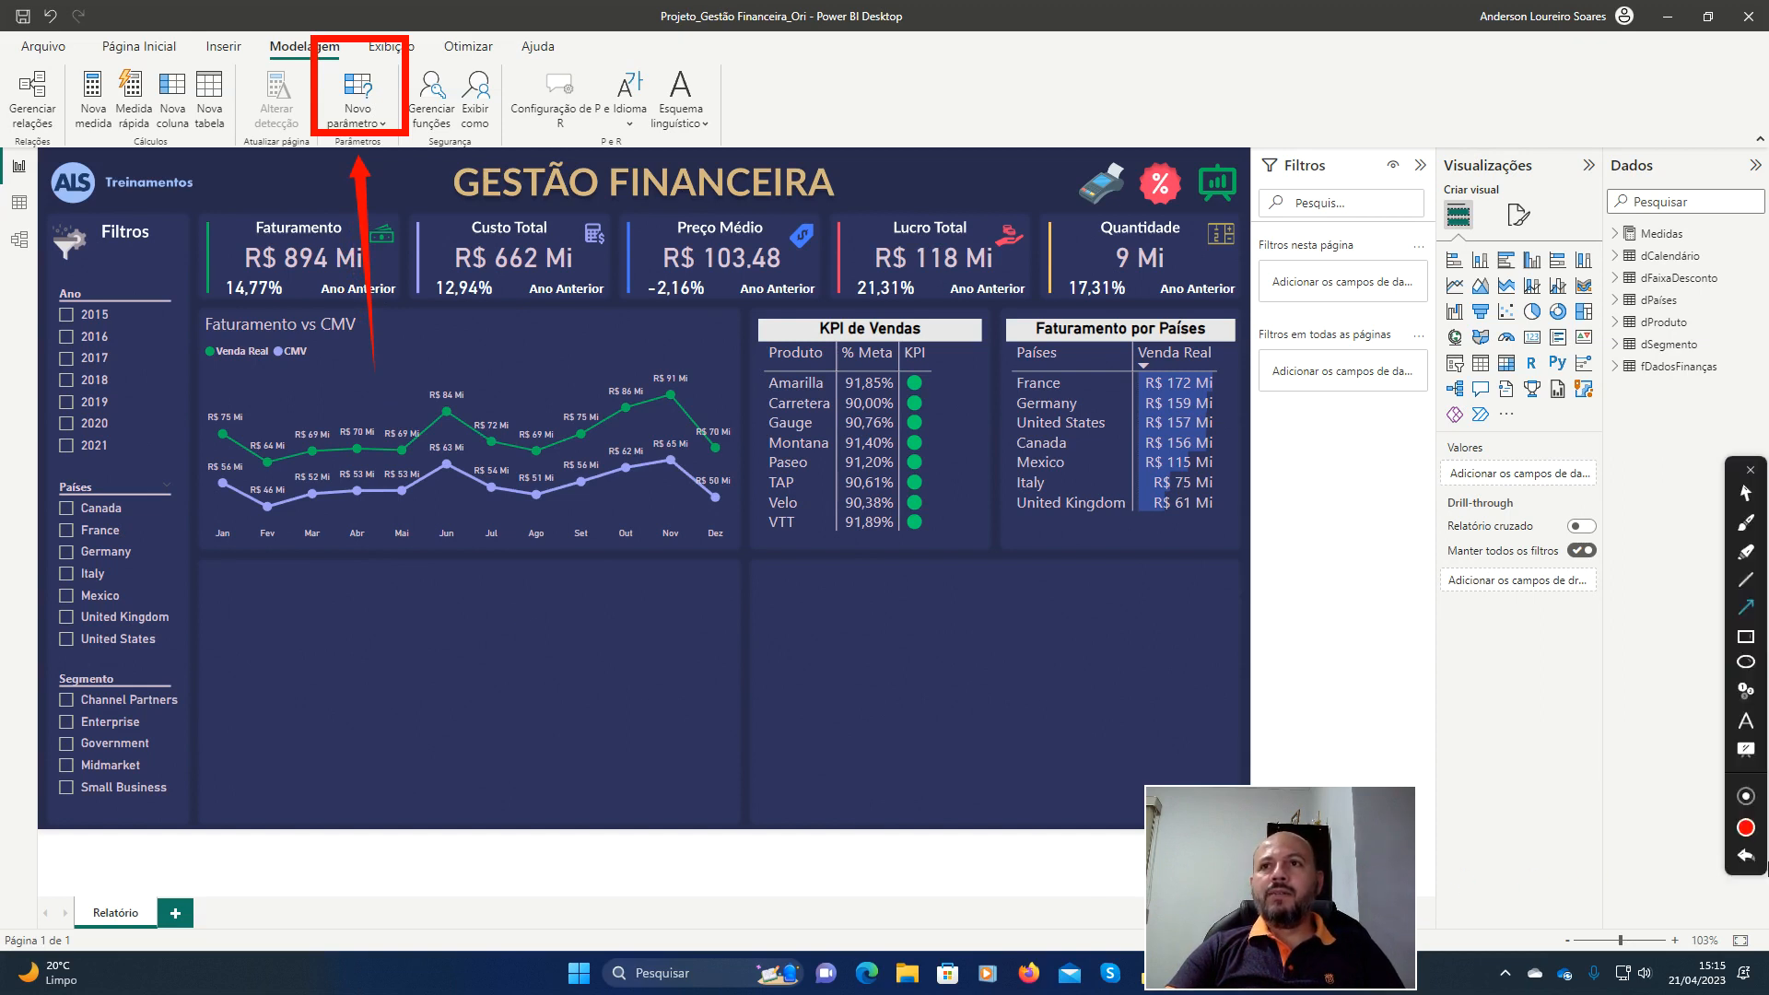
pyautogui.click(1751, 860)
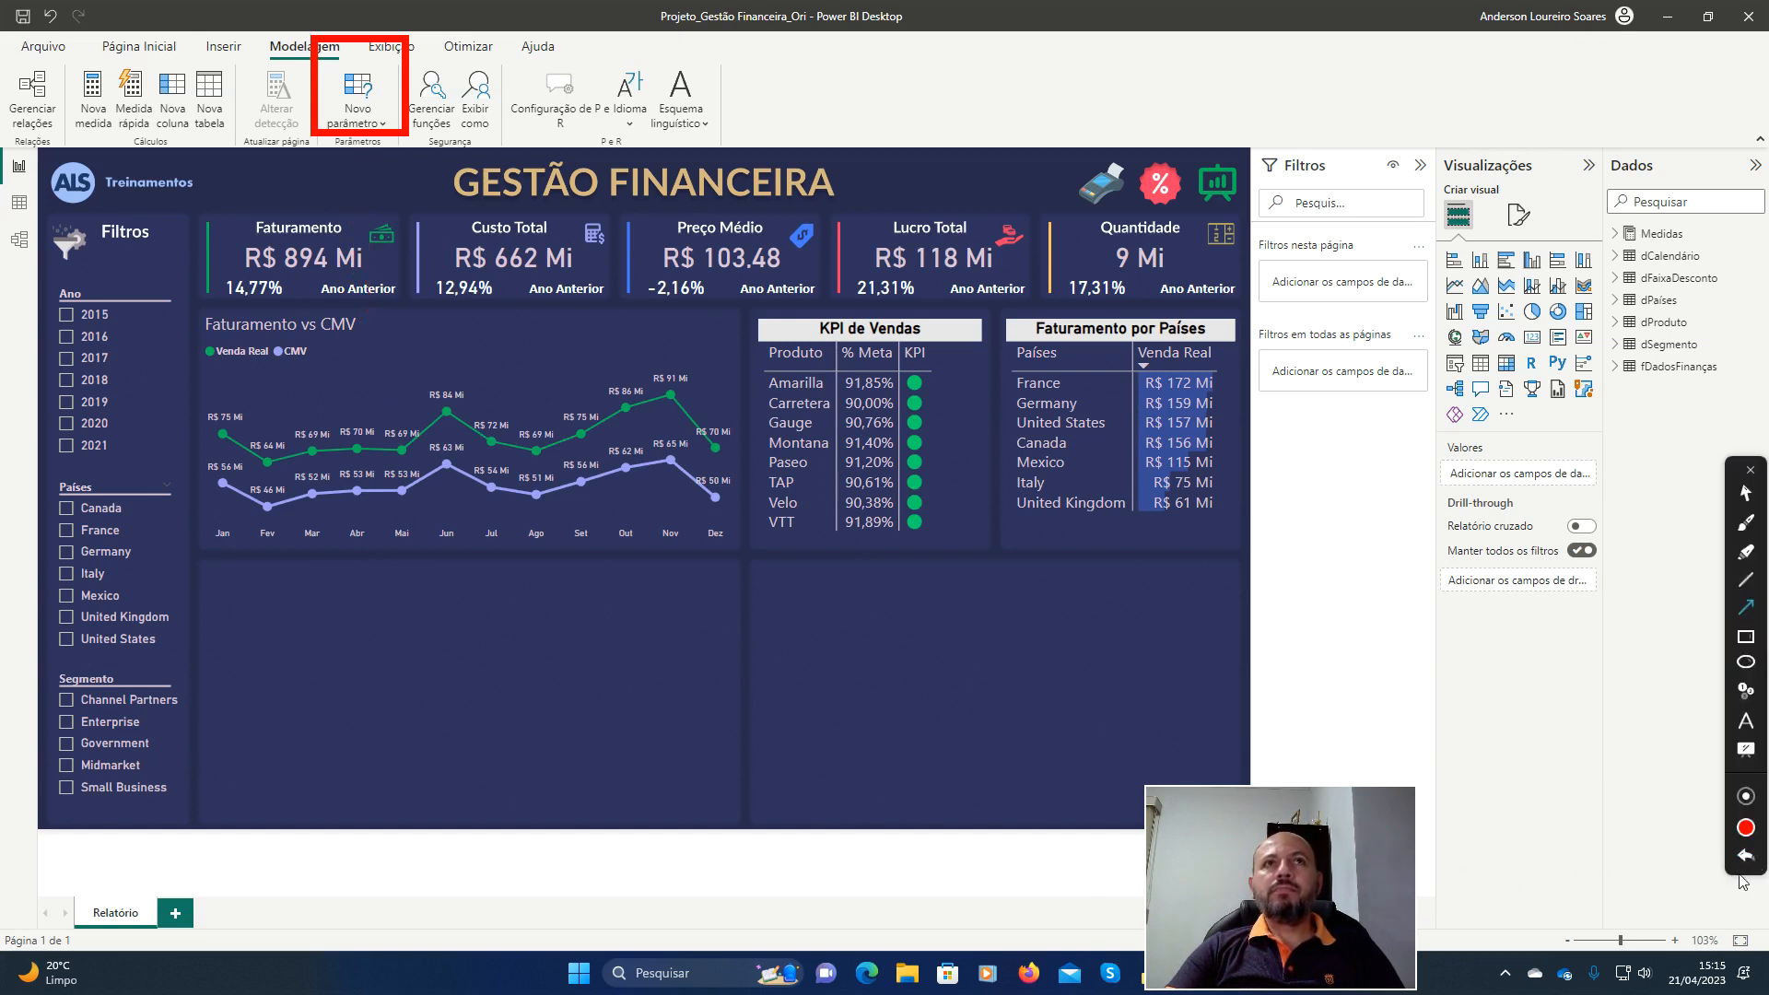
pyautogui.click(1745, 859)
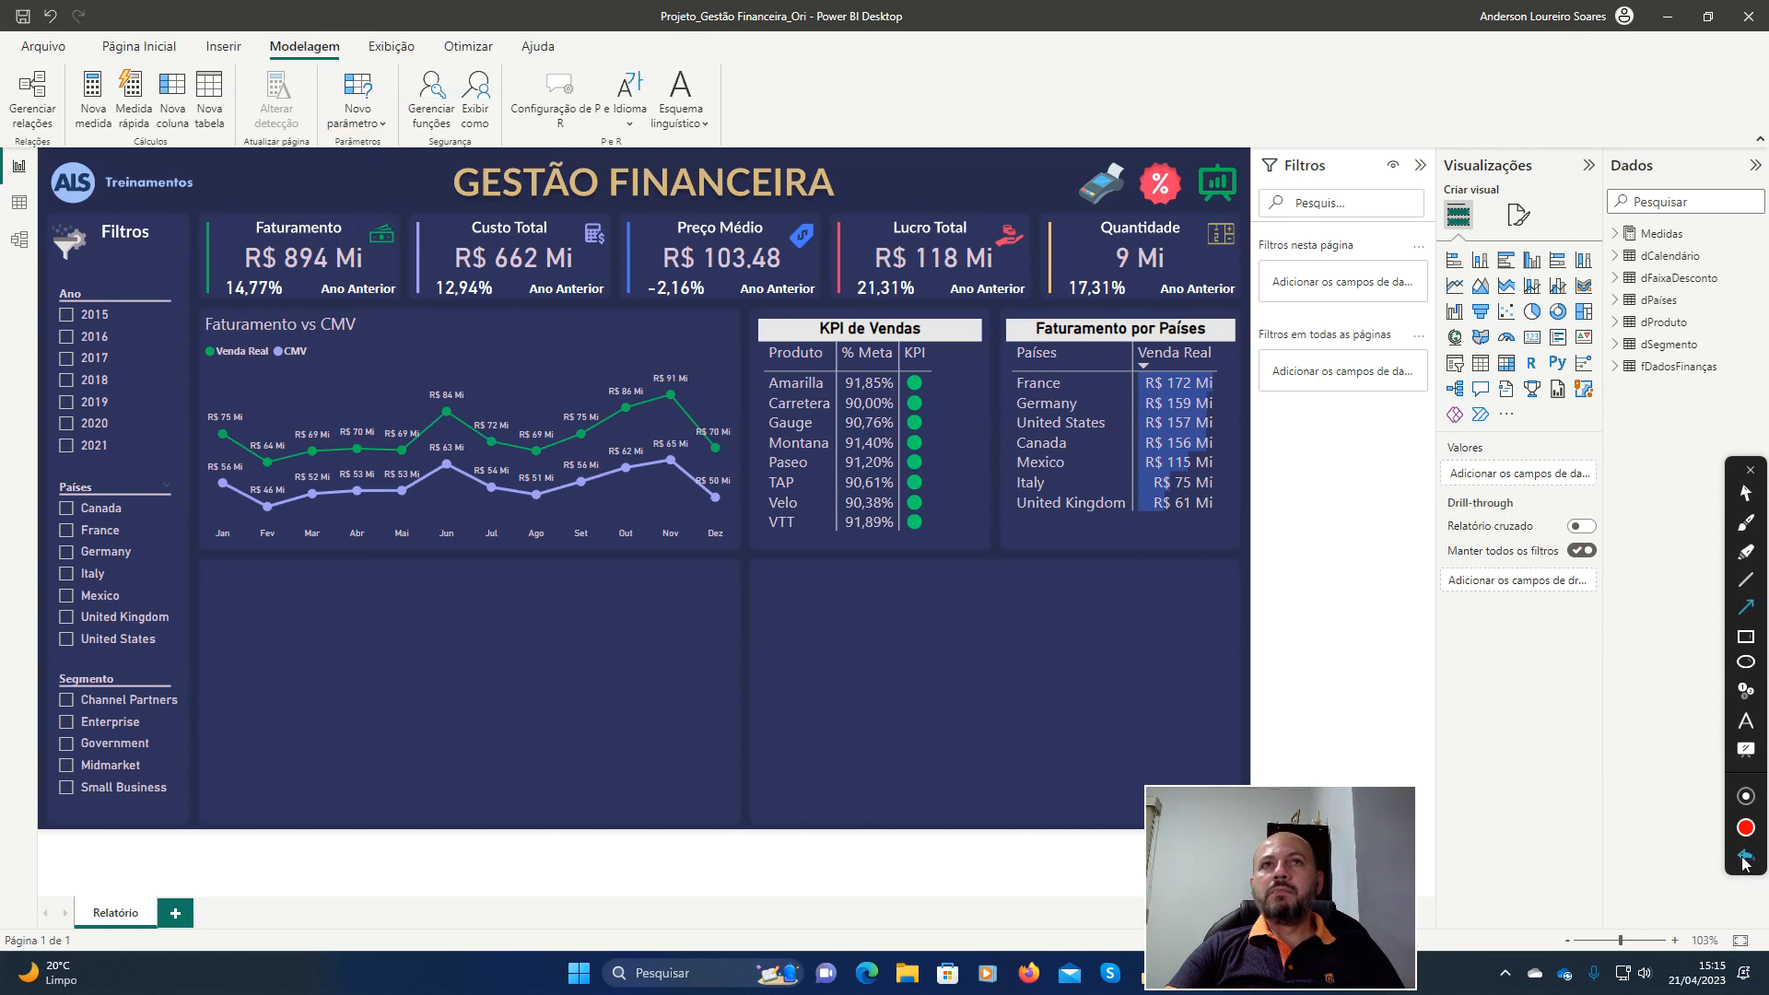
pyautogui.click(1744, 495)
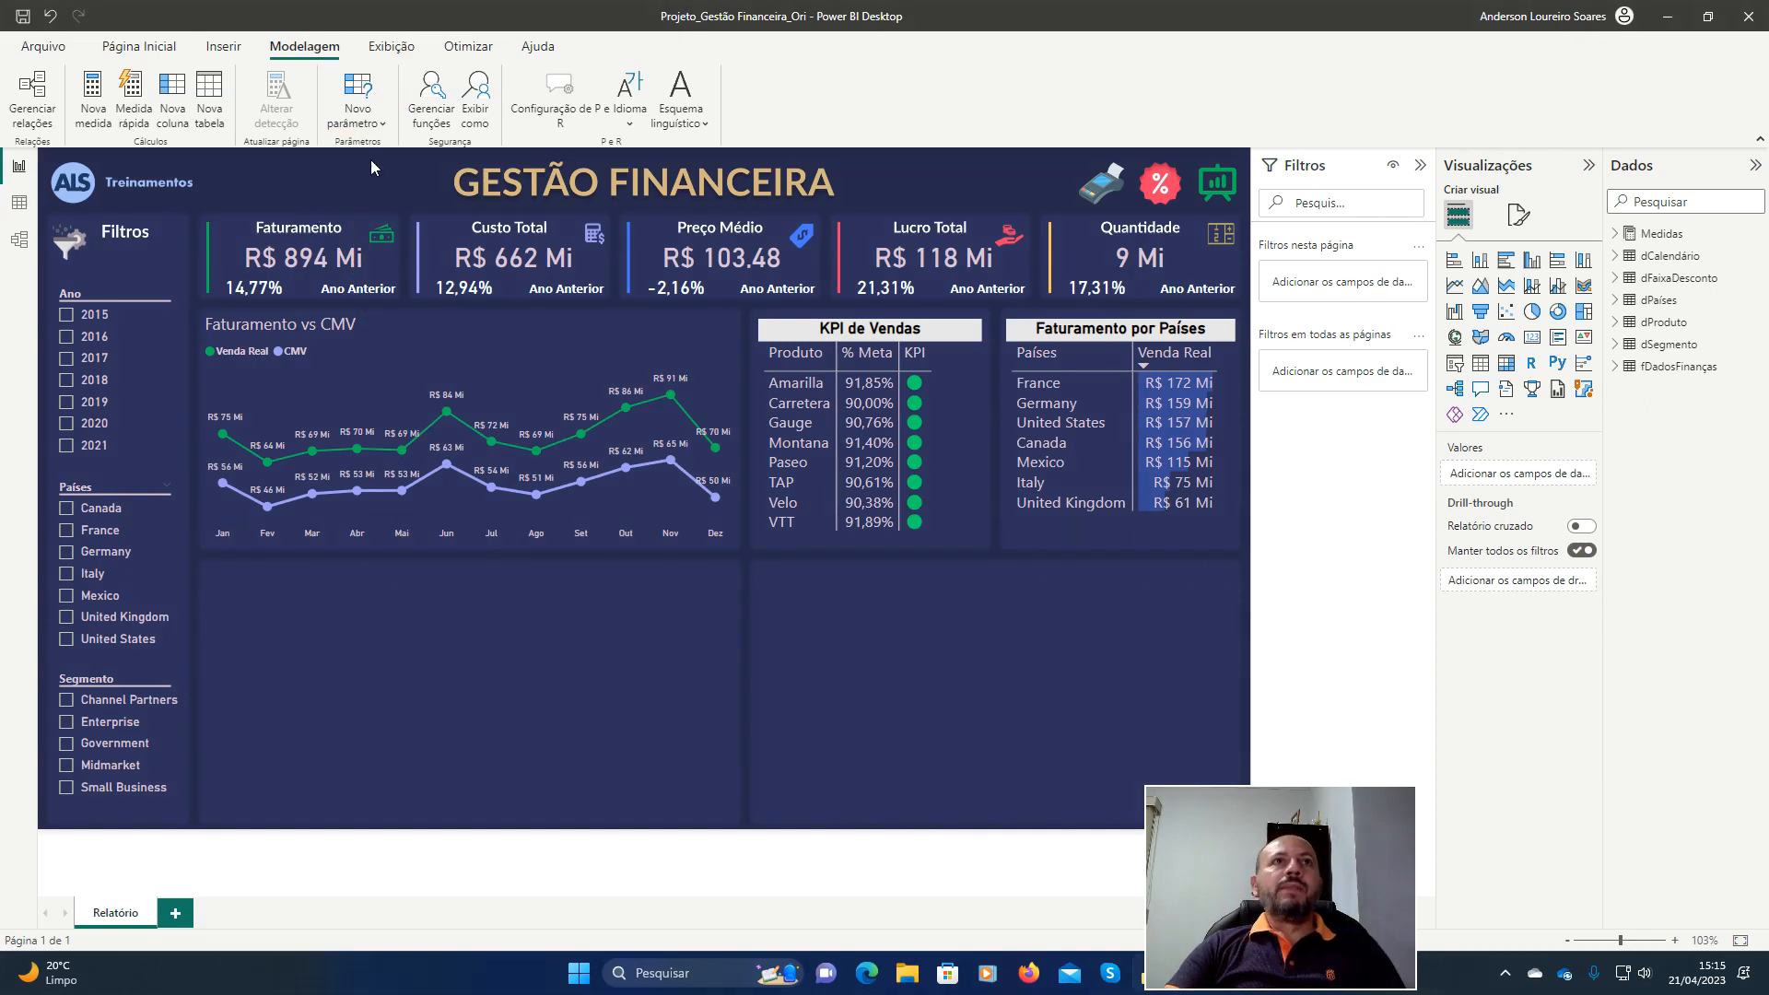
# Start a new parameter of the Campos type and move its dialog to a clearer spot.
pyautogui.click(385, 124)
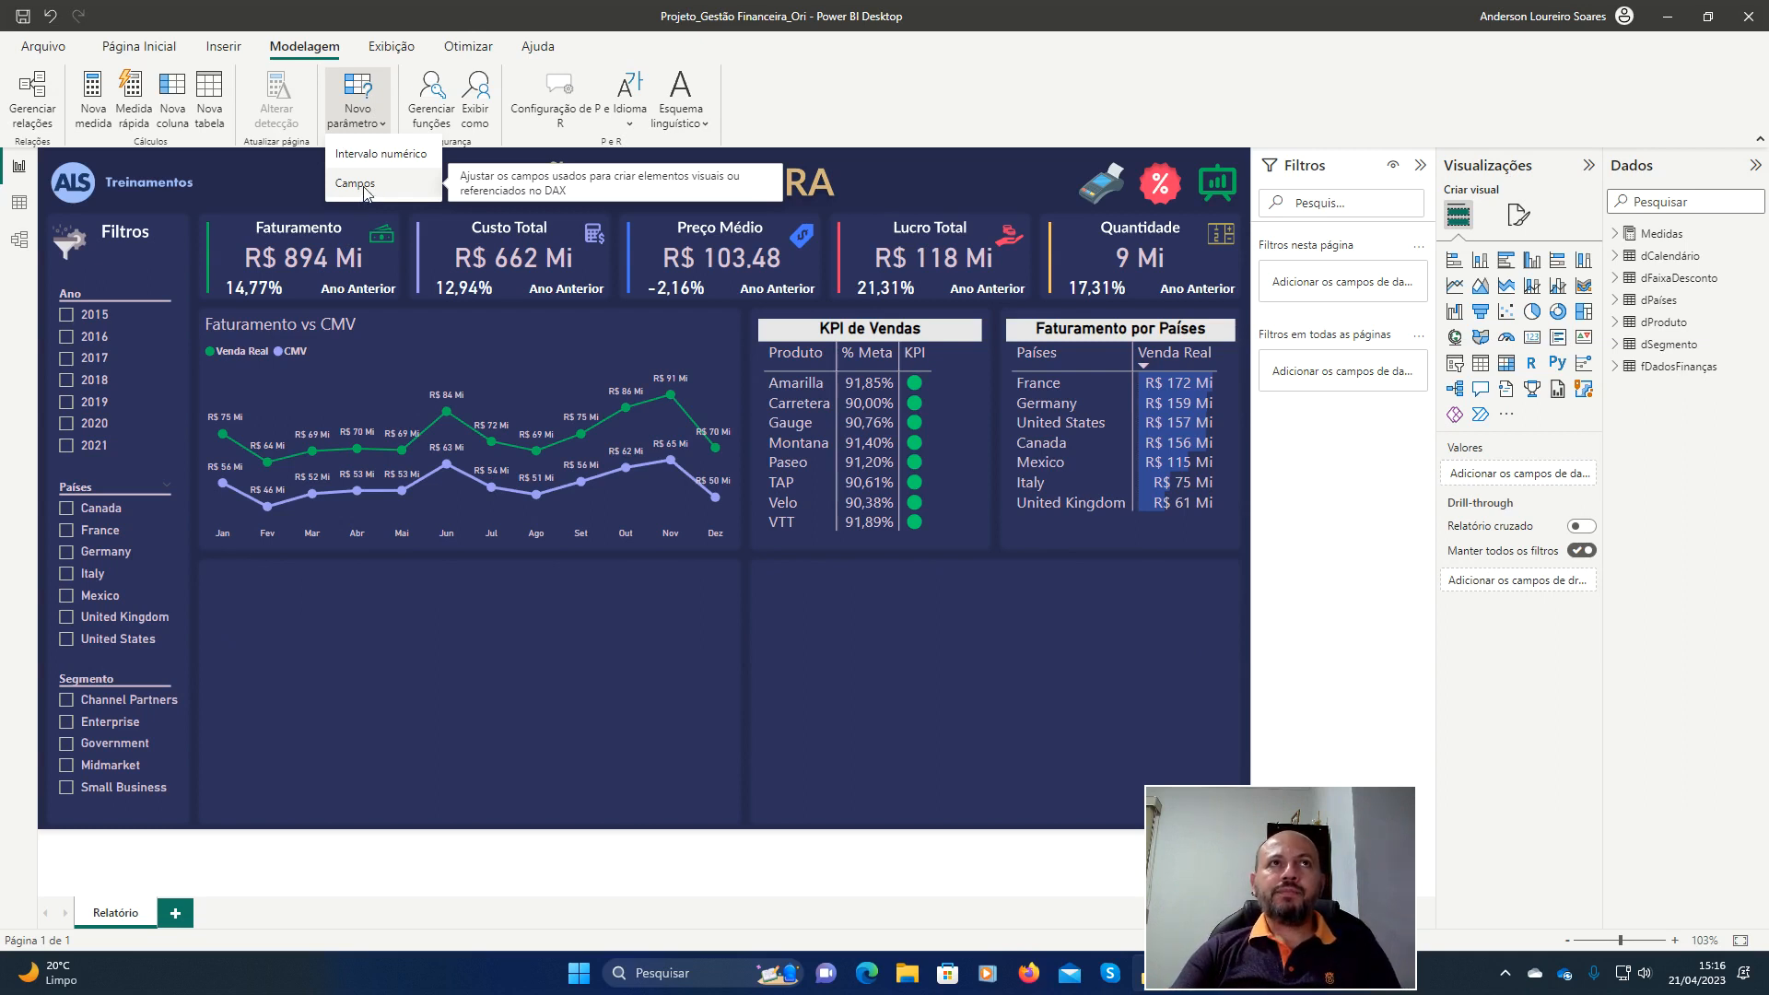
pyautogui.click(357, 184)
pyautogui.moveTo(857, 175); pyautogui.dragTo(710, 129)
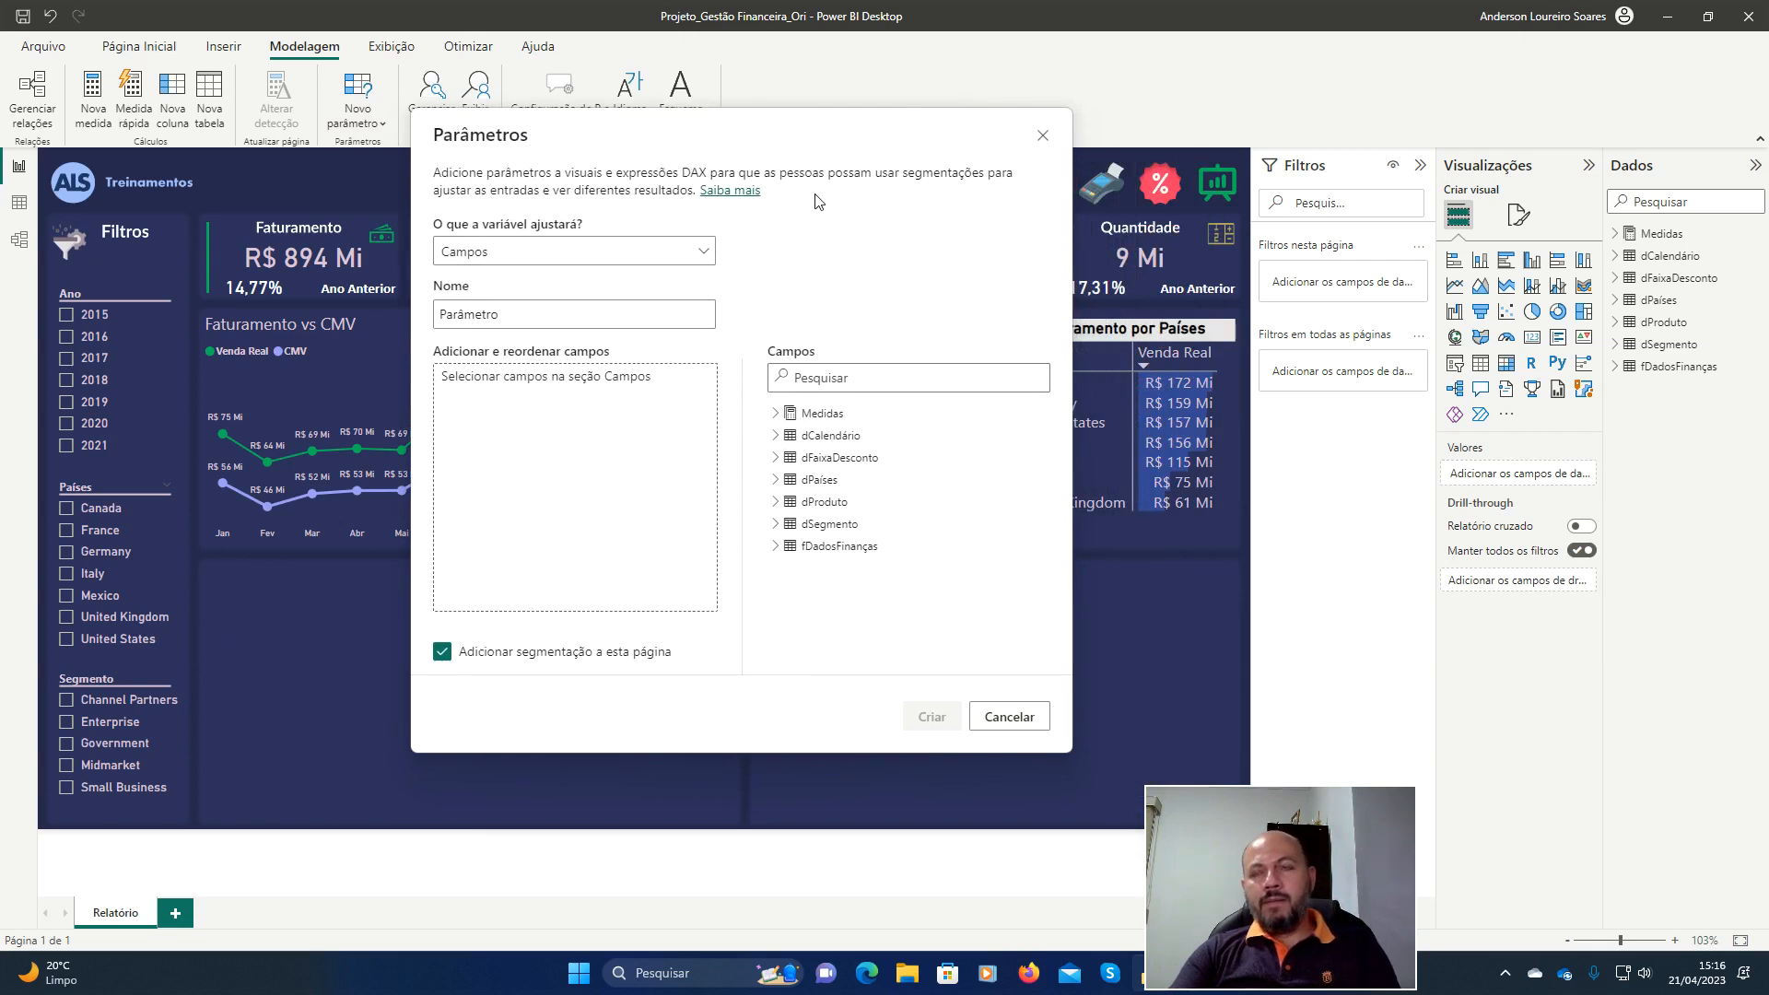
pyautogui.hotkey('ctrl', 'alt', 'd')
pyautogui.click(1746, 637)
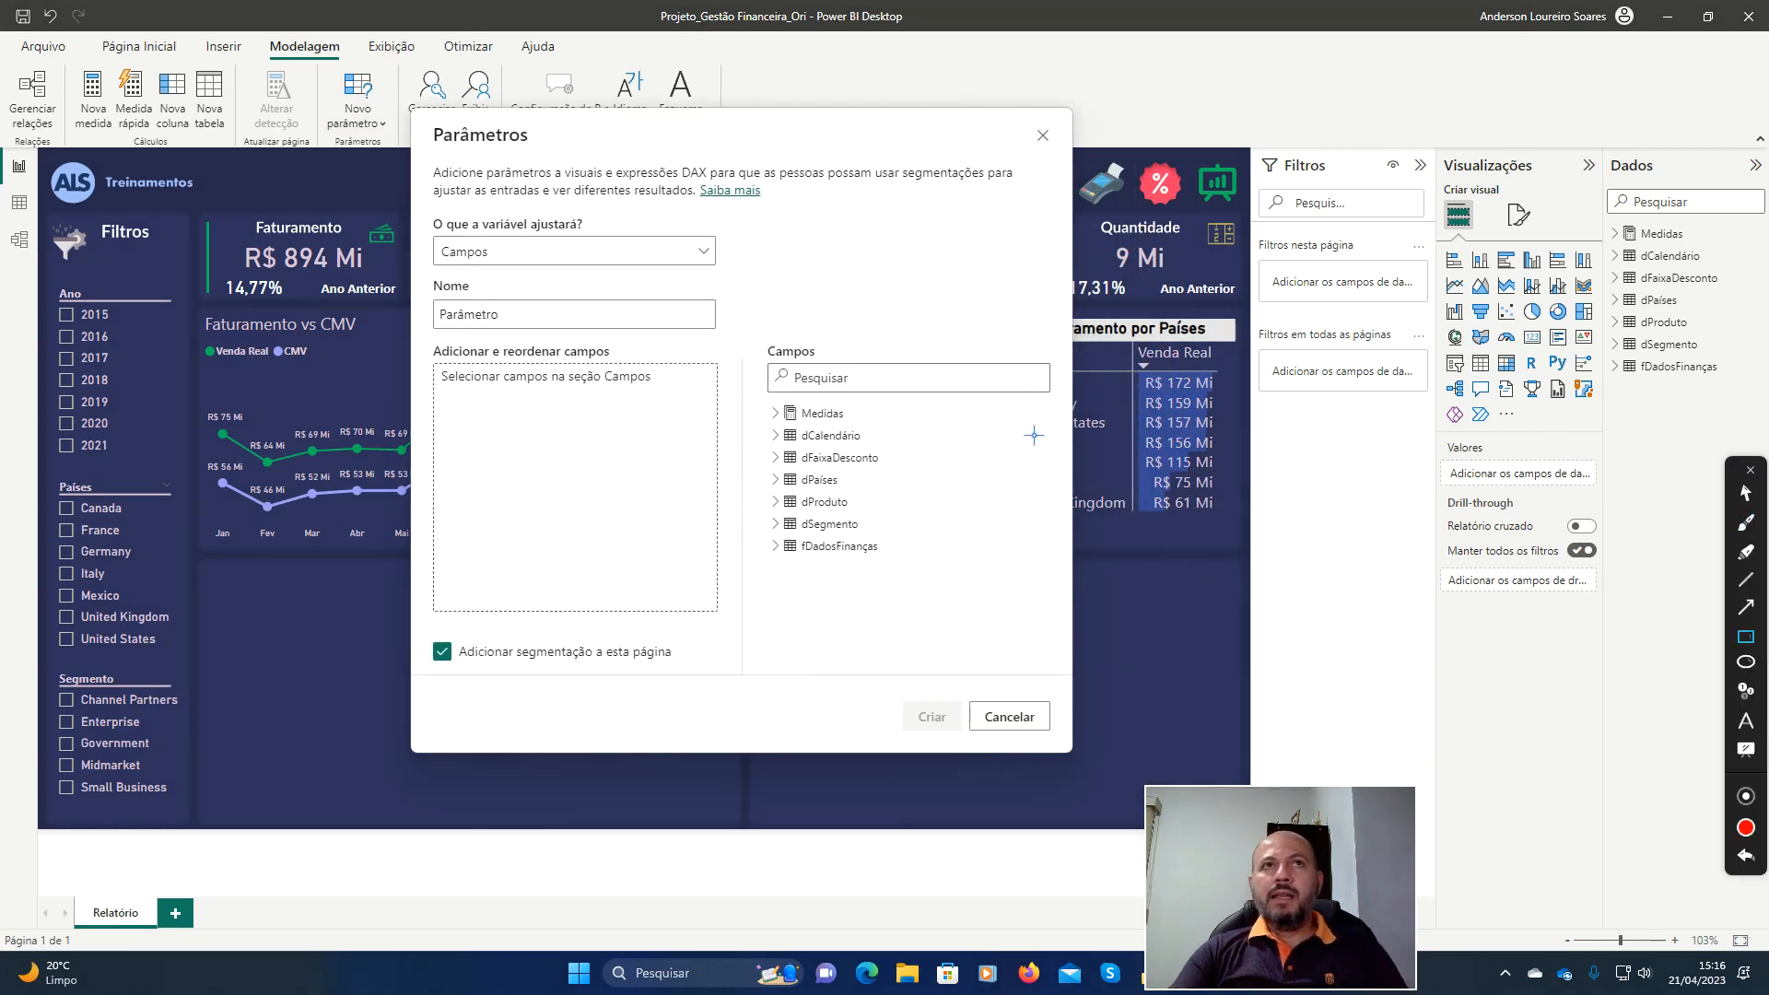
pyautogui.moveTo(435, 205)
pyautogui.mouseDown()
pyautogui.moveTo(479, 288)
pyautogui.moveTo(760, 285)
pyautogui.mouseUp()
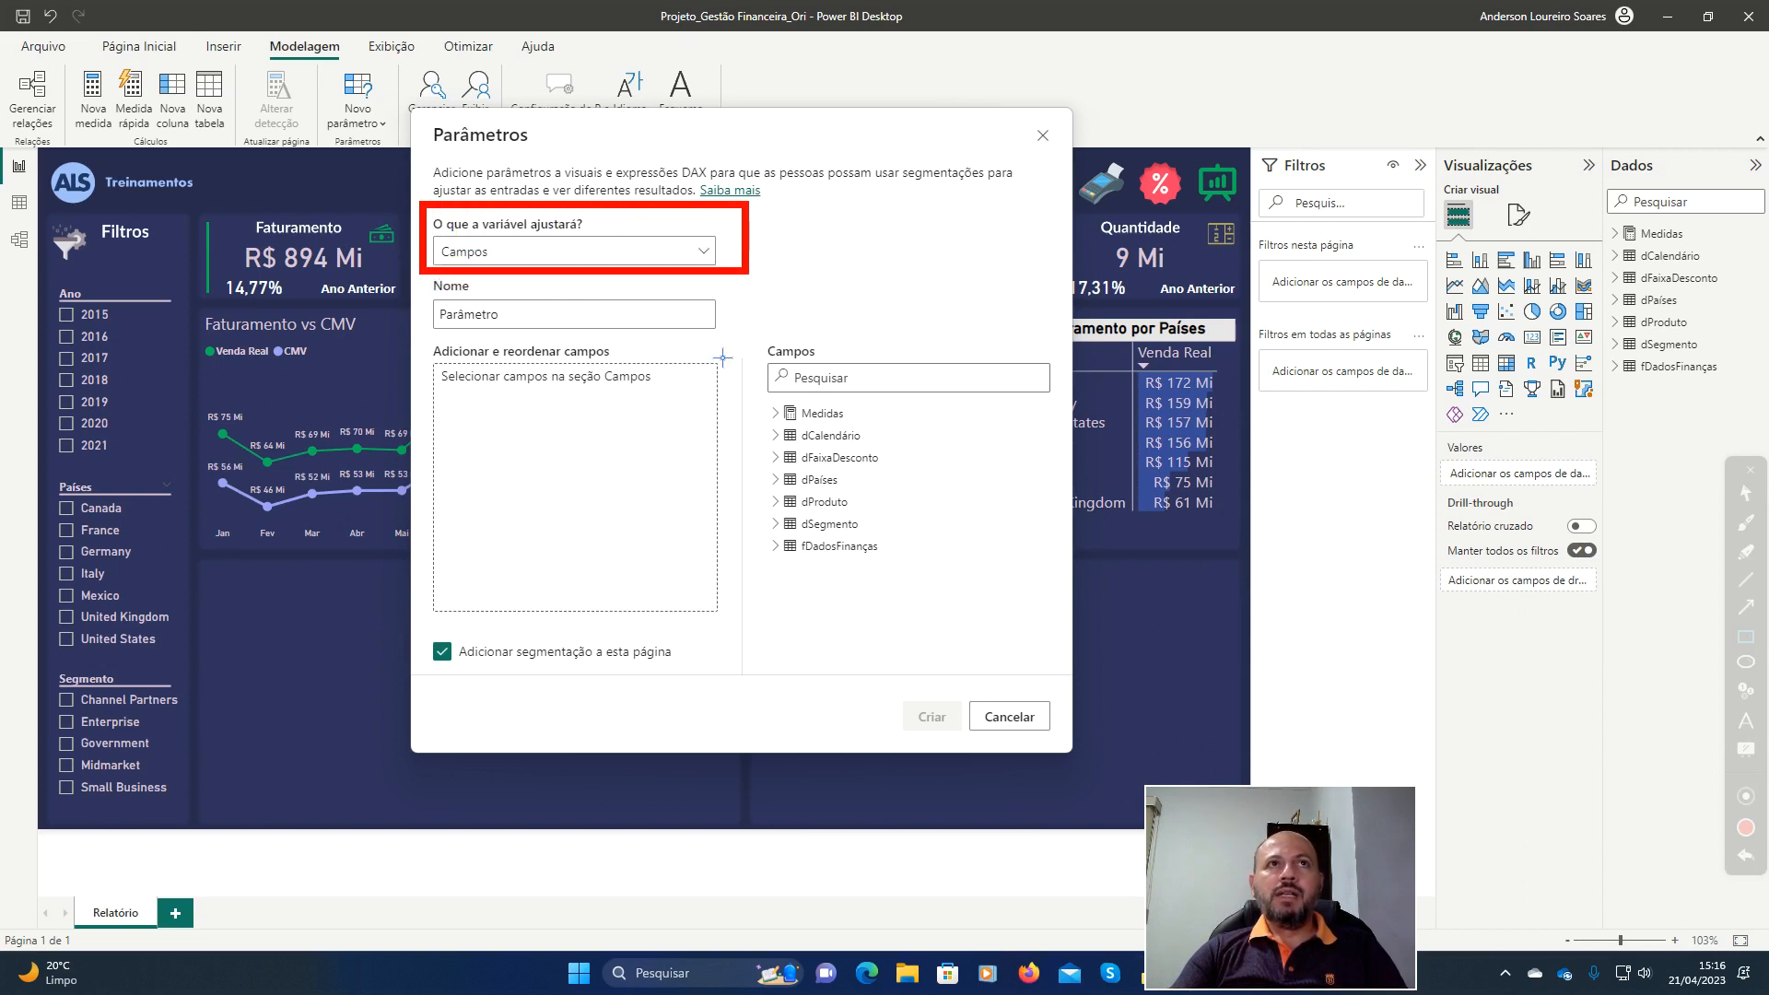
pyautogui.moveTo(428, 294)
pyautogui.mouseDown()
pyautogui.moveTo(782, 351)
pyautogui.moveTo(758, 351)
pyautogui.mouseUp()
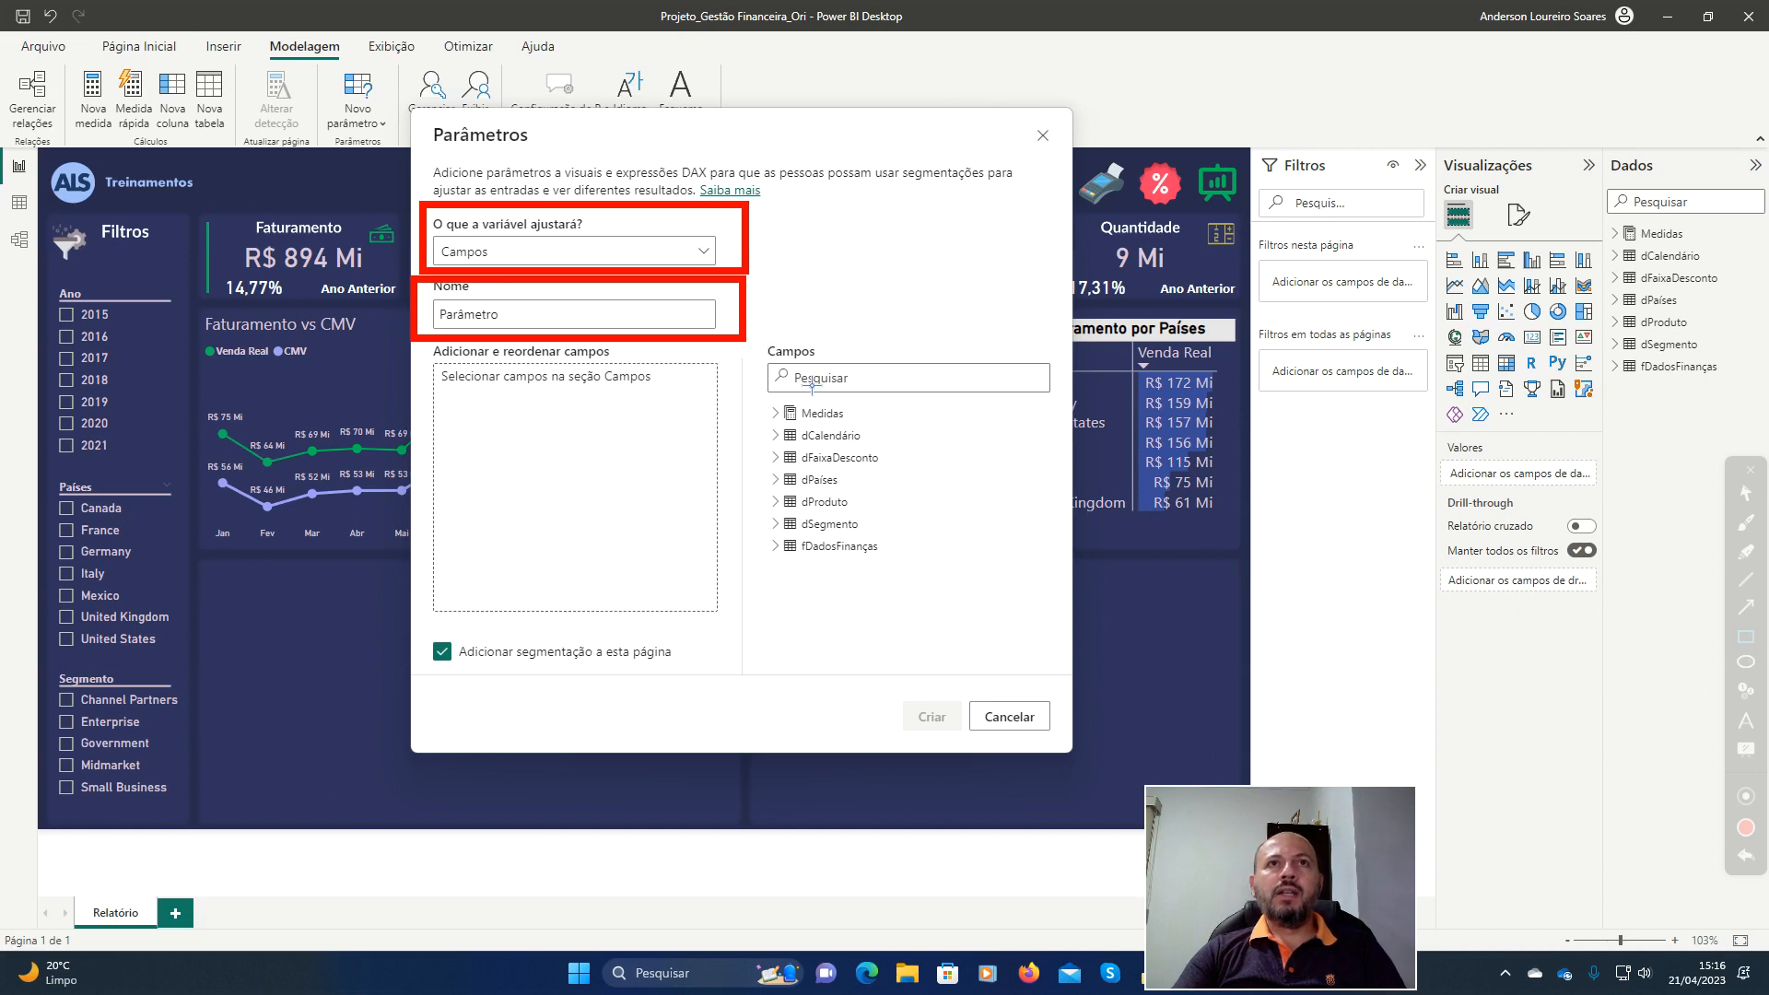
pyautogui.moveTo(765, 354)
pyautogui.mouseDown()
pyautogui.moveTo(797, 468)
pyautogui.moveTo(912, 597)
pyautogui.moveTo(1001, 606)
pyautogui.mouseUp()
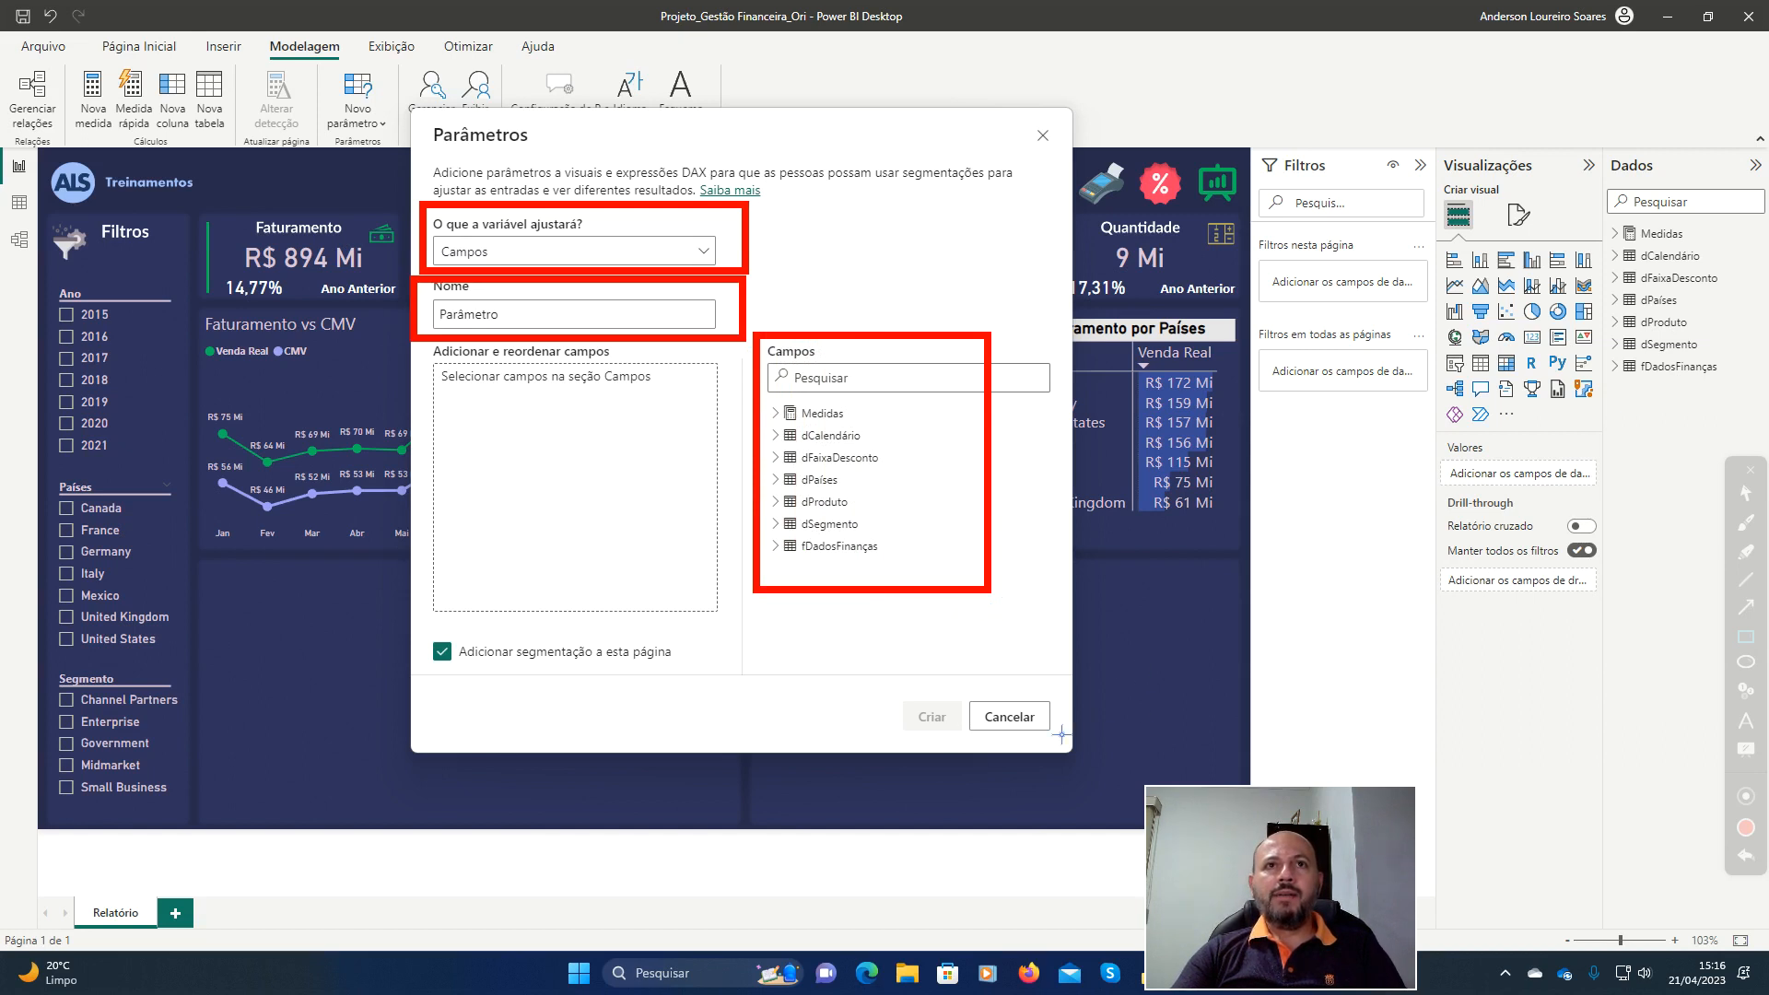
pyautogui.click(1748, 859)
pyautogui.click(1749, 860)
pyautogui.click(1748, 855)
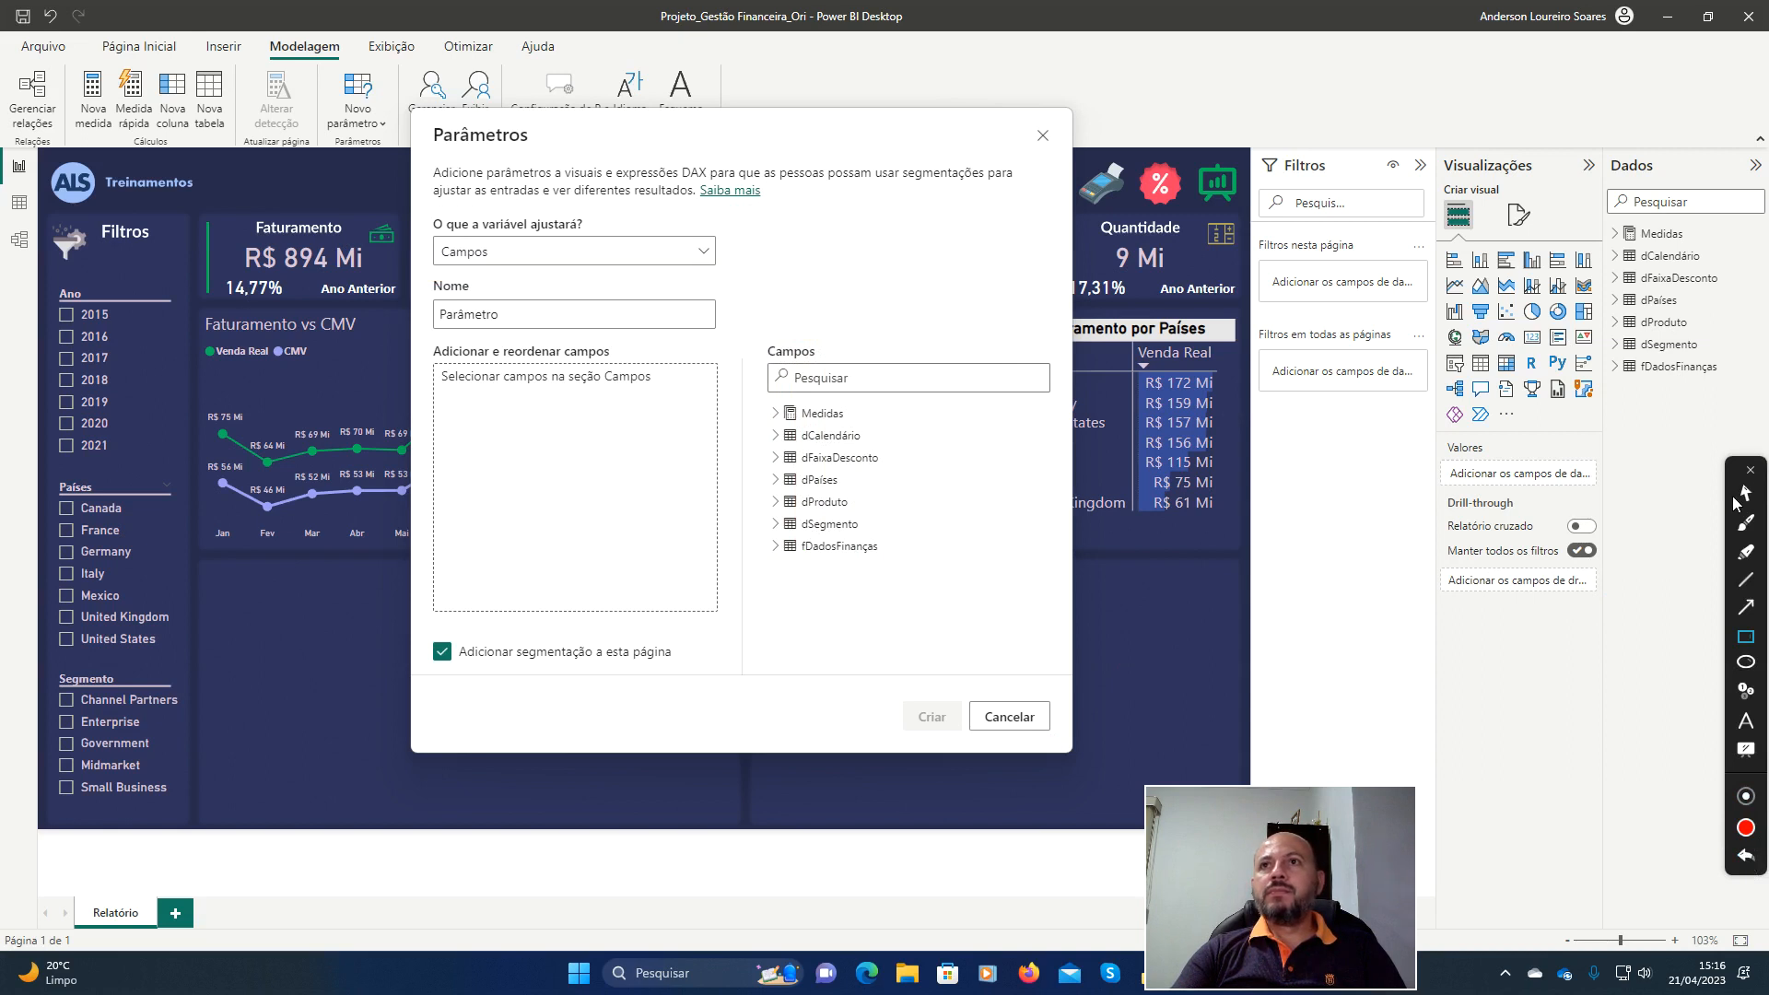
pyautogui.click(1751, 470)
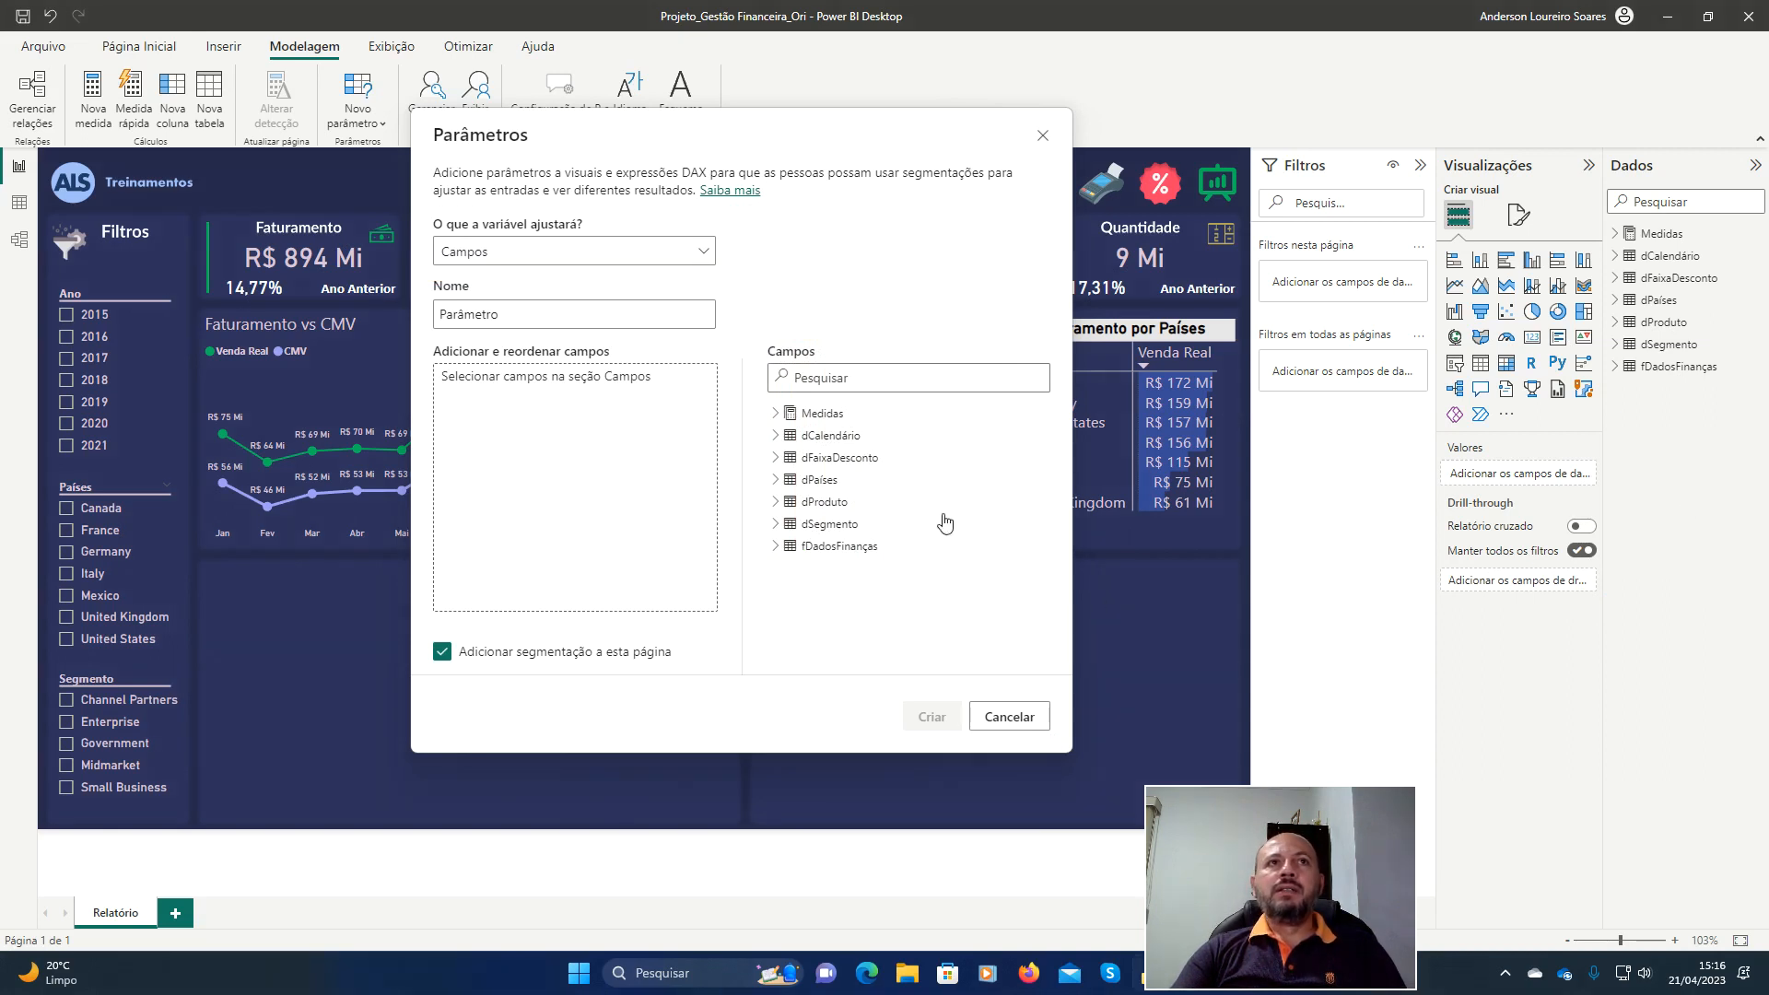
# Name the new field parameter Seleção Gráfico.
pyautogui.click(537, 314)
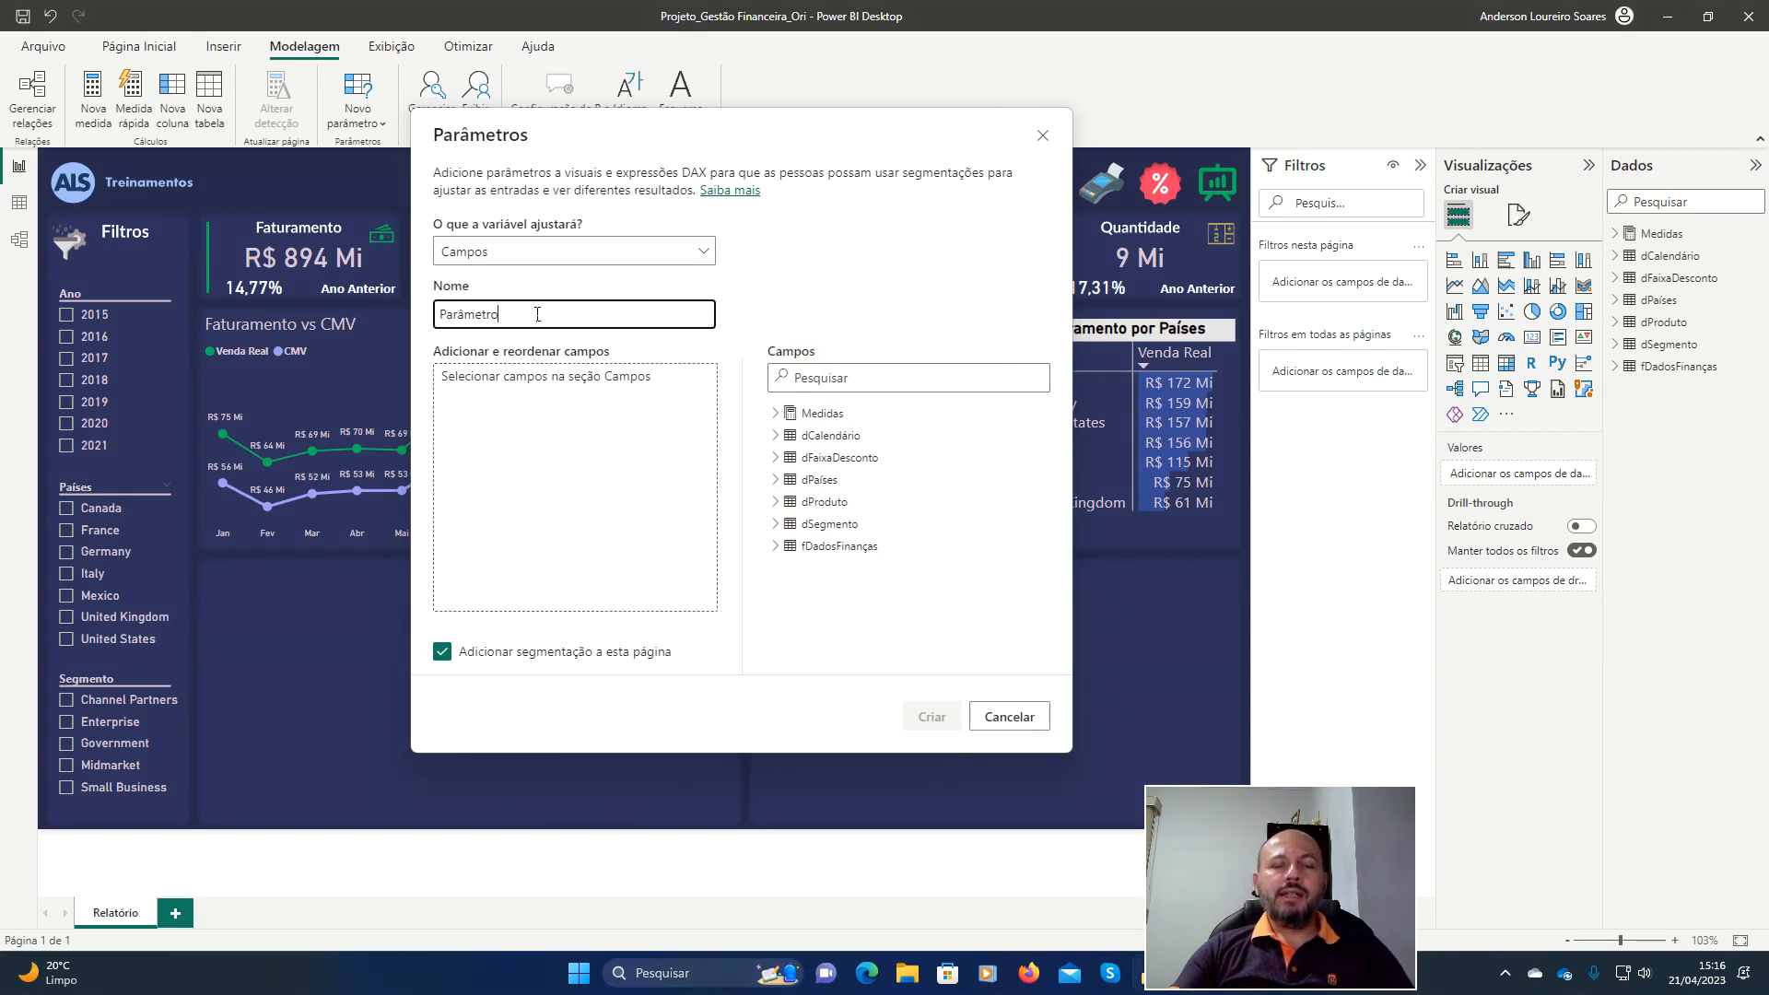
pyautogui.press('BackSpace')
pyautogui.press('BackSpace')
pyautogui.press('BackSpace')
pyautogui.press('BackSpace')
pyautogui.press('BackSpace')
pyautogui.press('BackSpace')
pyautogui.press('BackSpace')
pyautogui.press('BackSpace')
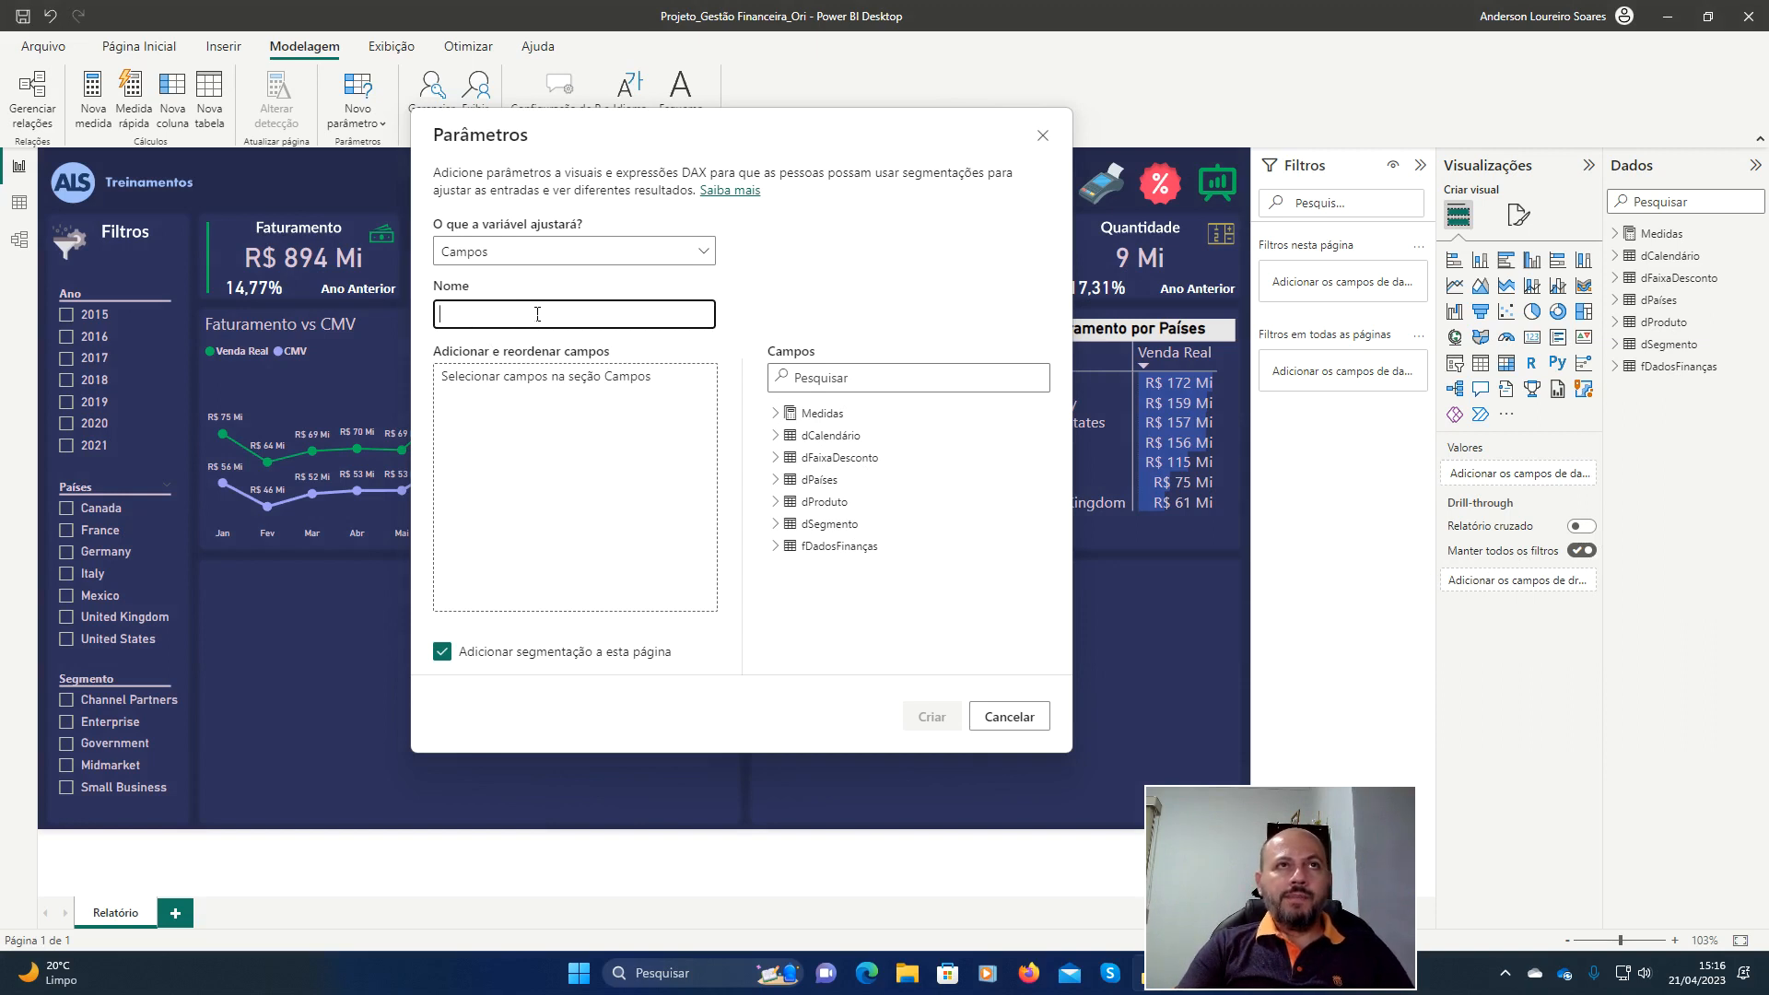
pyautogui.write('Seleção ')
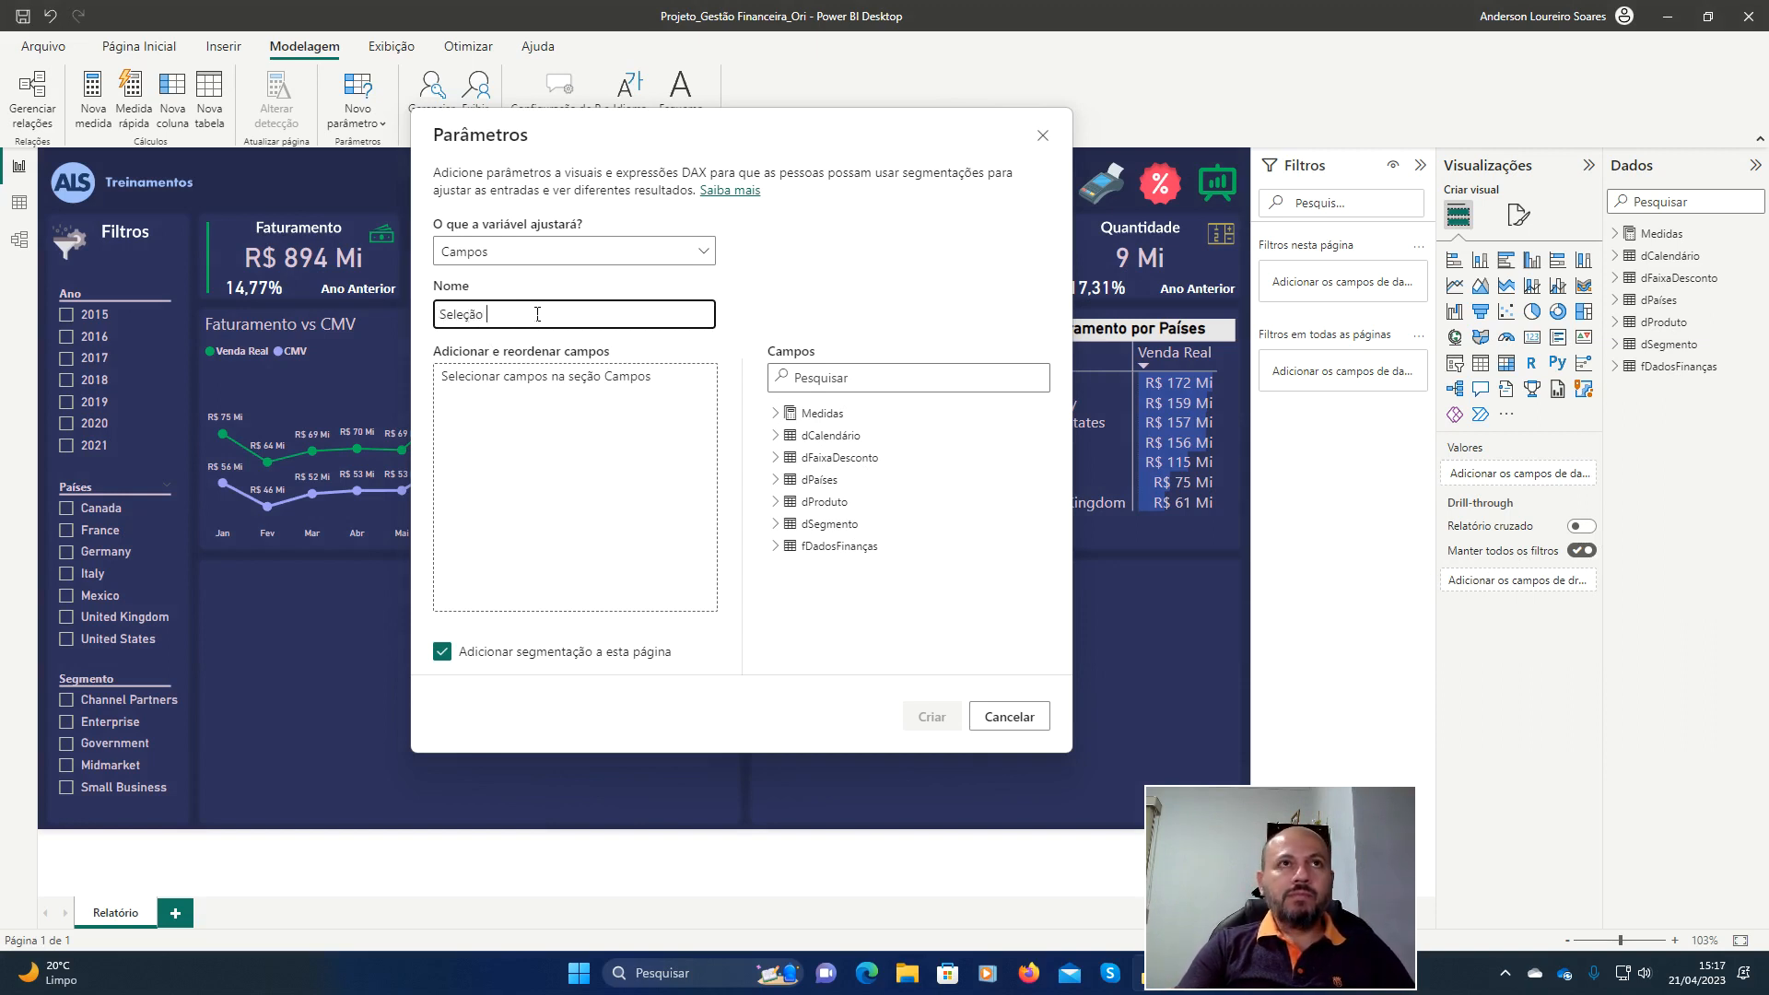
pyautogui.write('Gráfico')
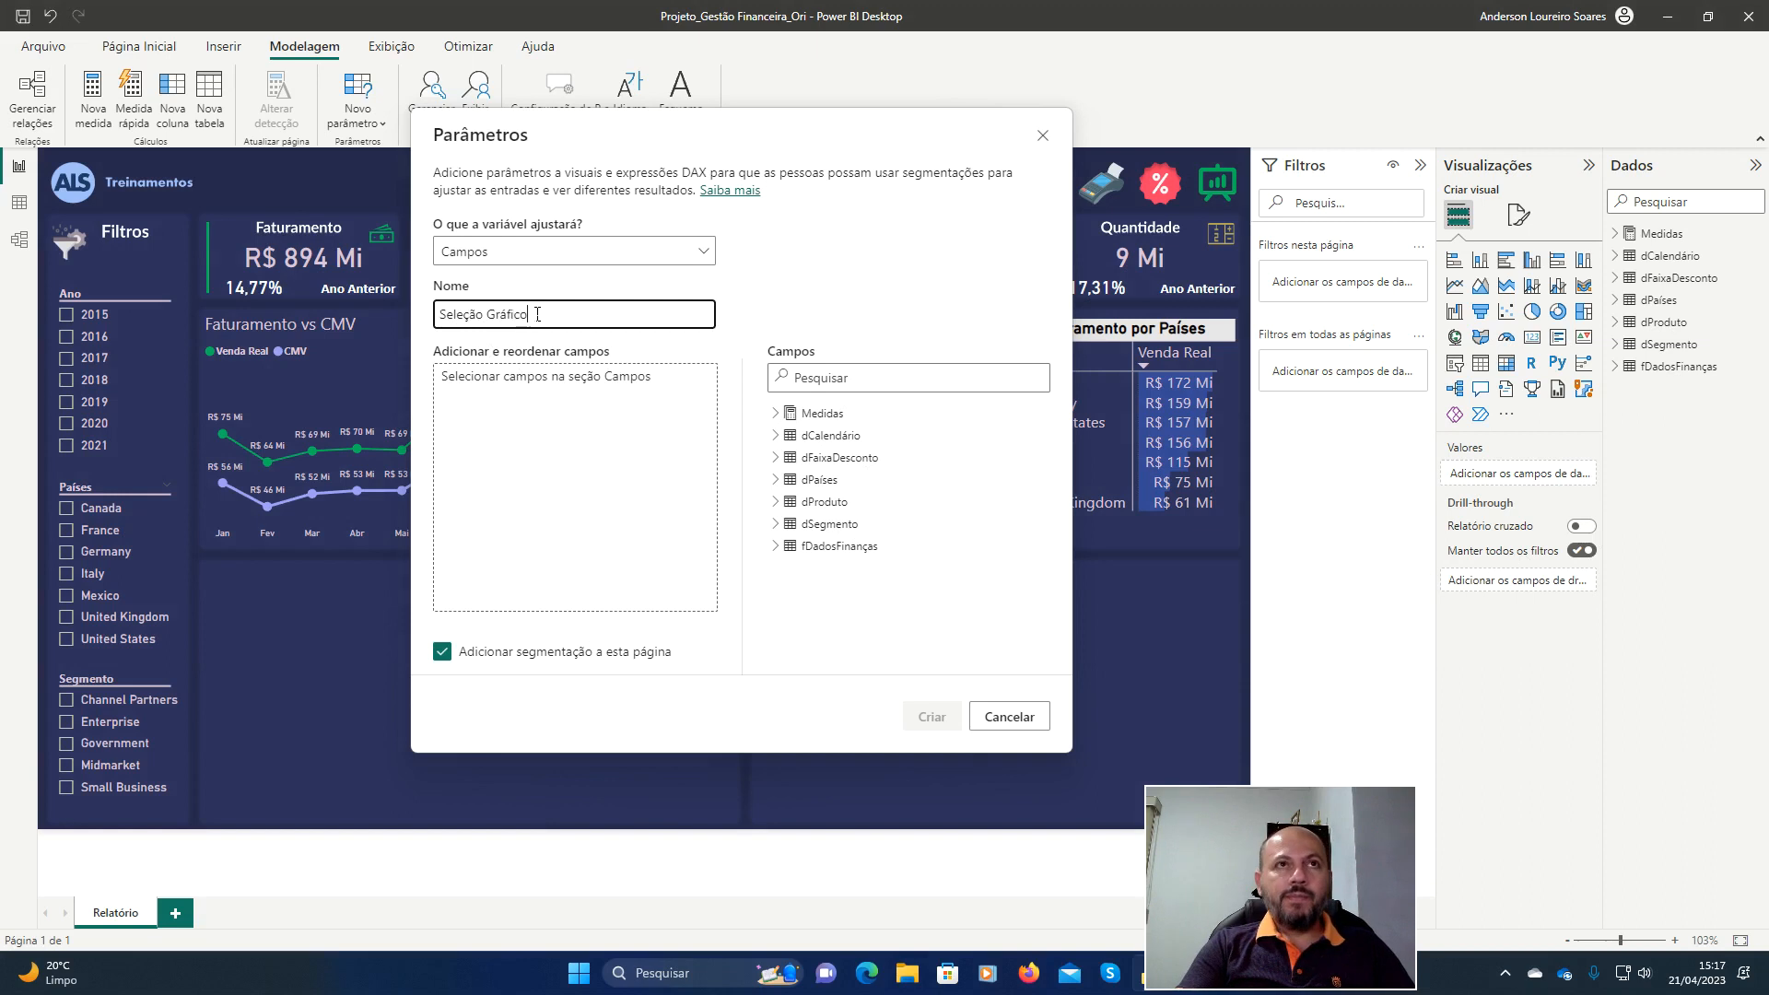
pyautogui.press('Tab')
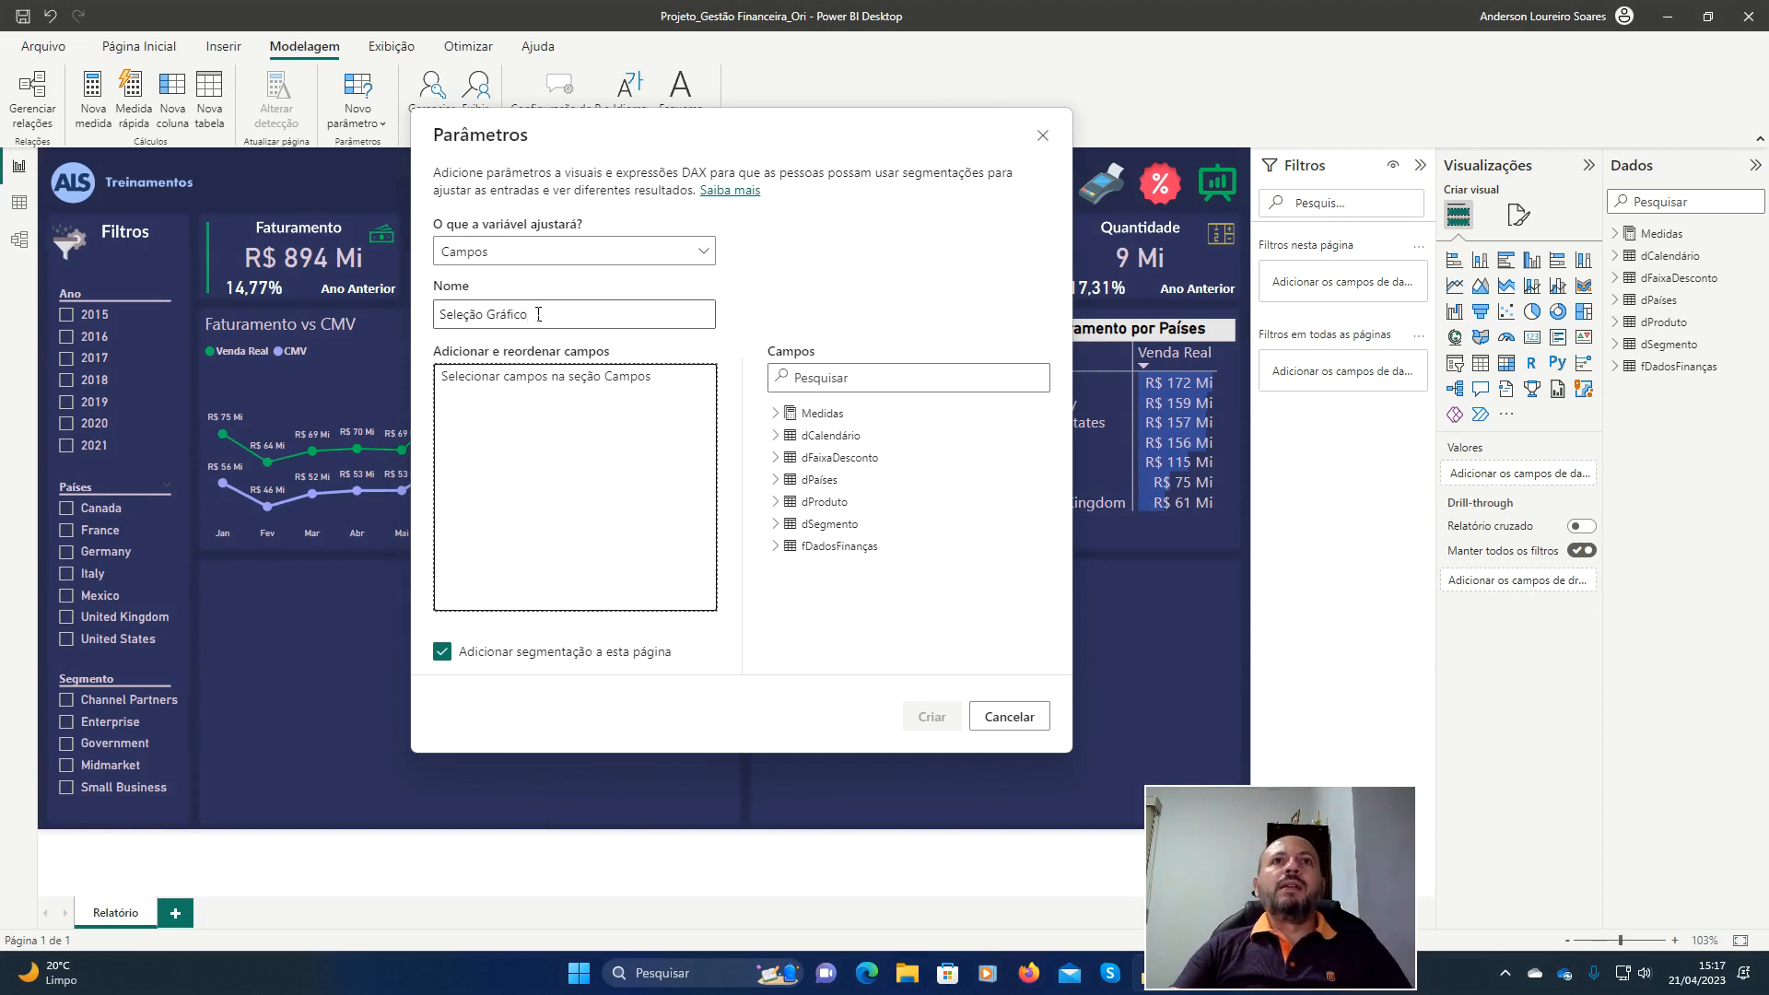
# Add the measures 01 Venda Real, 03 Venda Bruta Total and 05 Qtde. Vendida to the parameter's fields.
pyautogui.click(777, 413)
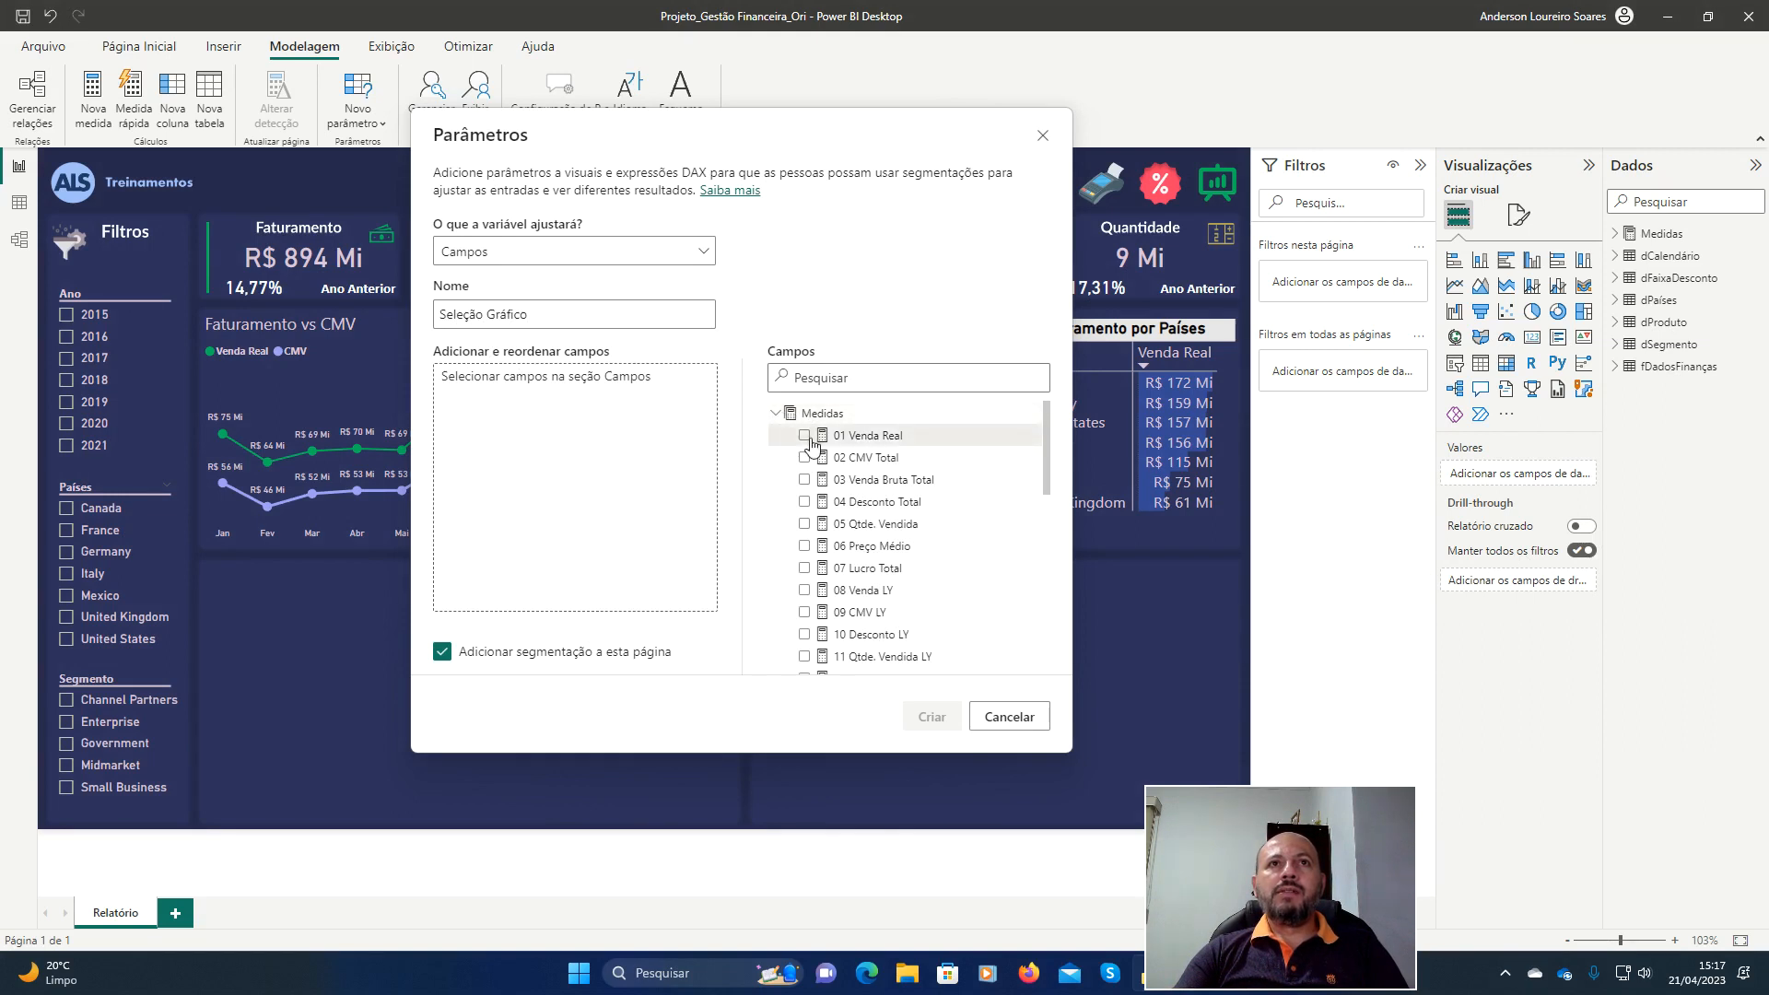
pyautogui.click(806, 436)
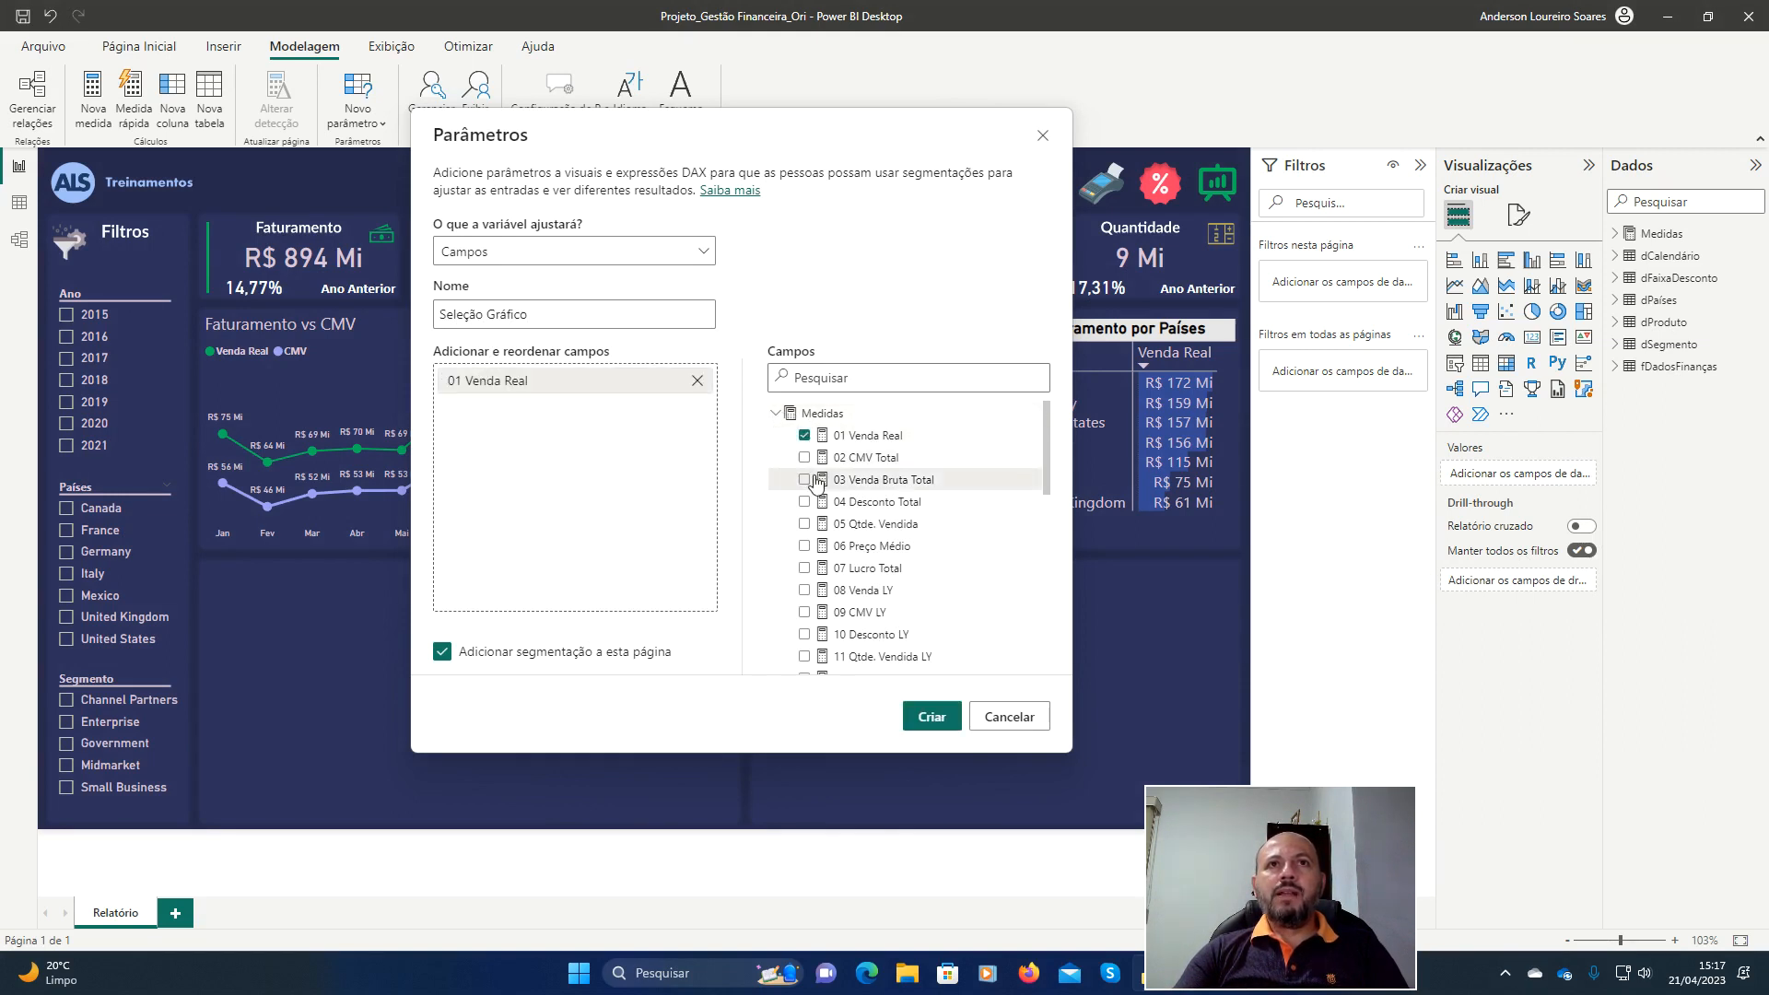
pyautogui.click(804, 480)
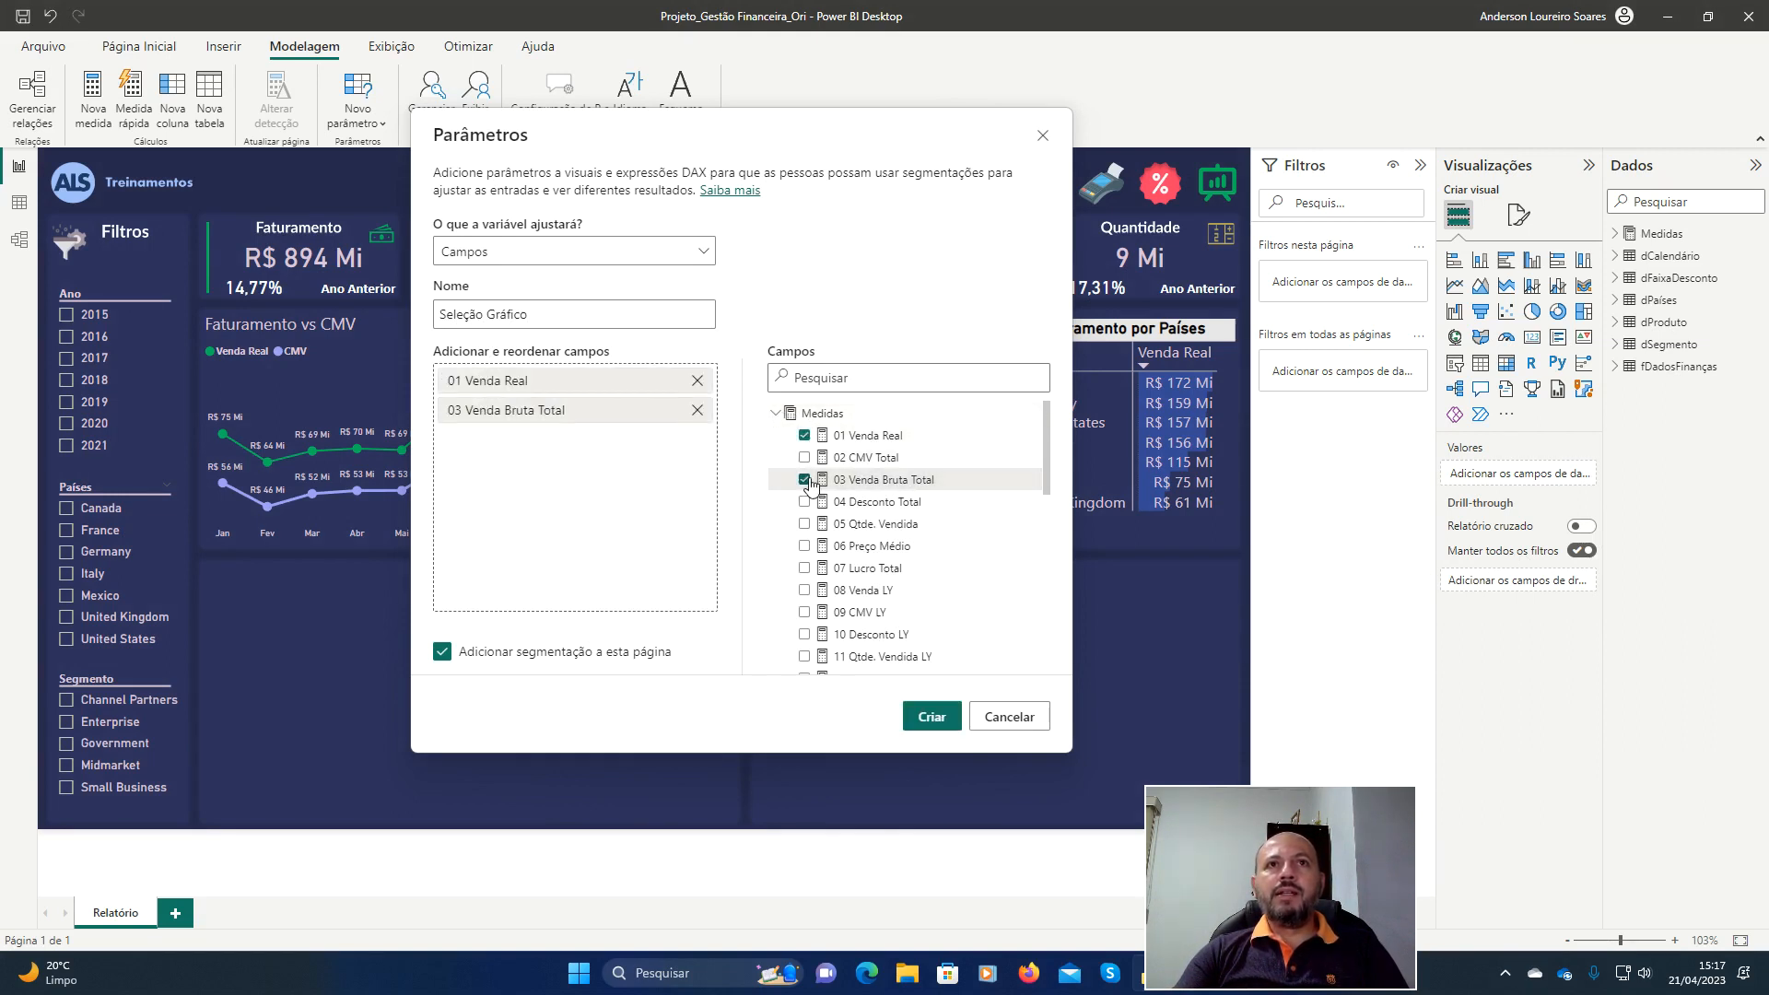
pyautogui.click(805, 526)
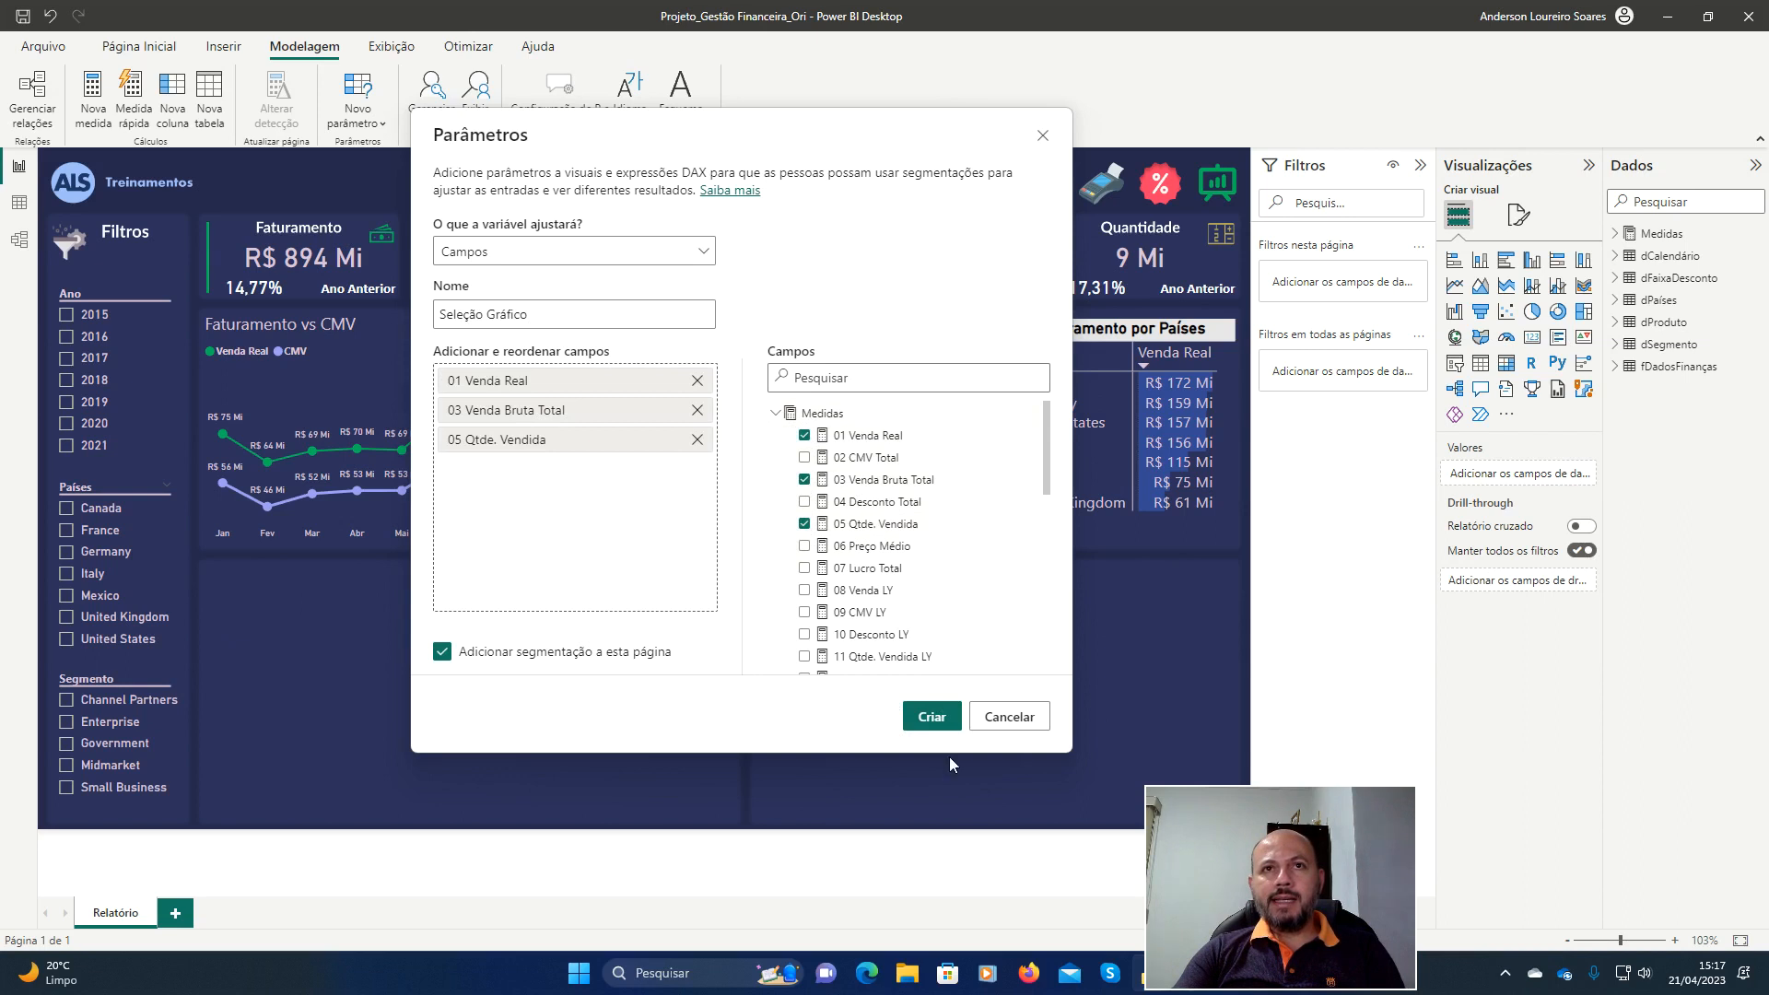
pyautogui.hotkey('ctrl', 'alt', 'd')
pyautogui.click(1740, 637)
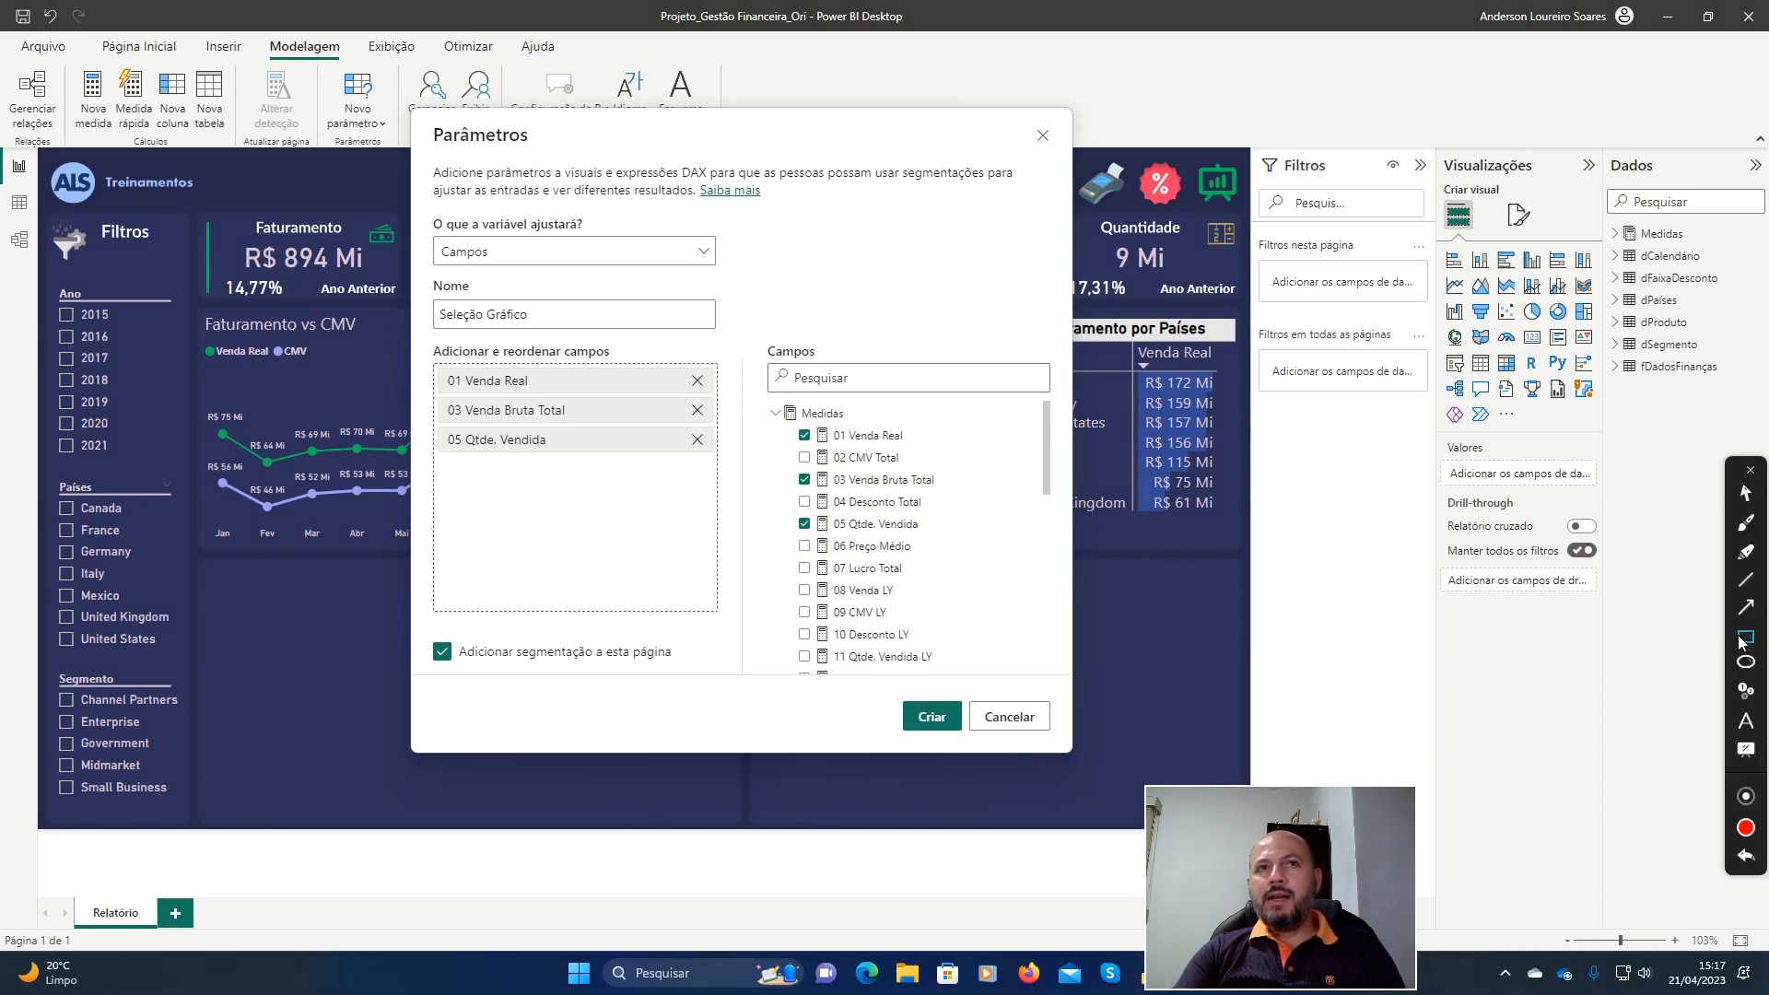
pyautogui.moveTo(407, 603)
pyautogui.mouseDown()
pyautogui.moveTo(608, 713)
pyautogui.moveTo(719, 700)
pyautogui.mouseUp()
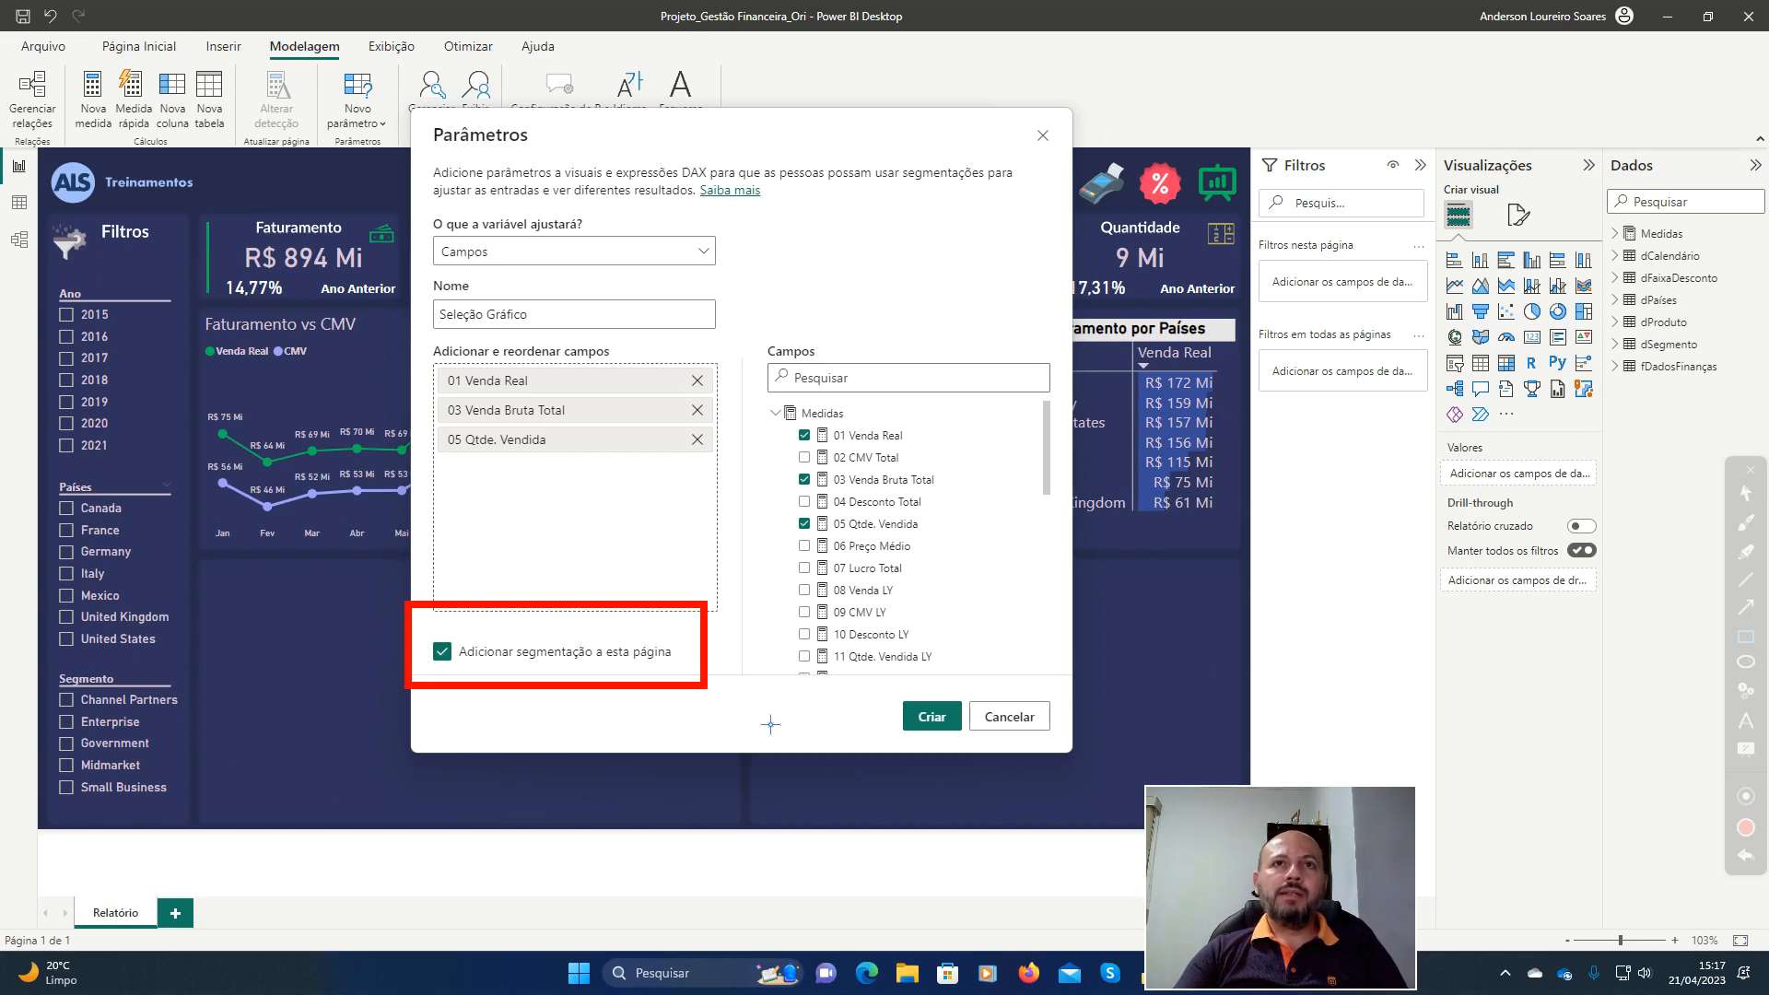
pyautogui.moveTo(882, 672)
pyautogui.mouseDown()
pyautogui.moveTo(933, 738)
pyautogui.moveTo(988, 763)
pyautogui.mouseUp()
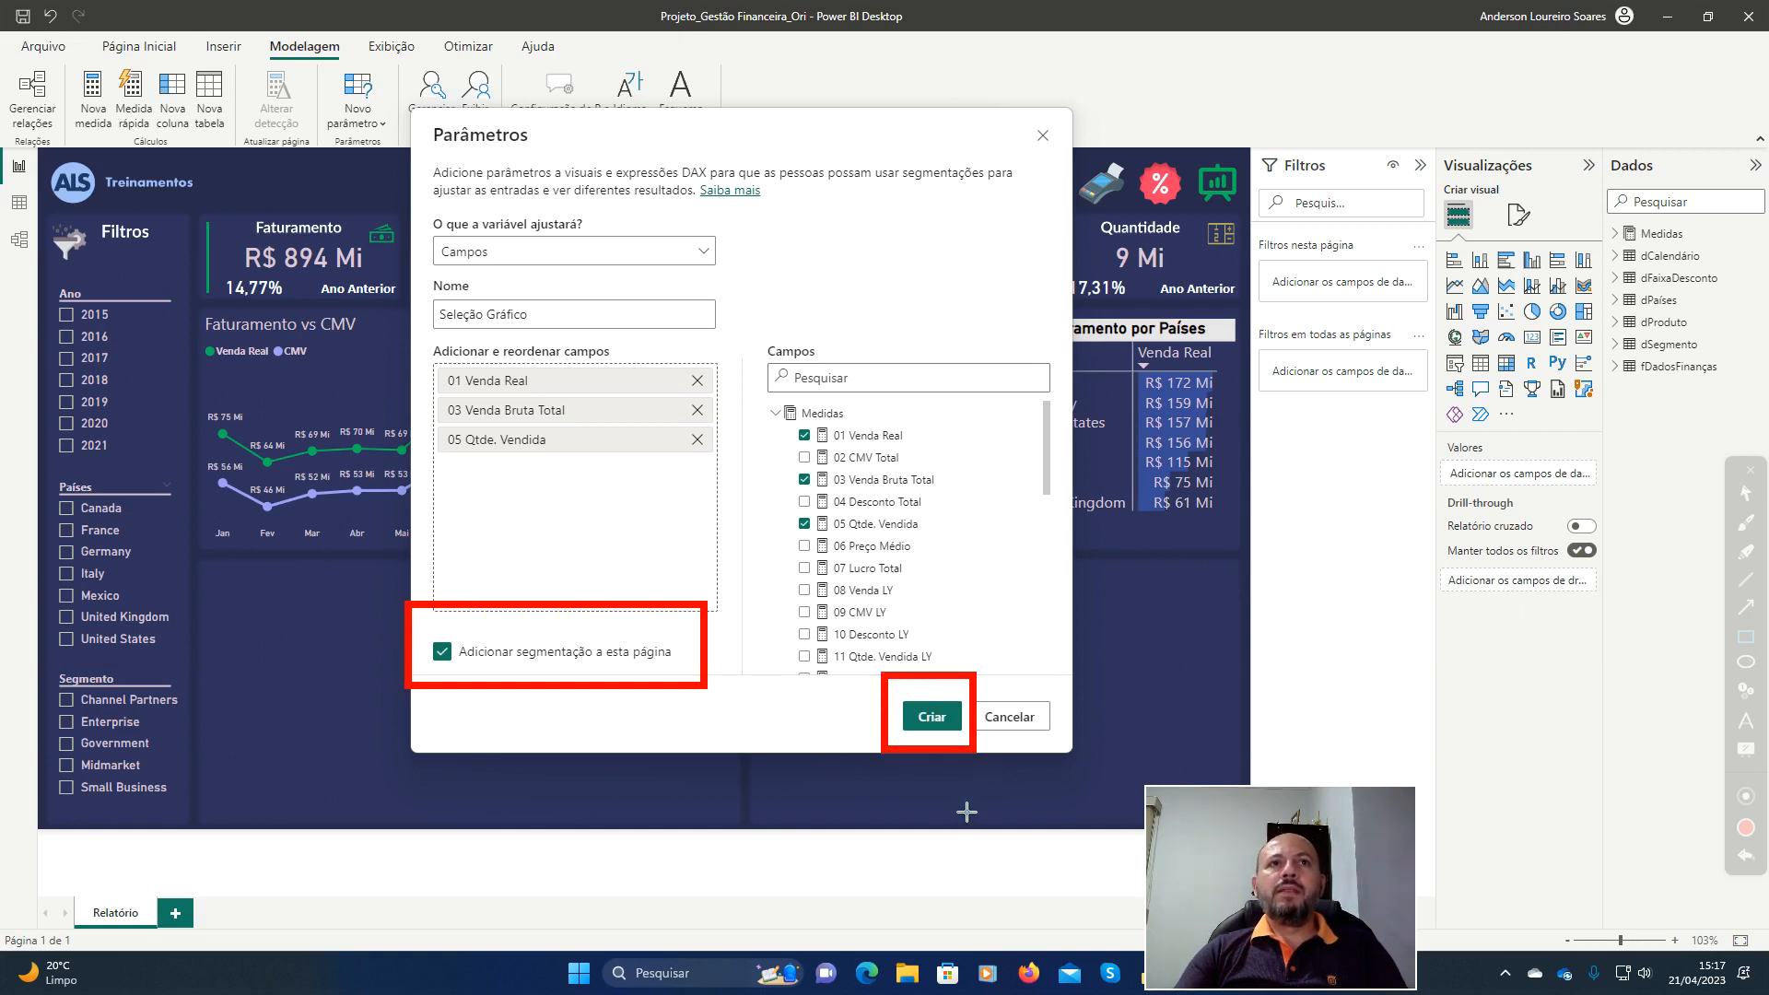
pyautogui.click(1746, 857)
pyautogui.click(1746, 857)
pyautogui.click(1746, 494)
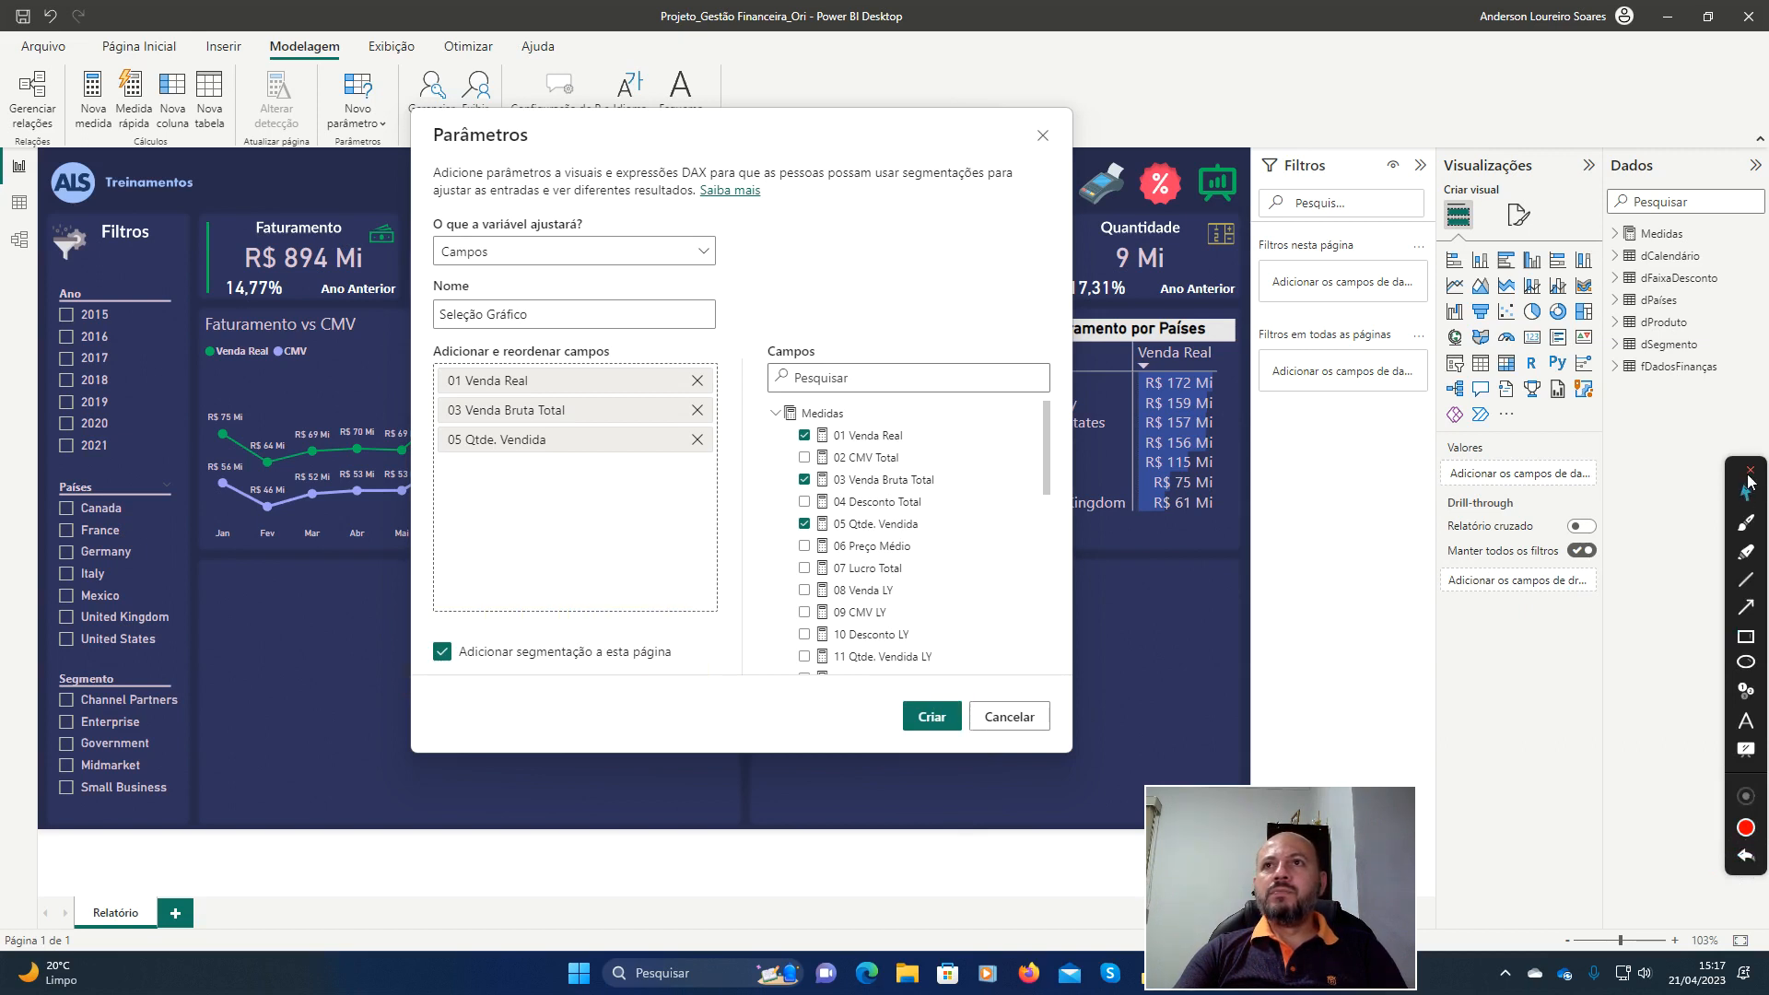
# Create the Seleção Gráfico parameter with its slicer added to the page.
pyautogui.click(932, 718)
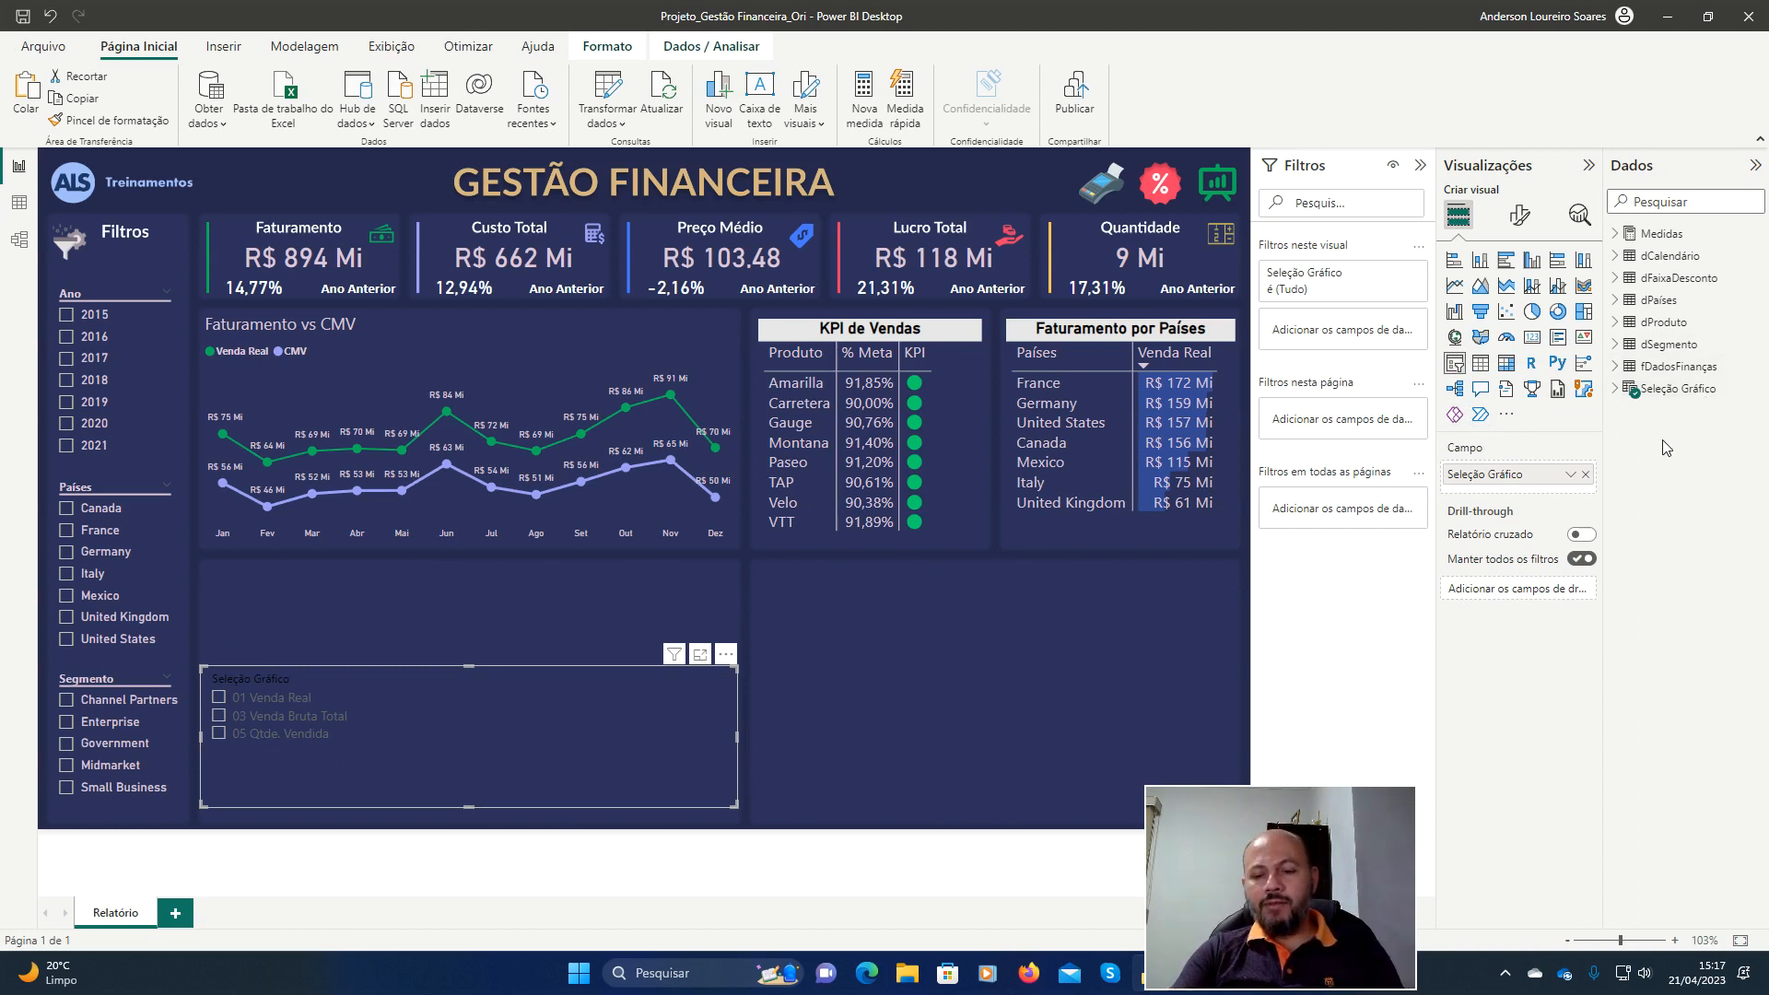
pyautogui.hotkey('ctrl', 'alt', 'd')
pyautogui.click(1744, 616)
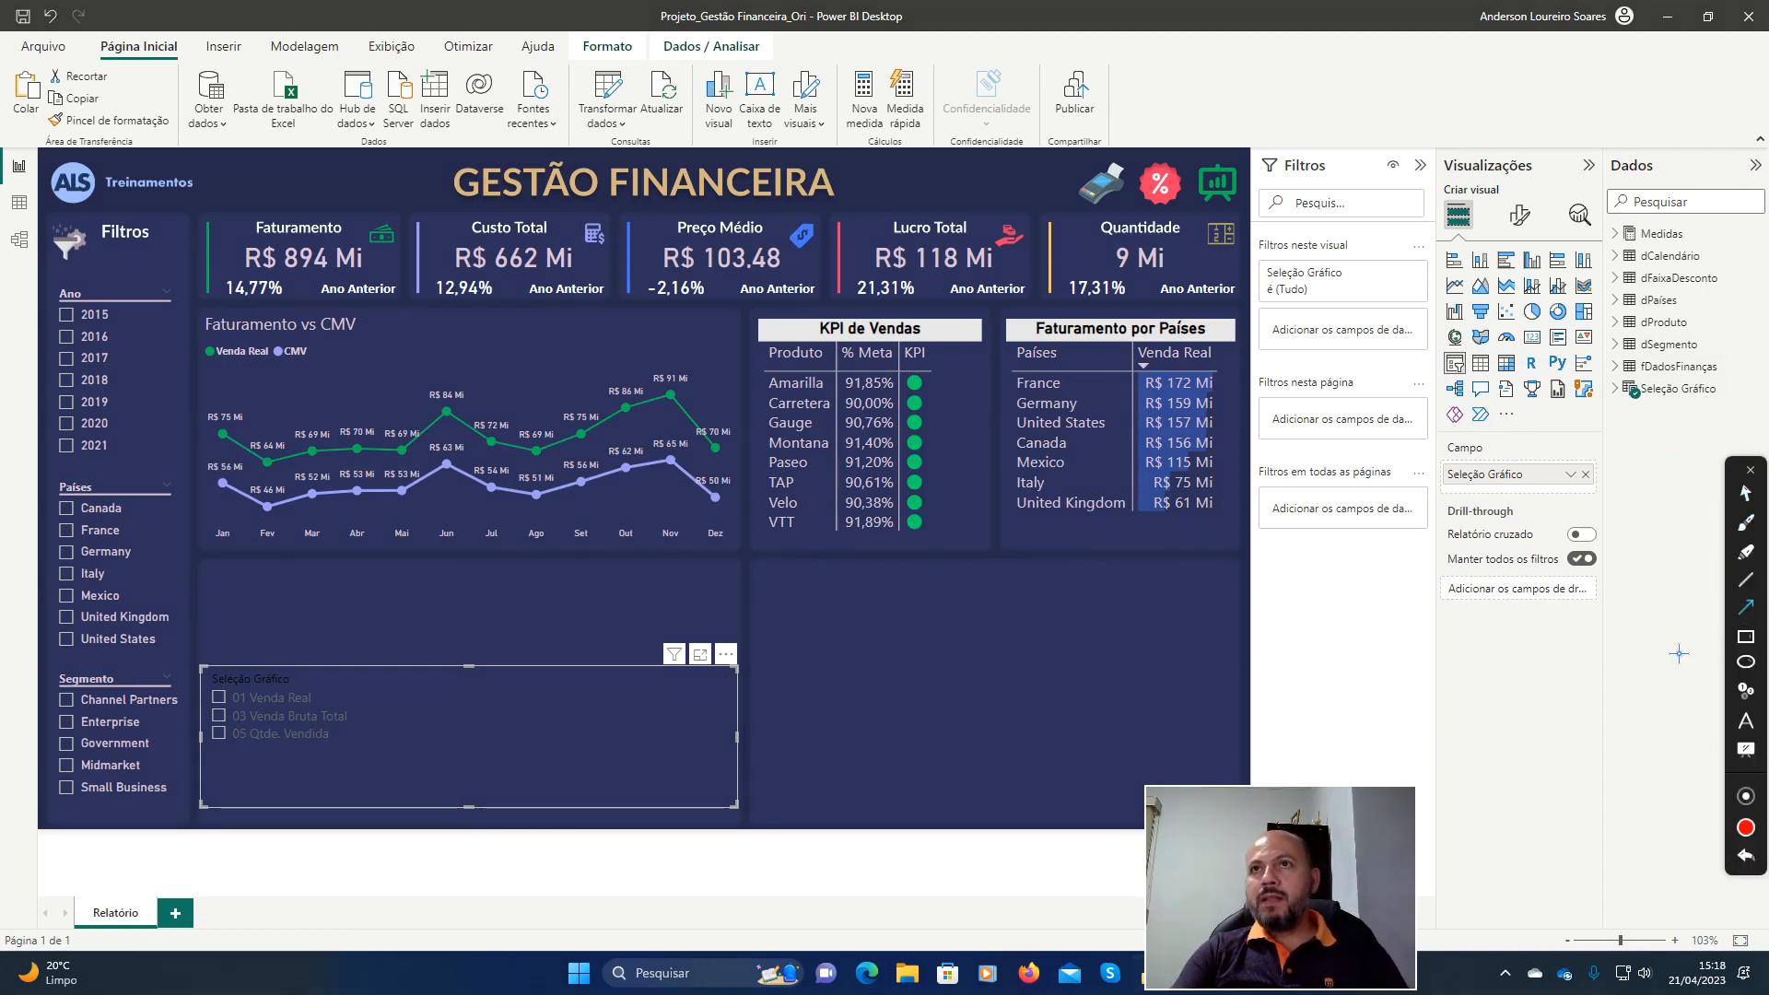
pyautogui.moveTo(1672, 564); pyautogui.dragTo(1661, 407)
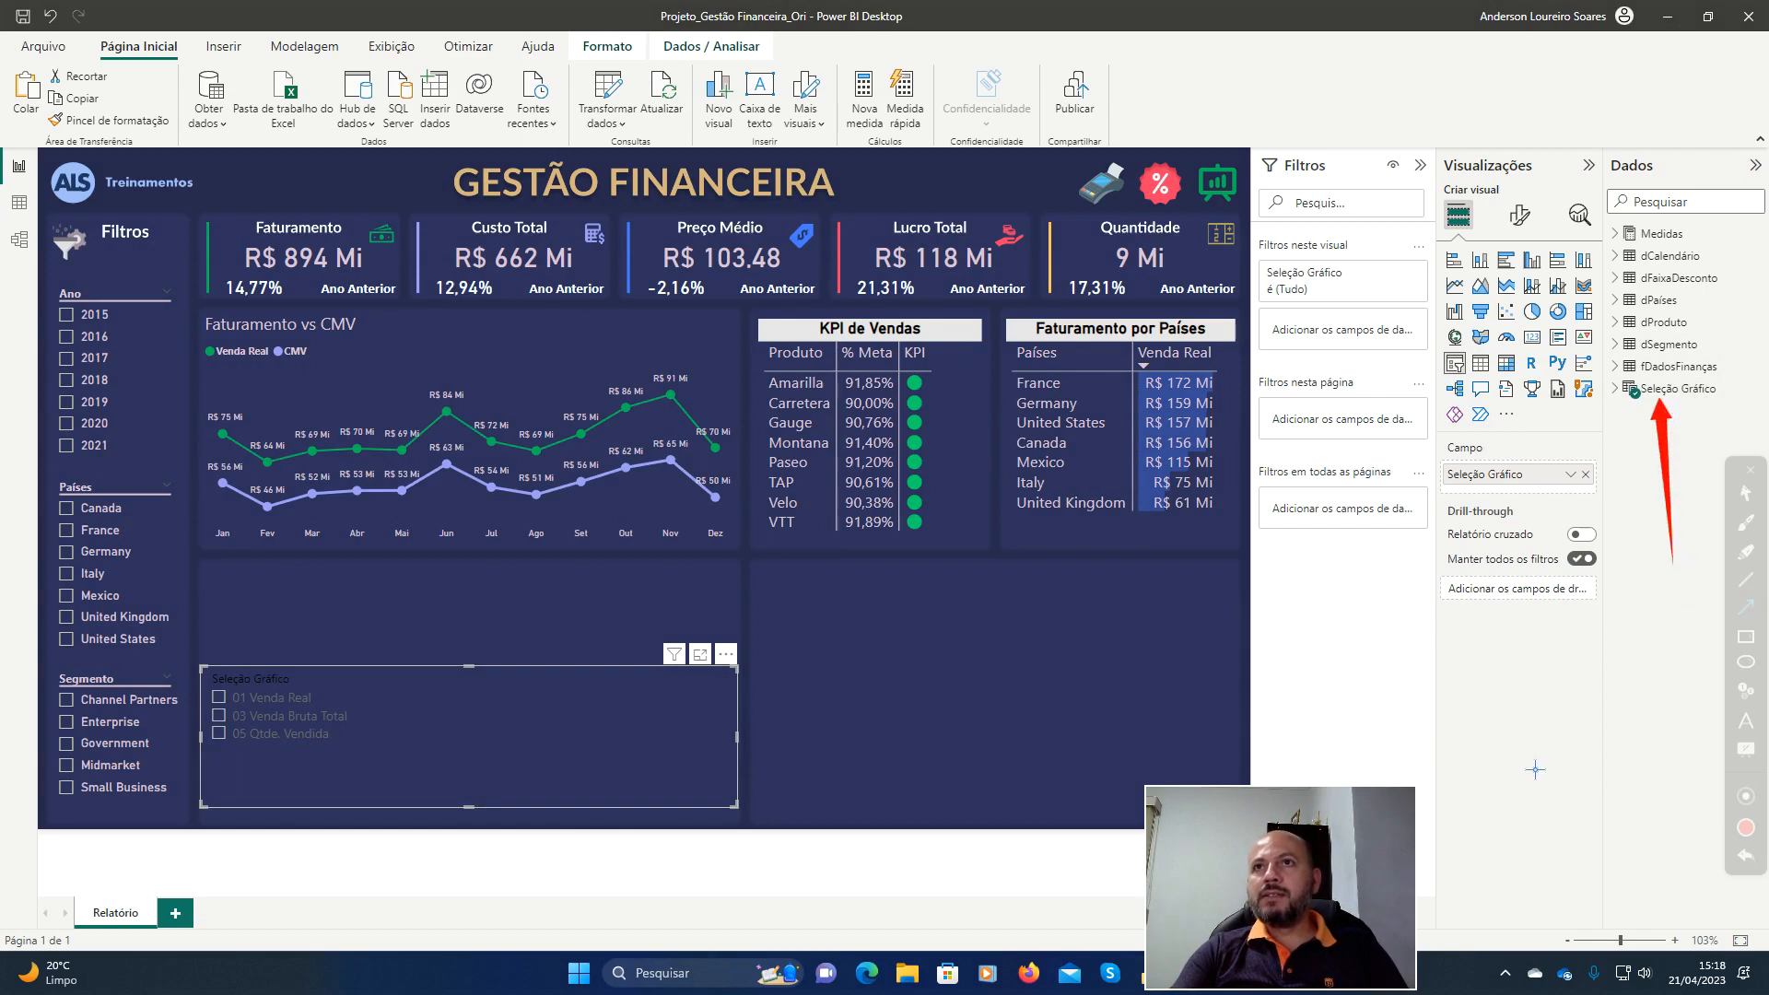
pyautogui.click(1743, 858)
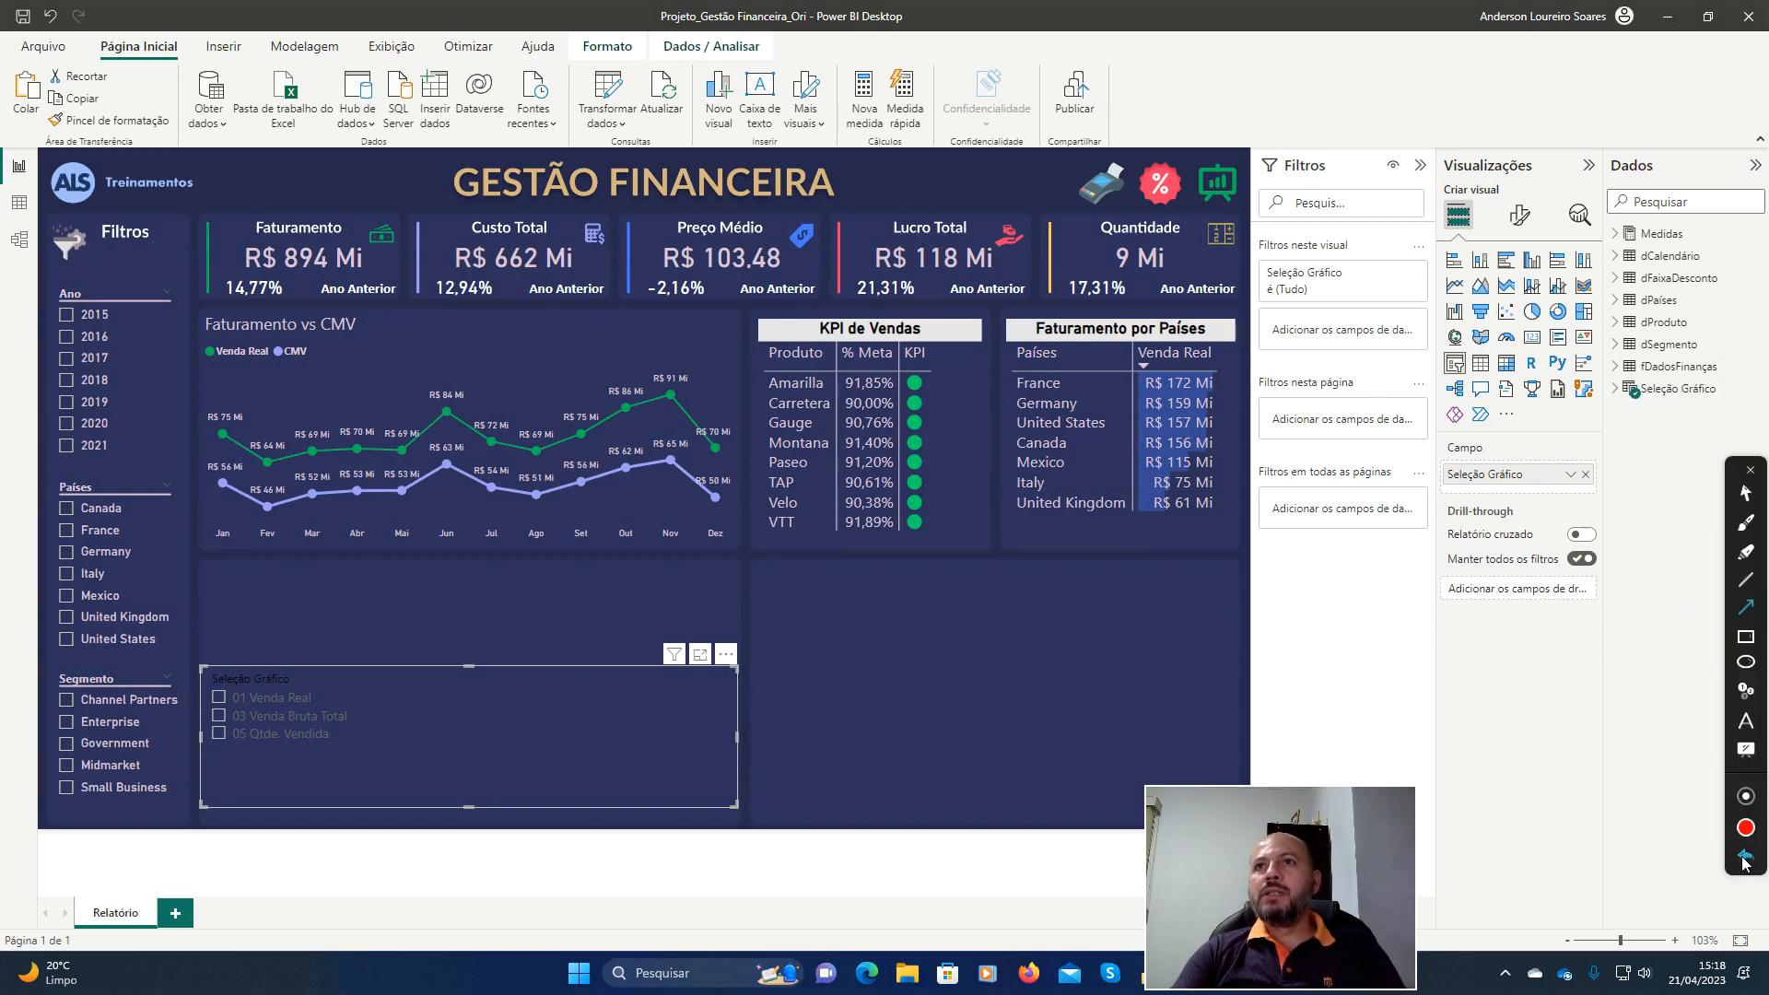
pyautogui.click(1751, 470)
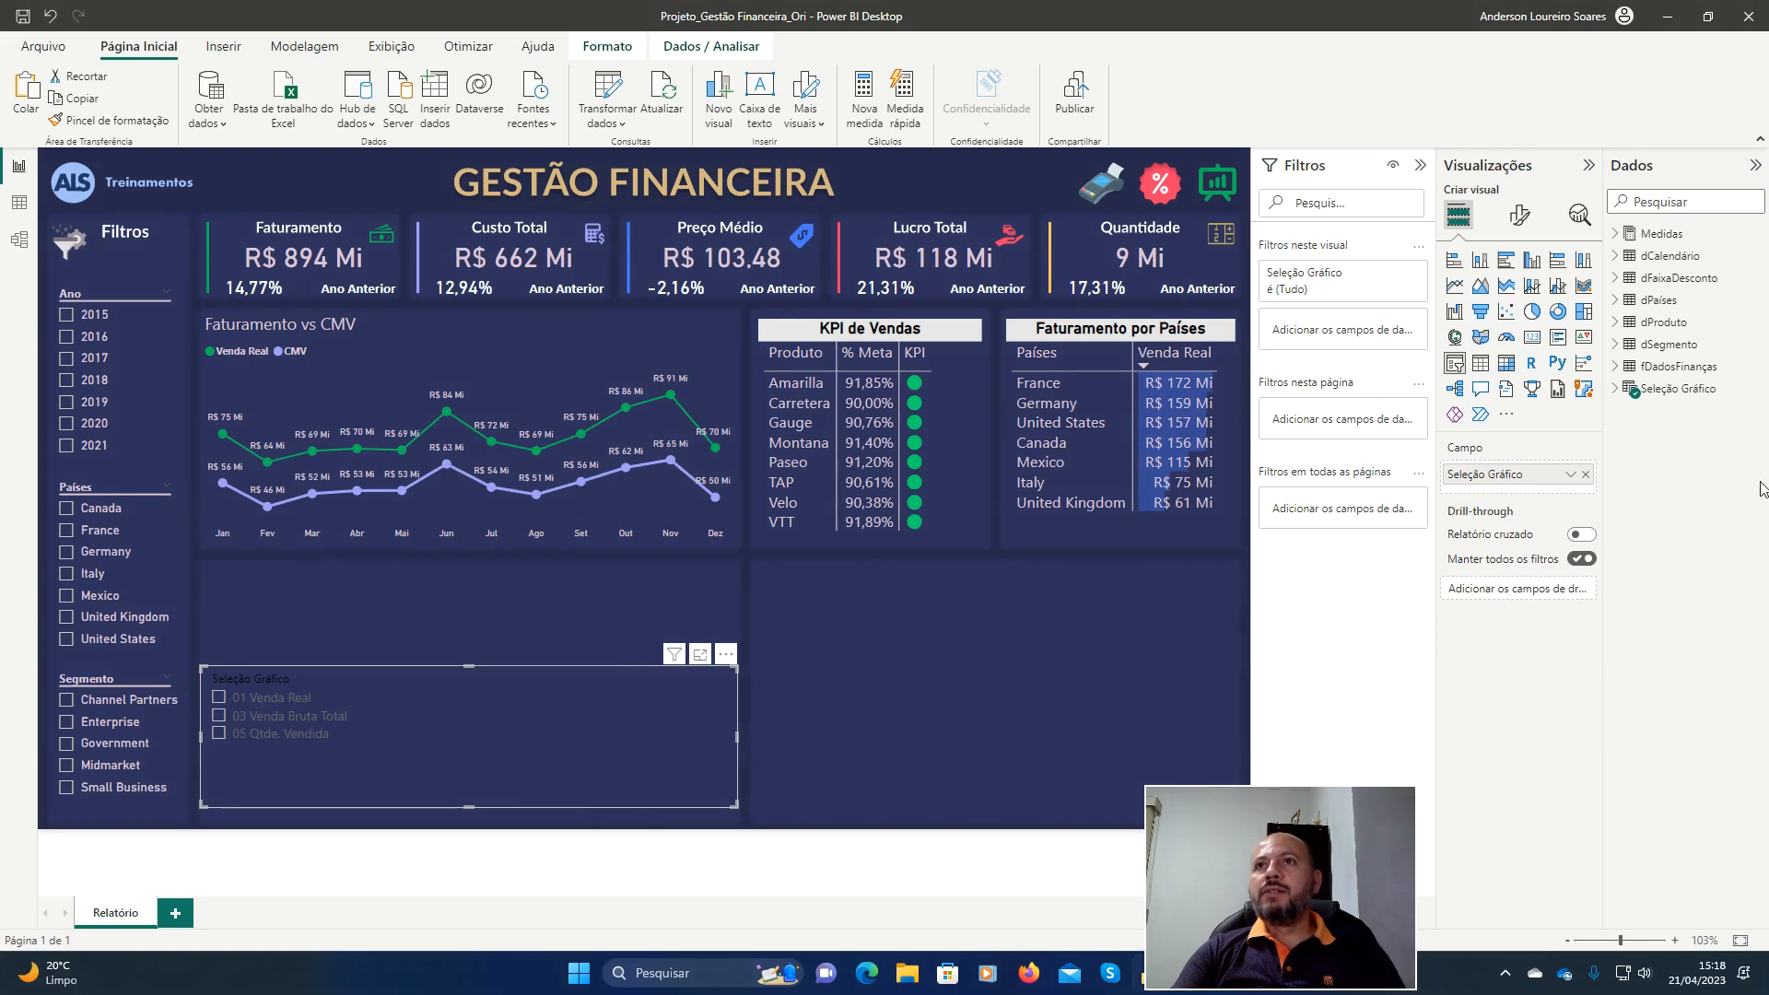
# Review the DAX formula of the Seleção Gráfico parameter table, and reselect its slicer on the page.
pyautogui.click(1677, 389)
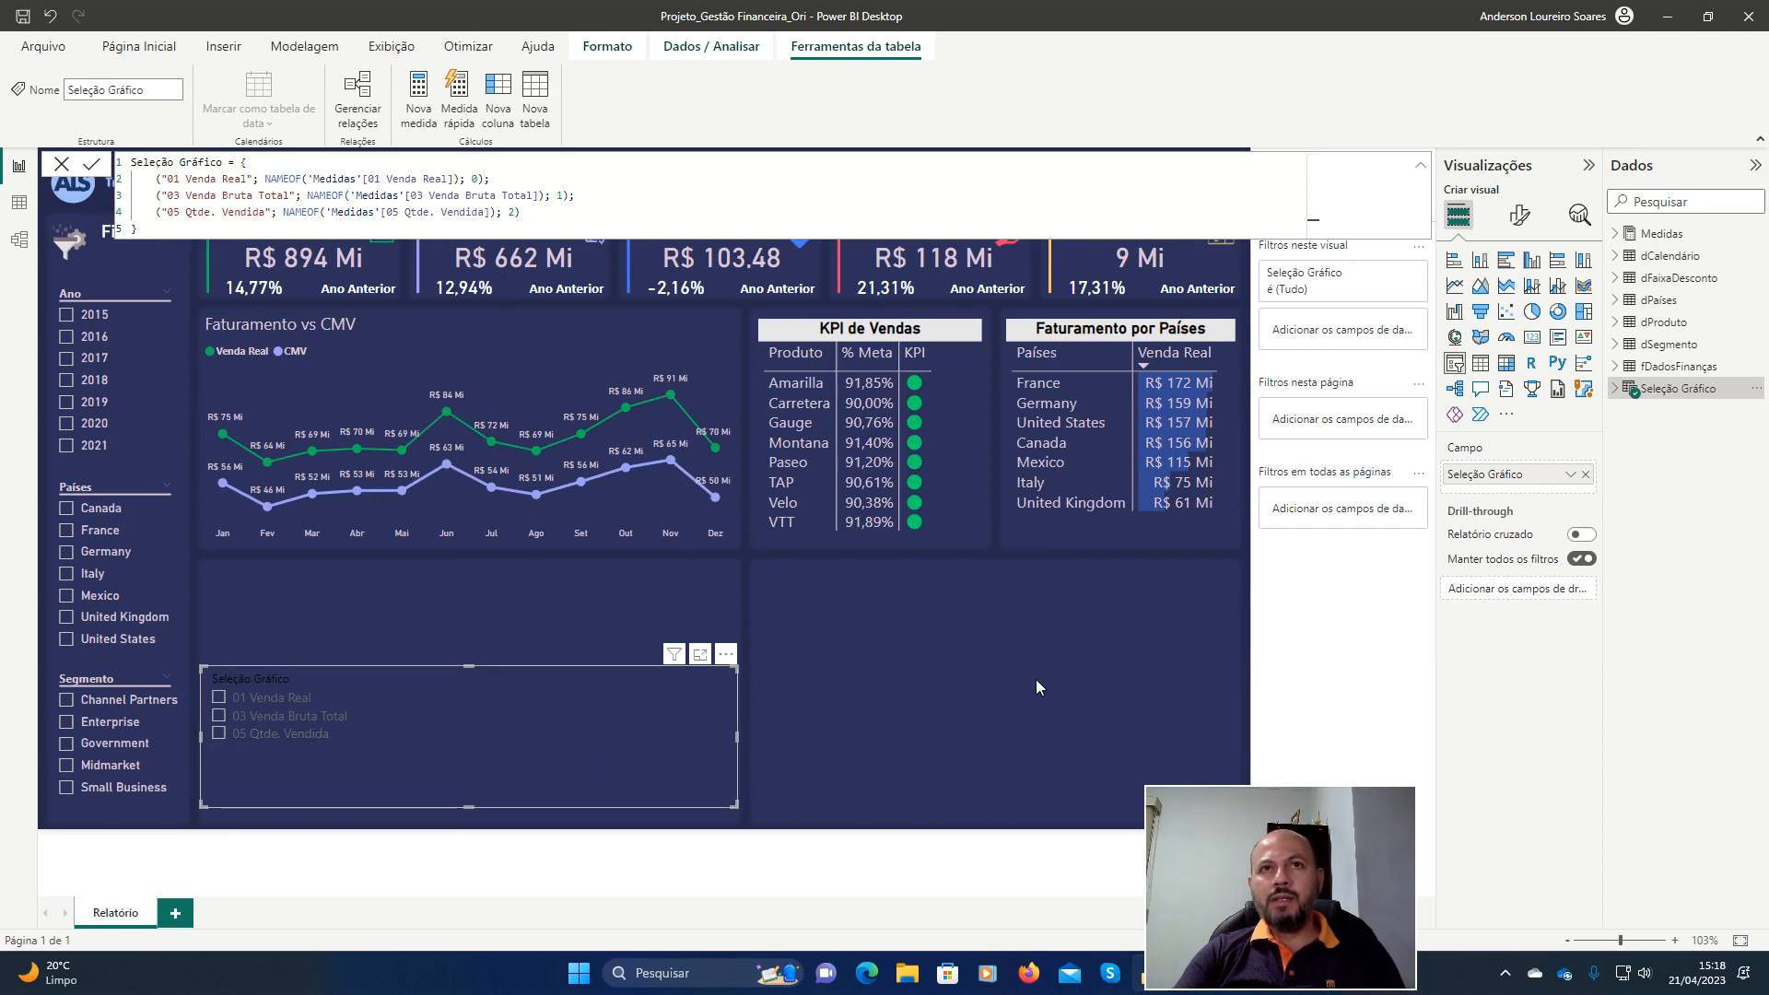
pyautogui.click(1010, 677)
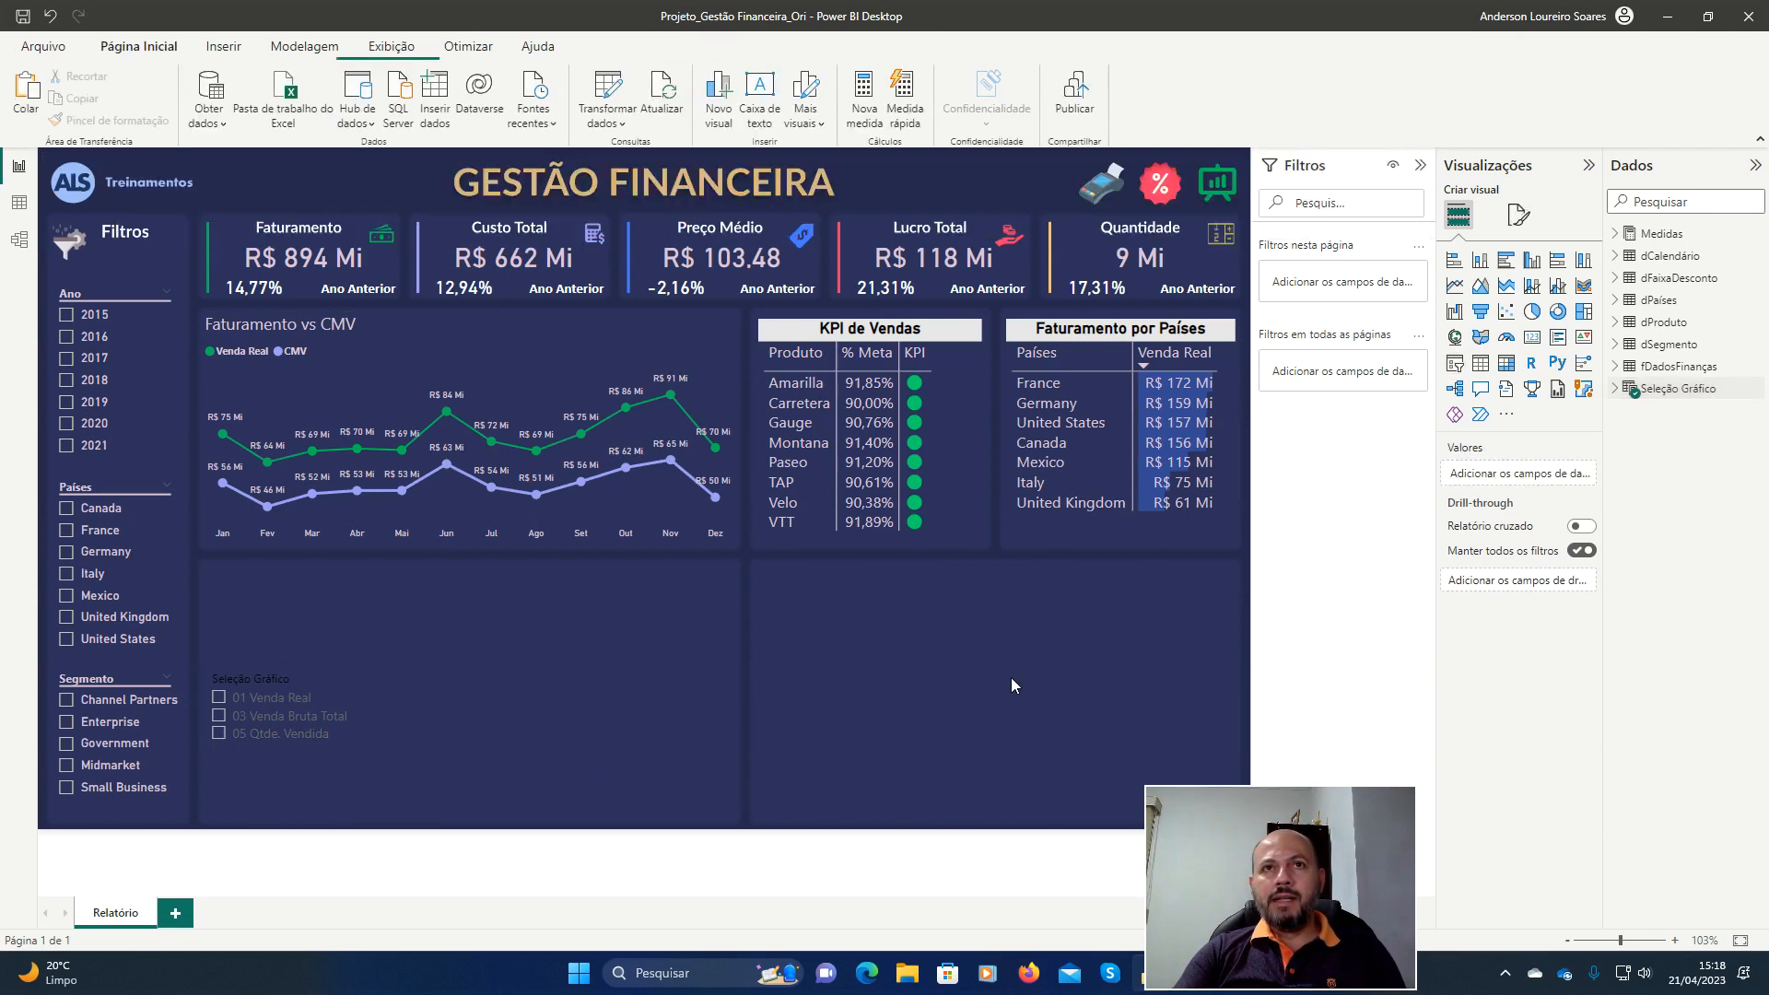
pyautogui.click(463, 669)
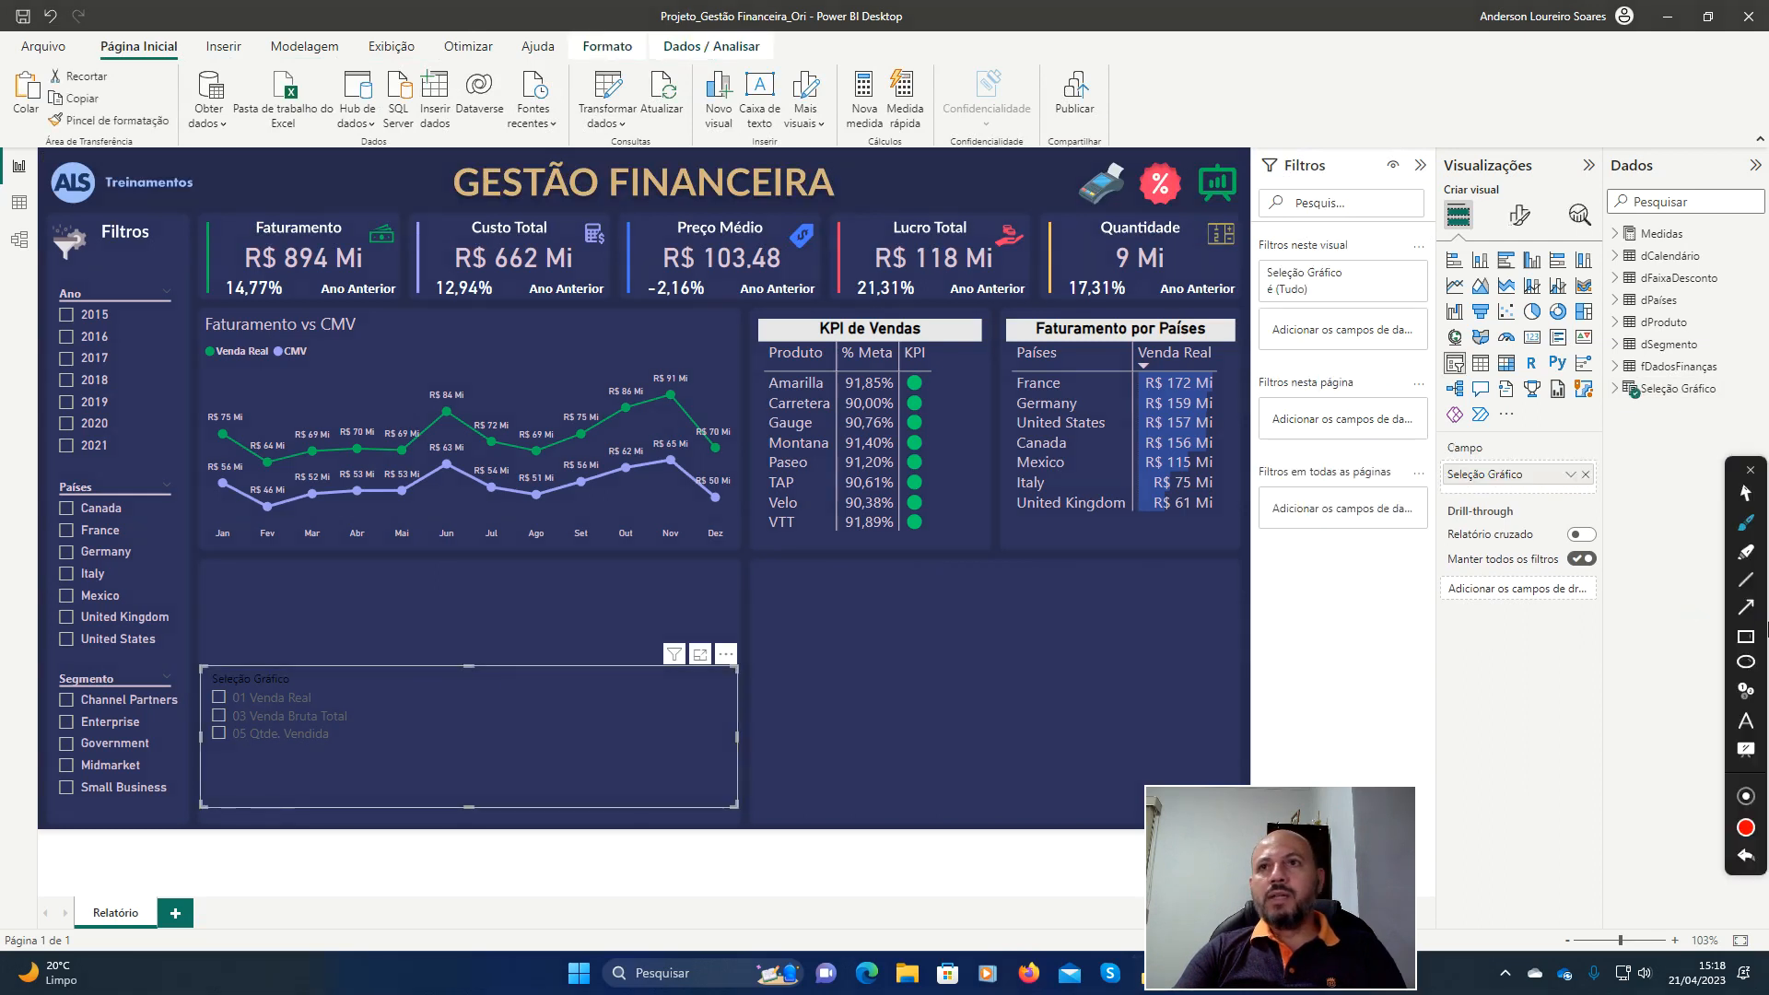
pyautogui.click(1745, 637)
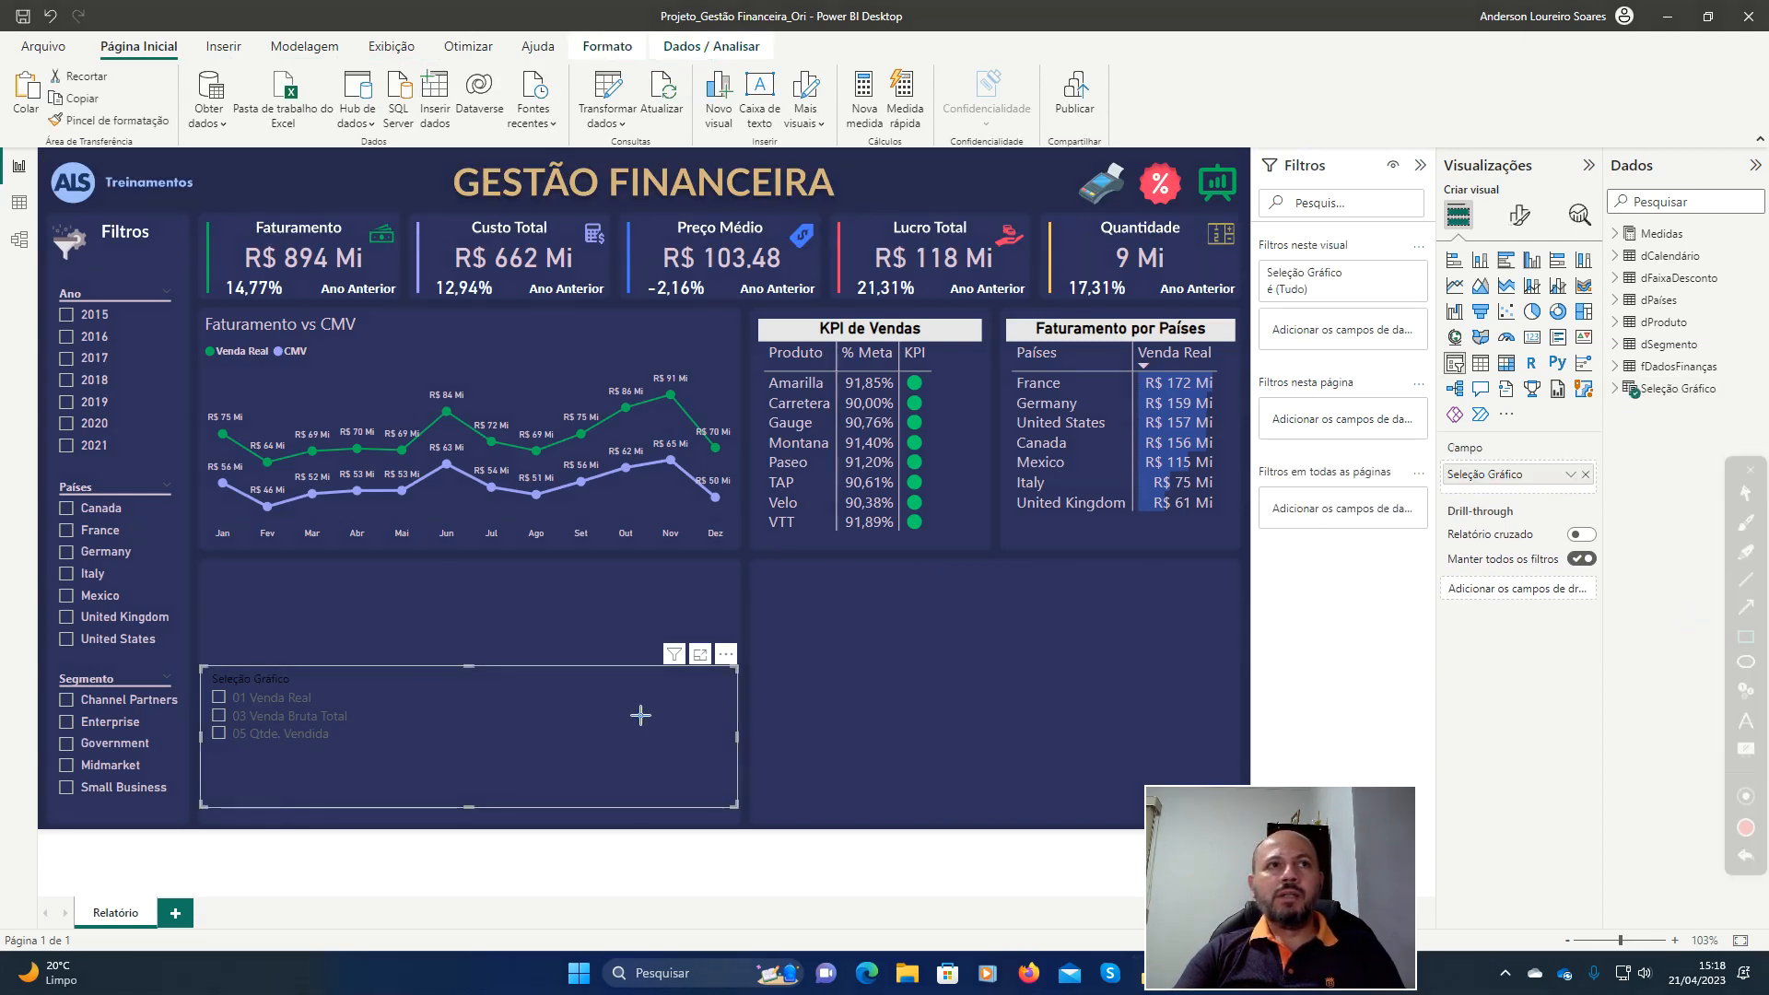
pyautogui.moveTo(224, 682); pyautogui.dragTo(257, 754)
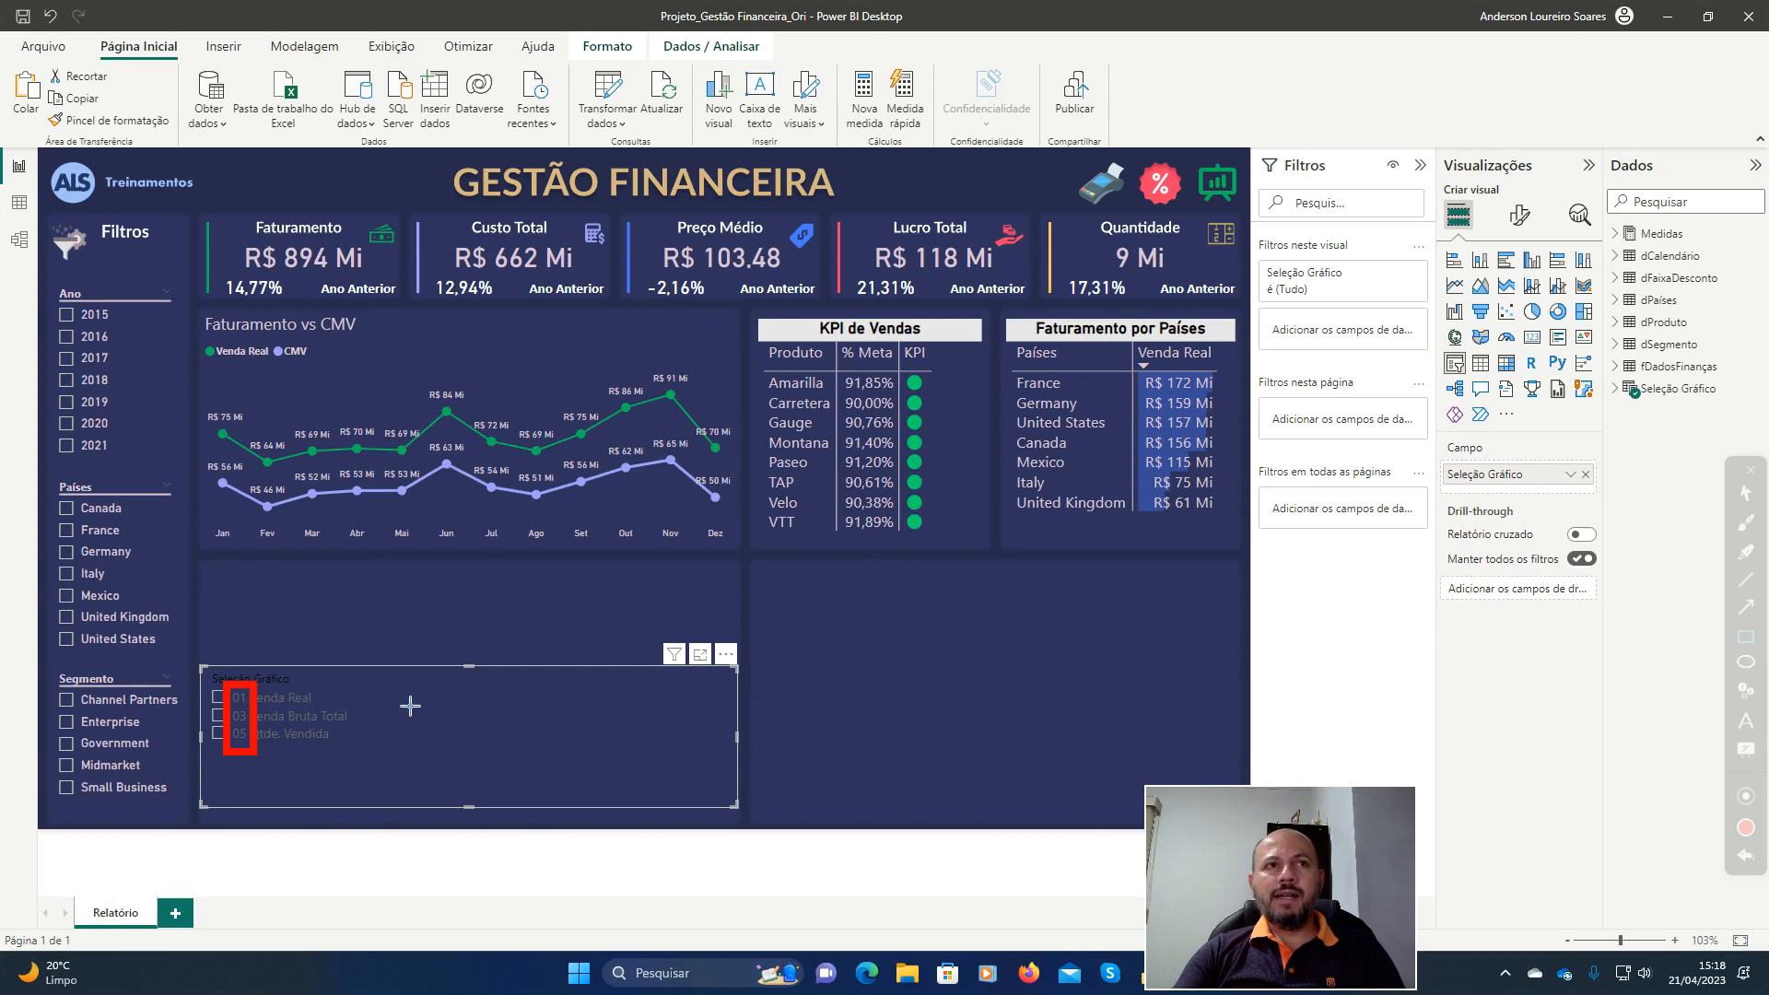
pyautogui.click(1750, 860)
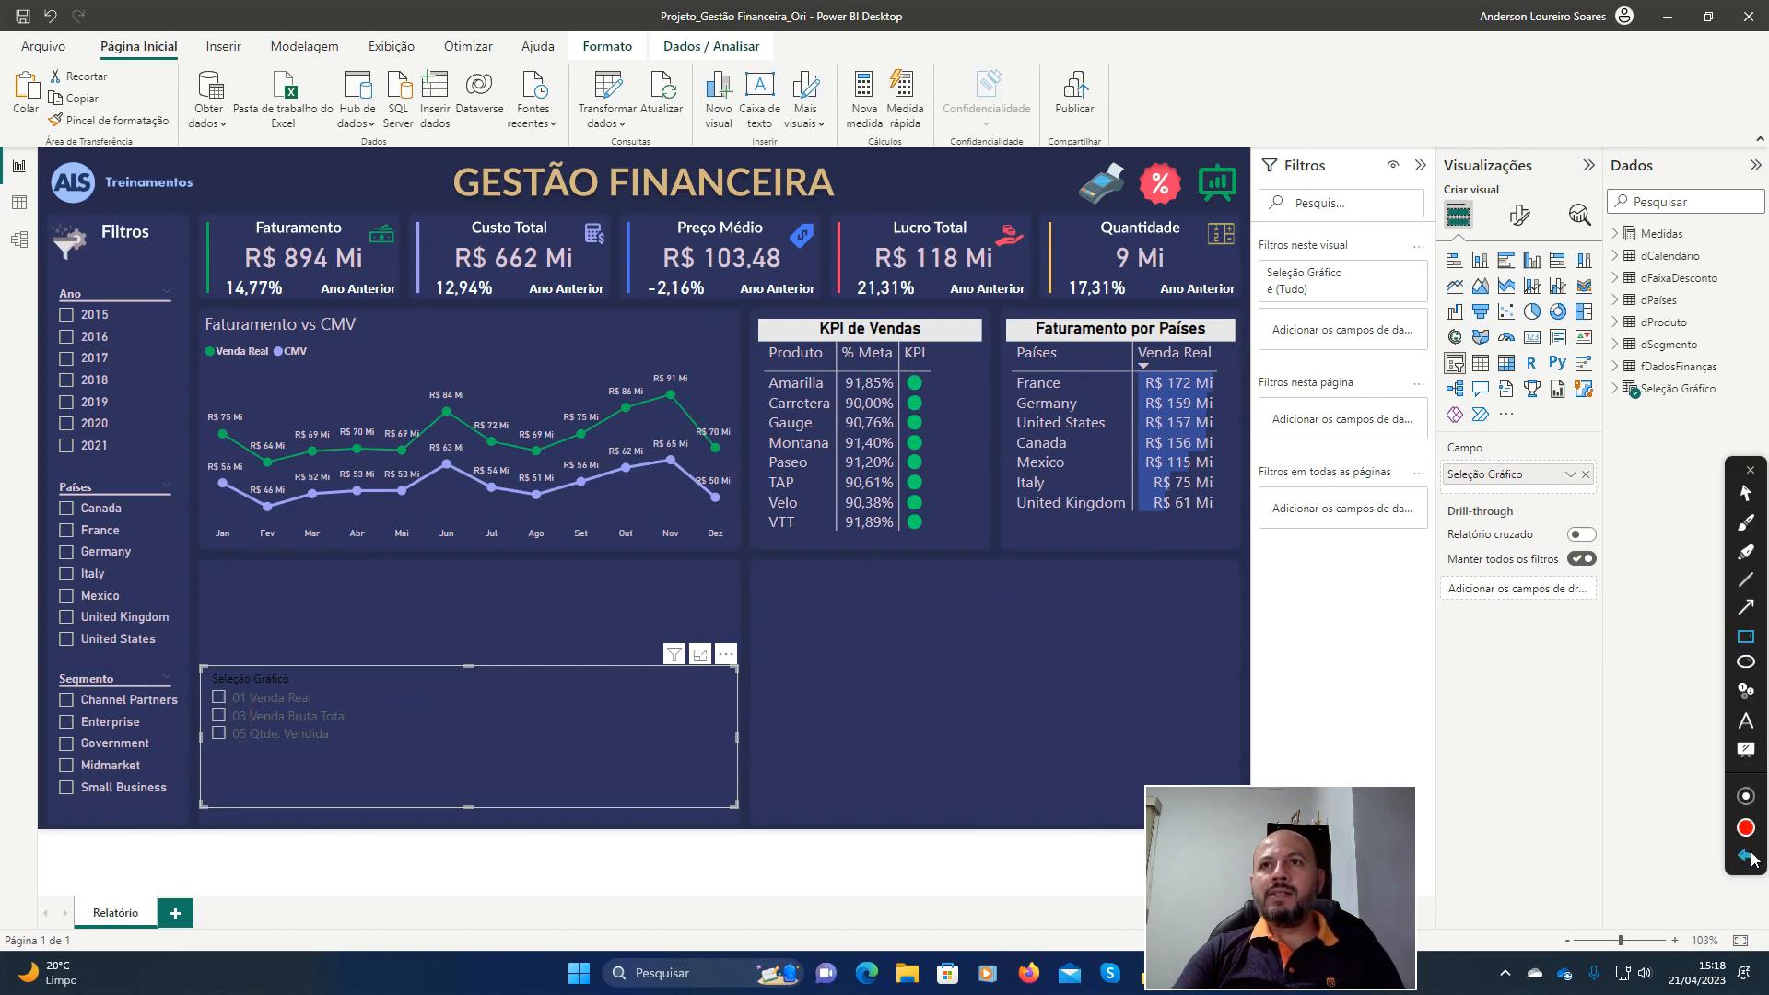
pyautogui.click(1747, 495)
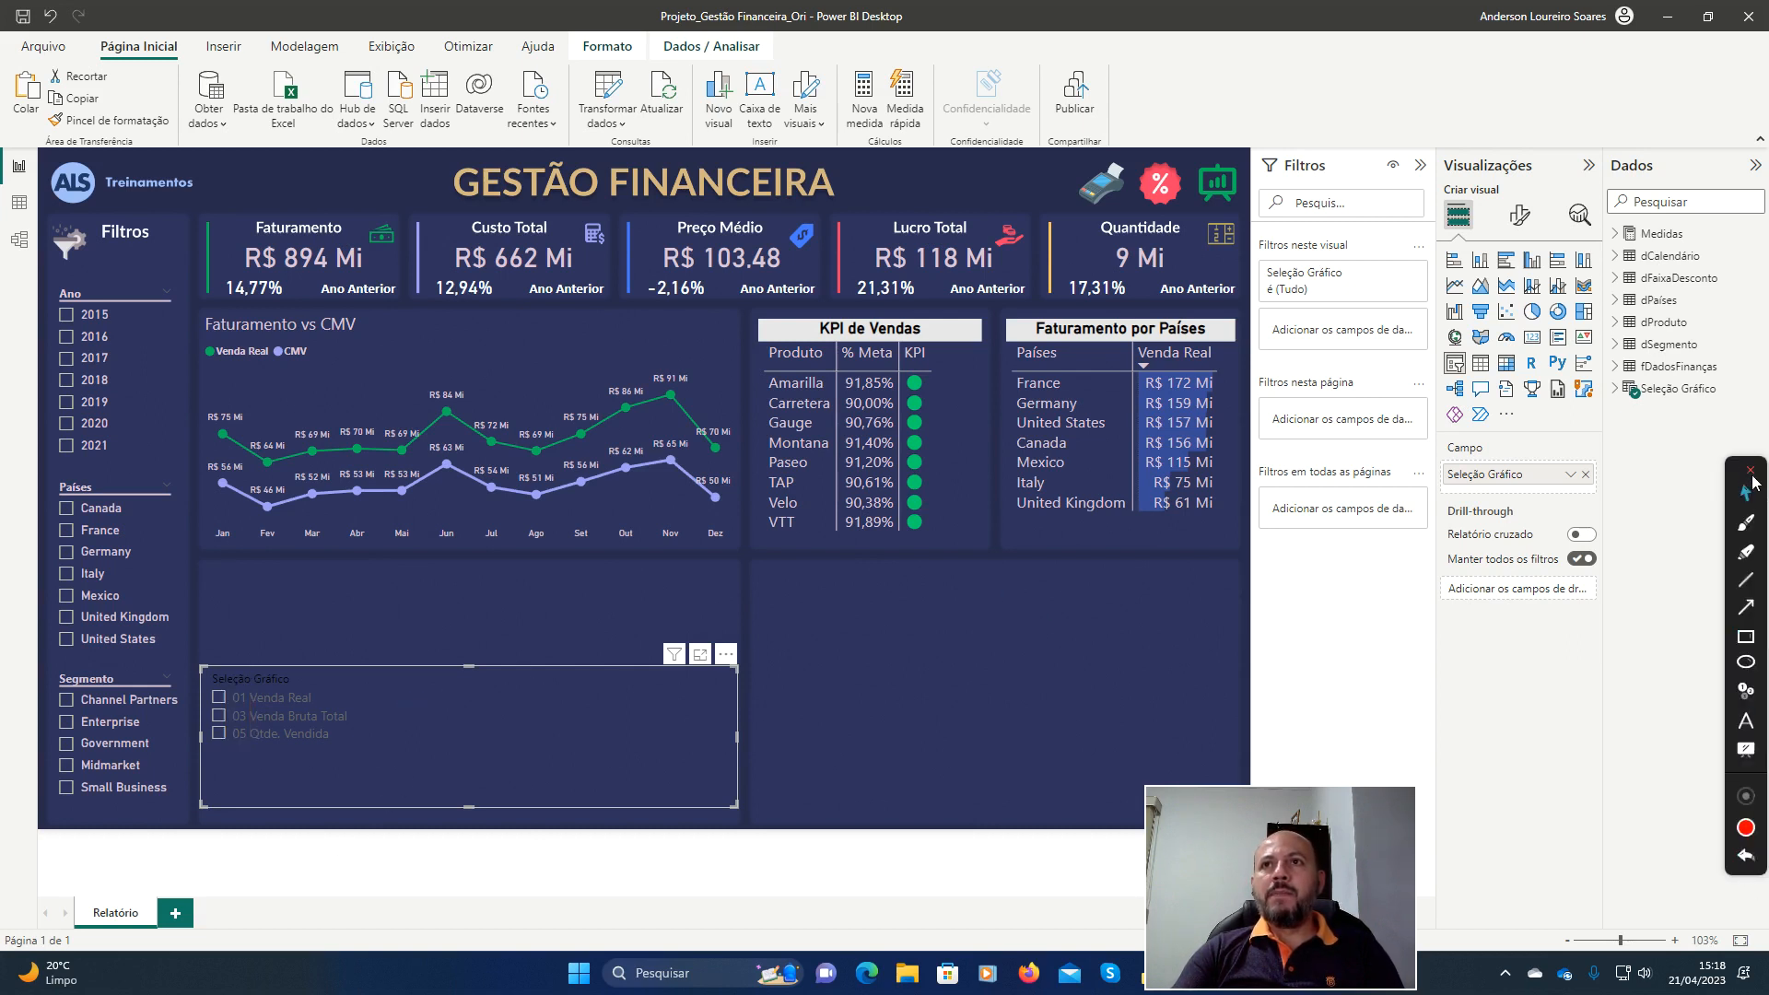
pyautogui.click(1750, 471)
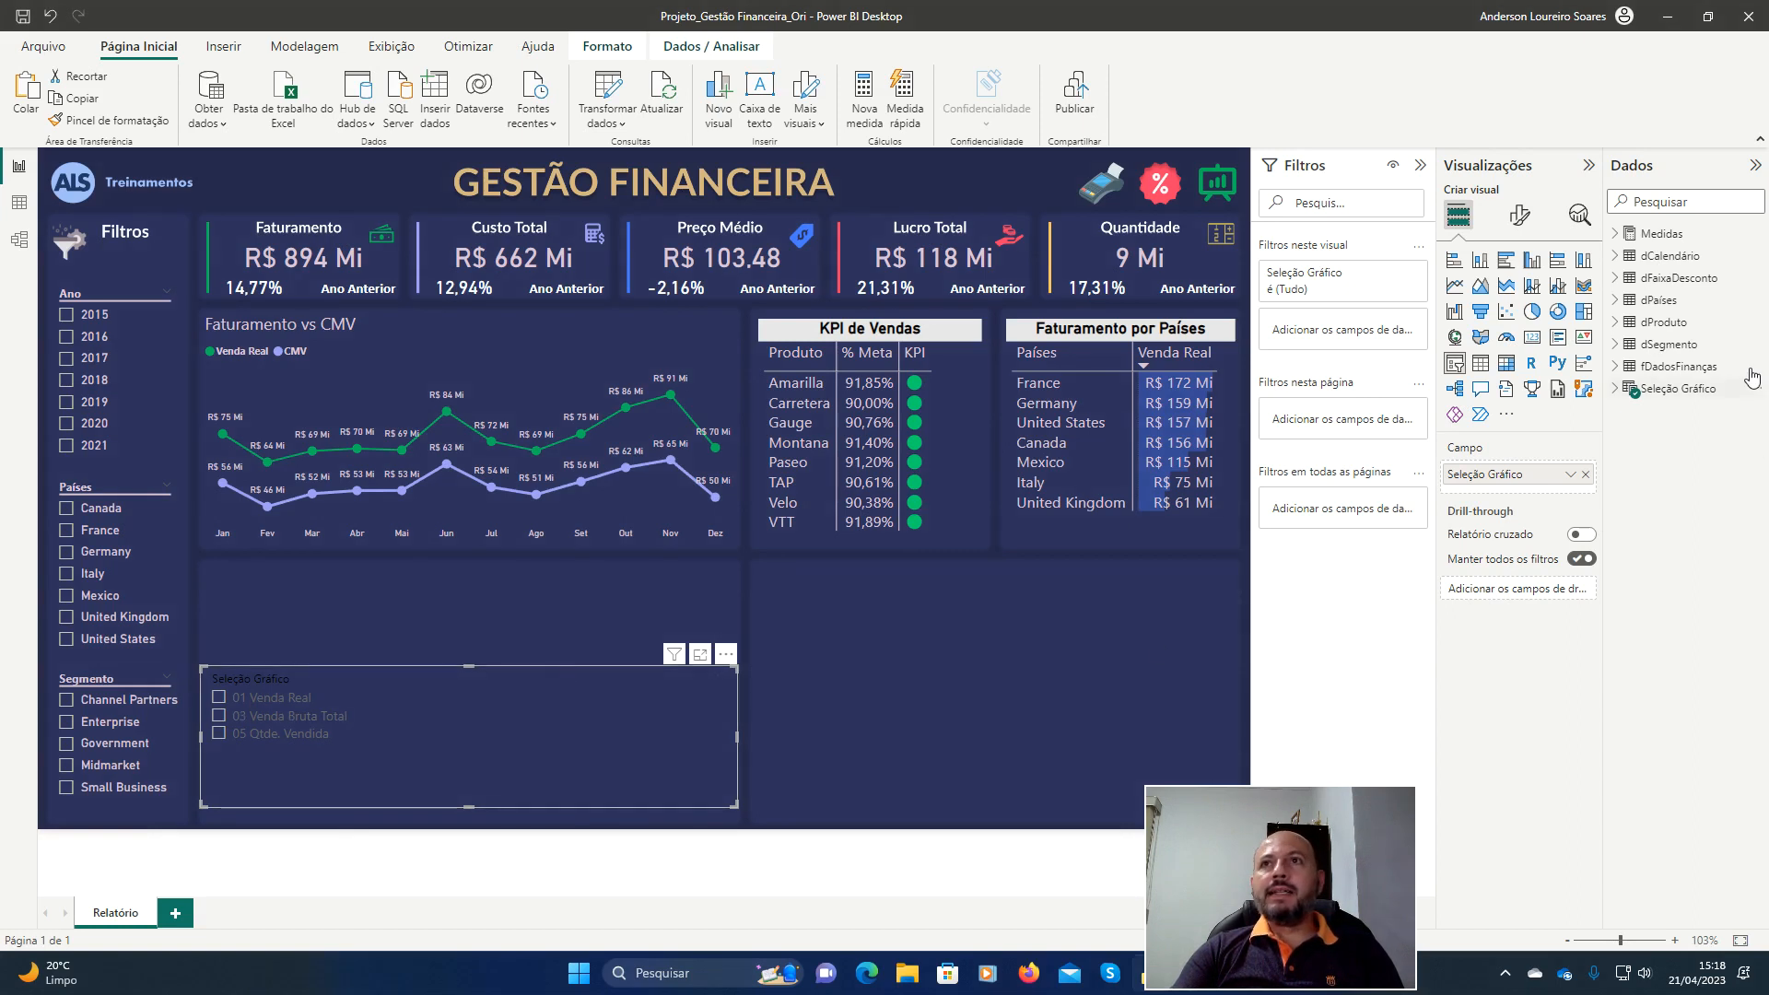
# In the Seleção Gráfico table's DAX formula, shorten the first display label to "Venda Real".
pyautogui.click(1677, 388)
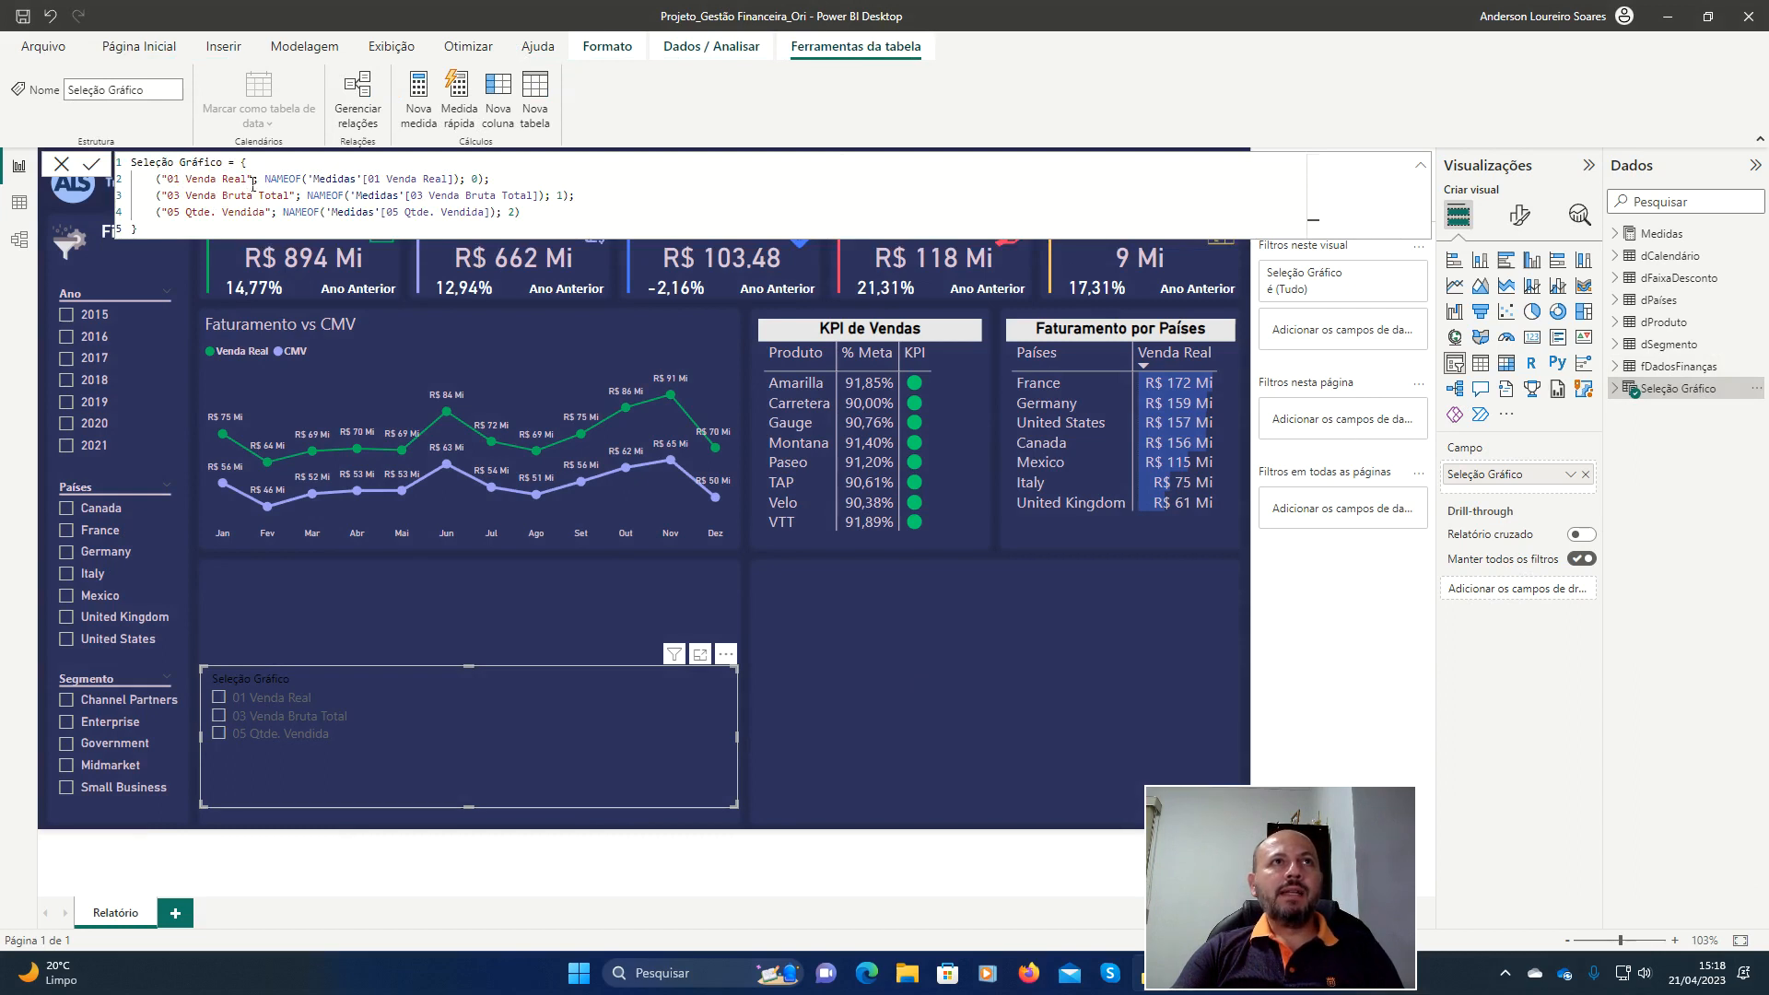
pyautogui.click(178, 185)
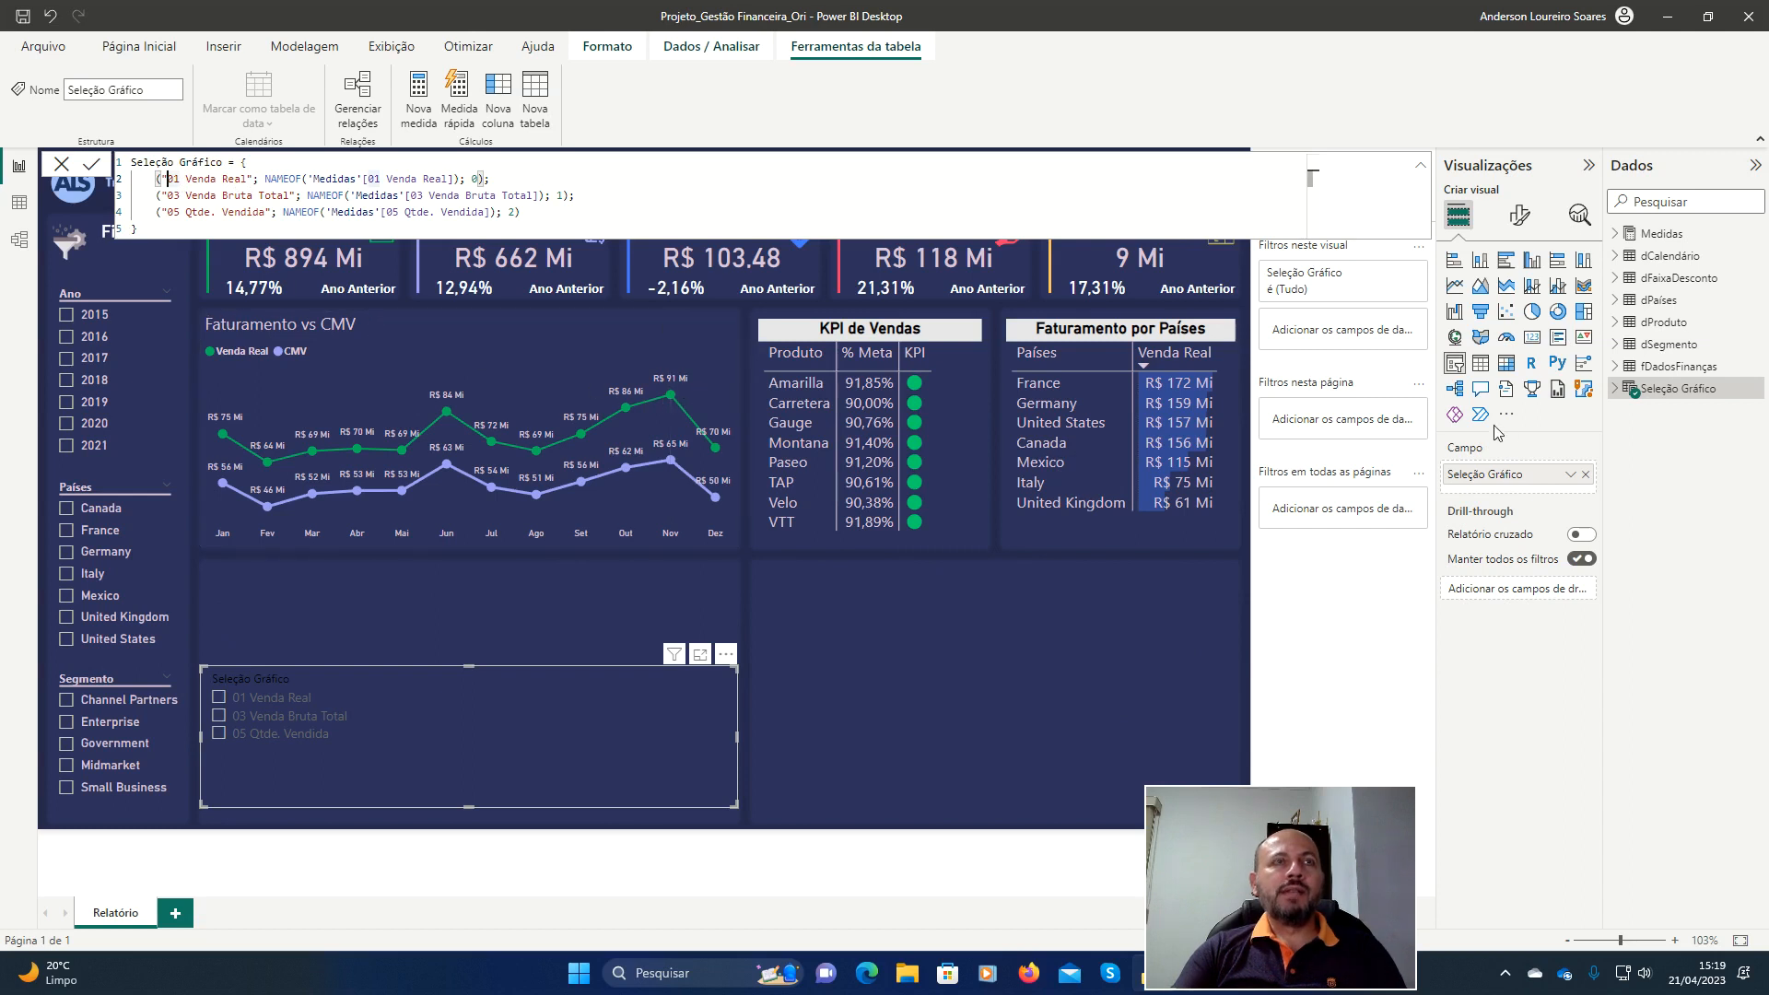
pyautogui.press('Delete')
pyautogui.press('Delete')
pyautogui.press('Delete')
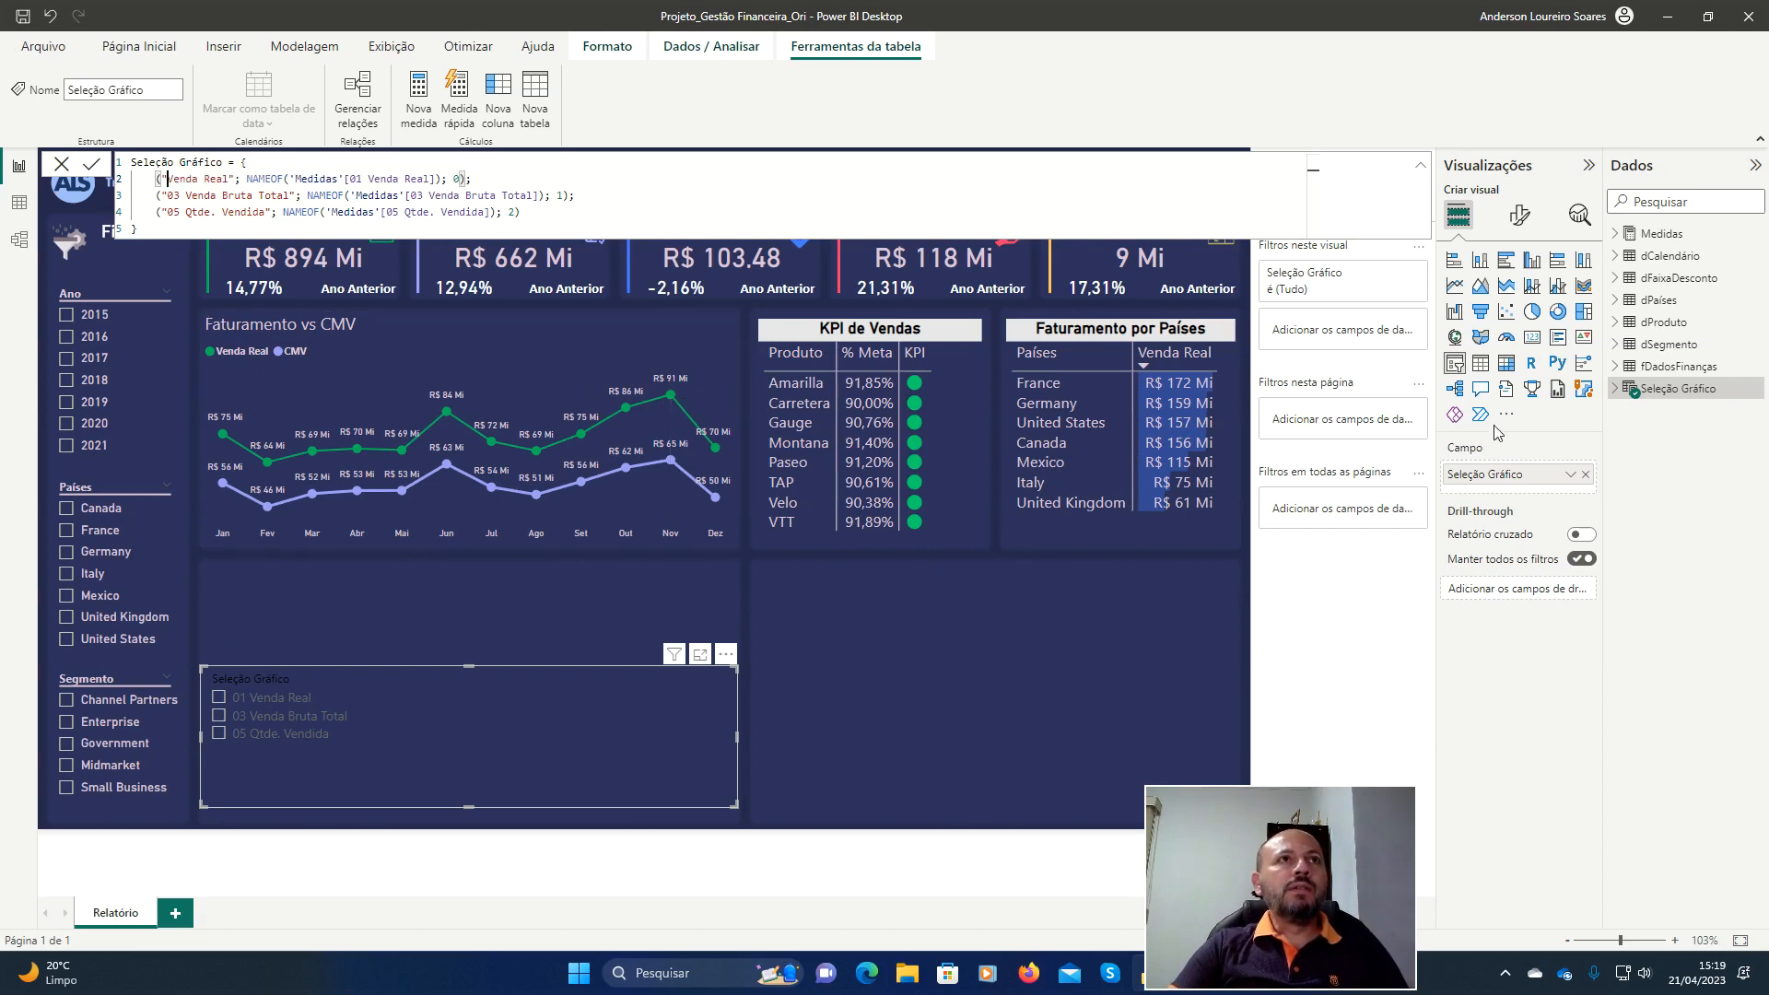
# Shorten the second display label in the parameter formula to "Venda Bruta".
pyautogui.press('Down')
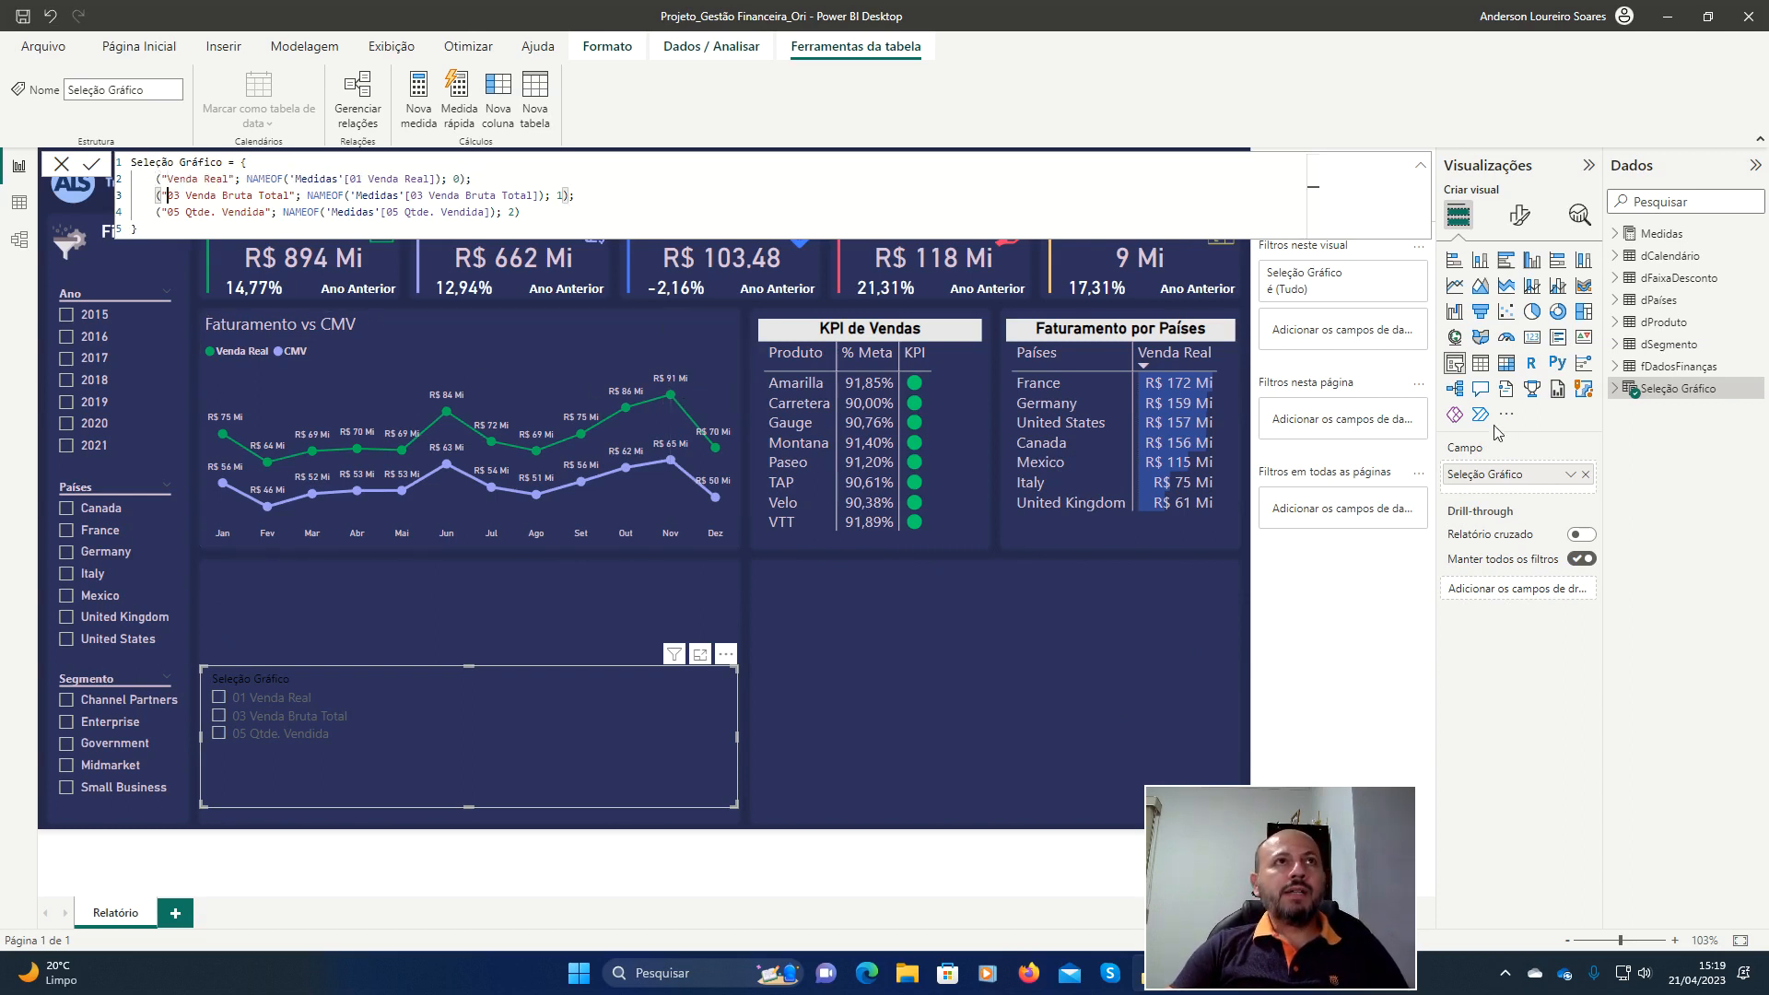
pyautogui.press('Delete')
pyautogui.press('Delete')
pyautogui.press('Delete')
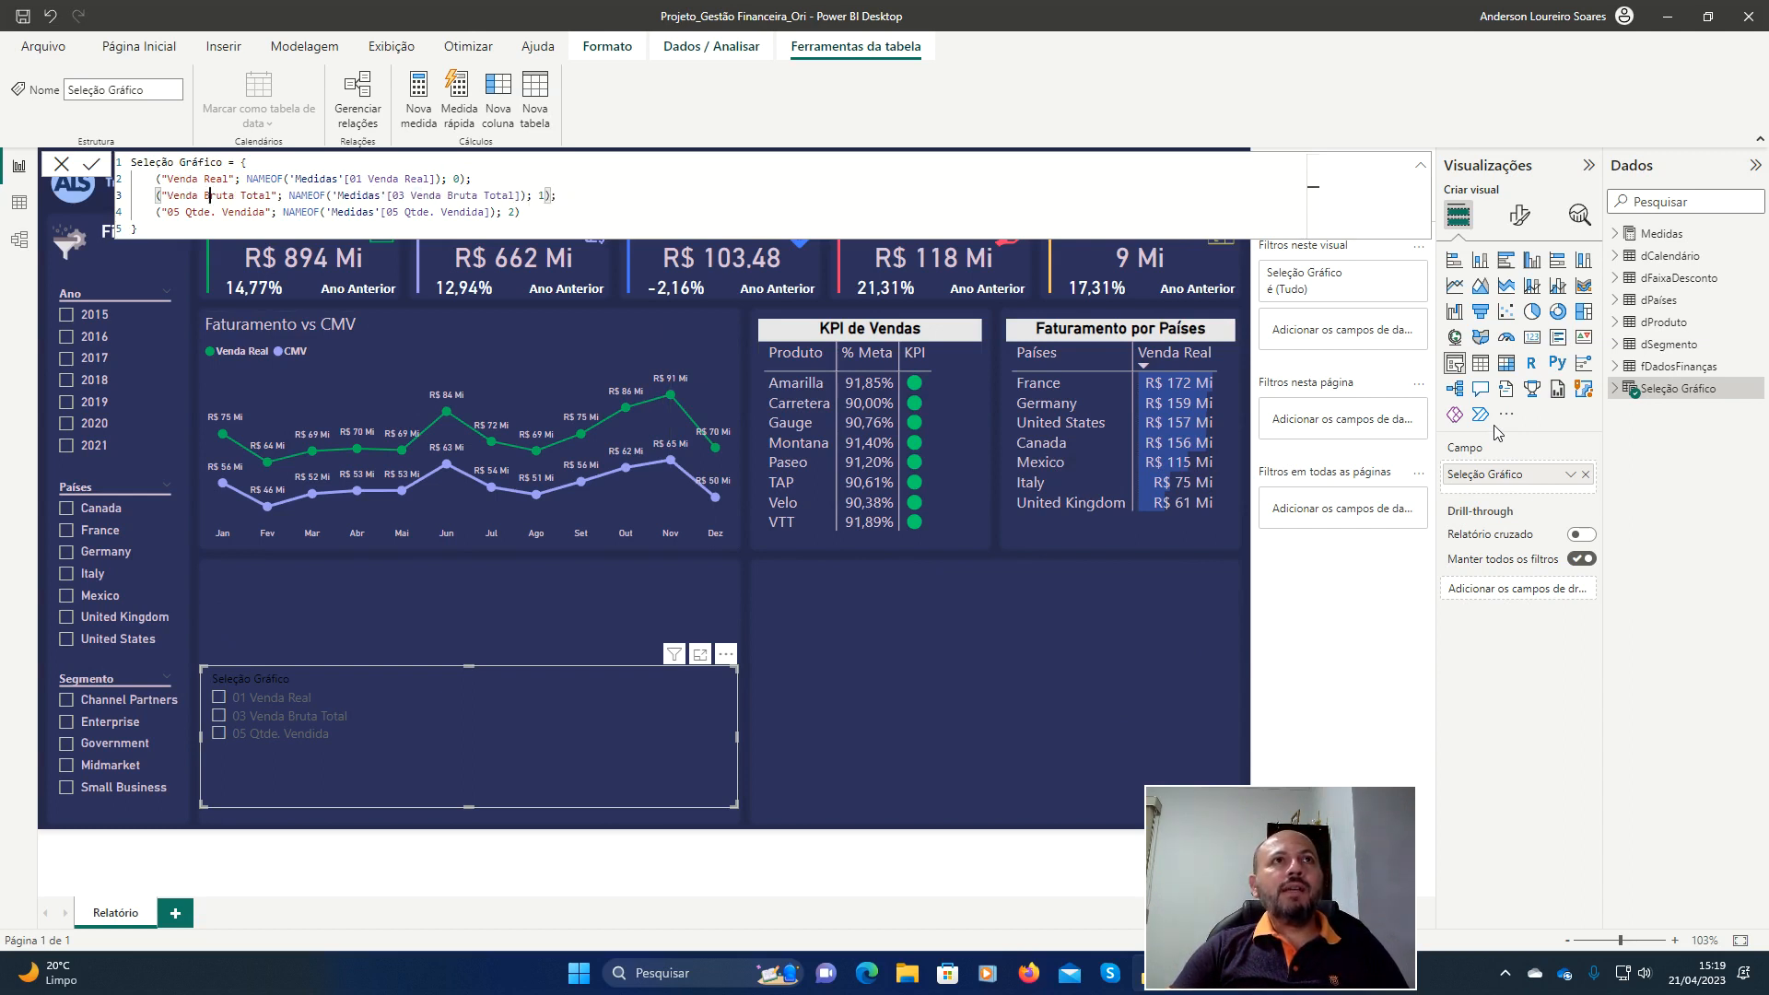
pyautogui.press('Right')
pyautogui.press('Right')
pyautogui.press('Delete')
pyautogui.press('Delete')
pyautogui.press('Delete')
pyautogui.press('Delete')
pyautogui.press('Delete')
pyautogui.press('Delete')
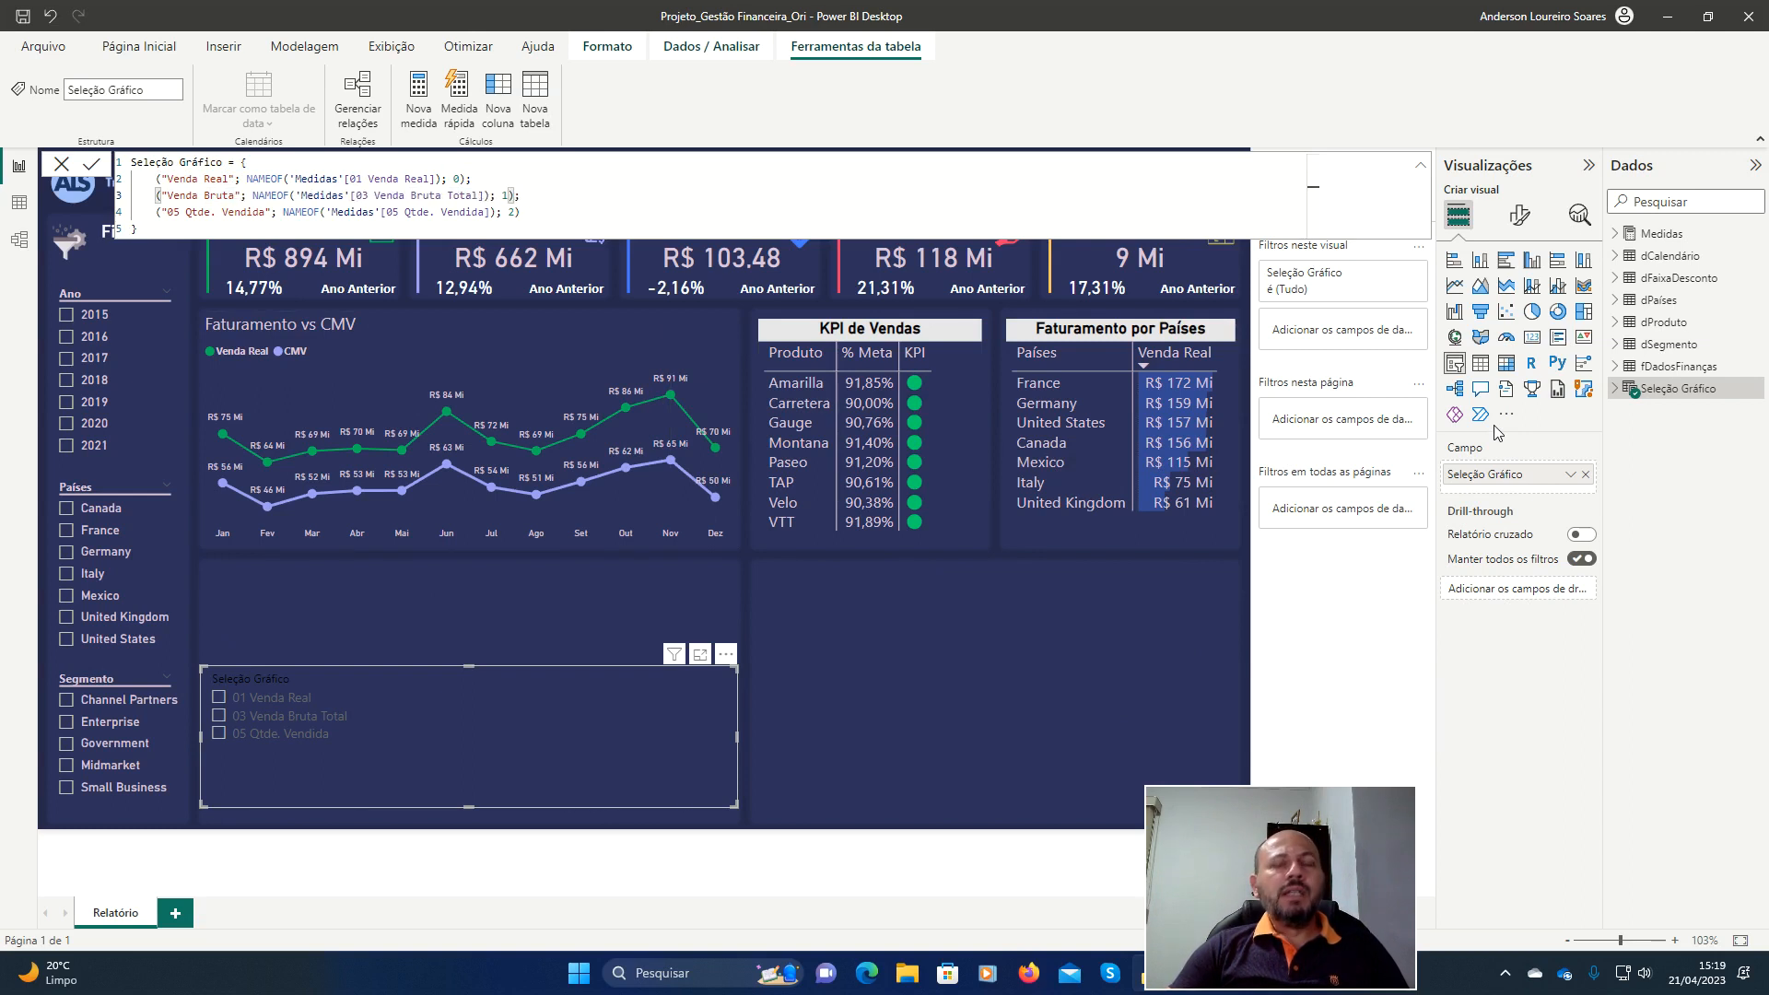
# Remove the number prefix from the third display label in the formula so it reads "Qtde. Vendida".
pyautogui.press('Down')
pyautogui.press('Left')
pyautogui.press('Left')
pyautogui.press('Left')
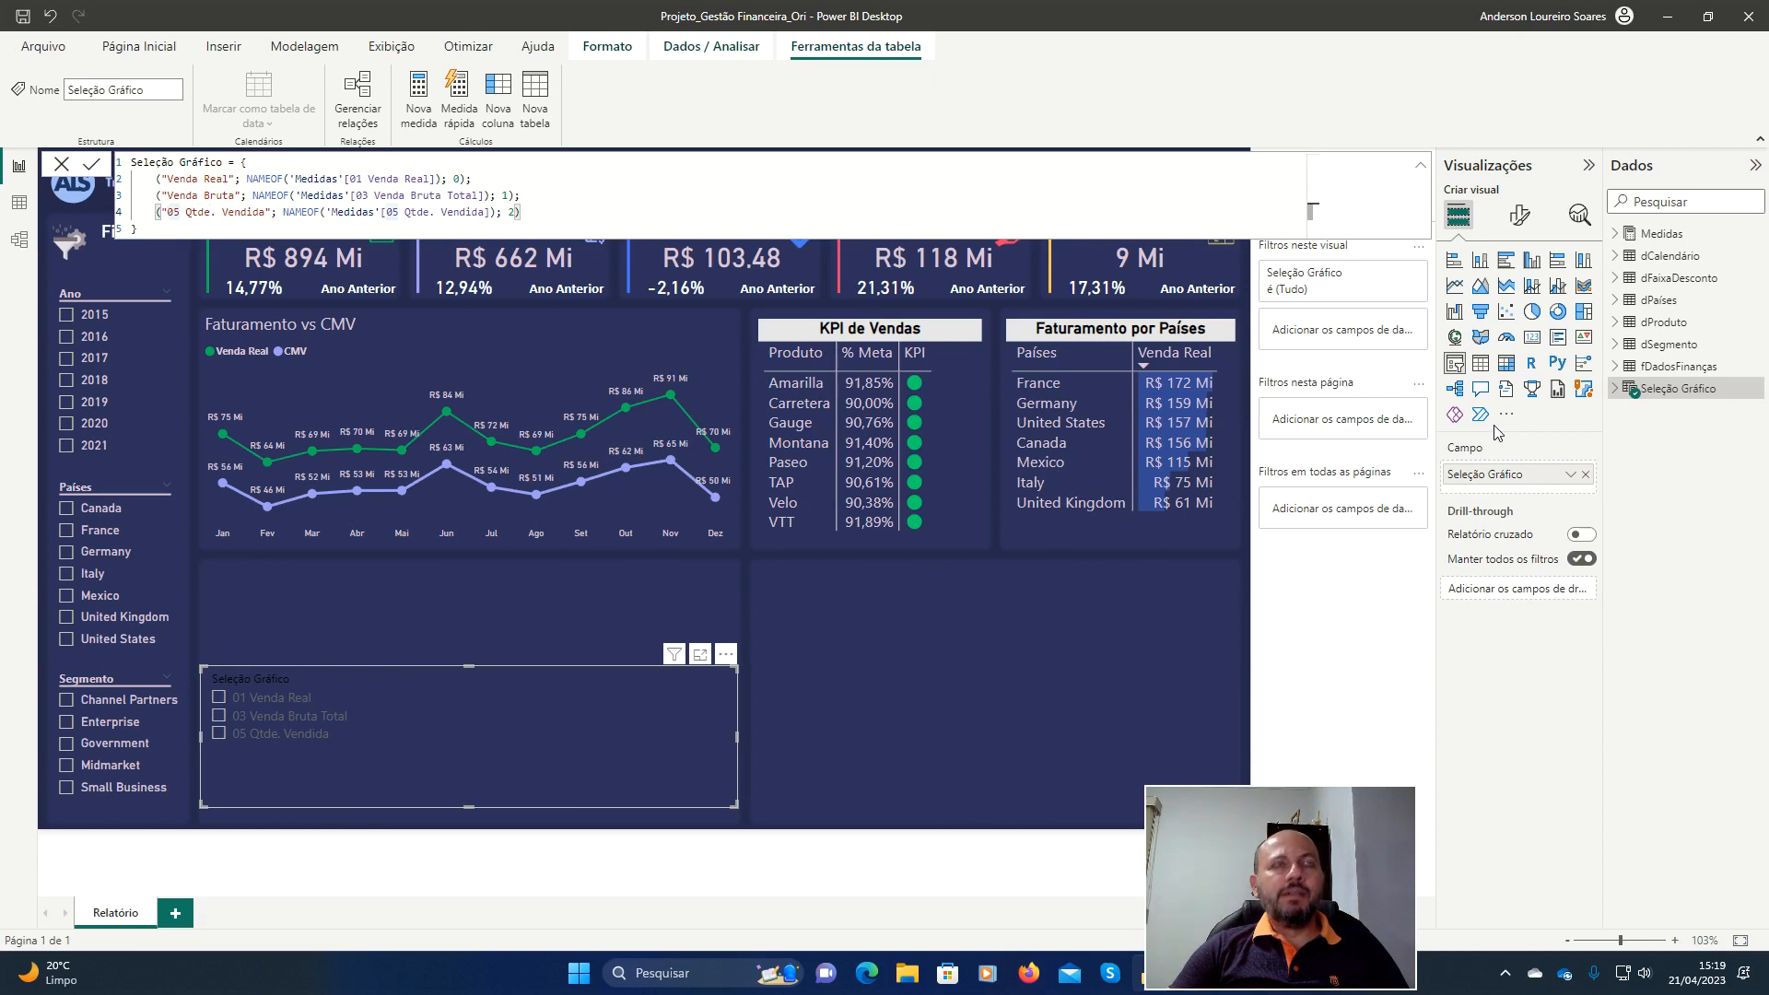
pyautogui.press('Delete')
pyautogui.press('Delete')
pyautogui.press('Delete')
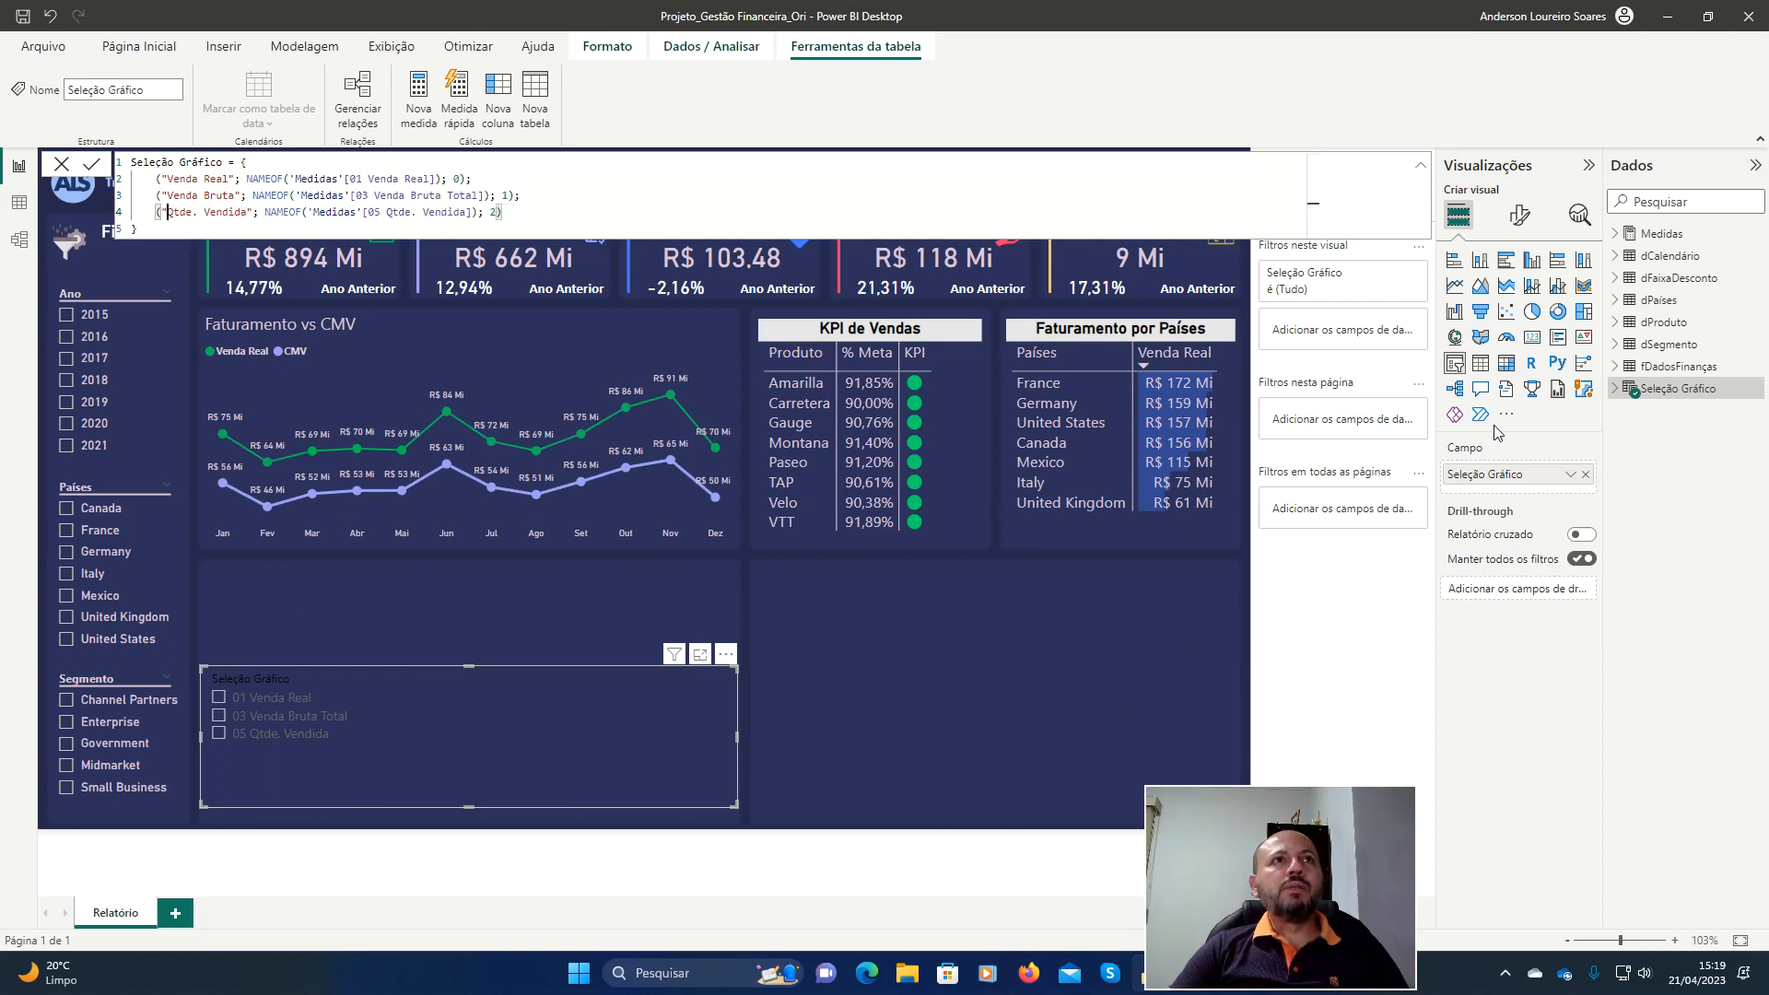
pyautogui.press('Right')
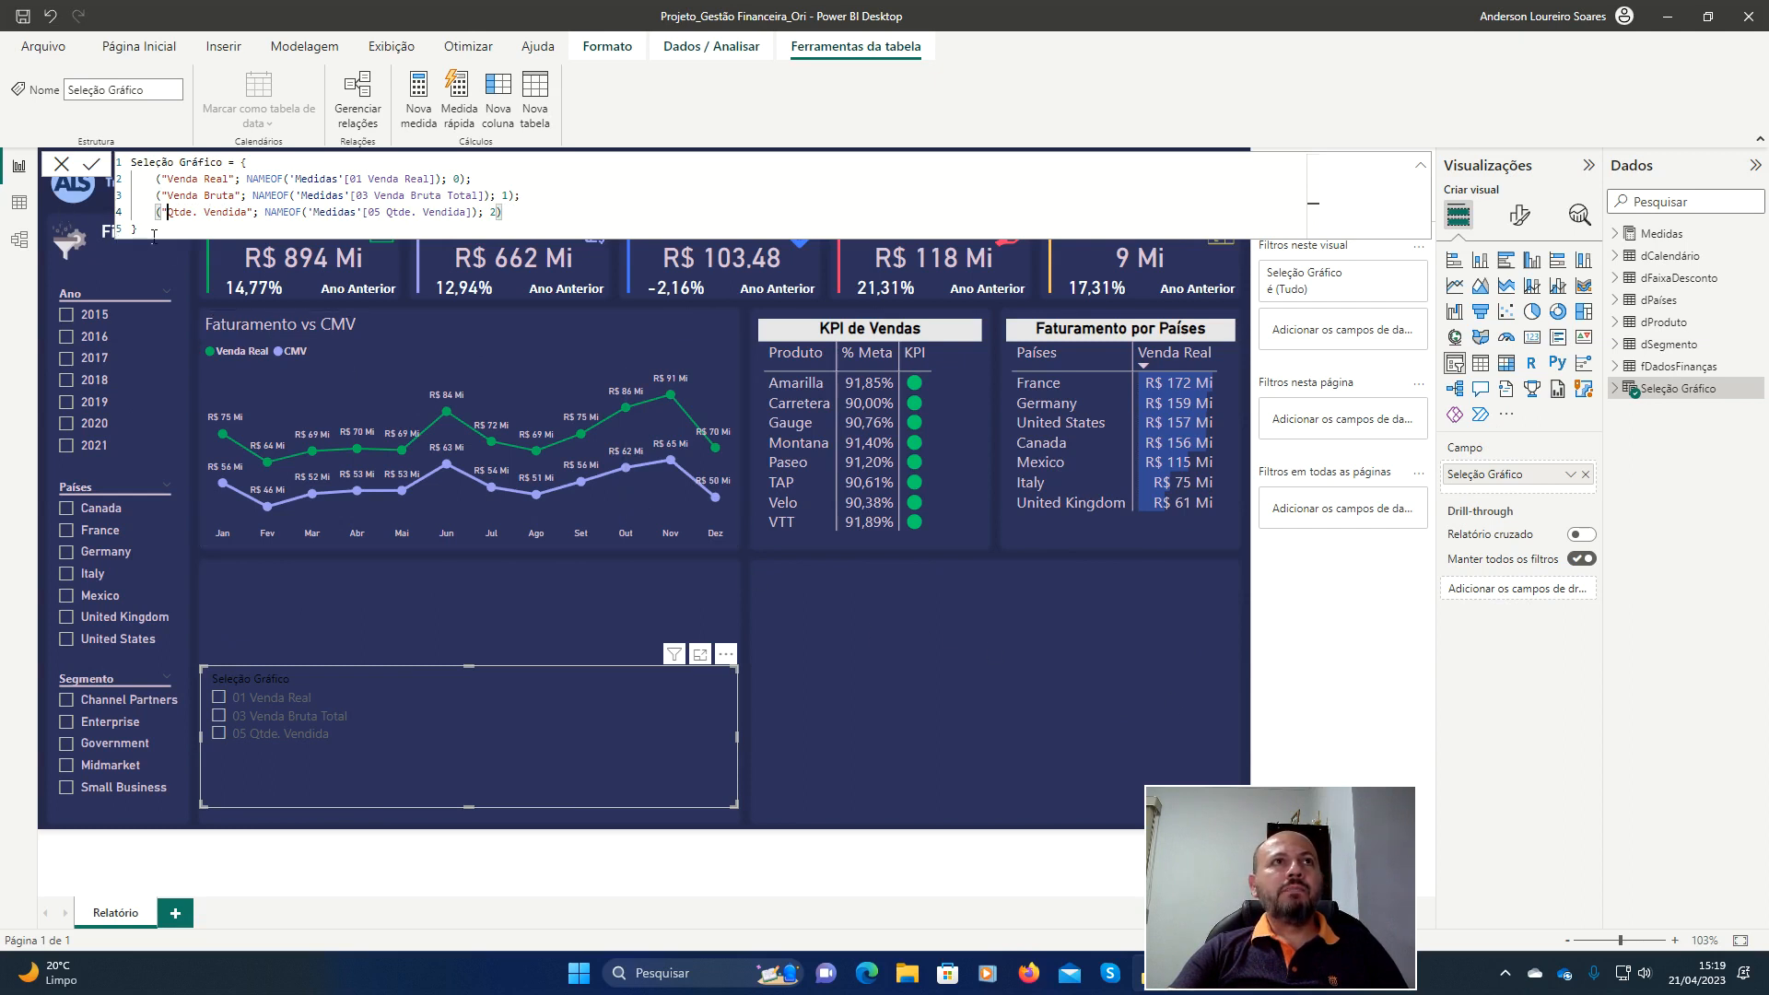
# Commit the edited Seleção Gráfico formula, and format the slicer's values with a light font colour at size 12.
pyautogui.press('Return')
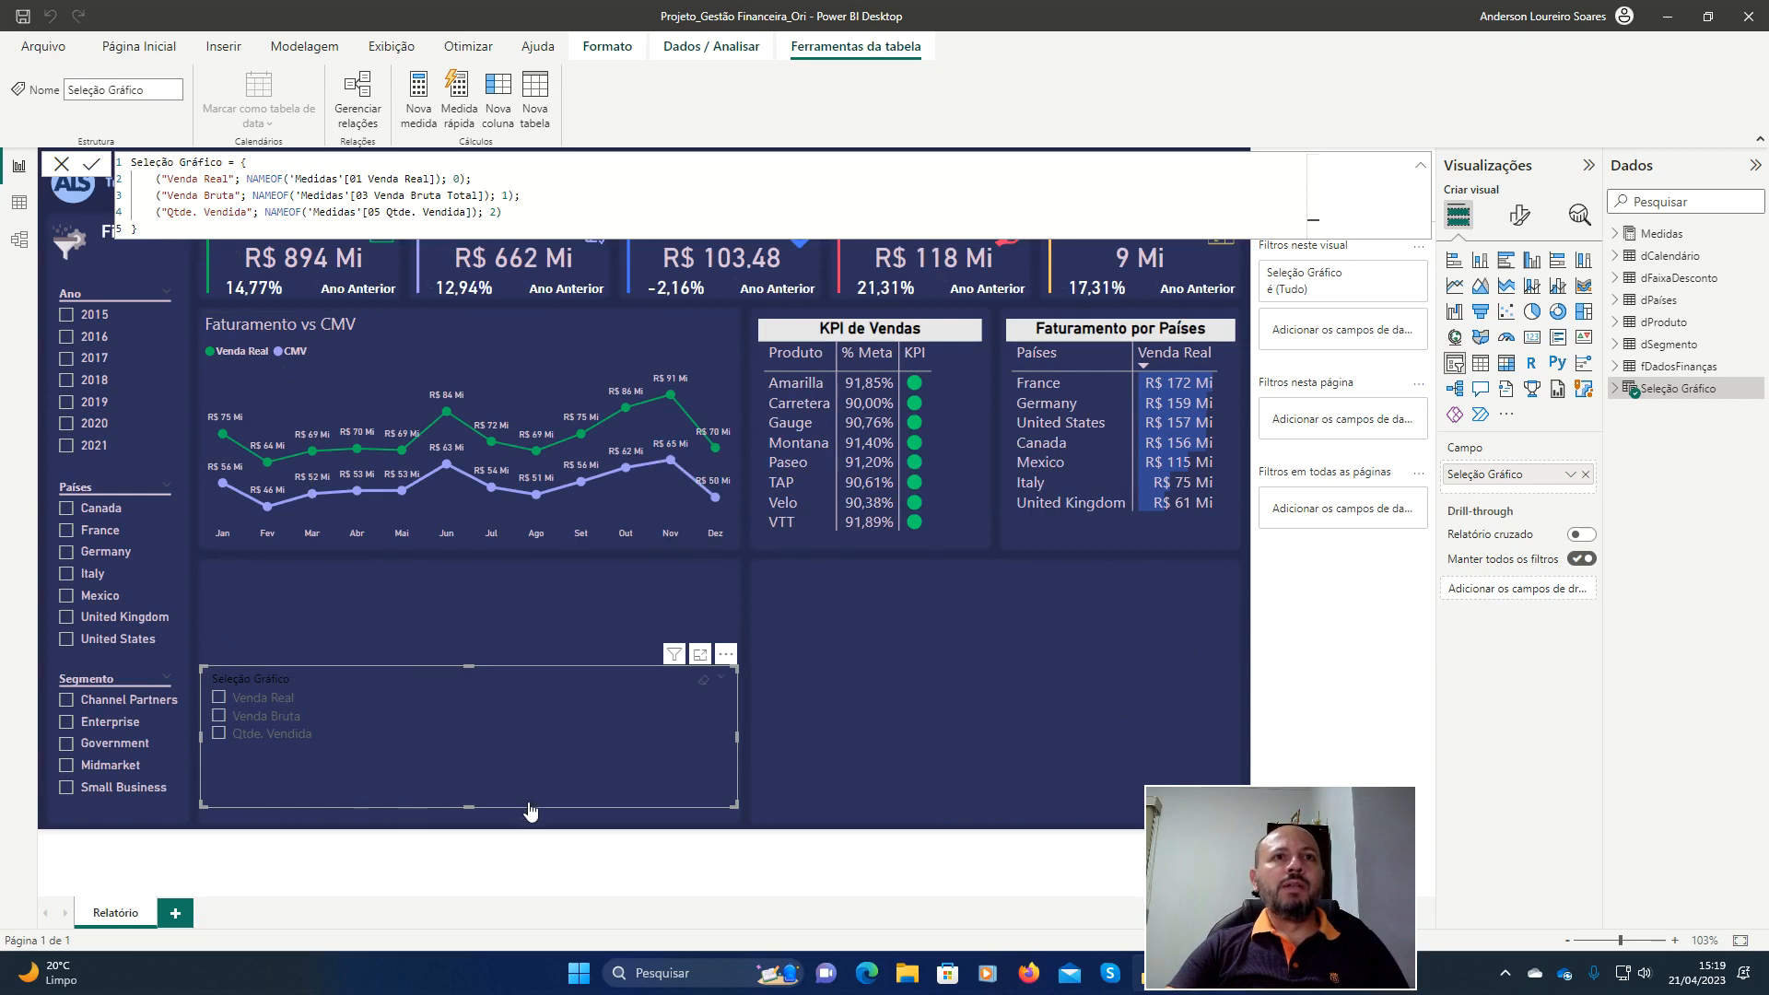
pyautogui.click(1526, 229)
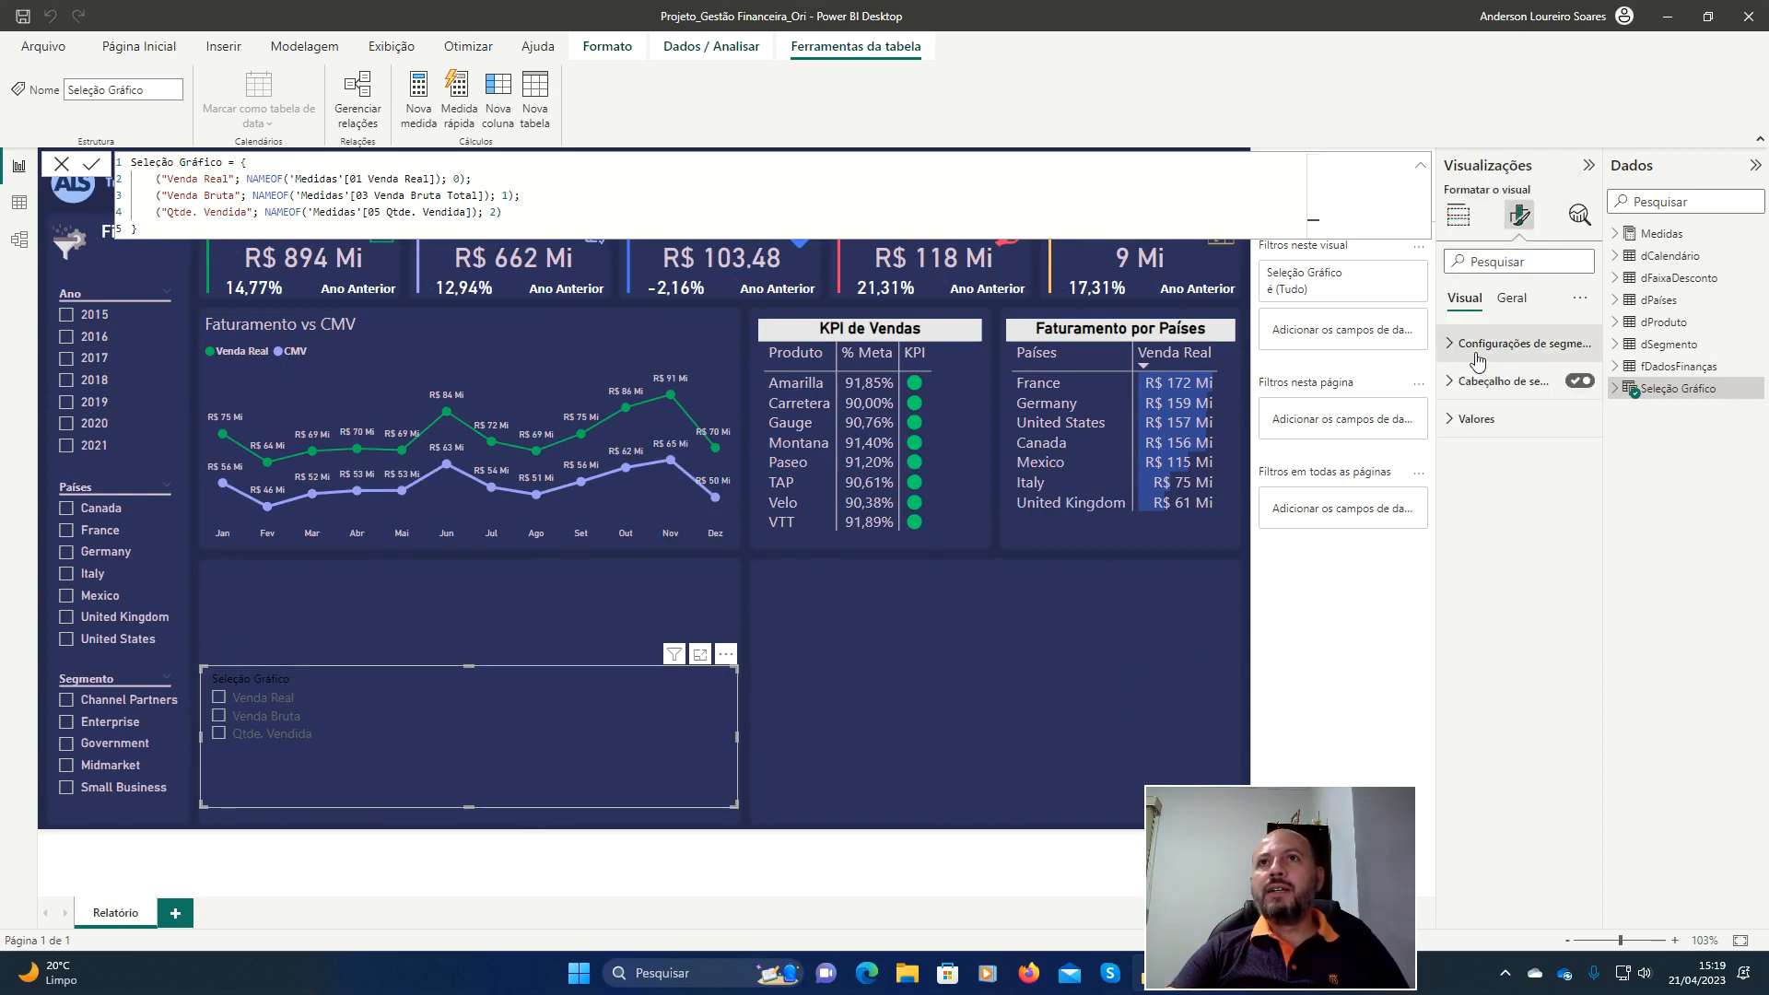
pyautogui.click(1472, 421)
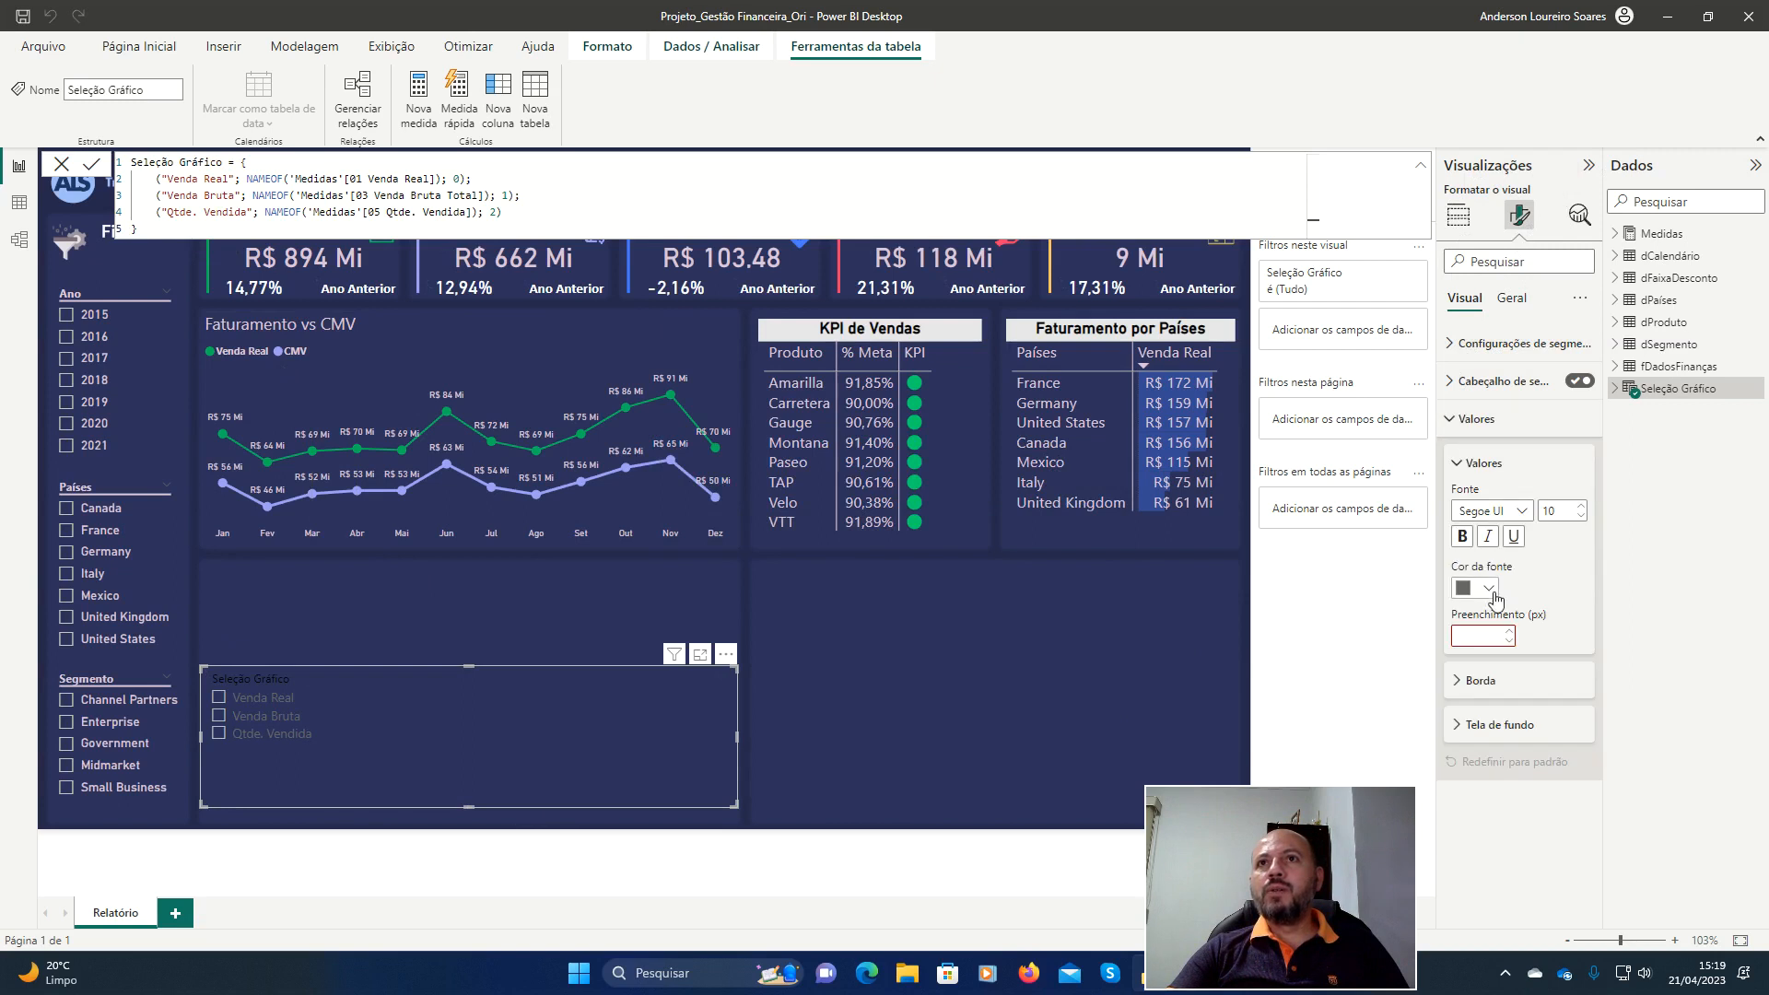
pyautogui.click(1489, 589)
pyautogui.click(1475, 703)
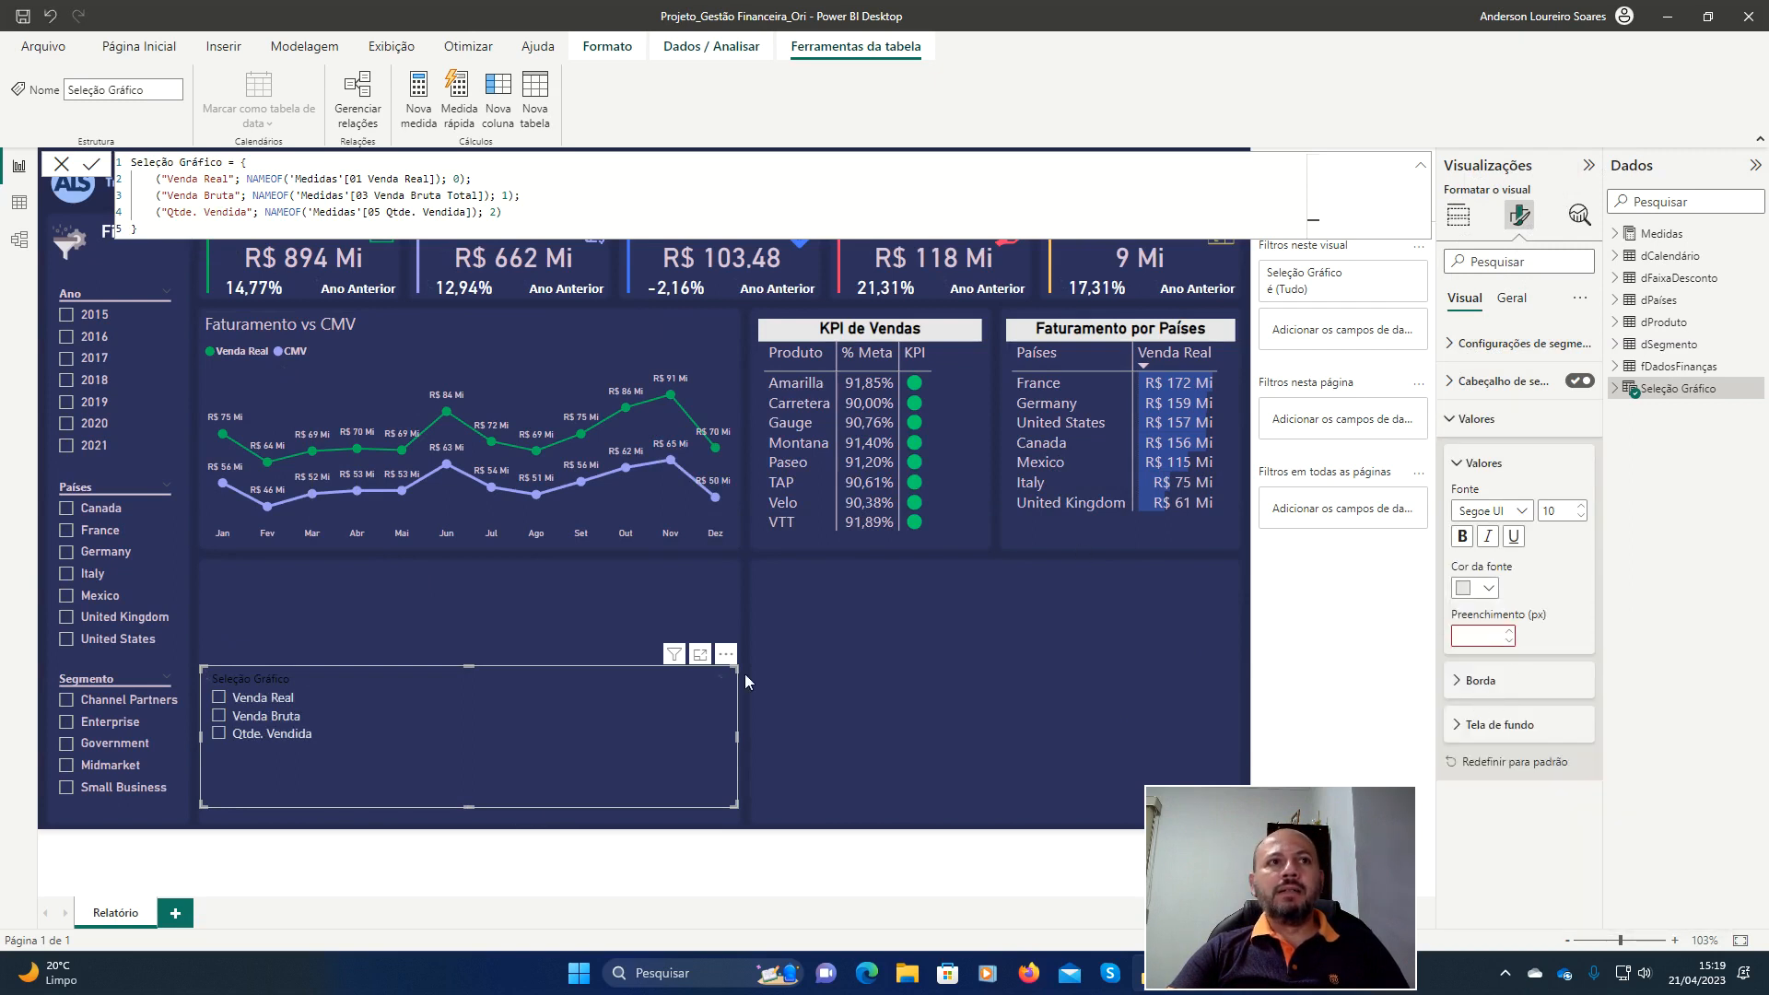
pyautogui.click(1581, 506)
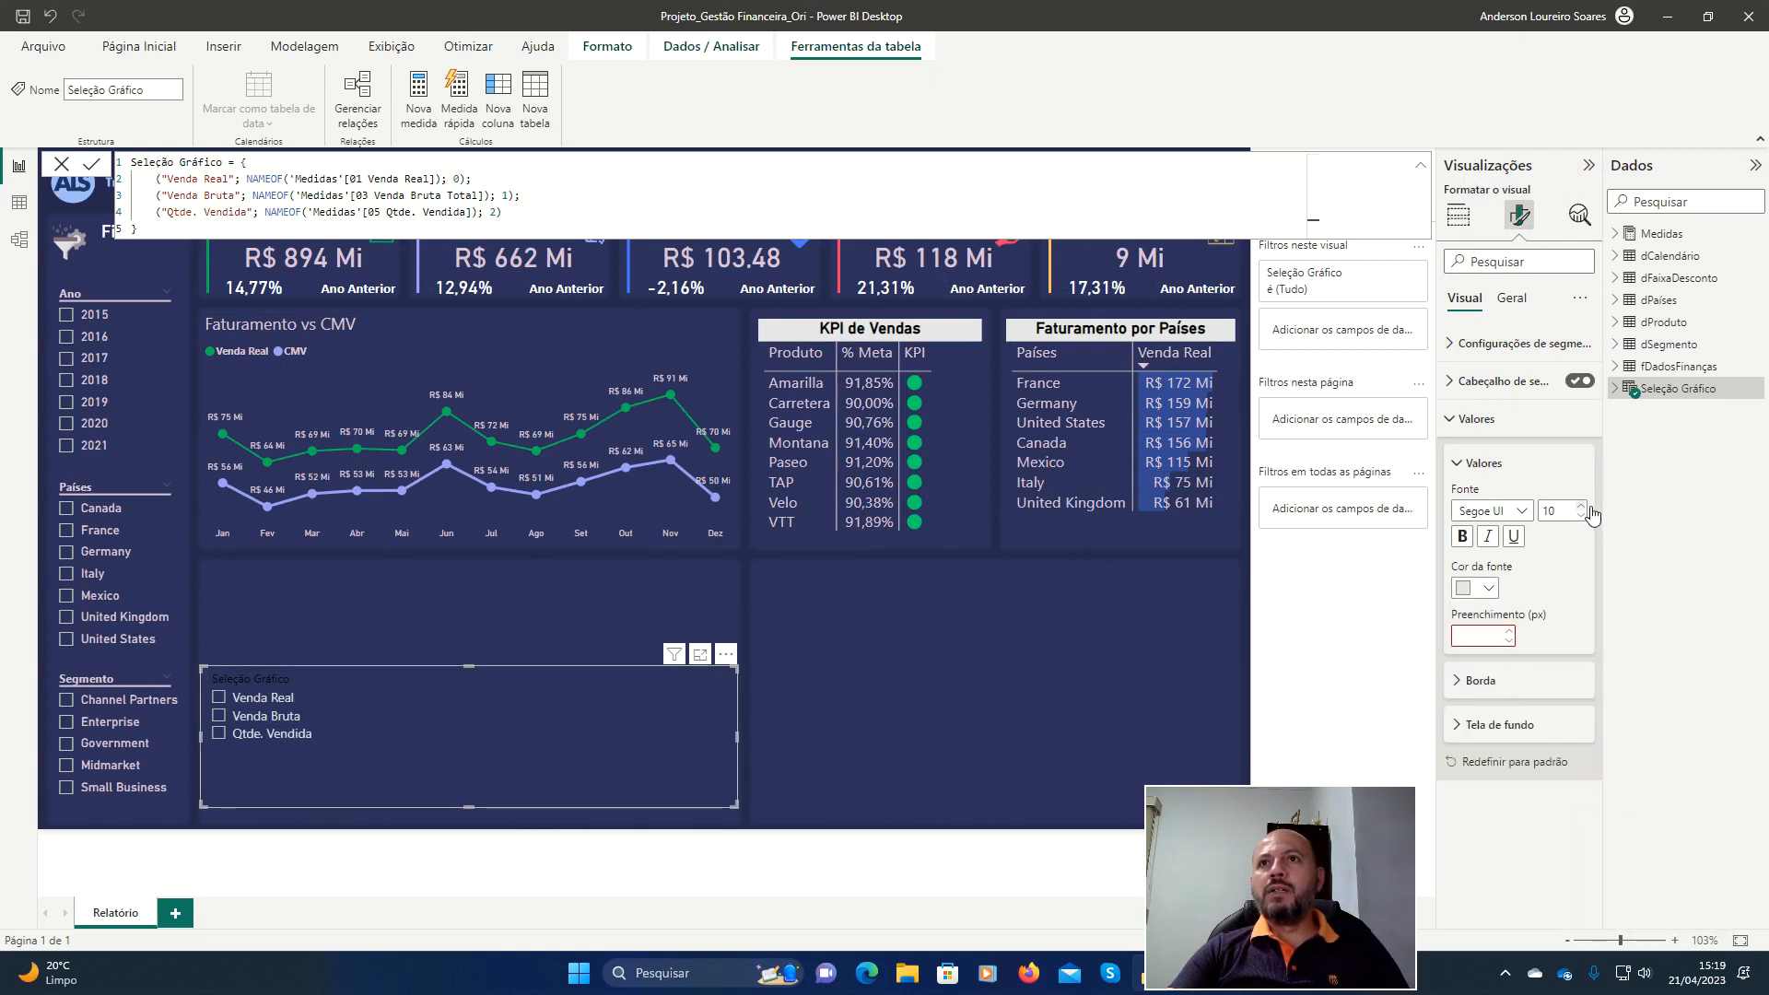
pyautogui.click(1581, 506)
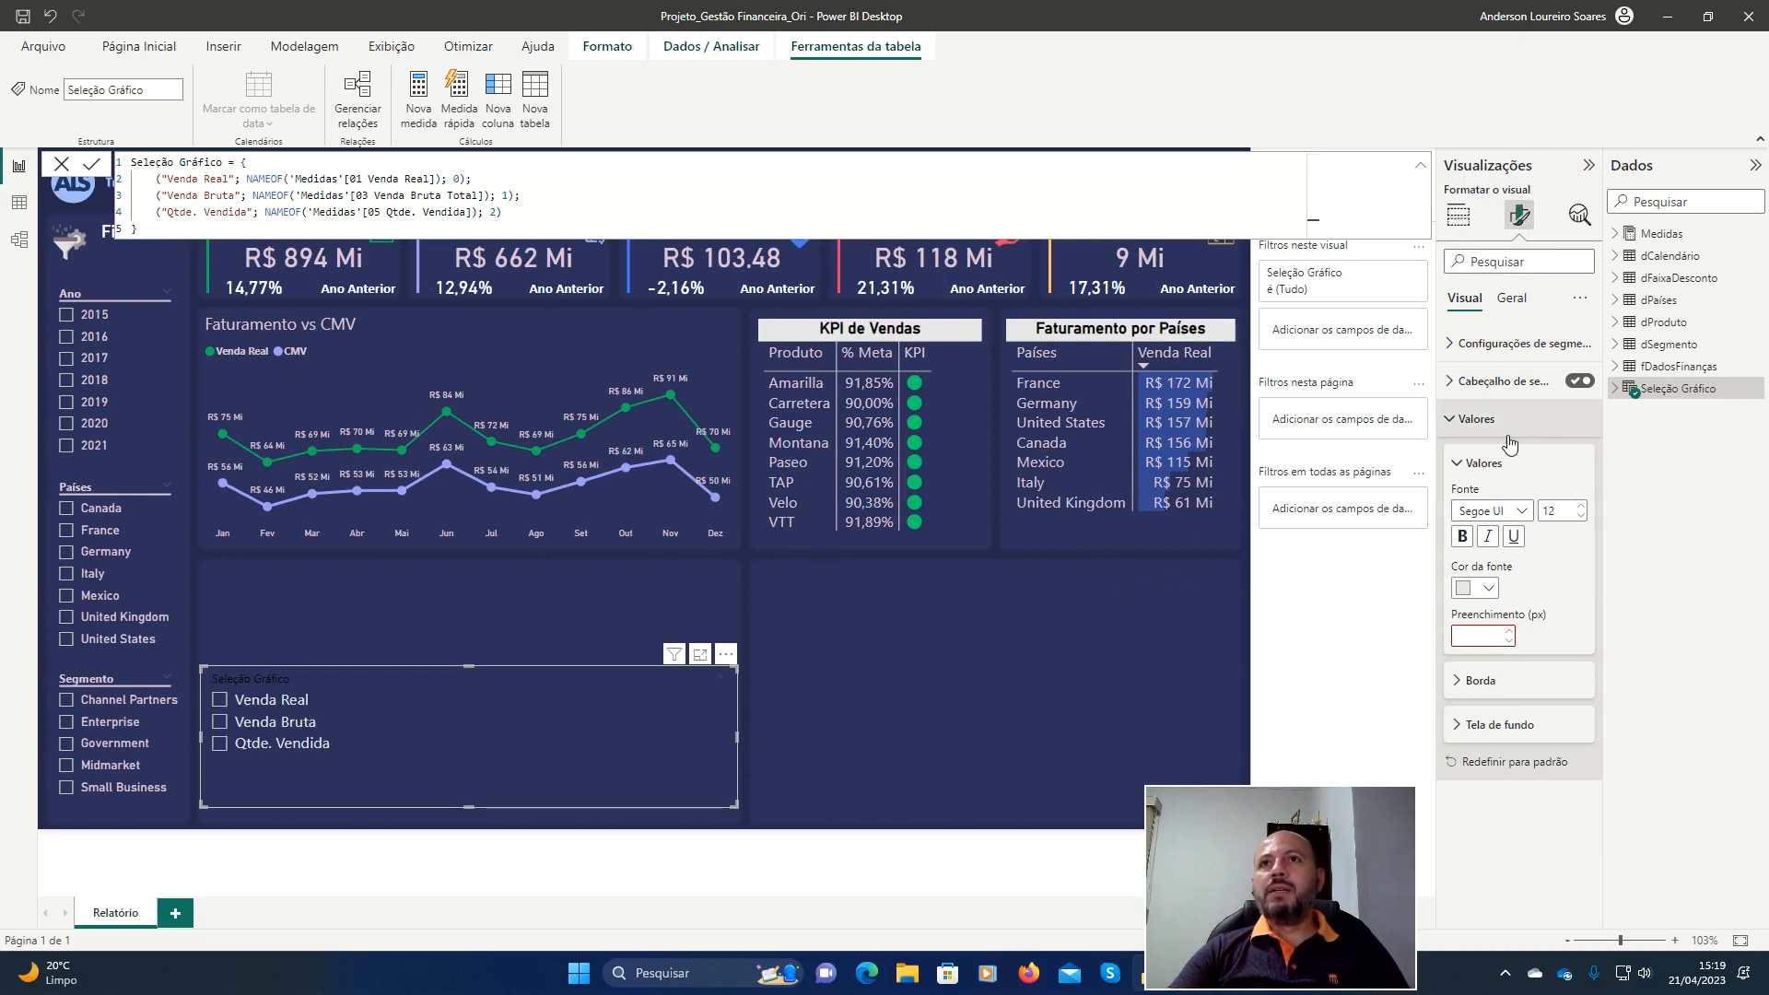
pyautogui.click(1463, 467)
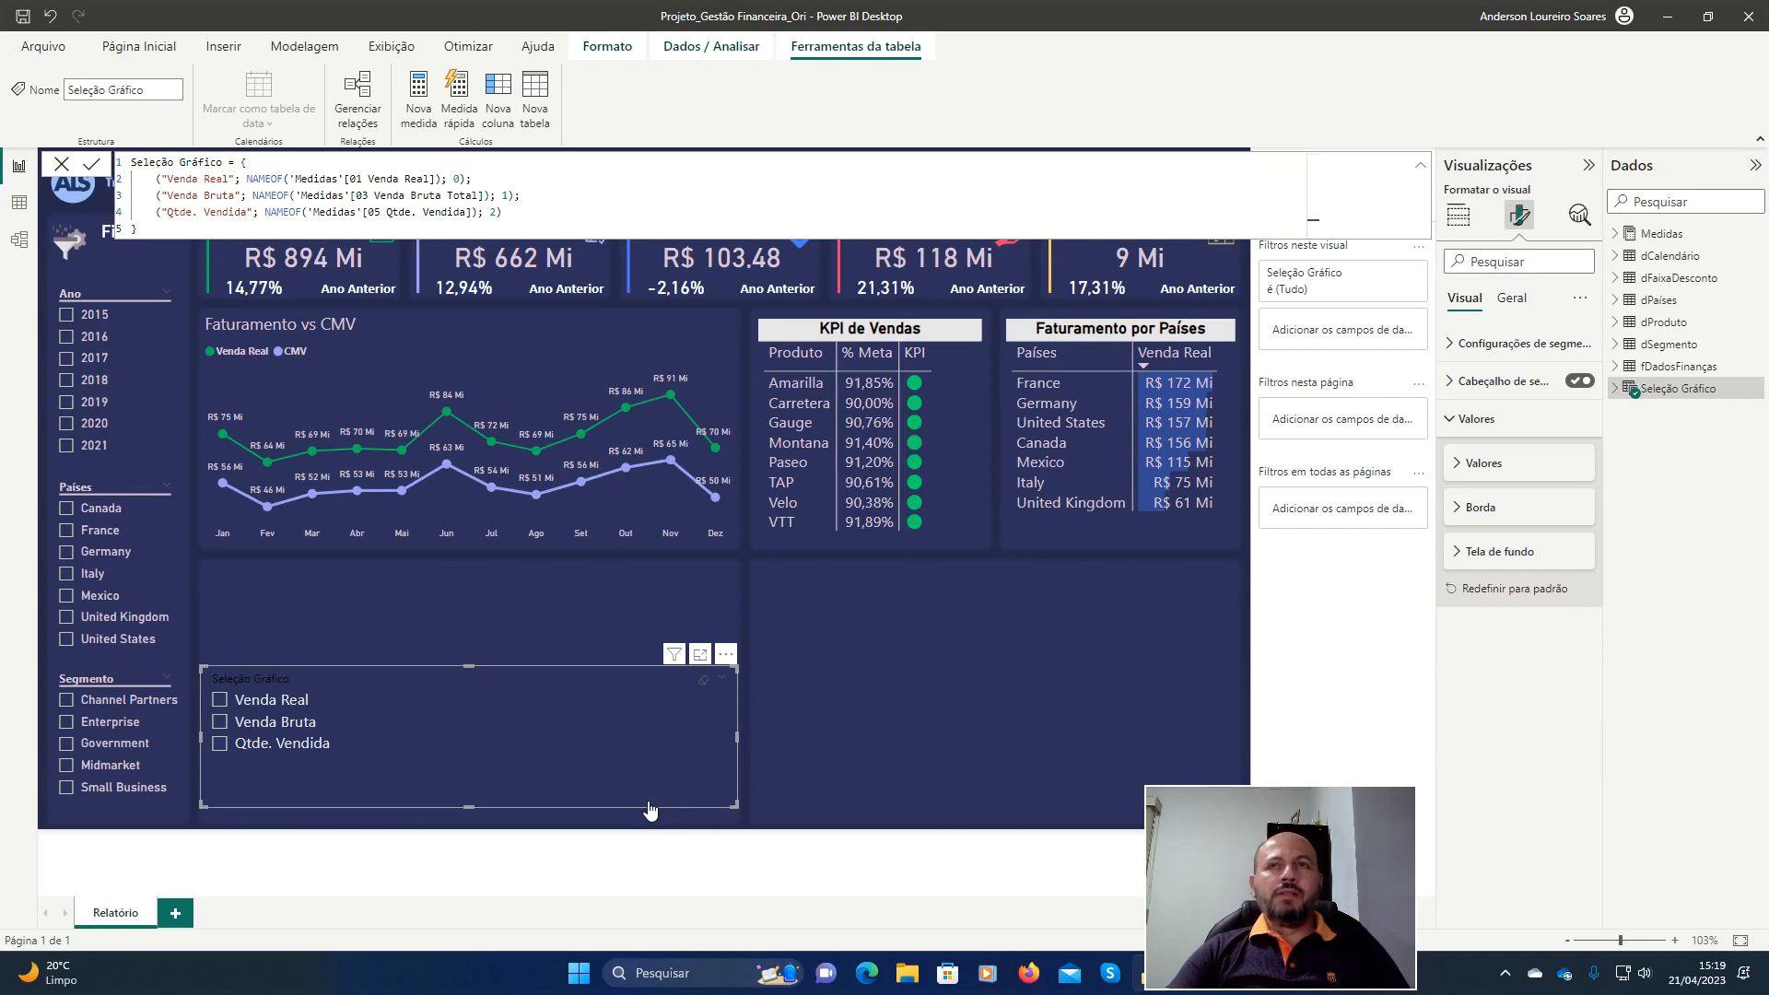
pyautogui.hotkey('ctrl', 'alt', 'd')
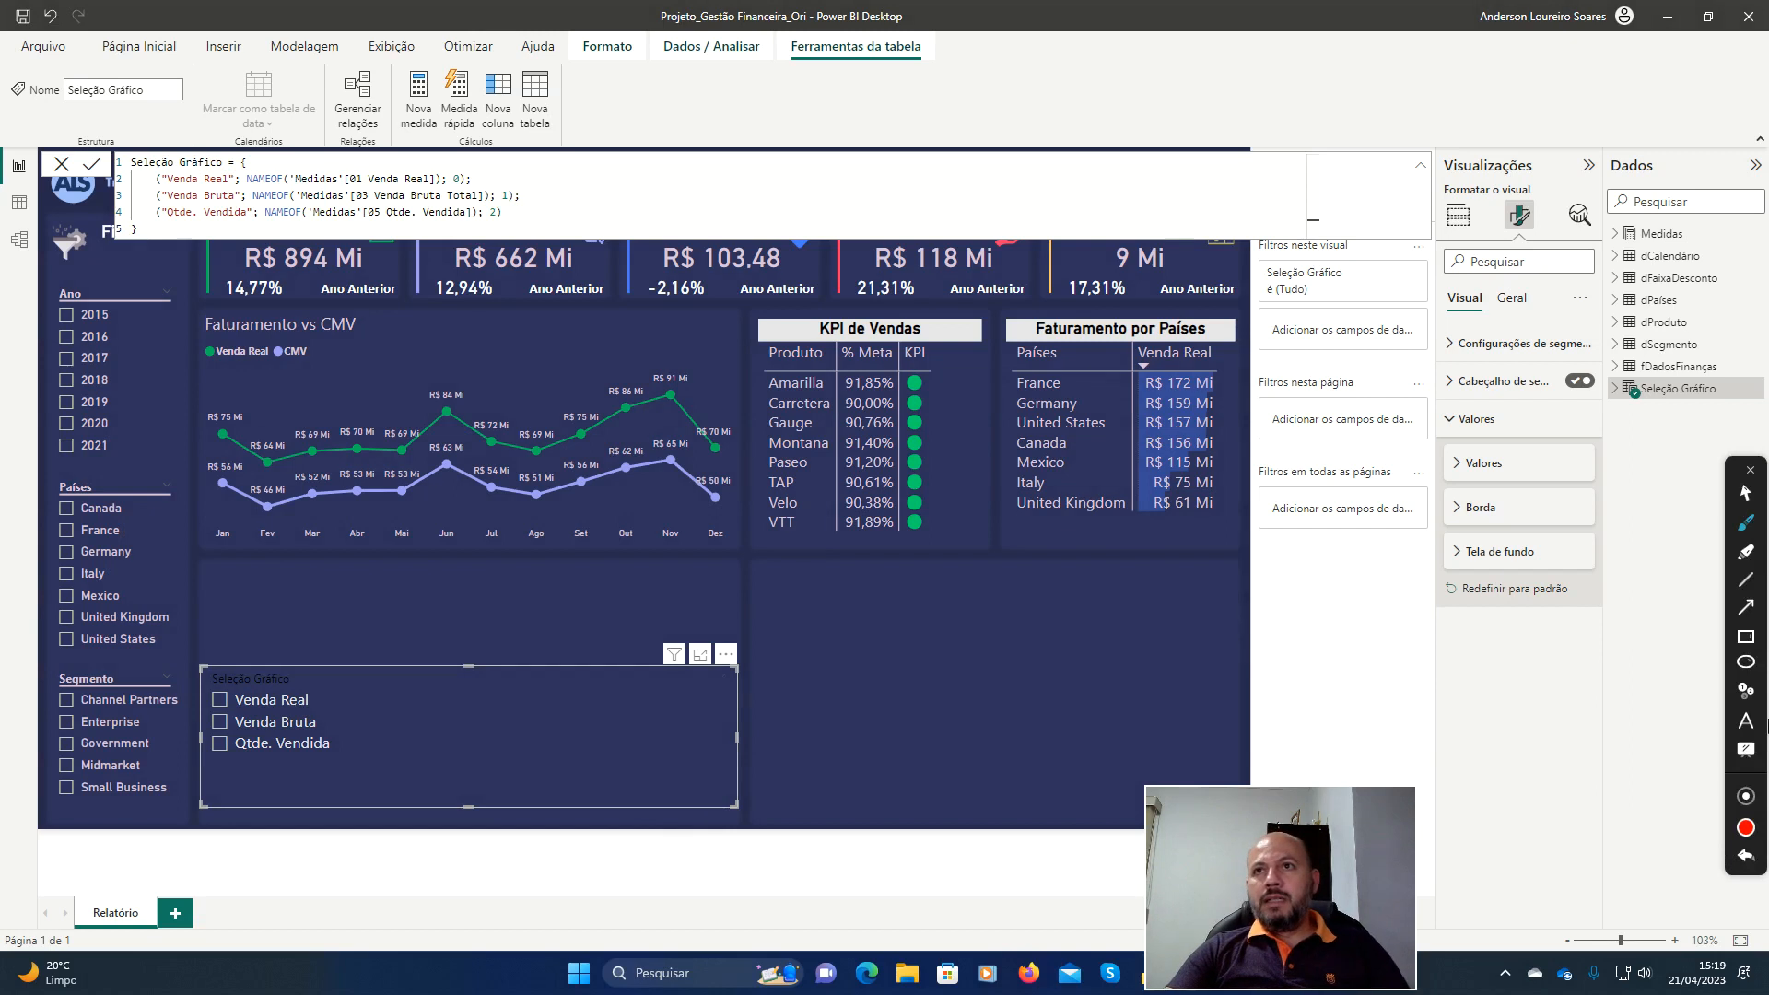
pyautogui.click(1750, 610)
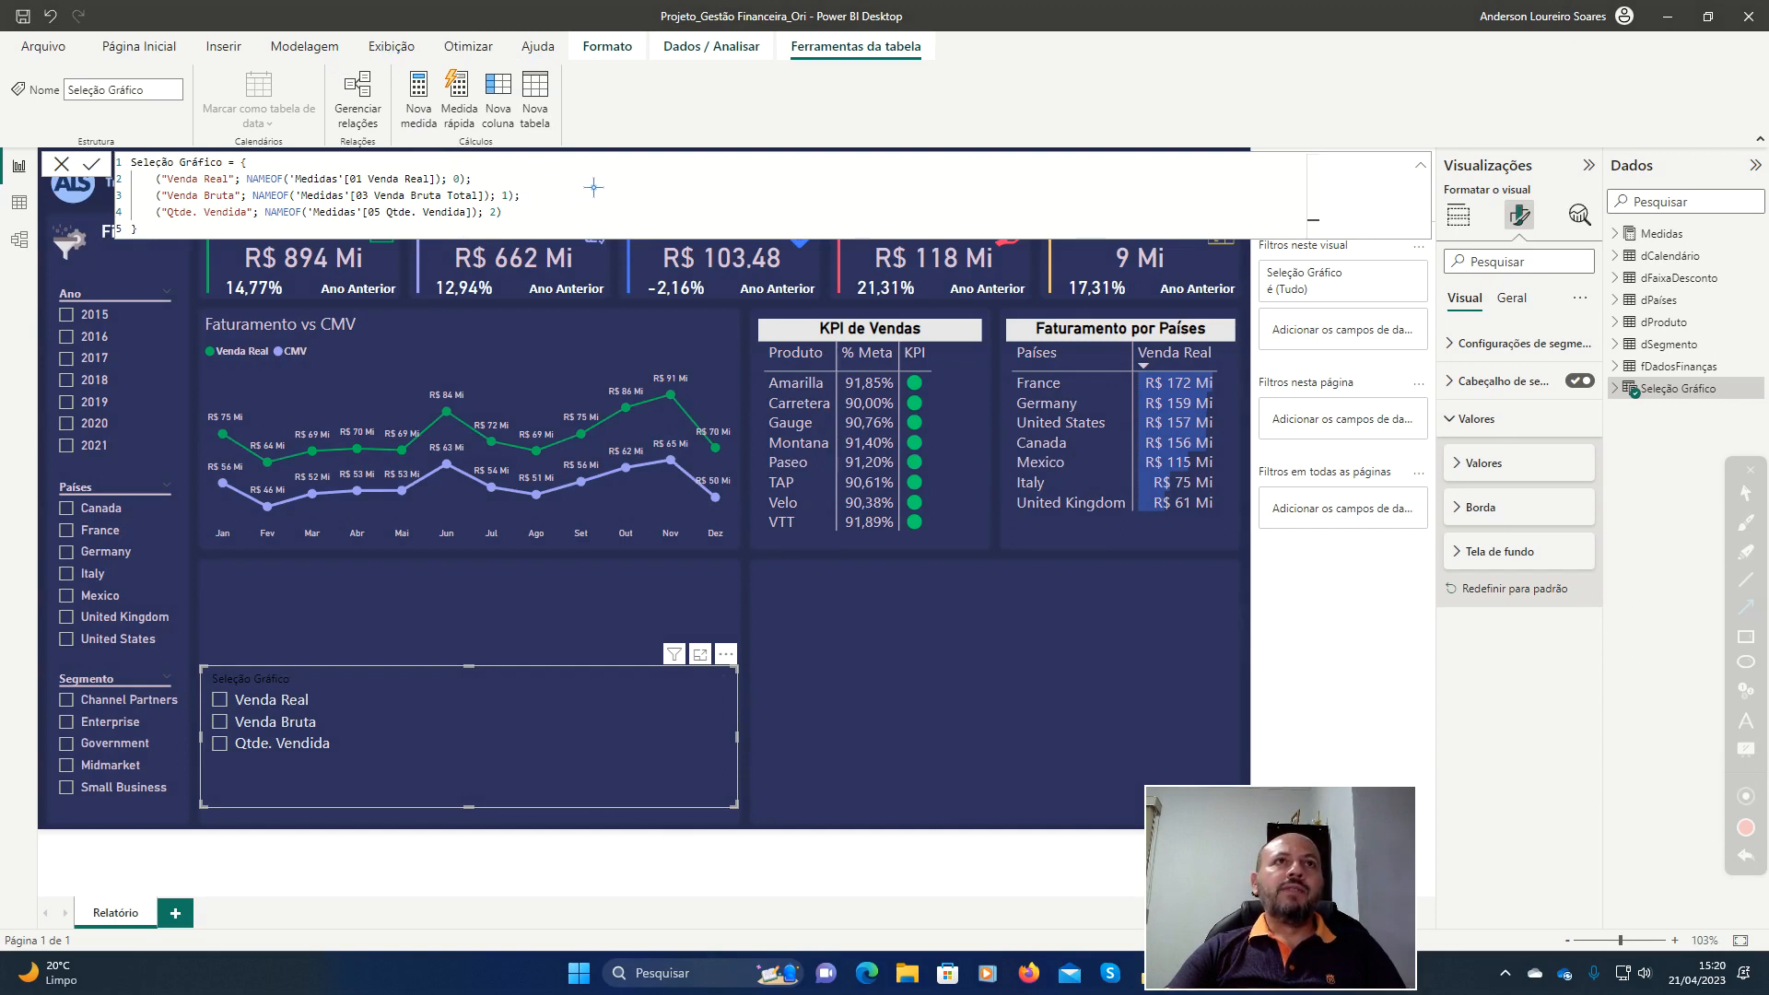
pyautogui.moveTo(582, 188); pyautogui.dragTo(485, 195)
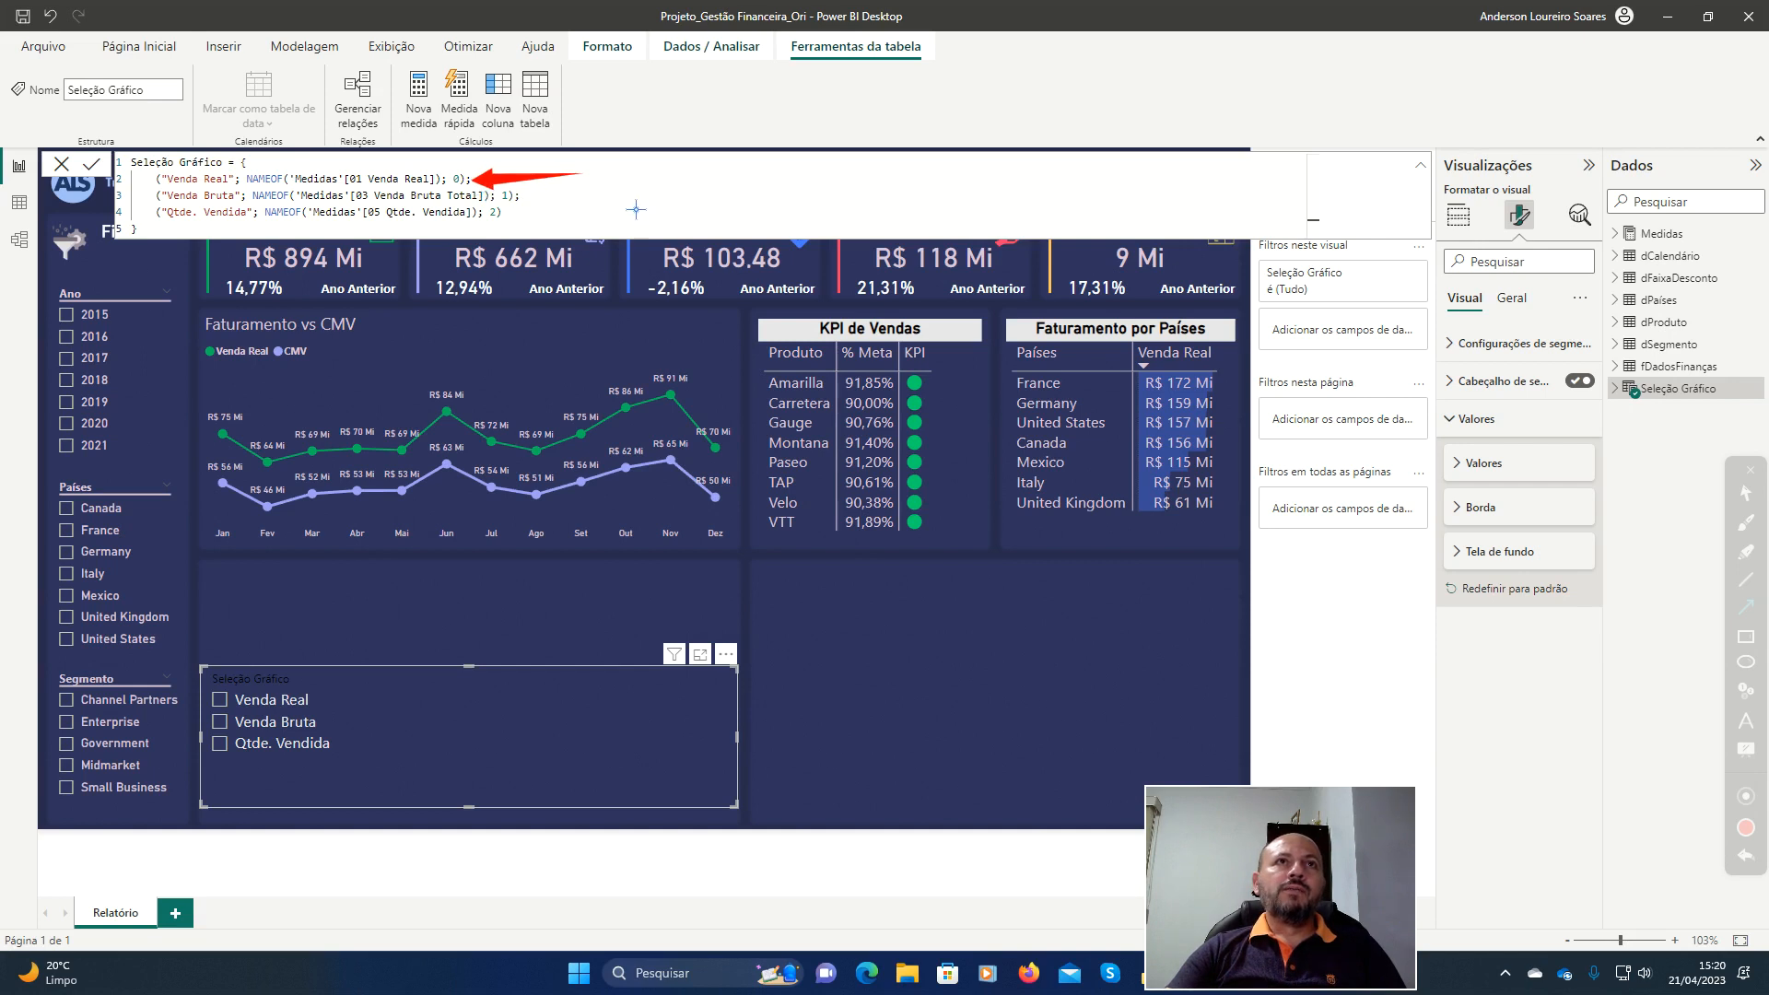
pyautogui.moveTo(632, 204)
pyautogui.mouseDown()
pyautogui.moveTo(523, 197)
pyautogui.moveTo(526, 215)
pyautogui.moveTo(500, 213)
pyautogui.mouseUp()
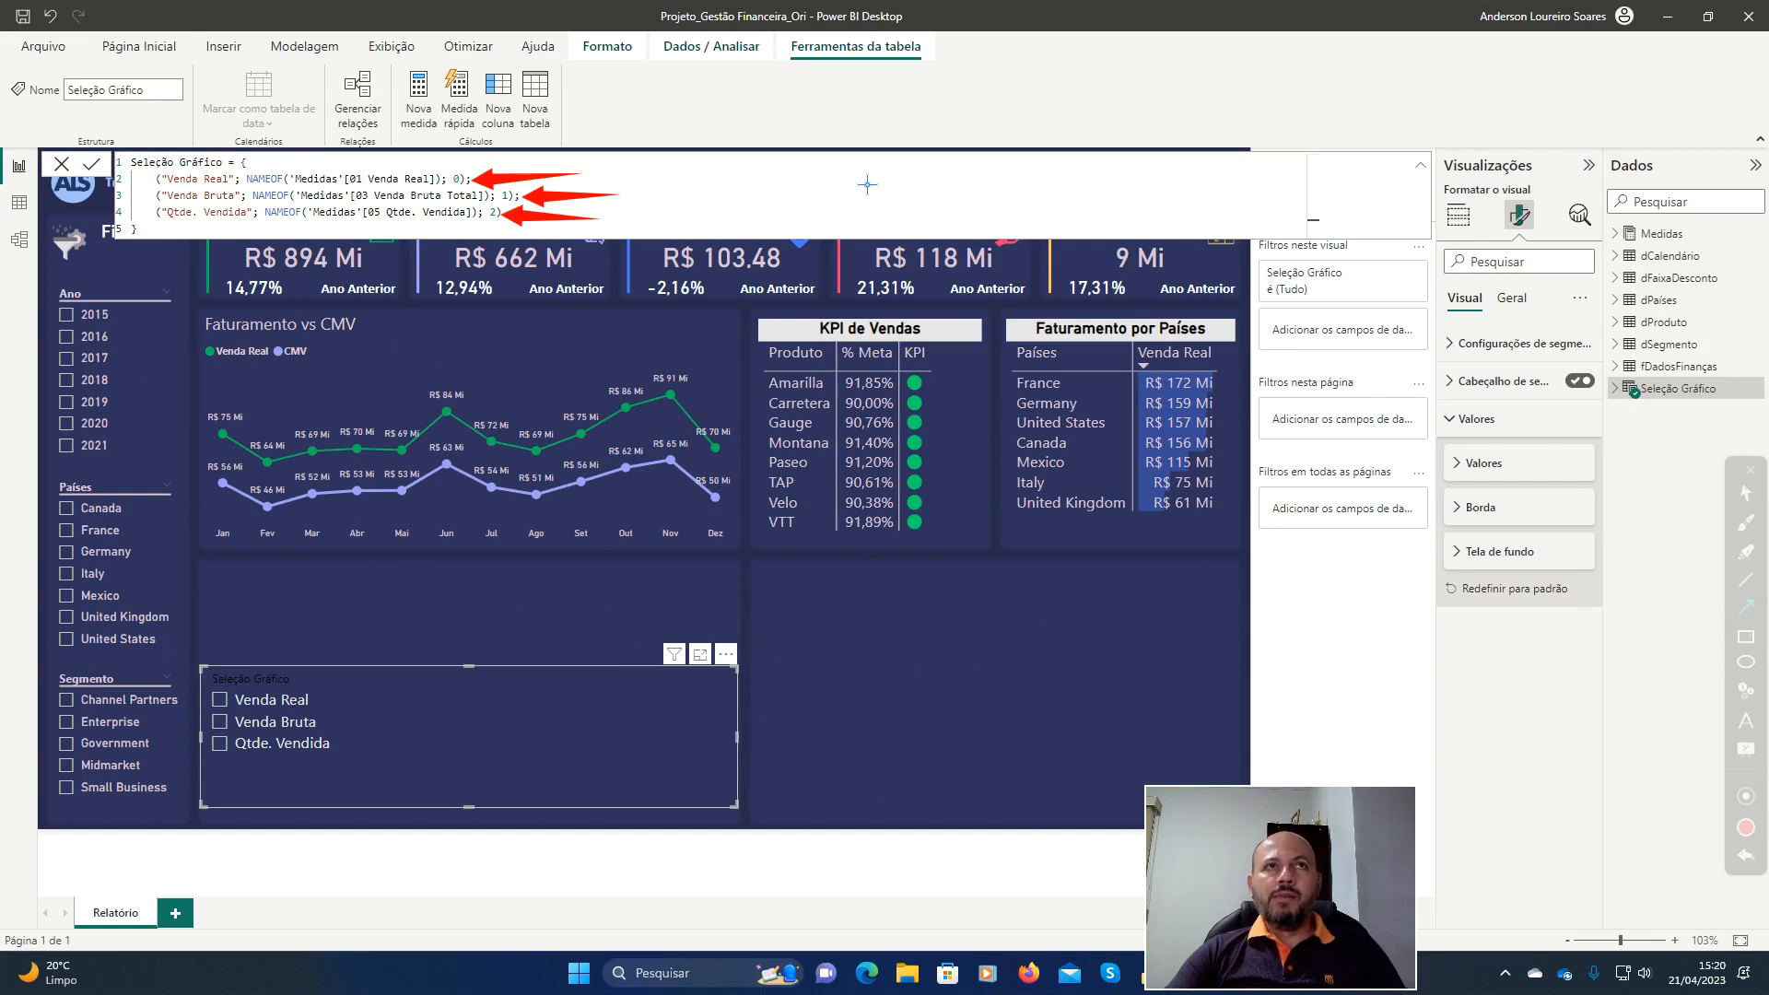
pyautogui.click(1744, 857)
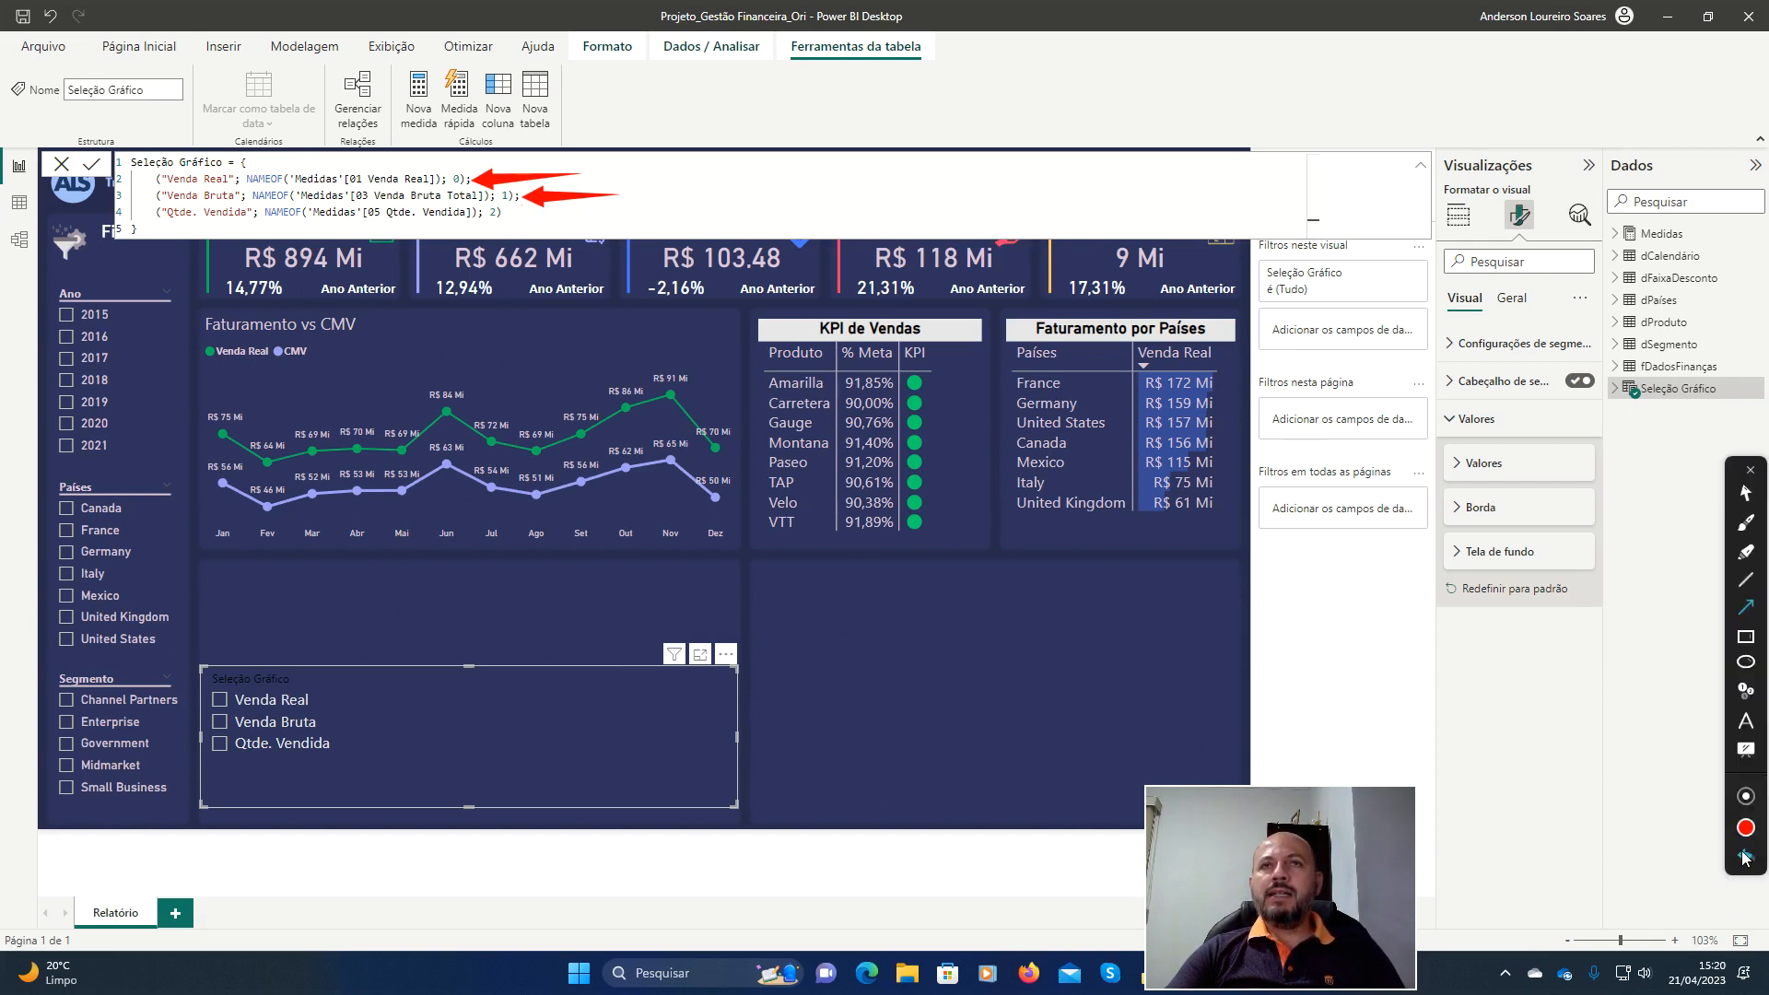
pyautogui.click(1744, 857)
pyautogui.click(1745, 857)
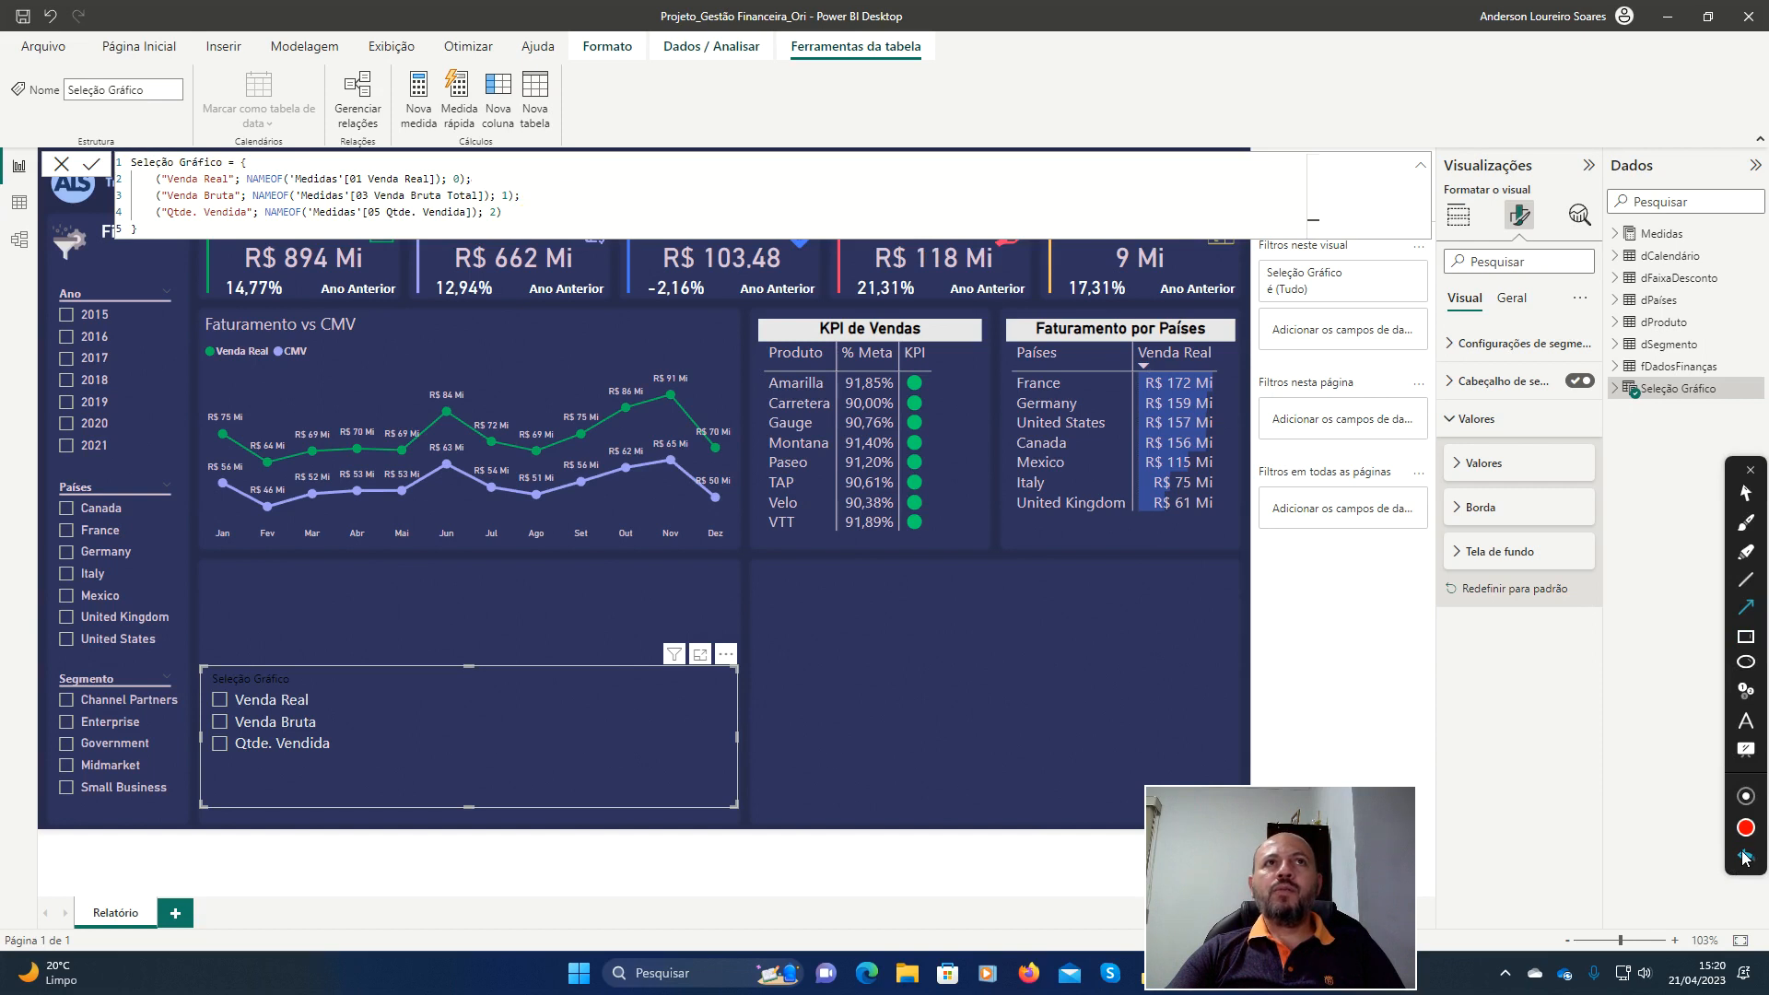
pyautogui.click(1747, 489)
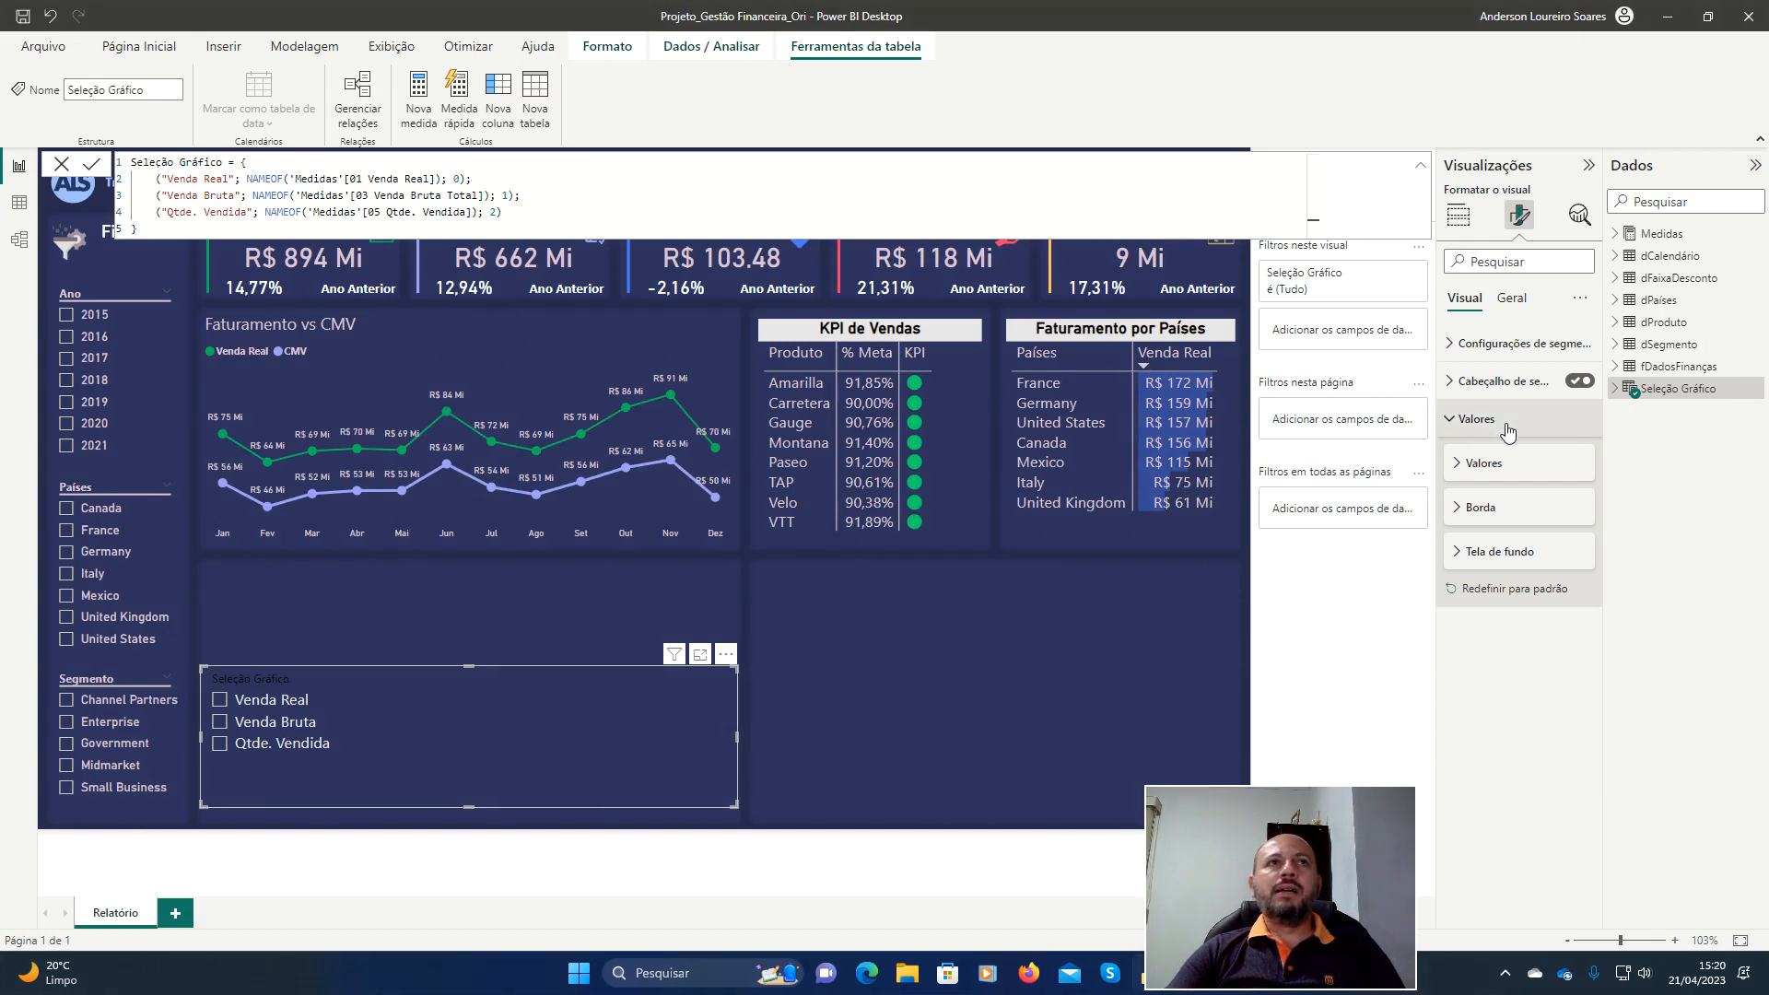
# Reverse the parameter's item order in its formula by setting the index of Venda Real to 2 and Qtde. Vendida to 0.
pyautogui.click(463, 181)
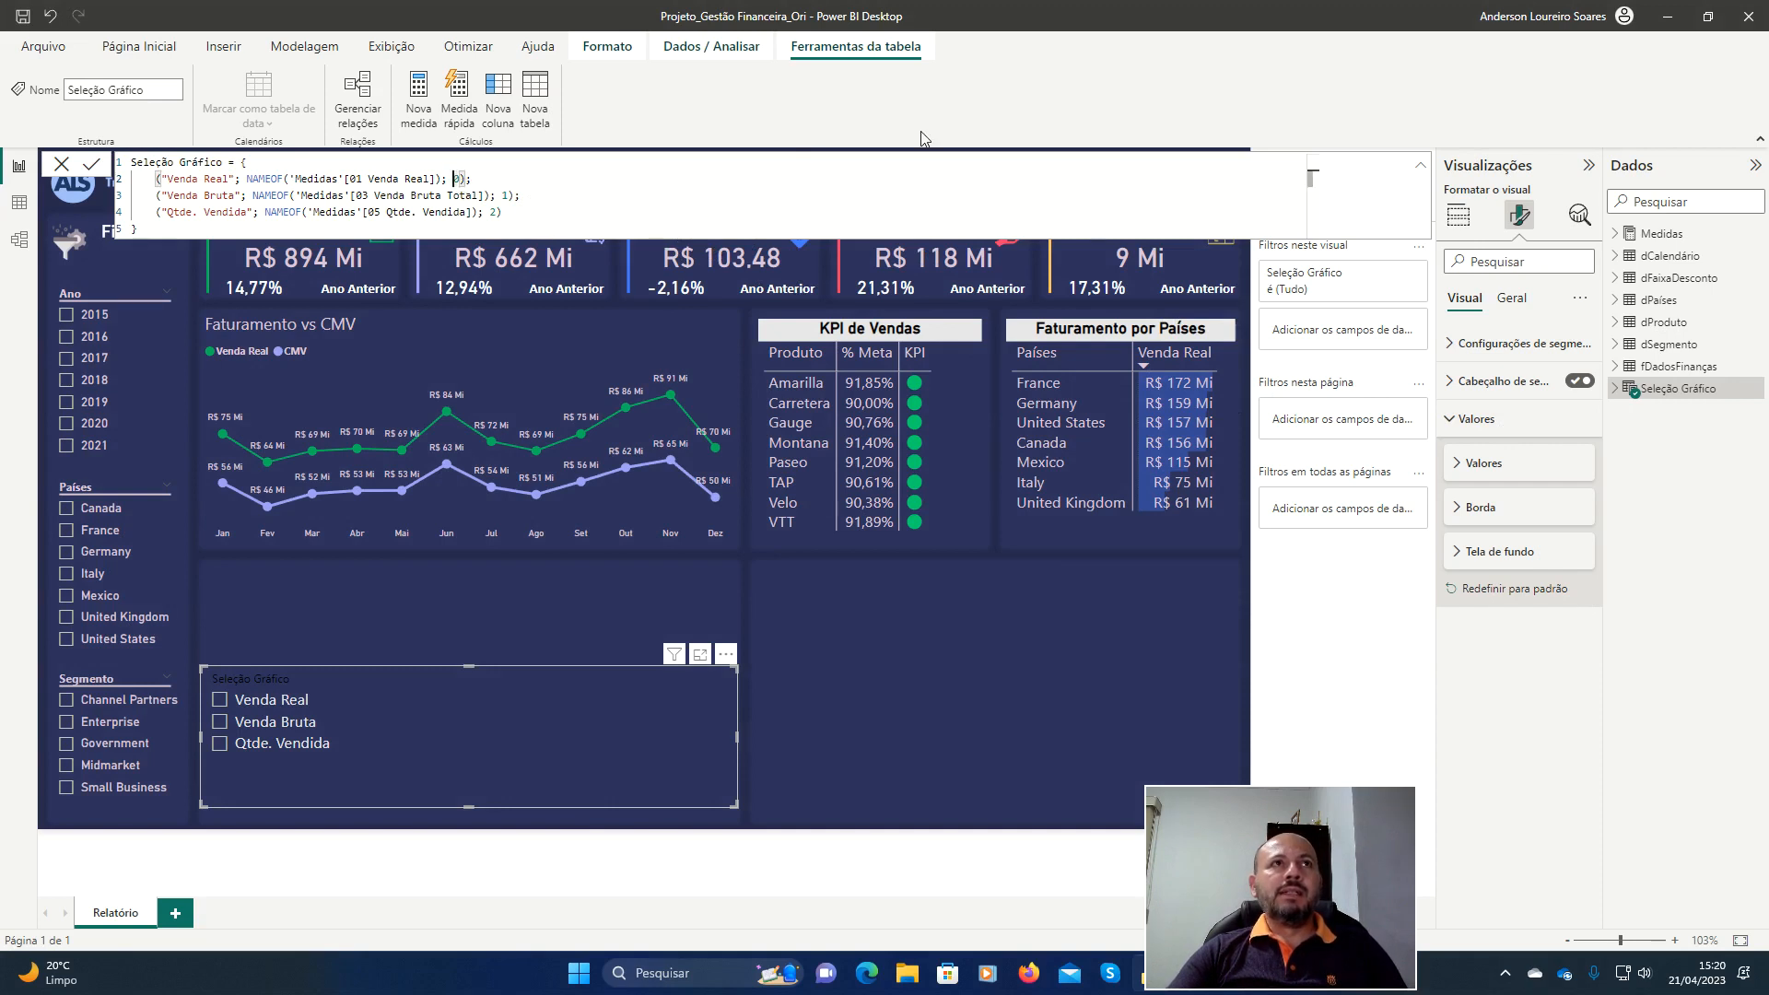
pyautogui.press('Delete')
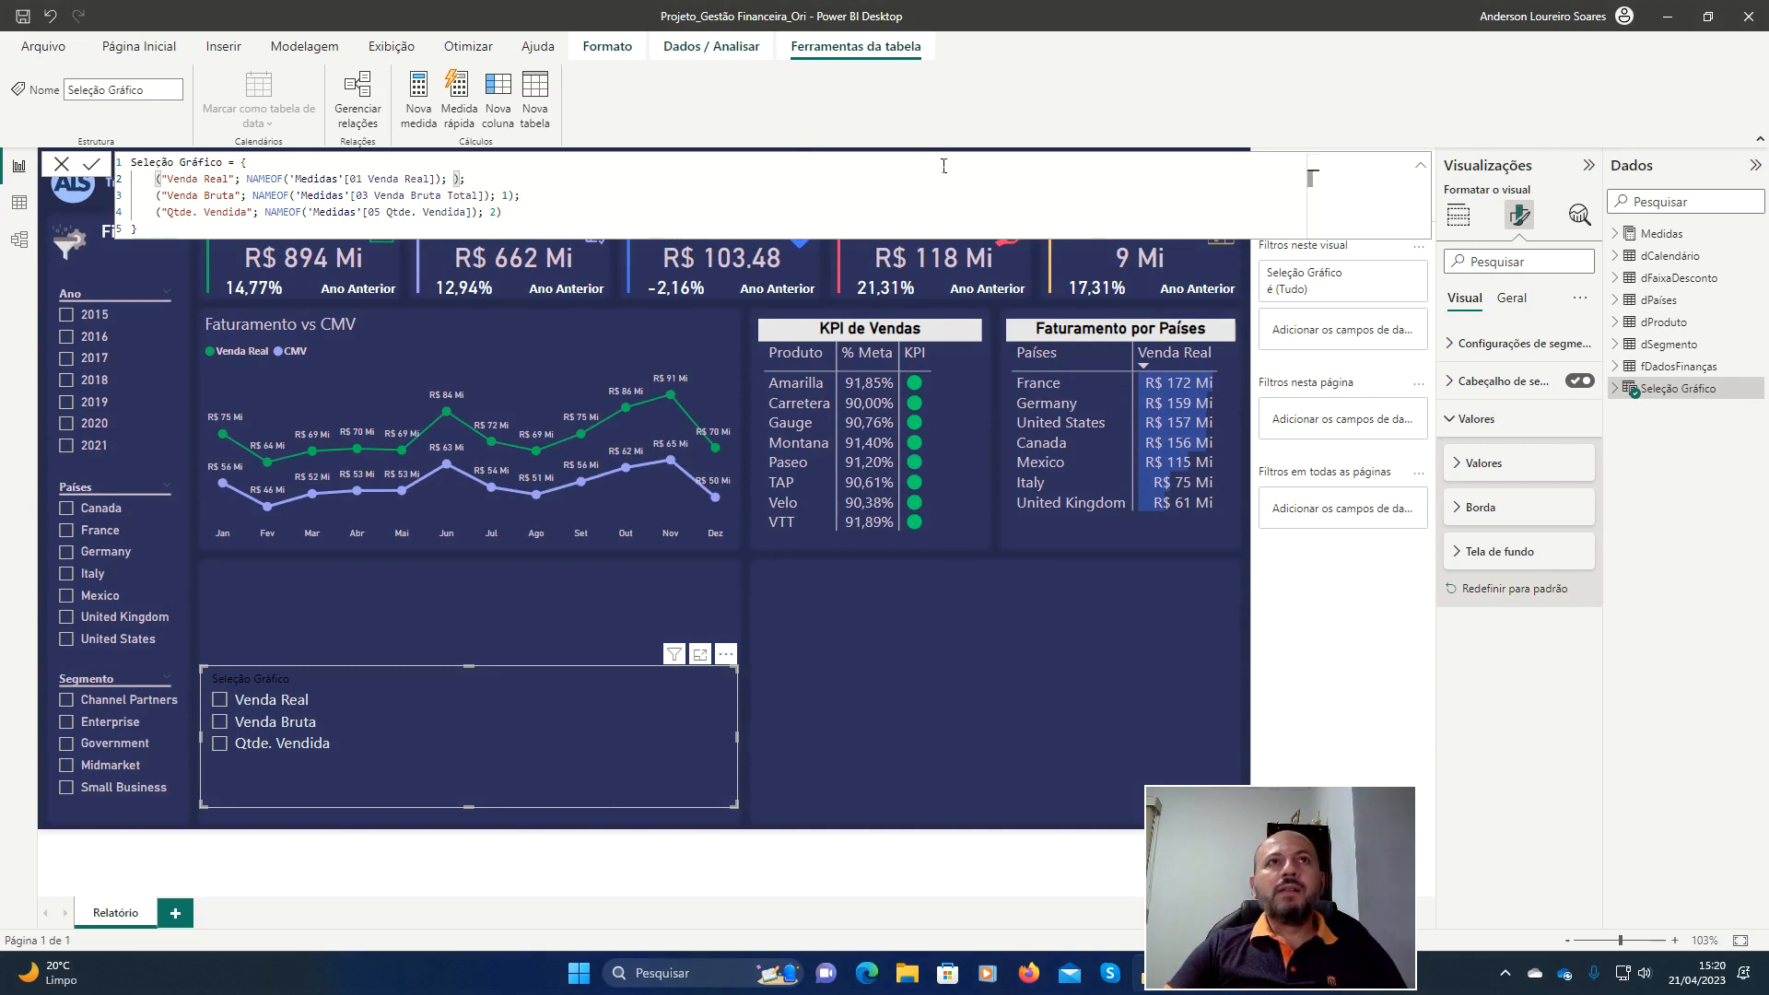
pyautogui.write('2')
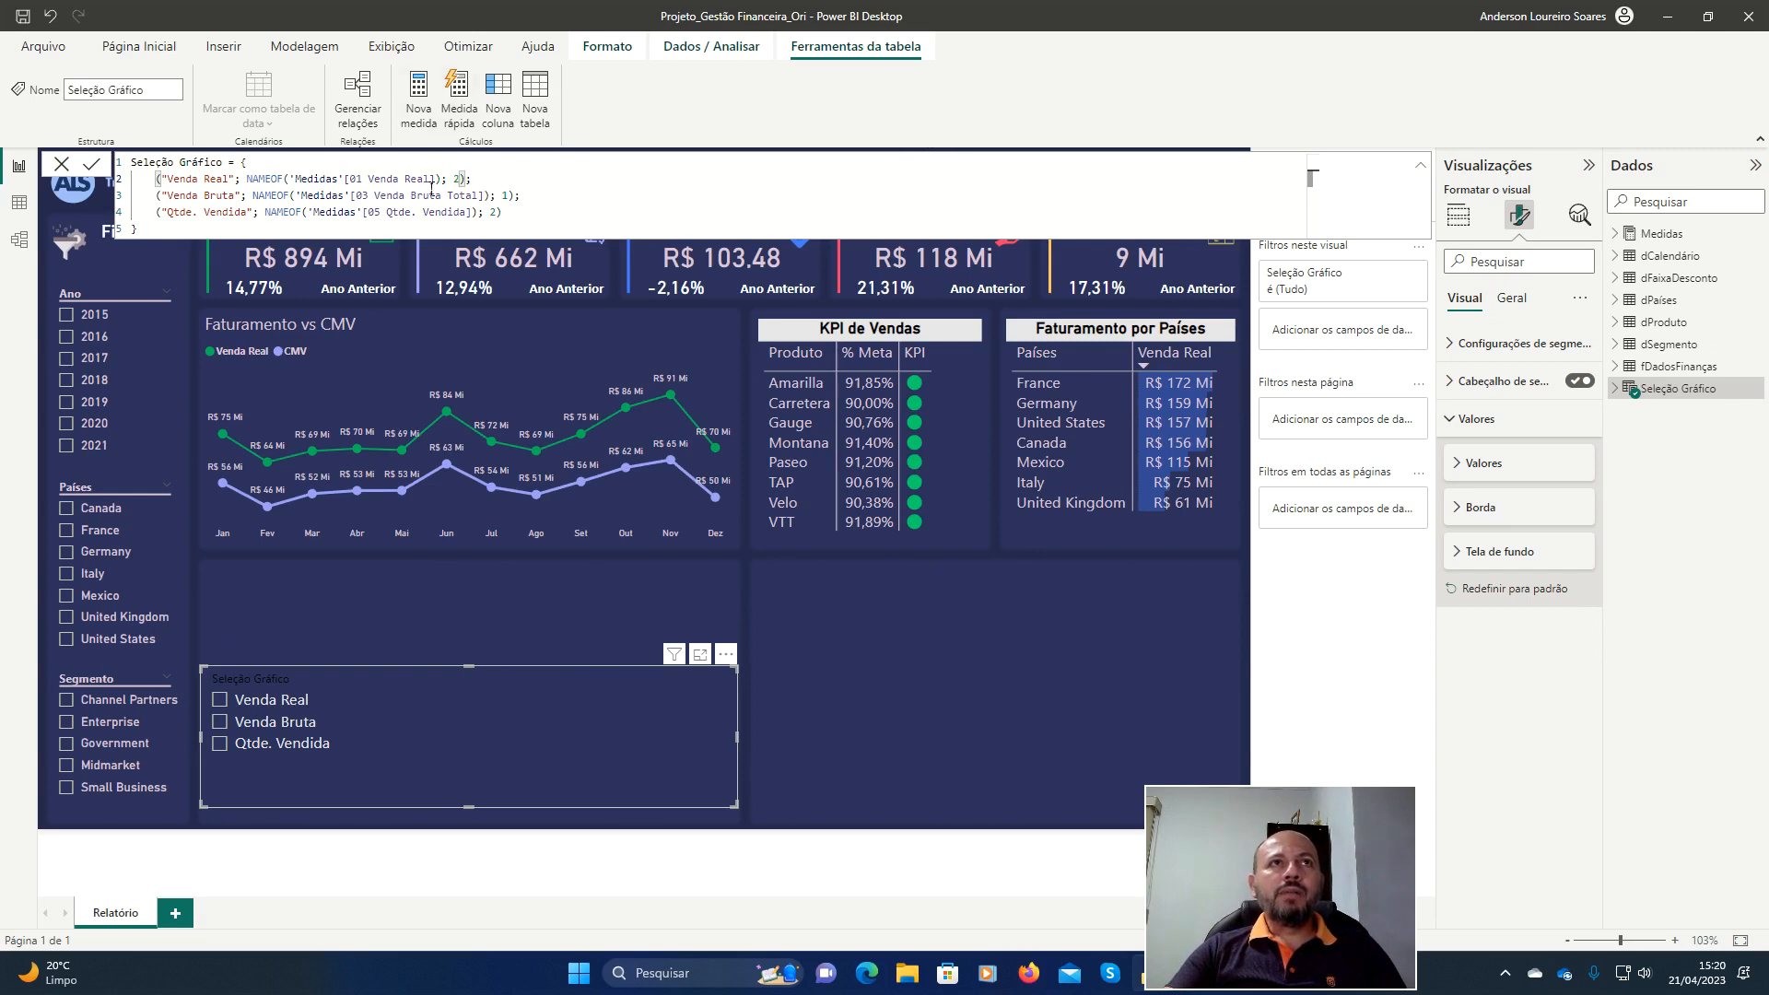
pyautogui.click(496, 214)
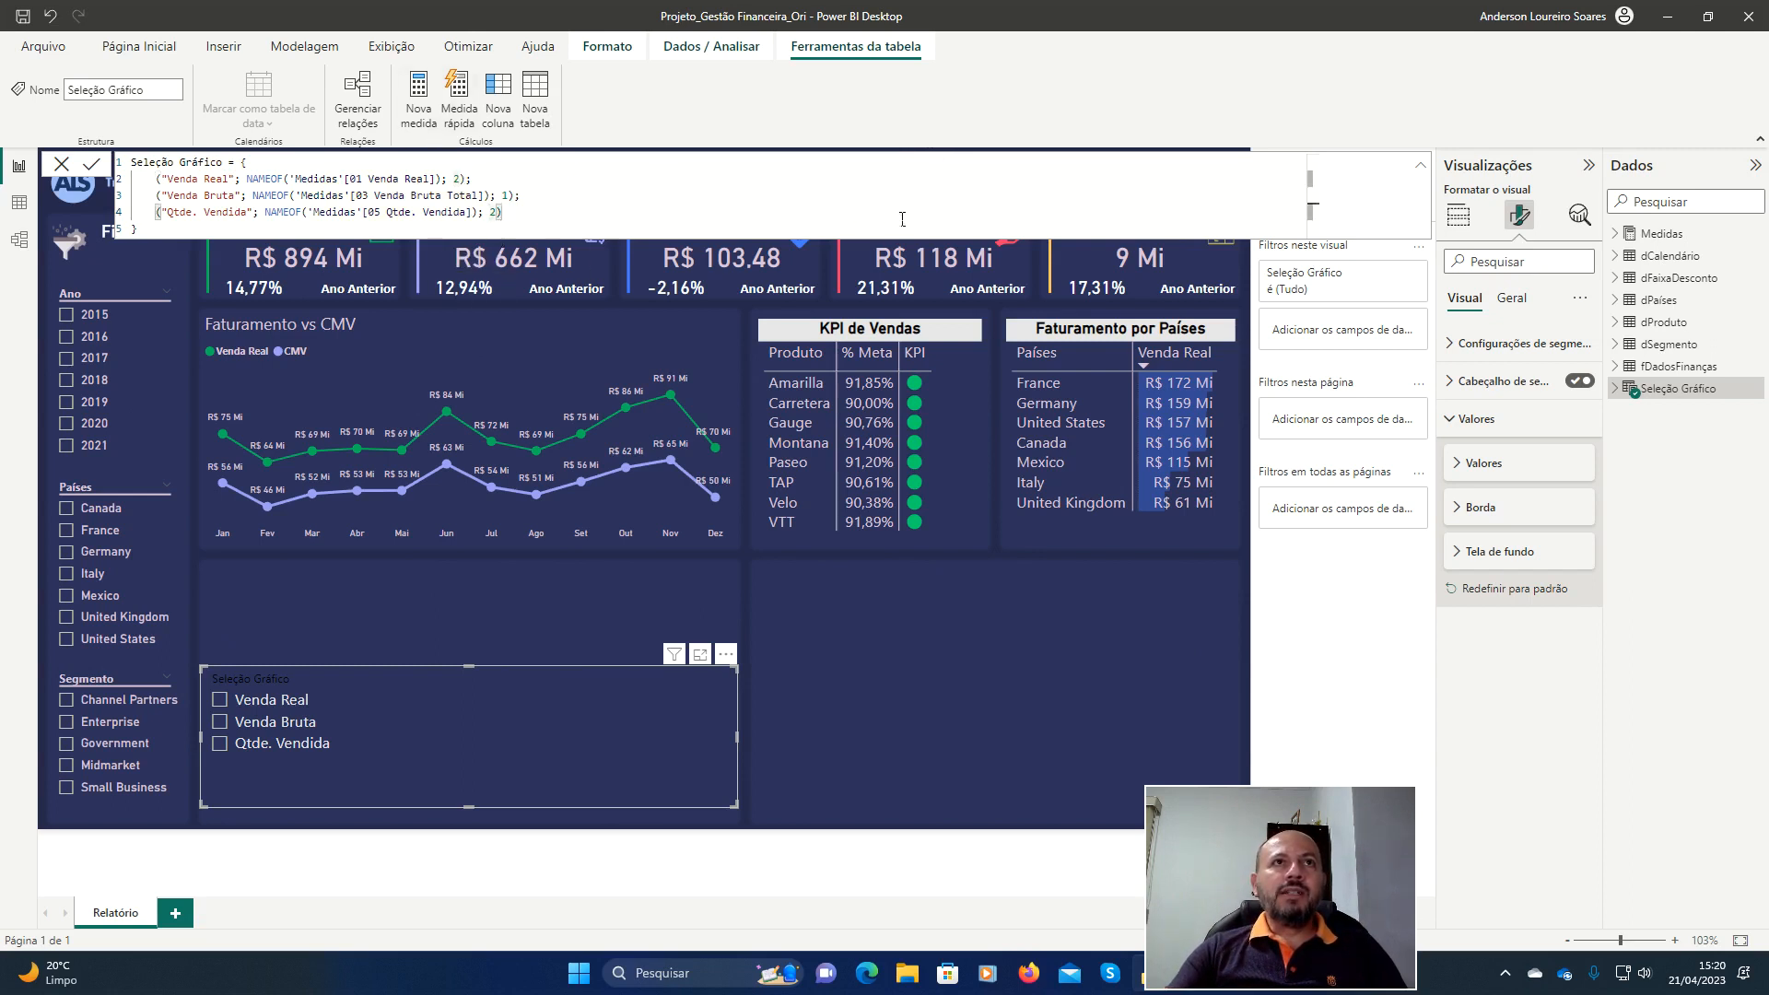
pyautogui.press('Delete')
pyautogui.write('0')
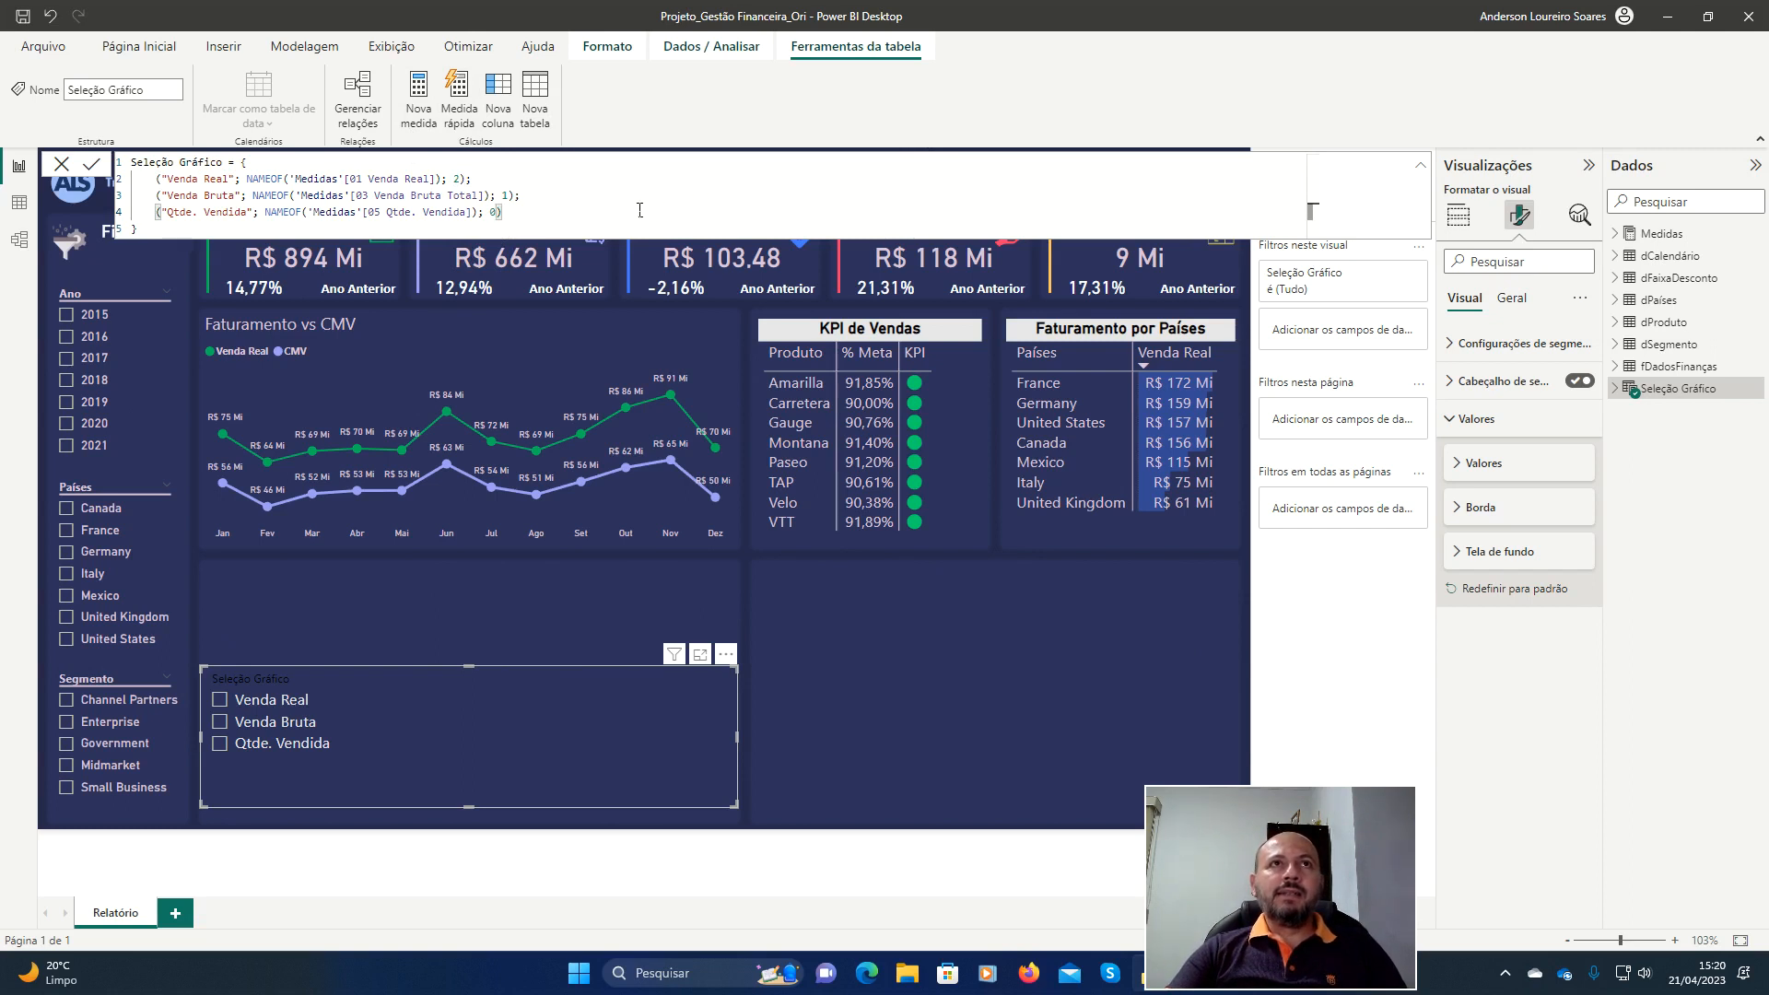
pyautogui.press('Up')
pyautogui.press('End')
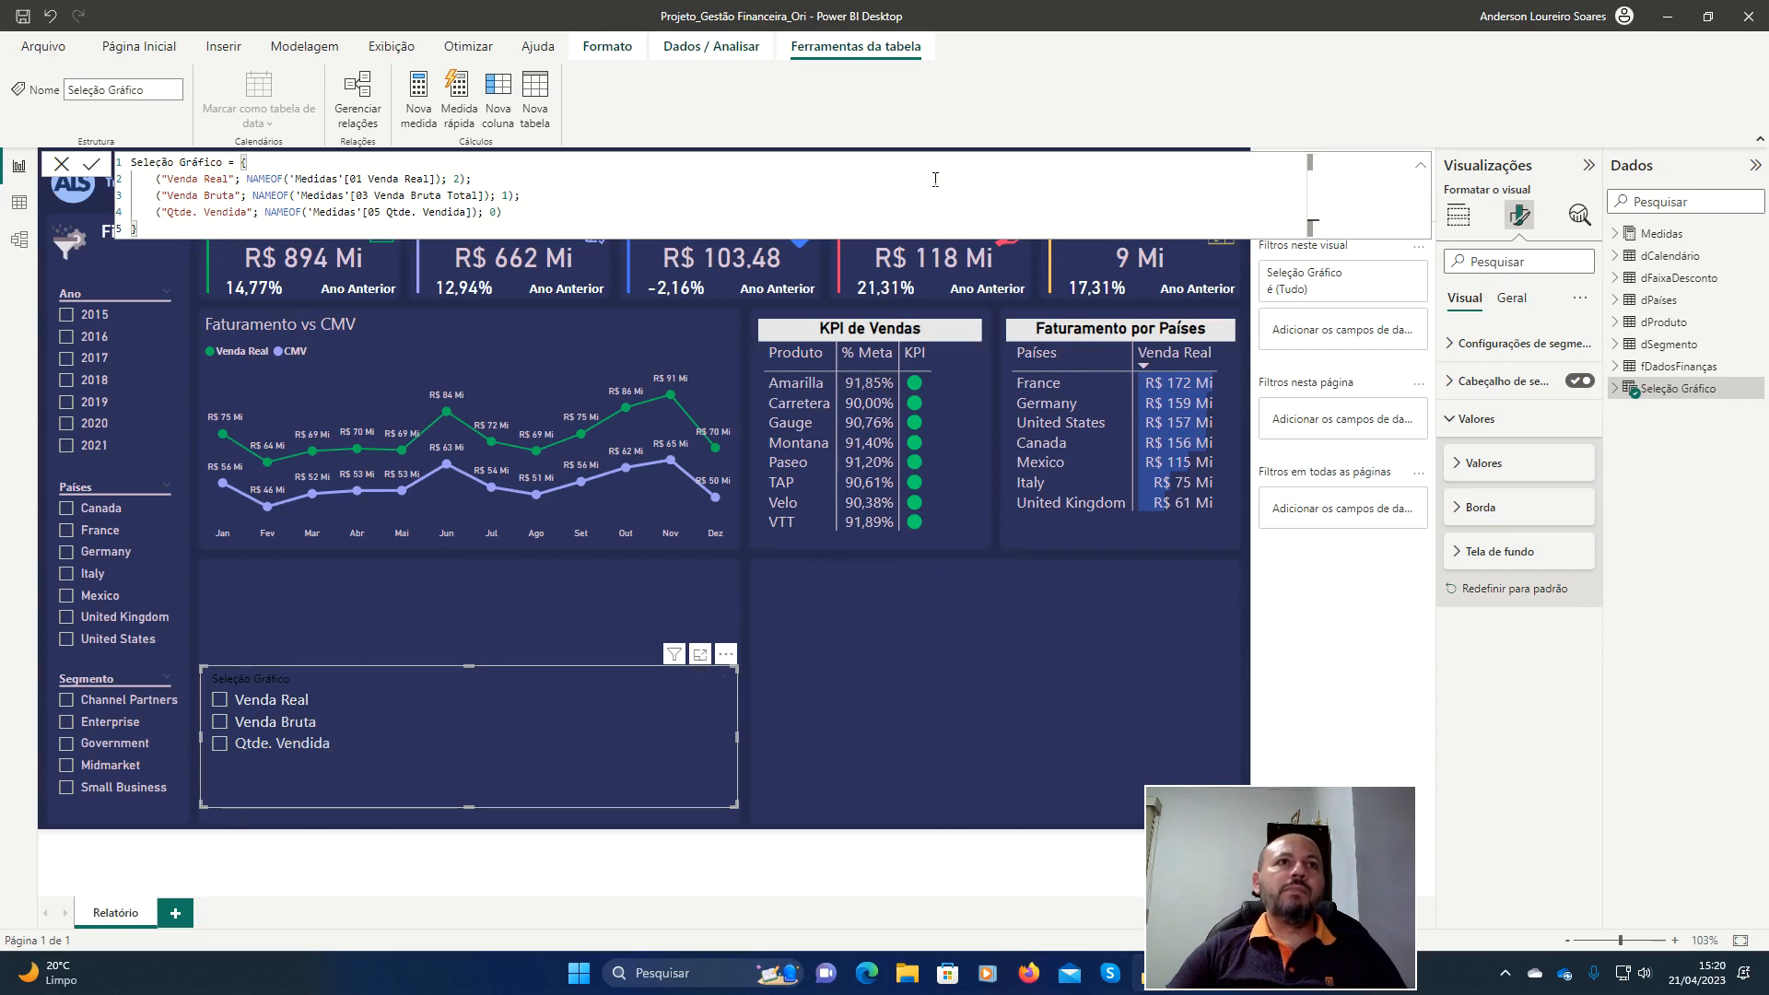
pyautogui.press('Return')
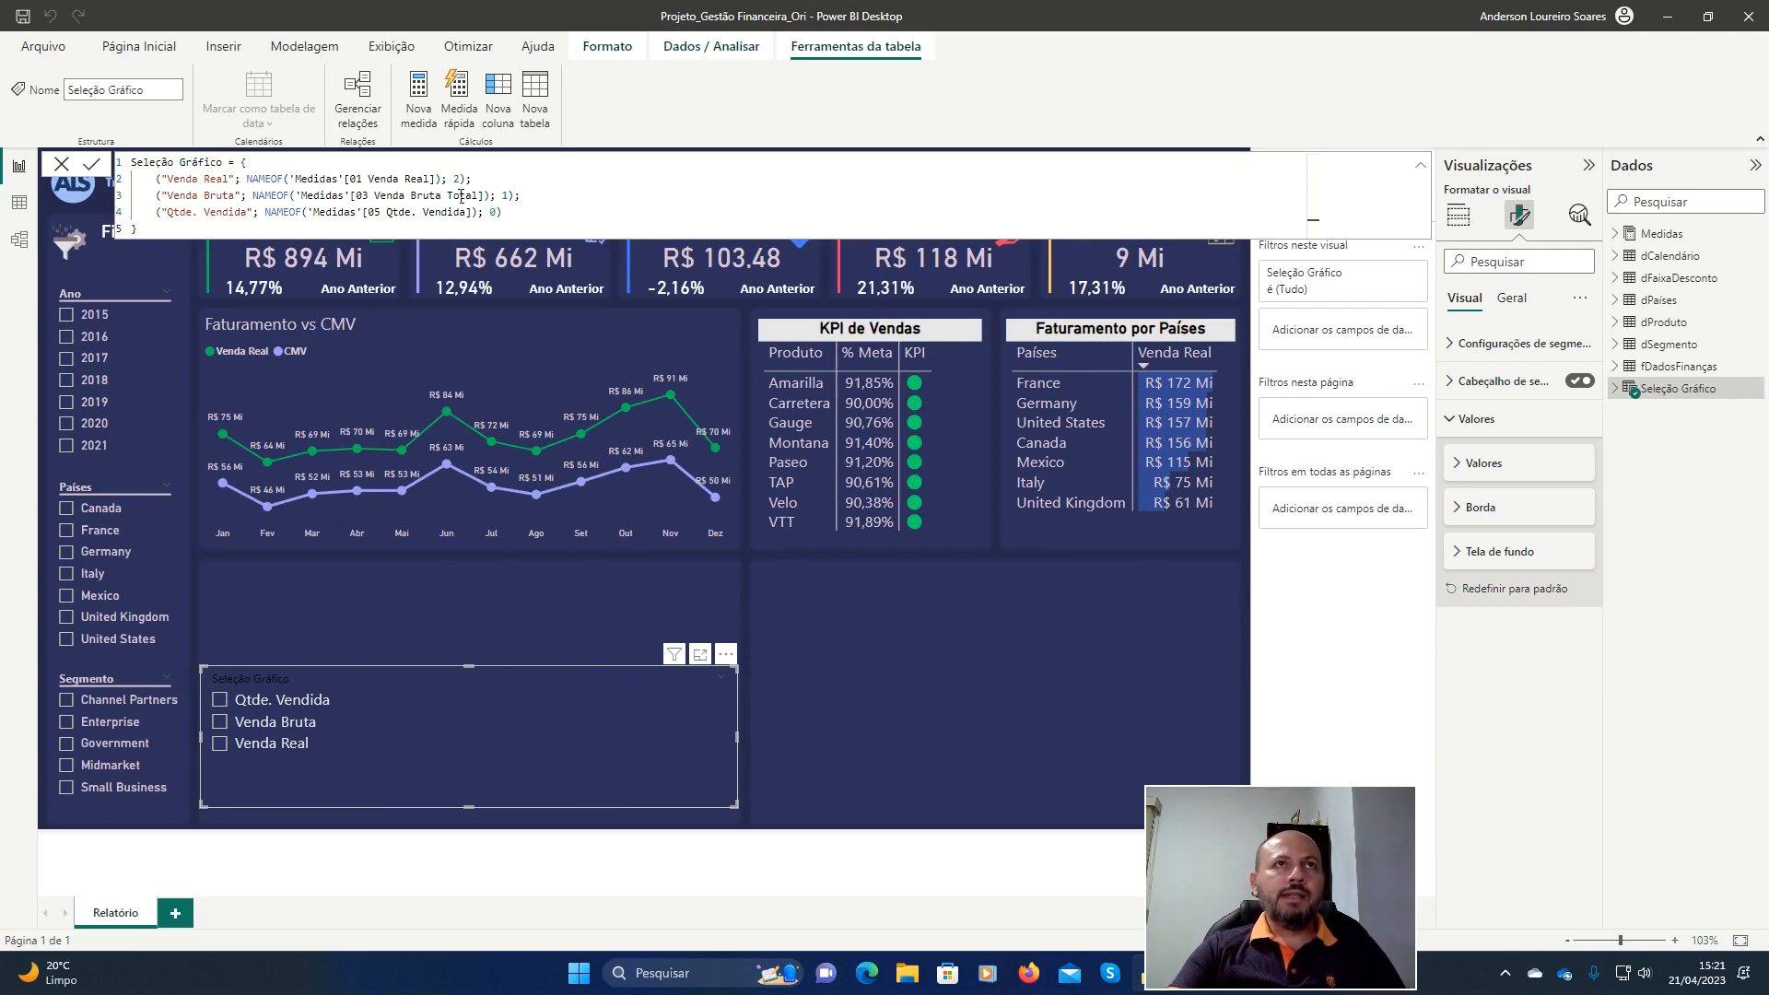
# Restore the parameter's item order by setting the index of Venda Real to 0 and Qtde. Vendida to 2 in the formula.
pyautogui.press('BackSpace')
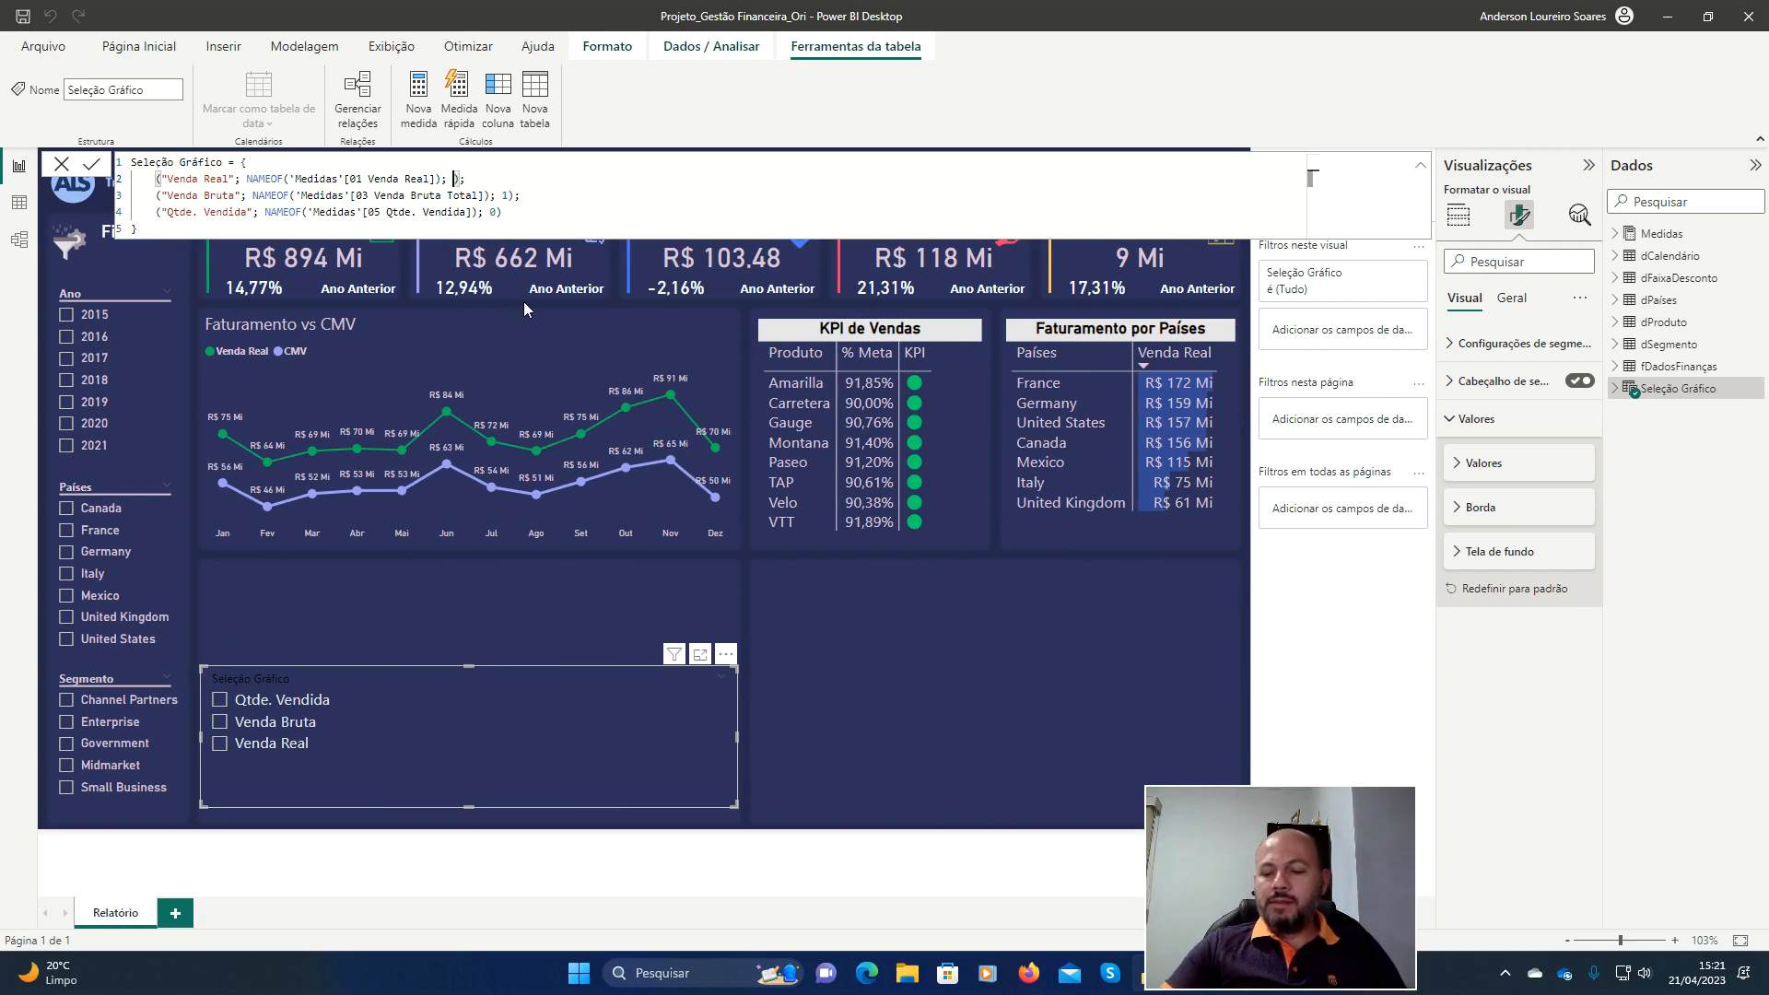
pyautogui.write('0')
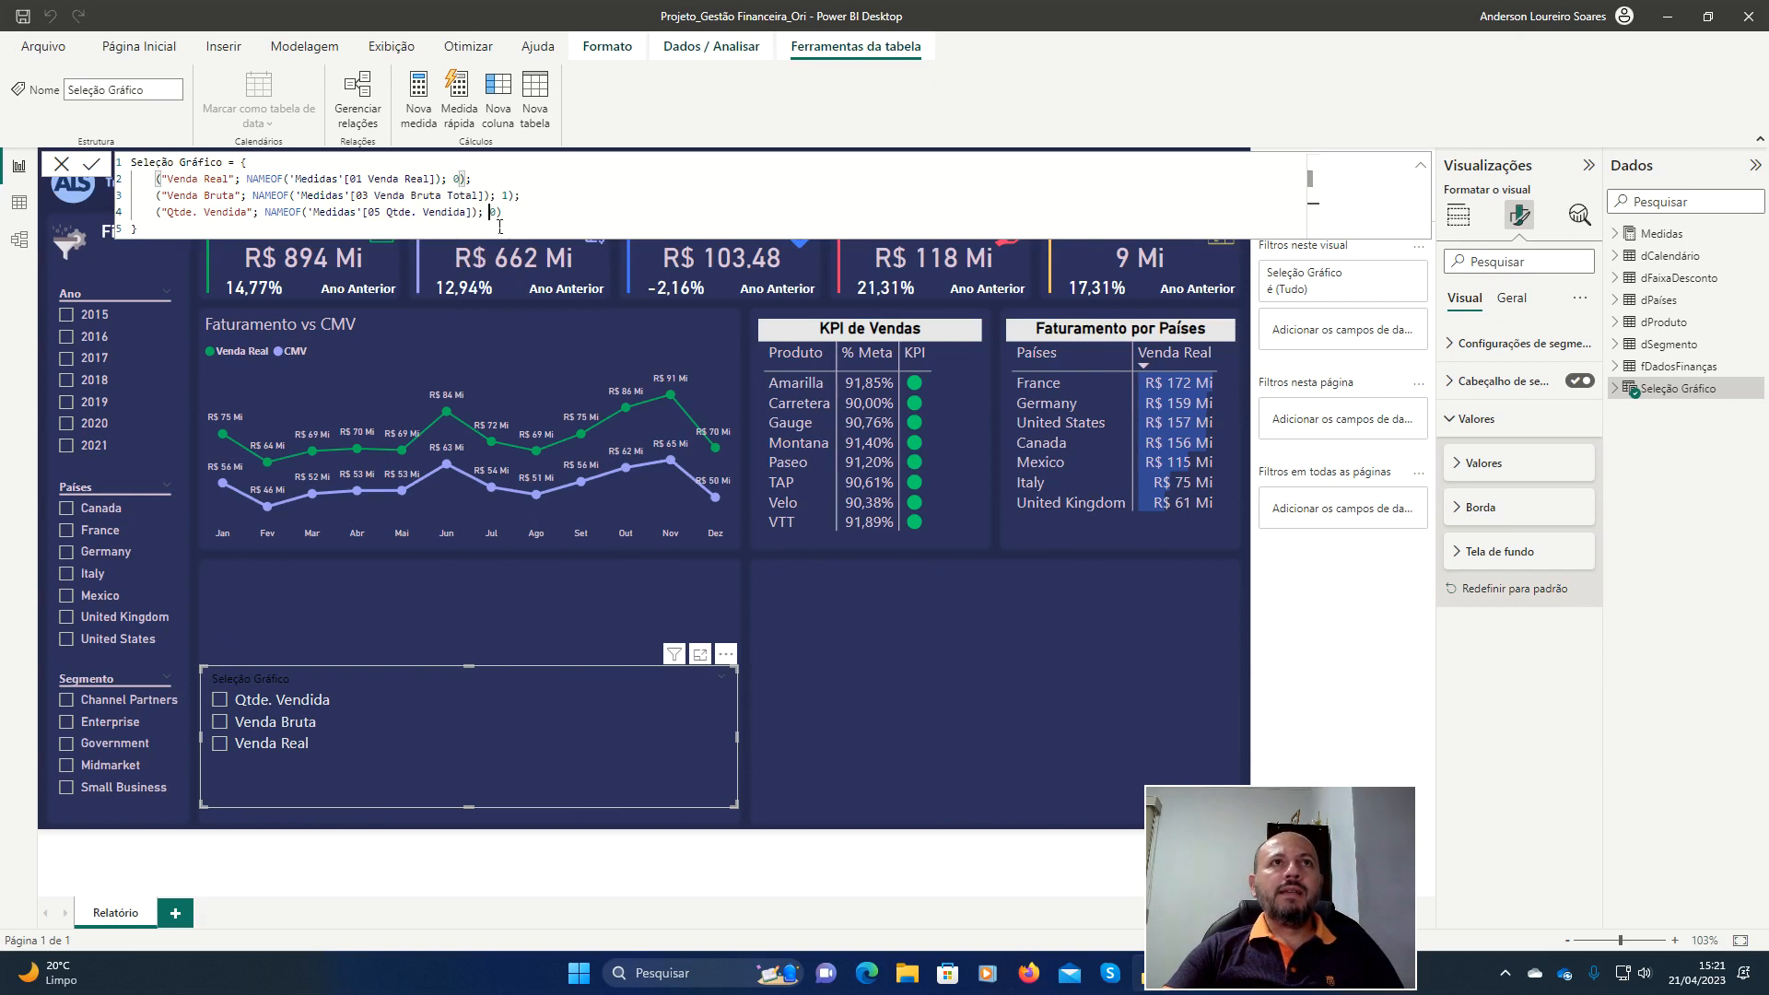
pyautogui.click(490, 212)
pyautogui.press('BackSpace')
pyautogui.write('2')
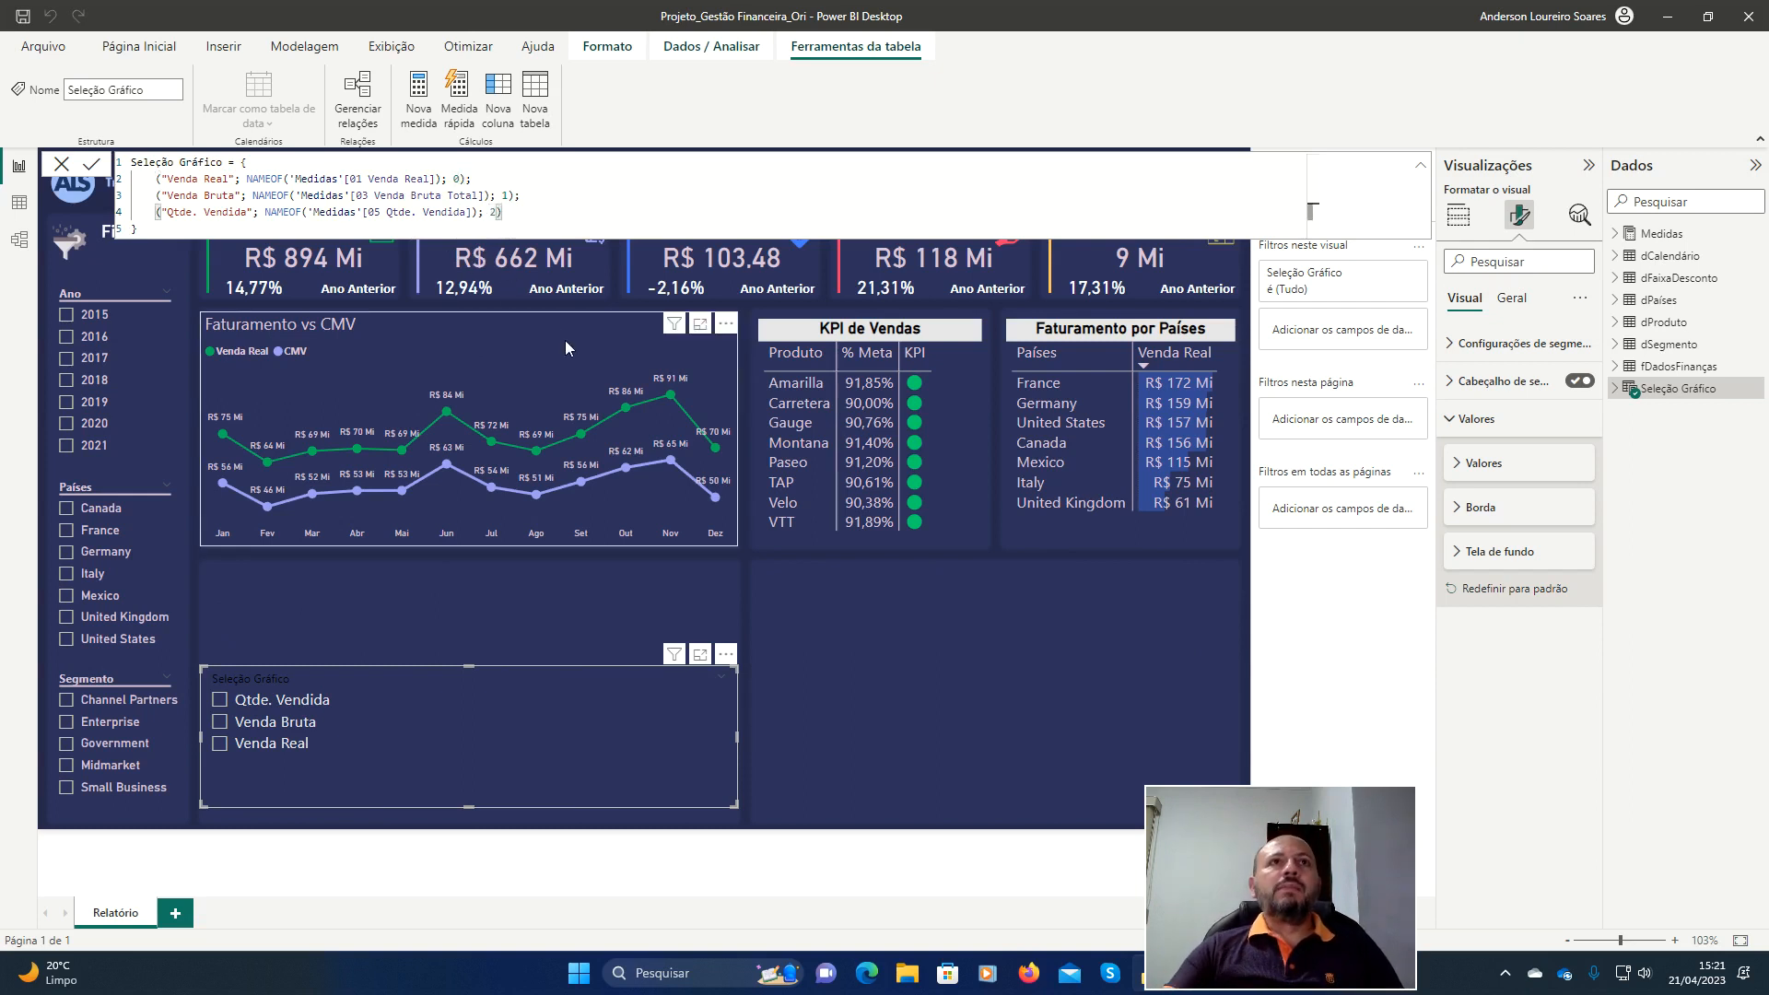
pyautogui.click(162, 234)
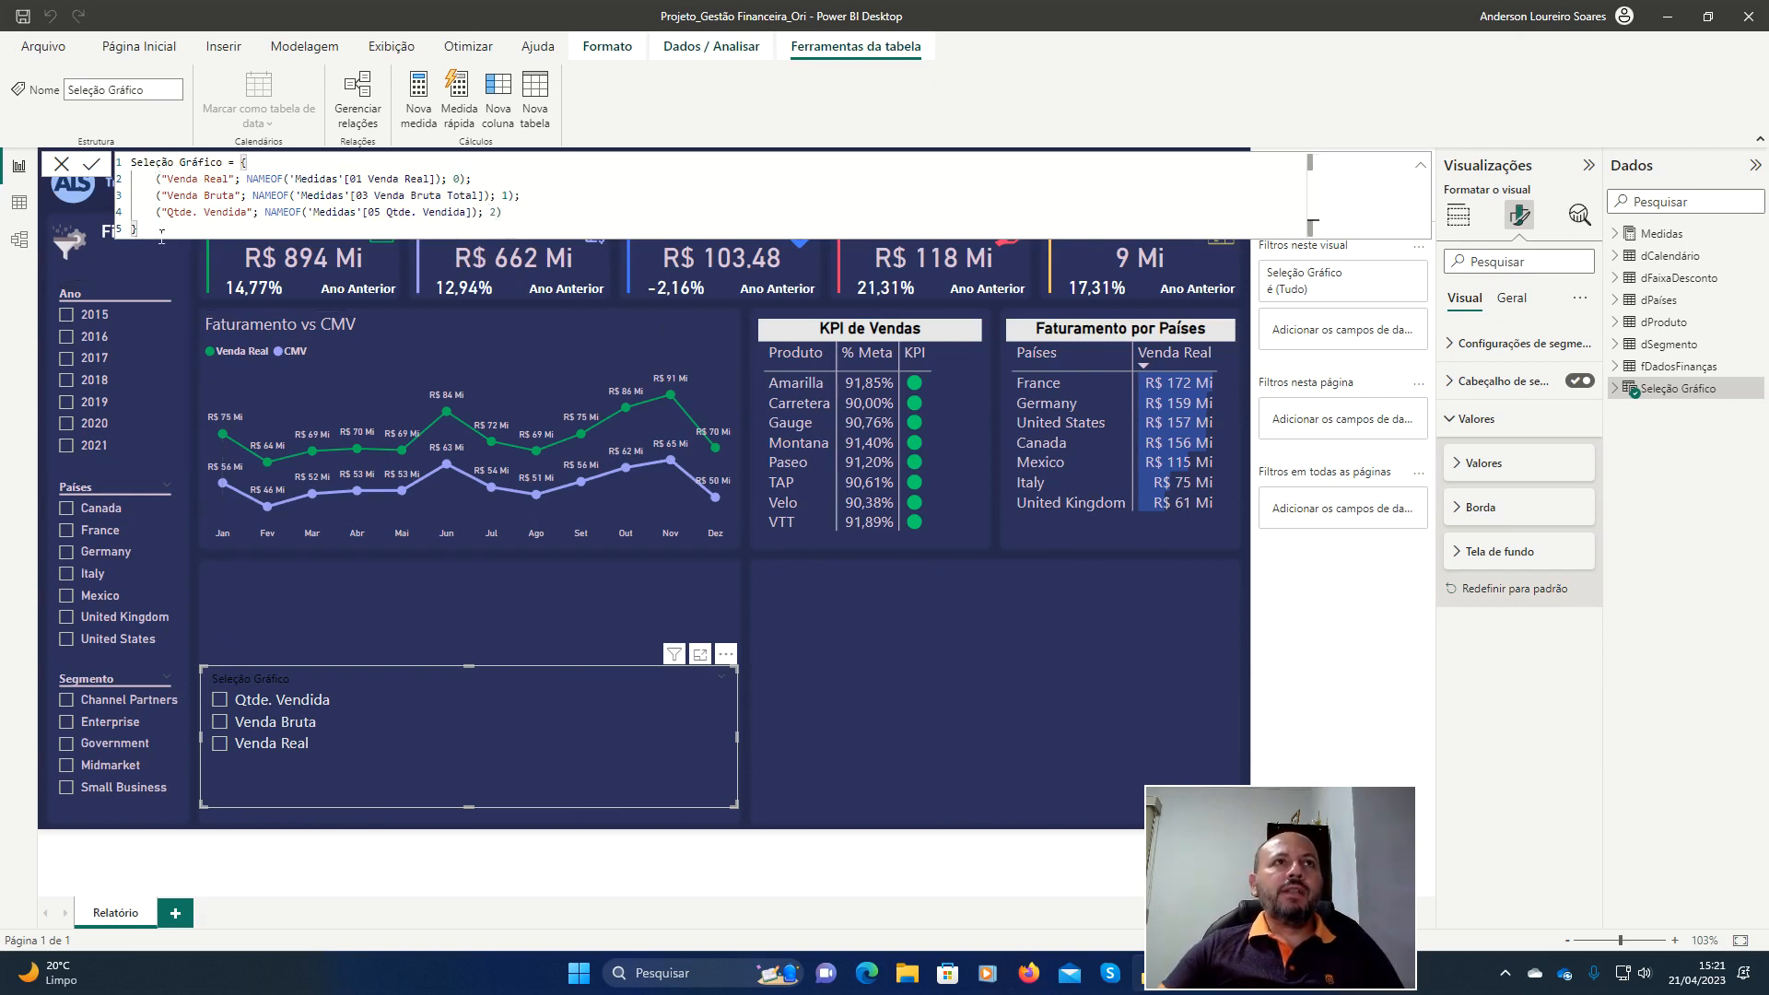
pyautogui.press('Return')
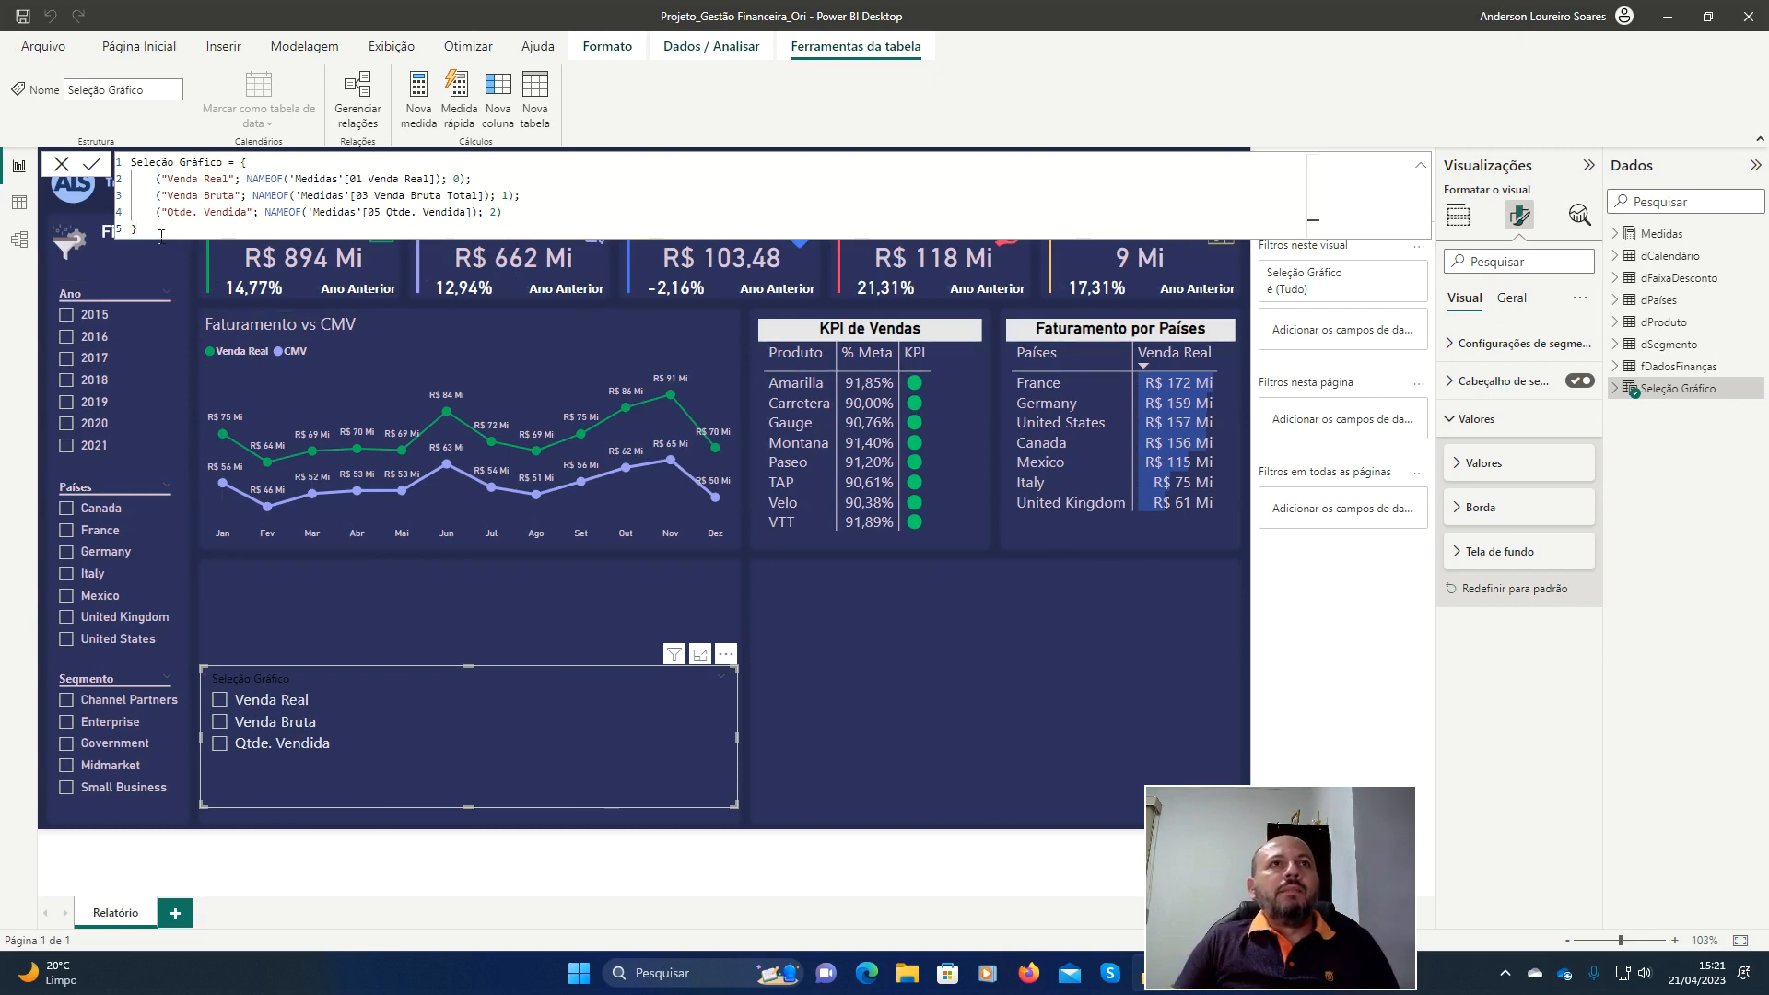
# Delete the Seleção Gráfico slicer from the report page.
pyautogui.click(569, 604)
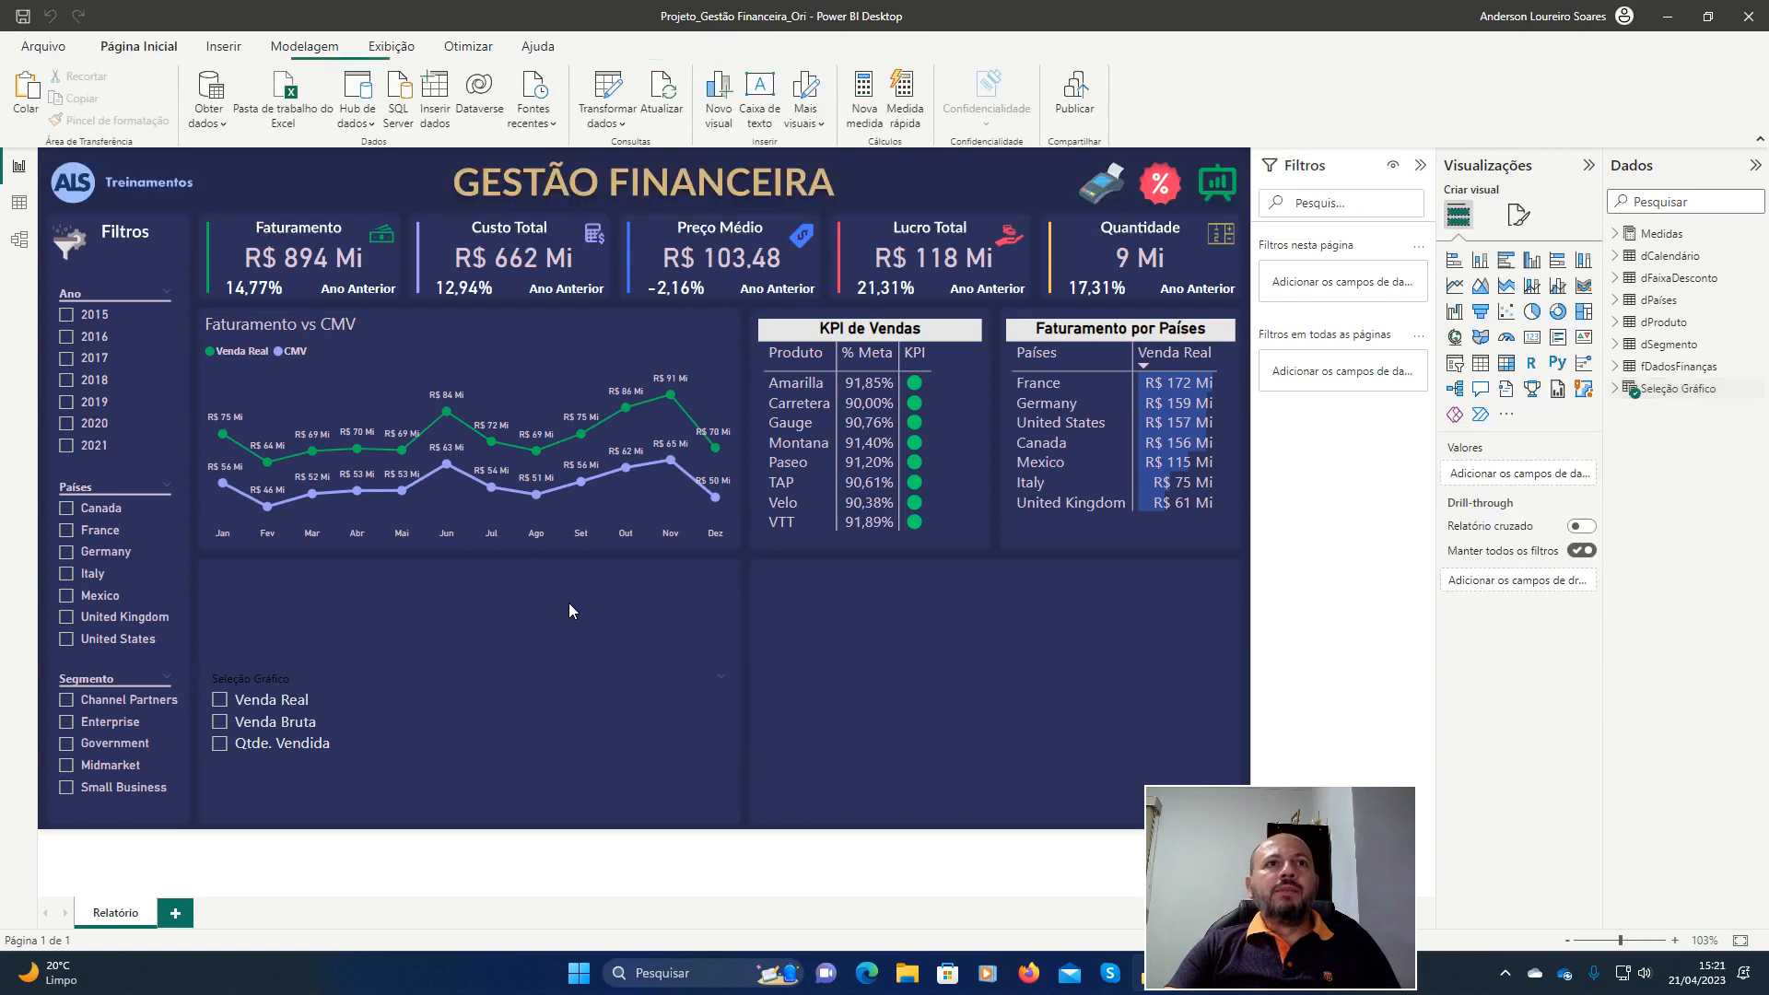
pyautogui.click(491, 811)
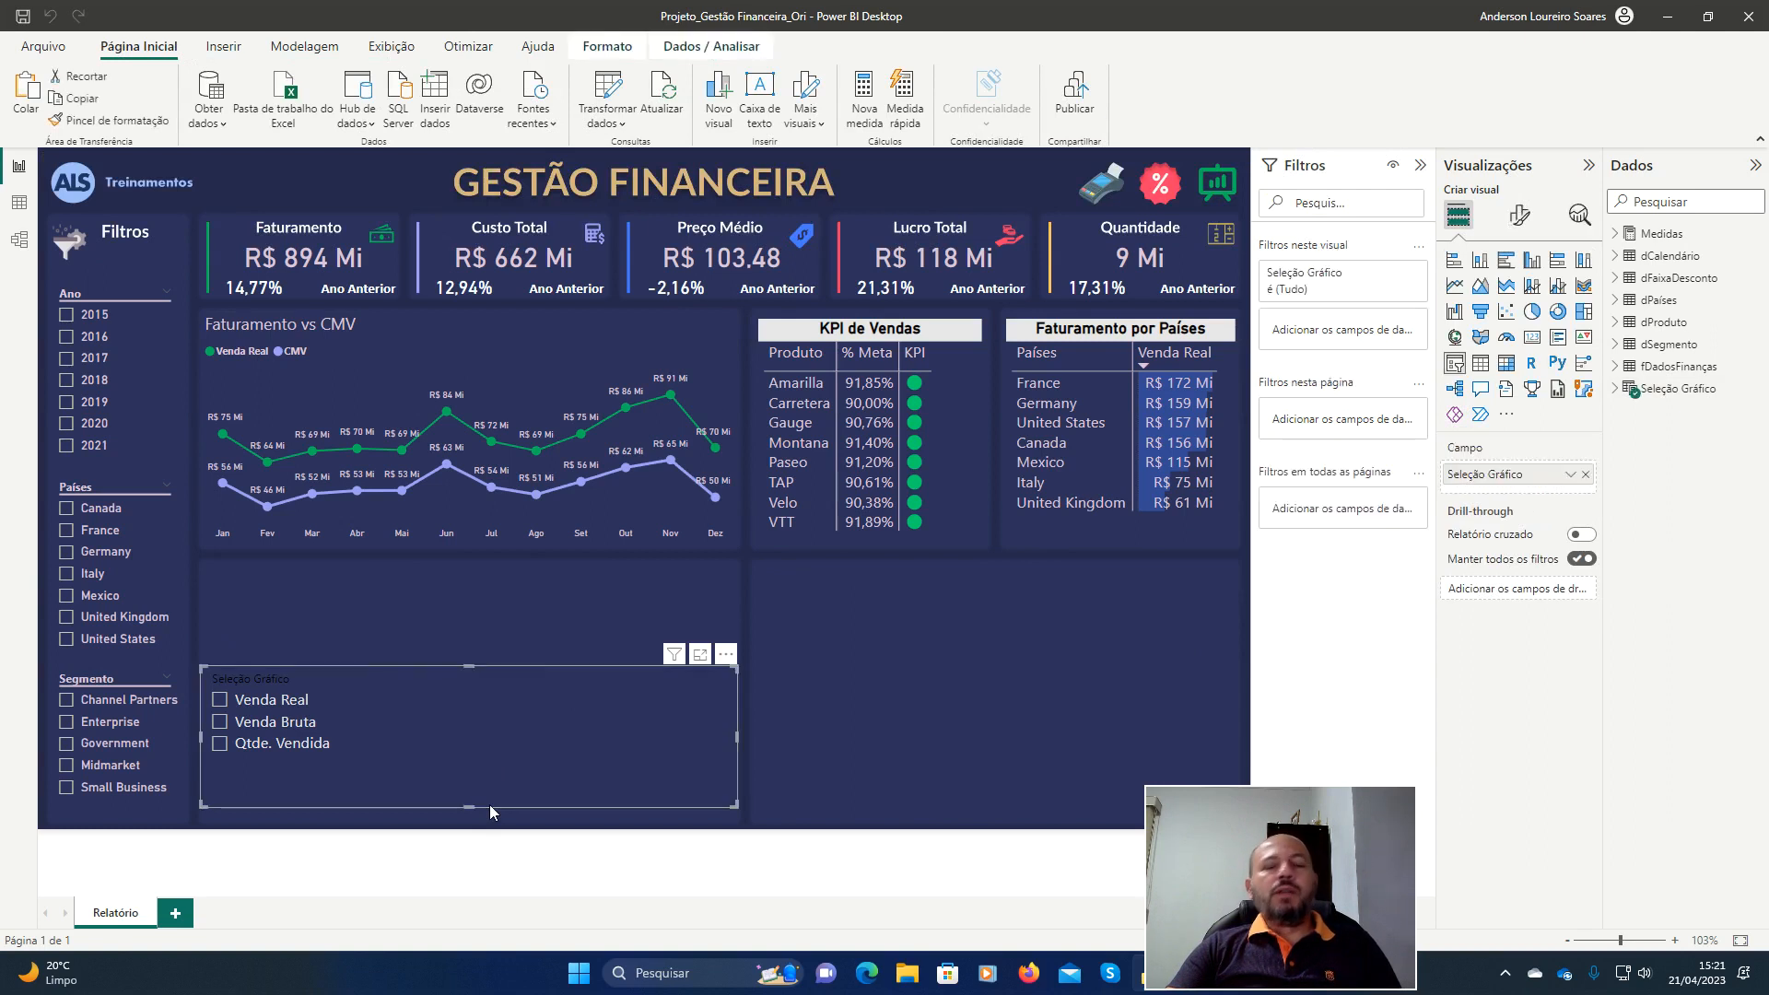
pyautogui.press('Delete')
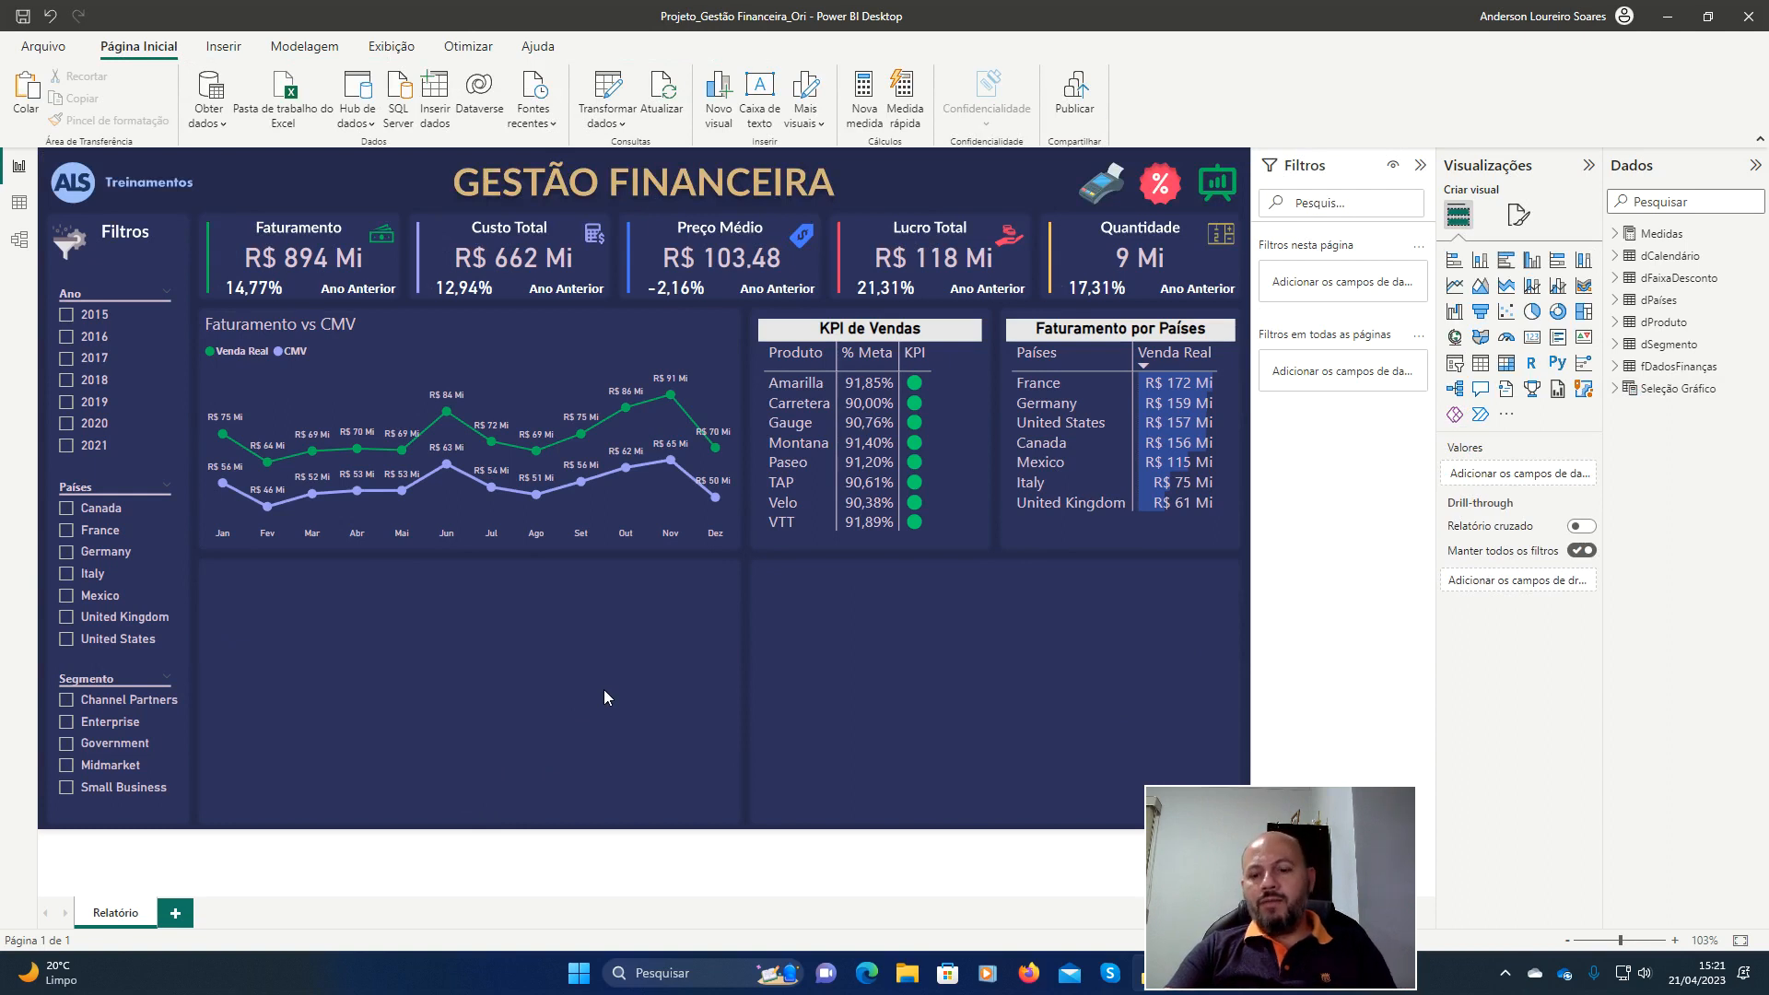
pyautogui.hotkey('ctrl', 'alt', 'd')
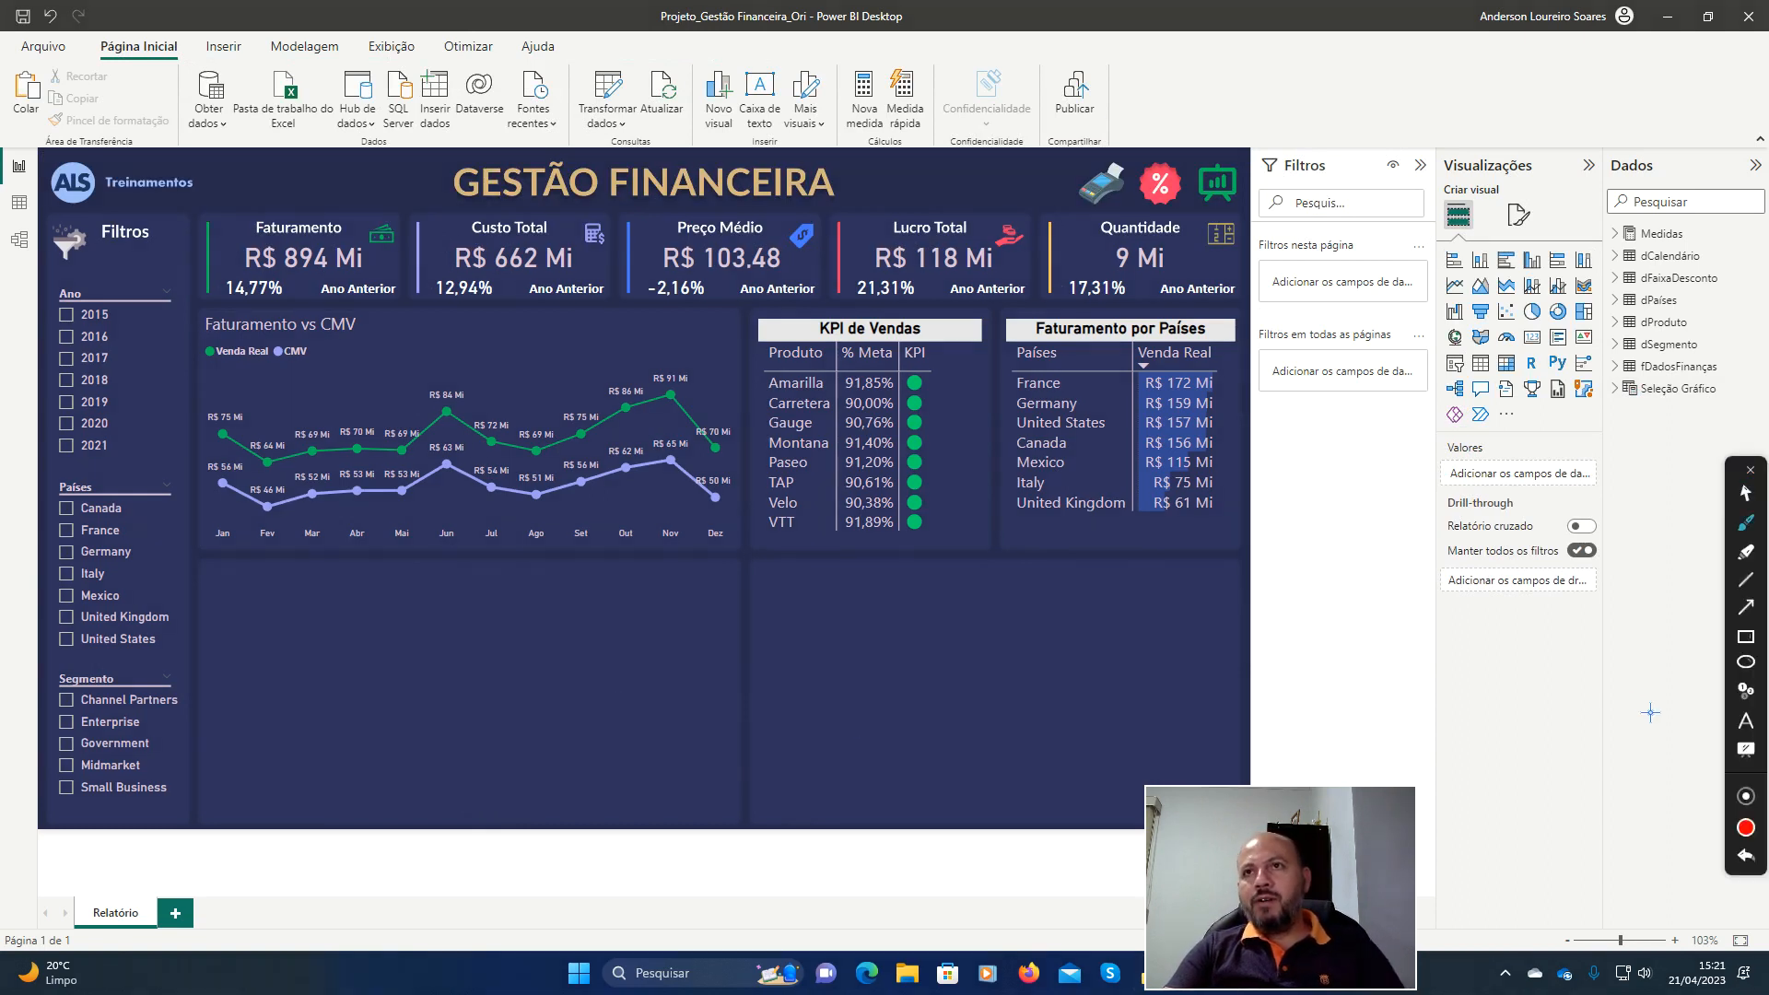
pyautogui.click(1751, 608)
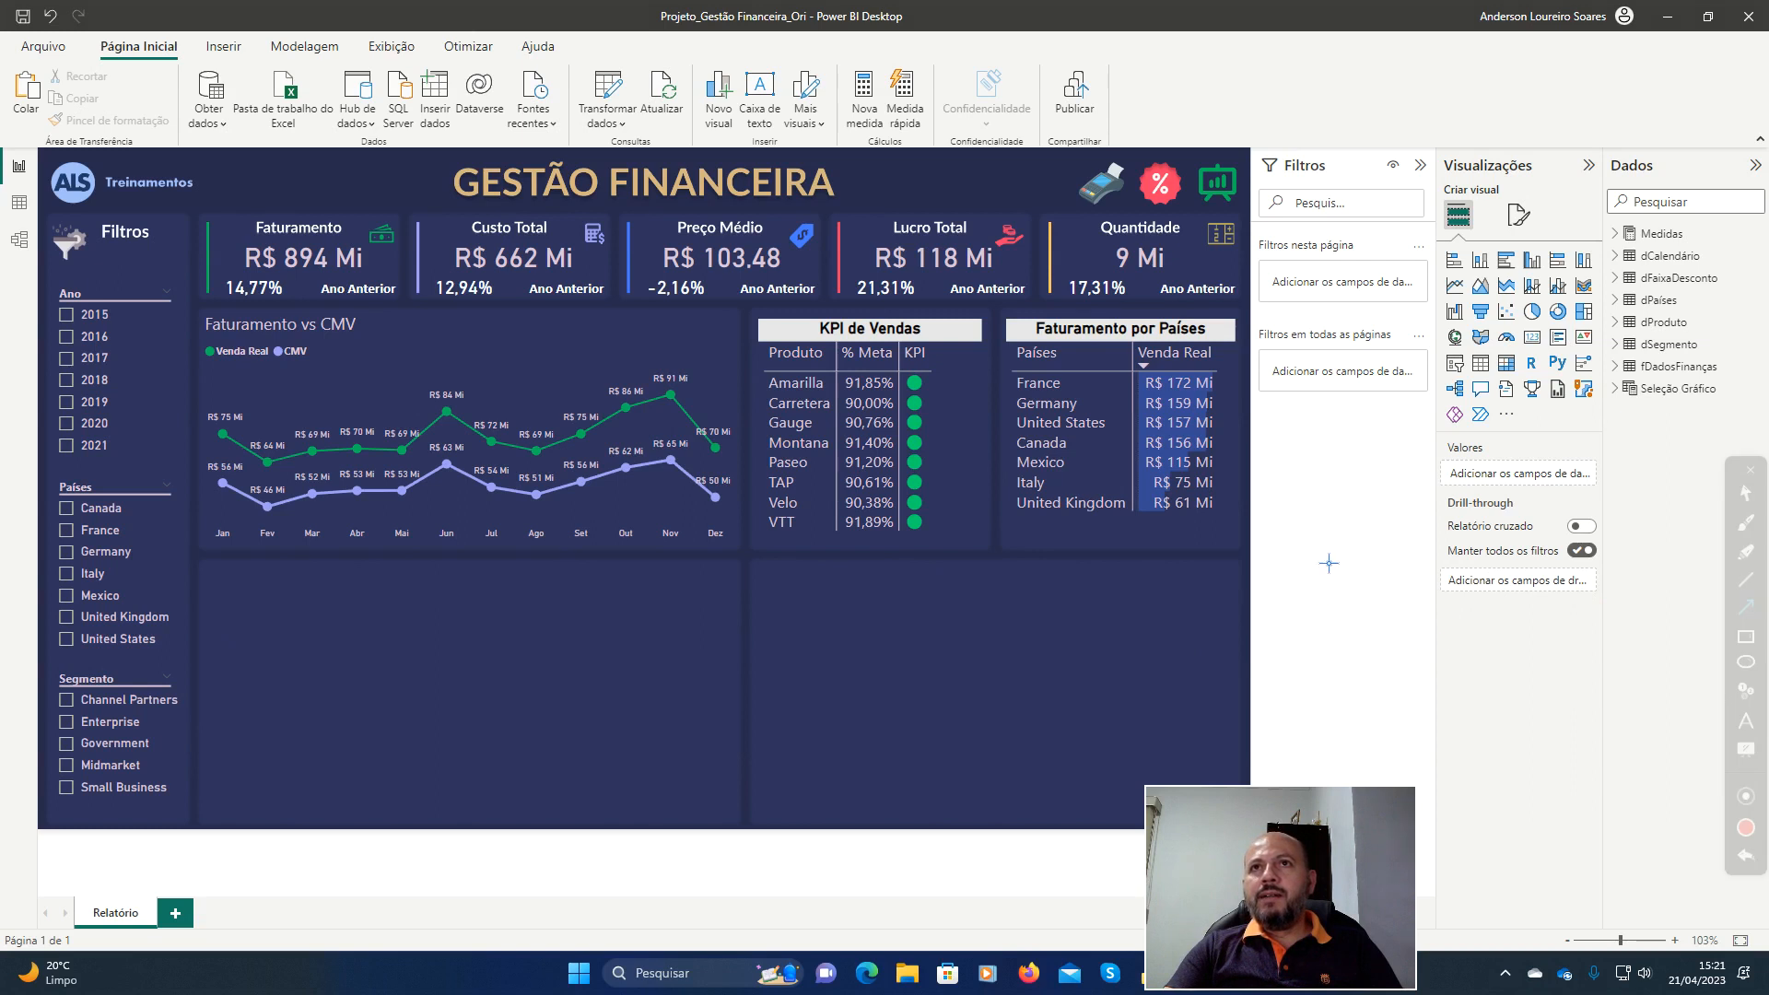
pyautogui.moveTo(1288, 546)
pyautogui.mouseDown()
pyautogui.moveTo(1442, 406)
pyautogui.moveTo(1438, 380)
pyautogui.mouseUp()
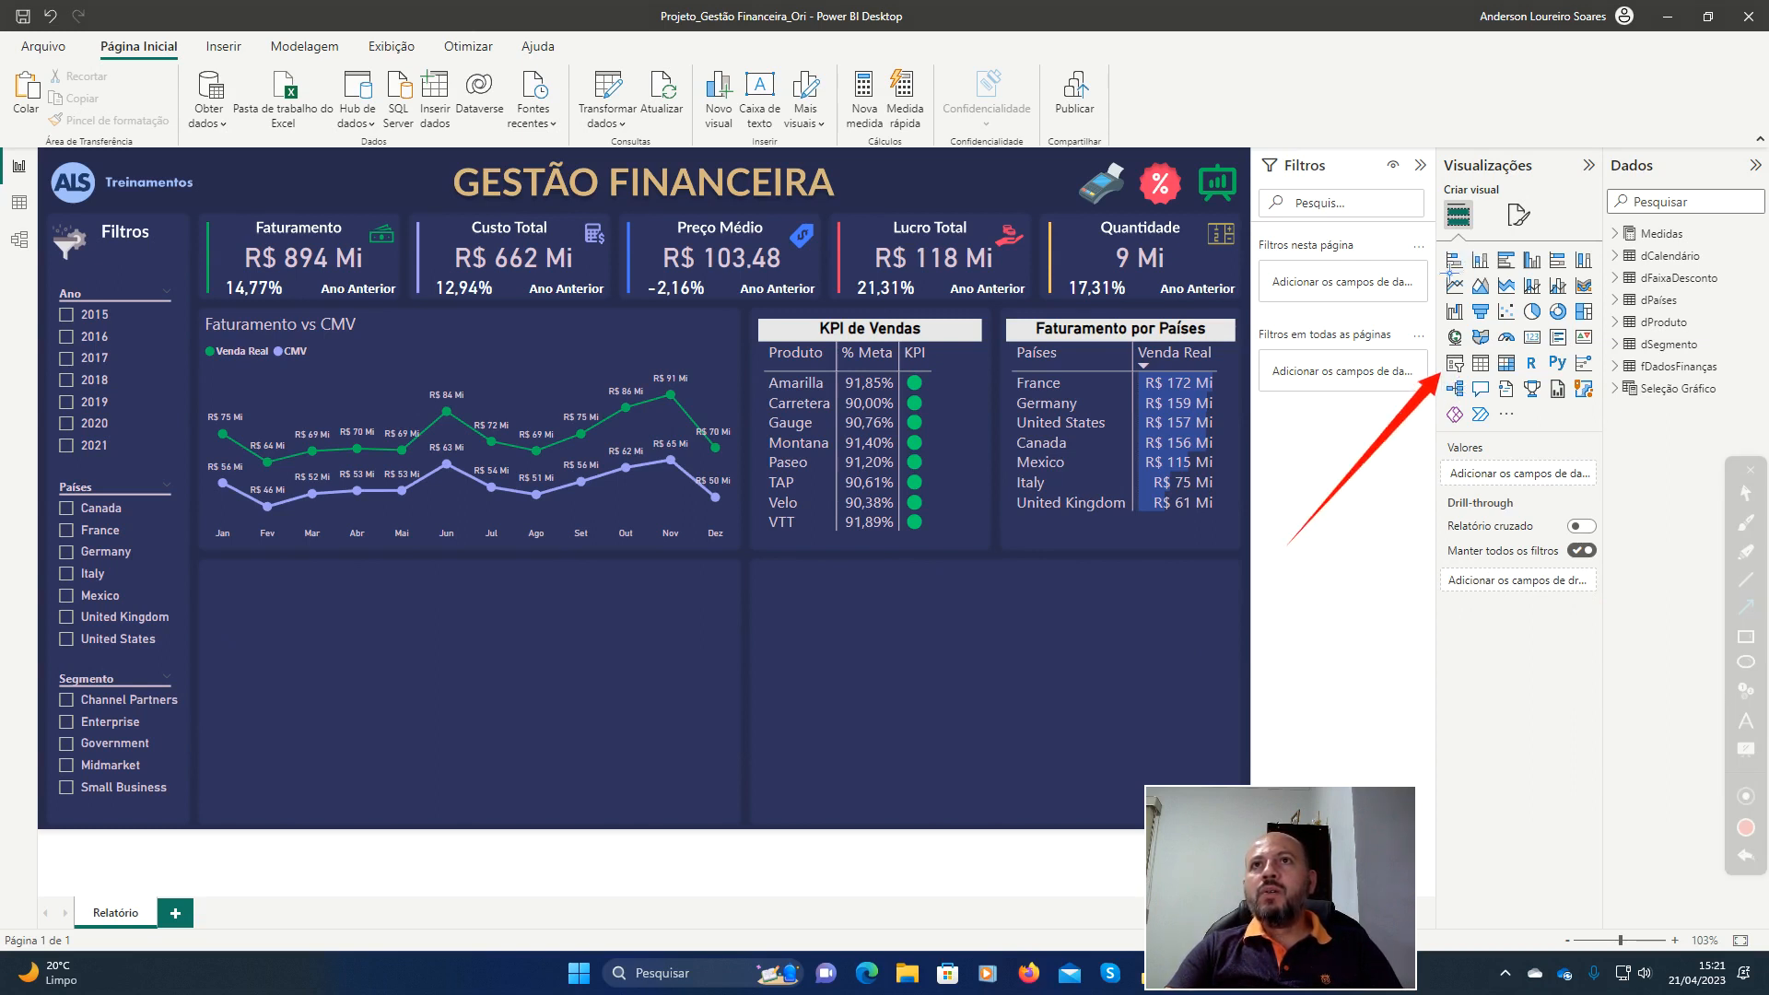
pyautogui.moveTo(1435, 251); pyautogui.dragTo(1434, 370)
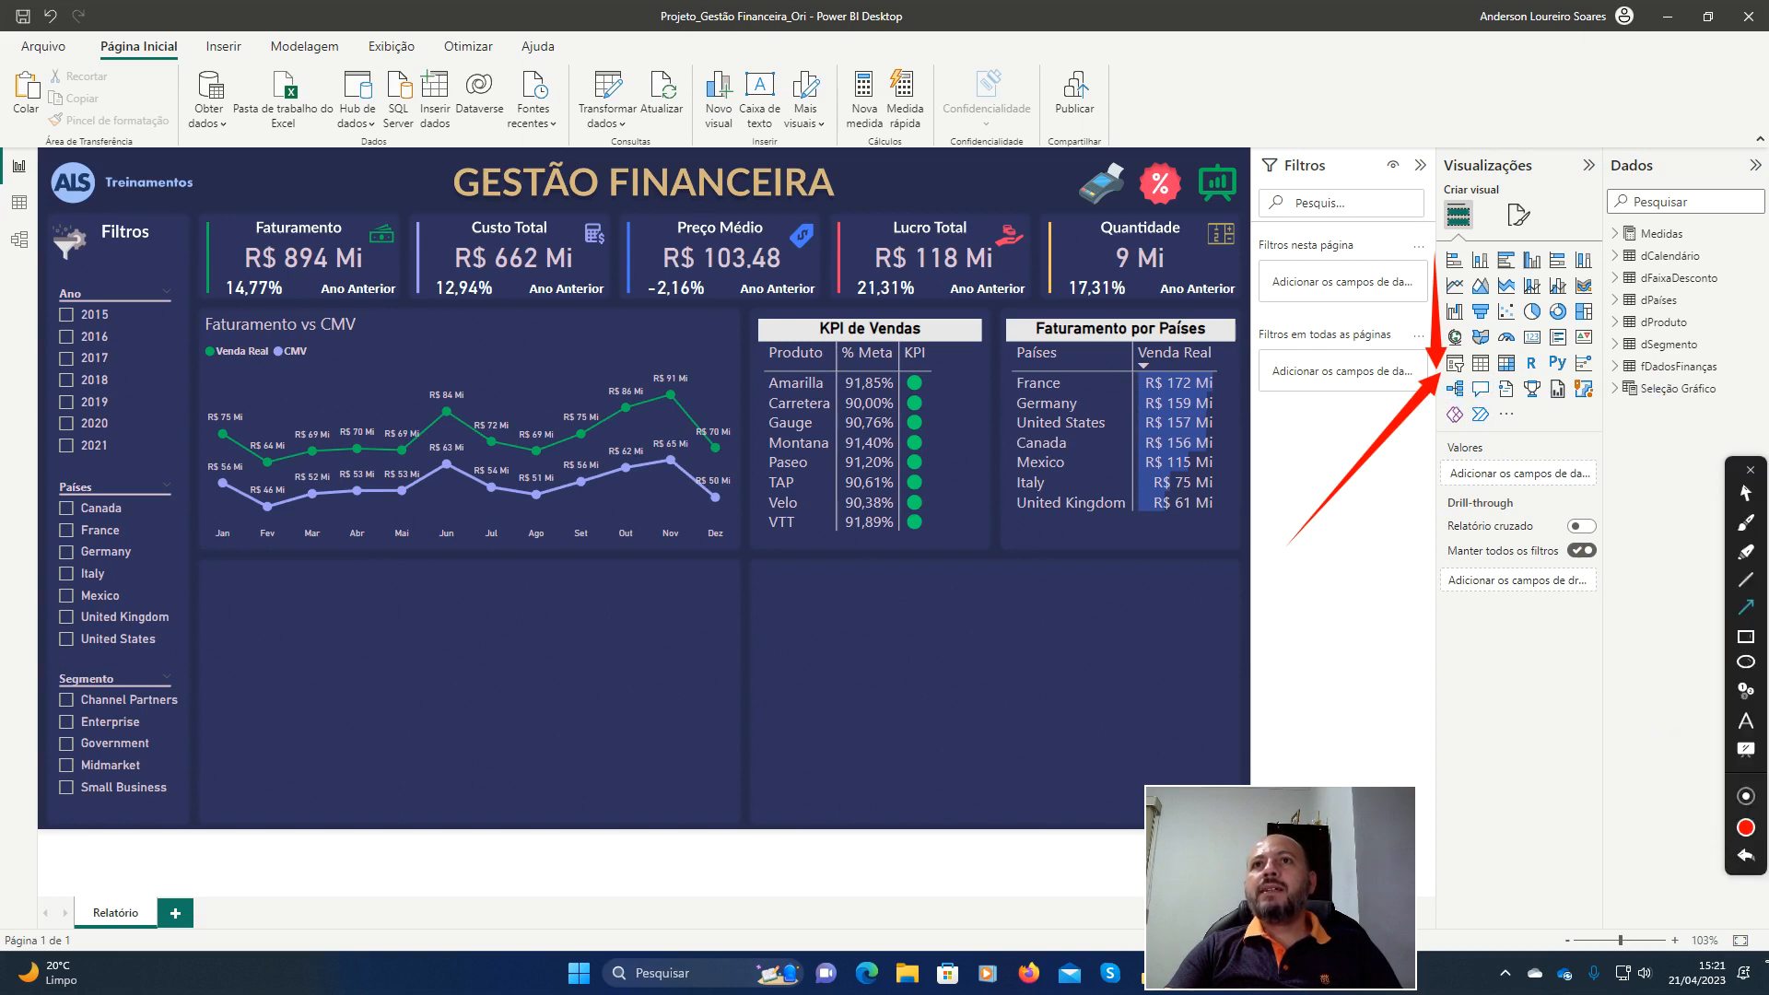
pyautogui.click(1744, 859)
pyautogui.click(1744, 859)
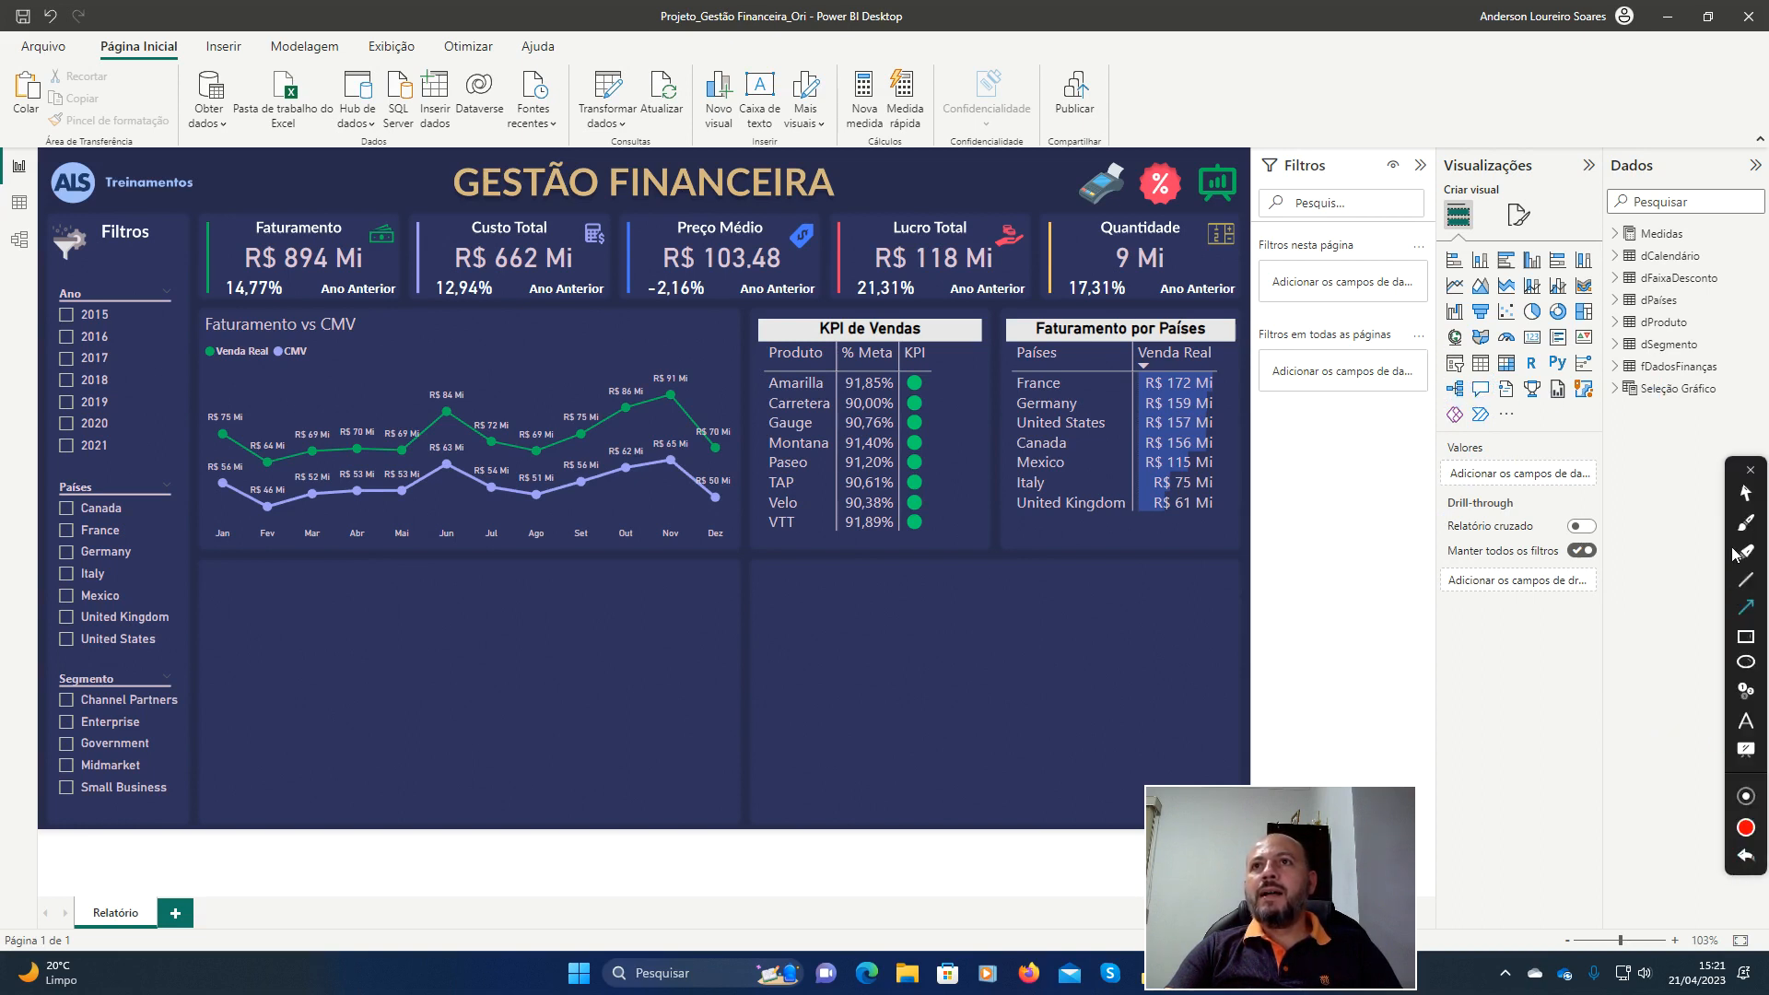
pyautogui.click(1749, 469)
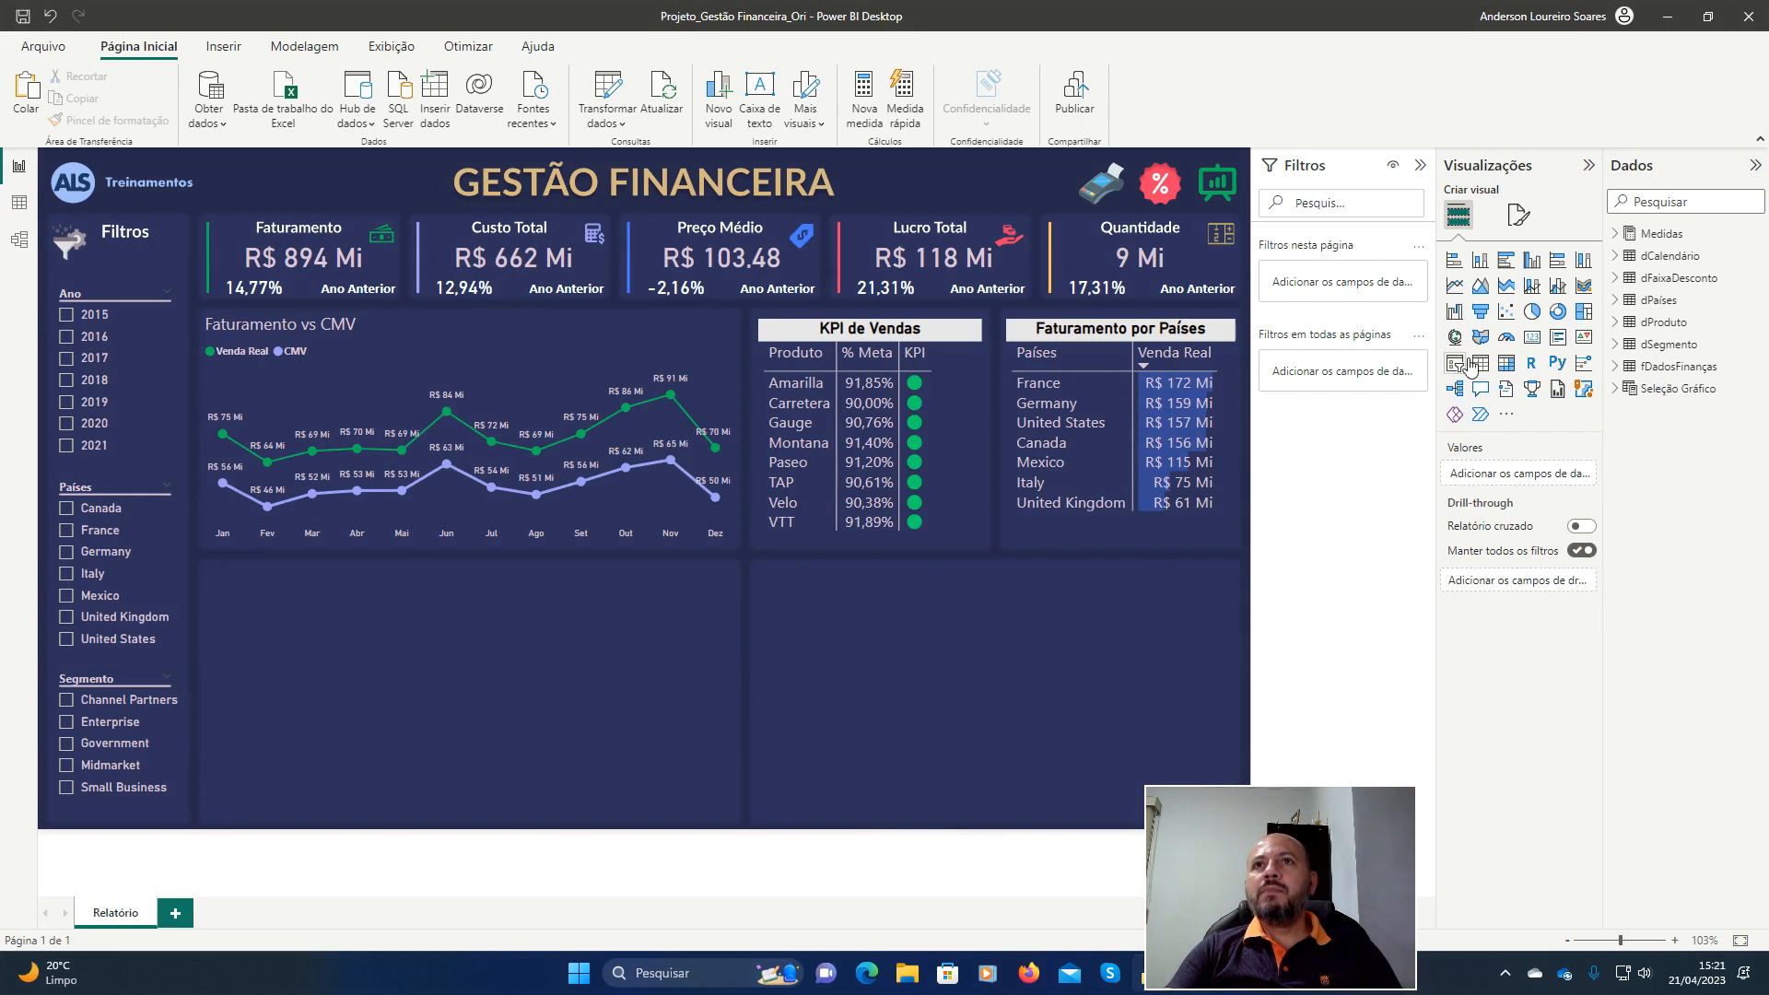
# Insert a new slicer on the report page with the Seleção Gráfico parameter as its field.
pyautogui.click(1475, 369)
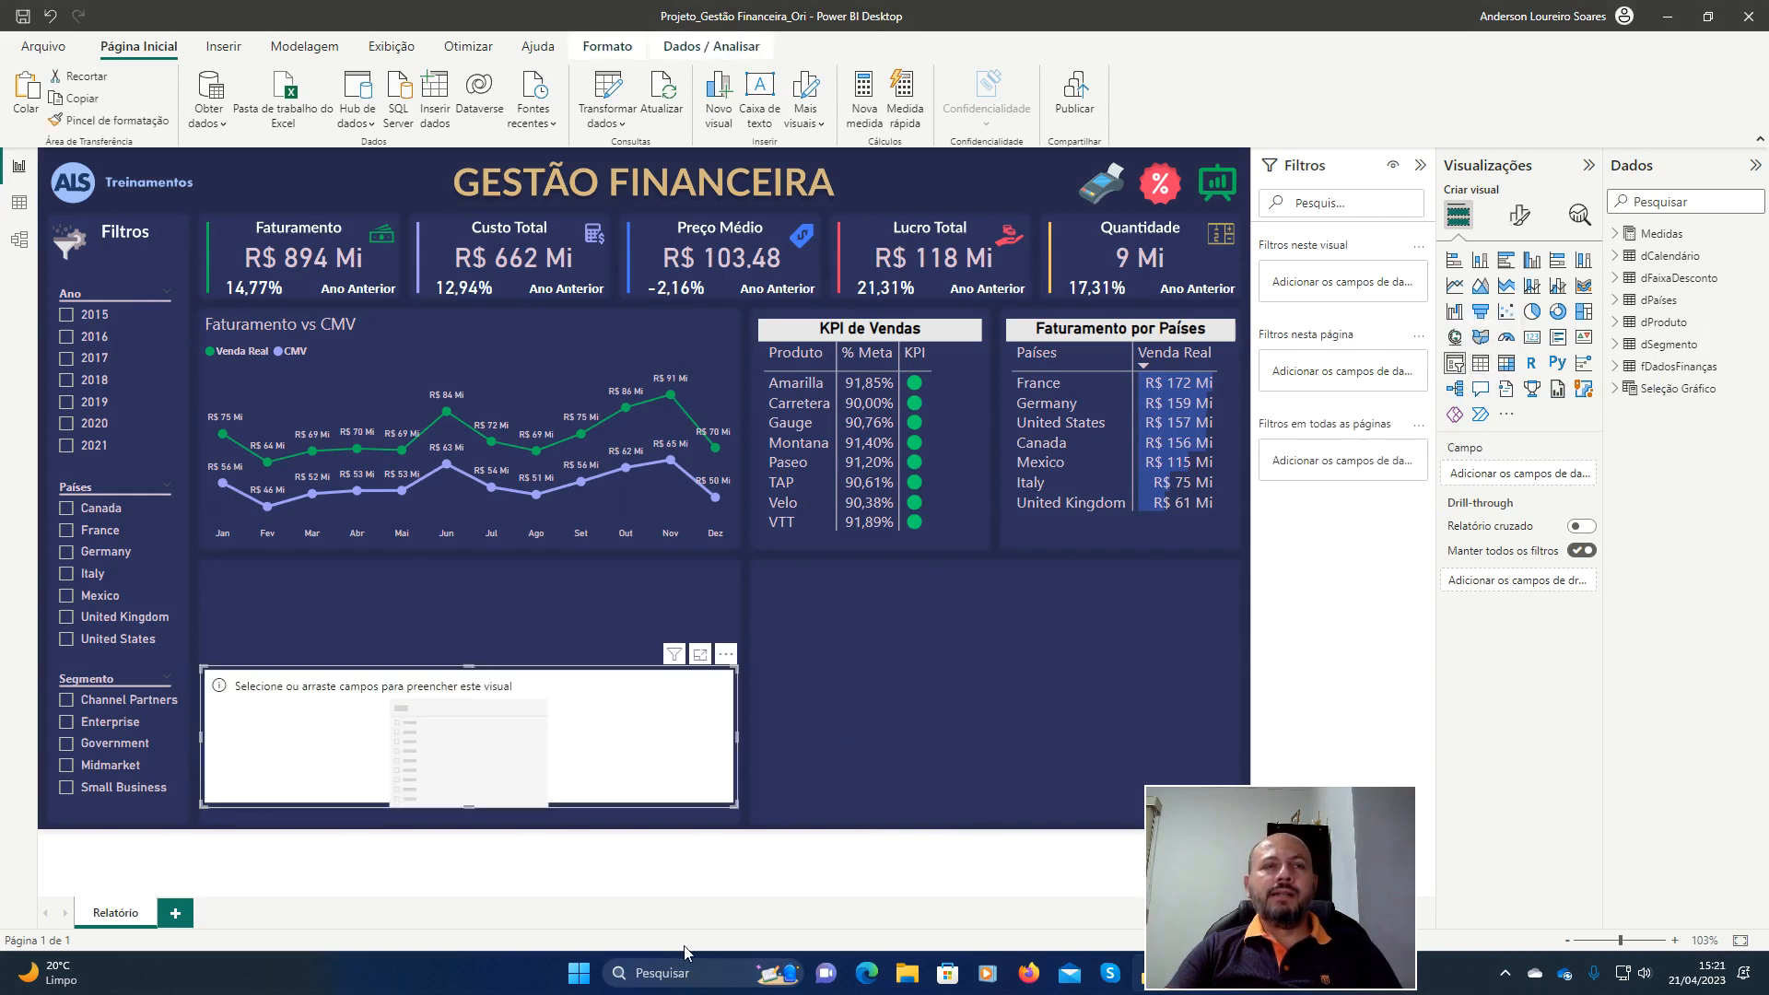
pyautogui.click(1620, 390)
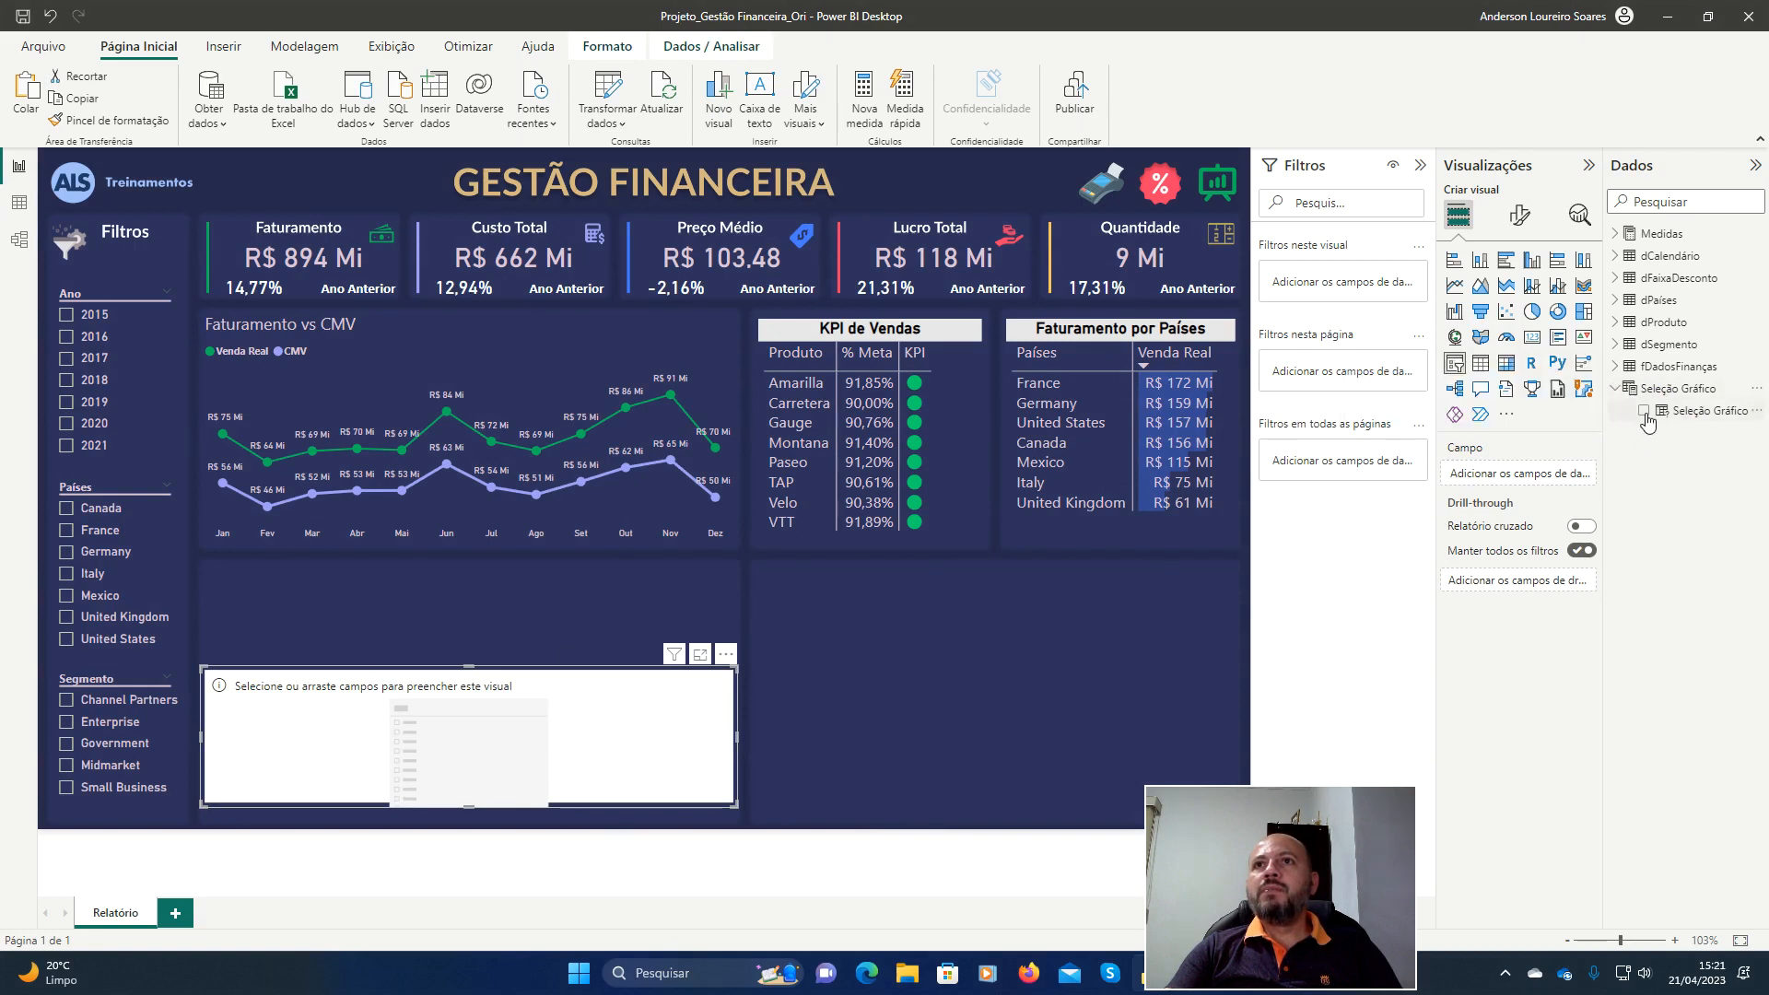
pyautogui.click(1645, 411)
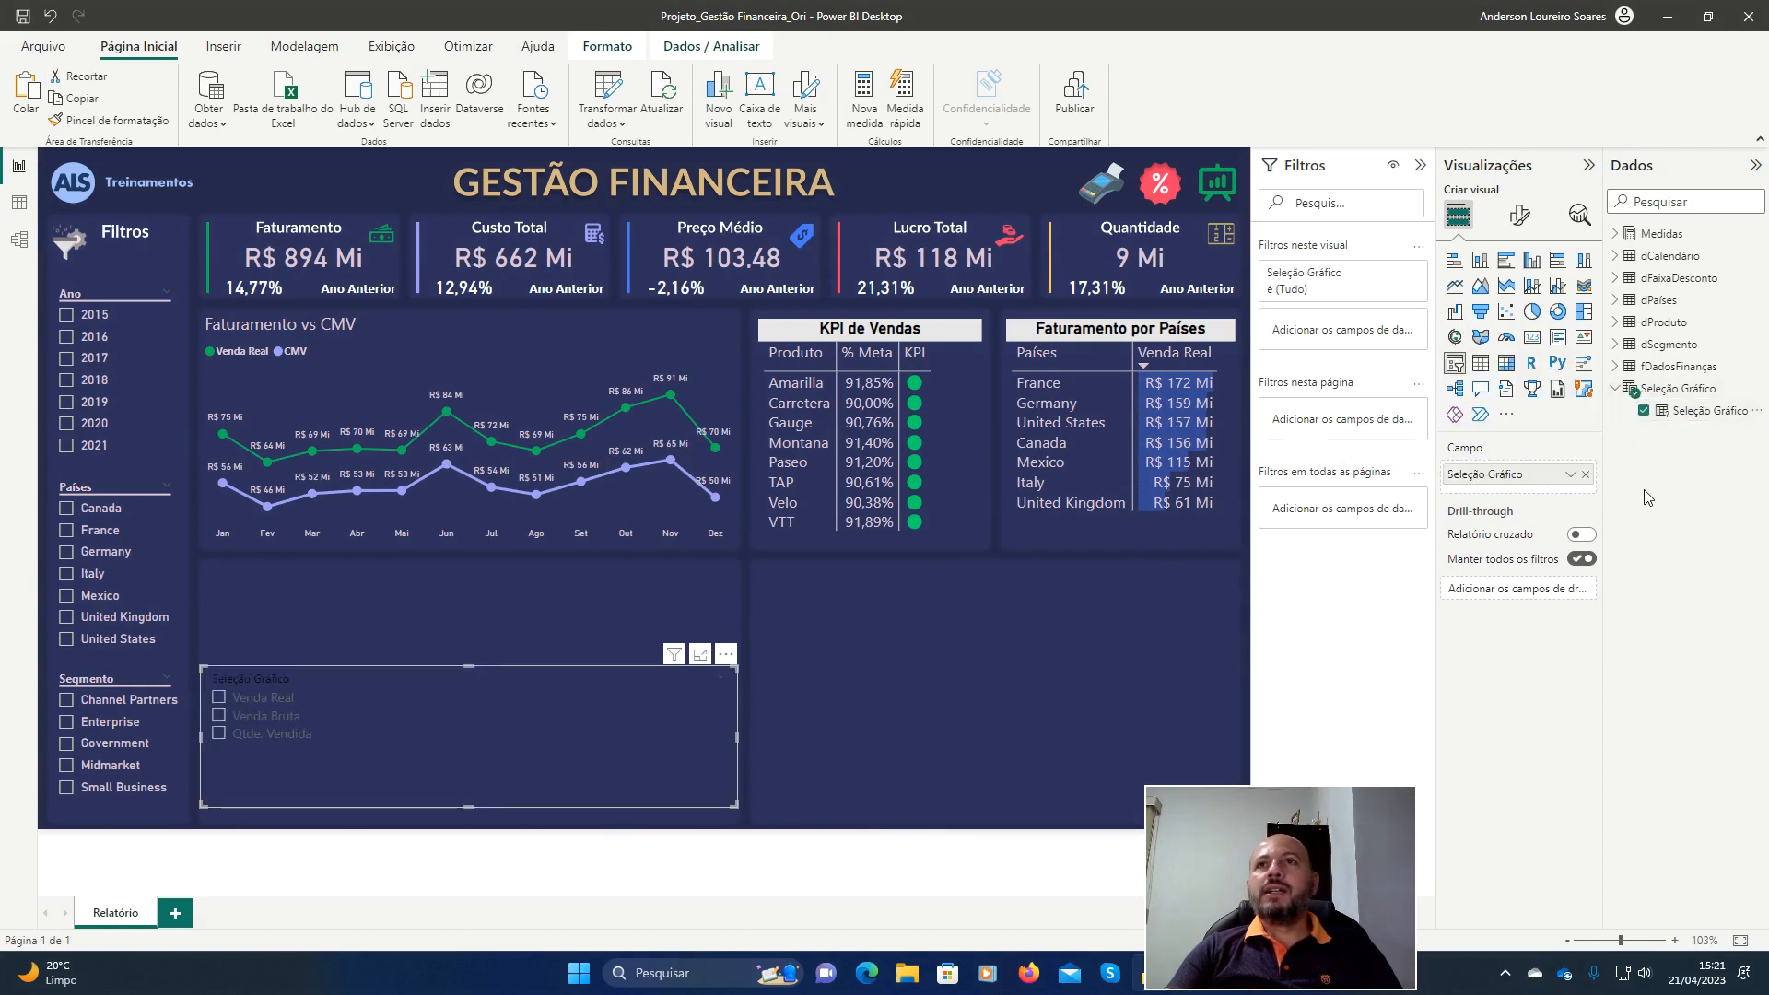
pyautogui.click(1618, 389)
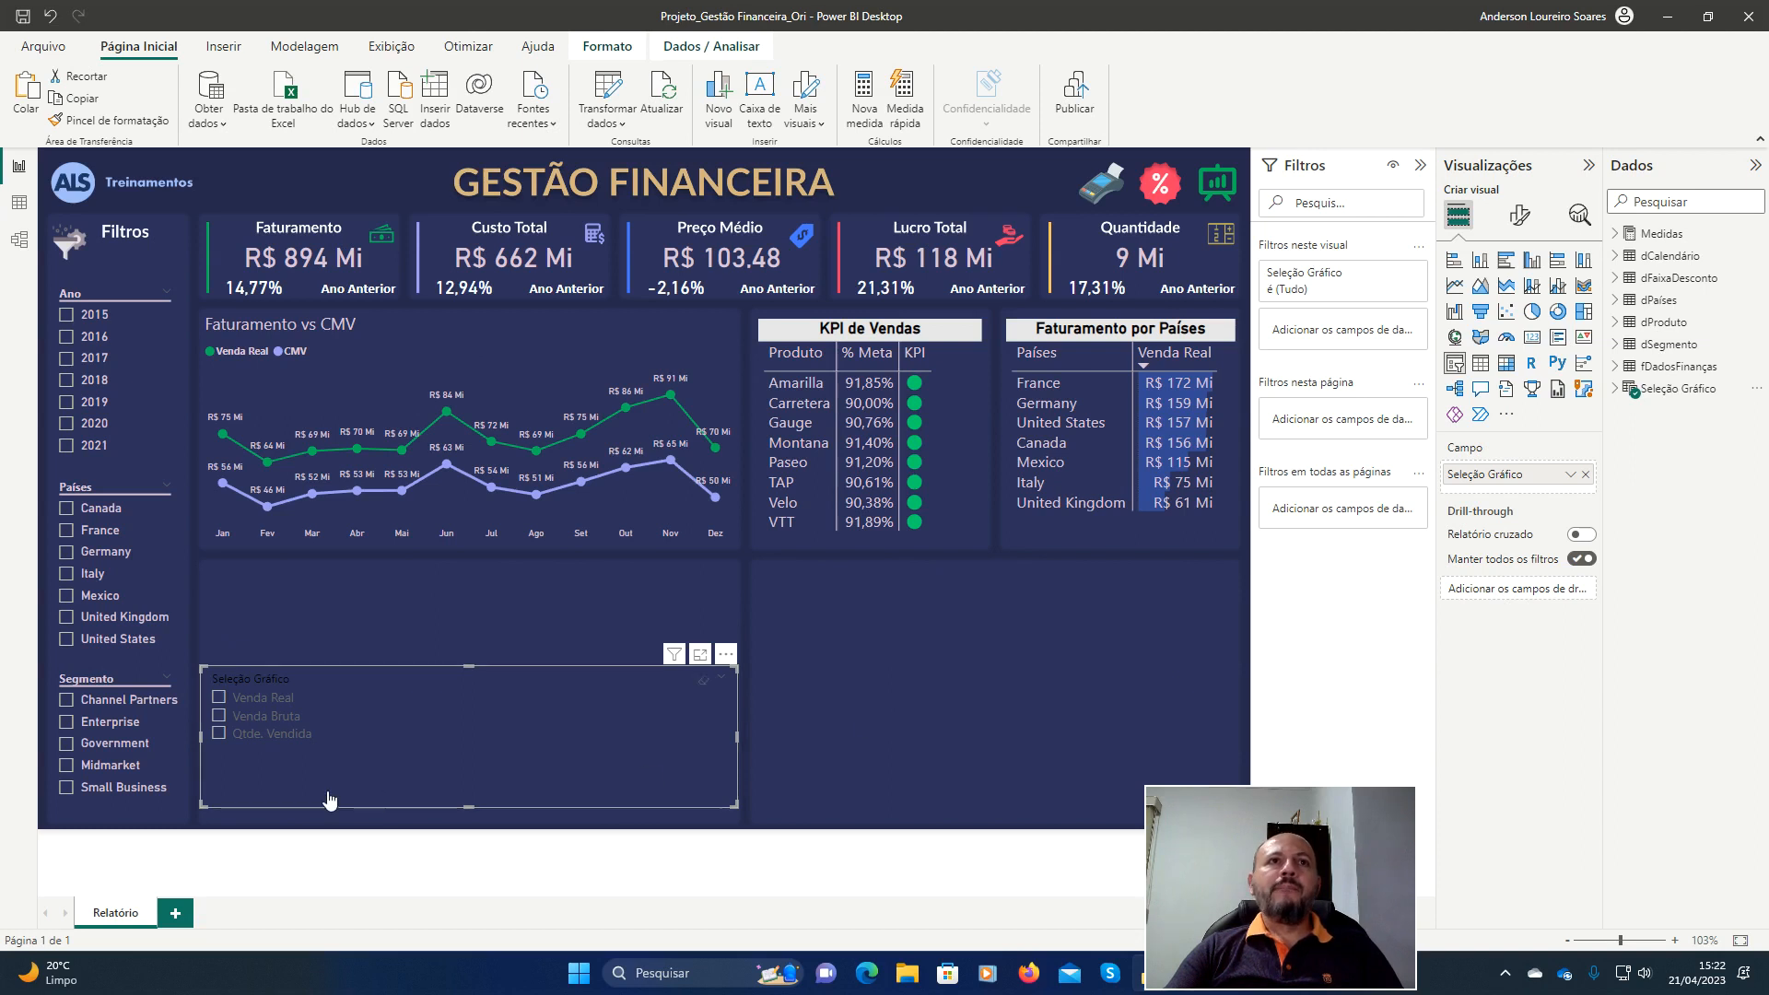
# Change the Seleção Gráfico slicer's style to Bloco, leaving no item selected.
pyautogui.click(529, 664)
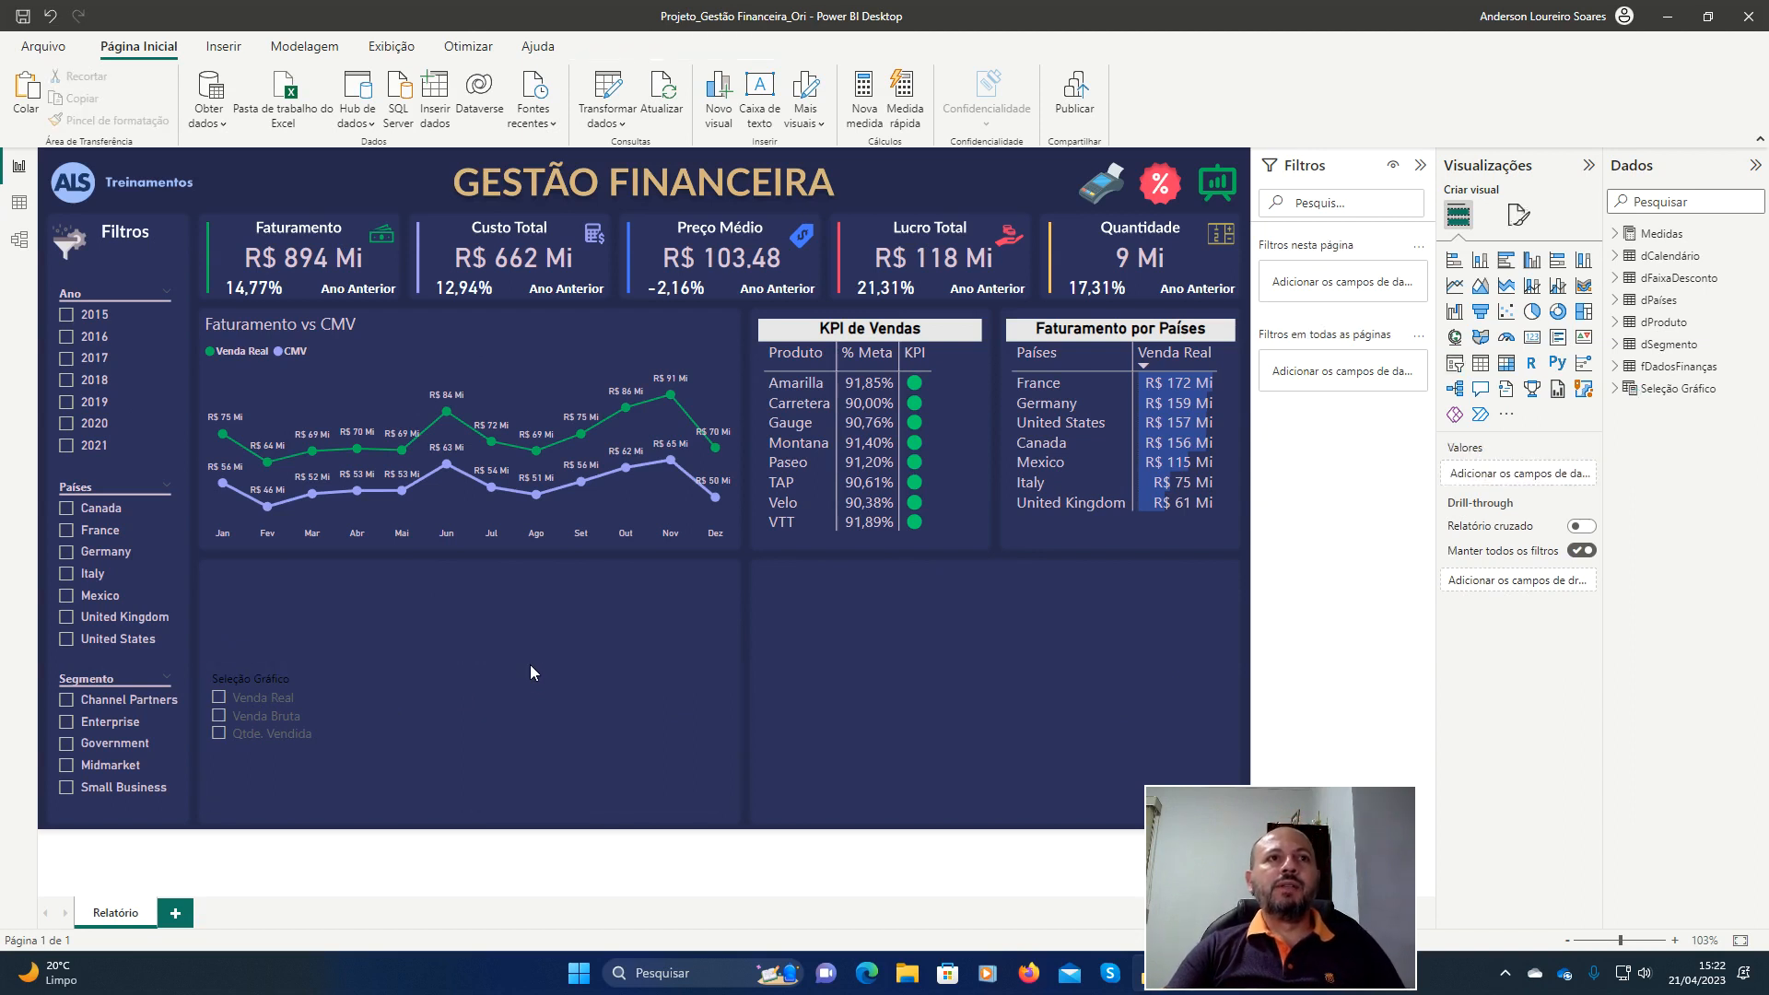
pyautogui.click(529, 697)
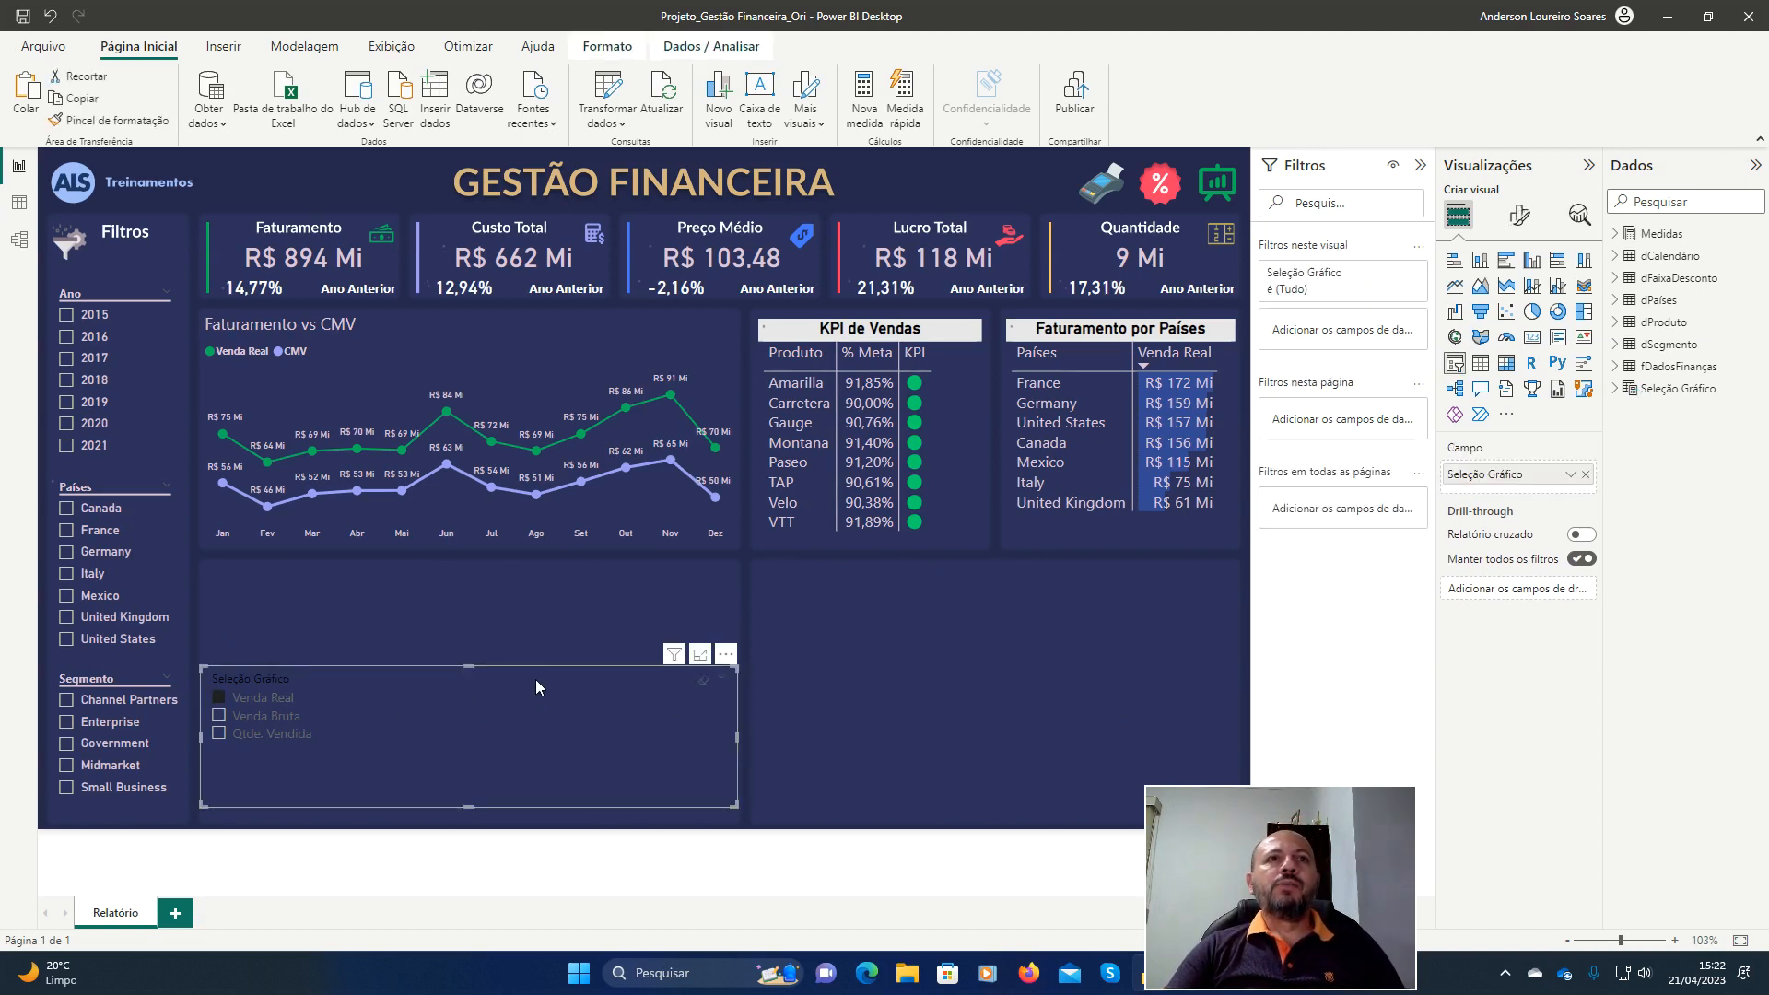
pyautogui.click(703, 693)
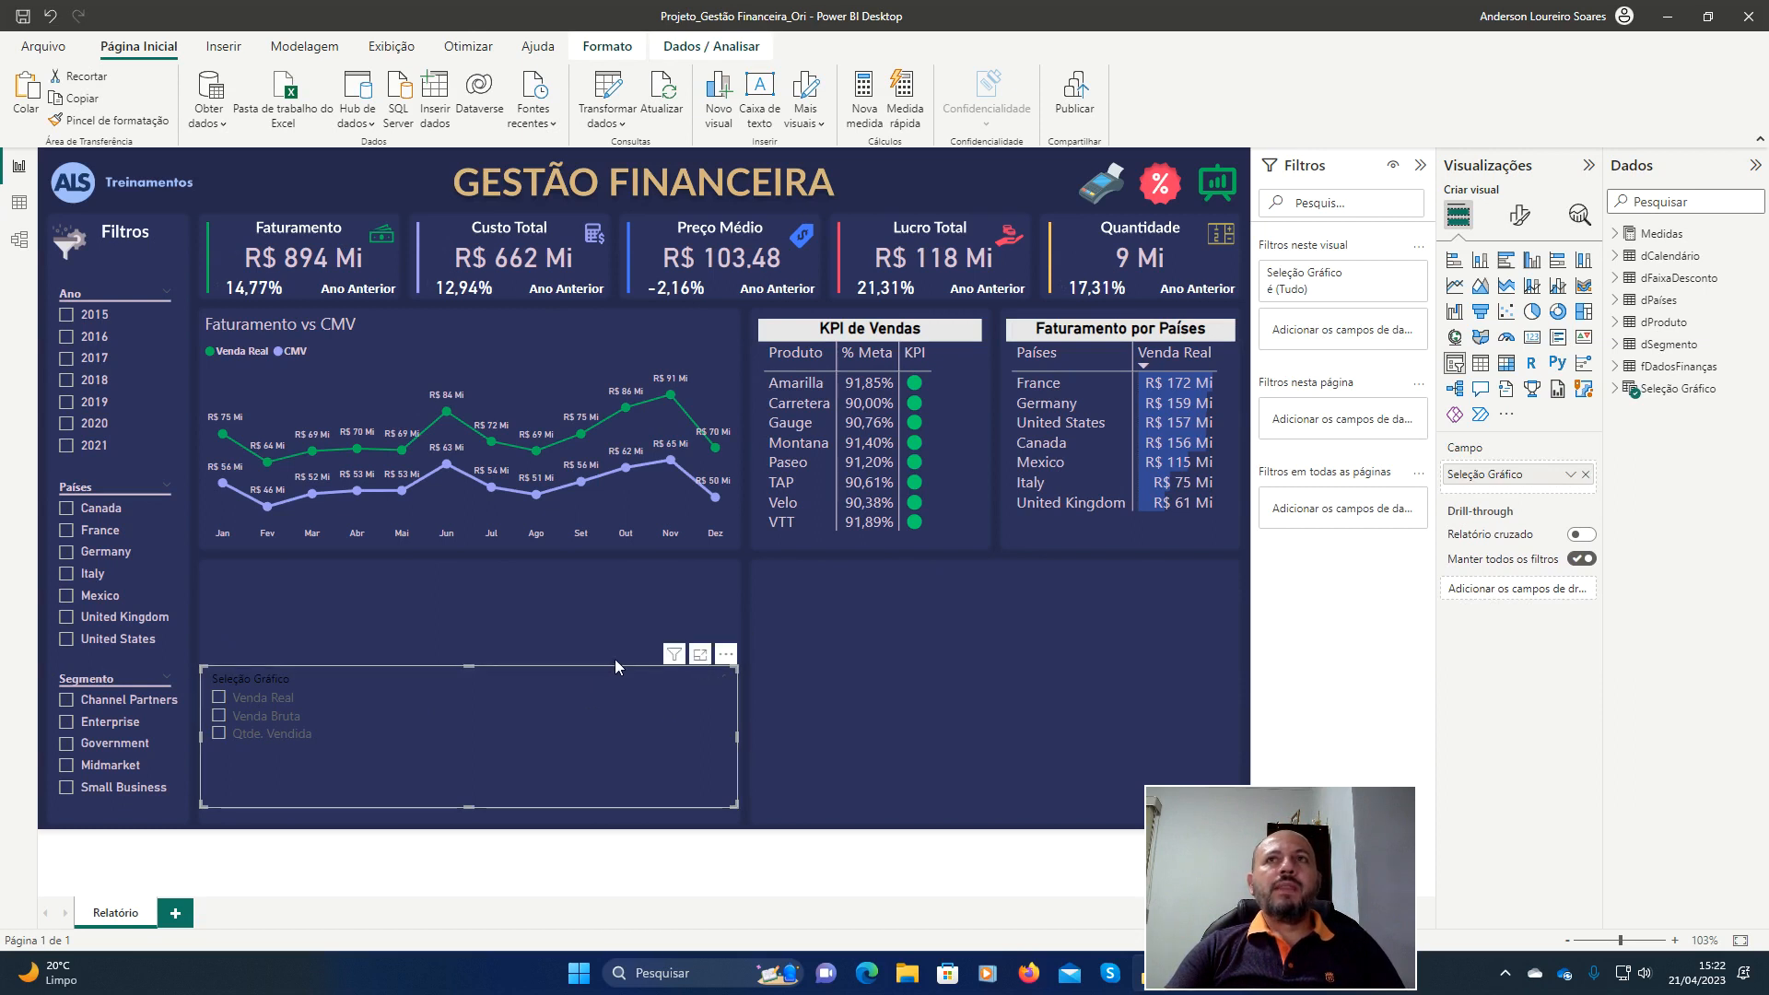
pyautogui.click(1522, 218)
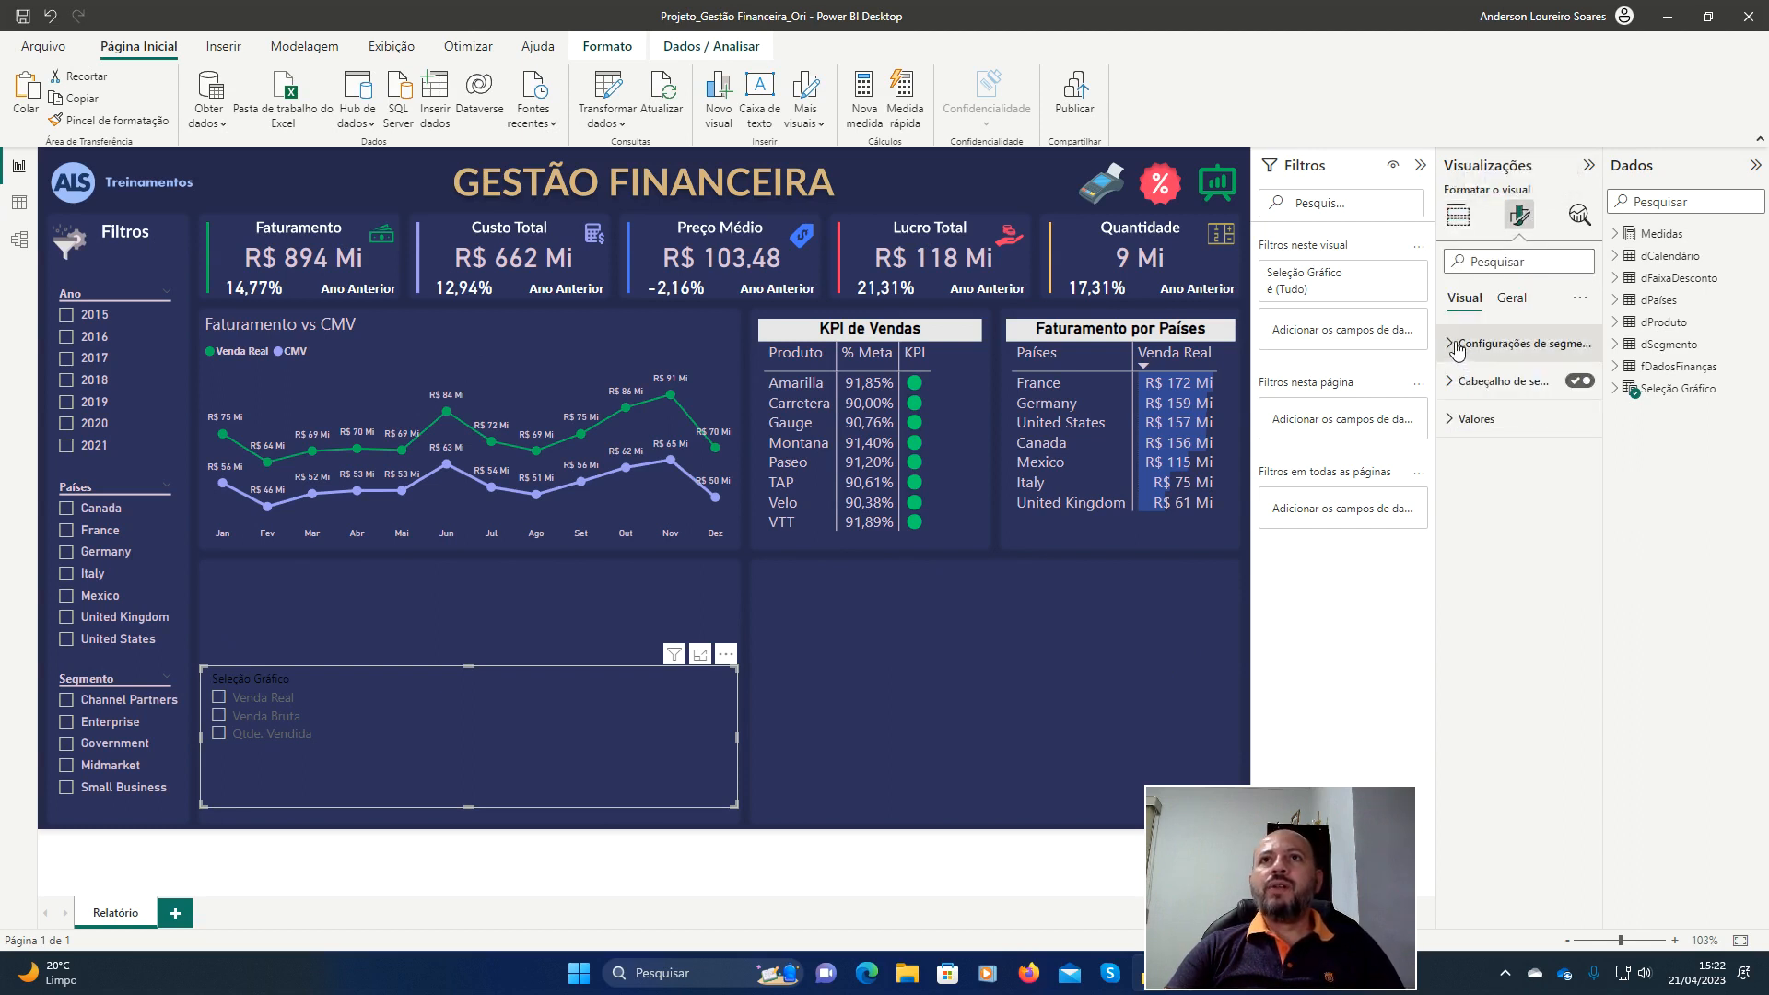
pyautogui.click(1456, 348)
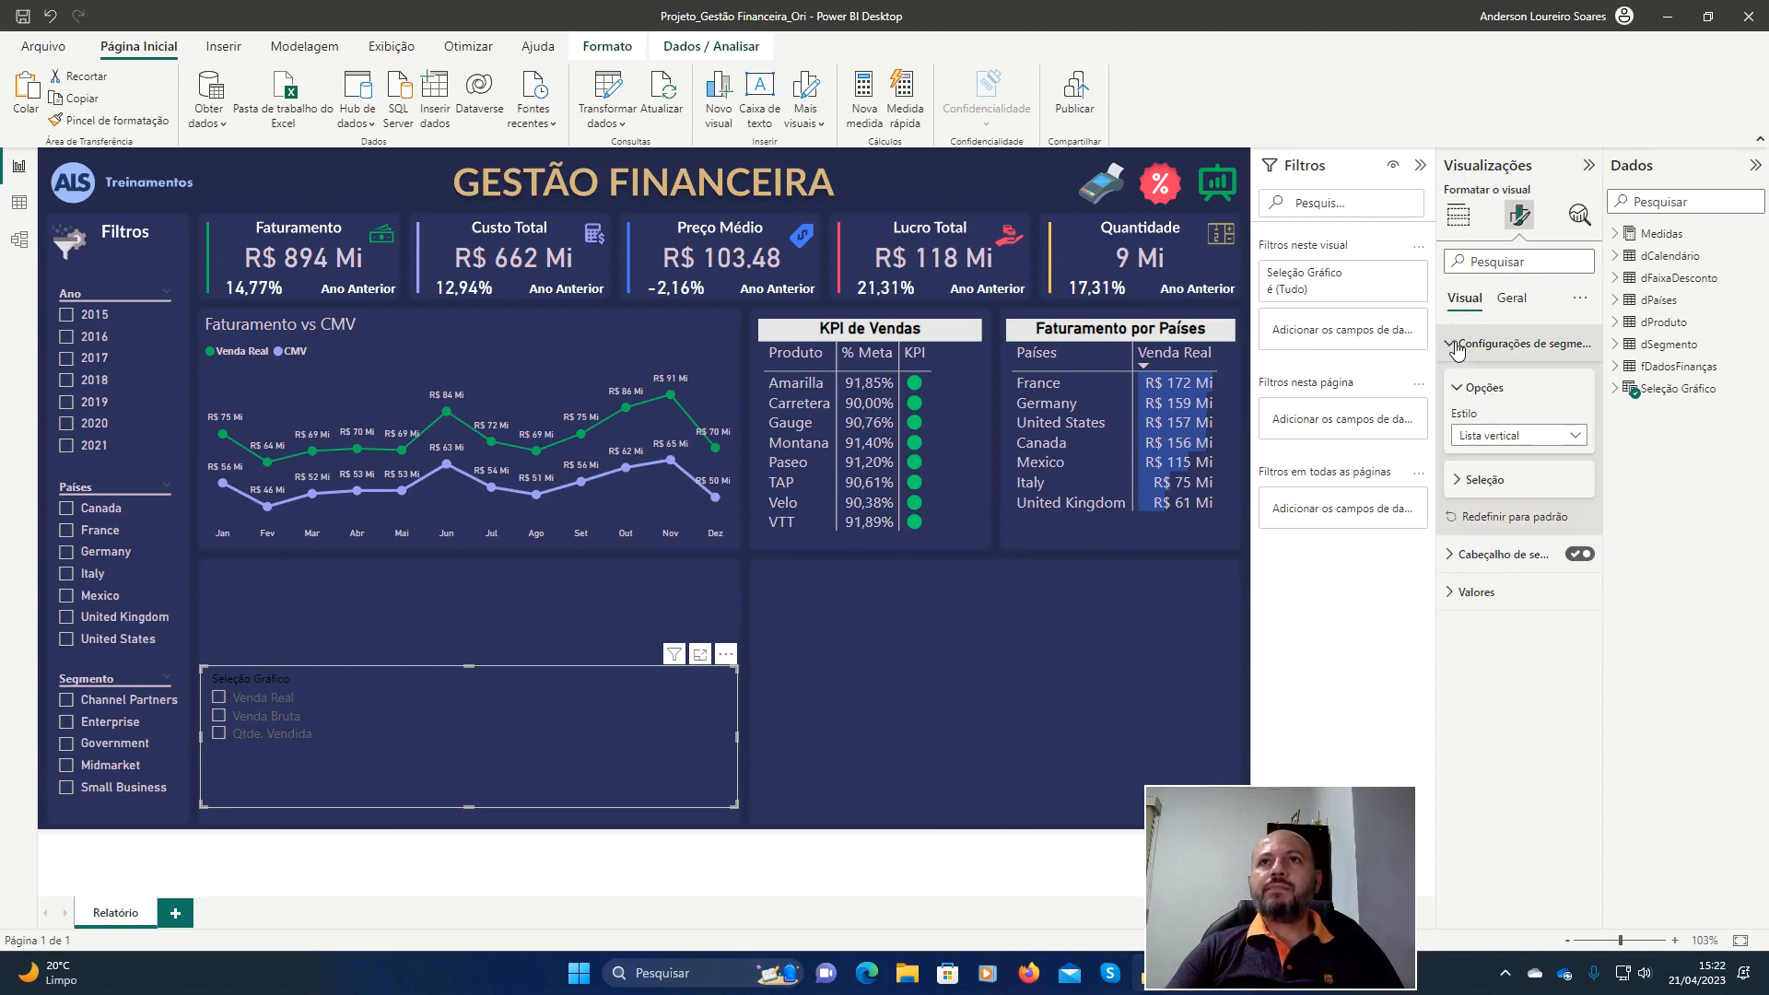
pyautogui.click(1578, 437)
pyautogui.click(1523, 481)
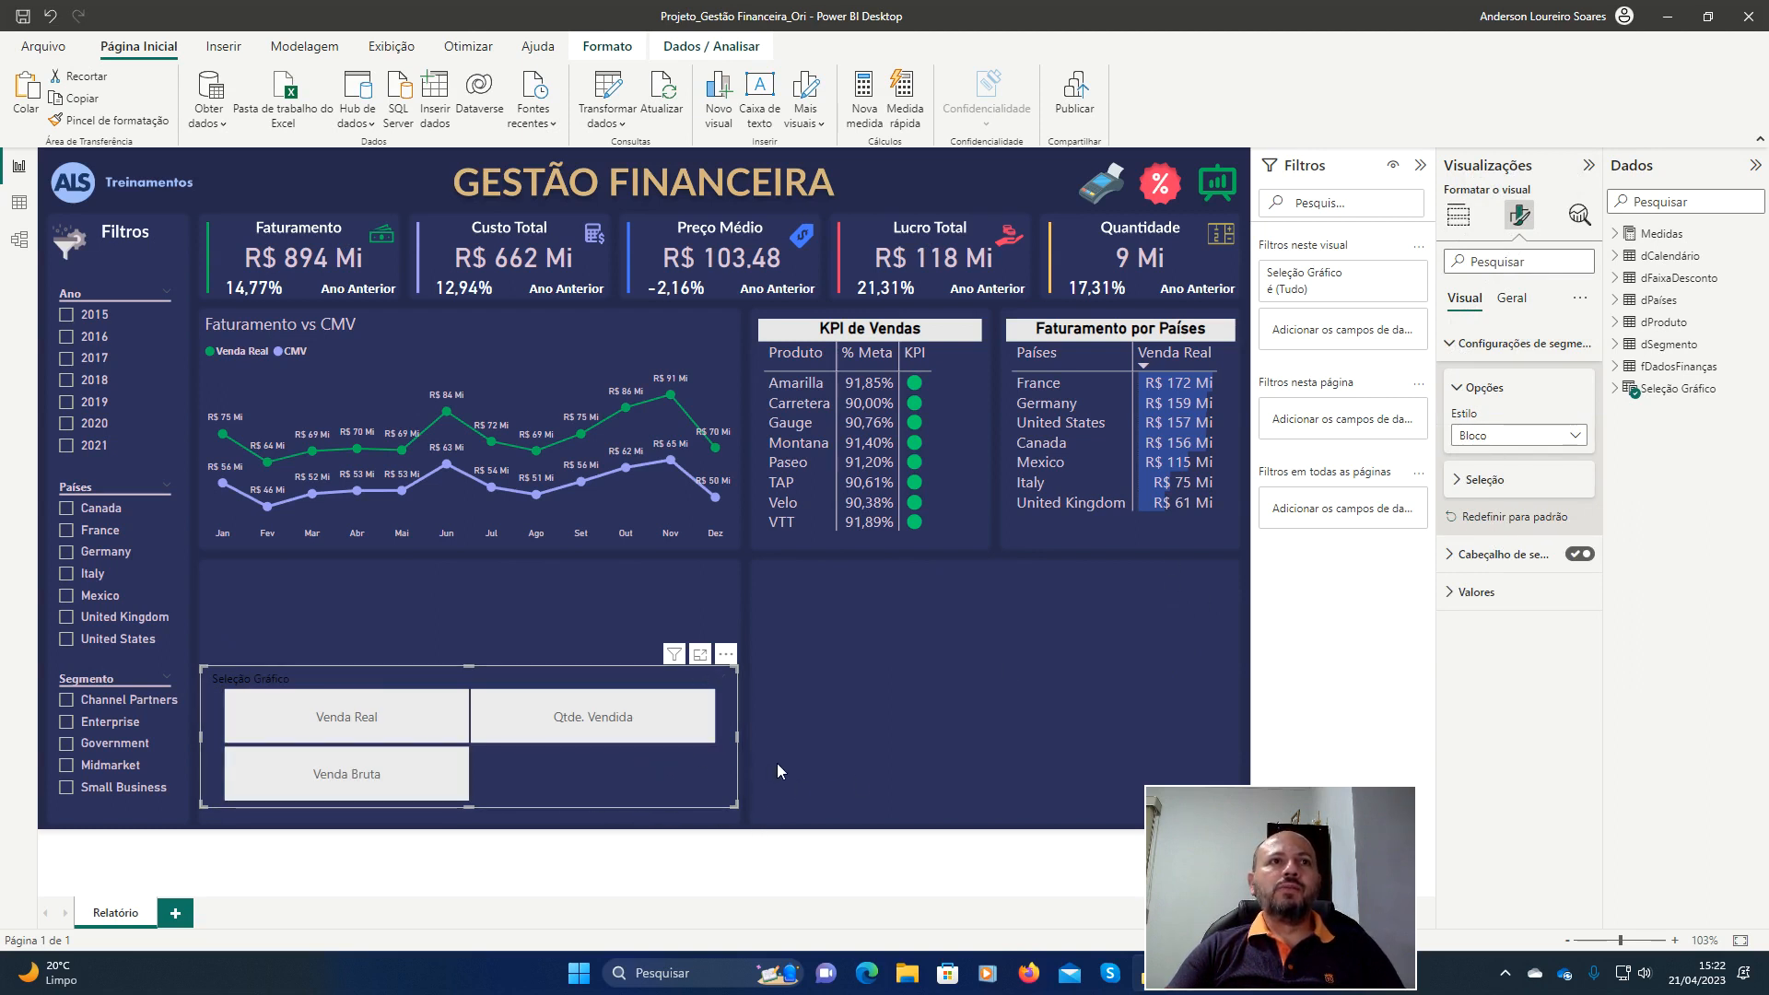
# Turn off the slicer's header and set the font colour of its values to black.
pyautogui.click(1455, 345)
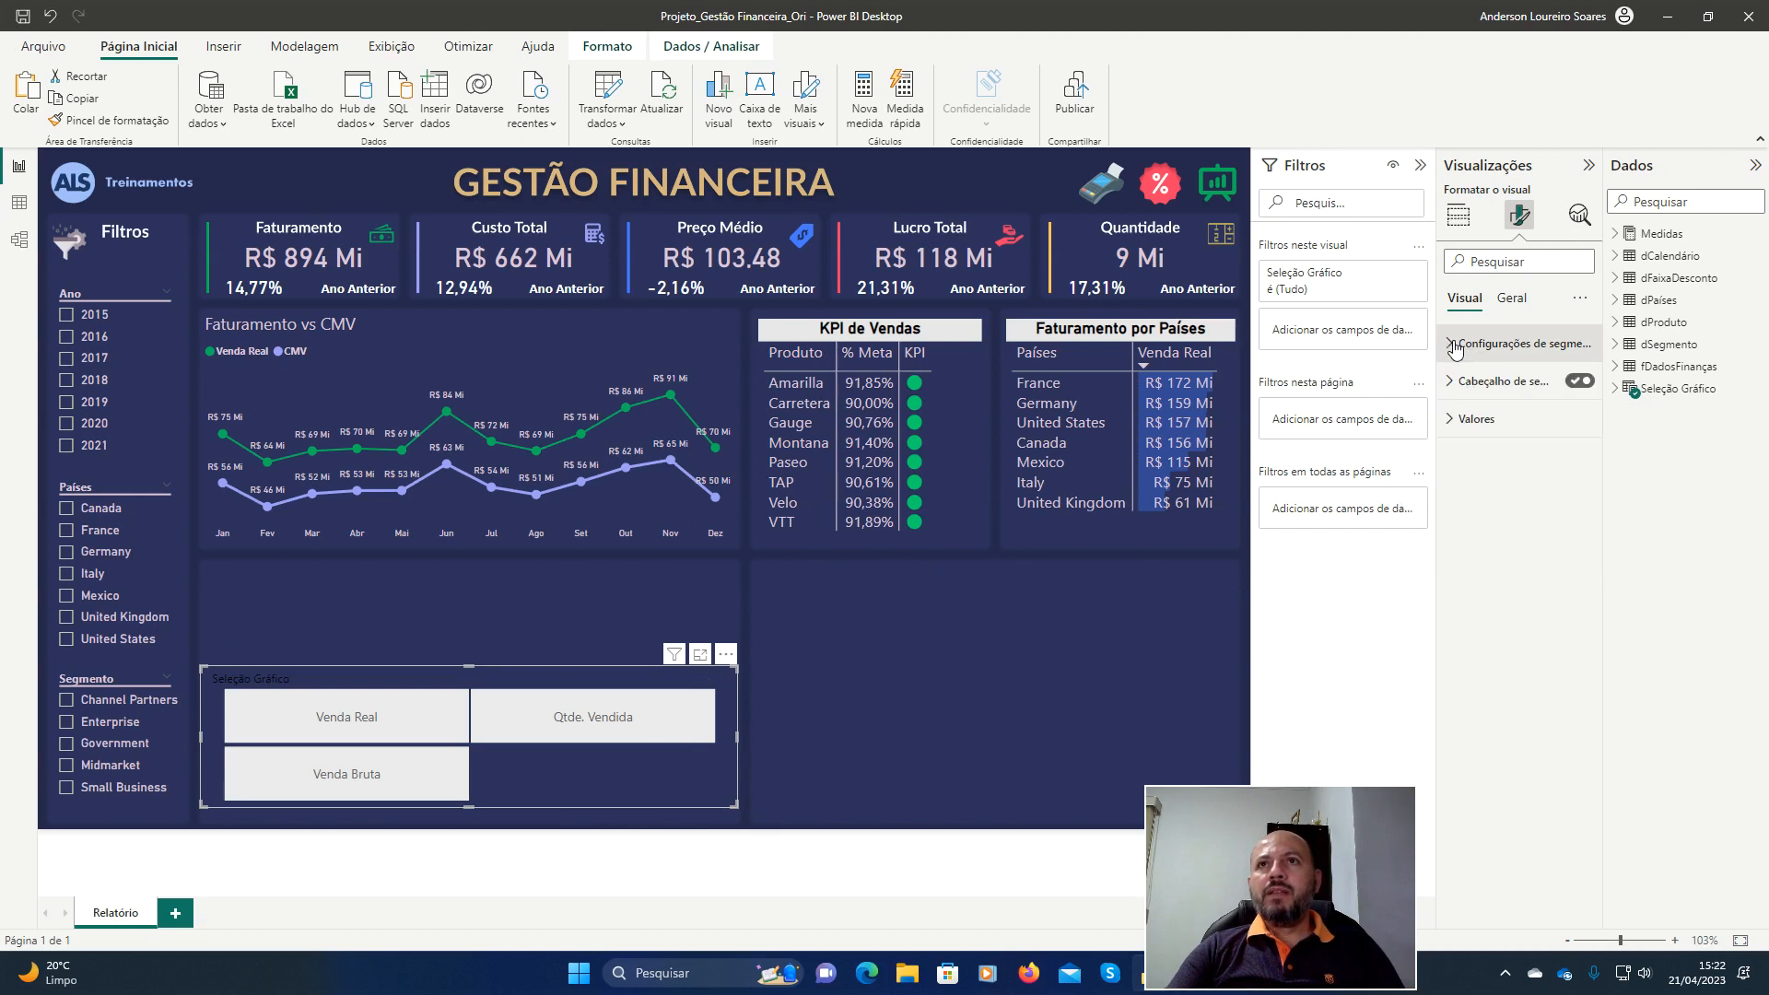
pyautogui.click(1579, 381)
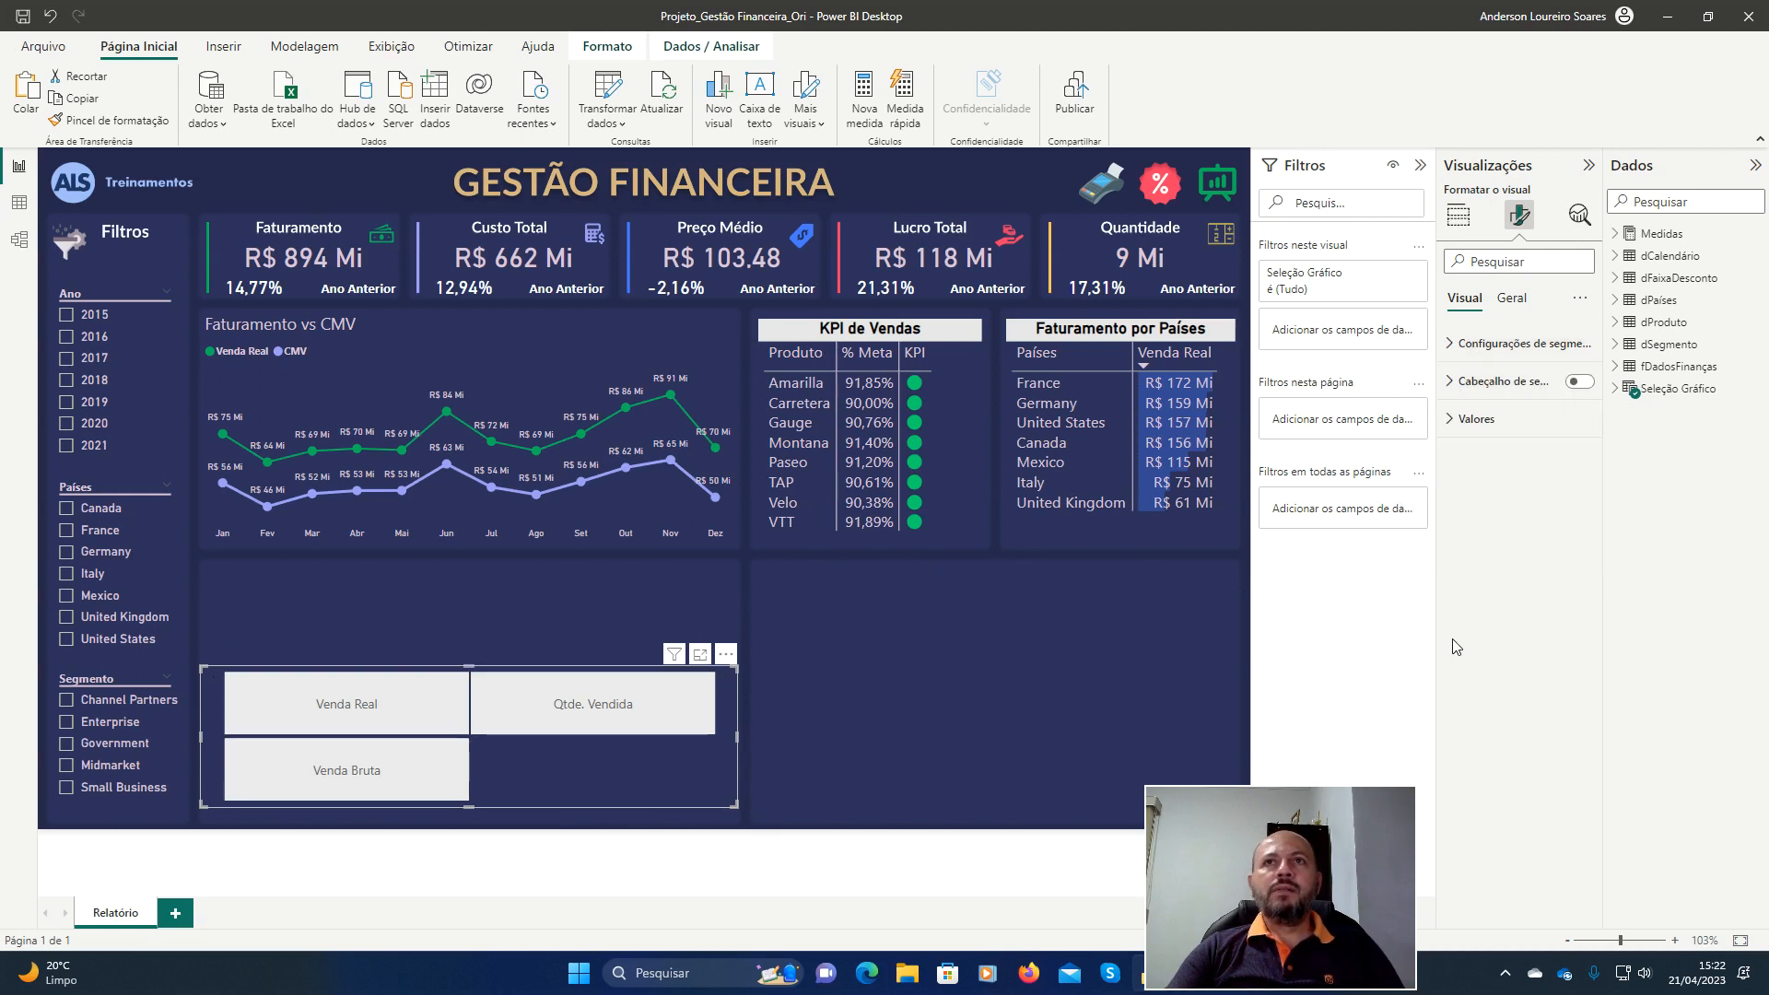
pyautogui.click(1462, 421)
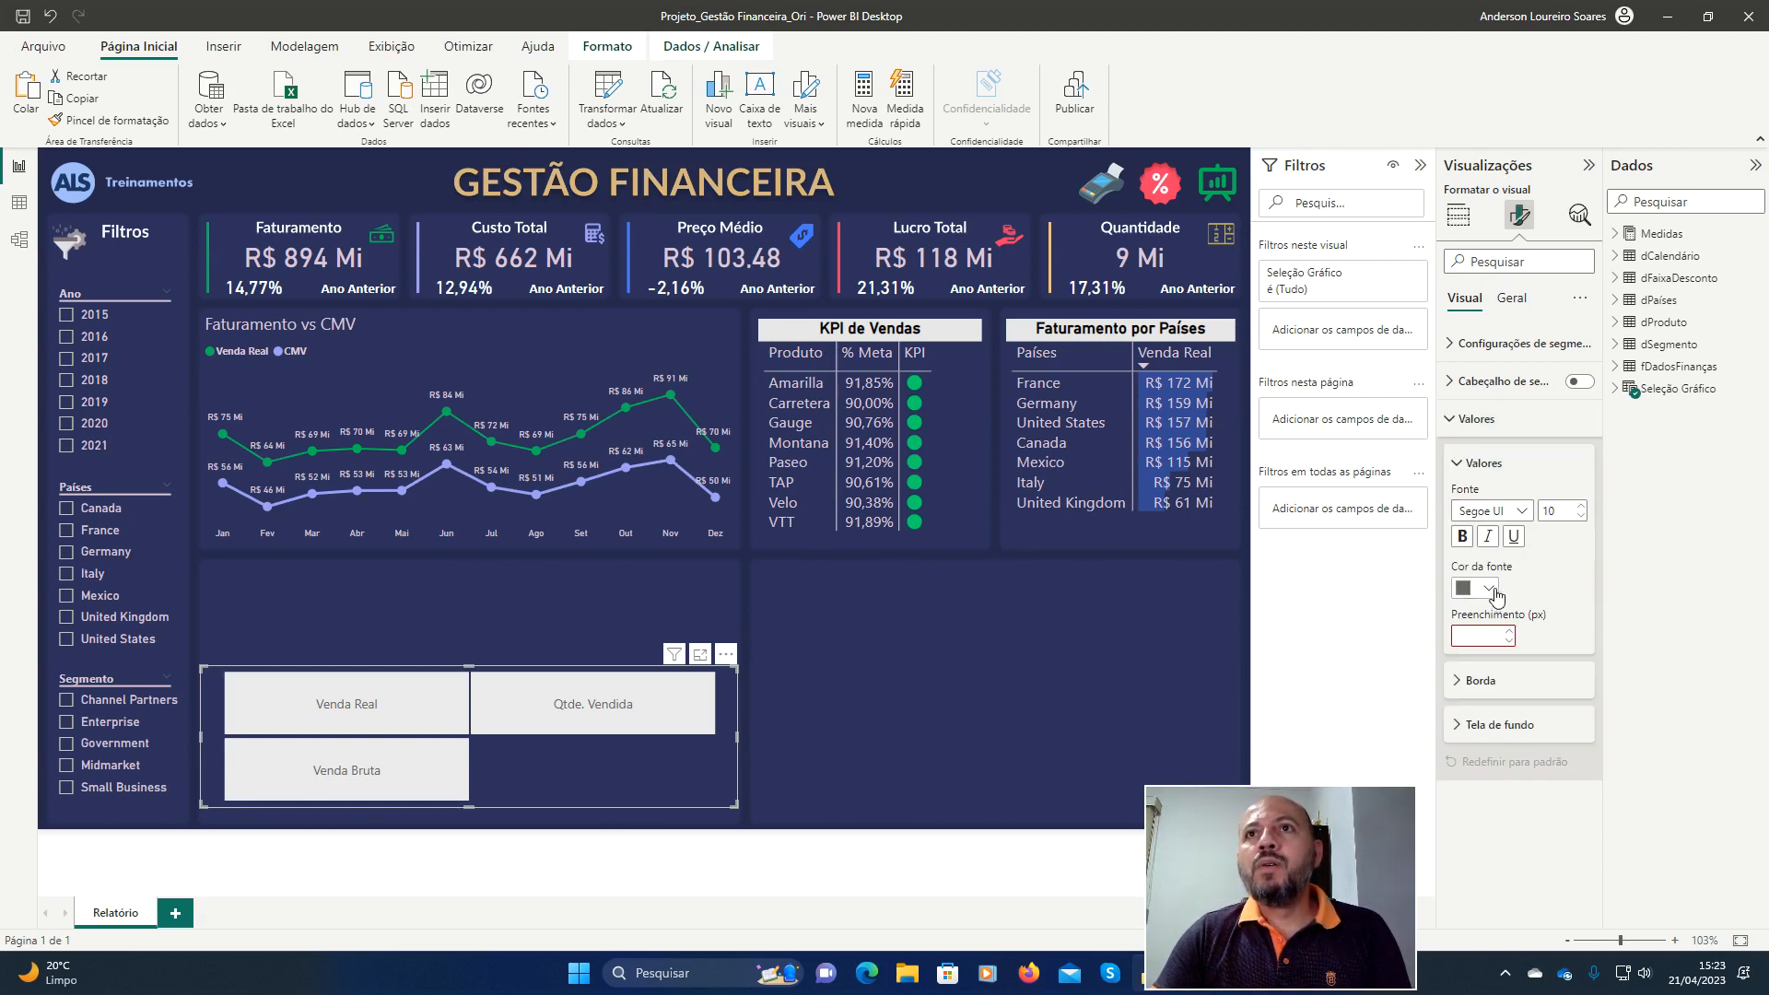
pyautogui.click(1488, 589)
pyautogui.click(1502, 648)
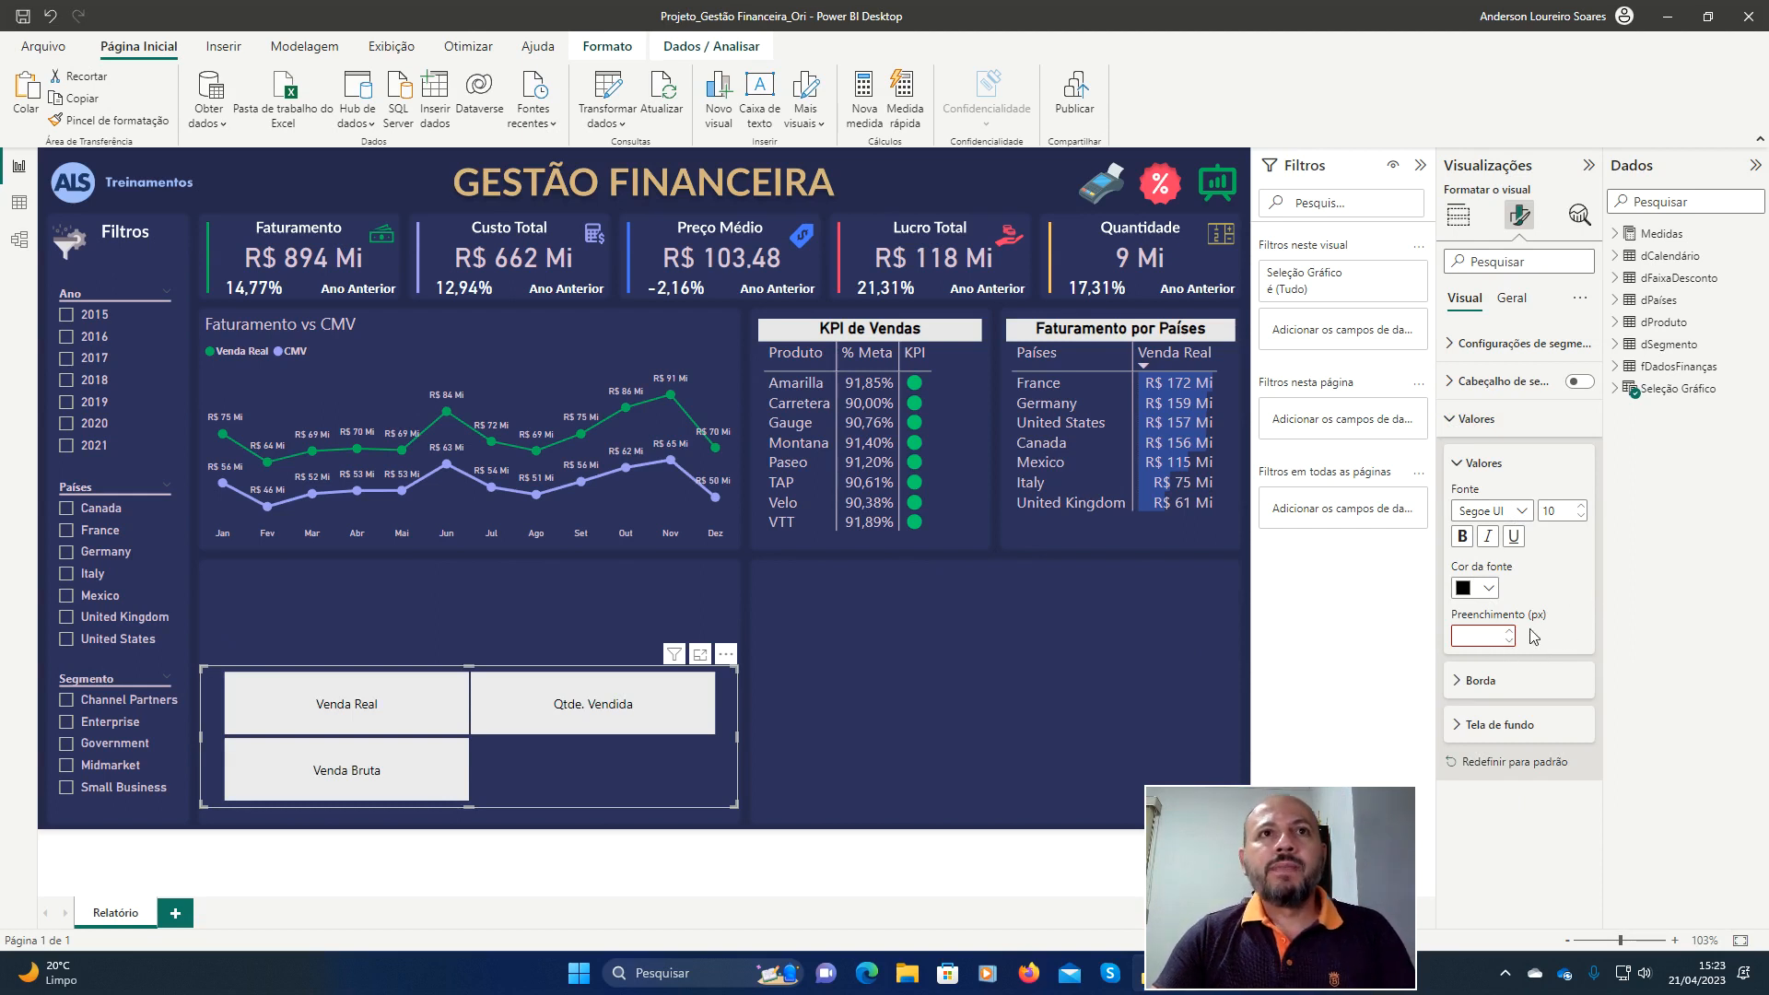
pyautogui.click(1469, 684)
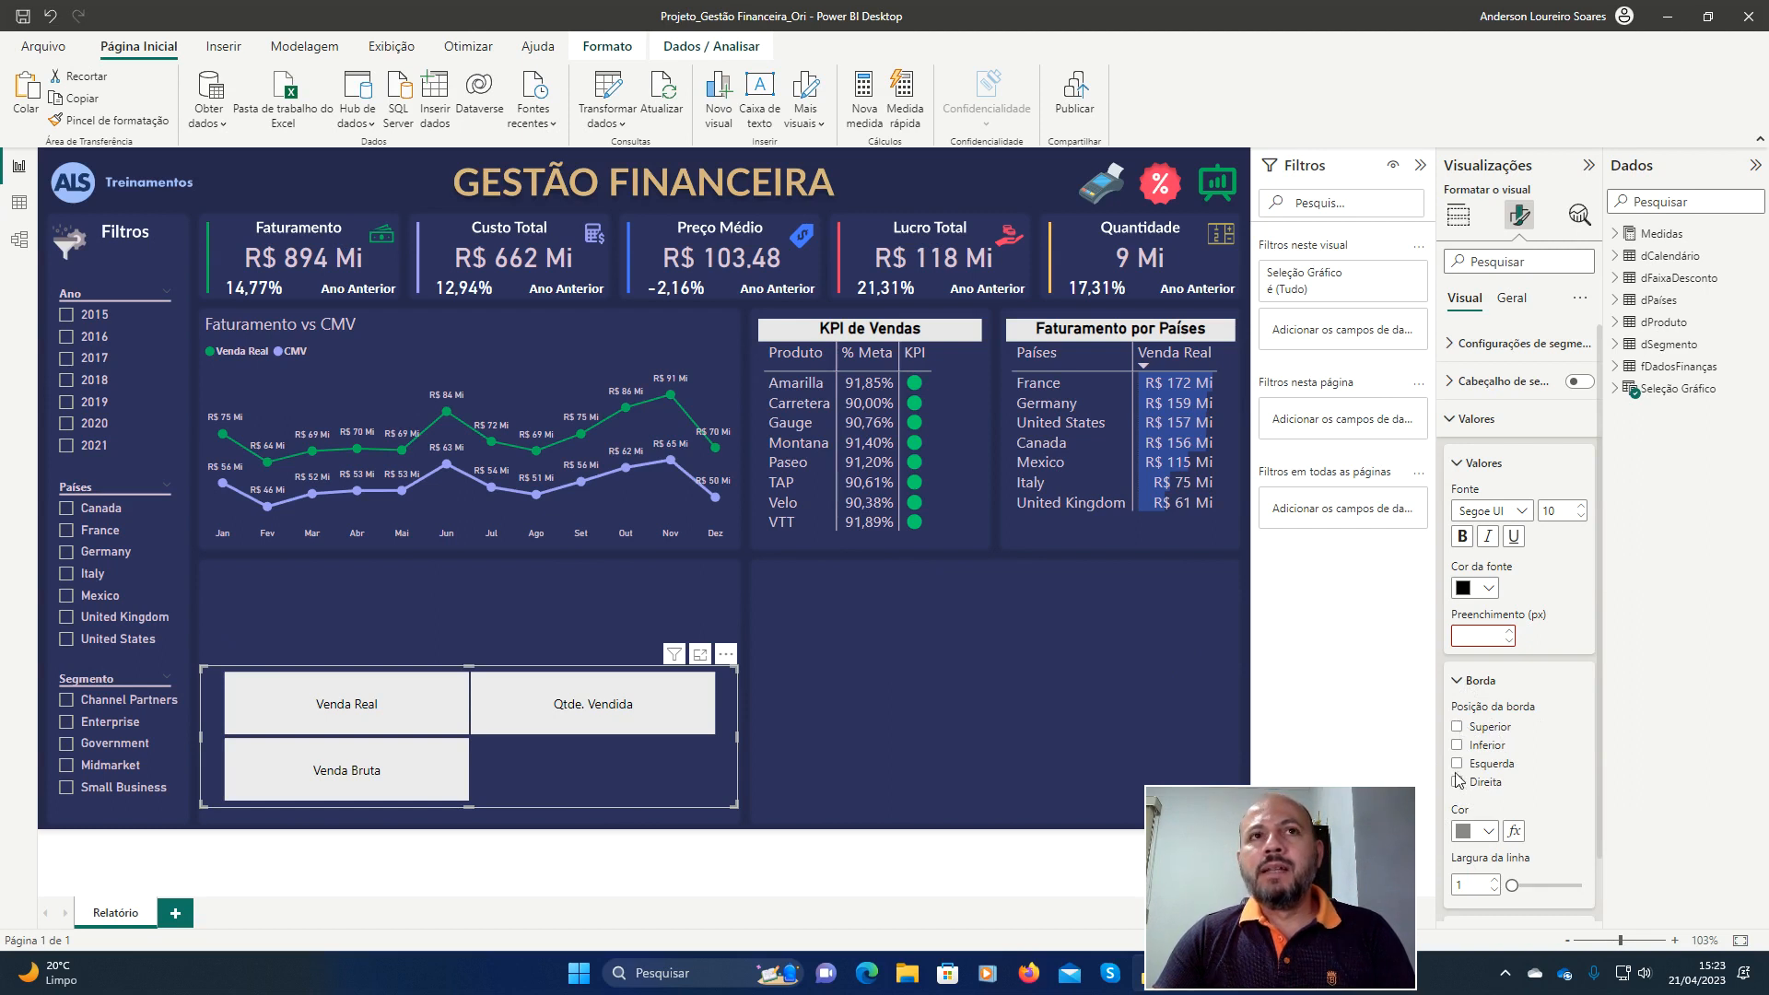
pyautogui.click(1465, 684)
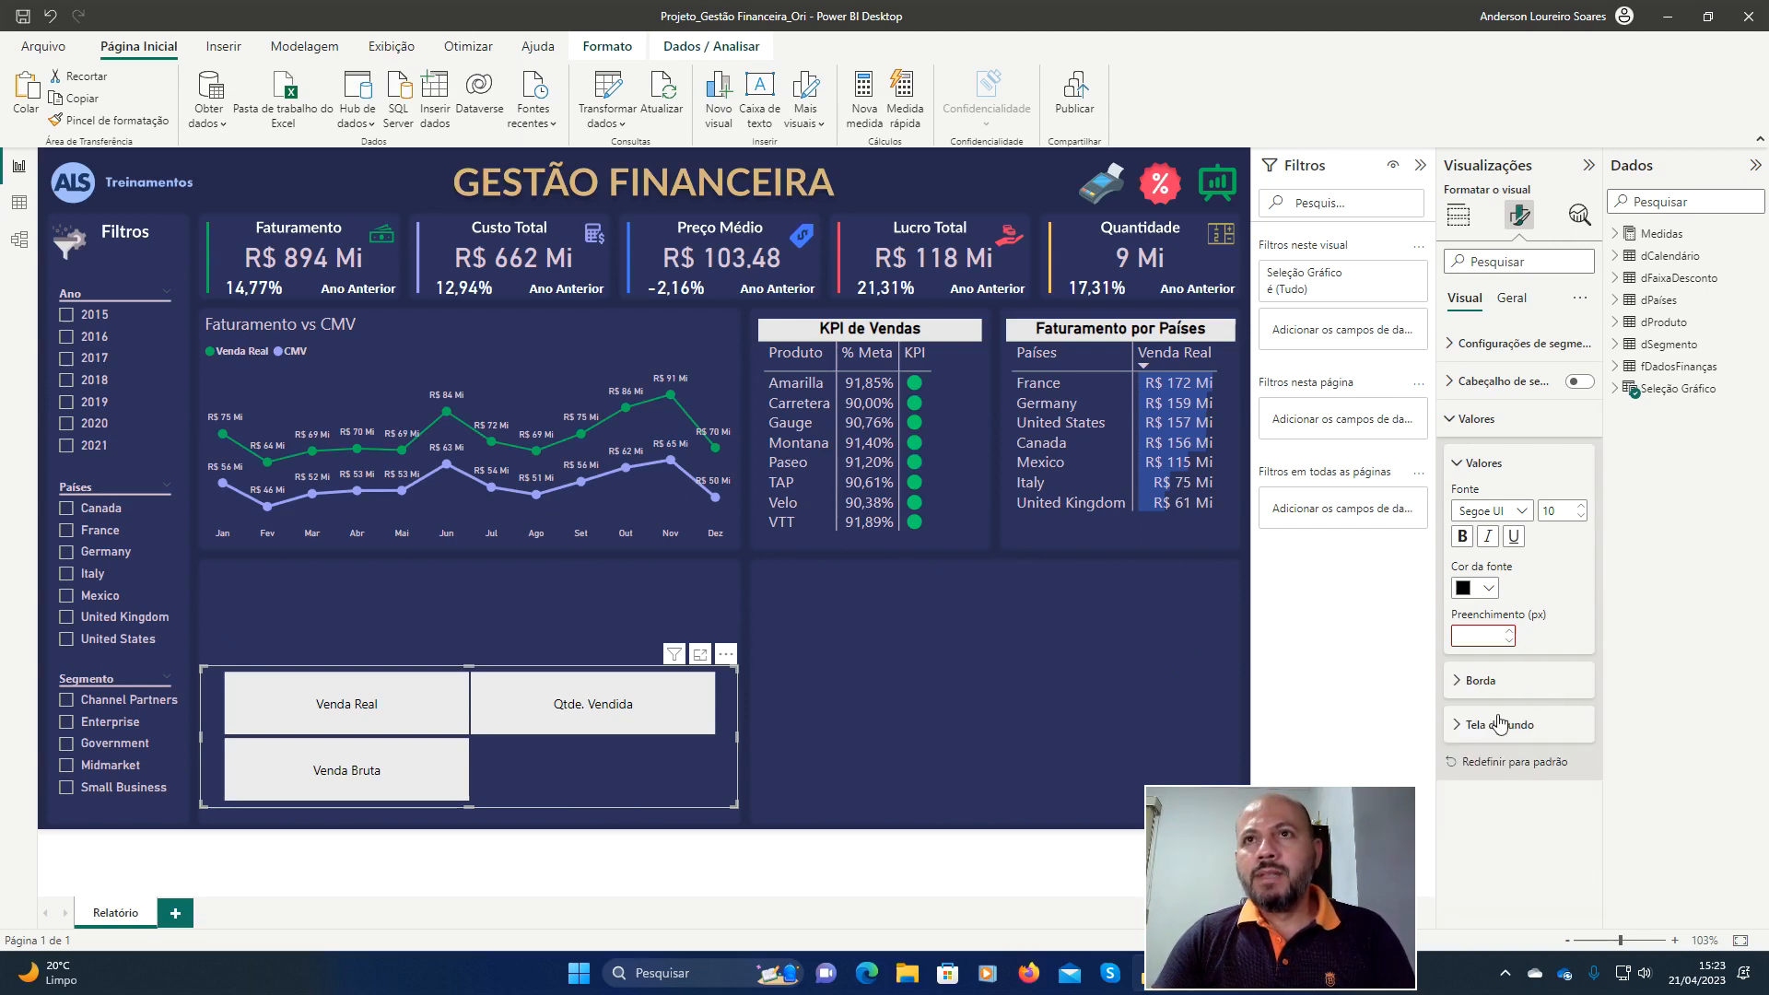
pyautogui.click(1468, 728)
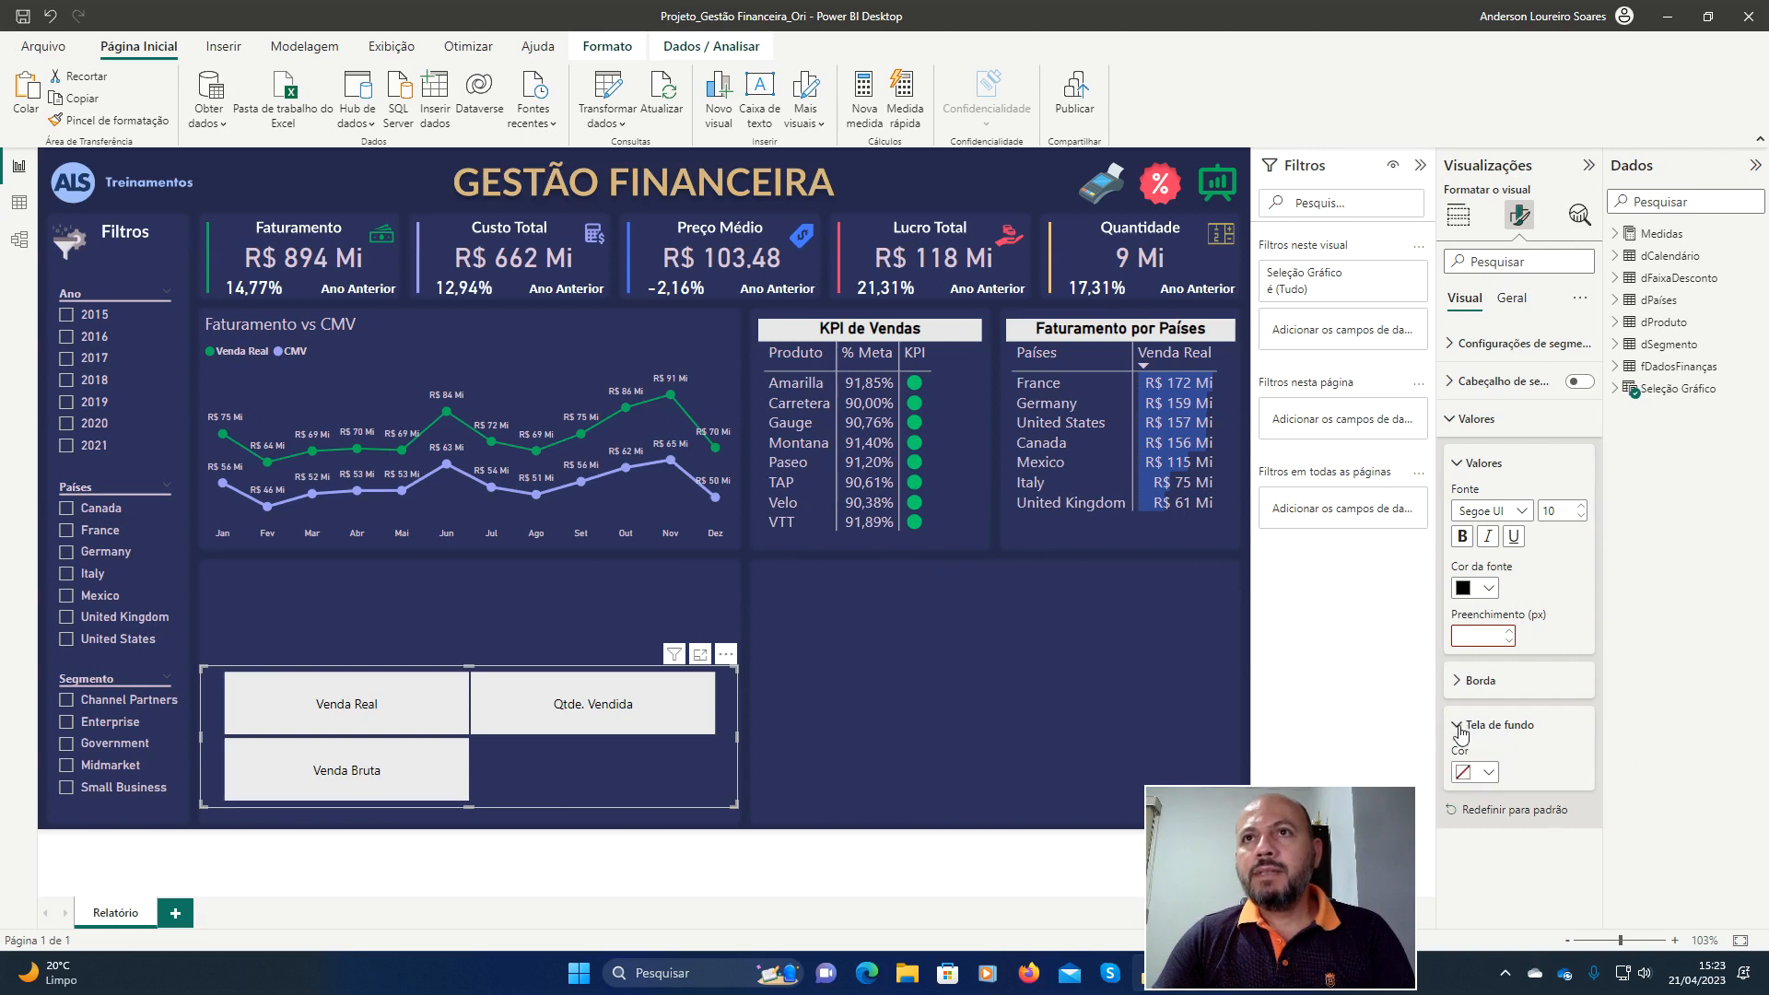
pyautogui.click(1471, 729)
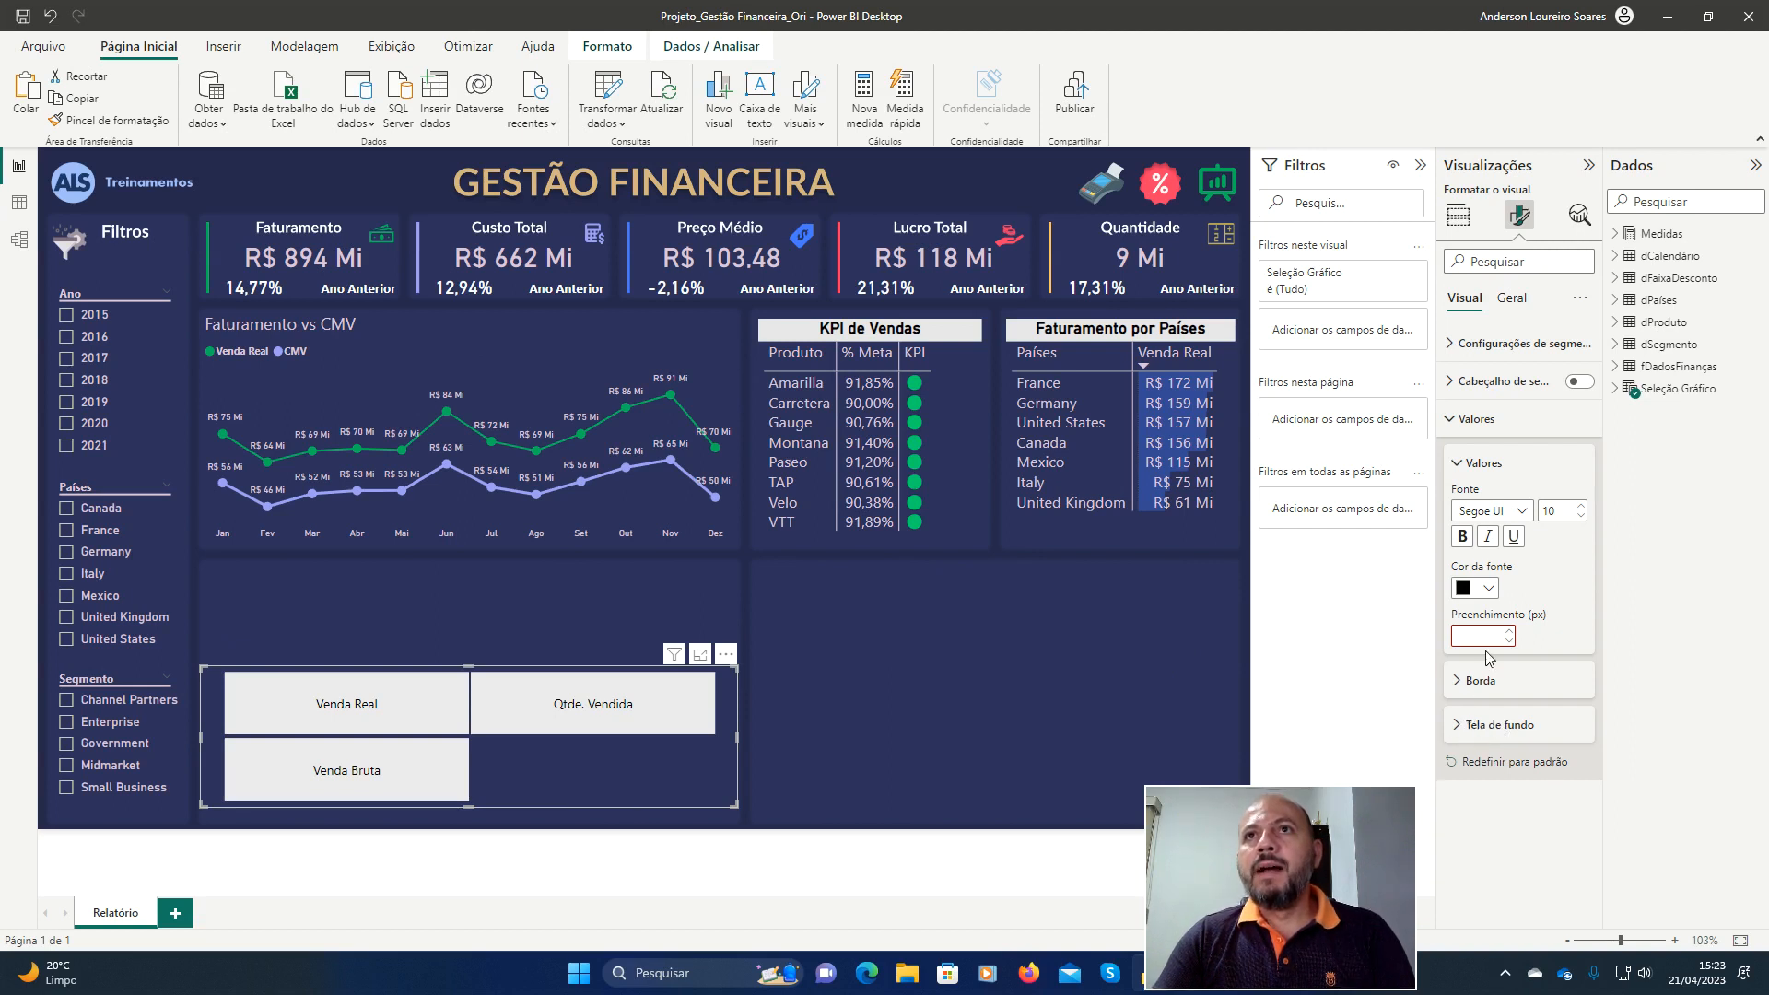
pyautogui.click(1468, 465)
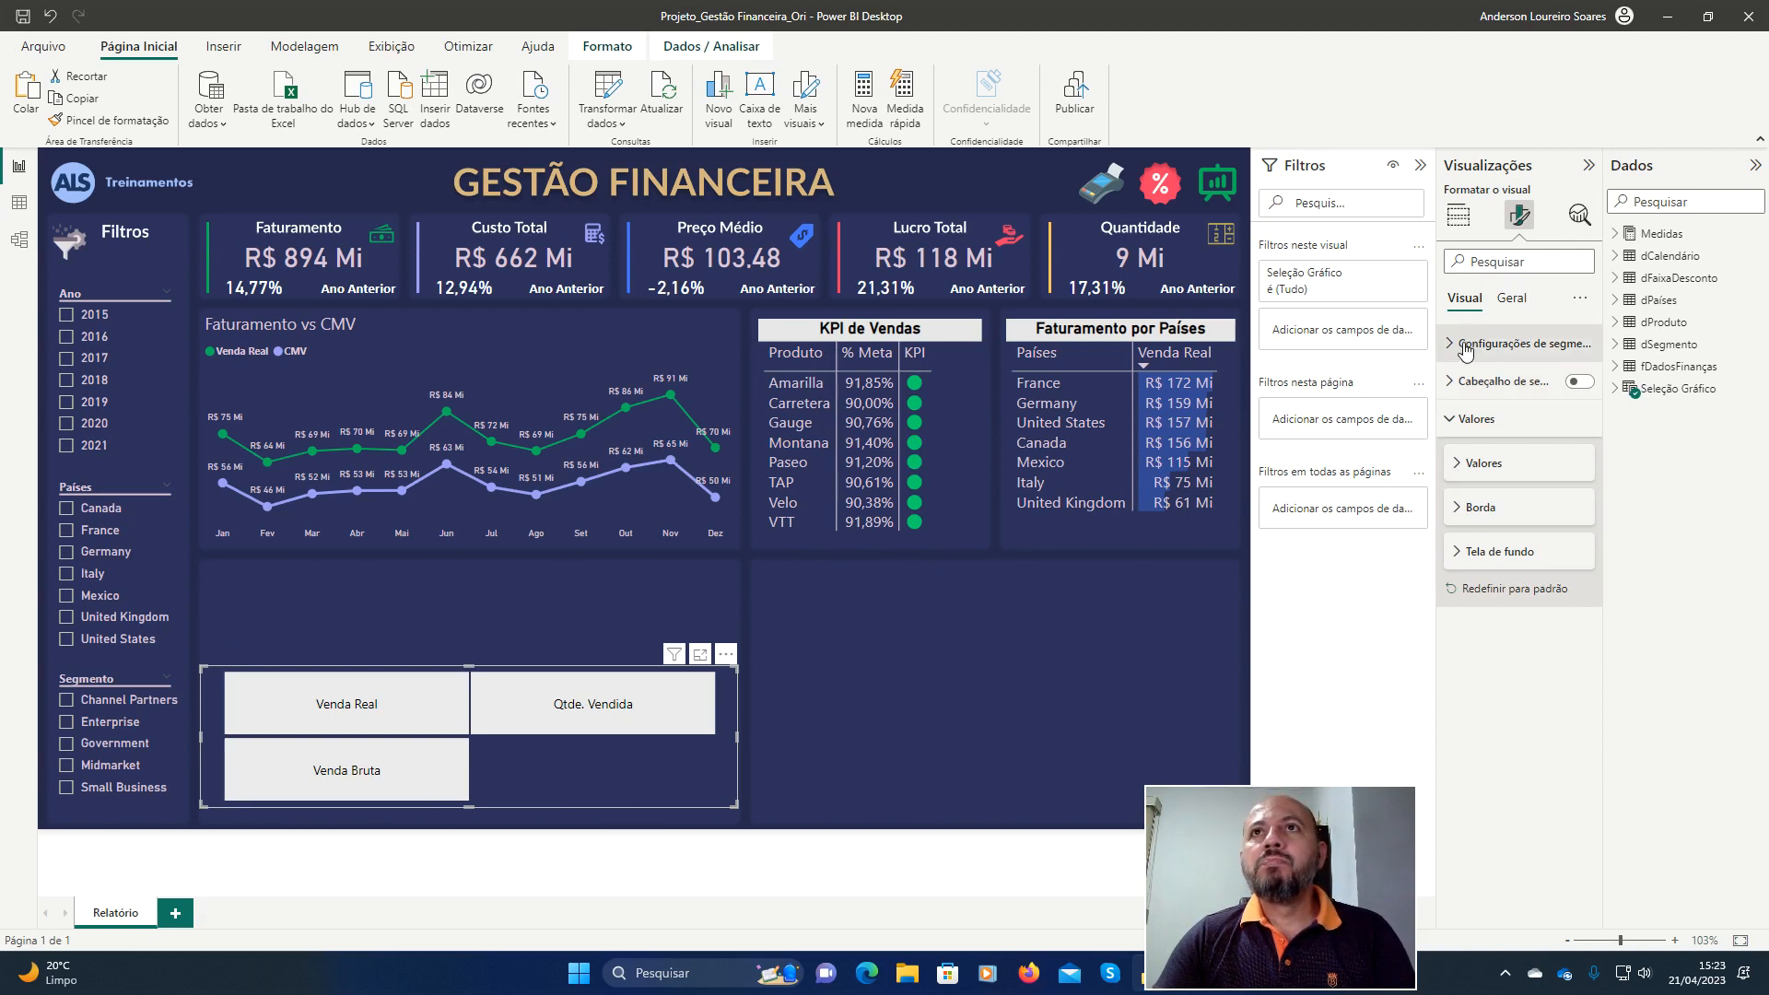
# Resize the Seleção Gráfico slicer to a height of 50 and a width of 565.
pyautogui.click(1525, 304)
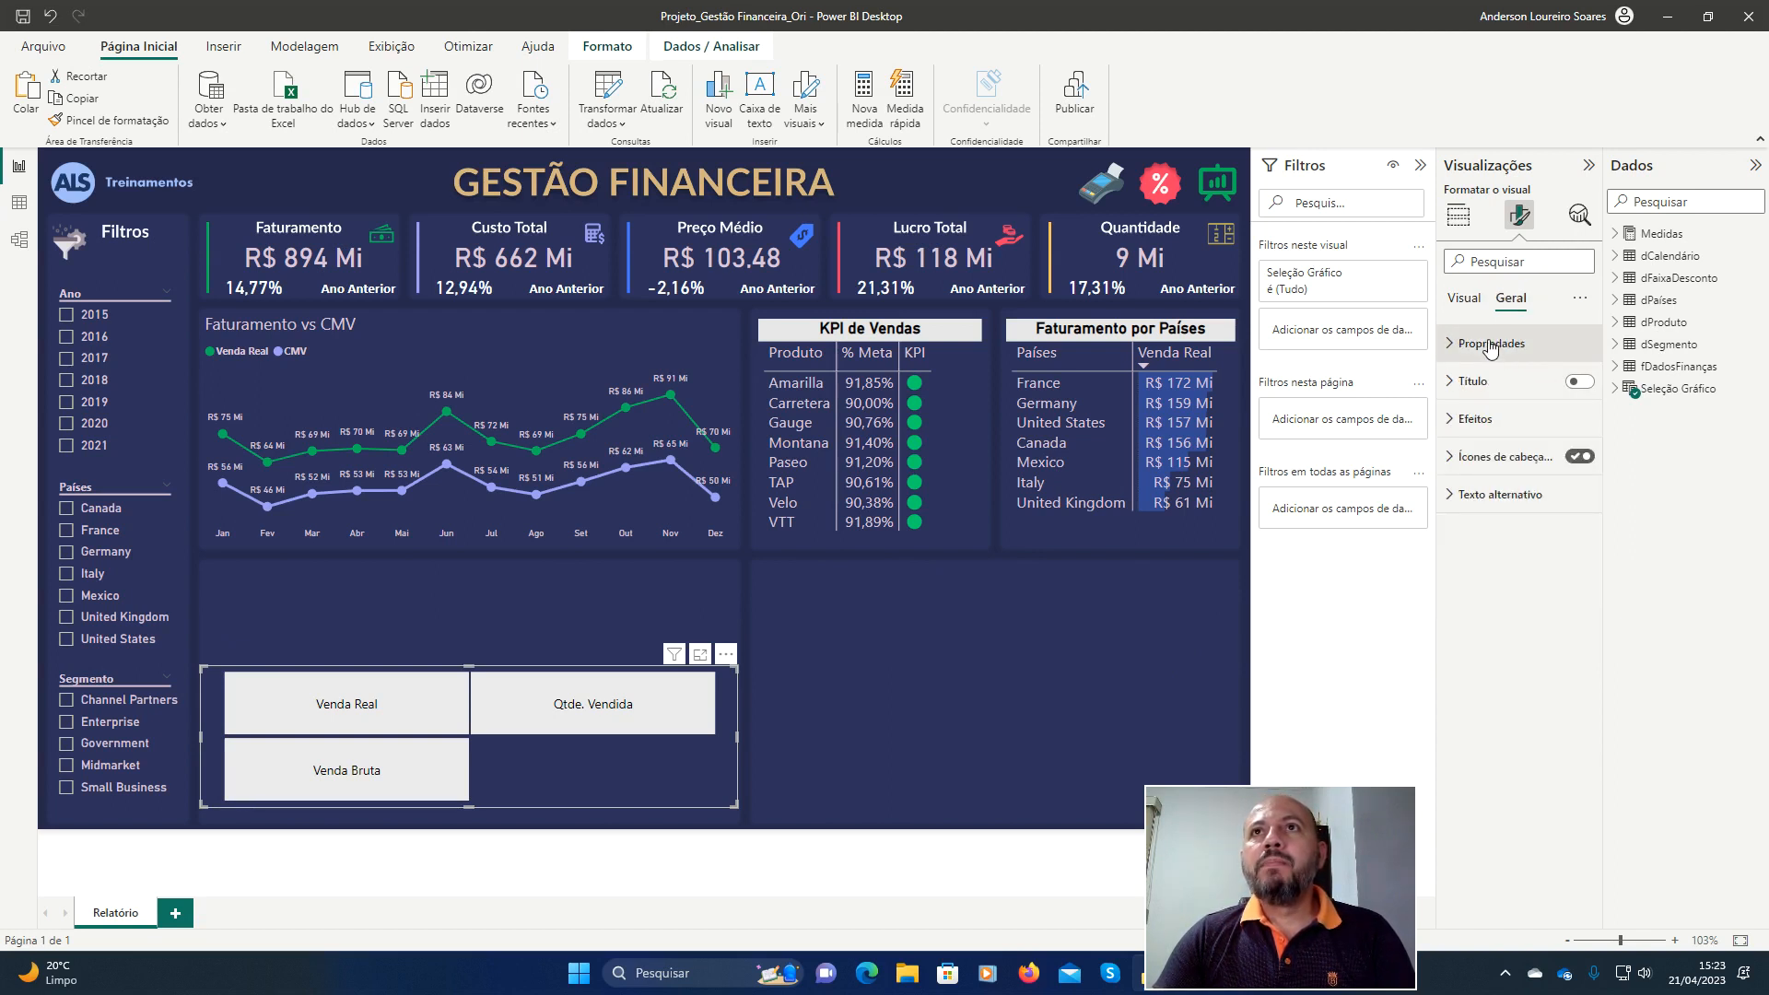
pyautogui.click(1491, 387)
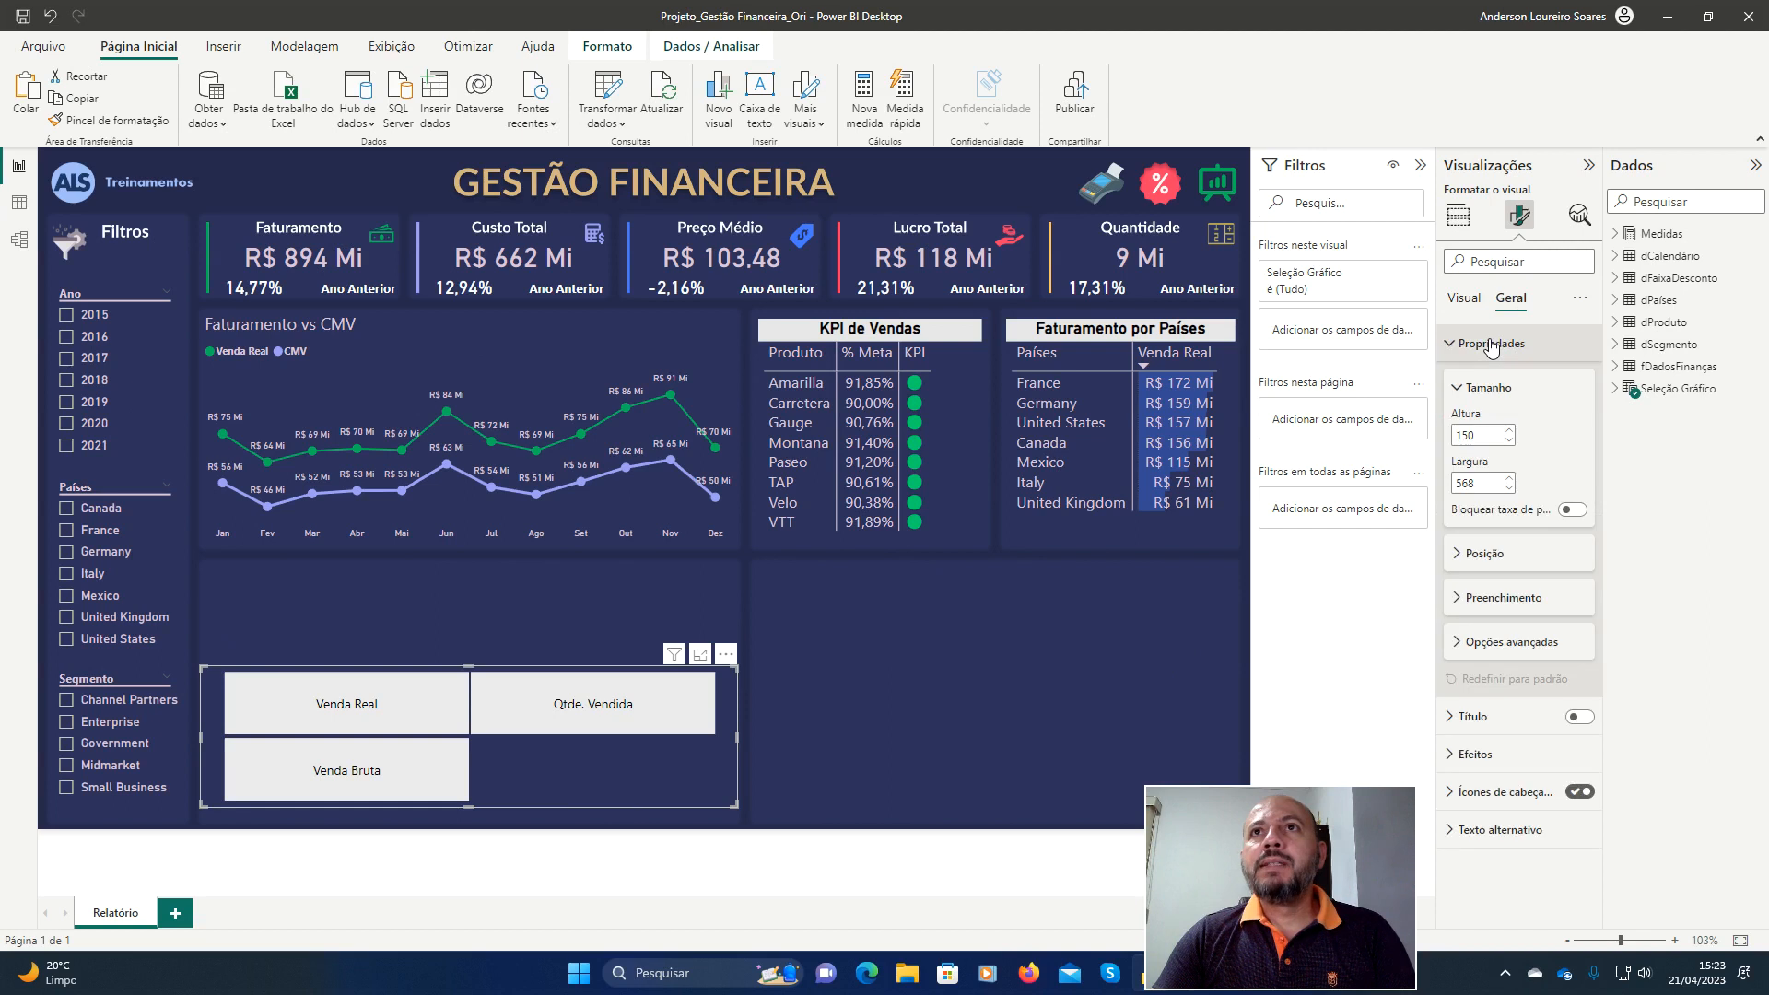
pyautogui.doubleClick(1484, 436)
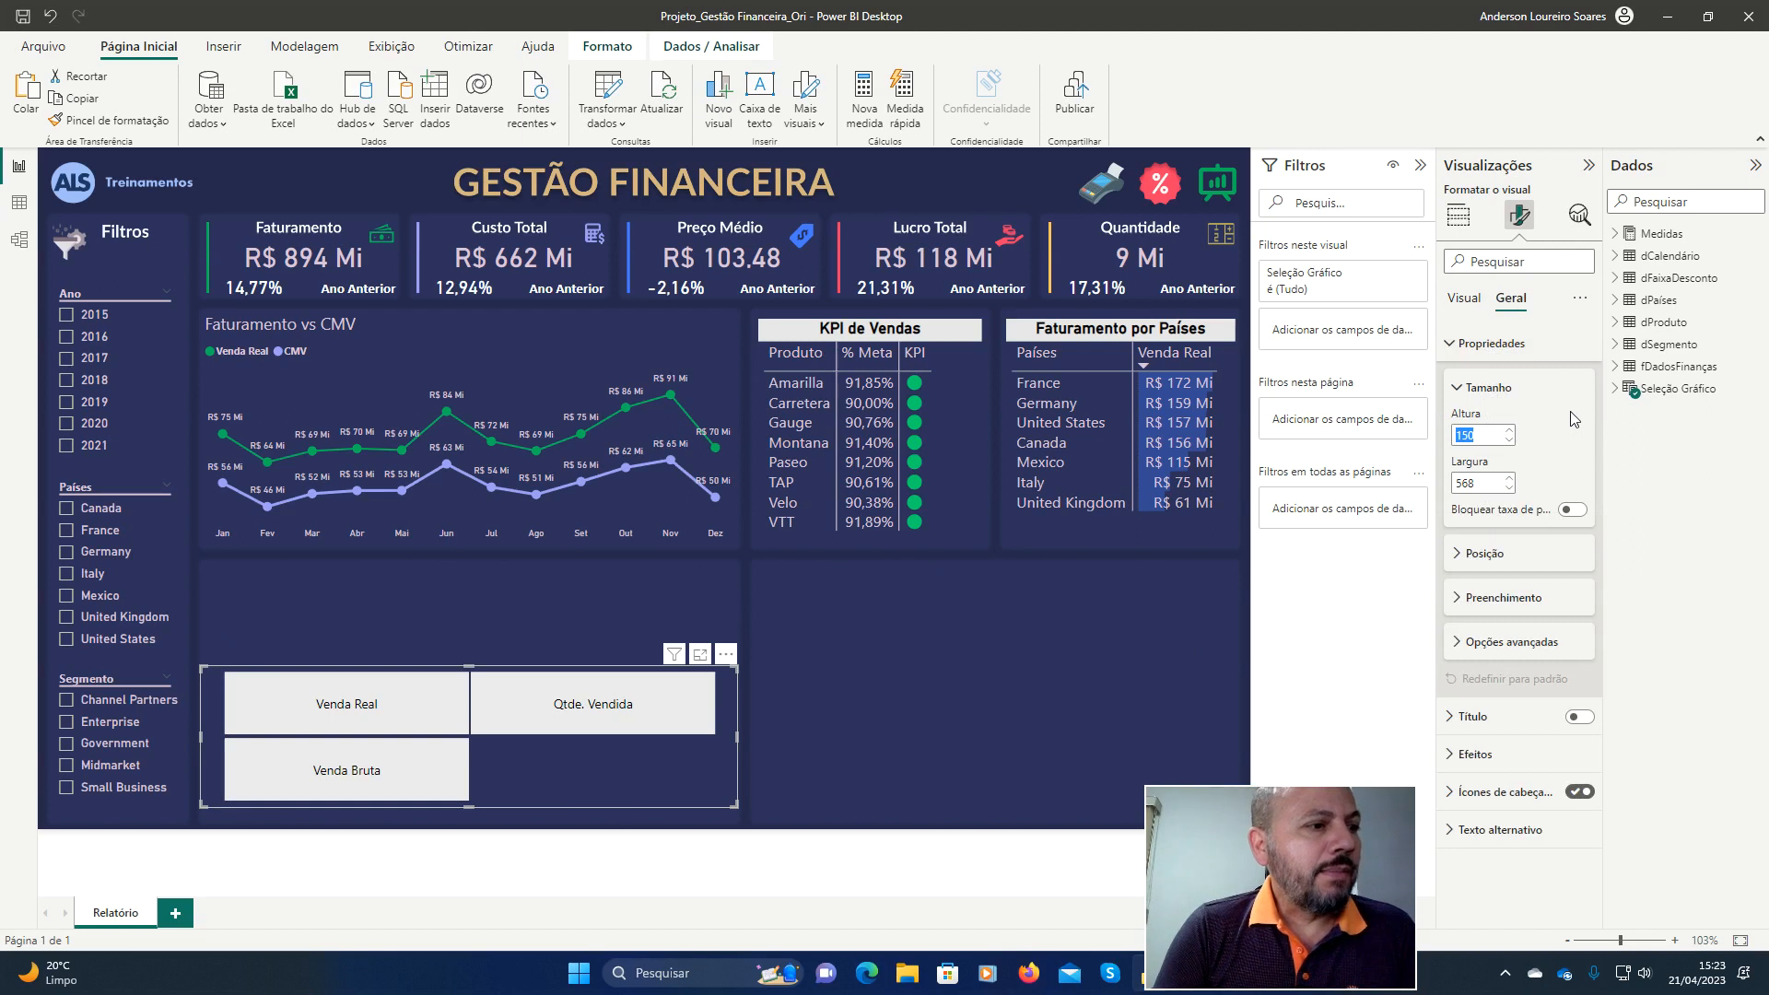
pyautogui.write('50')
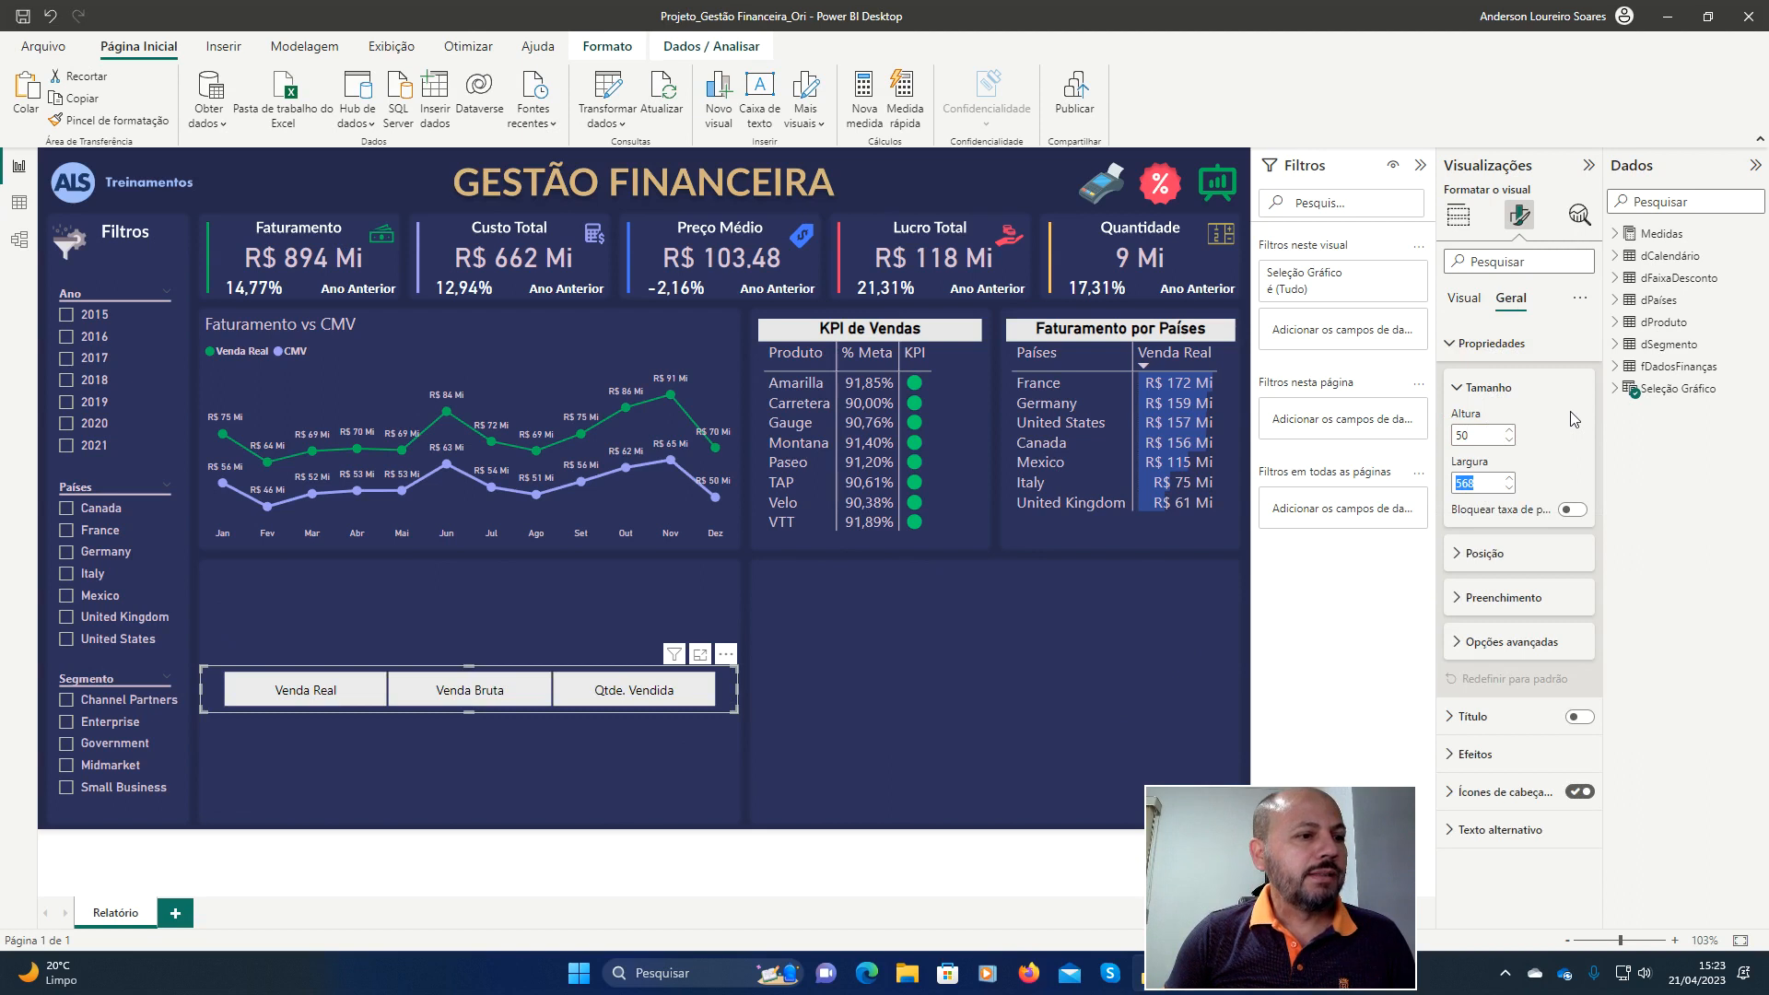
pyautogui.write('565')
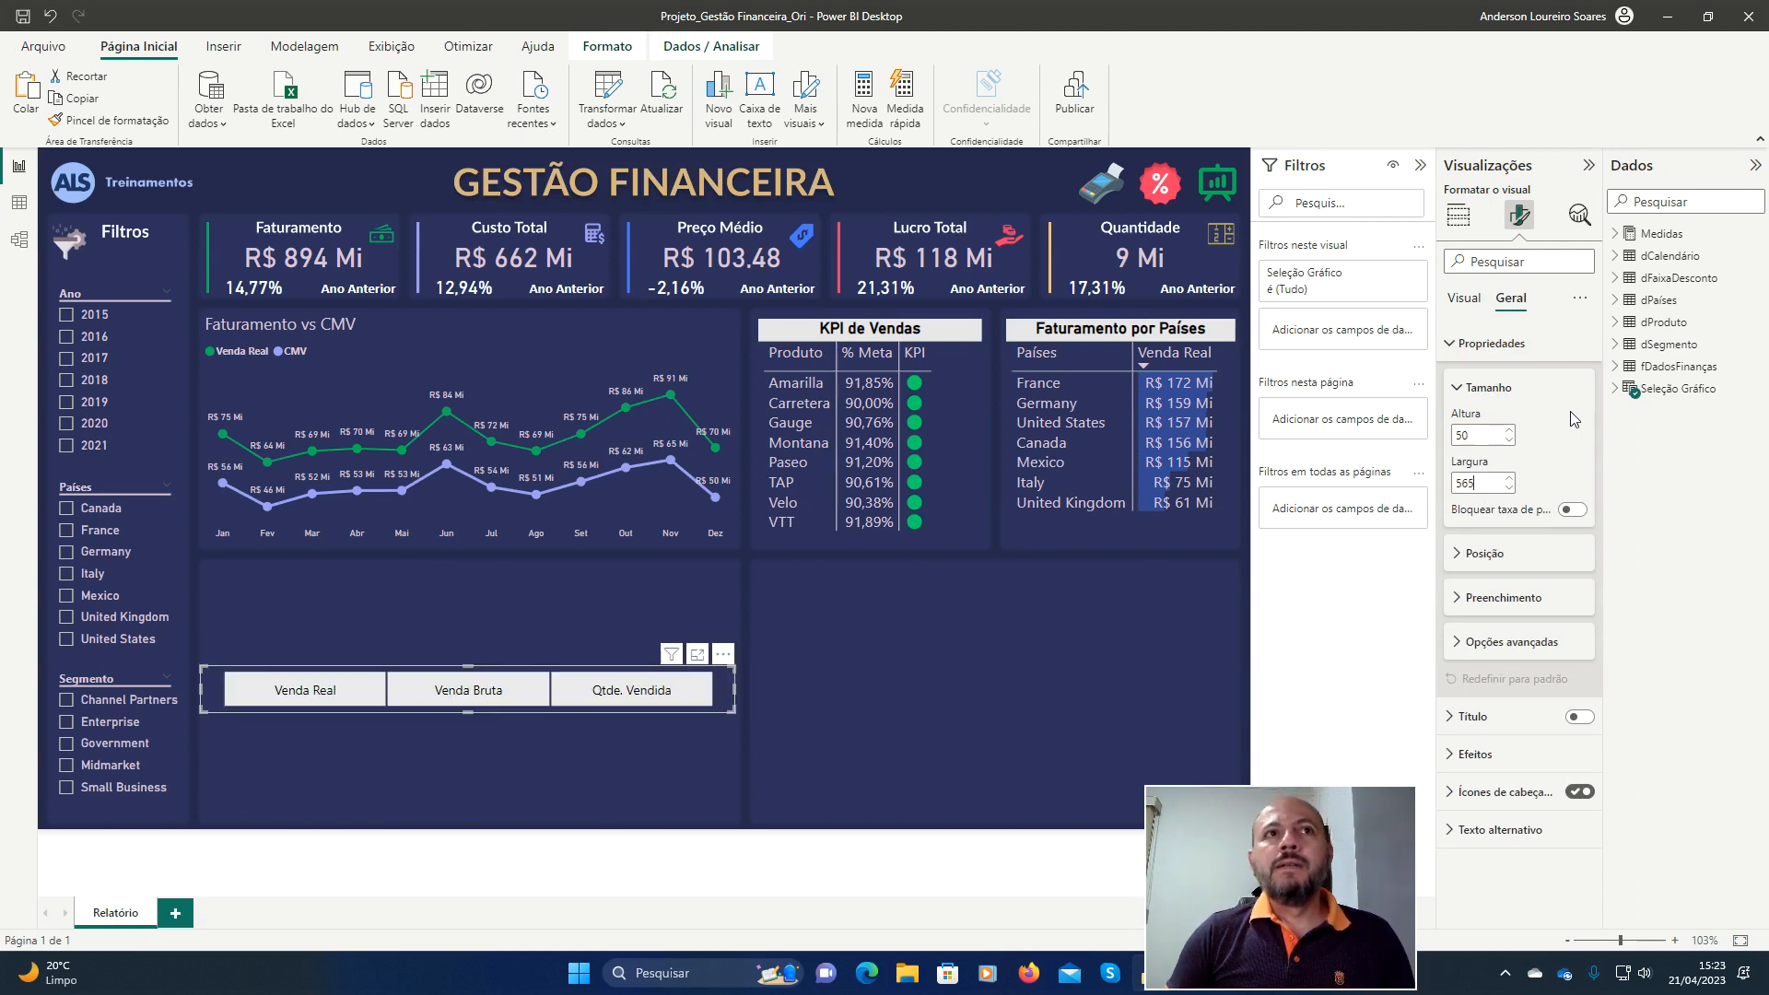
pyautogui.press('Tab')
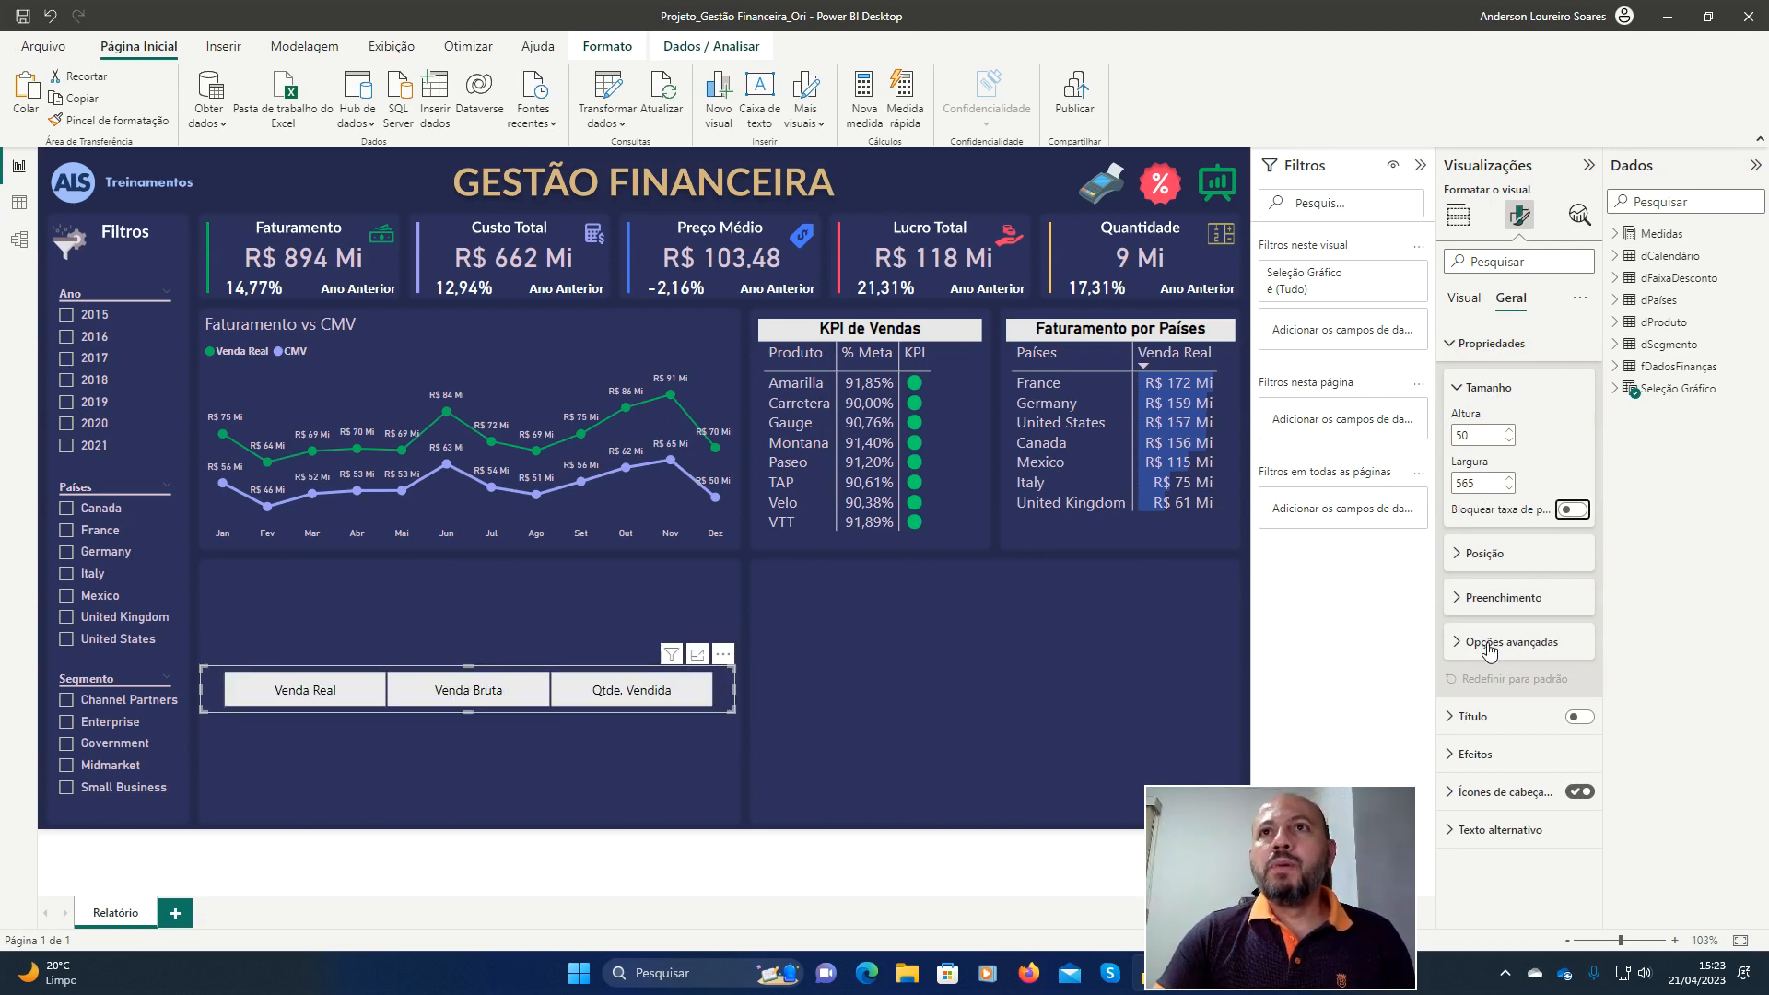
# Position the slicer at horizontal 172 and vertical 663, and open its advanced property options.
pyautogui.click(1468, 558)
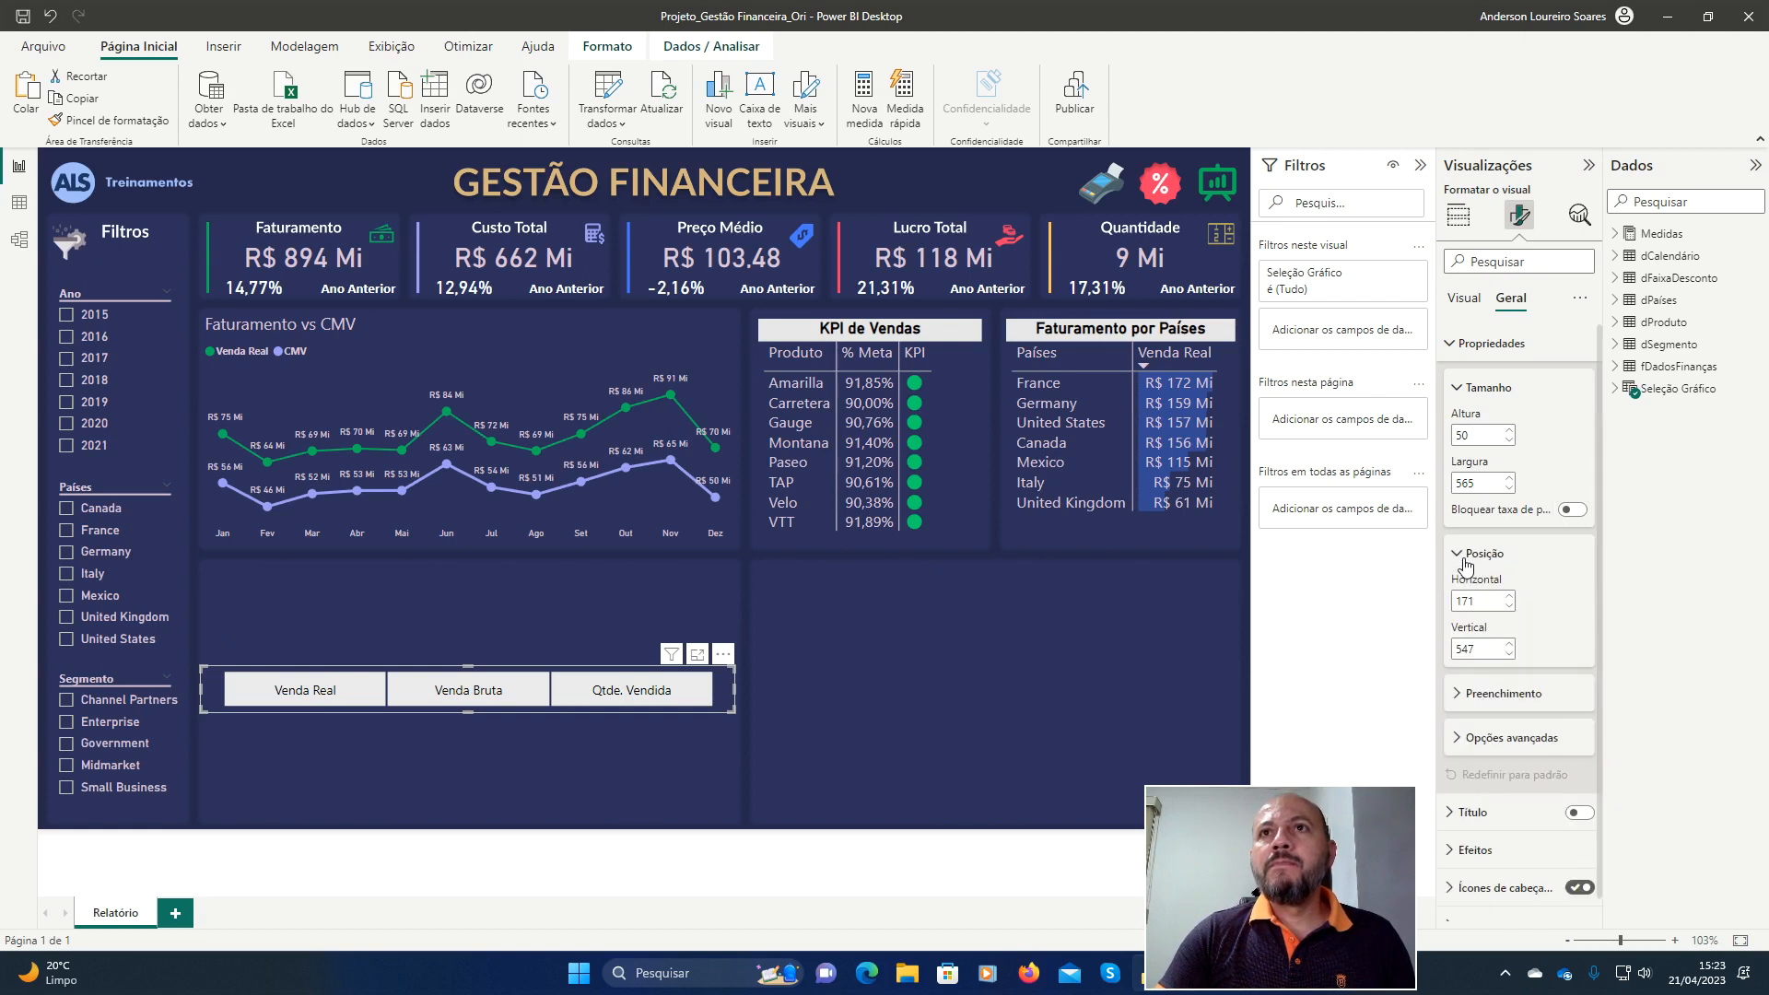
pyautogui.doubleClick(1484, 606)
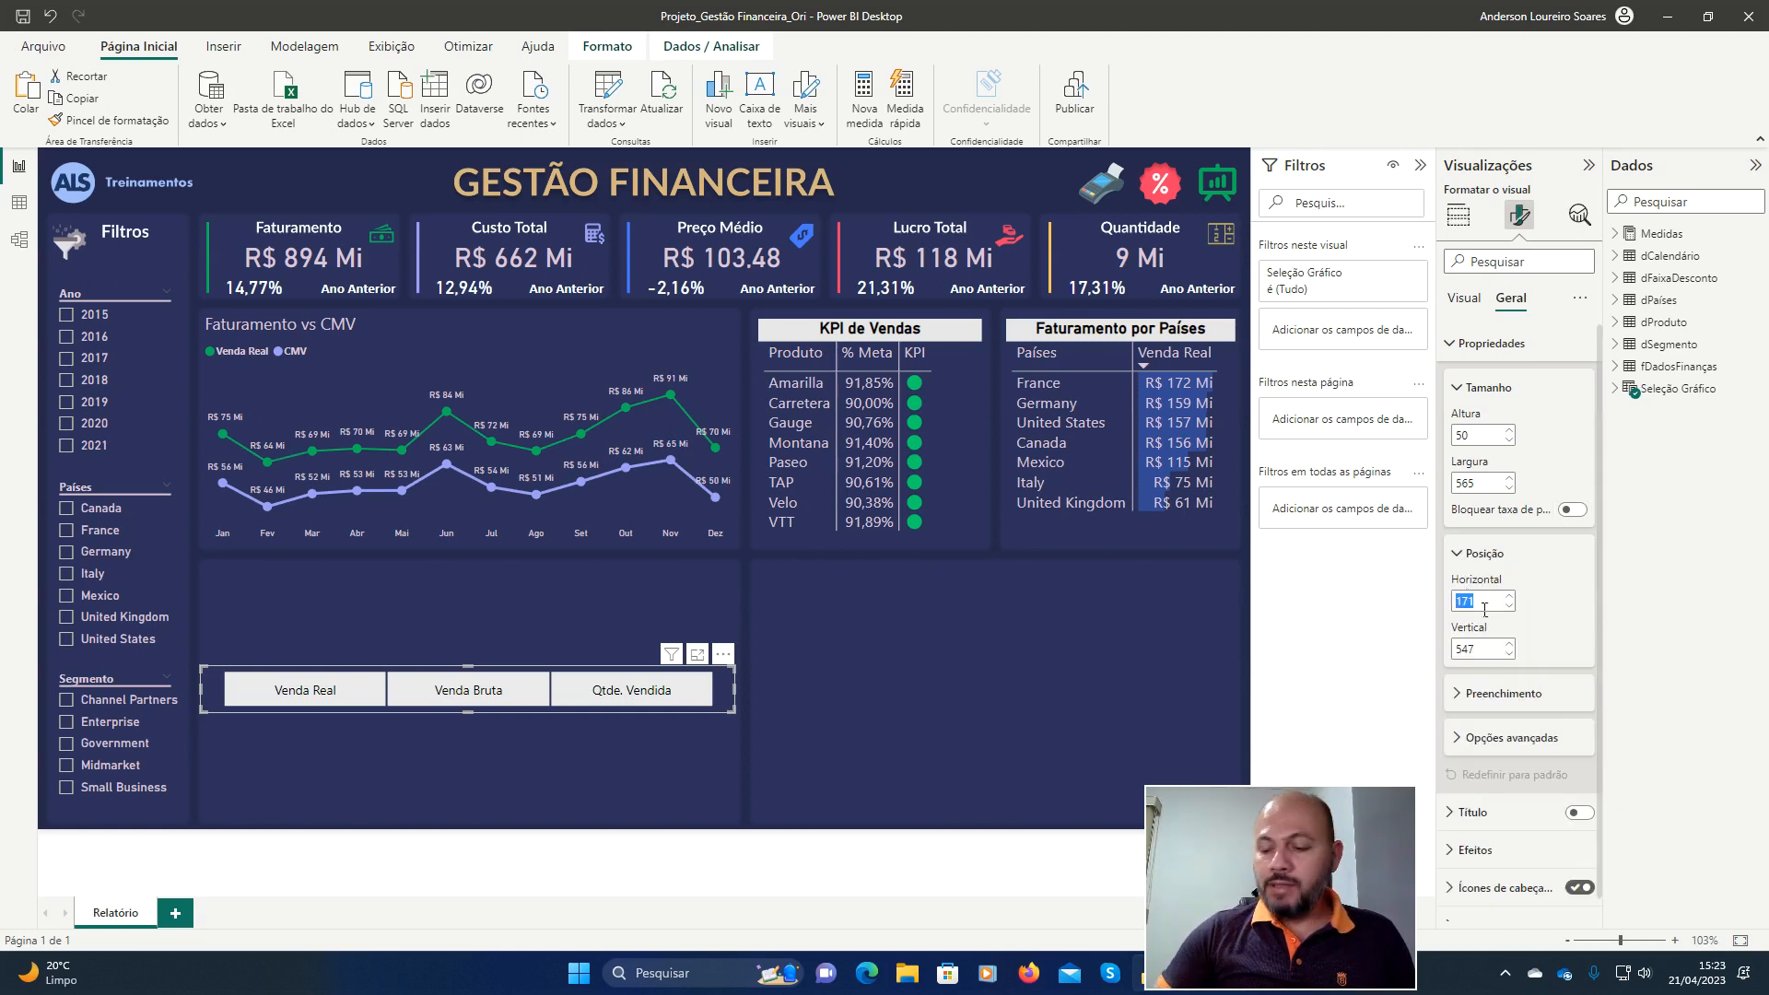
pyautogui.write('172')
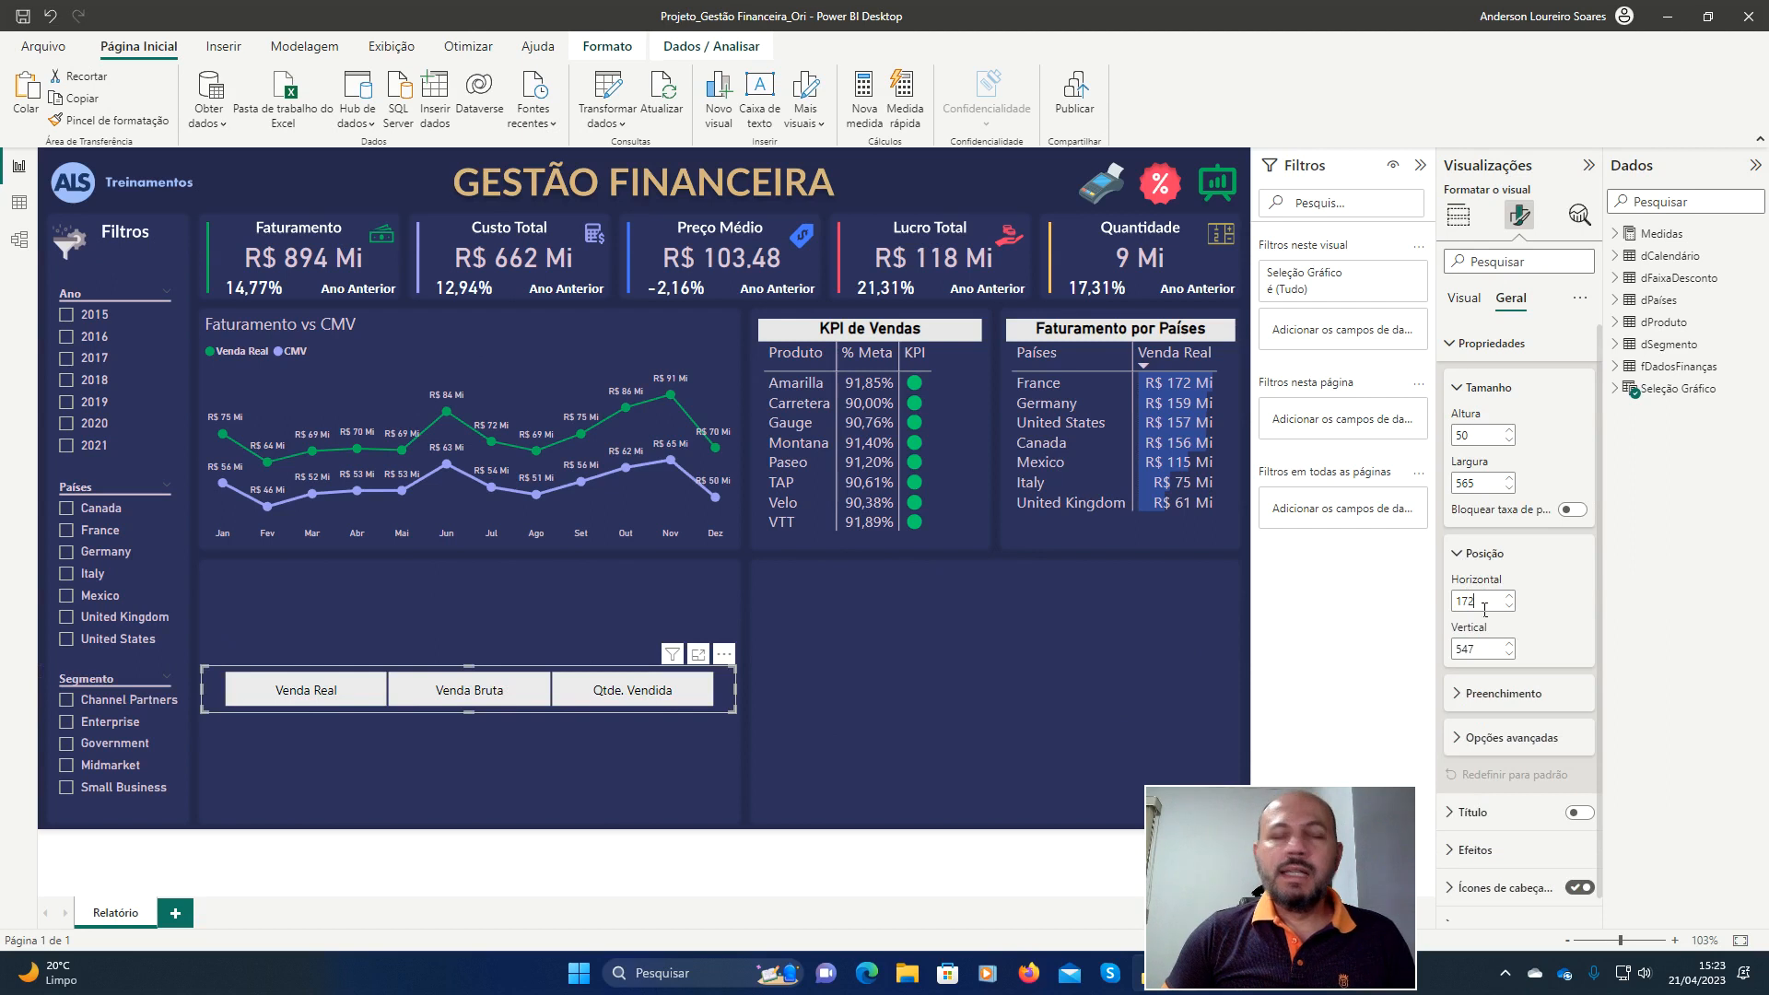
pyautogui.press('Tab')
pyautogui.write('663')
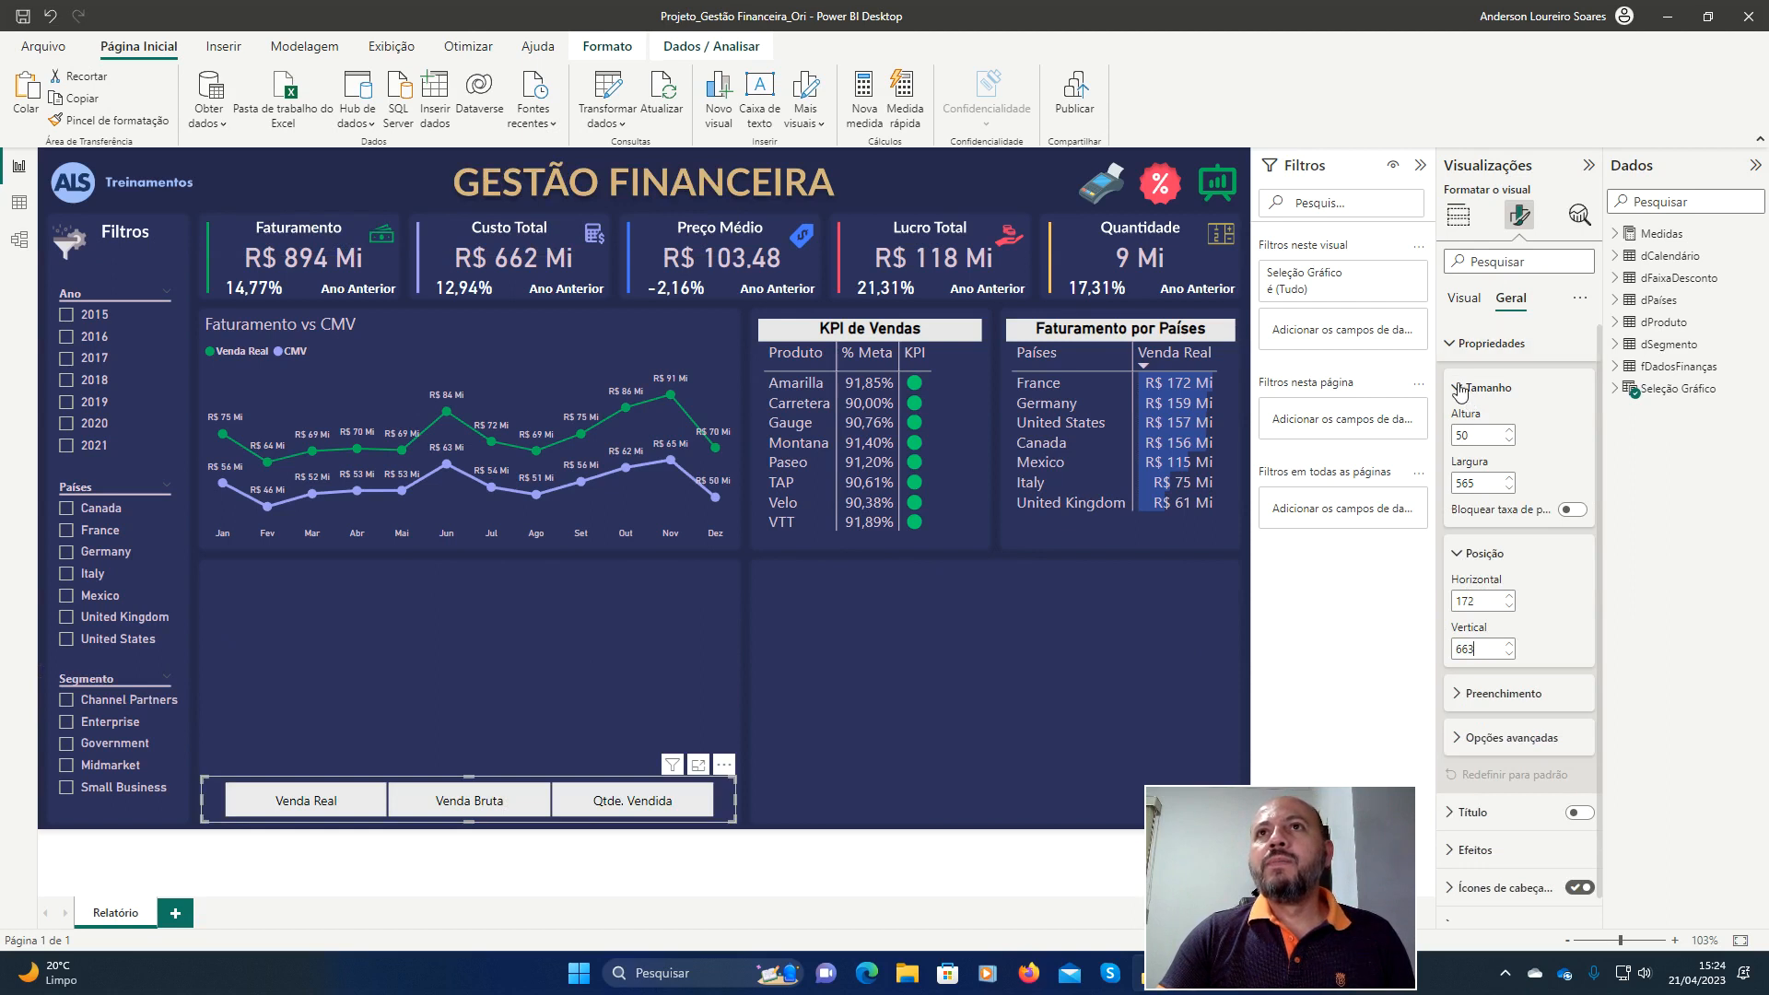
pyautogui.click(1462, 737)
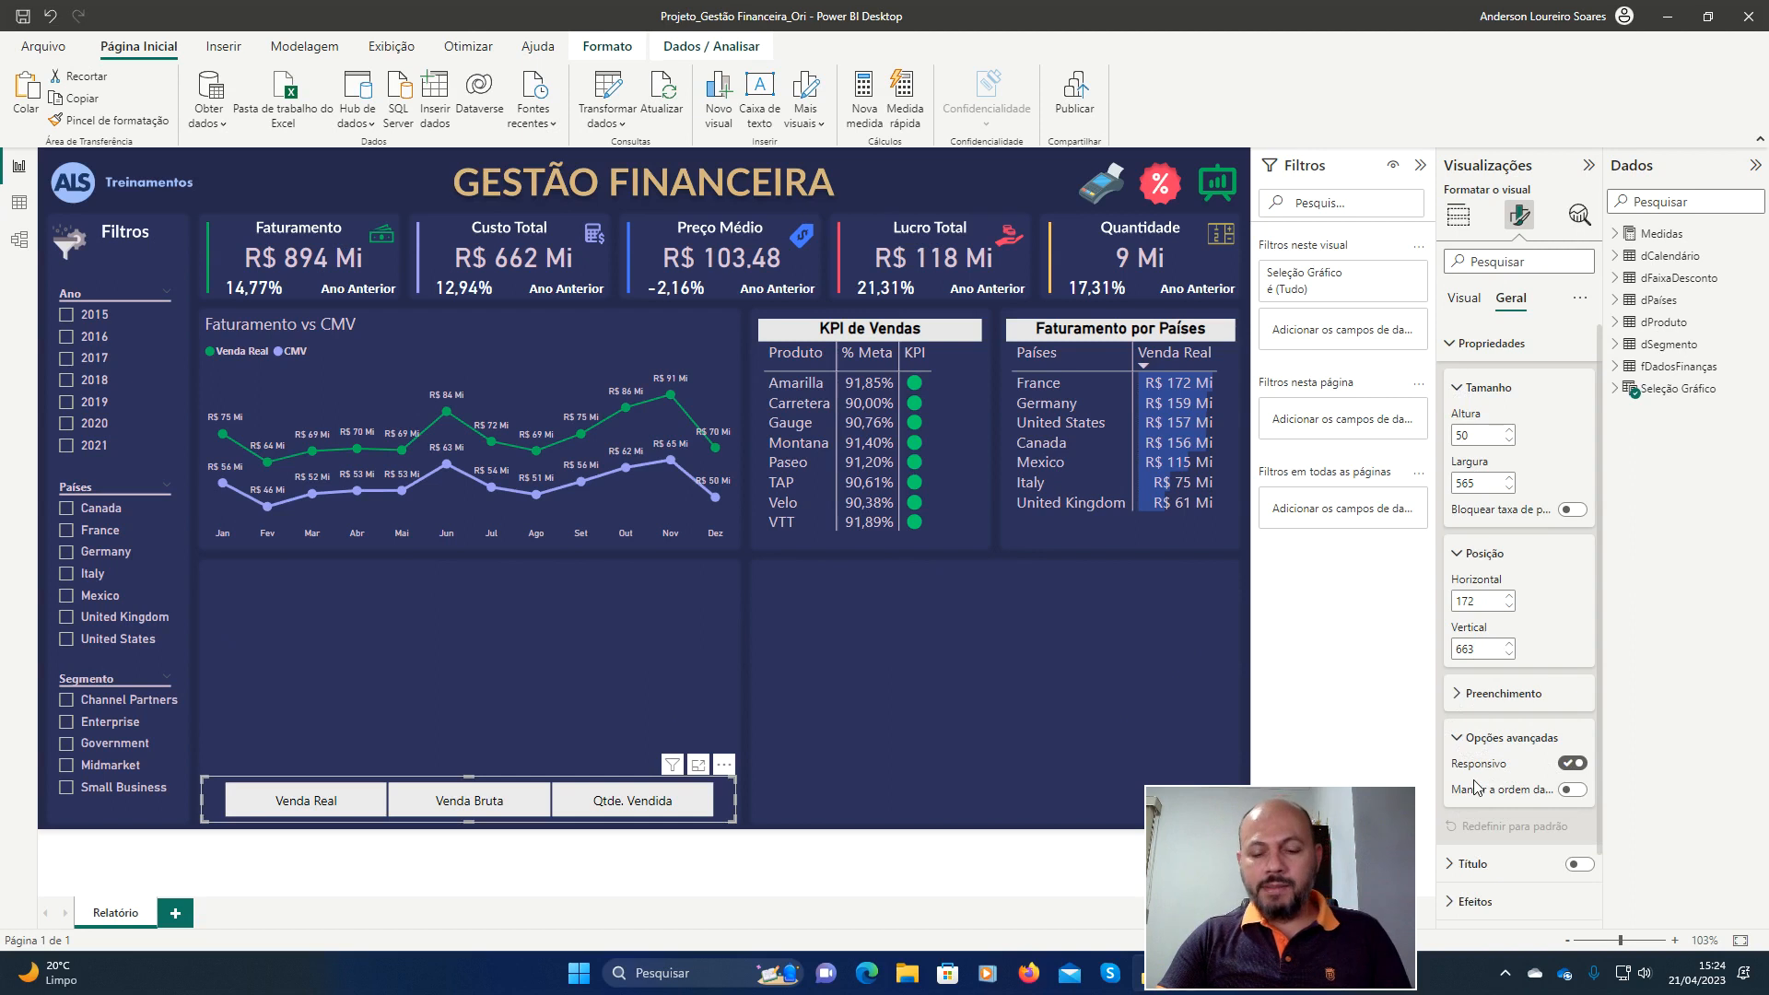
pyautogui.hotkey('ctrl', 'alt', 'd')
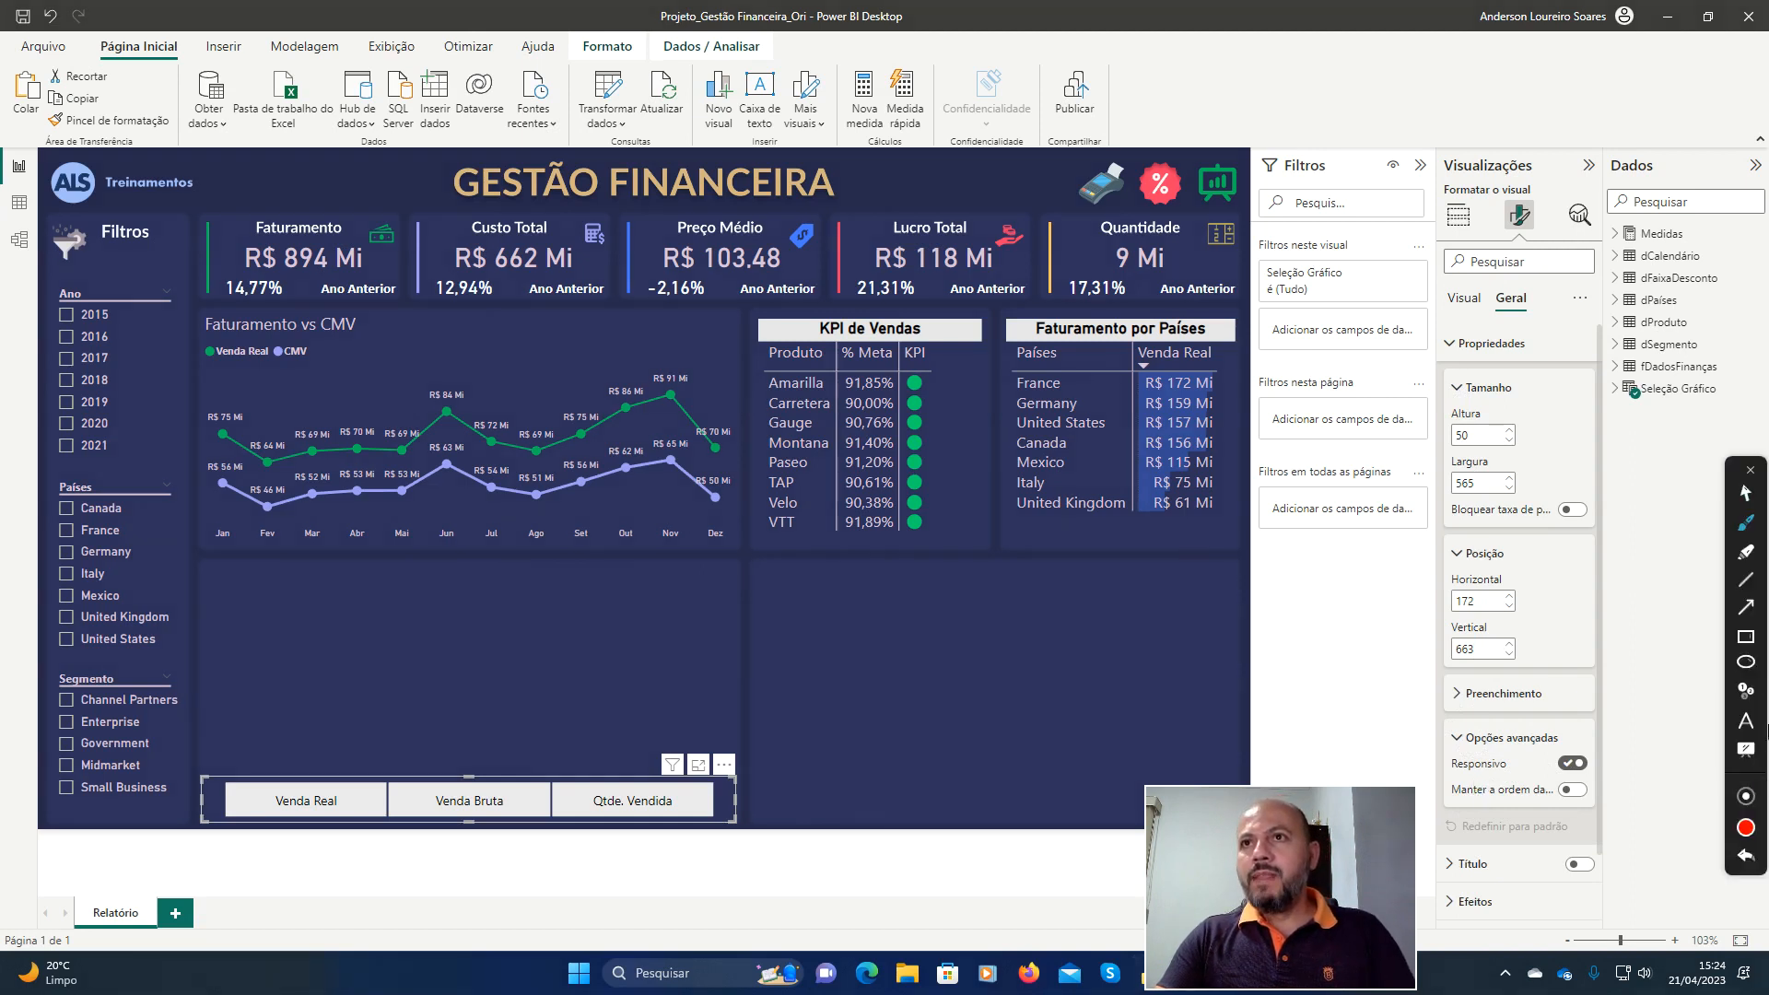
pyautogui.click(1747, 638)
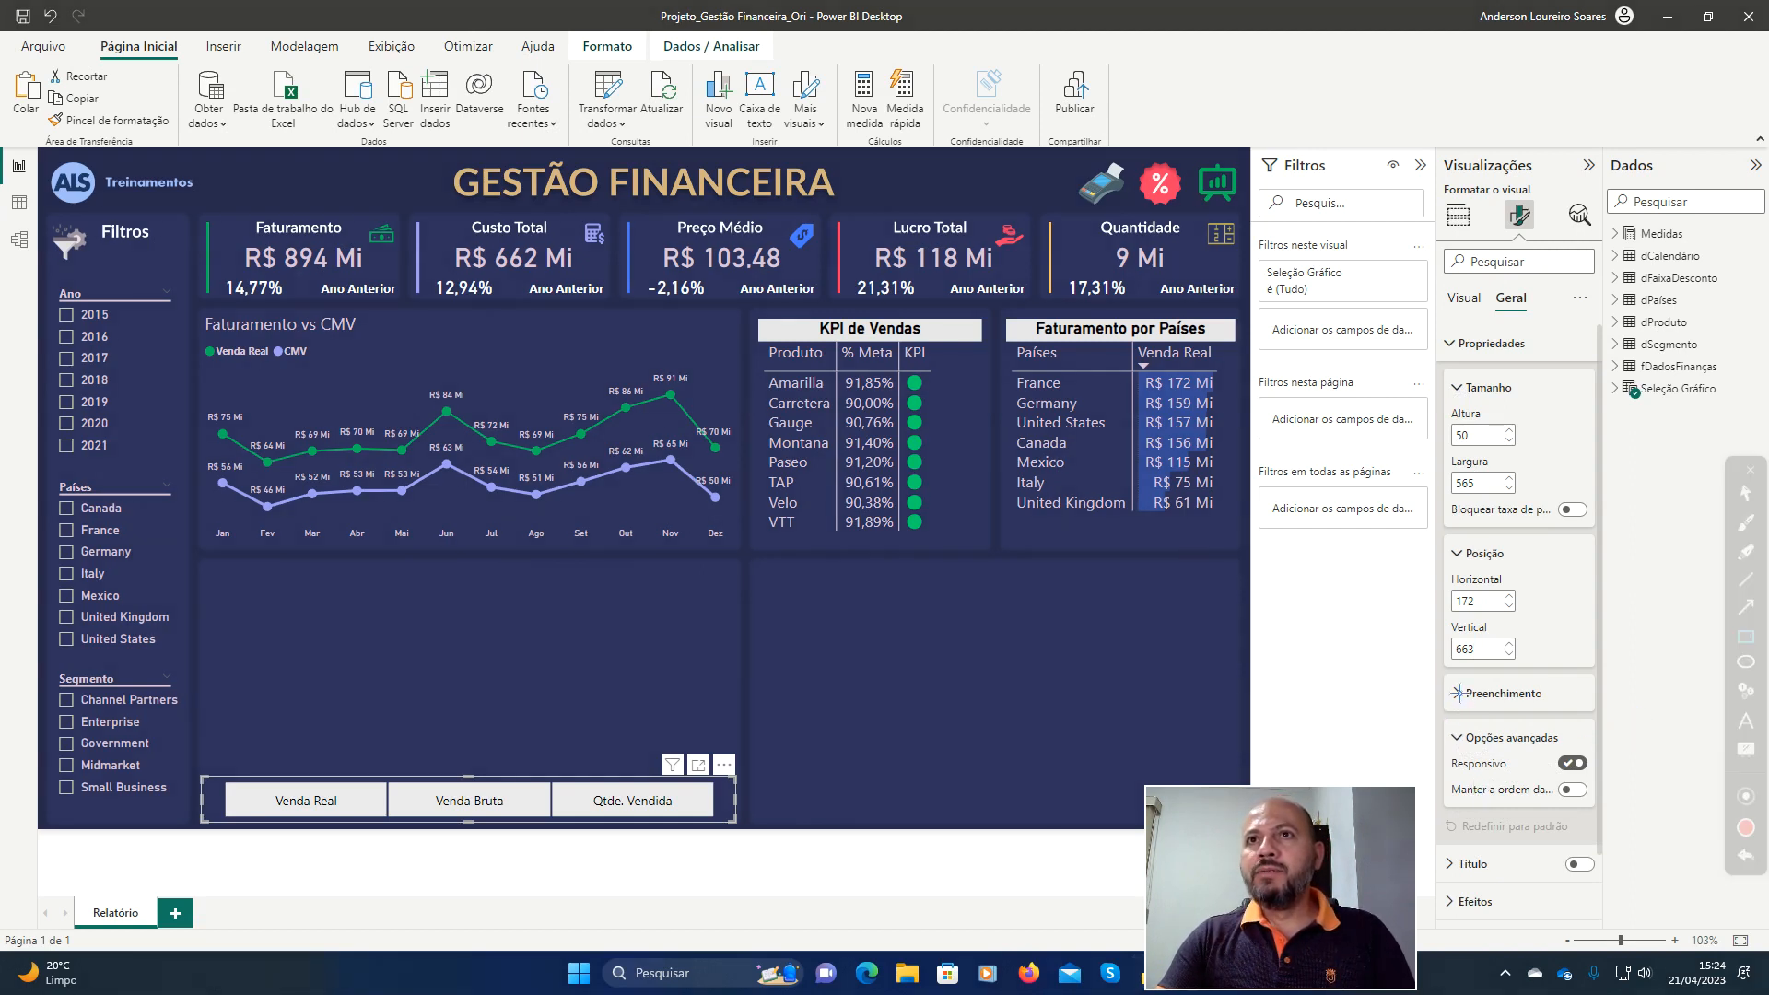
pyautogui.moveTo(1443, 707)
pyautogui.mouseDown()
pyautogui.moveTo(1470, 748)
pyautogui.moveTo(1572, 765)
pyautogui.moveTo(1621, 798)
pyautogui.mouseUp()
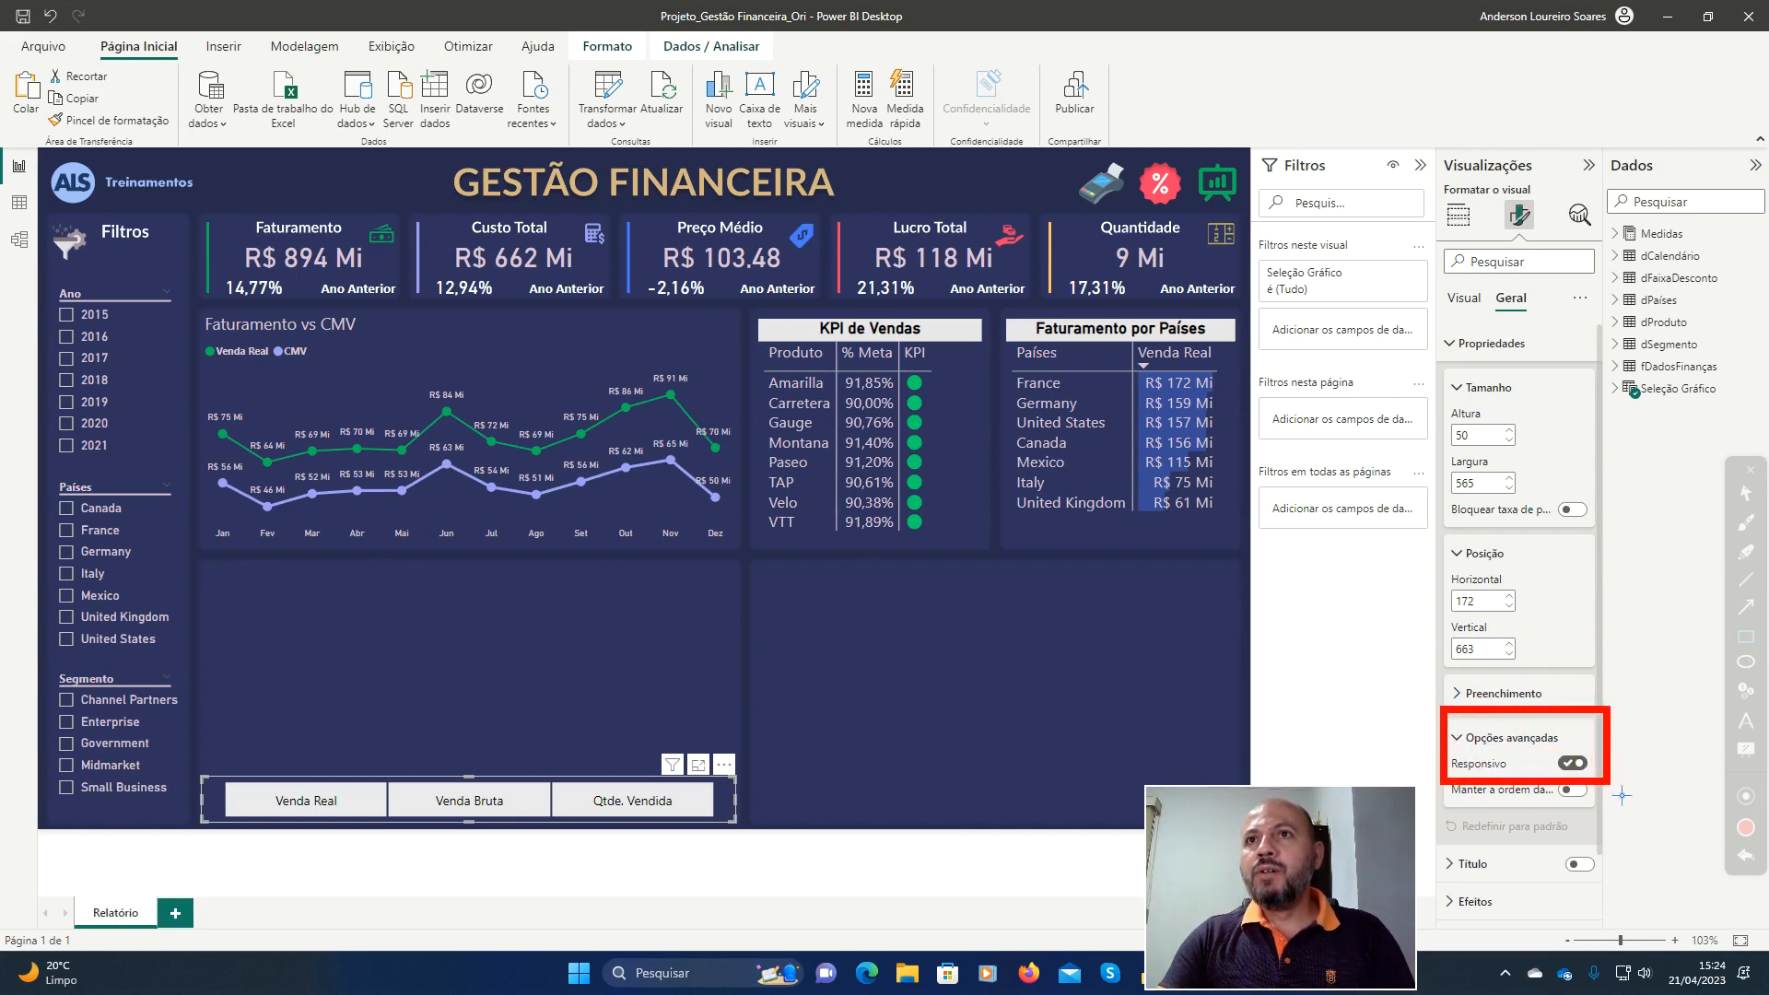
pyautogui.click(1748, 857)
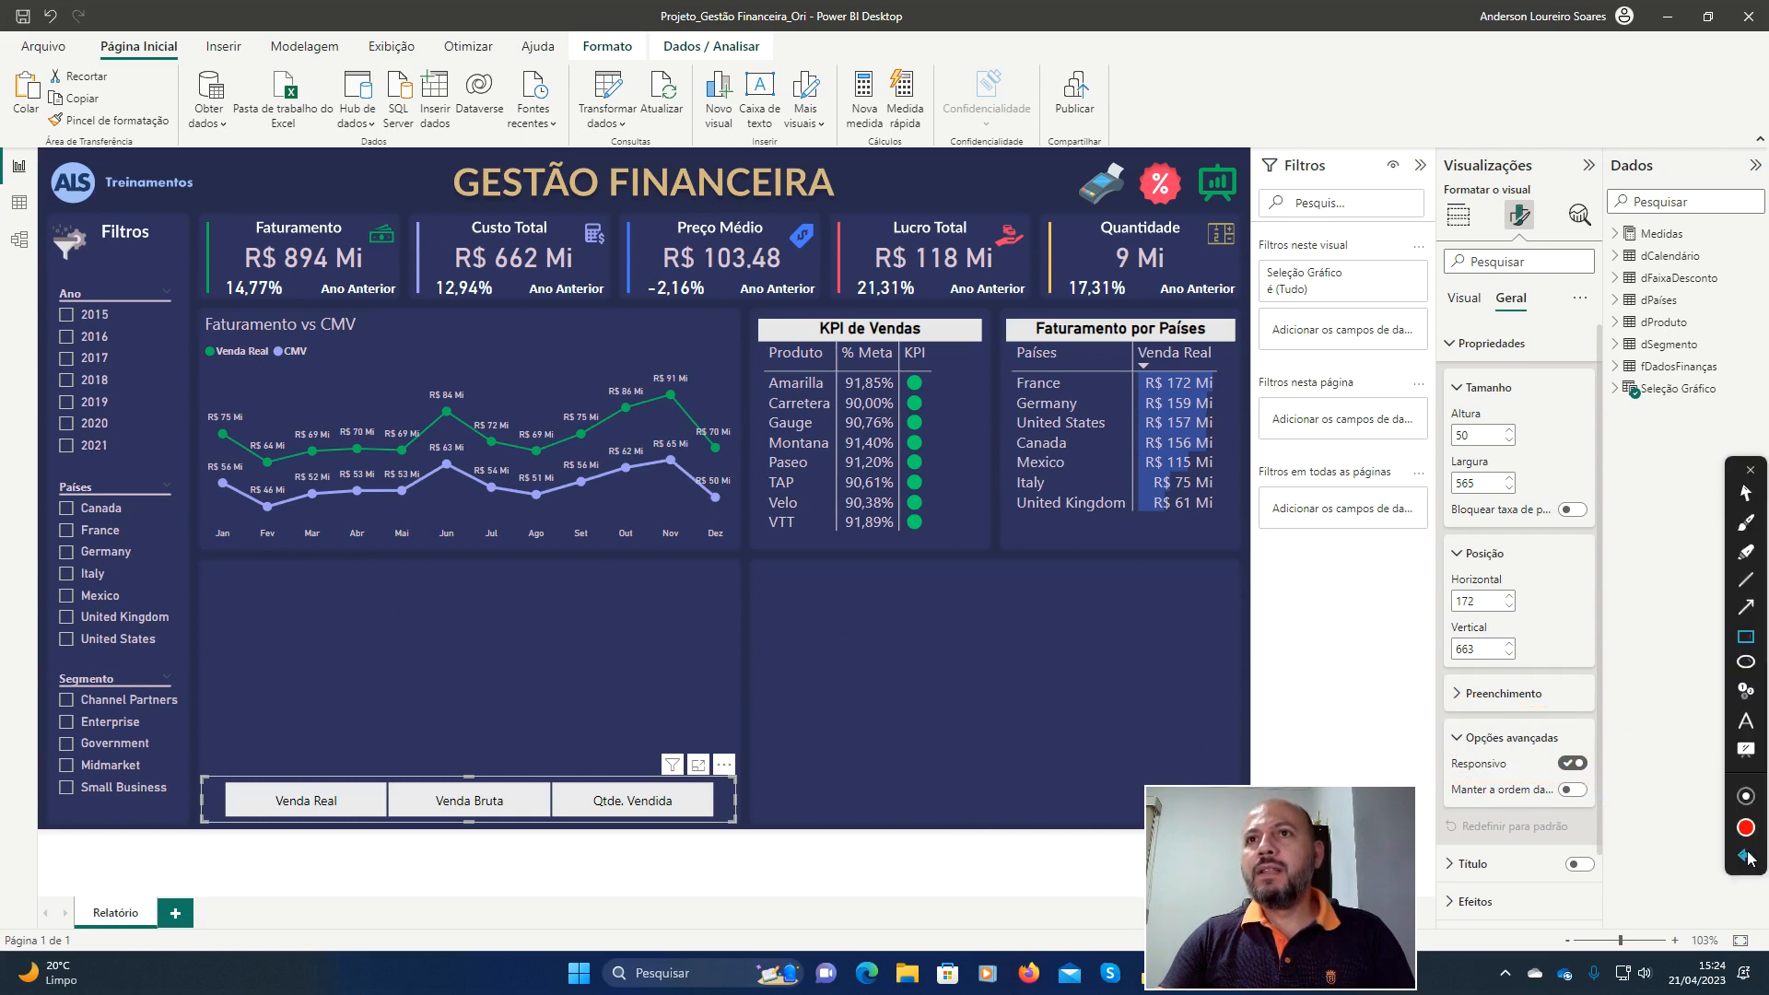
pyautogui.click(1745, 494)
pyautogui.click(1751, 471)
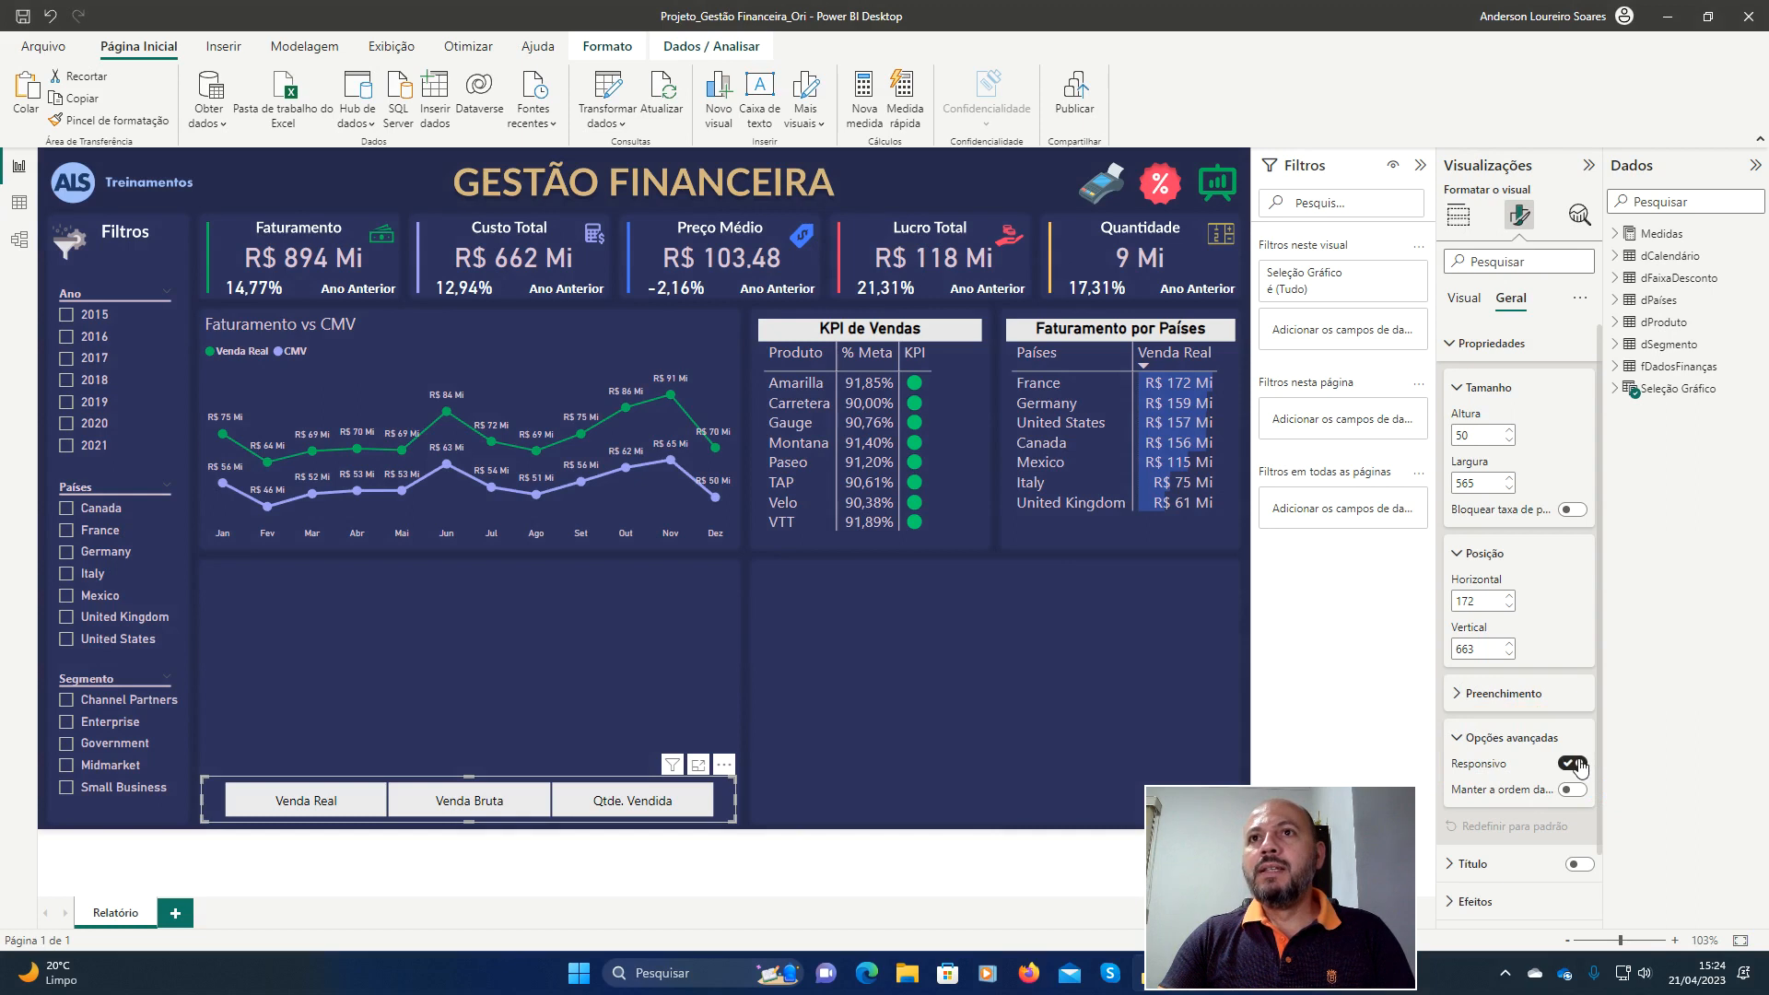
# Turn off the Responsivo option in the Seleção Gráfico slicer's advanced properties.
pyautogui.click(1581, 765)
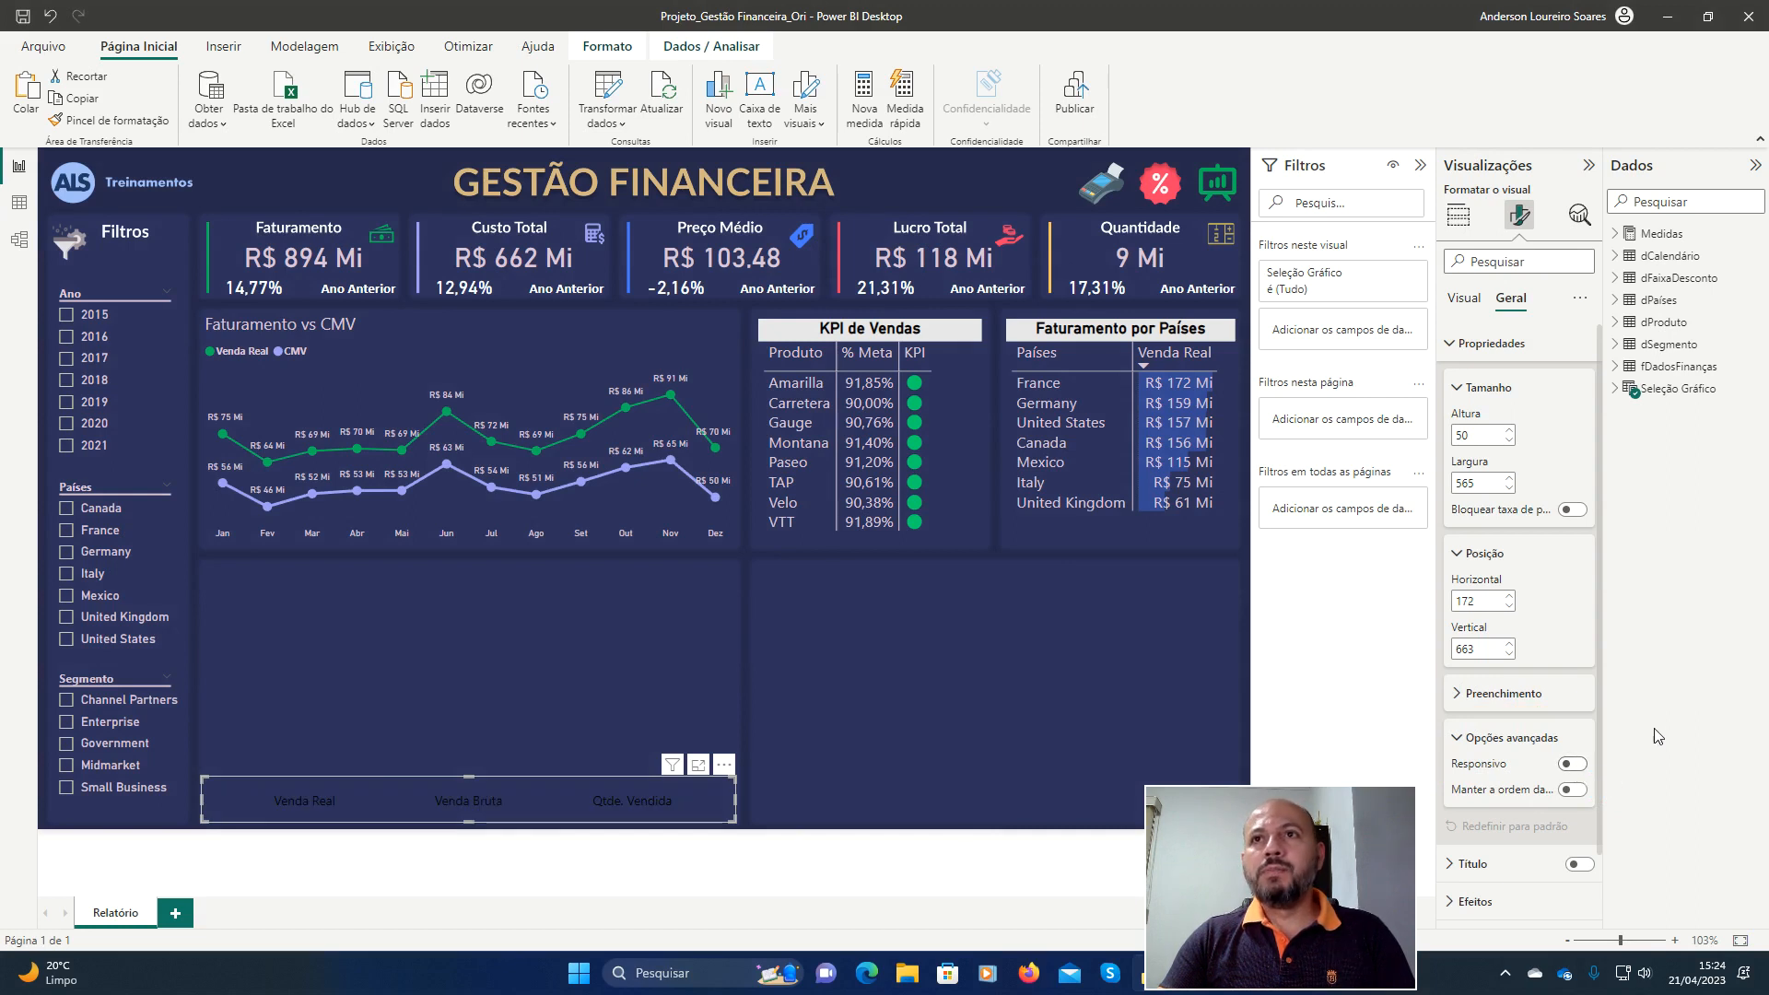
pyautogui.click(1467, 742)
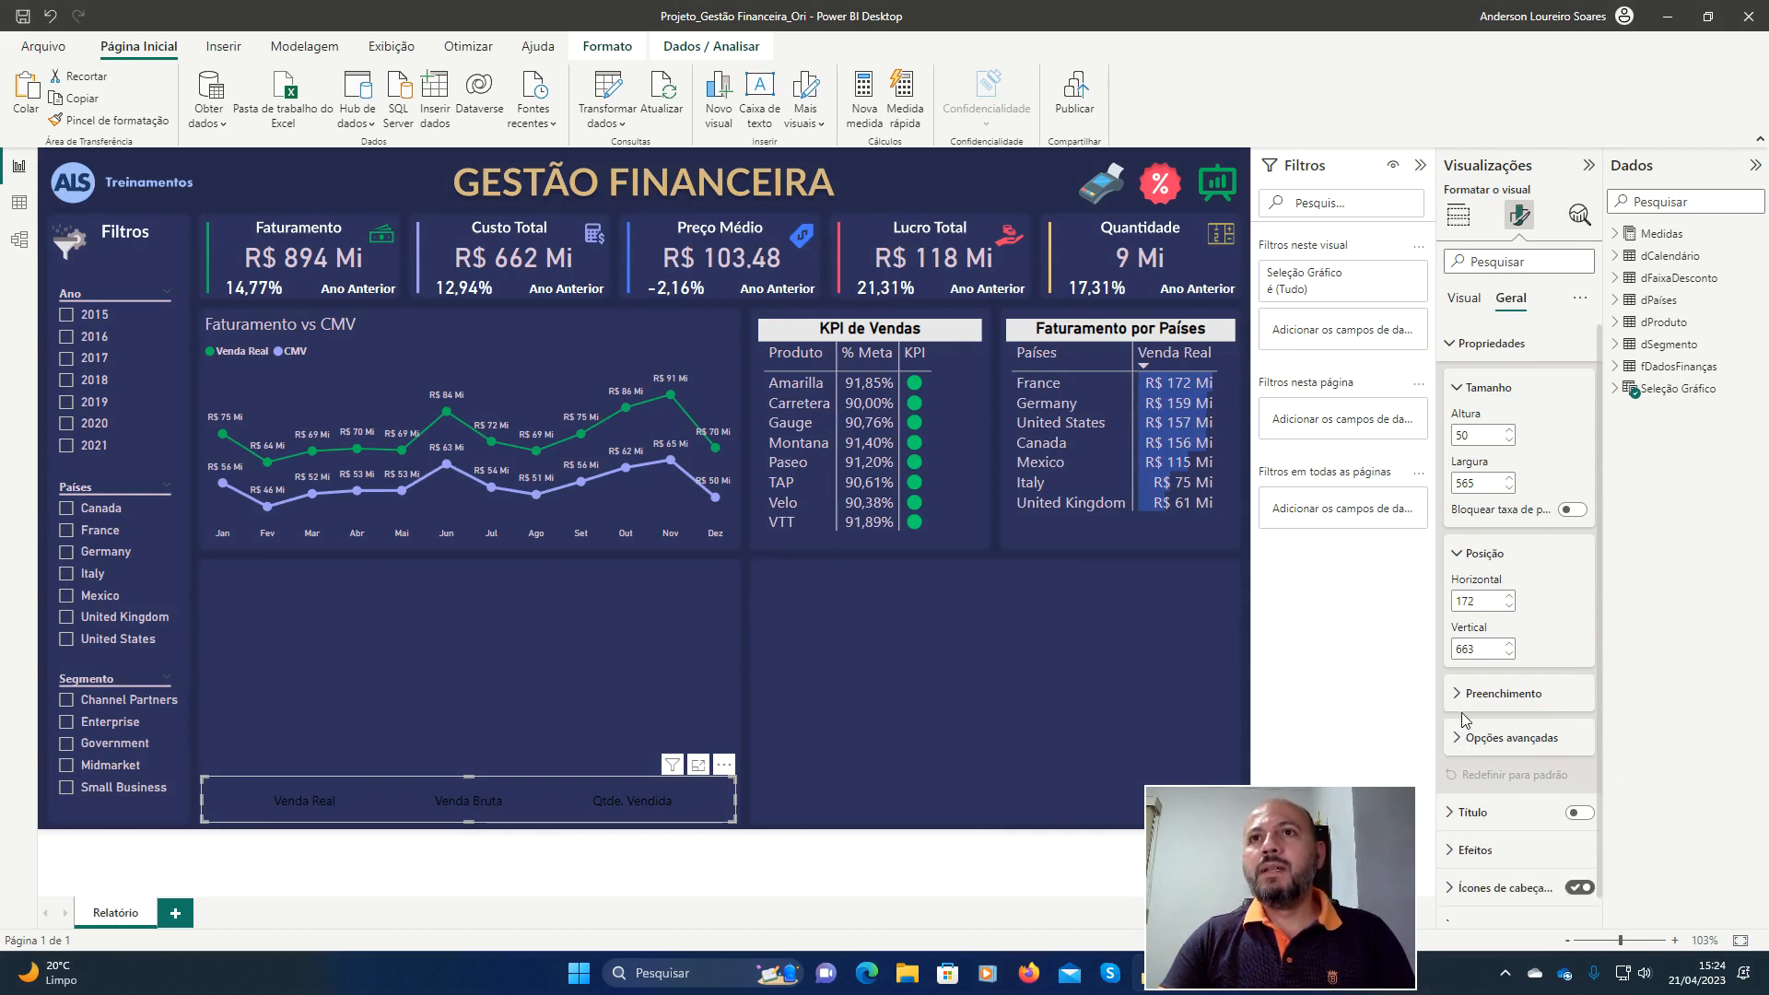
pyautogui.click(1458, 348)
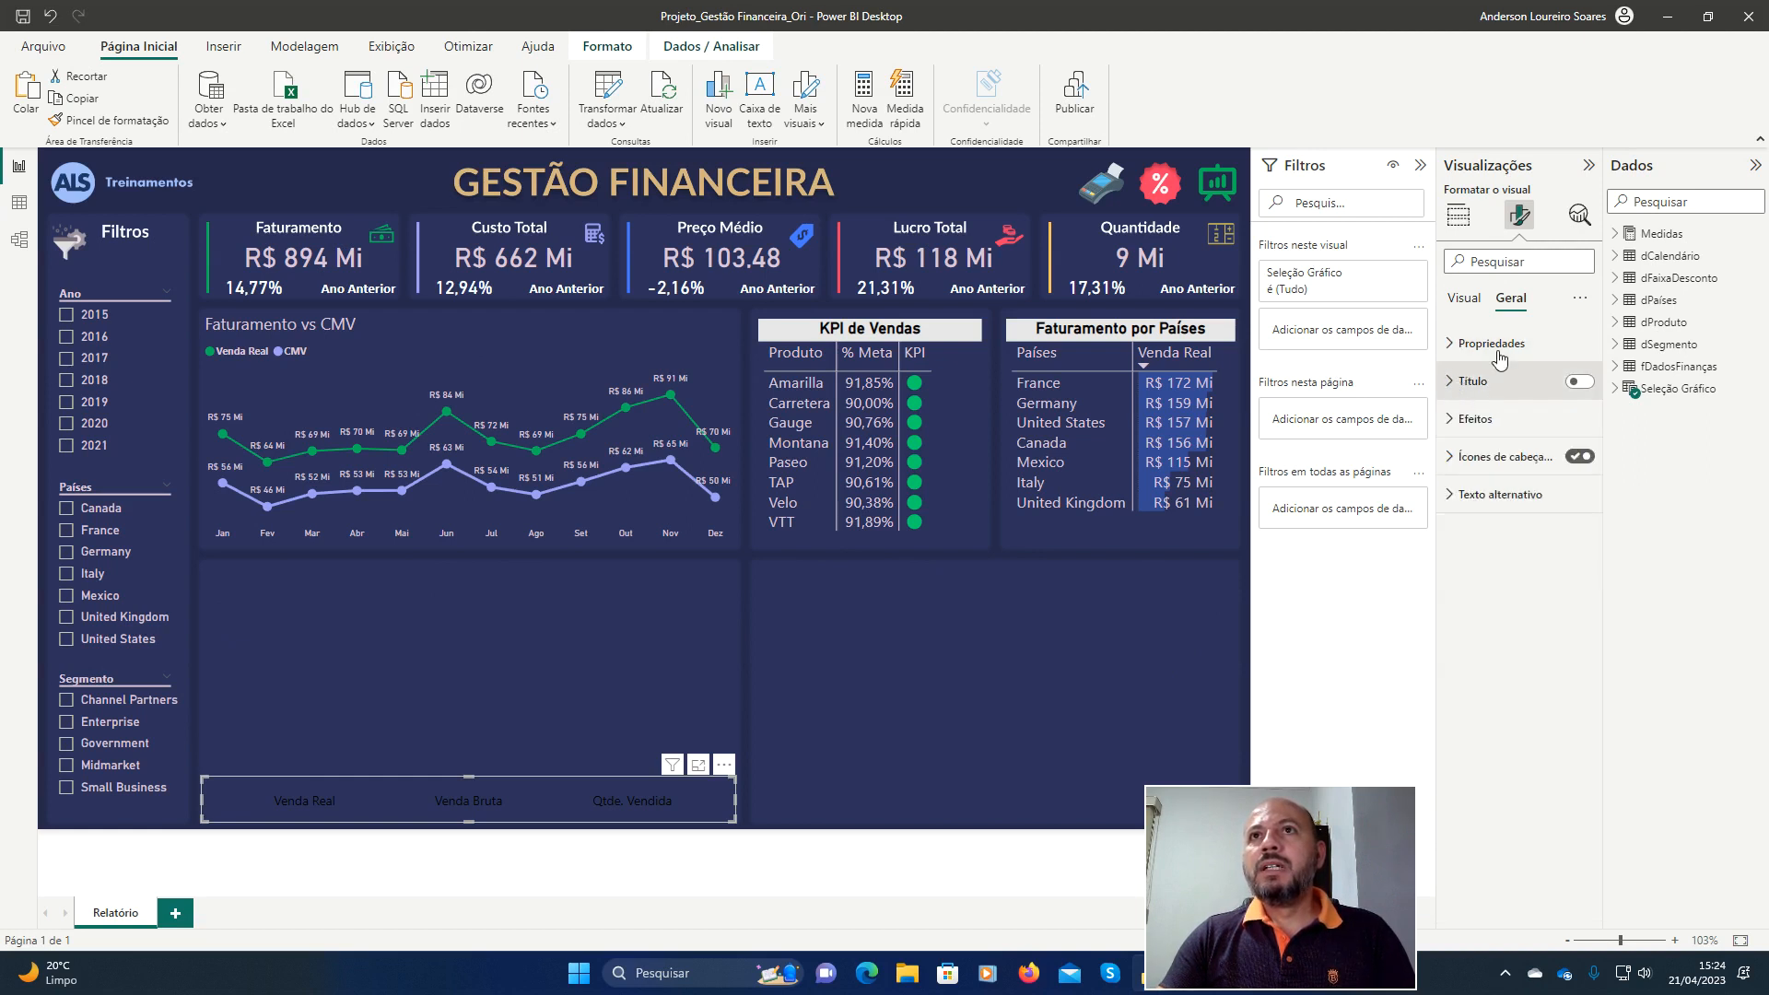
# Set the background colour of the slicer's values to Branco, 10% mais escuro.
pyautogui.click(1465, 299)
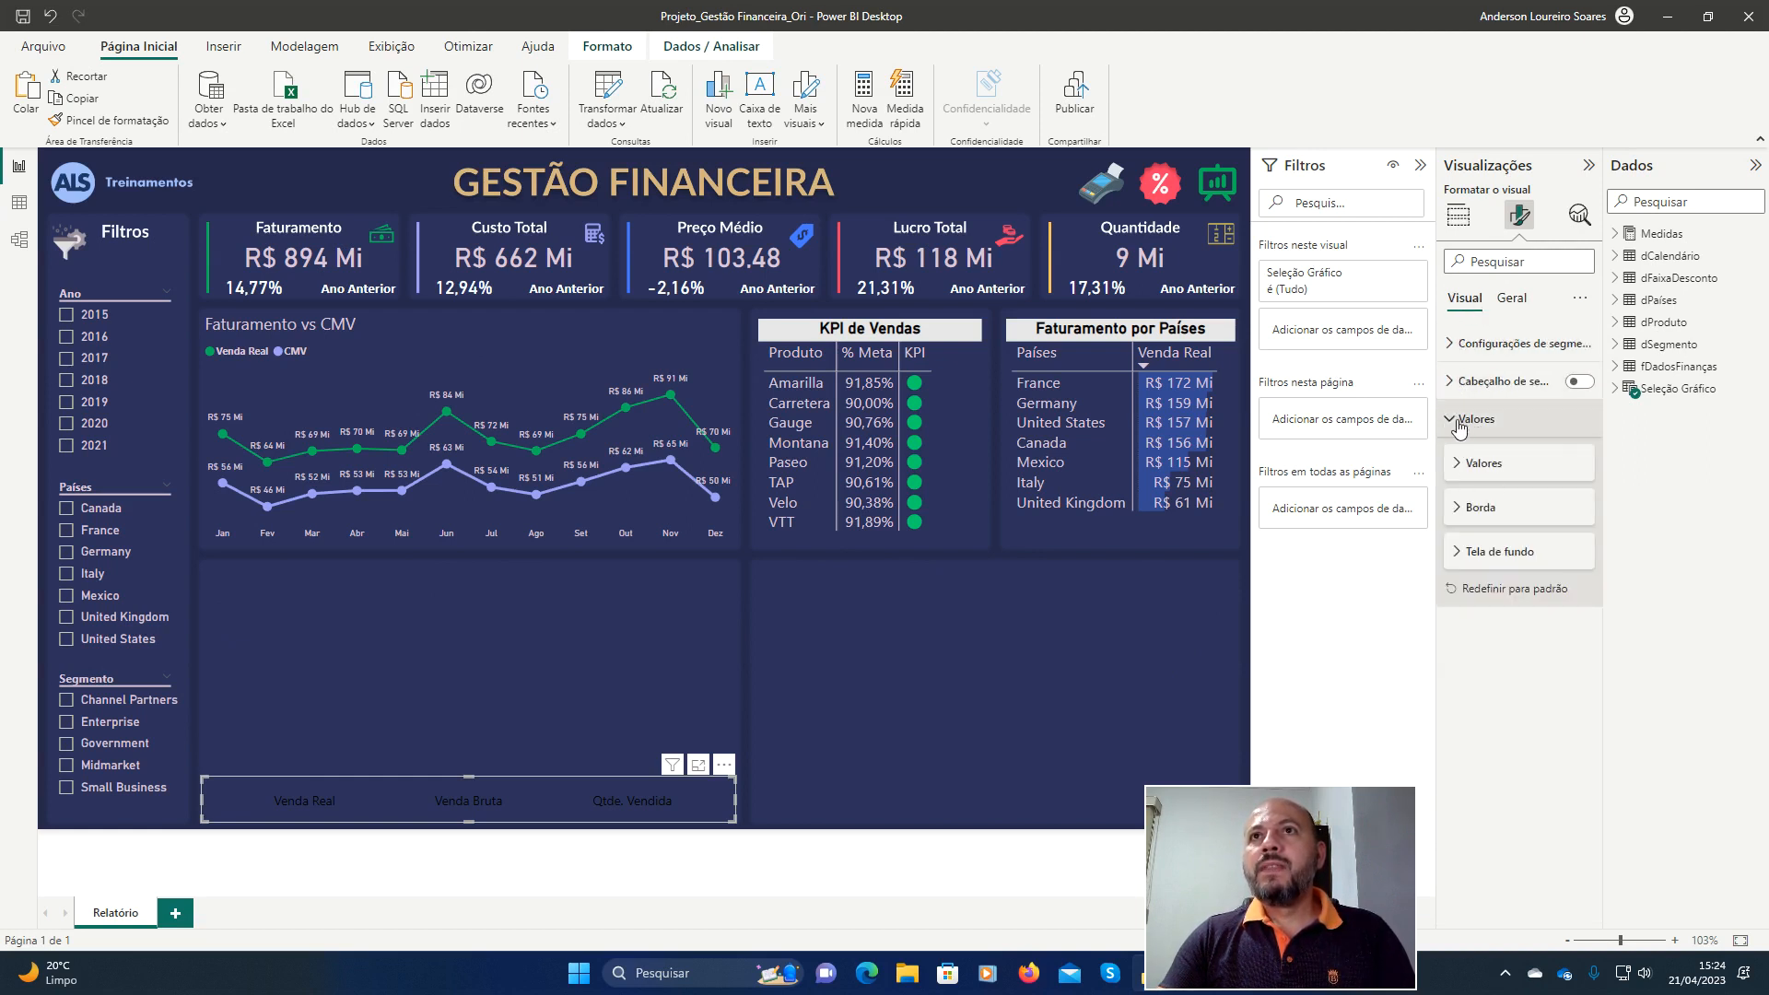
pyautogui.click(1459, 463)
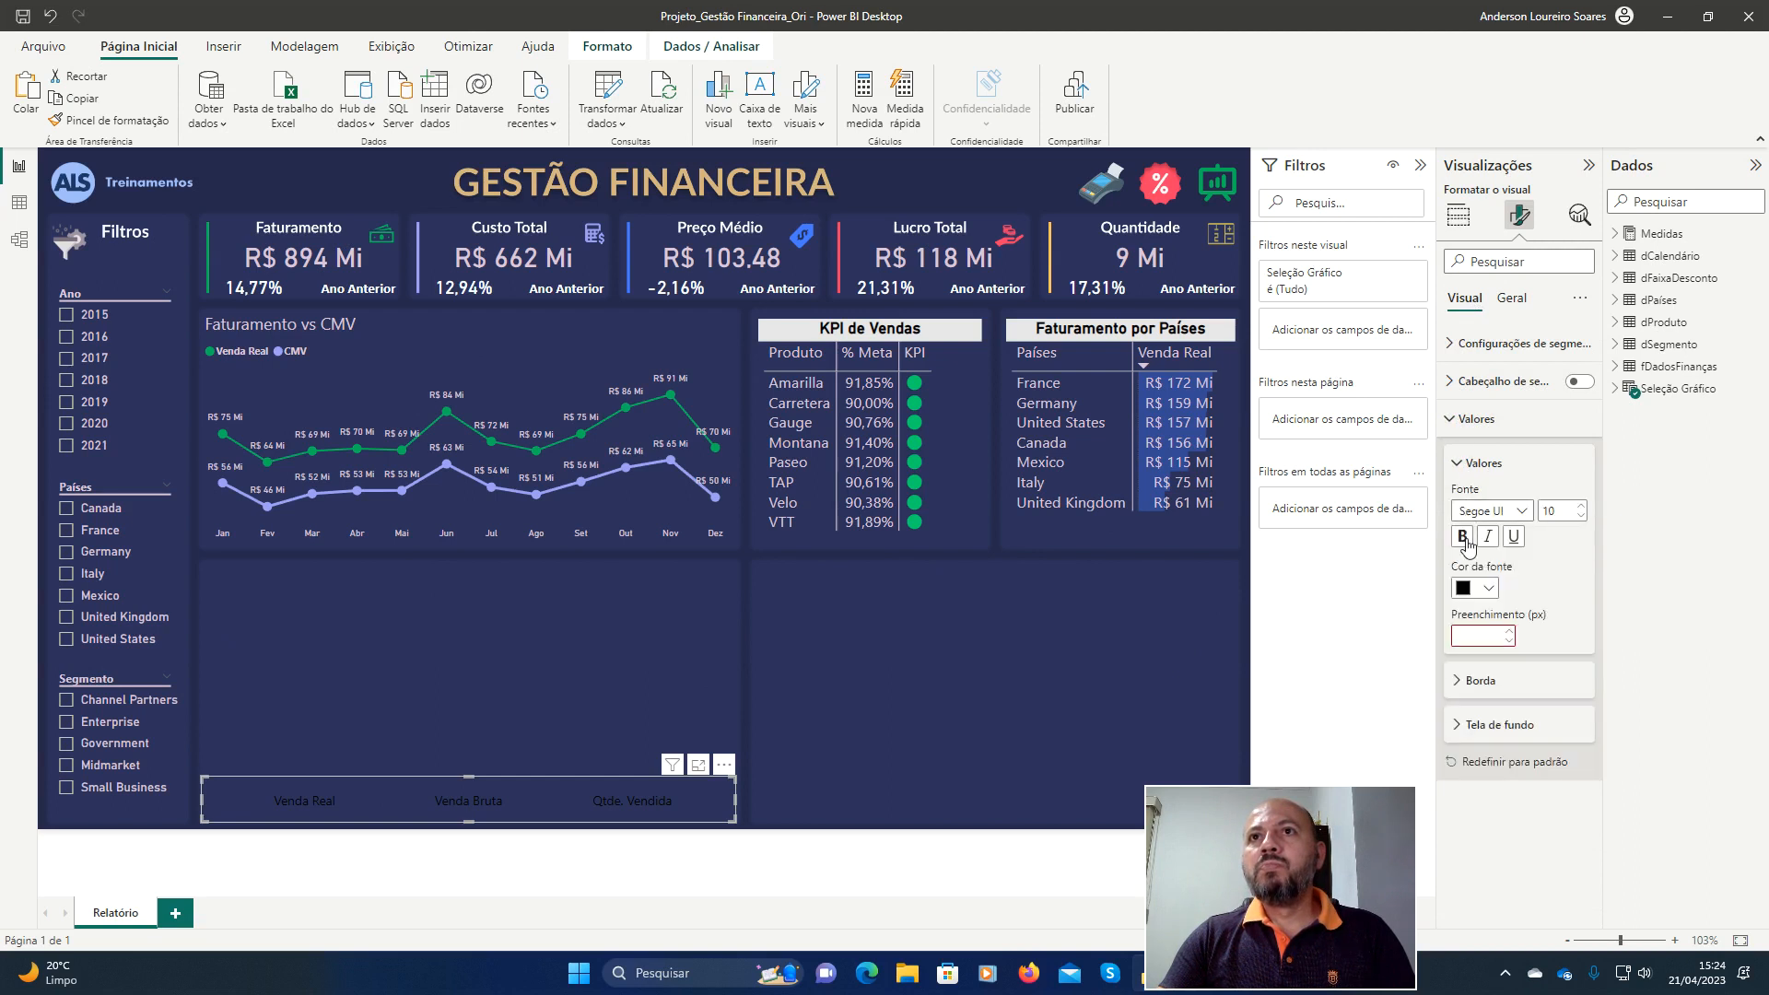
pyautogui.click(1458, 726)
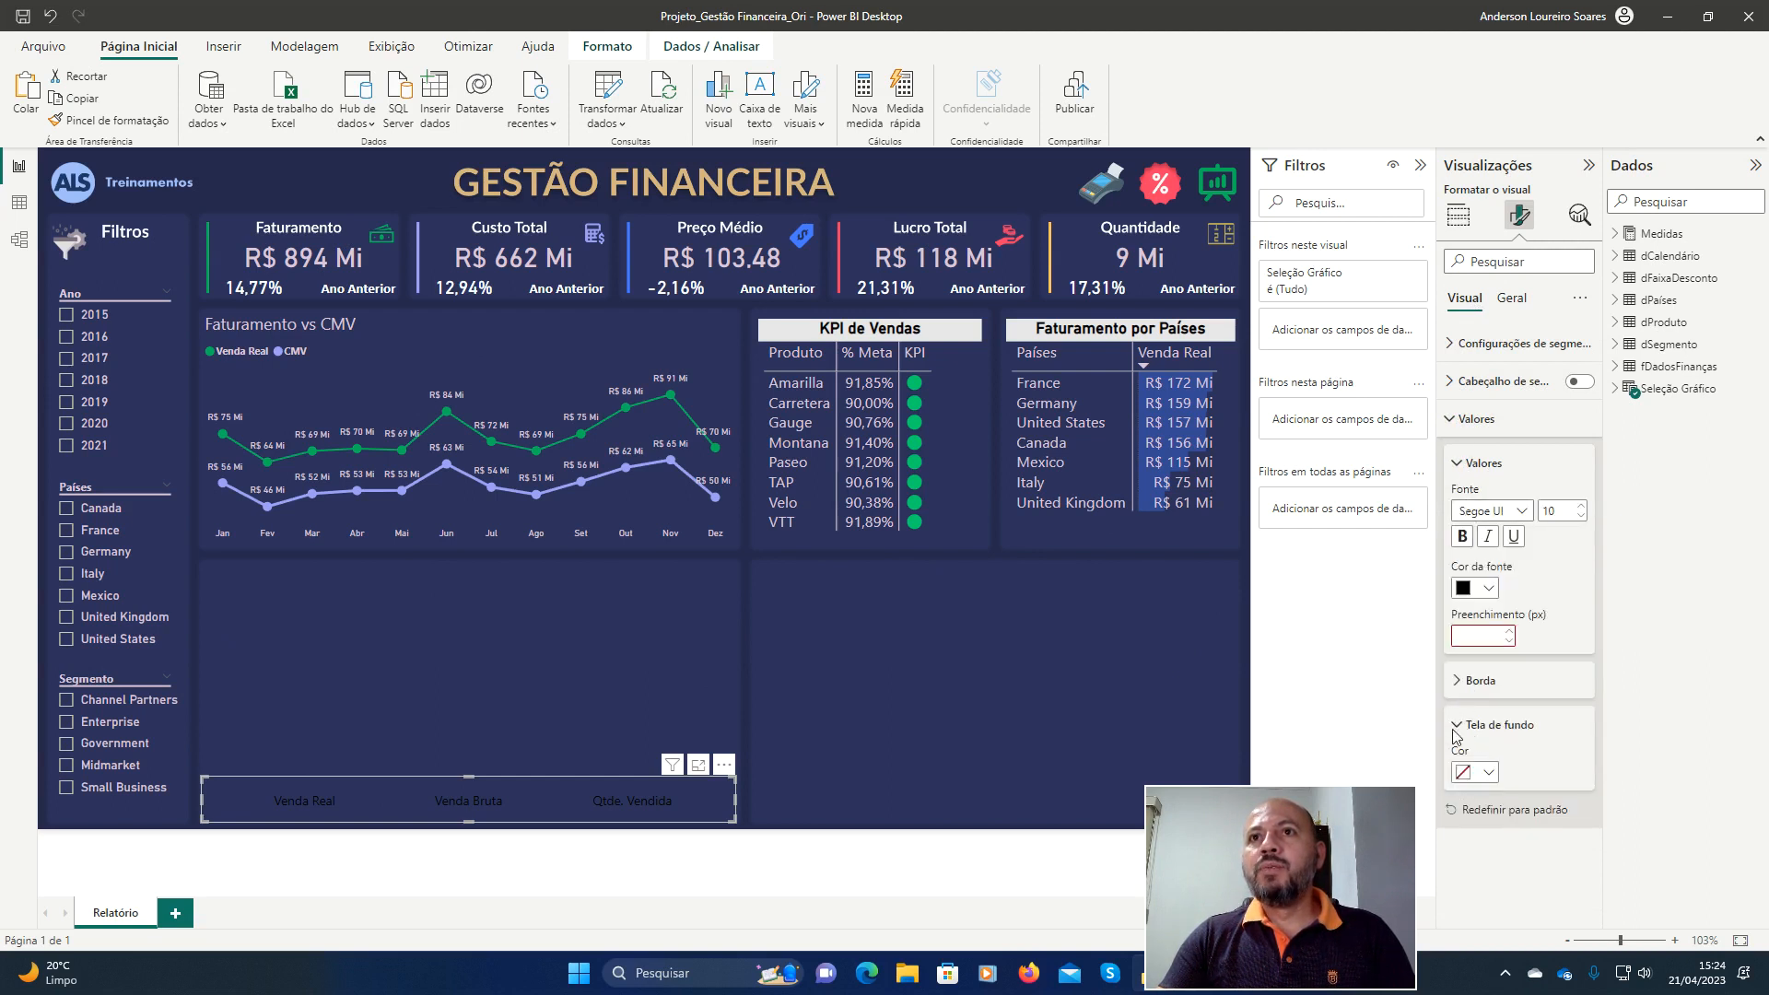
pyautogui.click(1490, 774)
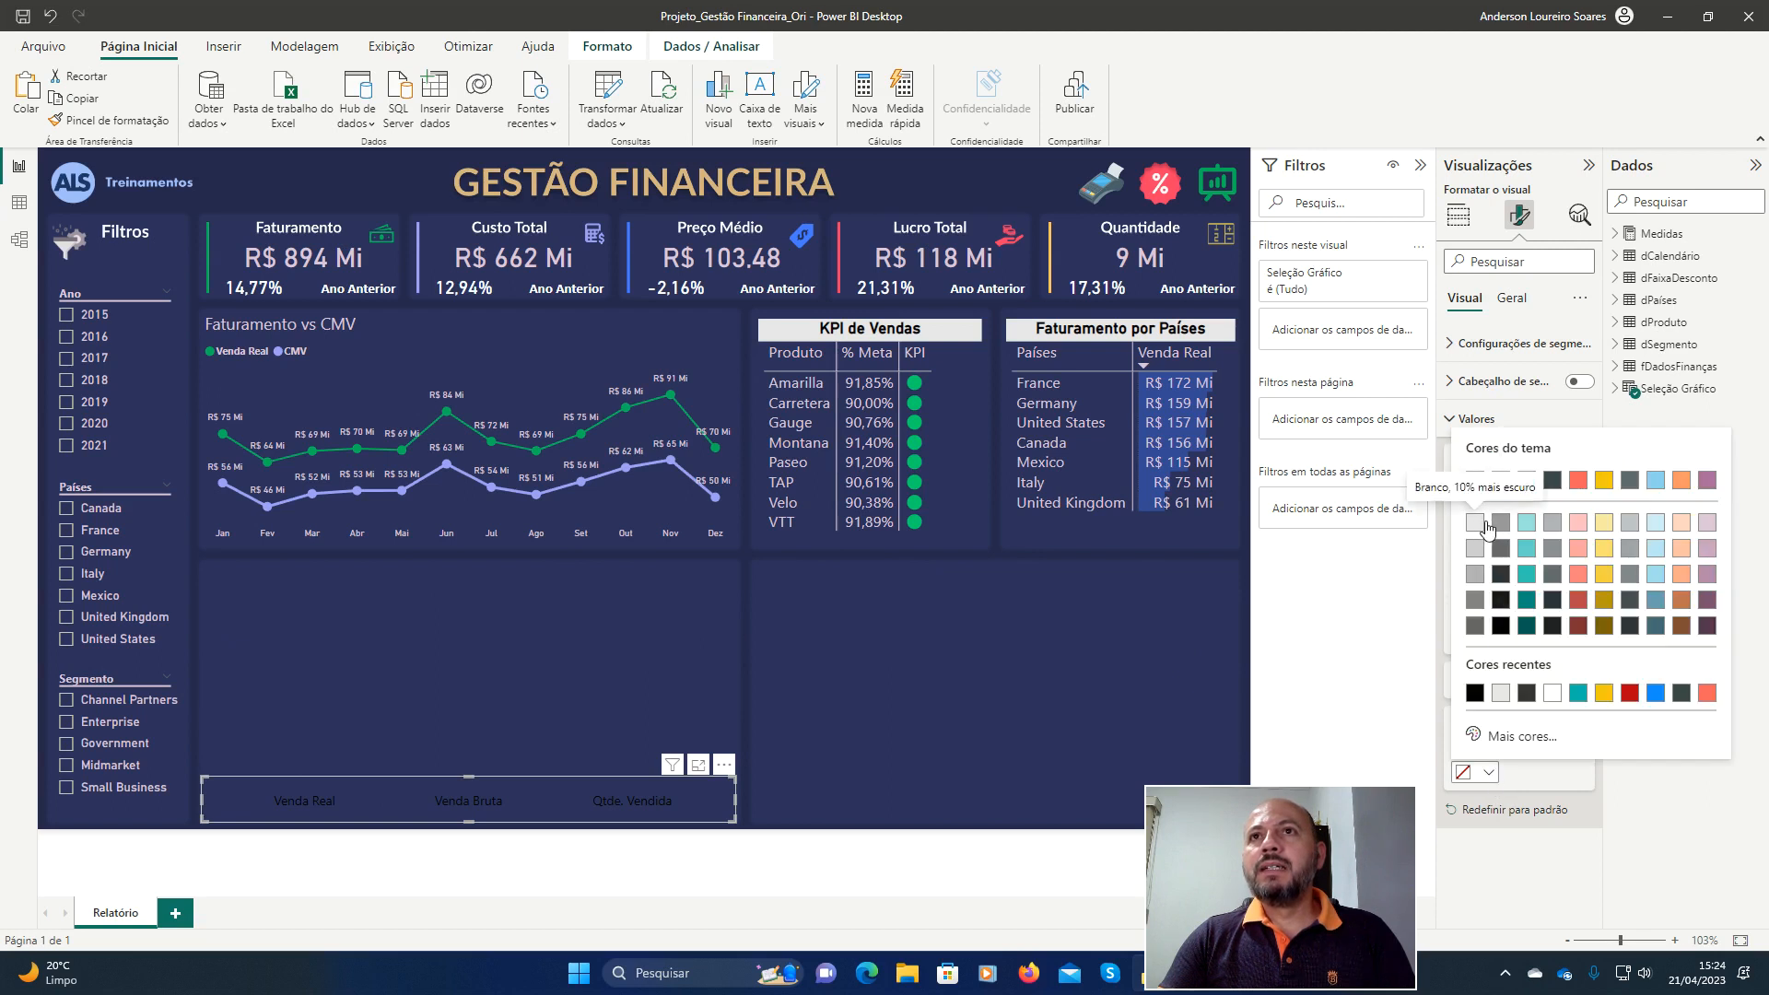
pyautogui.click(1475, 522)
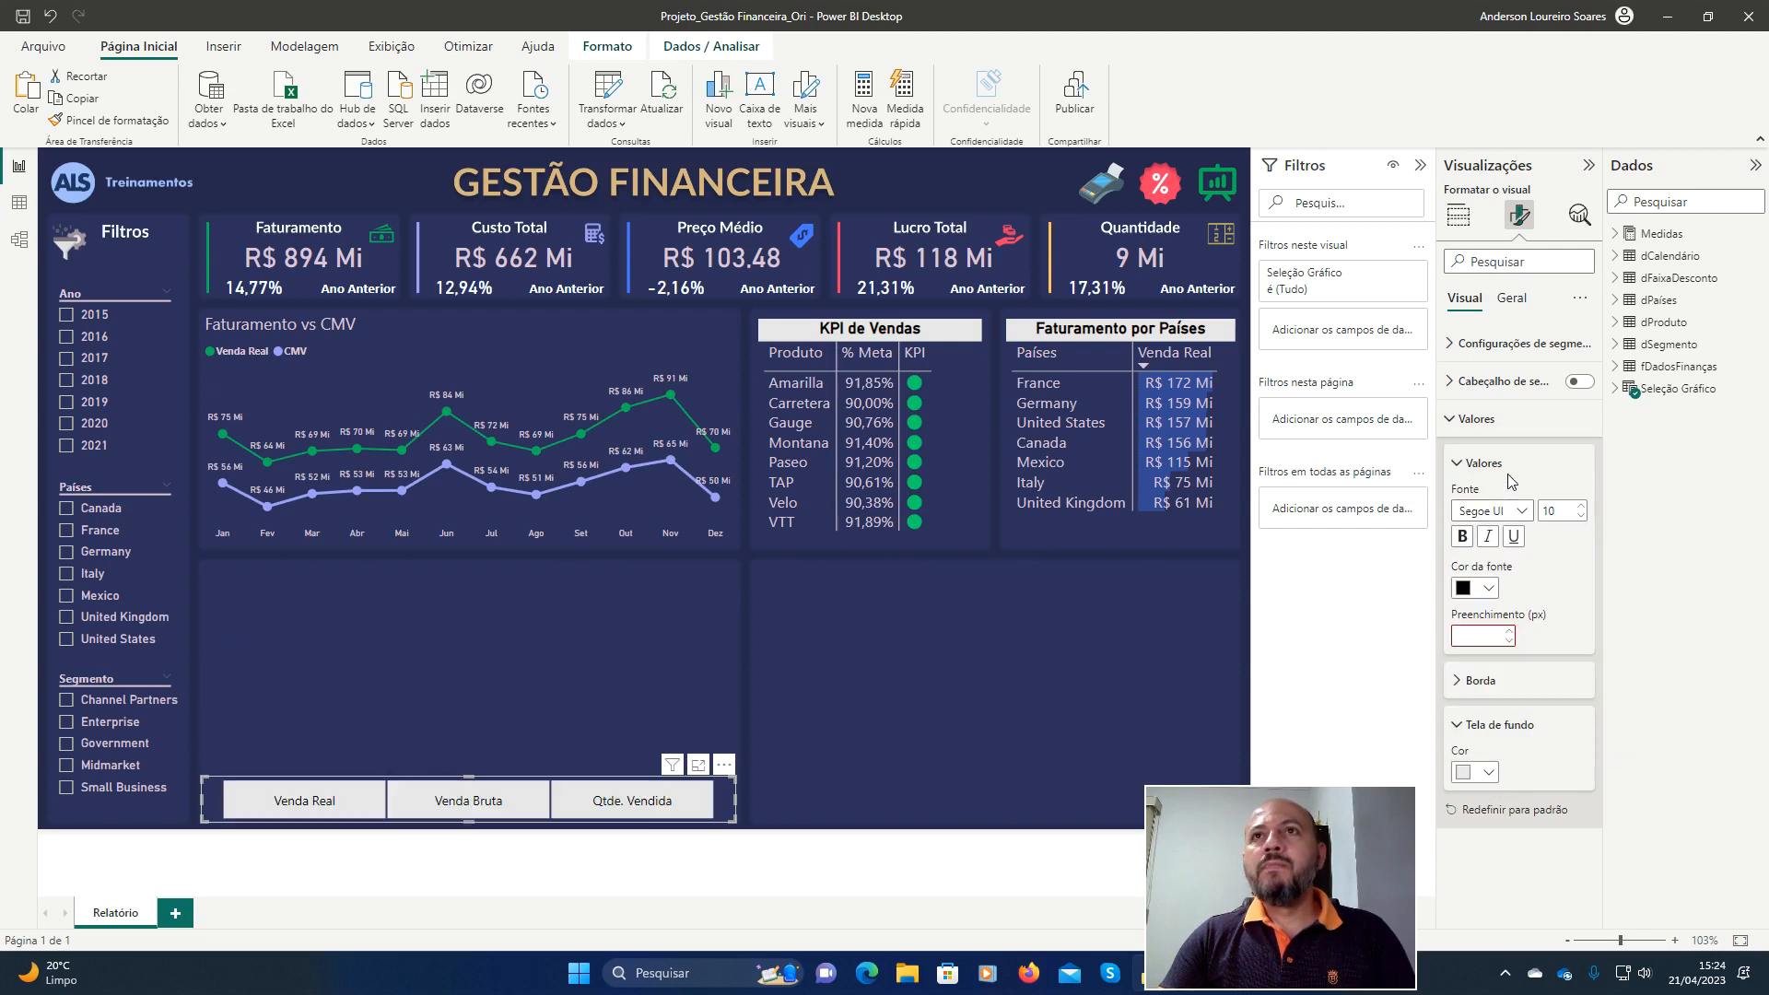
pyautogui.click(1458, 424)
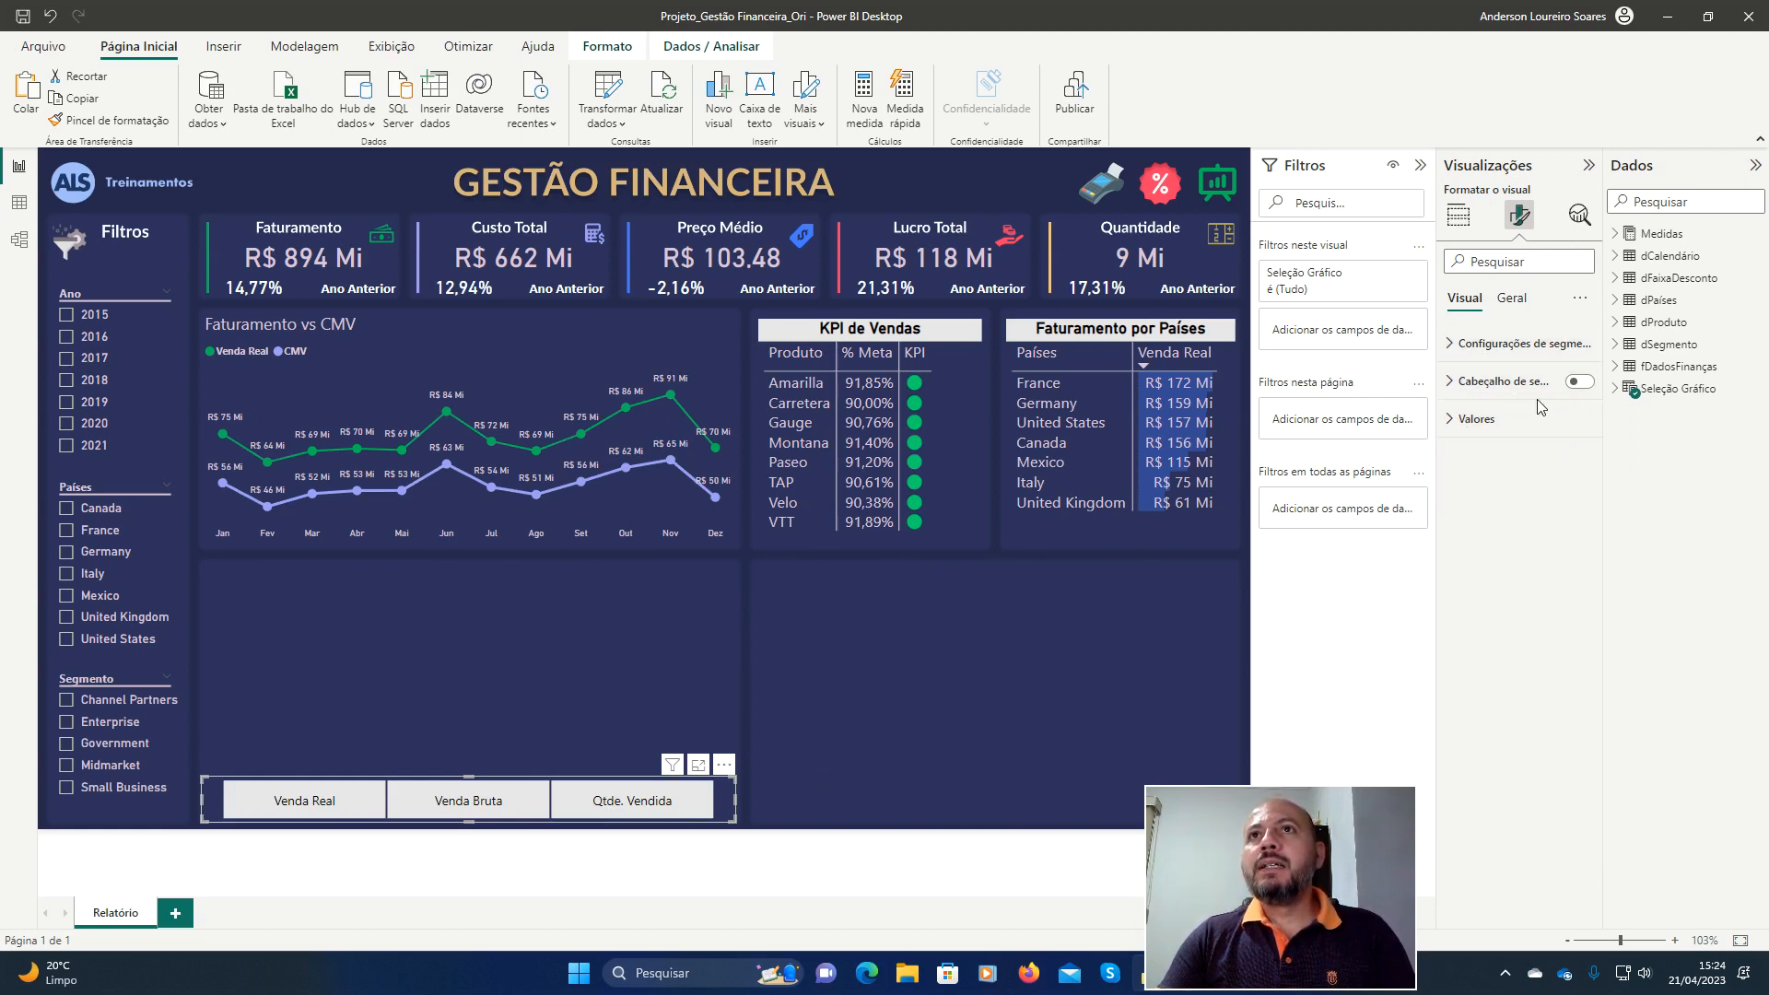
# Turn the slicer's header back on and clear its title text.
pyautogui.click(1581, 382)
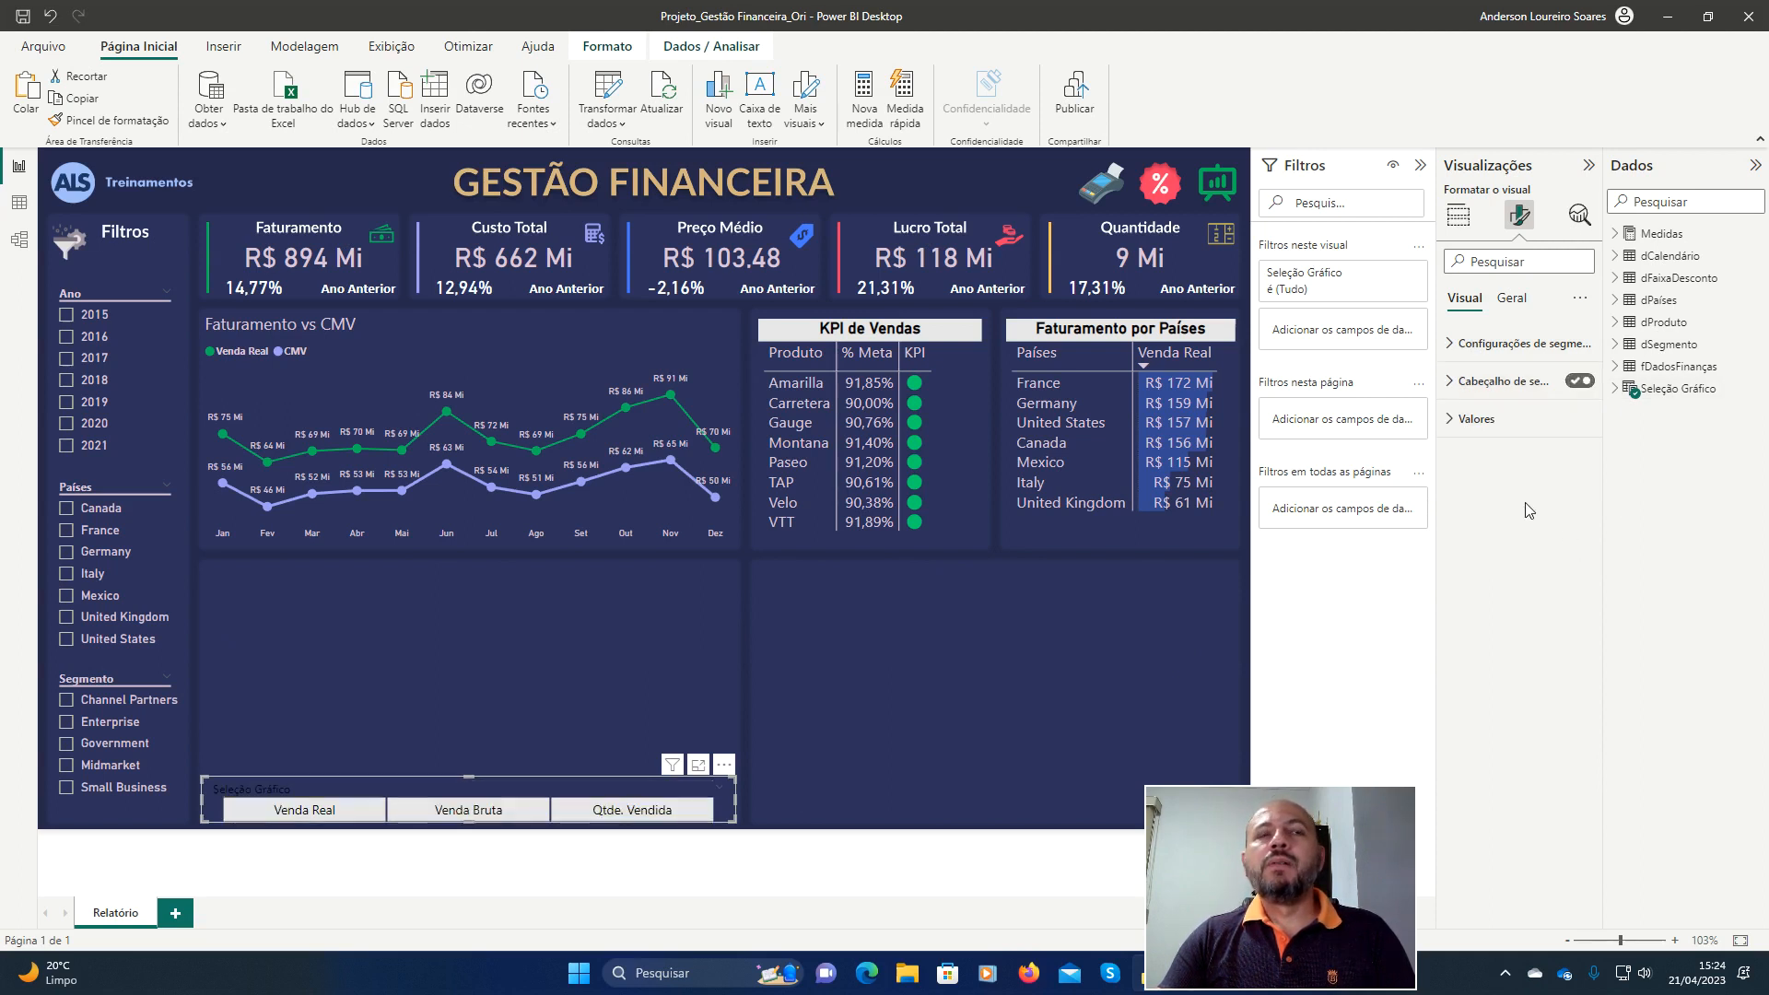
pyautogui.click(1475, 382)
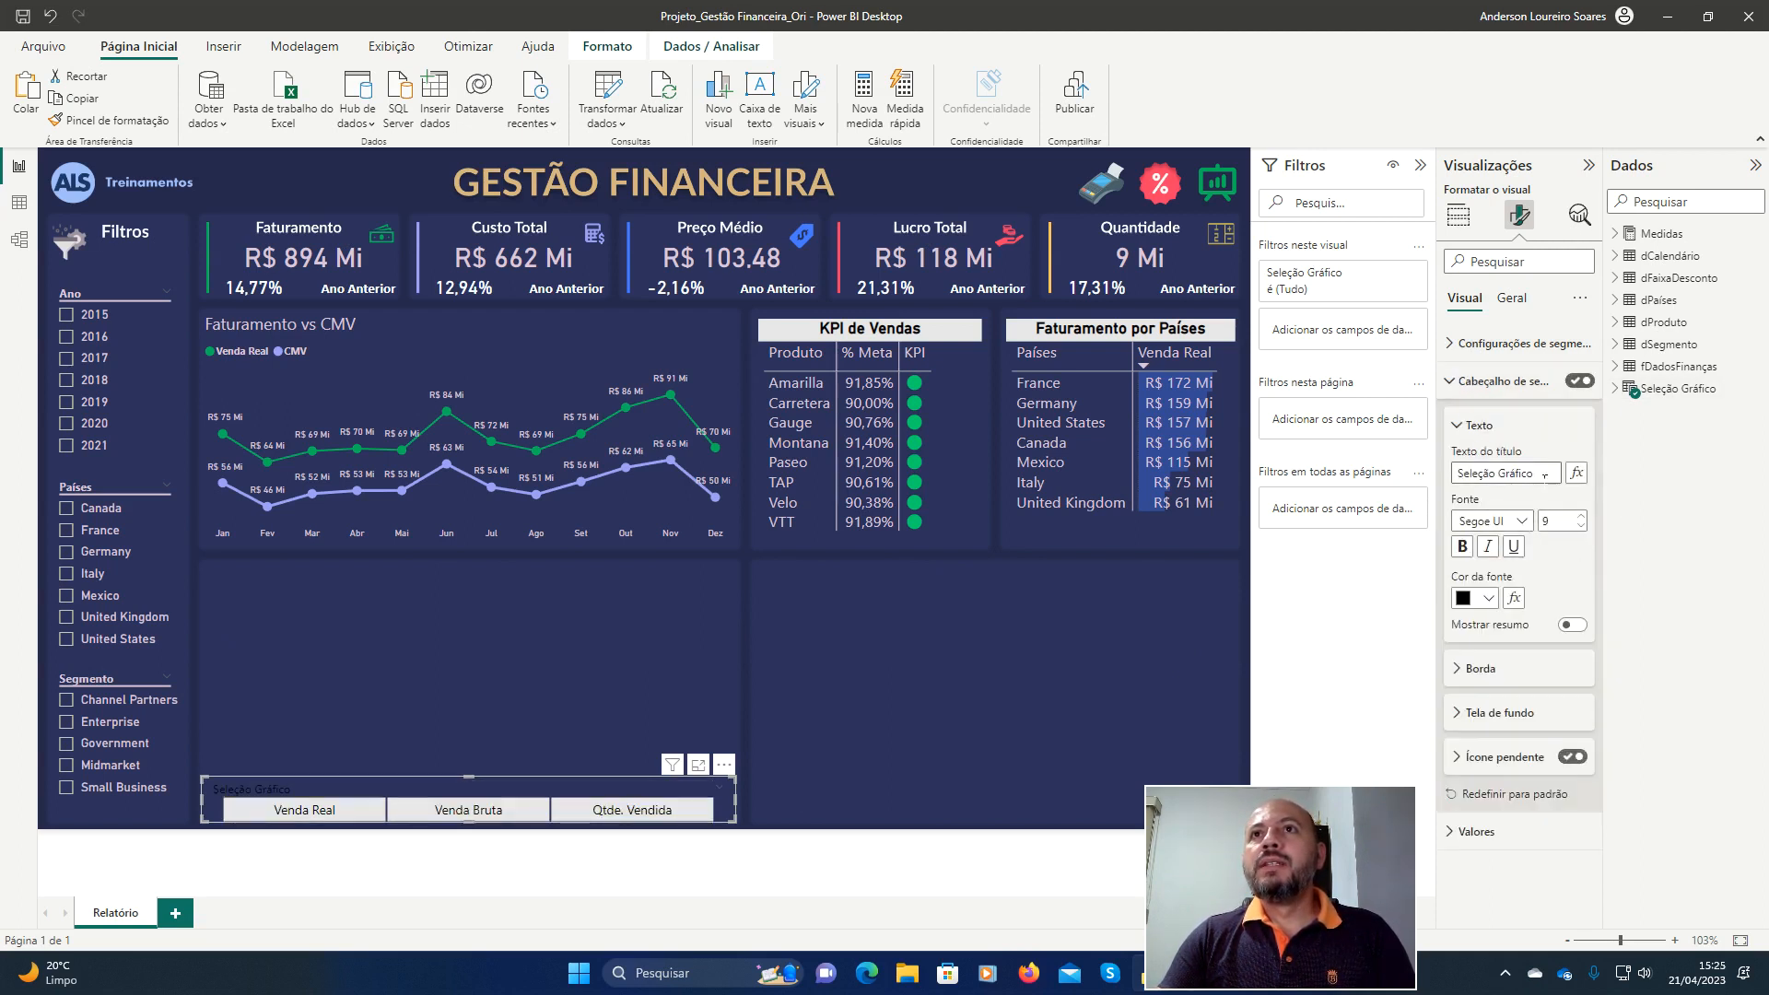
pyautogui.tripleClick(1545, 472)
pyautogui.press('Delete')
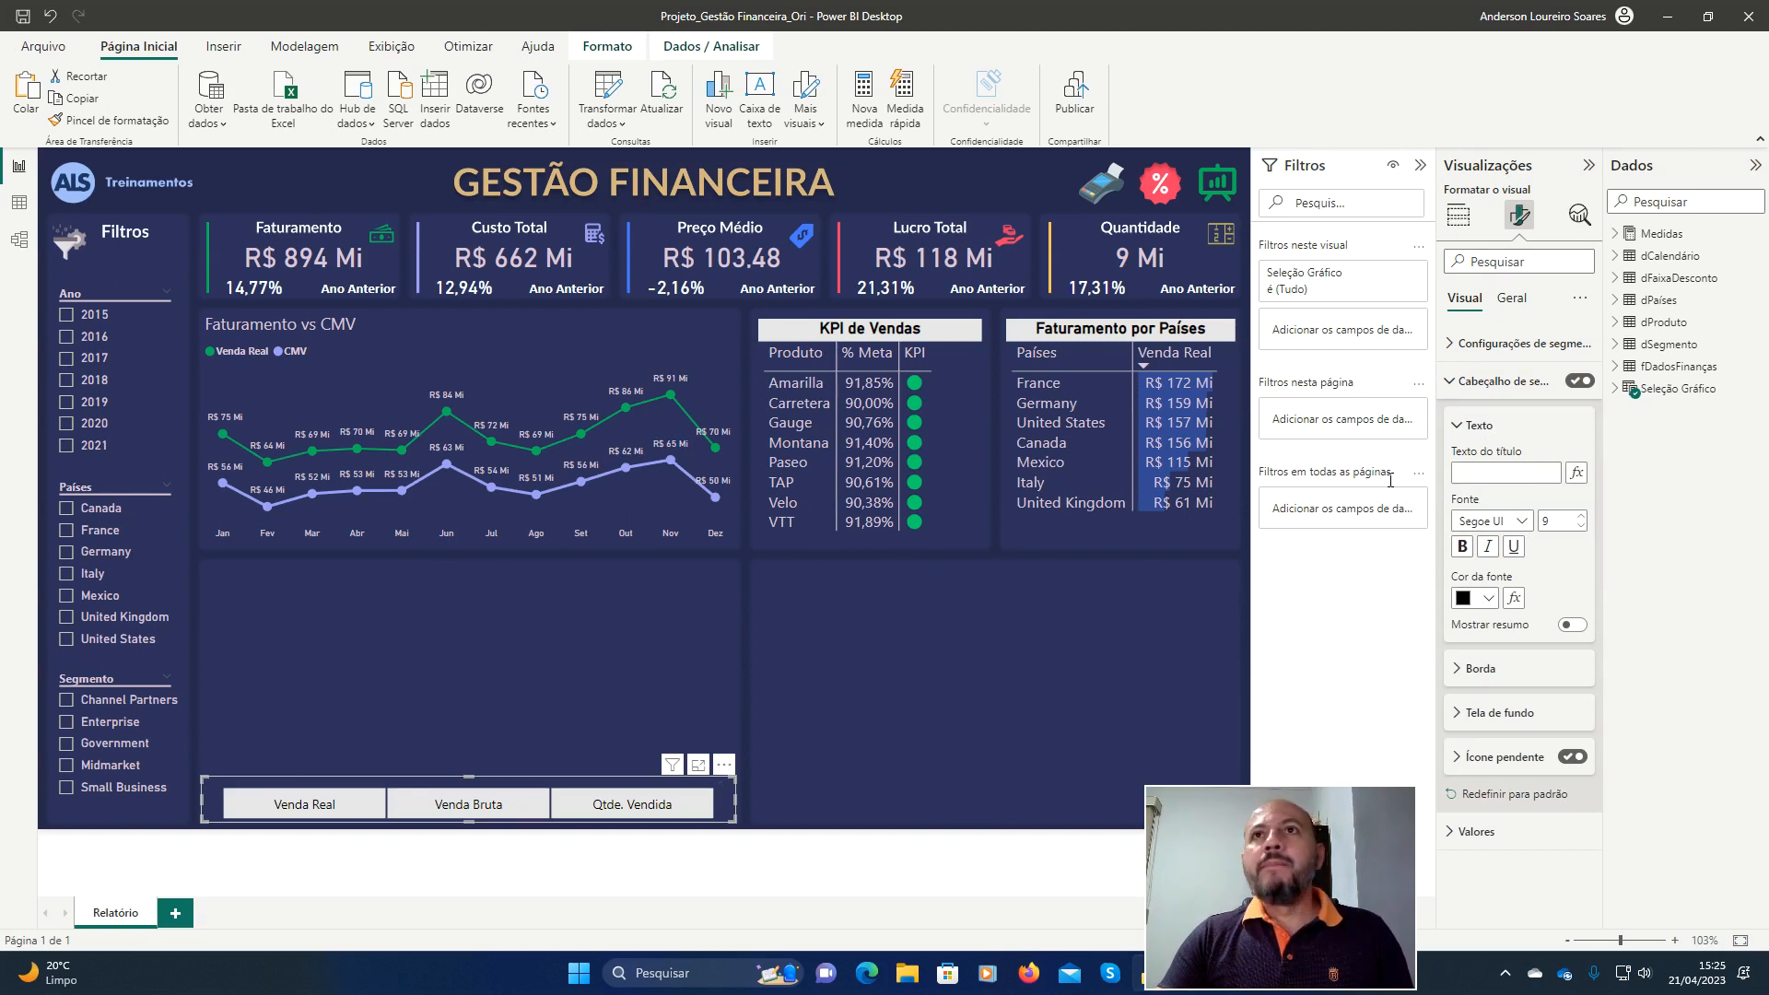
pyautogui.click(1459, 385)
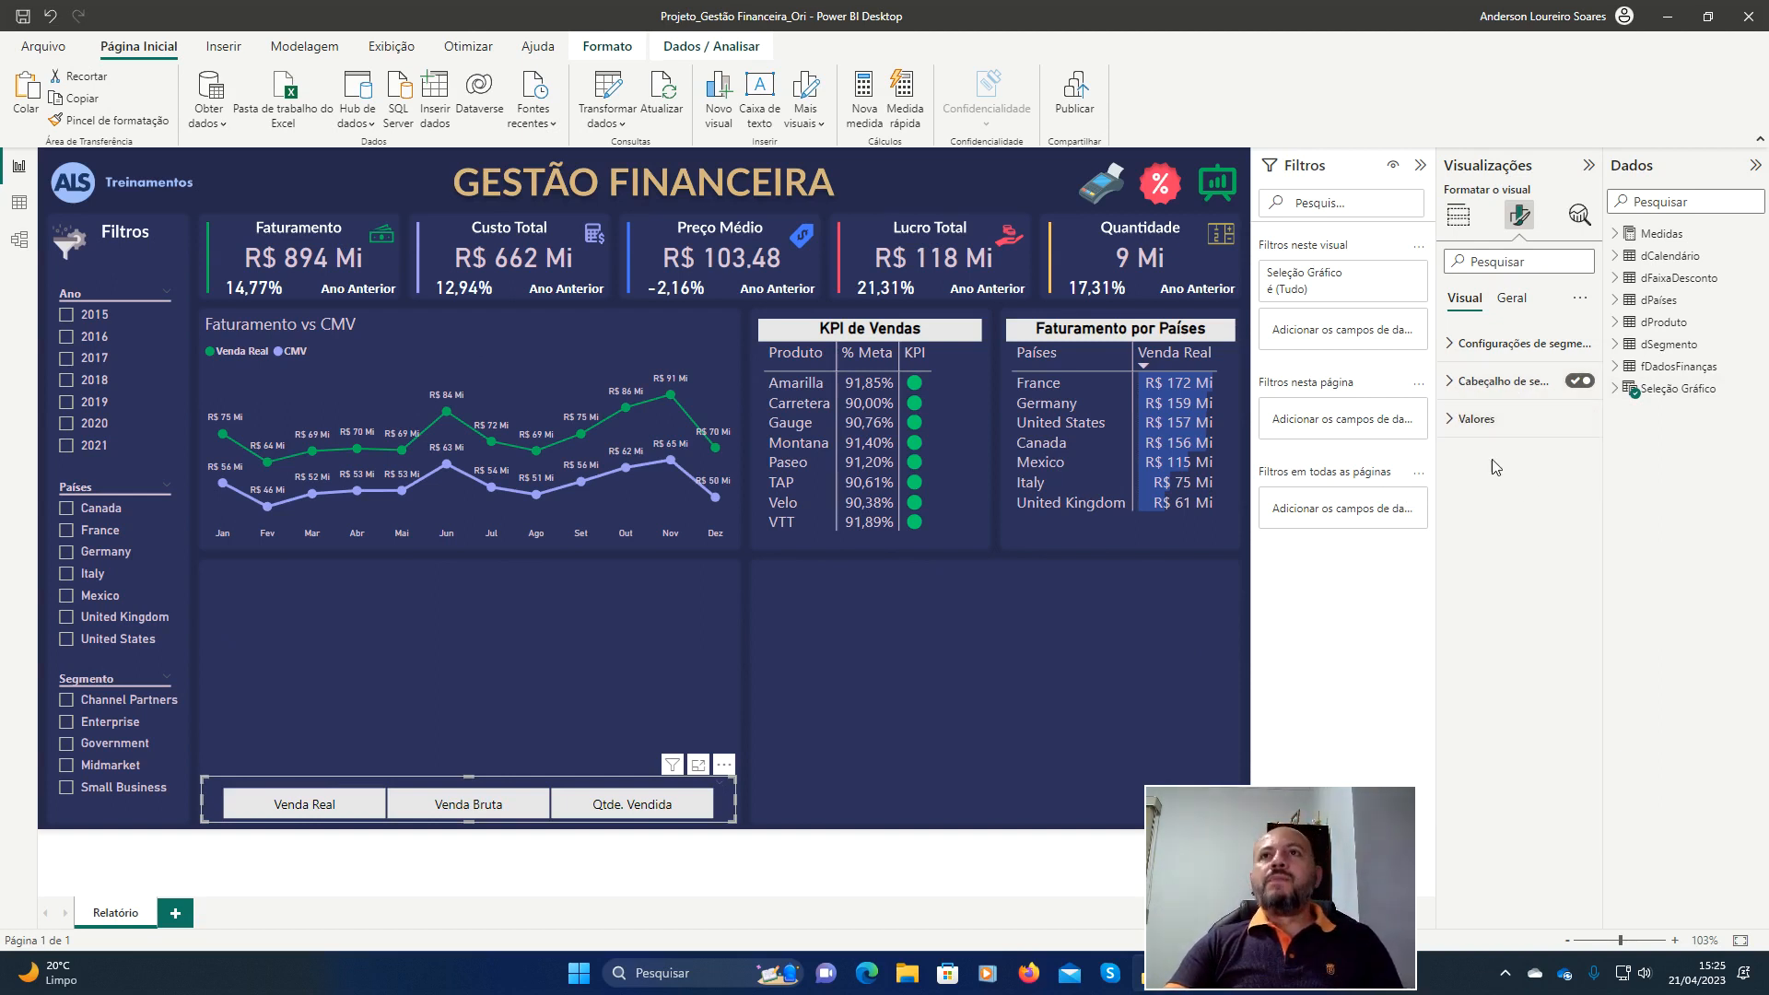
# Deselect the slicer and save the report.
pyautogui.click(1514, 304)
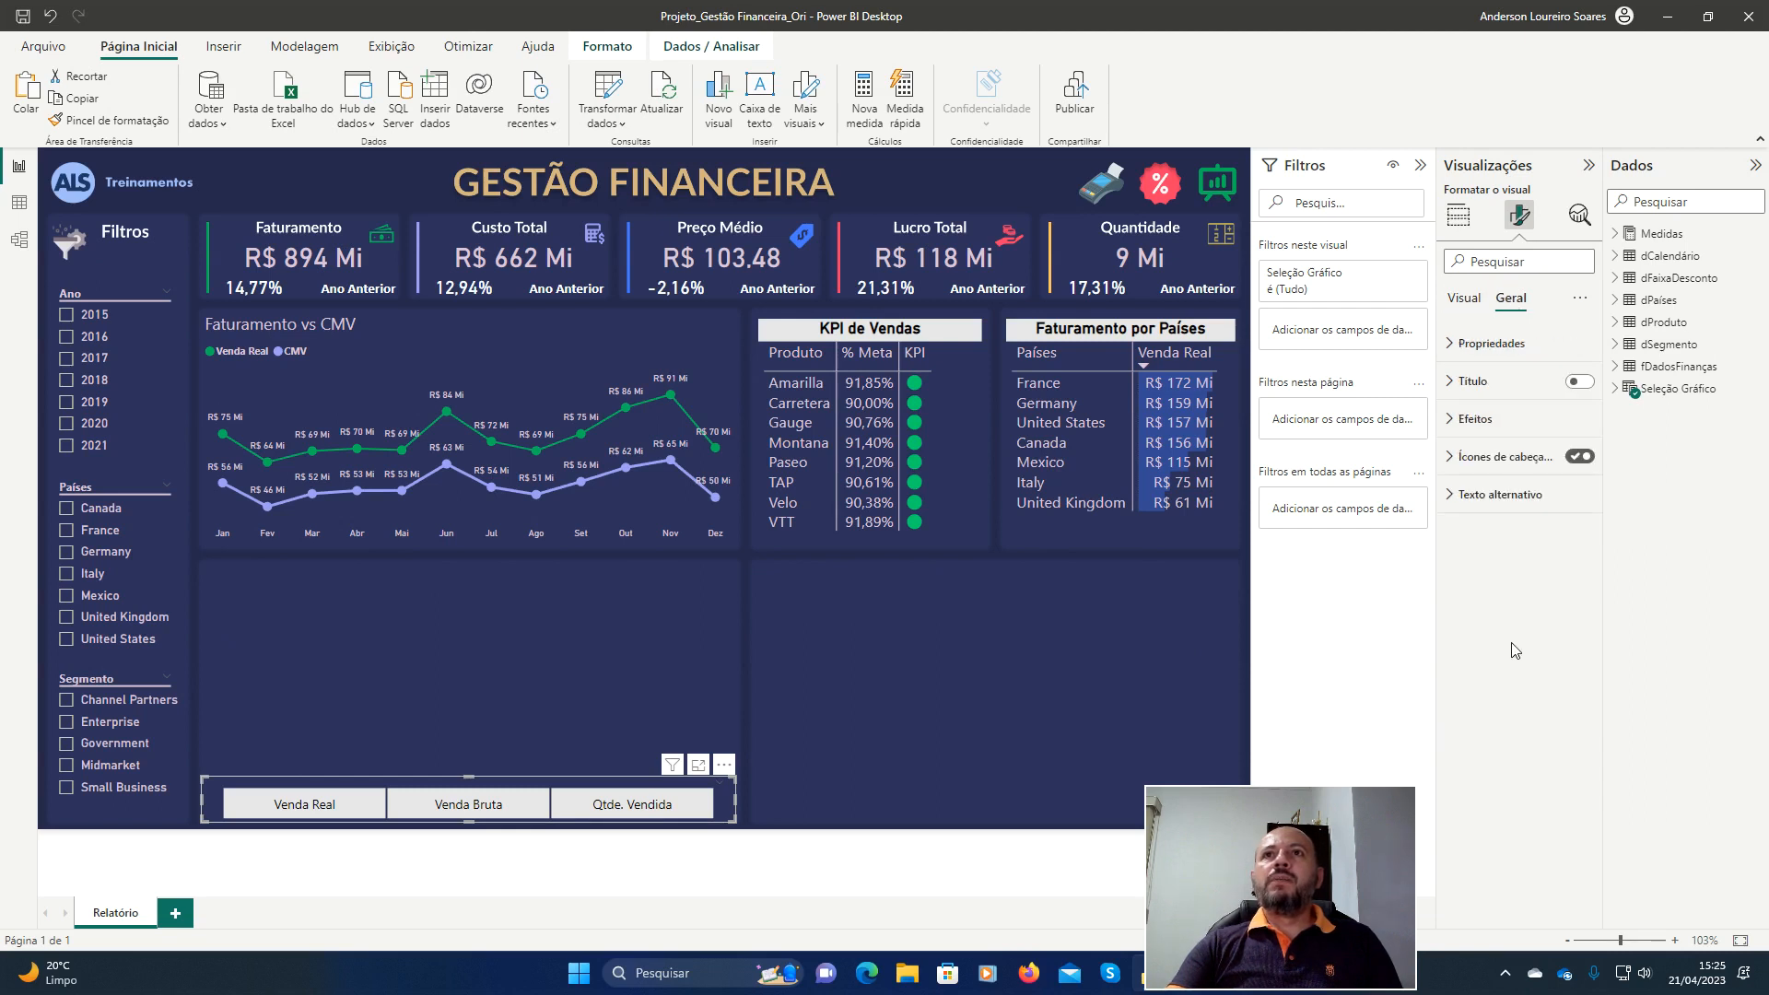
pyautogui.click(1107, 617)
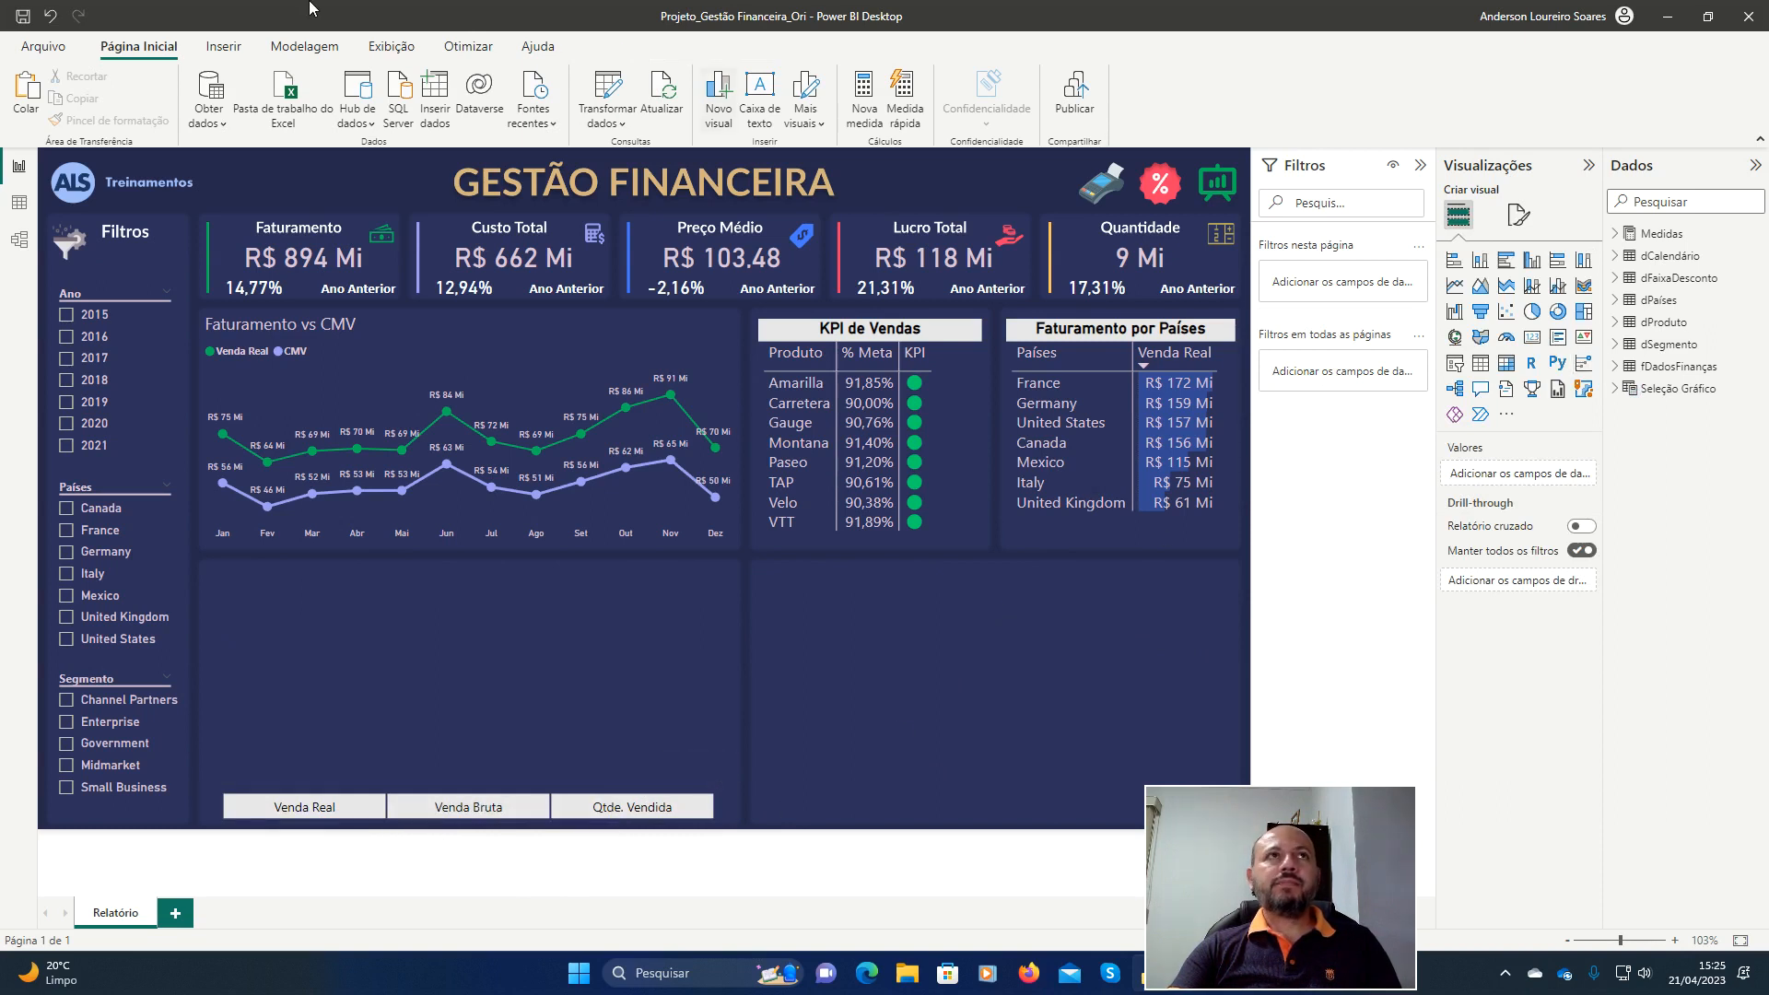
pyautogui.click(24, 16)
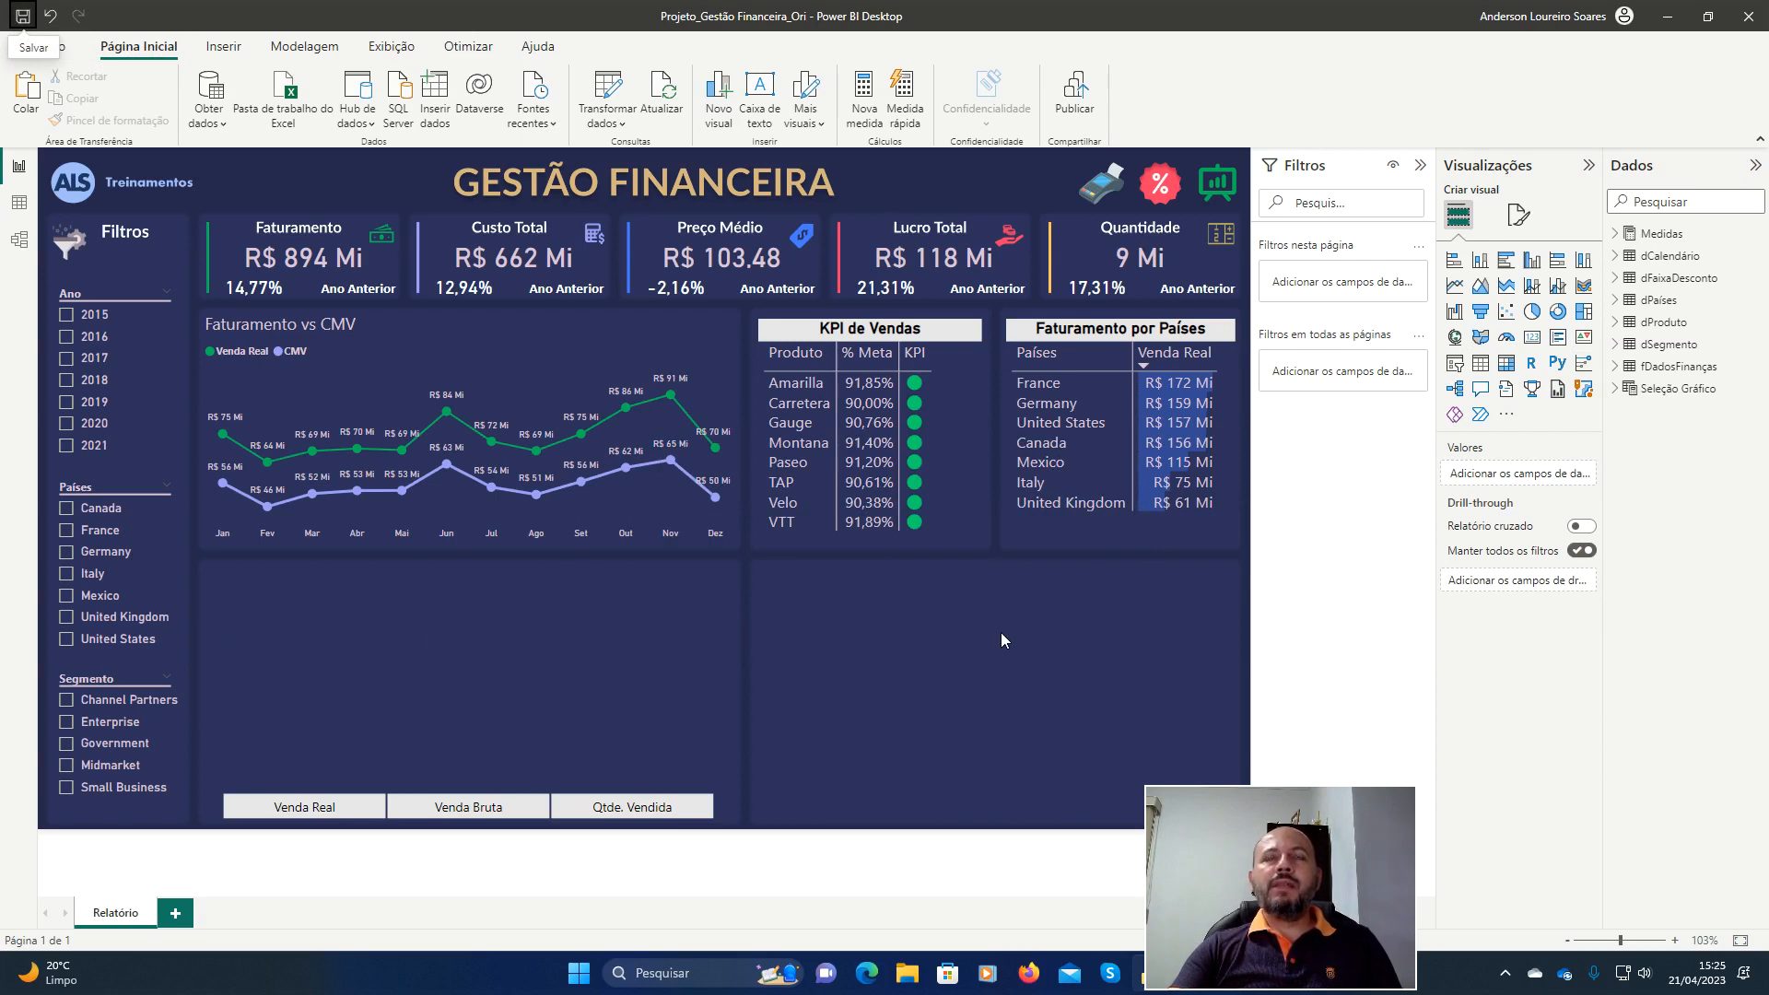
pyautogui.hotkey('ctrl', 'alt', 'd')
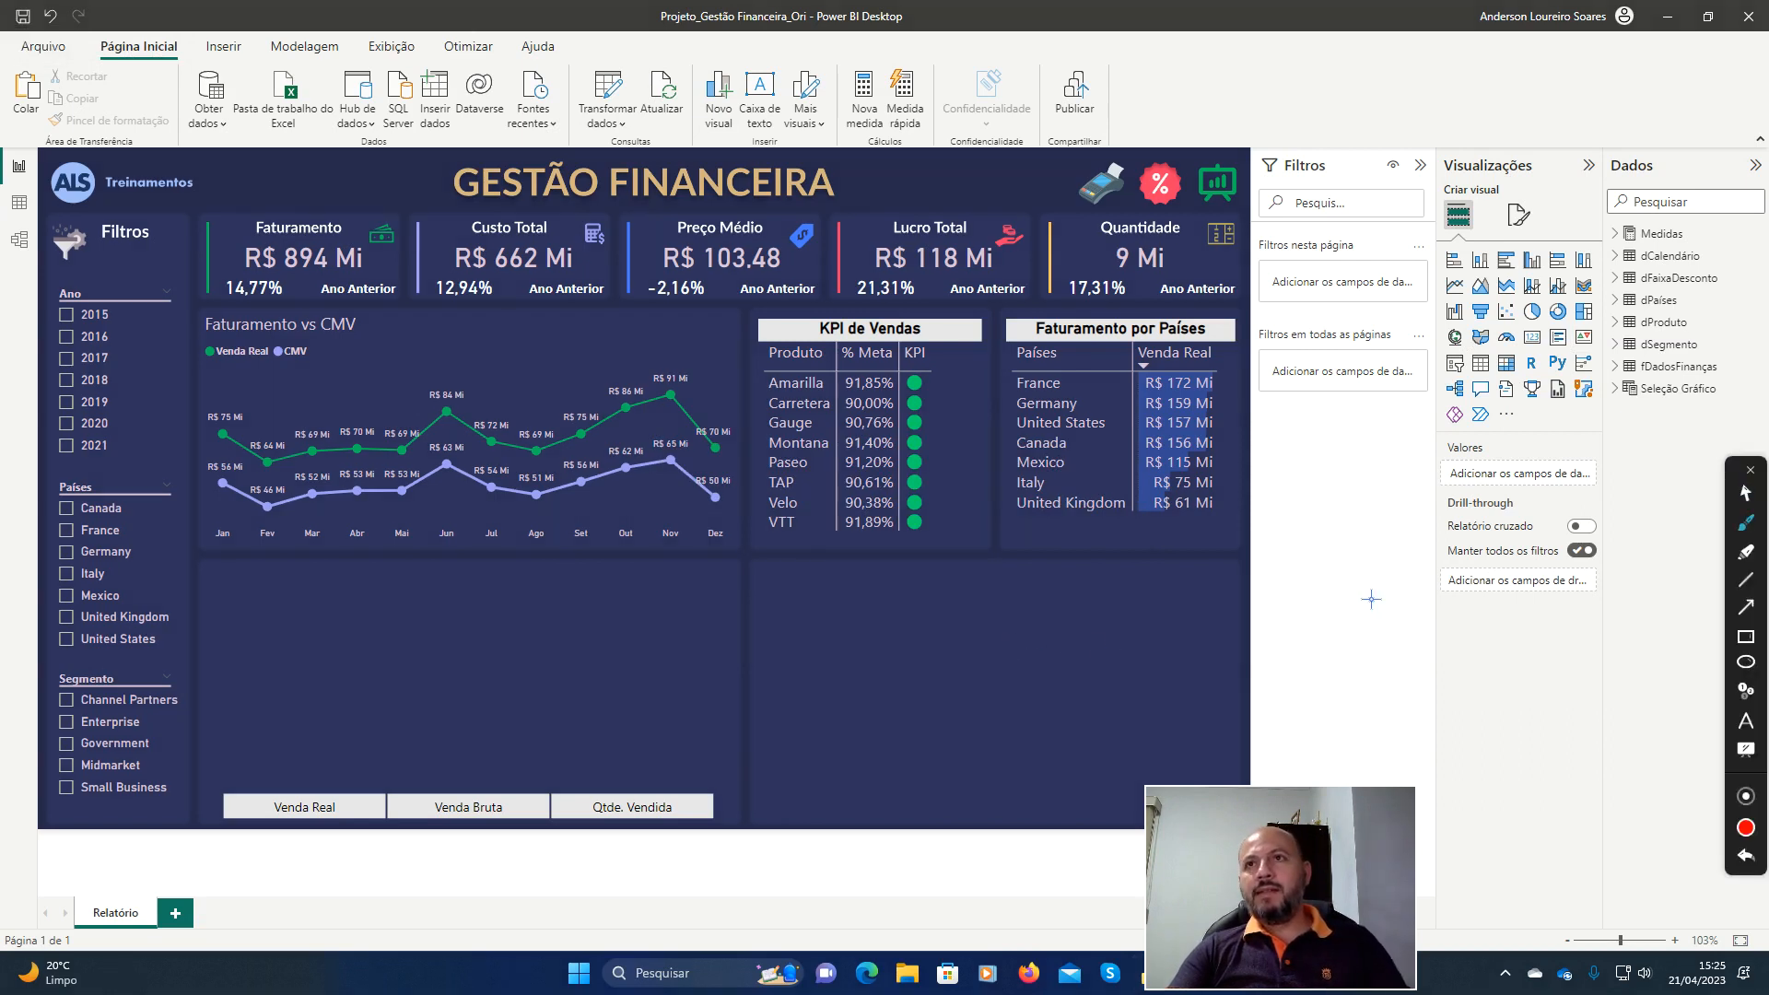
pyautogui.click(1746, 607)
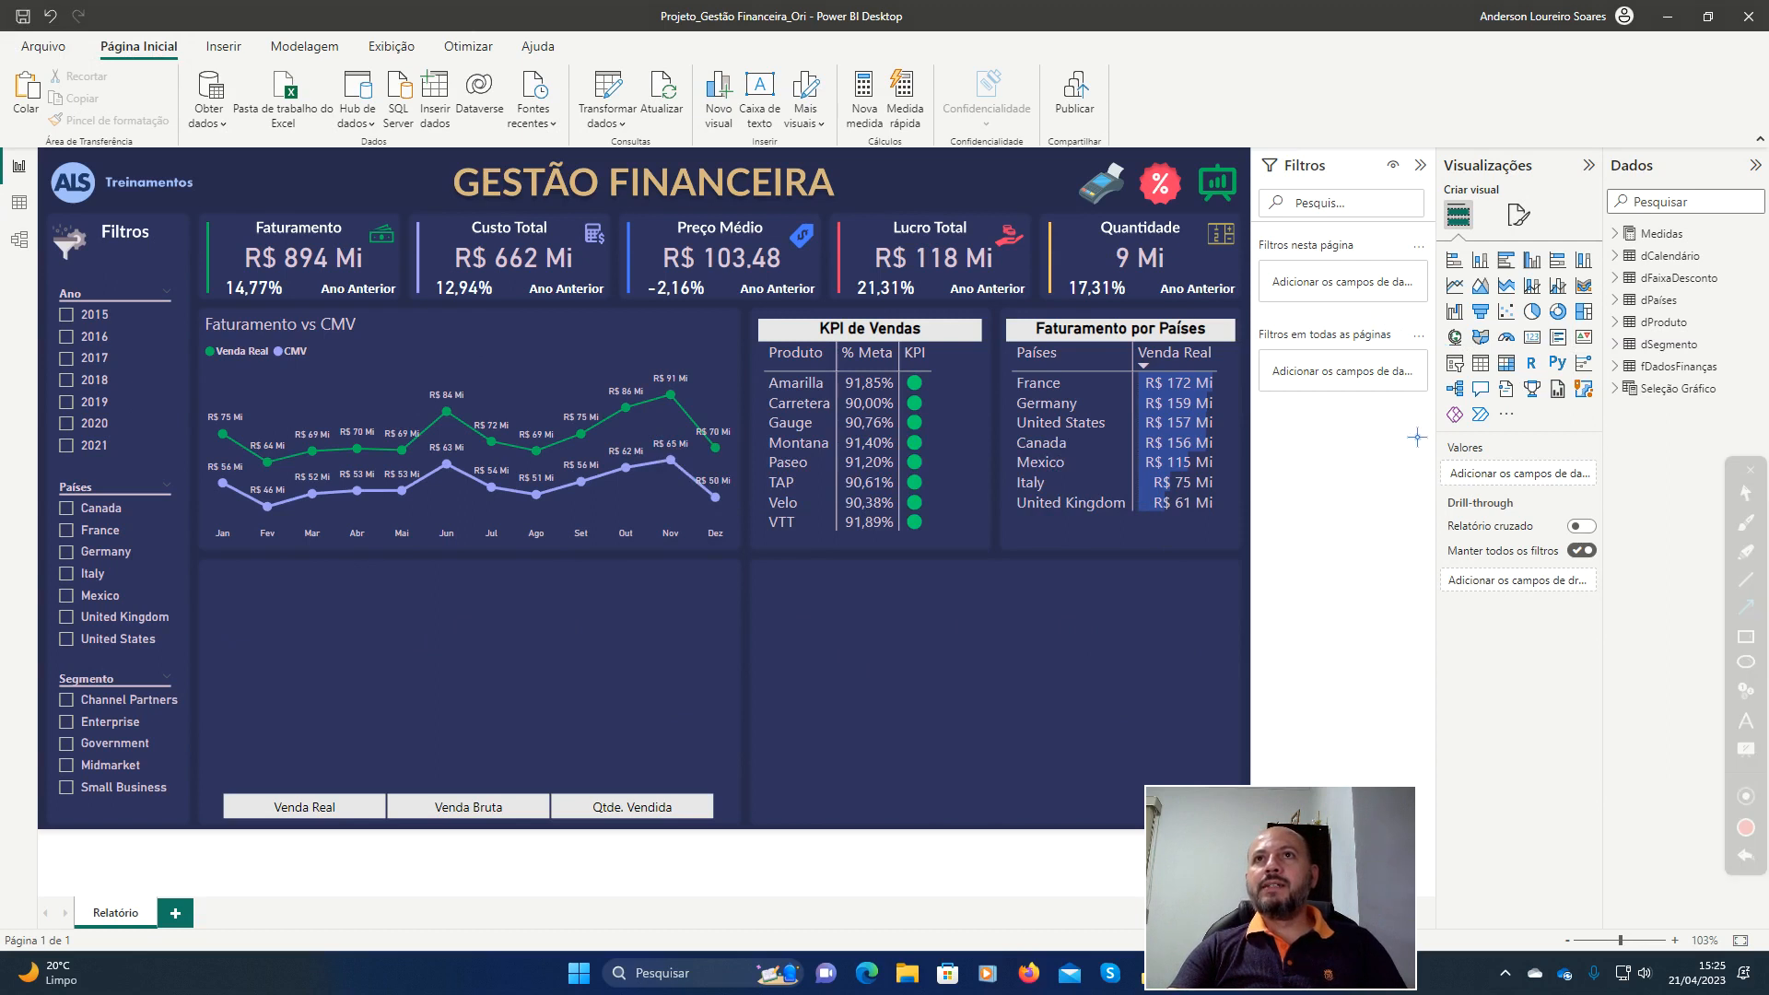
pyautogui.moveTo(1407, 422)
pyautogui.mouseDown()
pyautogui.moveTo(1472, 282)
pyautogui.moveTo(1493, 285)
pyautogui.mouseUp()
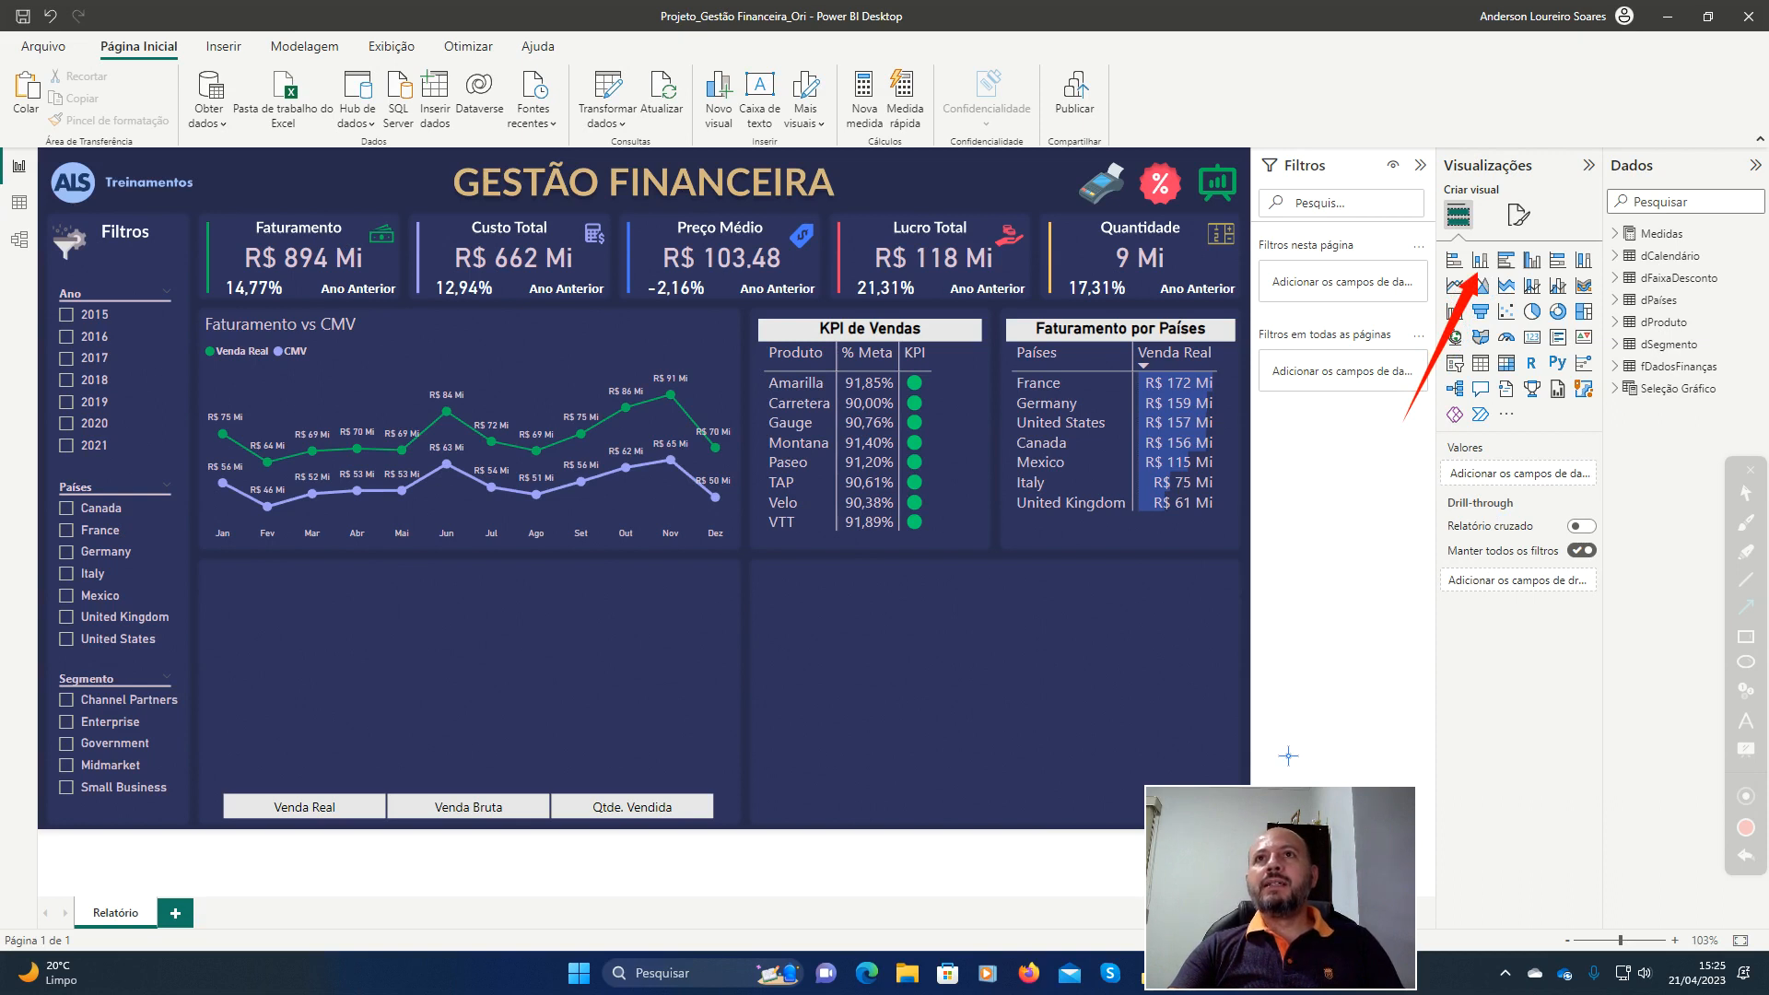
pyautogui.click(1744, 857)
pyautogui.click(1747, 496)
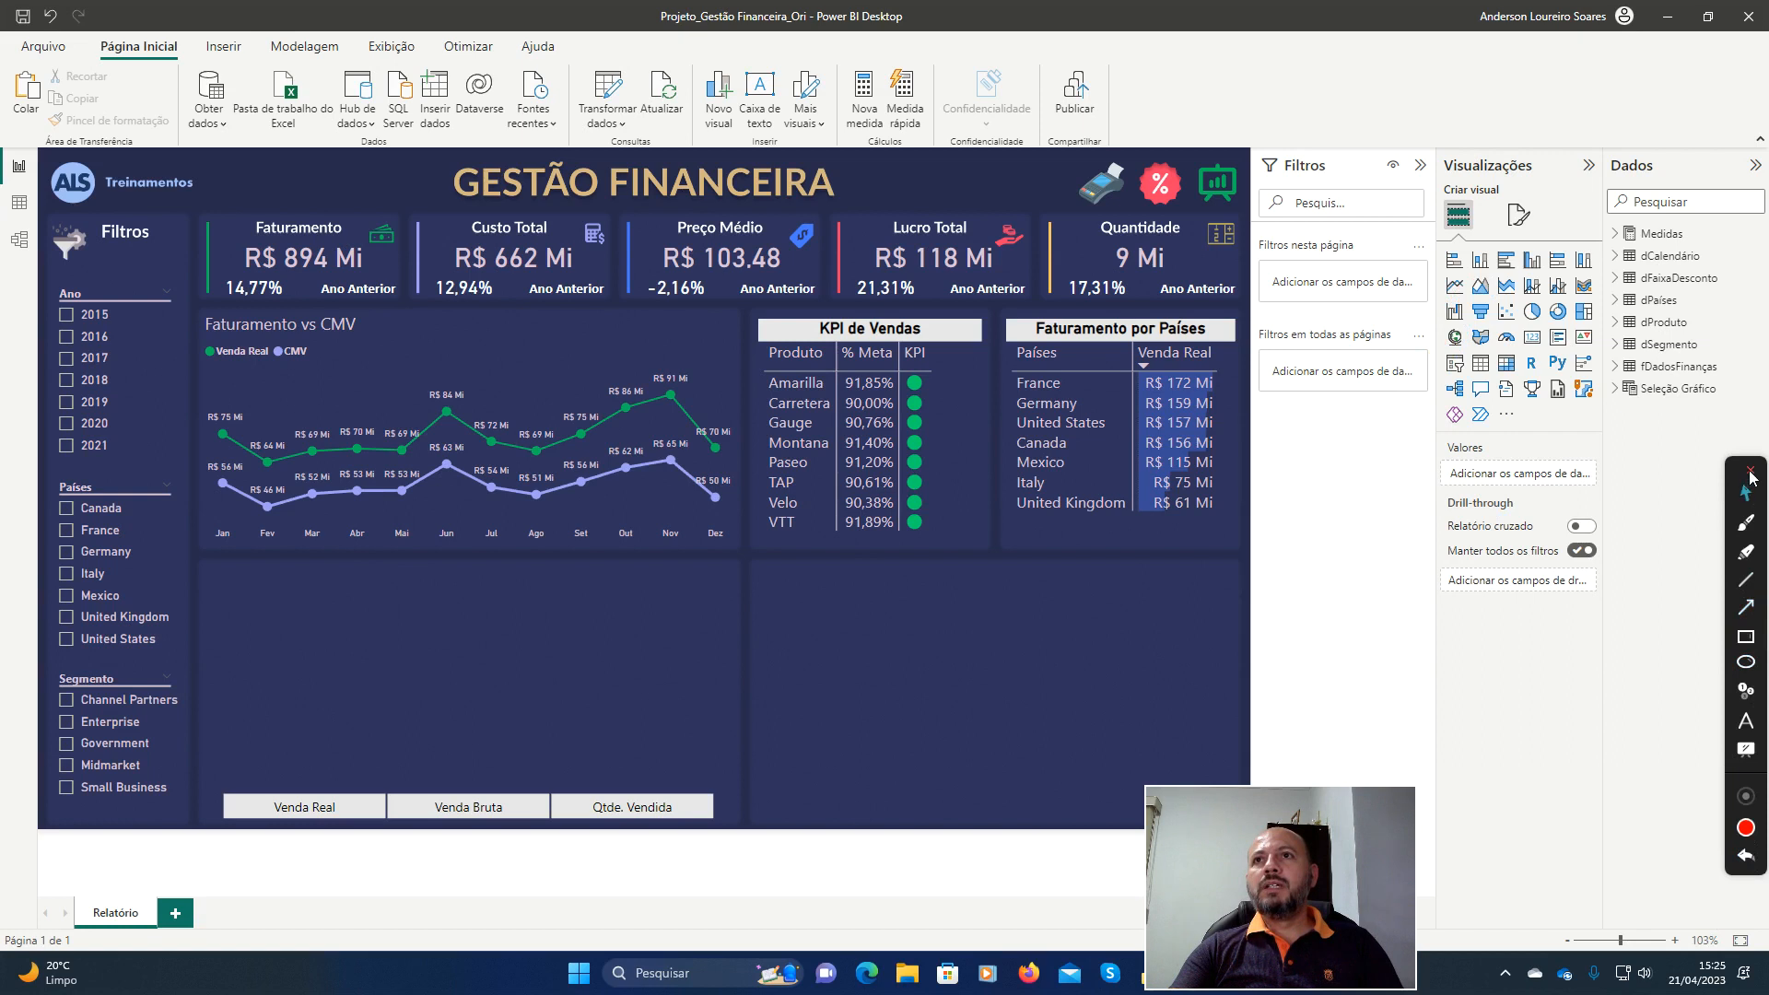
# Insert a stacked column chart and move it into the empty area above the Seleção Gráfico slicer.
pyautogui.click(1480, 260)
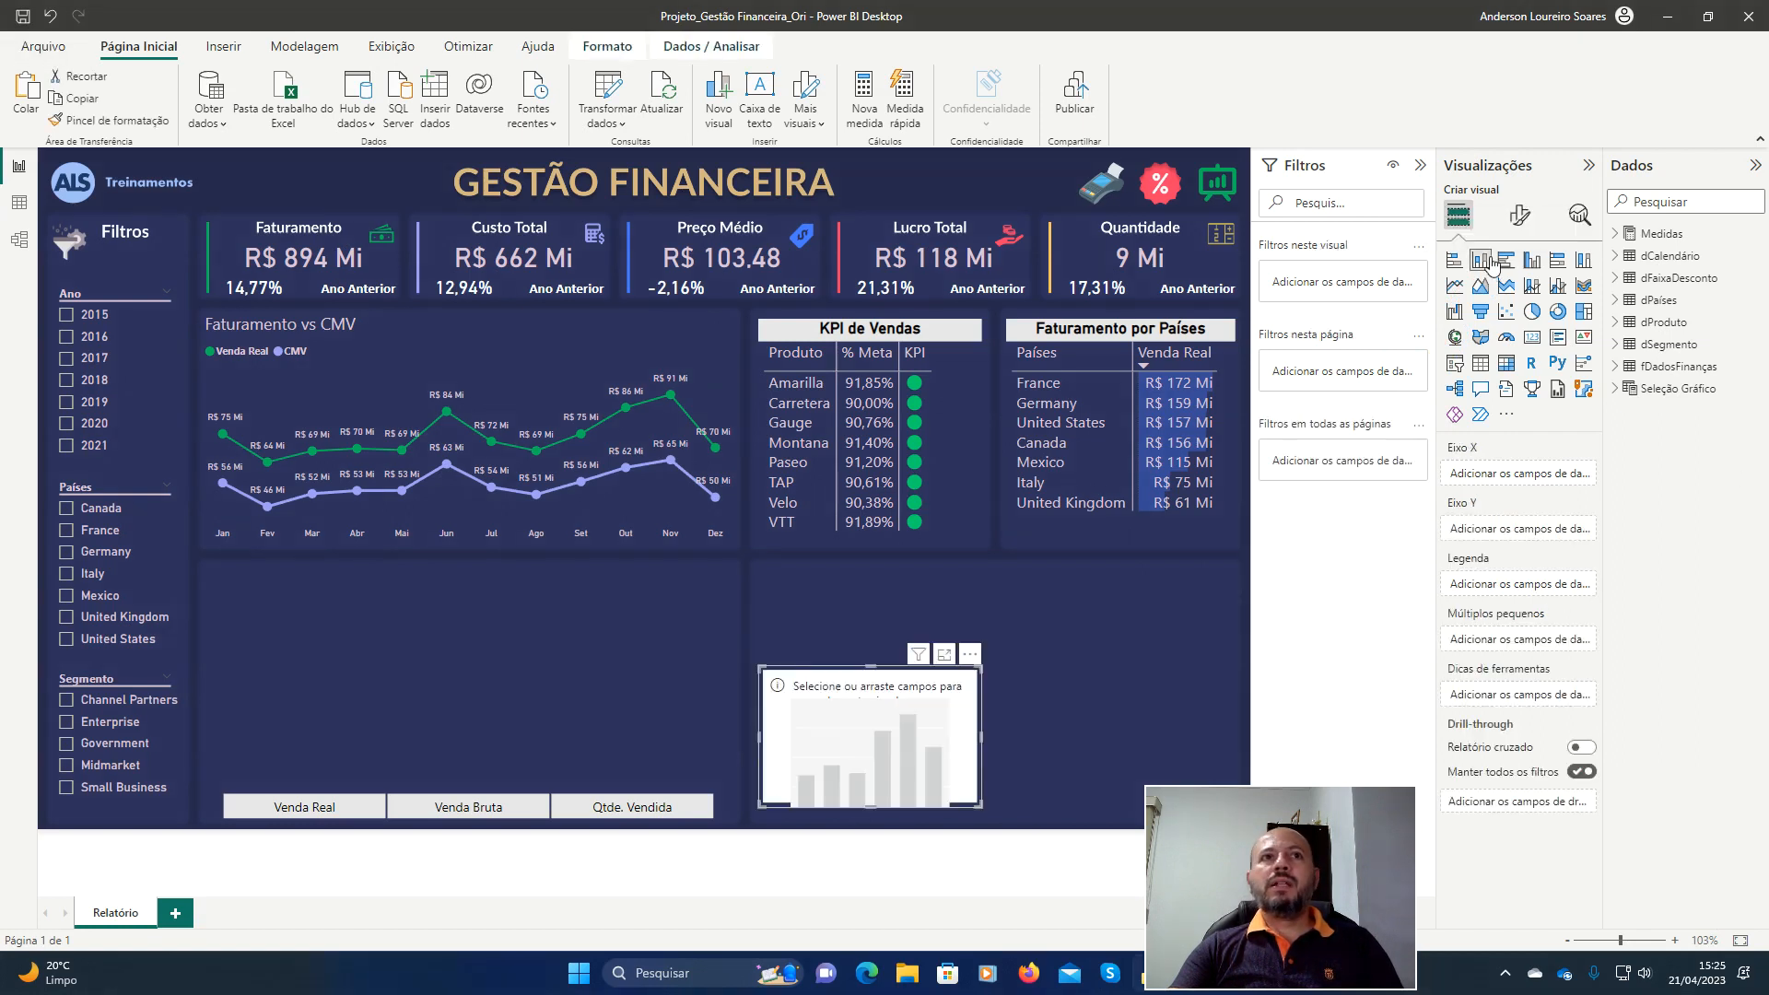
pyautogui.moveTo(845, 682); pyautogui.dragTo(429, 603)
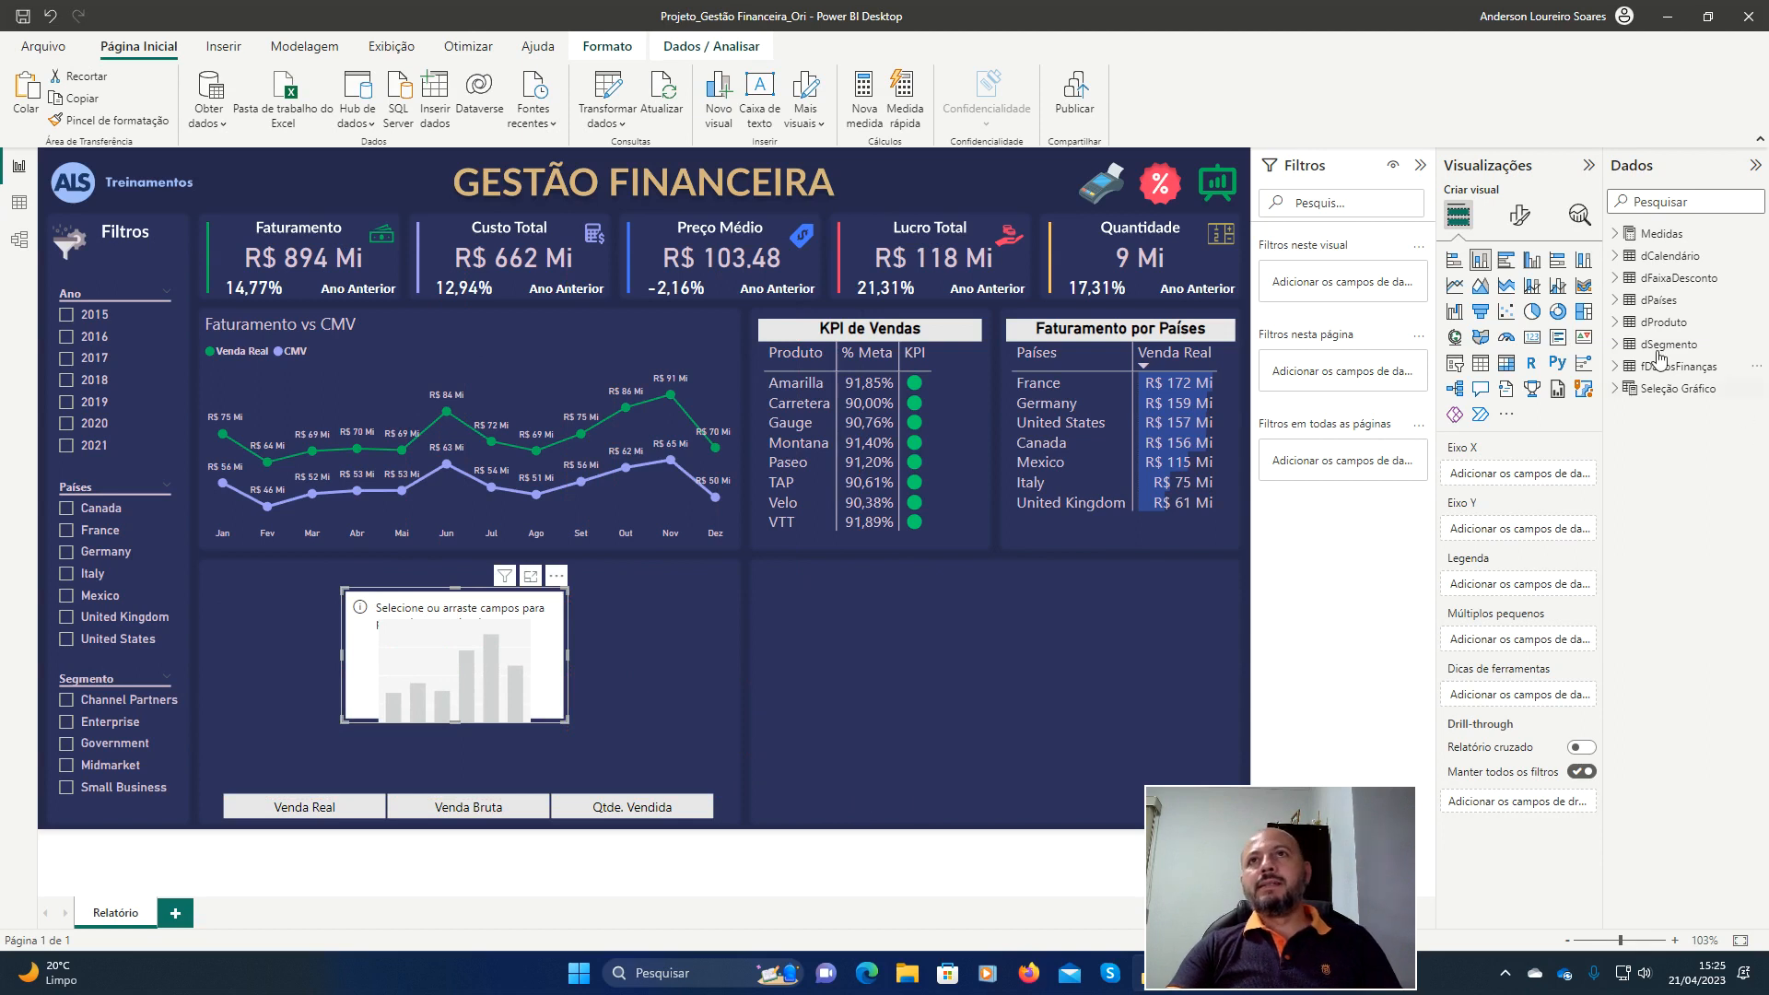
pyautogui.click(1519, 221)
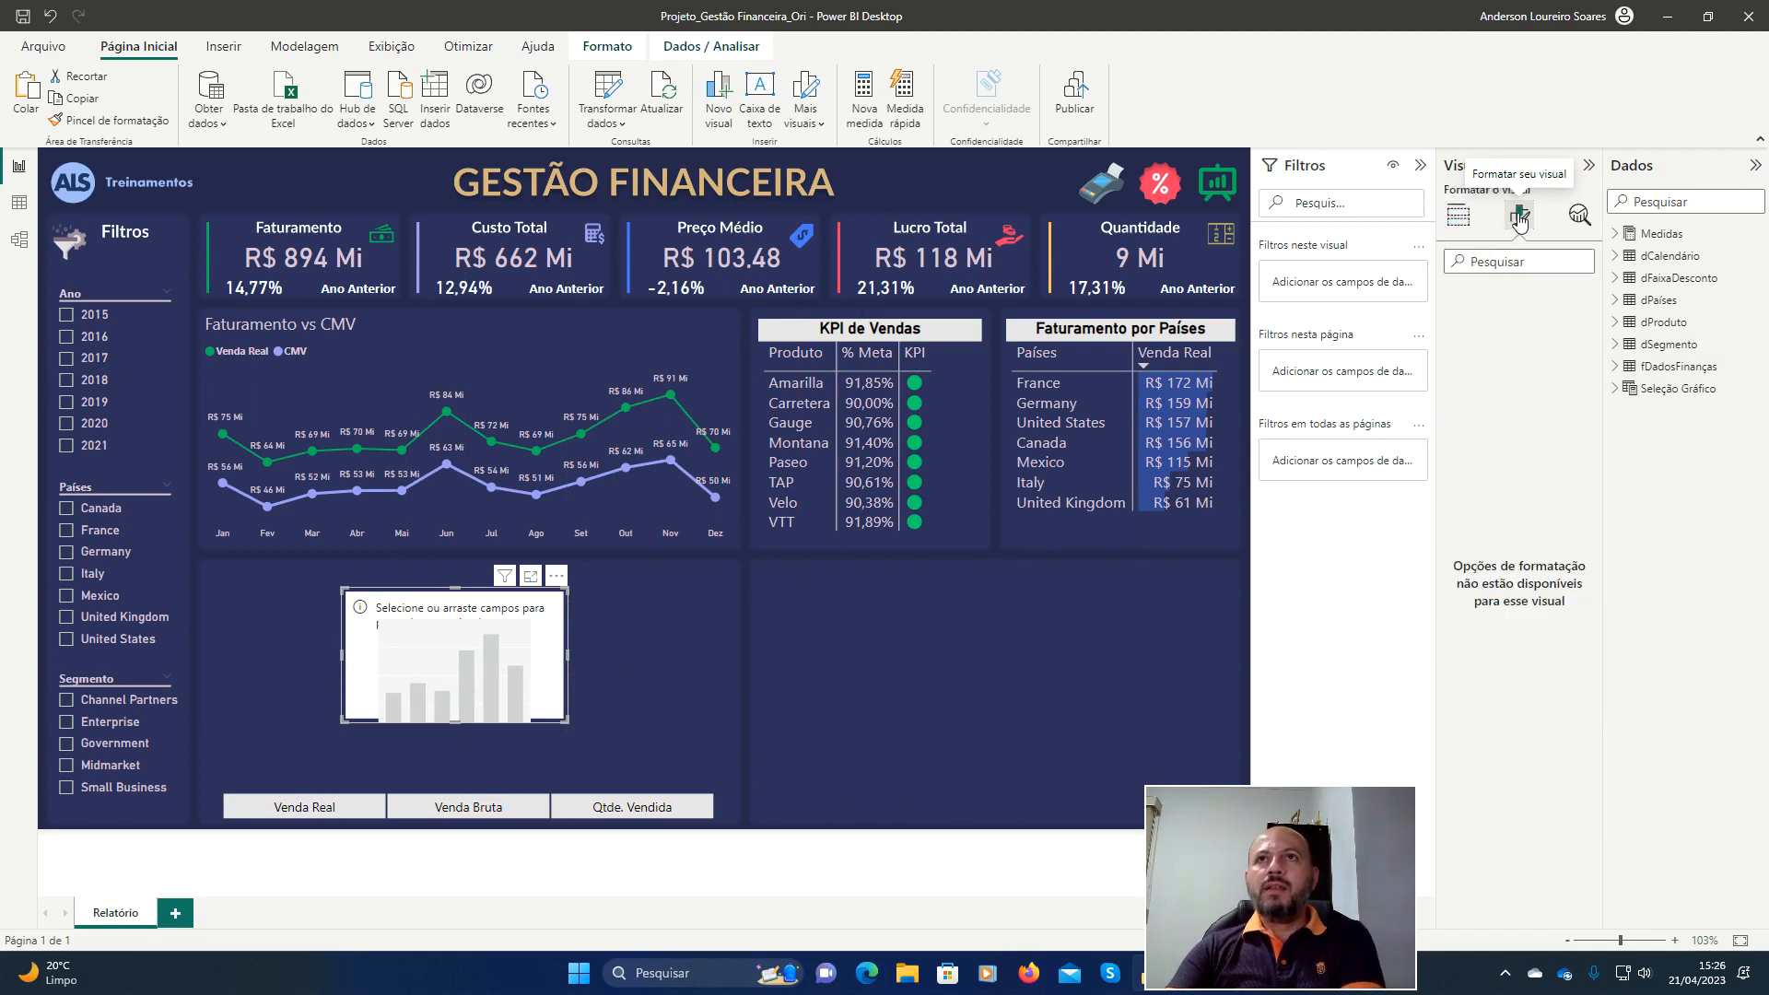
pyautogui.click(1458, 216)
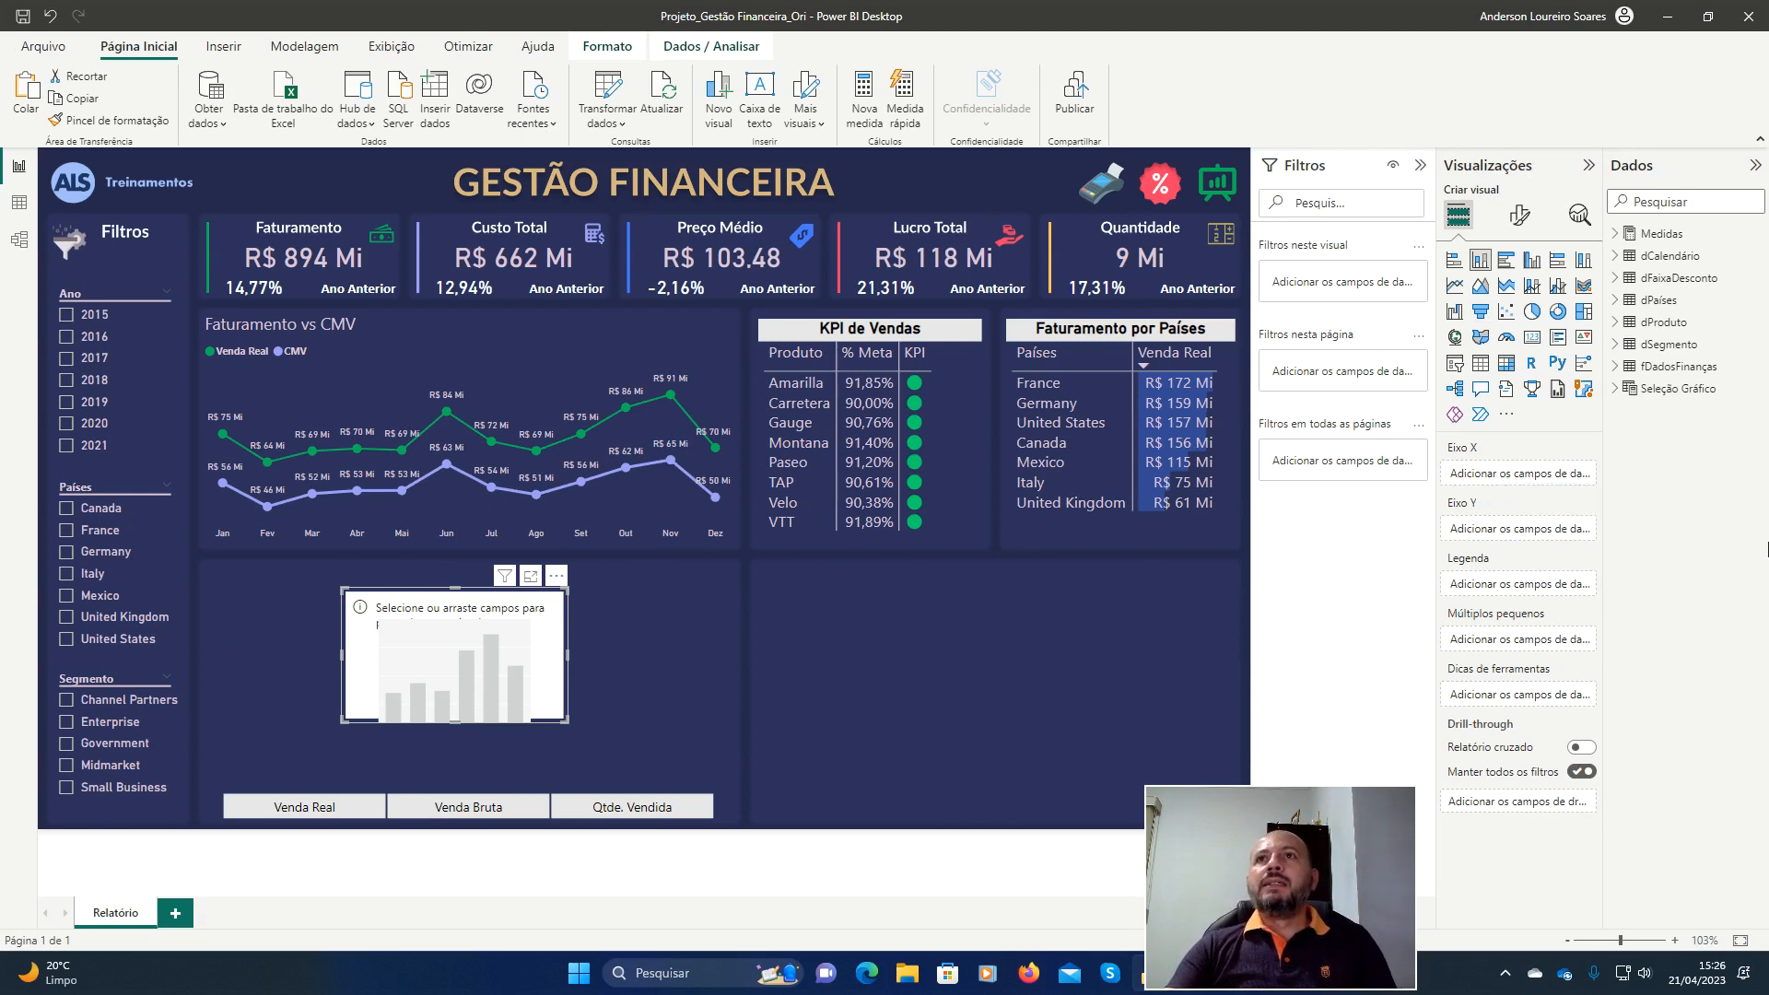
# Assign the Produto field of the dProduto table to the column chart's X axis.
pyautogui.click(1629, 324)
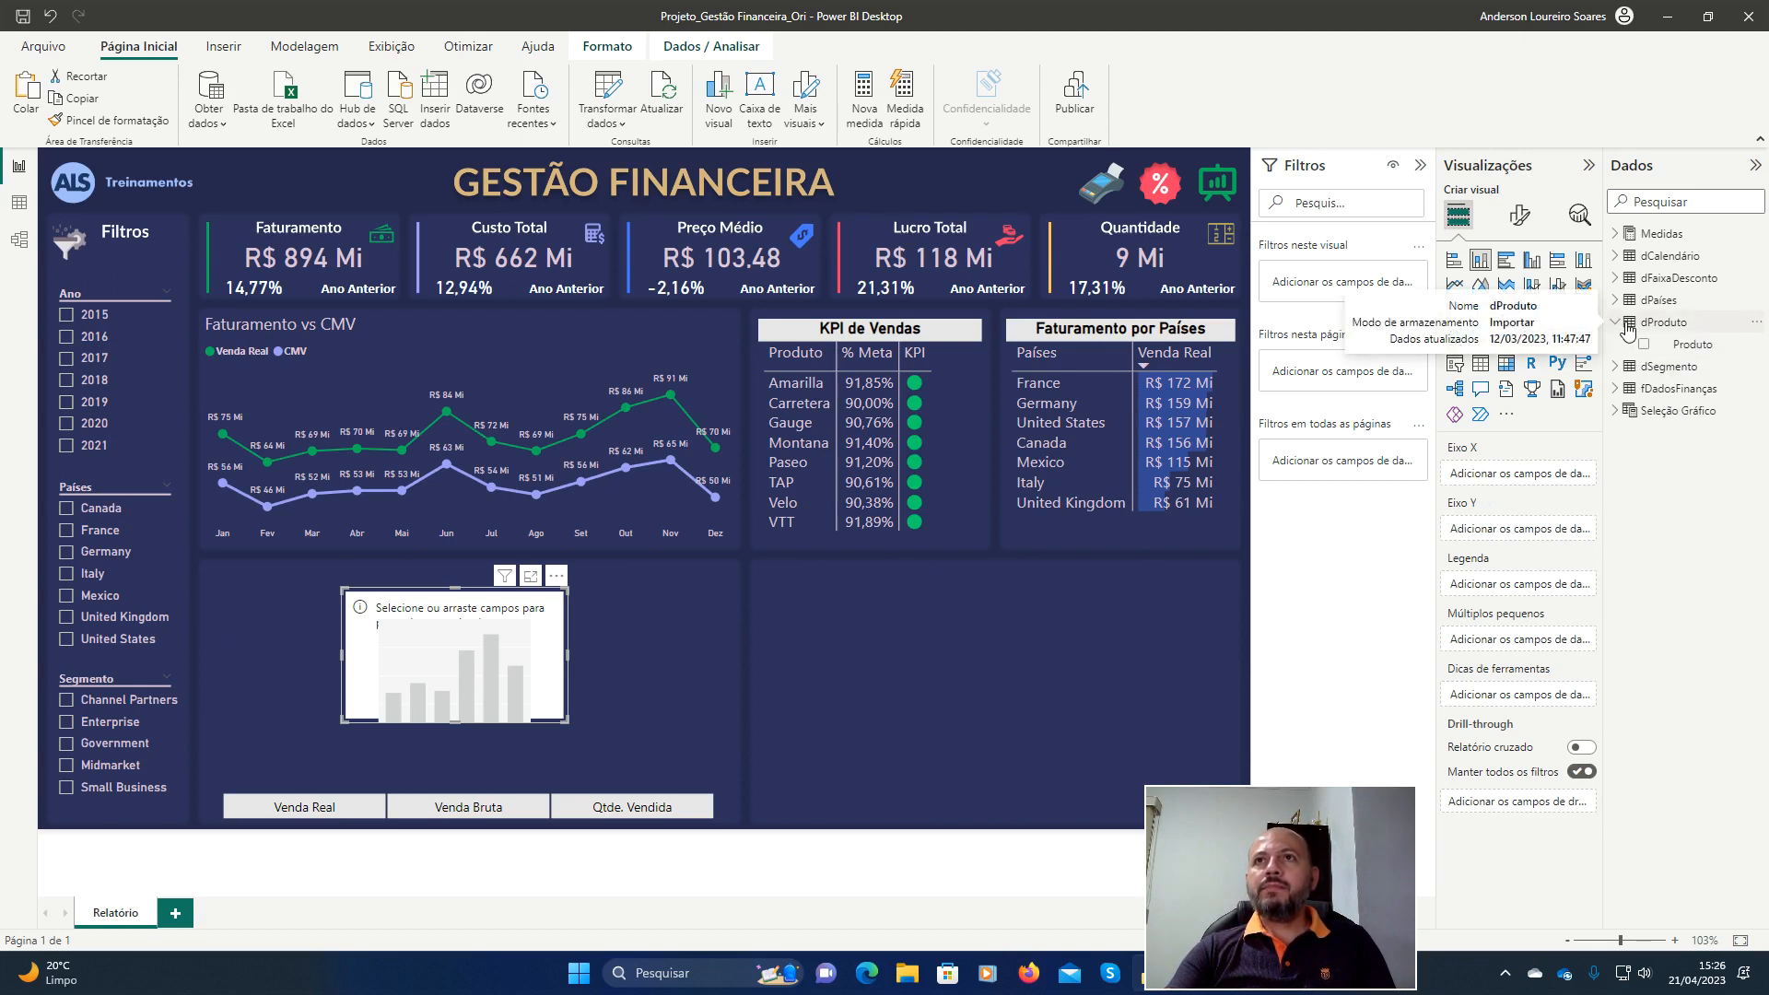
pyautogui.click(1646, 345)
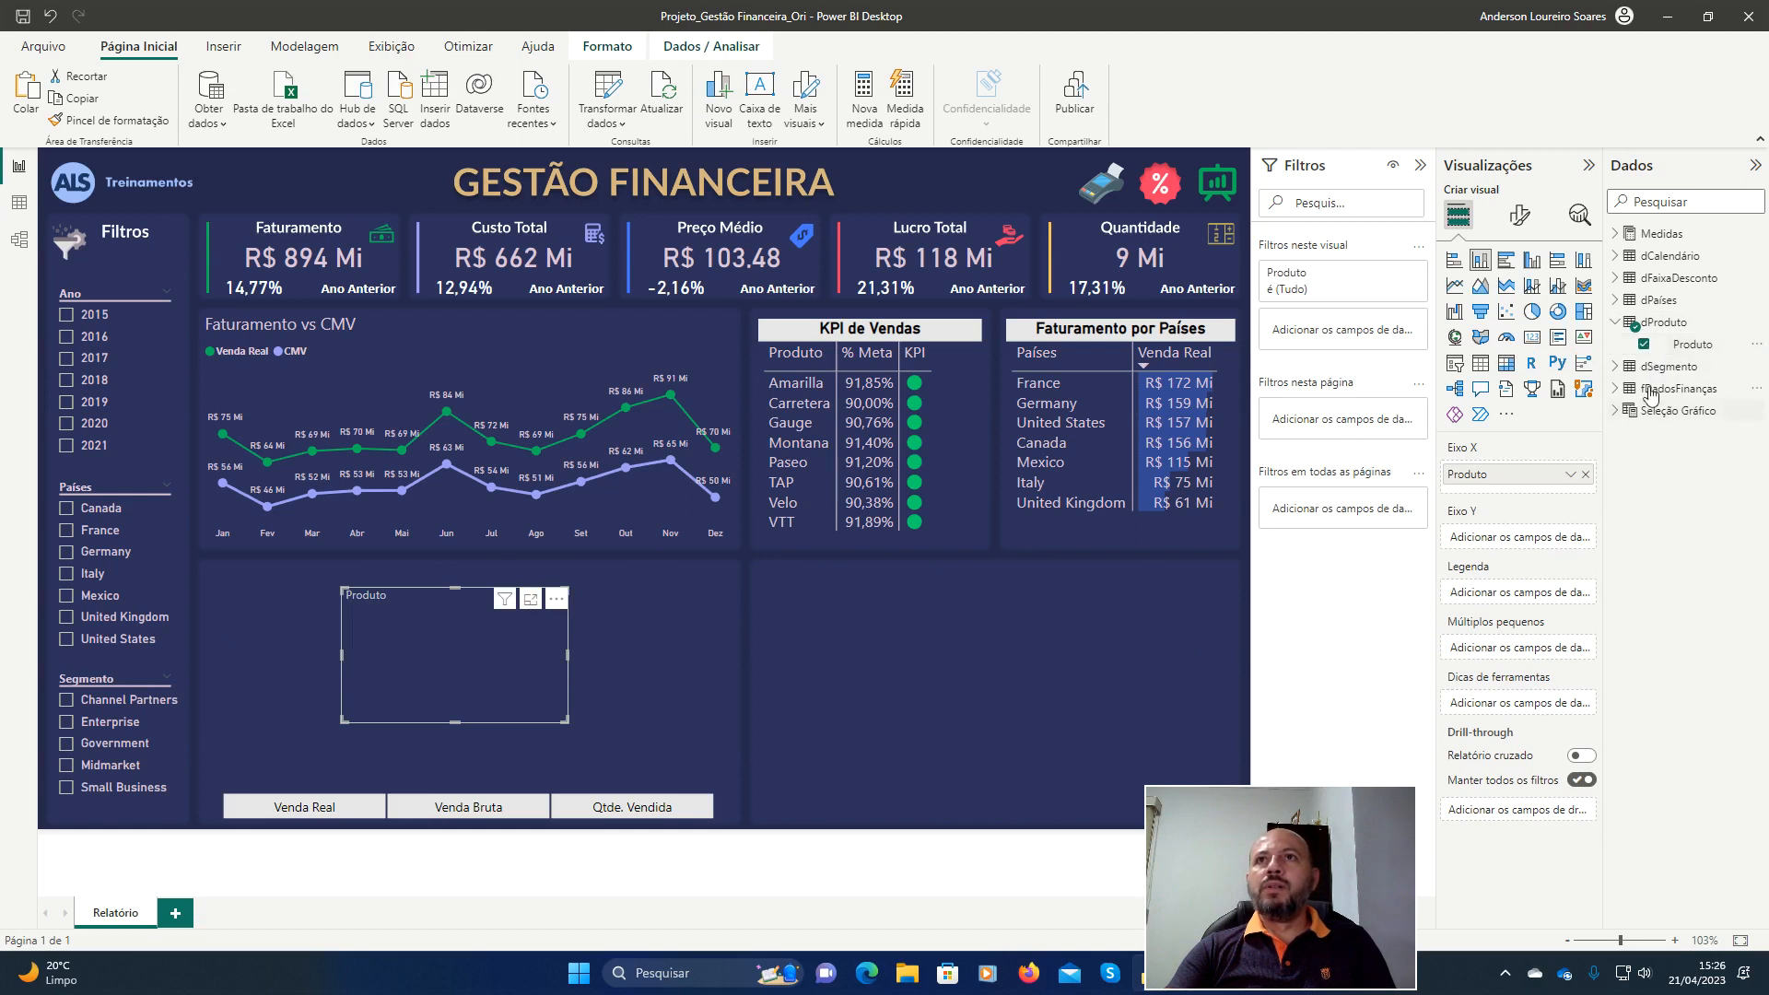
pyautogui.click(1629, 324)
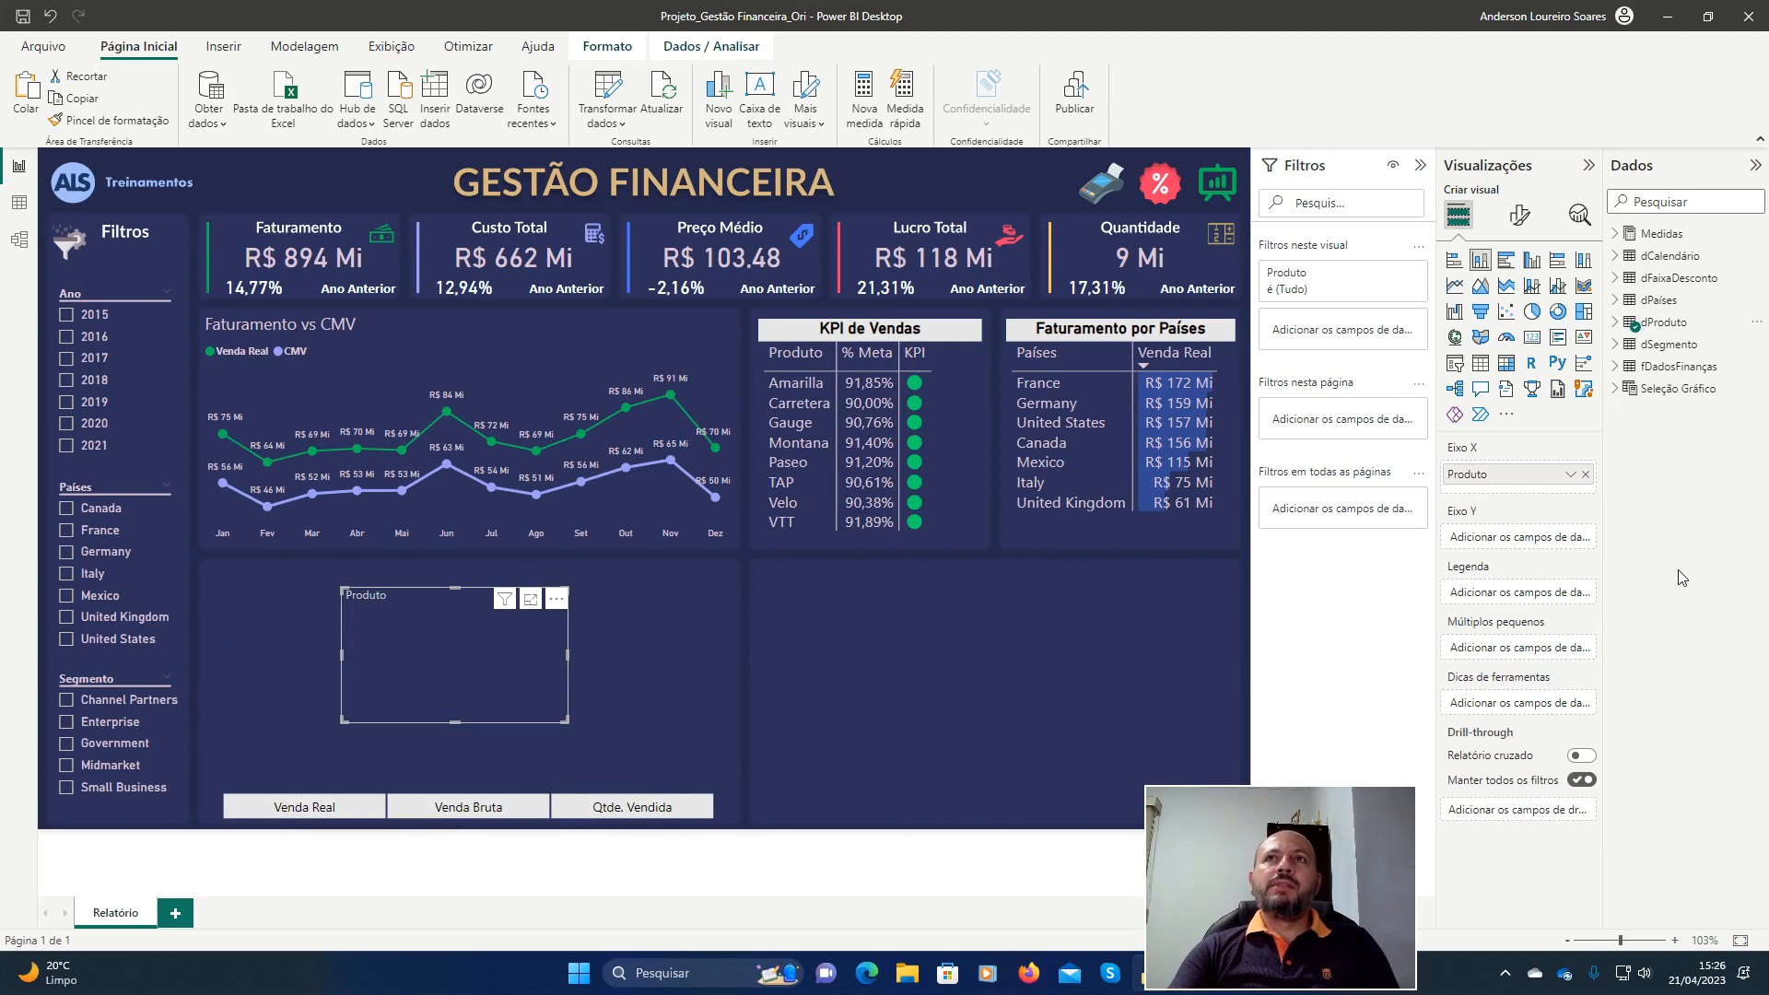
# Assign the Seleção Gráfico field parameter to the column chart's Y axis and deselect the chart.
pyautogui.click(1618, 234)
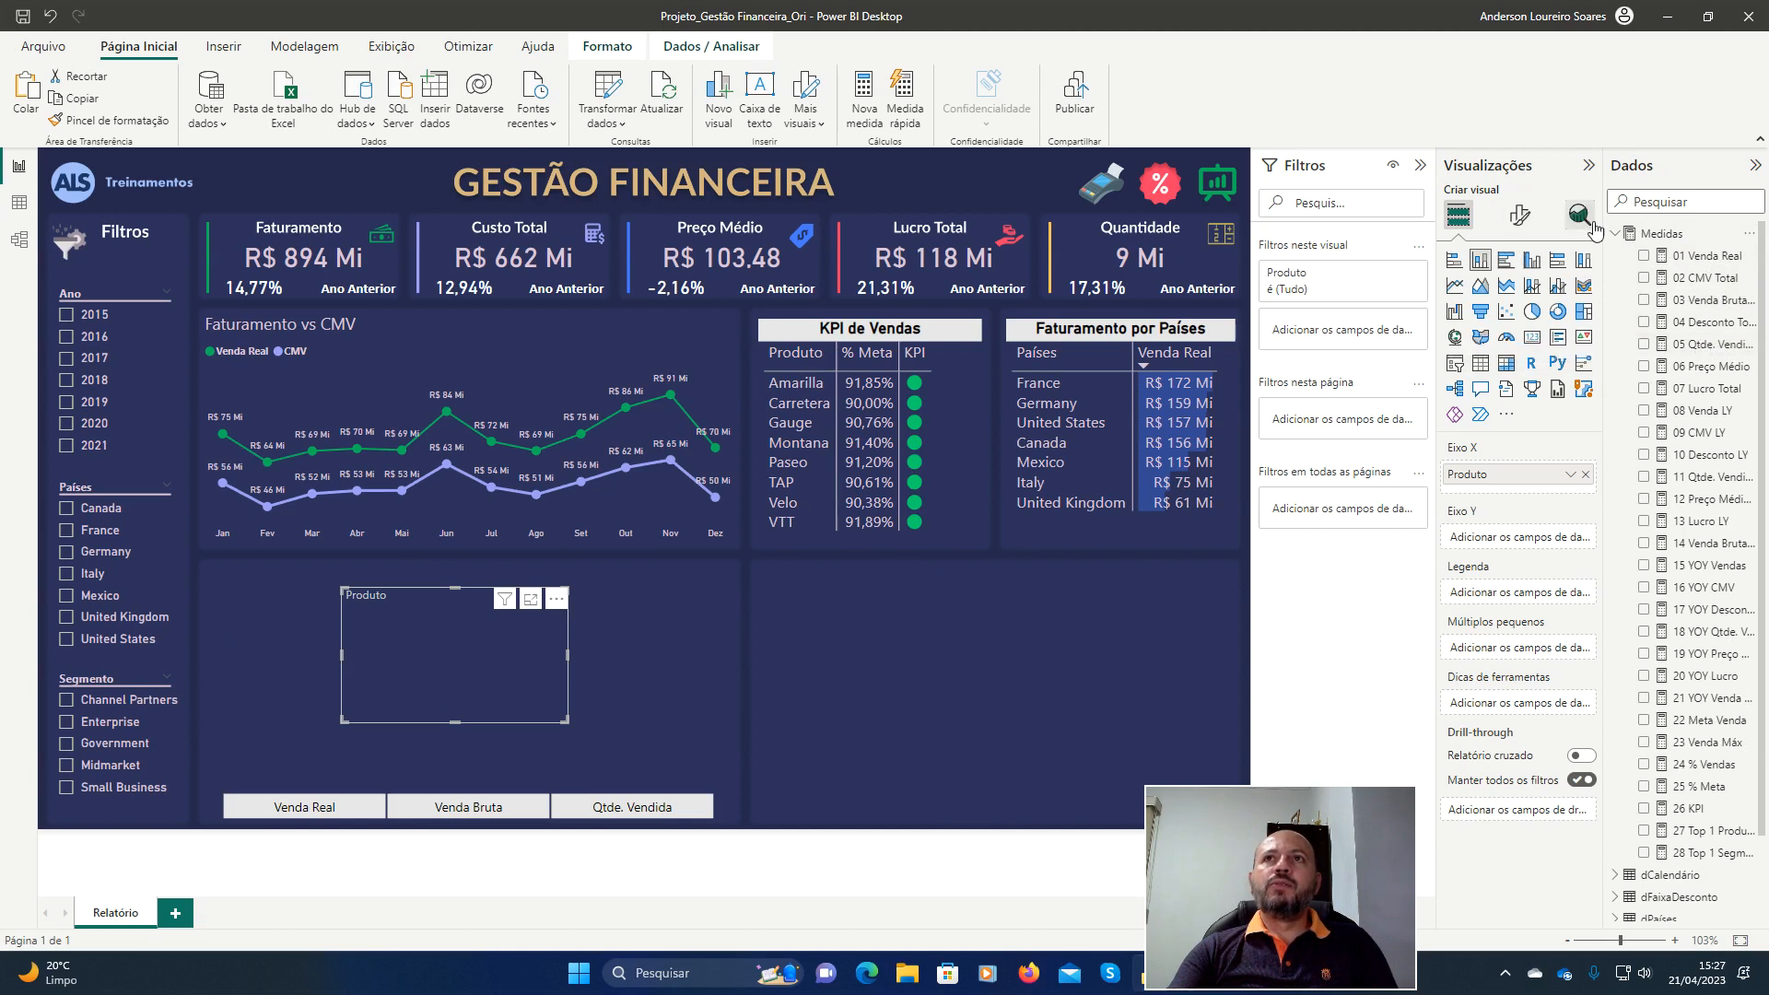
pyautogui.click(1624, 235)
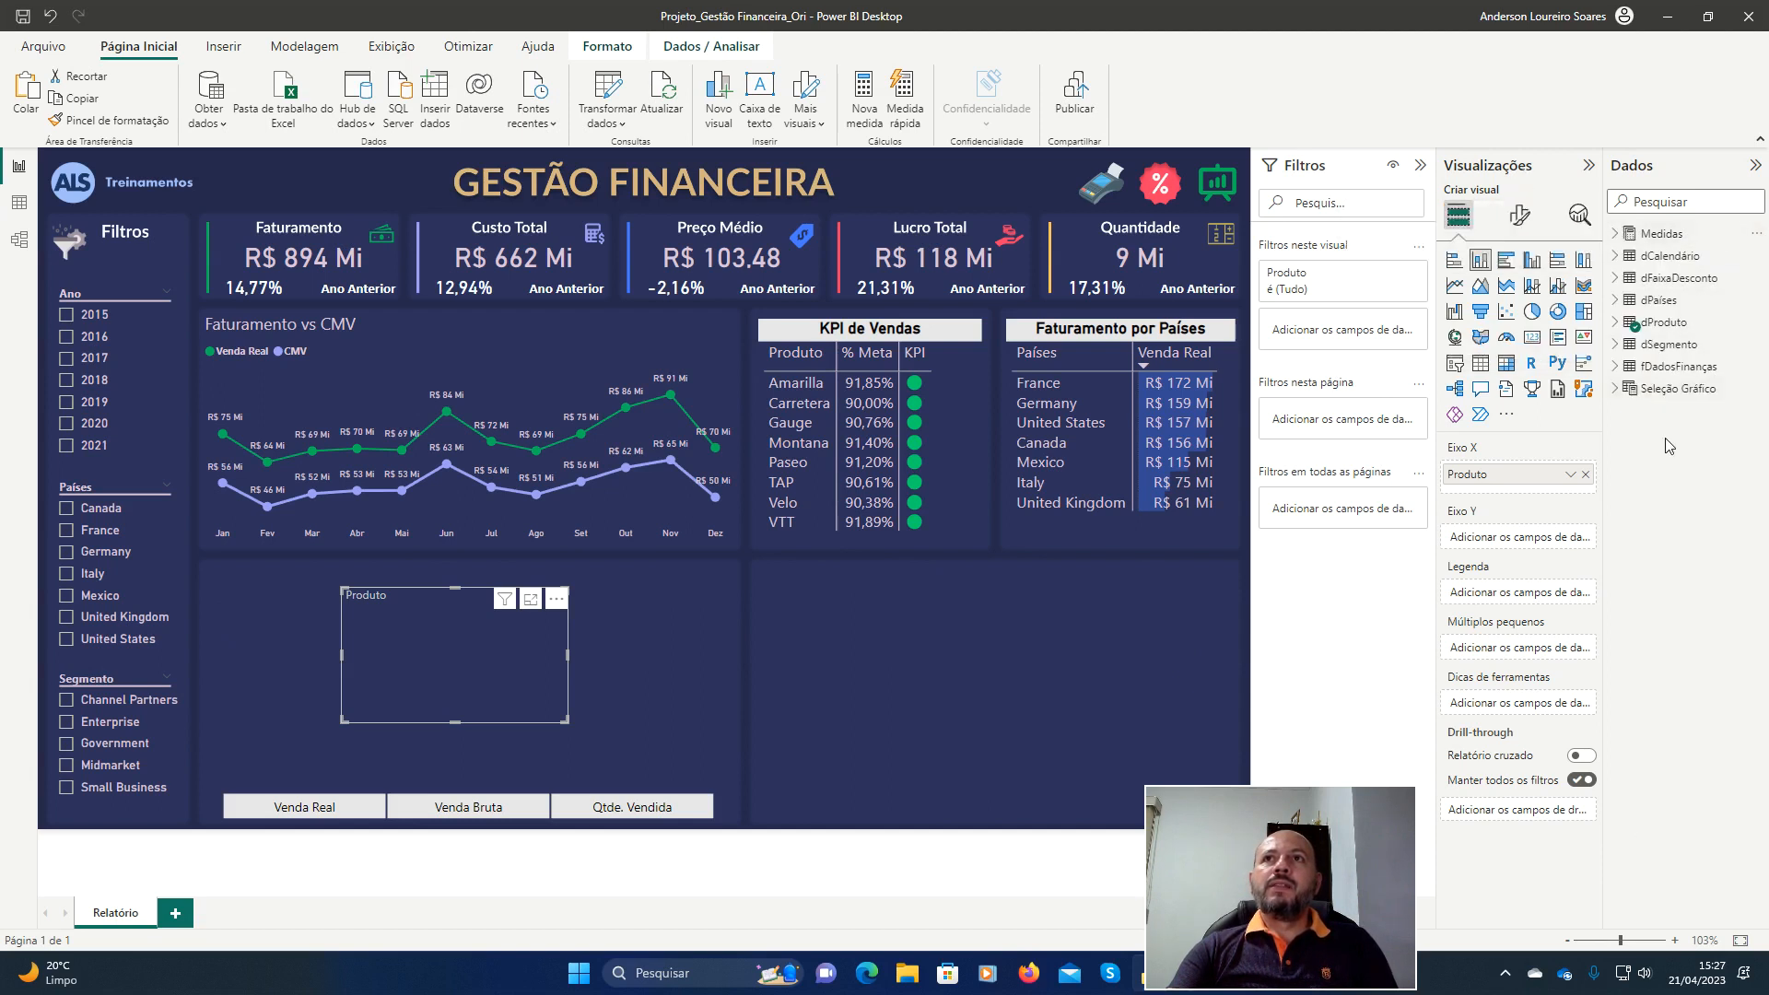
pyautogui.click(1671, 391)
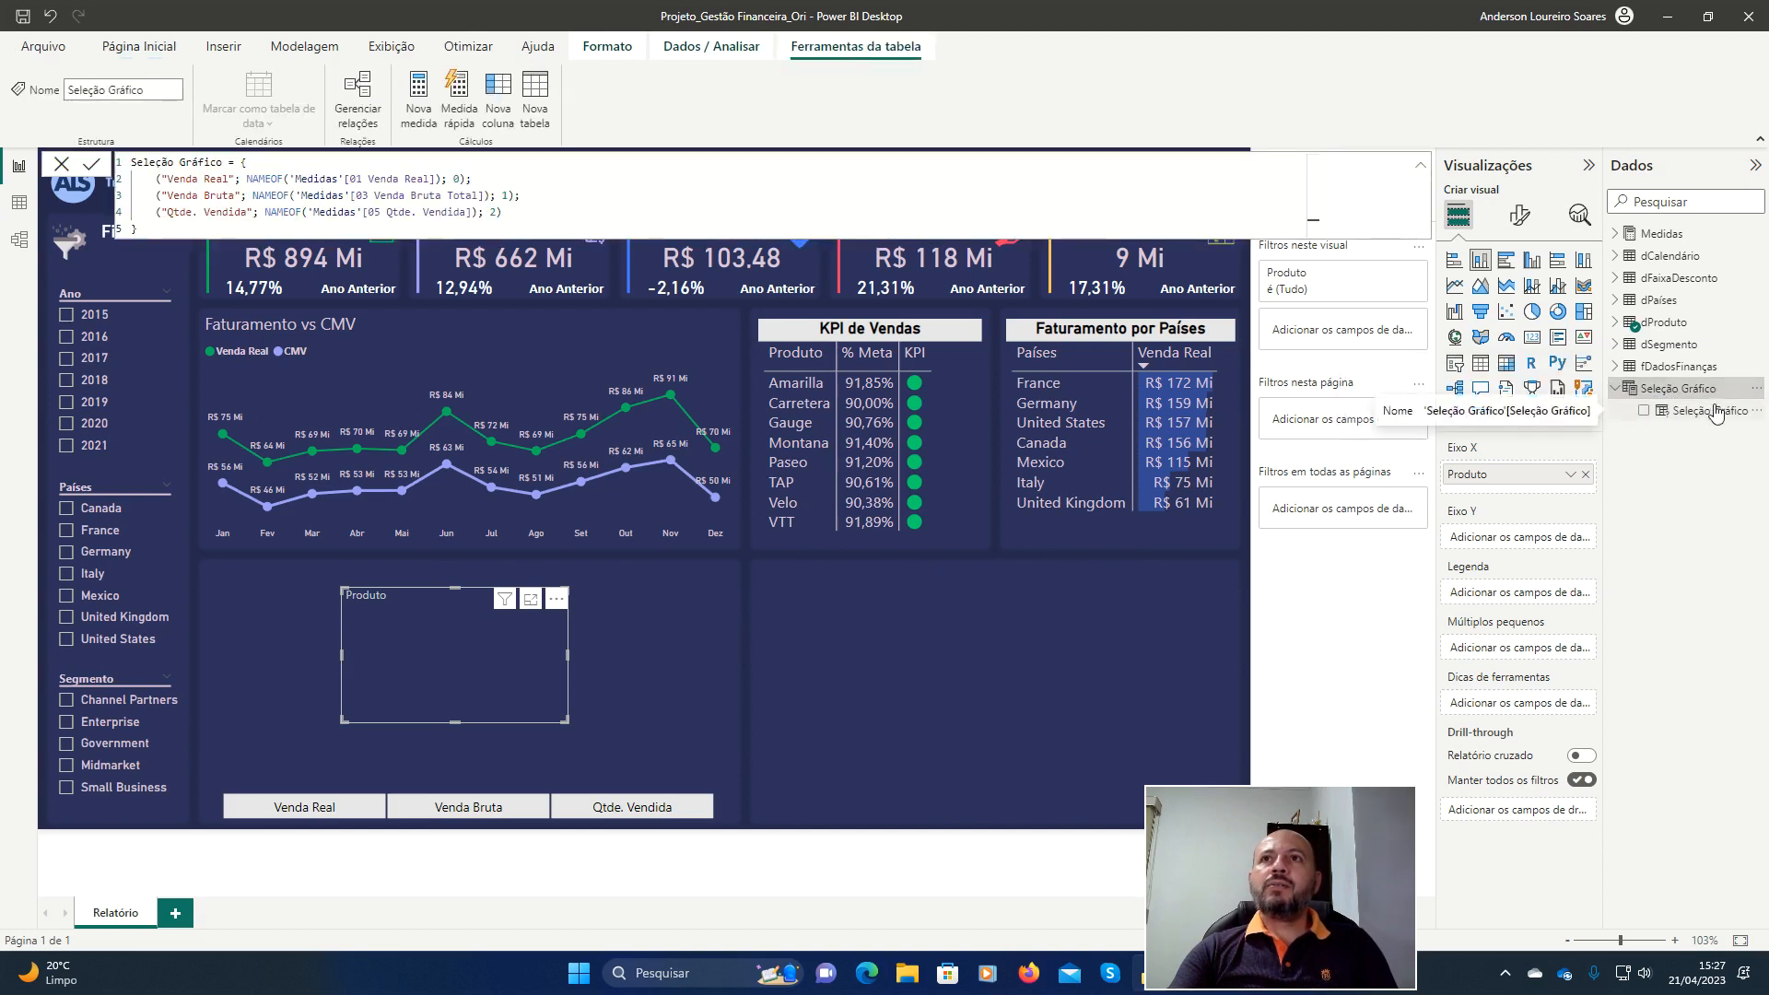
pyautogui.moveTo(1712, 412); pyautogui.dragTo(1539, 542)
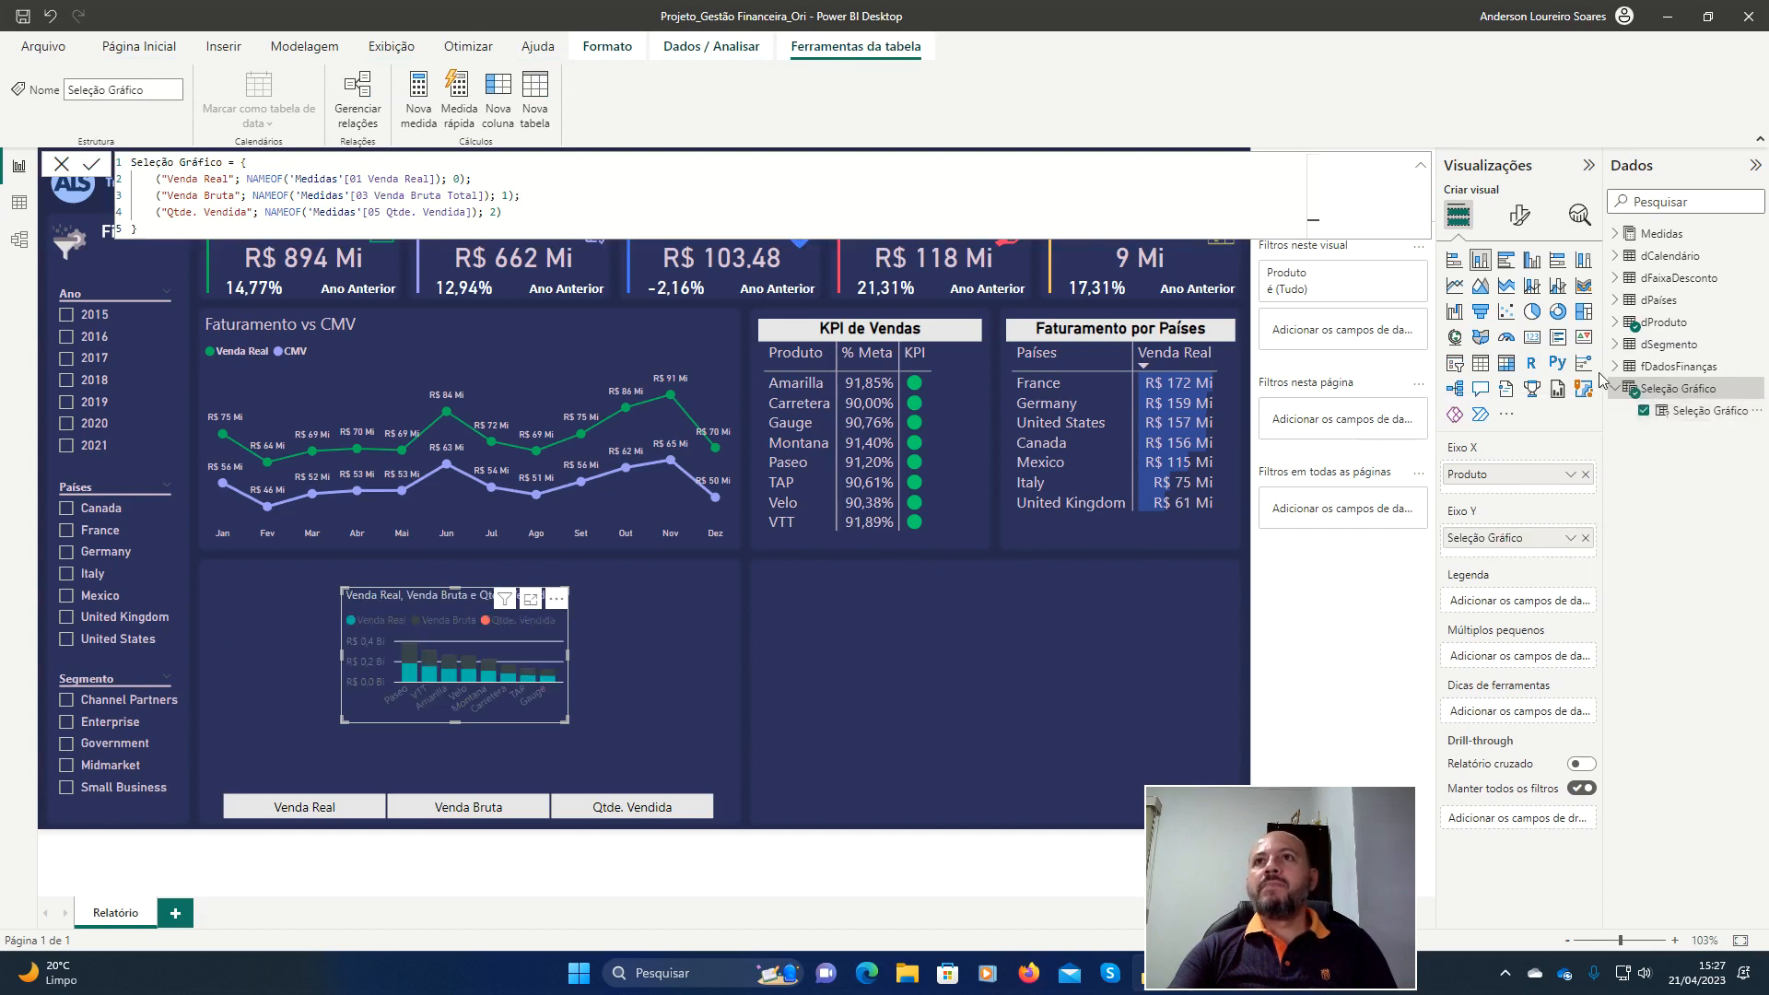
pyautogui.click(1621, 391)
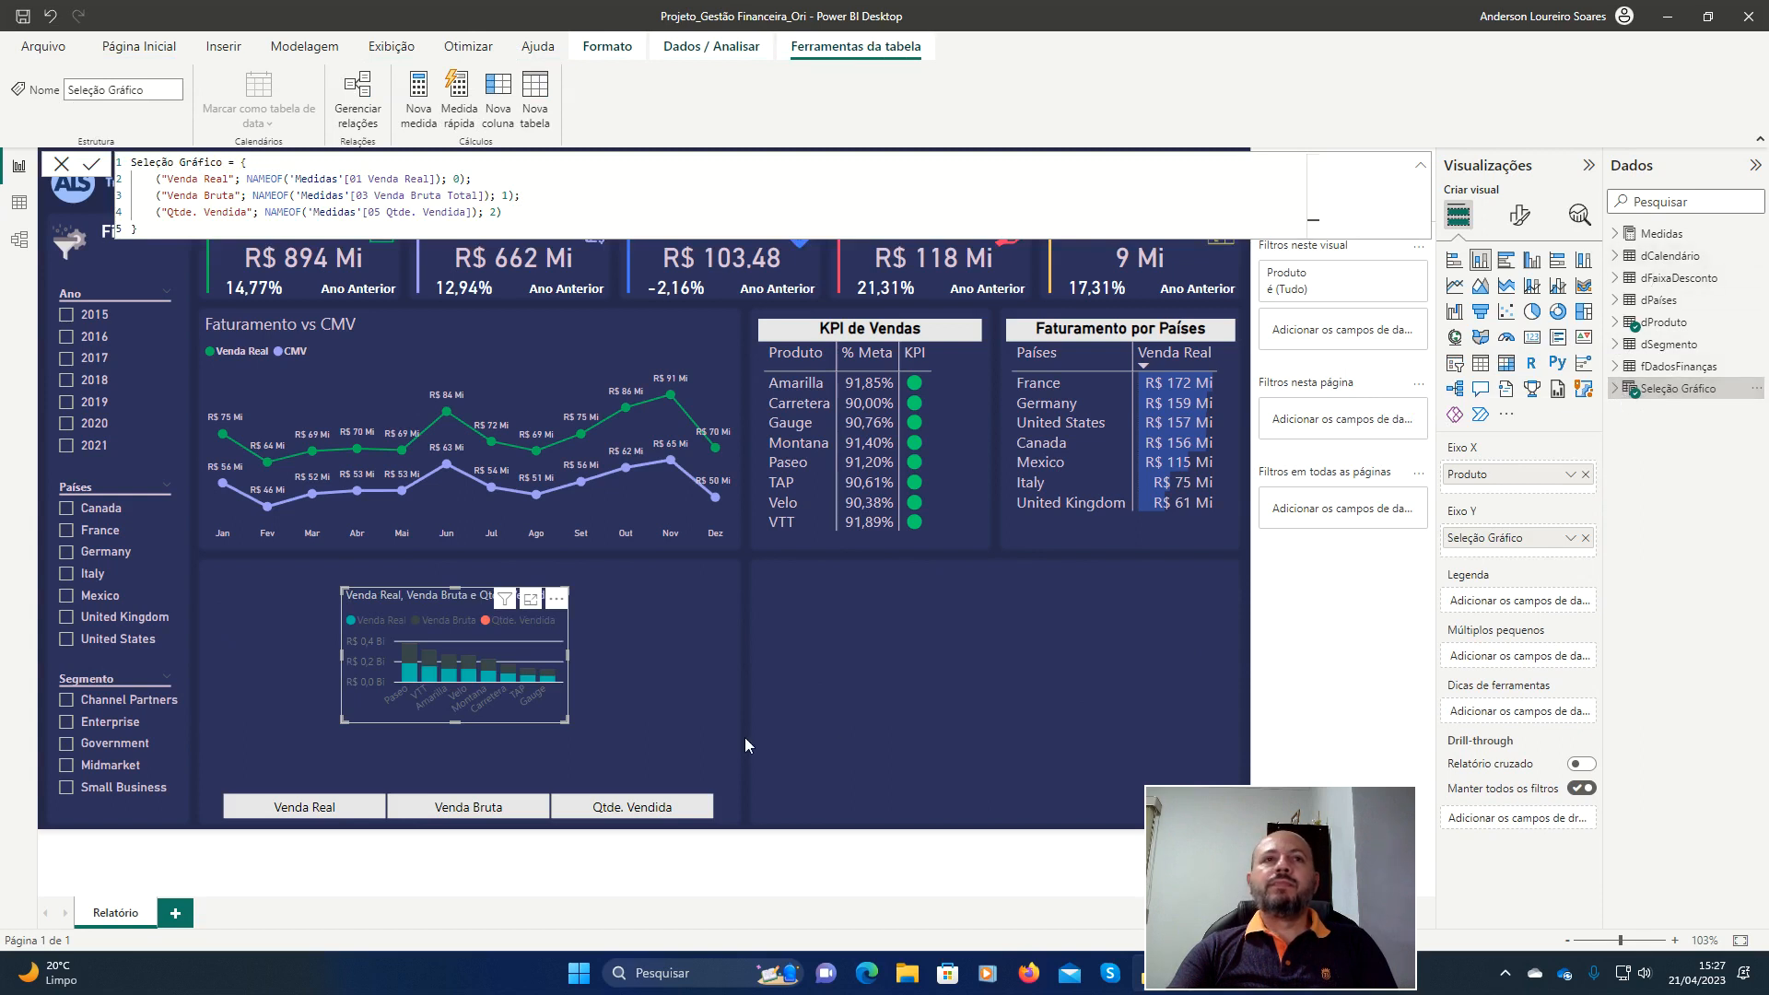
pyautogui.click(672, 662)
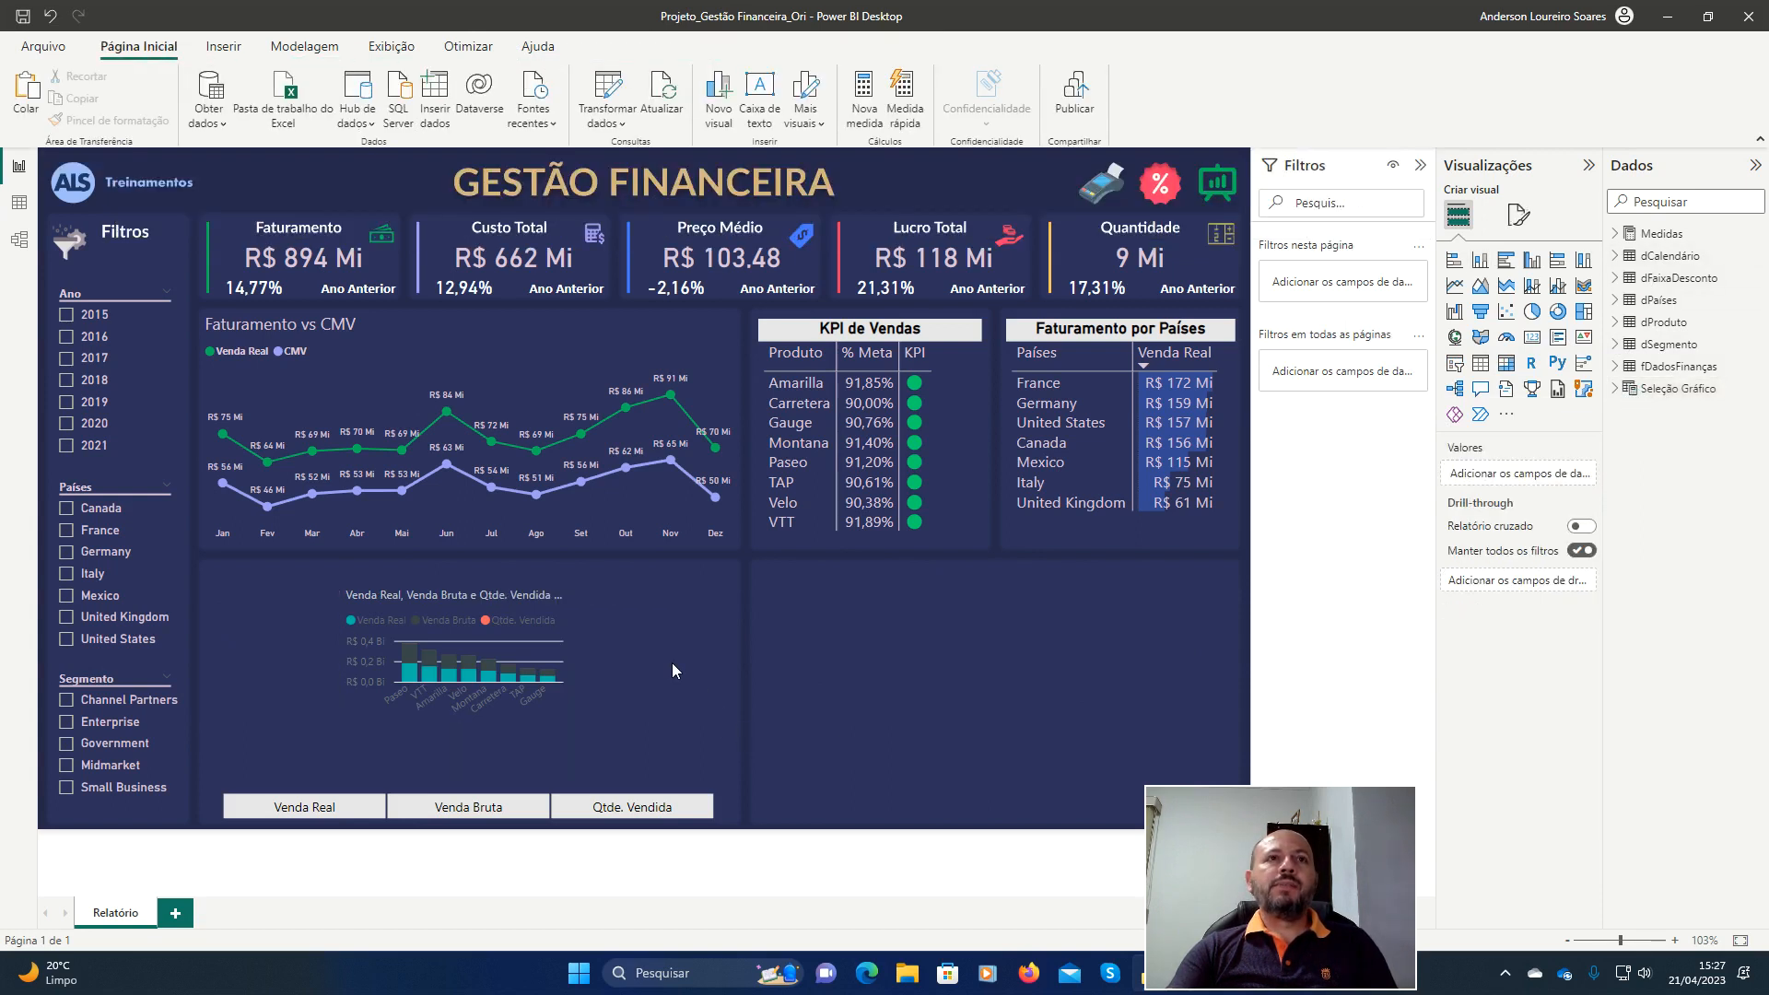
# Set the stacked column chart's height to 221 and its width to 568.
pyautogui.click(474, 721)
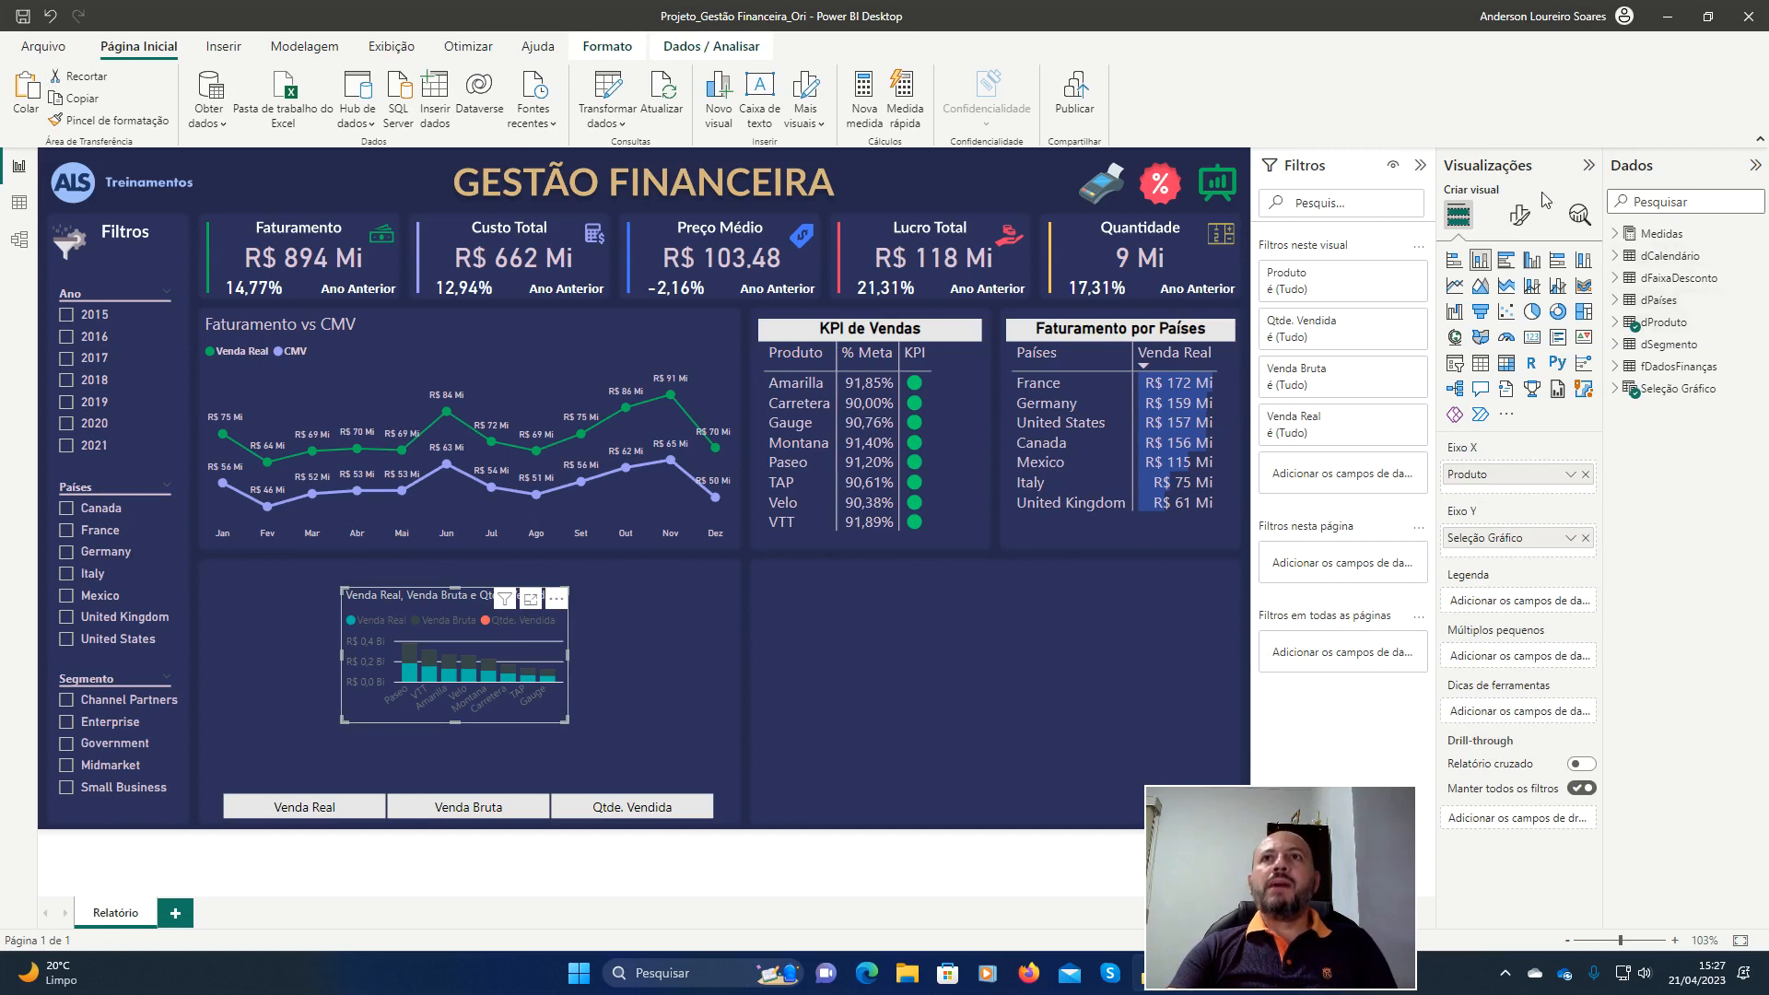
pyautogui.click(1520, 217)
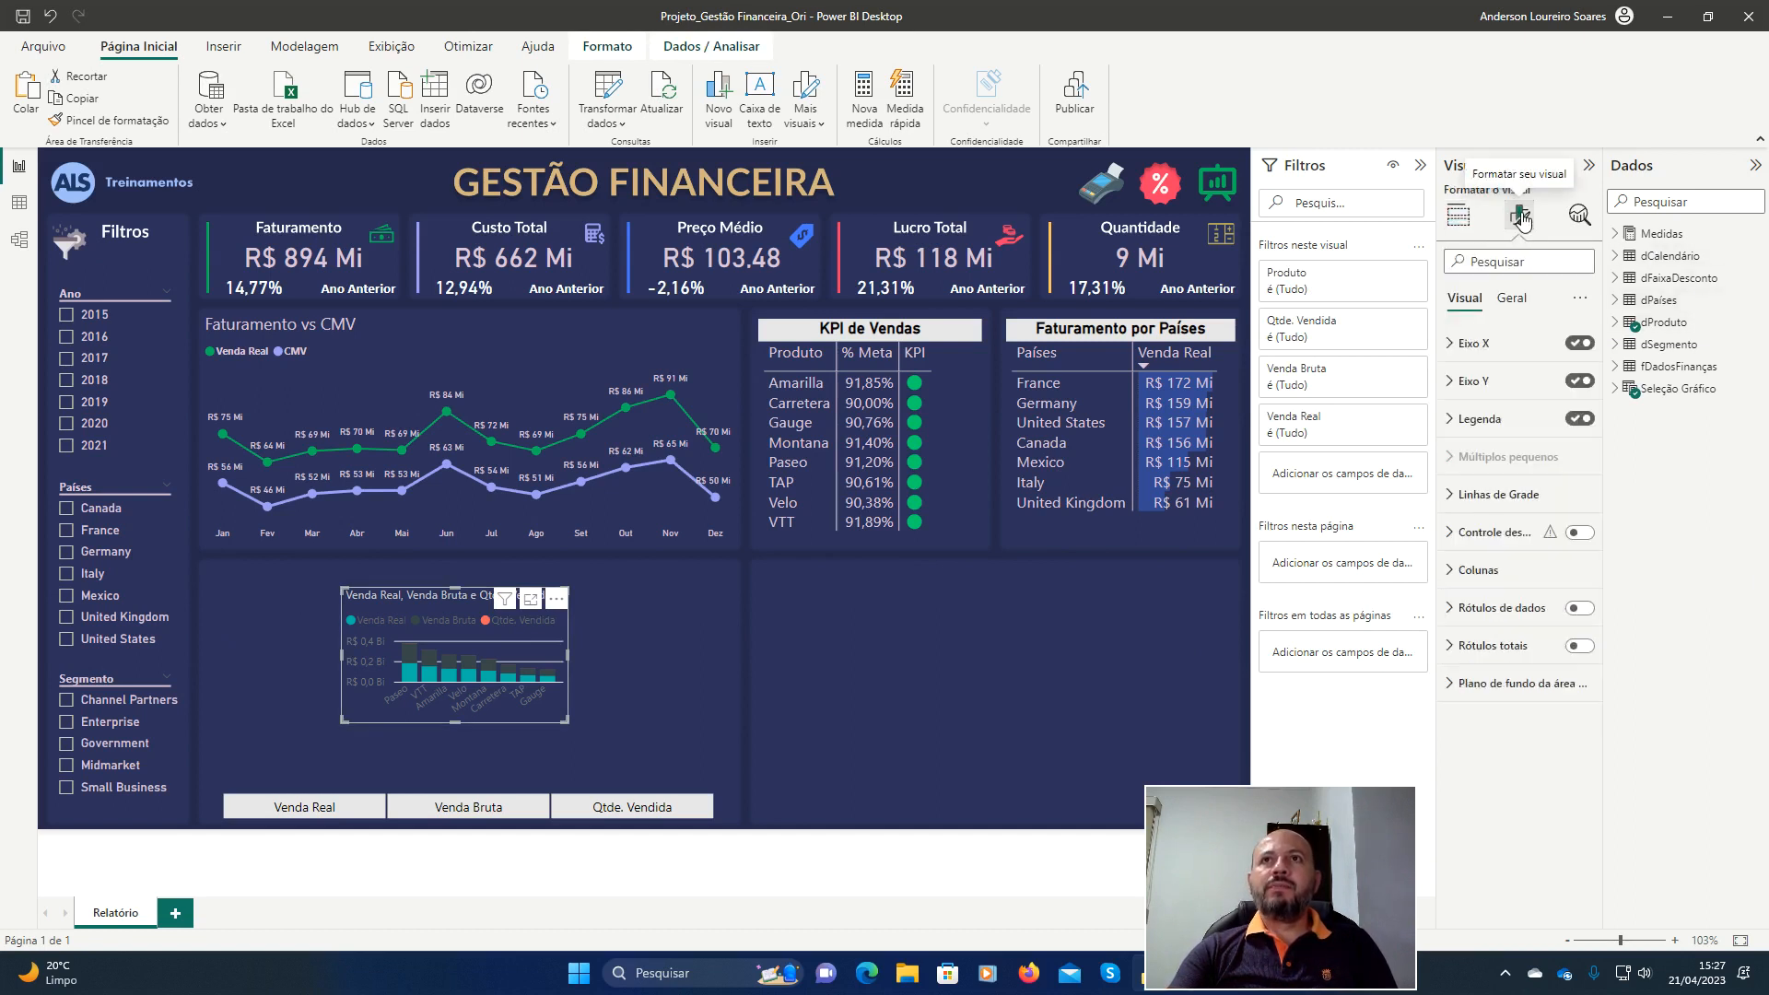
pyautogui.click(1512, 299)
pyautogui.click(1506, 342)
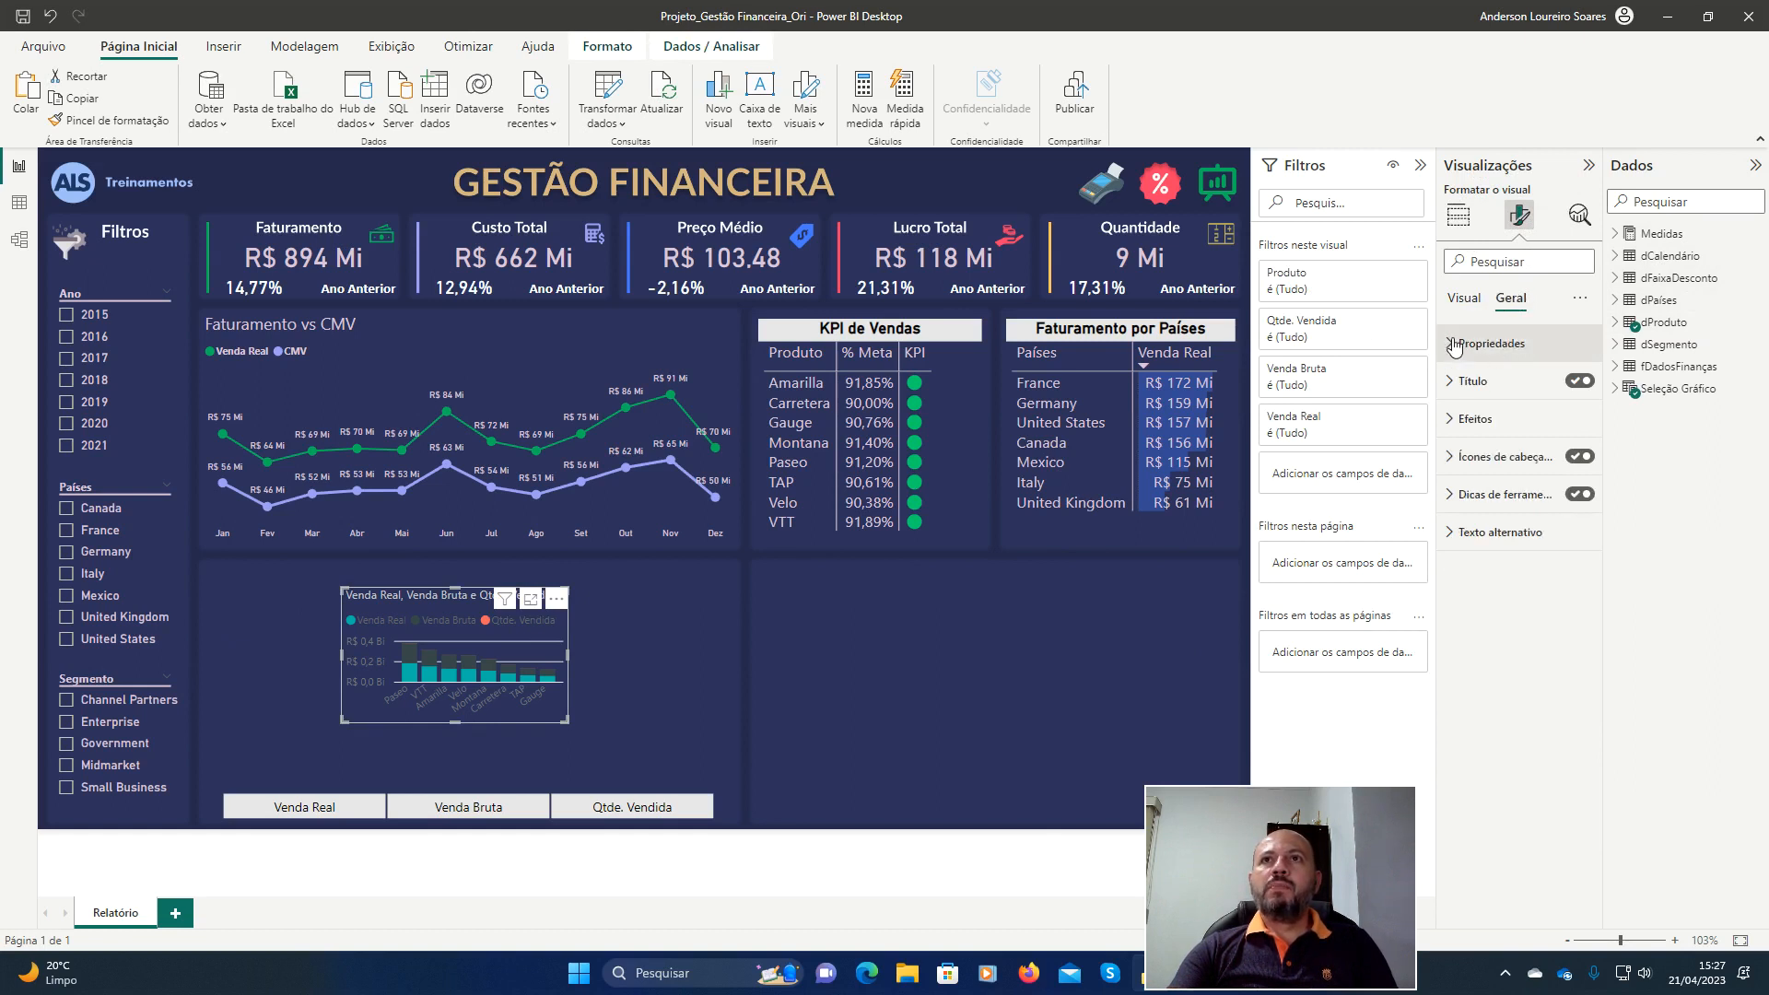
pyautogui.doubleClick(1495, 440)
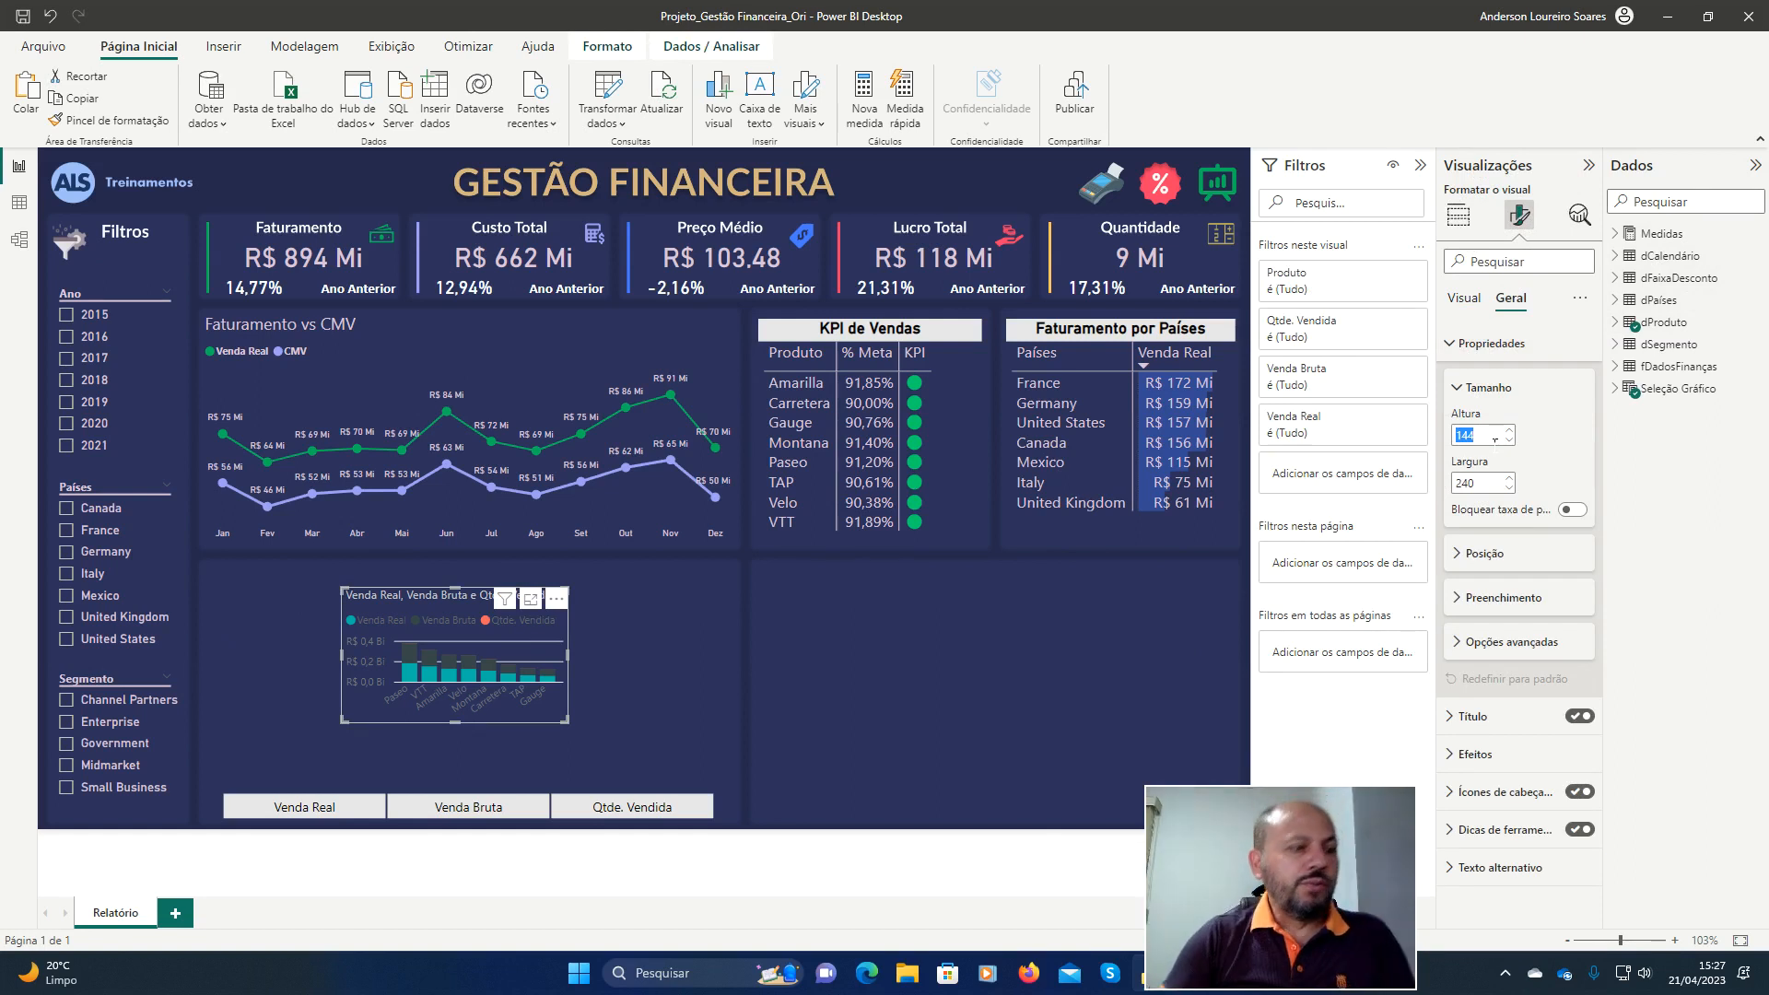
pyautogui.write('221')
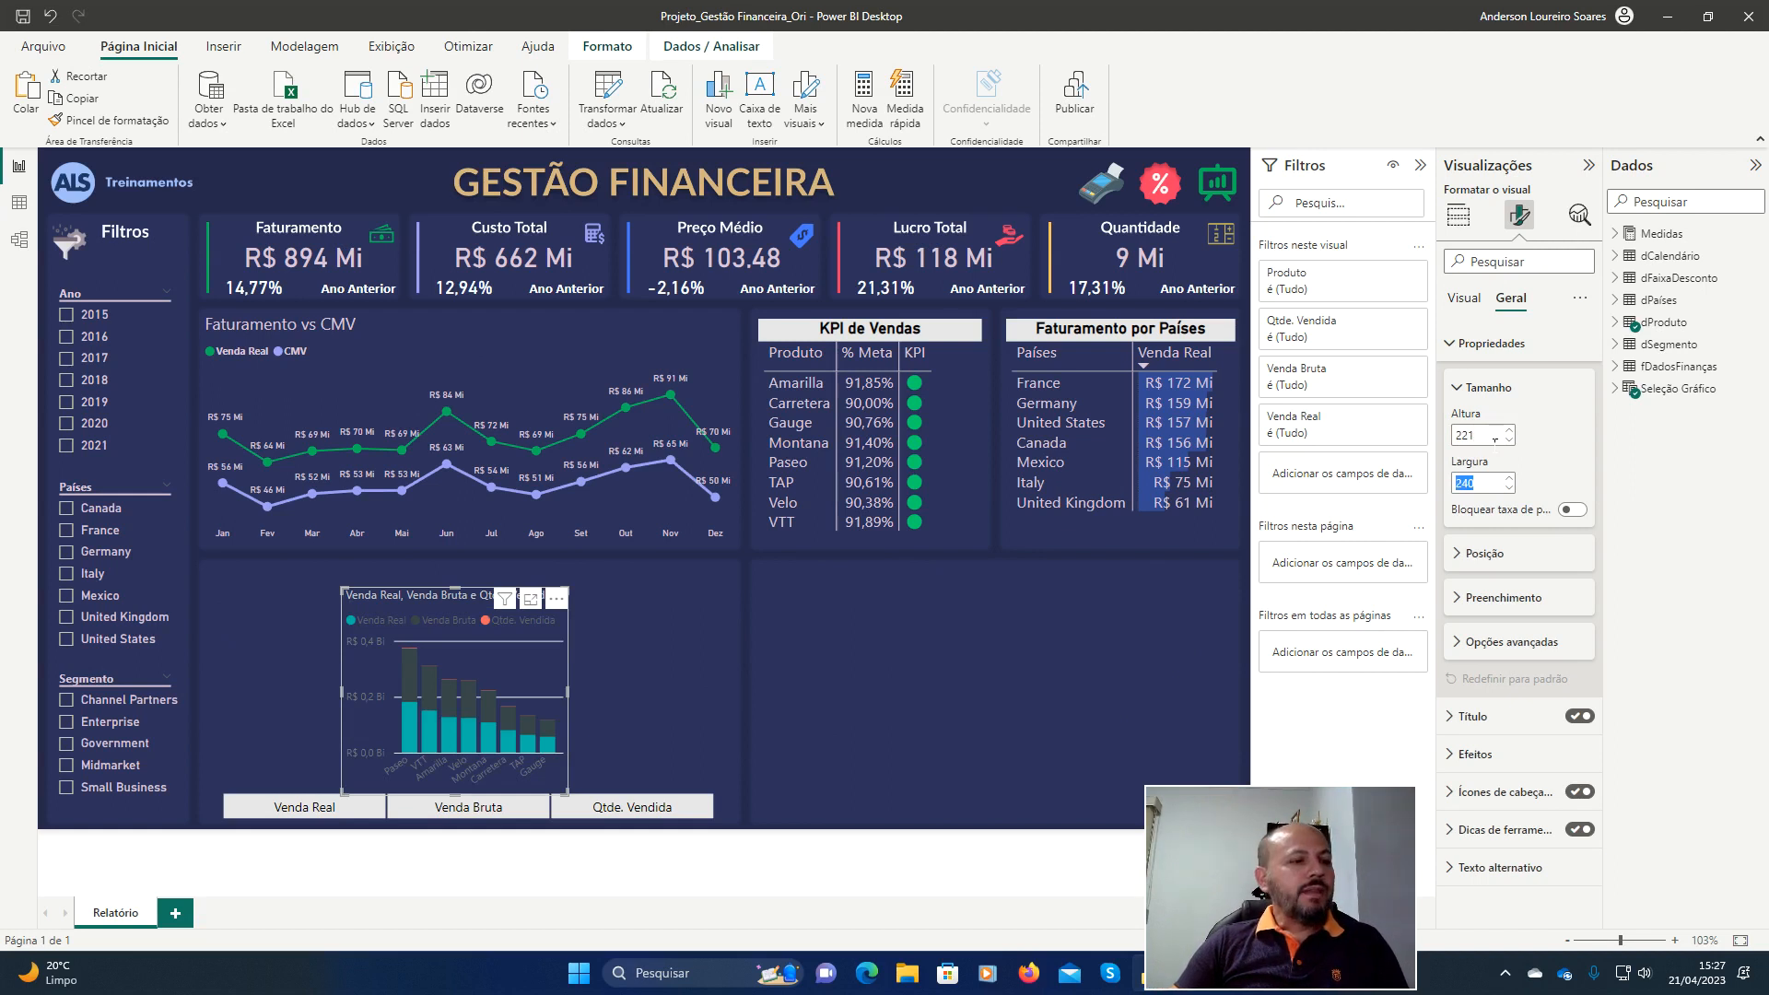
pyautogui.write('568')
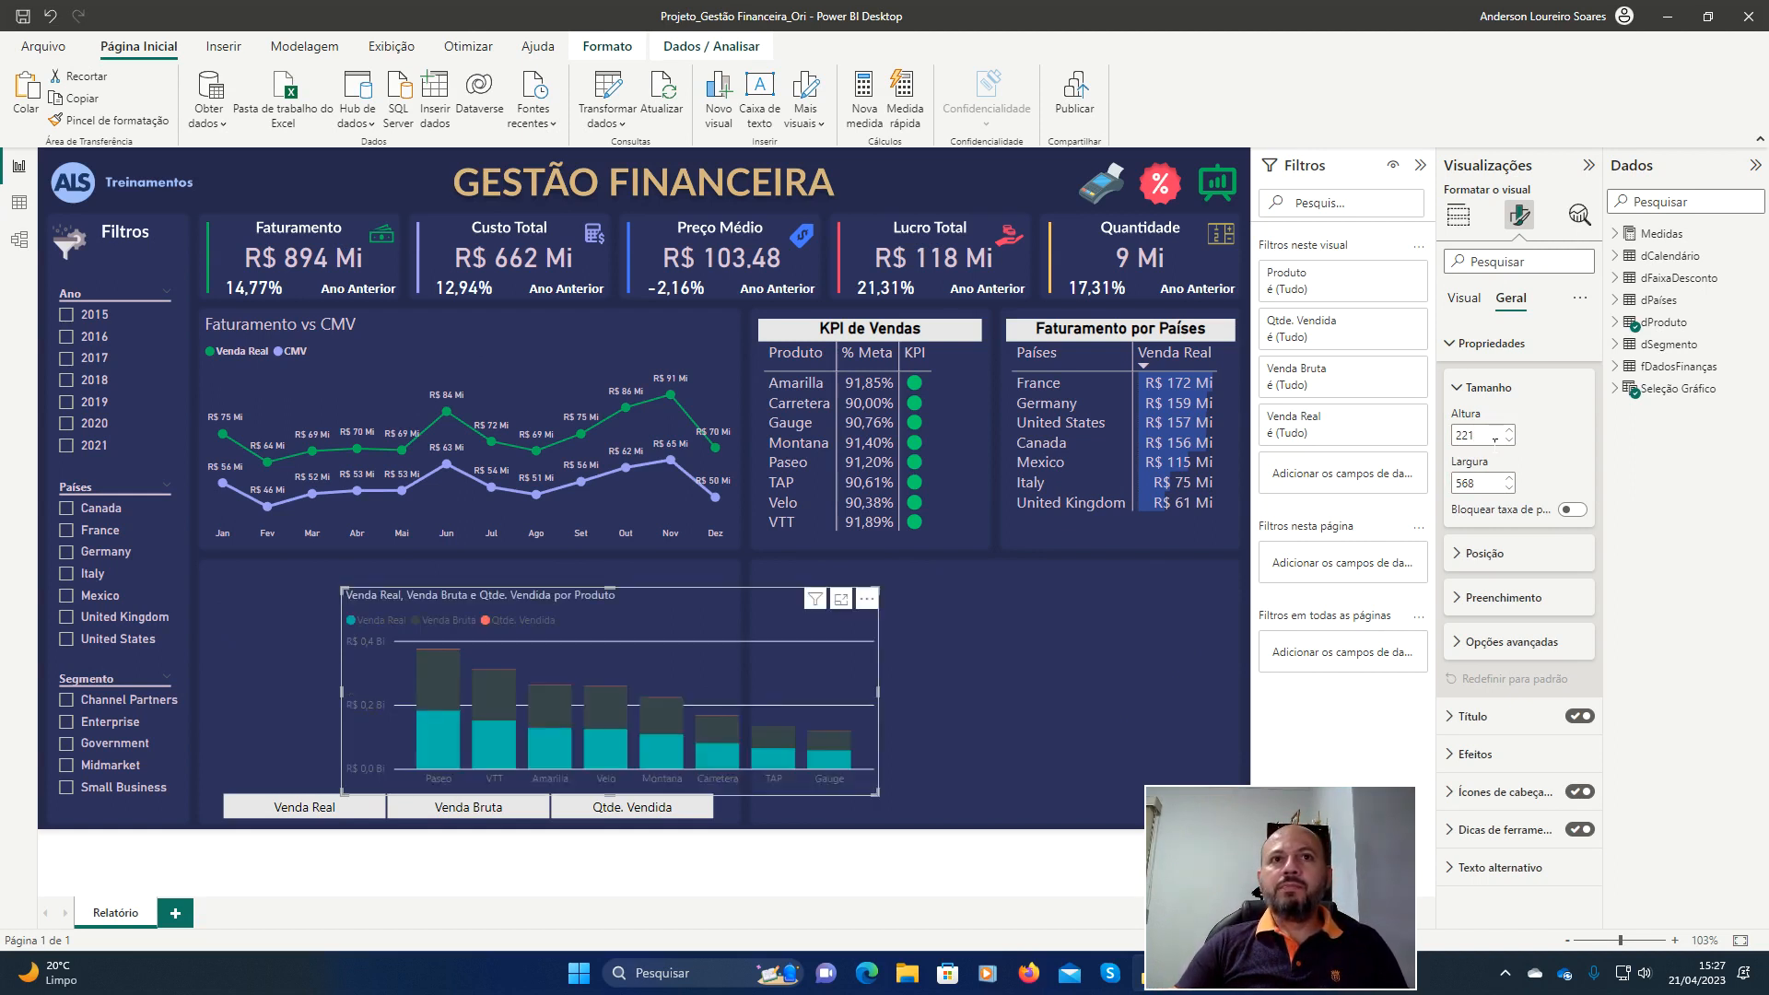
pyautogui.press('Tab')
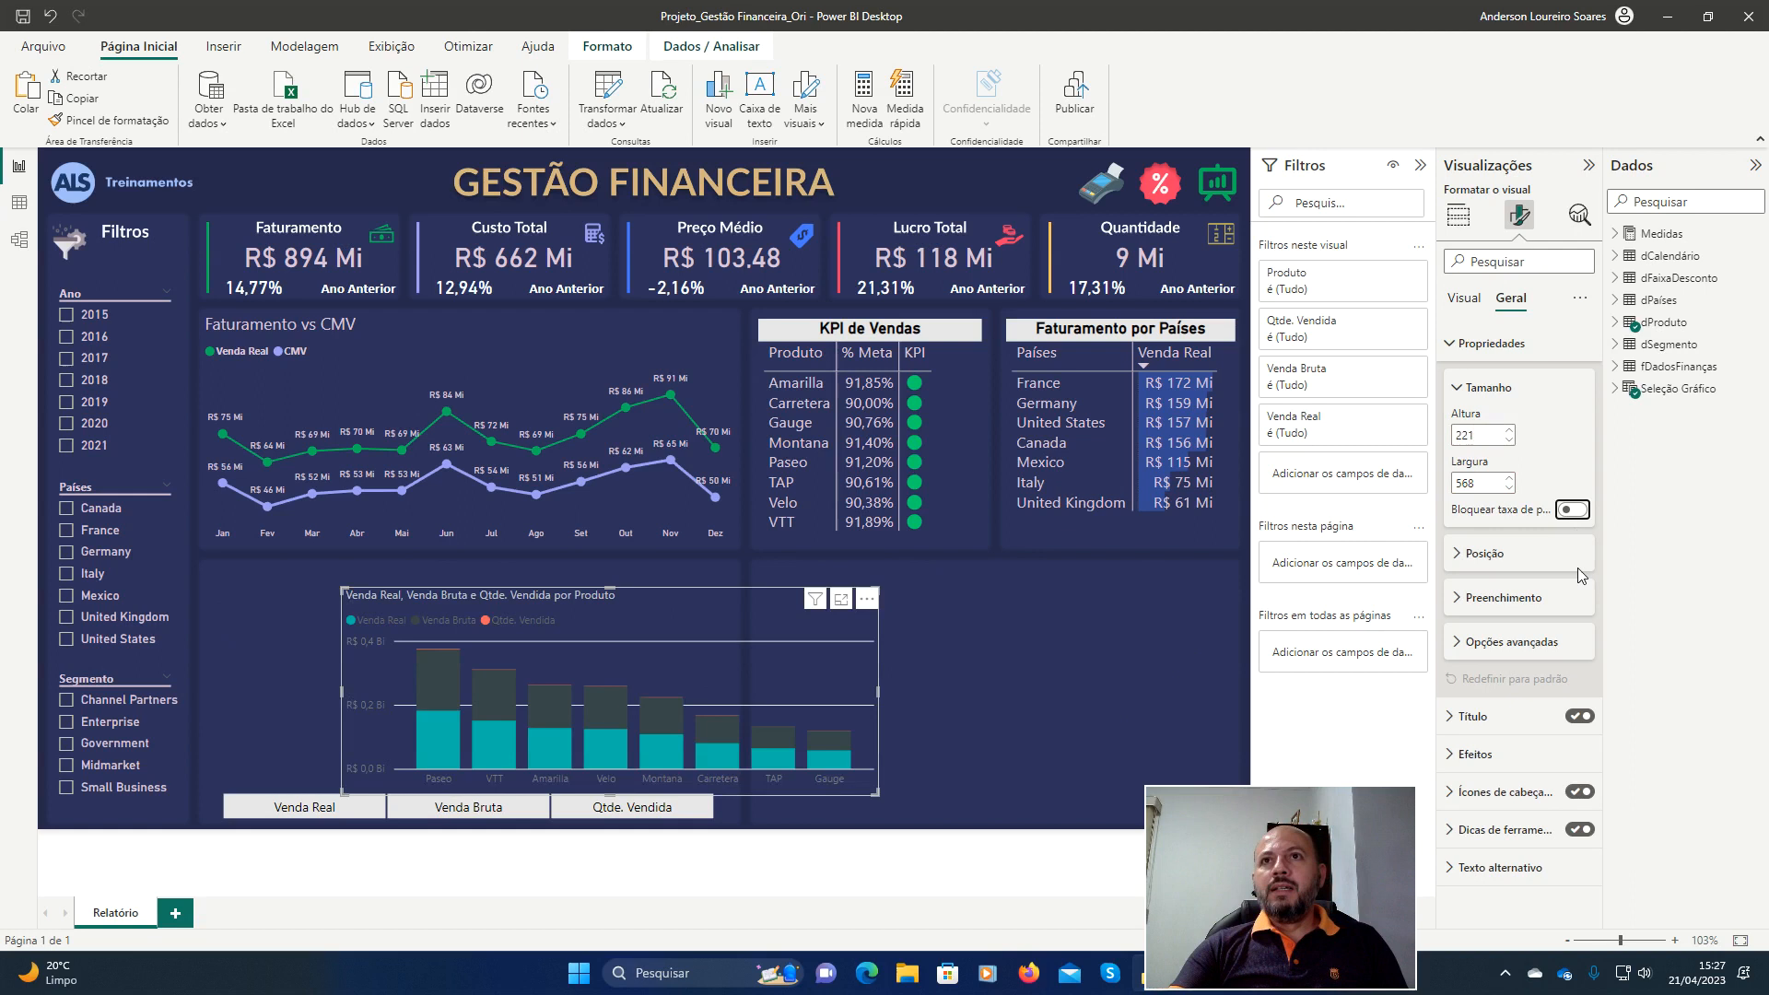
# Position the column chart at horizontal 168 and vertical 440, then collapse its general property settings.
pyautogui.click(1459, 556)
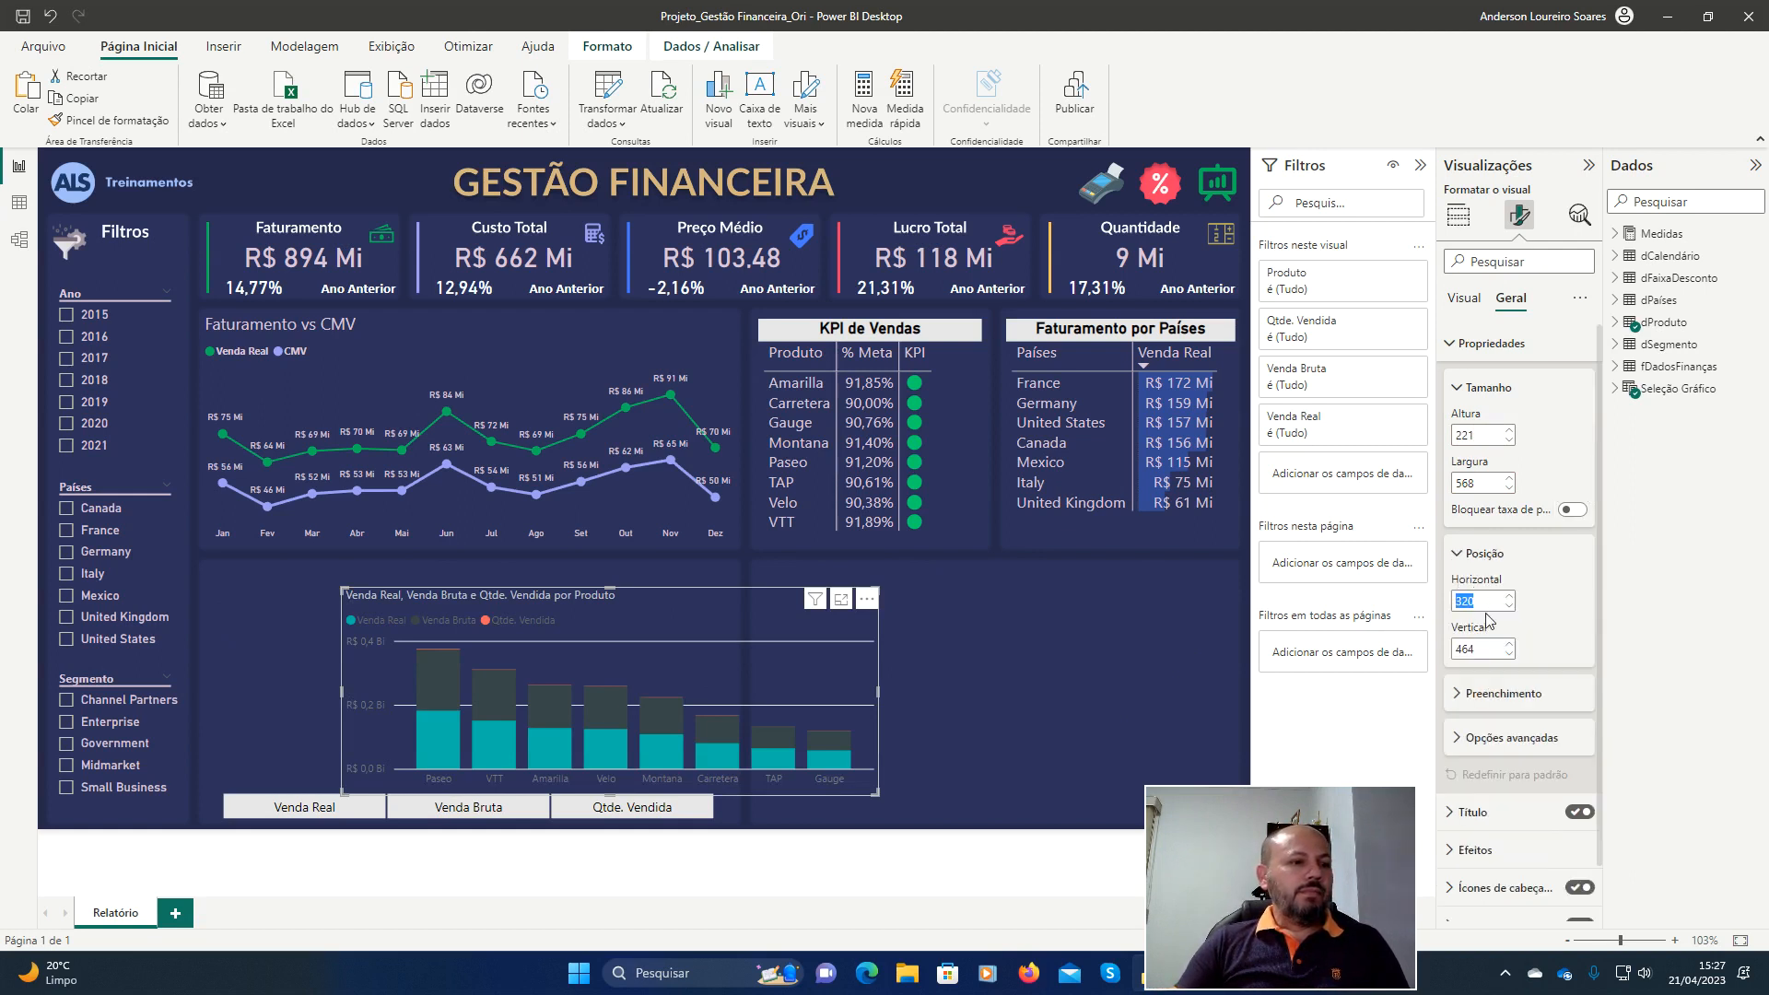
pyautogui.write('168')
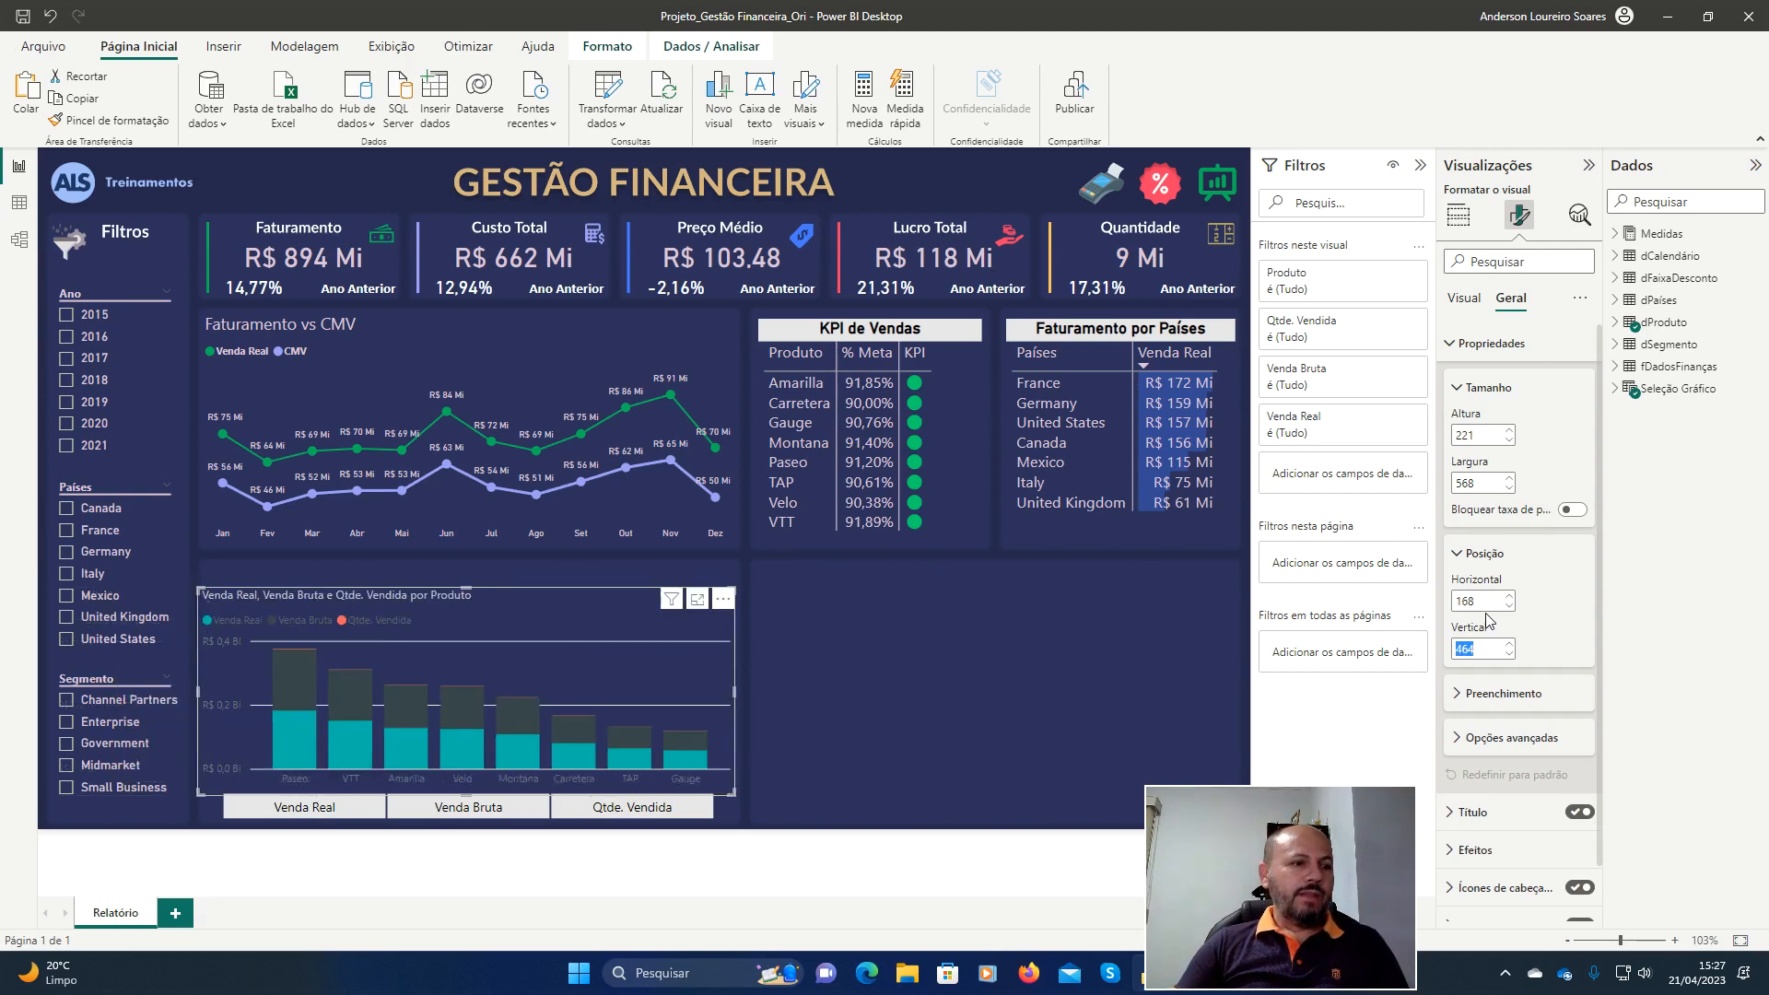
pyautogui.write('440')
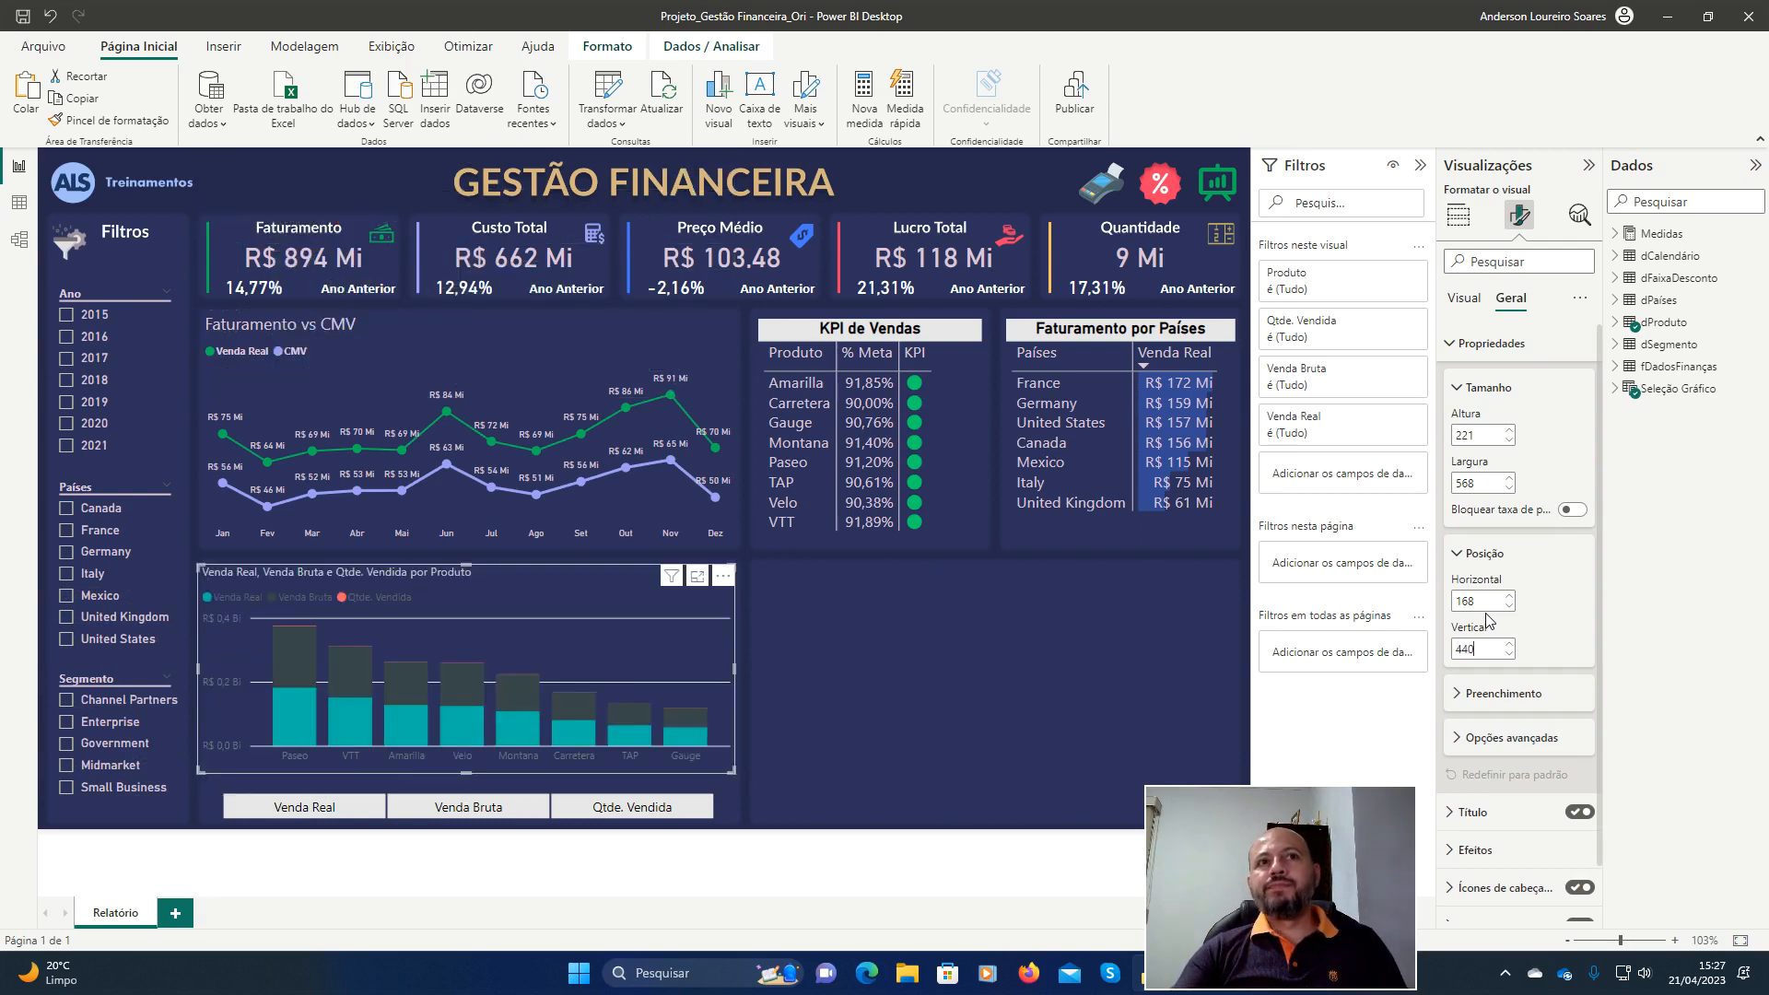
pyautogui.press('Tab')
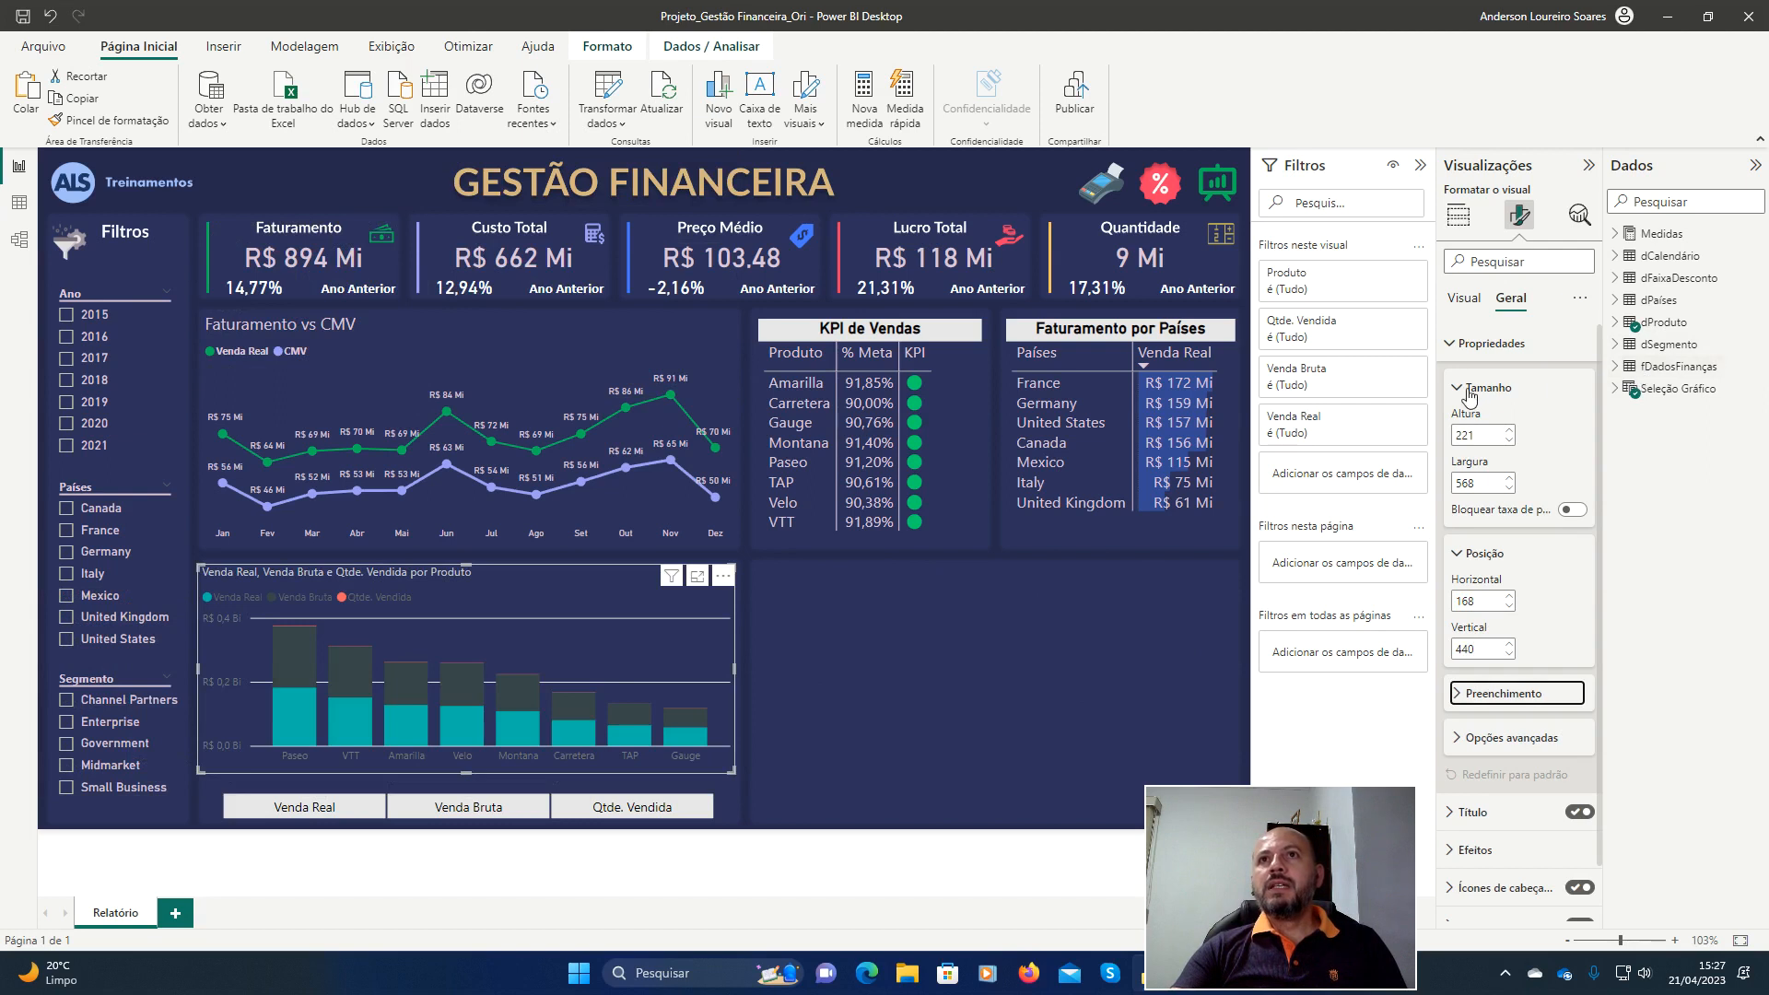
pyautogui.click(1464, 387)
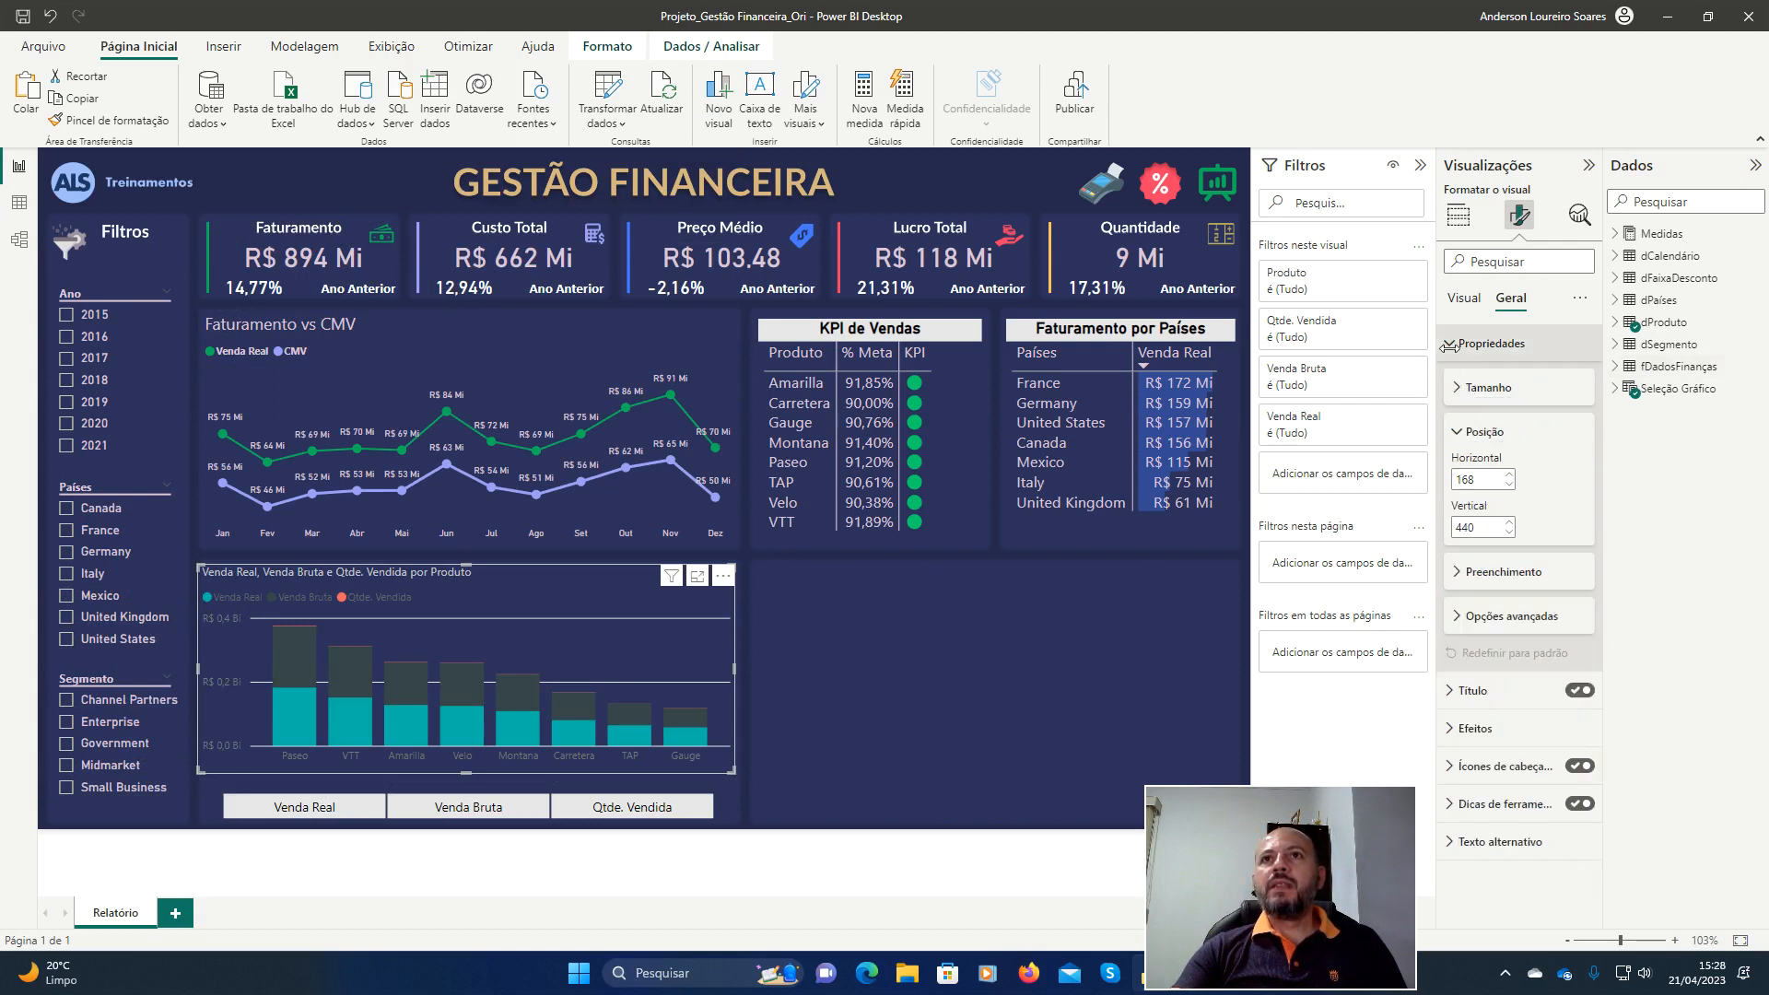
pyautogui.click(1453, 346)
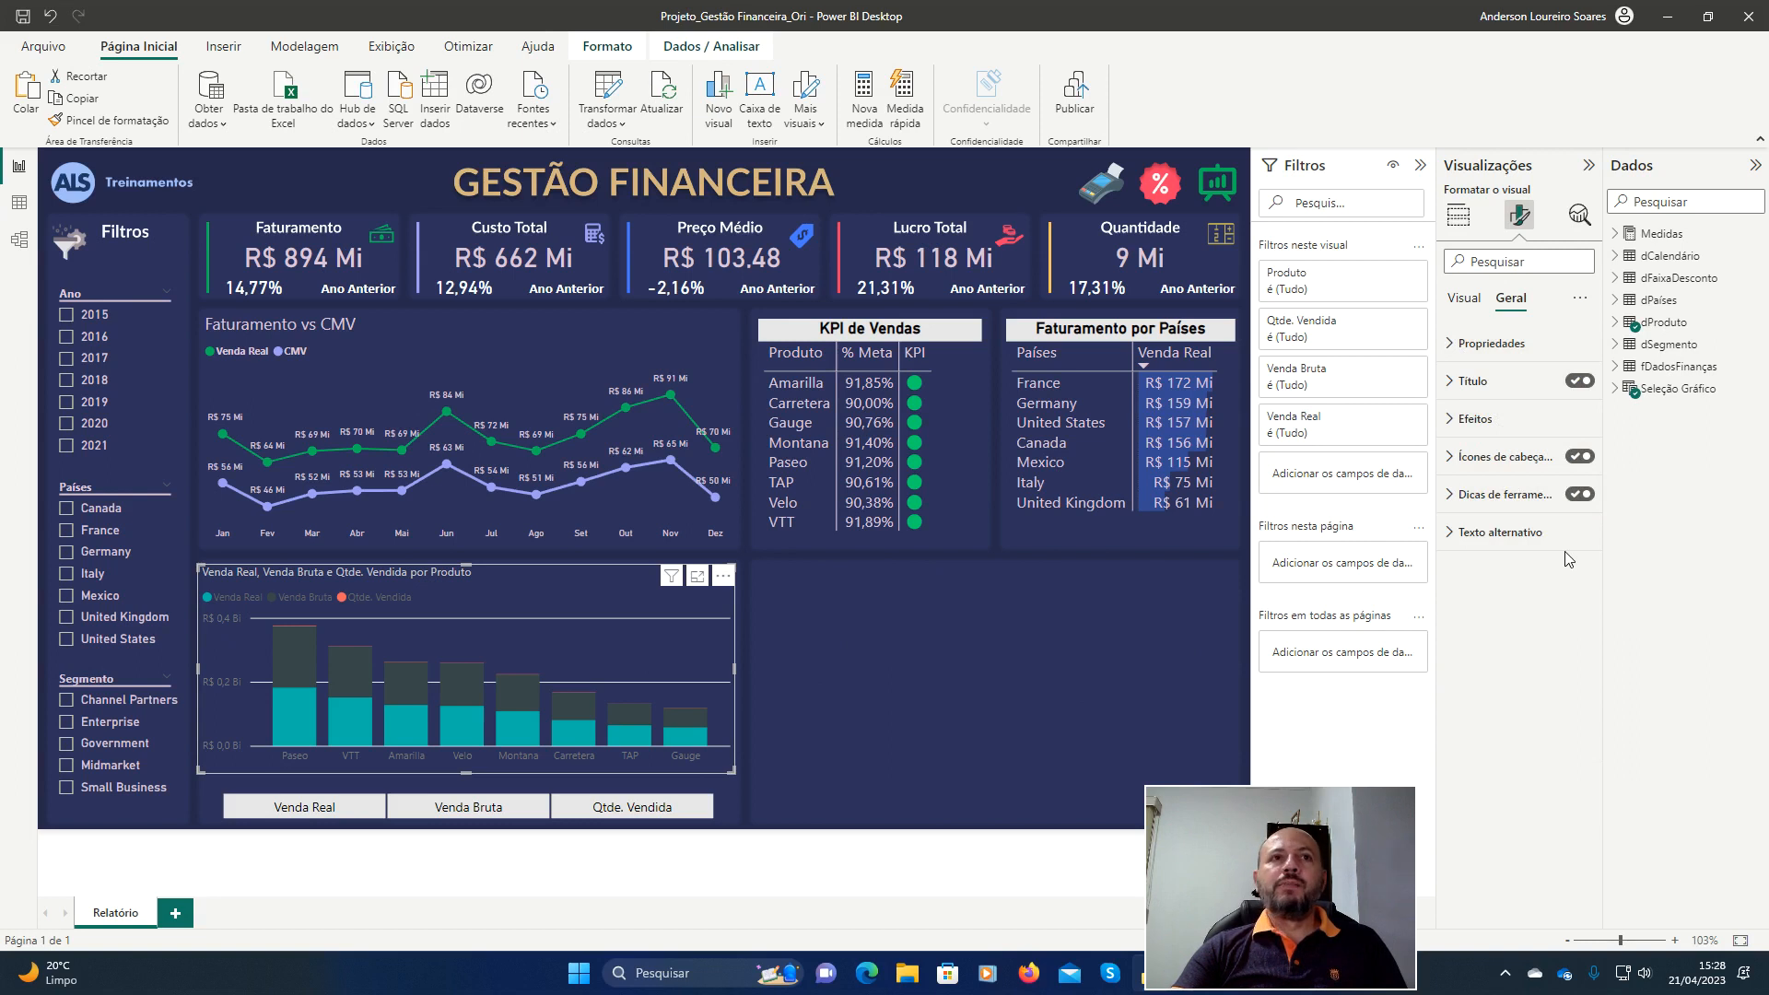
# Try showing the X axis title on the column chart.
pyautogui.click(1466, 299)
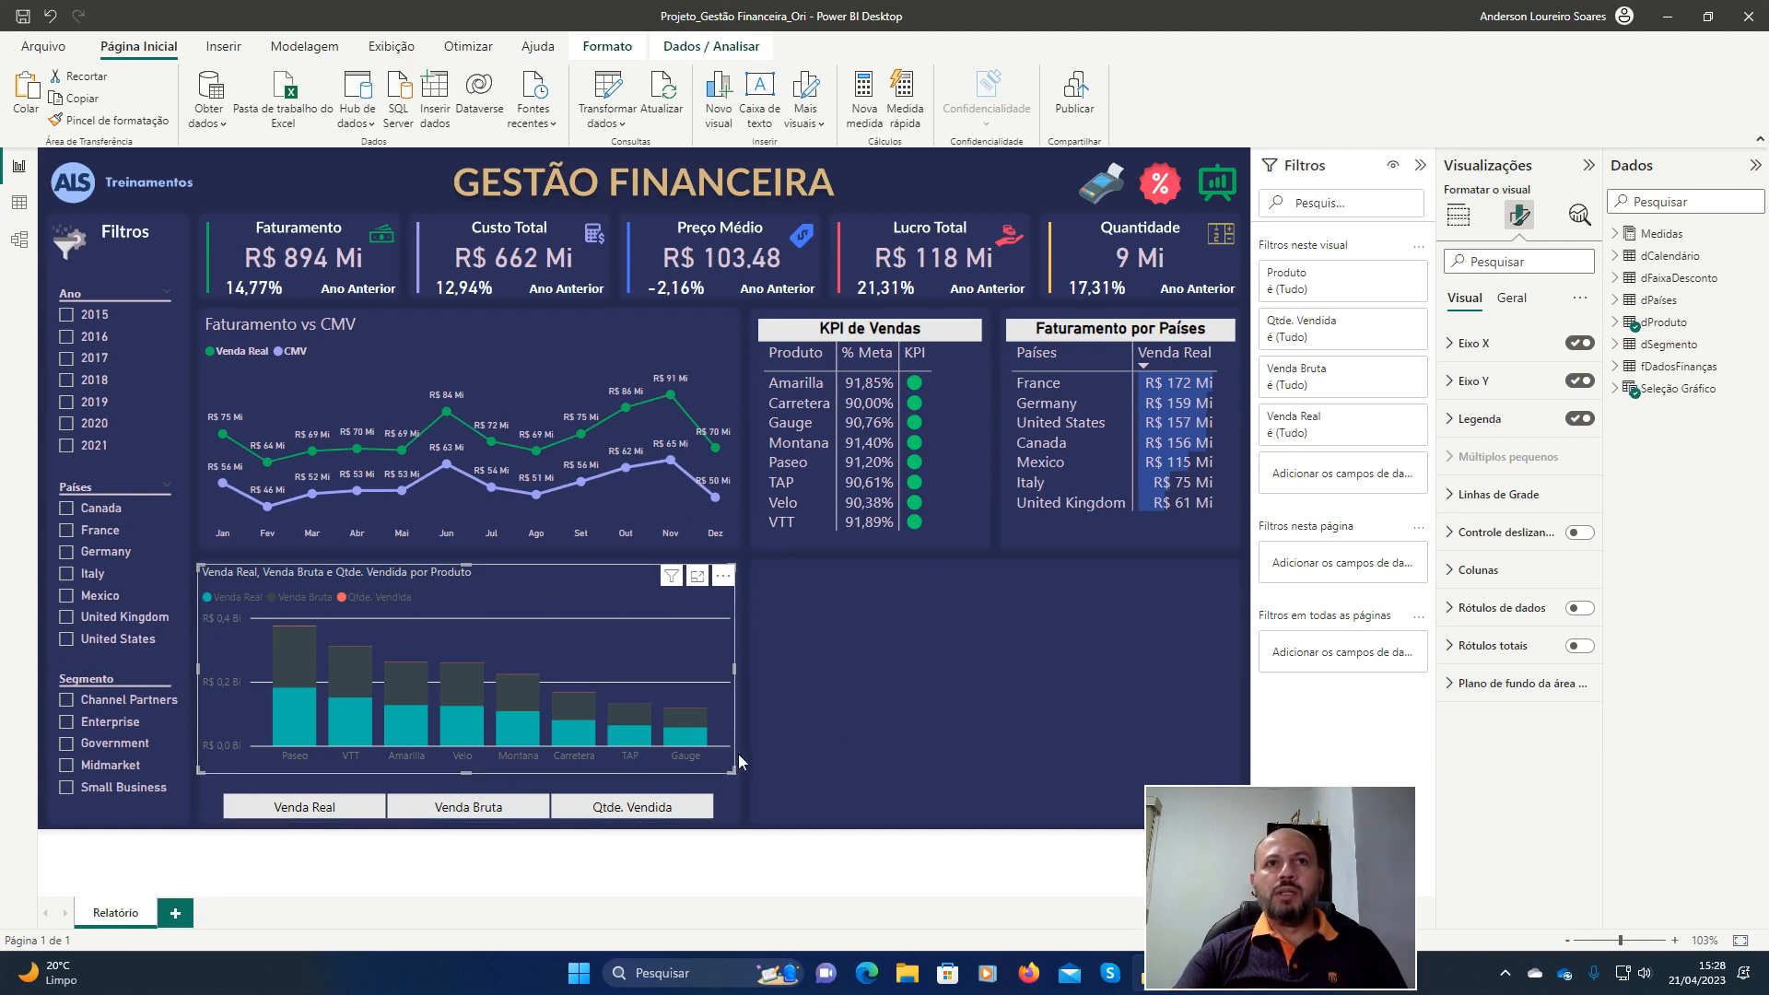
pyautogui.click(1461, 347)
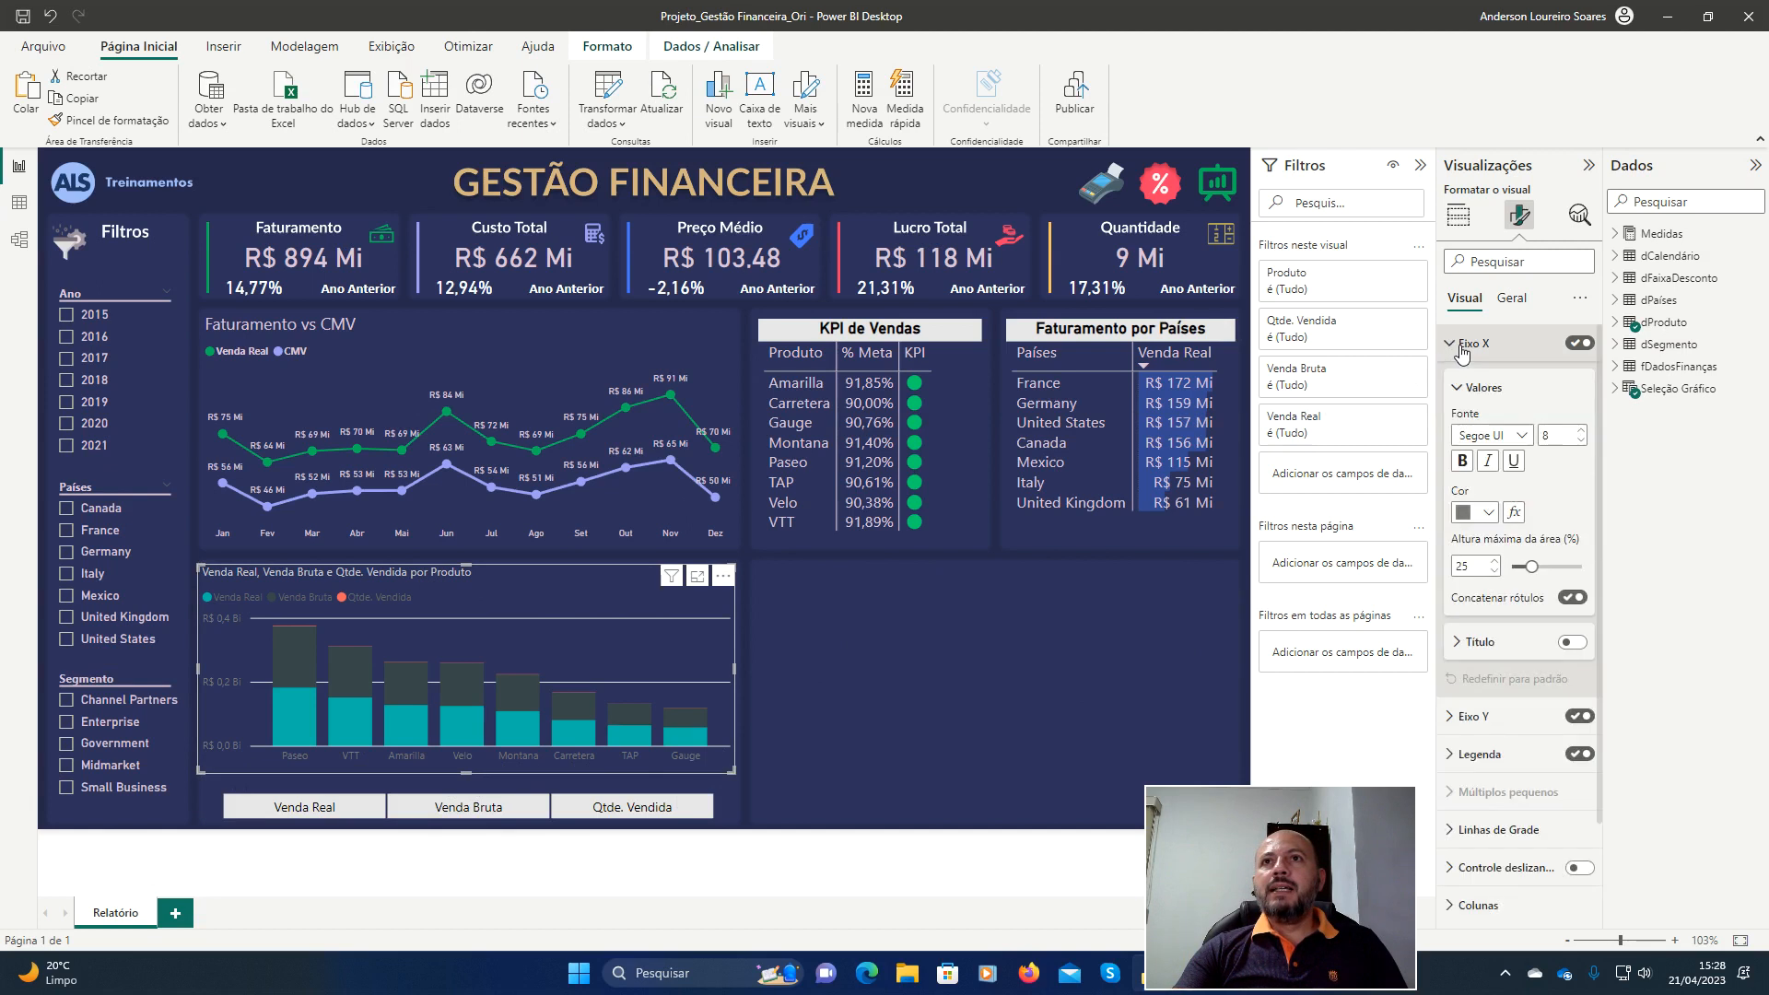
pyautogui.click(1582, 645)
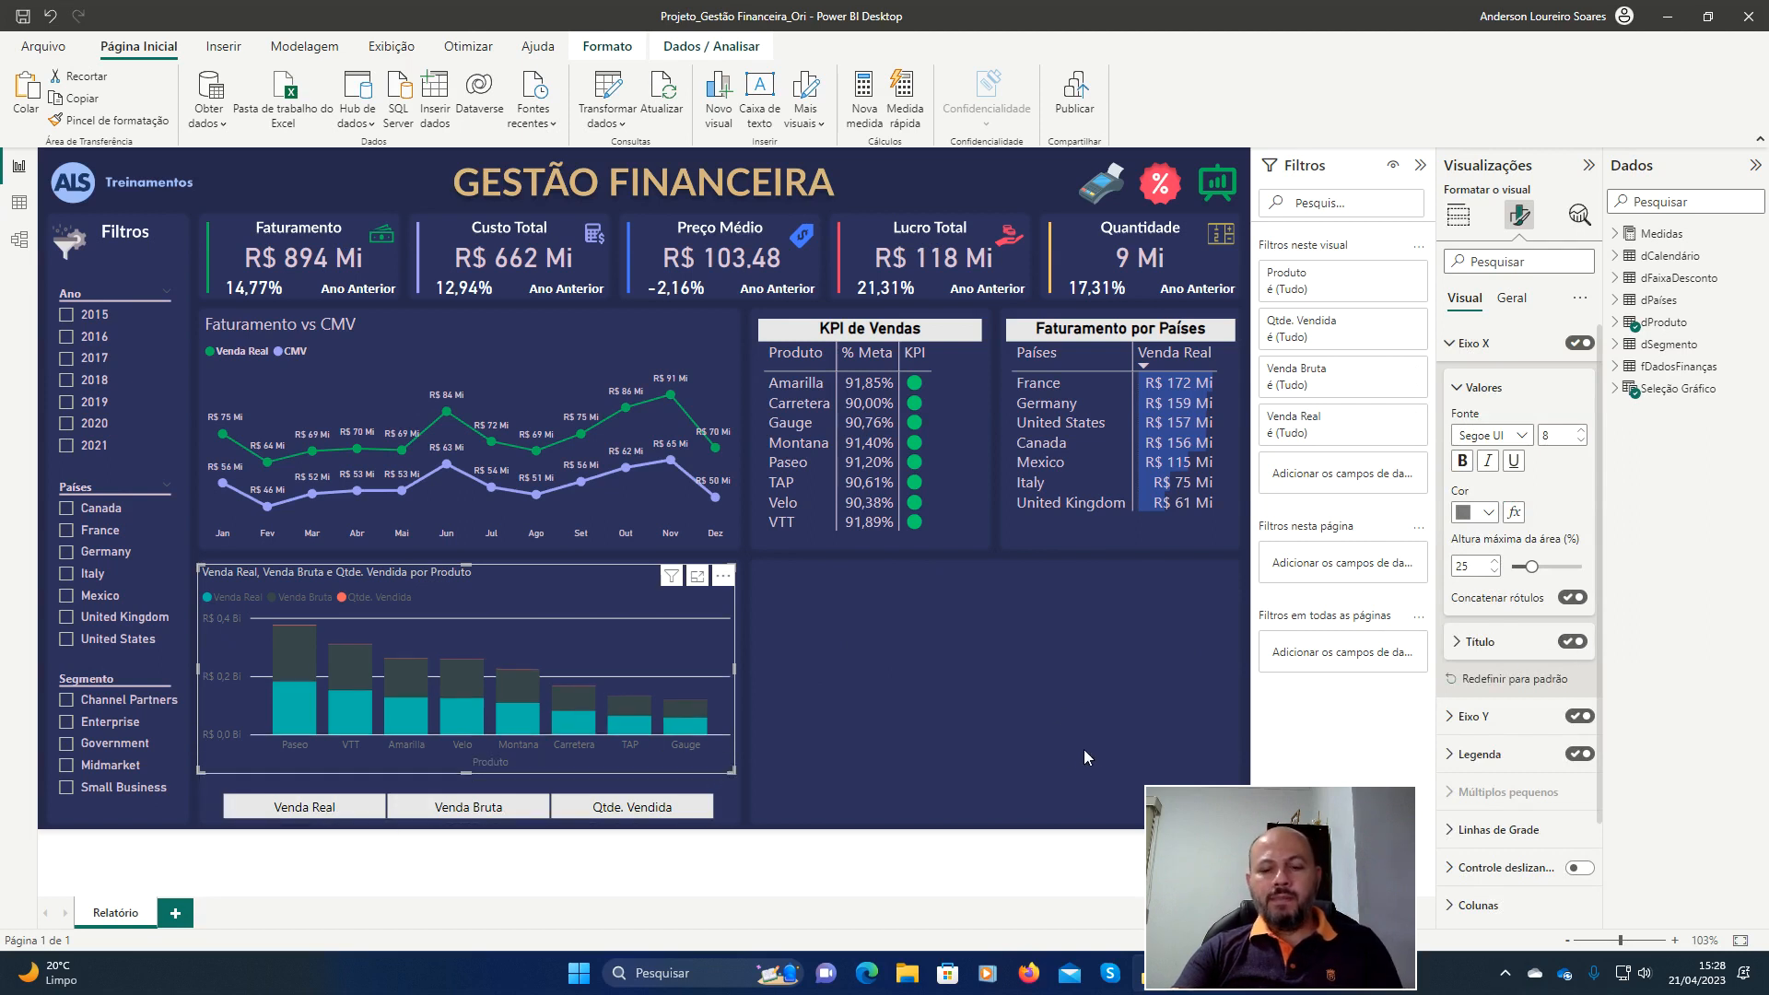
pyautogui.hotkey('ctrl', 'alt', 'd')
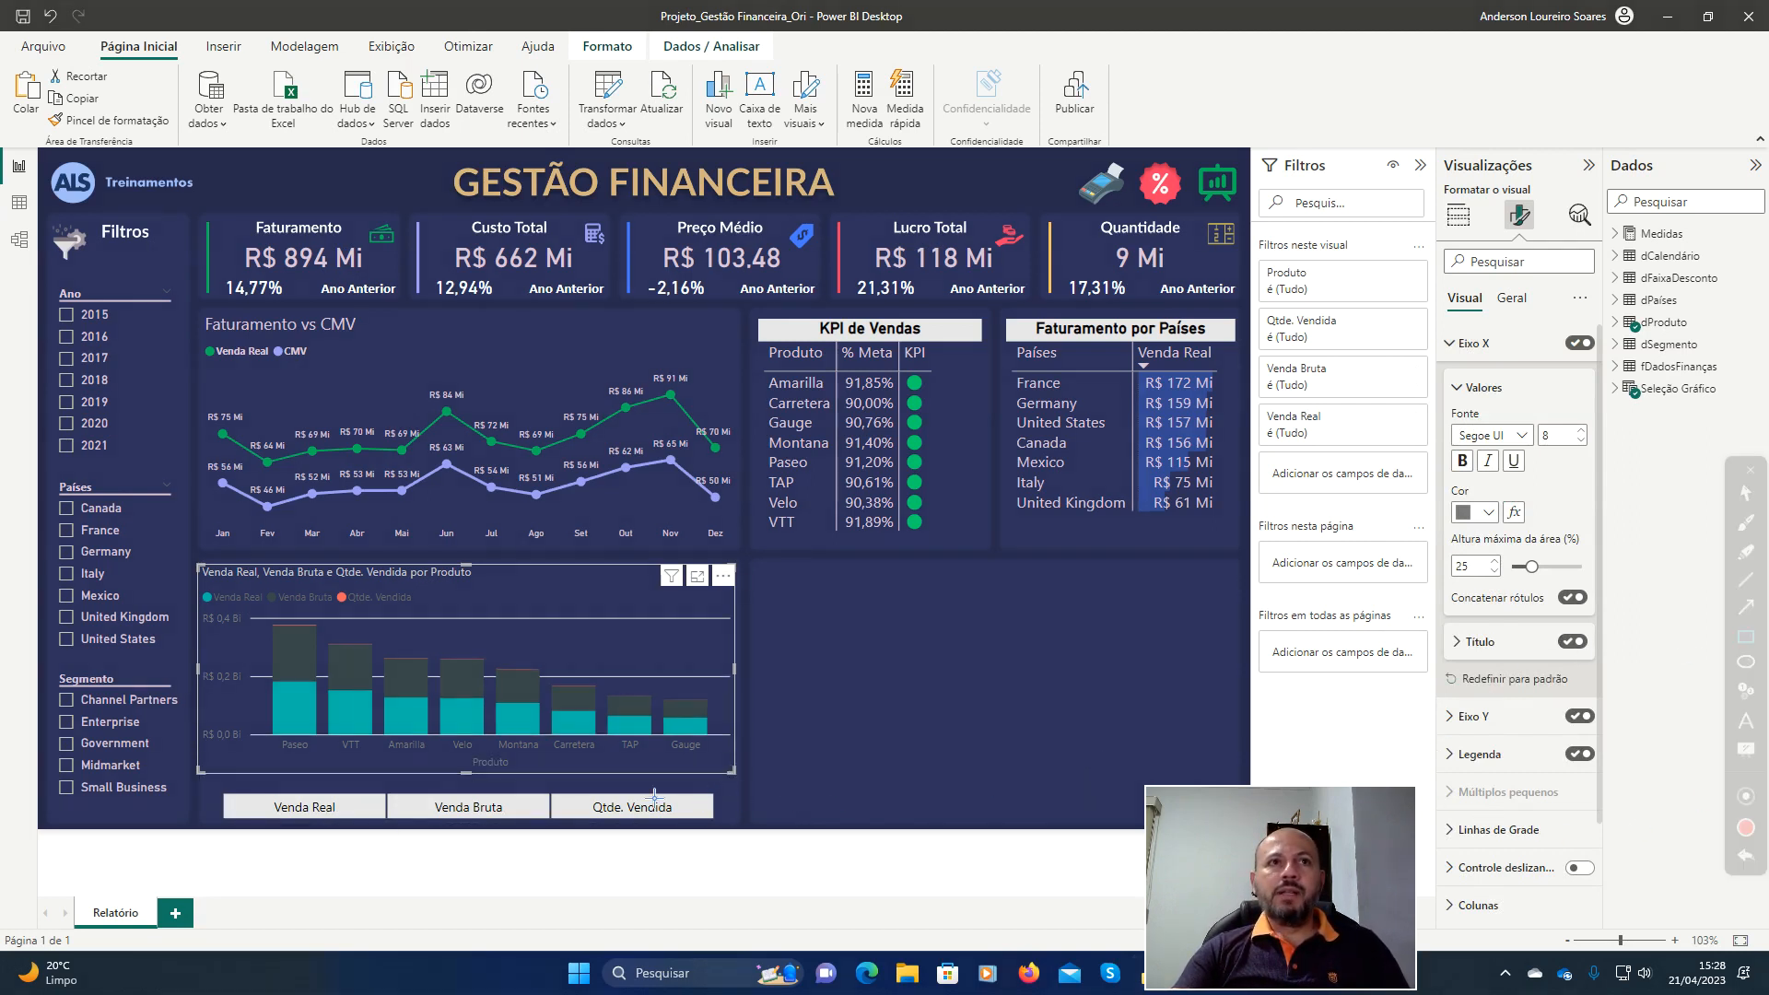
pyautogui.moveTo(446, 753); pyautogui.dragTo(536, 774)
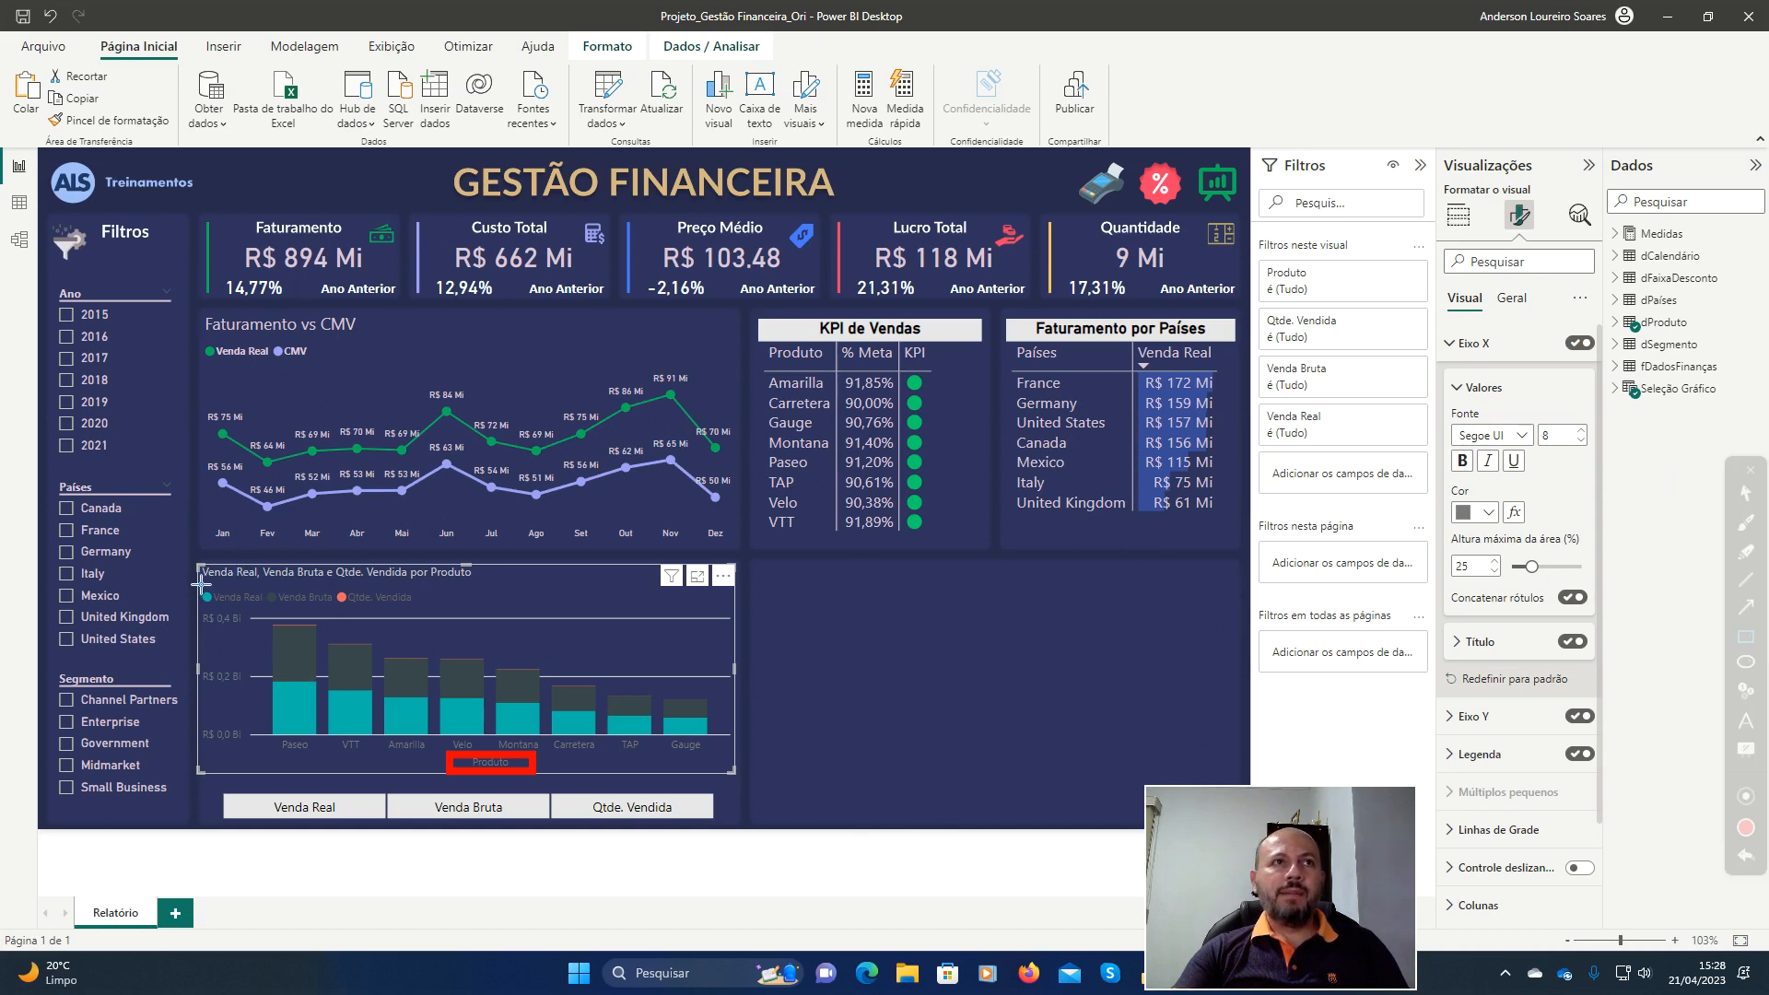
pyautogui.moveTo(189, 570)
pyautogui.mouseDown()
pyautogui.moveTo(216, 633)
pyautogui.moveTo(222, 783)
pyautogui.mouseUp()
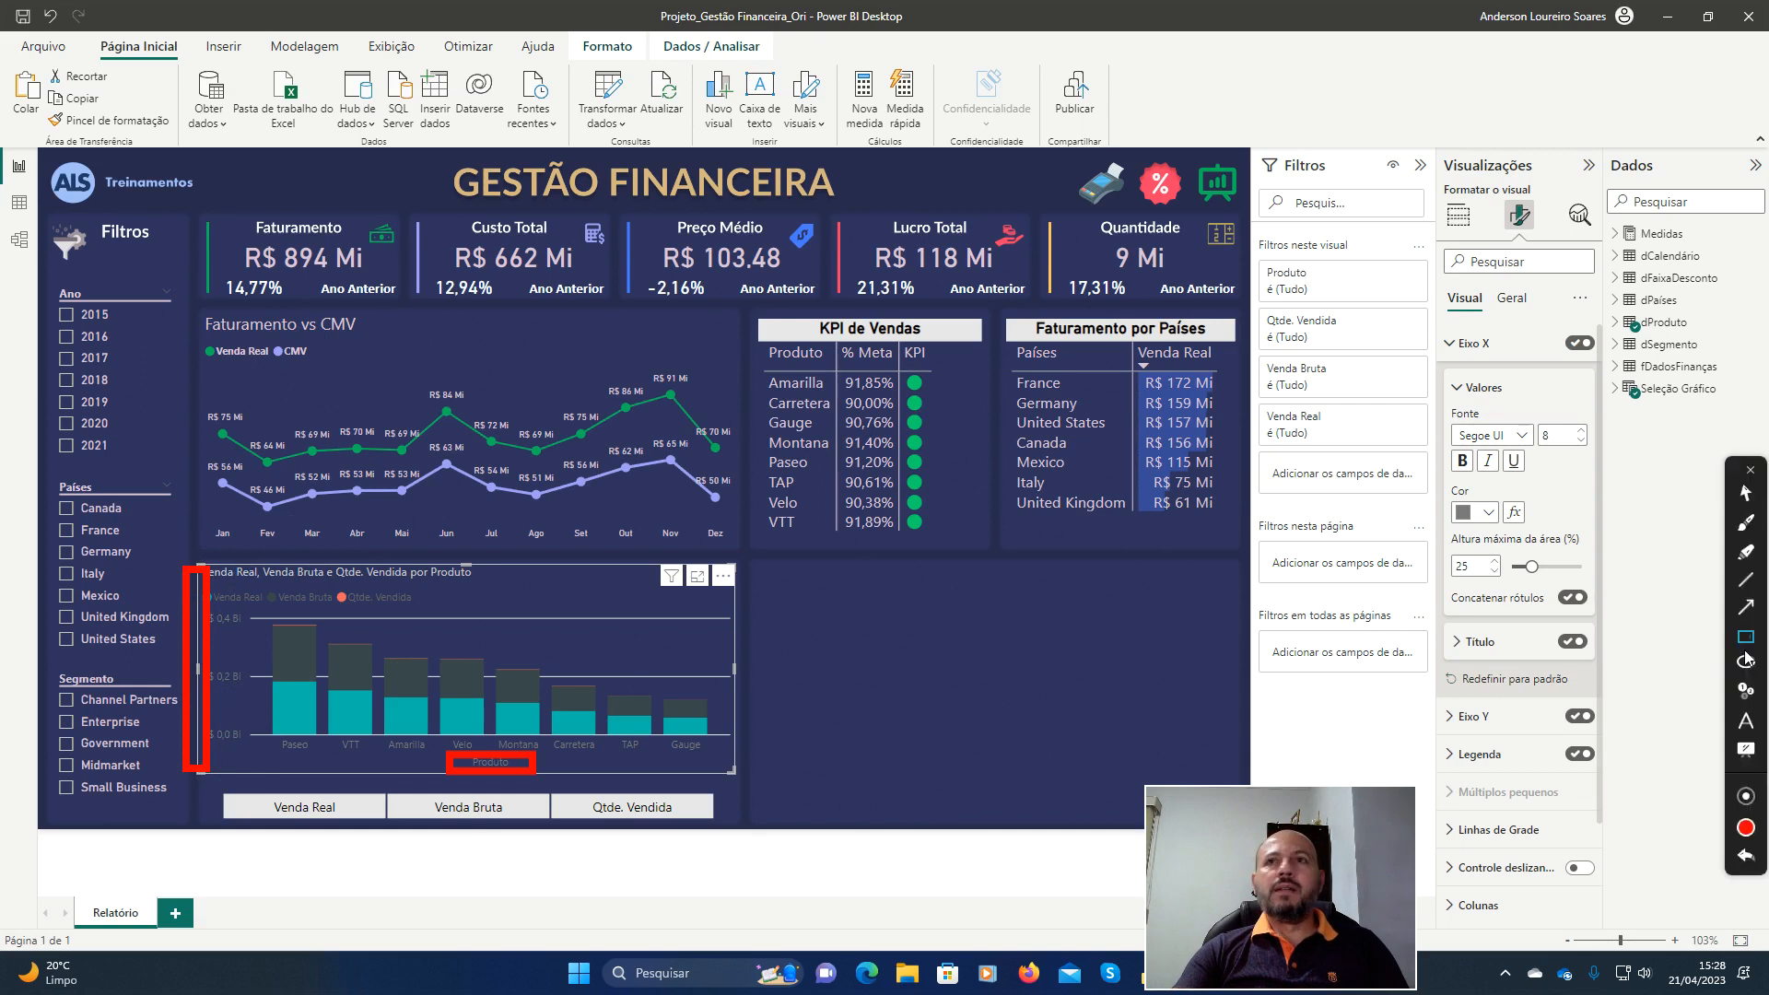
pyautogui.click(1744, 859)
pyautogui.click(1744, 862)
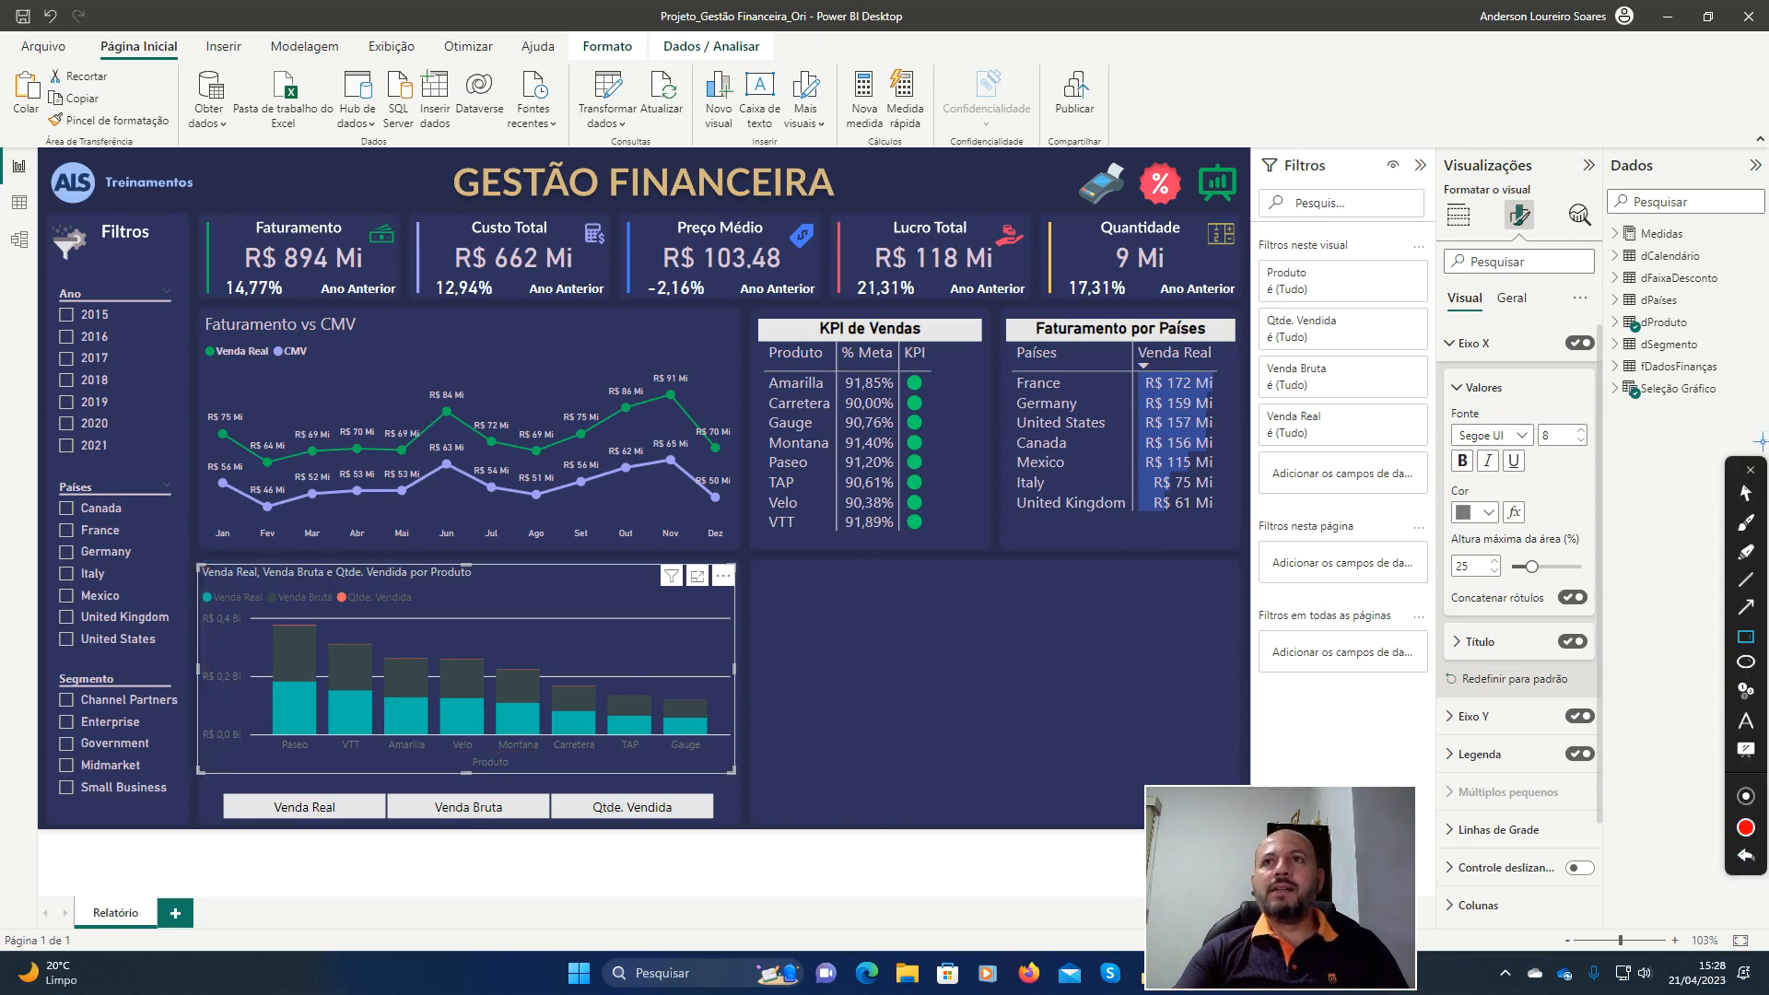
pyautogui.click(1748, 491)
pyautogui.click(1750, 473)
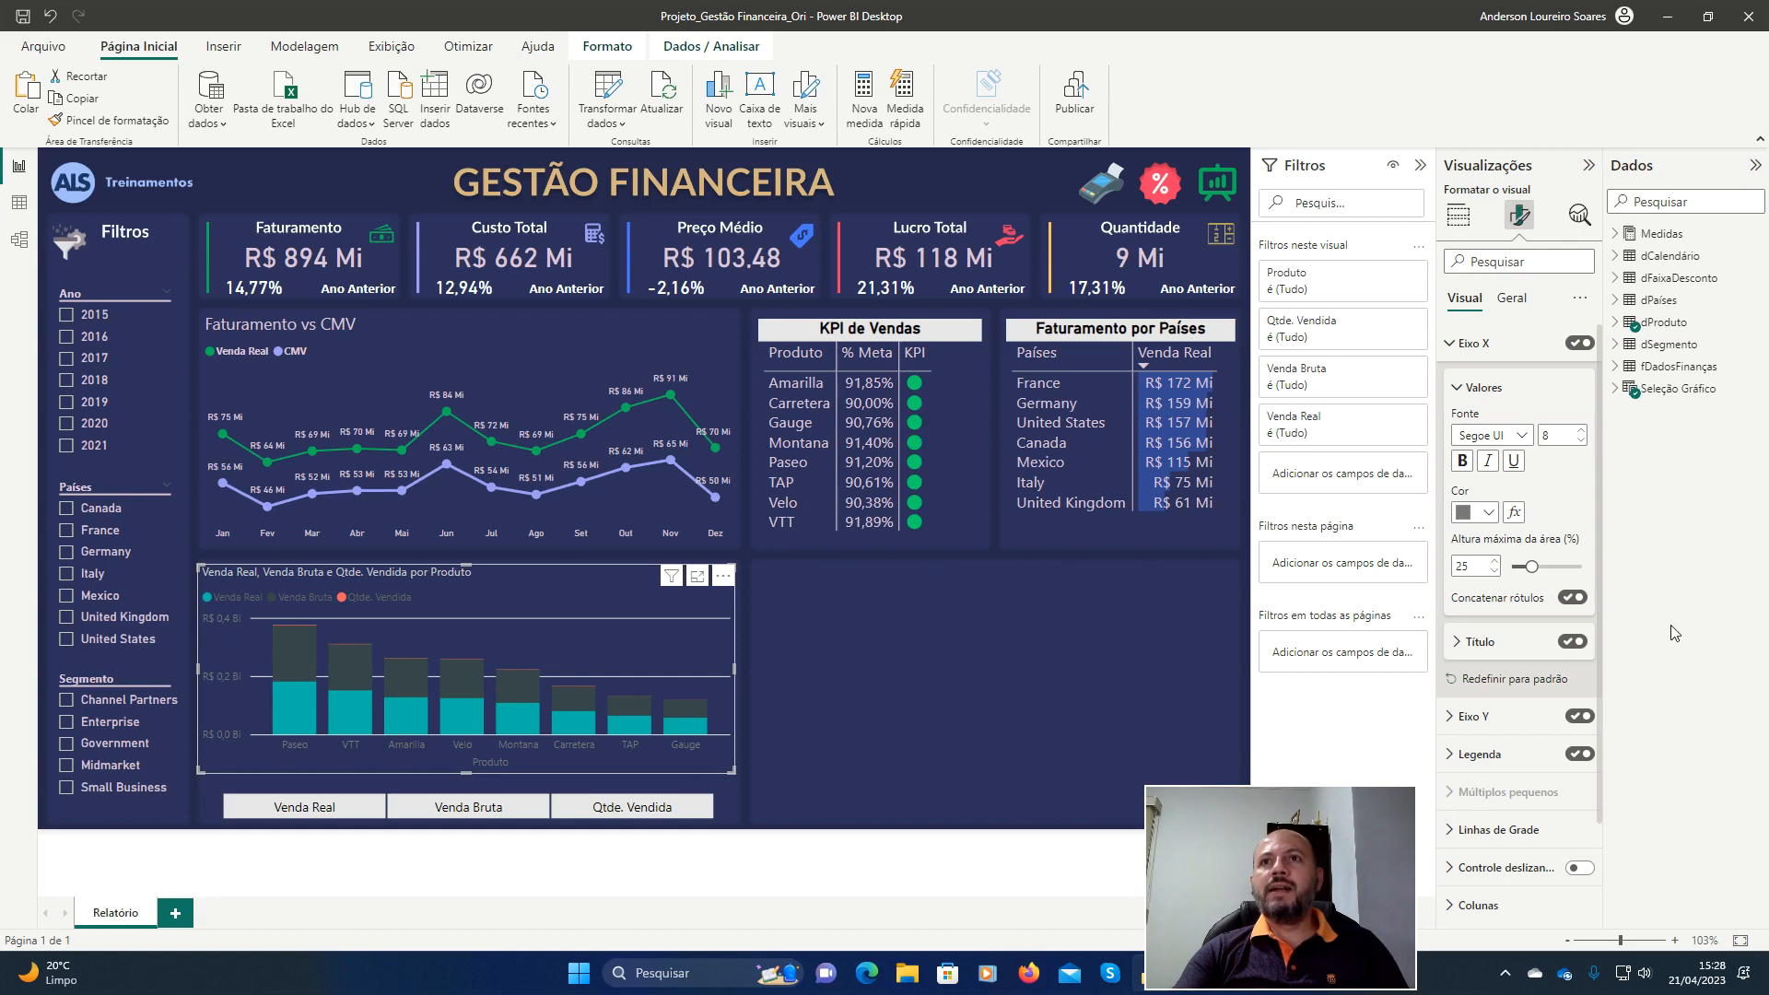
# Hide the column chart's X axis title and turn off its legend.
pyautogui.click(1573, 642)
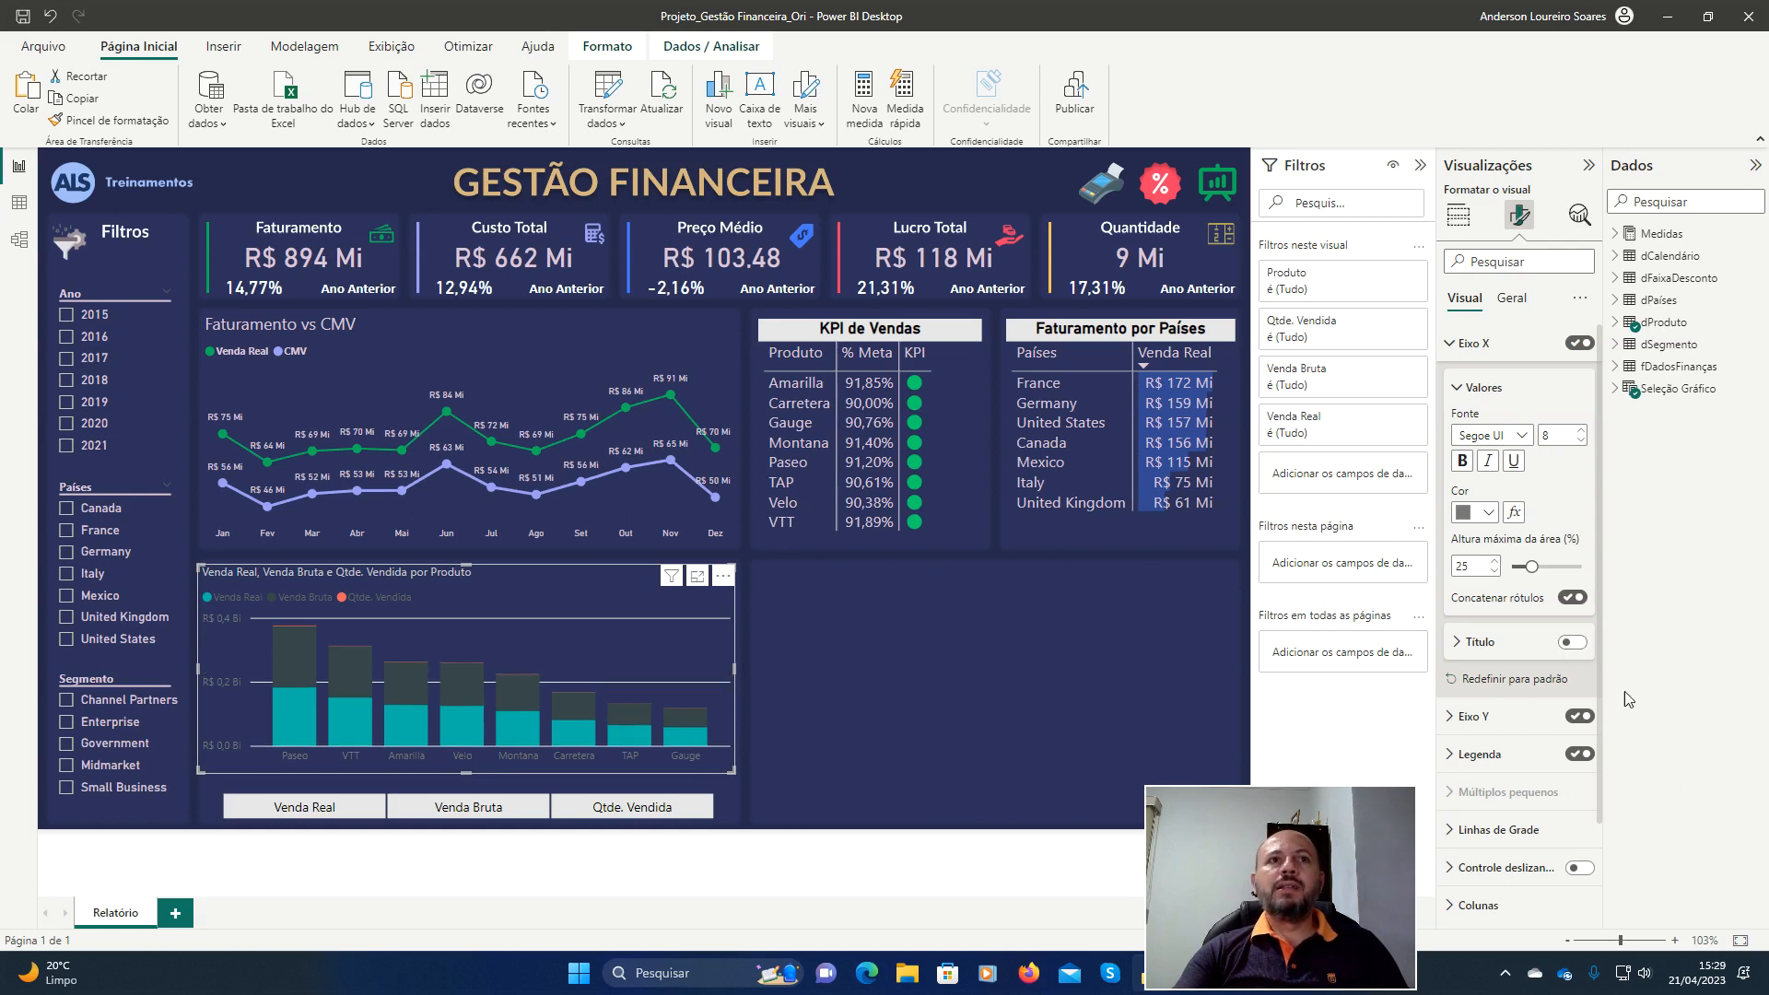
pyautogui.click(1480, 643)
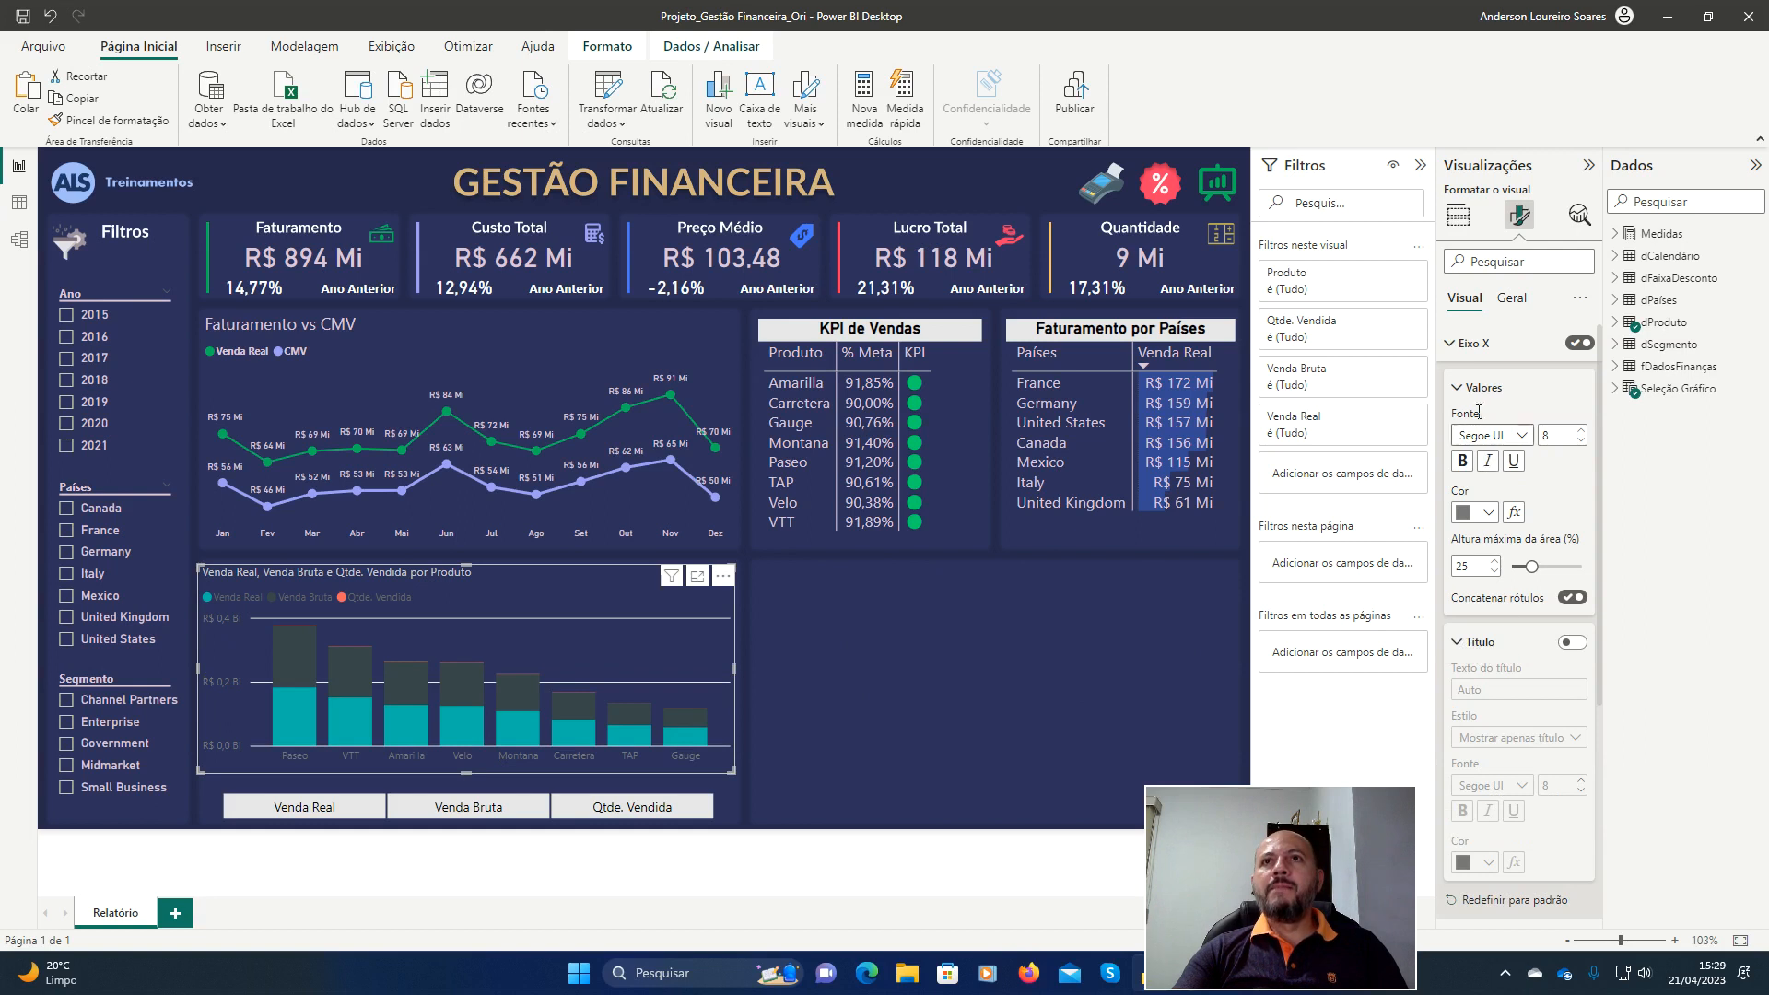
pyautogui.click(1461, 349)
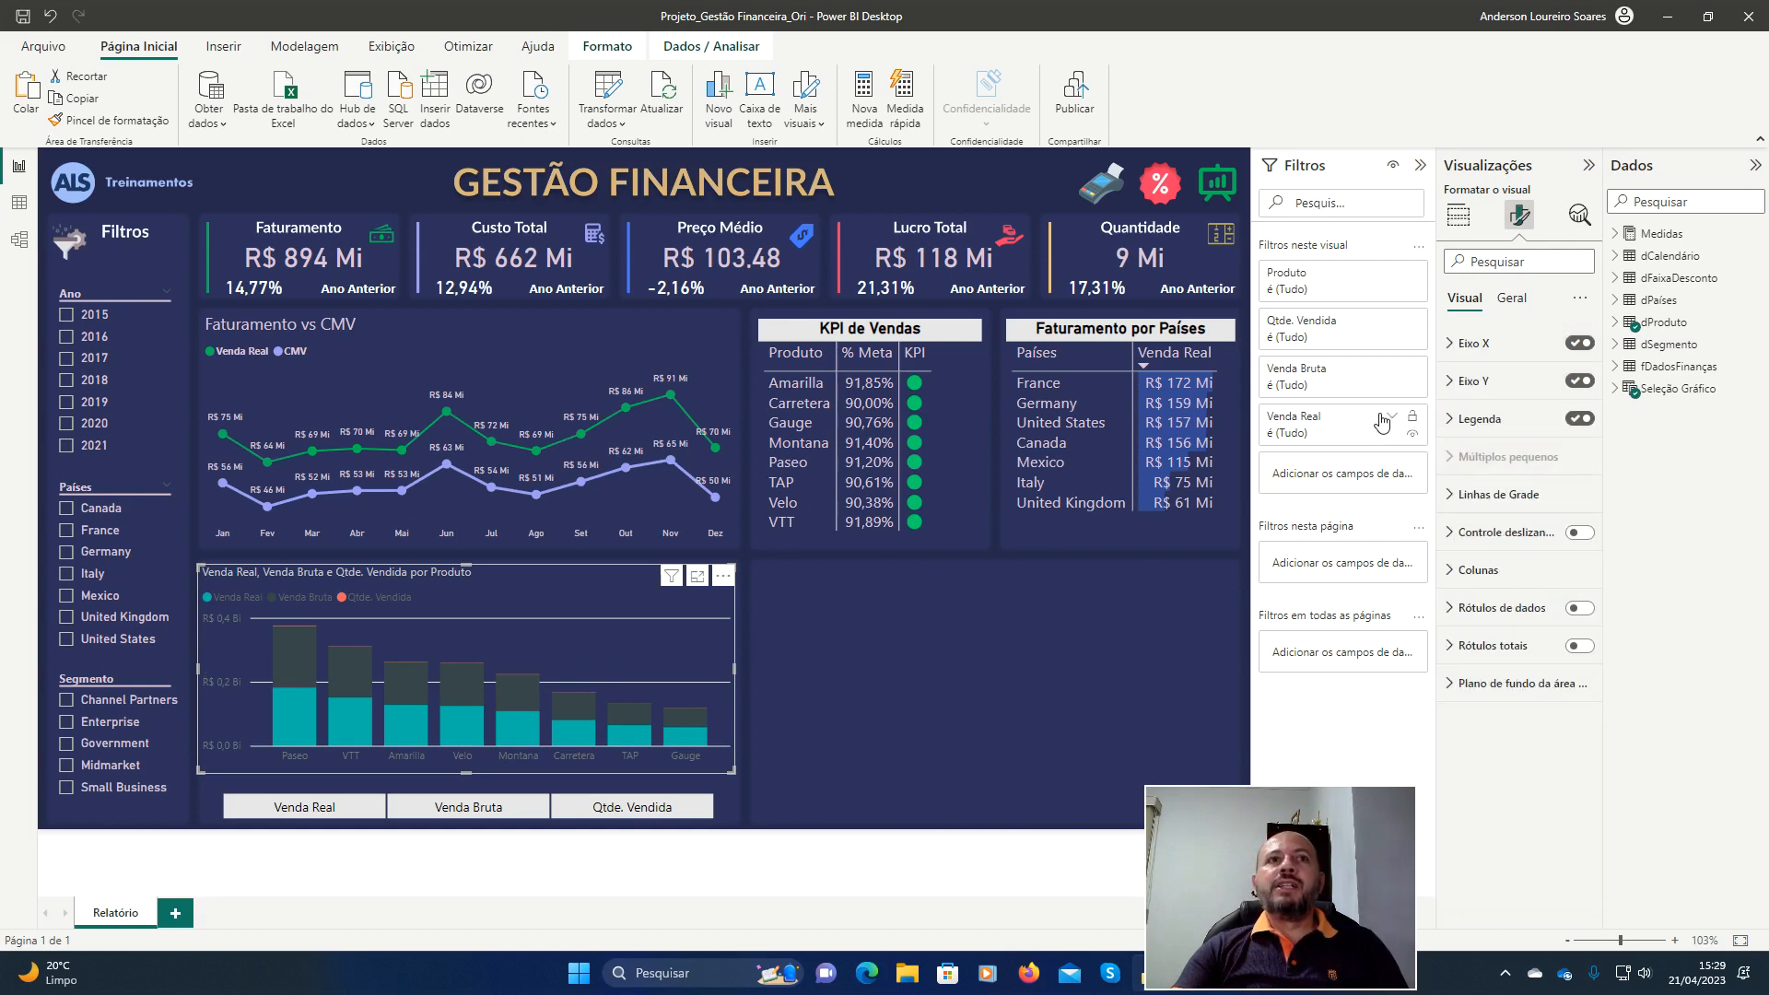
pyautogui.click(1580, 419)
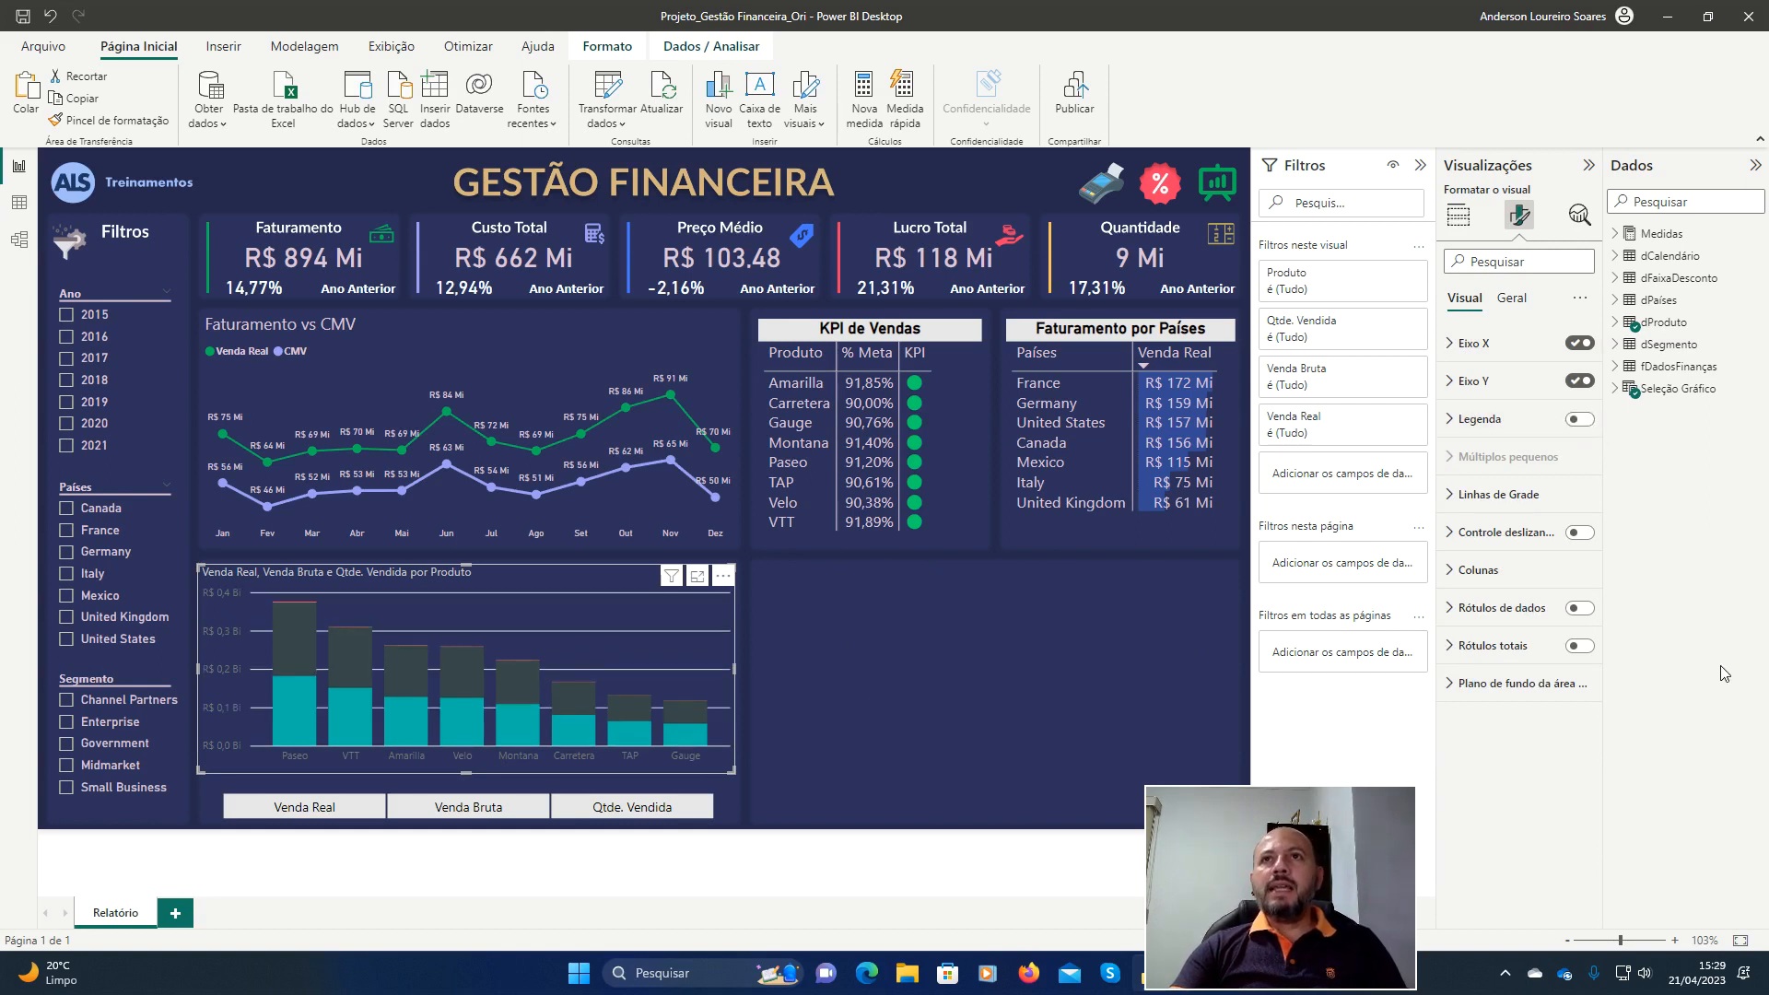
pyautogui.hotkey('ctrl', 'alt', 'd')
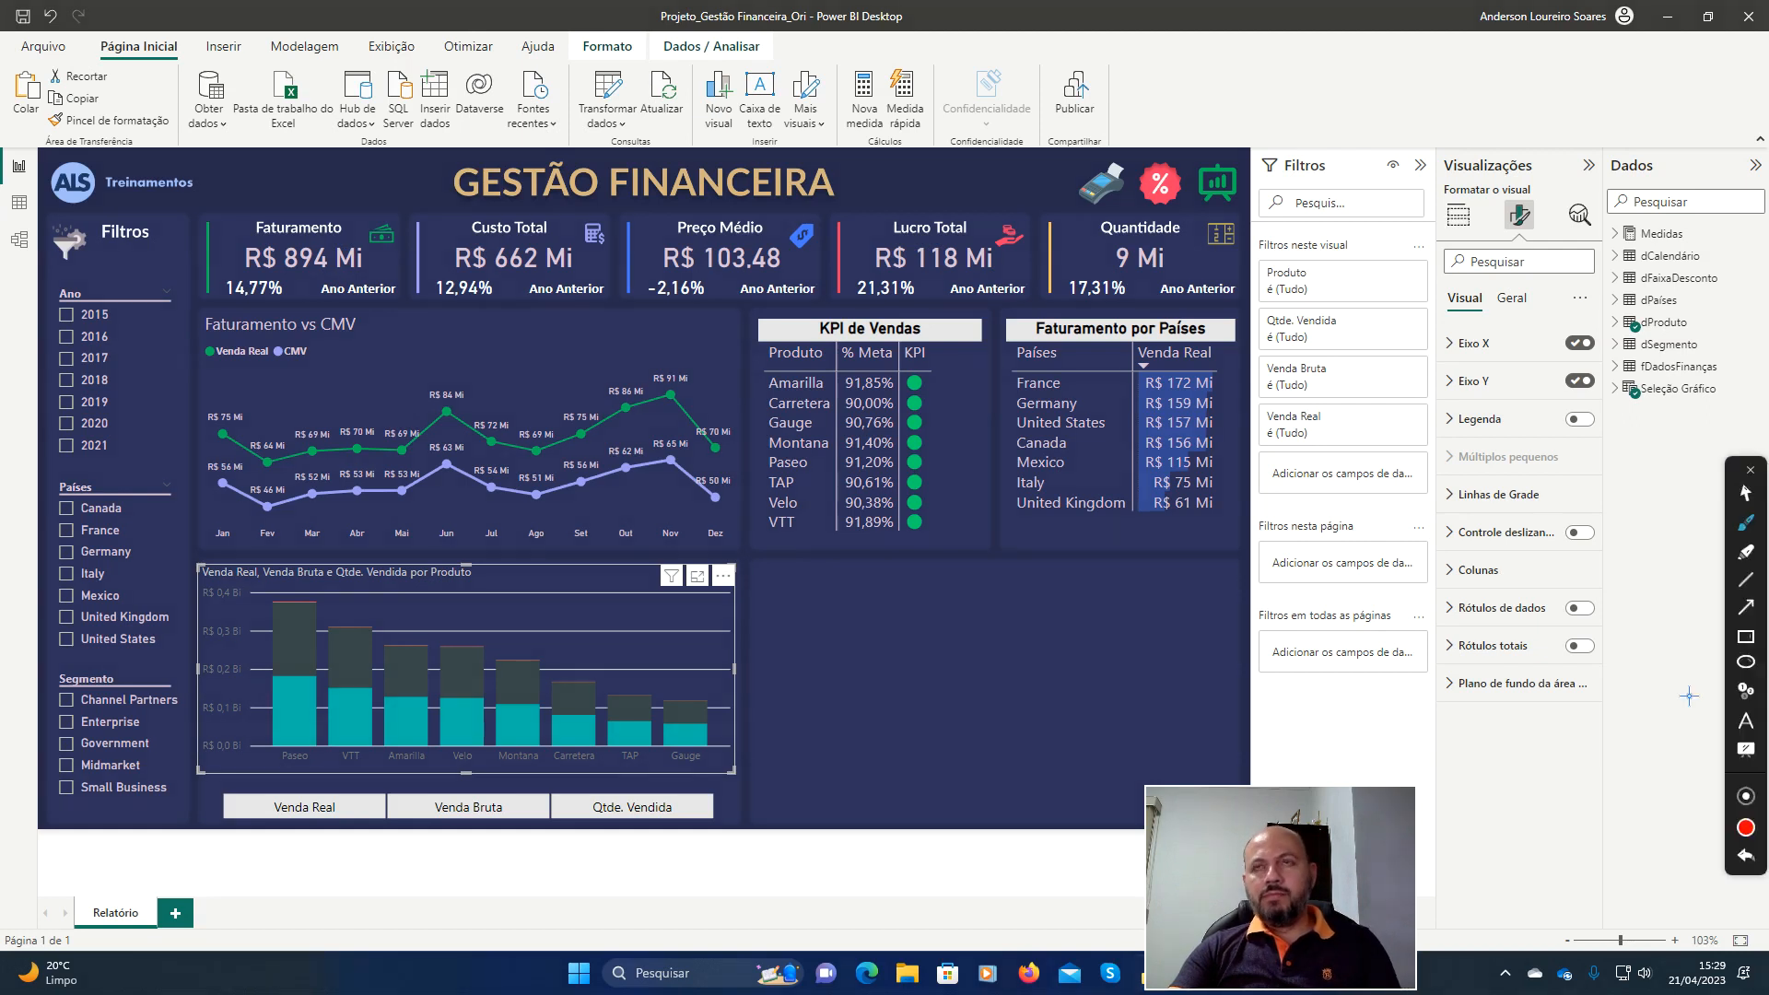
pyautogui.click(1745, 637)
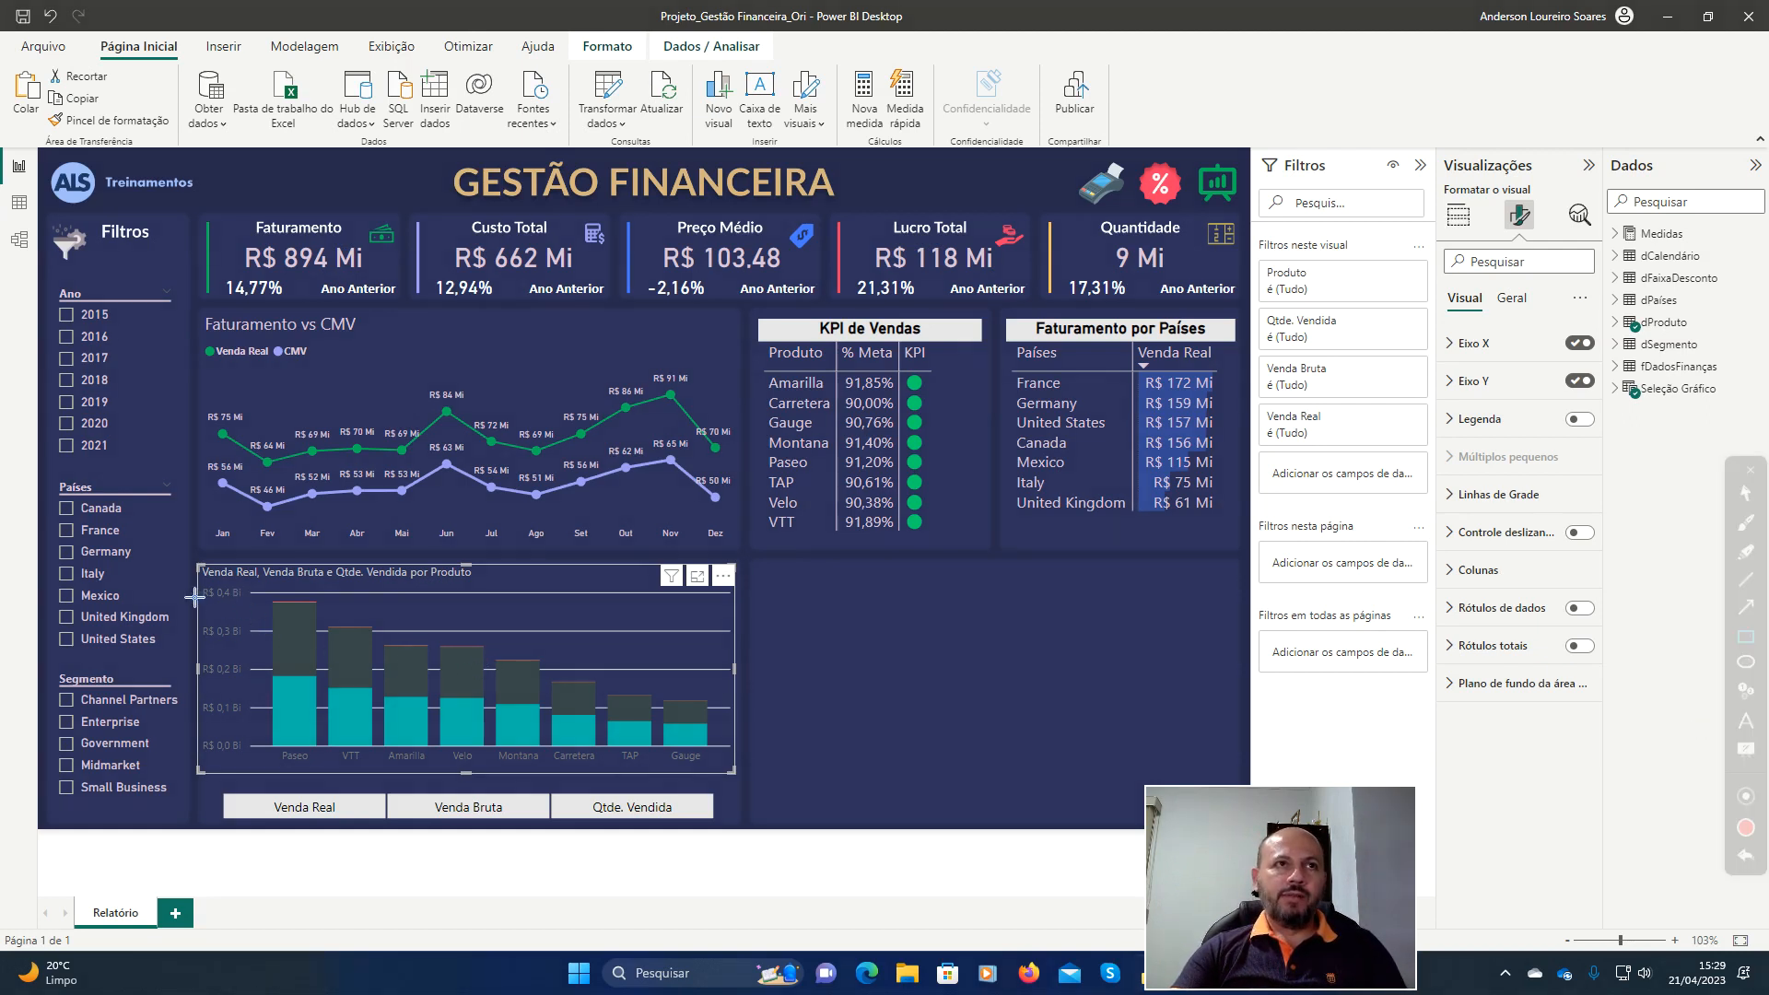
pyautogui.moveTo(194, 598)
pyautogui.mouseDown()
pyautogui.moveTo(268, 633)
pyautogui.moveTo(268, 778)
pyautogui.mouseUp()
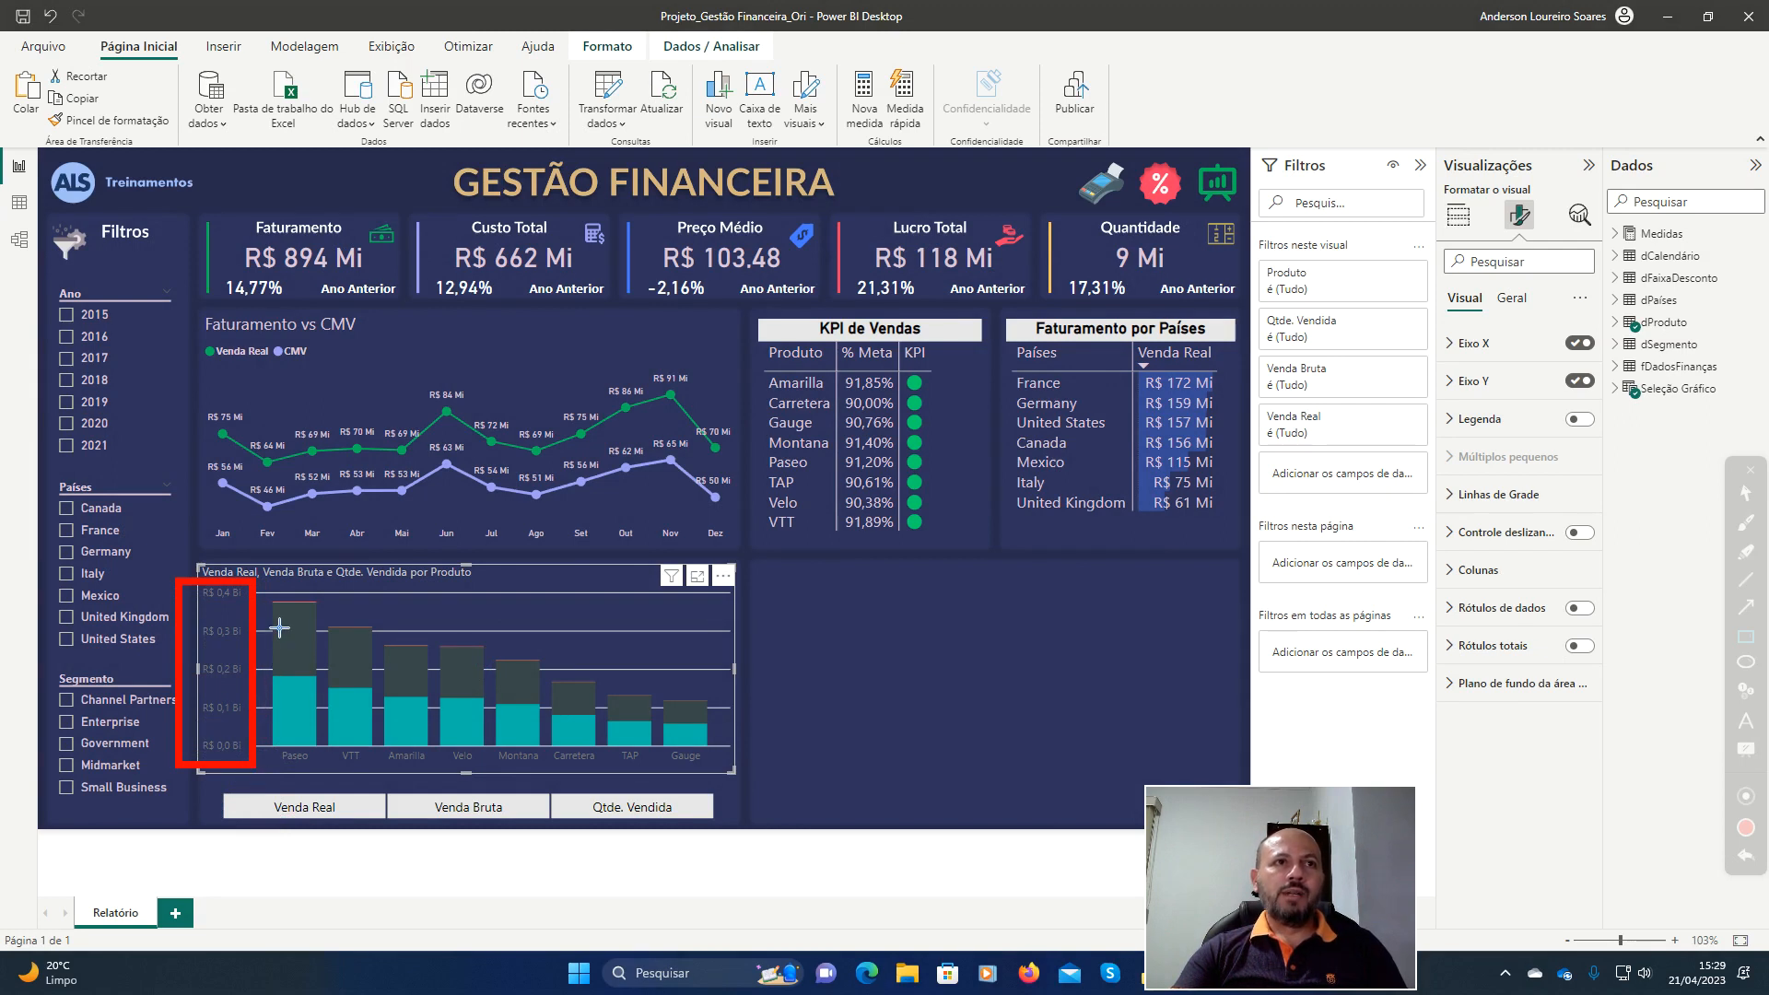
pyautogui.click(1748, 860)
pyautogui.click(1750, 490)
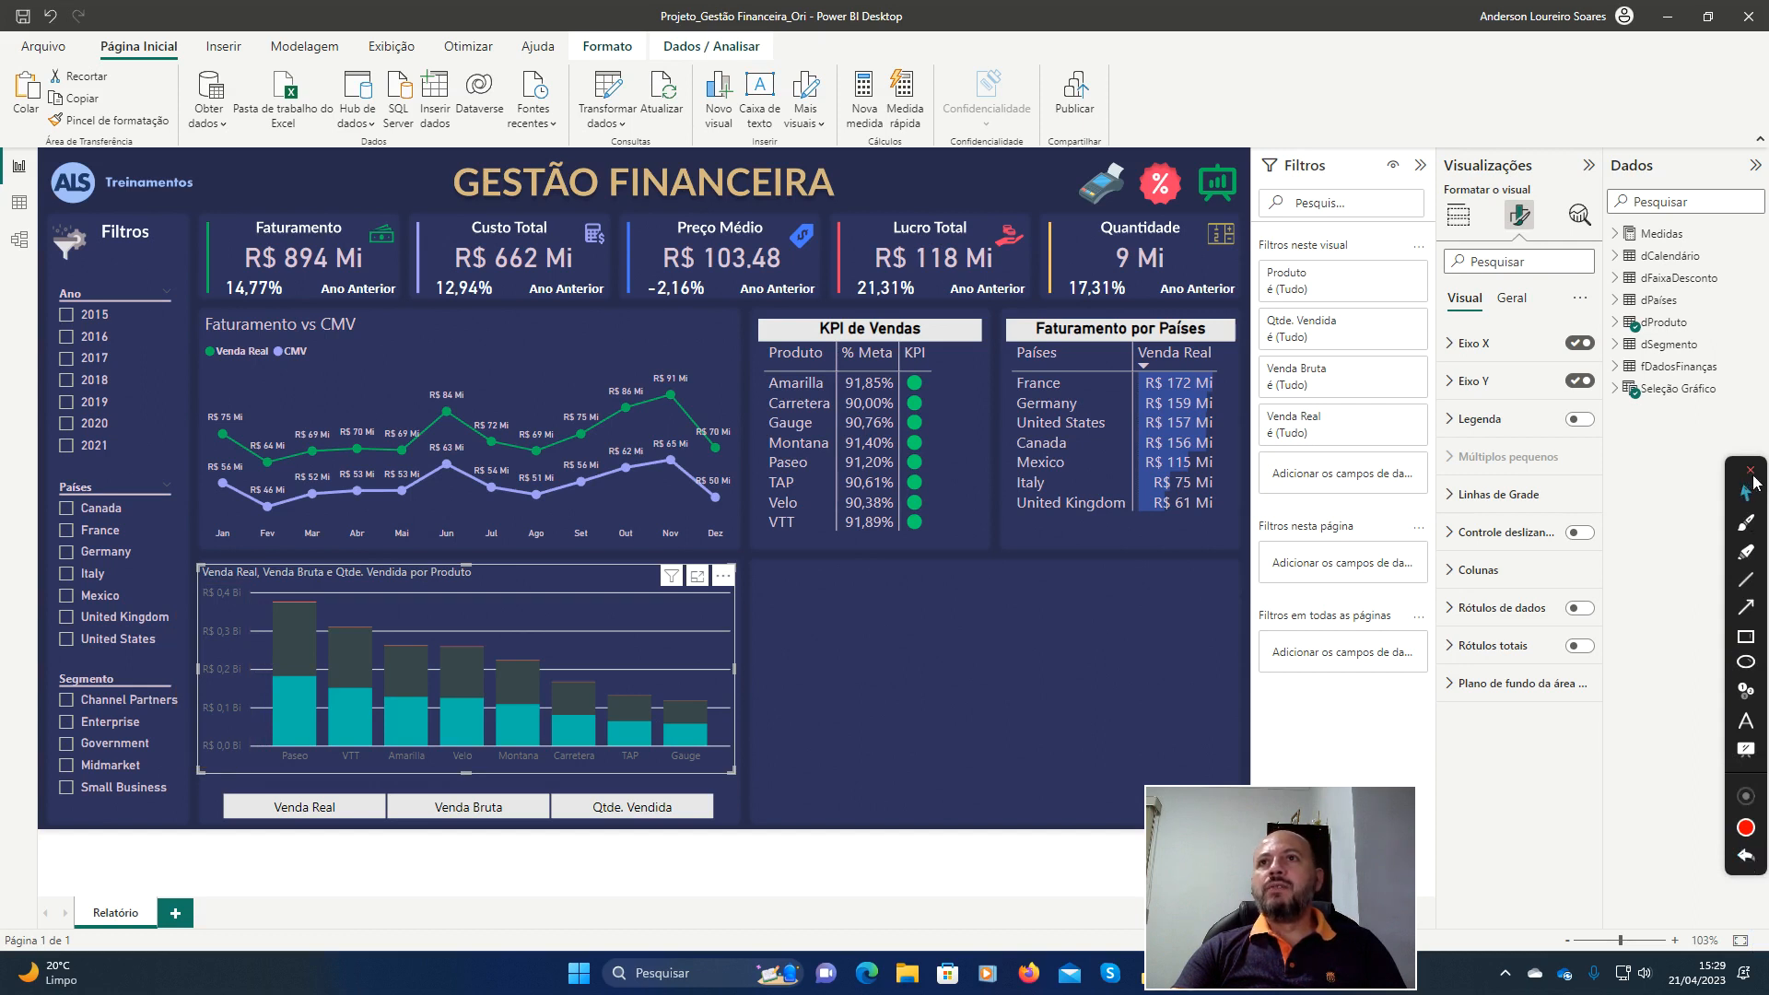
pyautogui.click(1750, 471)
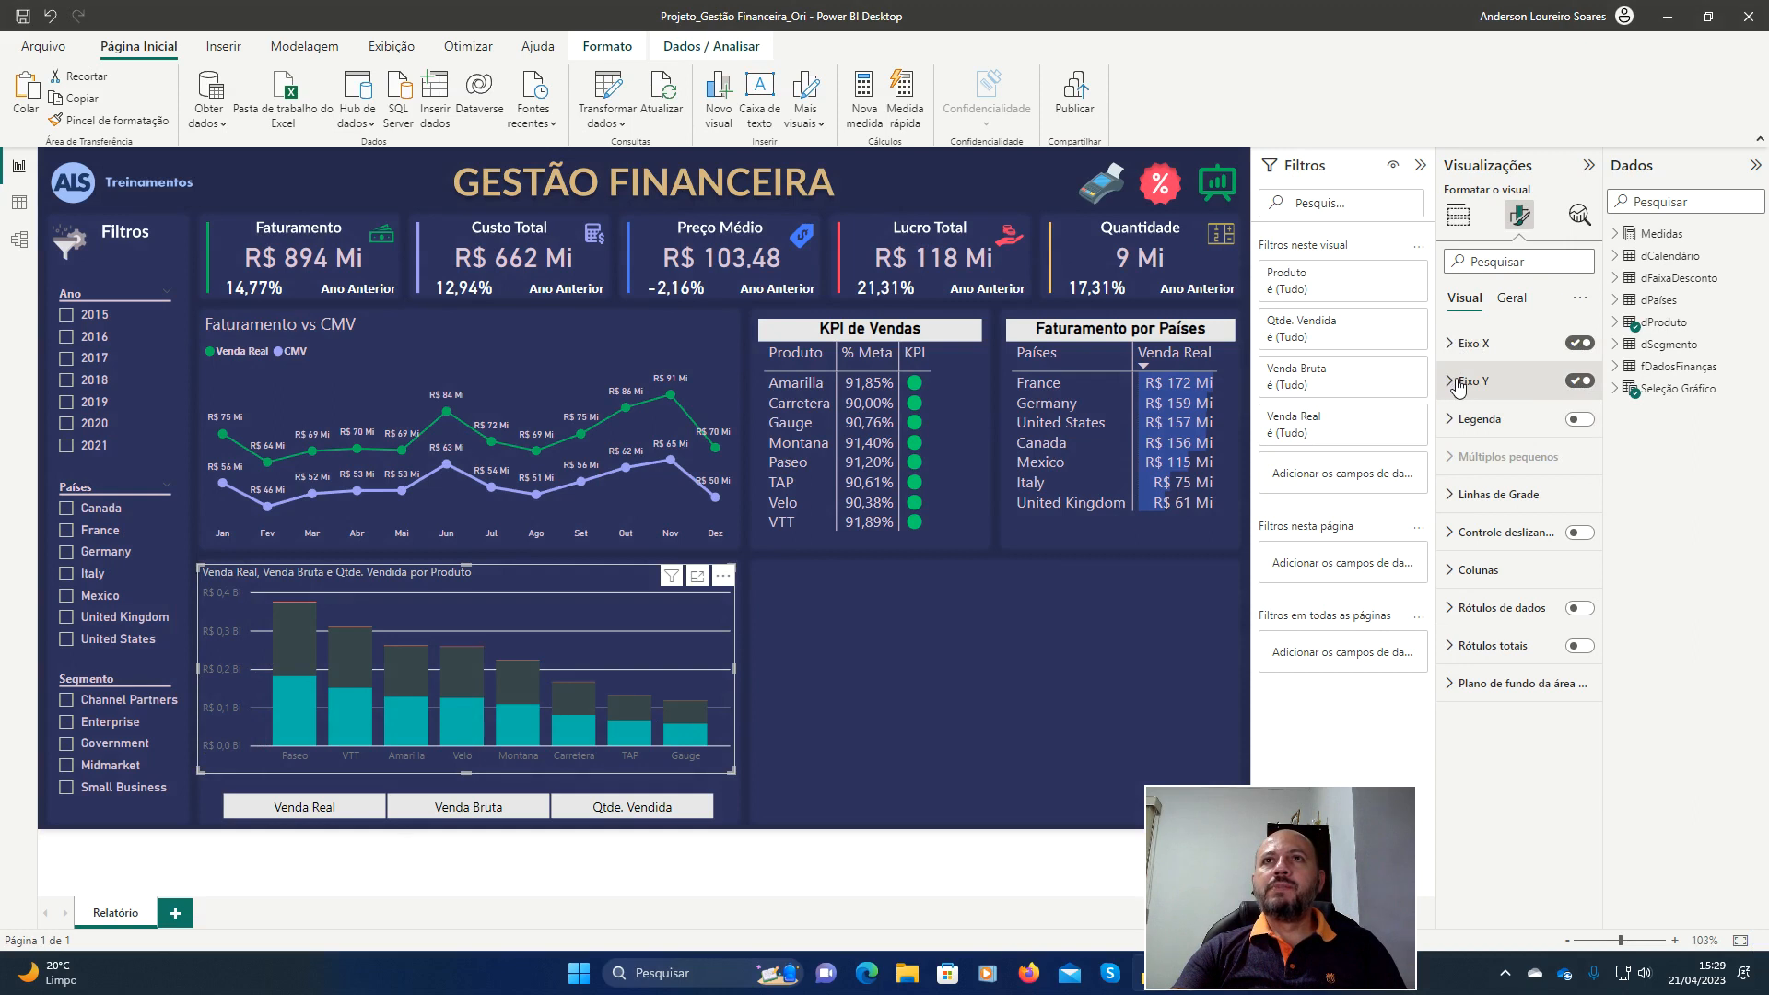
# Try showing the Y axis title on the column chart and hide it again.
pyautogui.click(1458, 383)
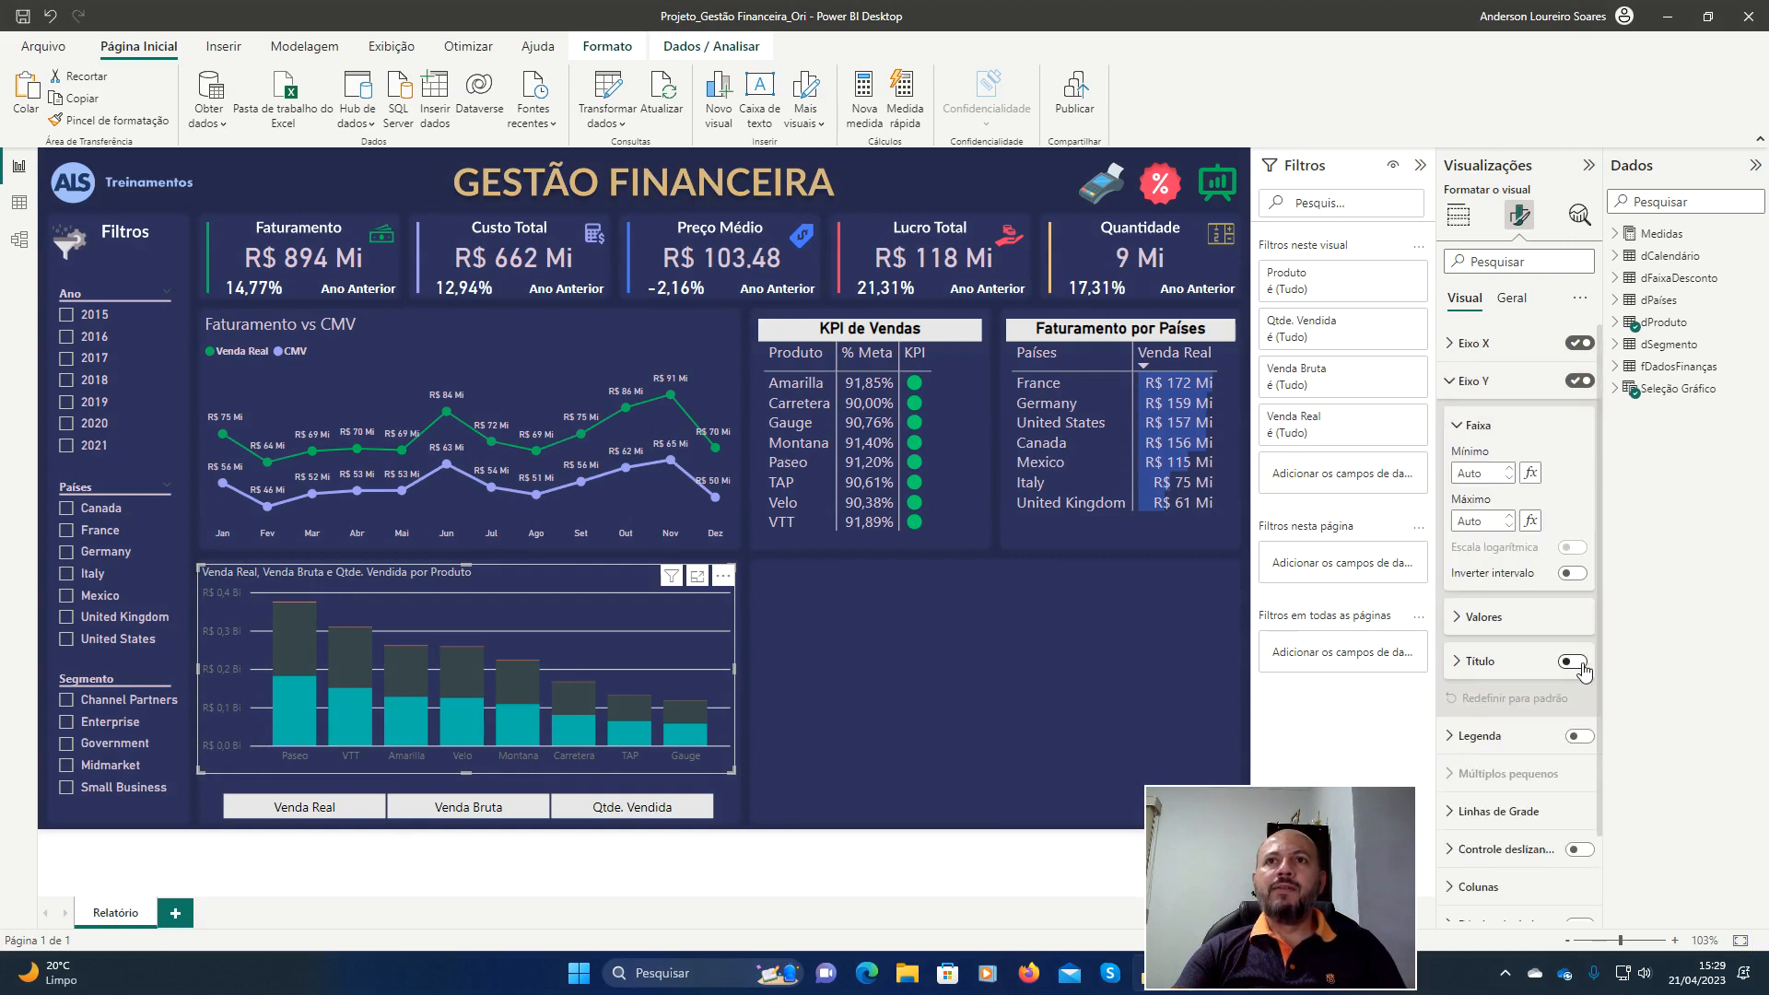
pyautogui.click(1577, 663)
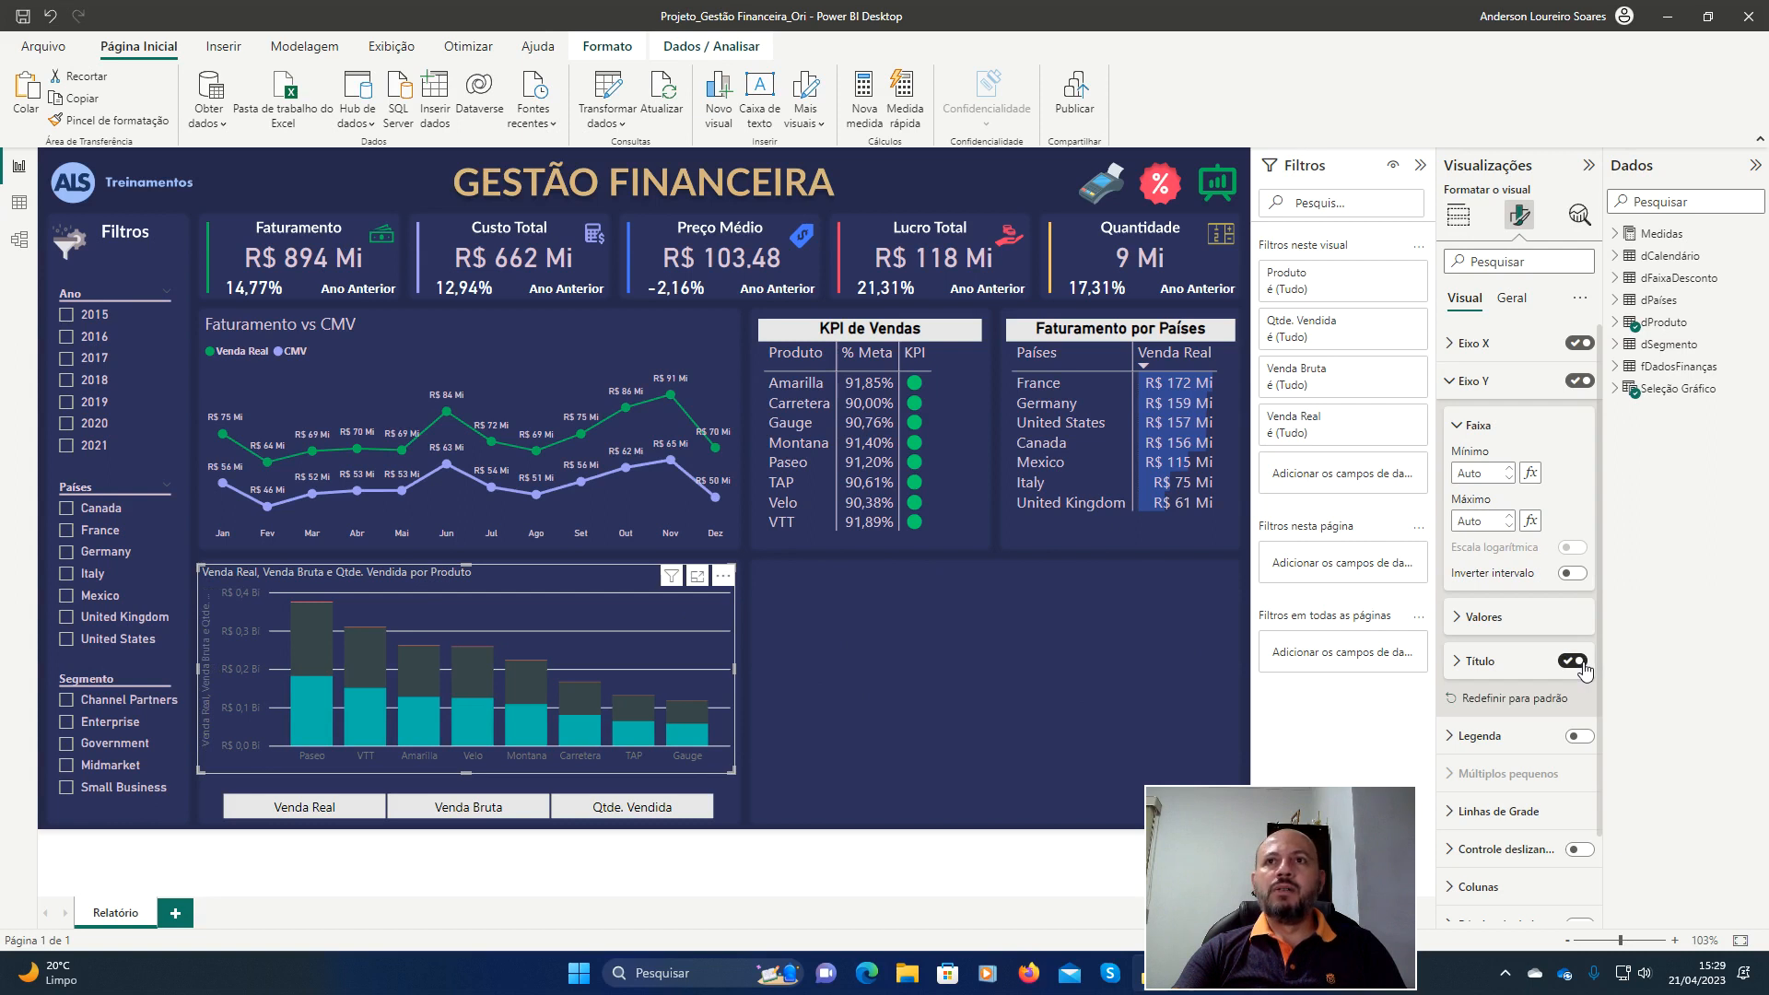
pyautogui.click(1578, 662)
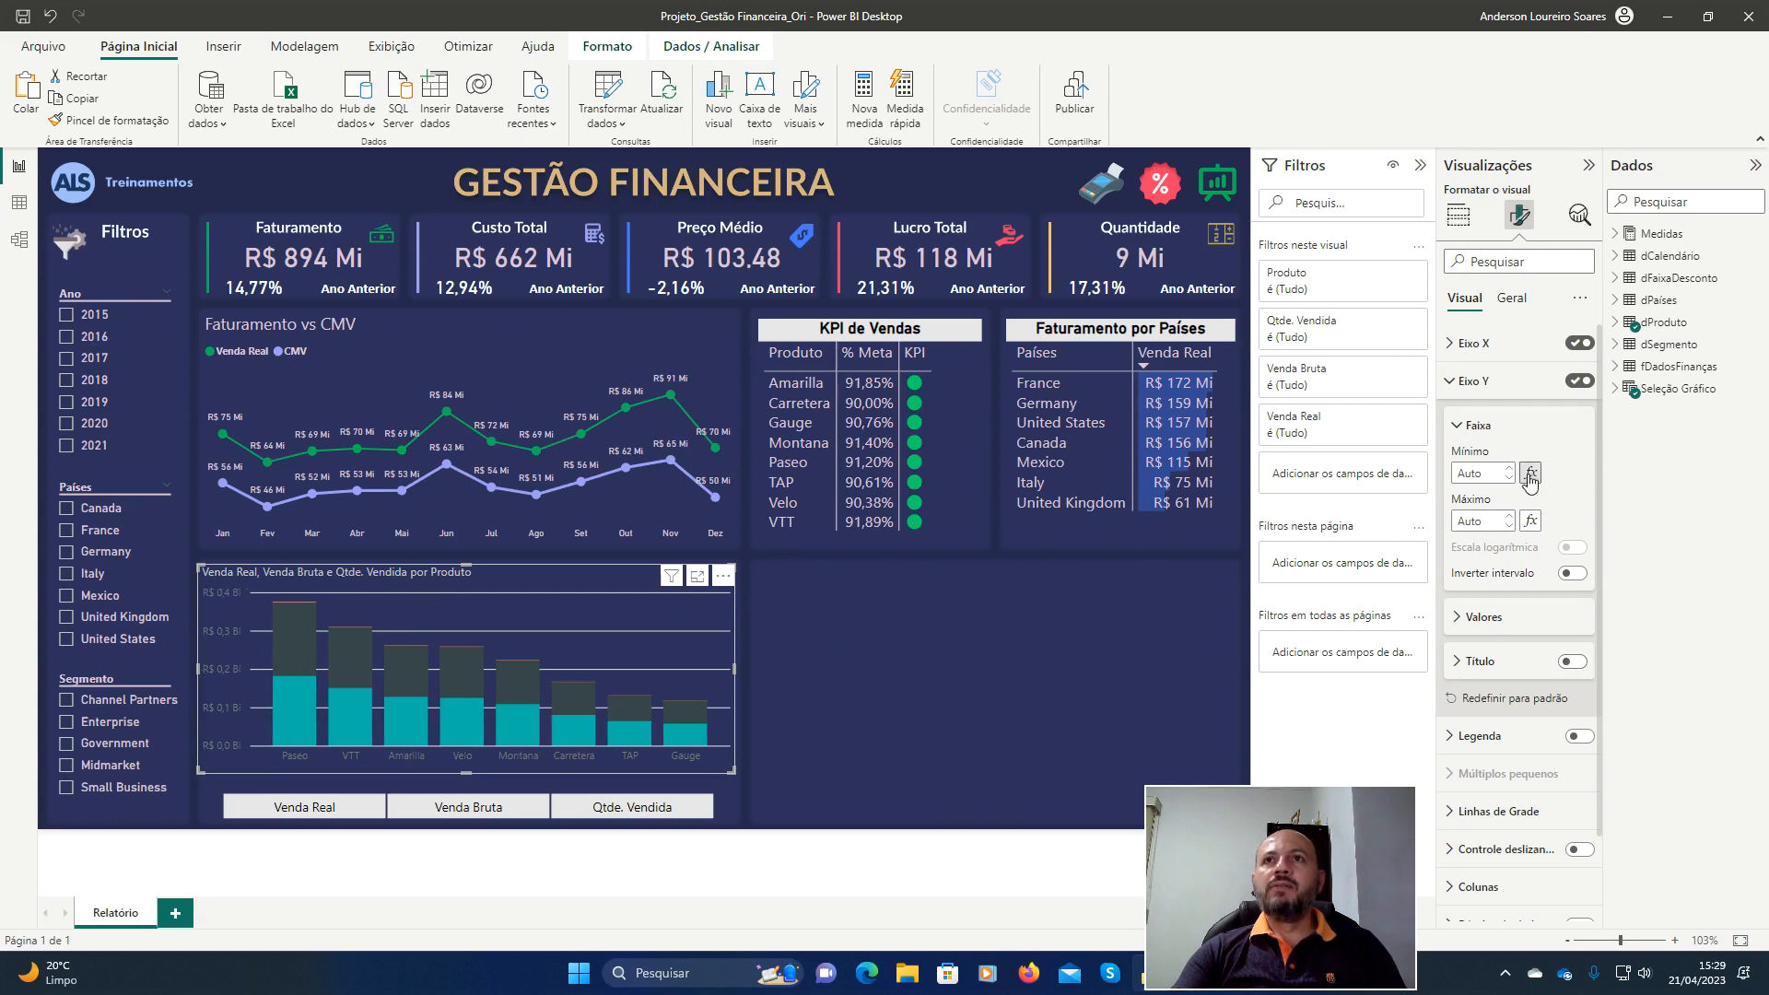
pyautogui.click(1456, 388)
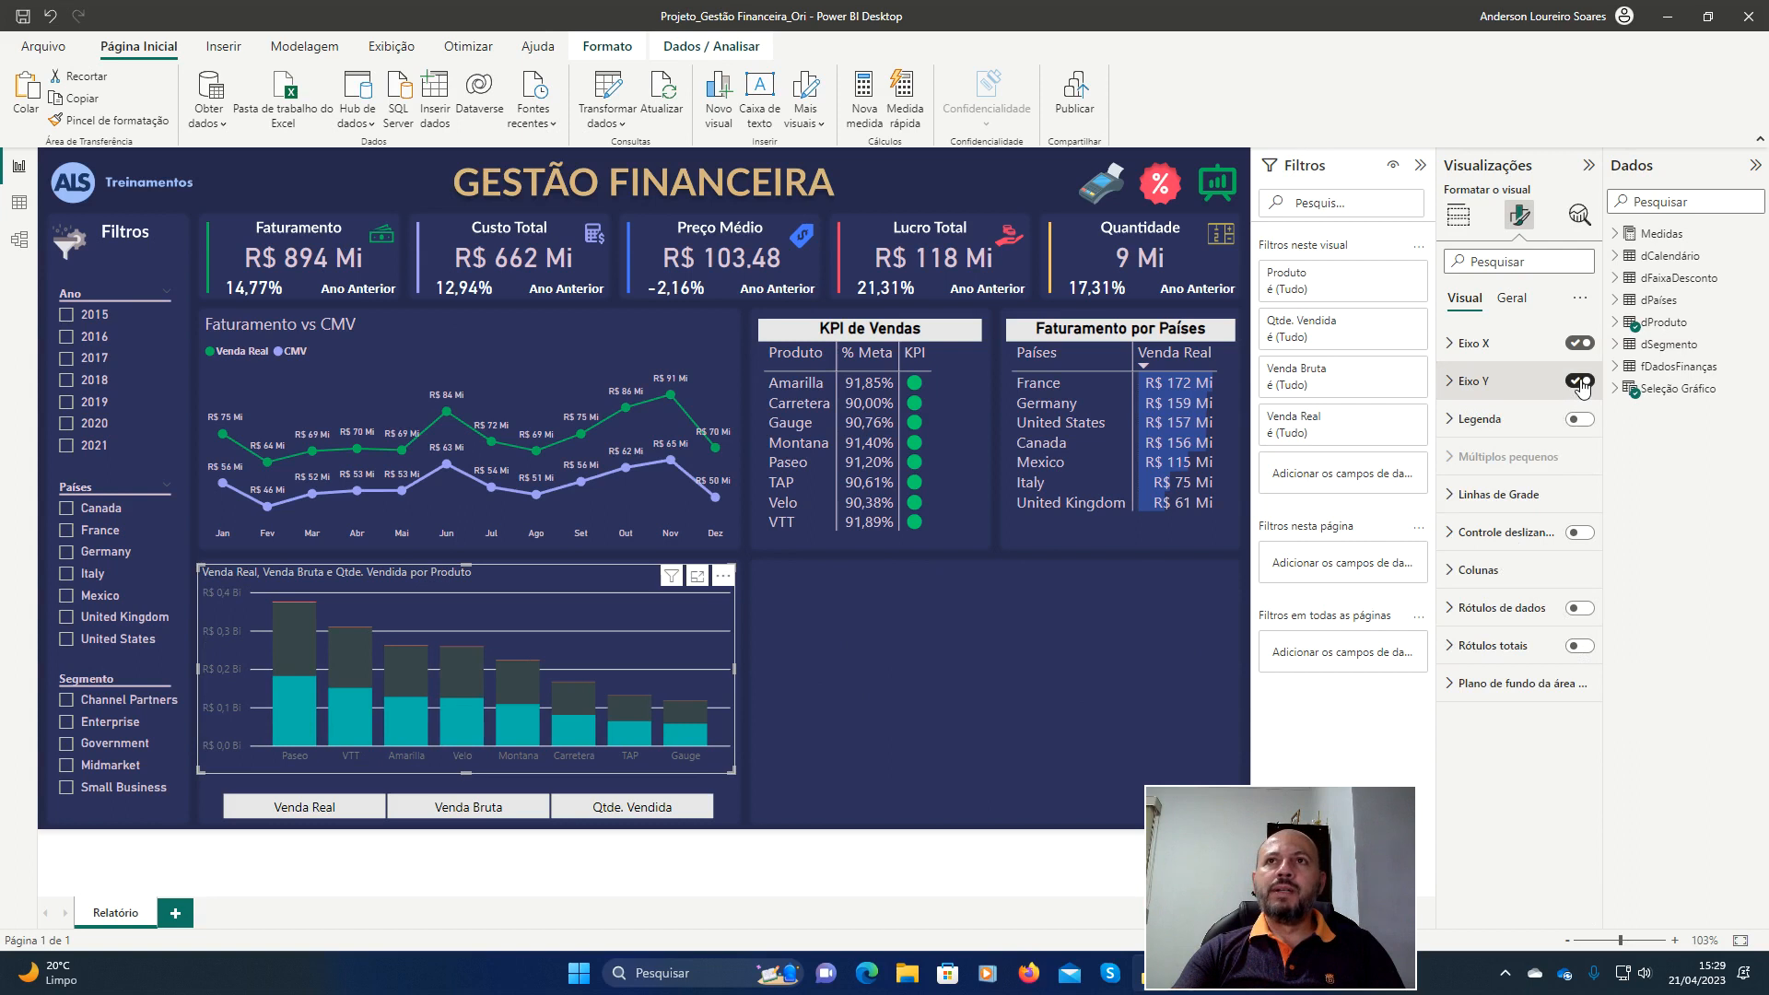
# Turn off the column chart's Y axis.
pyautogui.click(1580, 382)
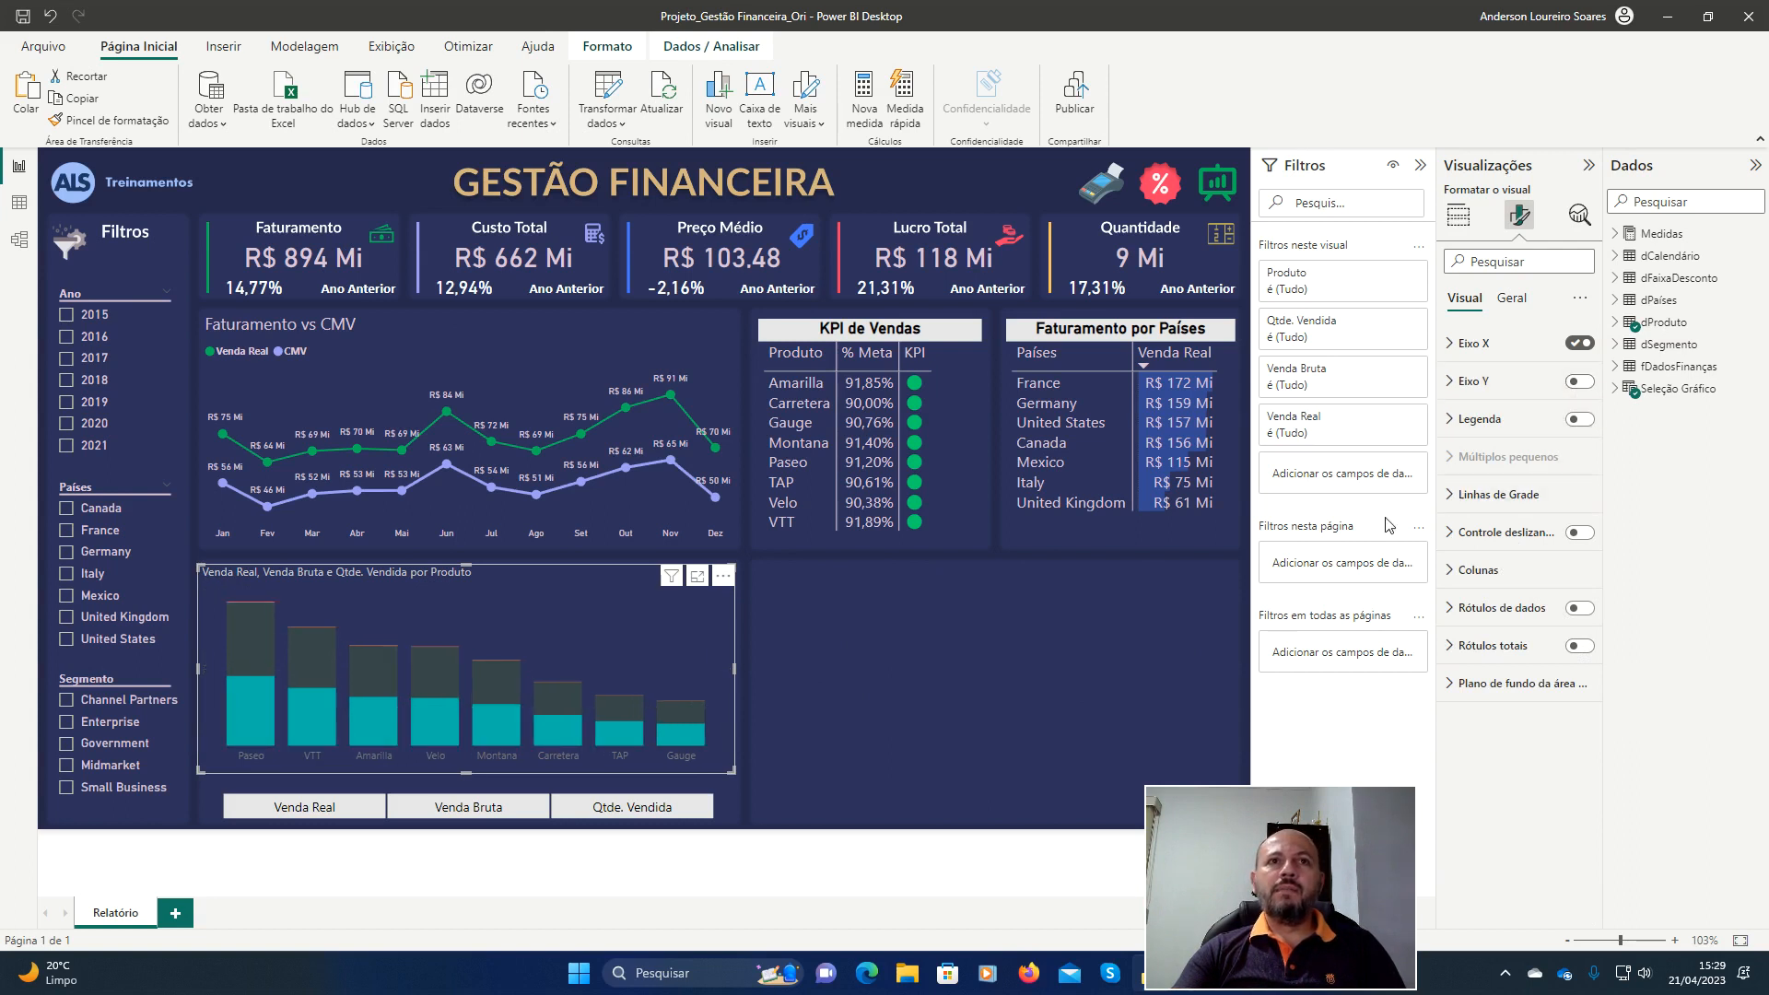
# Turn the column chart's Y axis back on and color its horizontal gridlines dark grey.
pyautogui.click(1455, 426)
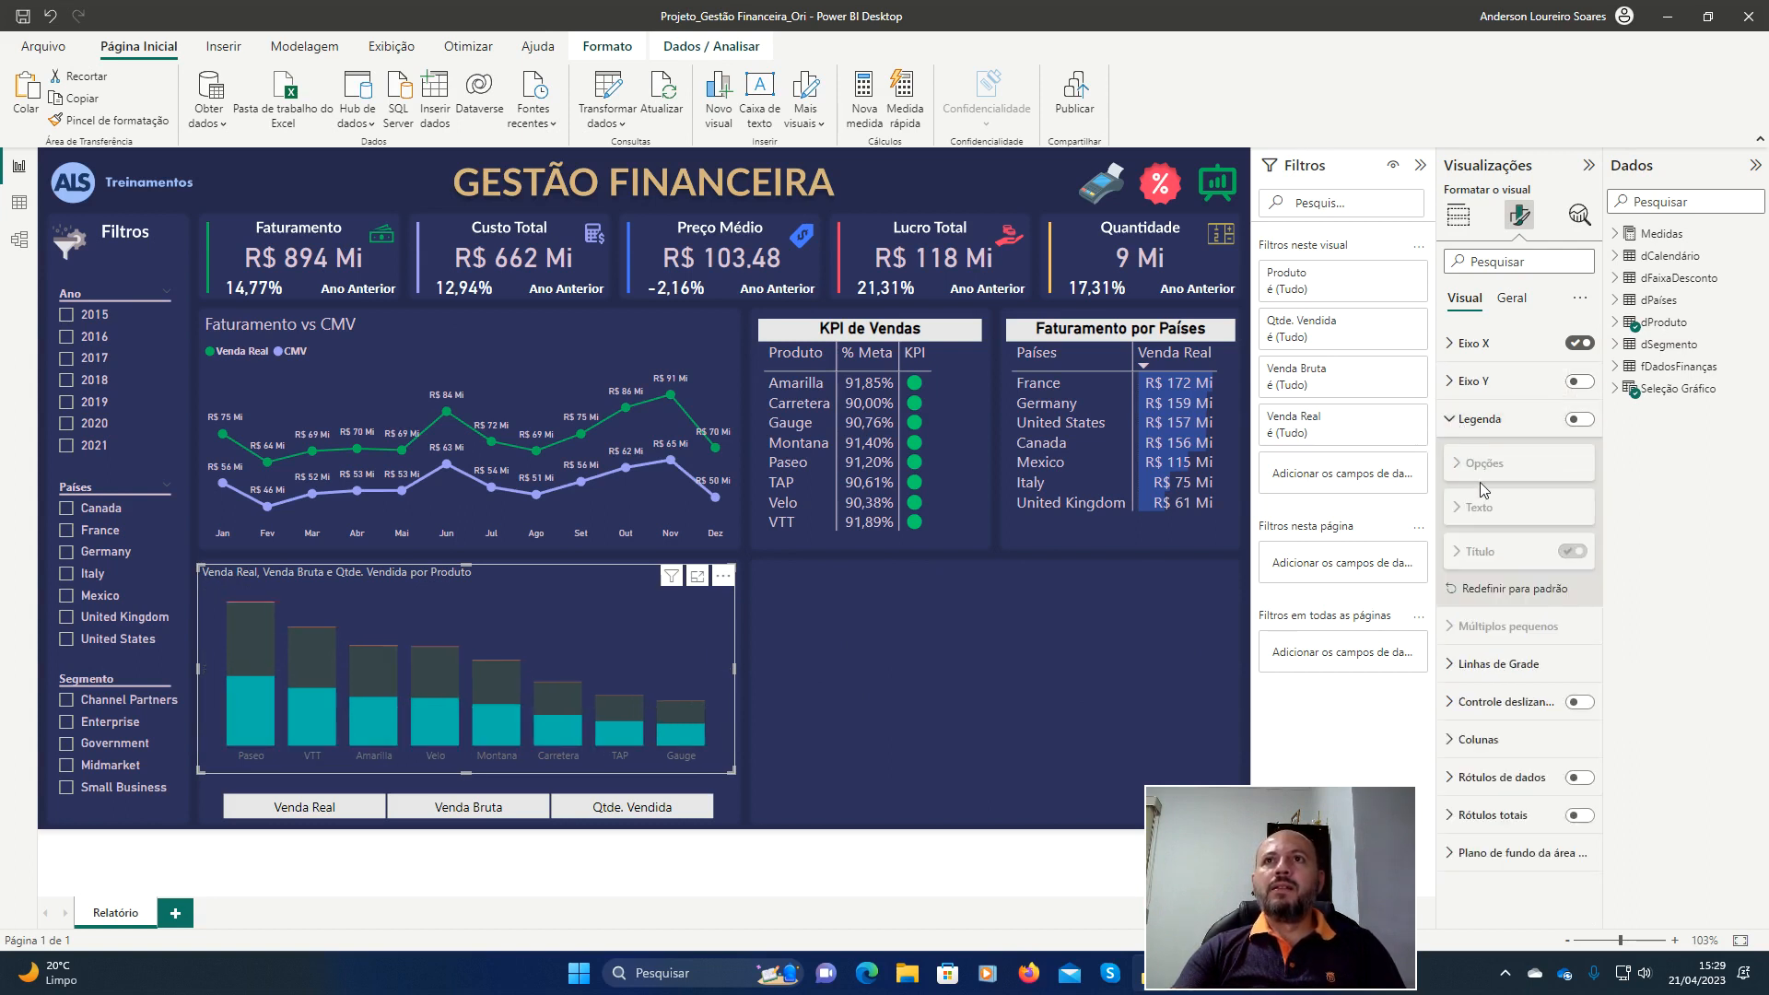
pyautogui.click(1458, 428)
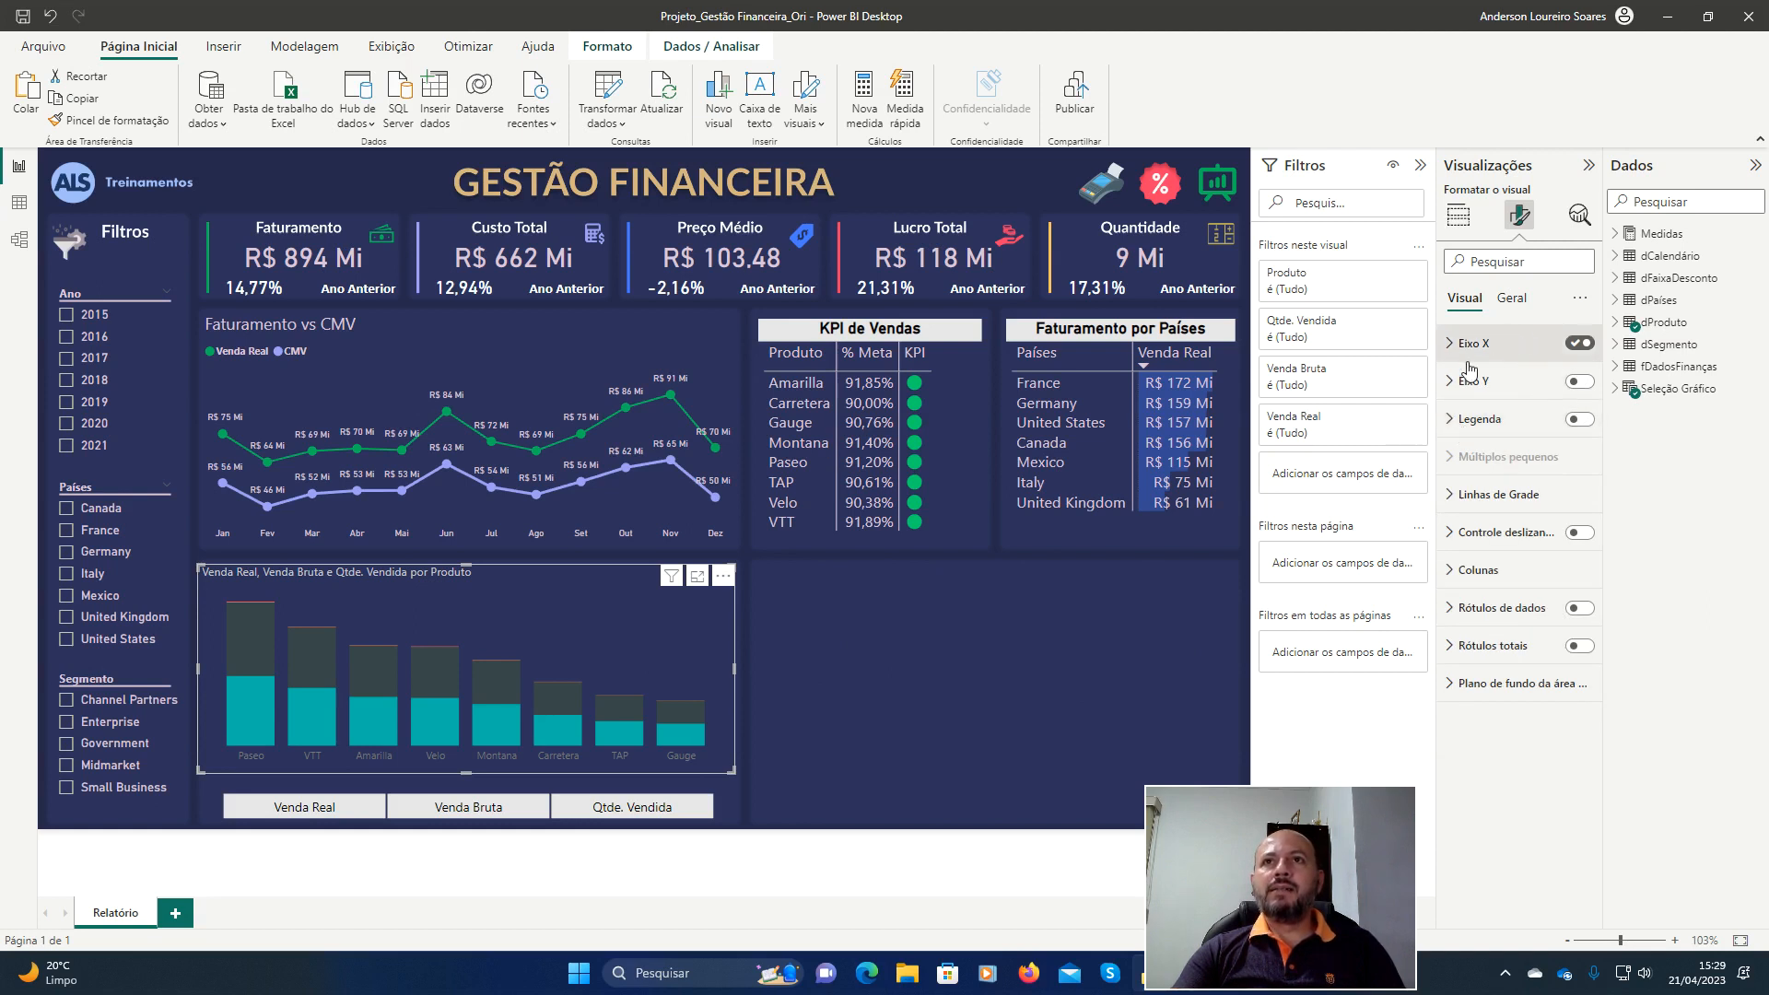
pyautogui.click(1581, 381)
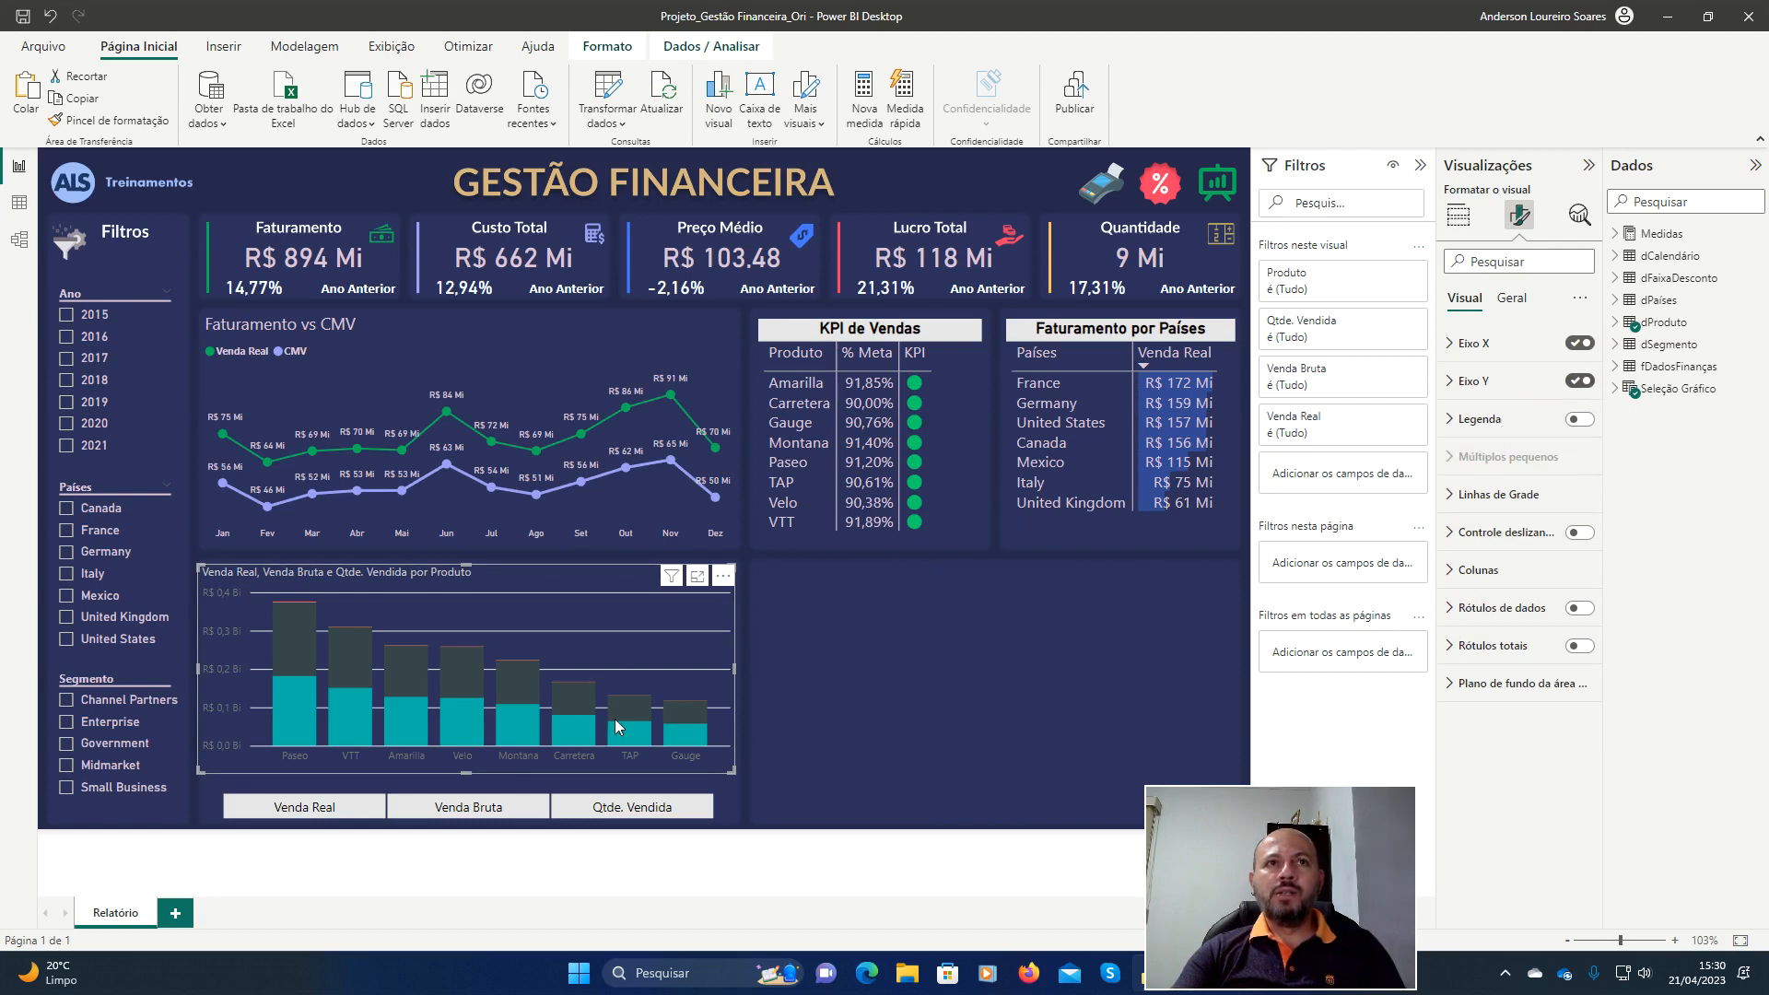
pyautogui.click(1459, 497)
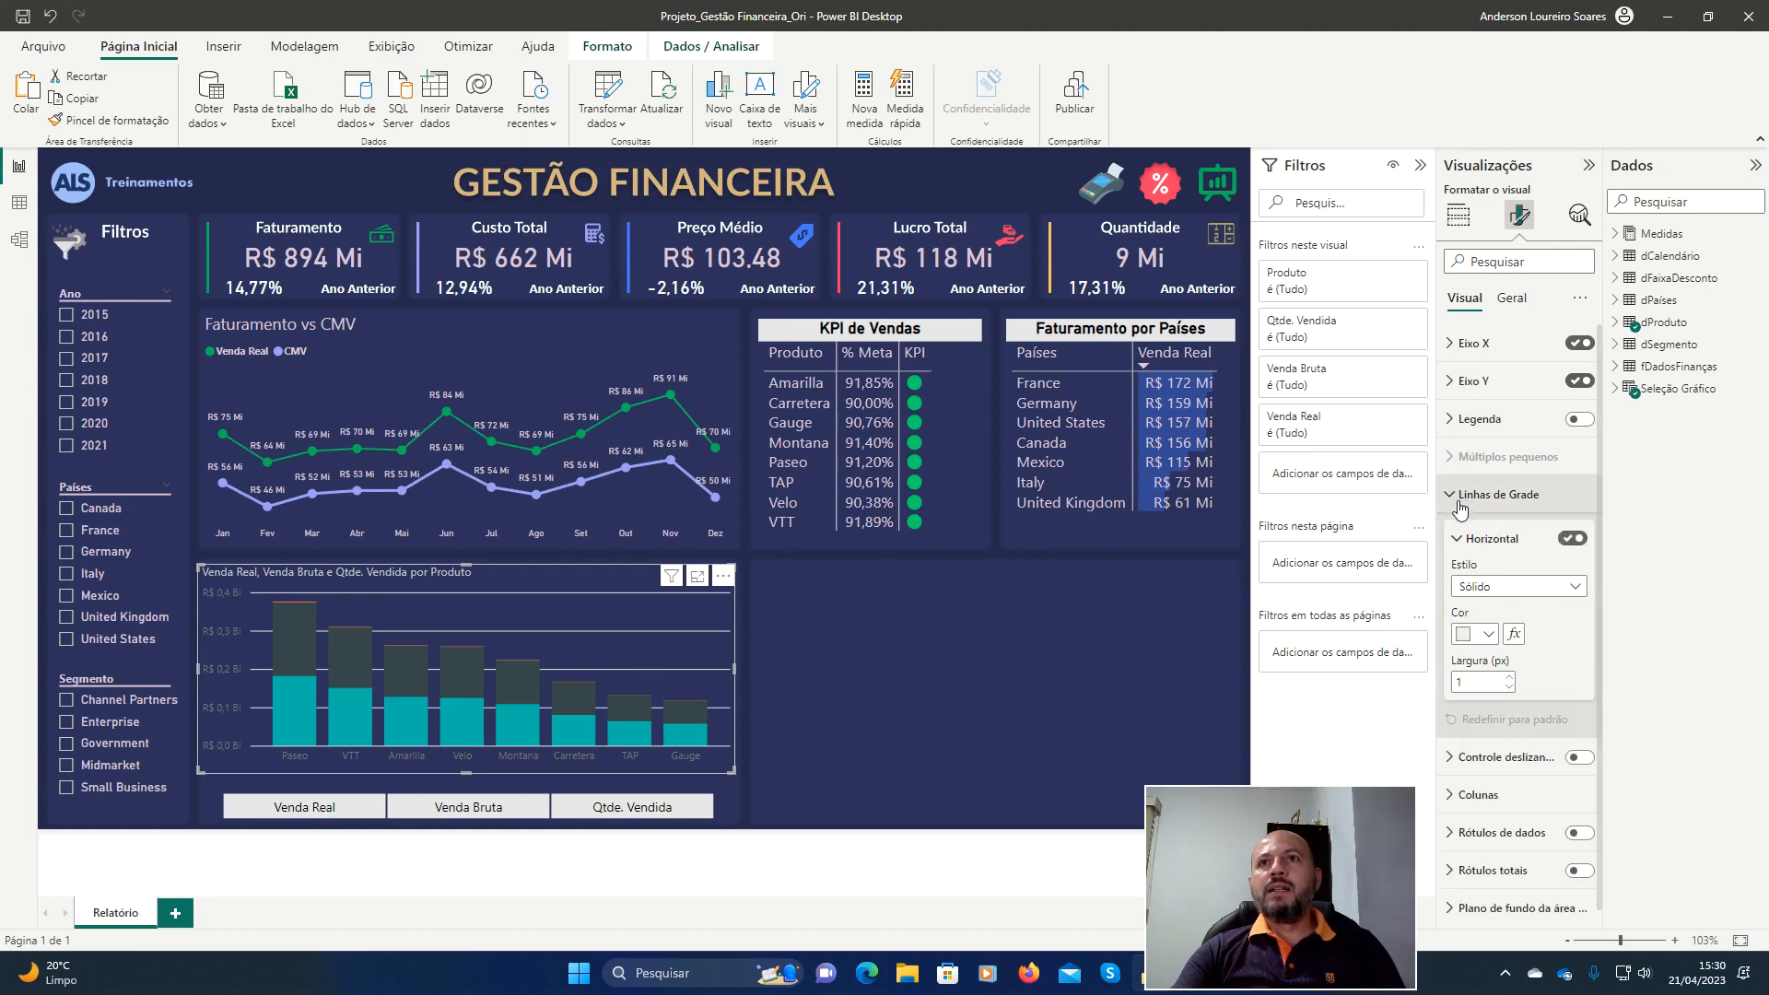
pyautogui.click(1487, 634)
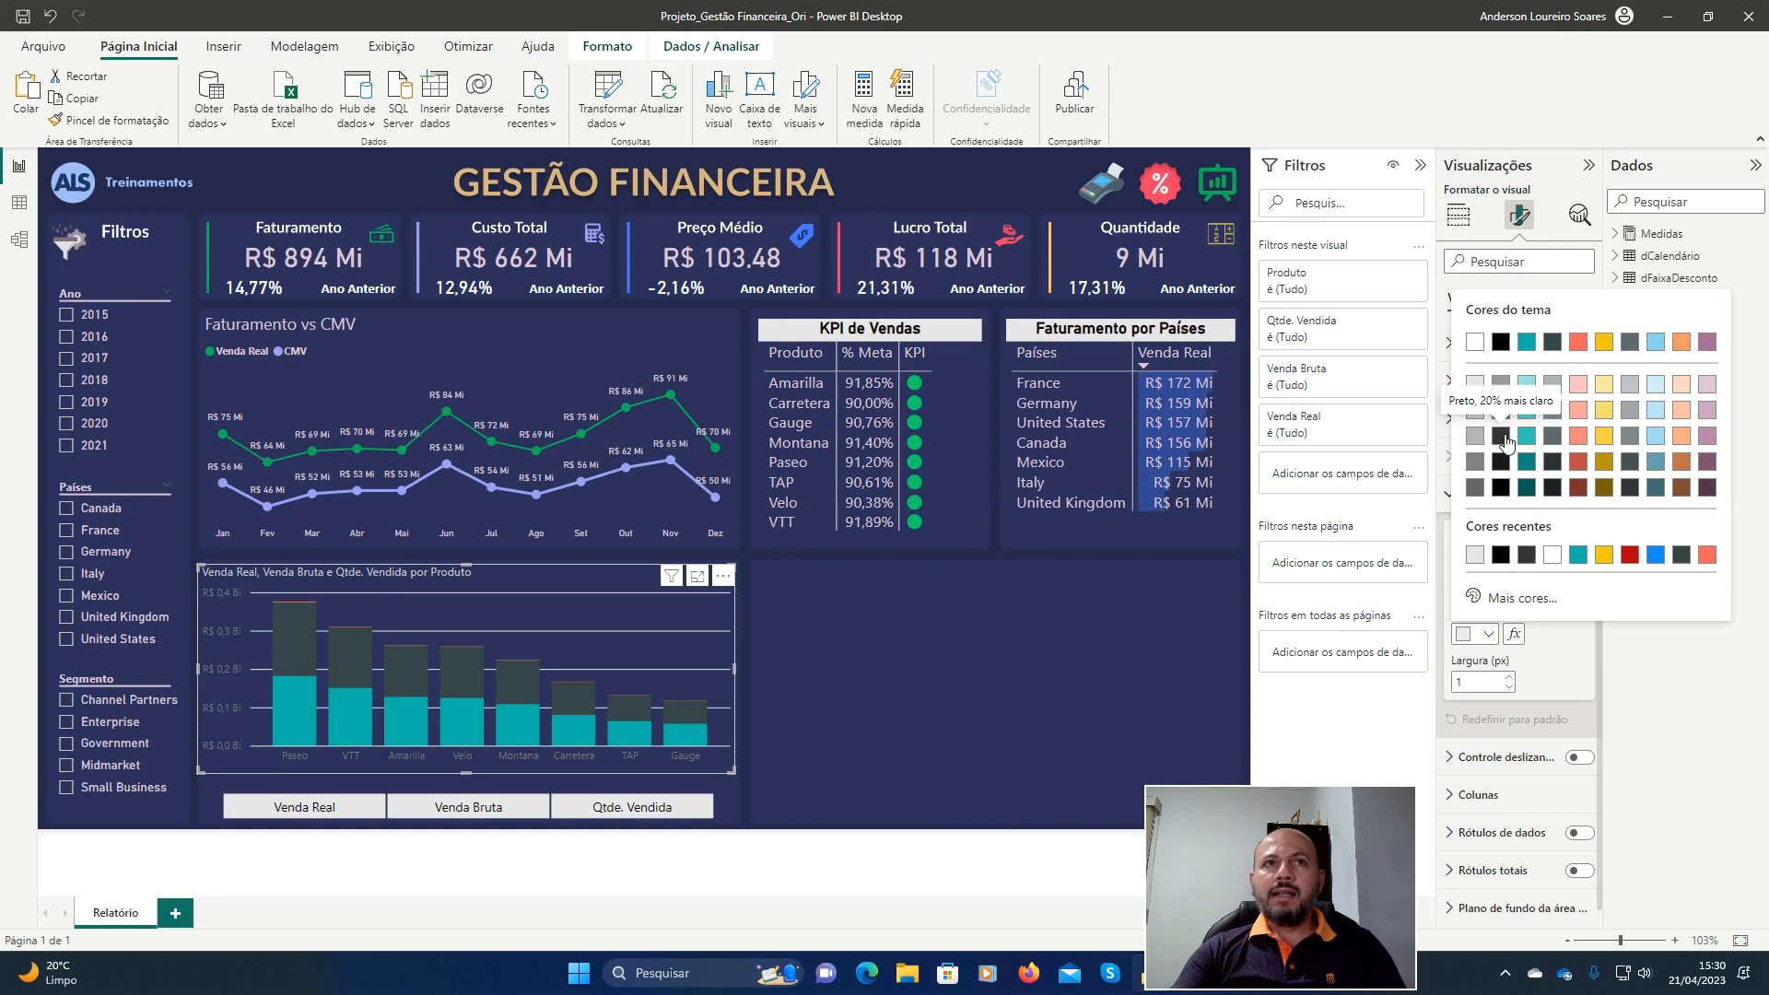
pyautogui.click(1502, 437)
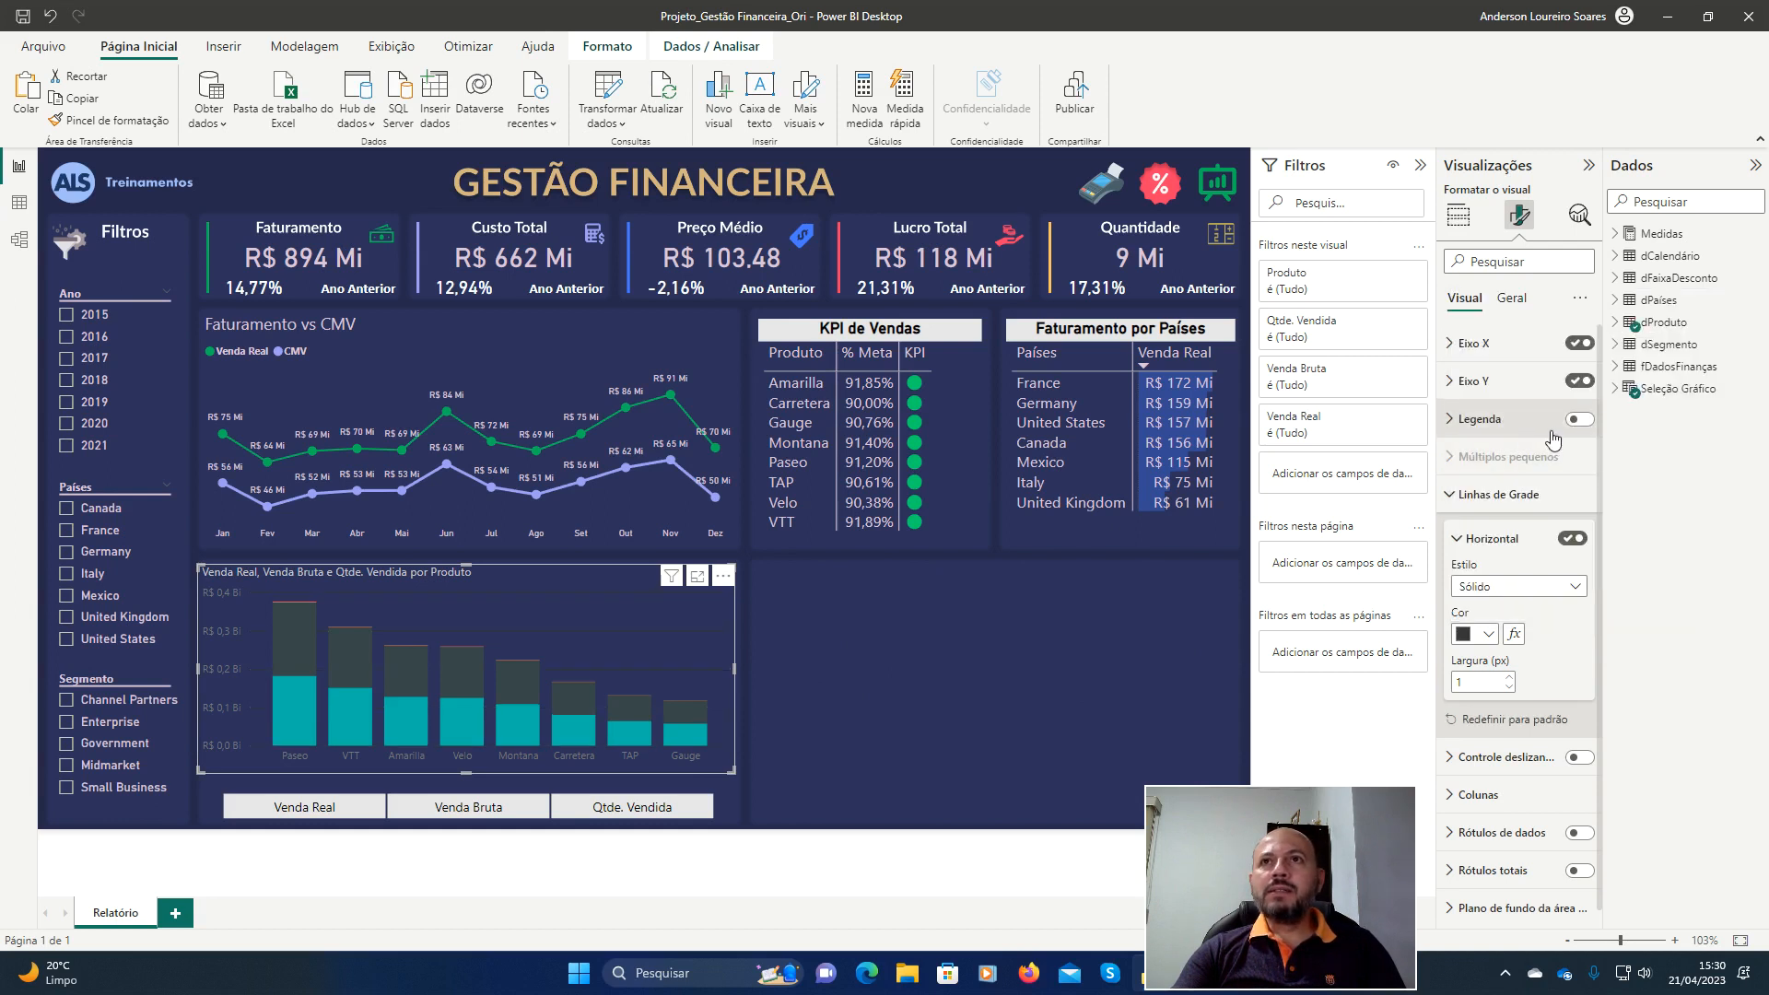
pyautogui.click(1488, 635)
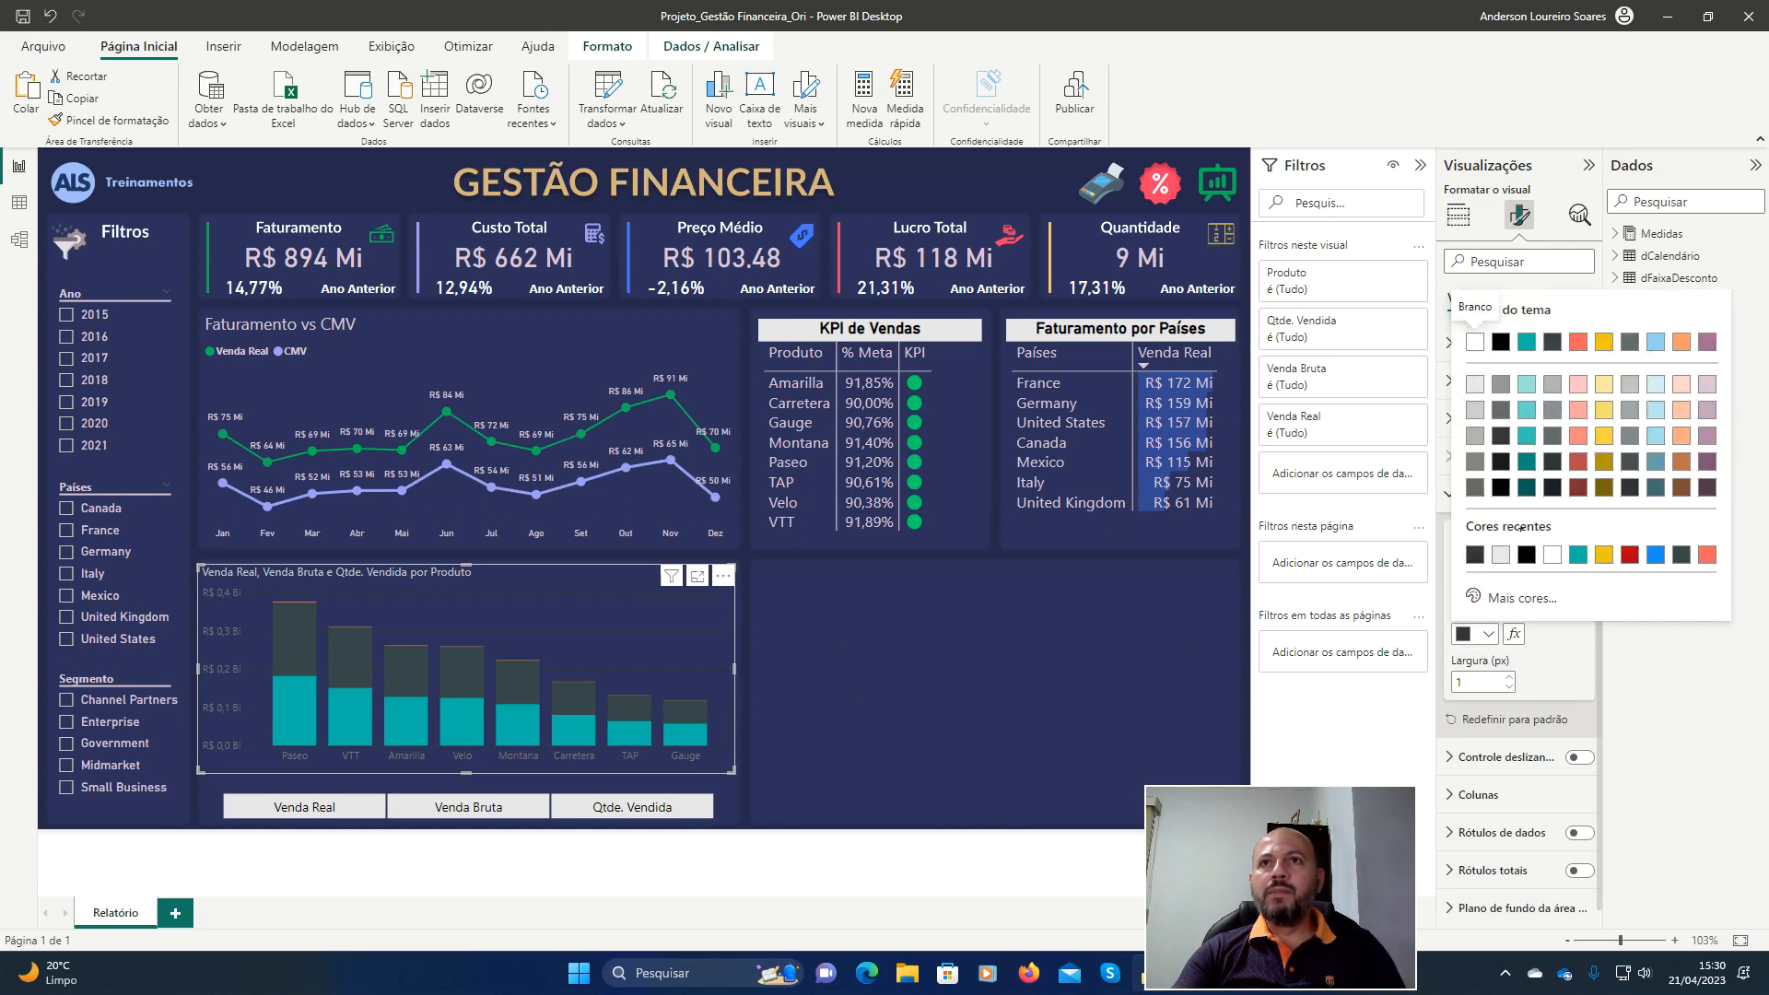
pyautogui.click(1503, 409)
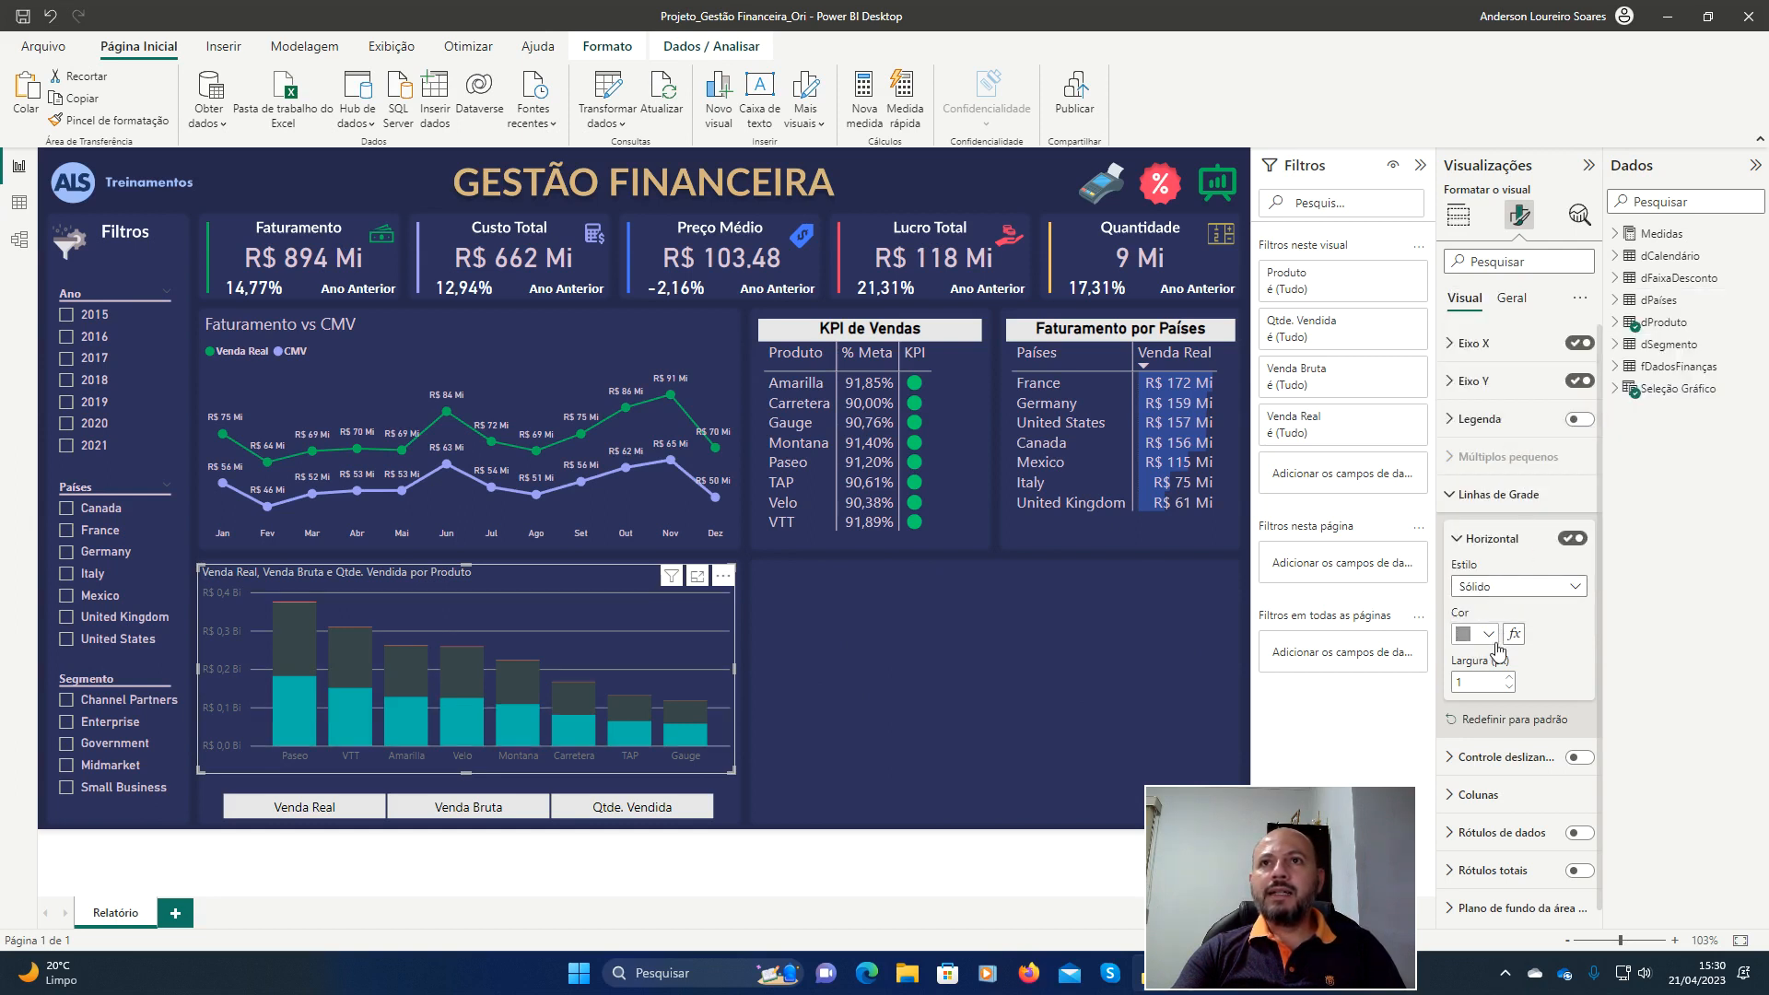
pyautogui.click(1488, 635)
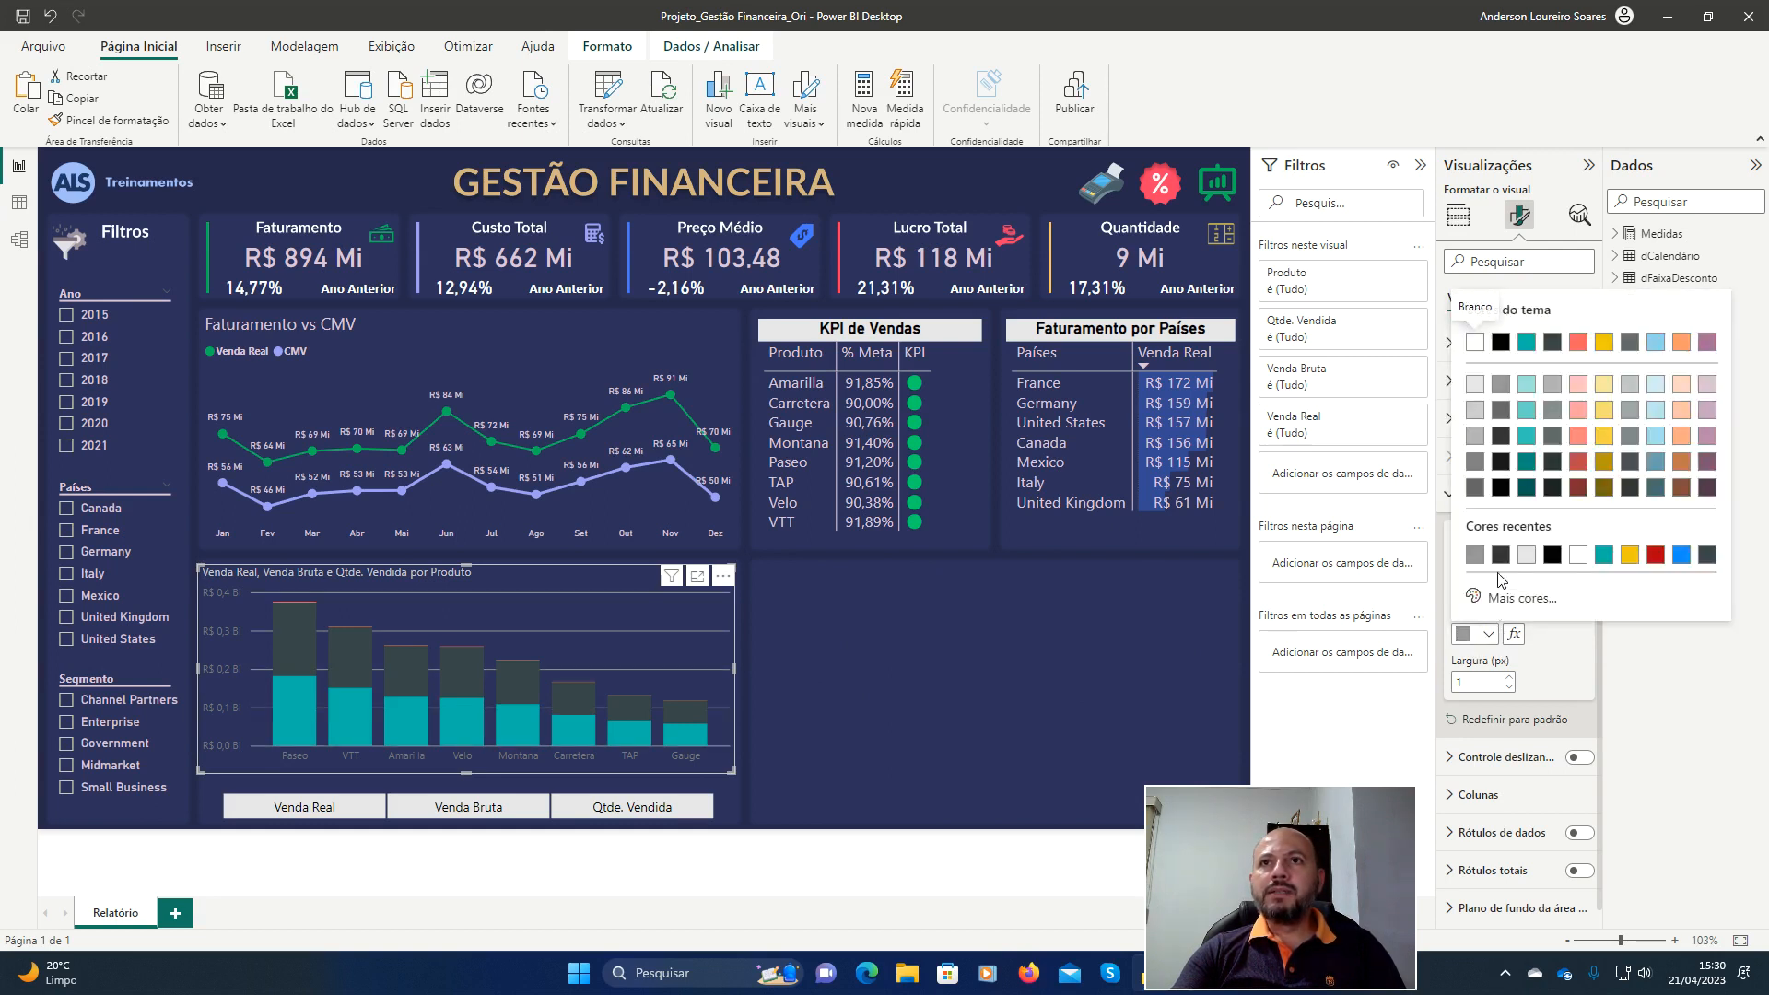
pyautogui.click(1501, 411)
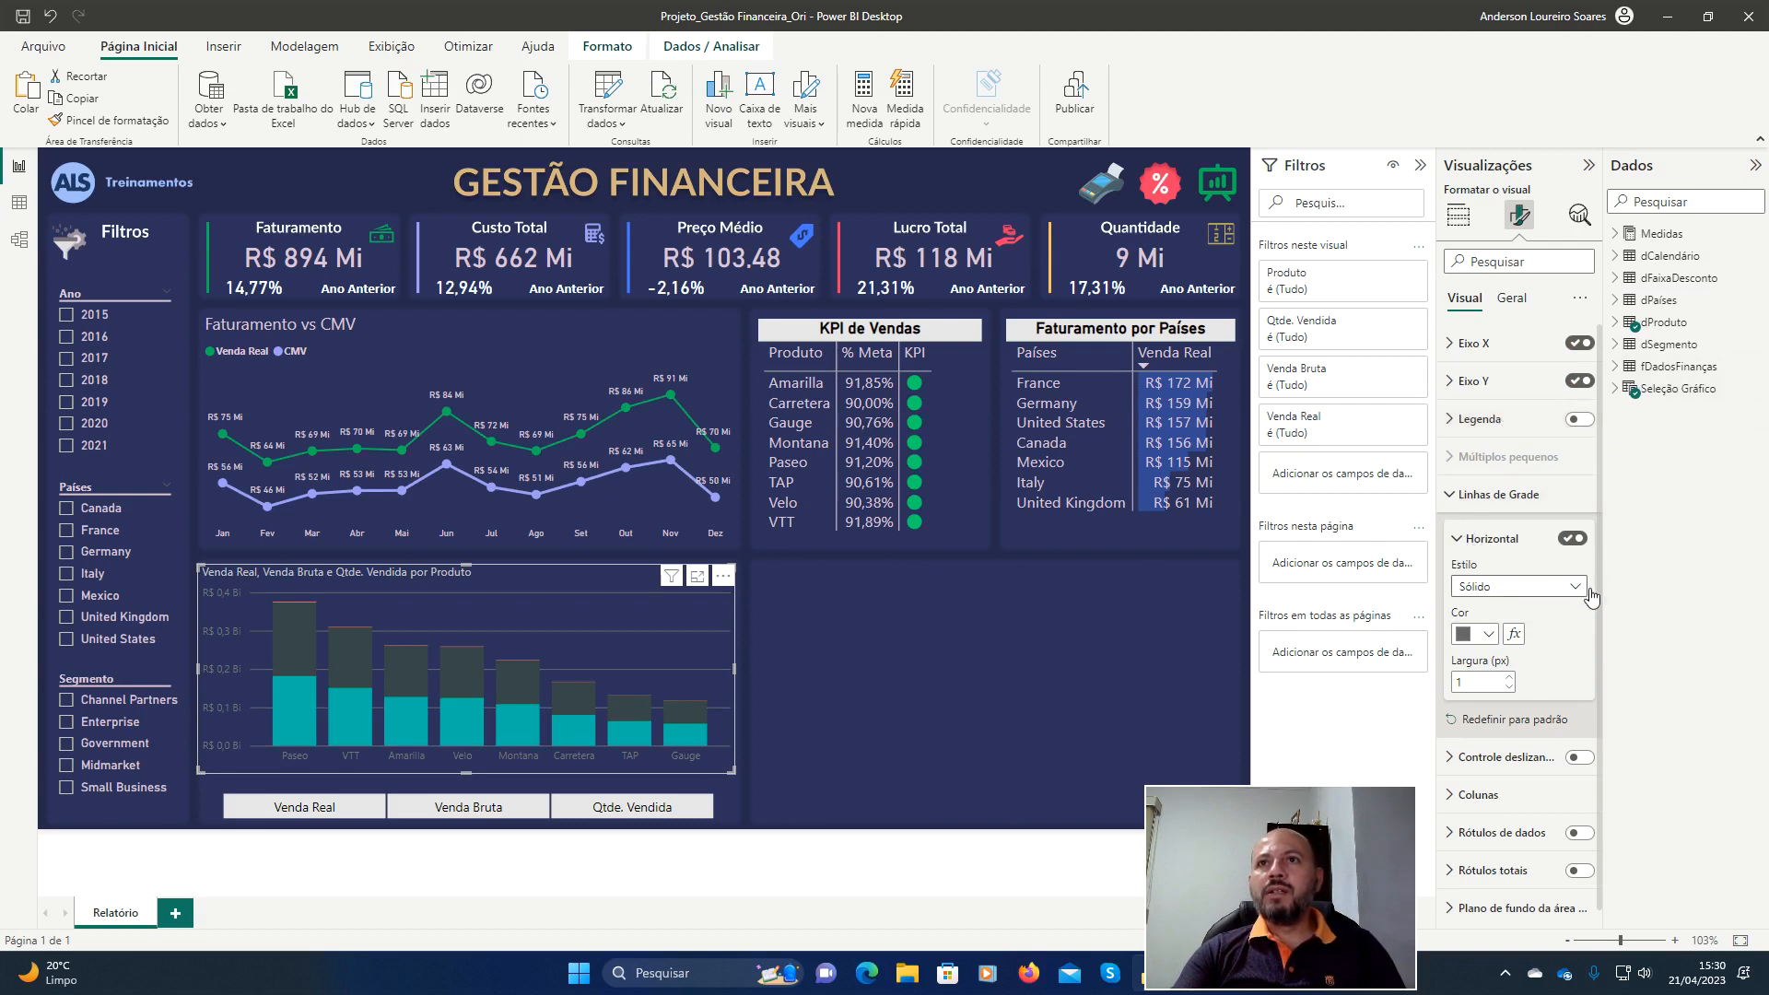
# Set the column chart's horizontal gridlines to the Tracejado style and turn the Y axis off again.
pyautogui.click(1575, 590)
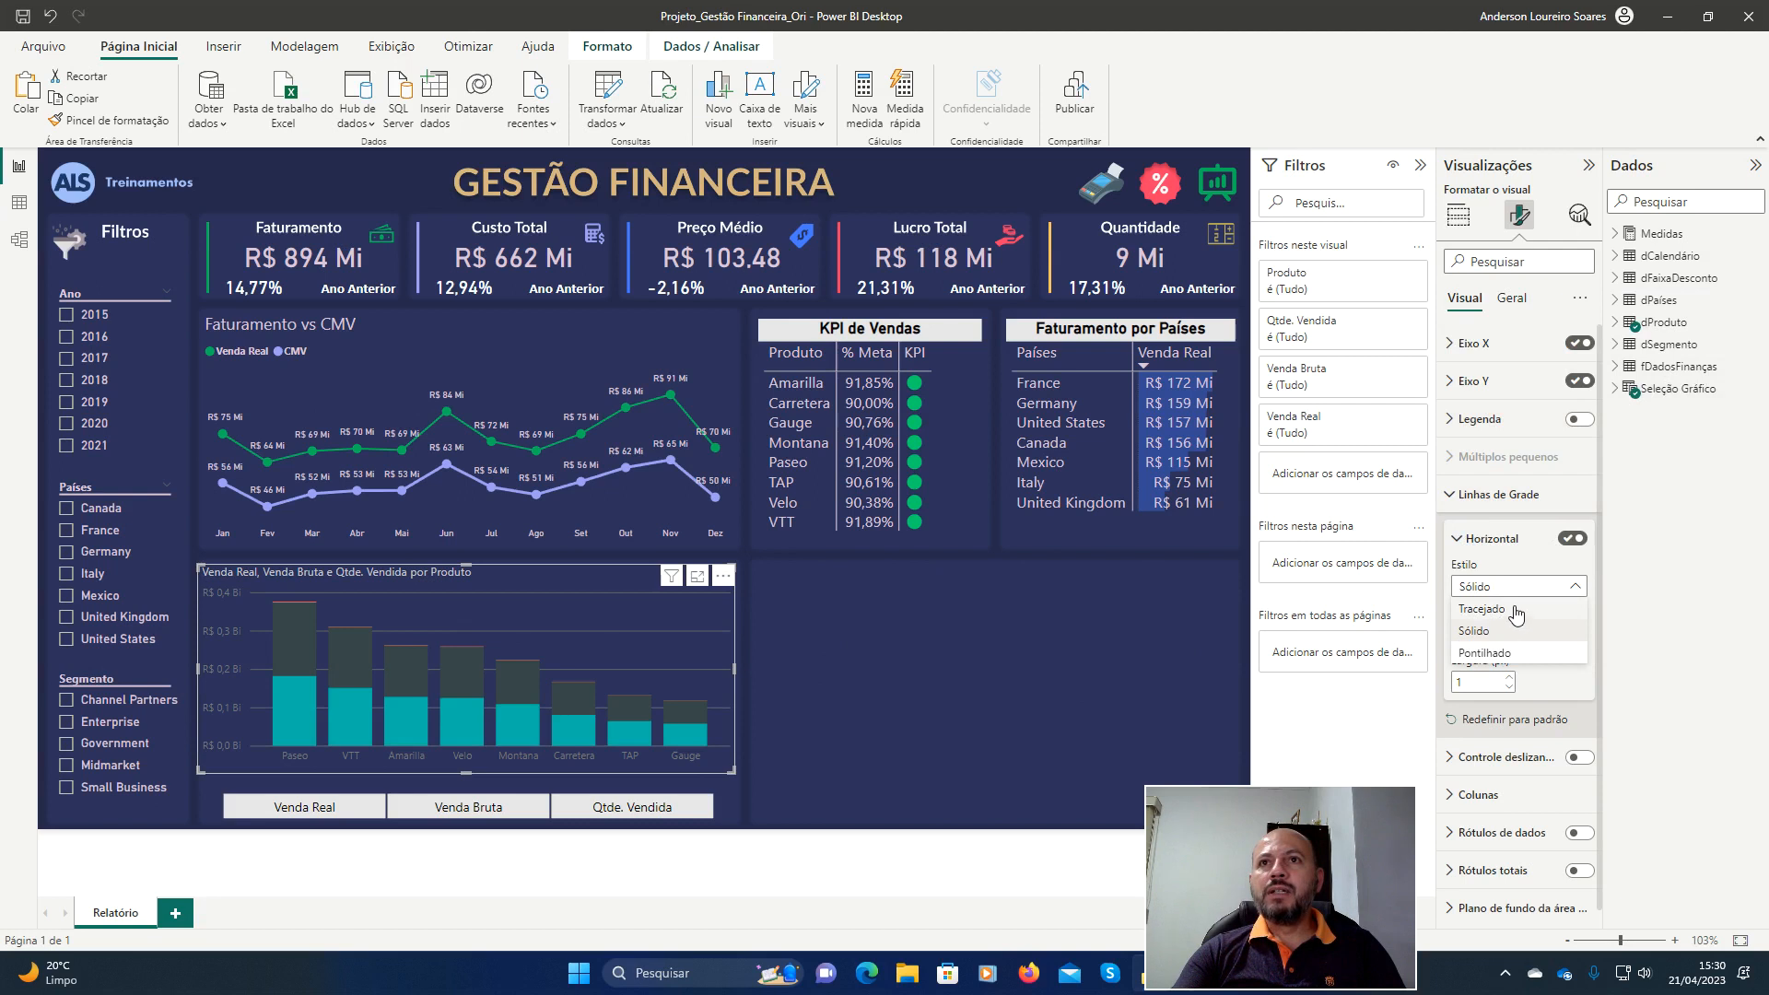
pyautogui.click(1512, 609)
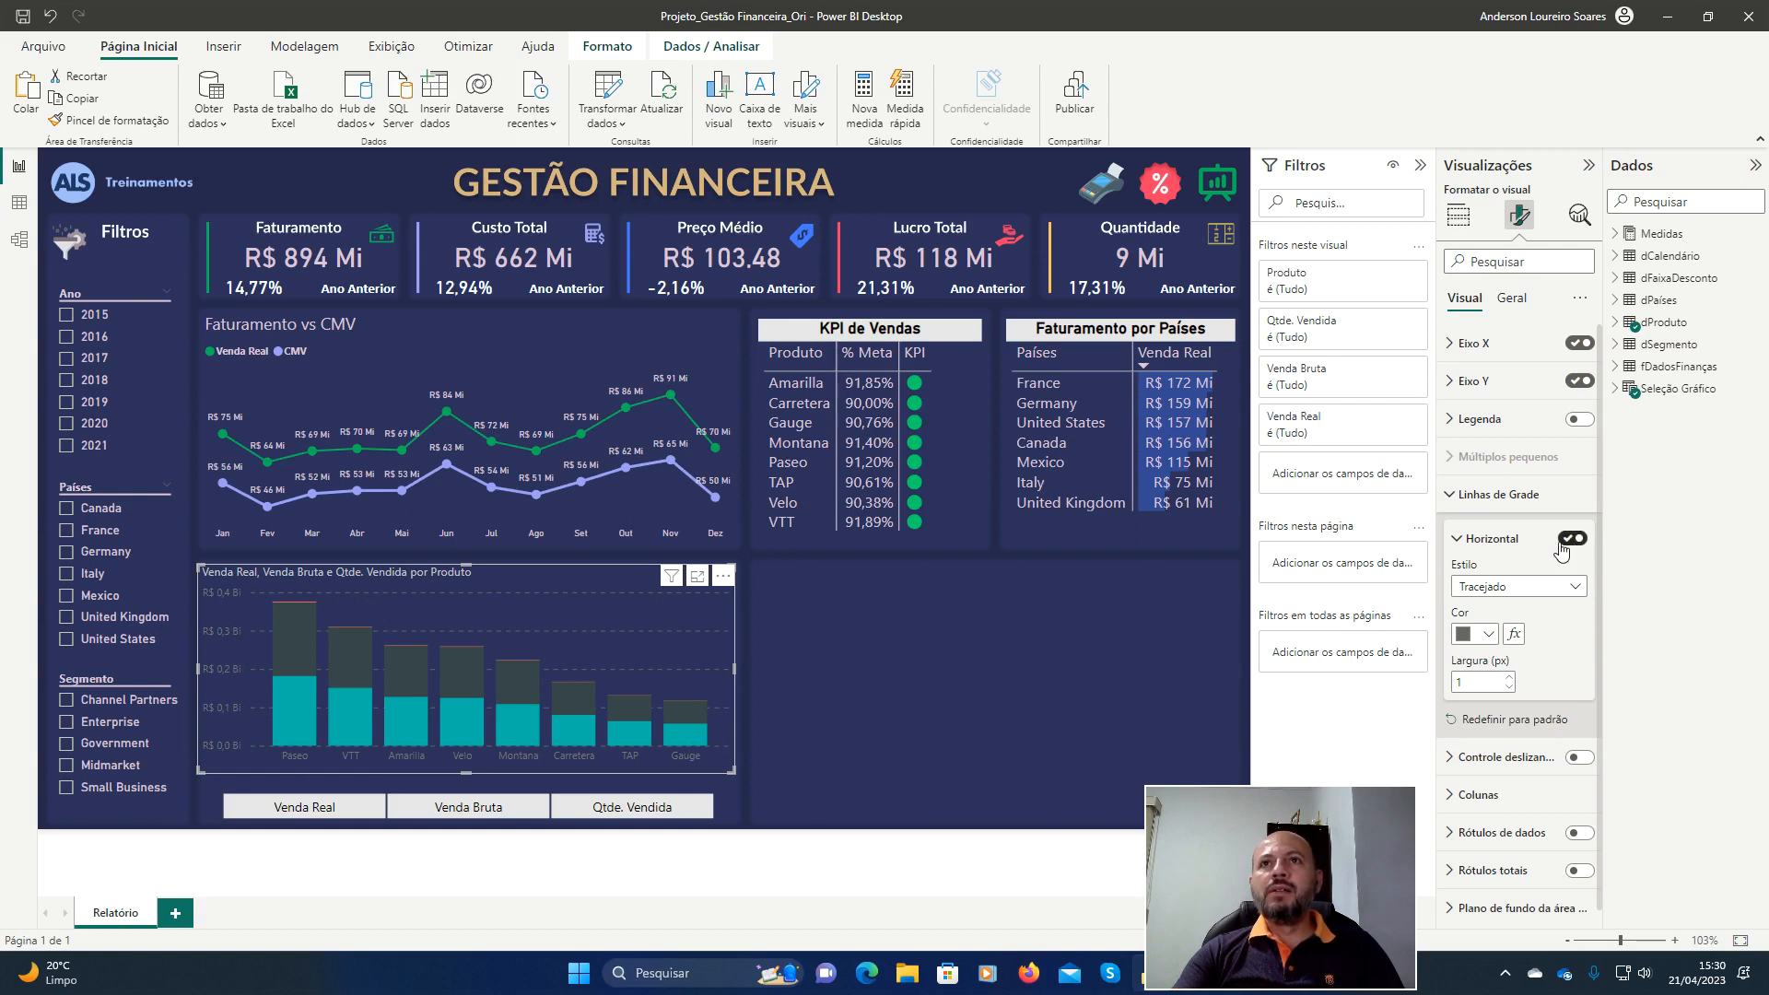
pyautogui.click(1456, 542)
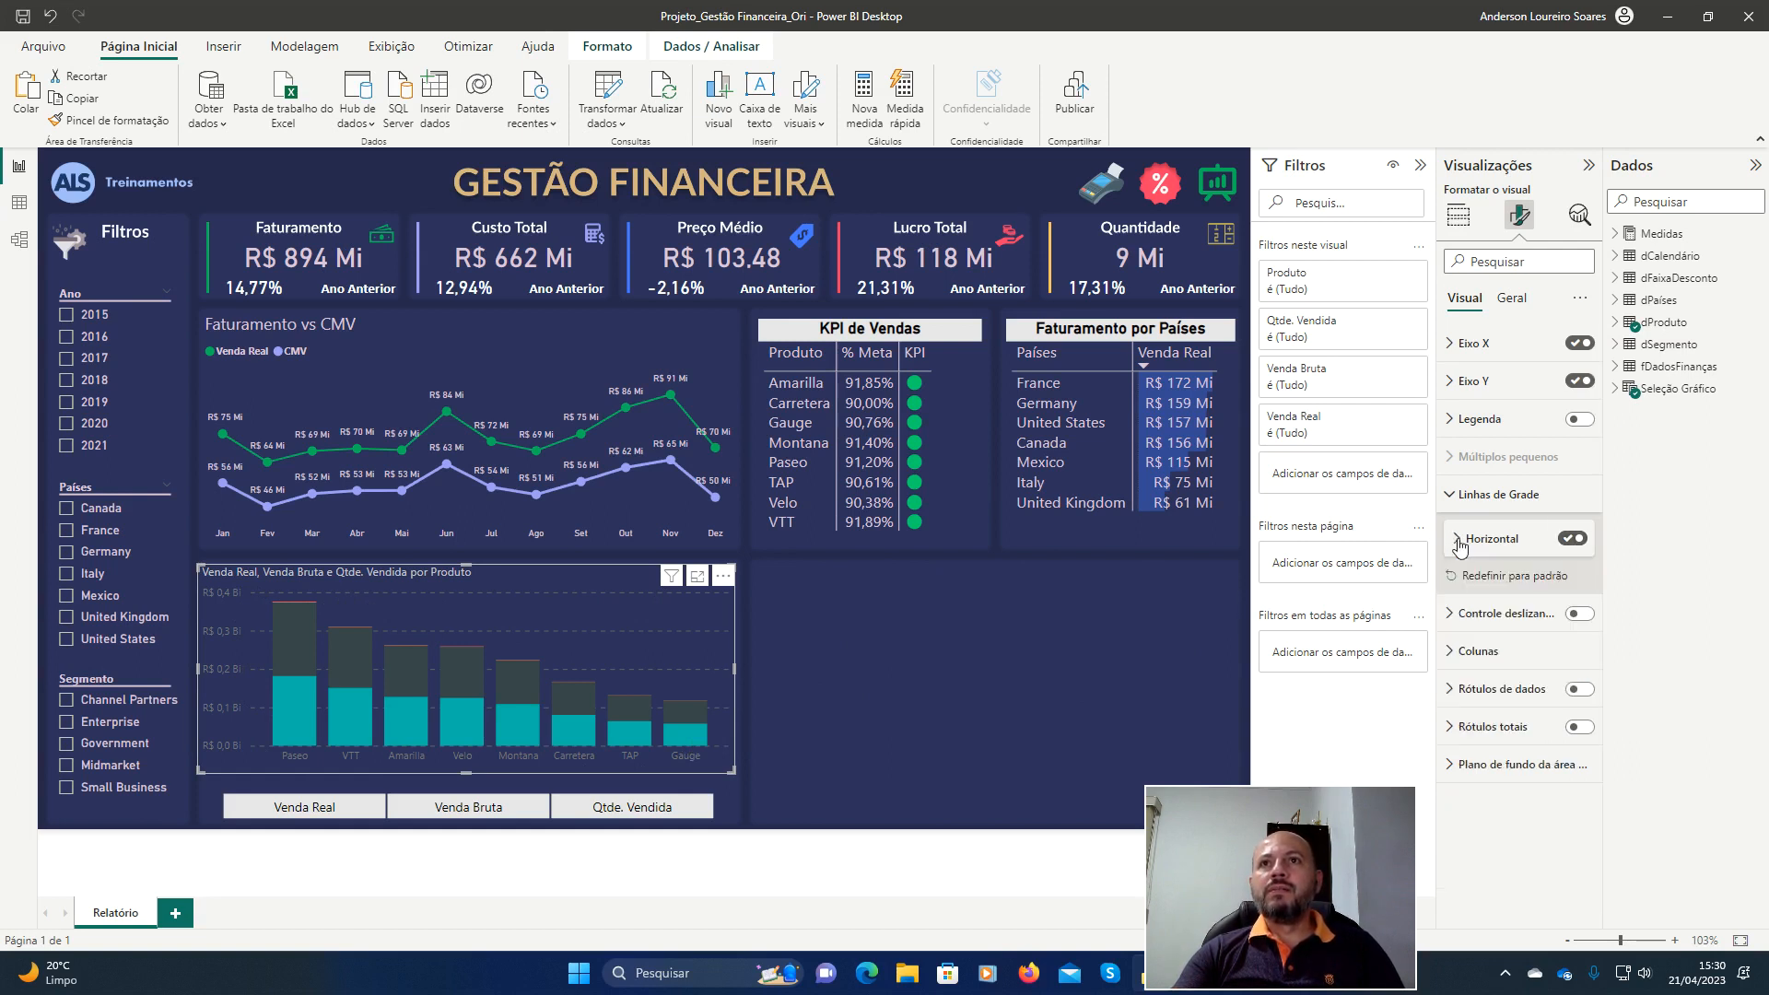
pyautogui.click(1580, 381)
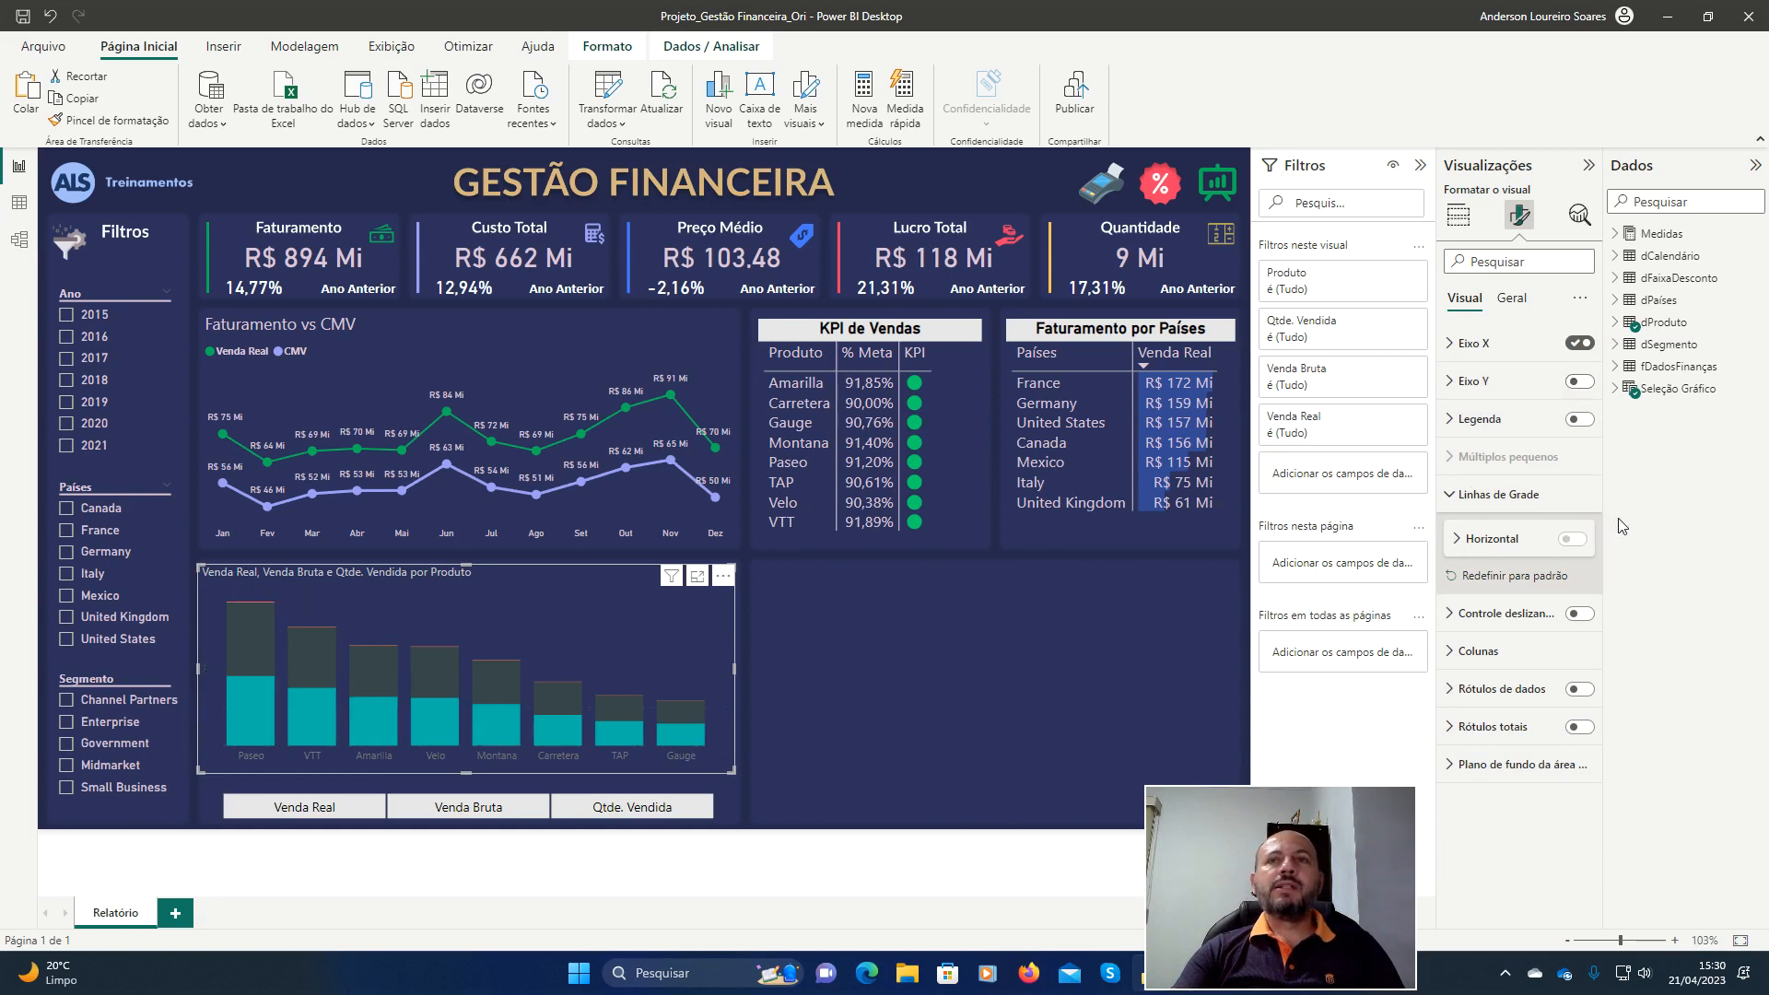
pyautogui.click(1454, 495)
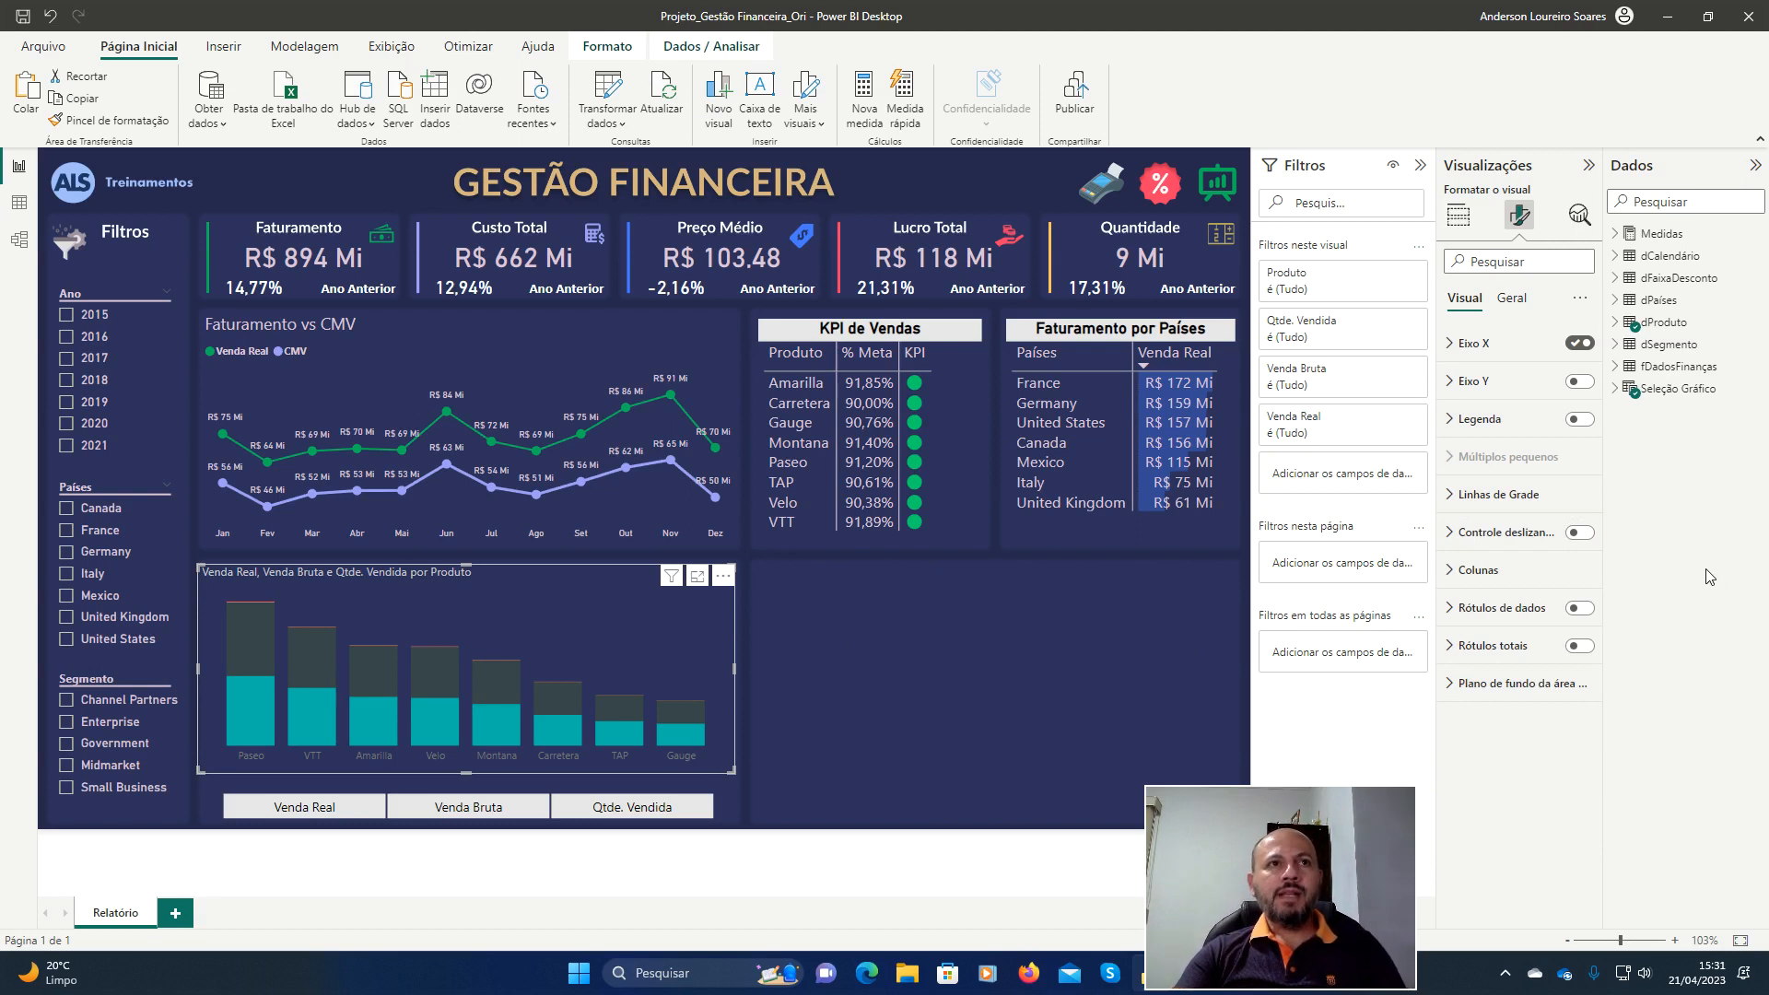
# Set the color of the column chart's X axis labels to the custom hex value #DBC3D6.
pyautogui.click(1457, 346)
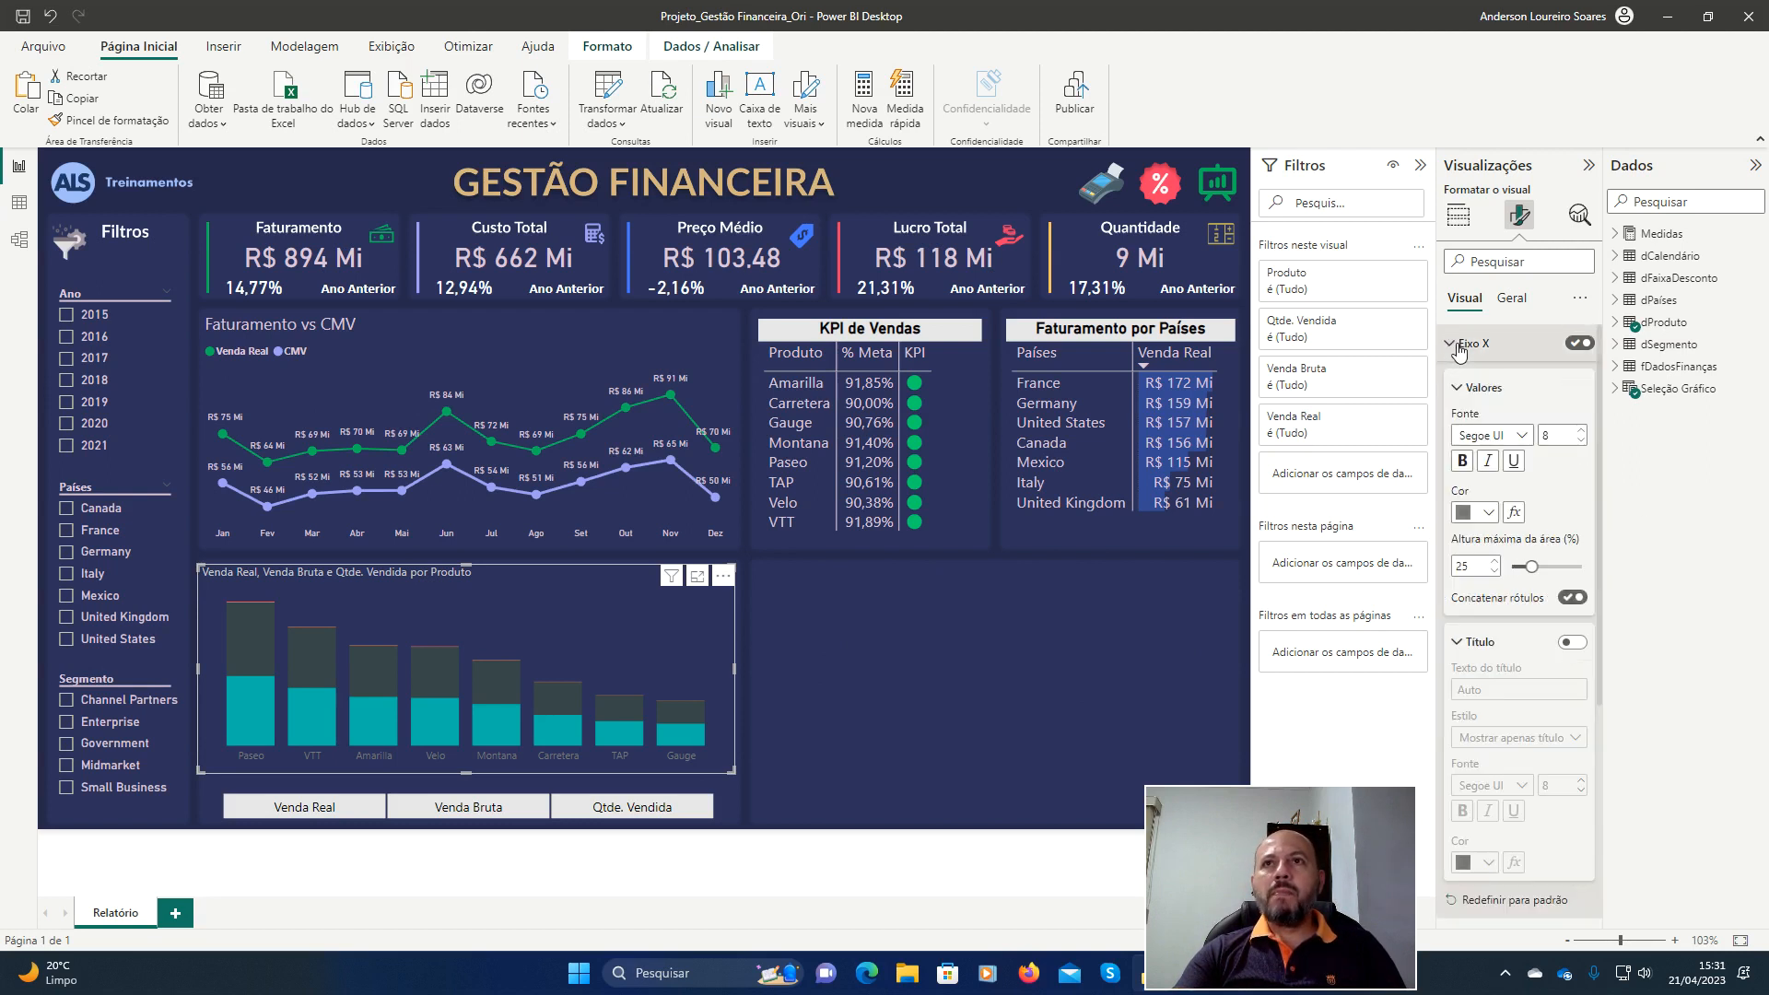
pyautogui.click(1487, 514)
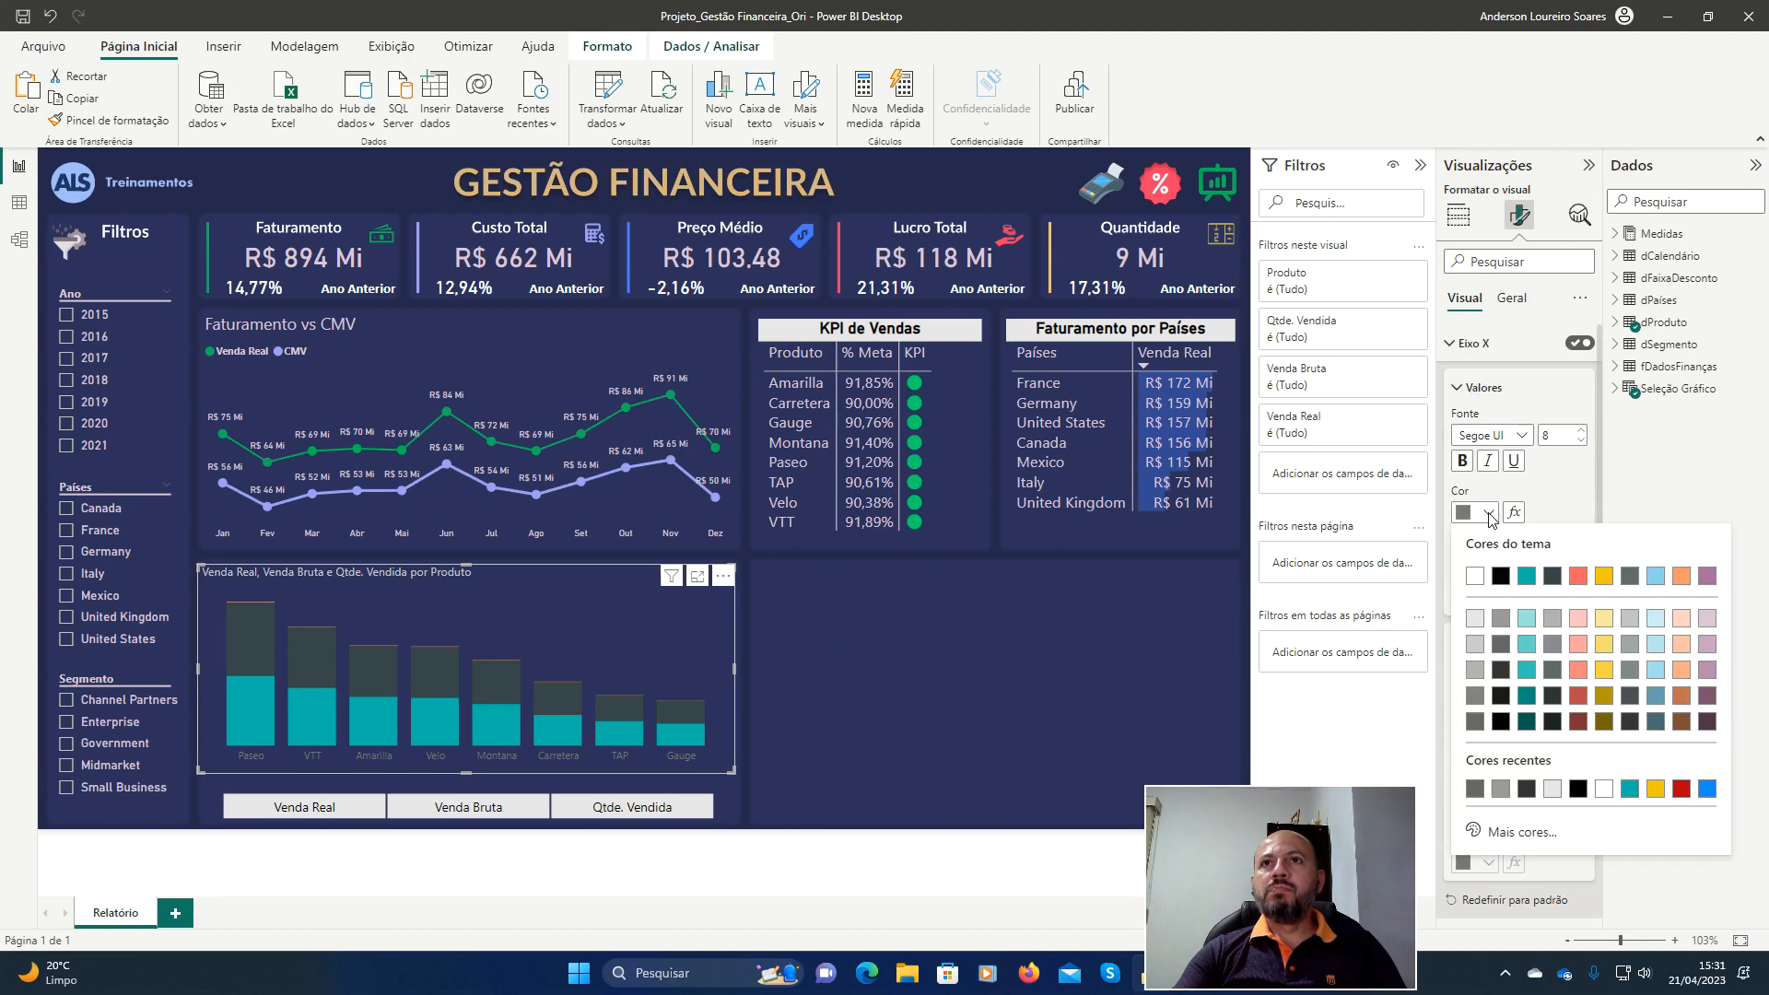
pyautogui.click(1504, 834)
pyautogui.click(1543, 815)
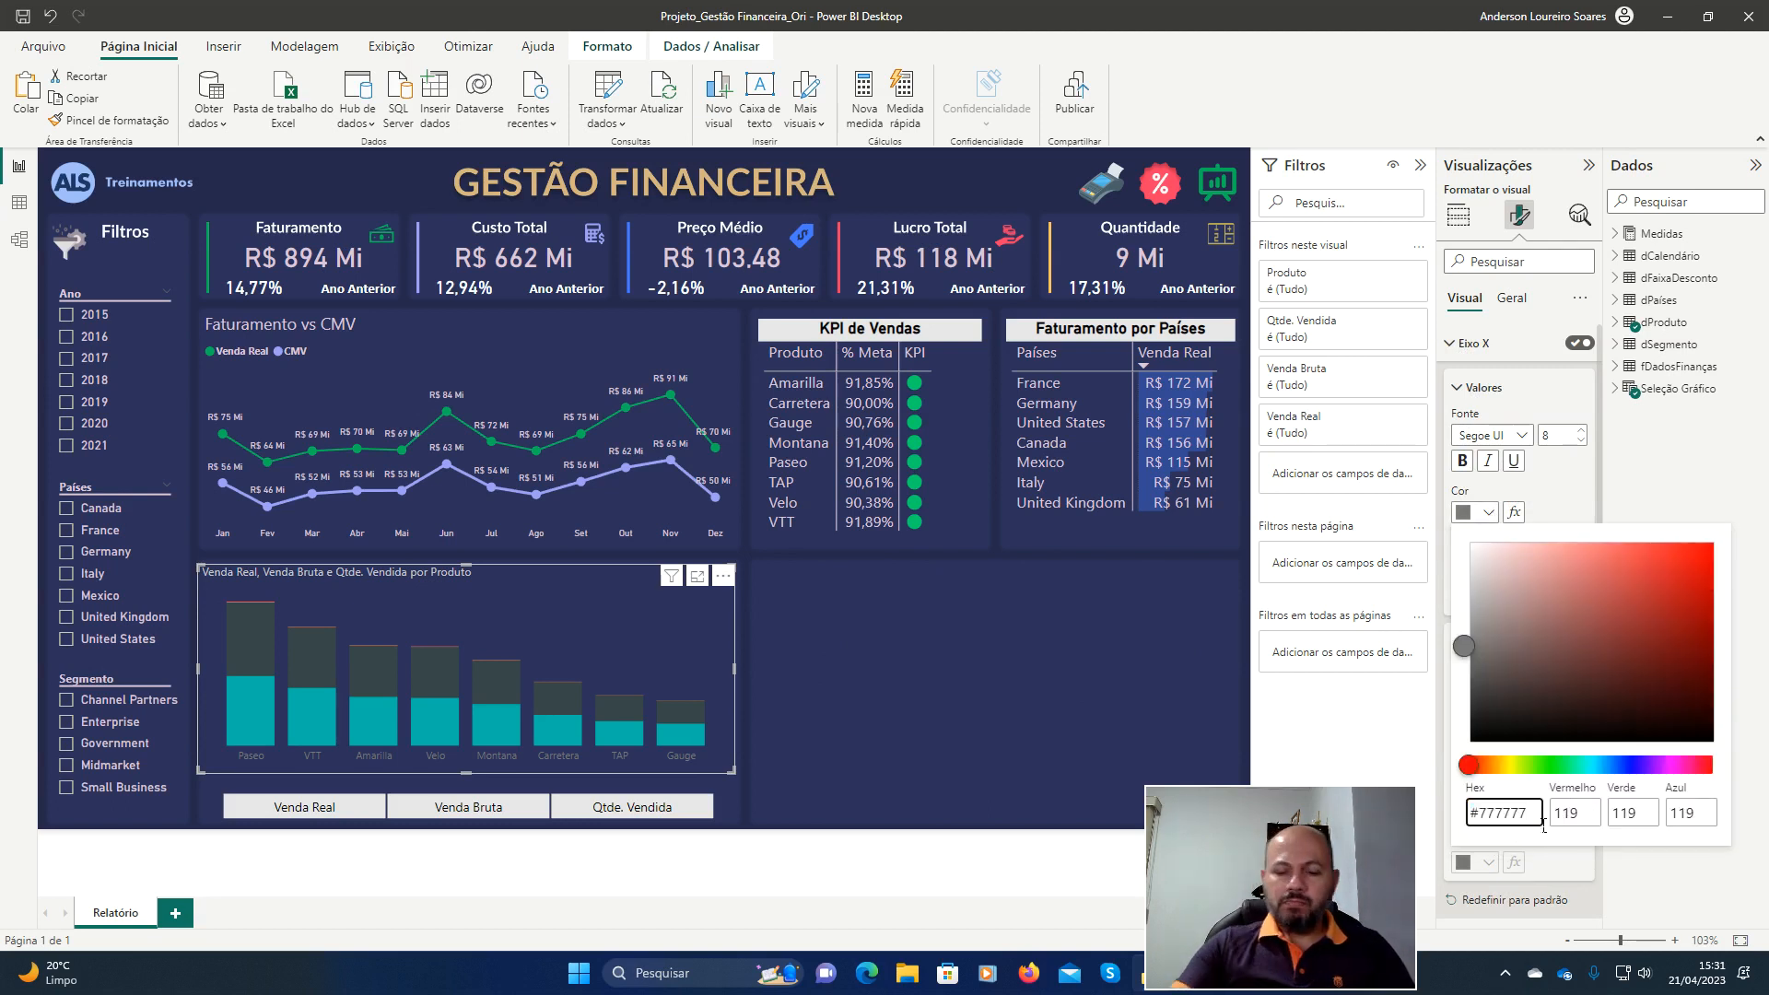
pyautogui.press('BackSpace')
pyautogui.press('BackSpace')
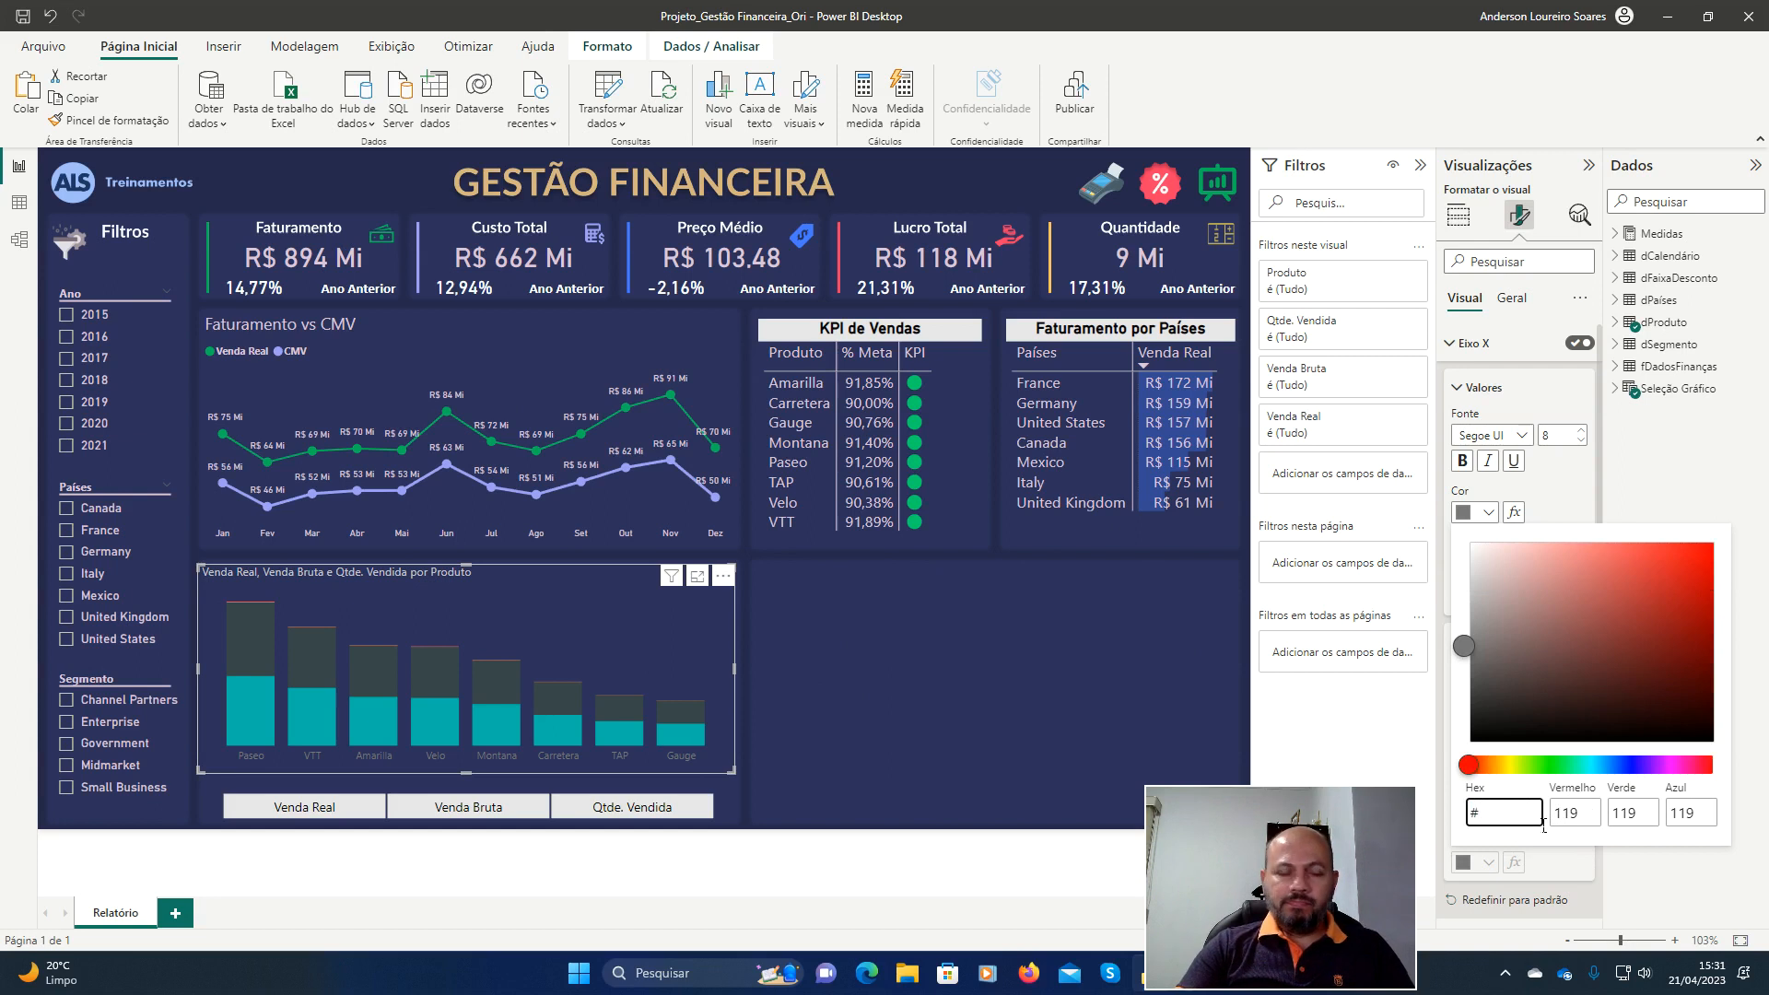
pyautogui.write('dbc')
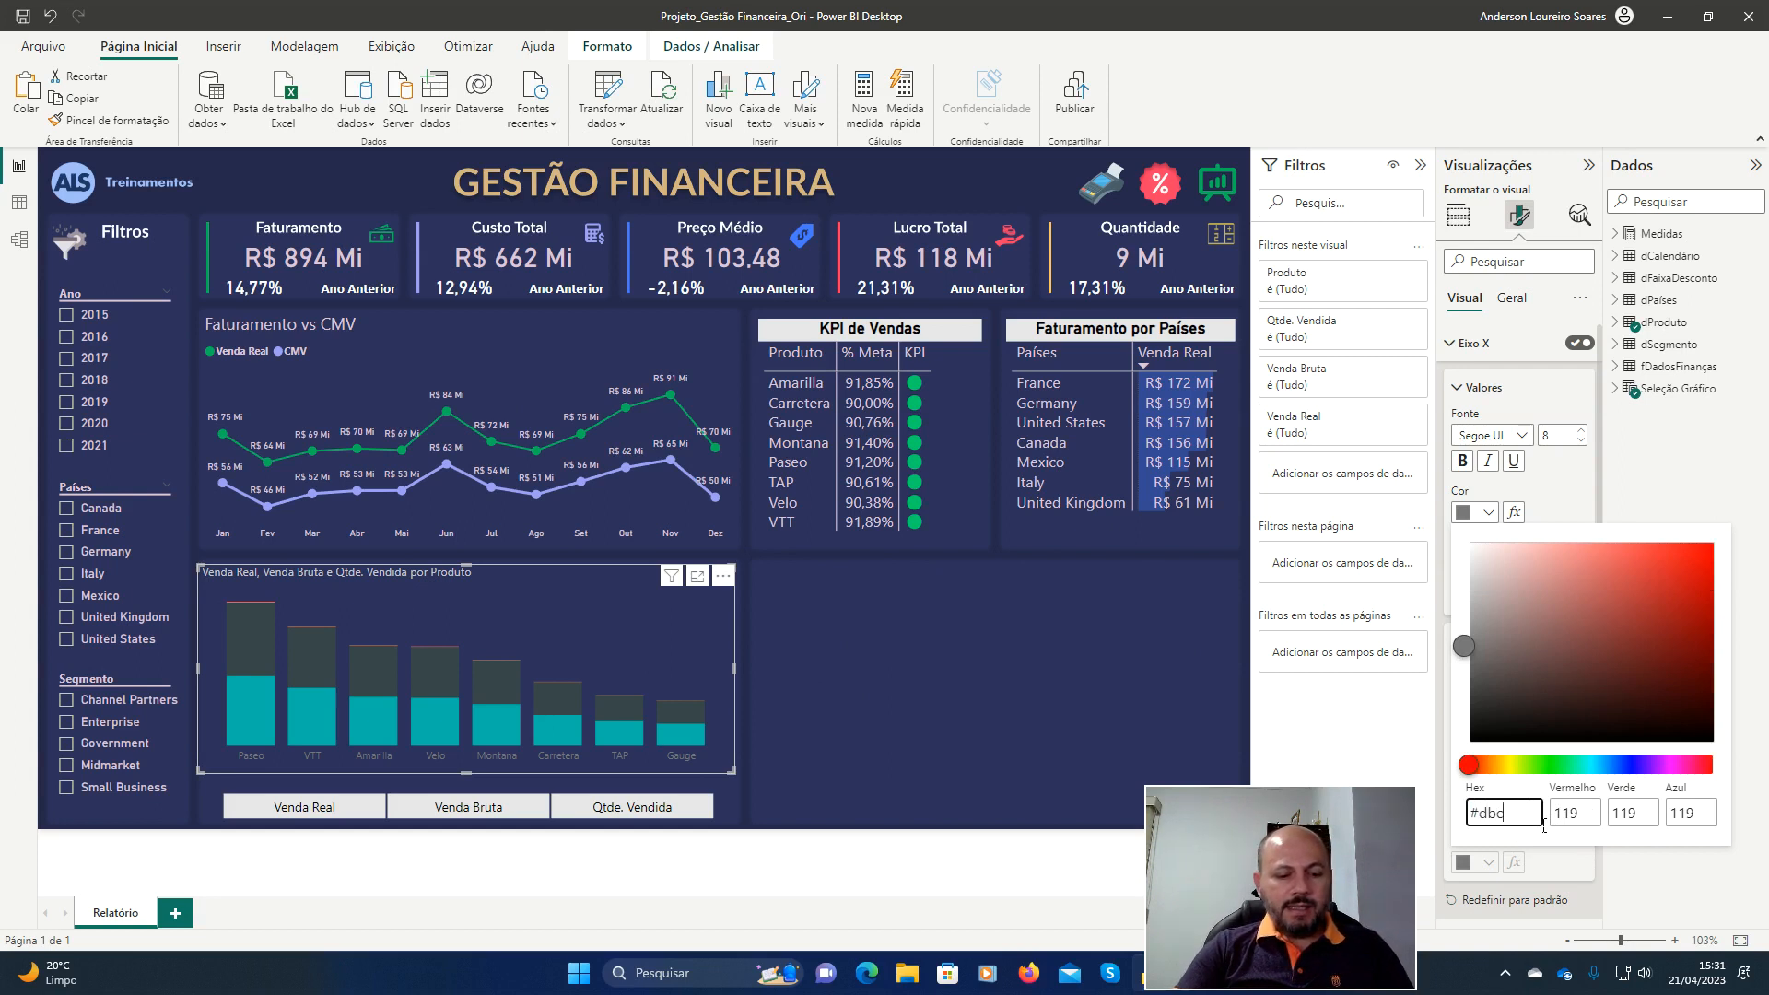
pyautogui.write('3d6')
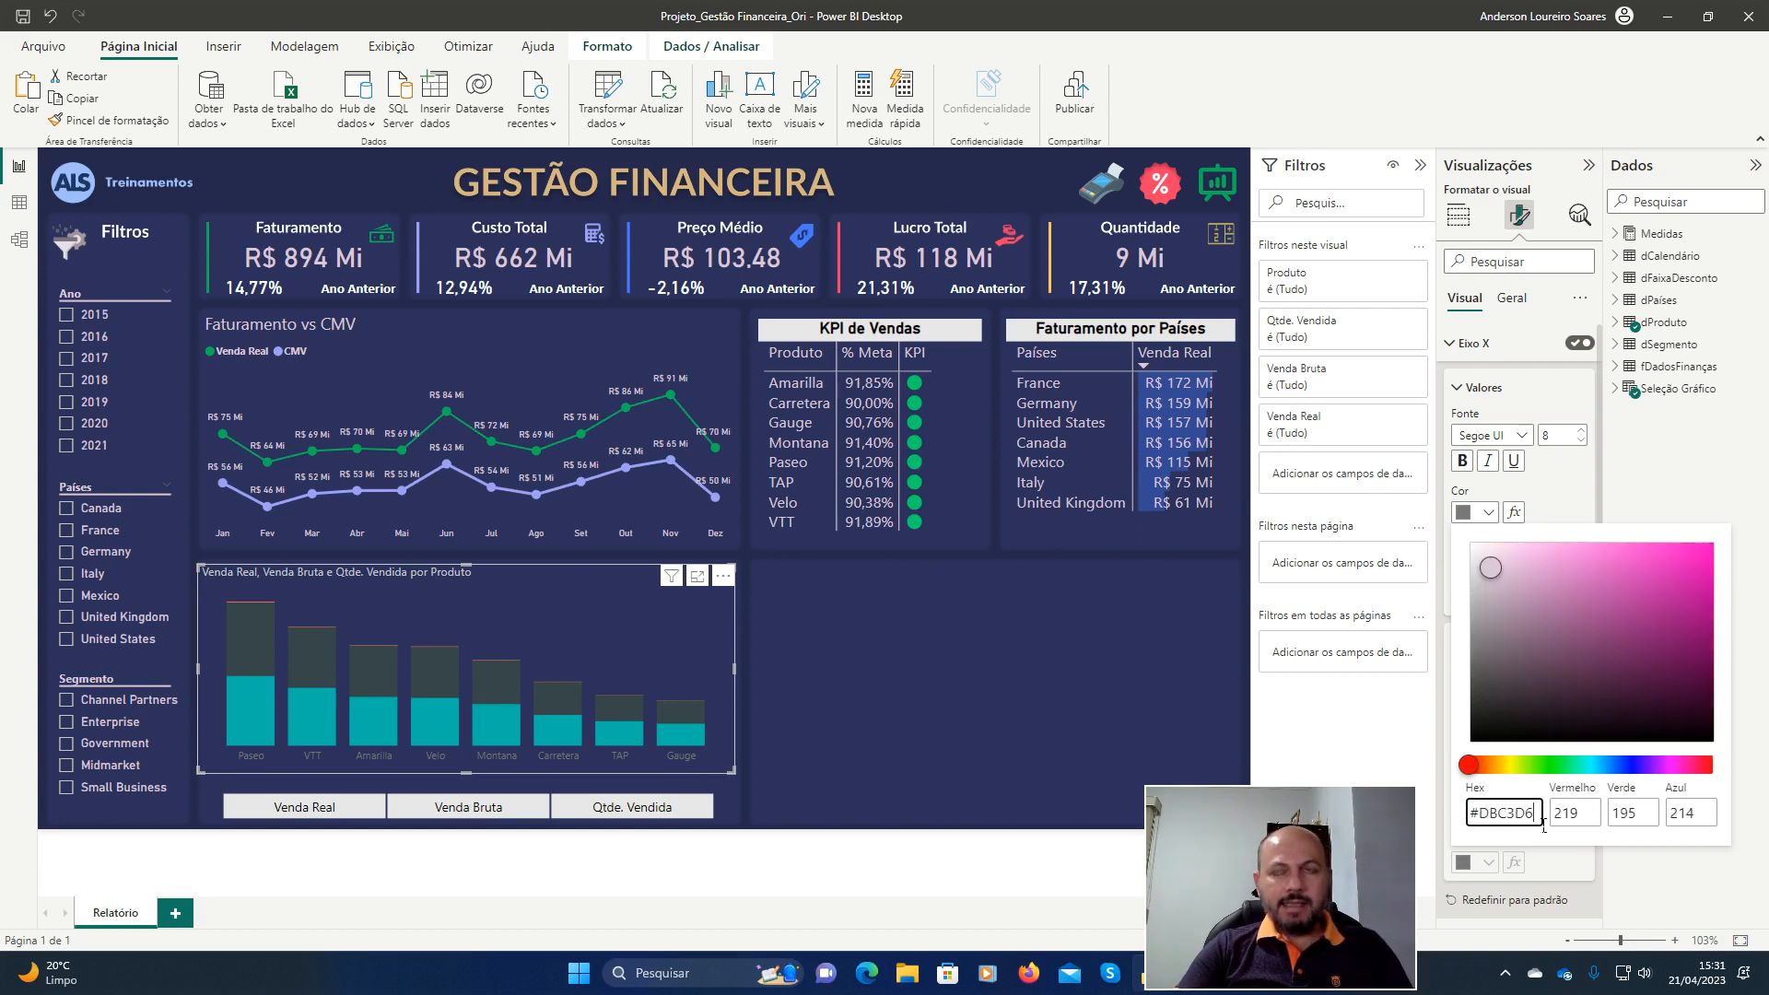
pyautogui.press('Tab')
pyautogui.press('Tab')
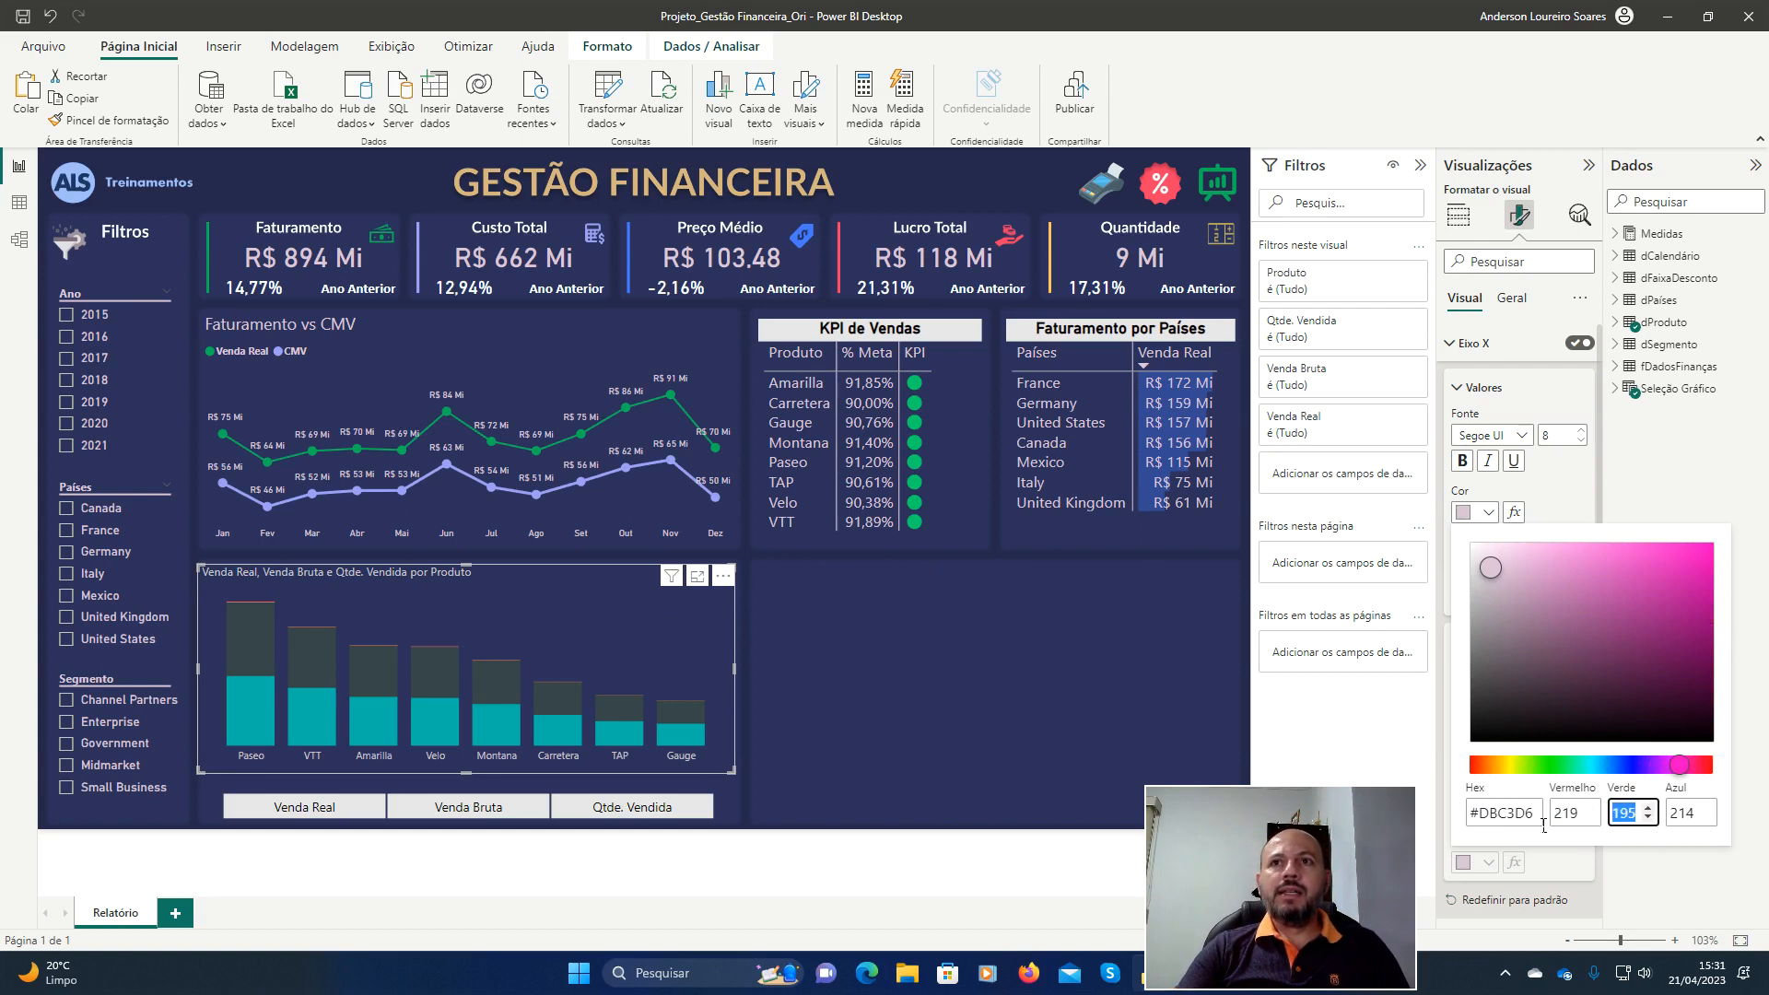
pyautogui.press('Escape')
pyautogui.press('Escape')
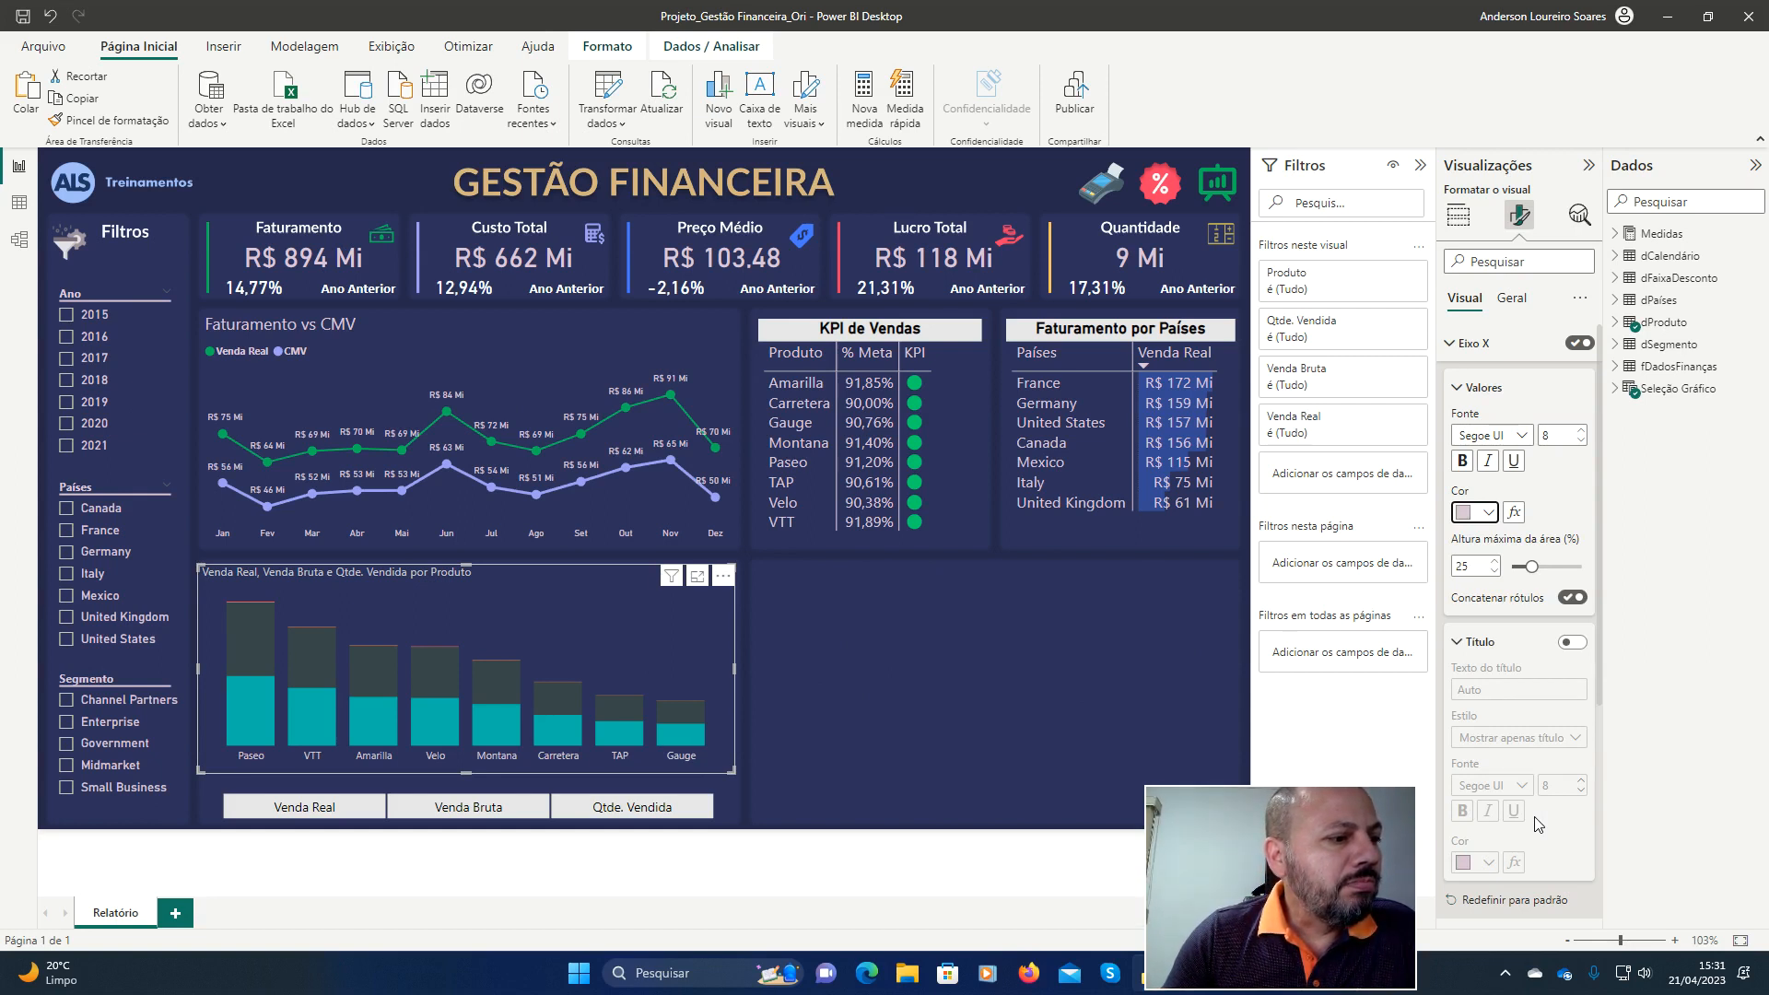
# Change the column chart's X axis labels to the DIN font at size 9.
pyautogui.click(1525, 435)
pyautogui.click(1494, 521)
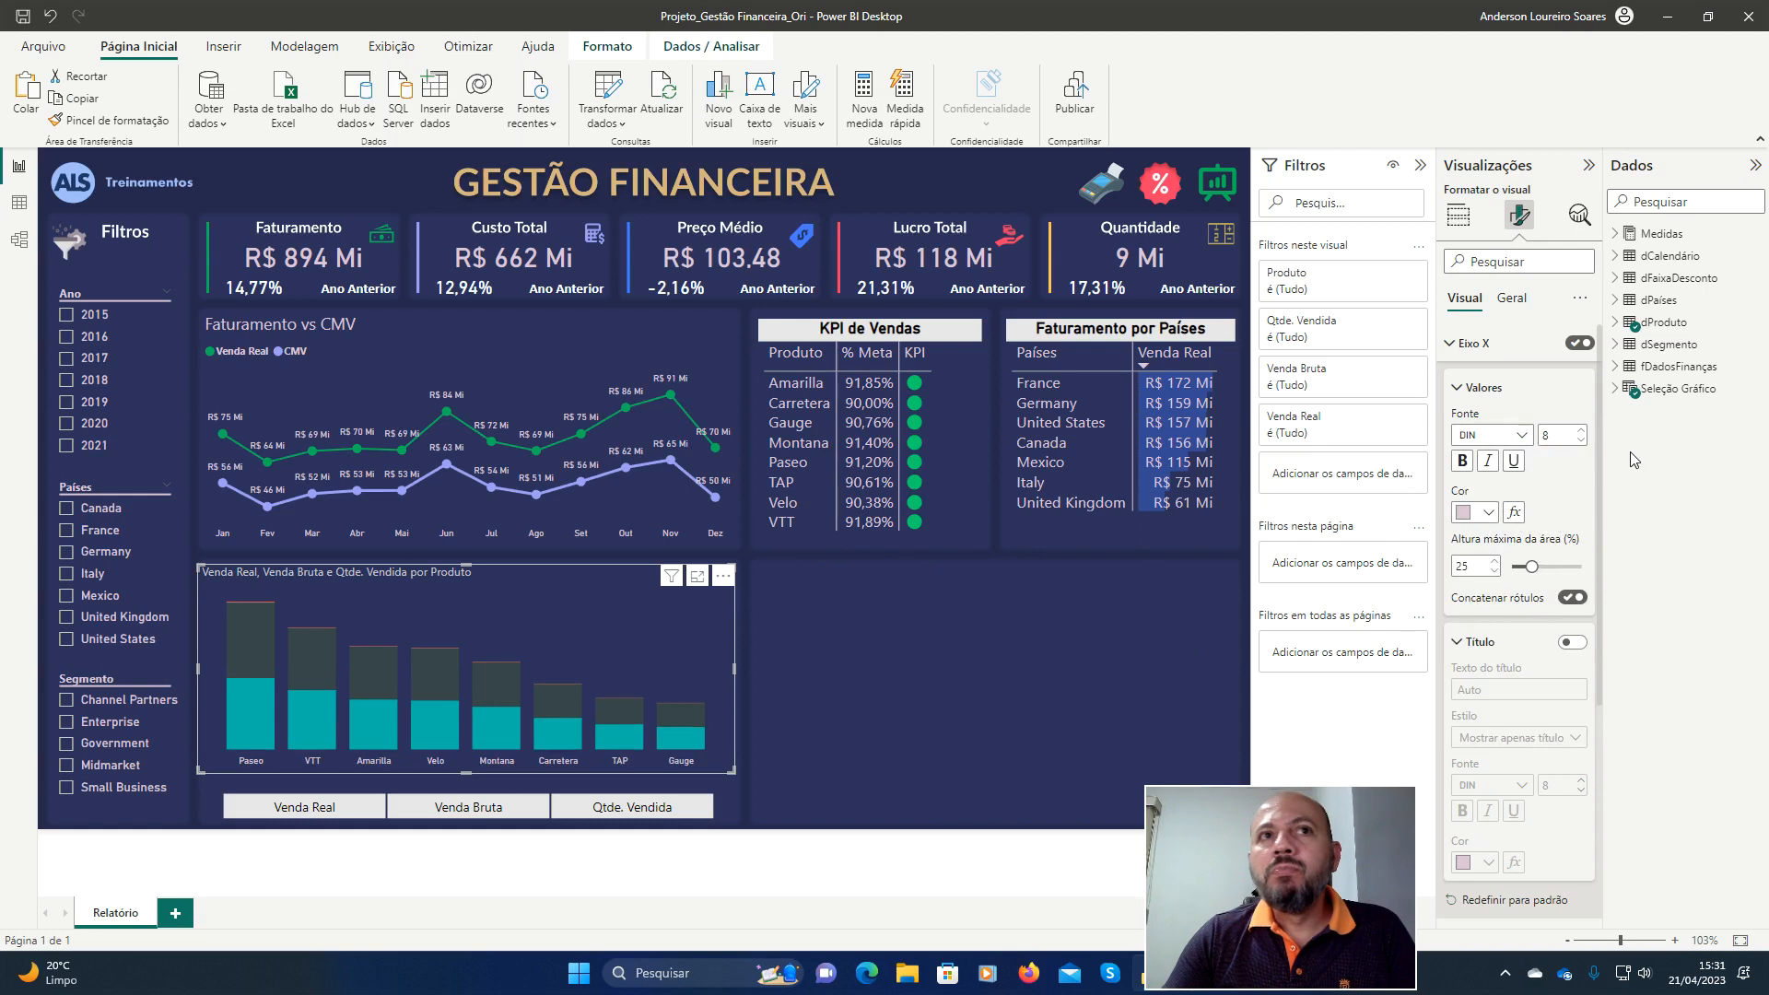
pyautogui.click(1581, 430)
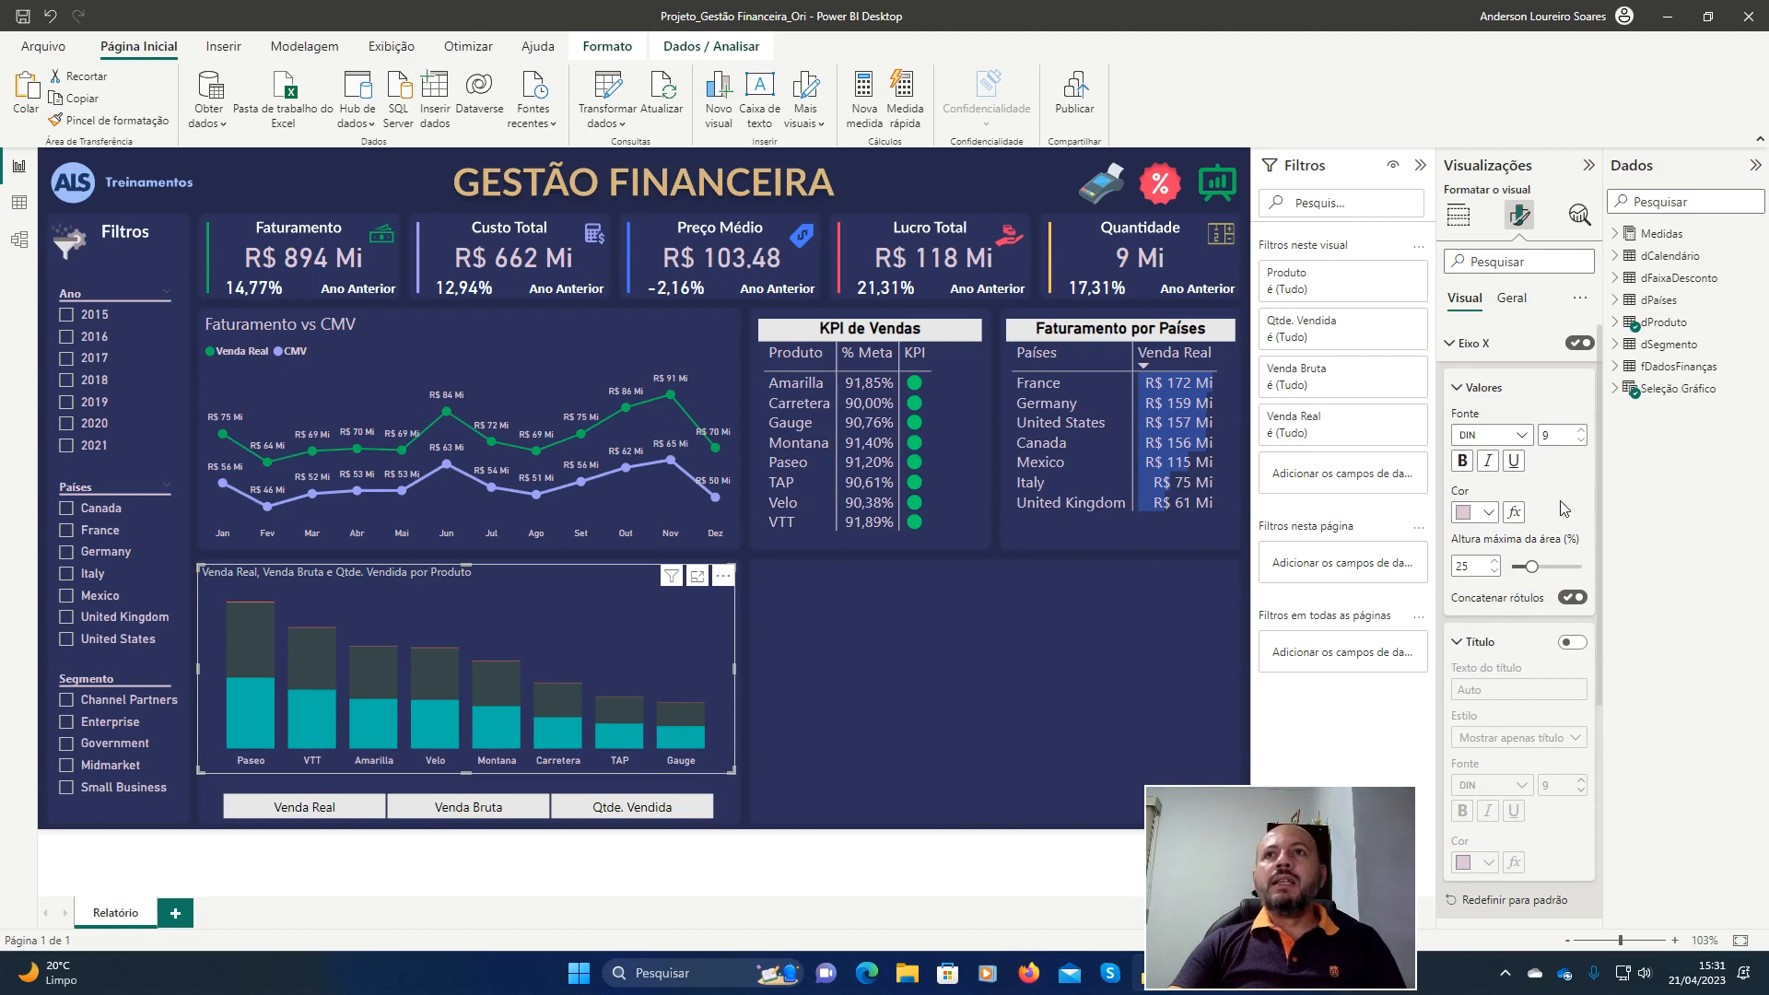
pyautogui.click(1466, 391)
pyautogui.click(1460, 347)
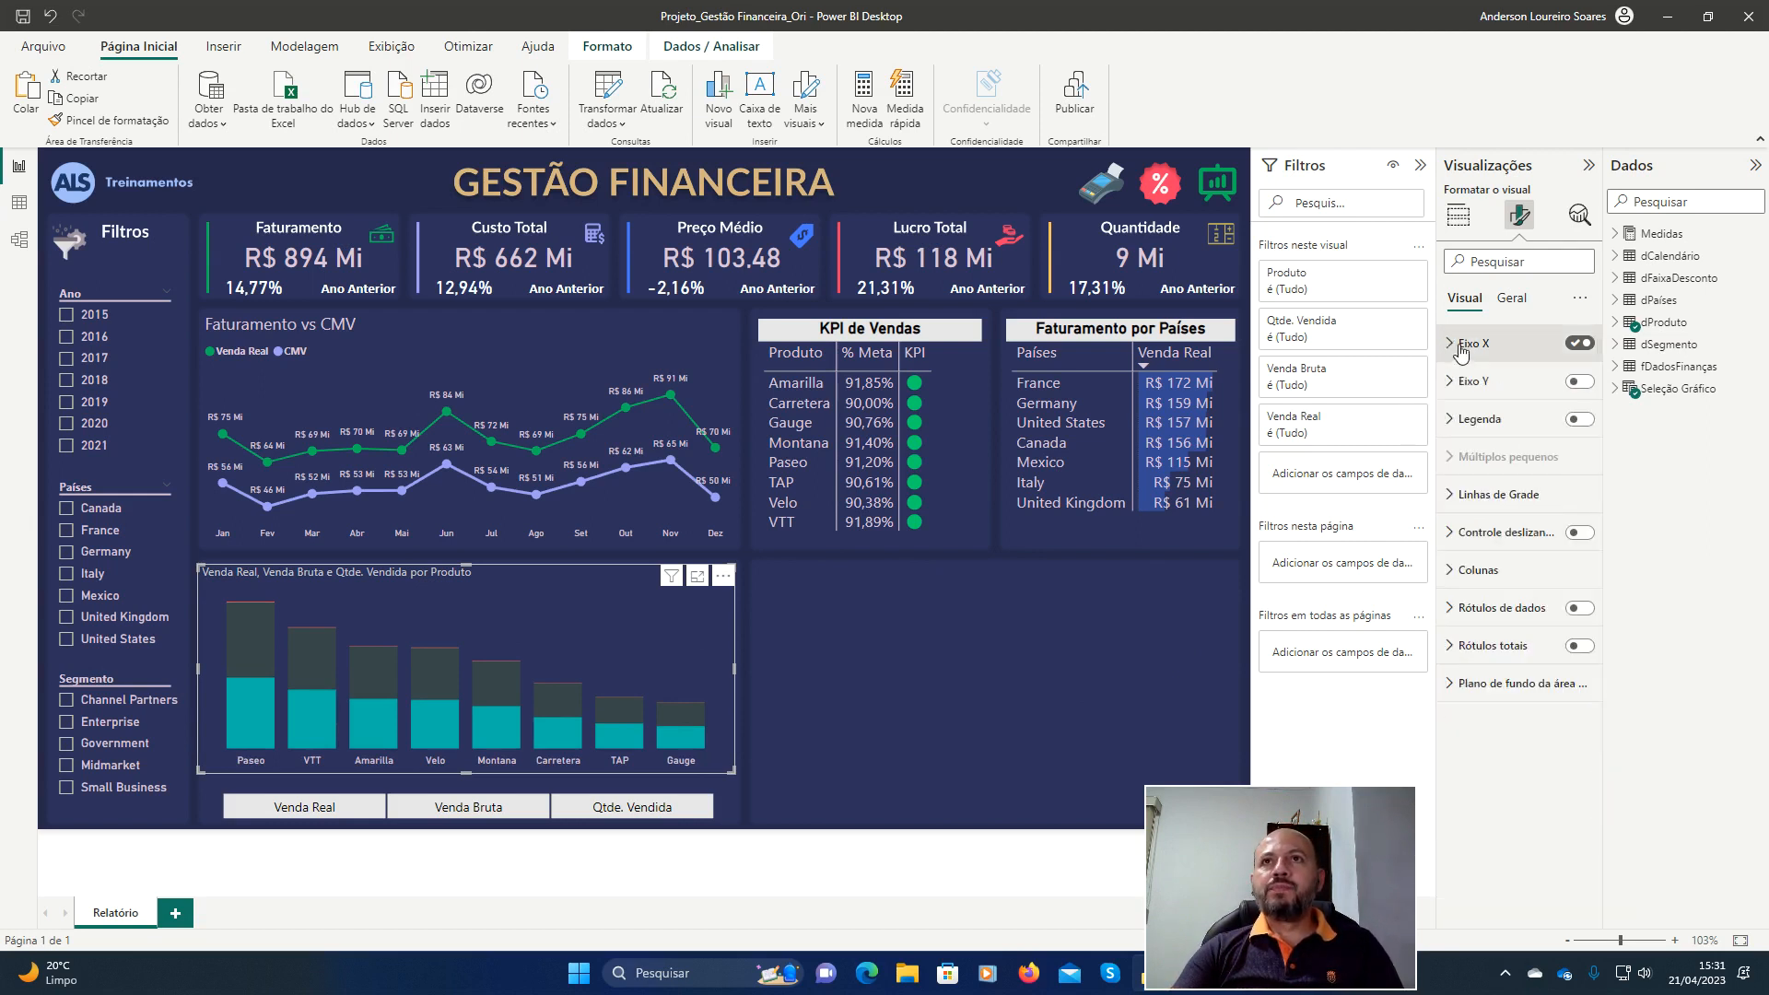
# Open the column chart's title settings, choose Venda Real in the Seleção Gráfico slicer and reselect the chart.
pyautogui.click(1511, 298)
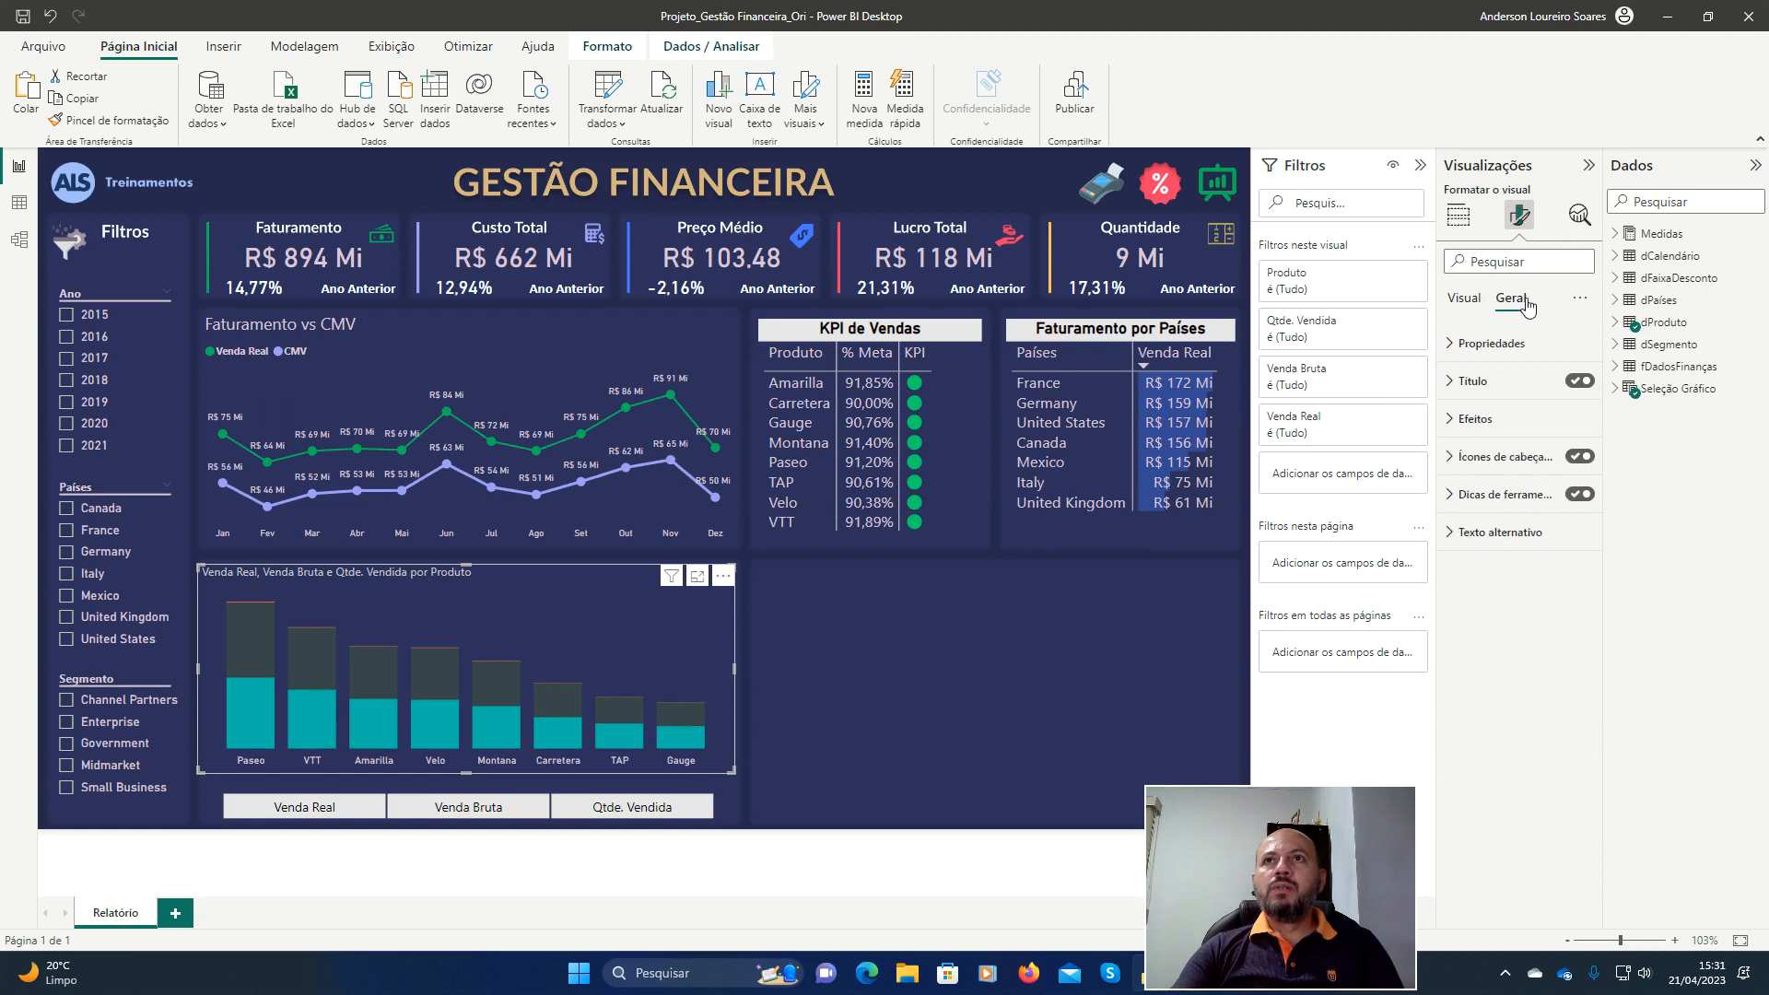
pyautogui.click(1470, 382)
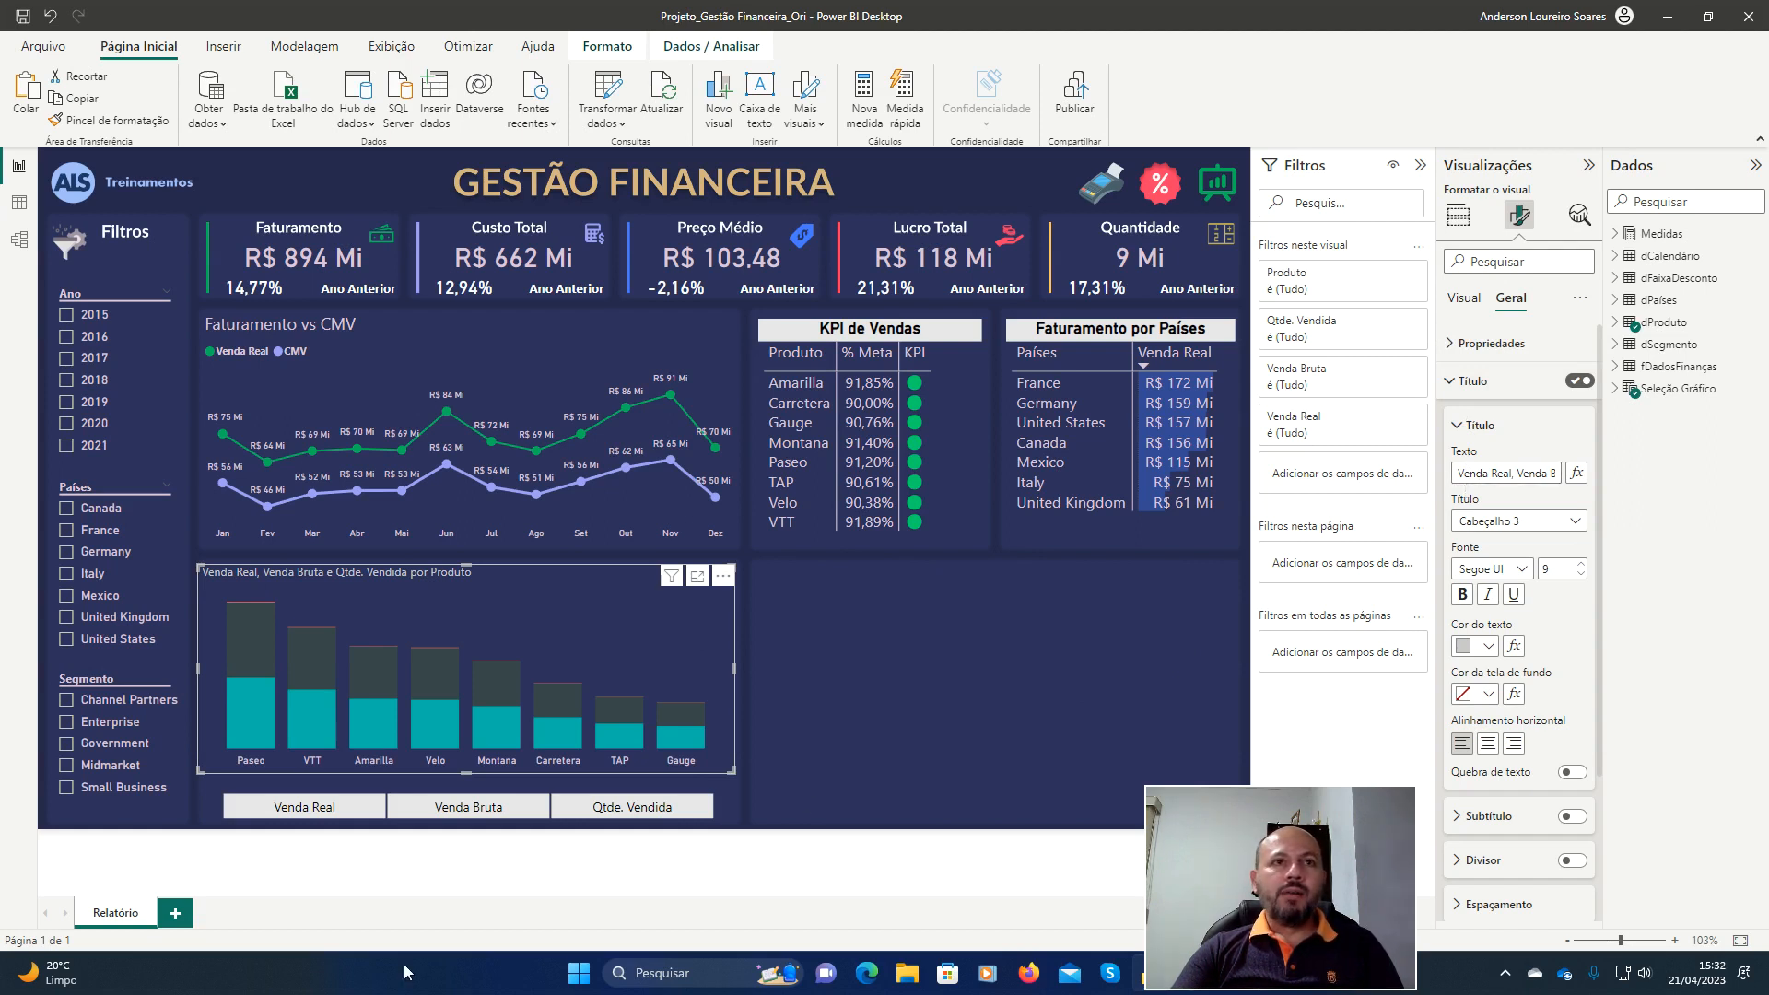
pyautogui.click(325, 809)
pyautogui.click(325, 809)
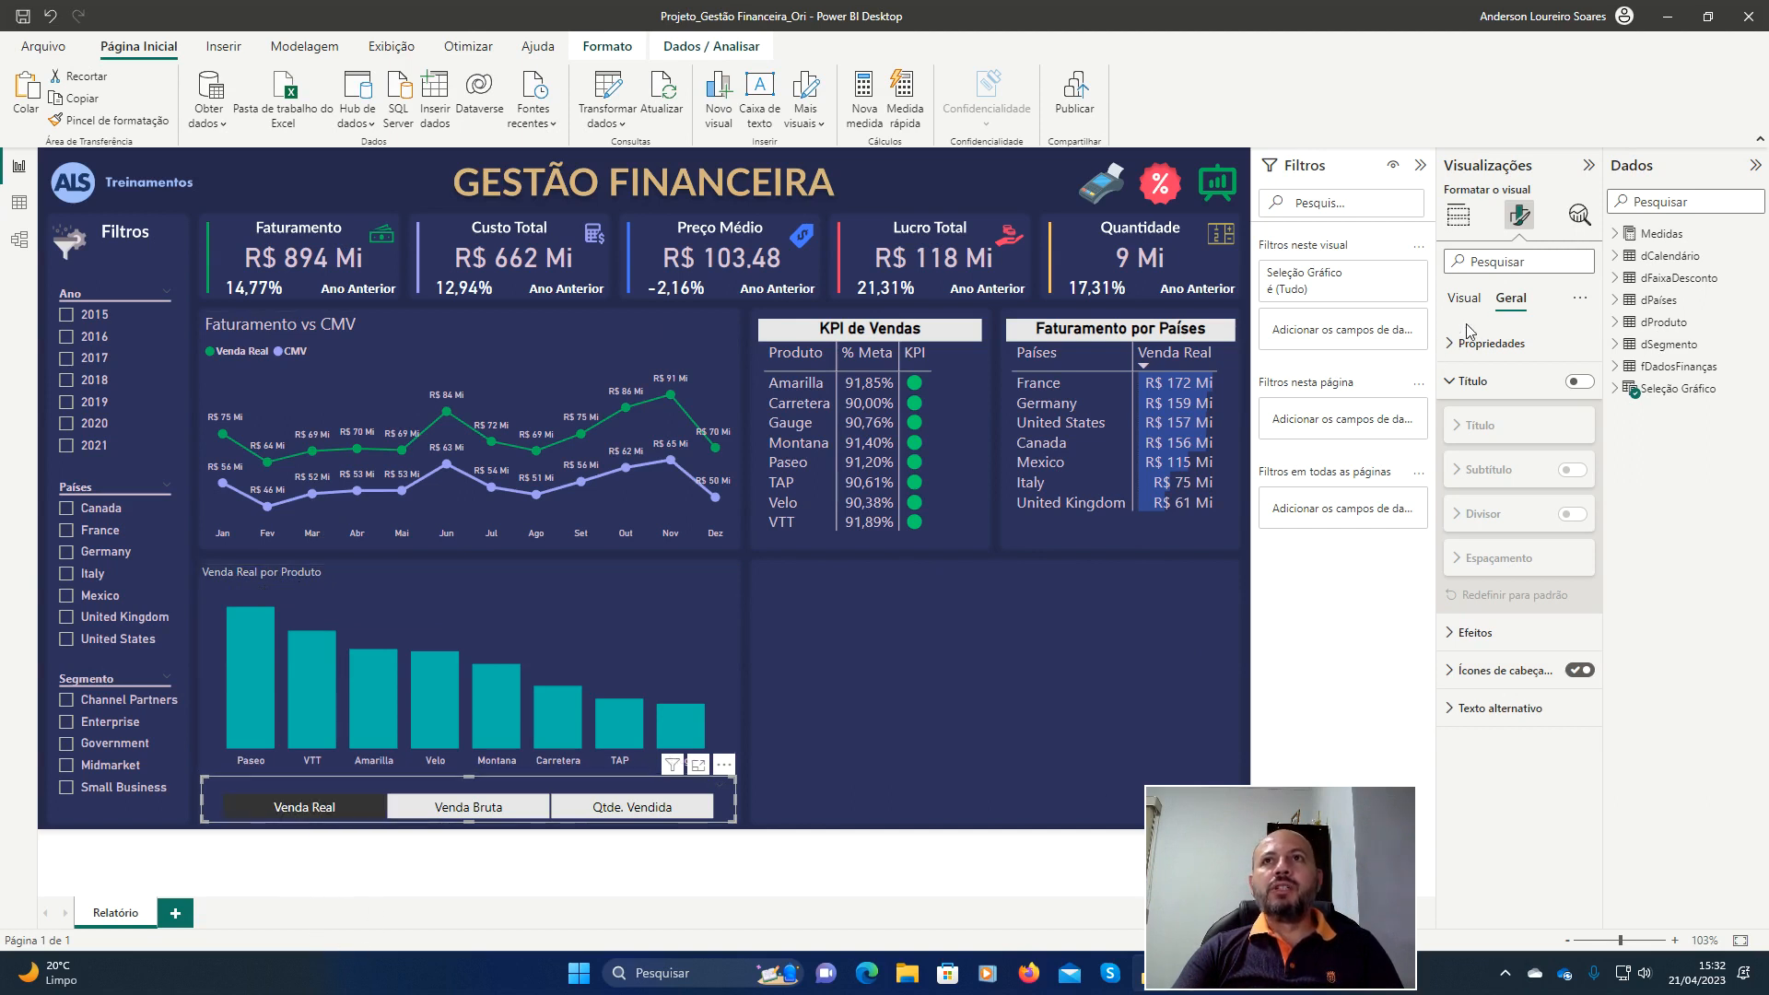
pyautogui.click(633, 578)
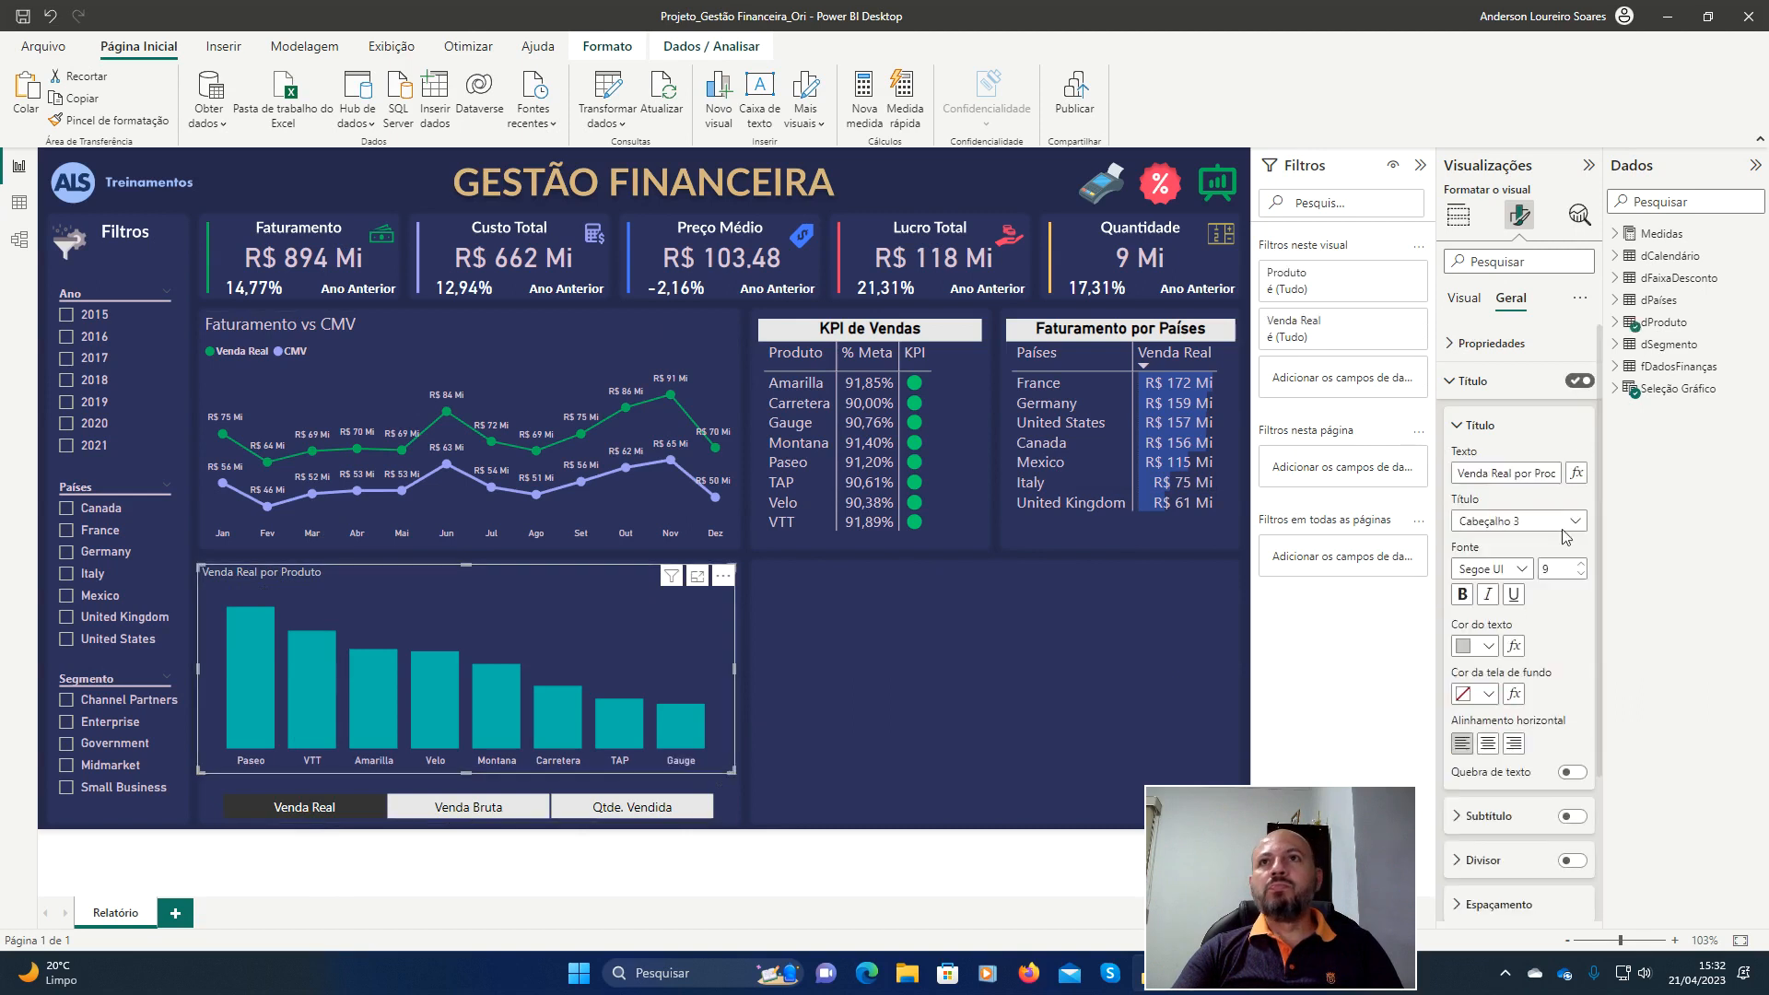
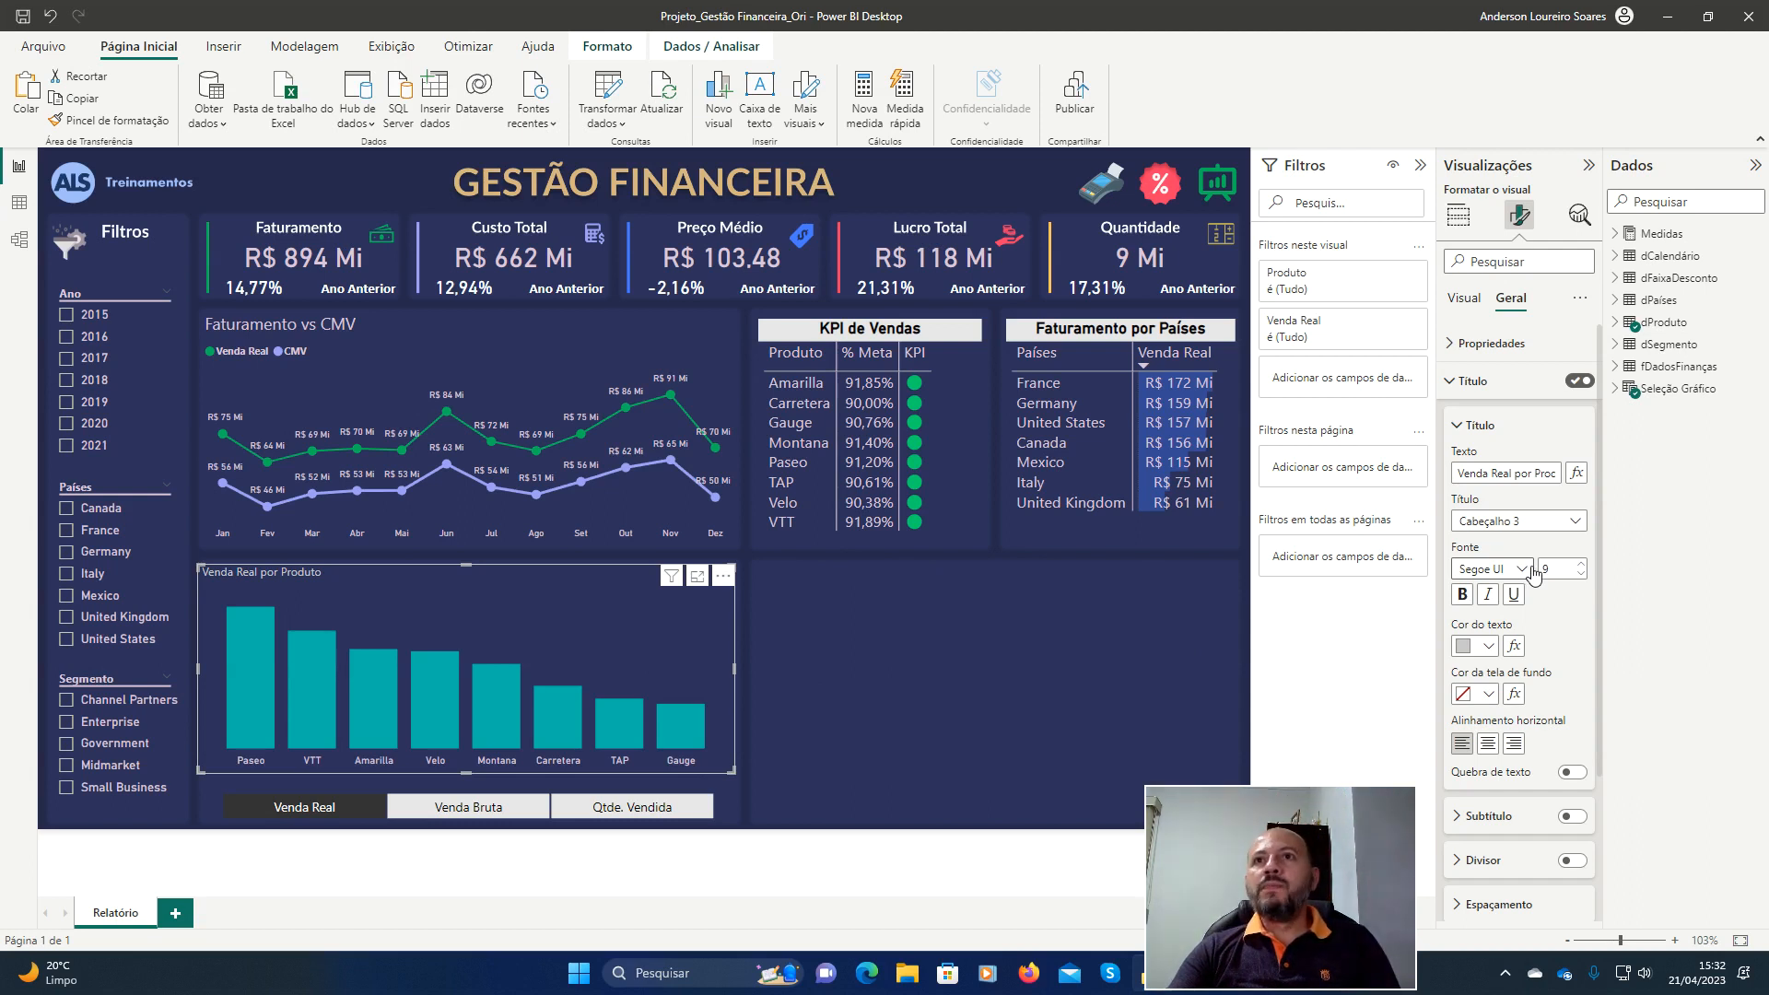
# Set the column chart's title font to DIN at size 13.
pyautogui.click(1530, 572)
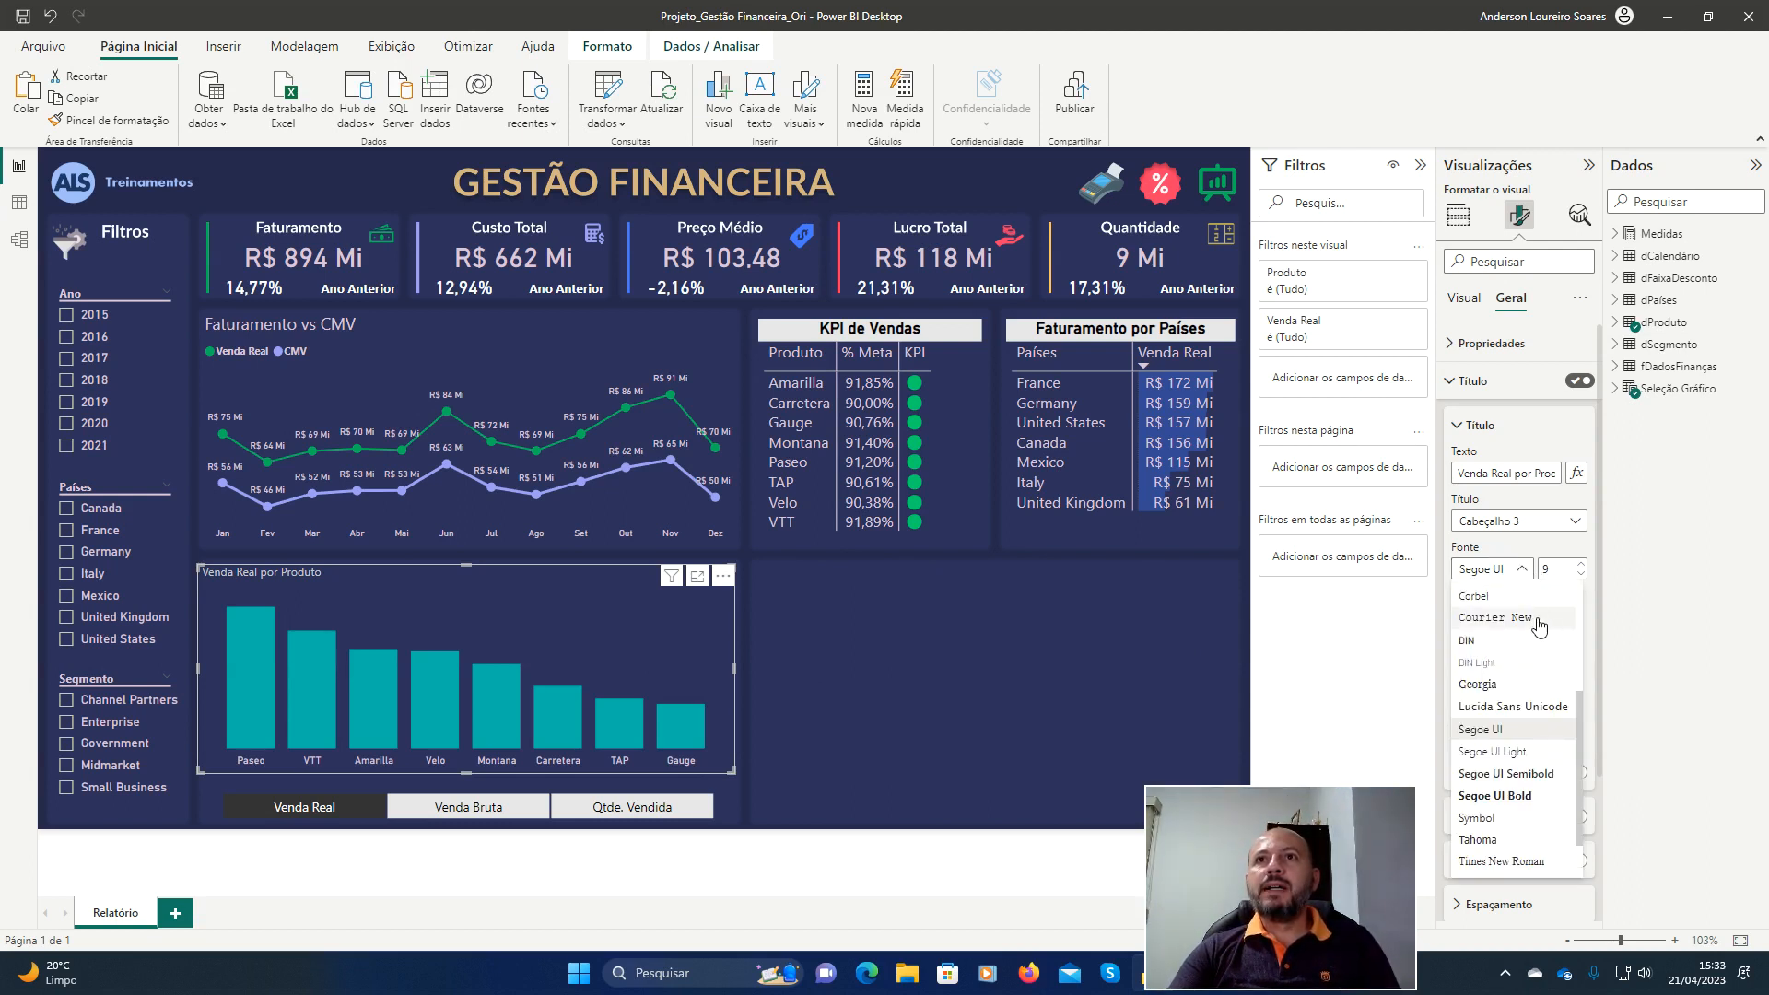
pyautogui.click(1488, 640)
pyautogui.click(1582, 566)
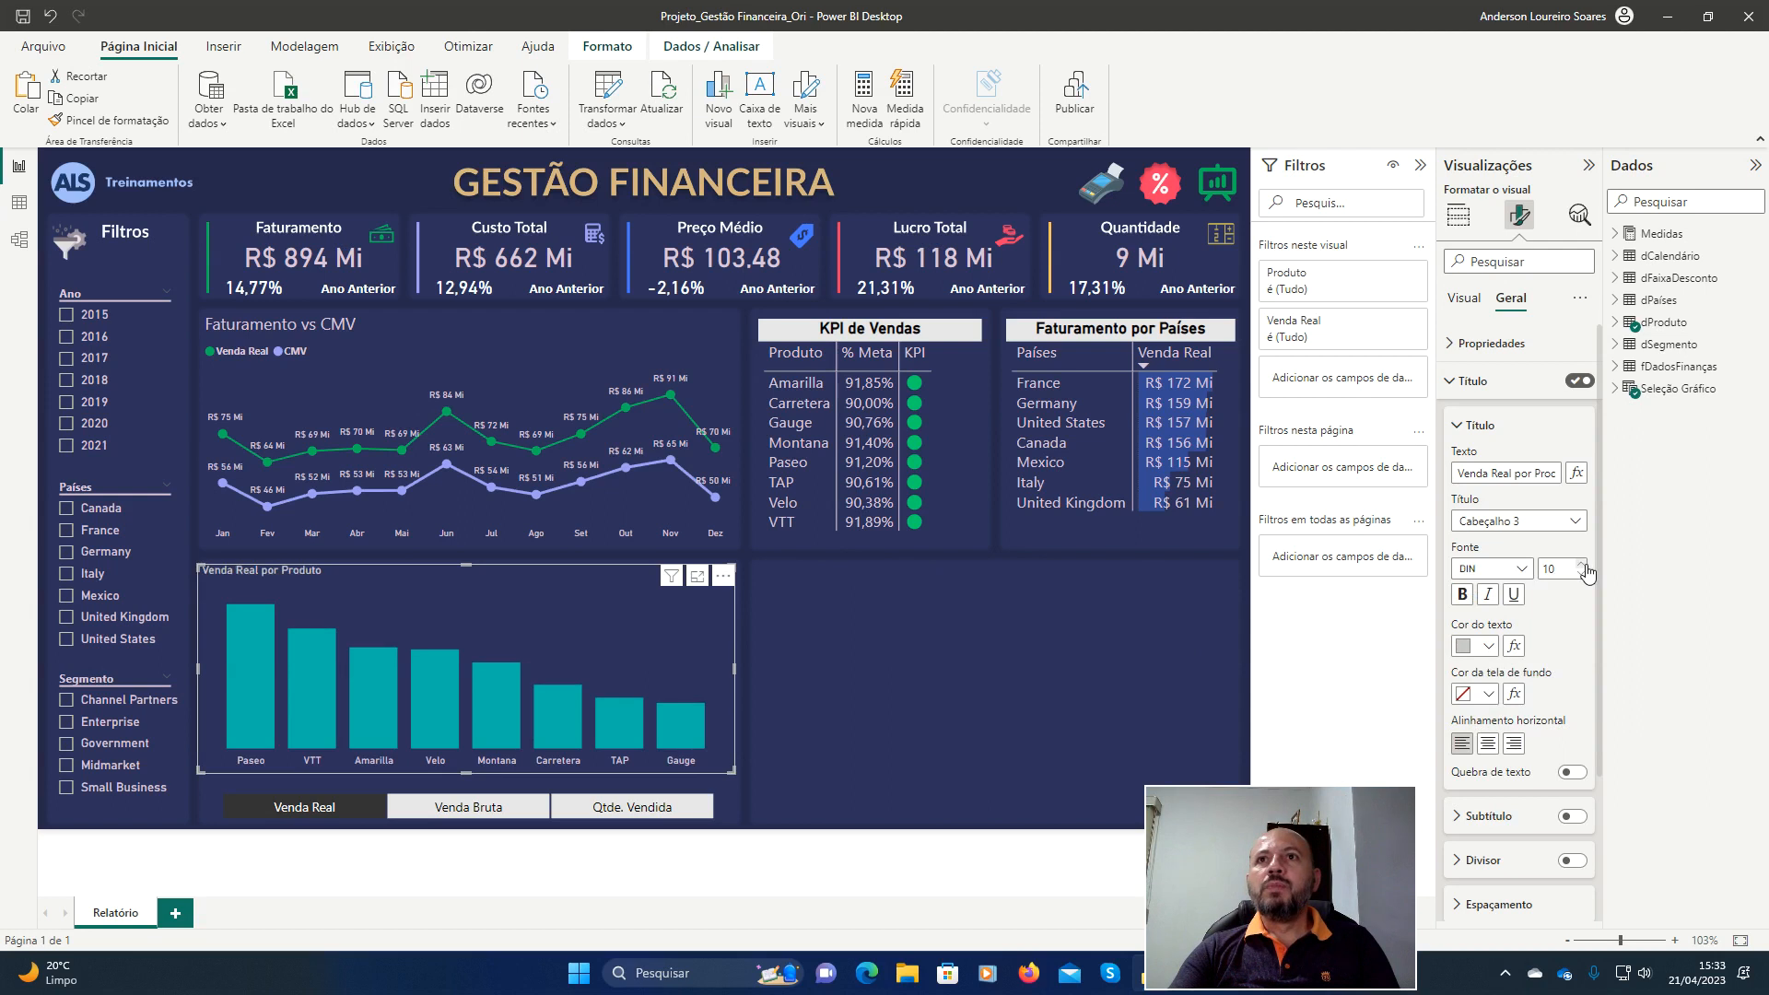
pyautogui.click(1582, 565)
pyautogui.click(1582, 565)
pyautogui.click(1583, 565)
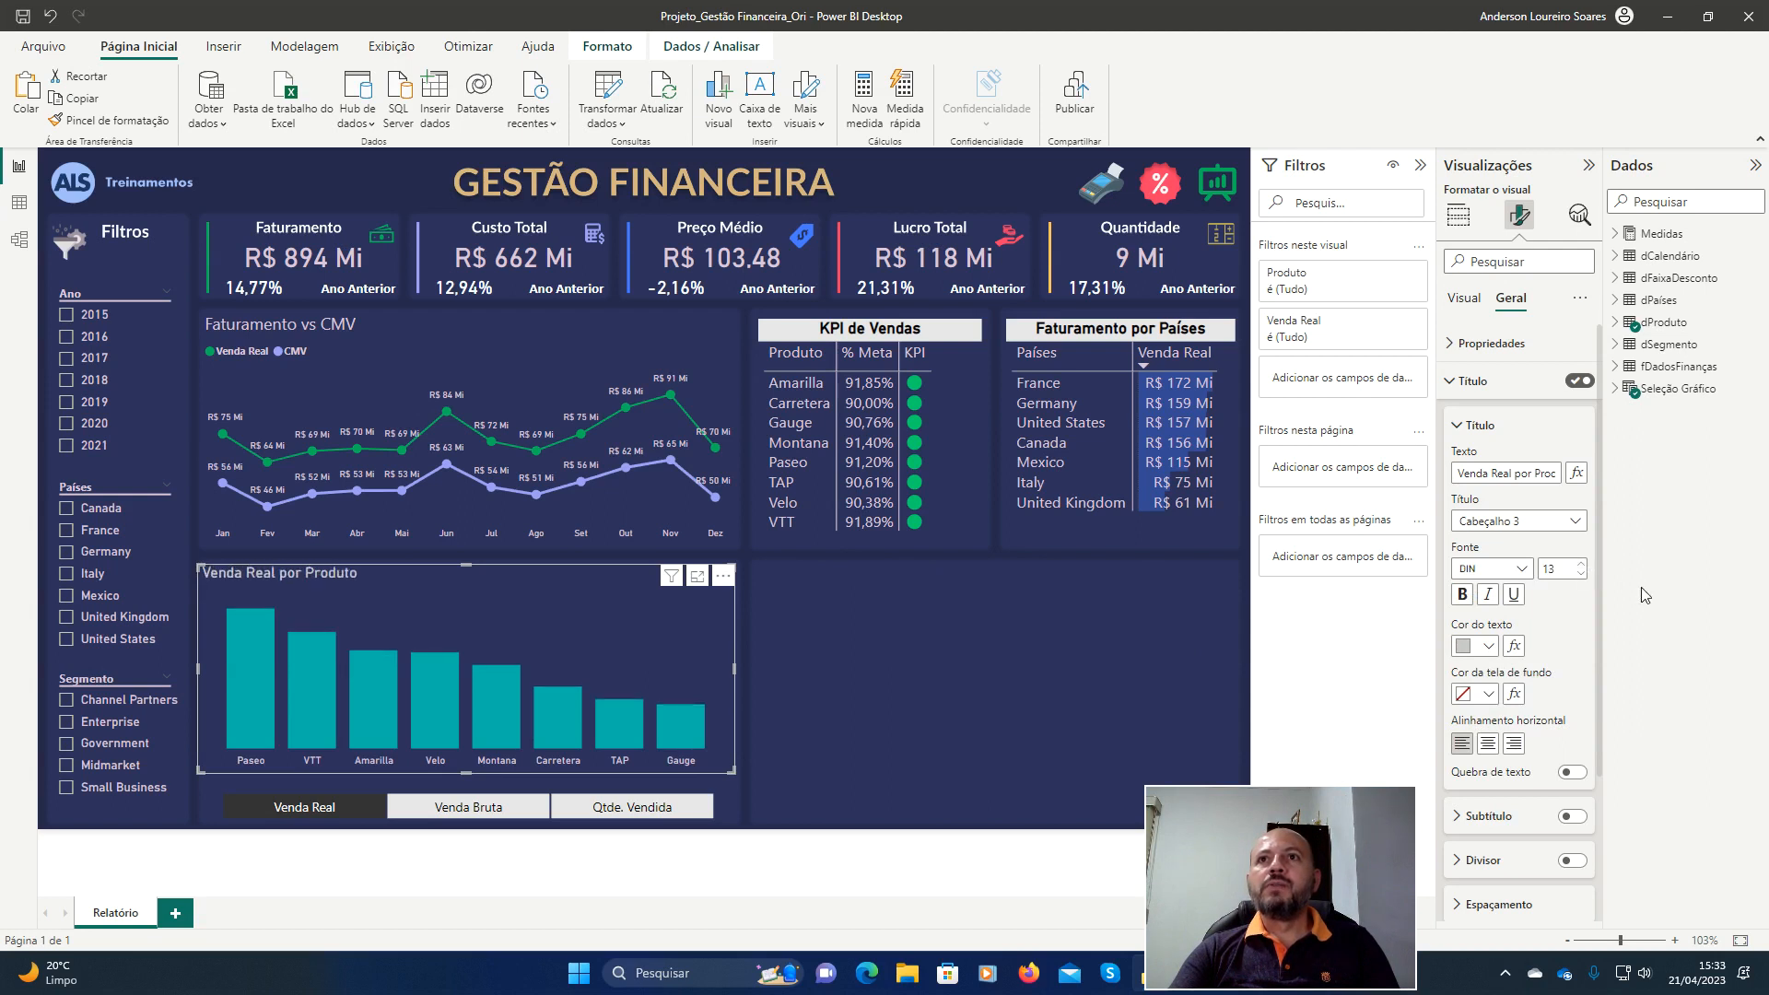
# Set the column chart's title text color to the custom hex value #DBC3D6.
pyautogui.click(1498, 648)
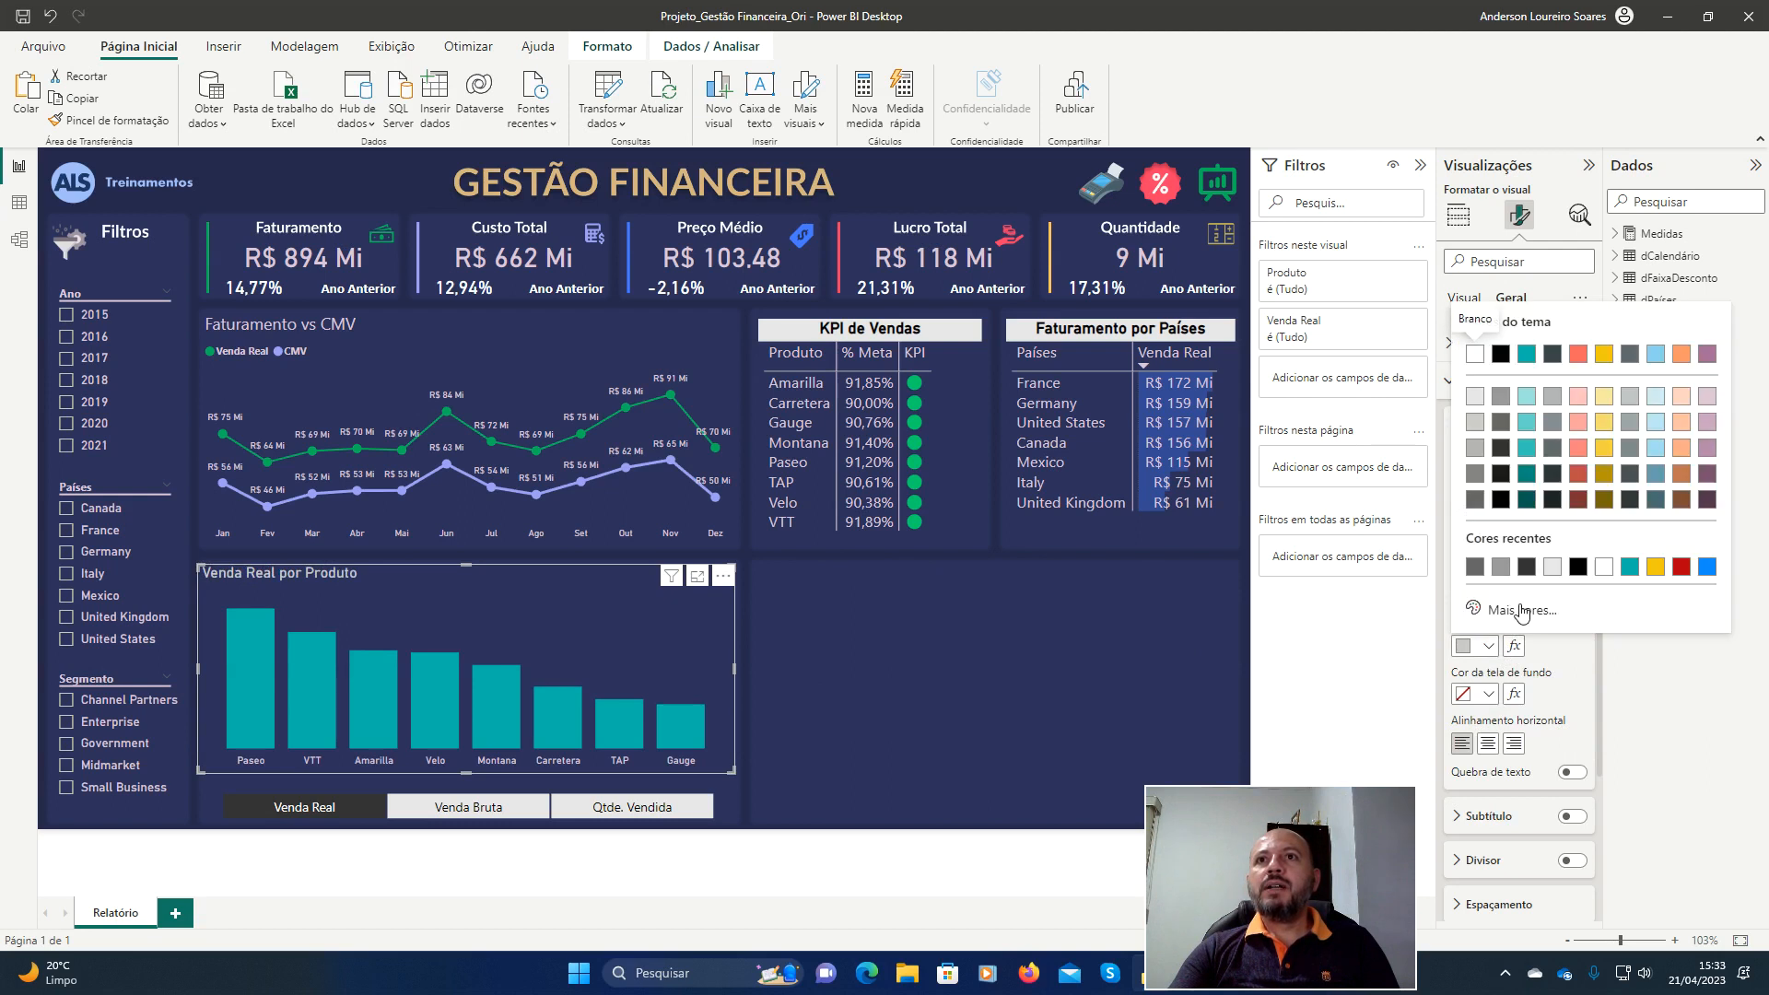
pyautogui.click(1521, 609)
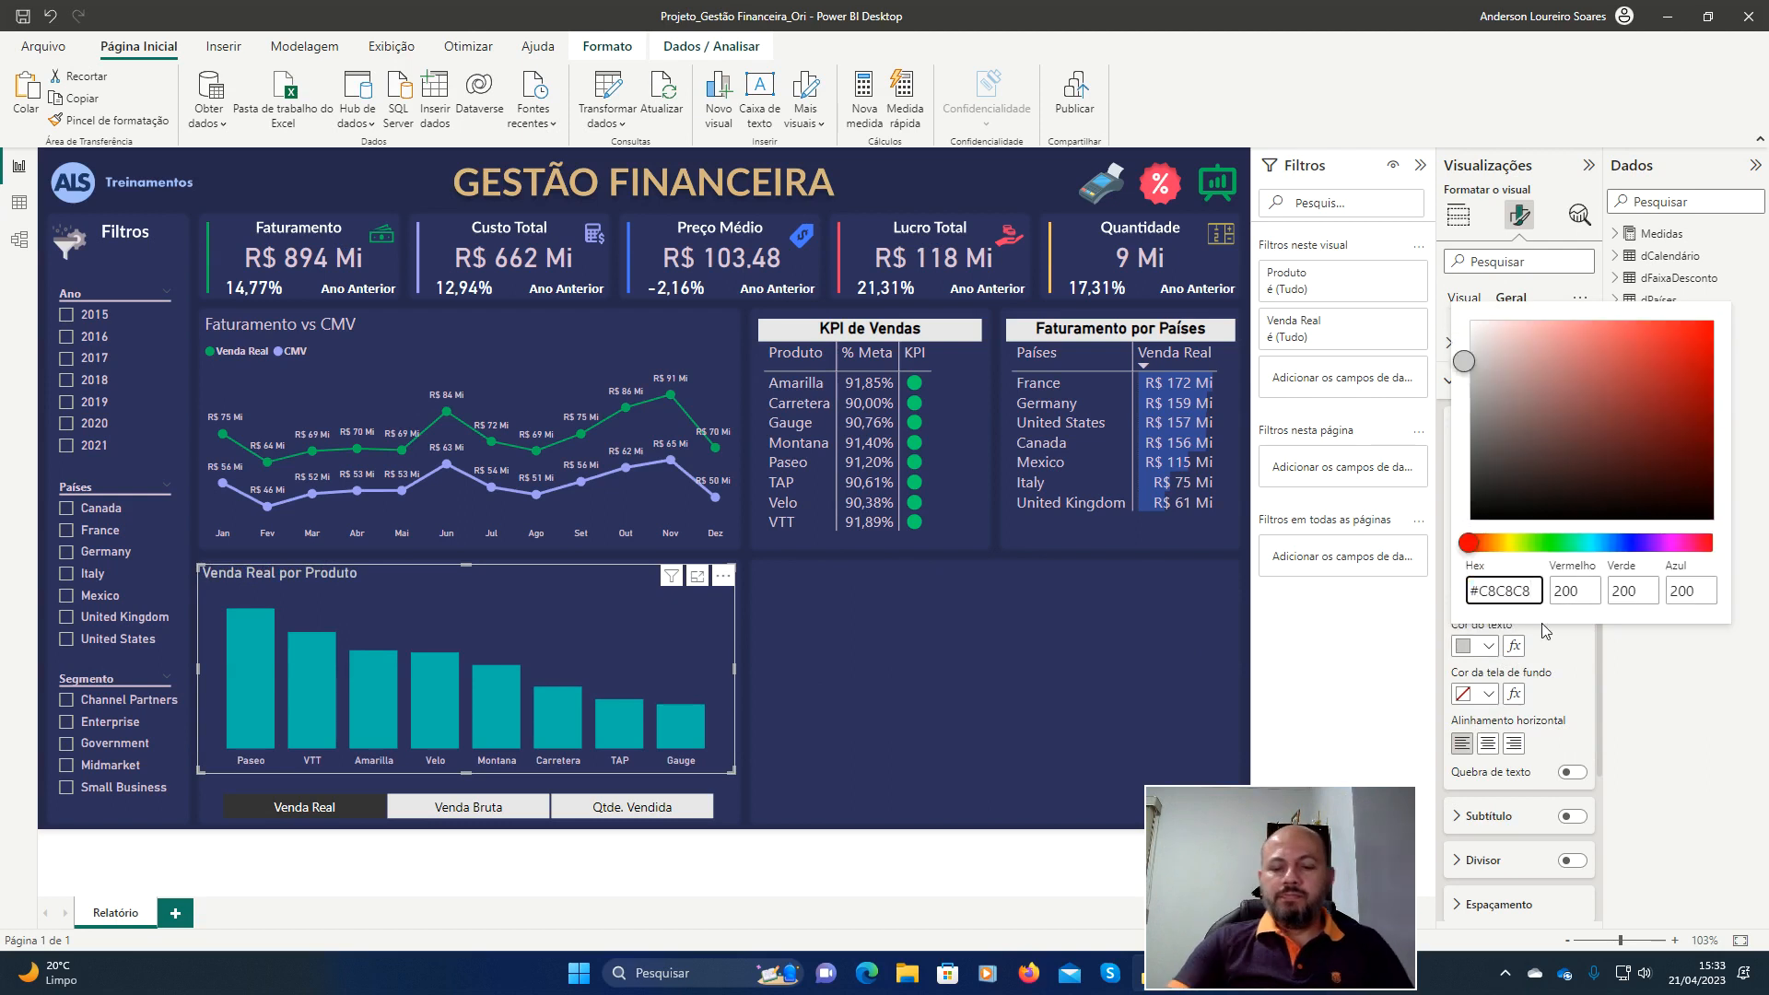
pyautogui.press('BackSpace')
pyautogui.press('BackSpace')
pyautogui.press('BackSpace')
pyautogui.press('BackSpace')
pyautogui.press('BackSpace')
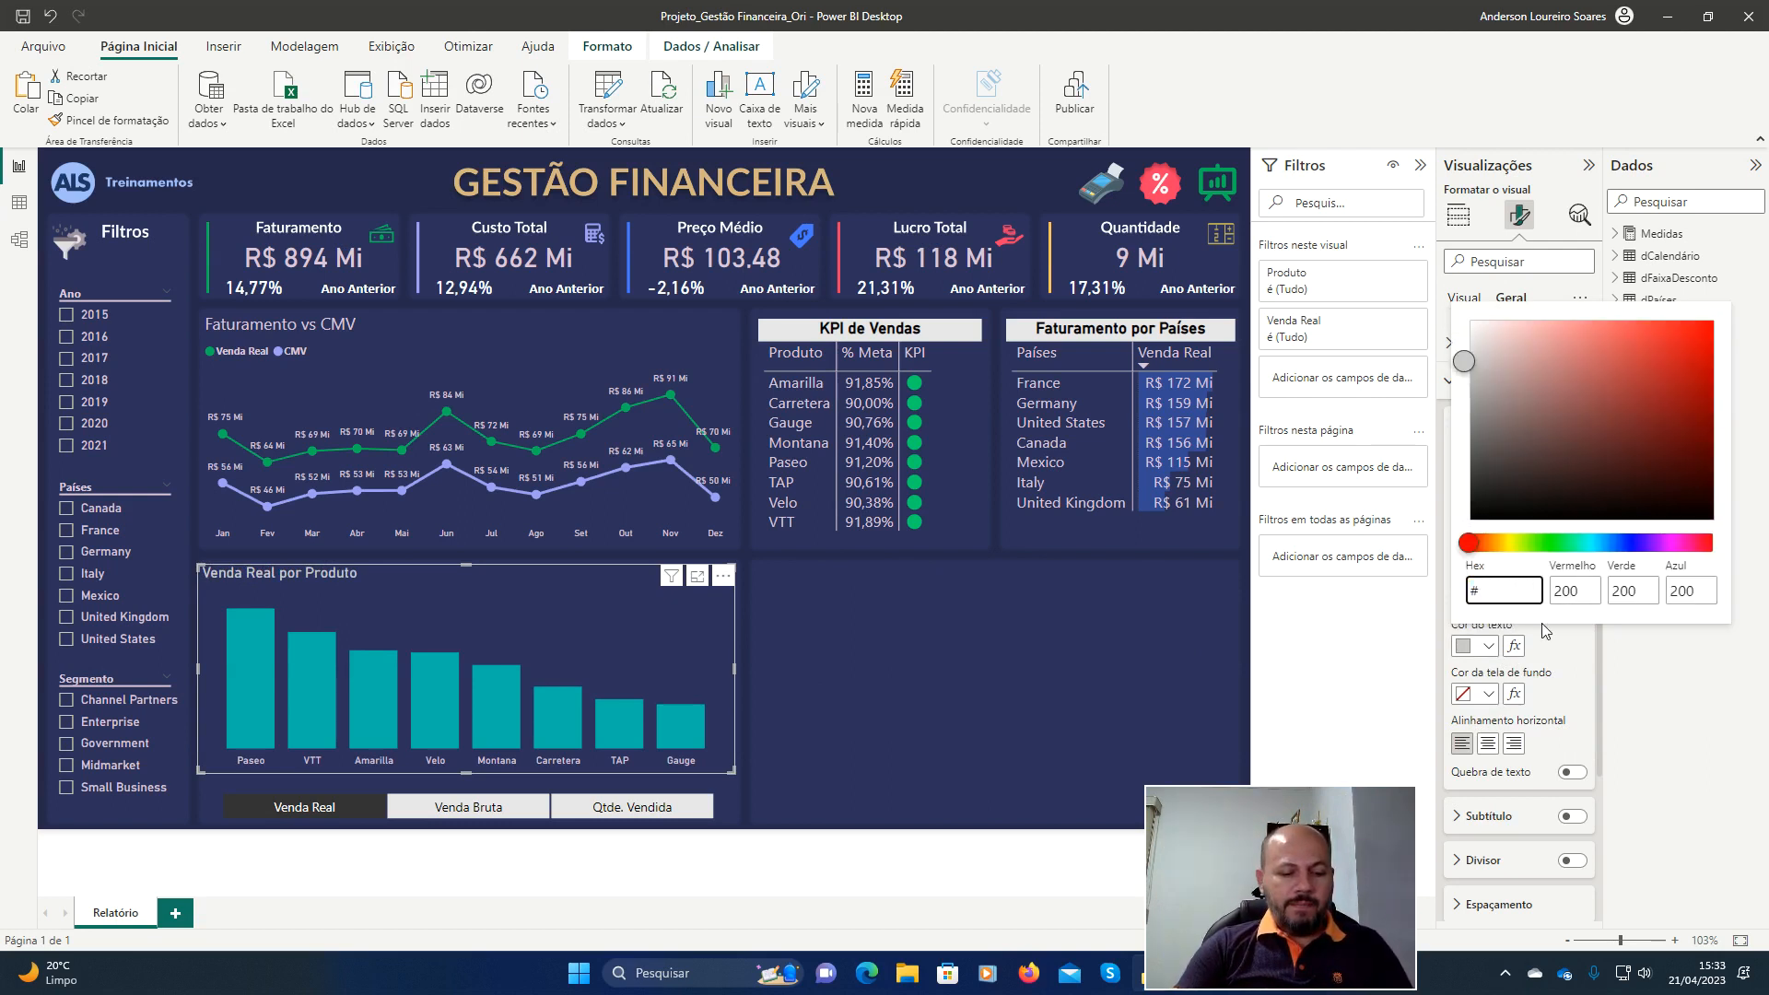
pyautogui.write('dbc3')
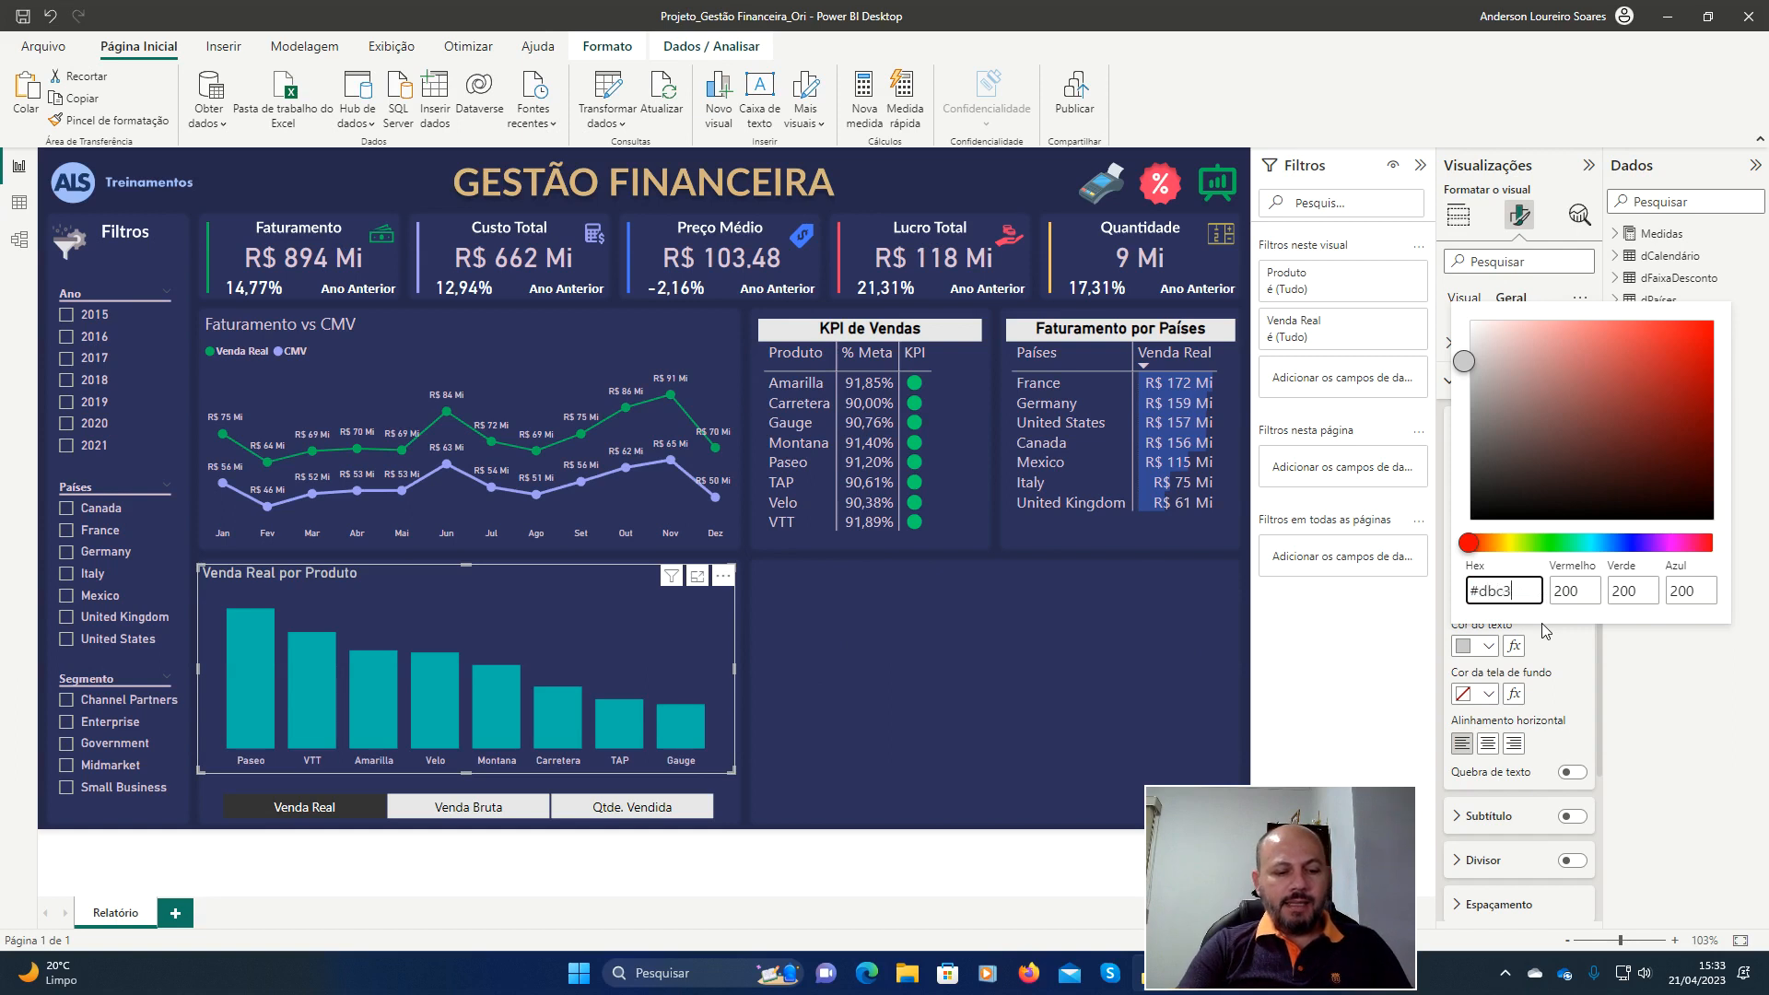
pyautogui.write('d6')
pyautogui.press('Tab')
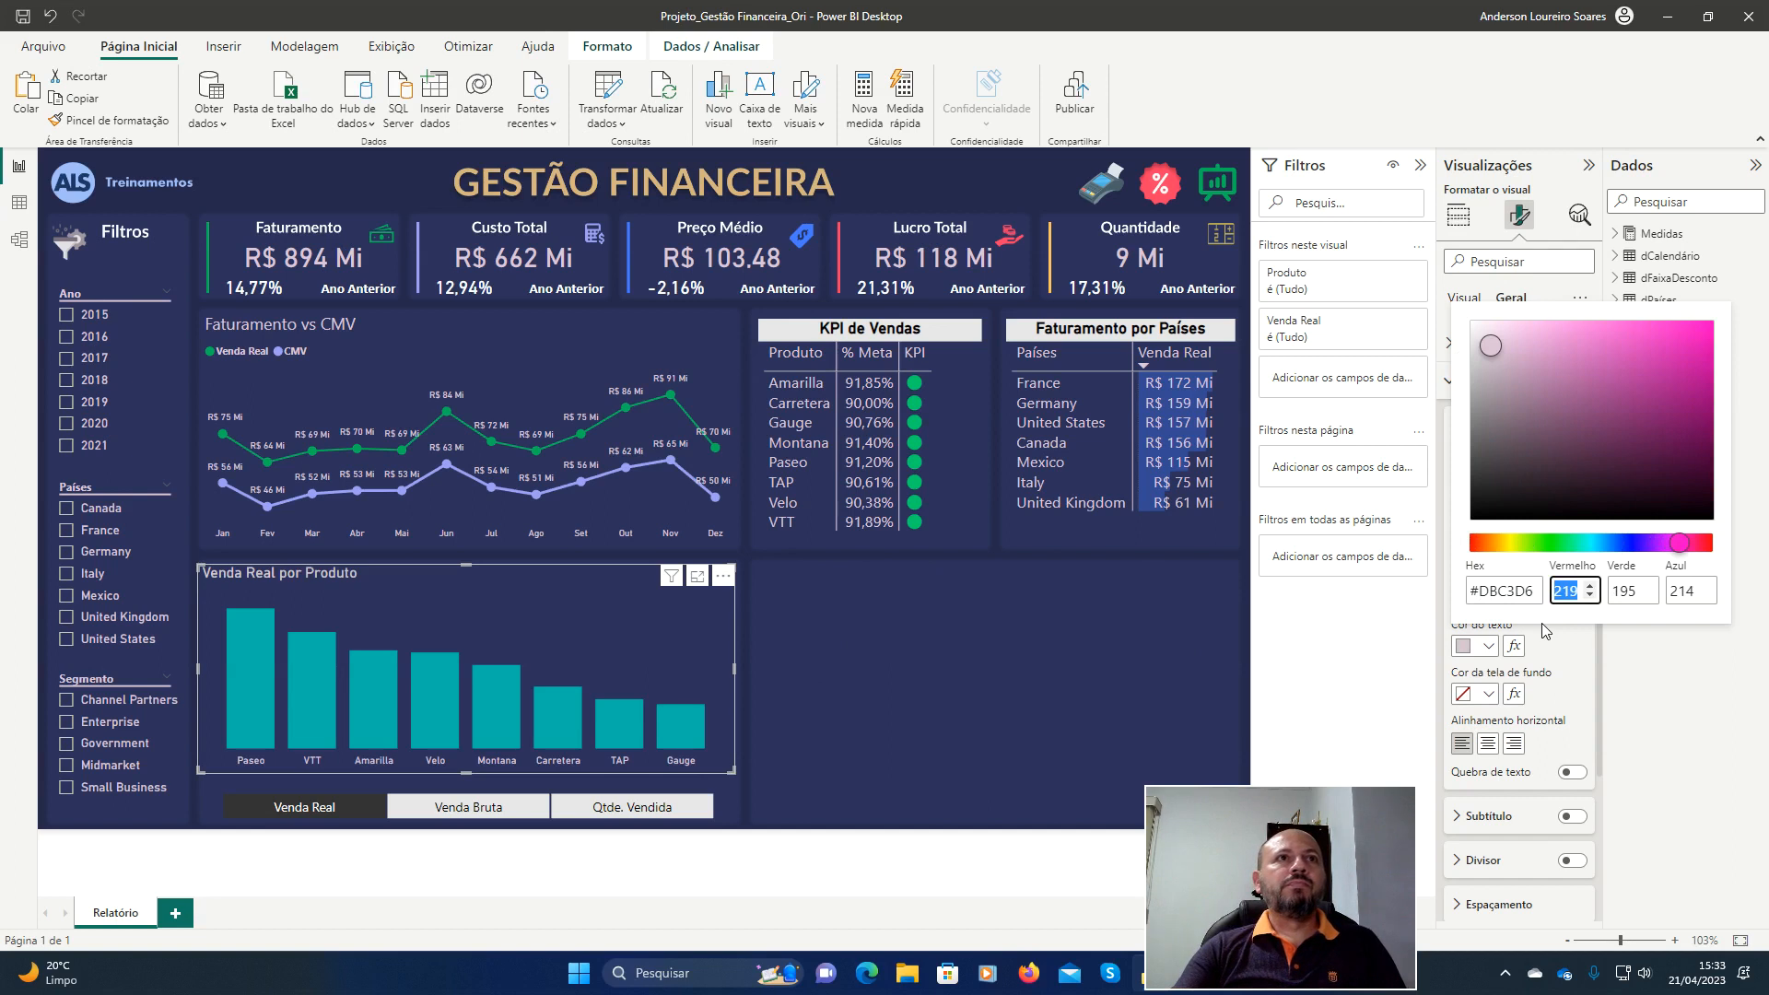
pyautogui.click(1546, 631)
pyautogui.click(1545, 625)
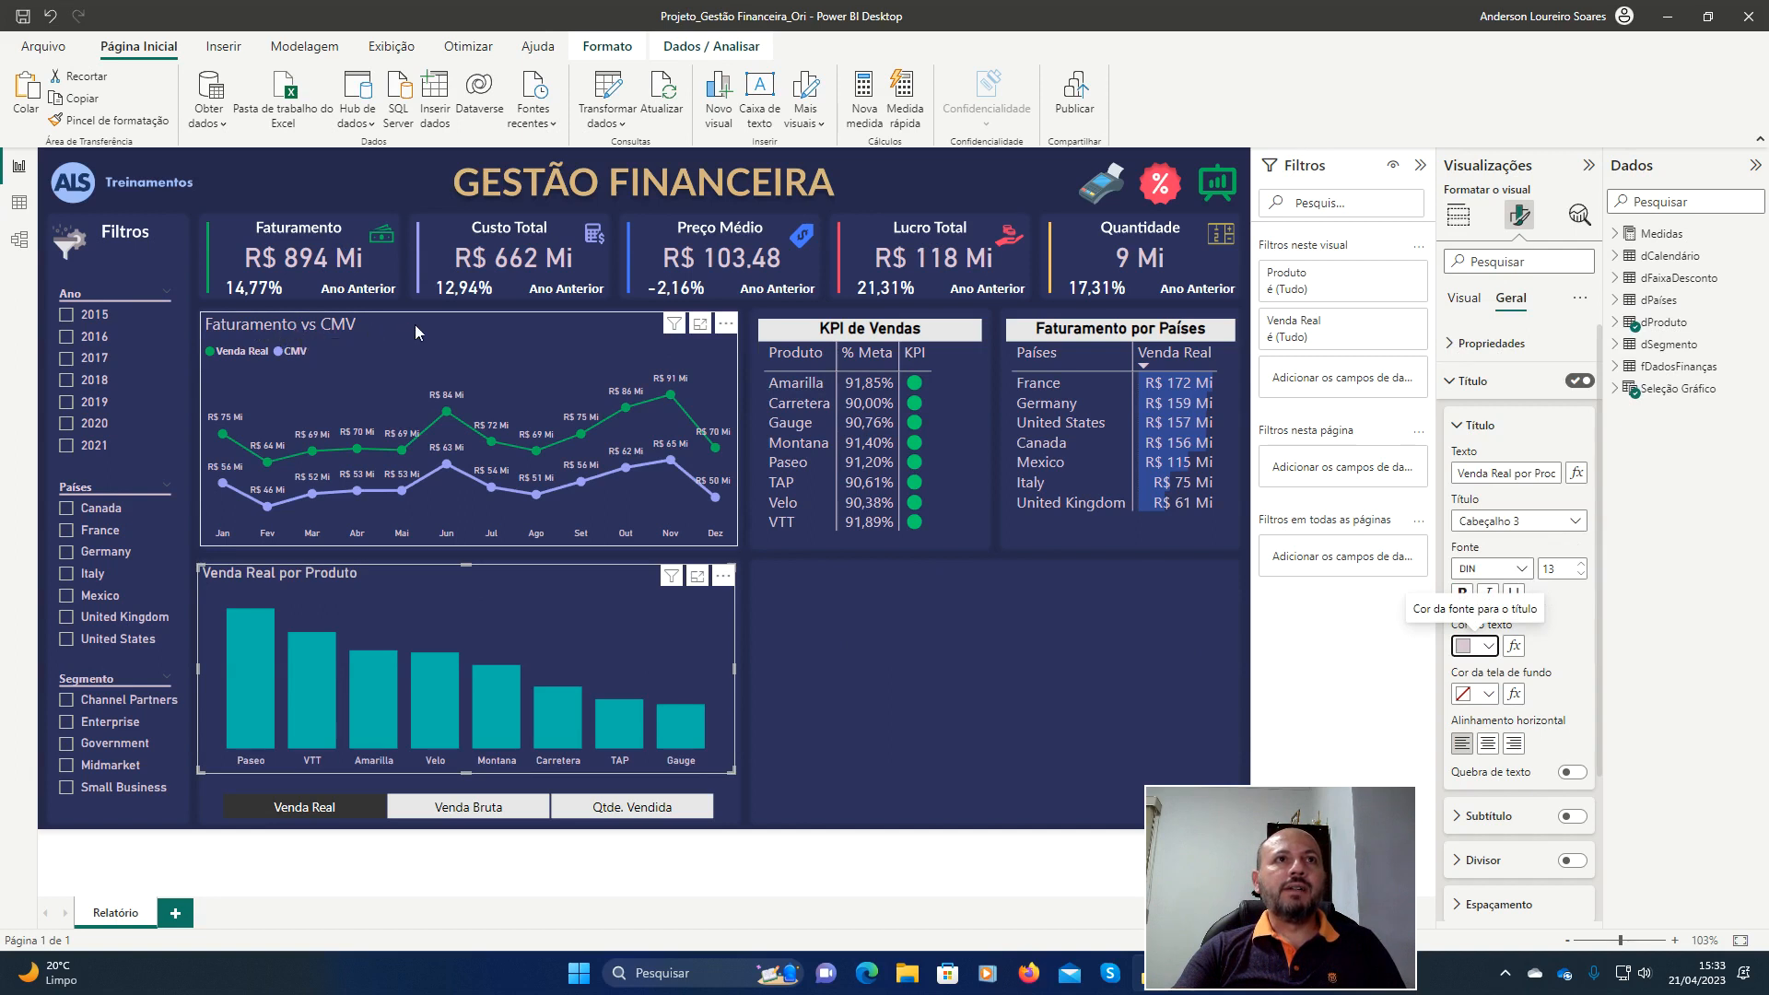
# Change the title font of the Faturamento vs CMV line chart to DIN and save the report.
pyautogui.click(455, 322)
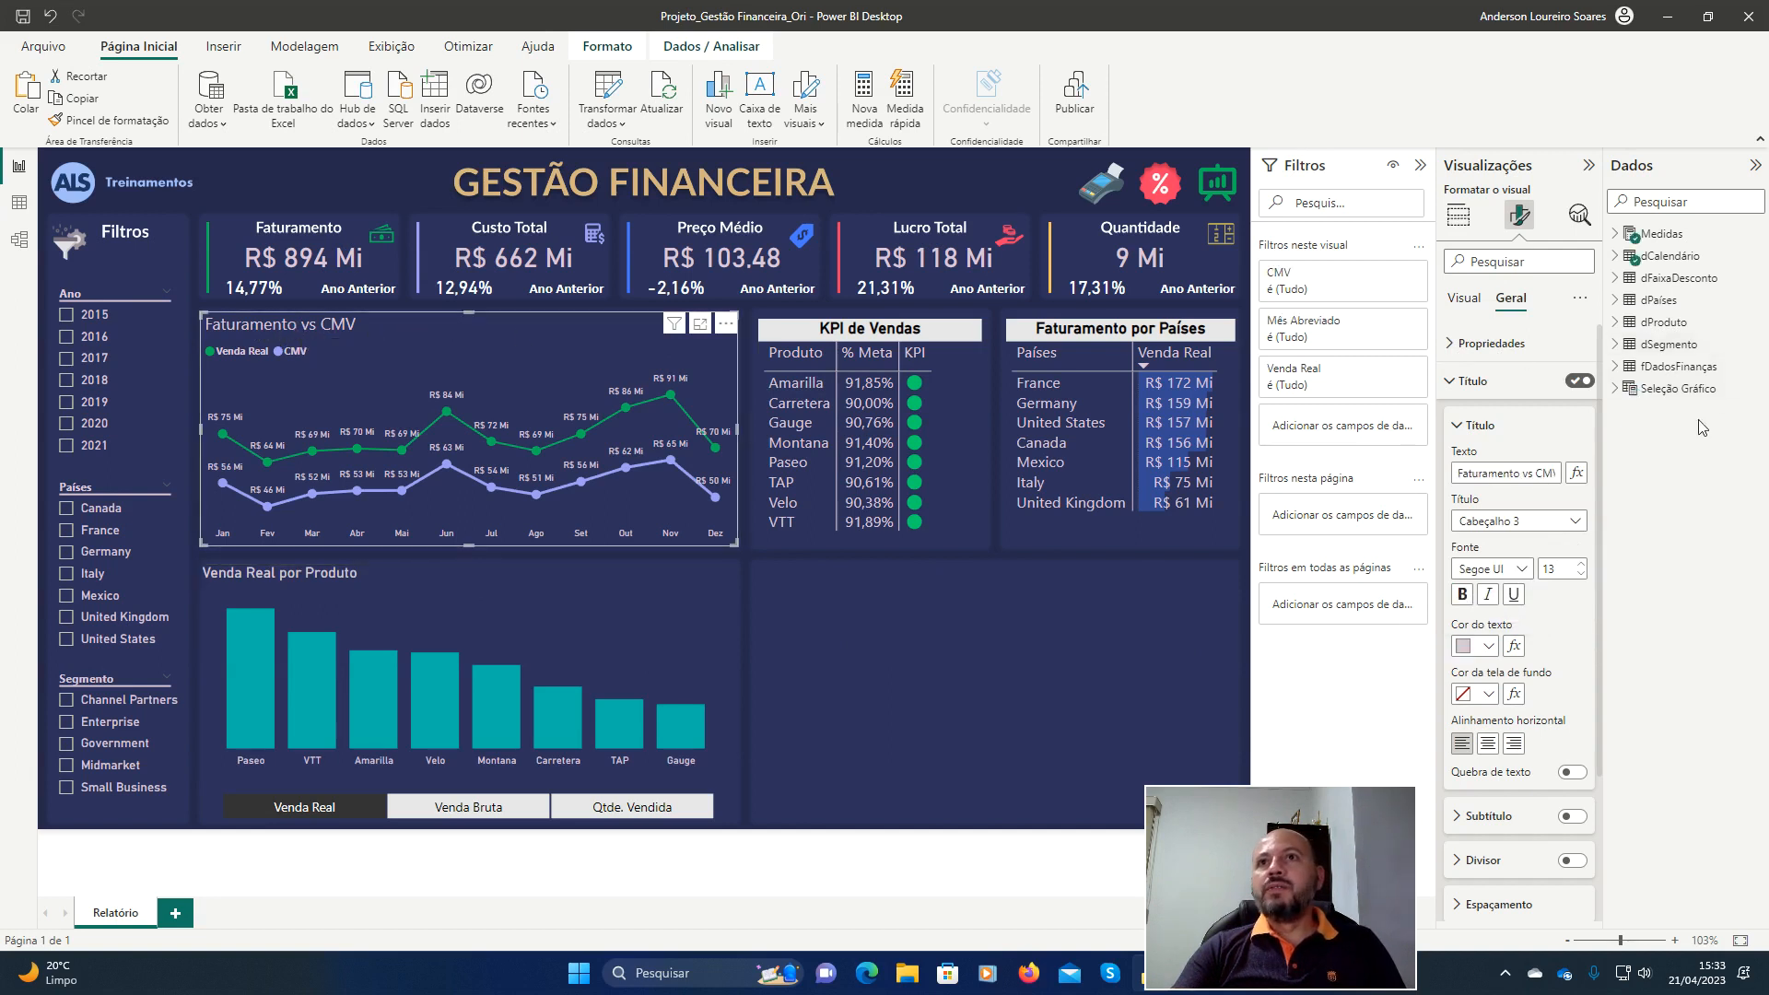
pyautogui.click(1522, 570)
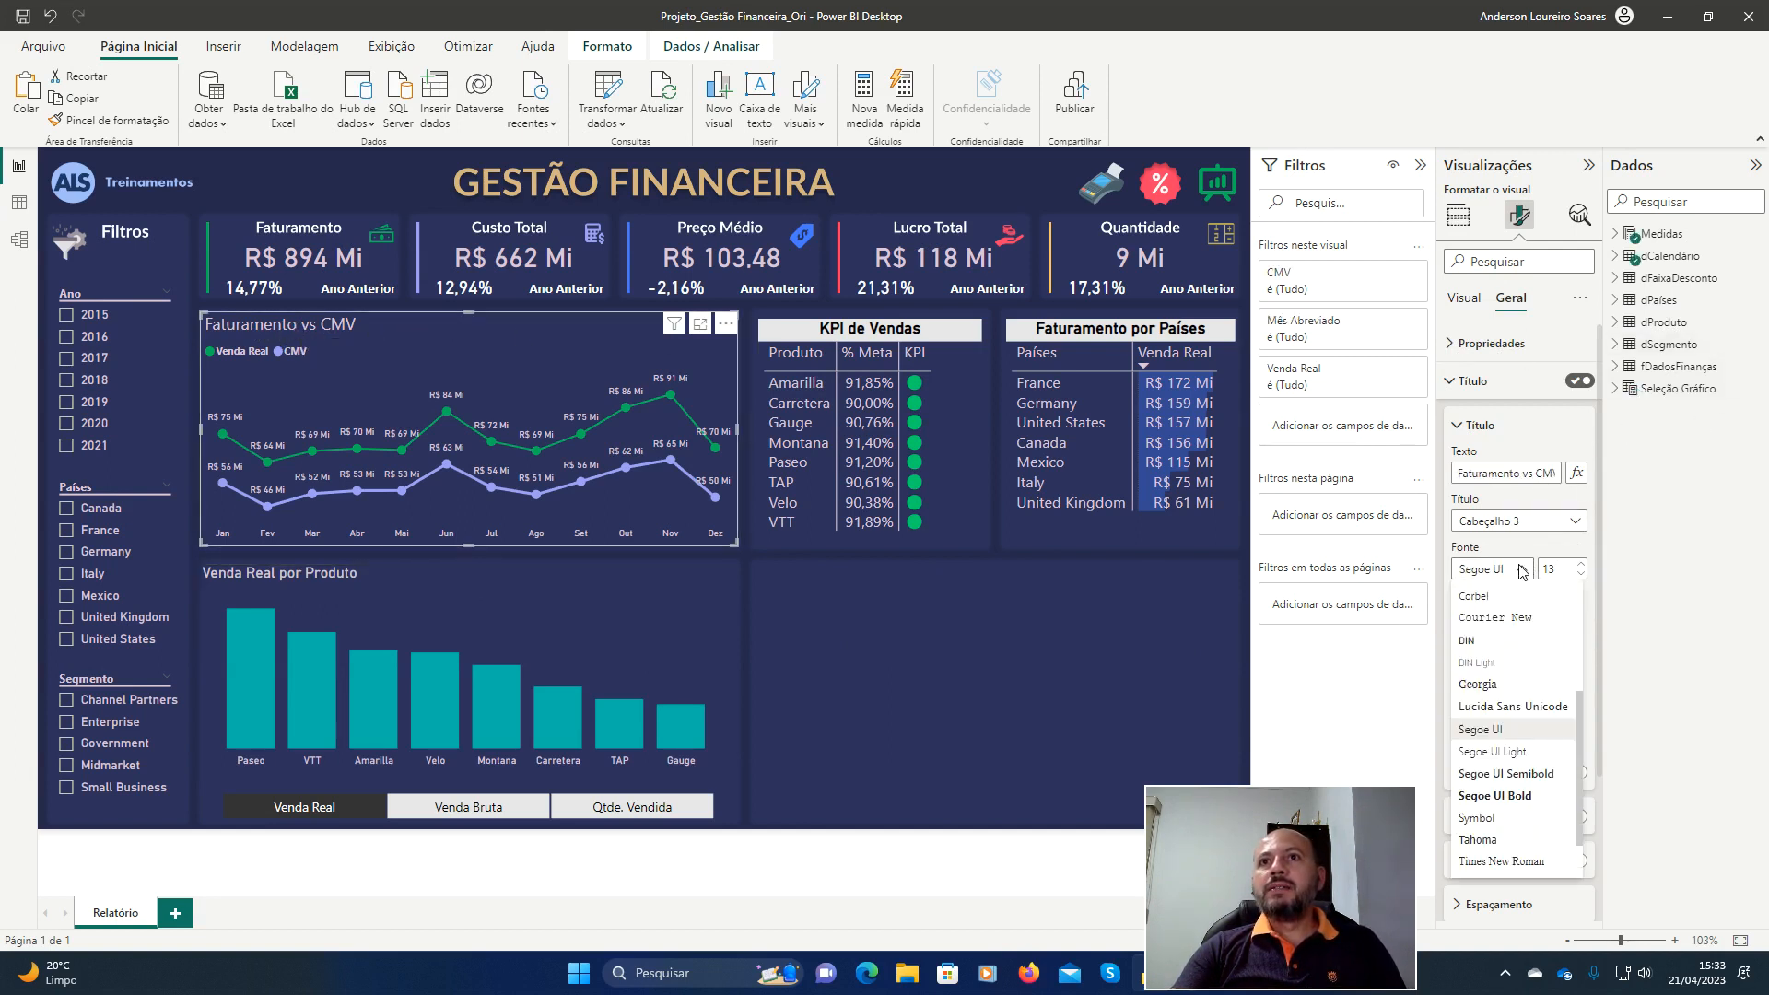
pyautogui.click(1467, 641)
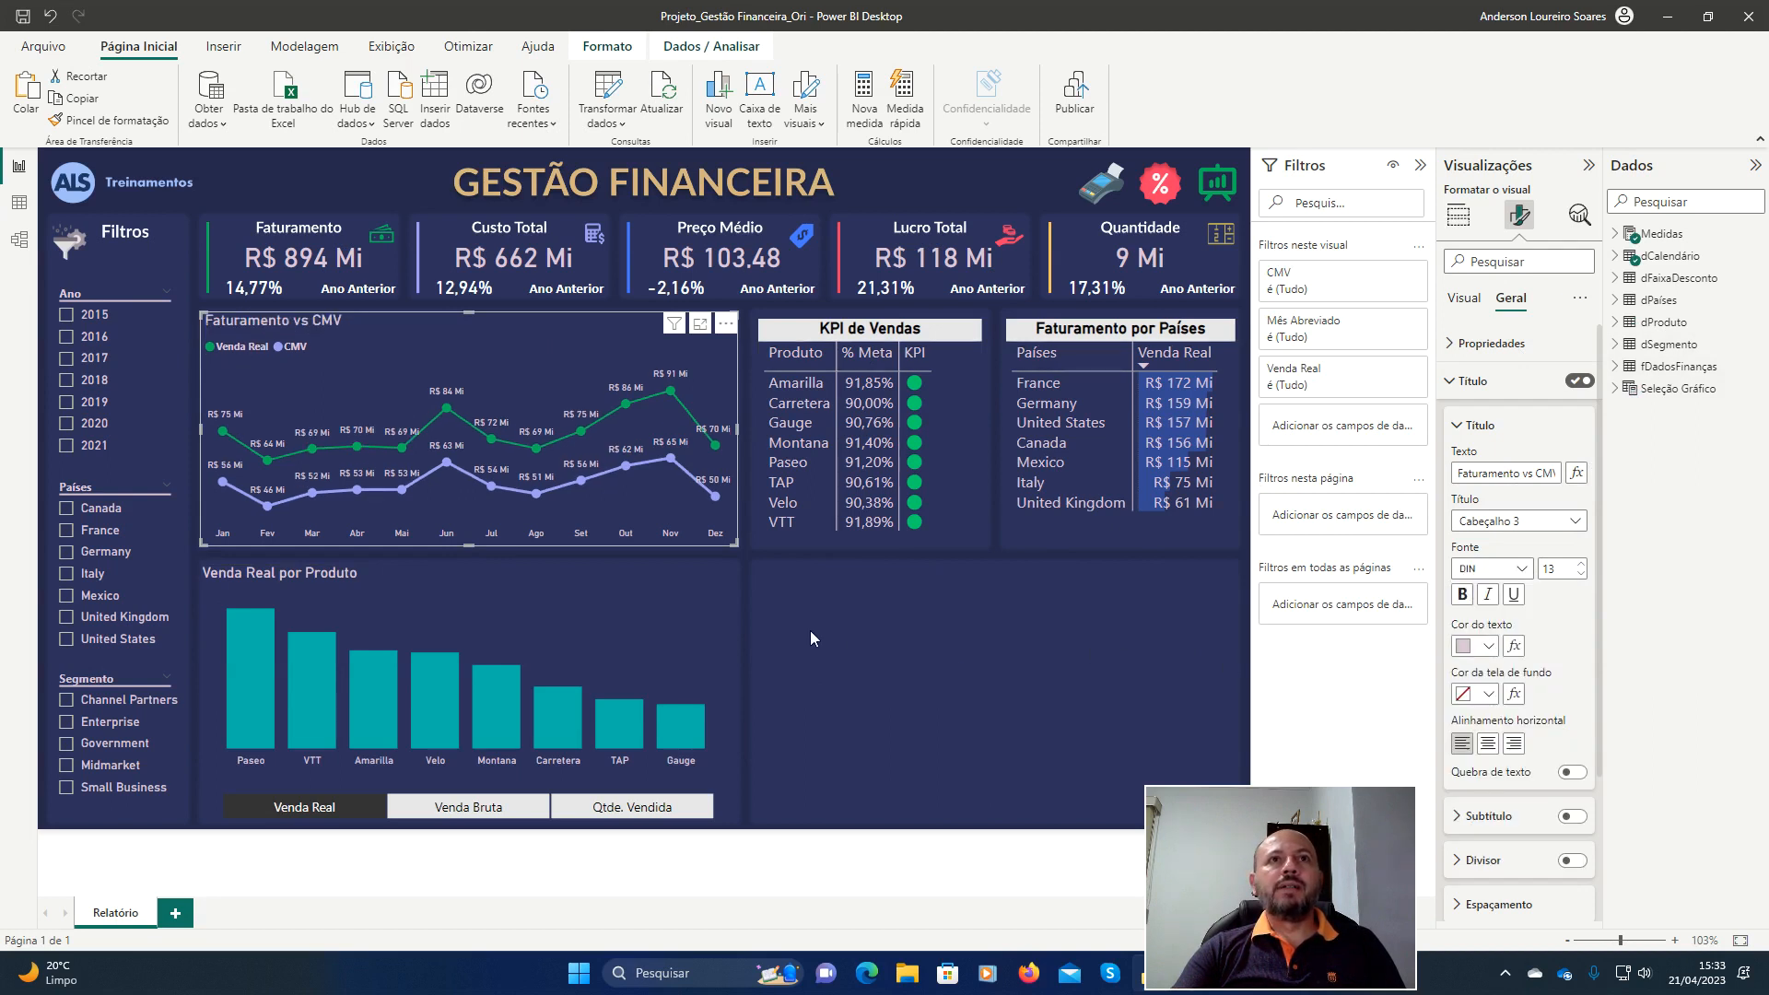
pyautogui.hotkey('ctrl', 's')
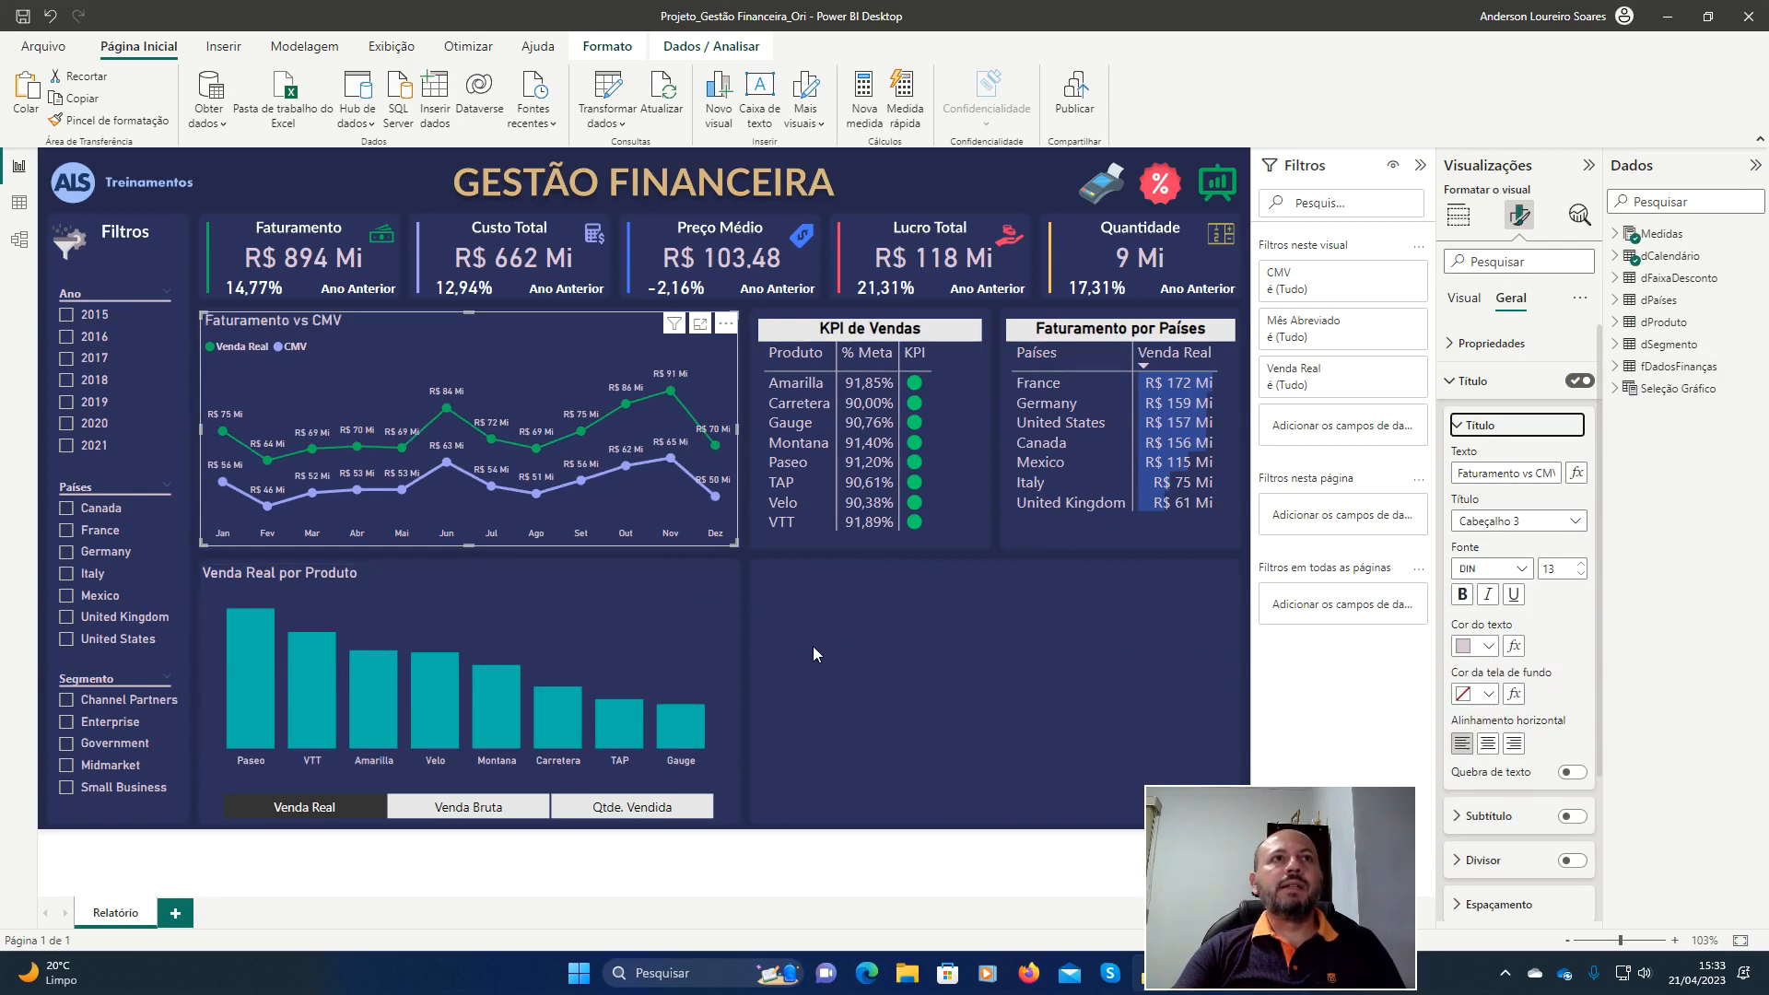
# Turn on data labels for the column chart by product and set their position to Extremidade externa.
pyautogui.click(722, 615)
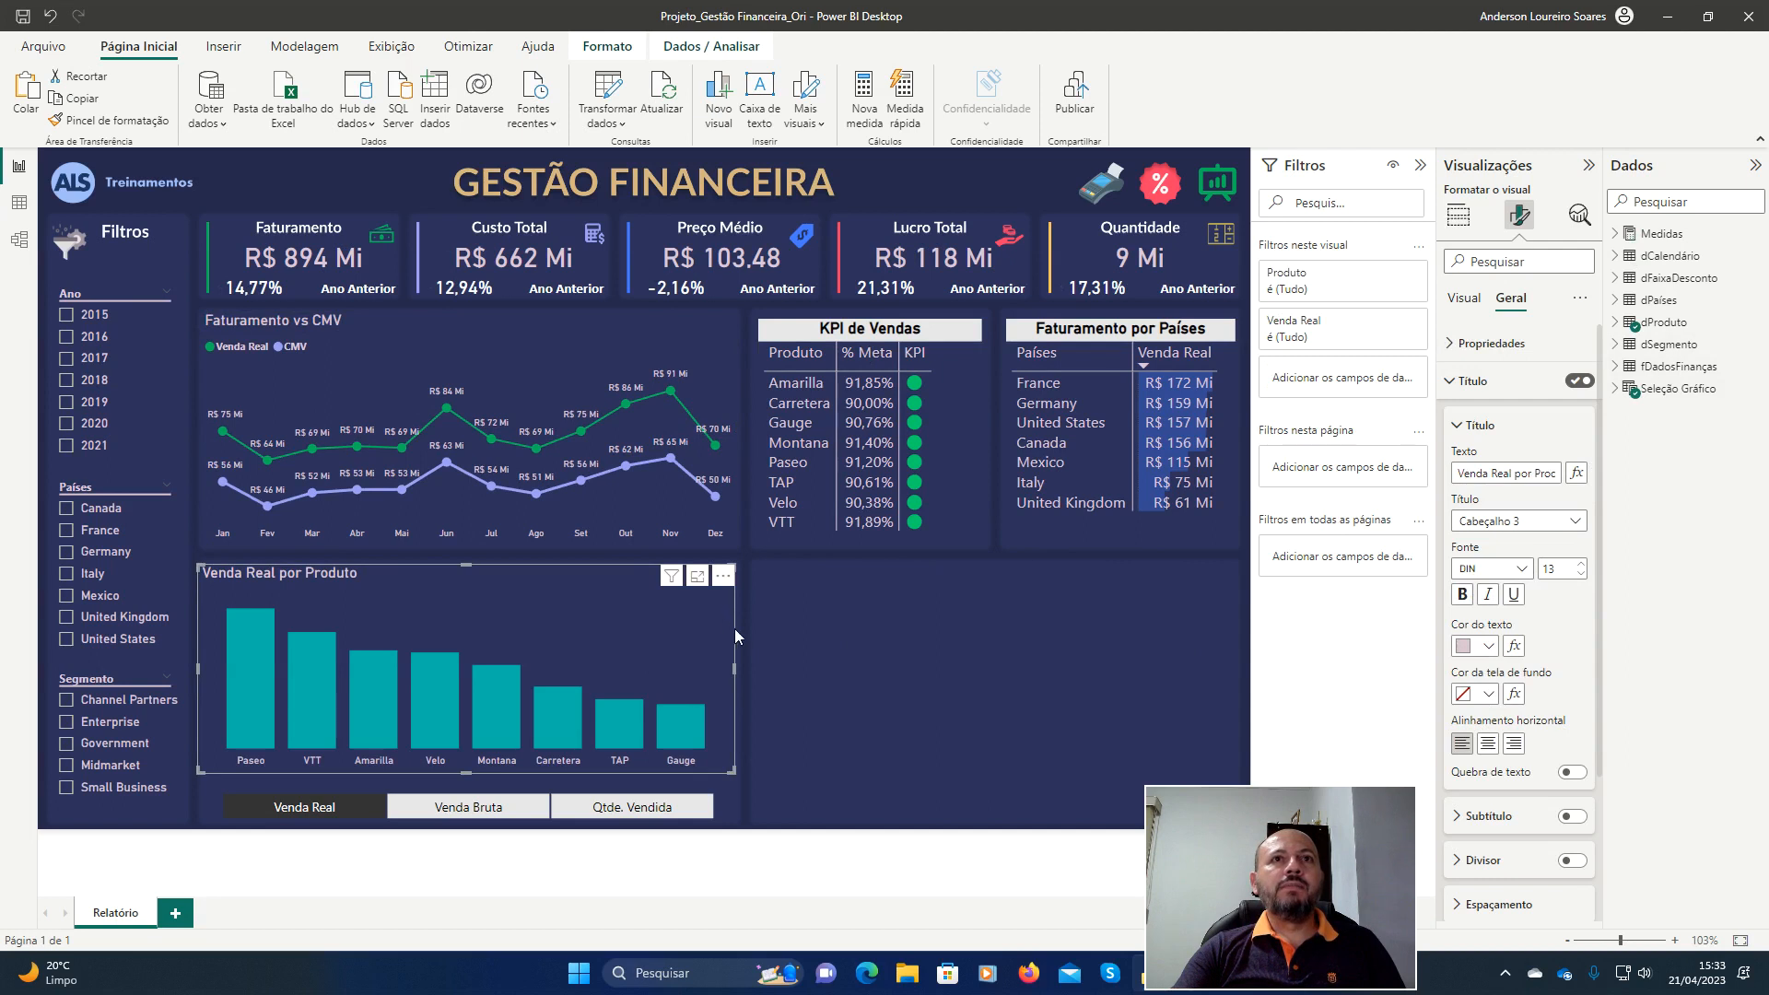
pyautogui.click(784, 649)
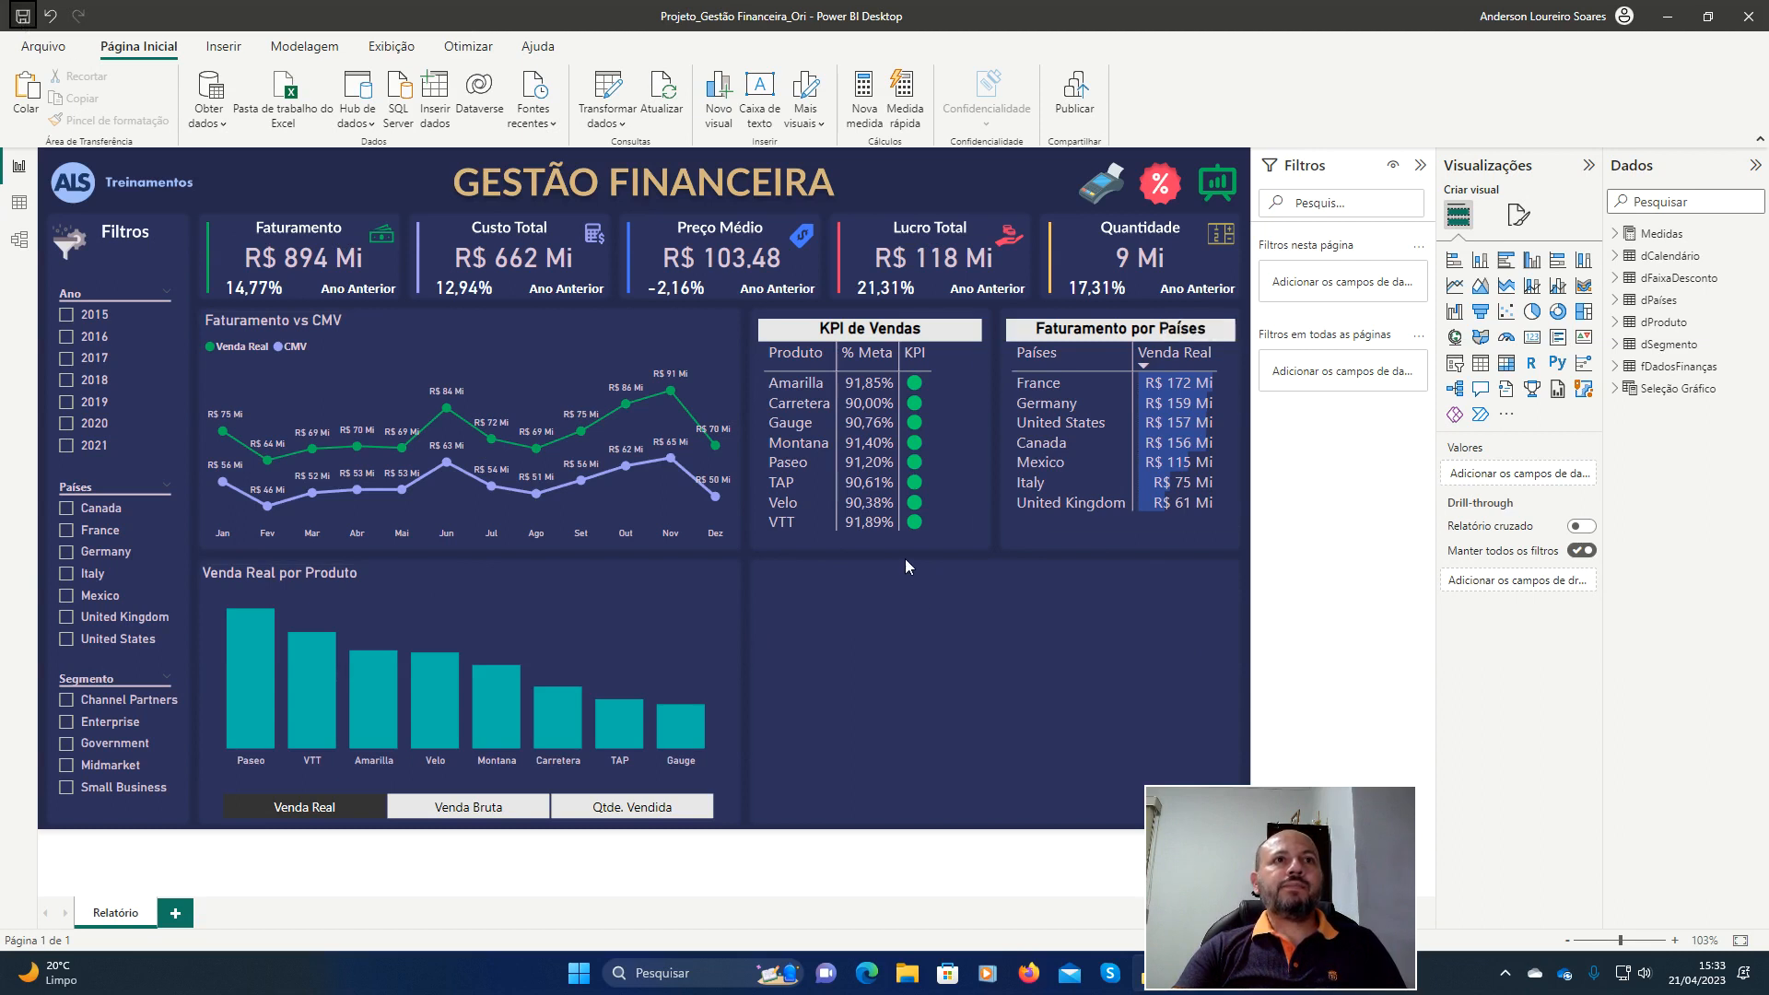
pyautogui.click(734, 614)
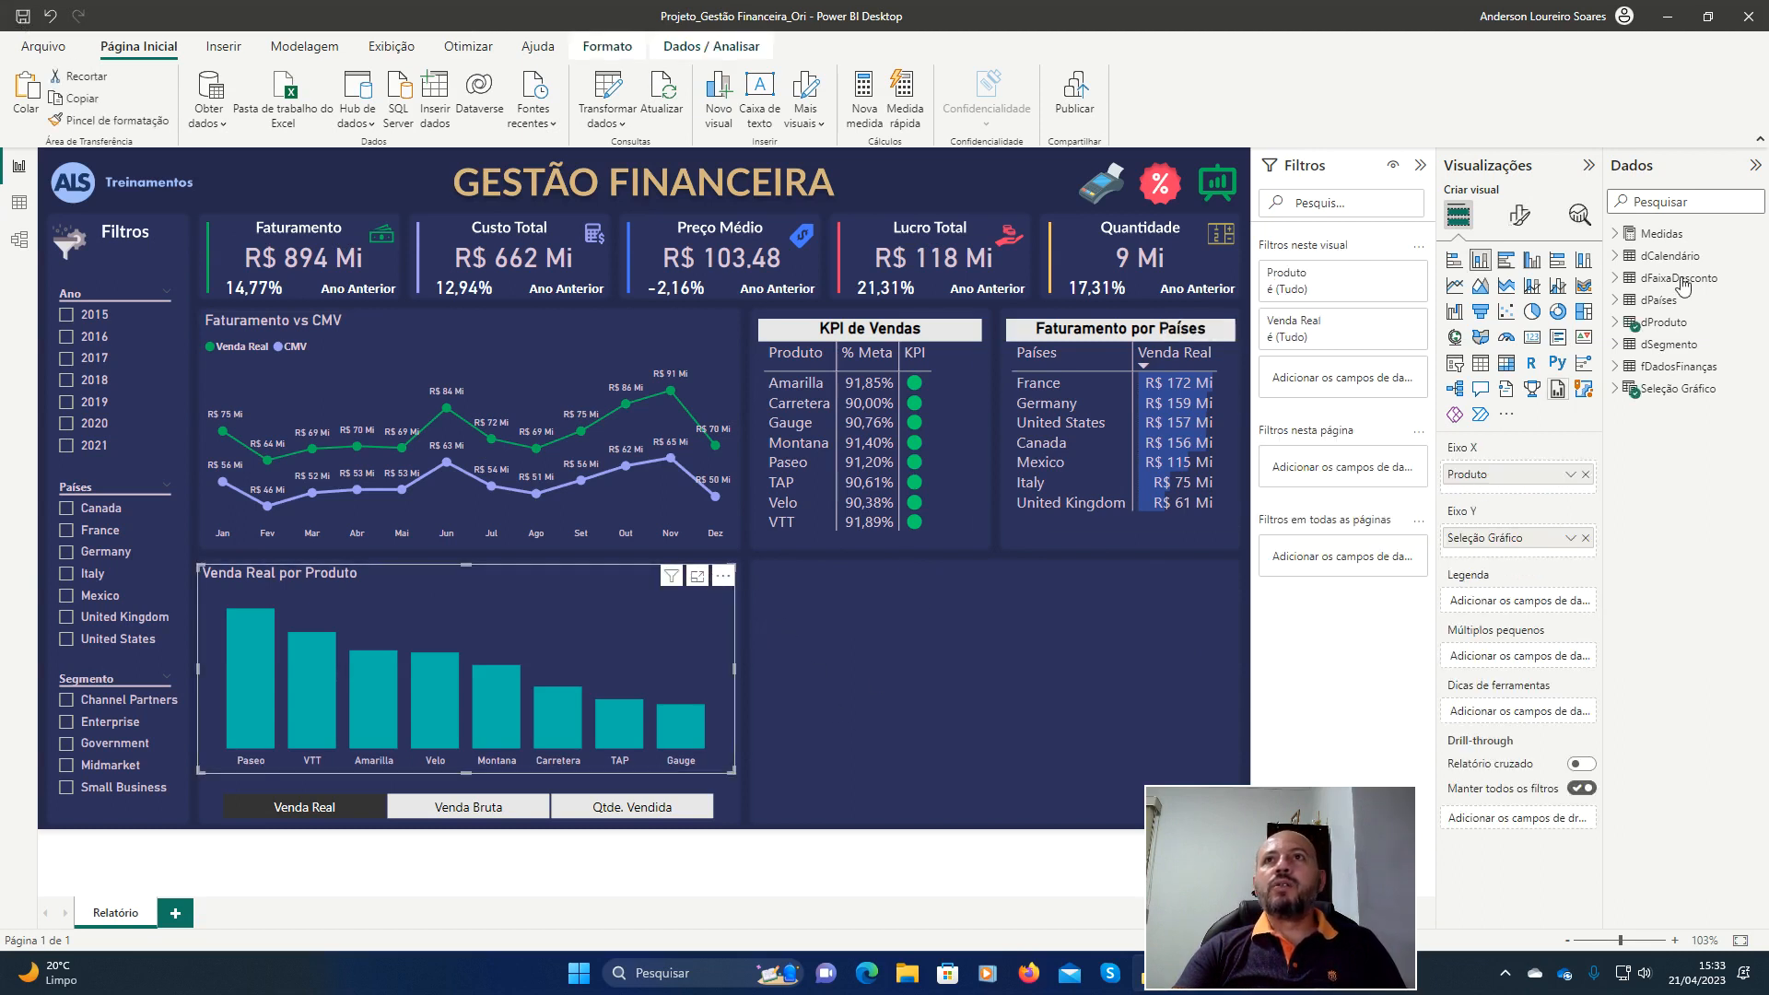
pyautogui.click(1519, 222)
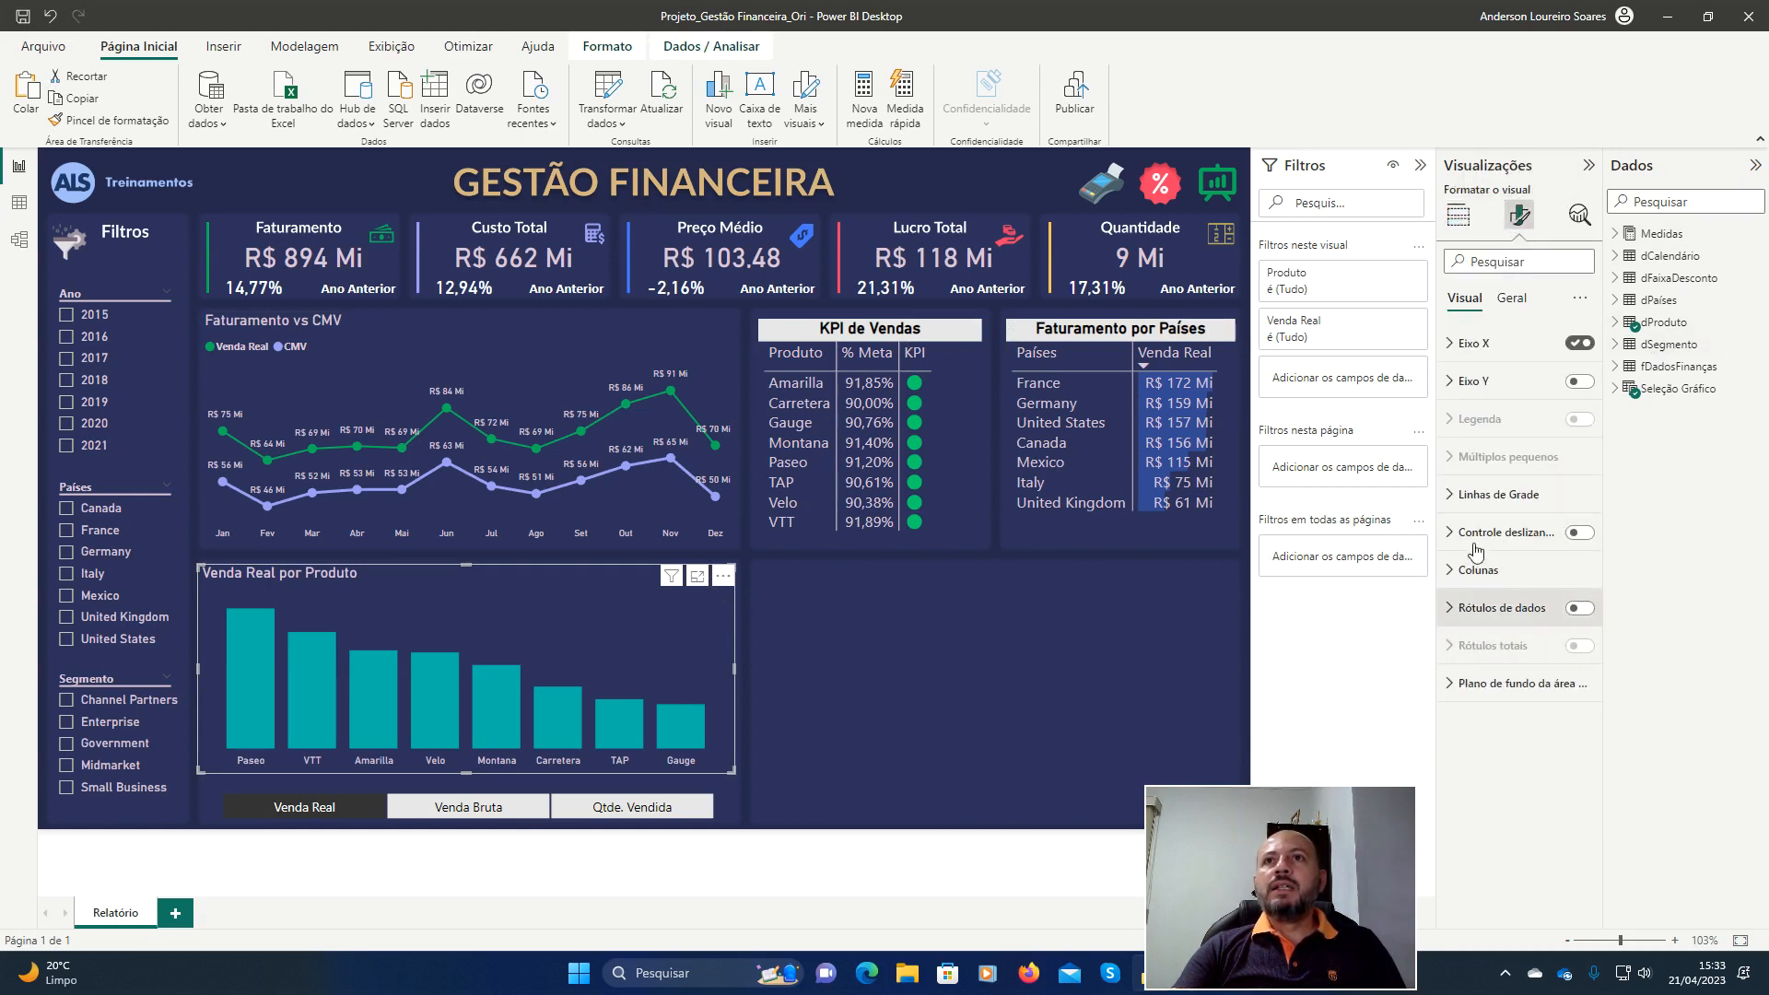
pyautogui.click(1581, 608)
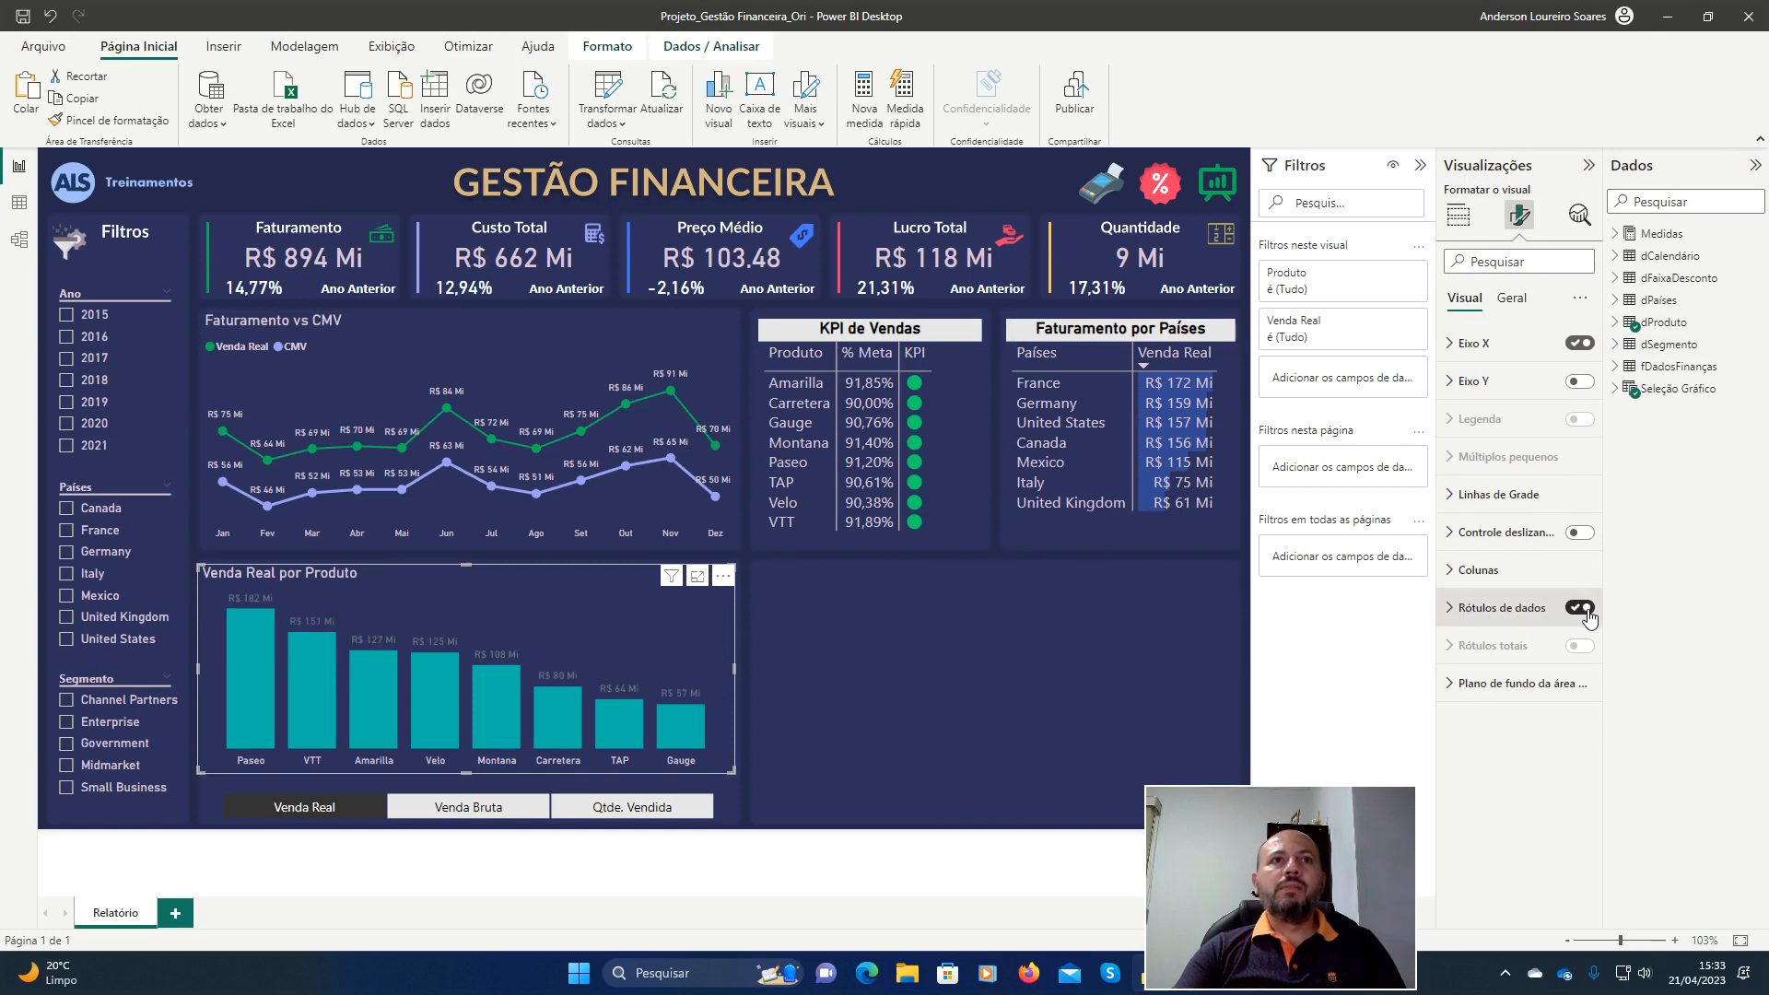
pyautogui.click(1452, 608)
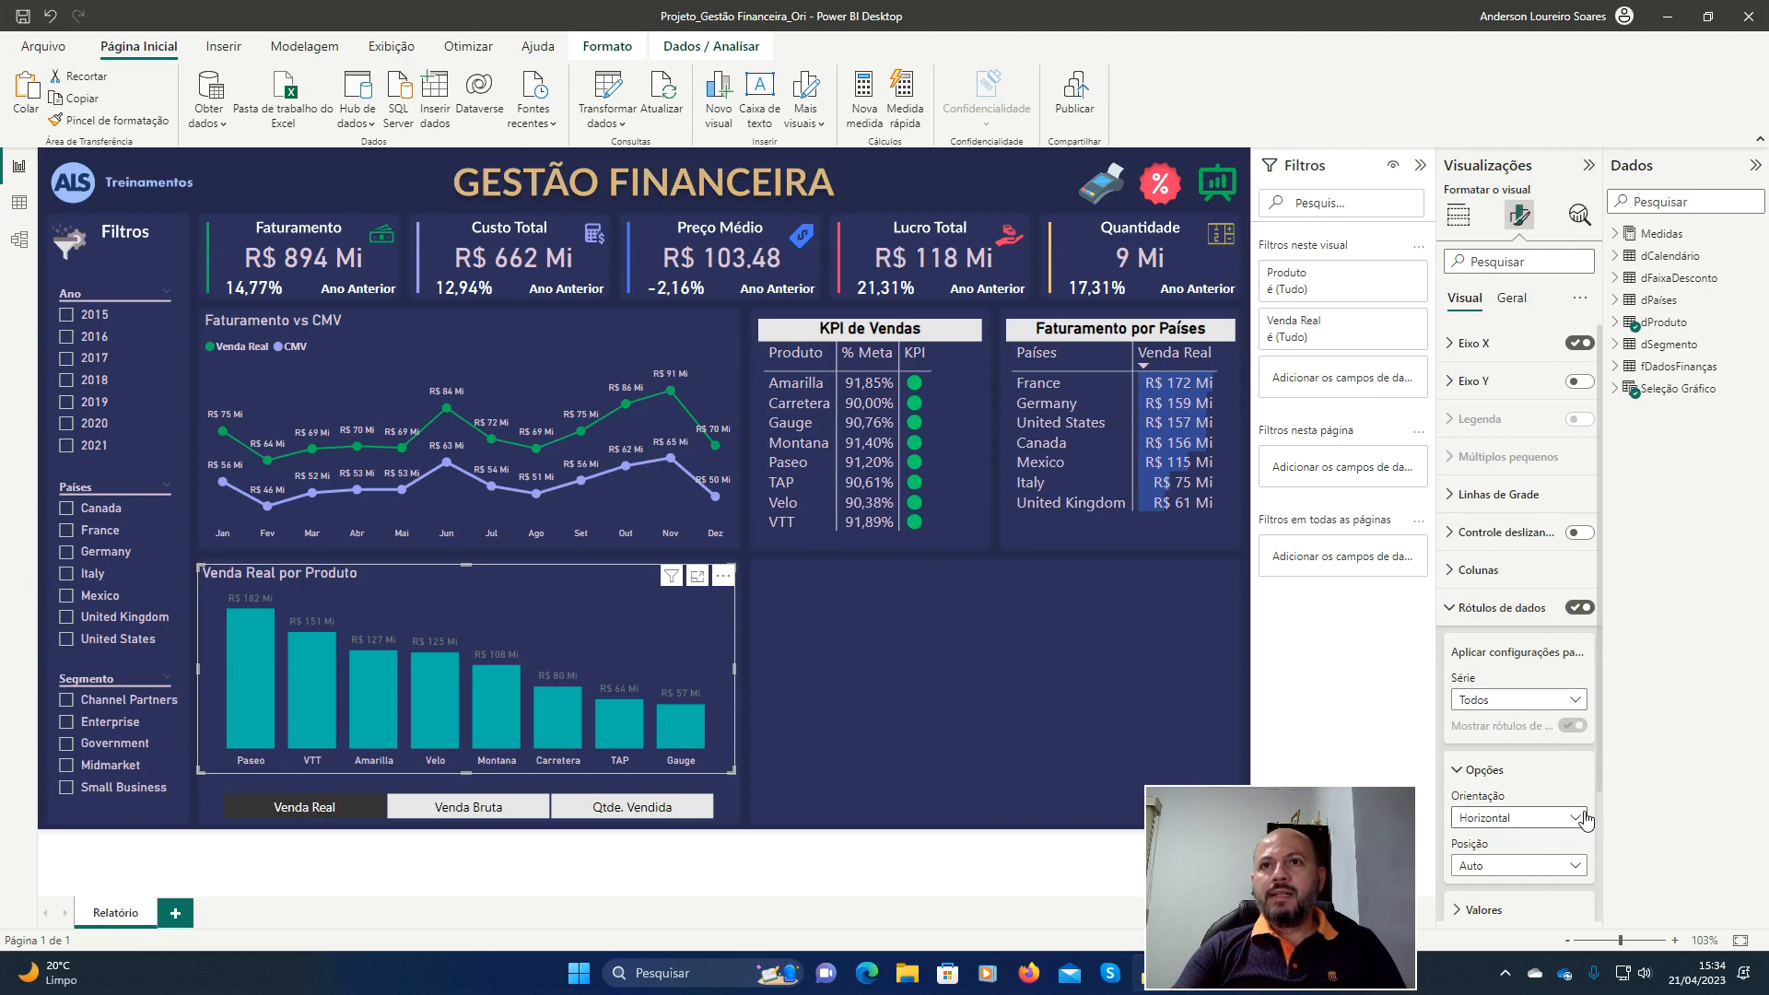
pyautogui.click(1577, 866)
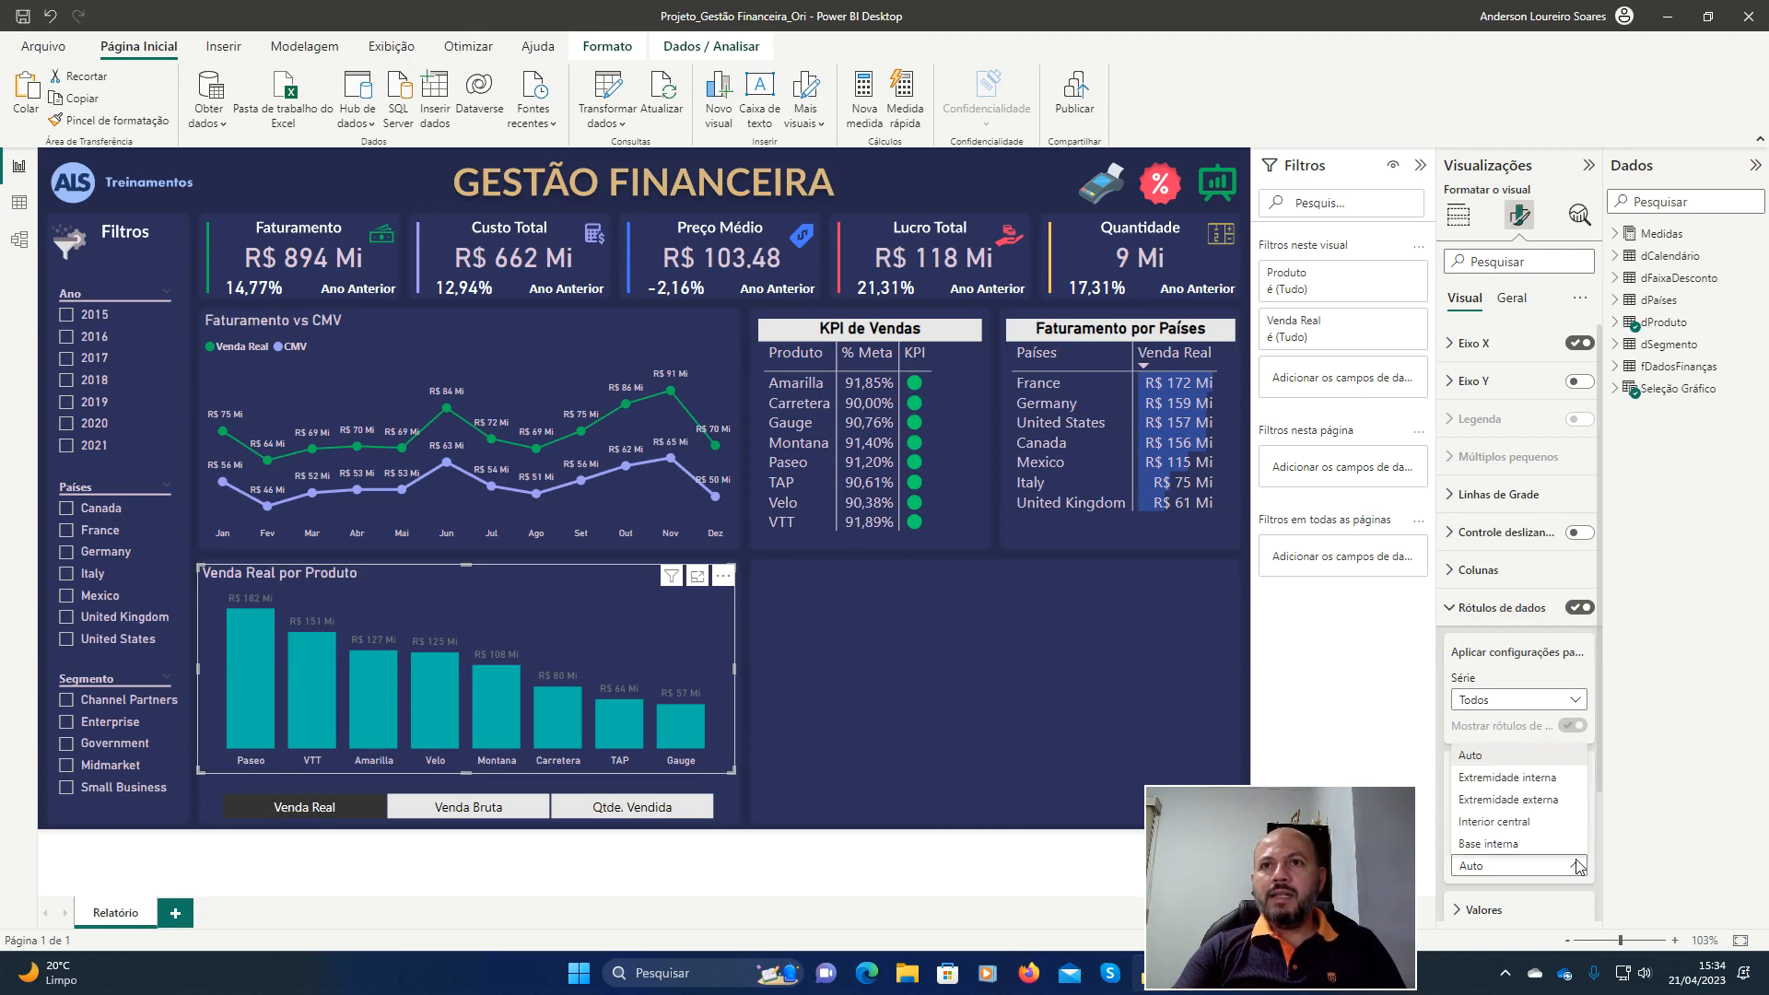
pyautogui.click(1565, 800)
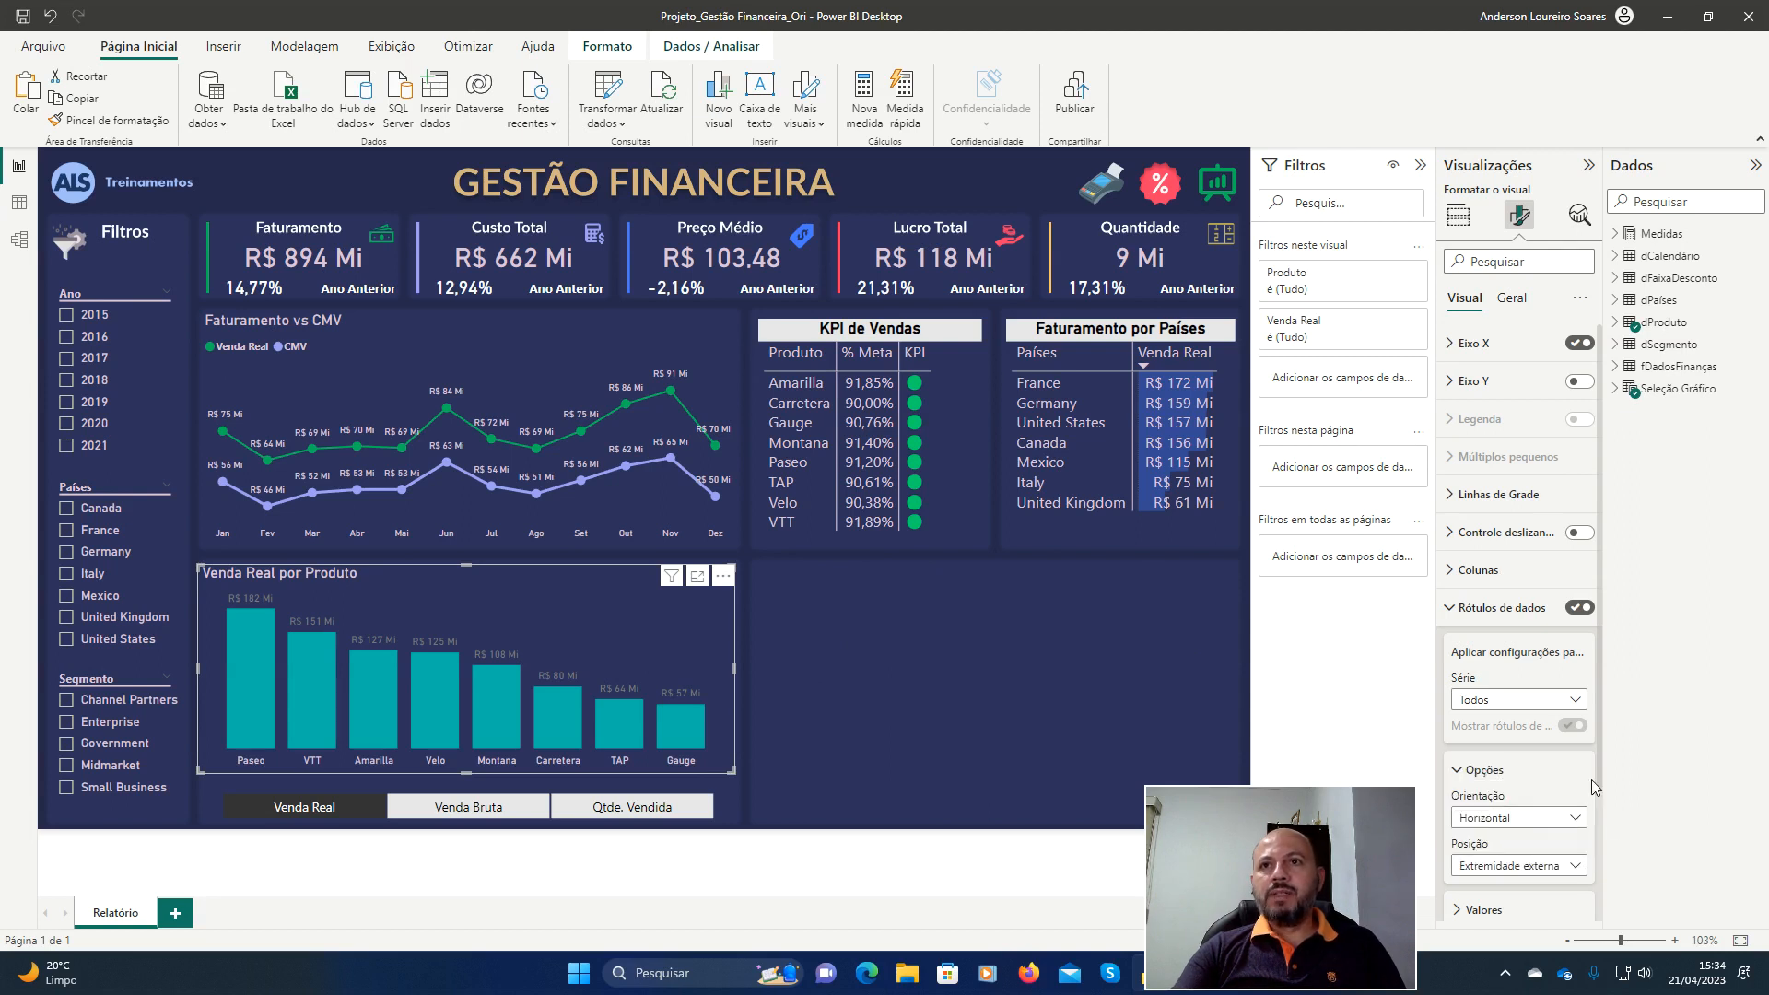
# Set the color of the column chart's data label values to the custom hex value #DBC3D6.
pyautogui.scroll(-3, 1519, 771)
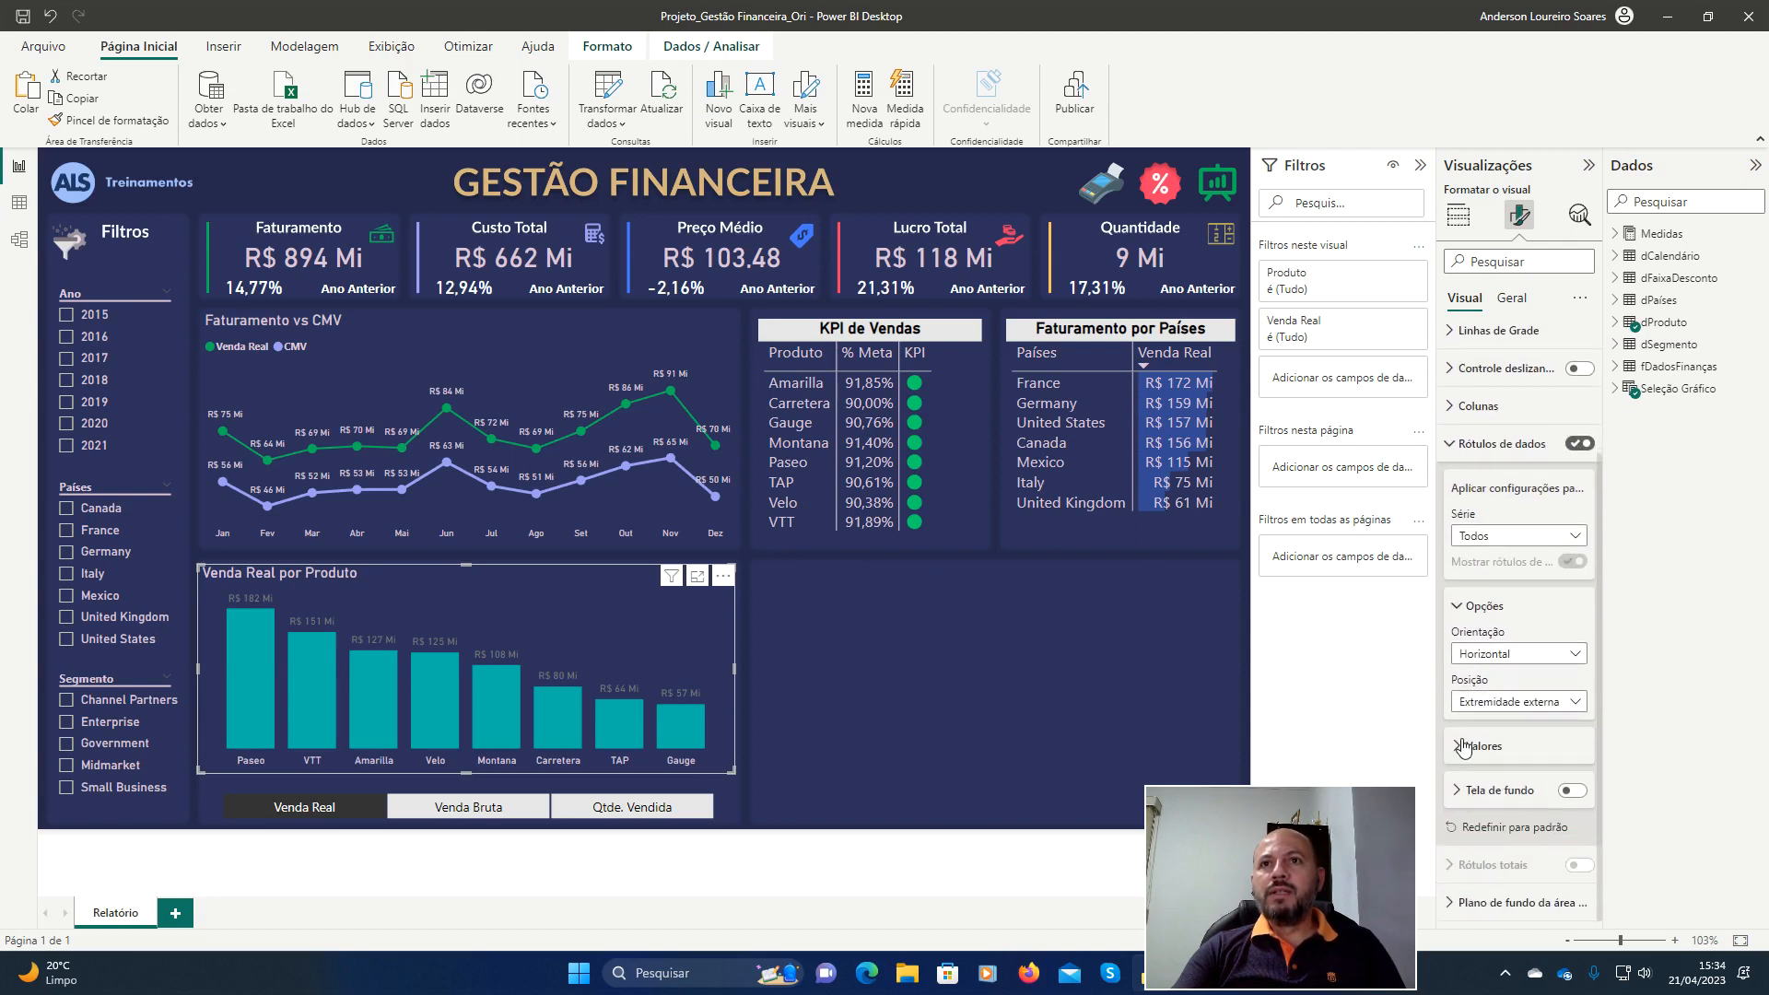
pyautogui.click(1463, 746)
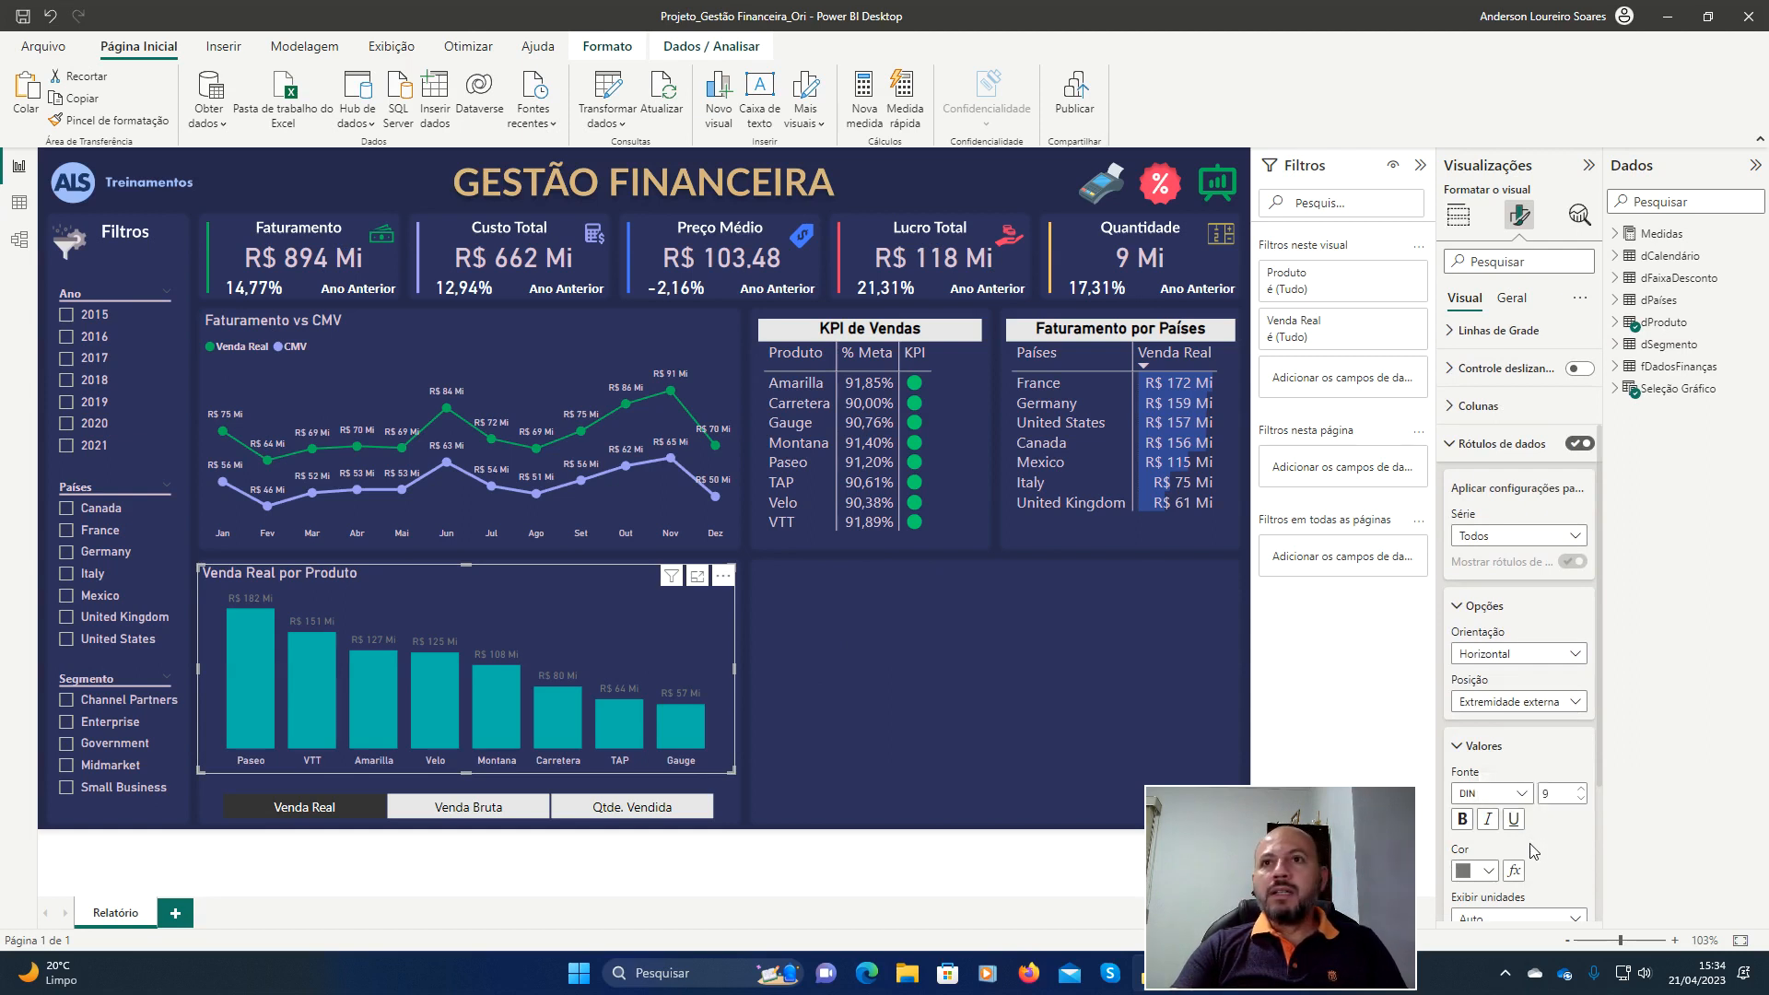
pyautogui.click(1485, 871)
pyautogui.click(1526, 835)
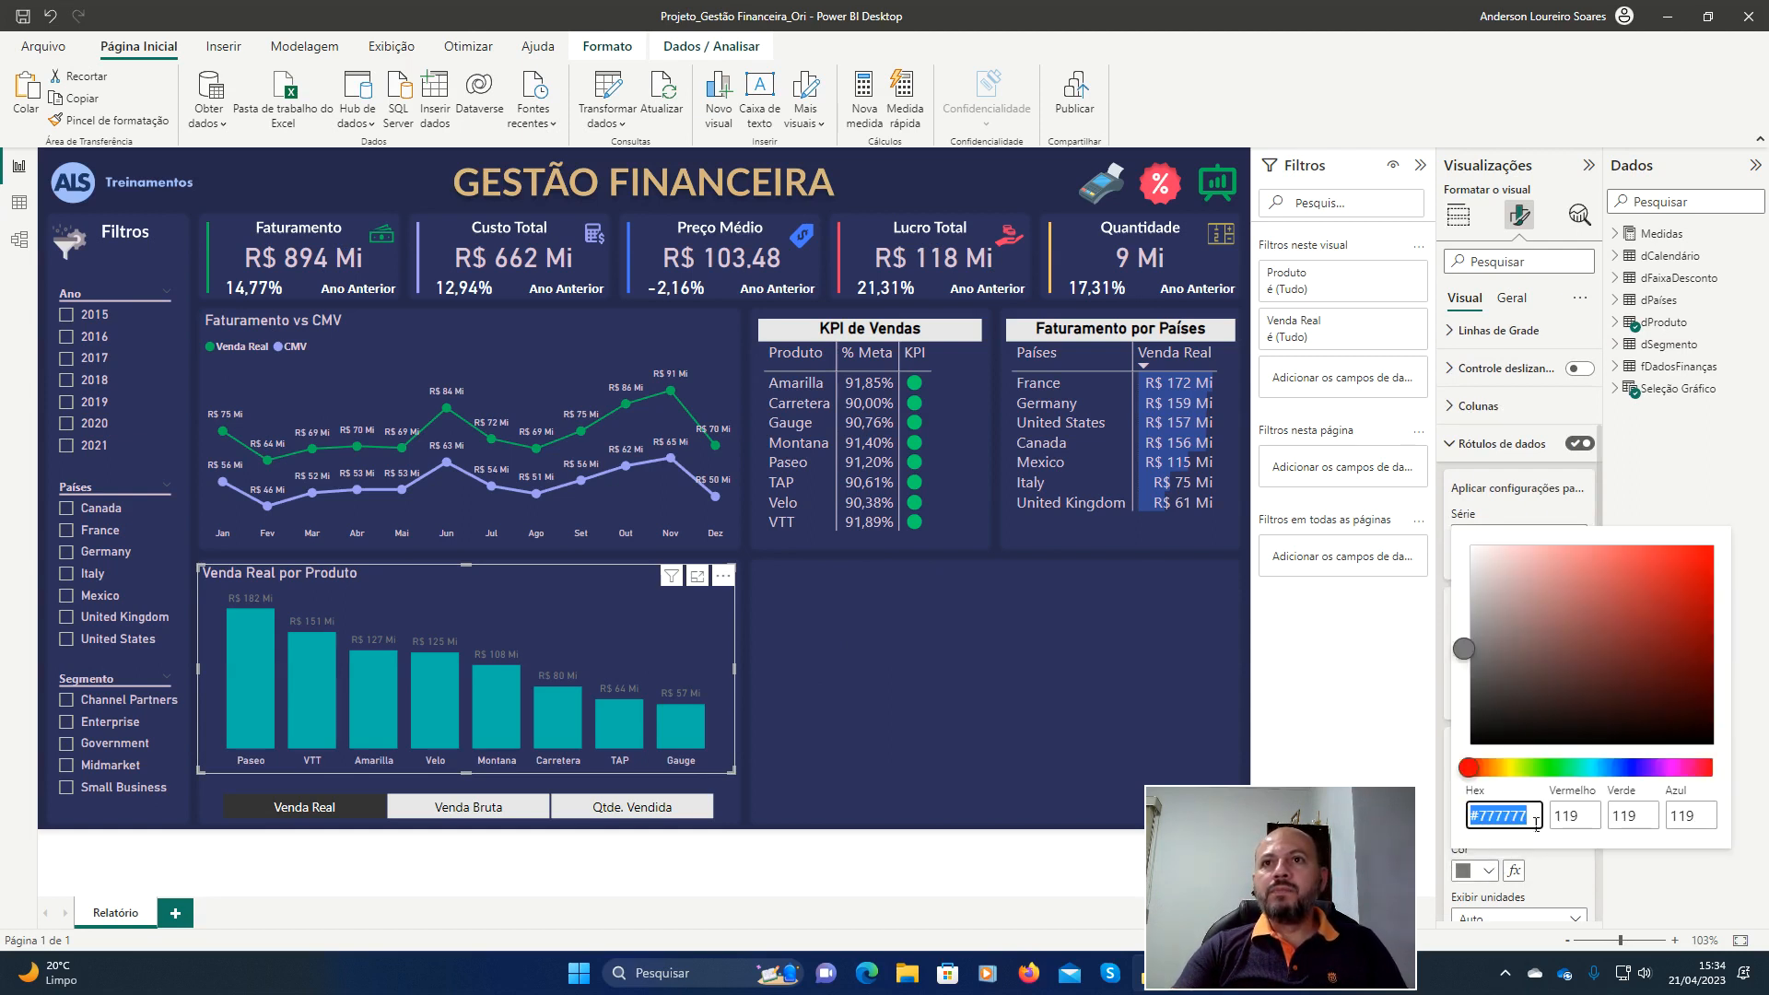
pyautogui.click(1537, 817)
pyautogui.press('BackSpace')
pyautogui.press('BackSpace')
pyautogui.press('BackSpace')
pyautogui.press('BackSpace')
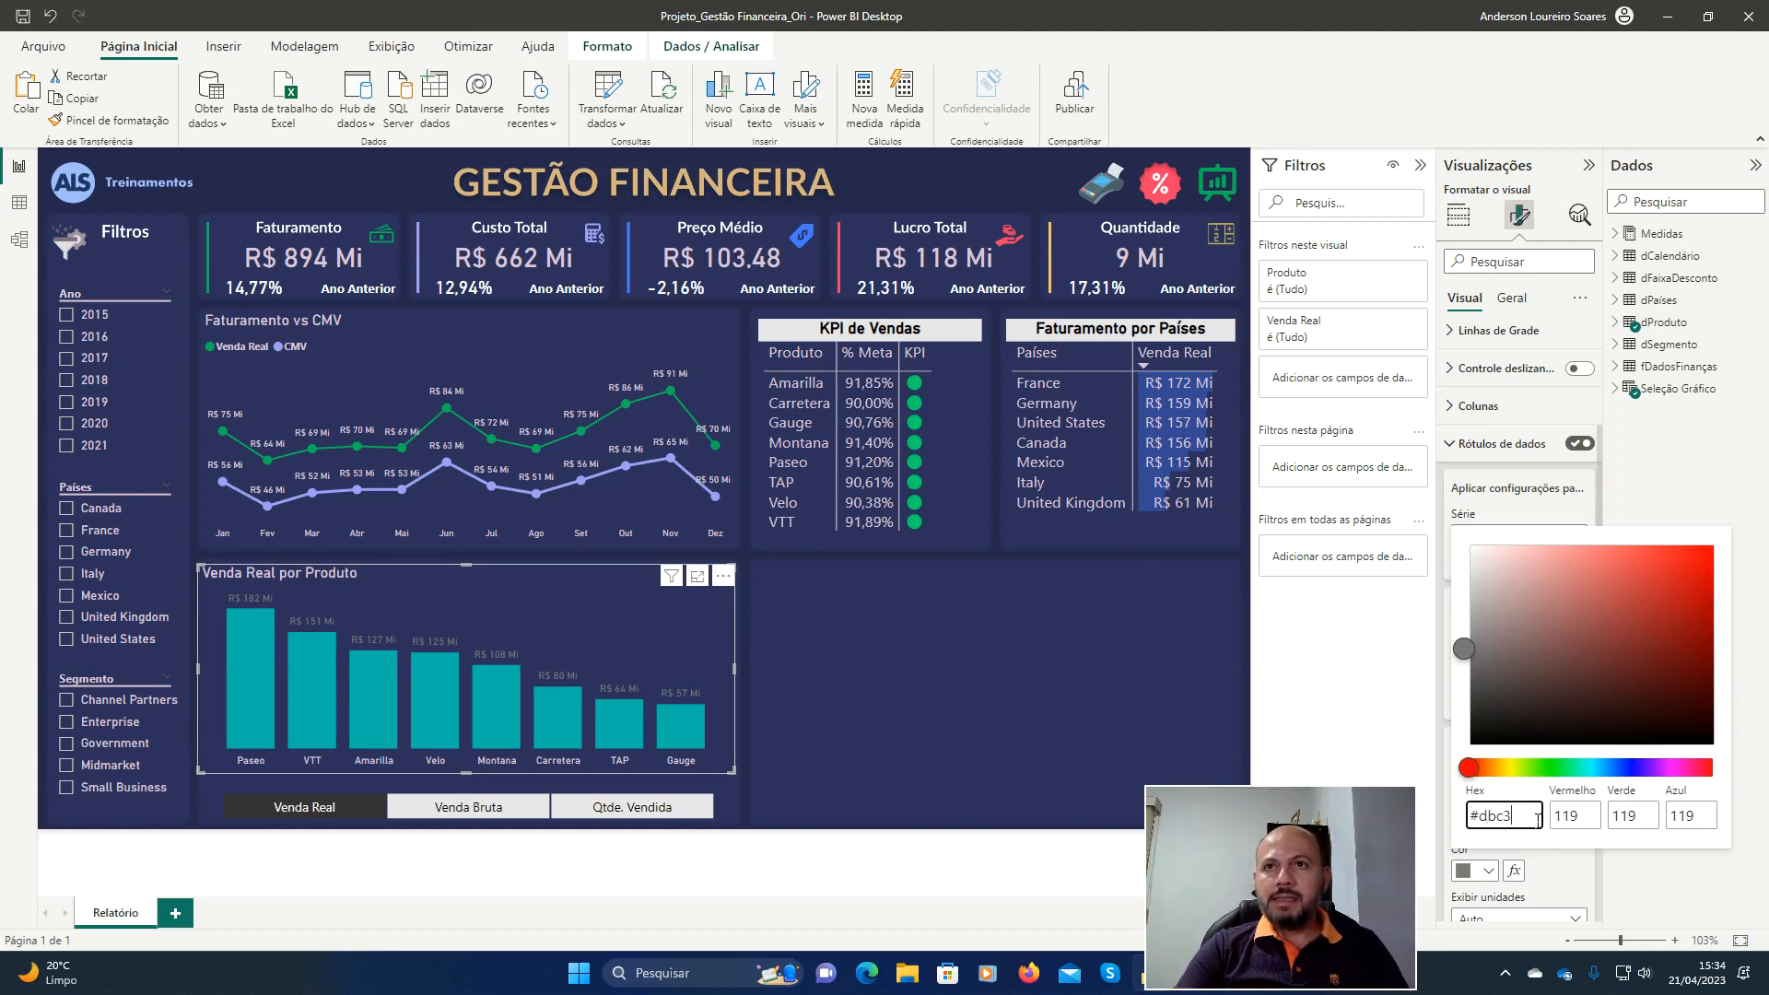
pyautogui.write('dbc3d6')
pyautogui.press('Tab')
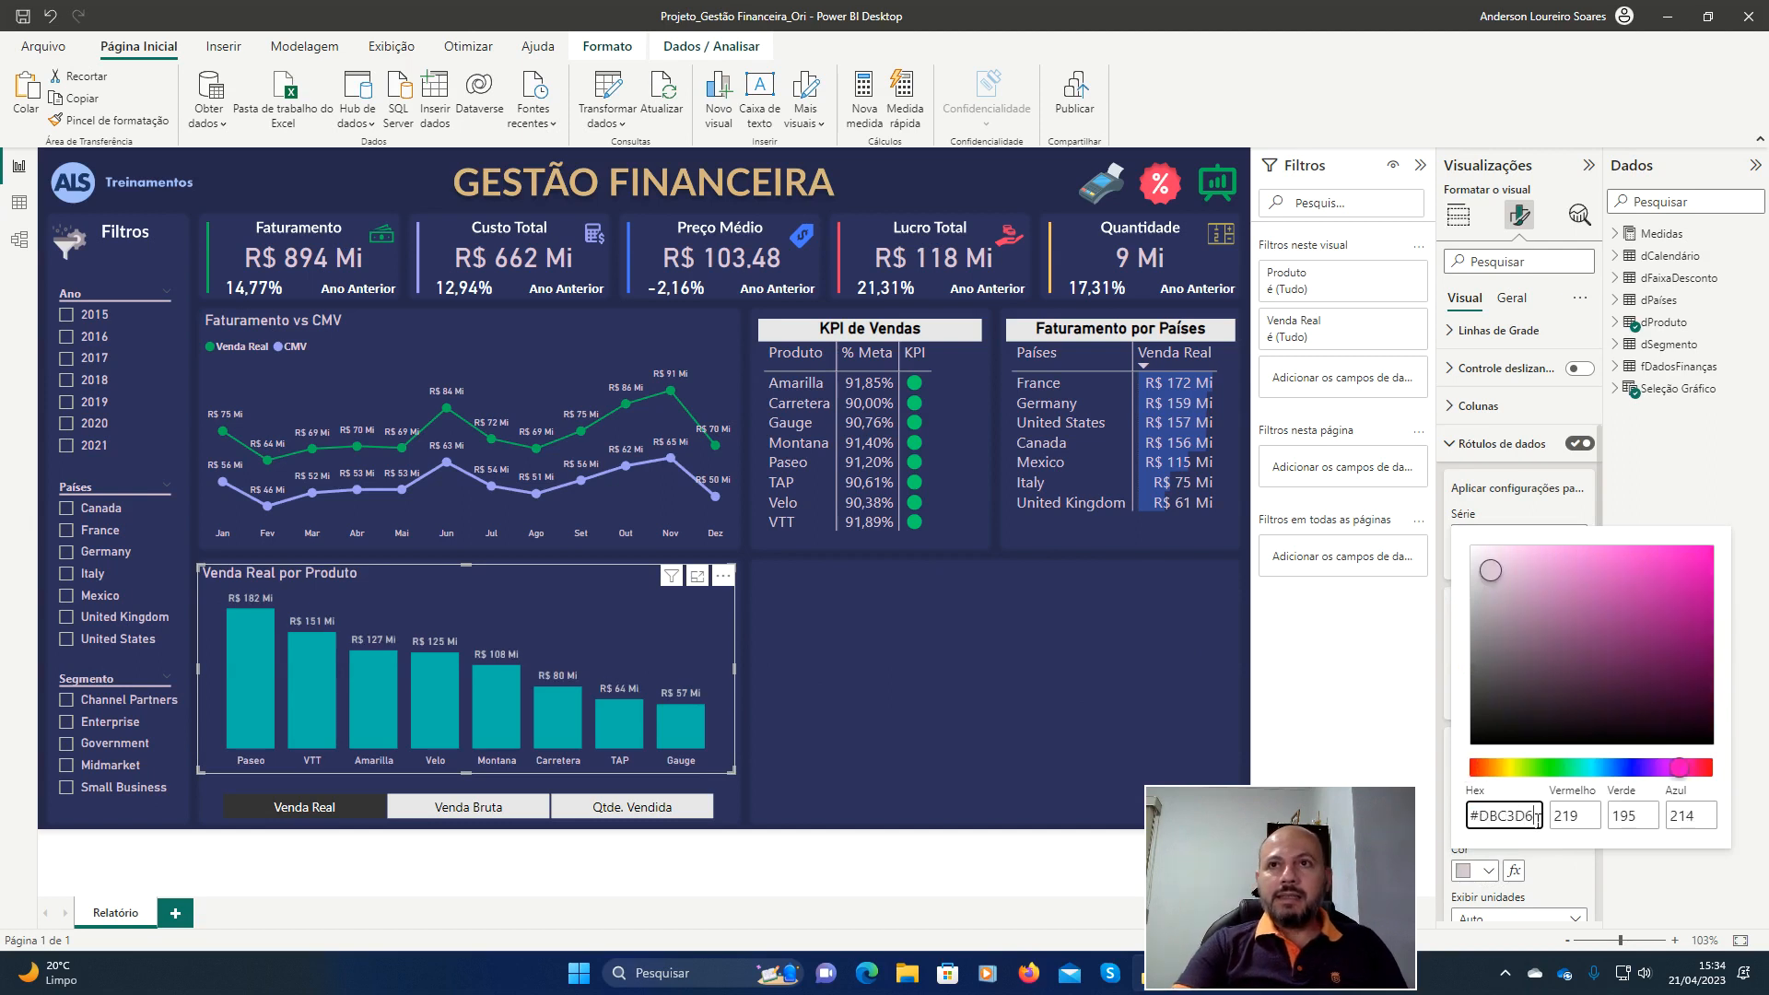
pyautogui.press('Escape')
pyautogui.press('Escape')
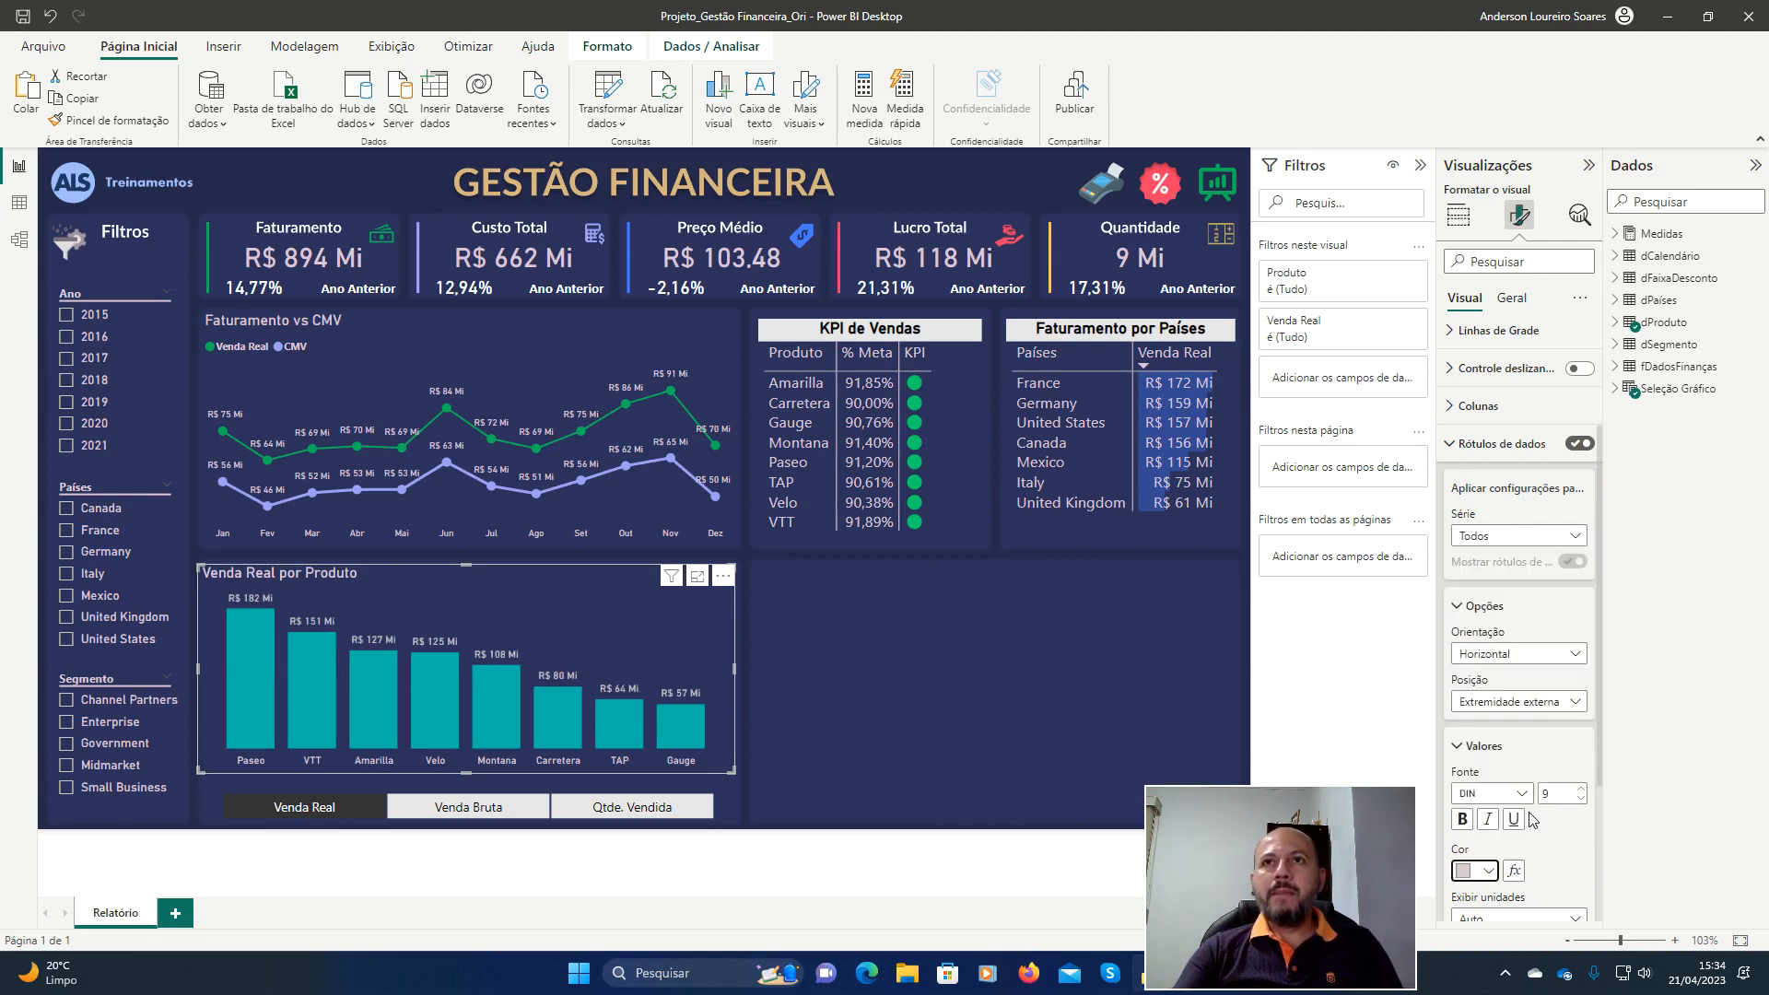
# Set the default color of the chart's columns to the custom hex value #FF3C67.
pyautogui.click(1460, 446)
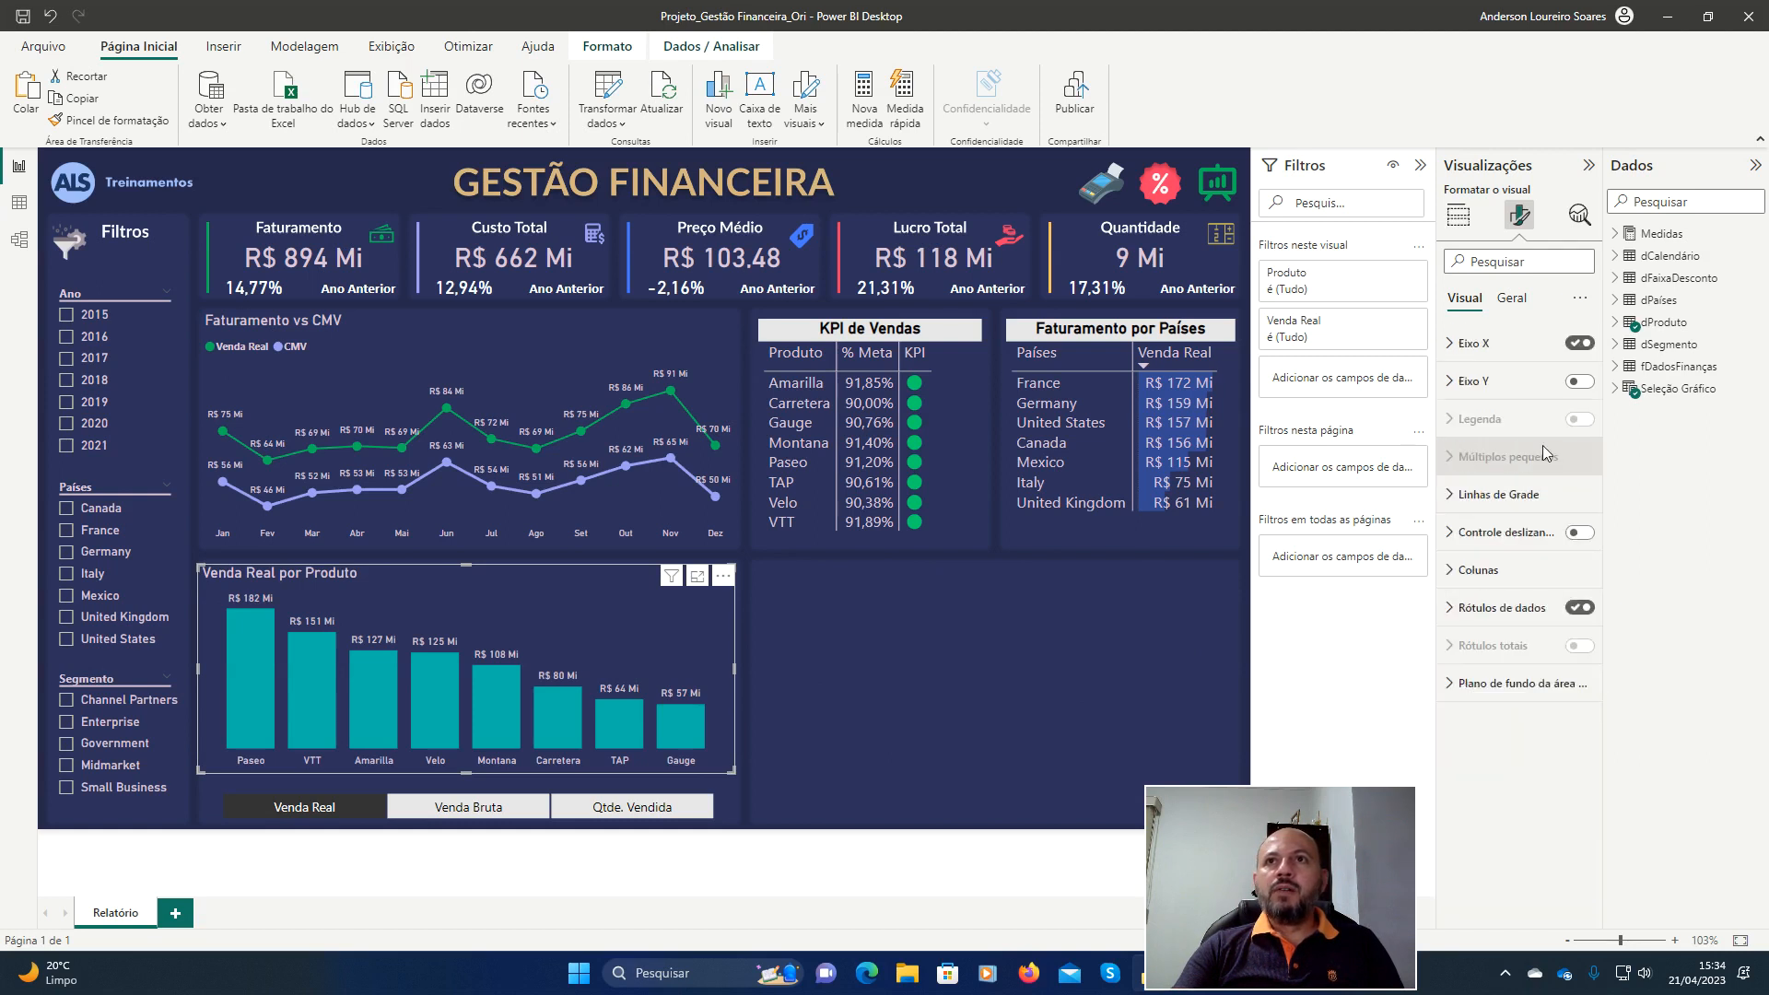
pyautogui.click(1454, 569)
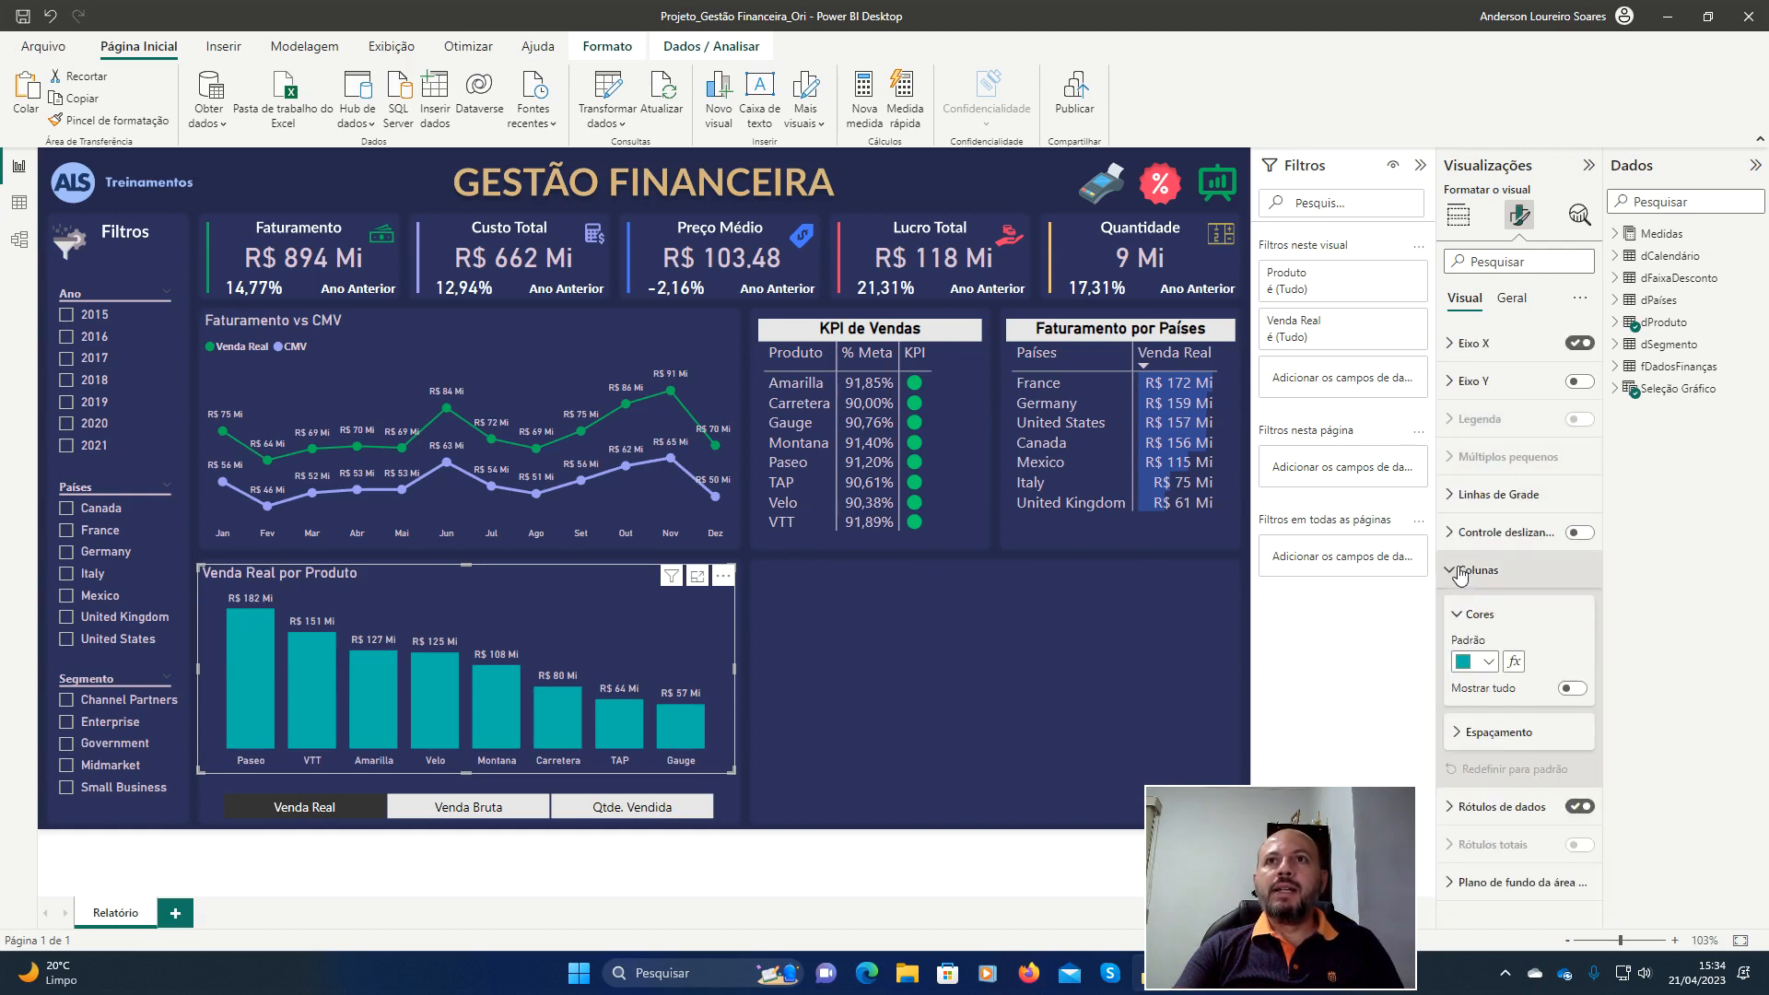
pyautogui.click(1493, 663)
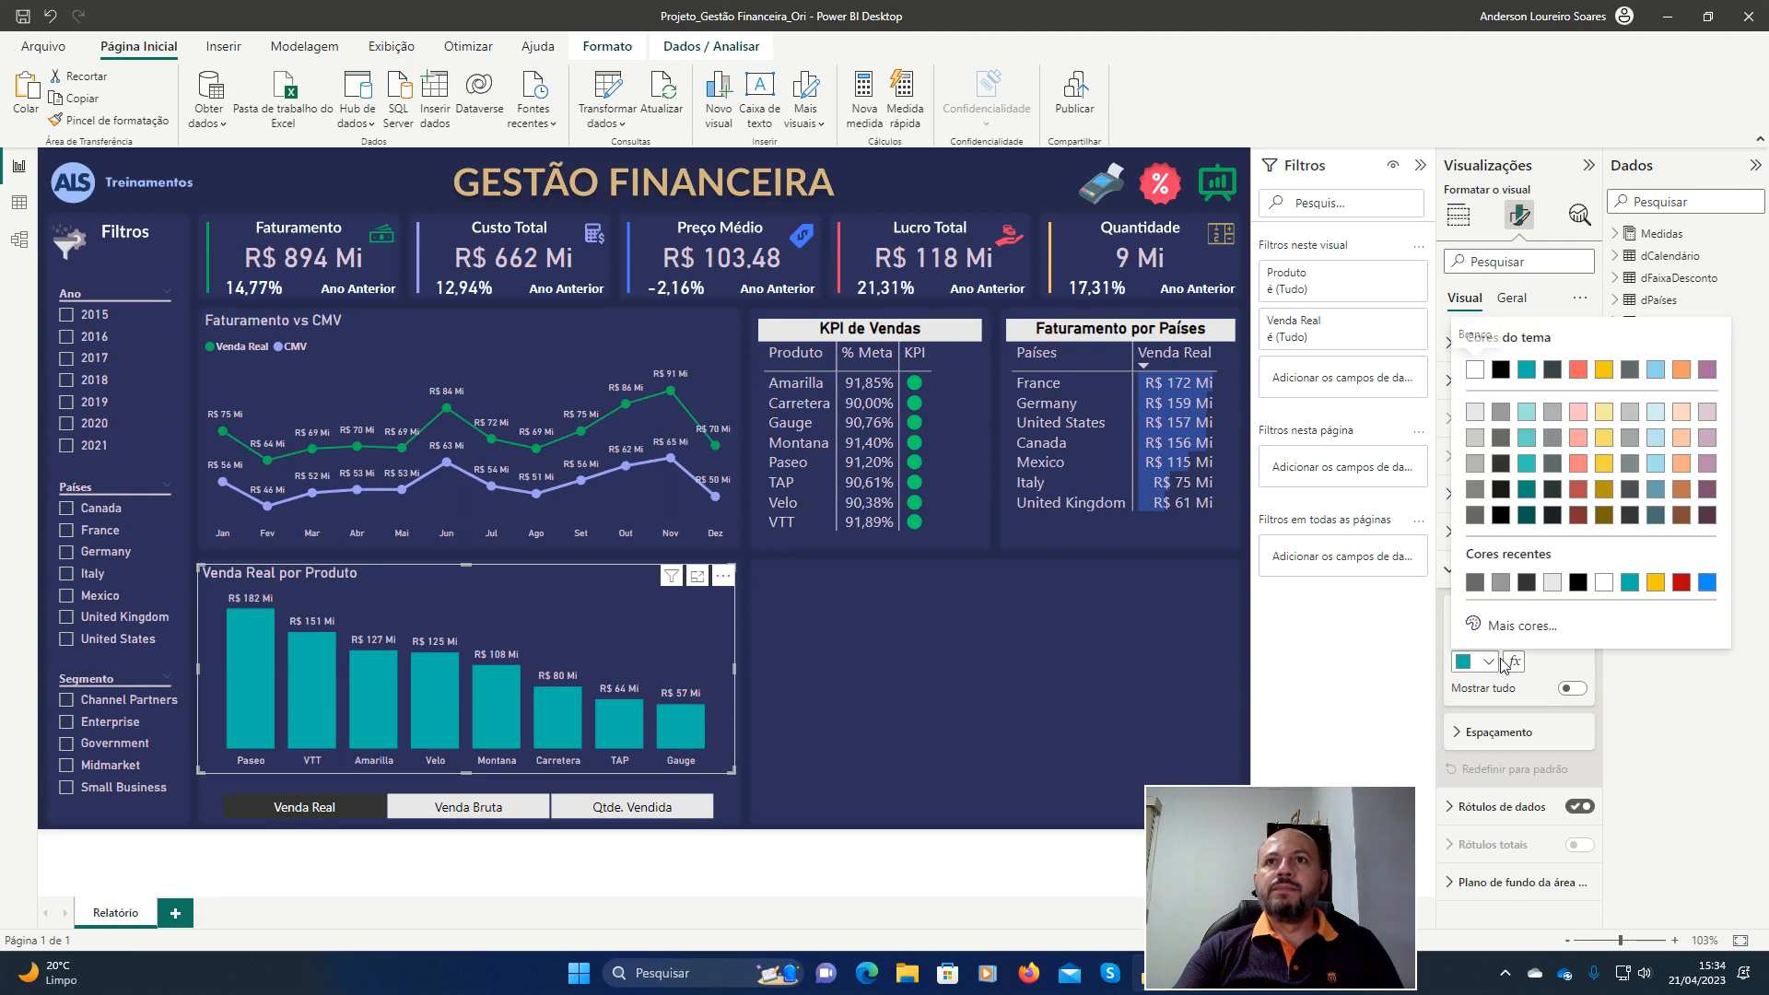
pyautogui.click(1530, 629)
pyautogui.click(1538, 611)
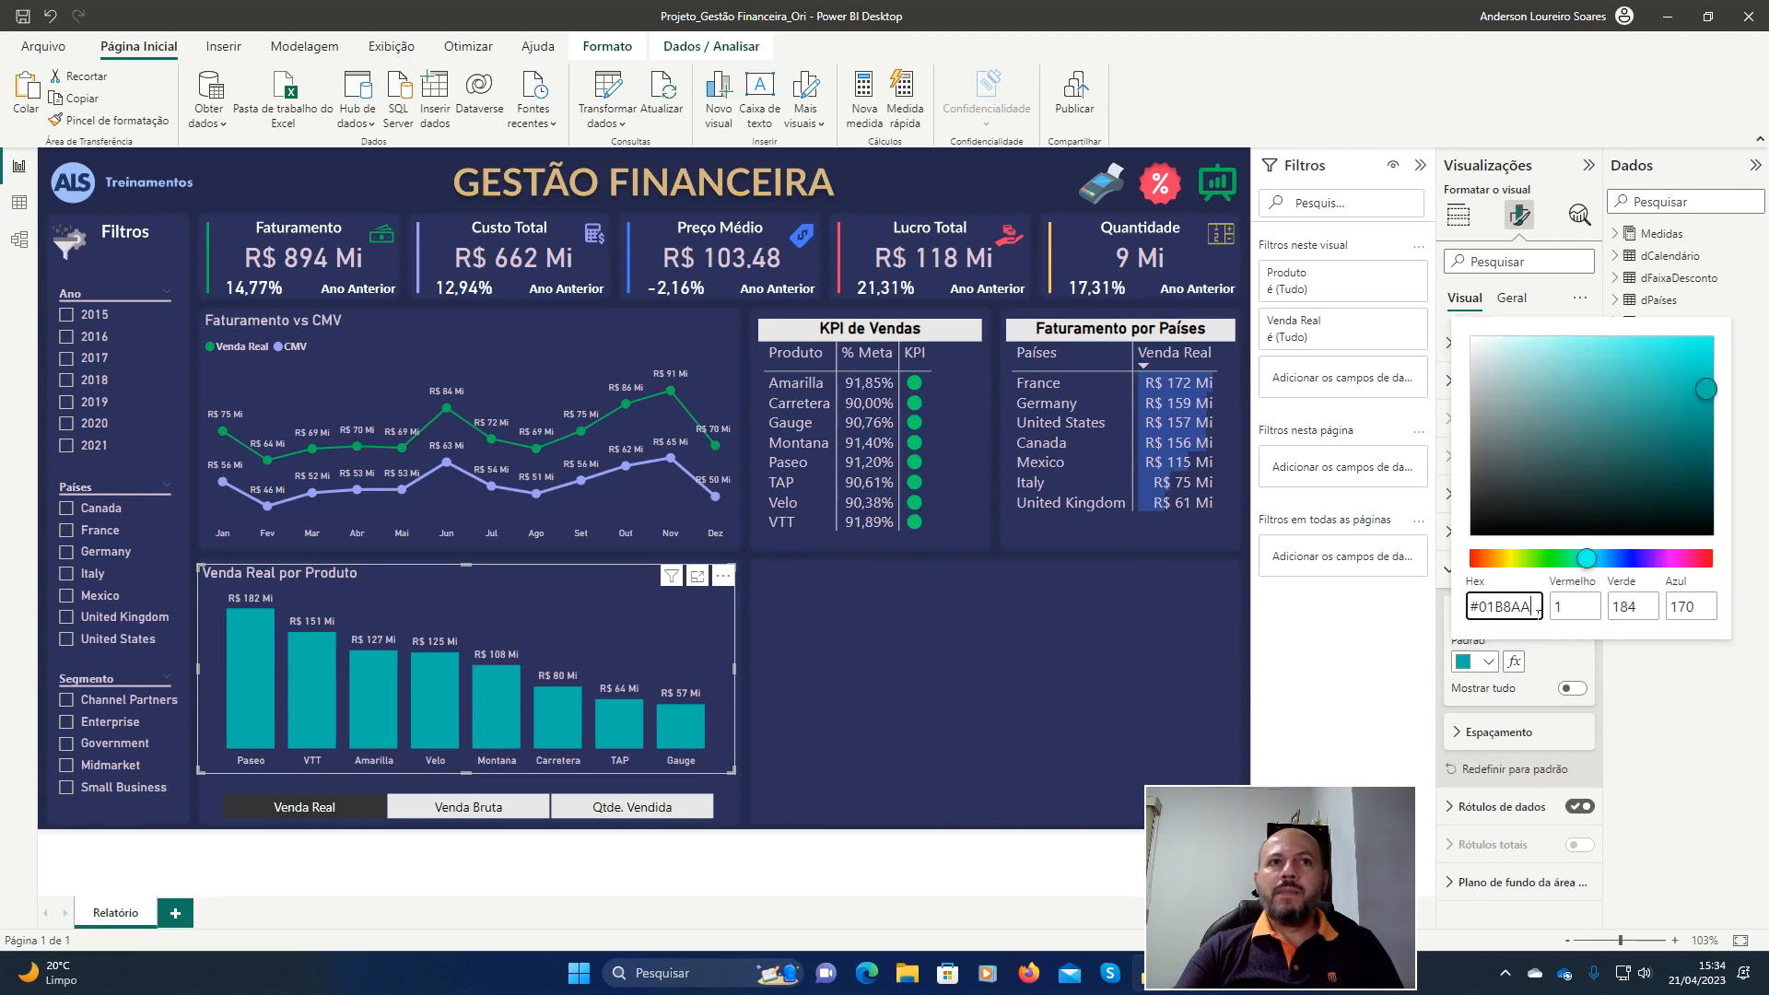
pyautogui.press('BackSpace')
pyautogui.press('BackSpace')
pyautogui.press('BackSpace')
pyautogui.press('BackSpace')
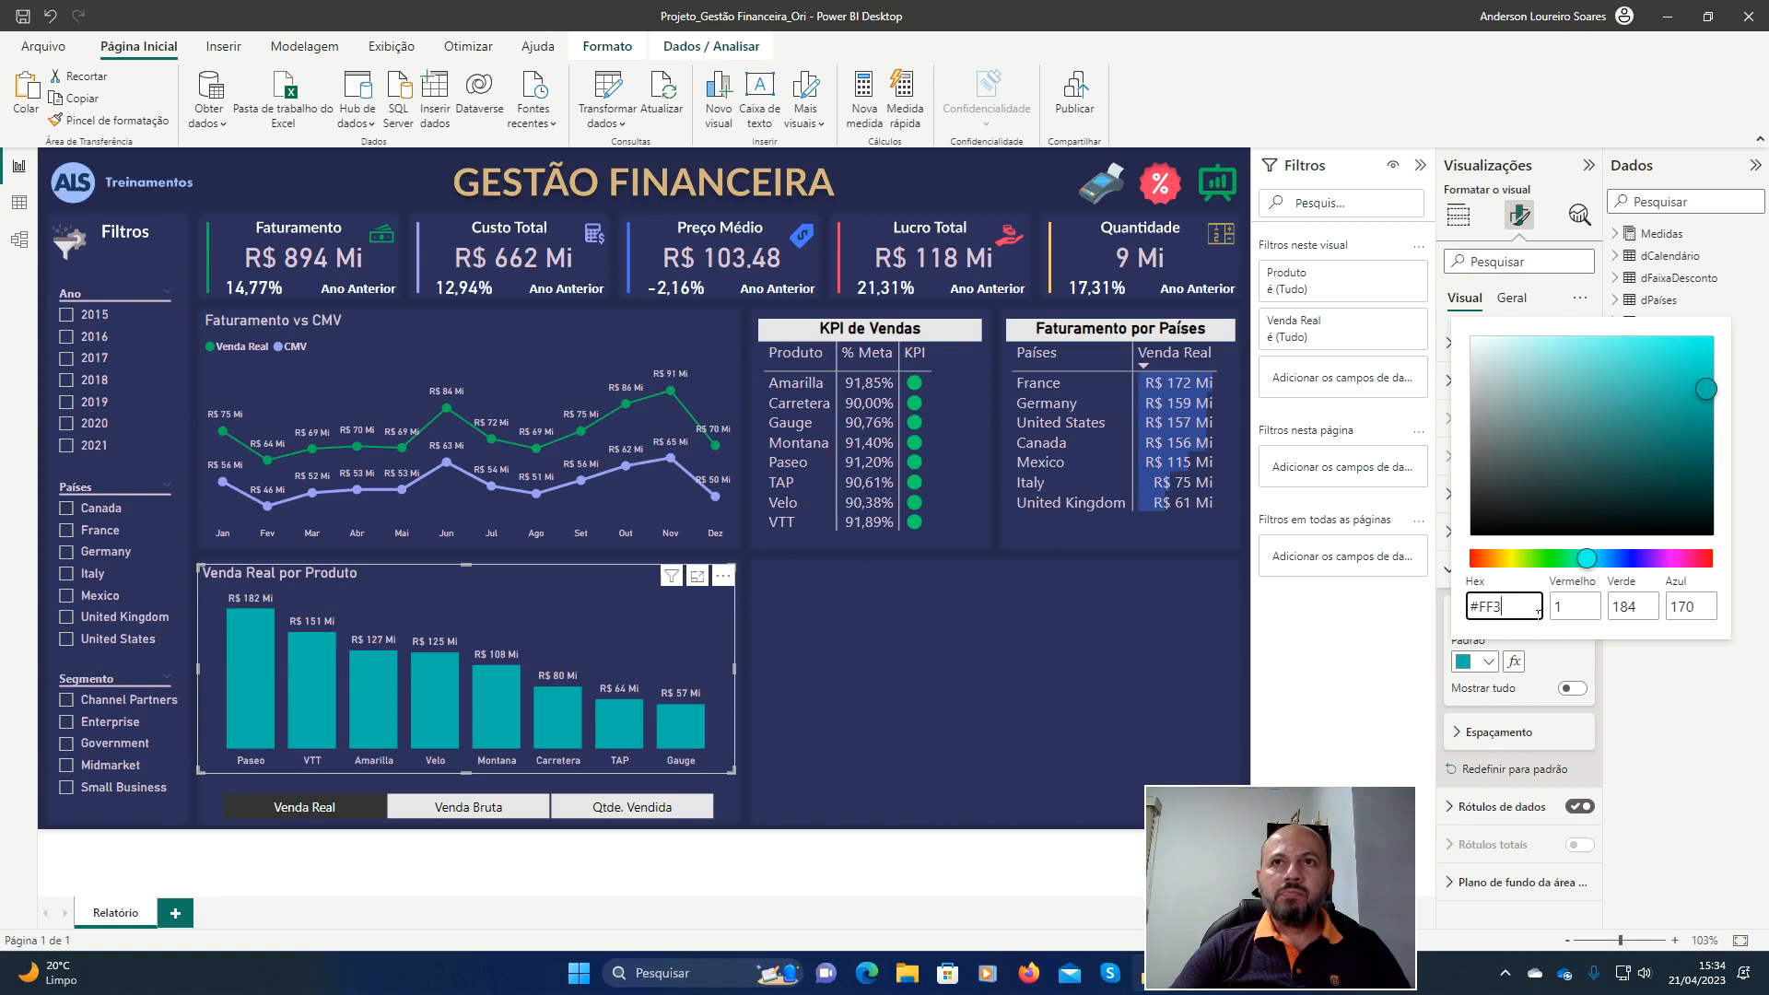
pyautogui.write('C67')
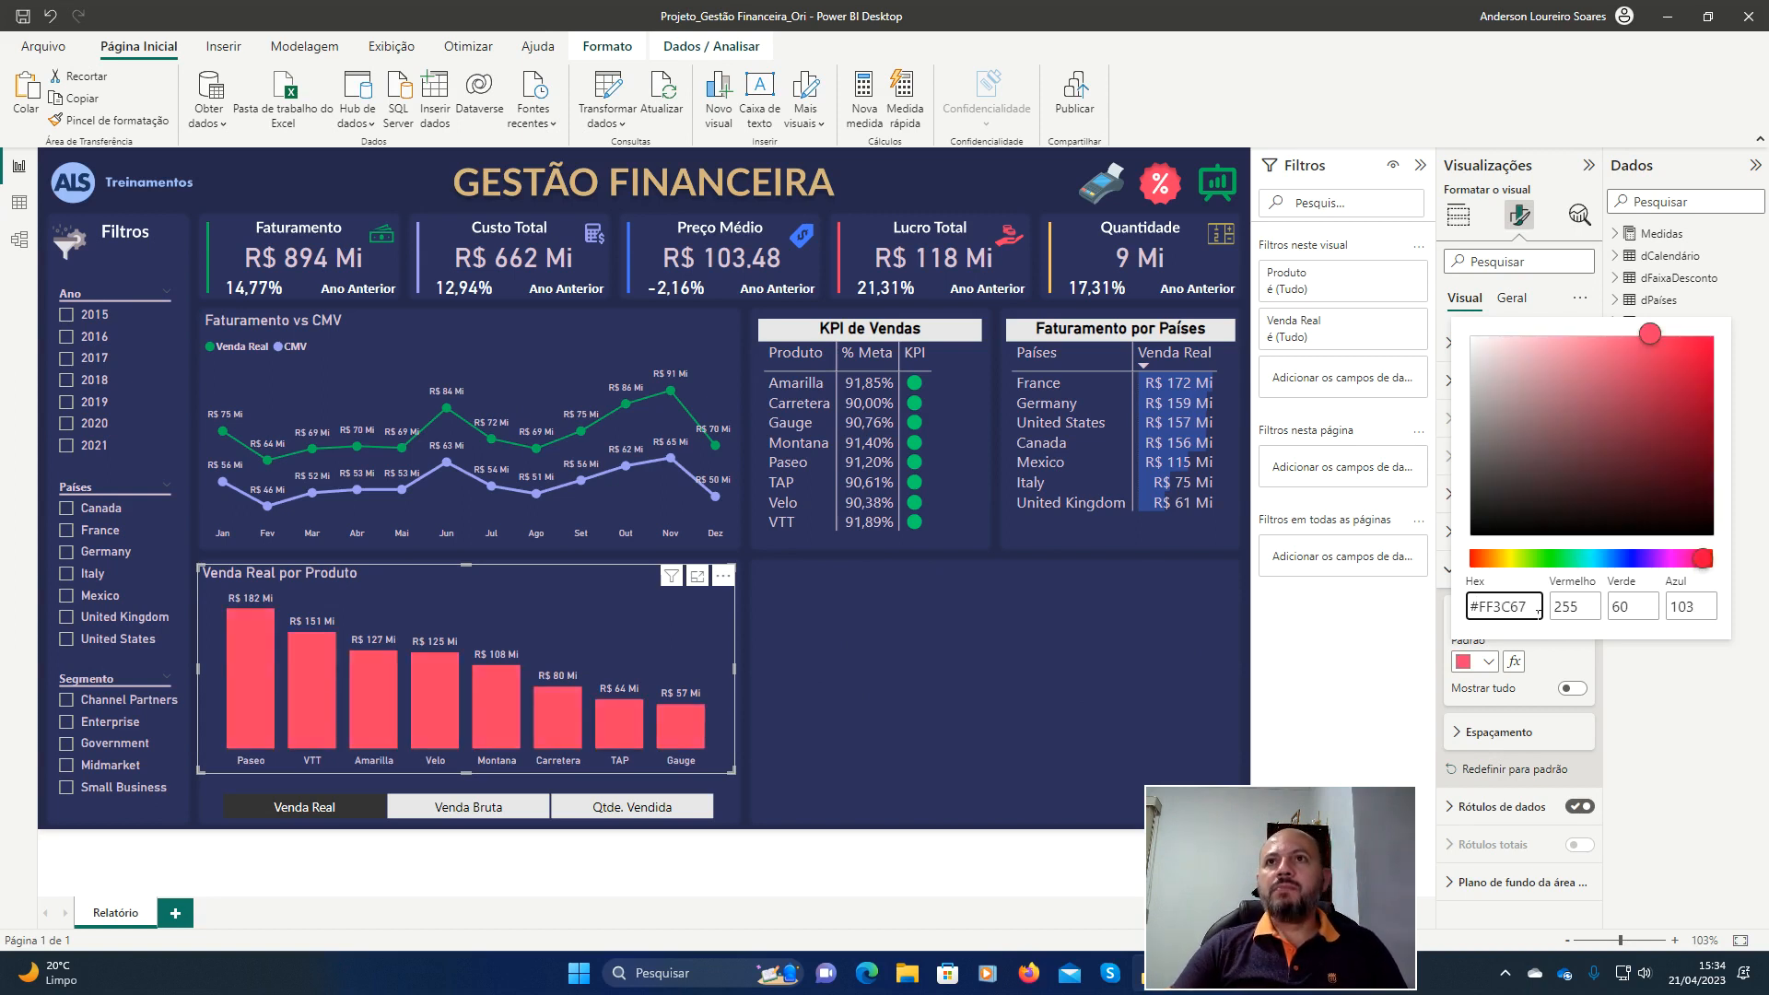
pyautogui.press('Tab')
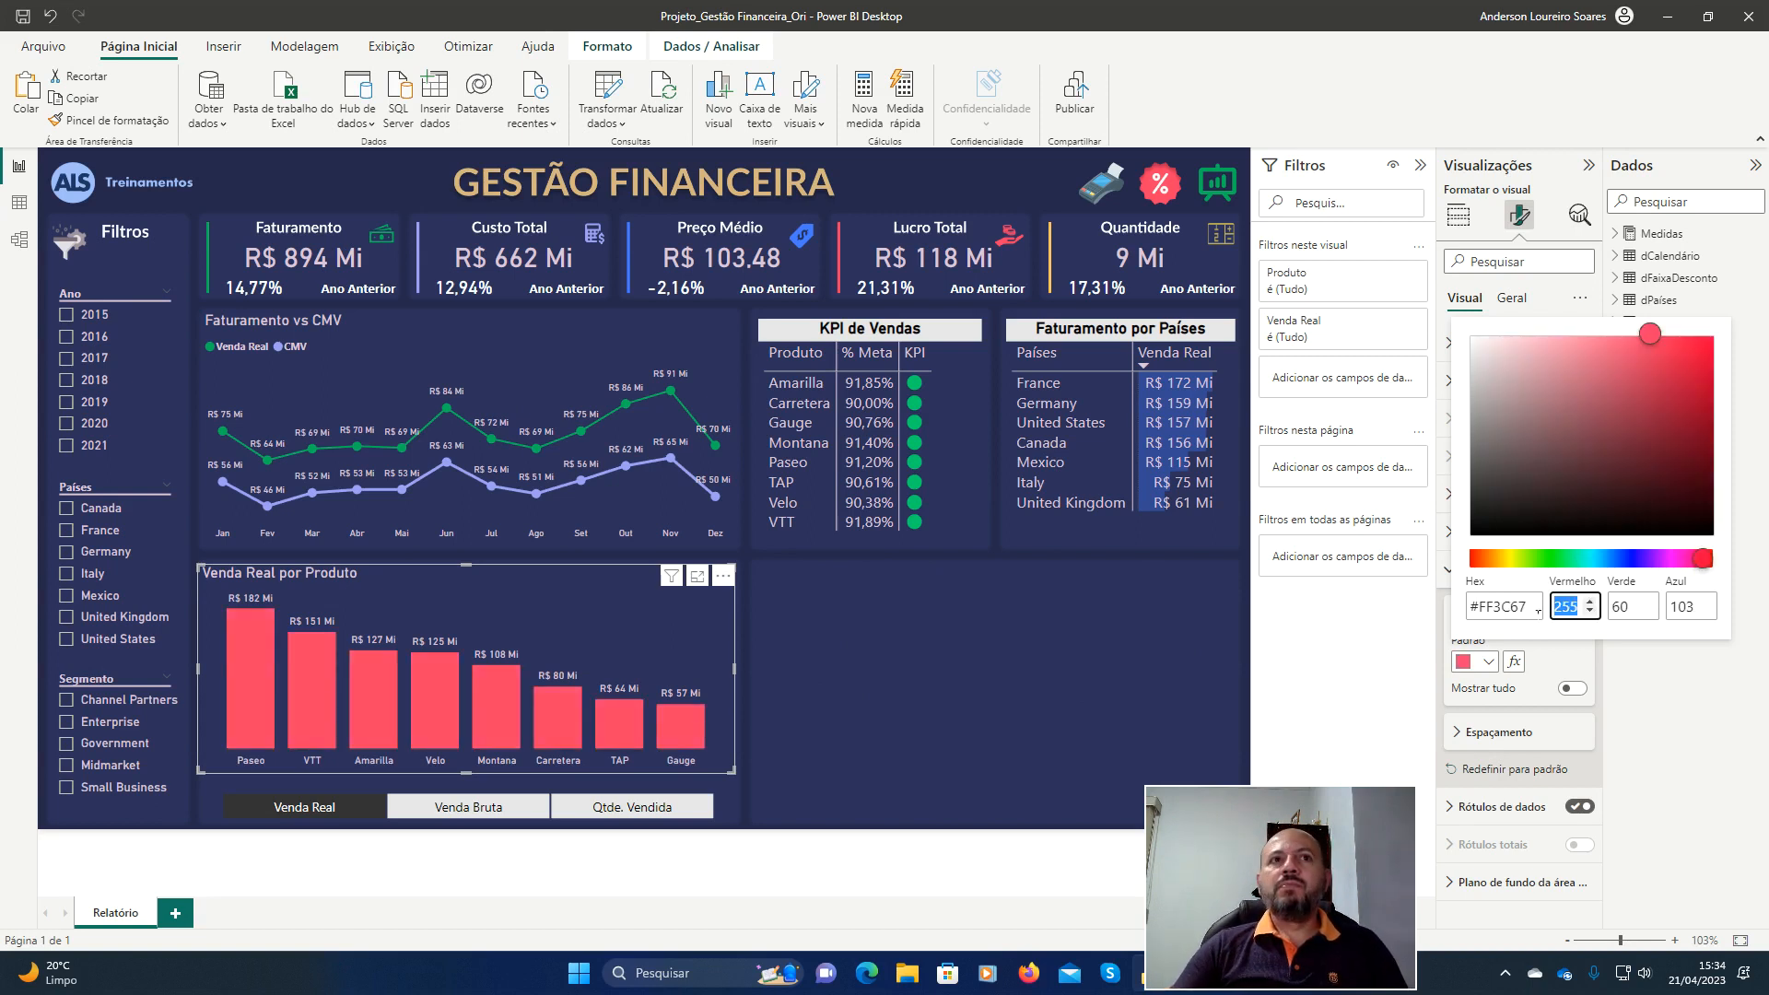
pyautogui.press('Escape')
pyautogui.press('Escape')
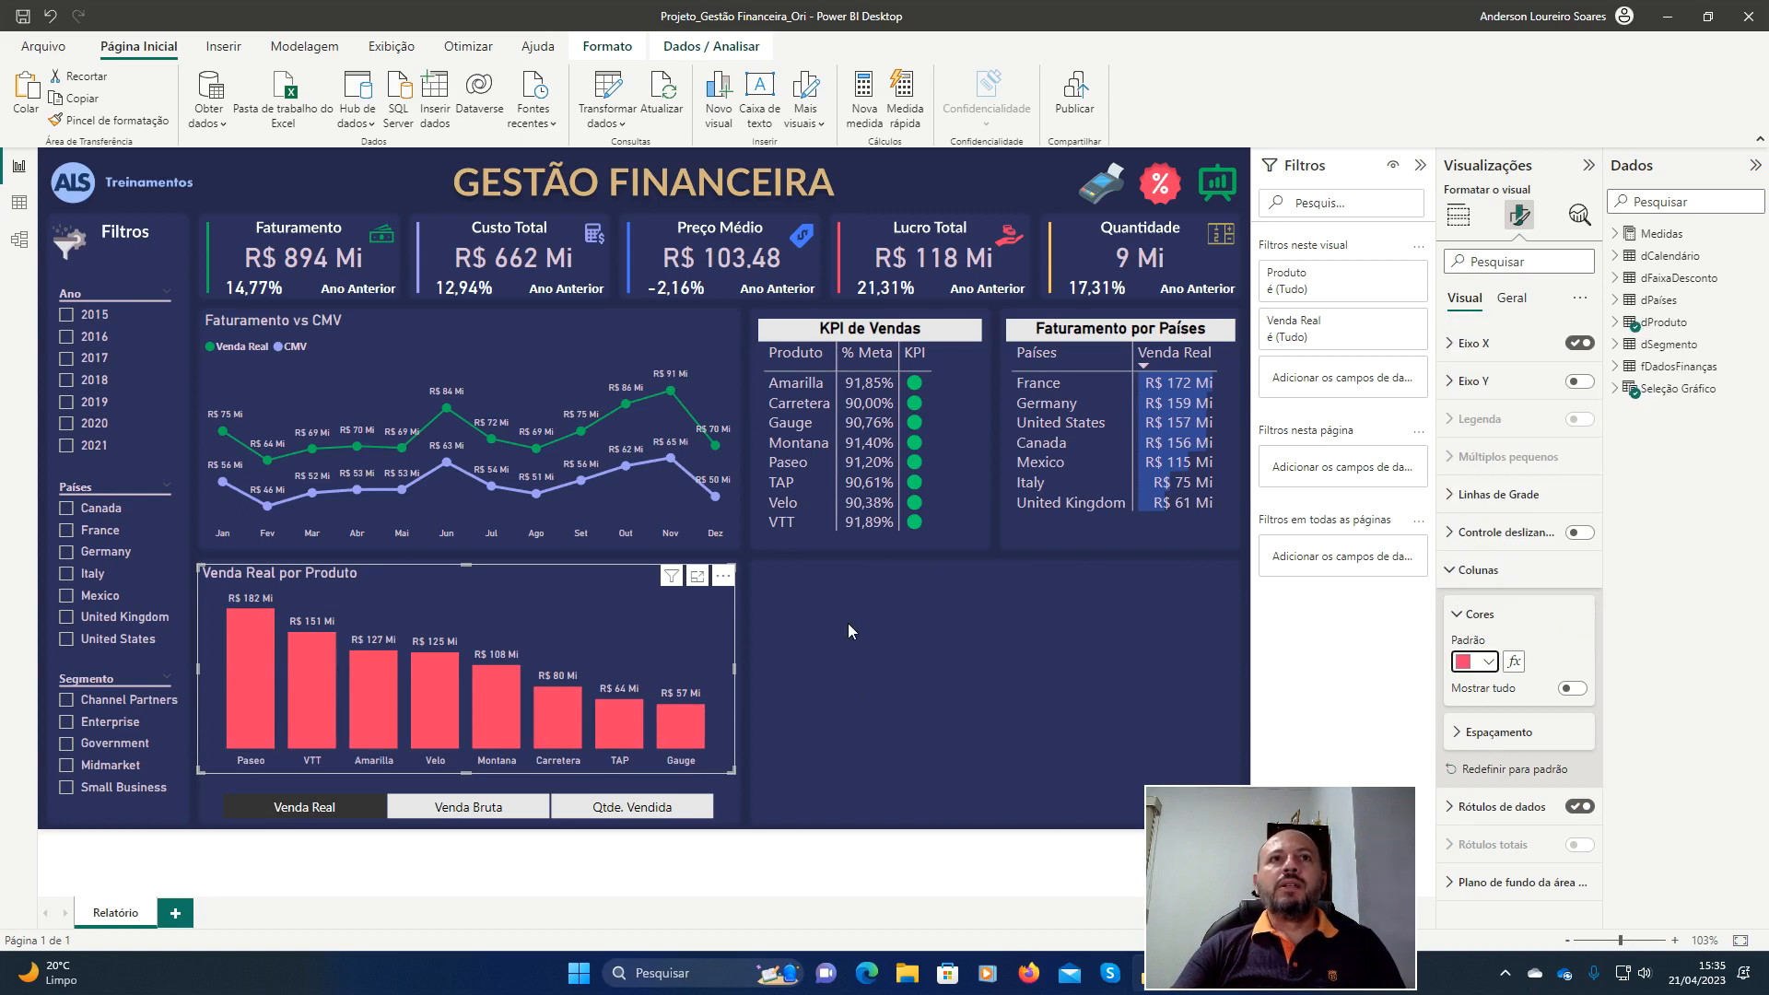
pyautogui.click(831, 605)
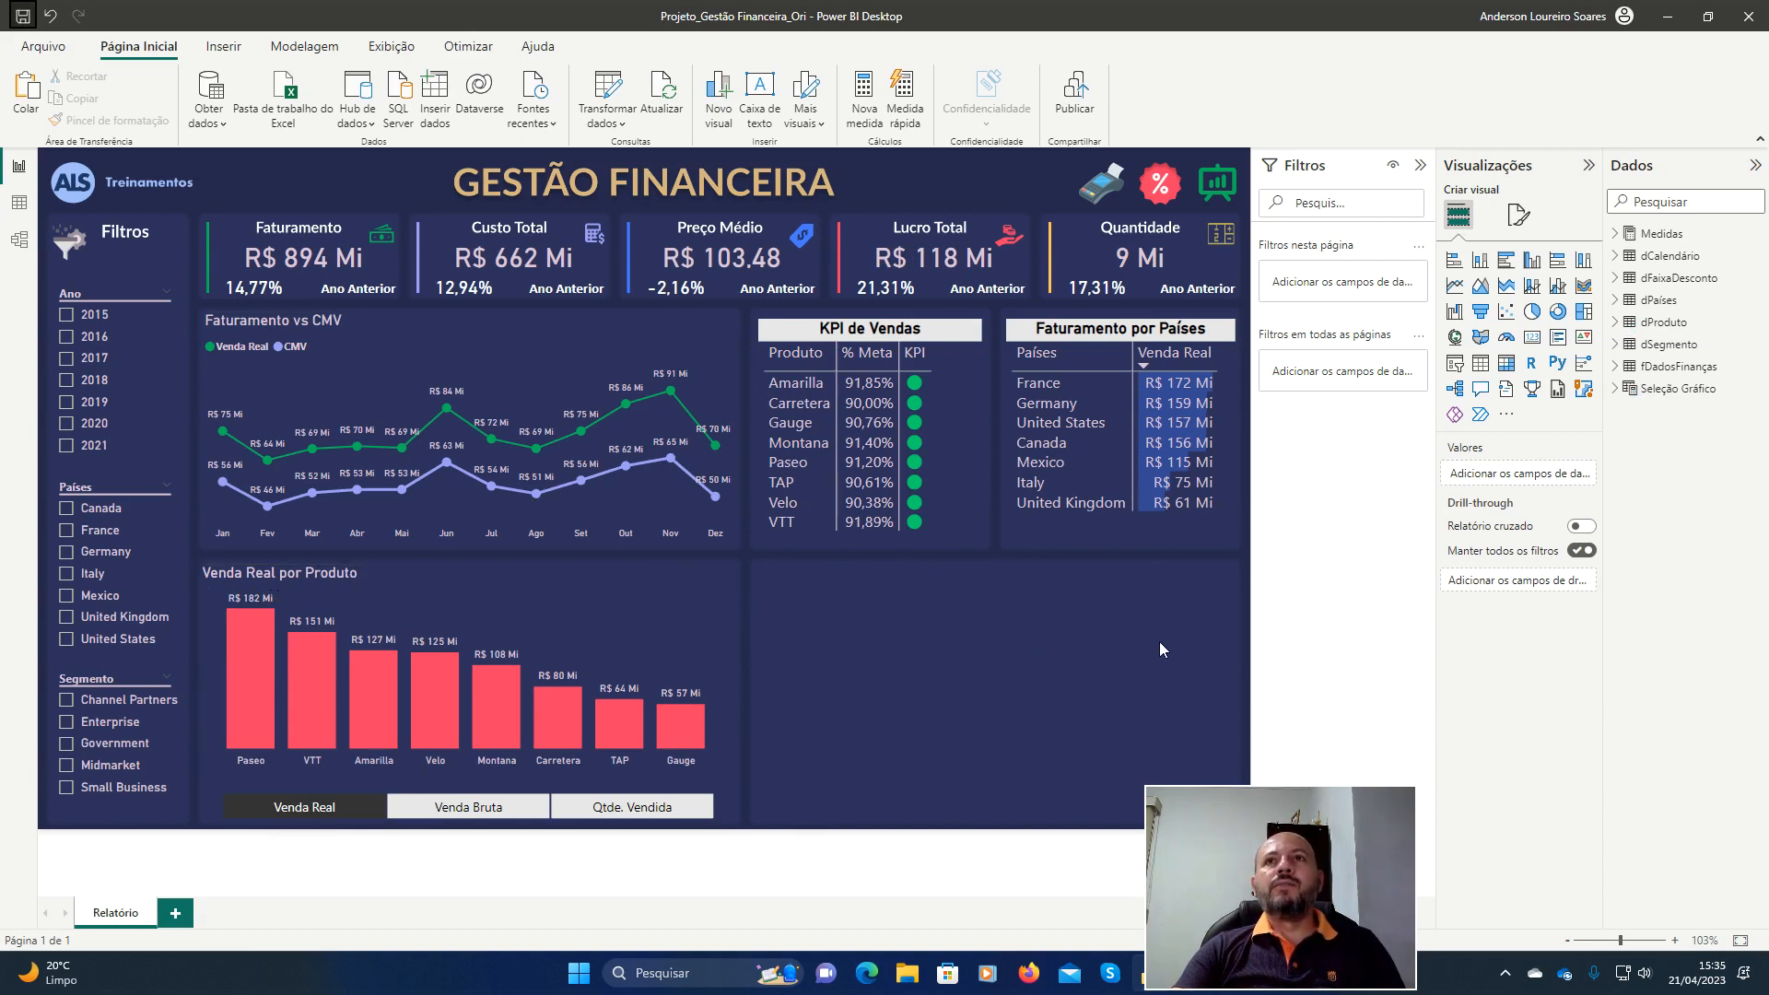
pyautogui.click(632, 571)
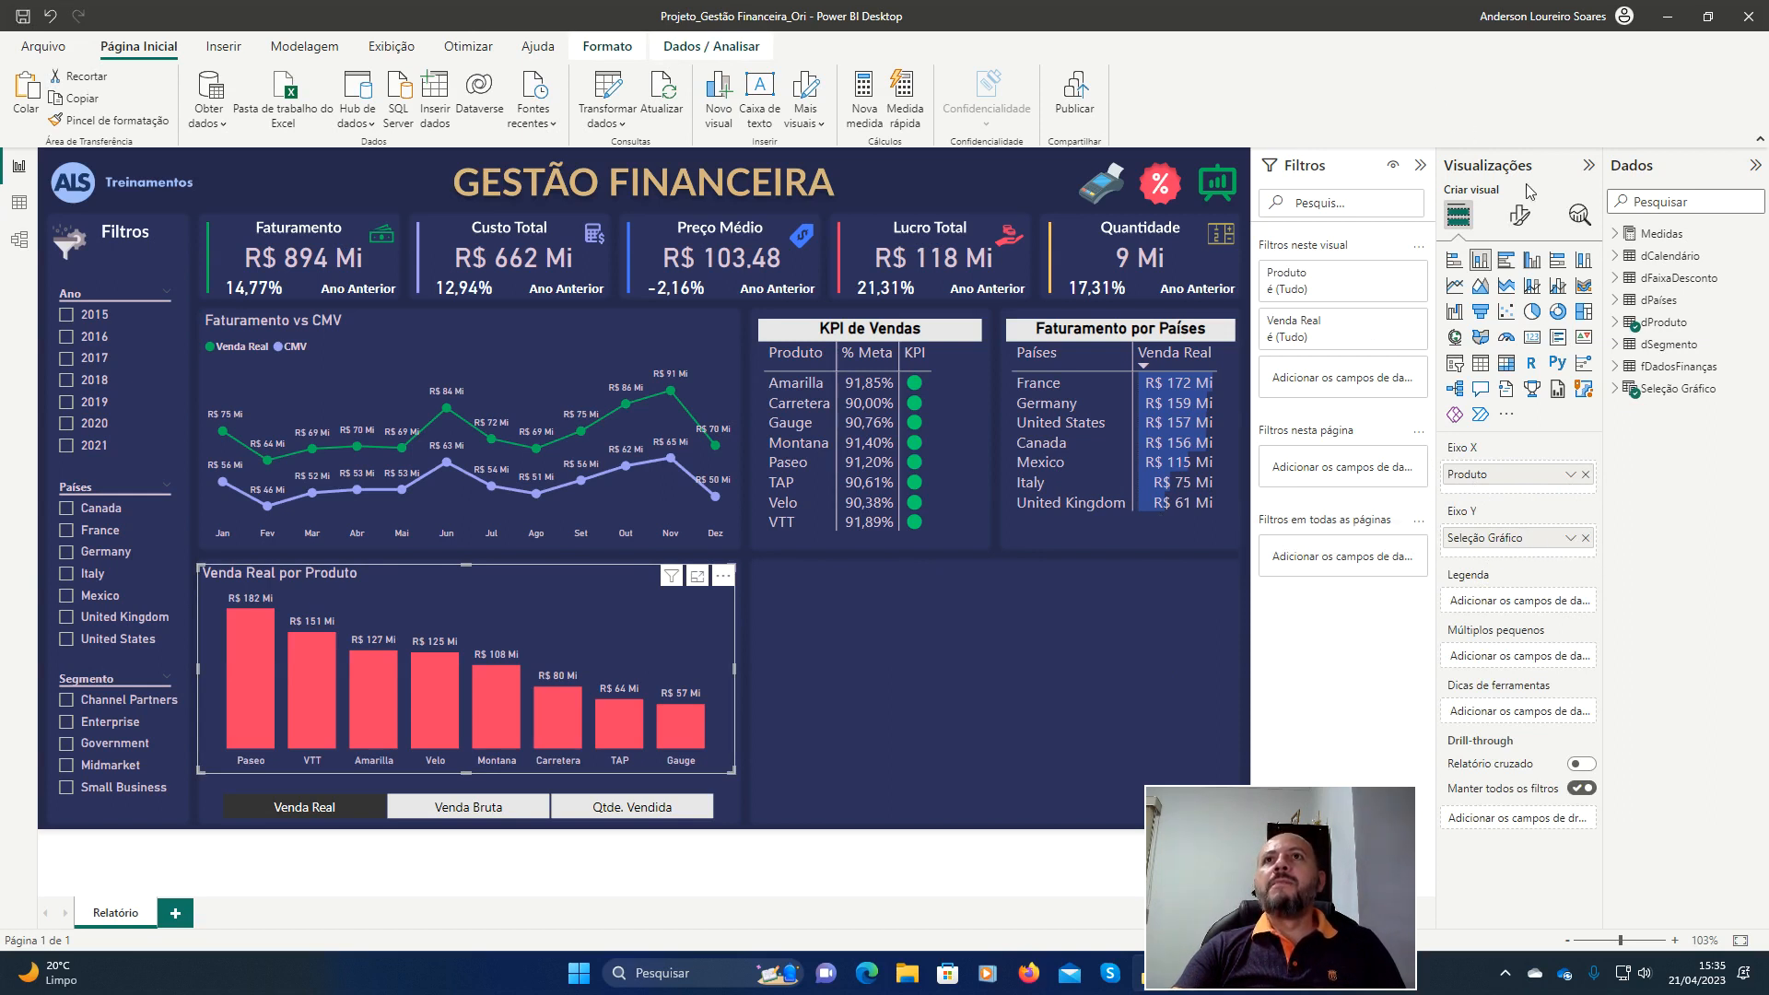
pyautogui.click(1521, 214)
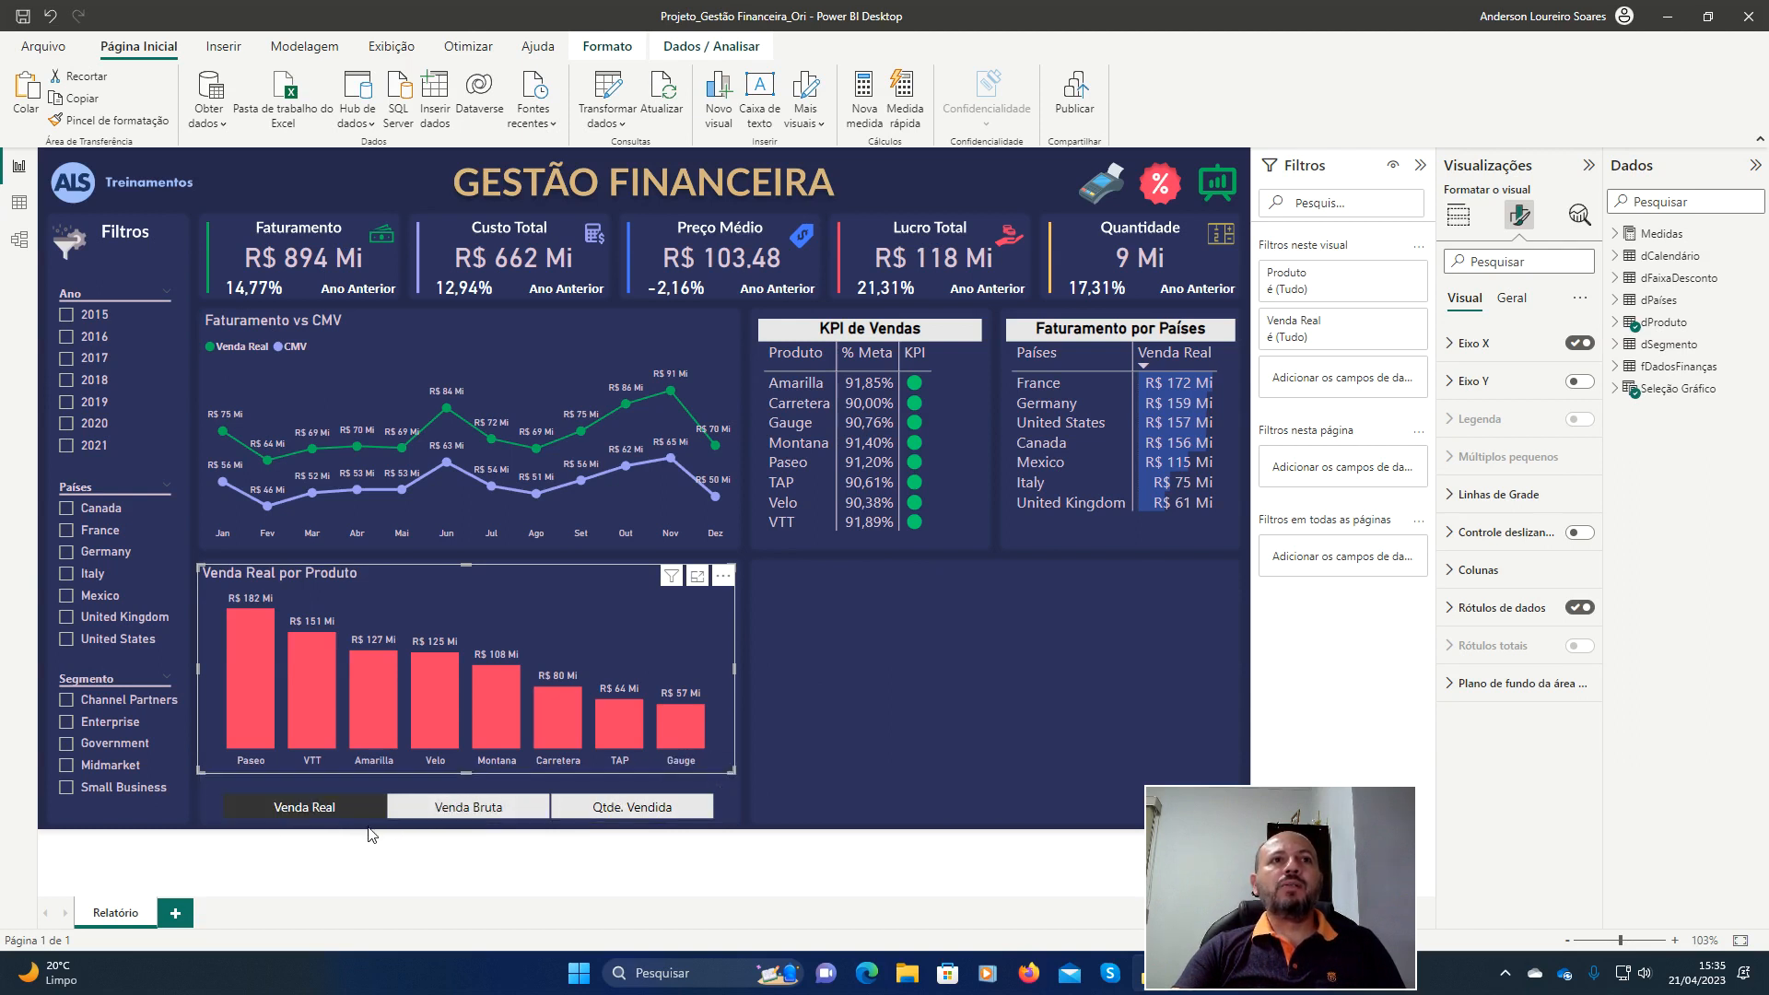
# Test the Seleção Gráfico slicer by switching the column chart between Venda Bruta, Qtde. Vendida and Venda Real, finishing on Venda Real.
pyautogui.click(486, 813)
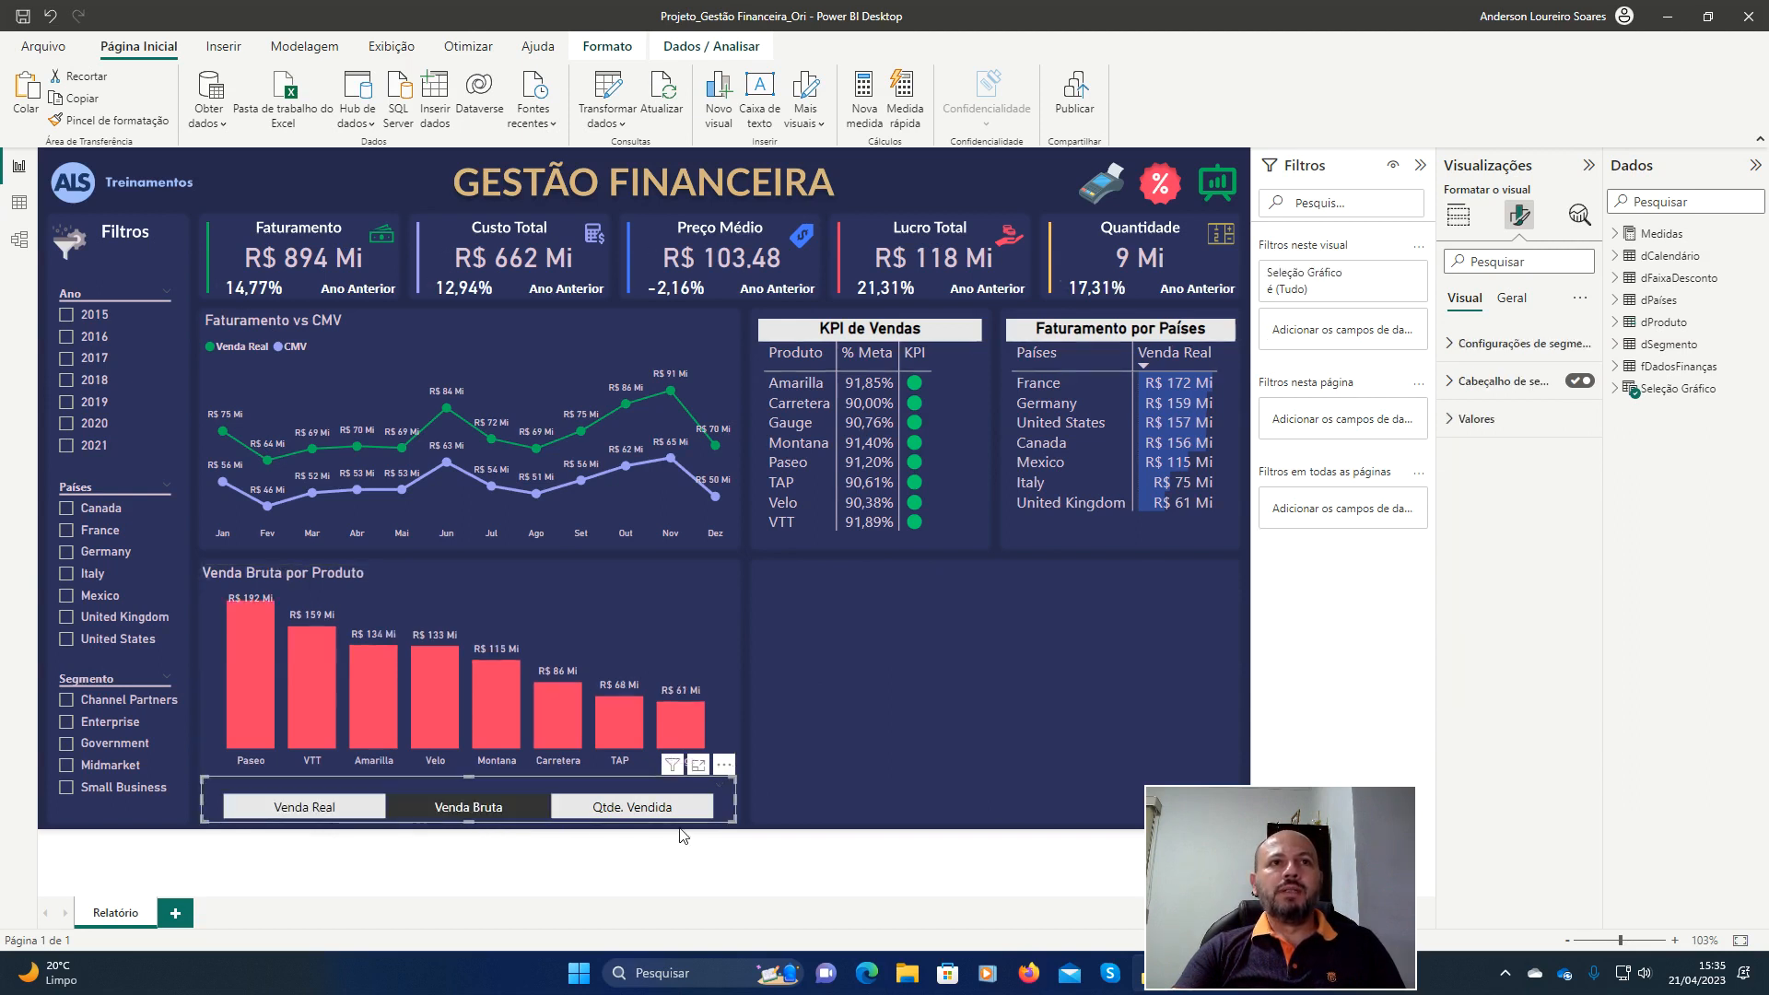
pyautogui.click(645, 811)
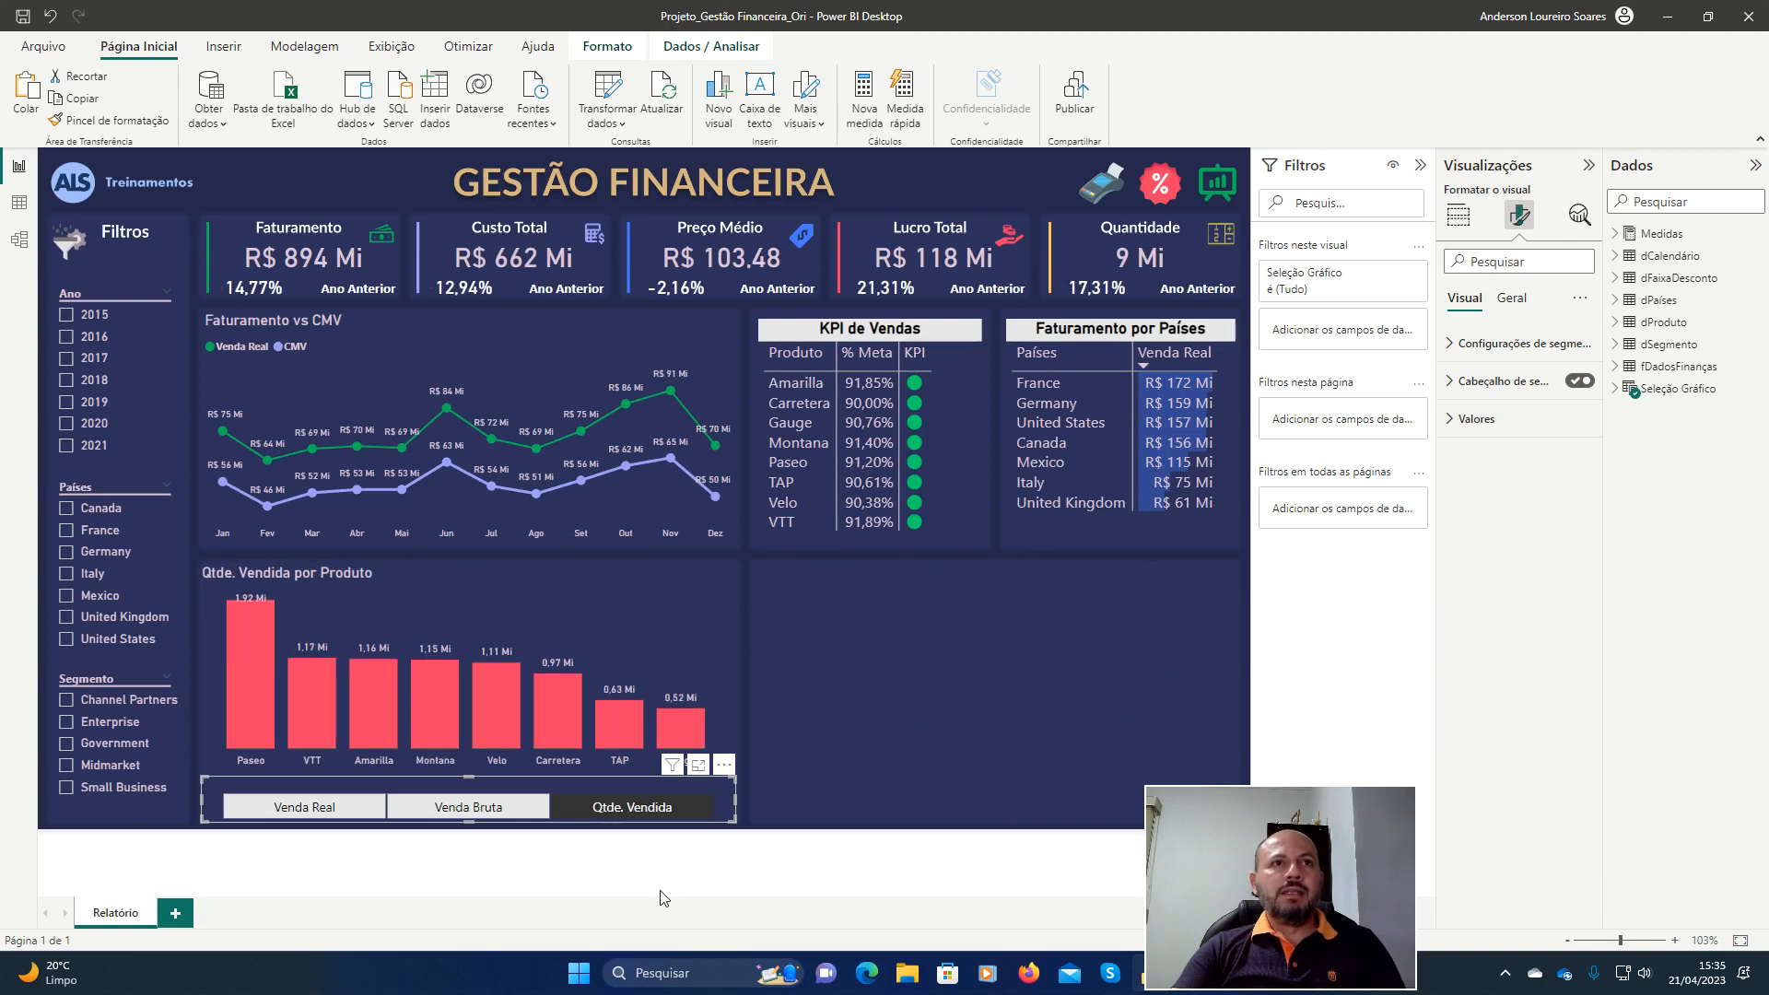
pyautogui.click(461, 811)
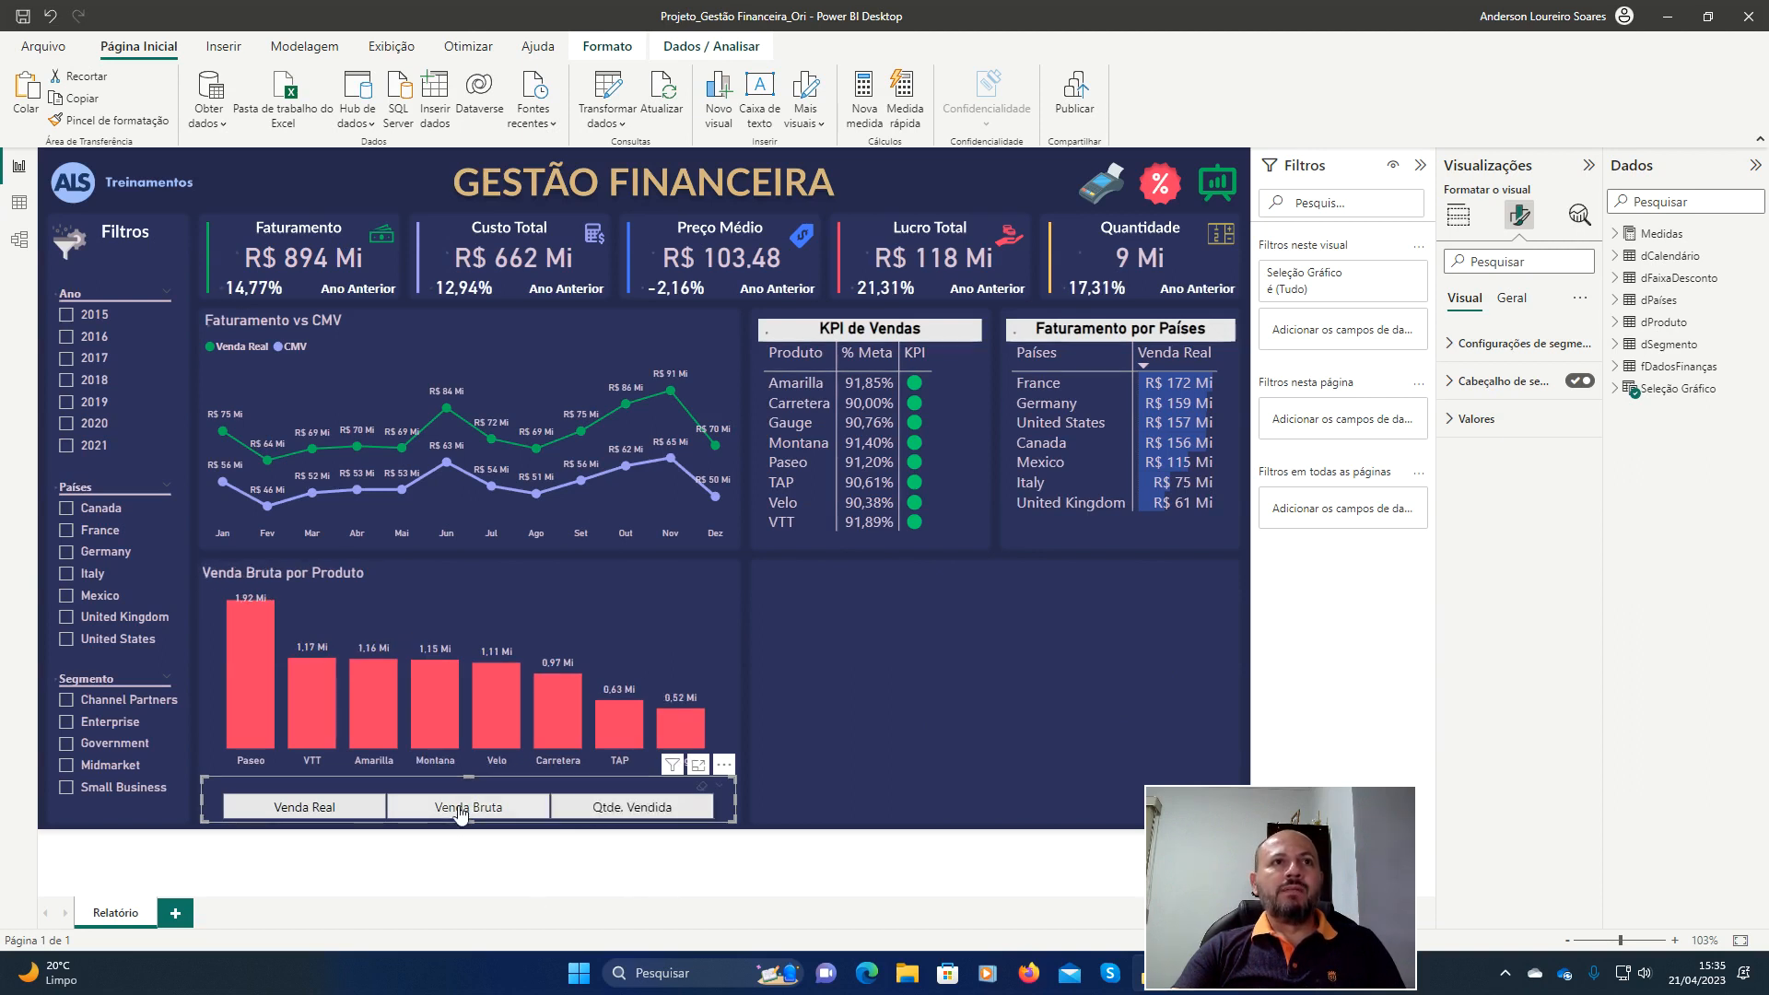
pyautogui.click(309, 809)
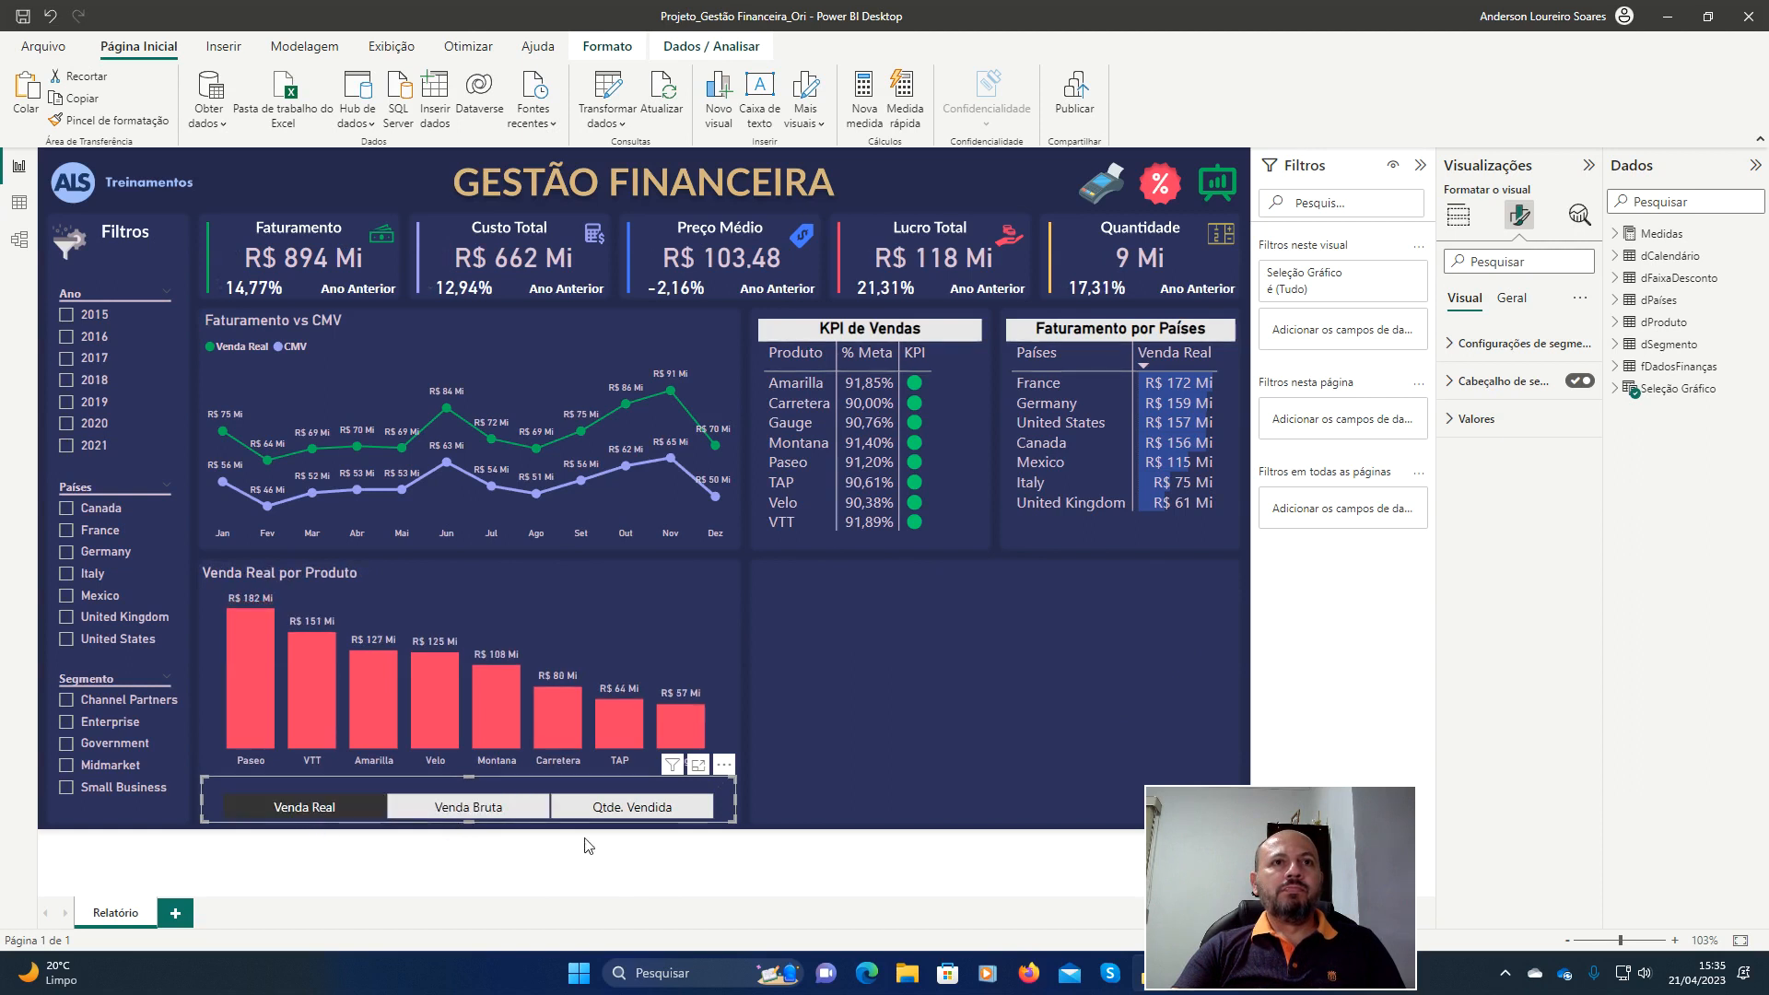
pyautogui.click(634, 809)
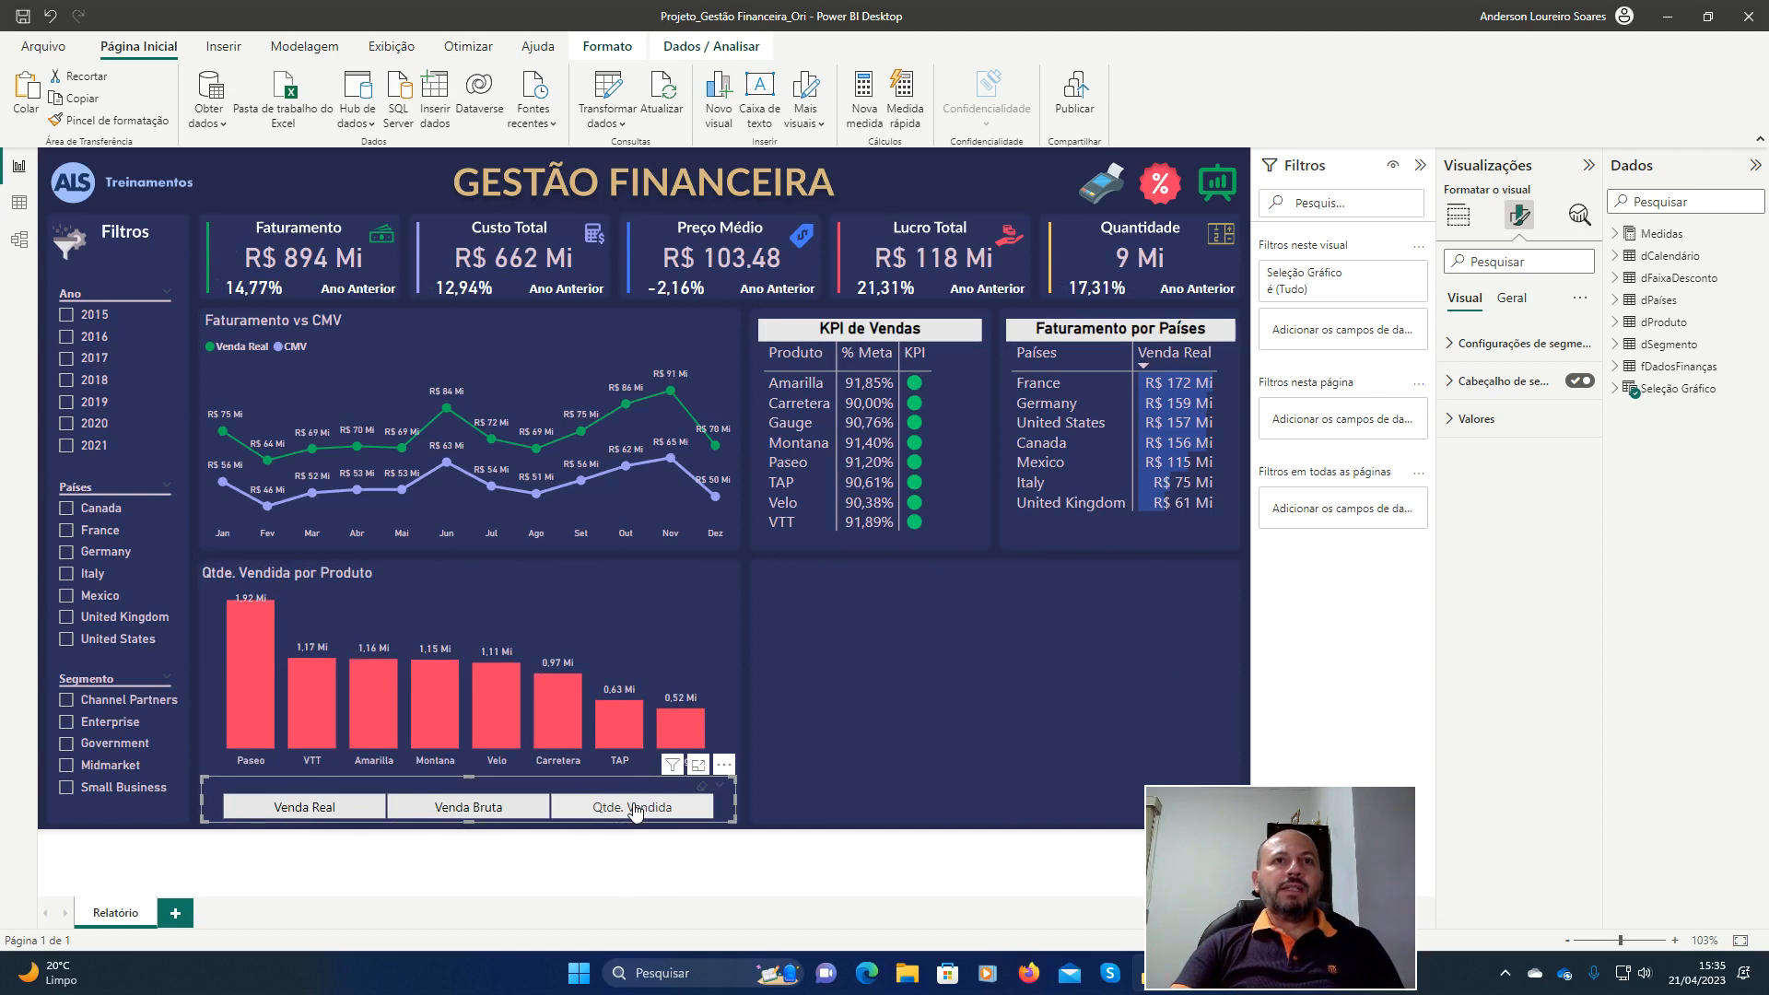
pyautogui.click(350, 811)
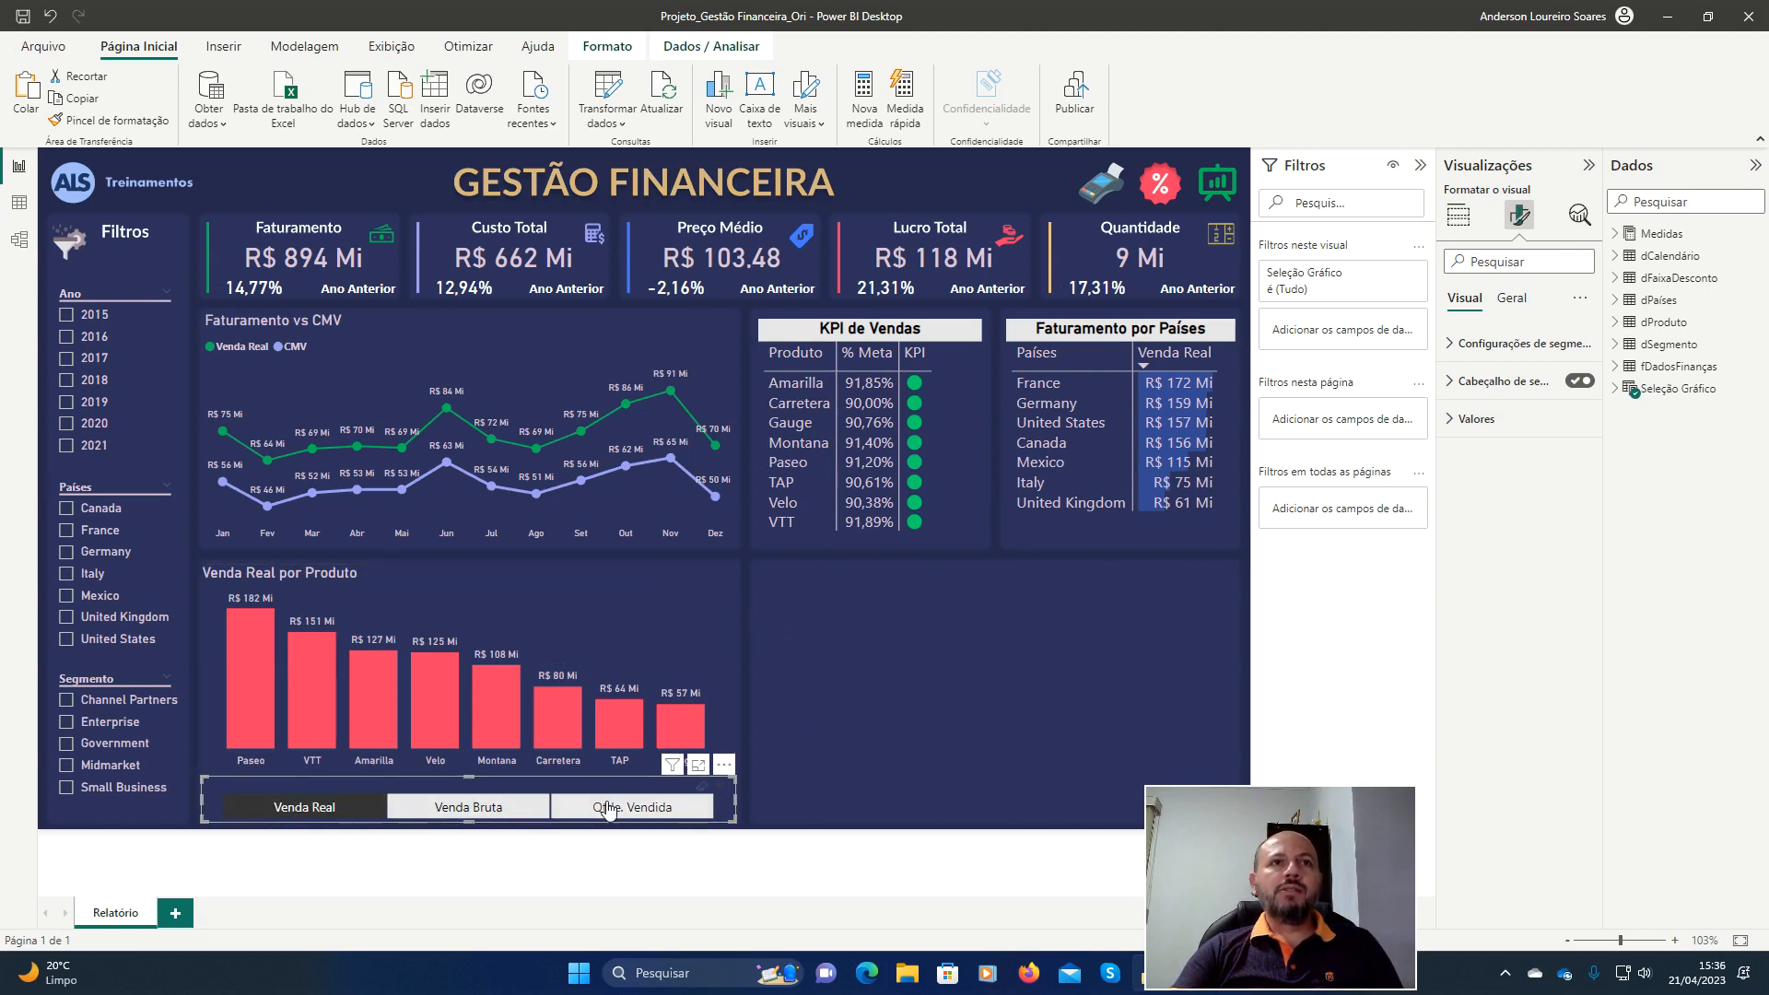
pyautogui.click(470, 808)
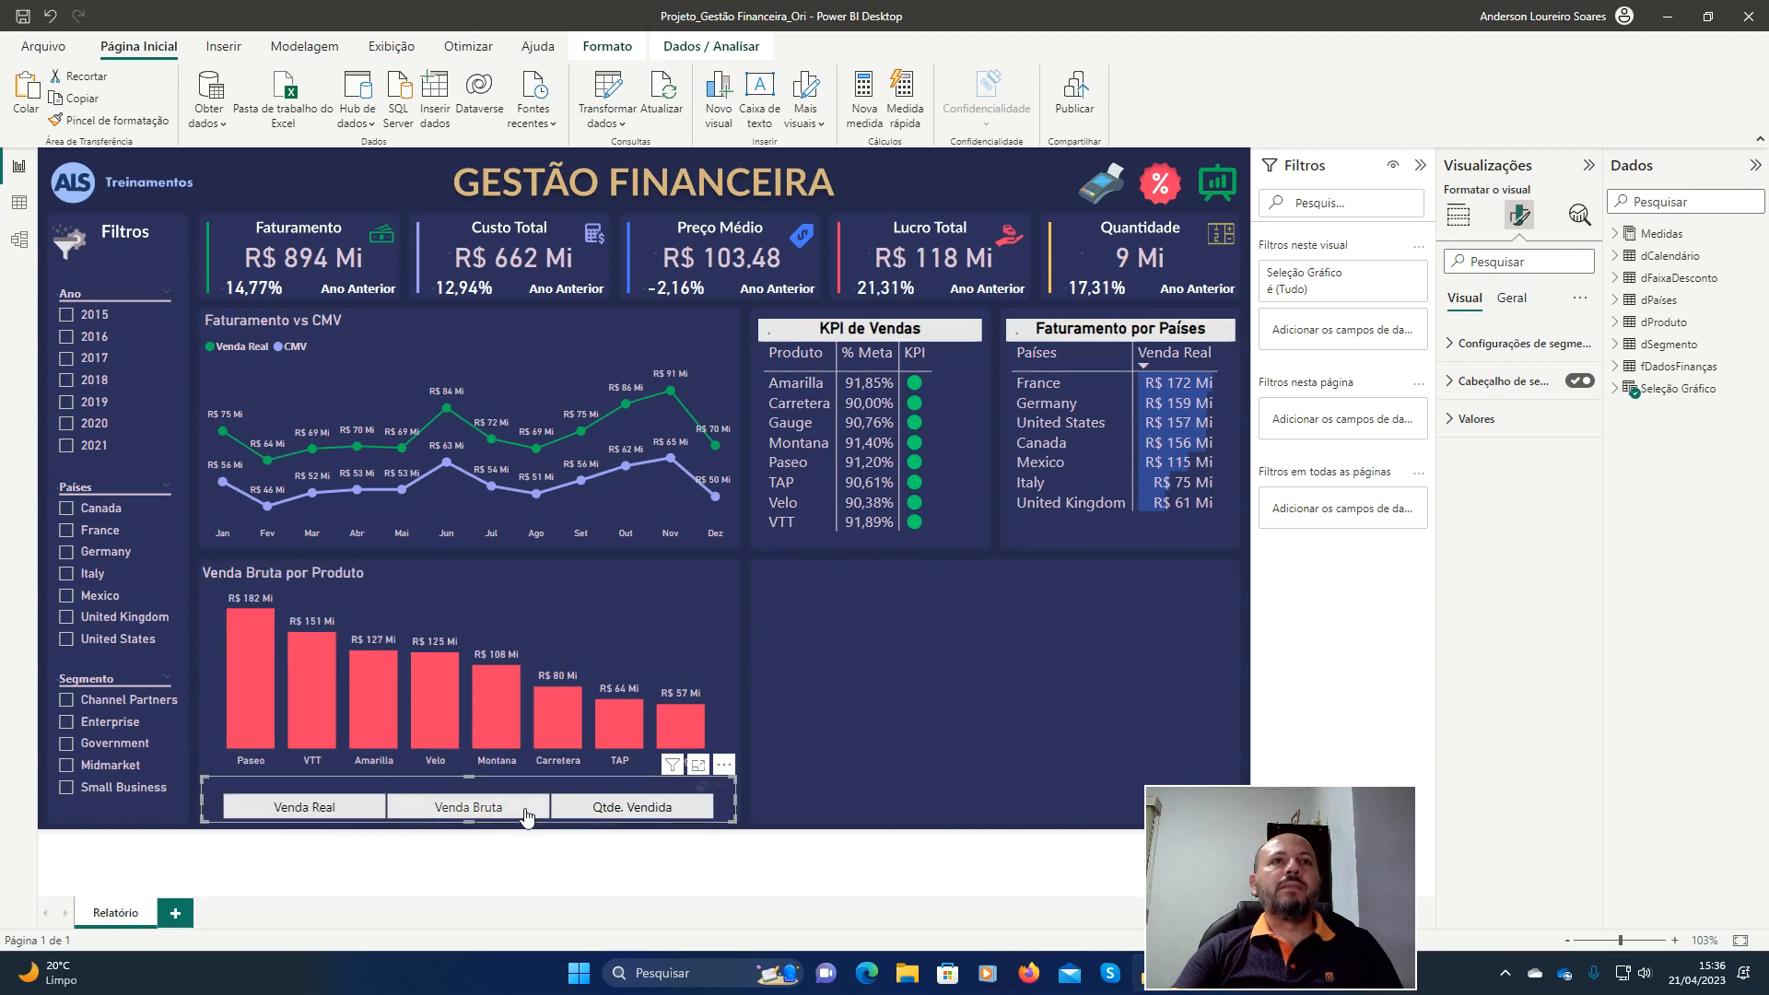
pyautogui.click(643, 806)
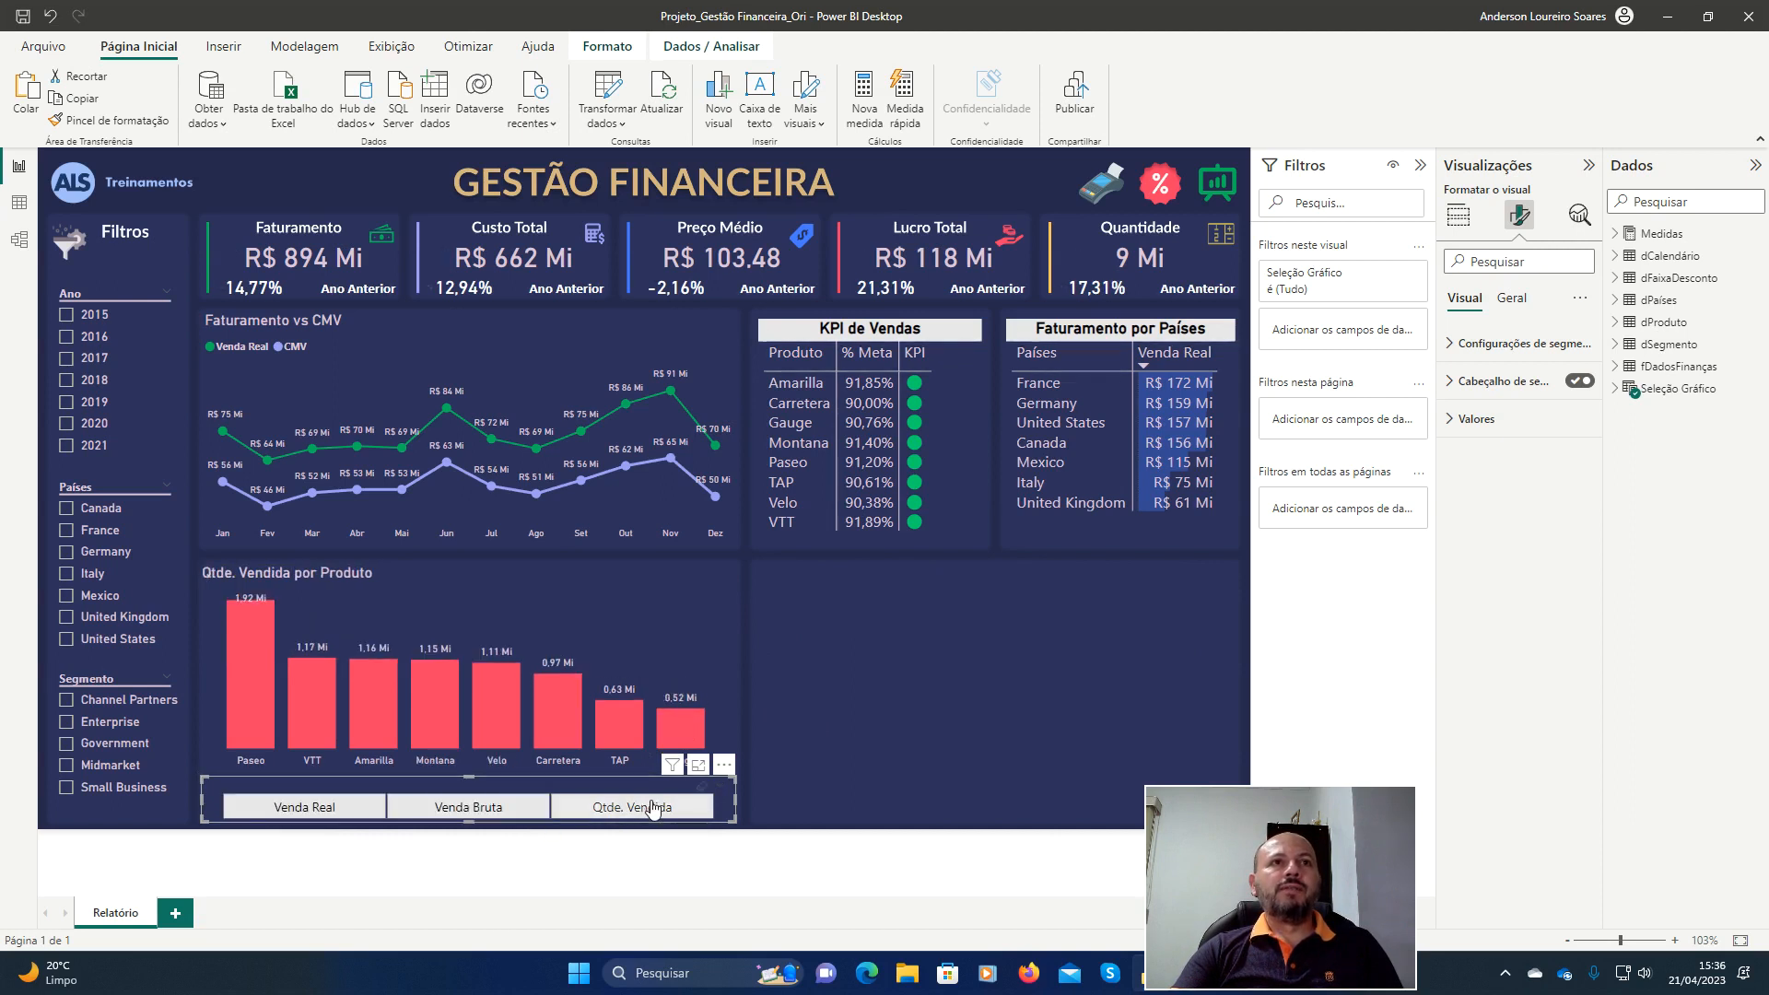
pyautogui.click(314, 807)
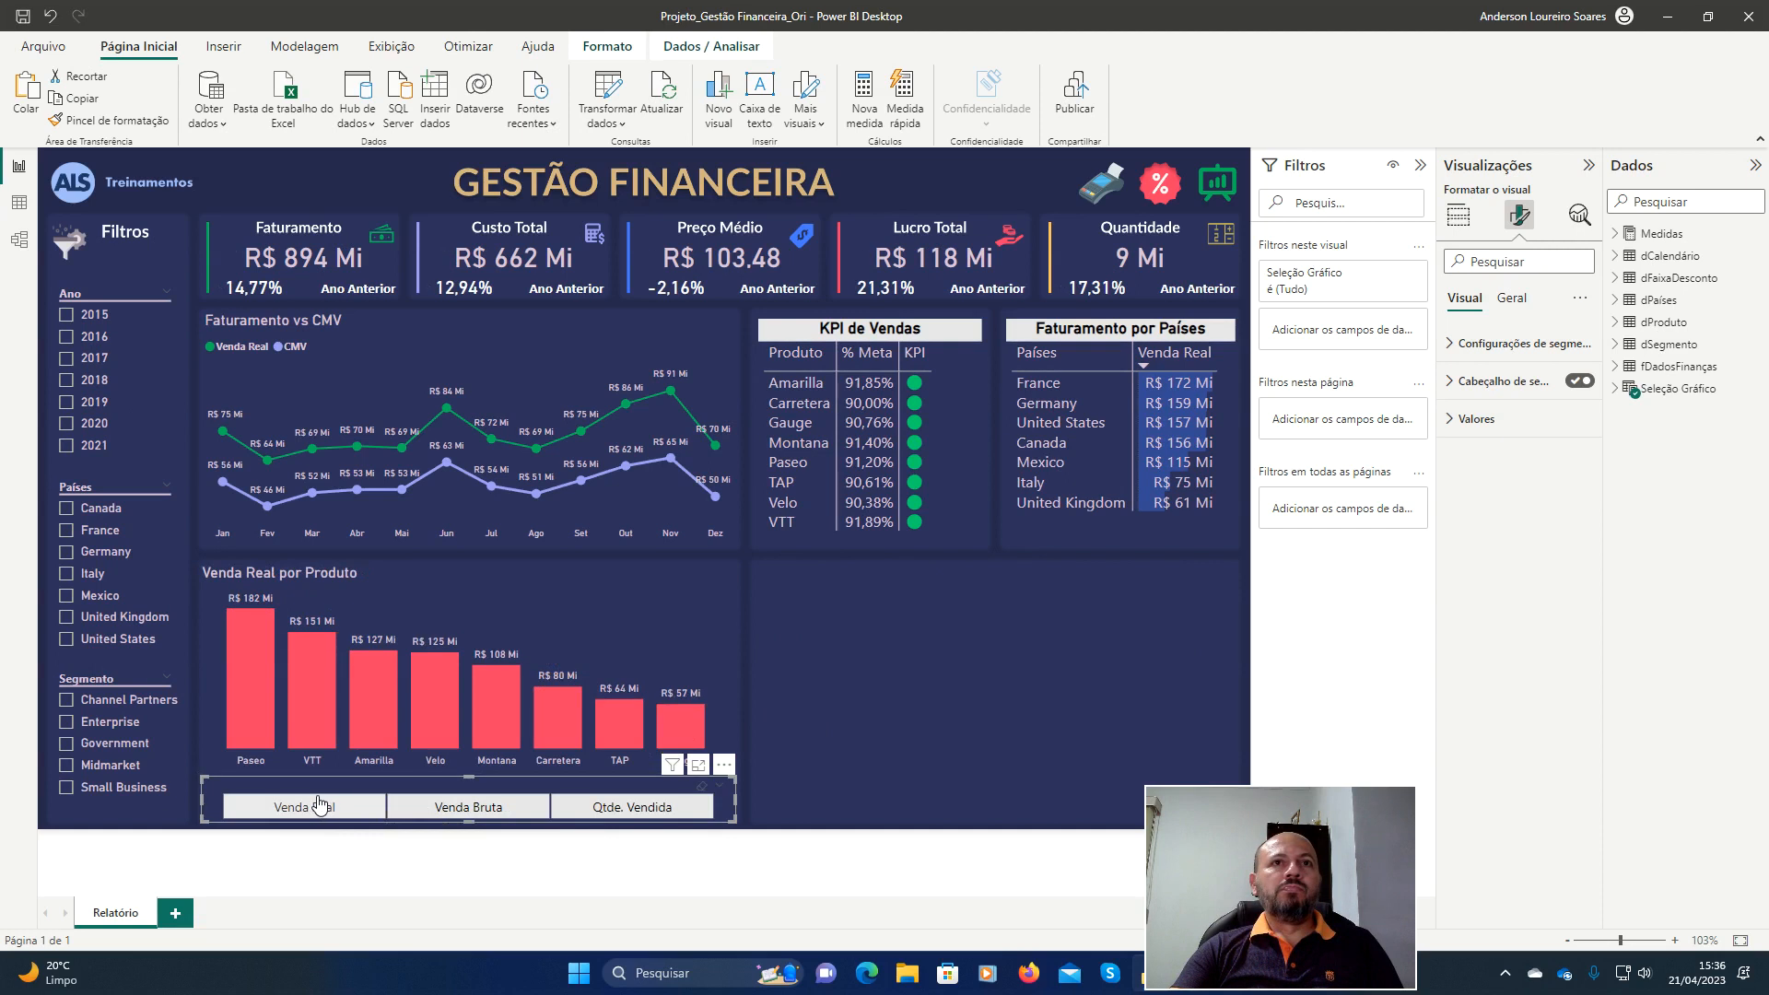
# Deselect the Seleção Gráfico slicer and save the report.
pyautogui.click(771, 591)
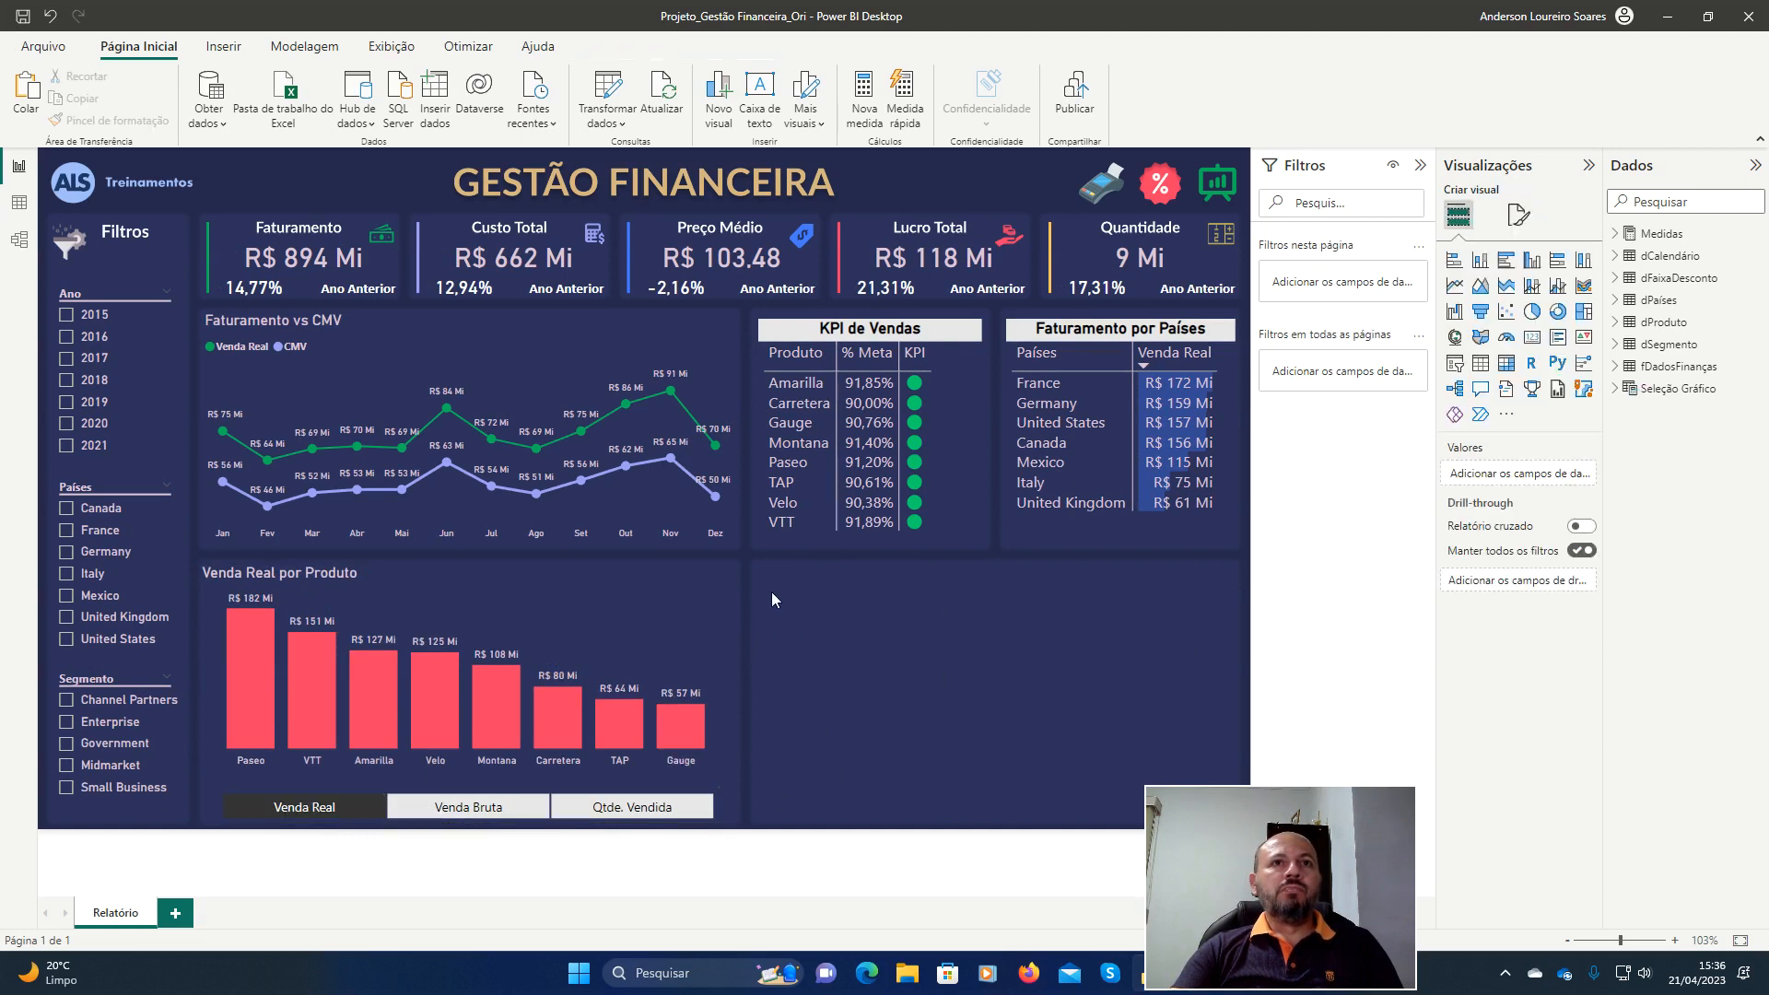
pyautogui.click(23, 17)
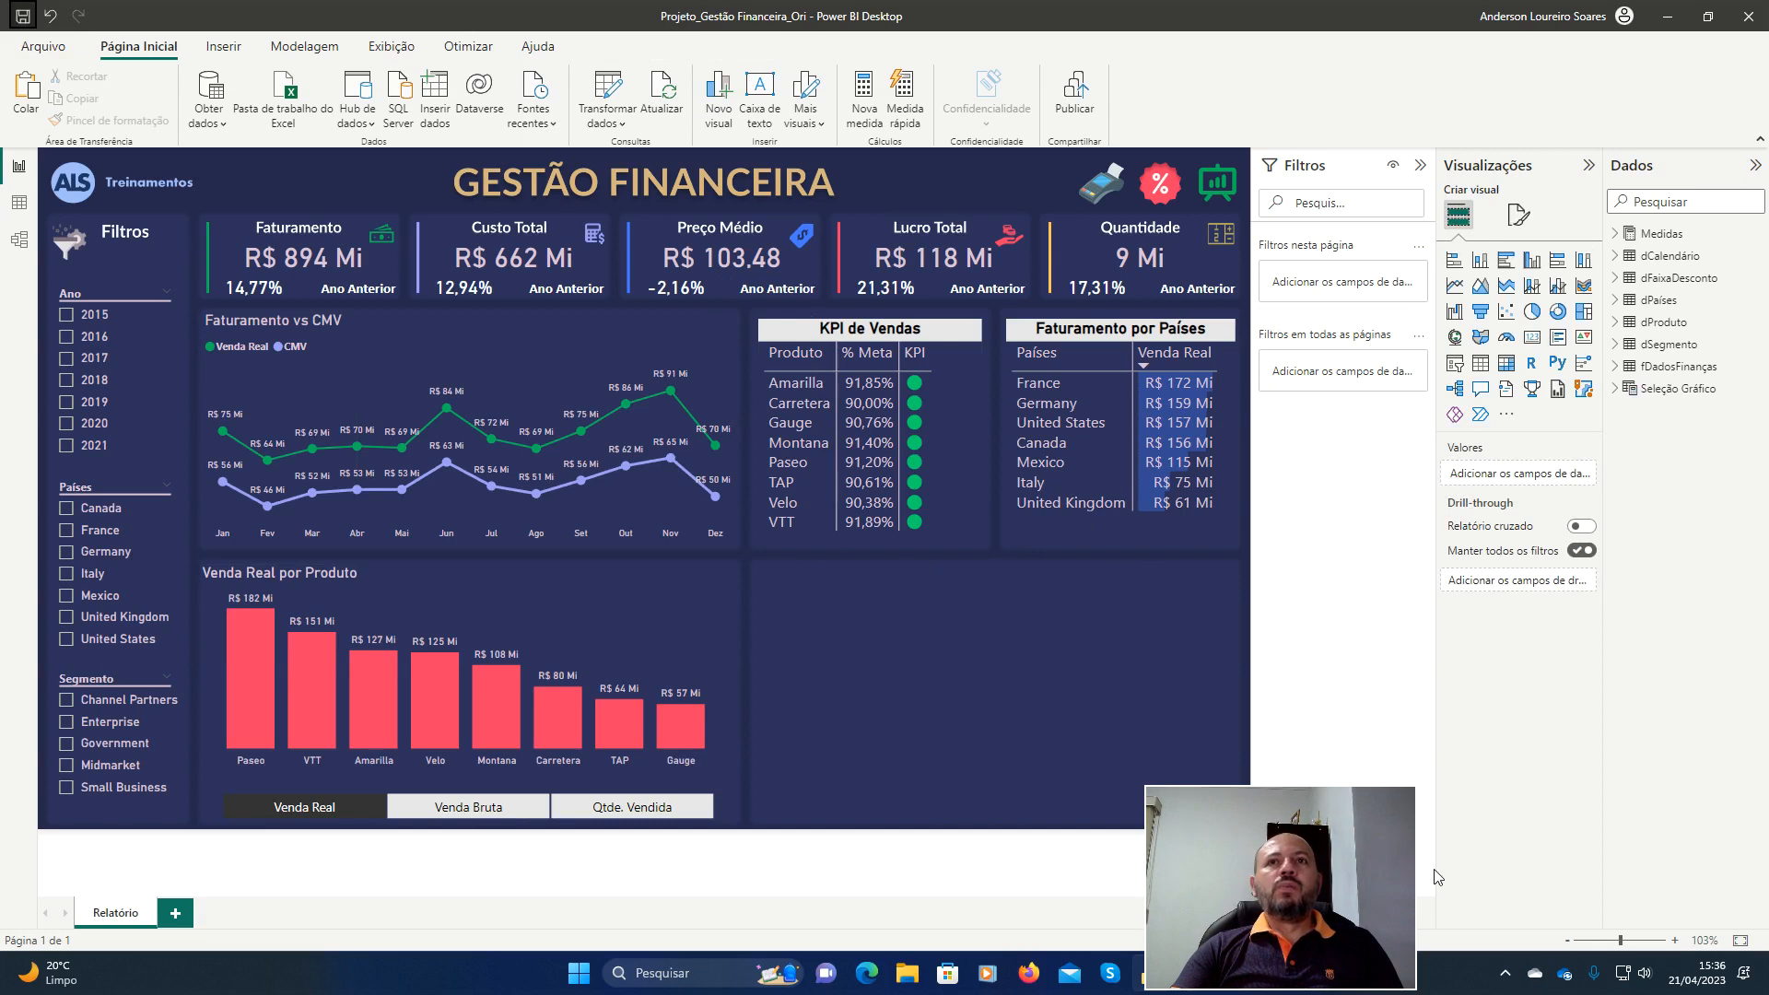
pyautogui.moveTo(1327, 822); pyautogui.dragTo(1676, 784)
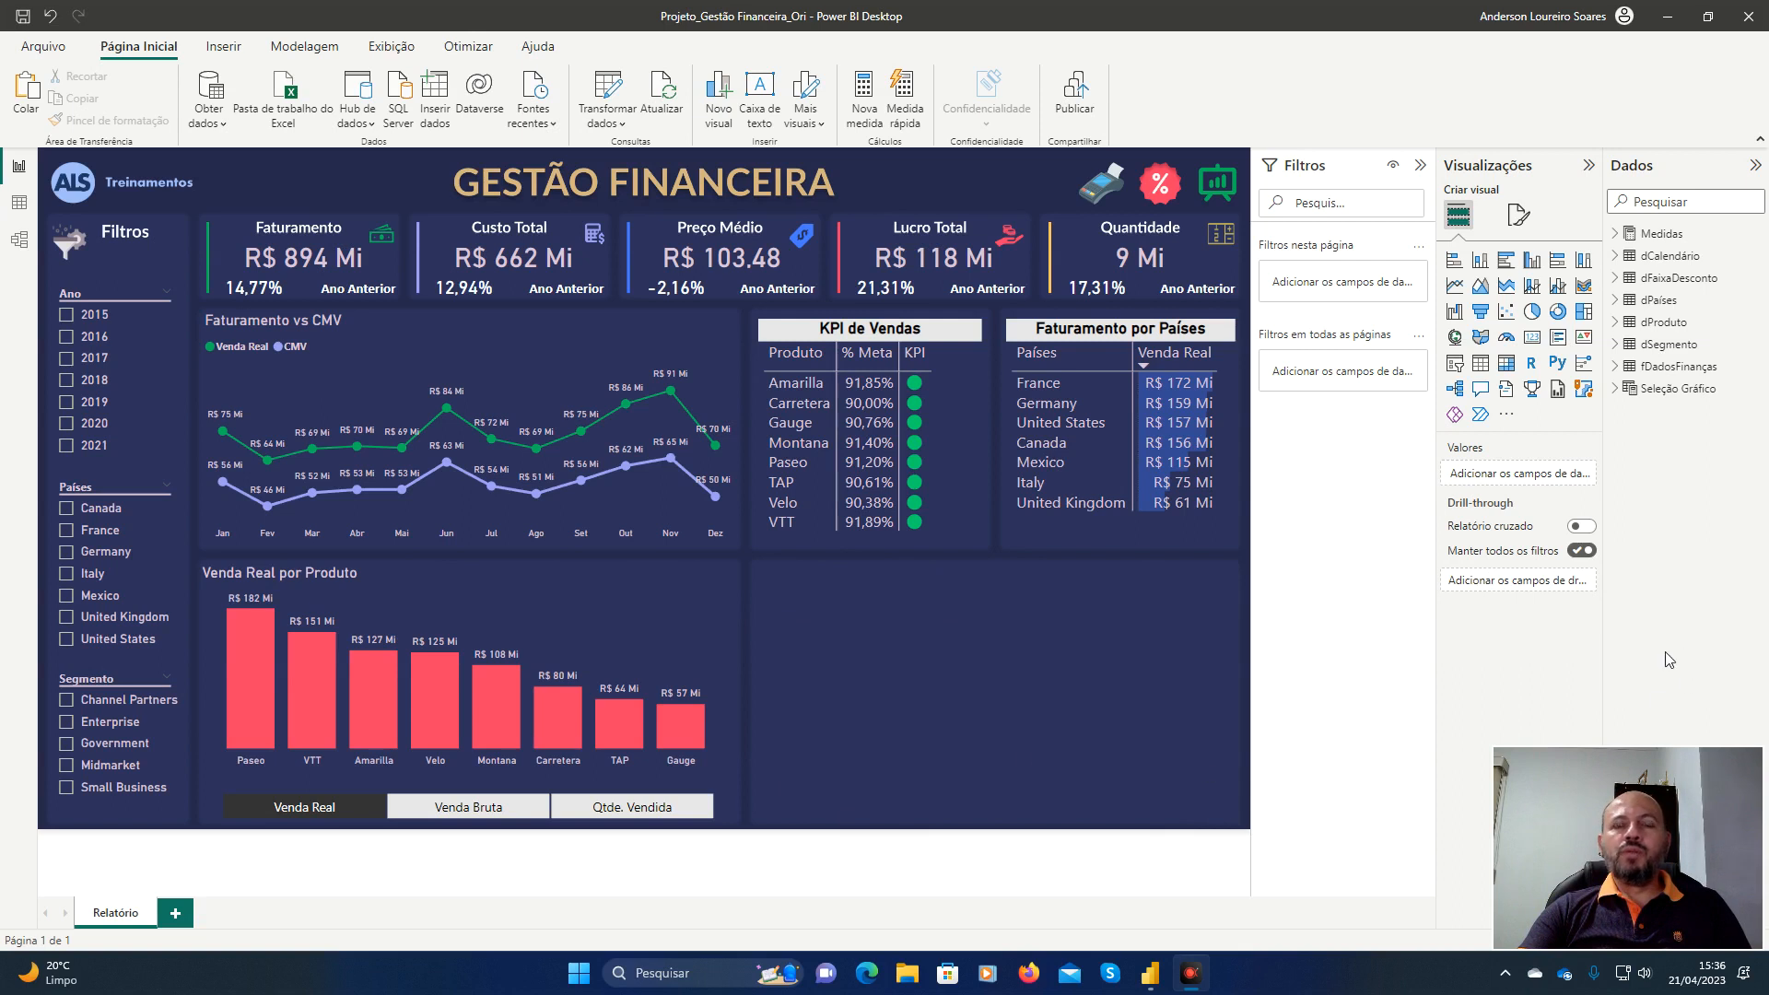
pyautogui.click(1636, 647)
pyautogui.click(1745, 645)
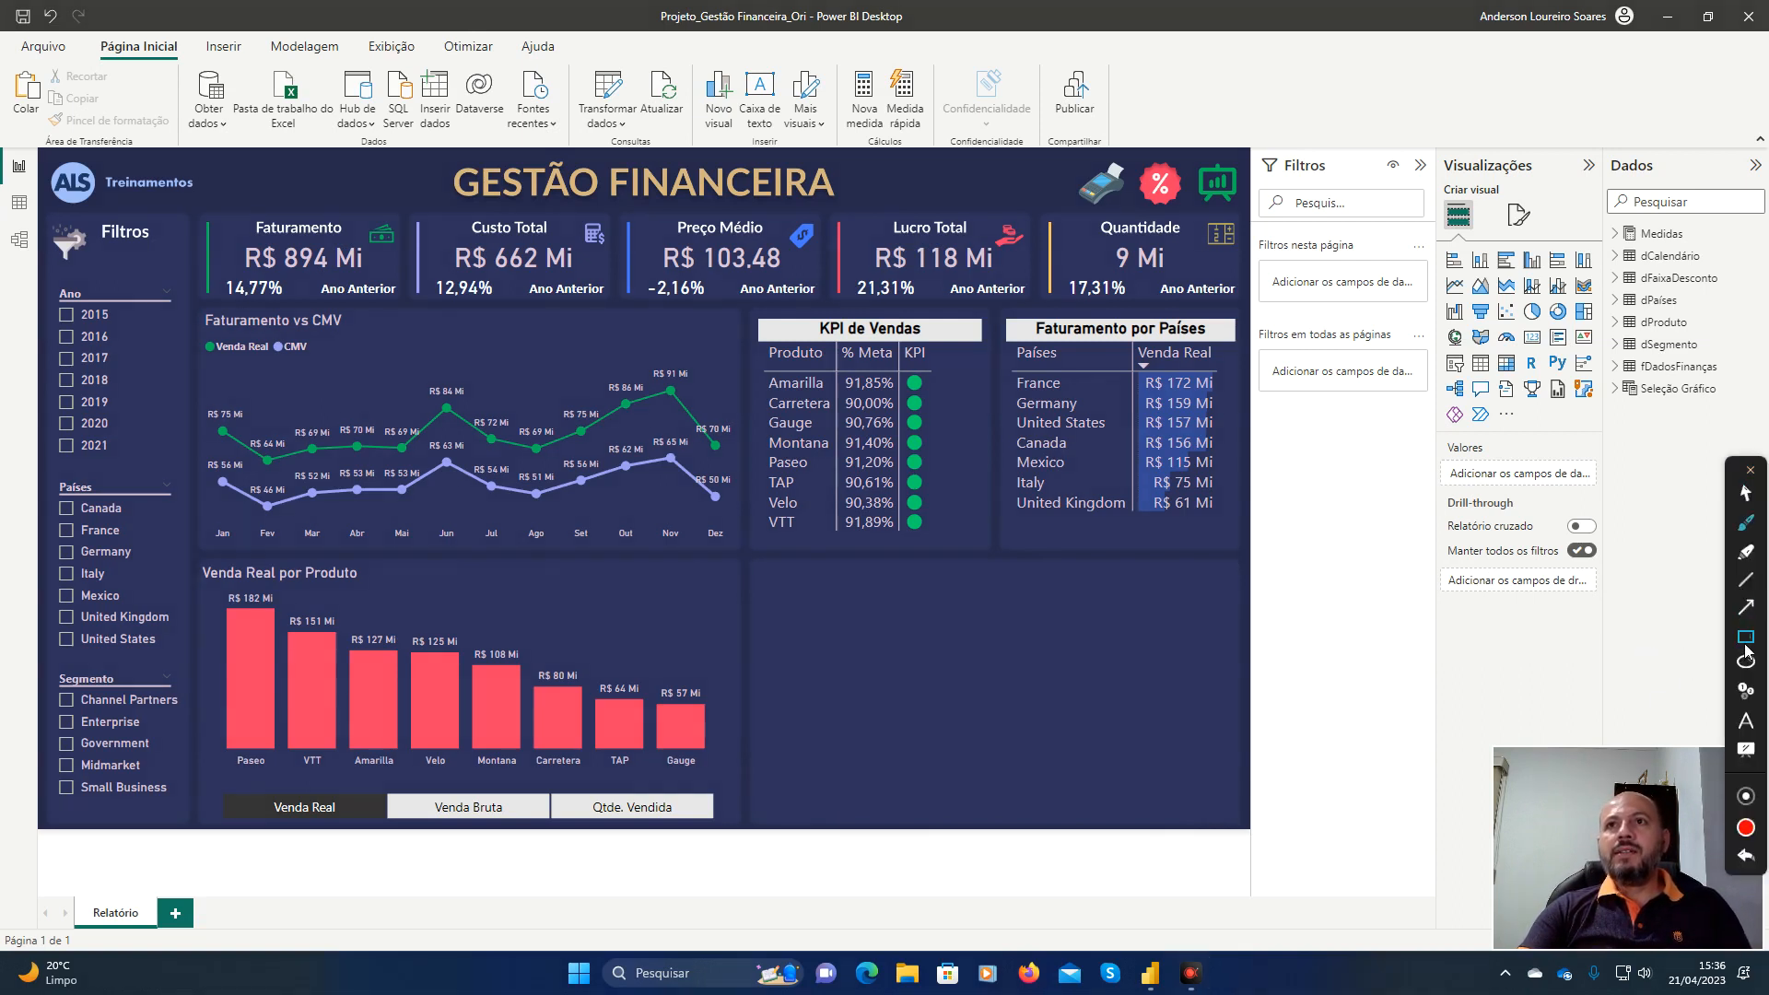
pyautogui.moveTo(182, 553)
pyautogui.mouseDown()
pyautogui.moveTo(535, 776)
pyautogui.moveTo(752, 805)
pyautogui.mouseUp()
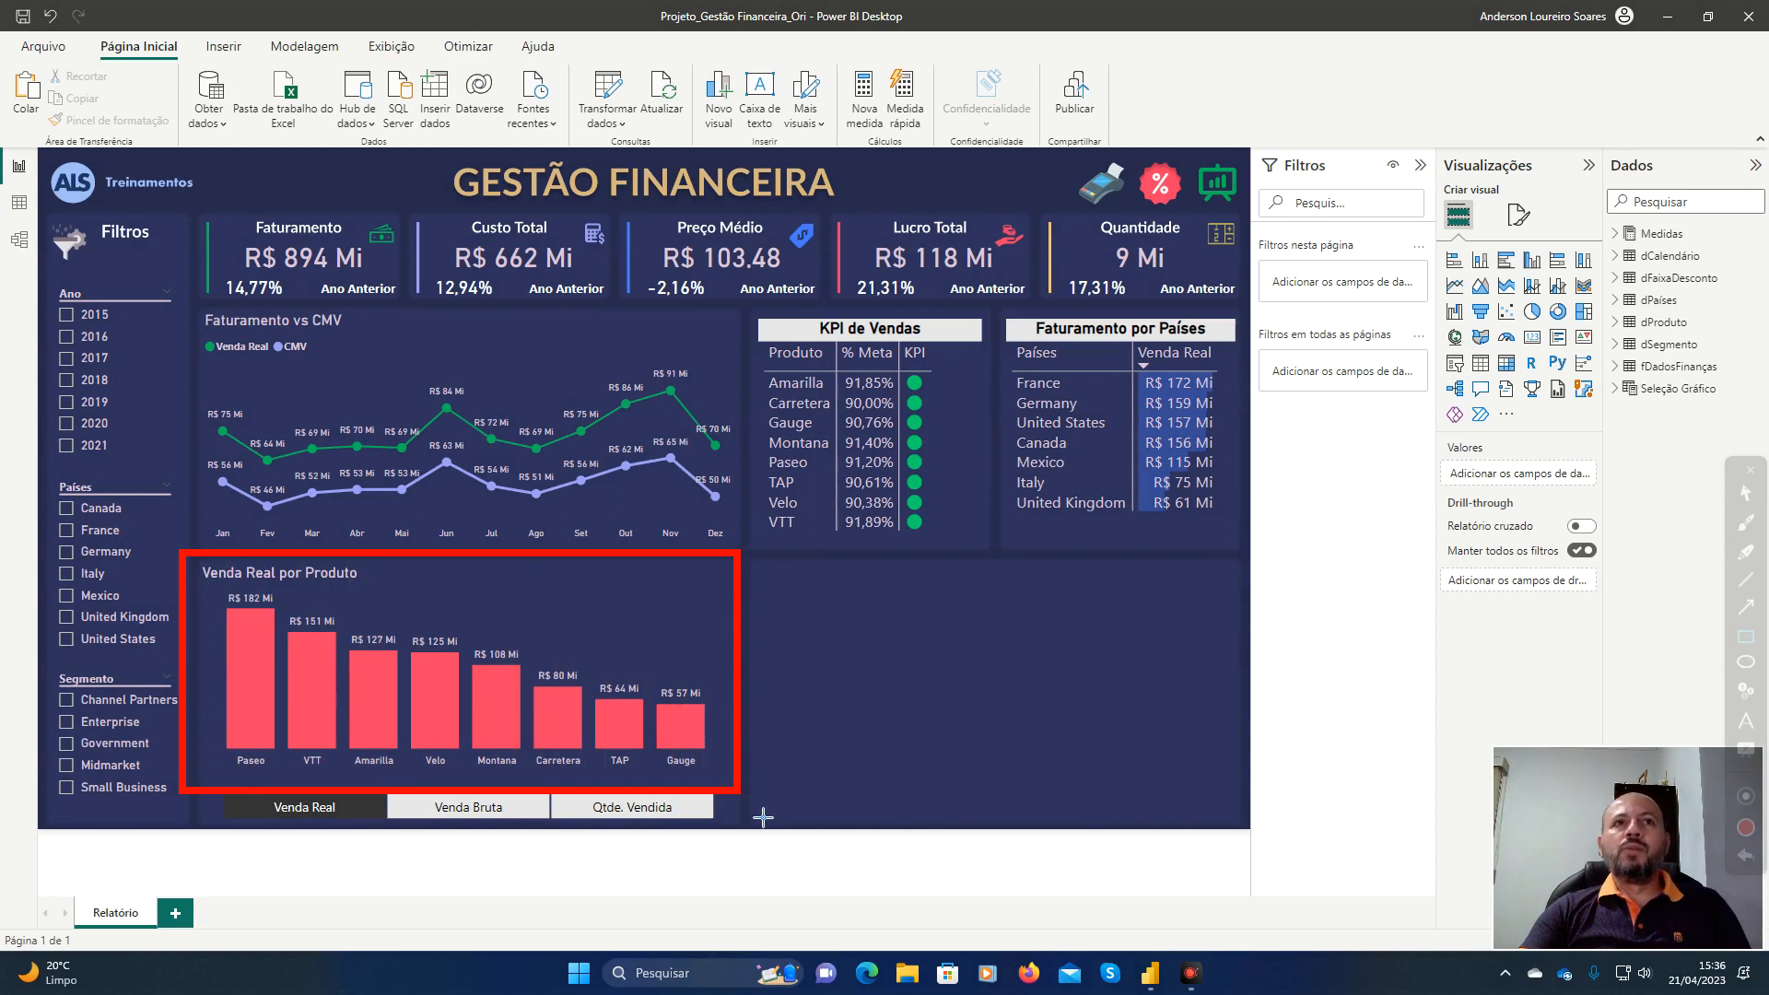
pyautogui.click(1746, 857)
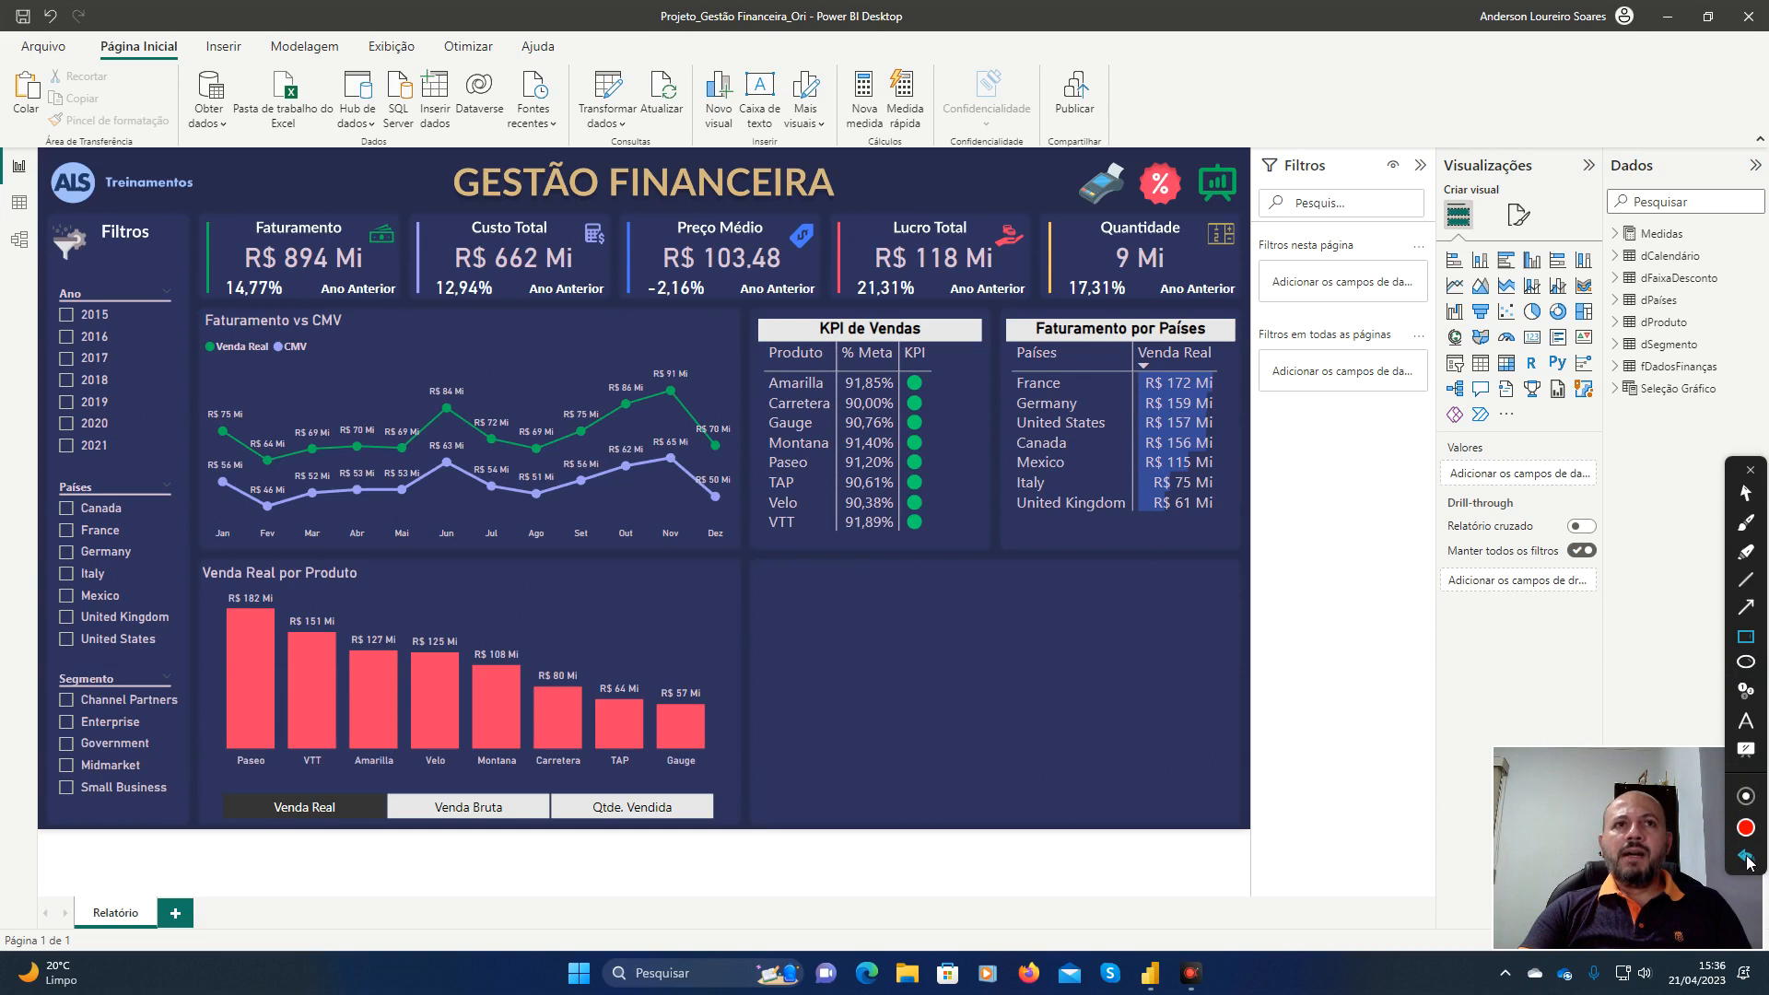
pyautogui.click(1753, 471)
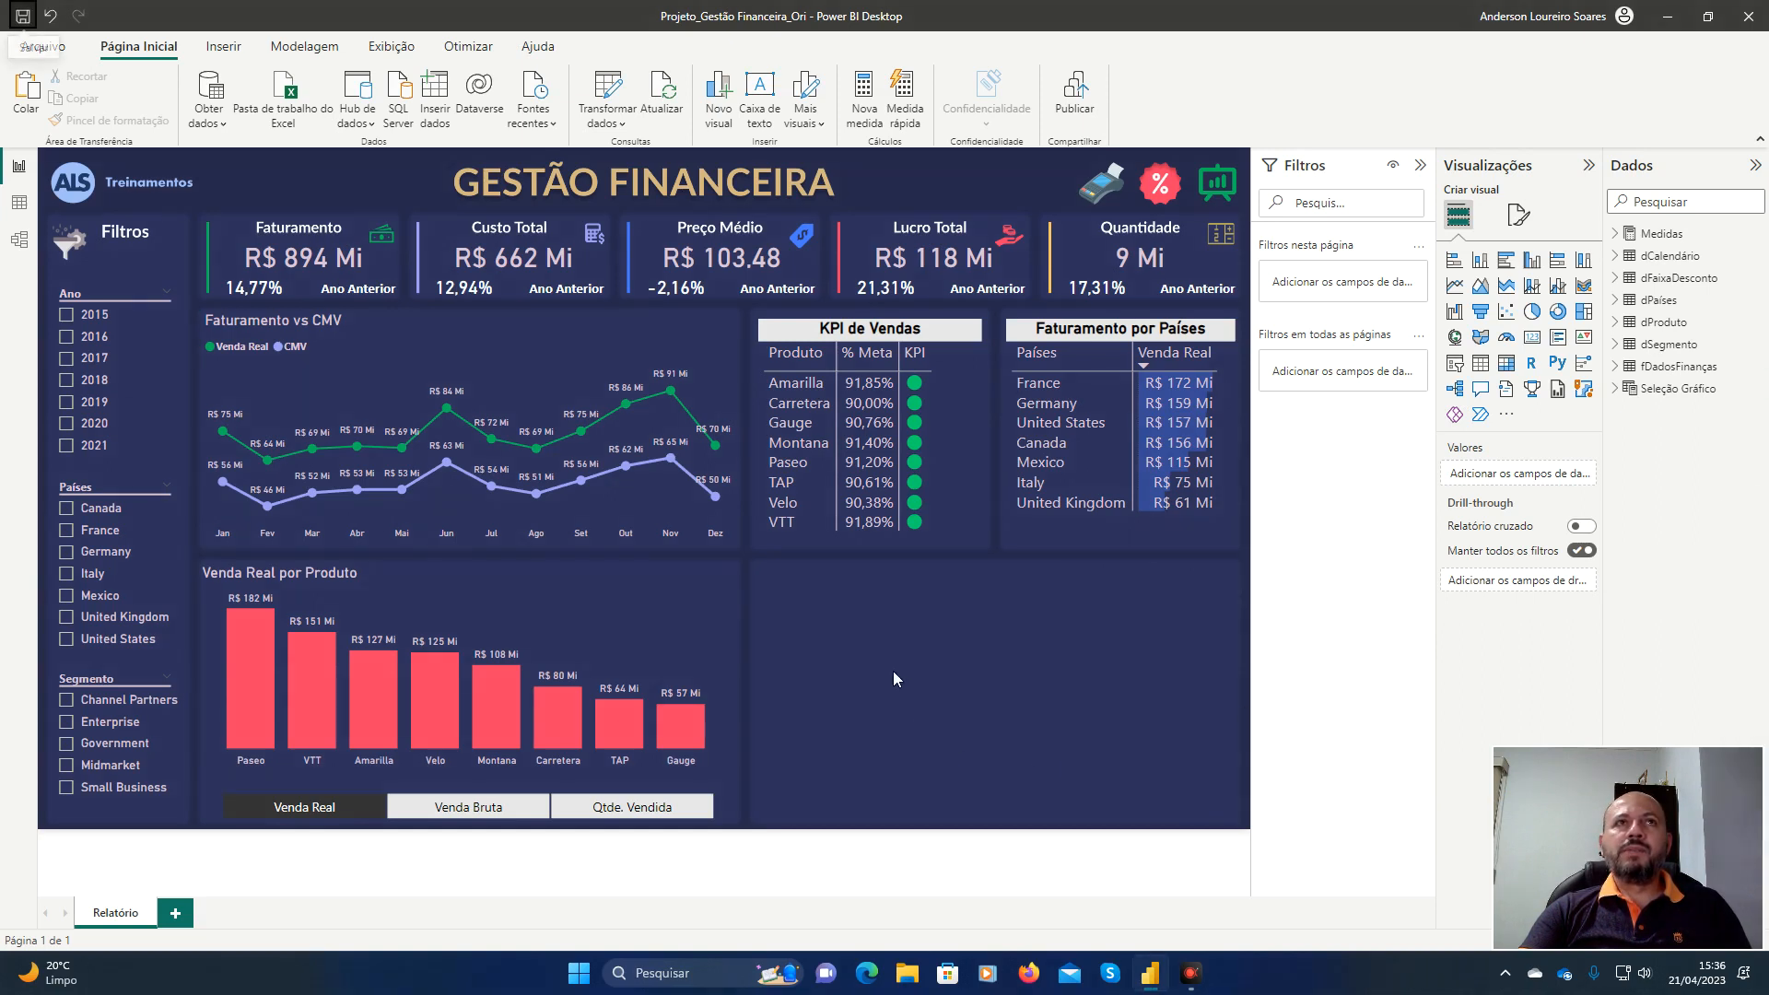
# Minimize the report window to show the desktop.
pyautogui.click(309, 55)
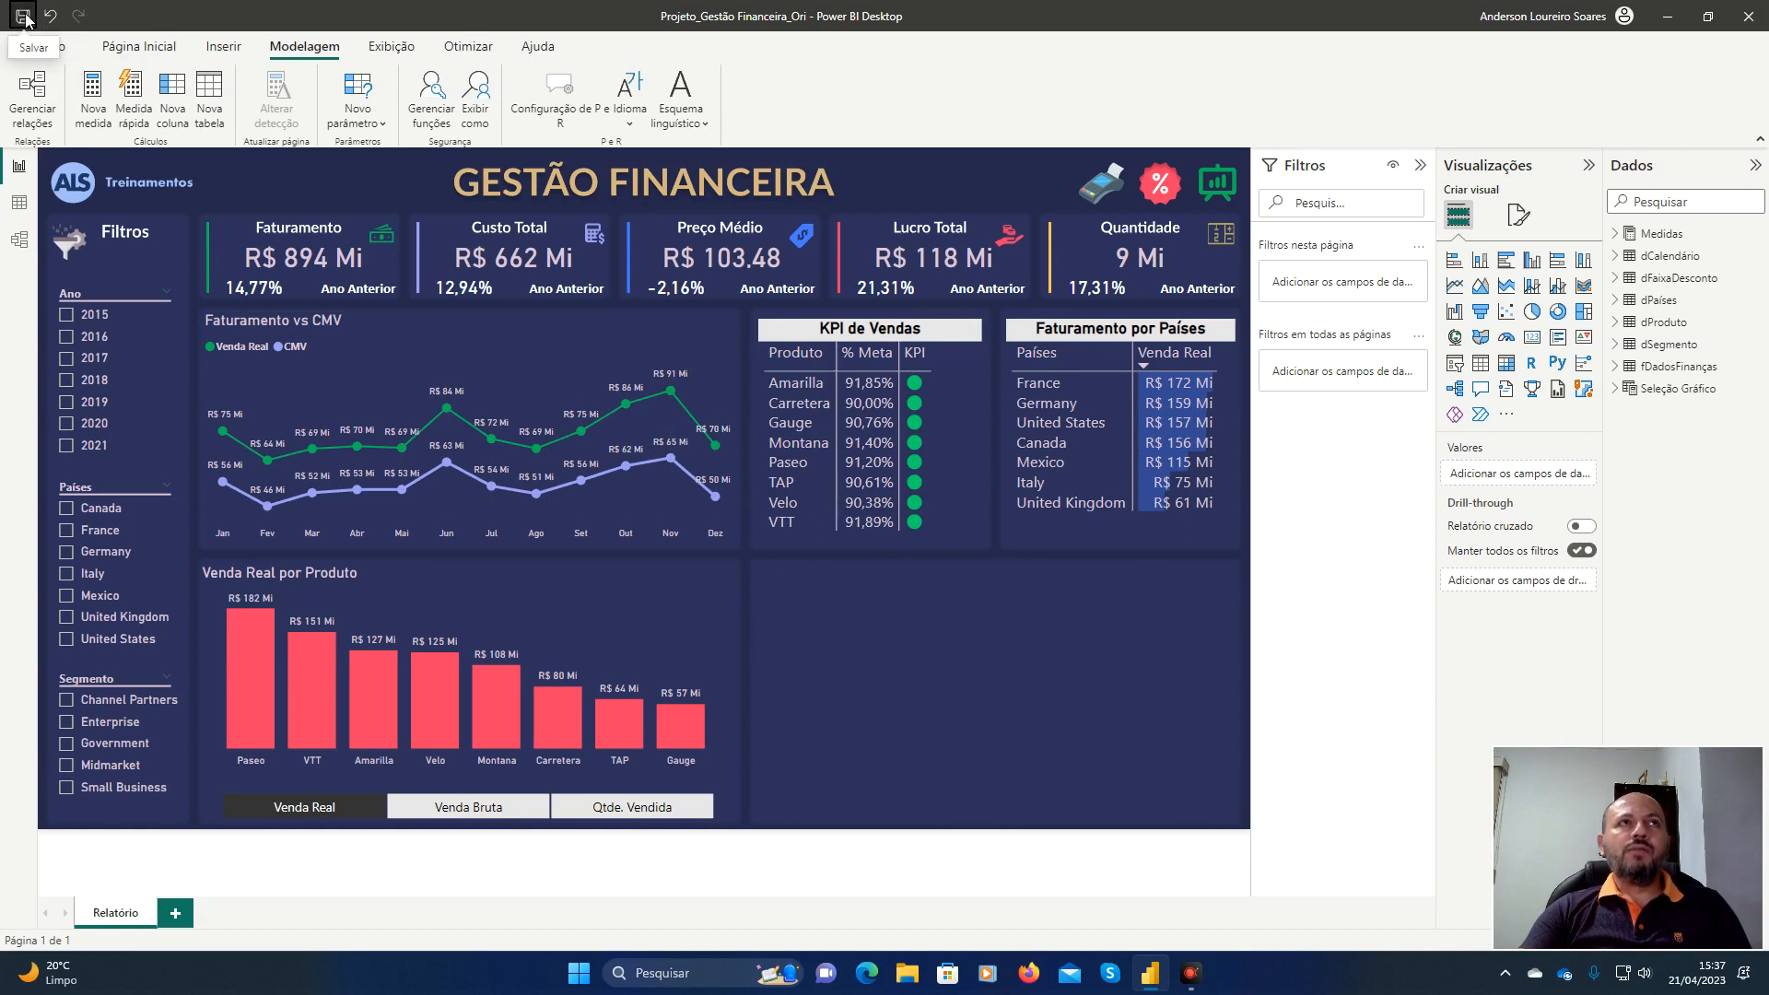
pyautogui.click(1669, 16)
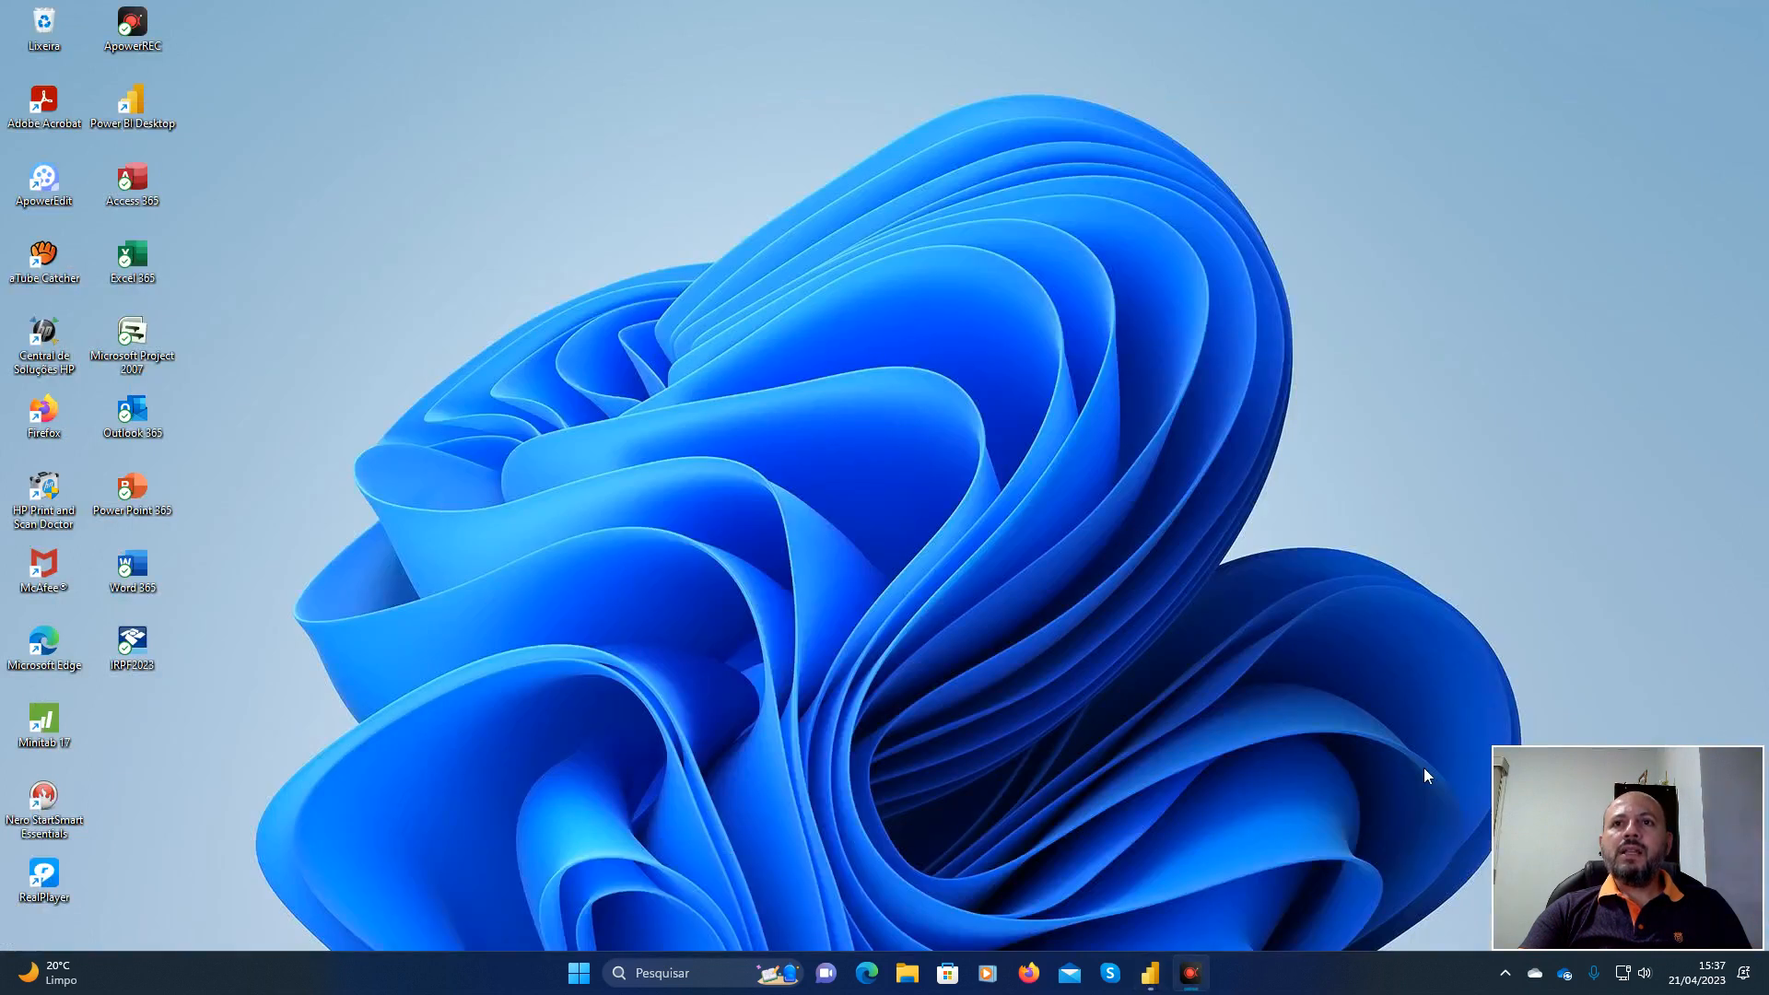